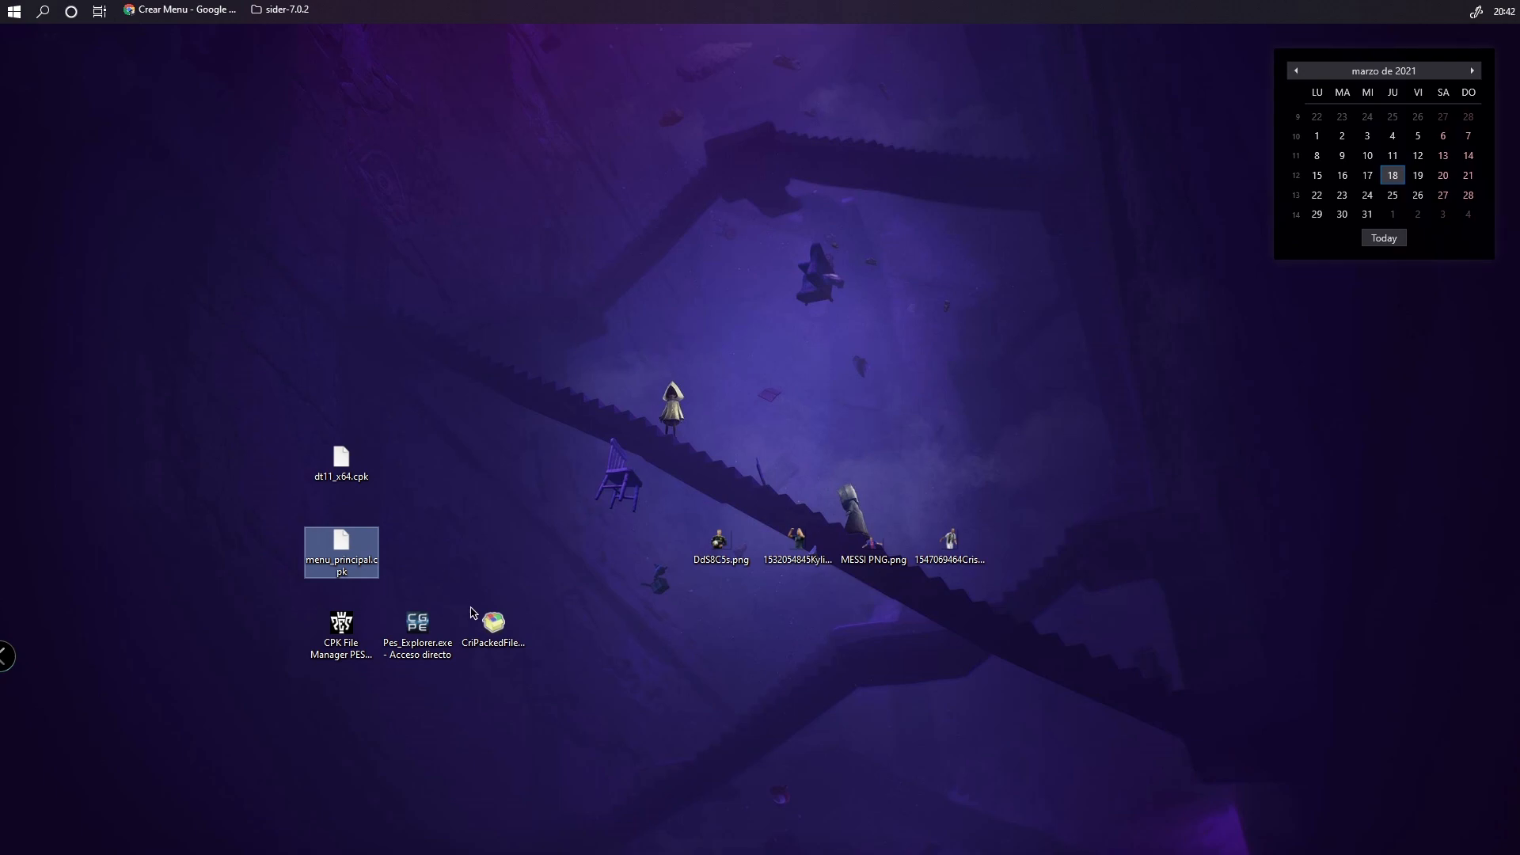
Review the three modding tools, the two CPK files and the first player image on the desktop
left_click_drag(259, 678, 558, 626)
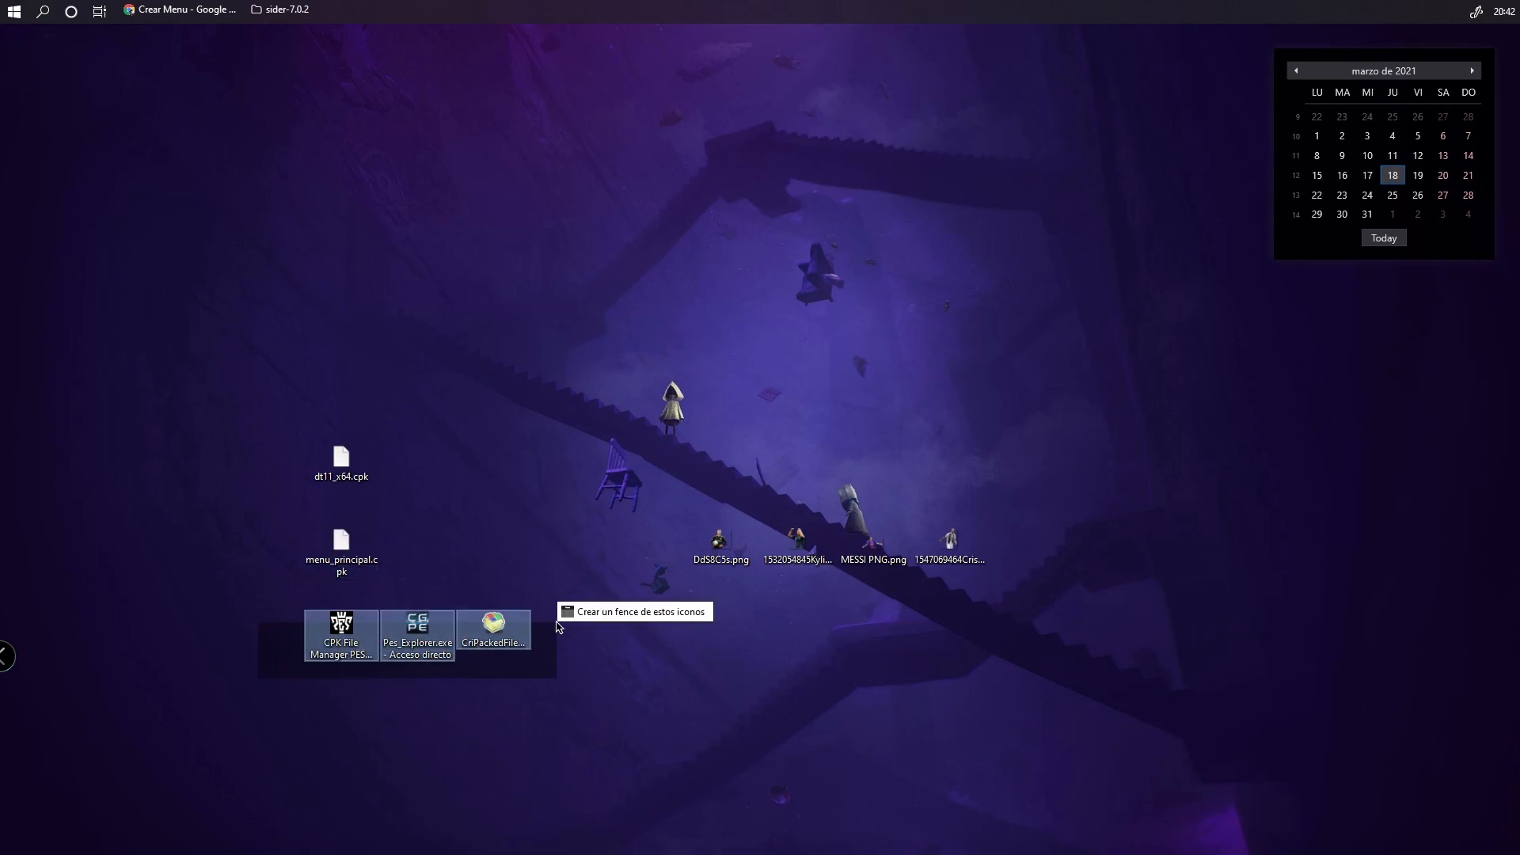
left_click(590, 702)
left_click(338, 631)
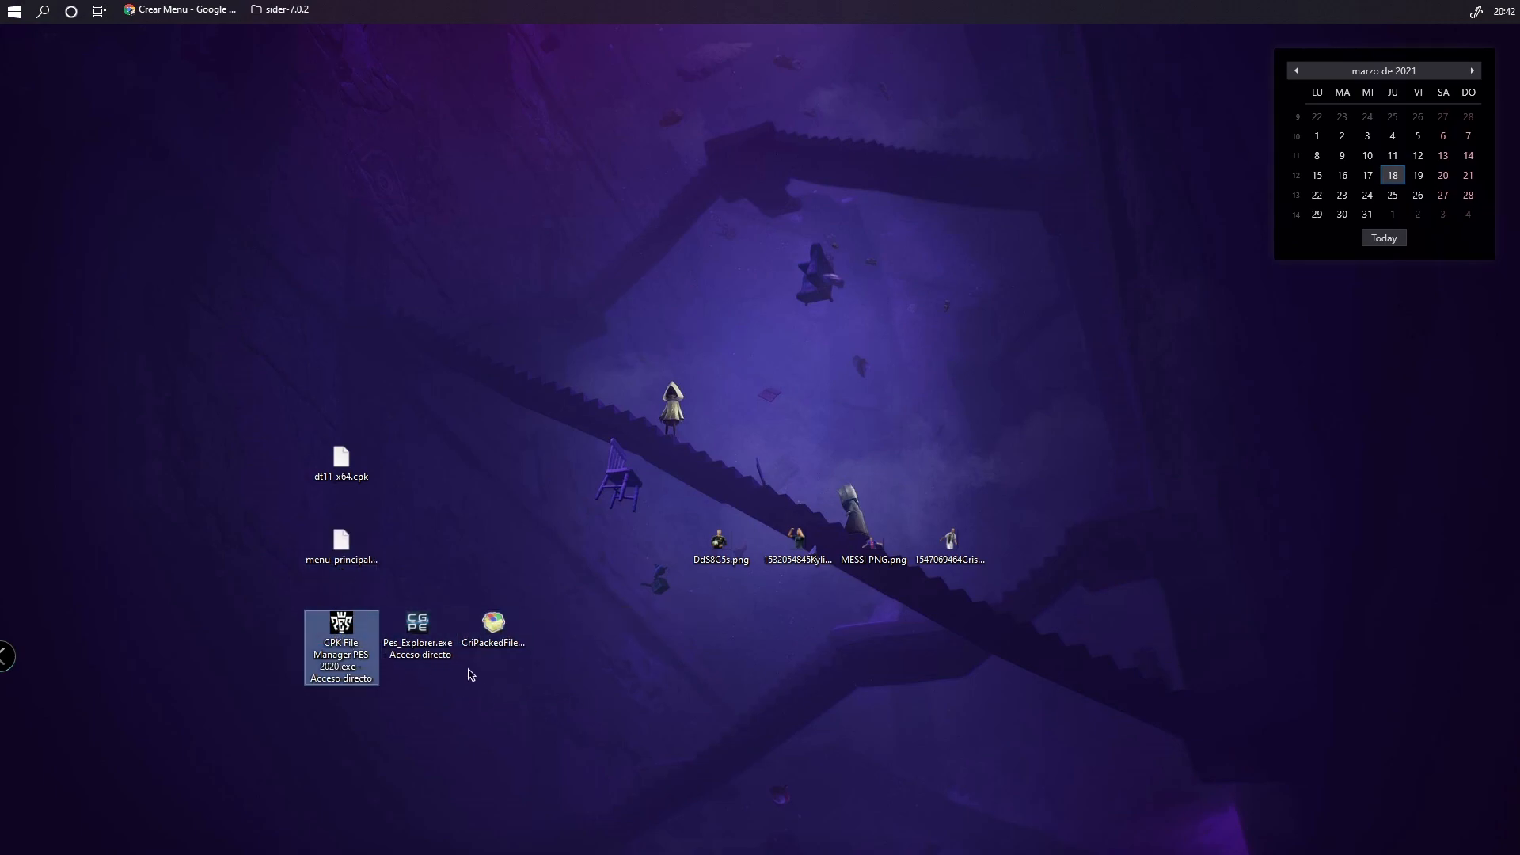
left_click(443, 658, "ctrl")
left_click(417, 633)
left_click(497, 633)
left_click(505, 633)
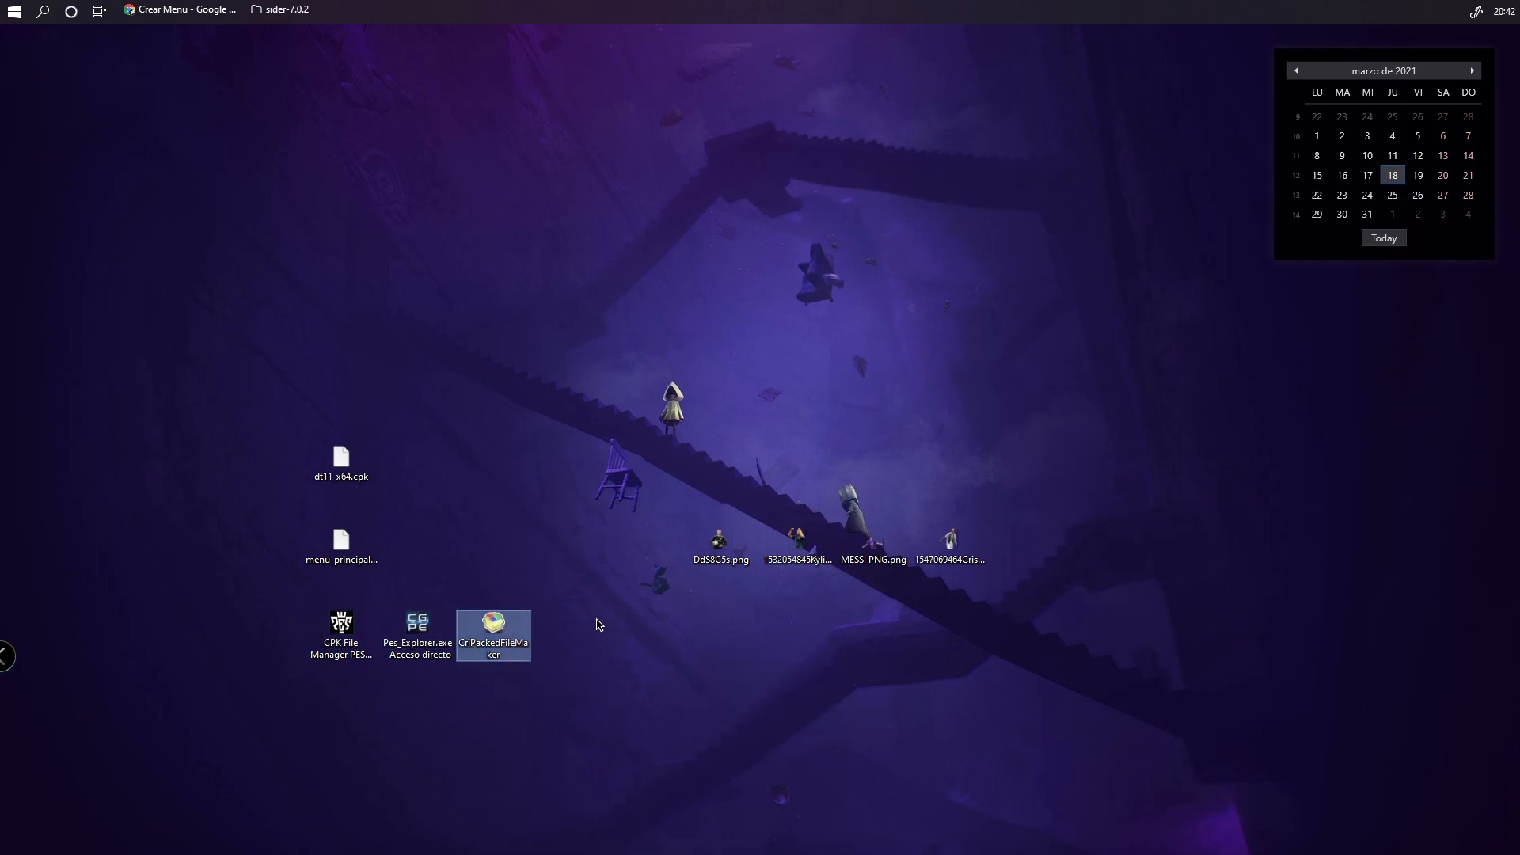
left_click(338, 548)
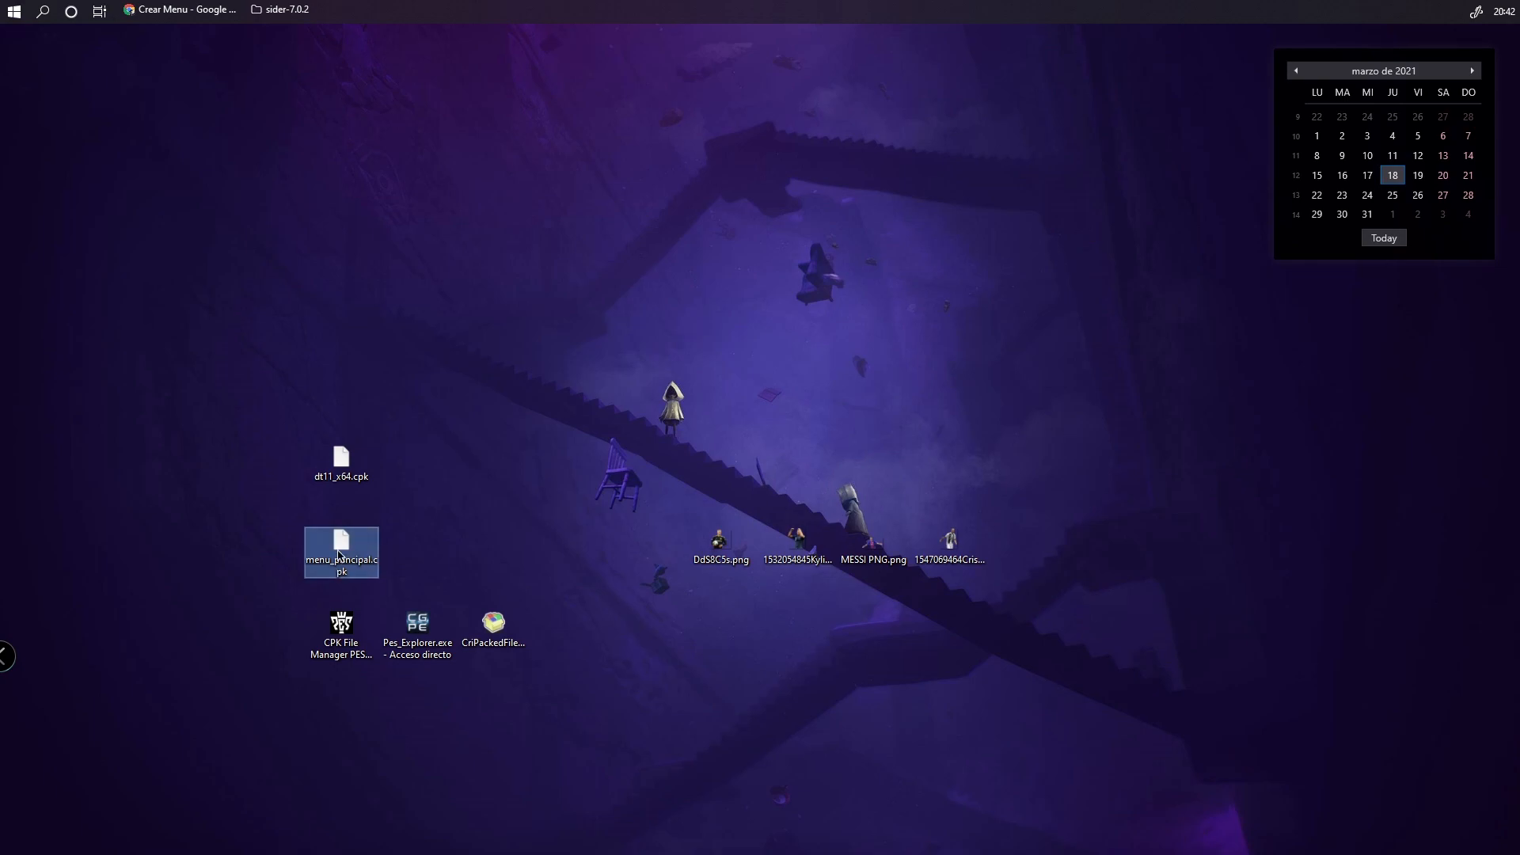
mouse_move(353, 556)
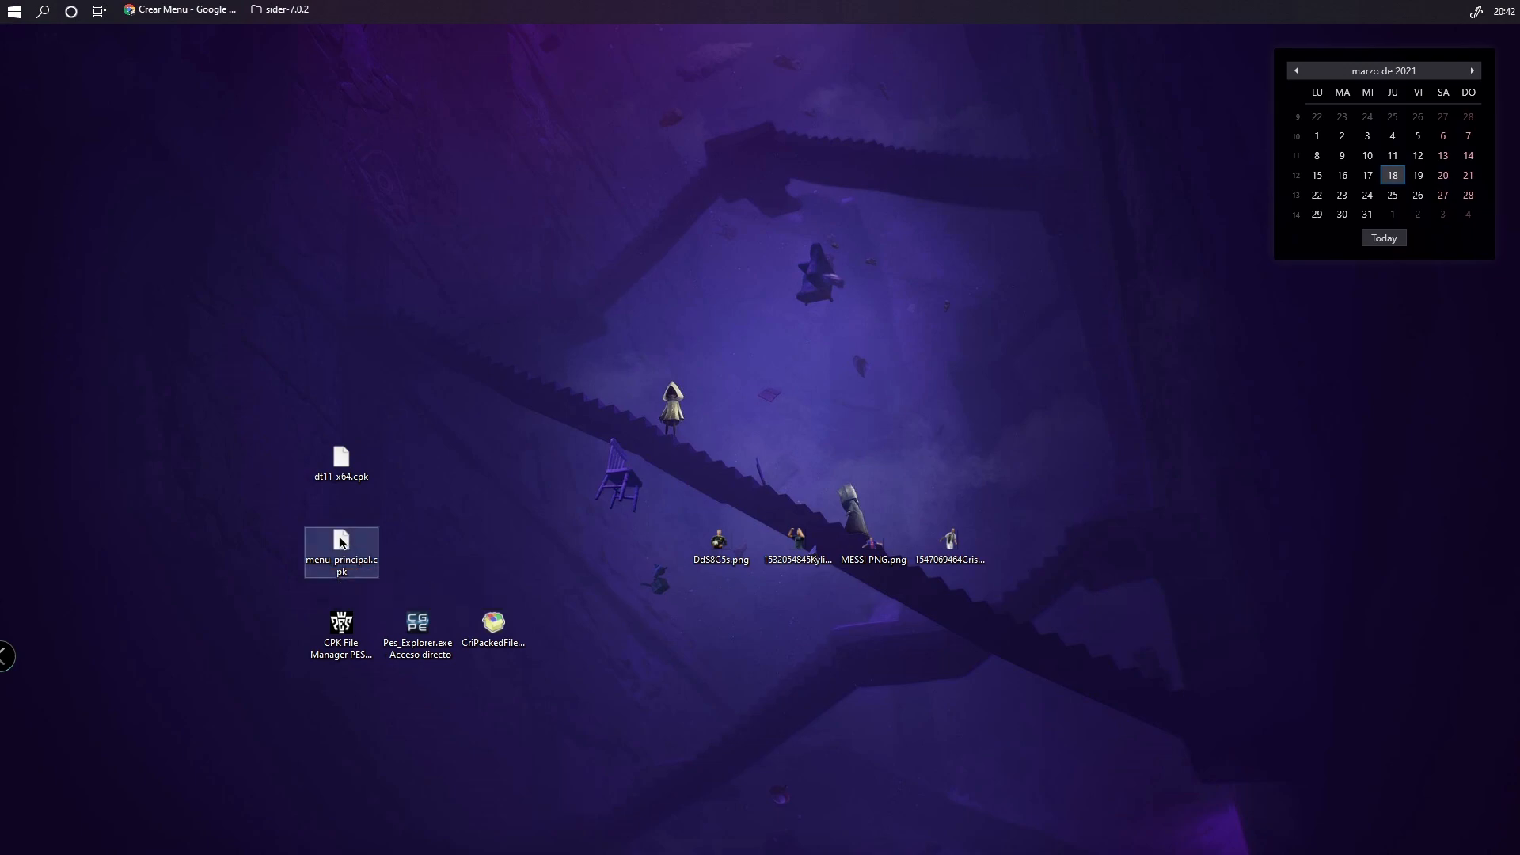
mouse_move(741, 554)
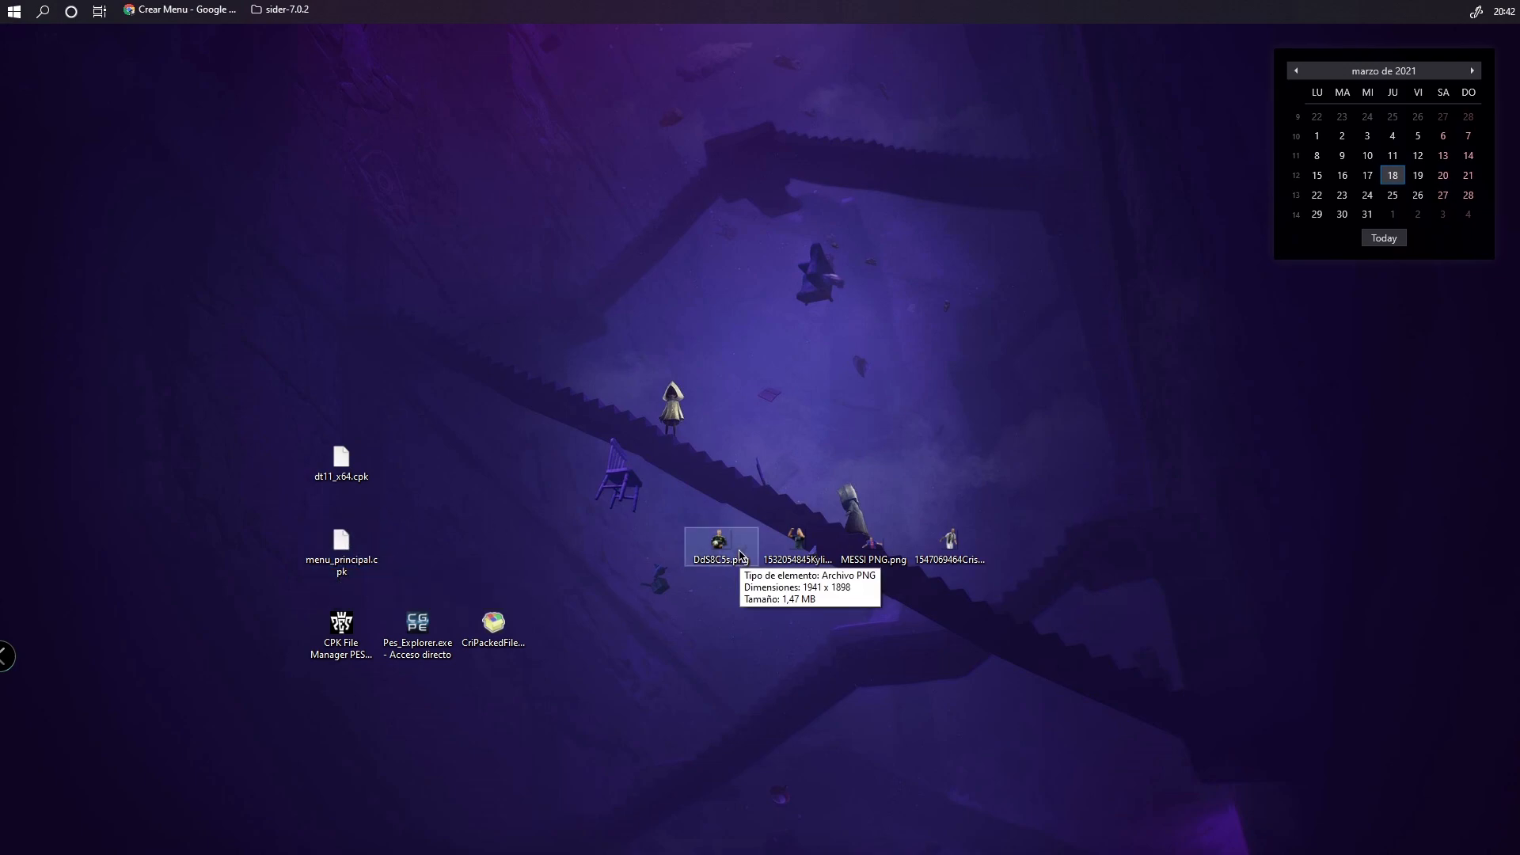
left_click(340, 463)
left_click(463, 513)
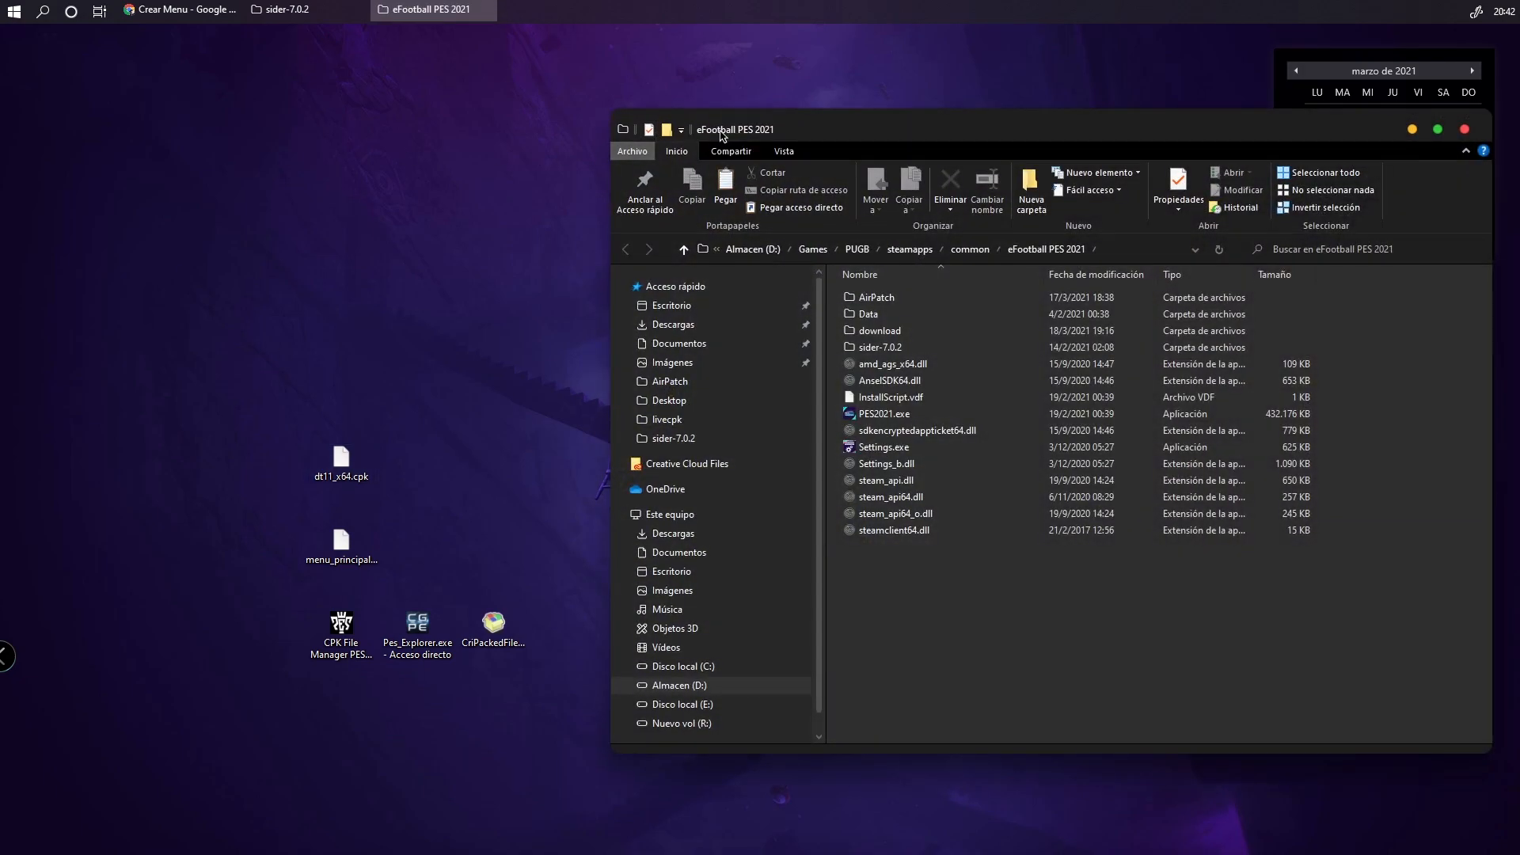
Open the Data folder inside the eFootball PES 2021 game directory
mouse_move(744, 136)
left_mouse_down()
mouse_move(869, 154)
mouse_move(764, 137)
left_mouse_up()
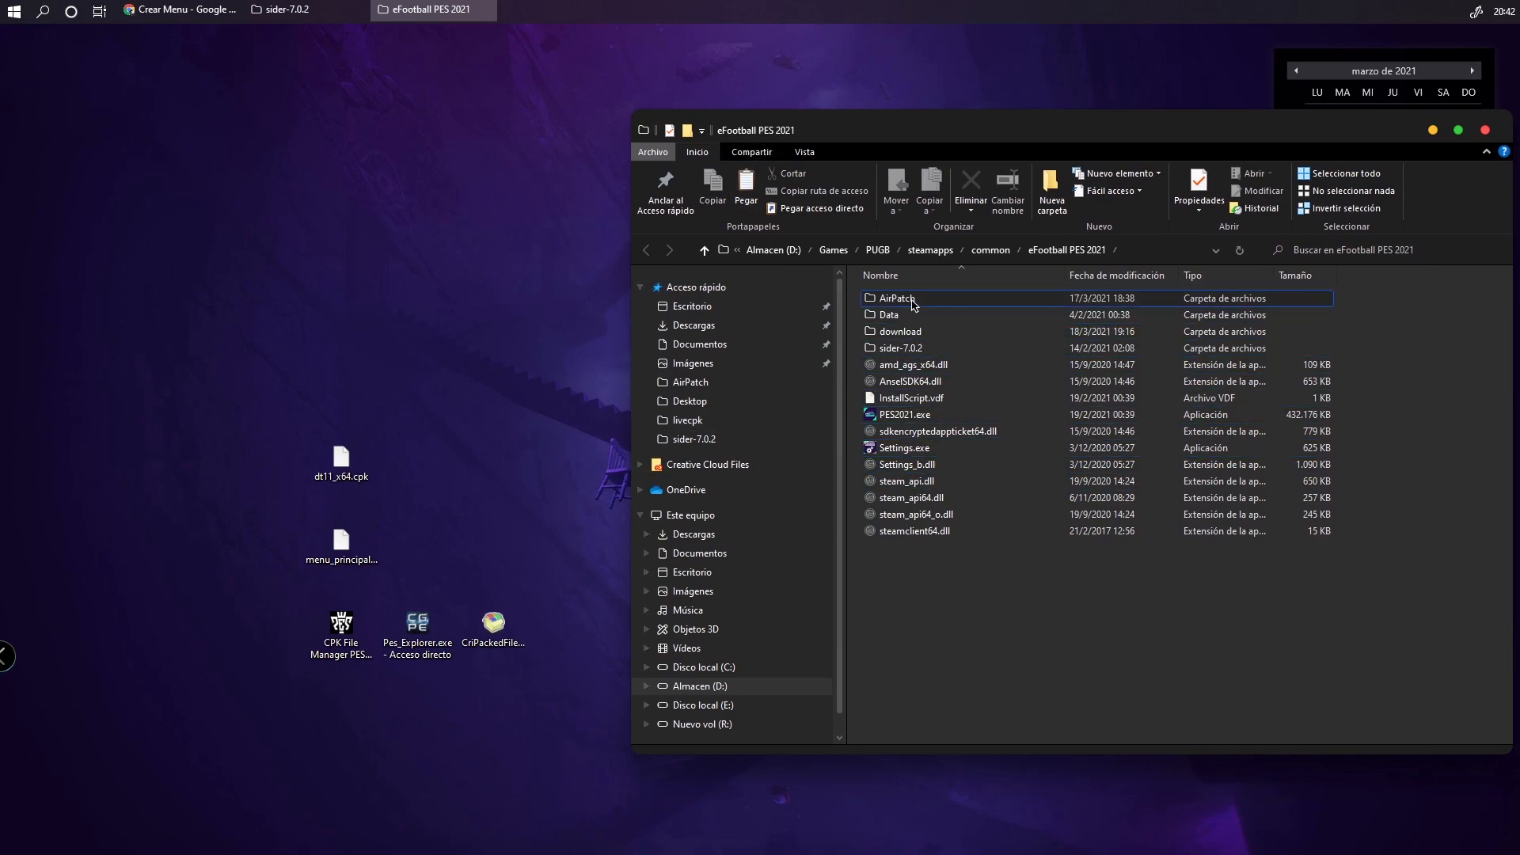
left_click(900, 321)
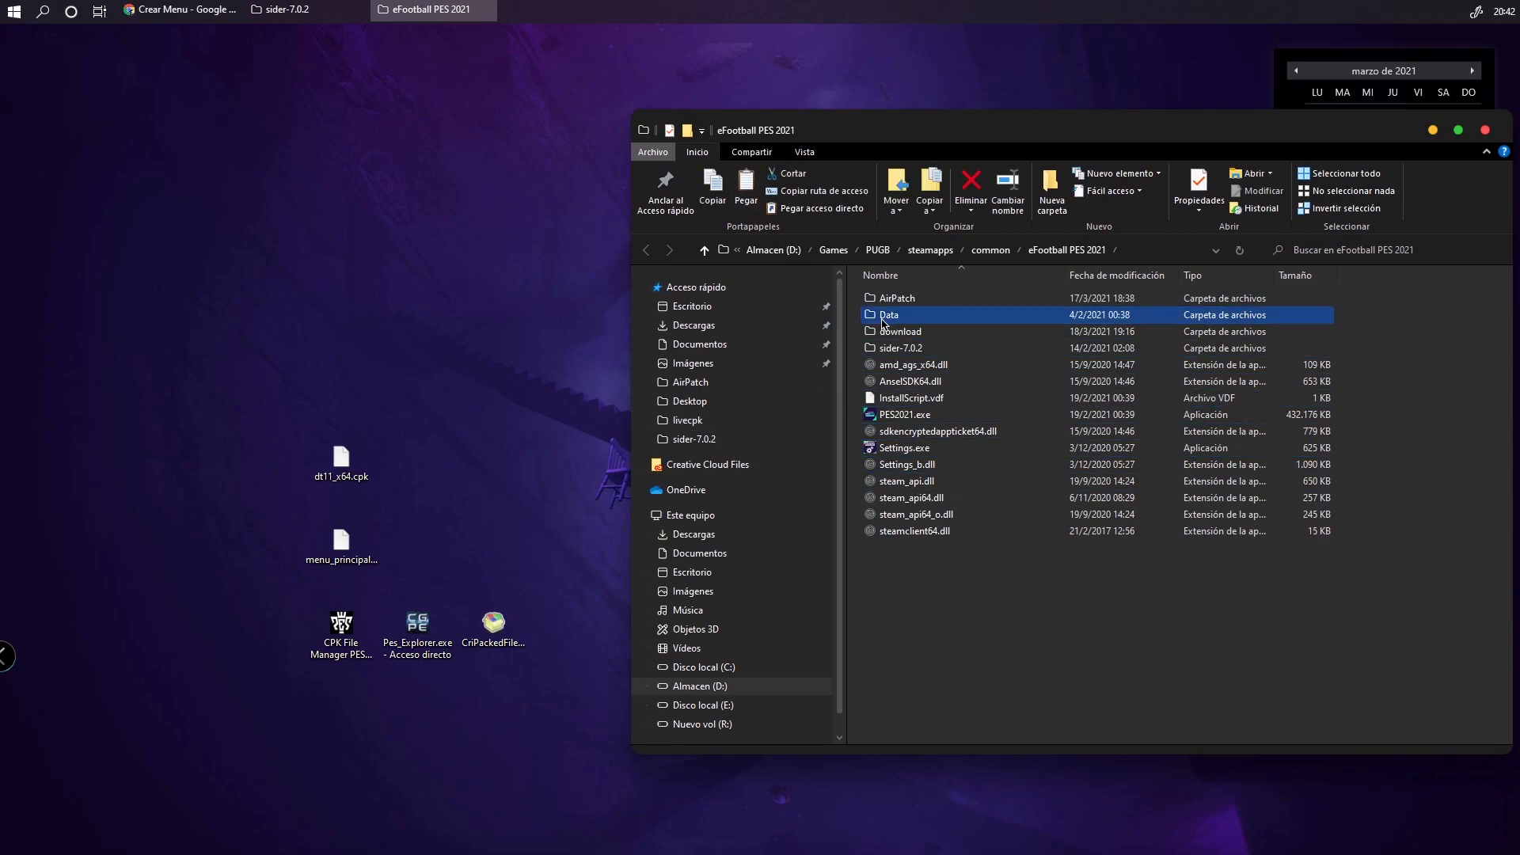
left_click(920, 615)
left_click_drag(920, 615, 1219, 295)
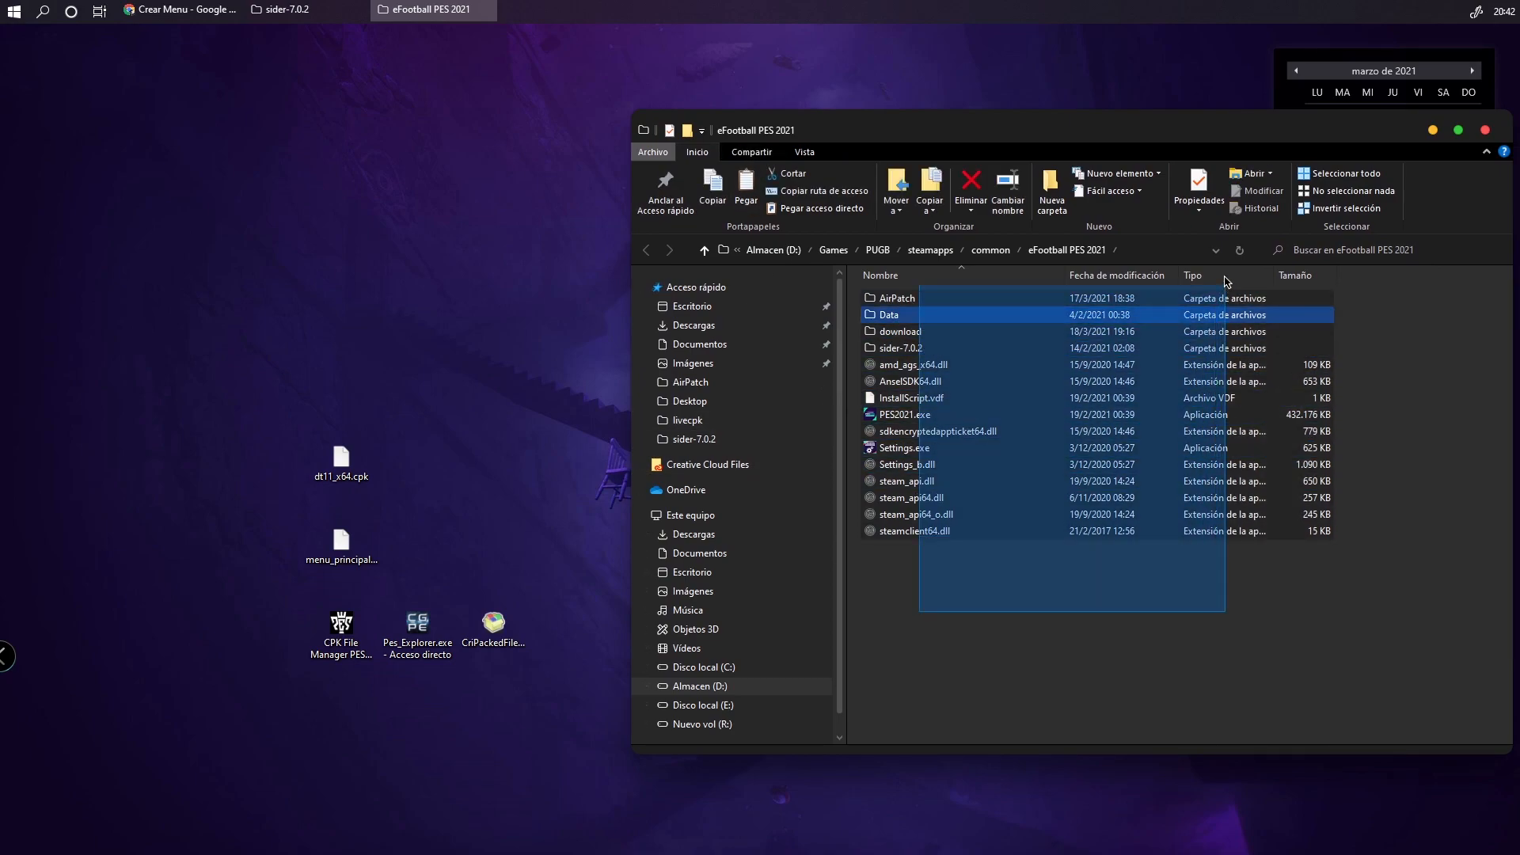
left_click(941, 630)
left_click_drag(940, 631, 1214, 278)
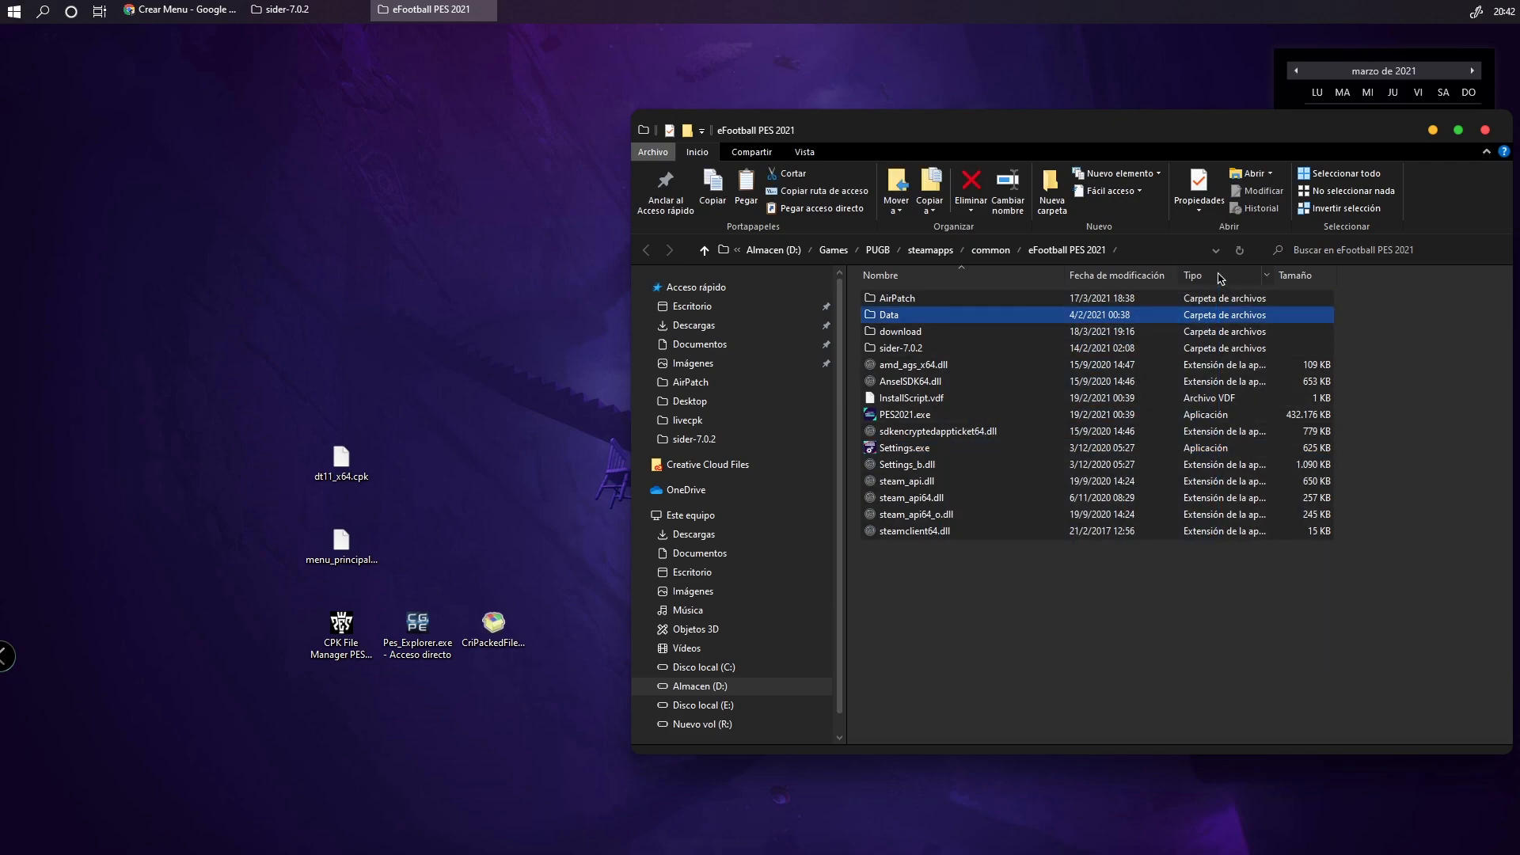
left_click(1017, 639)
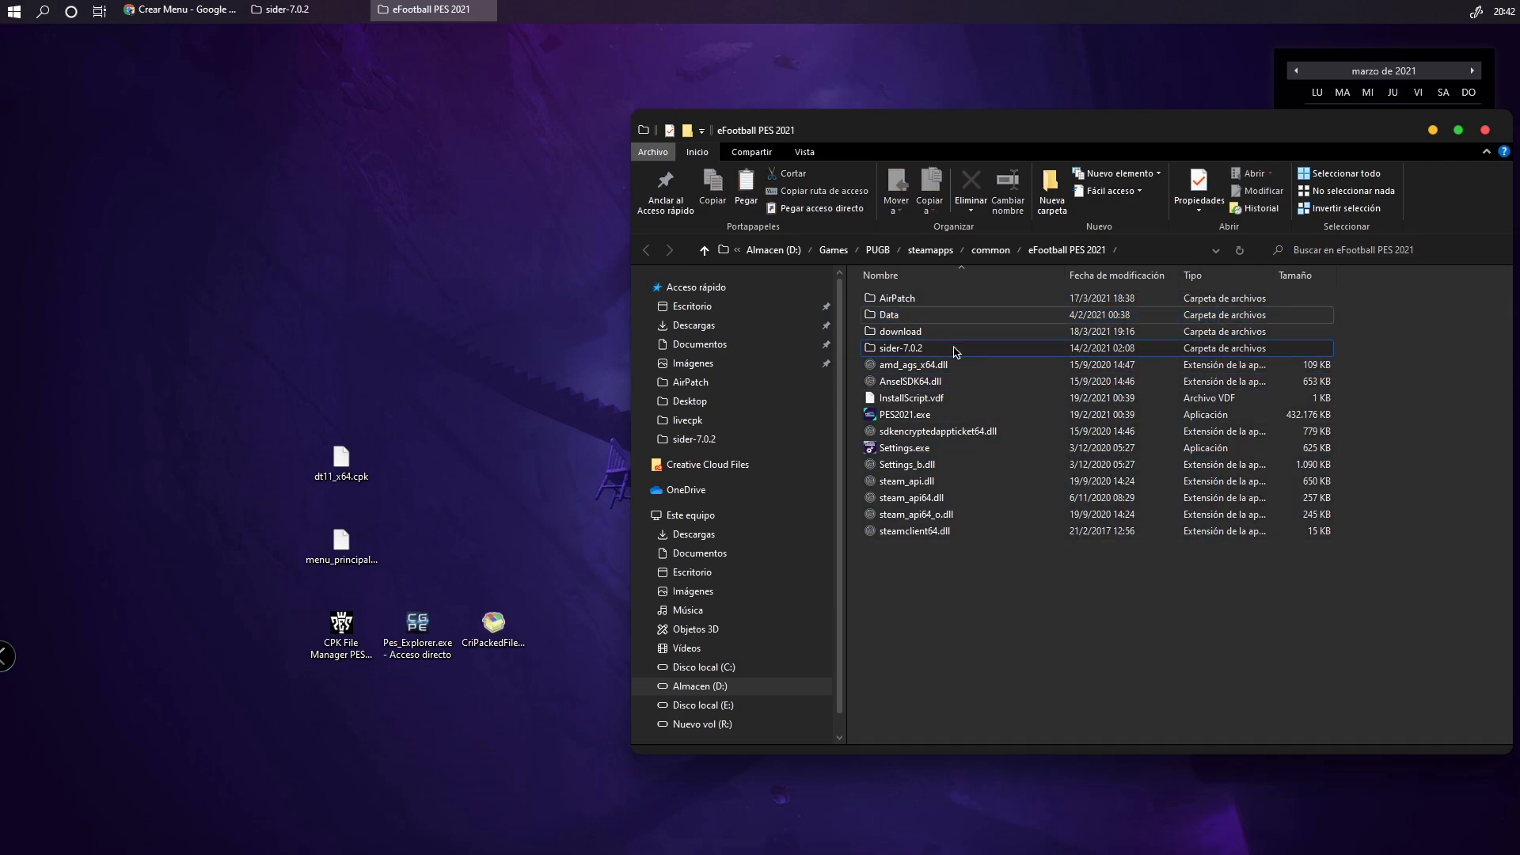
left_click(897, 319)
double_click(892, 316)
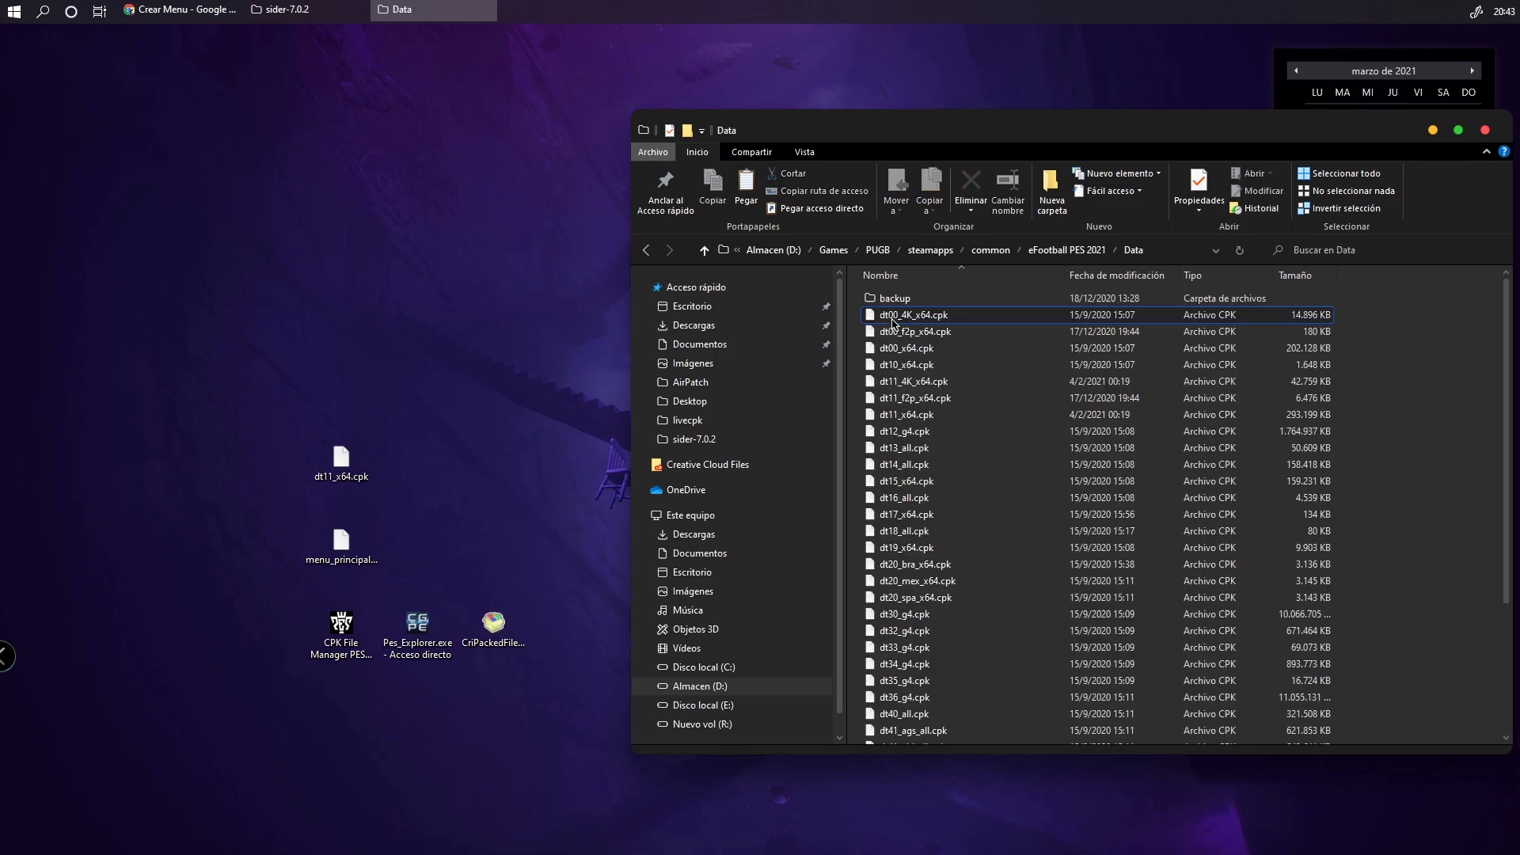
Locate dt11_x64.cpk in the game's Data folder, compare it with the desktop copy, and close the folder window
scroll(947, 435, "down", 2)
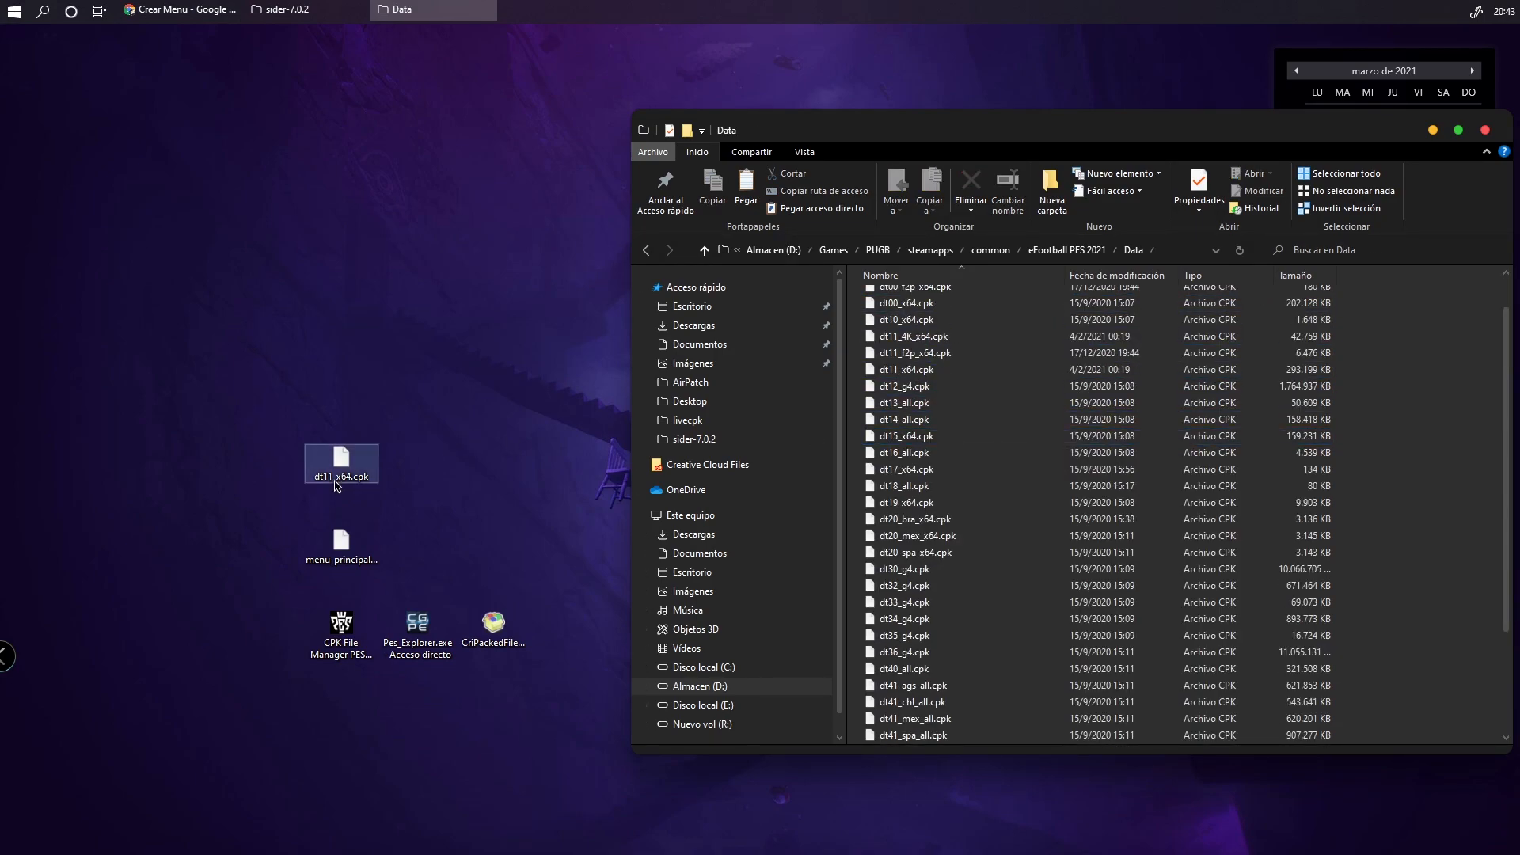
left_click(920, 371)
right_click(920, 371)
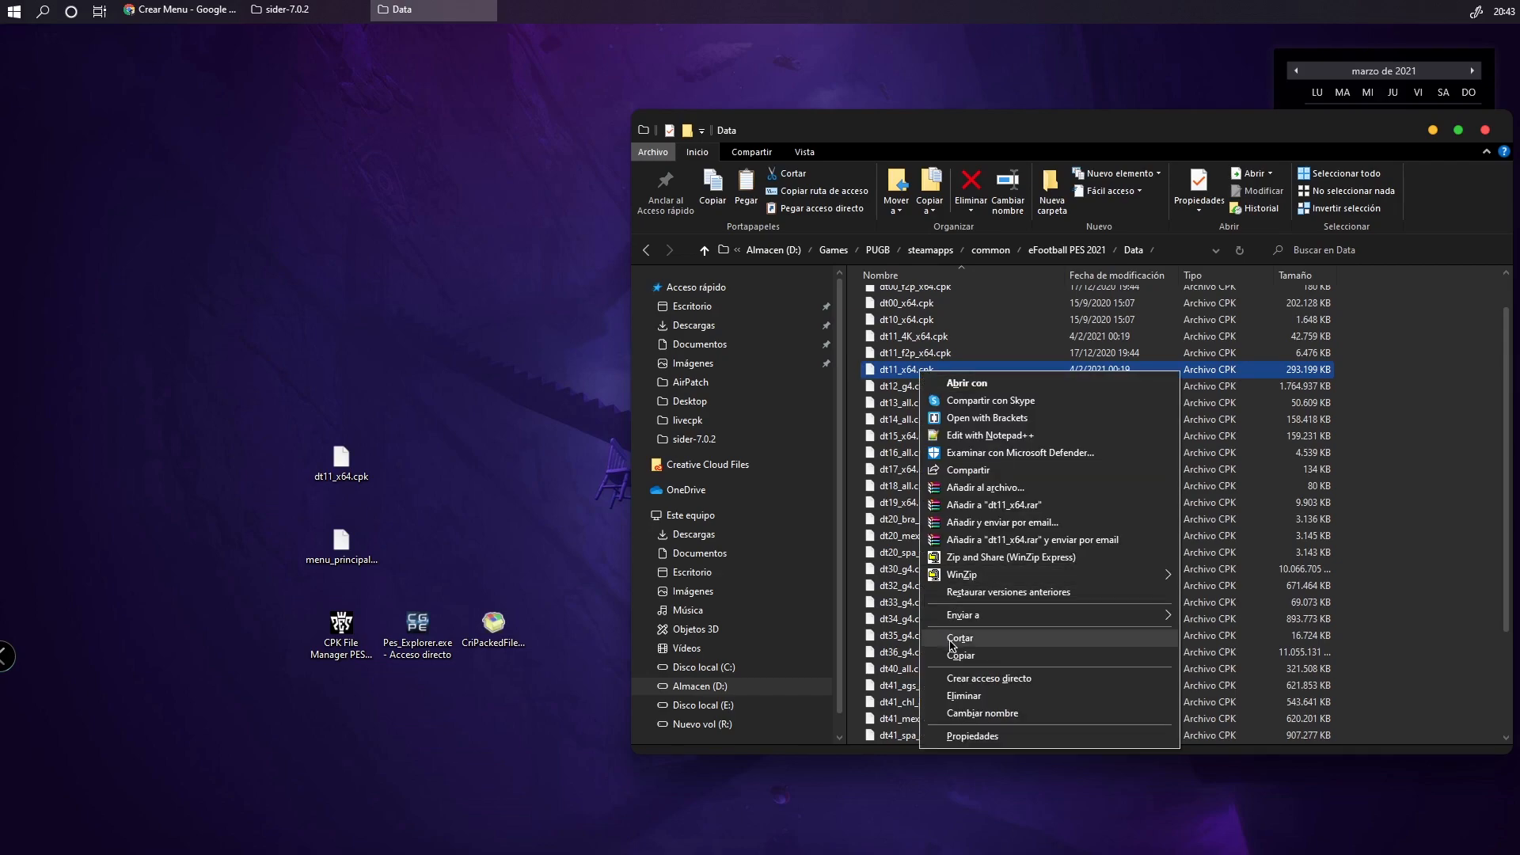
left_click(435, 488)
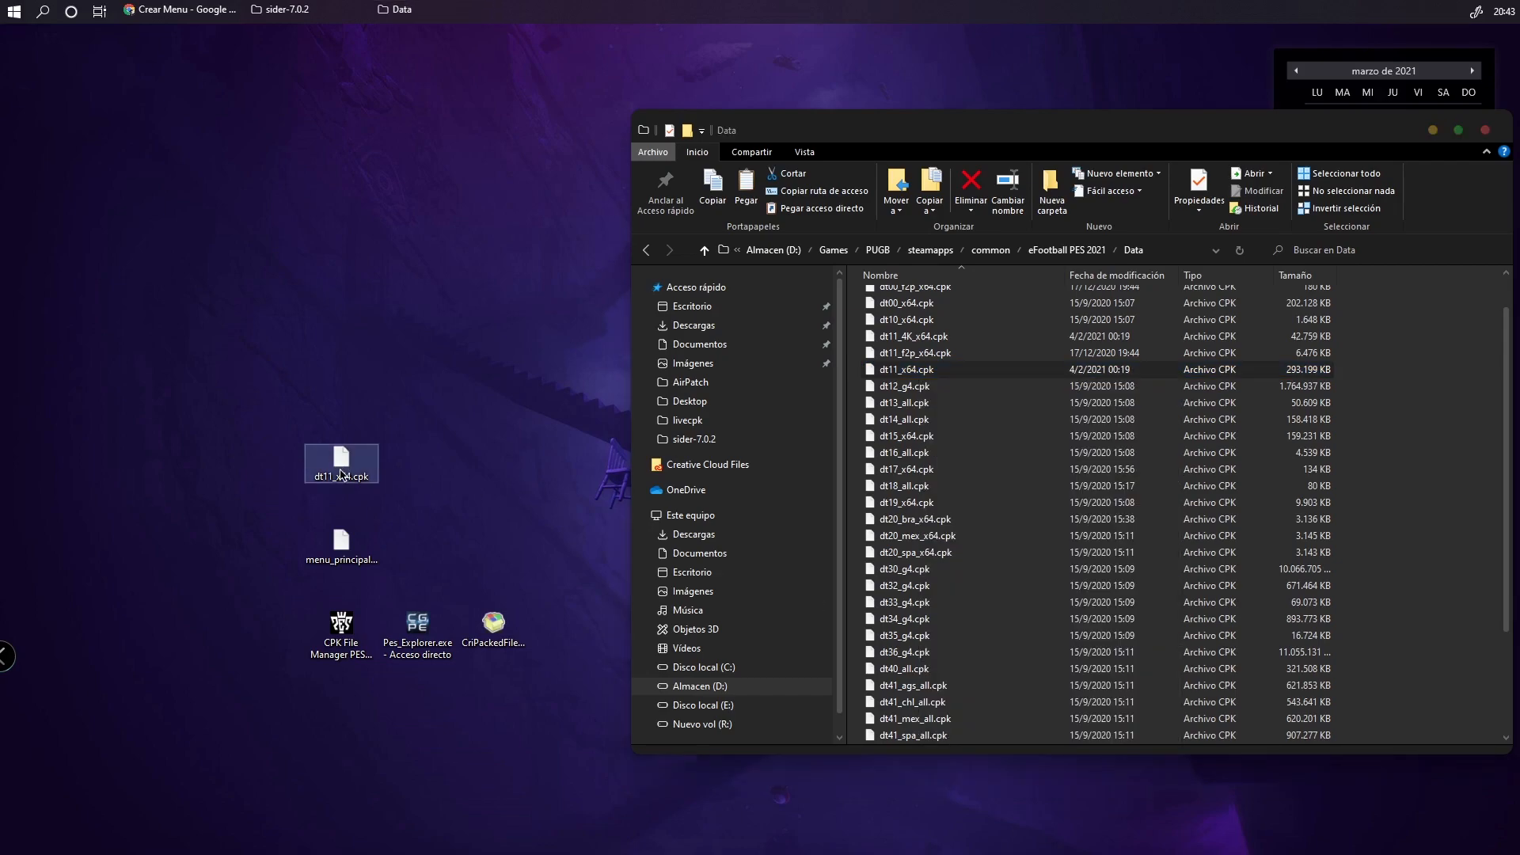
left_click(920, 371)
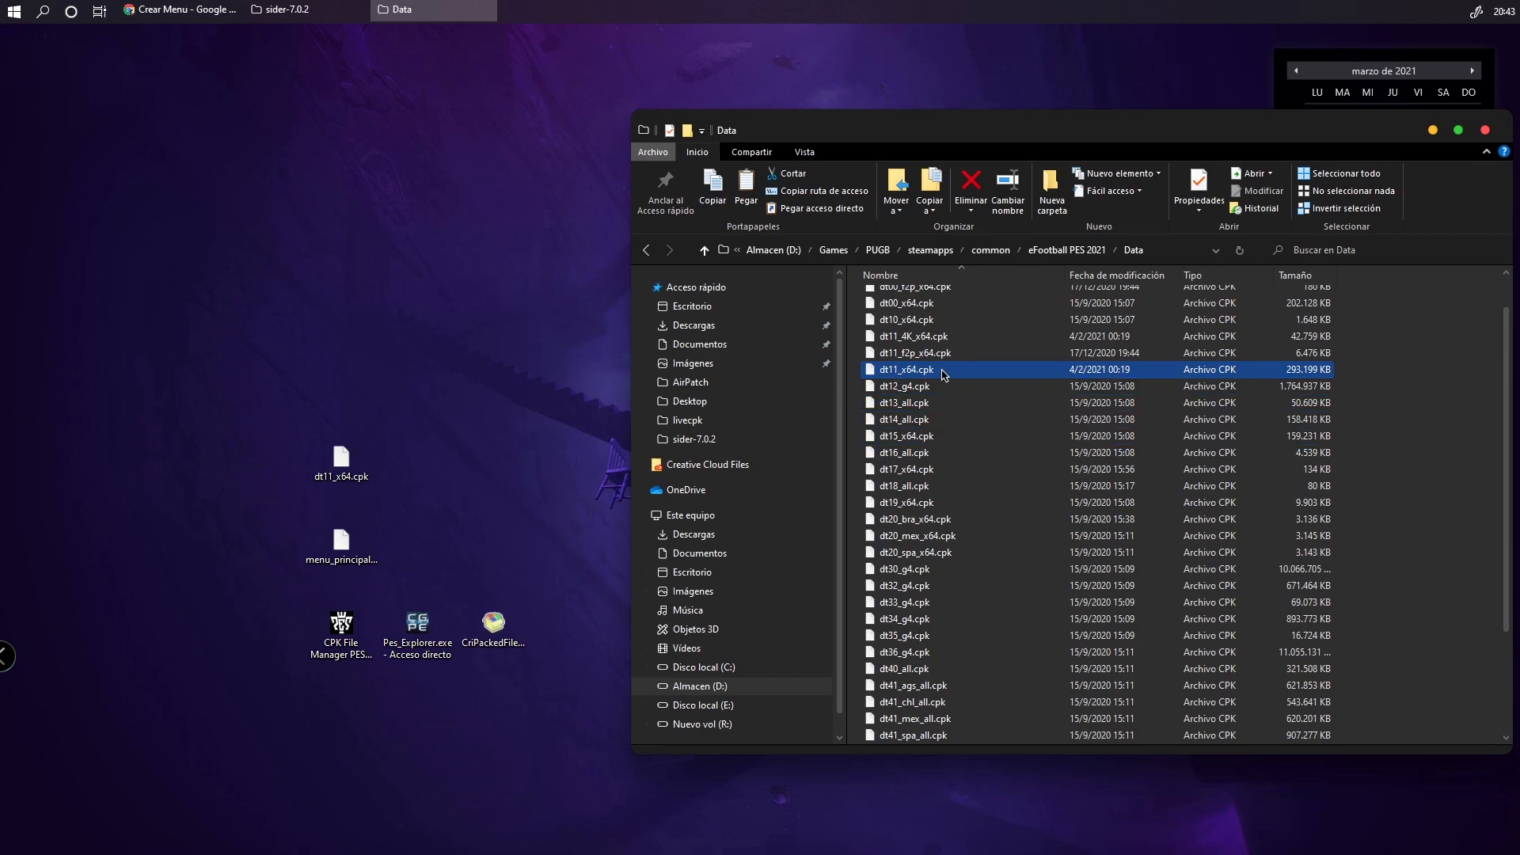
left_click(360, 473)
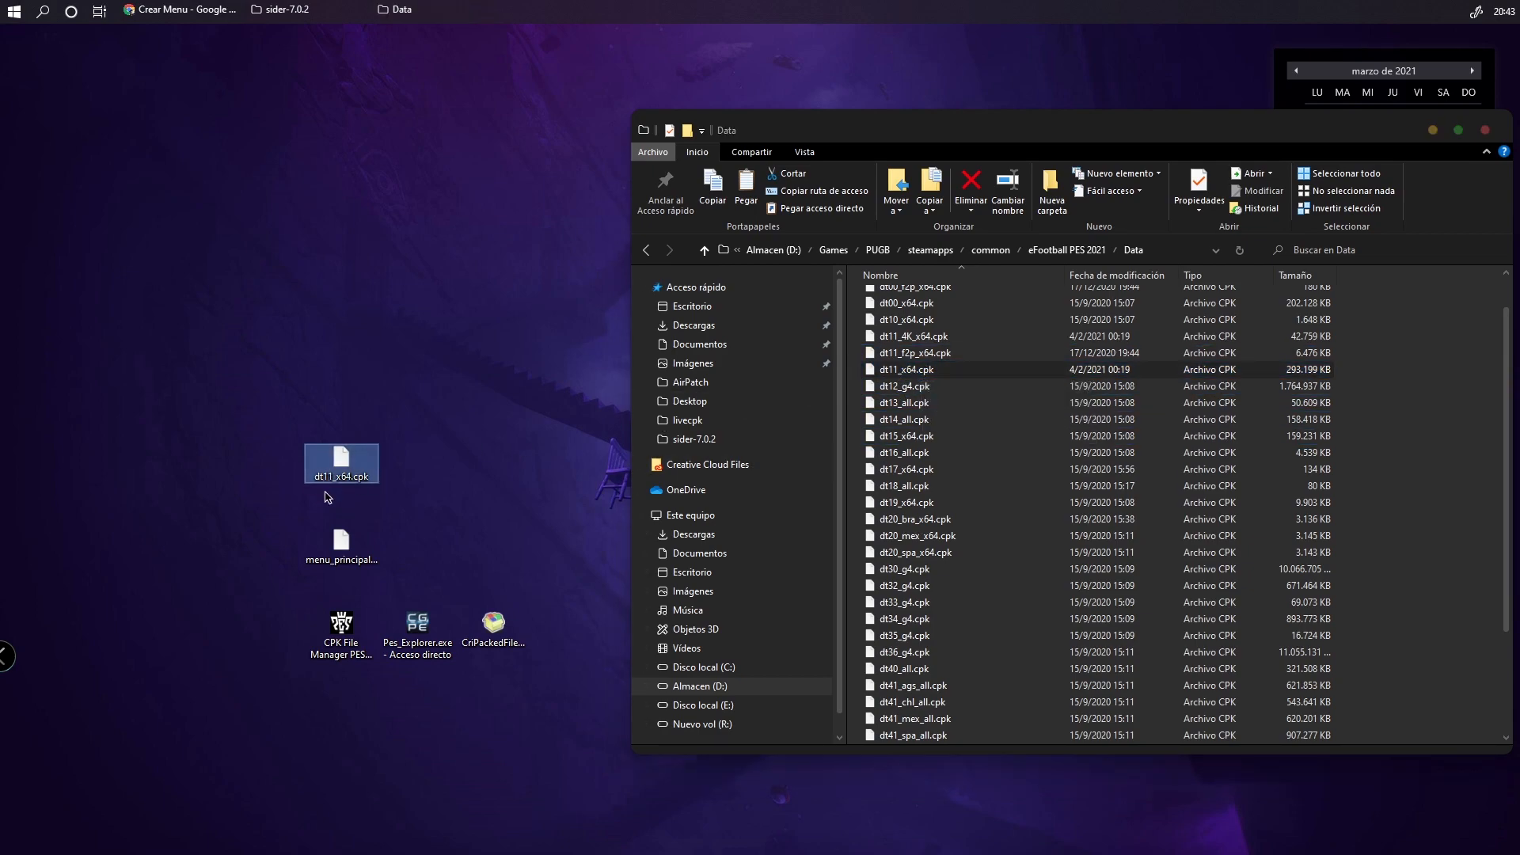
left_click(467, 435)
left_click_drag(1333, 134, 1246, 138)
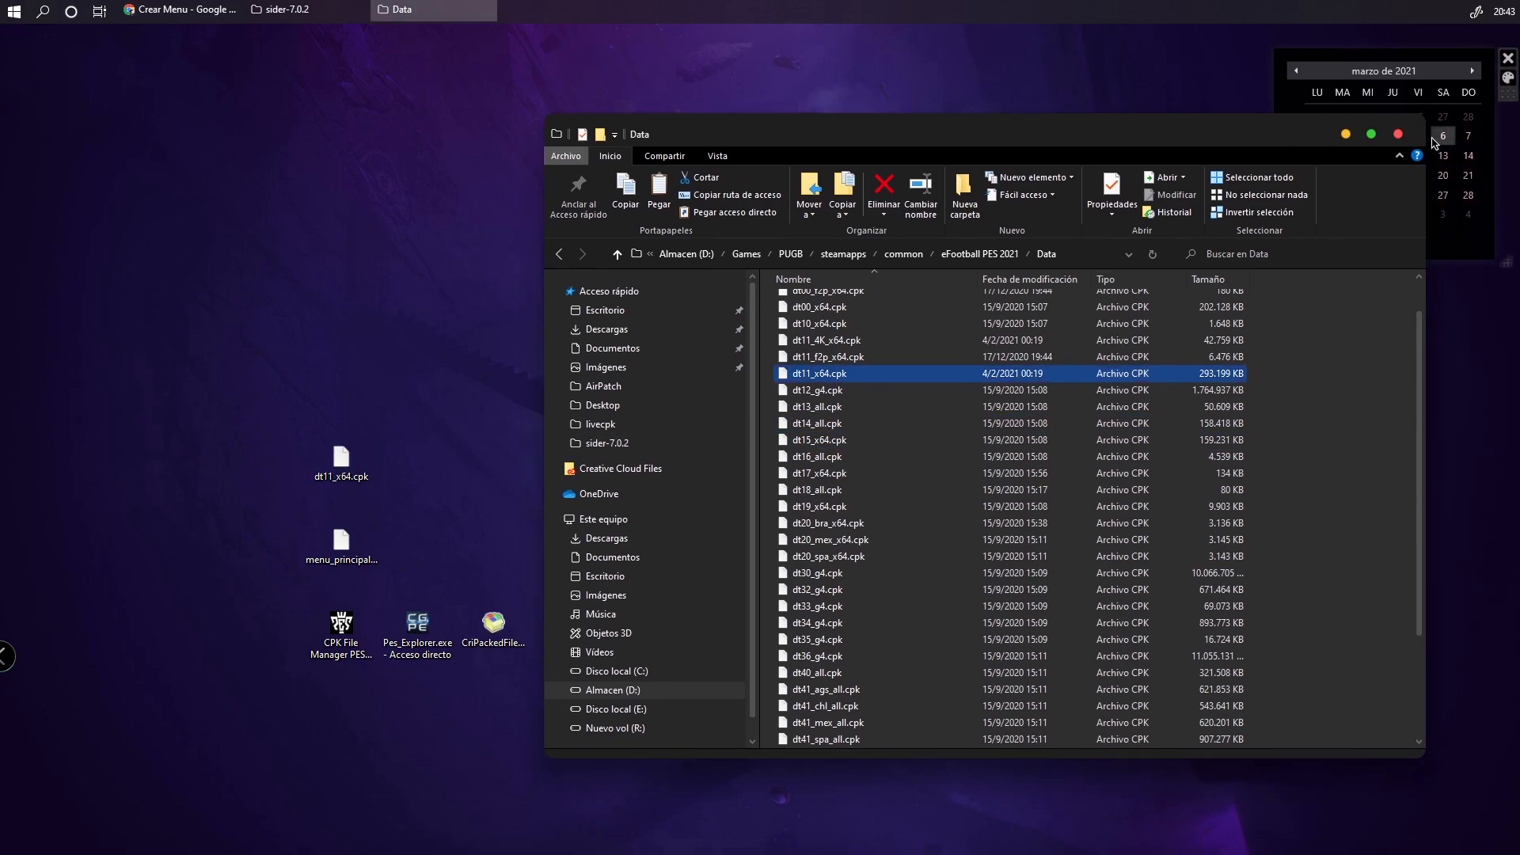
left_click(1400, 134)
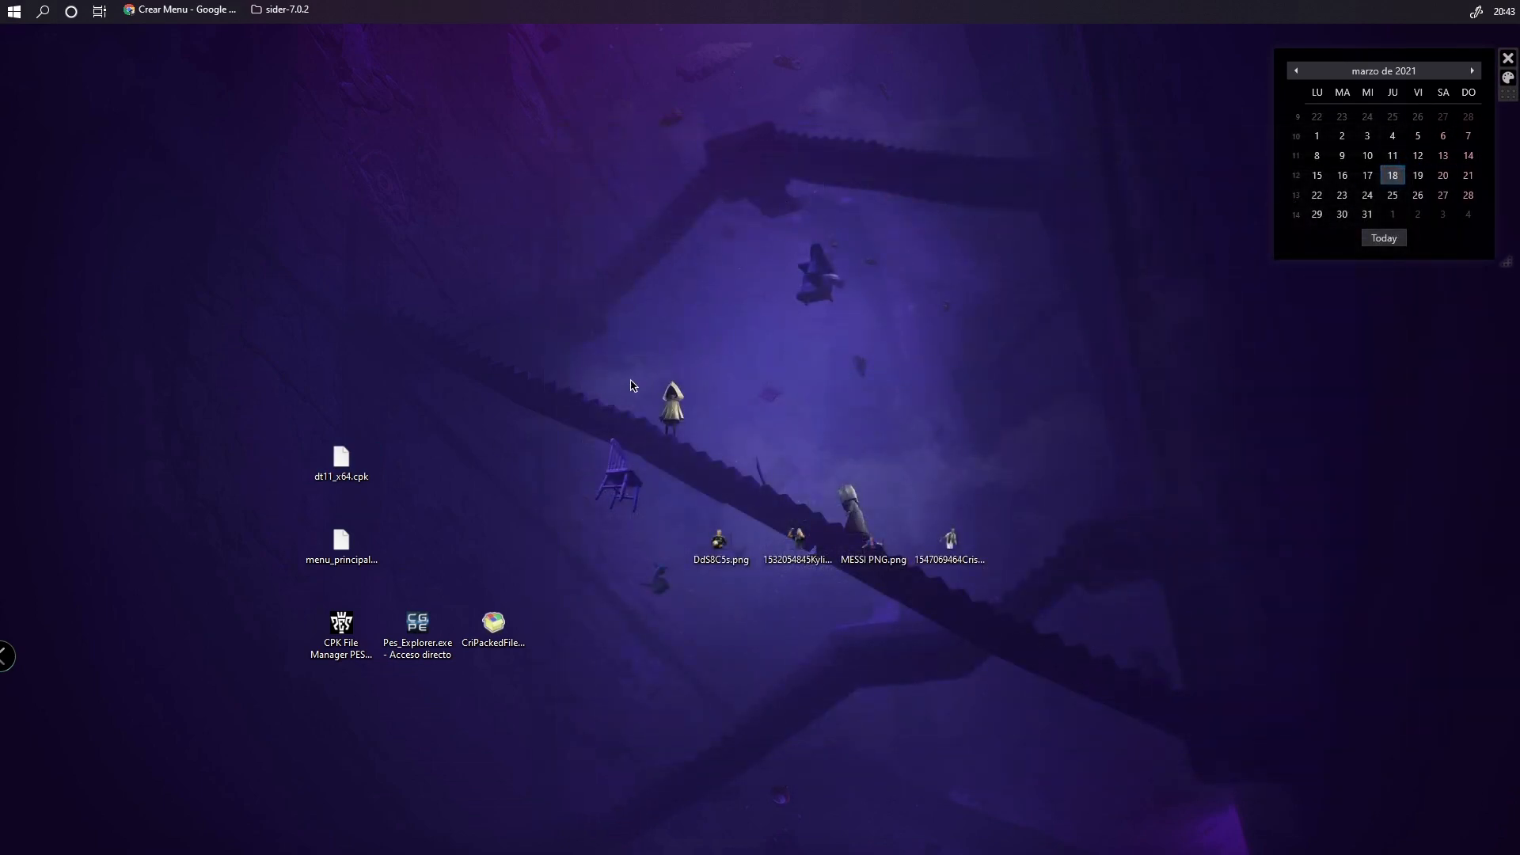
Review the prepared CPK files and tools on the desktop, and examine the four player PNG images one by one
left_click_drag(228, 365, 580, 854)
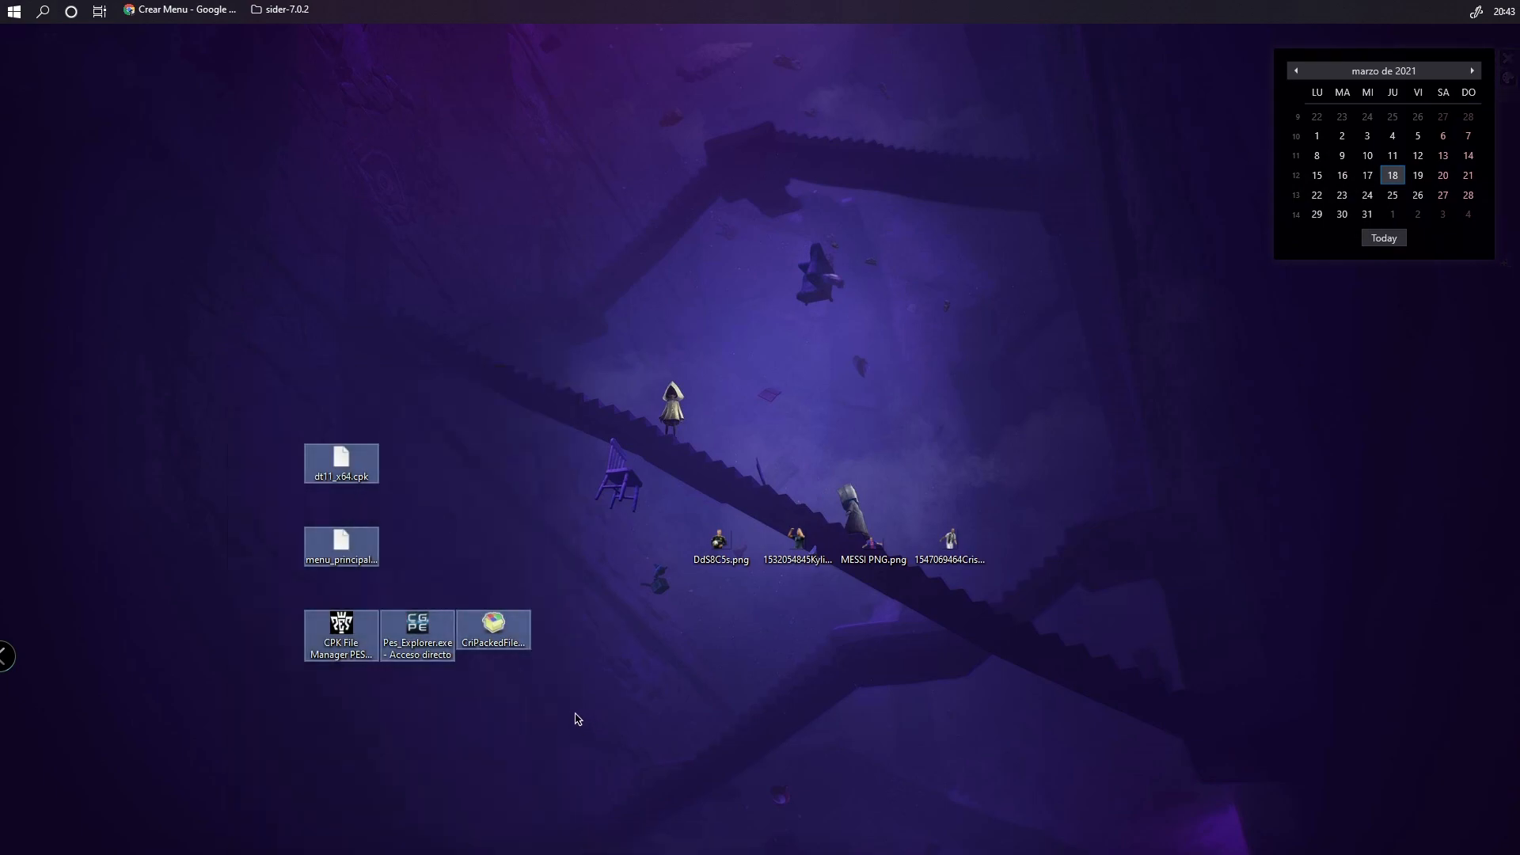
left_click(577, 715)
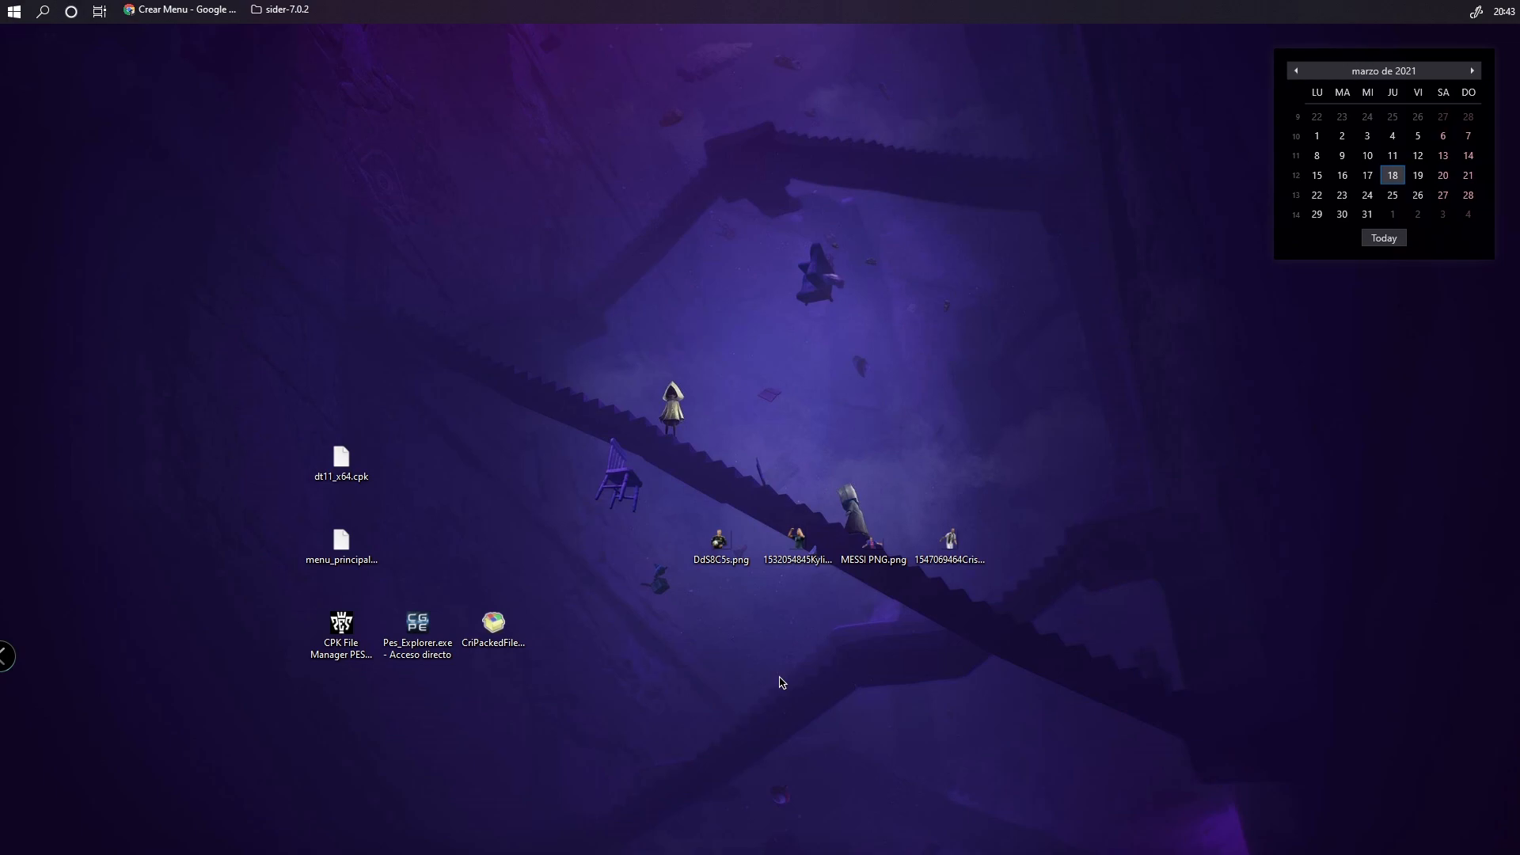
left_click(724, 550)
left_click(769, 550, "ctrl")
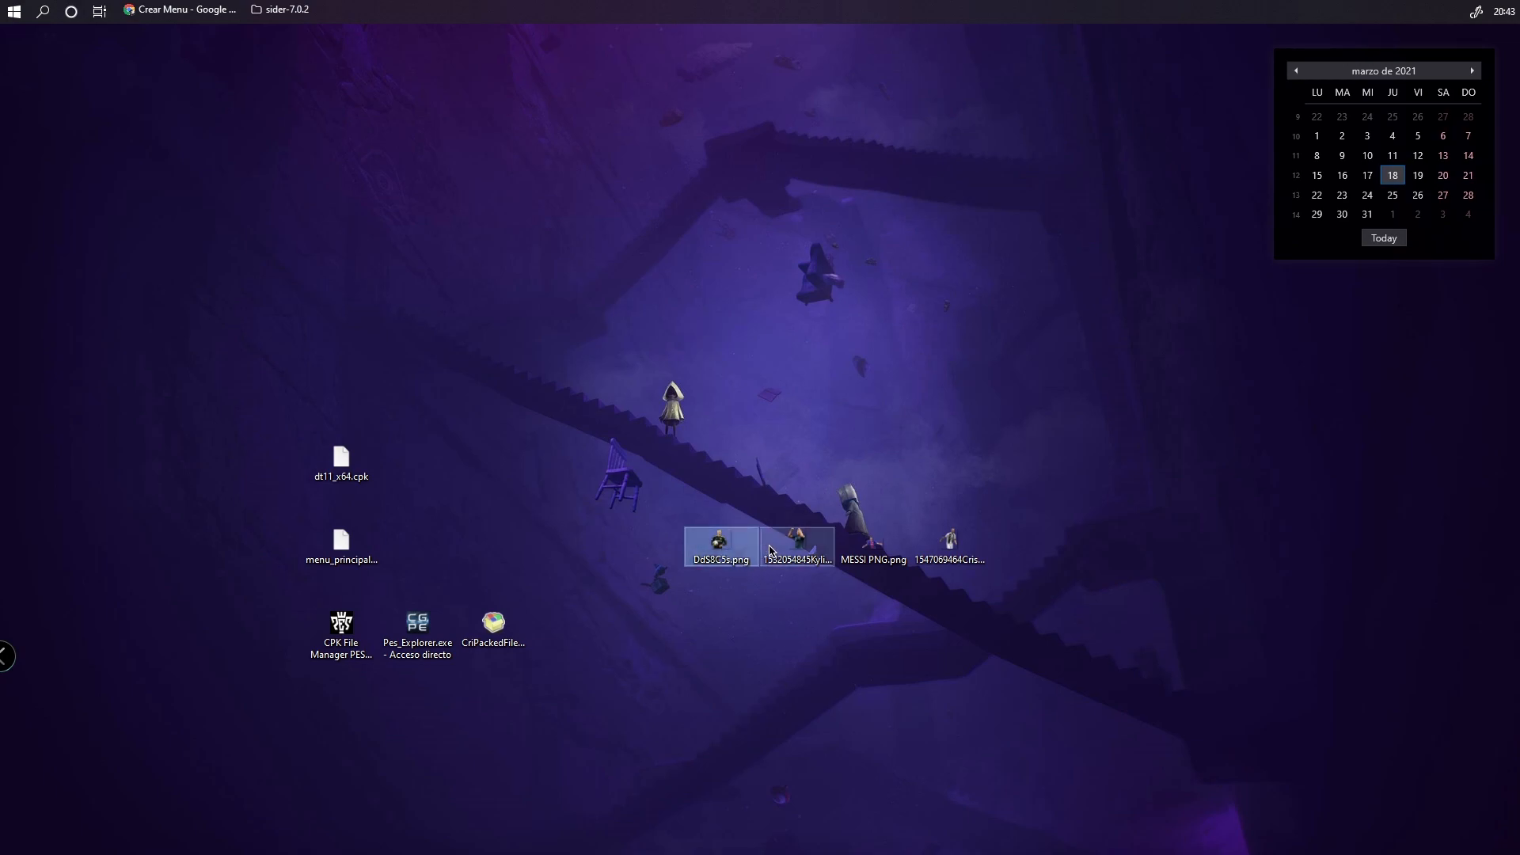
left_click(796, 547)
left_click(872, 546)
left_click(949, 546)
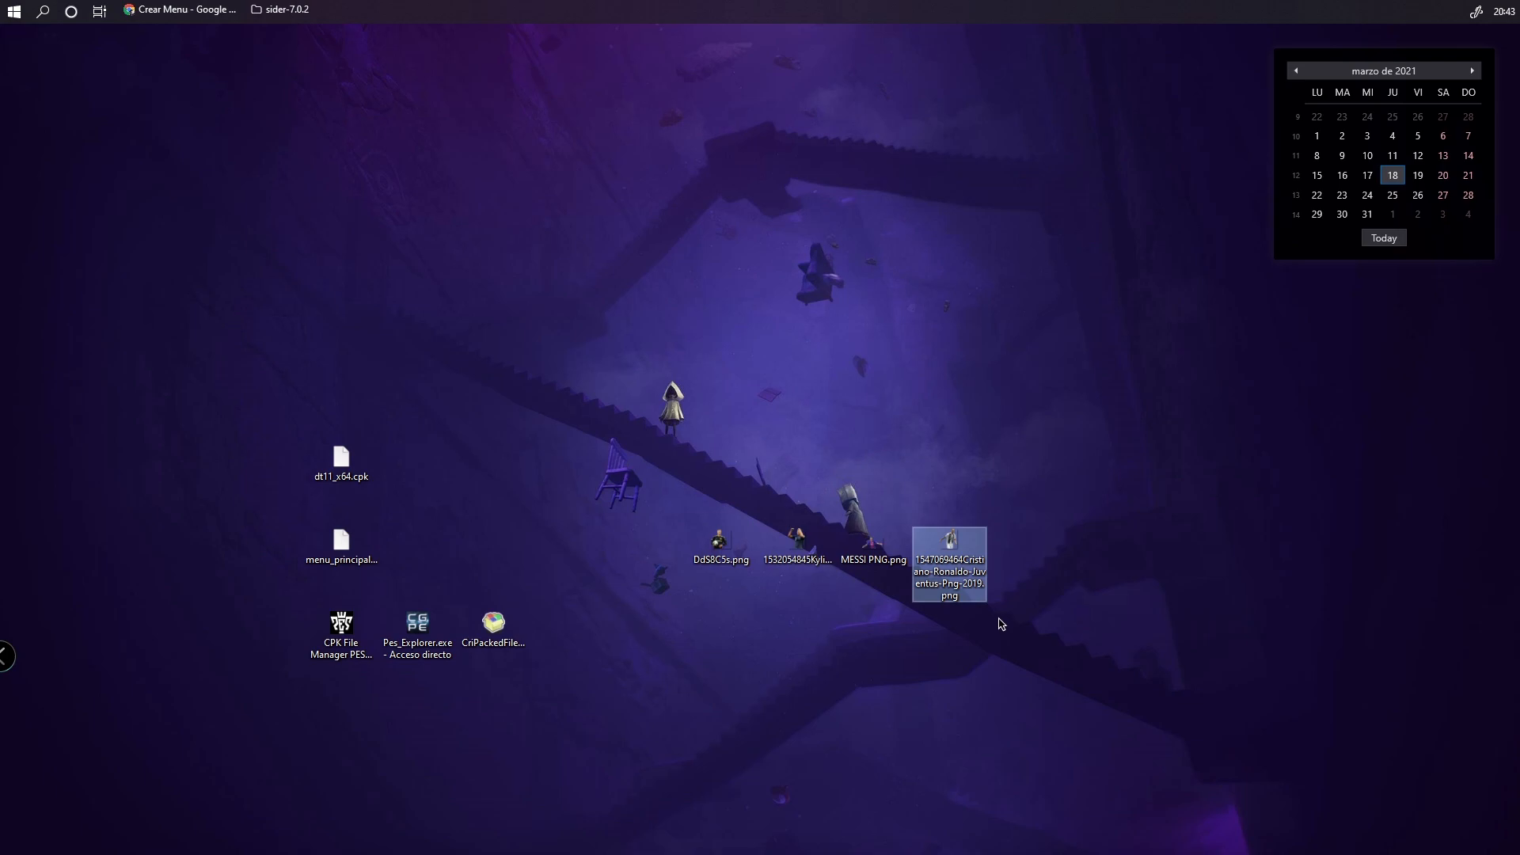
left_click(863, 553)
key("Left")
key("Left")
key("Right")
left_click(949, 546)
left_click(725, 624)
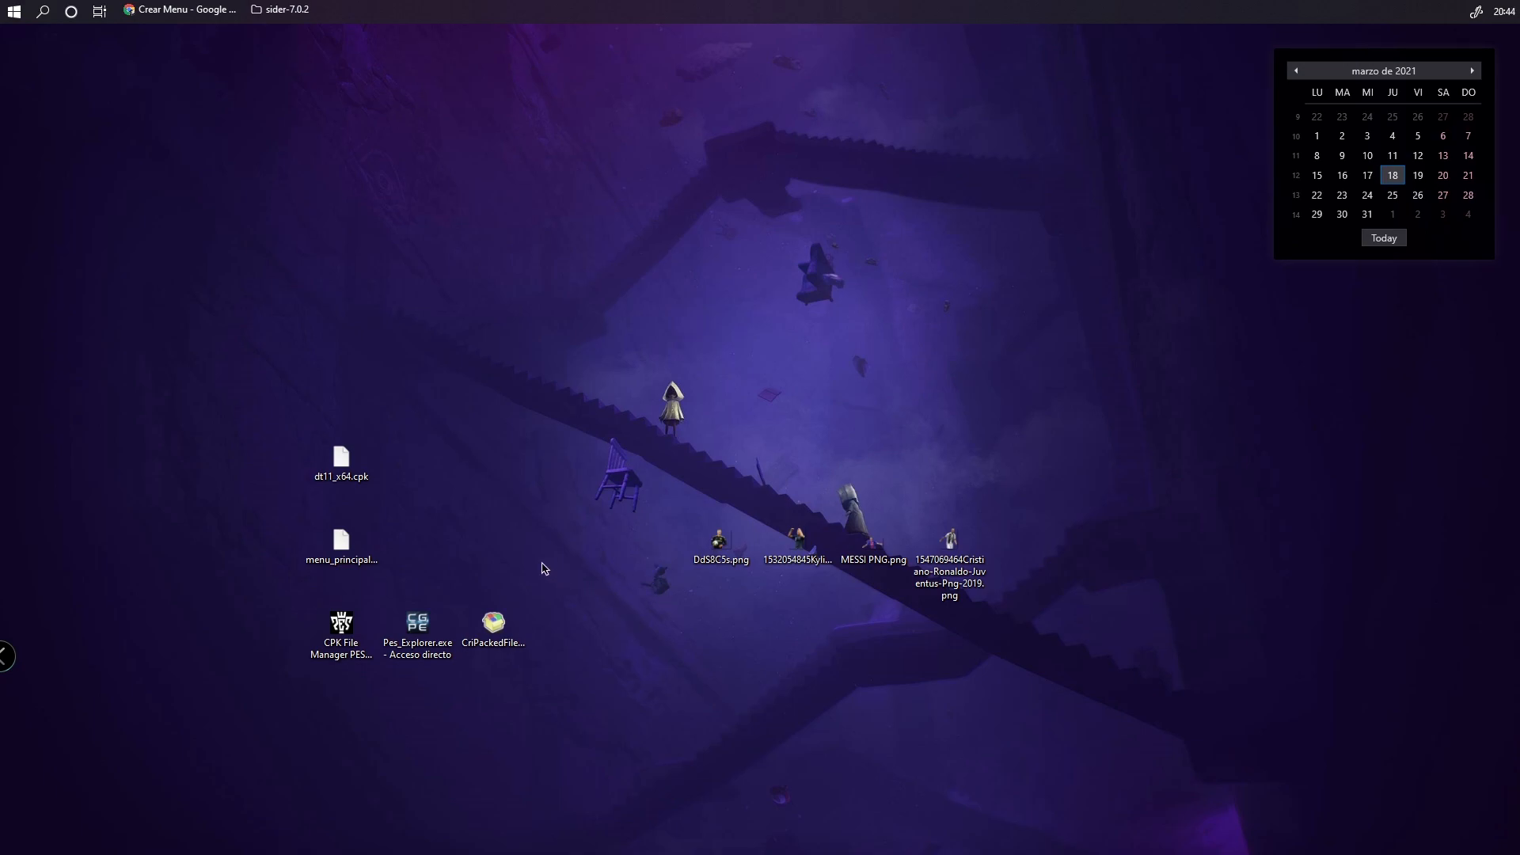
Launch the game with sider.exe from the sider-7.0.2 folder, and go past the start screen and weekly highlights to the main menu
left_click(293, 10)
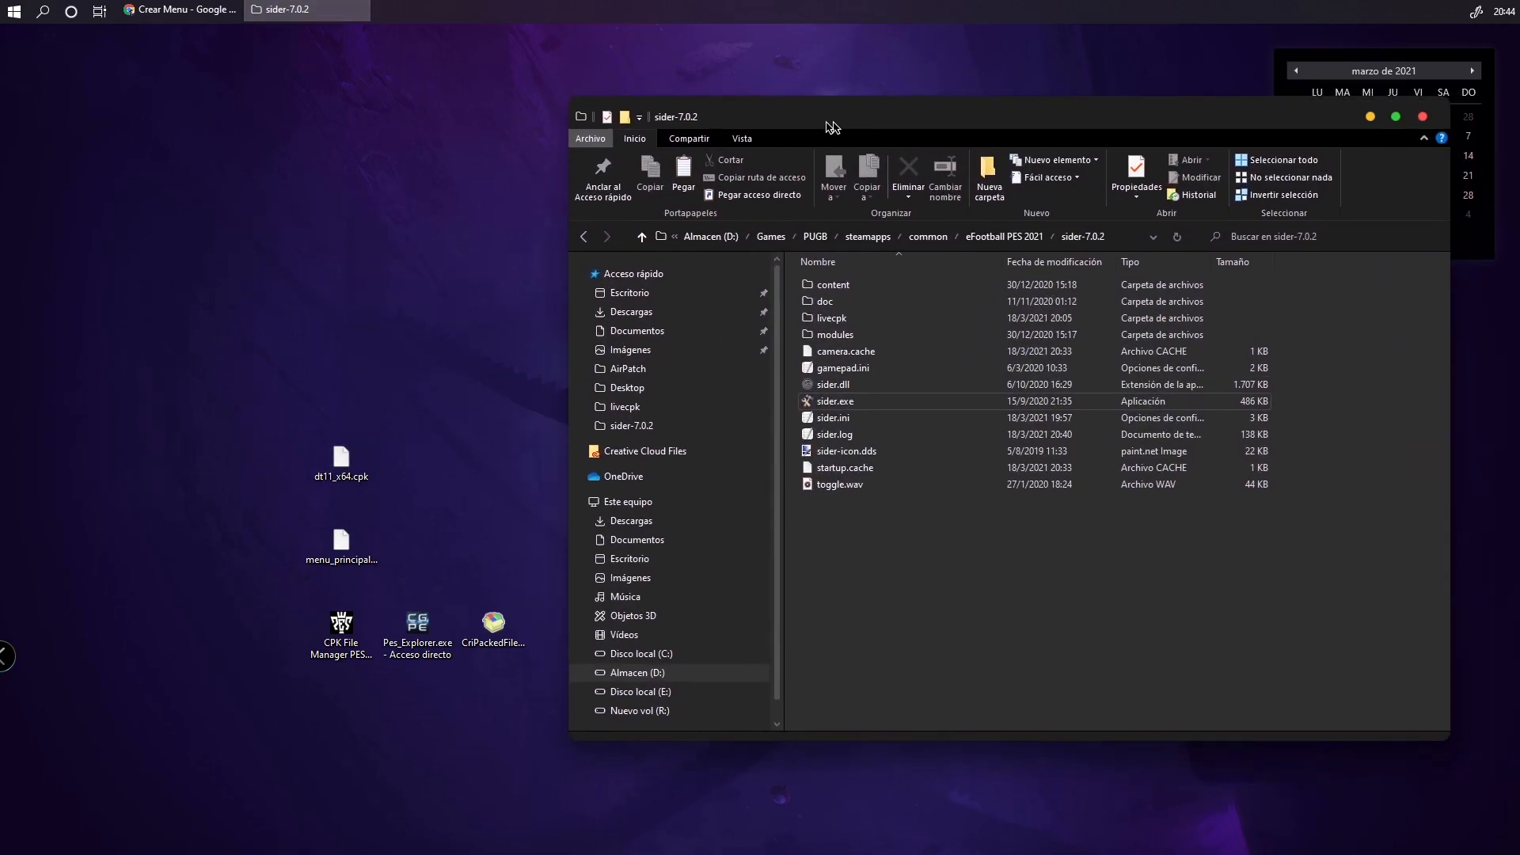
double_click(828, 400)
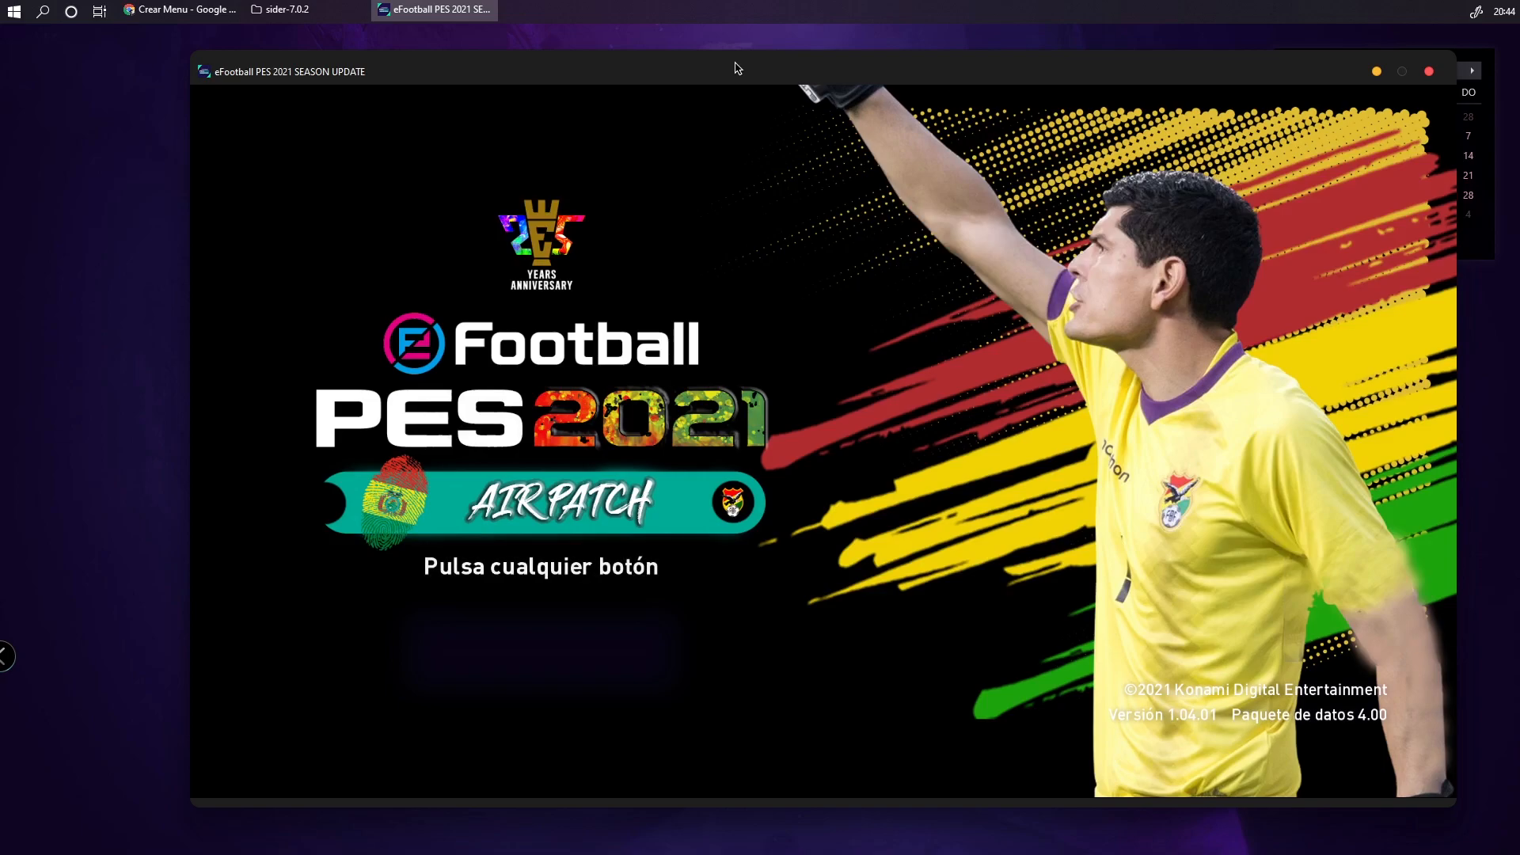
key("Return")
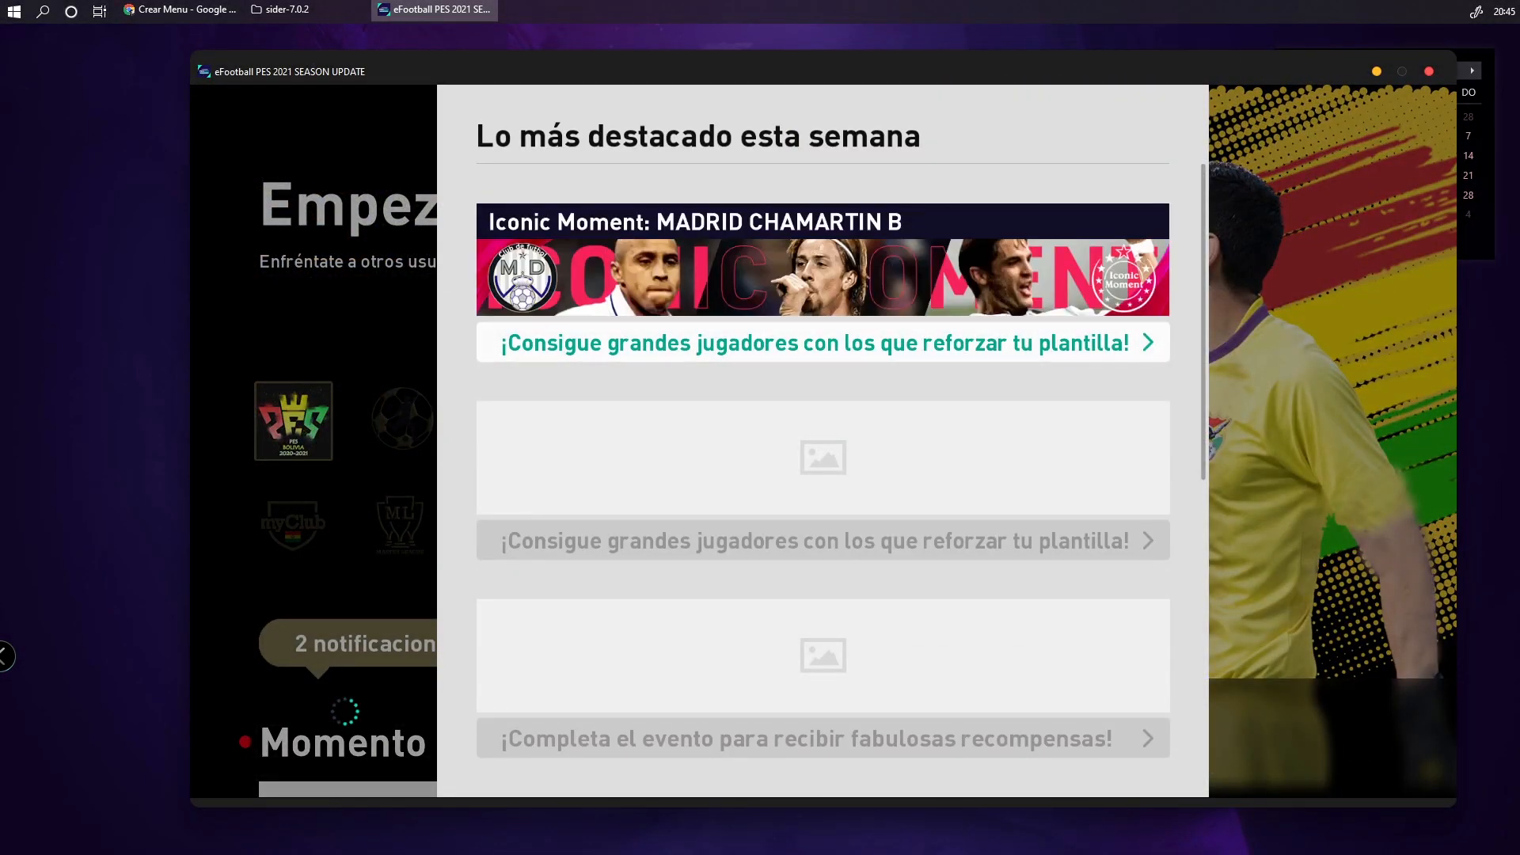
key("Escape")
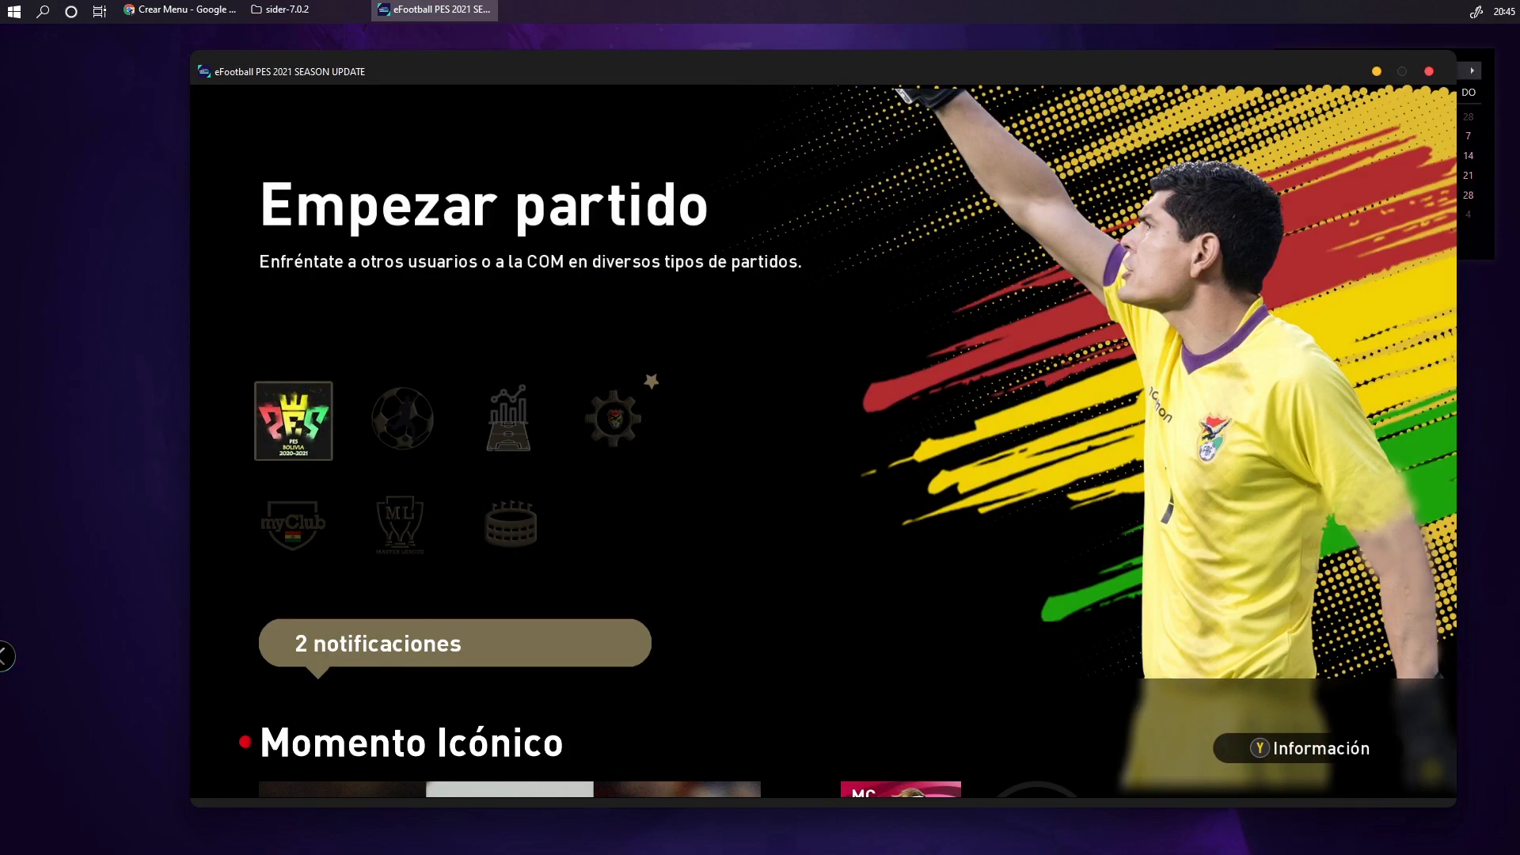
Browse the main menu entries from Empezar partido to Configuración to examine the player images shown as backgrounds
key("Right")
key("Right")
key("Right")
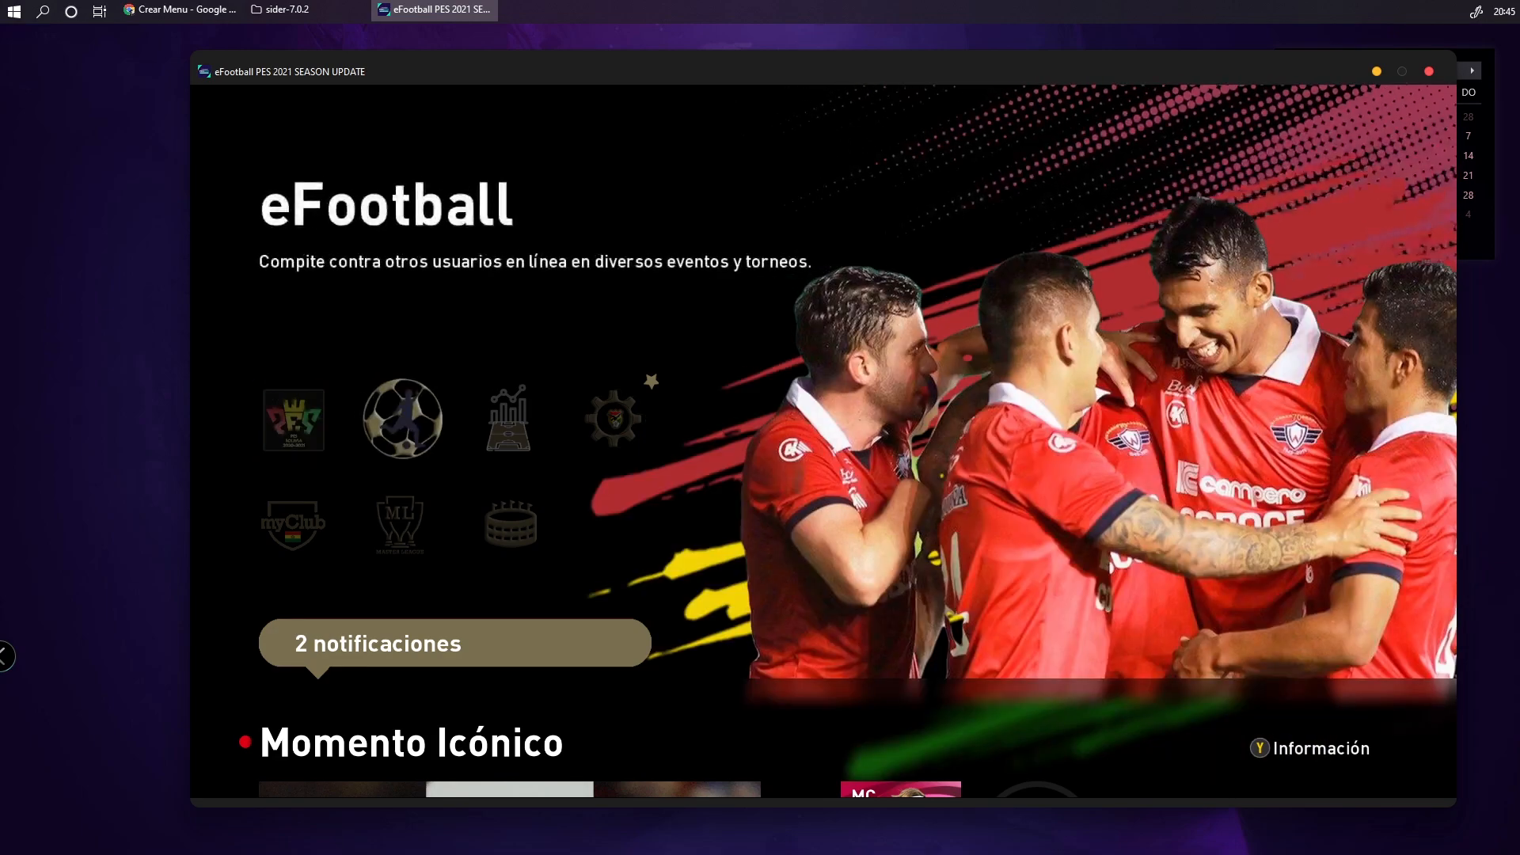
key("Left")
key("Left")
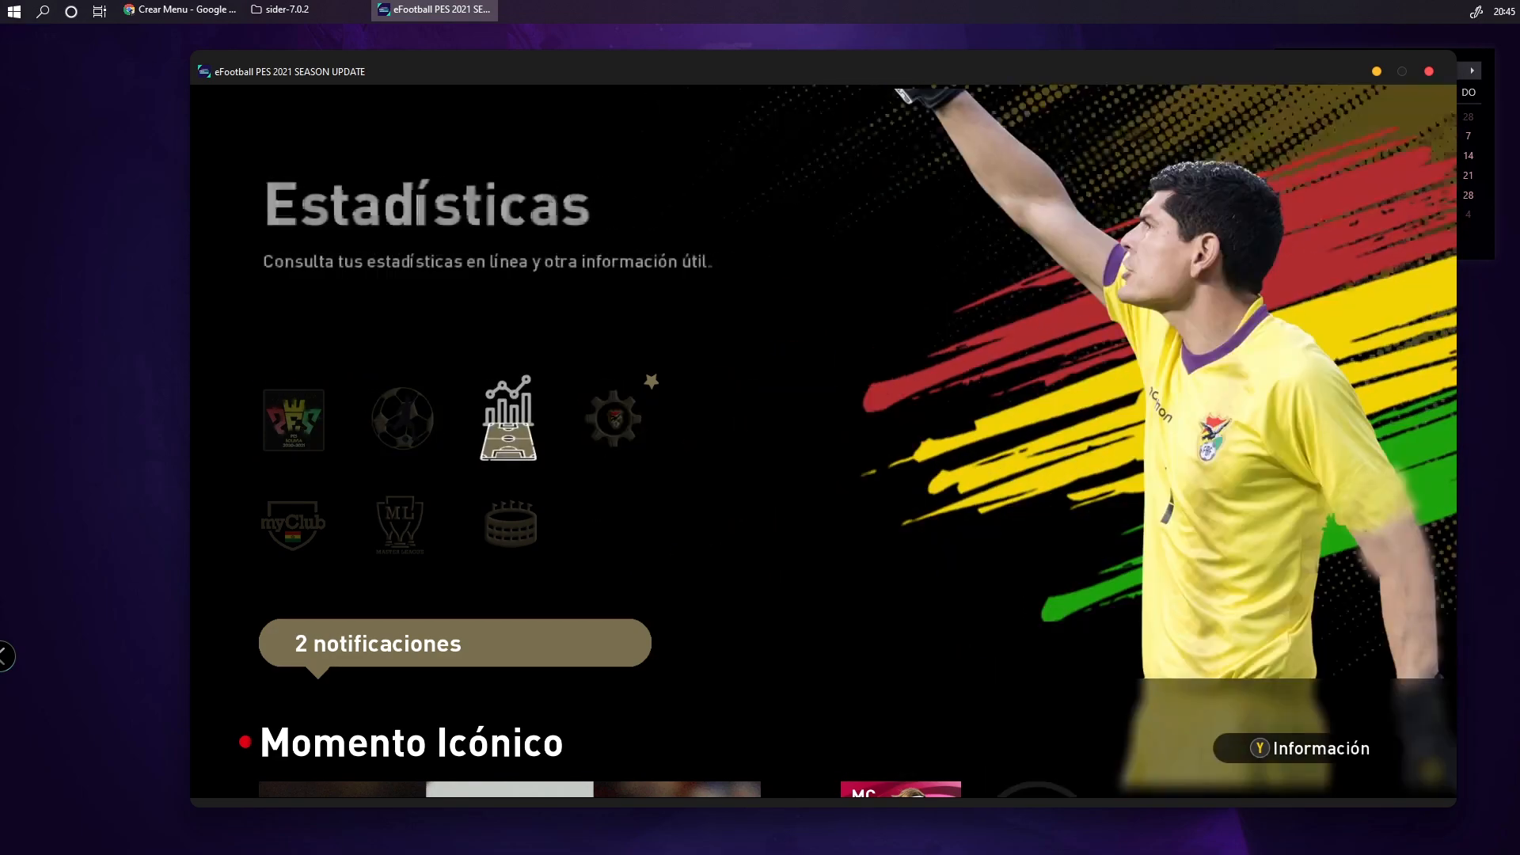
key("Right")
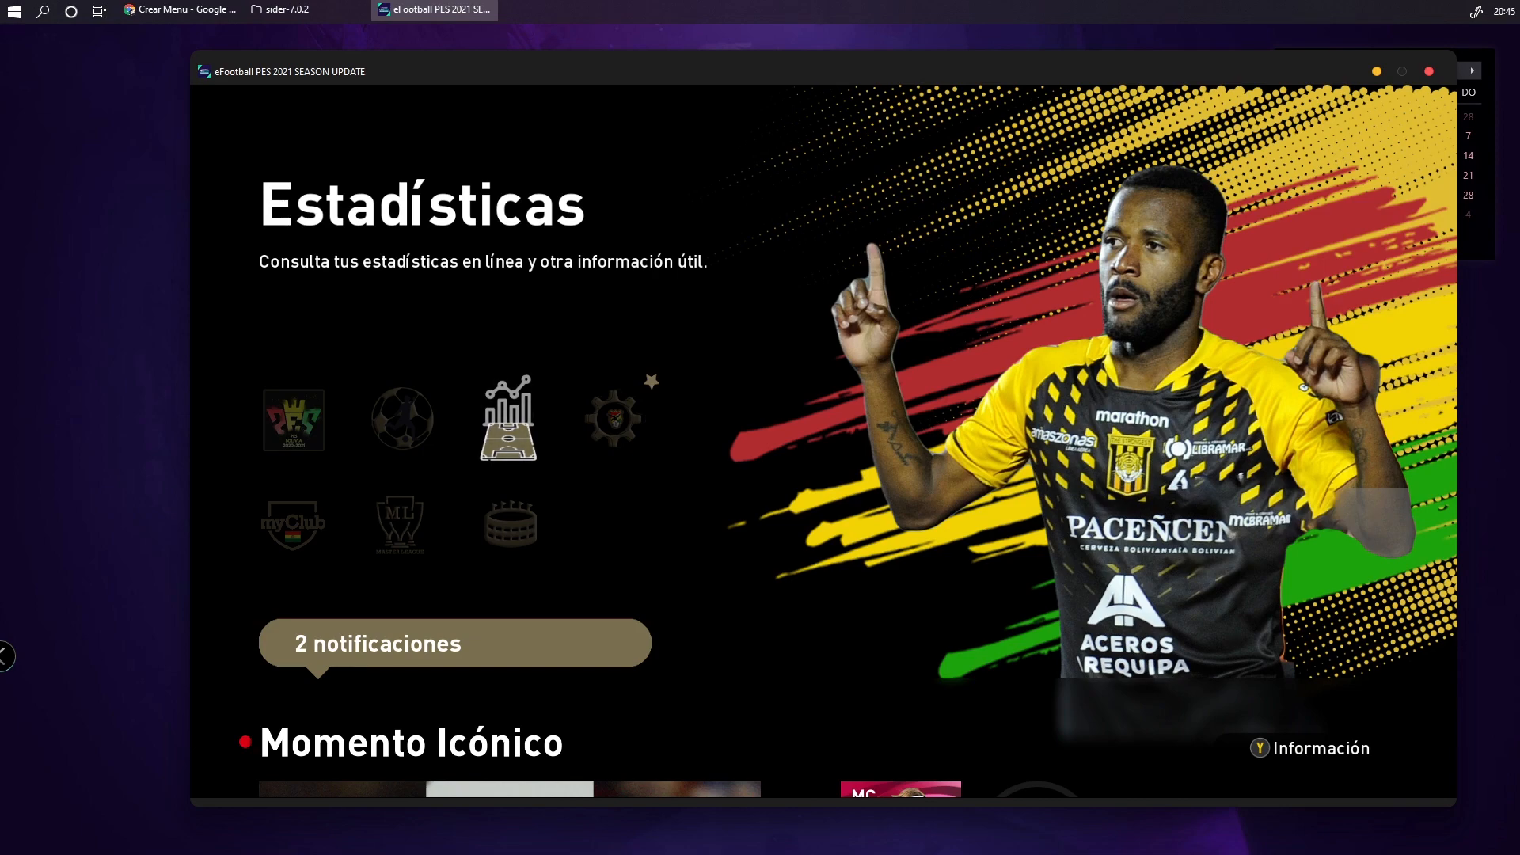
left_click(293, 421)
left_click(402, 418)
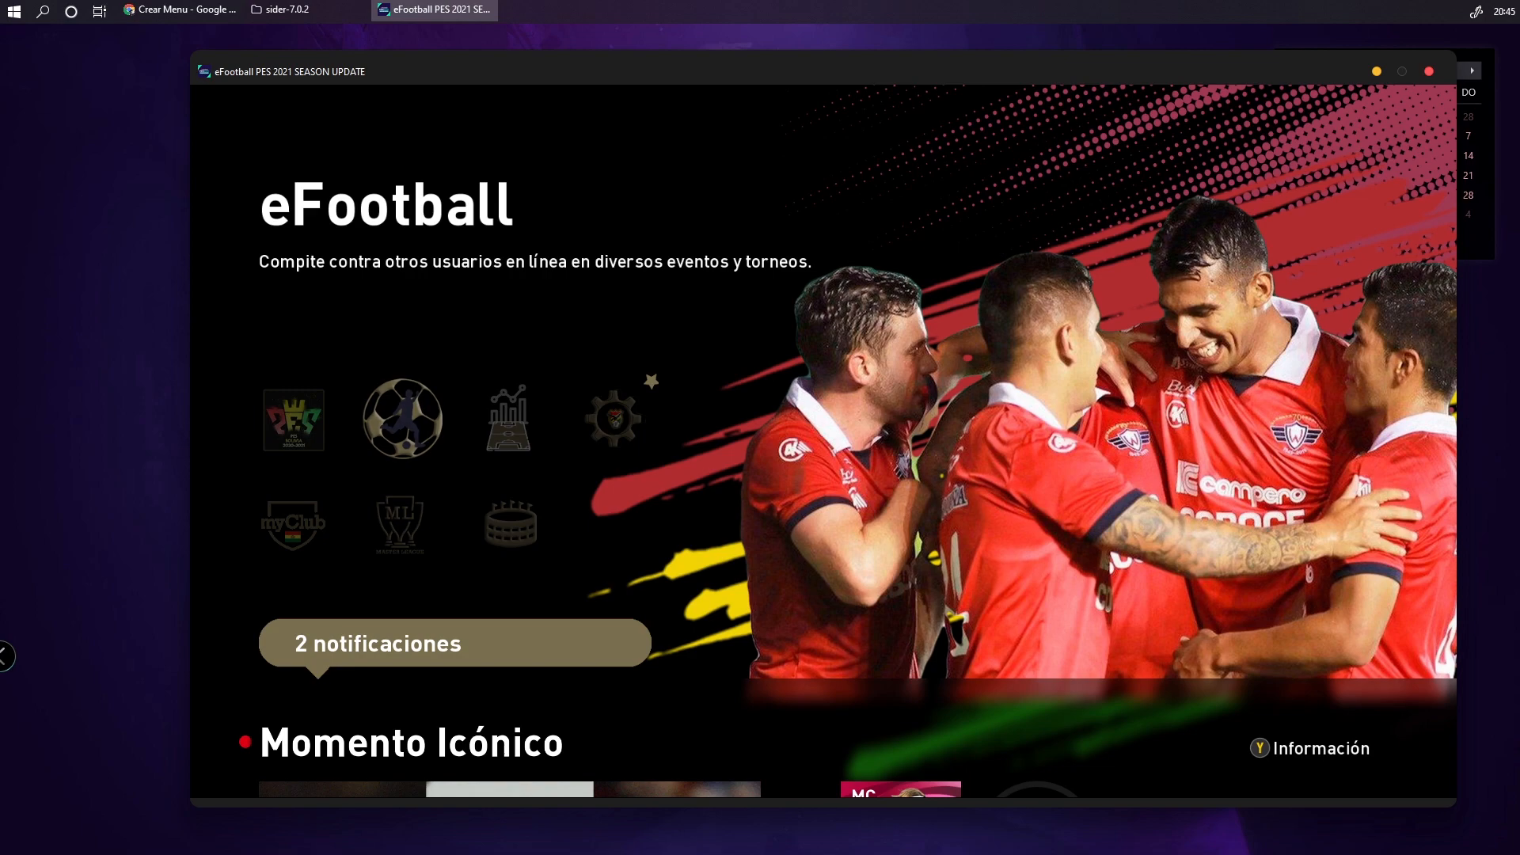
left_click(293, 420)
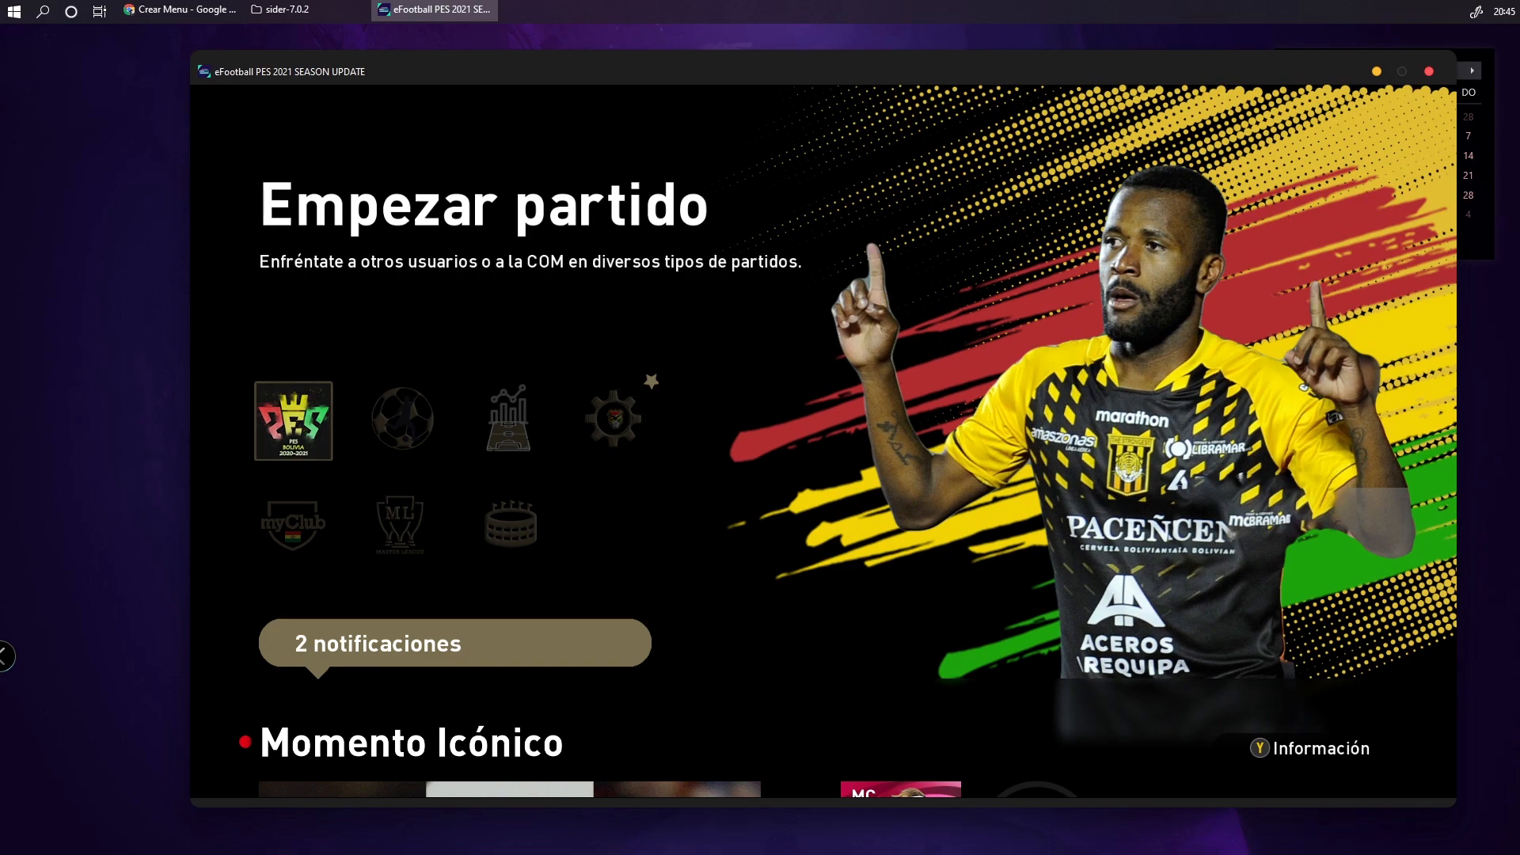
key("Right")
key("Right")
key("Right")
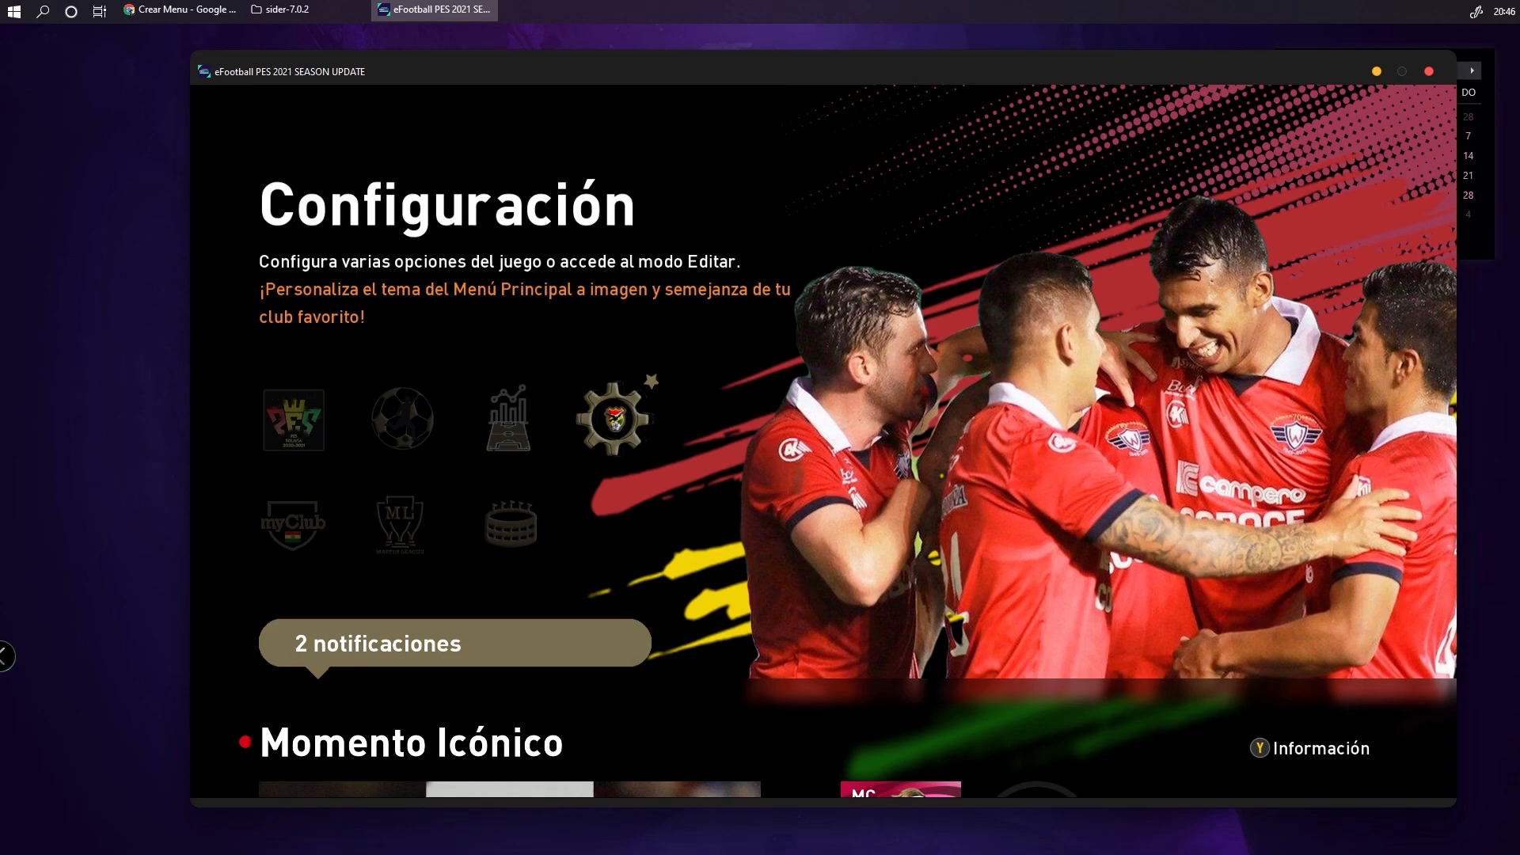
Go back and forth through the main menu entries, including eFootball, Estadísticas and Liga Máster, to compare their background player images
key("Left")
key("Left")
key("Left")
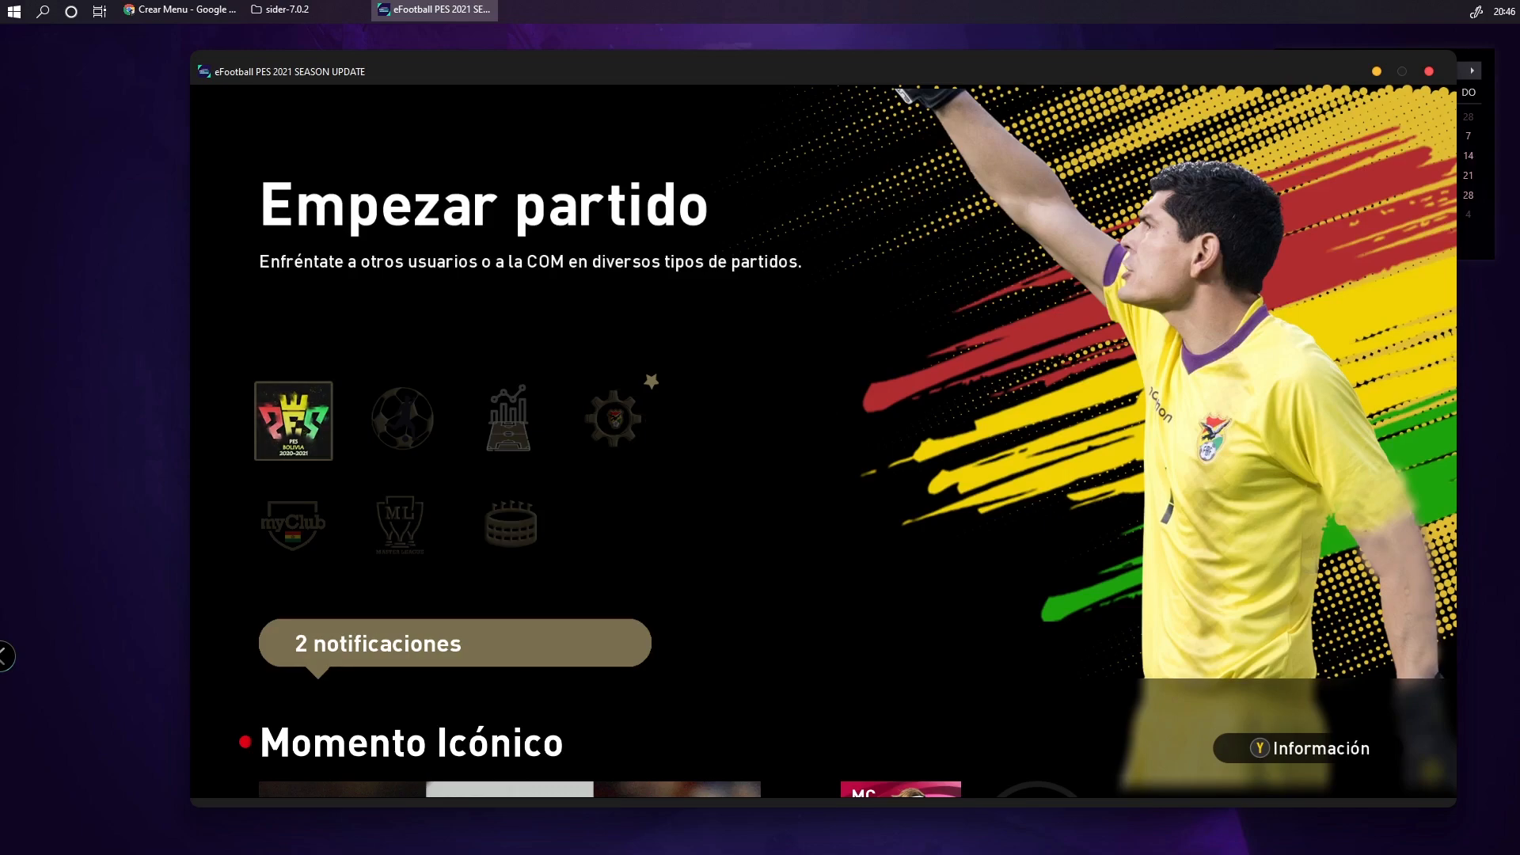
key("Right")
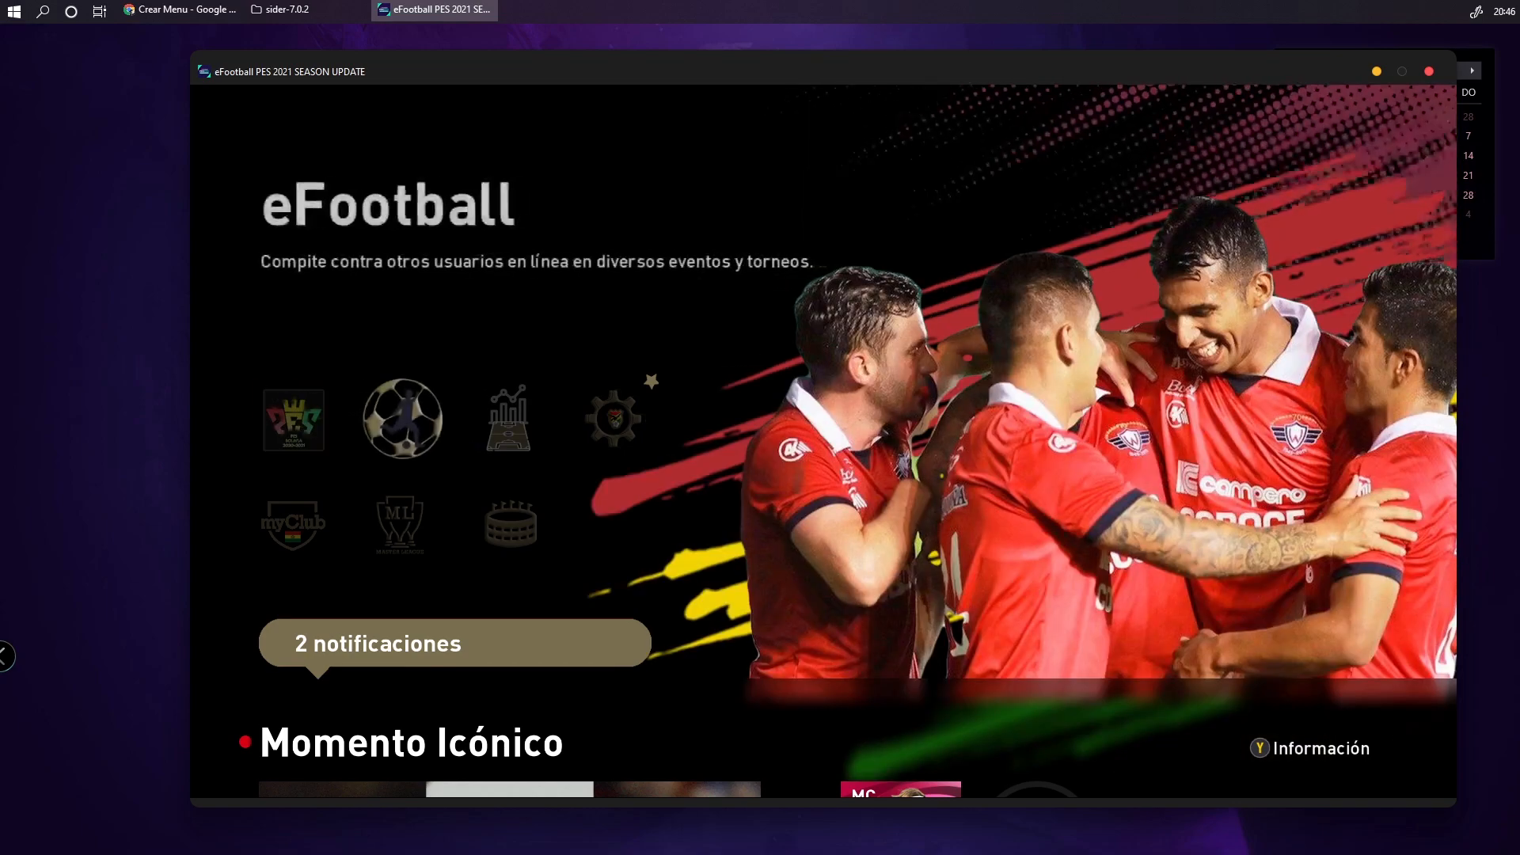
key("Right")
key("Right")
key("Left")
key("Left")
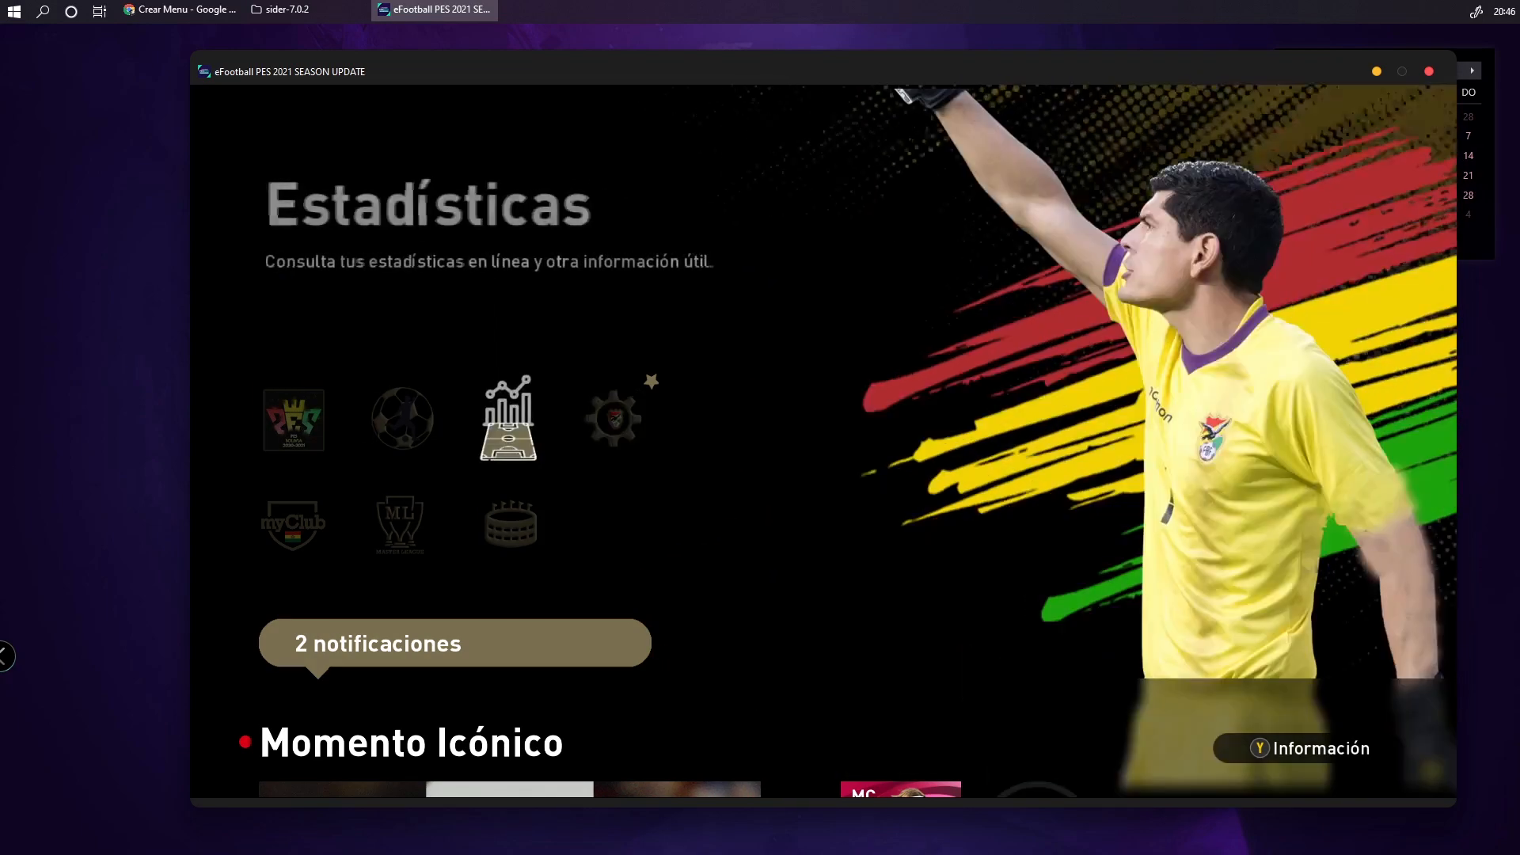
key("Down")
key("Left")
key("Right")
key("Right")
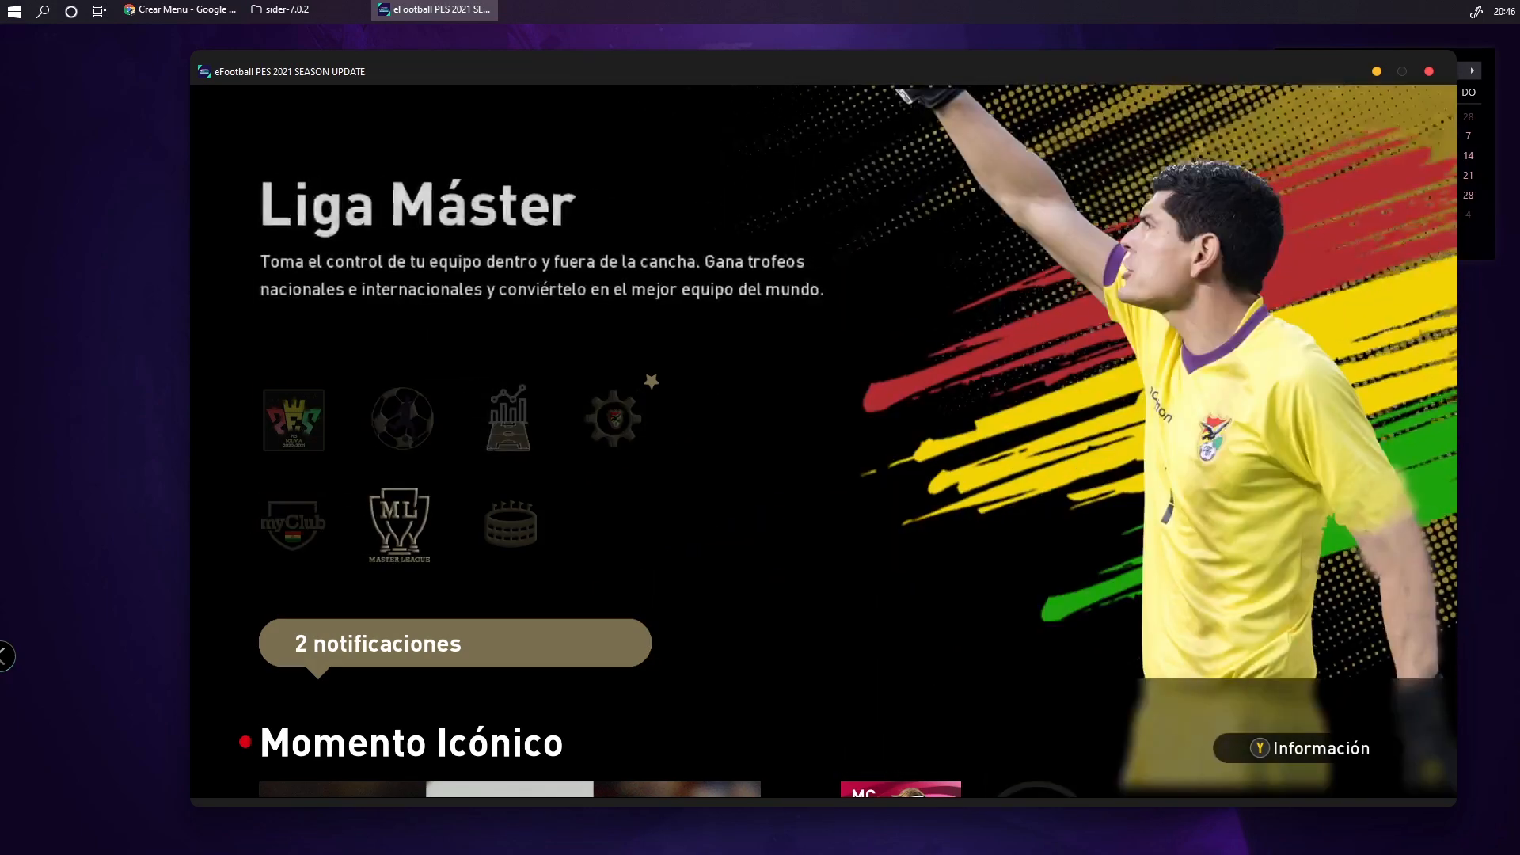
key("Up")
key("Left")
key("Left")
key("Right")
key("Right")
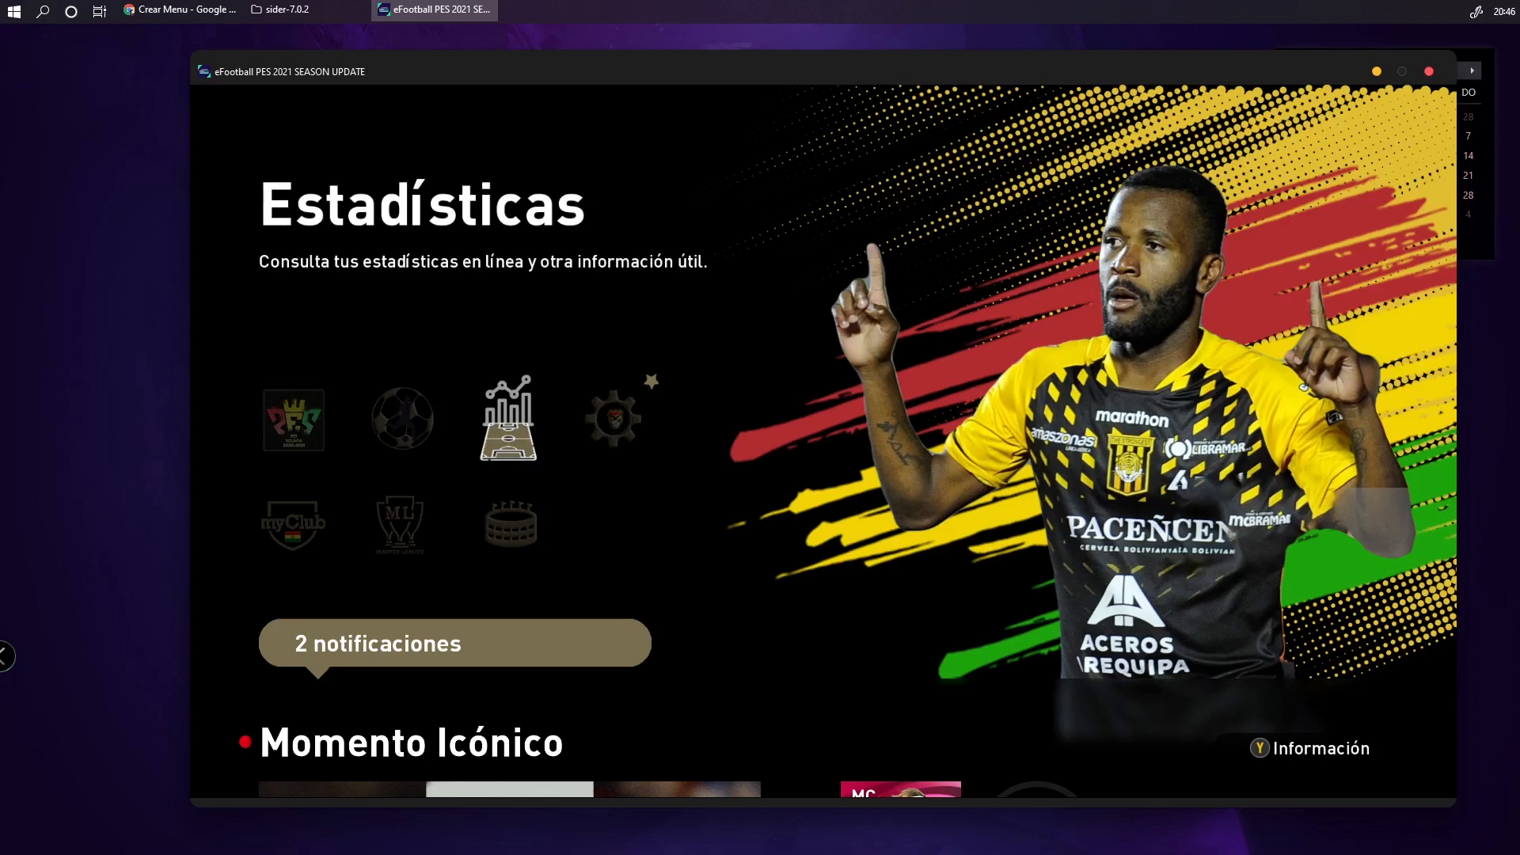
key("Left")
key("Left")
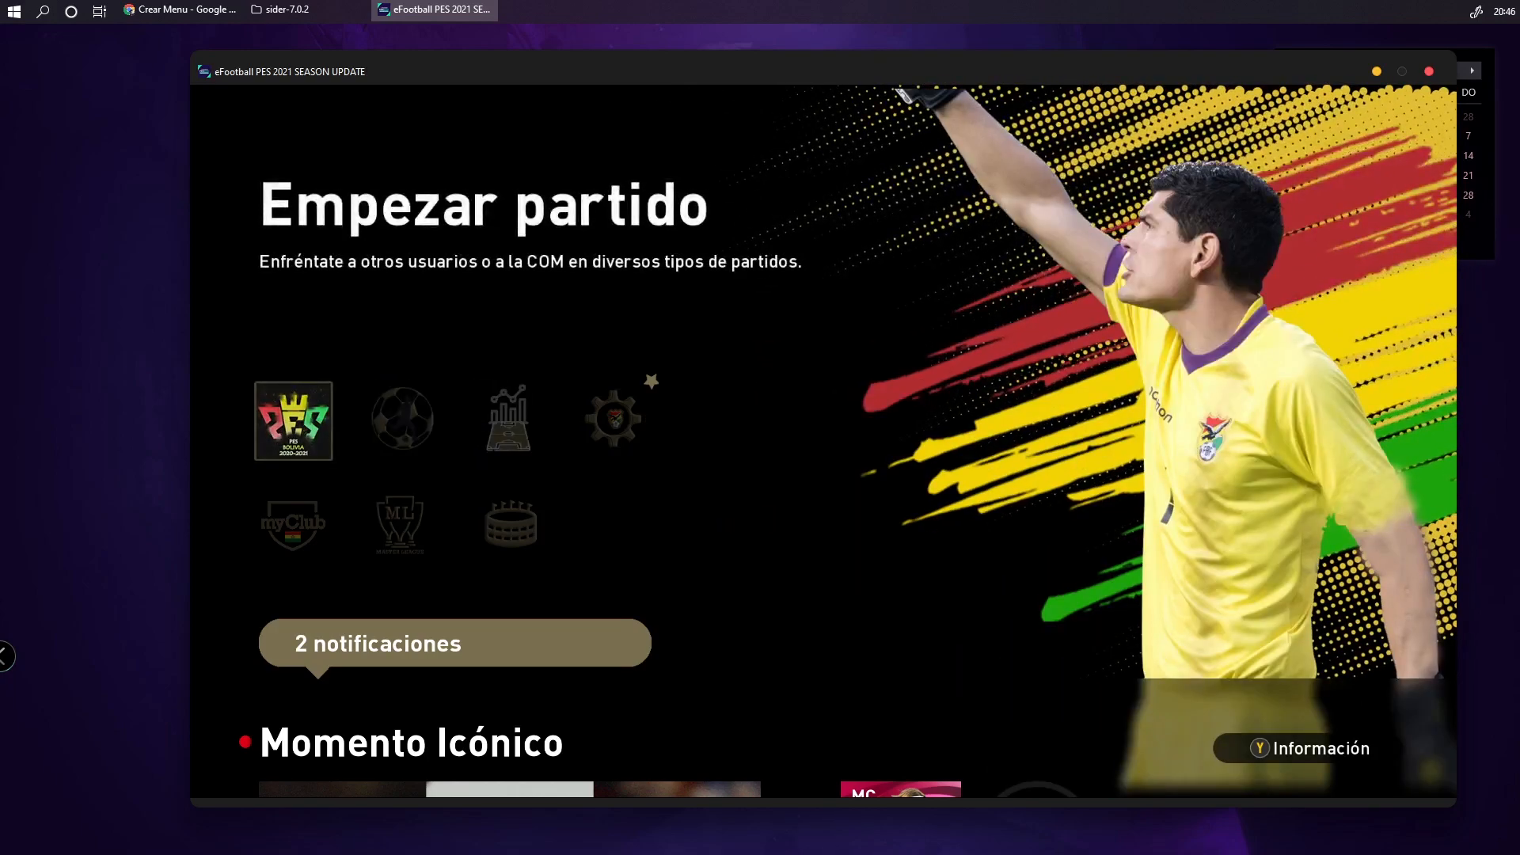
Close the eFootball PES 2021 game
left_click_drag(765, 60, 737, 64)
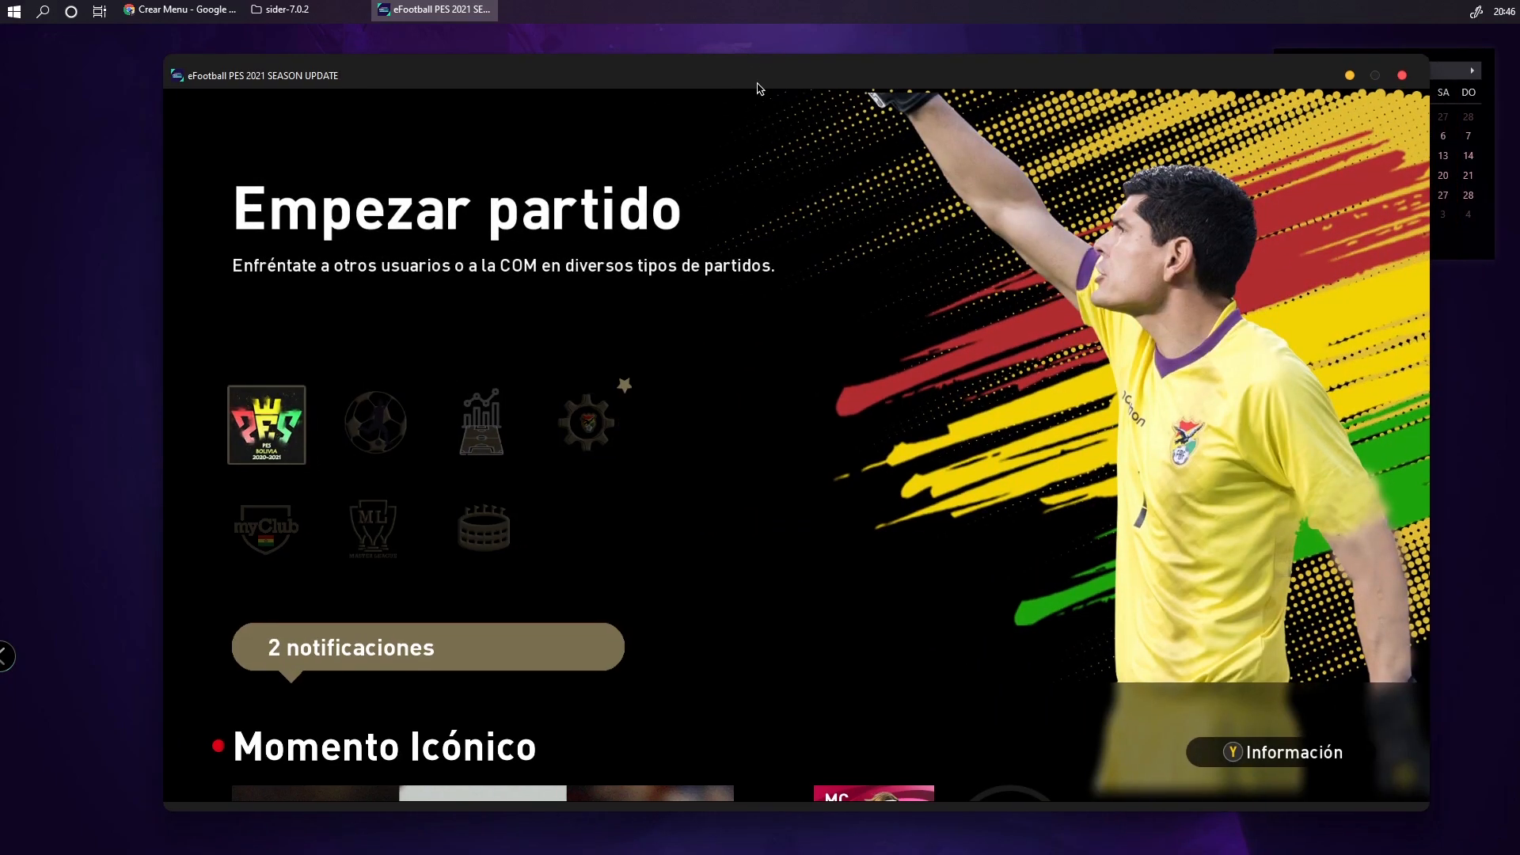
left_click(1402, 75)
left_click(858, 580)
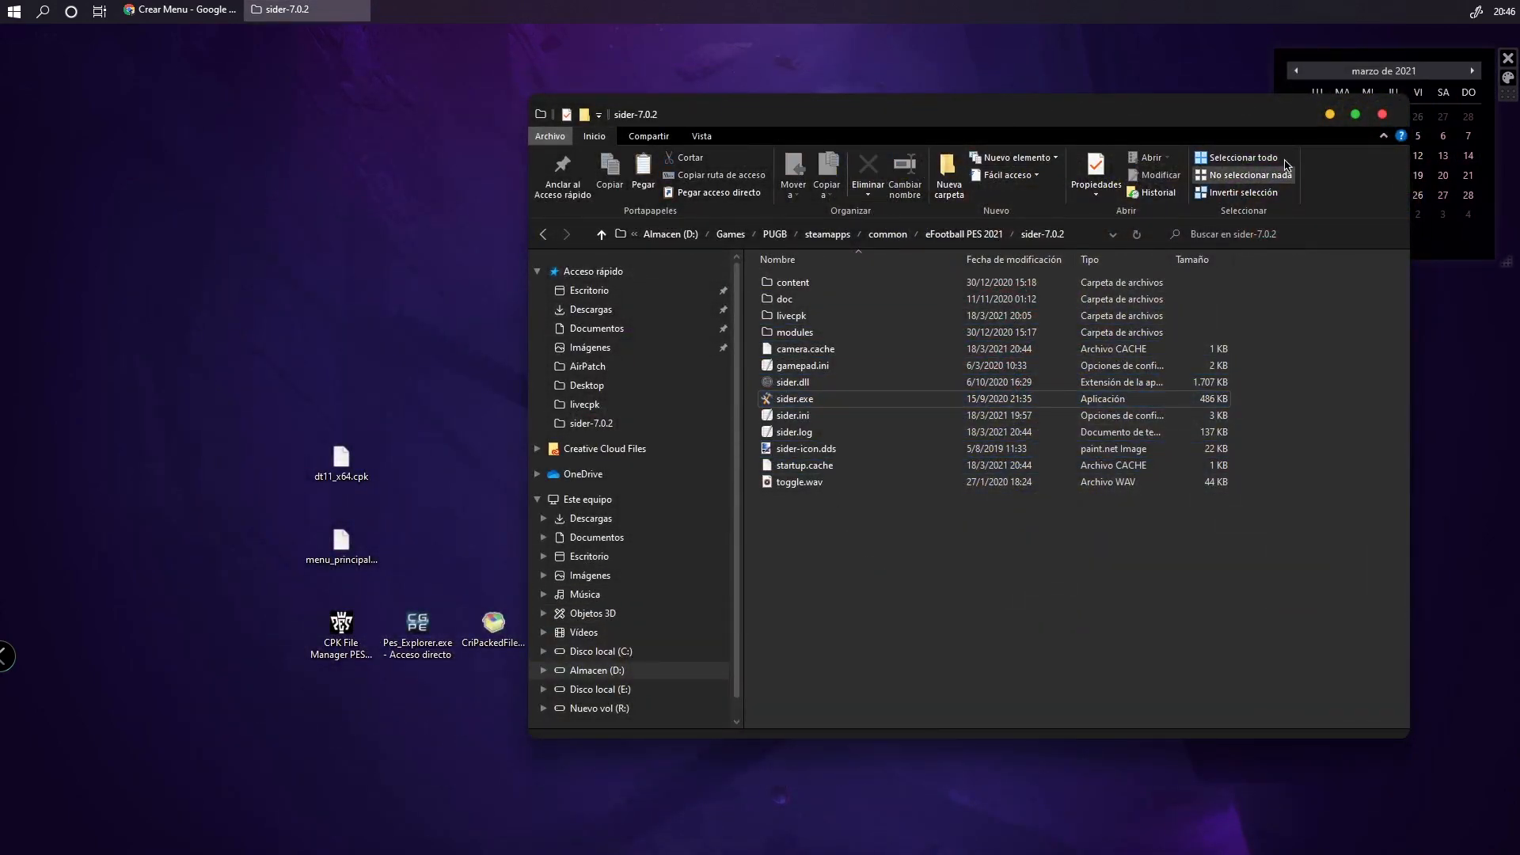
Launch Pes_Explorer.exe from its desktop shortcut, continue past the startup error dialog, and maximize the CGPE window
left_click(1329, 114)
left_click(442, 657)
double_click(433, 625)
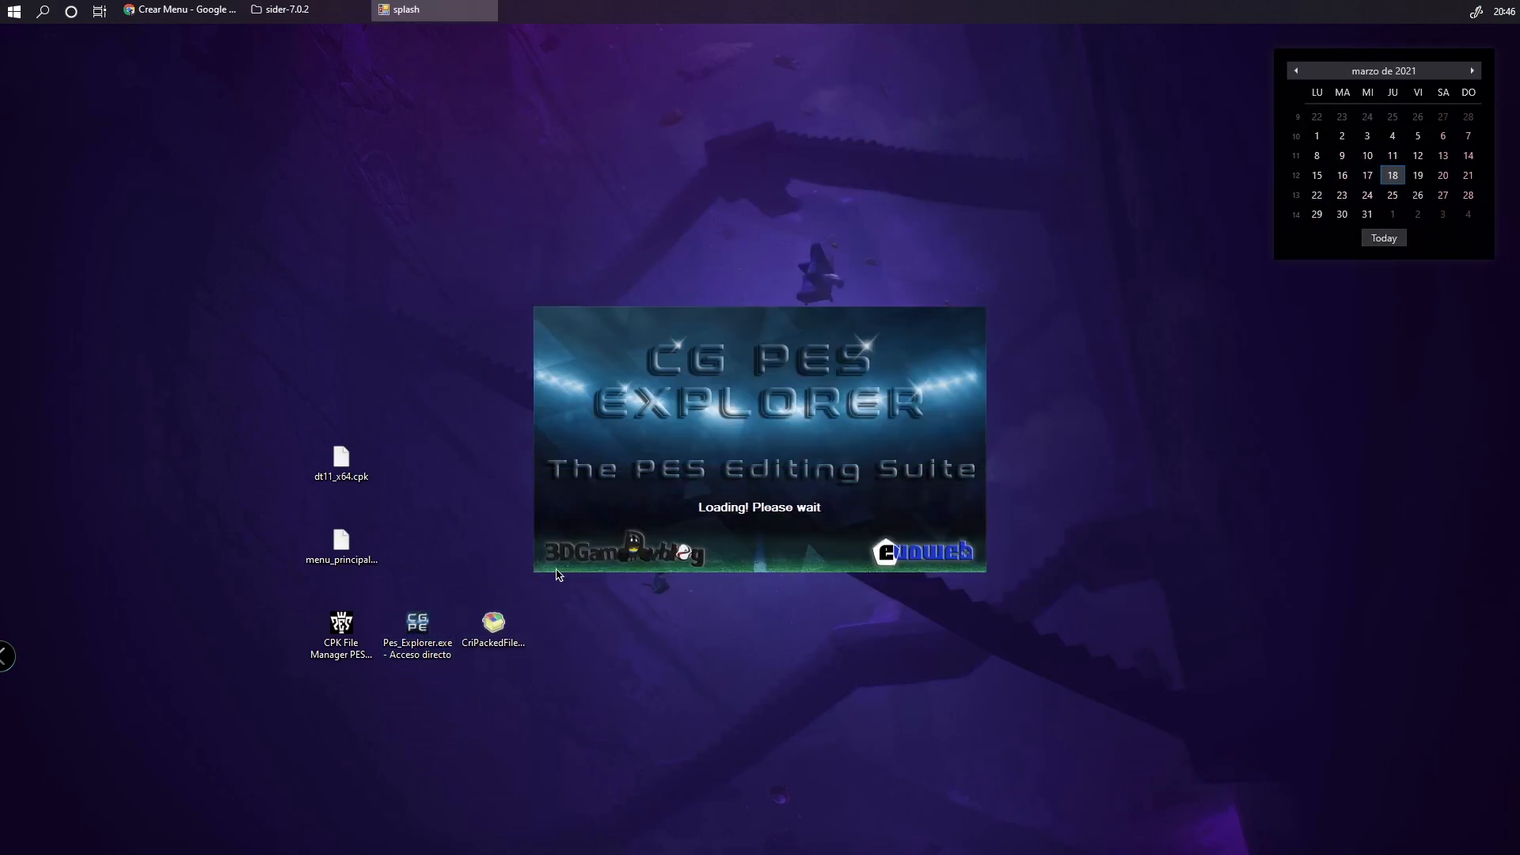
left_click(760, 475)
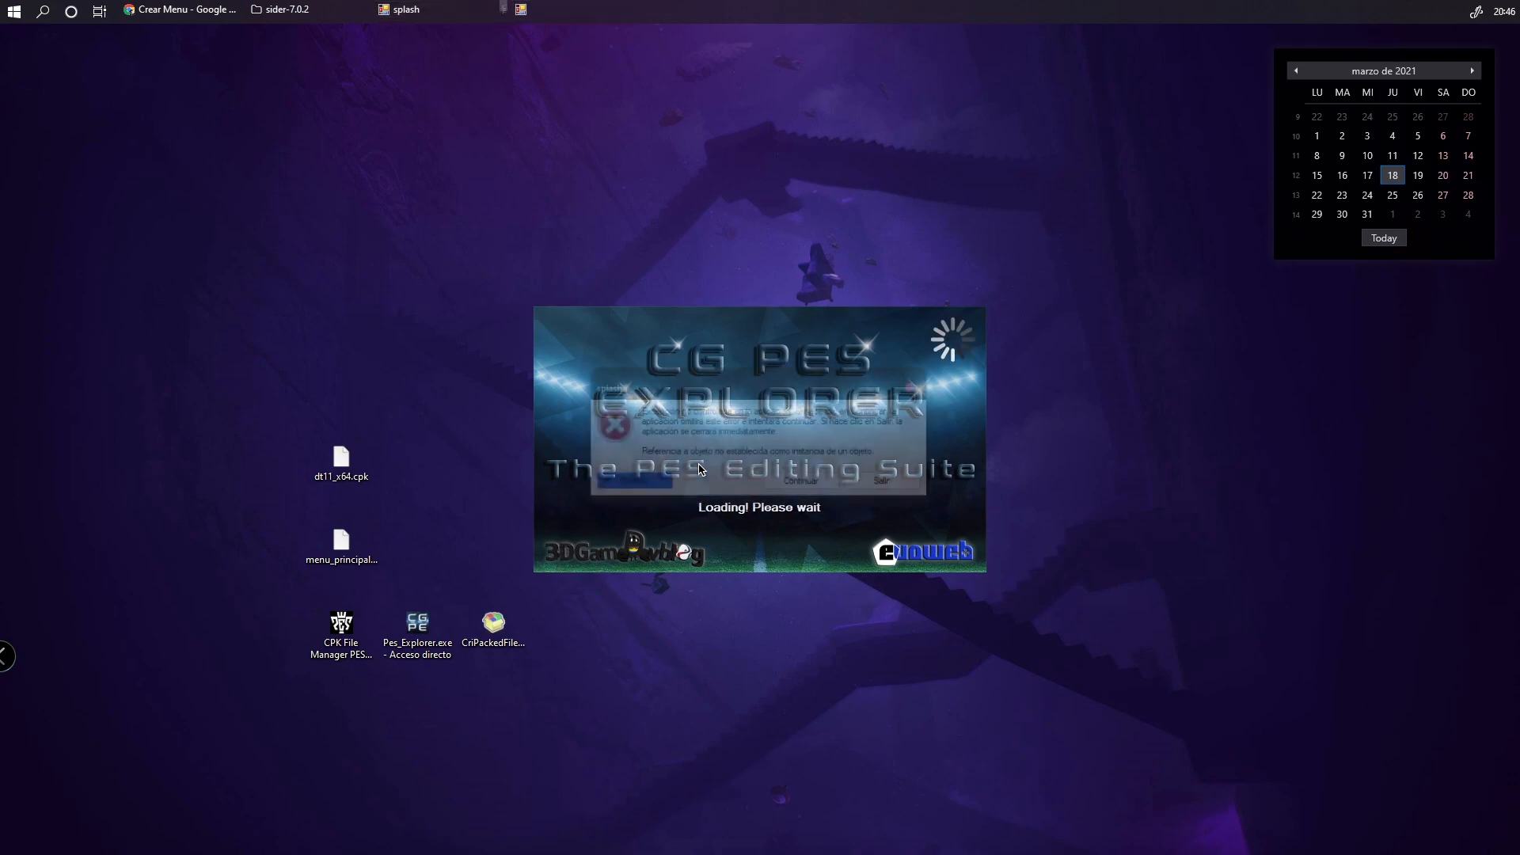
left_click(782, 481)
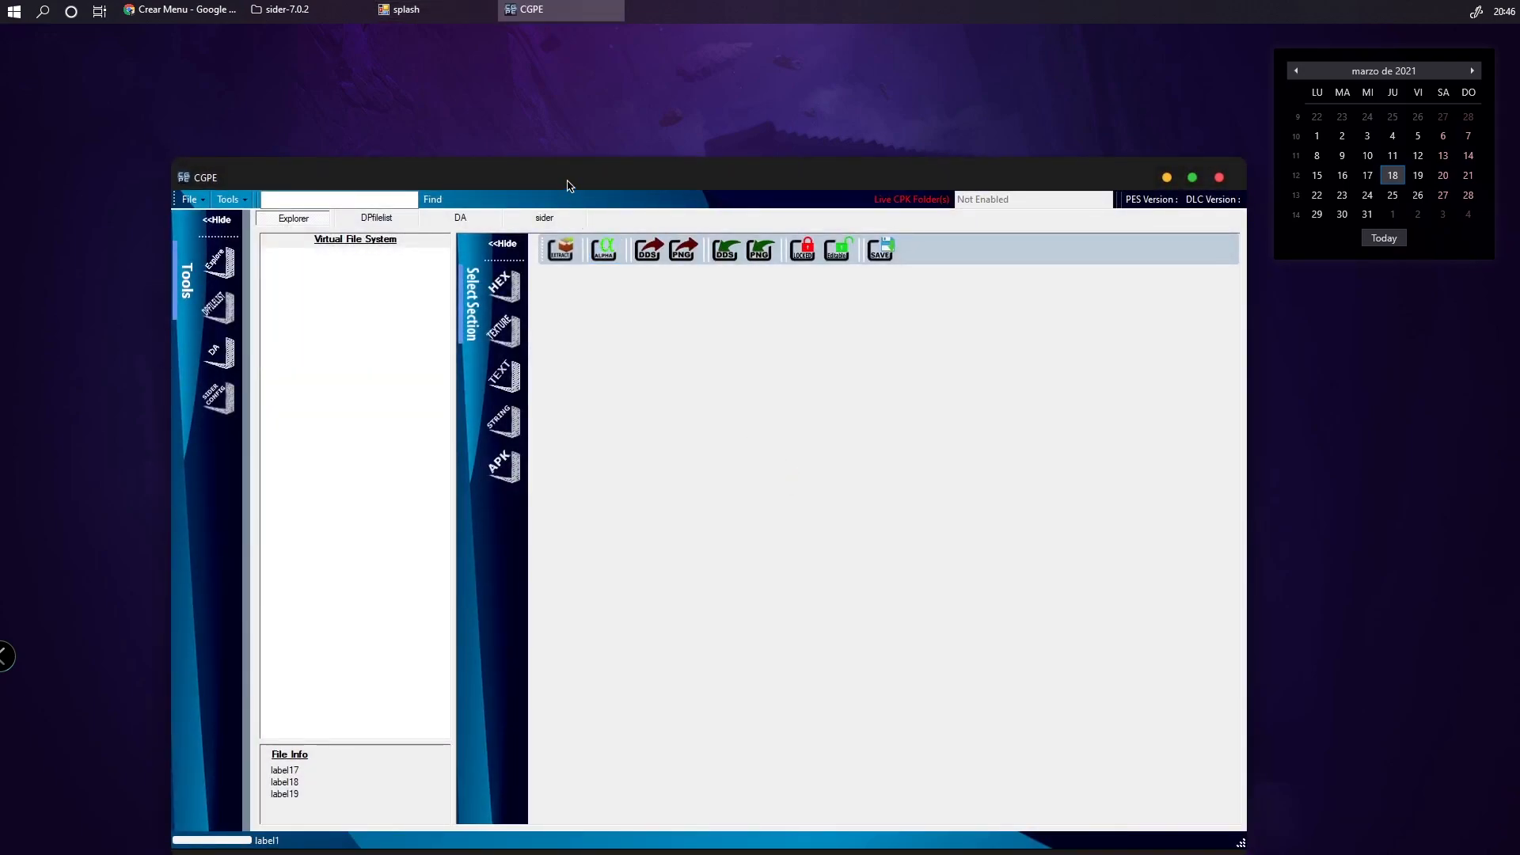
left_click_drag(567, 185, 591, 106)
double_click(590, 105)
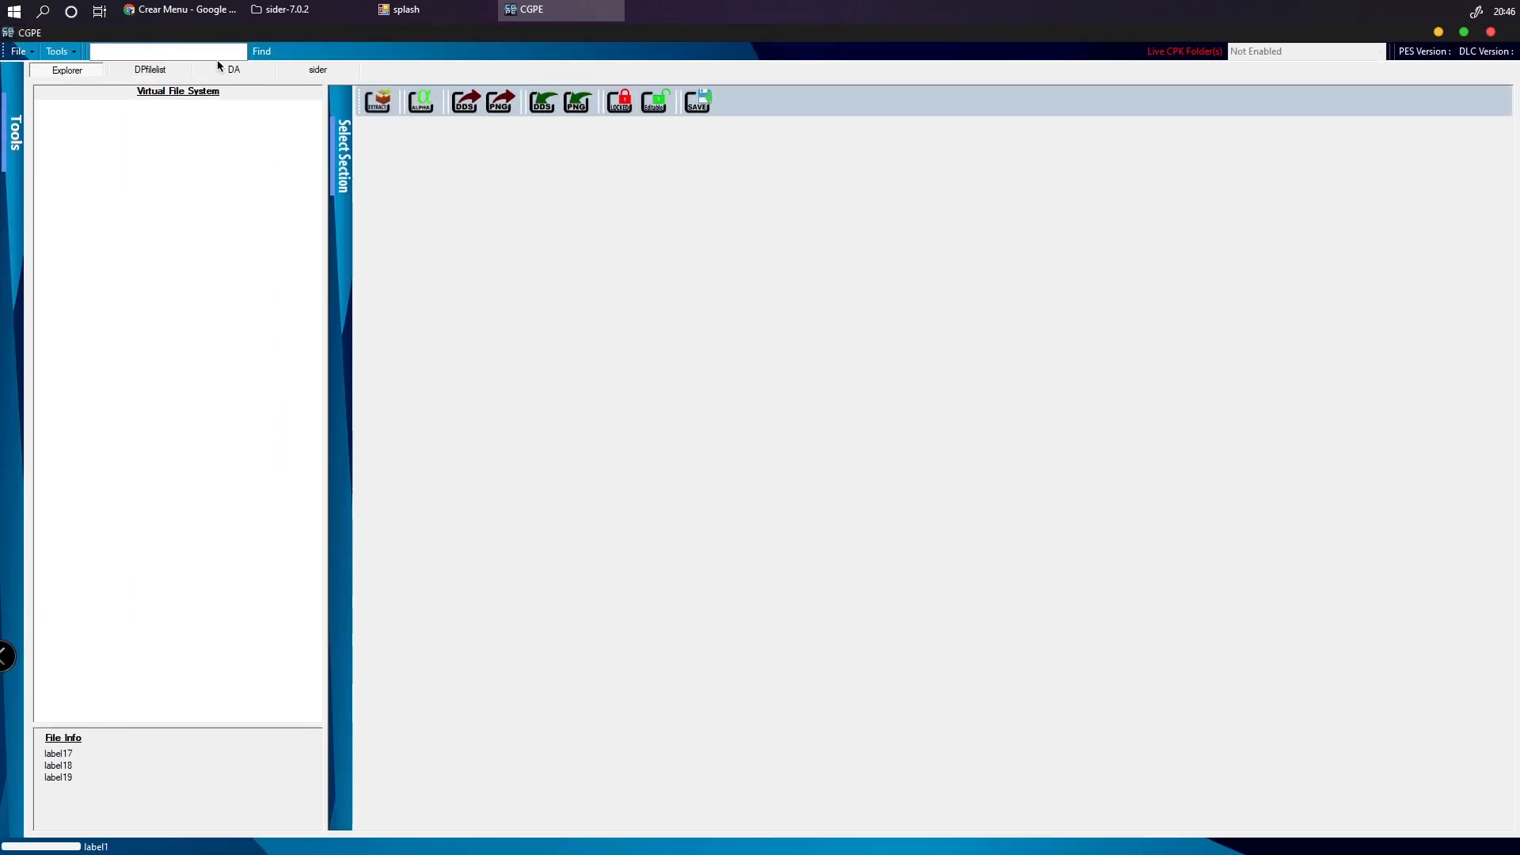
Load menu_principal.cpk from the desktop as a single CPK
left_click(30, 54)
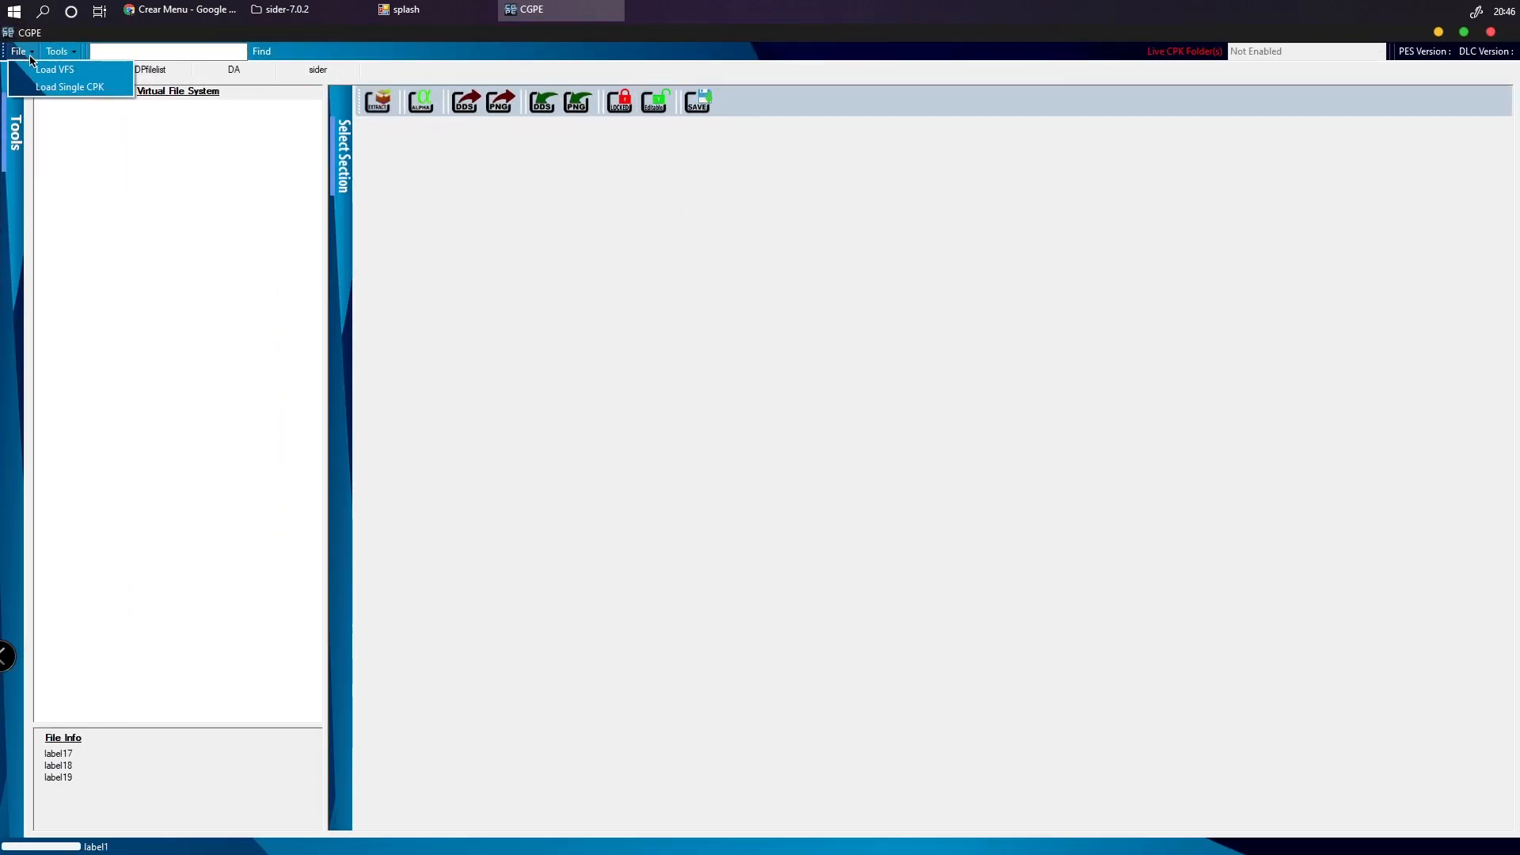
left_click(69, 88)
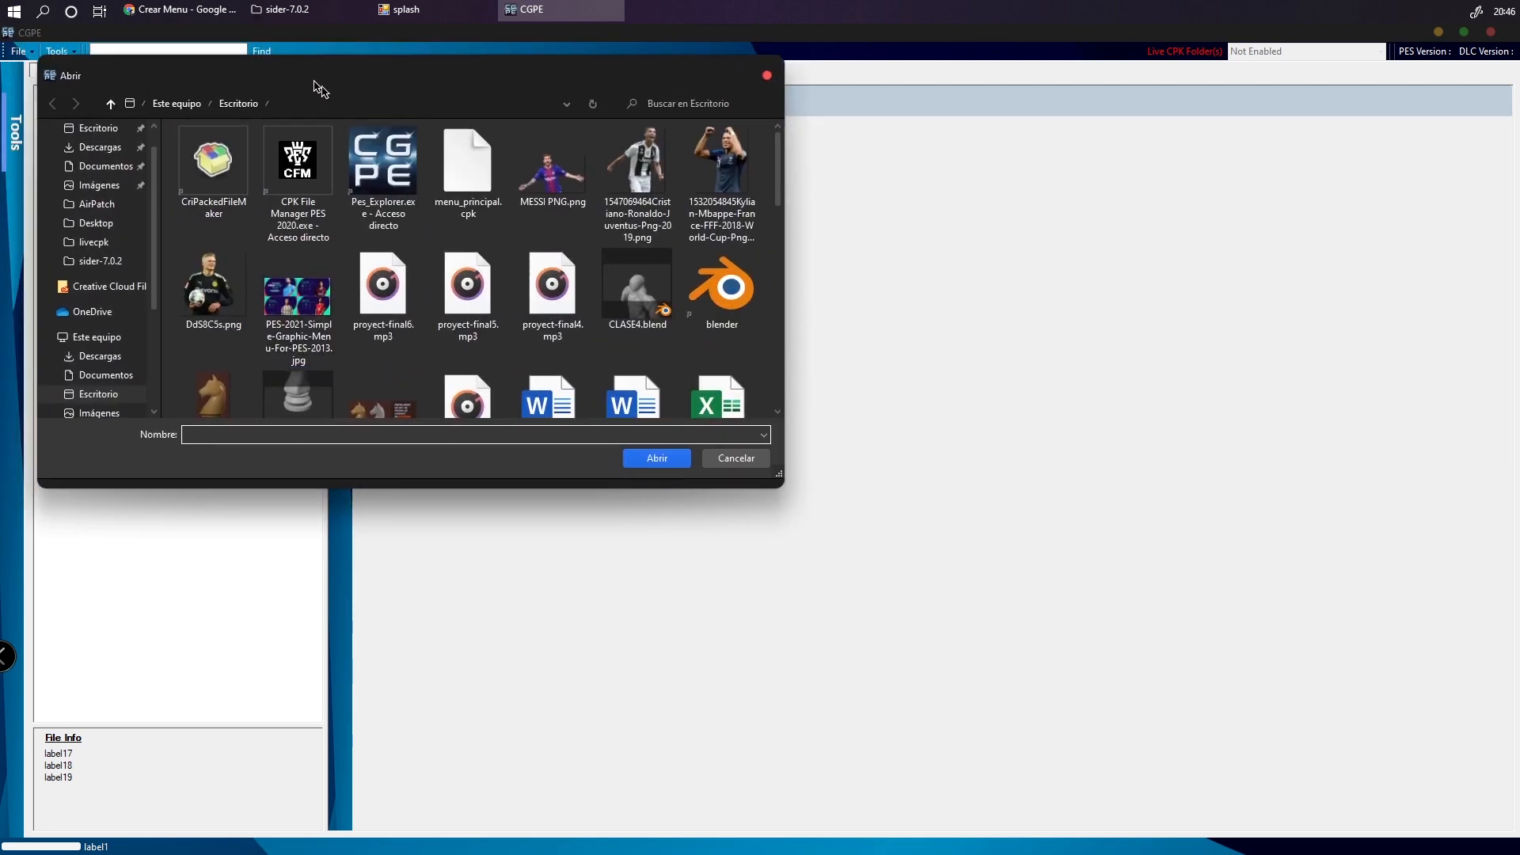
left_click(609, 289)
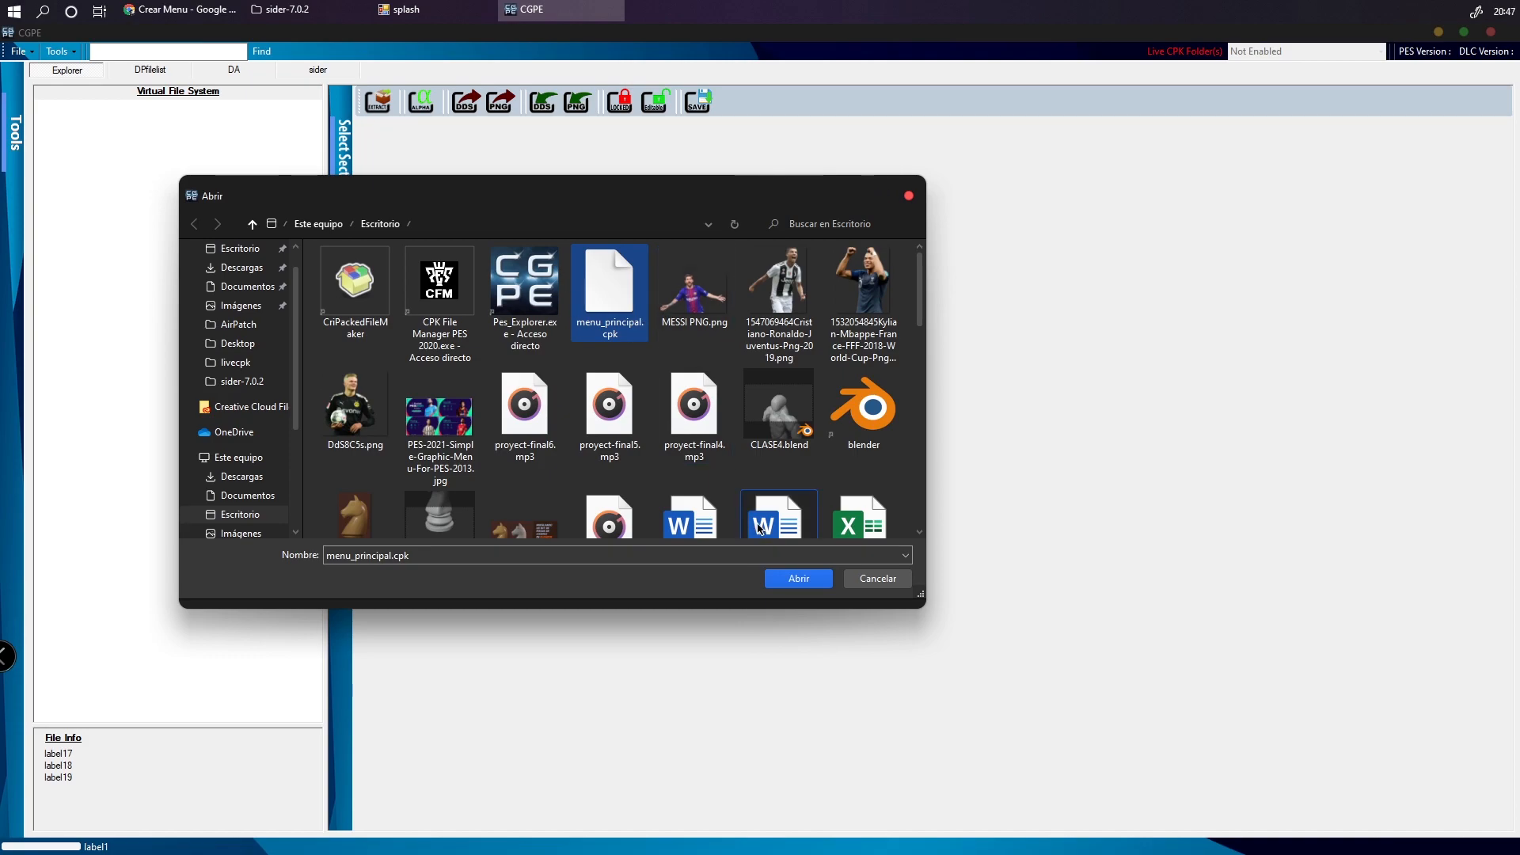
left_click(799, 578)
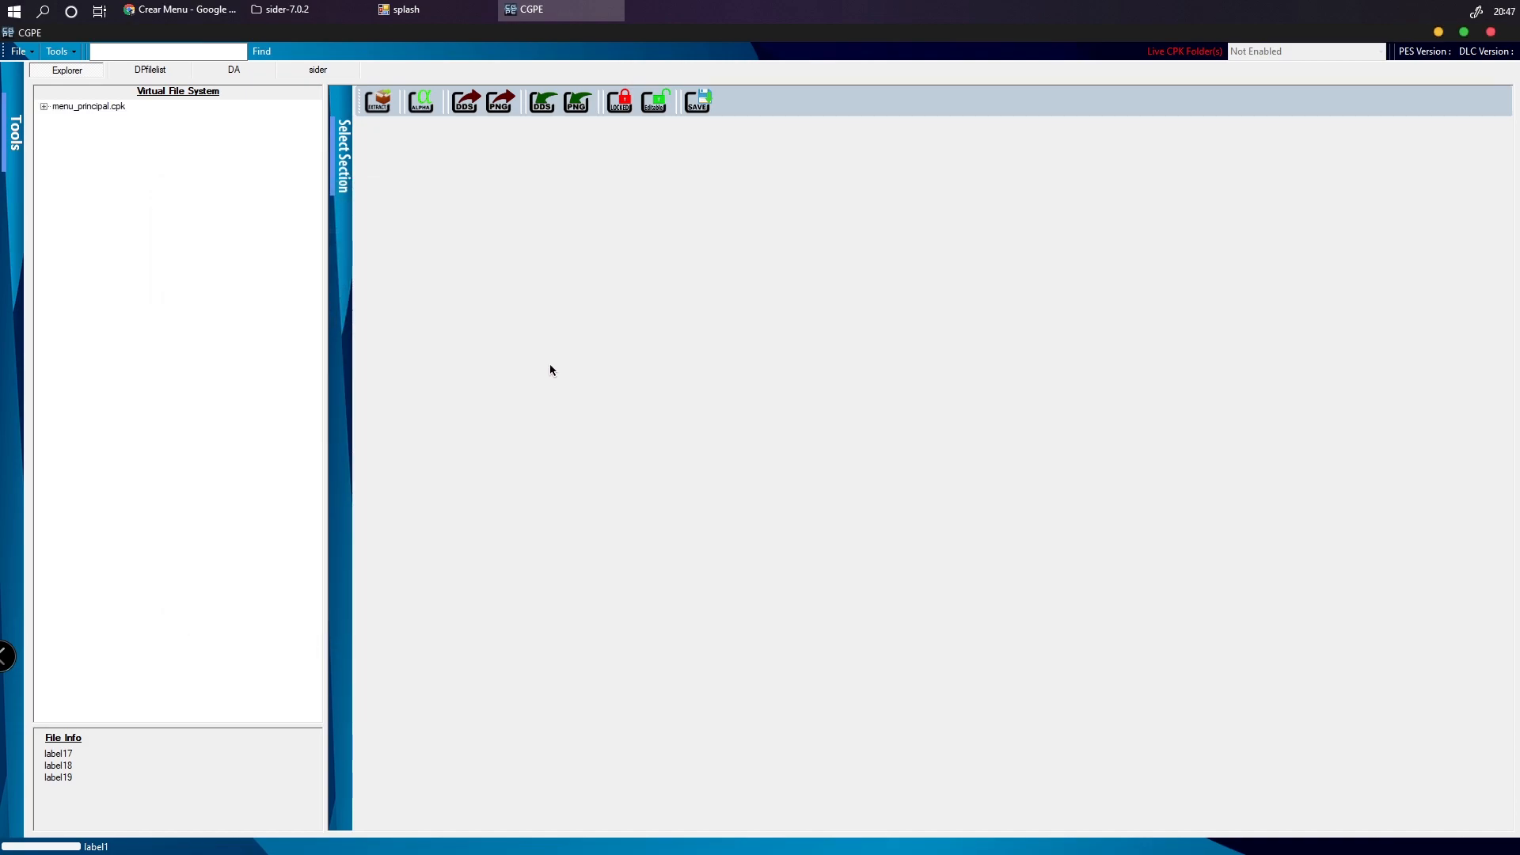
Expand the general and system folders of menu_principal.cpk, including systemBg_tex, titlePressStart_tex and titleCorporate_tex, to review their files
left_click(45, 107)
left_click(80, 132)
left_click(89, 145)
left_click(90, 221)
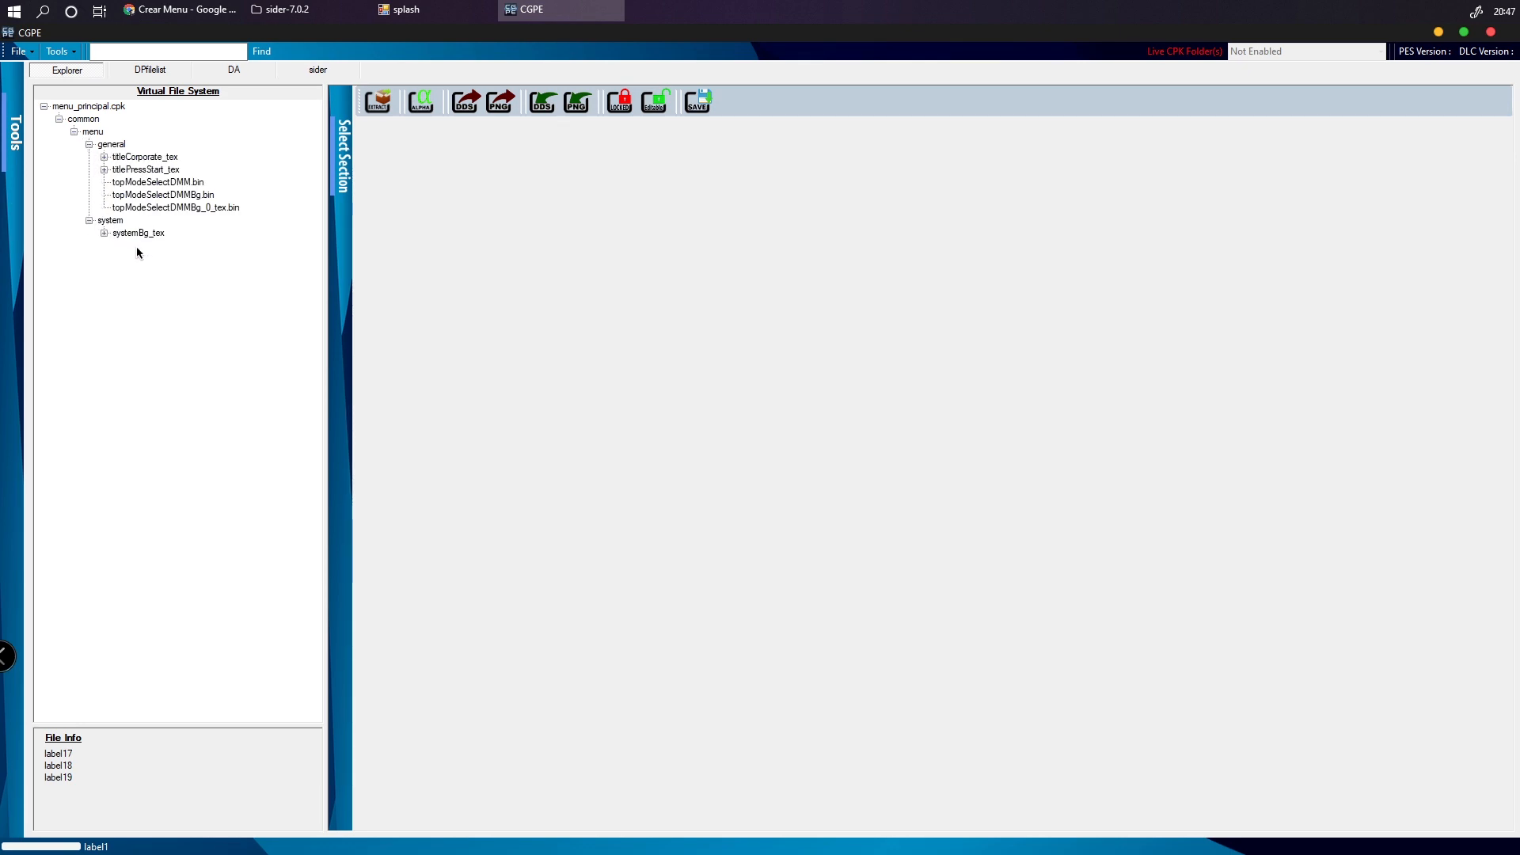
left_click(104, 234)
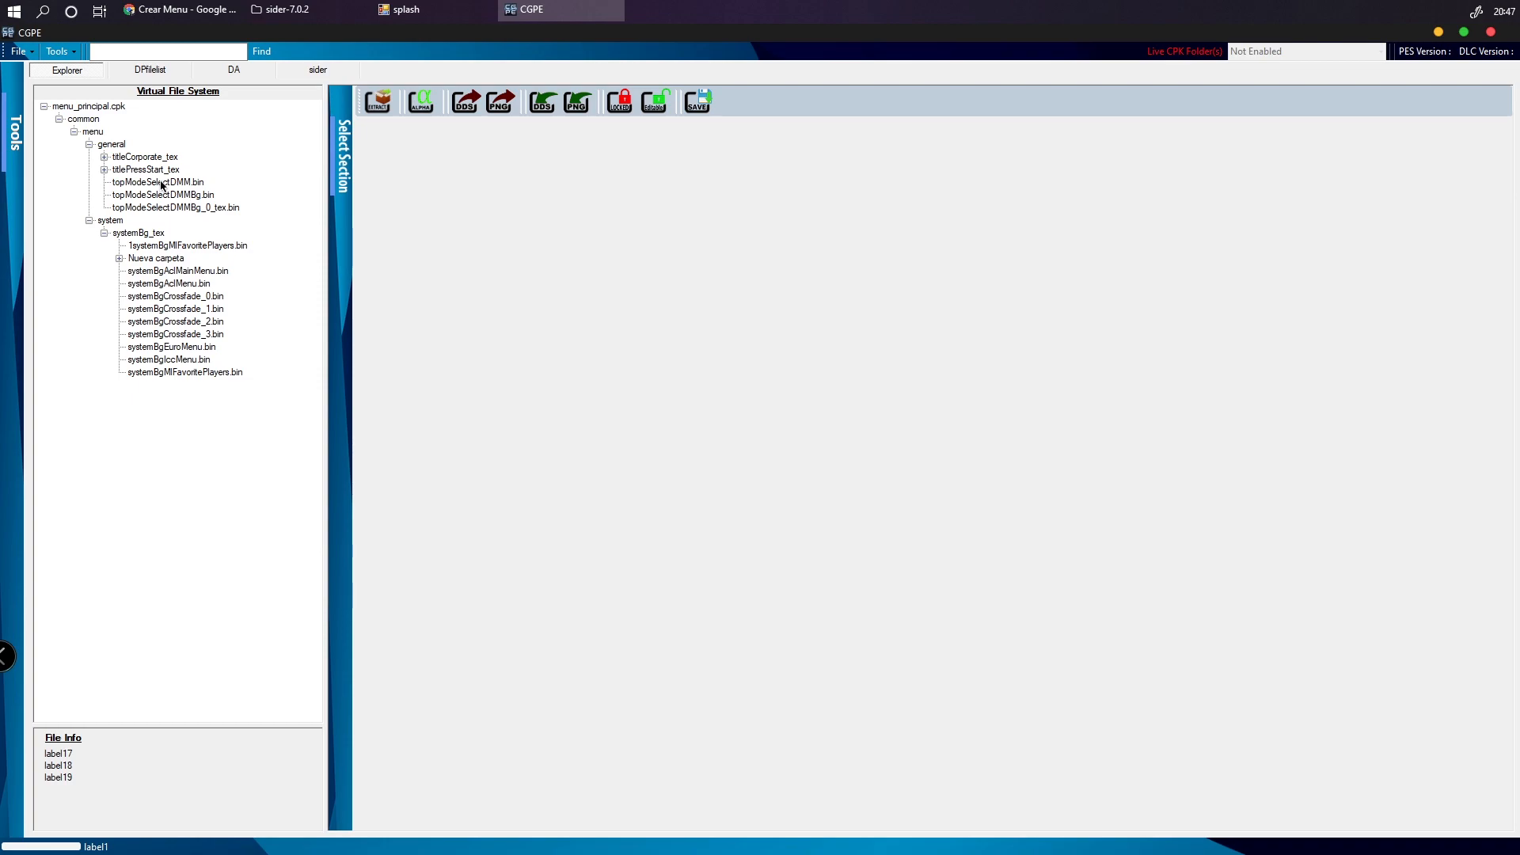
left_click(104, 169)
left_click(104, 157)
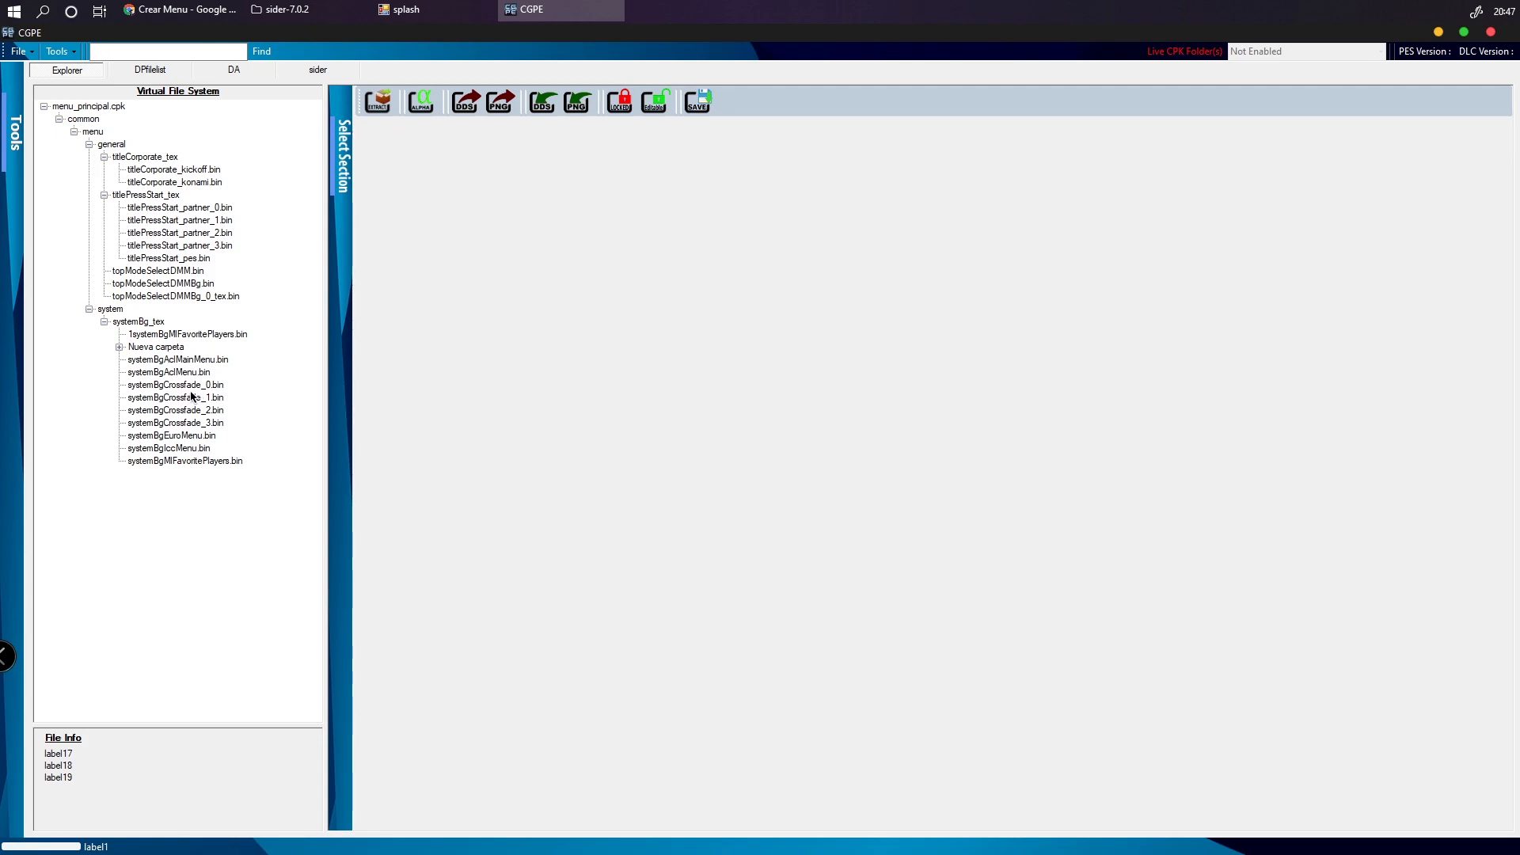
Preview the full background images stored in systemBgCrossfade_0.bin and systemBgCrossfade_1.bin
left_click(140, 388)
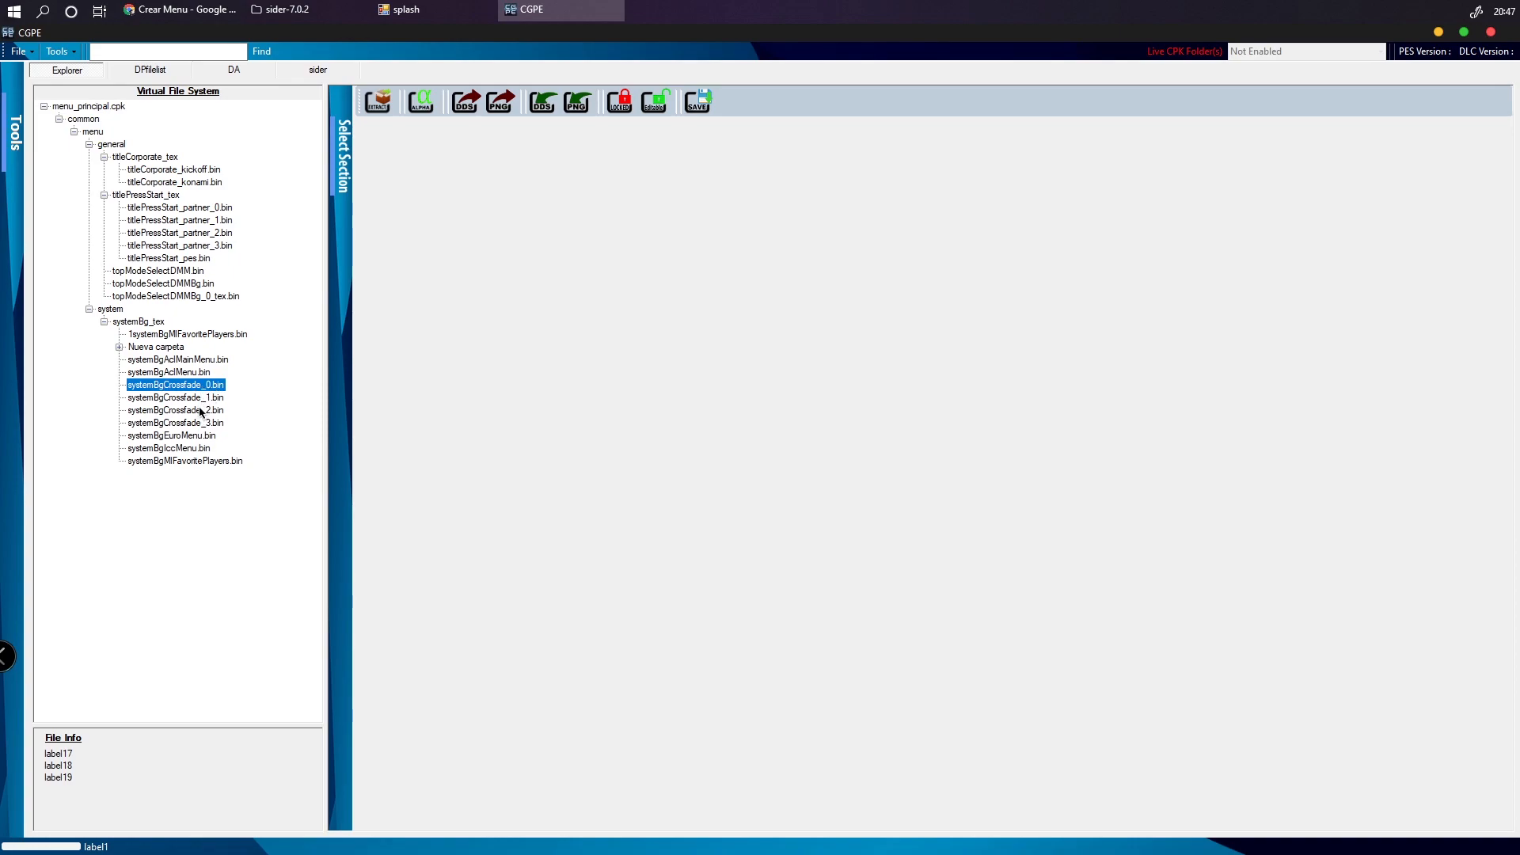
left_click(194, 399)
left_click(189, 411)
left_click(177, 387)
double_click(173, 386)
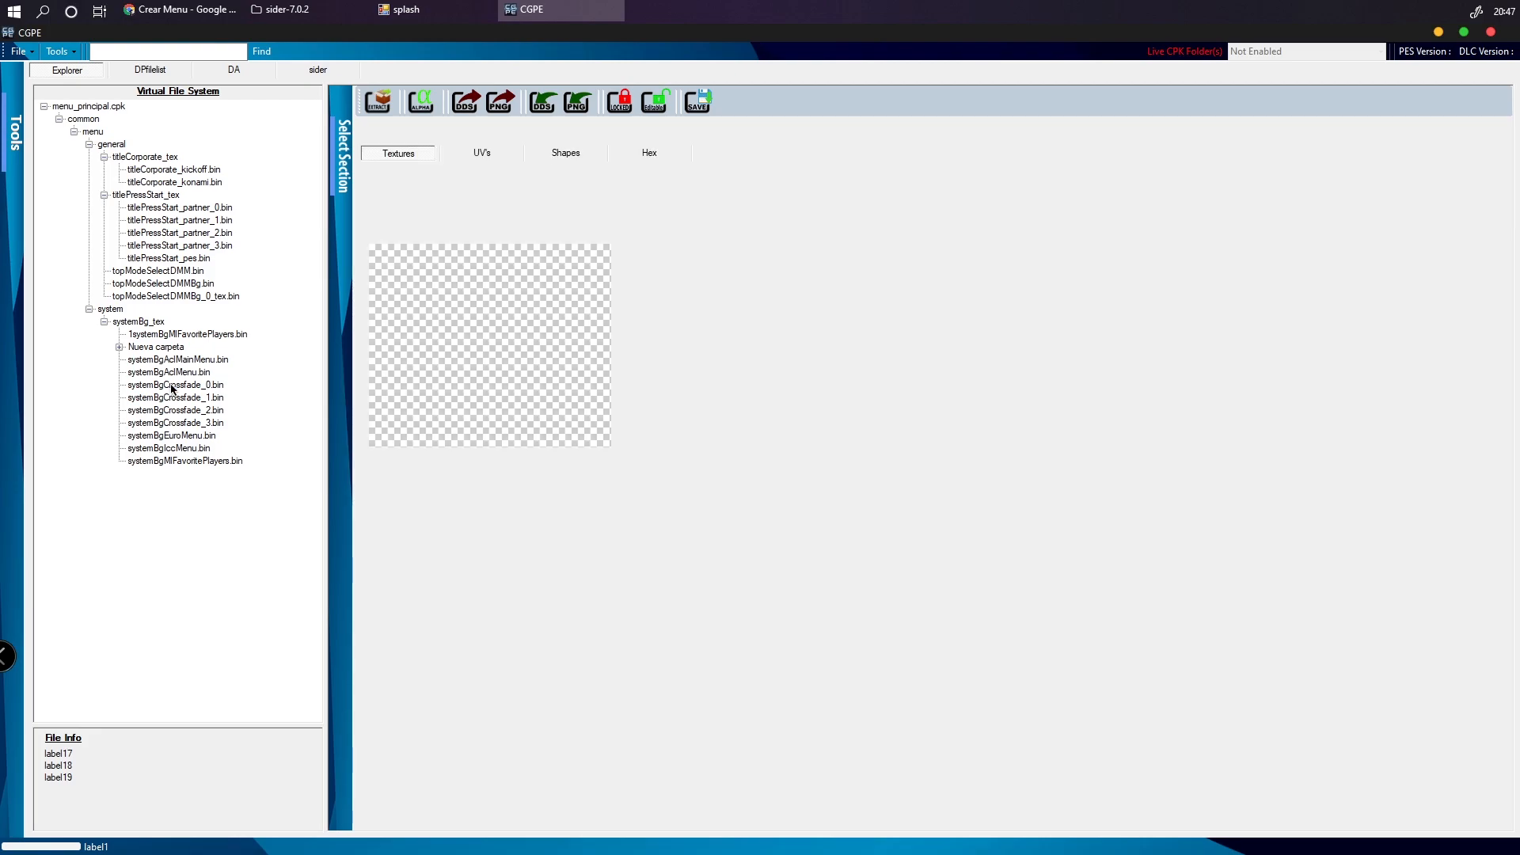
left_click_drag(470, 225, 424, 222)
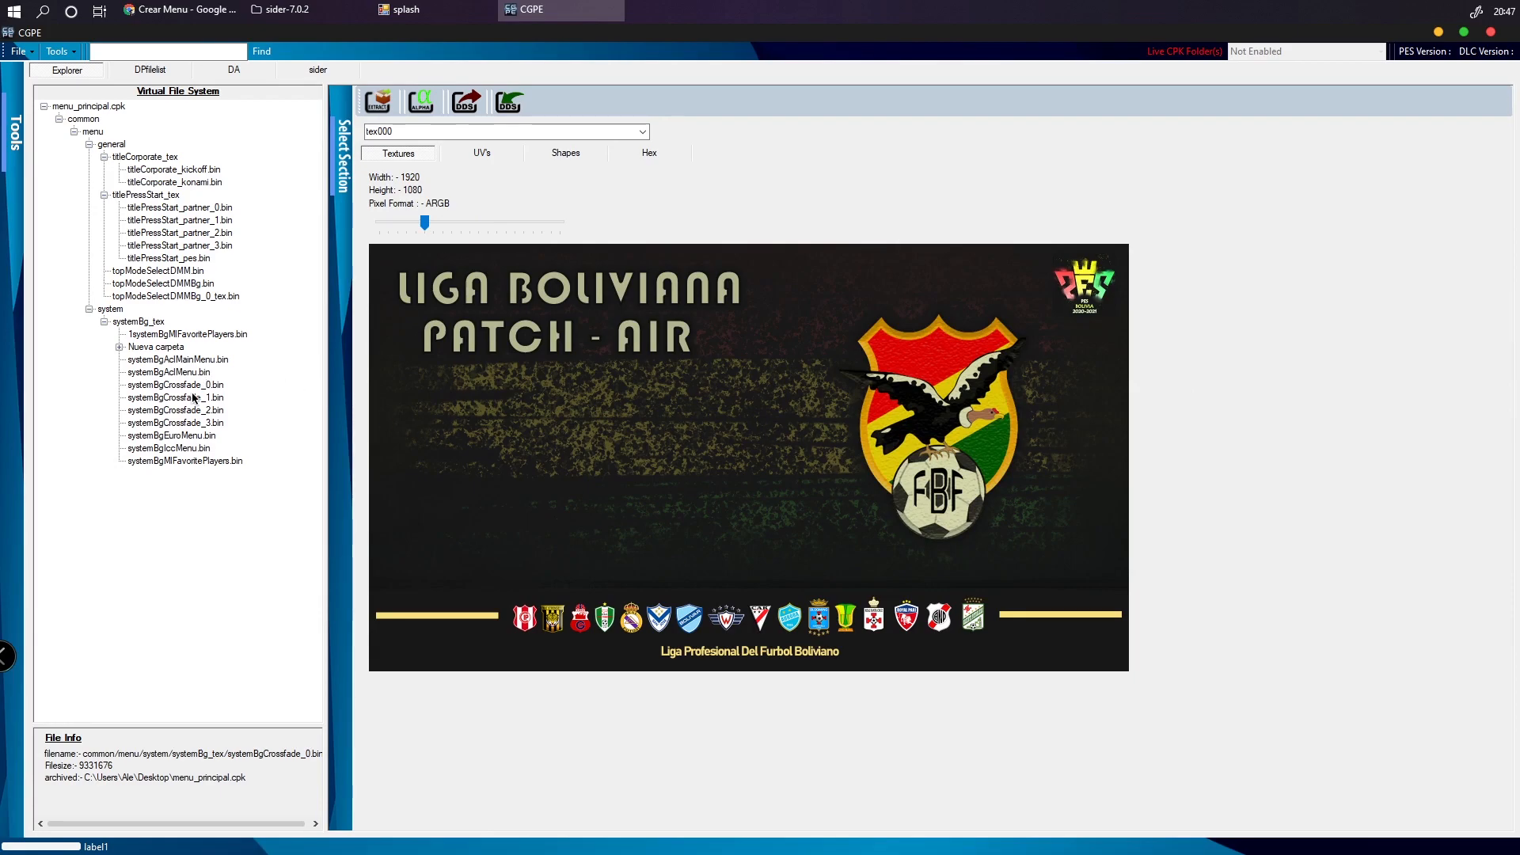
left_click(182, 403)
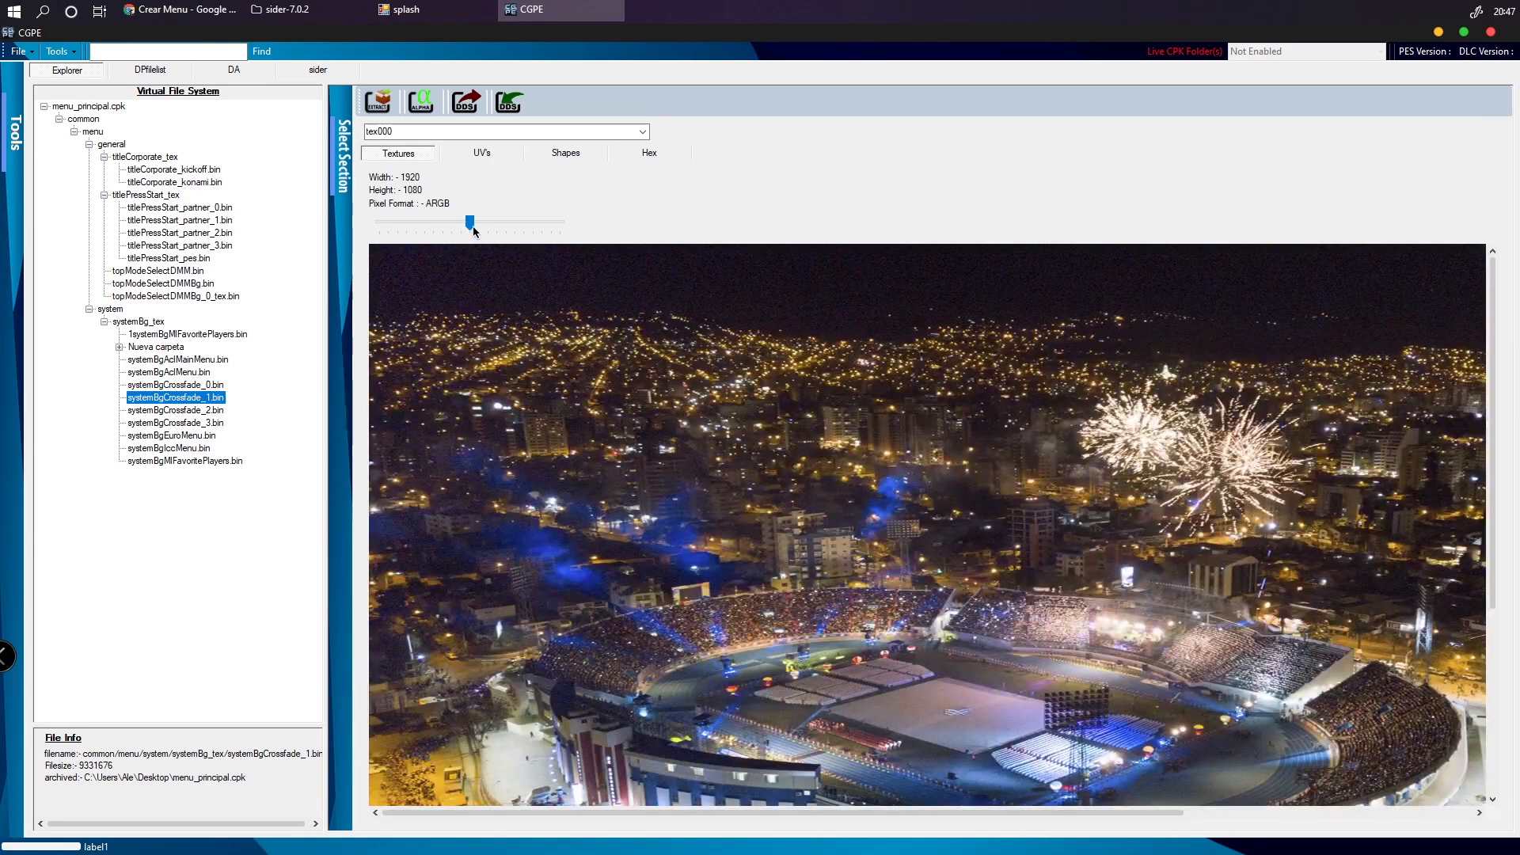
left_click_drag(468, 224, 420, 223)
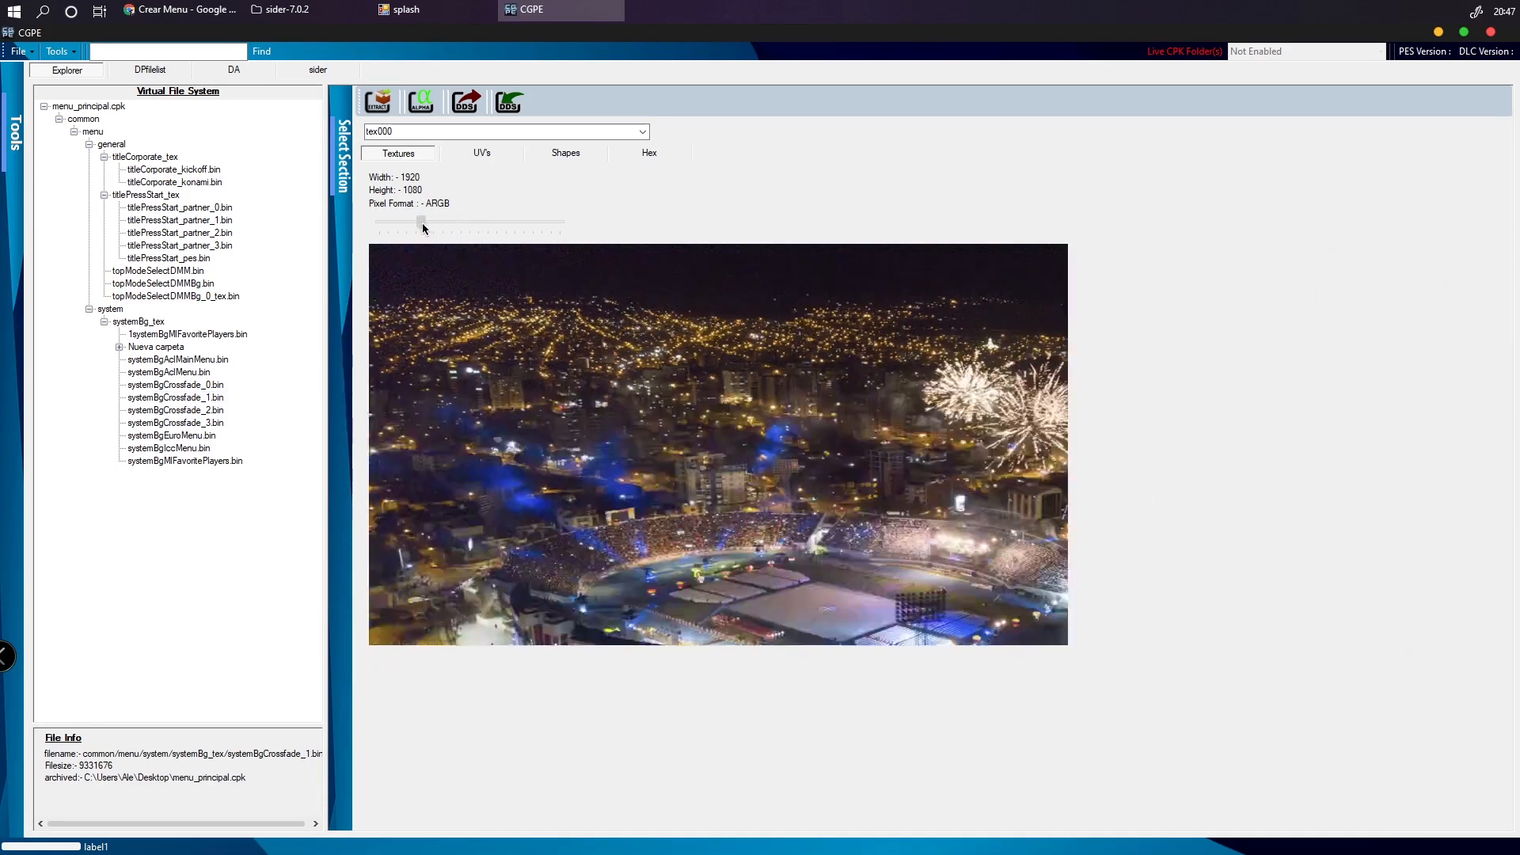
Preview the full background images stored in systemBgCrossfade_2.bin and systemBgCrossfade_3.bin
left_click(198, 411)
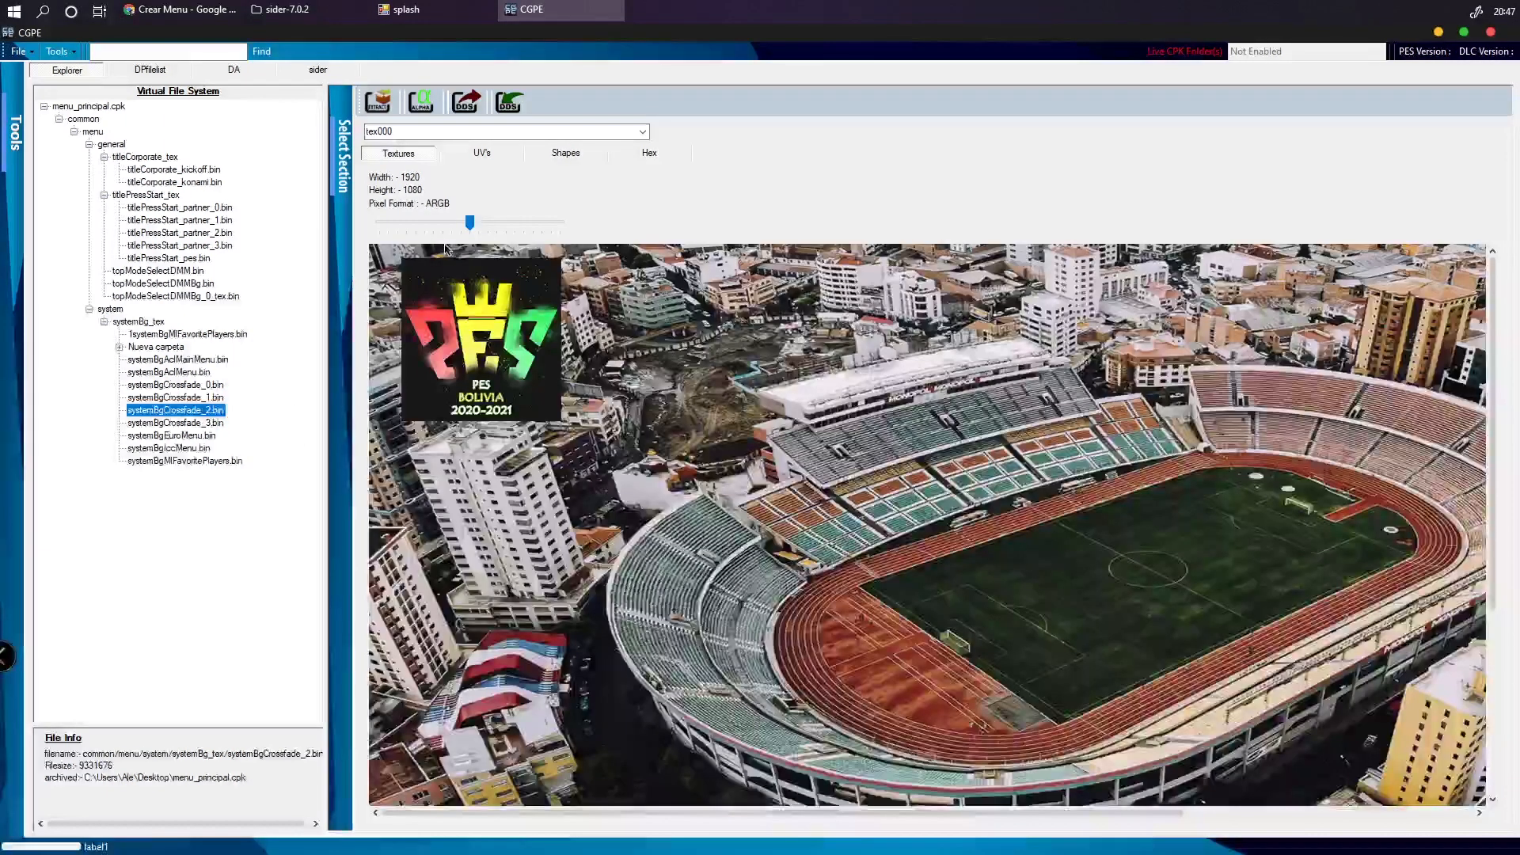
left_click(471, 224)
left_click_drag(469, 224, 420, 224)
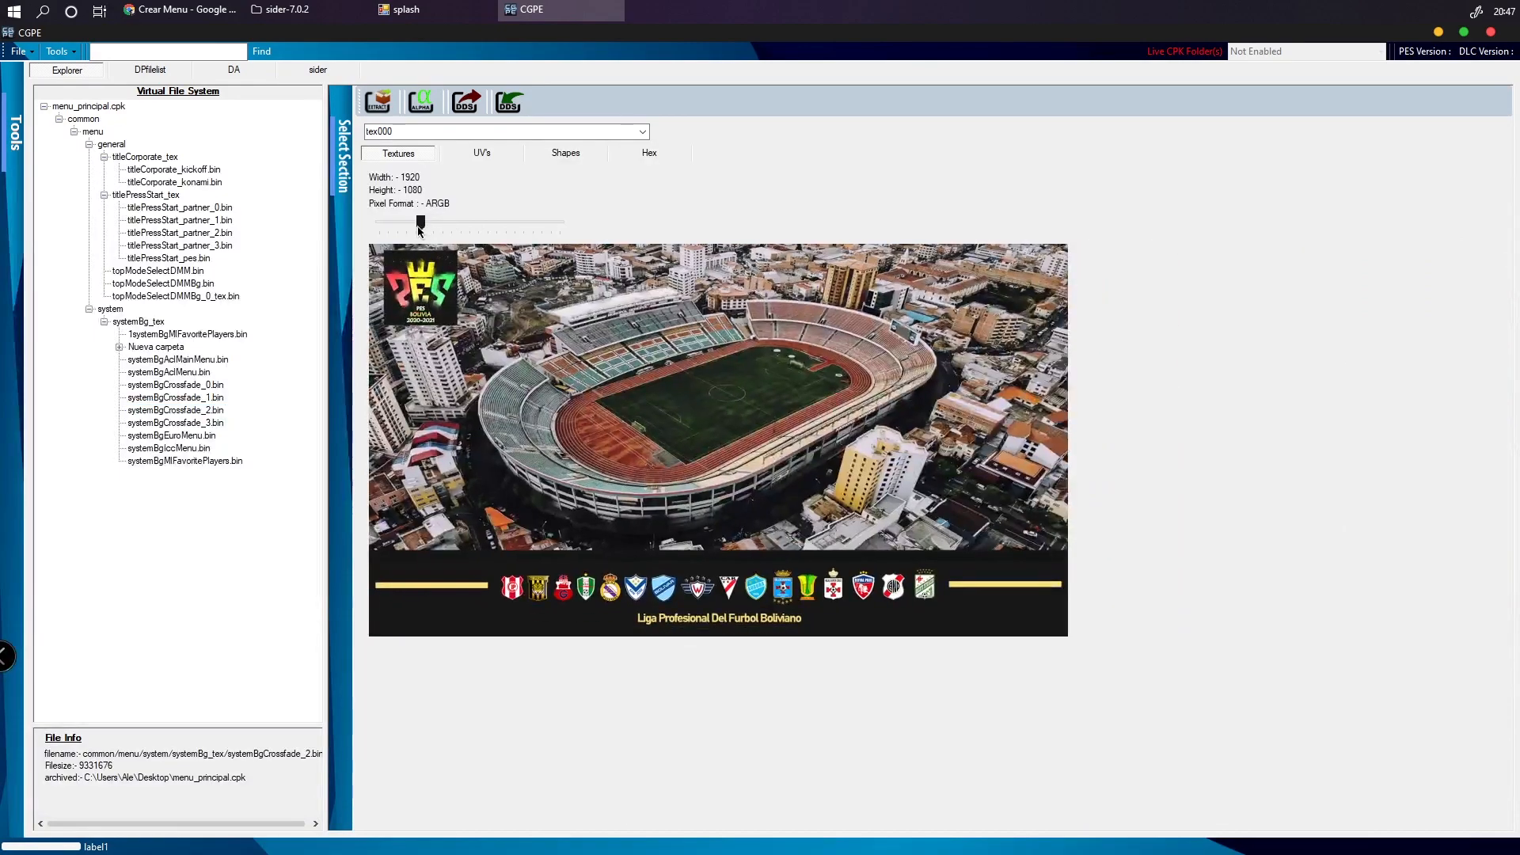
left_click(181, 424)
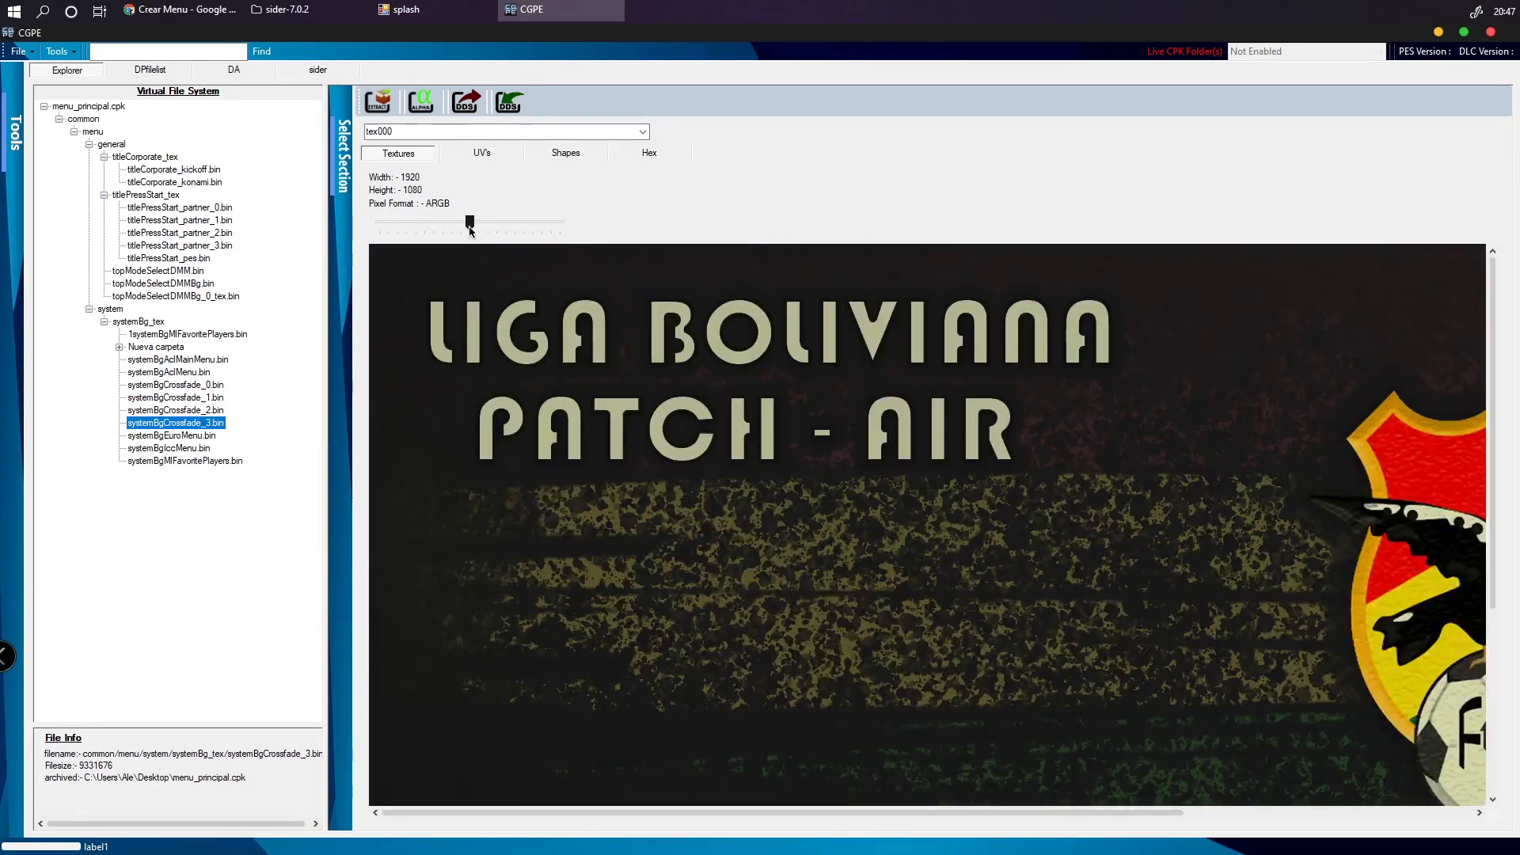
left_click_drag(472, 225, 416, 226)
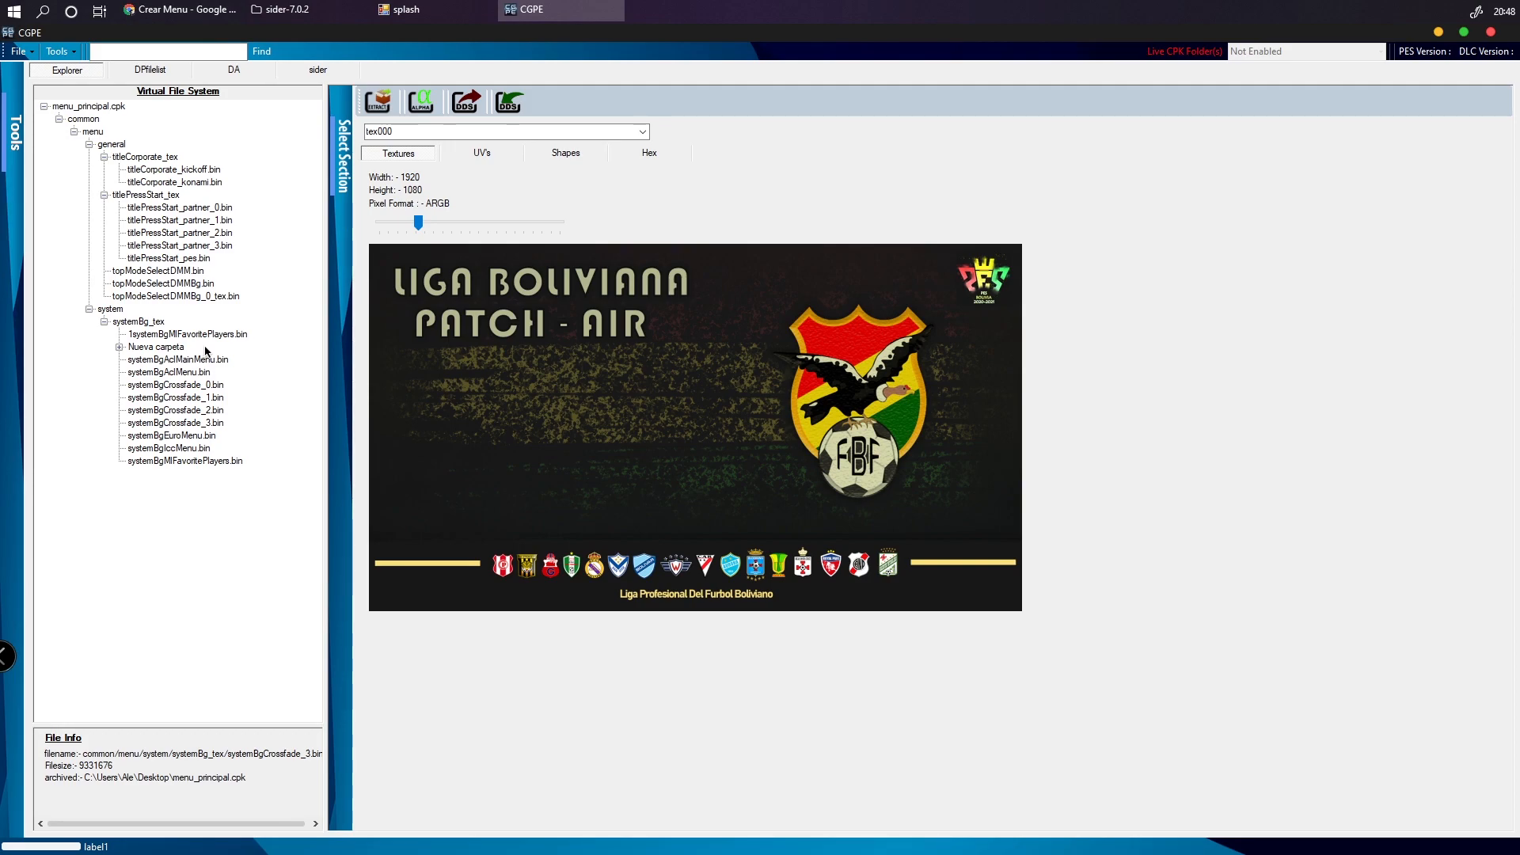
Examine the textures tex000, tex001 and tex003 in topModeSelectDMMBg_0_tex.bin of the general folder
left_click(194, 298)
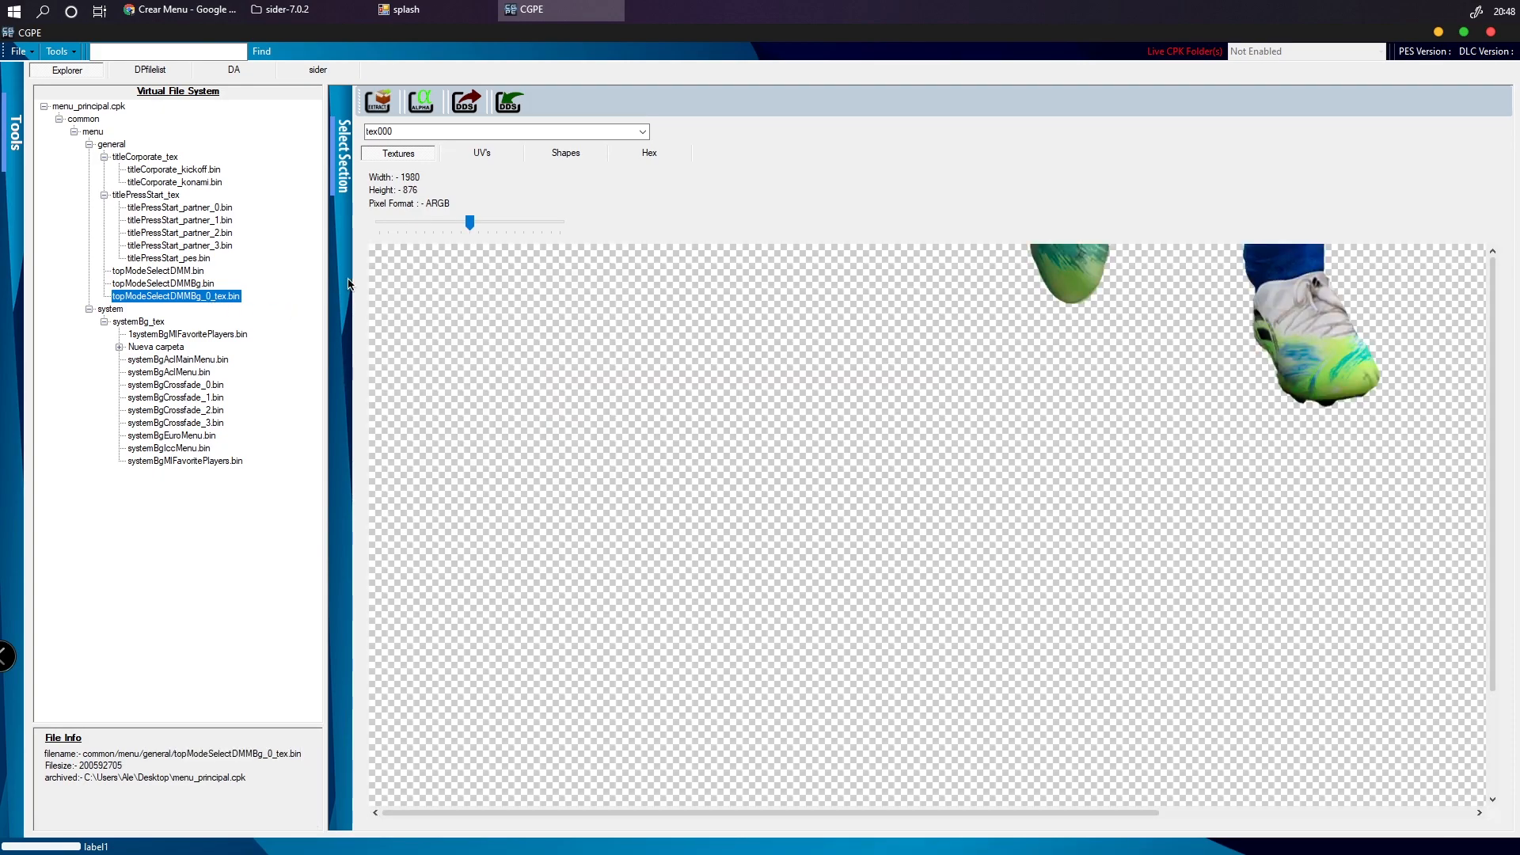
left_click_drag(469, 229, 420, 225)
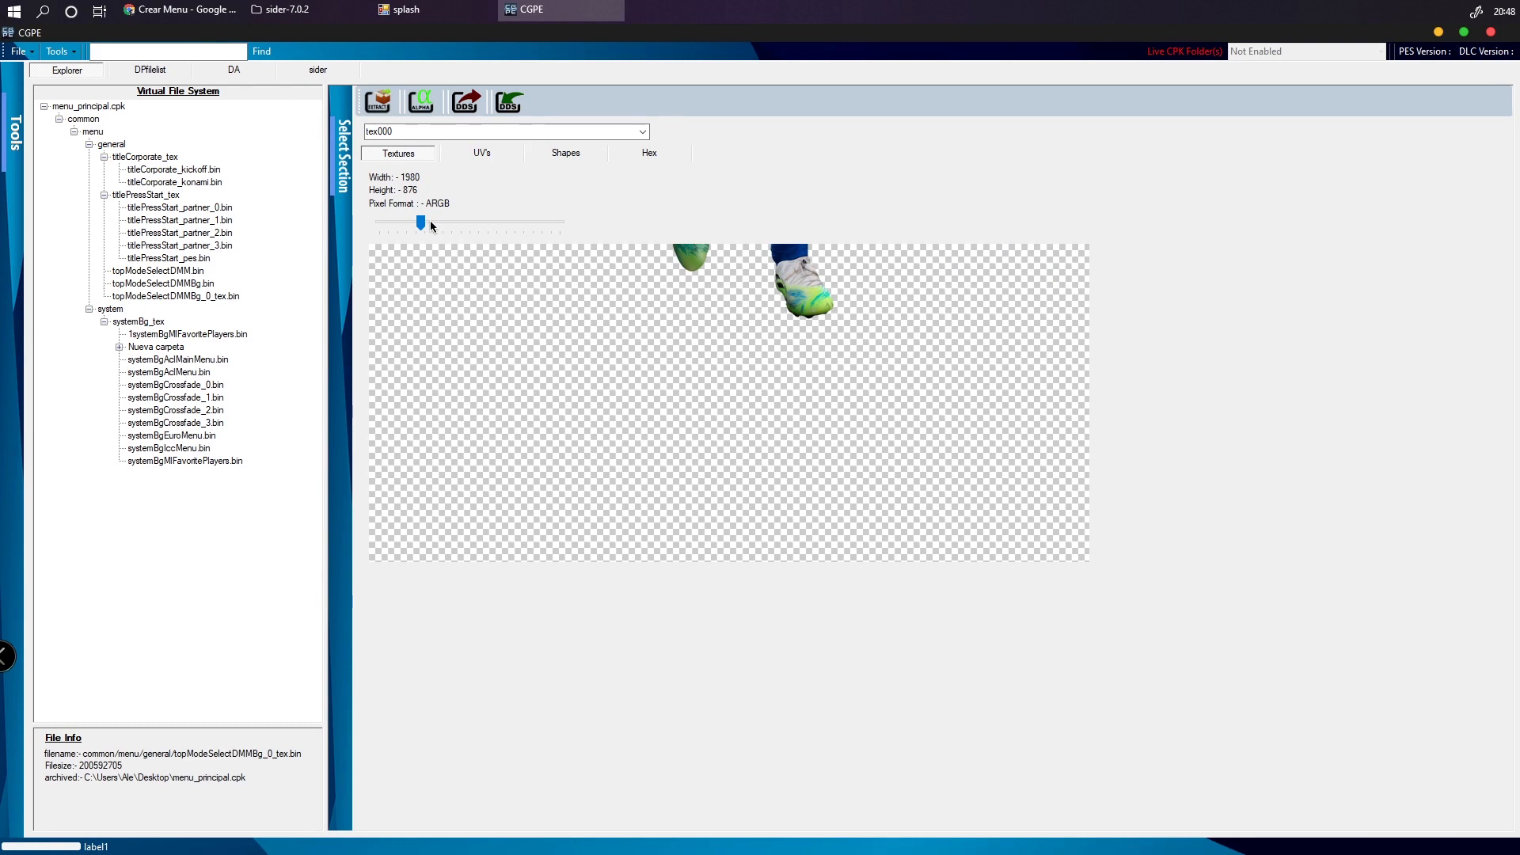
left_click(642, 132)
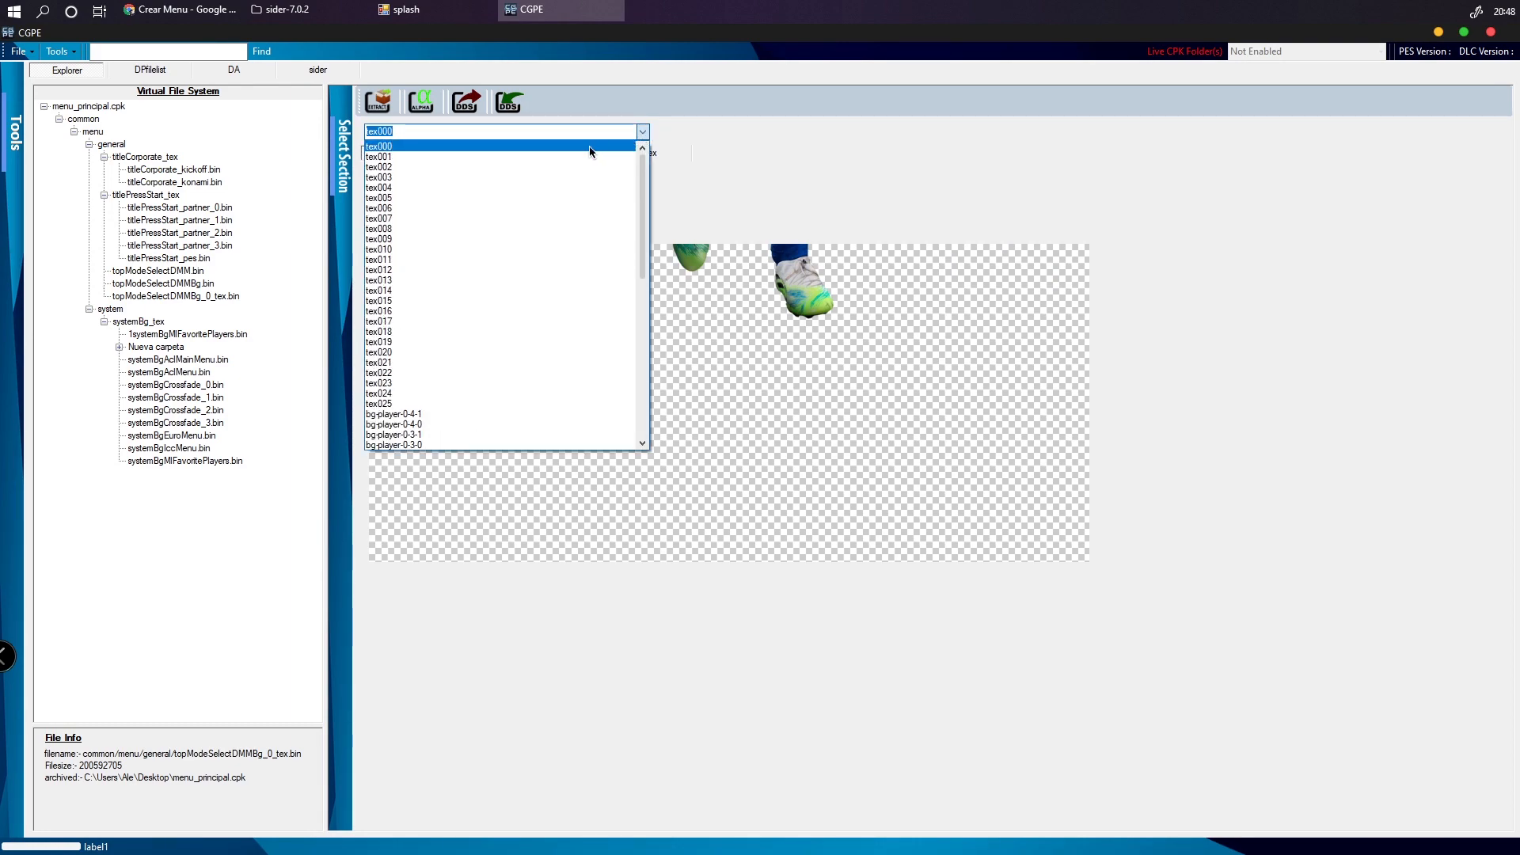
left_click(405, 157)
left_click_drag(469, 221, 420, 220)
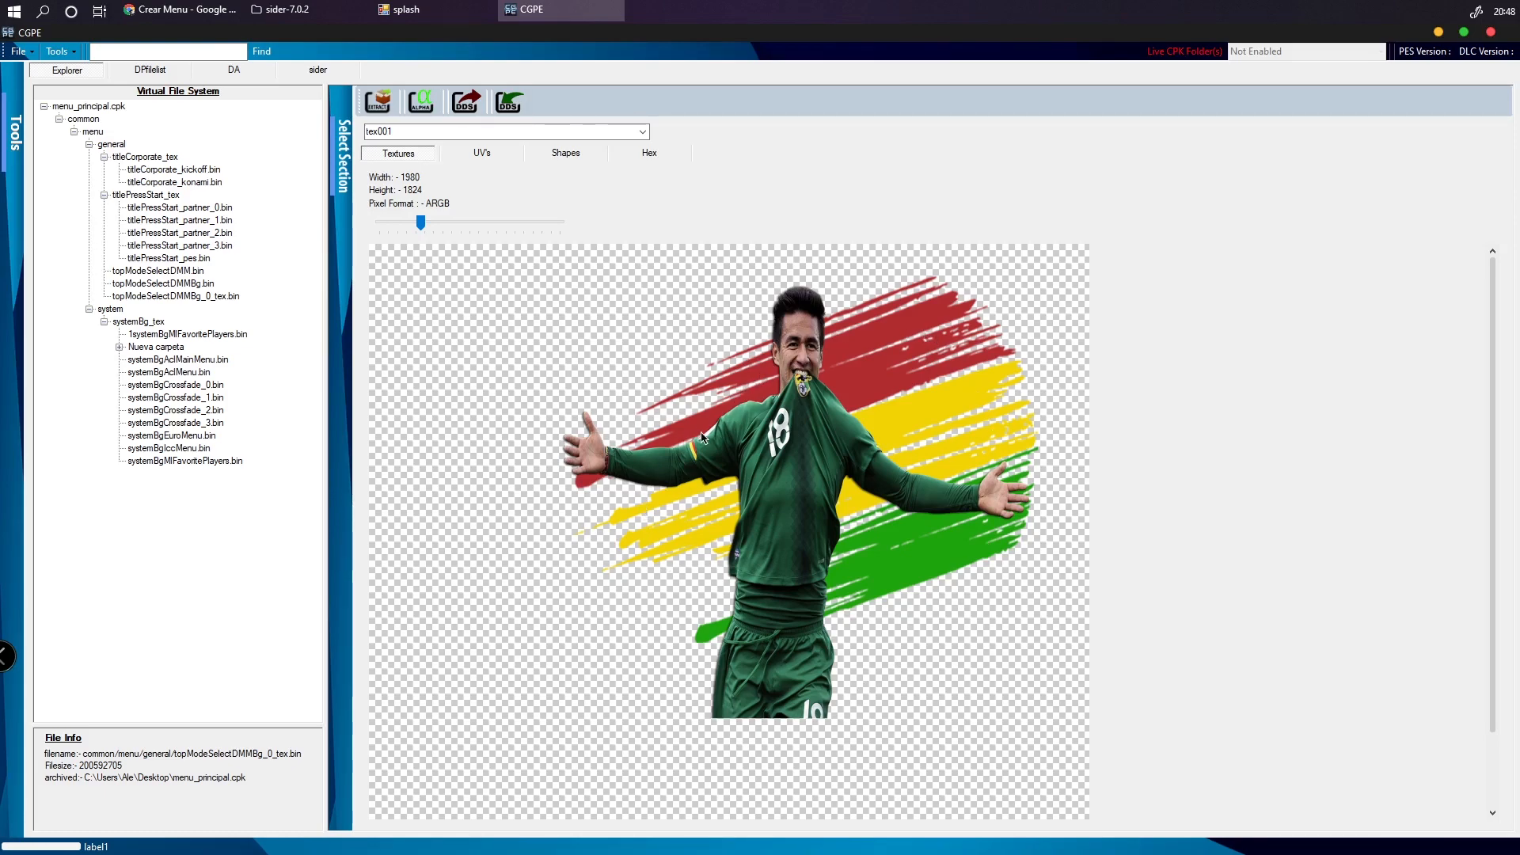
left_click(554, 132)
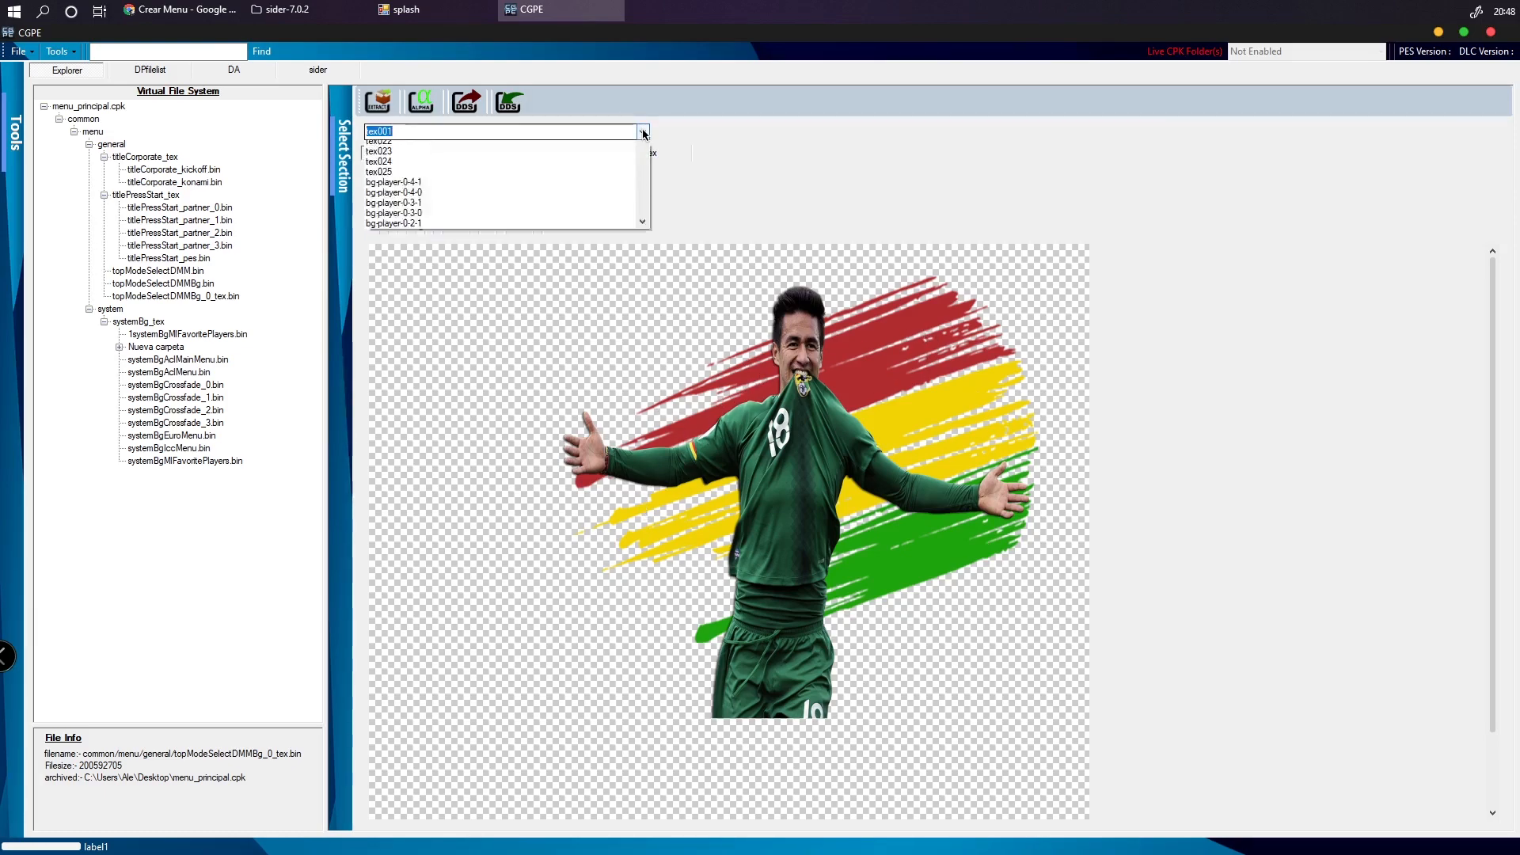
left_click(604, 167)
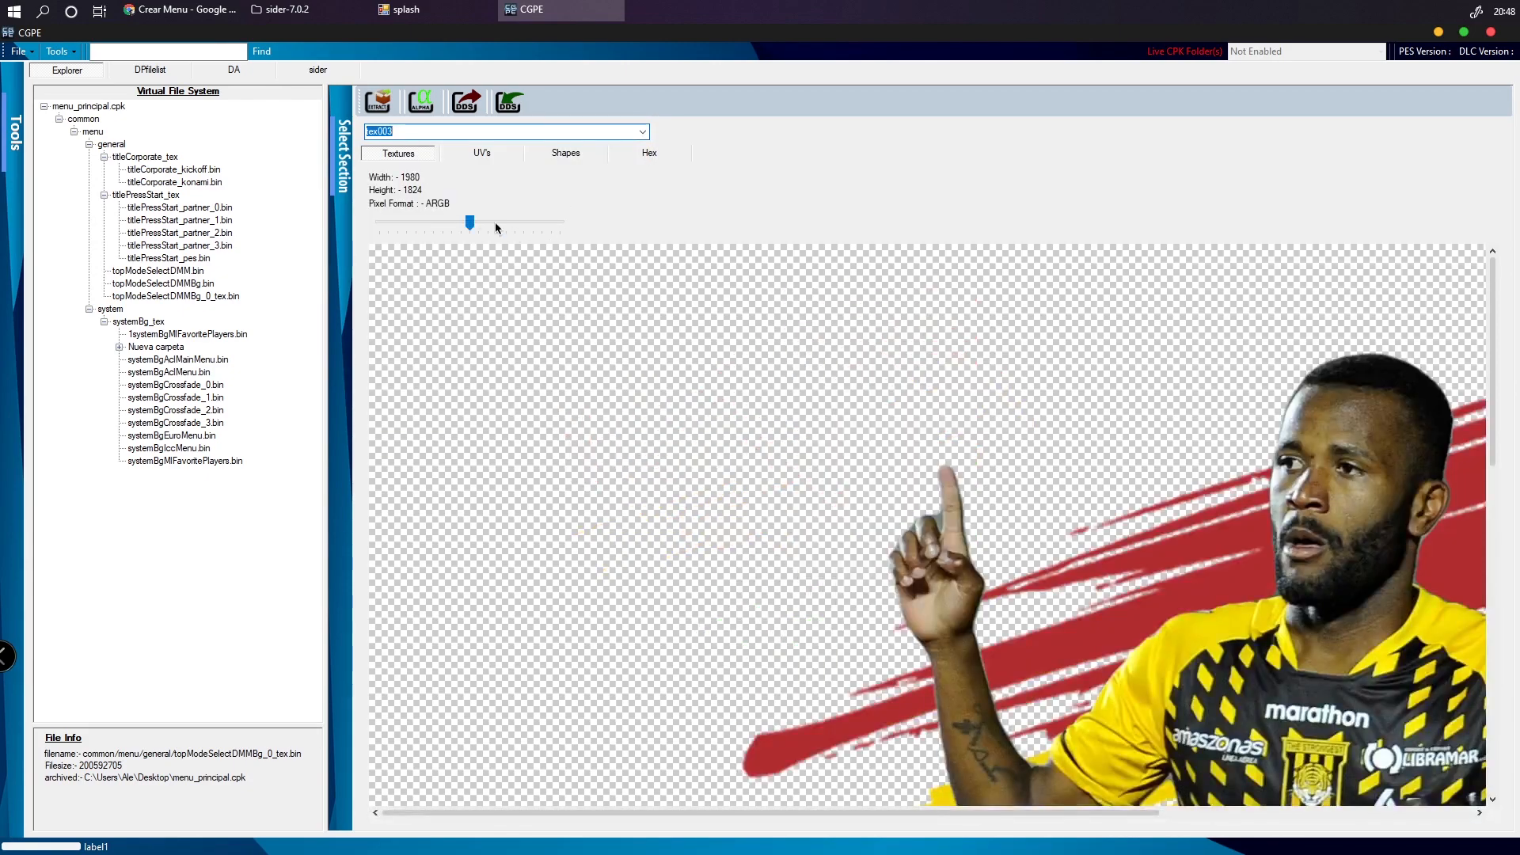
left_click_drag(469, 221, 430, 222)
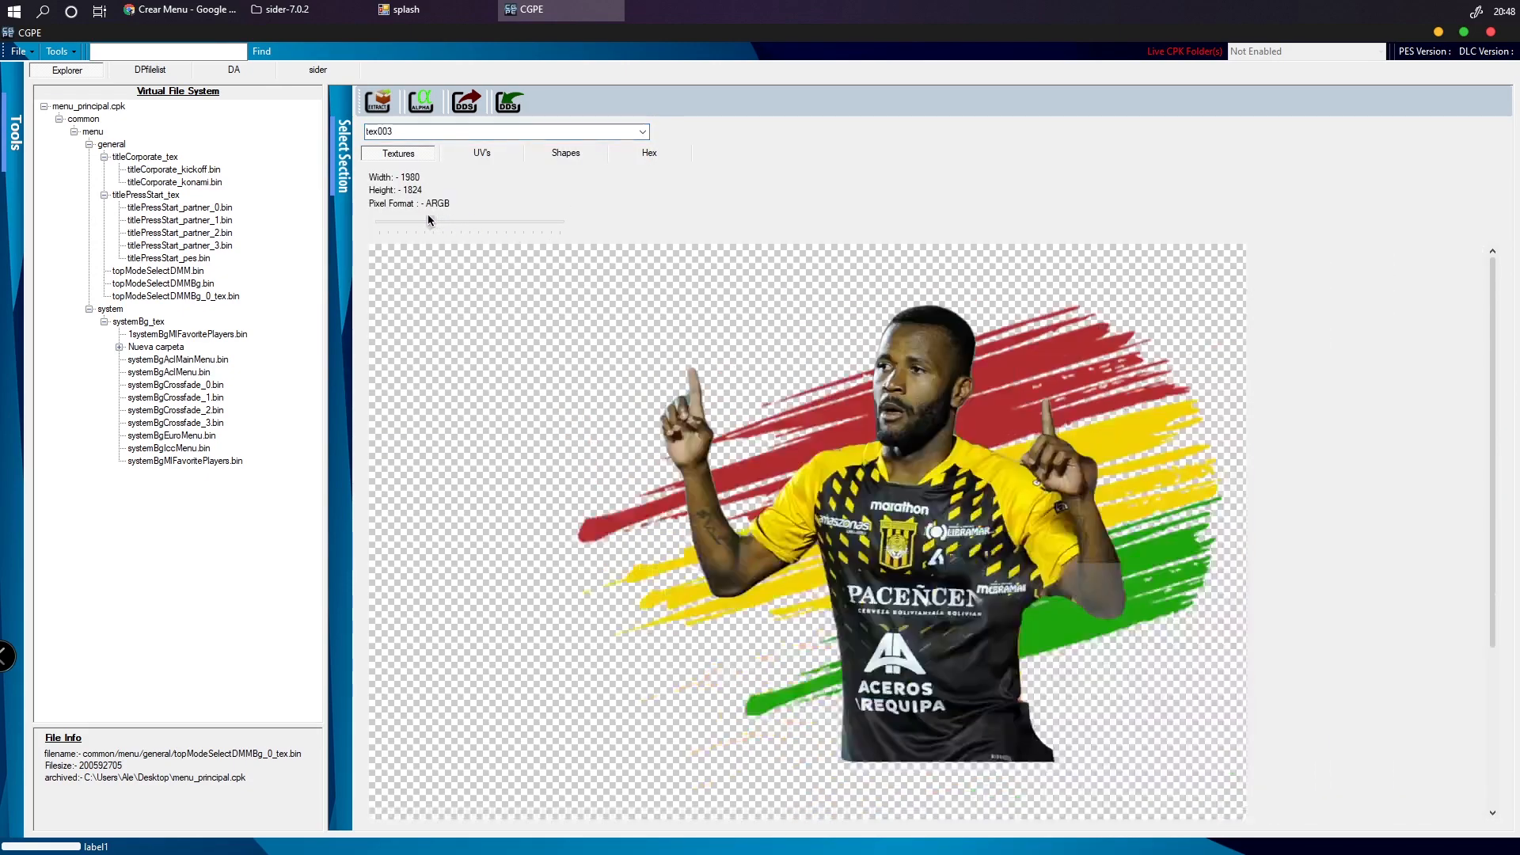
Preview the full player images of textures tex005 and tex007 in topModeSelectDMMBg_0_tex.bin
left_click(639, 131)
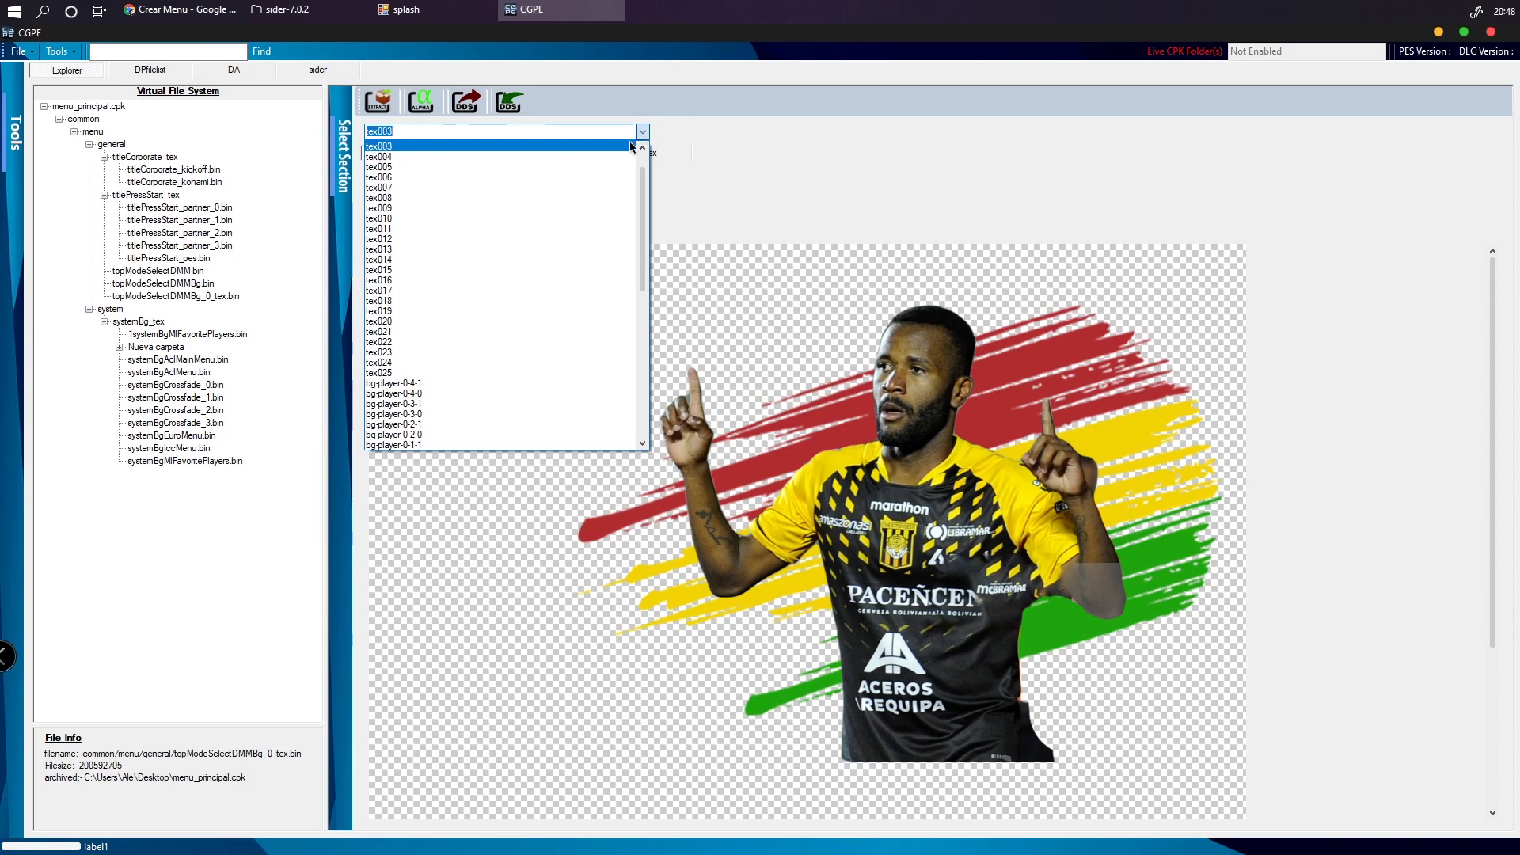
left_click(599, 167)
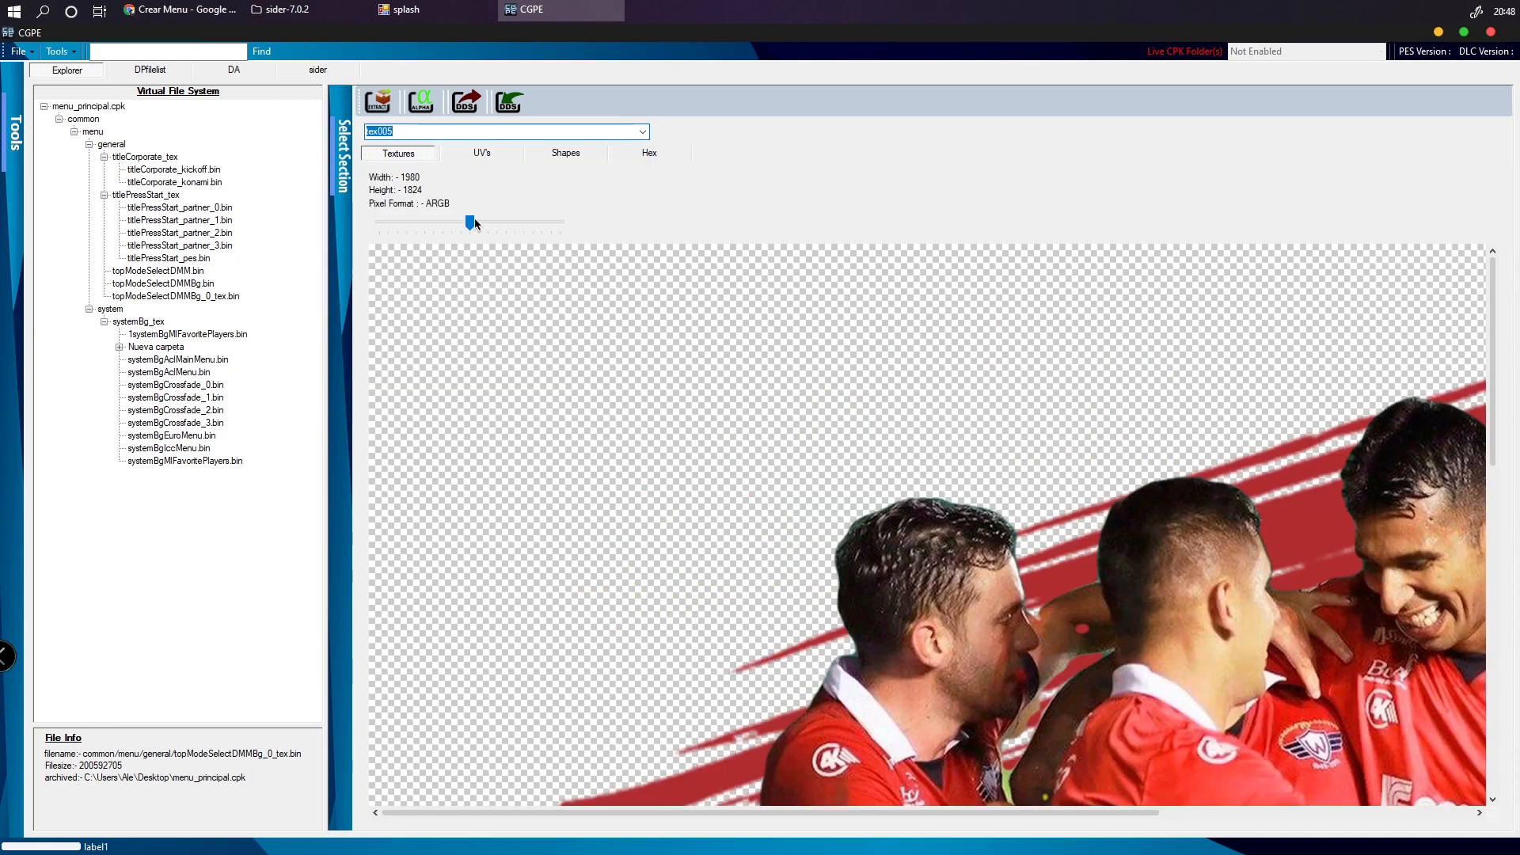
left_click_drag(468, 221, 425, 223)
left_click(599, 132)
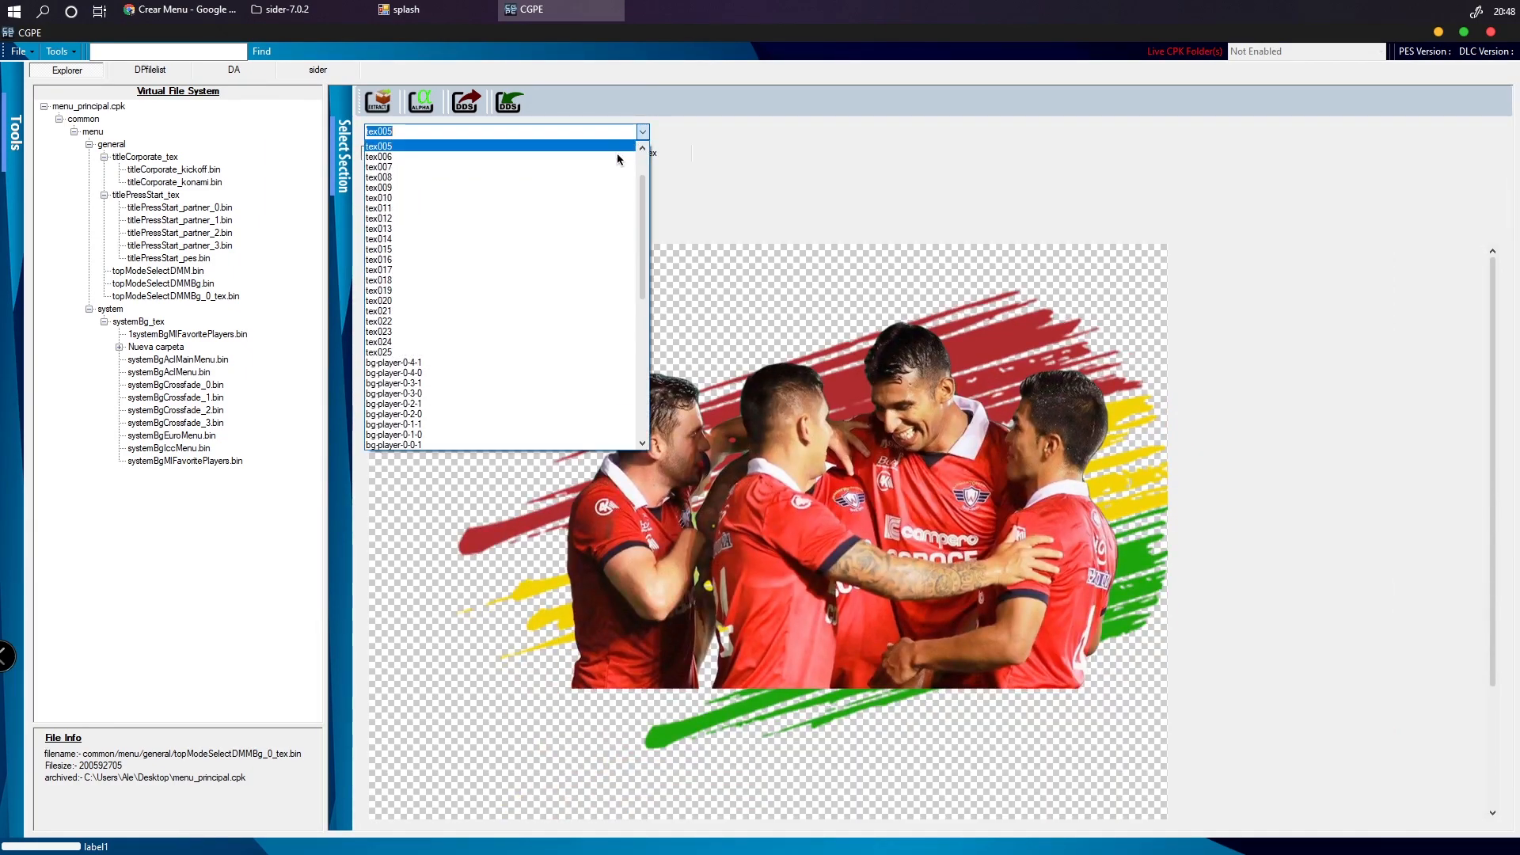
left_click(573, 166)
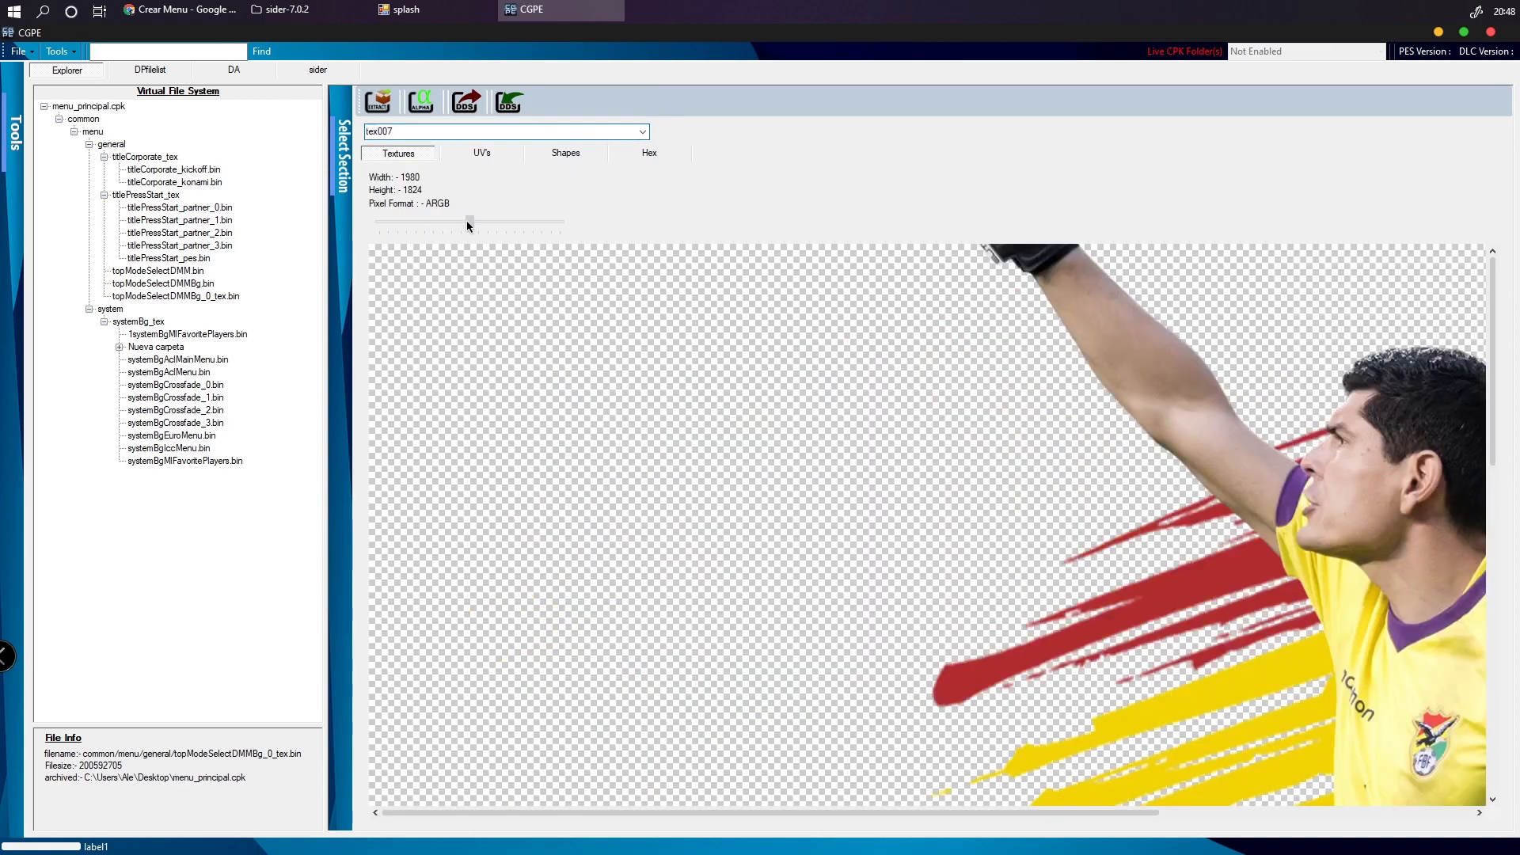
left_click_drag(467, 220, 419, 223)
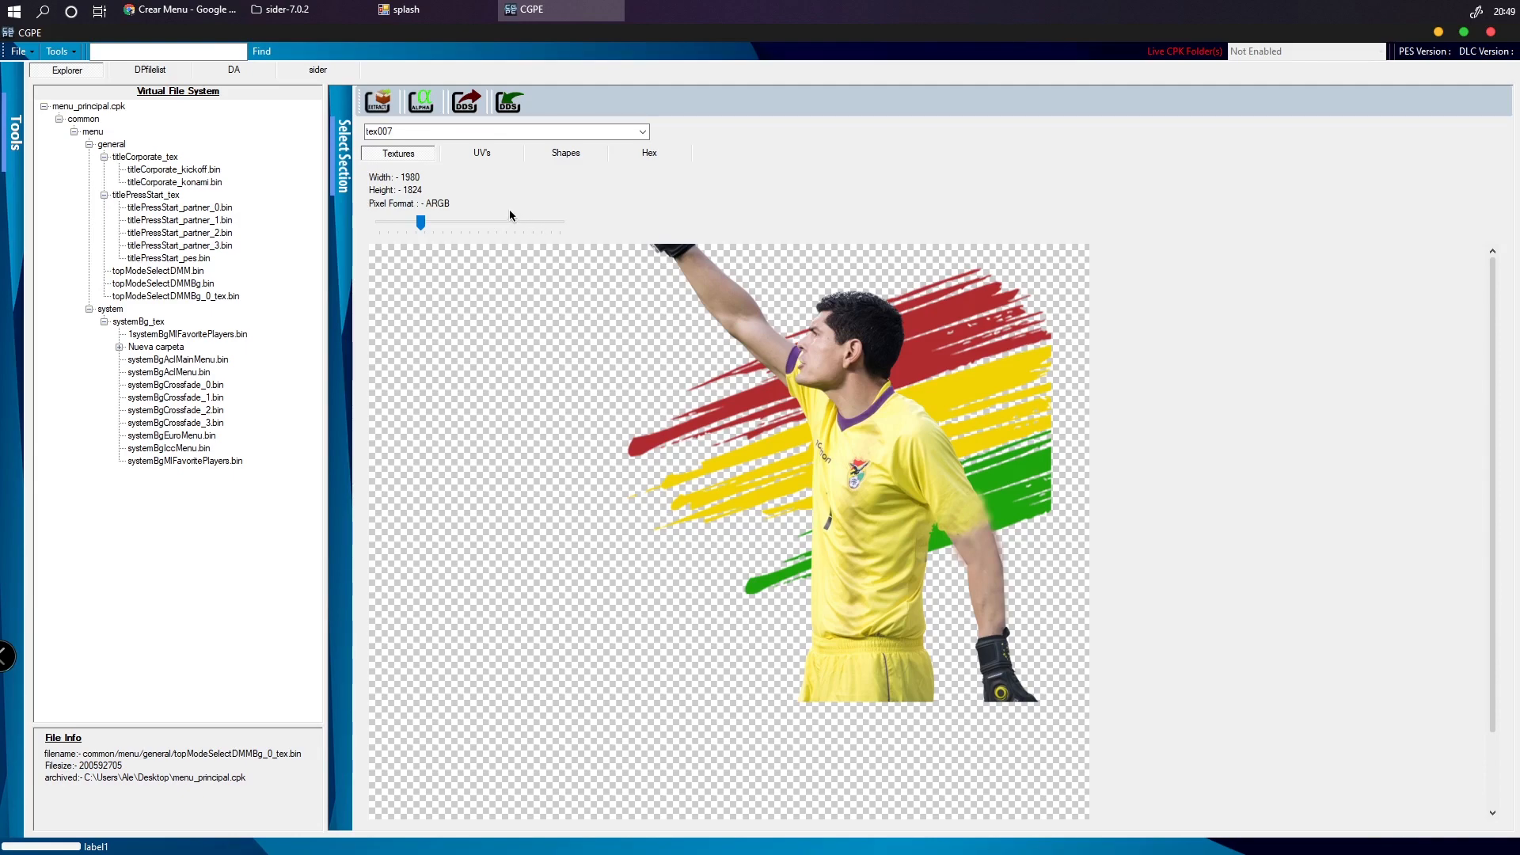
left_click_drag(420, 221, 417, 217)
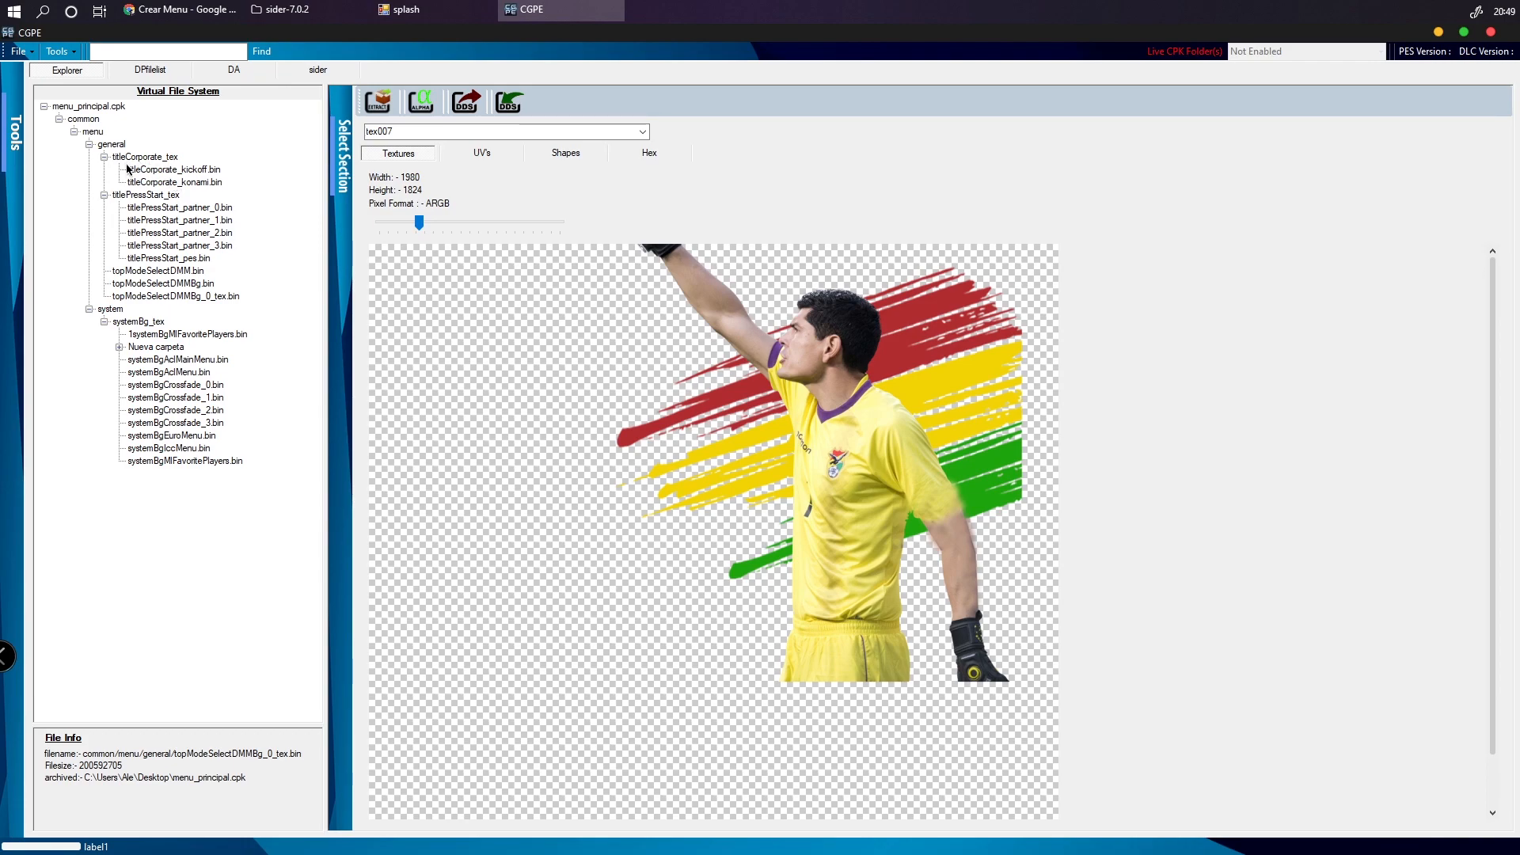
Export texture tex000 of titleCorporate_konami.bin to the desktop as titleCorporate_konami_tex000.dds
left_click(168, 182)
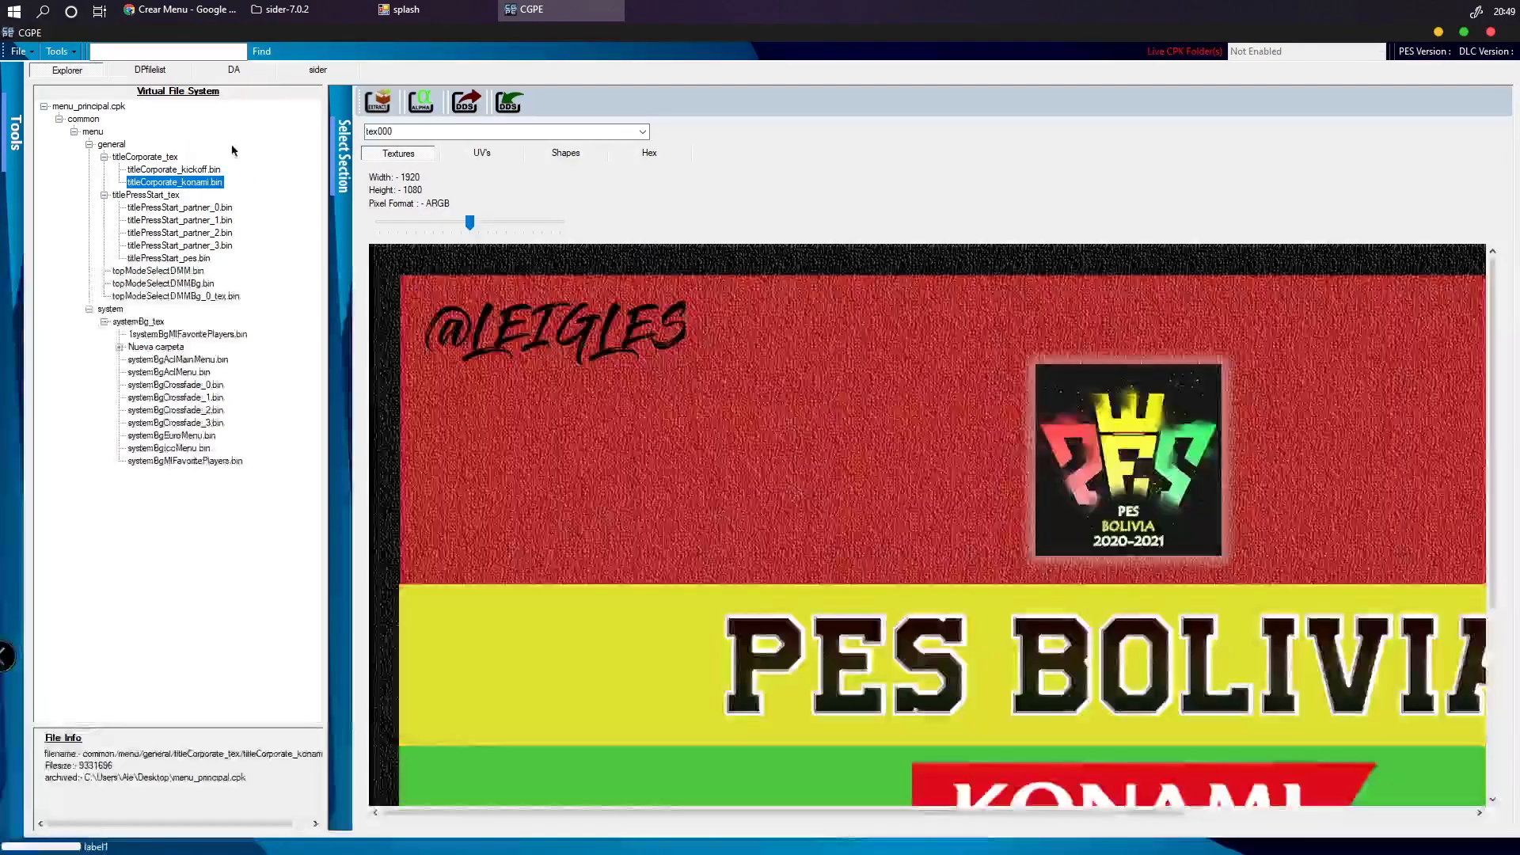
left_click_drag(469, 222, 427, 223)
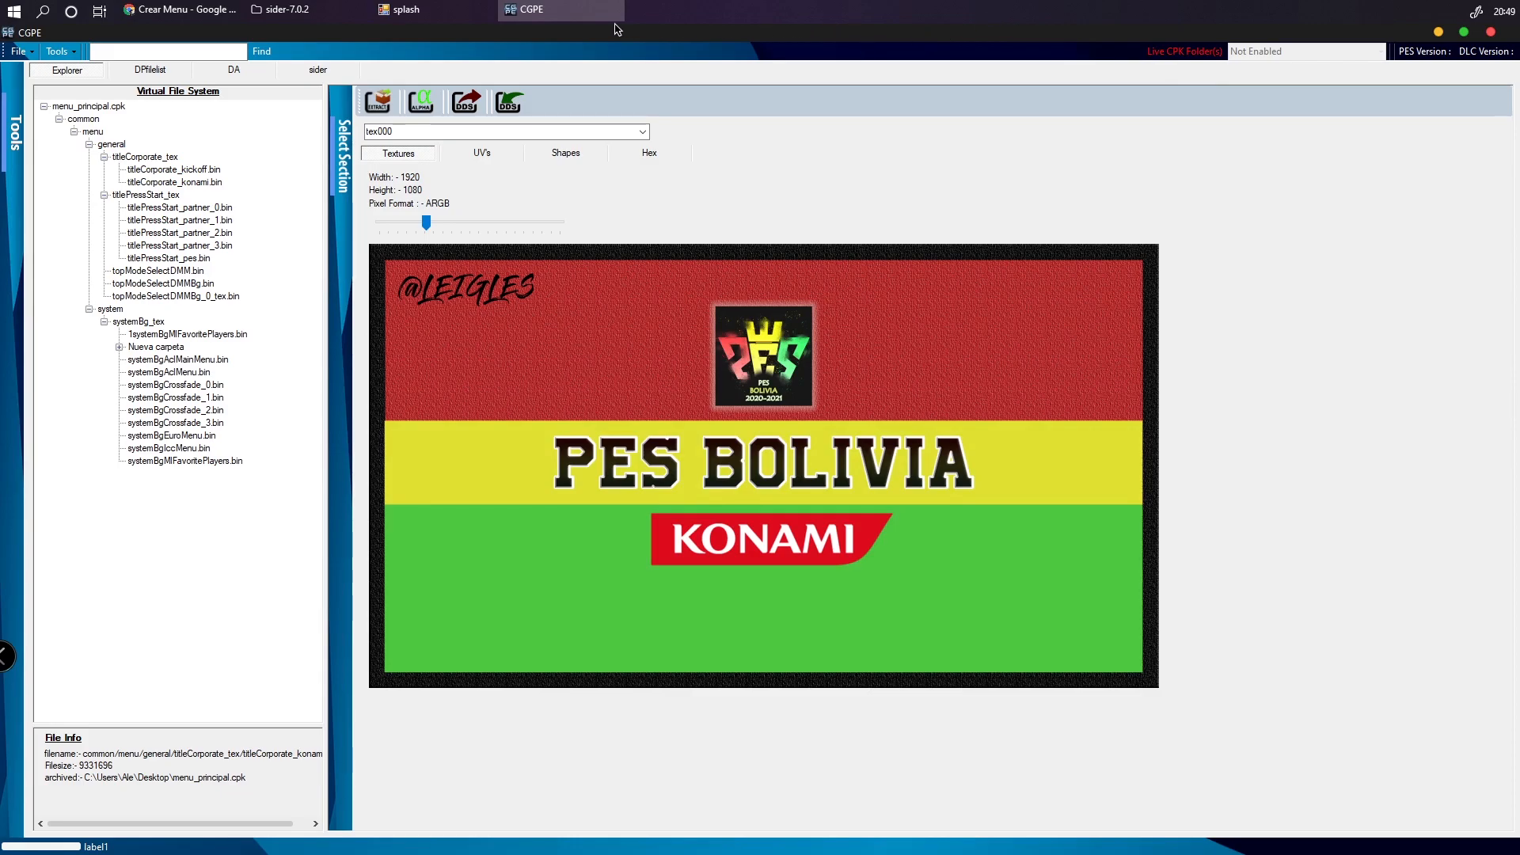
left_click(463, 107)
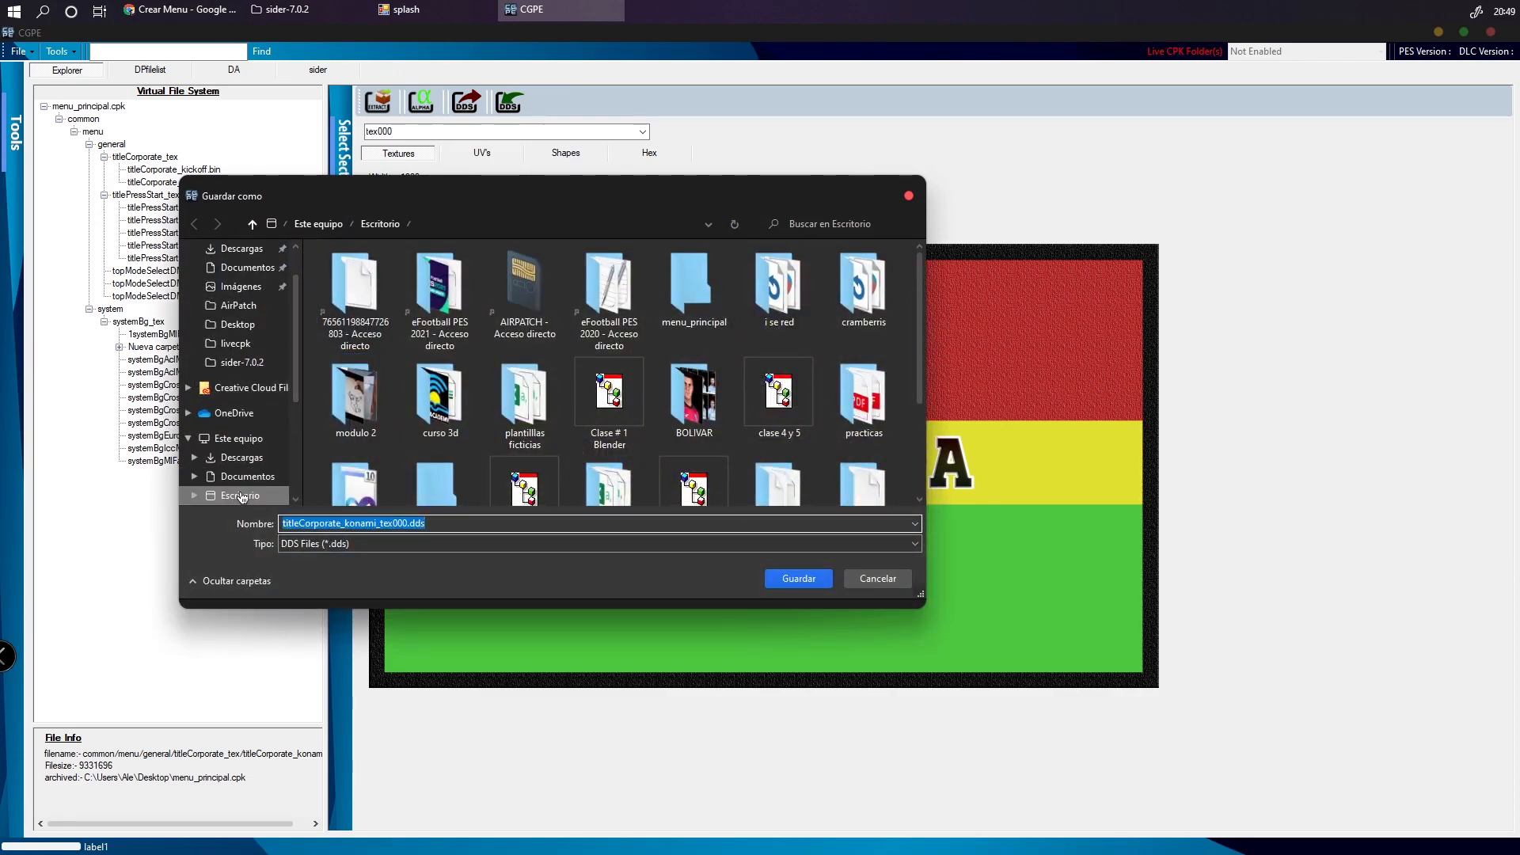
left_click(240, 495)
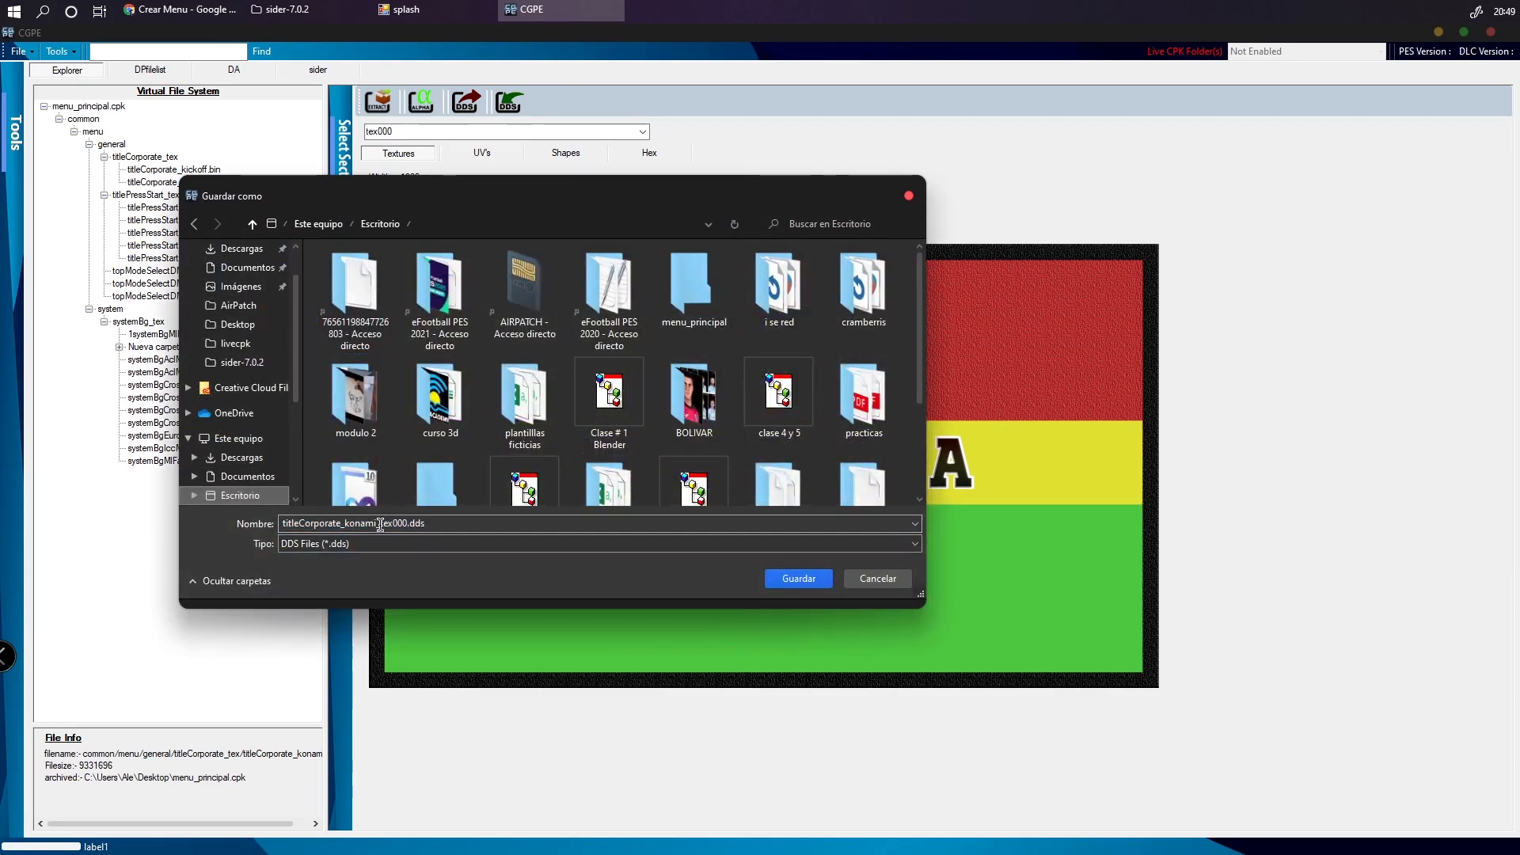
left_click(796, 578)
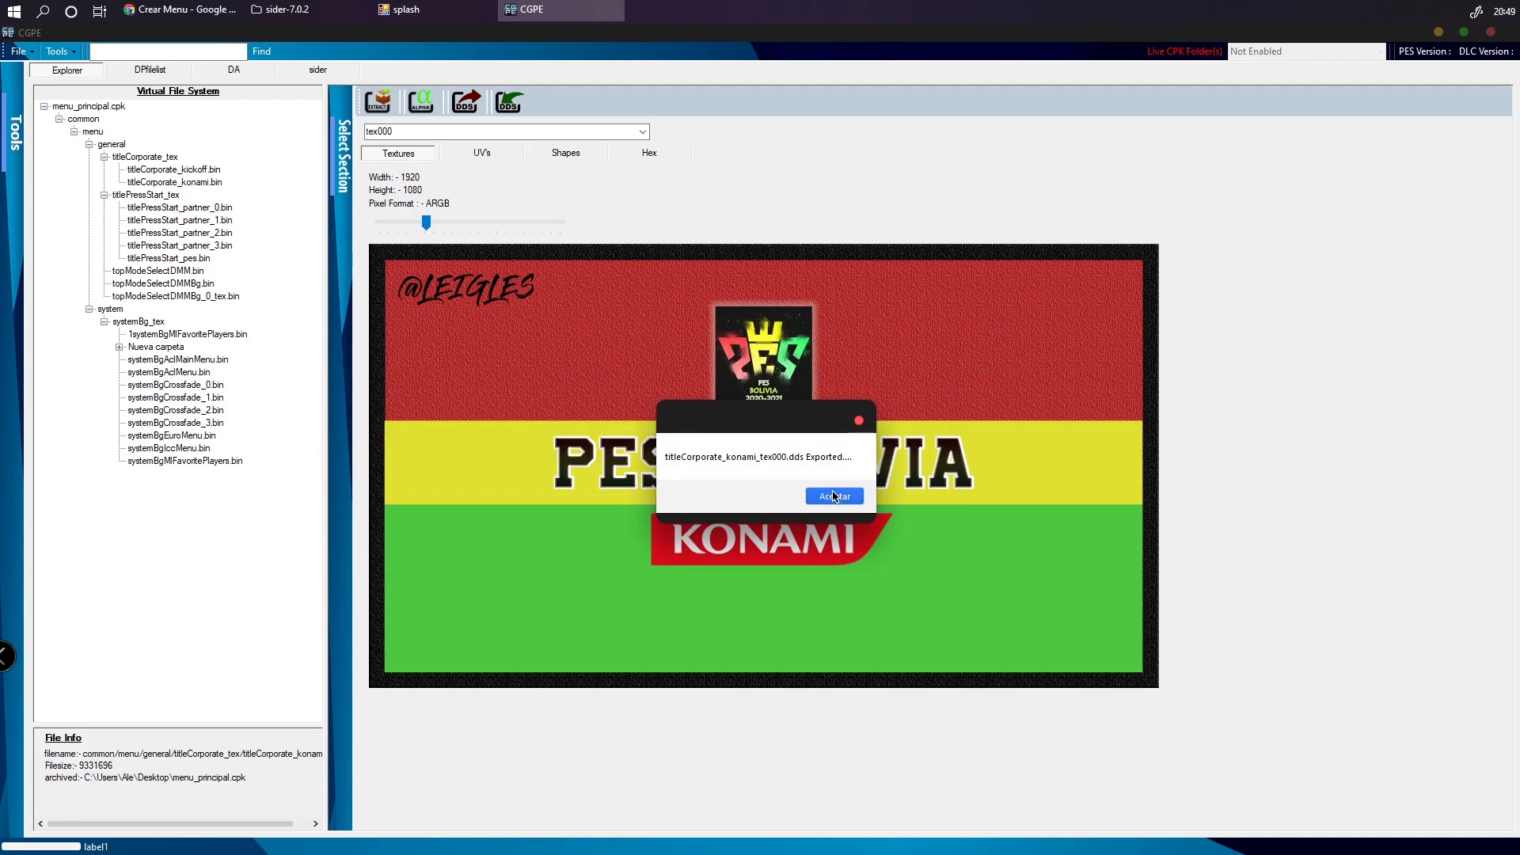
left_click(835, 496)
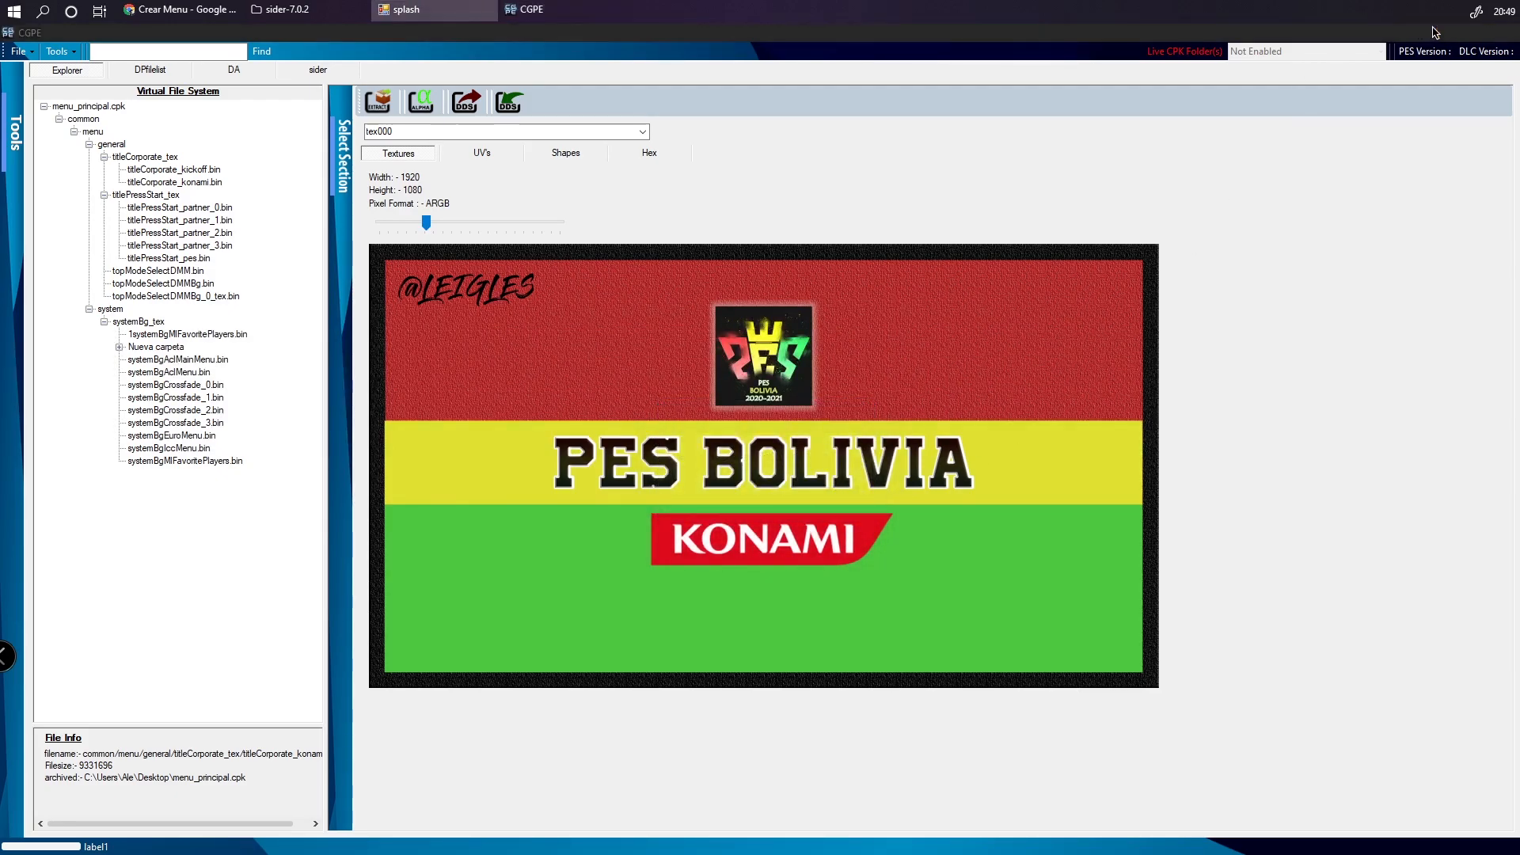
Open the exported titleCorporate_konami_tex000.dds from the desktop in a maximized Photoshop window, leaving its color profile unmodified
left_click(1437, 32)
left_click_drag(0, 546, 342, 381)
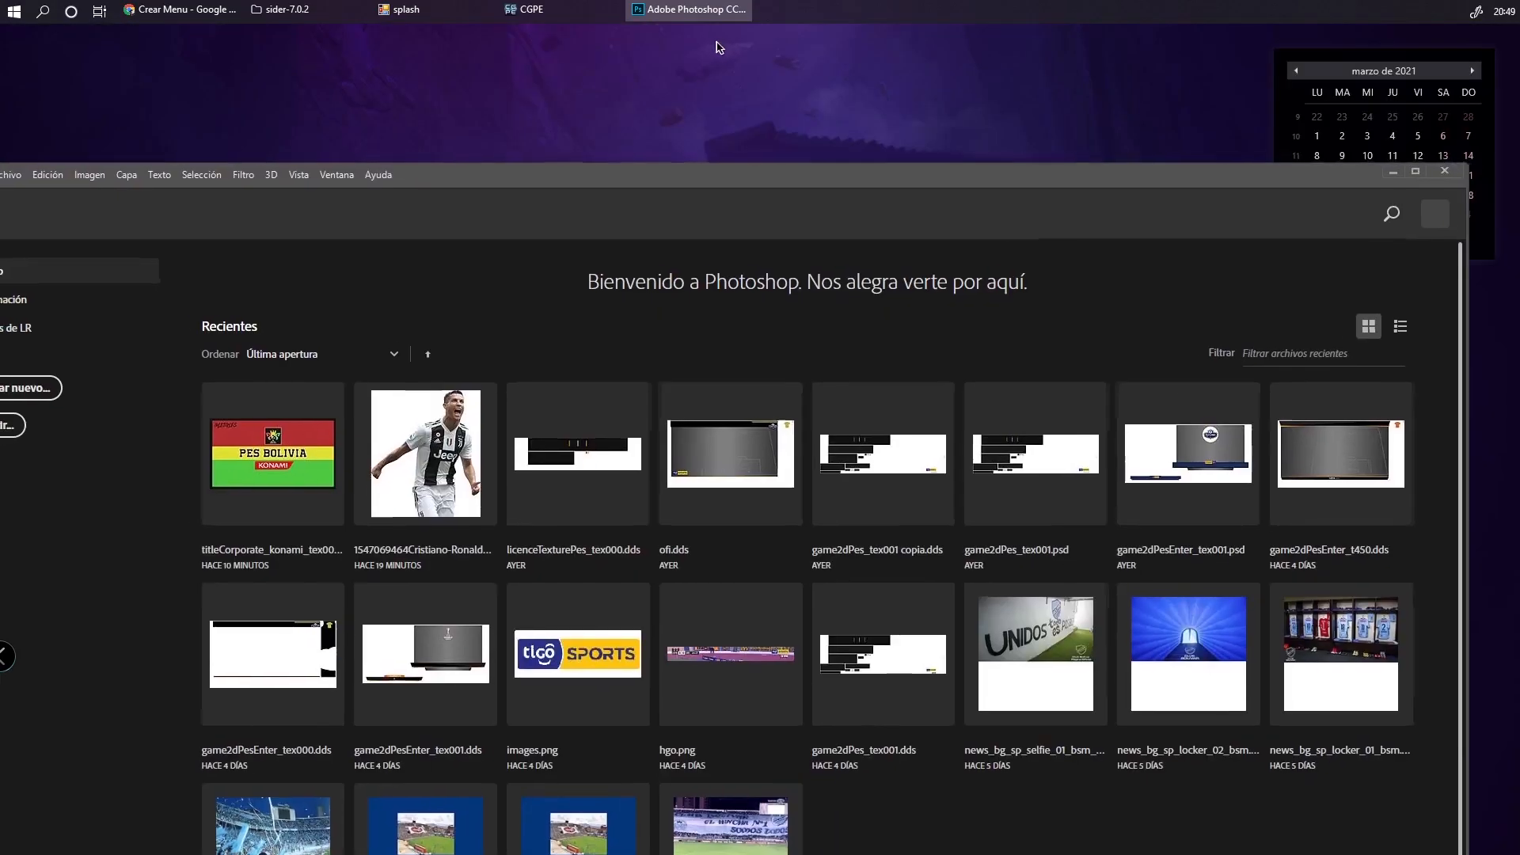
left_click_drag(597, 193, 1210, 231)
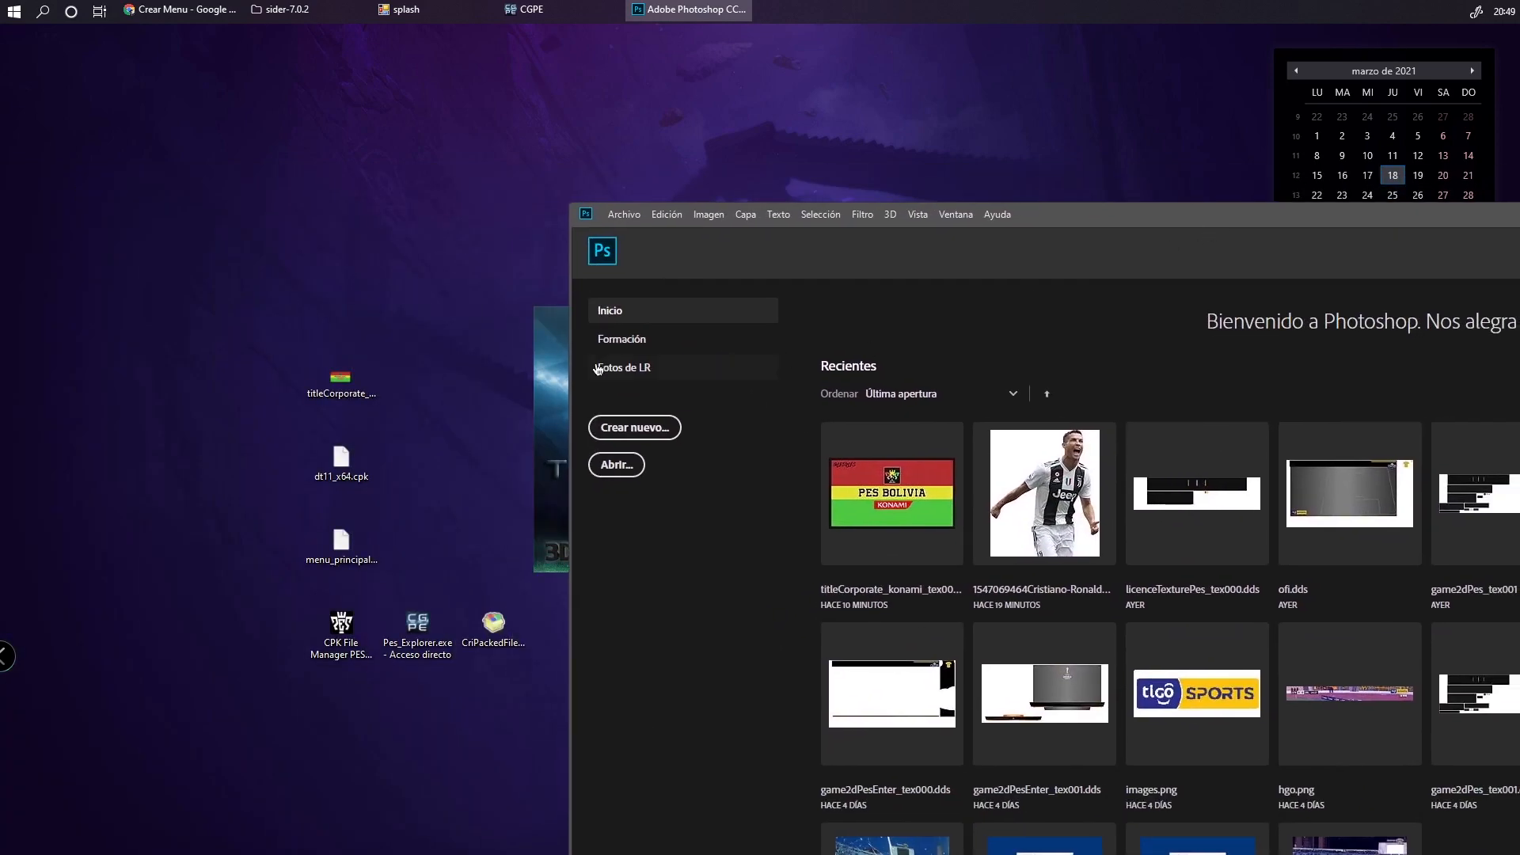
left_click_drag(342, 378, 979, 345)
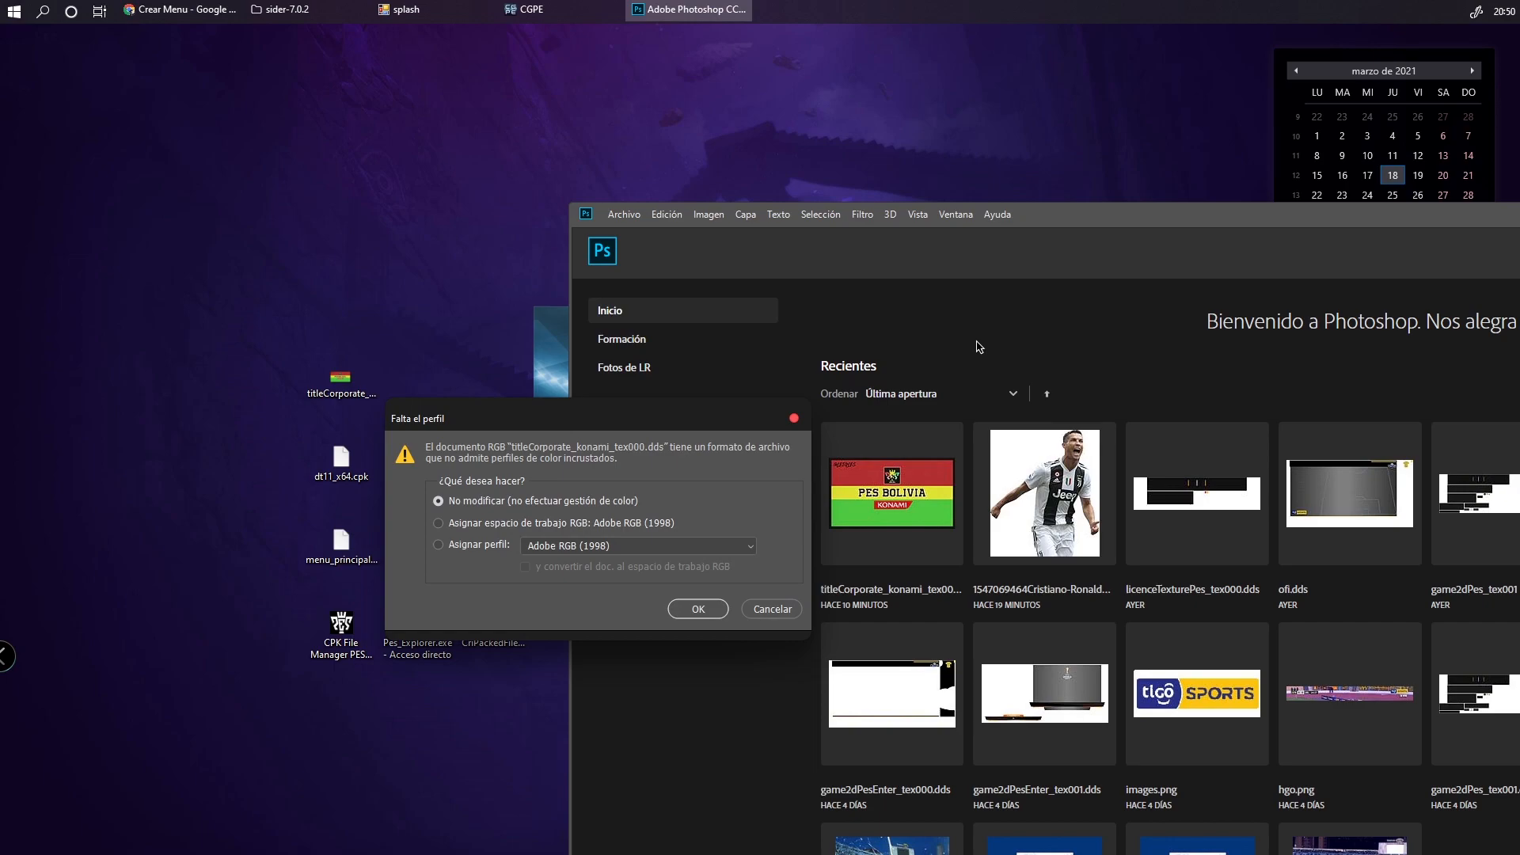
left_click(698, 609)
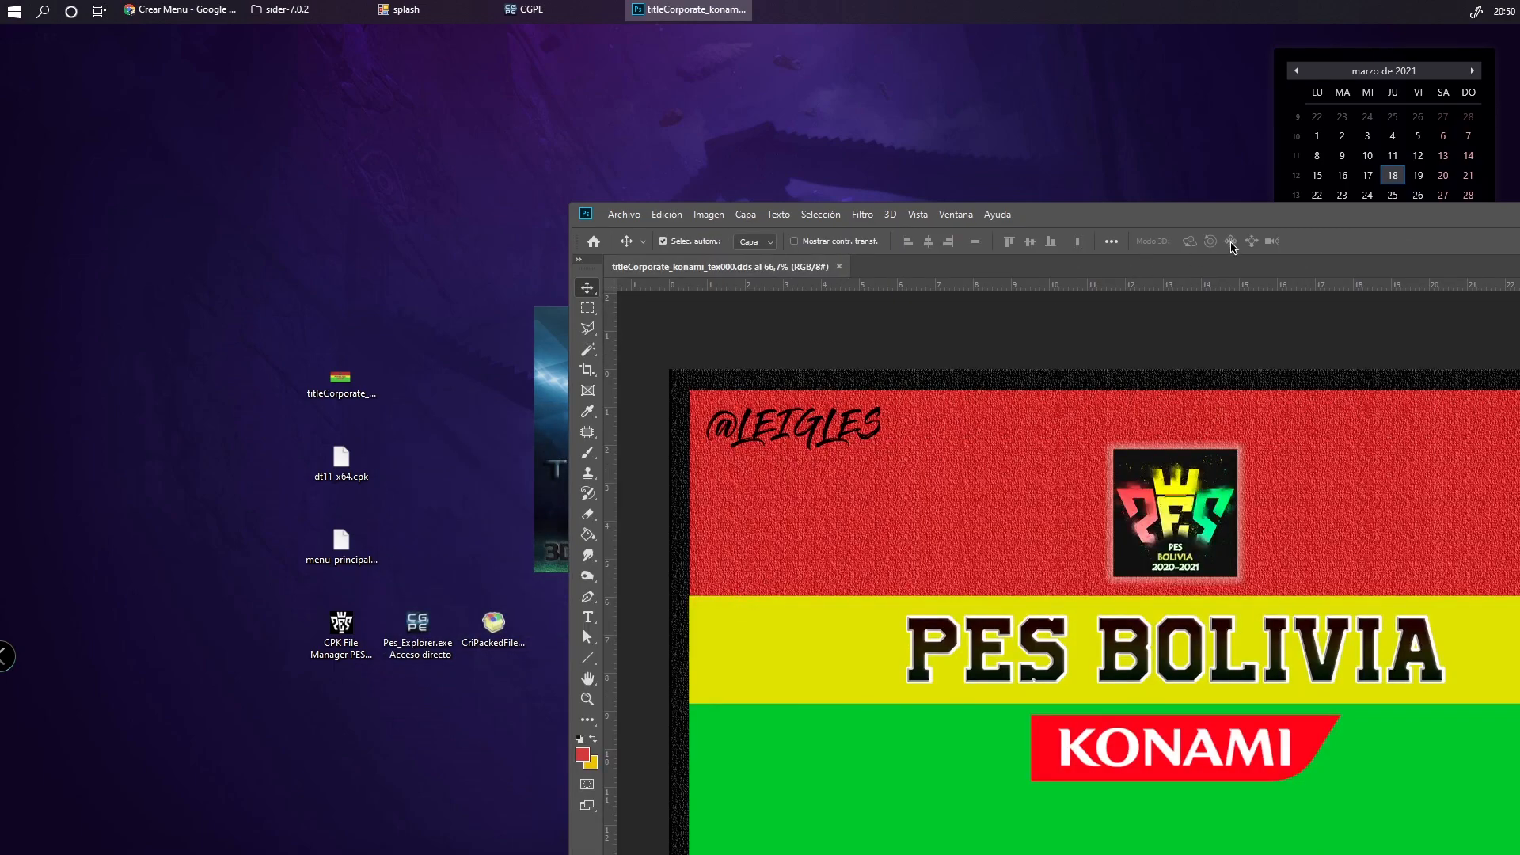
left_click_drag(1202, 217, 1082, 173)
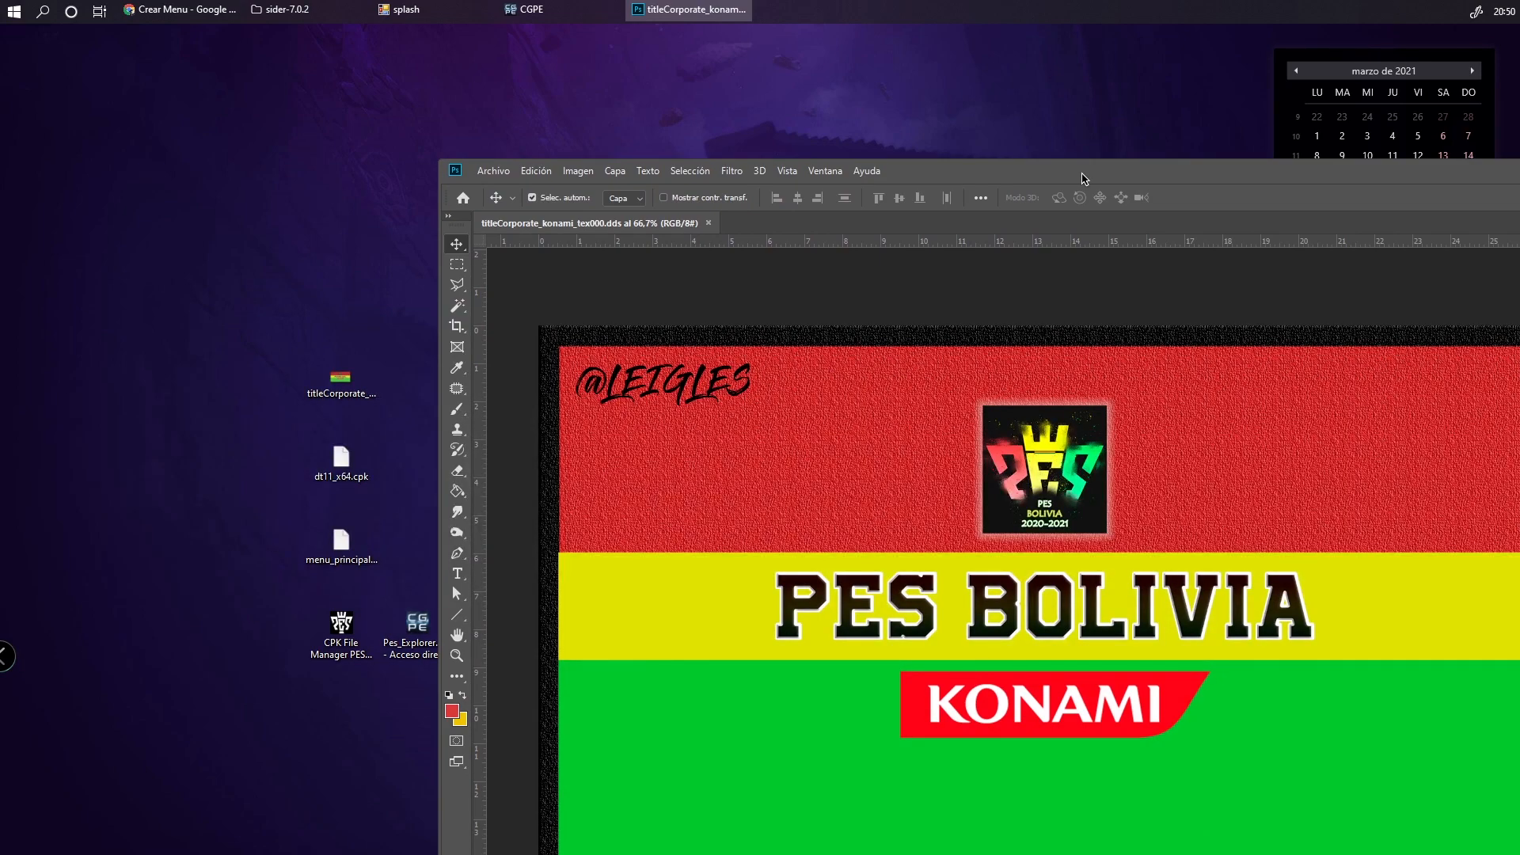
double_click(1081, 178)
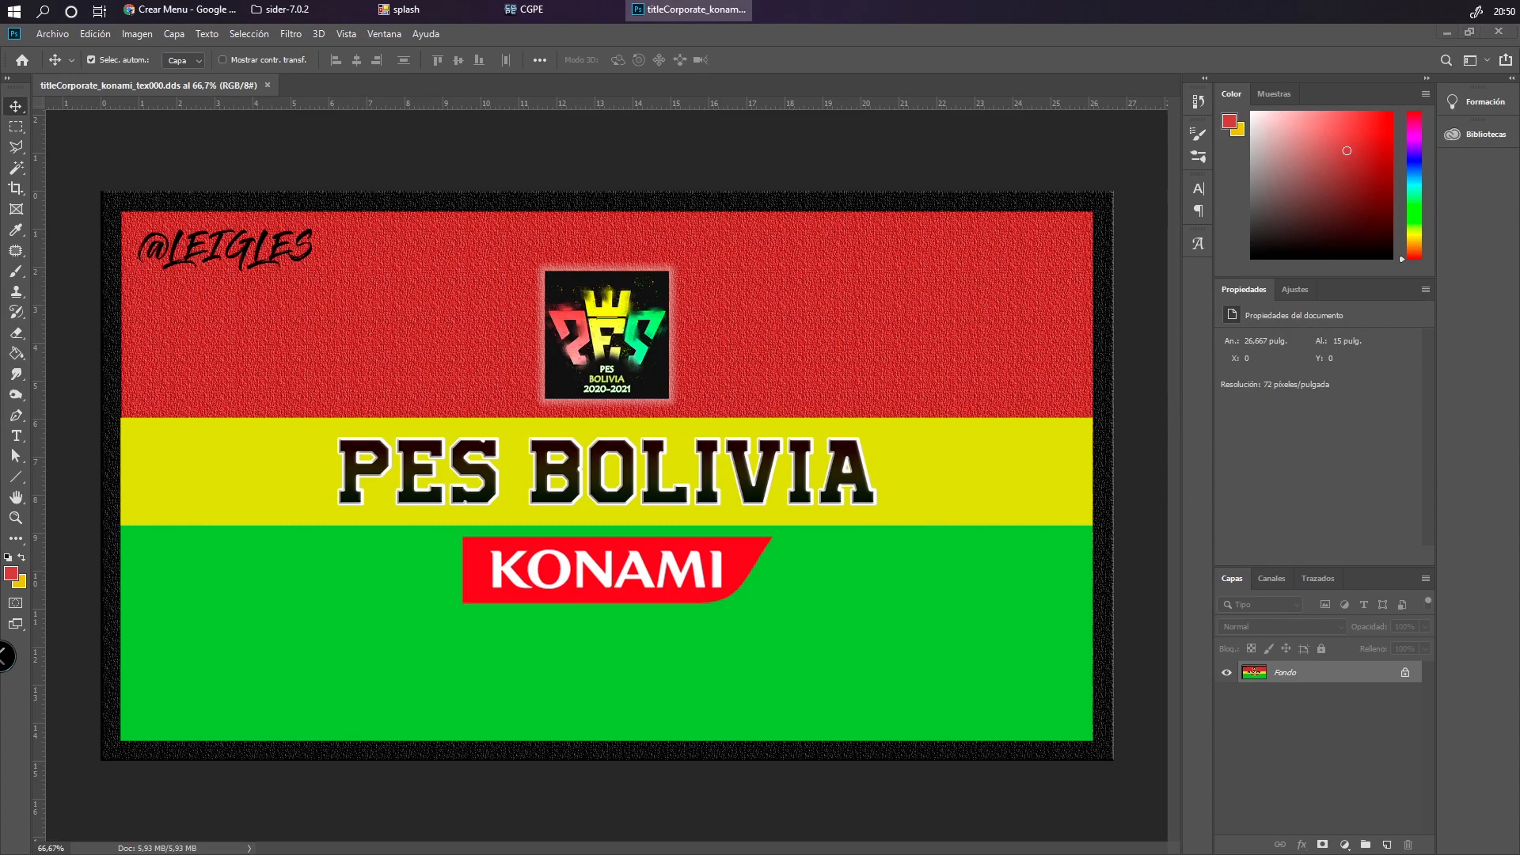
Place the PES 2021 Messi image at the canvas's upper-left corner and scale it to about 192% to cover the whole canvas
key("super+d")
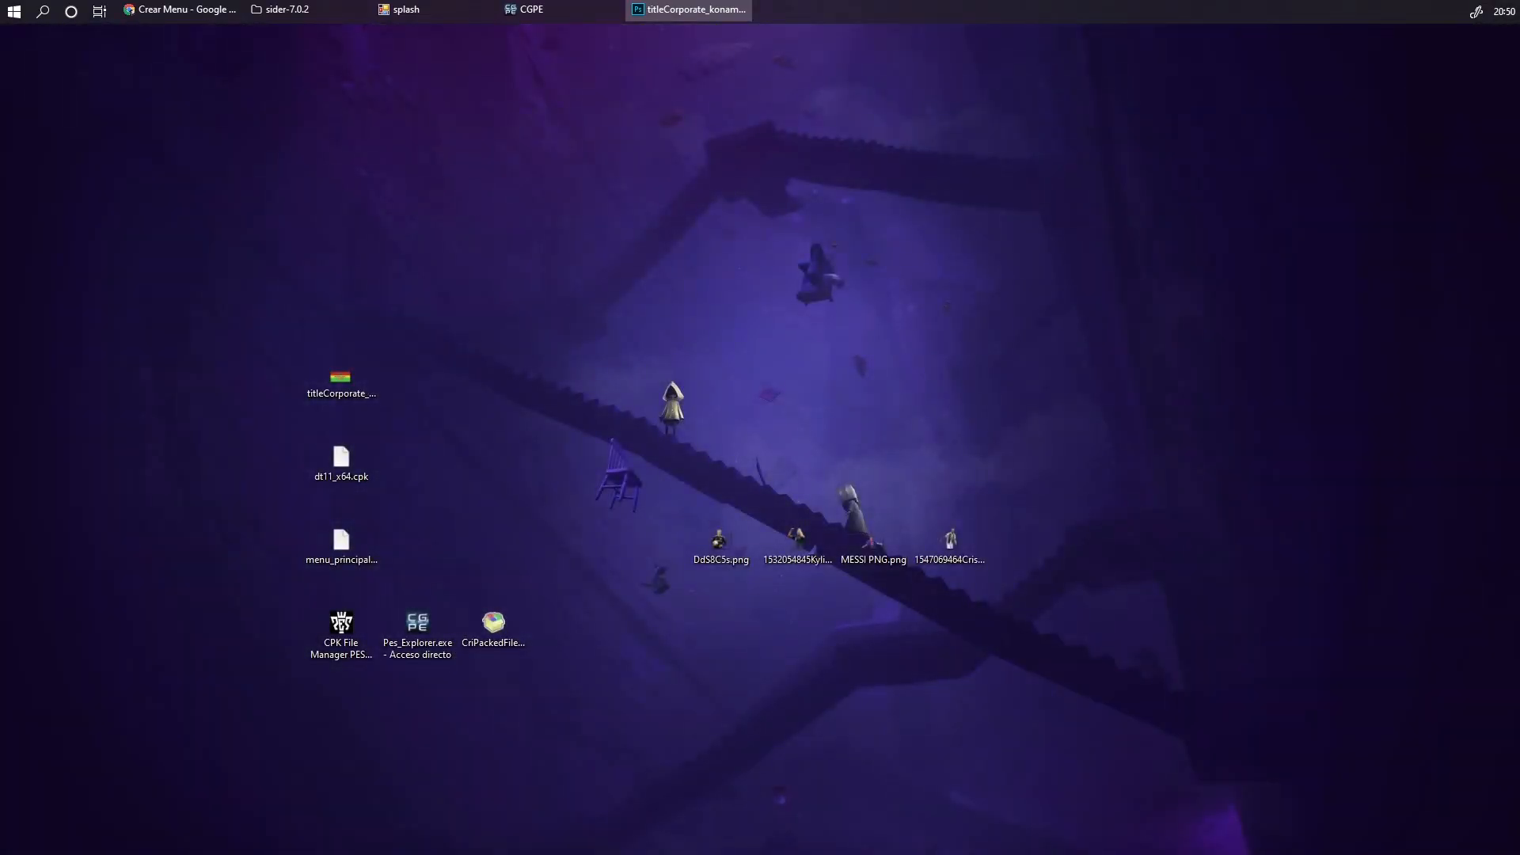
key("super+d")
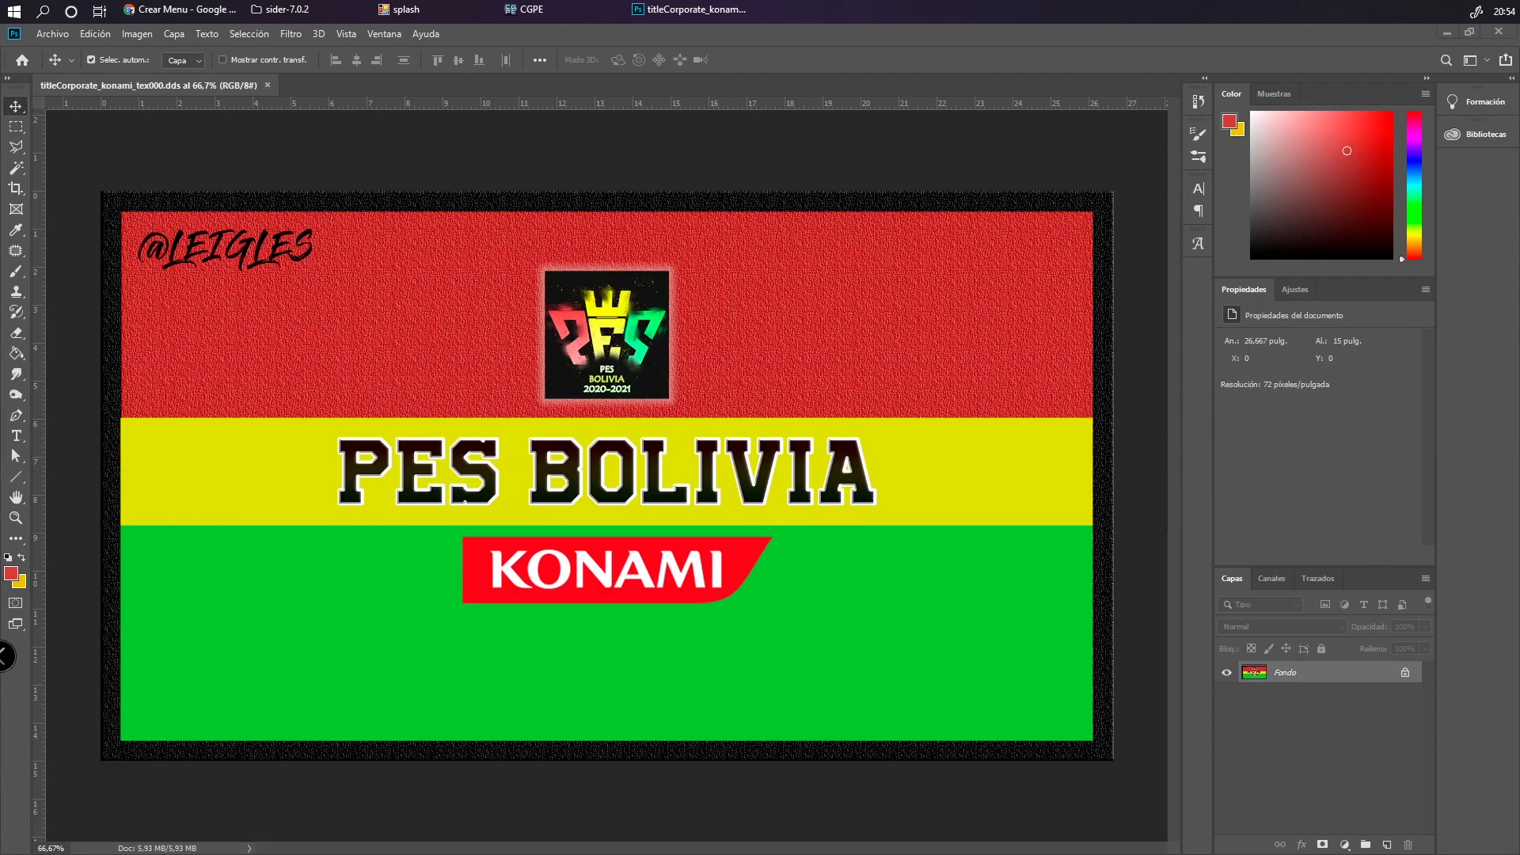
left_click(525, 470)
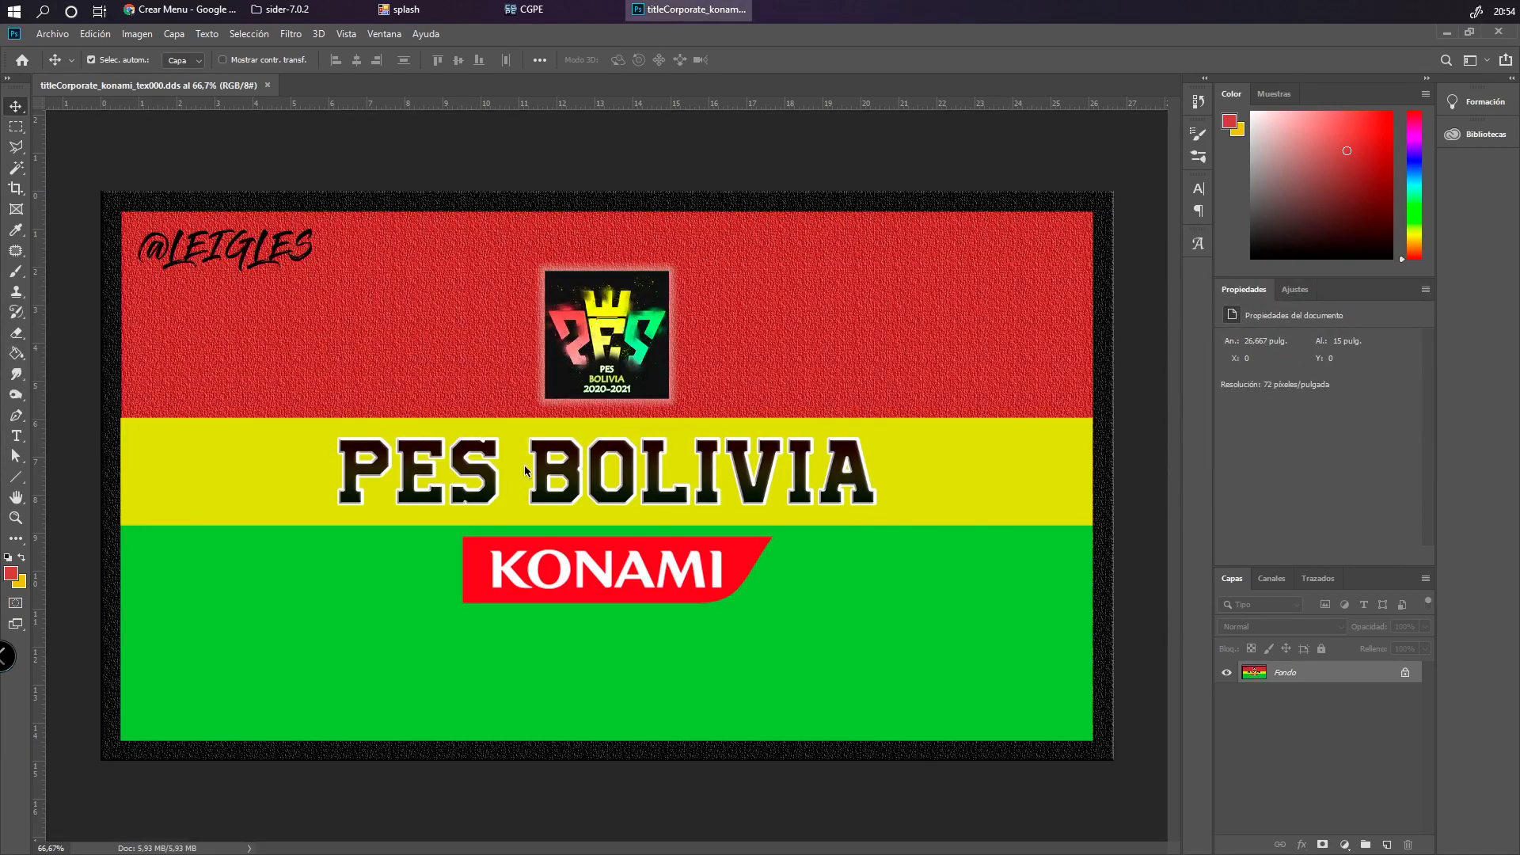
left_click_drag(525, 470, 354, 518)
left_click_drag(577, 477, 409, 377)
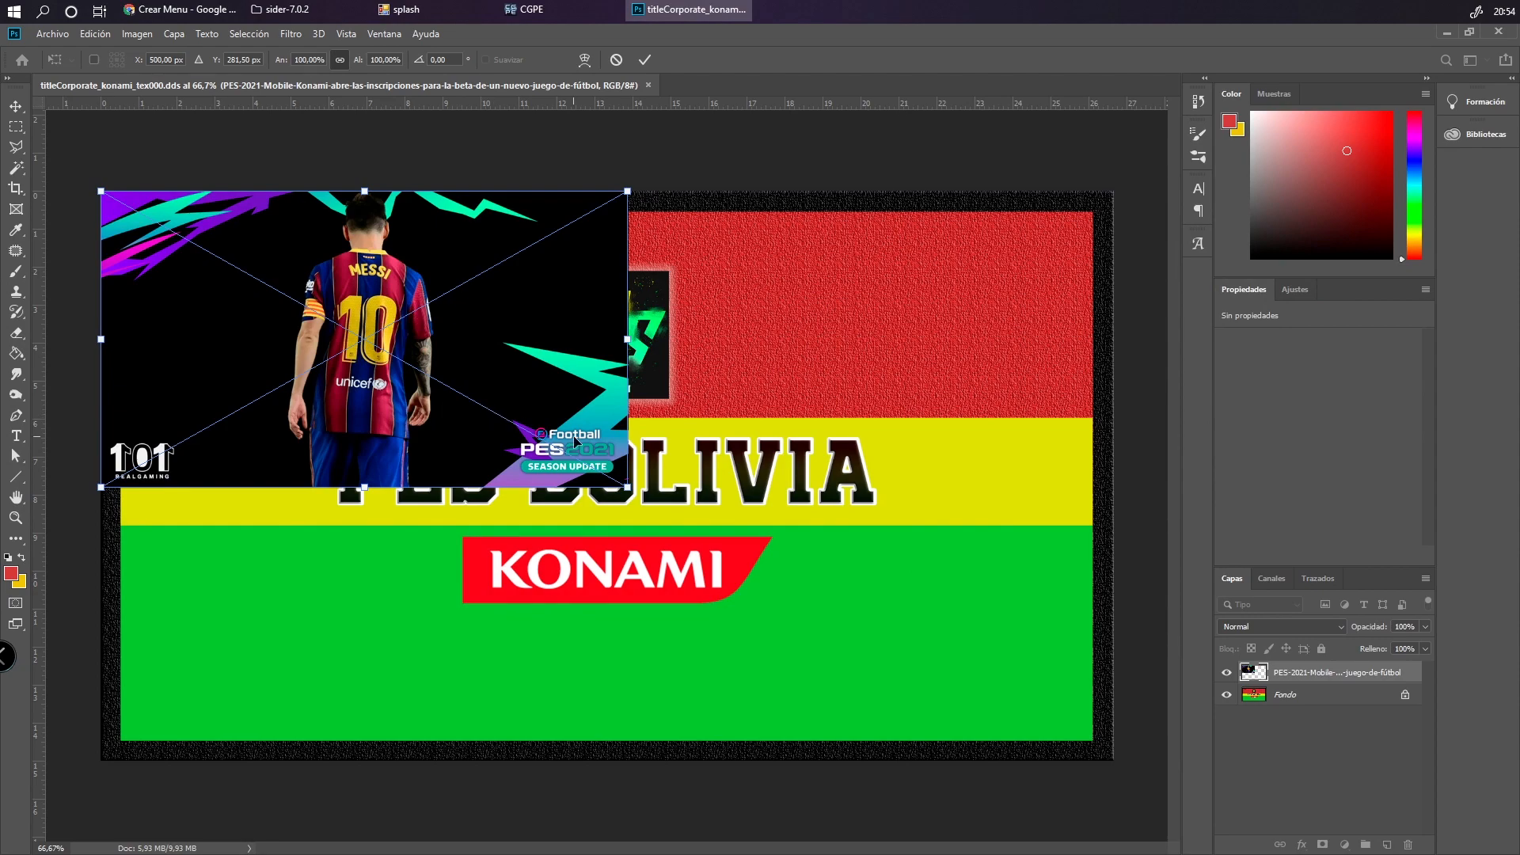
left_click_drag(629, 484, 1113, 759)
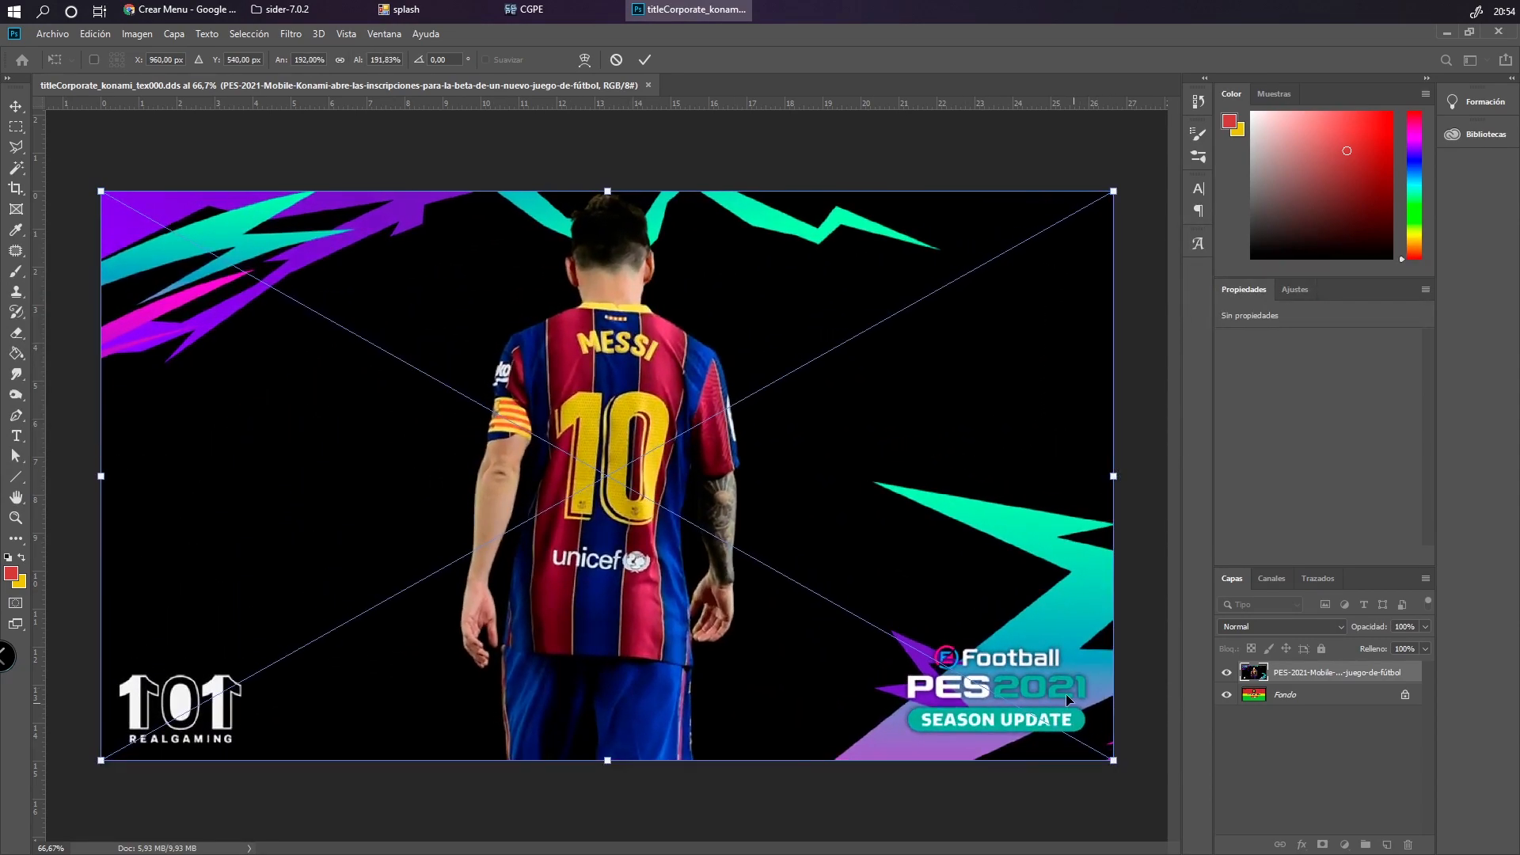
key("Return")
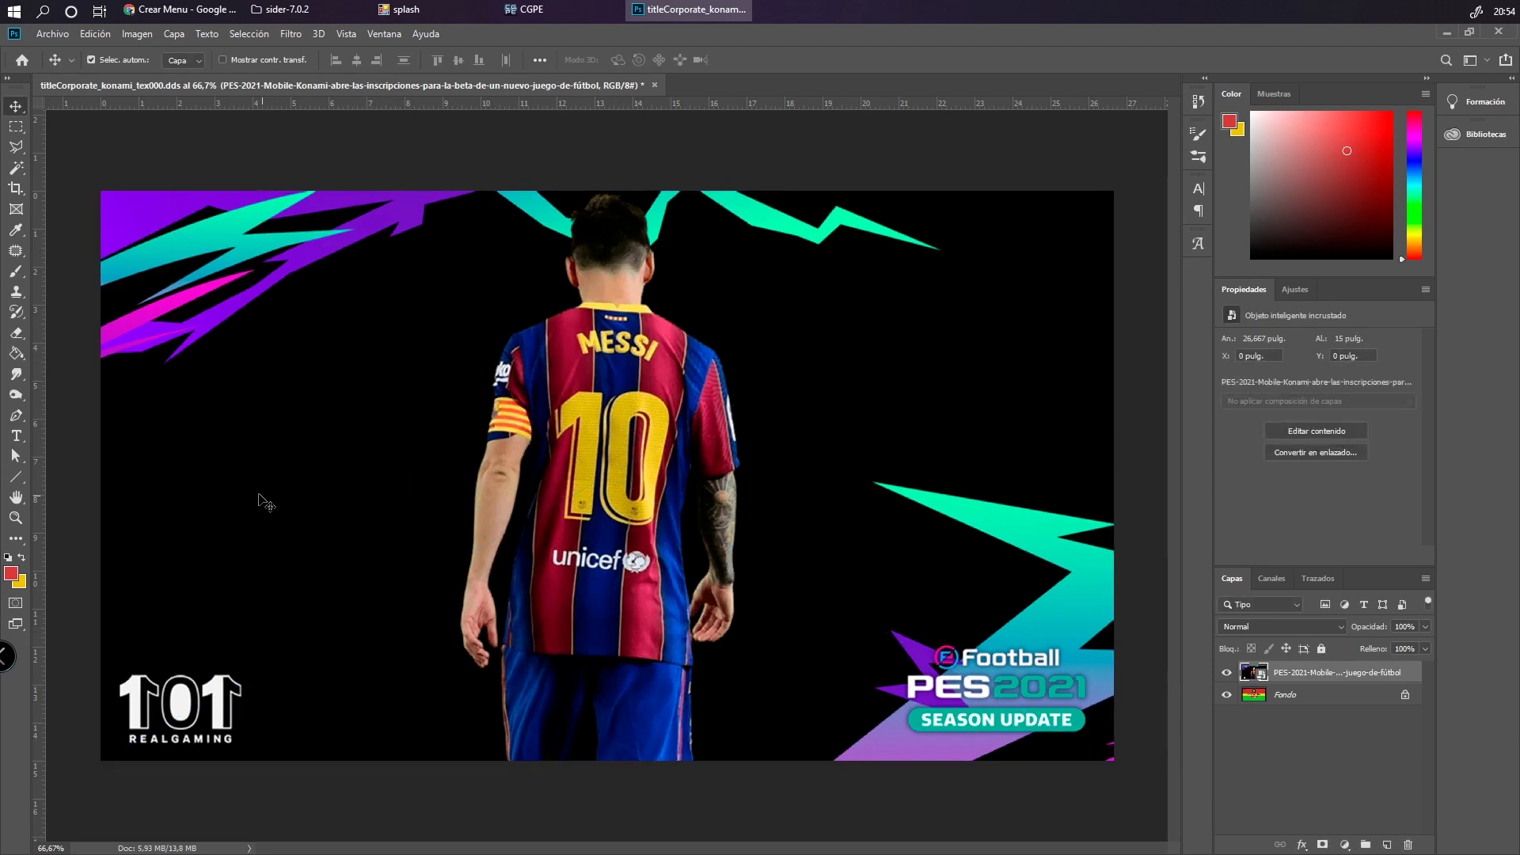
Add a text layer with the author's social media handle on the black area beside the player
left_click(95, 34)
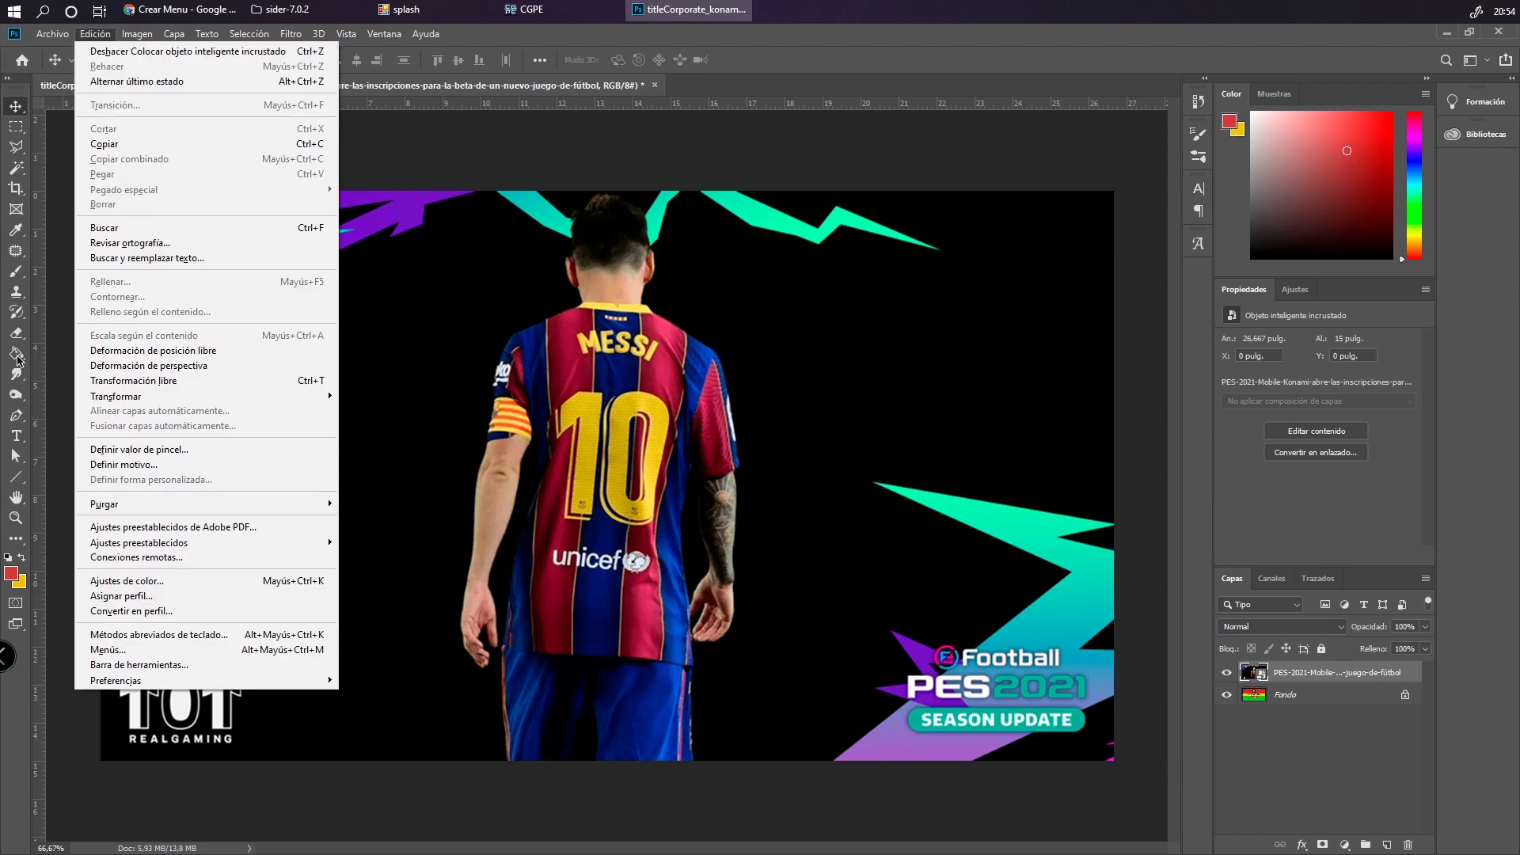
left_click(16, 435)
left_click(255, 431)
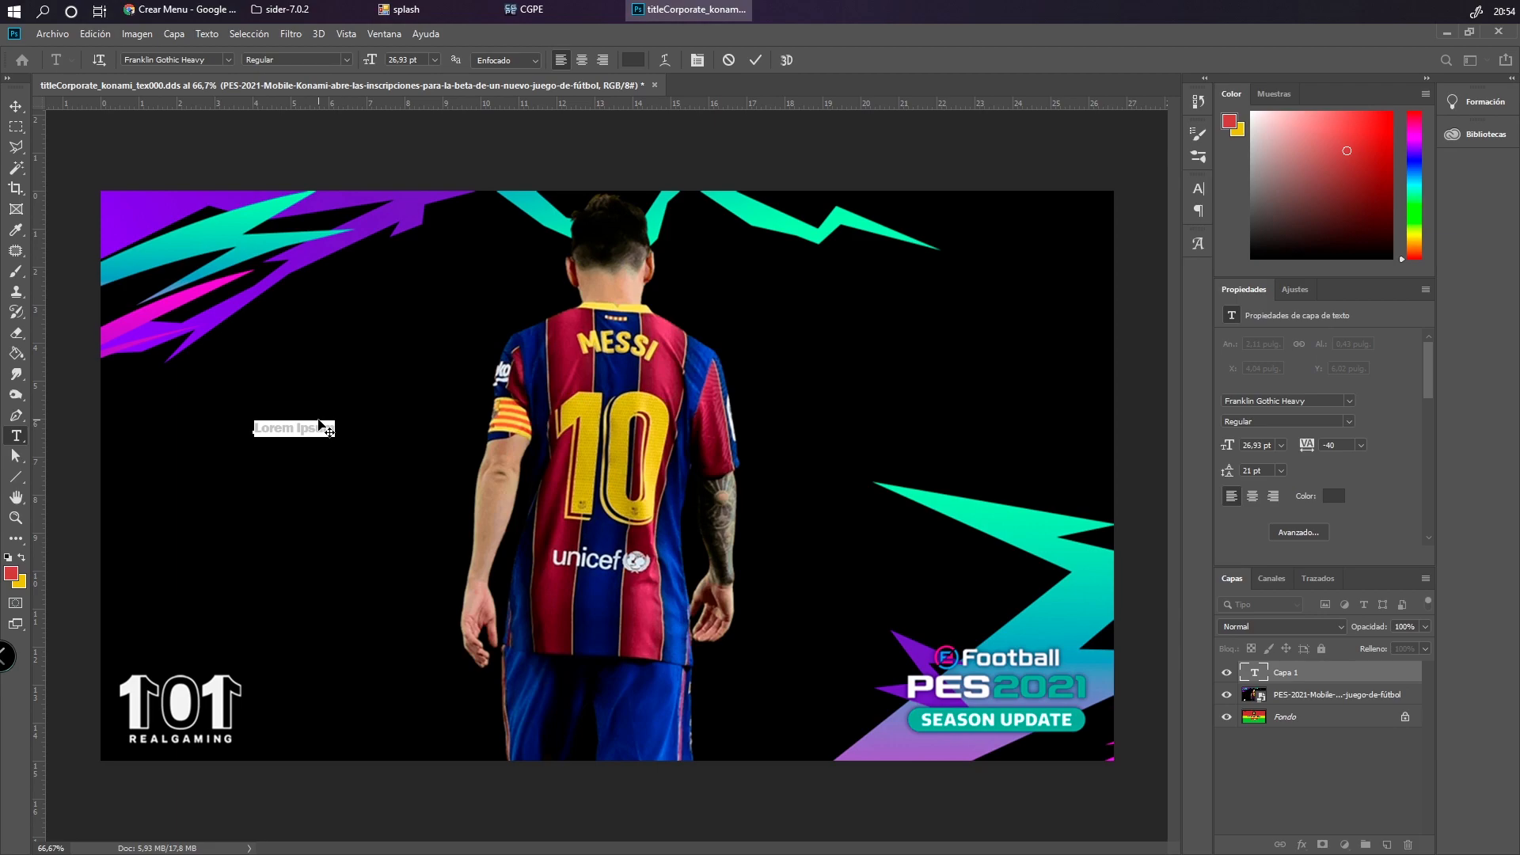
type("@leigles")
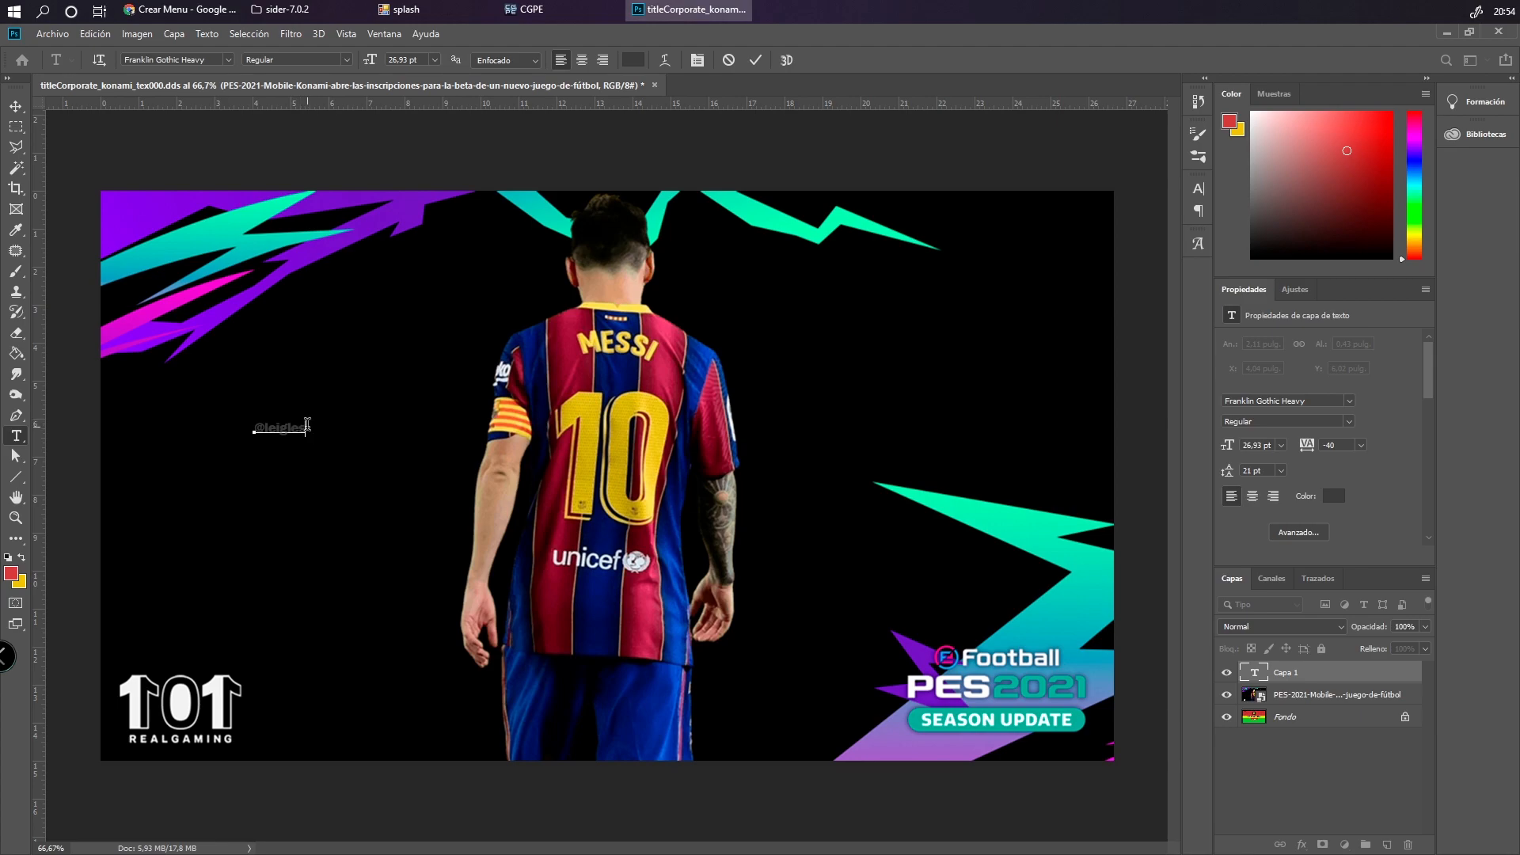
Format the handle text in the Dungeon font at 63,93 pt and move it to the canvas's upper-right corner
left_click_drag(308, 428, 250, 427)
left_click(434, 61)
left_click_drag(370, 60, 399, 64)
left_click(233, 62)
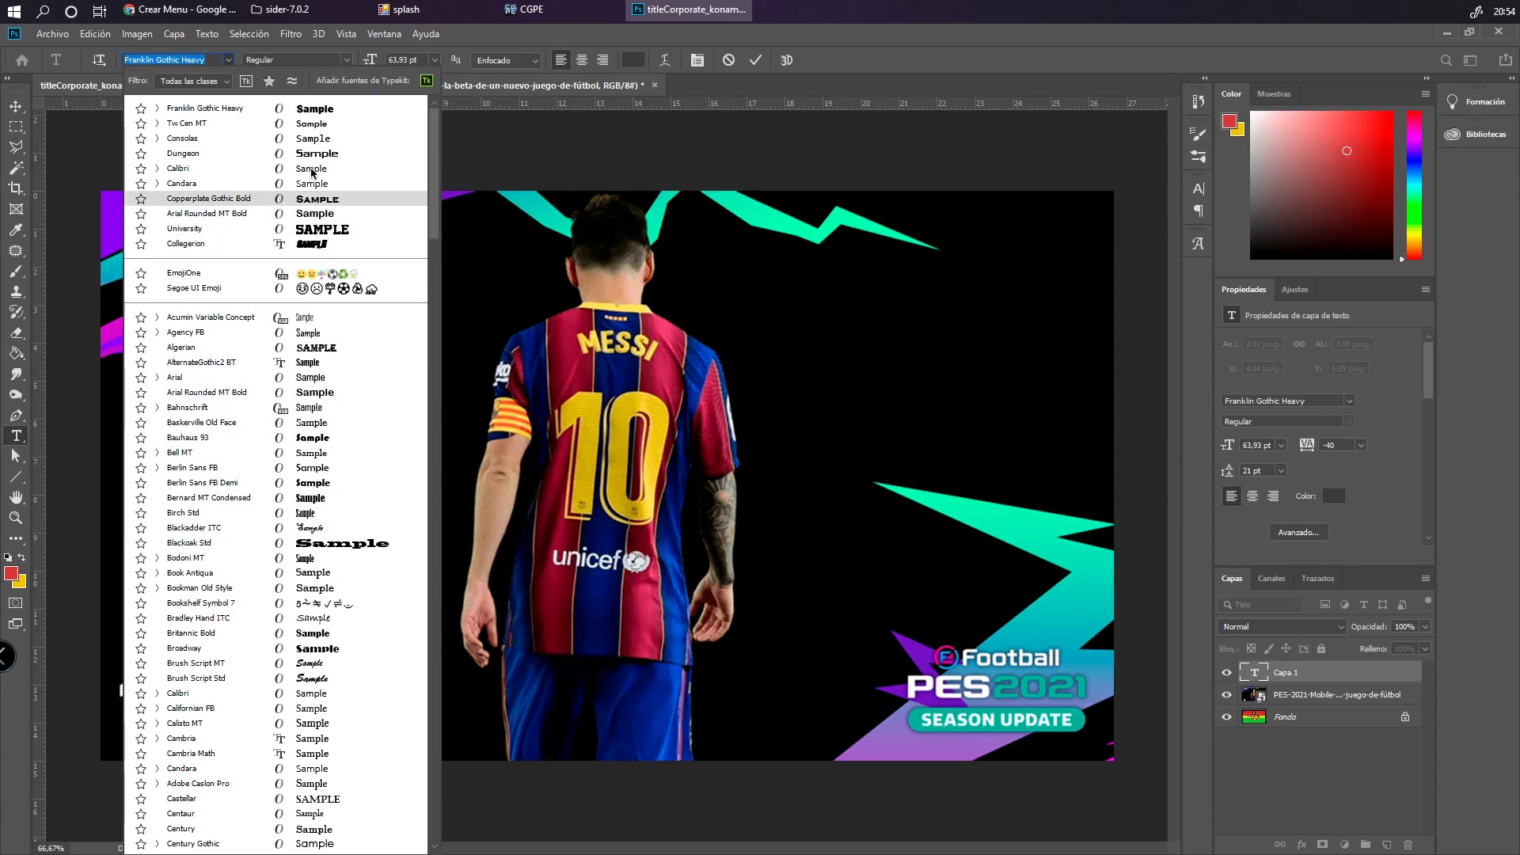
left_click(315, 153)
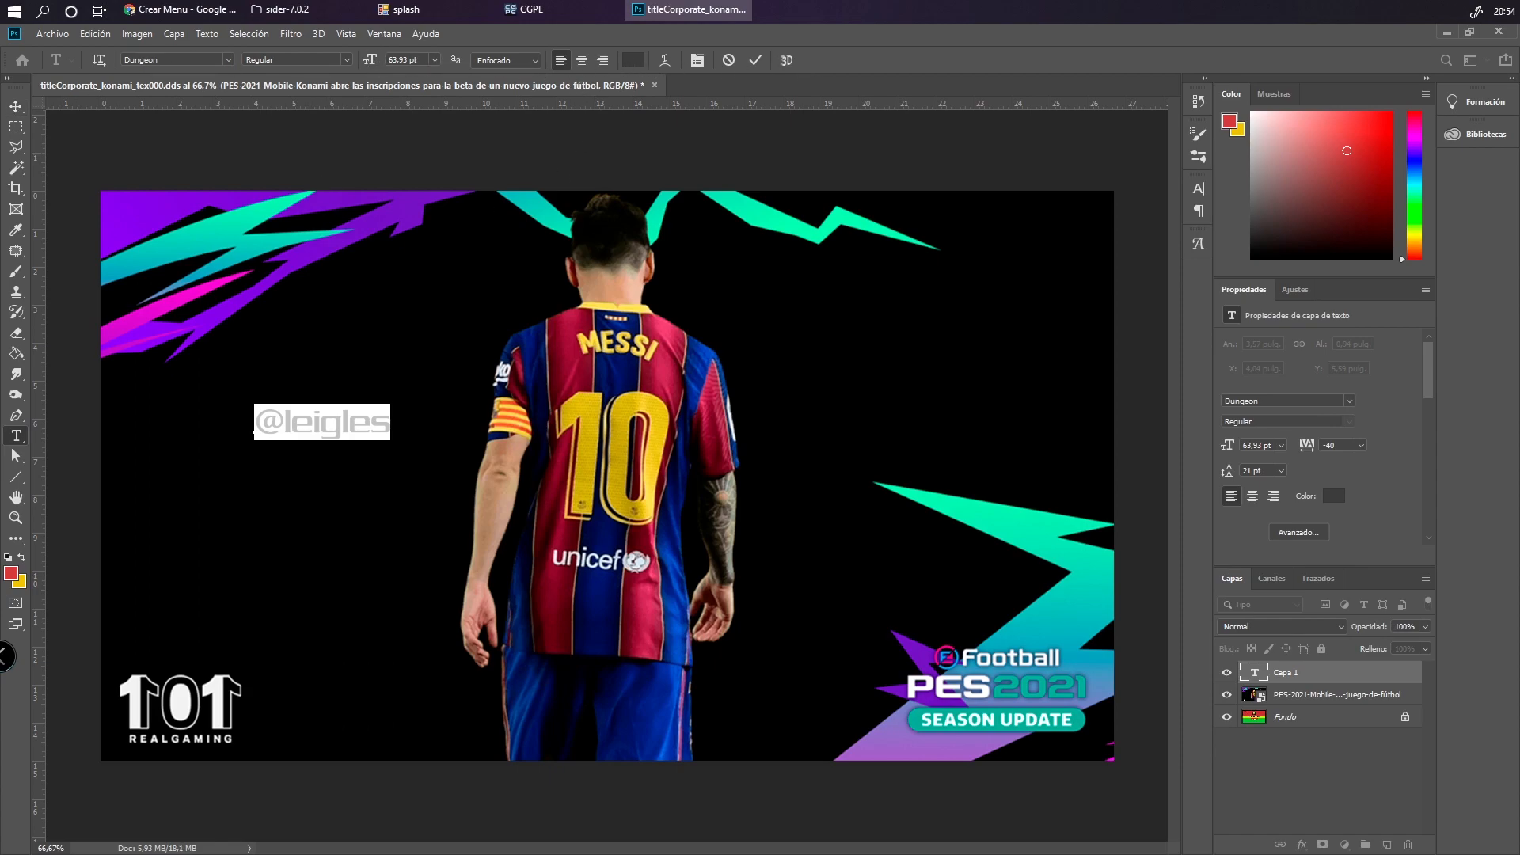
left_click(15, 106)
left_click_drag(329, 432, 1042, 213)
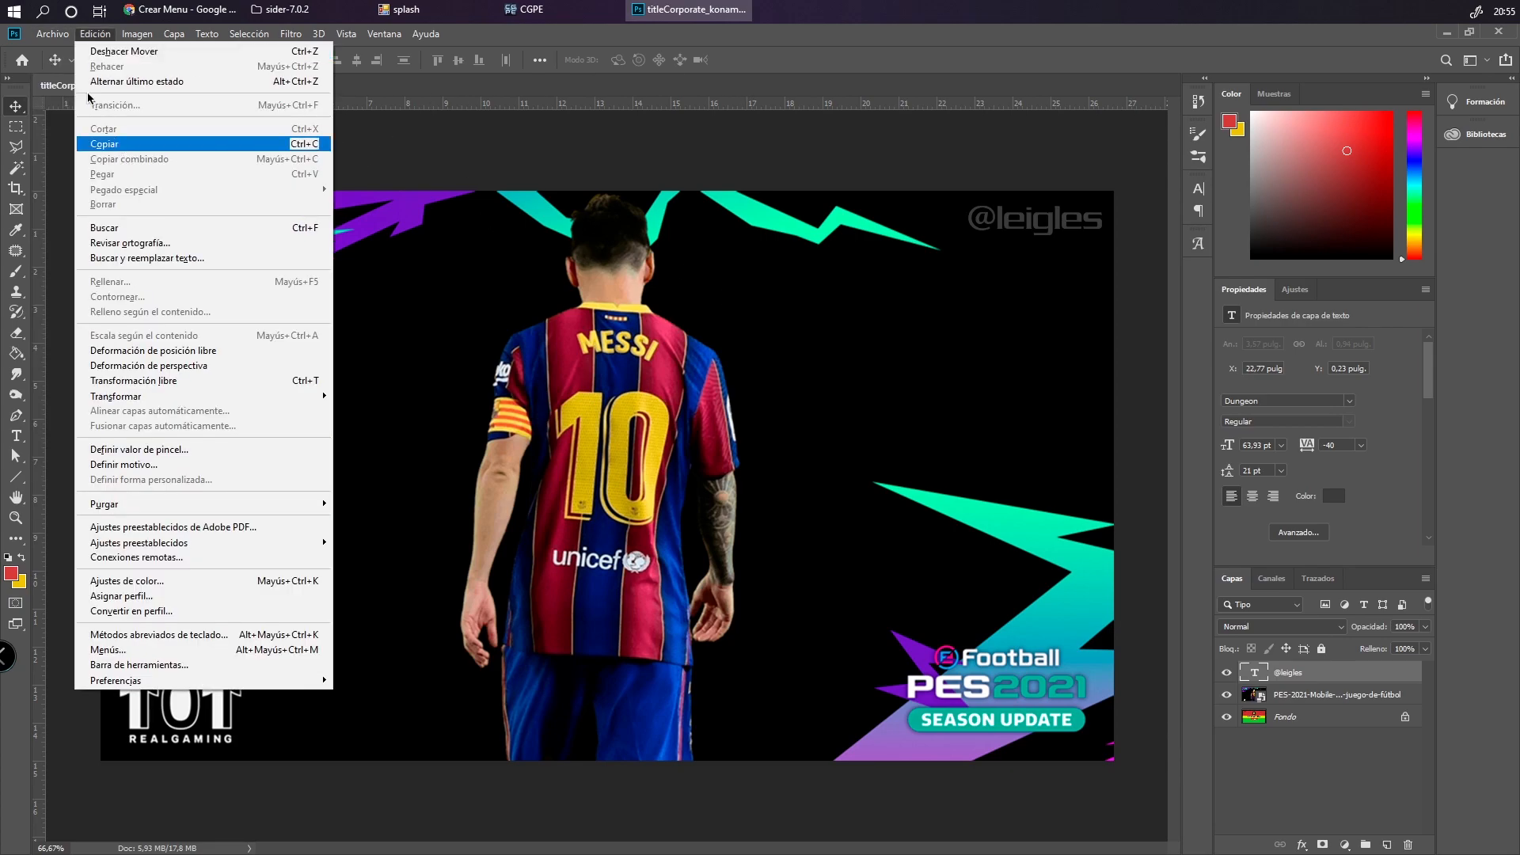
Save the edited image as a D3D/DDS file over titleCorporate_konami_tex000.dds on the desktop
left_click(86, 211)
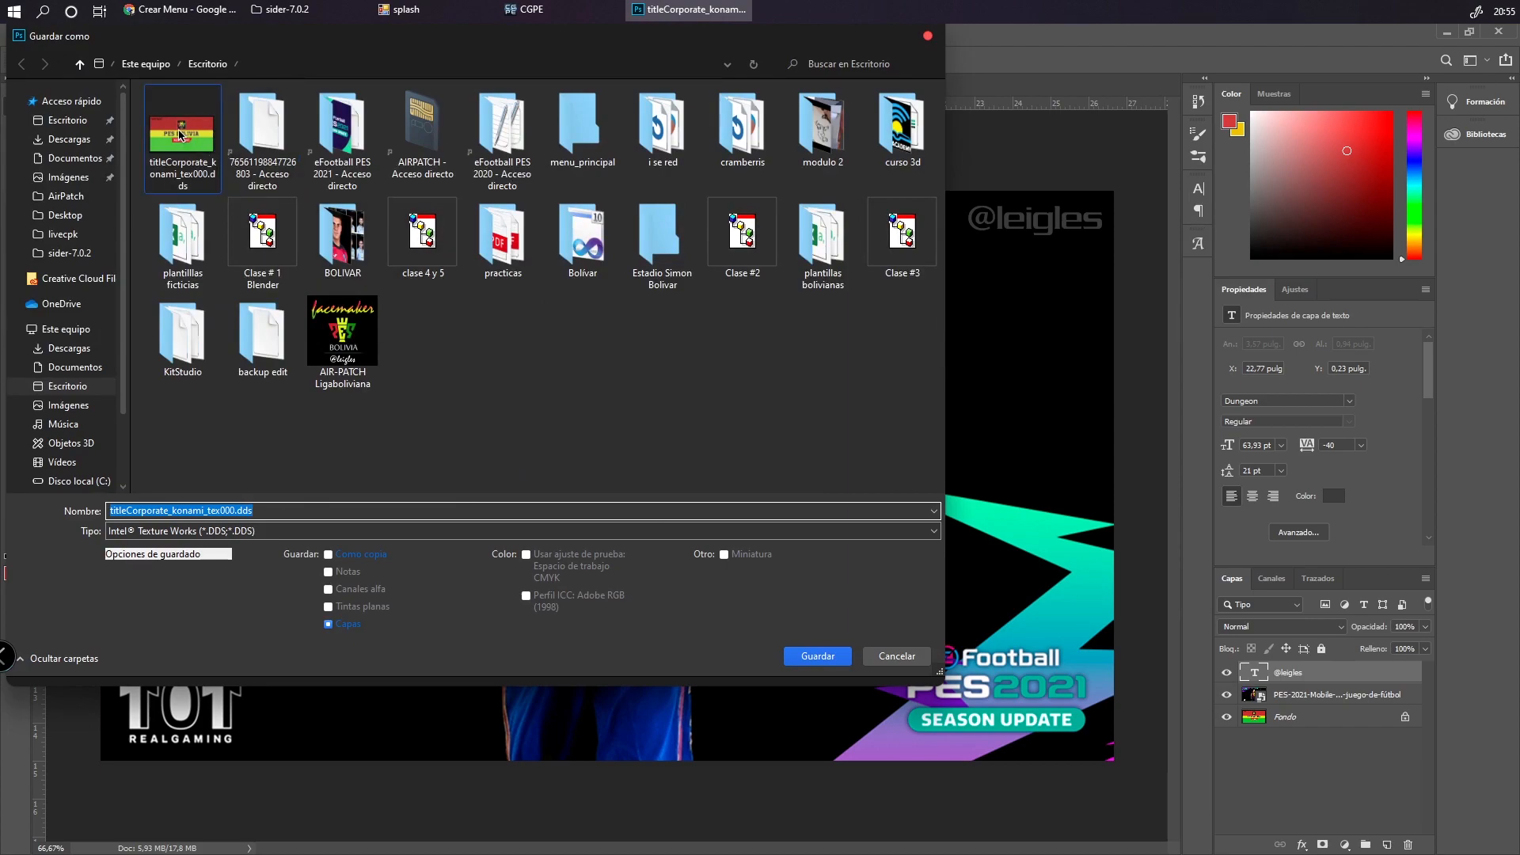
left_click(178, 121)
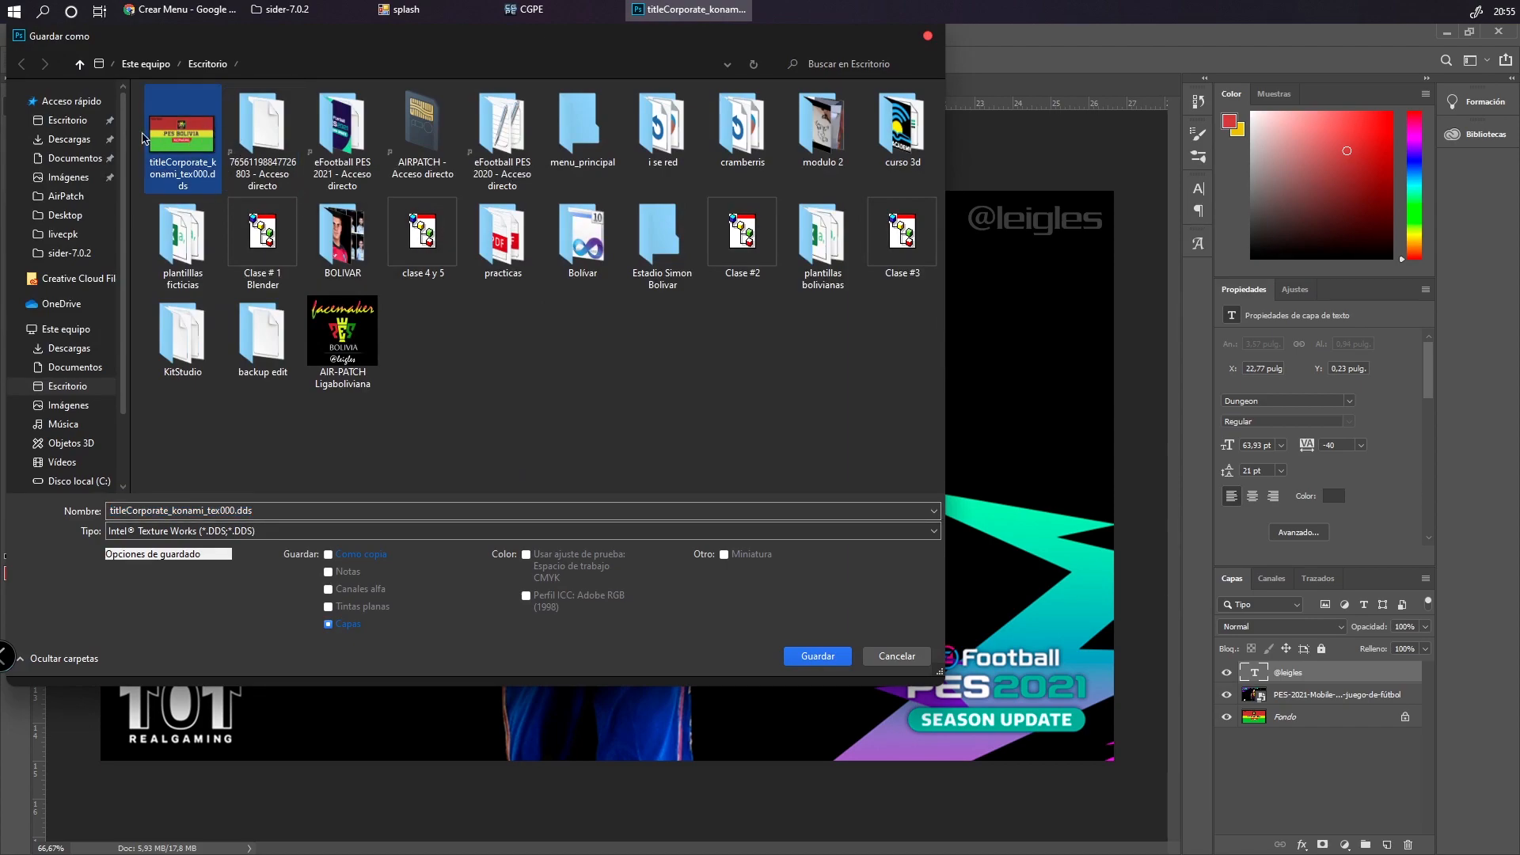
left_click(309, 511)
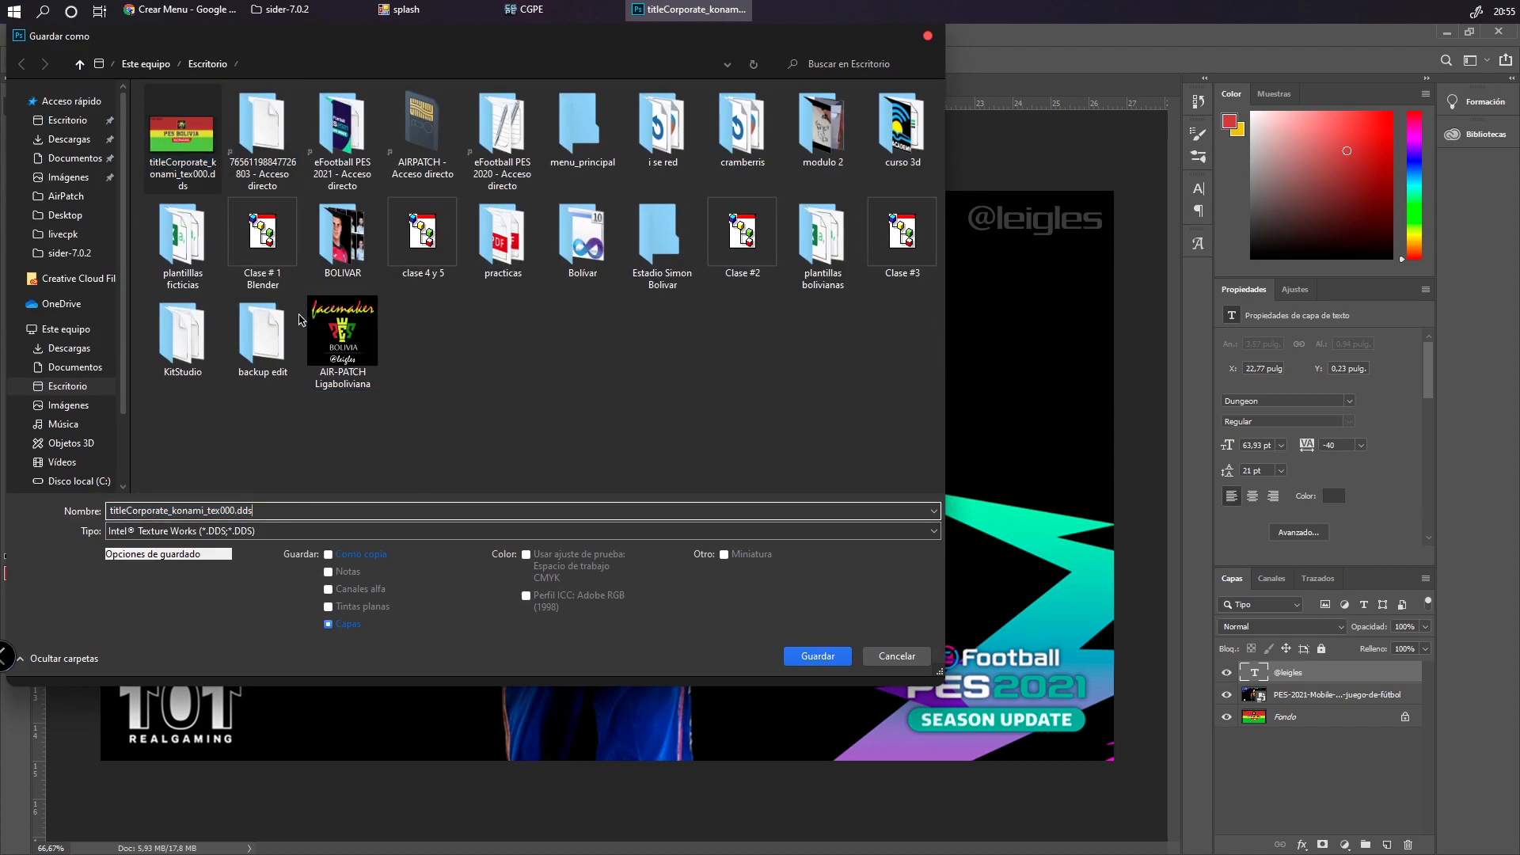
left_click(236, 534)
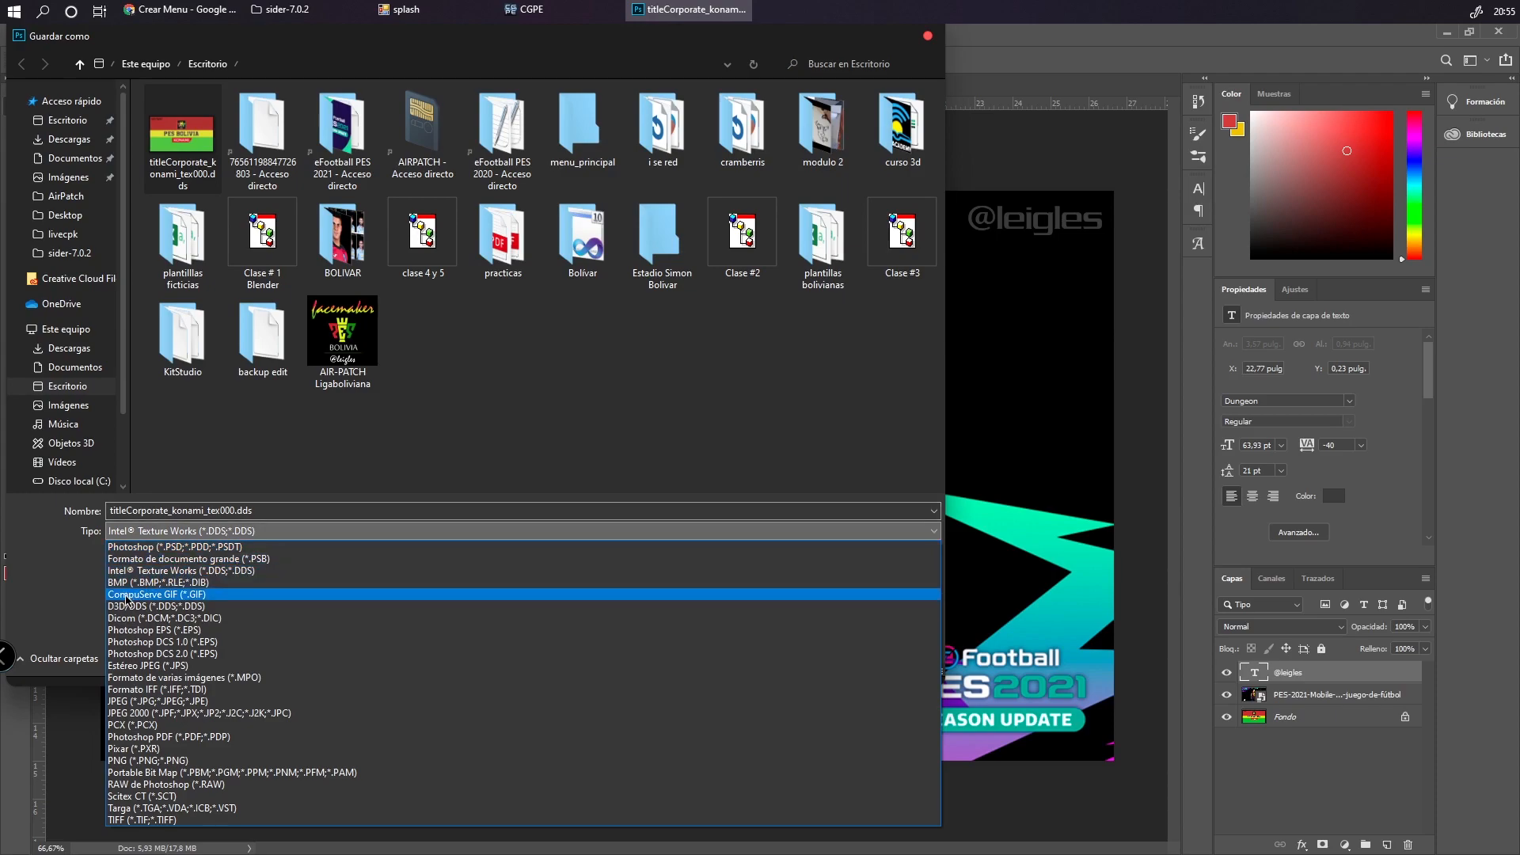
left_click(131, 611)
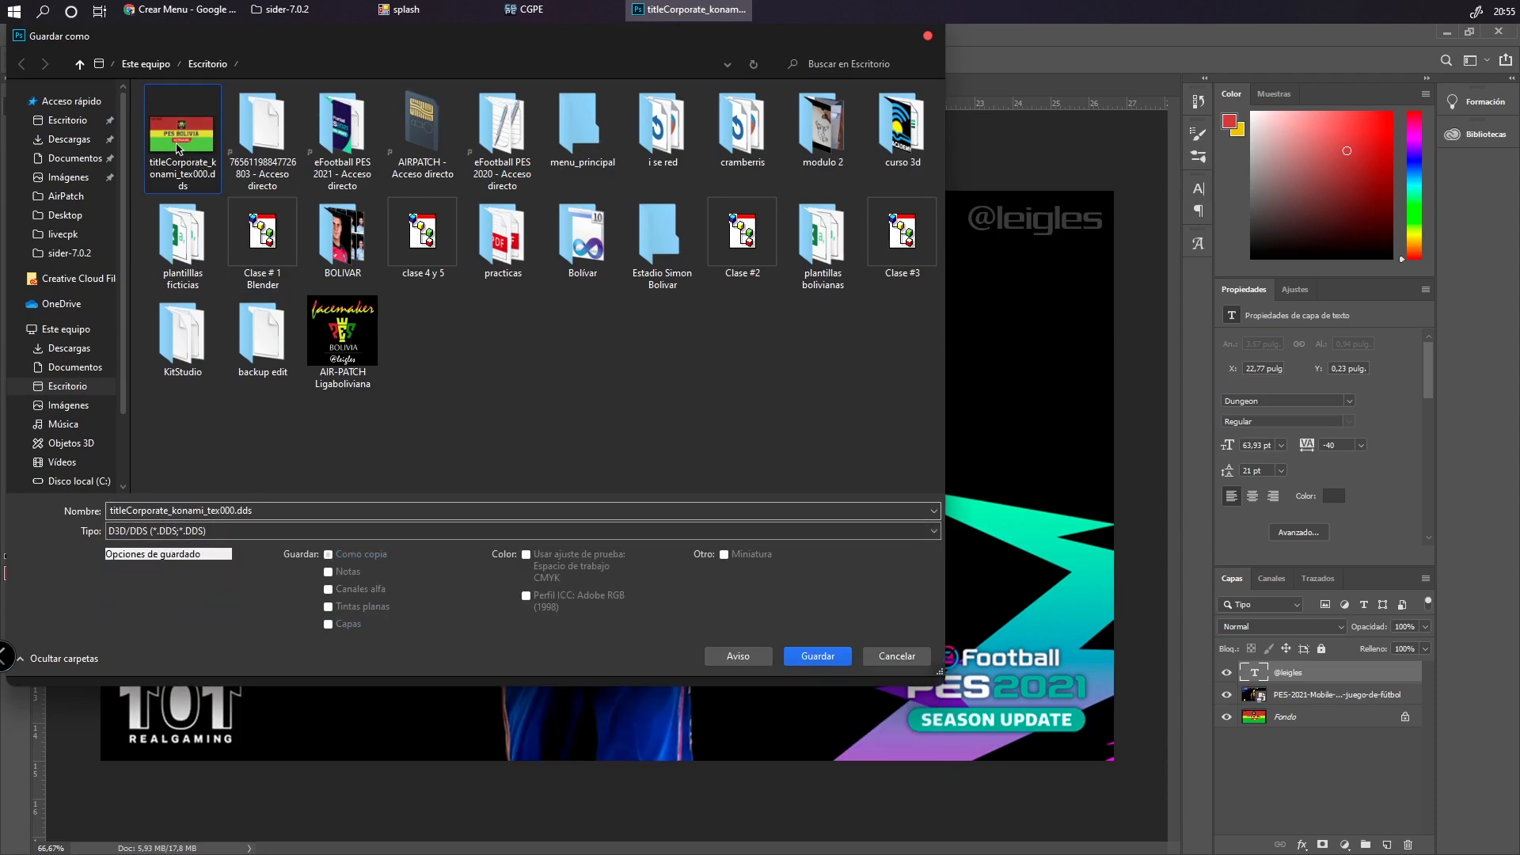
left_click(175, 142)
left_click(818, 655)
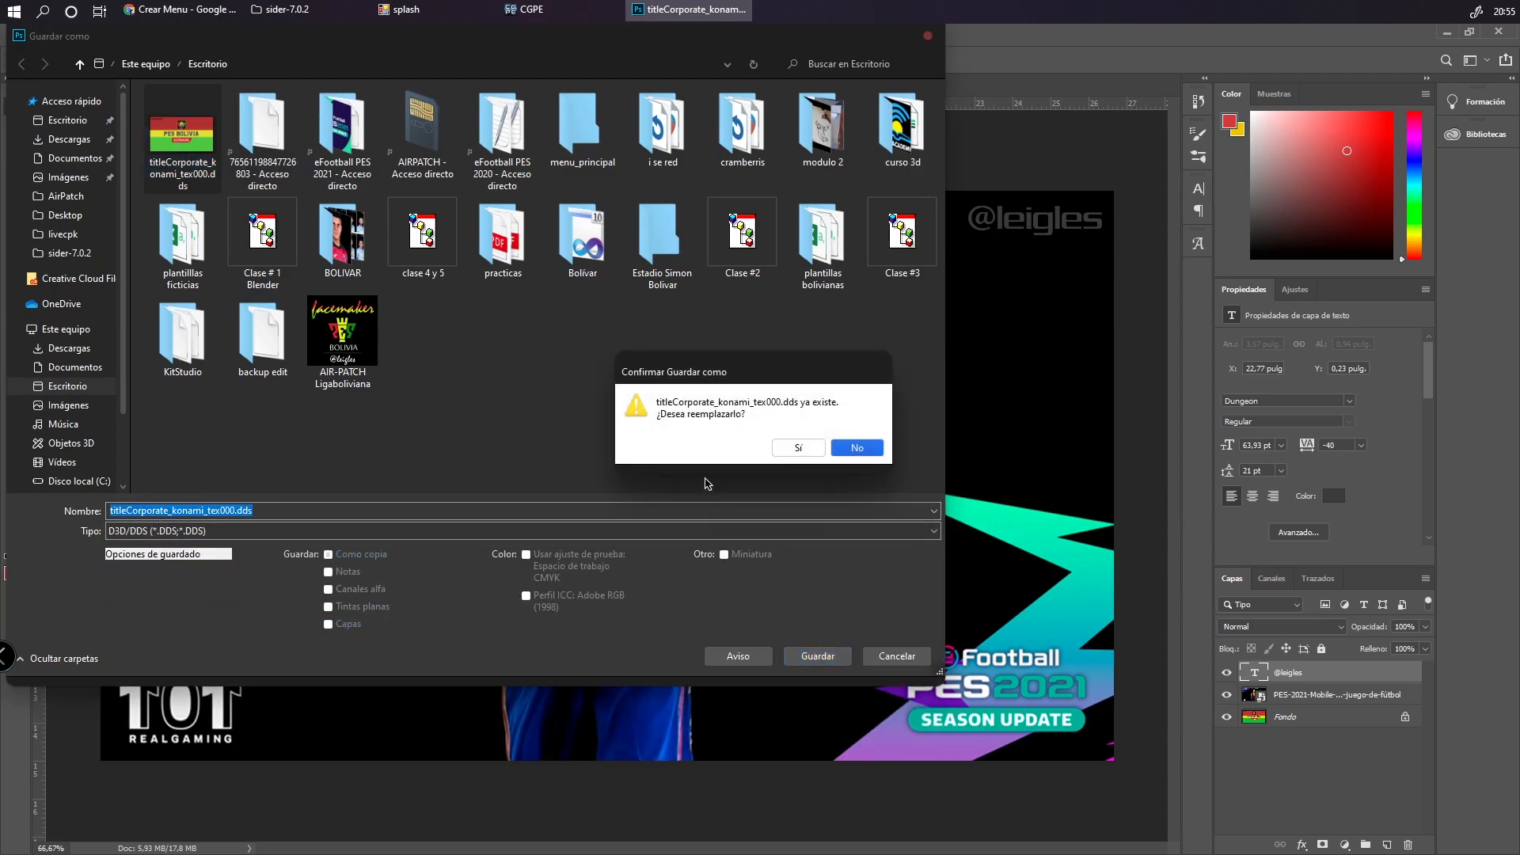
left_click(798, 447)
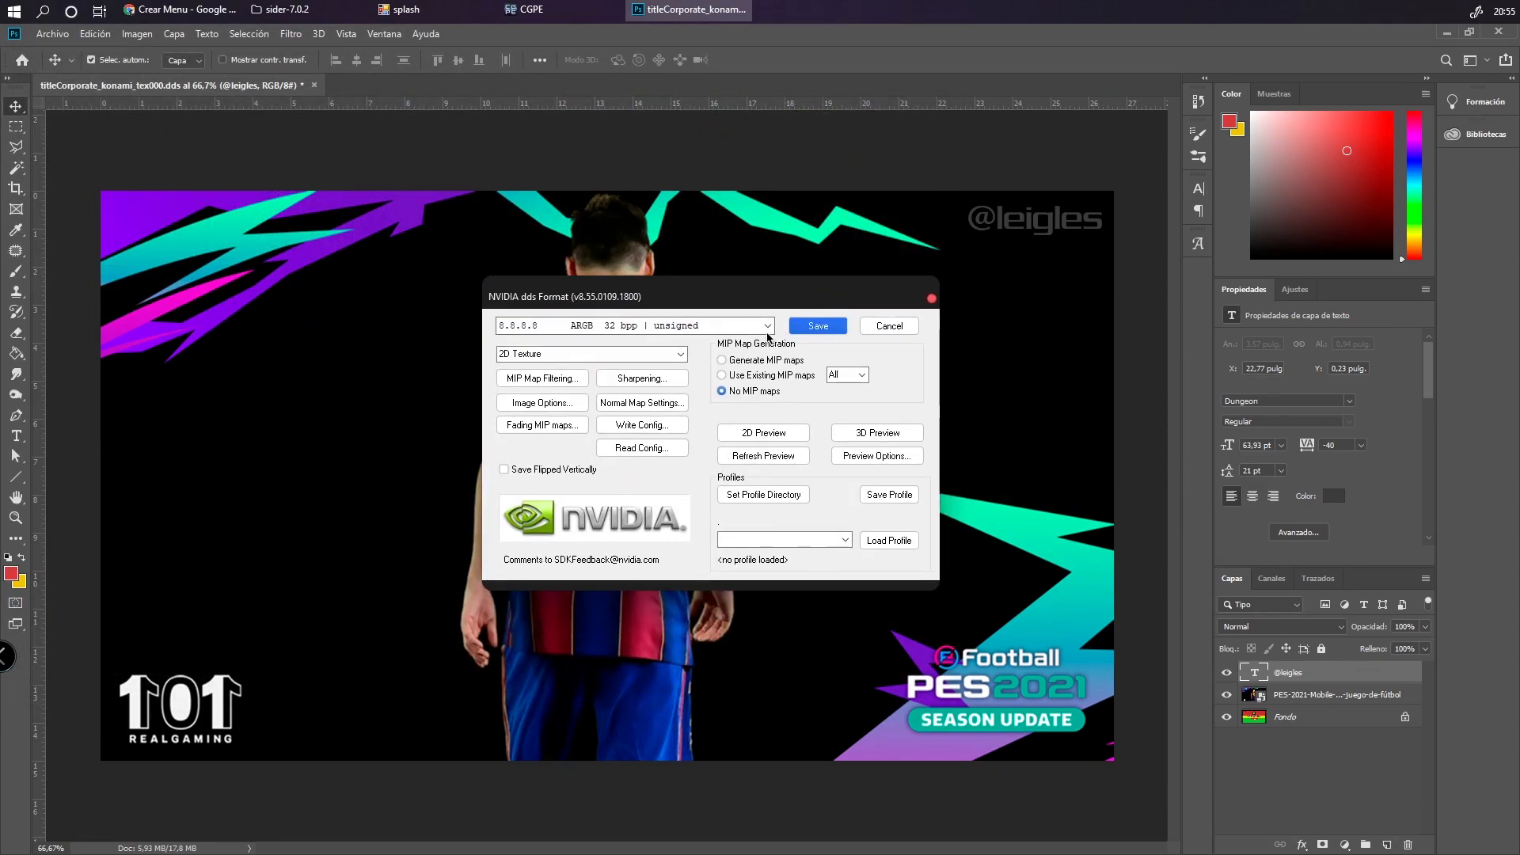
Write the DDS texture as 8.8.8.8 ARGB 32 bpp unsigned, 2D Texture, with no MIP maps
left_click(607, 322)
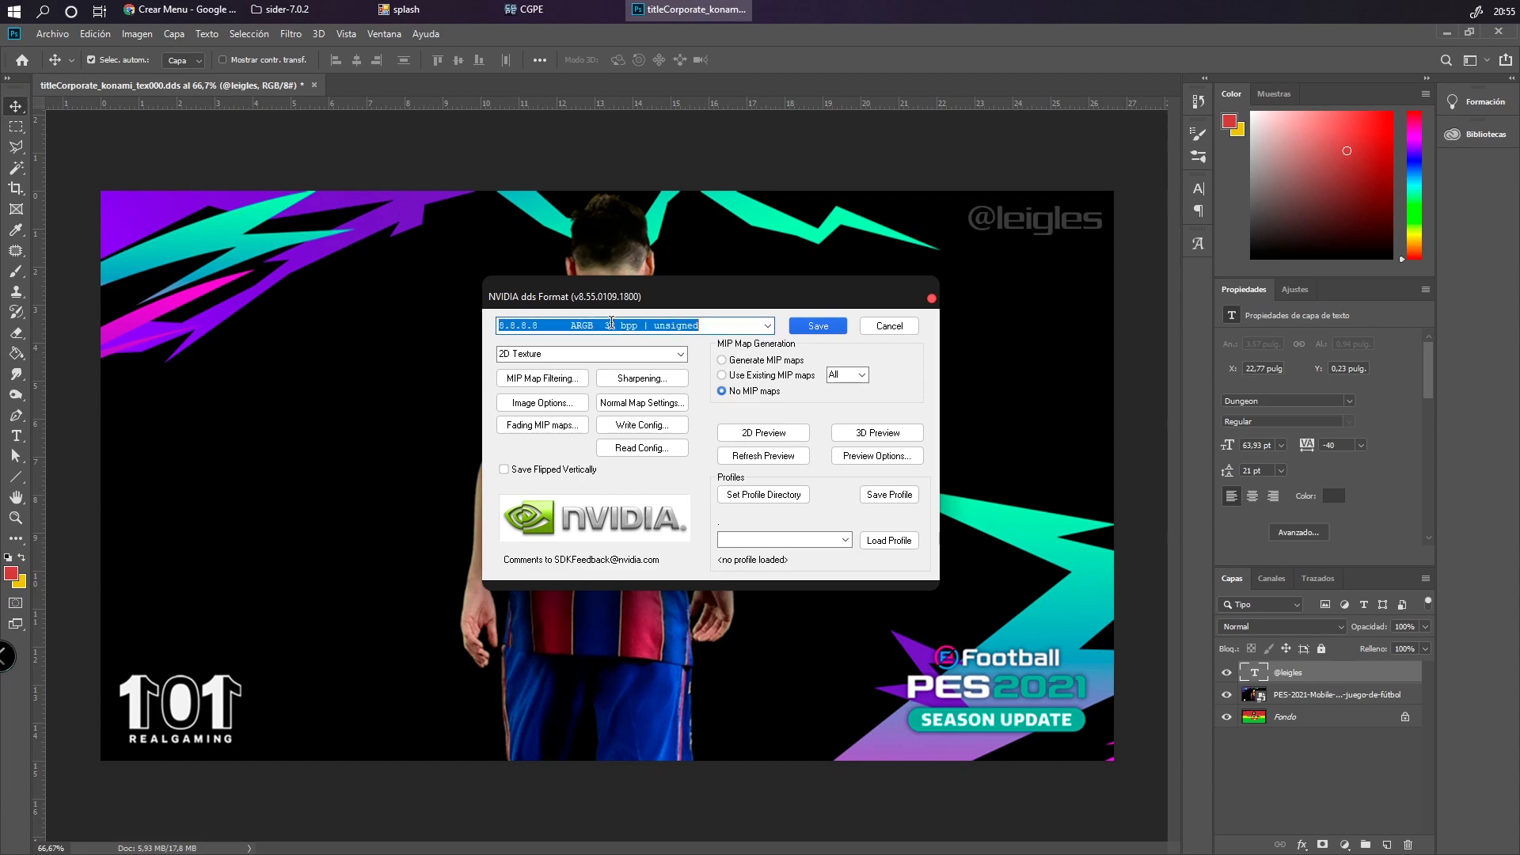
left_click(767, 326)
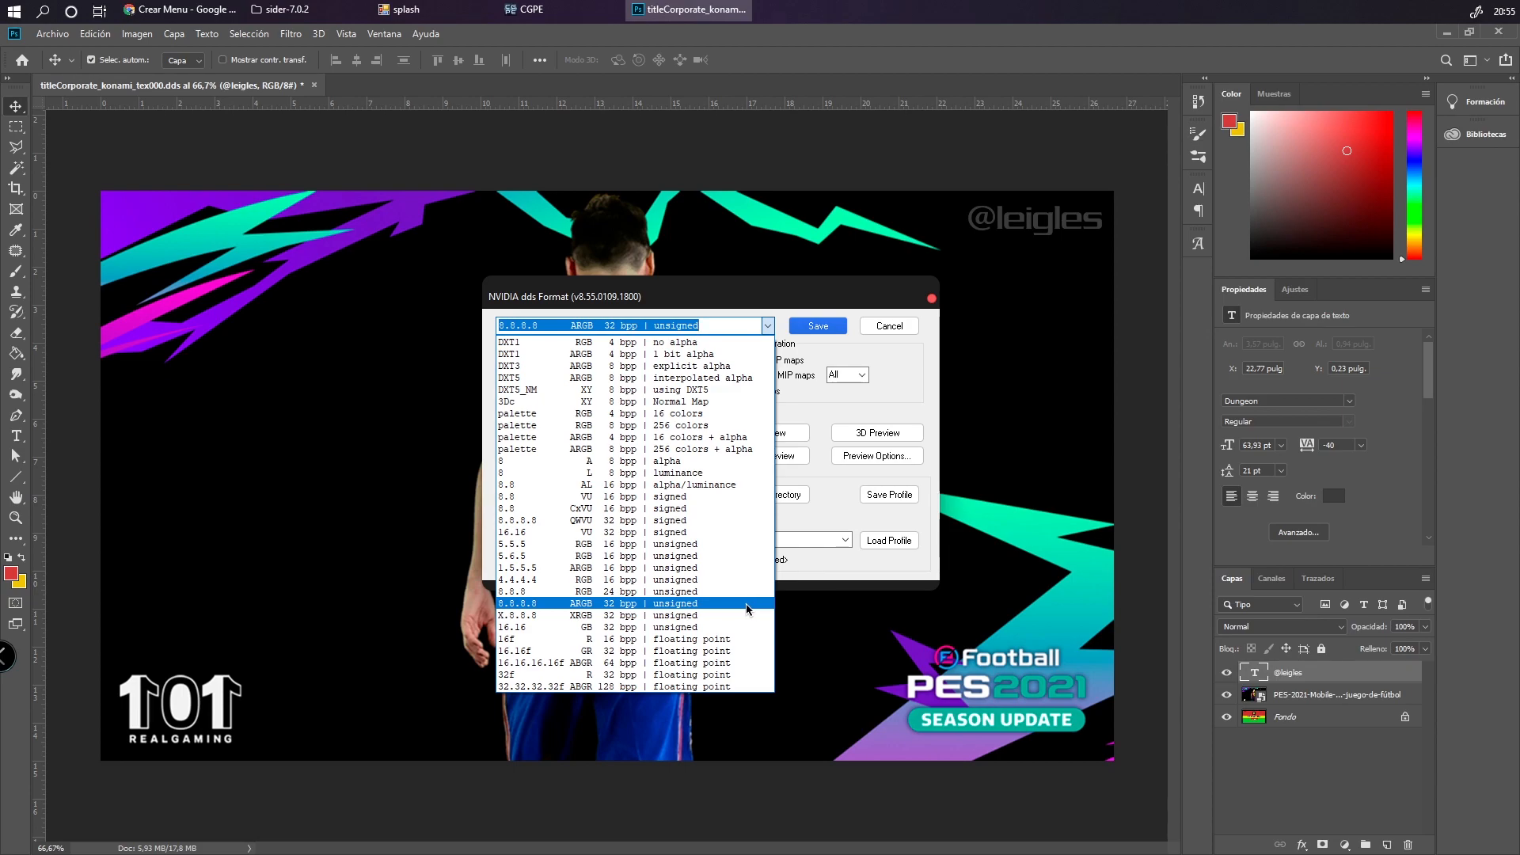
left_click(817, 356)
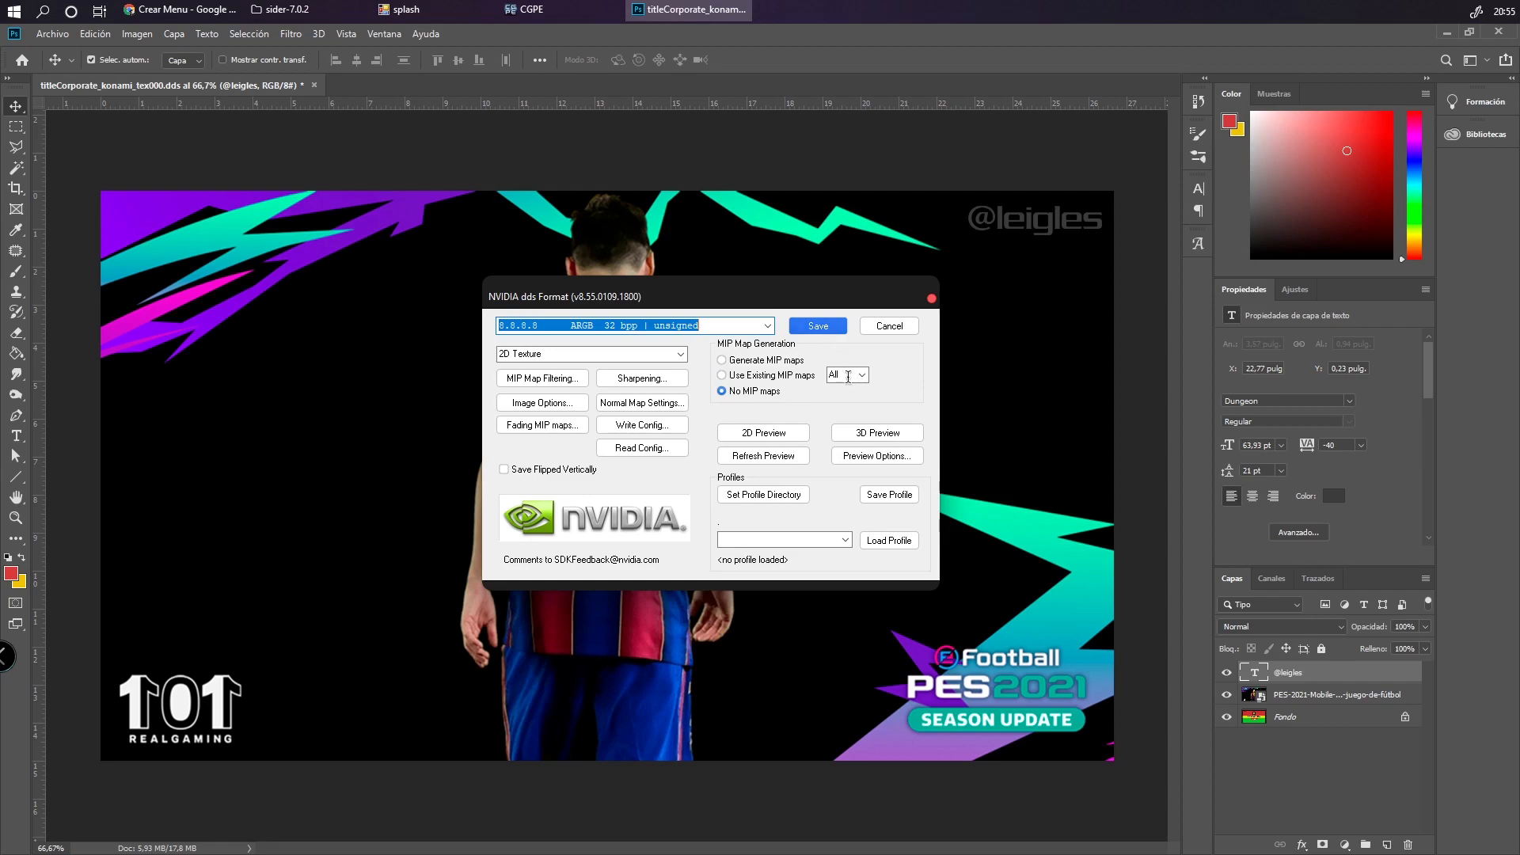
left_click(819, 328)
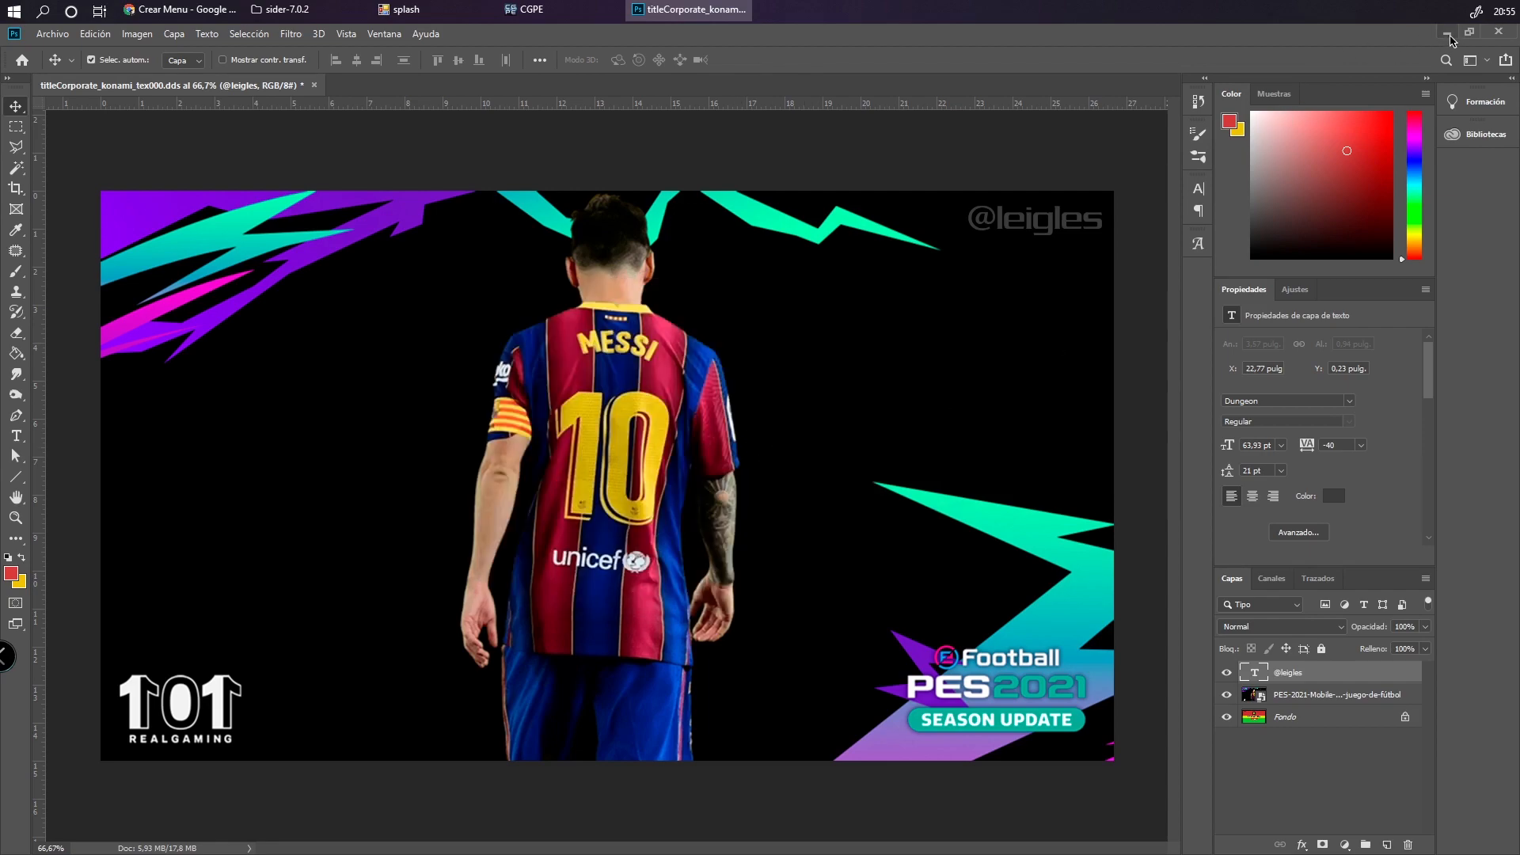
Check the saved texture on the desktop and switch to CG PES Explorer, selecting titleCorporate_konami.bin
left_click(1449, 36)
left_click(354, 380)
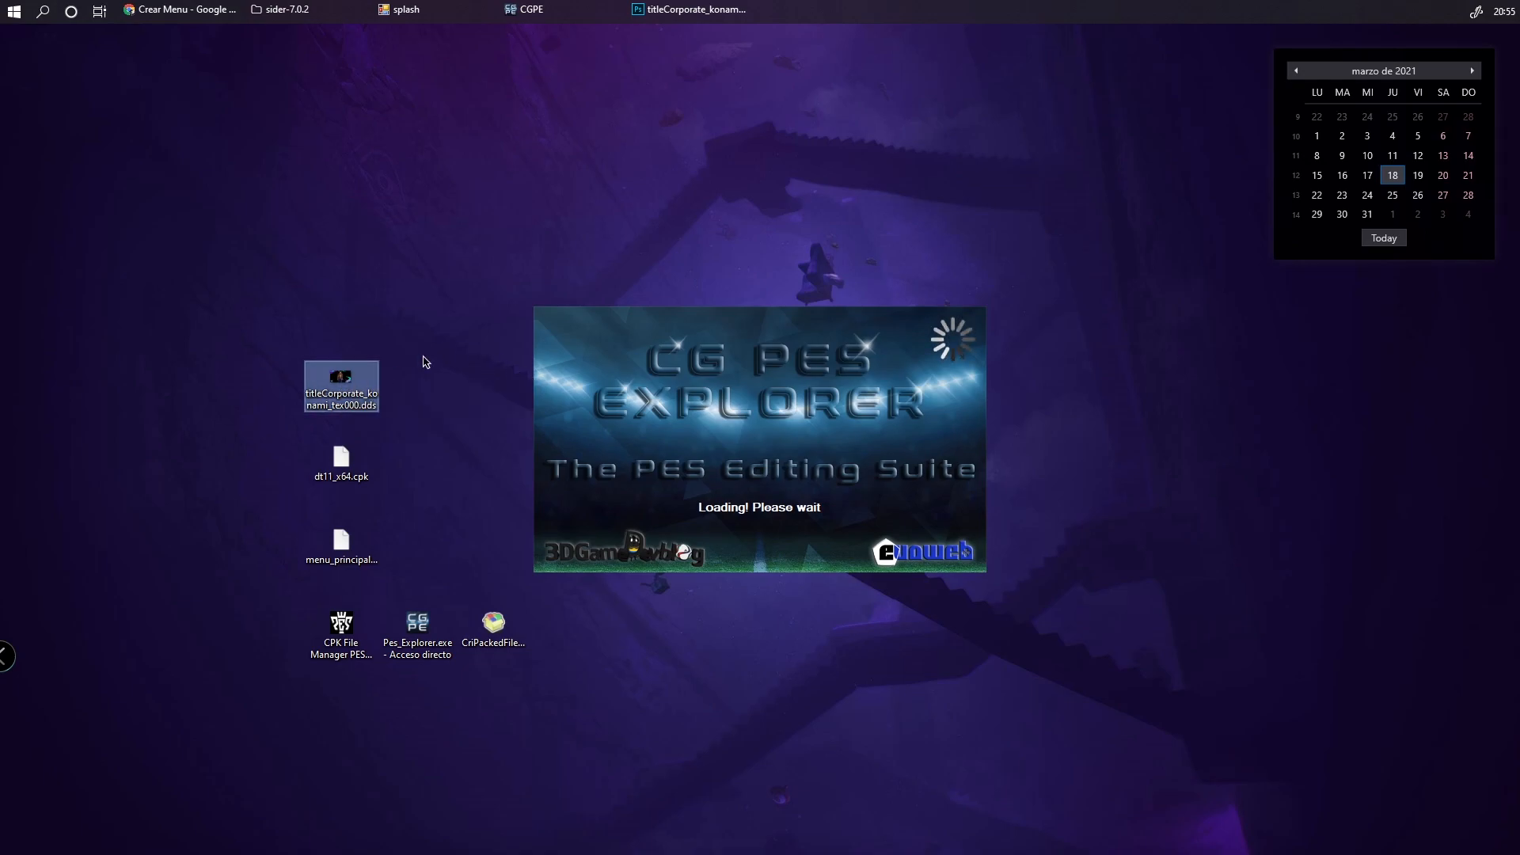
left_click(563, 9)
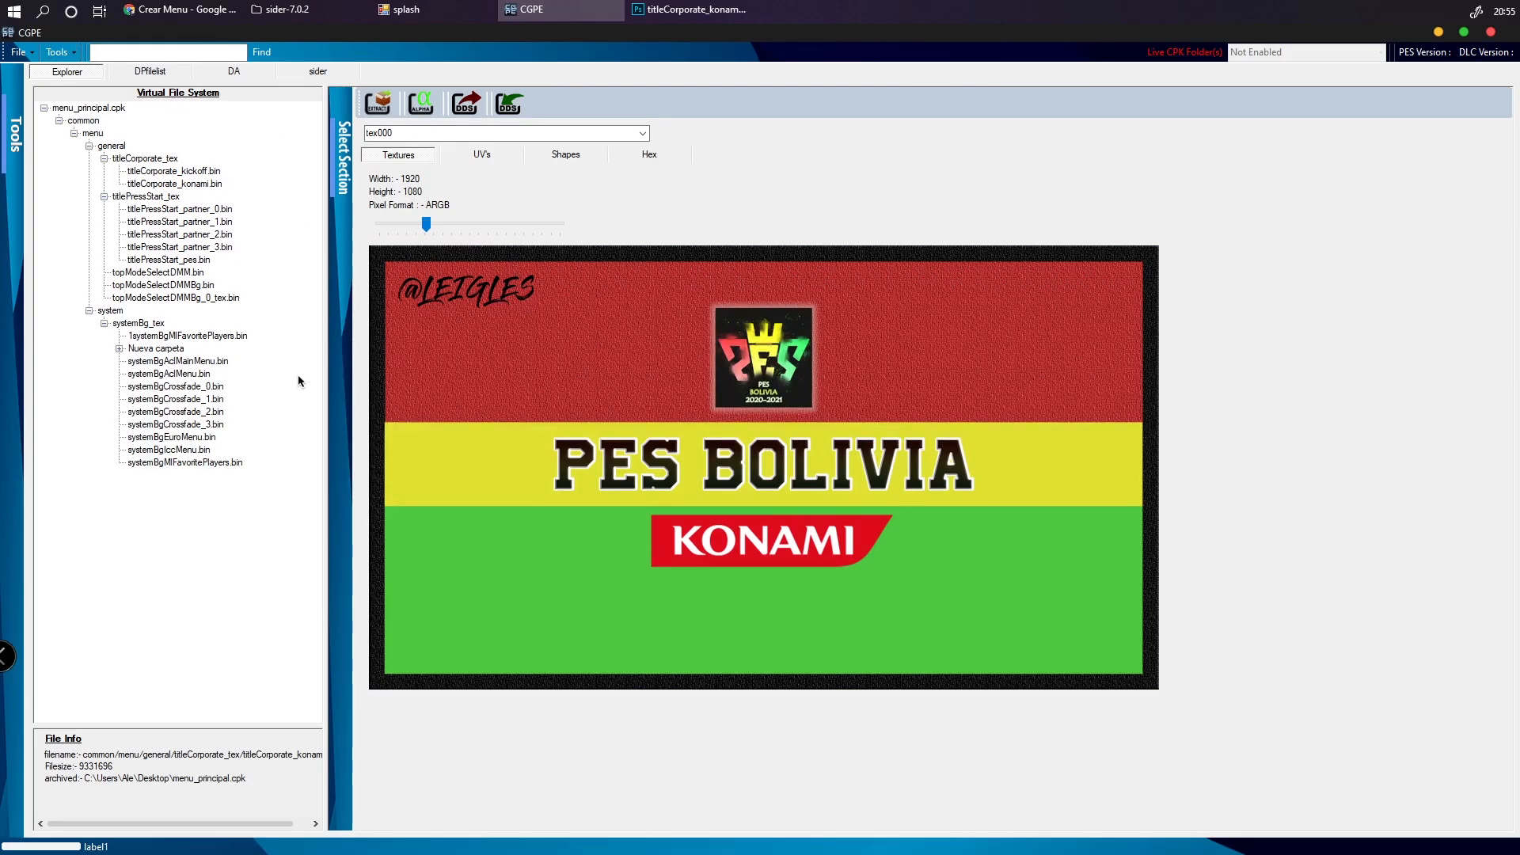
left_click(201, 185)
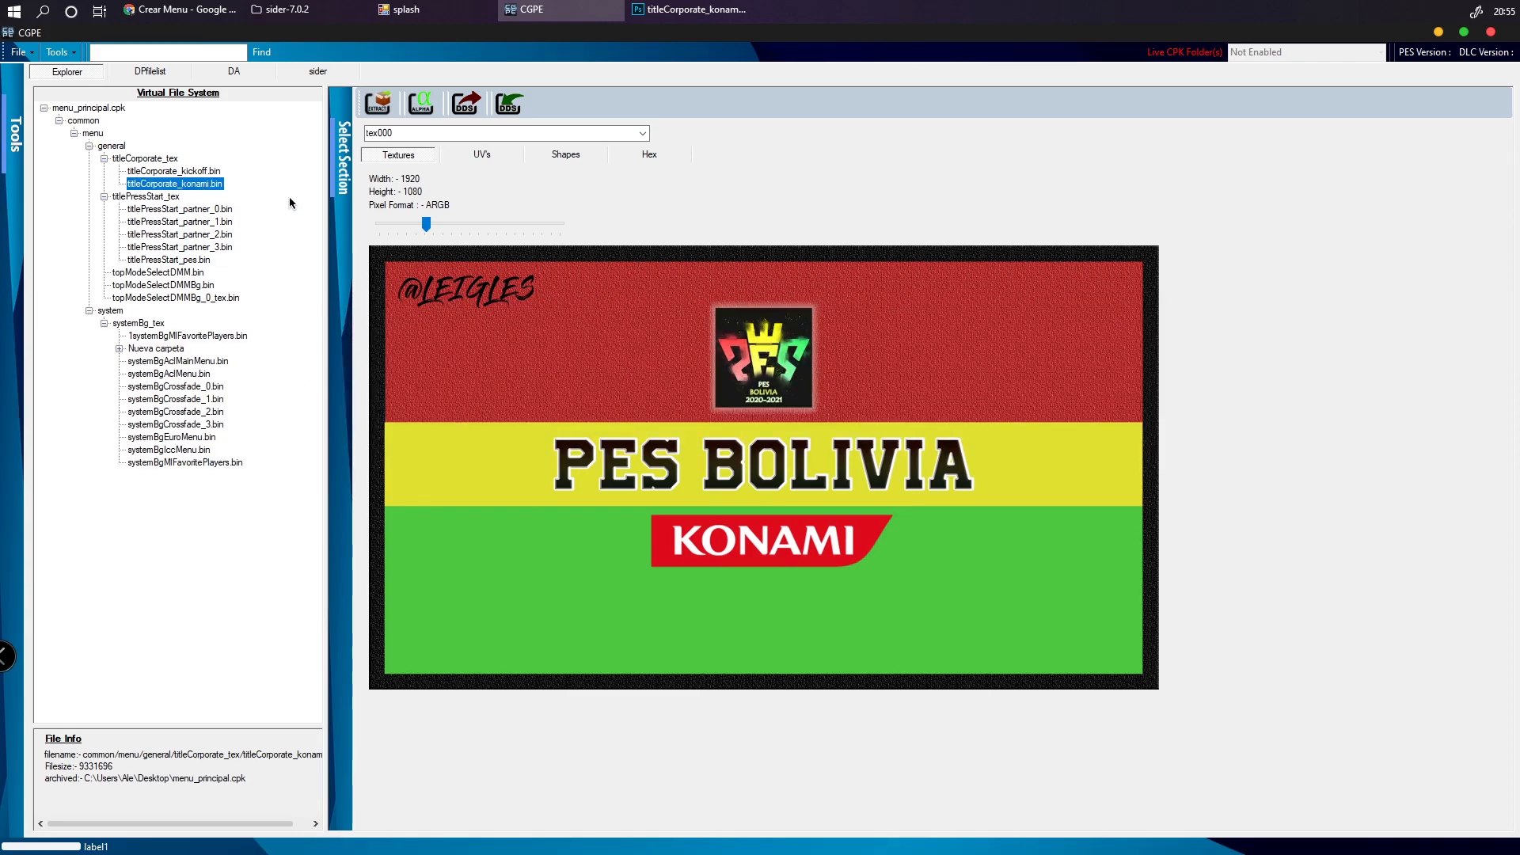
Examine the textures inside titlePressStart_partner_0.bin through titlePressStart_partner_3.bin
left_click(188, 211)
left_click_drag(457, 226, 511, 229)
left_click(642, 133)
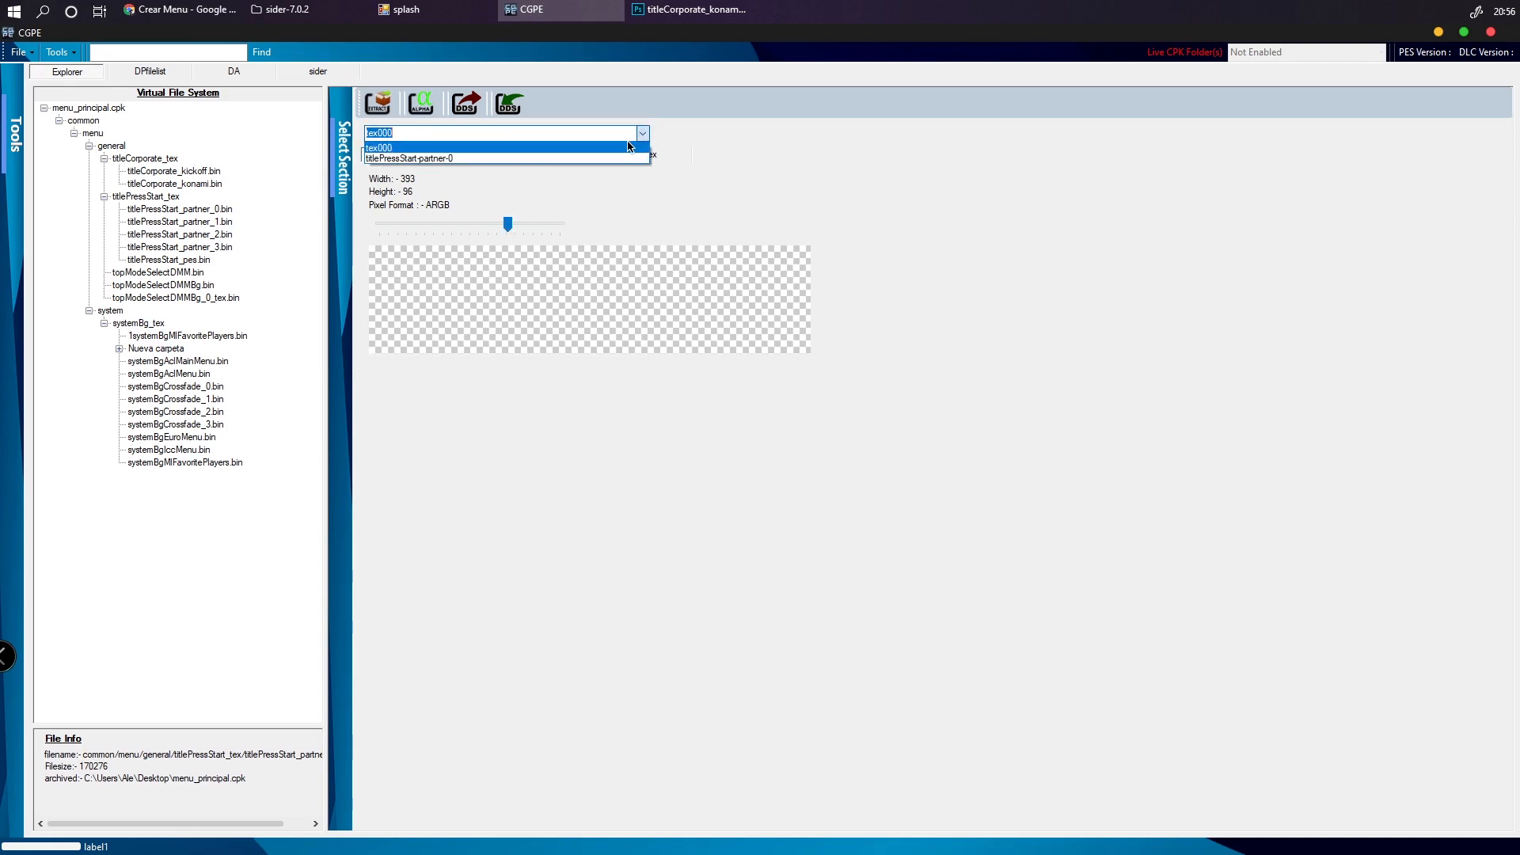
left_click(760, 146)
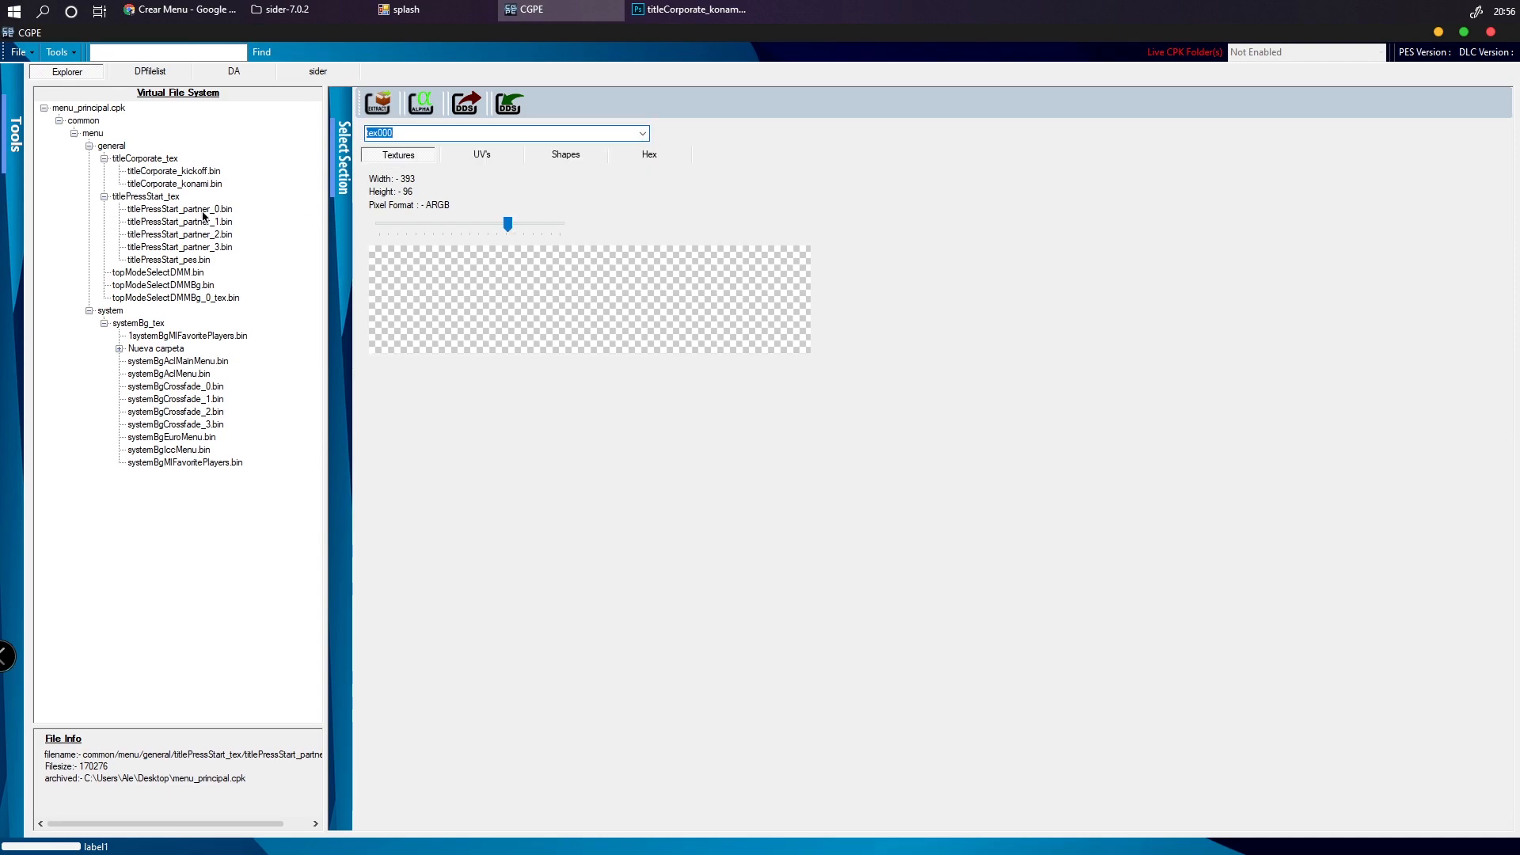
left_click(176, 222)
left_click(411, 231)
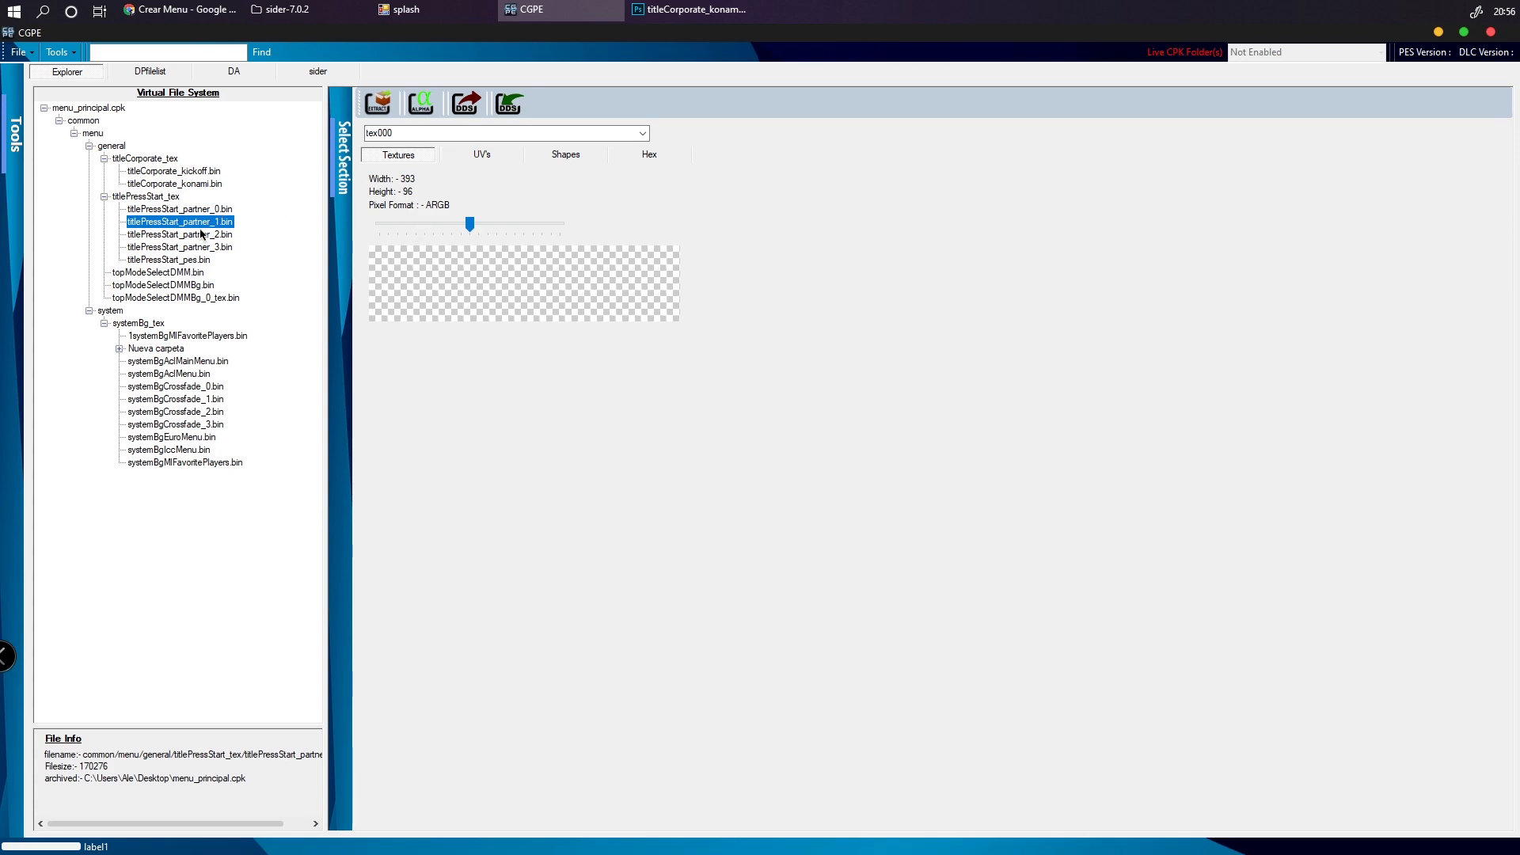
left_click(180, 236)
left_click(642, 133)
left_click(554, 156)
left_click(643, 133)
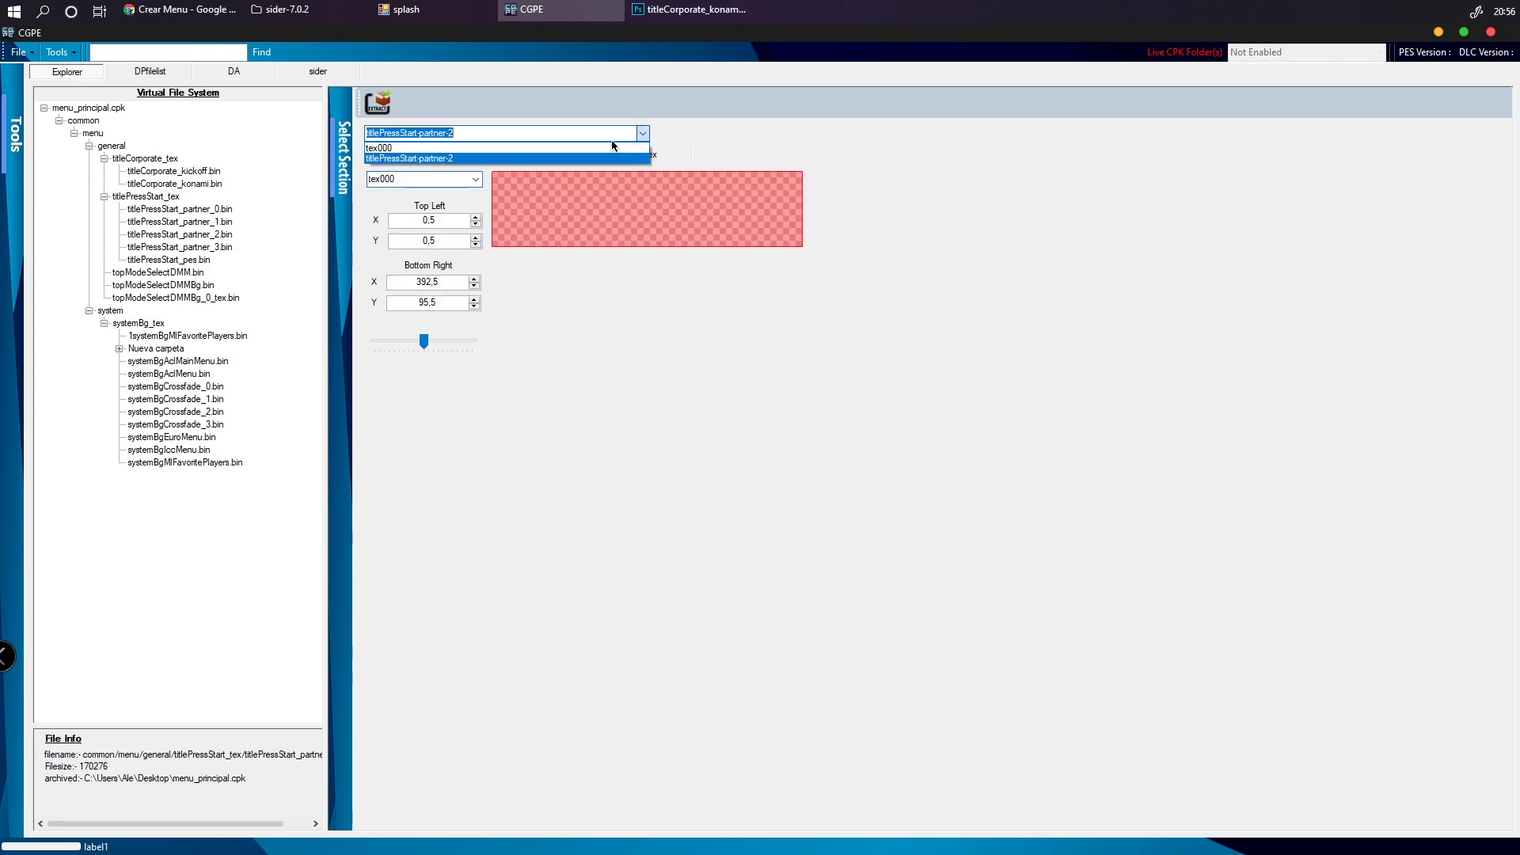
left_click(597, 146)
left_click(190, 249)
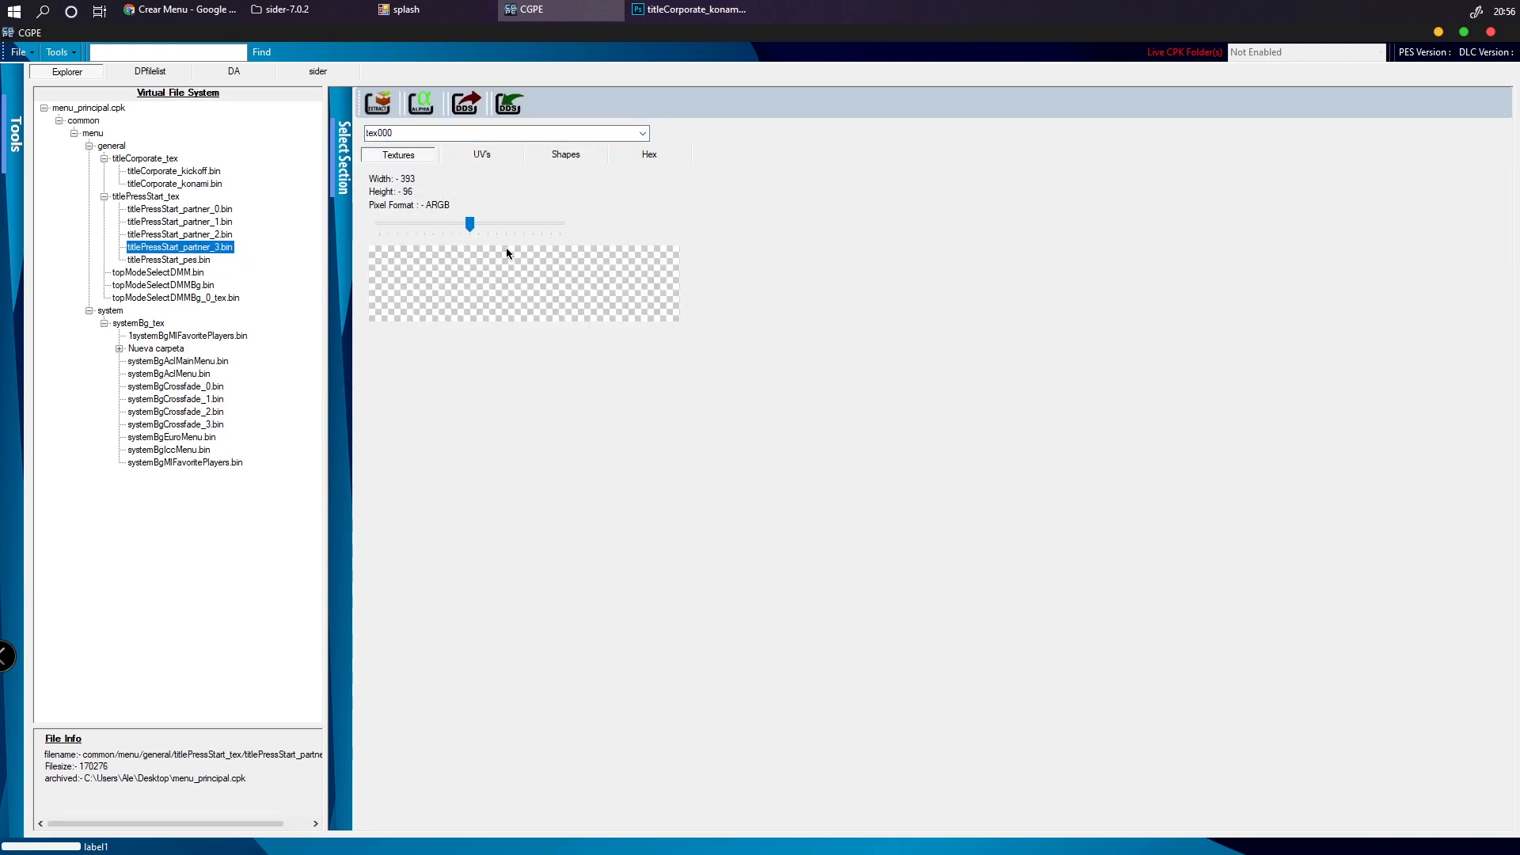
Export the tex000 logo texture of titlePressStart_pes.bin to the desktop as titlePressStart_pes_tex000.dds
left_click(165, 261)
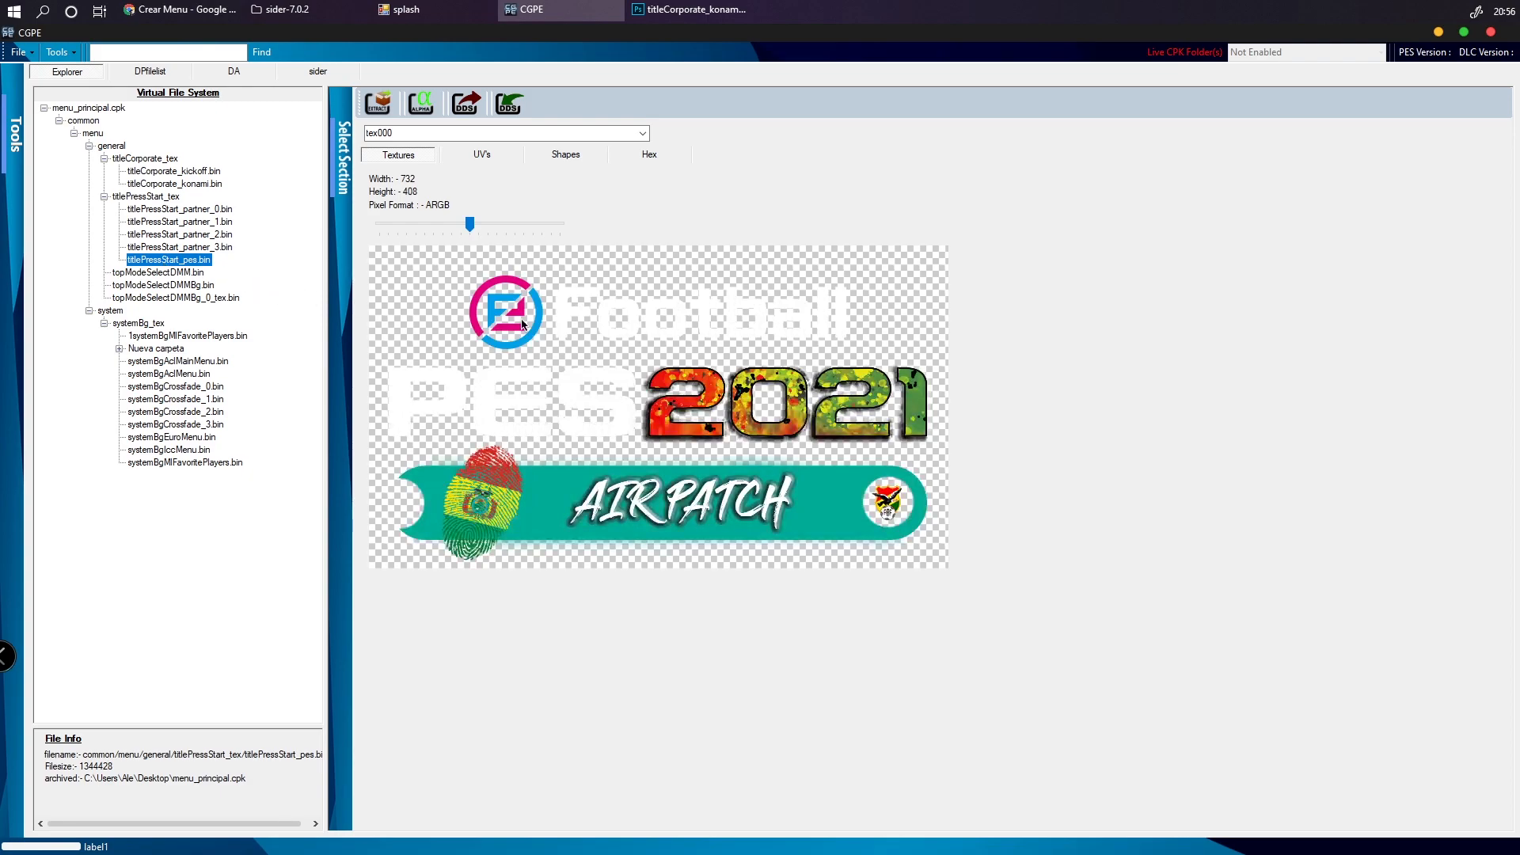
mouse_move(464, 228)
left_mouse_down()
mouse_move(414, 217)
mouse_move(446, 222)
left_mouse_up()
left_click(164, 261)
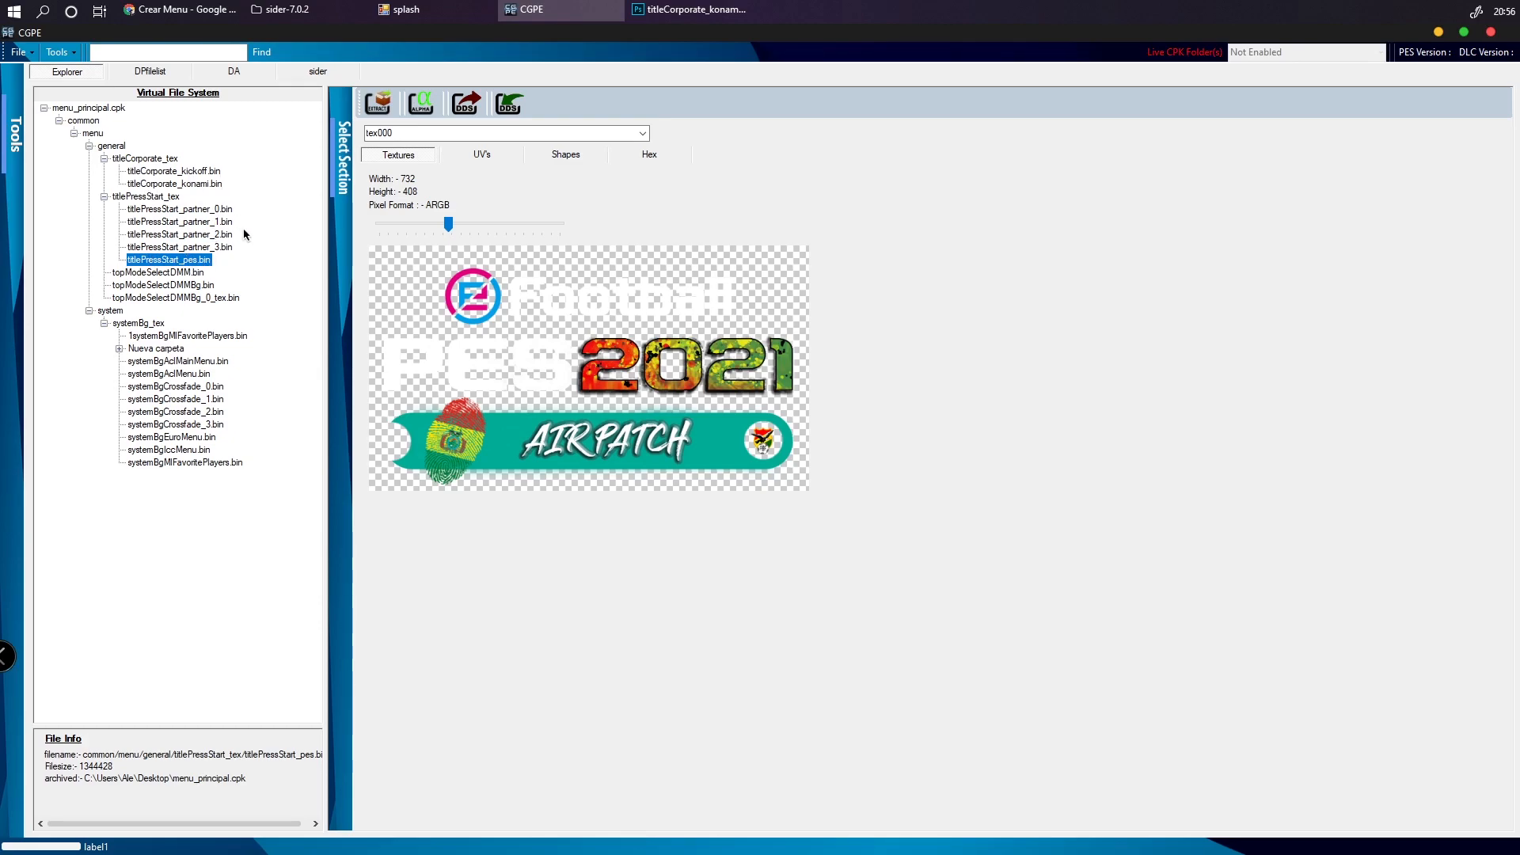
left_click(185, 187)
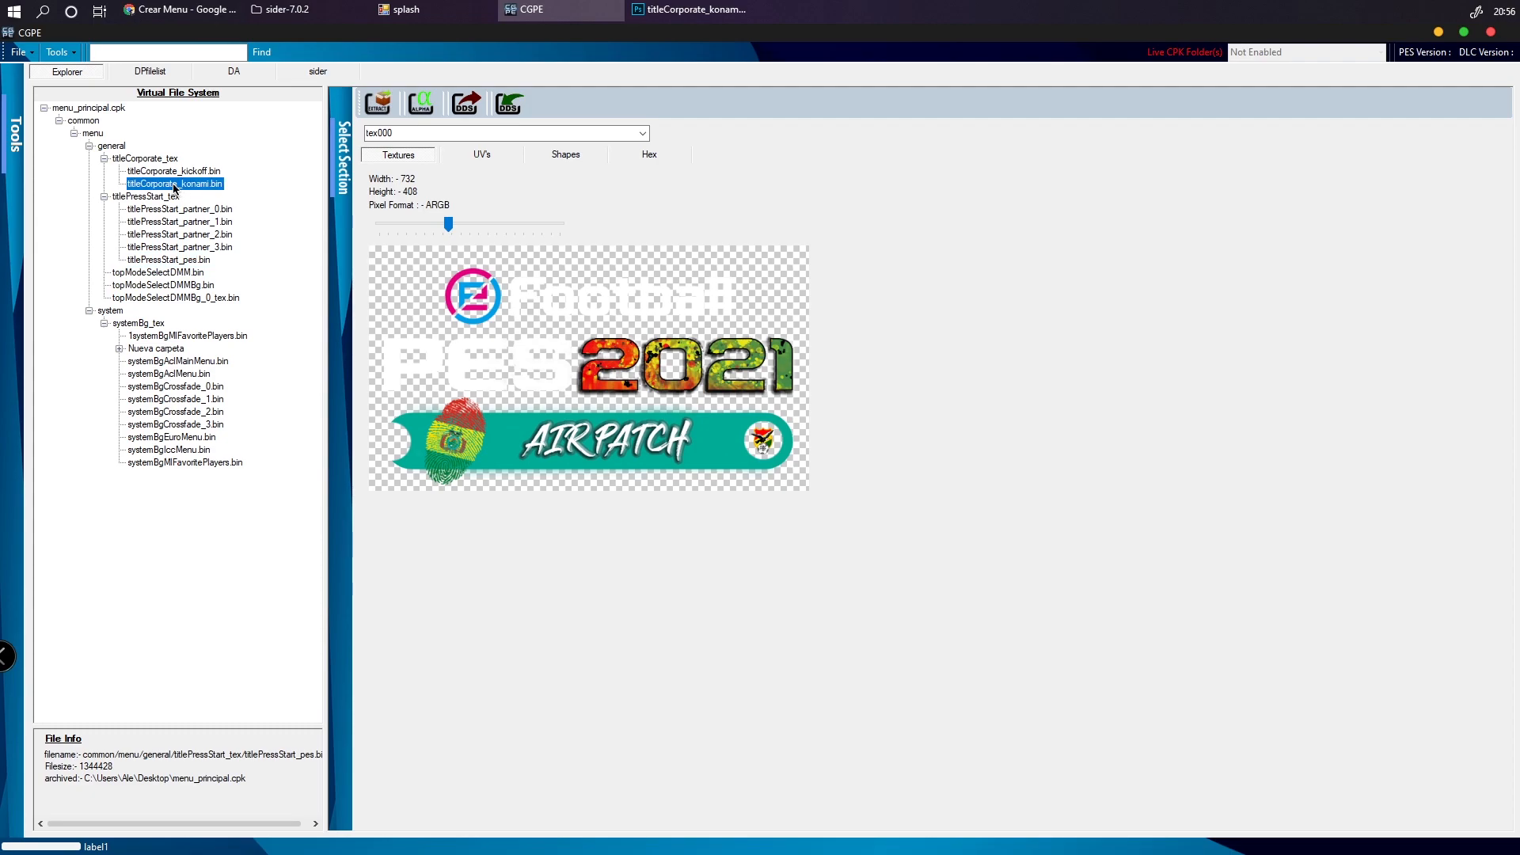
left_click(164, 263)
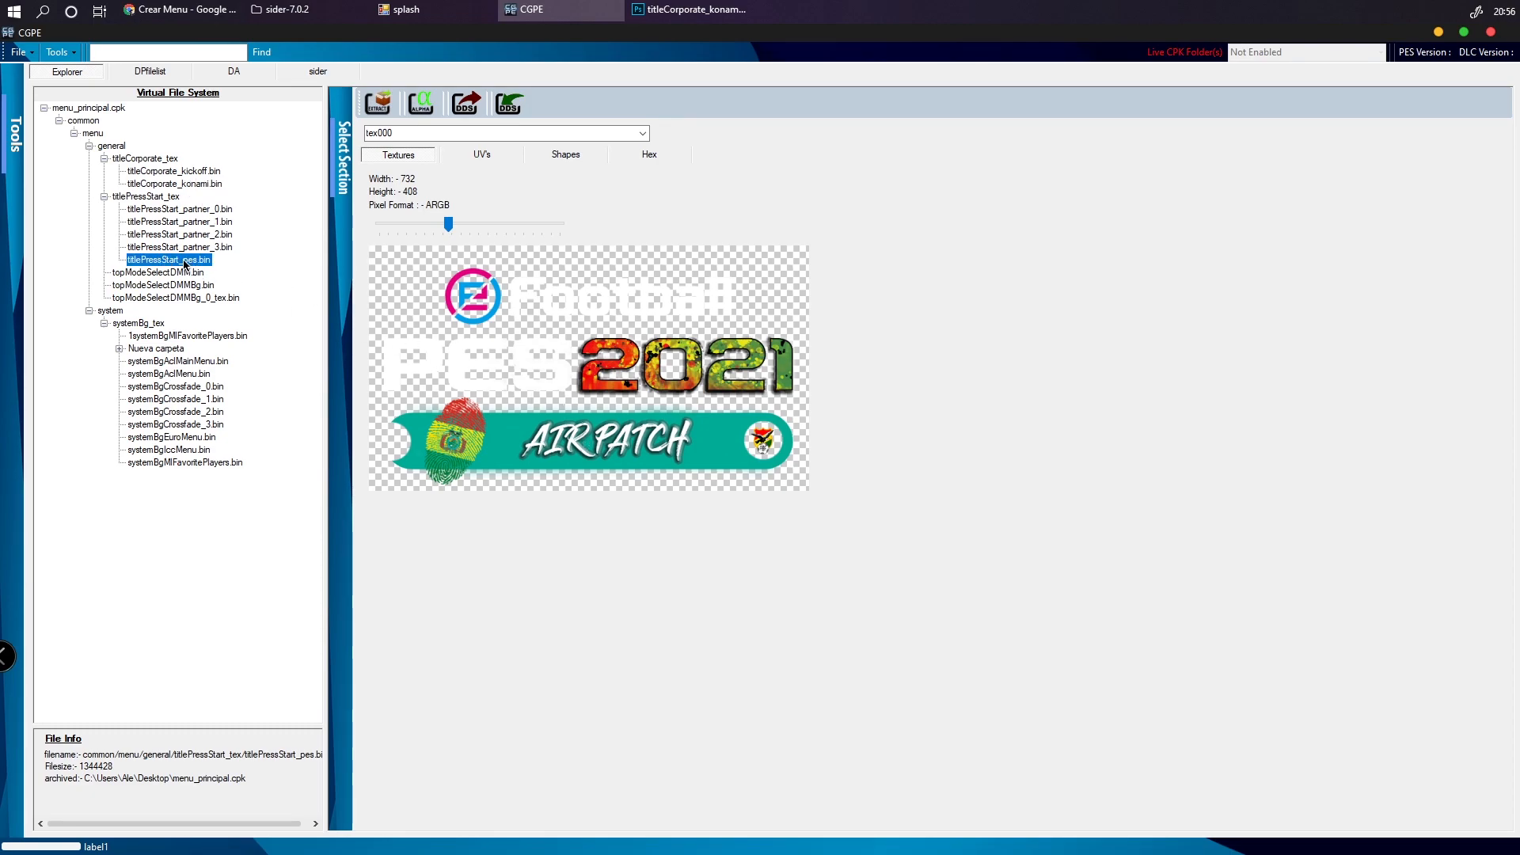
scroll(662, 437, "up", 2)
mouse_move(476, 231)
left_mouse_down()
mouse_move(439, 221)
mouse_move(458, 229)
left_mouse_up()
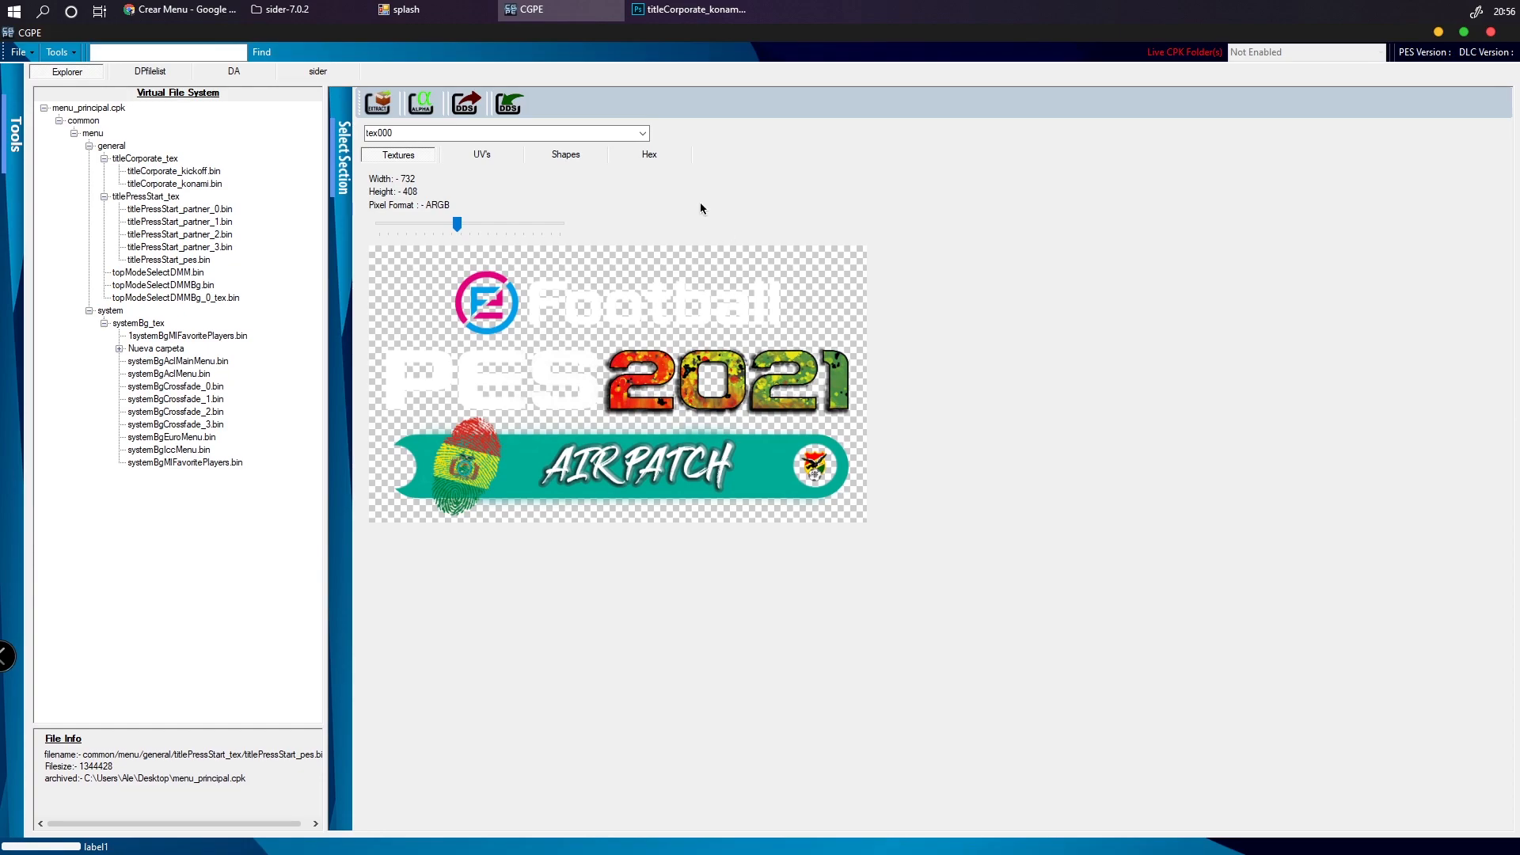
left_click(465, 103)
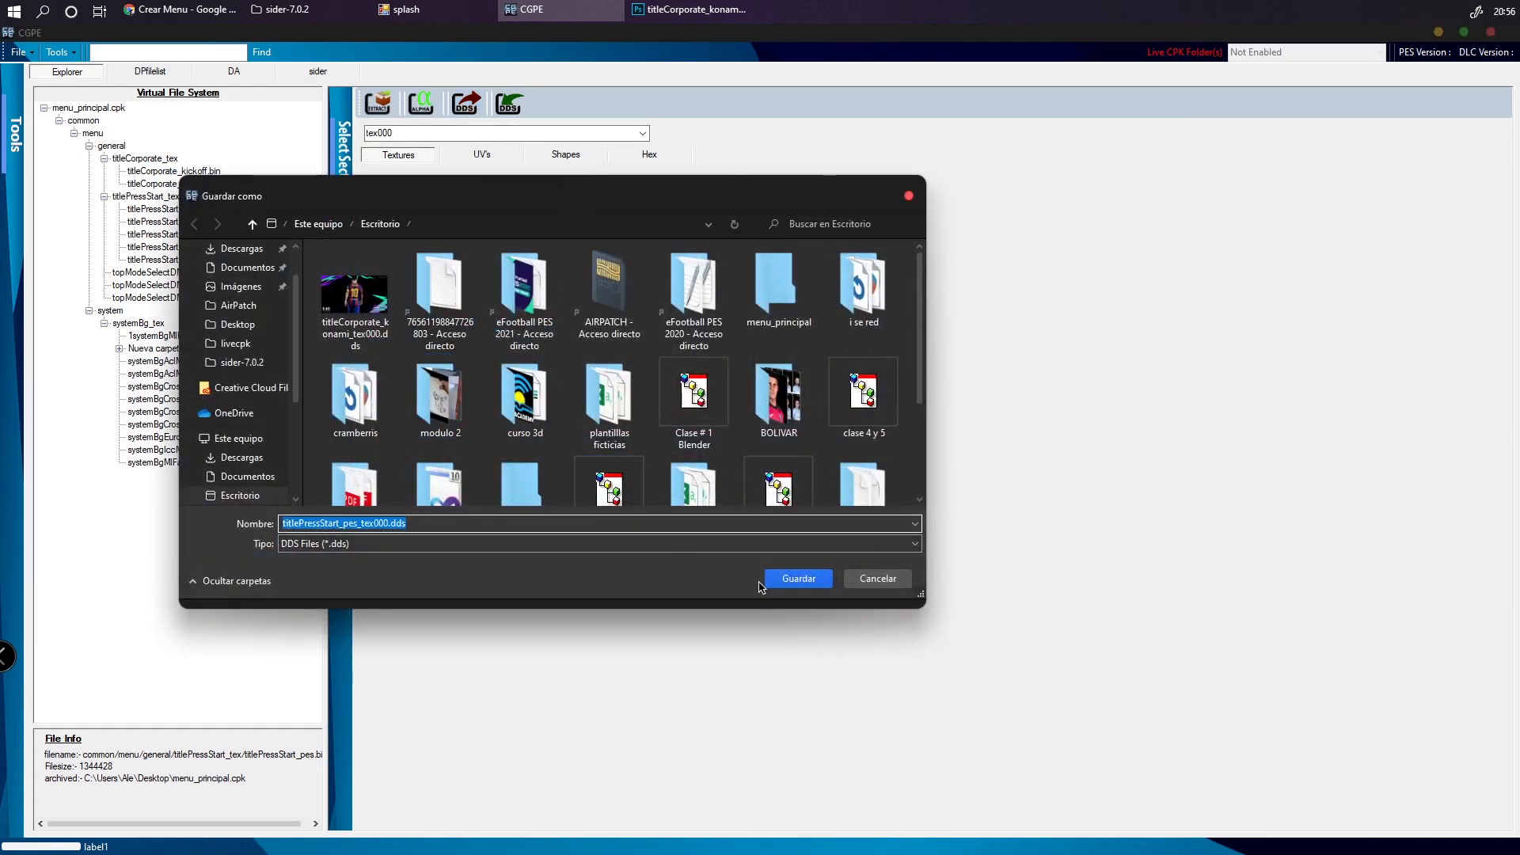
left_click(777, 587)
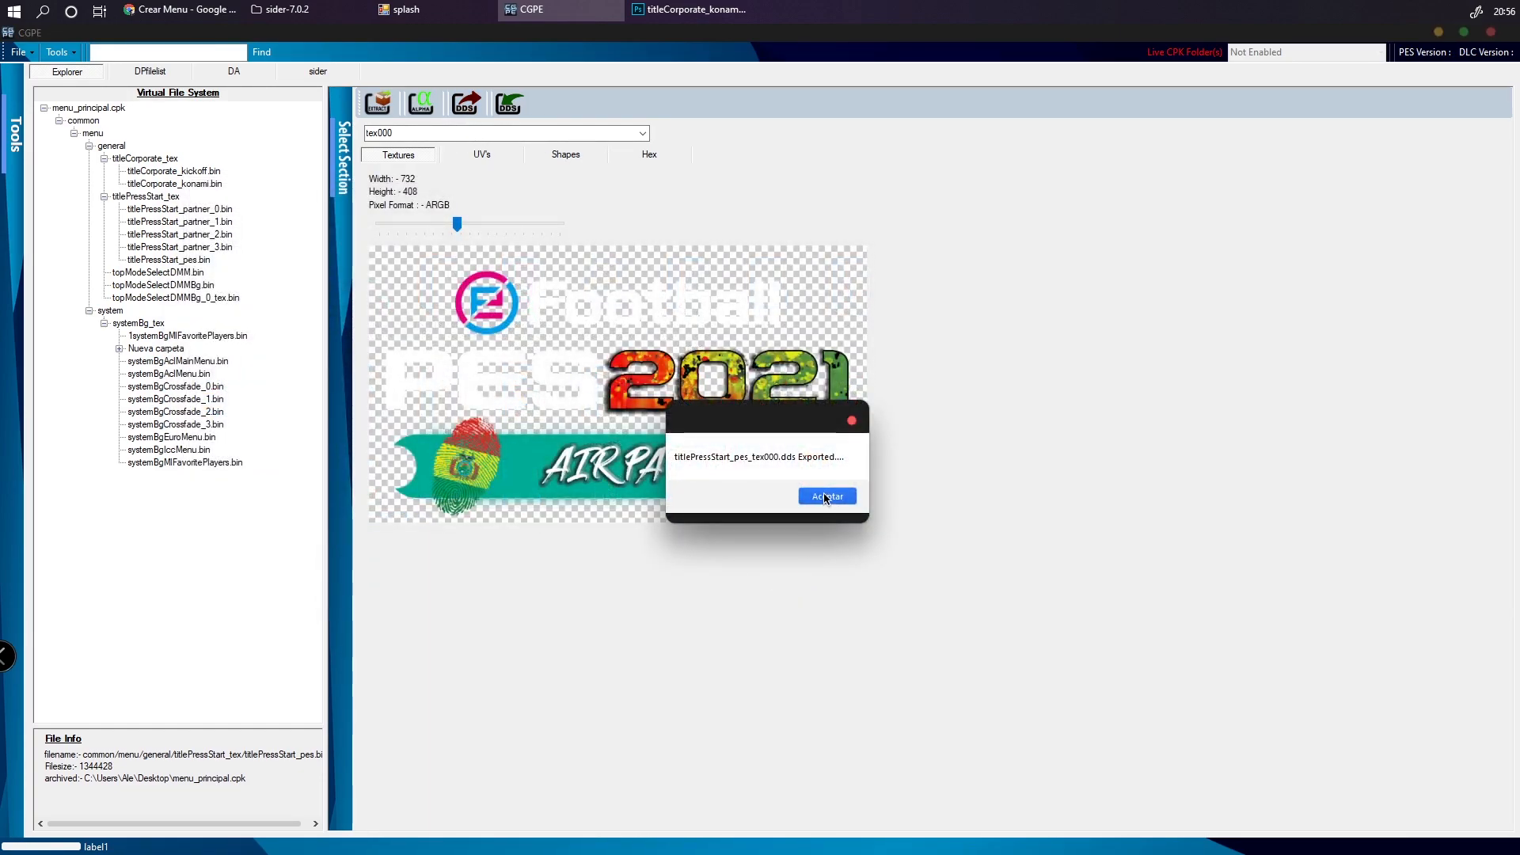
left_click(824, 496)
Open the exported titlePressStart_pes_tex000.dds from the desktop in Photoshop, without an alpha channel and with its color profile unmodified
left_click(1438, 32)
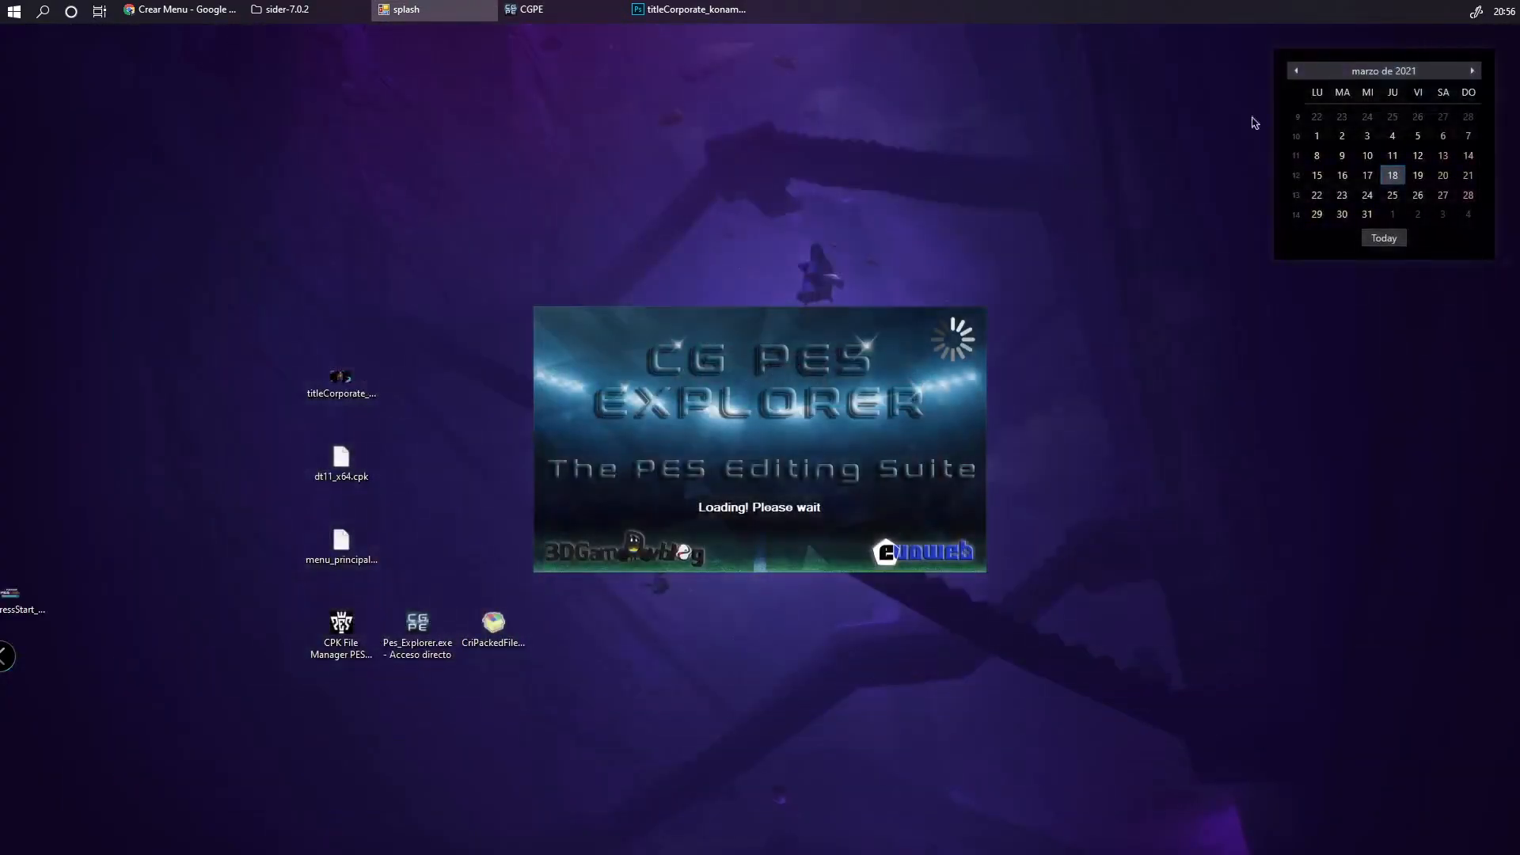
left_click_drag(26, 621, 375, 83)
left_click(442, 356)
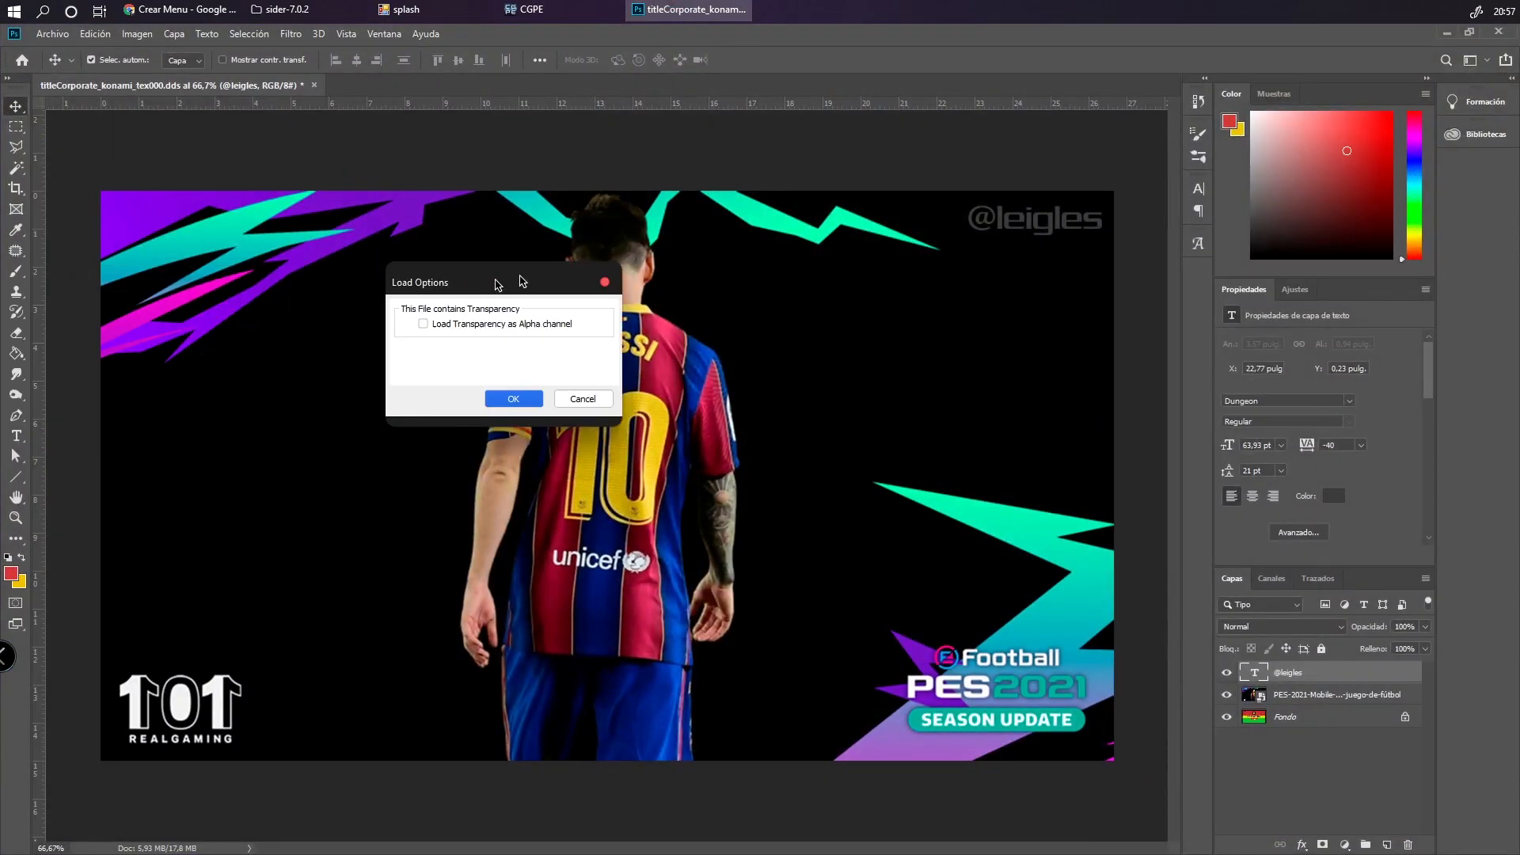
left_click(501, 315)
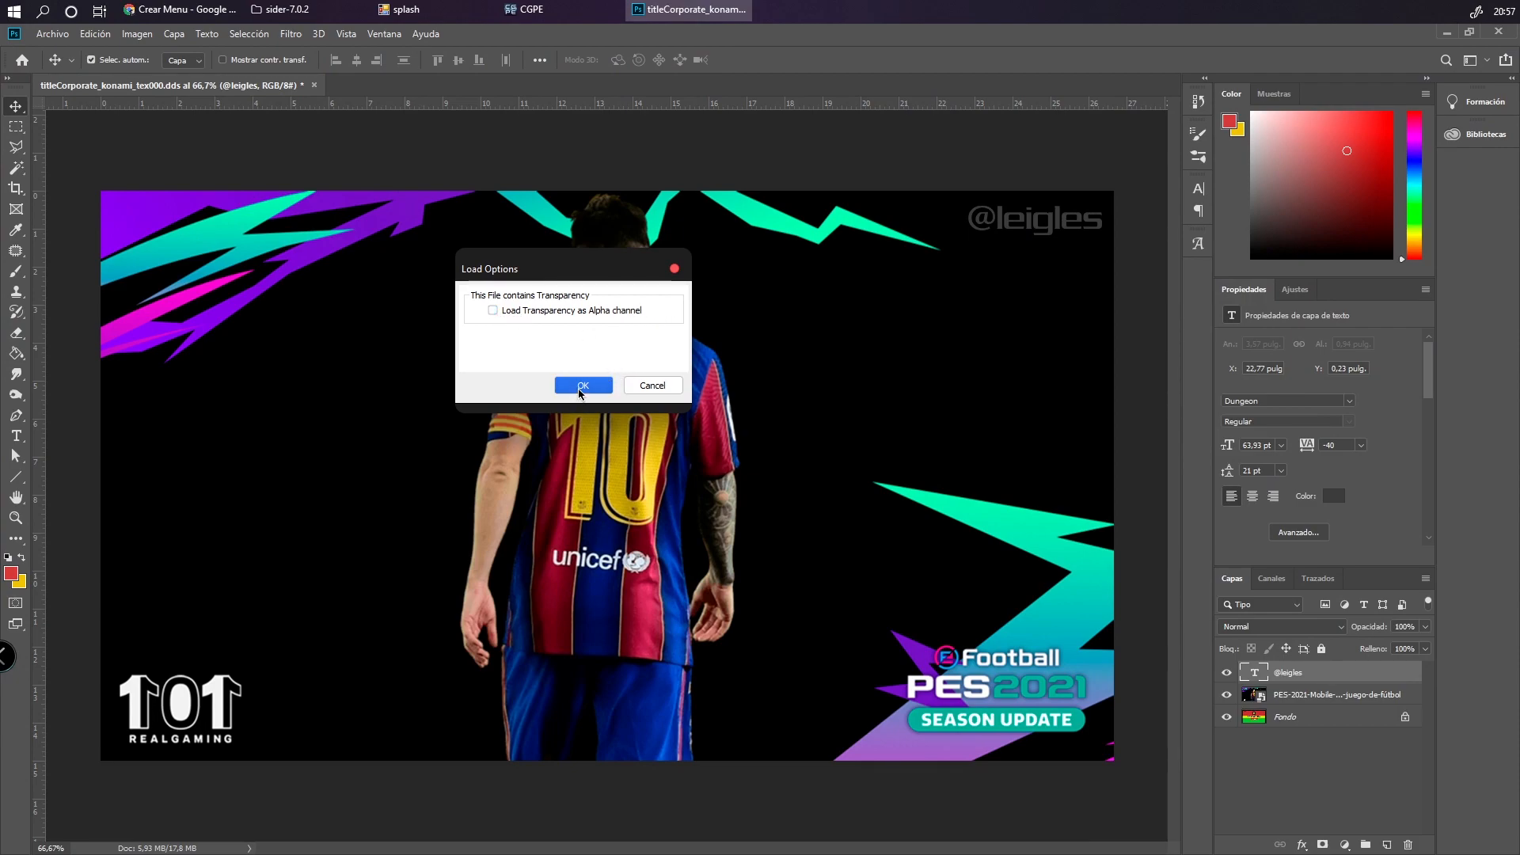
left_click(583, 385)
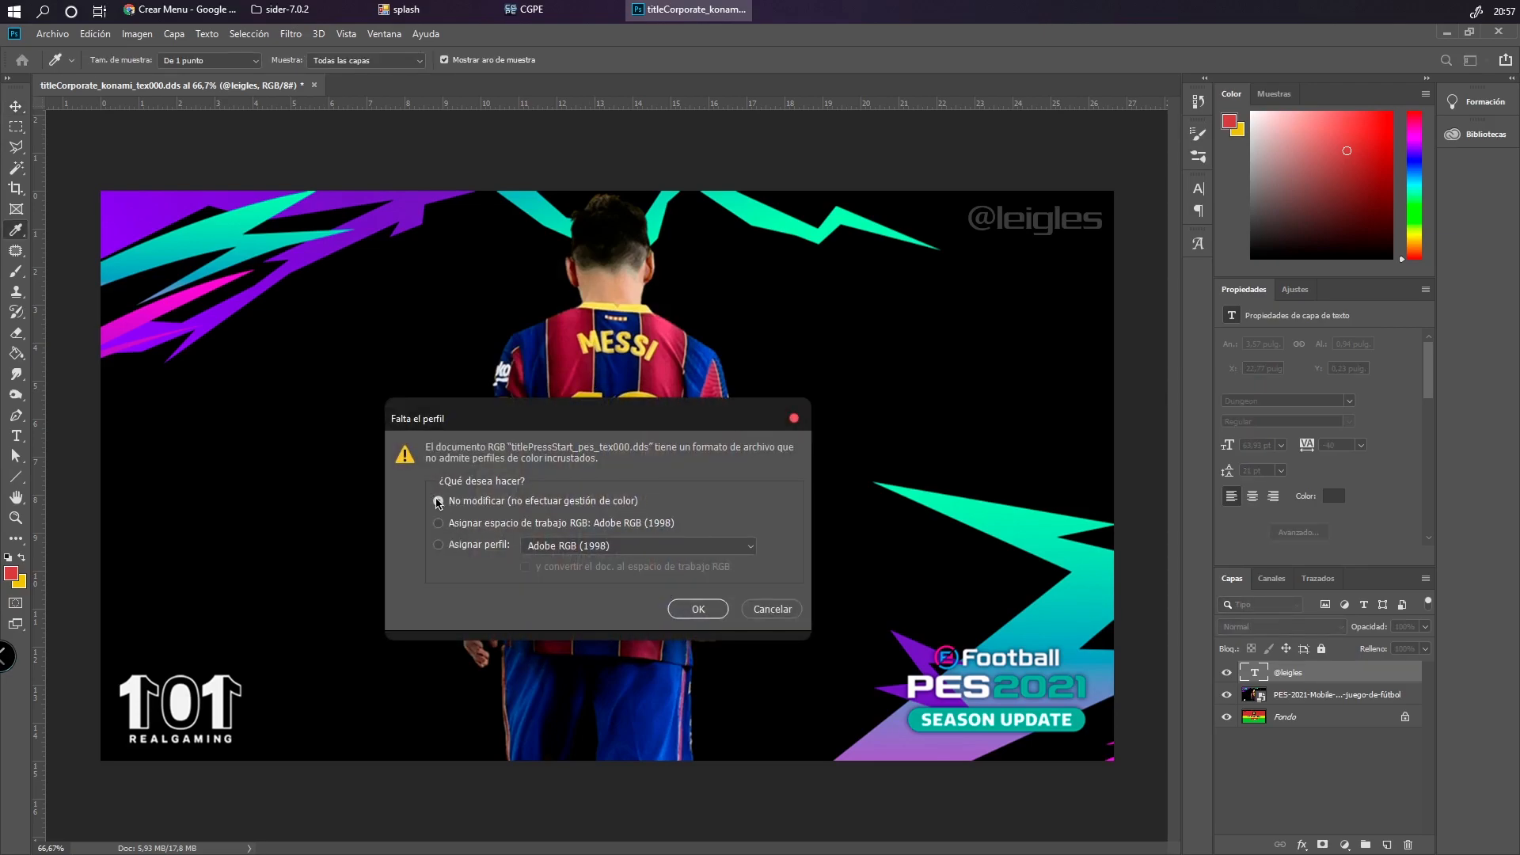
left_click(697, 608)
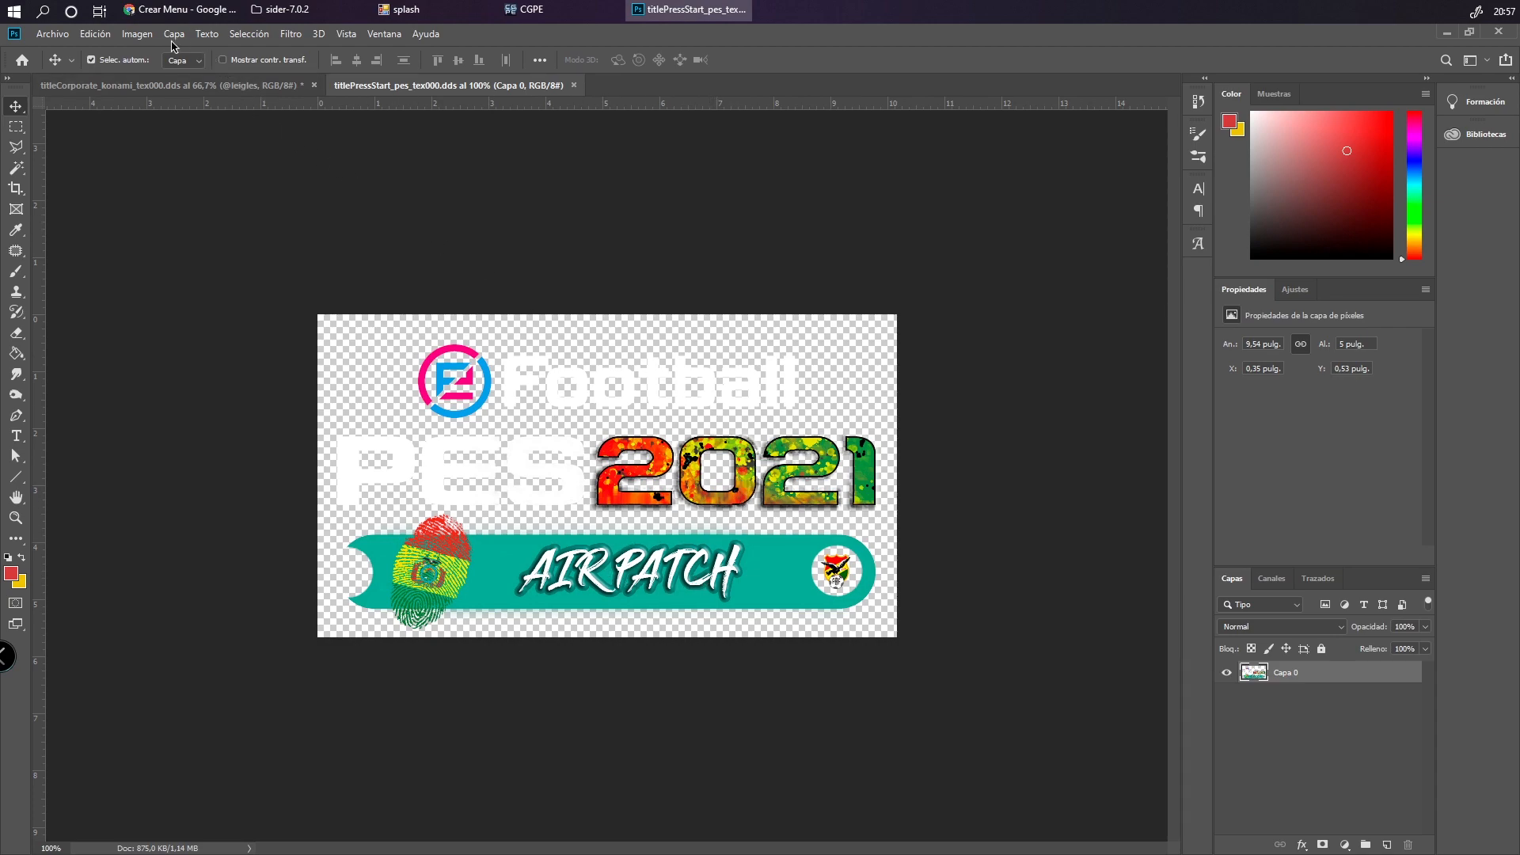
left_click(143, 35)
mouse_move(169, 79)
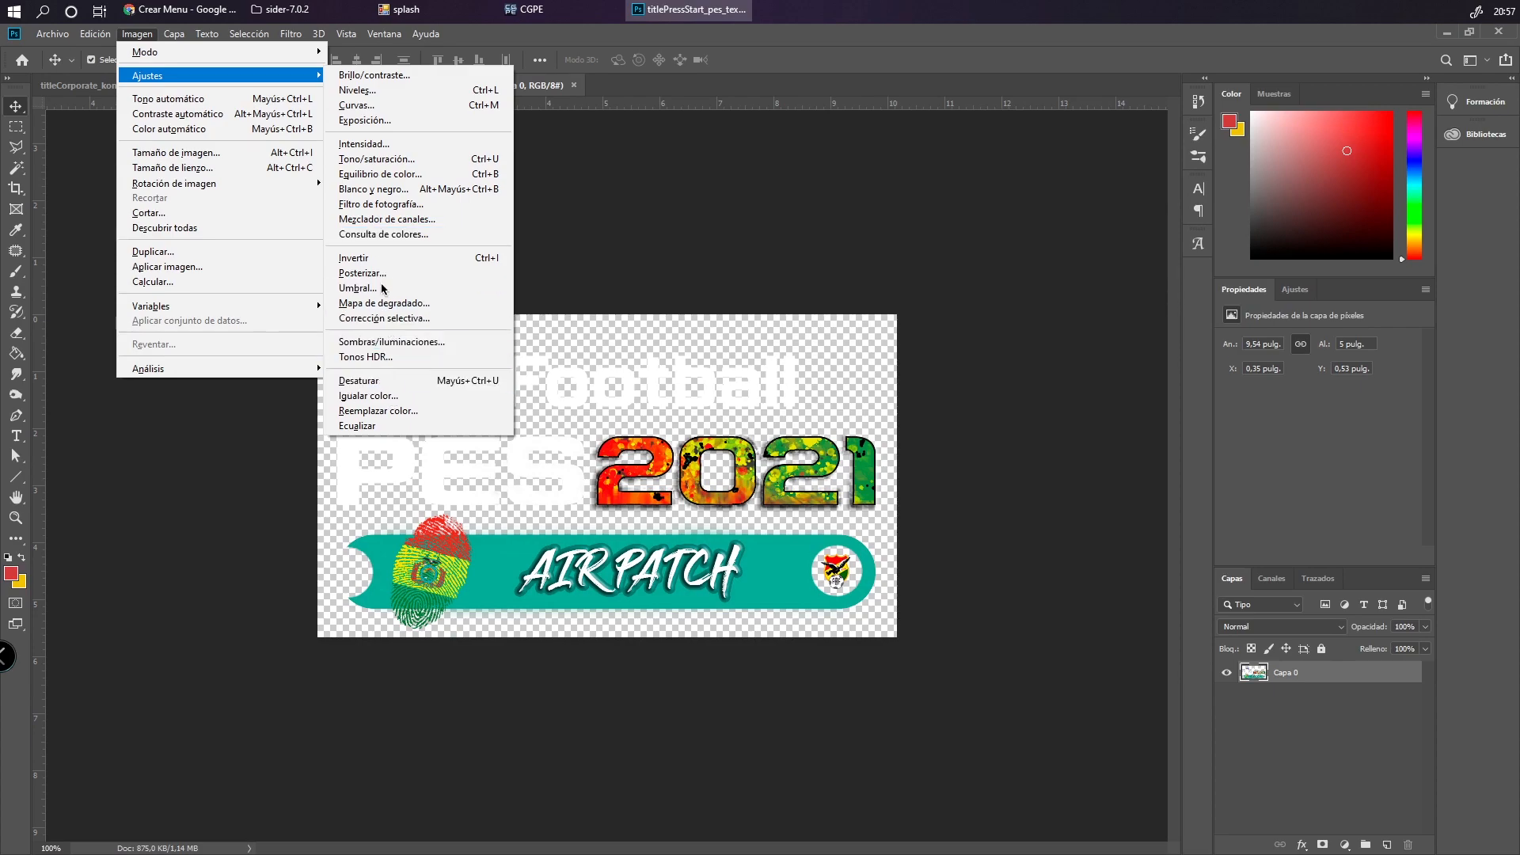
left_click(367, 162)
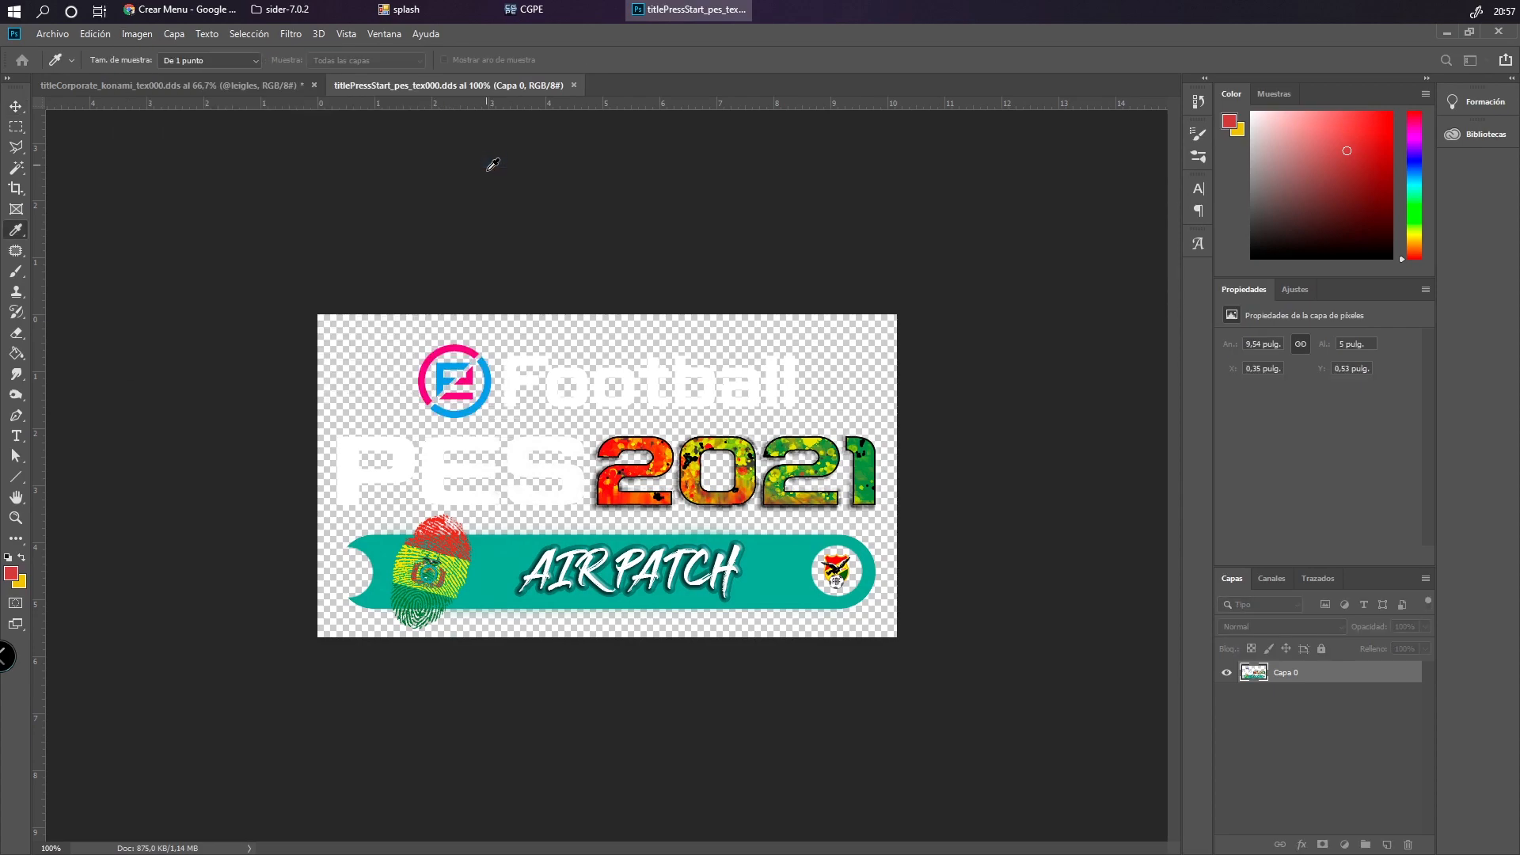
left_click(497, 555)
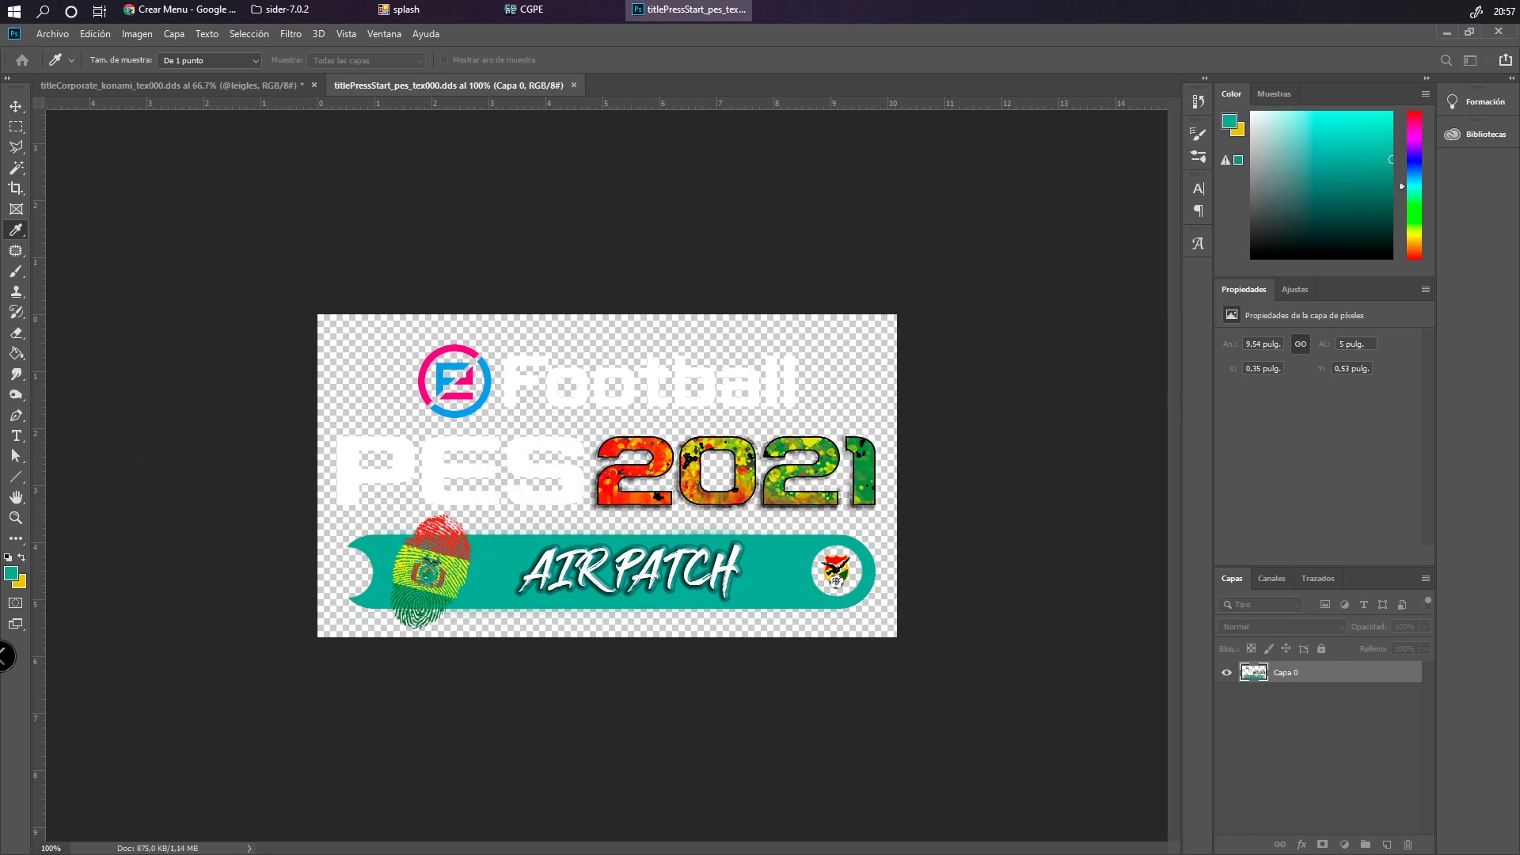
left_click_drag(1142, 290, 1211, 298)
mouse_move(1117, 398)
left_mouse_down()
mouse_move(1093, 399)
mouse_move(1142, 401)
left_mouse_up()
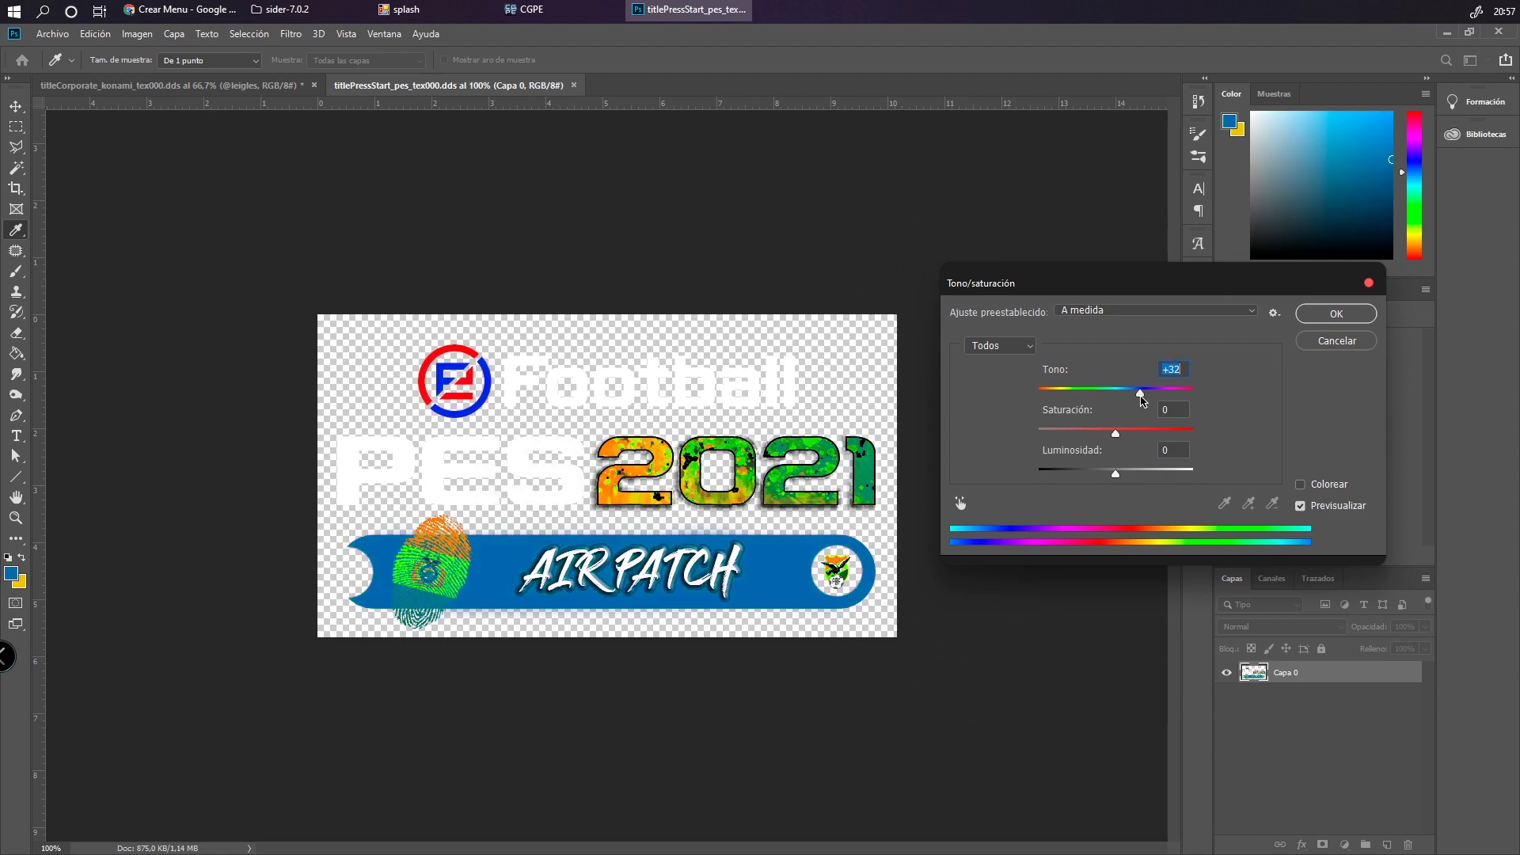
left_click(1321, 342)
key("v")
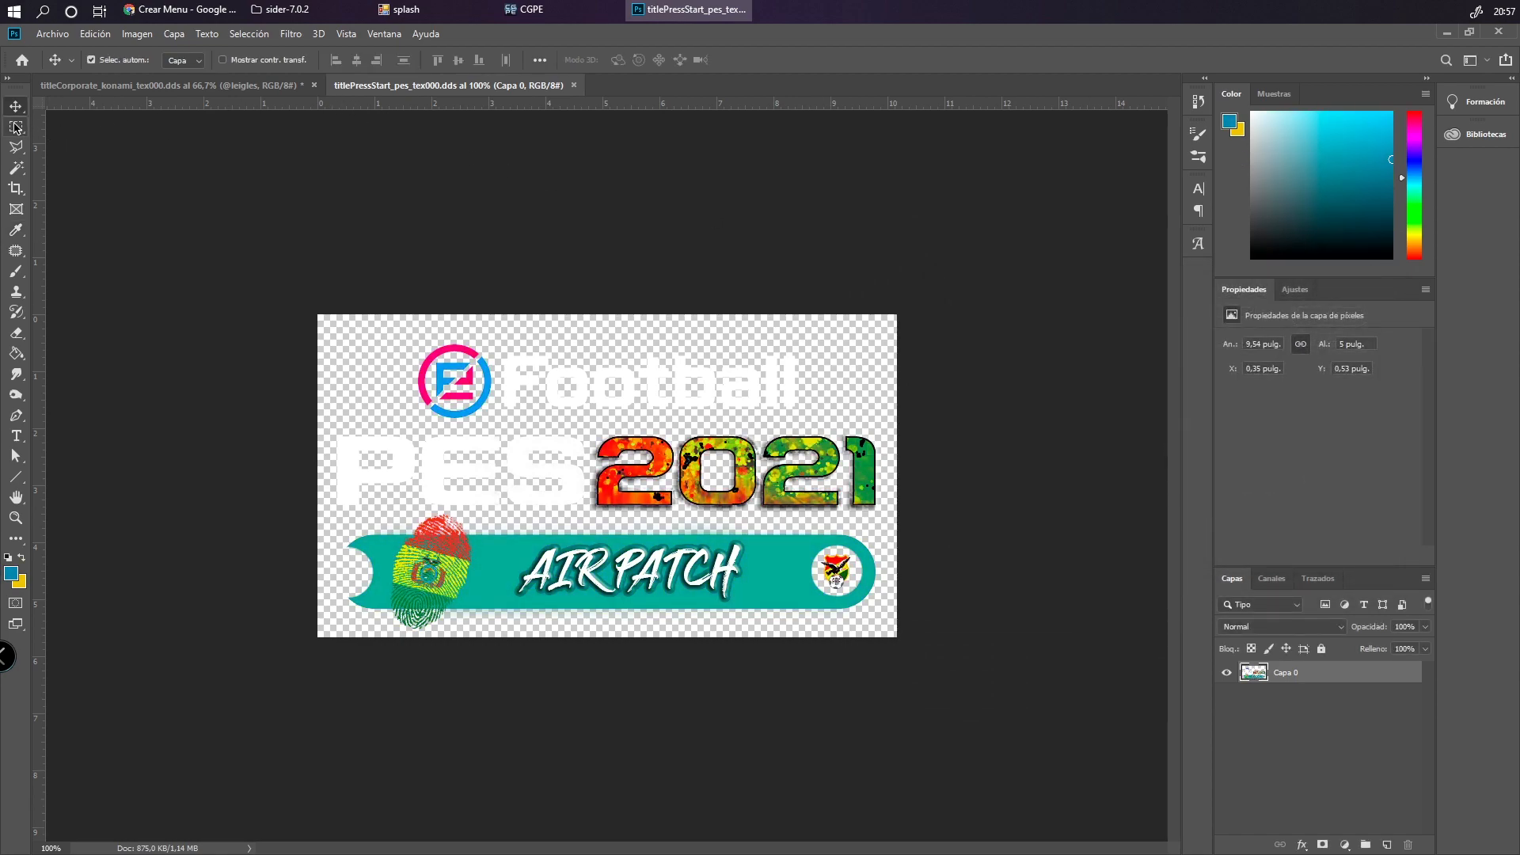
Select the AIR PATCH banner with a rectangular marquee and apply Hue/Saturation with hue -8, saturation -90 and lightness -93
left_click(16, 127)
left_click_drag(331, 512, 893, 633)
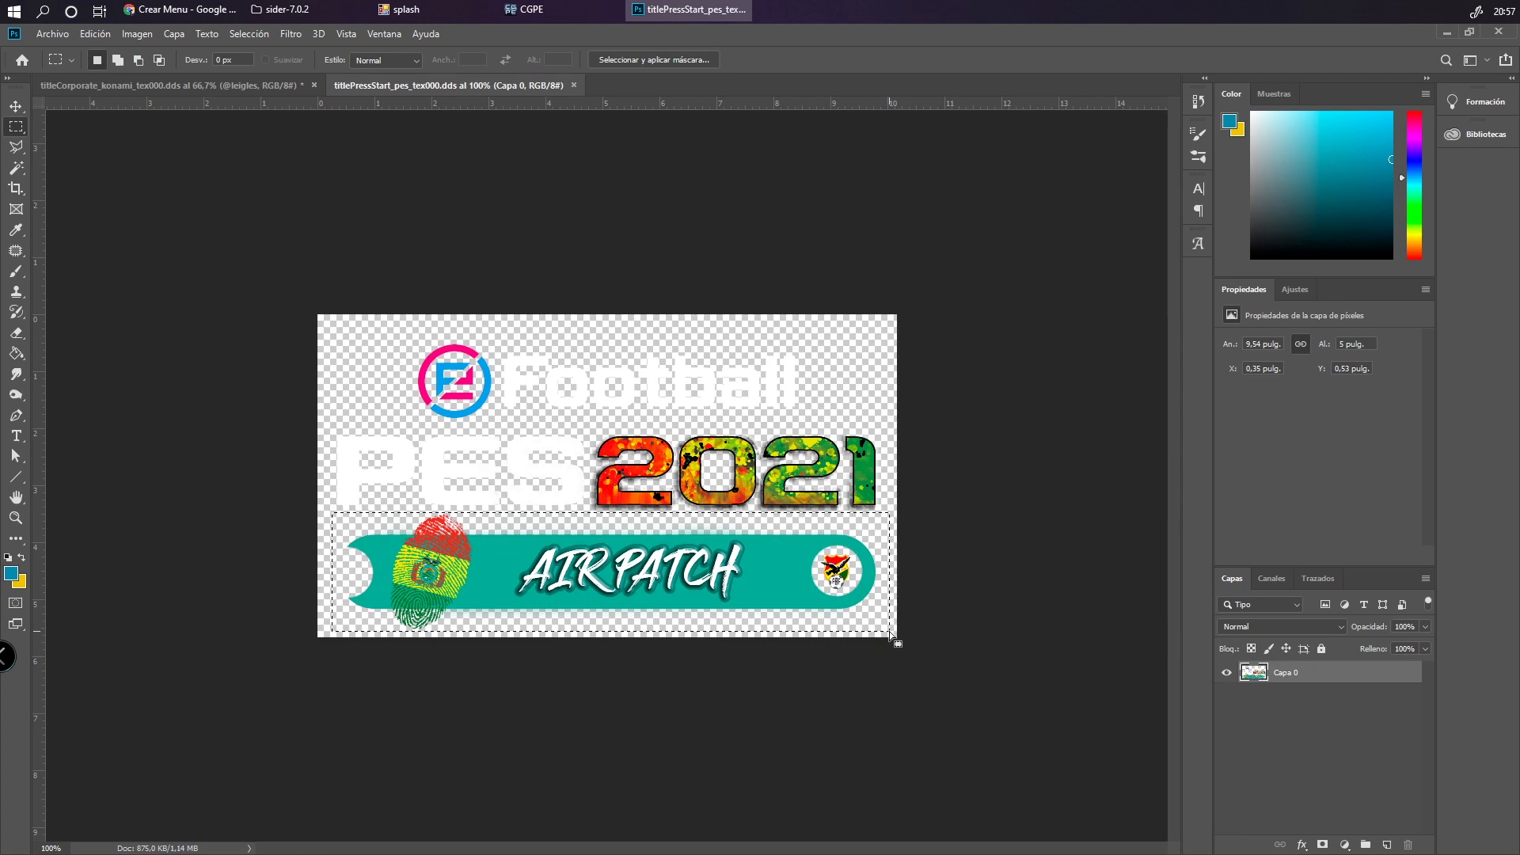
left_click(66, 36)
left_click(66, 36)
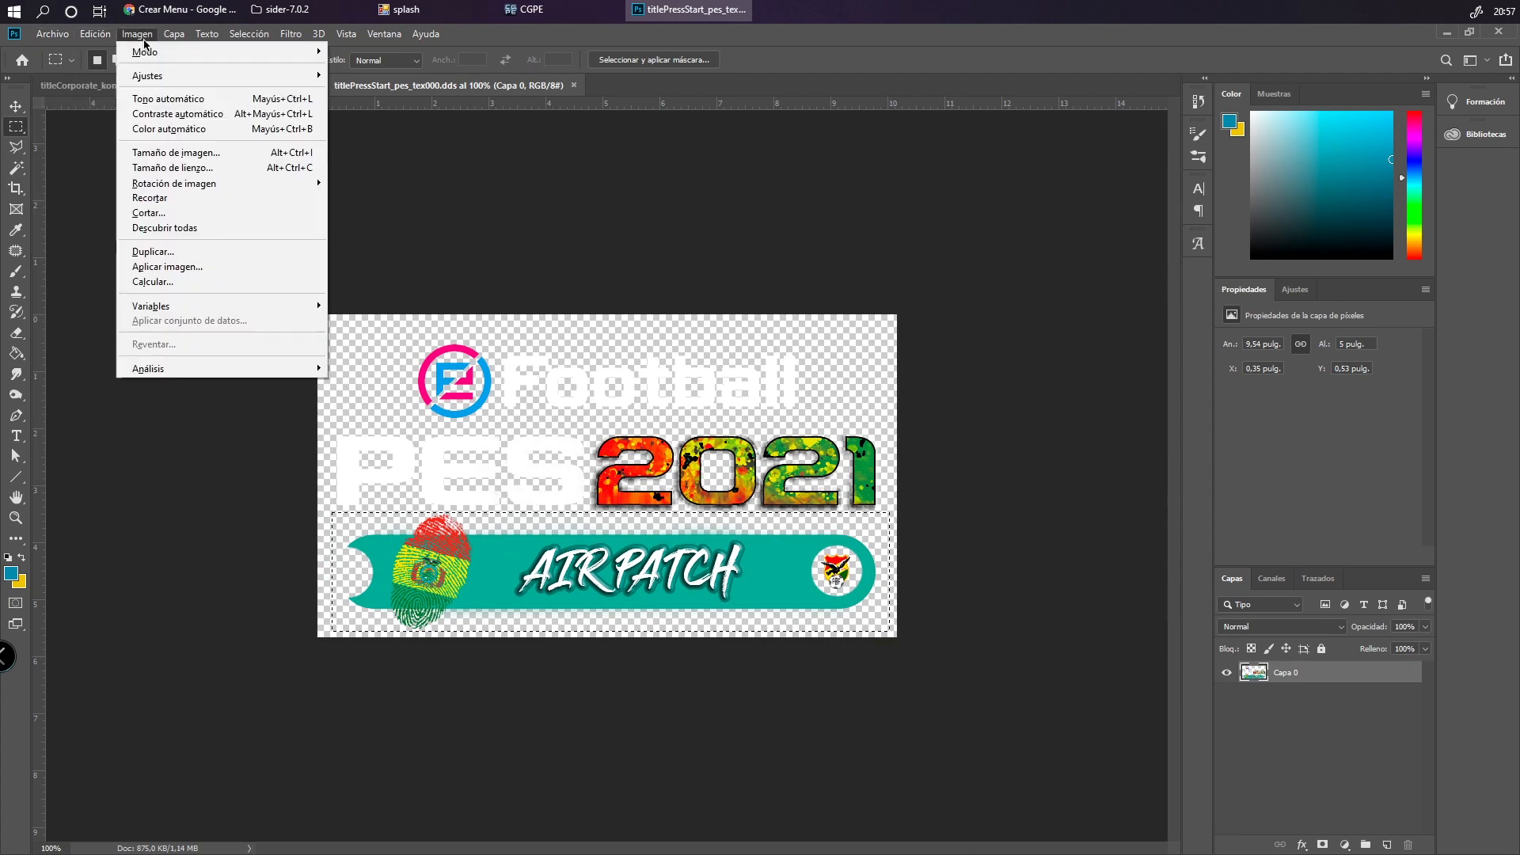
left_click(137, 34)
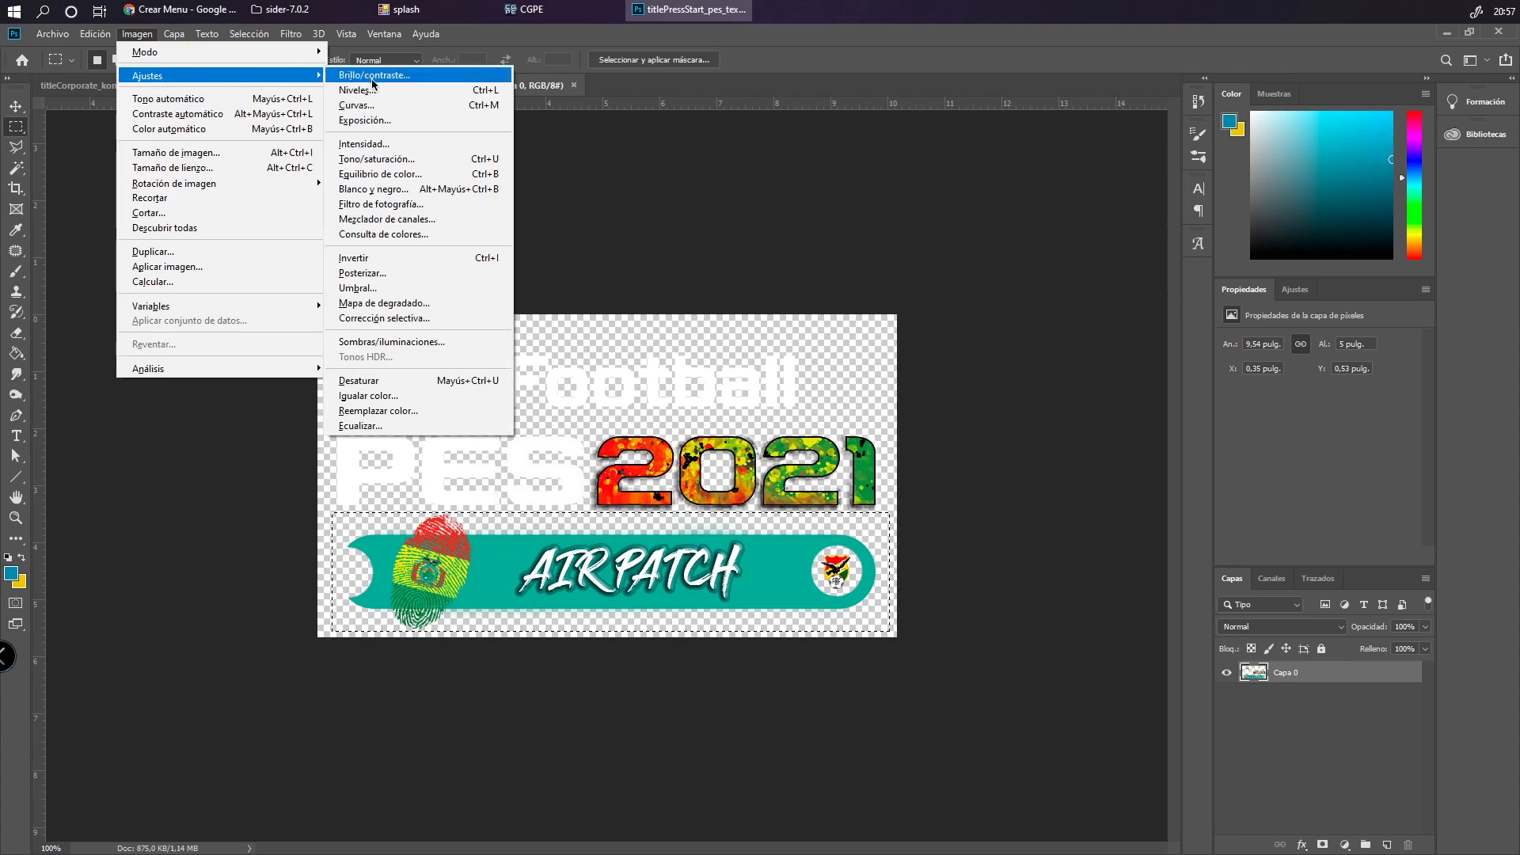
left_click(400, 159)
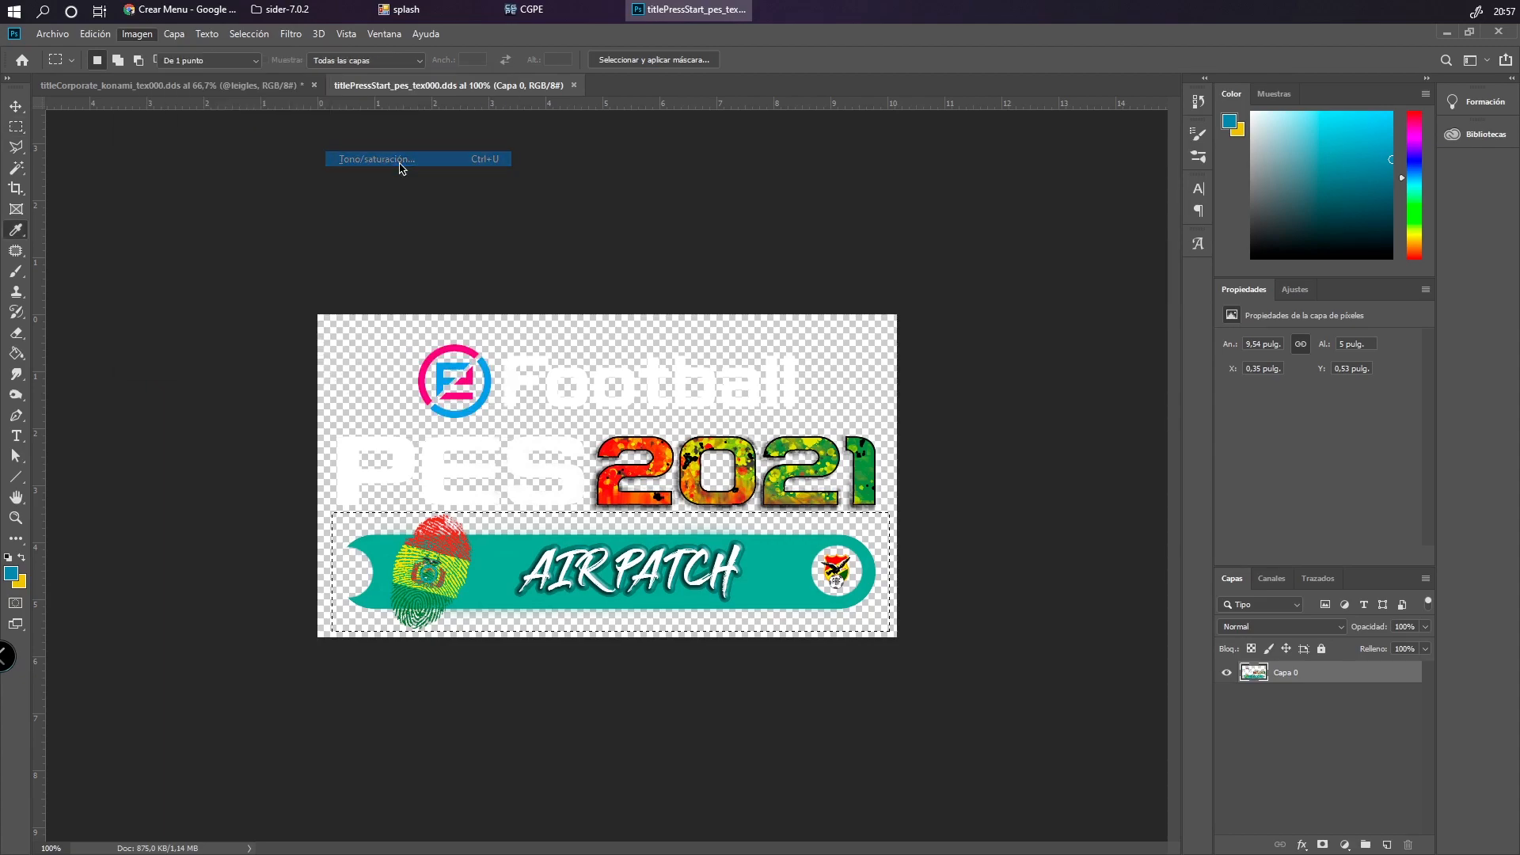
left_click_drag(1116, 393, 1046, 434)
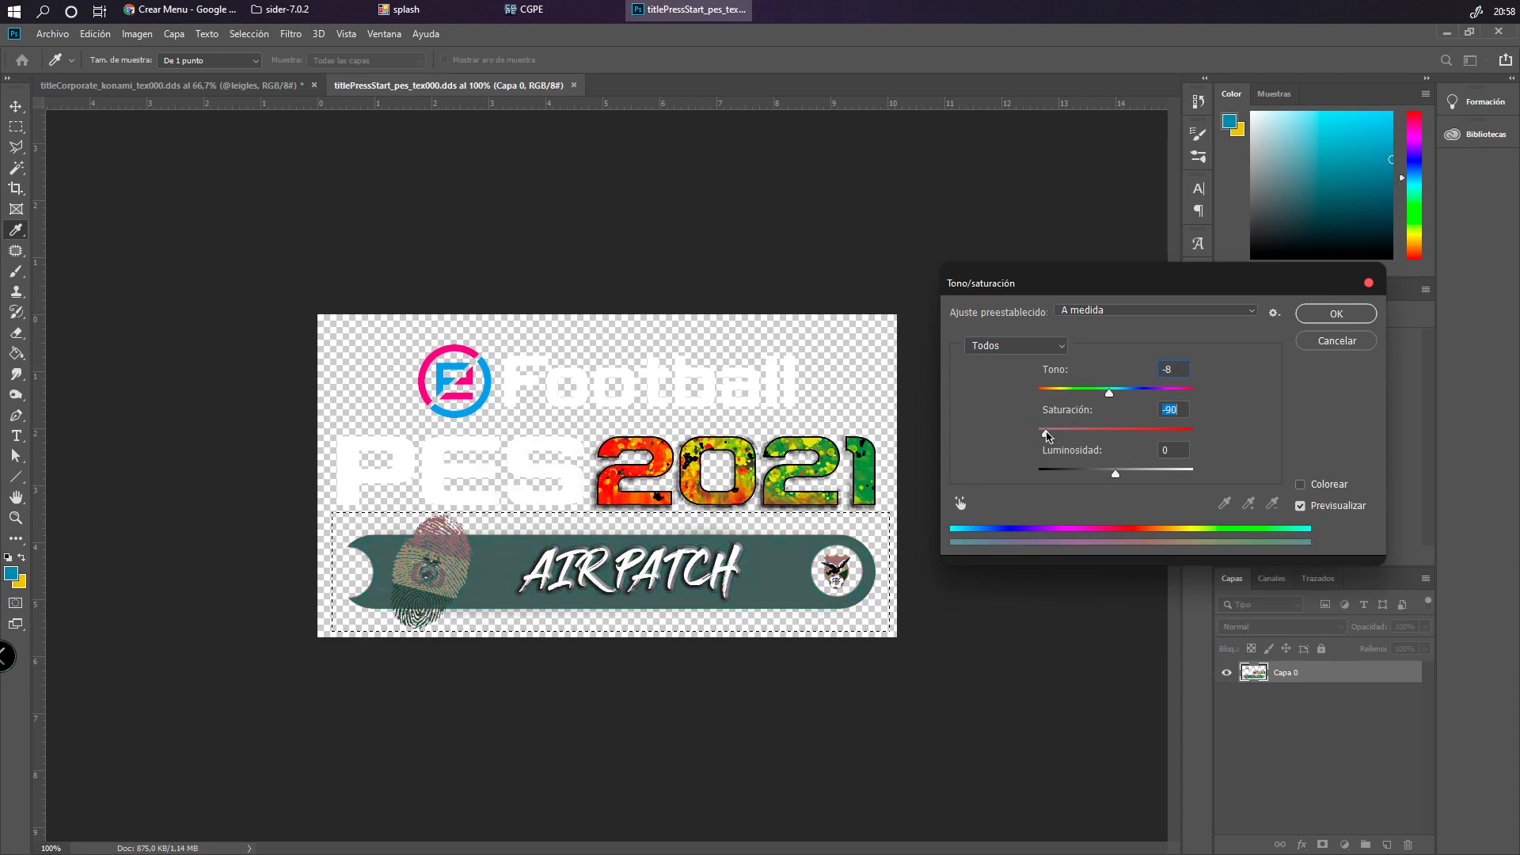
left_click_drag(1107, 476, 1045, 474)
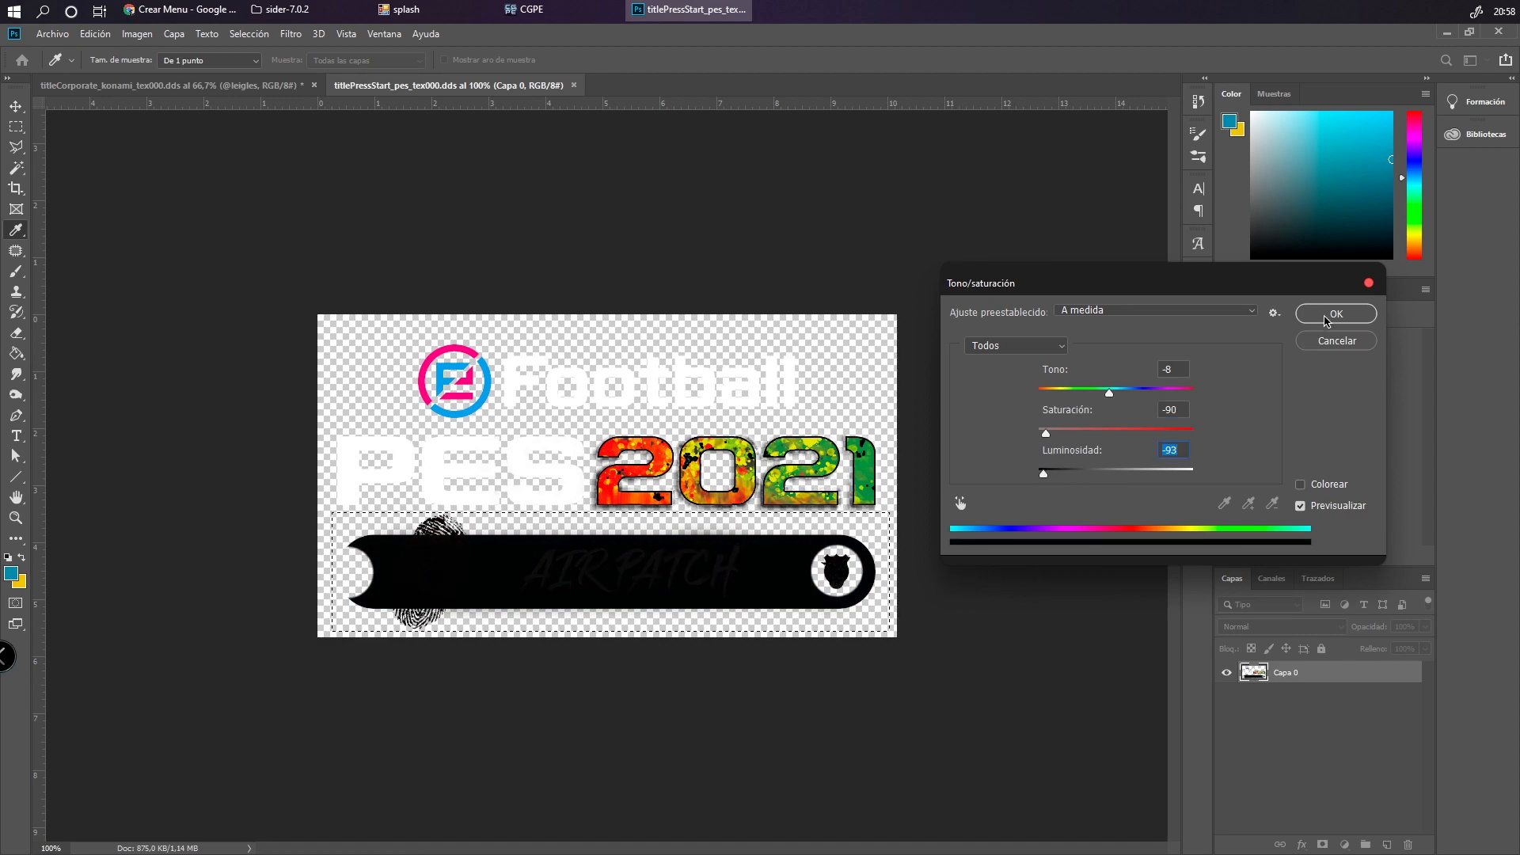
left_click(1335, 314)
key("m")
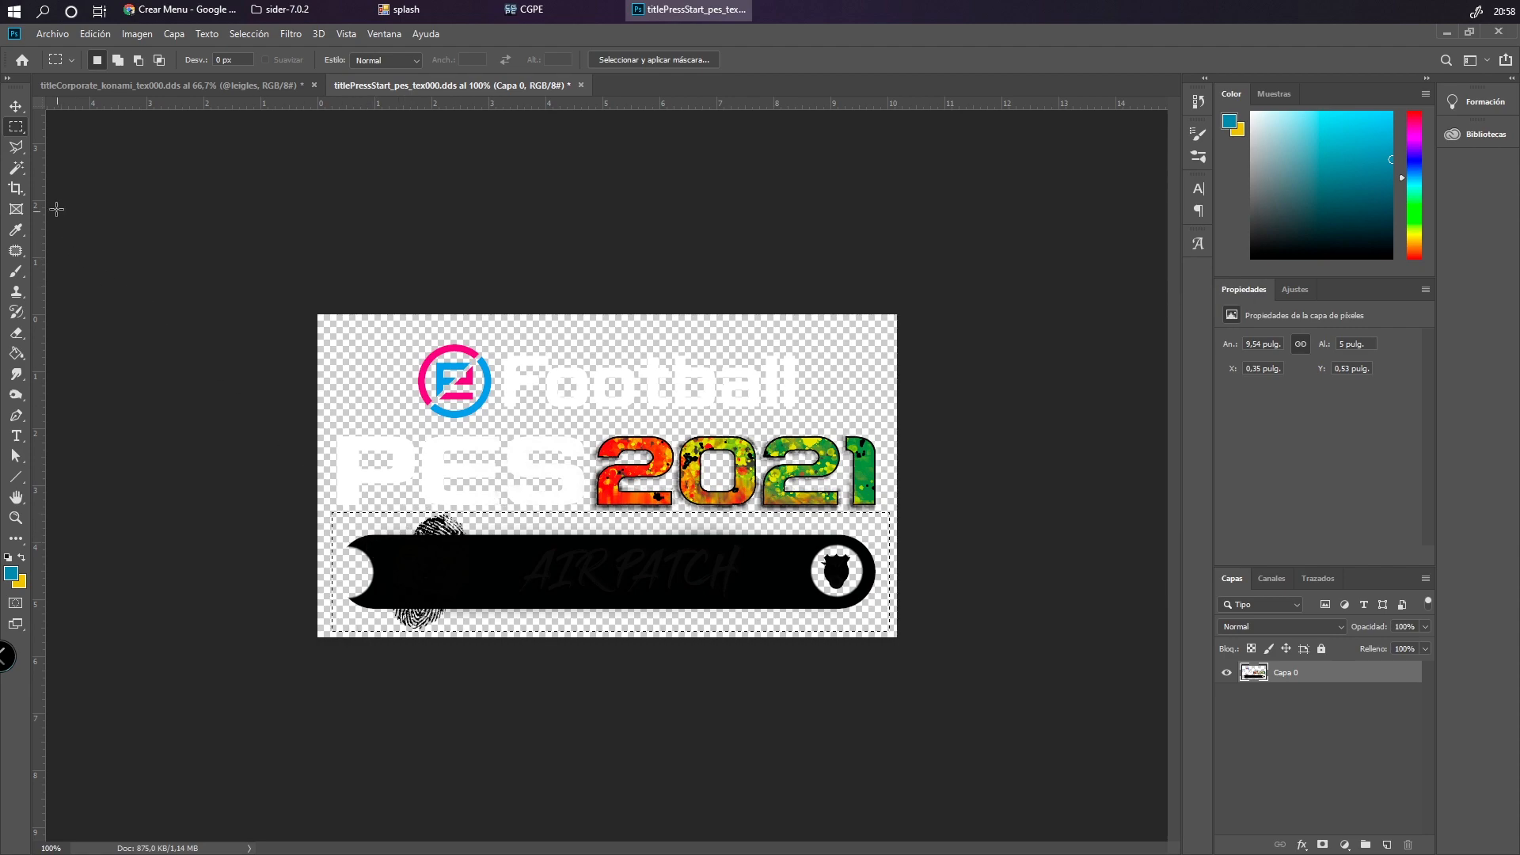
Deselect the banner area and erase the AIR PATCH banner below the logo using the Eraser with a smaller brush
left_click(17, 107)
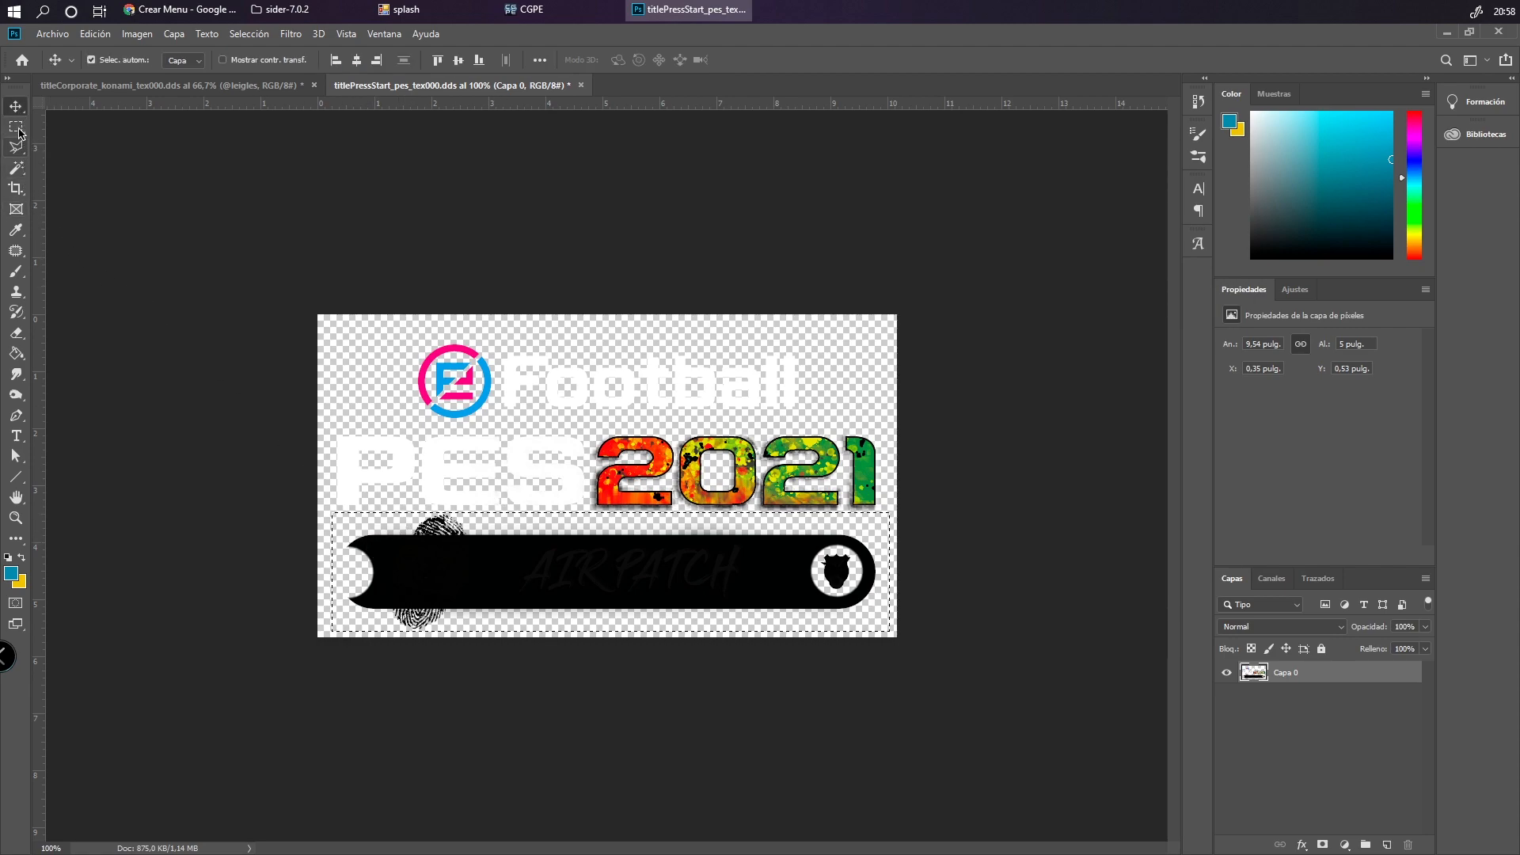
left_click(16, 127)
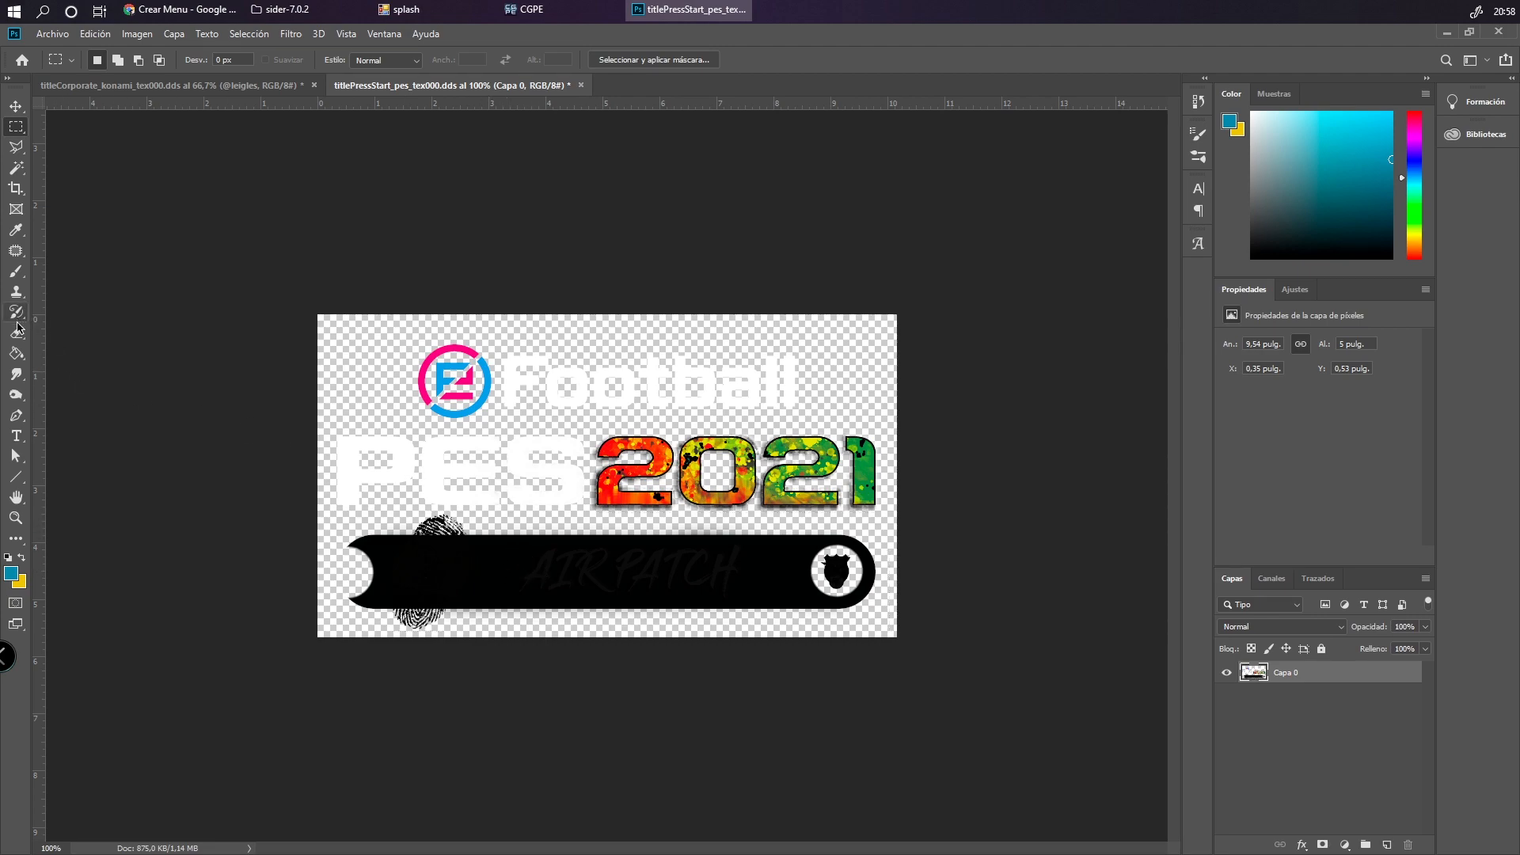
left_click(16, 332)
left_click(113, 60)
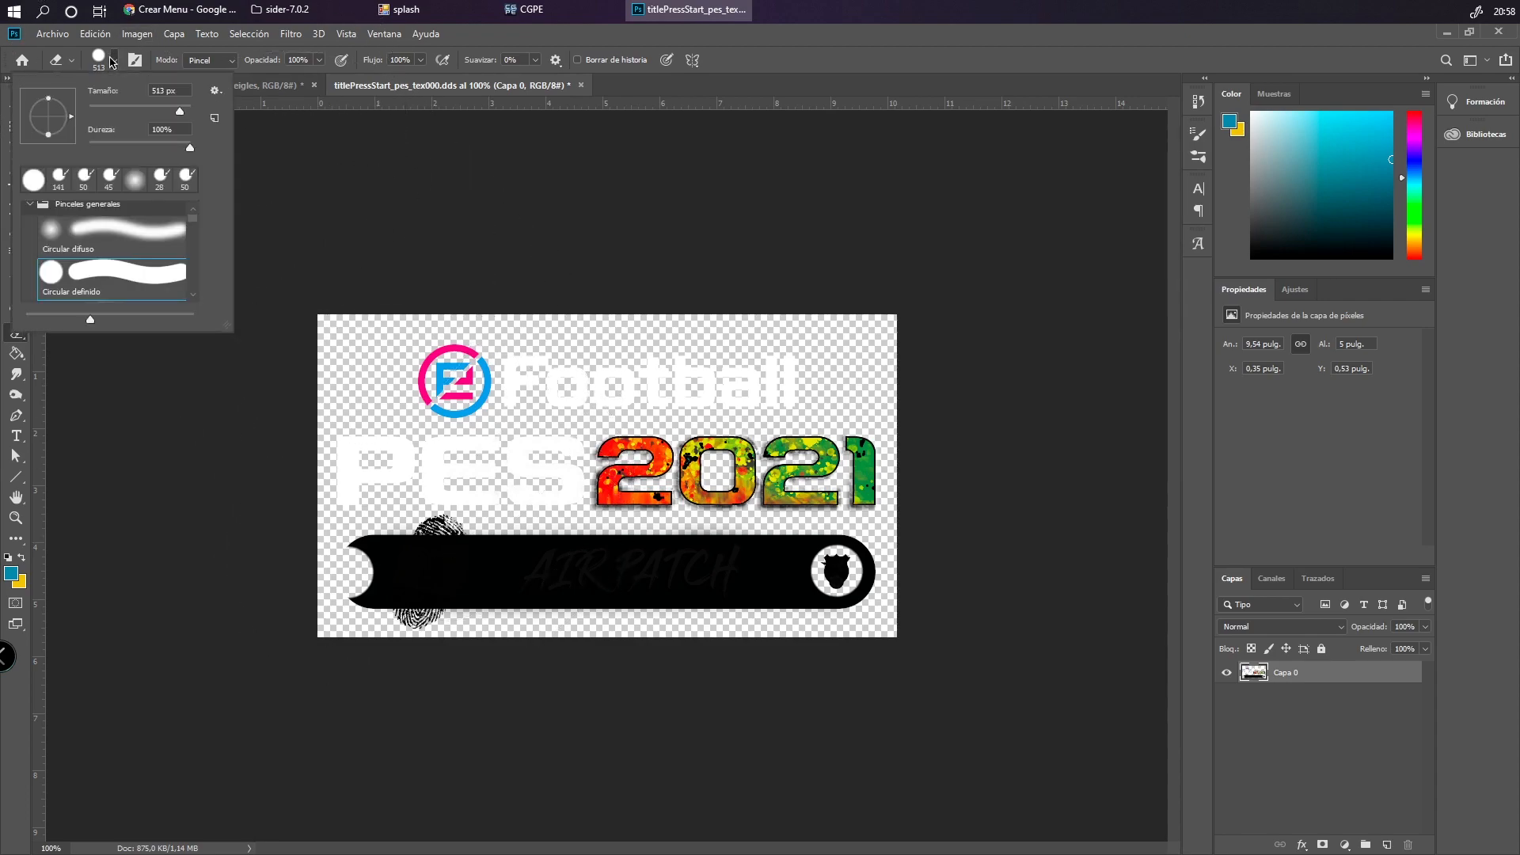
left_click_drag(153, 111, 132, 111)
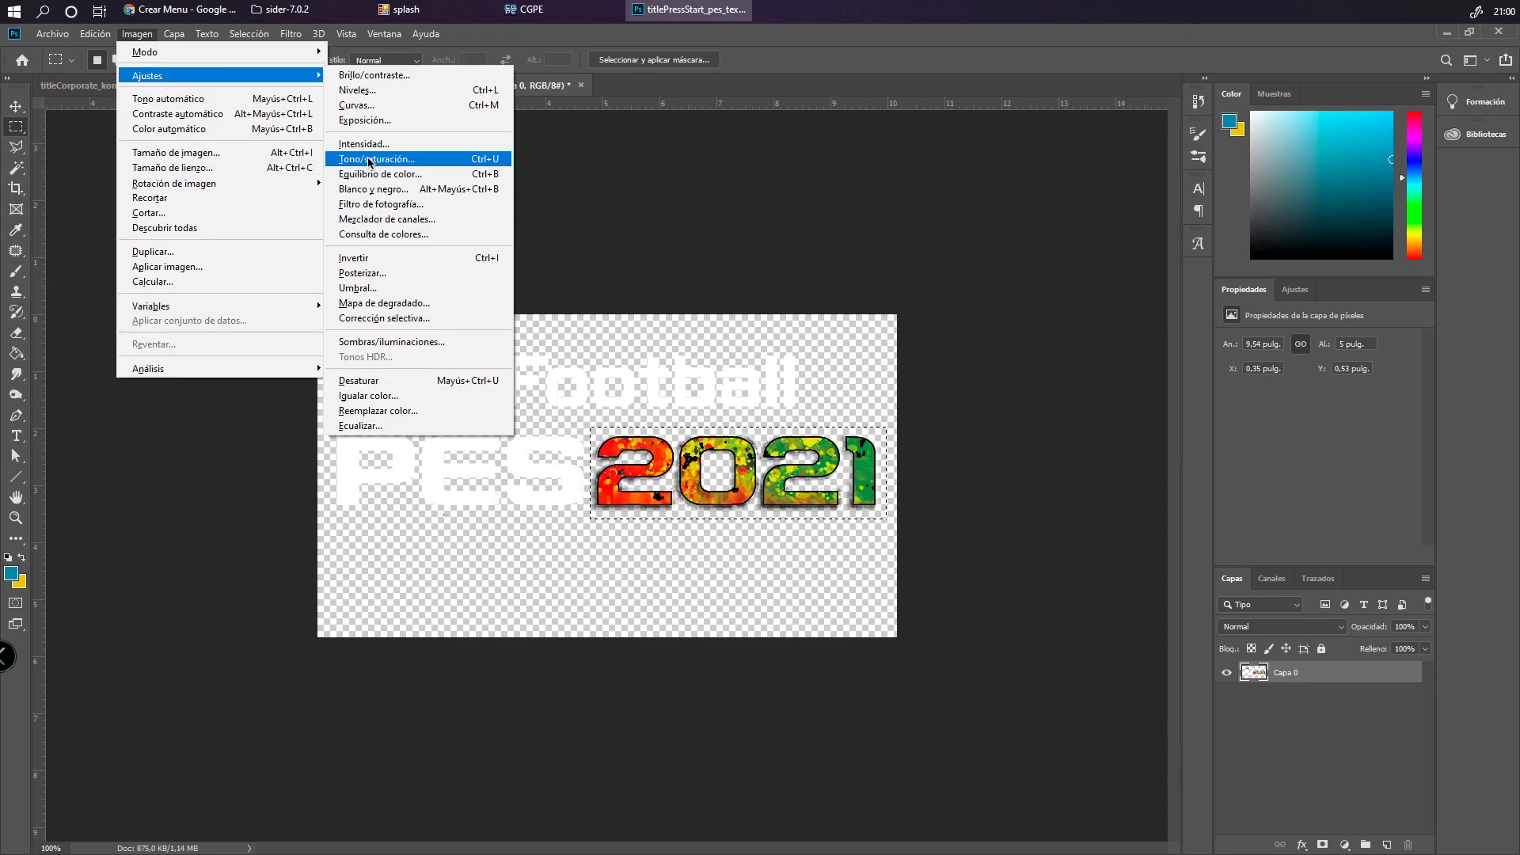
Recolor the selected 2021 numerals with Hue/Saturation at hue -115, saturation -24 and lightness -19, and clear the selection
left_click(404, 162)
left_click_drag(1115, 393, 1162, 394)
left_click_drag(1115, 475, 1096, 435)
mouse_move(1162, 393)
left_mouse_down()
mouse_move(1117, 396)
mouse_move(1189, 395)
mouse_move(1176, 395)
left_mouse_up()
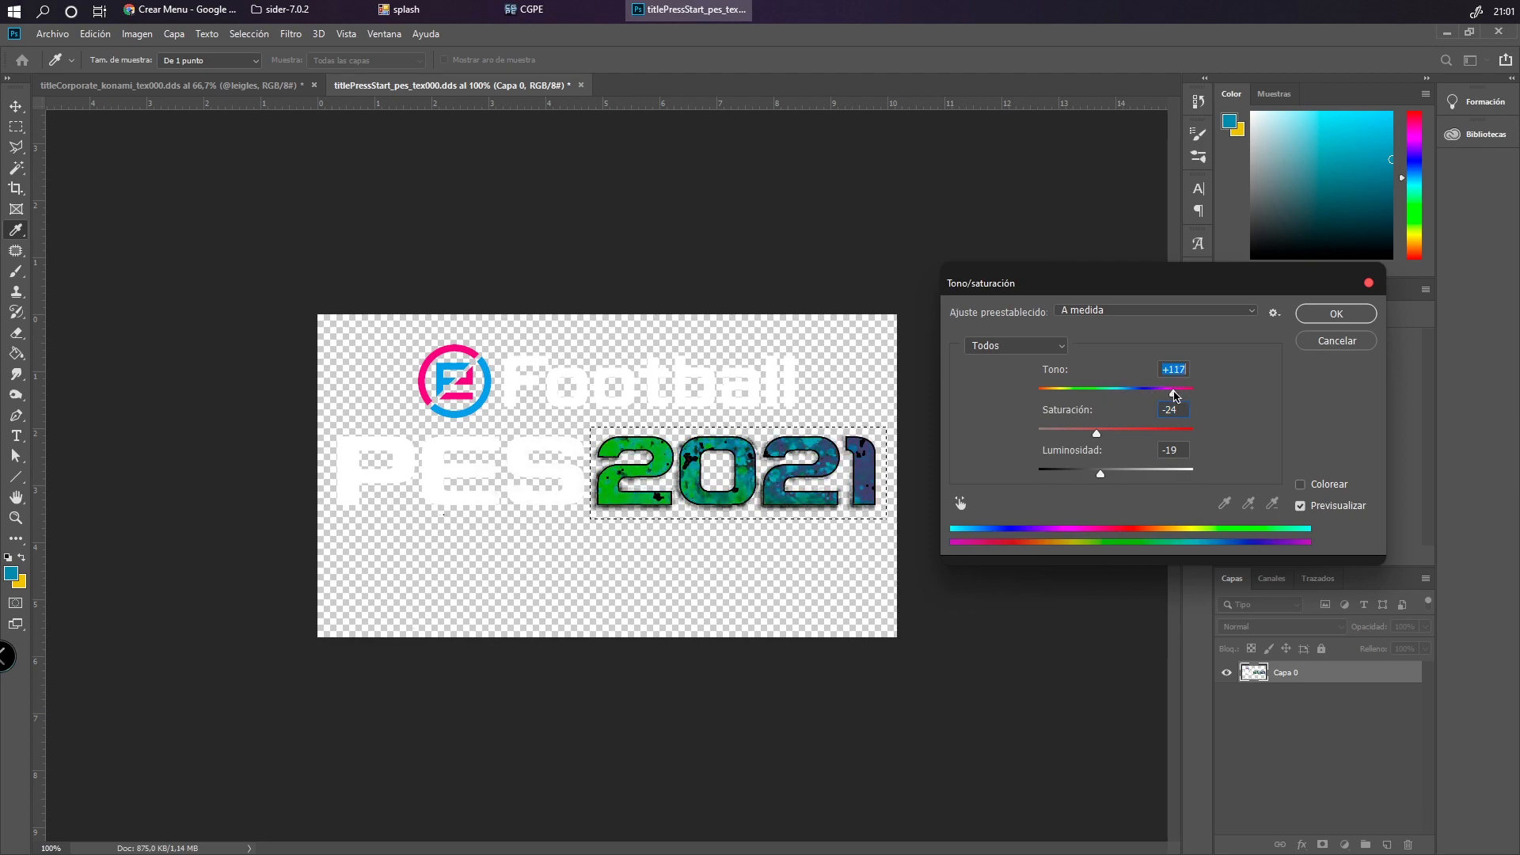
left_click(1169, 409)
left_click_drag(1173, 393, 1060, 395)
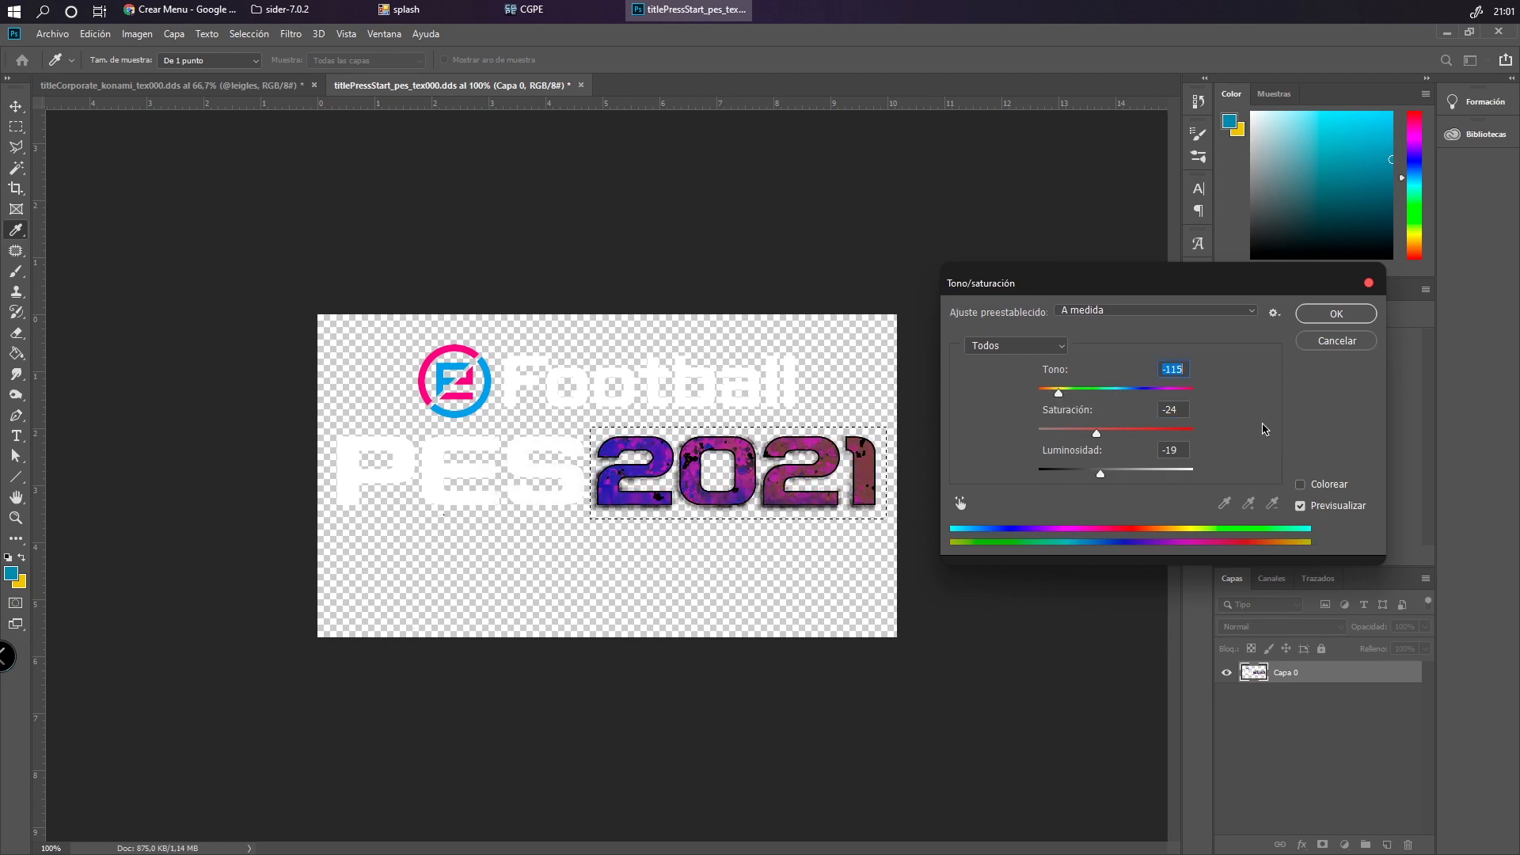
left_click(1350, 312)
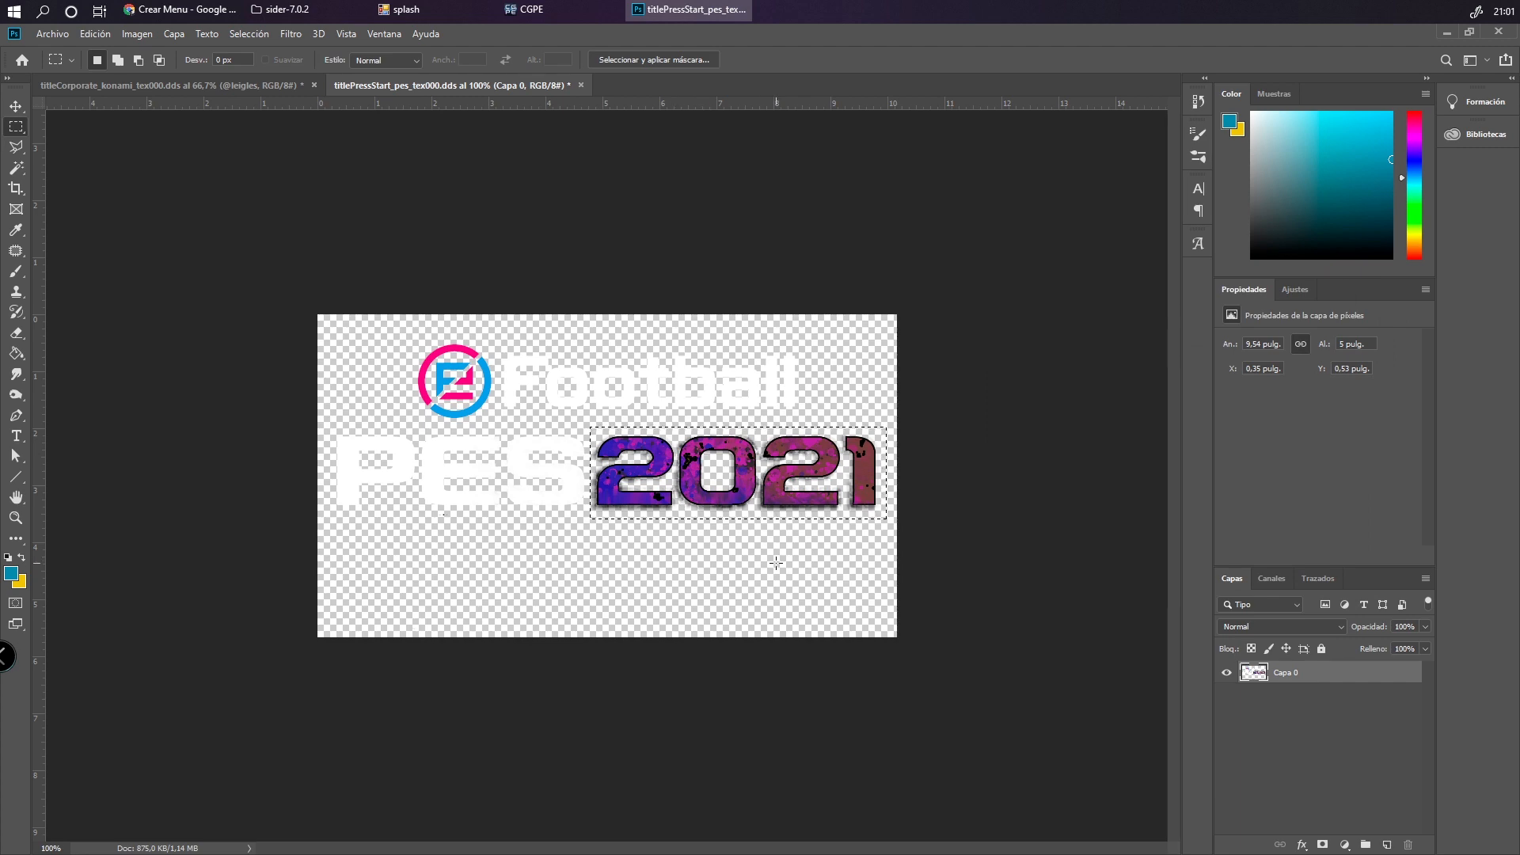
left_click(776, 562)
Save the texture over titlePressStart_pes_tex000.dds on the desktop in D3D/DDS format as 8.8.8.8 ARGB 32 bpp without MIP maps
left_click(45, 34)
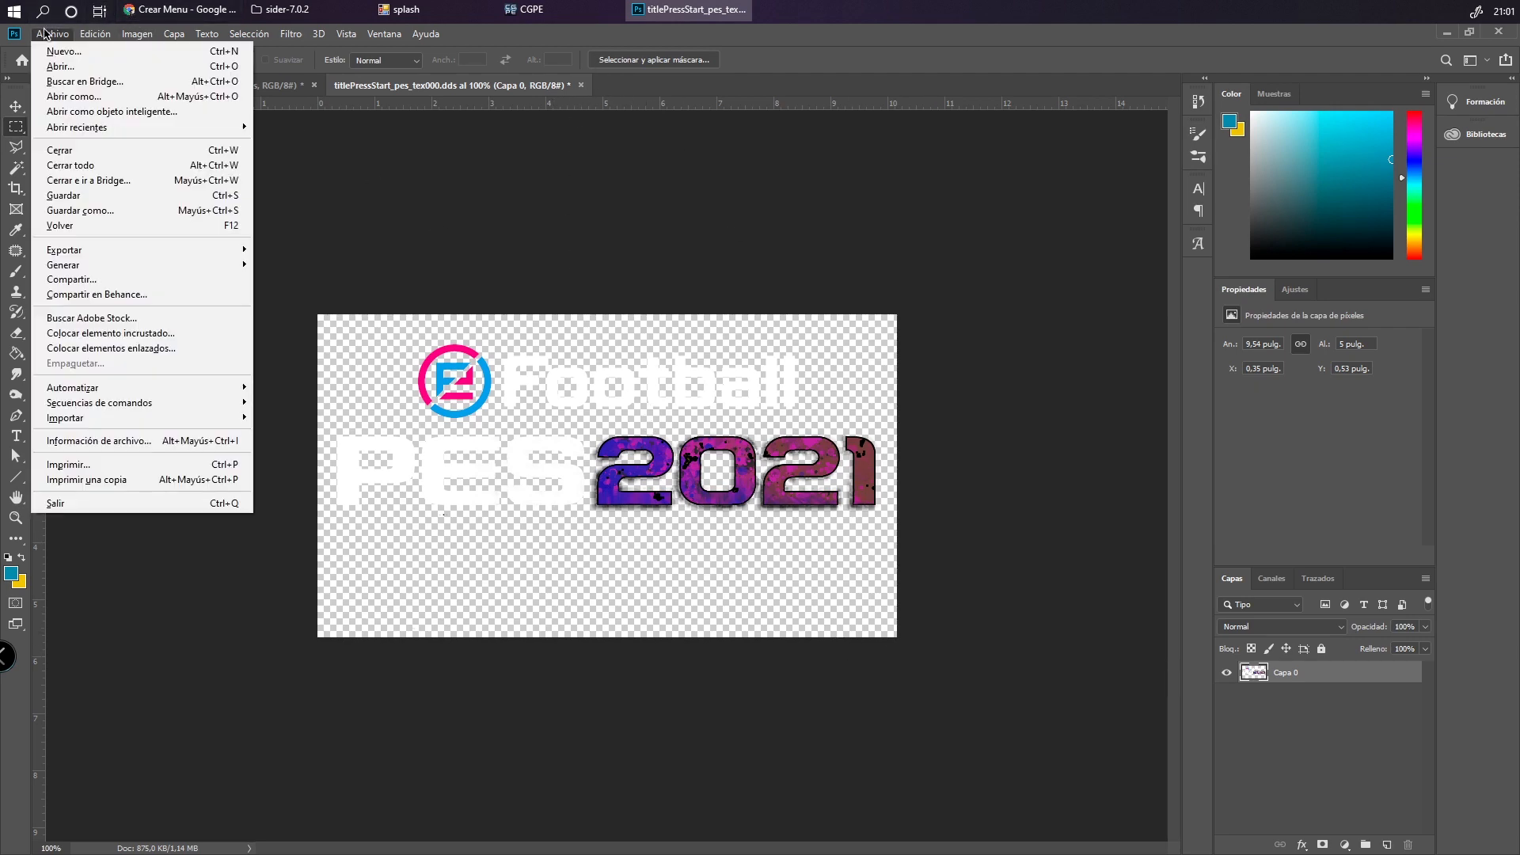
left_click(118, 211)
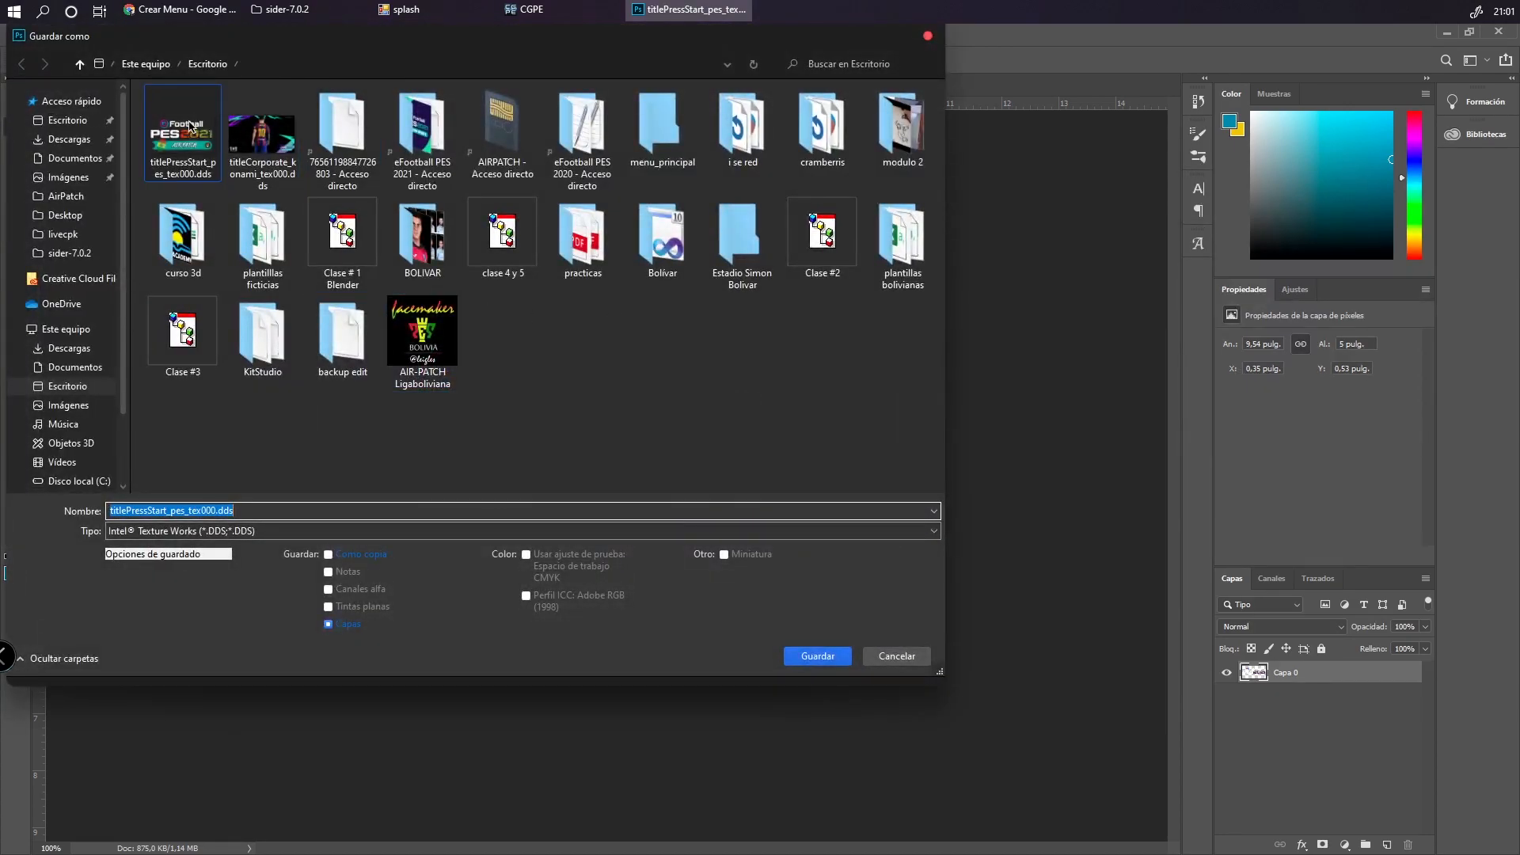
left_click(178, 125)
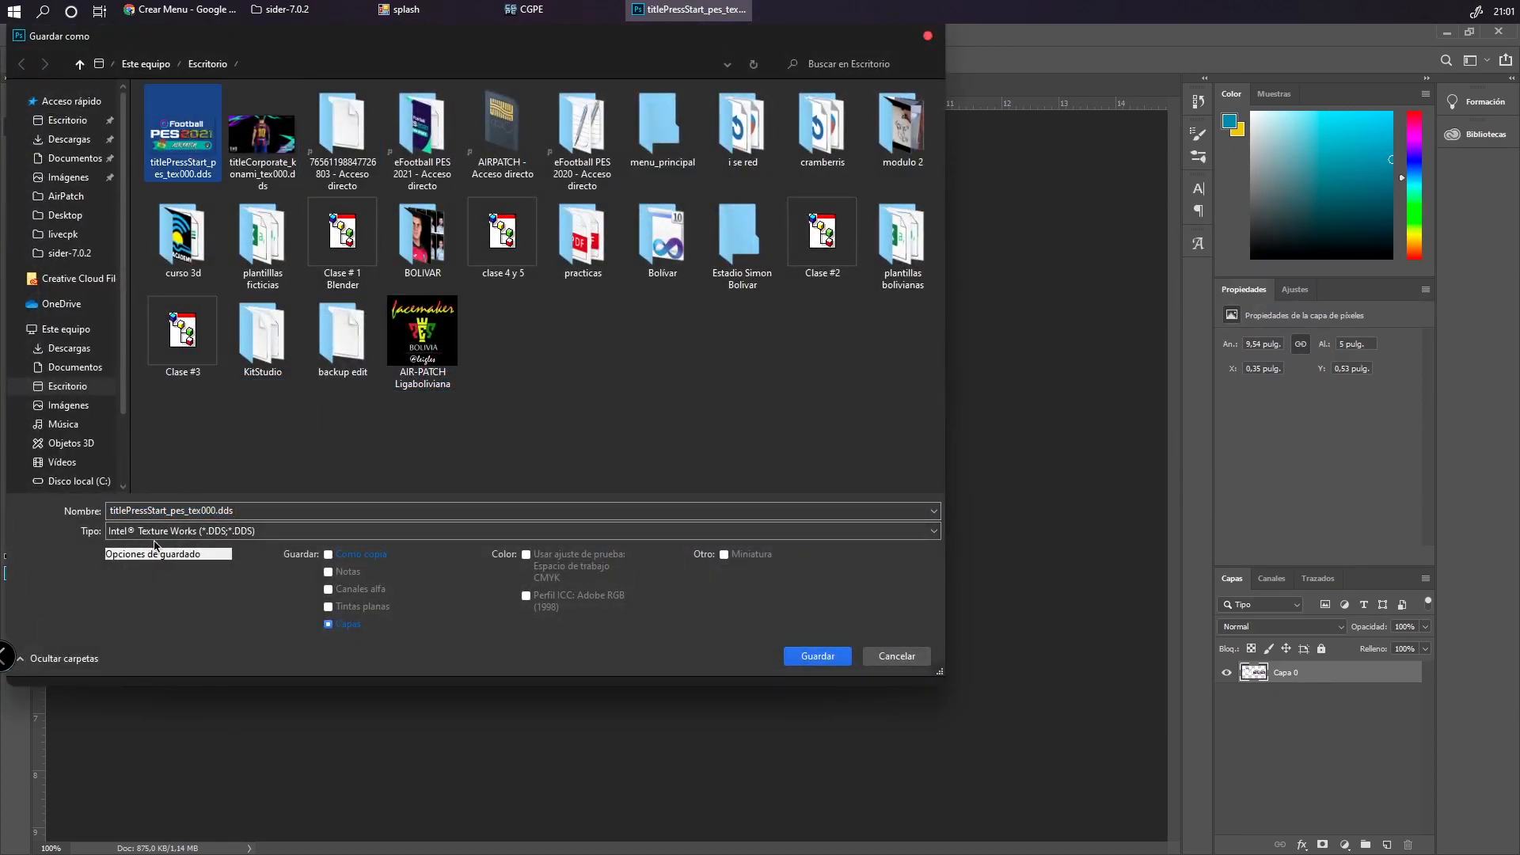
left_click(175, 535)
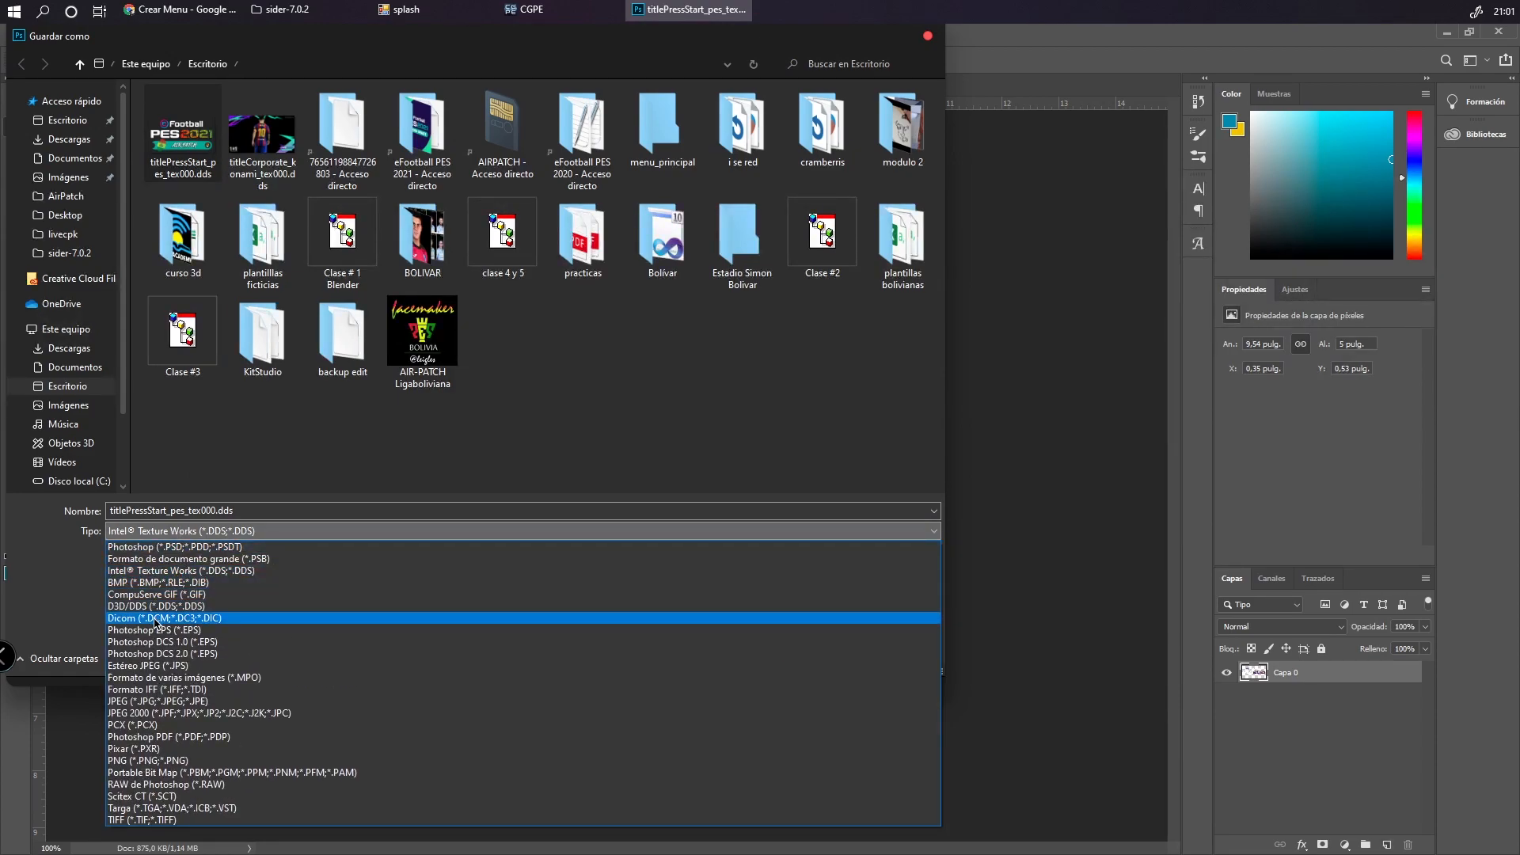
left_click(160, 606)
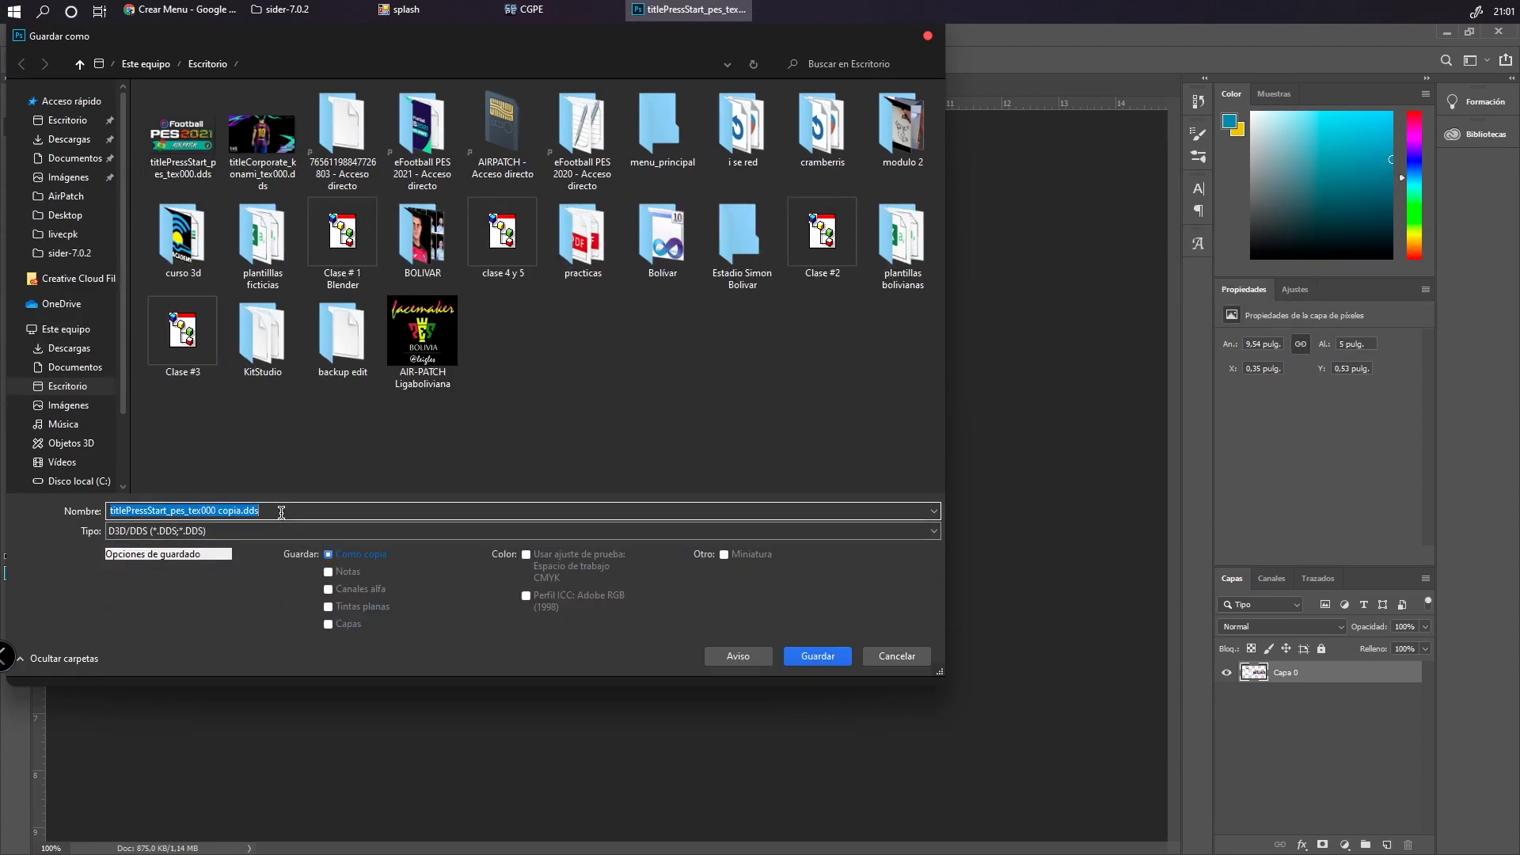
left_click(156, 163)
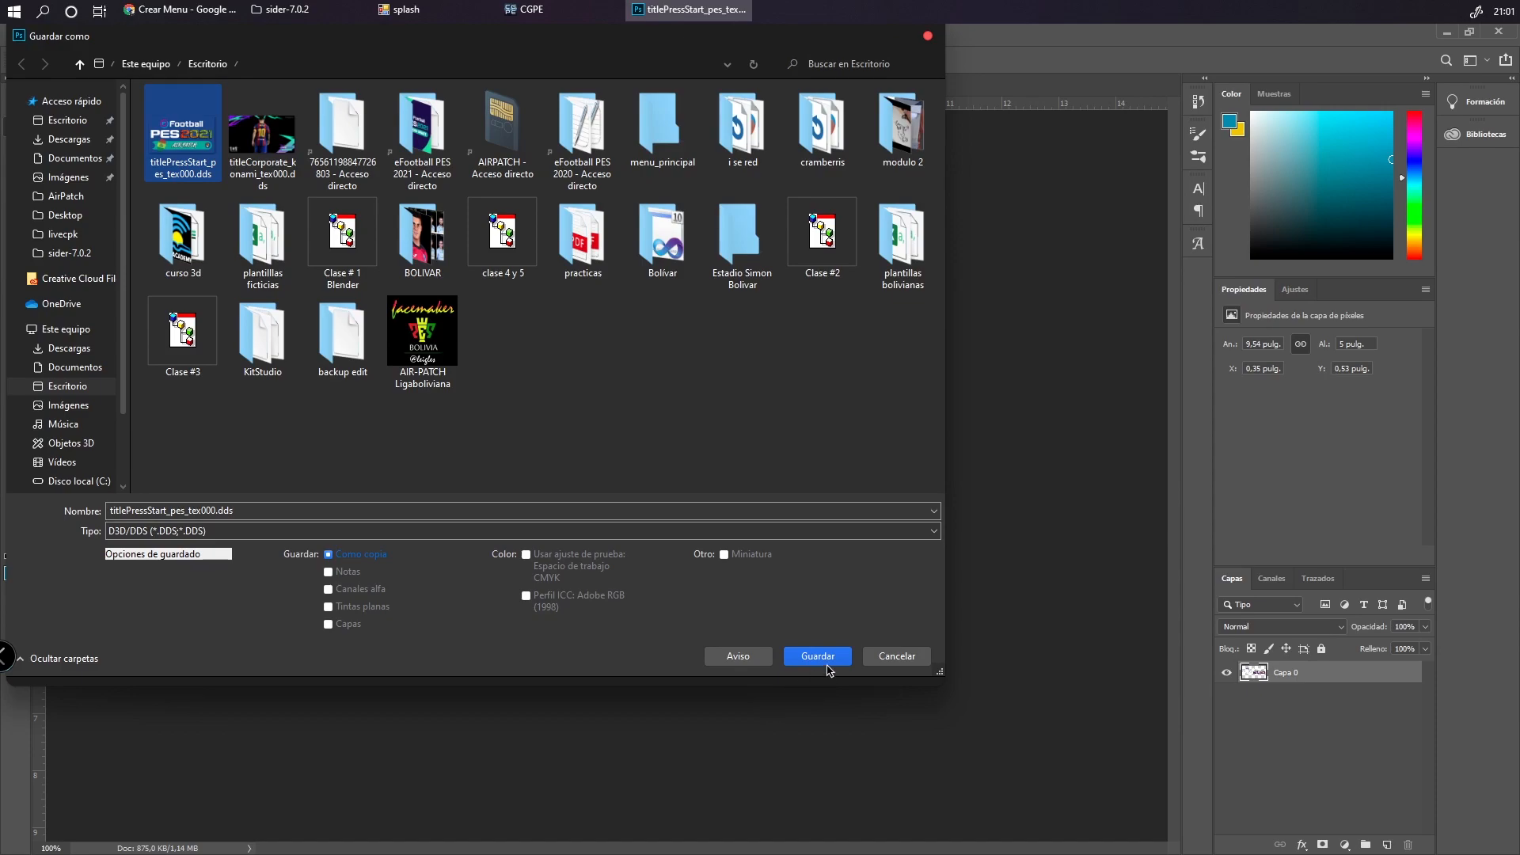
left_click(826, 659)
left_click(813, 450)
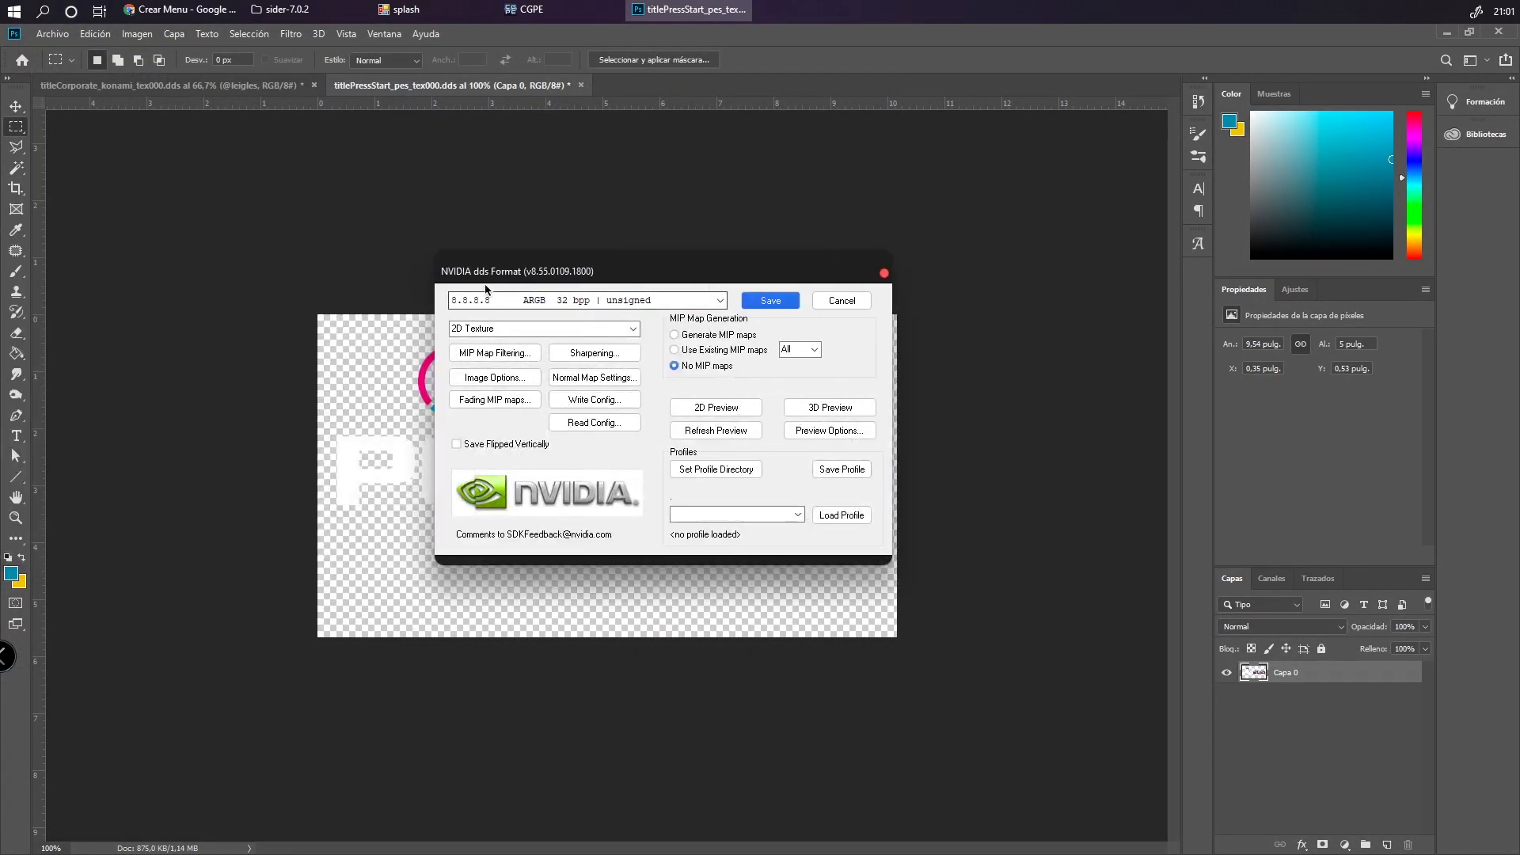
left_click(780, 301)
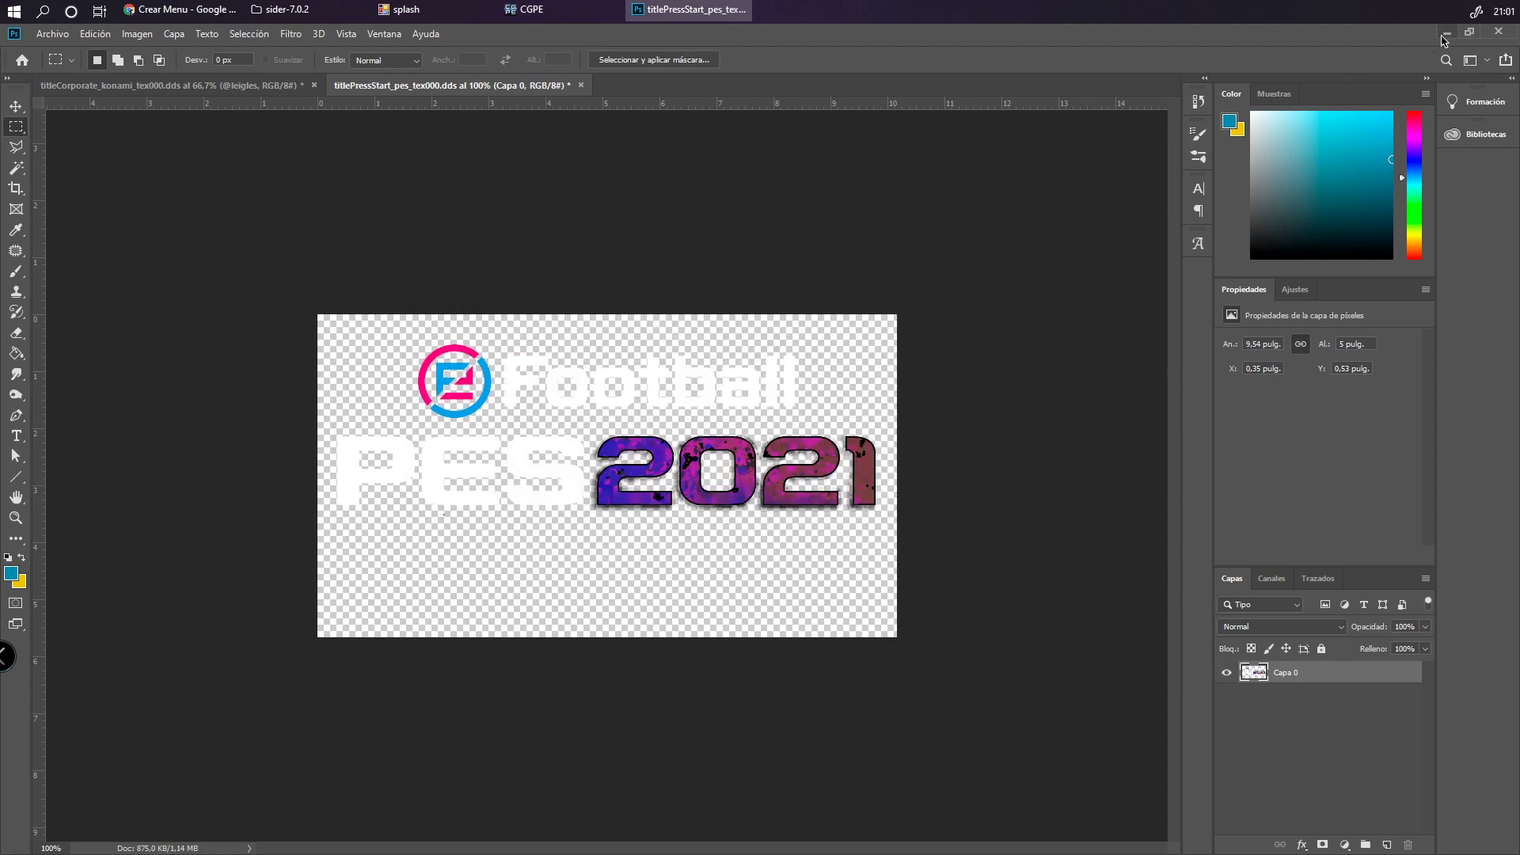
Switch to CG PES Explorer and select the tex000 texture of titlePressStart_pes.bin
left_click(1444, 36)
left_click(529, 10)
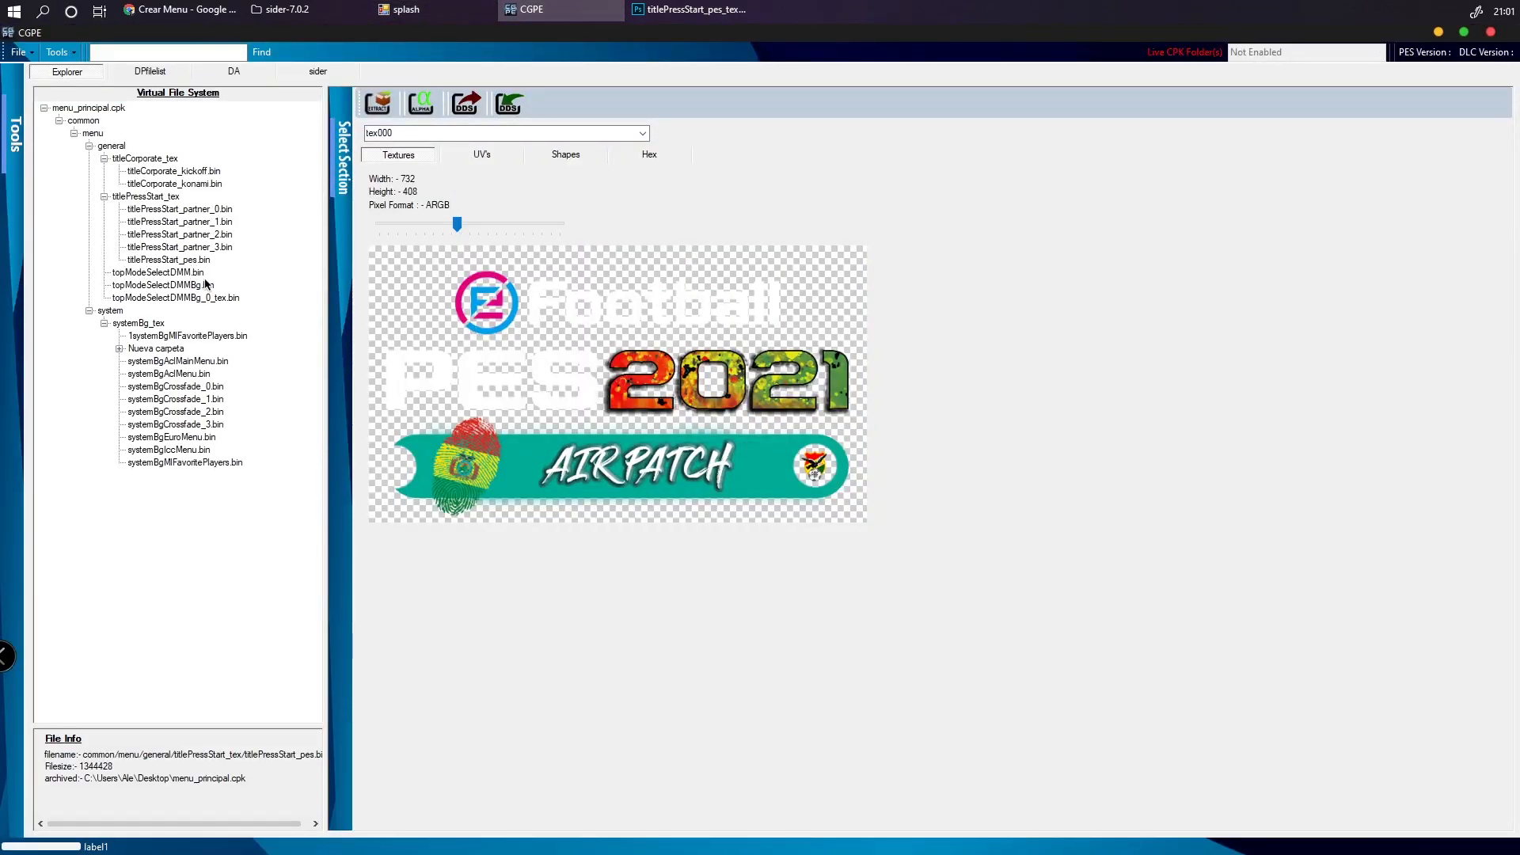
left_click(185, 260)
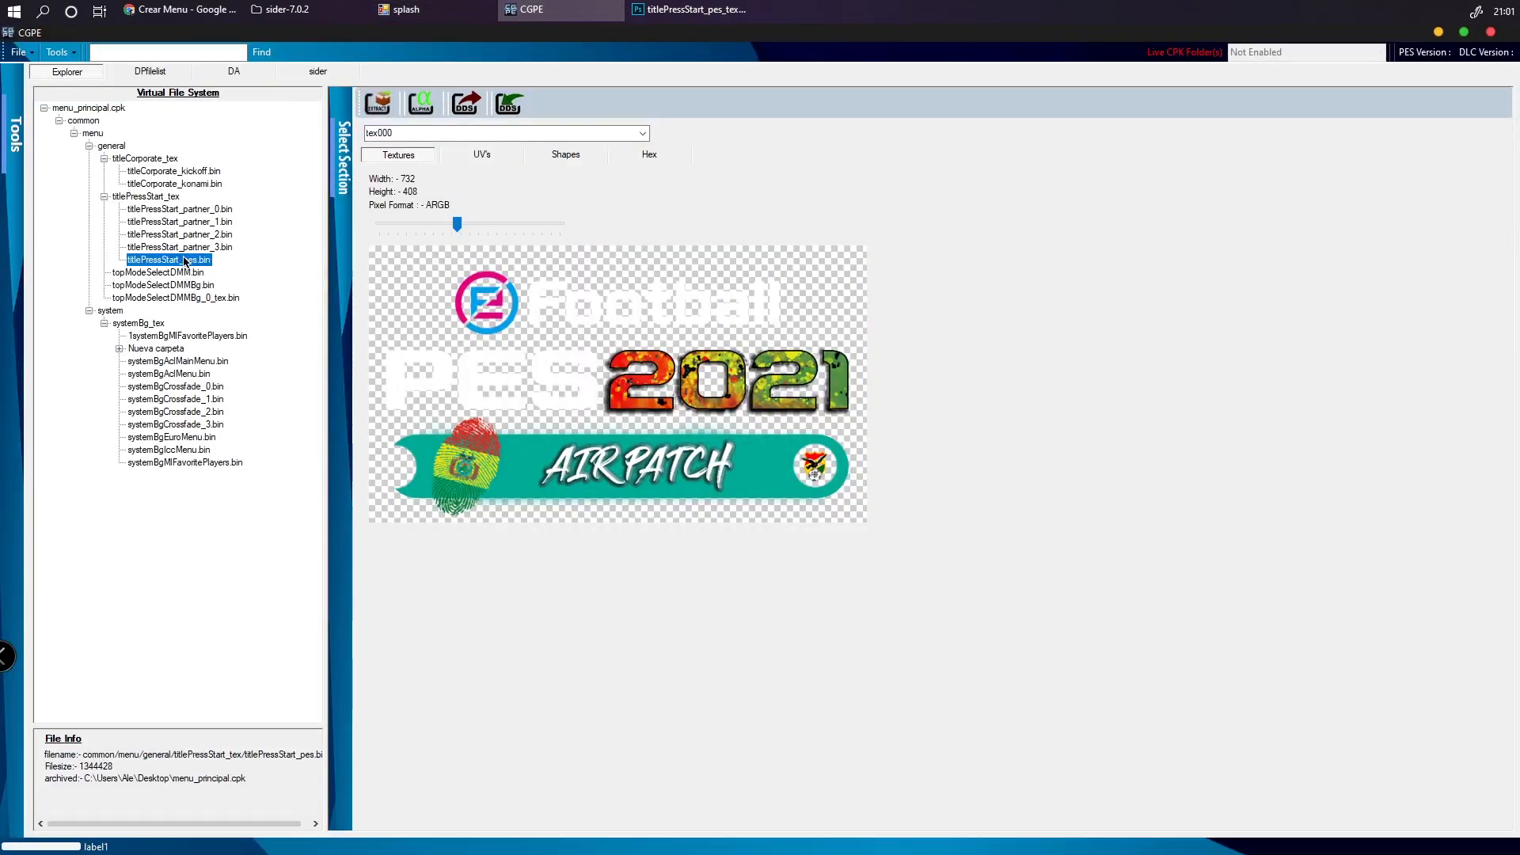
left_click(642, 133)
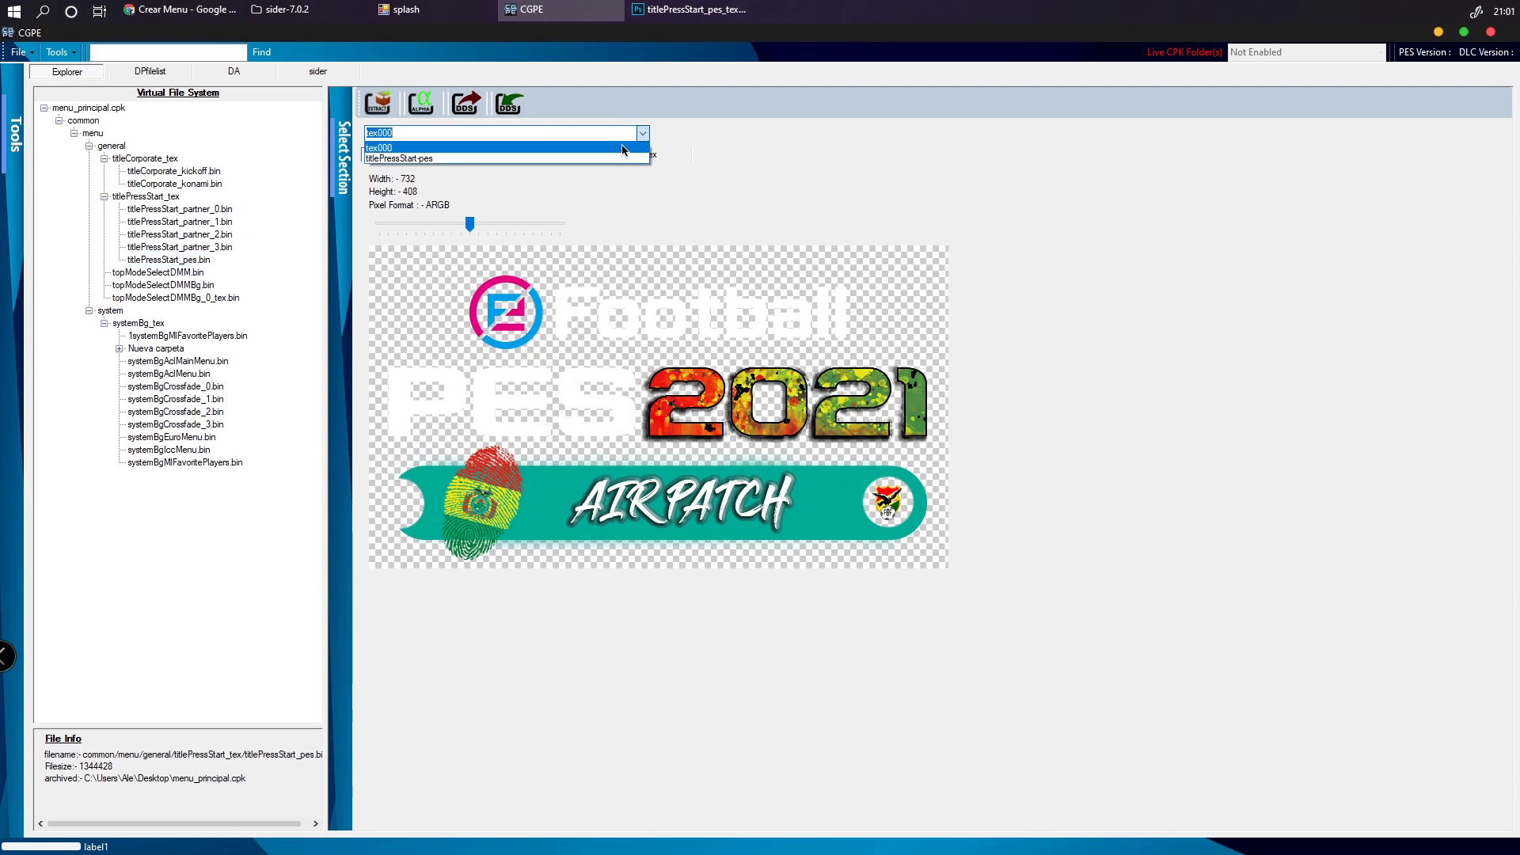
left_click(724, 152)
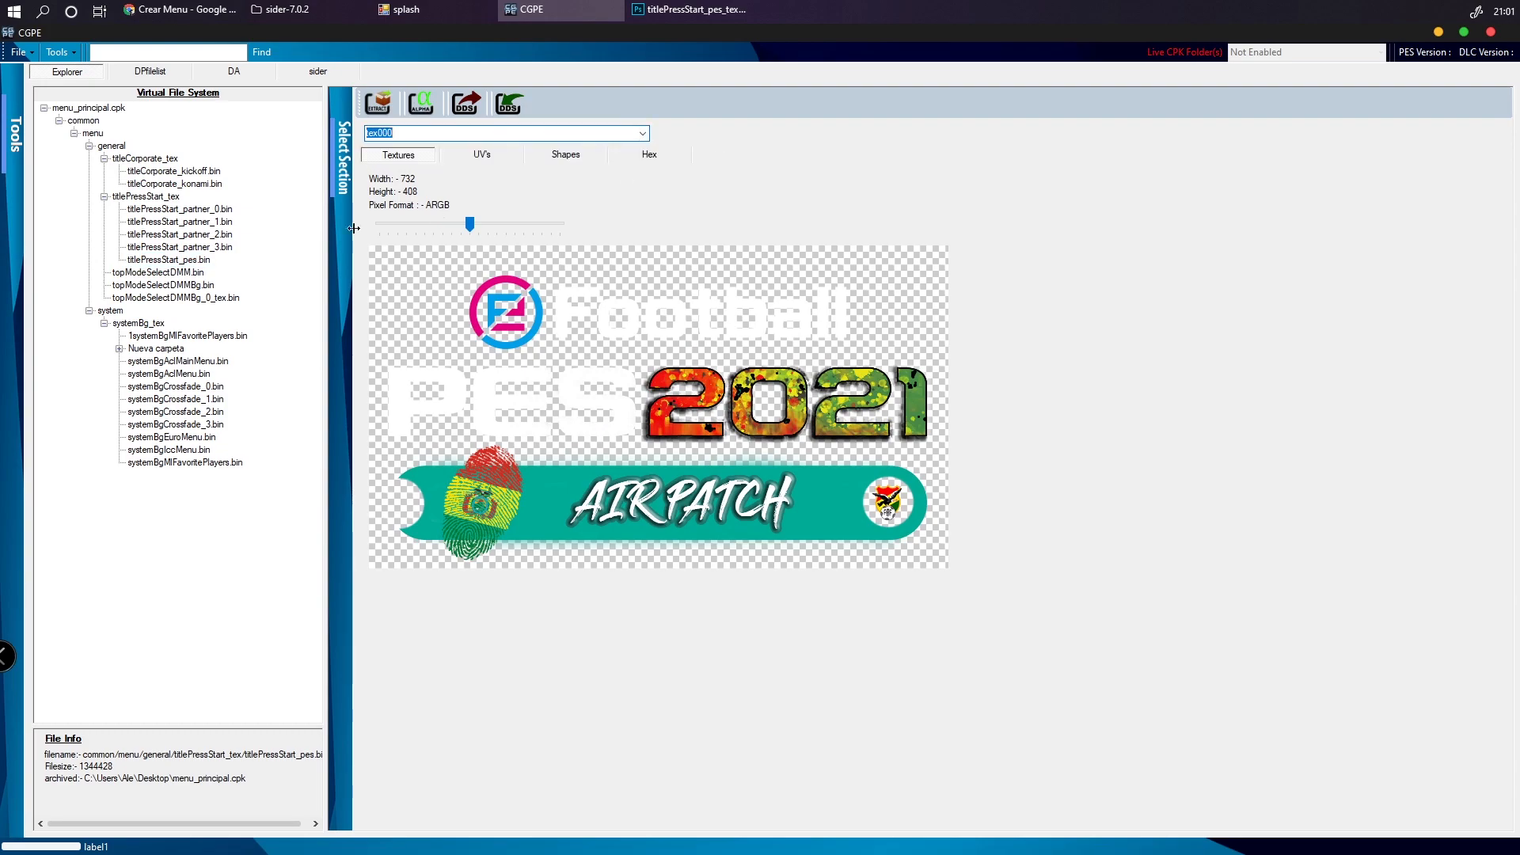
Export the tex000 texture of topModeSelectDMM.bin to the desktop as topModeSelectDMM_tex000.dds and return to the desktop
left_click(157, 273)
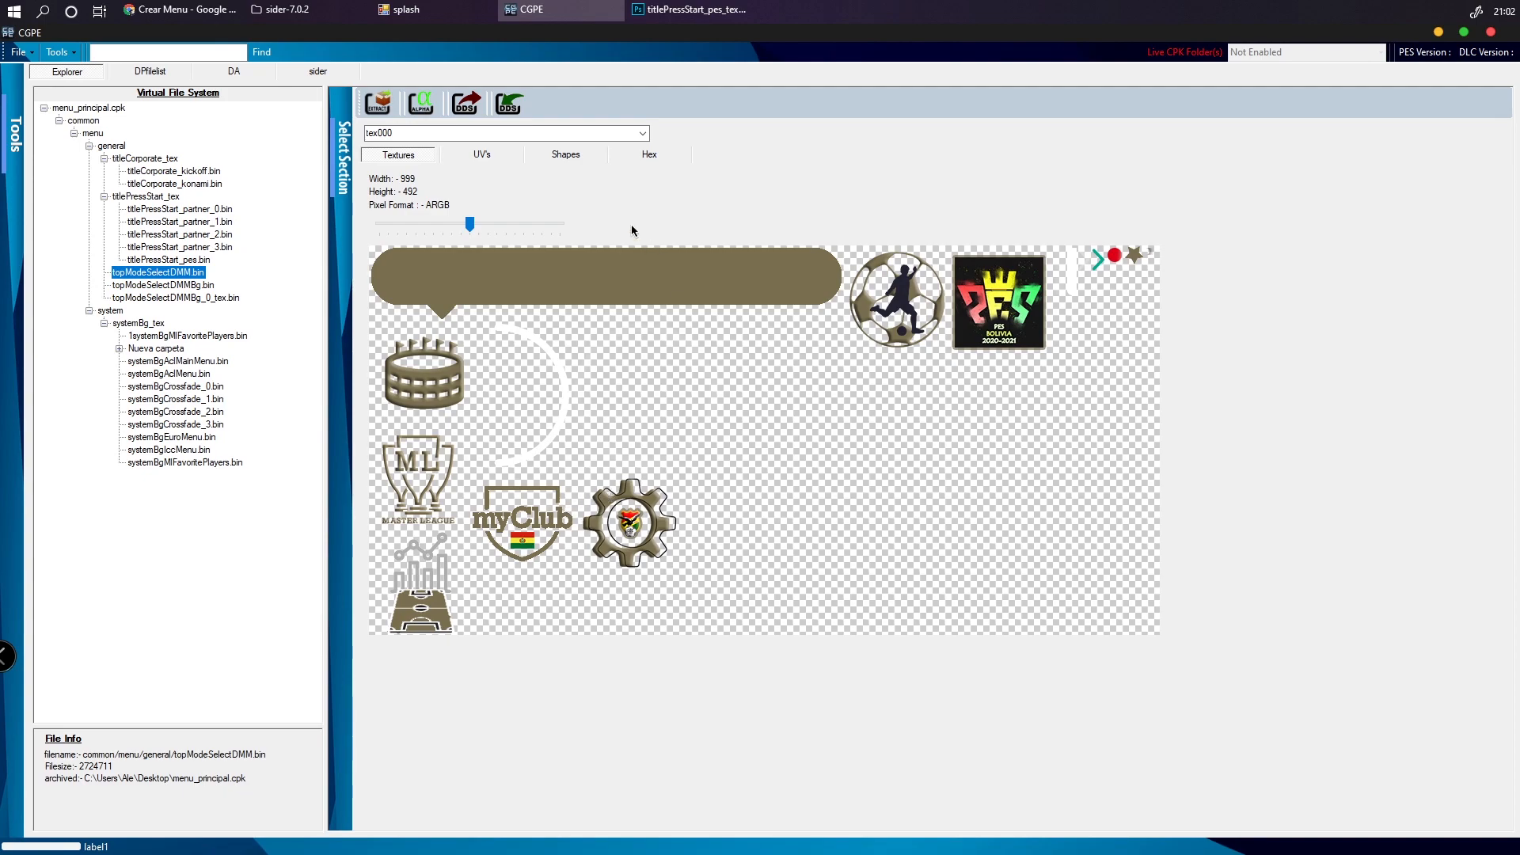
left_click(465, 104)
left_click(782, 576)
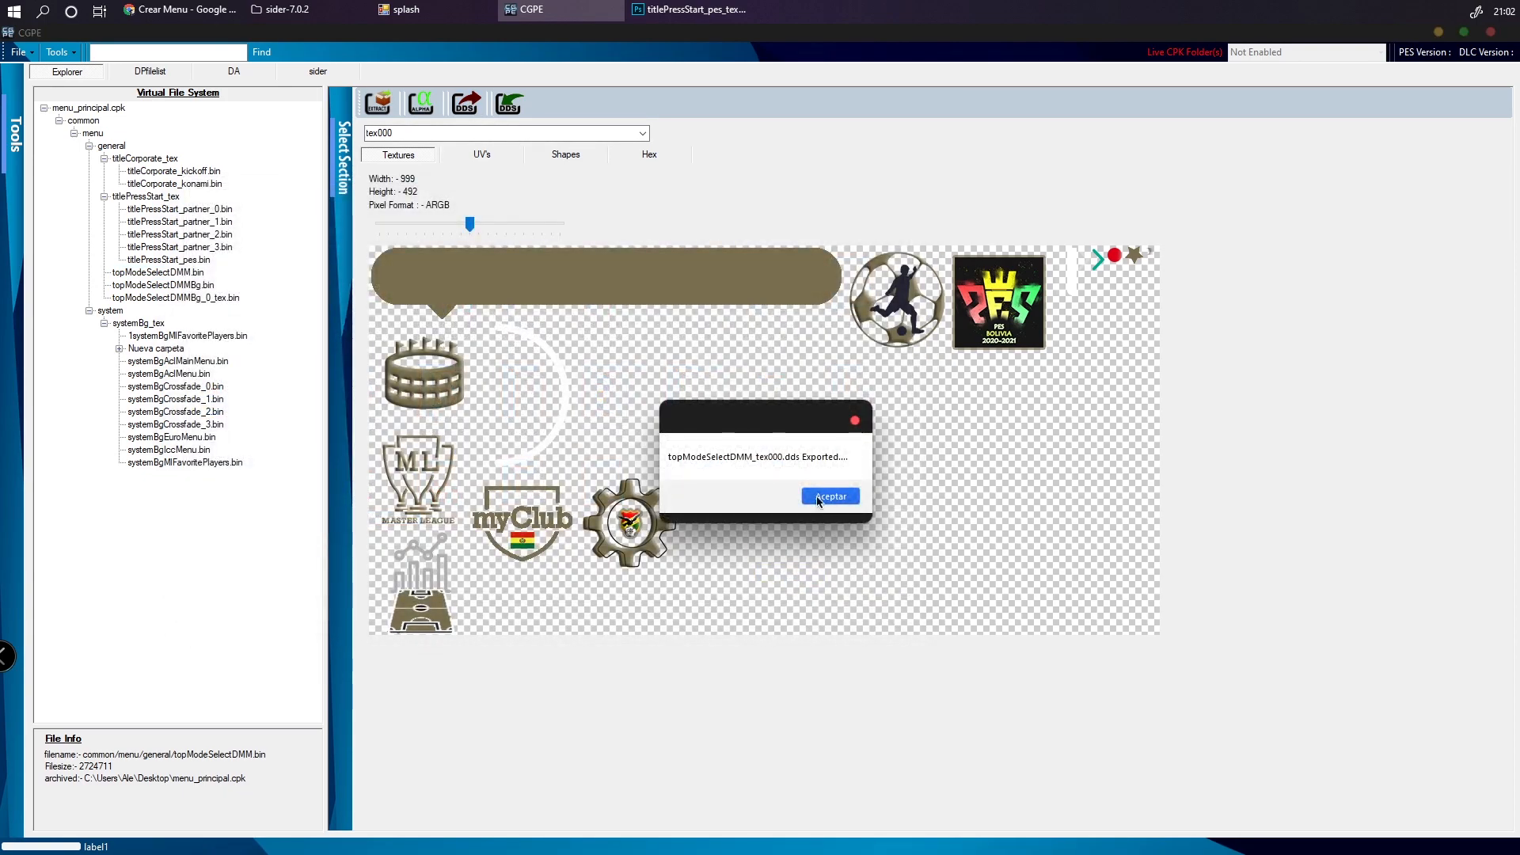
left_click(829, 496)
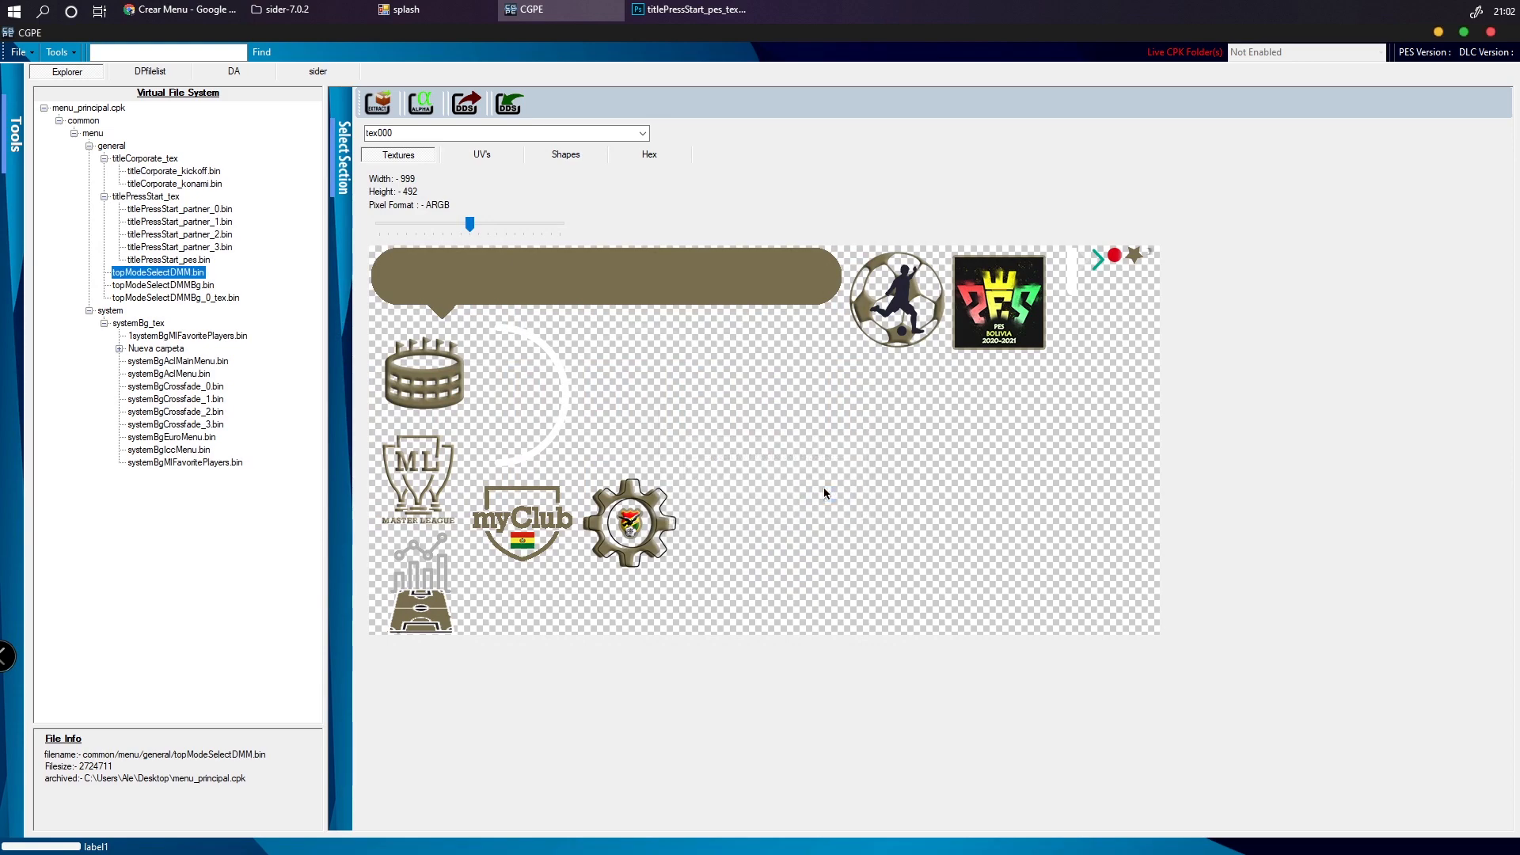
left_click(1438, 32)
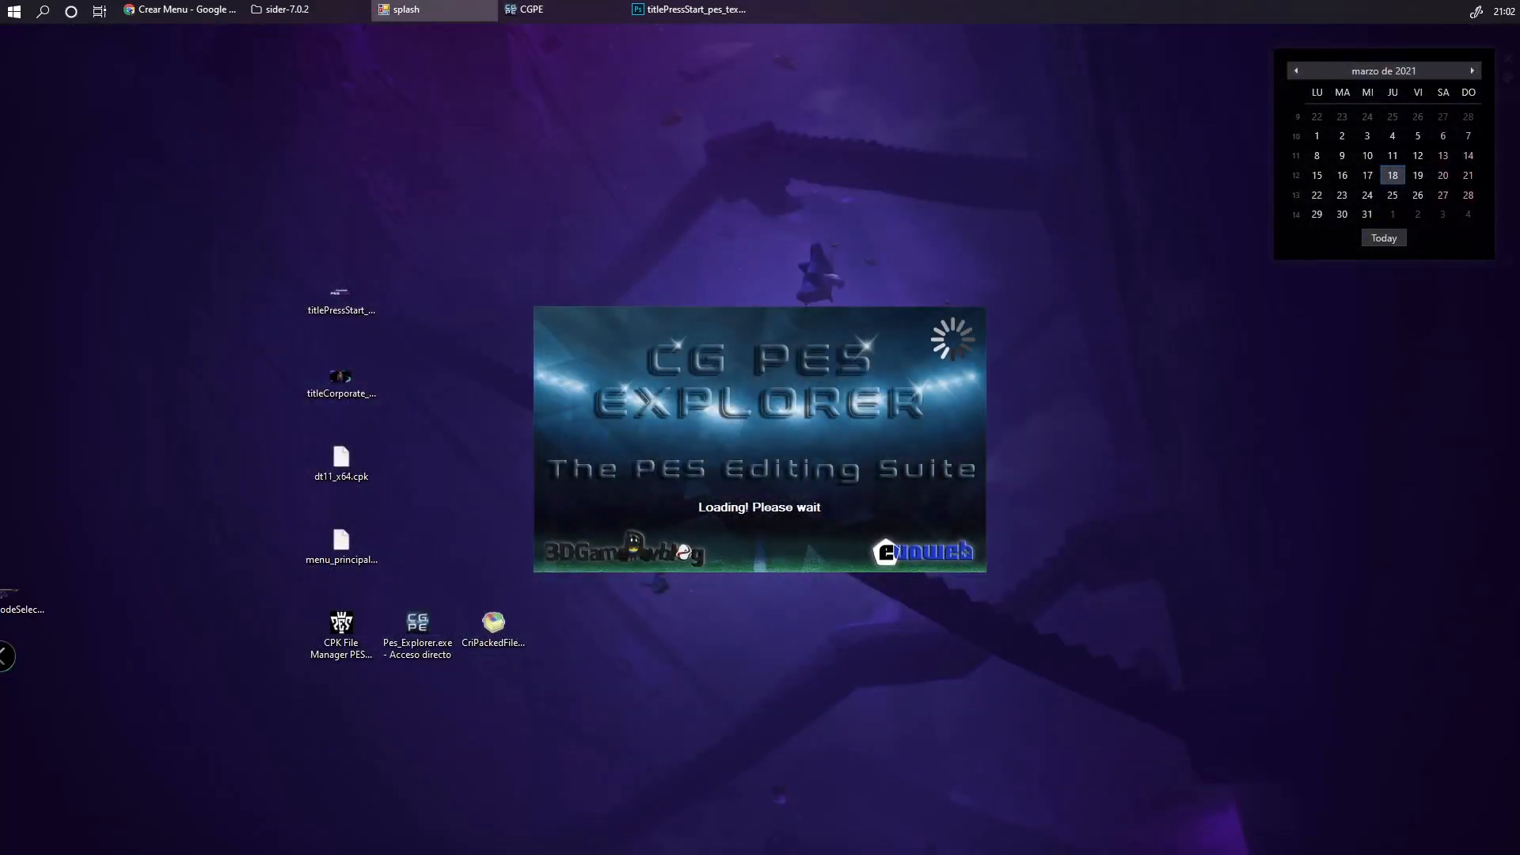
Open topModeSelectDMM_tex000.dds from the desktop in Photoshop, leaving its missing color profile unmodified
left_click_drag(10, 595, 631, 87)
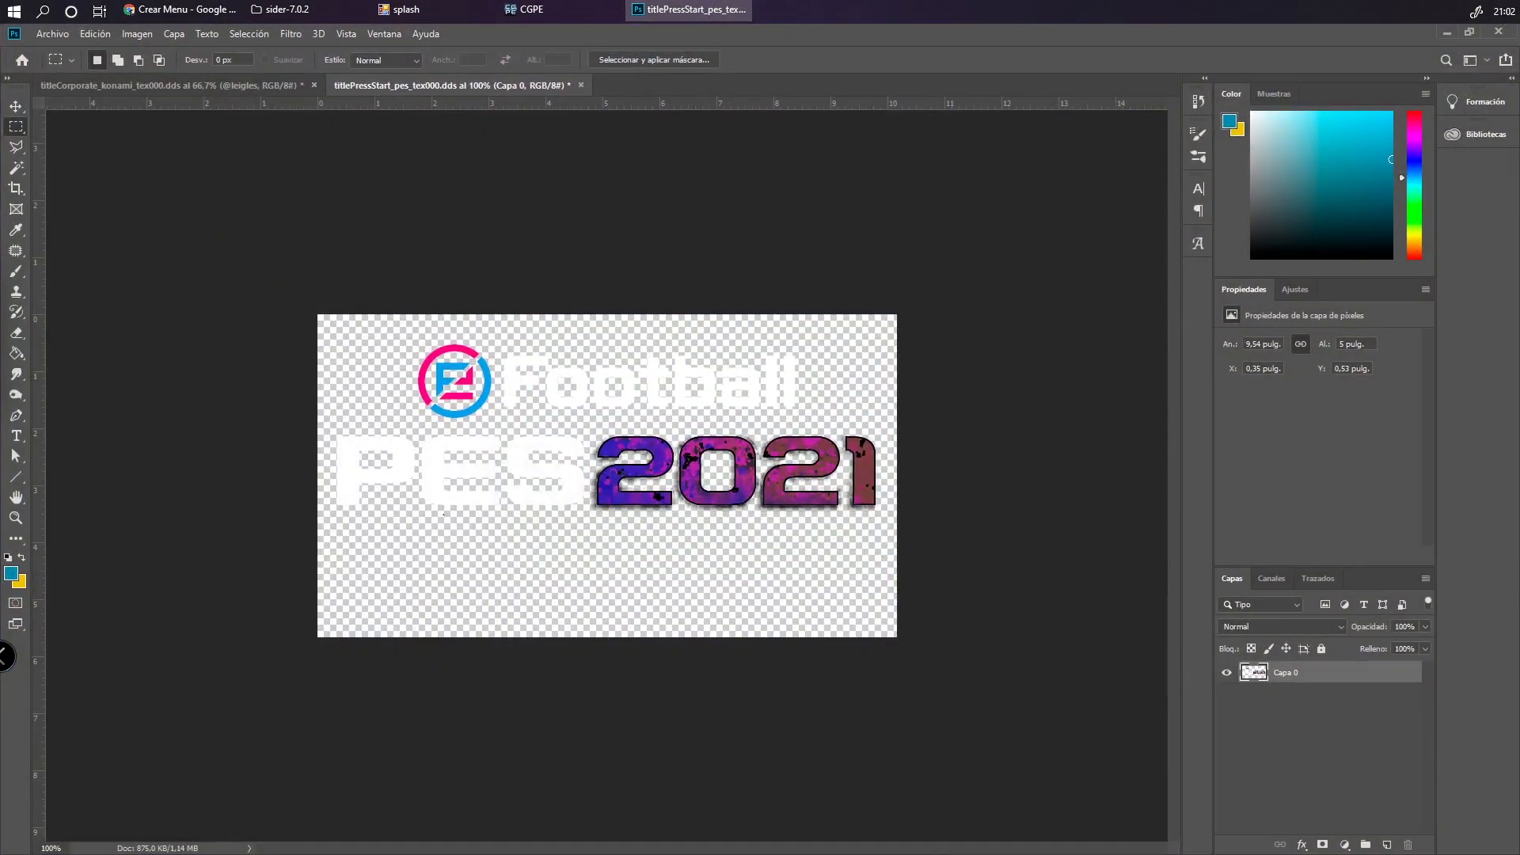
left_click(619, 421)
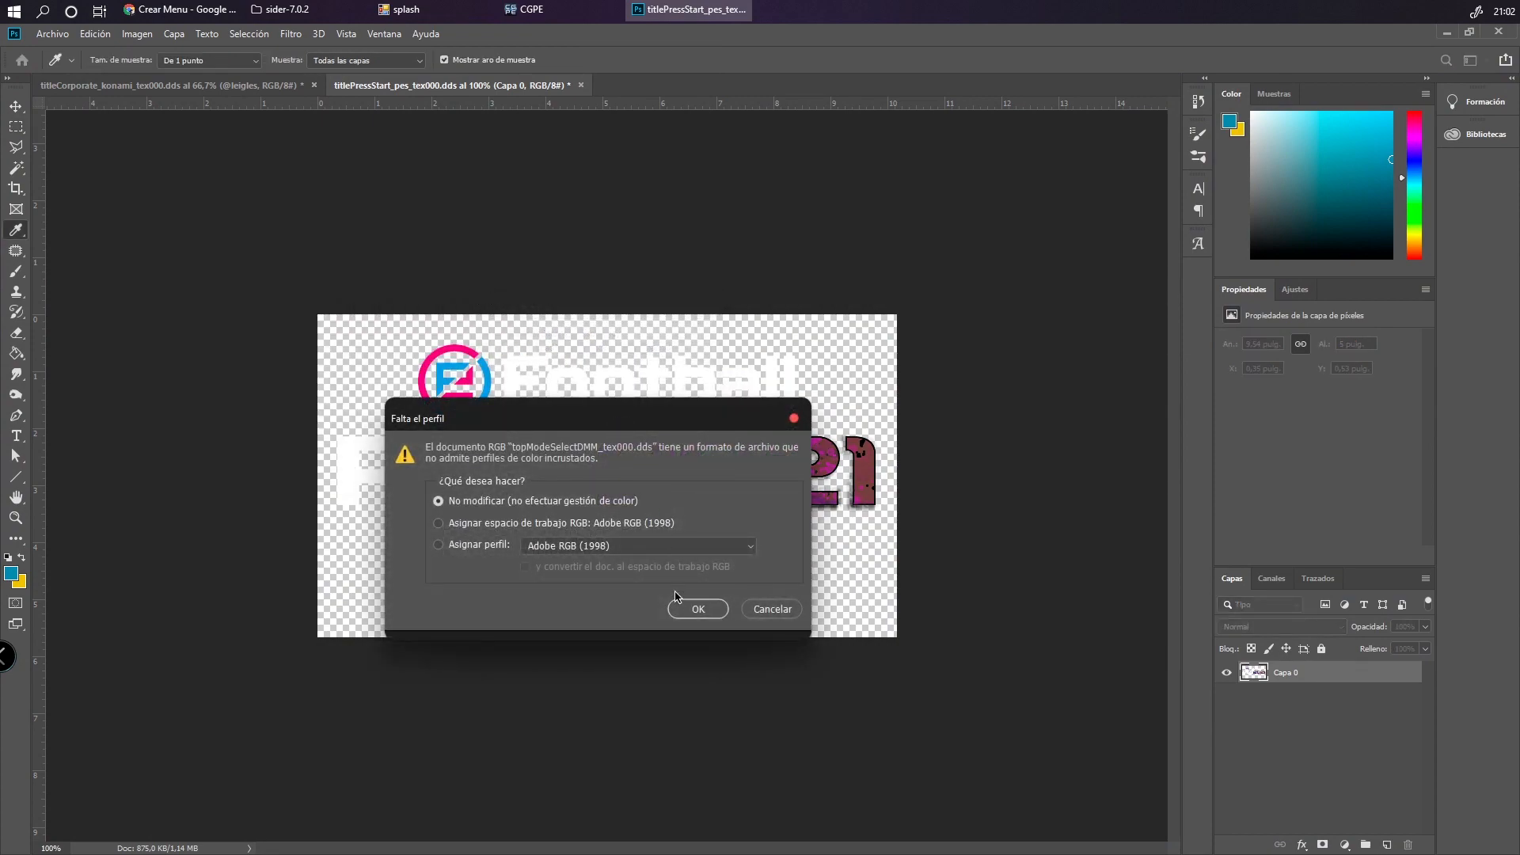
left_click(695, 609)
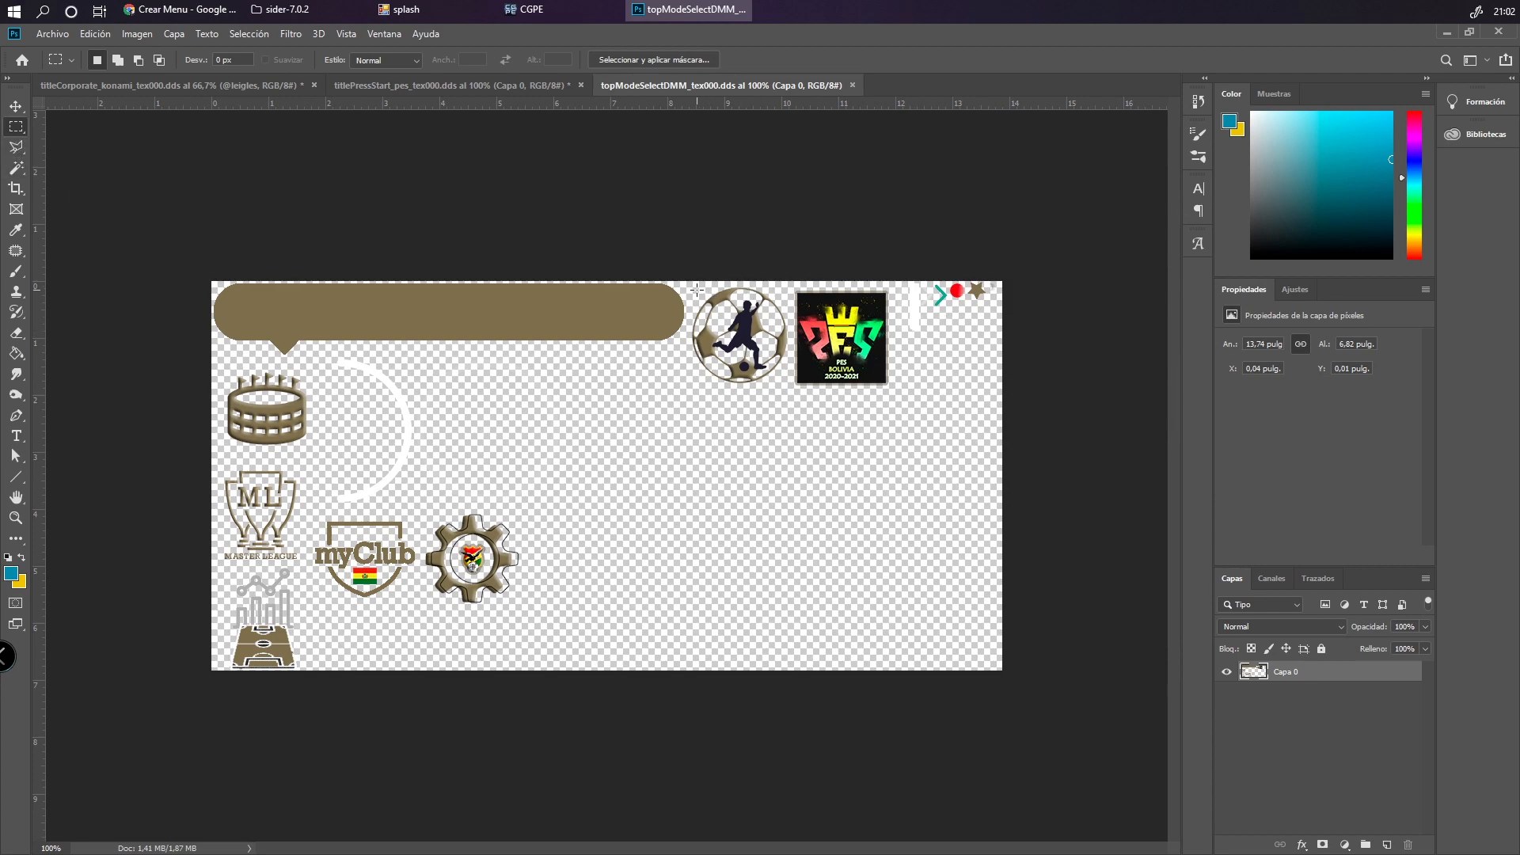
left_click_drag(690, 286, 788, 386)
left_click(809, 364)
left_click_drag(223, 369, 313, 450)
left_click(334, 406)
left_click(147, 34)
mouse_move(171, 76)
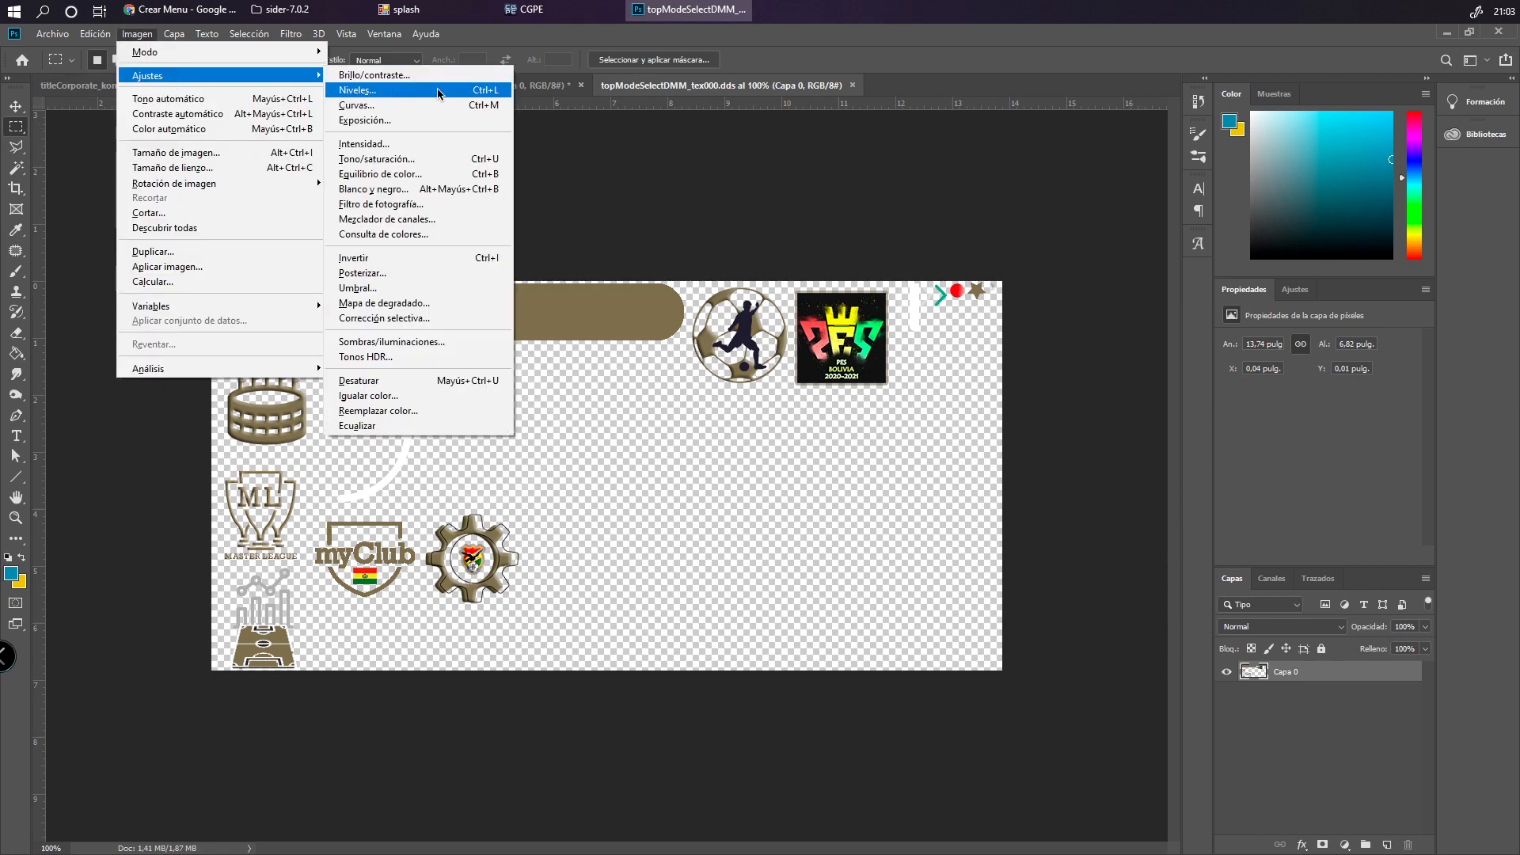
left_click(418, 411)
left_click(481, 312)
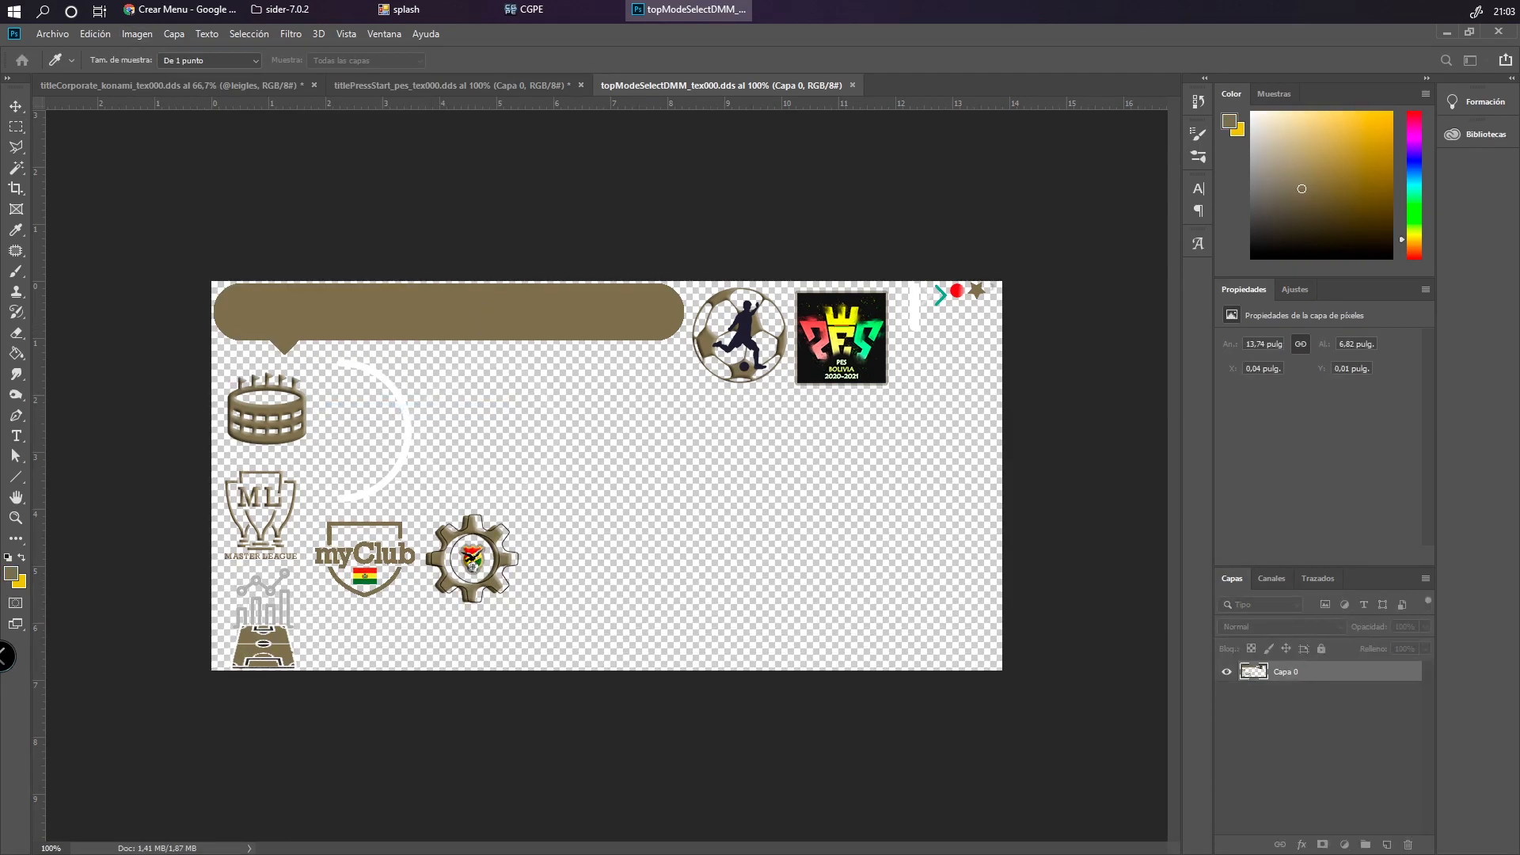
left_click_drag(961, 452, 1049, 433)
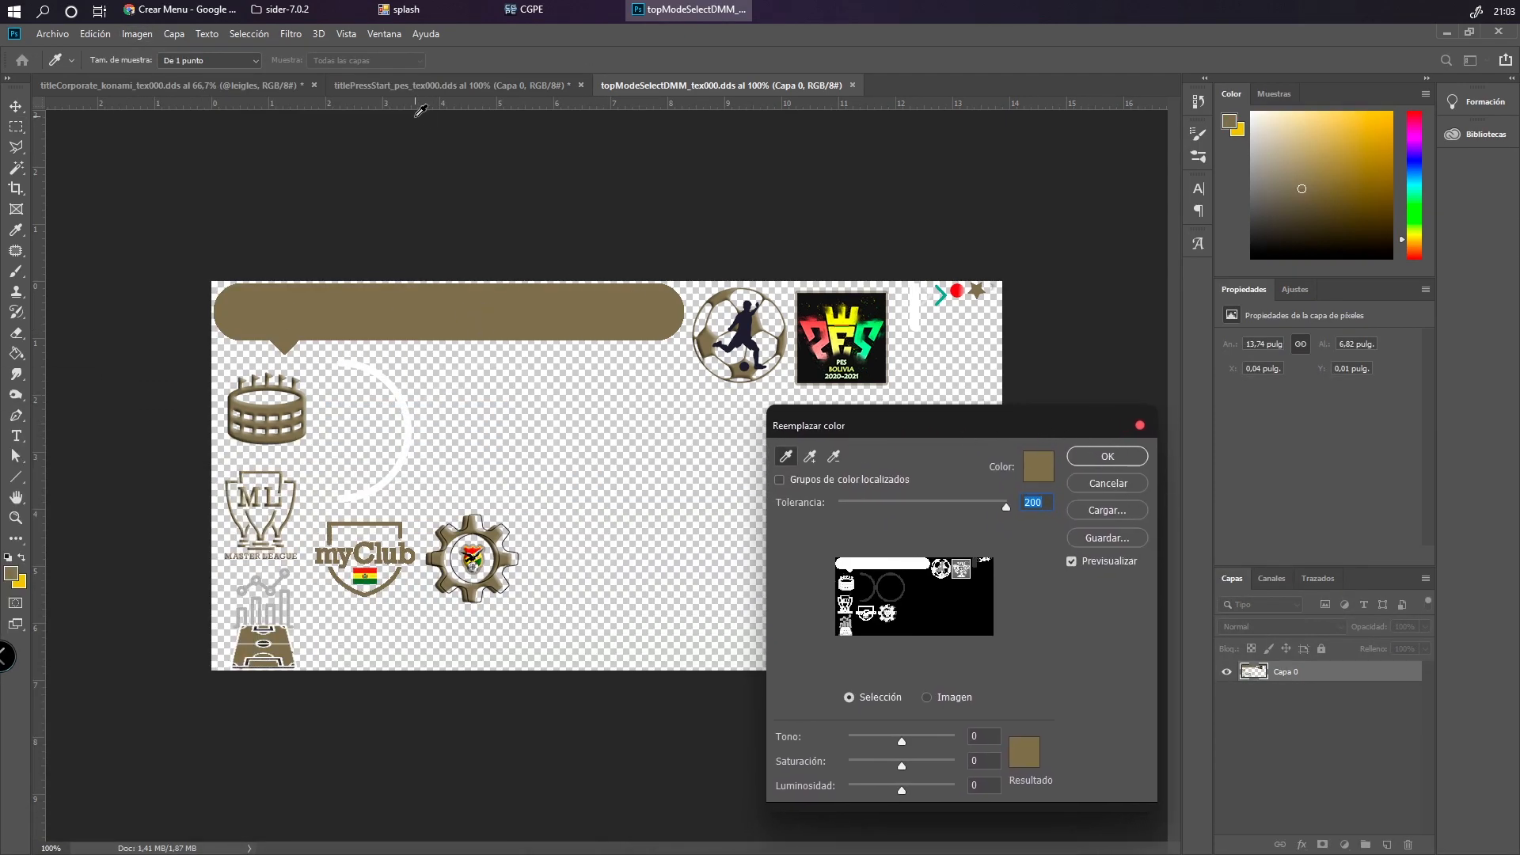
left_click(1112, 482)
Try recoloring the whole texture's gold elements with Replace Color at hue -73, and at hue +9 with lightness +100
left_click(137, 33)
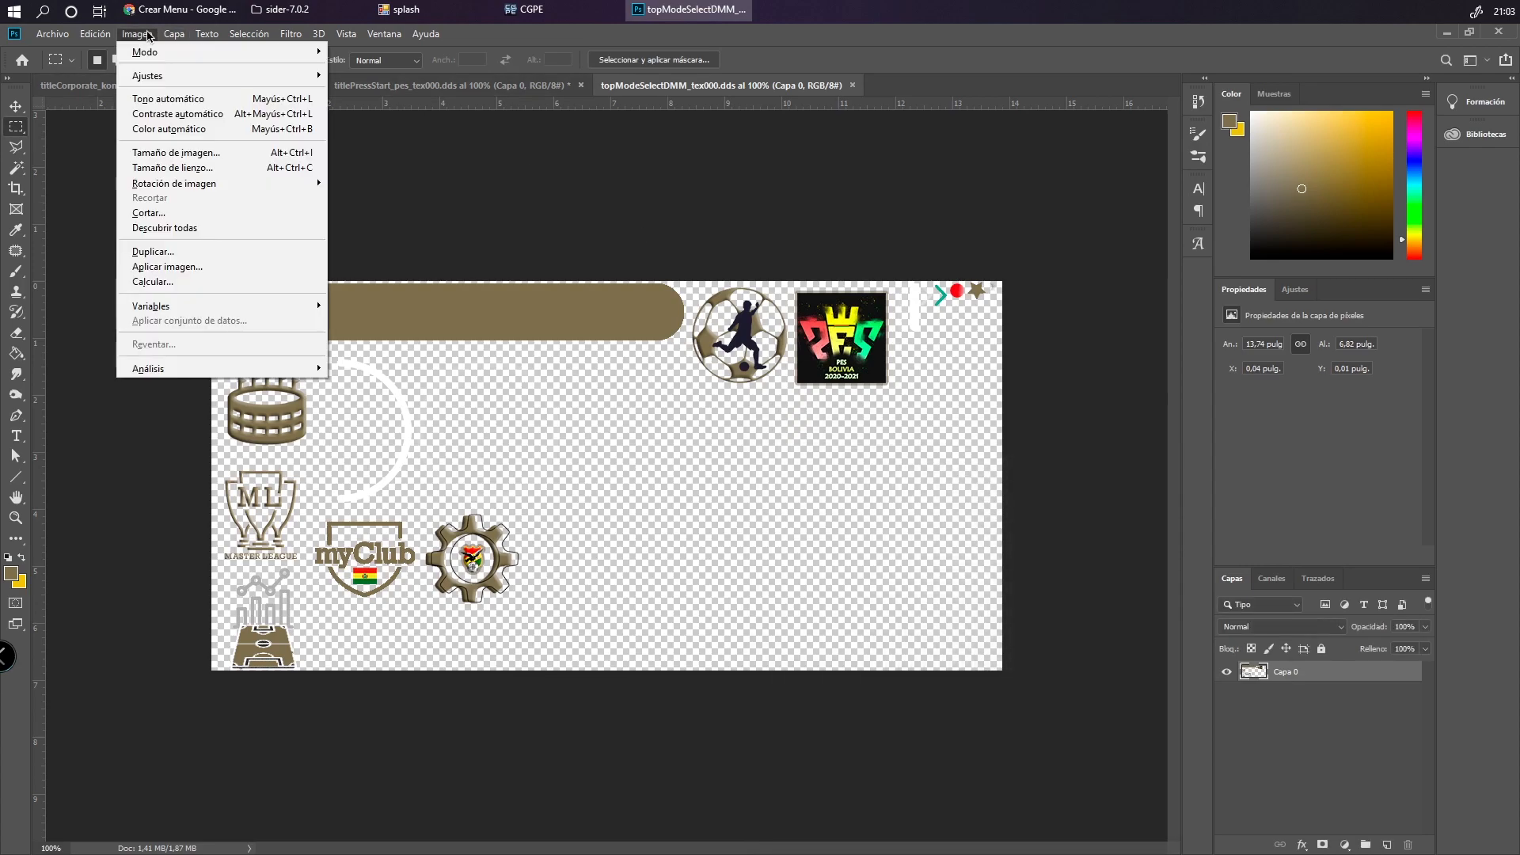
mouse_move(164, 79)
left_click(420, 411)
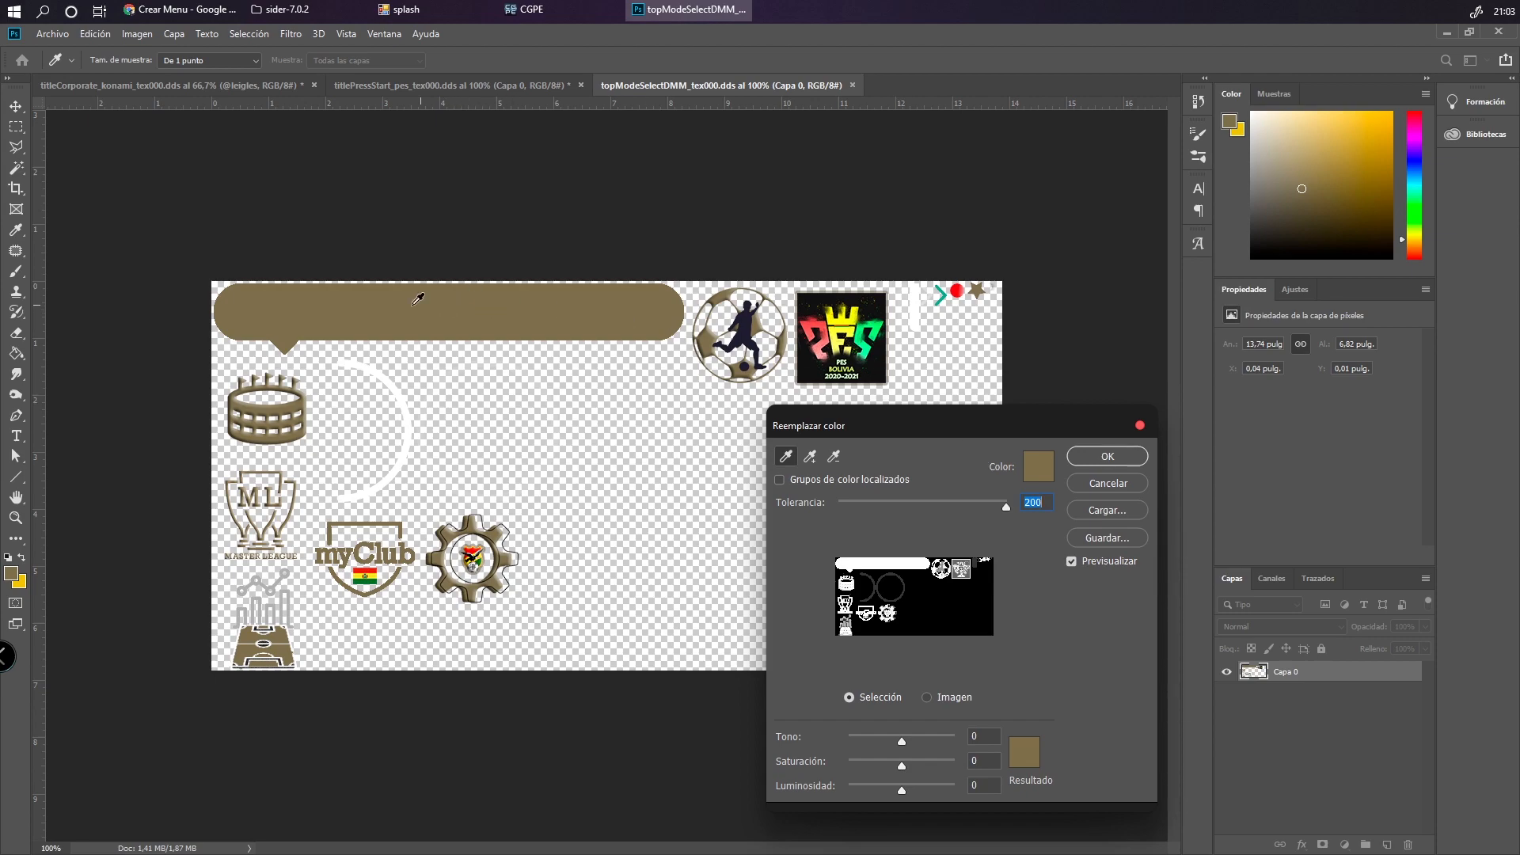
left_click_drag(926, 428, 928, 393)
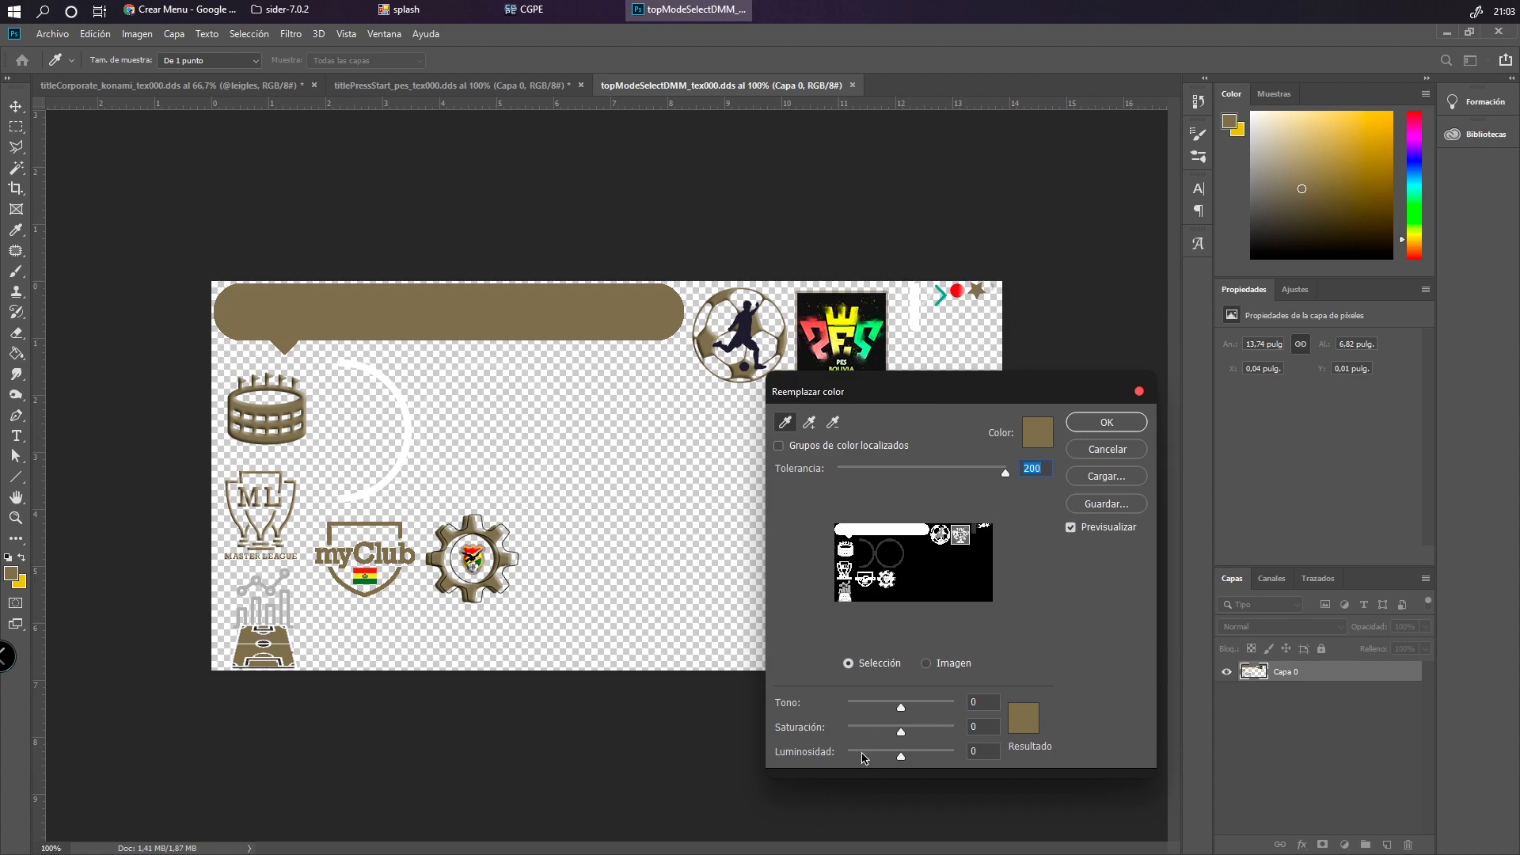
mouse_move(903, 711)
left_mouse_down()
mouse_move(861, 712)
mouse_move(899, 712)
mouse_move(862, 711)
mouse_move(880, 711)
left_mouse_up()
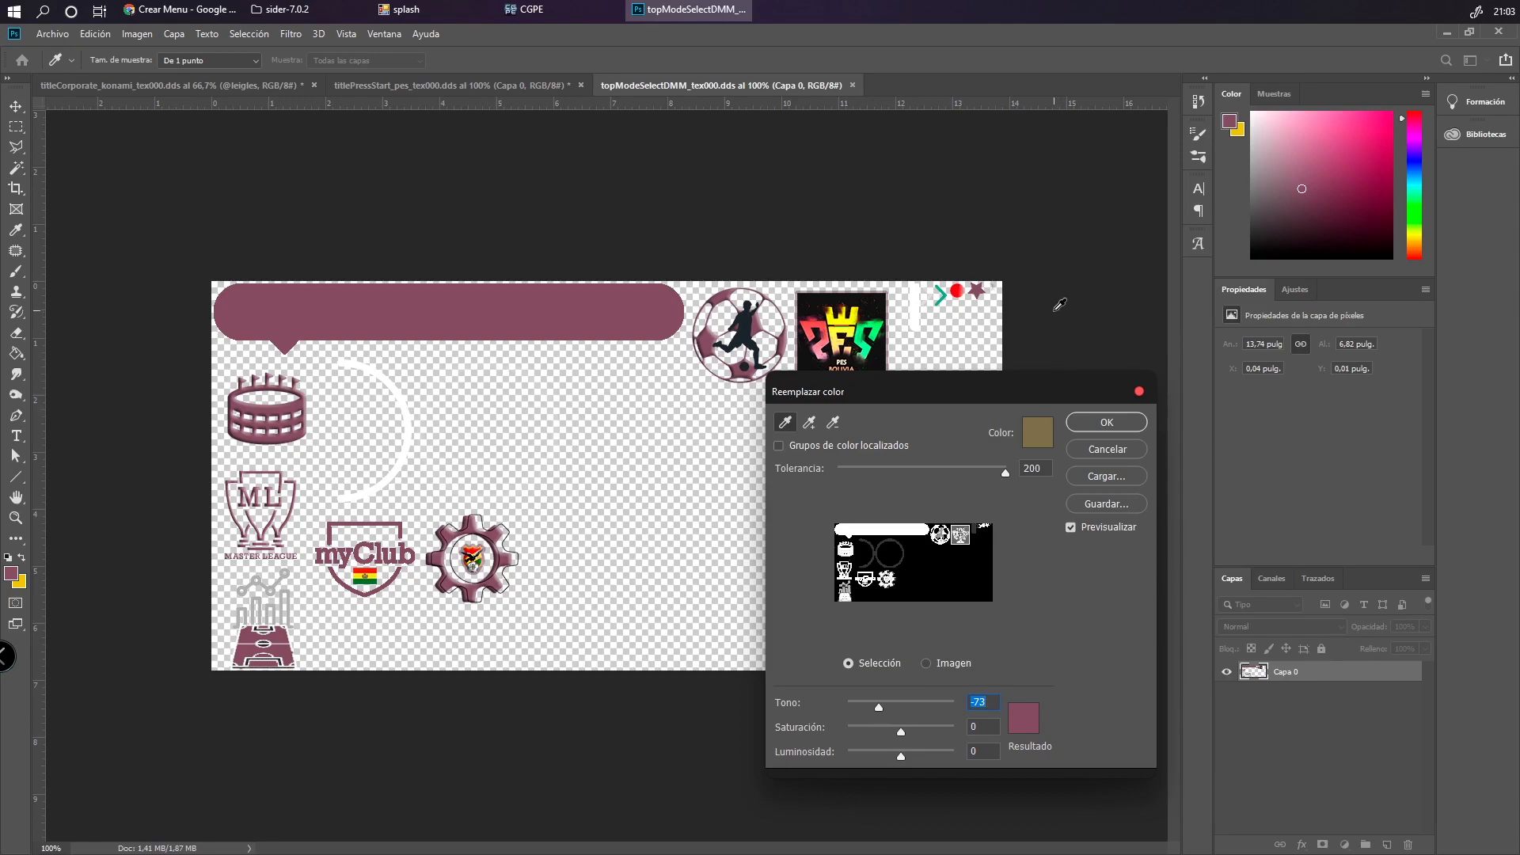
mouse_move(980, 402)
left_mouse_down()
mouse_move(1097, 366)
mouse_move(995, 414)
left_mouse_up()
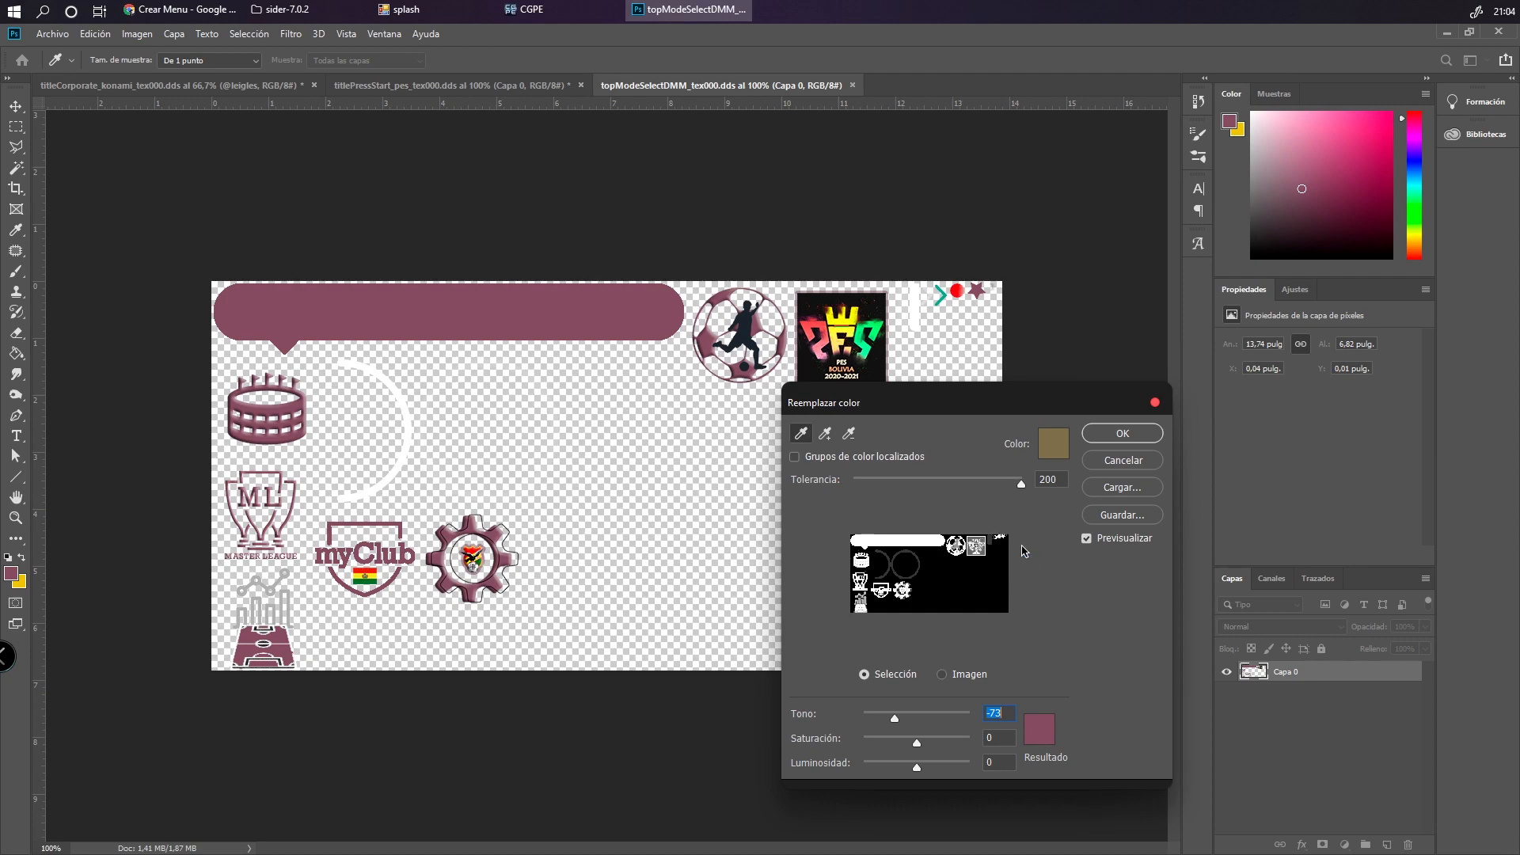
left_click_drag(897, 720, 977, 764)
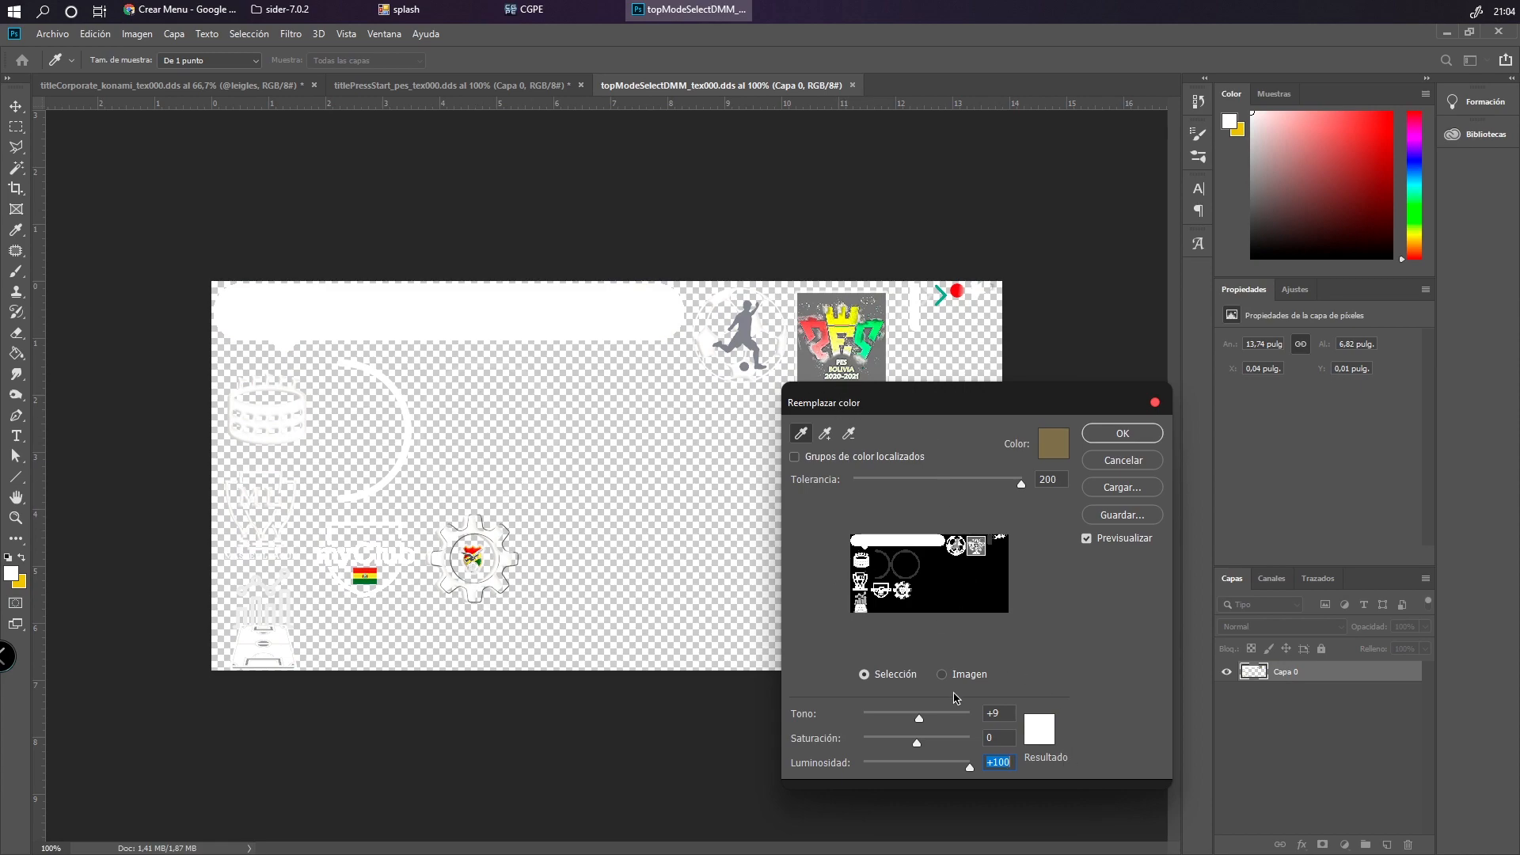
left_click_drag(982, 408, 874, 594)
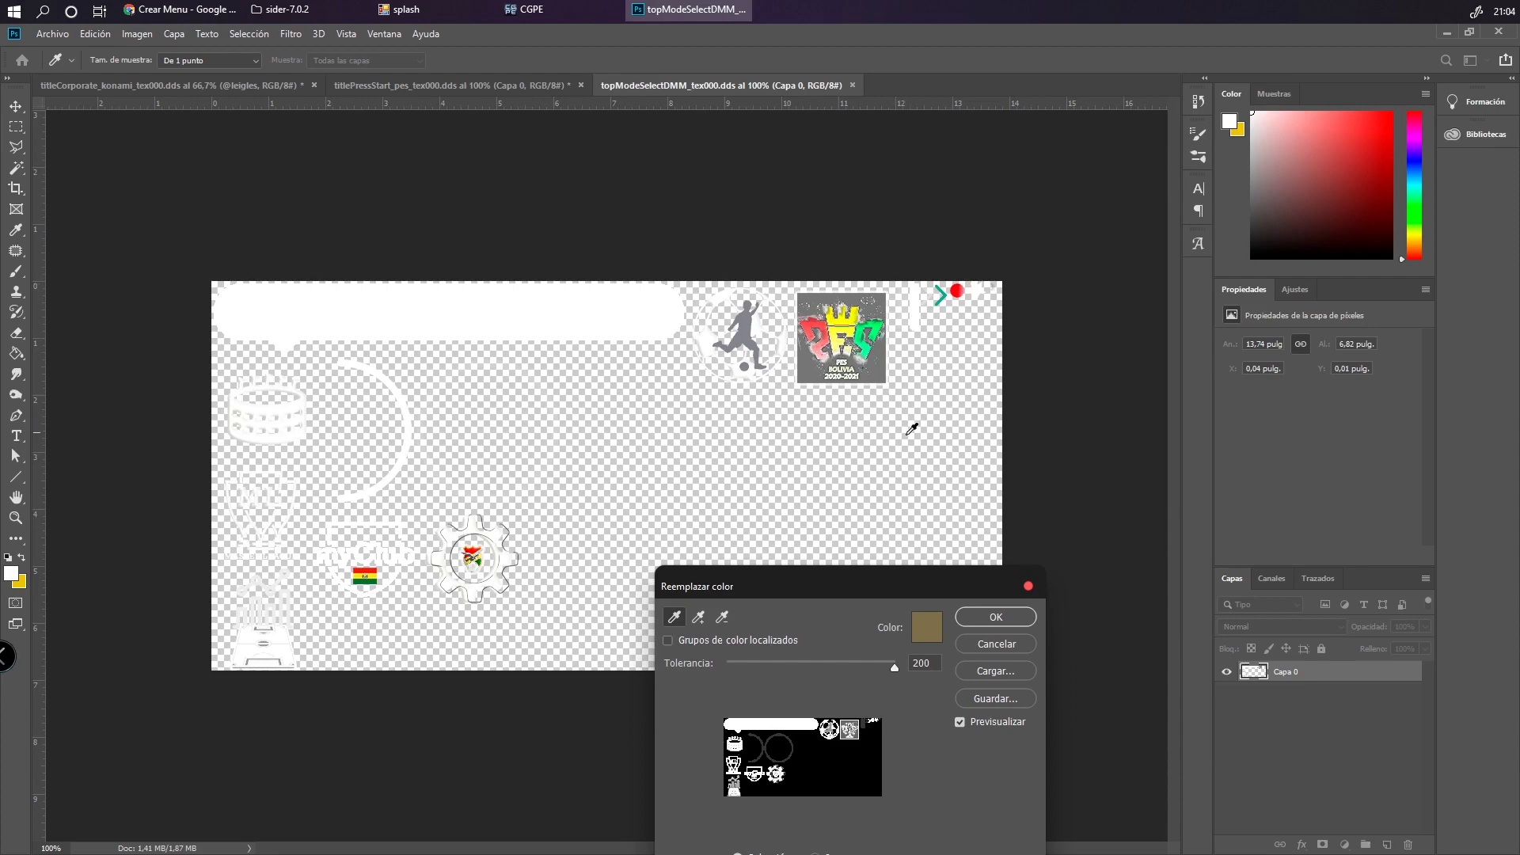
left_click(996, 644)
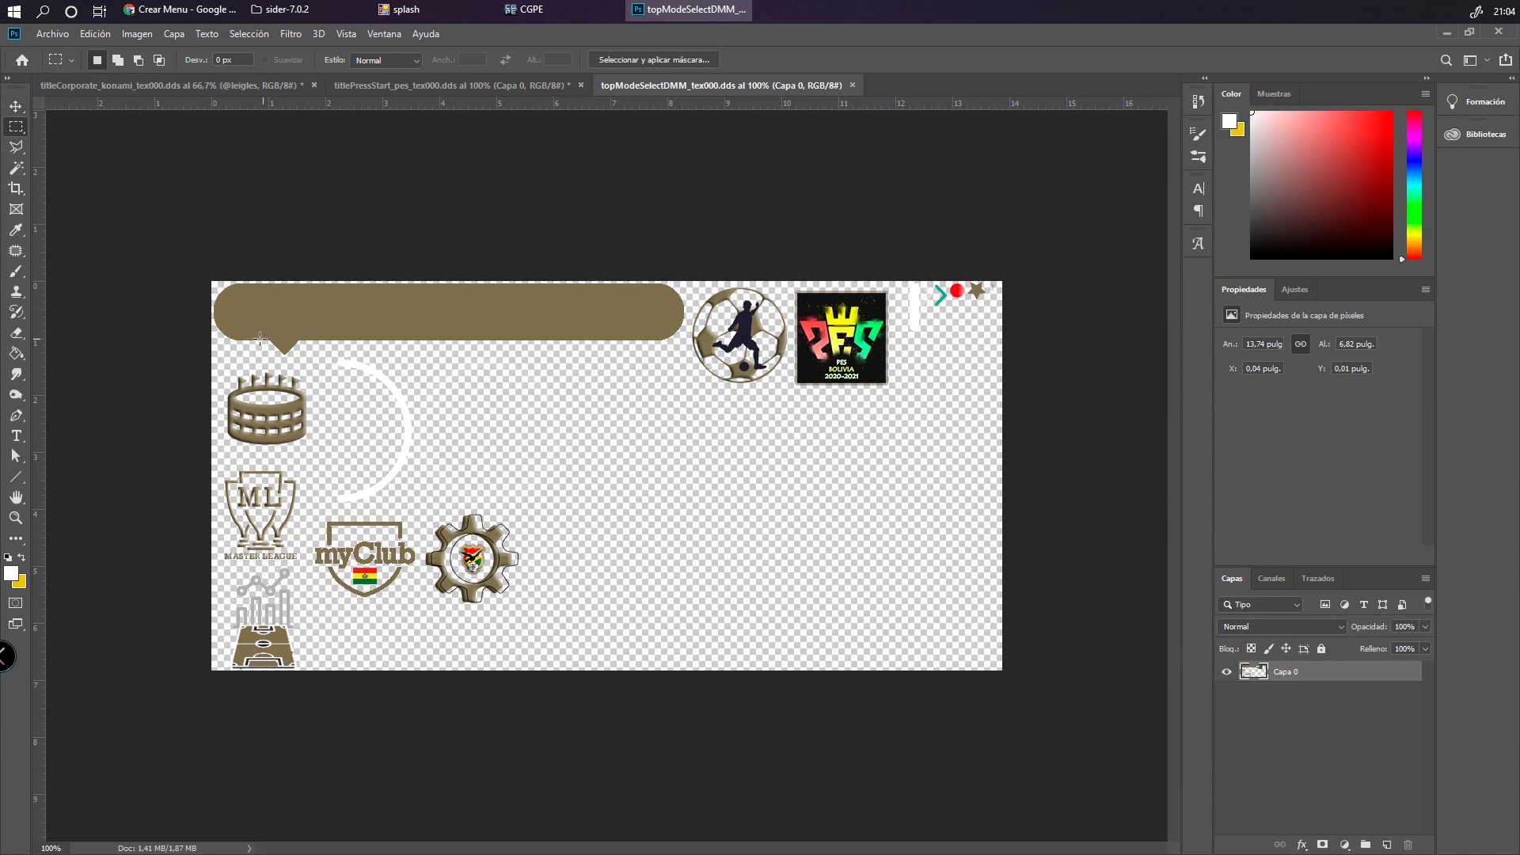
Select a rectangular area covering the gold banner and all mode icons, leaving out the PES Bolivia badge
left_click_drag(178, 246, 791, 732)
Try Replace Color on the selected banner and icons with lightness +100 and saturation +8
left_click(137, 34)
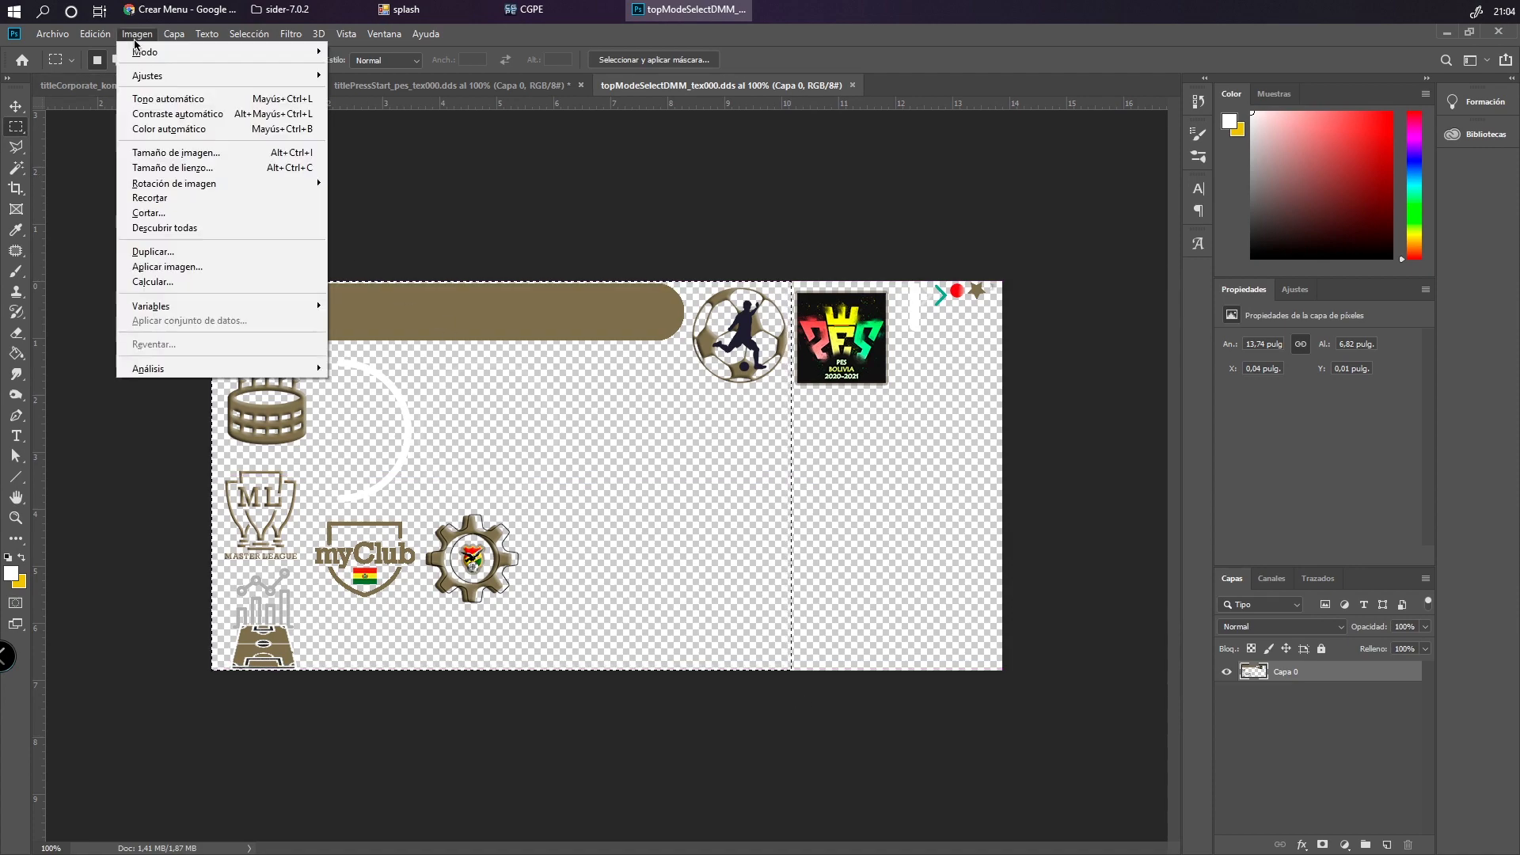
mouse_move(152, 76)
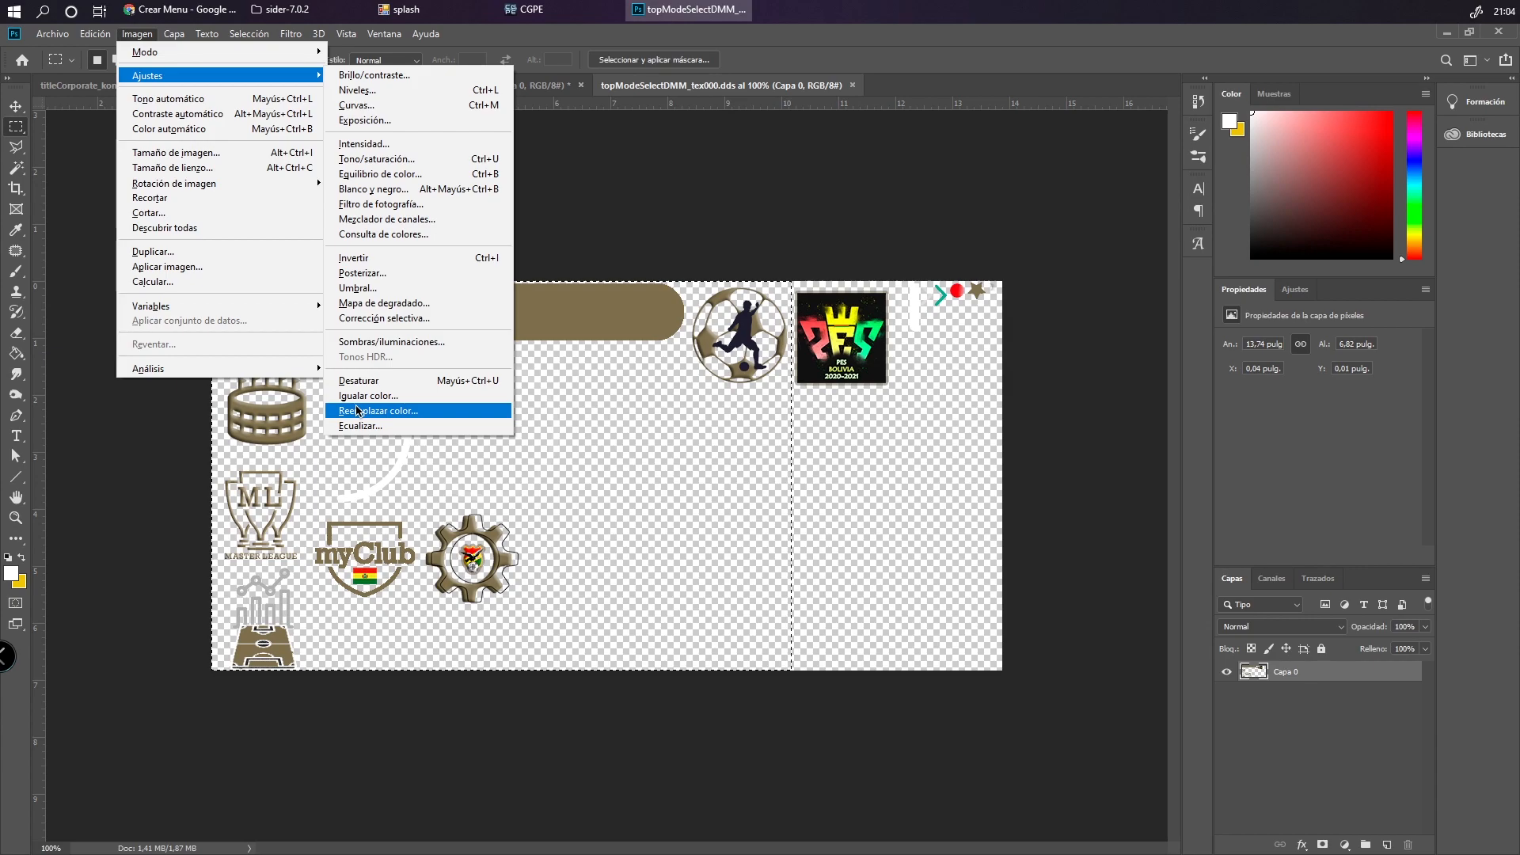
left_click(358, 411)
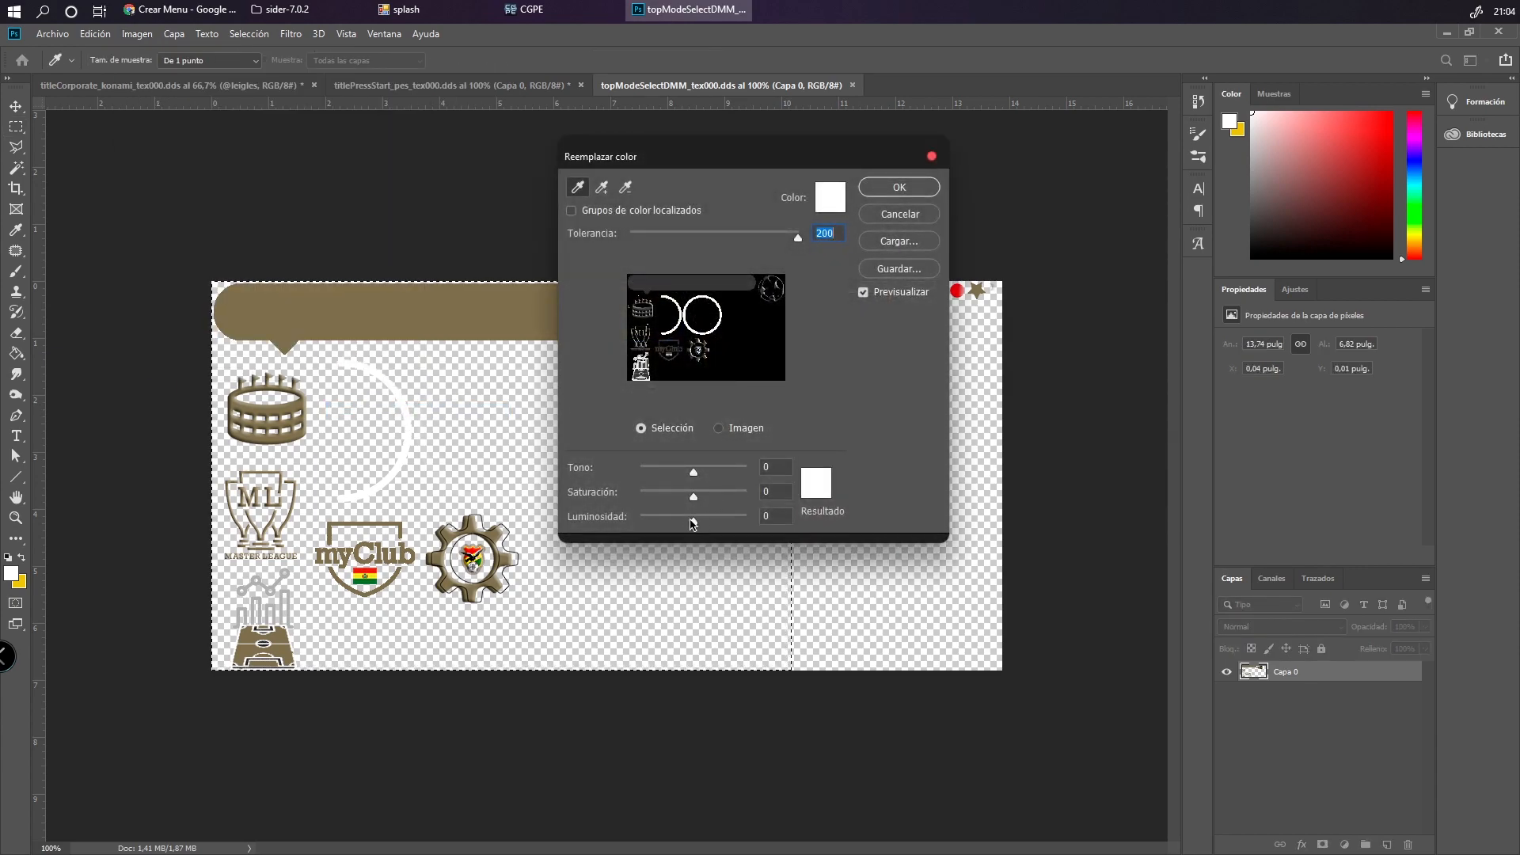
left_click_drag(692, 523, 847, 533)
left_click_drag(719, 164, 1119, 304)
mouse_move(1093, 637)
left_mouse_down()
mouse_move(1124, 637)
mouse_move(1034, 635)
mouse_move(1099, 636)
left_mouse_up()
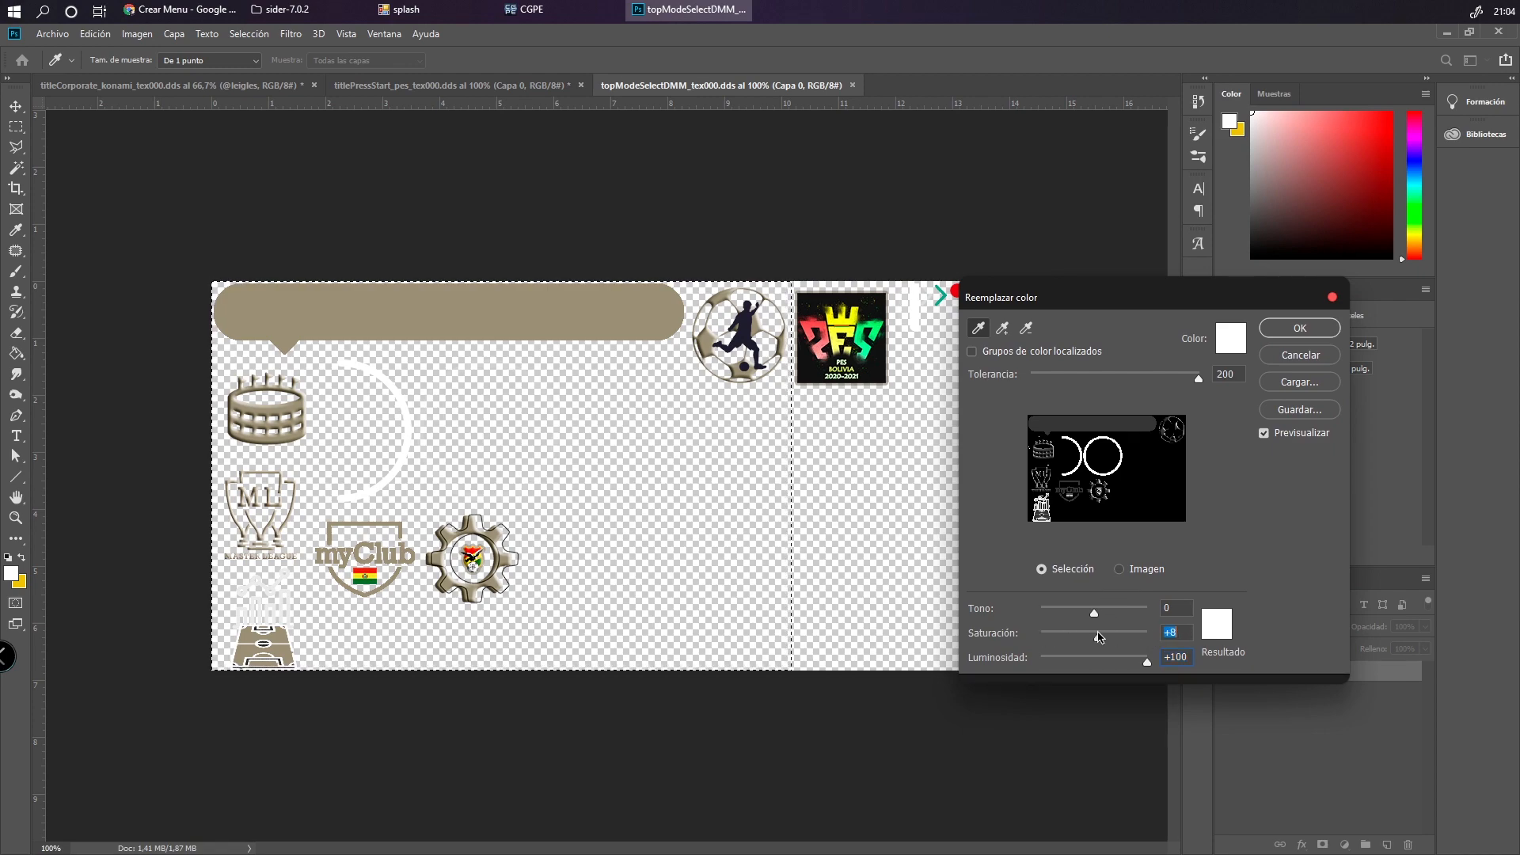
left_click_drag(1094, 613, 1084, 614)
left_click(1299, 355)
Turn the selected banner and icons white with Hue/Saturation at lightness +100, and clear the selection
left_click(146, 34)
mouse_move(186, 77)
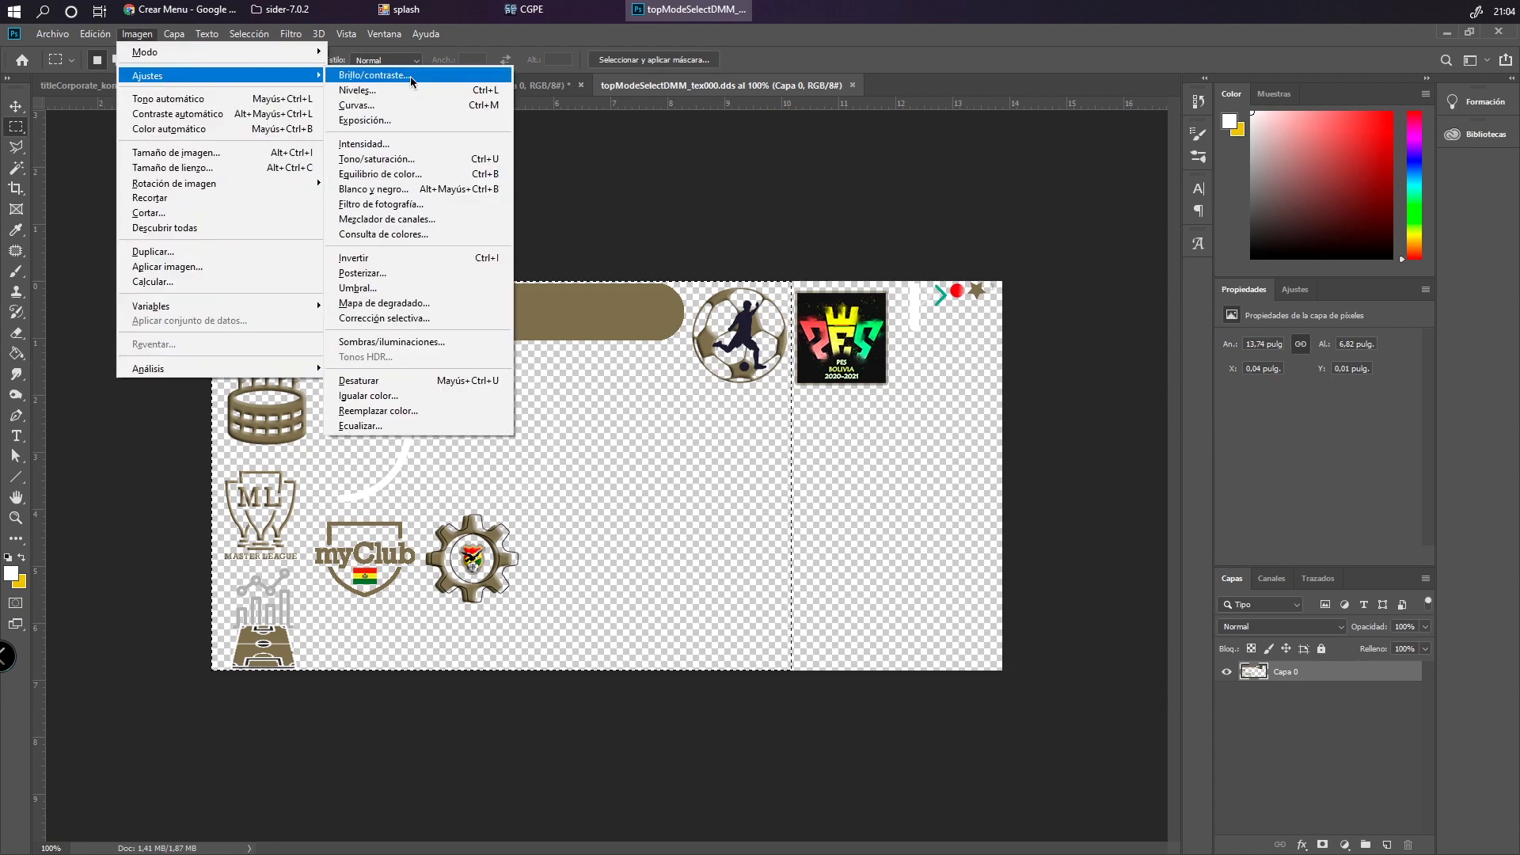
left_click(417, 164)
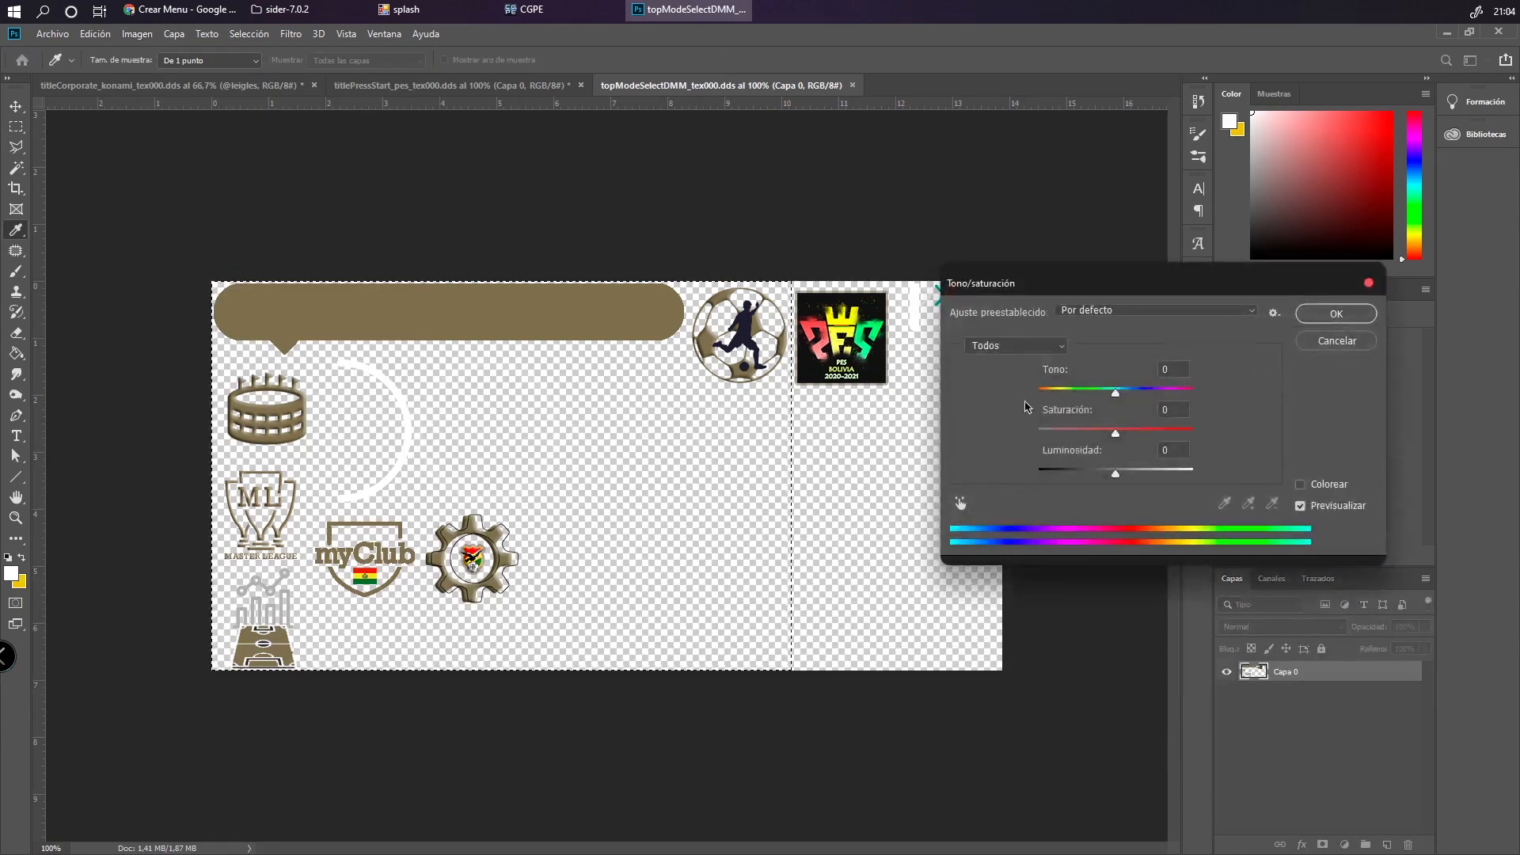
left_click_drag(1084, 286, 1071, 395)
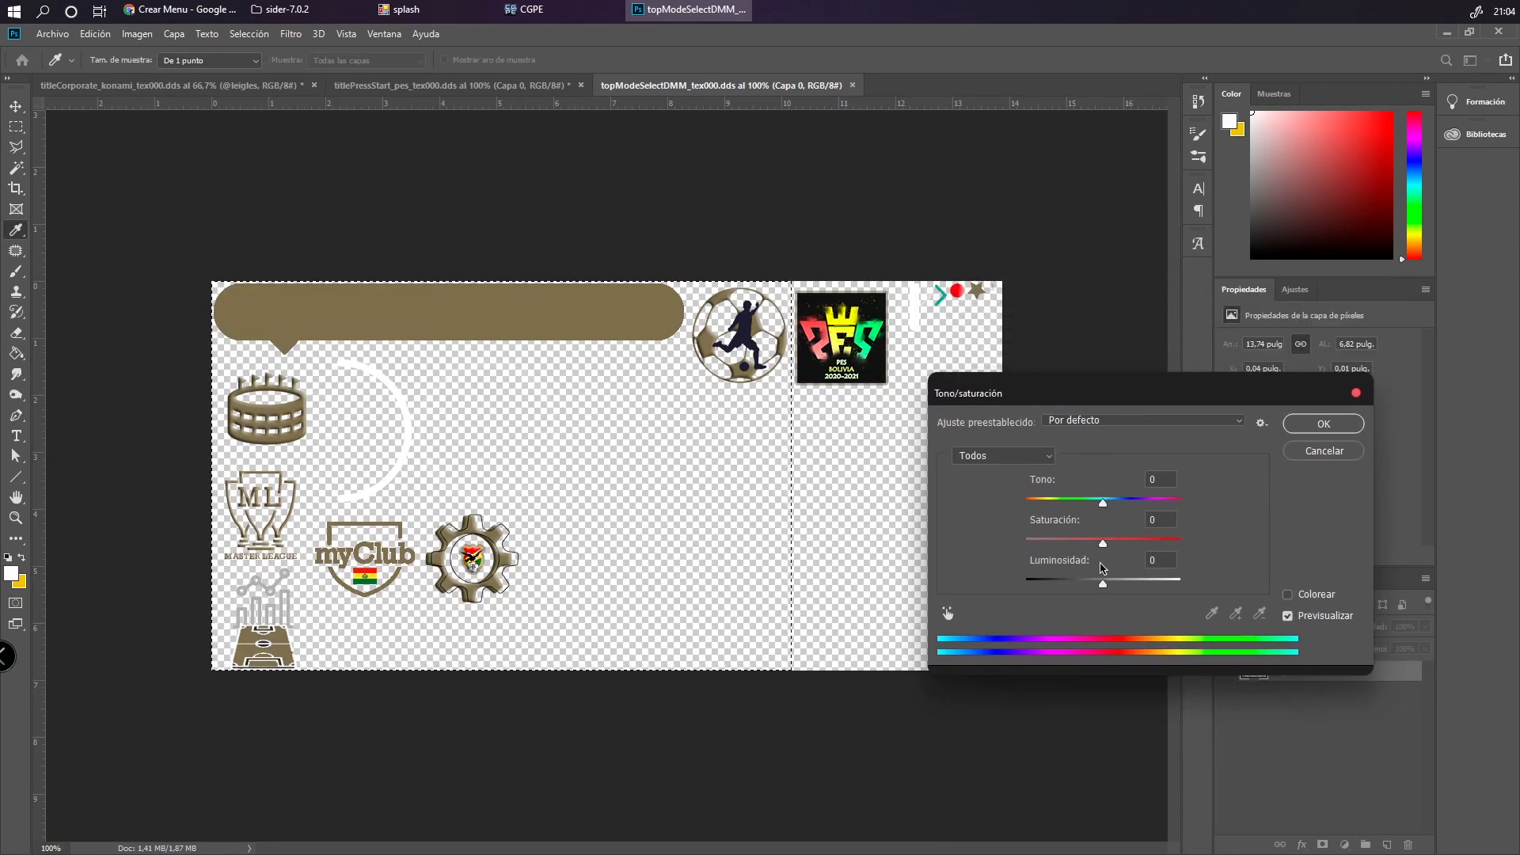
left_click_drag(1102, 583, 1215, 573)
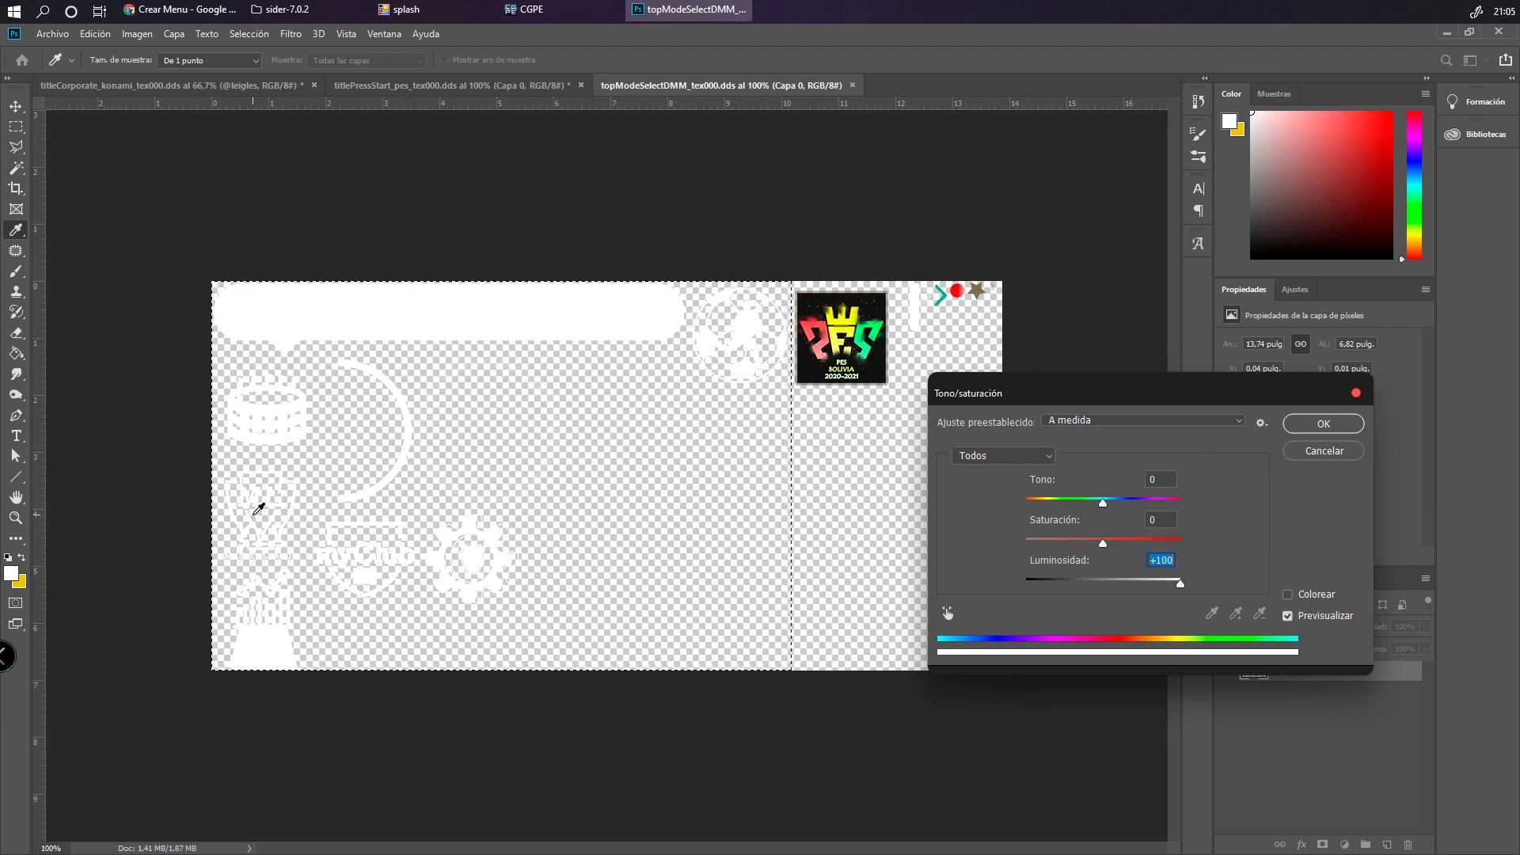
left_click(1322, 423)
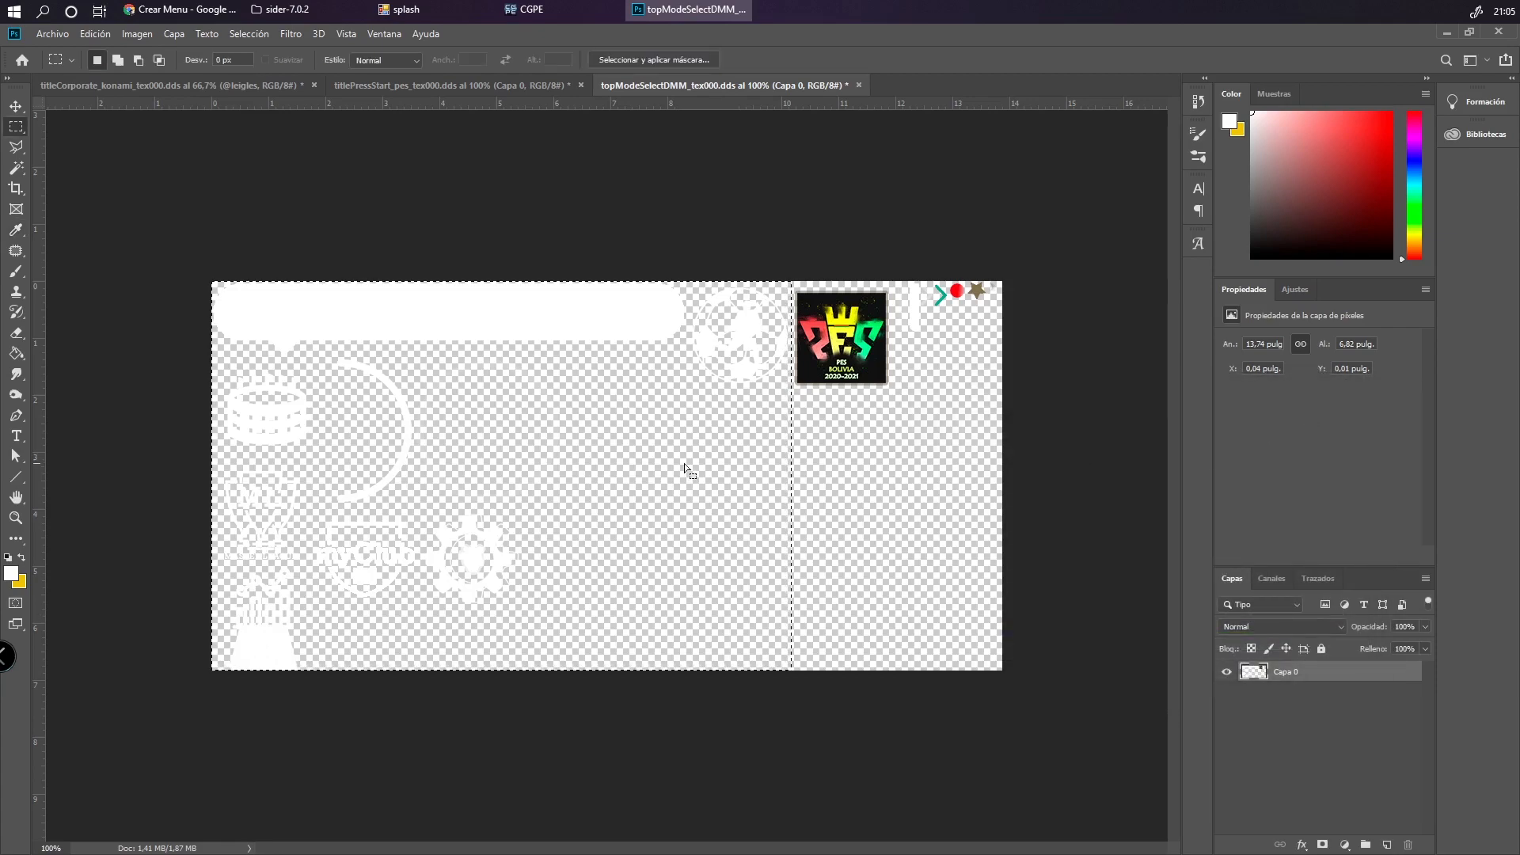
left_click(712, 437)
Check the white icons against a temporary layer filled with red #e45050 beneath them, and delete that layer
left_click(1386, 844)
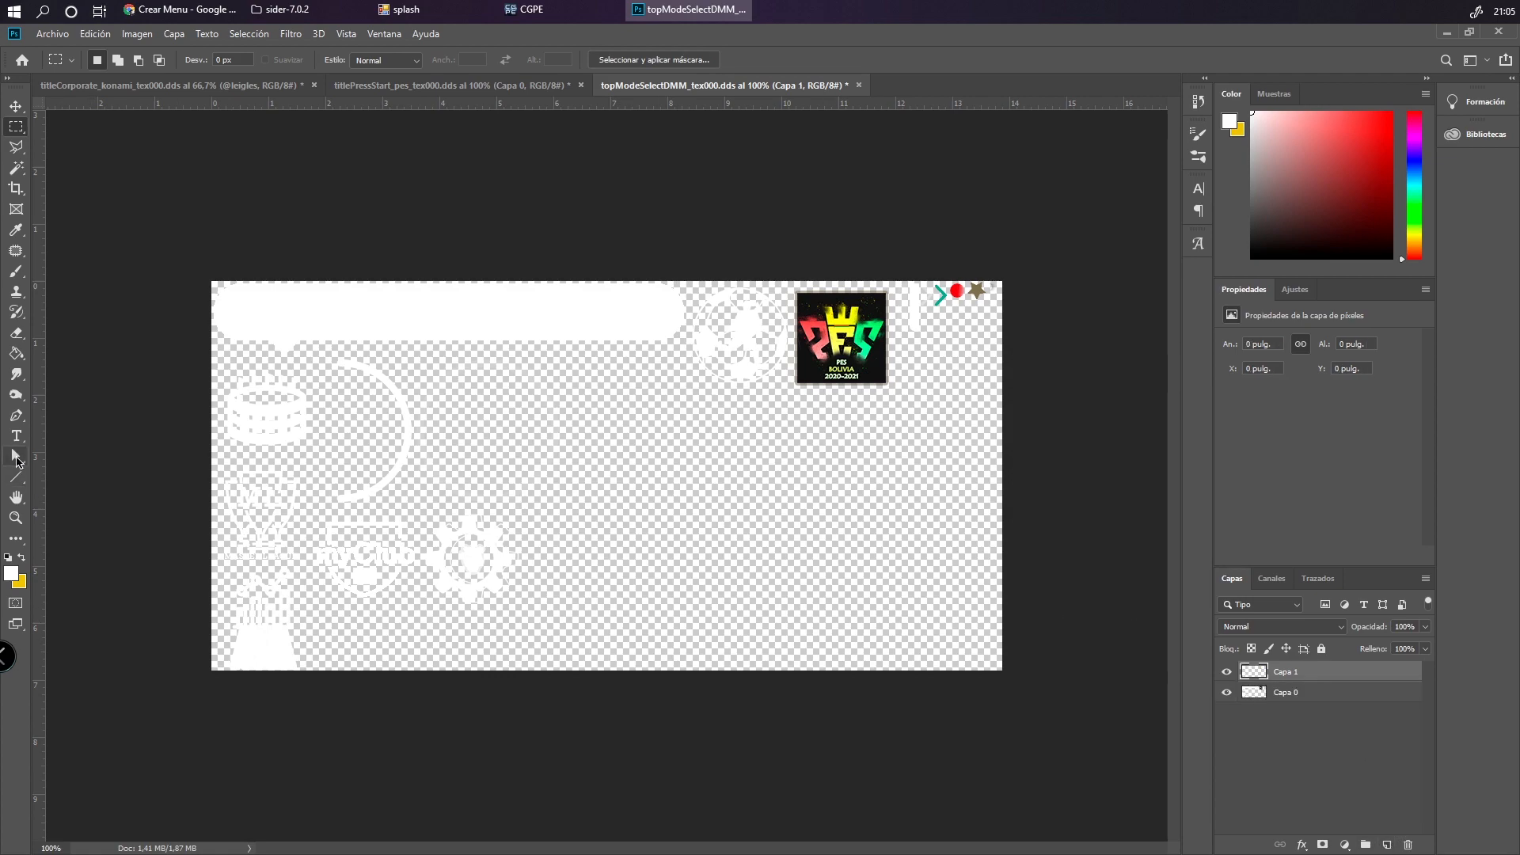
left_click(16, 353)
left_click(16, 230)
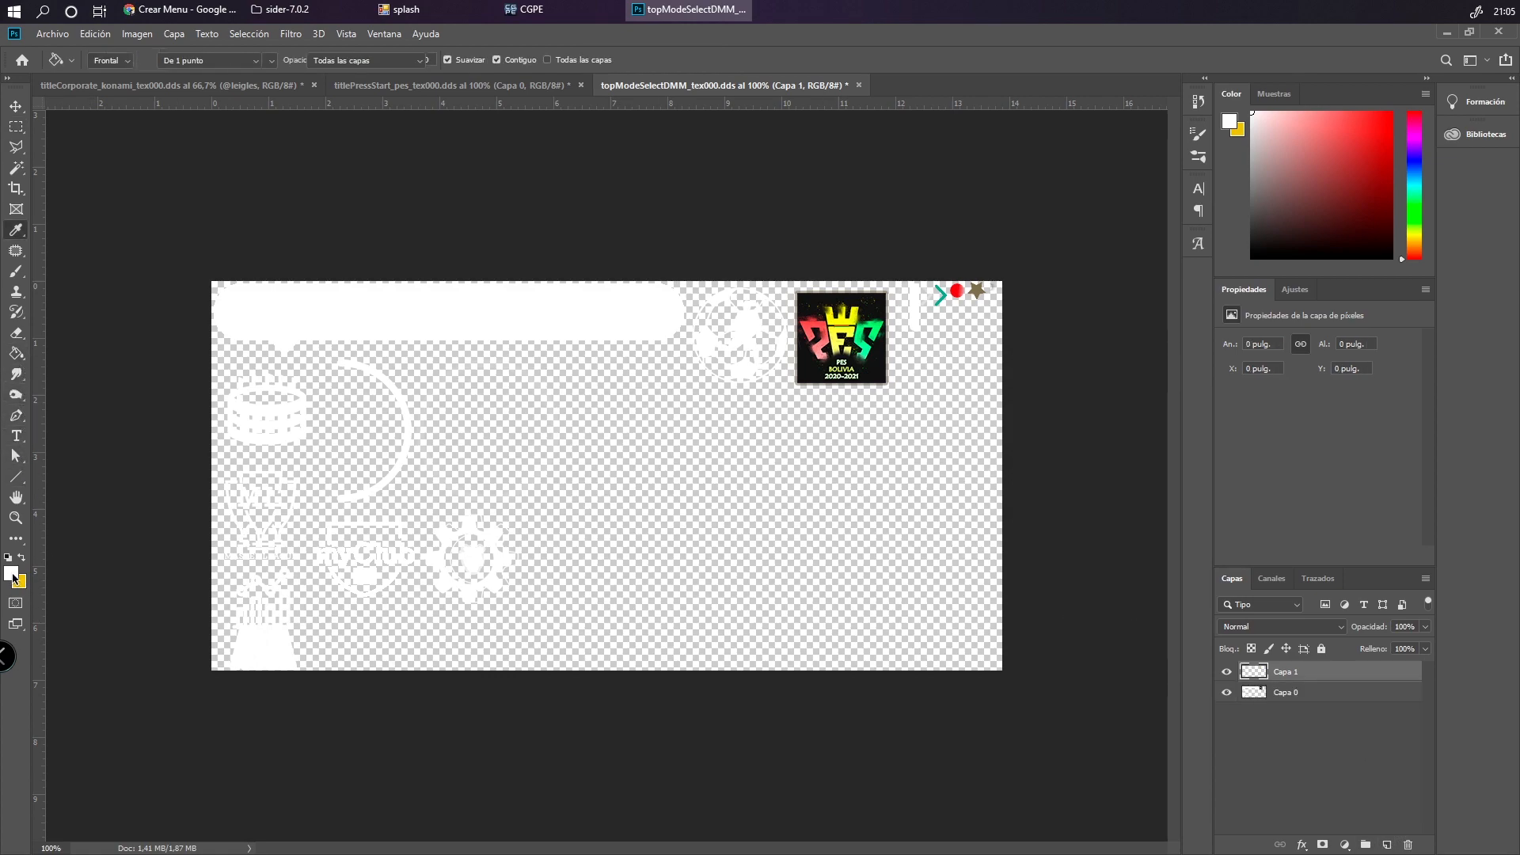
left_click(1229, 120)
left_click_drag(1008, 363, 1282, 432)
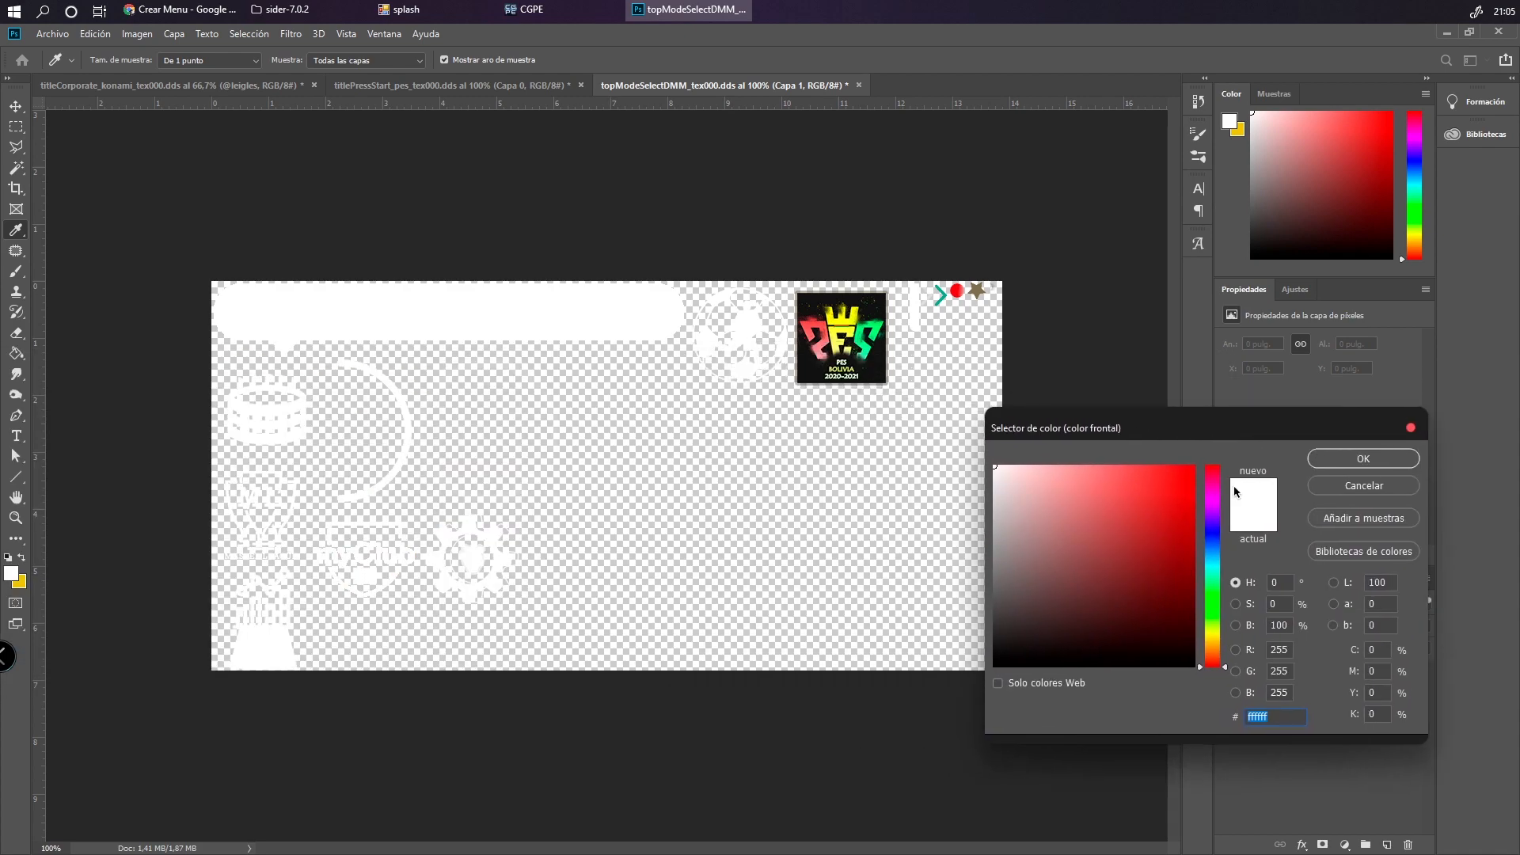
left_click(1126, 486)
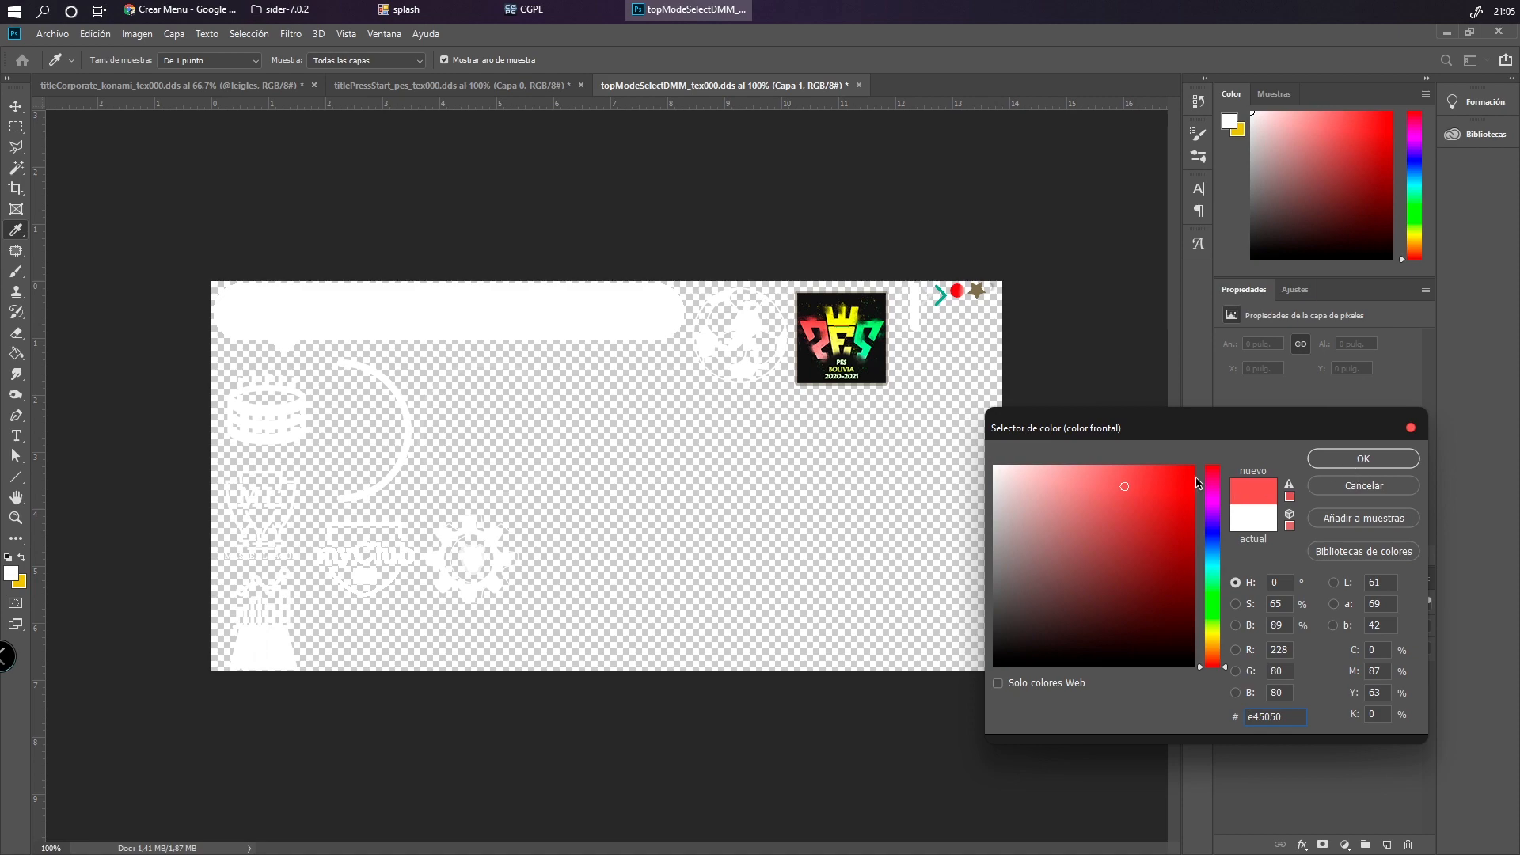
left_click(1345, 466)
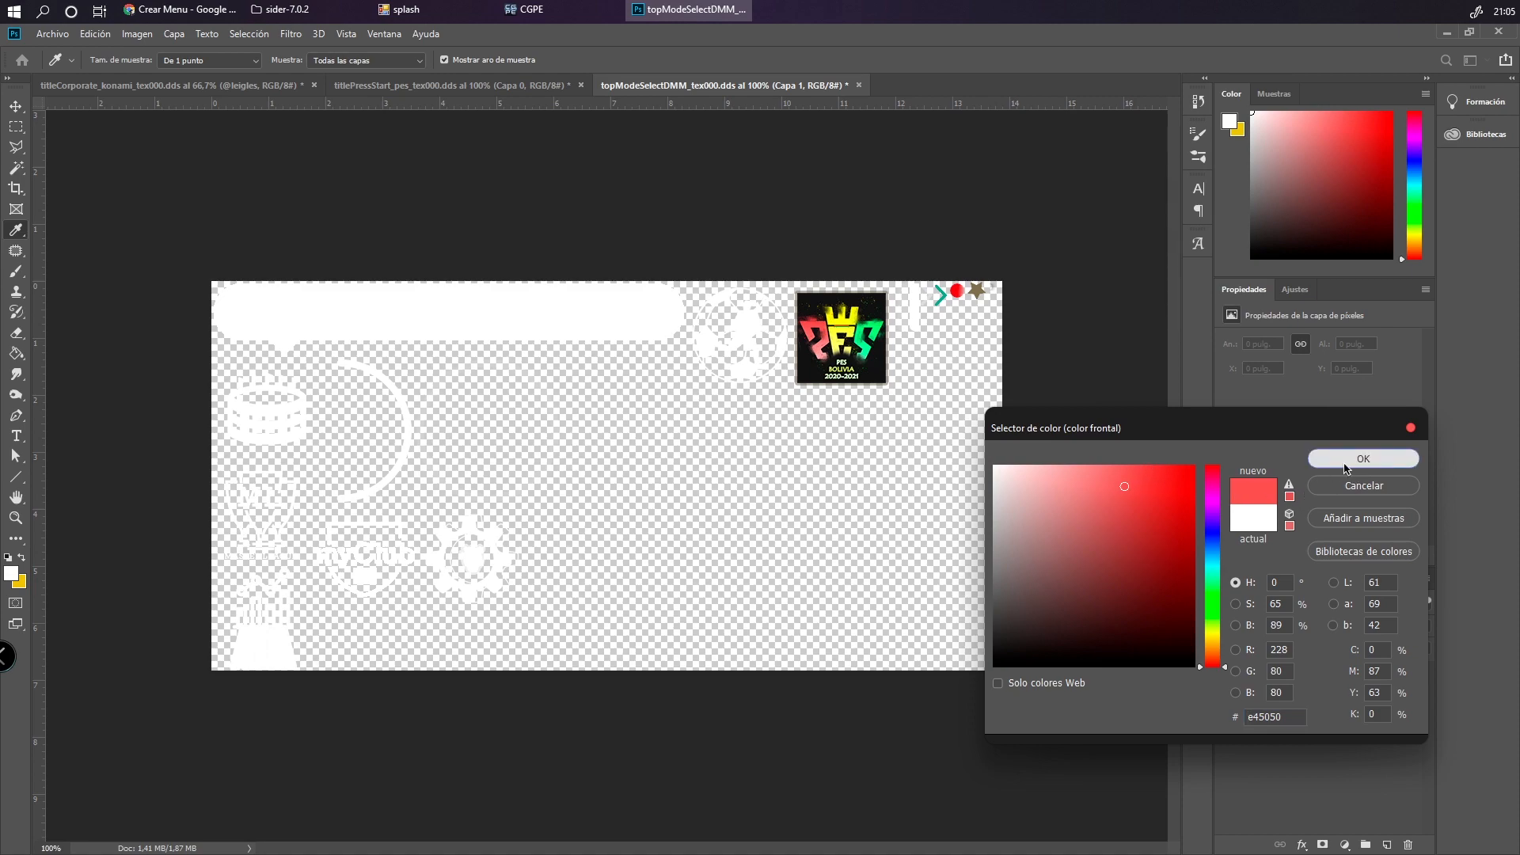
key("g")
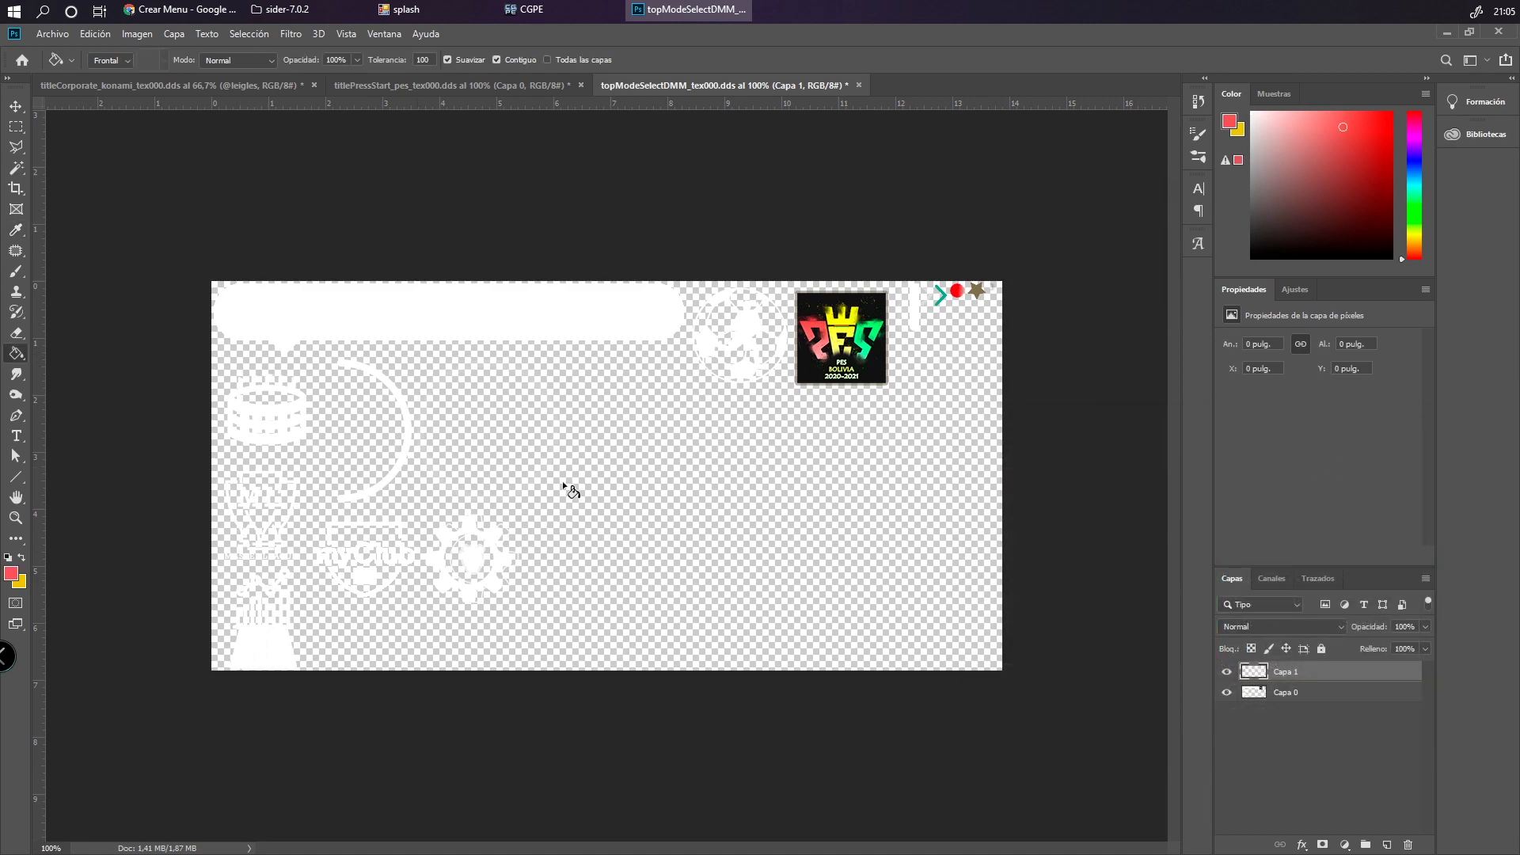
left_click(823, 507)
left_click_drag(1310, 674, 1320, 712)
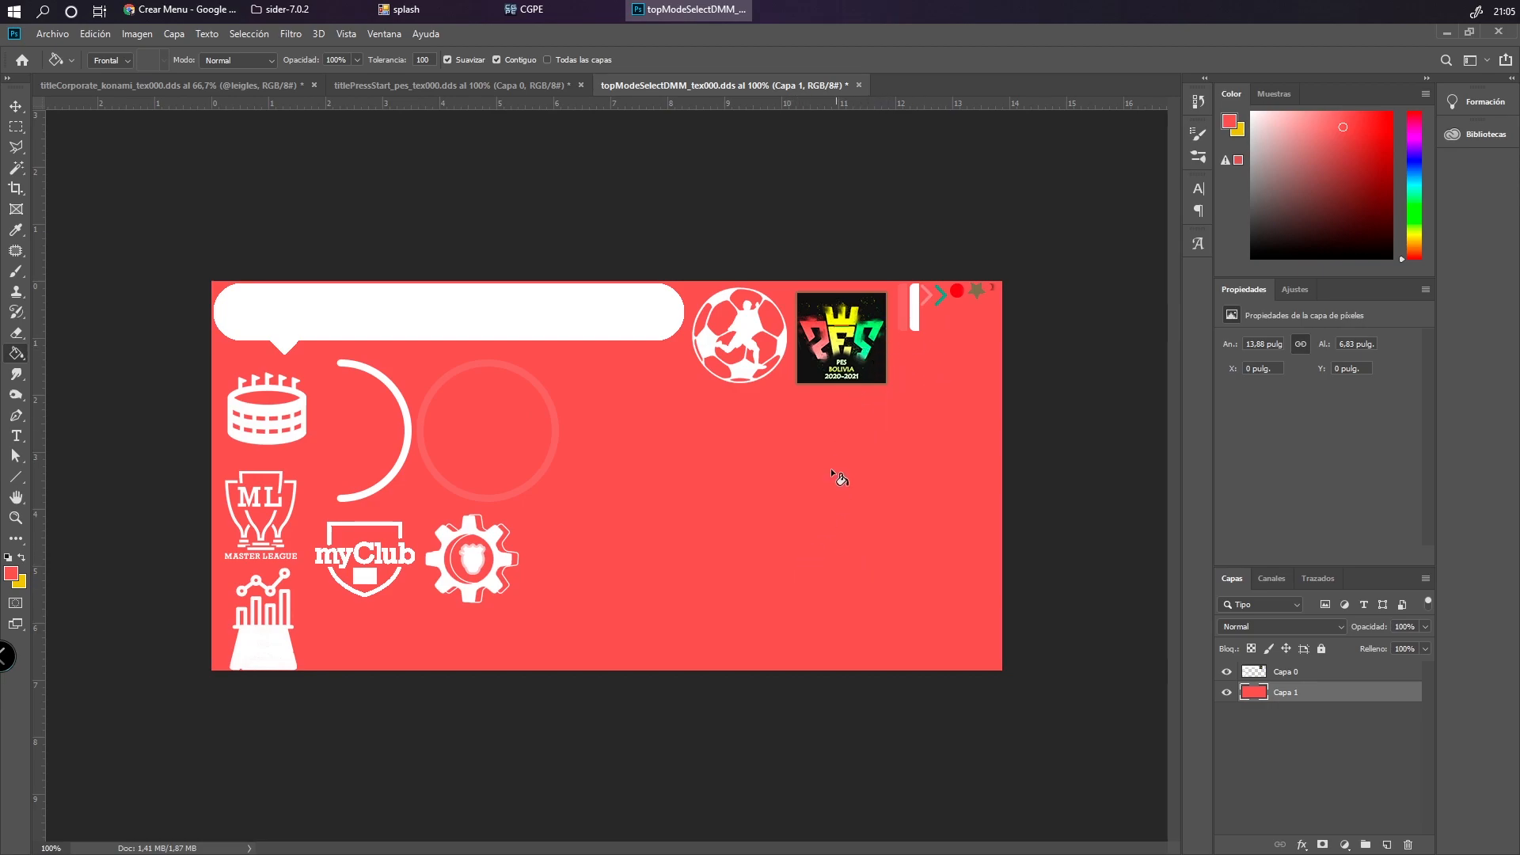
left_click(1409, 845)
left_click(729, 338)
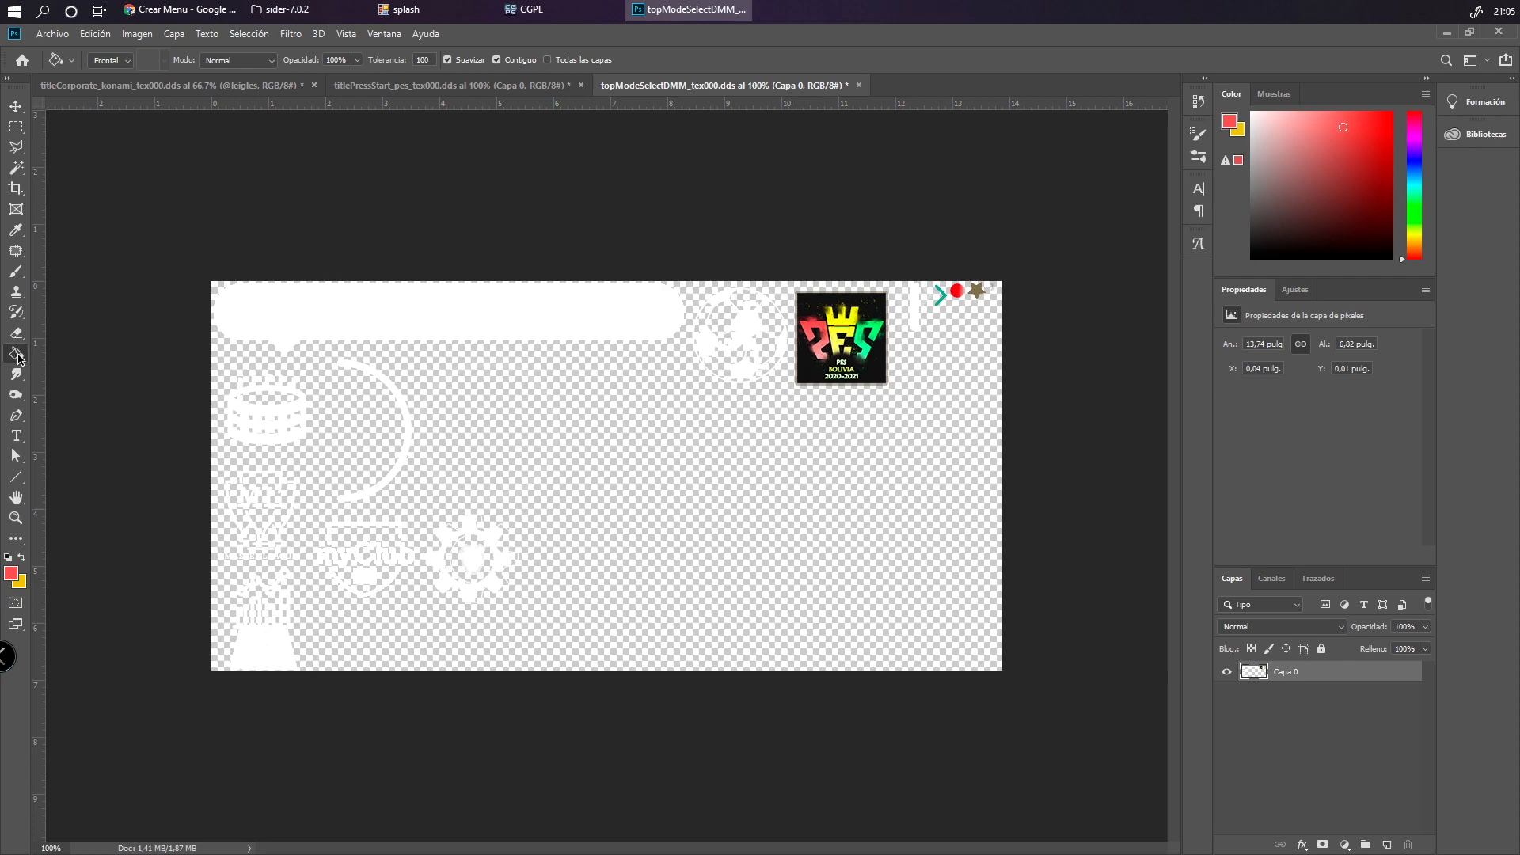
Set the foreground color to white and fill the small gold star beside the red dot using the Paint Bucket
left_click(11, 573)
left_click(979, 462)
left_click(979, 461)
left_click(1361, 460)
key("g")
Save the edited texture in D3D/DDS format over topModeSelectDMM_tex000.dds on the desktop
left_click(52, 34)
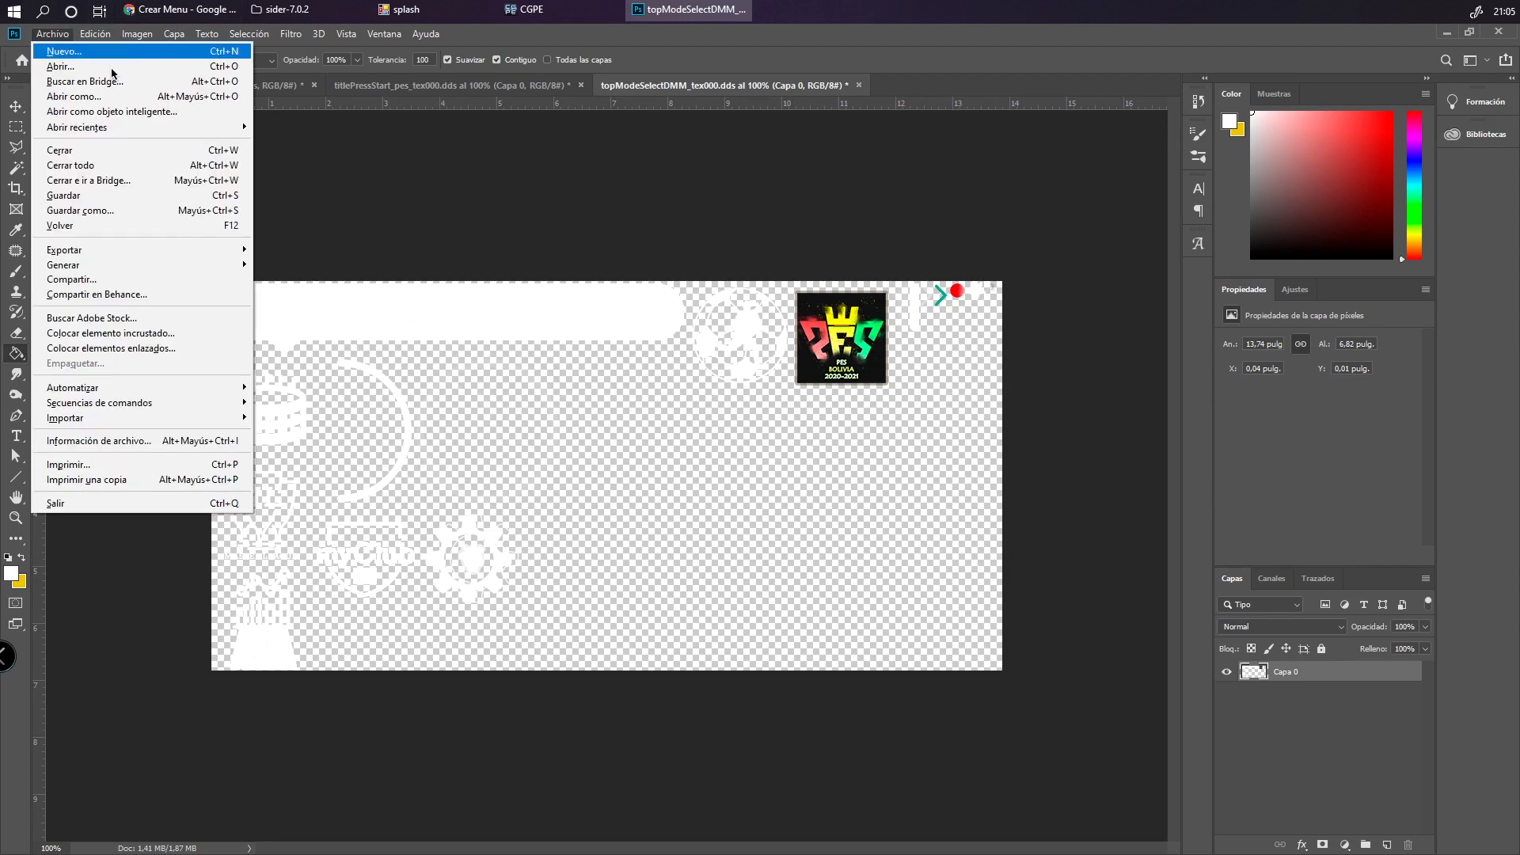
left_click(85, 211)
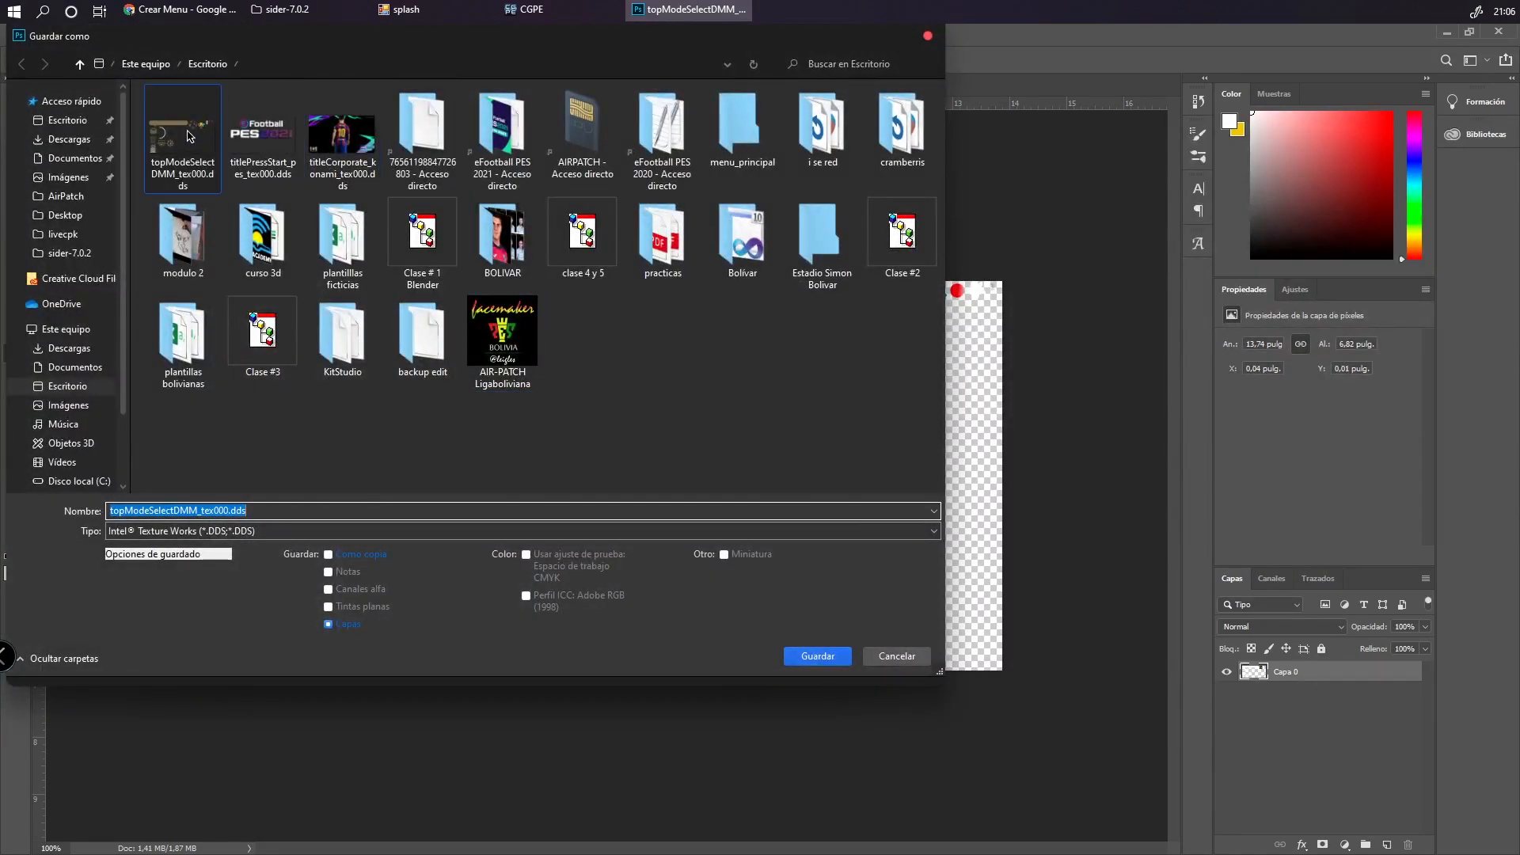
left_click(192, 143)
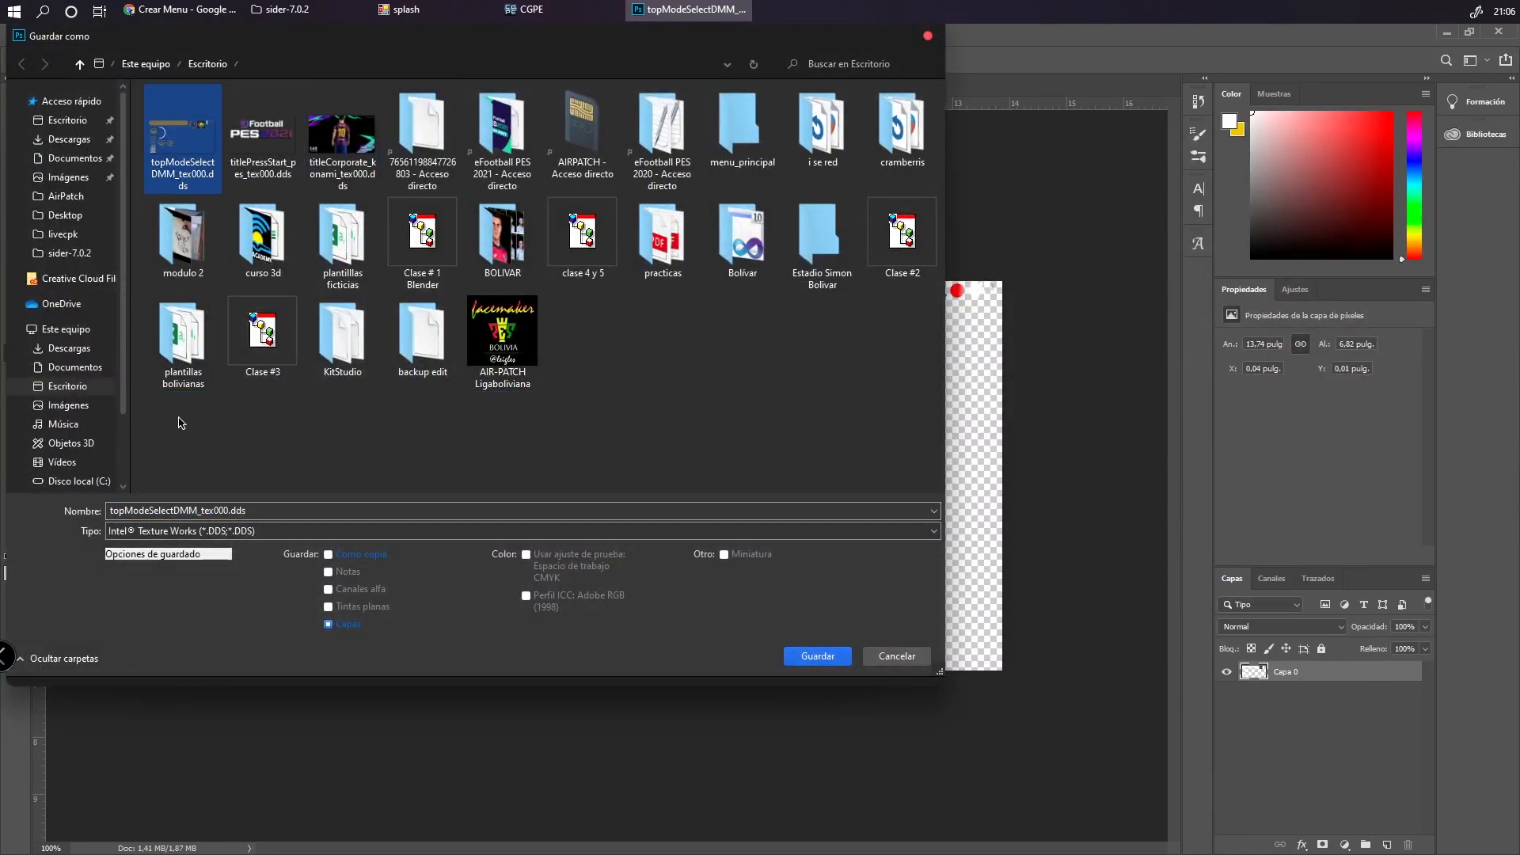
left_click(166, 531)
left_click(131, 606)
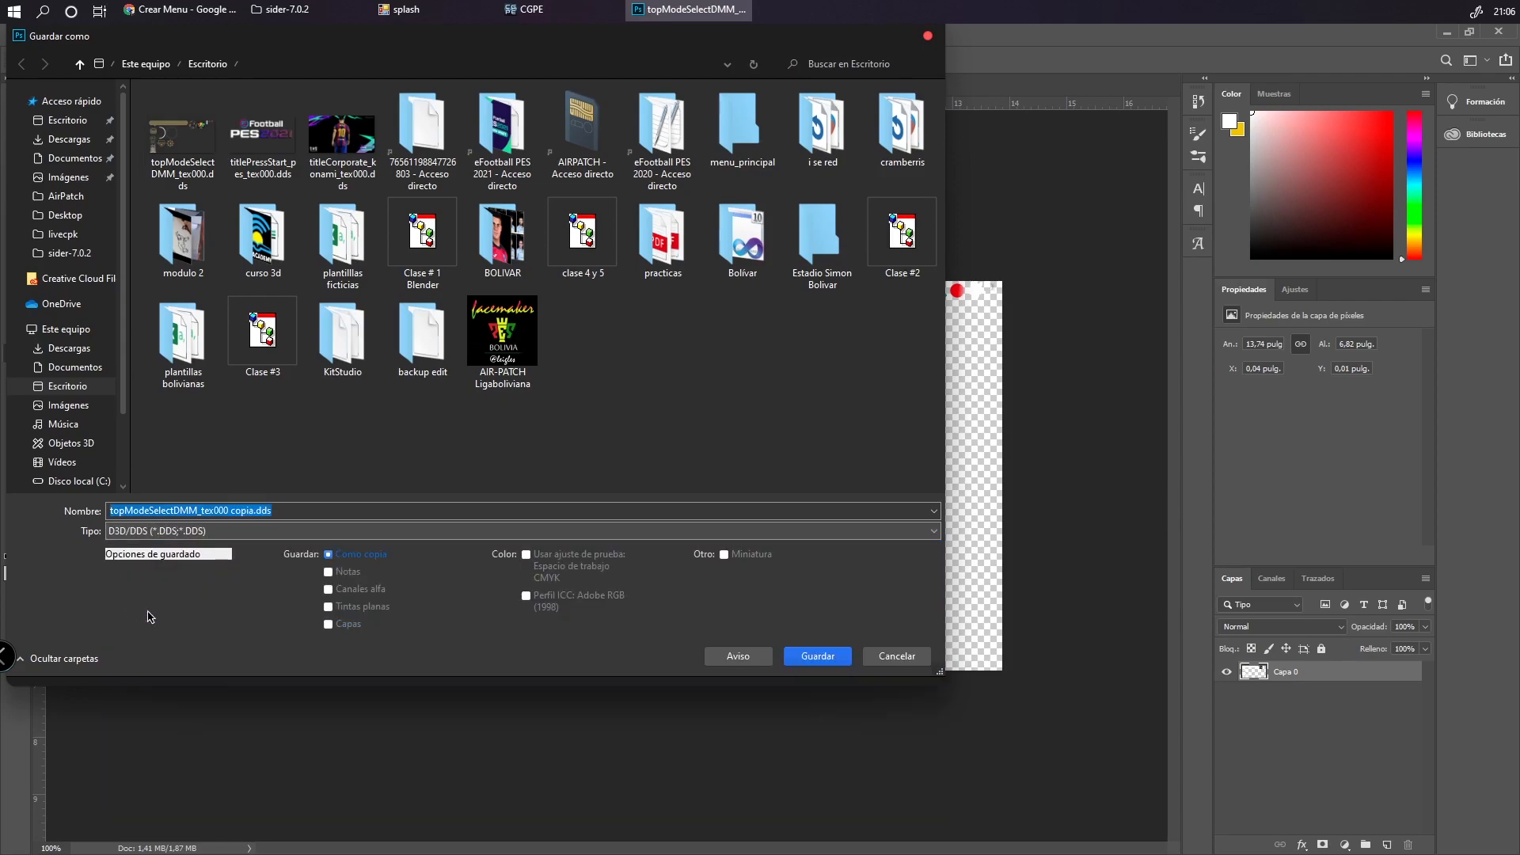
left_click(168, 140)
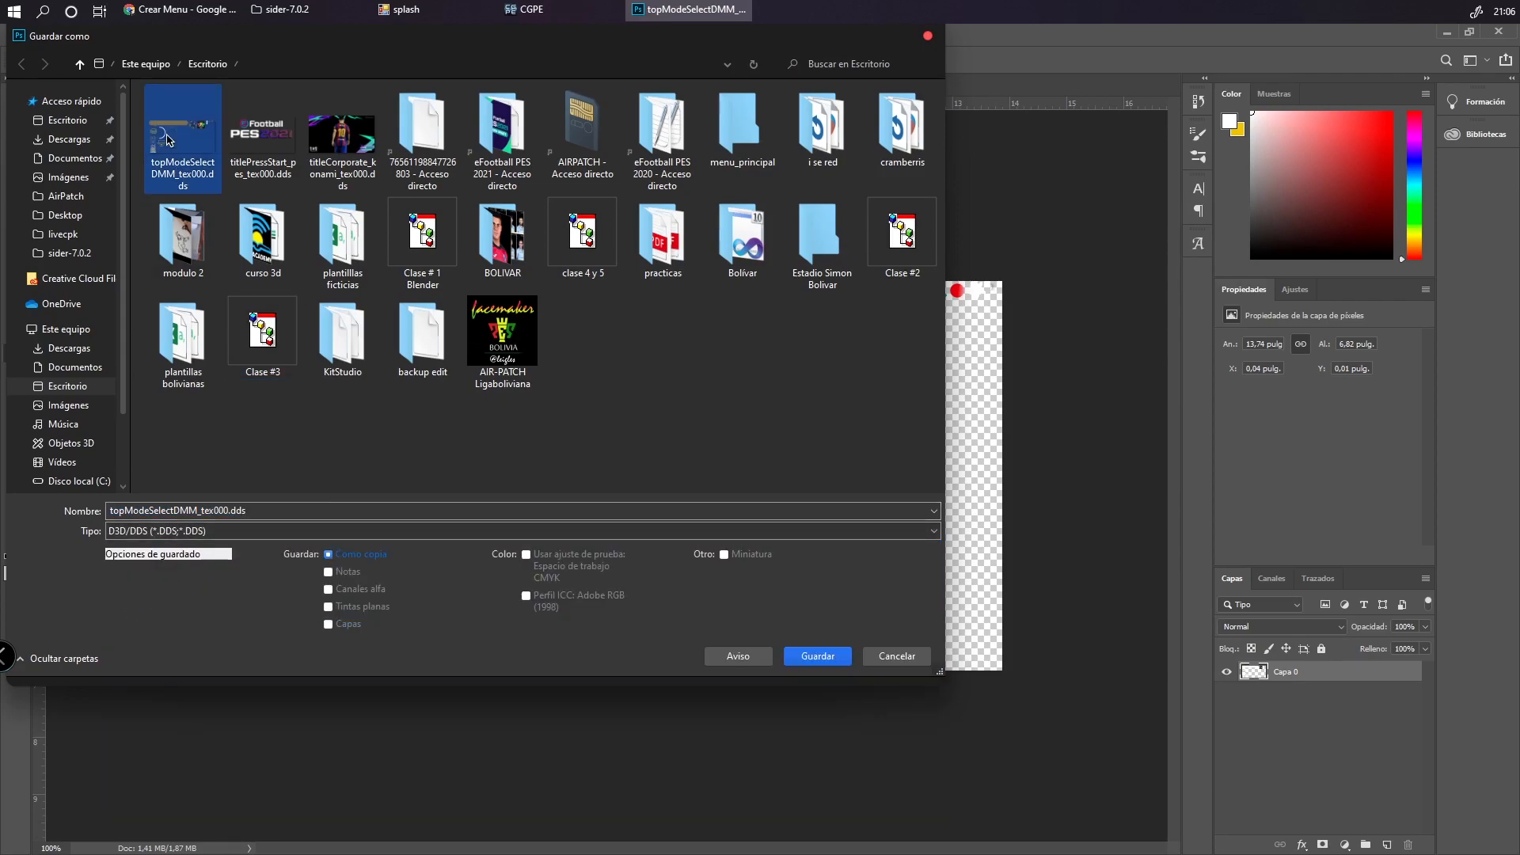
left_click(839, 657)
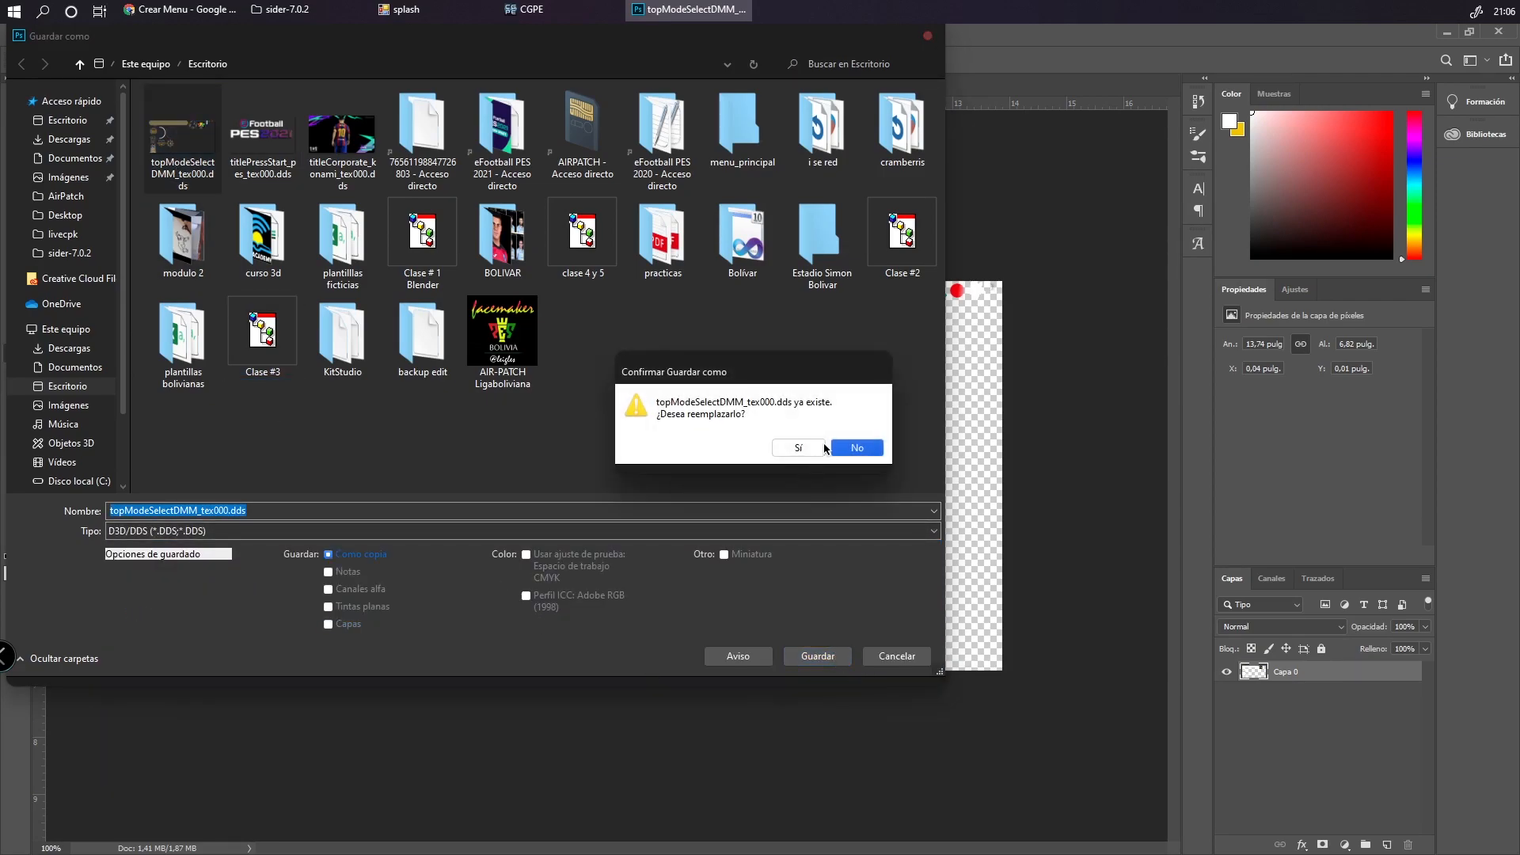
left_click(815, 451)
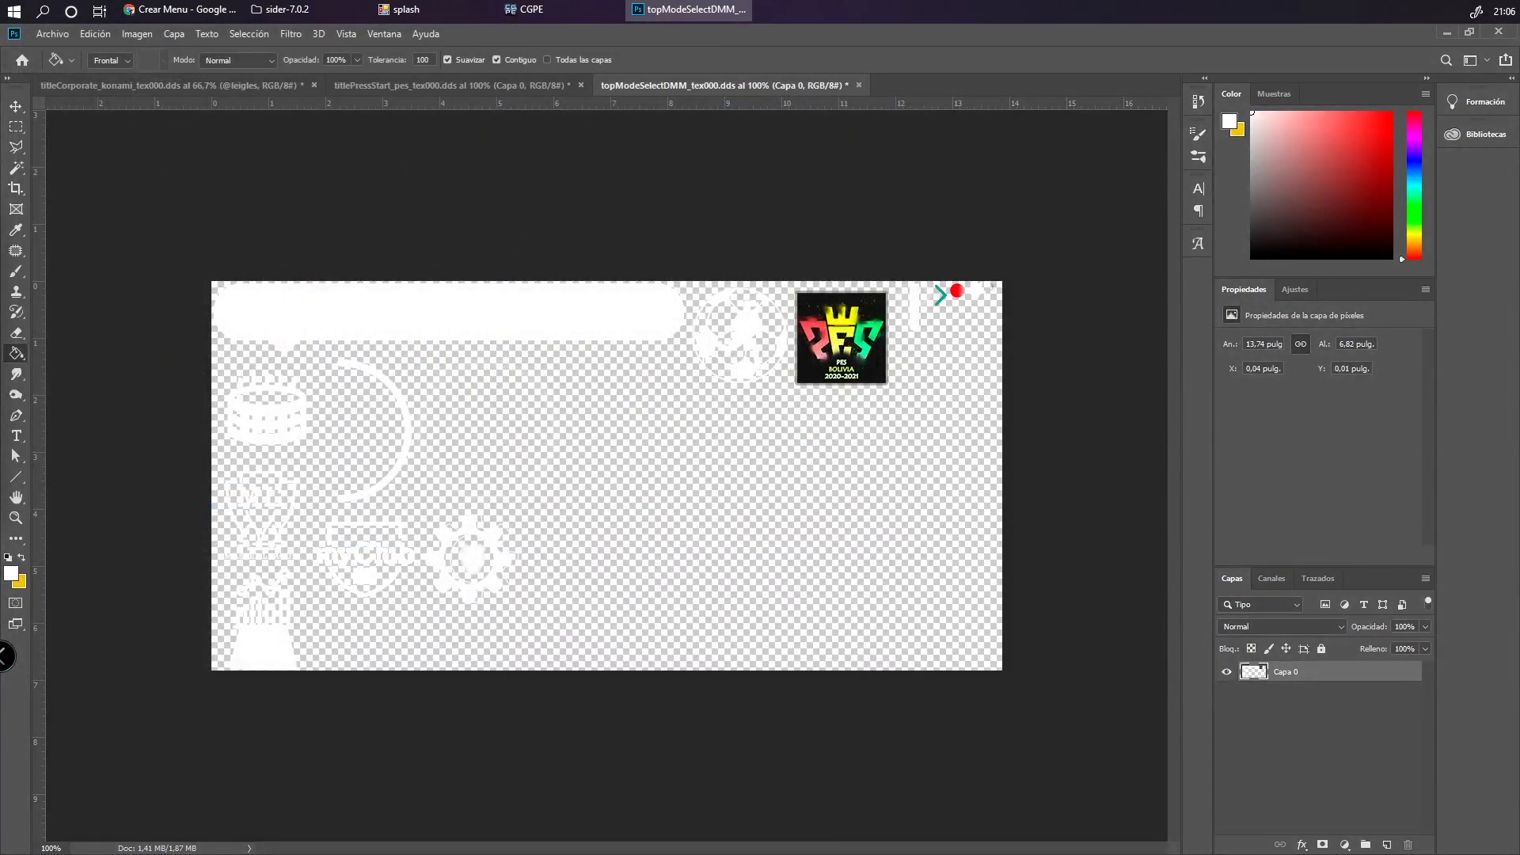
left_click(991, 343)
Switch to CGPE, load the tex000 texture of topModeSelectDMMBg.bin and enlarge its preview
left_click(1450, 33)
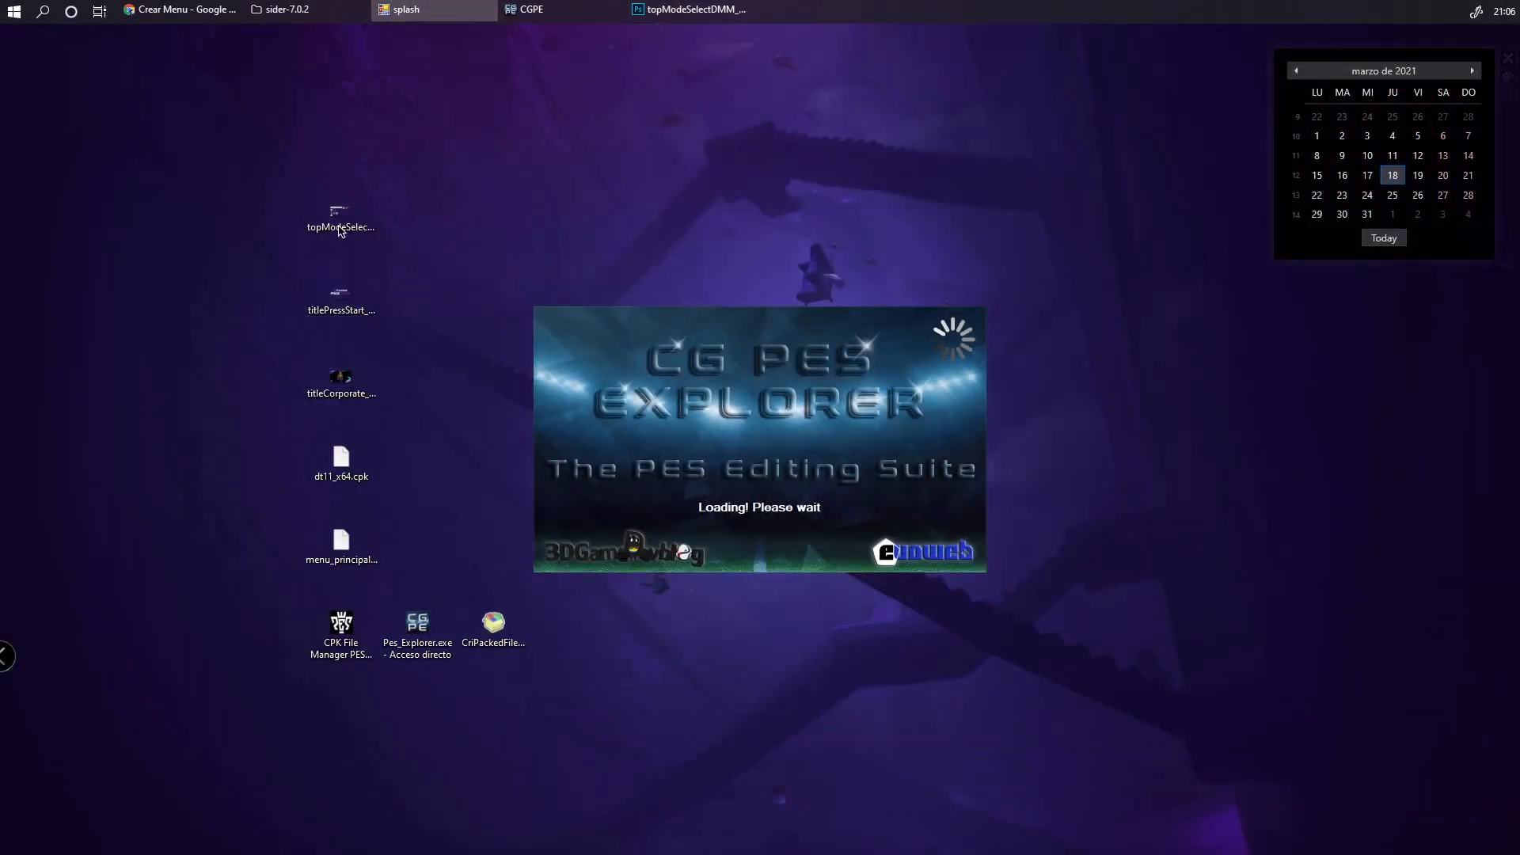
left_click(344, 230)
left_click(340, 300)
left_click(340, 384)
left_click(445, 339)
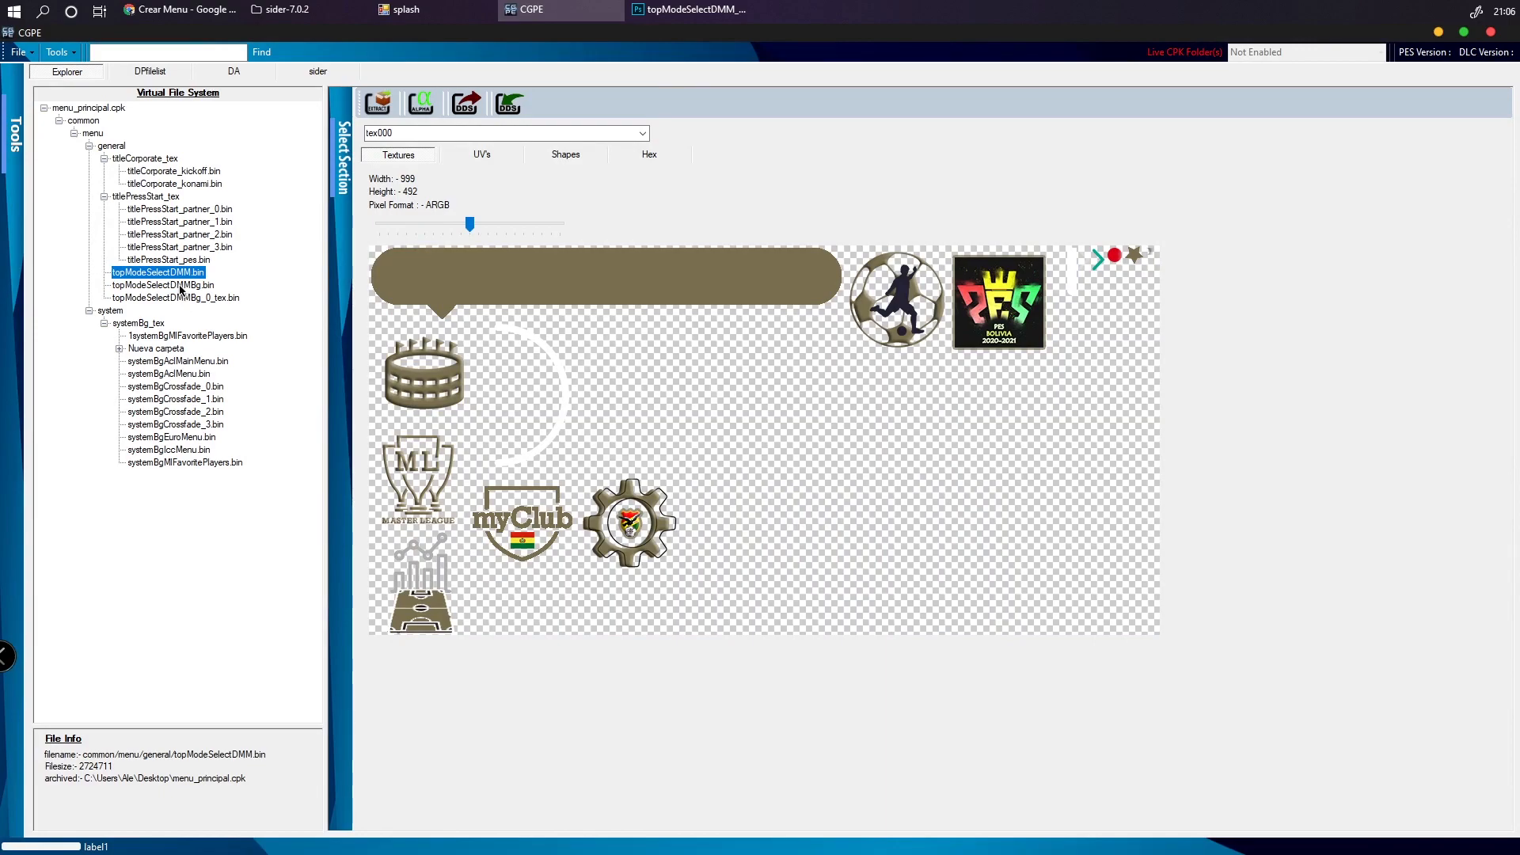
left_click(180, 286)
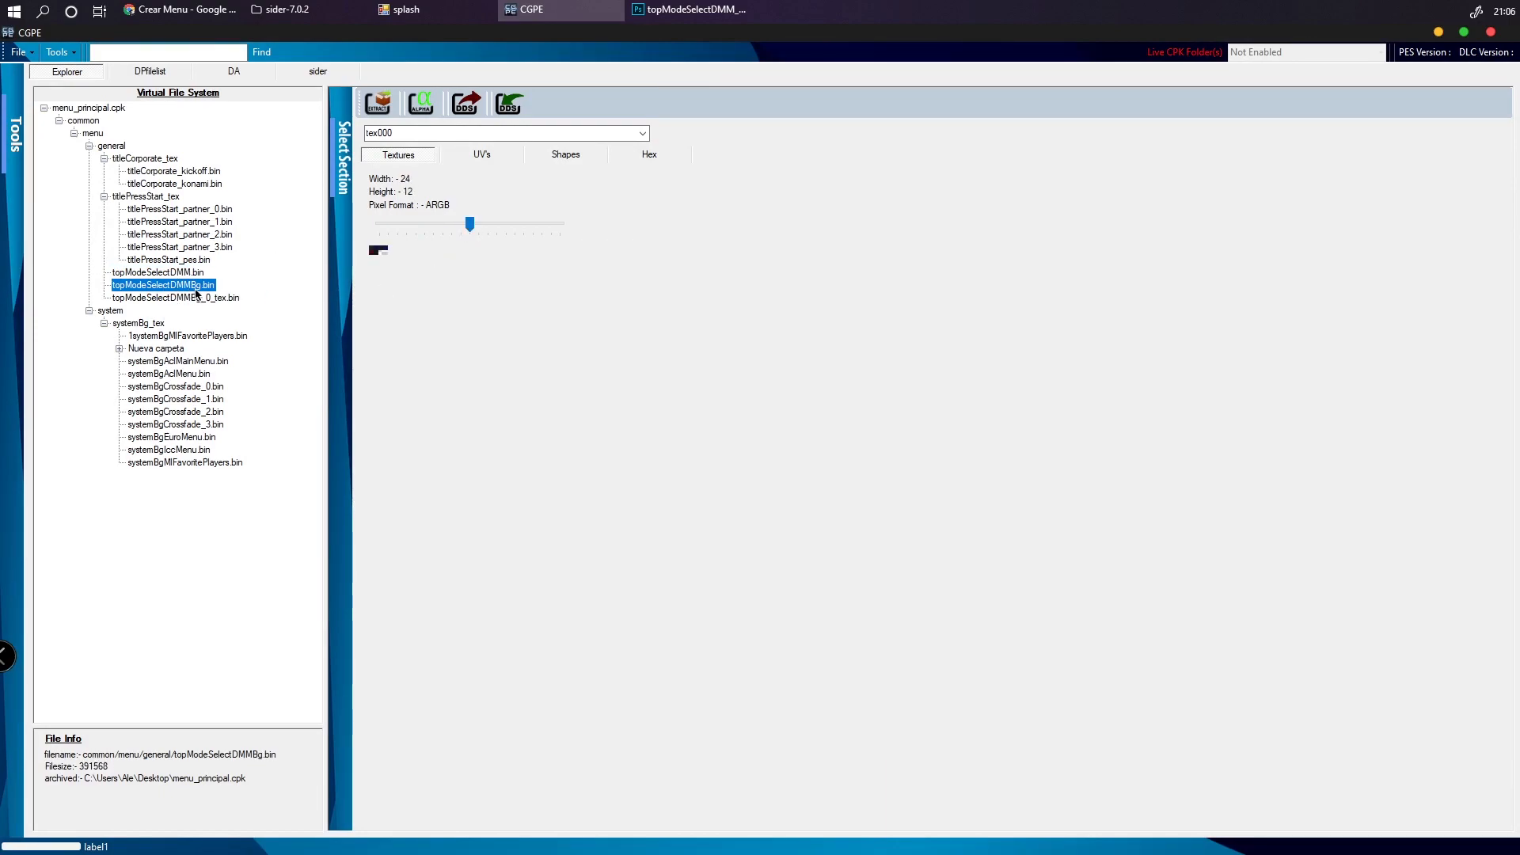
left_click_drag(470, 224, 592, 210)
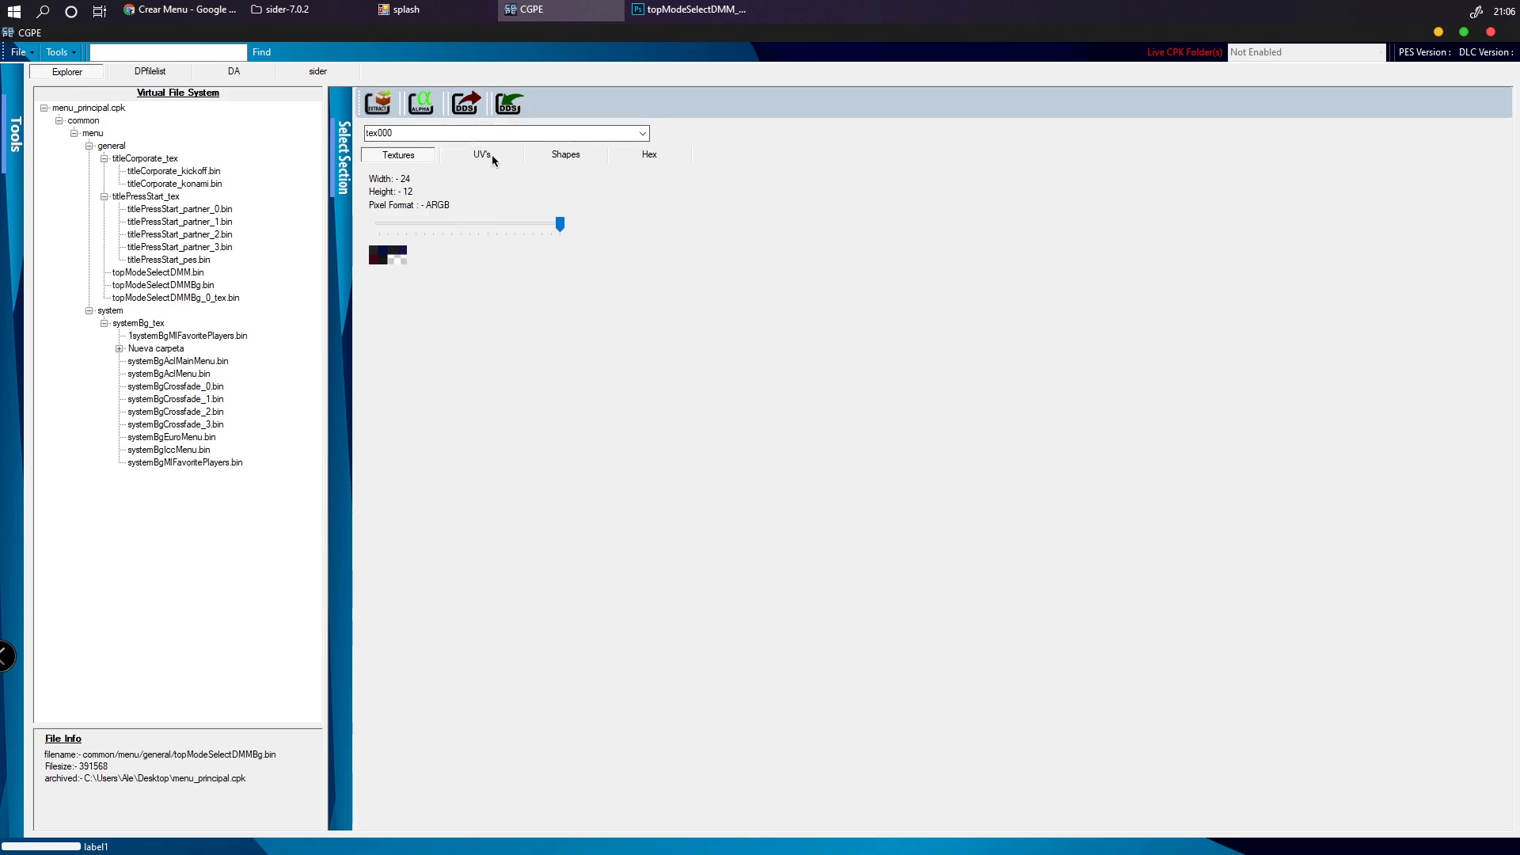
left_click(465, 103)
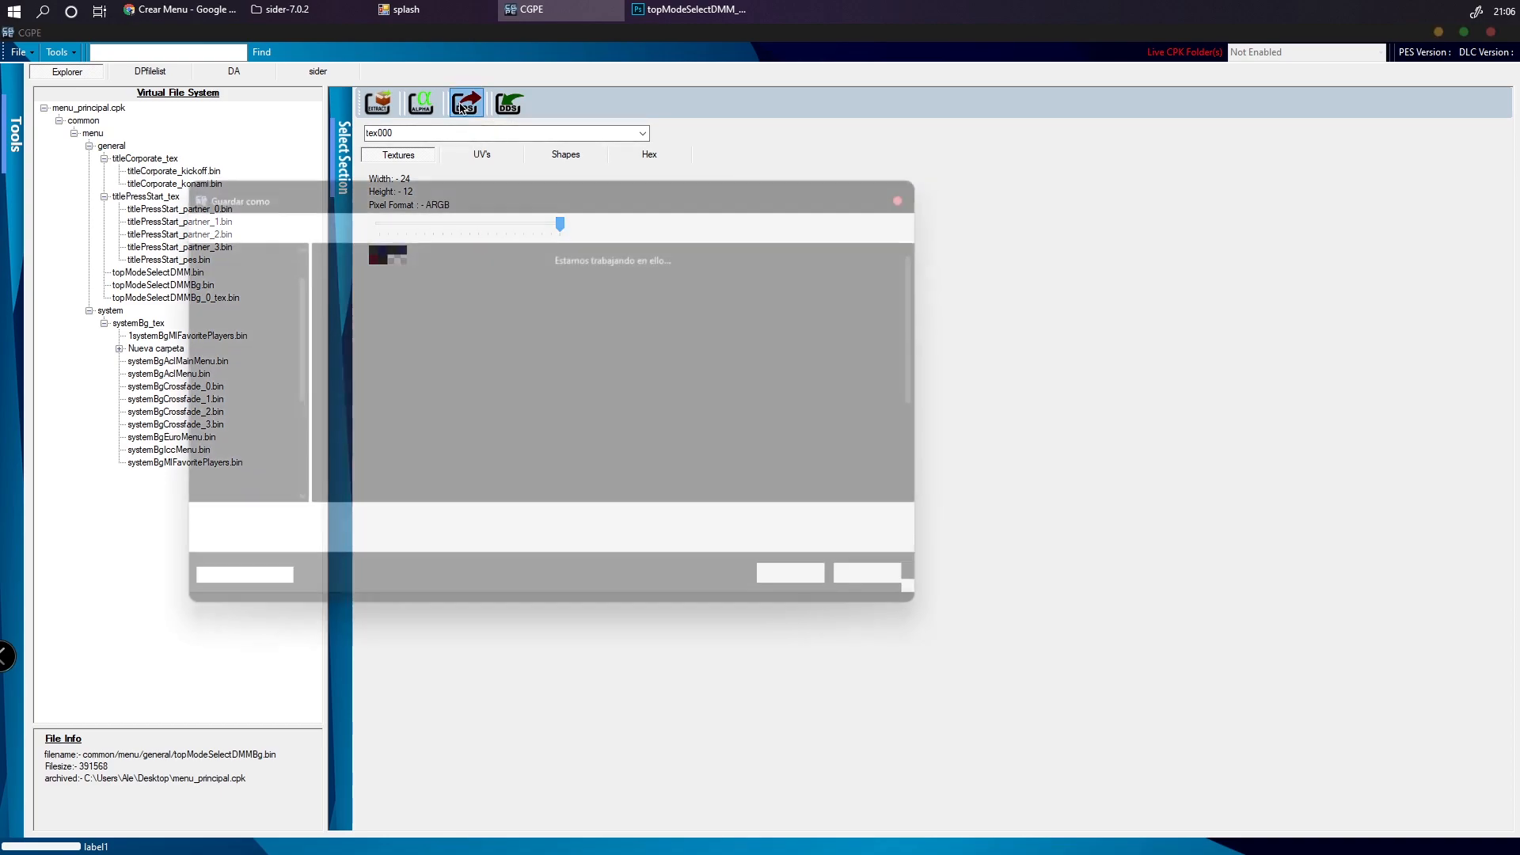
left_click_drag(446, 204, 627, 255)
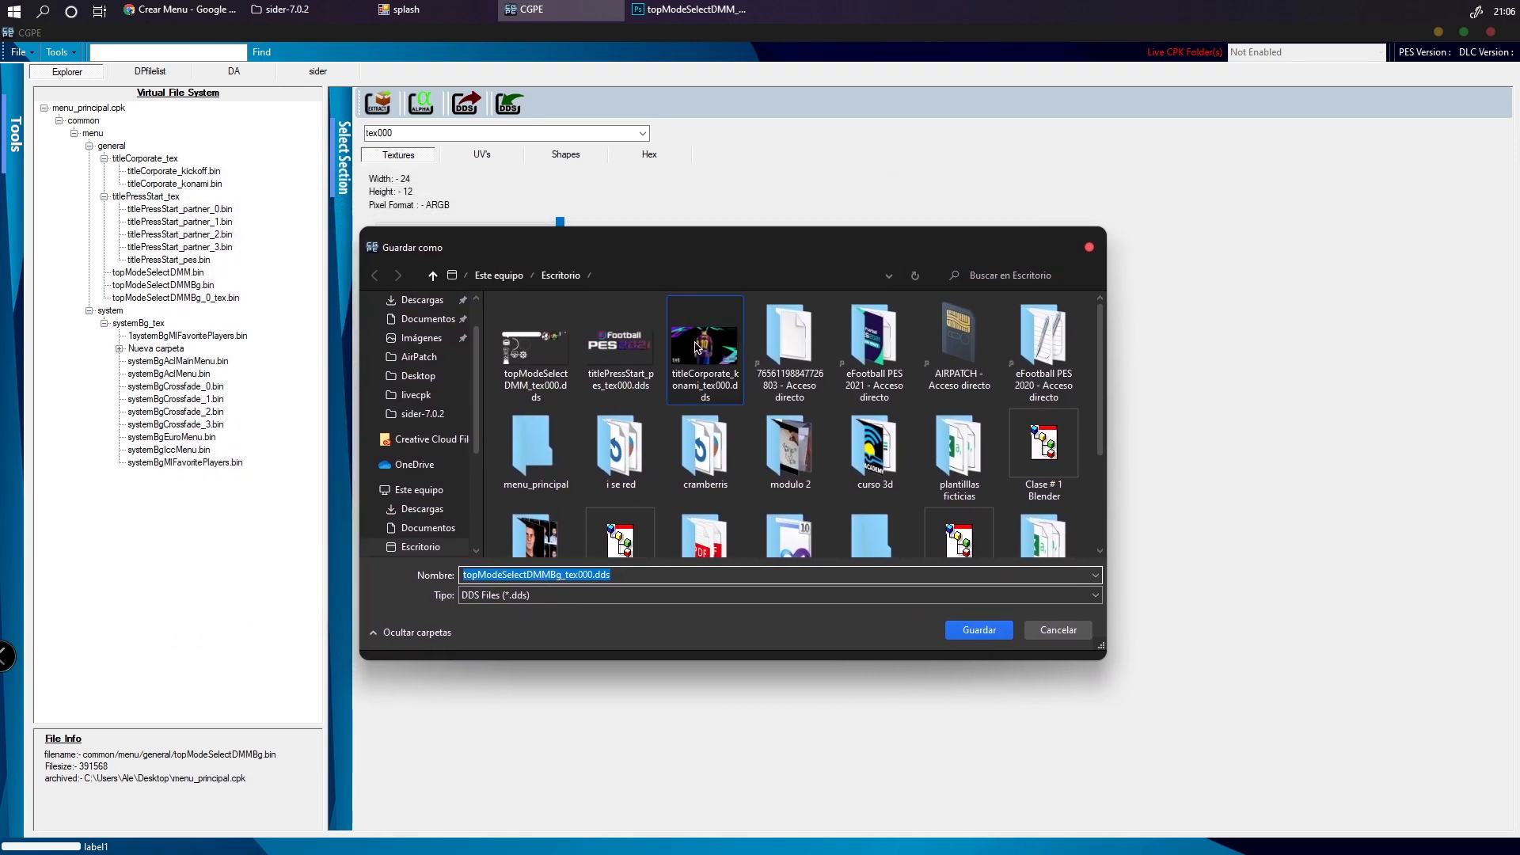
left_click_drag(515, 246, 516, 353)
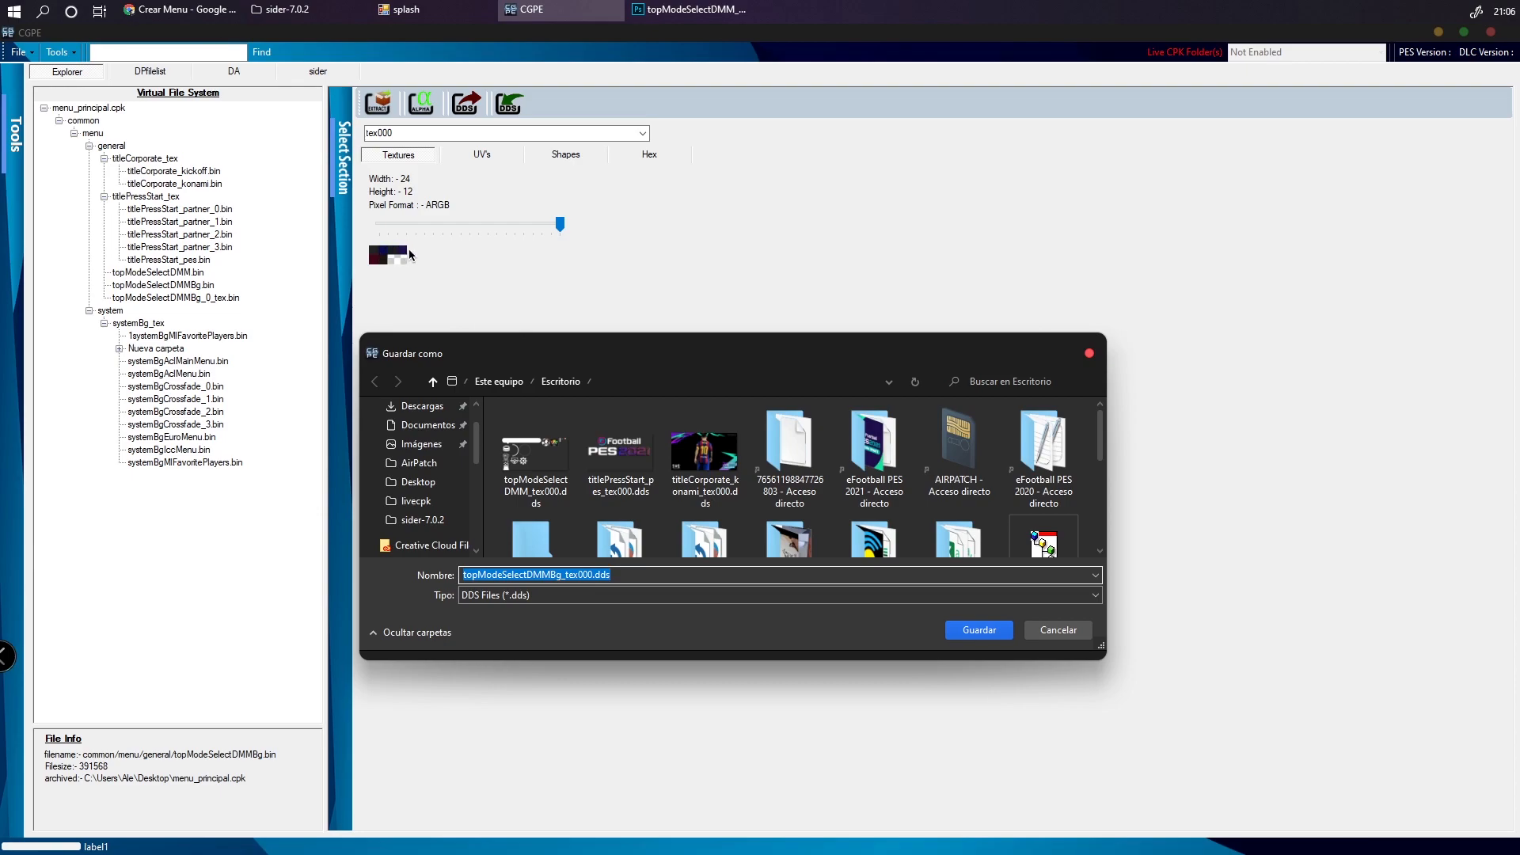
left_click_drag(657, 359, 687, 352)
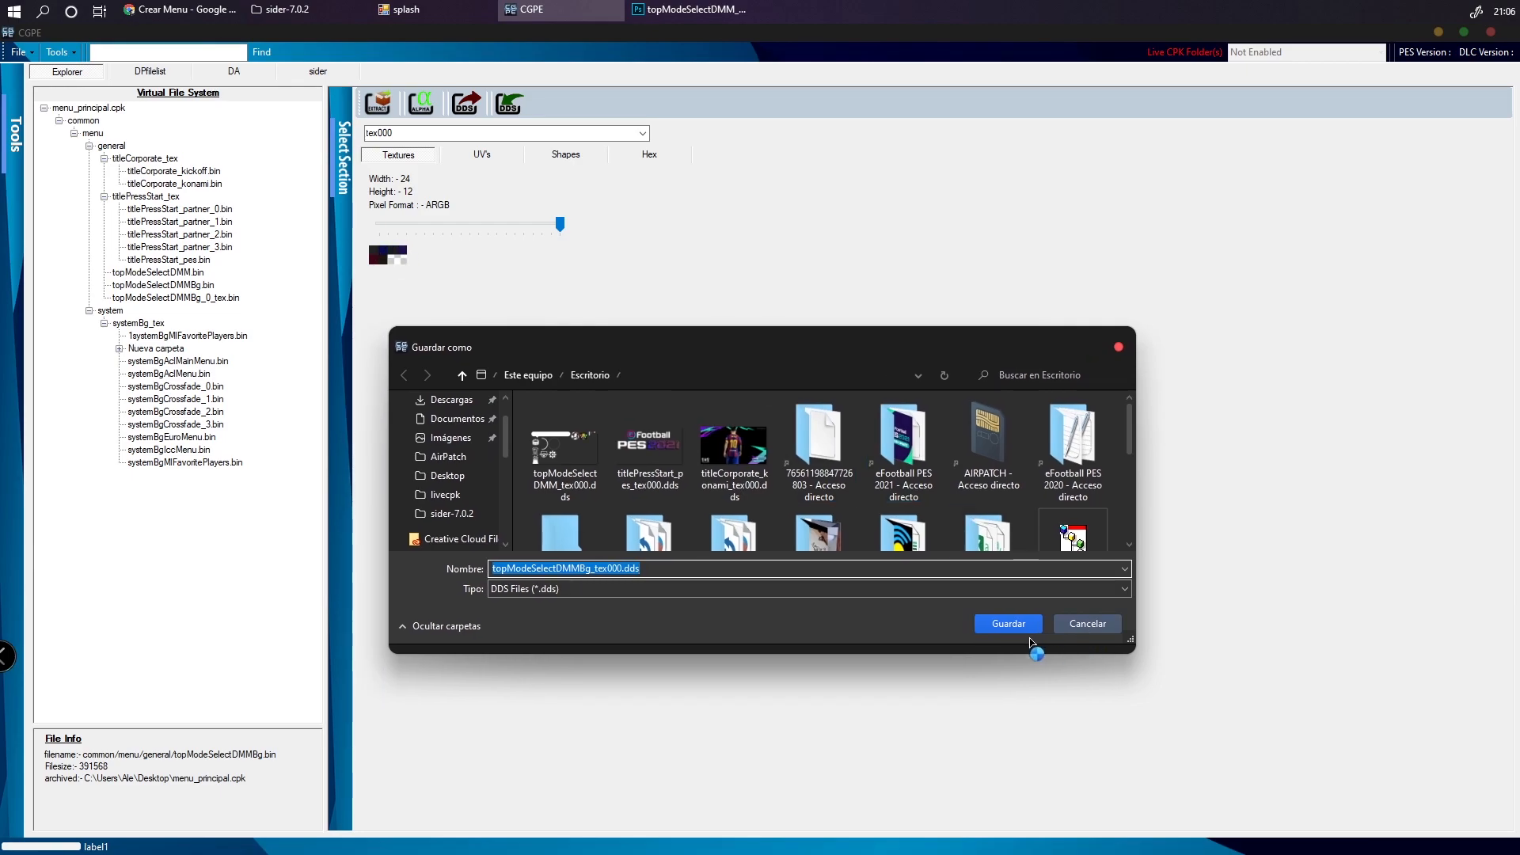
left_click(1091, 626)
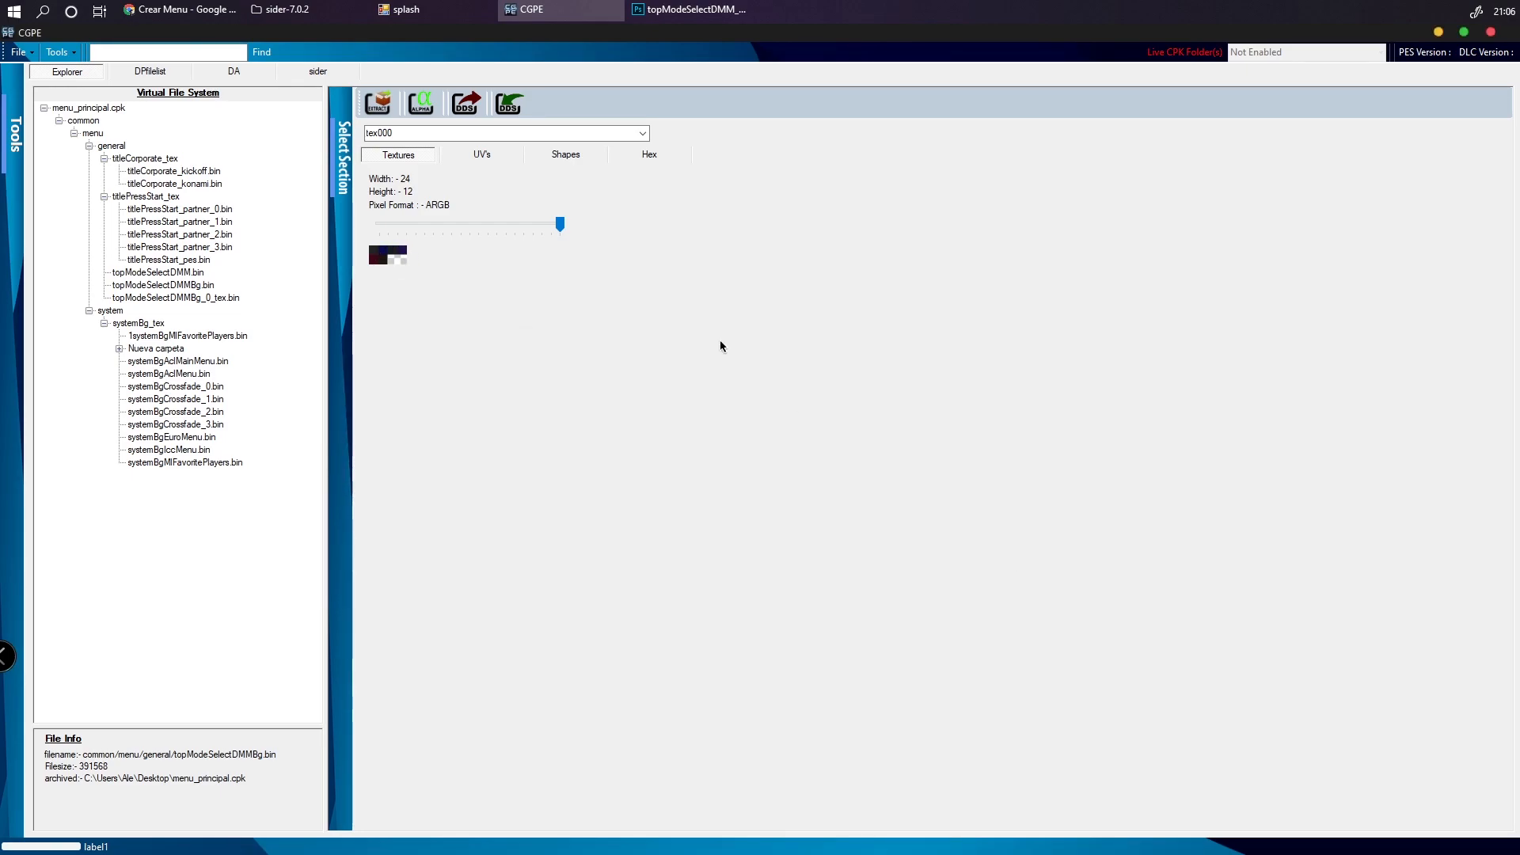
Export the texture to the desktop as topModeSelectDMMBg_tex000.dds
left_click(465, 103)
left_click(1013, 624)
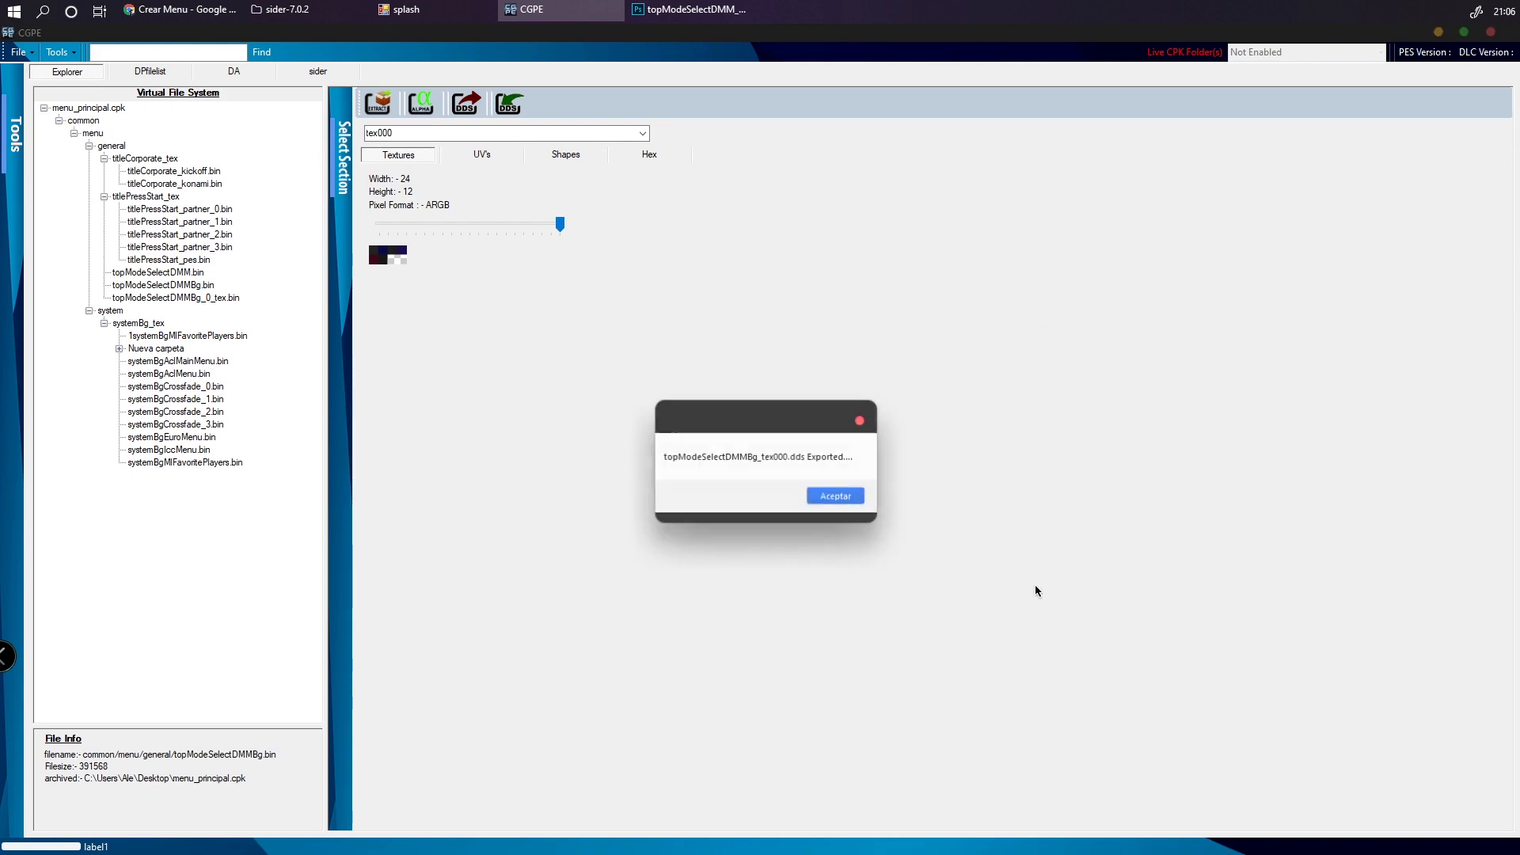
left_click(835, 496)
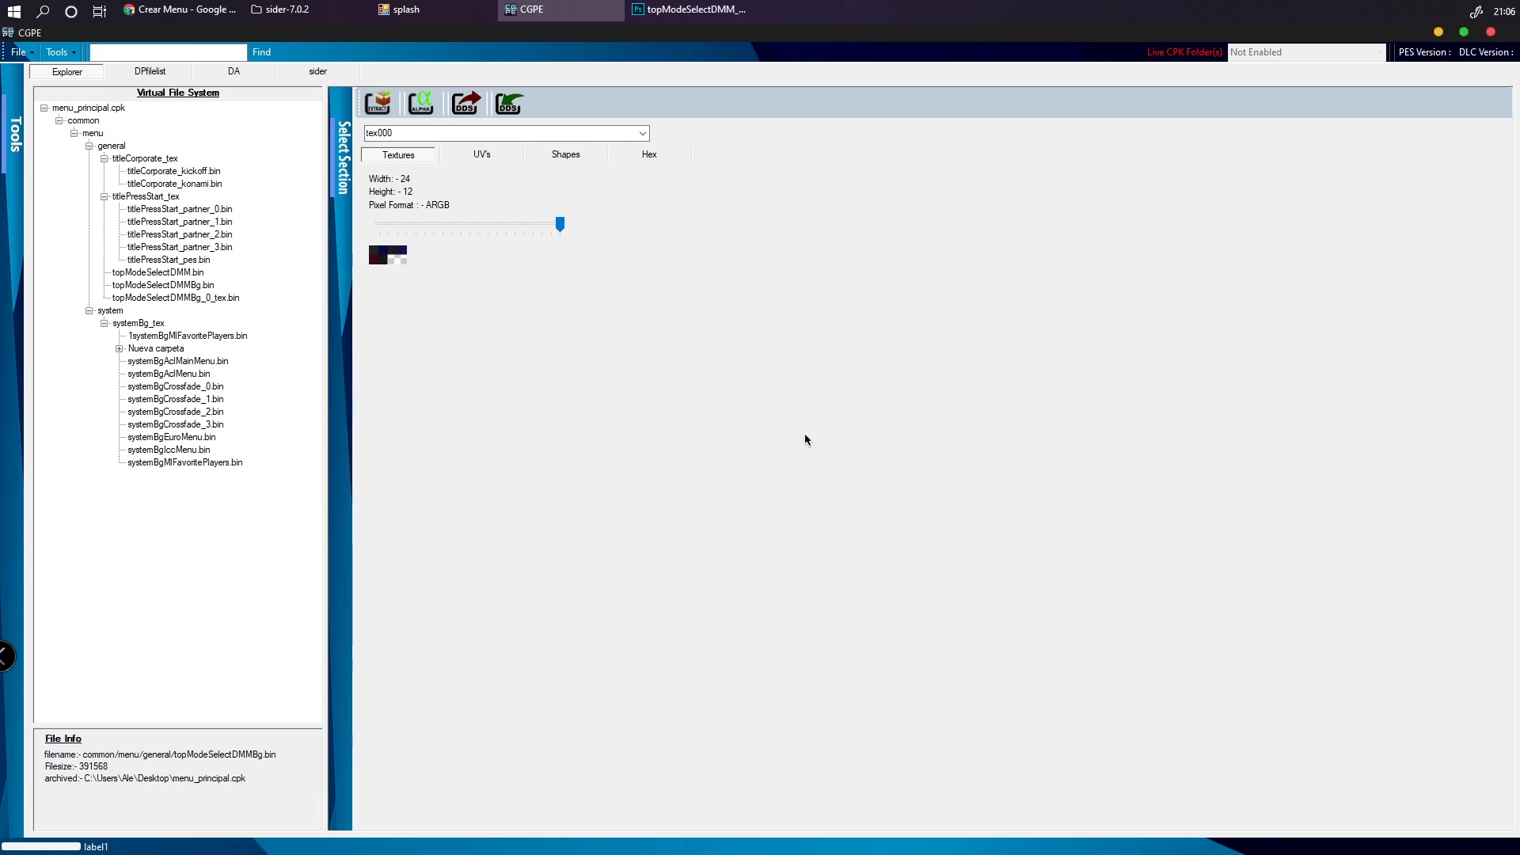
Open the exported topModeSelectDMMBg_tex000.dds from the desktop in Photoshop as a separate document
left_click(1437, 33)
left_click_drag(20, 597, 407, 174)
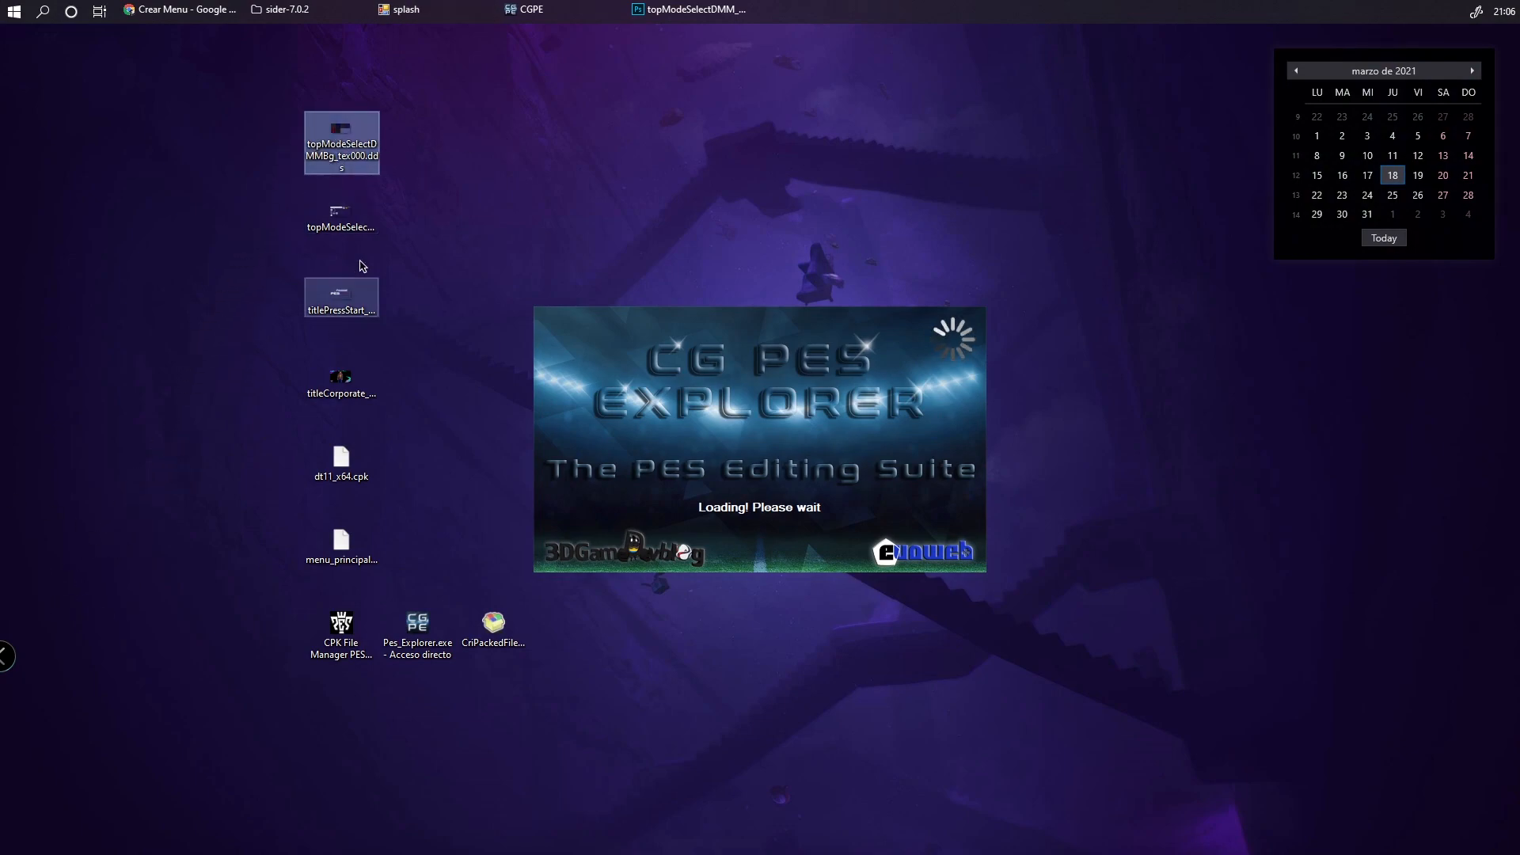
left_click_drag(340, 133, 914, 82)
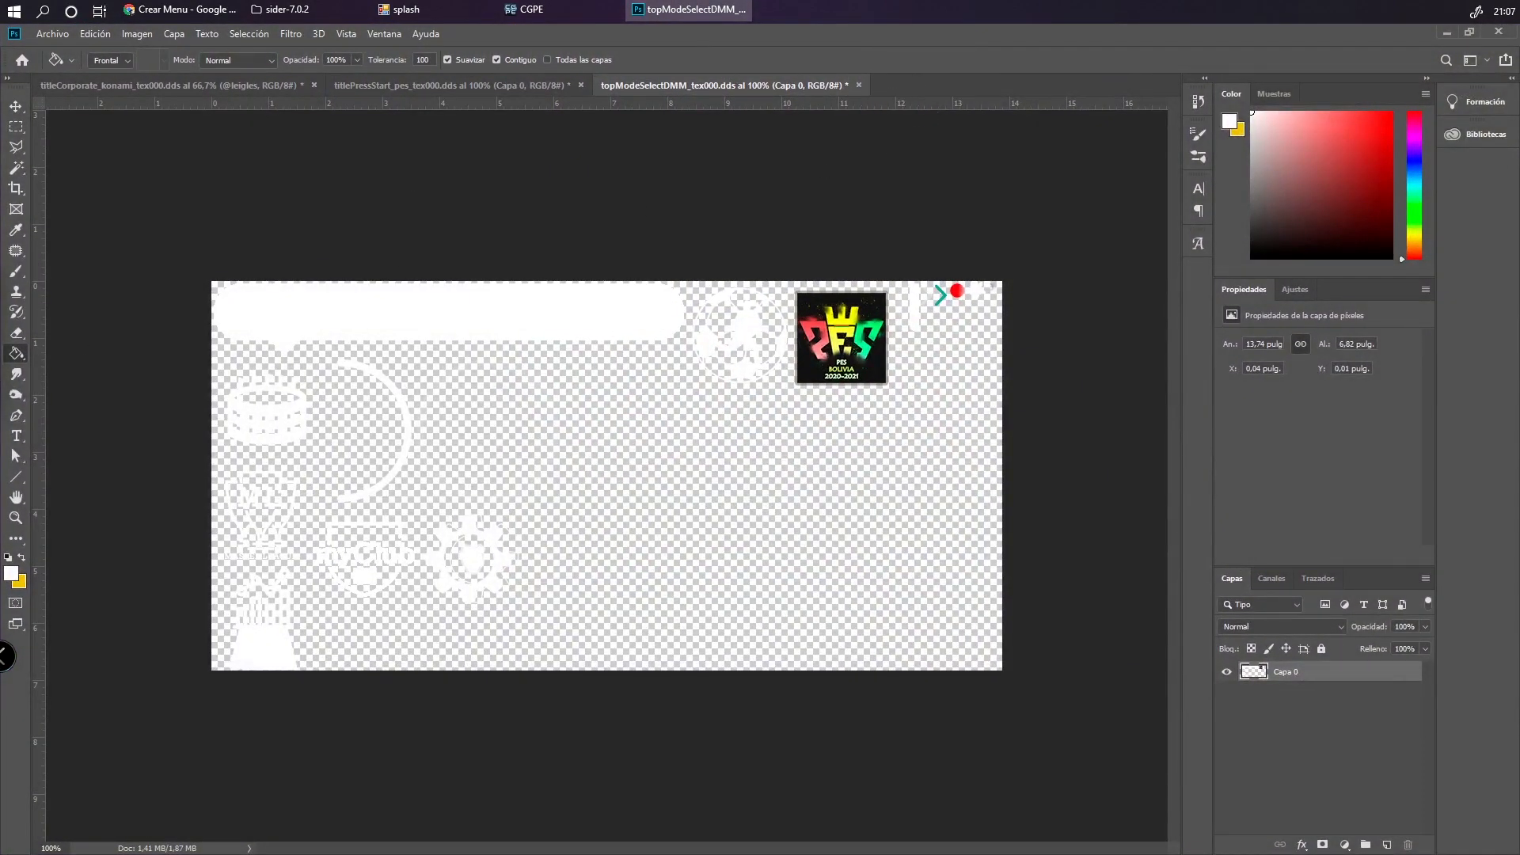
left_click(716, 400)
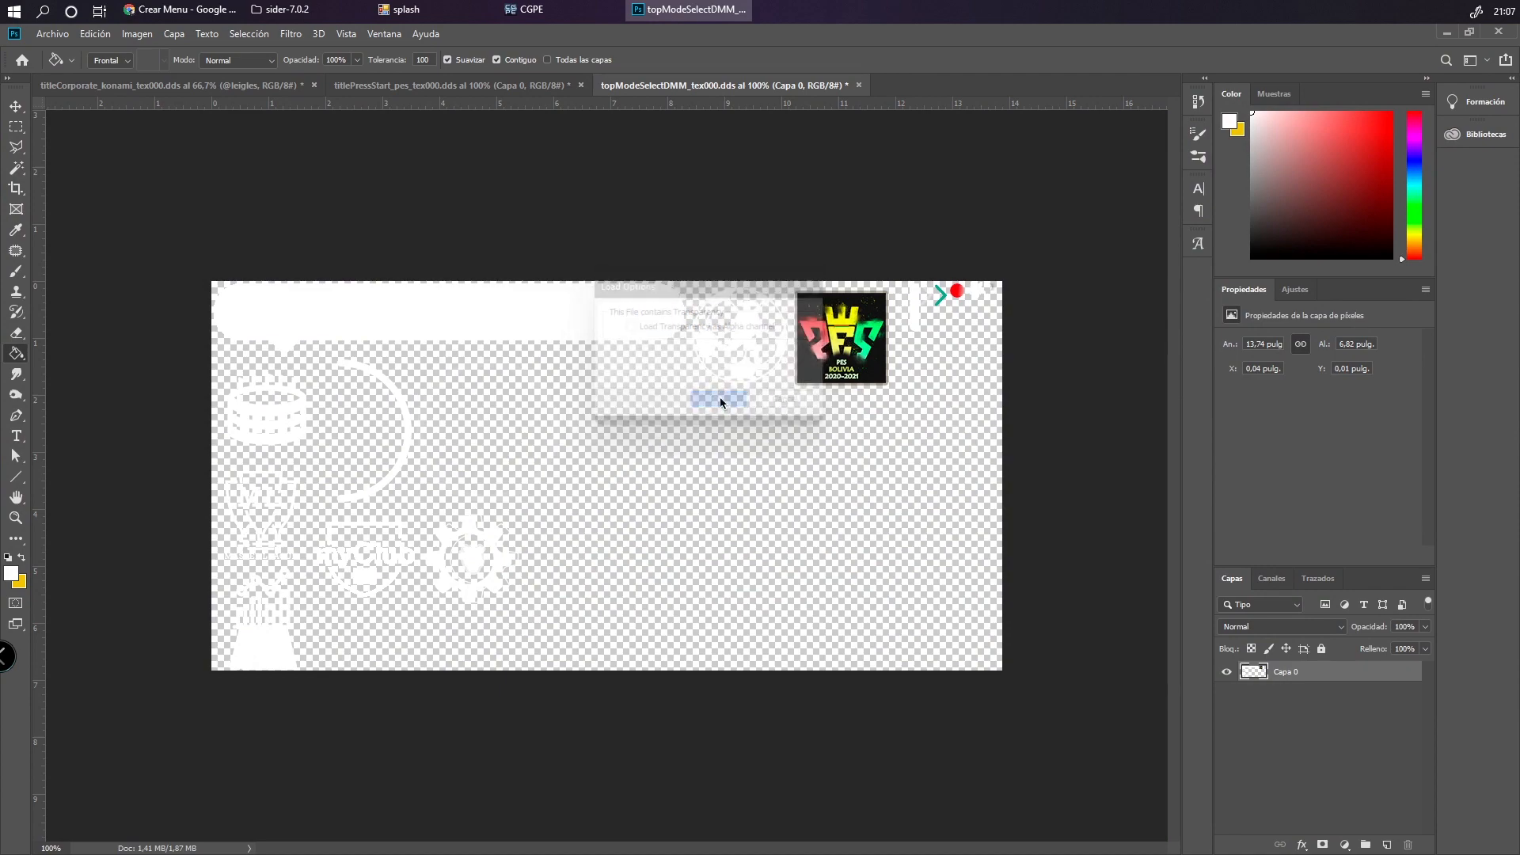
left_click(698, 610)
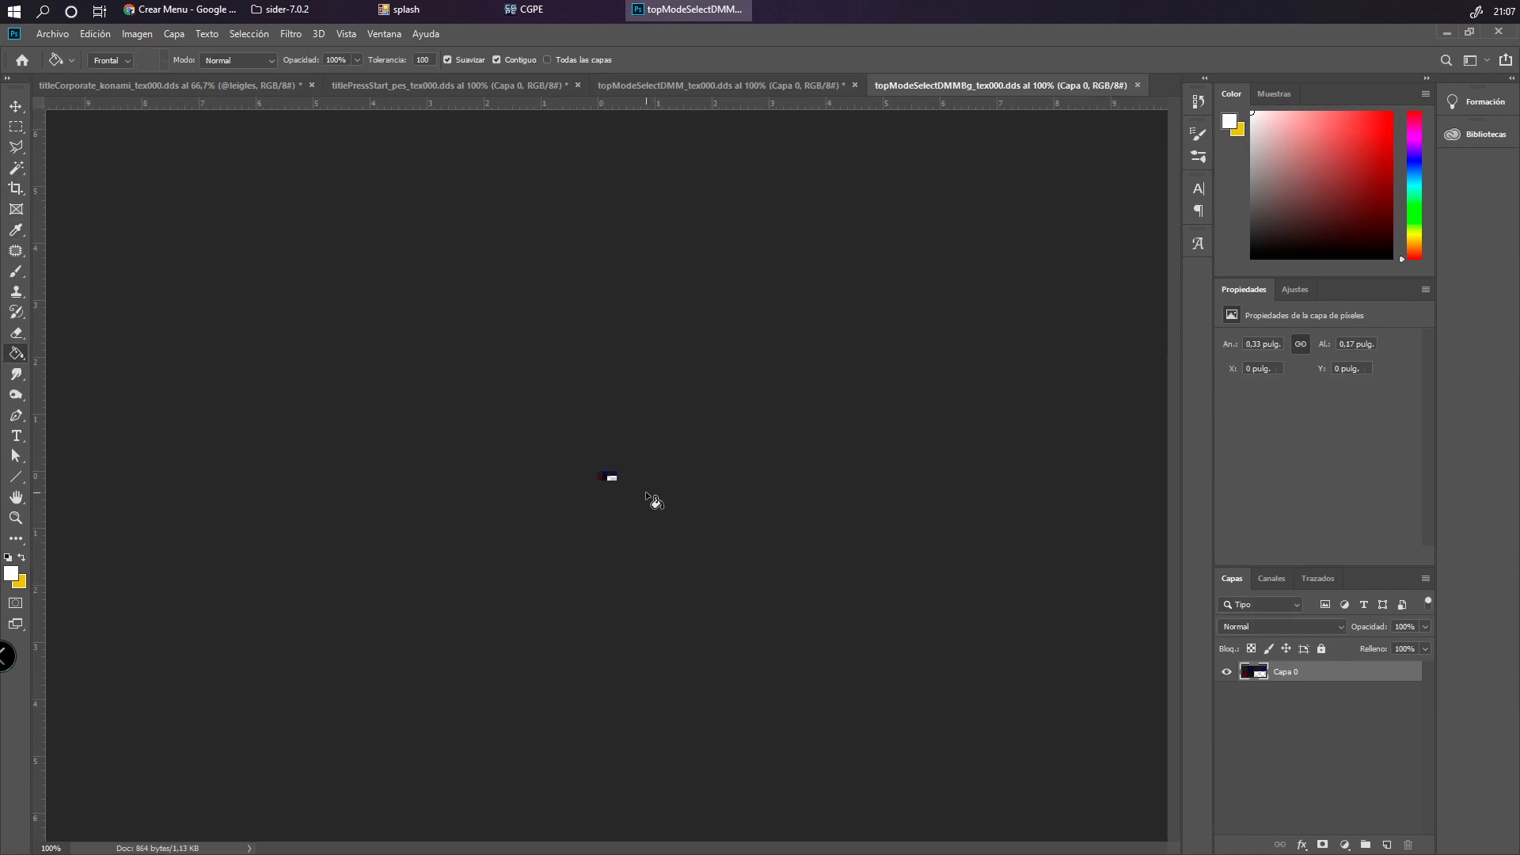
Set the foreground color to red #c44444 and fill the six dark color blocks of the texture with the Paint Bucket
scroll(633, 491, "up", 5)
scroll(627, 494, "up", 5)
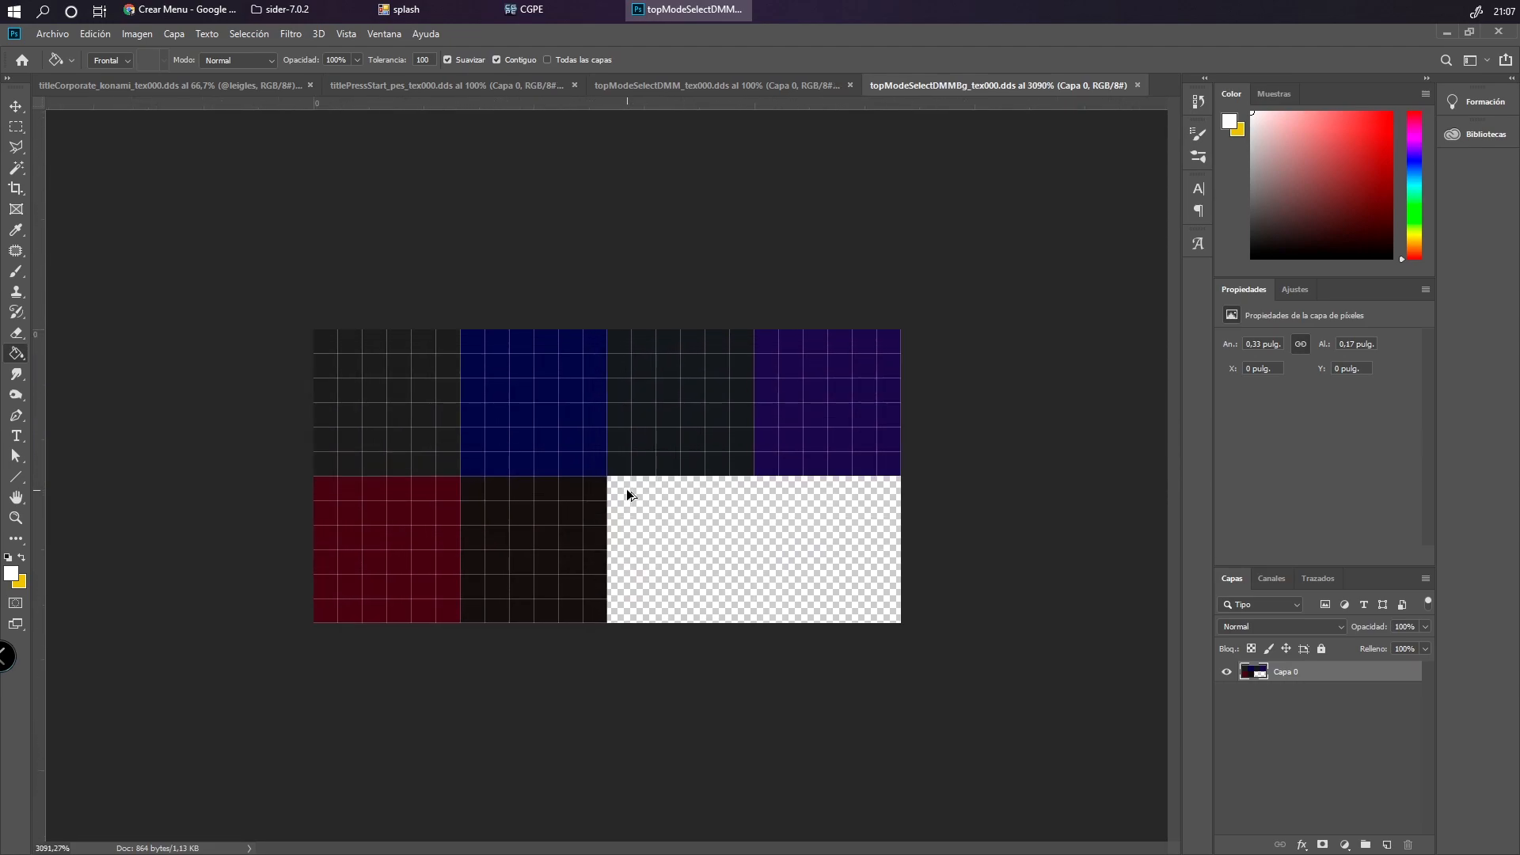
scroll(627, 495, "up", 1)
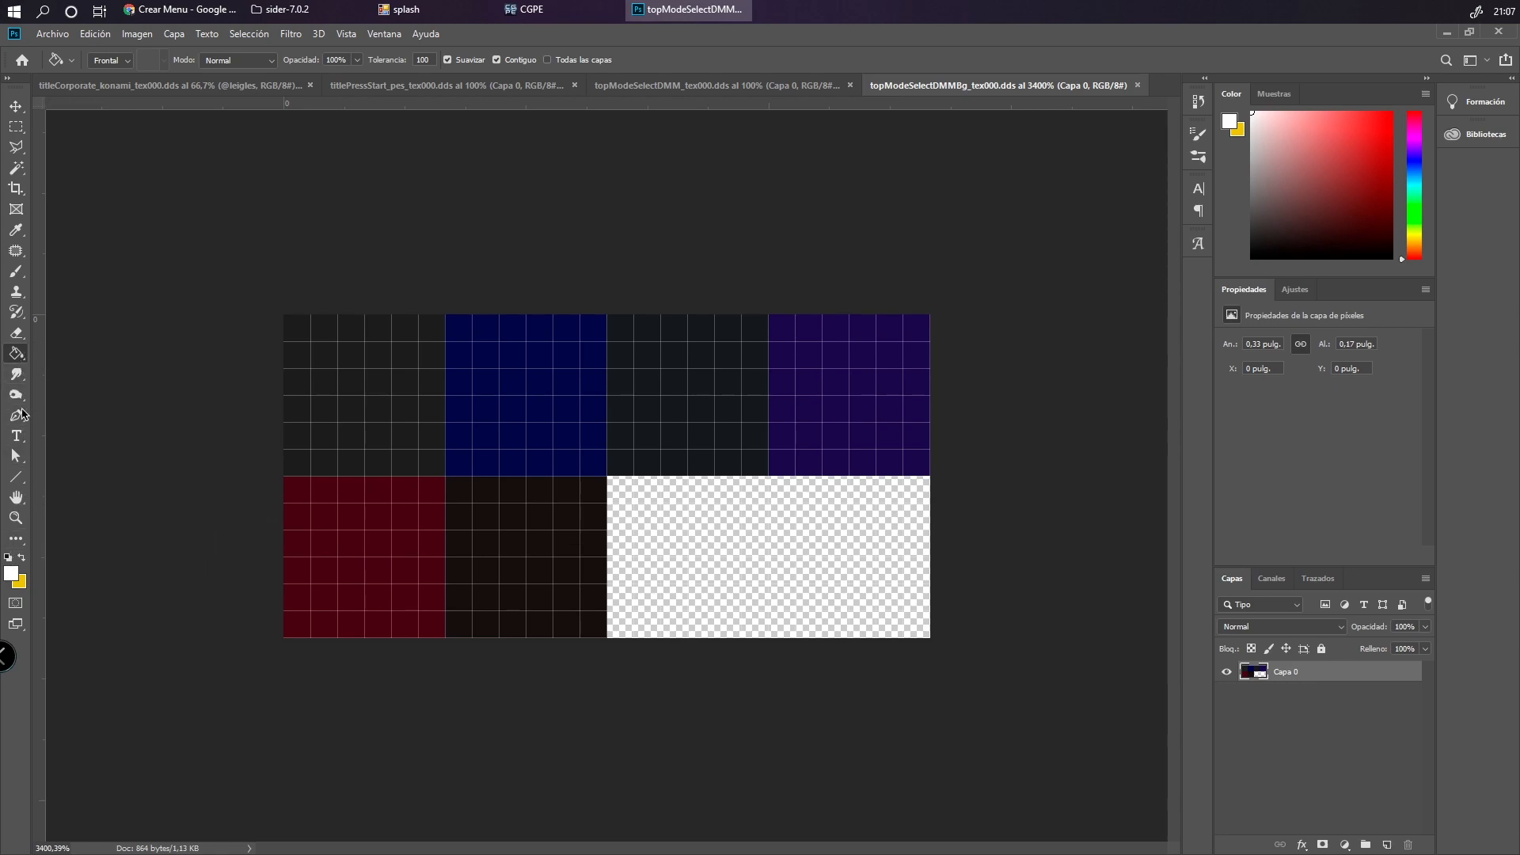
left_click(14, 579)
mouse_move(1144, 516)
left_mouse_down()
mouse_move(1118, 493)
mouse_move(1123, 511)
left_mouse_up()
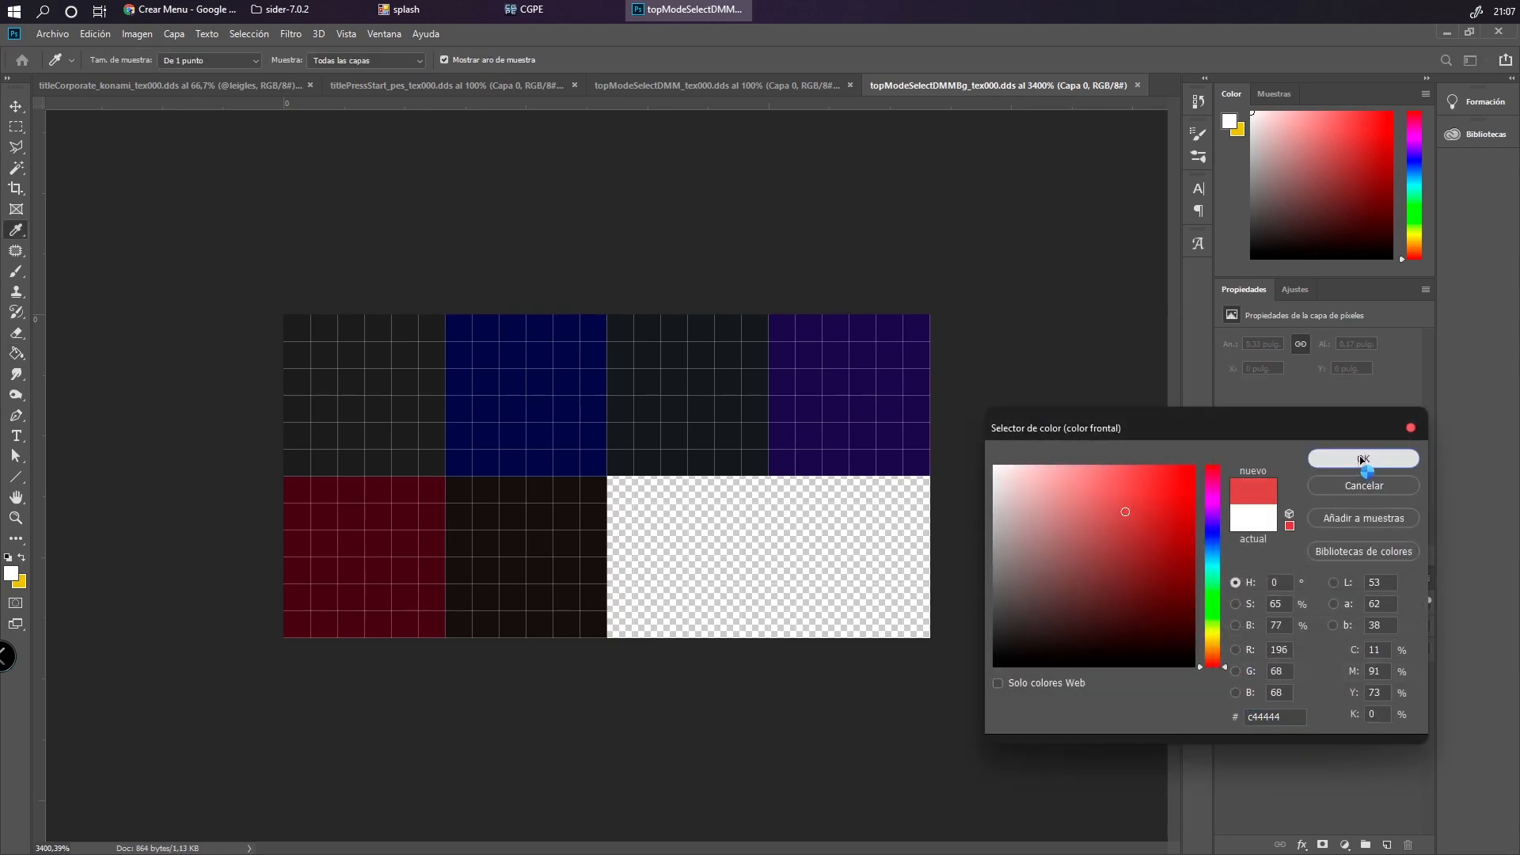
left_click(1362, 459)
left_click(379, 420)
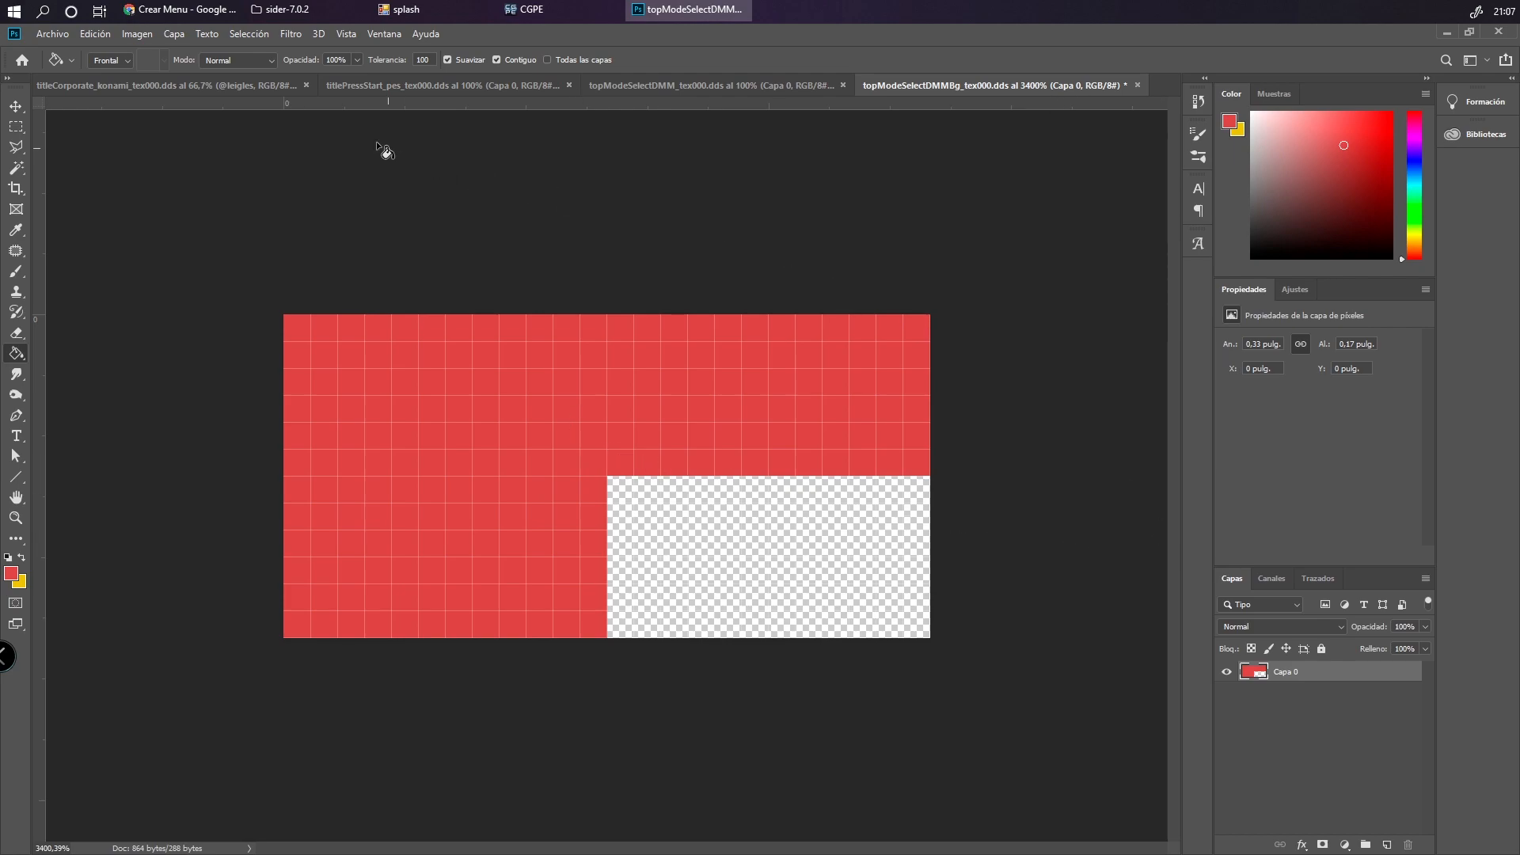
Save the red texture over topModeSelectDMMBg_tex000.dds in D3D/DDS format, using 8.8.8.8 ARGB 32 bpp with no MIP maps
left_click(52, 34)
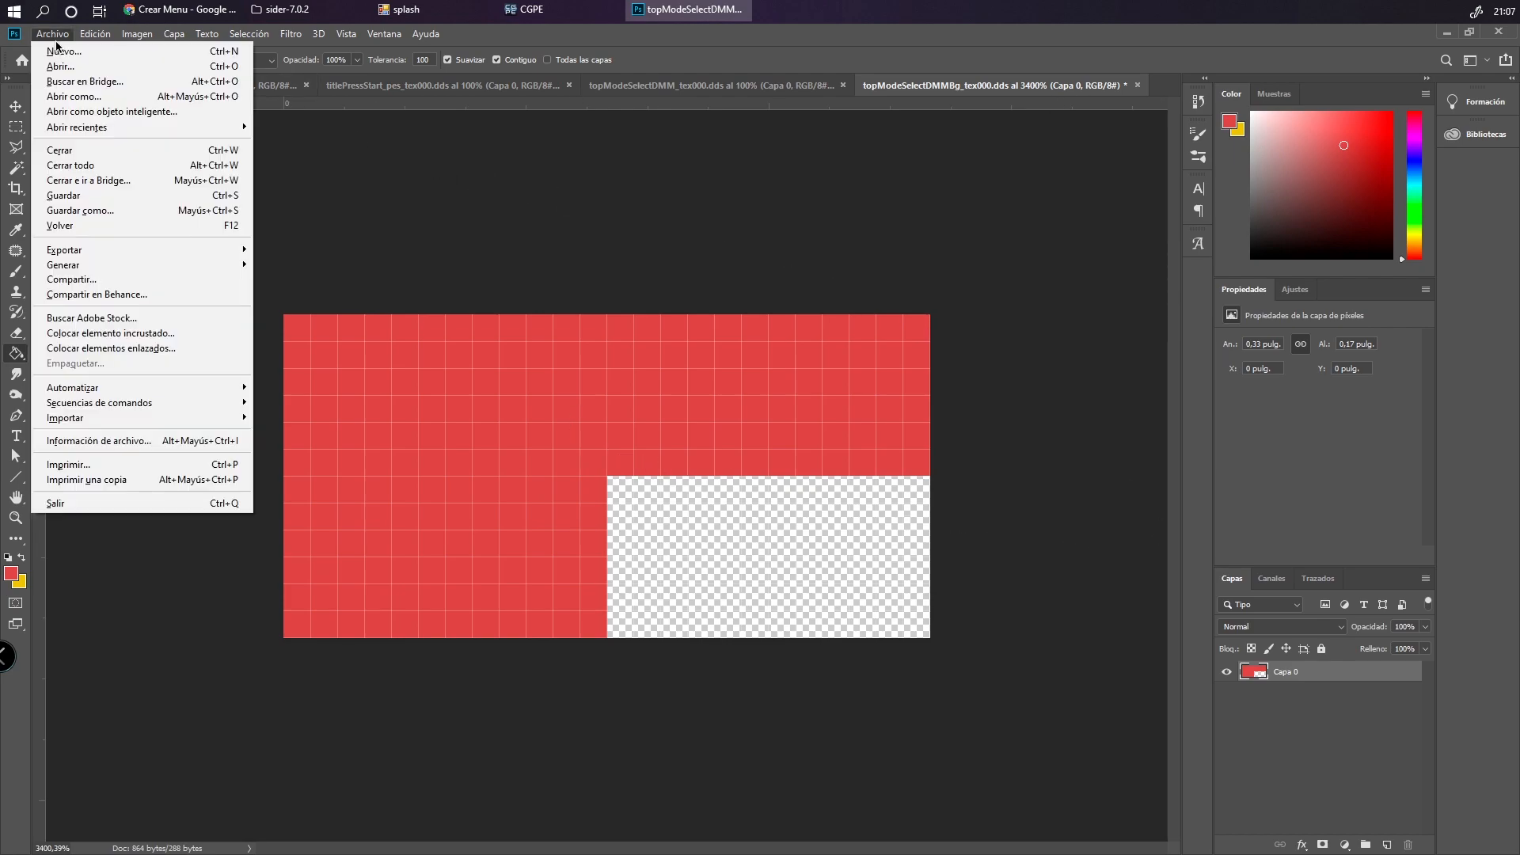
left_click(98, 216)
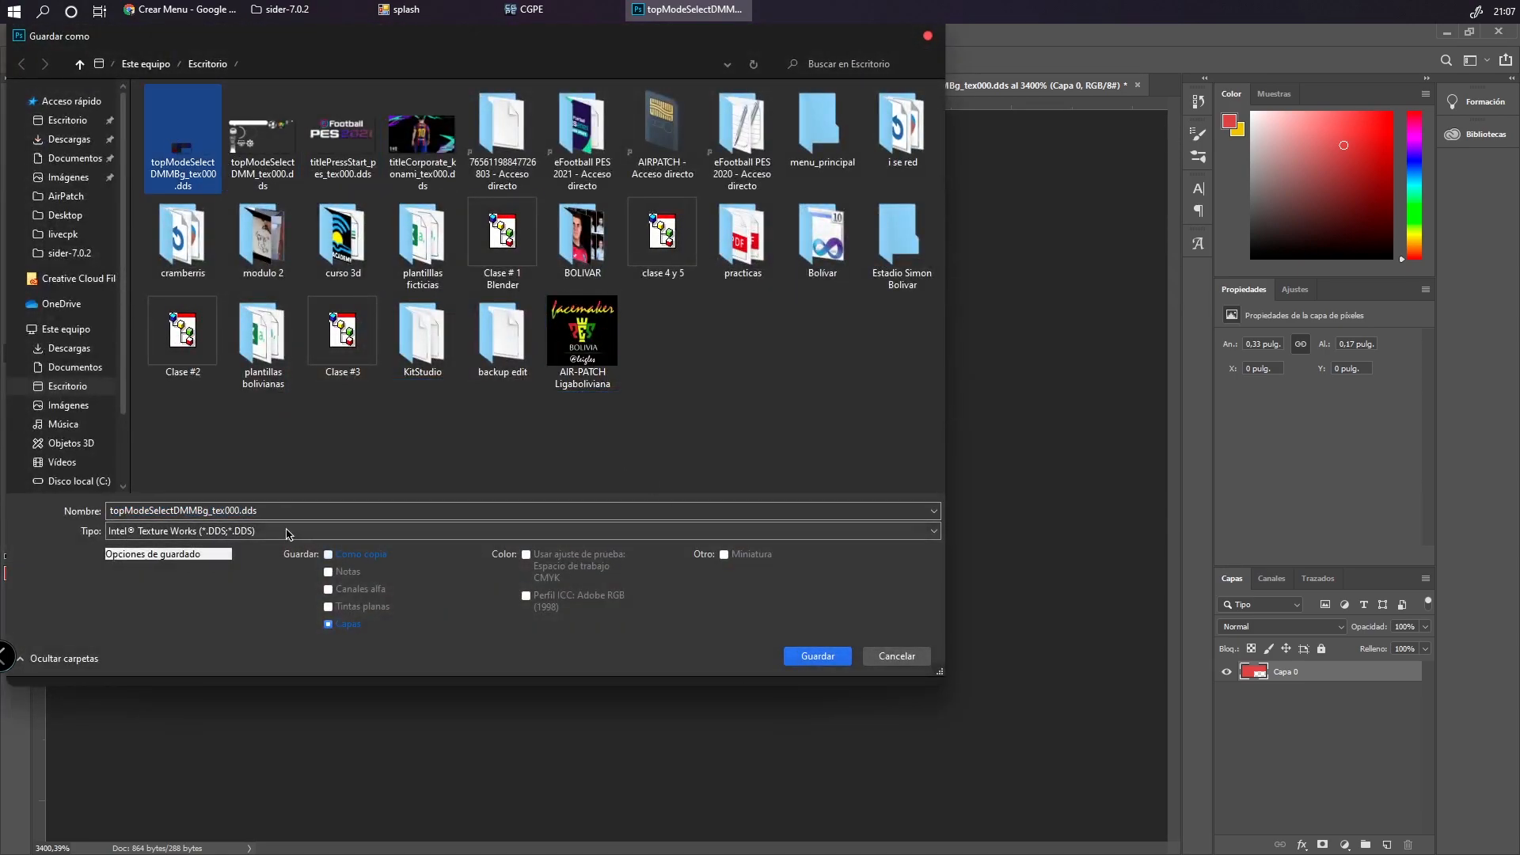
left_click(246, 531)
left_click(158, 605)
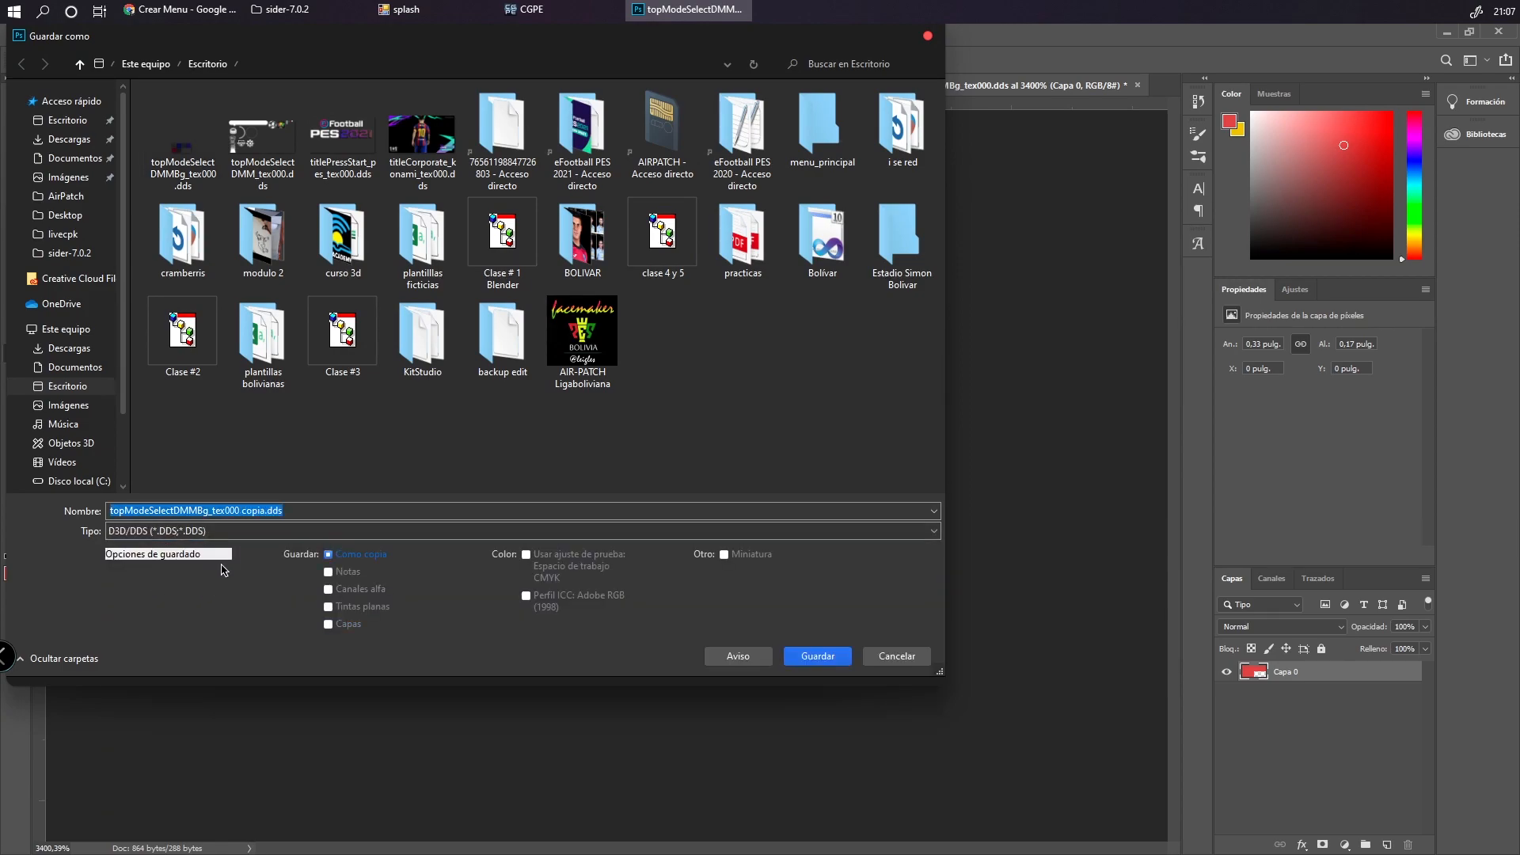
left_click(175, 146)
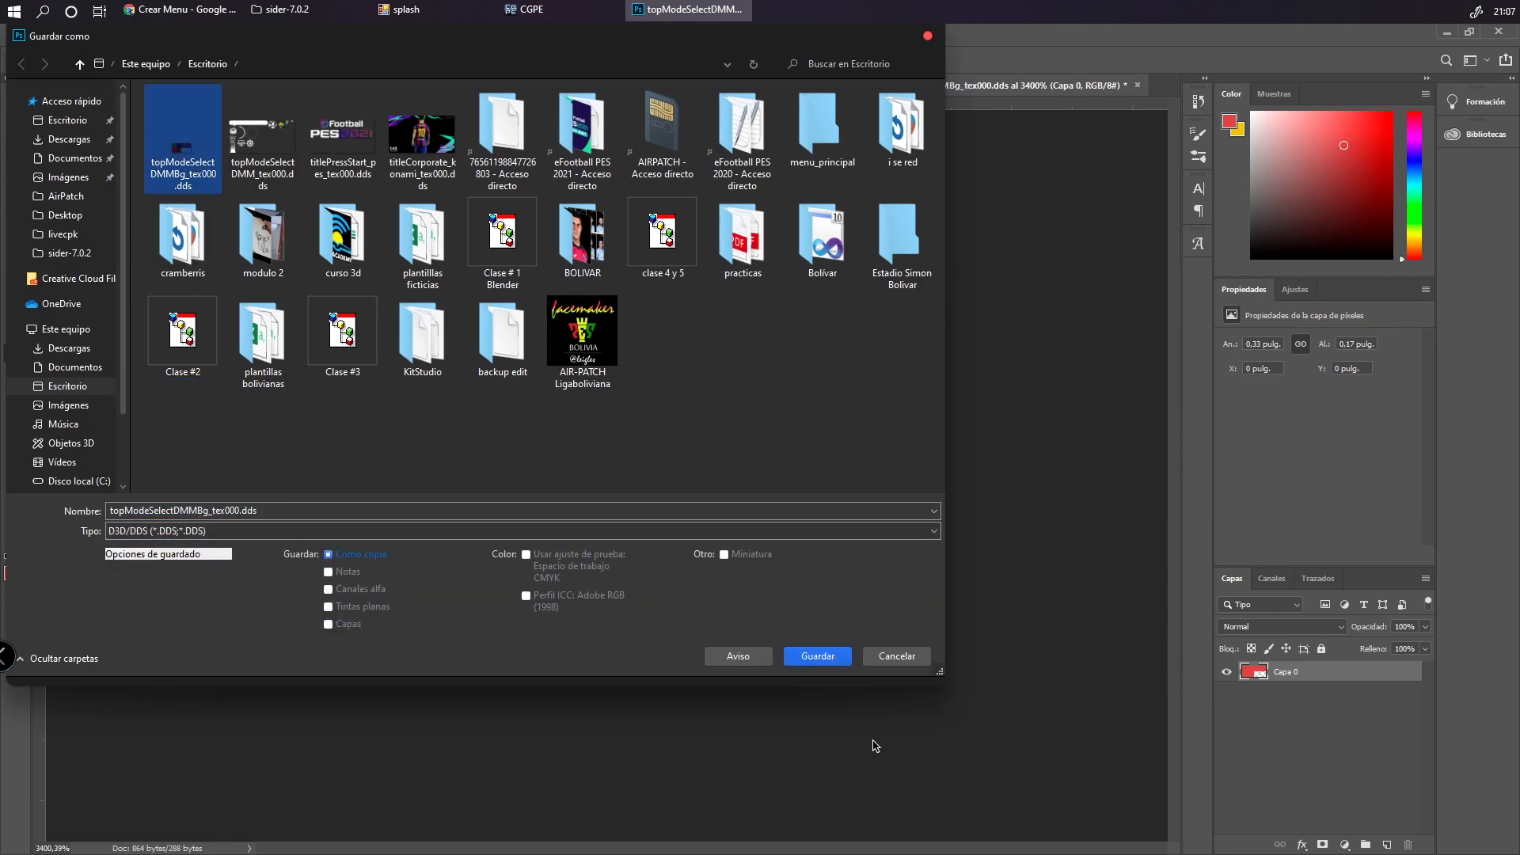
left_click(822, 656)
left_click(799, 450)
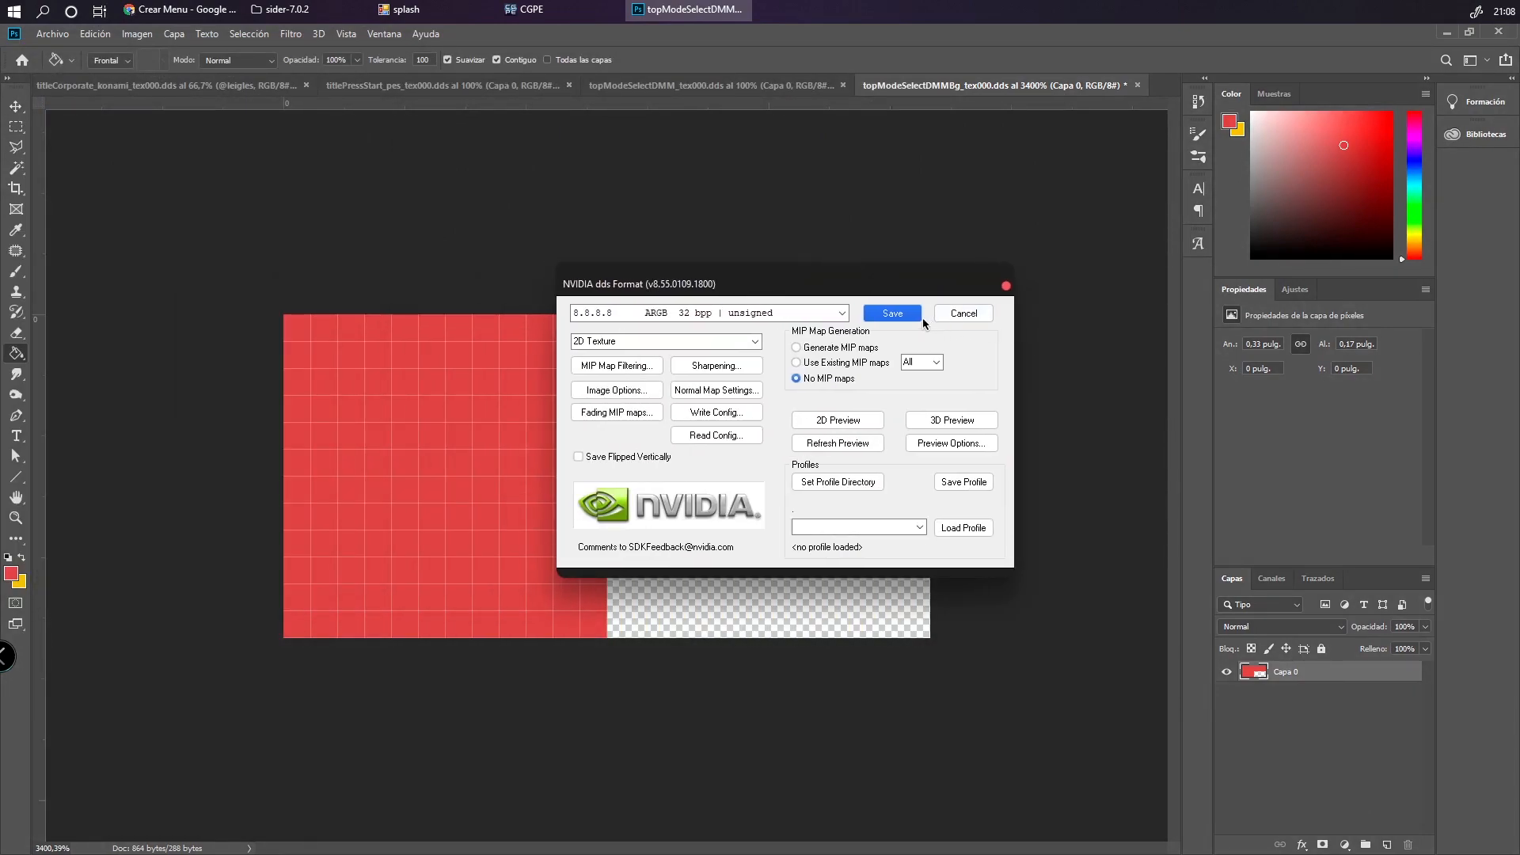
left_click(916, 317)
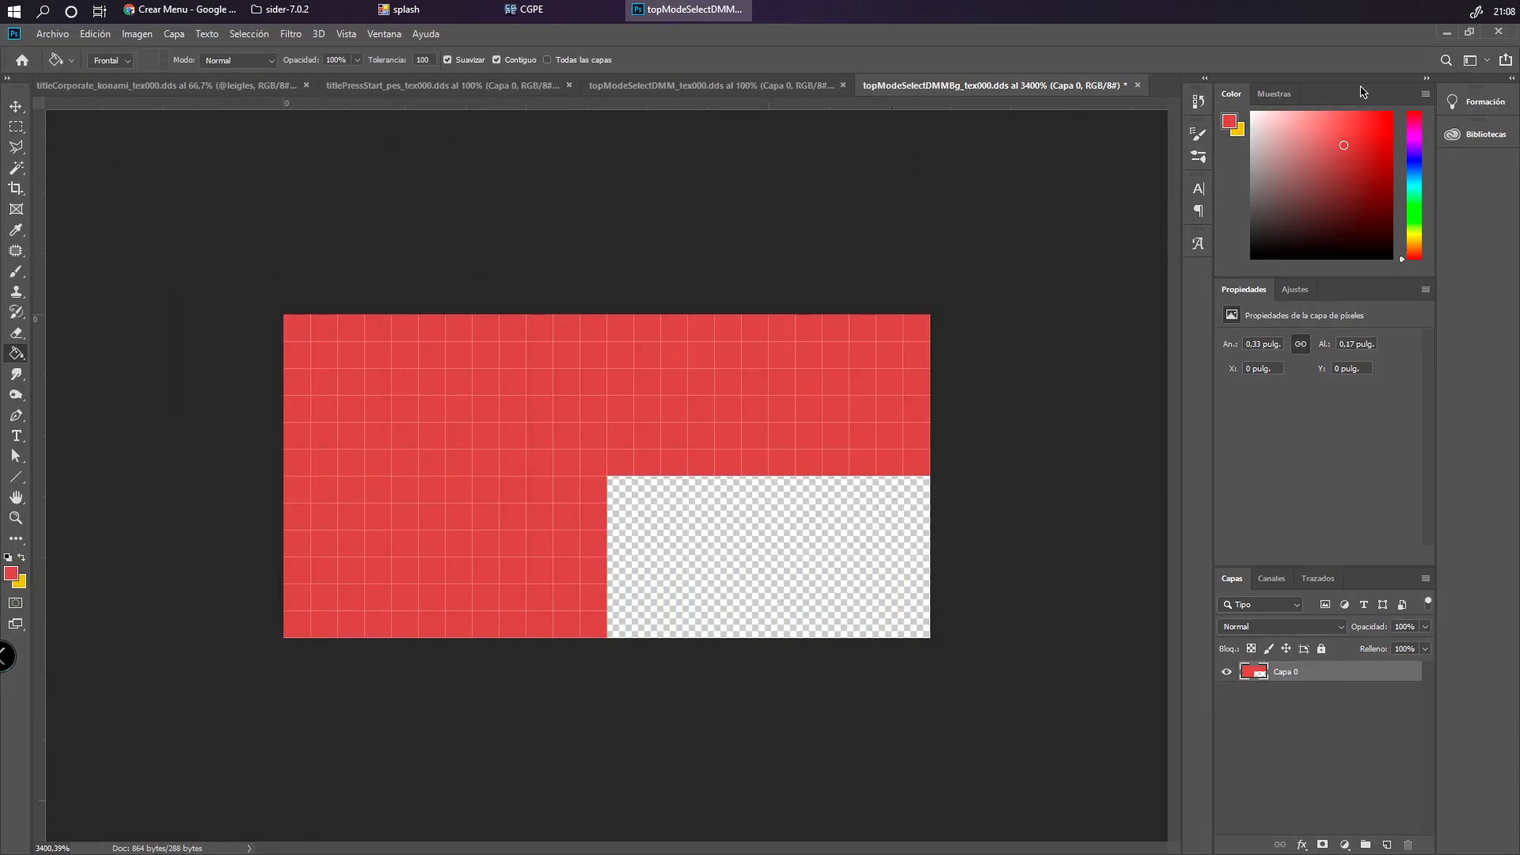
Switch to CGPE and load the tex000 texture of topModeSelectDMMBg_0_tex.bin
left_click(1445, 35)
left_click(341, 139)
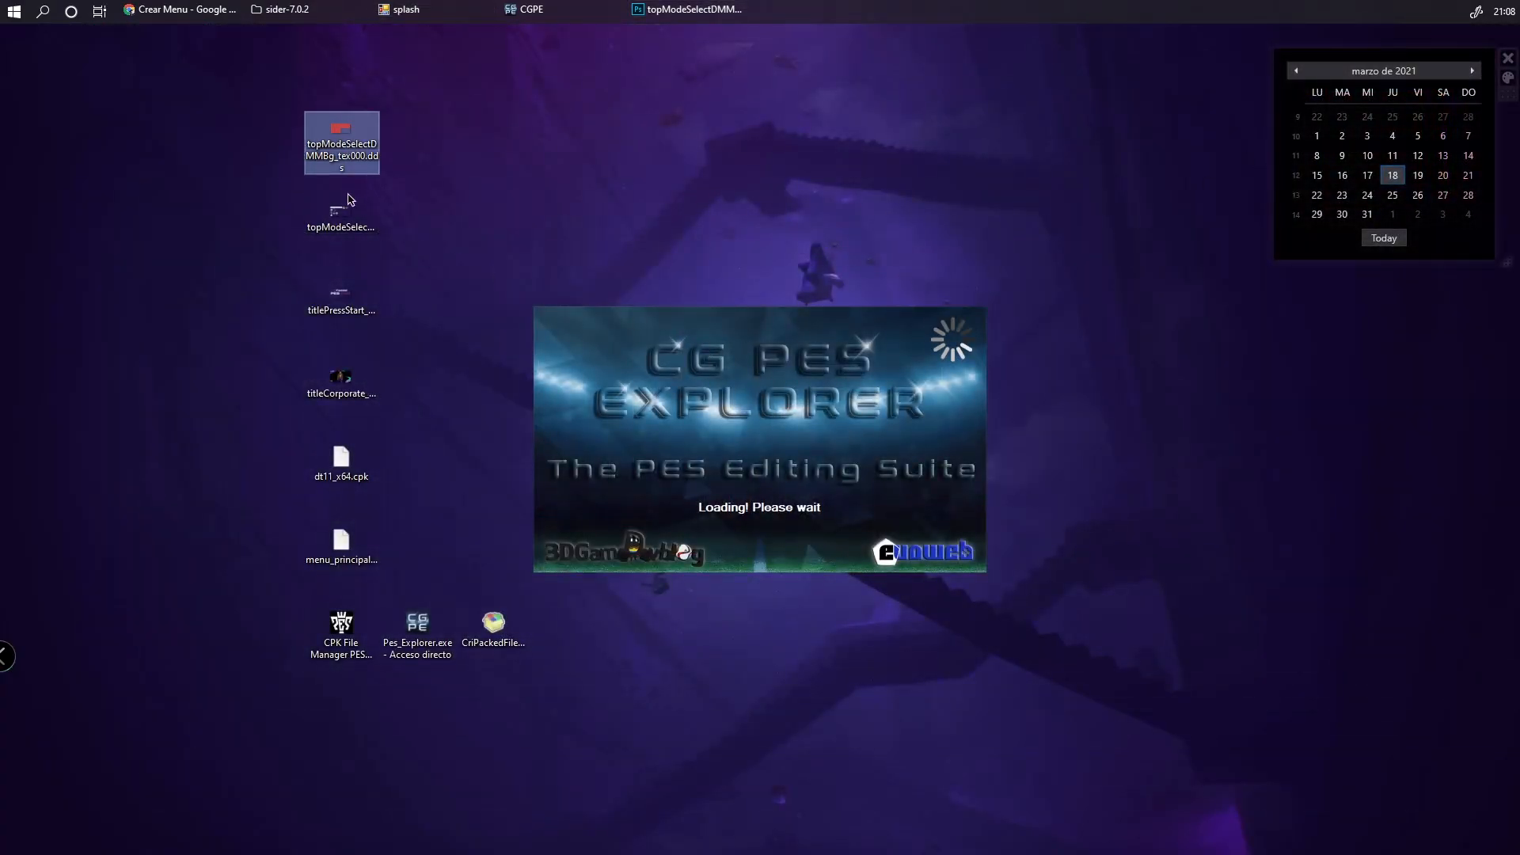
left_click(340, 378)
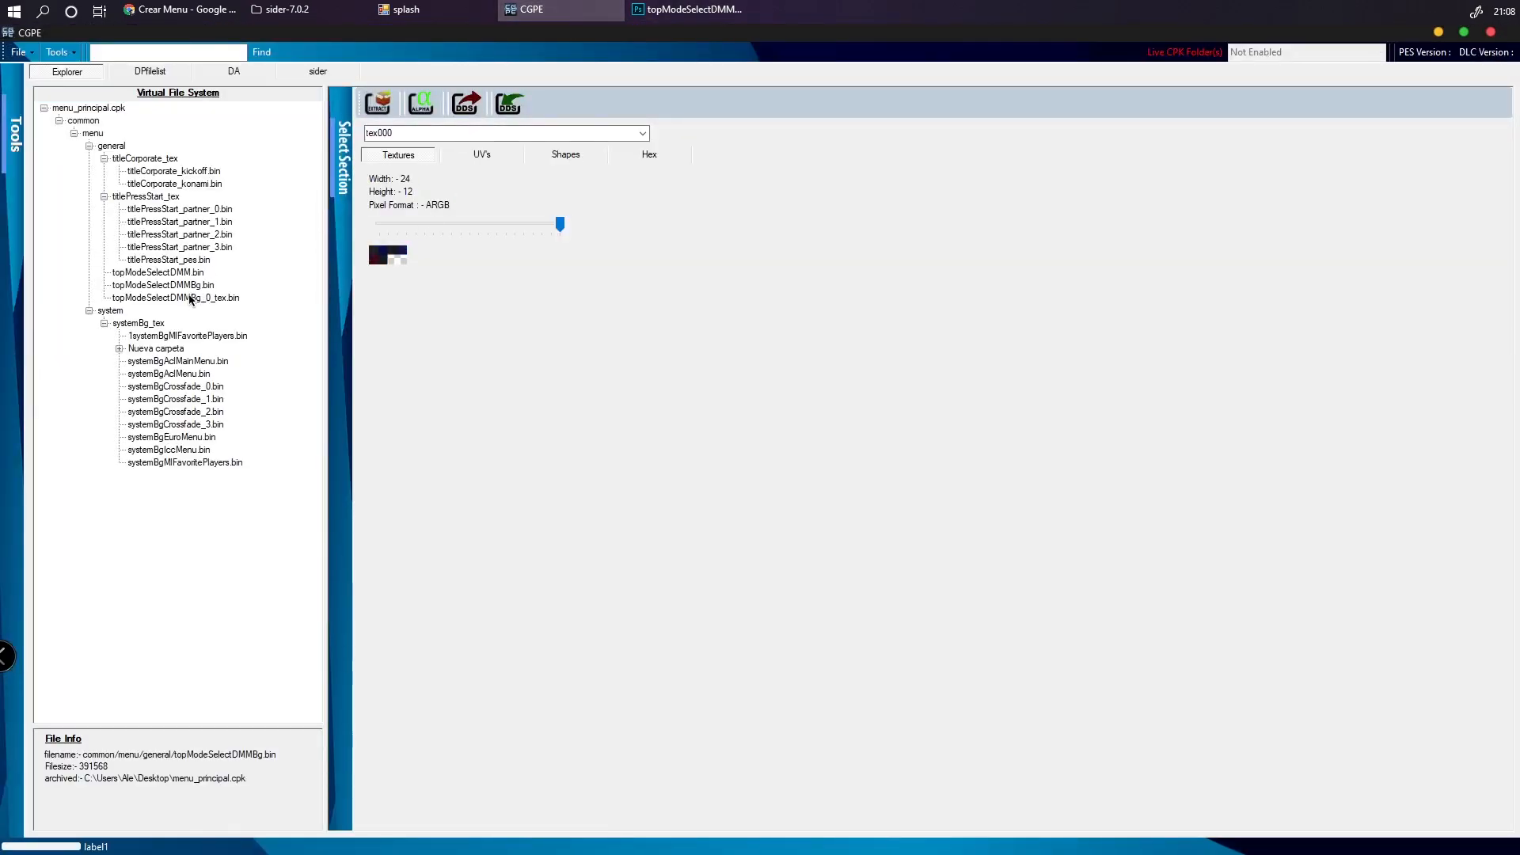
left_click(181, 298)
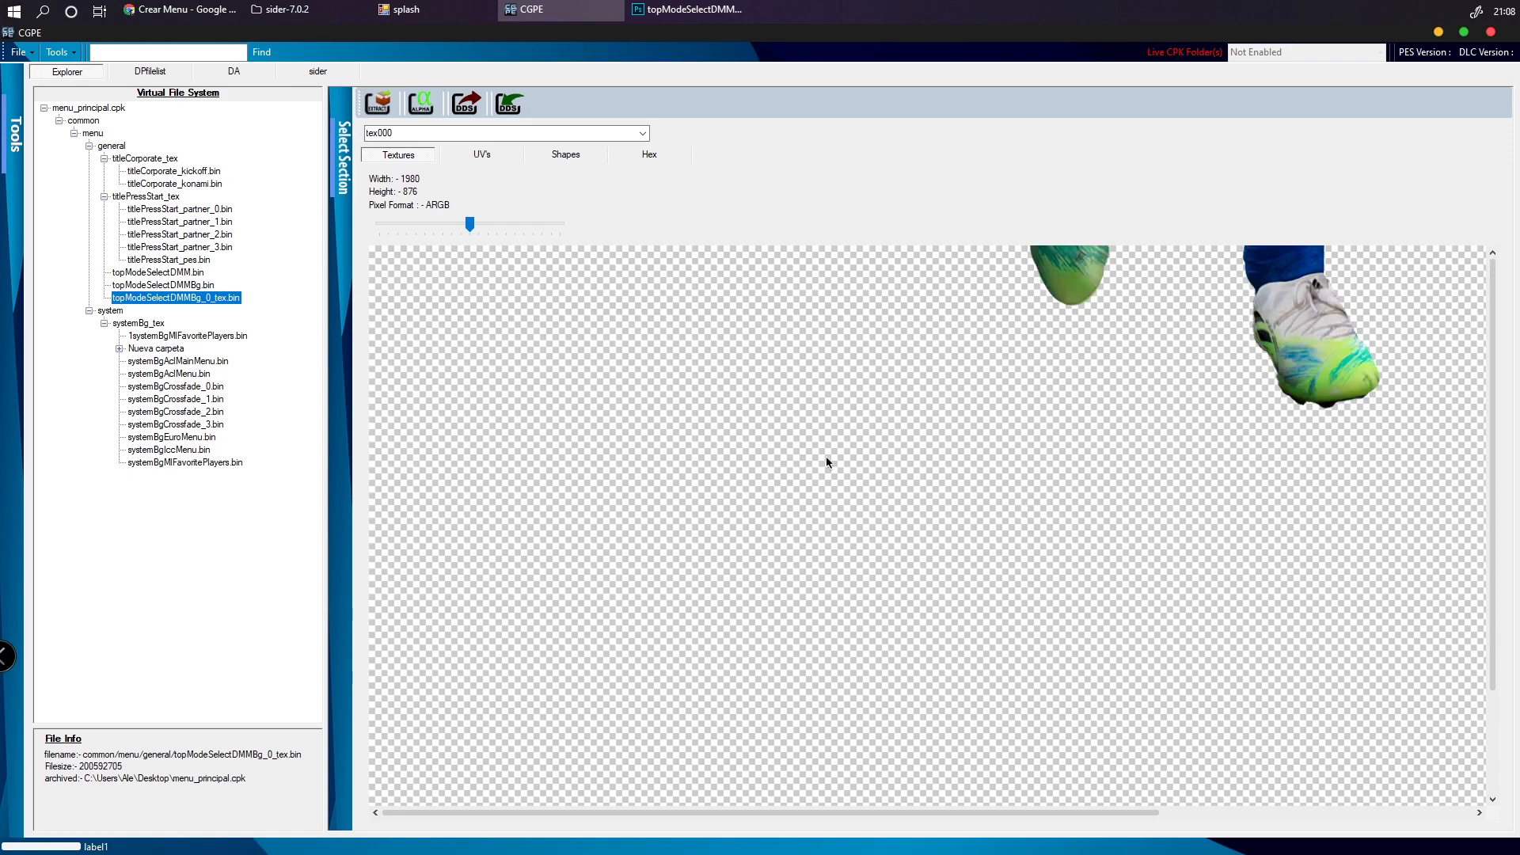
Look through the player textures of topModeSelectDMMBg_0_tex.bin from tex000 to tex009, fitting each image in the preview
left_click_drag(475, 227, 440, 224)
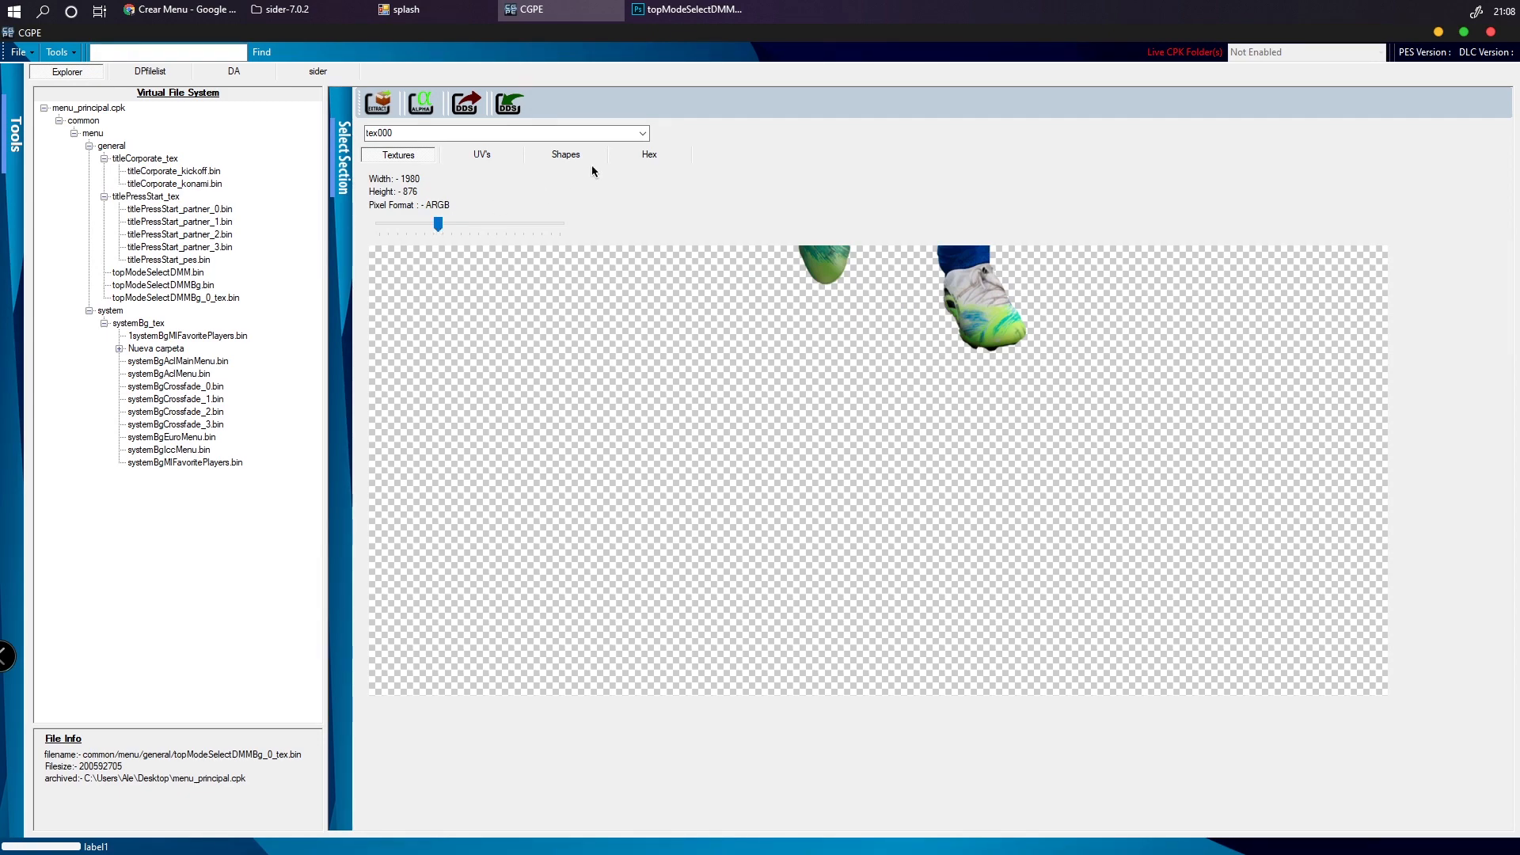
left_click(642, 134)
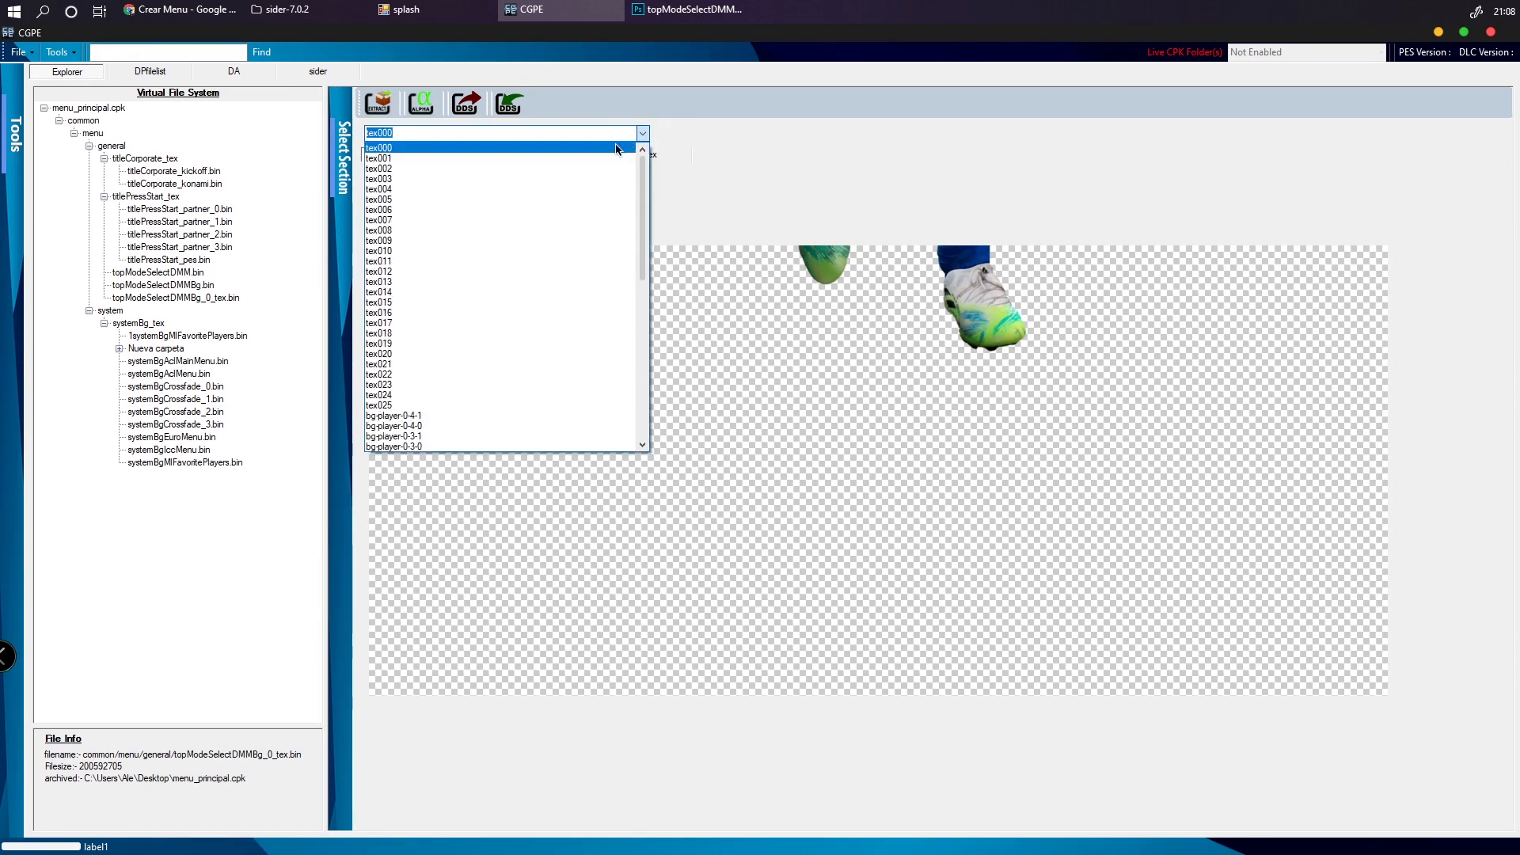
left_click(389, 159)
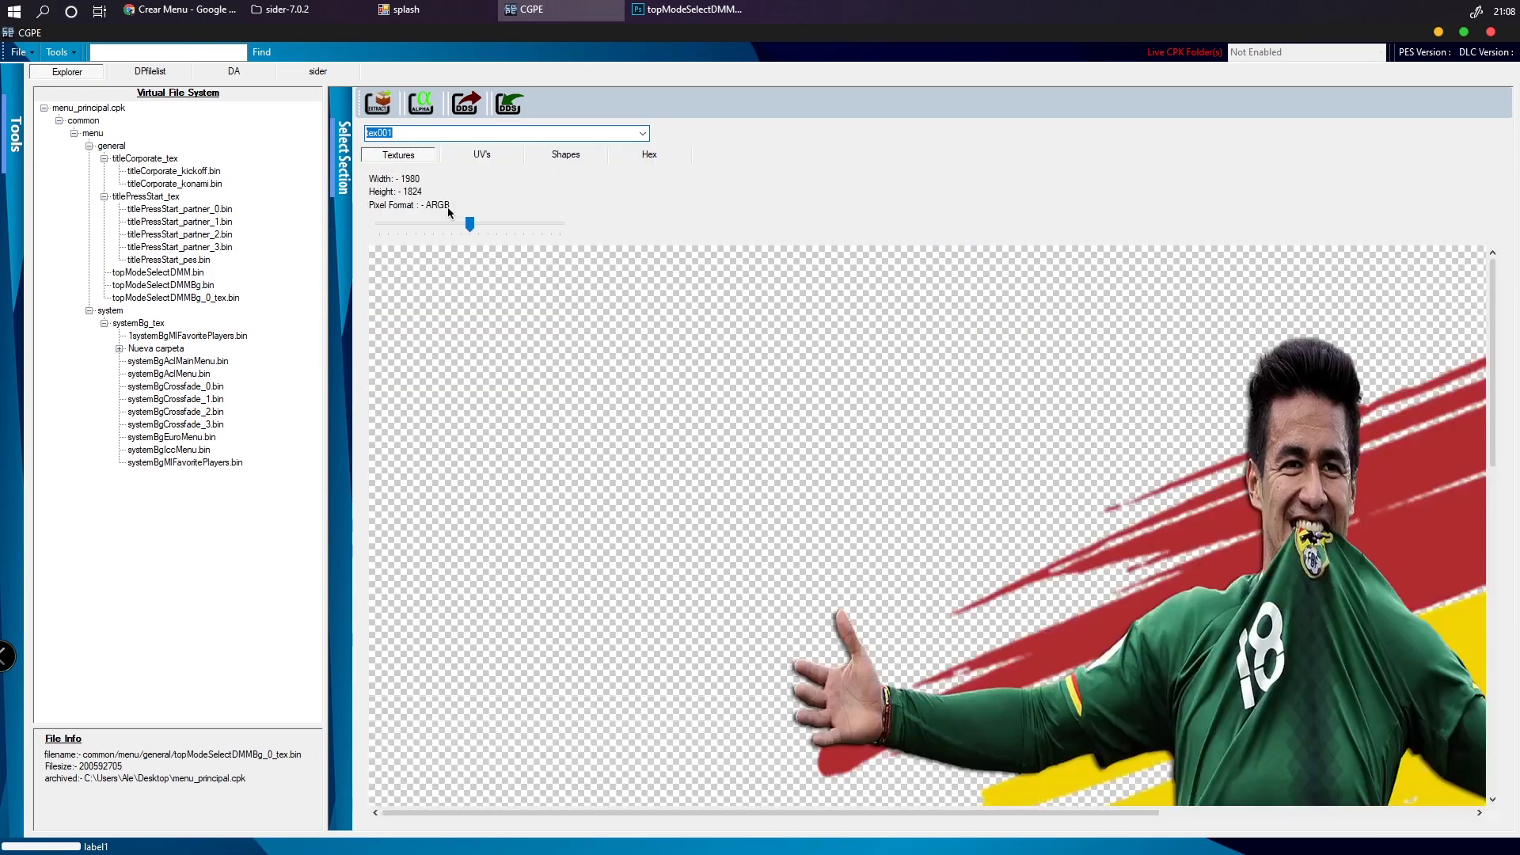
left_click_drag(470, 225, 418, 223)
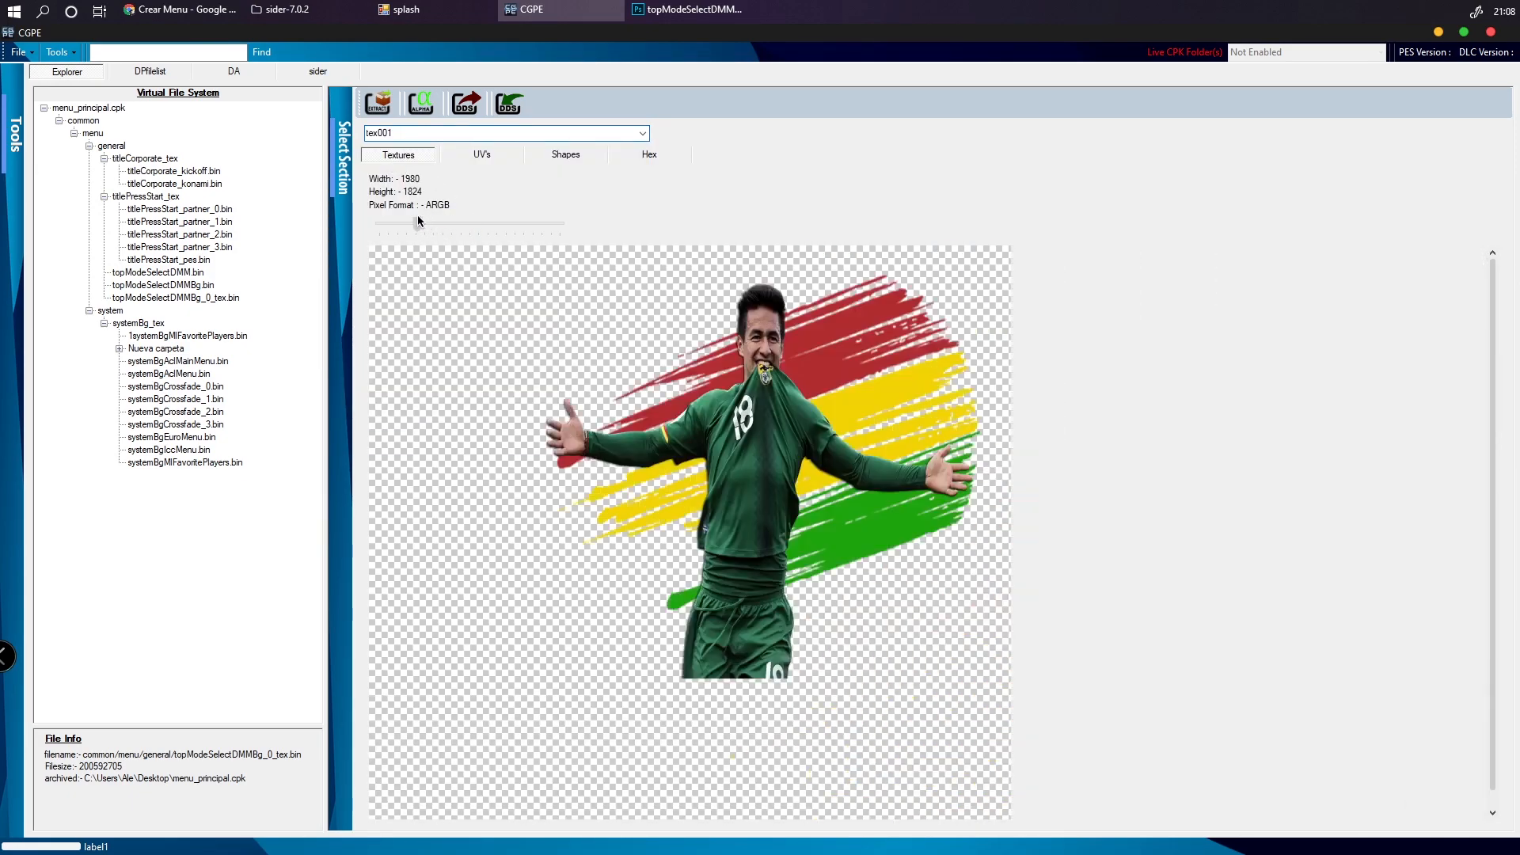
left_click(642, 134)
left_click(518, 168)
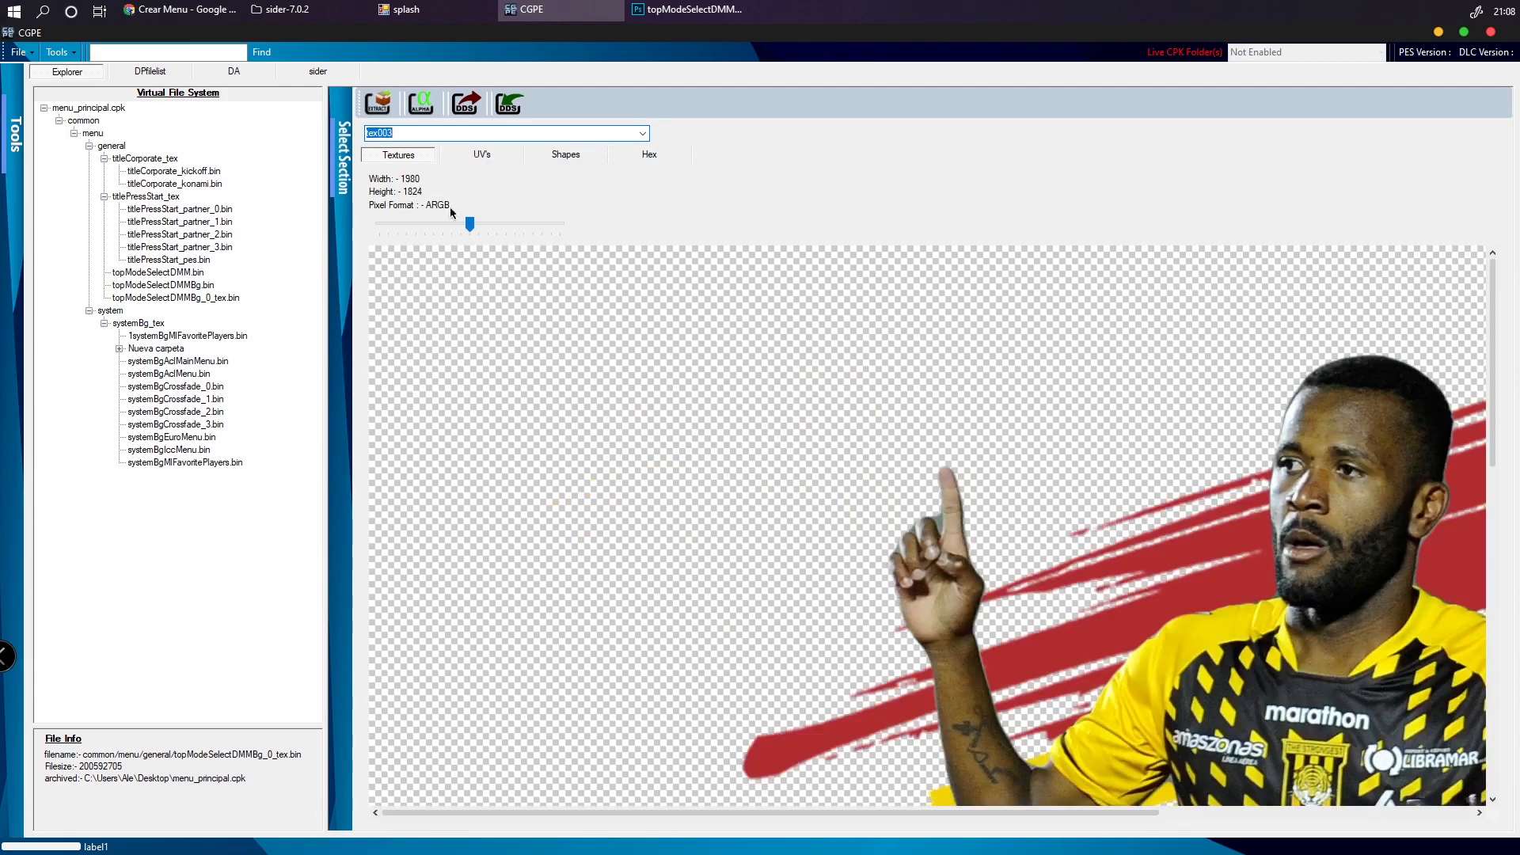
left_click_drag(467, 223, 445, 225)
left_click(642, 133)
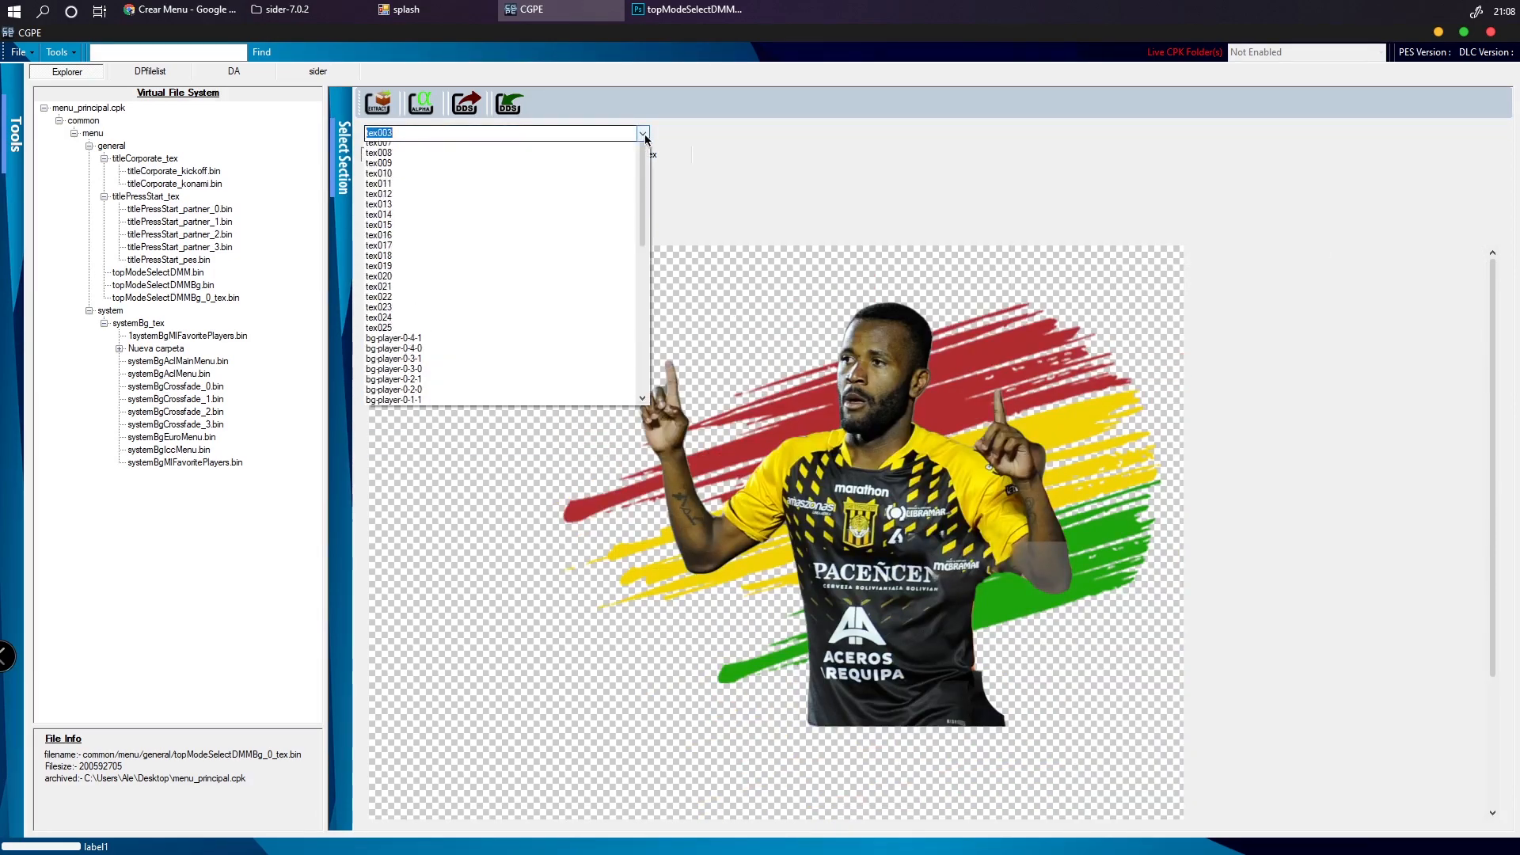
left_click(578, 184)
left_click_drag(470, 225, 428, 226)
left_click(643, 133)
left_click(594, 169)
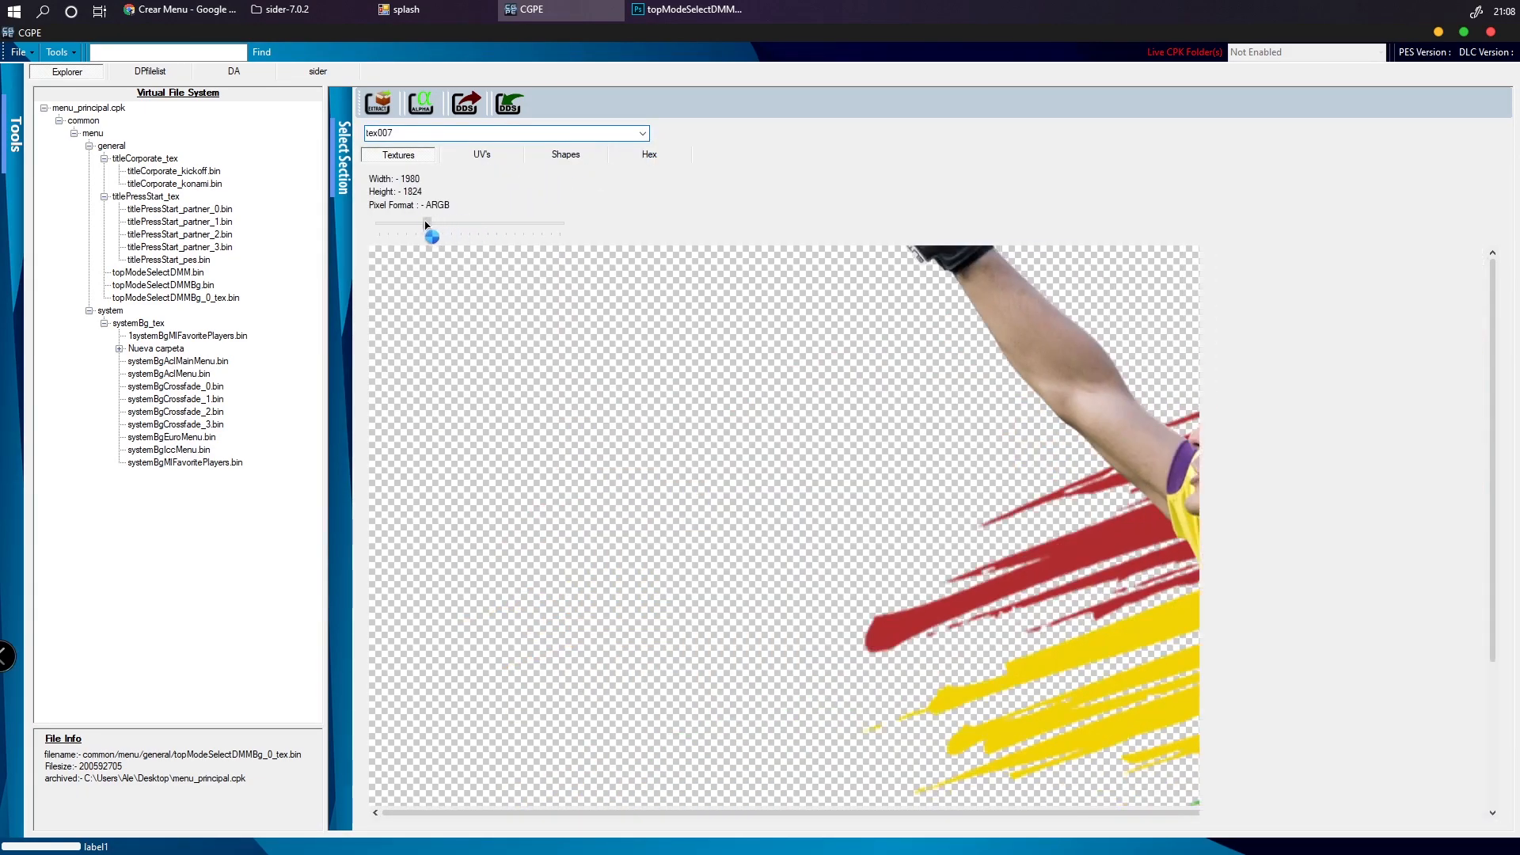
left_click(643, 133)
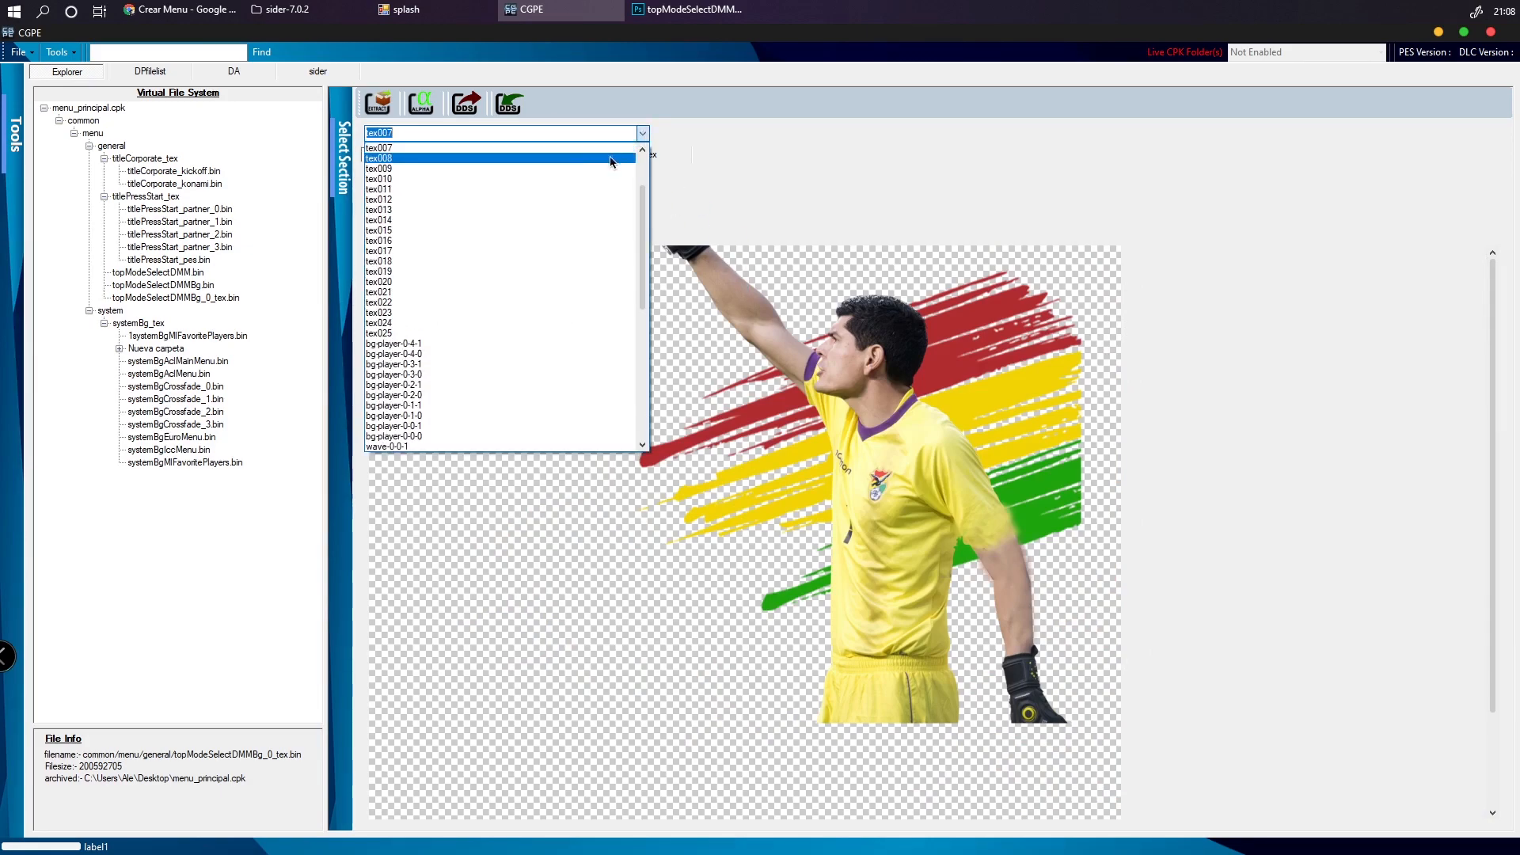
left_click(607, 168)
left_click_drag(472, 225, 413, 225)
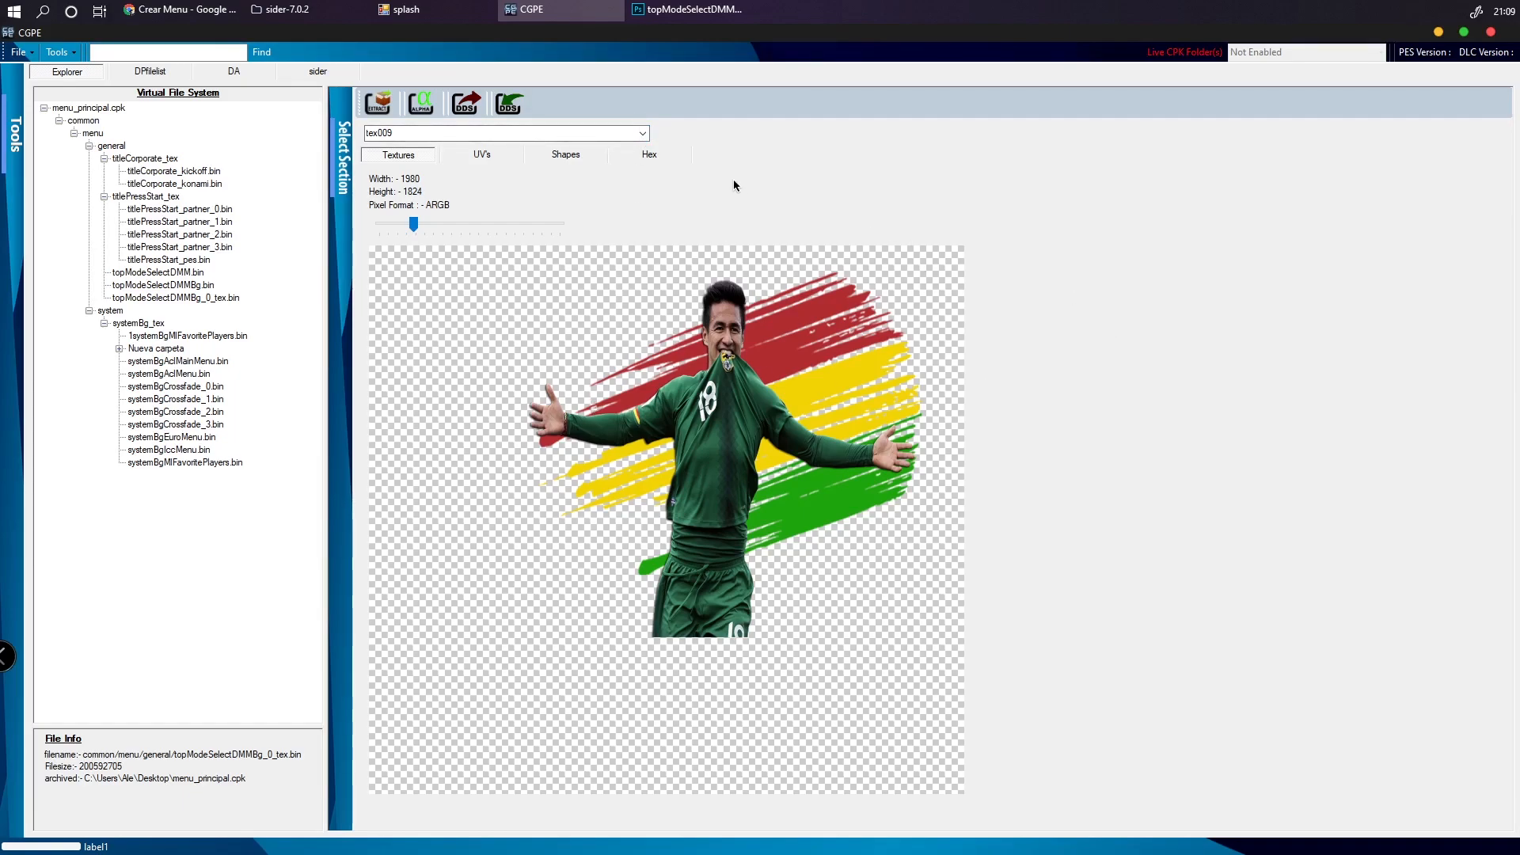
Examine the tex010 and tex011 textures of topModeSelectDMMBg_0_tex.bin at reduced preview size
left_click(642, 133)
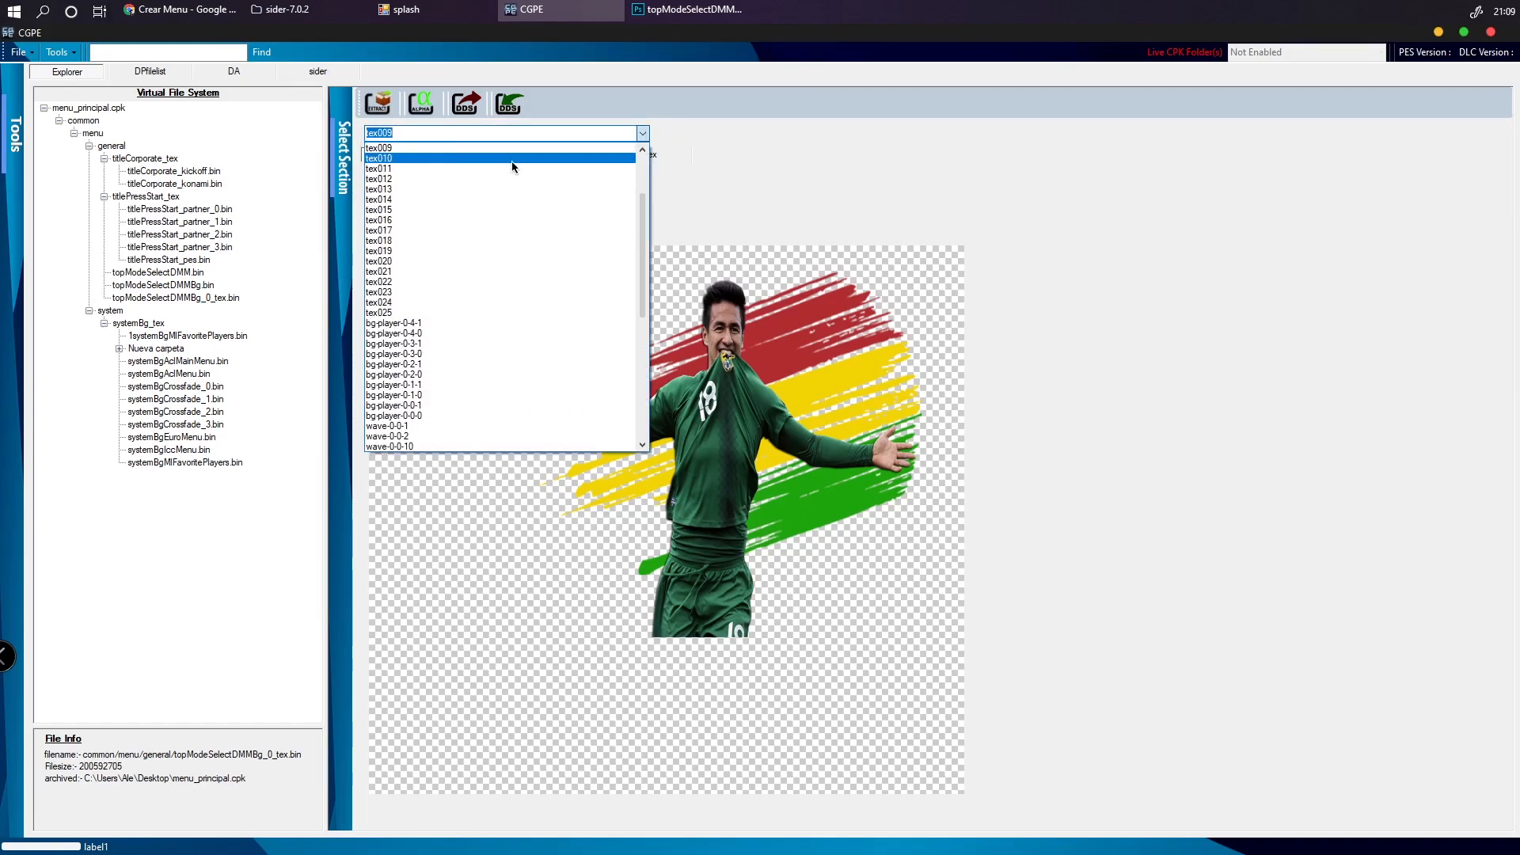
left_click(435, 159)
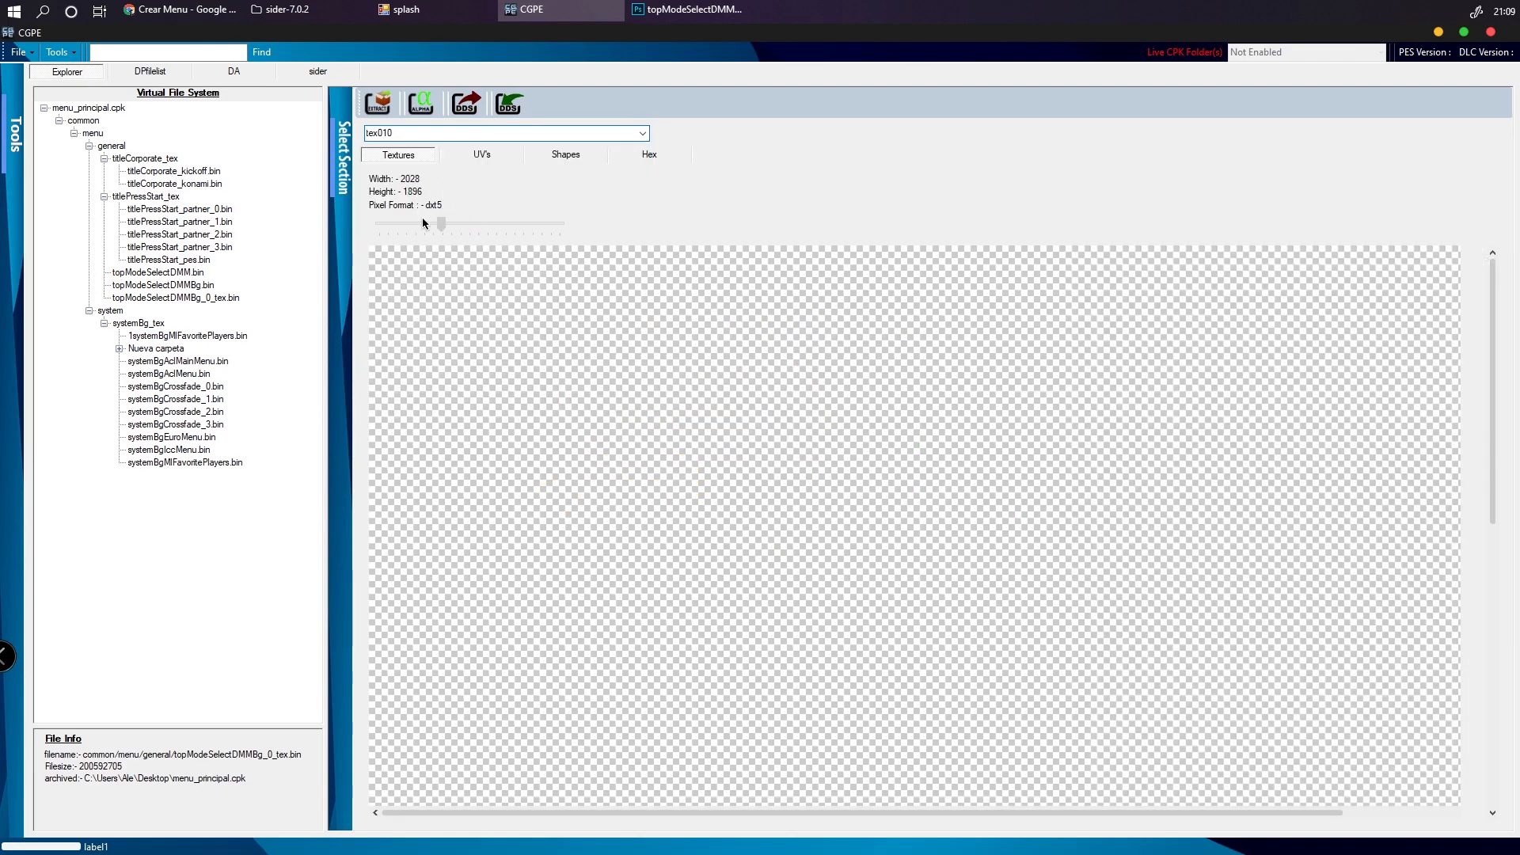
left_click(643, 133)
left_click(439, 158)
left_click_drag(469, 229, 407, 224)
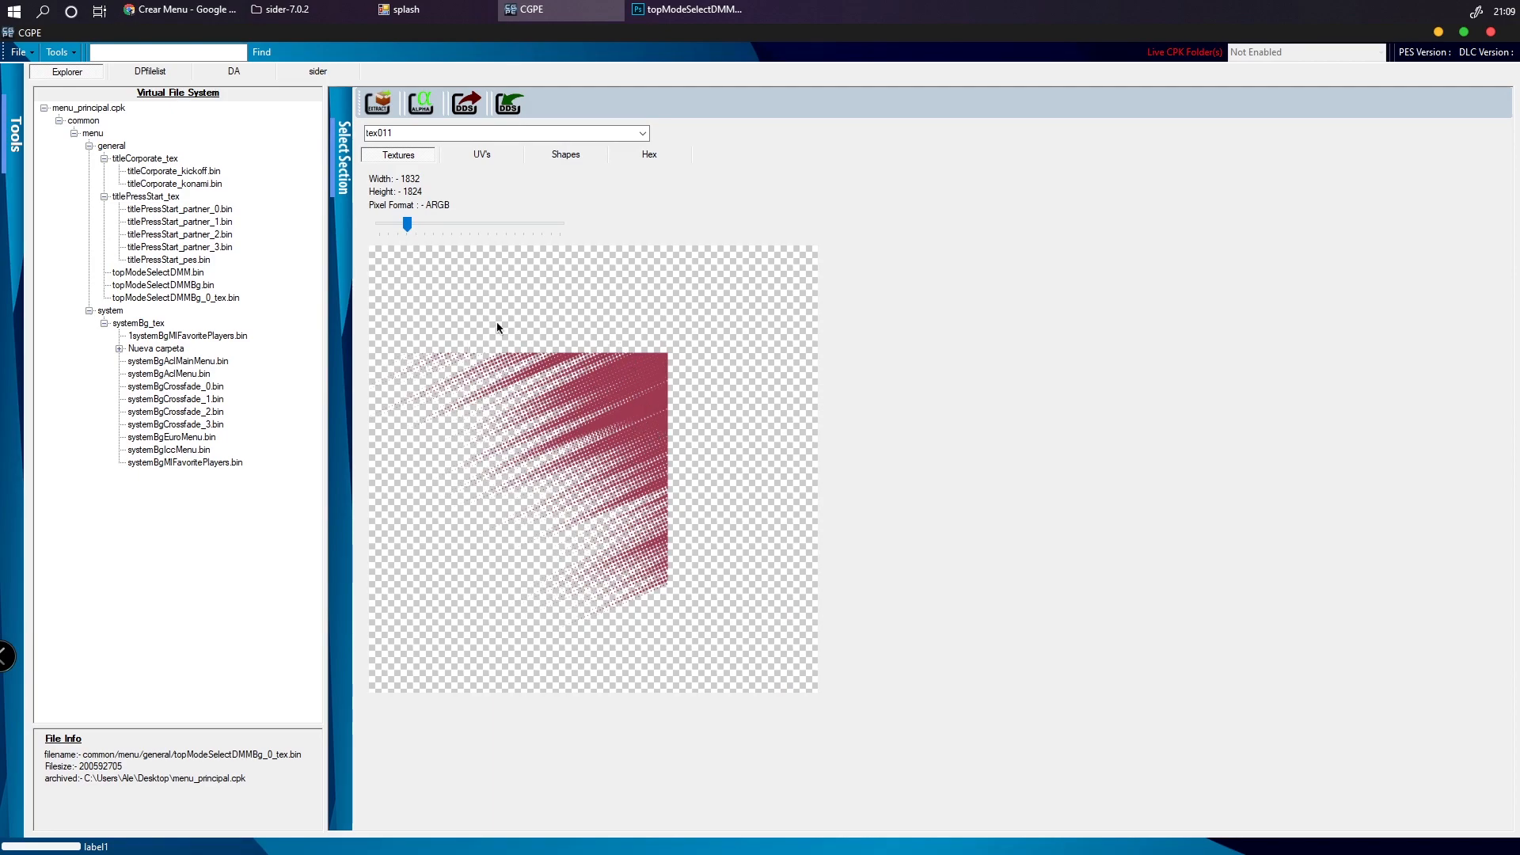
Load the tex001 texture again and export it to the desktop as topModeSelectDMMBg_0_tex_tex001.dds
left_click(643, 133)
key("Down")
key("Down")
key("Down")
key("Down")
key("Down")
key("Down")
key("Down")
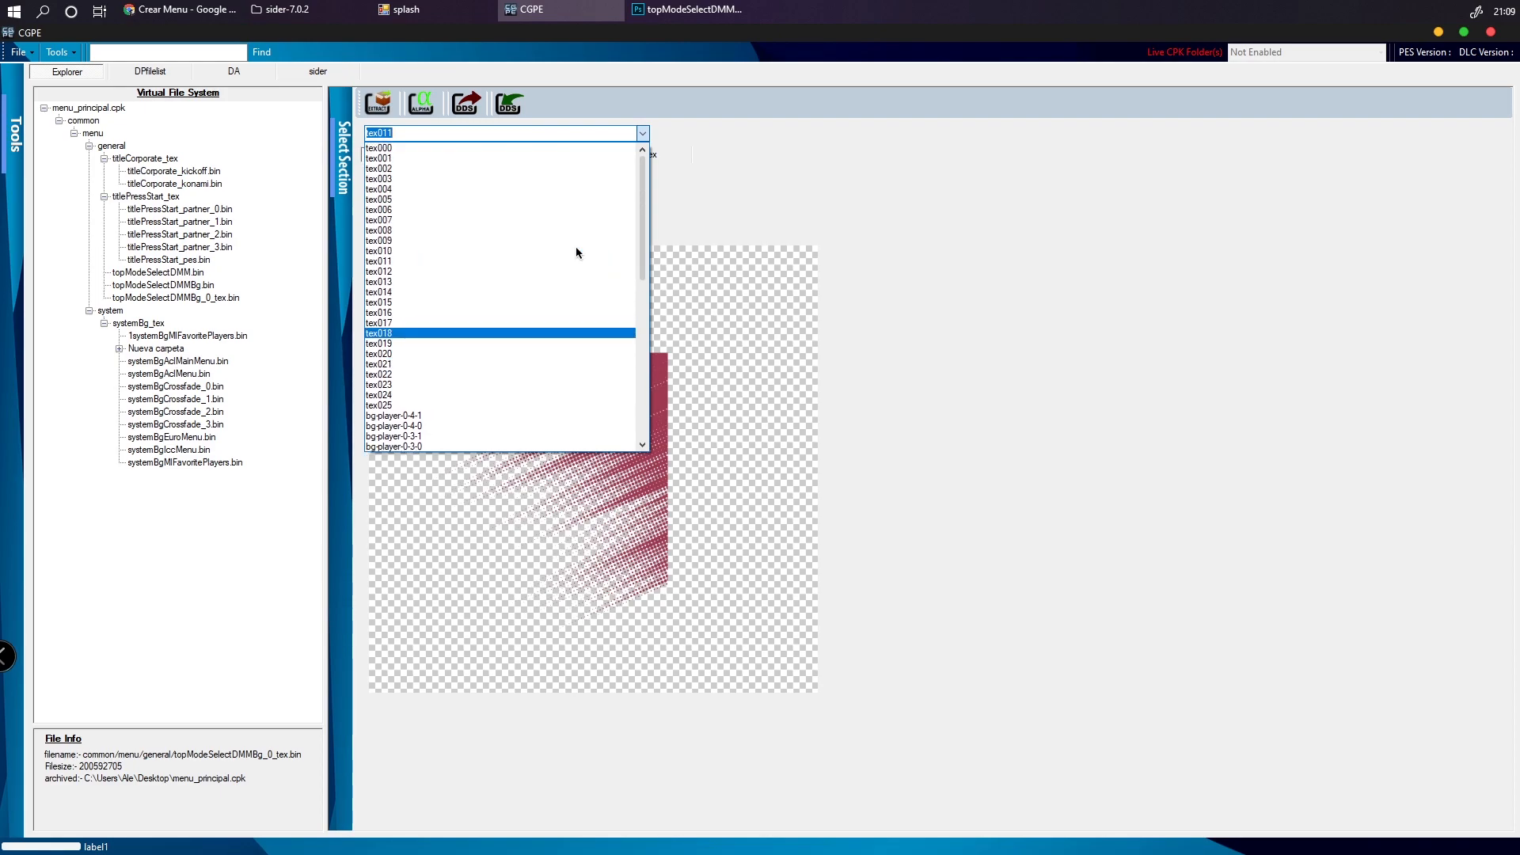
left_click(431, 158)
left_click_drag(470, 225, 424, 225)
left_click(466, 103)
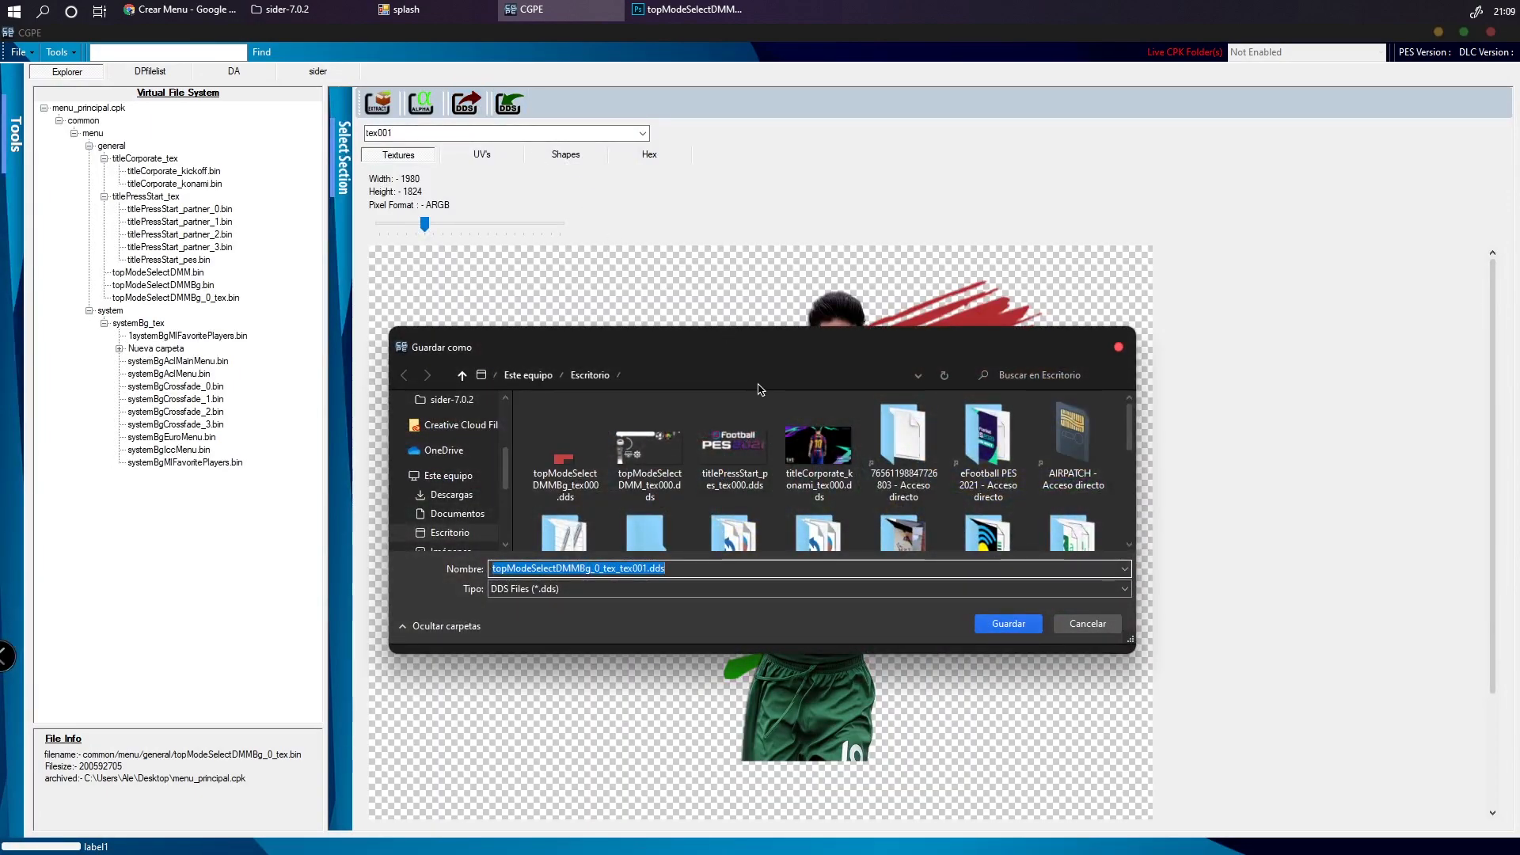
left_click(1008, 625)
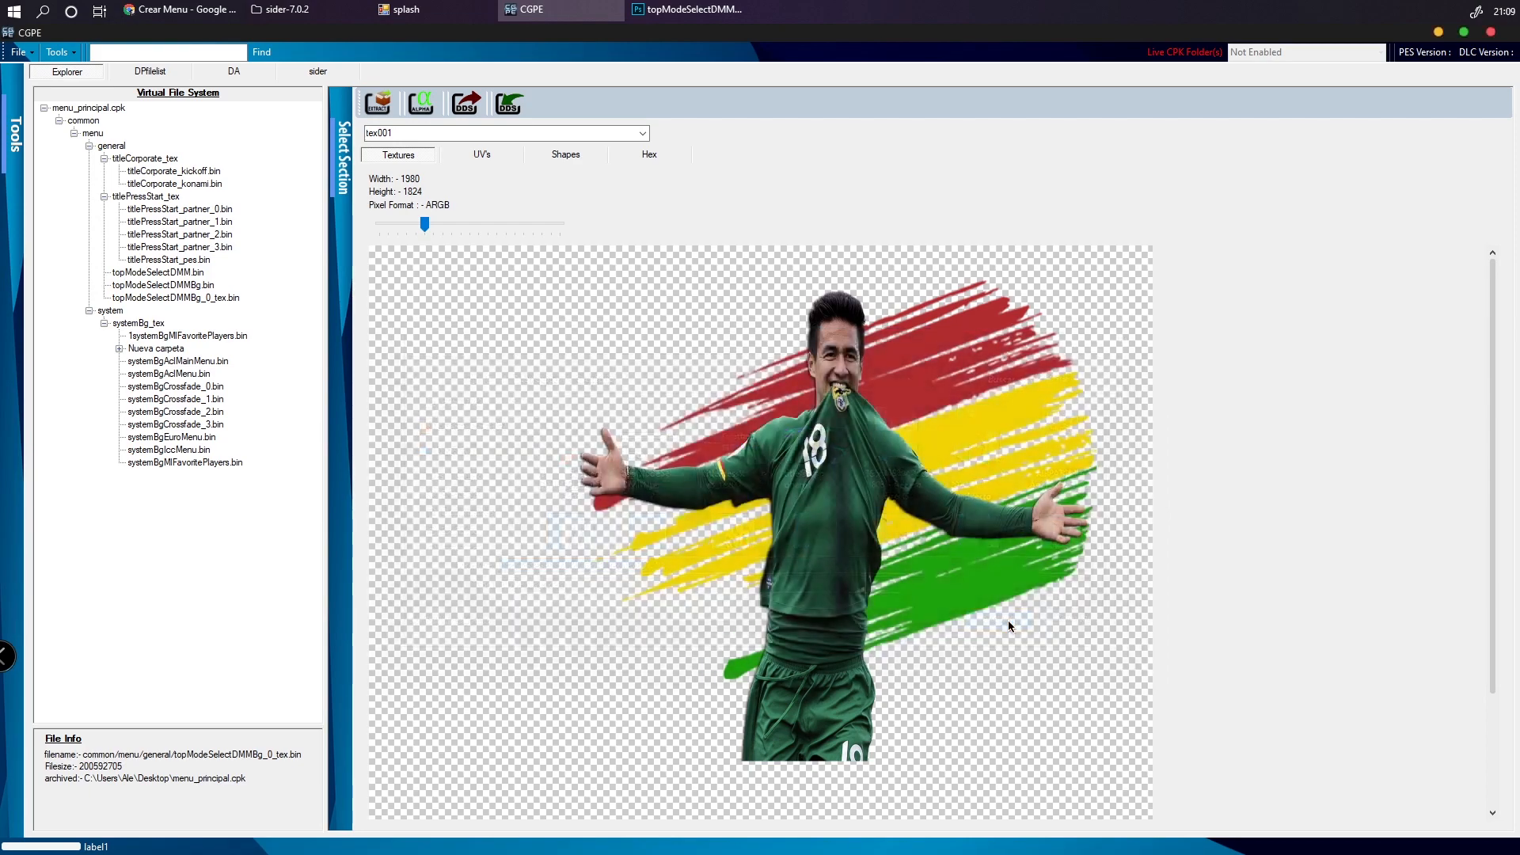
left_click(848, 496)
Load the tex003 texture and export it to the desktop as topModeSelectDMMBg_0_tex_tex003.dds
left_click(642, 133)
left_click(588, 168)
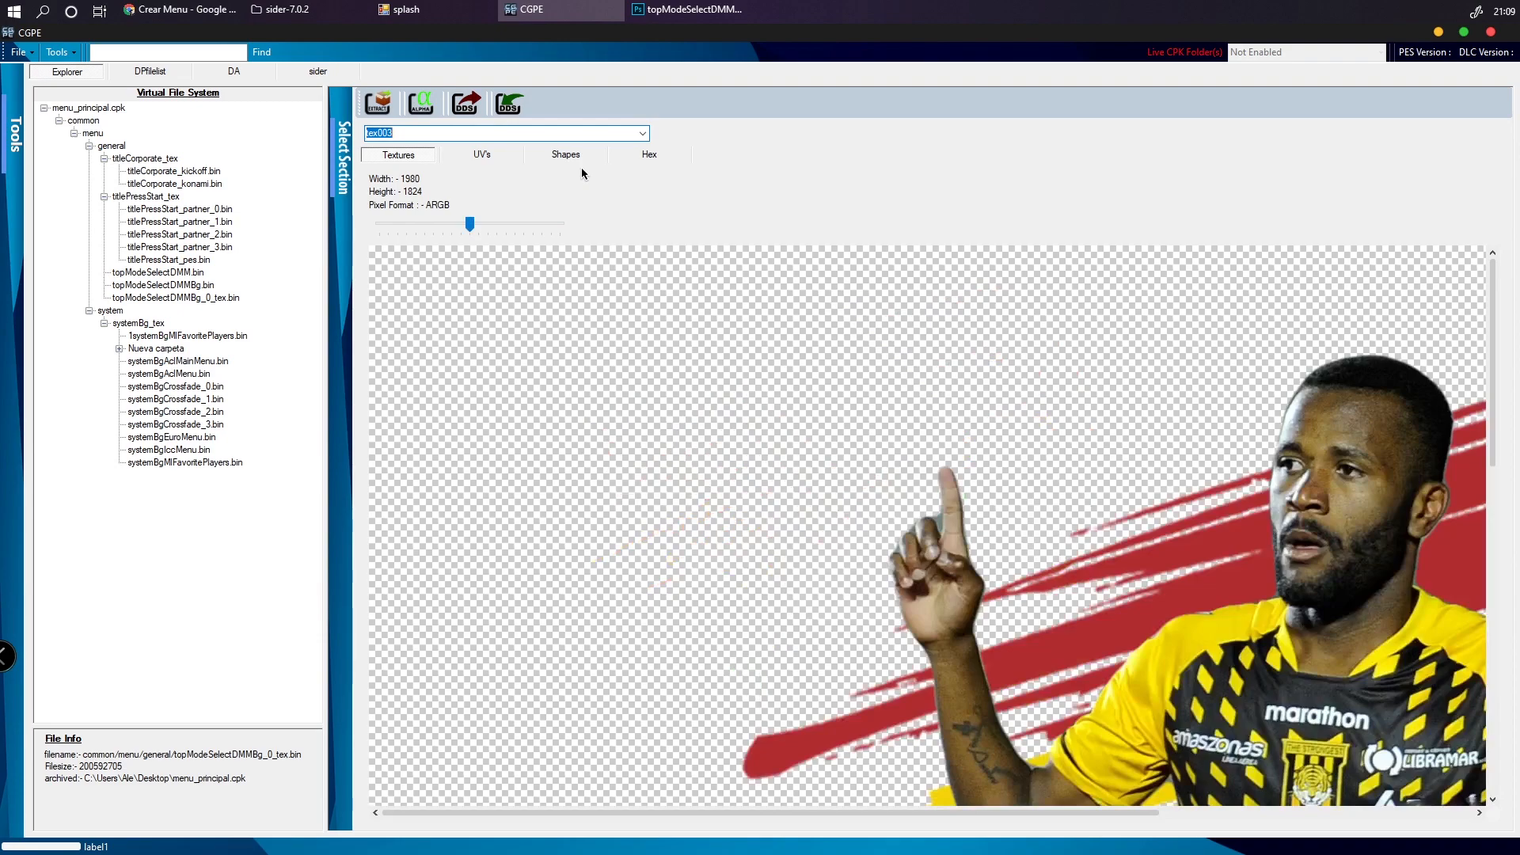
left_click_drag(470, 223, 428, 222)
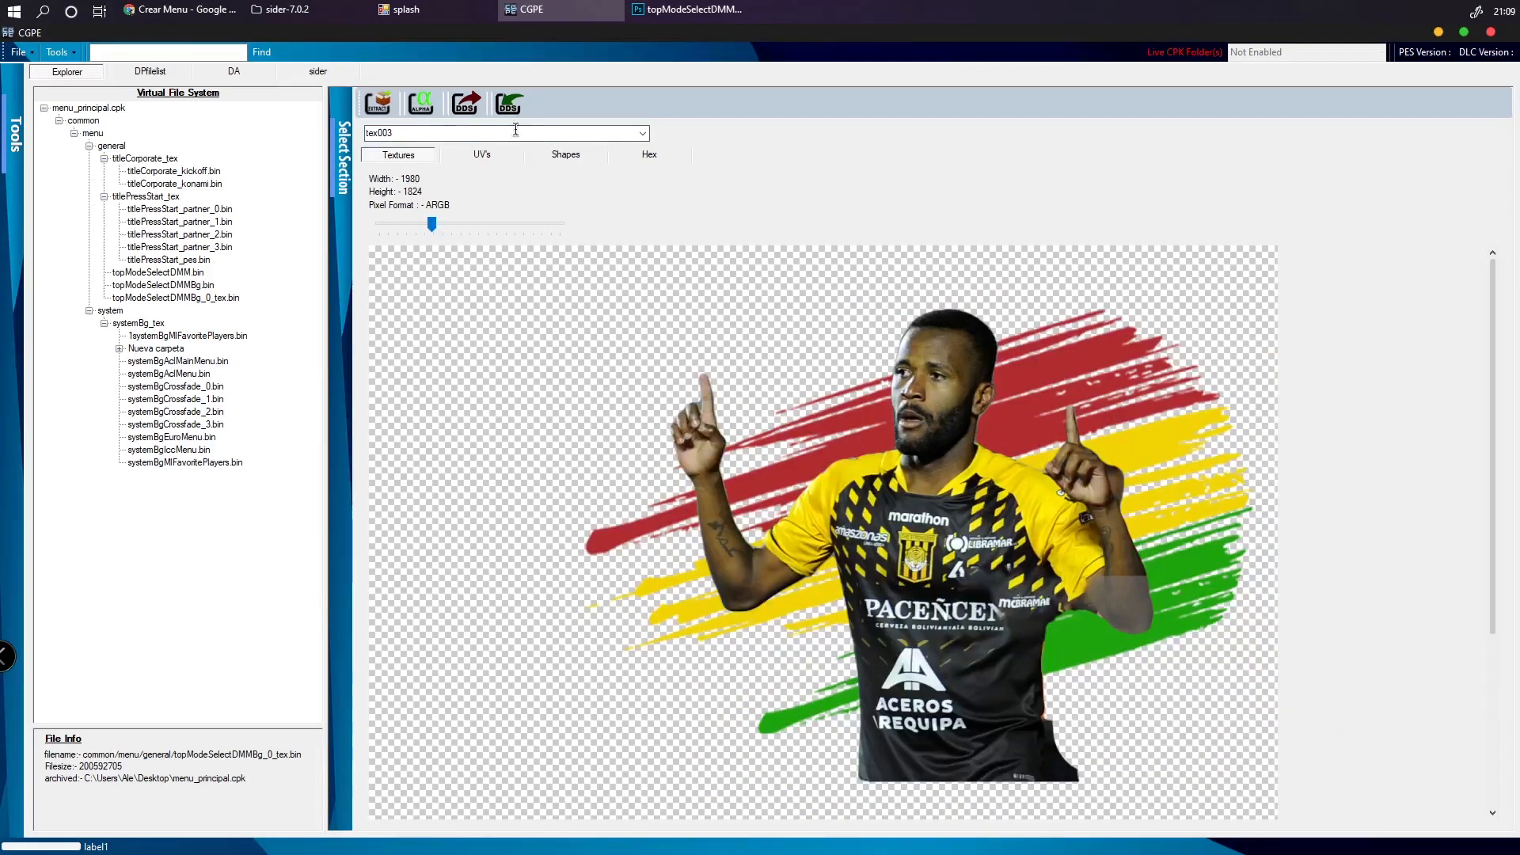
left_click(461, 105)
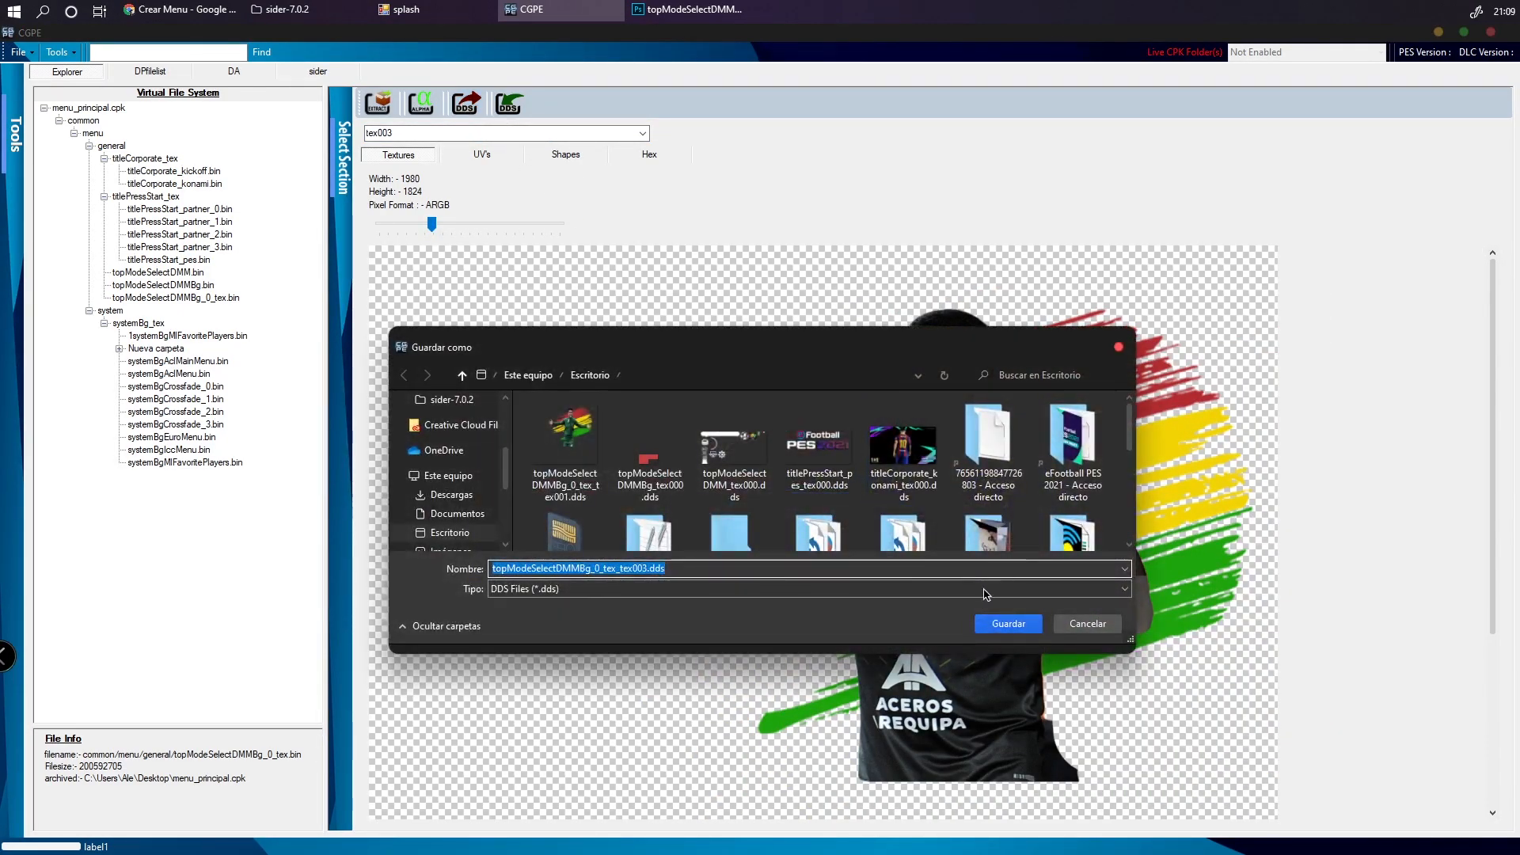
left_click(1001, 623)
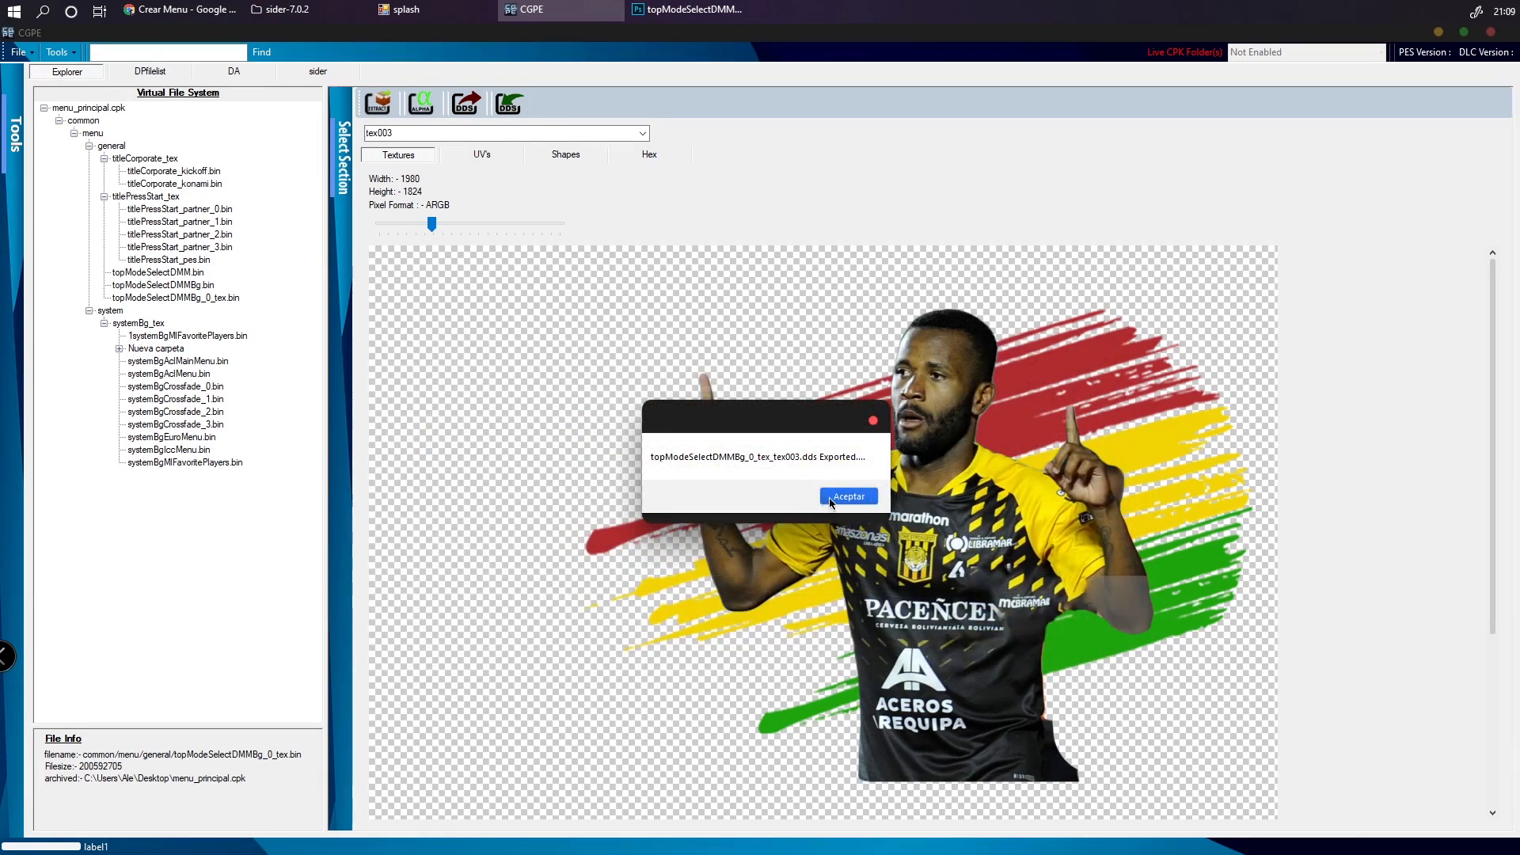
left_click(848, 496)
Load the tex005 texture and export it to the desktop as topModeSelectDMMBg_0_tex_tex005.dds
left_click(643, 133)
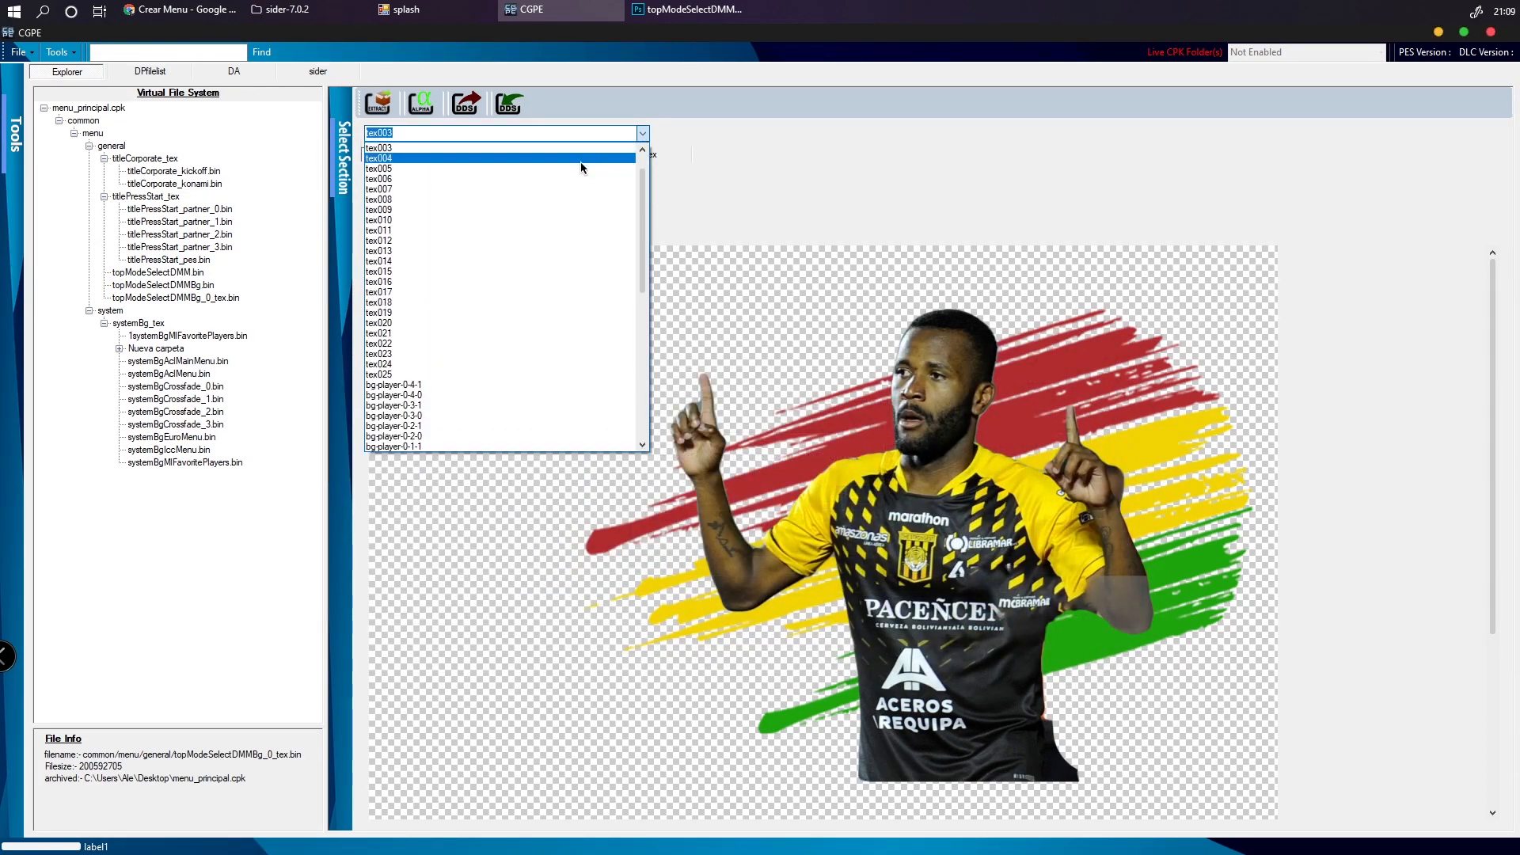
left_click(578, 168)
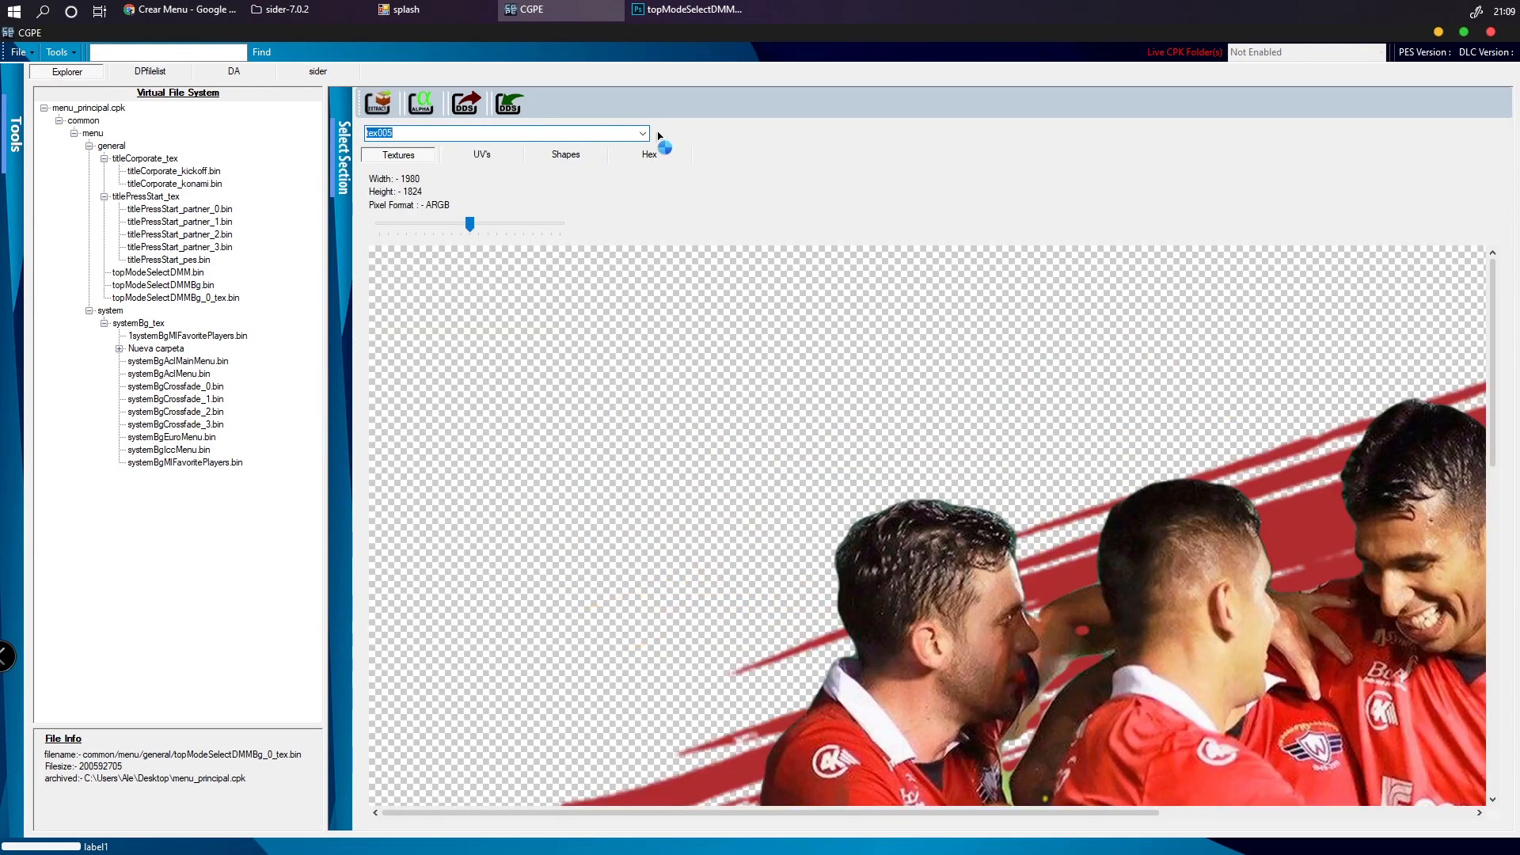
left_click(465, 103)
left_click(982, 626)
left_click(847, 497)
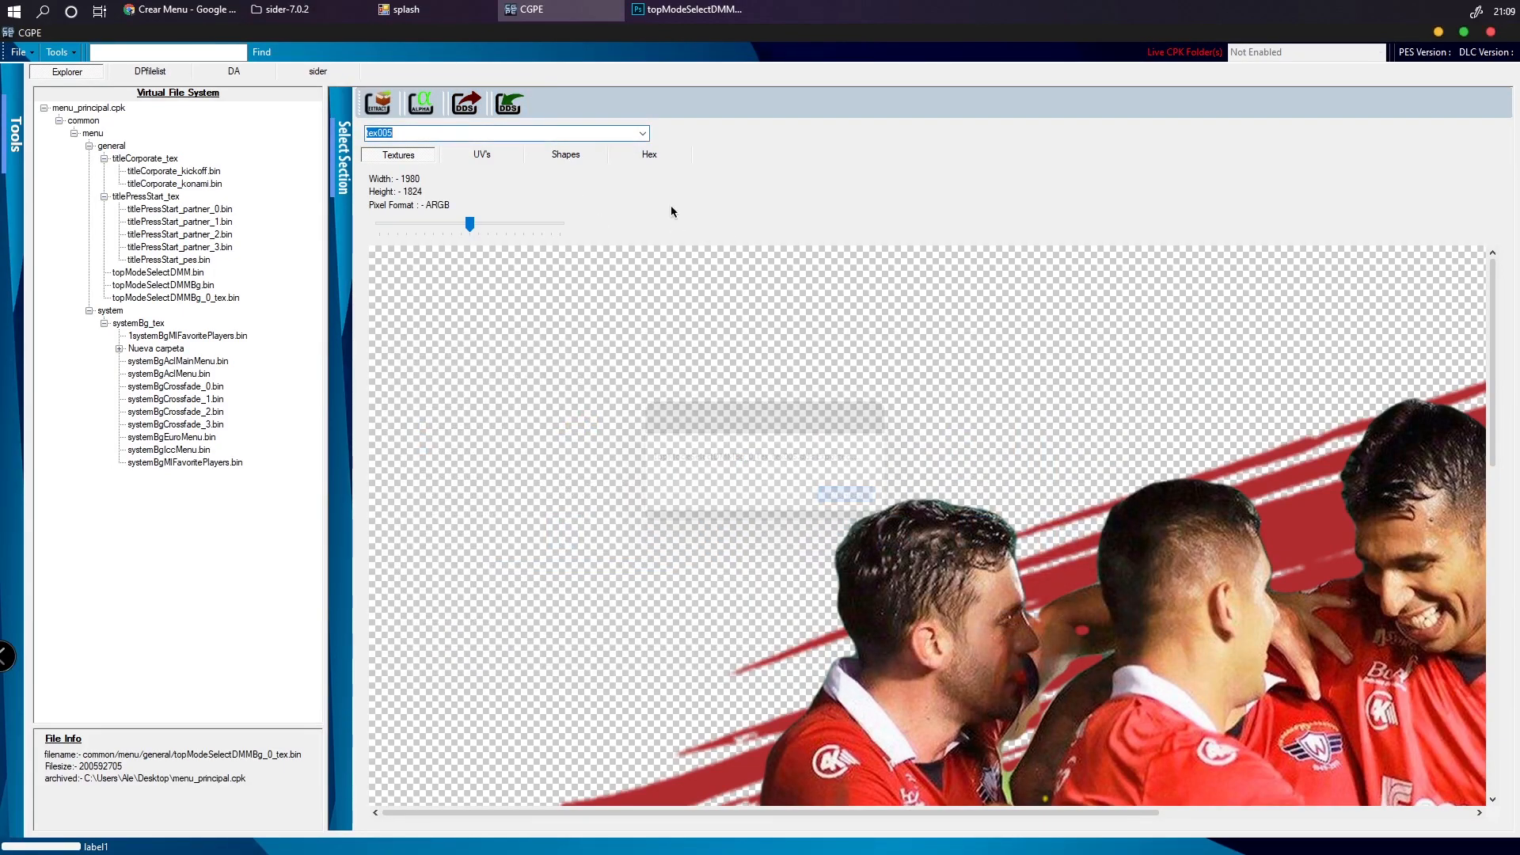
Load the tex007 texture and export it to the desktop as topModeSelectDMMBg_0_tex_tex007.dds
left_click(642, 133)
left_click(557, 156)
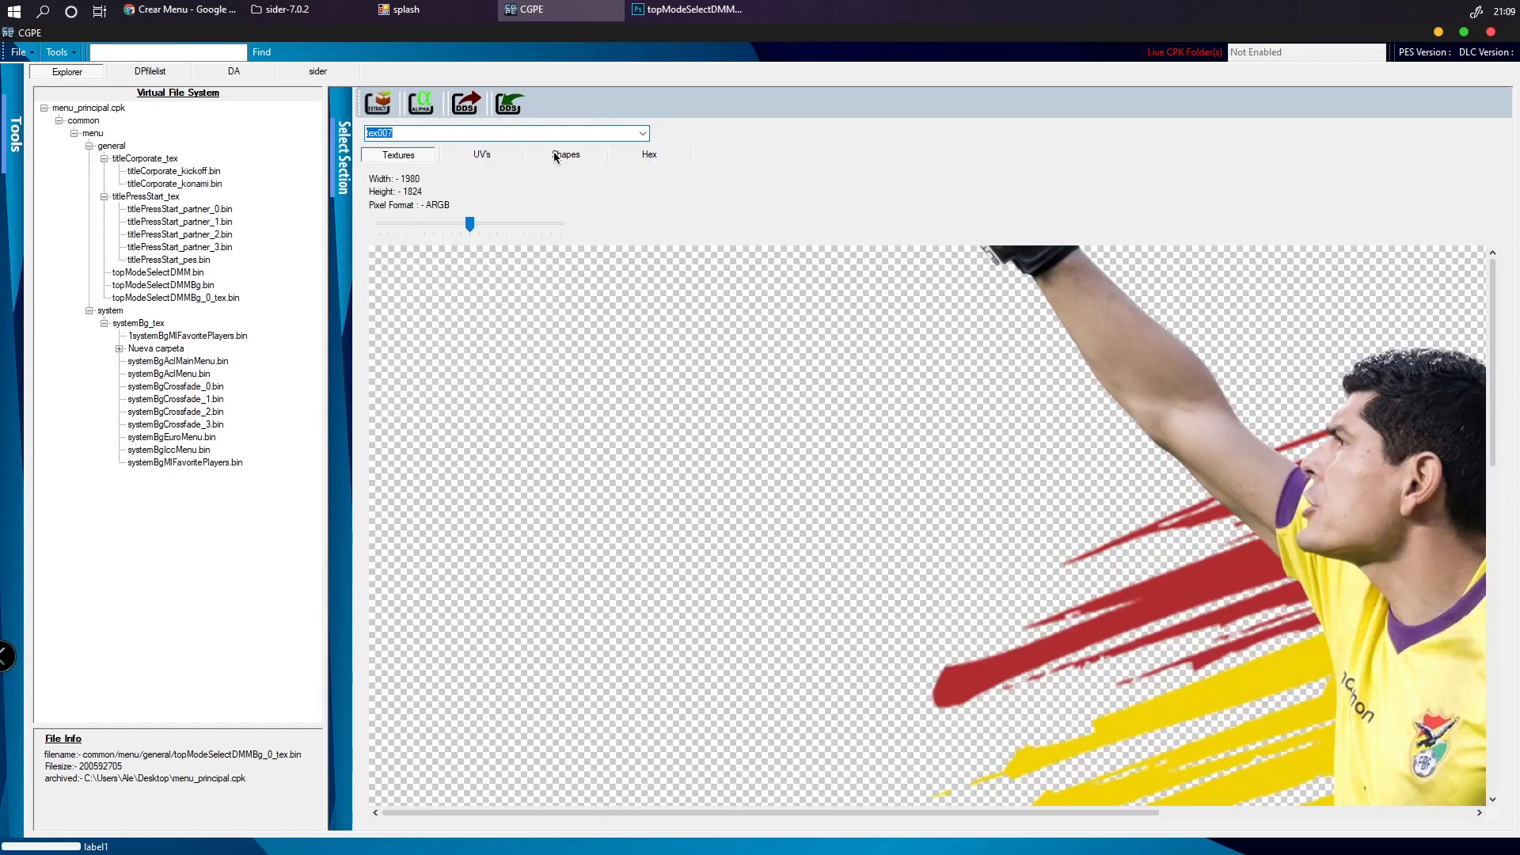
scroll(494, 210, "down", 4)
left_click(465, 103)
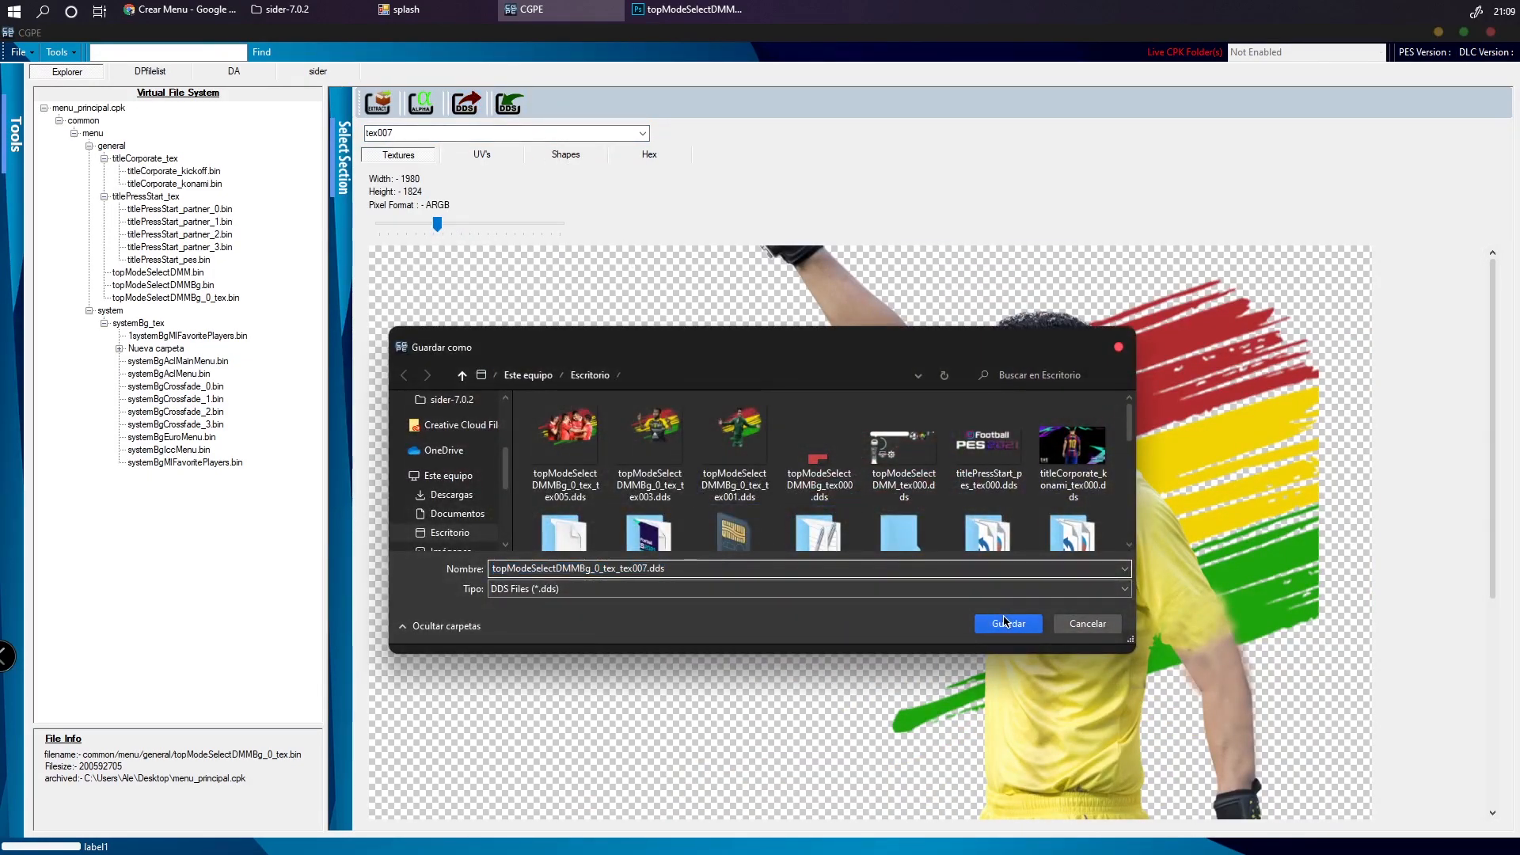
left_click(1002, 621)
left_click(848, 495)
Examine the textures tex009, tex018, tex012 and tex010 to see which ones contain artwork
left_click(641, 133)
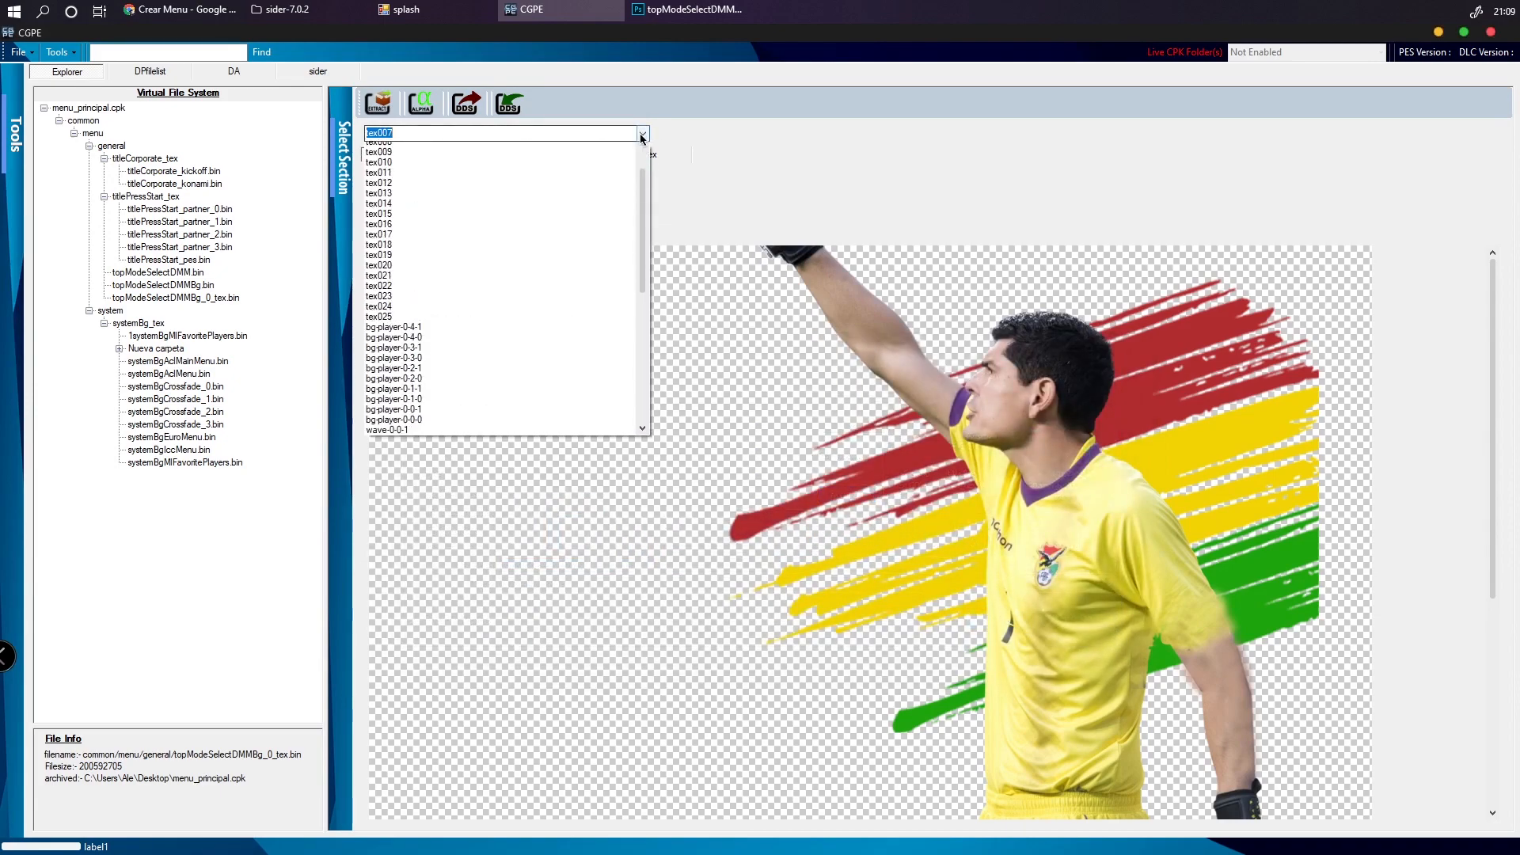
left_click(578, 169)
scroll(483, 220, "up", 4)
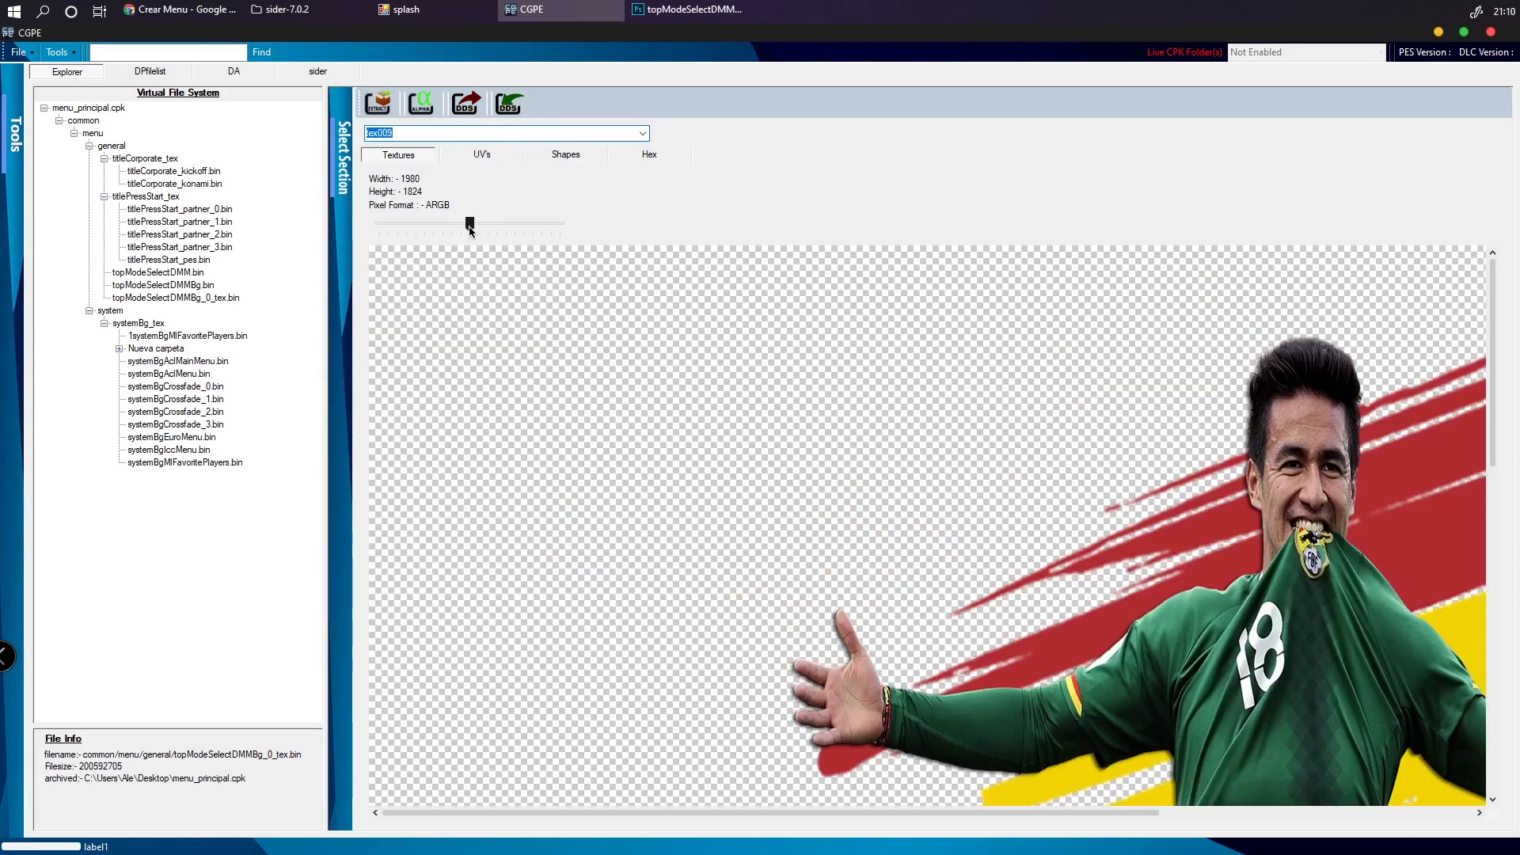
left_click_drag(469, 228, 435, 225)
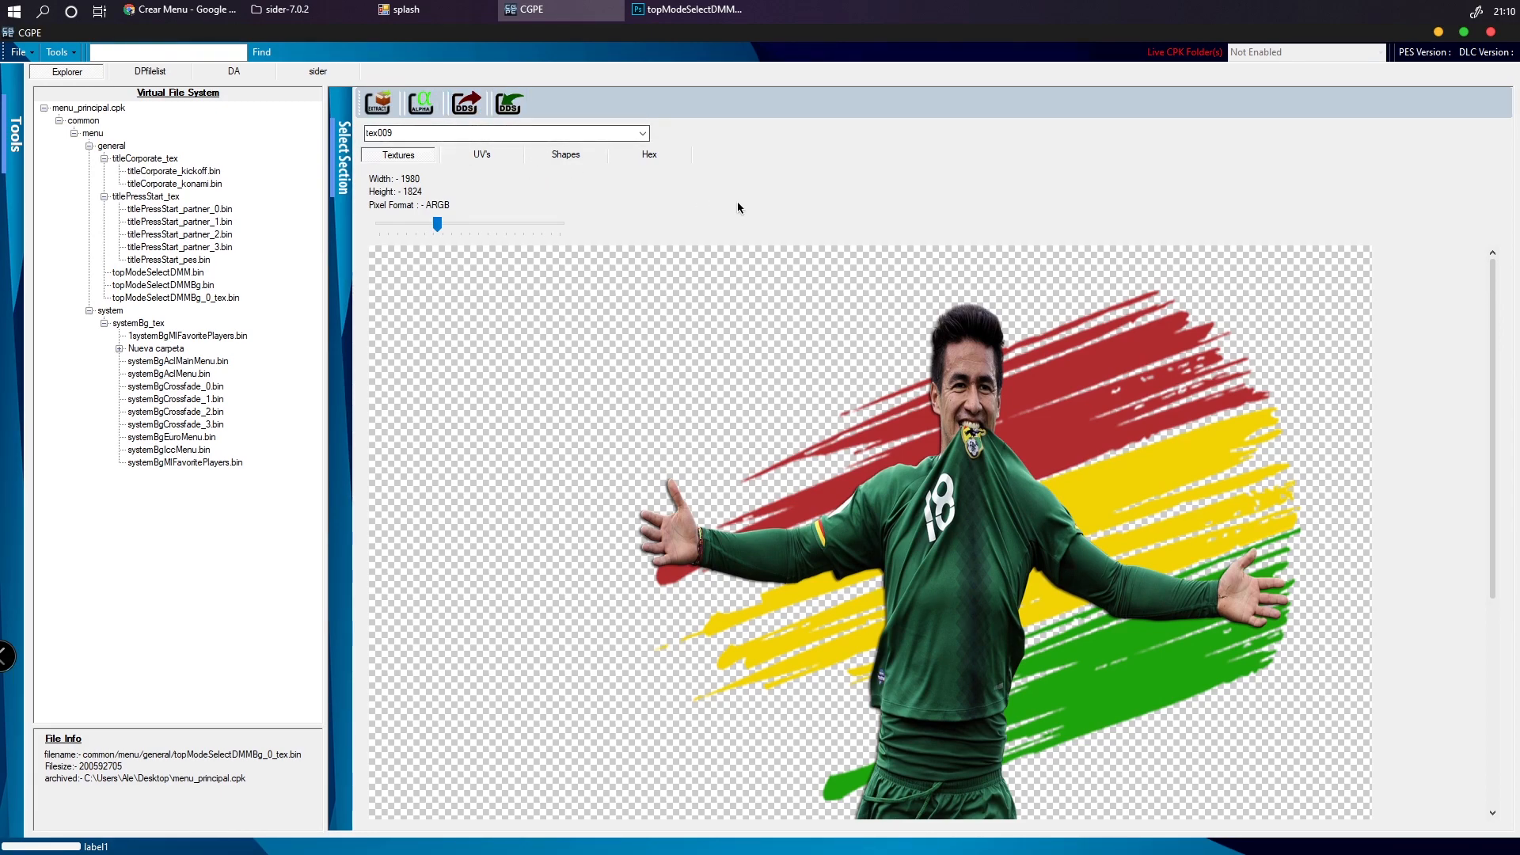
left_click(642, 133)
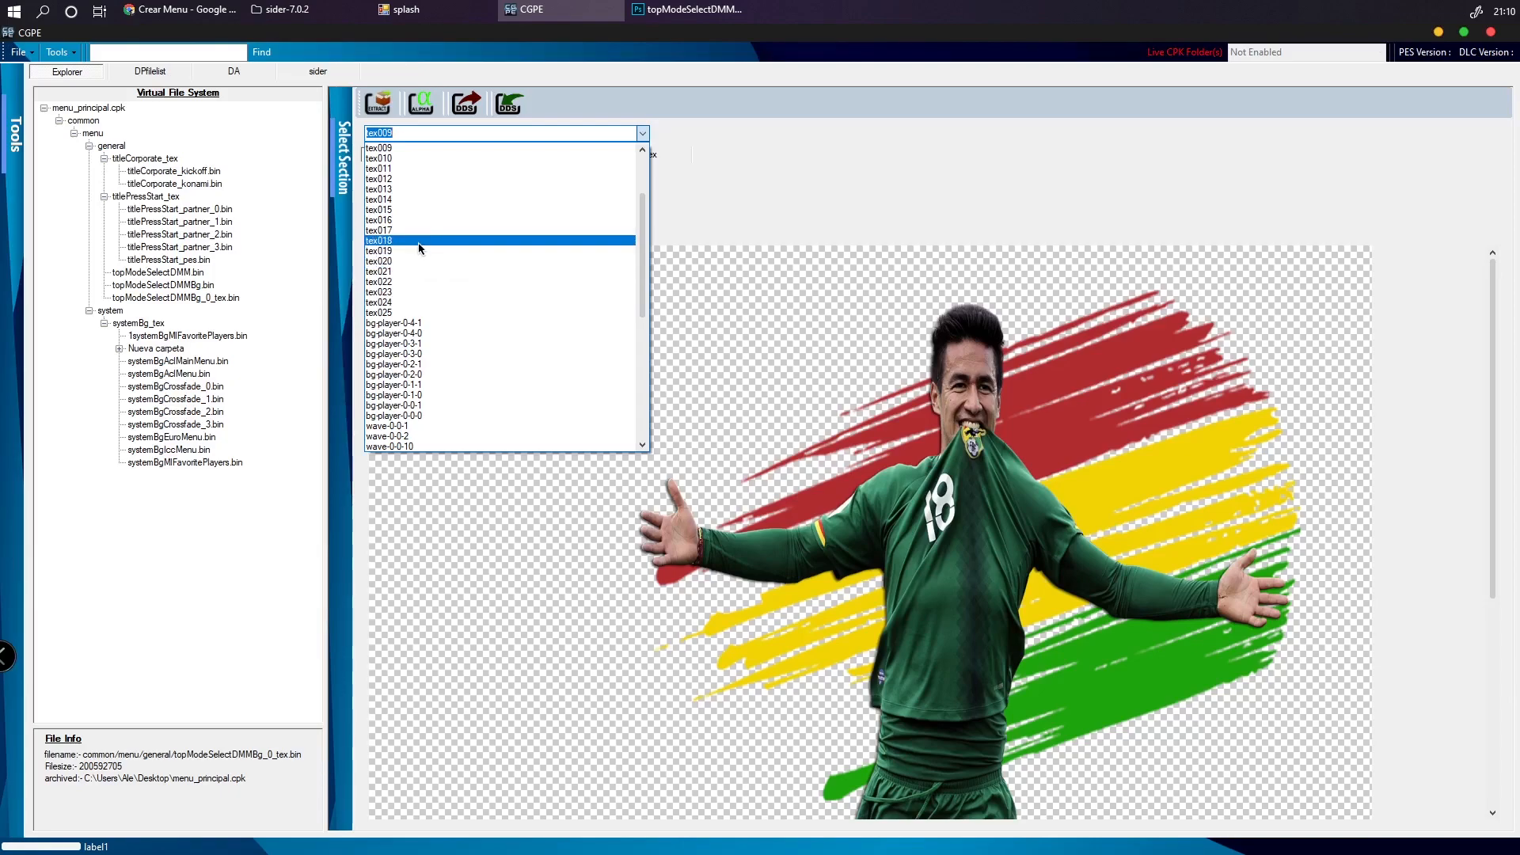
left_click(419, 242)
left_click(642, 133)
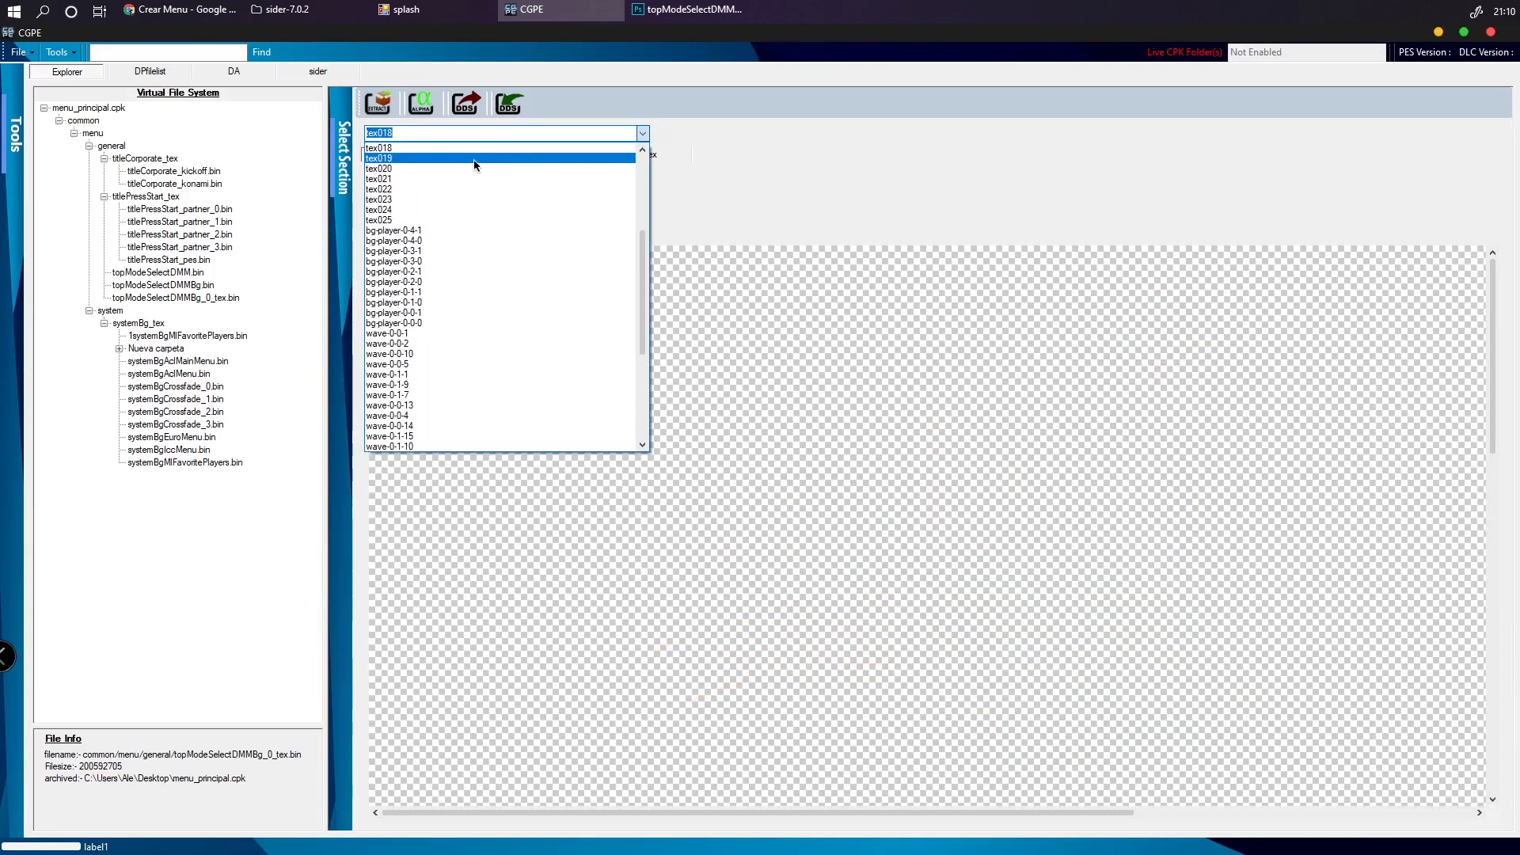
left_click(400, 180)
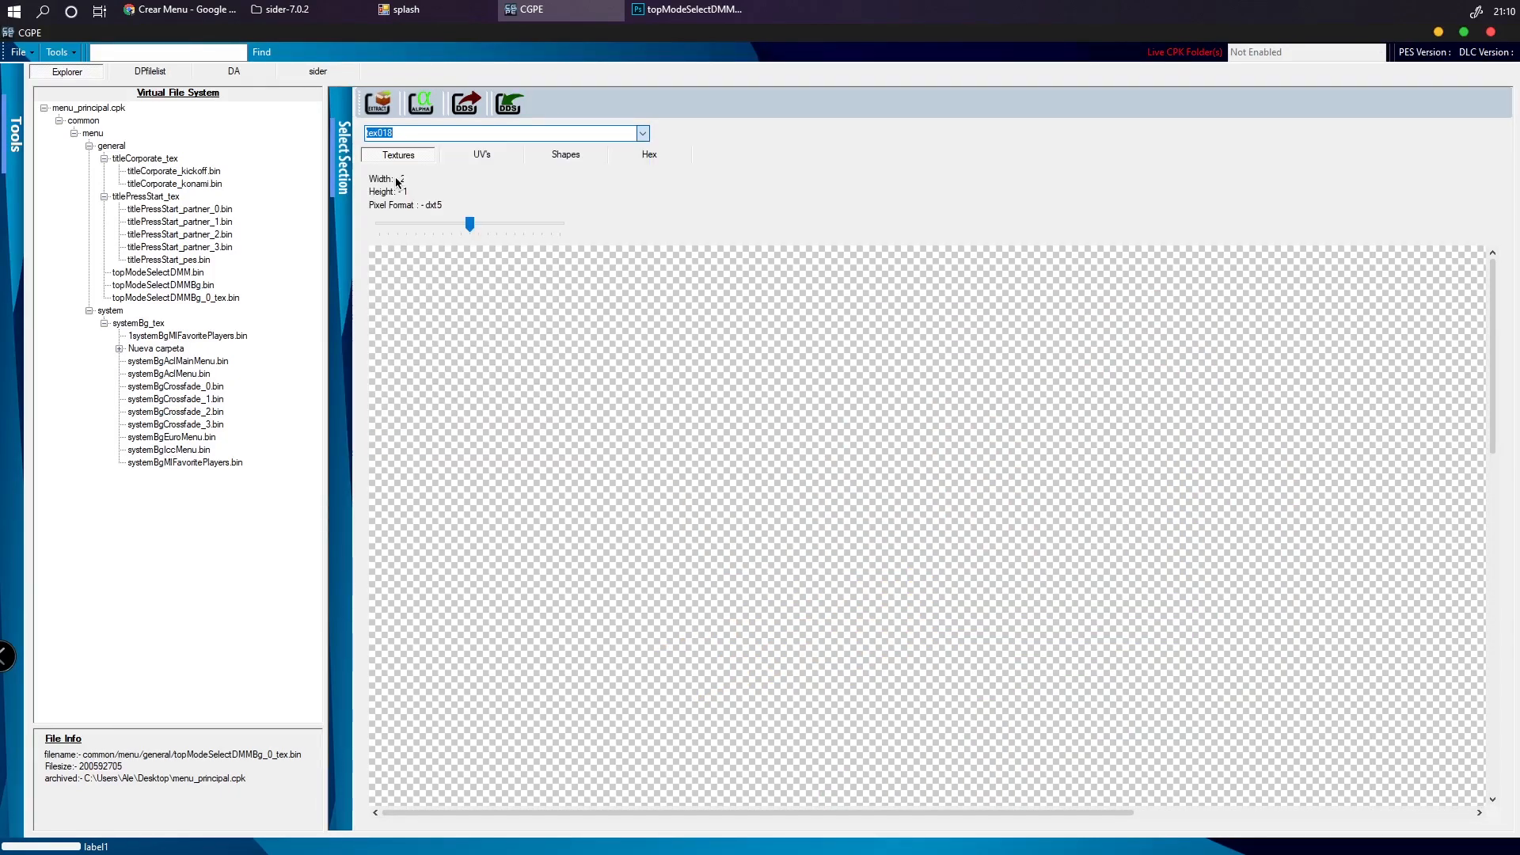
left_click(644, 139)
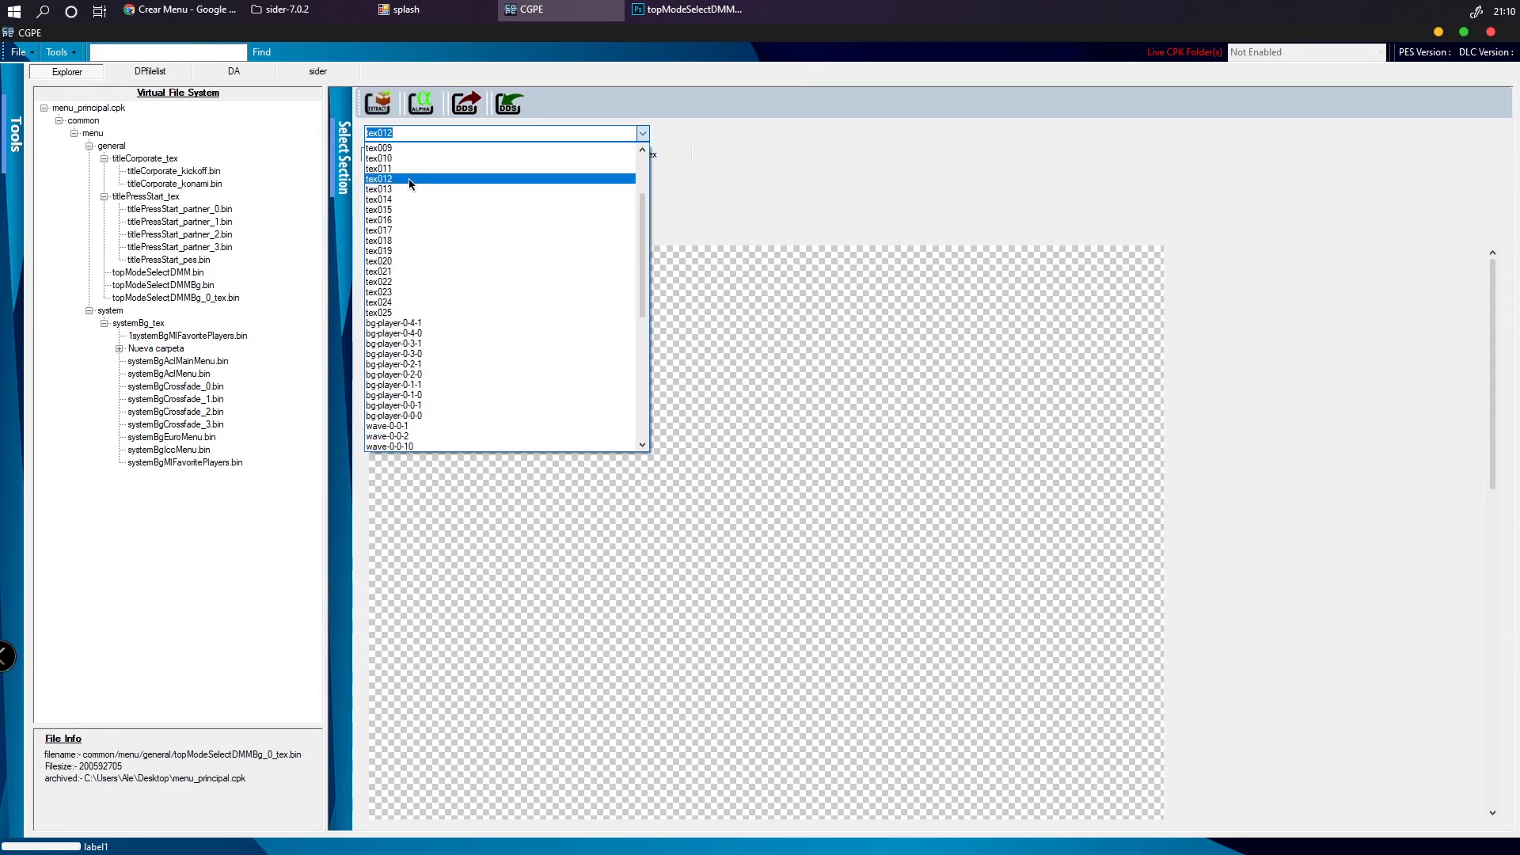
left_click(417, 179)
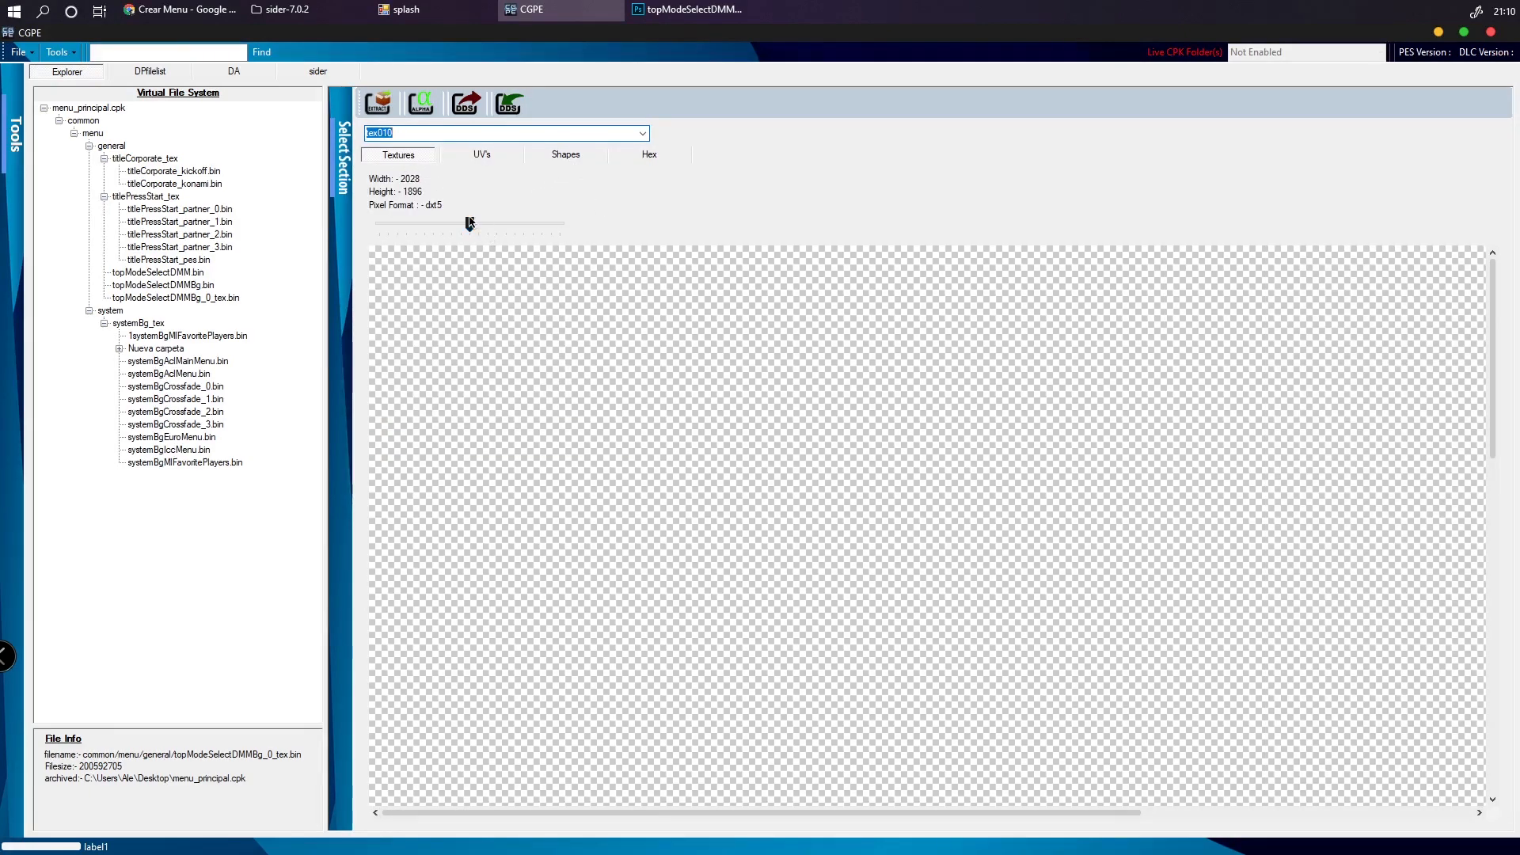
left_click_drag(470, 223, 431, 223)
Check tex009 once more and load tex011 to examine its whole halftone pattern
left_click(642, 133)
scroll(486, 203, "up", 1)
left_click(413, 167)
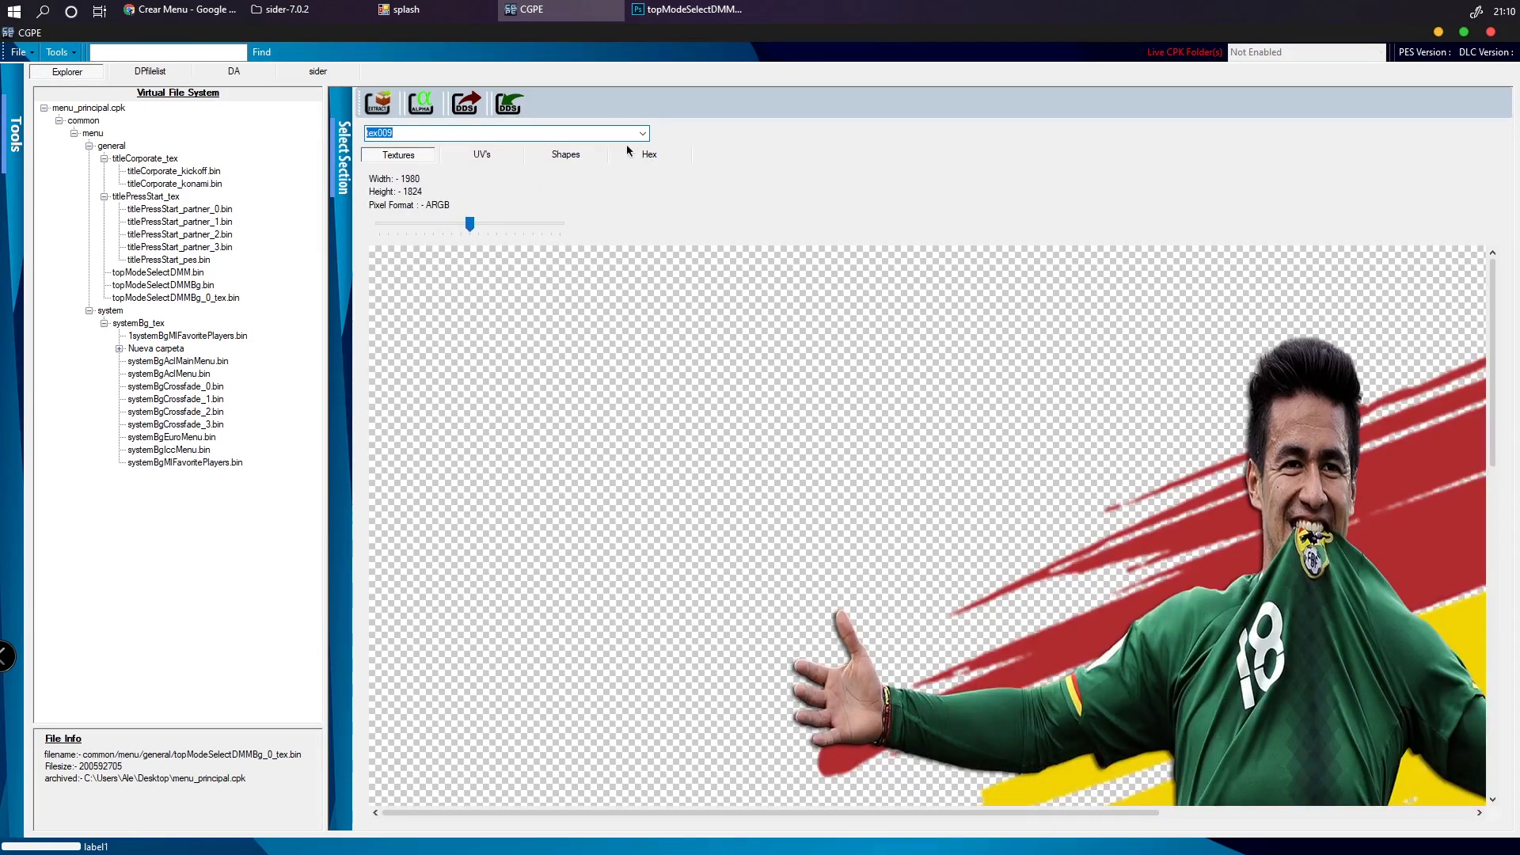
left_click(641, 133)
left_click(532, 169)
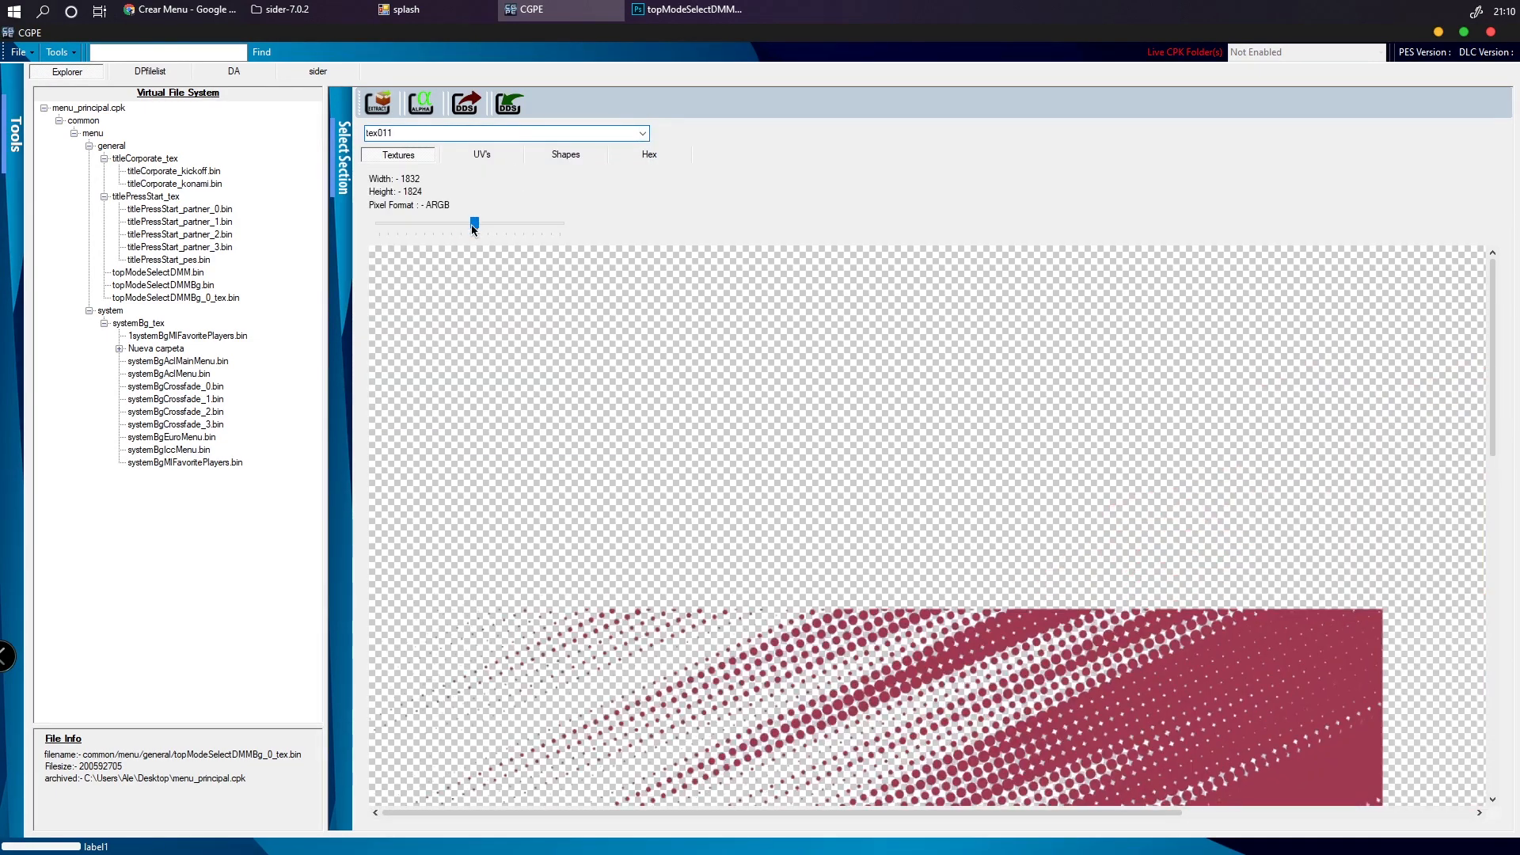
left_click_drag(475, 225, 416, 223)
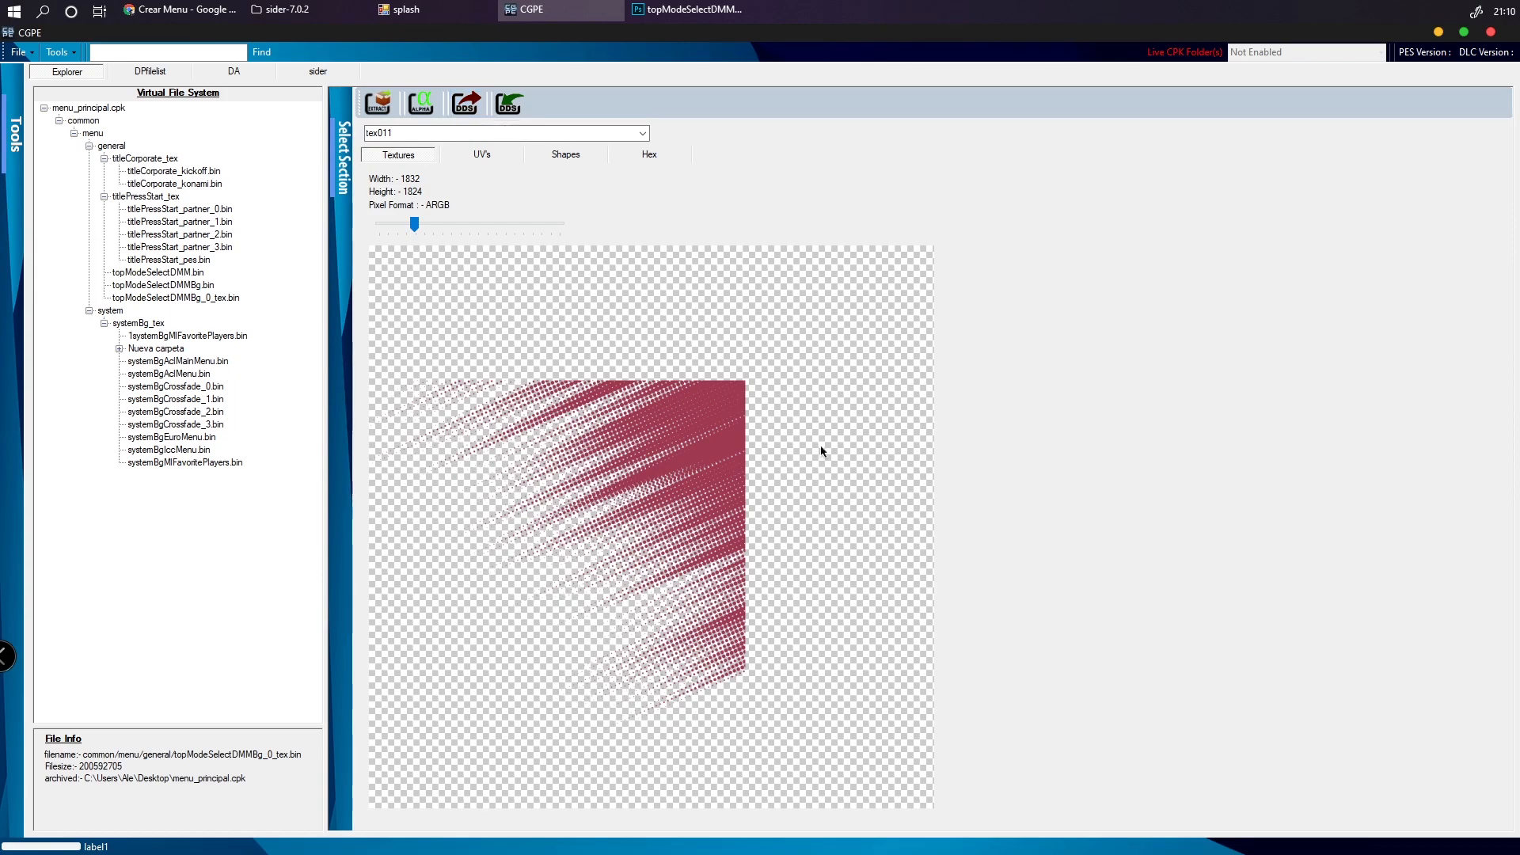
Minimize CGPE and move the four exported topModeSelectDMMBg_0_tex DDS files beside the other texture files on the desktop
left_click(1436, 33)
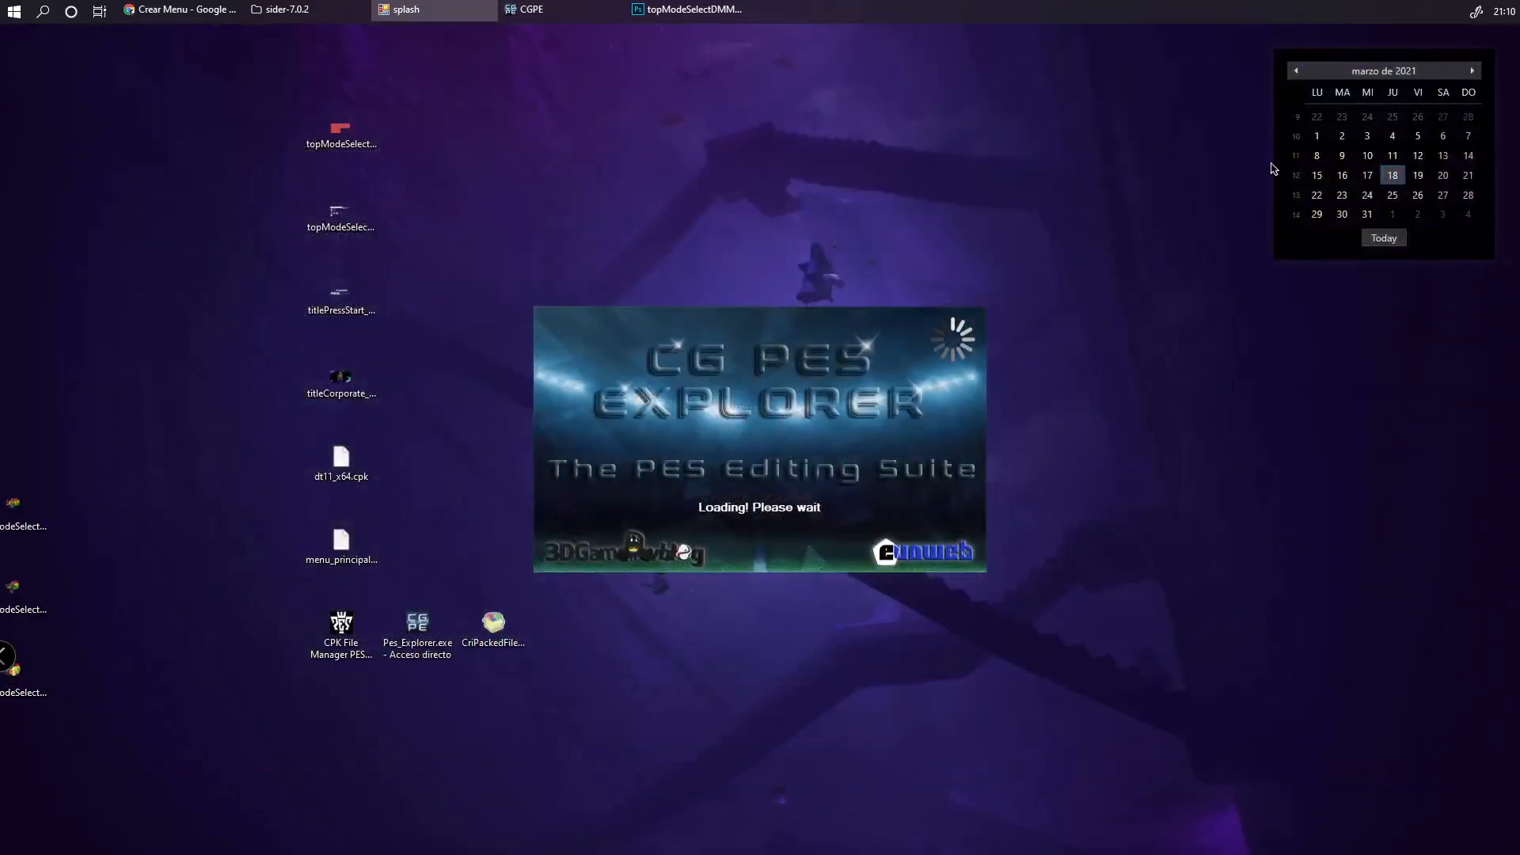
left_click_drag(16, 403, 87, 732)
left_click_drag(19, 513, 509, 145)
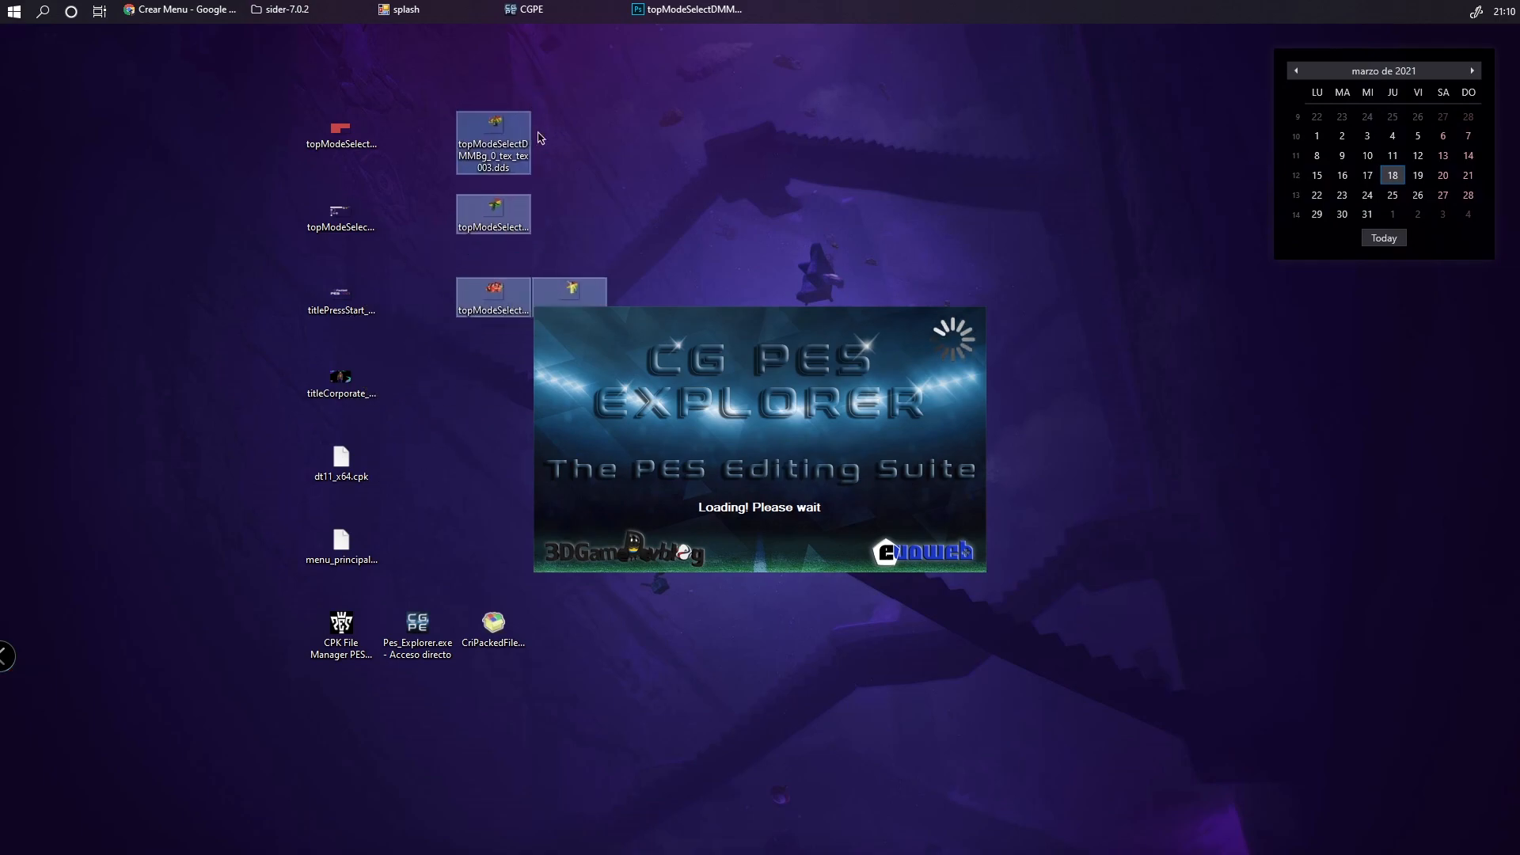
left_click_drag(569, 309, 511, 305)
left_click(660, 217)
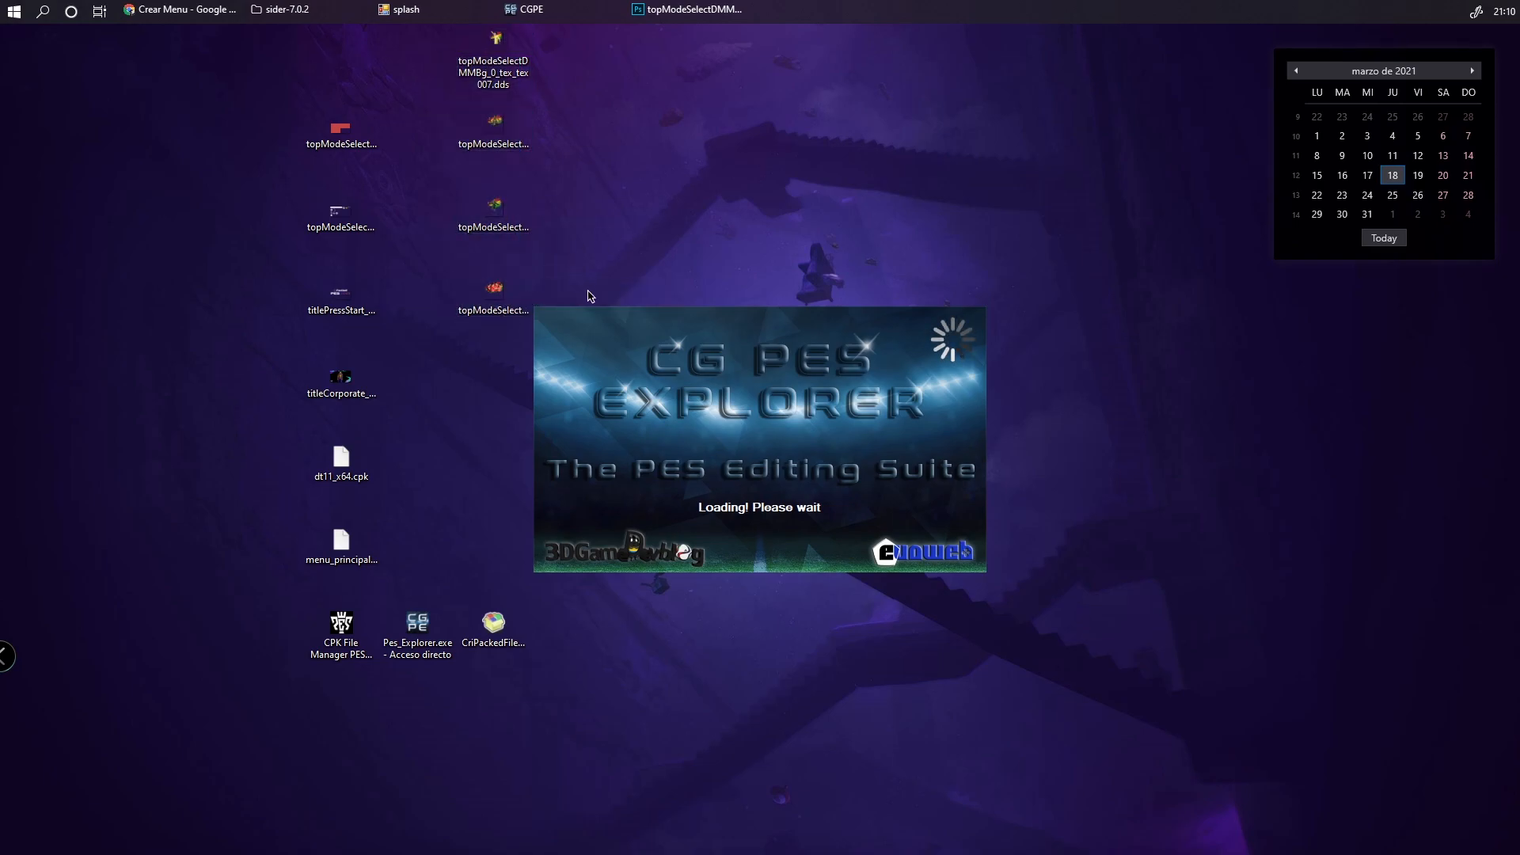
left_click(493, 297)
left_click_drag(427, 39, 532, 282)
left_click_drag(494, 212, 424, 453)
left_click(508, 231)
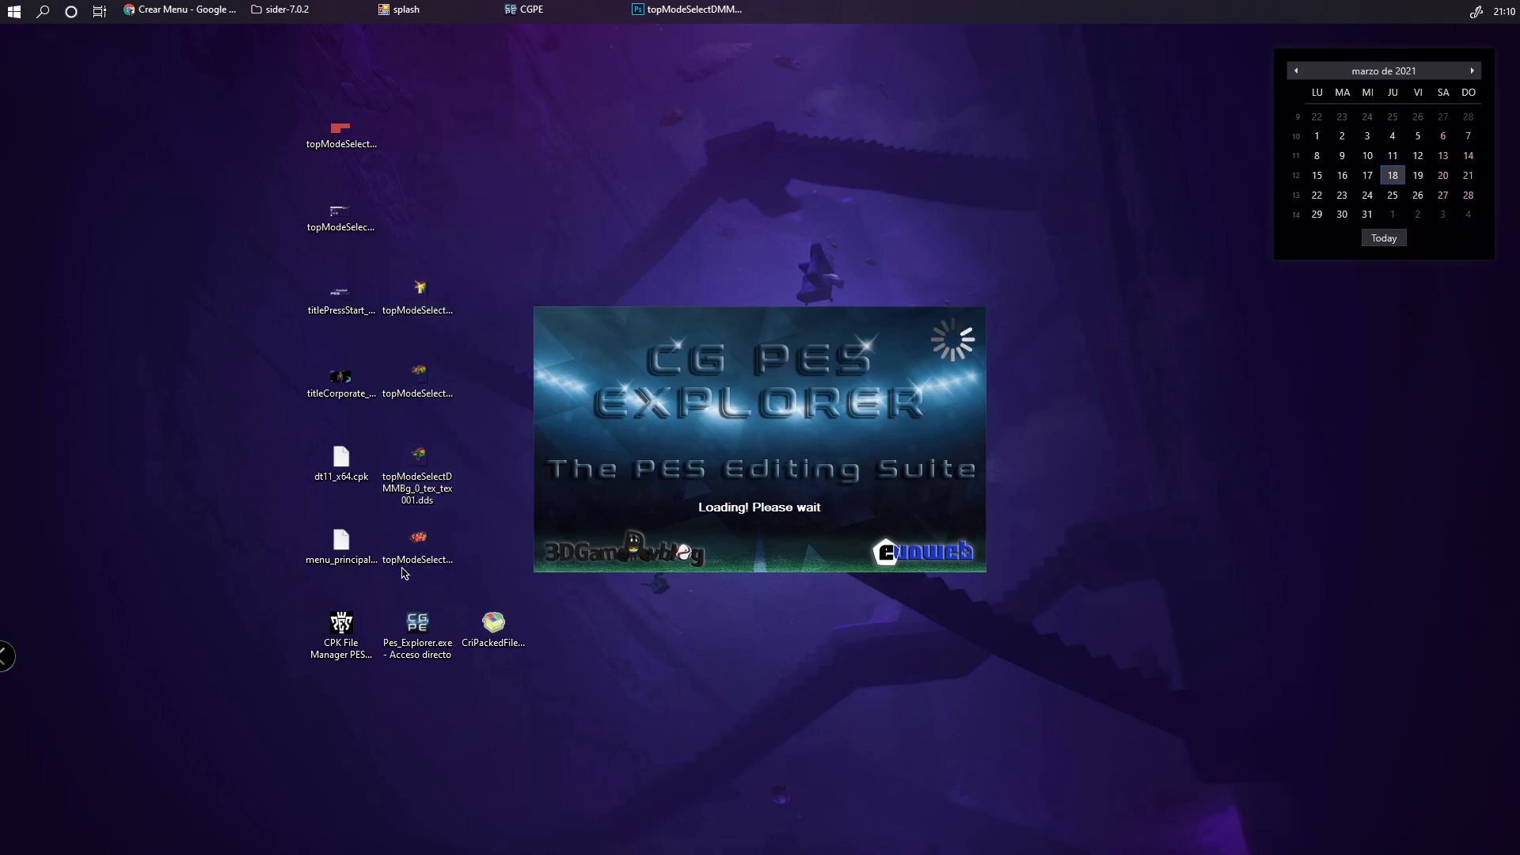
Arrange the four exported DDS files in one desktop column in the order tex001, tex003, tex005, tex007
left_click(424, 552)
left_click(419, 467)
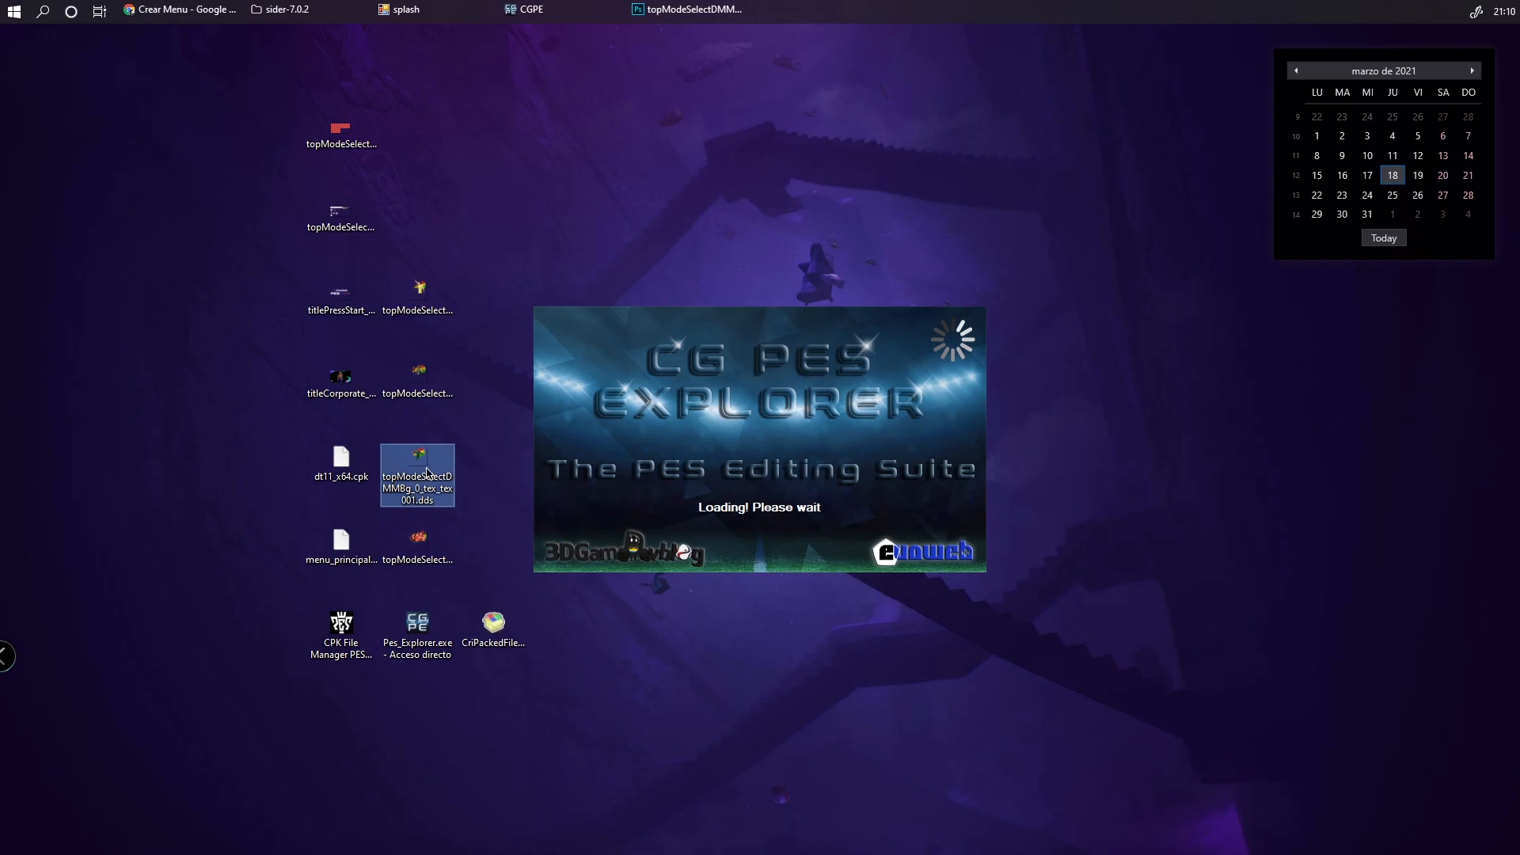
left_click_drag(419, 465, 429, 463)
left_click_drag(398, 243, 406, 230)
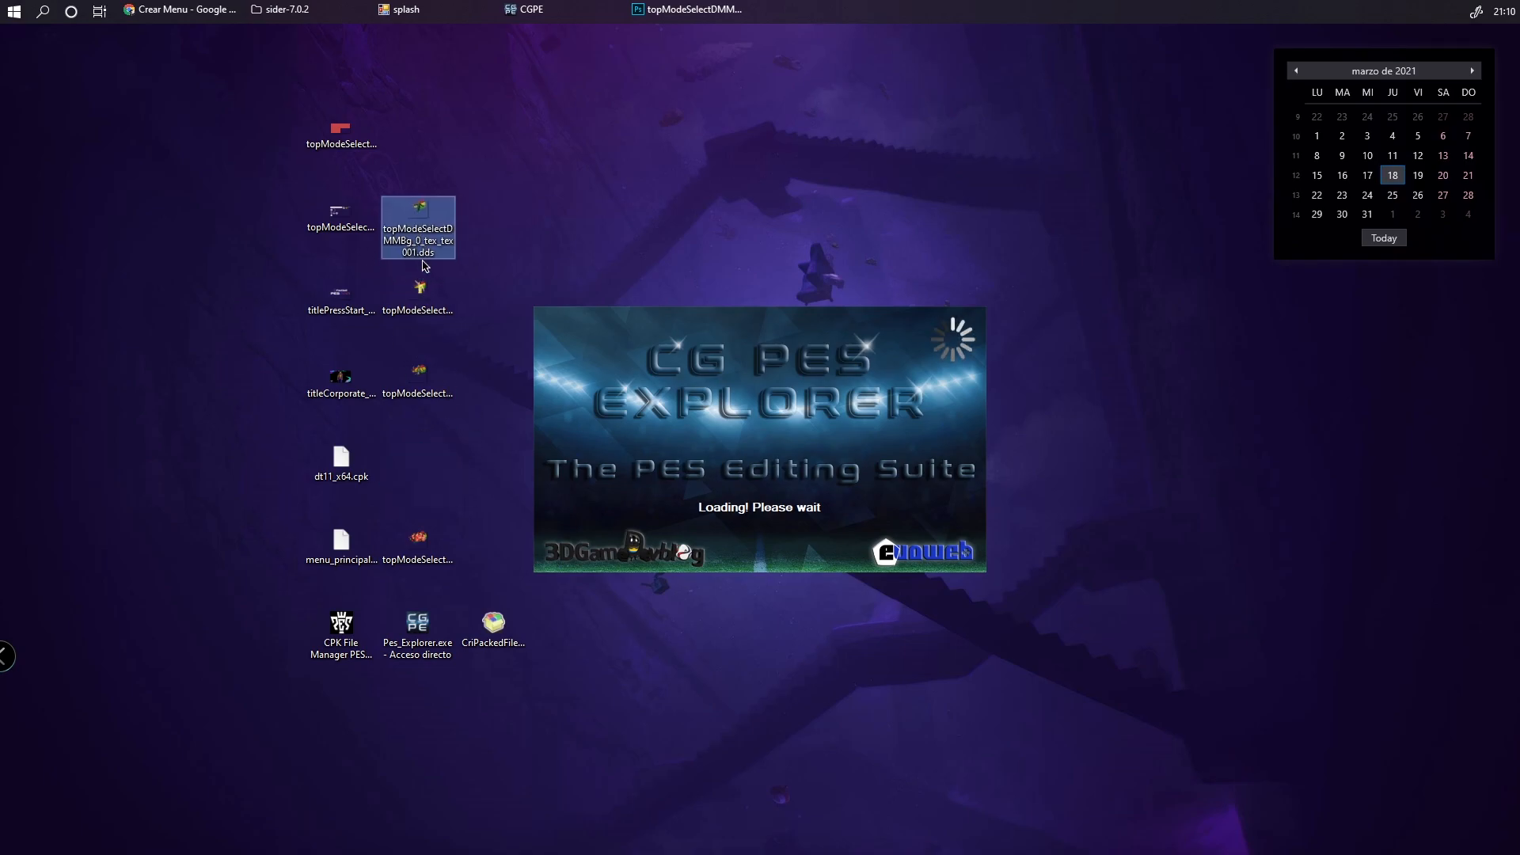
left_click(417, 390)
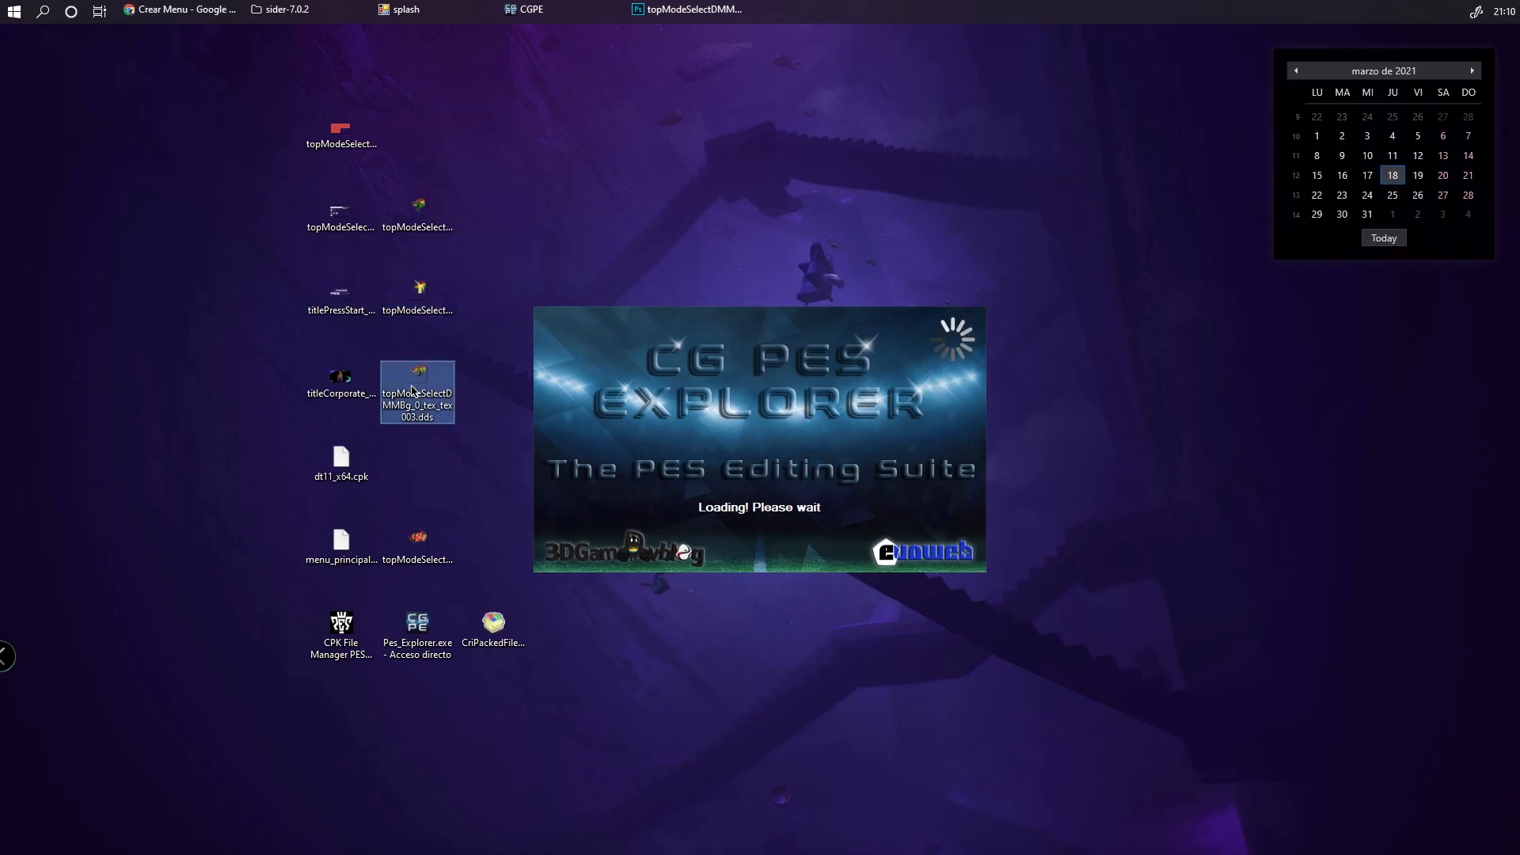
left_click_drag(412, 390, 412, 467)
left_click_drag(493, 304, 405, 310)
left_click(434, 457)
left_click(421, 535)
left_click_drag(428, 546, 424, 384)
left_click(417, 210)
left_click(411, 293)
key("Down")
key("Down")
Open topModeSelectDMMBg_0_tex_tex001.dds in Photoshop without applying colour management
left_click(427, 215)
left_click_drag(427, 216, 1167, 73)
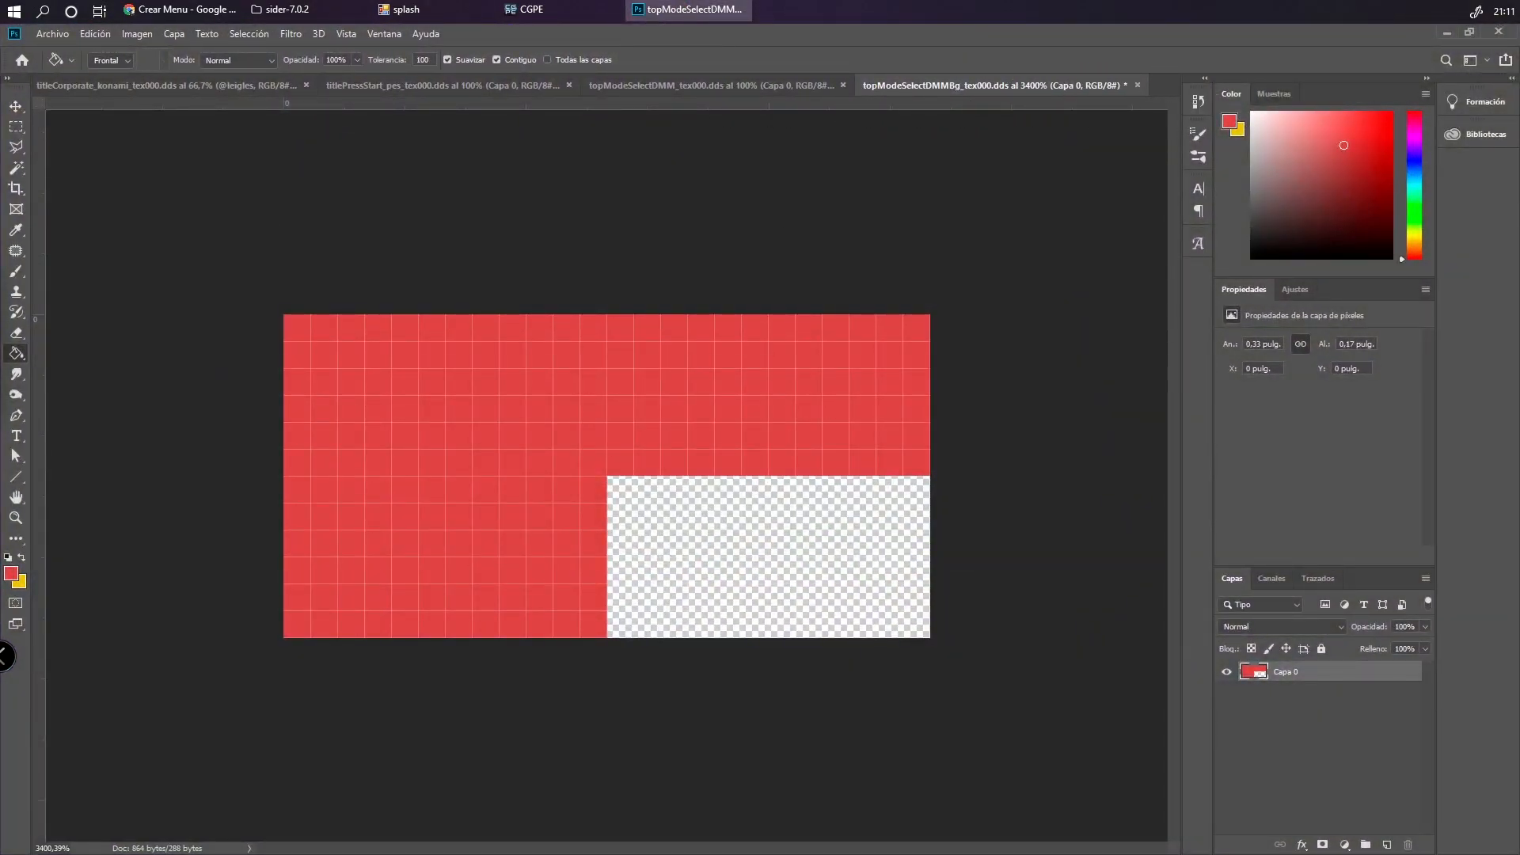
left_click(655, 384)
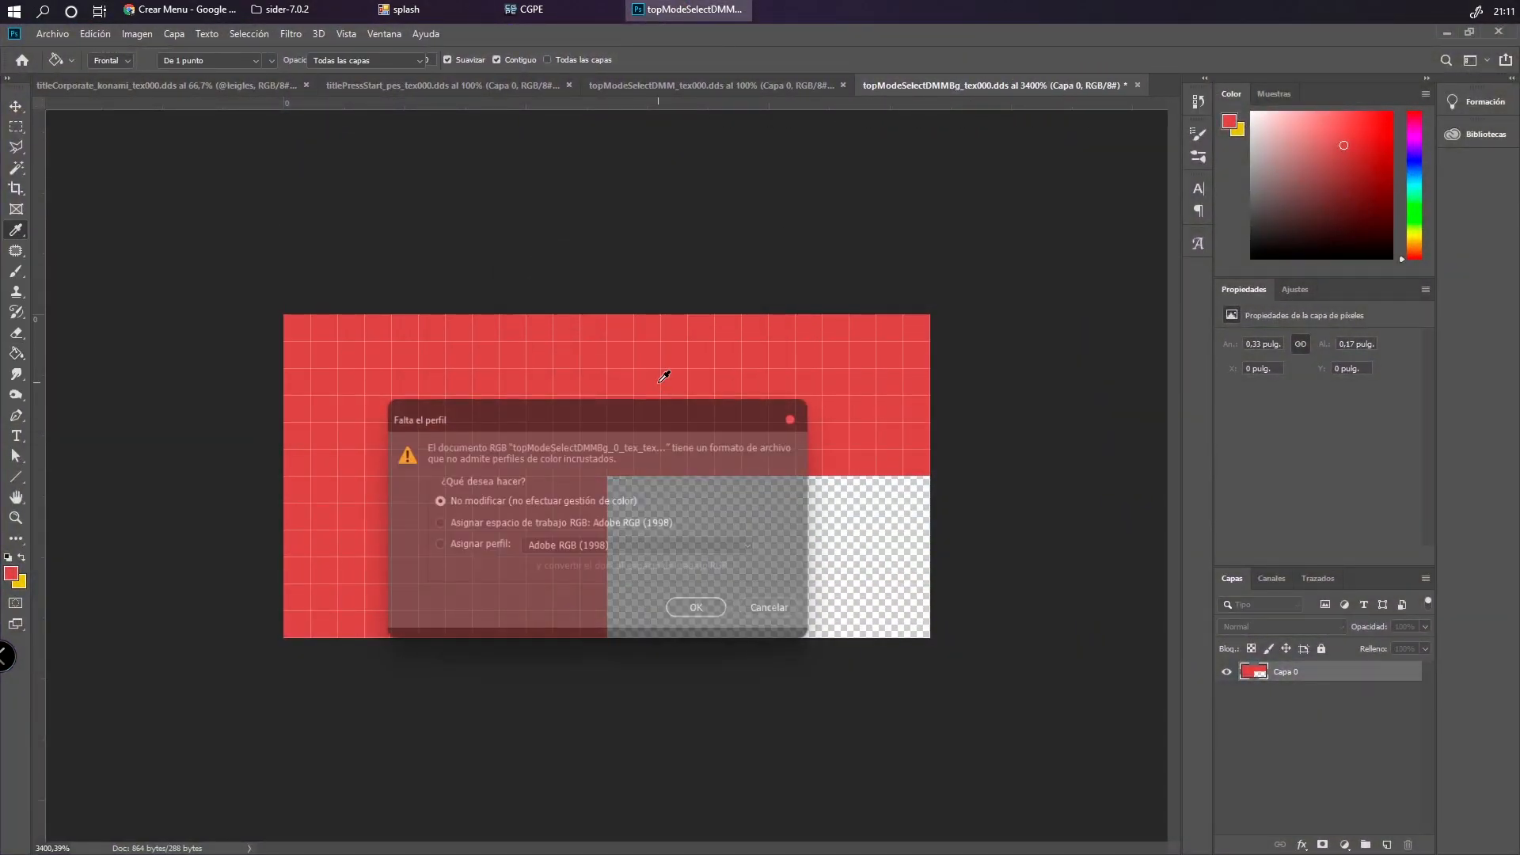
left_click(698, 611)
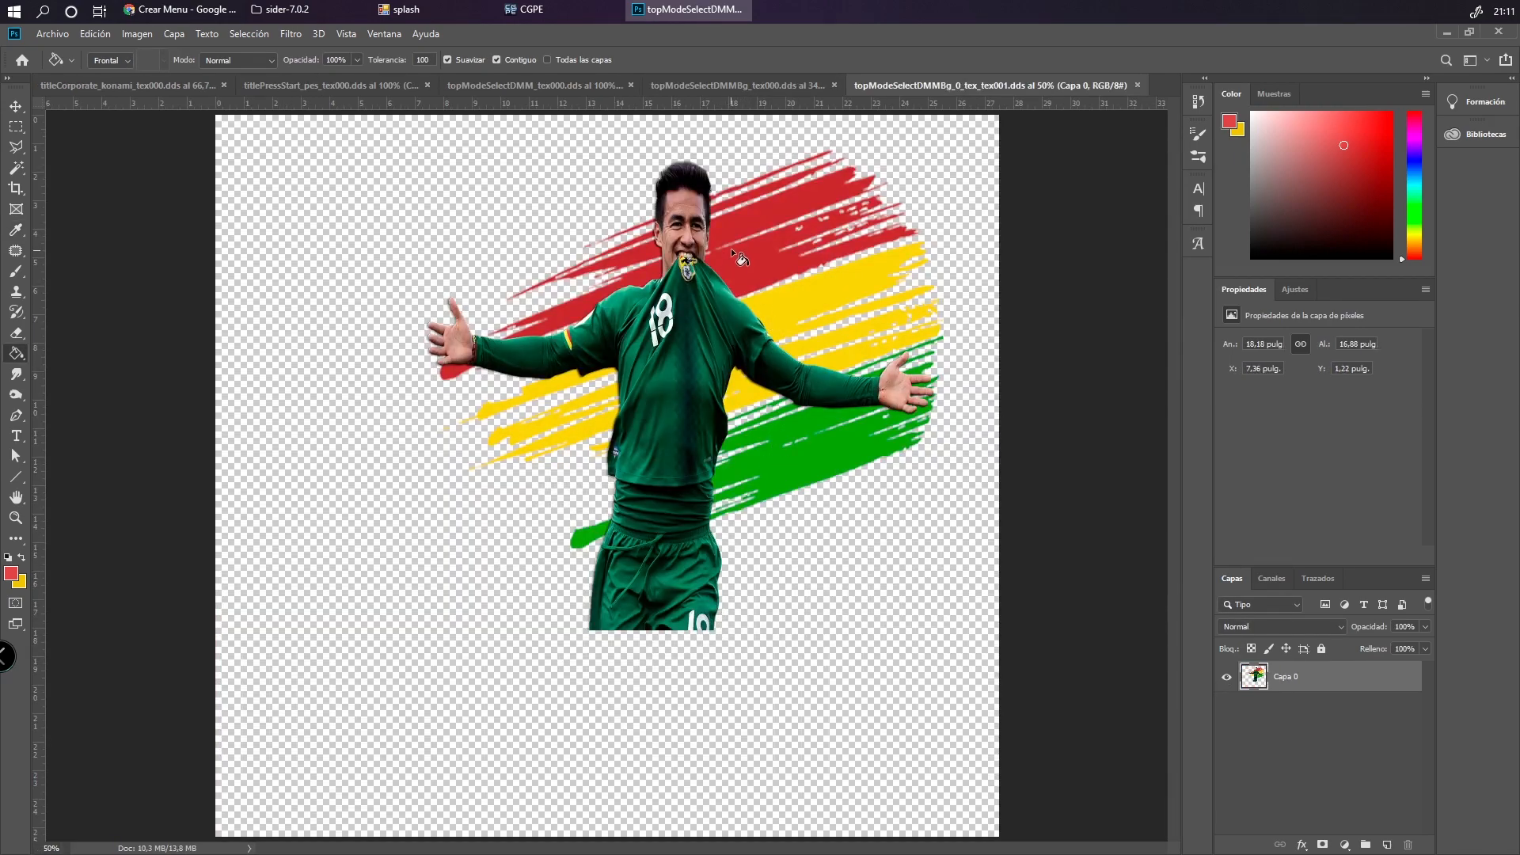
Restore Photoshop to a smaller window to reach the desktop, and close the CGPE and splash windows
double_click(757, 42)
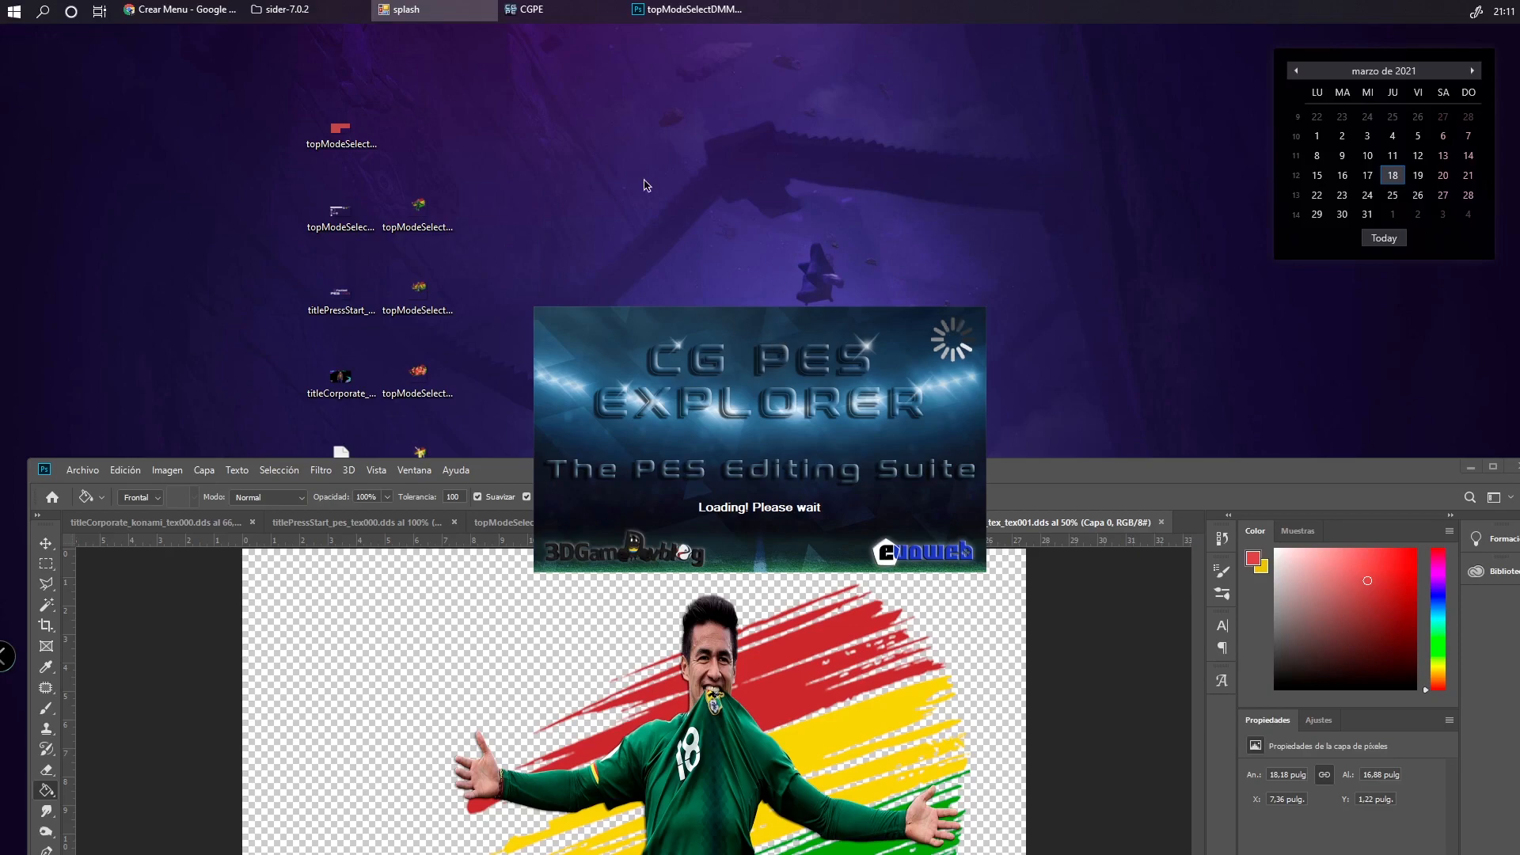
right_click(526, 9)
left_click(546, 69)
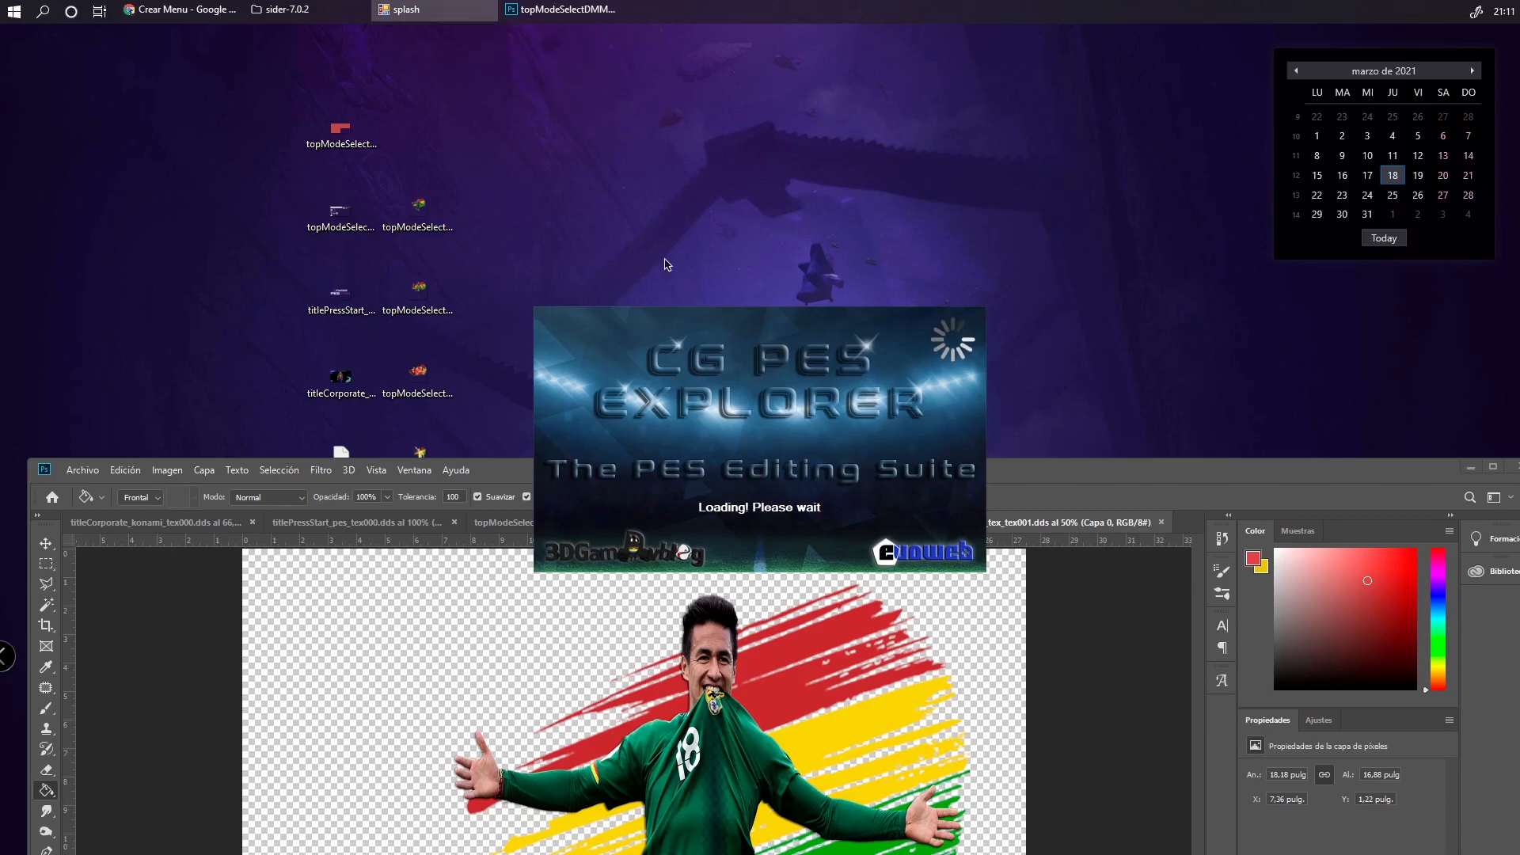
right_click(423, 10)
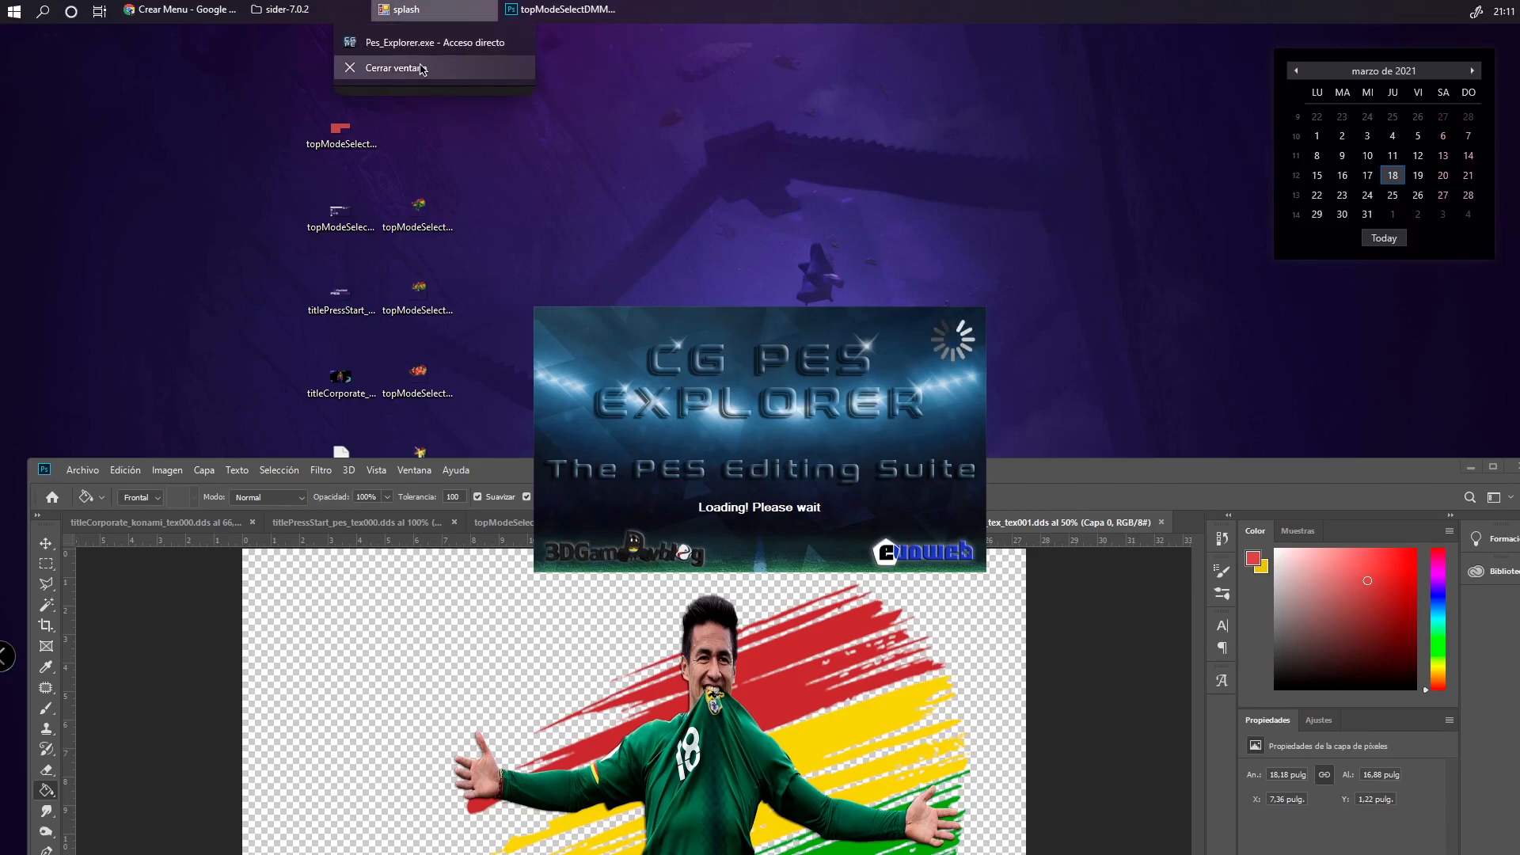
left_click(424, 68)
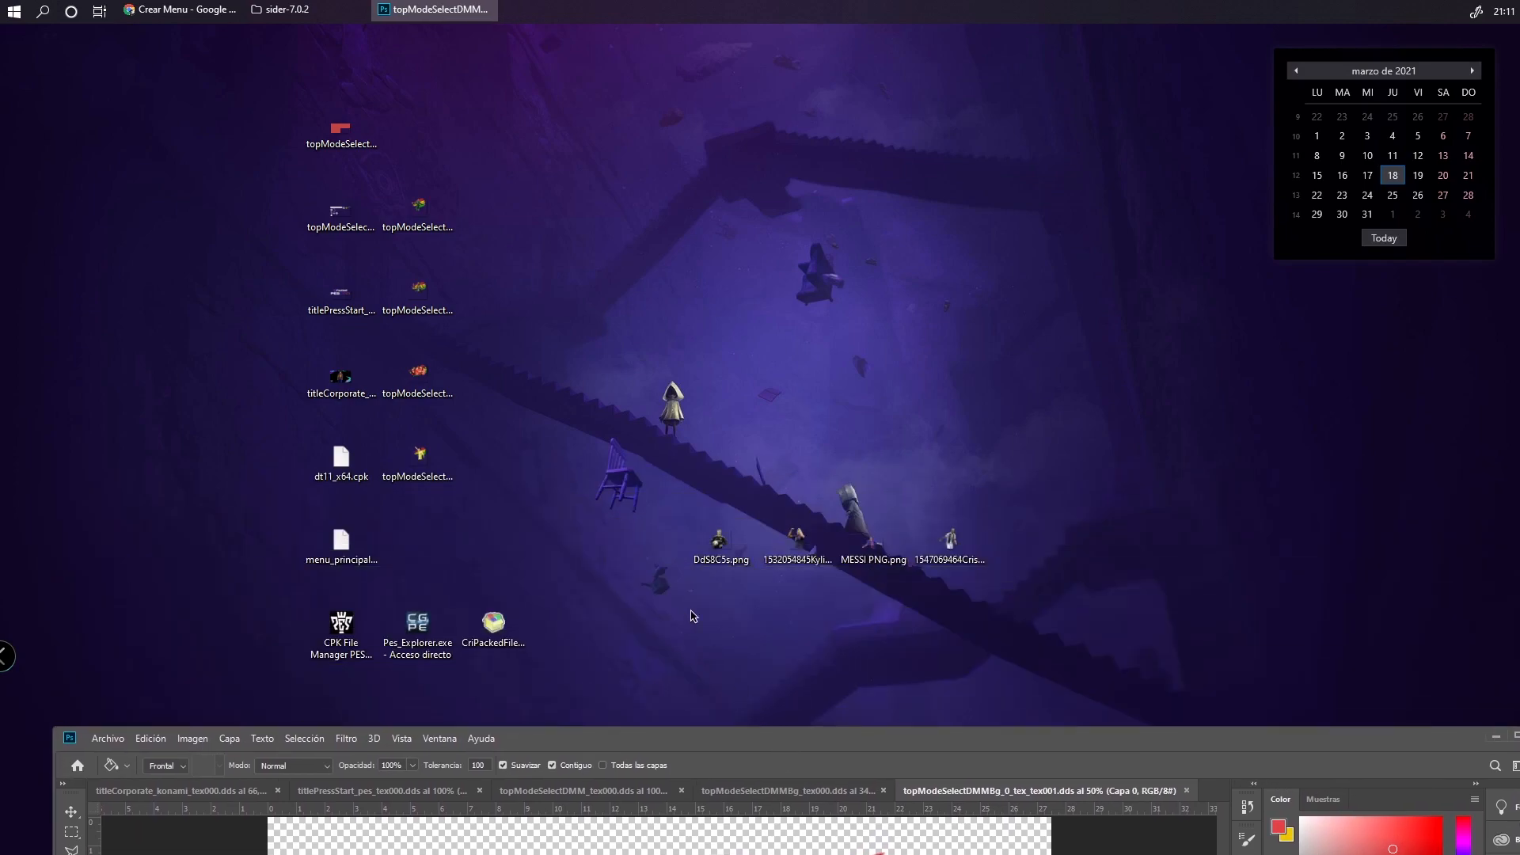
Move the four player PNG images to the upper part of the desktop and raise the Photoshop window beneath them
left_click_drag(690, 616, 1132, 470)
left_click_drag(956, 552, 944, 168)
left_click_drag(845, 748, 853, 185)
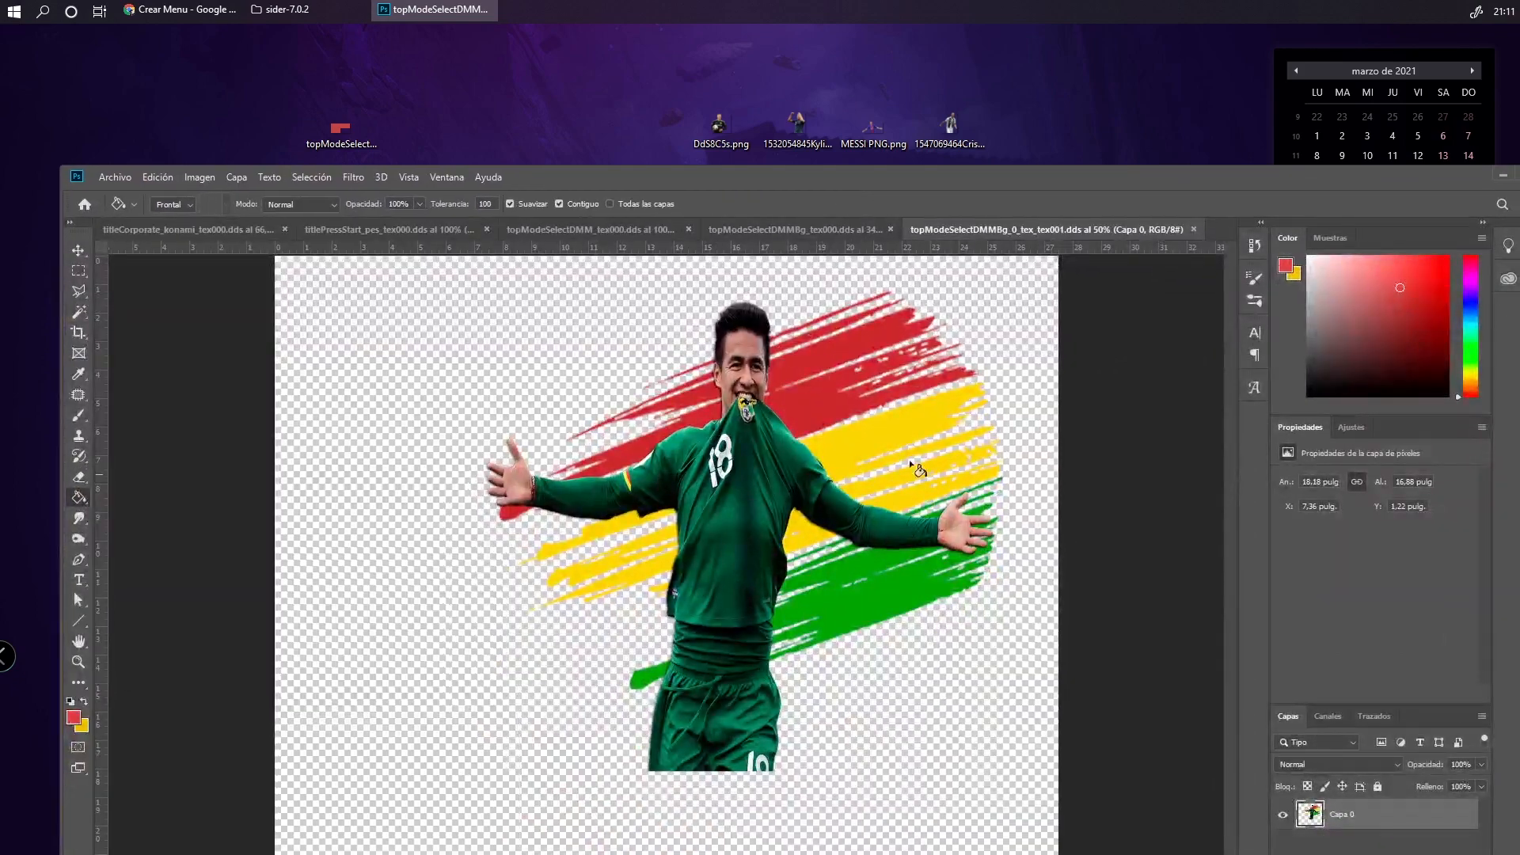
Place DdS8C5s.png in the tex001 document, scaled to about 67% and positioned over the original player
left_click_drag(718, 129, 759, 469)
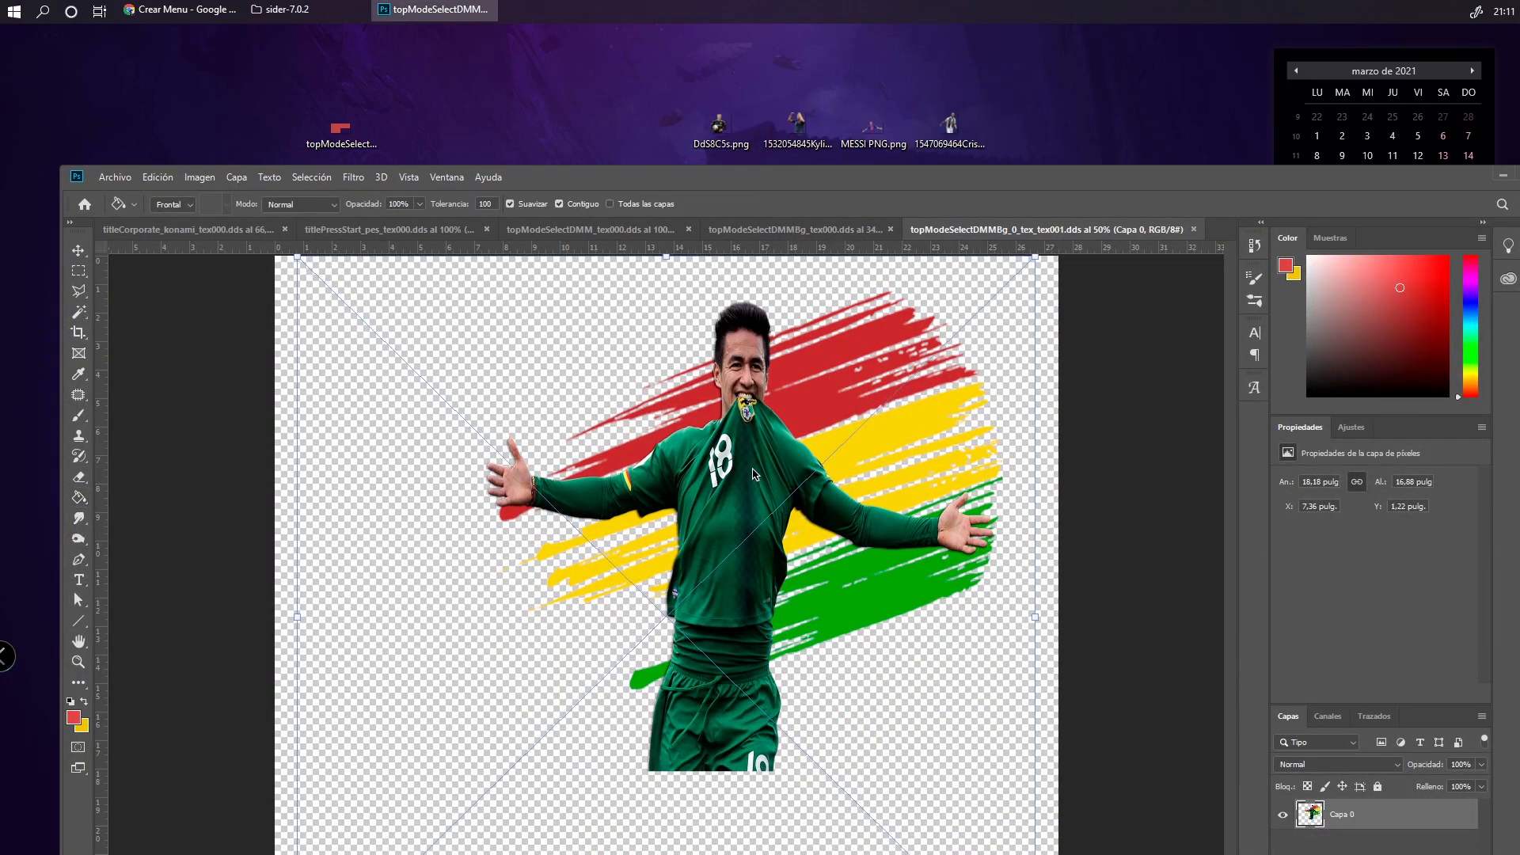
left_click_drag(303, 258, 633, 444)
left_click_drag(767, 728, 773, 539)
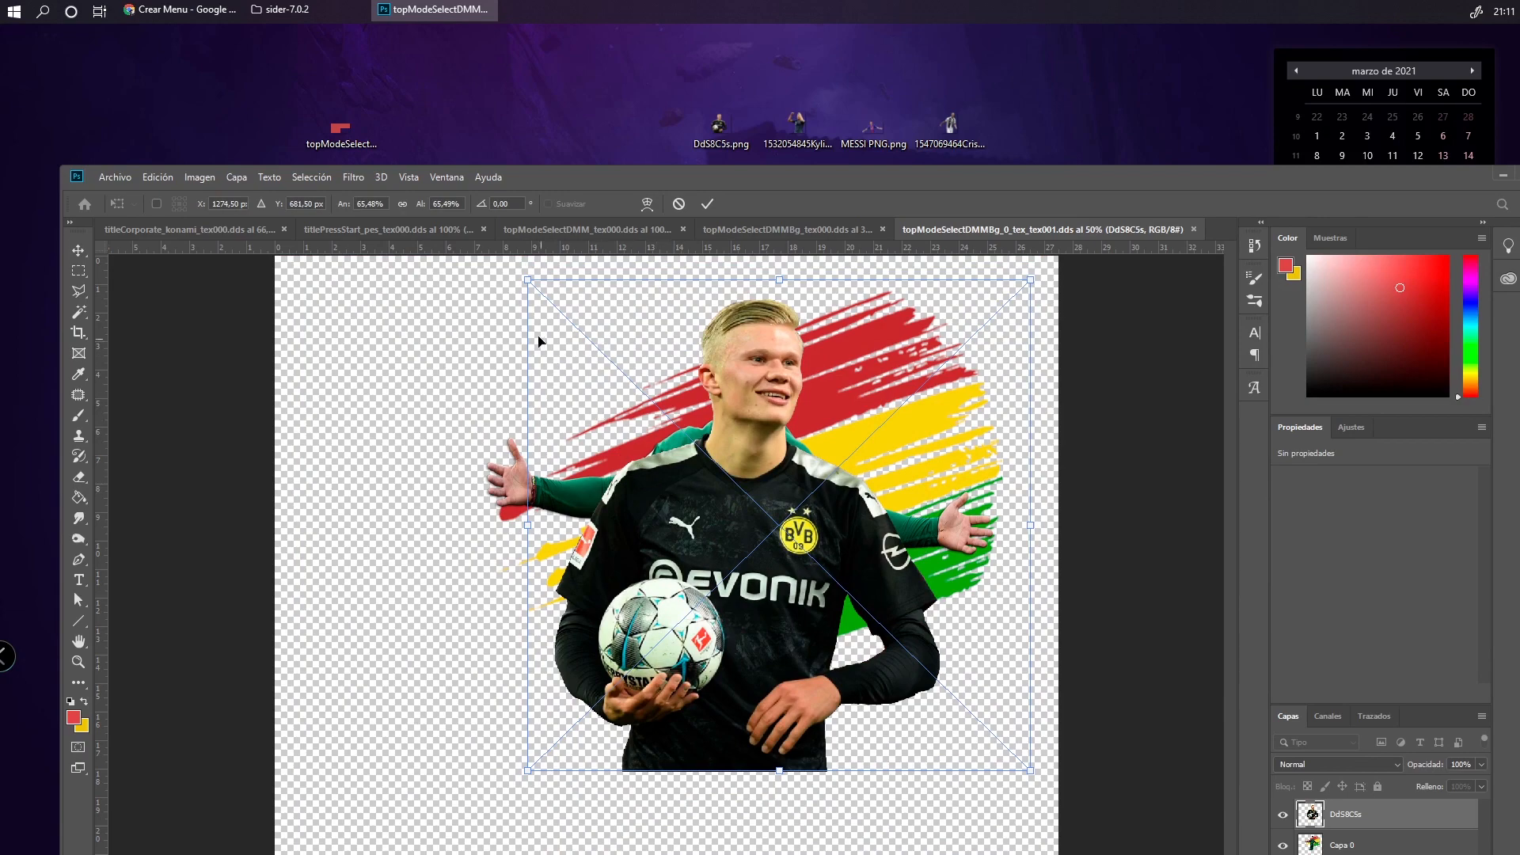
left_click_drag(523, 281, 516, 267)
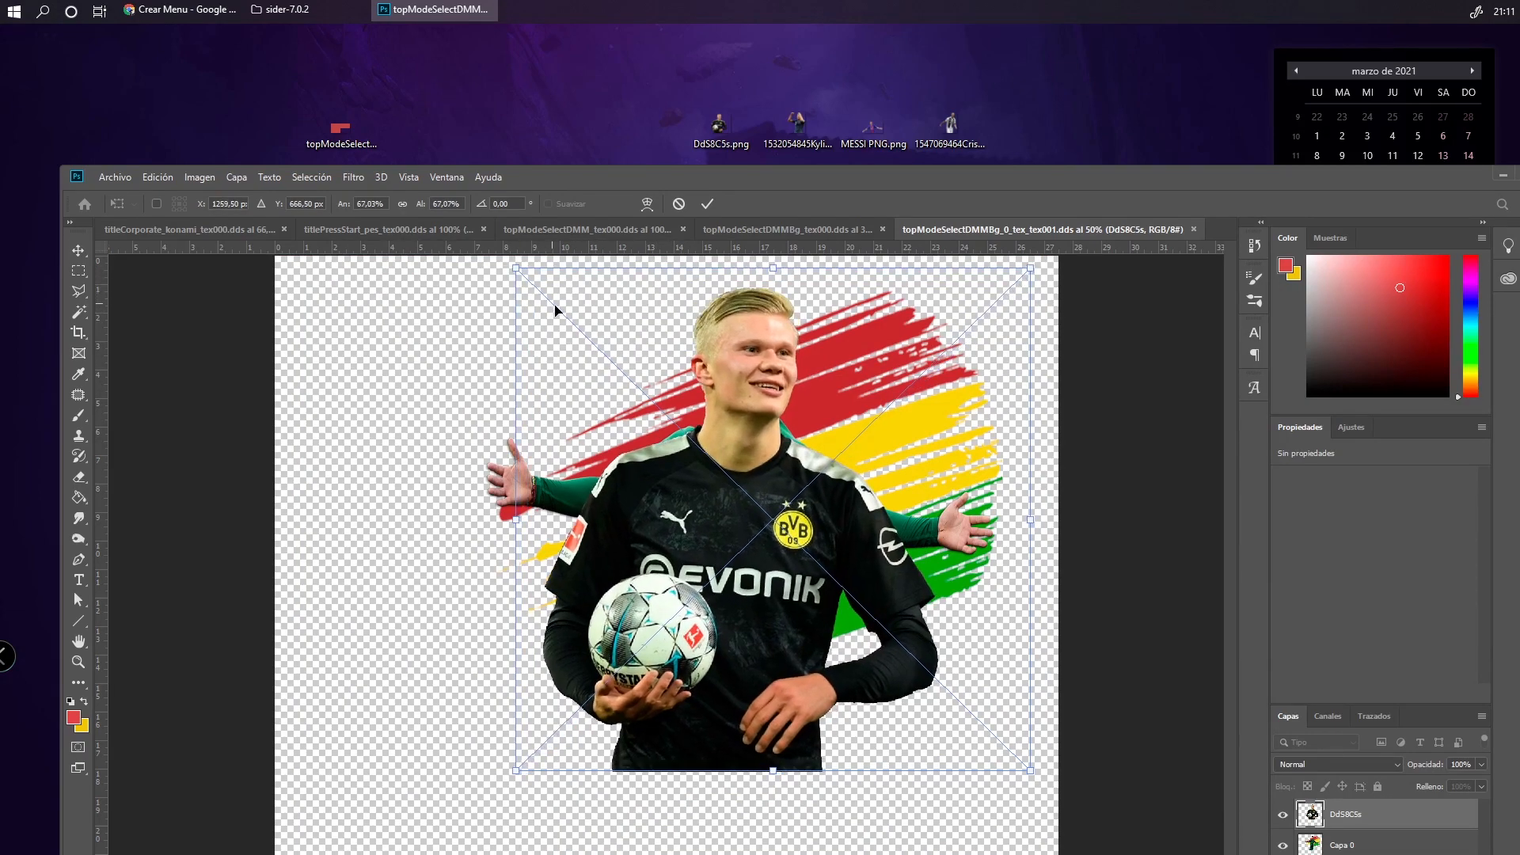
key("Return")
Move the placed player image to about X 9.52 and Y 1.22 inches with the Move tool, and maximize the Photoshop window
key("g")
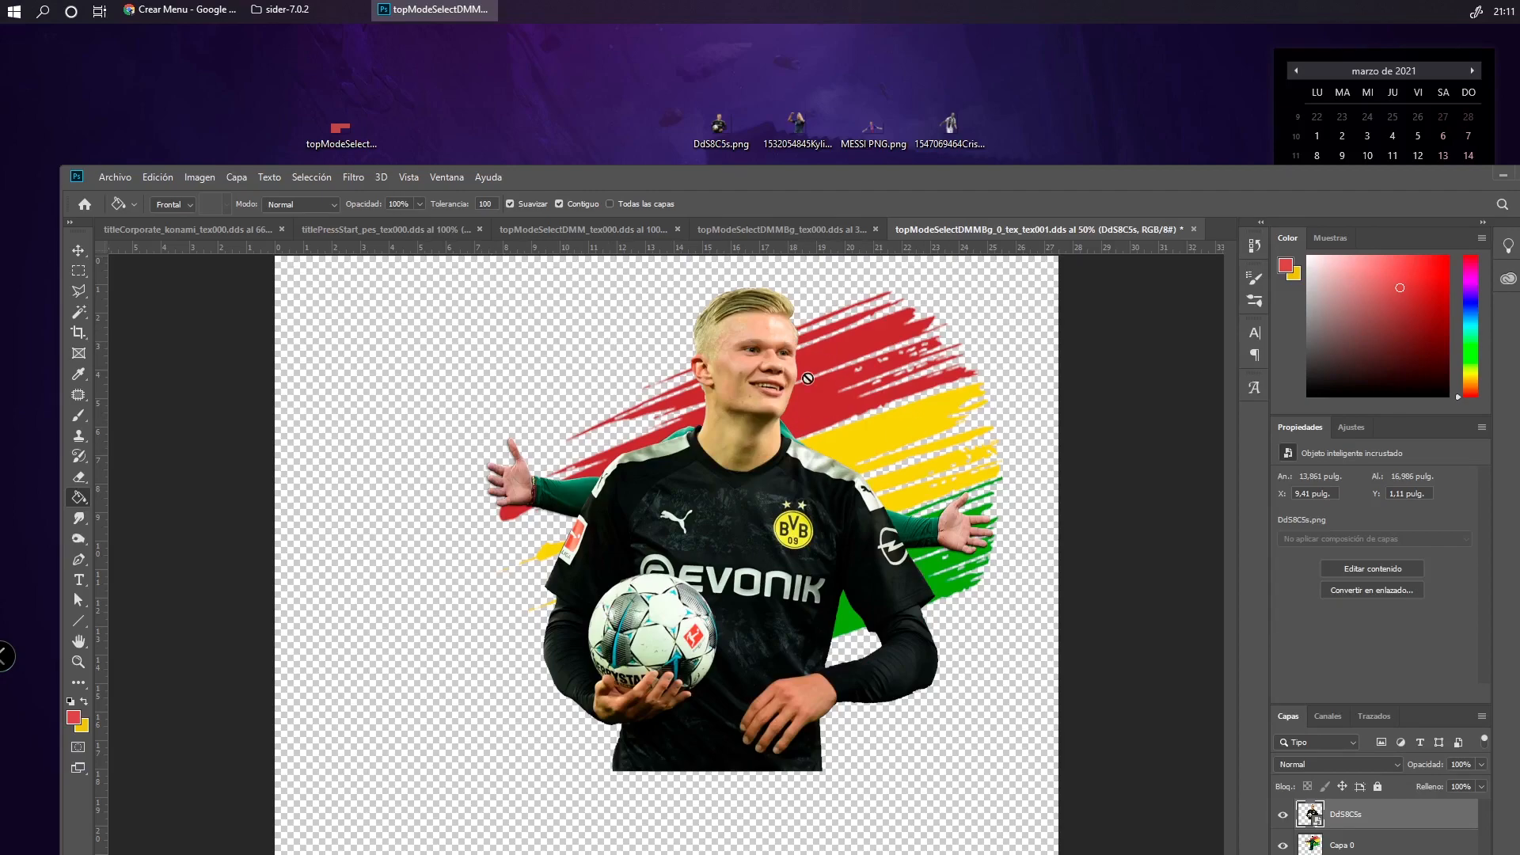
left_click(78, 250)
mouse_move(710, 519)
left_mouse_down()
mouse_move(307, 729)
mouse_move(697, 543)
mouse_move(751, 467)
mouse_move(724, 534)
left_mouse_up()
double_click(970, 191)
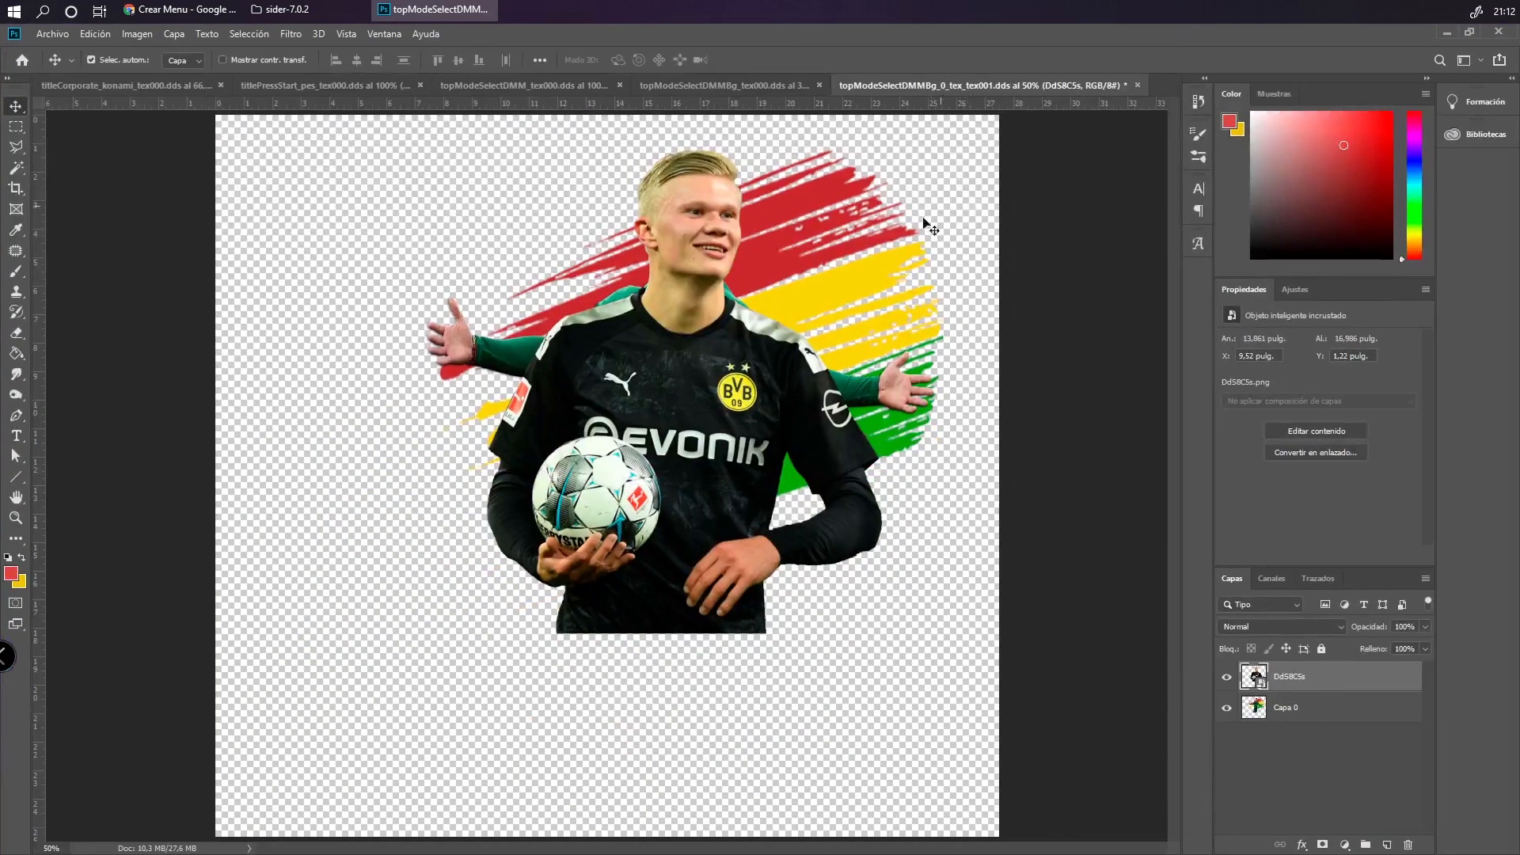
Delete the original artwork layer Capa 0 from the tex001 document
left_click(1304, 706)
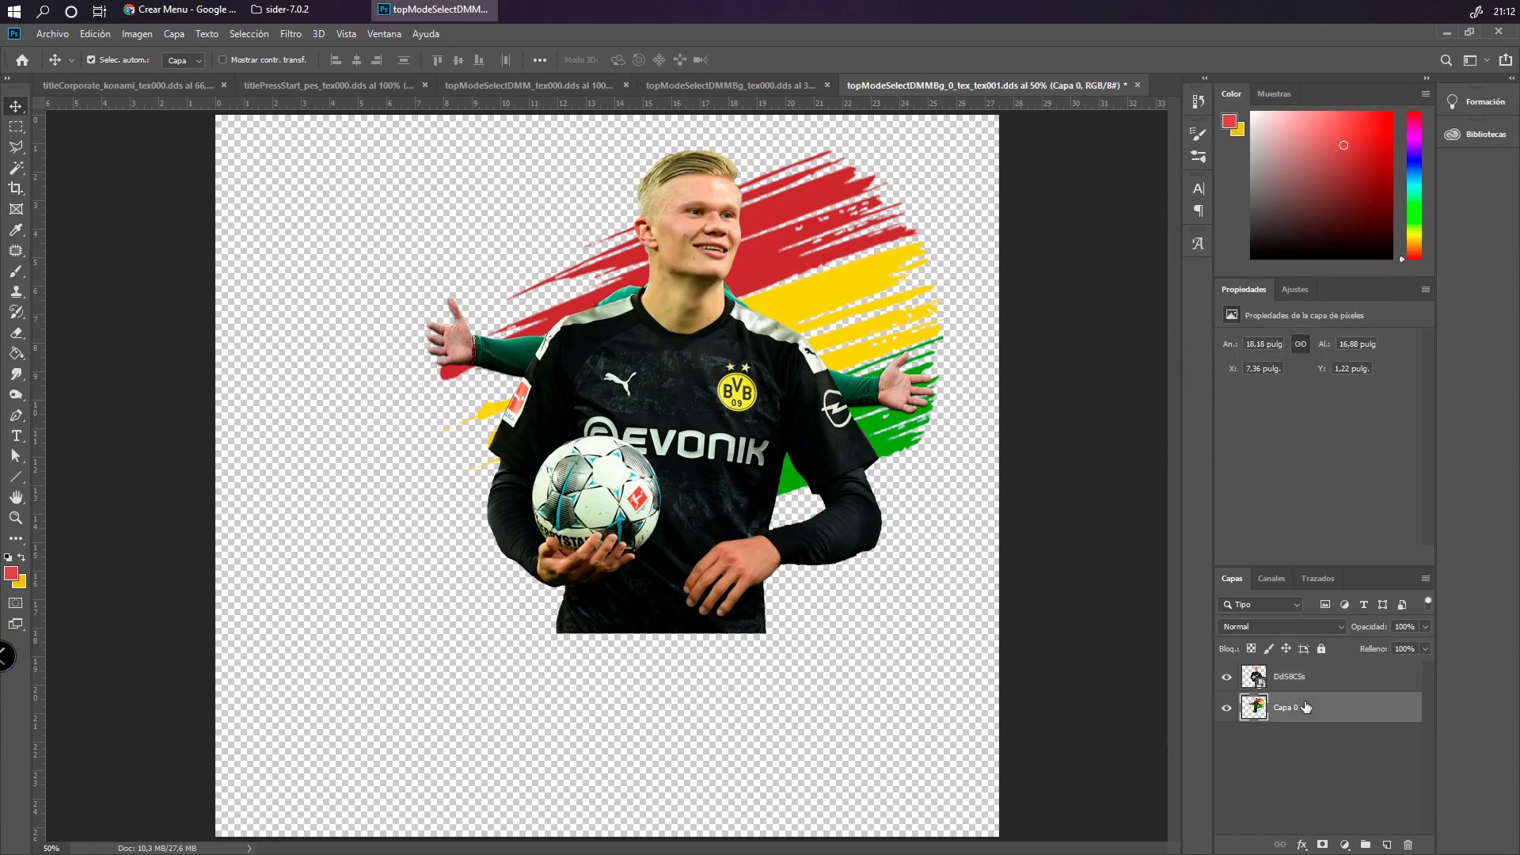
left_click(1409, 845)
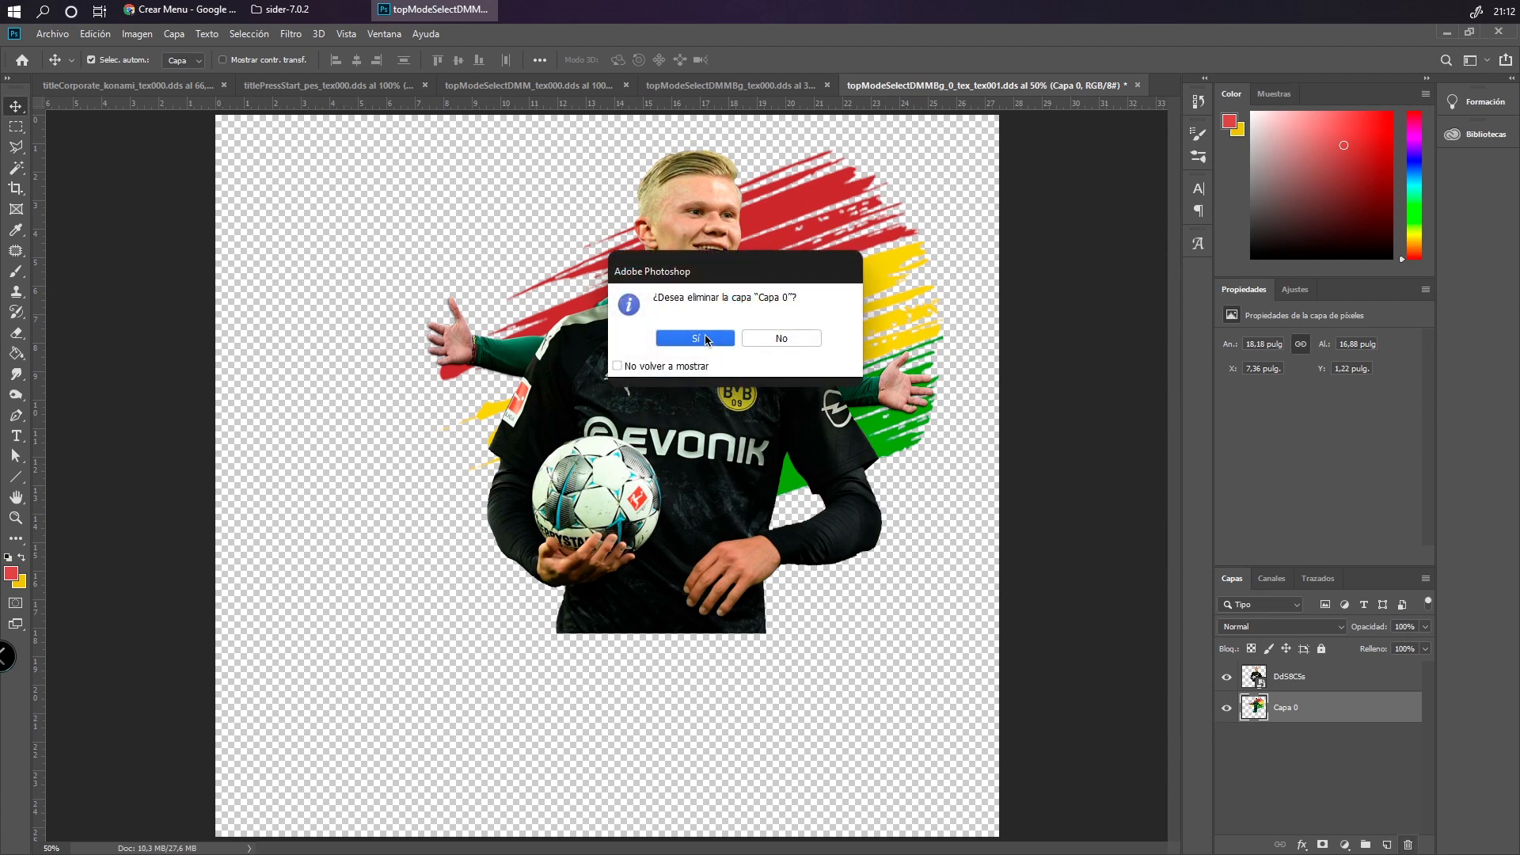
left_click(707, 340)
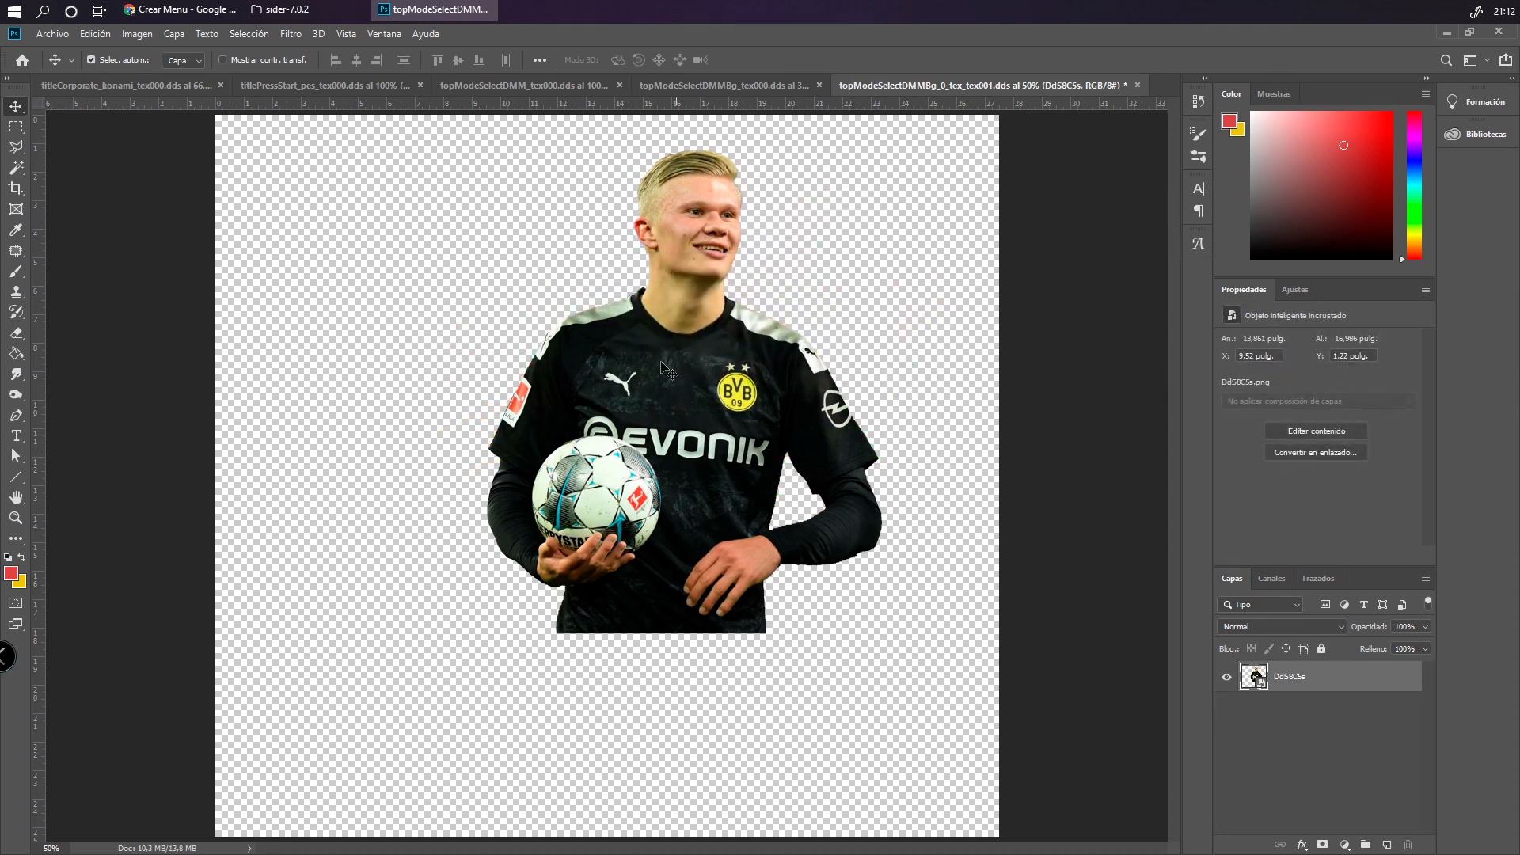
Apply the Bevel & Emboss (Bisel y relieve) layer style to the DdS8C5s layer
left_click(55, 34)
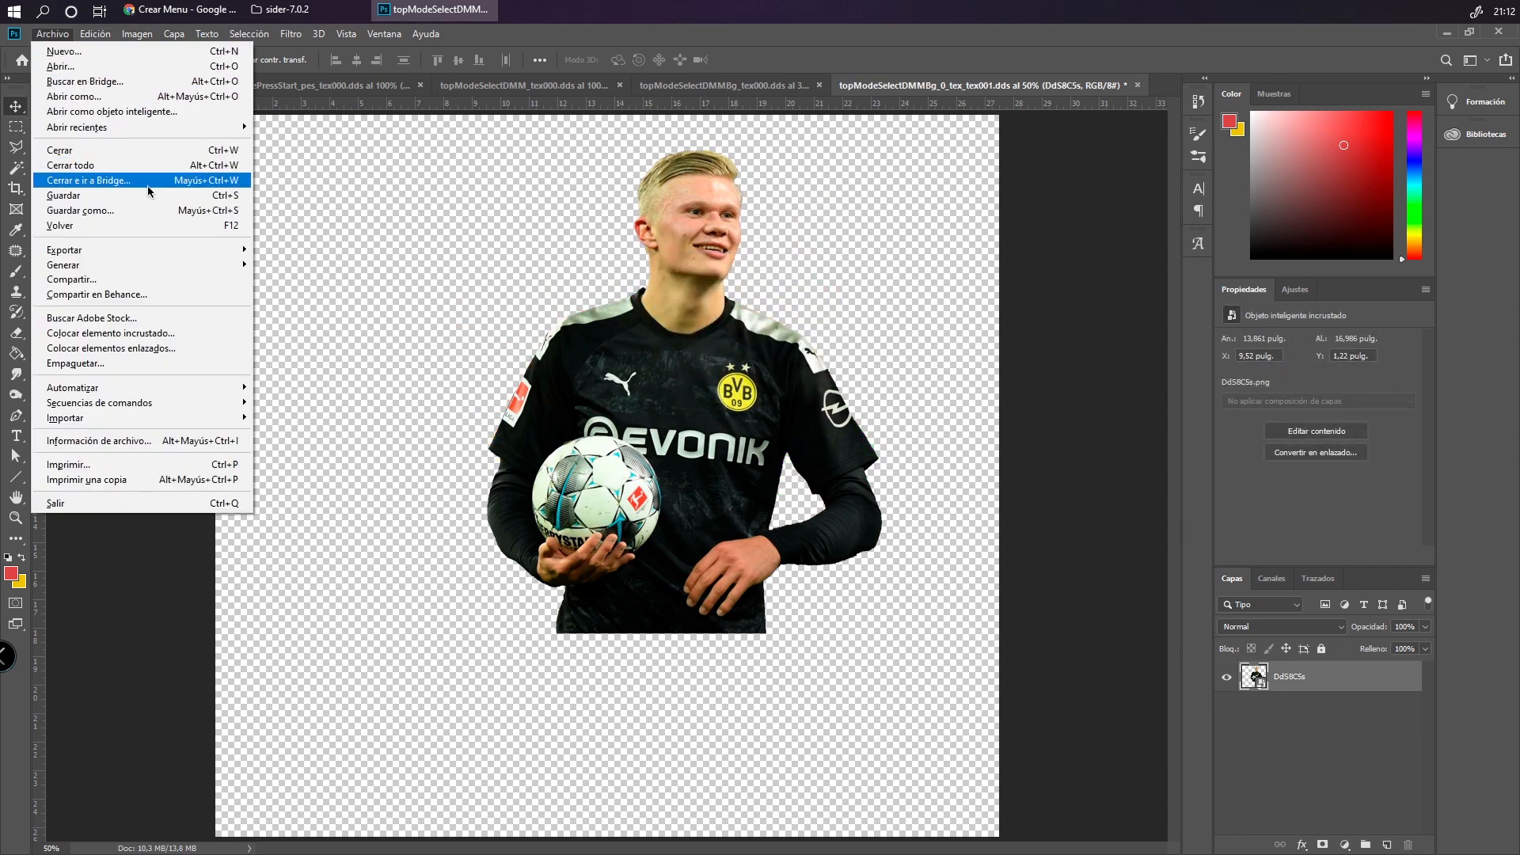
left_click(1298, 729)
left_click(1330, 690)
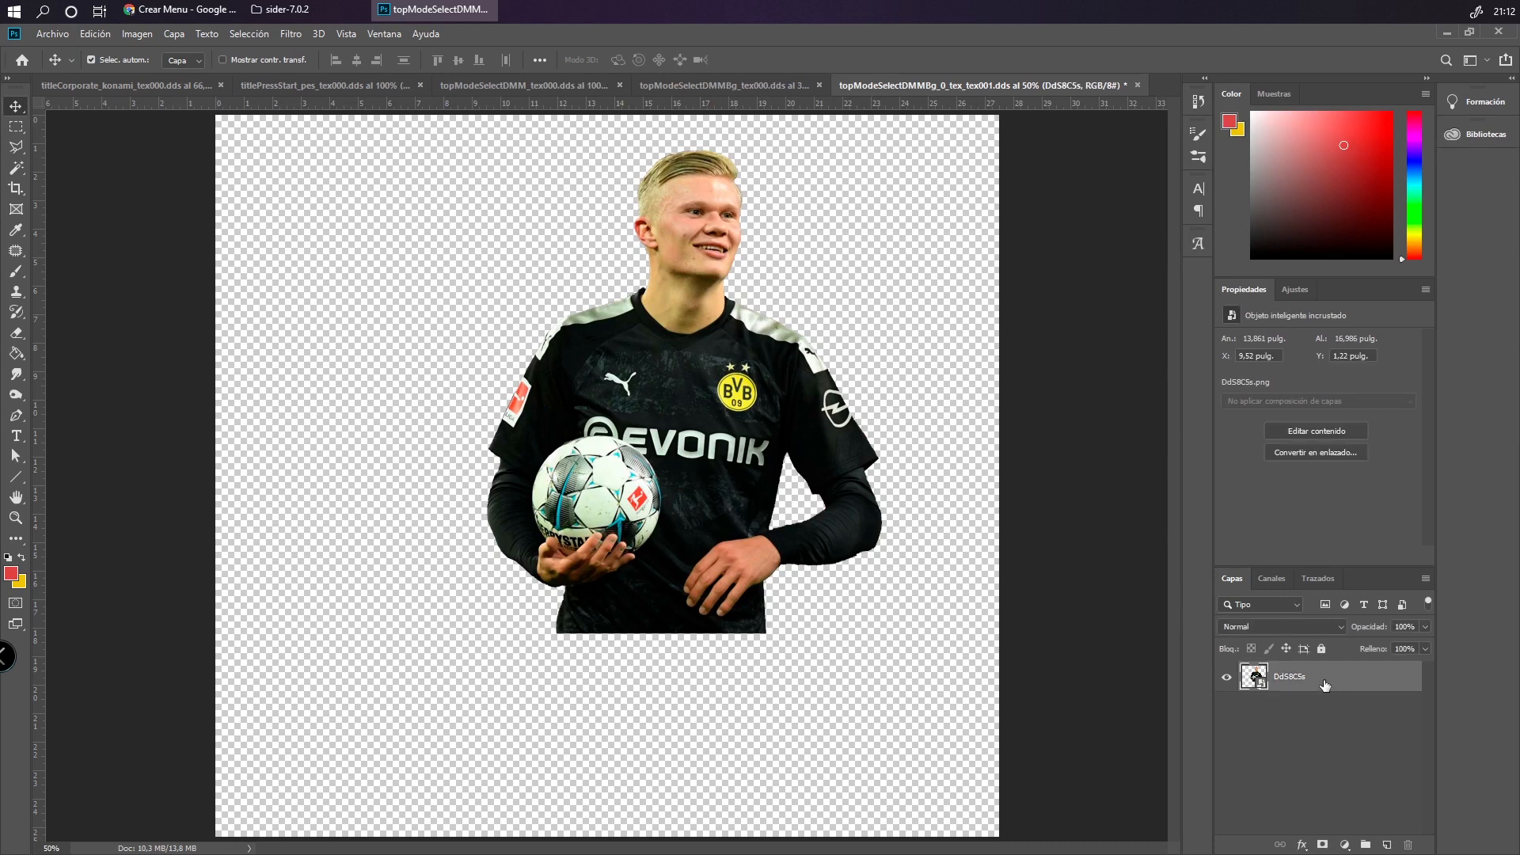
key("h")
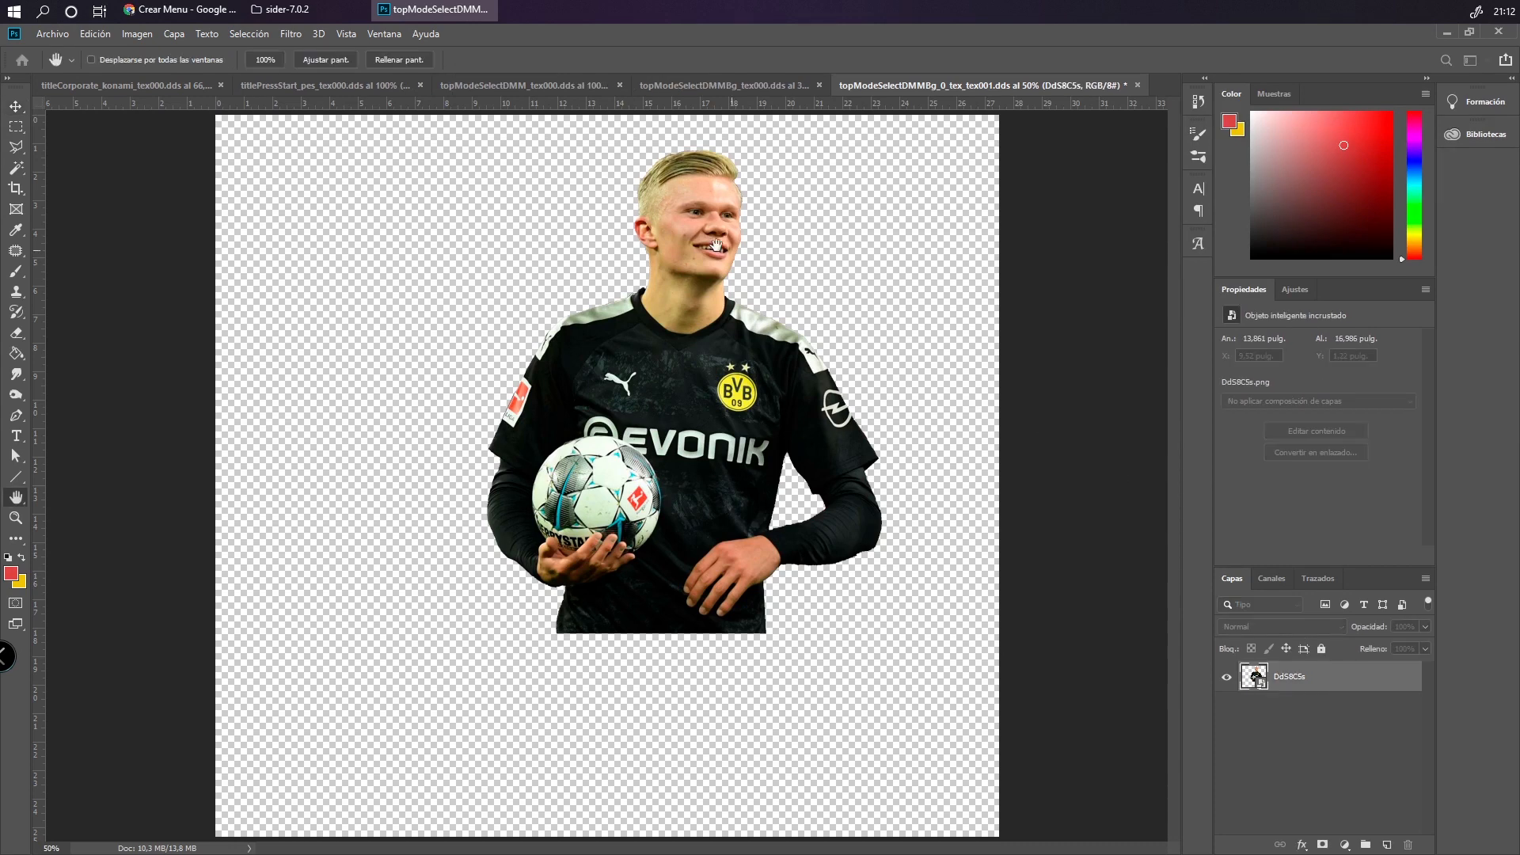
double_click(1345, 677)
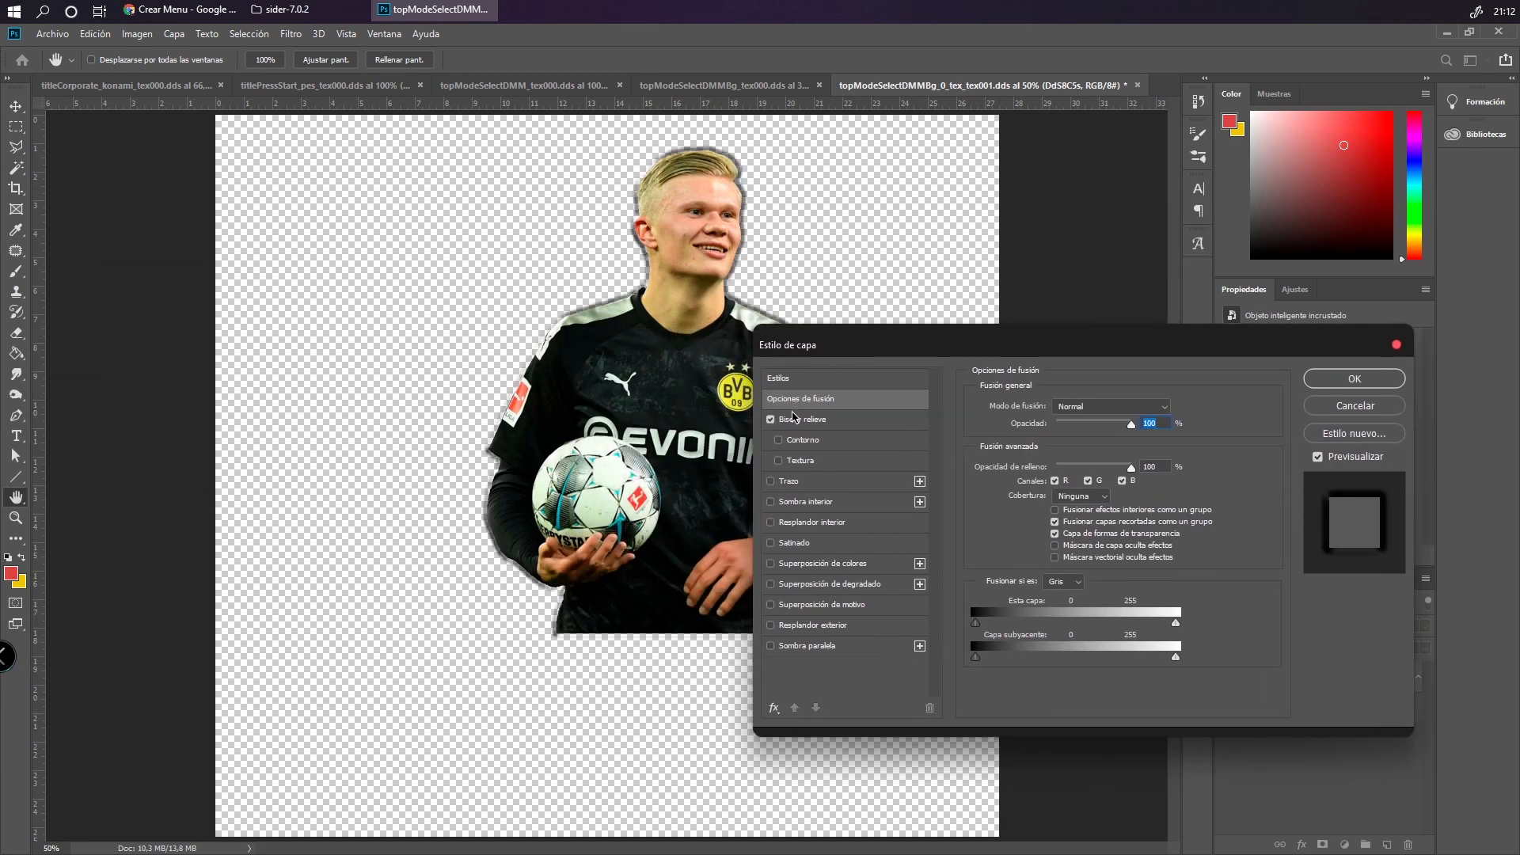
left_click_drag(907, 360, 835, 696)
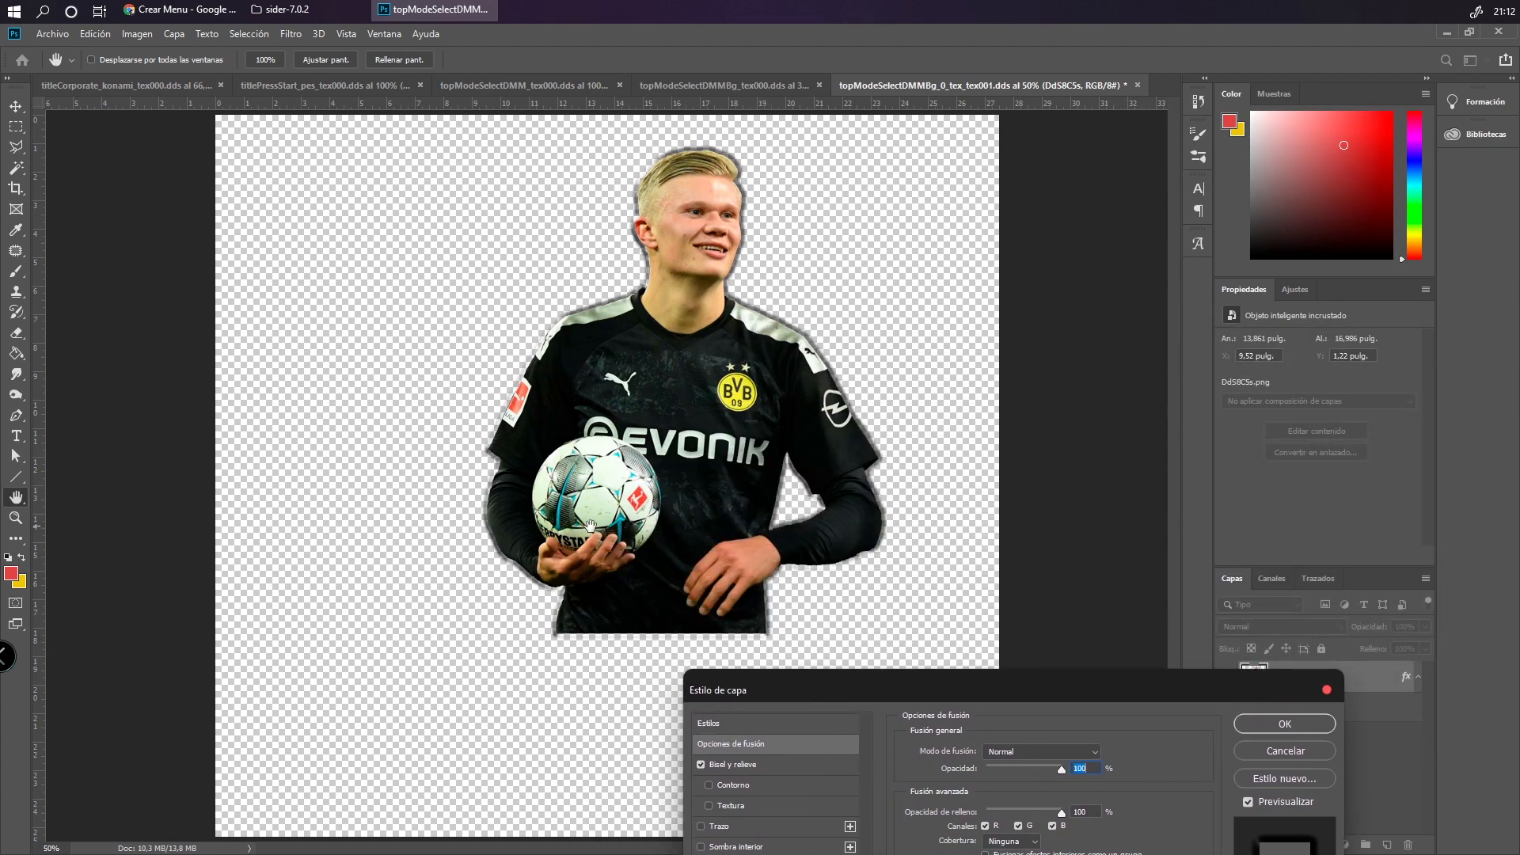
left_click_drag(889, 705, 864, 305)
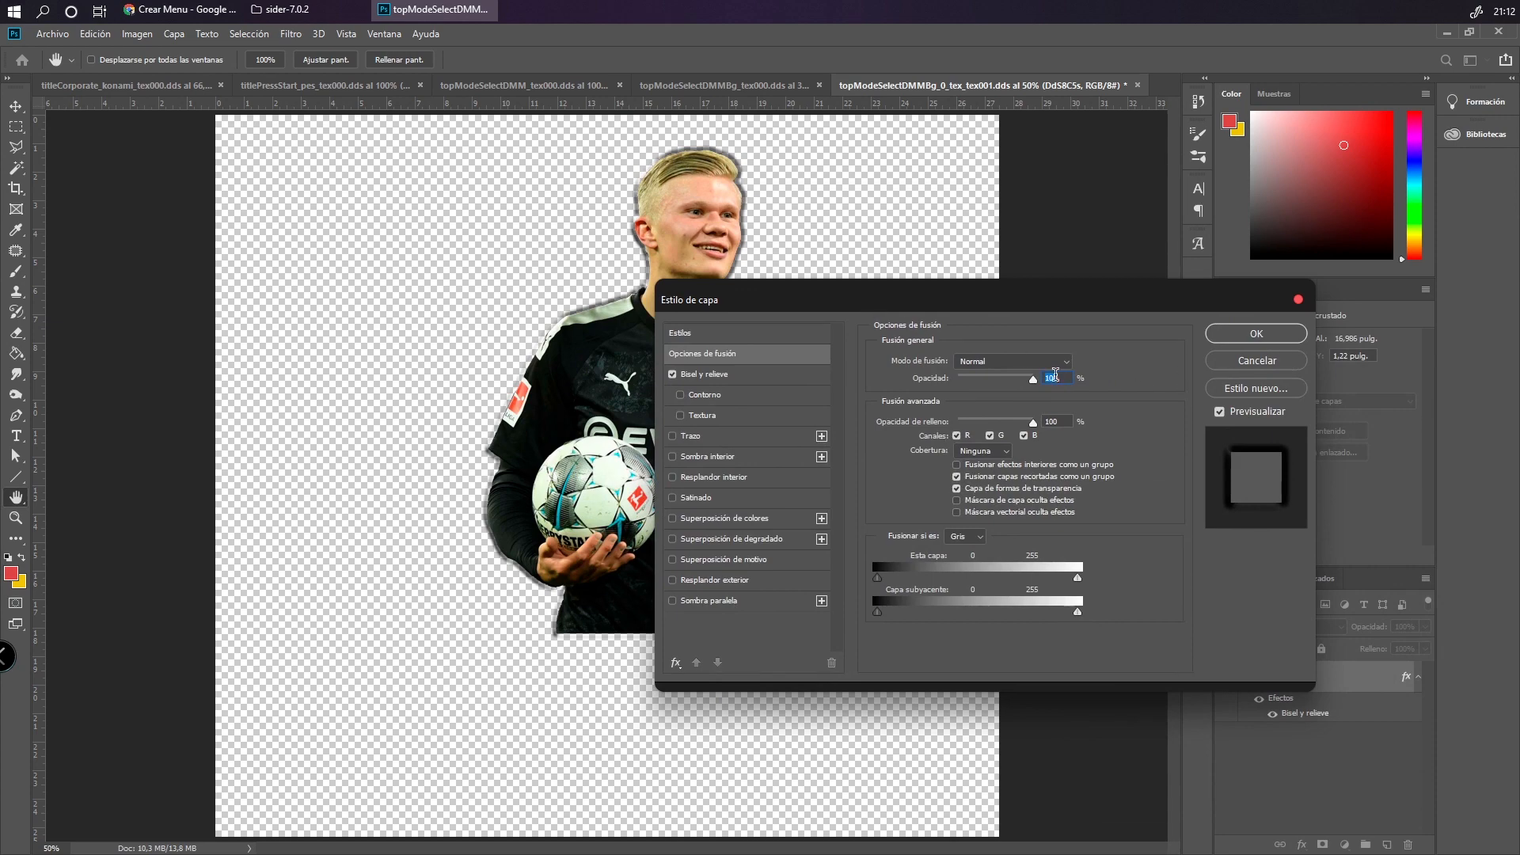
left_click_drag(1192, 303, 1123, 349)
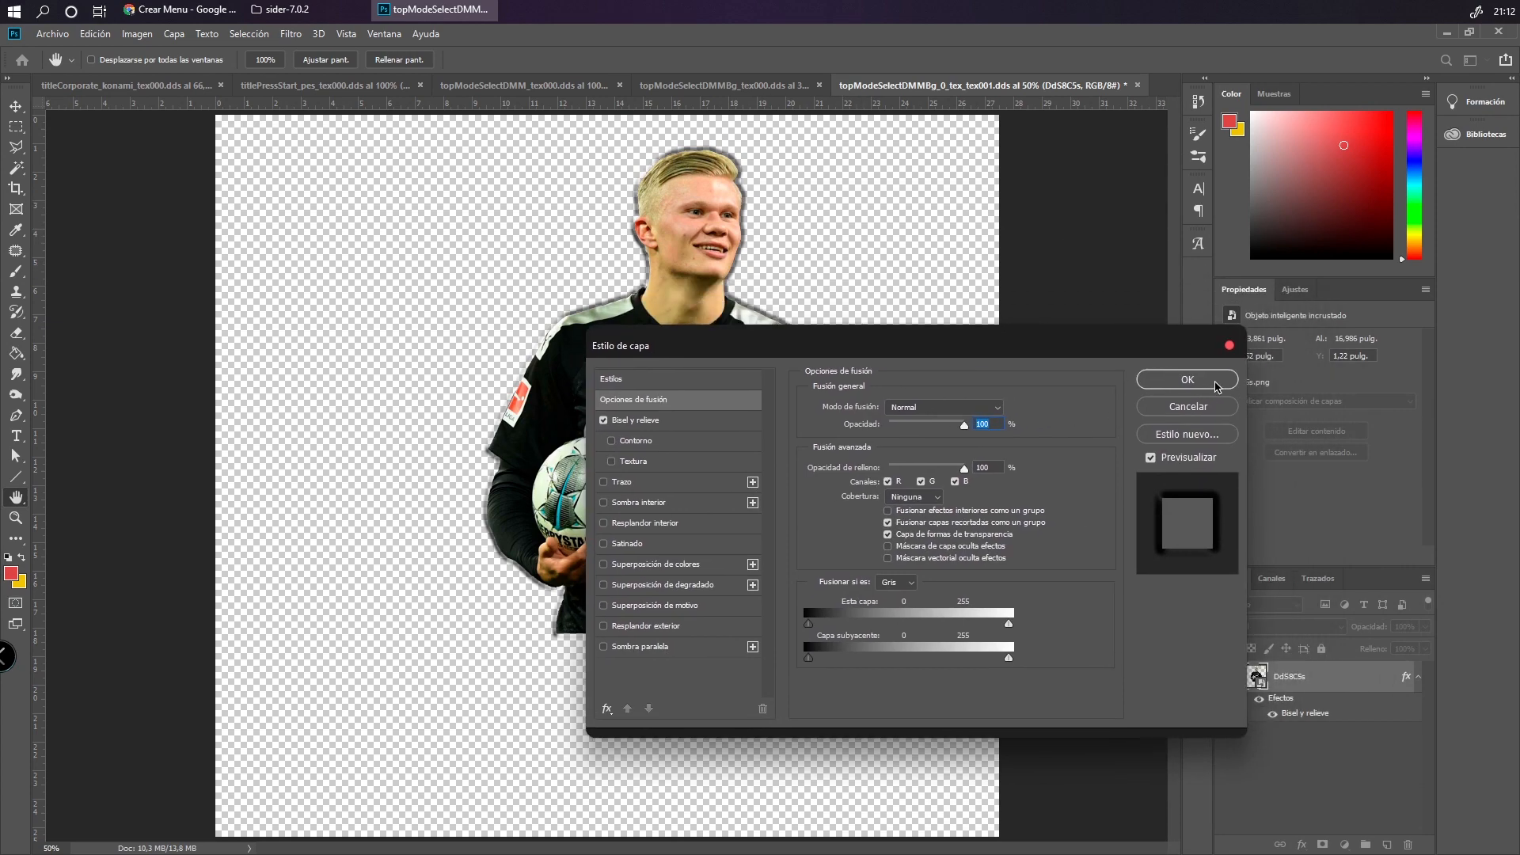
left_click(1187, 380)
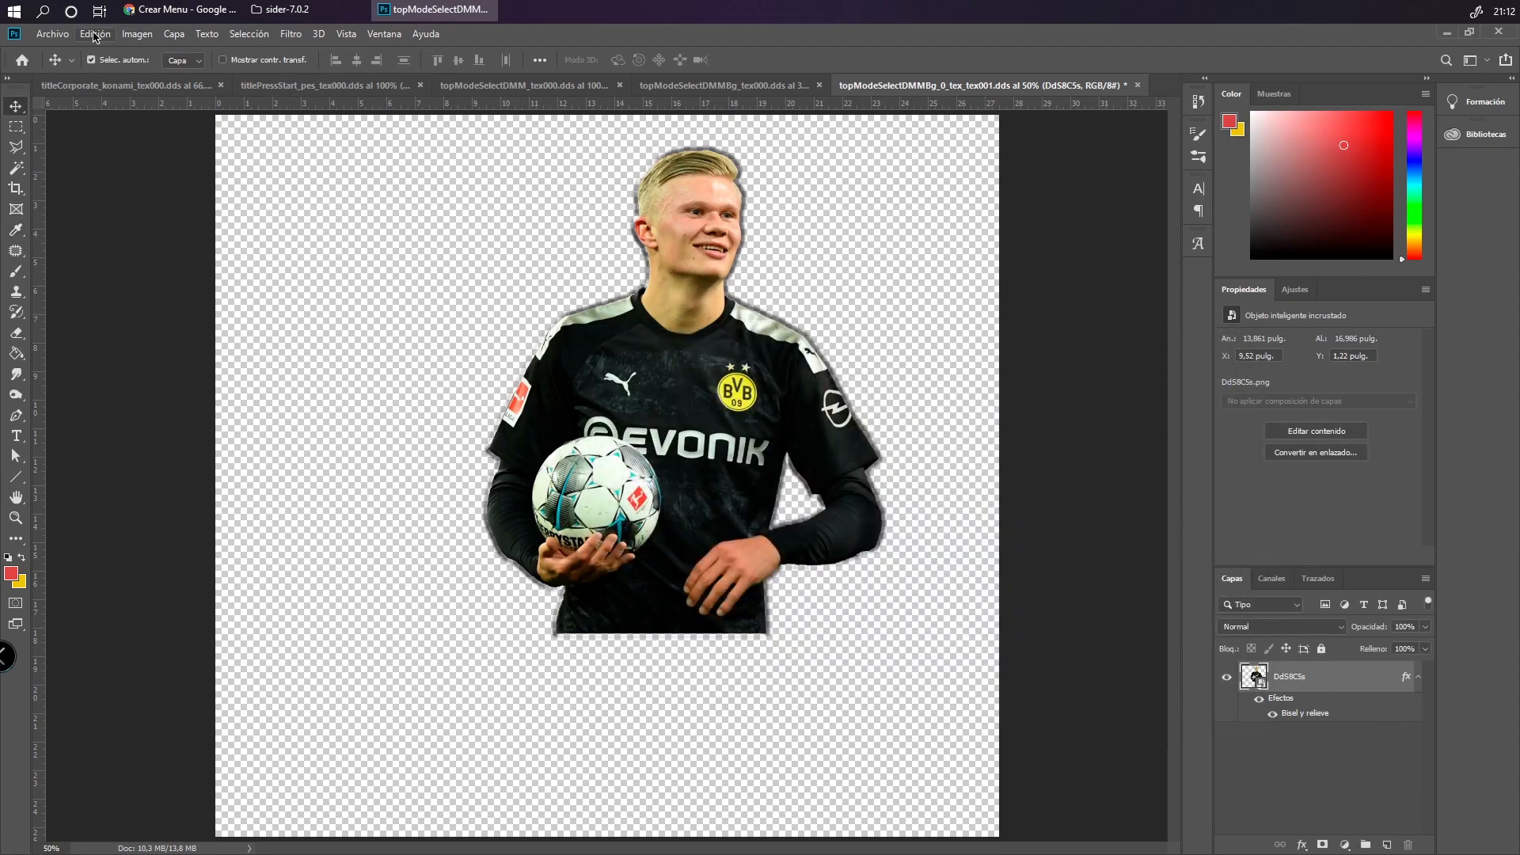
Save the image over topModeSelectDMMBg_0_tex_tex001.dds on the desktop as D3D/DDS, 8.8.8.8 ARGB 32 bpp unsigned, without MIP maps
left_click(53, 33)
left_click(87, 209)
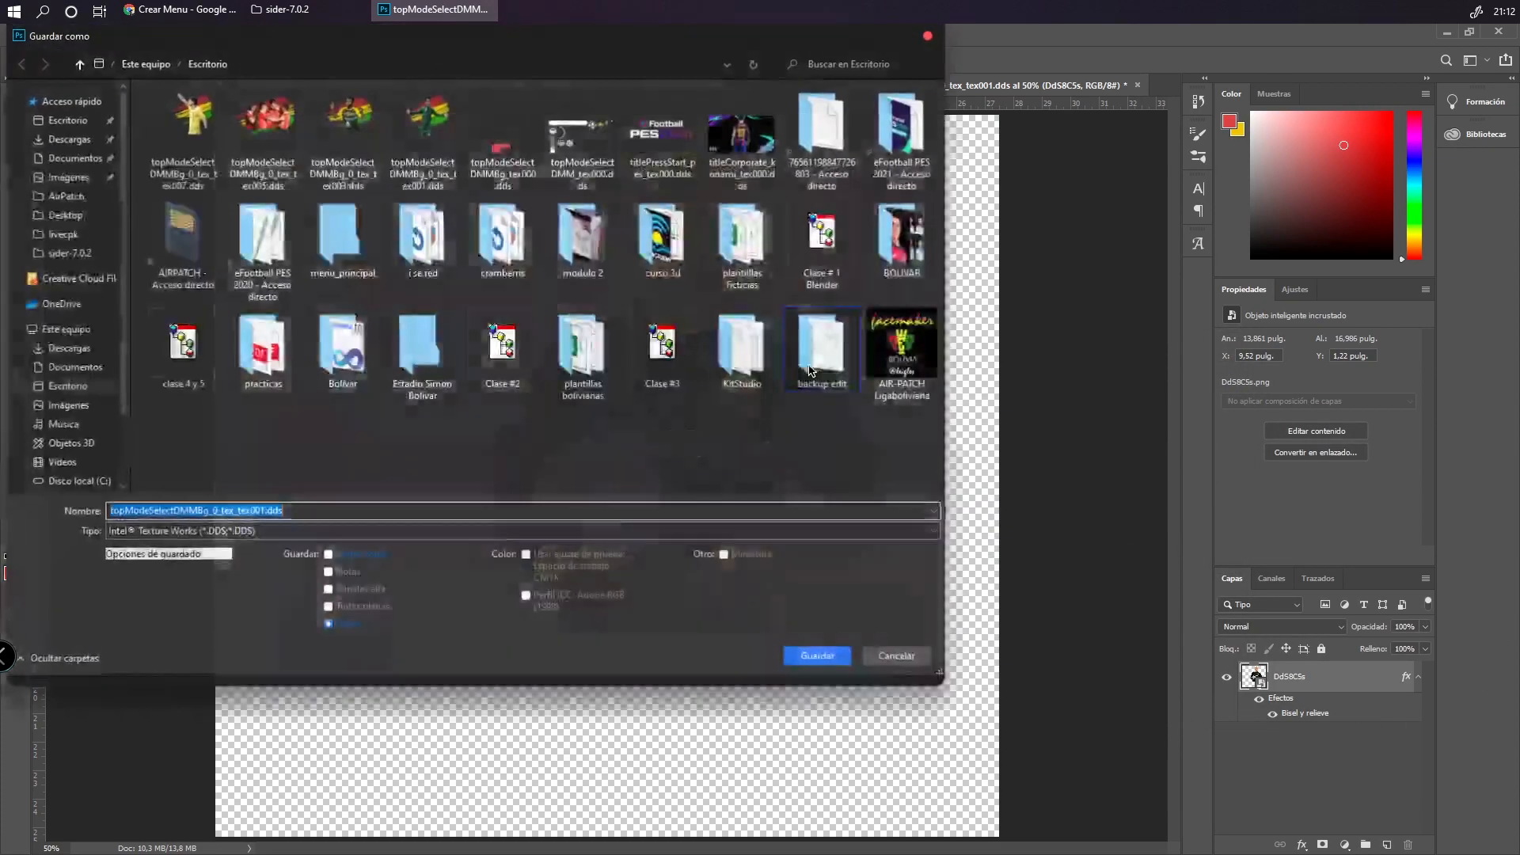
left_click(448, 148)
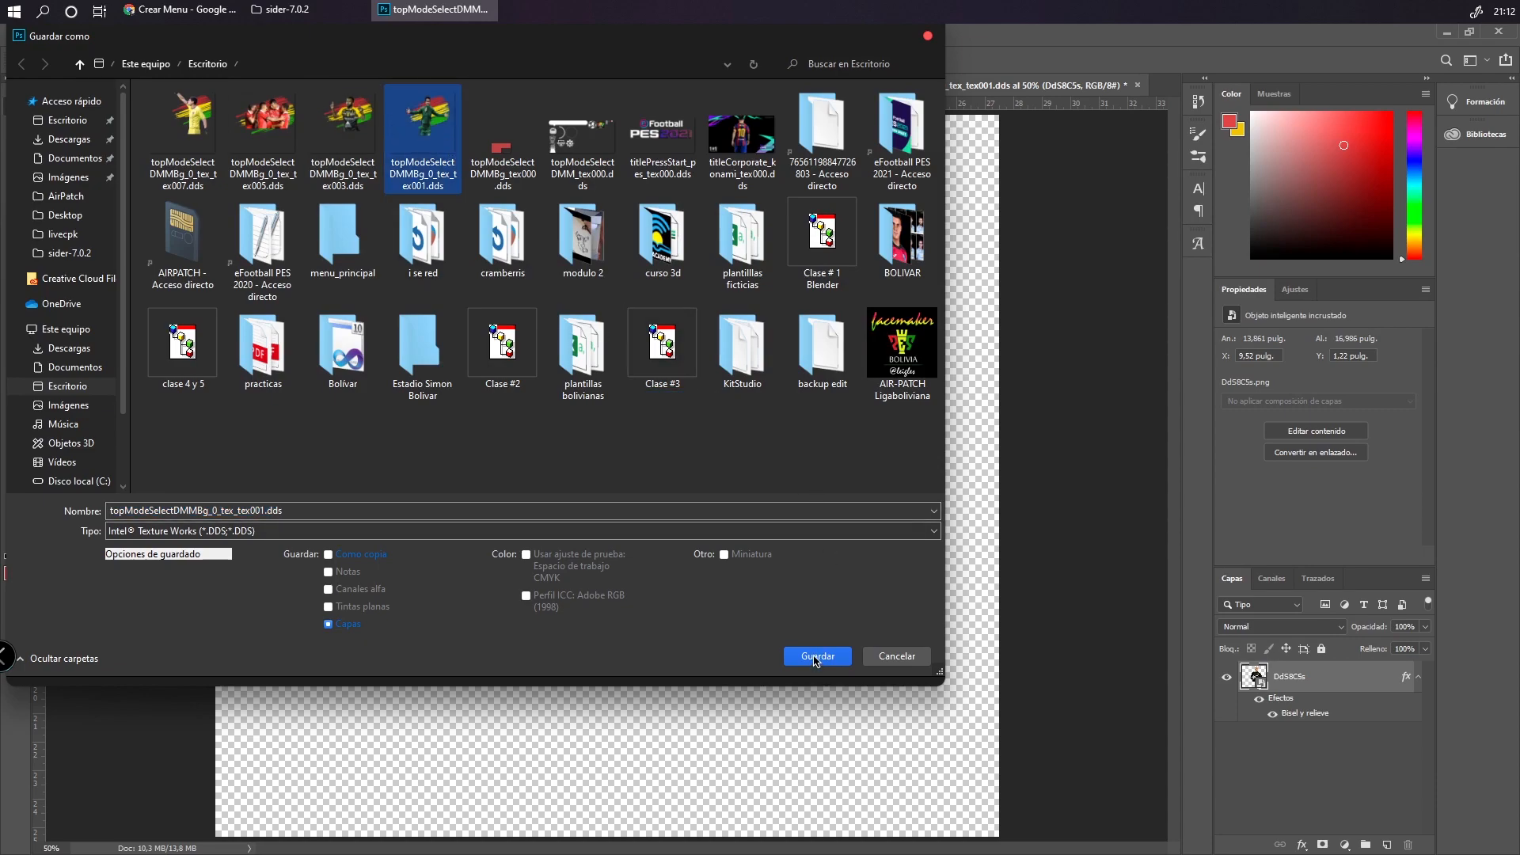
left_click(301, 533)
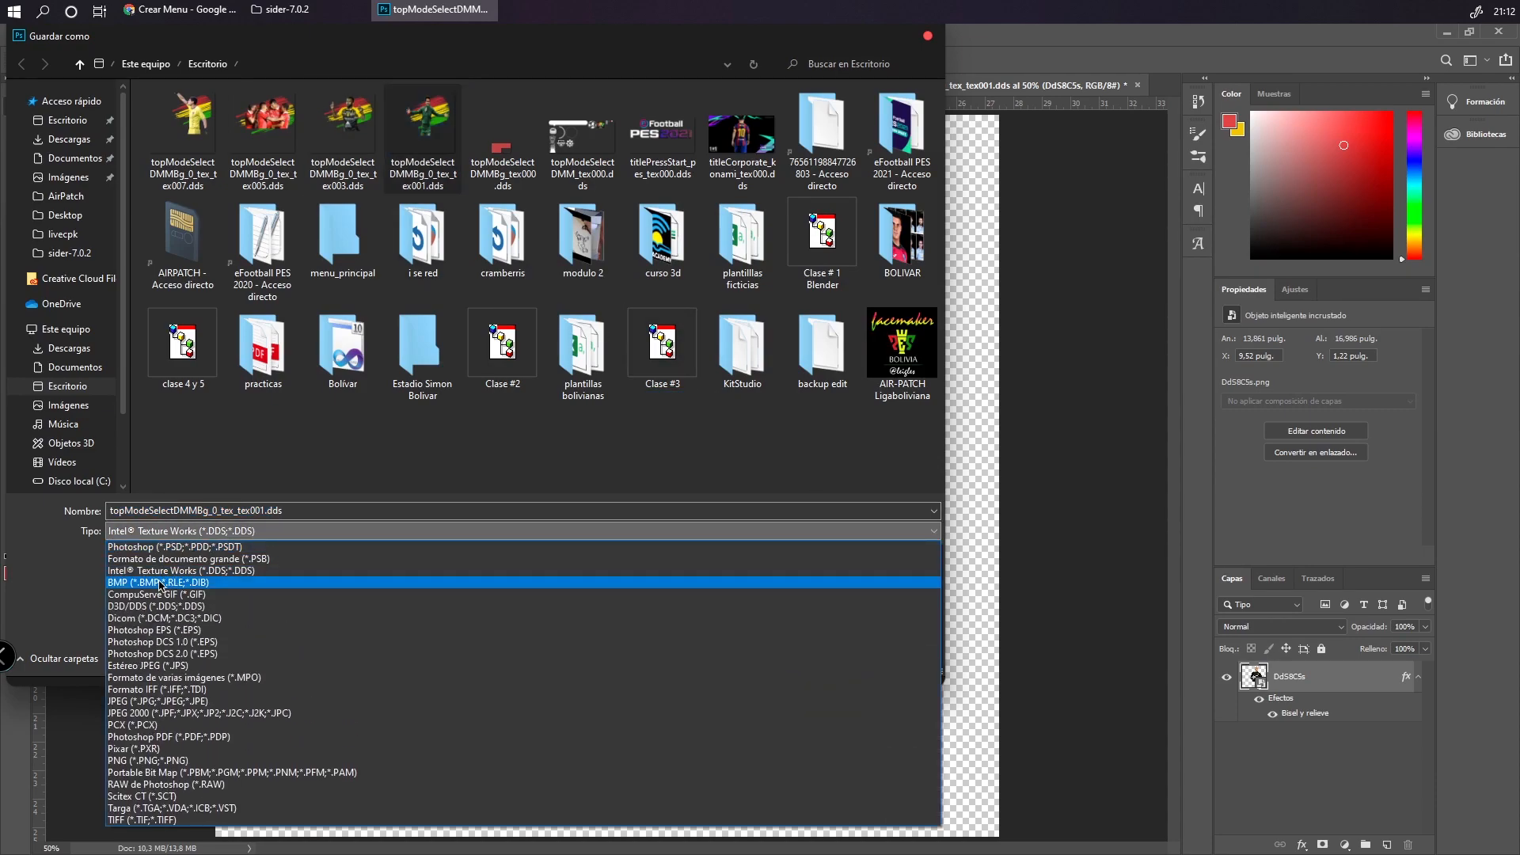
left_click(121, 606)
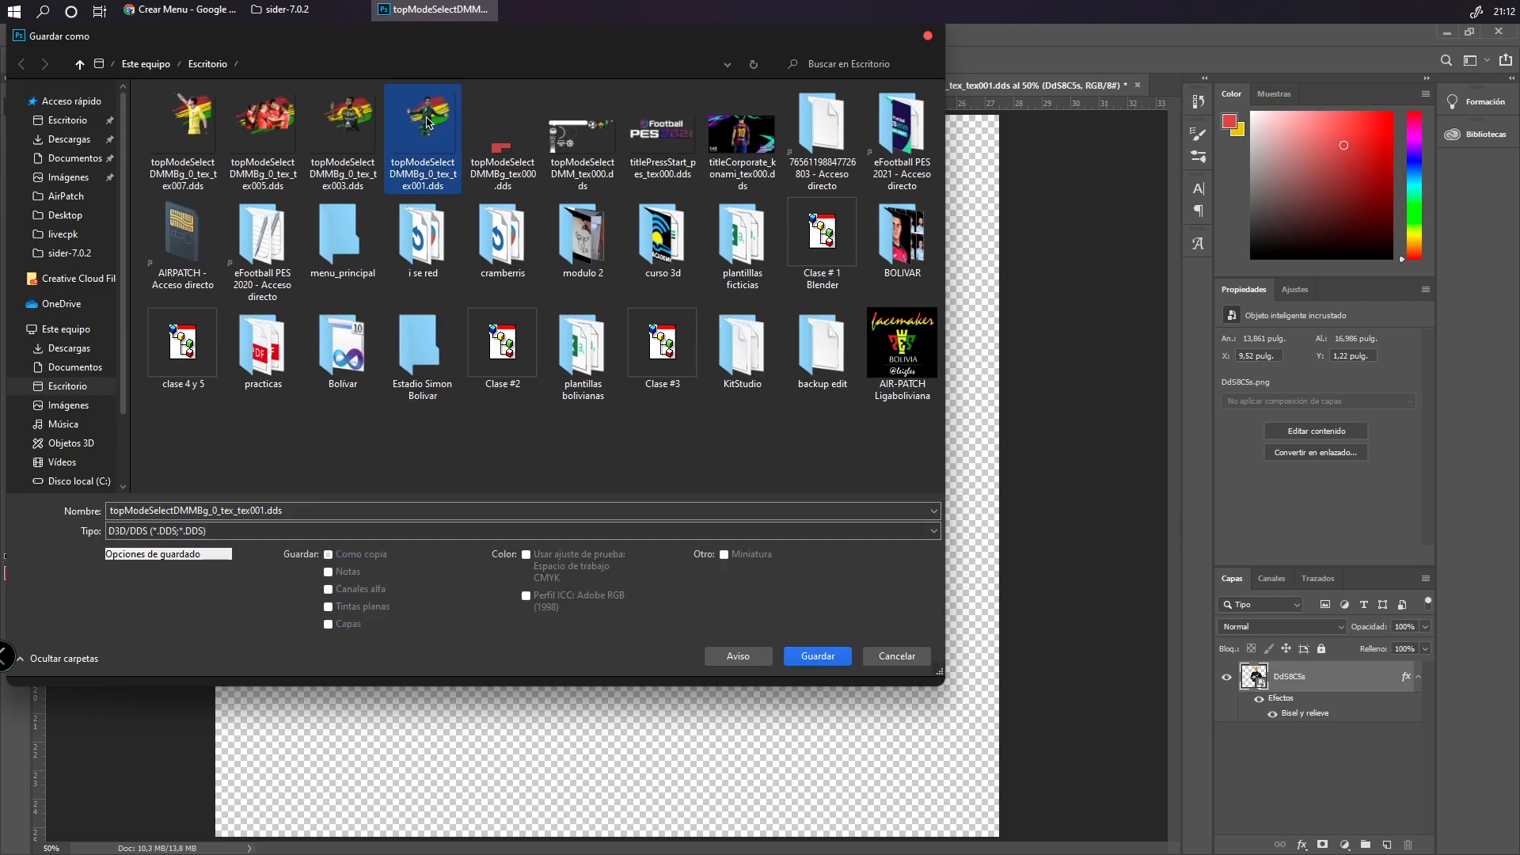
left_click(811, 659)
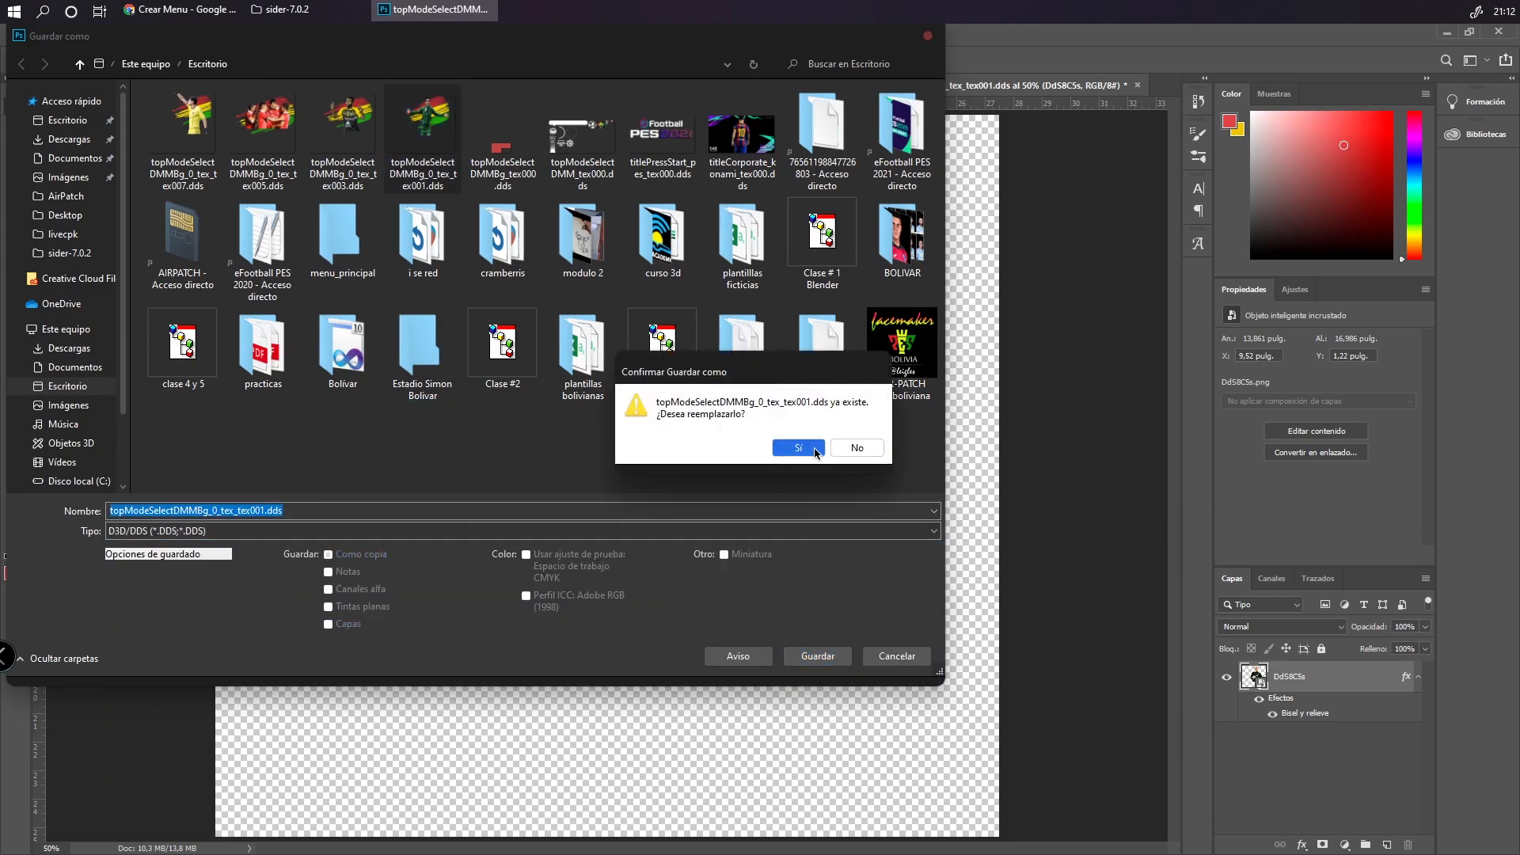
left_click(813, 448)
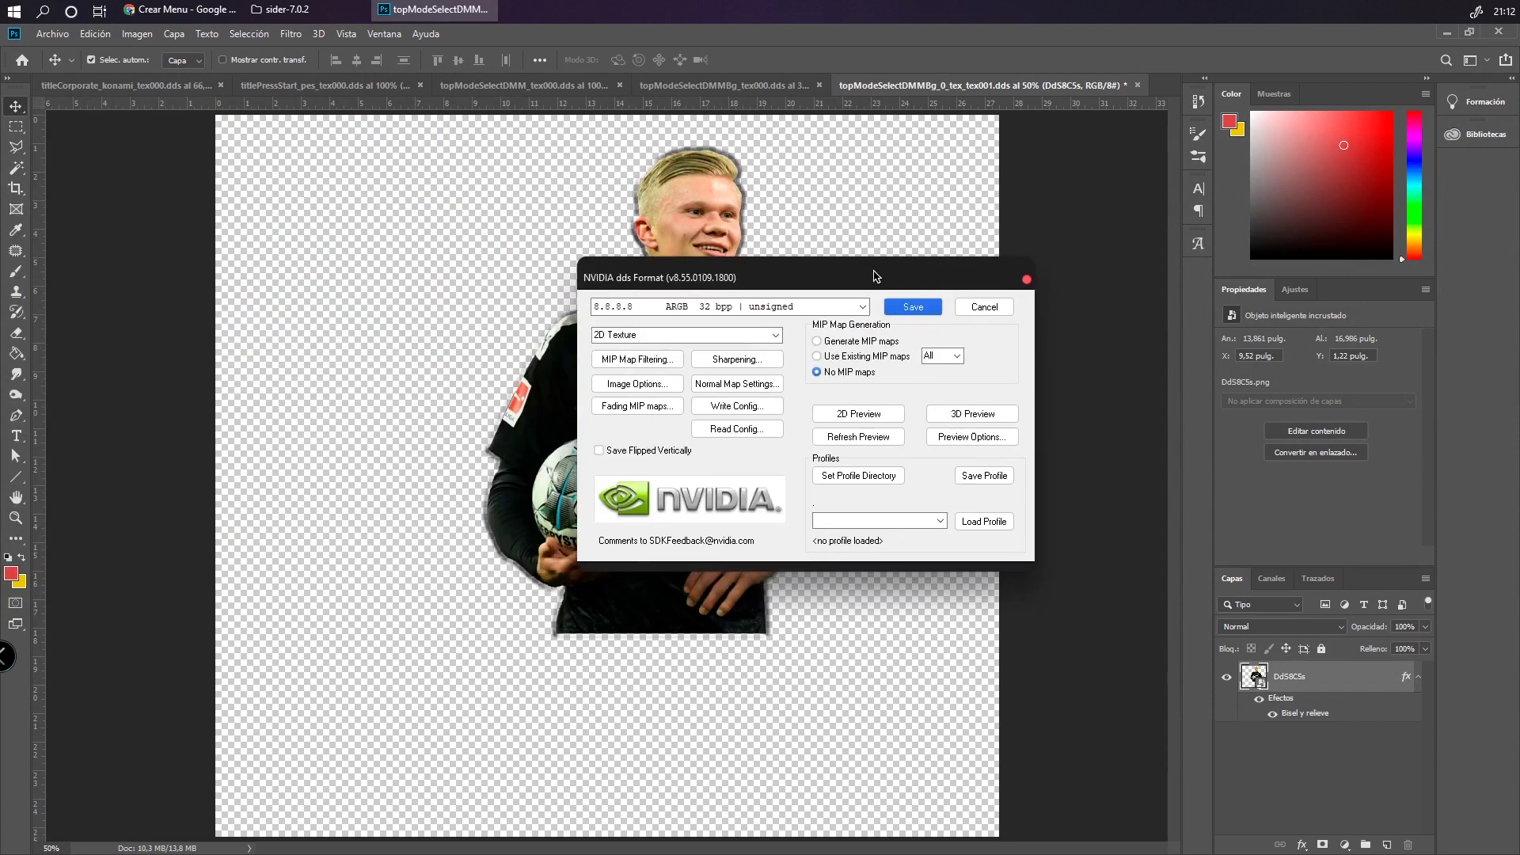
left_click(911, 305)
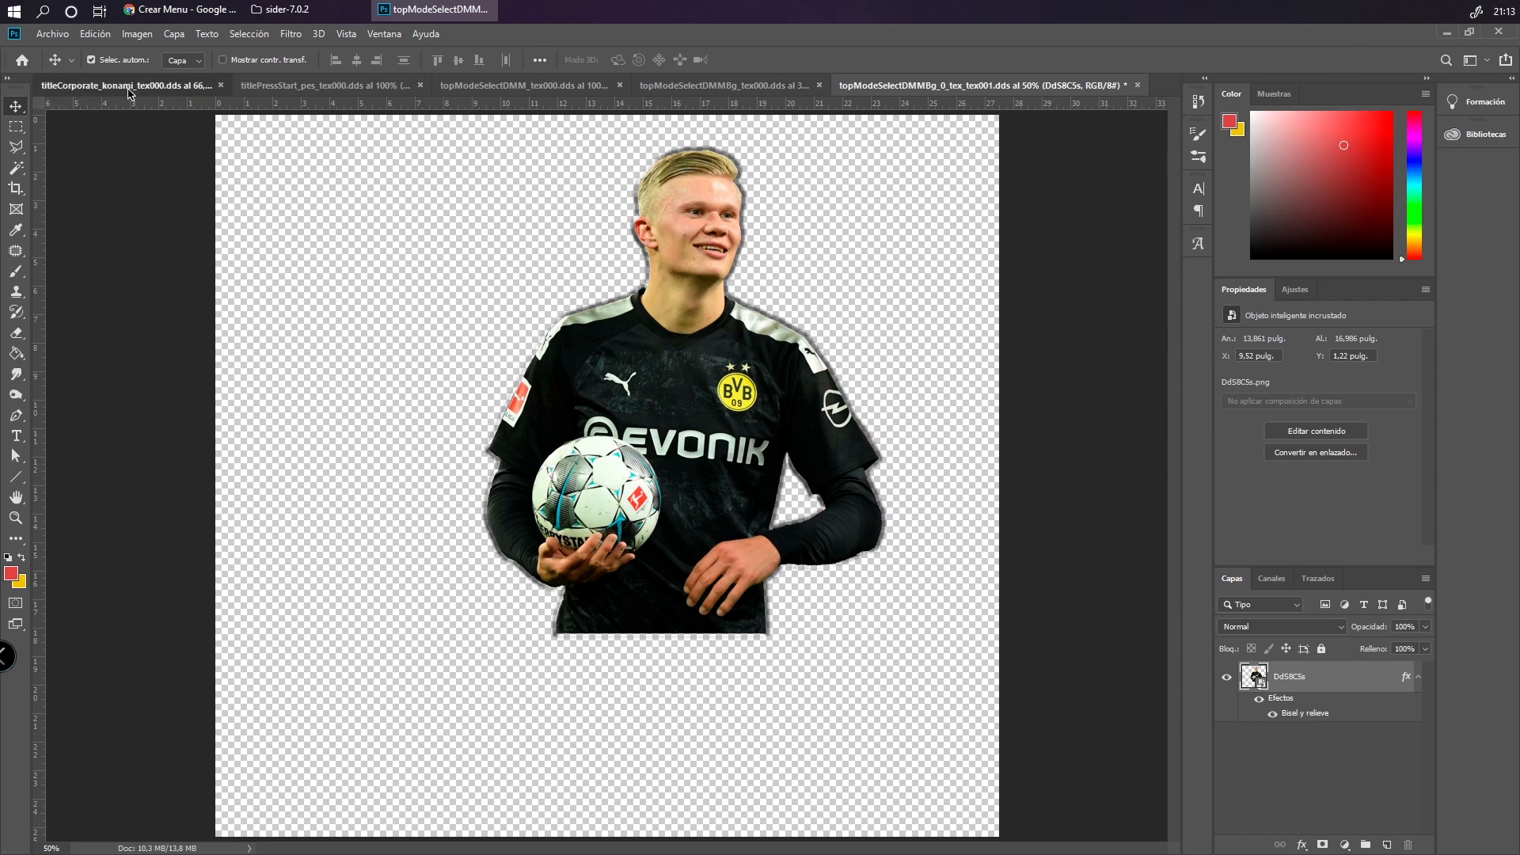
Close the titleCorporate_konami_tex000, titlePressStart_pes_tex000, topModeSelectDMM_tex000 and topModeSelectDMMBg_tex000 documents without saving, keeping topModeSelectDMMBg_0_tex_tex001.dds open
left_click(197, 86)
left_click(308, 87)
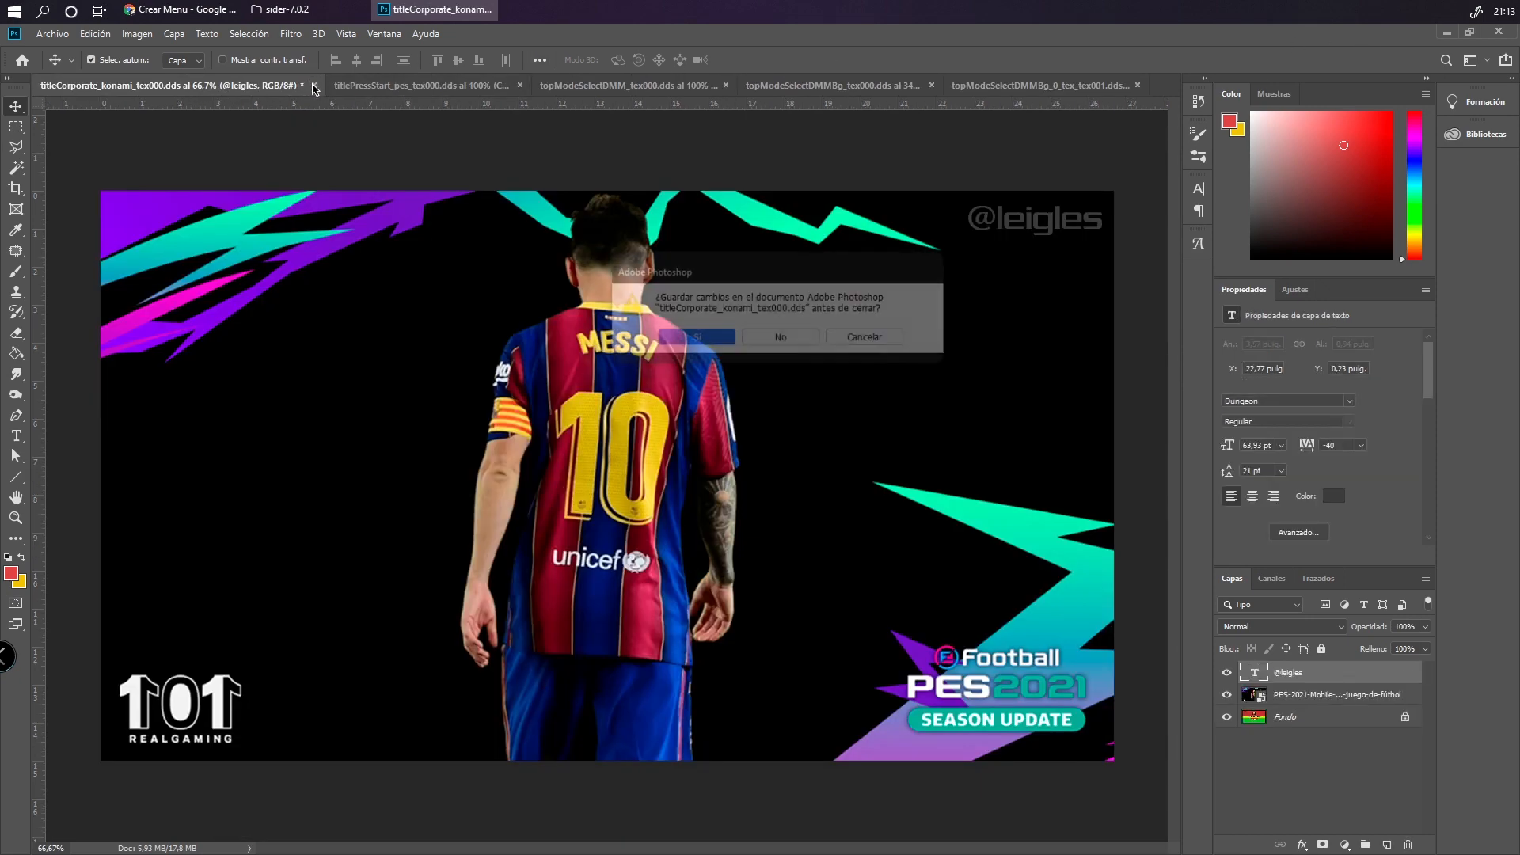
key("n")
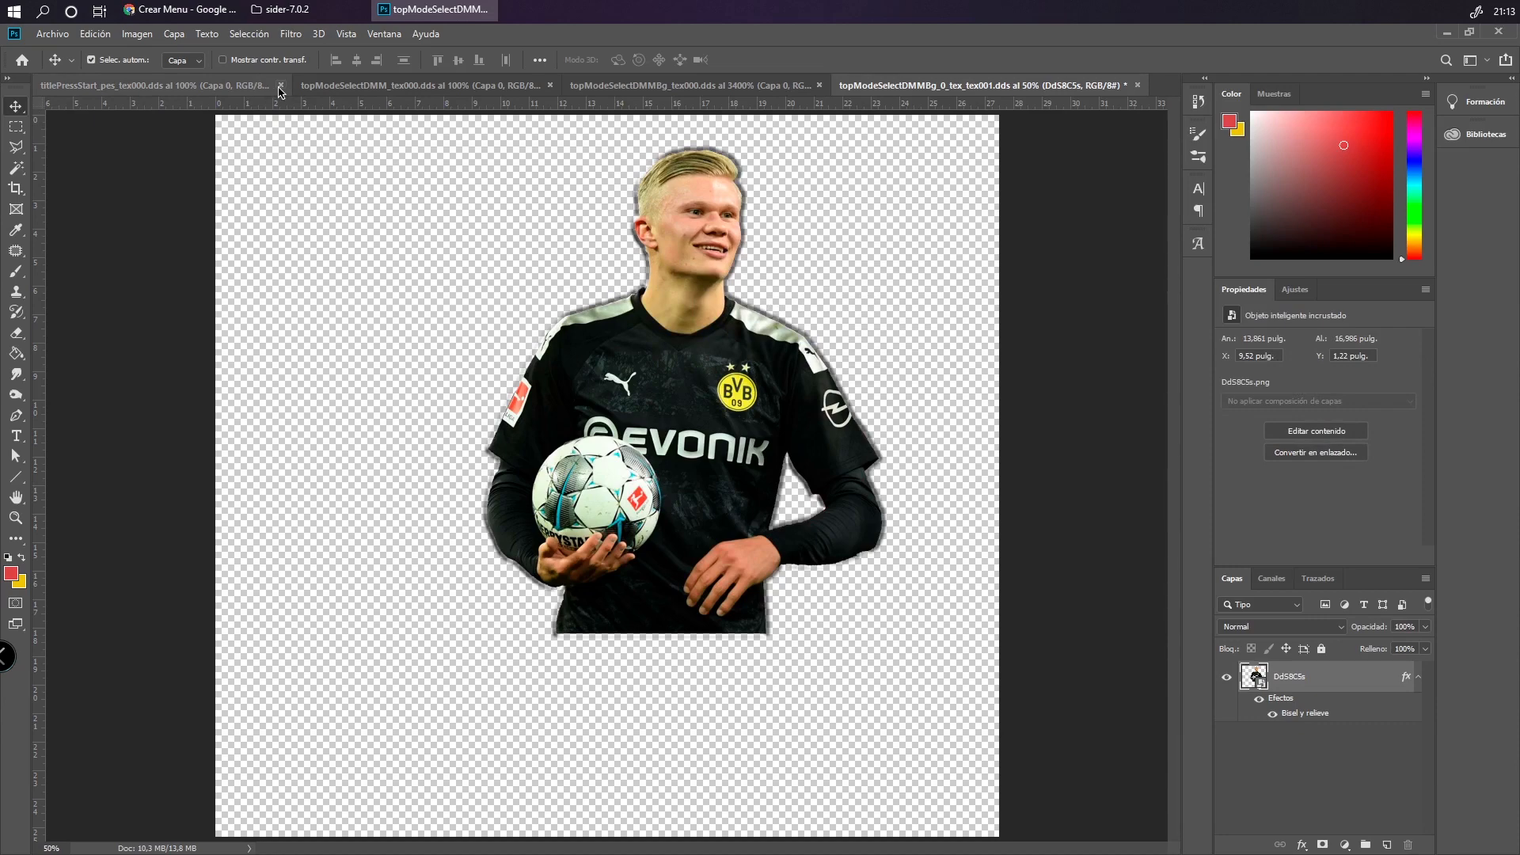
left_click(281, 84)
left_click(772, 336)
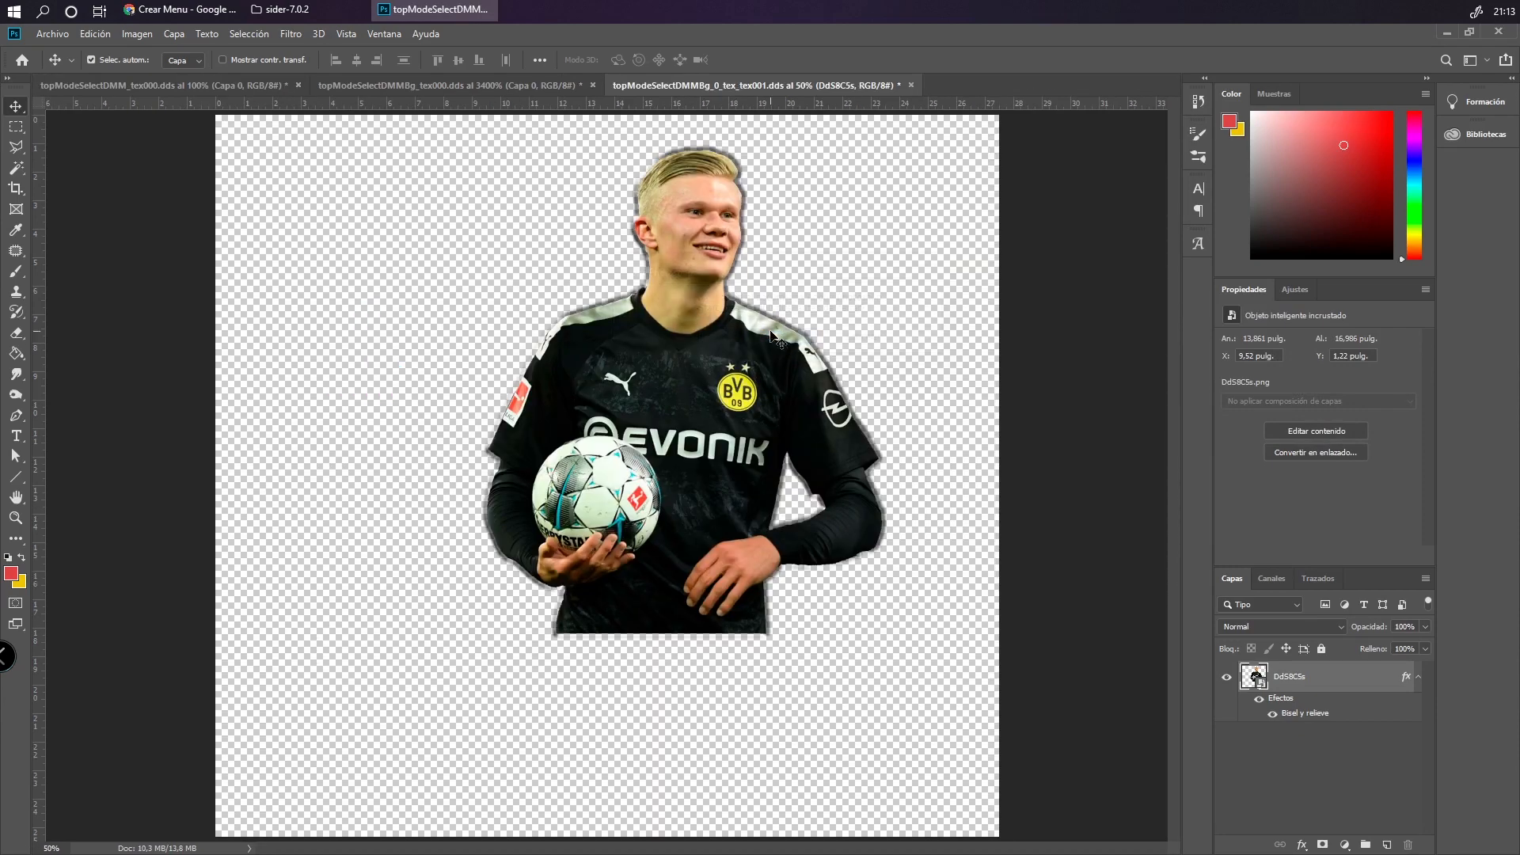
left_click(298, 85)
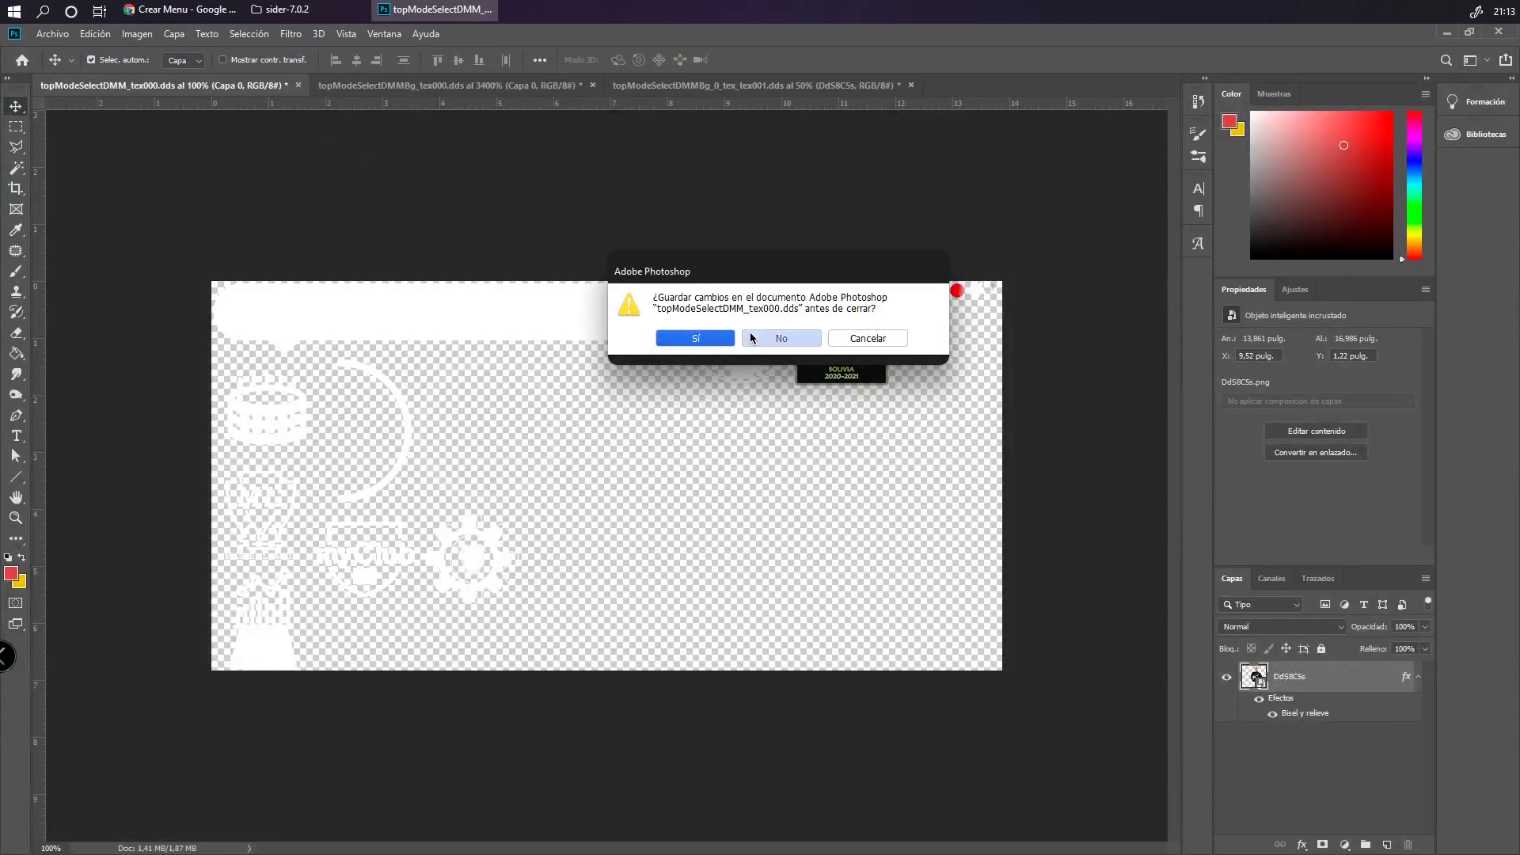
key("n")
left_click(314, 85)
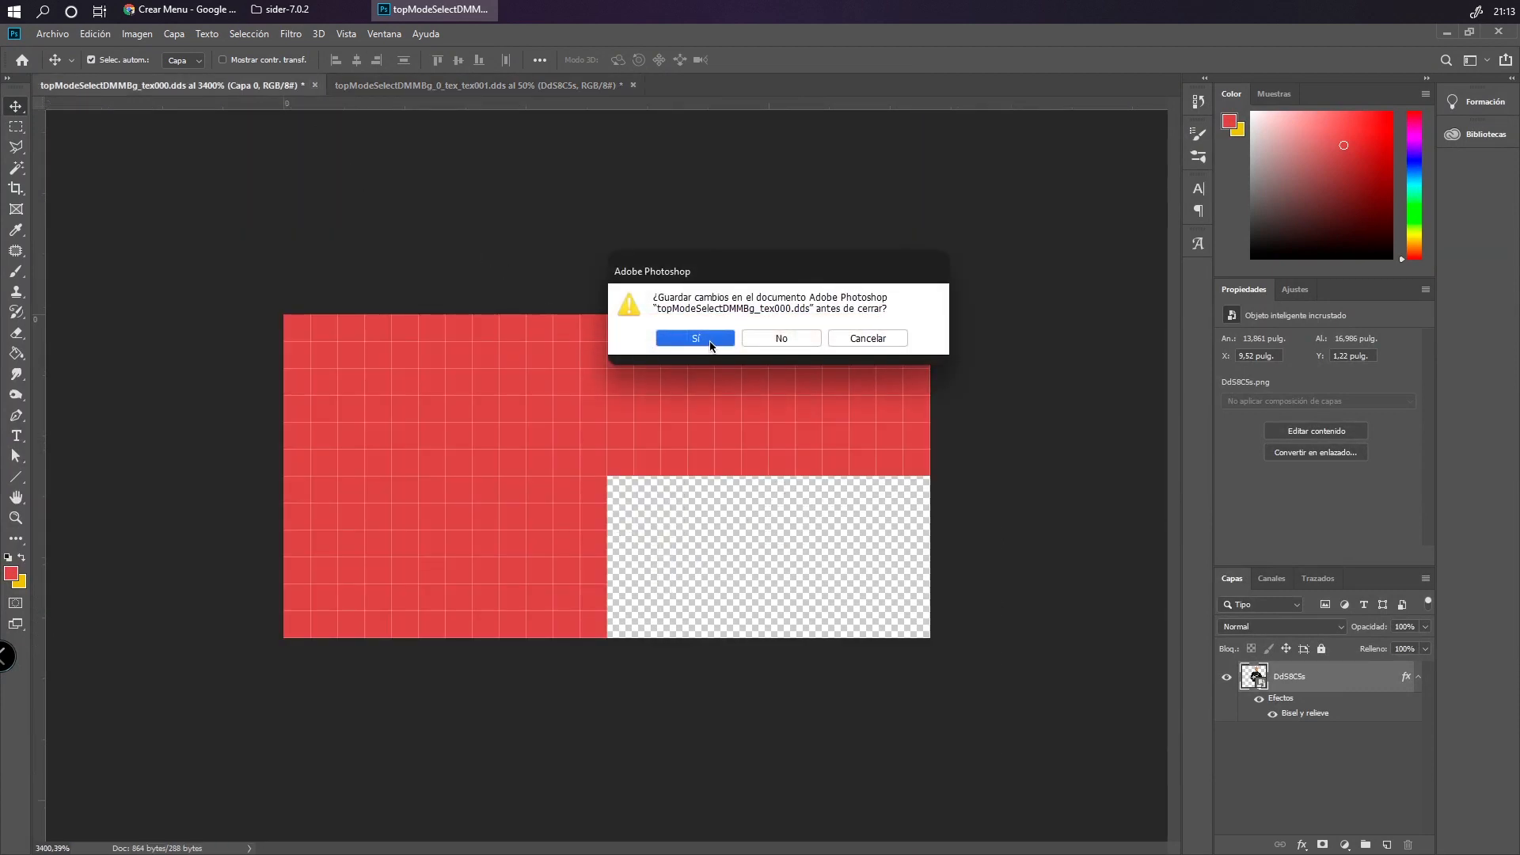
left_click(780, 336)
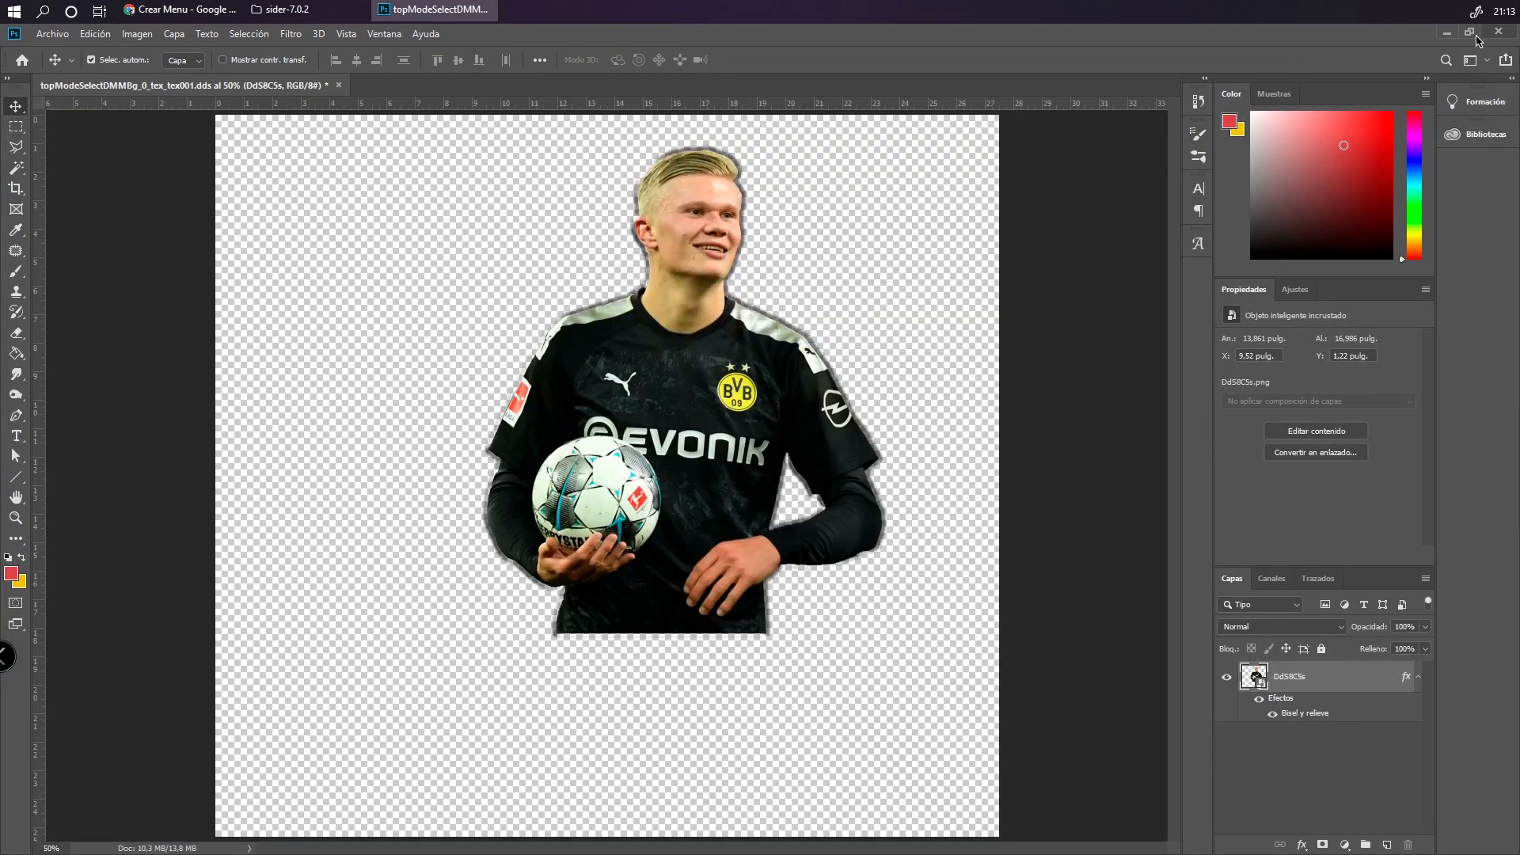
Open topModeSelectDMMBg_0_tex_tex003.dds from the desktop in Photoshop, leaving its color profile unmodified
left_click(1446, 32)
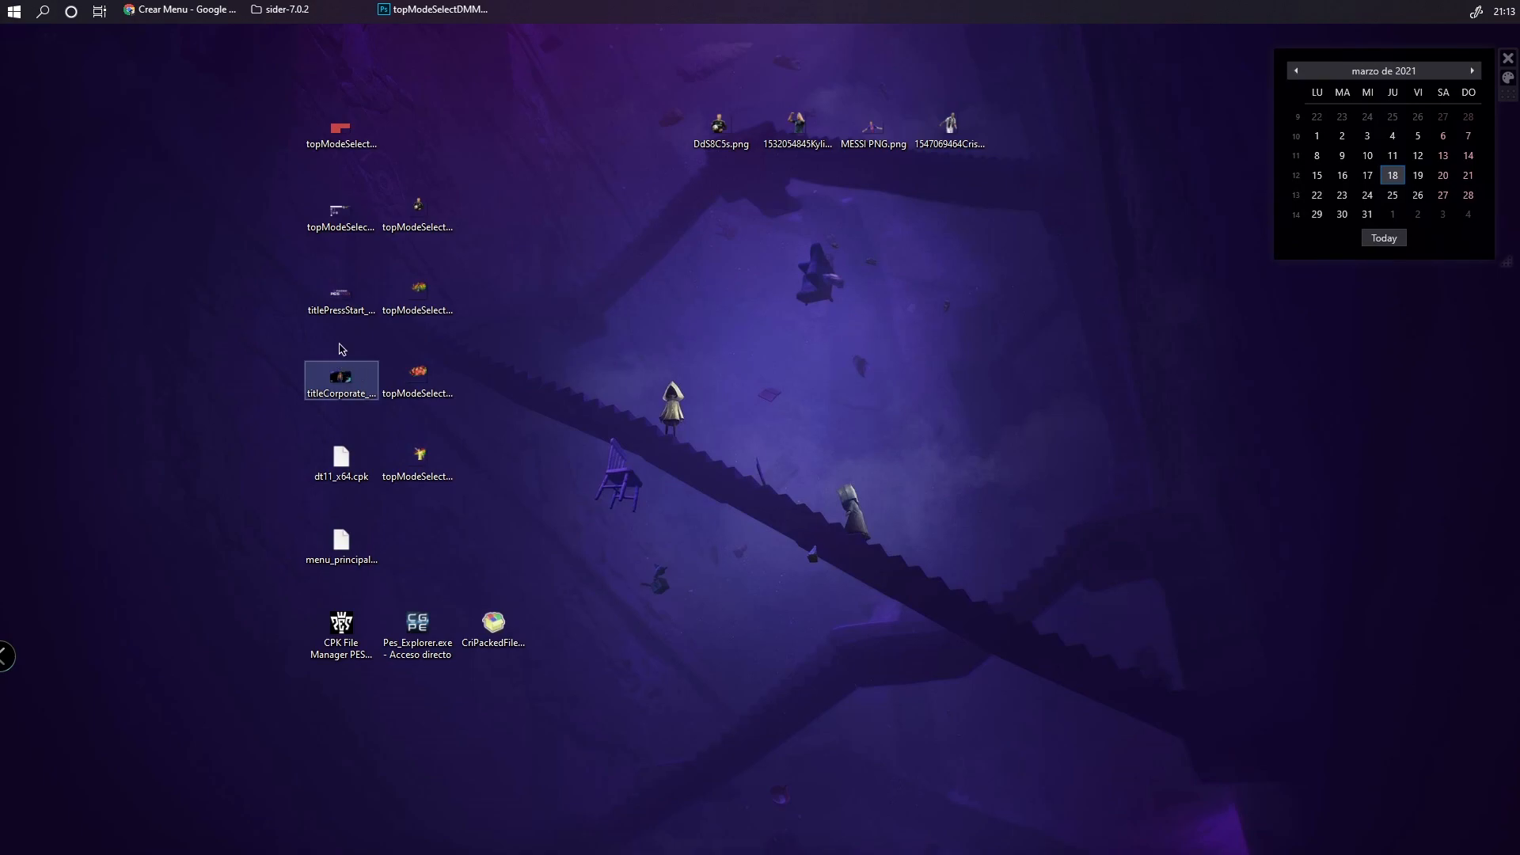
left_click(417, 210)
left_click_drag(418, 295, 95, 356)
left_click(392, 412)
left_click(698, 609)
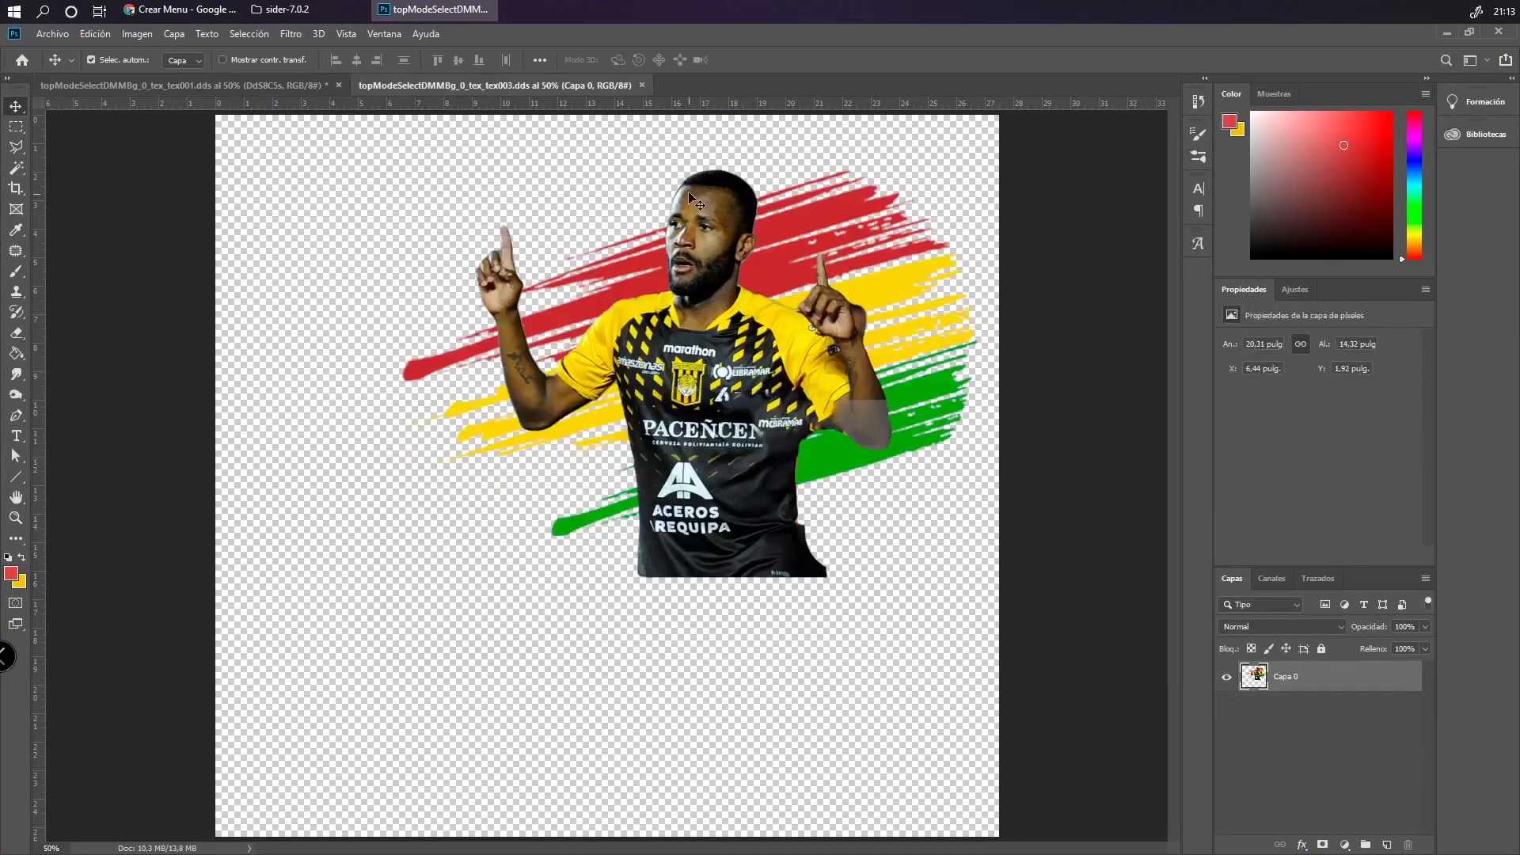
Open topModeSelectDMMBg_0_tex_tex005.dds from the desktop as another document, accepting the default load options and no color management
double_click(561, 39)
left_click_drag(418, 379, 942, 481)
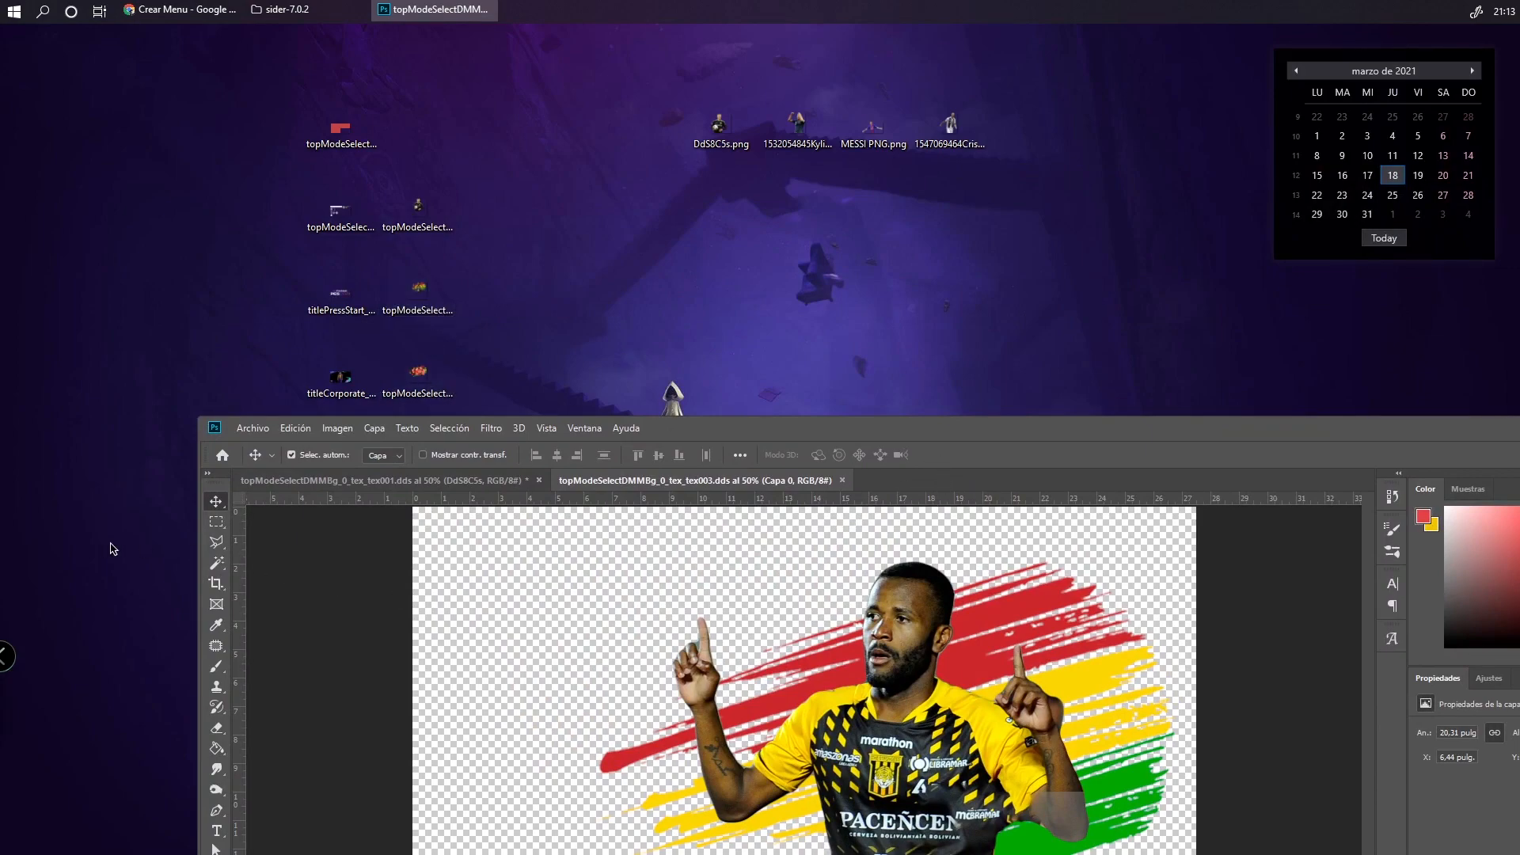
left_click(872, 702)
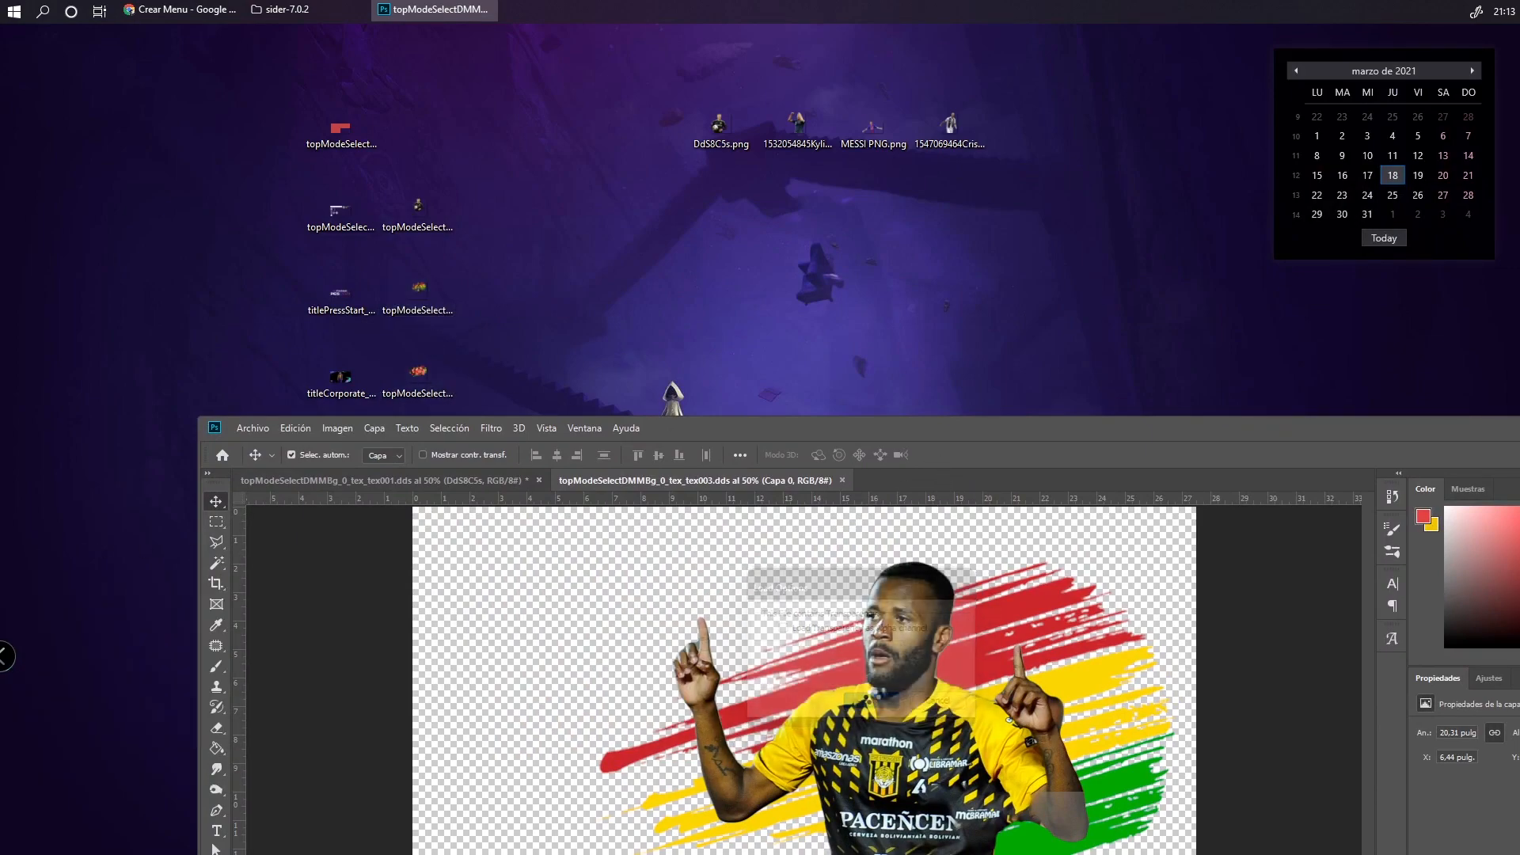
left_click(698, 605)
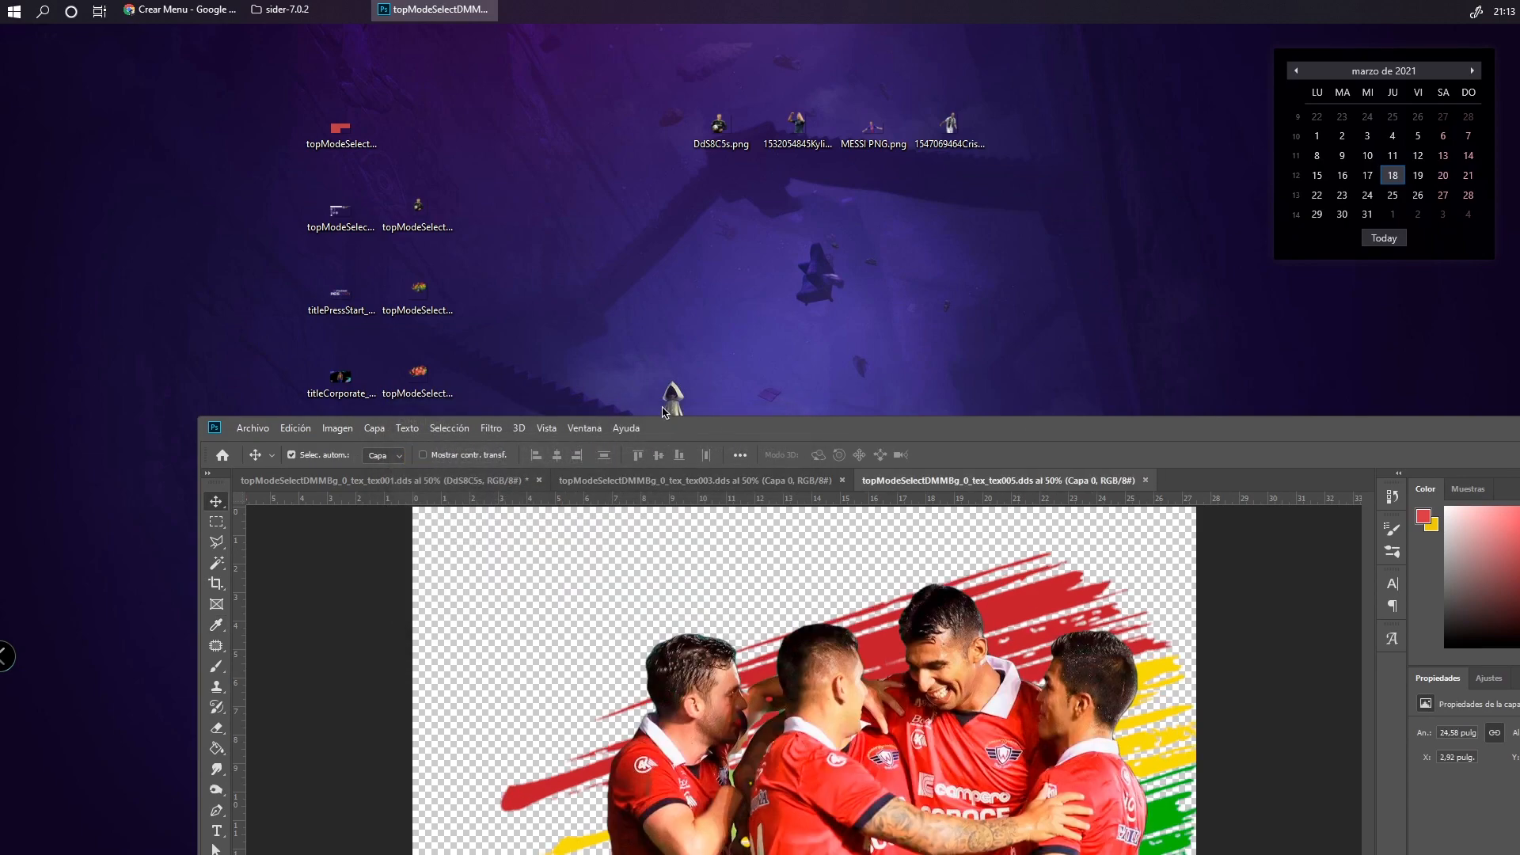
Open topModeSelectDMMBg_0_tex_tex007.dds from the desktop as another document without color management and maximize the Photoshop window
left_click_drag(704, 438, 671, 547)
left_click_drag(418, 455, 1156, 583)
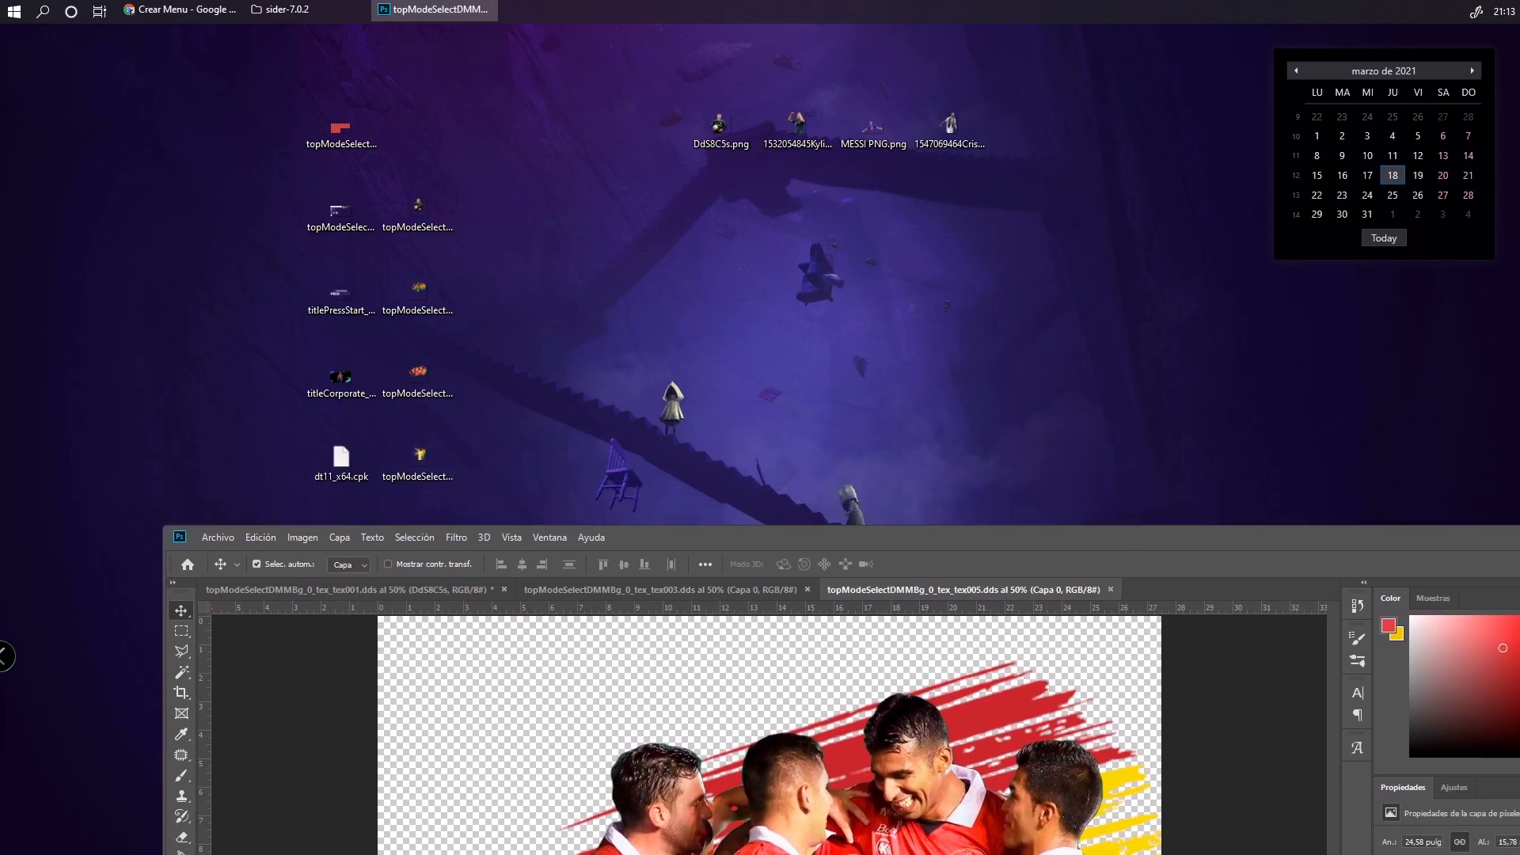
left_click(805, 613)
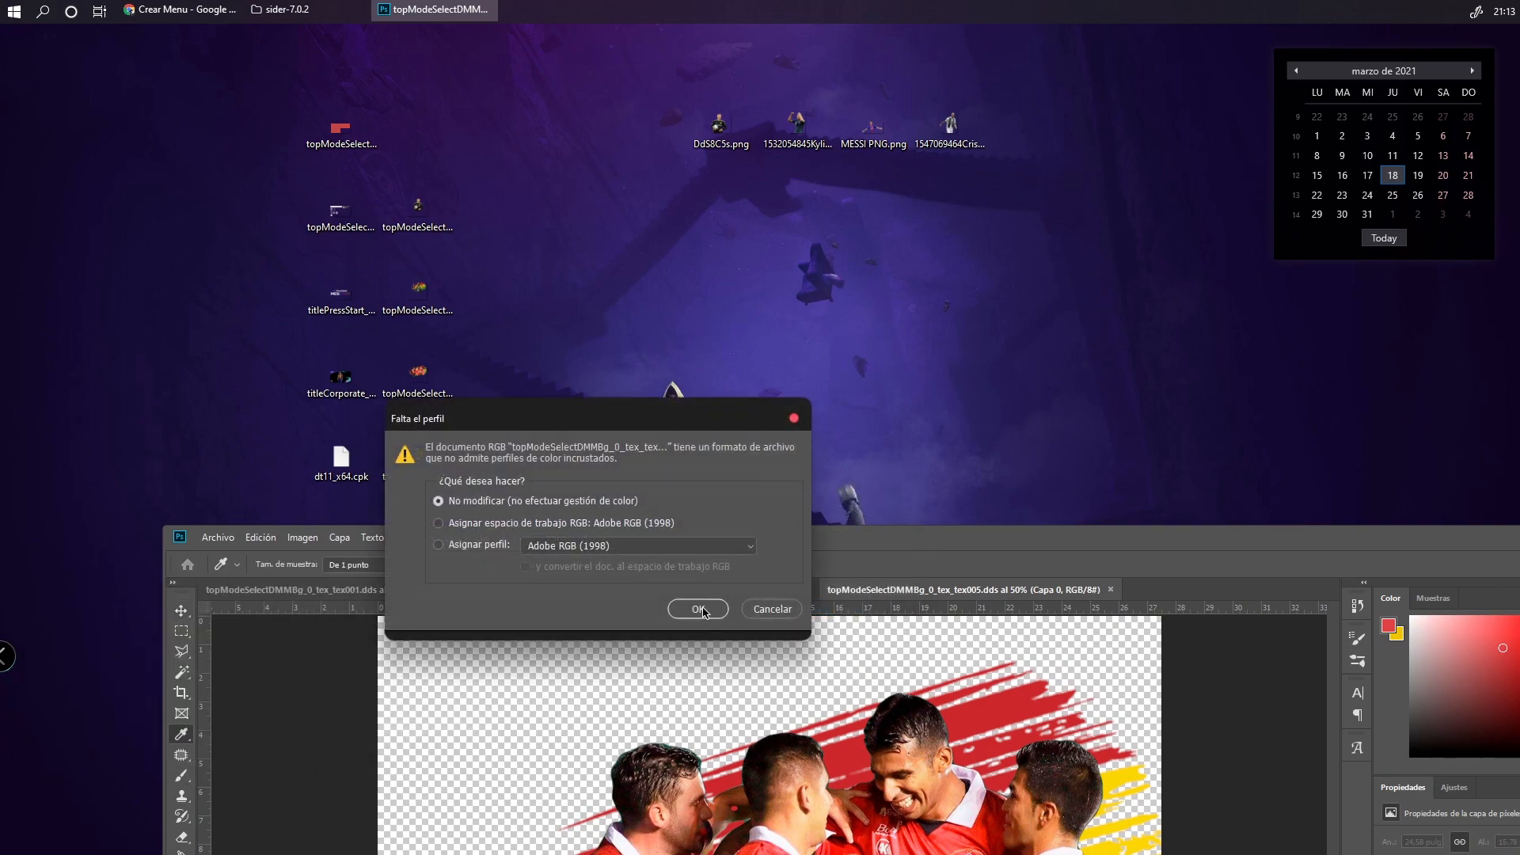
left_click(704, 612)
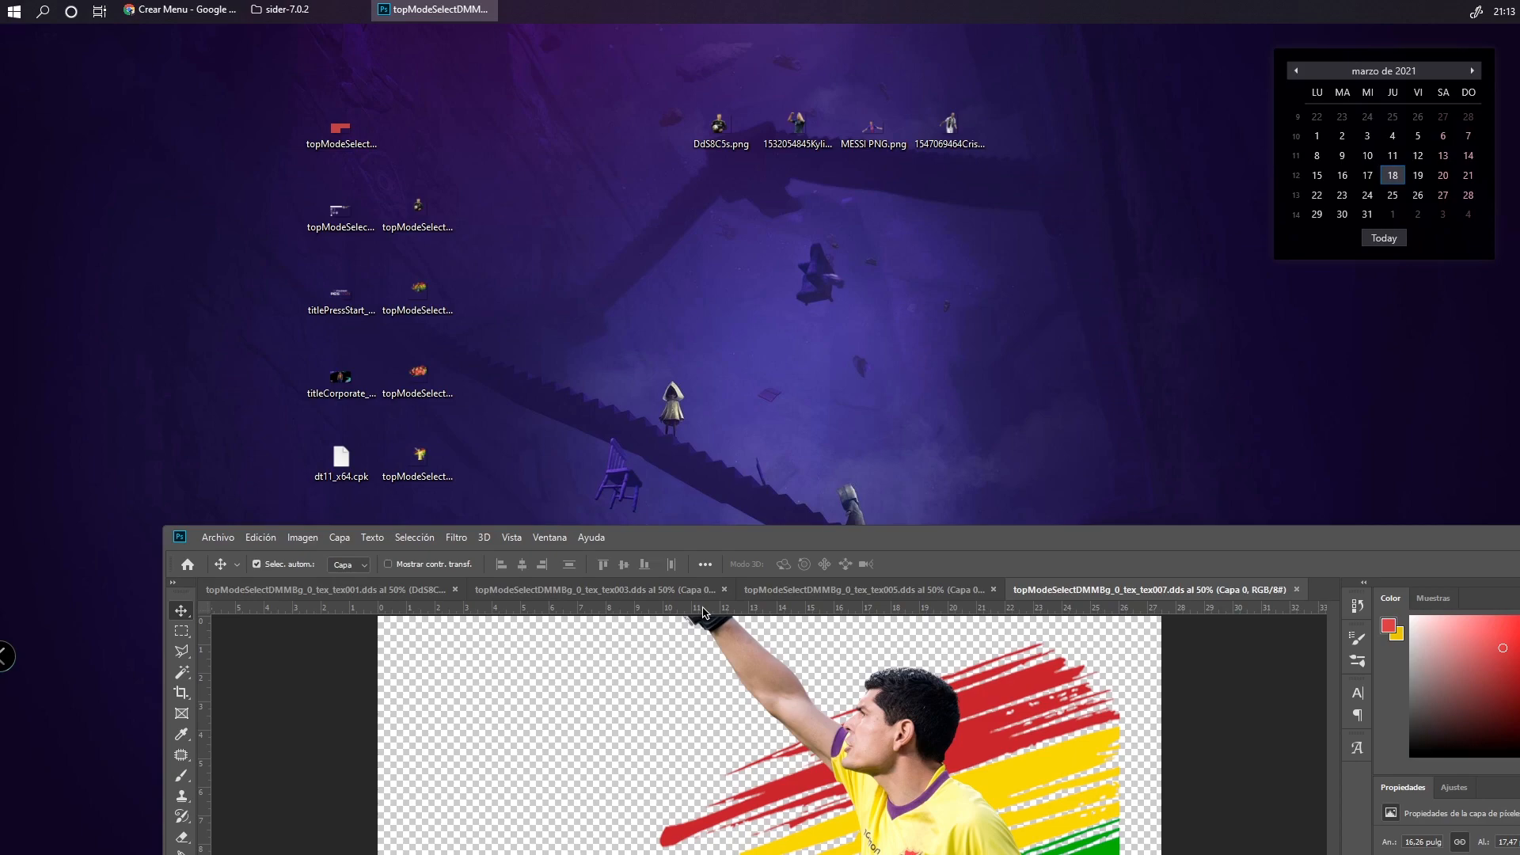
double_click(920, 538)
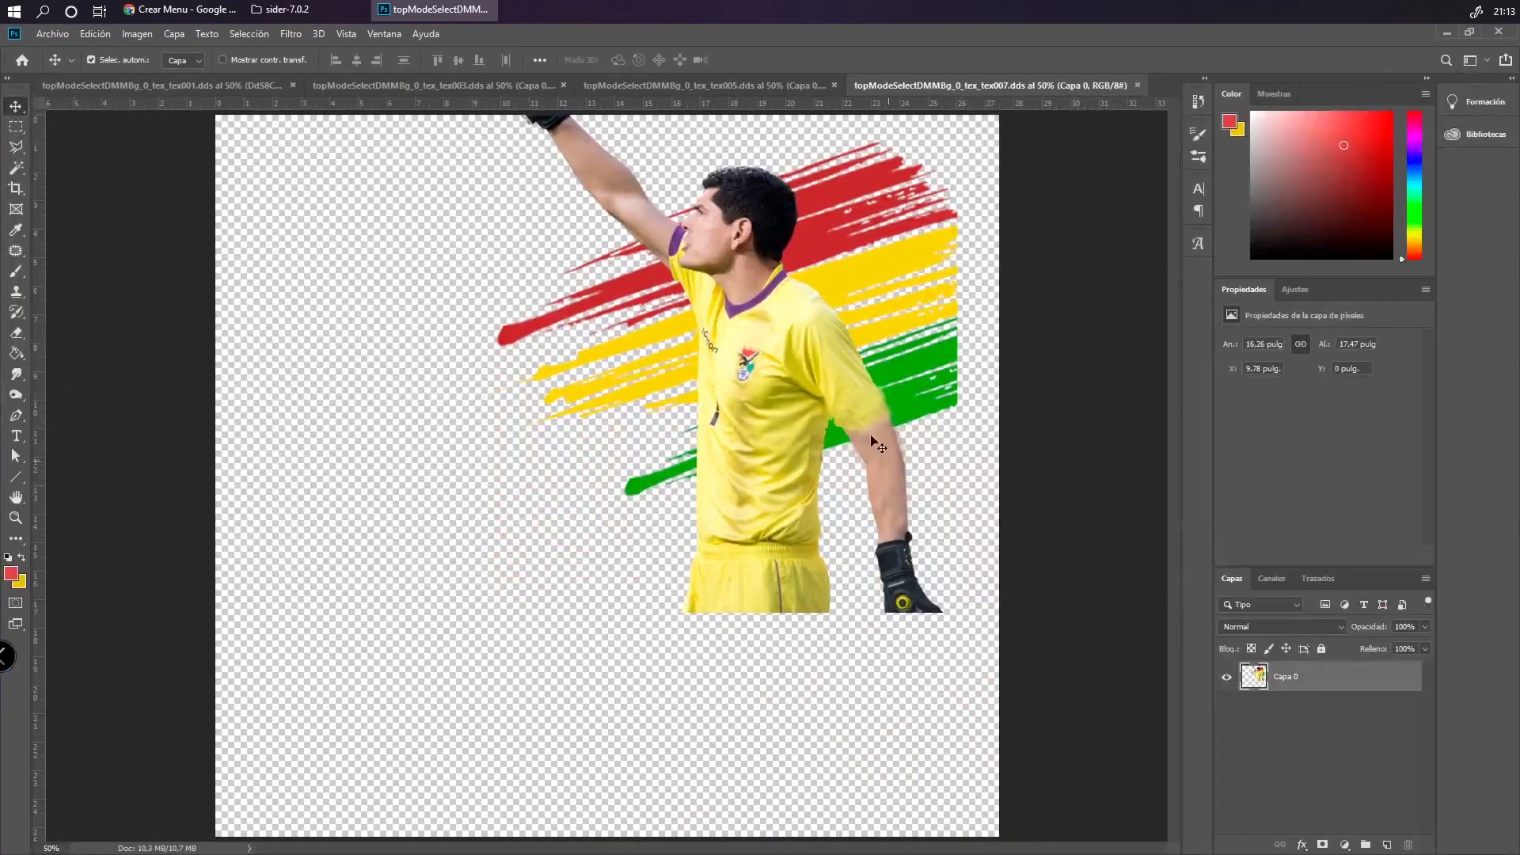
Place the Cristiano Ronaldo Juventus PNG from the desktop into topModeSelectDMMBg_0_tex_tex003.dds and maximize the Photoshop window
left_click_drag(609, 37, 633, 469)
left_click(633, 468)
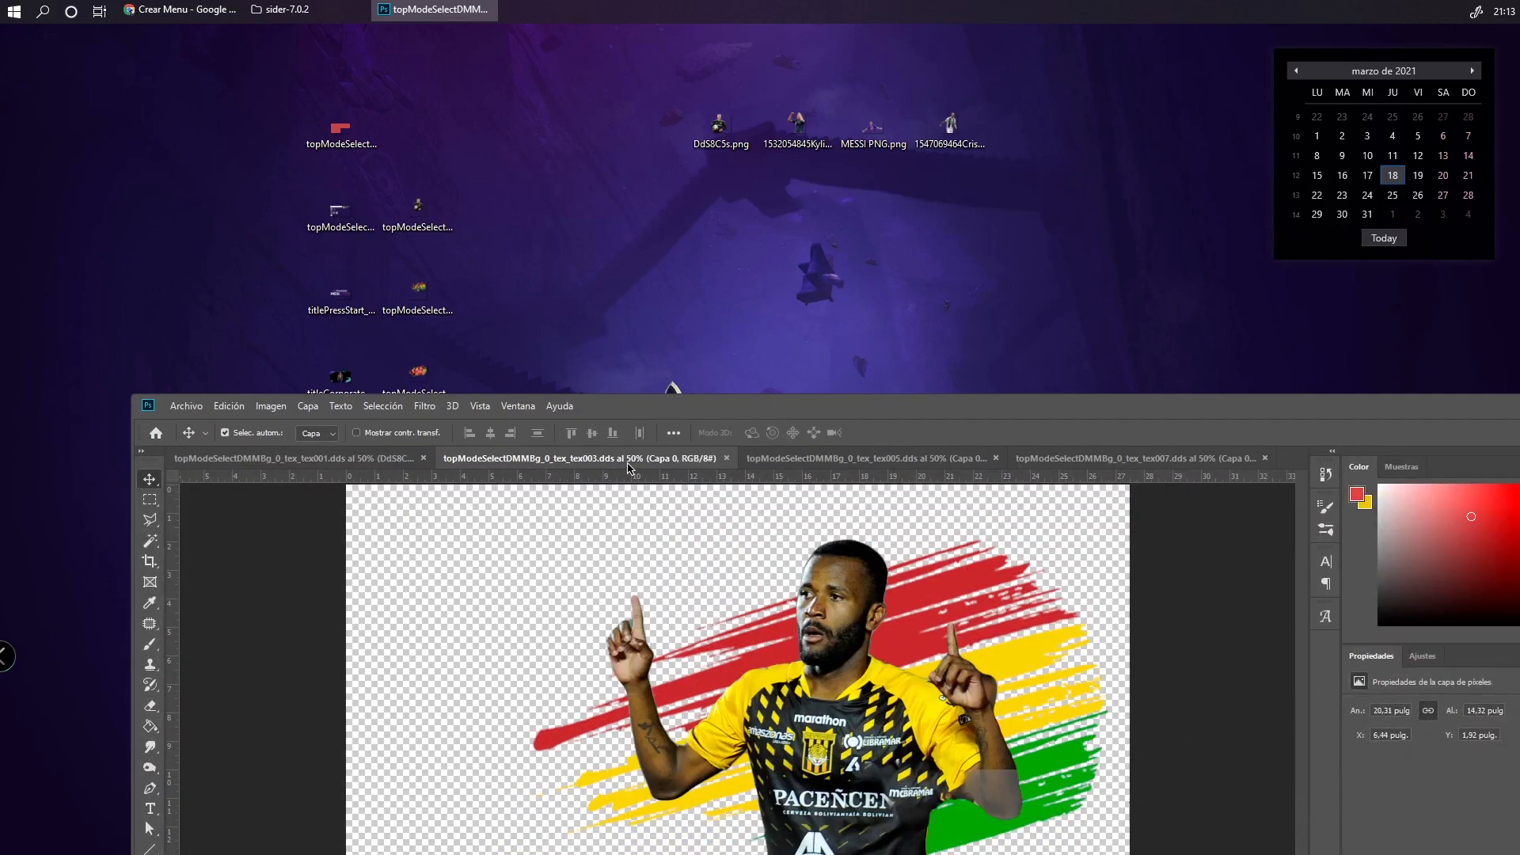
left_click(774, 134)
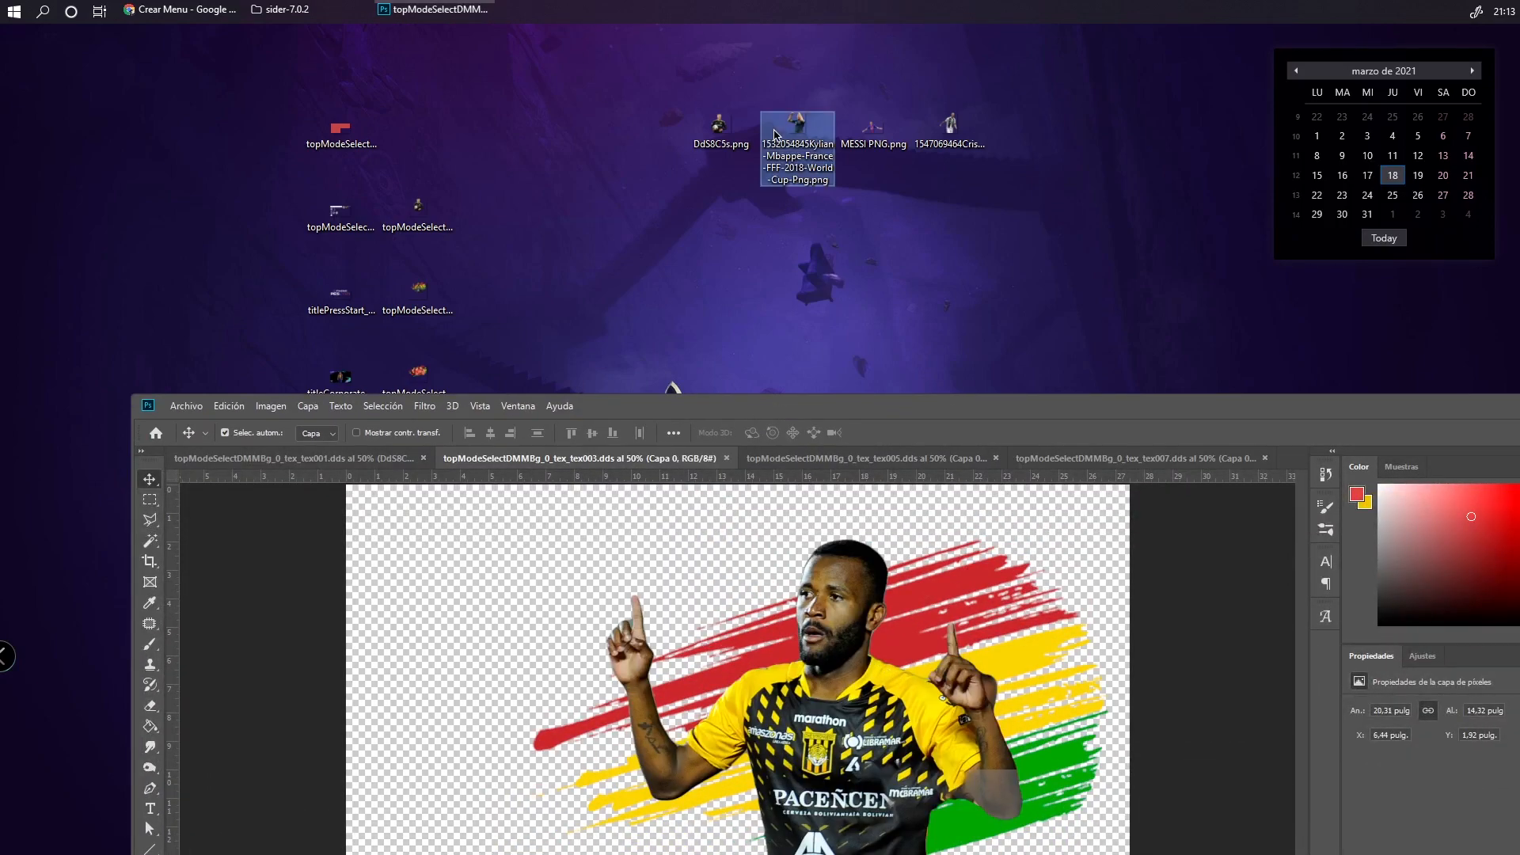
left_click(730, 132)
left_click_drag(937, 132, 823, 610)
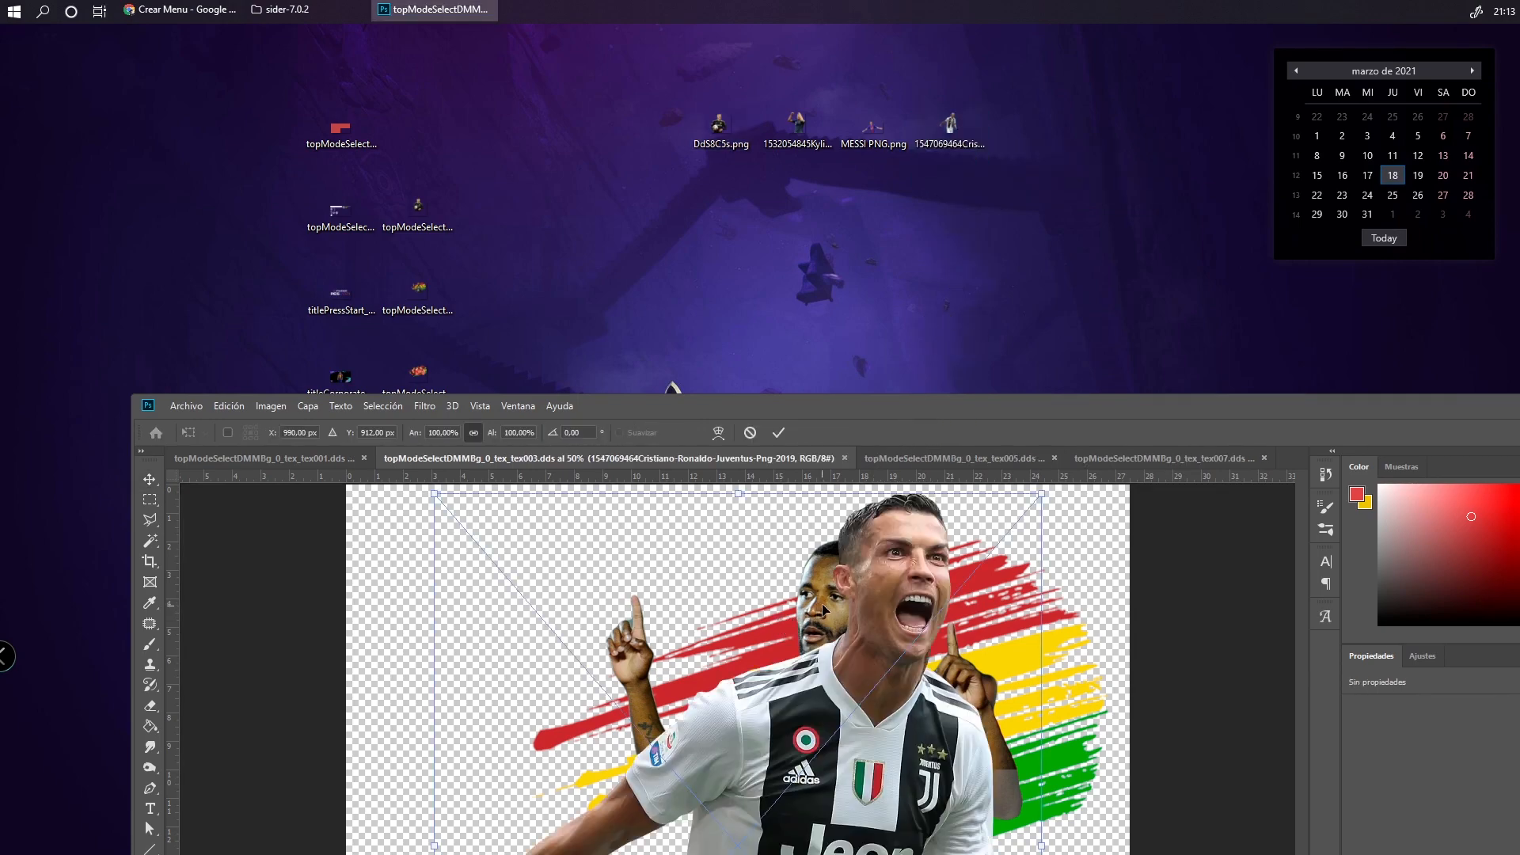
double_click(867, 412)
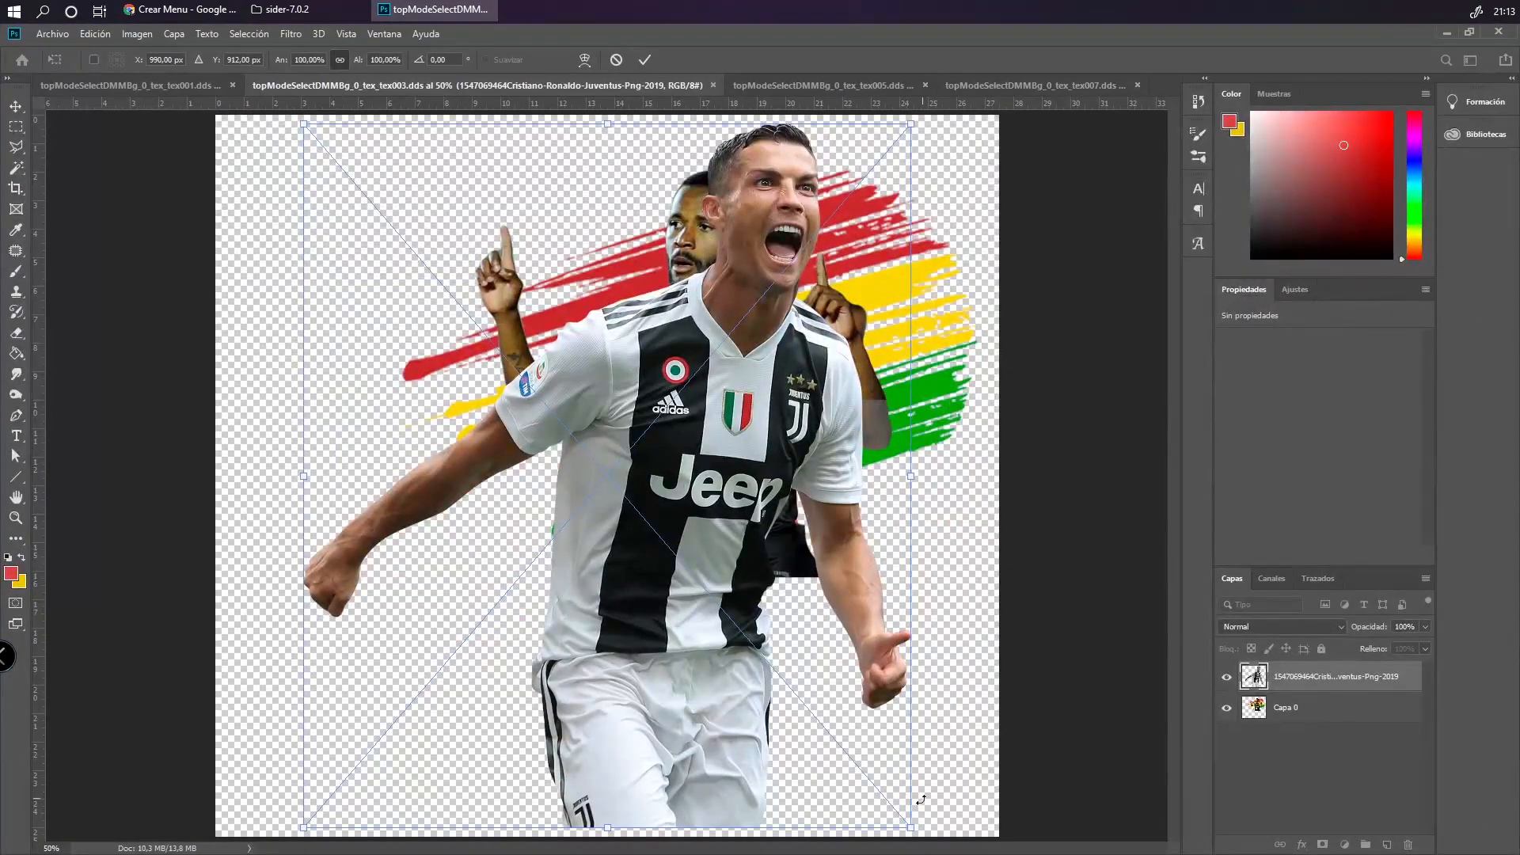
Scale the placed Ronaldo image to about 60% and position it over the original player at about X 1168.5 px, Y 653.5 px
left_click_drag(910, 831, 725, 581)
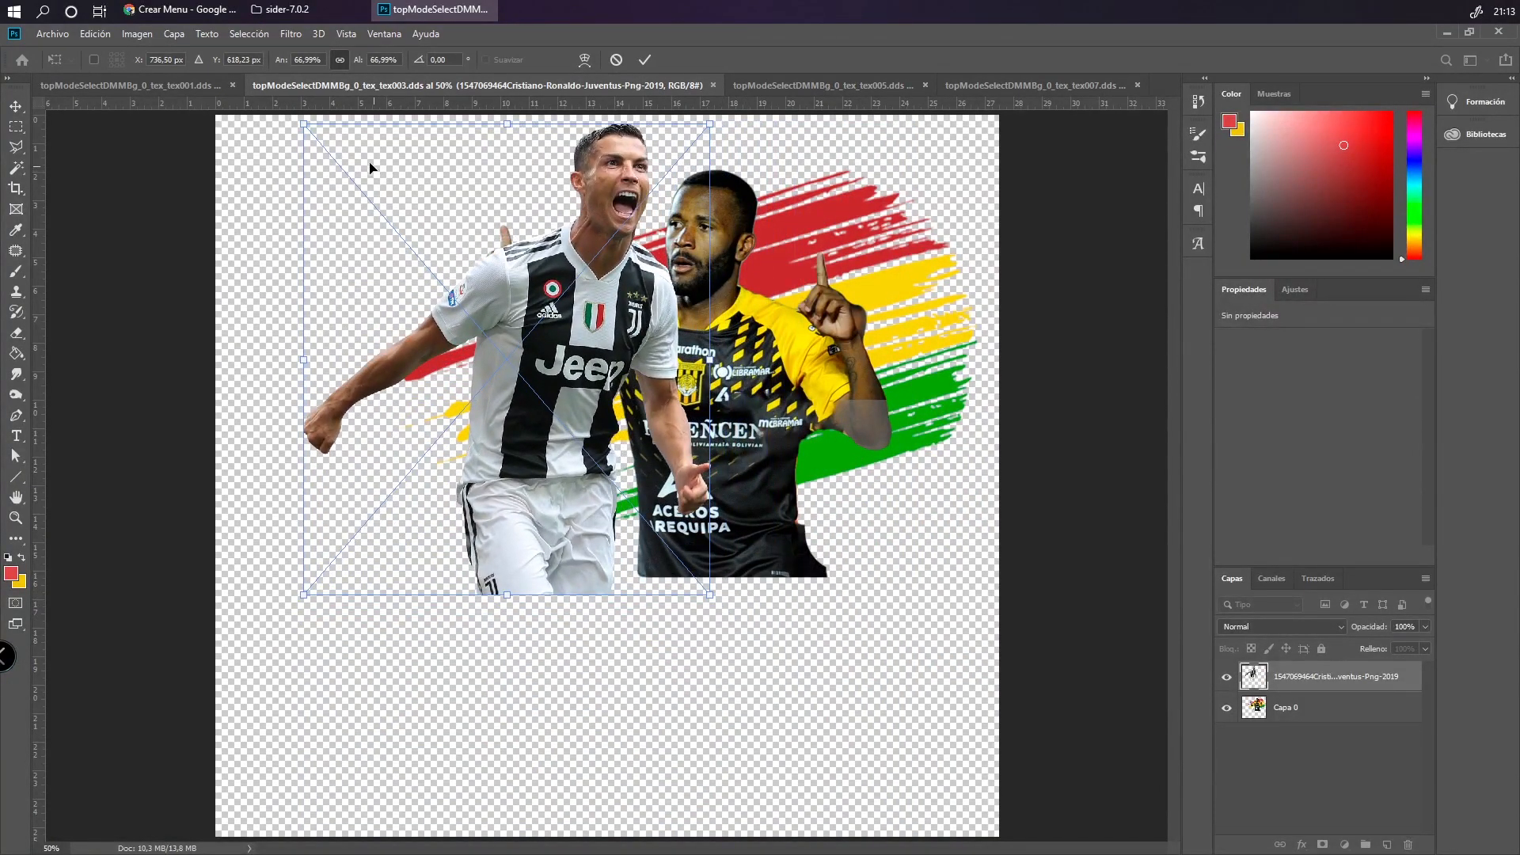
left_click_drag(303, 122, 345, 173)
left_click_drag(578, 359, 729, 345)
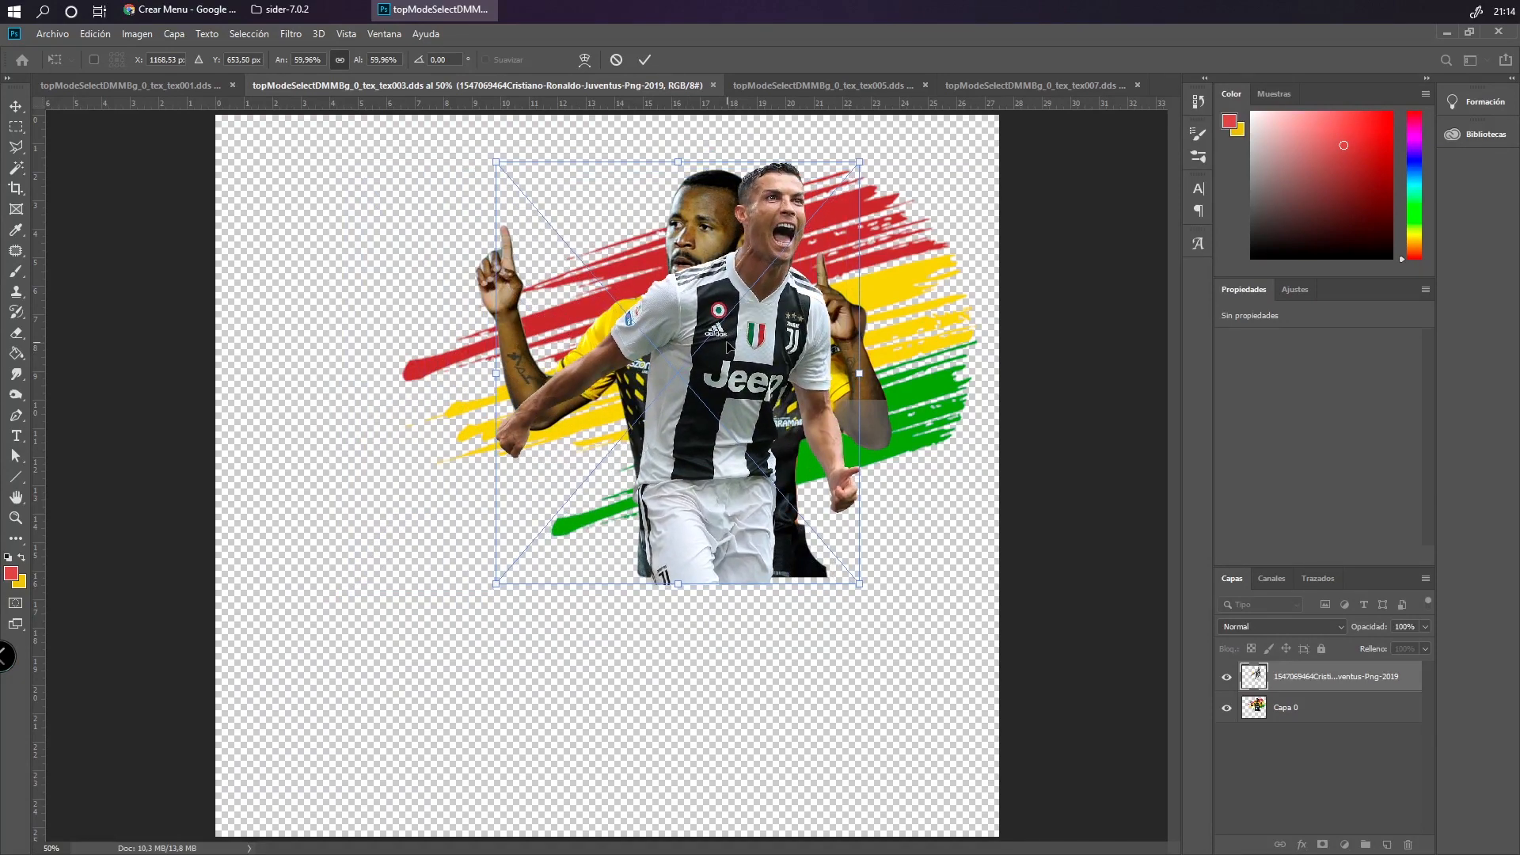
key("Return")
Delete the original player layer Capa 0 from the tex003 document
left_click(1356, 711)
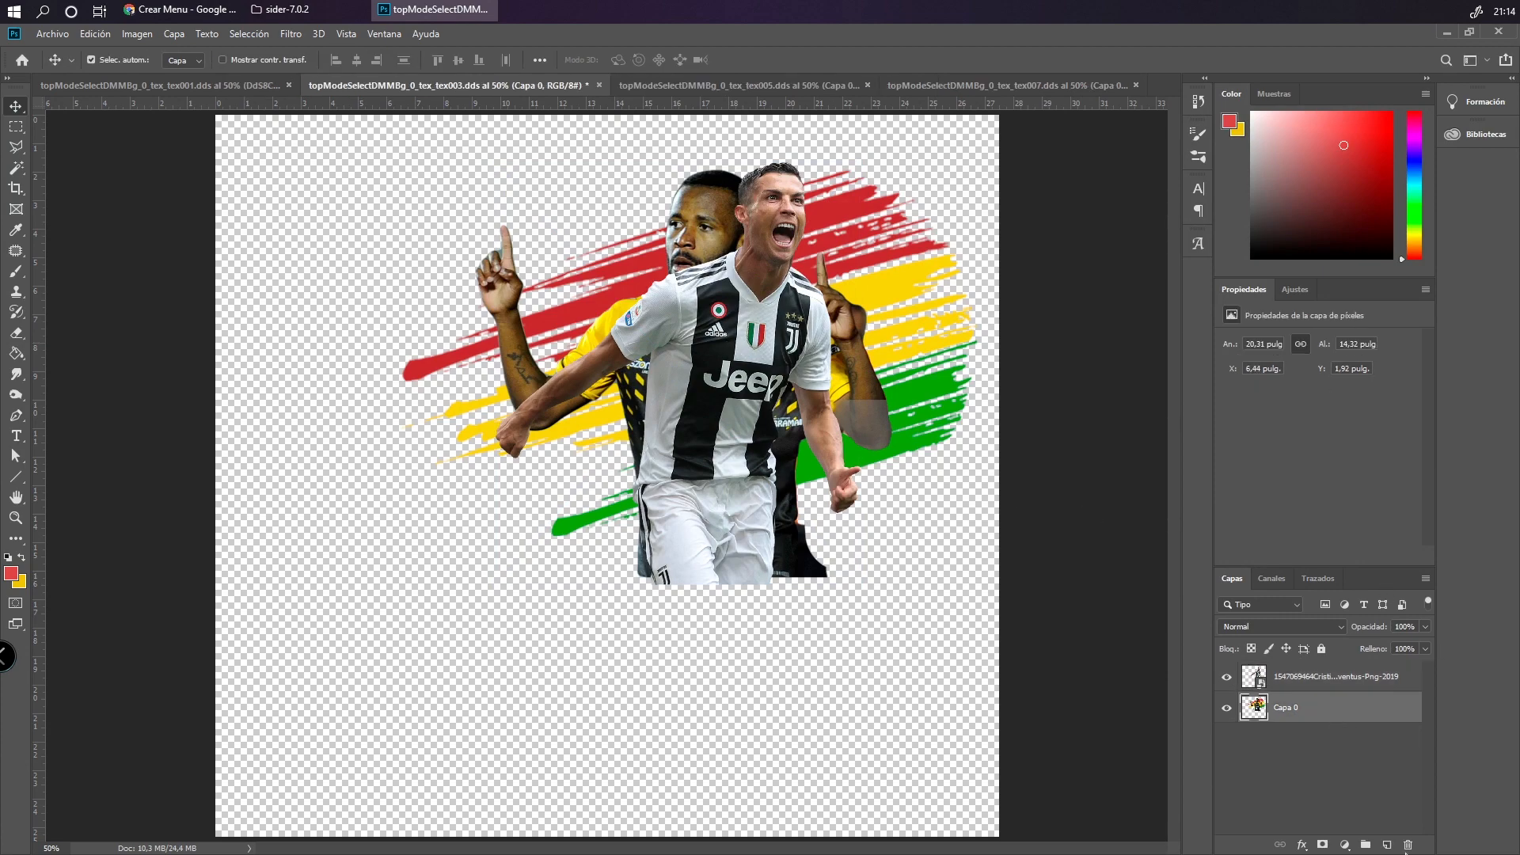
left_click(1406, 845)
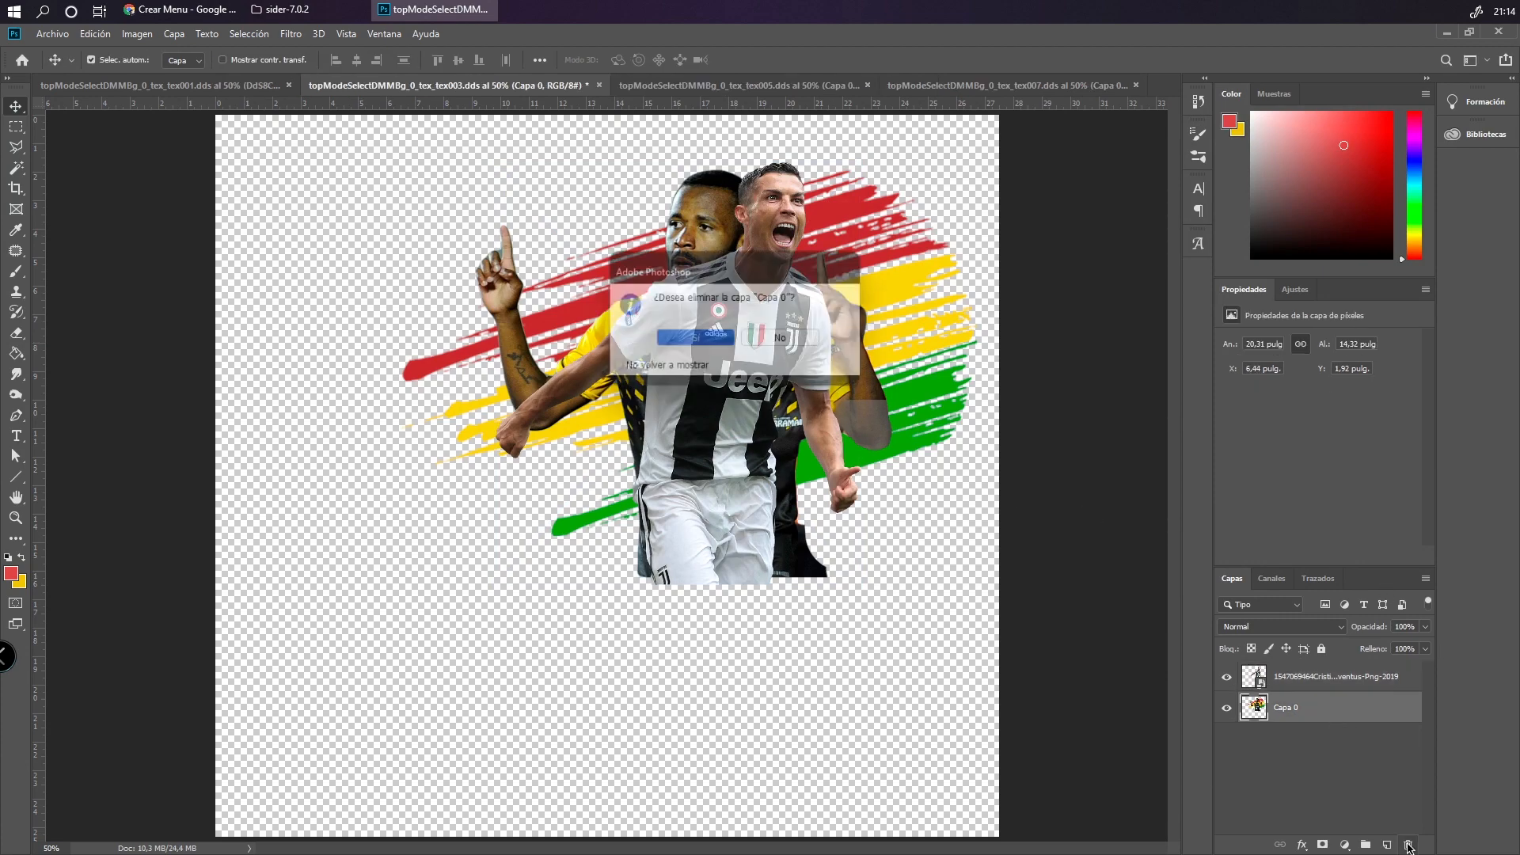
left_click(721, 342)
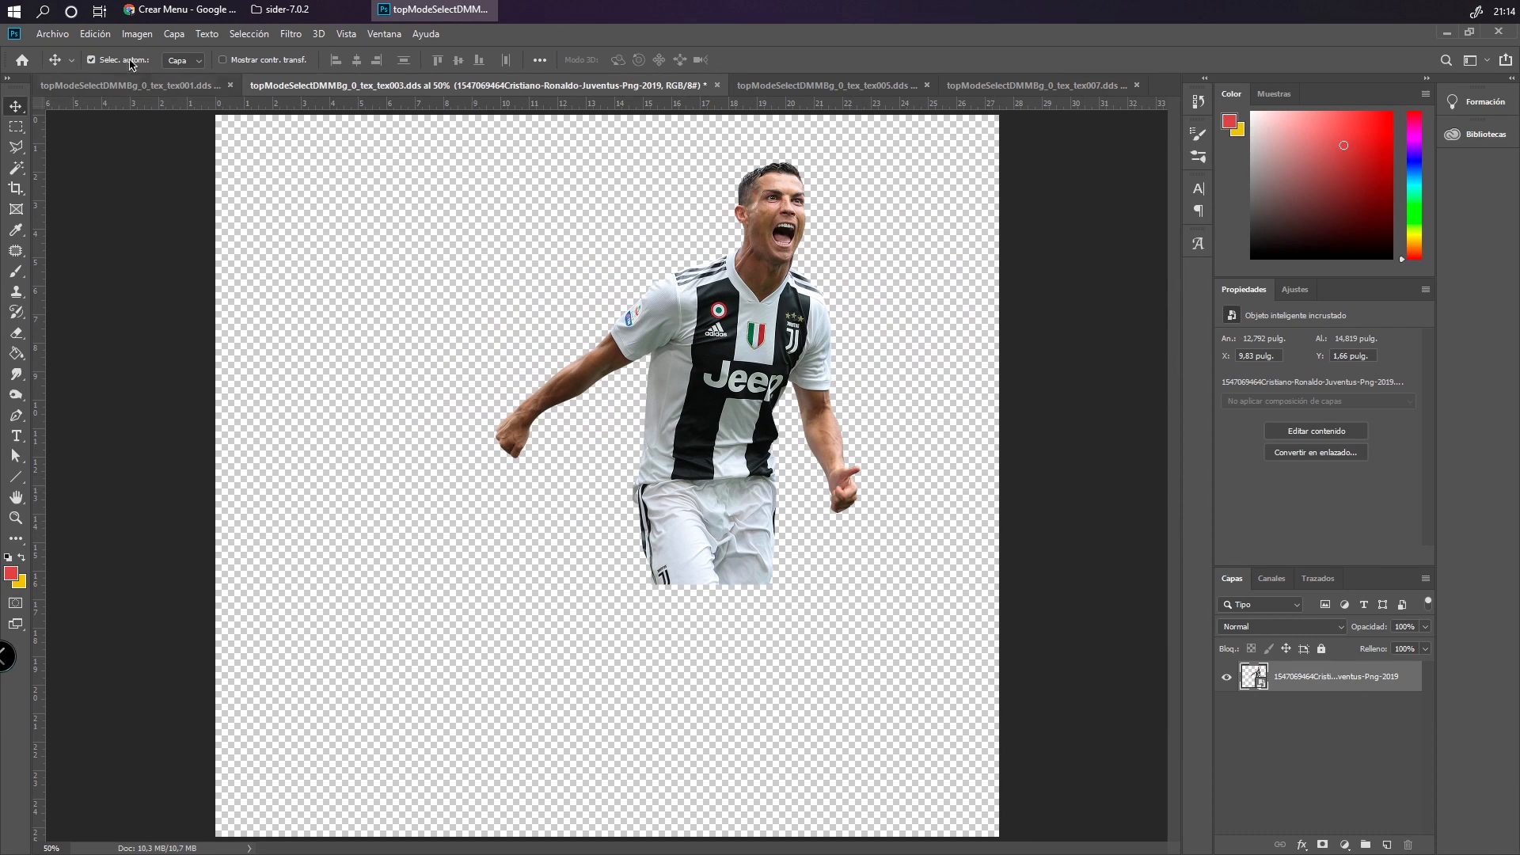
Save the document in D3D/DDS format over topModeSelectDMMBg_0_tex_tex003.dds, using 8.8.8.8 ARGB 32 bpp unsigned, 2D Texture and no MIP maps
left_click(52, 33)
left_click(108, 211)
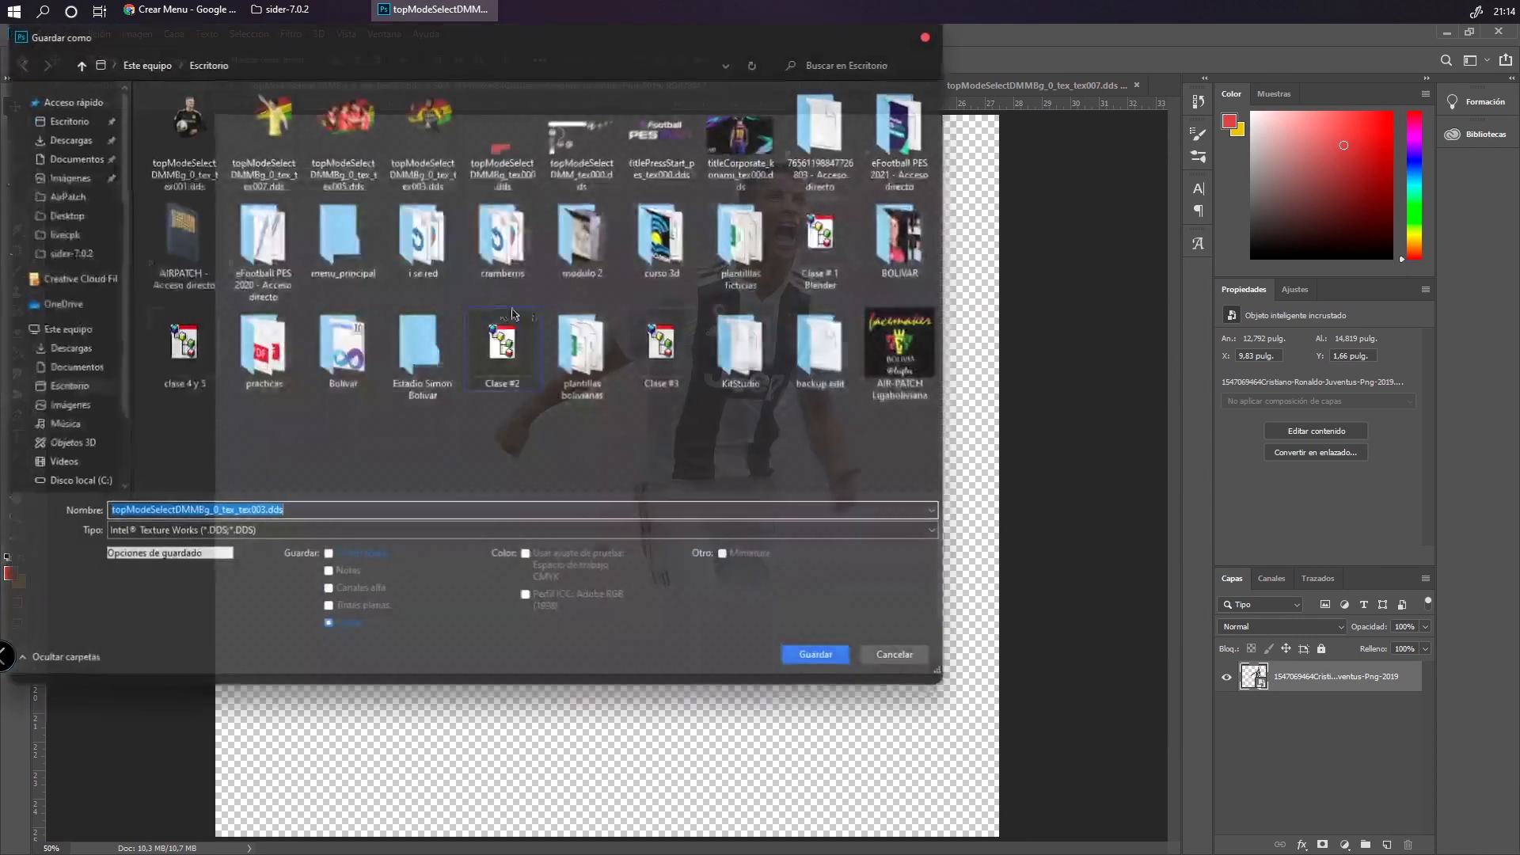
left_click(263, 139)
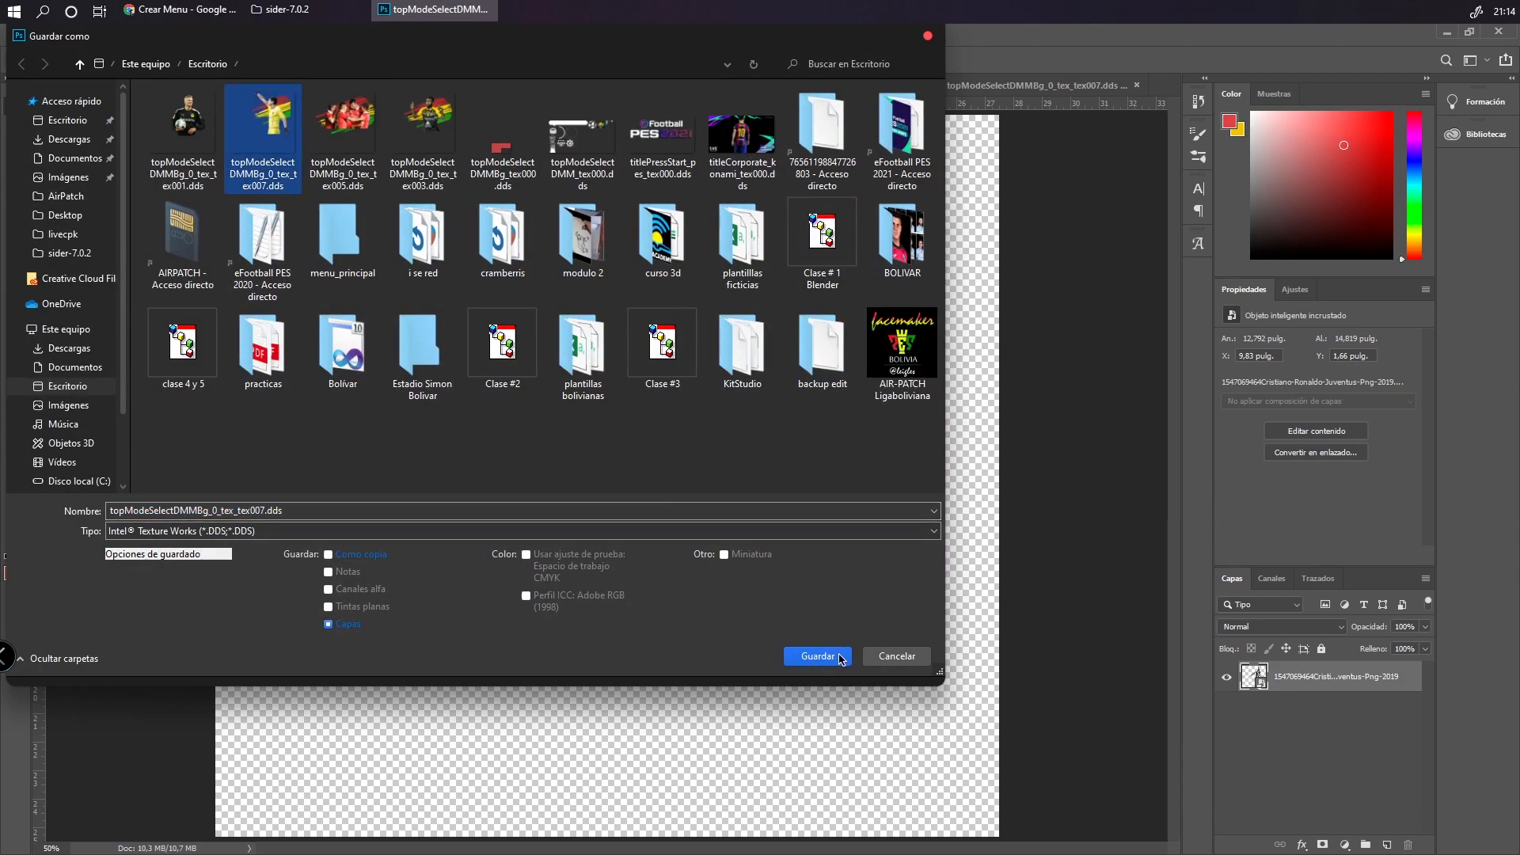
left_click(434, 126)
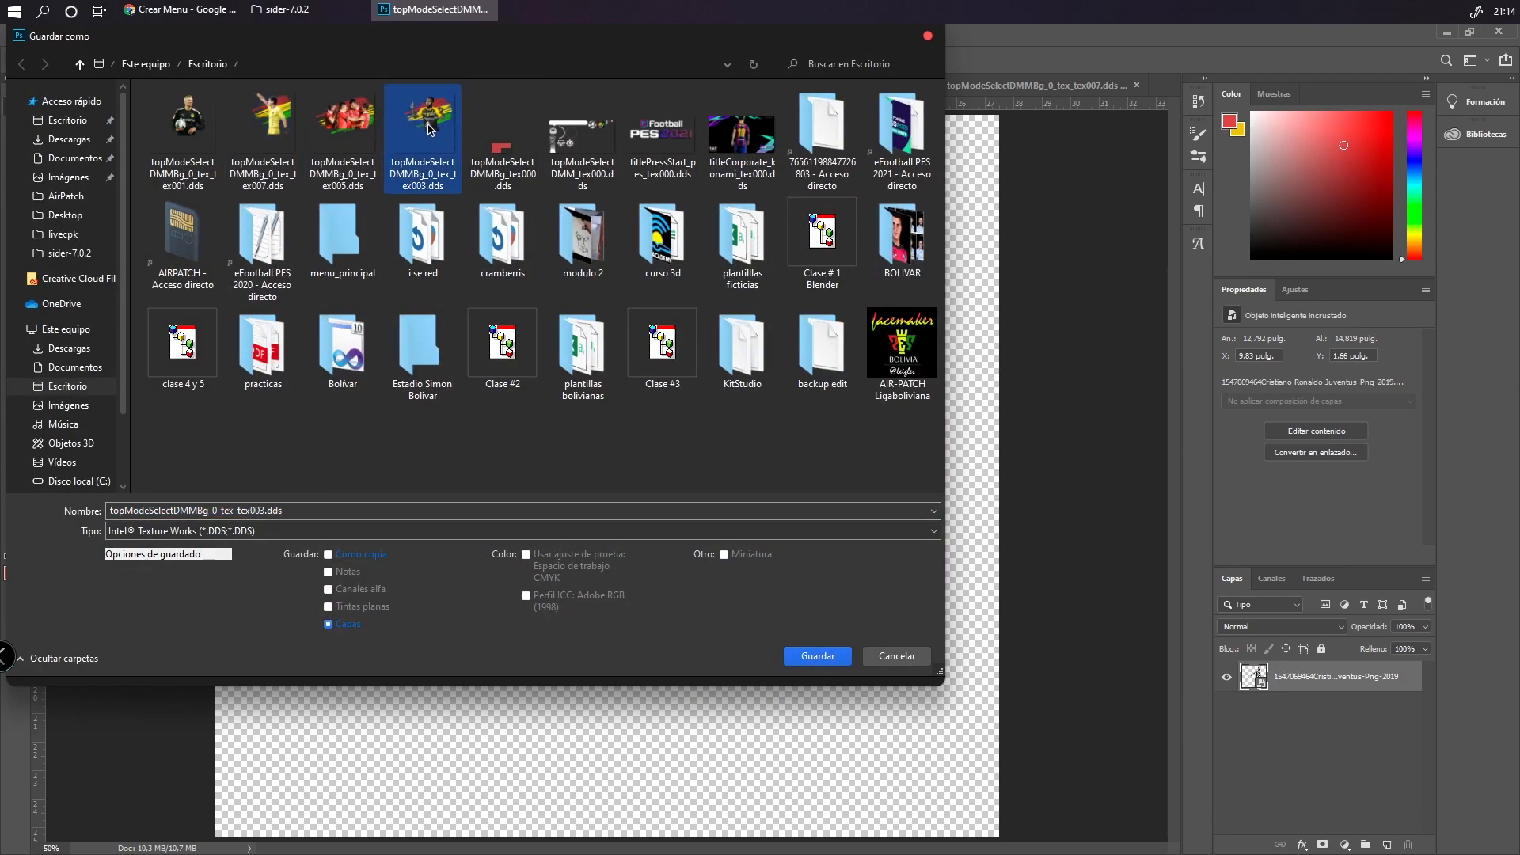
left_click(203, 529)
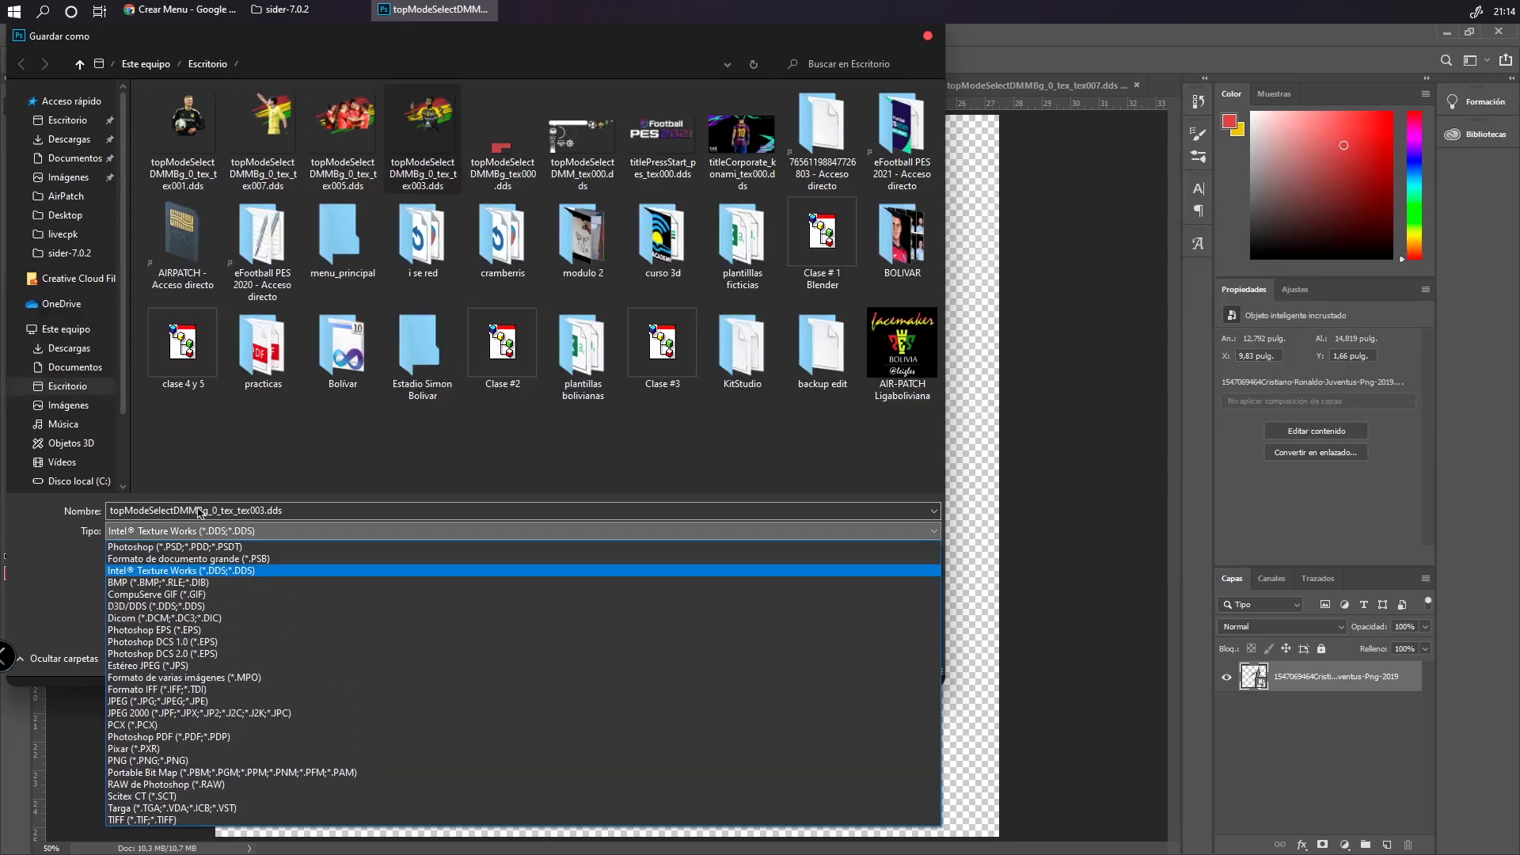
left_click(136, 606)
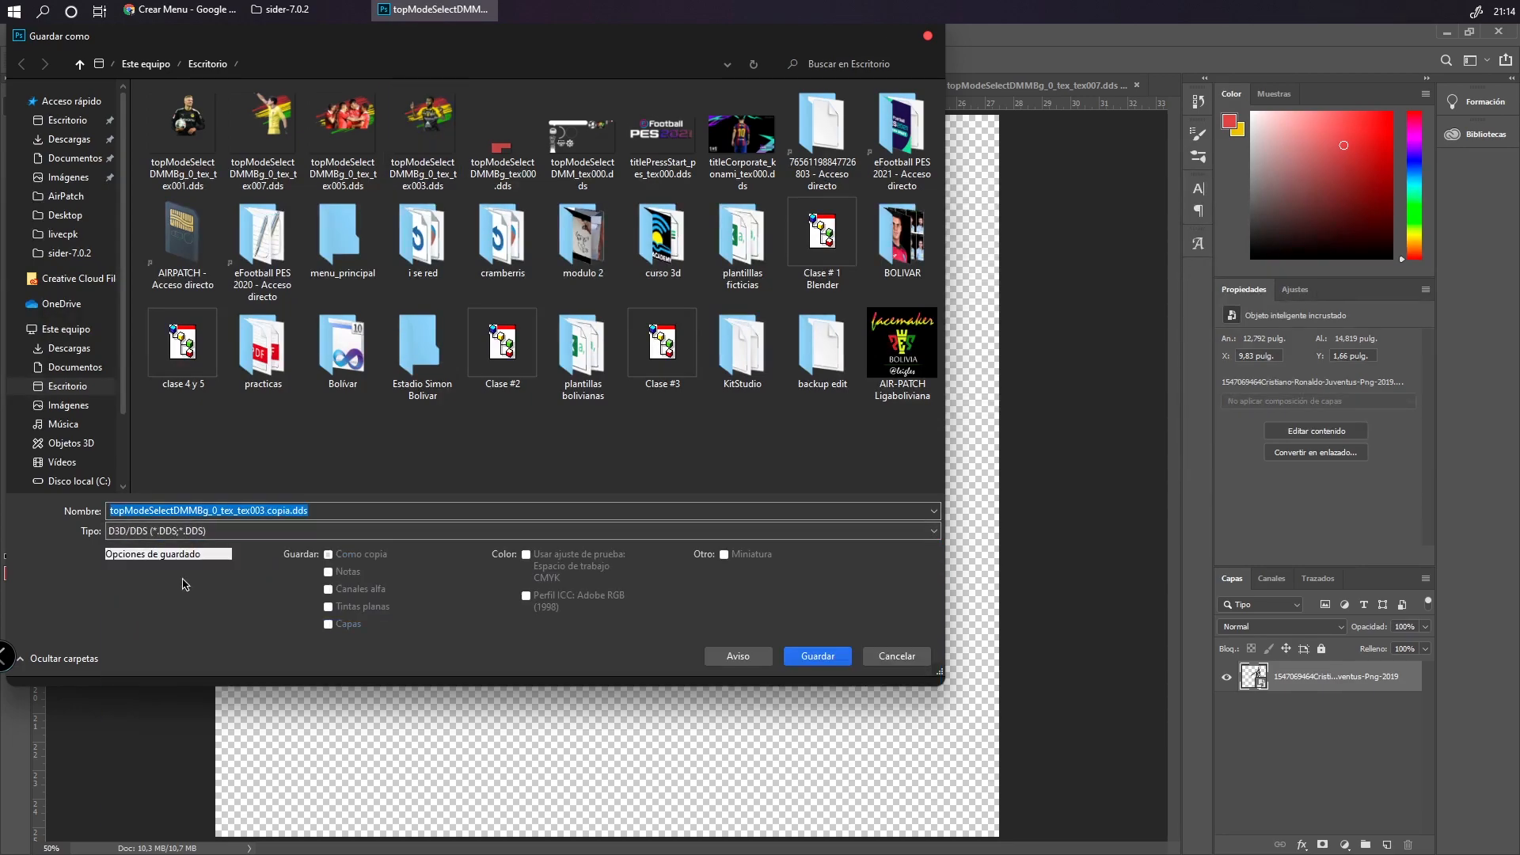
left_click(401, 156)
left_click(800, 661)
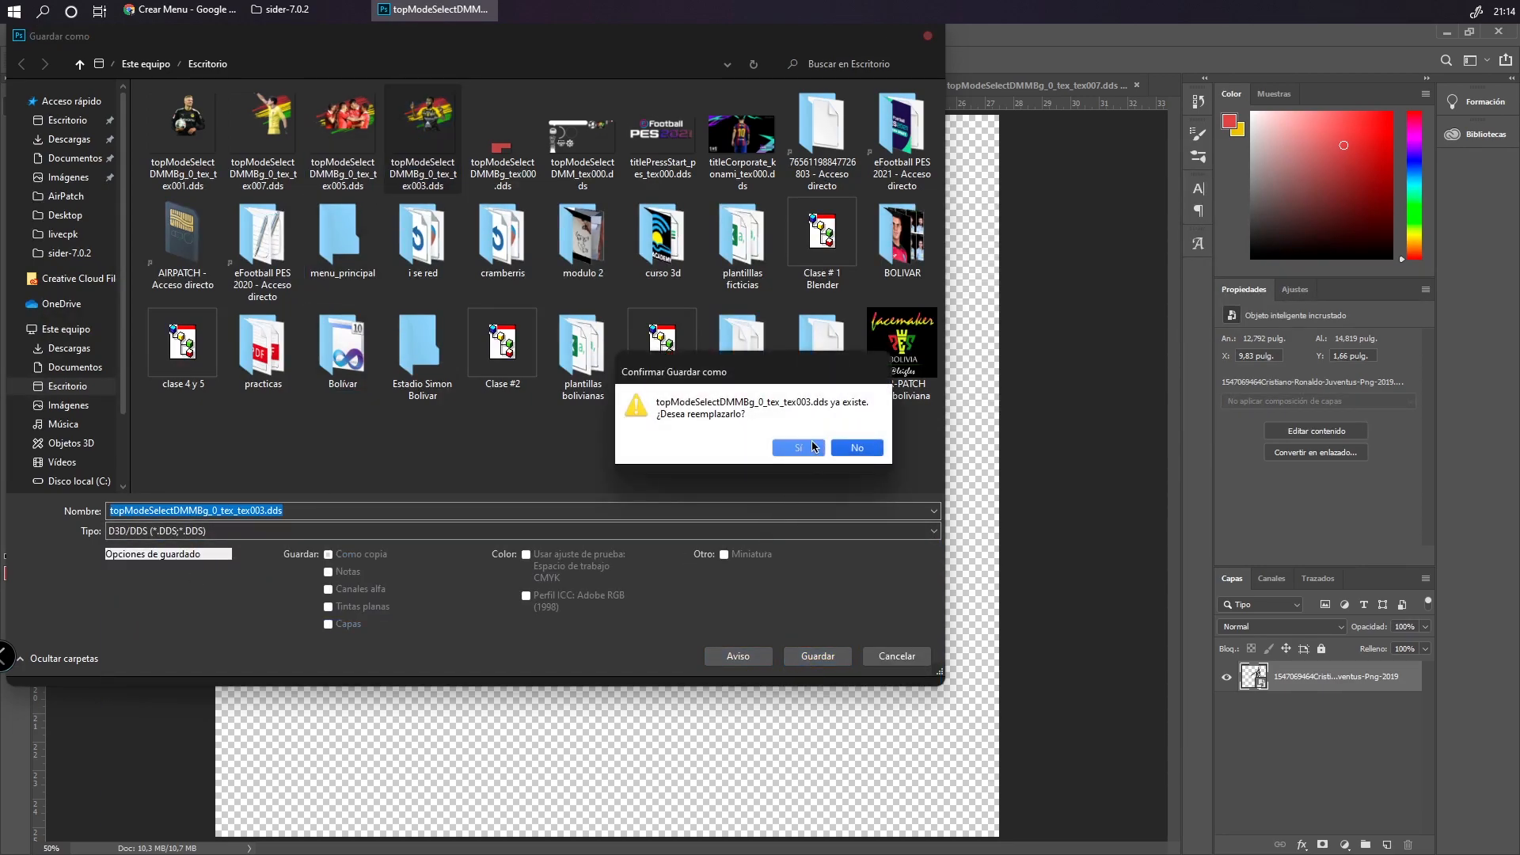
left_click(820, 451)
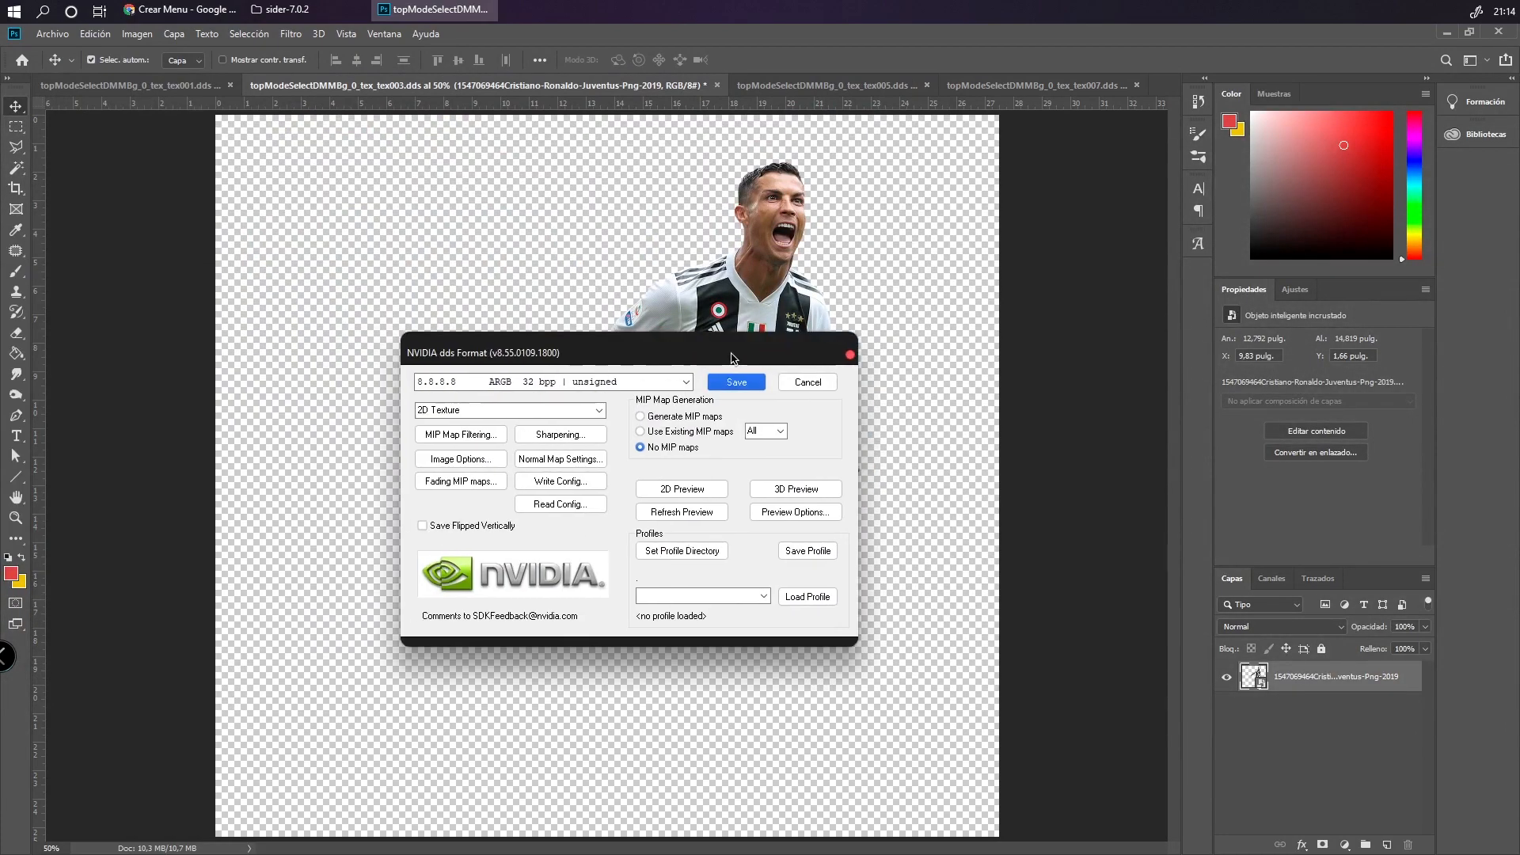
left_click(738, 383)
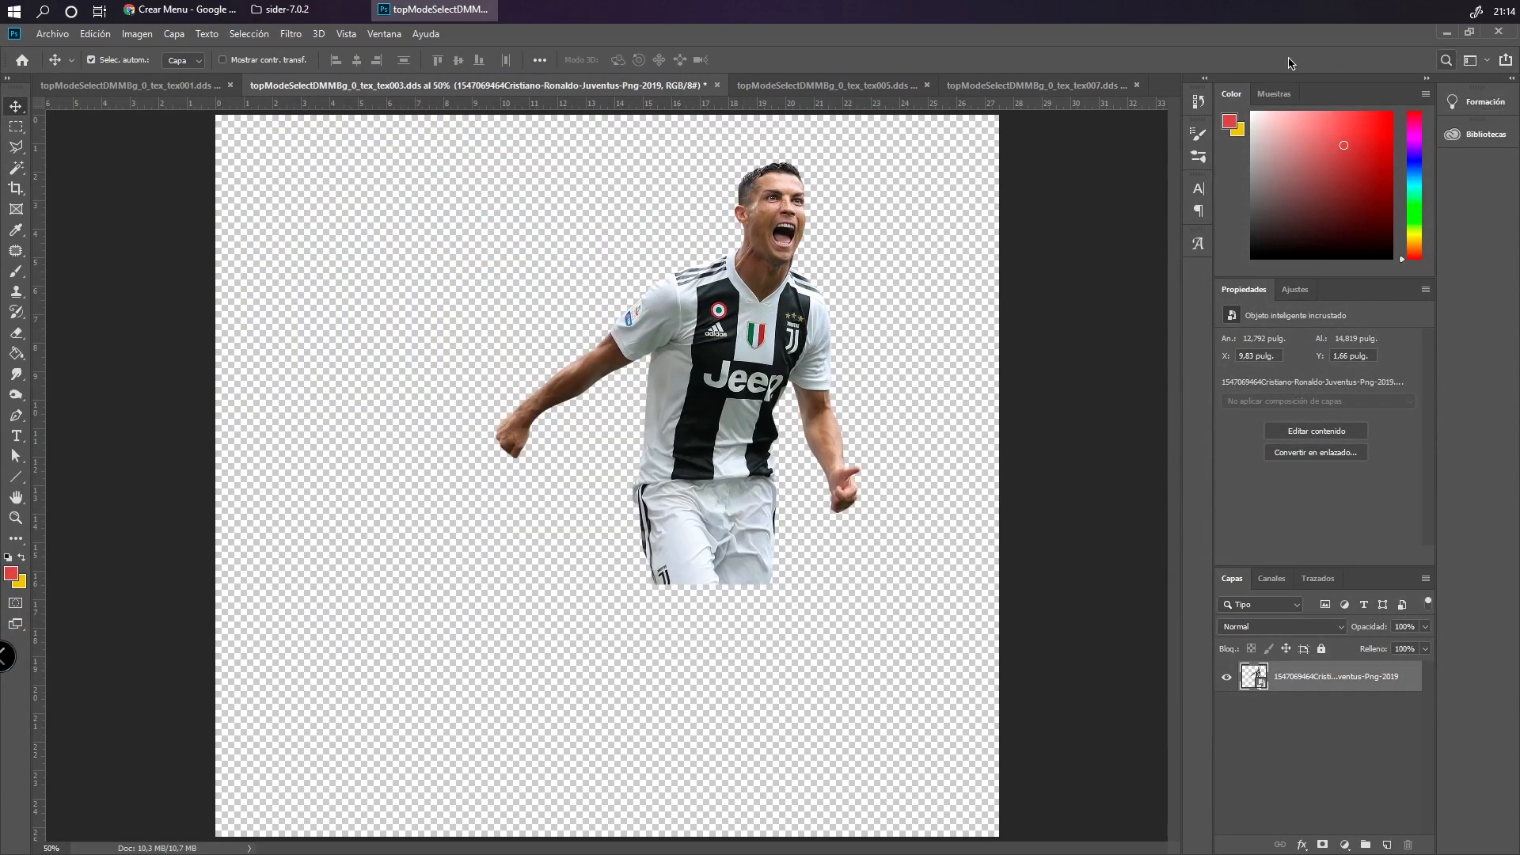
Place MESSI PNG.png from the desktop into the topModeSelectDMMBg_0_tex_tex005.dds document
left_click(825, 85)
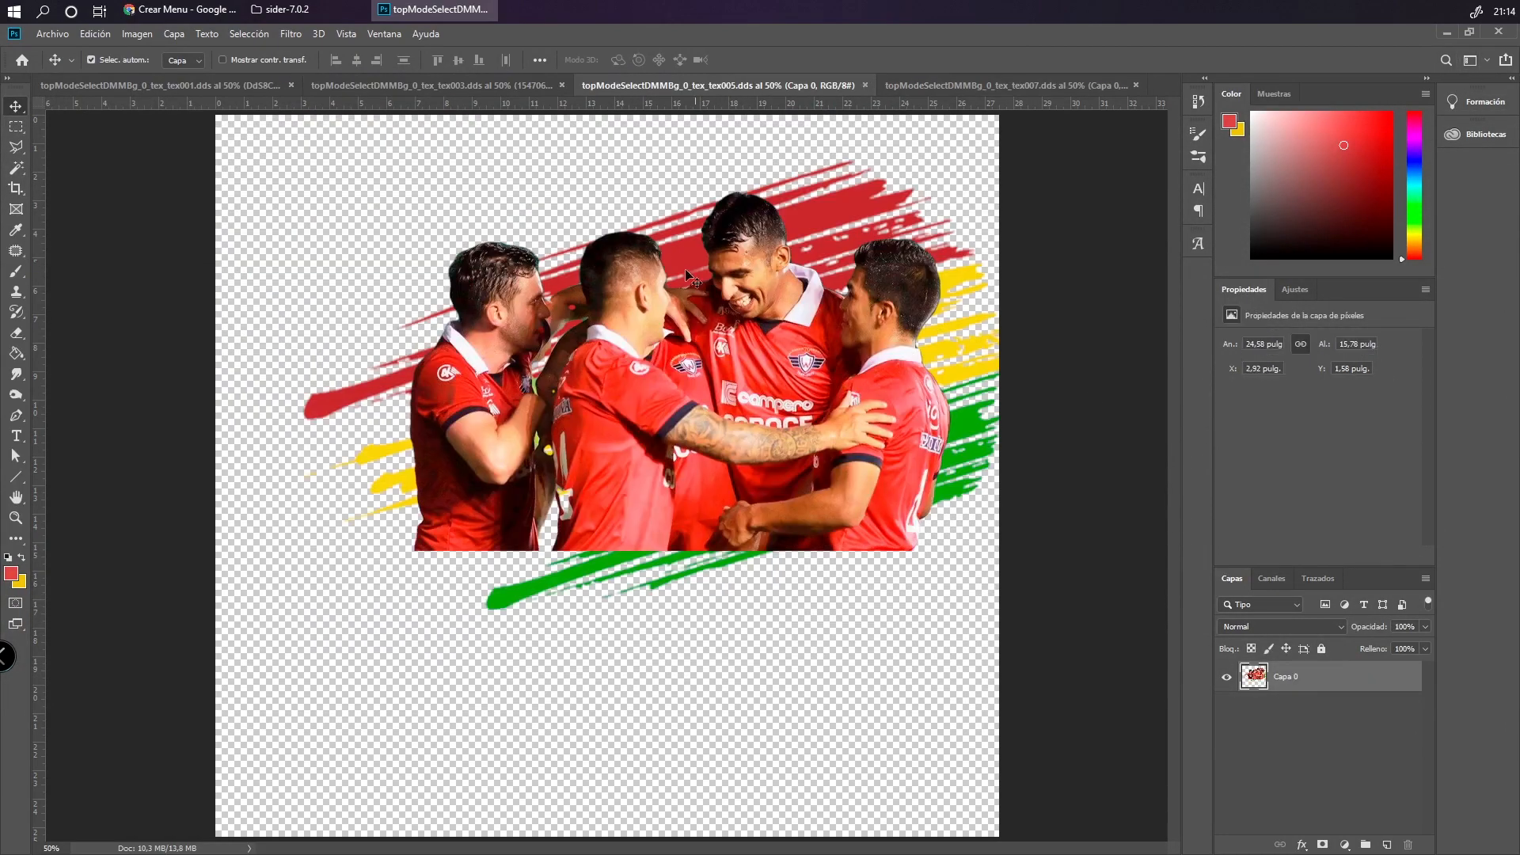
double_click(732, 36)
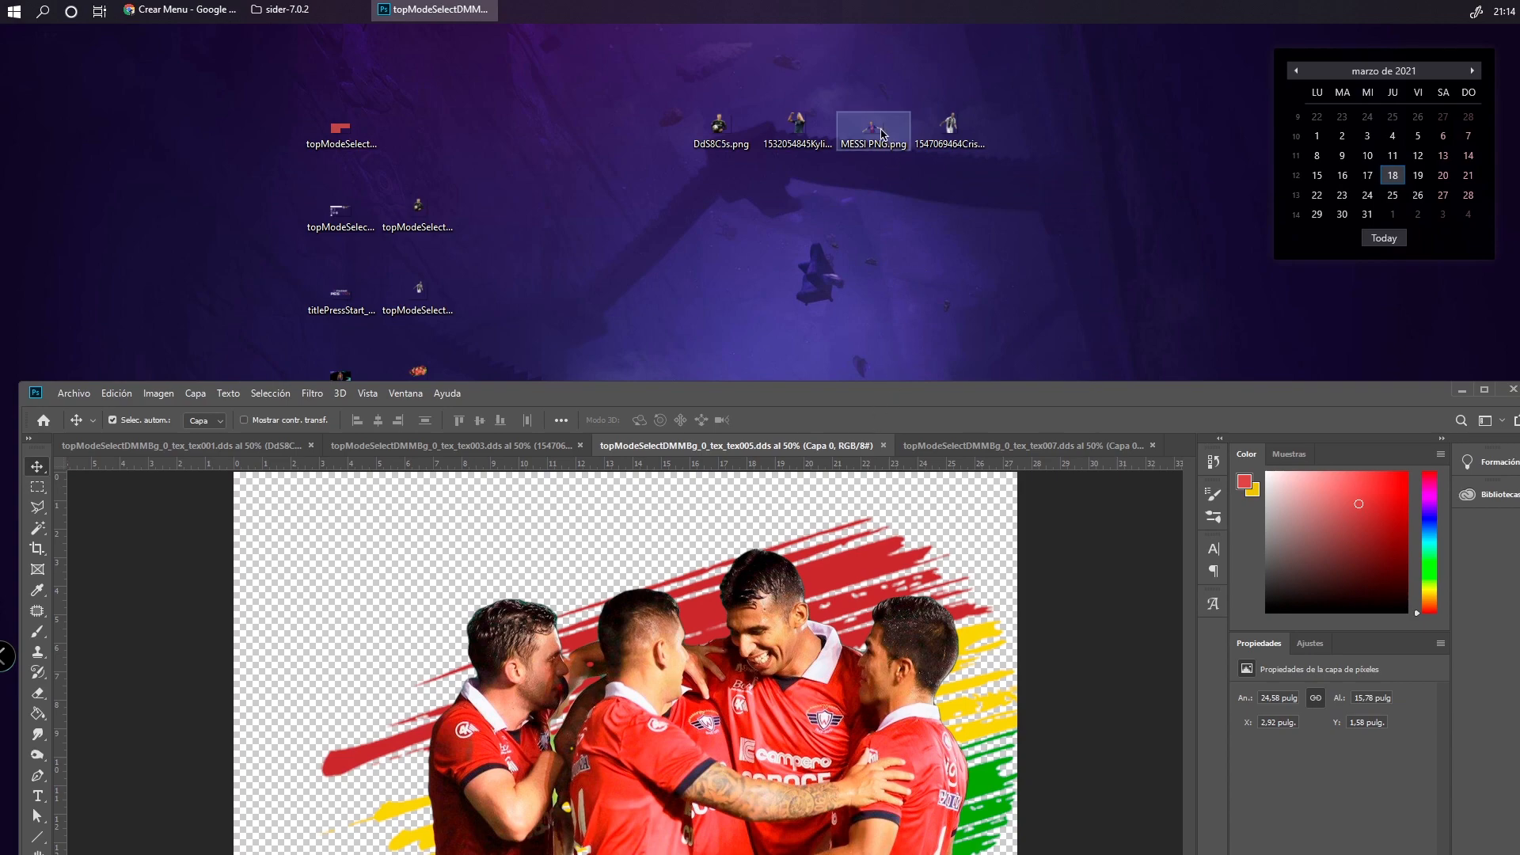
left_click_drag(860, 129, 762, 586)
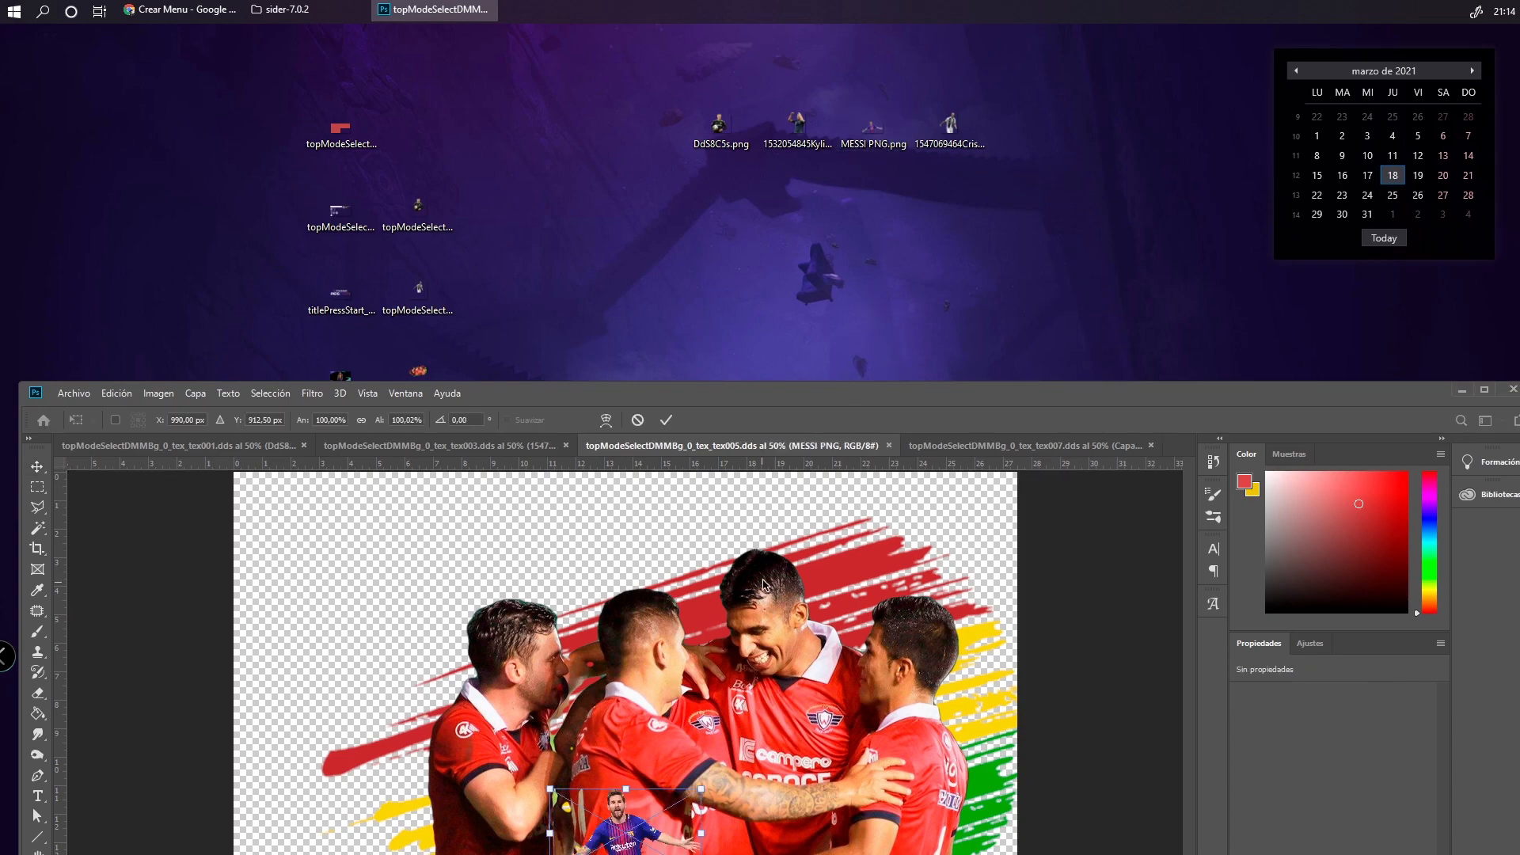
Scale the placed Messi image to about 544% and position it over the original players at about X 1311 px, Y 643.5 px
left_click_drag(789, 385, 790, 2)
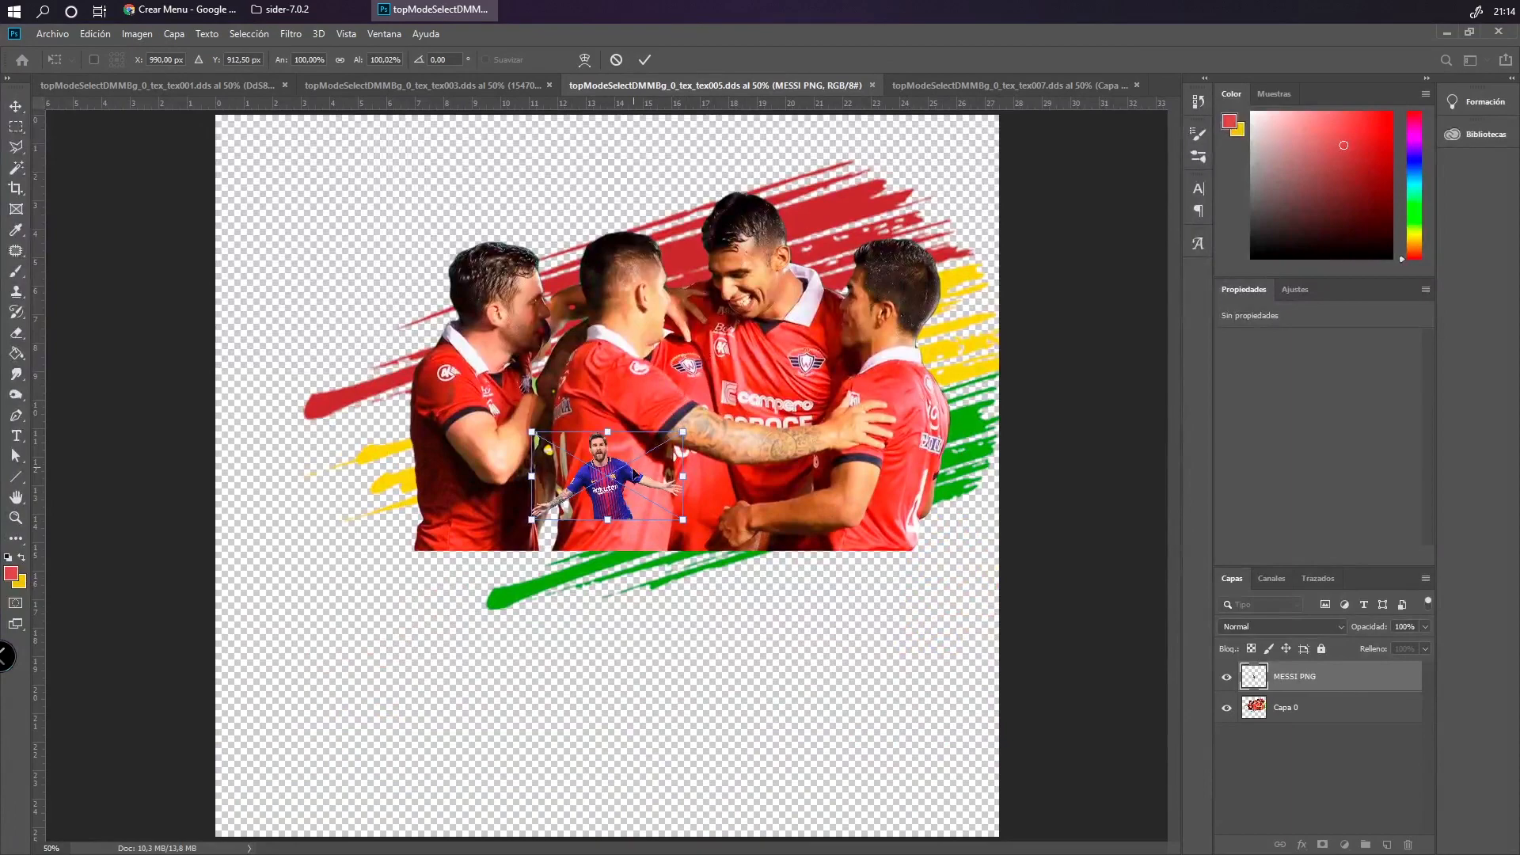
left_click_drag(679, 429, 1095, 192)
left_click_drag(532, 518, 272, 671)
left_click_drag(665, 592, 715, 530)
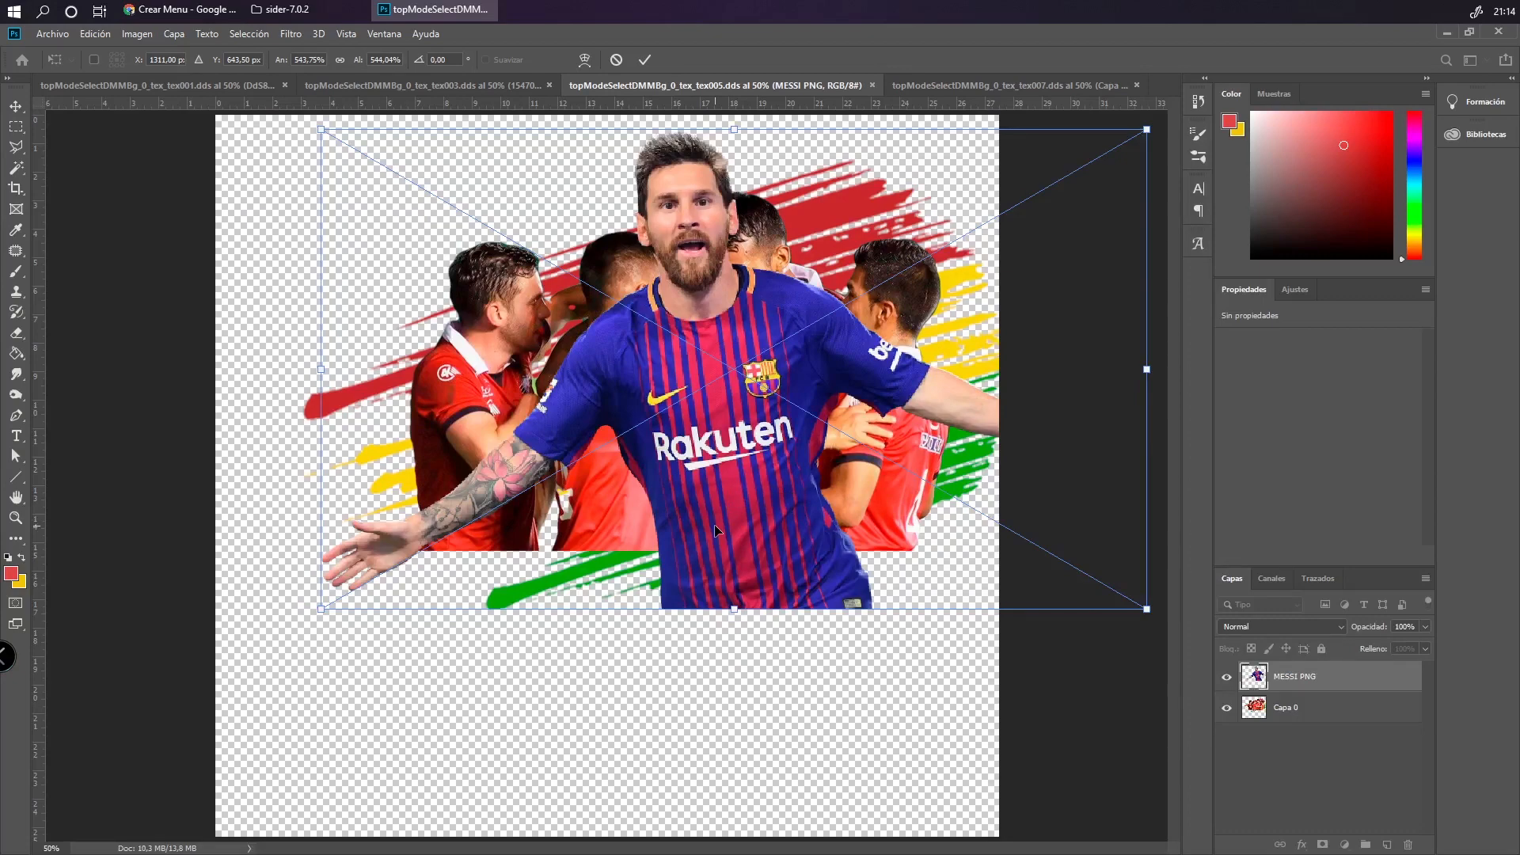
key("Return")
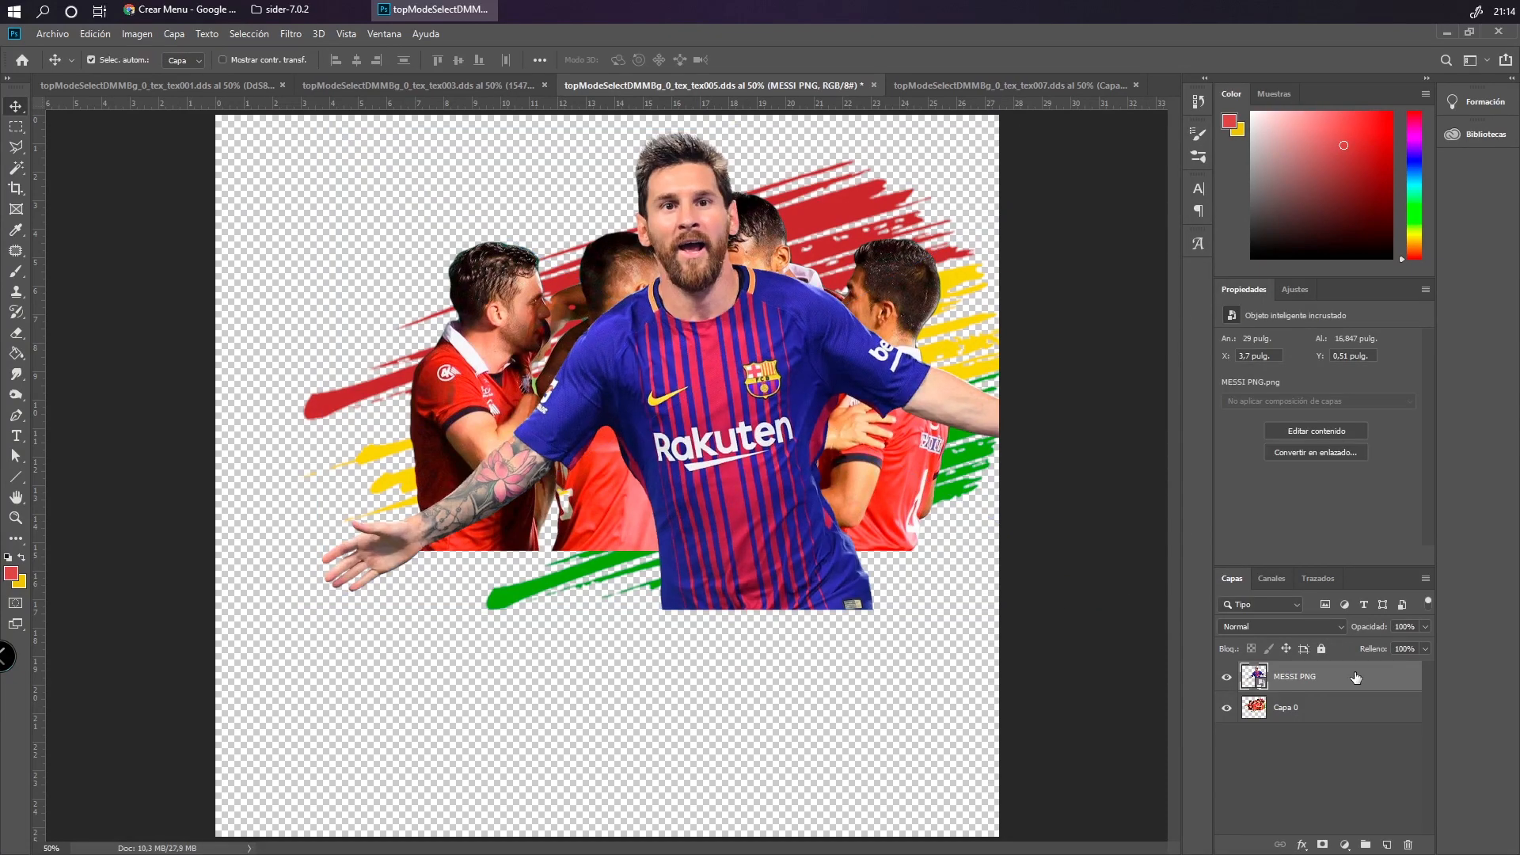
Delete the original players layer Capa 0 from the tex005 document
left_click(1324, 706)
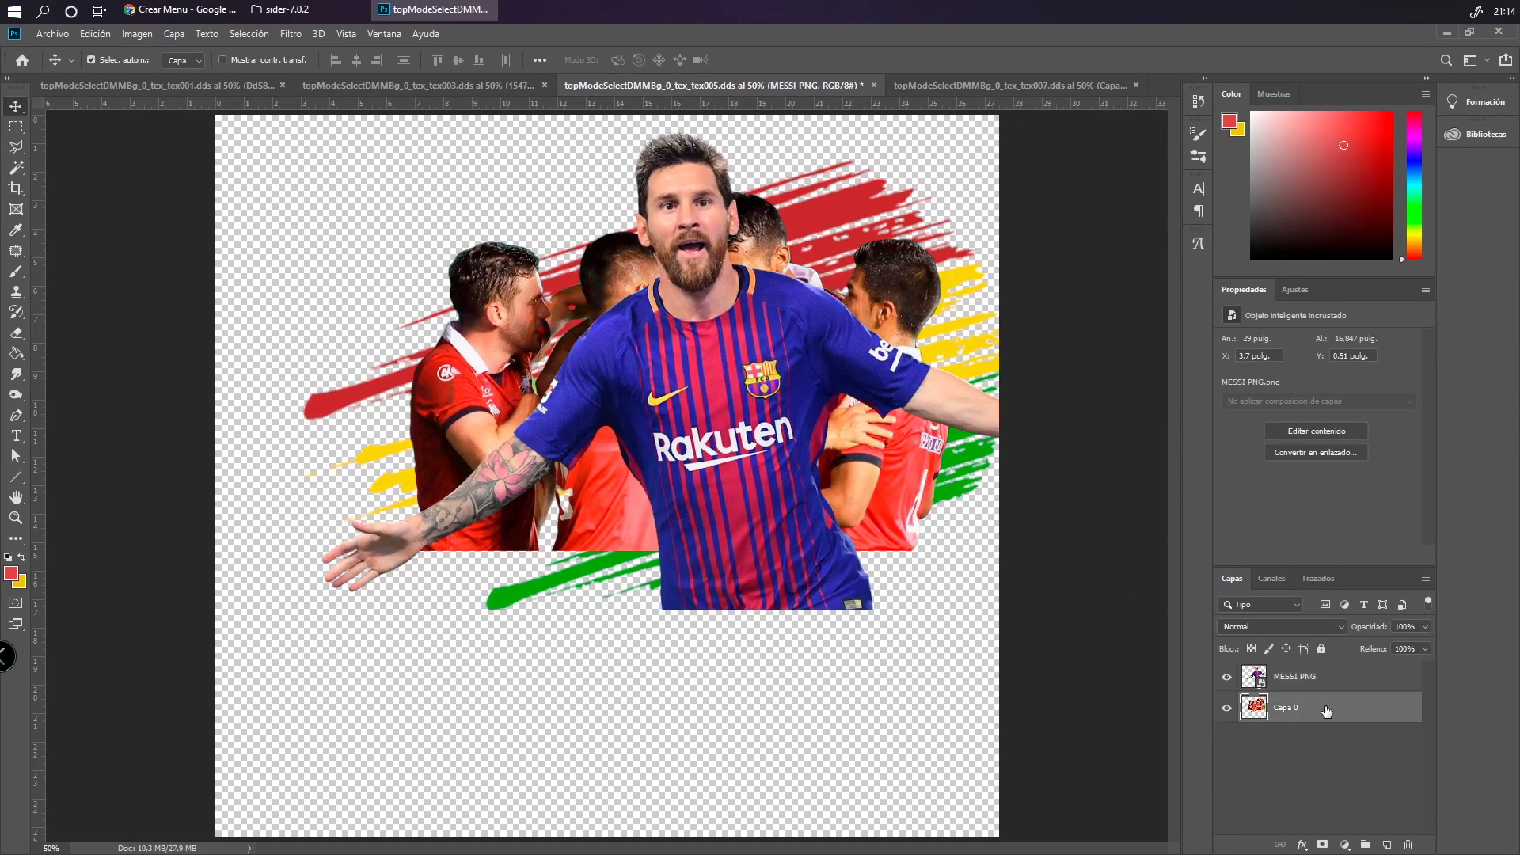
left_click(1408, 845)
left_click(686, 339)
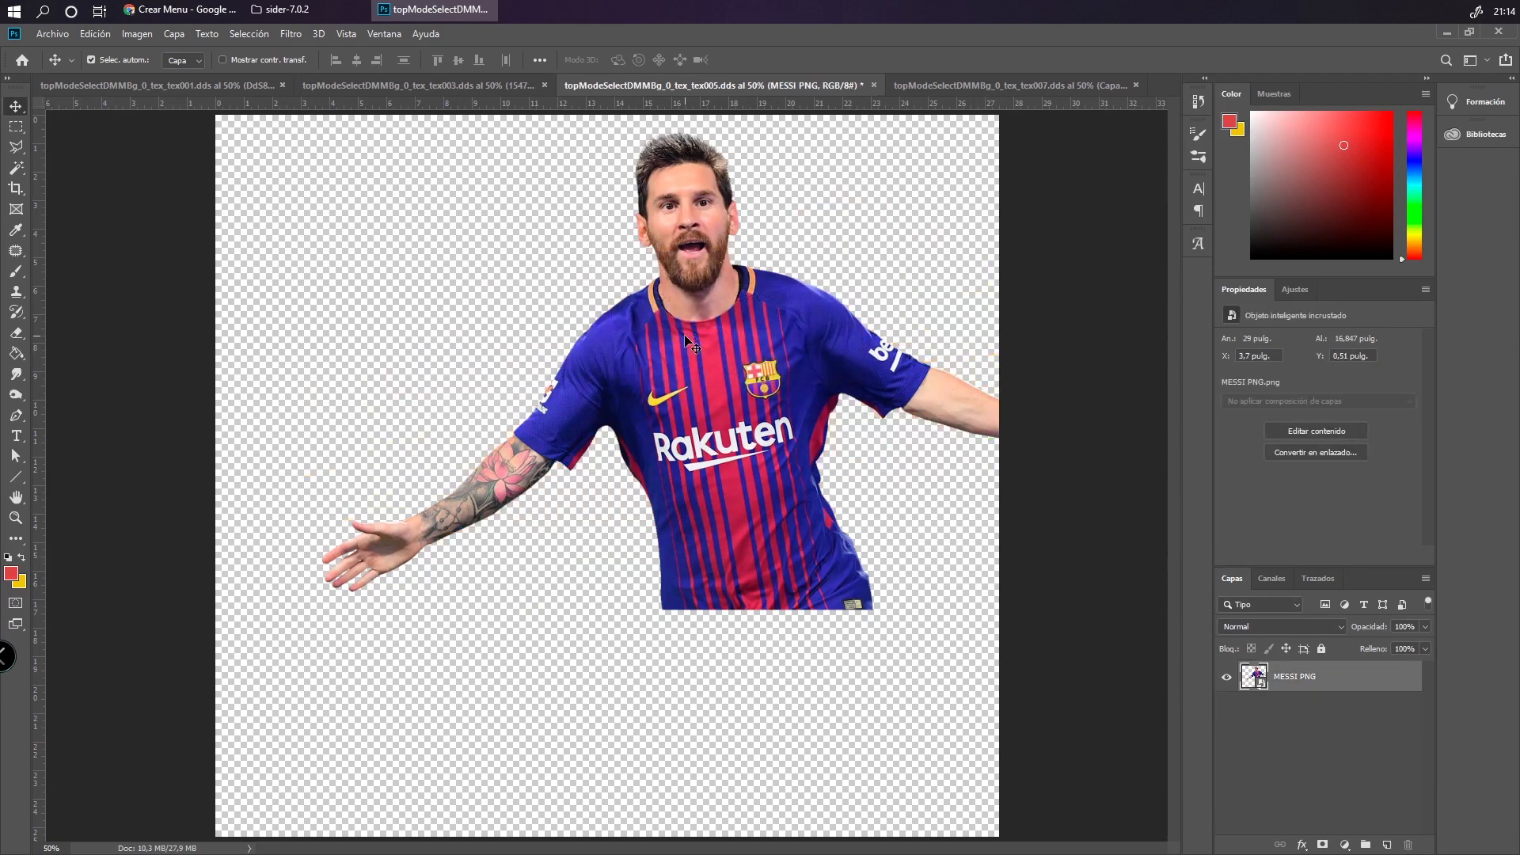
Copy the bevel and emboss layer style from the DdS8CSs layer in tex001 and paste it onto the Ronaldo layer in tex003
left_click(198, 85)
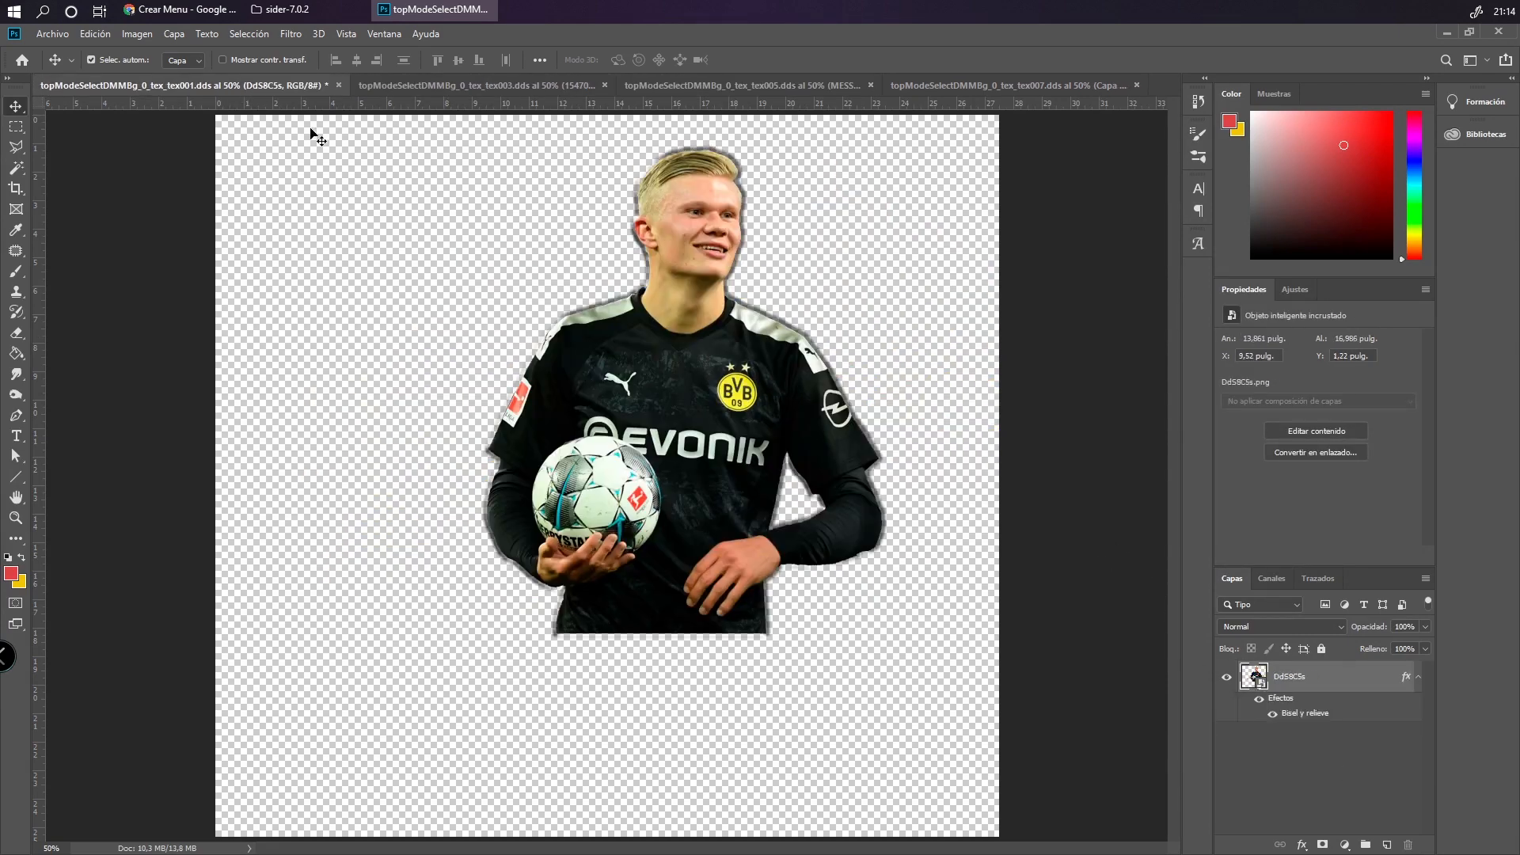
right_click(1329, 682)
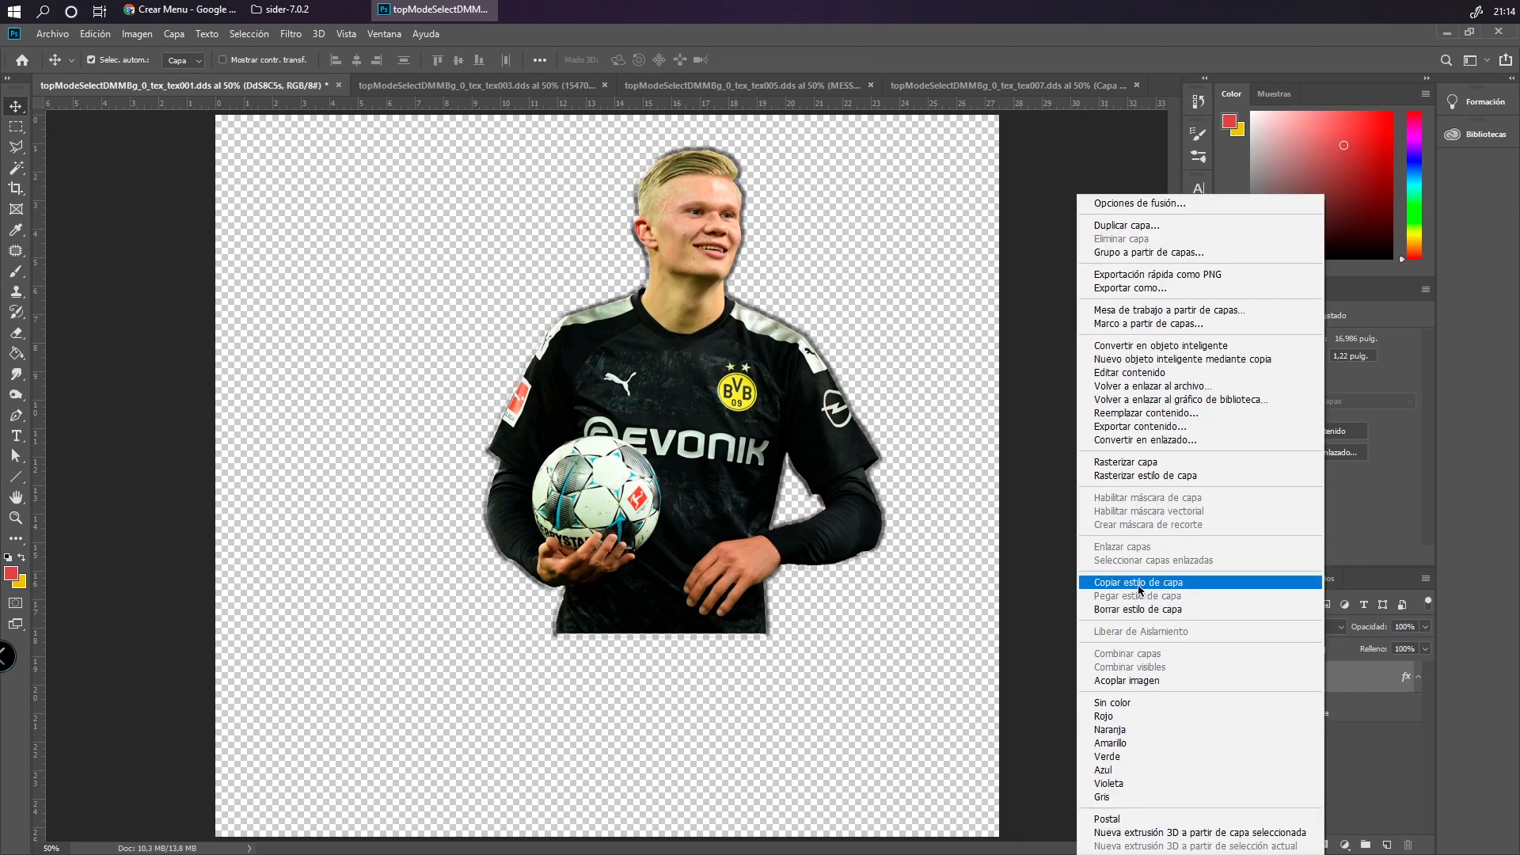
left_click(1223, 583)
left_click(473, 90)
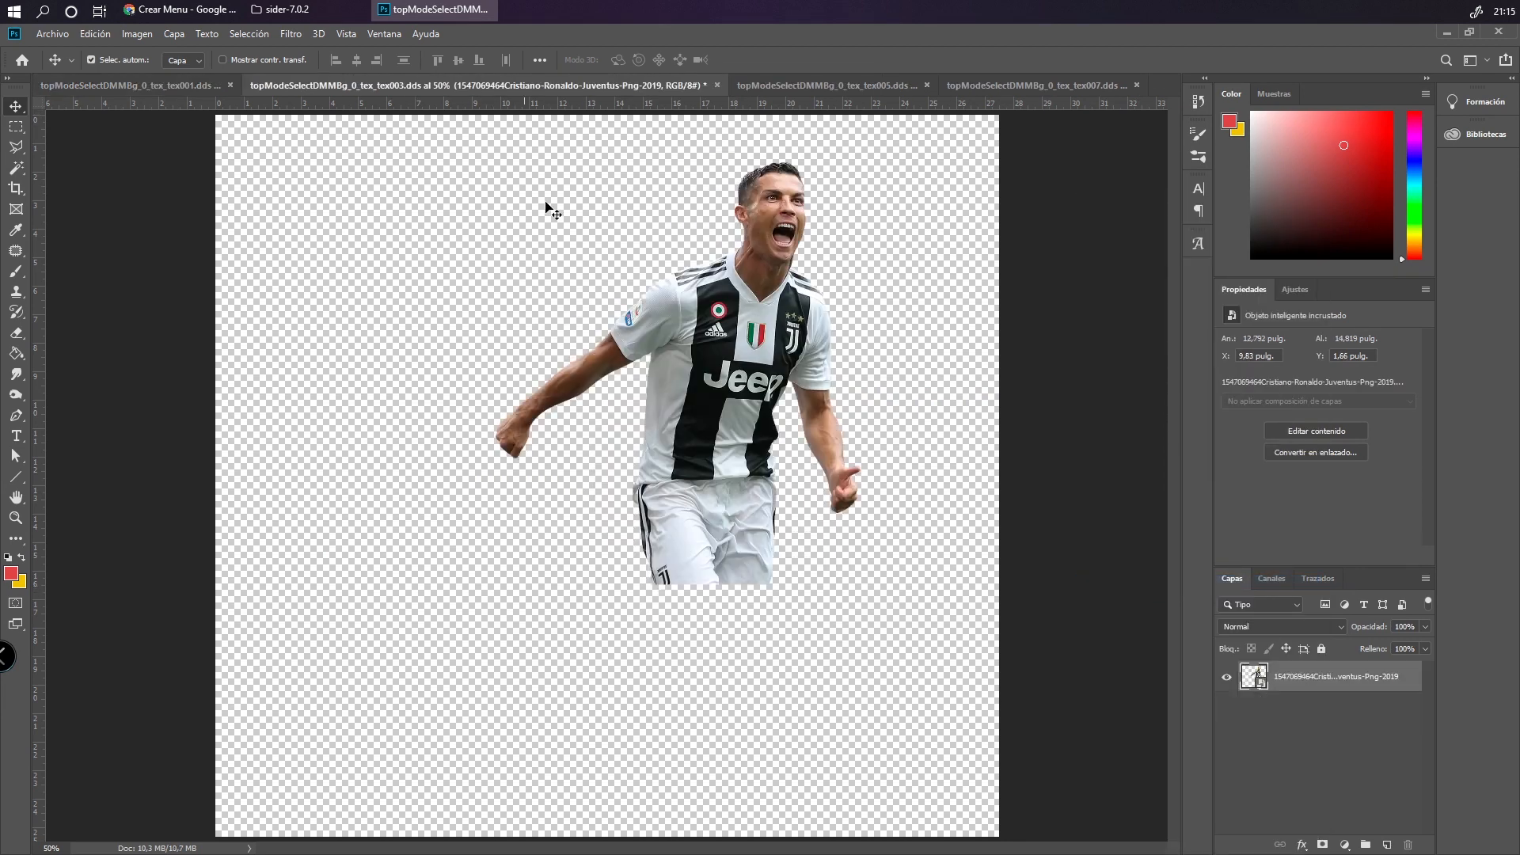
right_click(1326, 687)
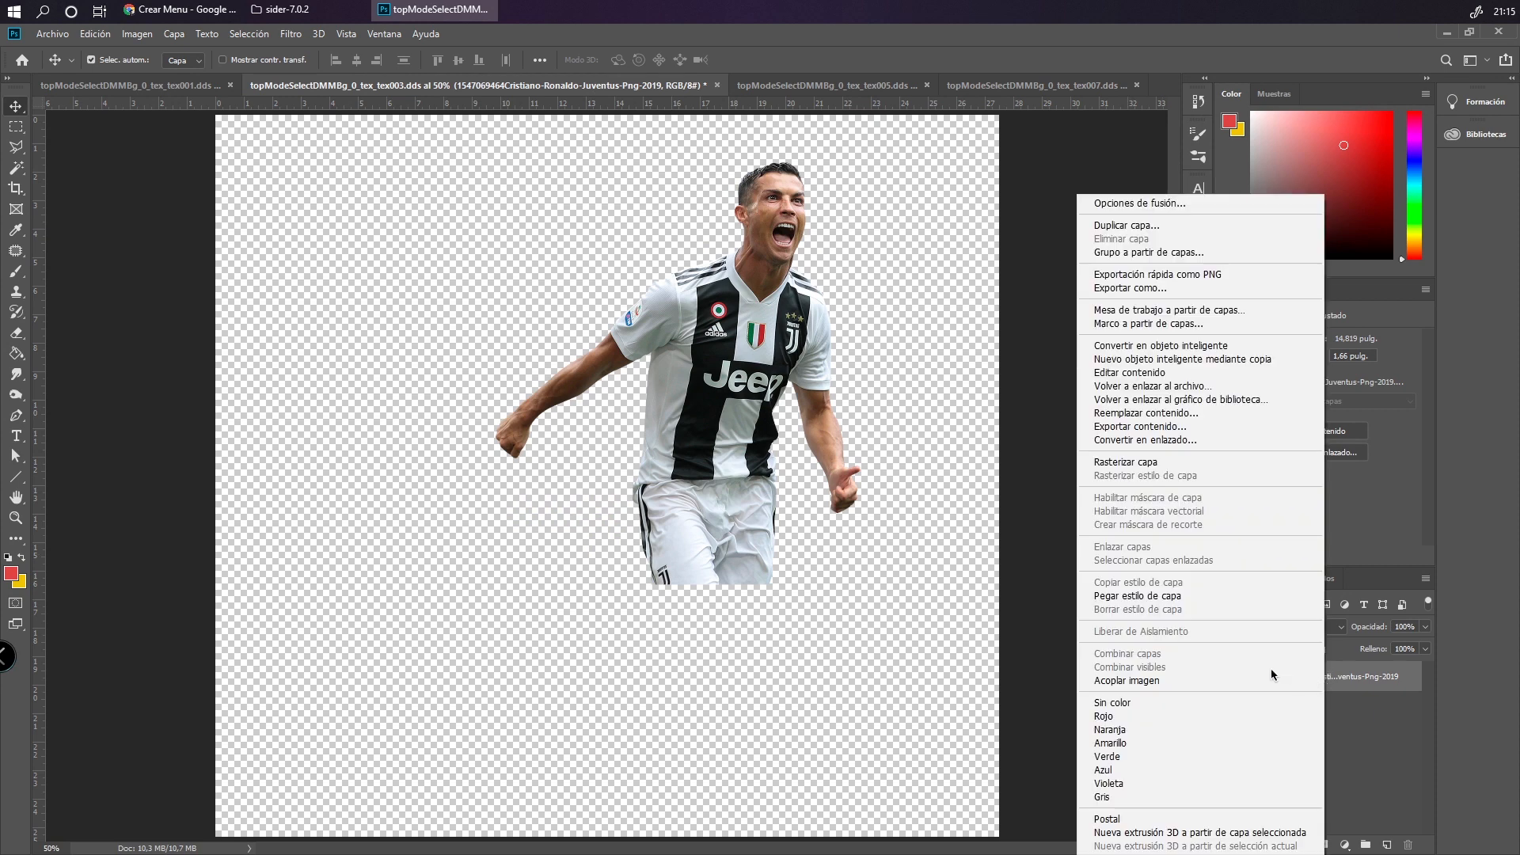
left_click(1152, 599)
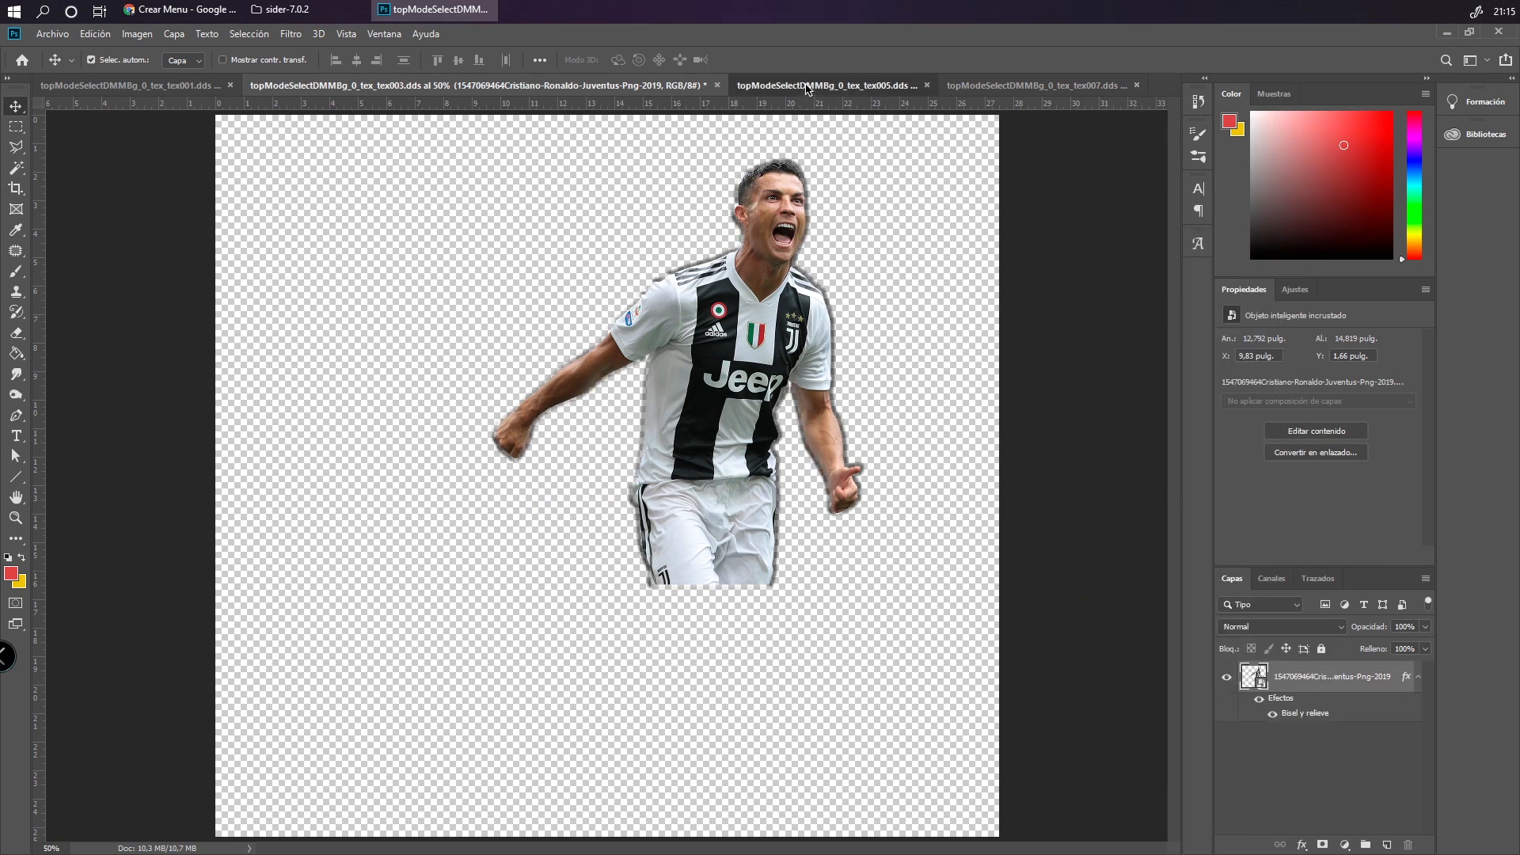
Paste the copied bevel and emboss layer style onto the MESSI PNG layer in the tex005 document
left_click_drag(807, 88, 776, 81)
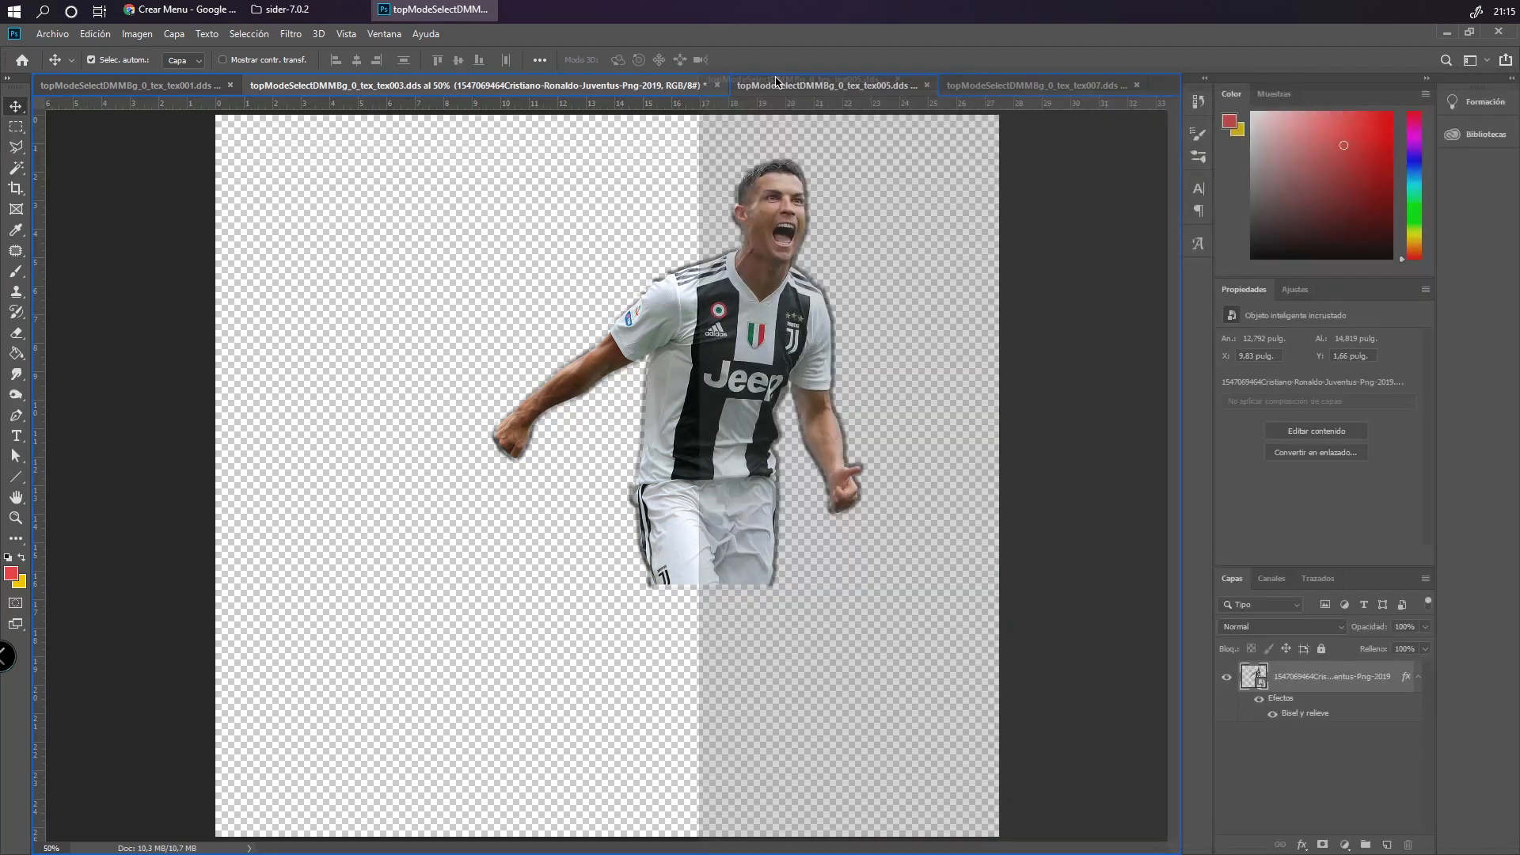
left_click(686, 87)
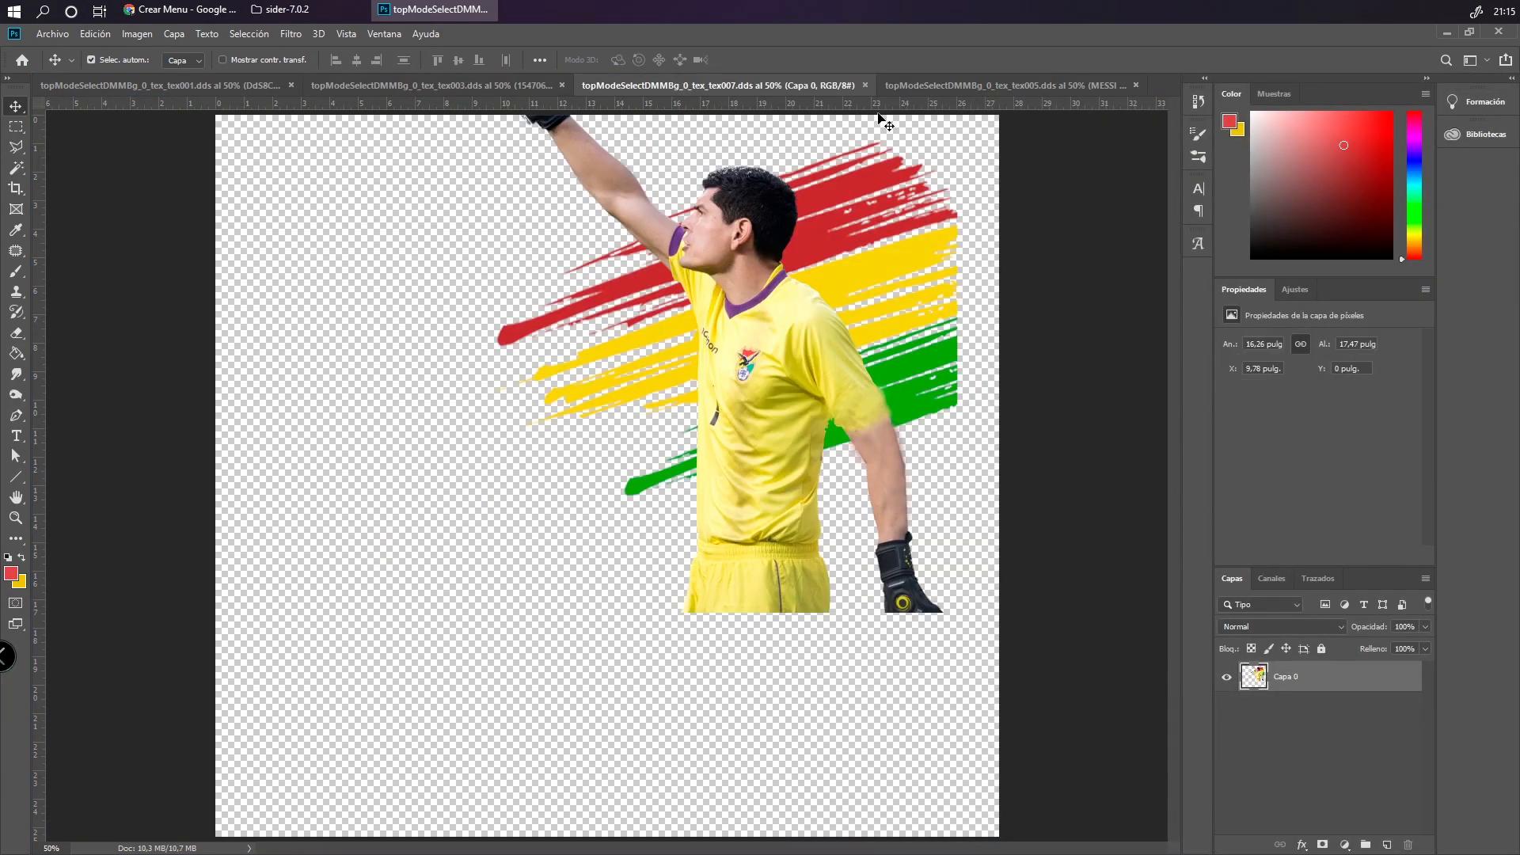
left_click(969, 85)
right_click(1320, 682)
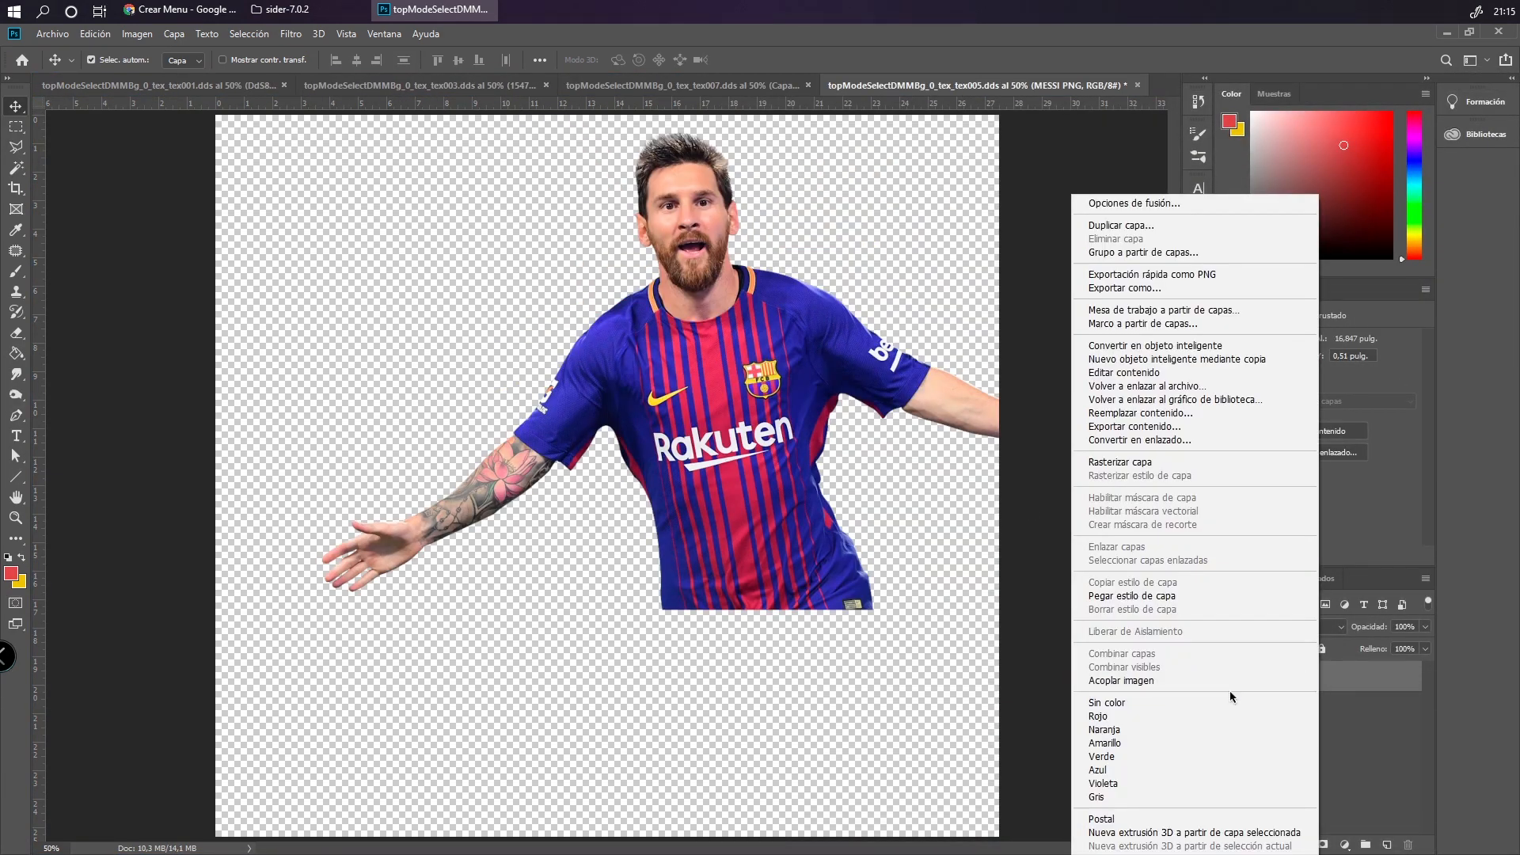
left_click(1155, 596)
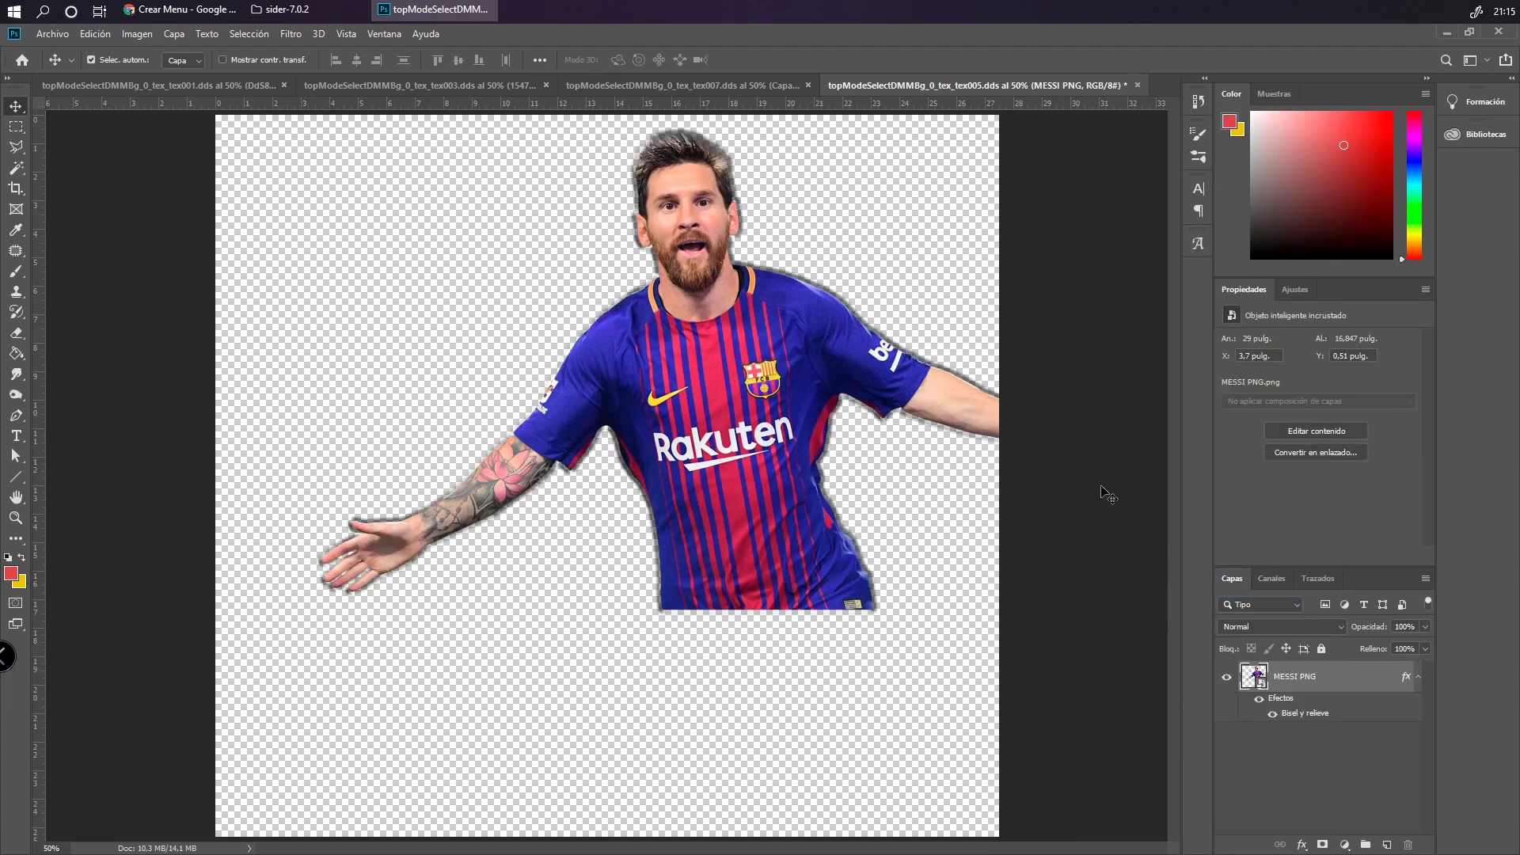
Save the Messi document in D3D/DDS format over topModeSelectDMMBg_0_tex_tex005.dds on the desktop, accepting the DDS export options
left_click(53, 34)
left_click(143, 212)
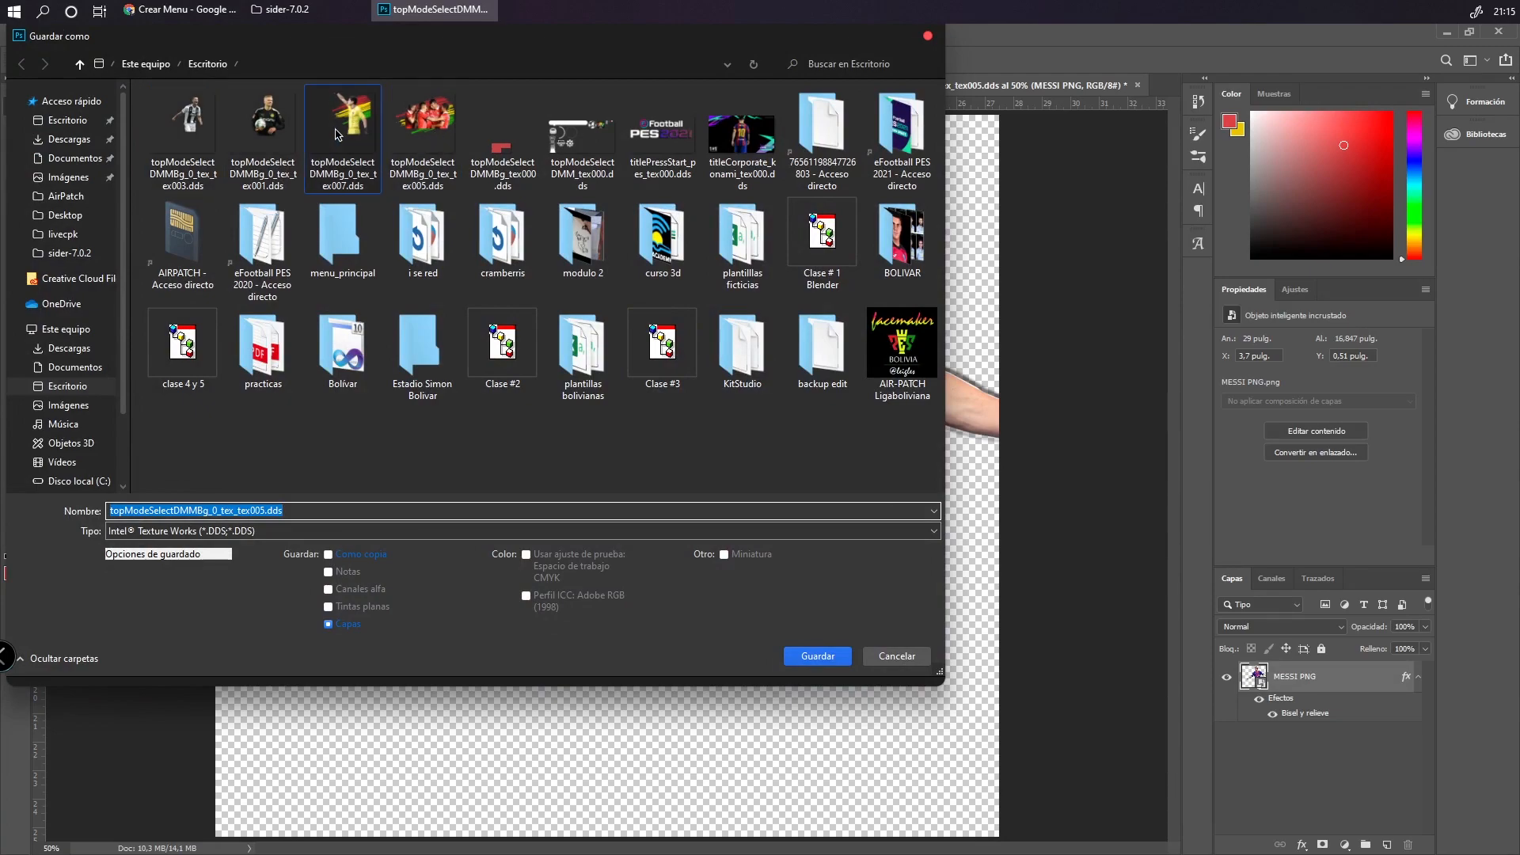
left_click(423, 136)
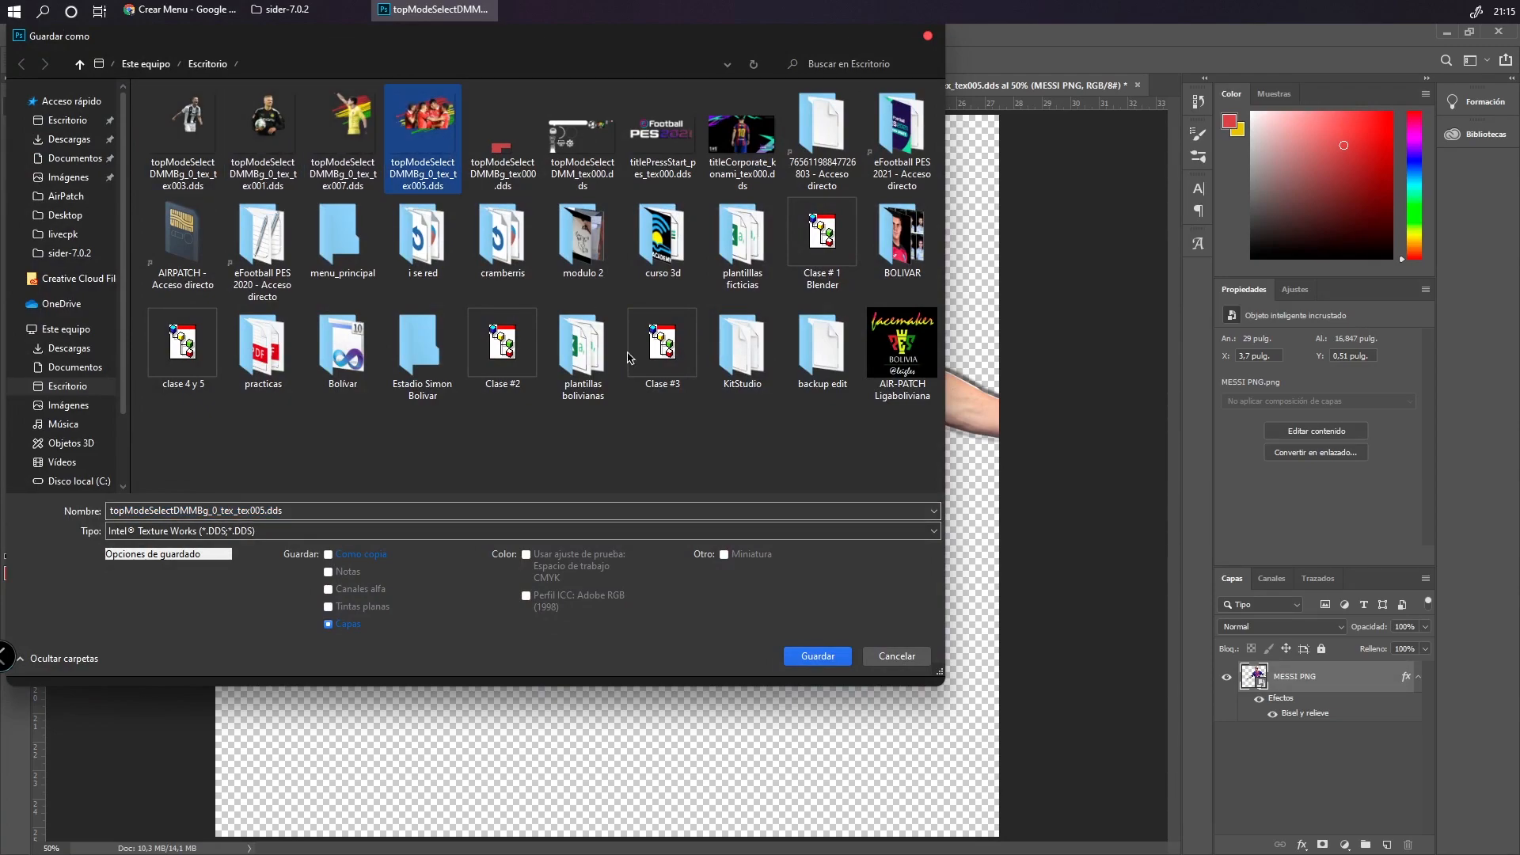
left_click(337, 535)
left_click(242, 607)
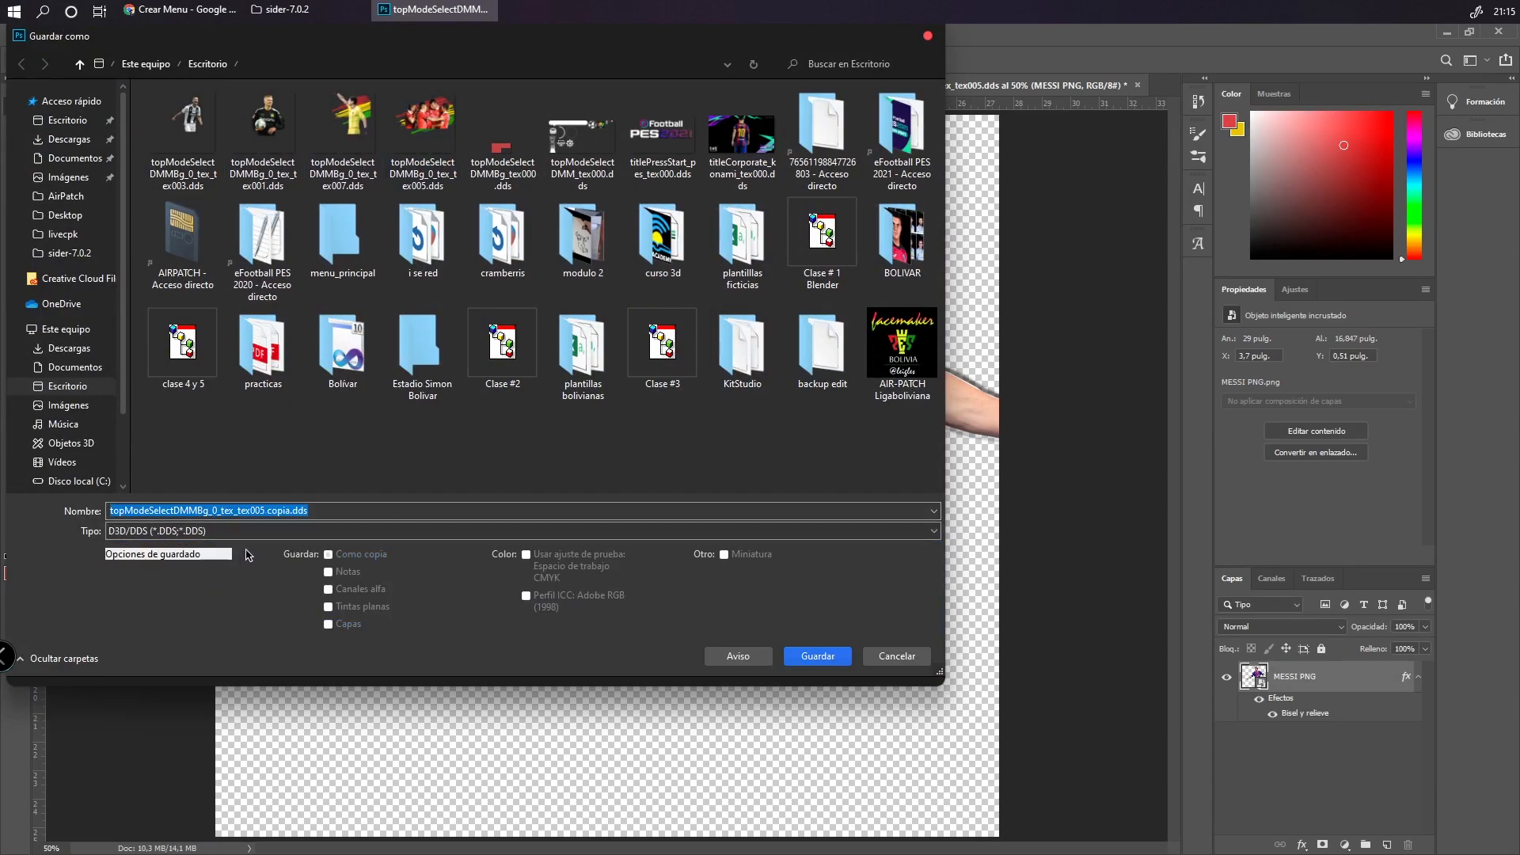
left_click(422, 136)
left_click(805, 654)
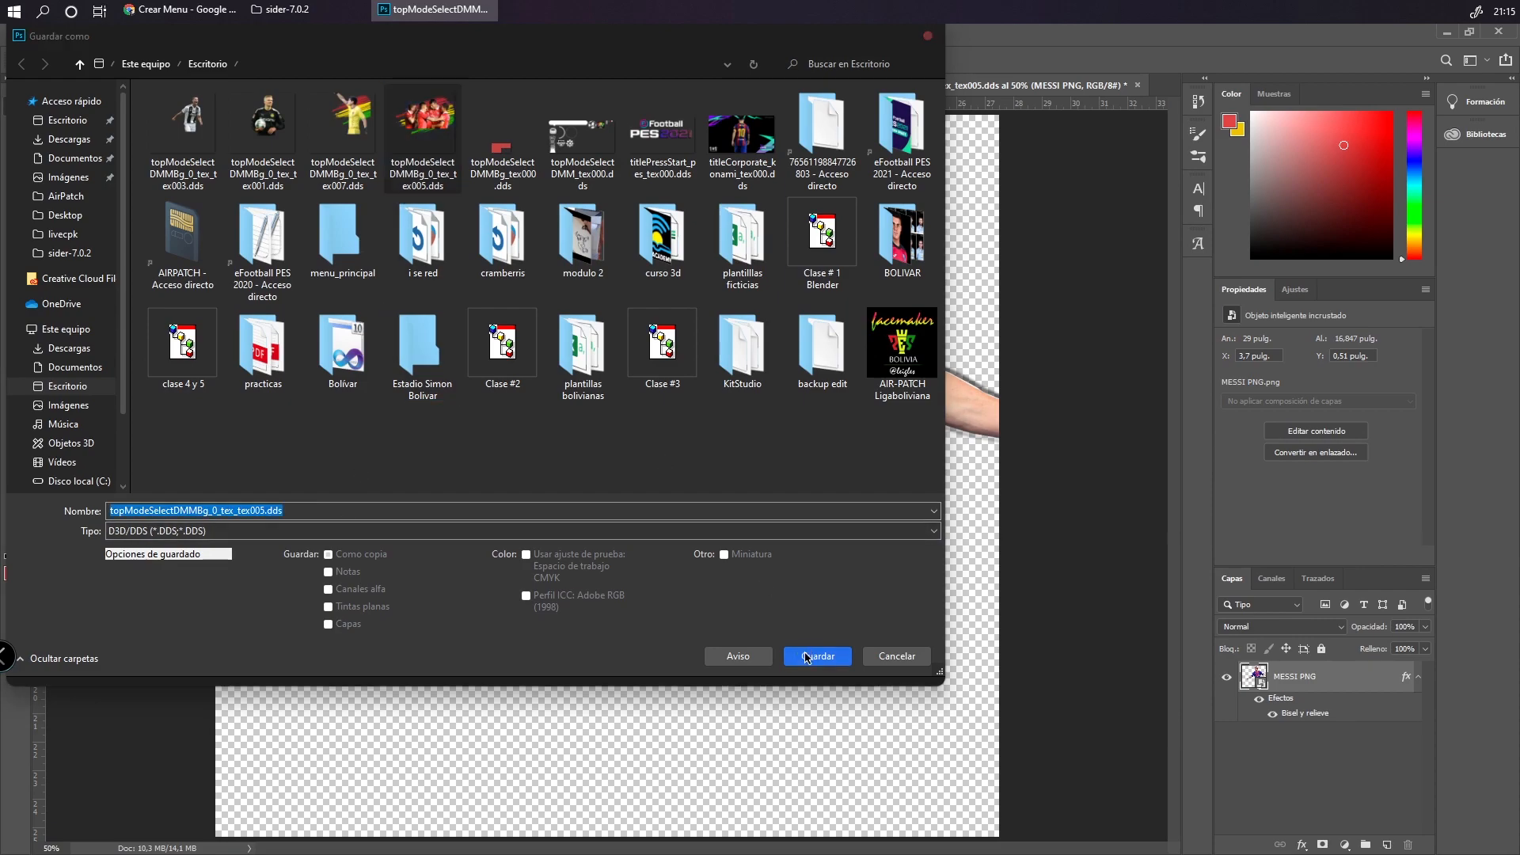
left_click(804, 441)
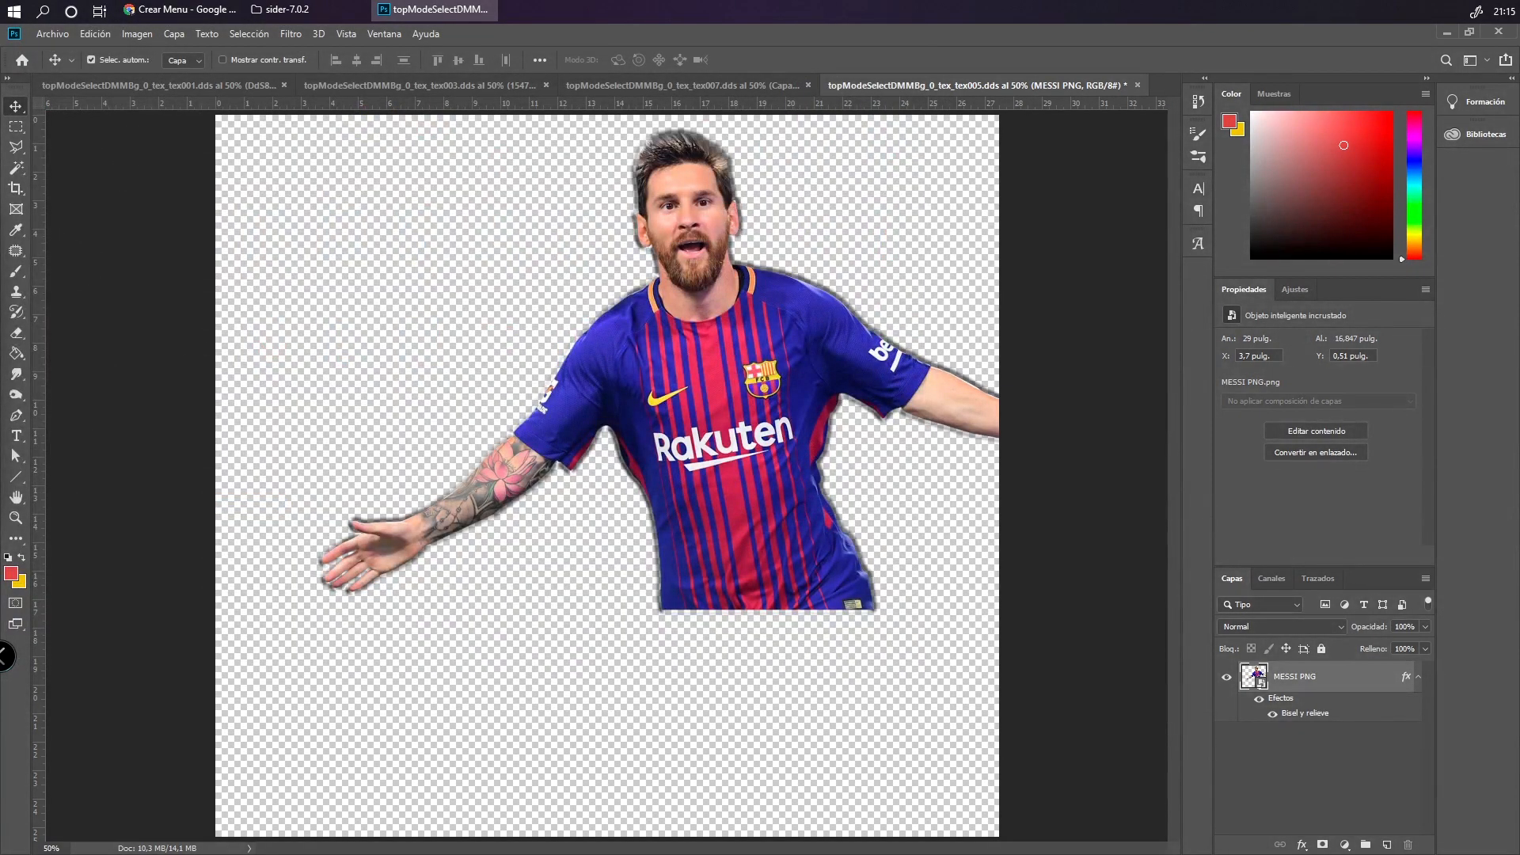
left_click(649, 368)
Save the restyled Ronaldo document in D3D/DDS format over topModeSelectDMMBg_0_tex_tex003.dds on the desktop, accepting the DDS export options
left_click(635, 85)
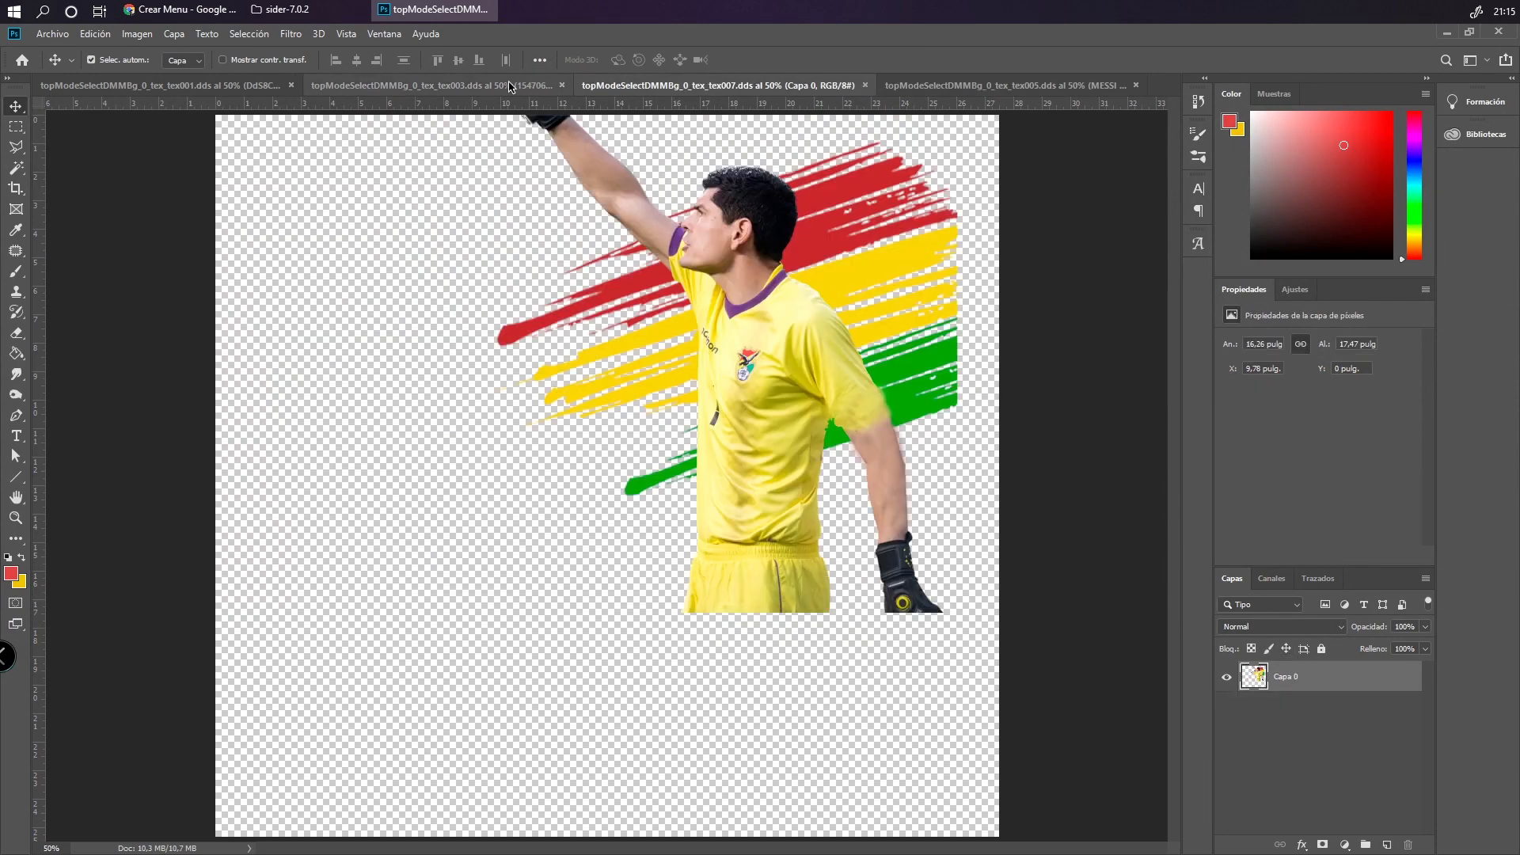
left_click(431, 84)
left_click(52, 33)
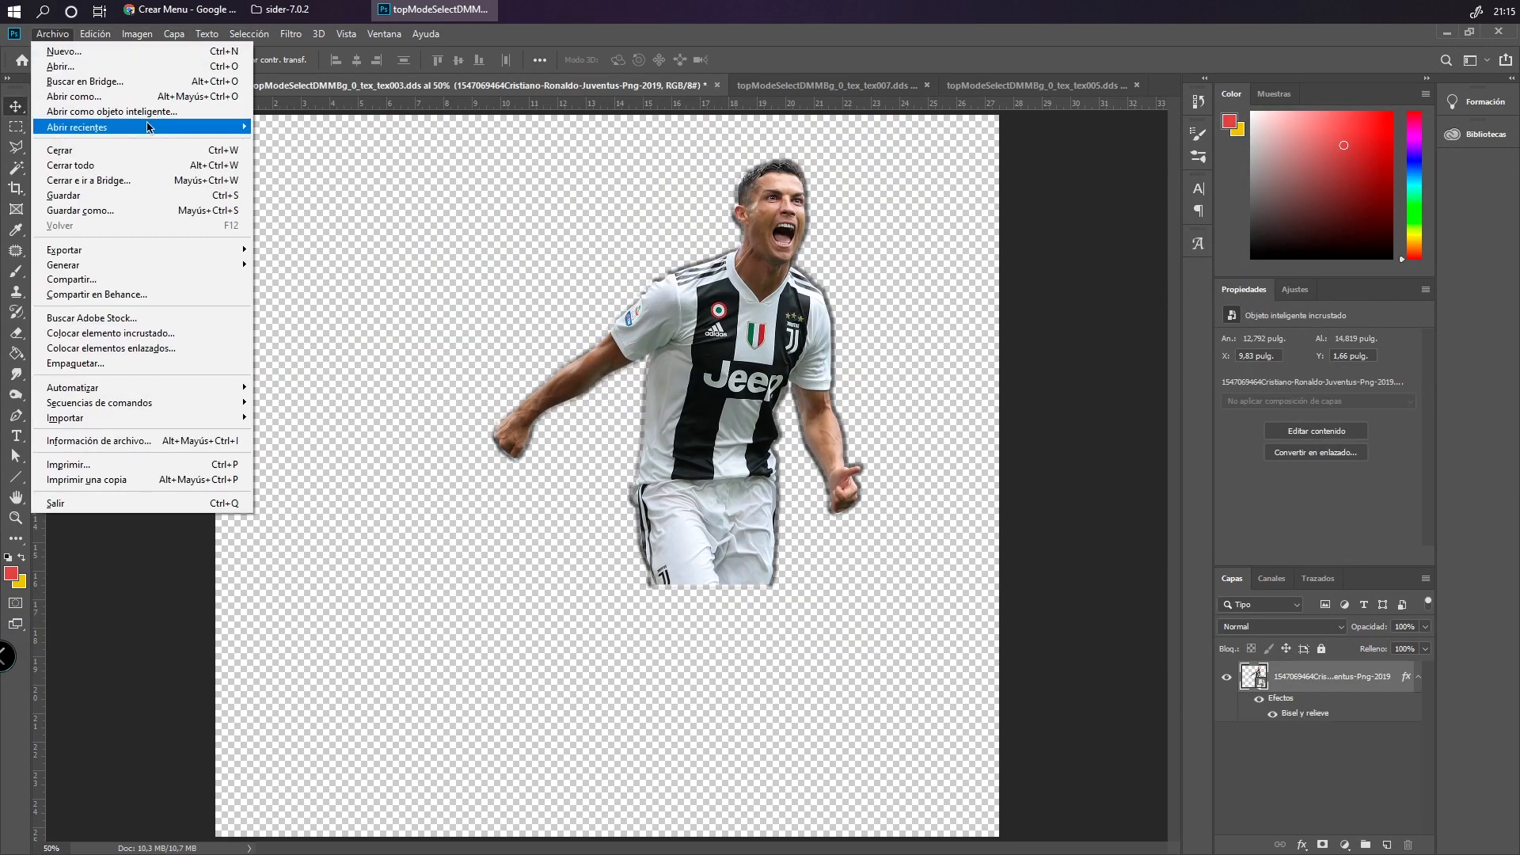
left_click(136, 211)
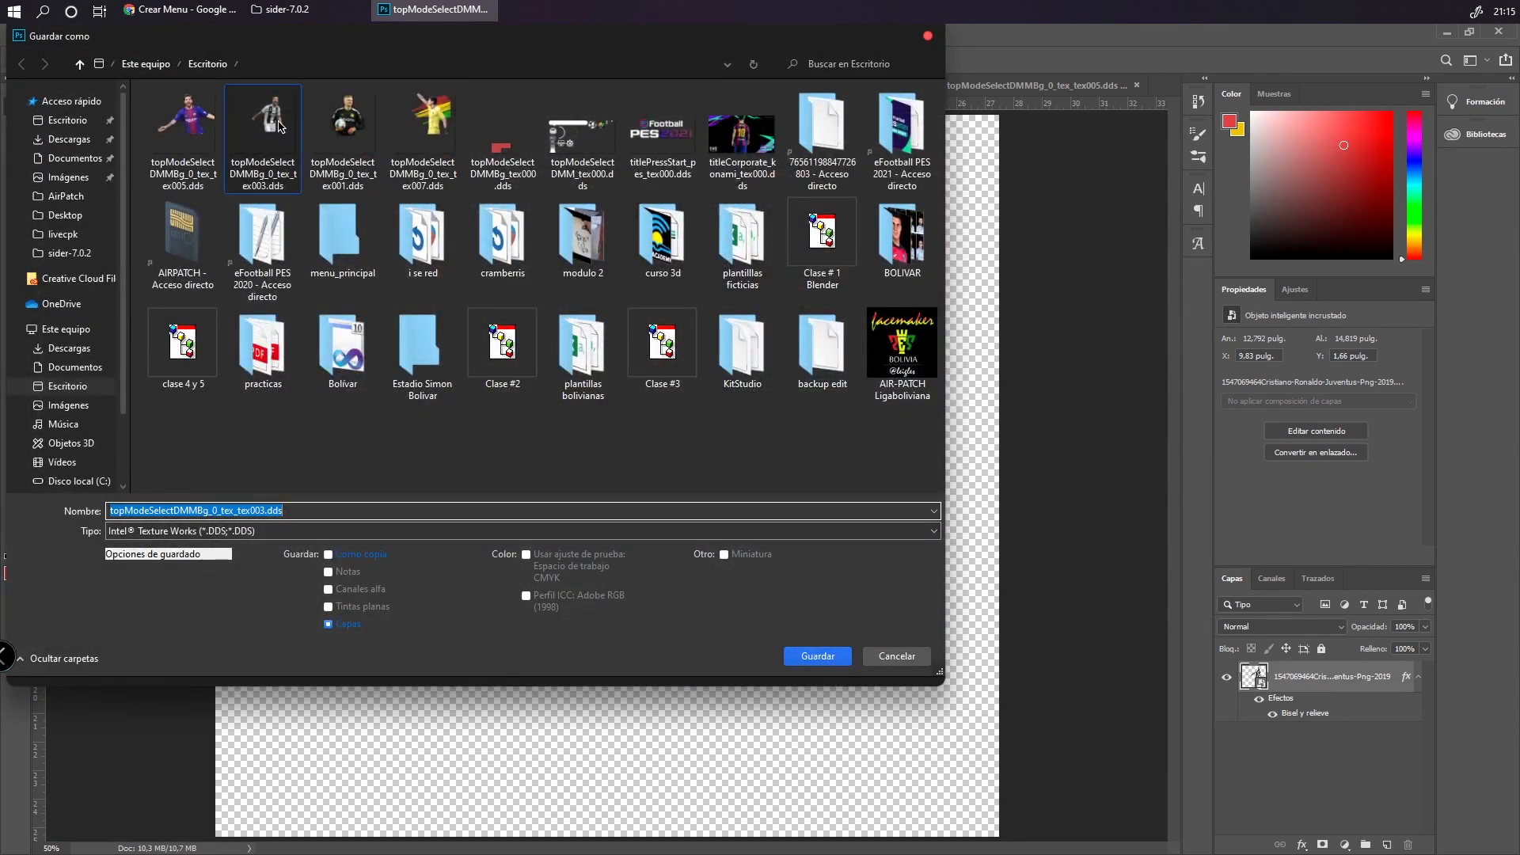
left_click(225, 532)
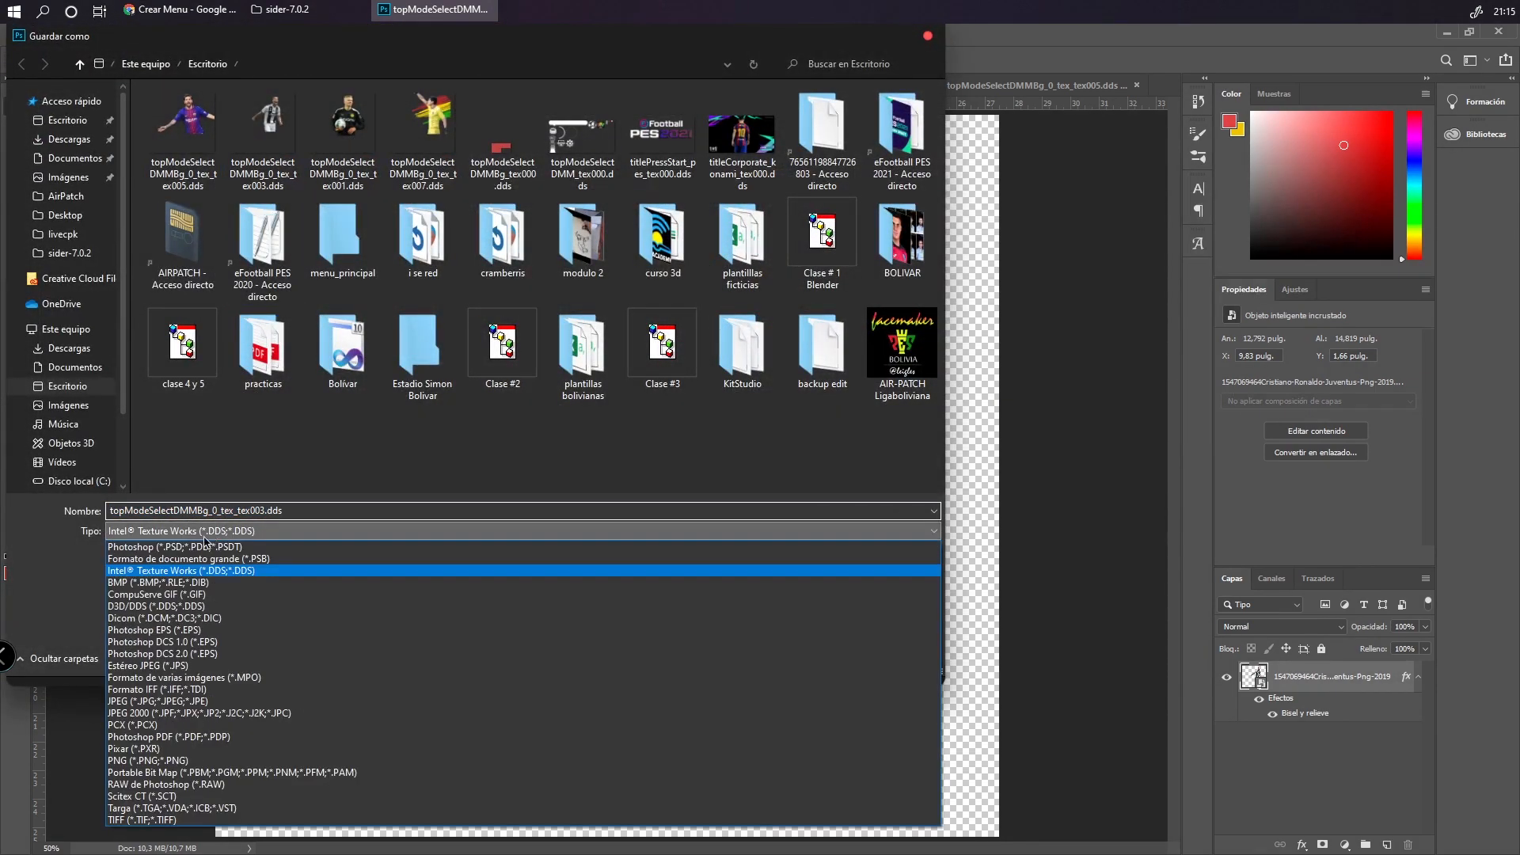
left_click(137, 606)
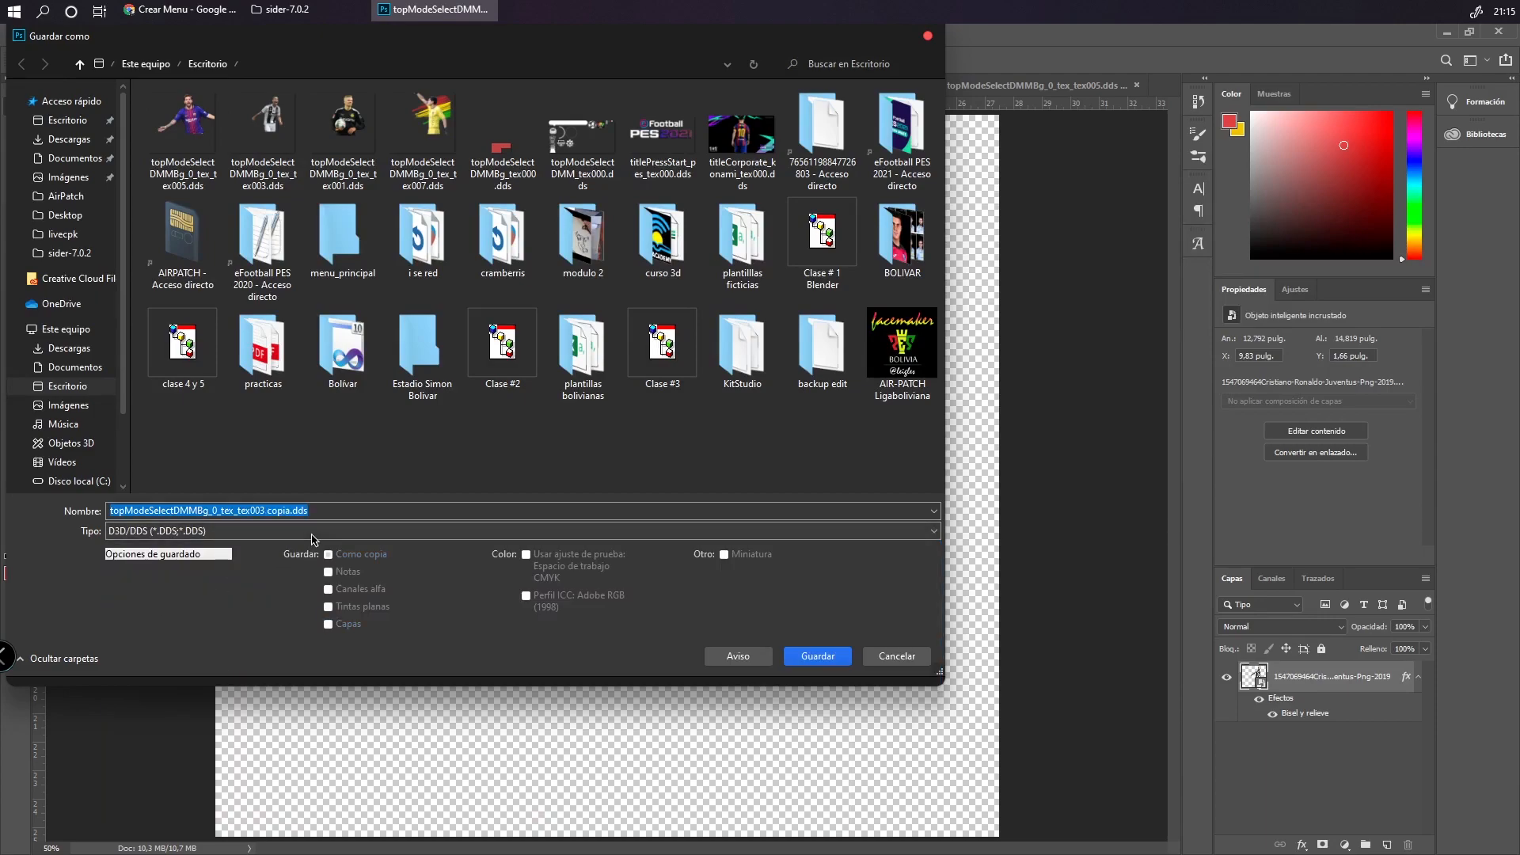
left_click(272, 149)
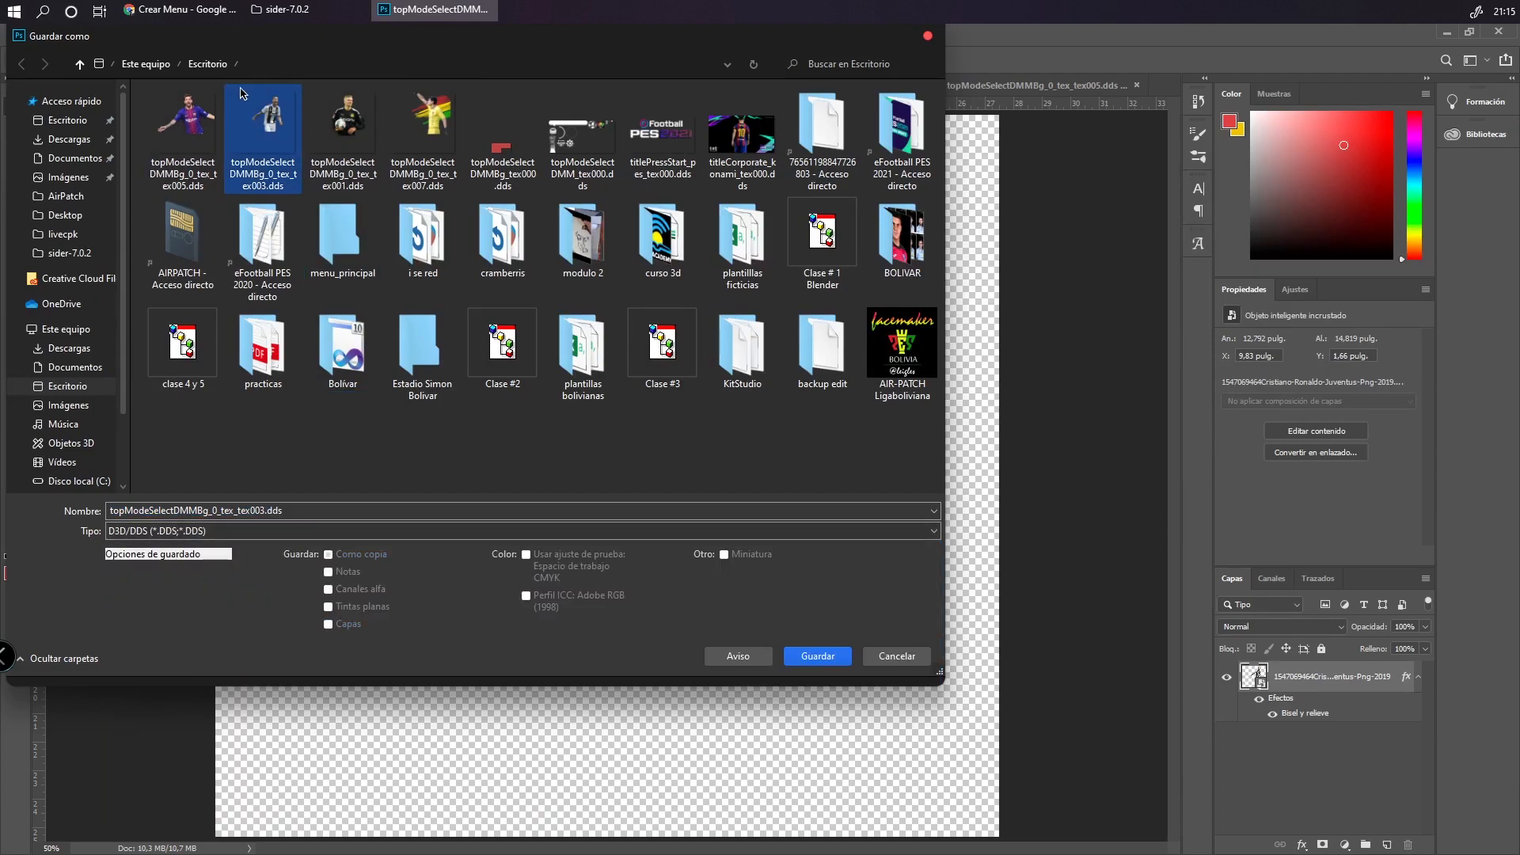
left_click(829, 655)
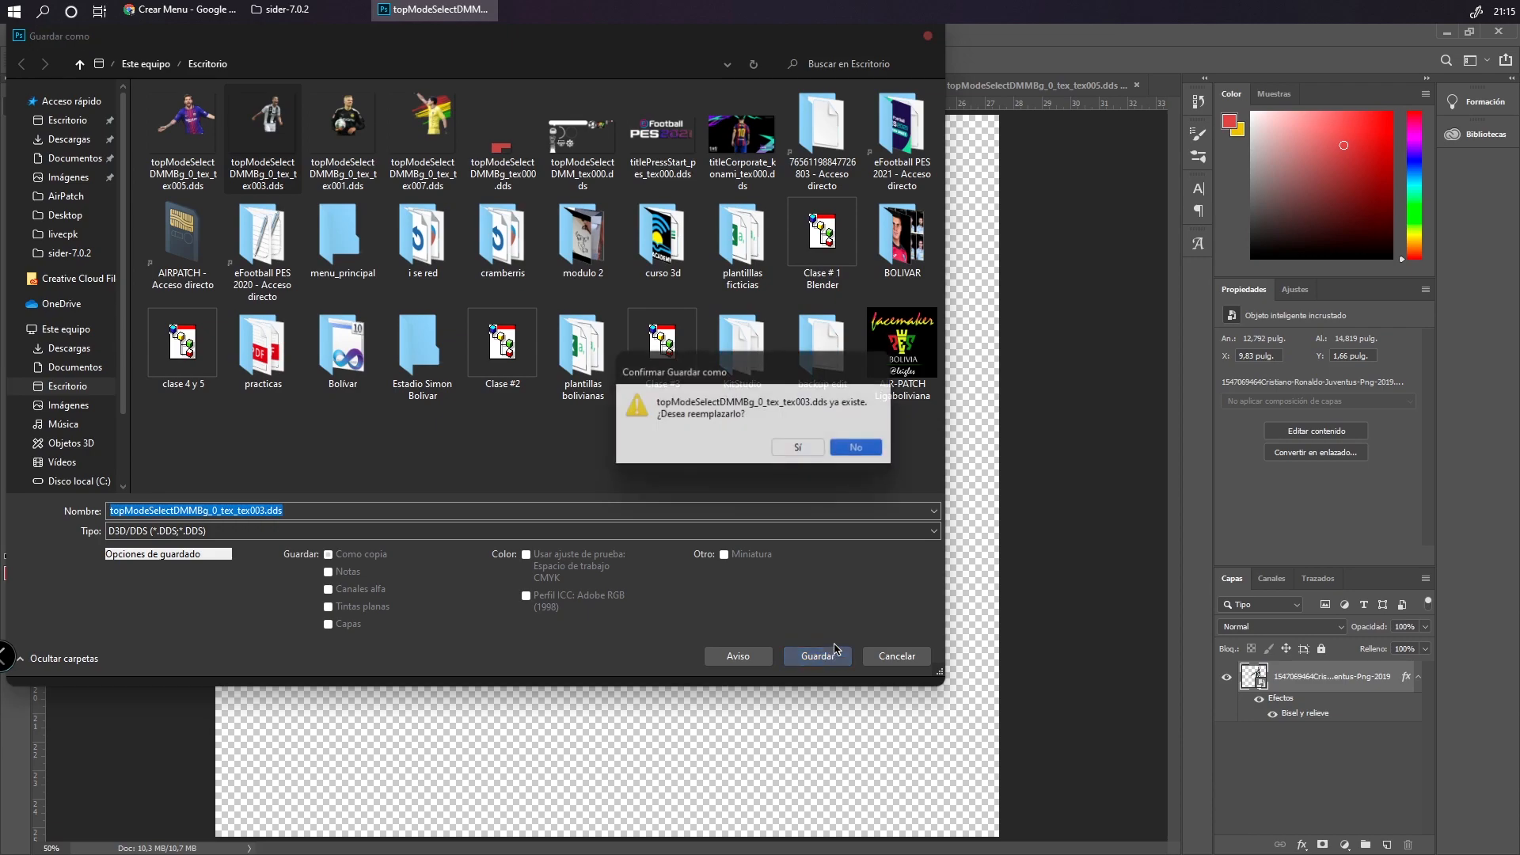
left_click(780, 446)
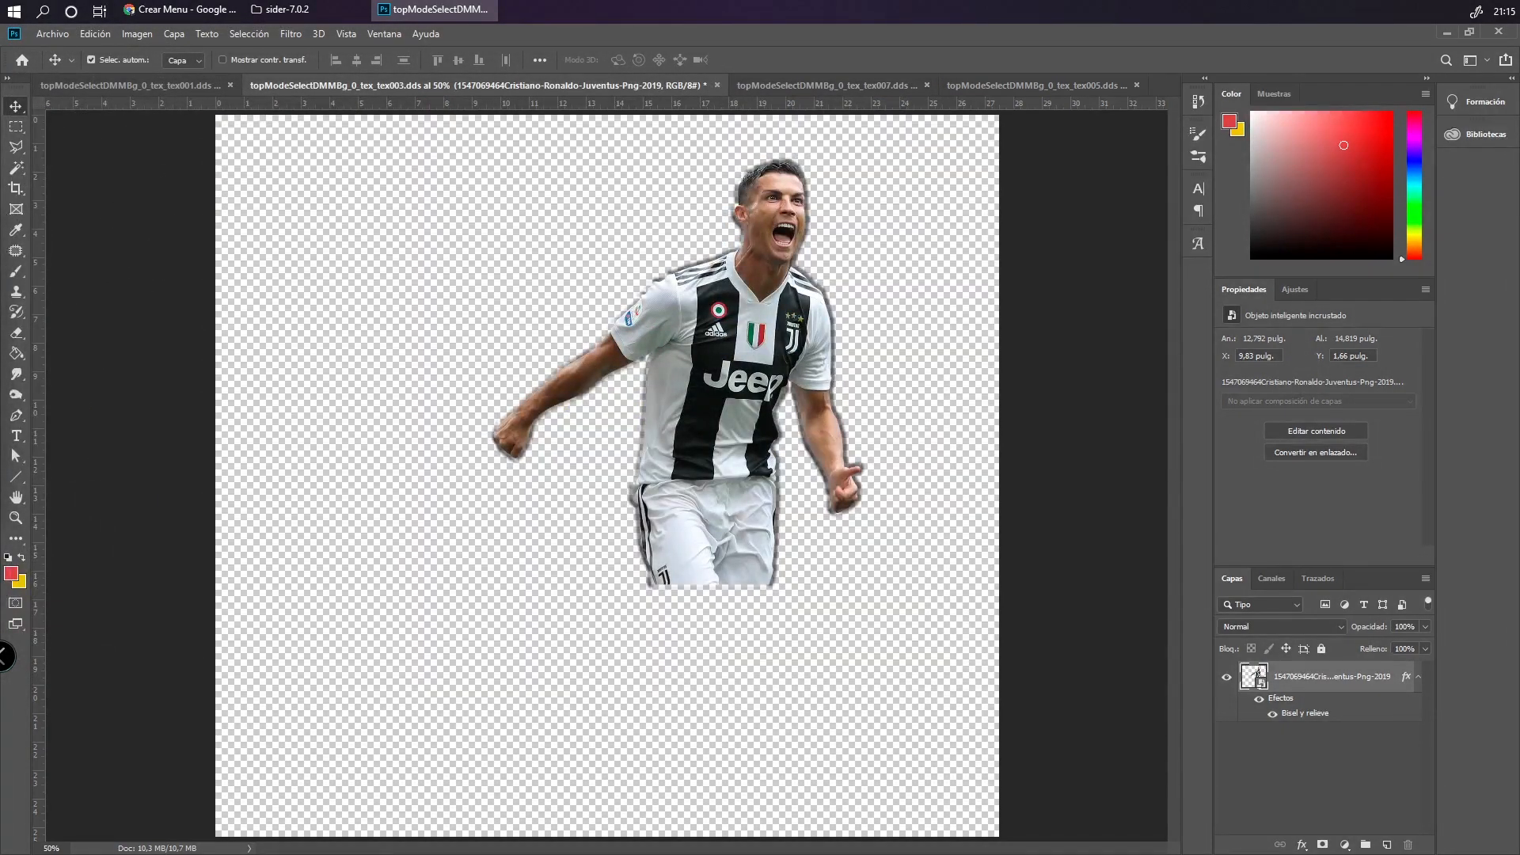
left_click(720, 311)
Place the Kylian Mbappe France PNG from the desktop into the topModeSelectDMMBg_0_tex_tex007.dds document
left_click(894, 84)
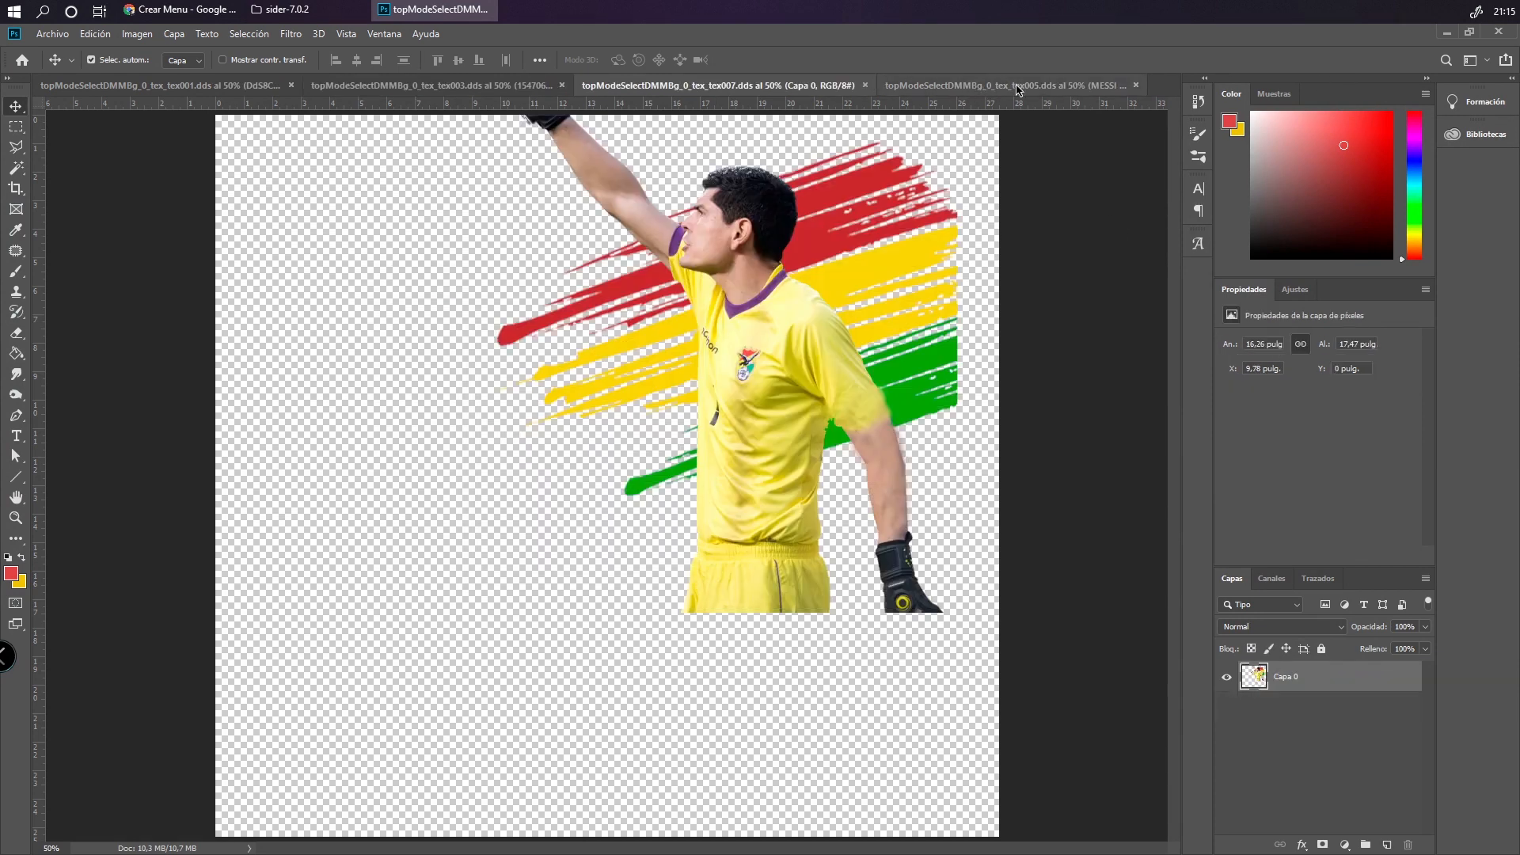
left_click(1005, 85)
left_click(770, 83)
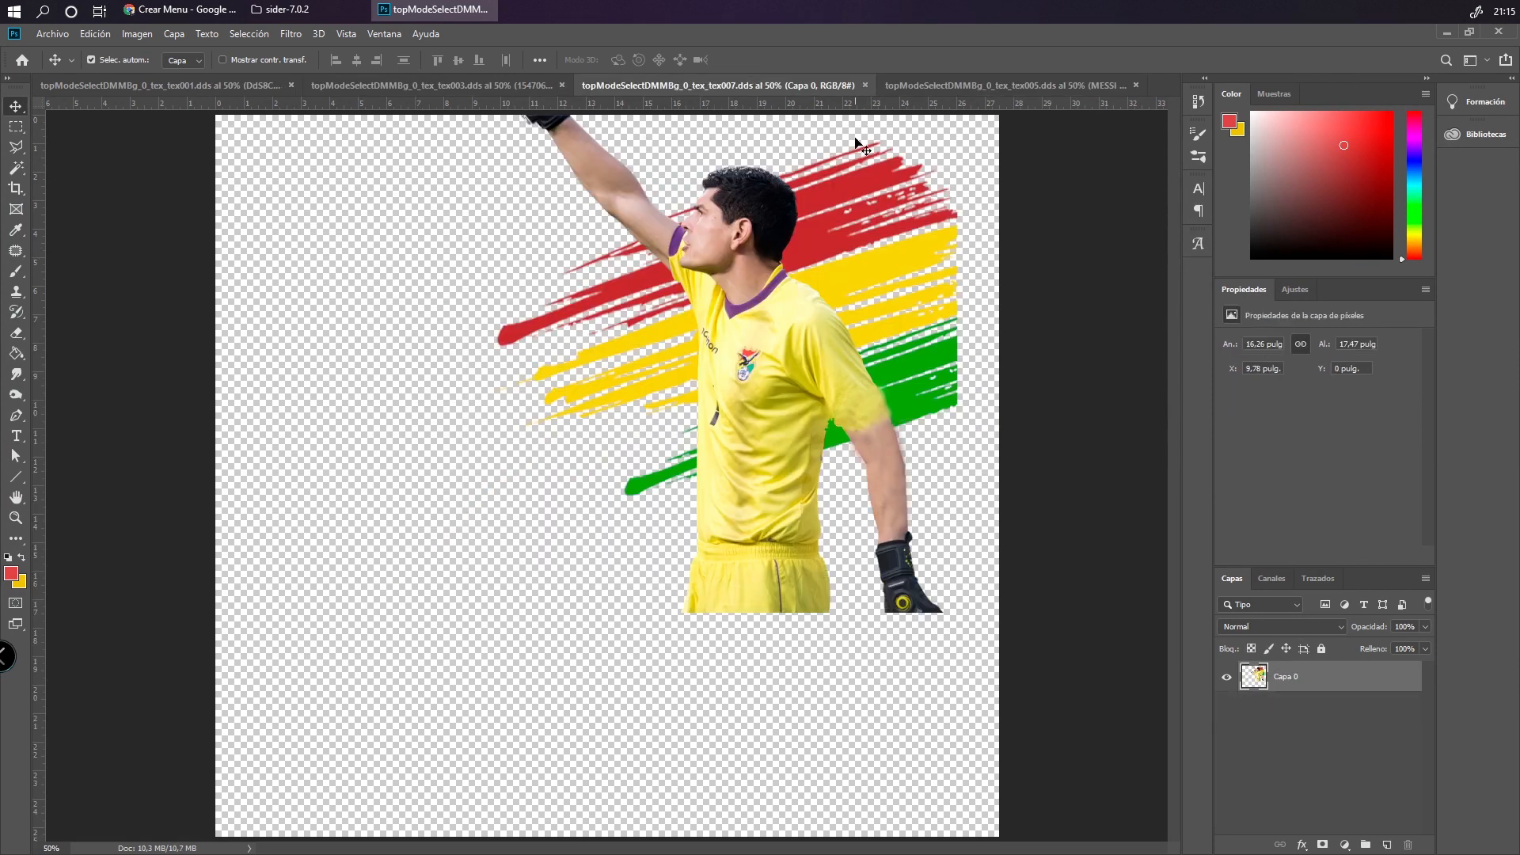
double_click(921, 42)
left_click_drag(792, 130, 886, 541)
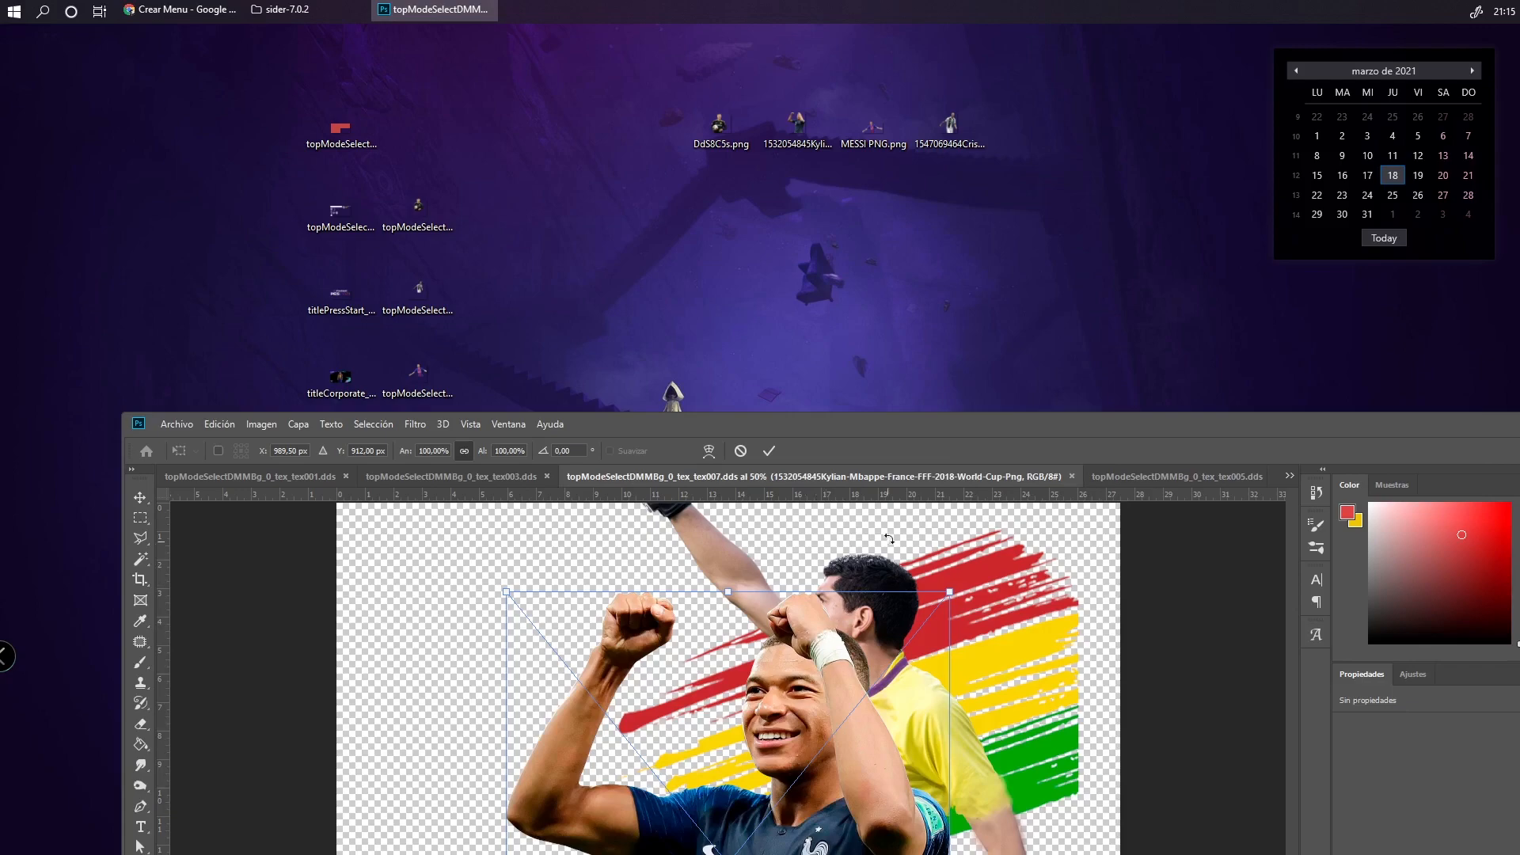
double_click(855, 430)
Scale the placed Mbappe image to about 88.76% and position it over the original goalkeeper at about Y 649 px
left_click_drag(629, 426, 710, 314)
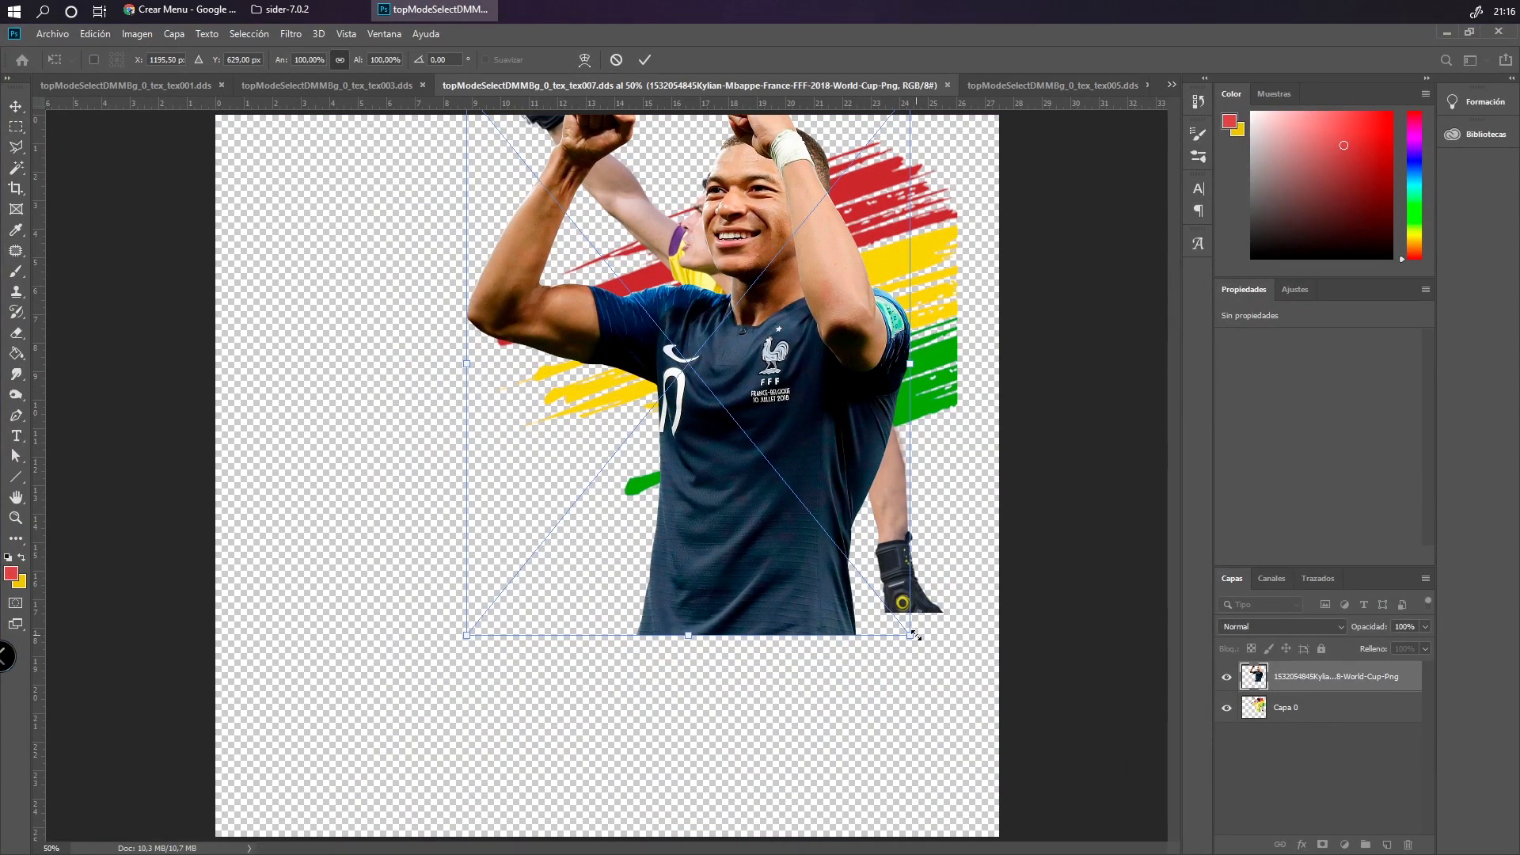
left_click_drag(914, 634, 807, 506)
left_click_drag(713, 459, 740, 515)
left_click_drag(833, 564, 896, 615)
key("Return")
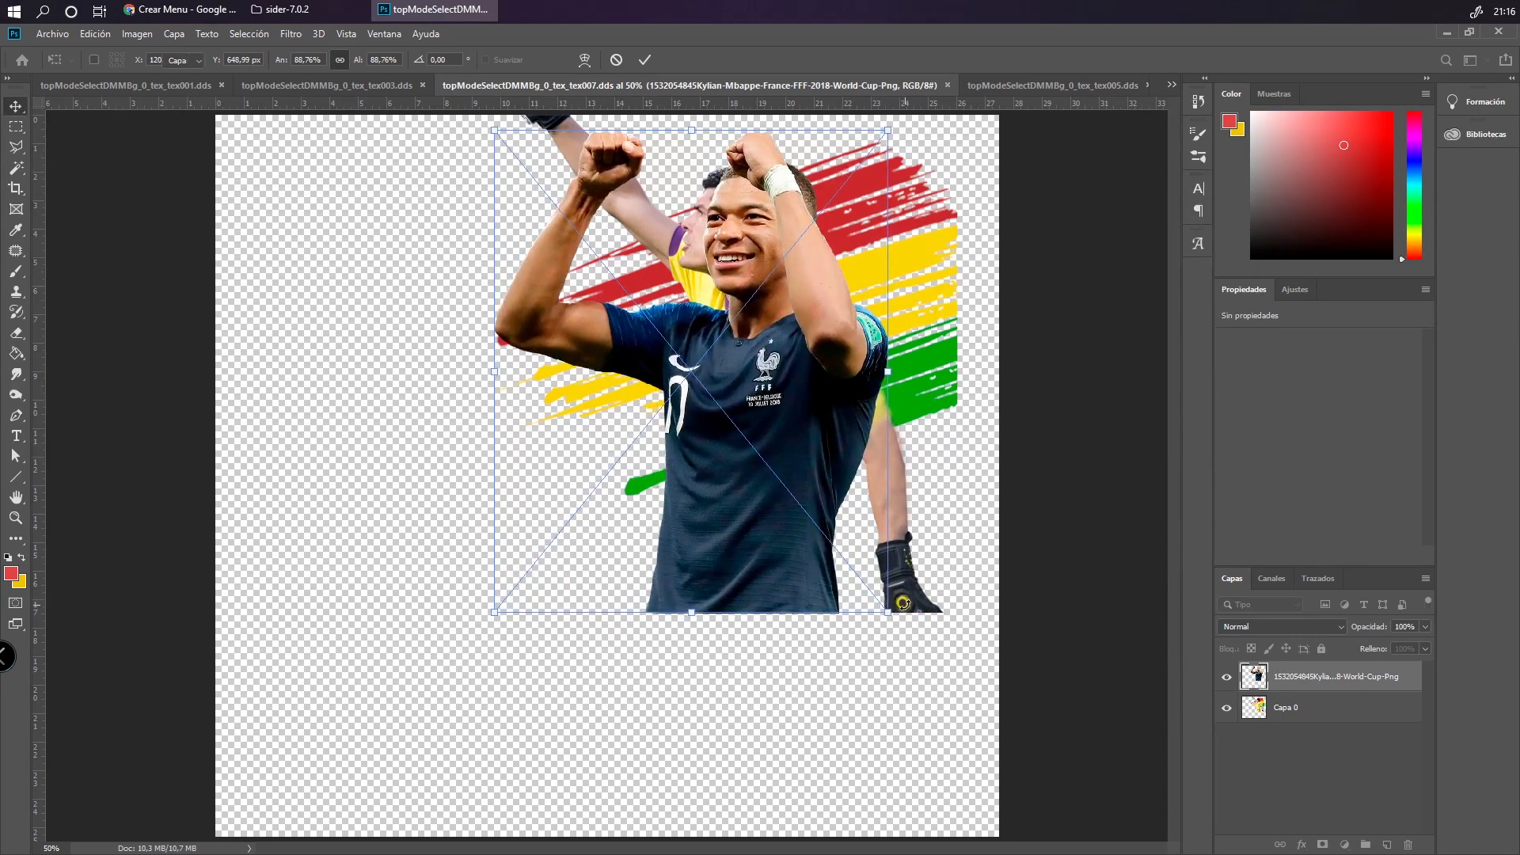
Delete the original goalkeeper layer Capa 0 from the tex007 document
left_click(1280, 707)
left_click(1412, 845)
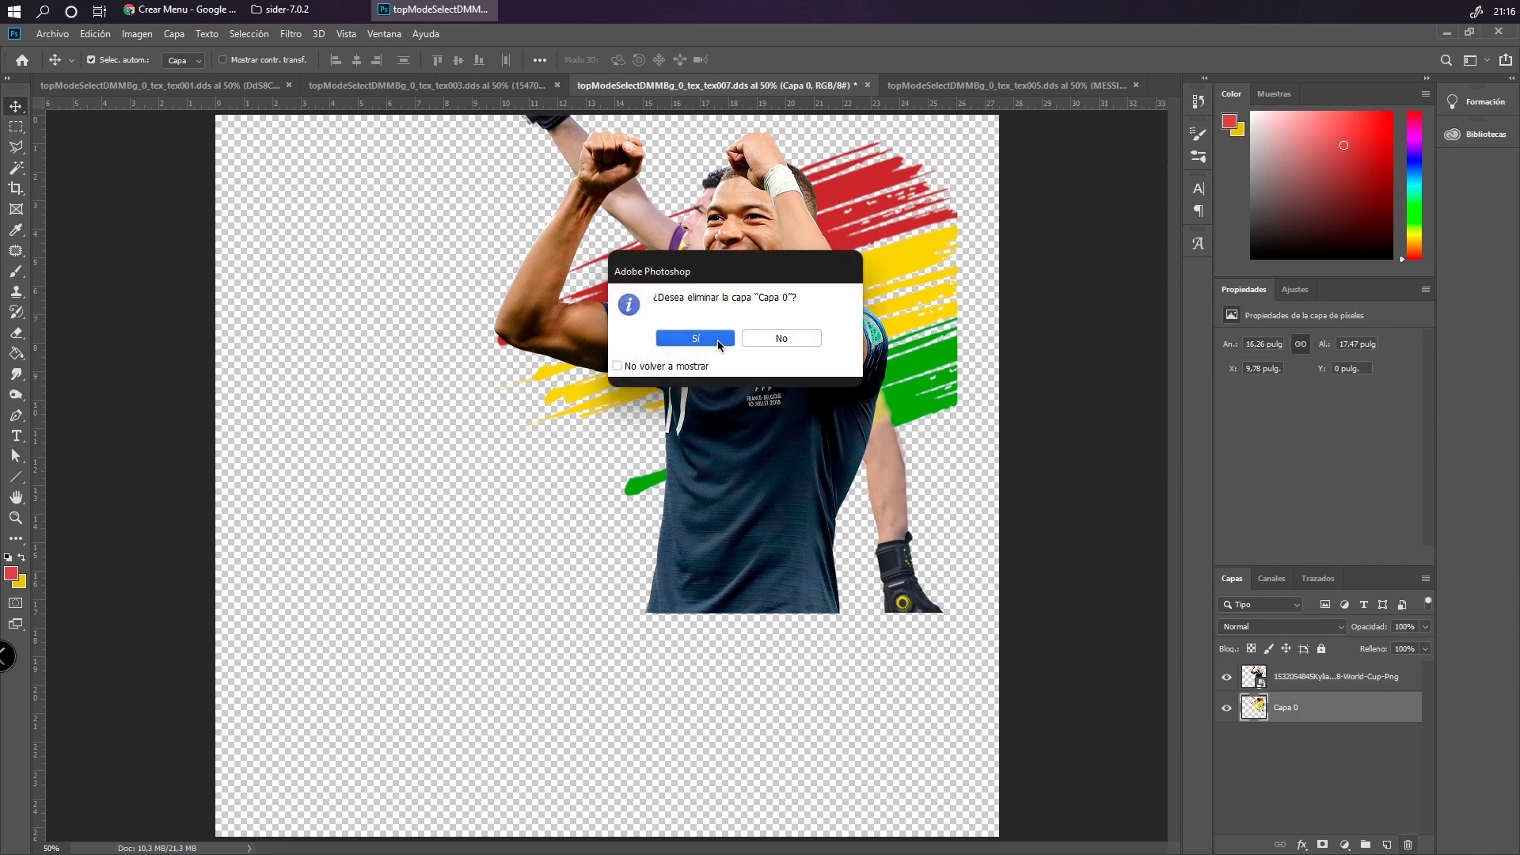
left_click(720, 341)
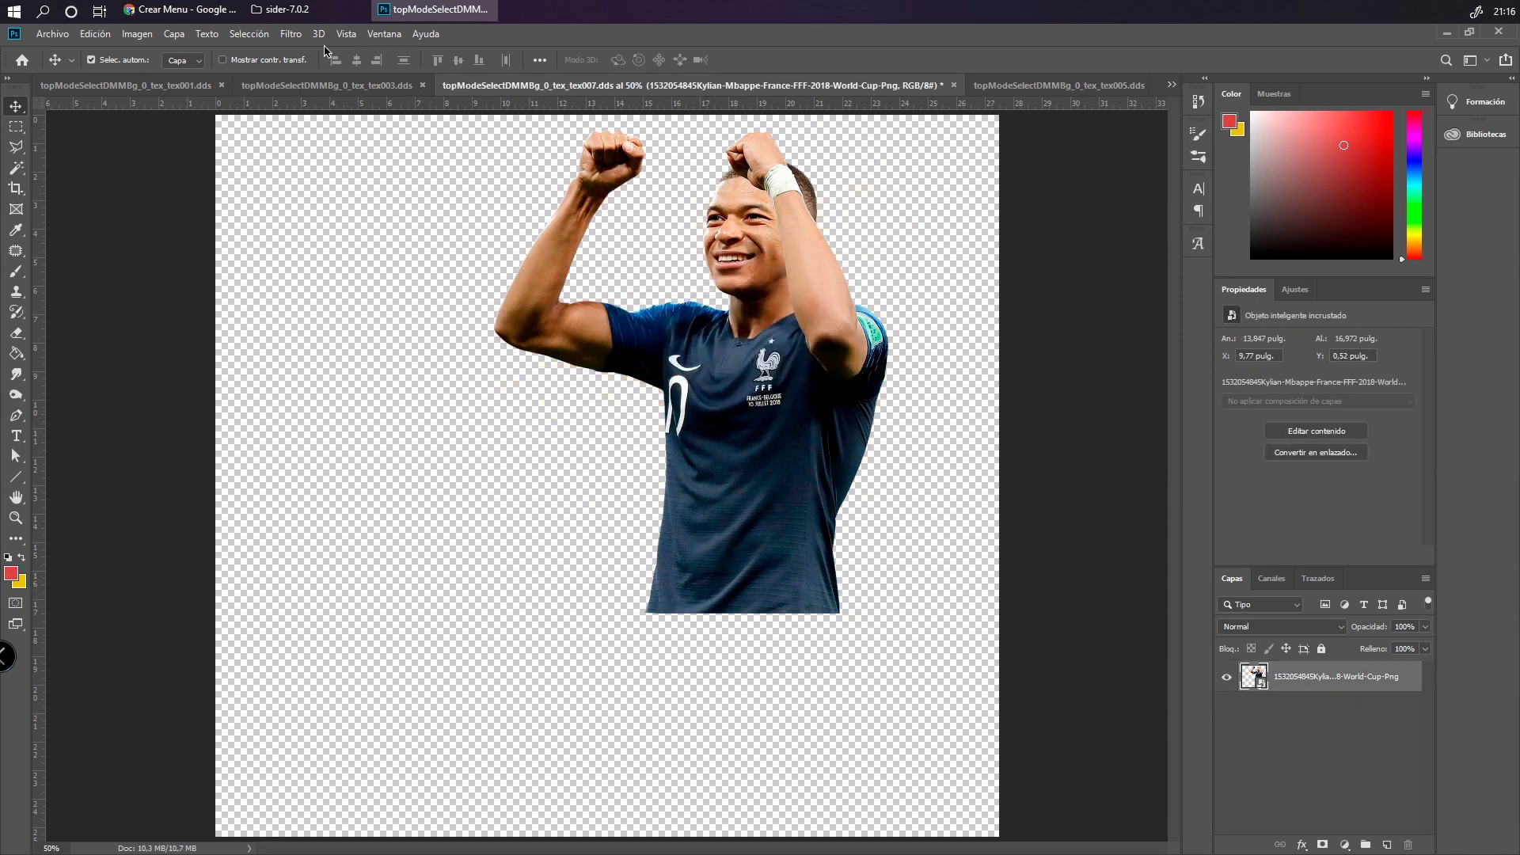
Paste the copied bevel and emboss layer style onto the Mbappe layer in tex007
left_click(79, 35)
left_click(1339, 683)
right_click(1338, 682)
left_click(1174, 595)
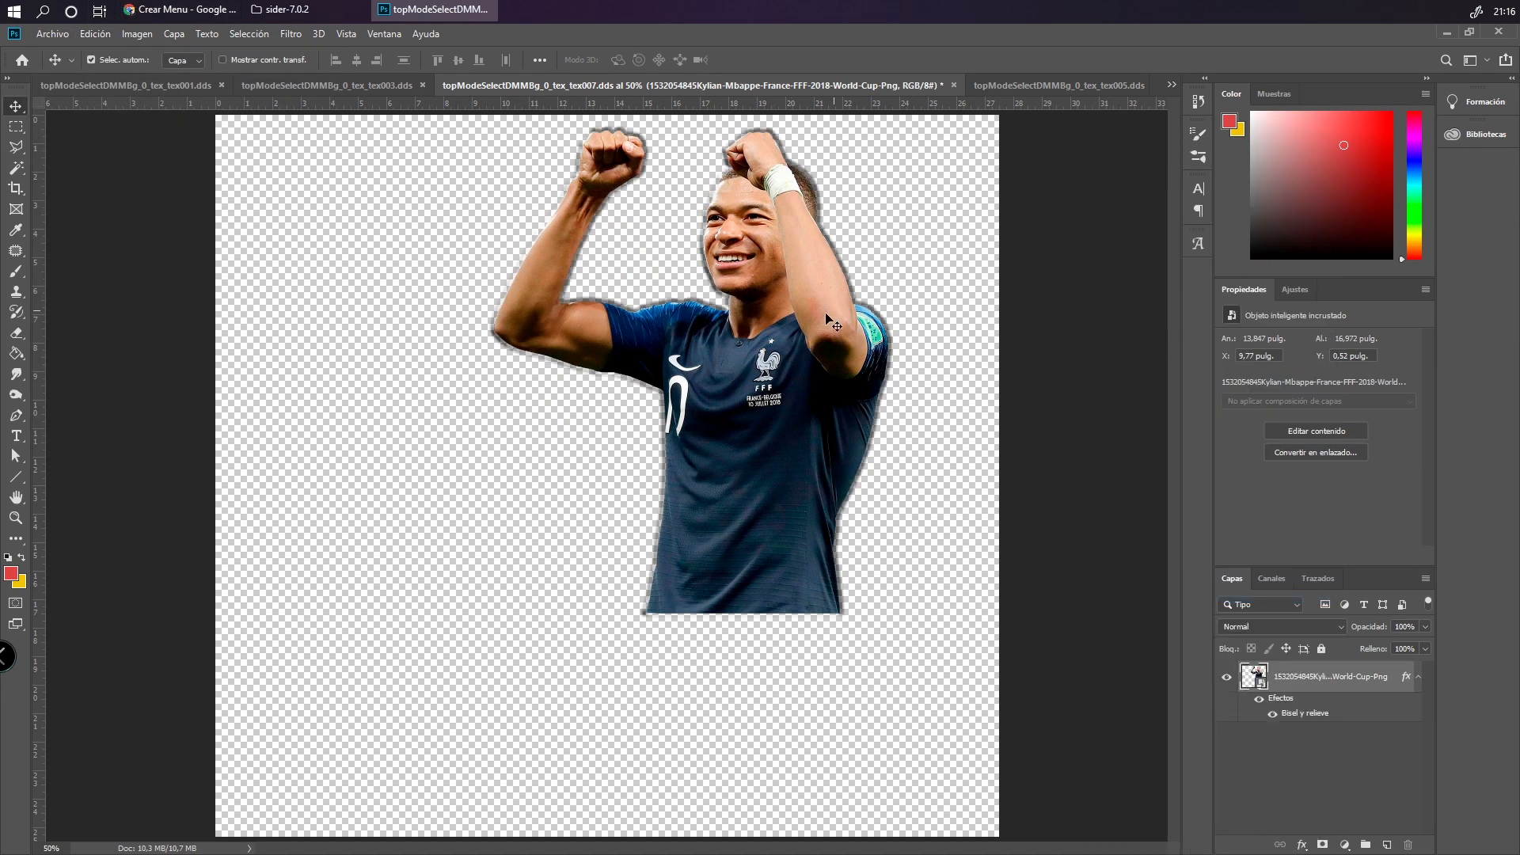
Save the tex007 document in D3D/DDS format, replacing the existing topModeSelectDMMBg_0_tex_tex007.dds on the desktop
left_click(63, 37)
left_click(79, 210)
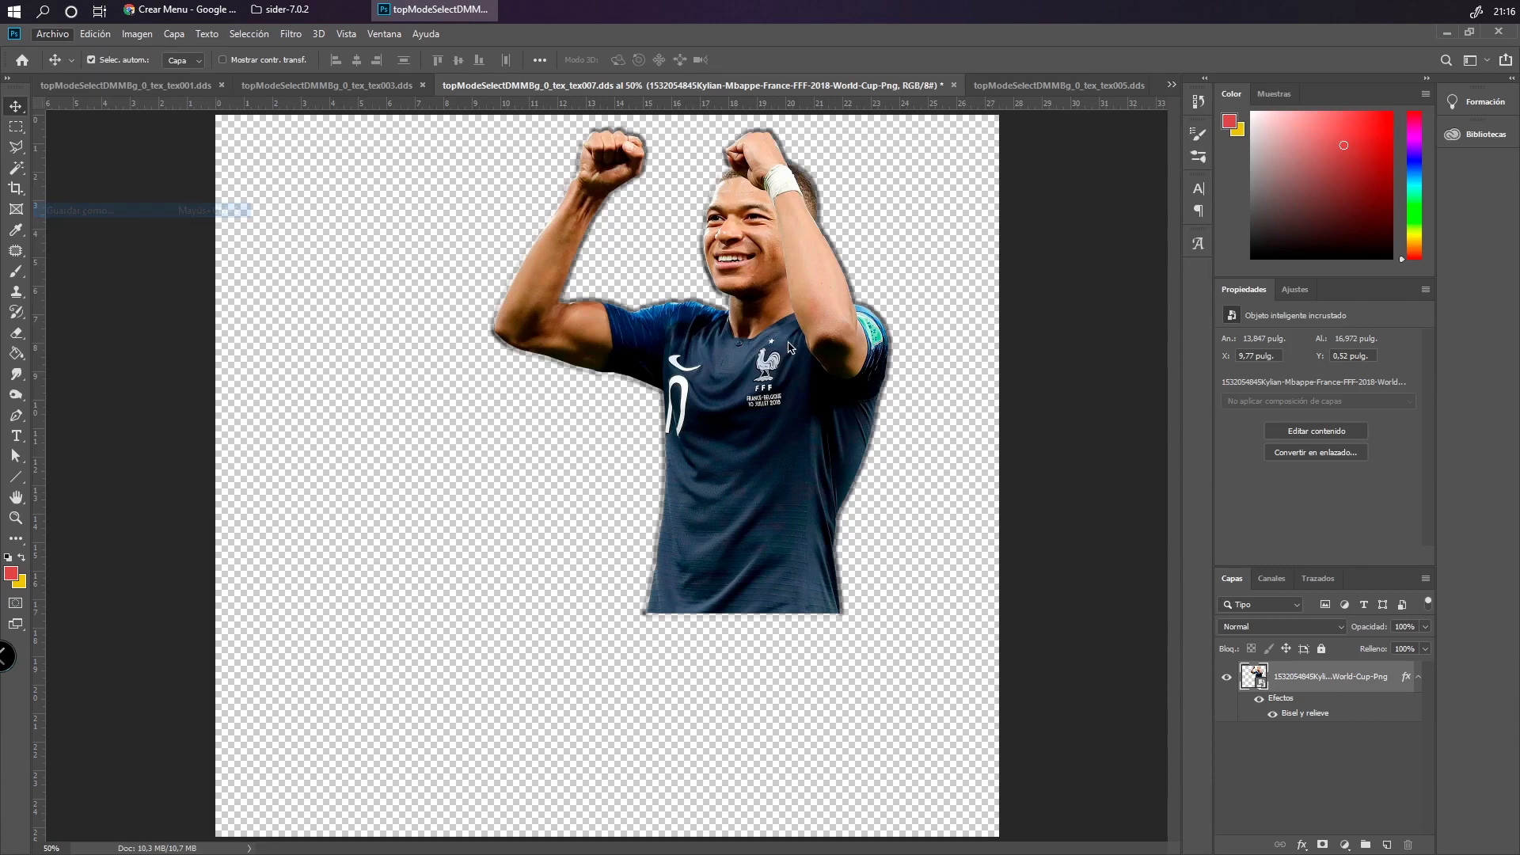
left_click(451, 170)
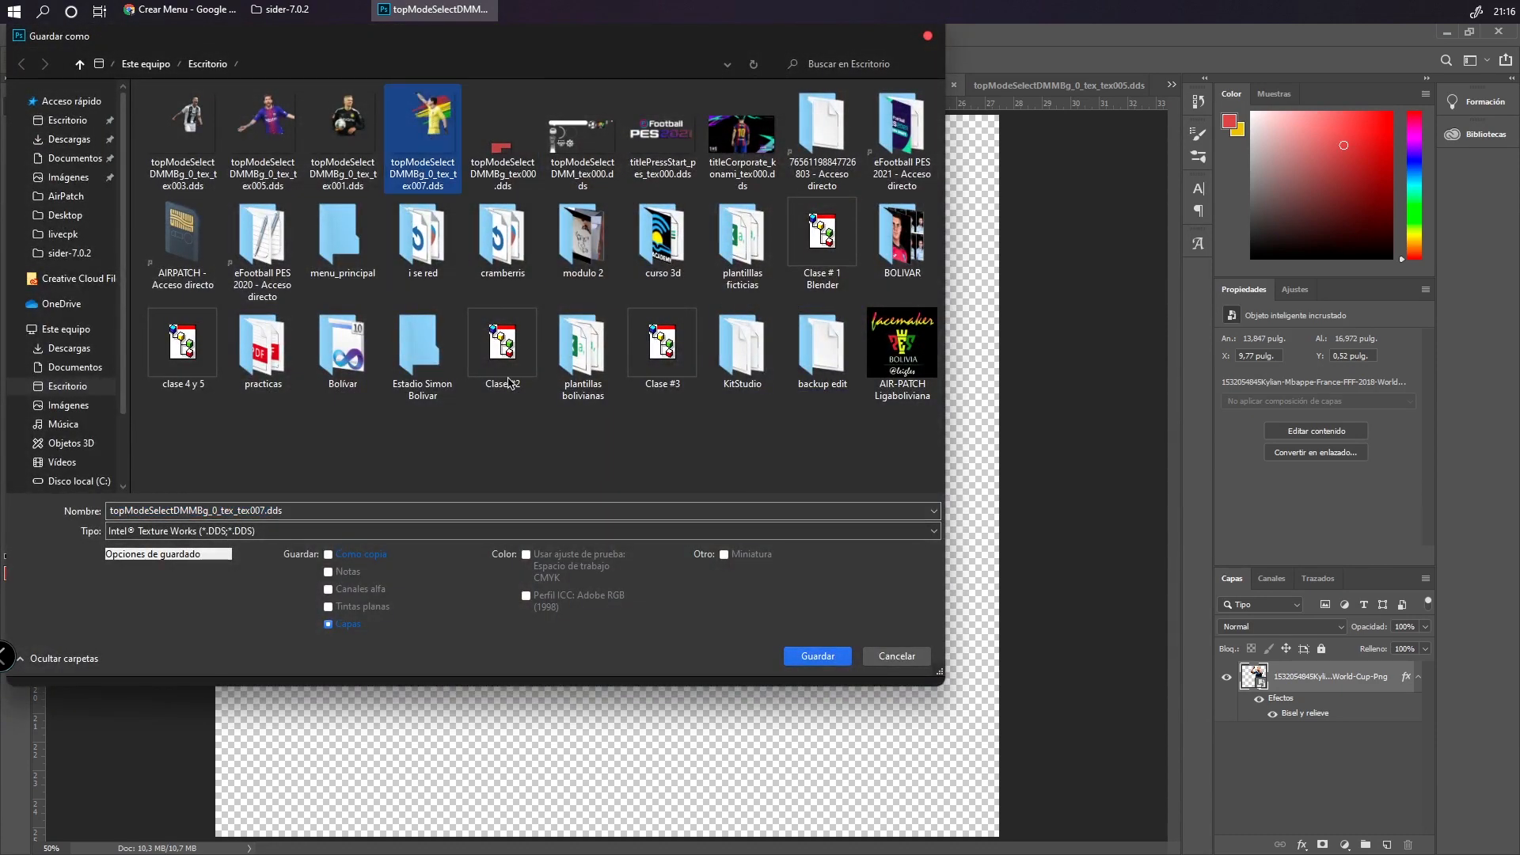
left_click(315, 530)
left_click(315, 622)
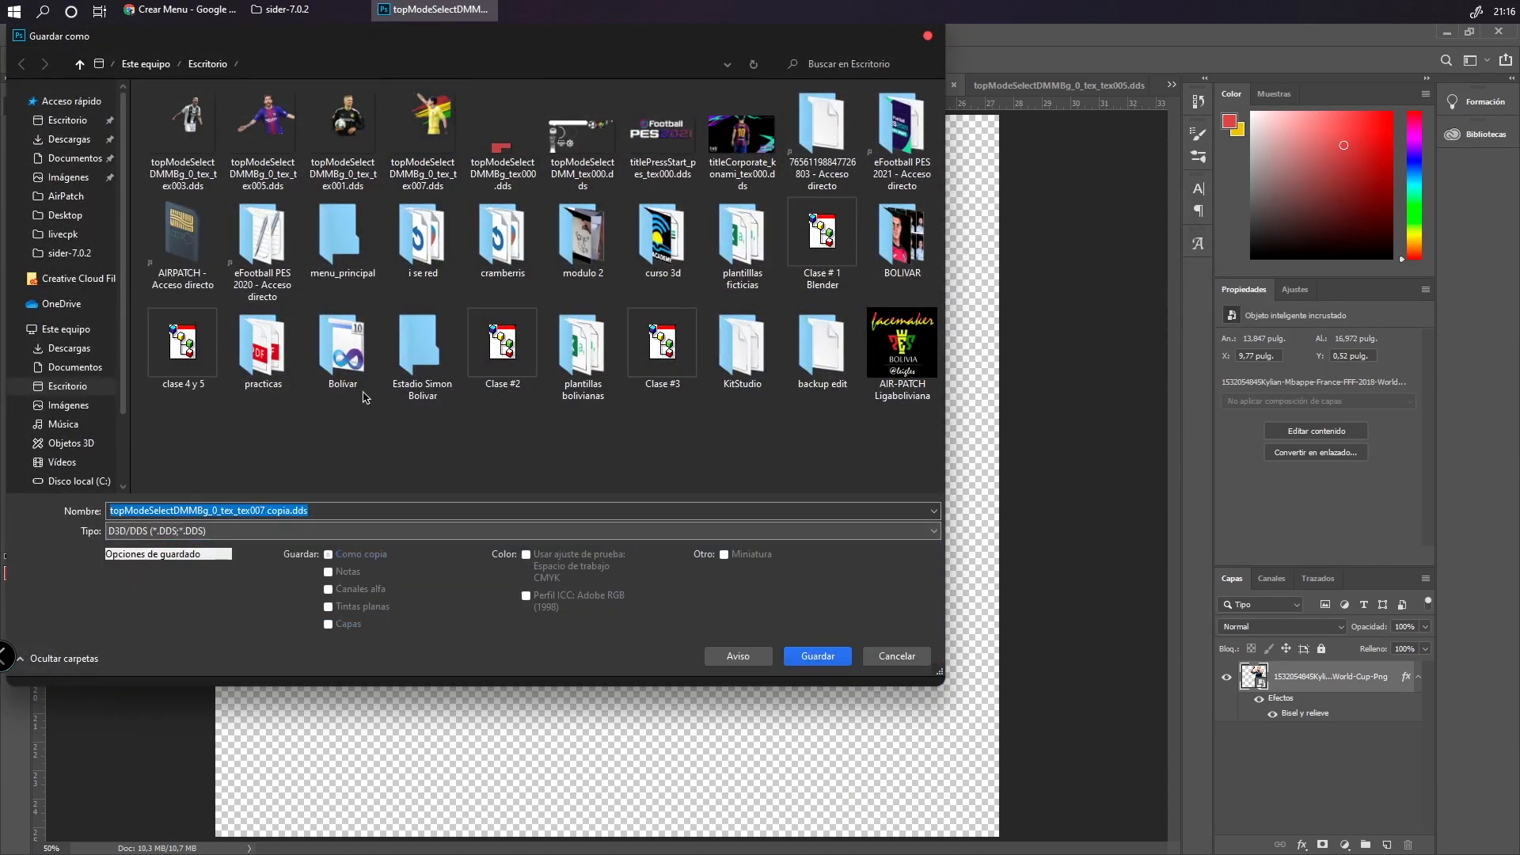
left_click(446, 140)
left_click(807, 656)
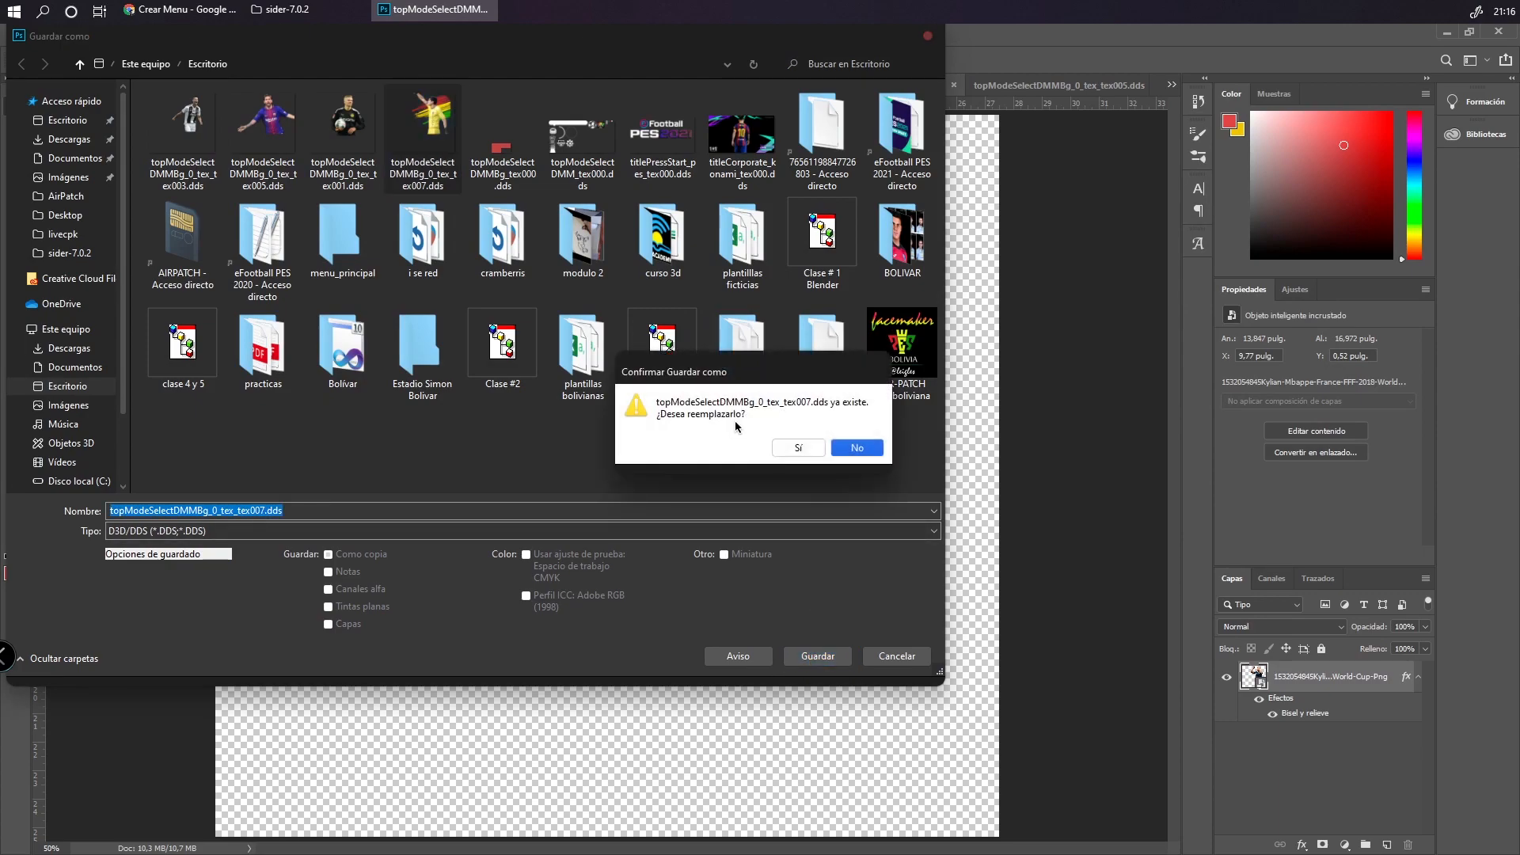
left_click(795, 467)
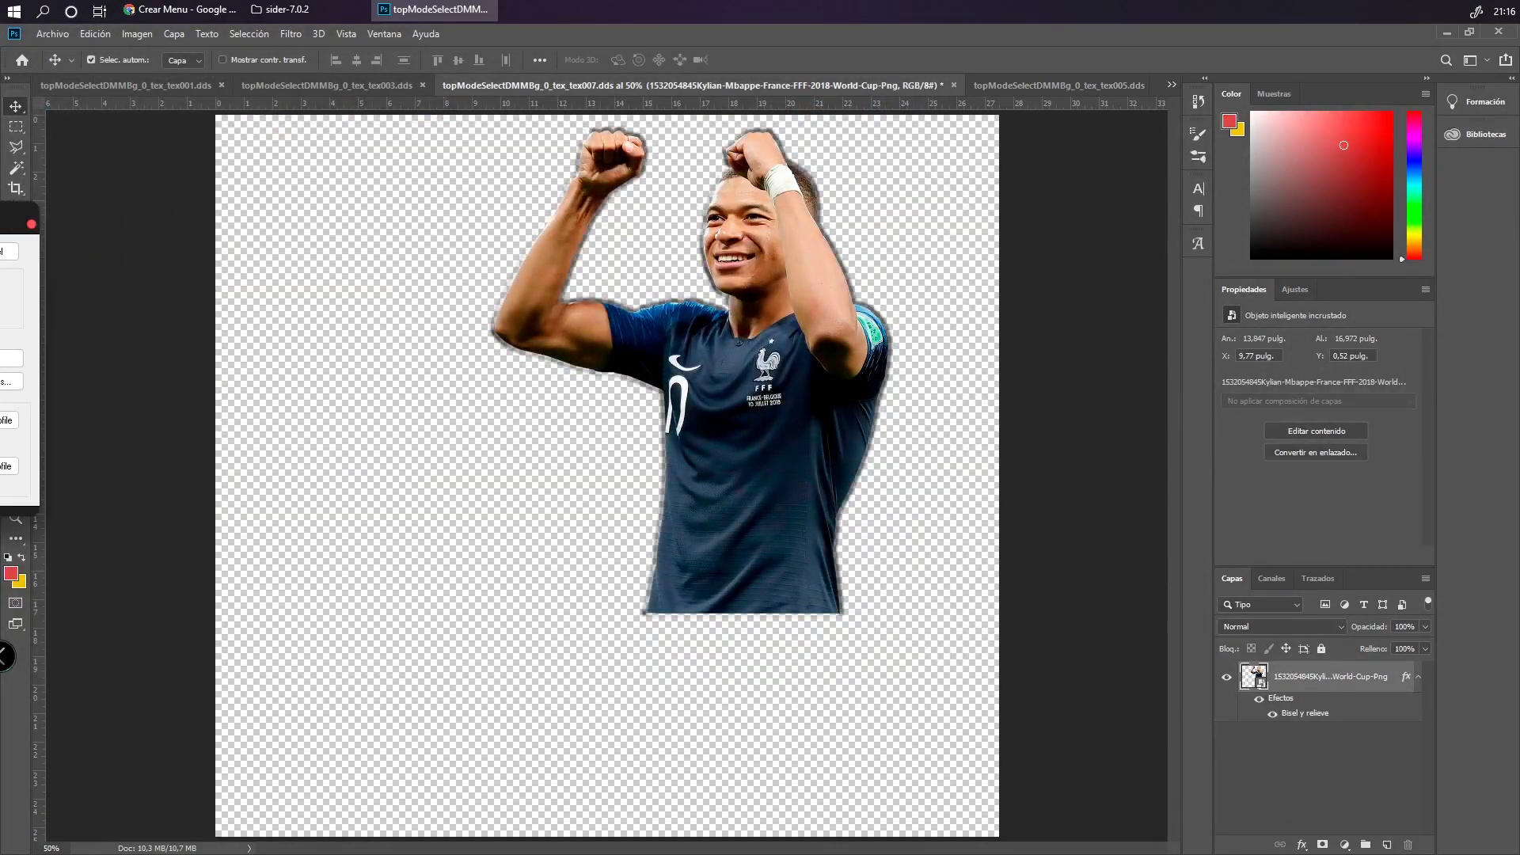
left_click(1005, 299)
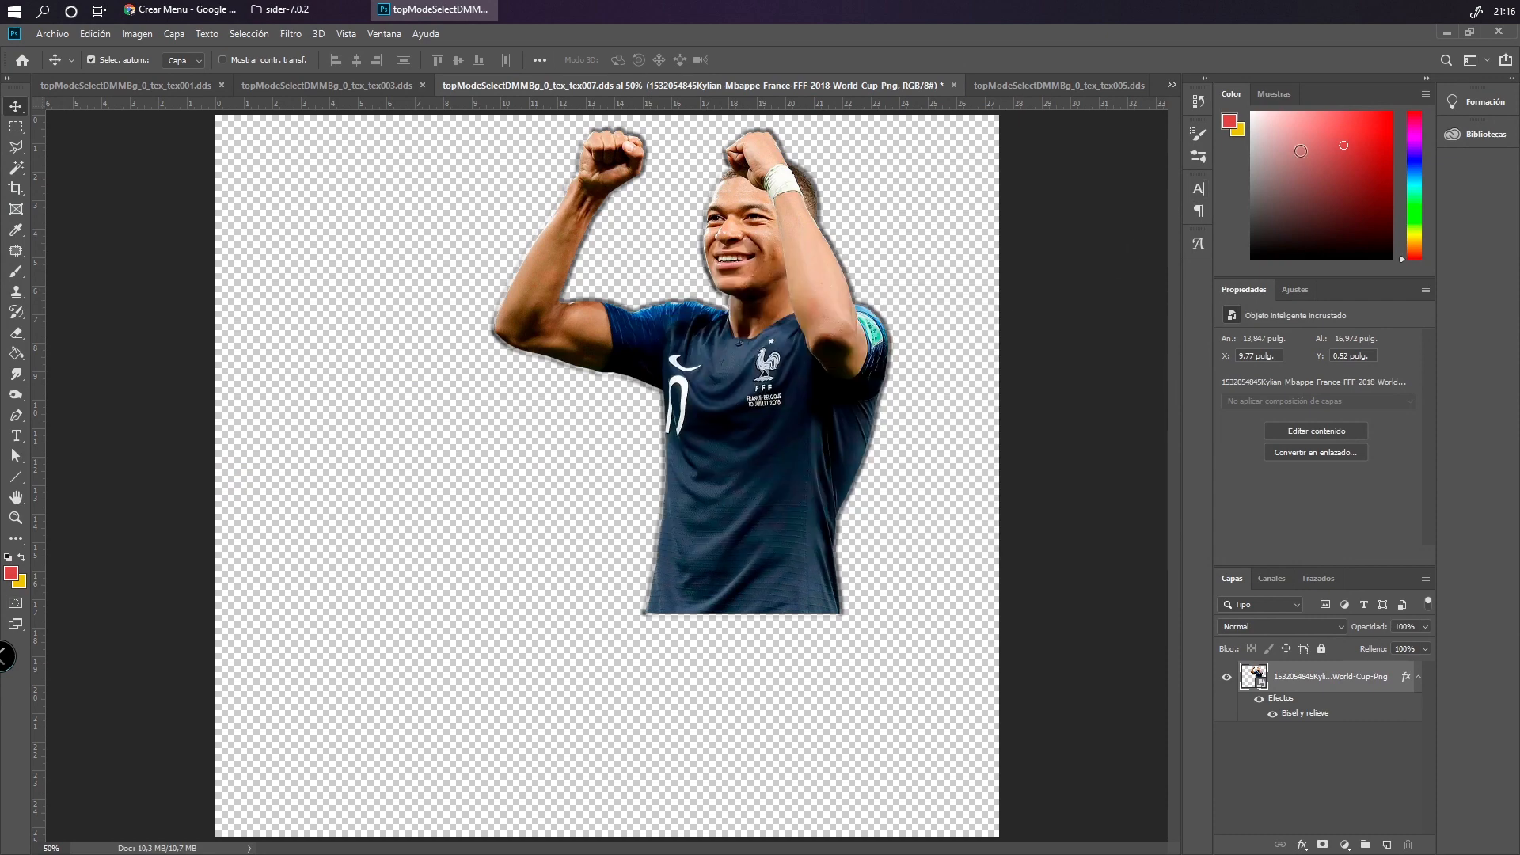
On the desktop, move dt11_x64.cpk beside the menu_principal file and topModeSelectDMMBg_0_tex_tex007.dds above the other topModeSelect textures
left_click(1447, 34)
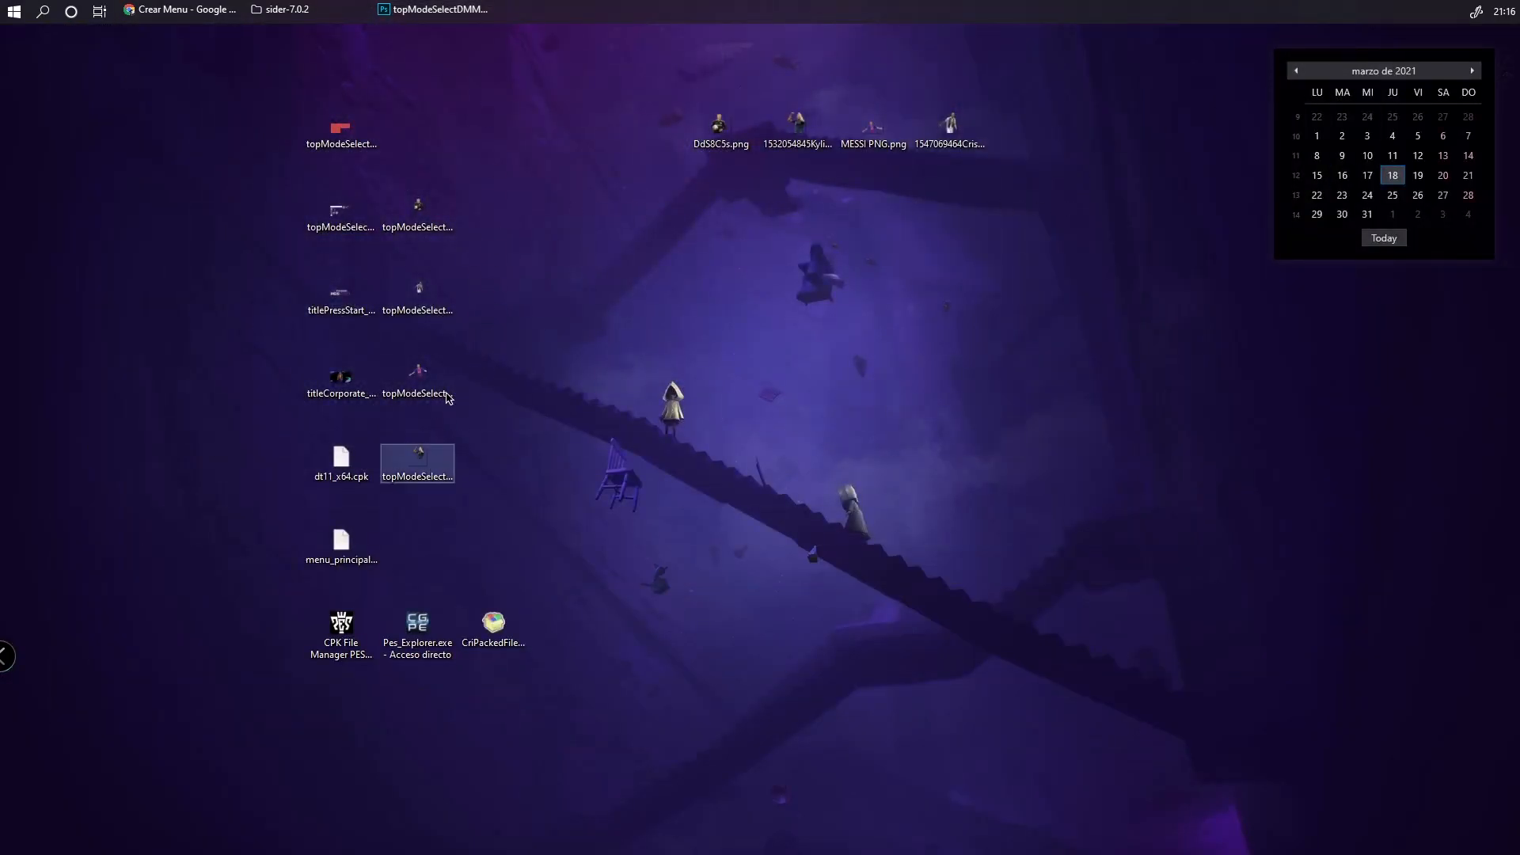
left_click_drag(346, 483, 423, 566)
left_click_drag(437, 487, 437, 162)
left_click_drag(537, 436, 290, 67)
left_click(520, 326)
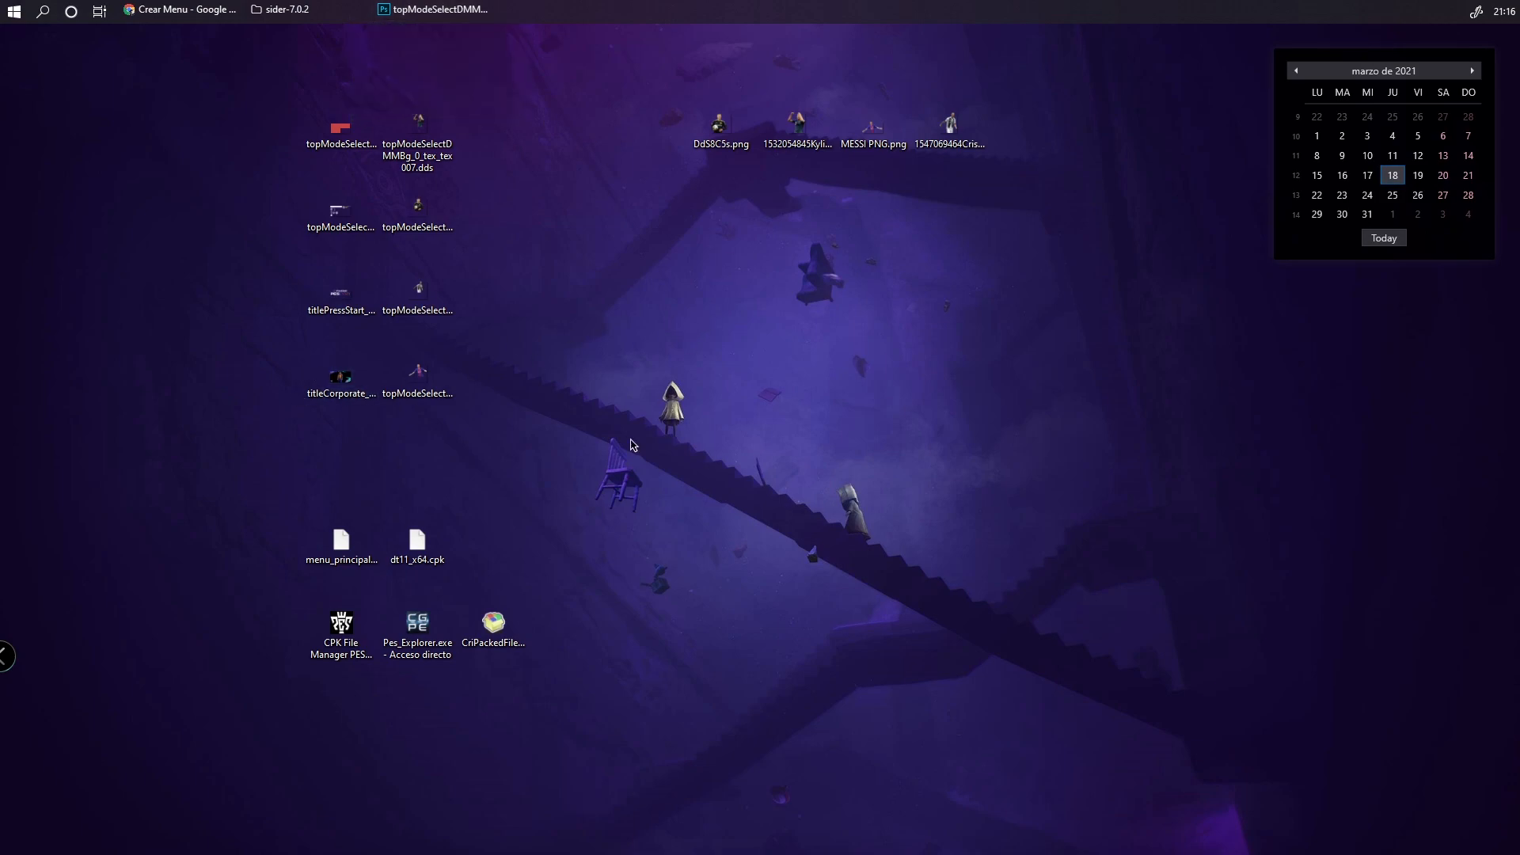
Launch PES Explorer with its default loading options, continue past the startup error and open menu_principal.cpk from the desktop
double_click(413, 633)
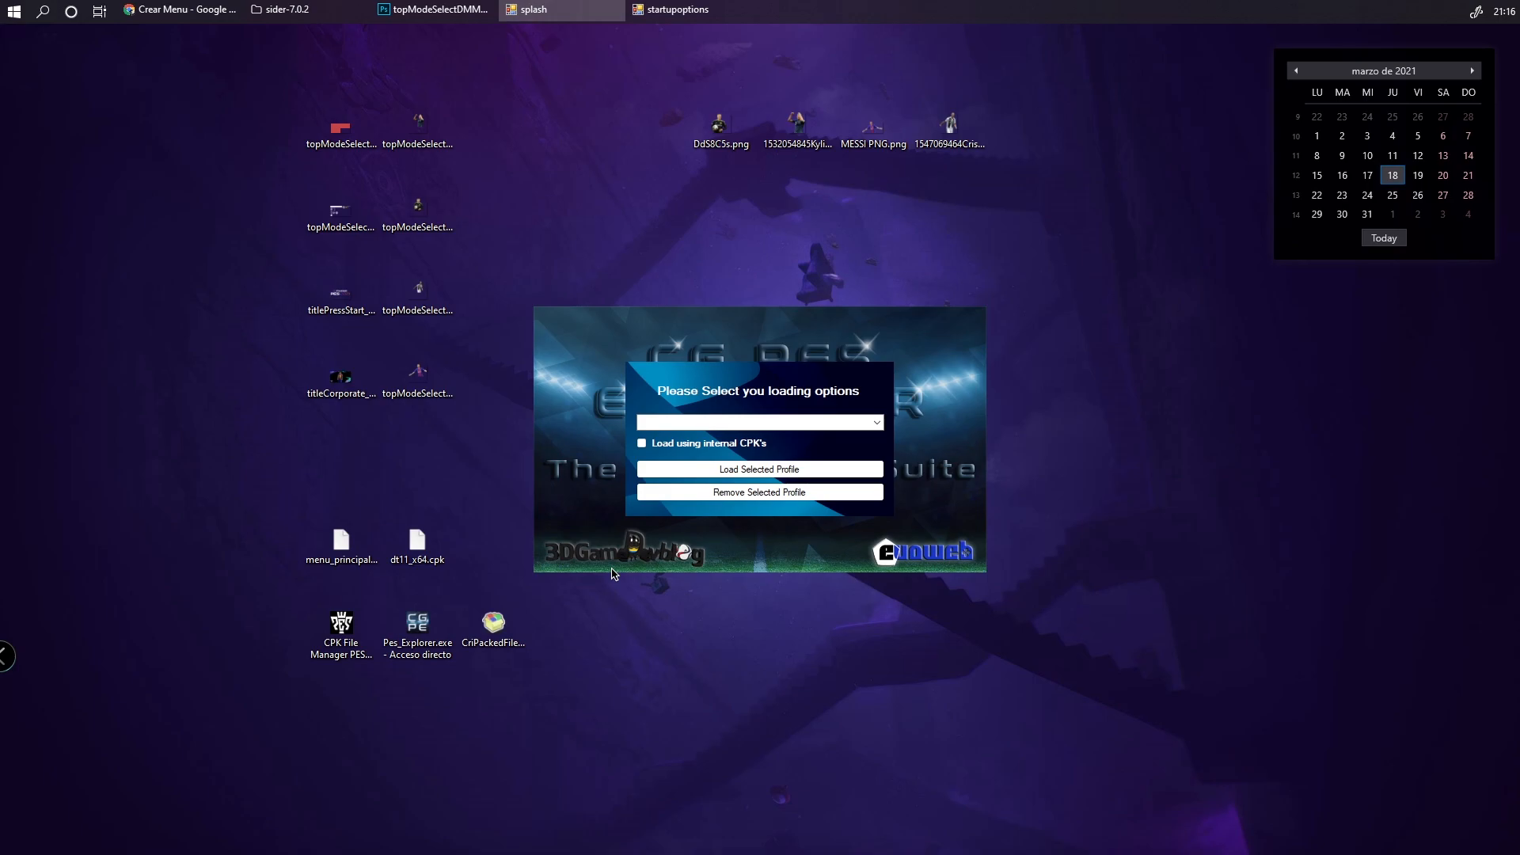
left_click(791, 470)
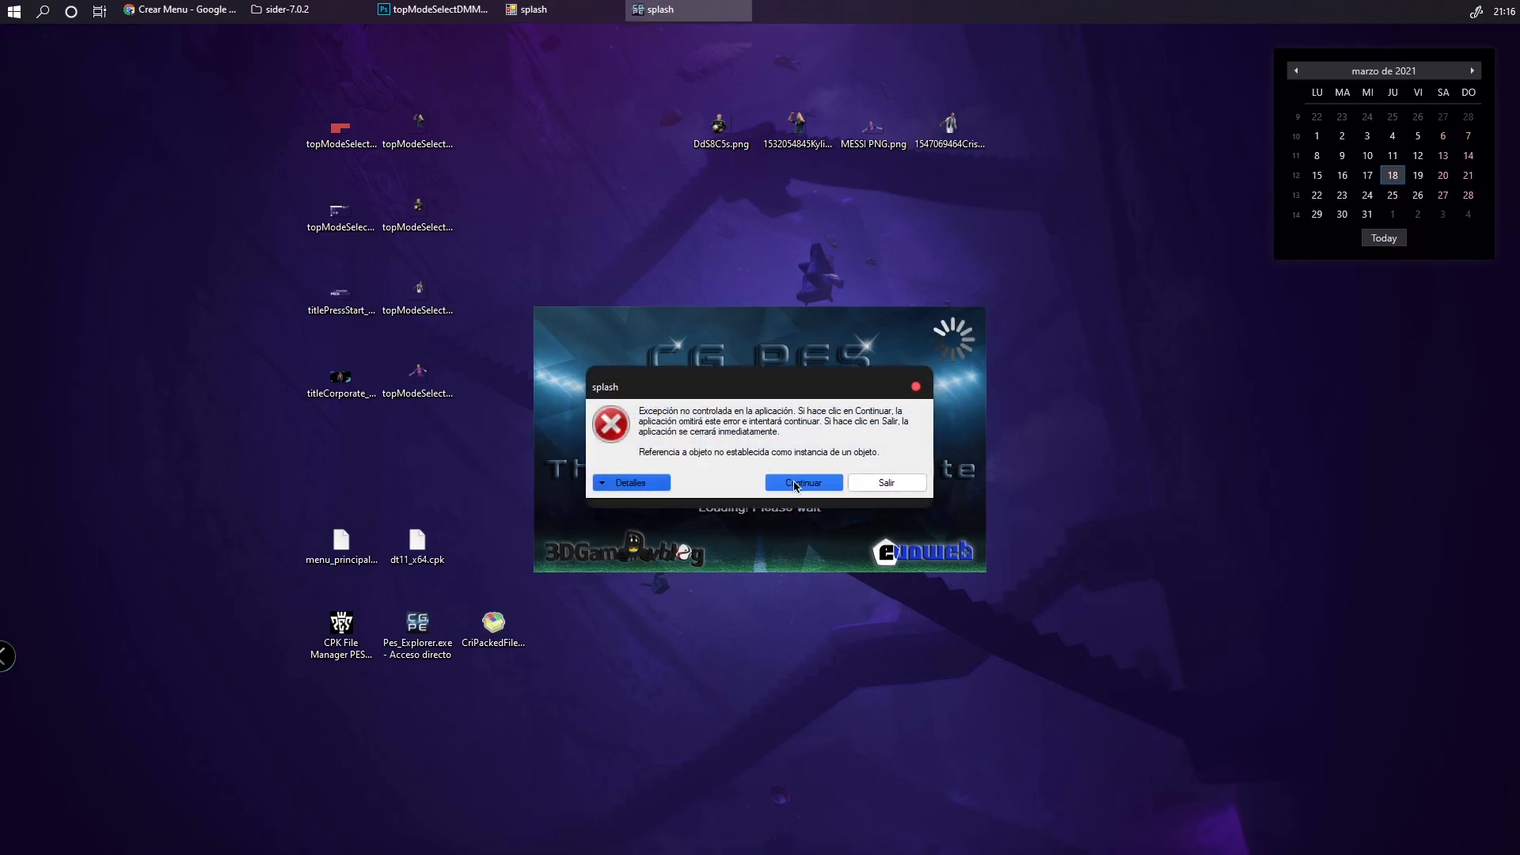
left_click(794, 481)
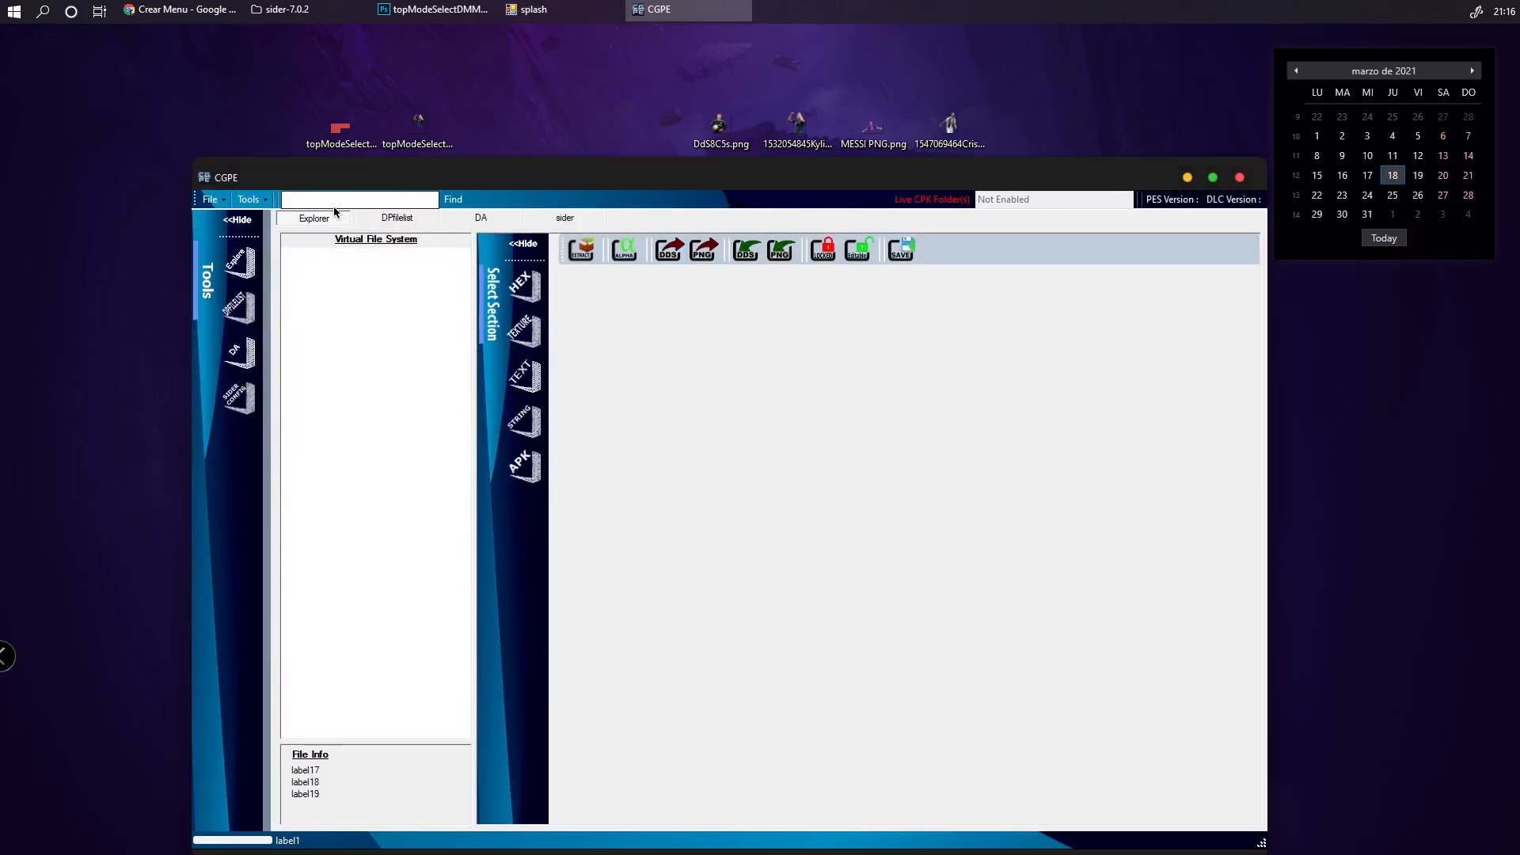
left_click(211, 199)
left_click(255, 236)
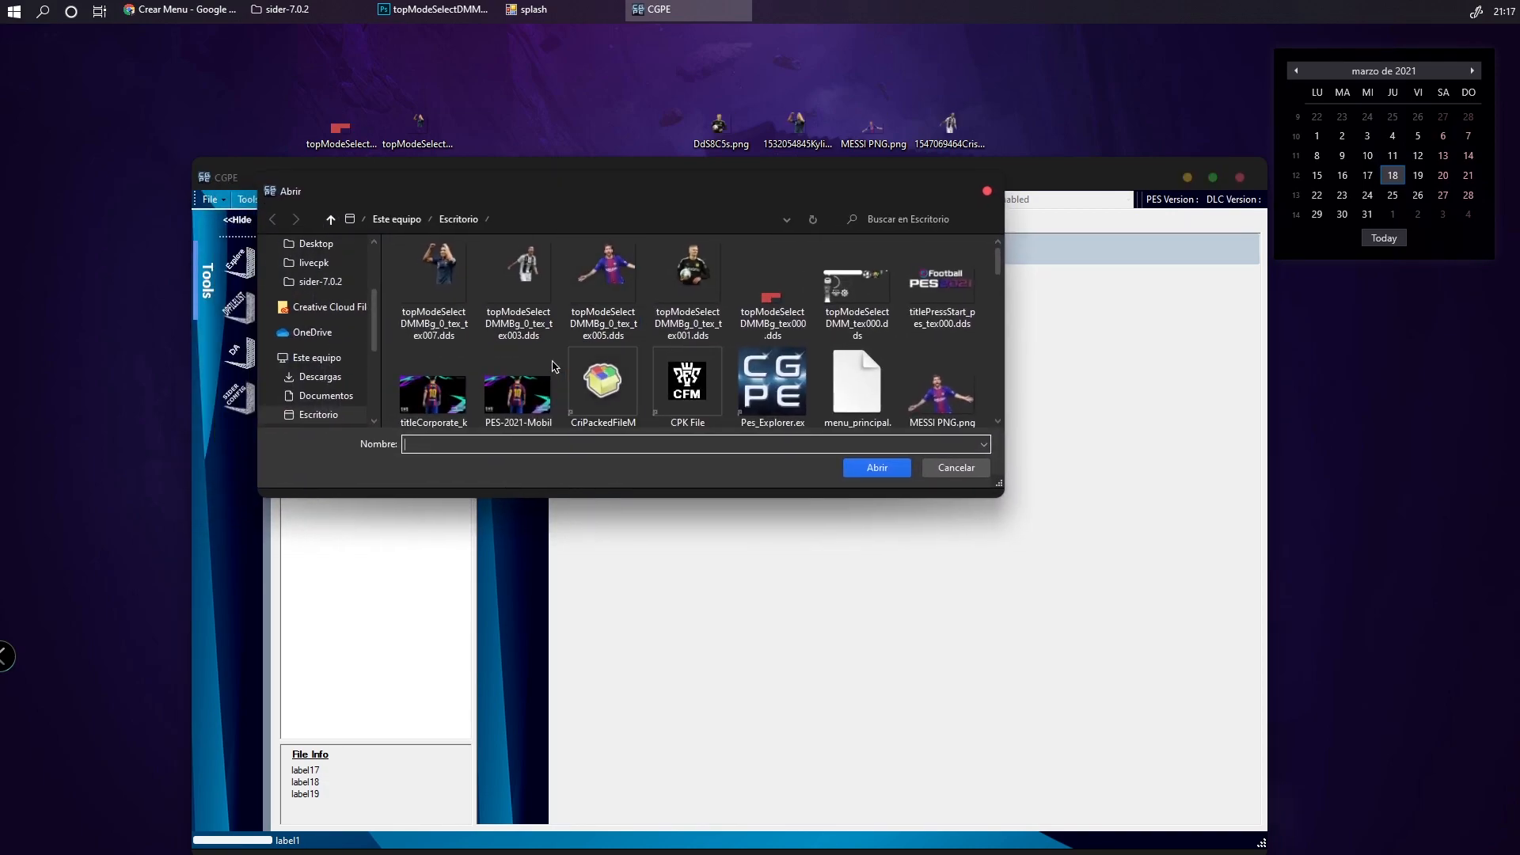
left_click(890, 372)
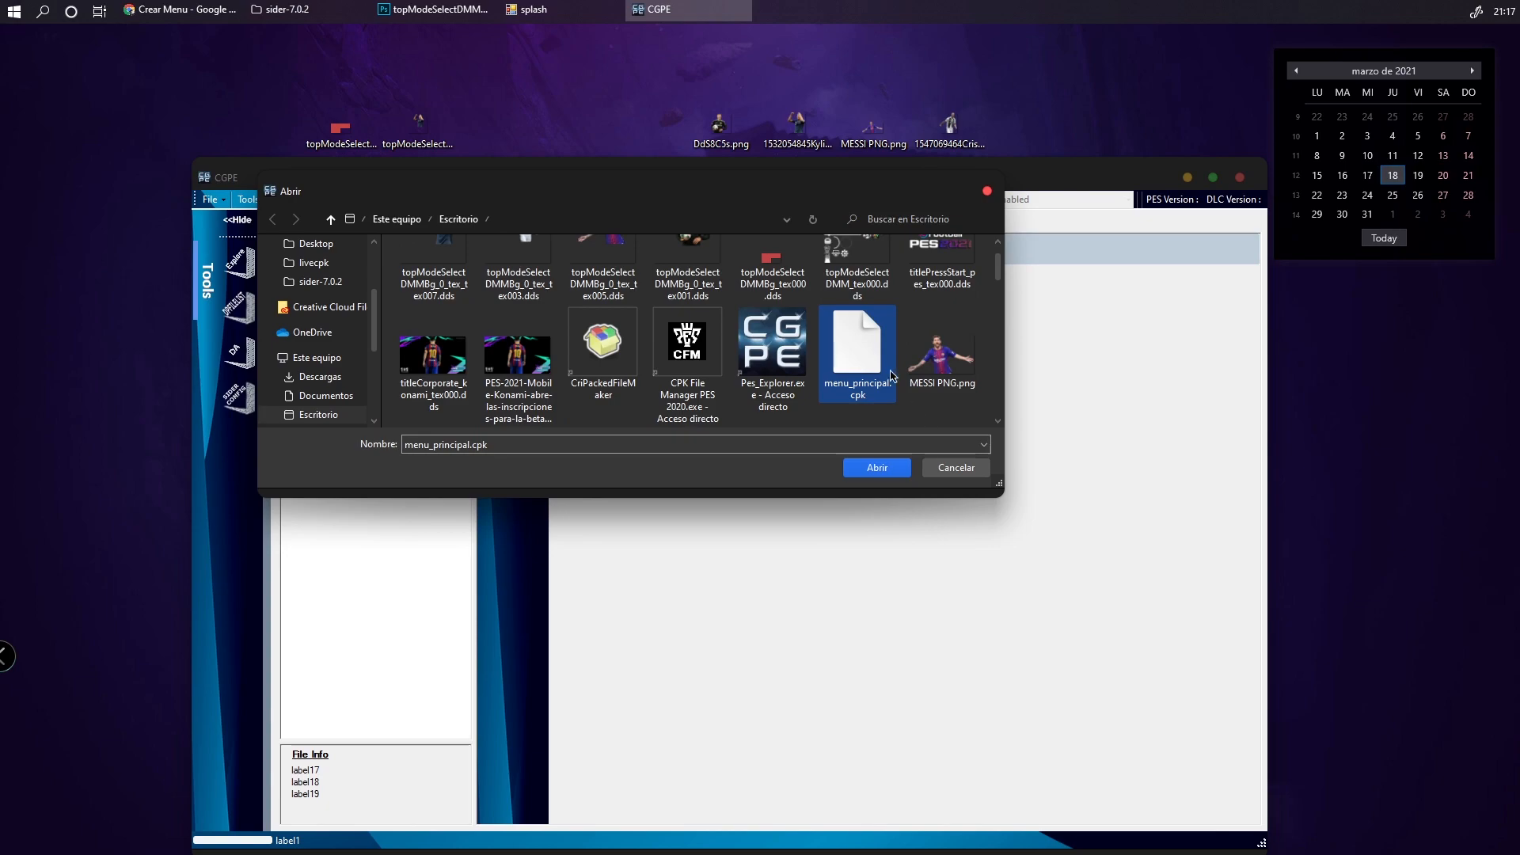
left_click(884, 470)
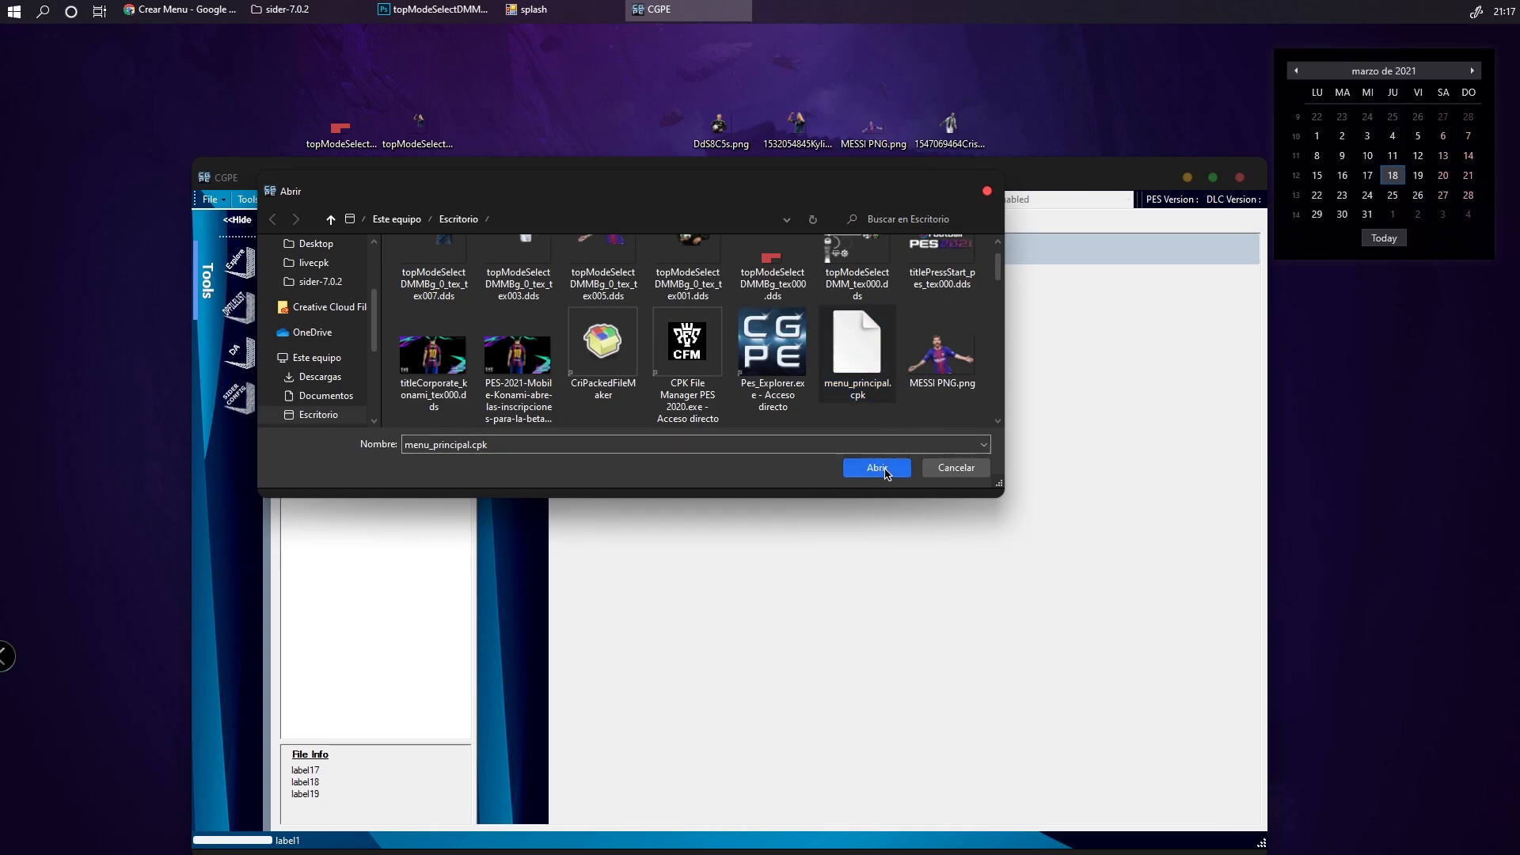
Maximize CGPE, widen the file tree and expand the general and system folders of menu_principal.cpk down to their .bin files
left_click(289, 254)
left_click(305, 266)
left_click(321, 280)
left_click(337, 305)
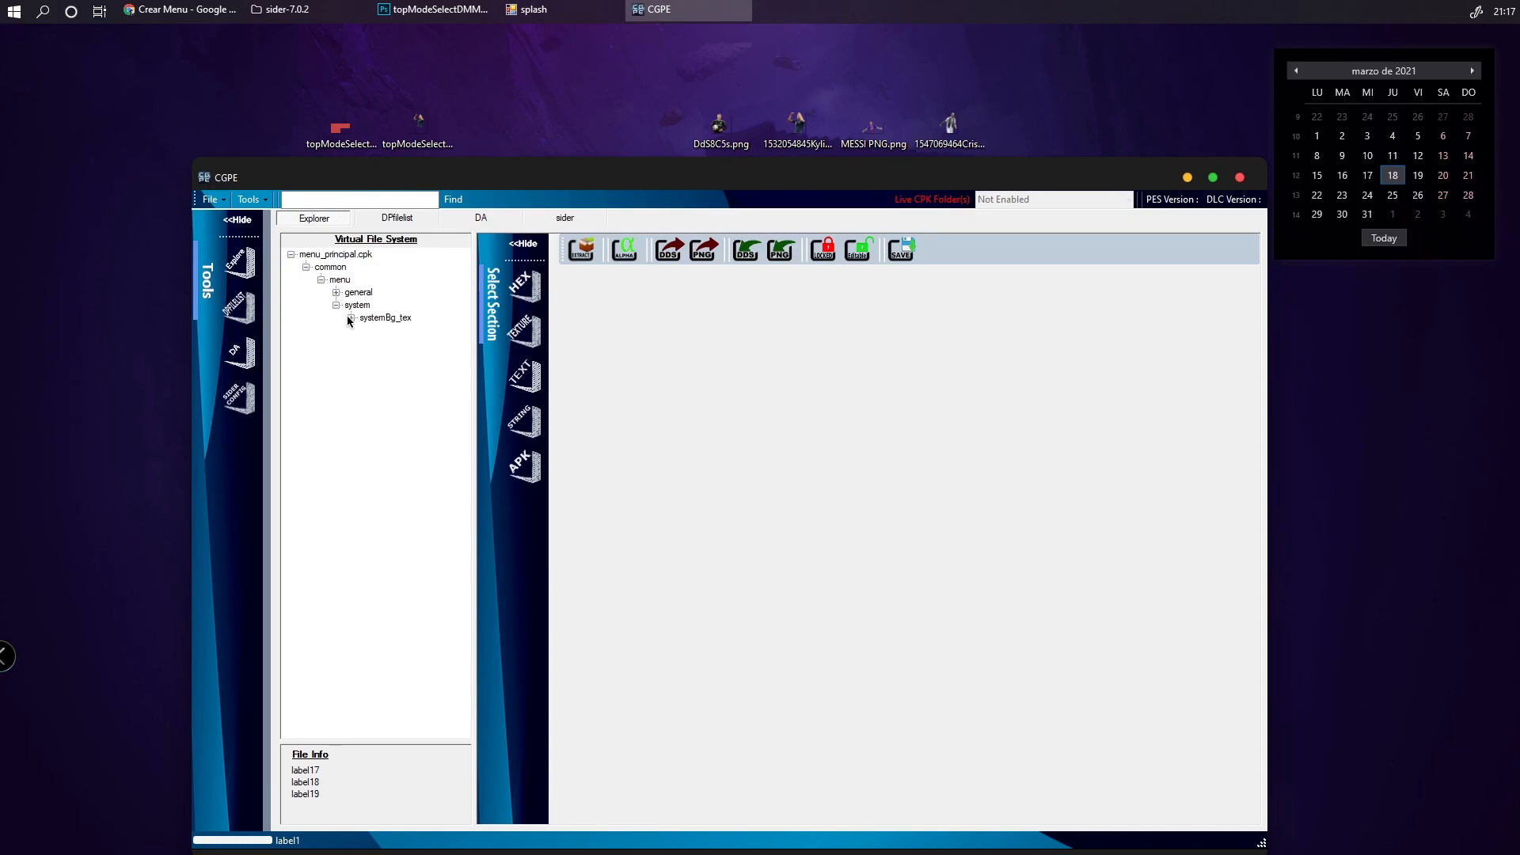
left_click(352, 318)
double_click(633, 183)
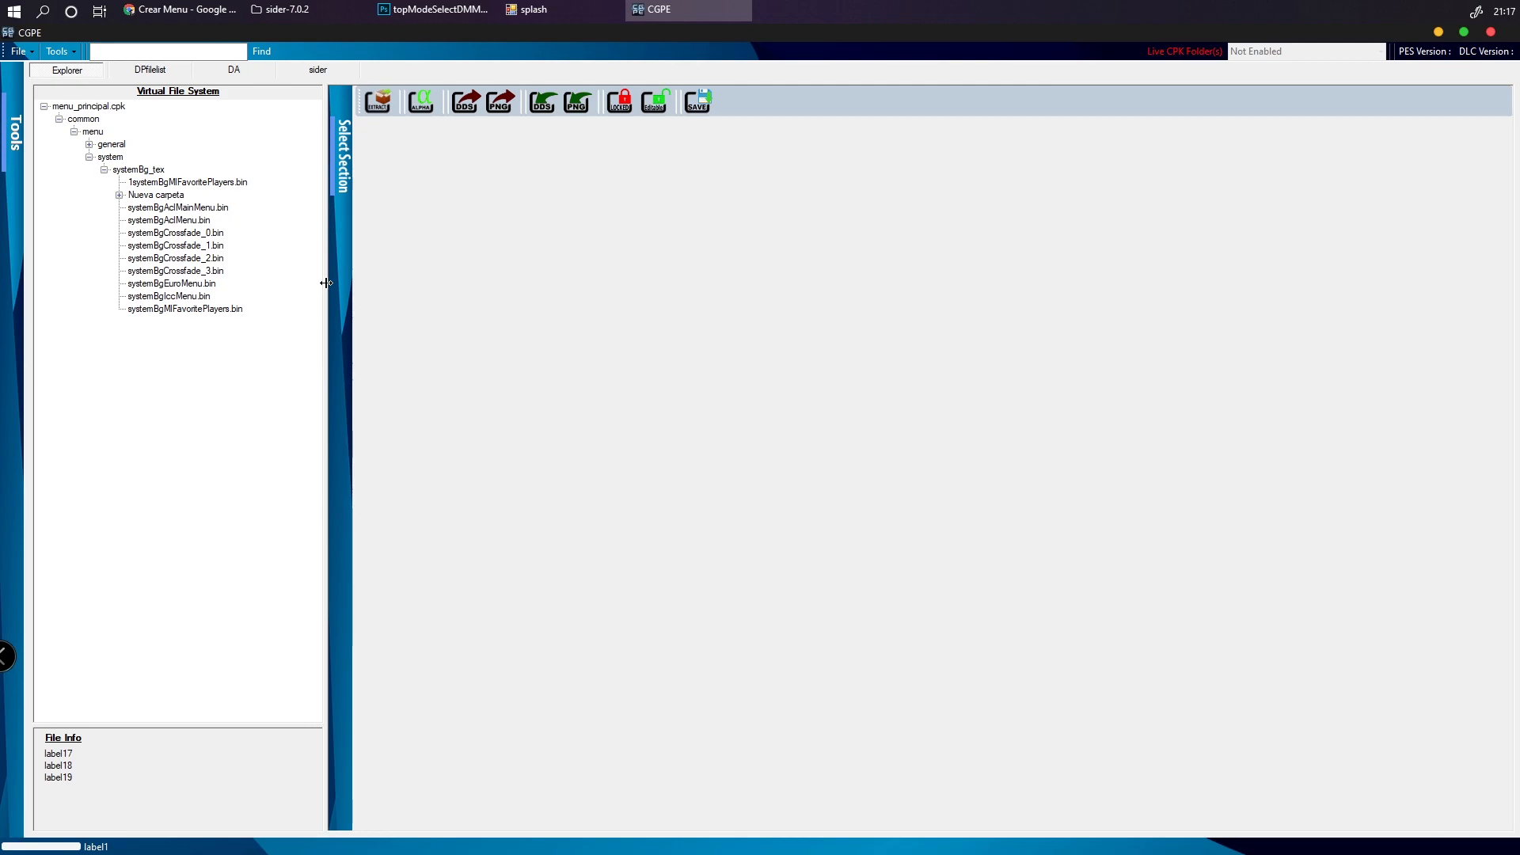
left_click_drag(326, 283, 443, 285)
left_click(90, 144)
left_click(104, 157)
left_click(104, 157)
left_click(103, 156)
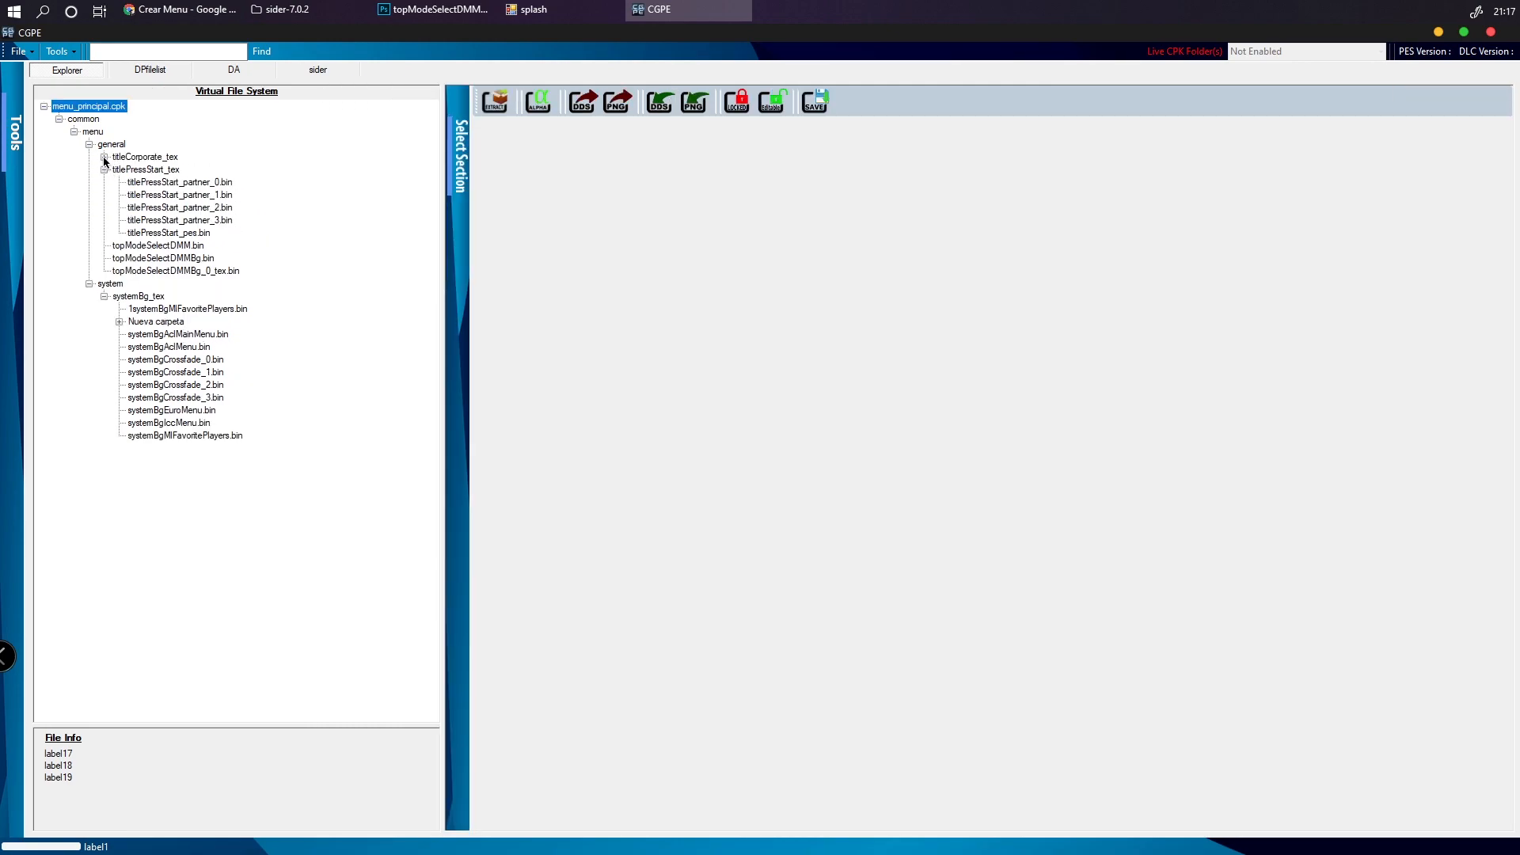
left_click(103, 195)
Look through the menu .bin files, from topModeSelectDMMBg_0_tex.bin to the systemBgCrossfade_0 to systemBgCrossfade_3 backgrounds in systemBg_tex
left_click(197, 296)
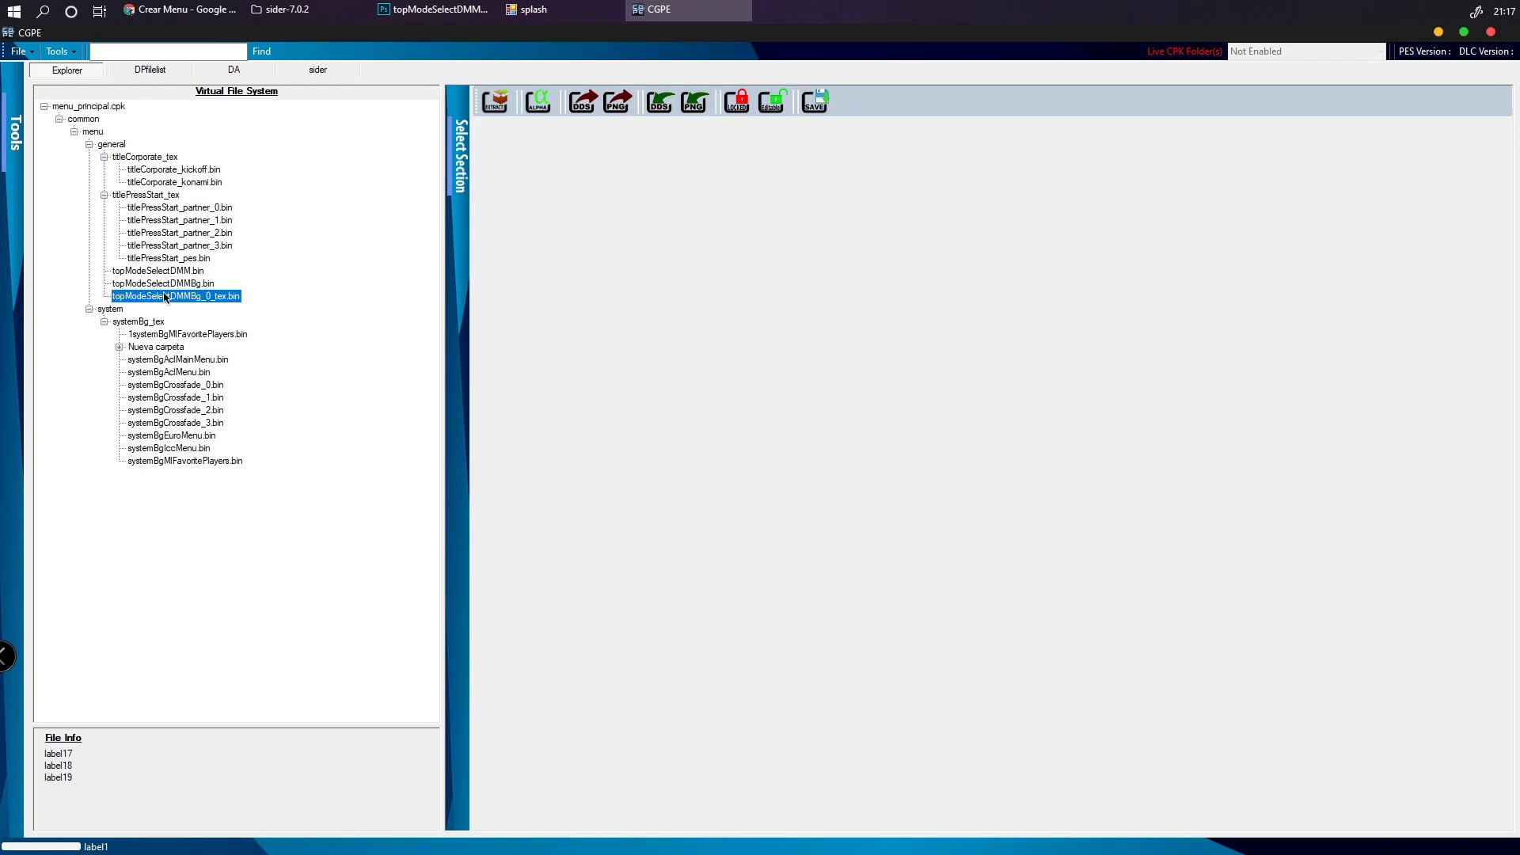
left_click(179, 334)
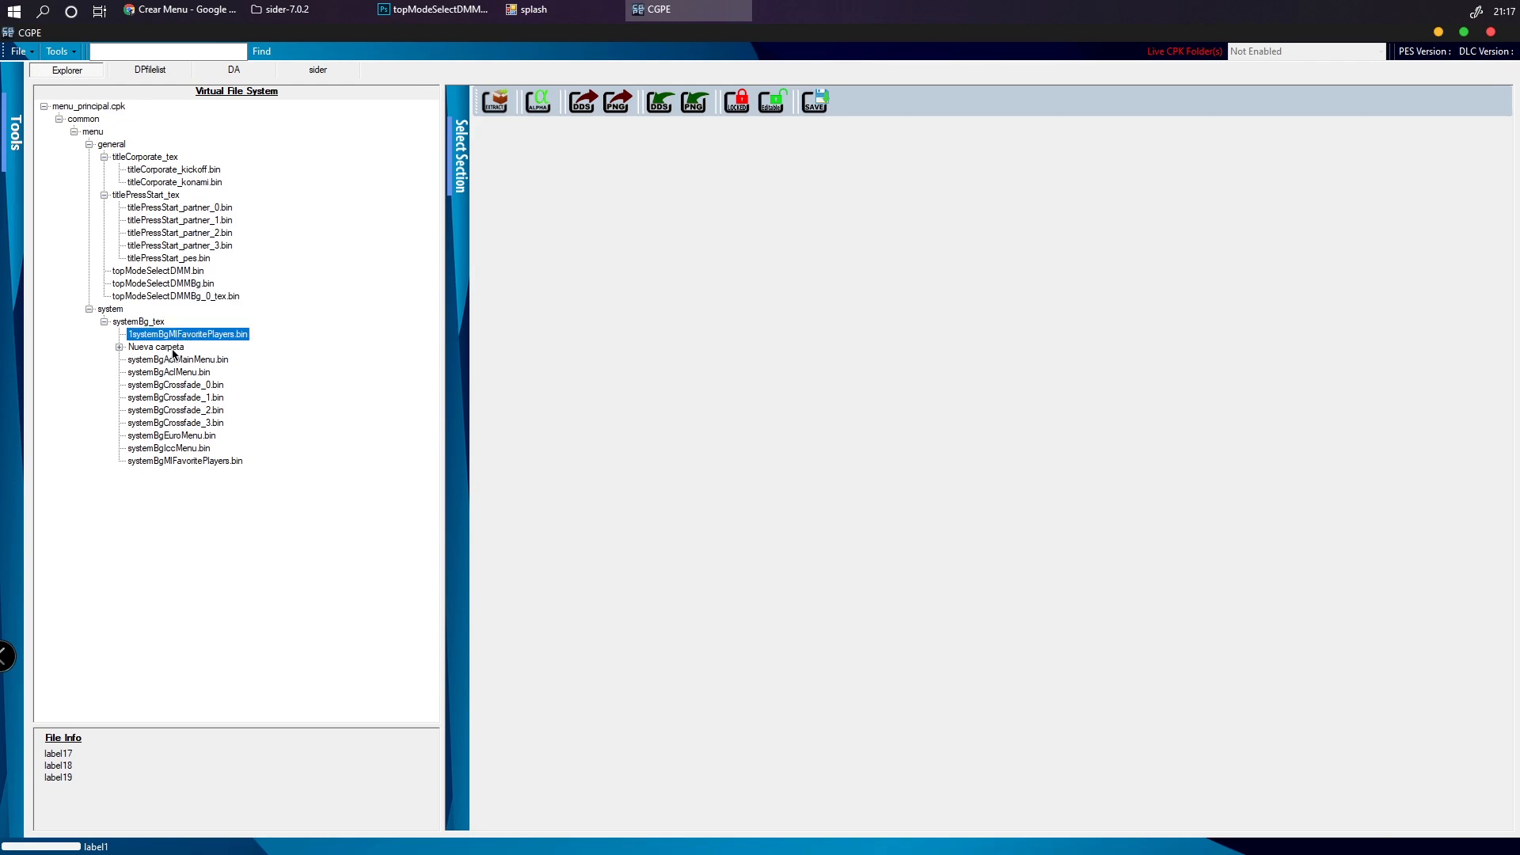
left_click(189, 375)
left_click(186, 386)
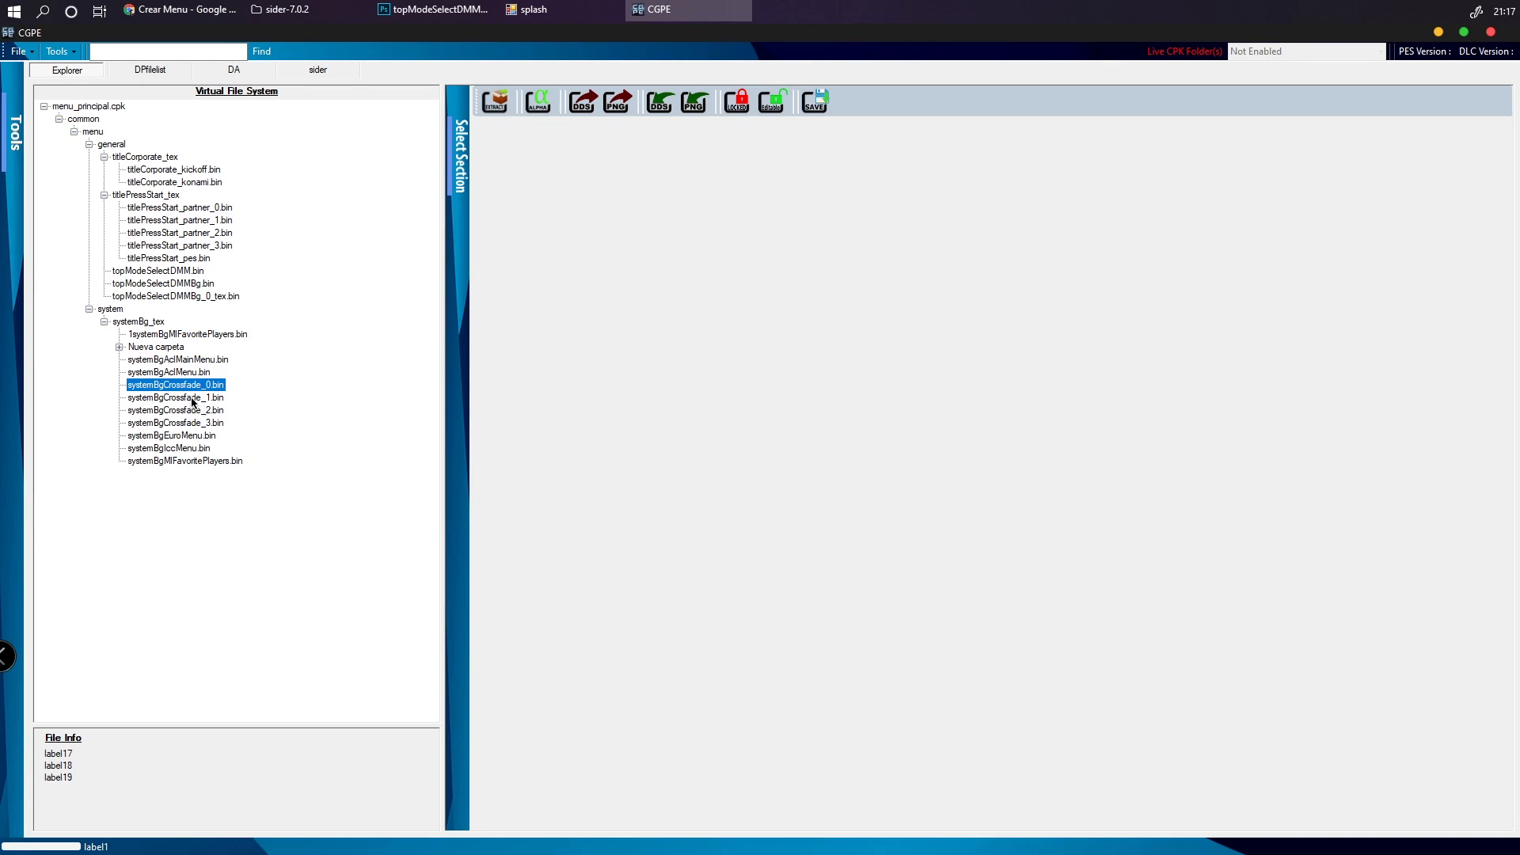
left_click(193, 398)
left_click(190, 410)
left_click(184, 423)
left_click(194, 412)
left_click(191, 397)
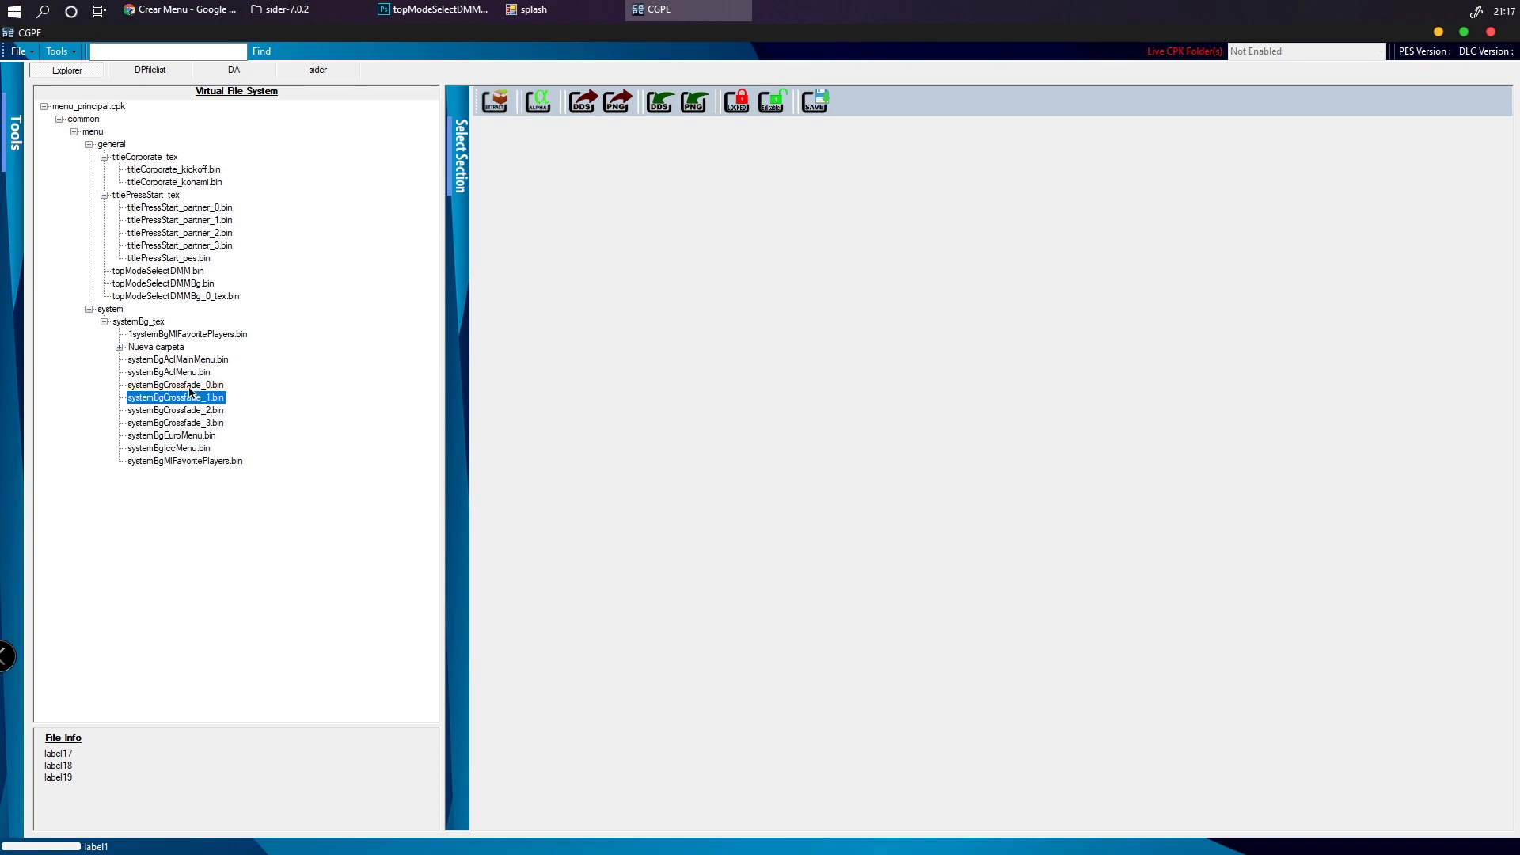
left_click(189, 386)
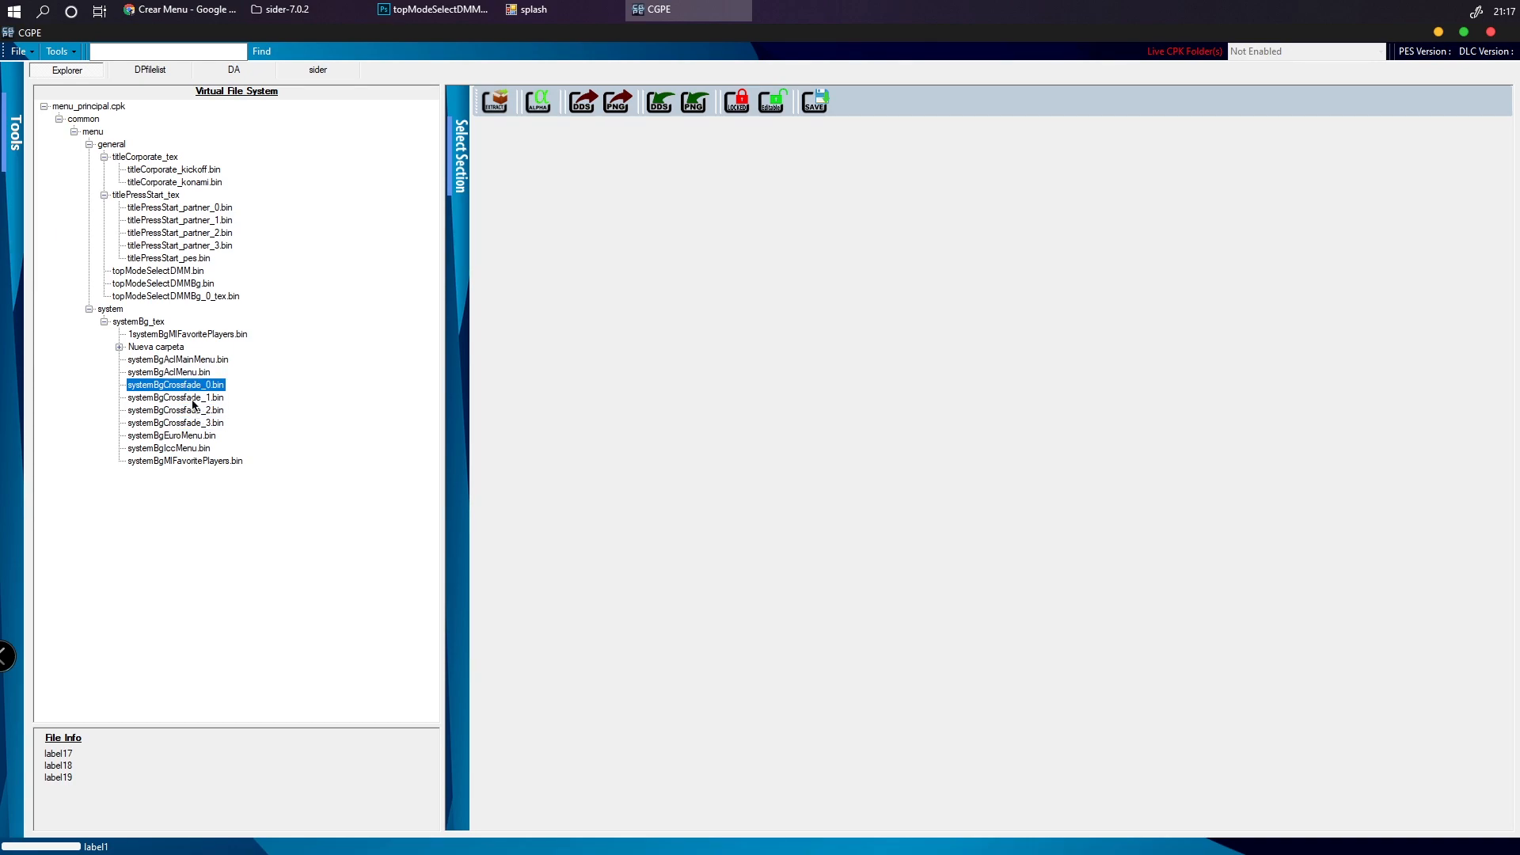
View the whole background texture of systemBgMlFavoritePlayers.bin in the systemBg_tex folder
left_click(191, 462)
double_click(247, 459)
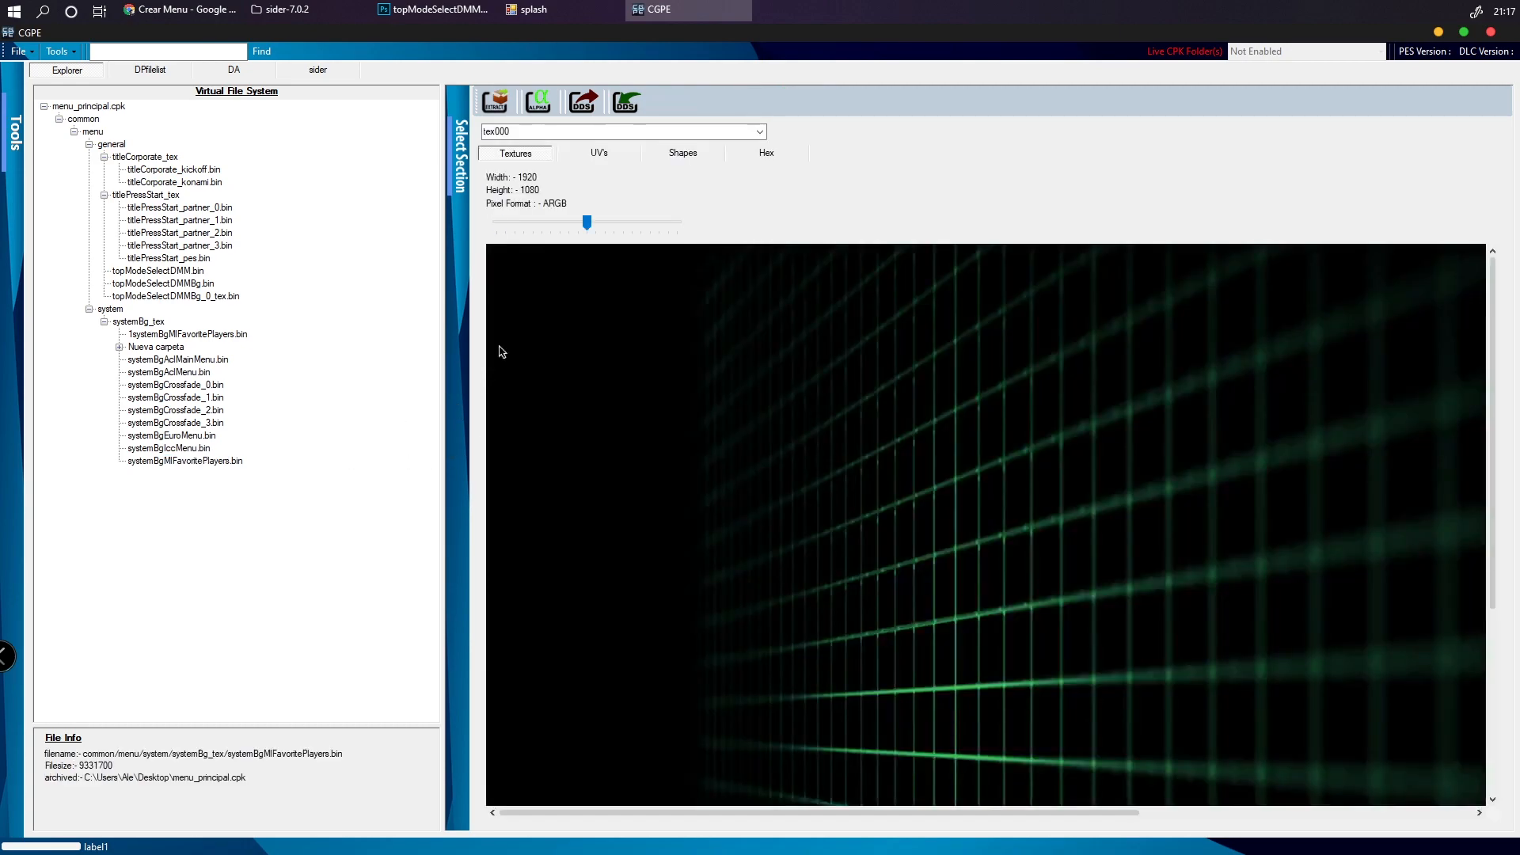
left_click_drag(582, 225, 535, 225)
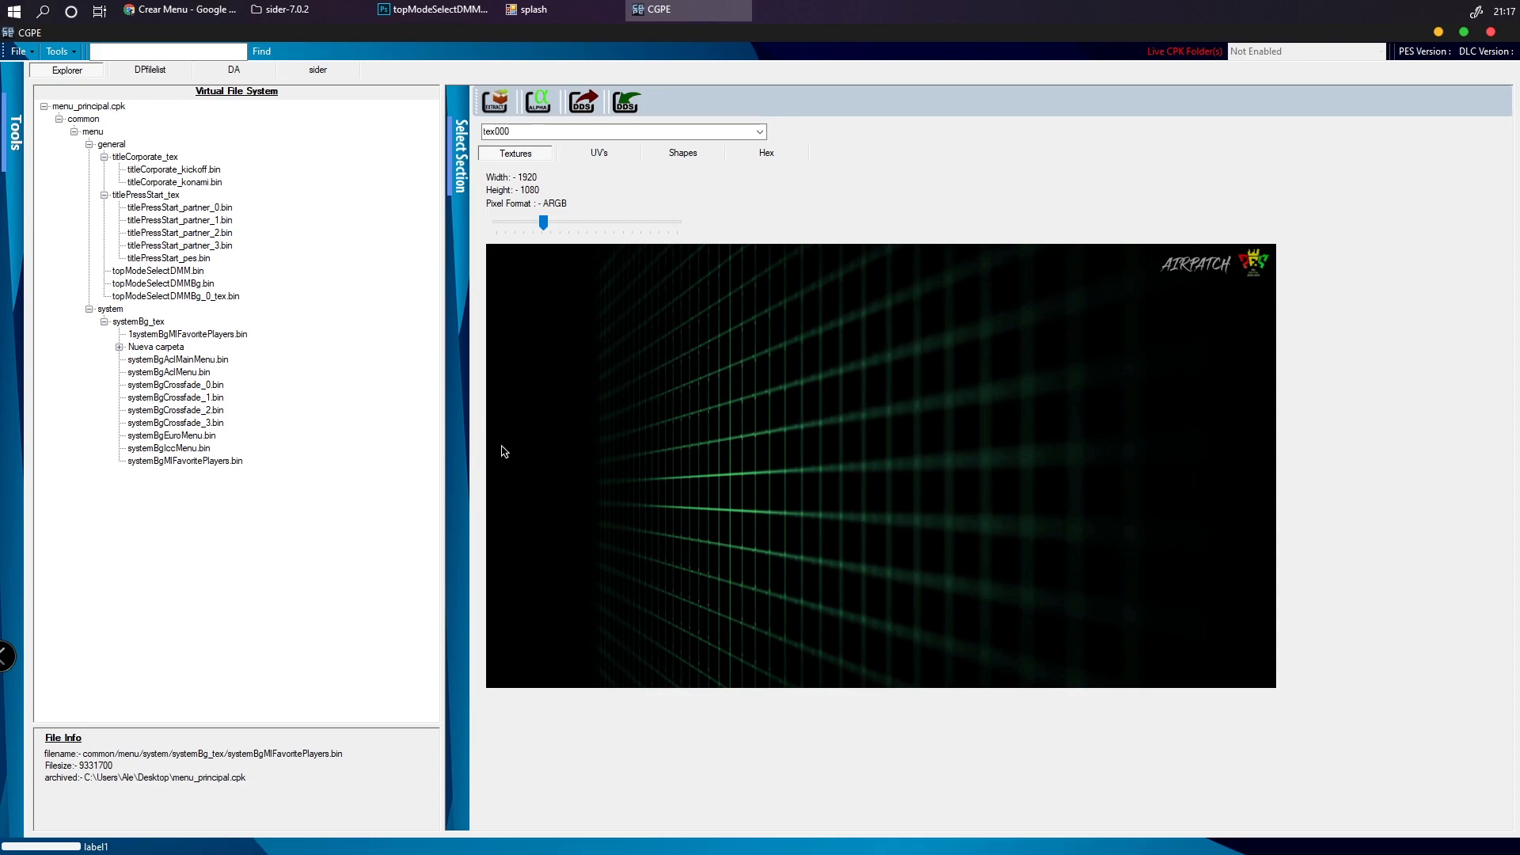
Export the texture of systemBgCrossfade_0.bin to the desktop as systemBgCrossfade_0_tex000.dds
left_click(197, 386)
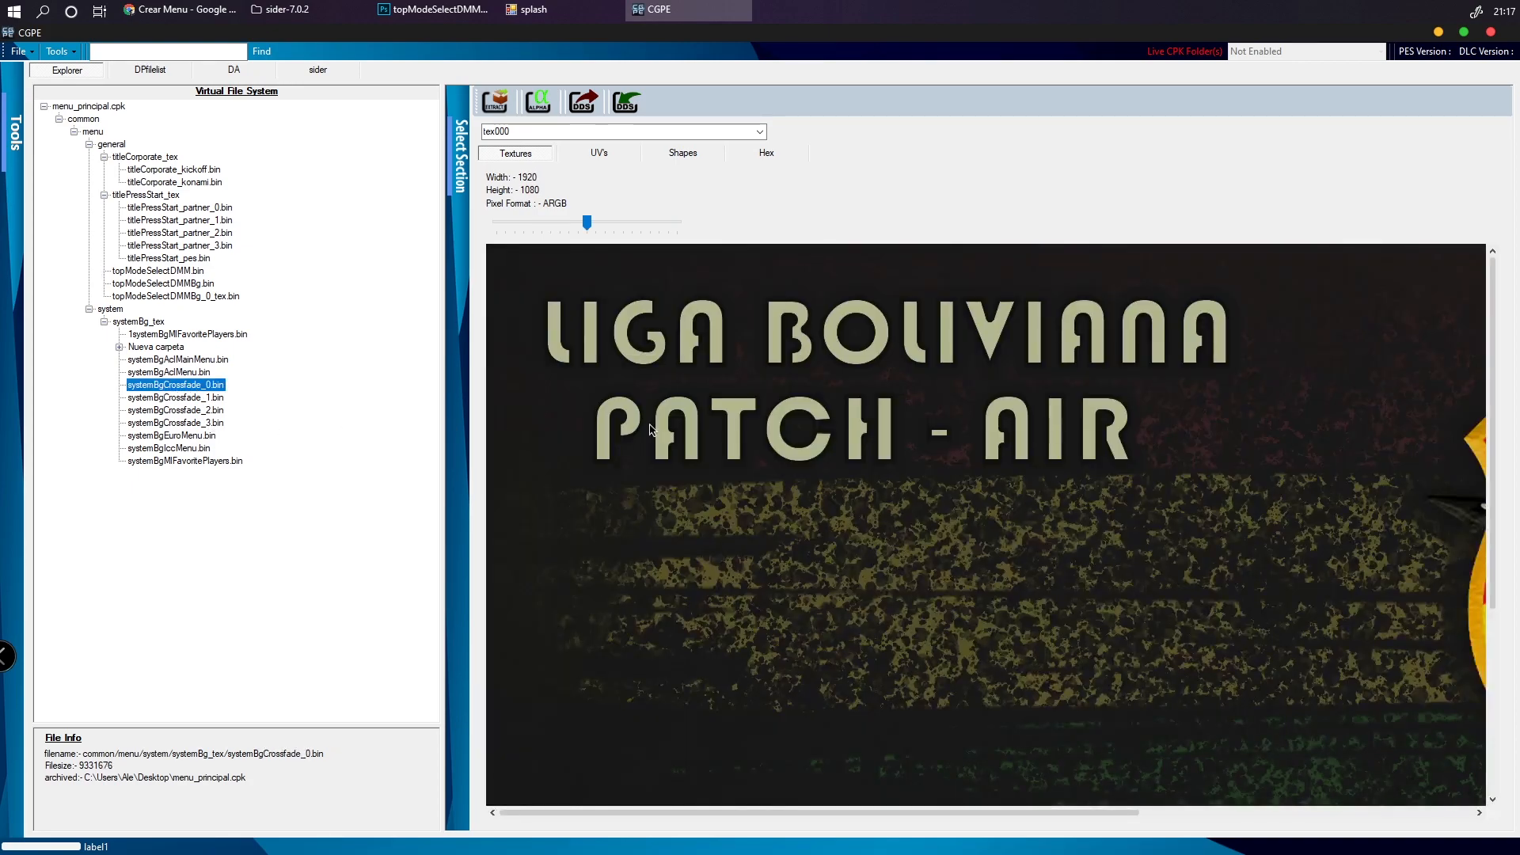
left_click_drag(587, 223, 548, 220)
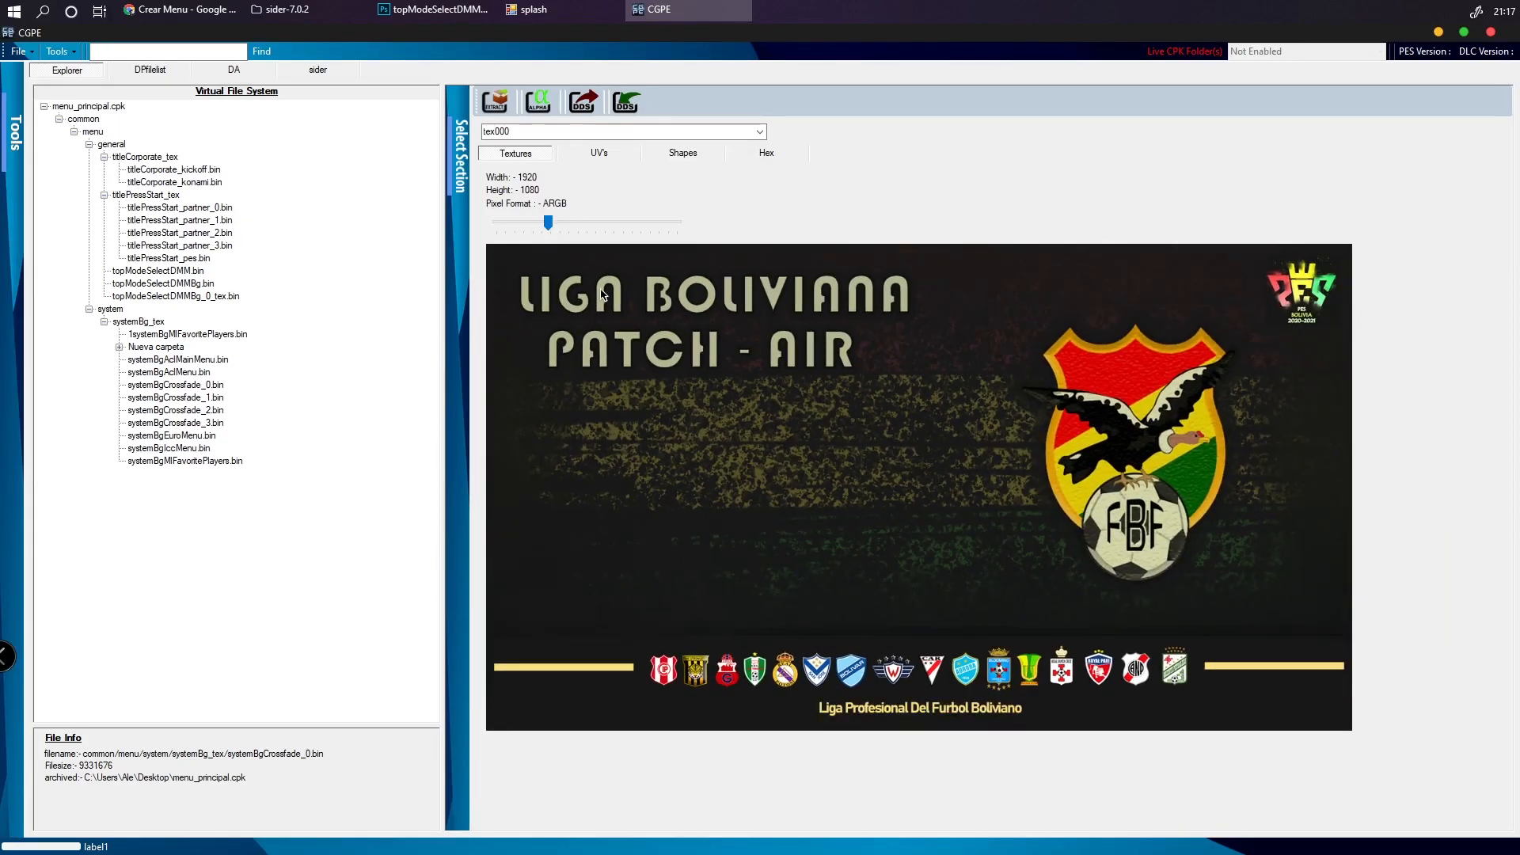
left_click(588, 108)
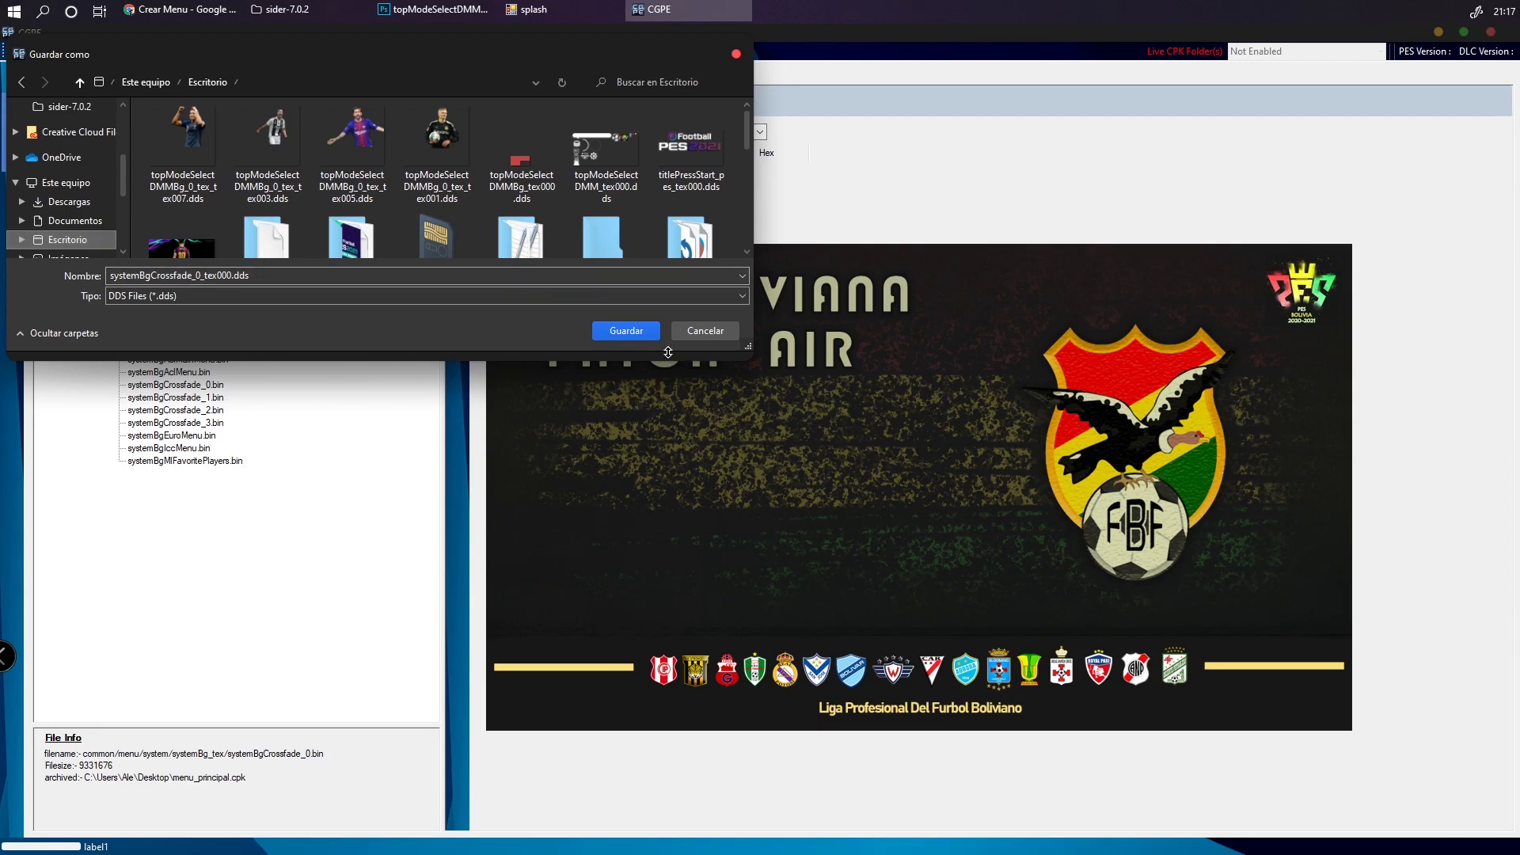
left_click(609, 333)
left_click(833, 496)
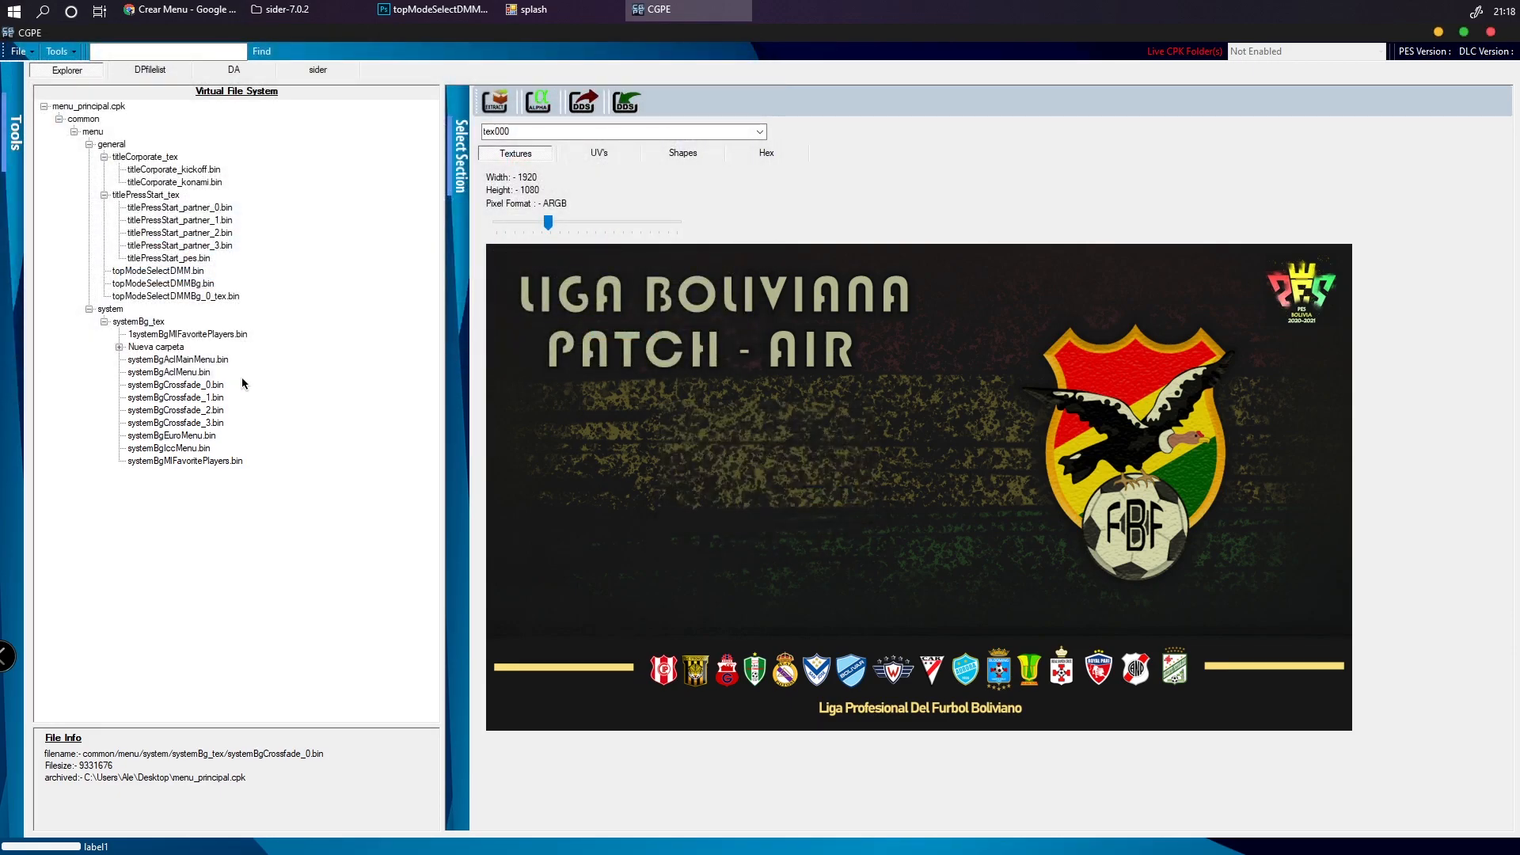
Export the texture of systemBgCrossfade_1.bin to the desktop as systemBgCrossfade_1_tex000.dds
left_click(187, 399)
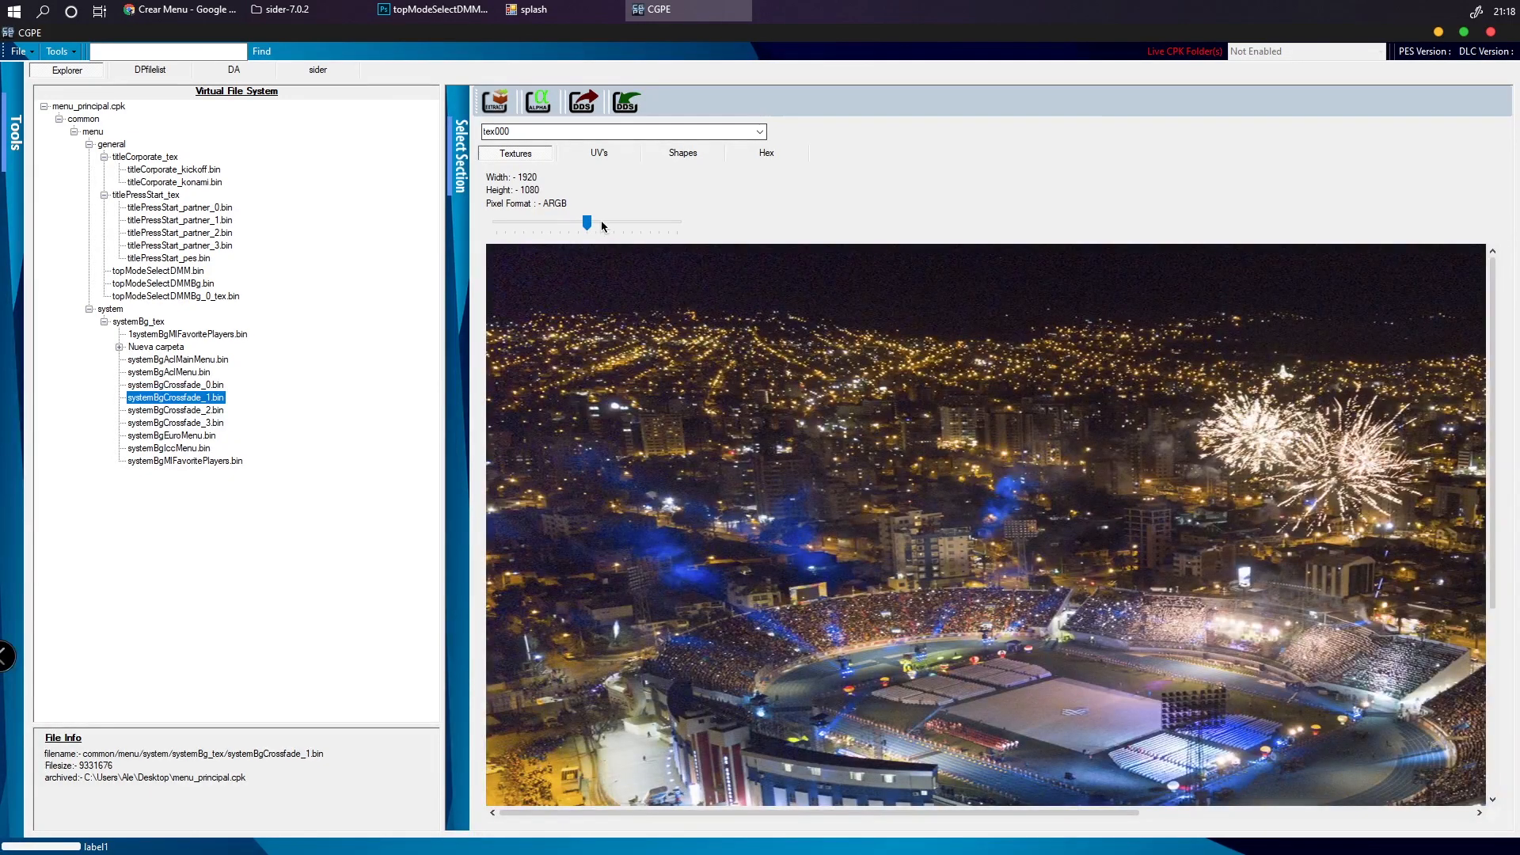
left_click_drag(586, 223, 544, 223)
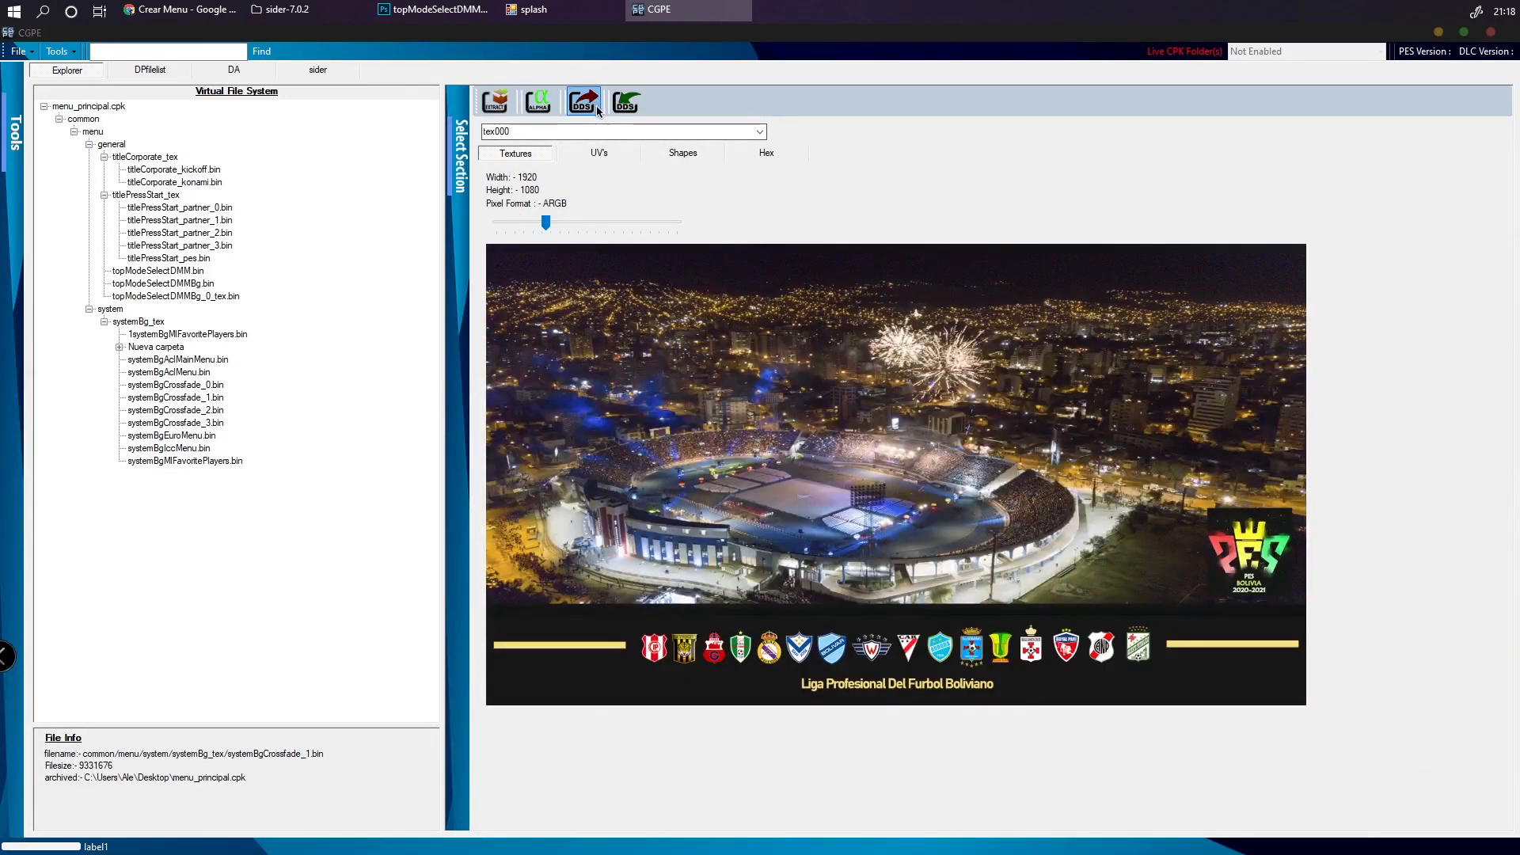
left_click(592, 104)
left_click(619, 328)
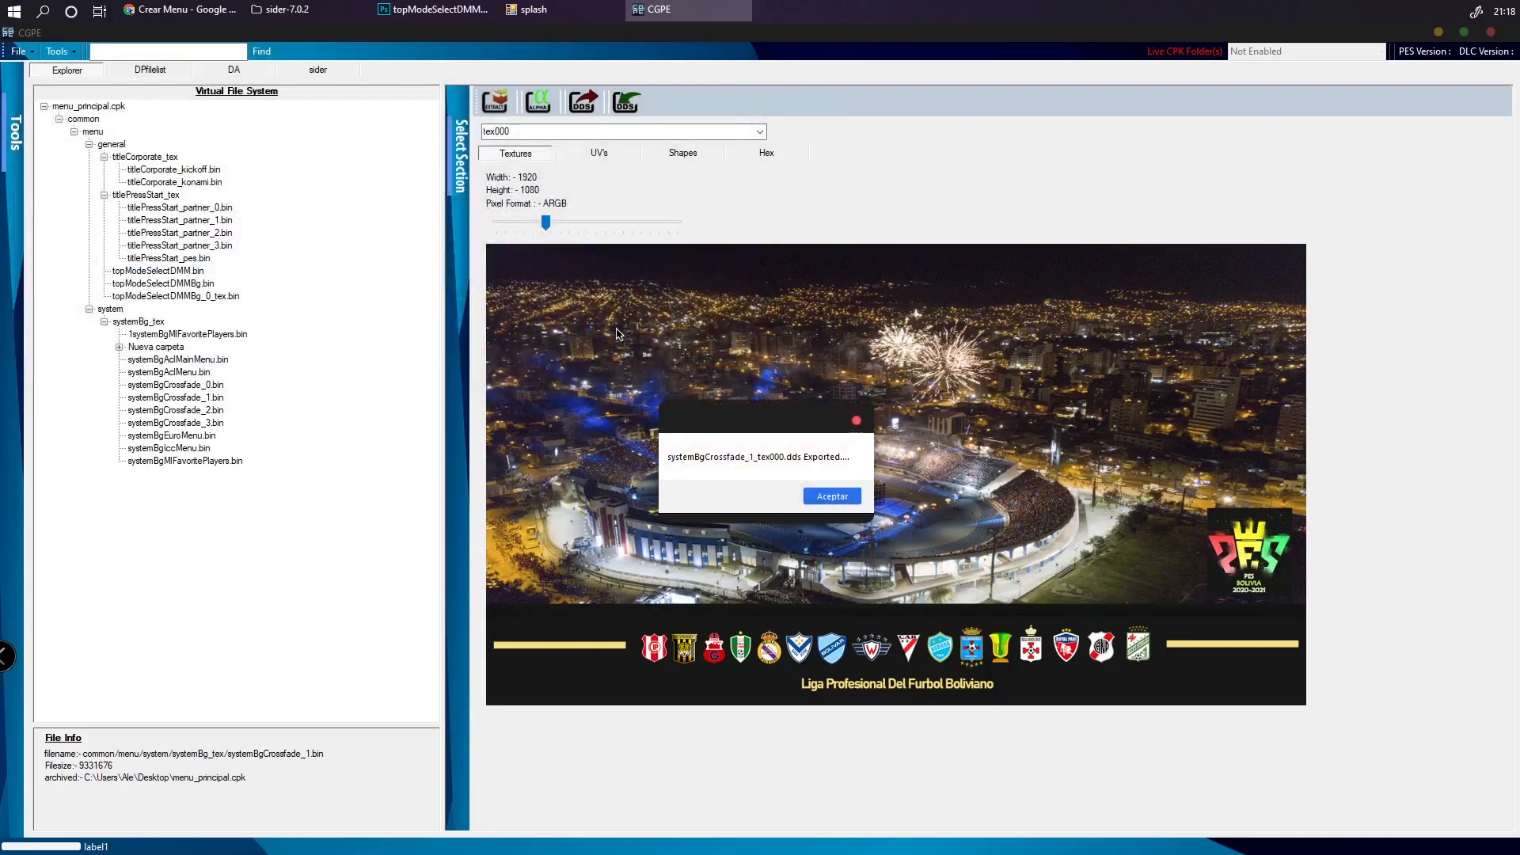
left_click(832, 497)
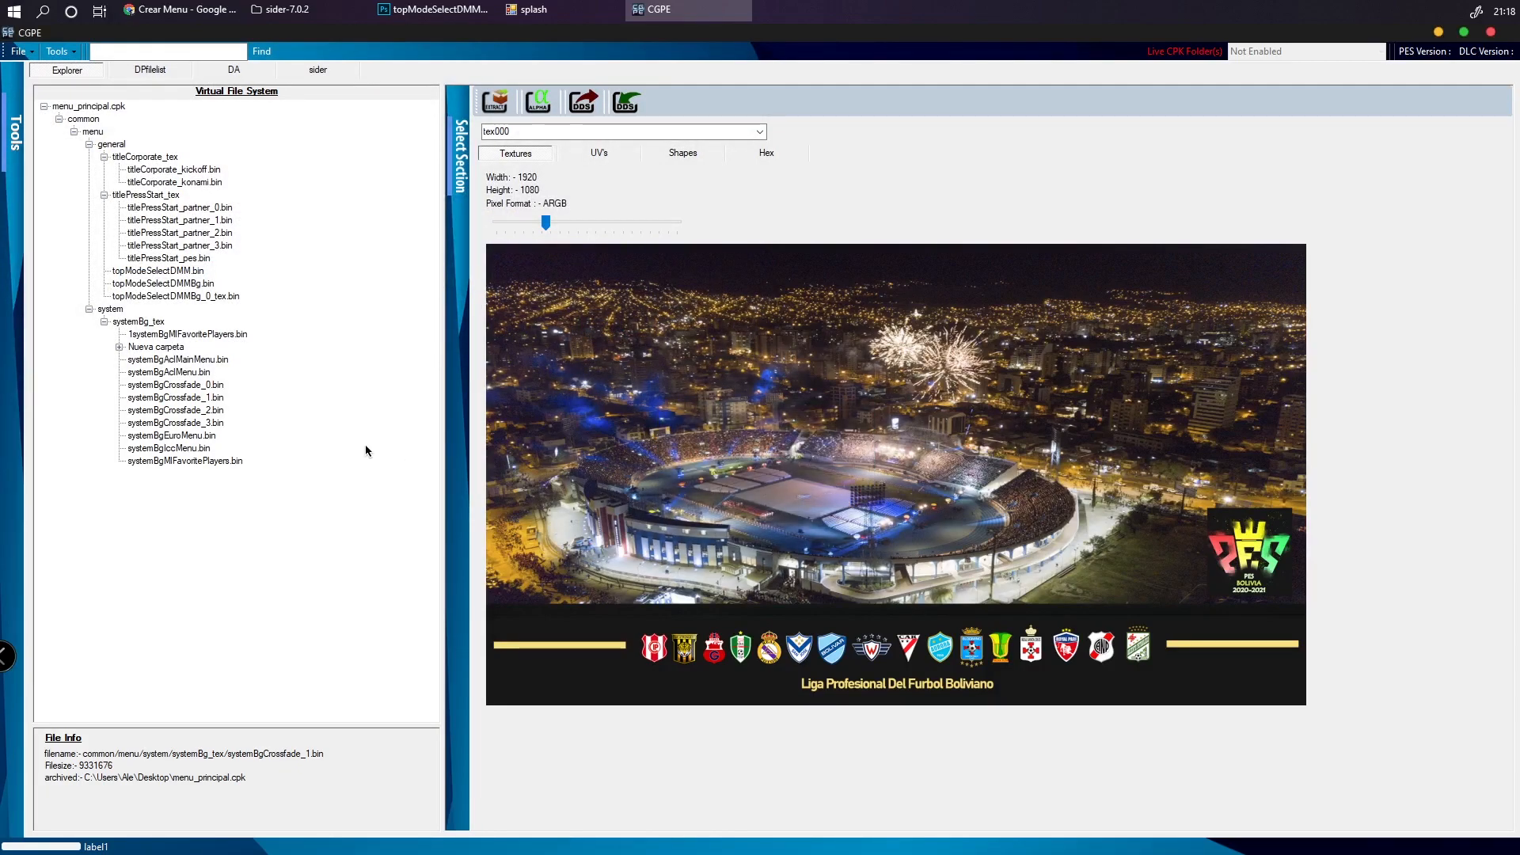
Export the texture of systemBgCrossfade_2.bin to the desktop as systemBgCrossfade_2_tex000.dds
left_click(190, 411)
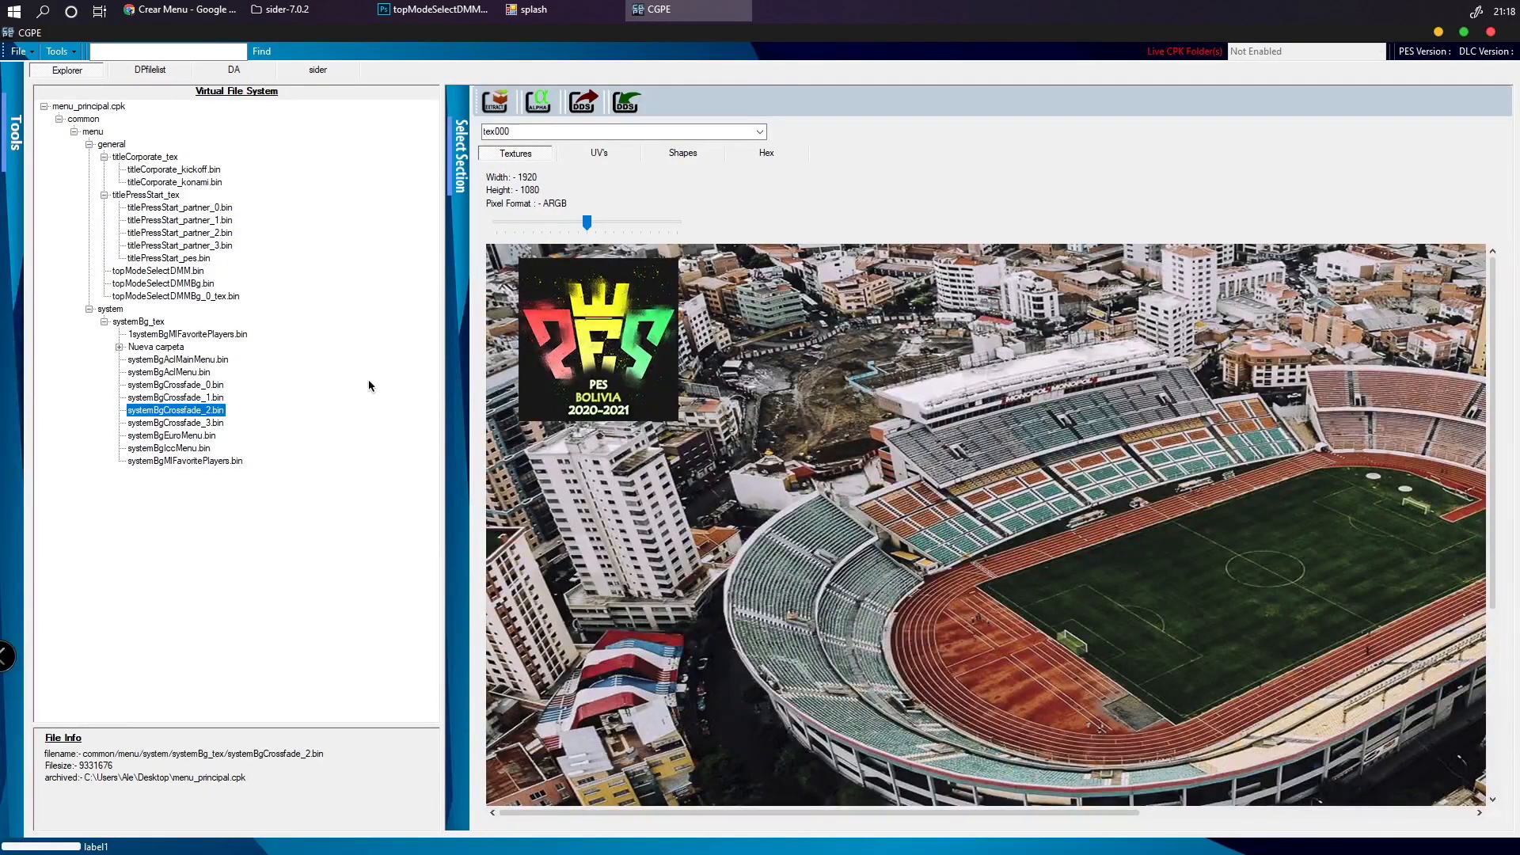
left_click_drag(587, 223, 551, 223)
left_click(582, 101)
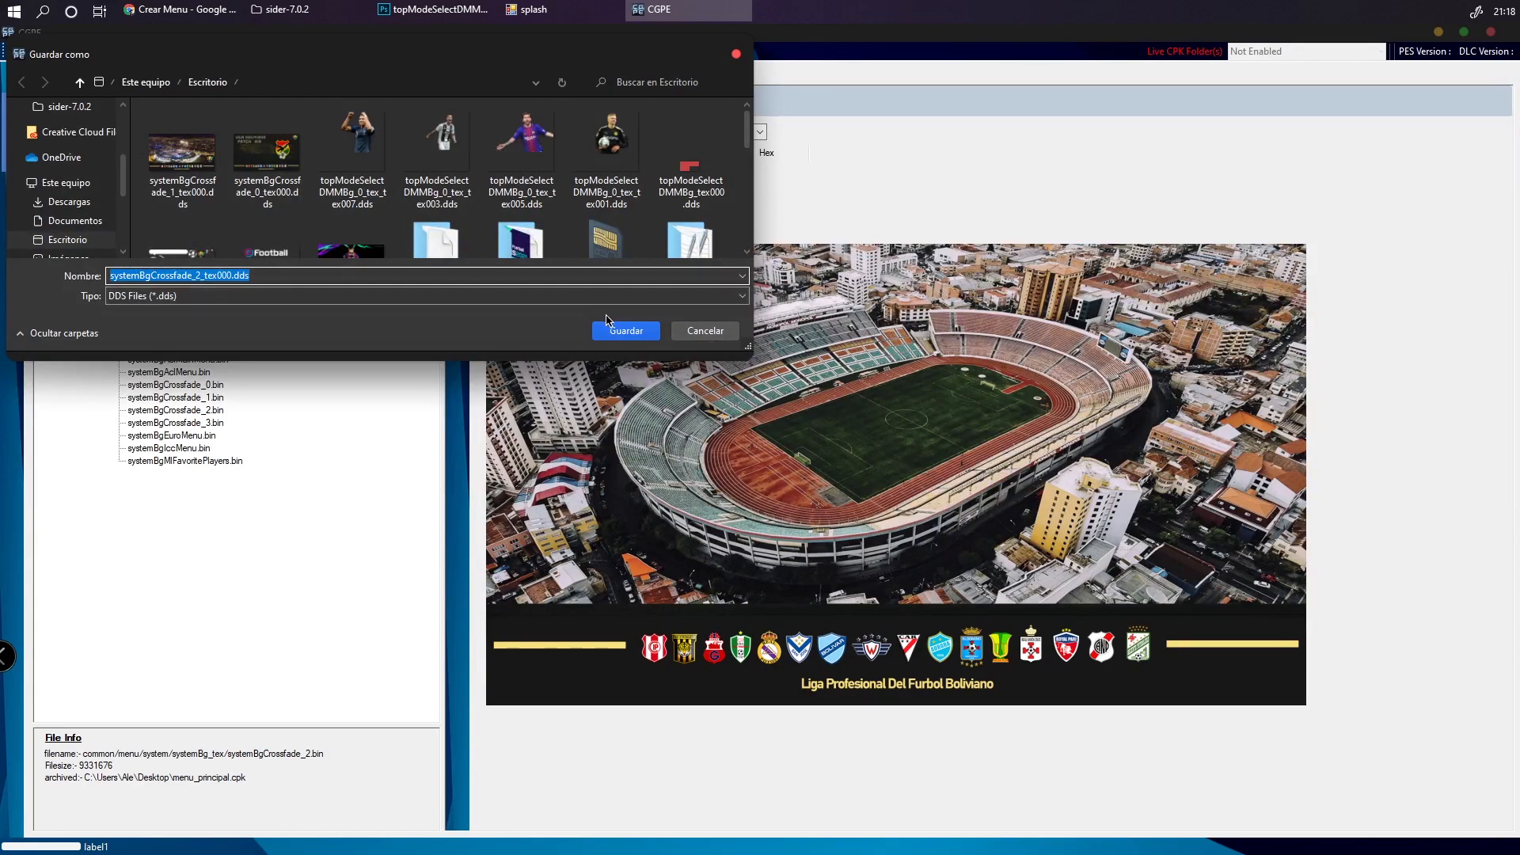
left_click(611, 331)
left_click(831, 501)
Export the texture of systemBgCrossfade_3.bin to the desktop as systemBgCrossfade_3_tex000.dds
left_click(189, 423)
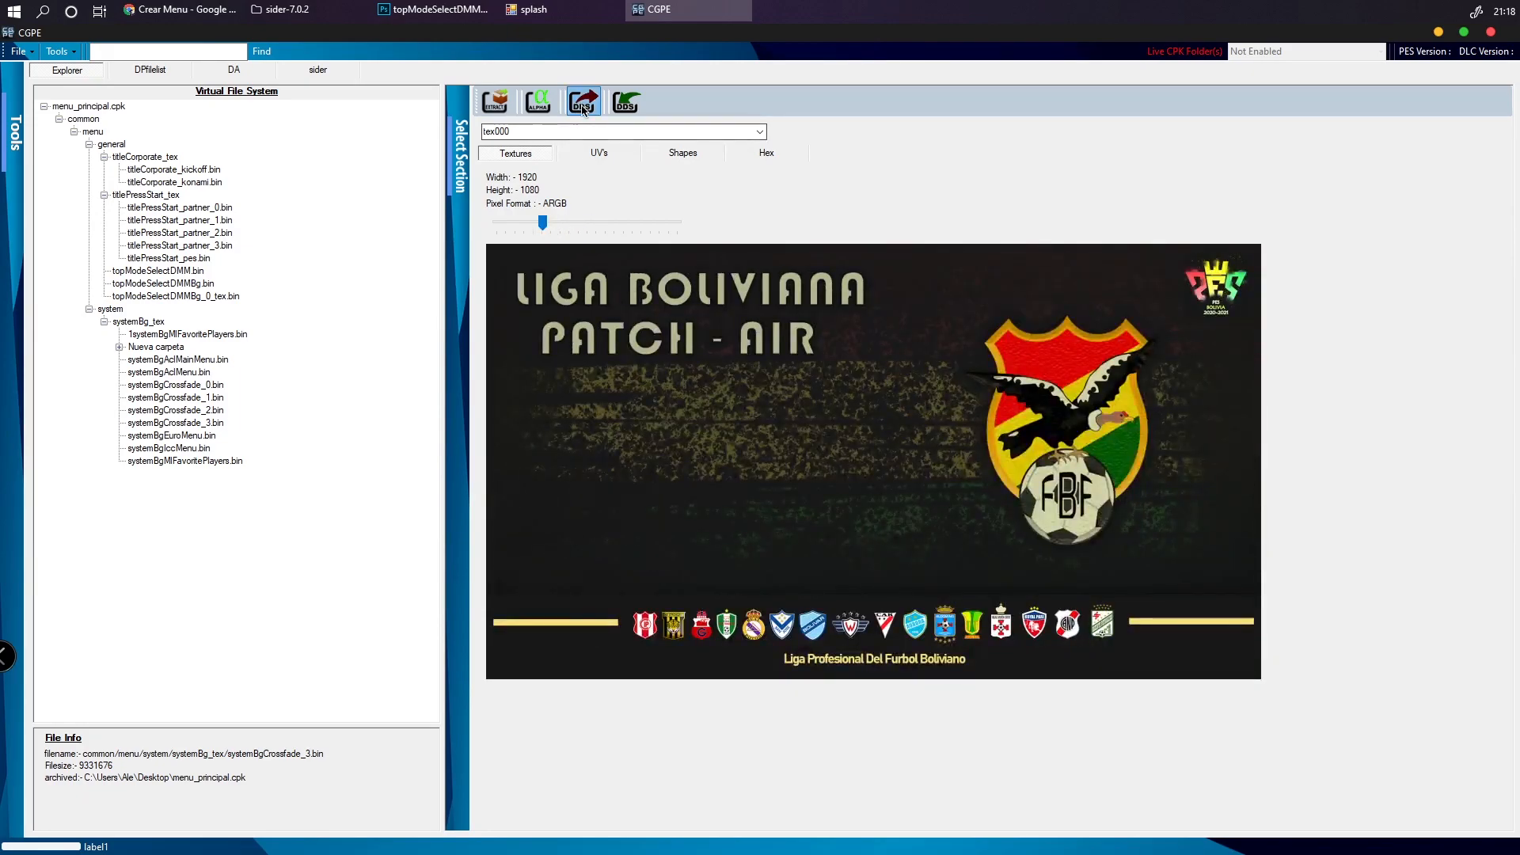
left_click(582, 101)
left_click(626, 331)
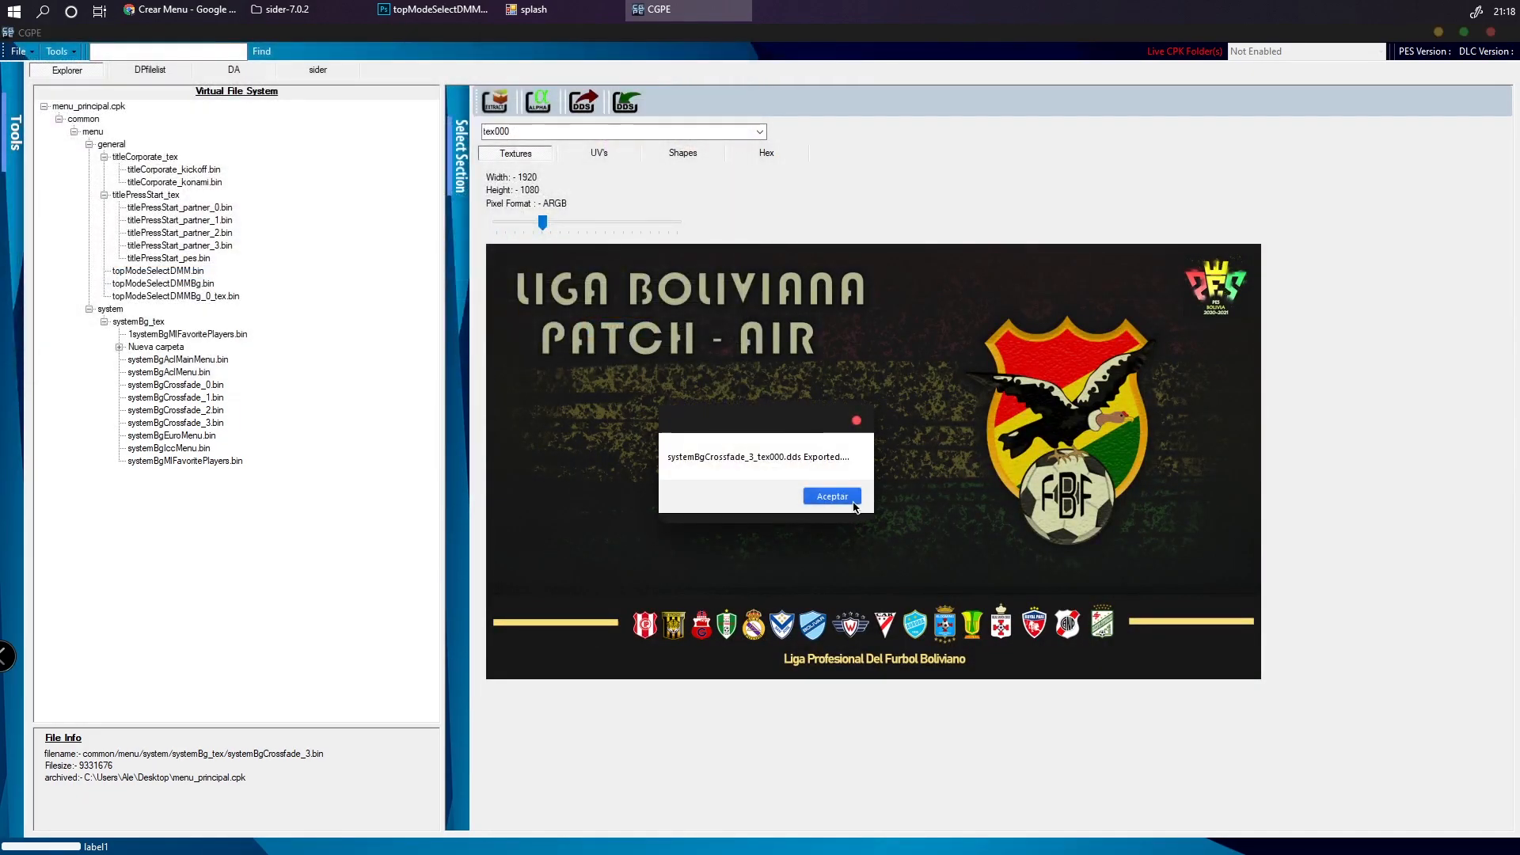
left_click(840, 498)
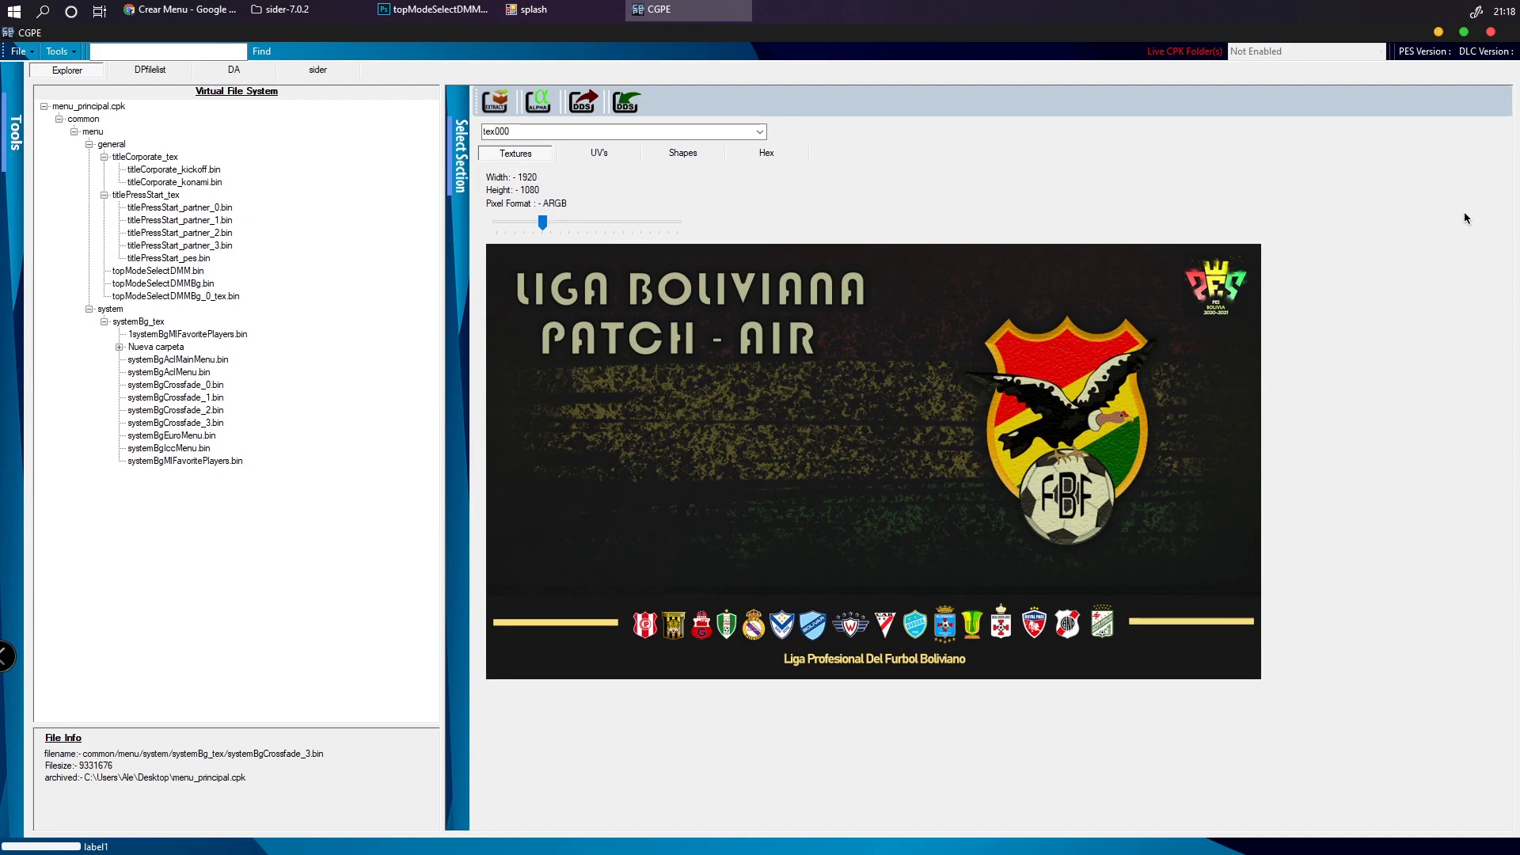
Minimize the CG PES Explorer window, then close both it and its loading splash window
left_click(1438, 32)
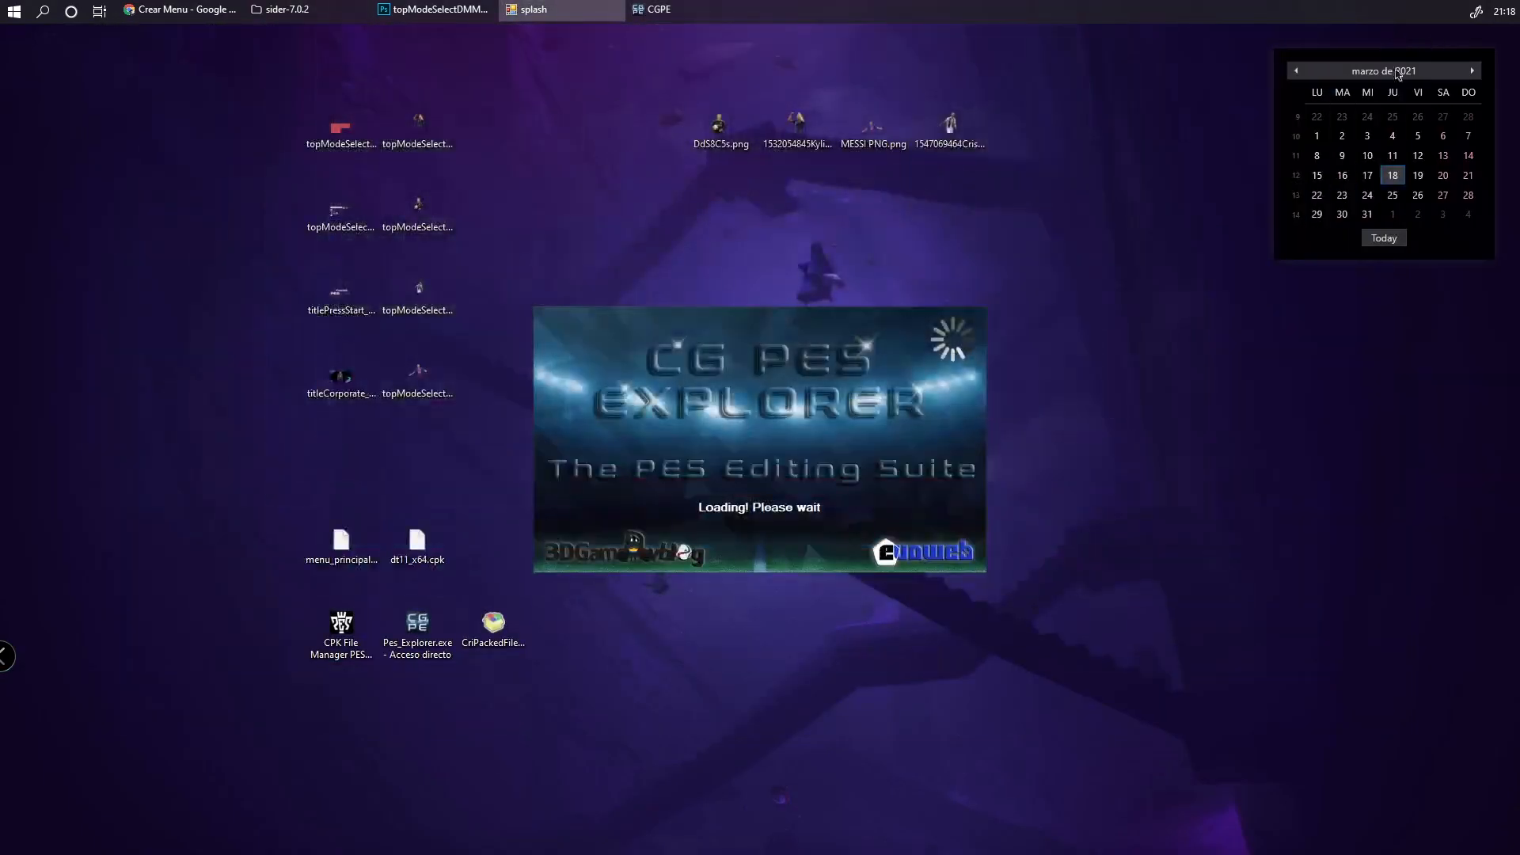
right_click(651, 9)
left_click(657, 77)
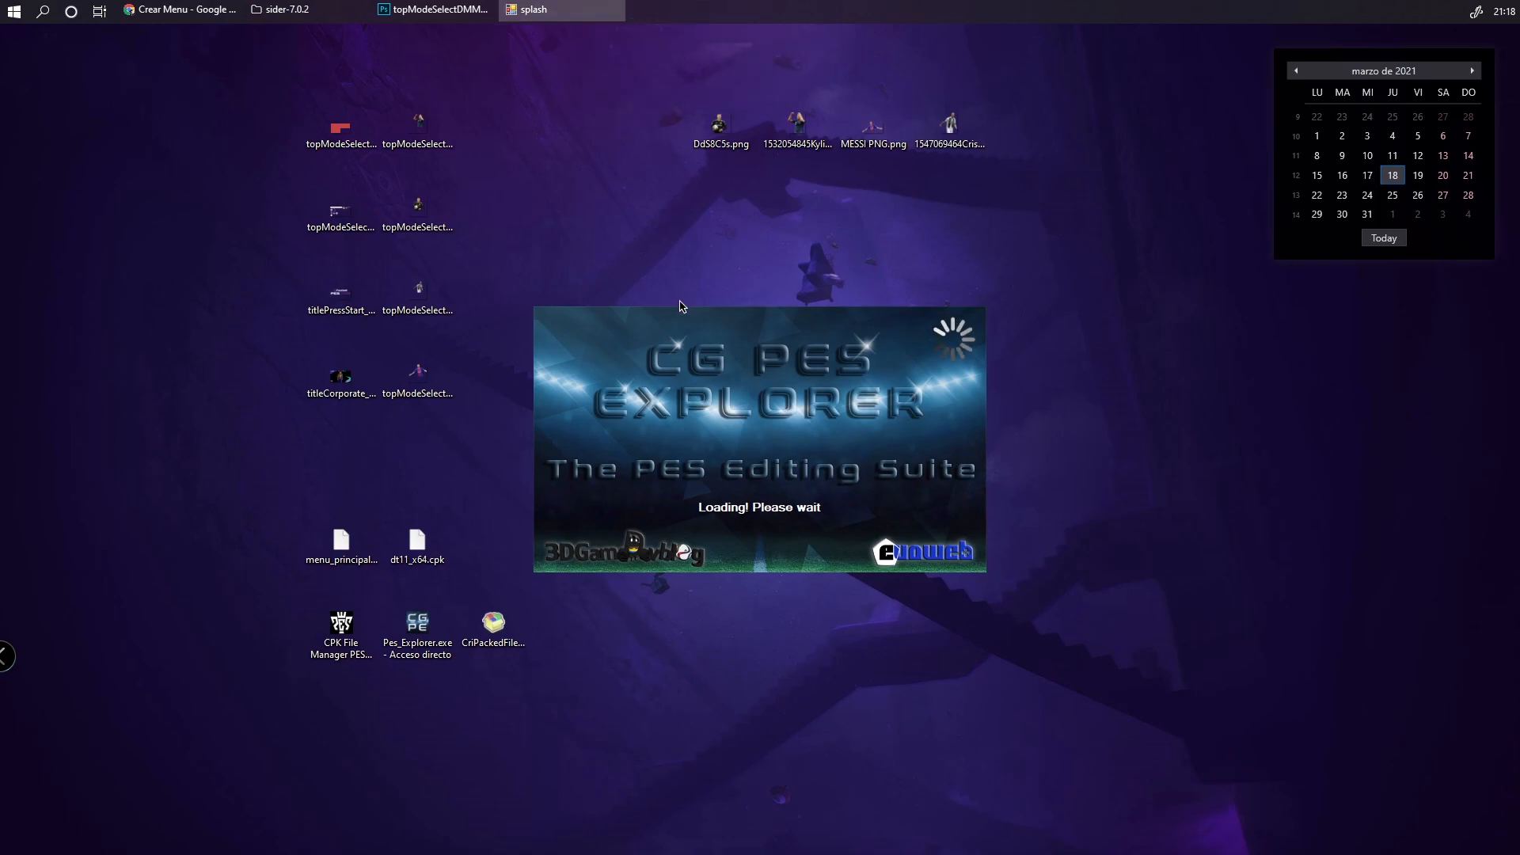
right_click(558, 9)
left_click(542, 76)
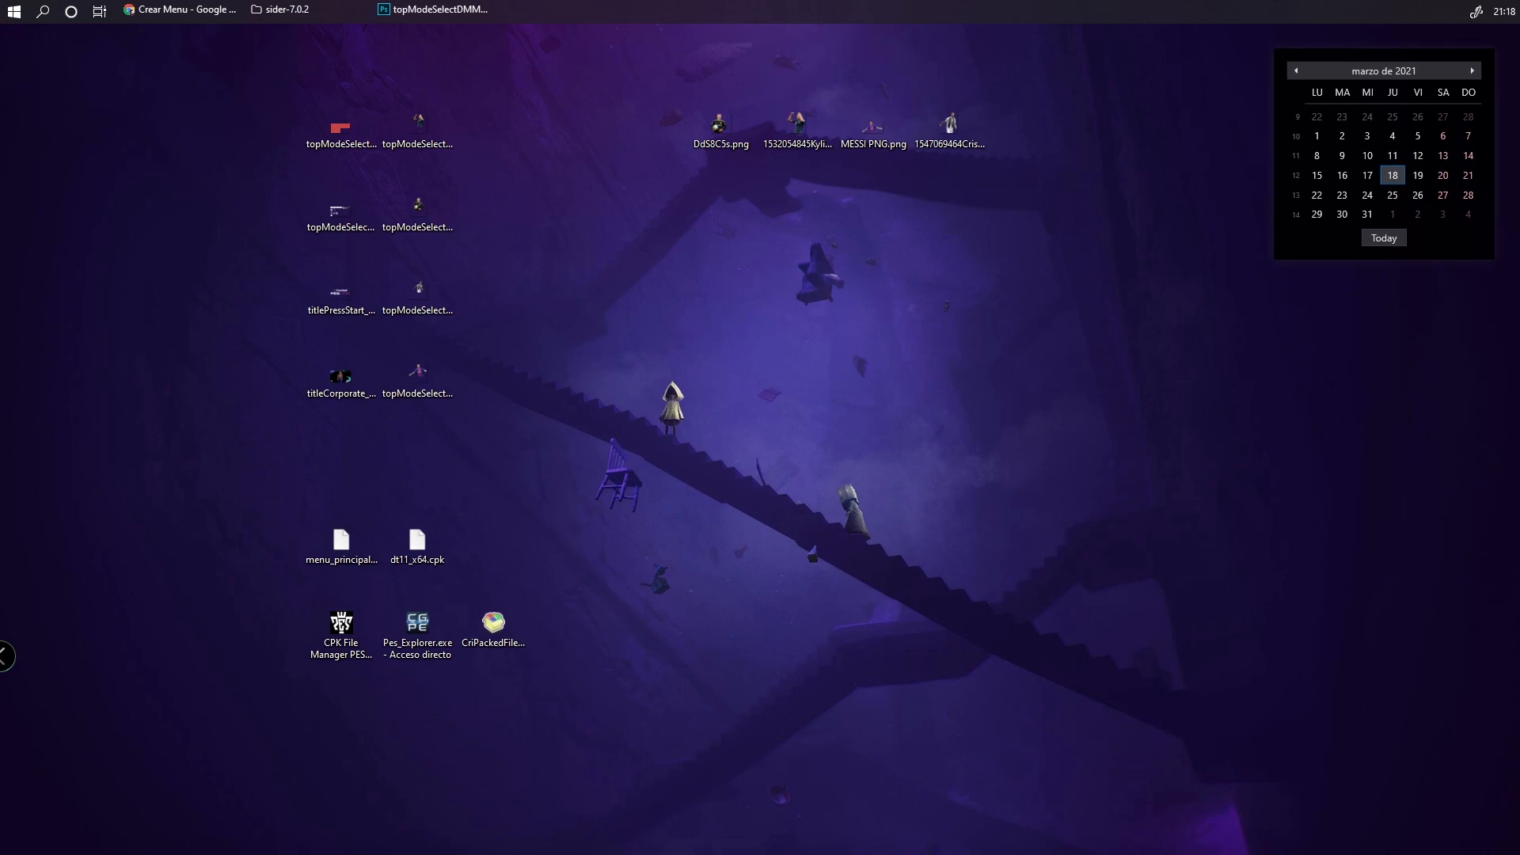
Arrange the four exported systemBgCrossfade DDS files in a column beside the topModeSelect textures on the desktop
left_click_drag(390, 304, 546, 162)
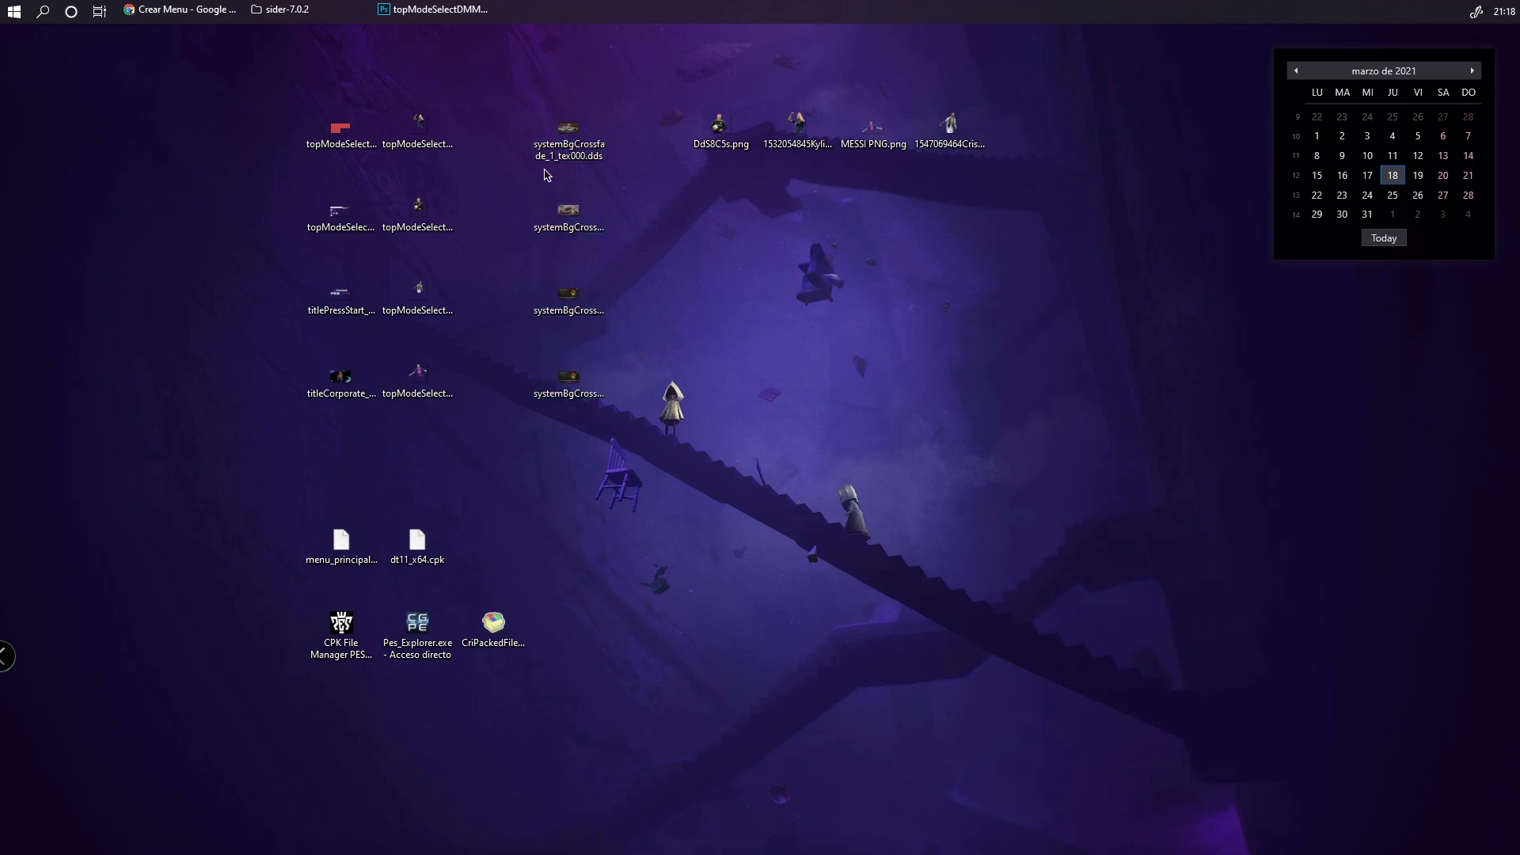
left_click_drag(499, 106, 611, 426)
left_click_drag(548, 124, 471, 127)
left_click(638, 249)
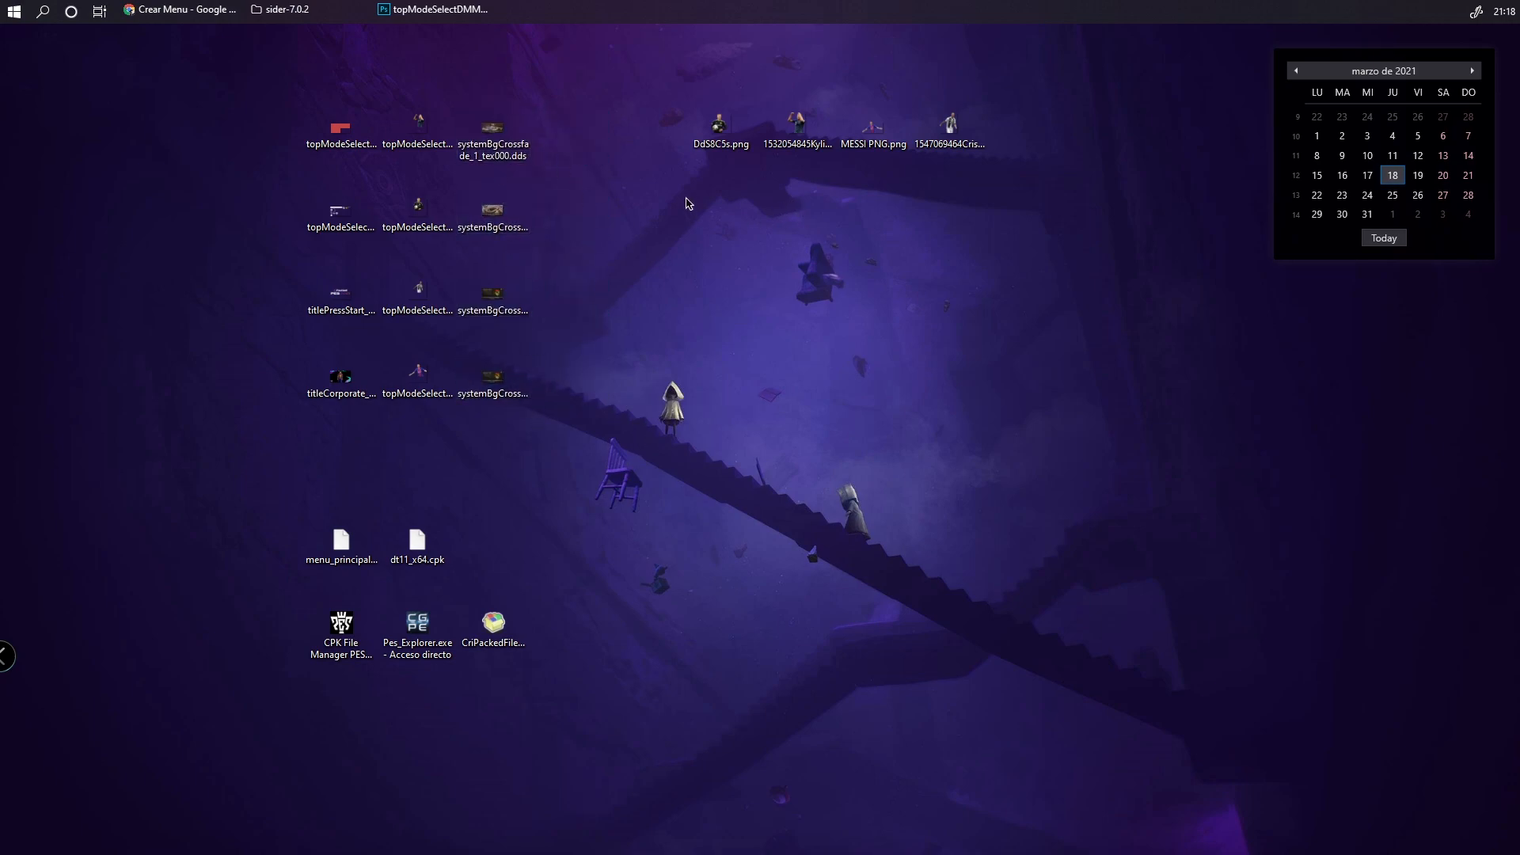
Move the four player PNG images together to the free desktop area below the calendar
left_click_drag(687, 203, 975, 110)
left_click_drag(719, 130, 1173, 345)
left_click(1027, 317)
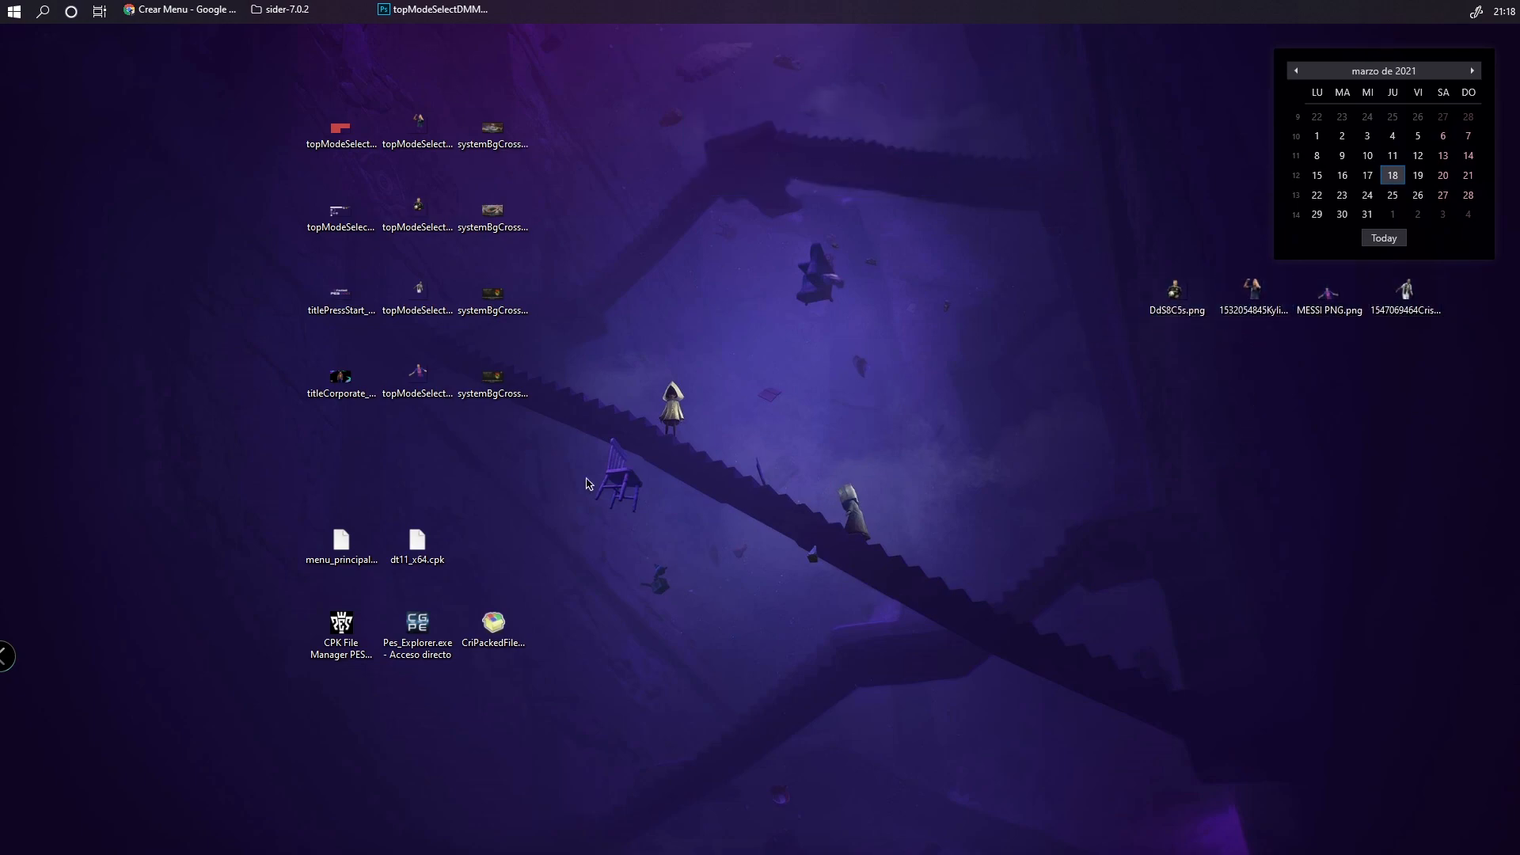
left_click(416, 212)
left_click_drag(486, 63, 507, 455)
left_click(661, 384)
left_click(509, 375)
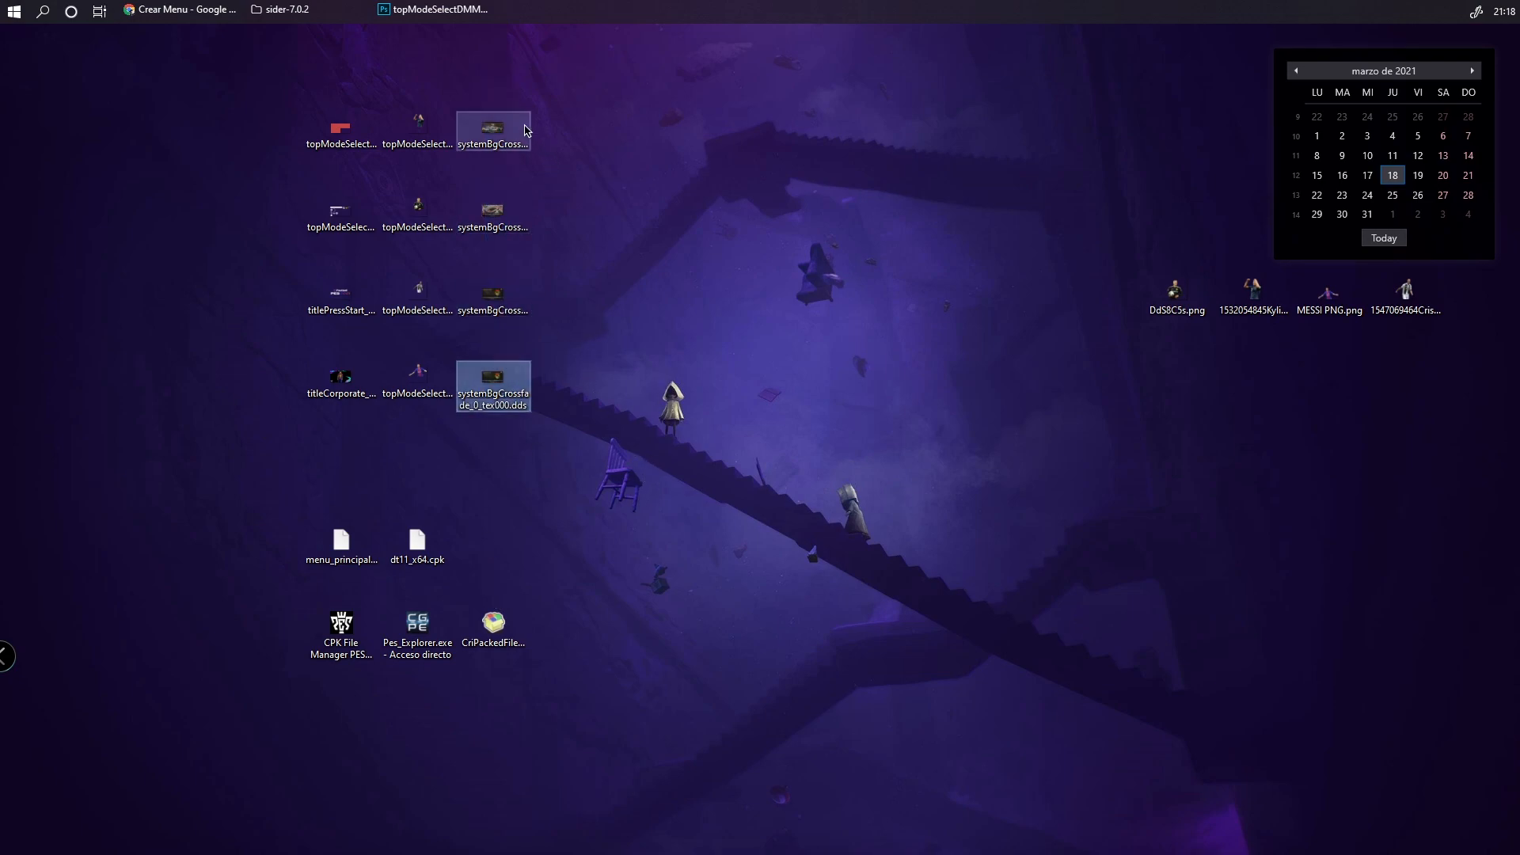
left_click_drag(495, 133, 1035, 132)
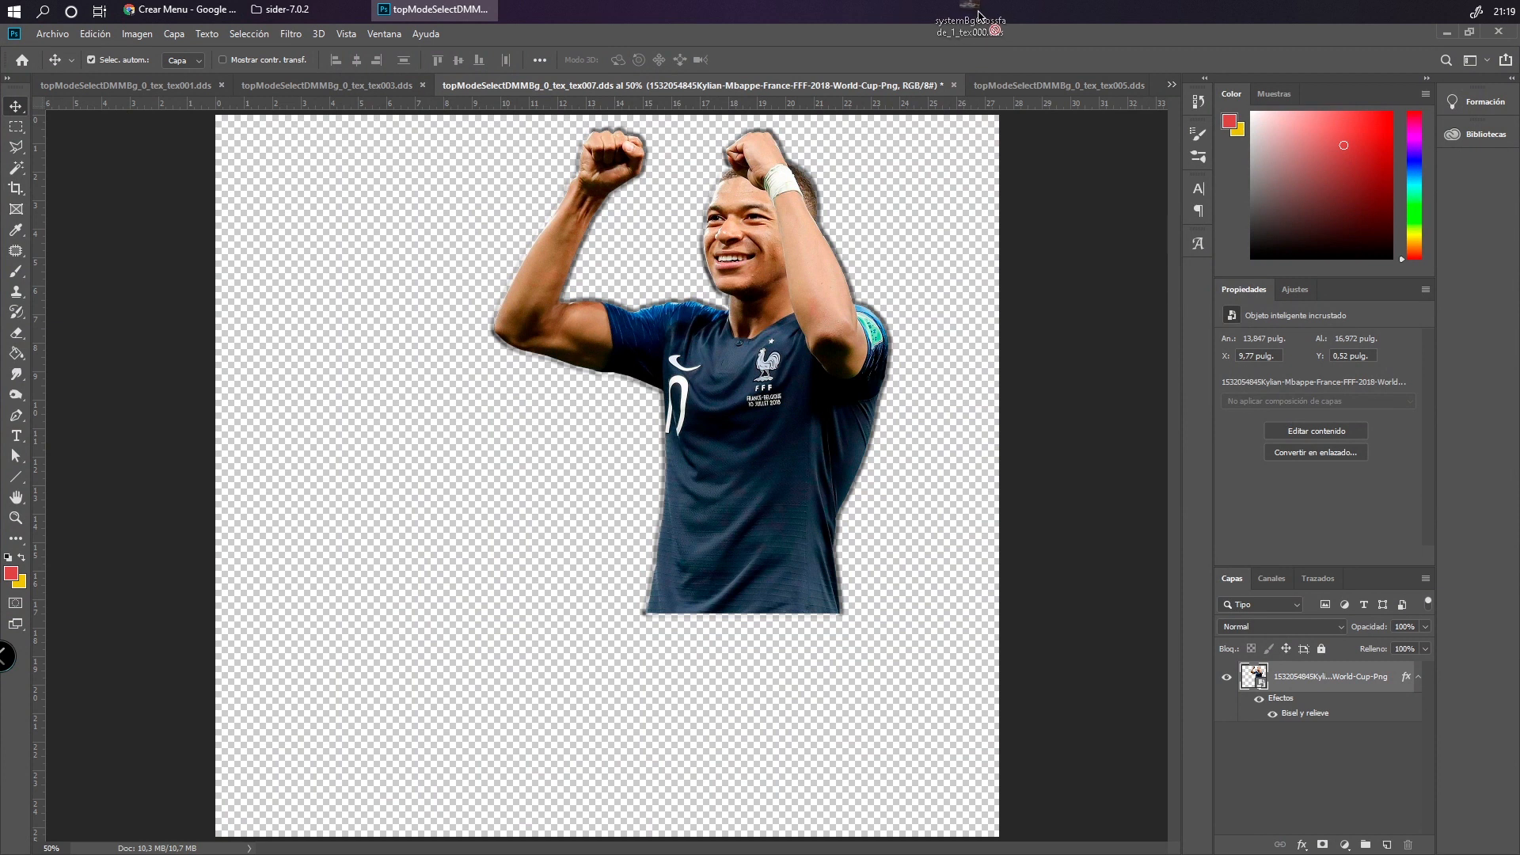
left_click(1447, 38)
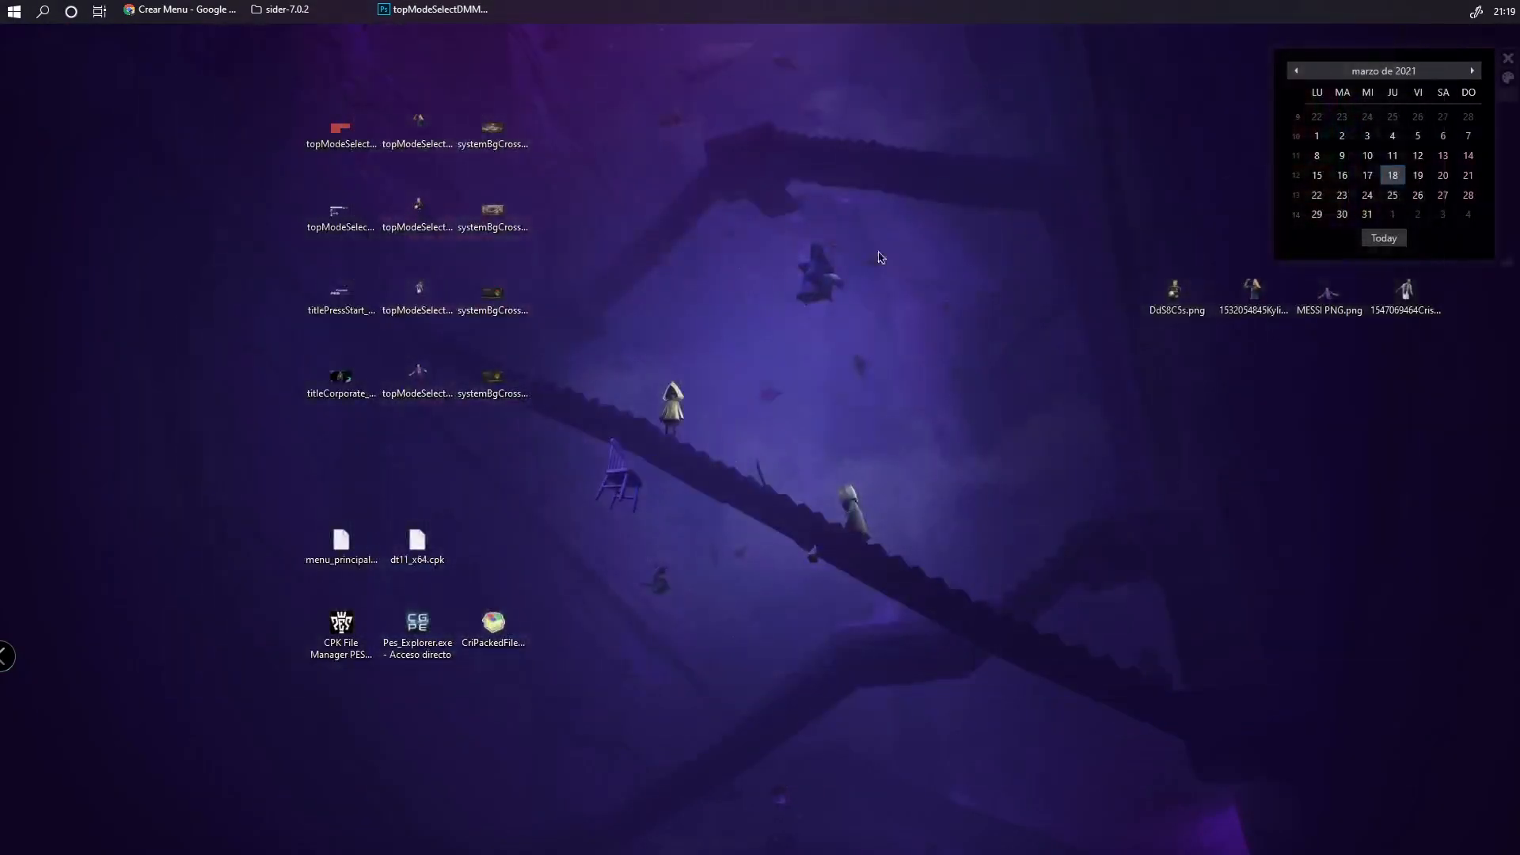
Switch to Photoshop and close the topModeSelectDMMBg_0_tex documents tex003, tex007 and tex005 without saving
left_click(434, 9)
left_click(150, 87)
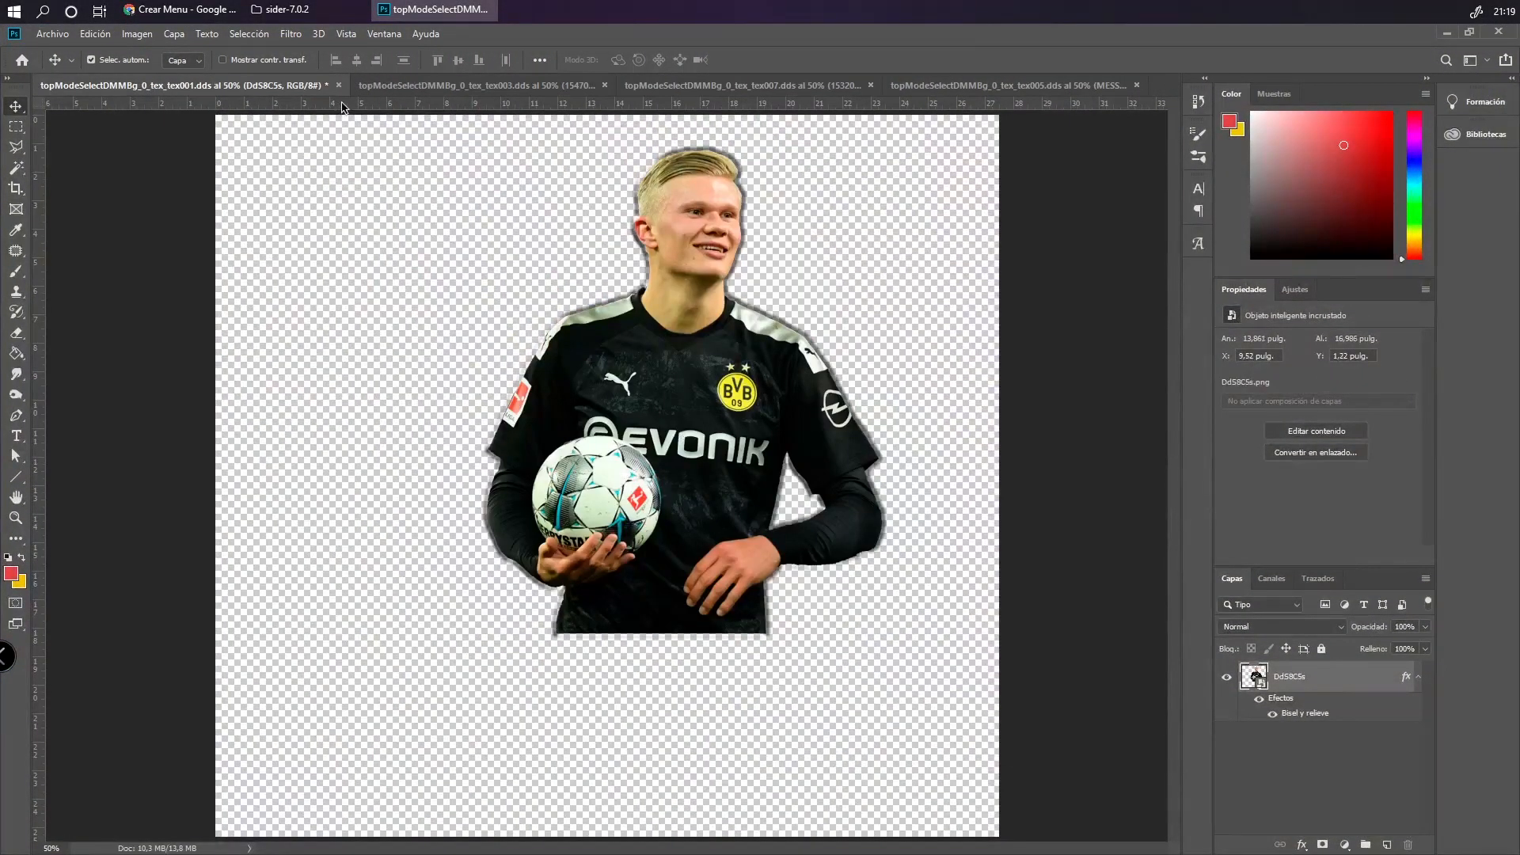
left_click(357, 86)
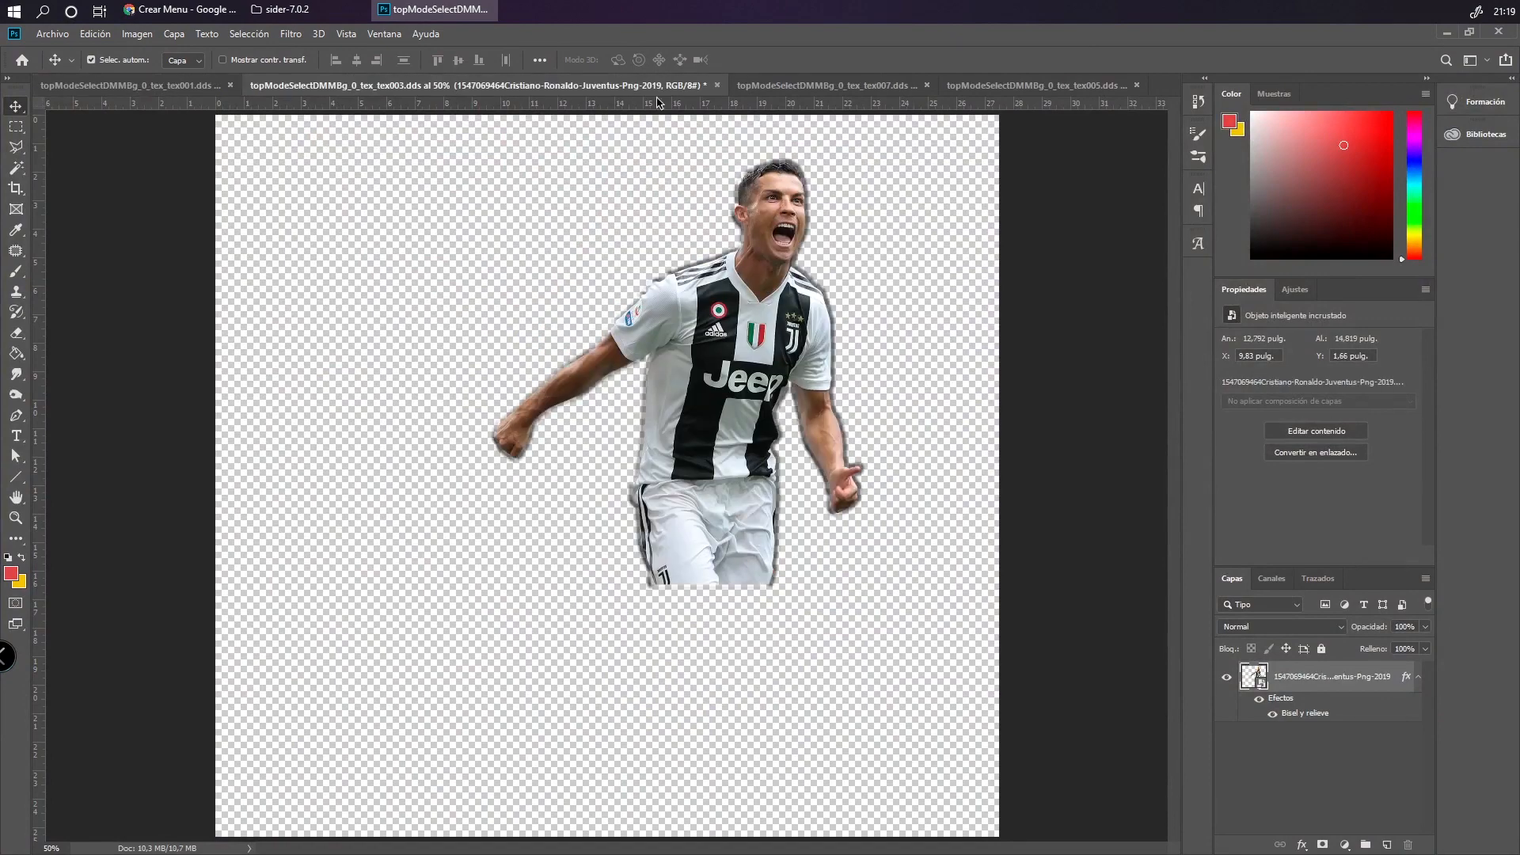
left_click(717, 85)
left_click(883, 338)
left_click(791, 85)
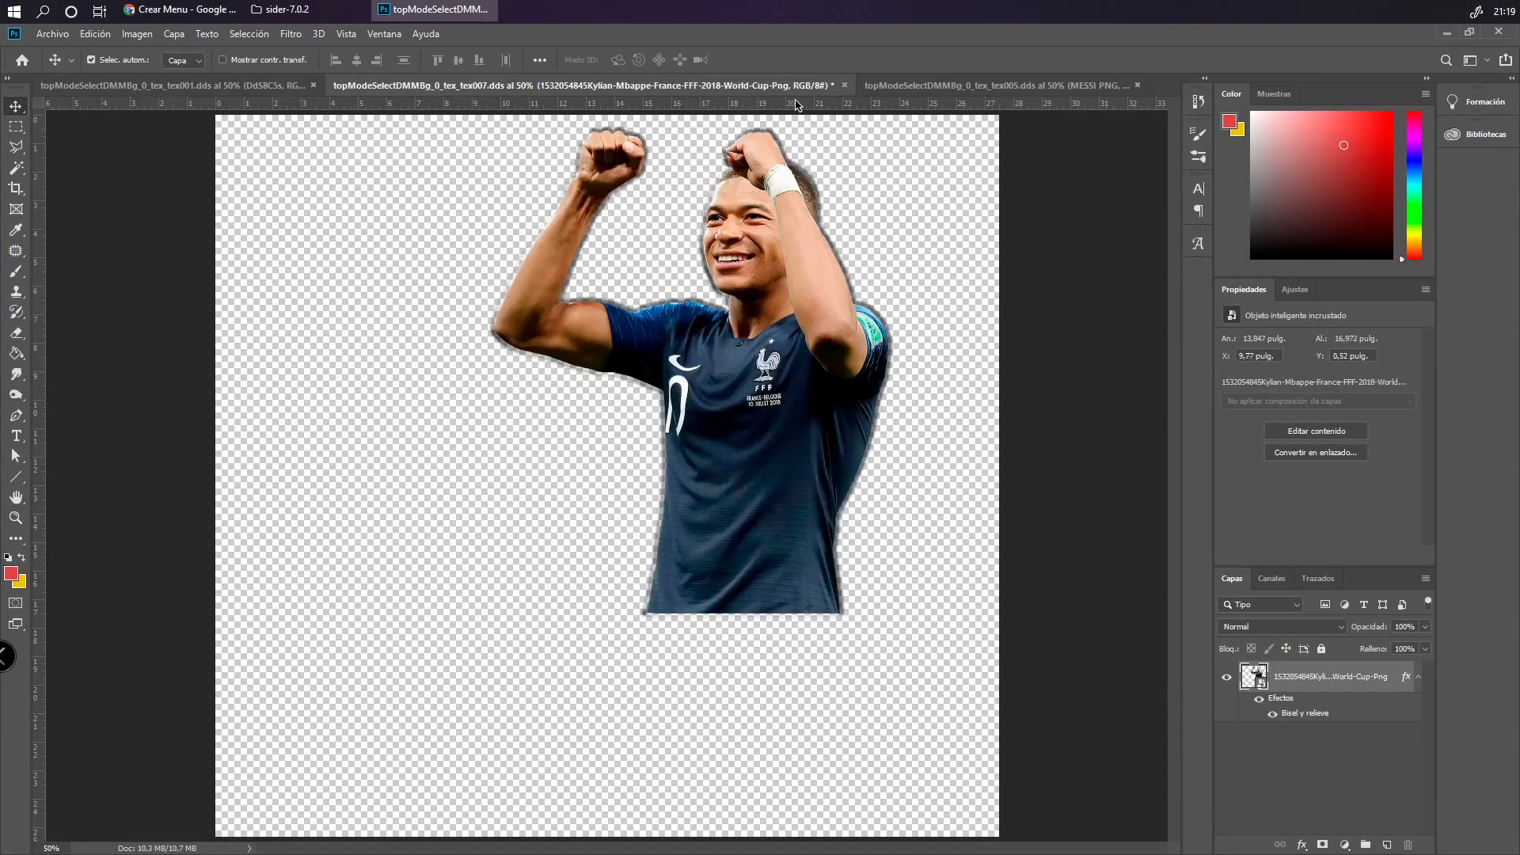
left_click(843, 85)
left_click(813, 337)
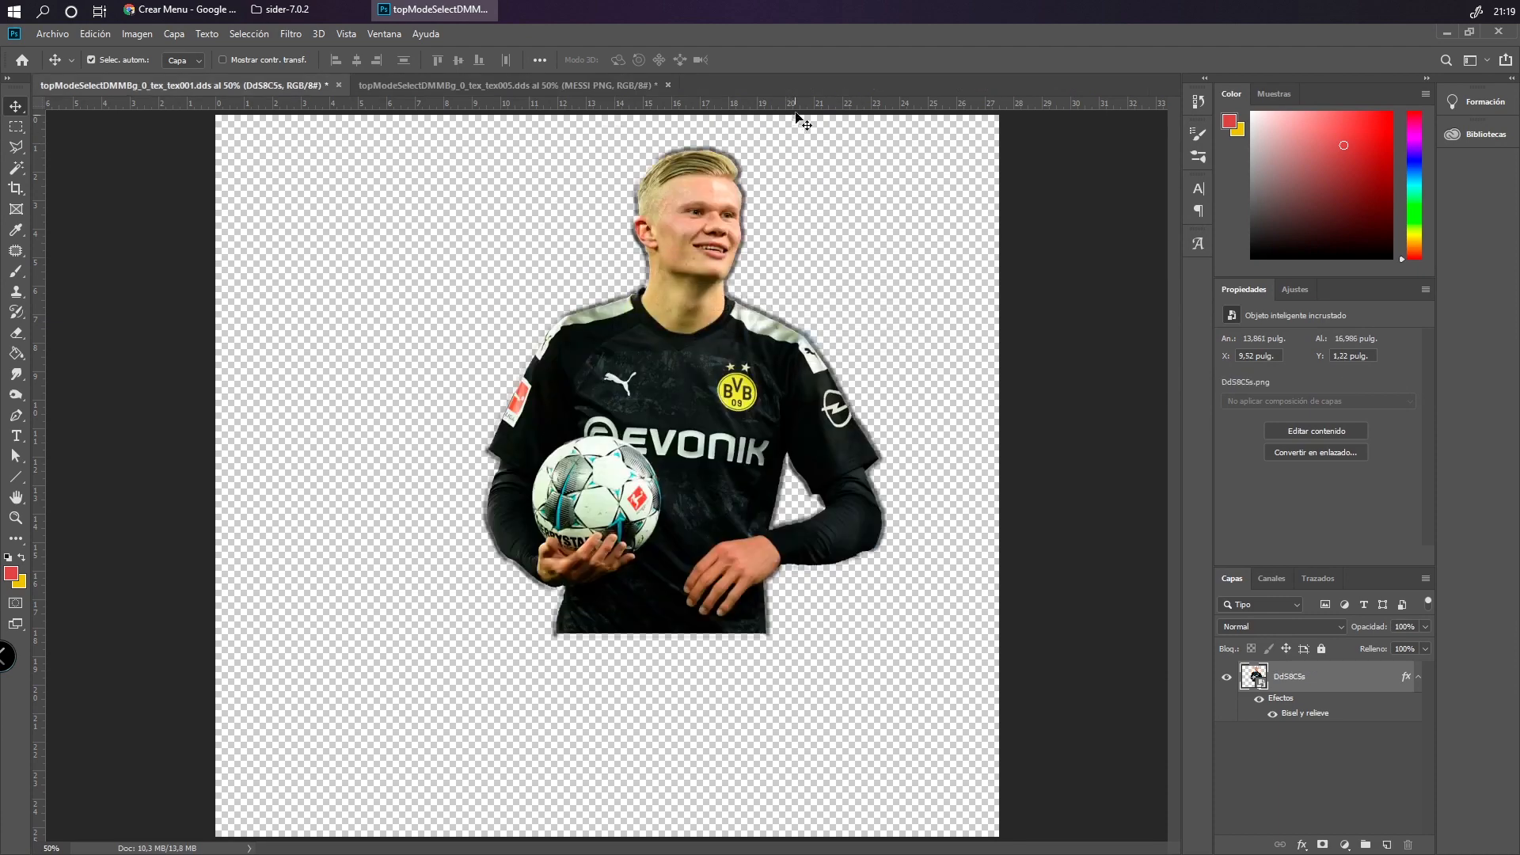
left_click(659, 87)
left_click(667, 85)
left_click(798, 339)
Open systemBgCrossfade_1_tex000.dds from the desktop without color management, and close the remaining topModeSelectDMMBg_0_tex_tex001.dds document without saving
double_click(642, 40)
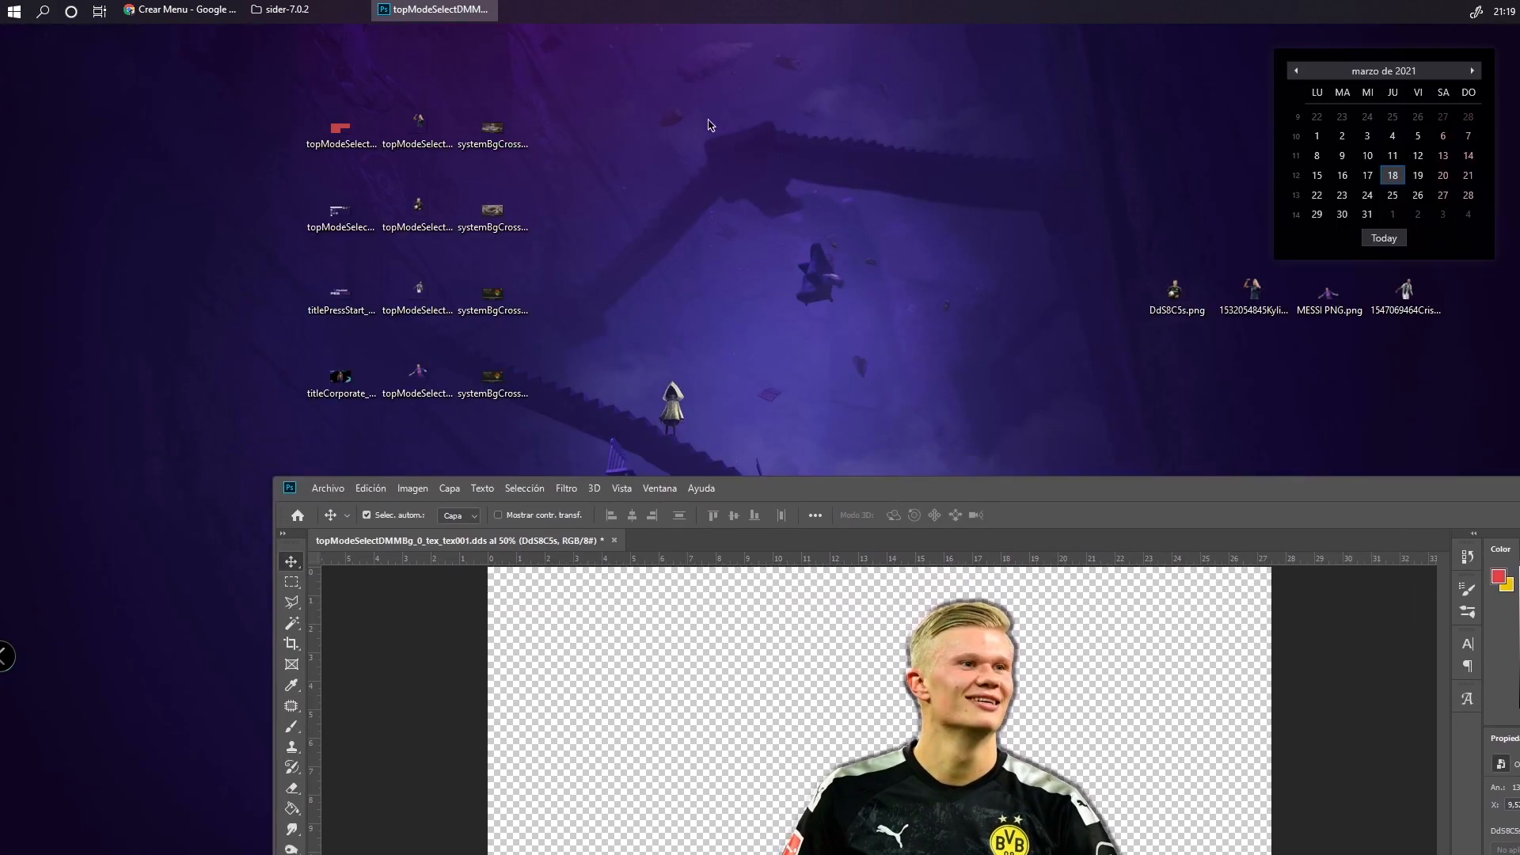
left_click_drag(498, 121, 716, 555)
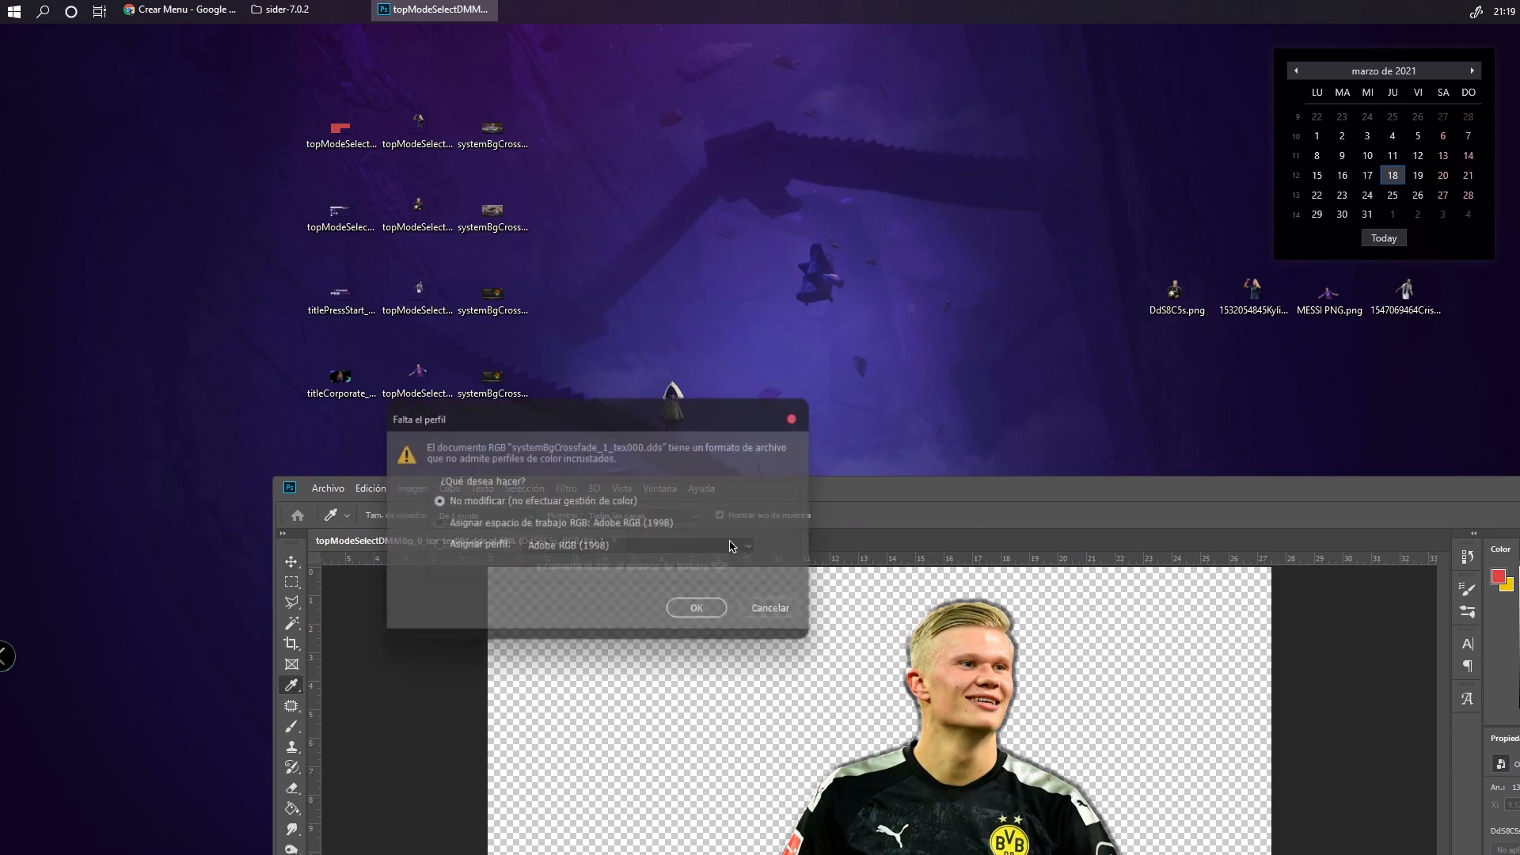
left_click(707, 602)
left_click_drag(893, 497, 694, 452)
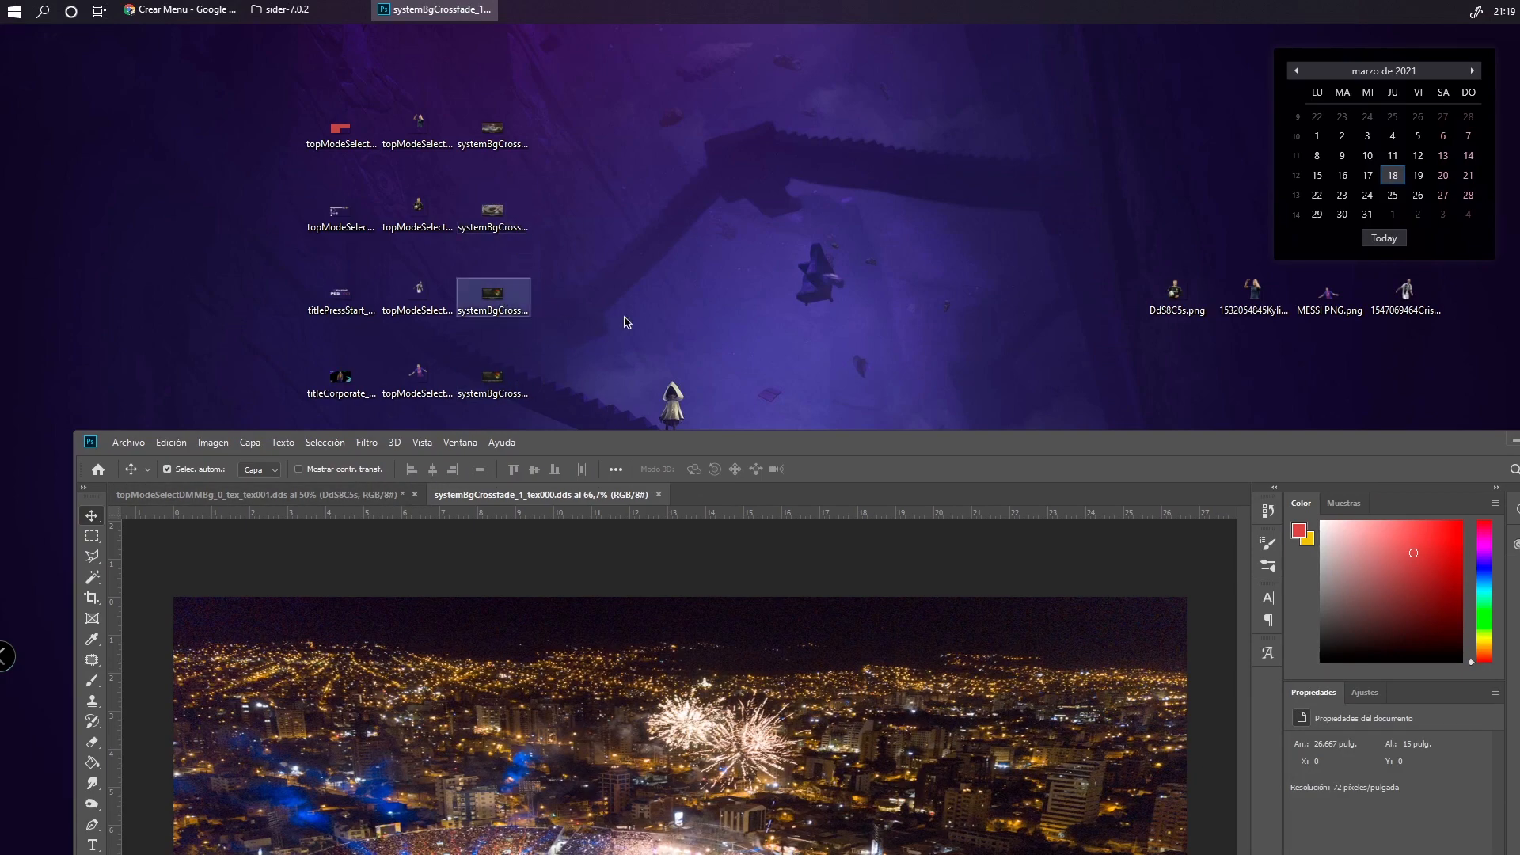
left_click_drag(640, 459, 565, 401)
double_click(565, 392)
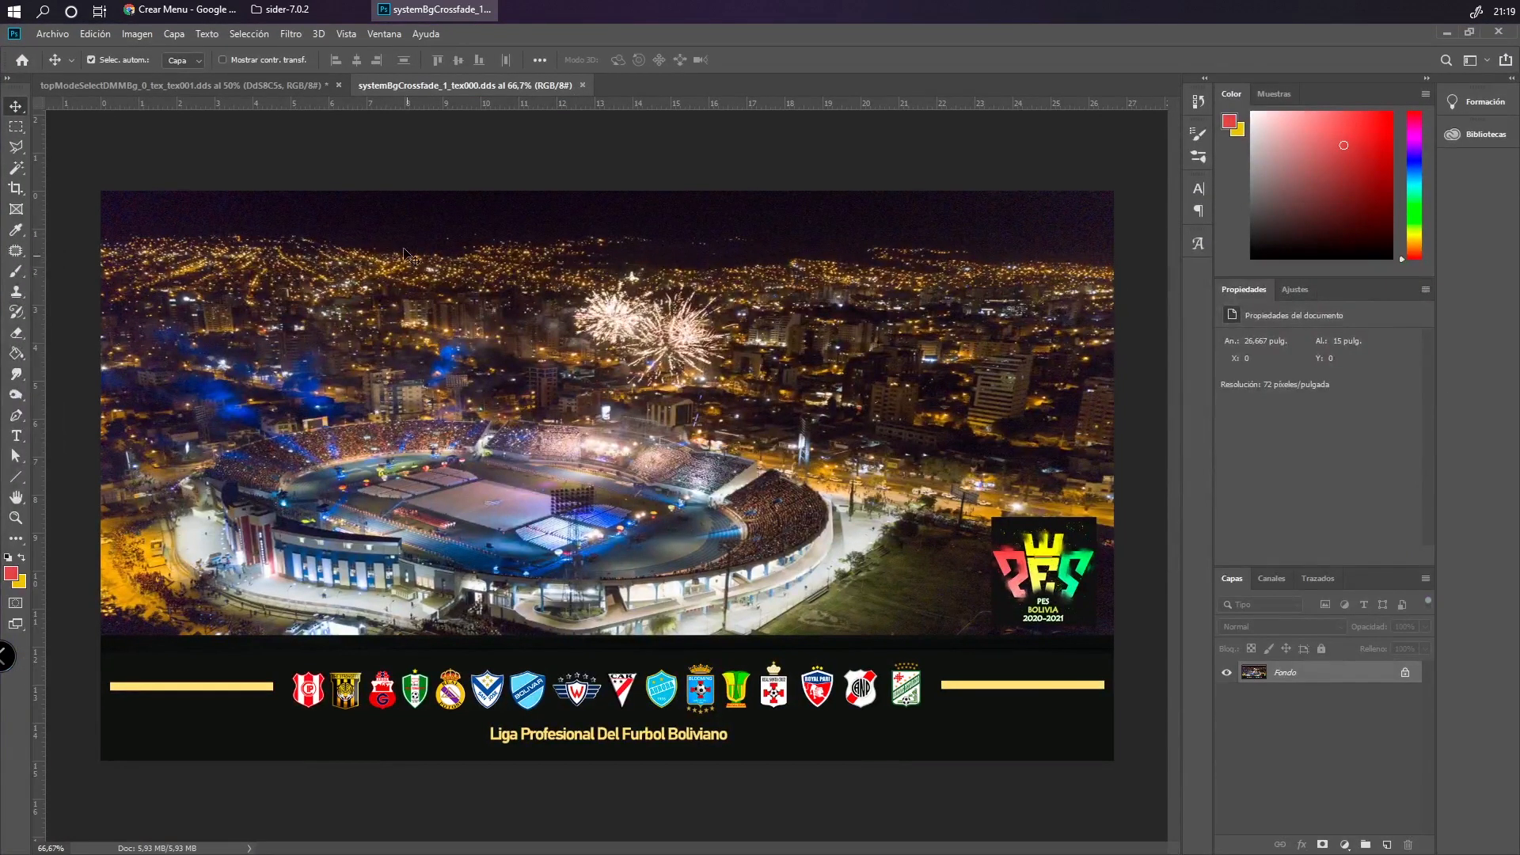
left_click(338, 85)
left_click(754, 340)
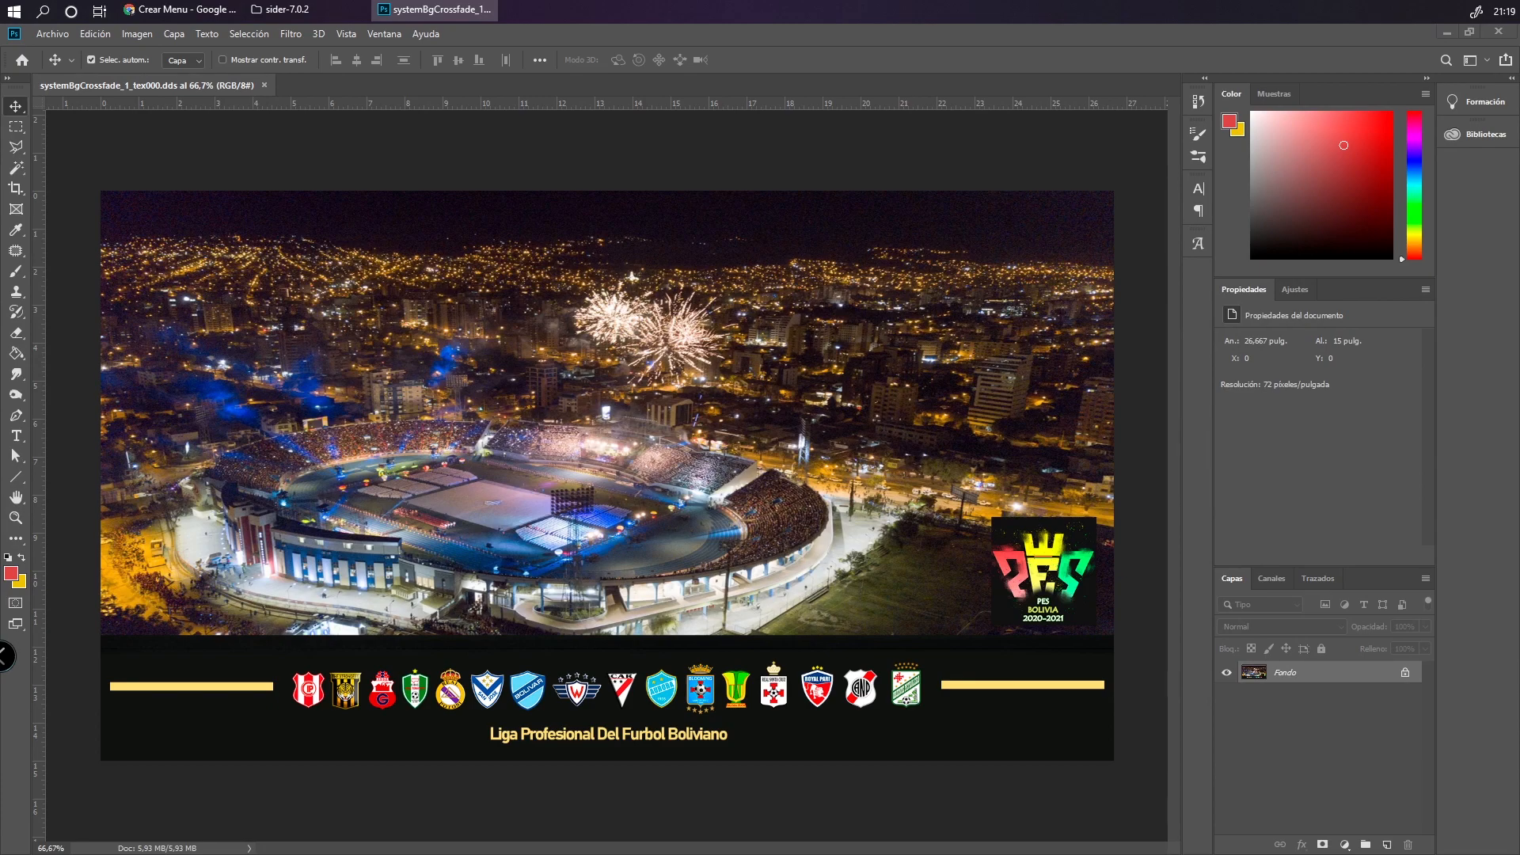
Place the Soccer-Live-Wallpaper-3.jpg image in the background texture, scaled to cover the whole canvas
left_click_drag(435, 11, 344, 380)
left_click_drag(770, 566, 1108, 755)
key("Return")
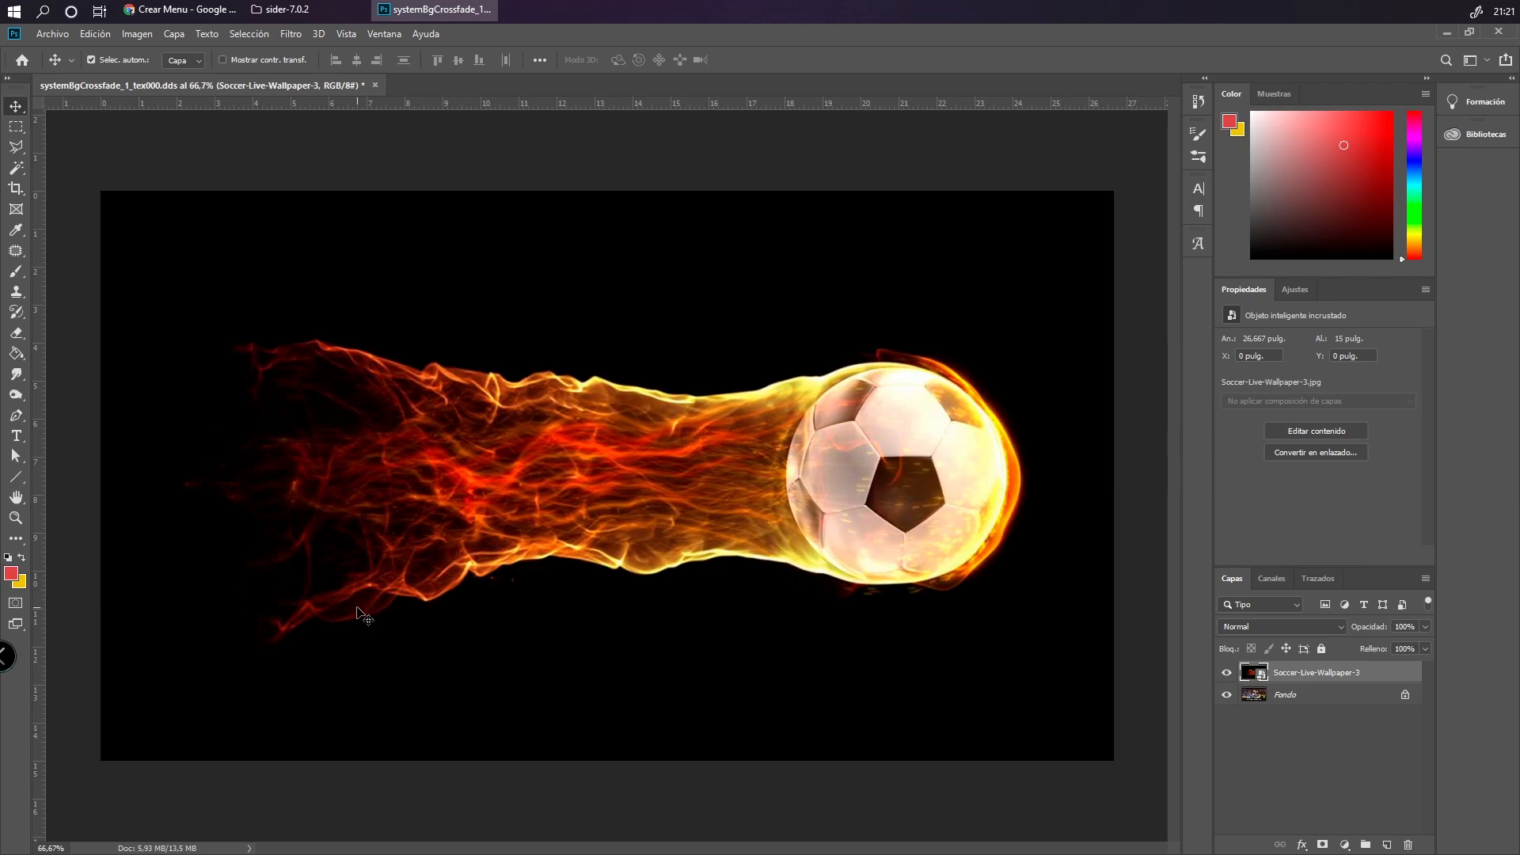
Save the wallpaper composition in D3D/DDS format, replacing systemBgCrossfade_0_tex000.dds on the desktop
left_click(52, 33)
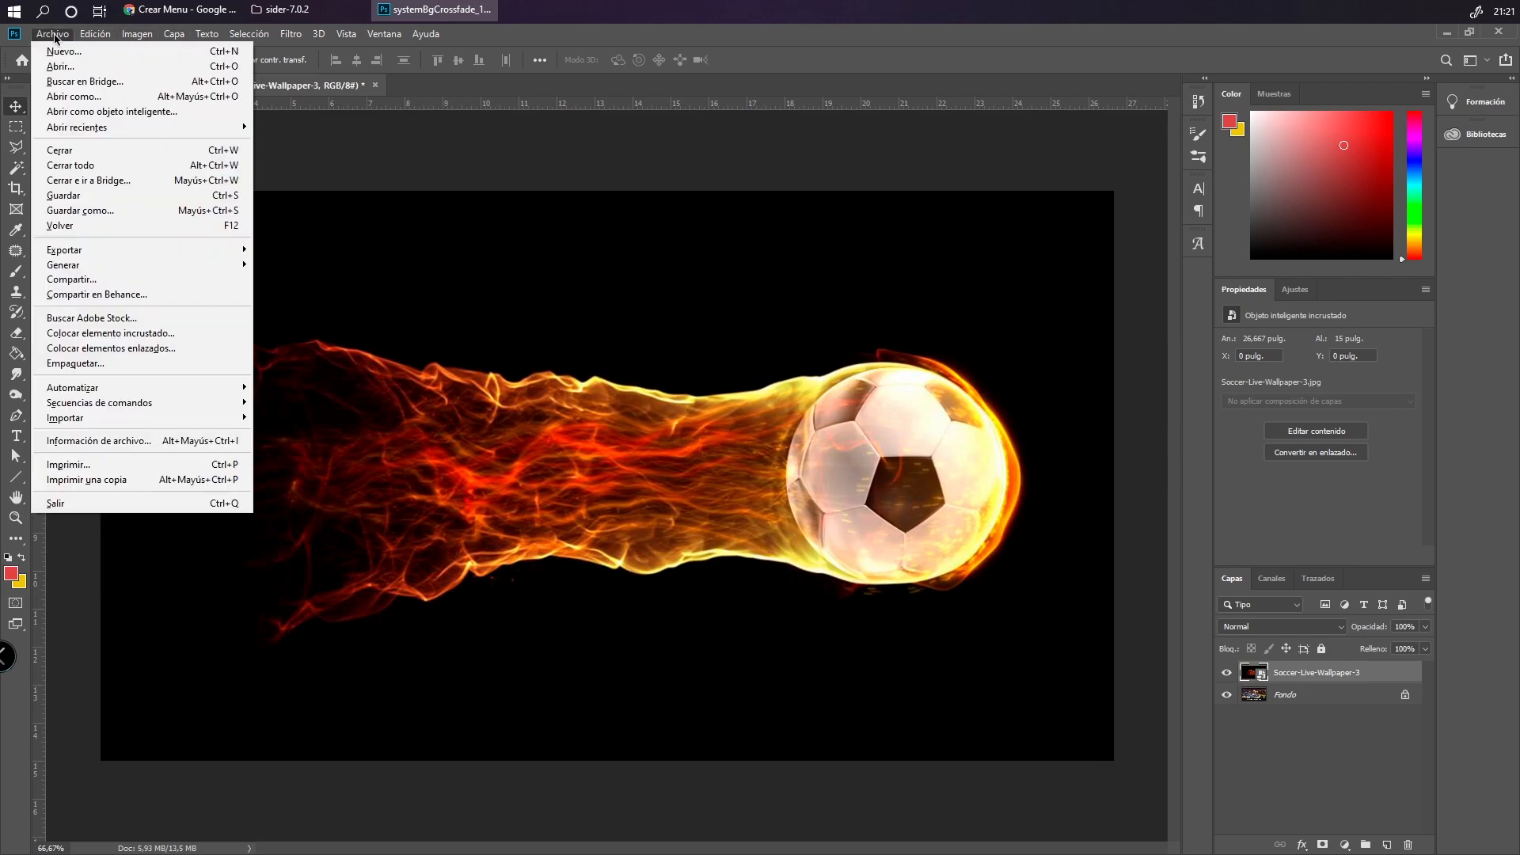
left_click(79, 212)
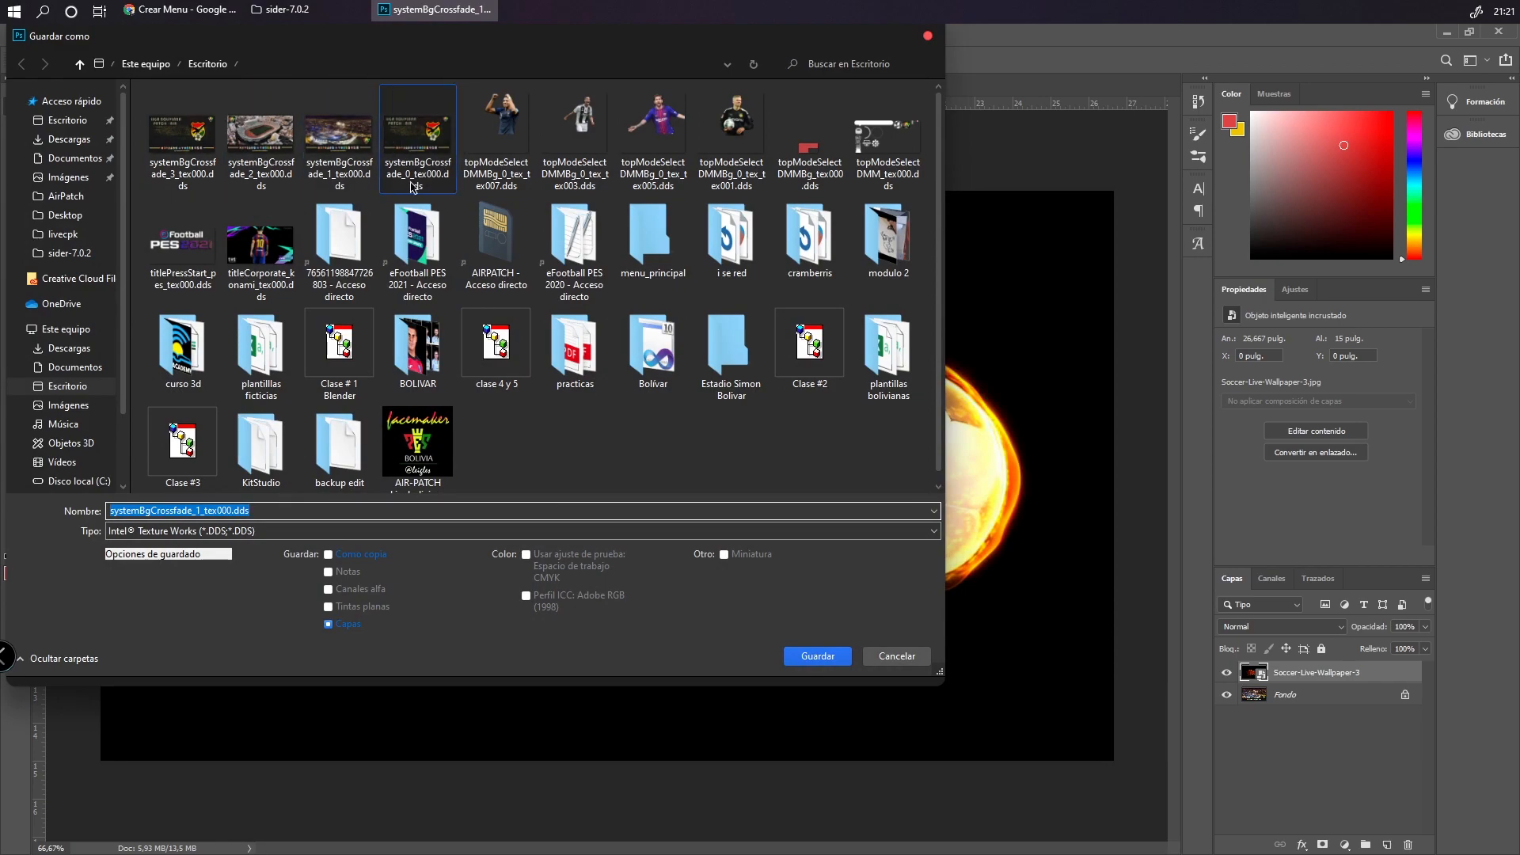
left_click(246, 532)
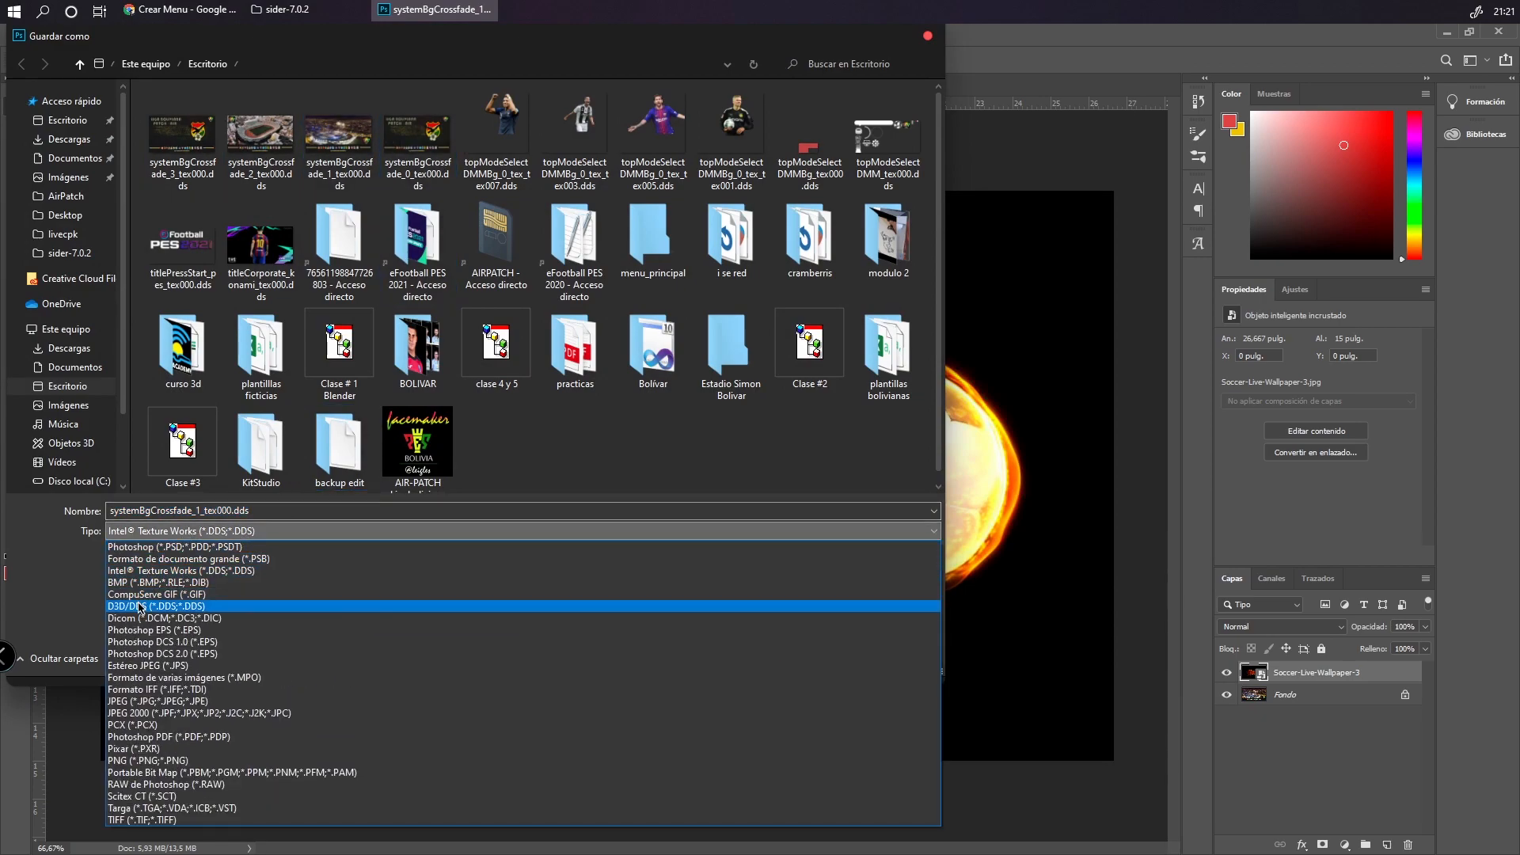
left_click(143, 606)
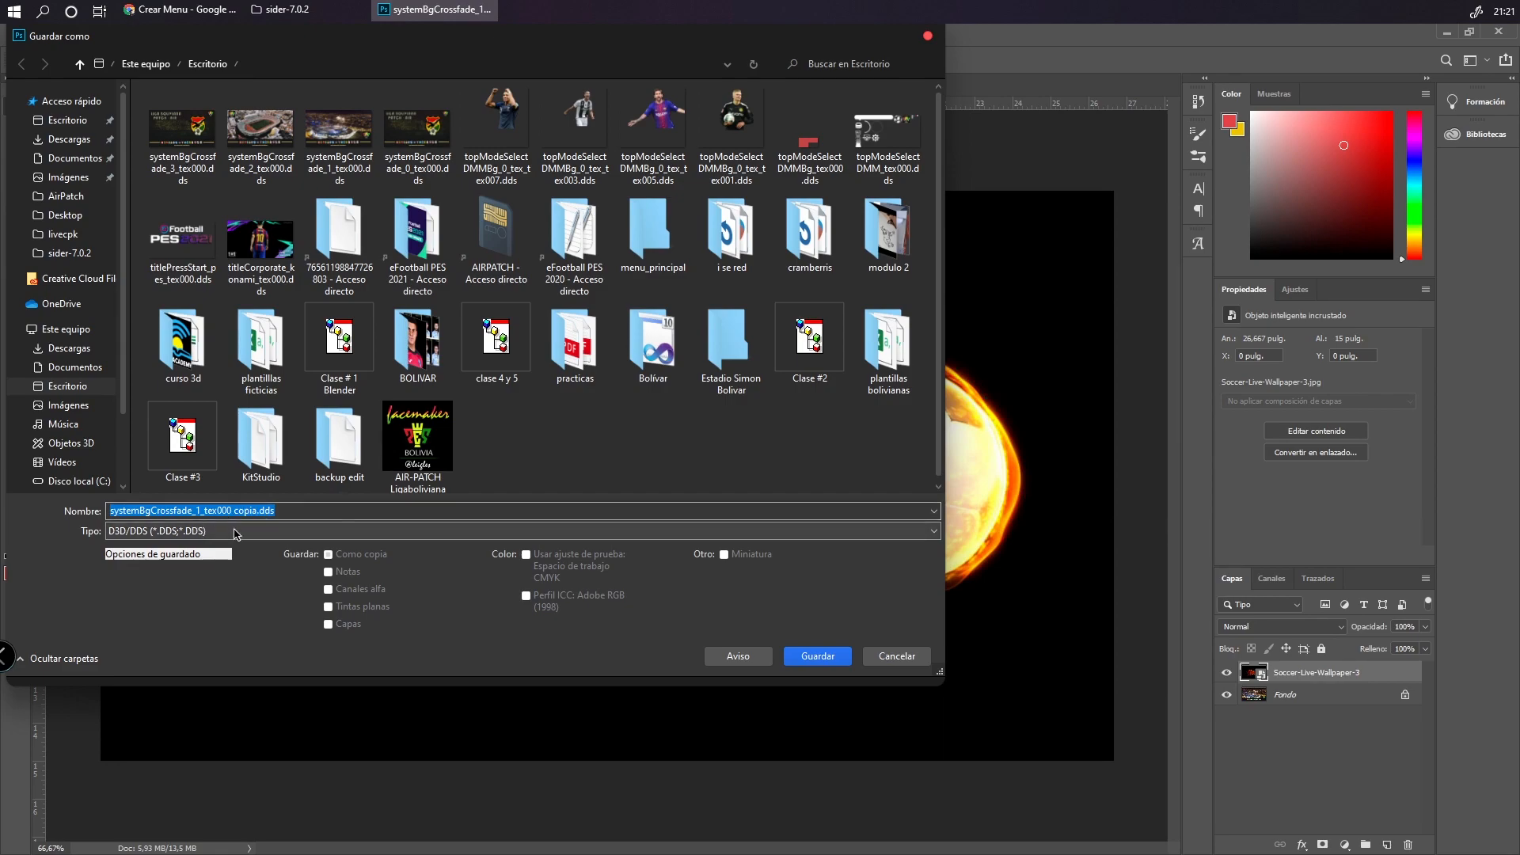
left_click(430, 132)
left_click(816, 652)
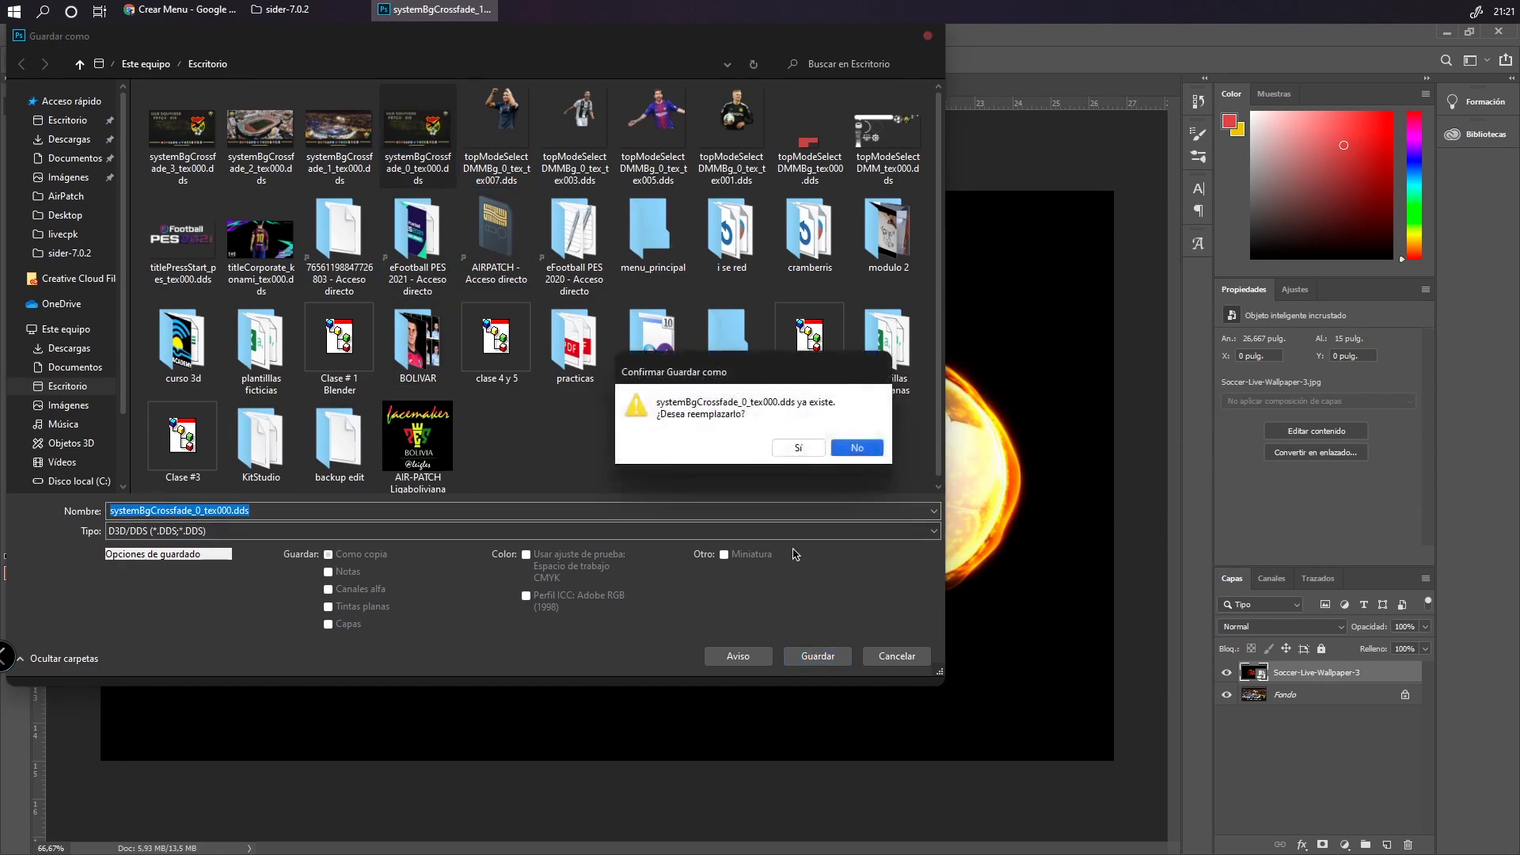
left_click(801, 457)
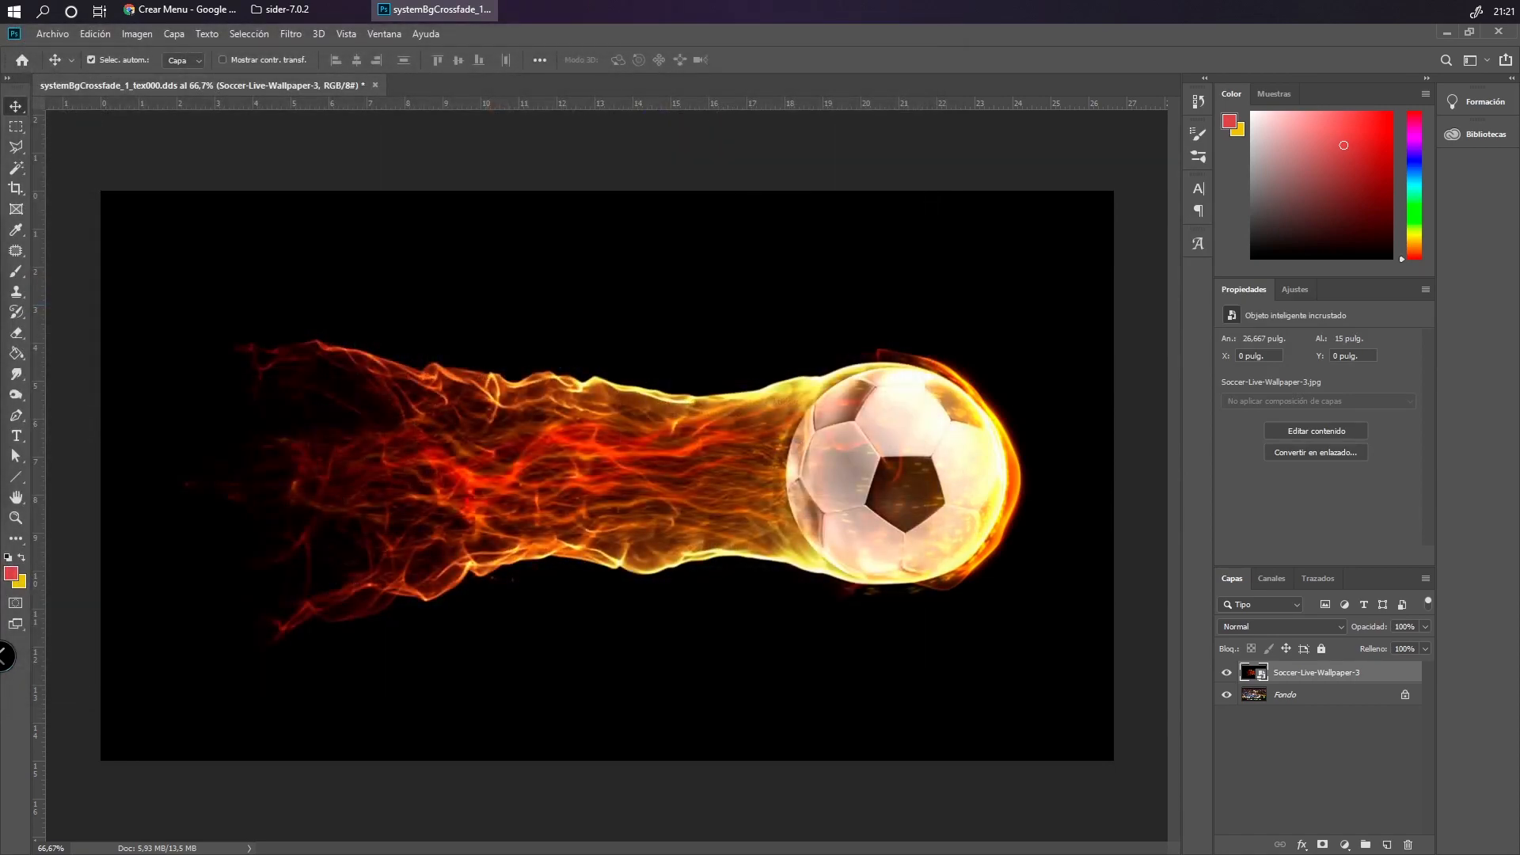
left_click(606, 388)
Save the soccer wallpaper composition in D3D/DDS format, replacing systemBgCrossfade_1_tex000.dds on the desktop
left_click(52, 34)
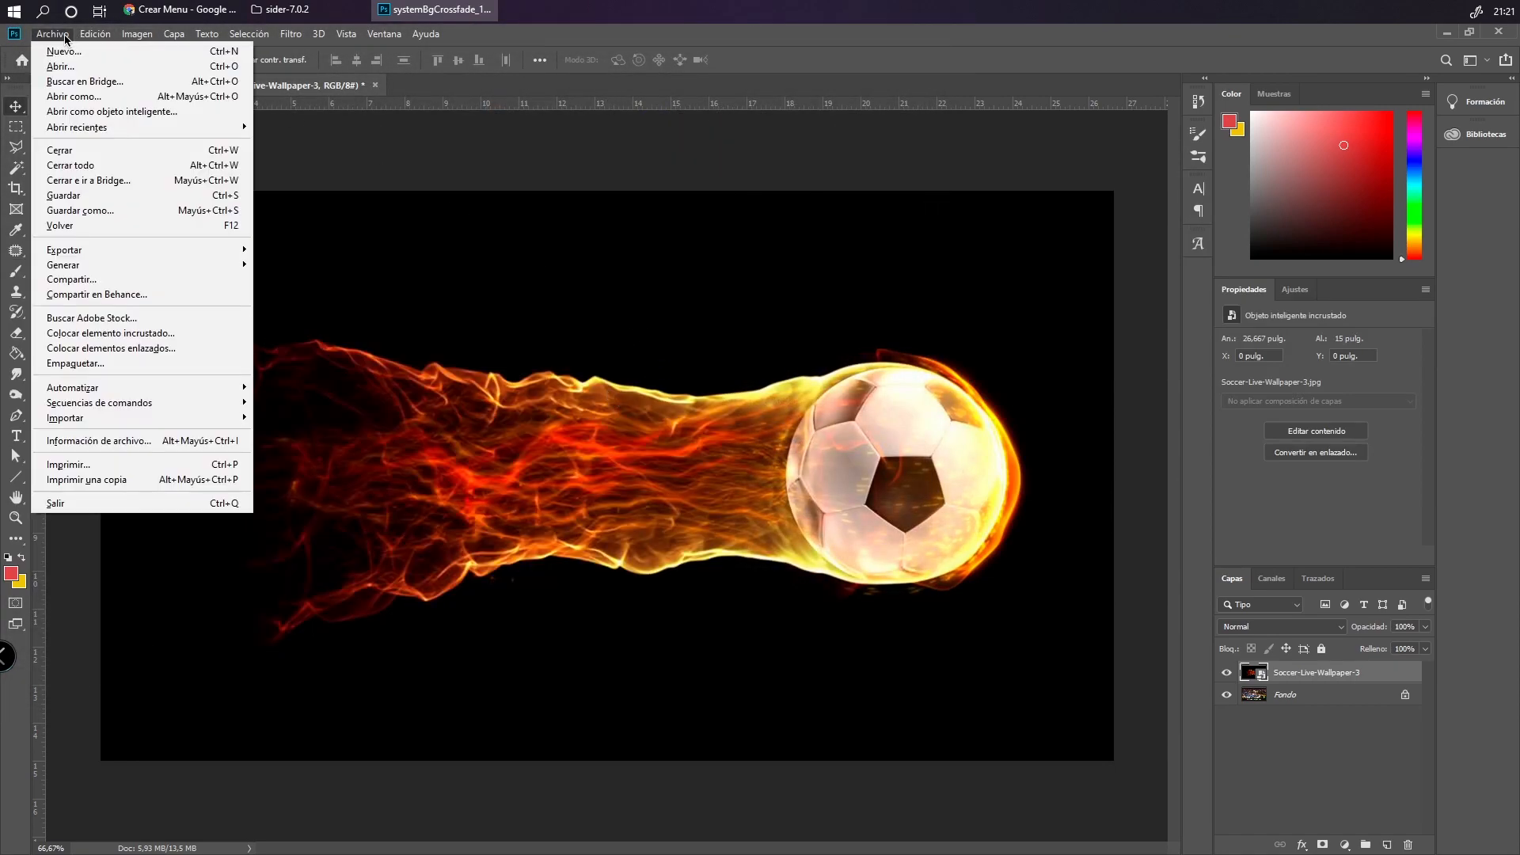
left_click(90, 209)
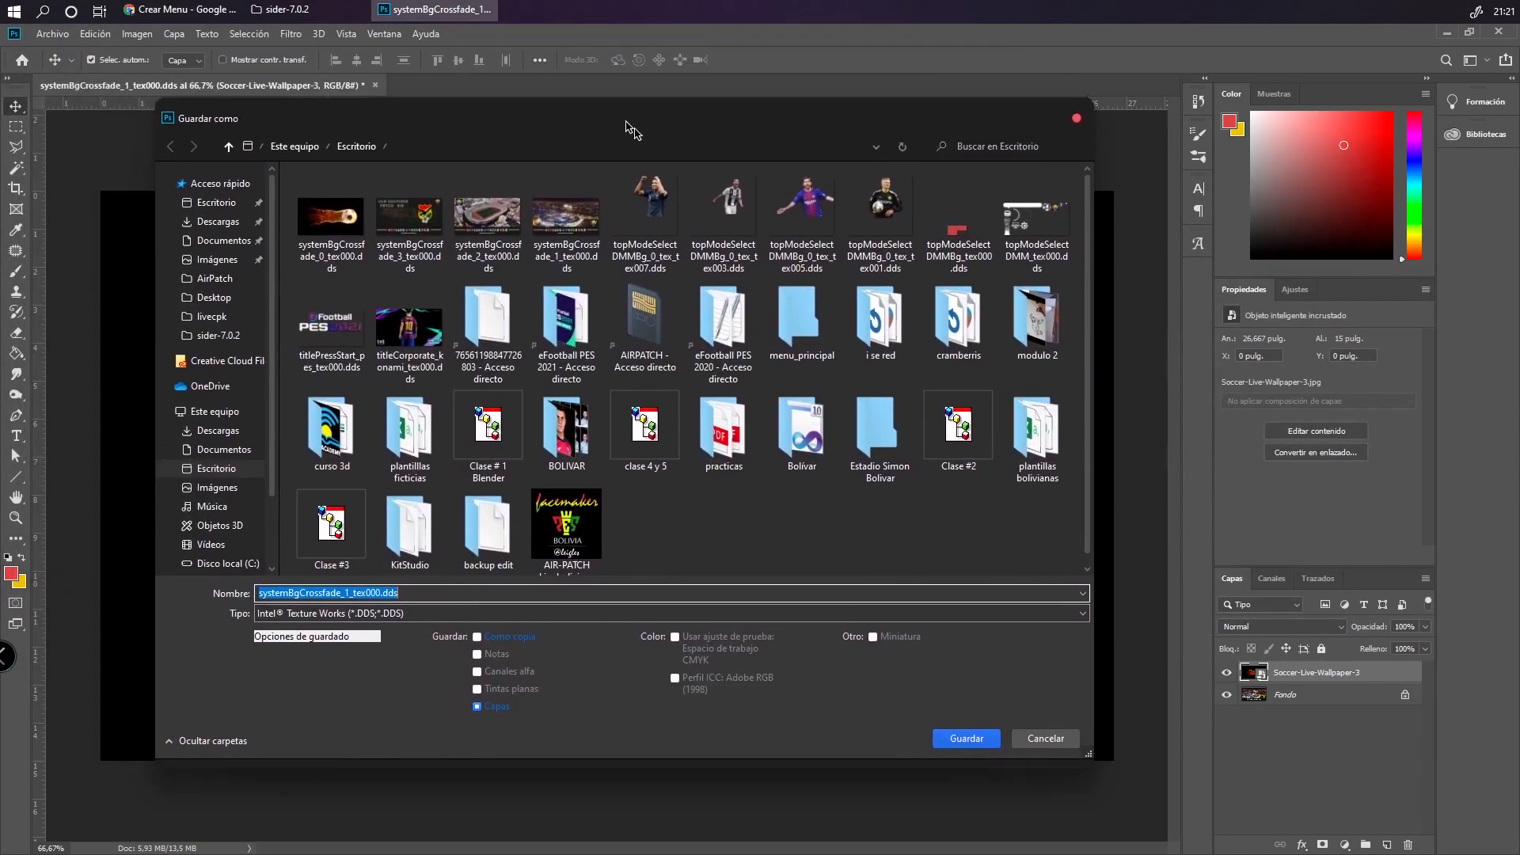
left_click_drag(631, 131, 684, 168)
left_click(349, 650)
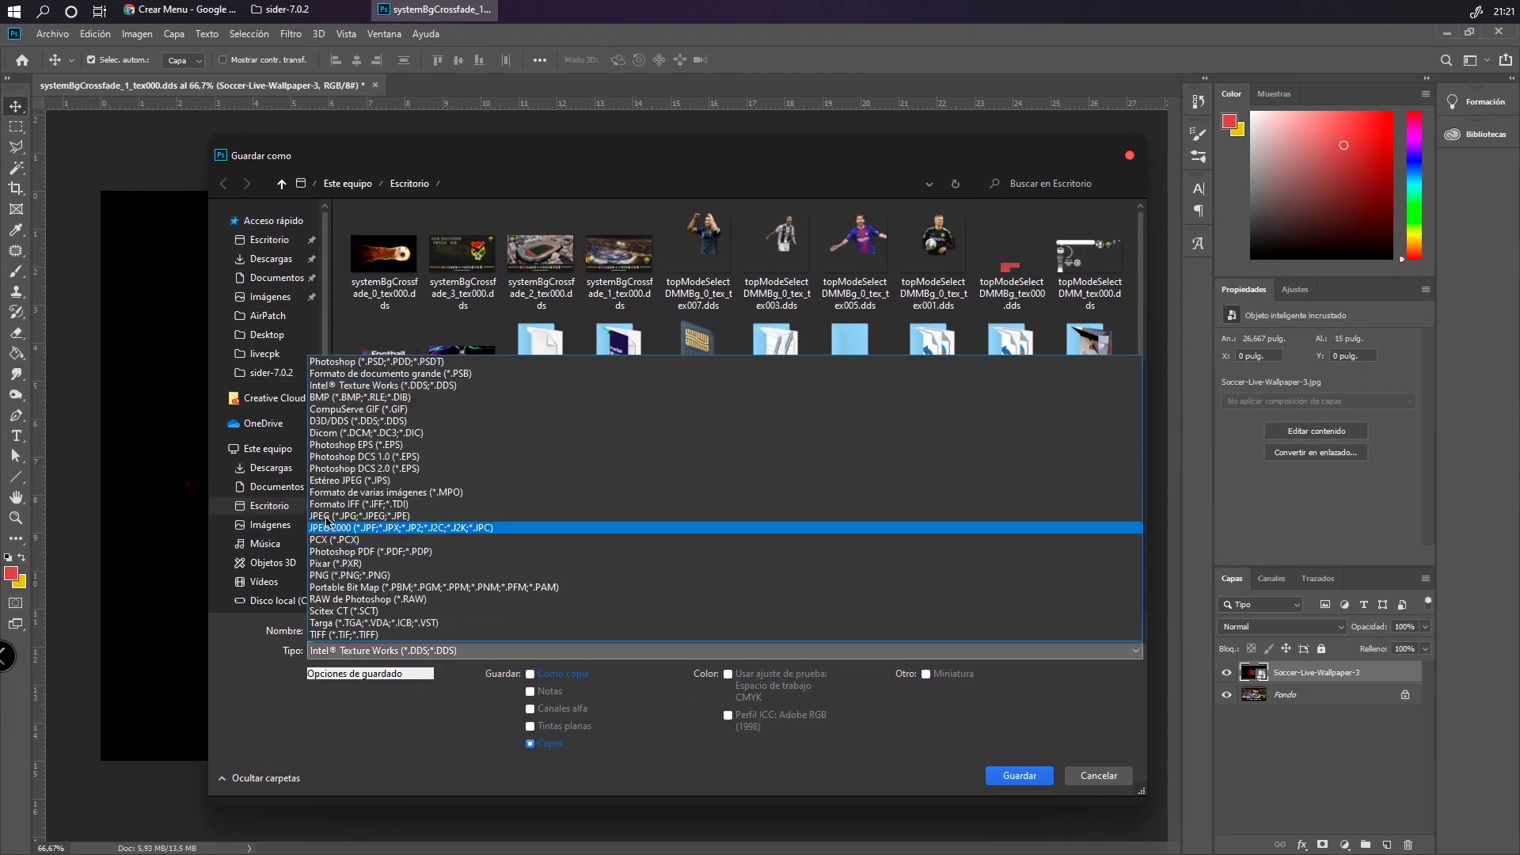
left_click(327, 421)
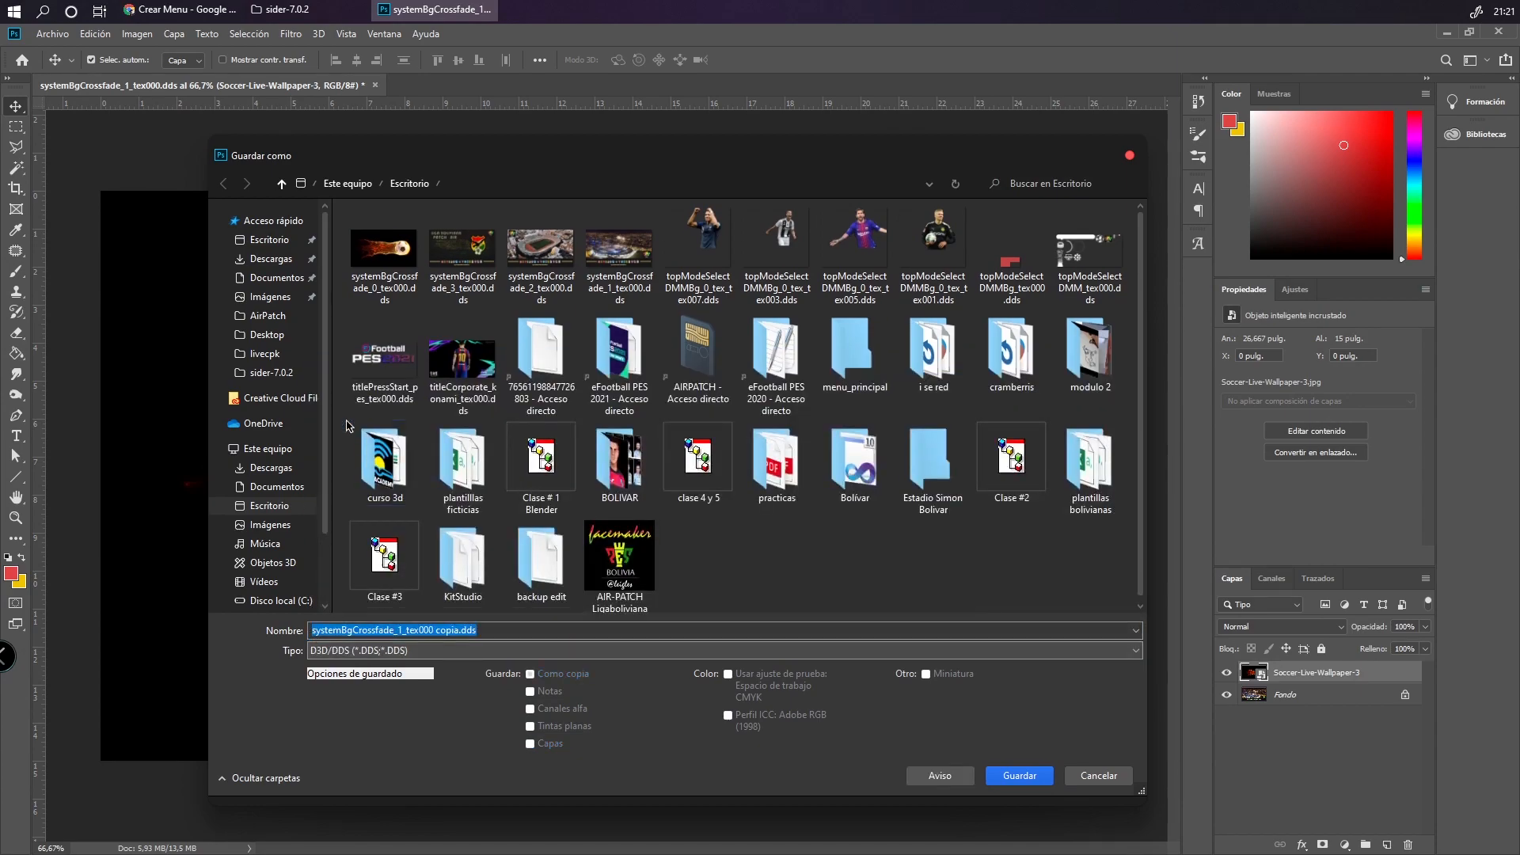
left_click(616, 253)
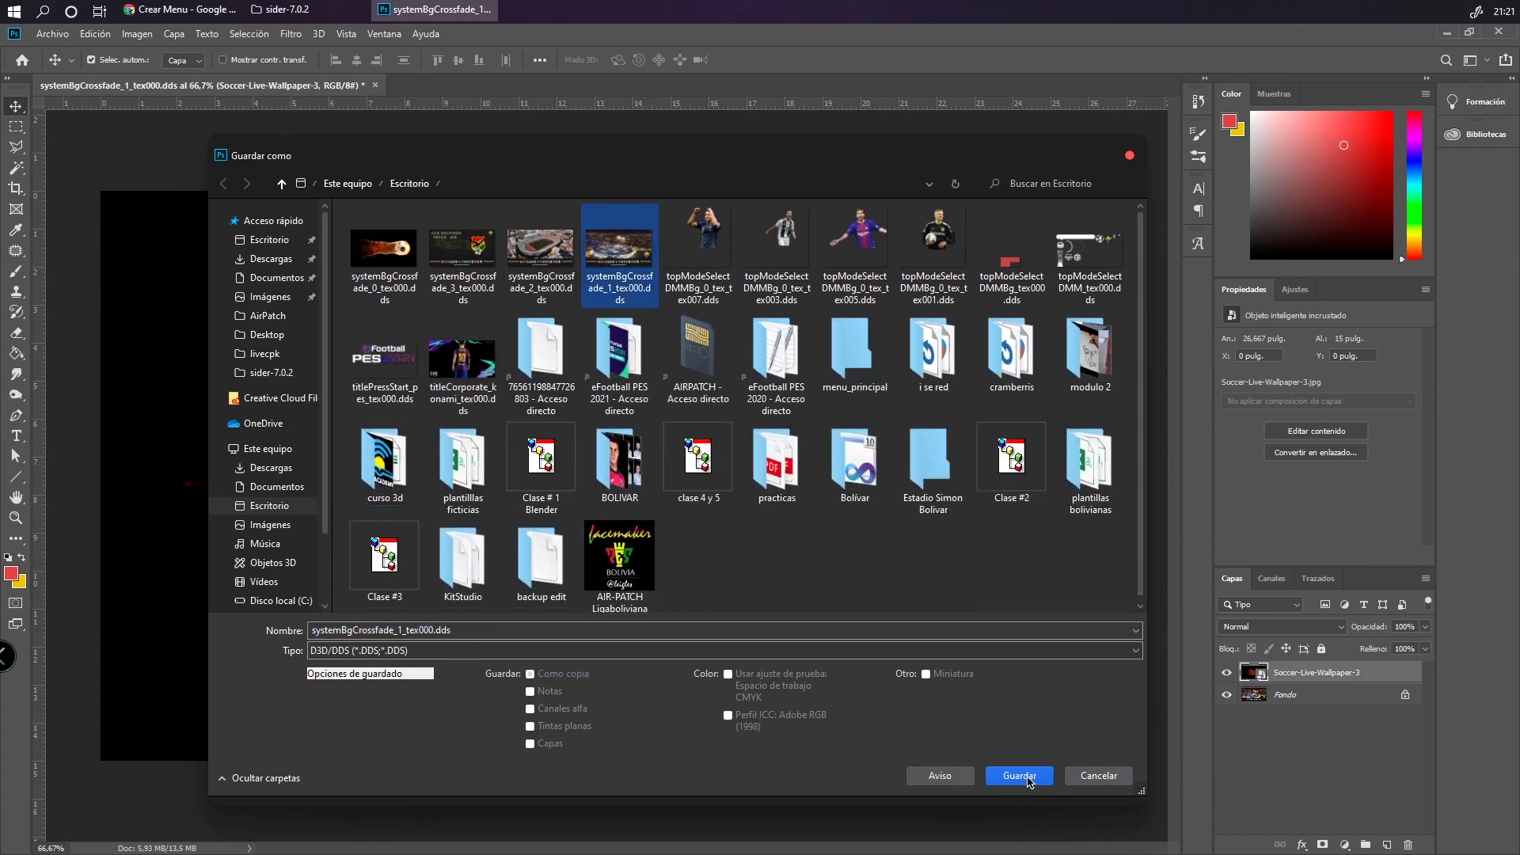
left_click(542, 262)
left_click(467, 269)
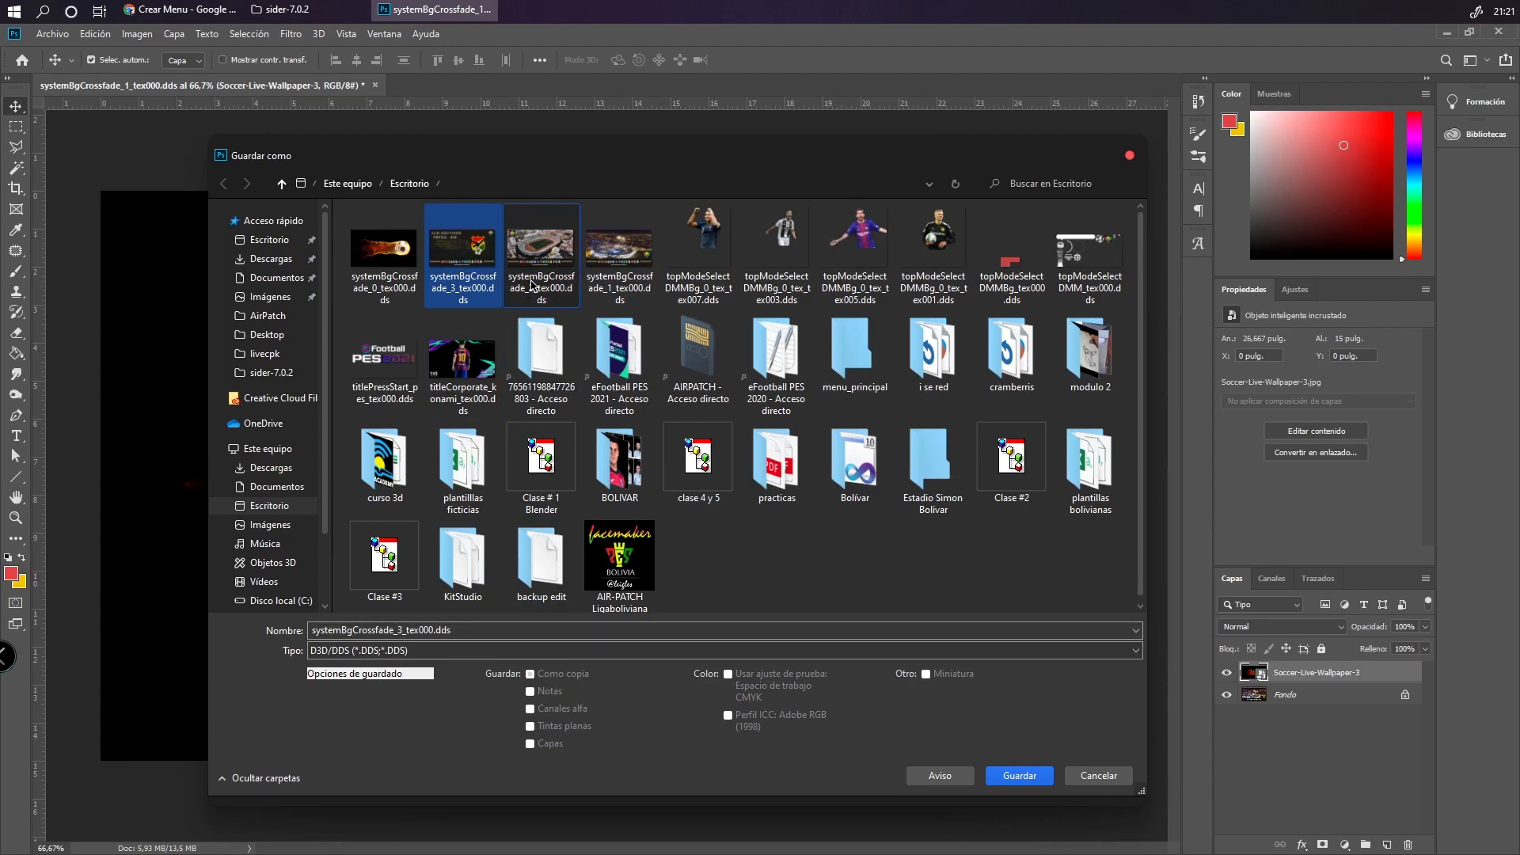
left_click(625, 265)
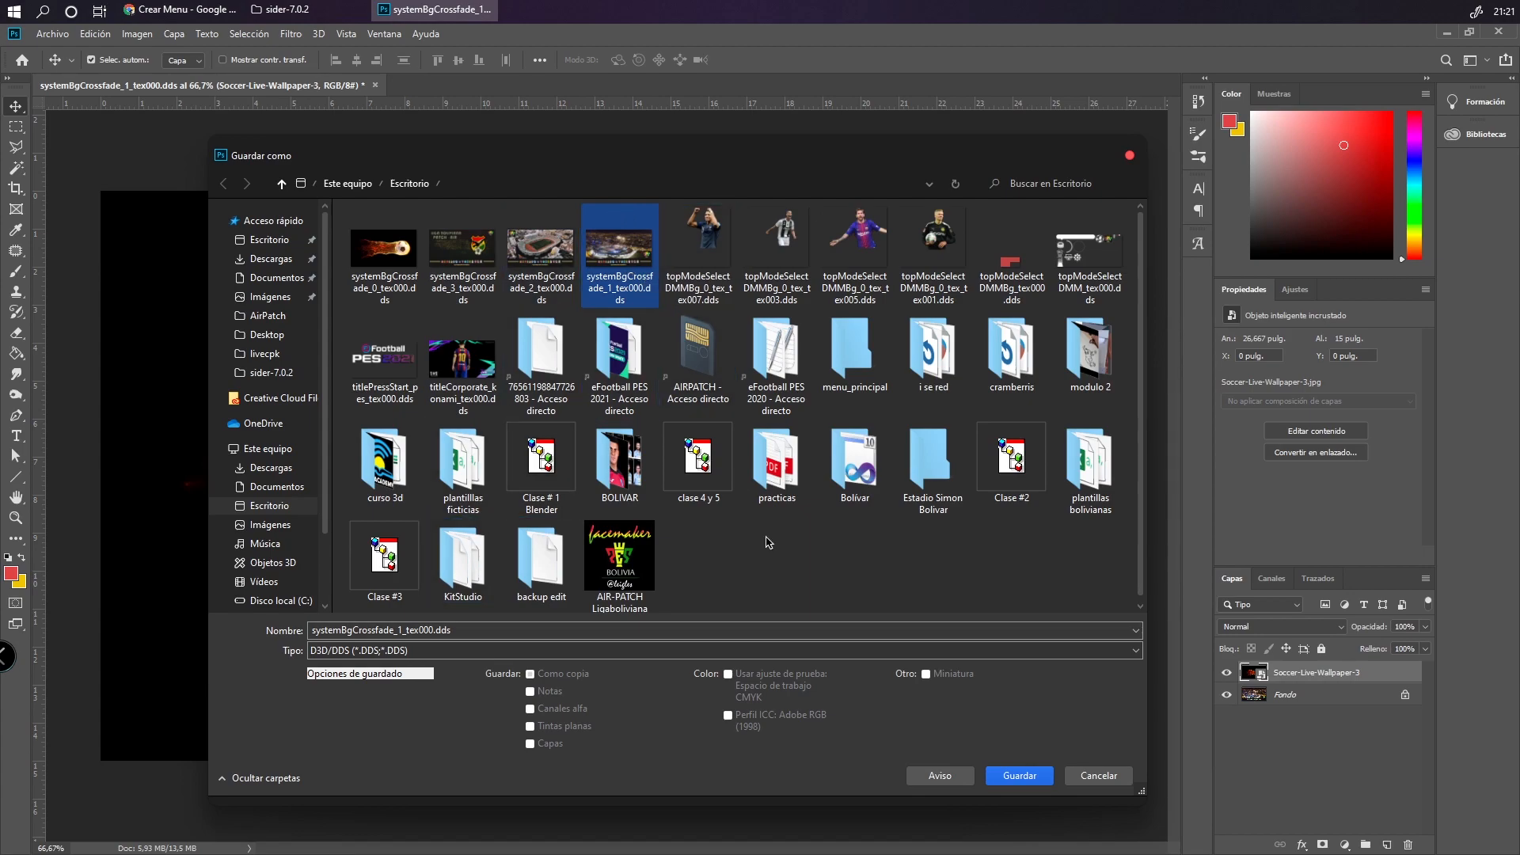
left_click(1019, 776)
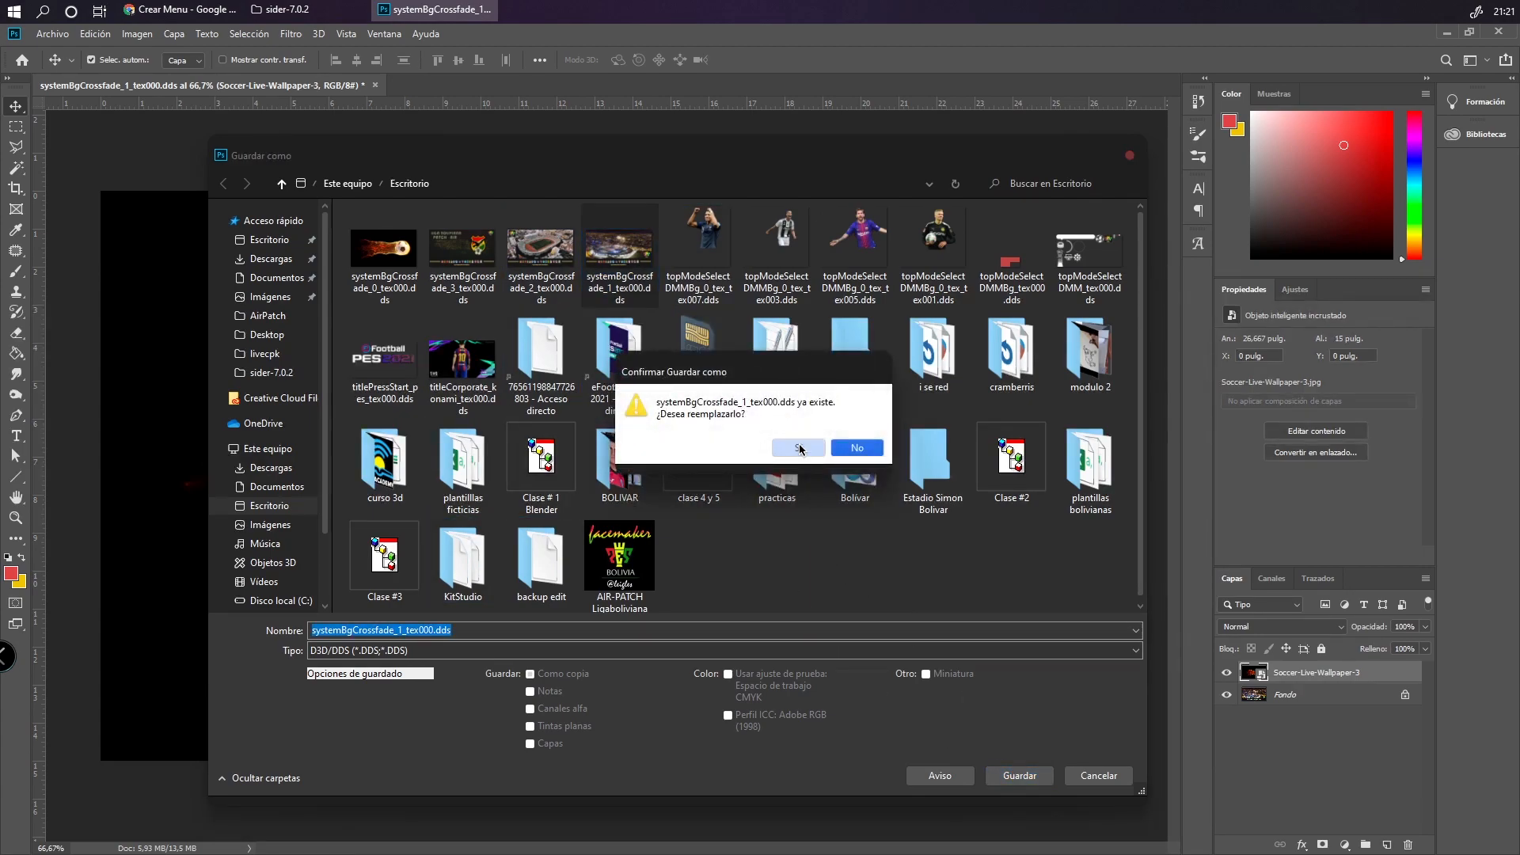
left_click(809, 481)
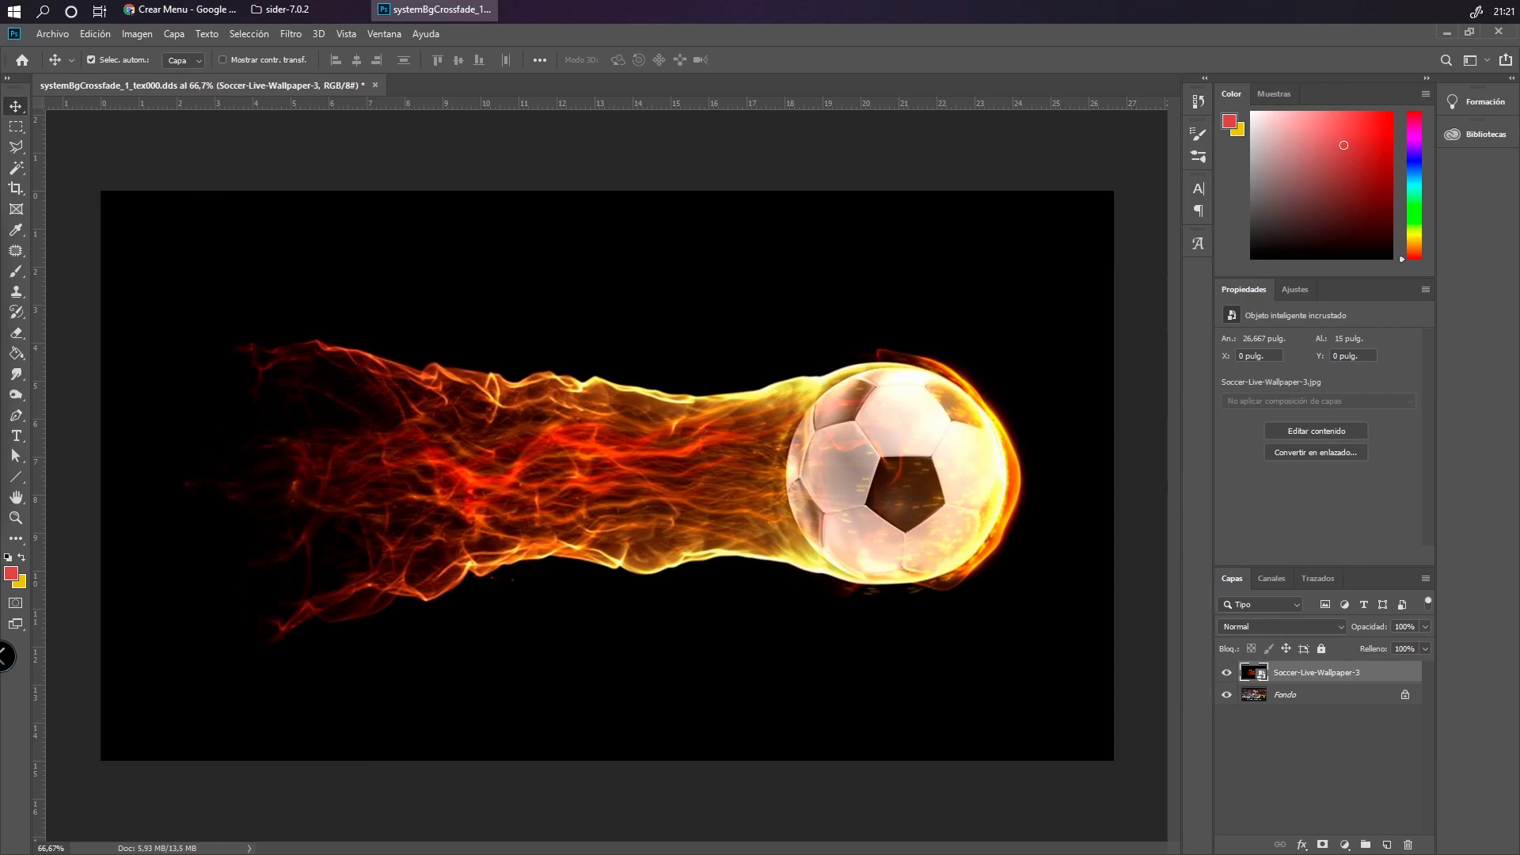
left_click(457, 340)
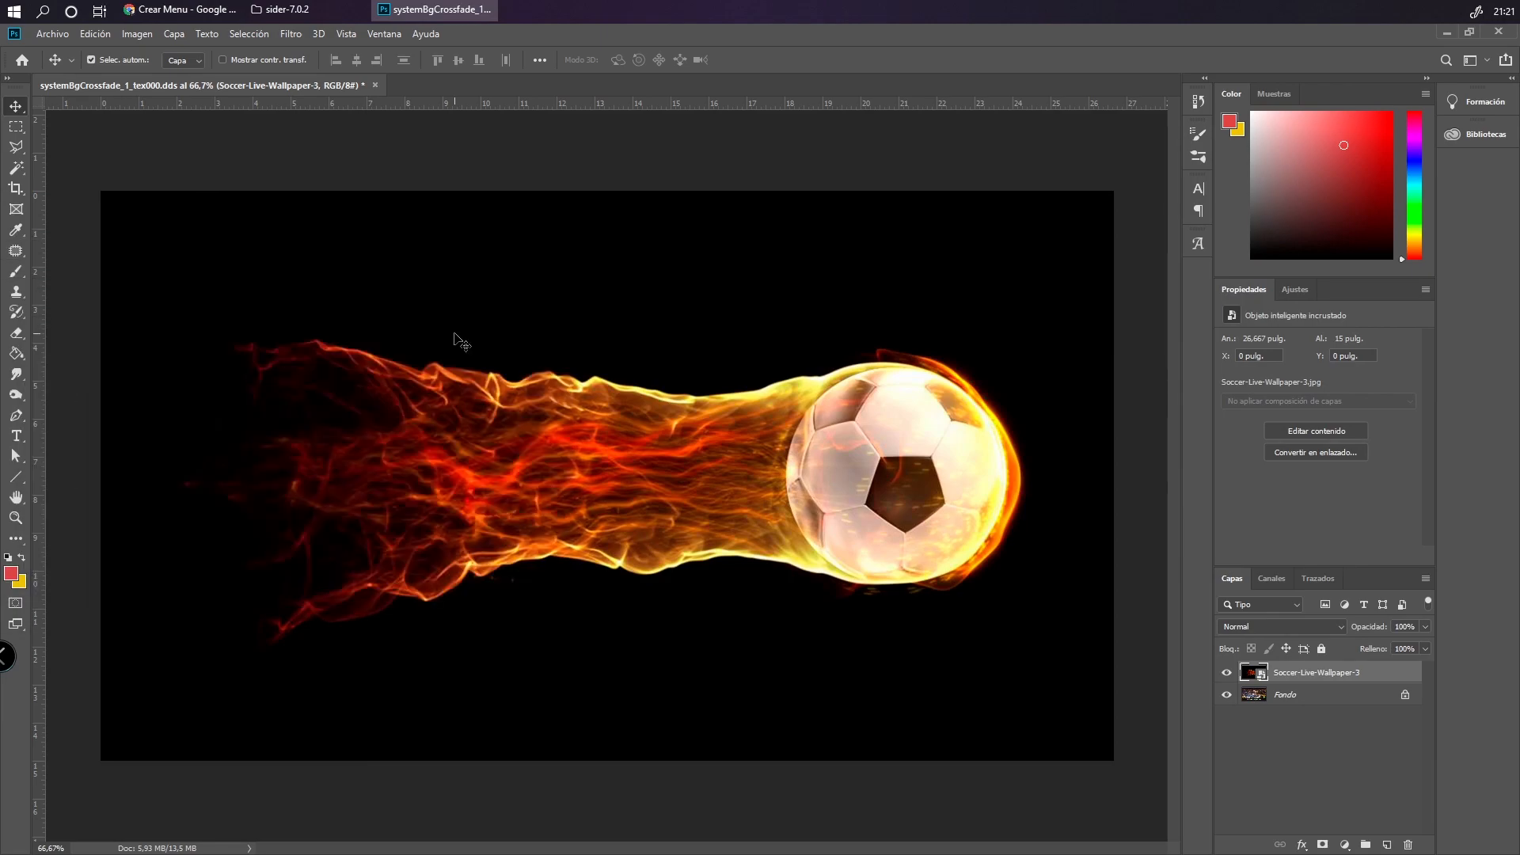
Save the same composition in D3D/DDS format over systemBgCrossfade_3_tex000.dds on the desktop
left_click(52, 33)
left_click(64, 212)
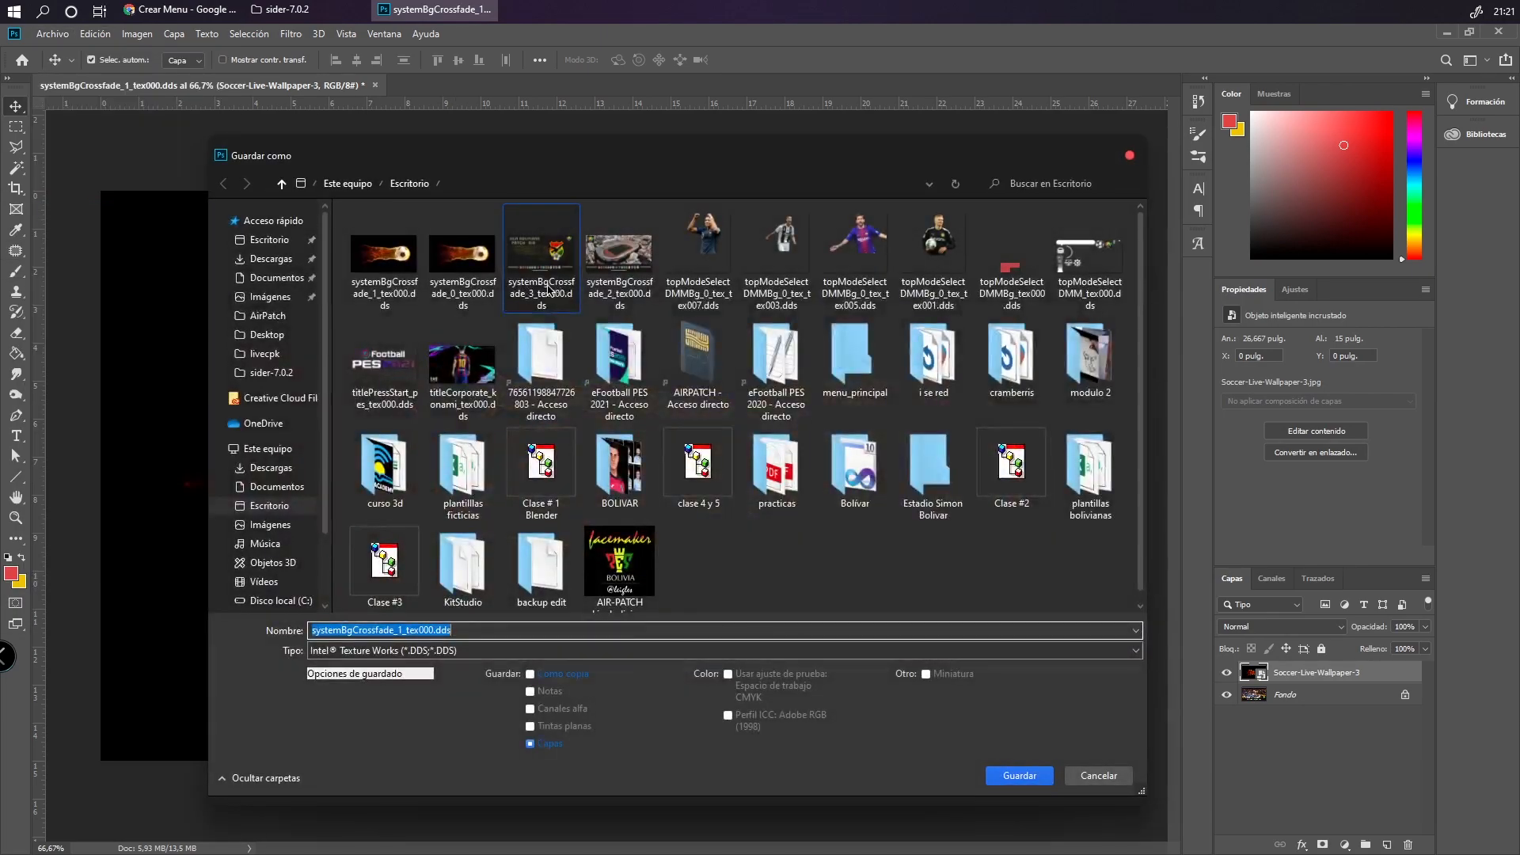
left_click(556, 287)
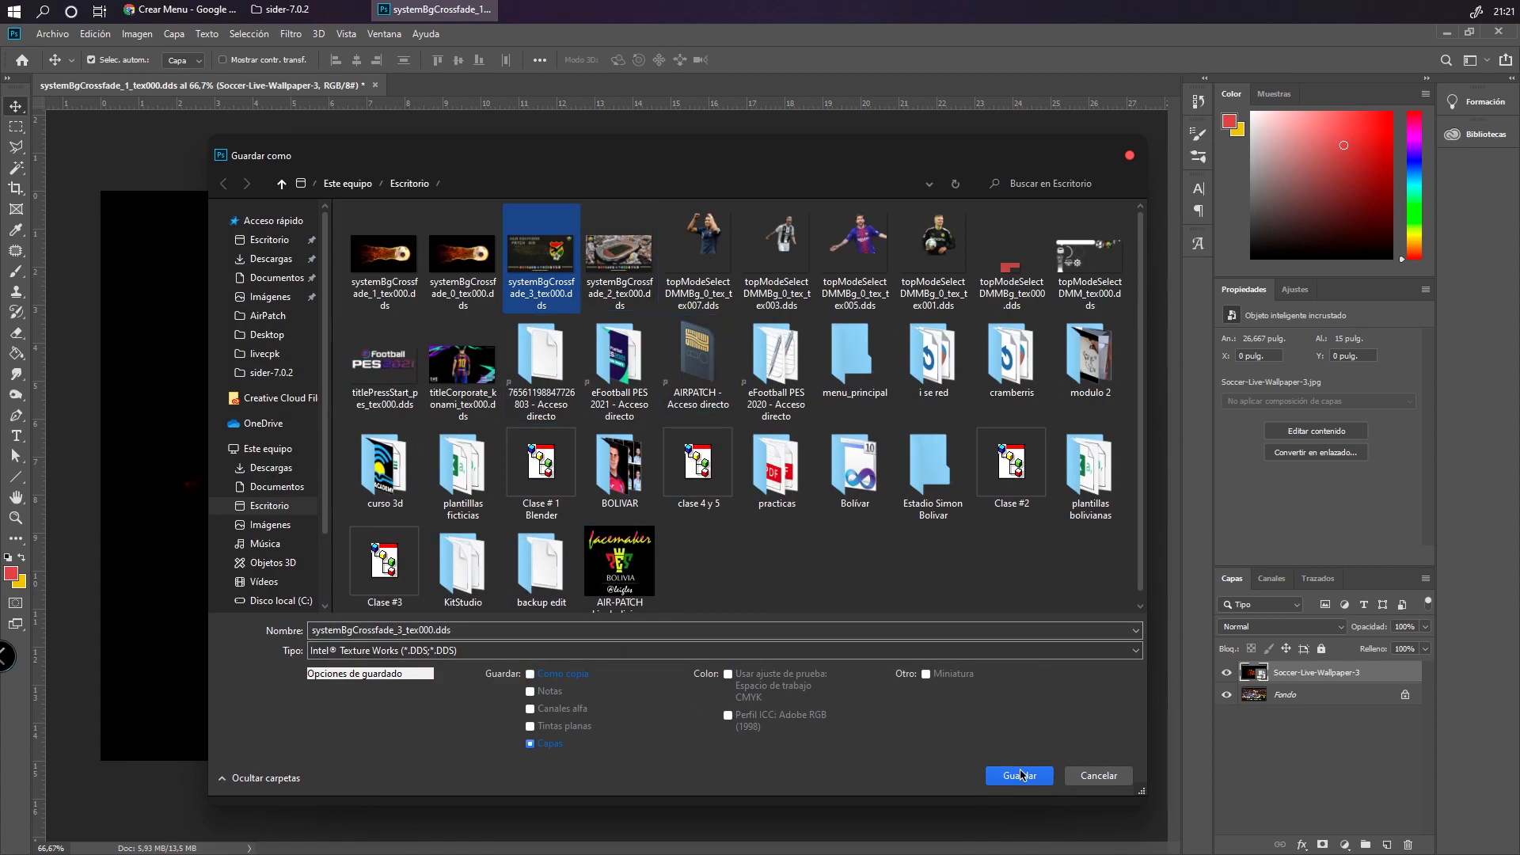
left_click(508, 651)
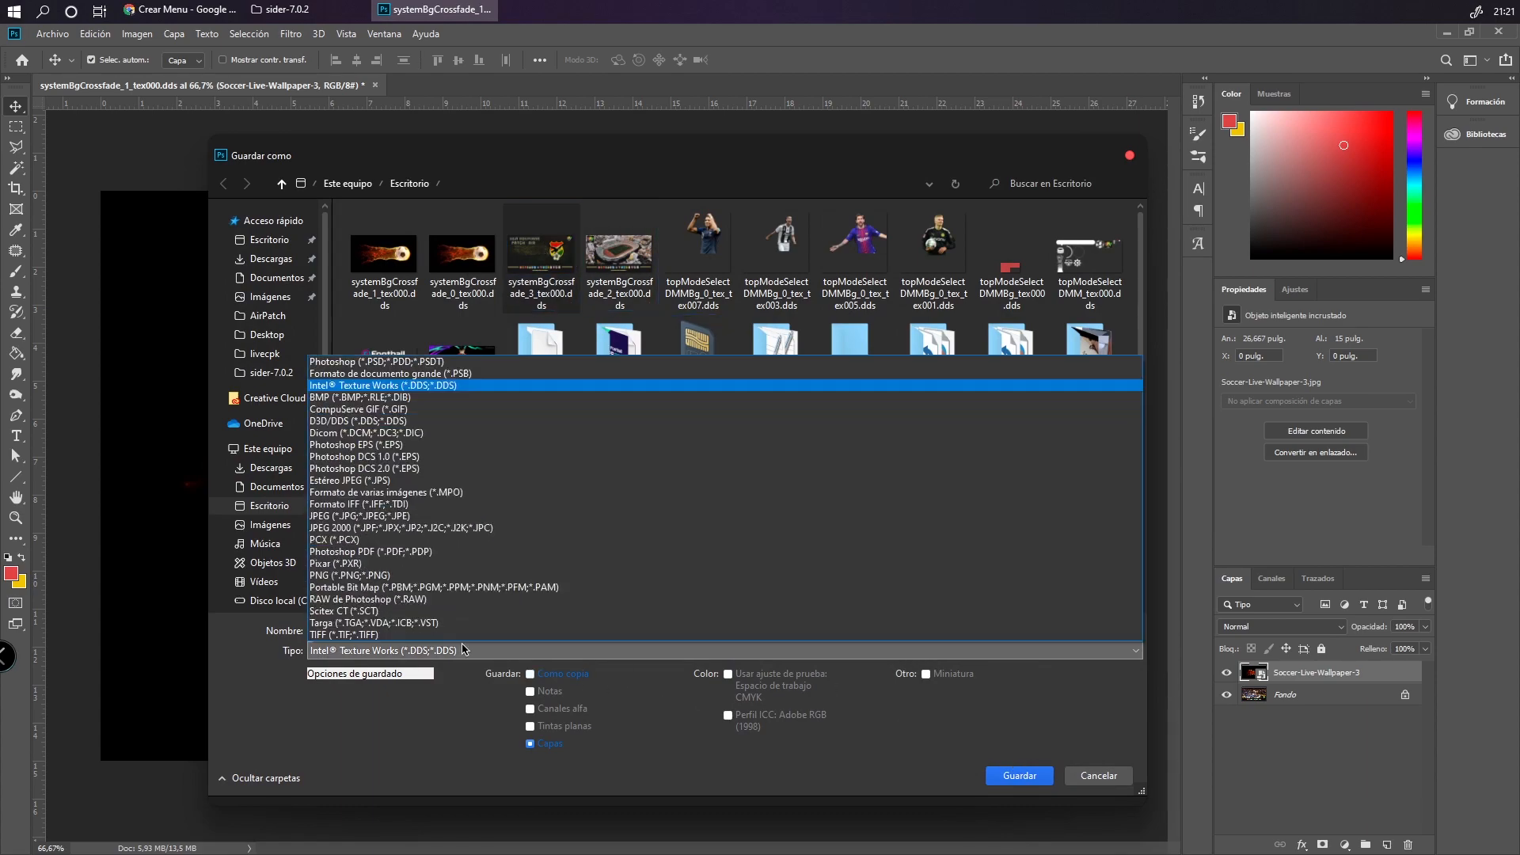
left_click(342, 421)
left_click(555, 260)
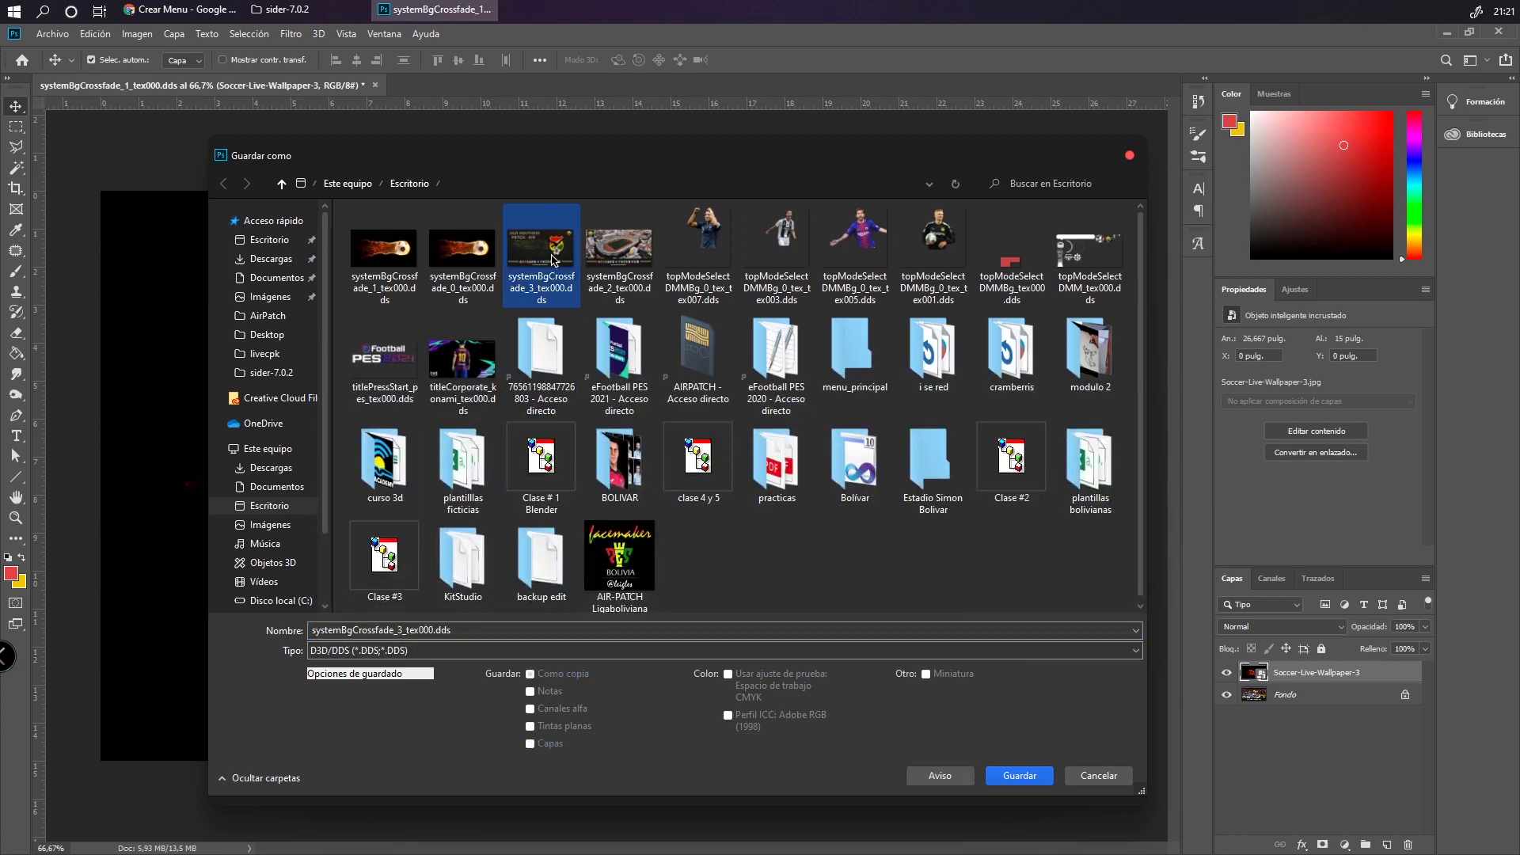
left_click(1016, 776)
key("ctrl+s")
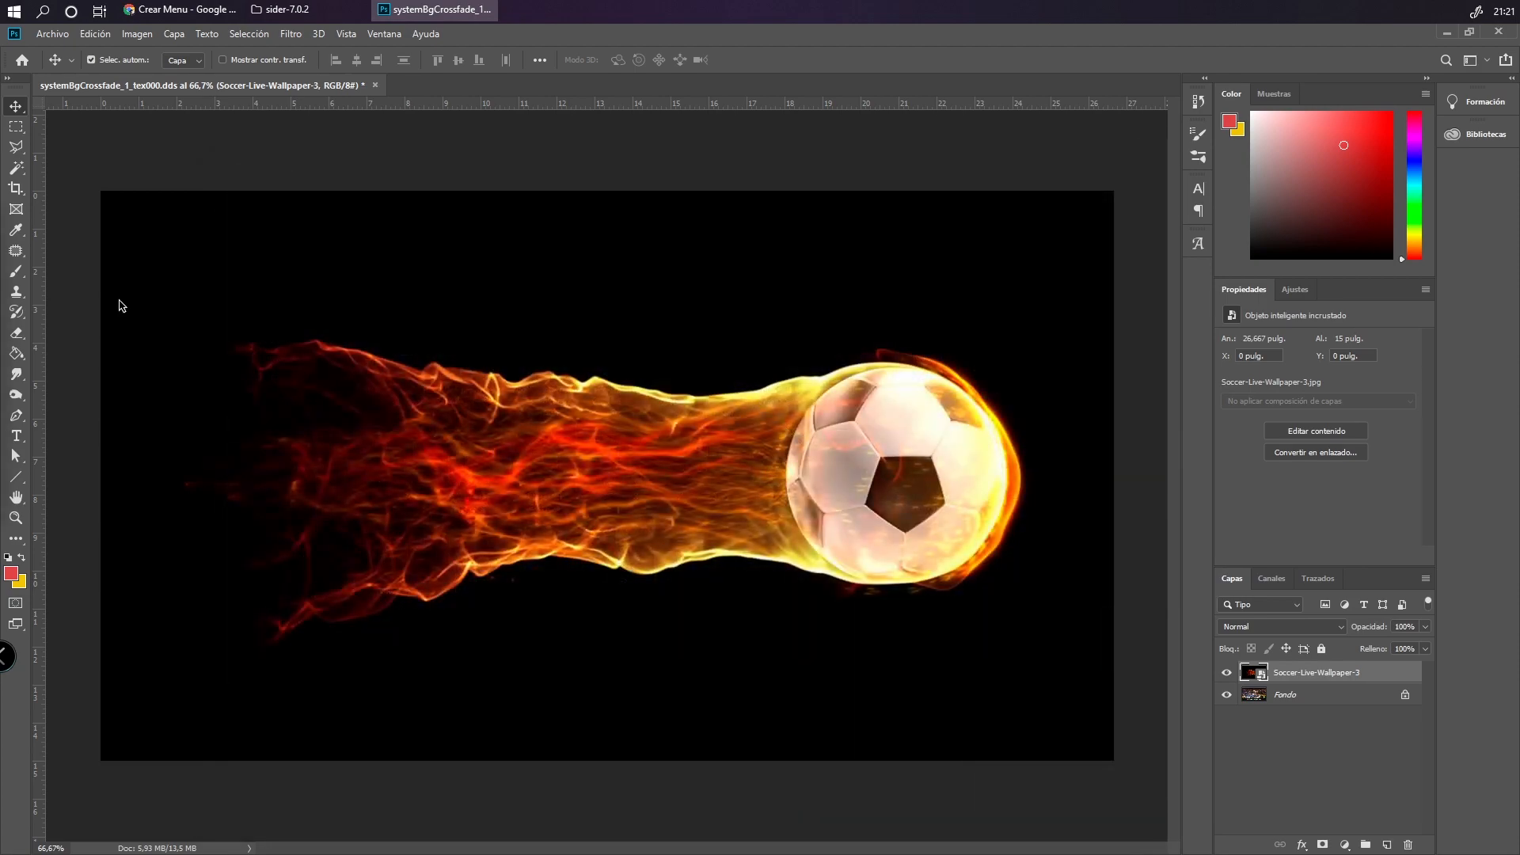
left_click(645, 333)
Save the composition in D3D/DDS format over systemBgCrossfade_2_tex000.dds, and quit Photoshop without saving the open document
left_click(52, 34)
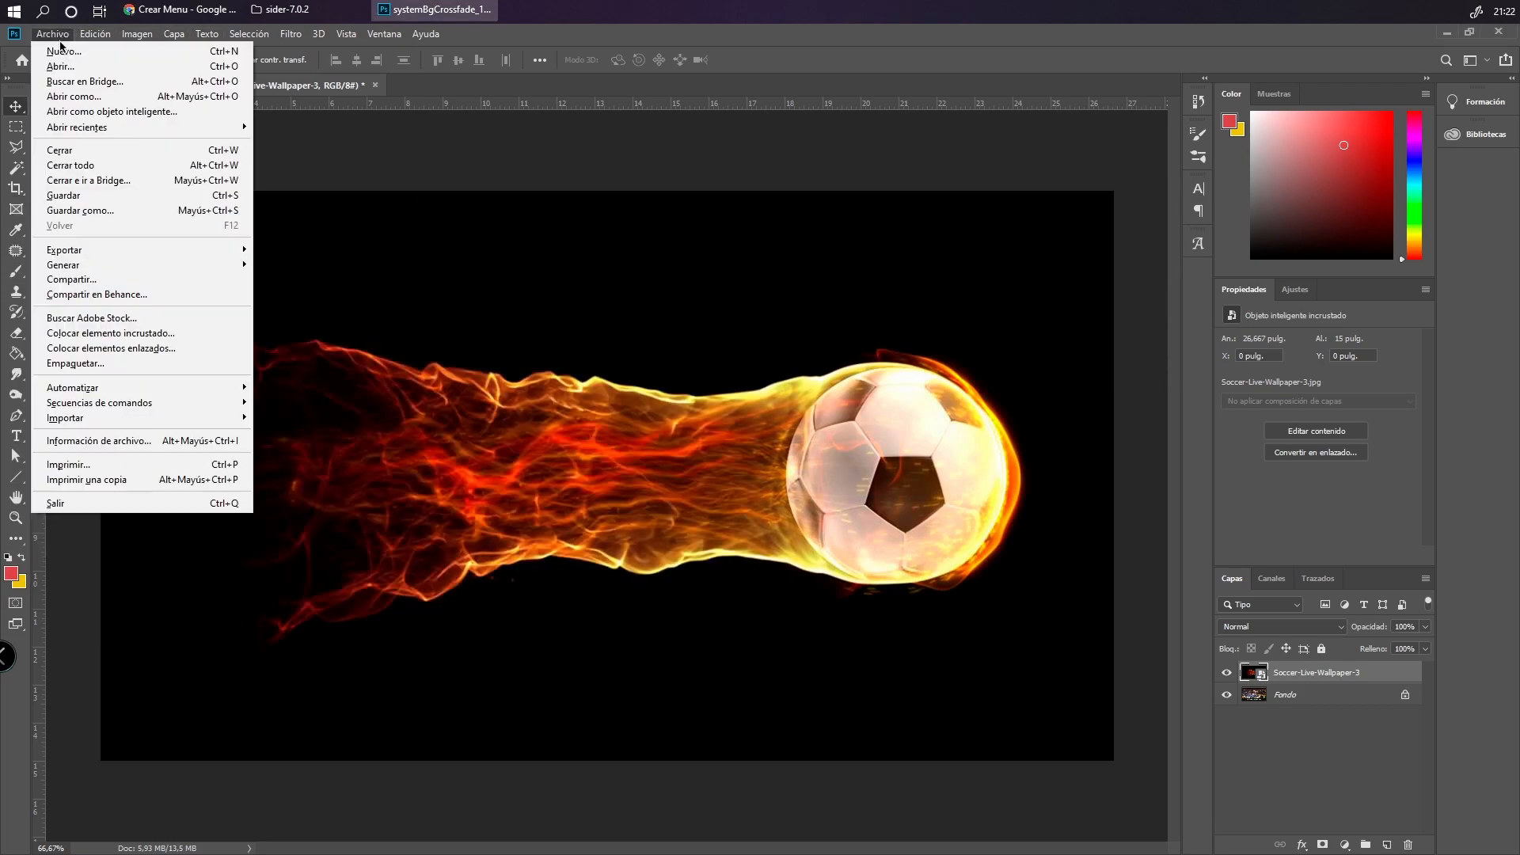
left_click(95, 208)
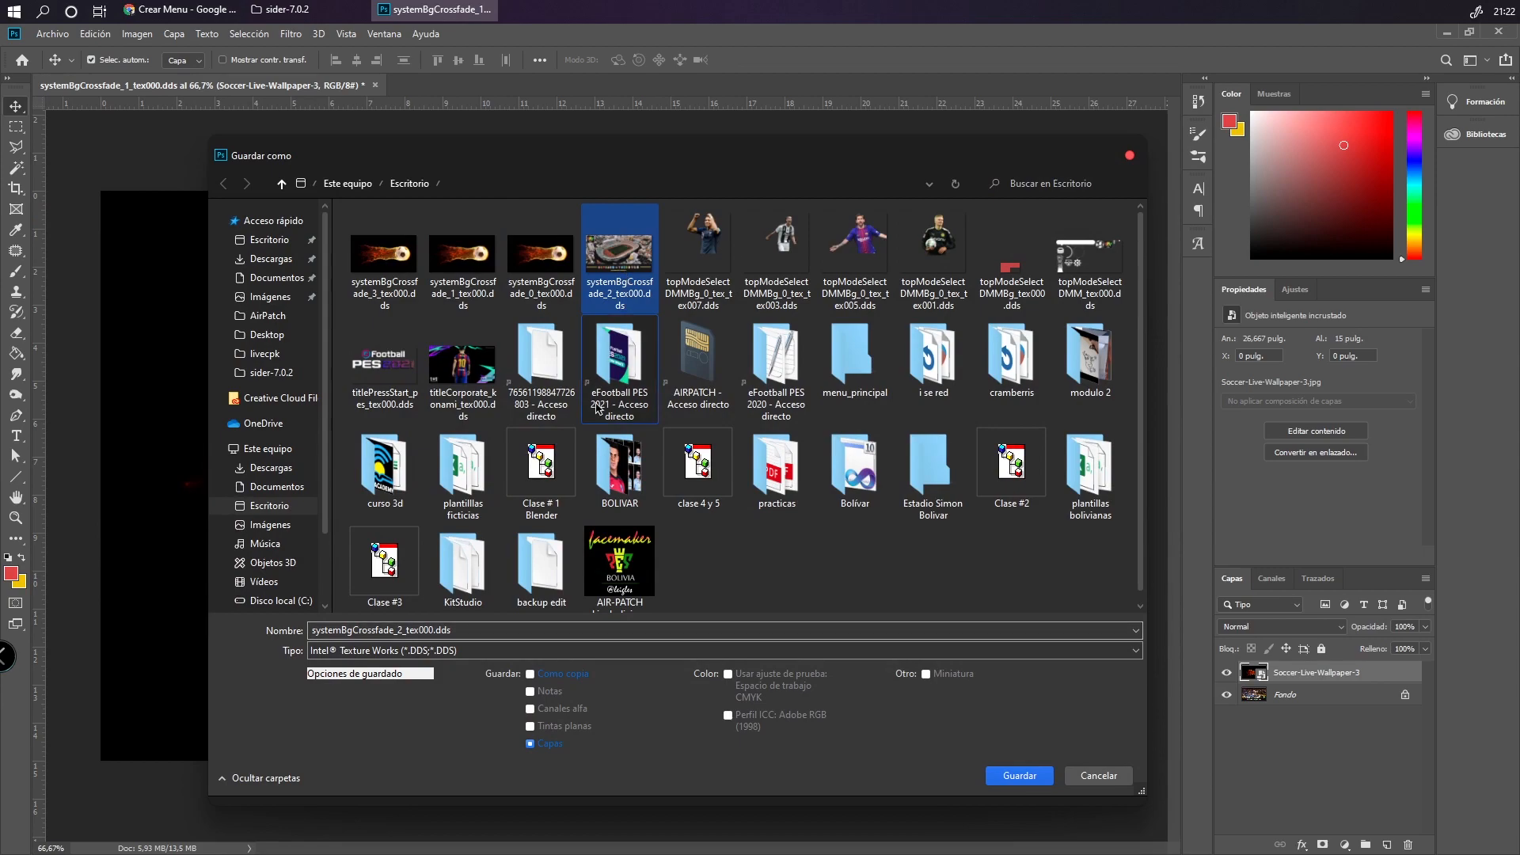
left_click(386, 649)
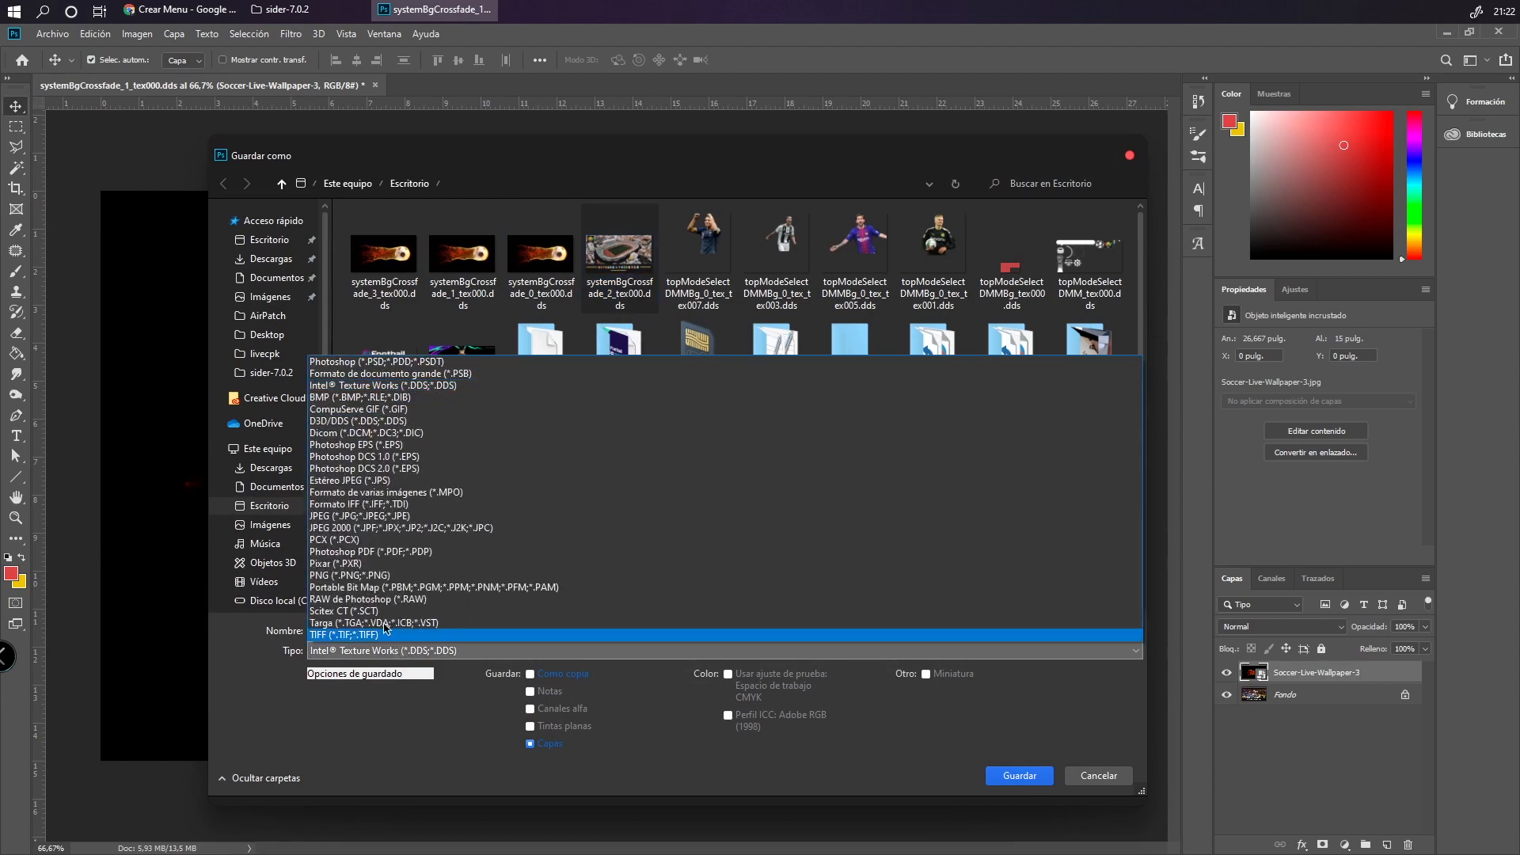
left_click(340, 421)
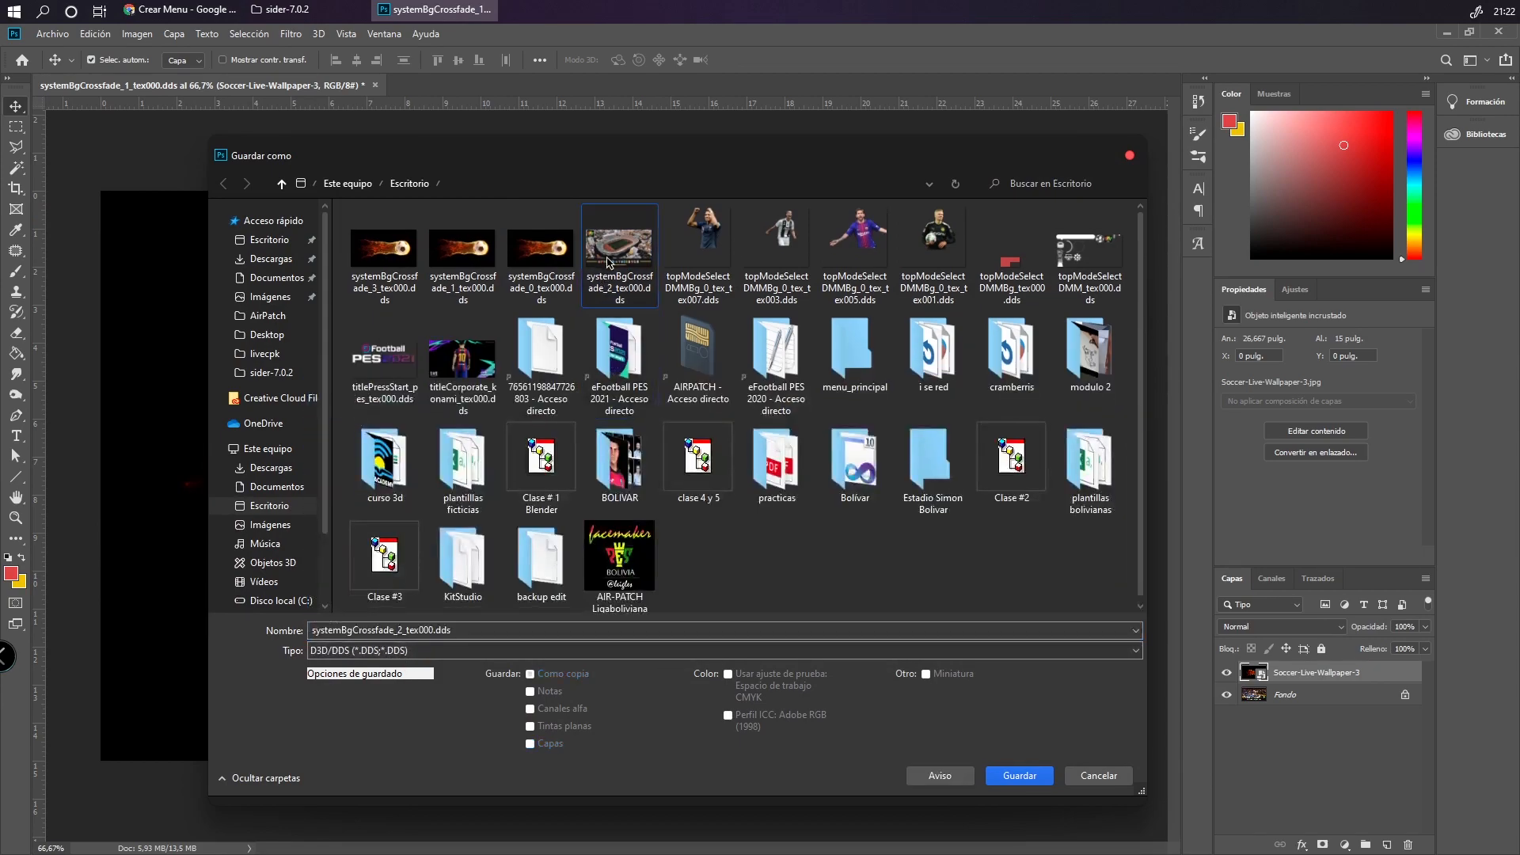
left_click(1016, 775)
left_click(804, 451)
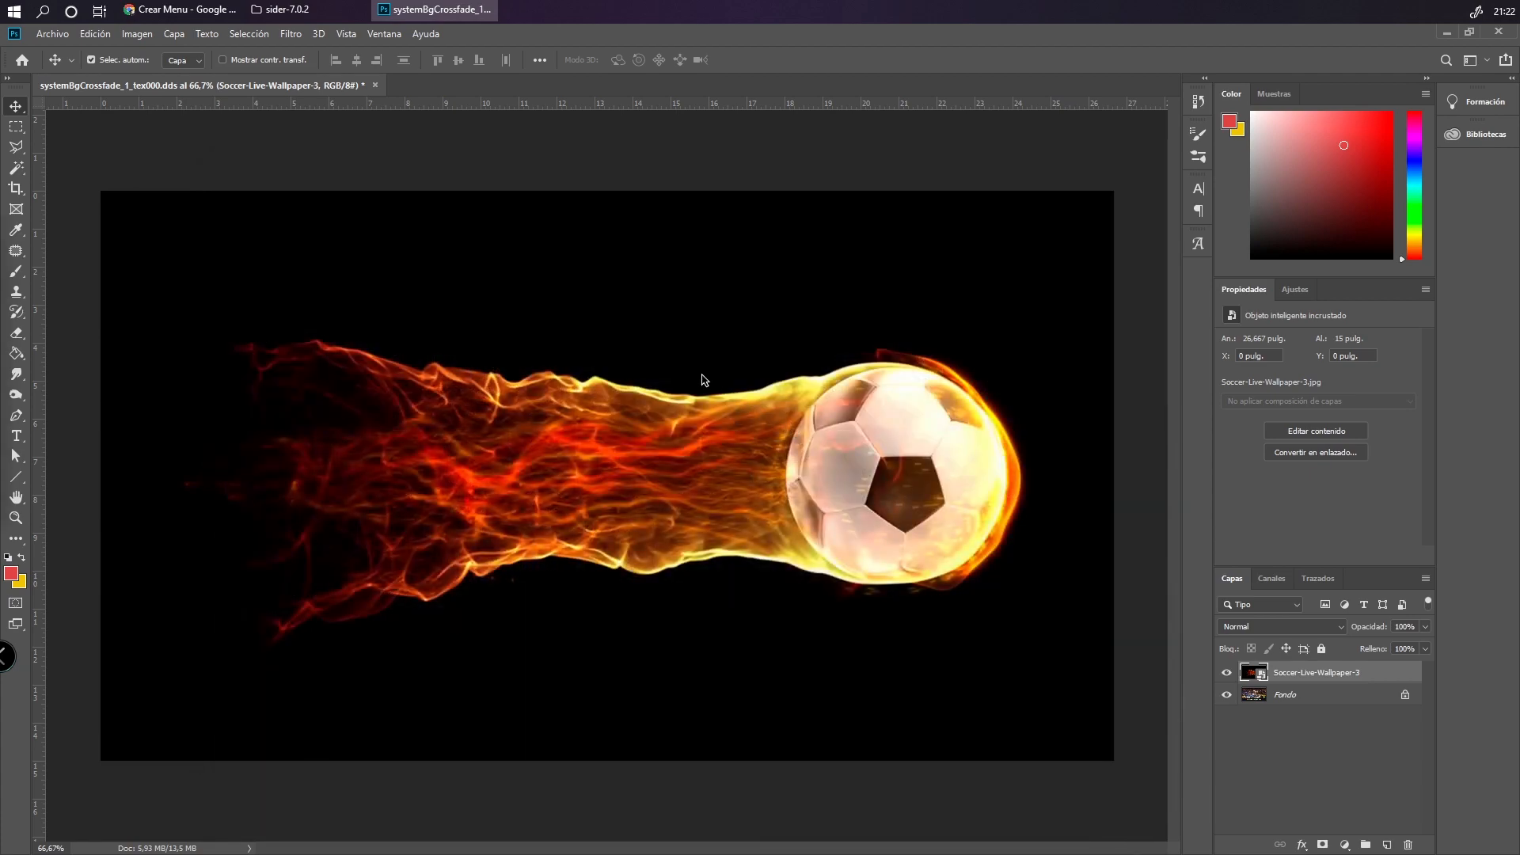
left_click(467, 358)
left_click(1499, 32)
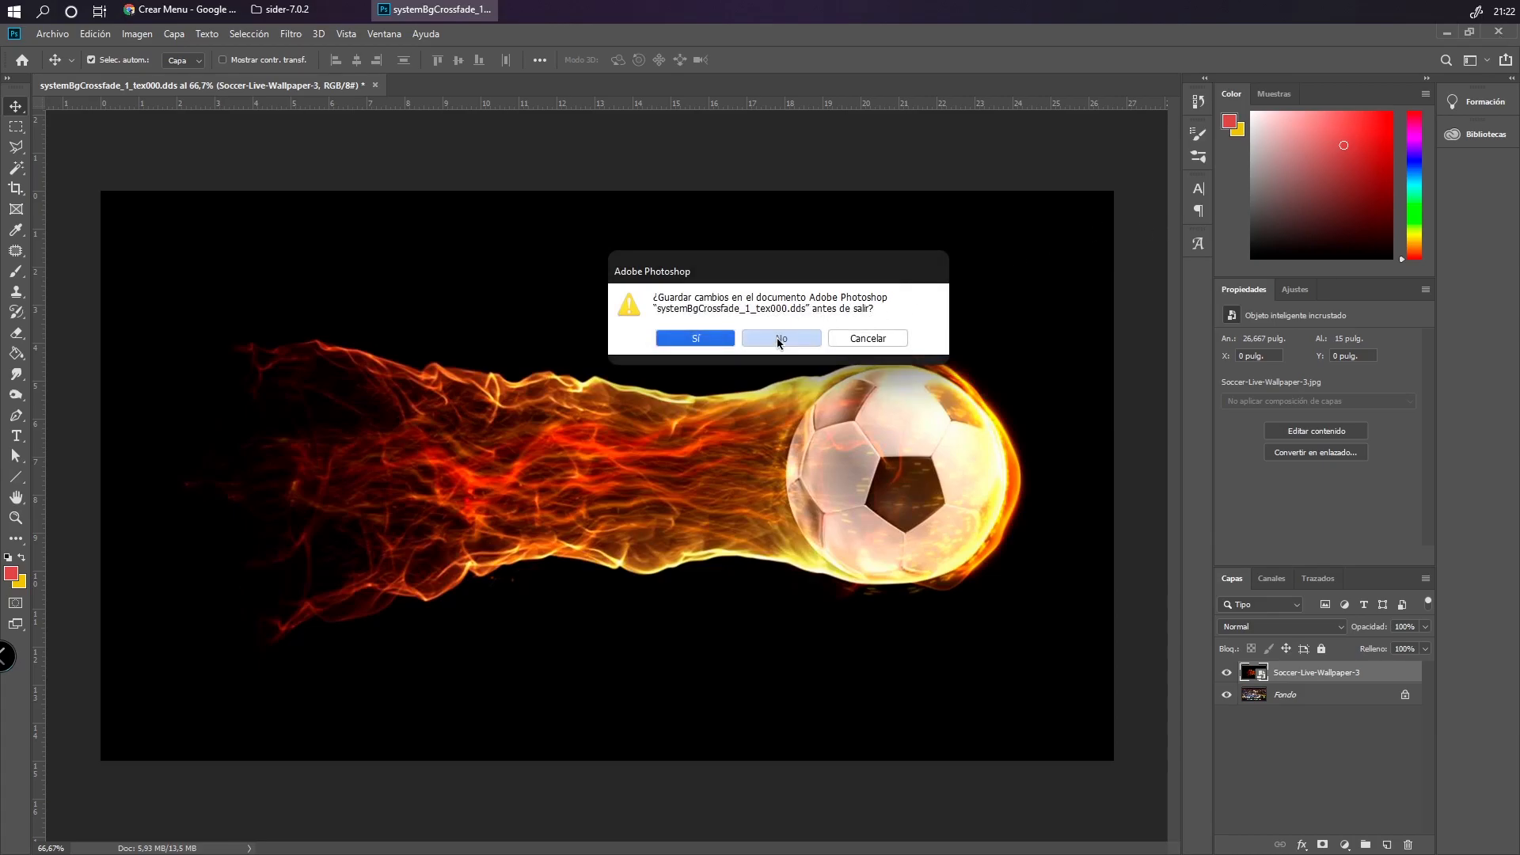
left_click(778, 340)
Review the edited DDS textures on the desktop: the titleCorporate, titlePressStart, topModeSelect and systemBgCrossfade files
left_click_drag(610, 454, 258, 49)
left_click(283, 77)
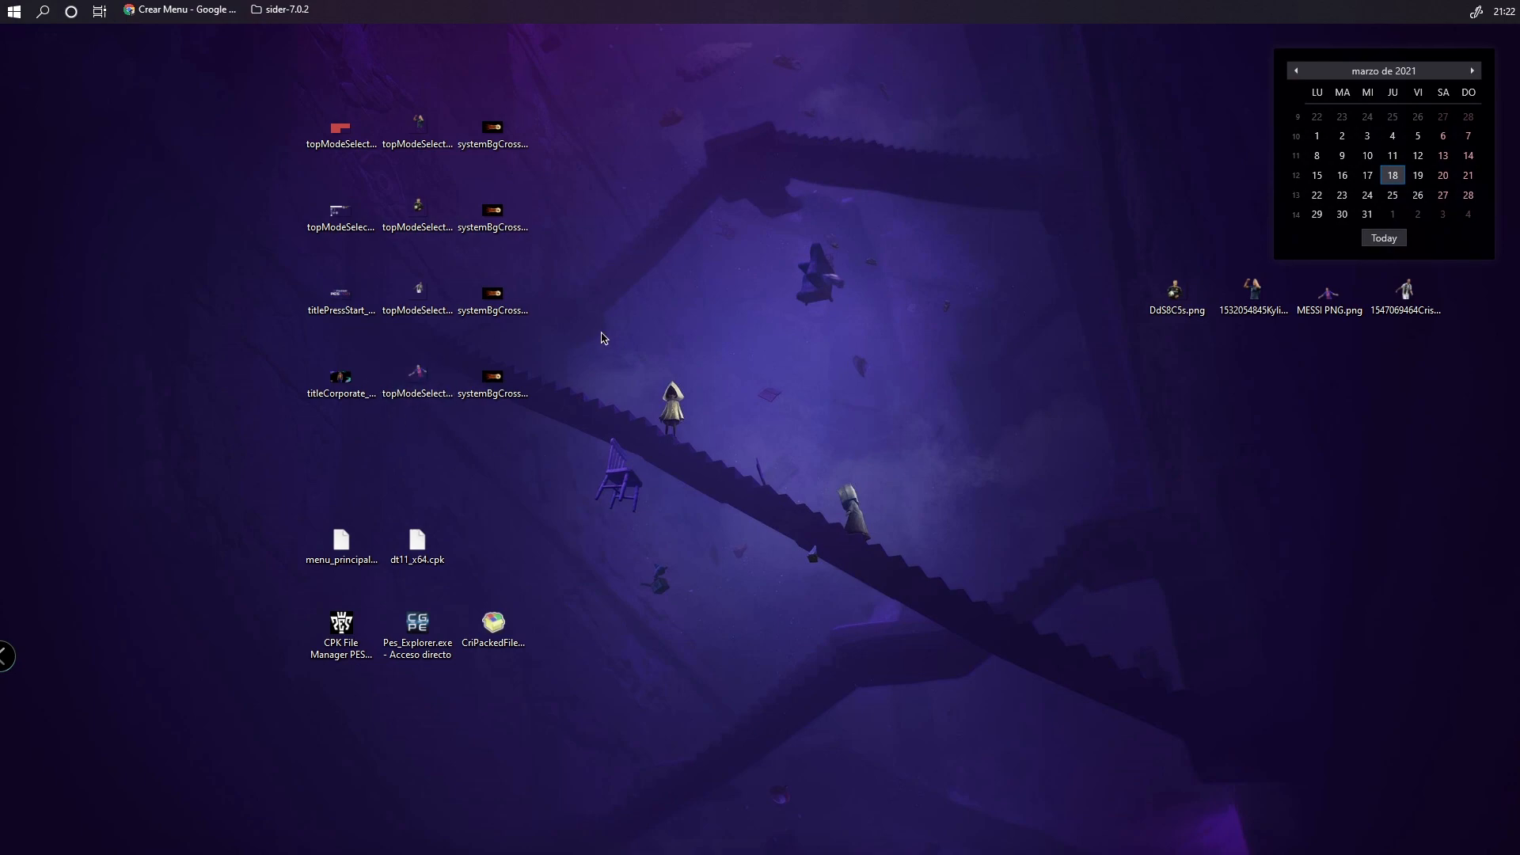
left_click(355, 391)
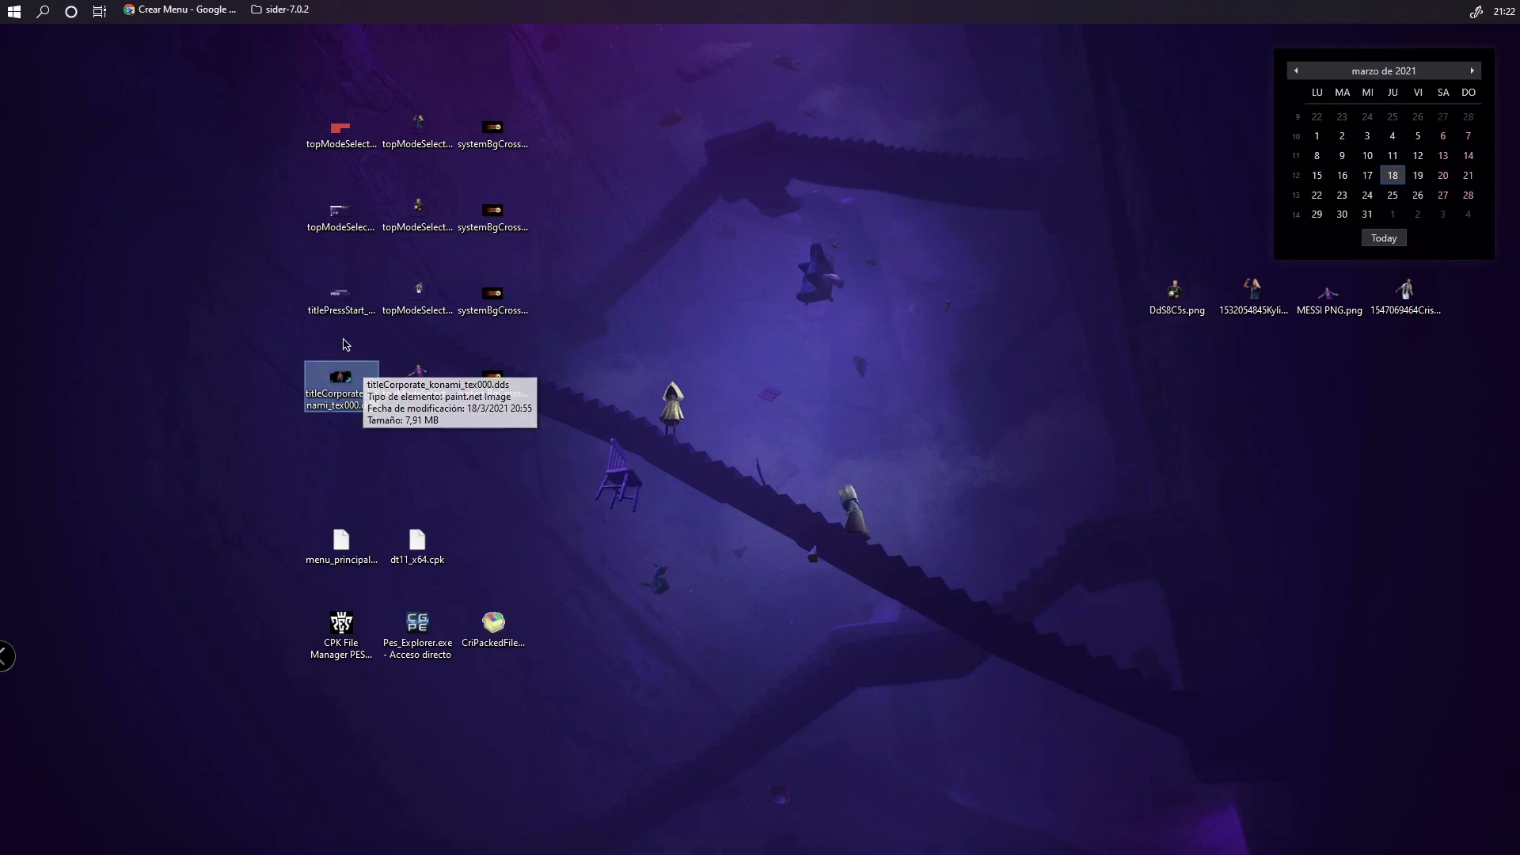
left_click(347, 307)
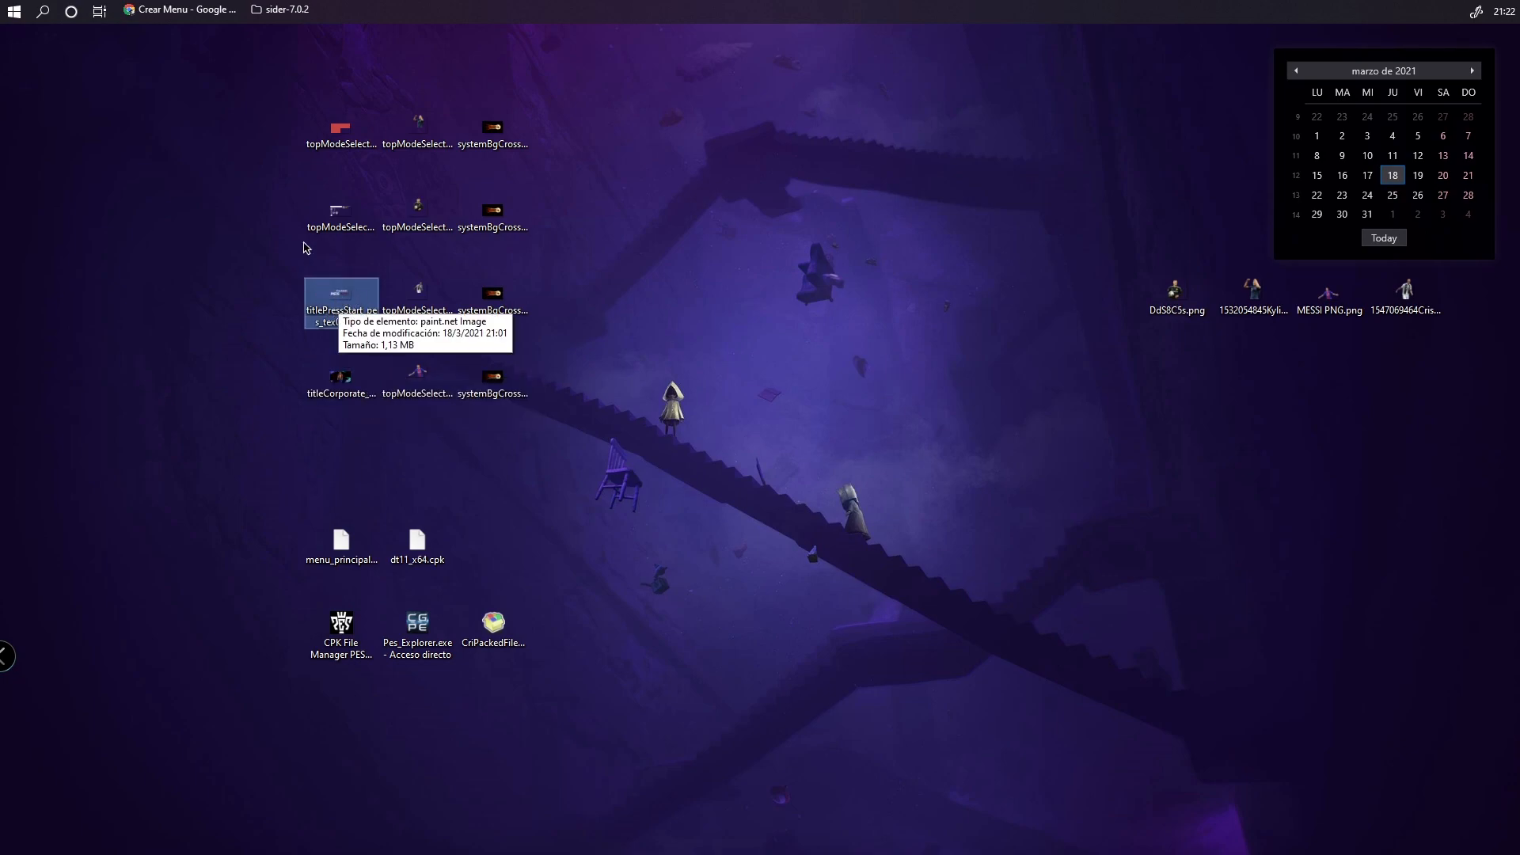
left_click(333, 215)
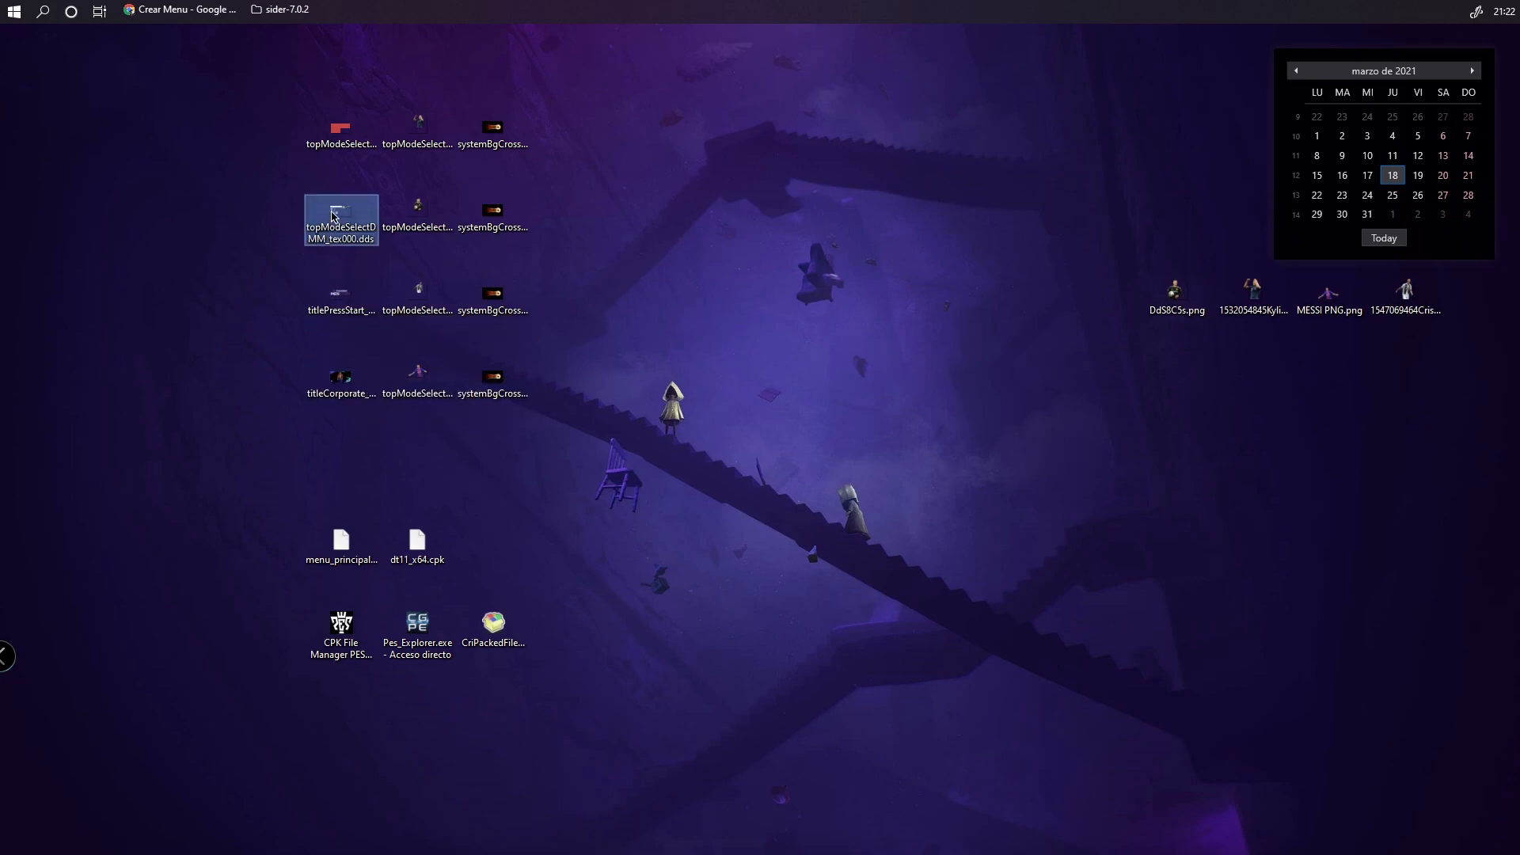
left_click(350, 138)
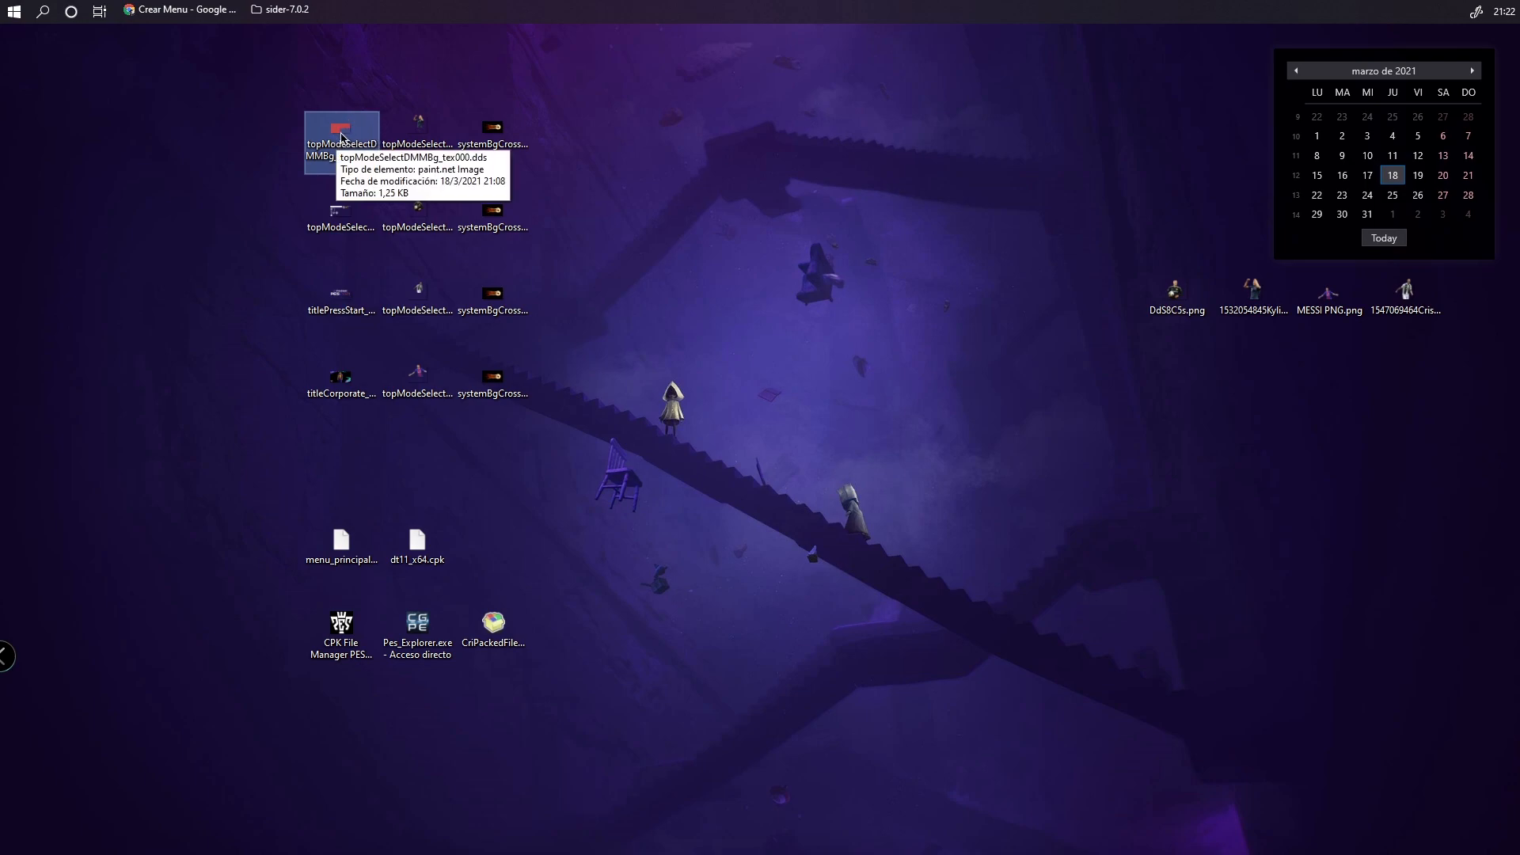
left_click_drag(409, 73, 450, 427)
left_click_drag(556, 469, 480, 79)
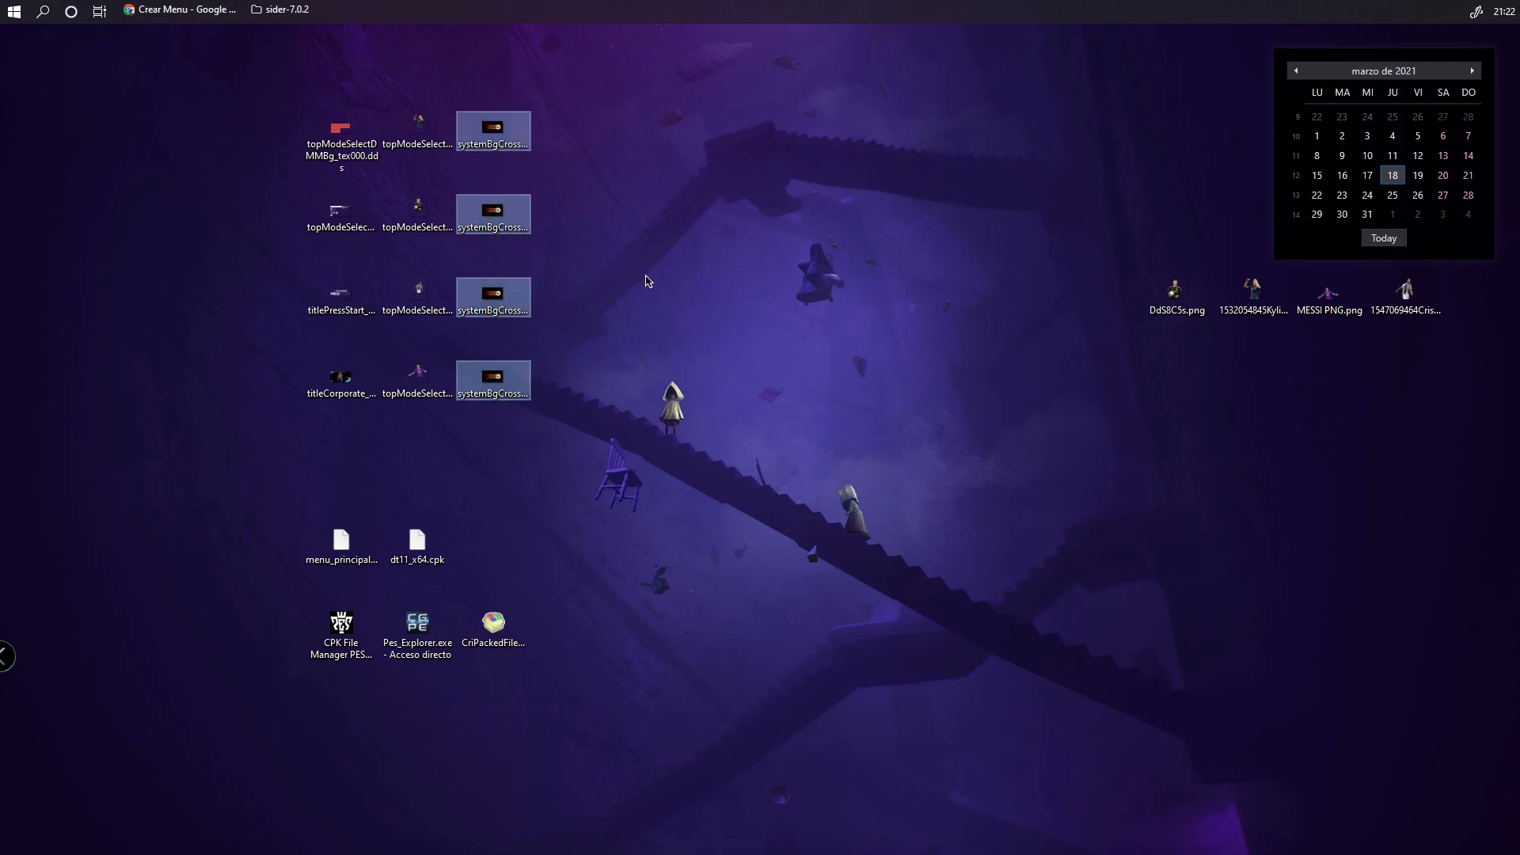
left_click(645, 279)
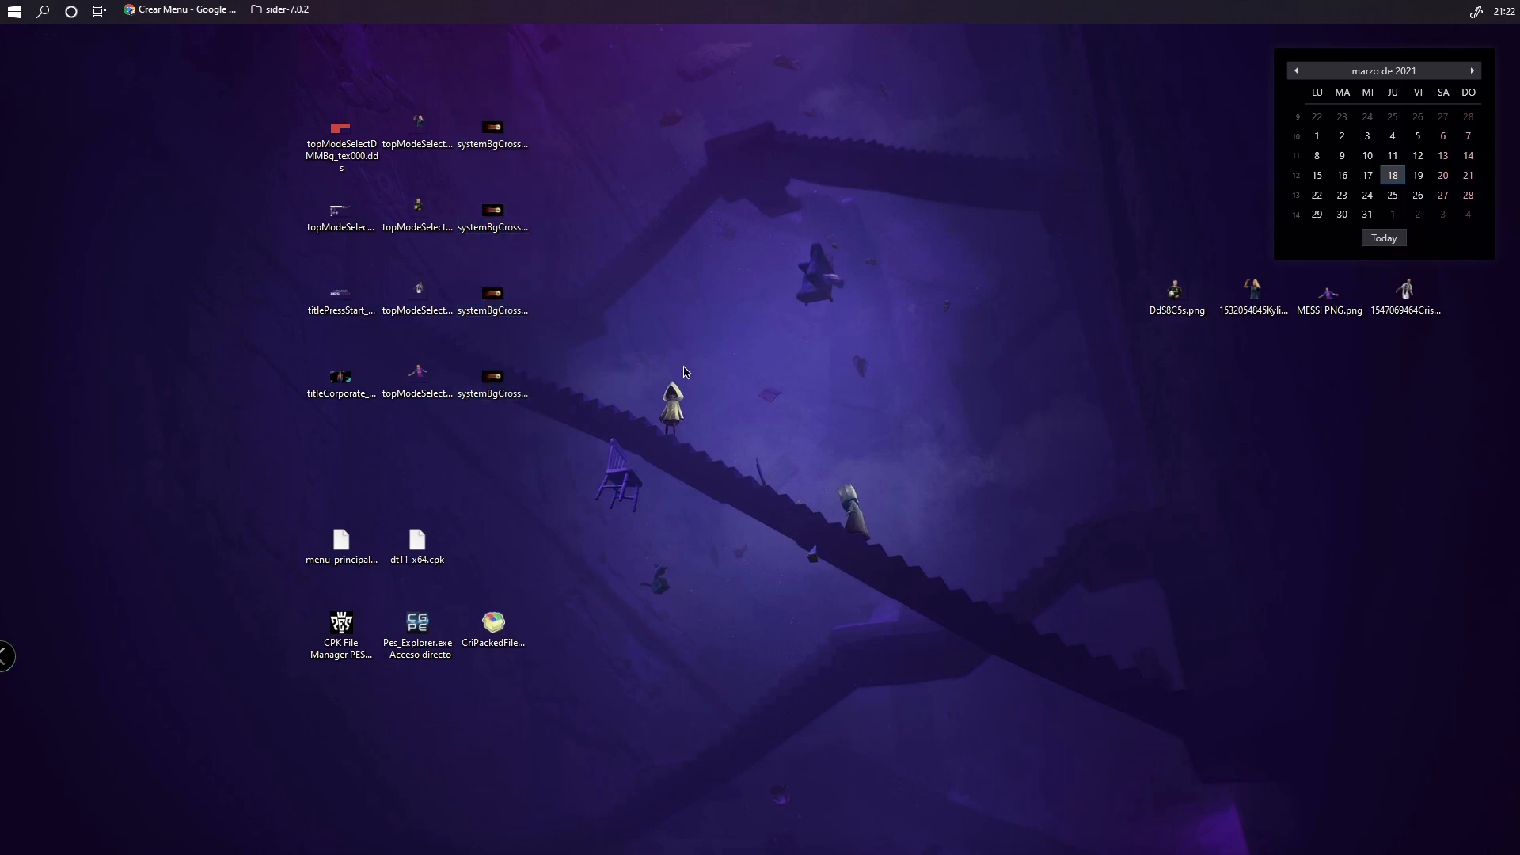
Rearrange the desktop icons so that dt11_x64.cpk sits just before the menu_principal file
left_click_drag(423, 545, 352, 546)
left_click(475, 560)
key("Right")
key("Left")
left_click(461, 548)
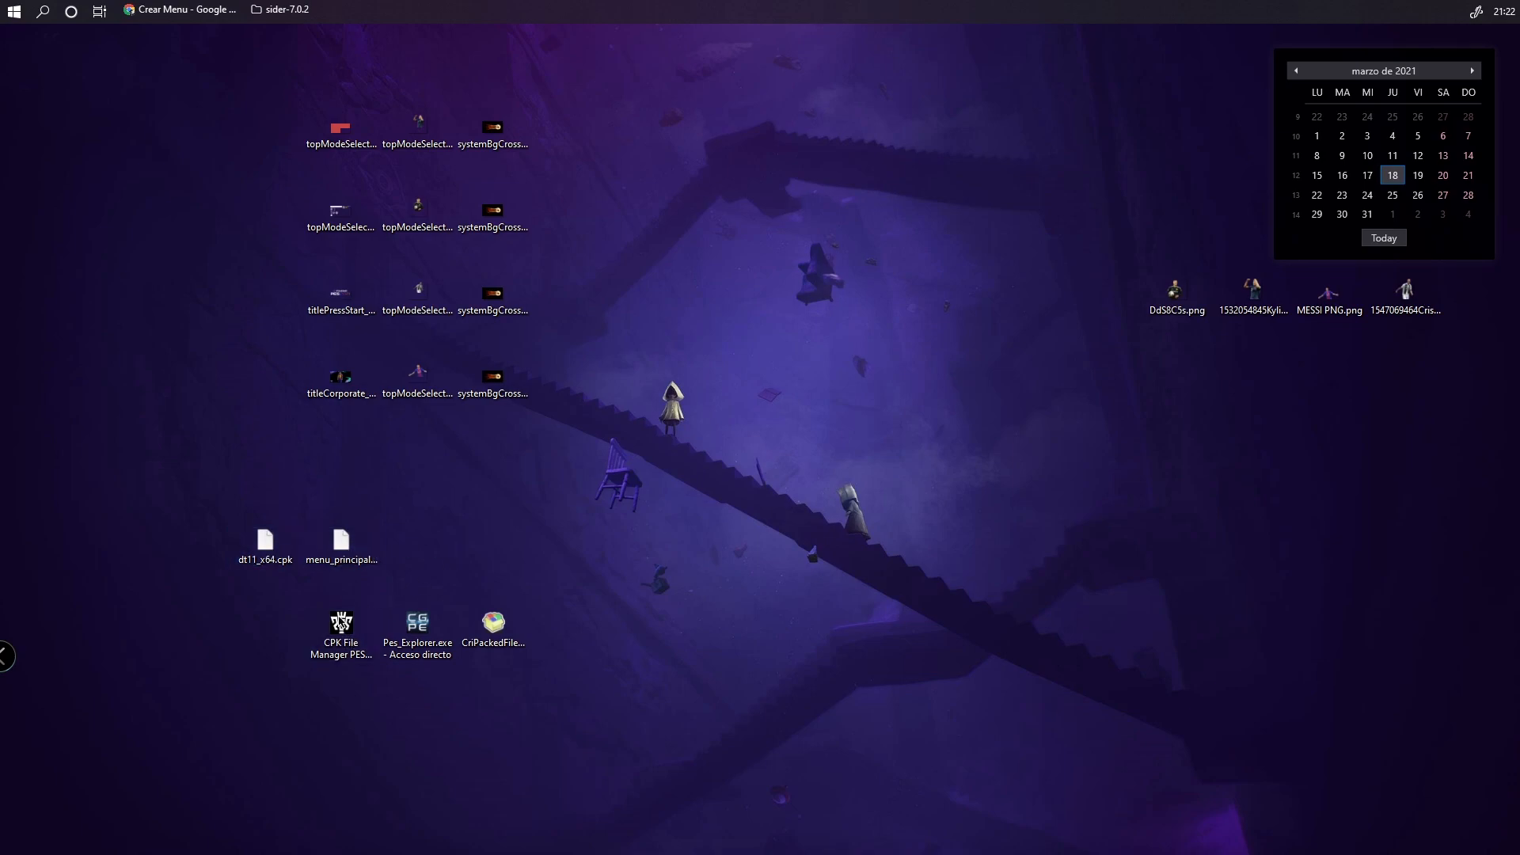
Launch CPK File Manager PES 2020 from the desktop and move its window clear of the texture and CPK files
left_click(349, 639)
double_click(349, 640)
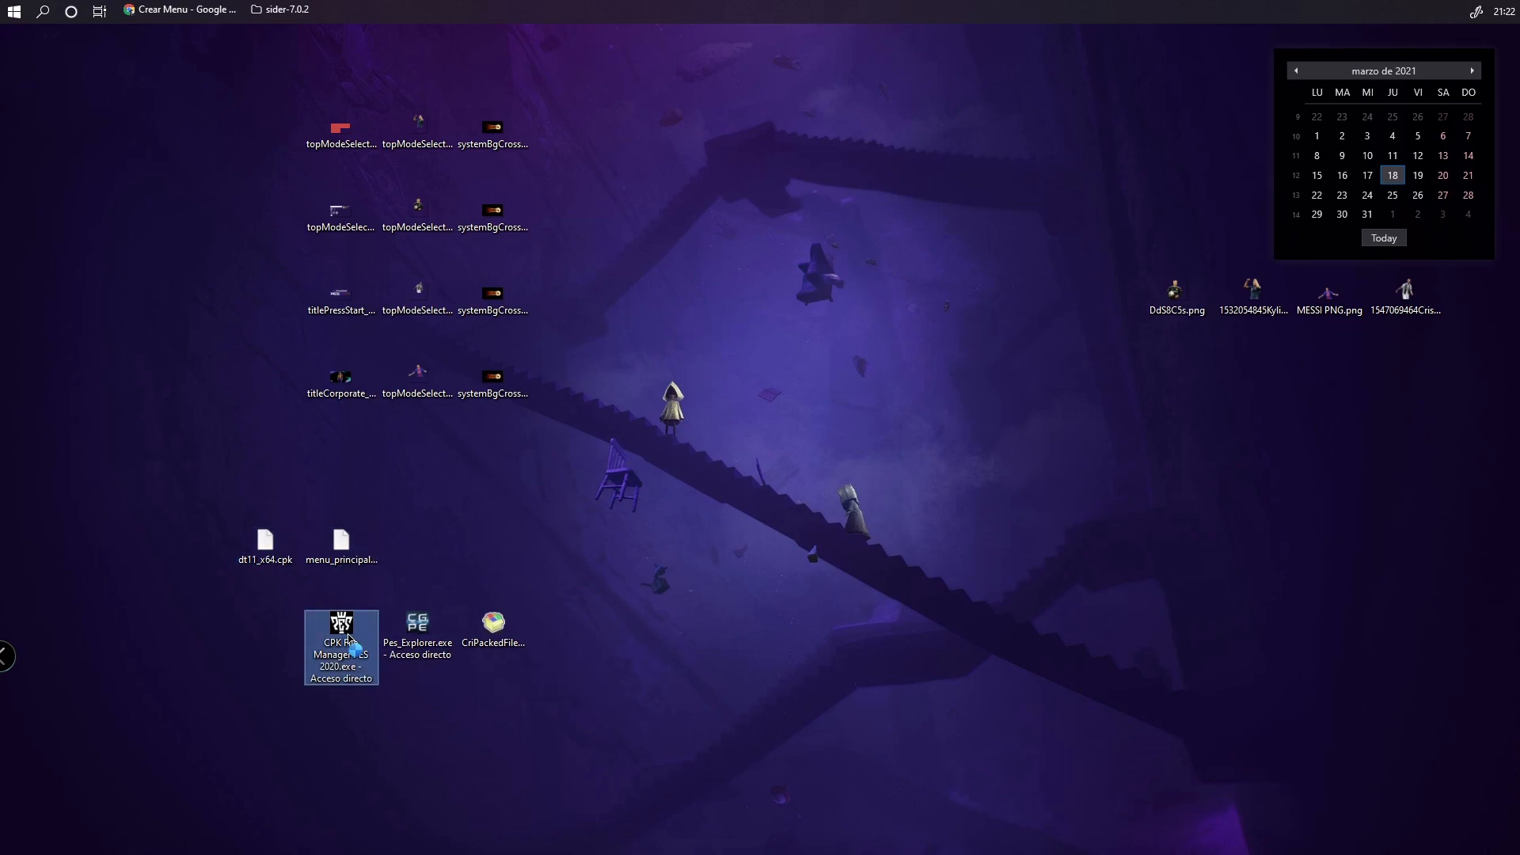
left_click_drag(520, 212, 887, 284)
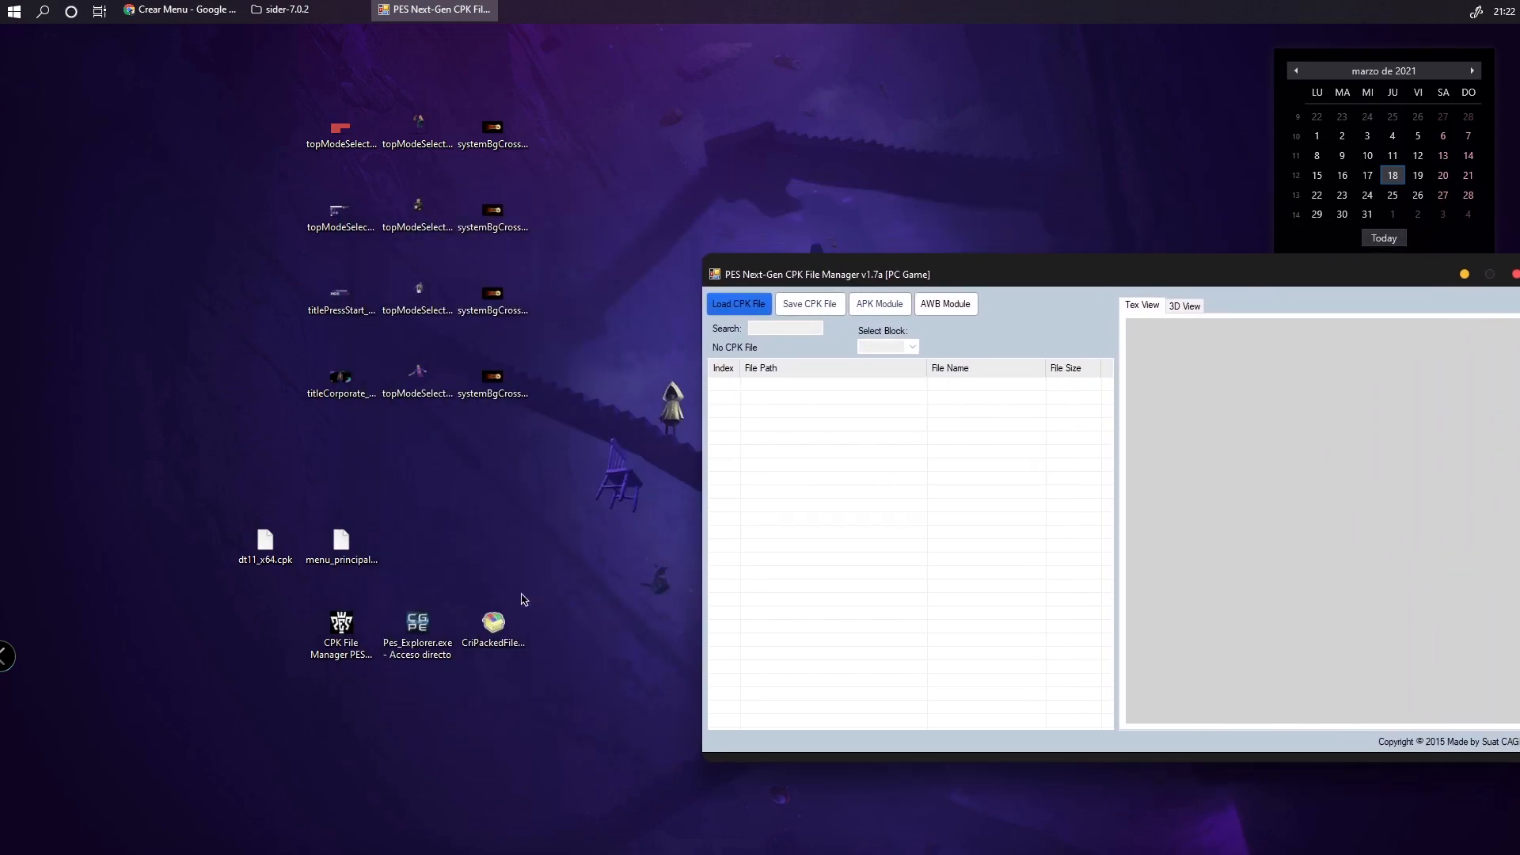
left_click(324, 540)
left_click(288, 531)
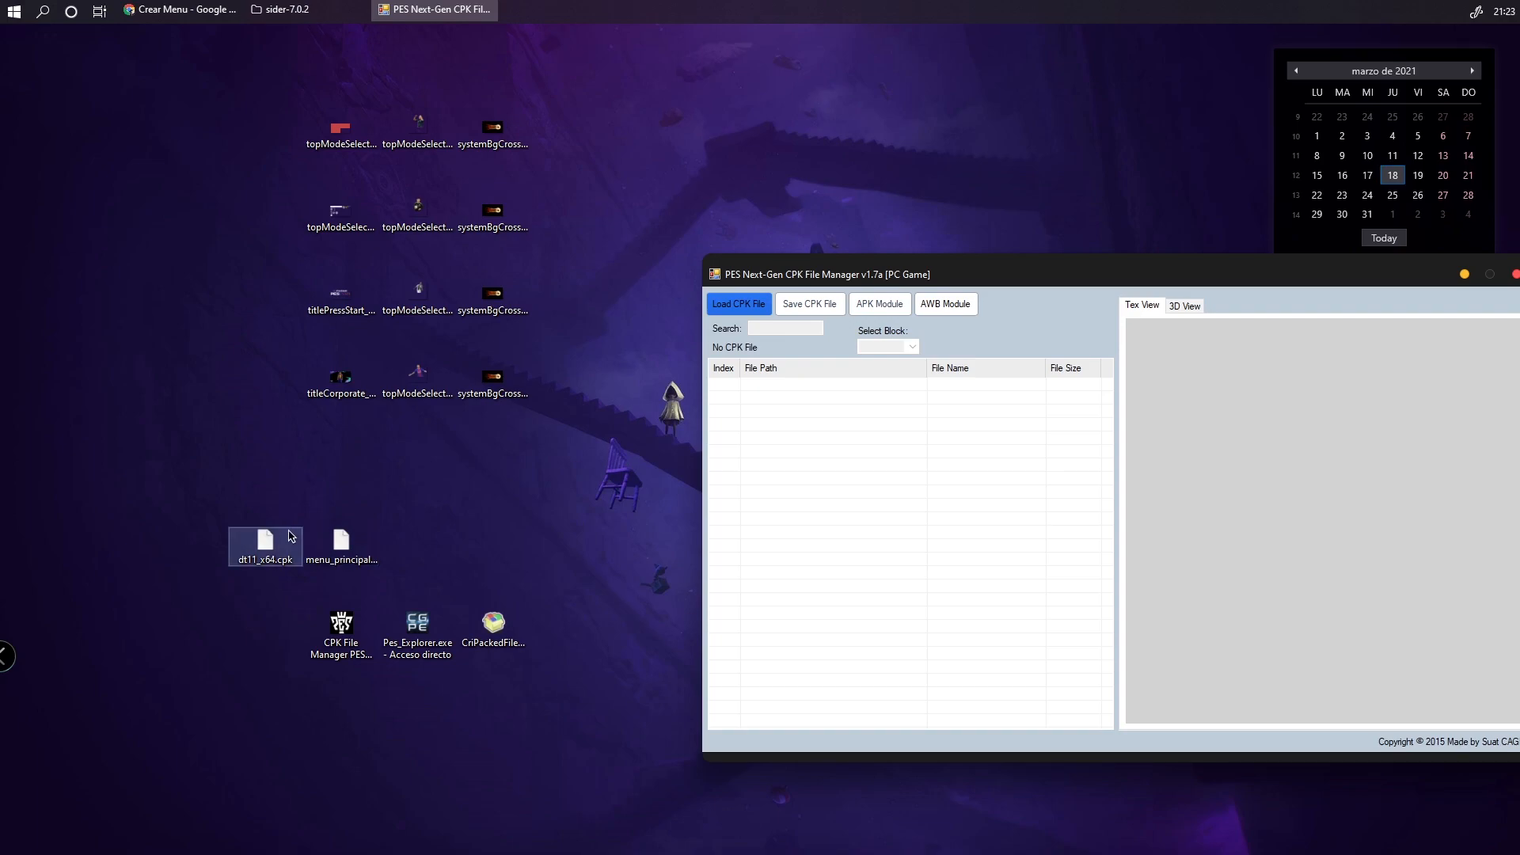
left_click(342, 545)
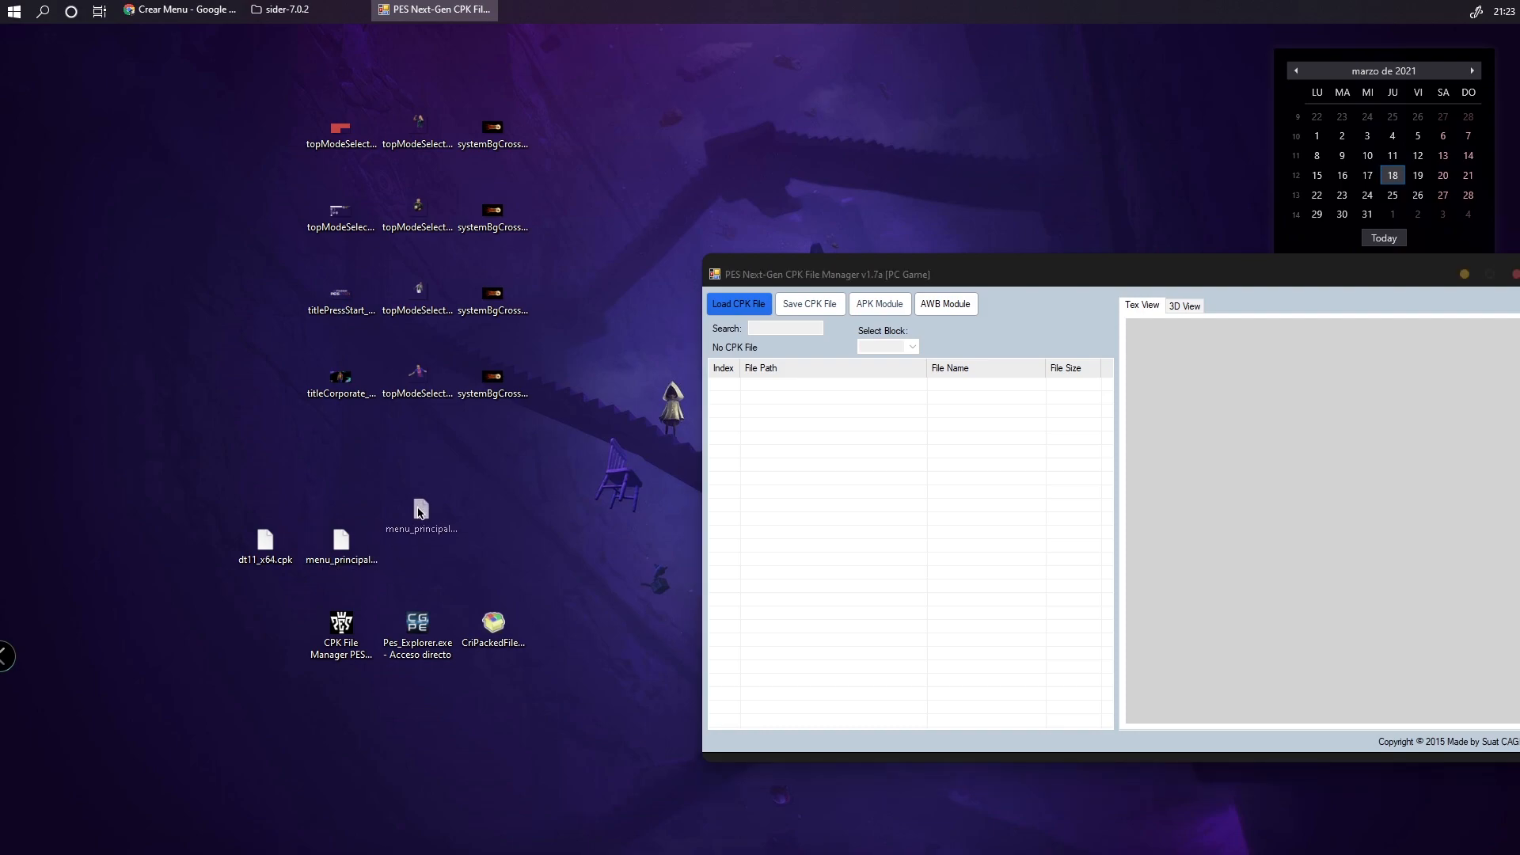
left_click(340, 543)
left_click(231, 532)
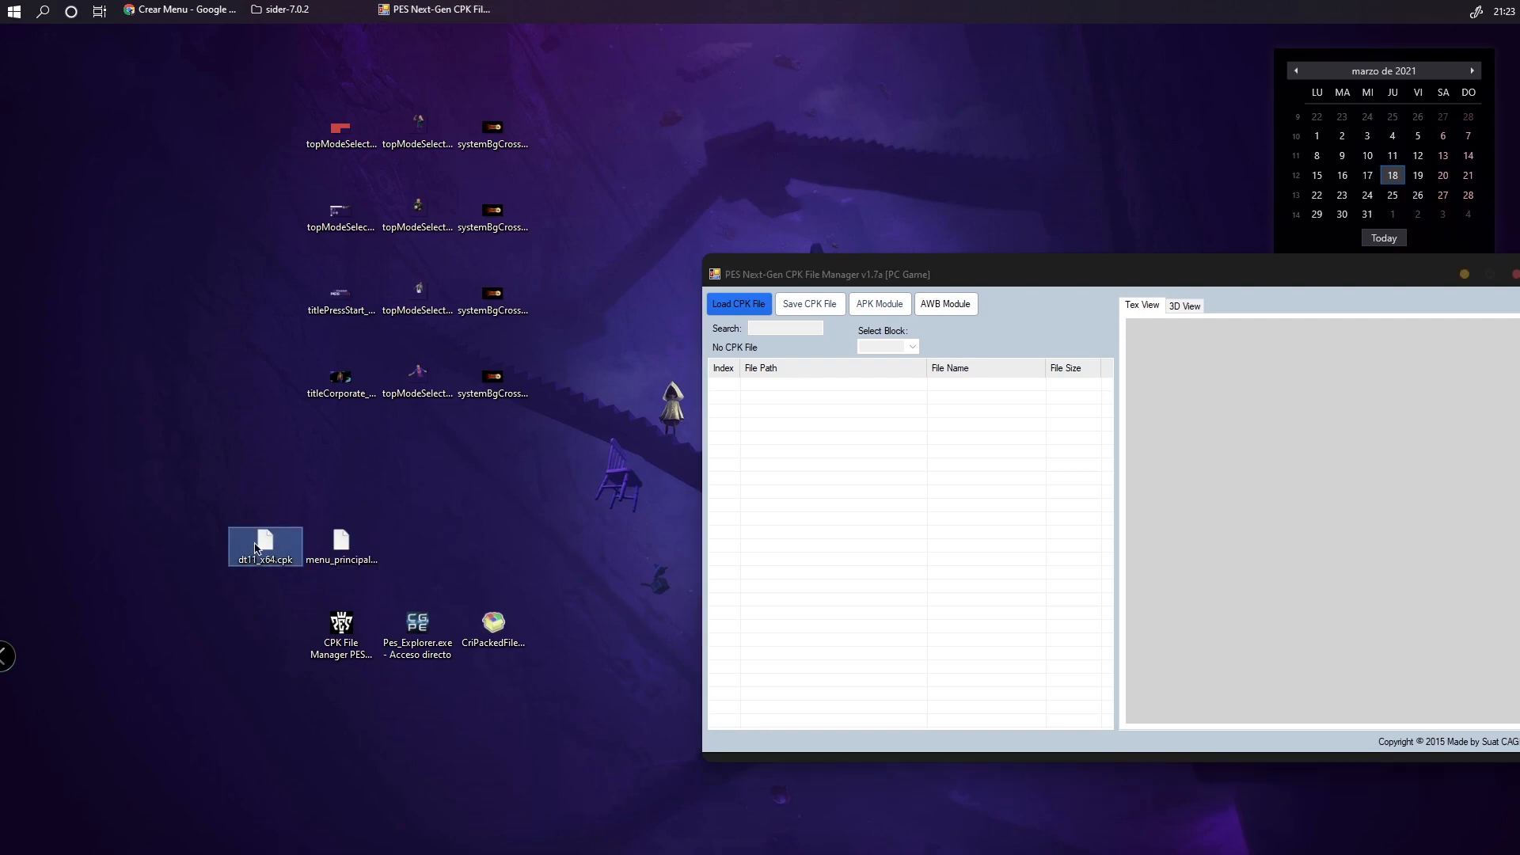
Load dt11_x64.cpk from the desktop into CPK File Manager and move its window slightly higher
left_click(767, 306)
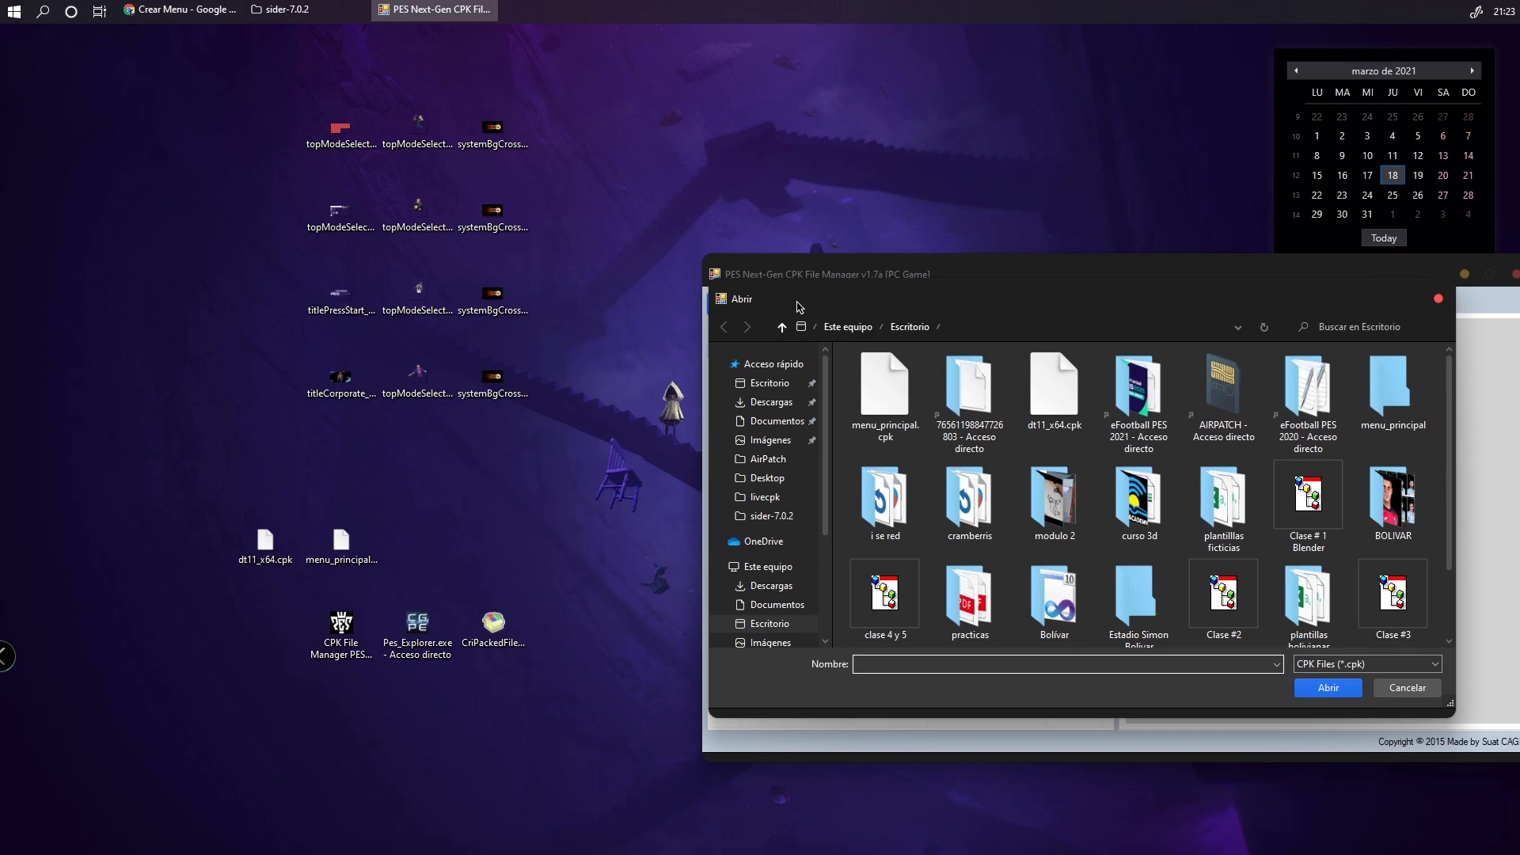
left_click_drag(797, 306, 809, 310)
left_click(1081, 428)
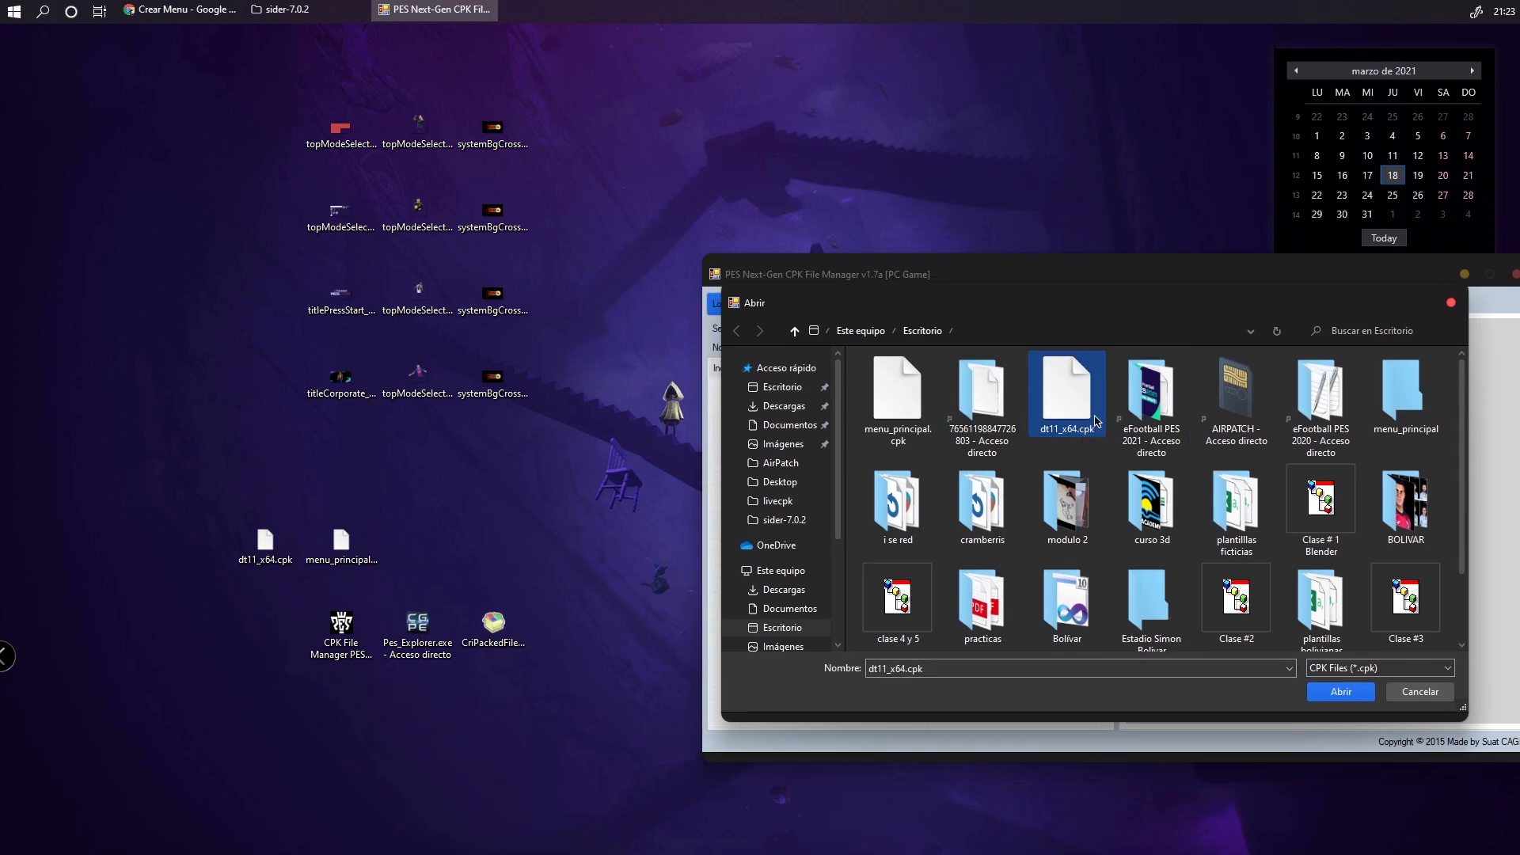
left_click(1340, 693)
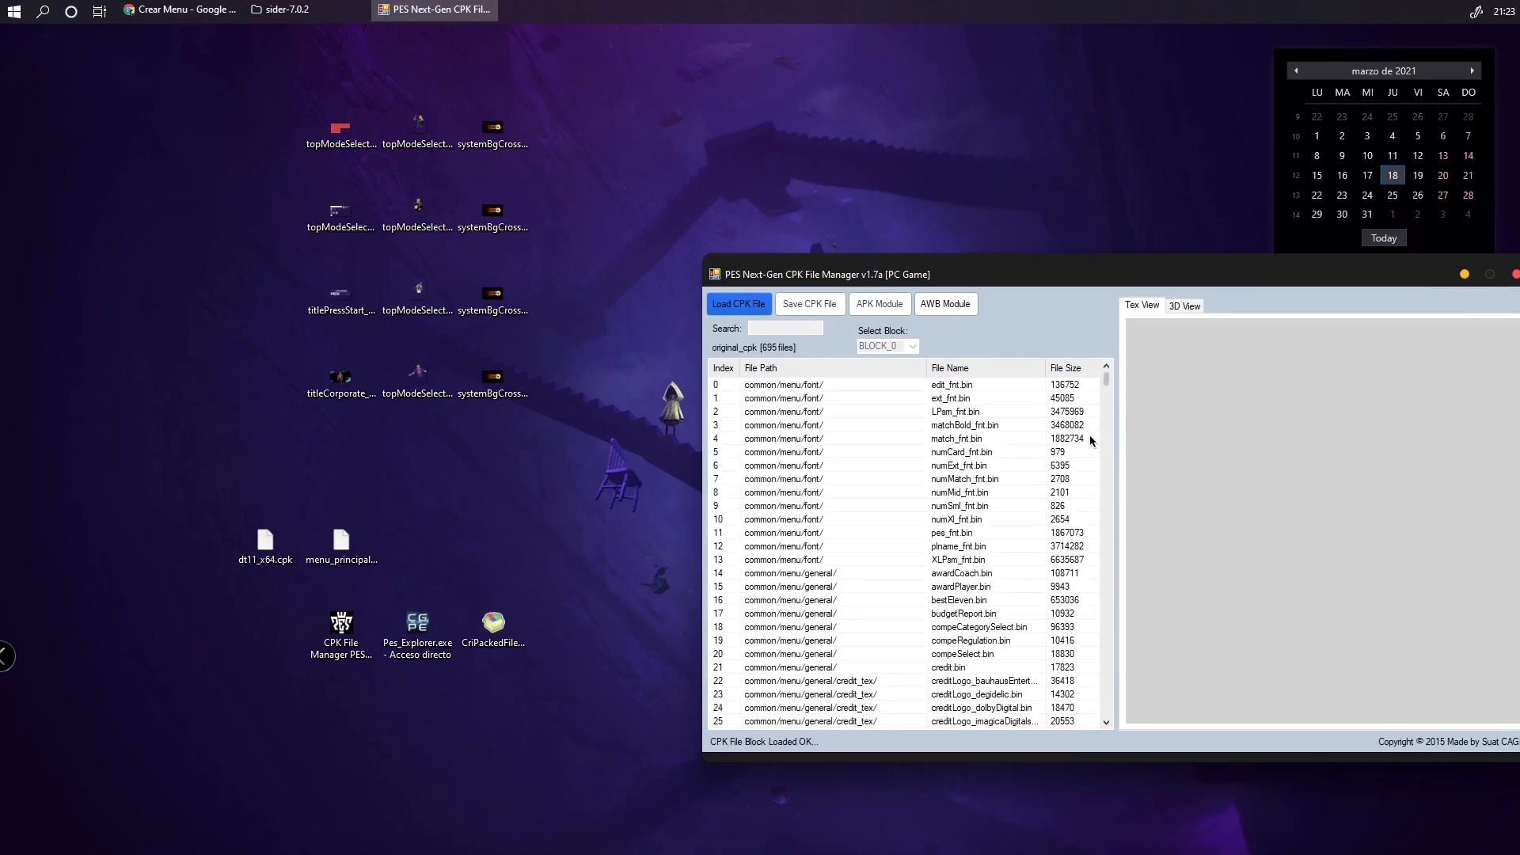
left_click_drag(940, 298, 939, 269)
left_click_drag(1097, 361, 1140, 347)
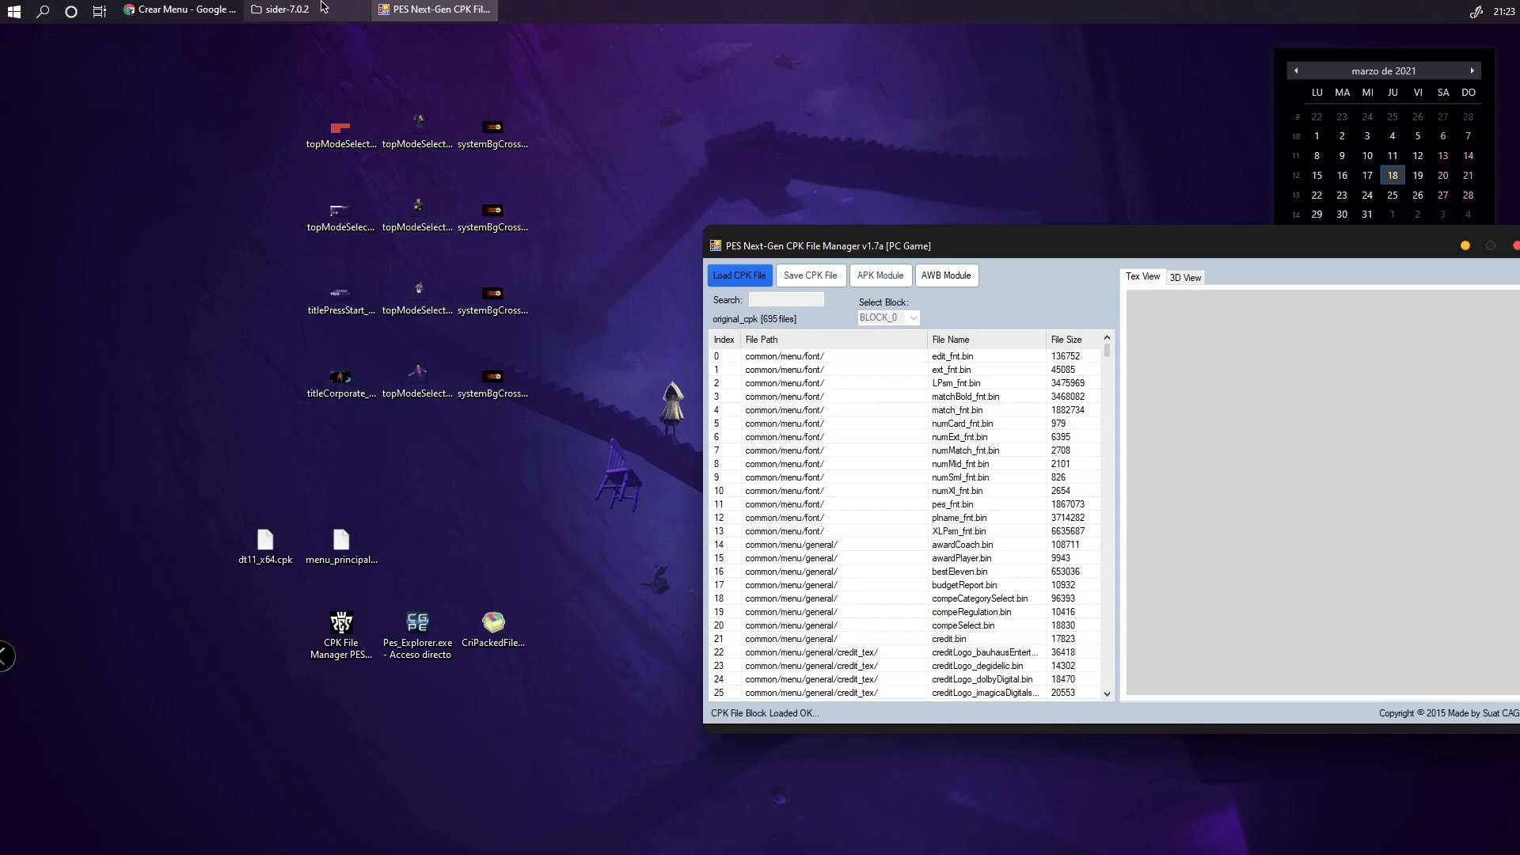
mouse_move(337, 16)
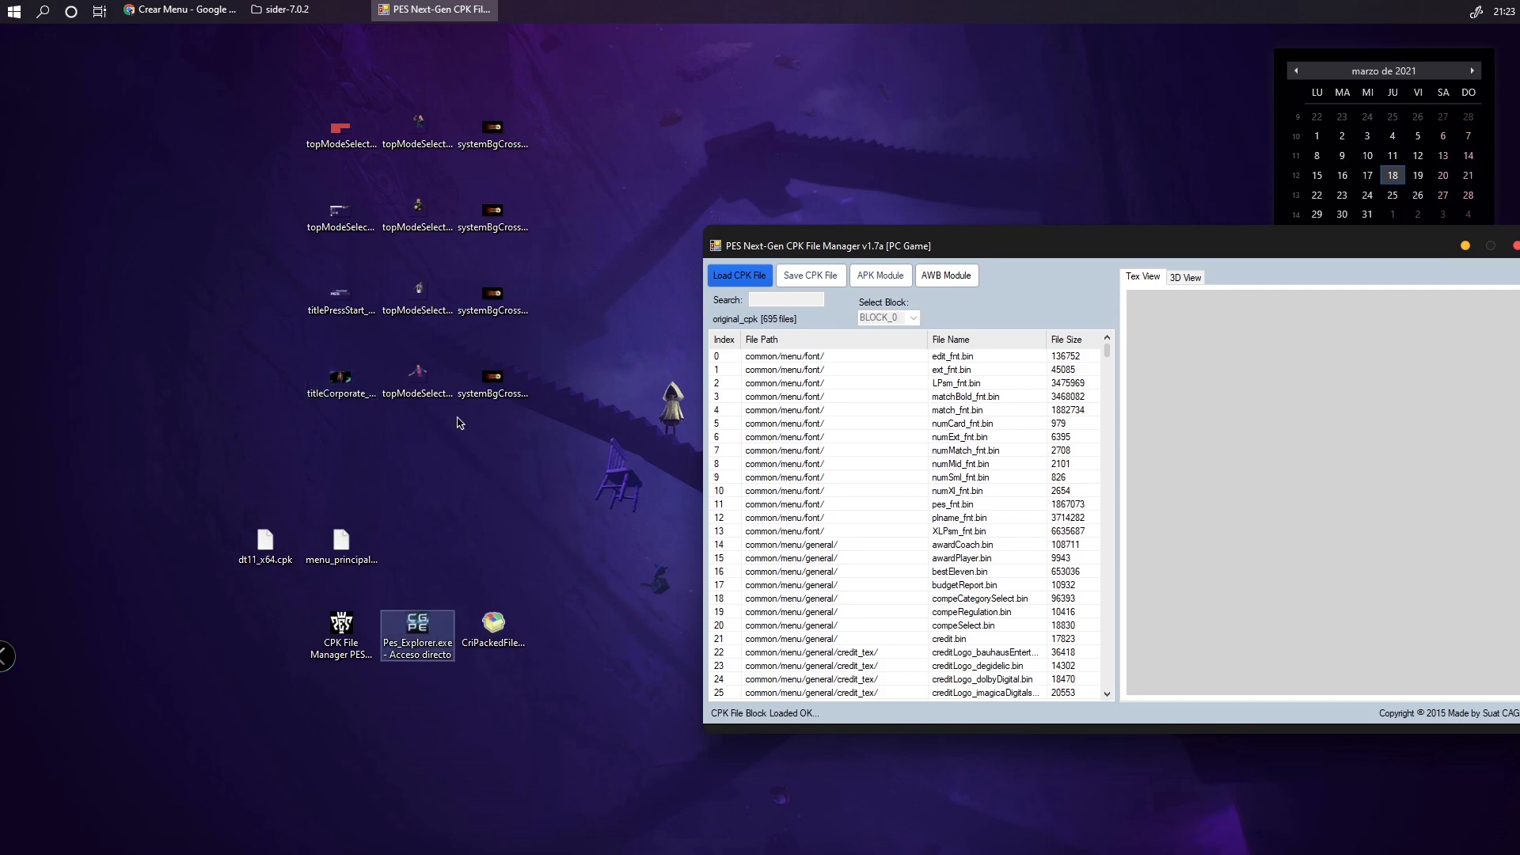
left_click(349, 378)
left_click(349, 299)
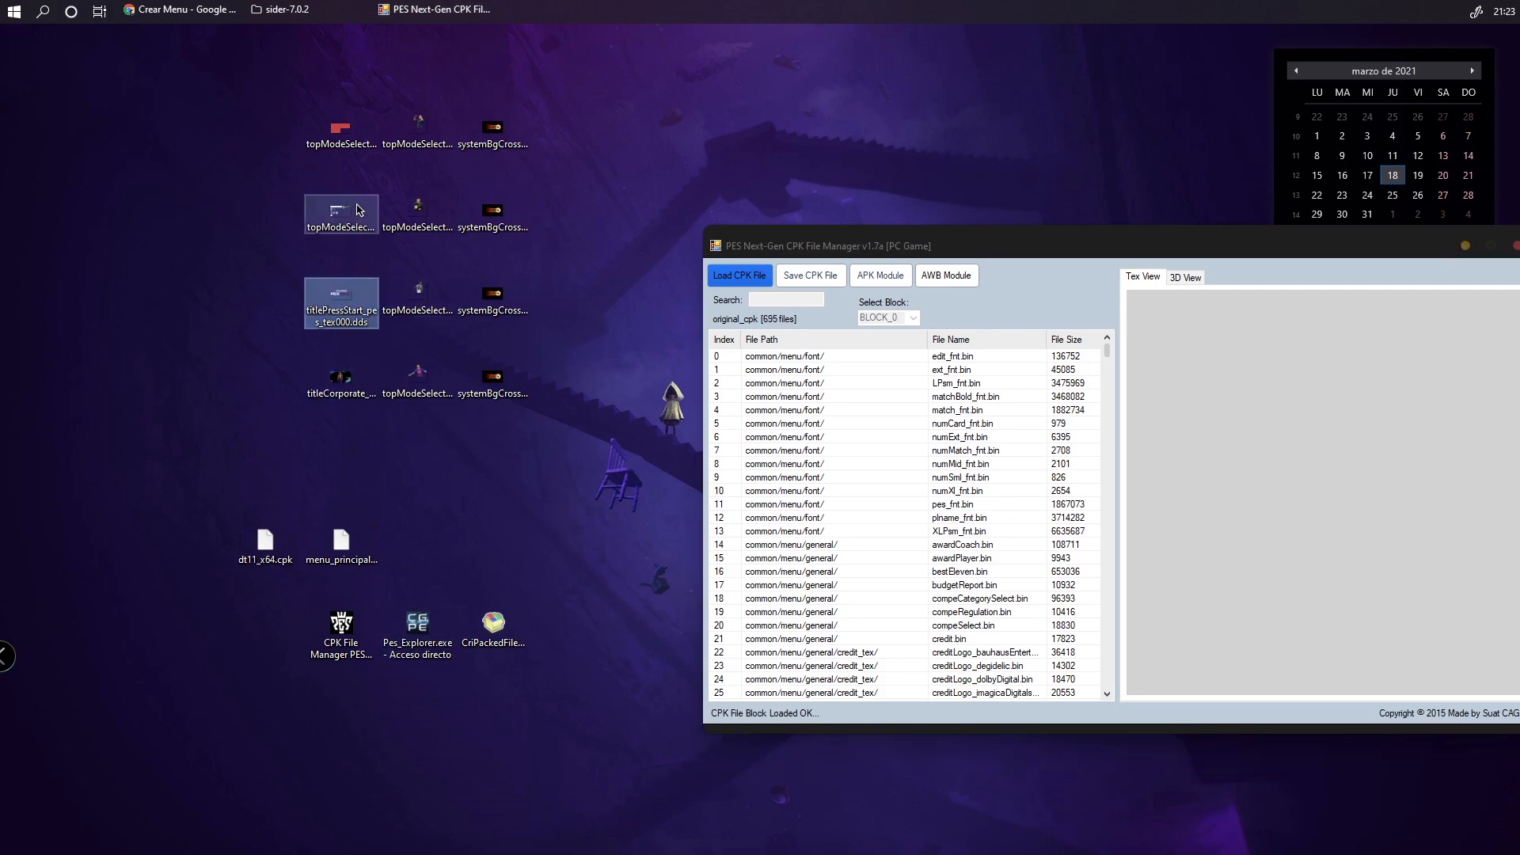
left_click(357, 383)
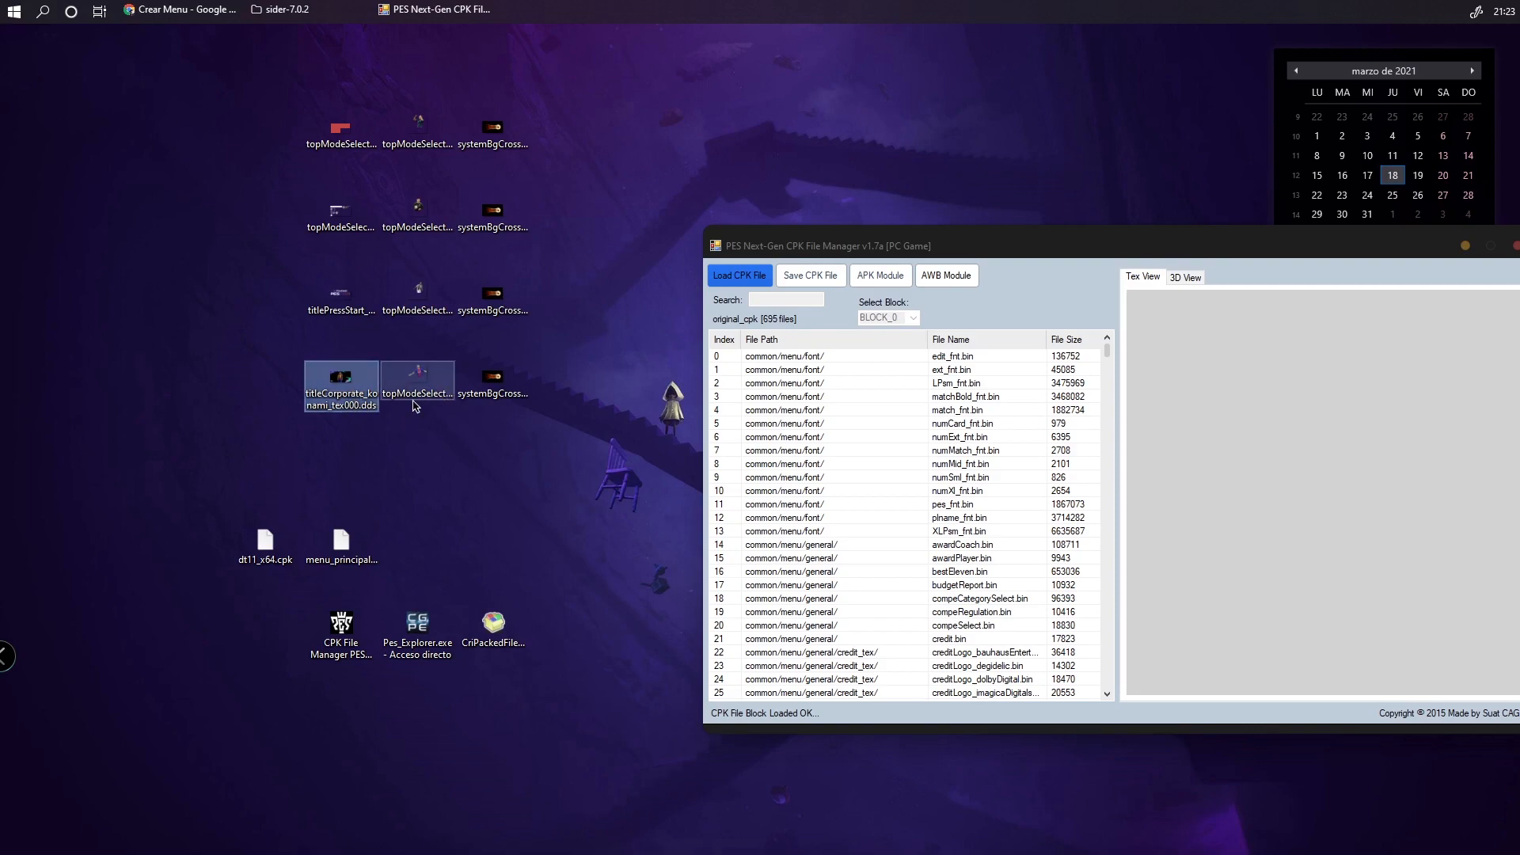
left_click(493, 445)
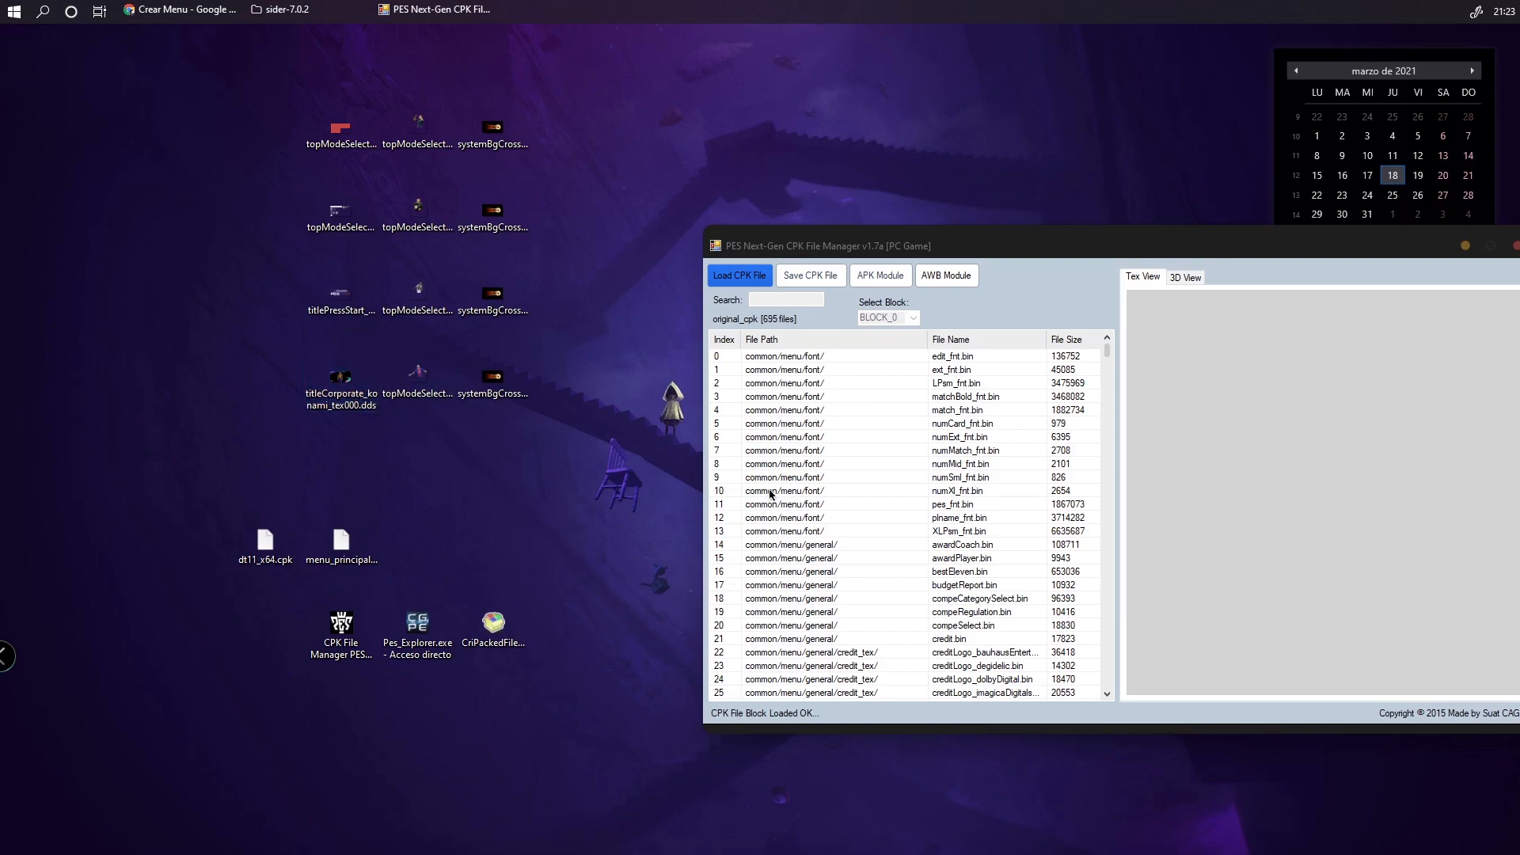
Launch Pes_Explorer from the desktop, load the selected profile without choosing another one, and move the CGPE window lower on the desktop
left_click_drag(896, 261, 913, 277)
double_click(451, 625)
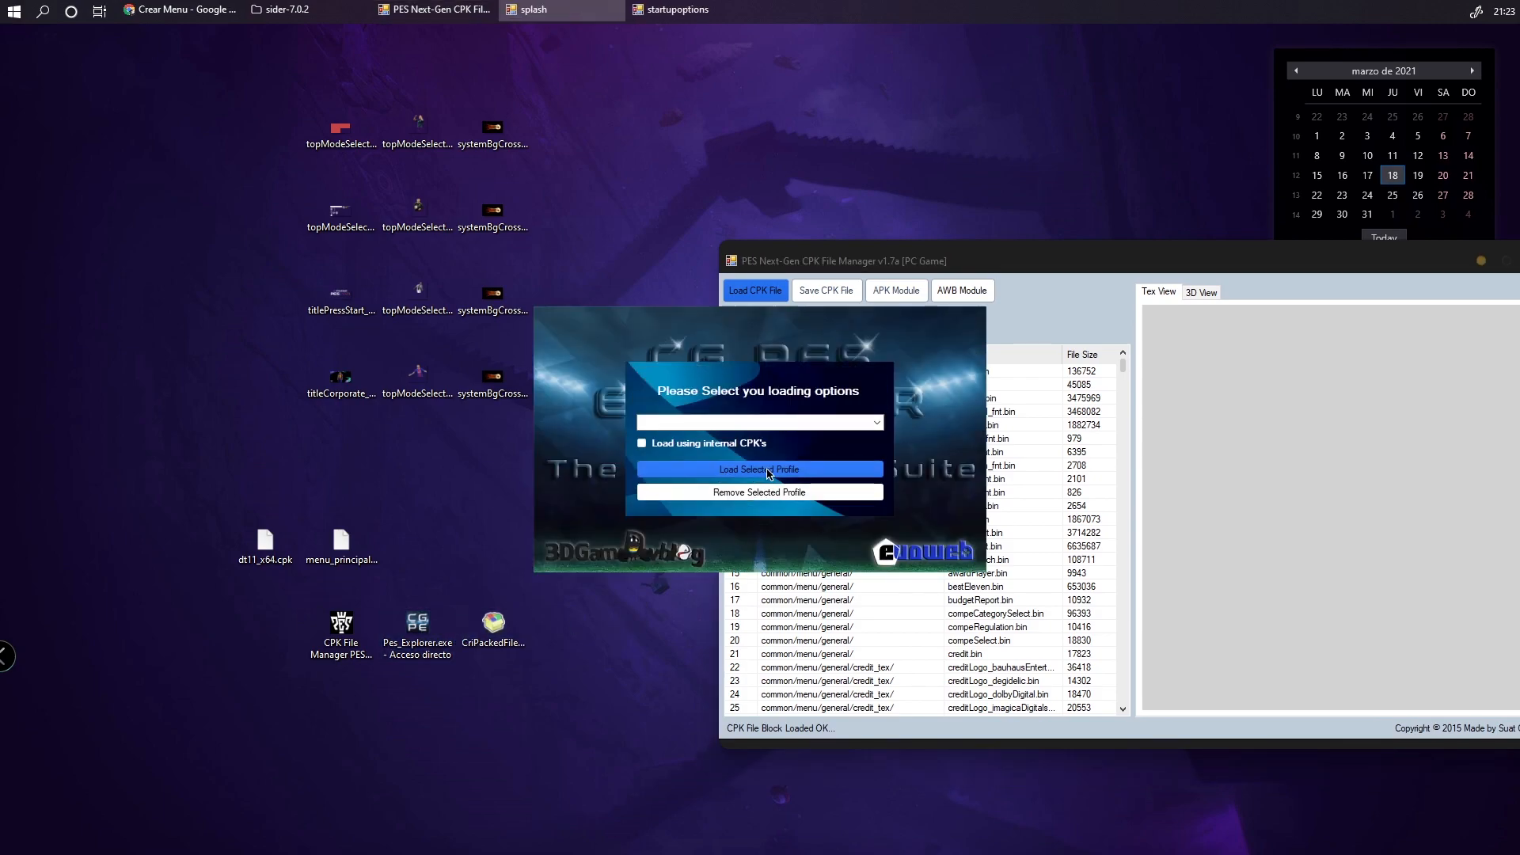
left_click(766, 469)
left_click(792, 479)
left_click_drag(547, 57, 824, 123)
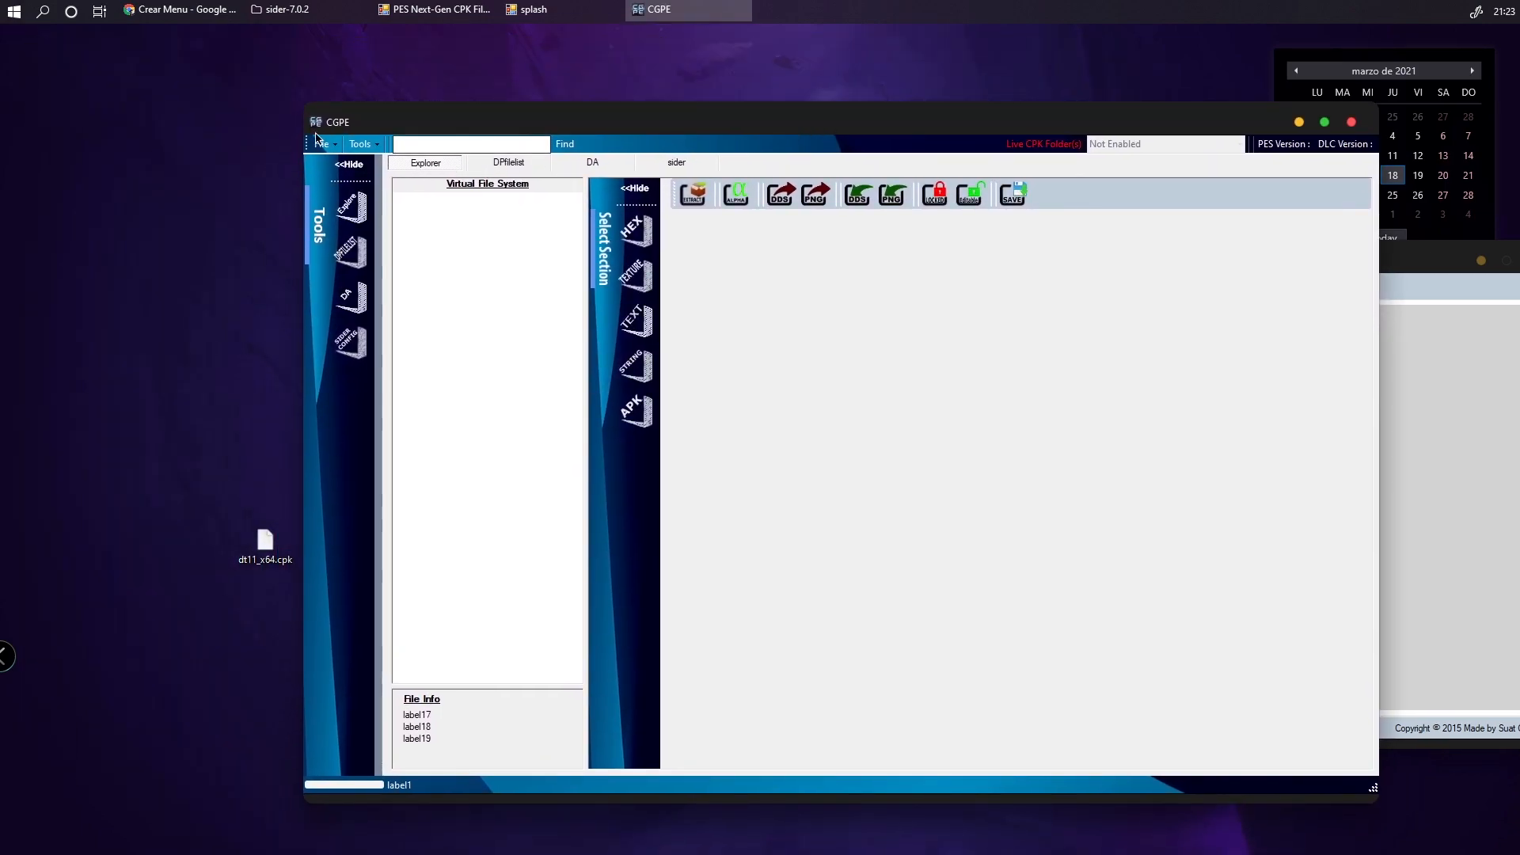
Open menu_principal.cpk from the desktop in CGPE
left_click(322, 143)
left_click(356, 176)
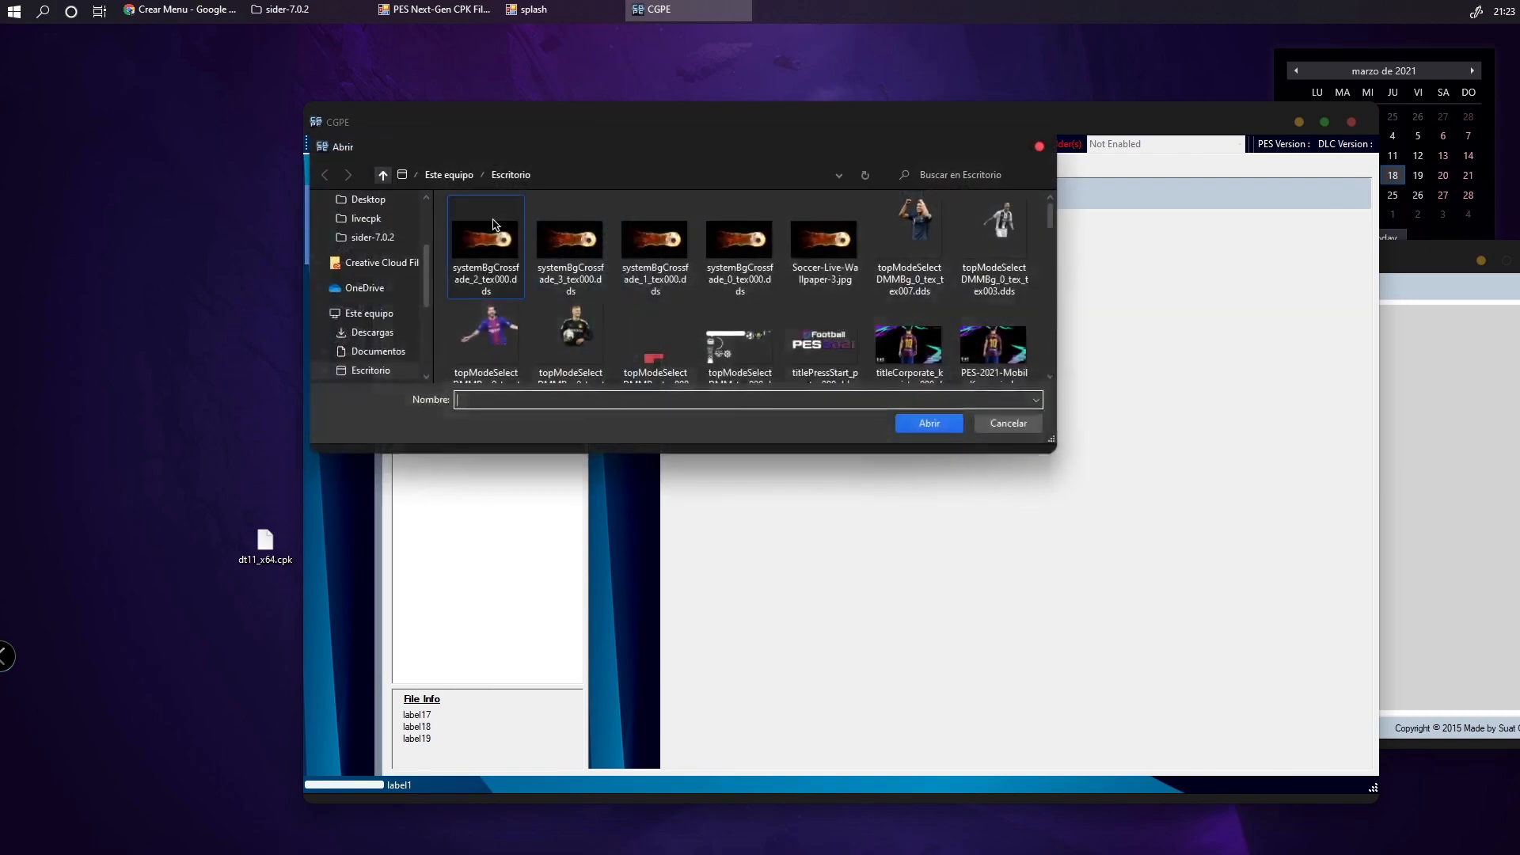
scroll(1050, 242, "down", 2)
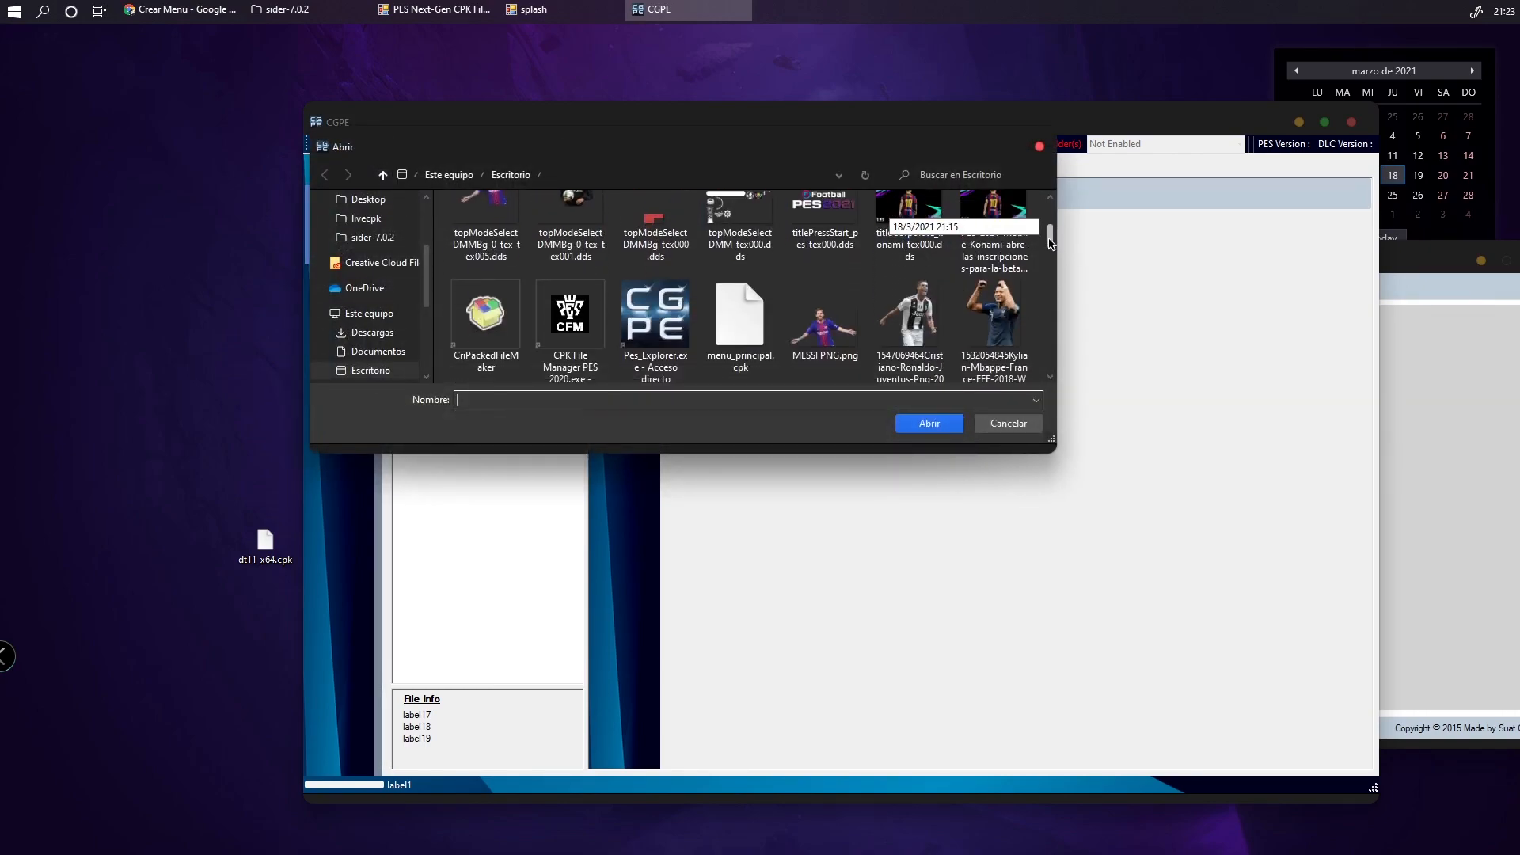
left_click(764, 315)
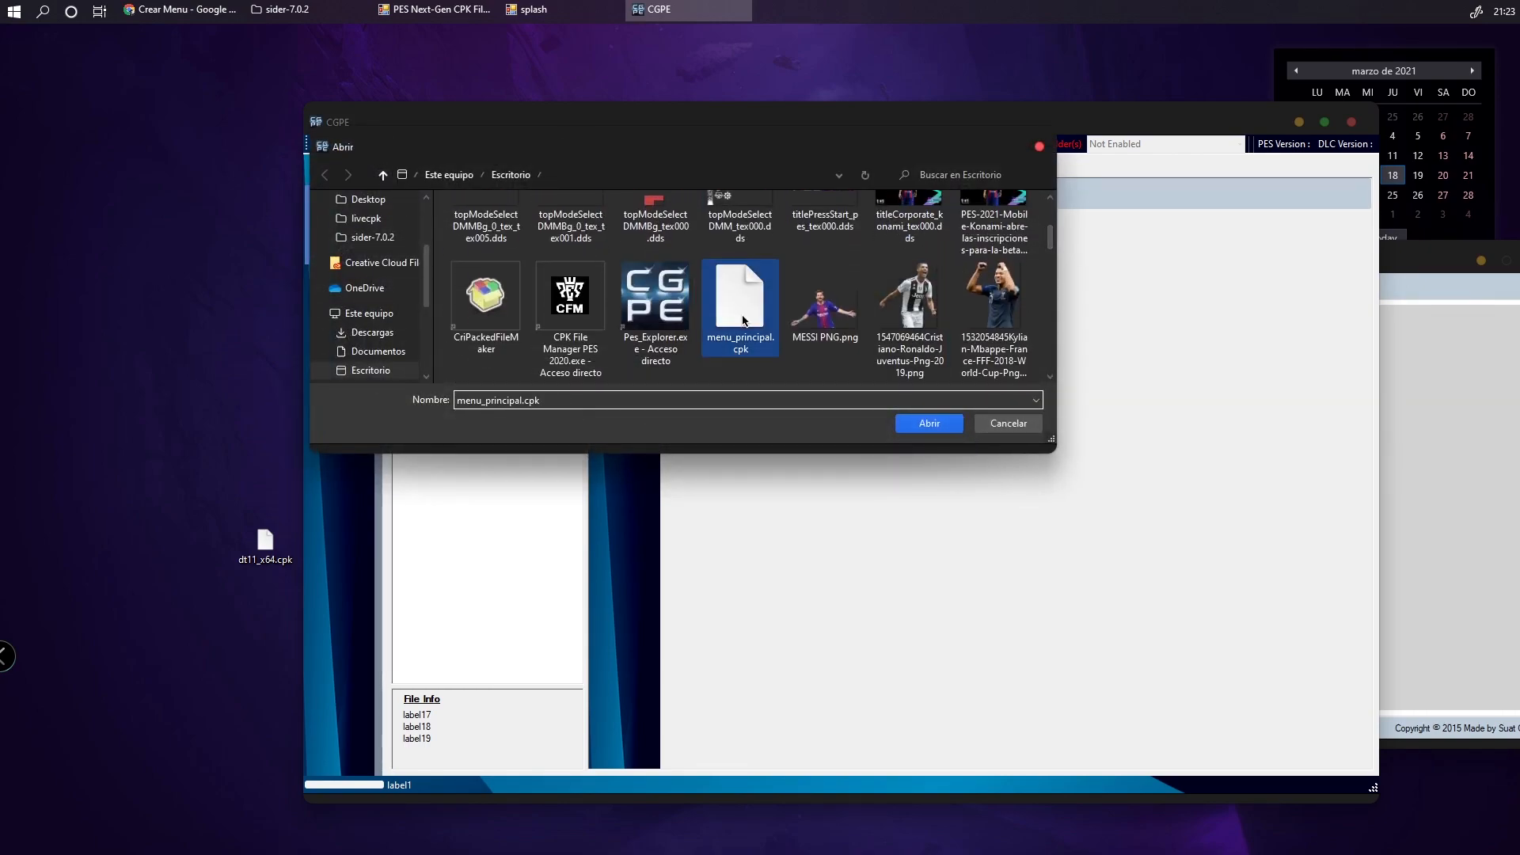
left_click(919, 421)
Expand menu_principal.cpk through common, menu and system to systemBg_tex, and widen the file tree
left_click(402, 199)
left_click(417, 212)
left_click(432, 224)
left_click(447, 250)
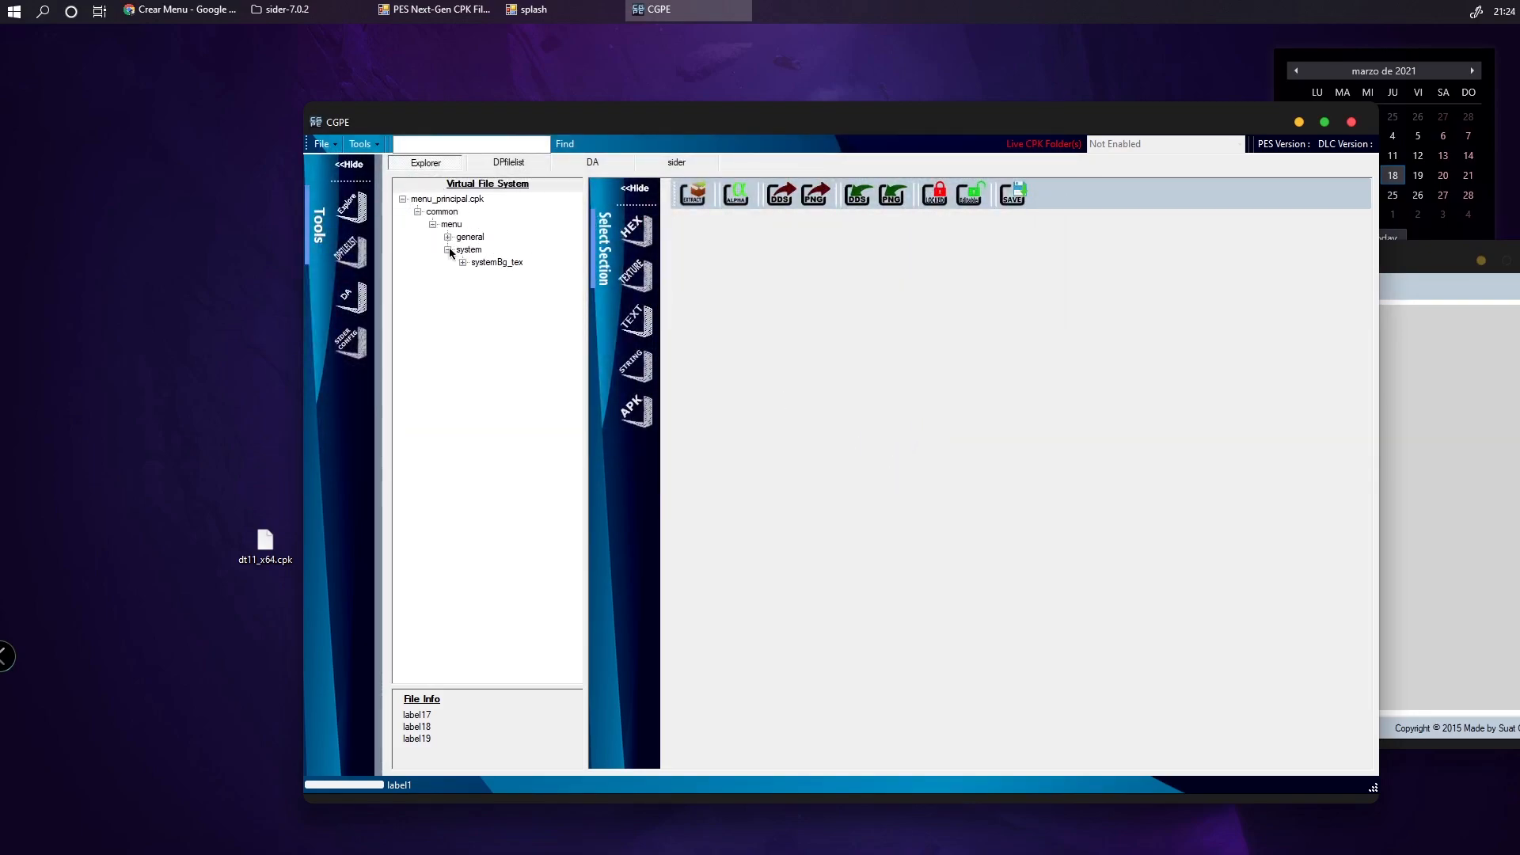
left_click(462, 262)
left_click_drag(589, 256, 696, 274)
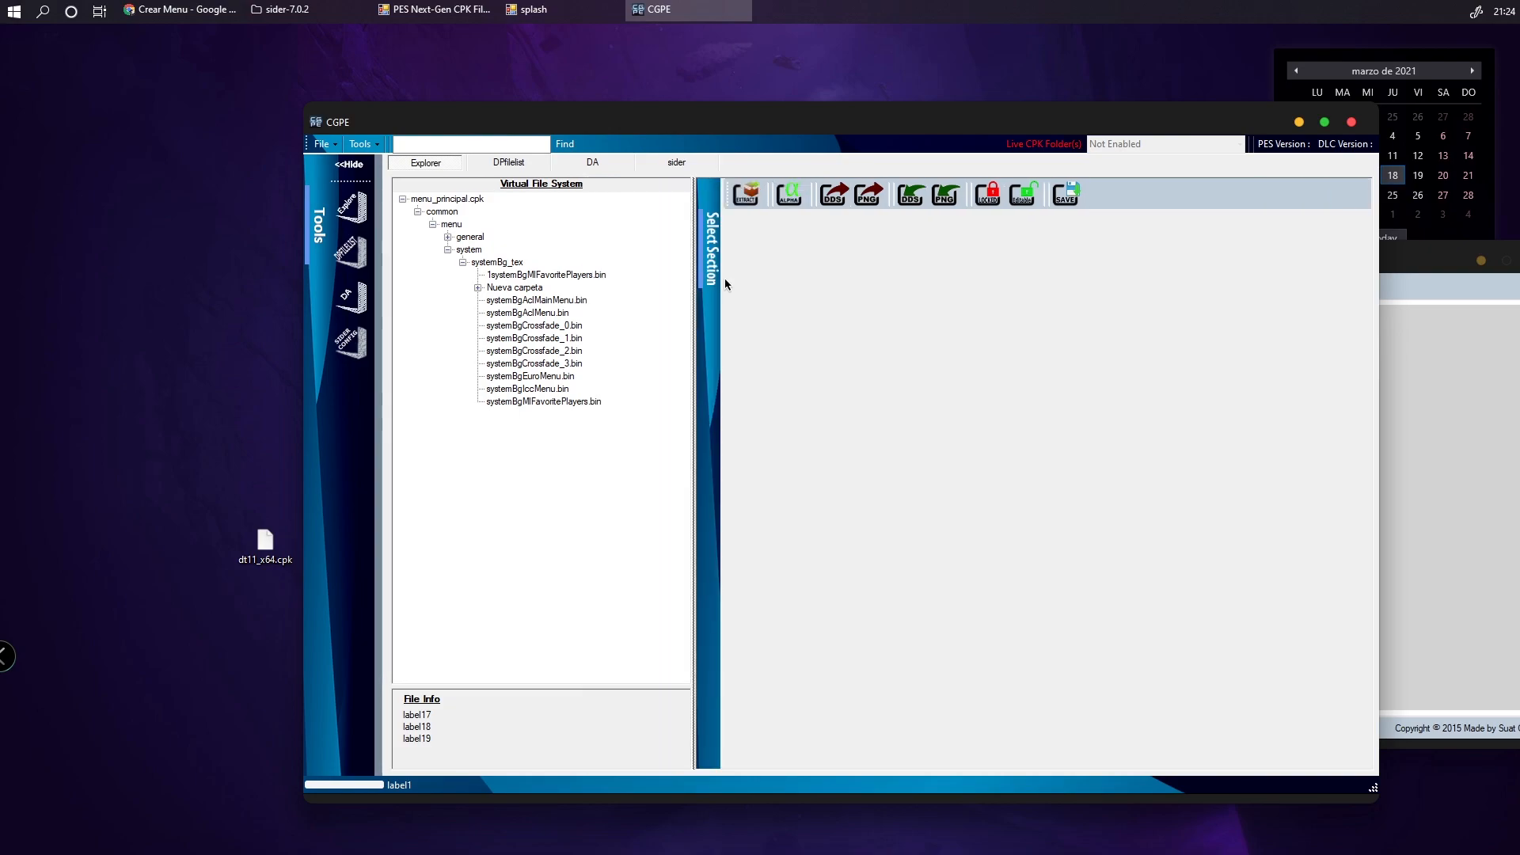
Maximize CGPE, narrow its file tree, and expand the general folder with its titleCorporate_tex and titlePressStart_tex subfolders
double_click(874, 132)
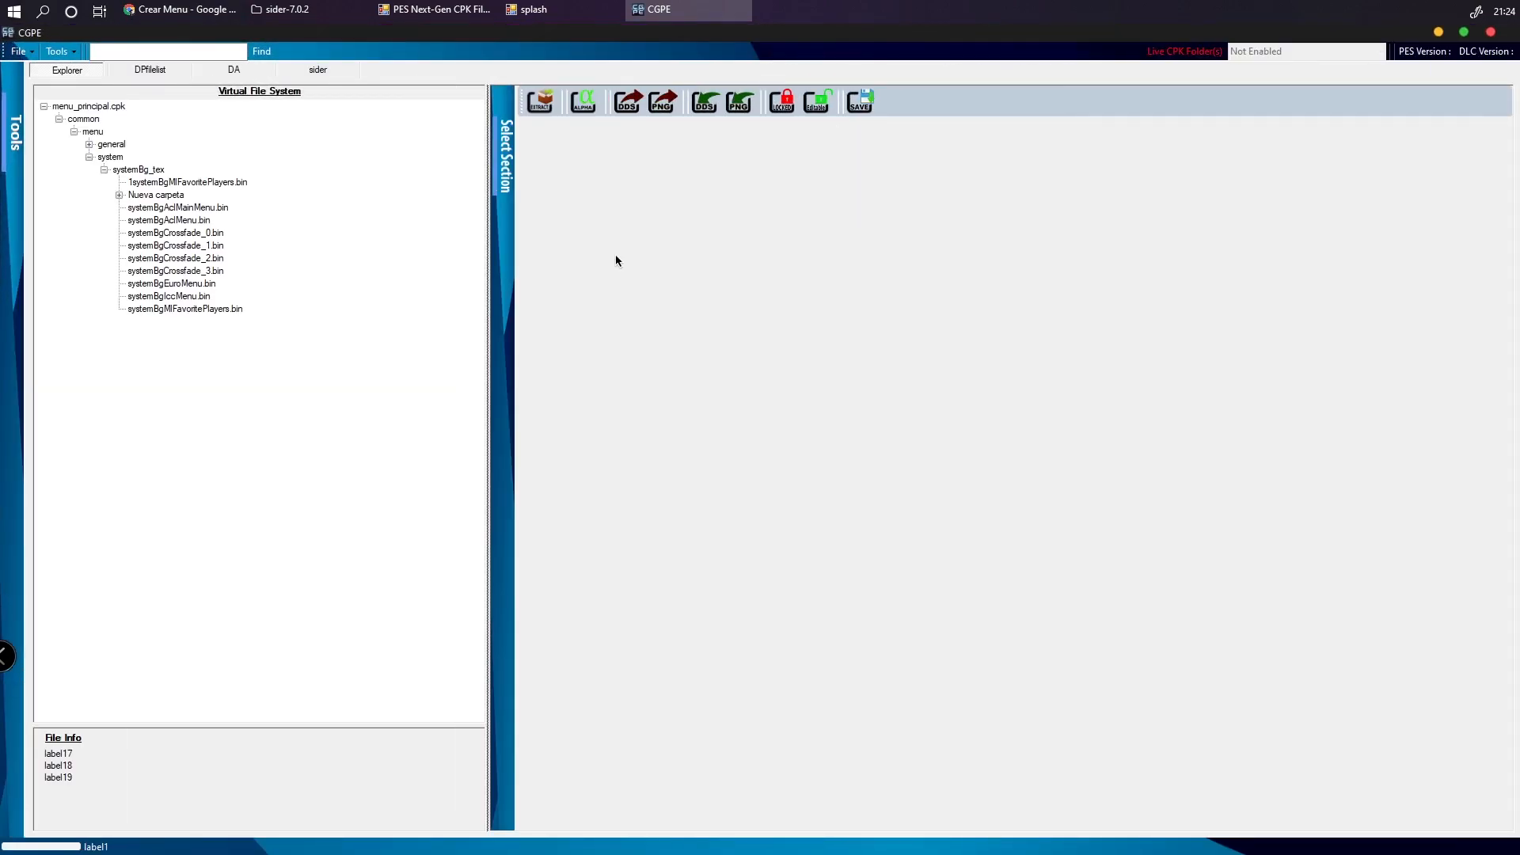
left_click_drag(488, 277, 266, 266)
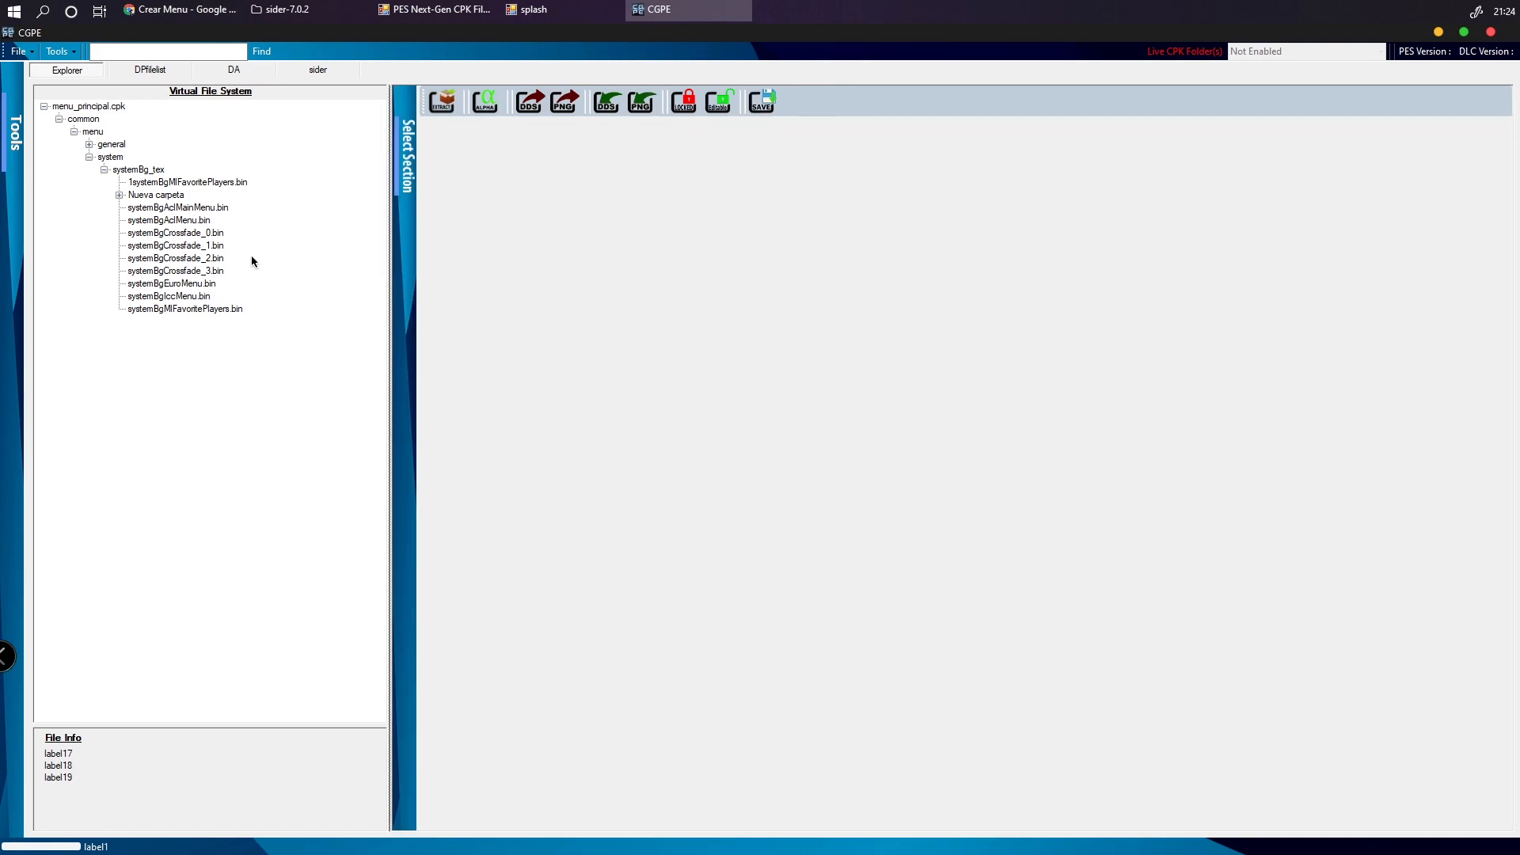
left_click(90, 144)
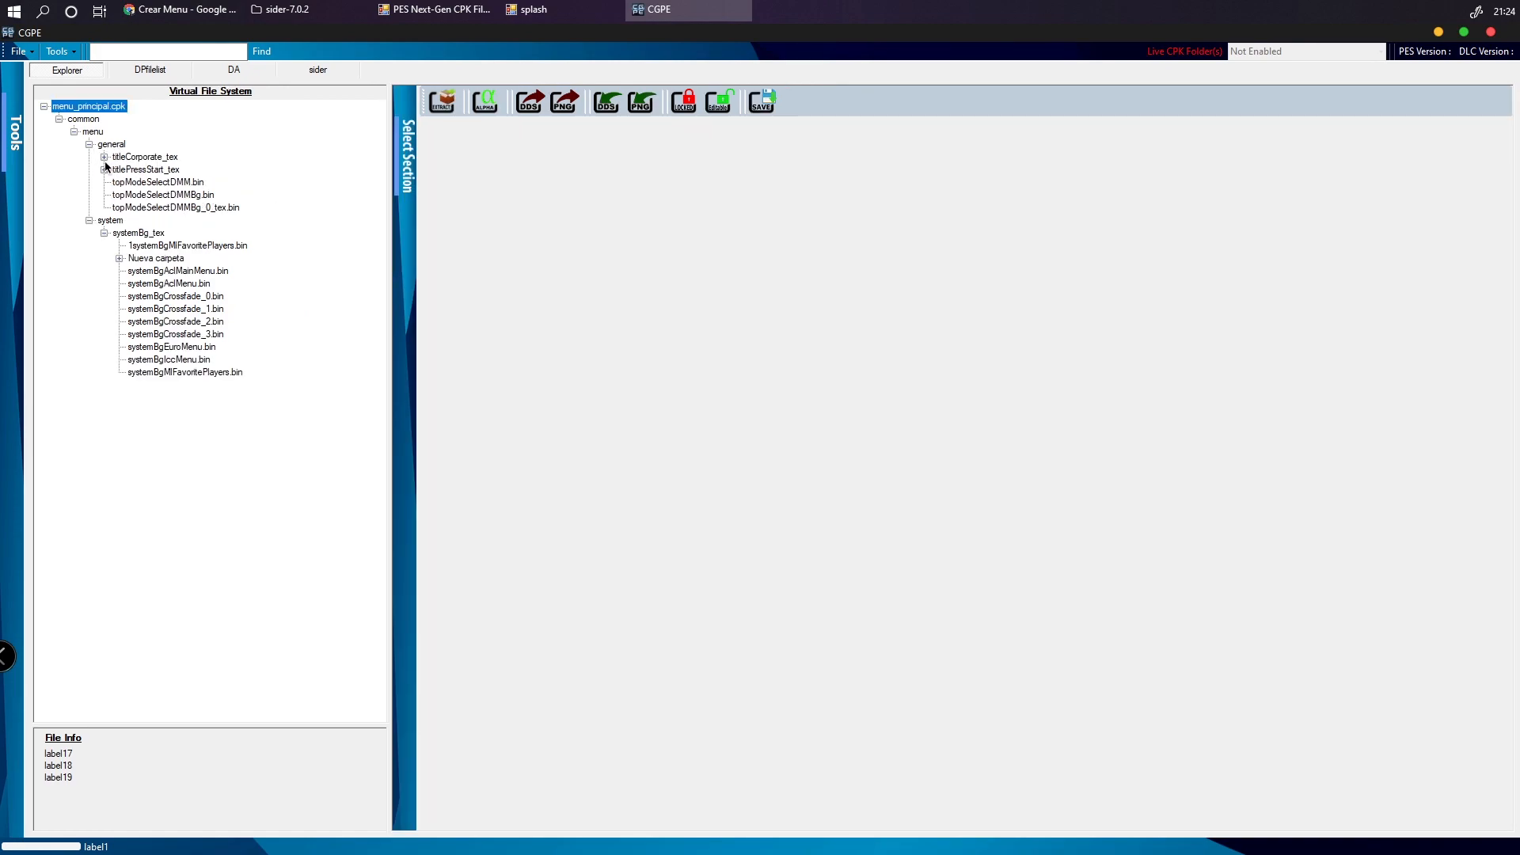
left_click(104, 168)
left_click(104, 157)
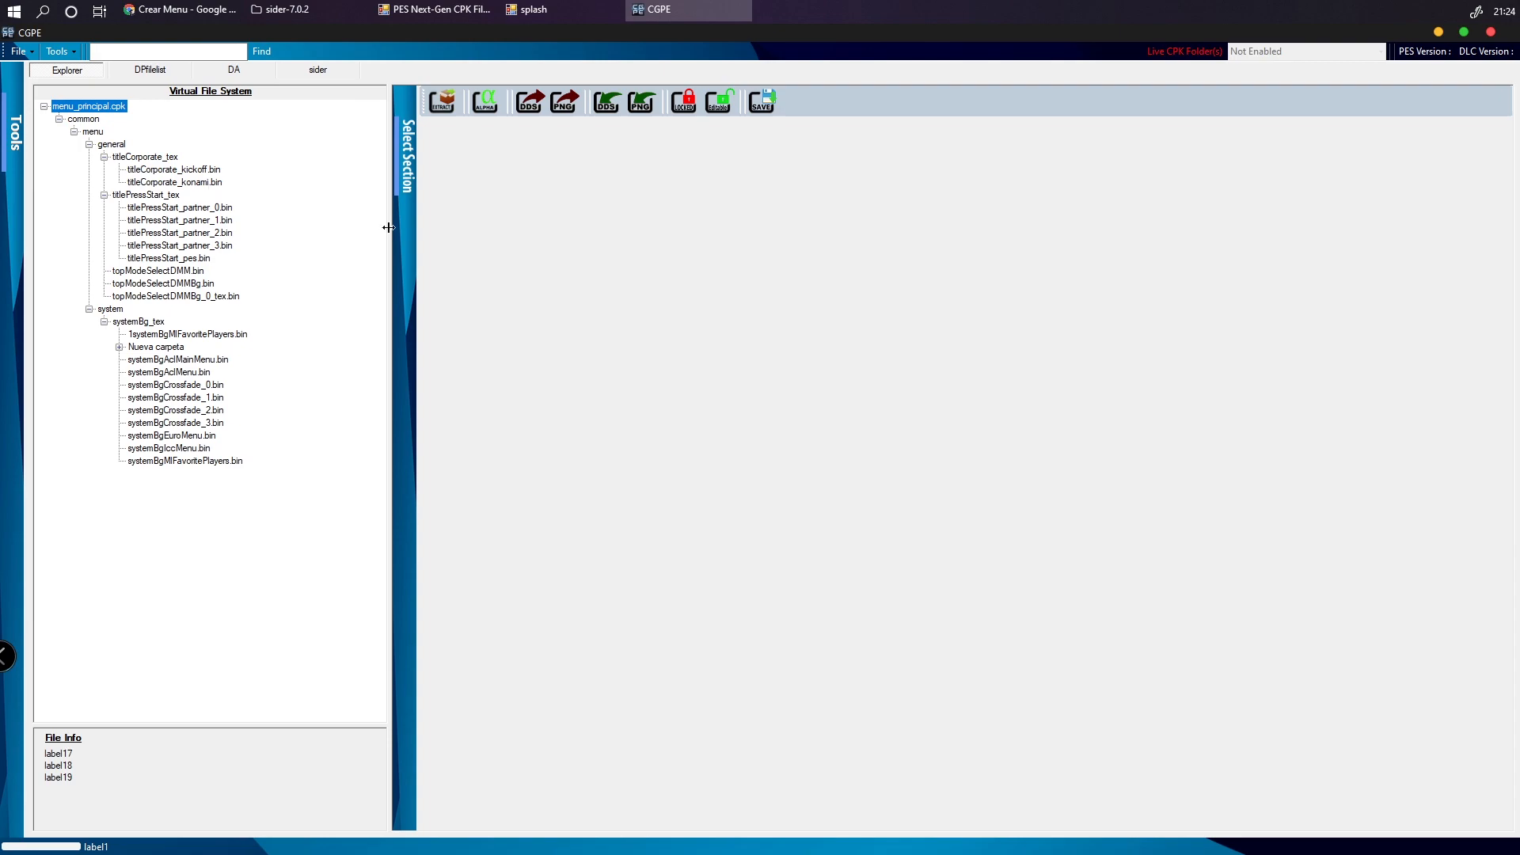
Preview the tex000 texture of titleCorporate_konami.bin and enlarge the preview until the whole image is recognizable
left_click(177, 183)
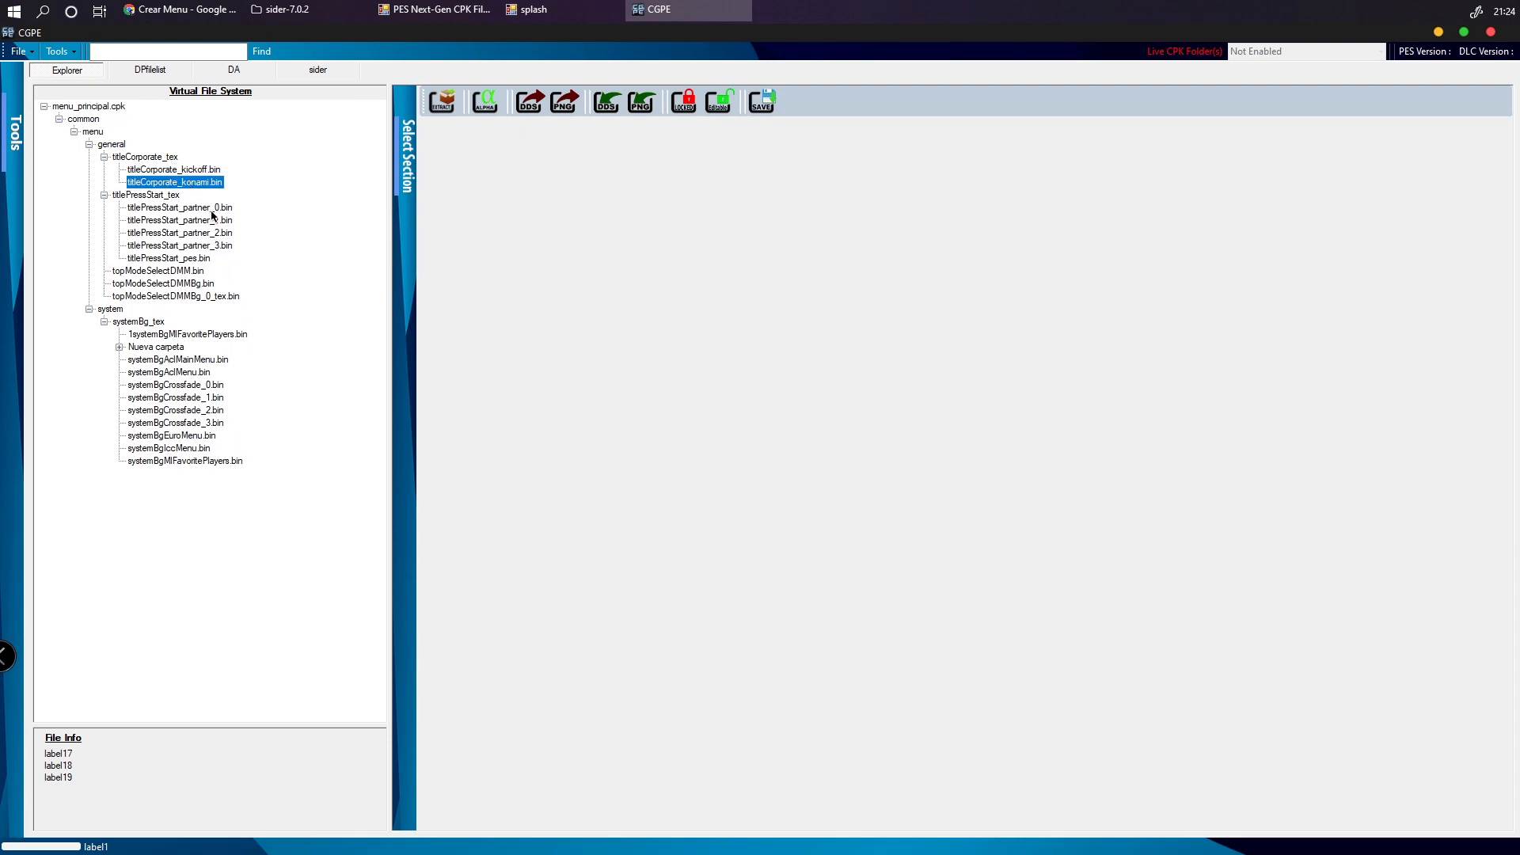
double_click(187, 186)
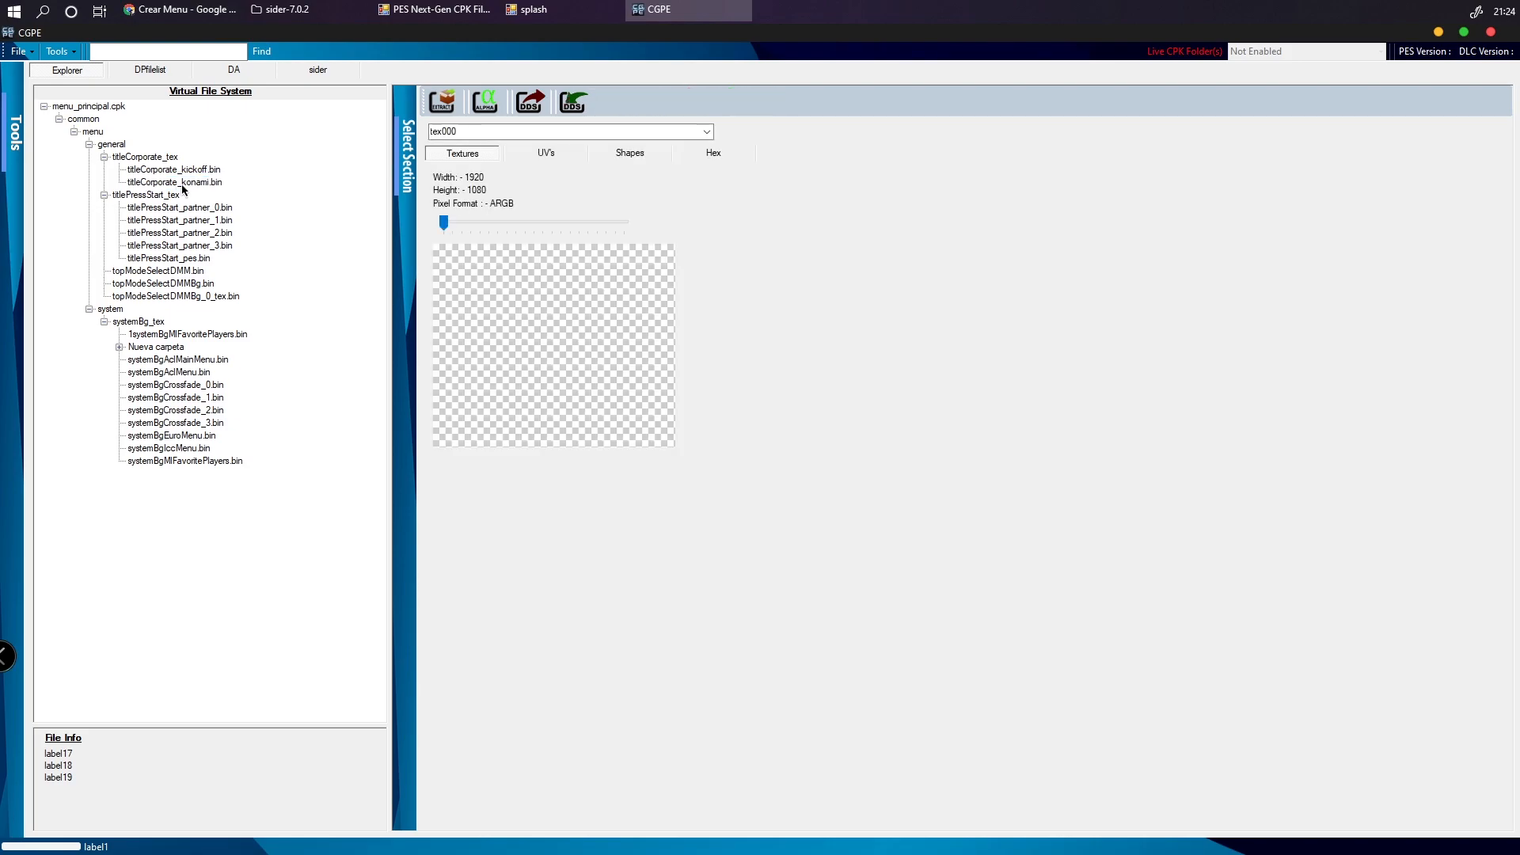
left_click_drag(531, 224, 472, 224)
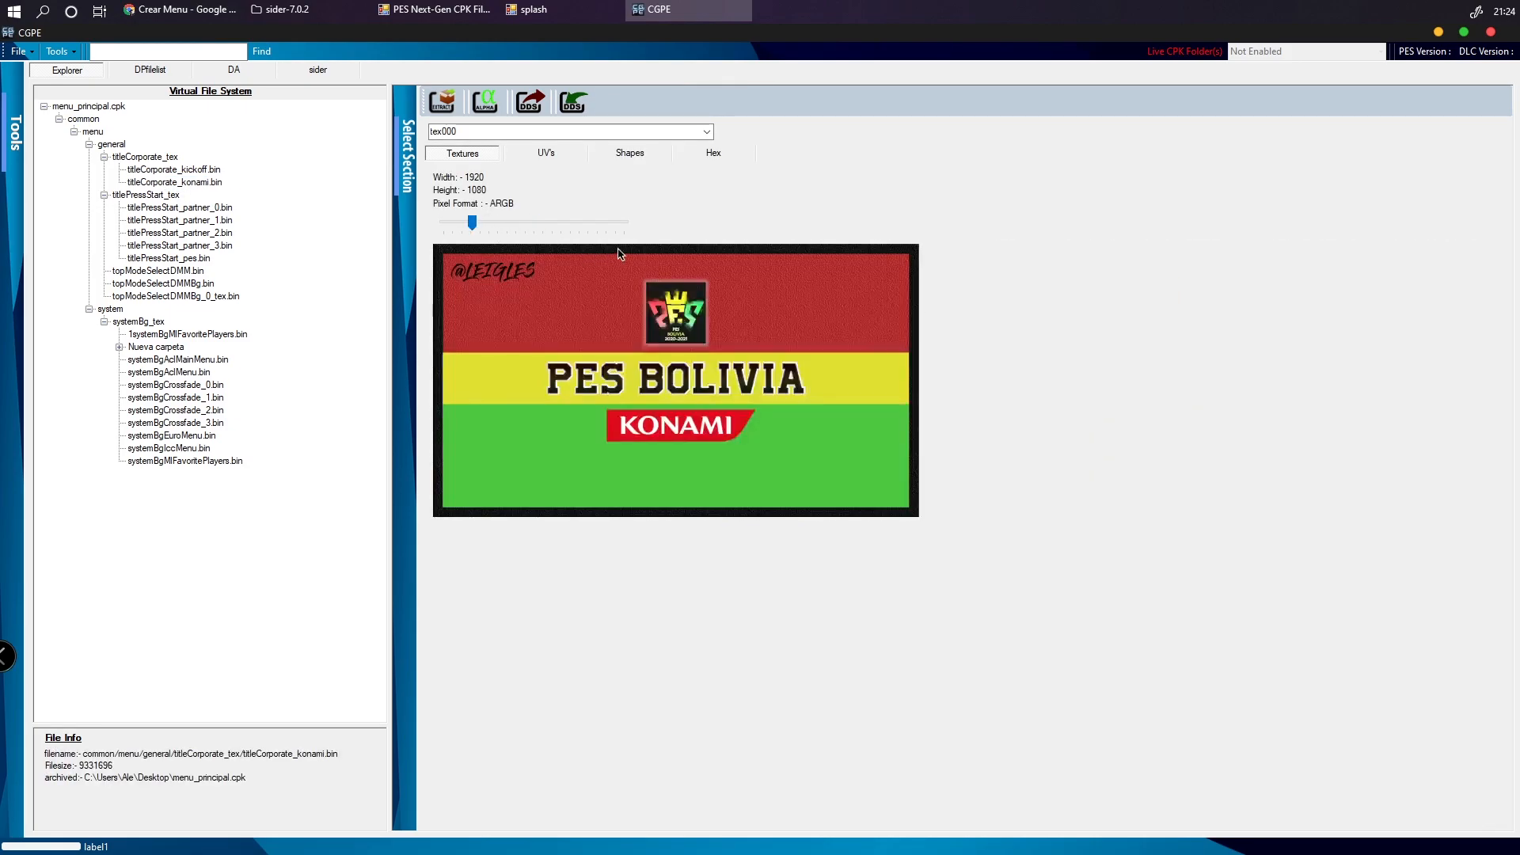
Restore the CGPE window beside the desktop icons and place CPK File Manager over its texture preview, leaving the file tree visible
left_click_drag(467, 45, 1085, 127)
left_click(782, 271)
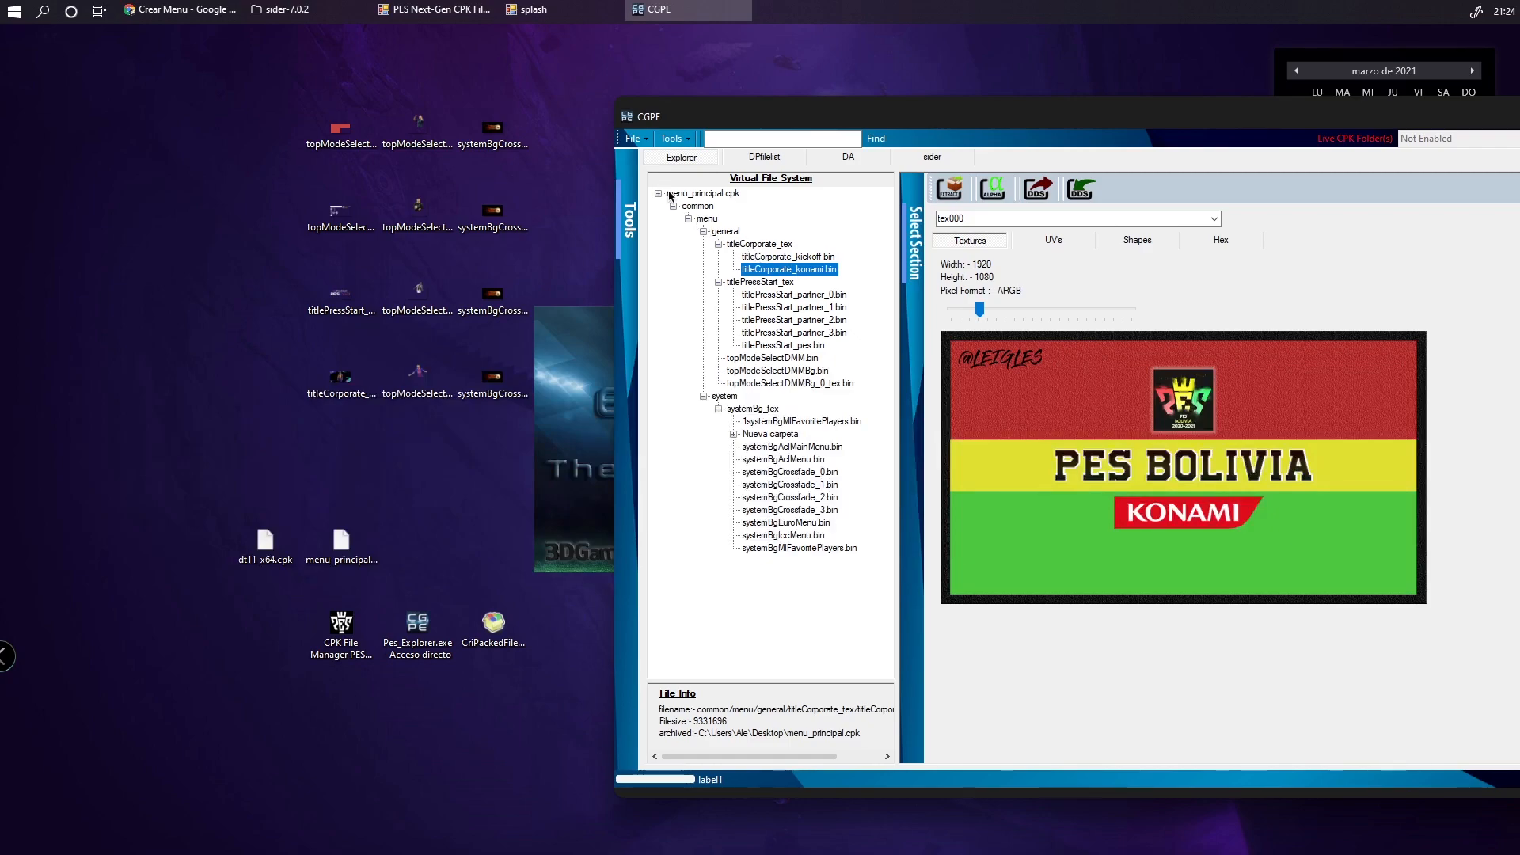
left_click(554, 11)
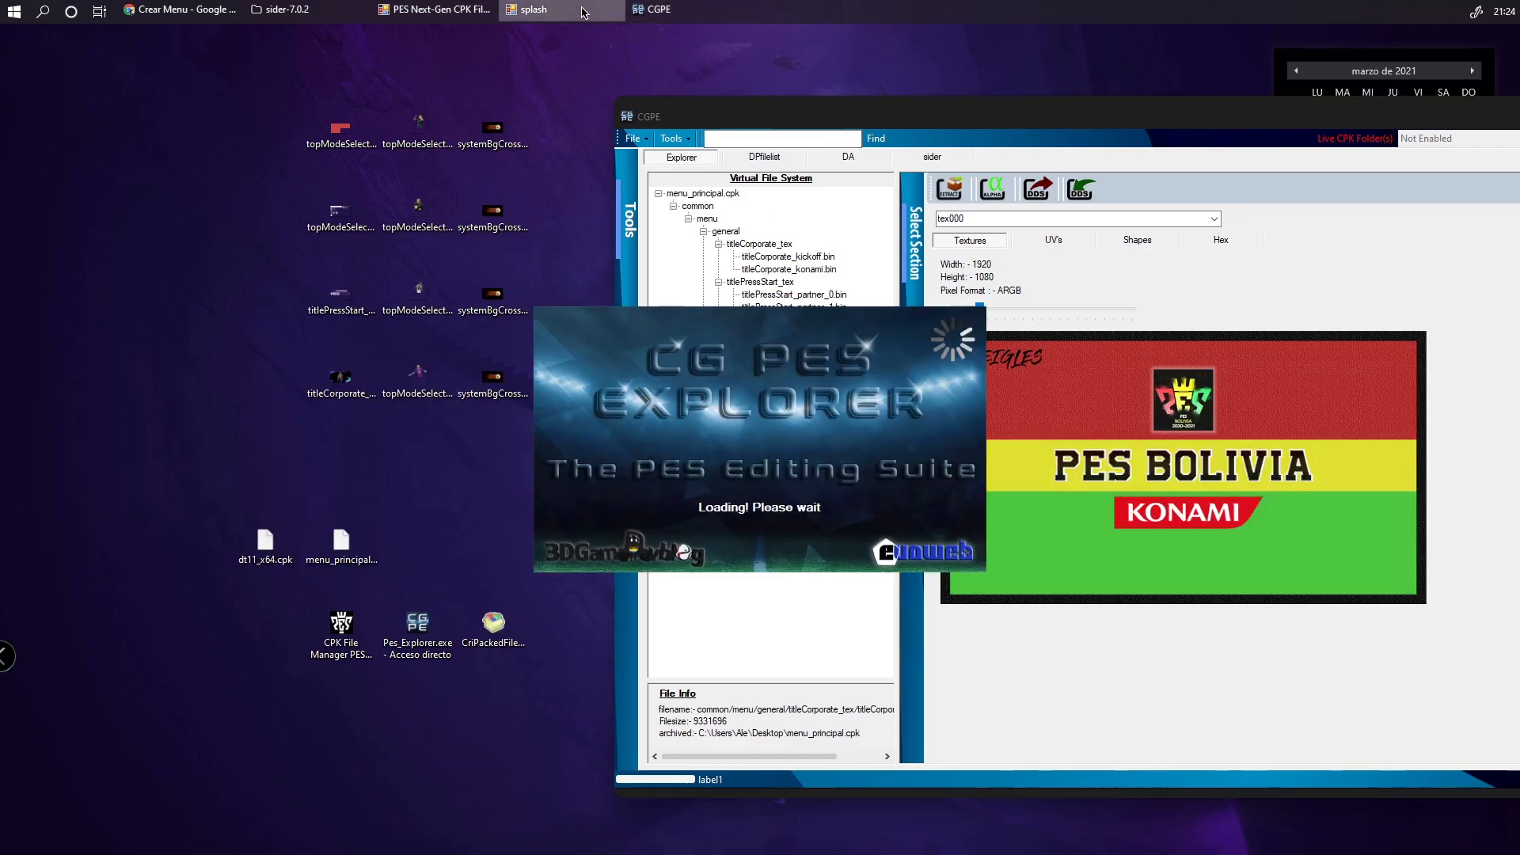
left_click(666, 16)
left_click(433, 10)
left_click_drag(820, 256, 1087, 299)
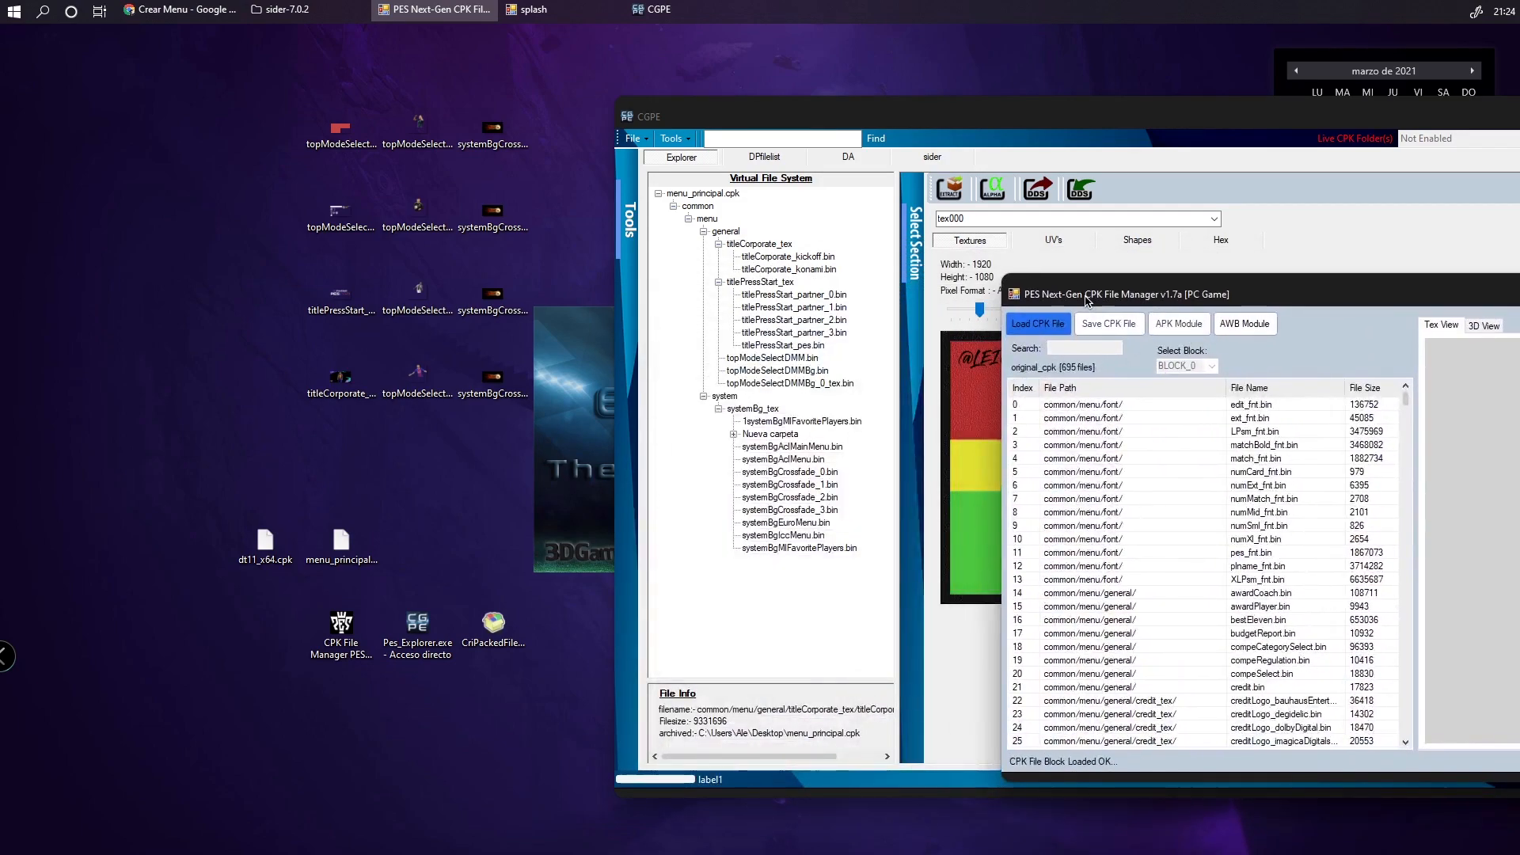
Look through the dt11_x64.cpk file list for the common/menu/general/titleCorporate_tex entries that match the folder in menu_principal.cpk
scroll(1184, 453, "down", 9)
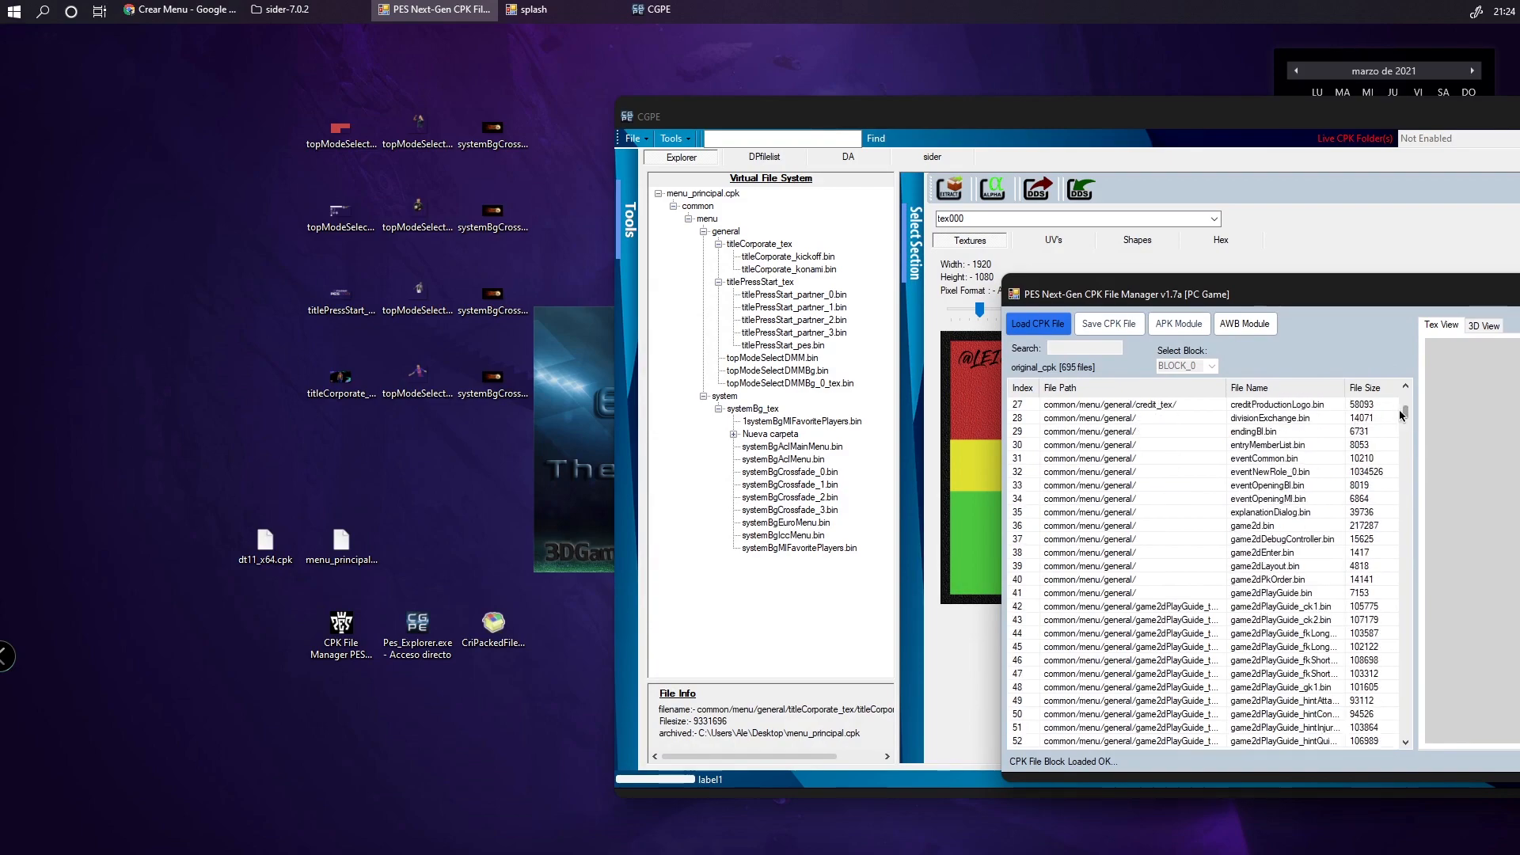
left_click(777, 273)
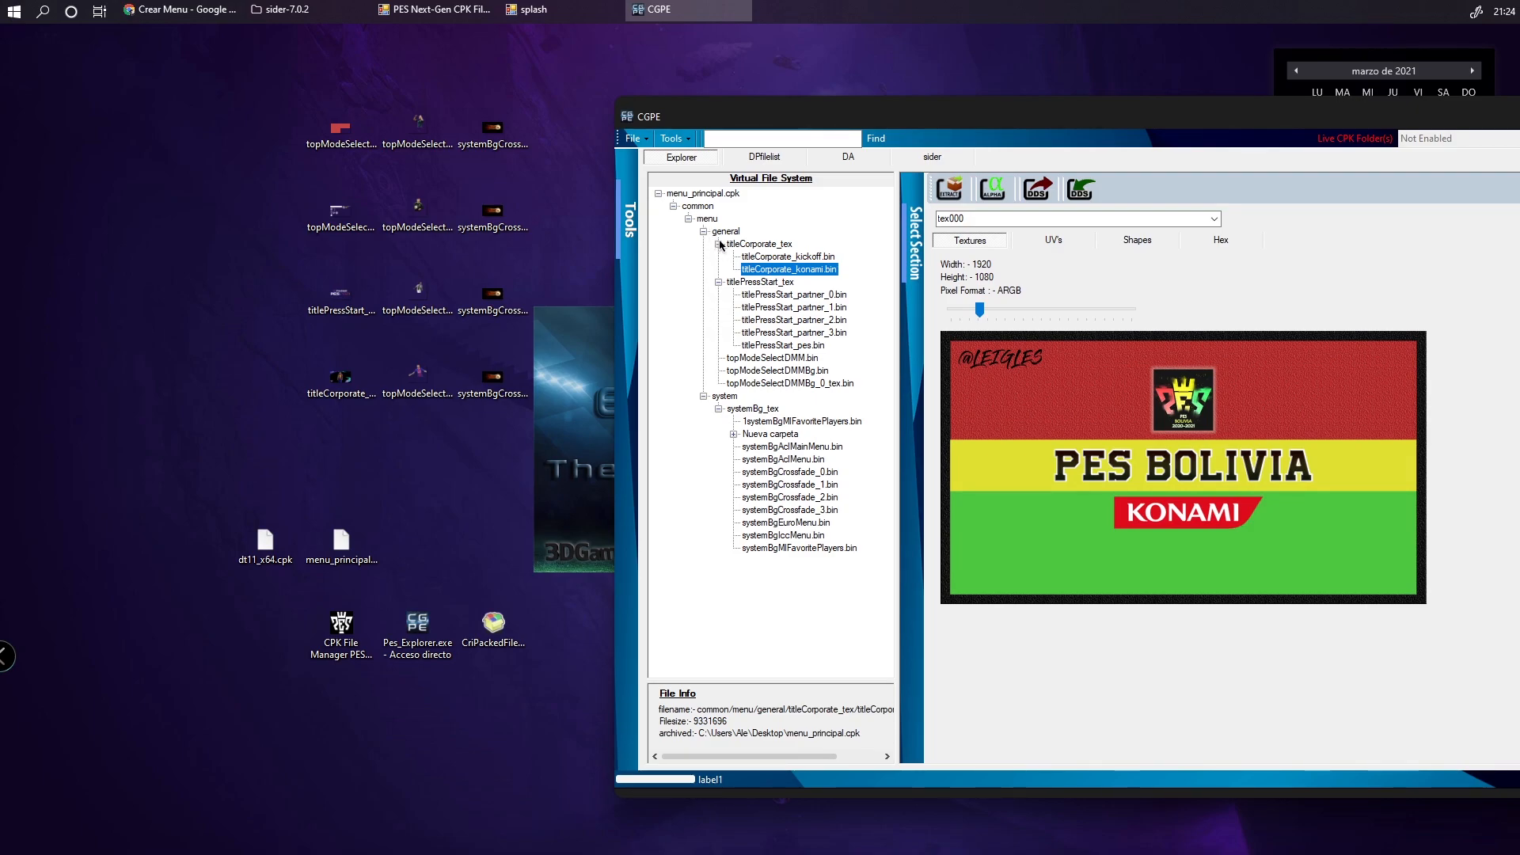
left_click(435, 9)
scroll(1080, 509, "up", 3)
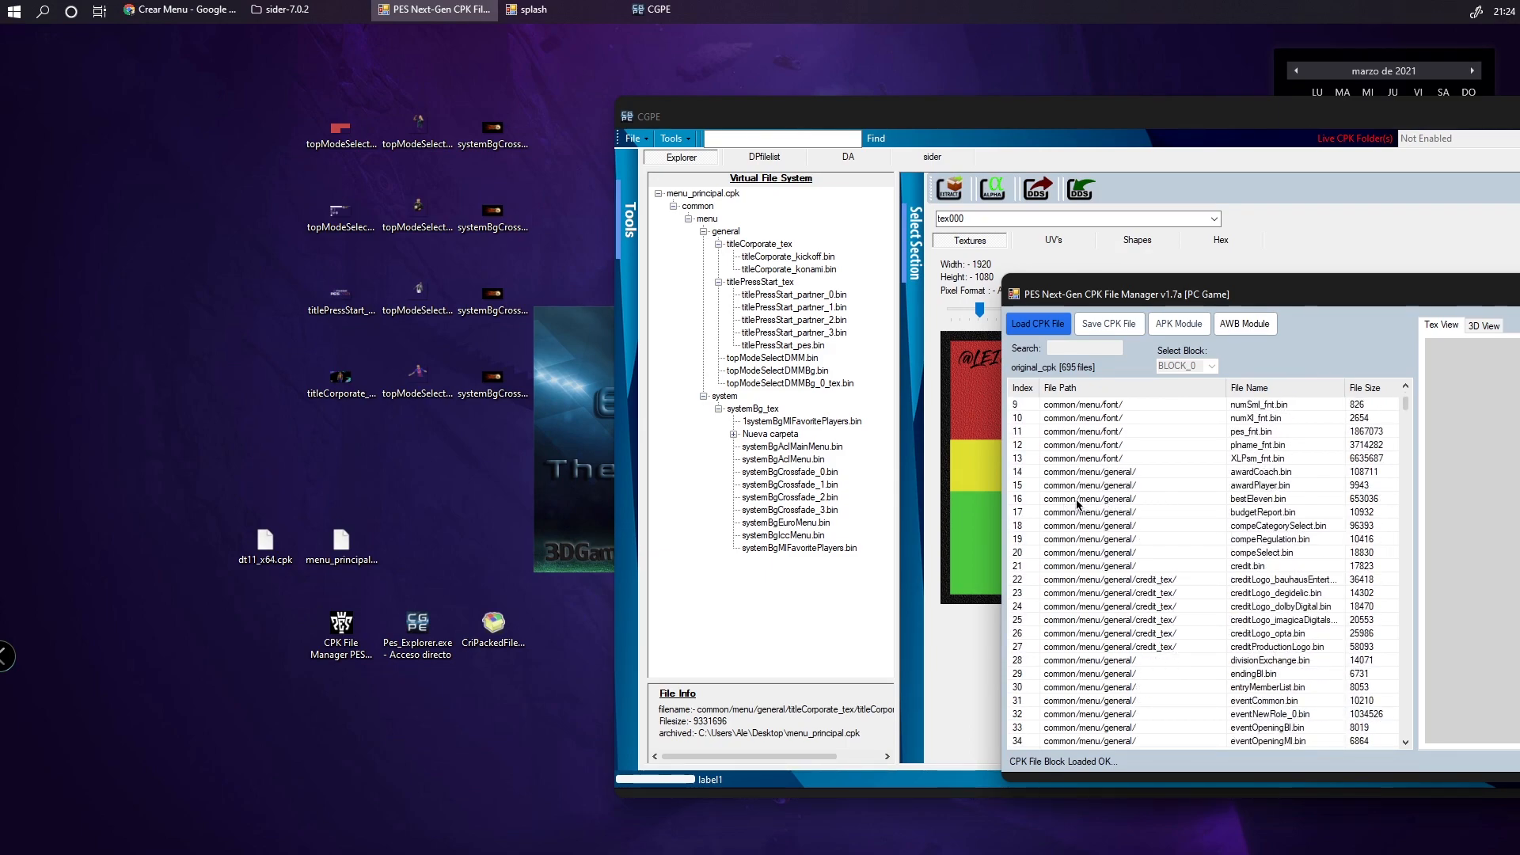
scroll(1077, 511, "down", 15)
mouse_move(1401, 434)
left_mouse_down()
mouse_move(1435, 758)
mouse_move(1400, 429)
mouse_move(1411, 446)
left_mouse_up()
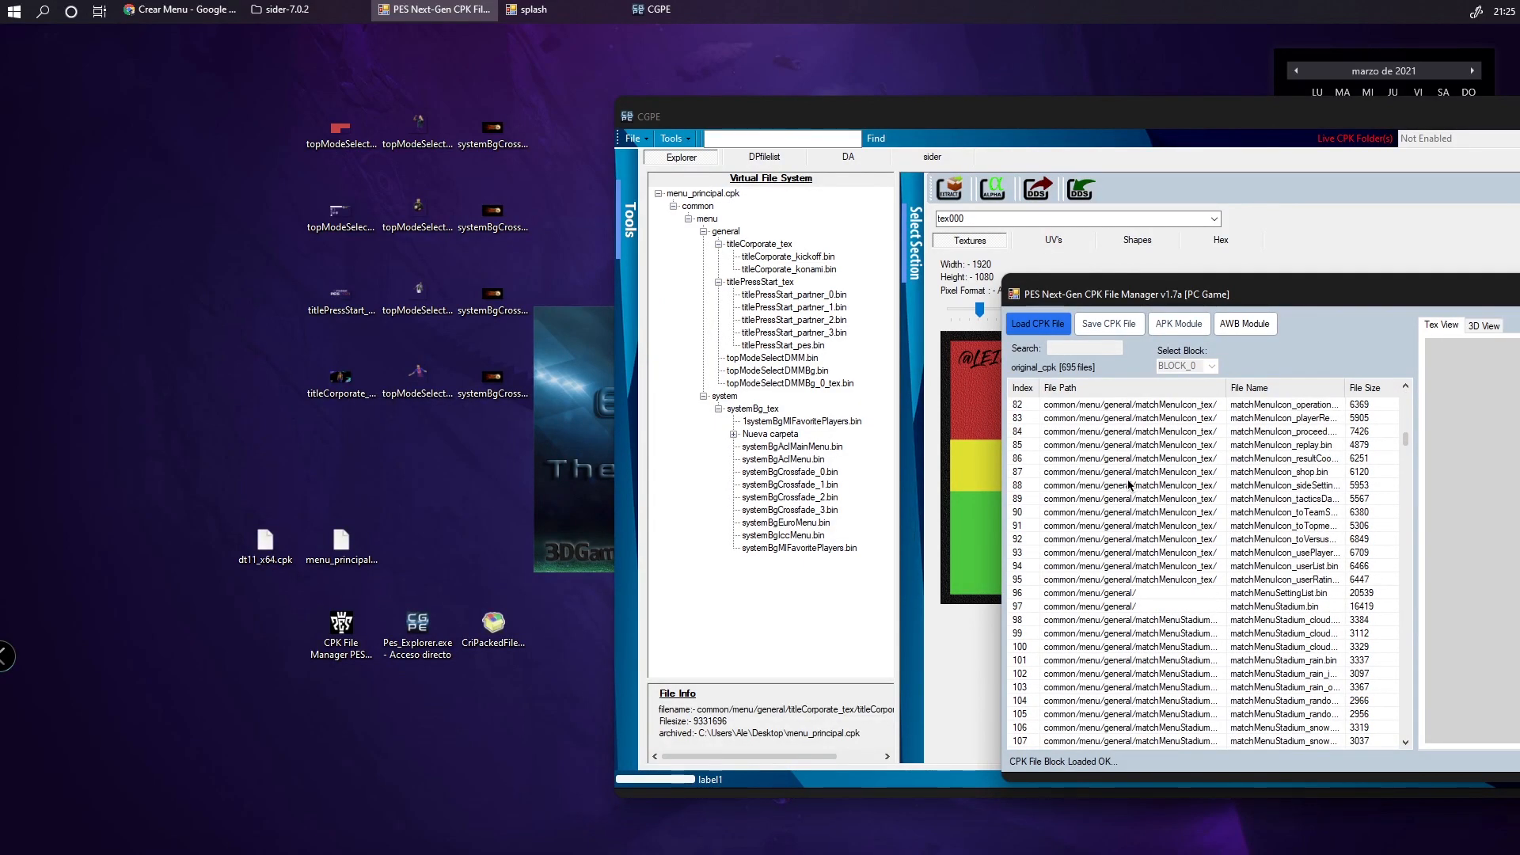
scroll(1187, 610, "down", 20)
scroll(1187, 610, "up", 6)
scroll(1188, 610, "down", 1)
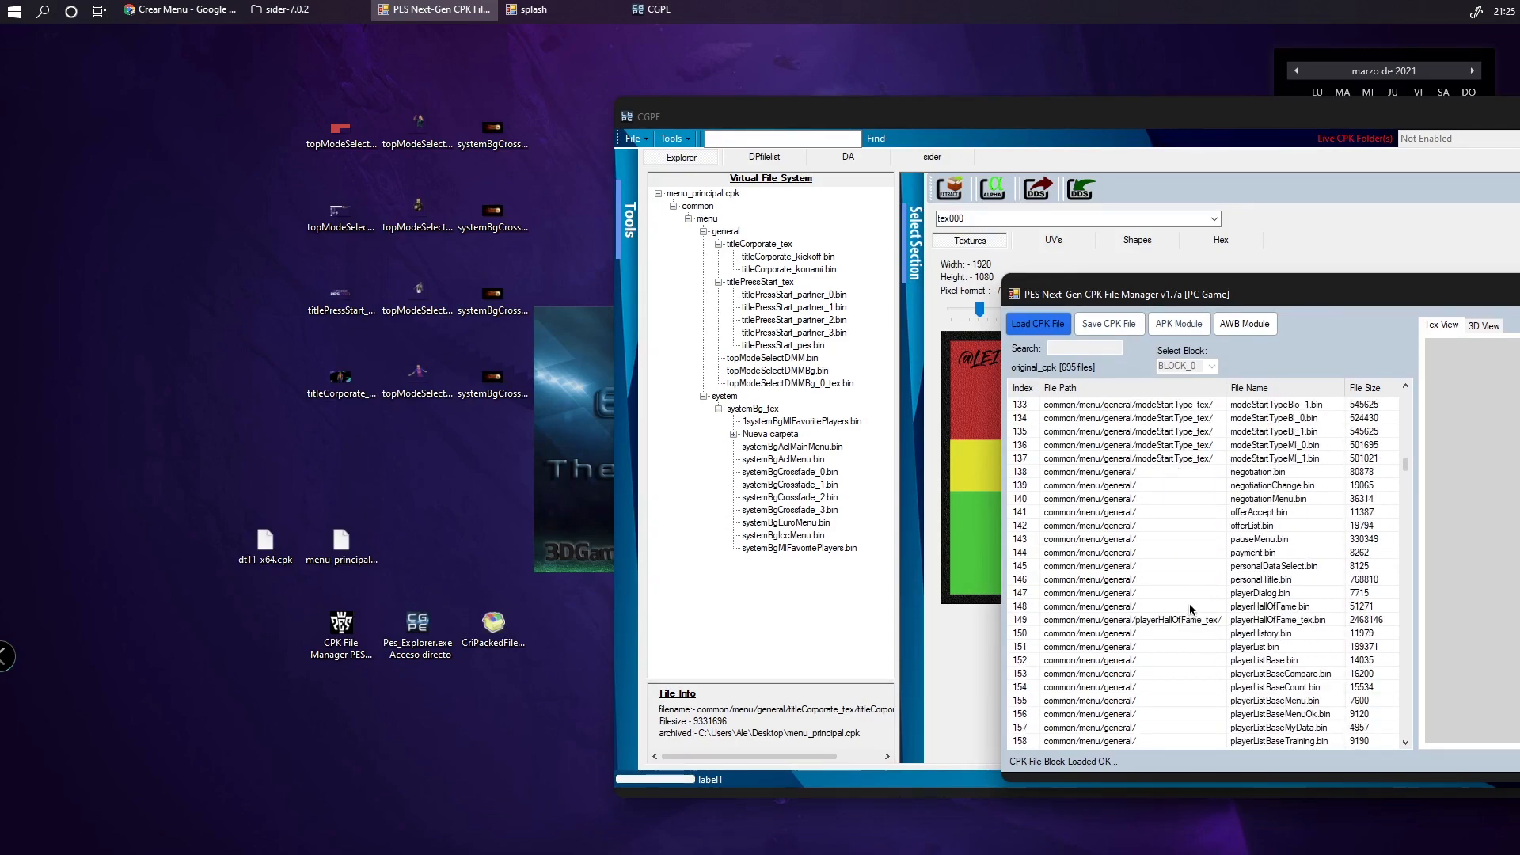
scroll(1191, 613, "down", 20)
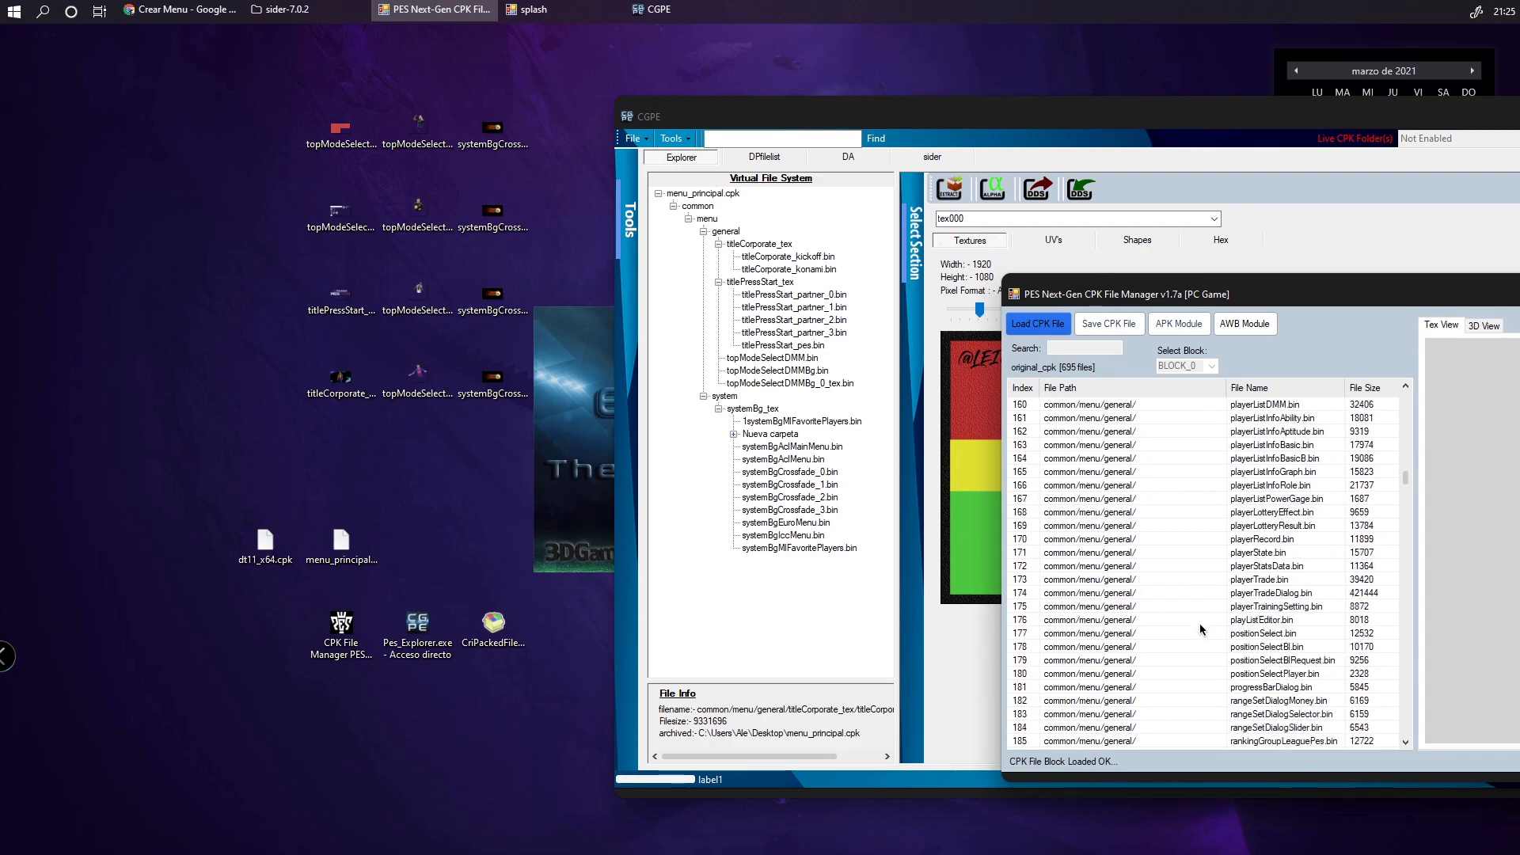
scroll(1199, 629, "down", 4)
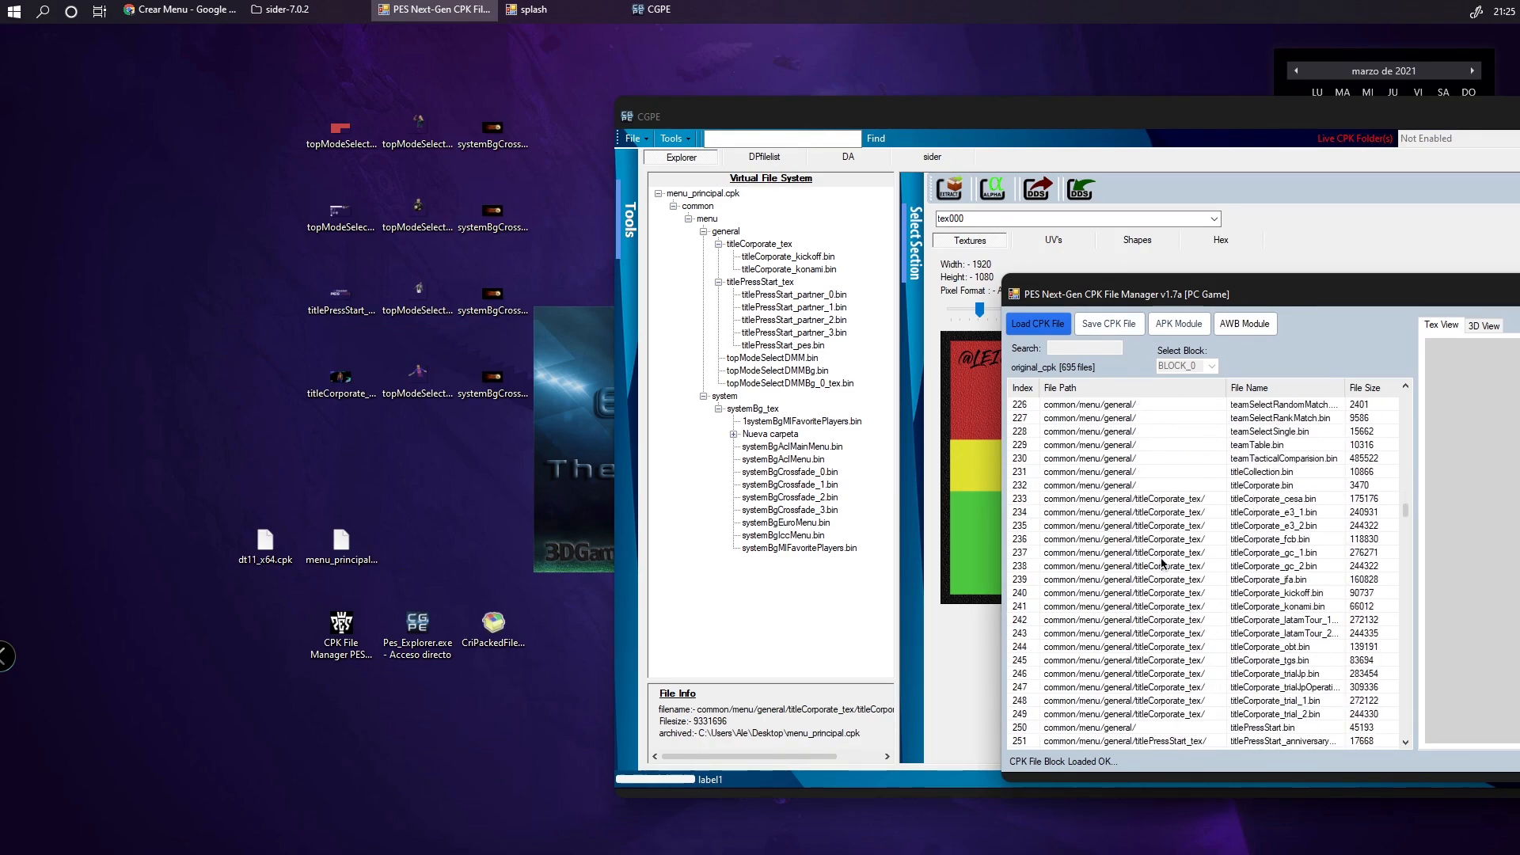
Locate titleCorporate_konami.bin in the dt11_x64.cpk file list and open its textures in the APK texture importer
left_click(1175, 565)
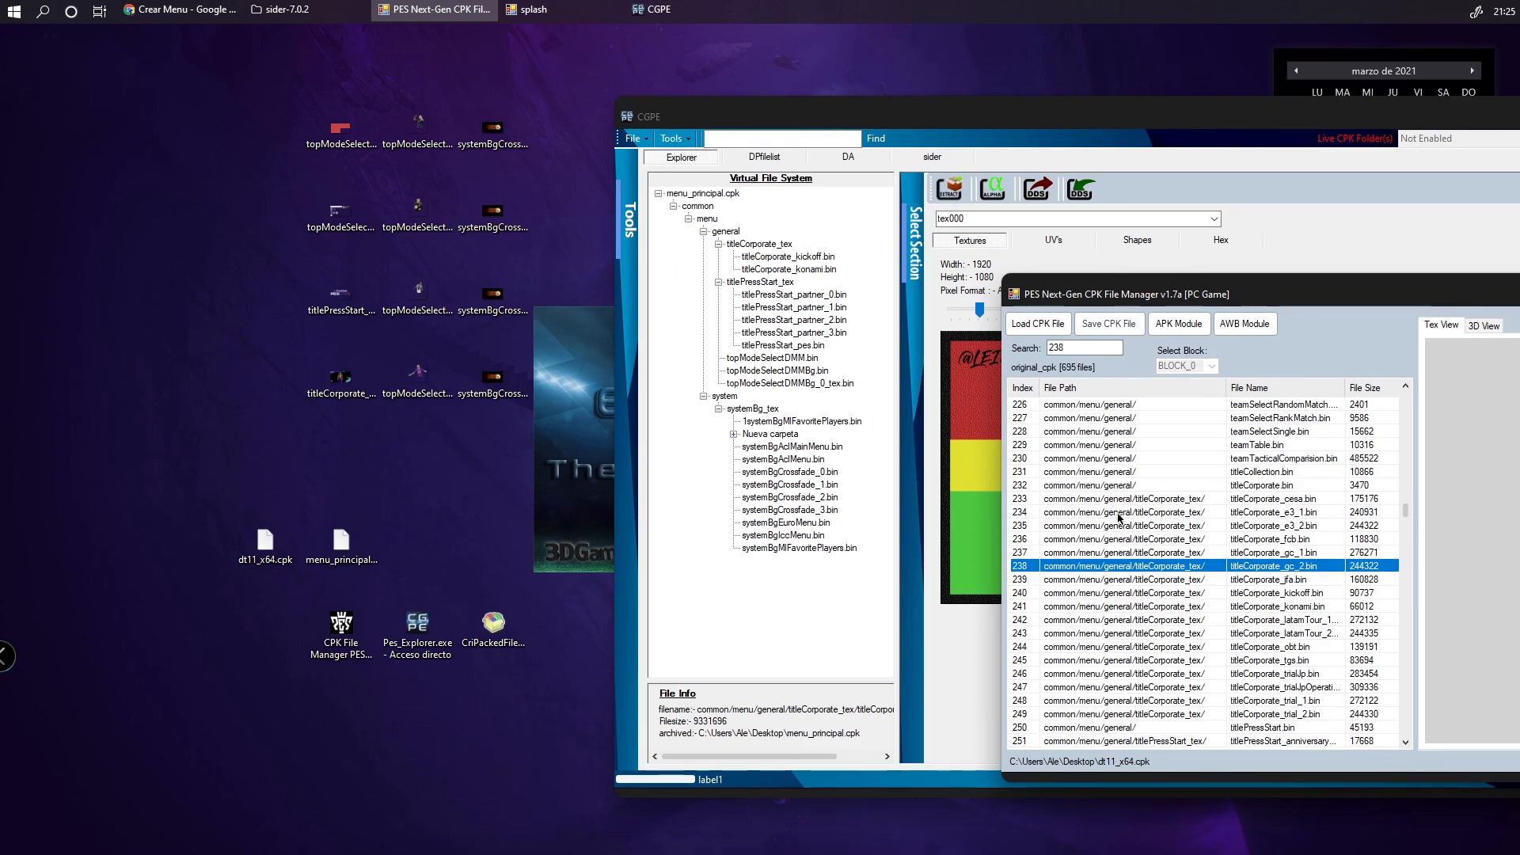
left_click(1171, 500)
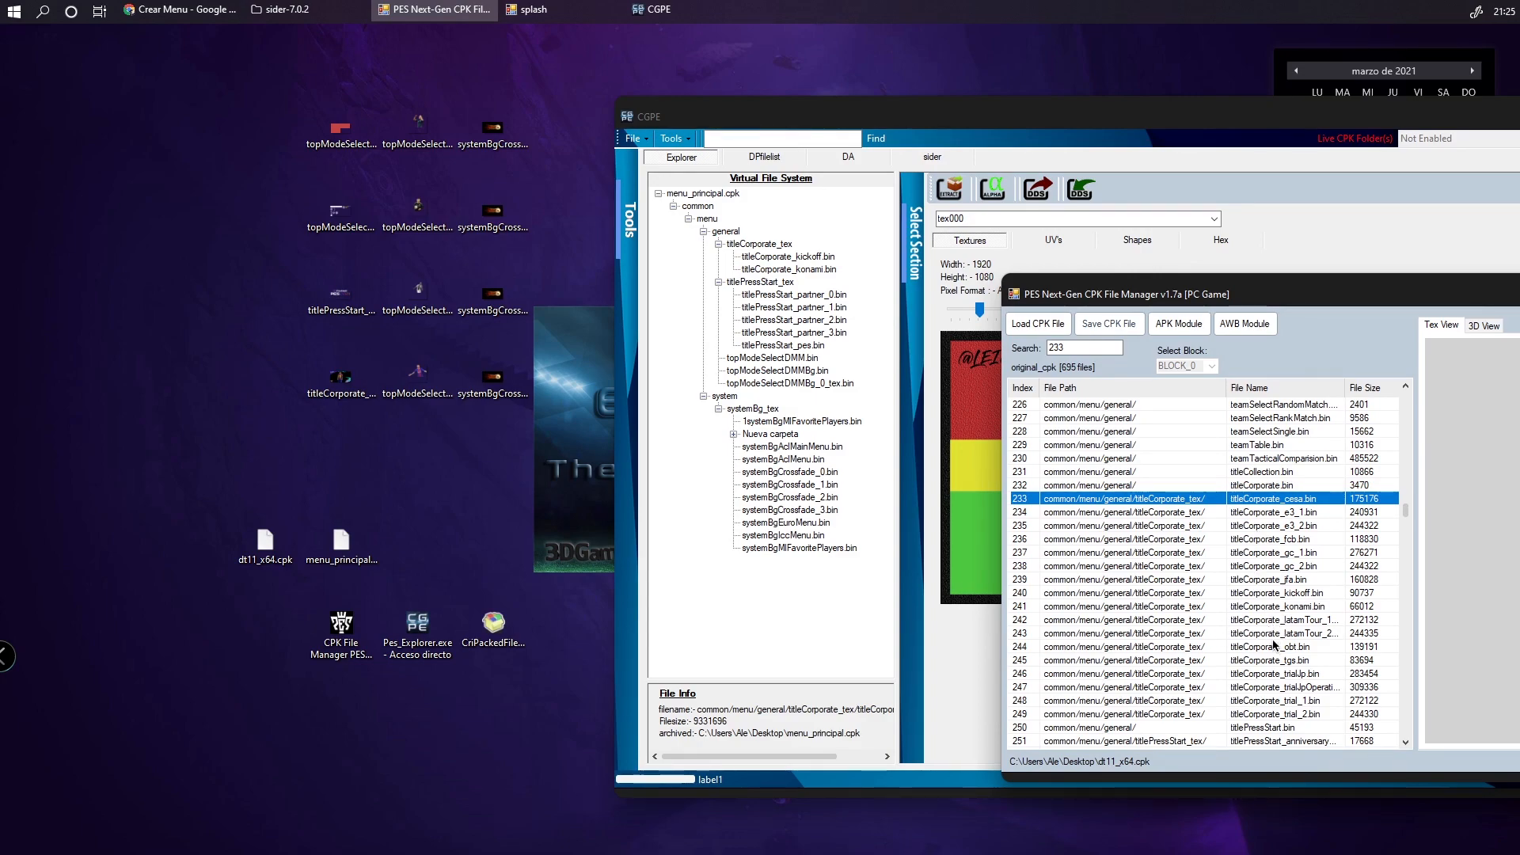
scroll(1265, 540, "down", 2)
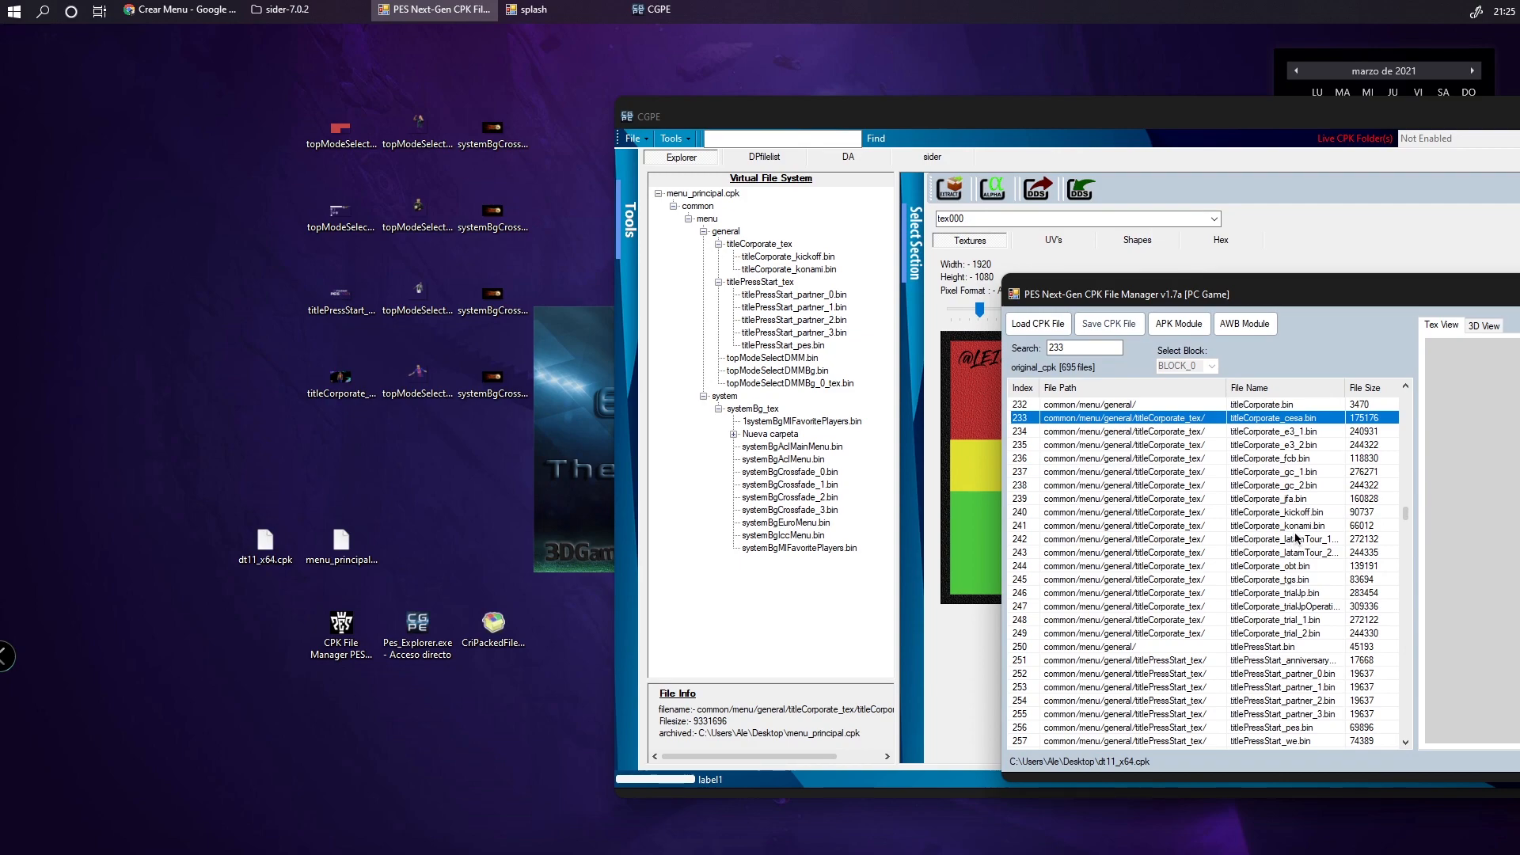
left_click(1281, 529)
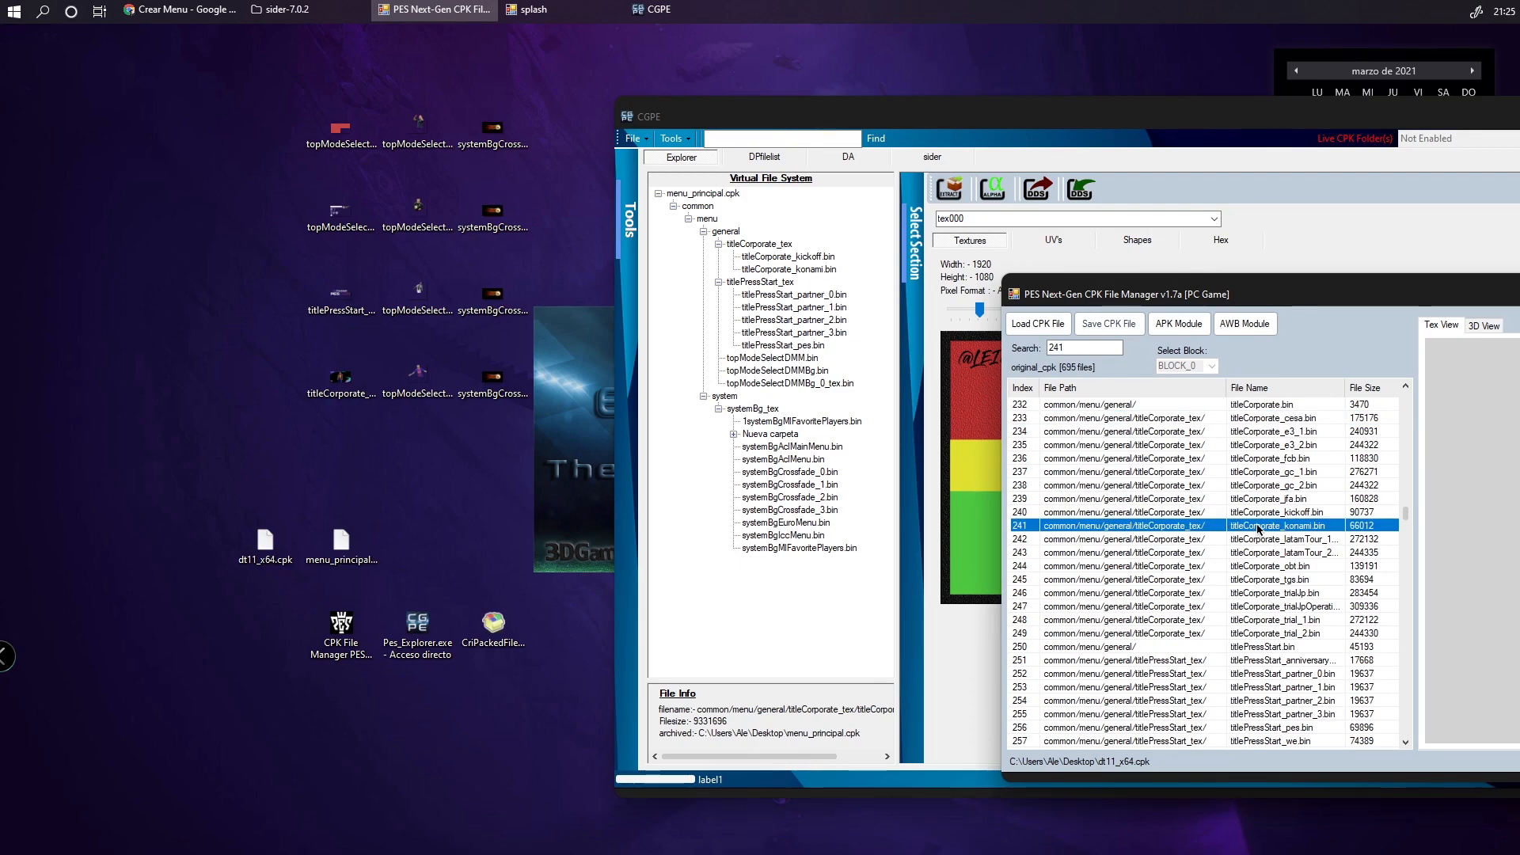
left_click(1187, 334)
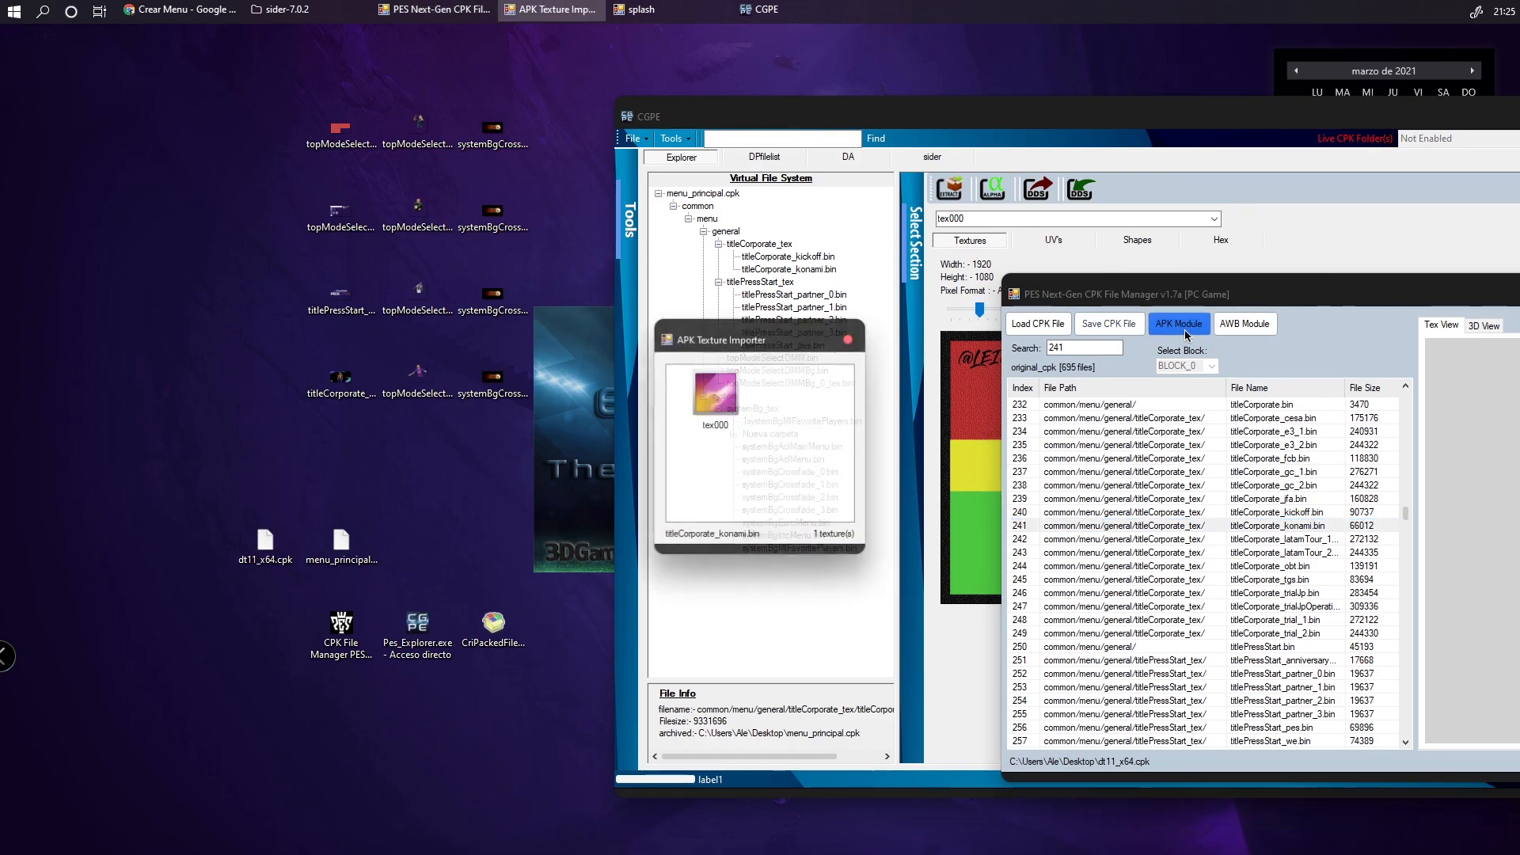
Import titleCorporate_konami_tex000.dds from the desktop into the tex000 texture of titleCorporate_konami.bin and close the texture importer
right_click(717, 388)
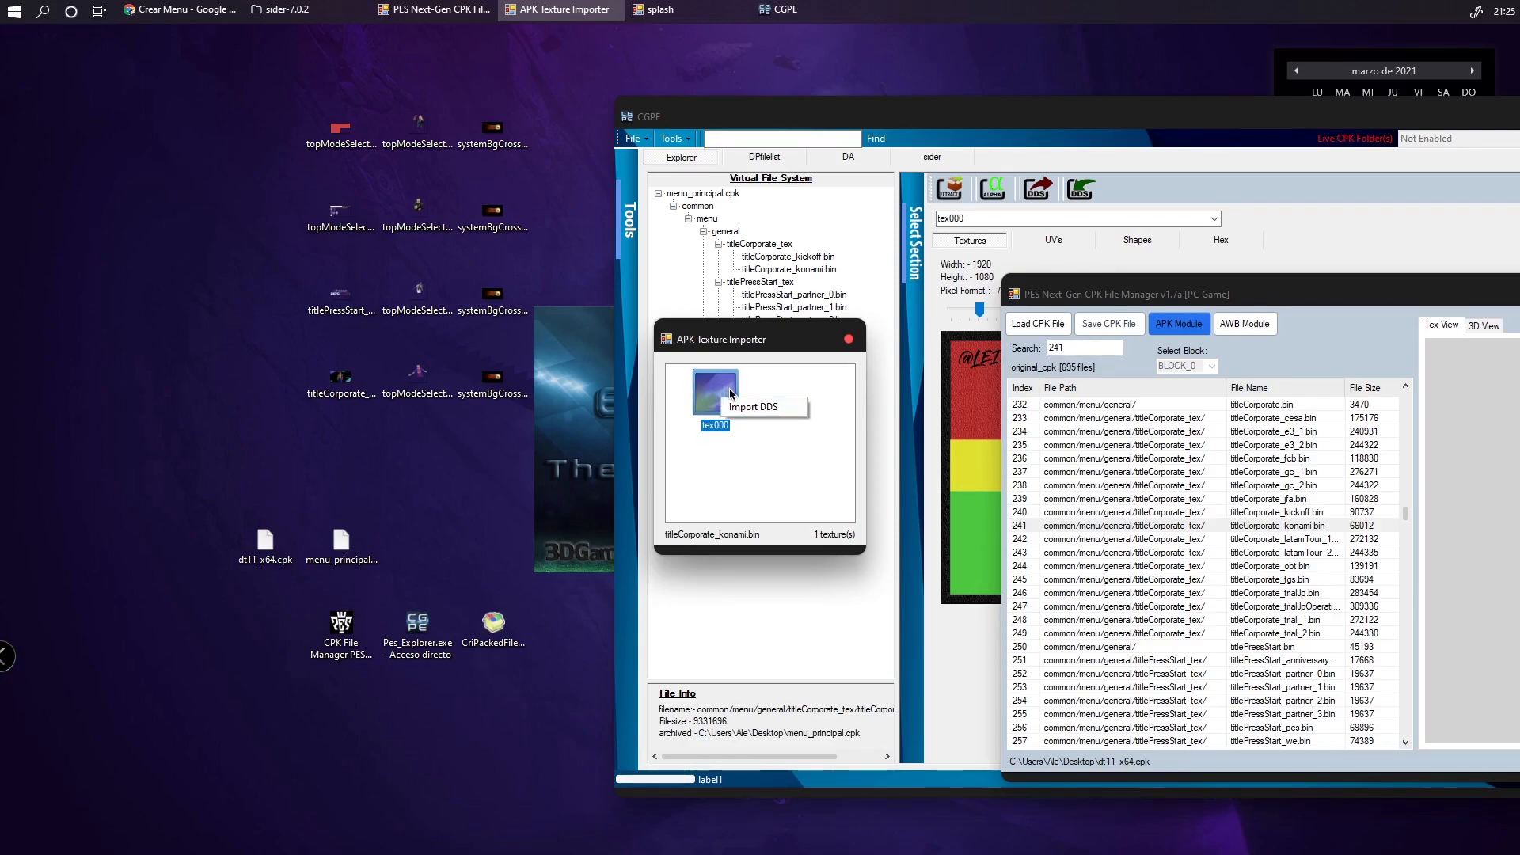
left_click(750, 409)
left_click_drag(909, 380, 758, 450)
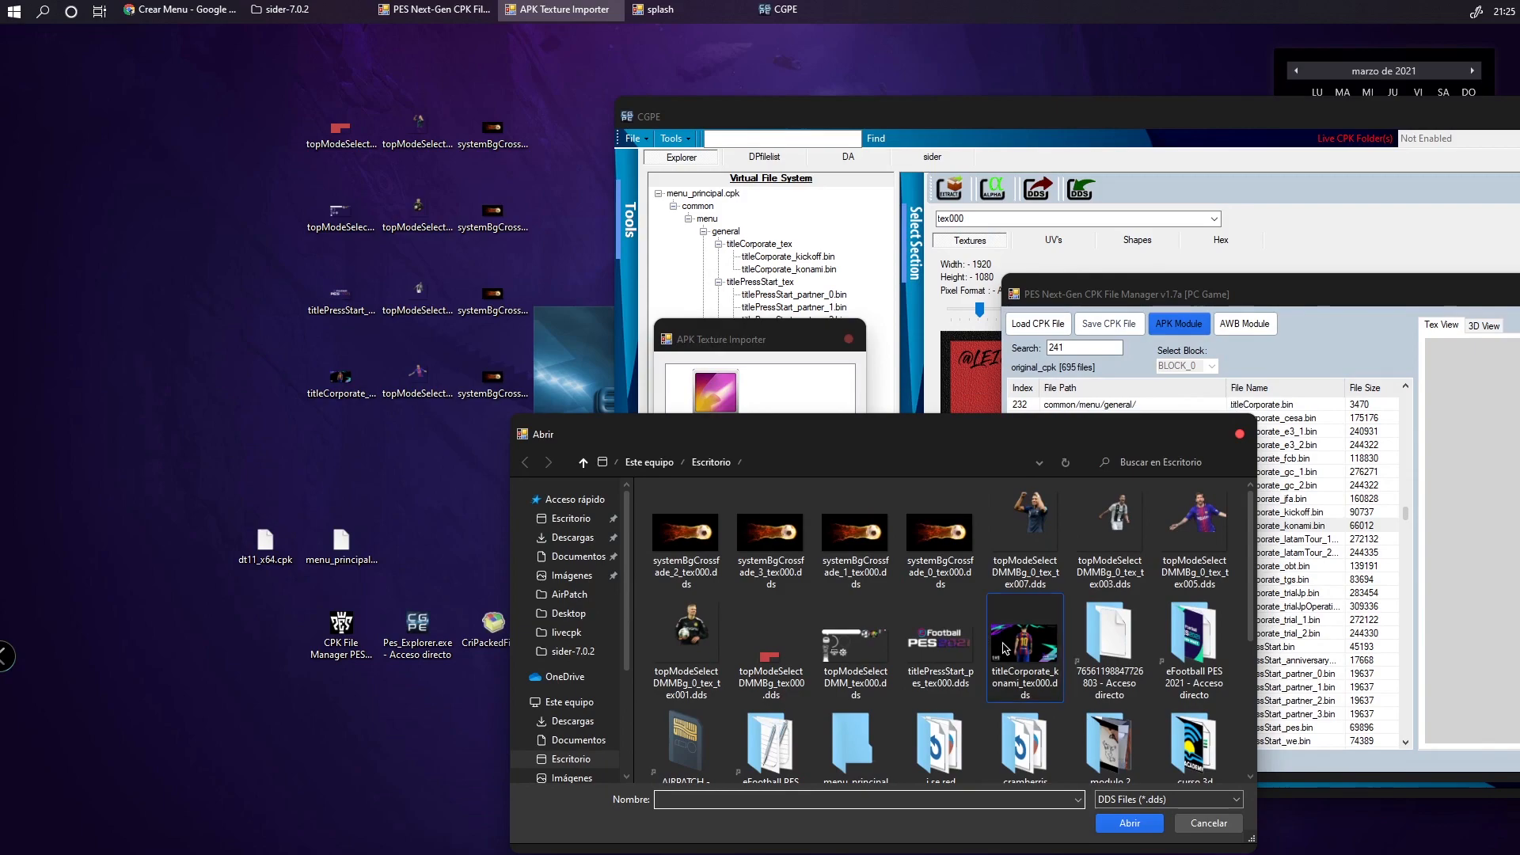
left_click(1040, 643)
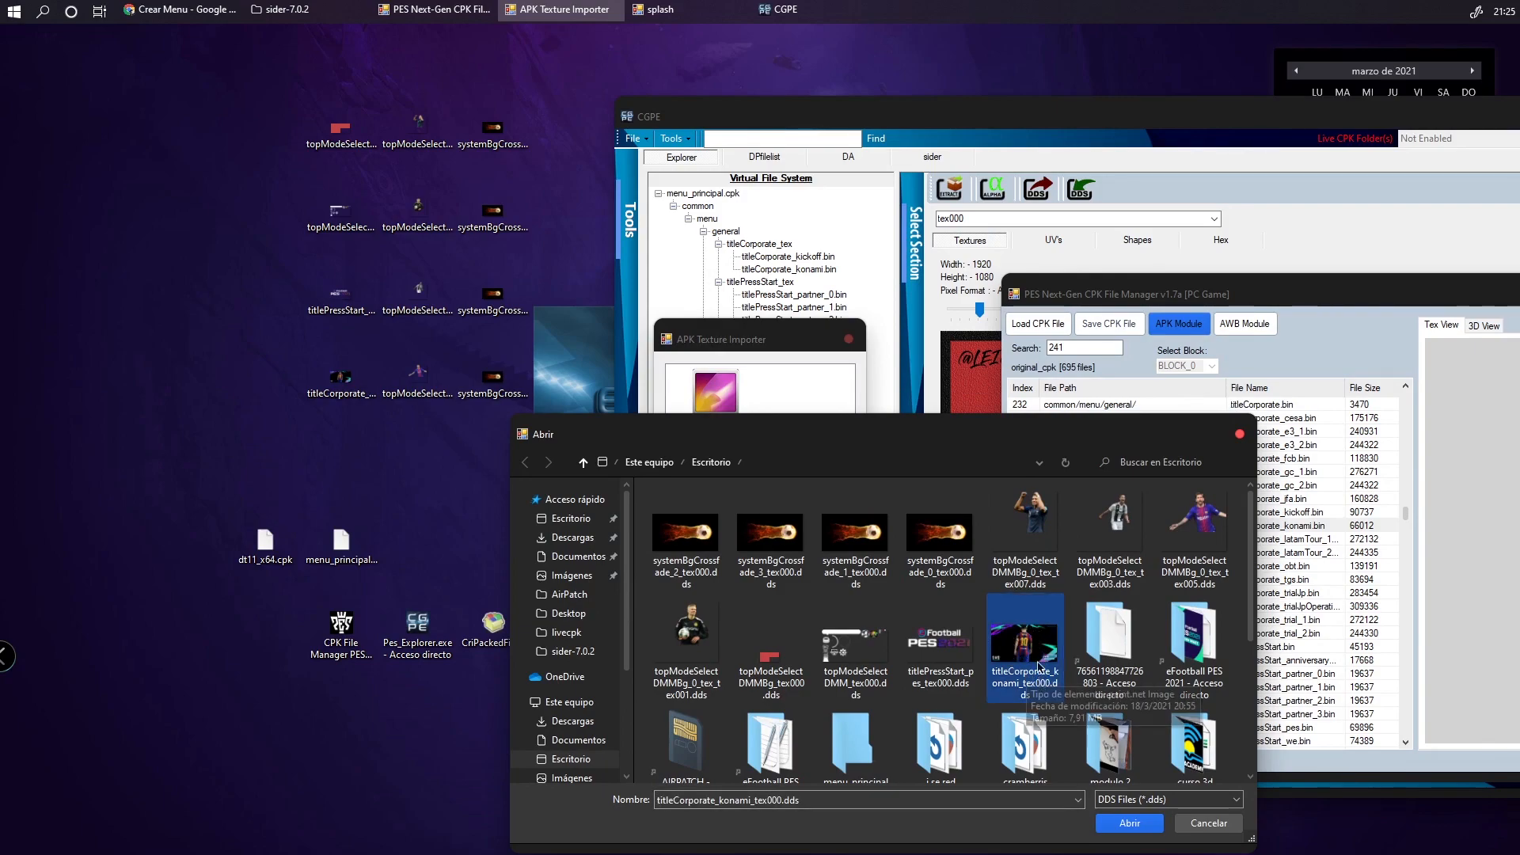
left_click(1130, 824)
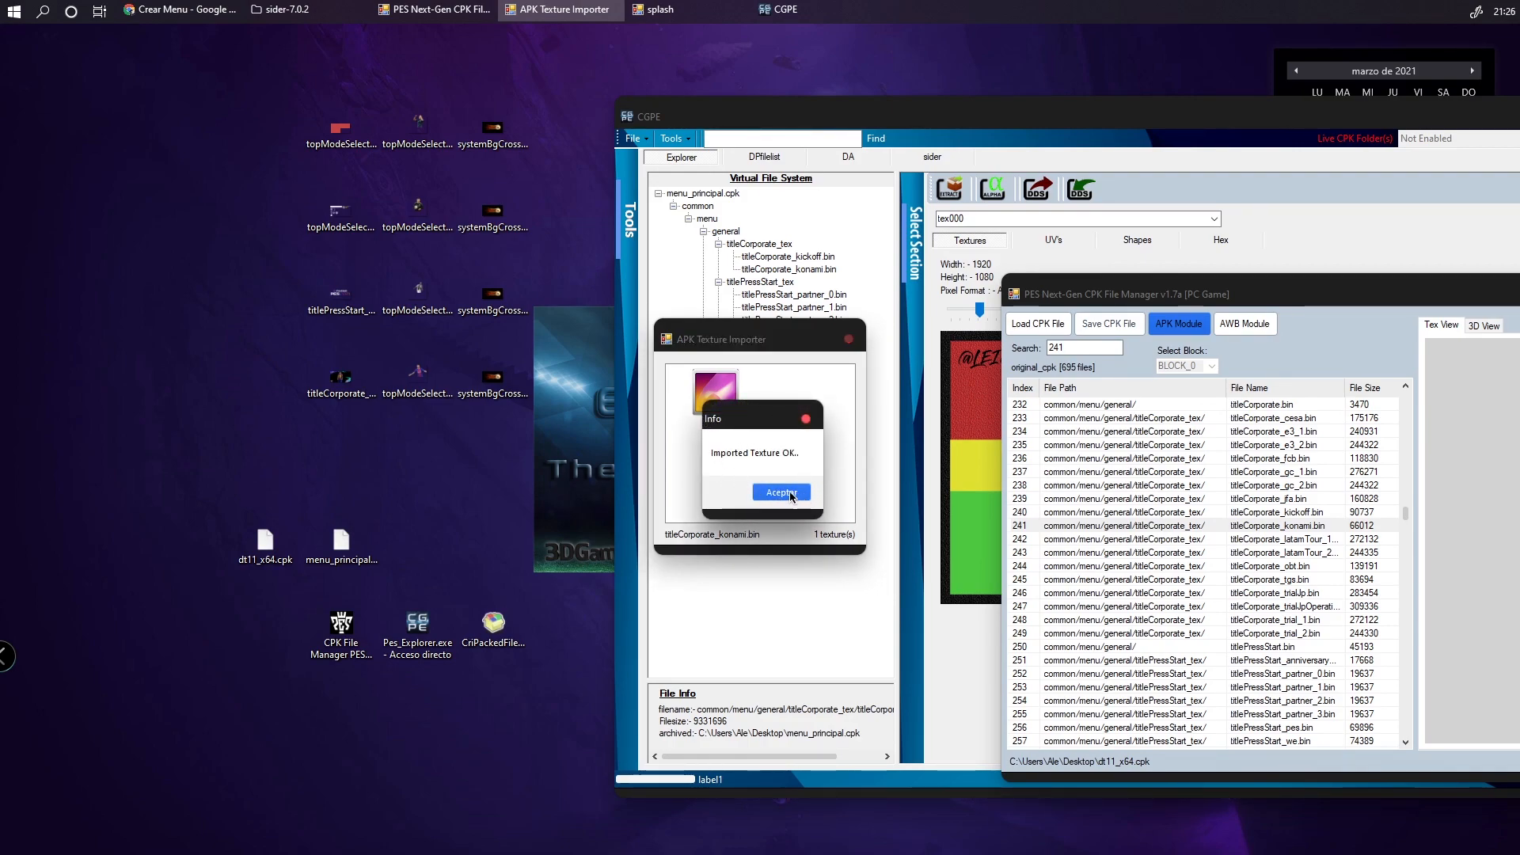
left_click(781, 492)
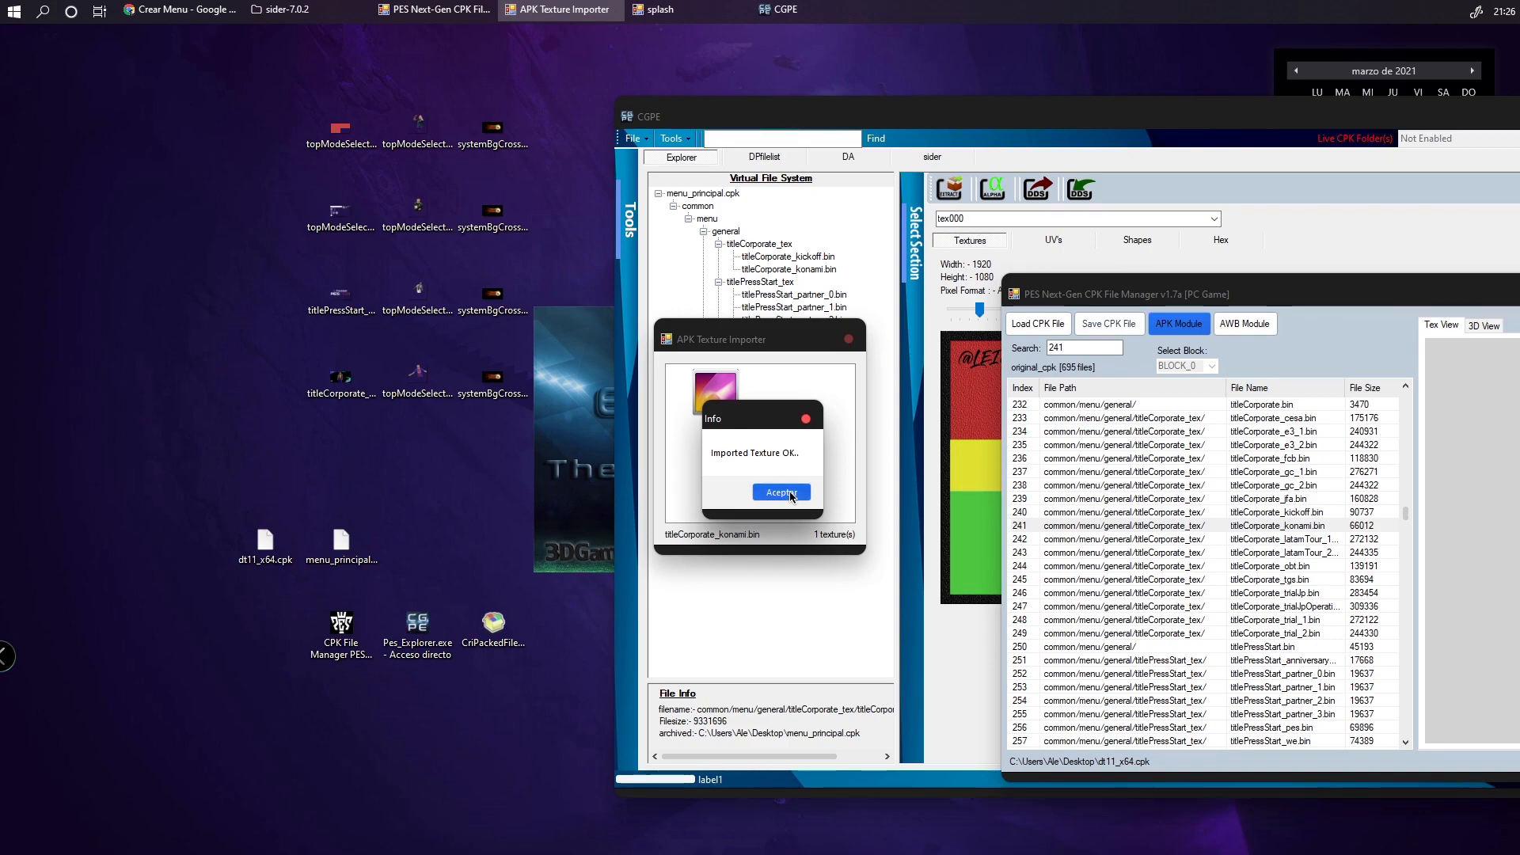
left_click(849, 340)
Save dt11_x64.cpk with the imported titleCorporate_konami texture after shifting CPK File Manager closer to the CGPE file tree
left_click_drag(1124, 294, 960, 275)
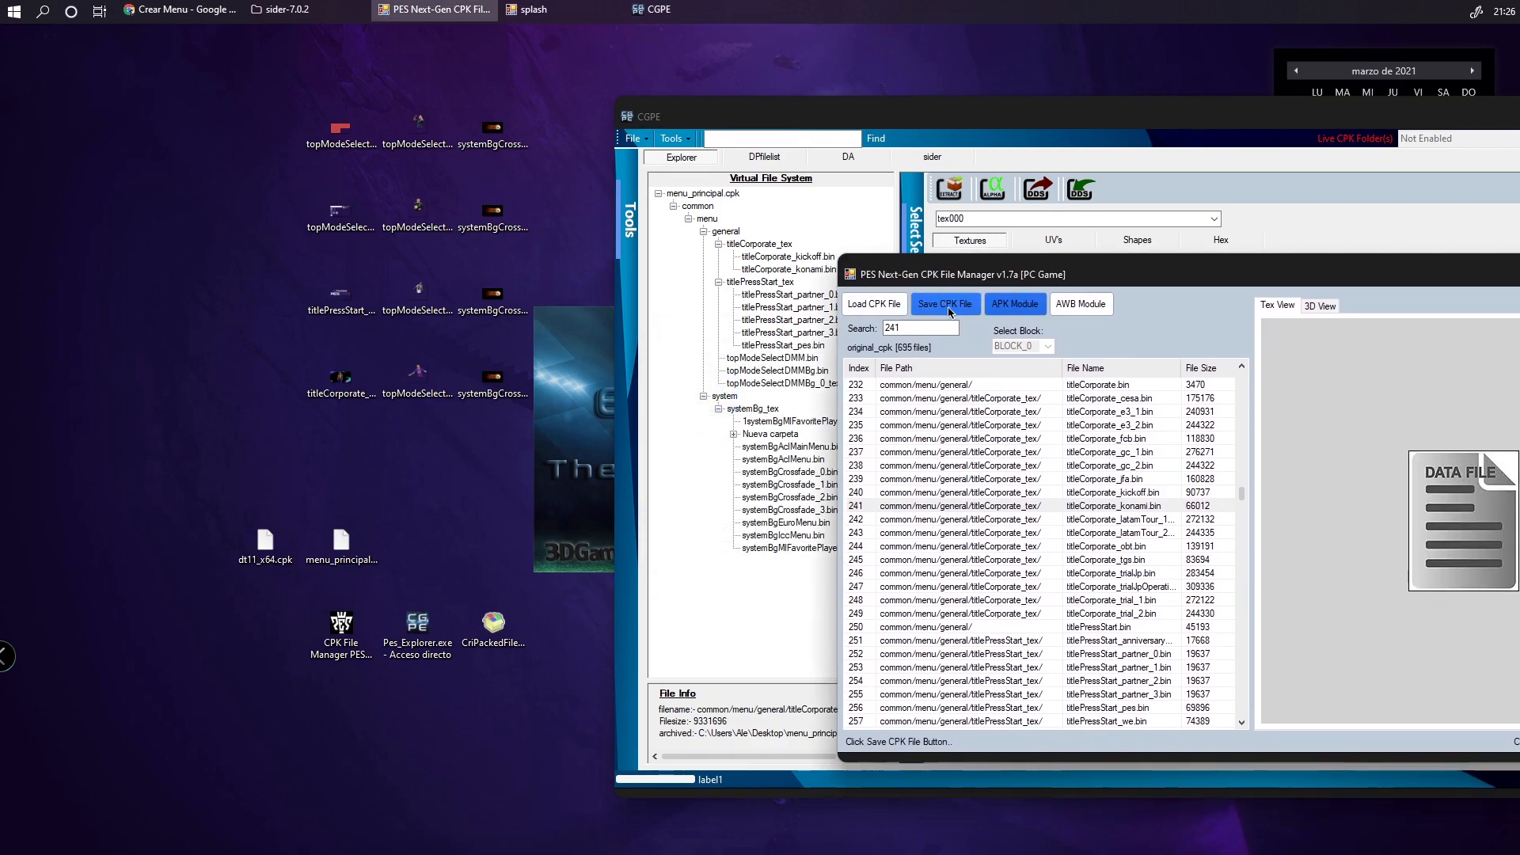
left_click(957, 310)
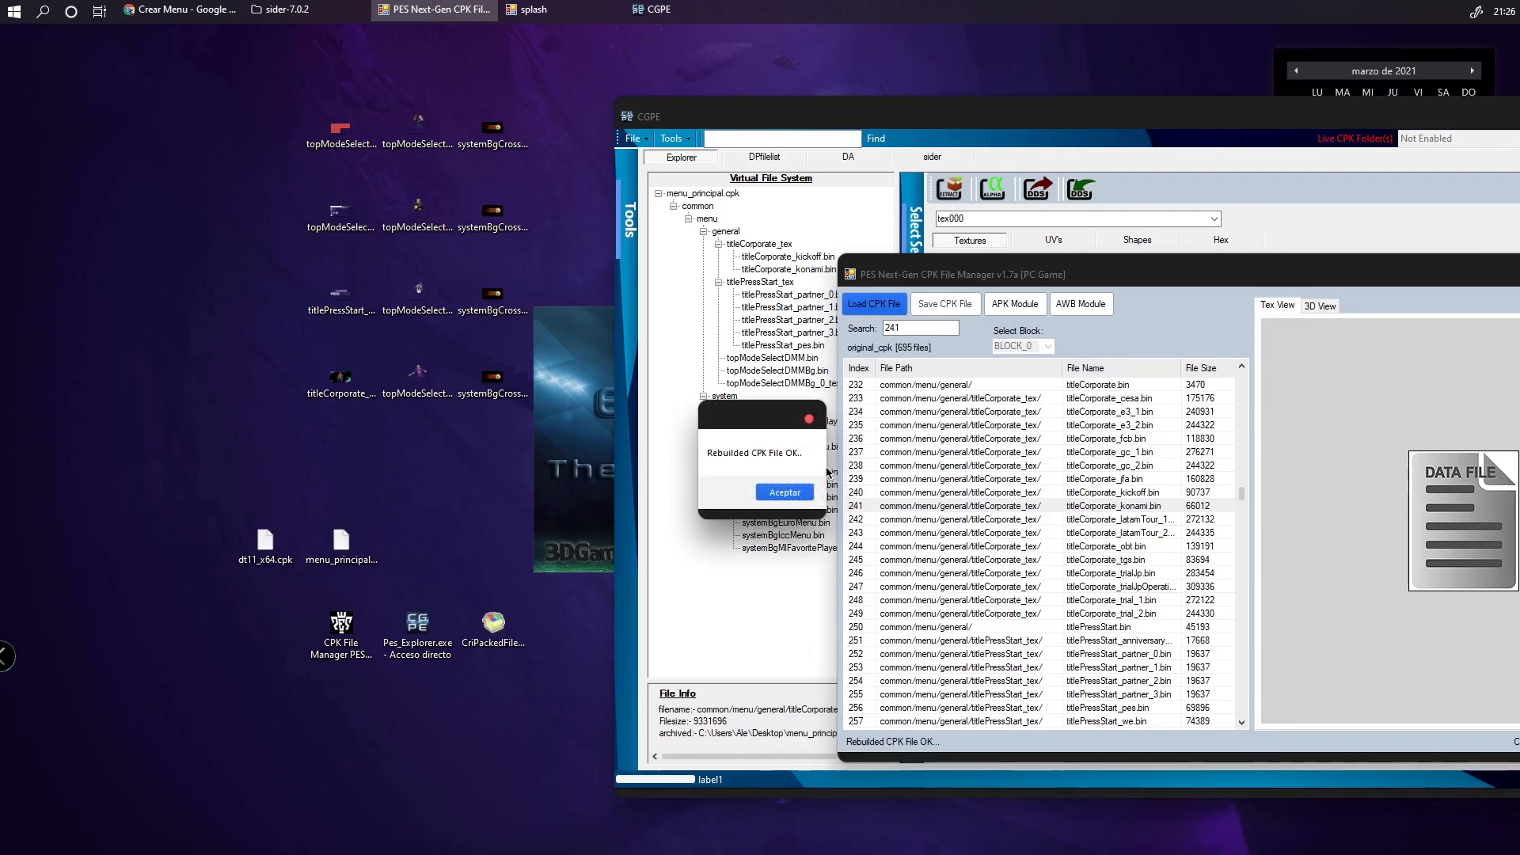
key("Return")
Select titlePressStart_pes.bin in the dt11_x64.cpk list to match the desktop's titlePressStart texture, and move CGPE so its file tree shows fully
left_click(1101, 518)
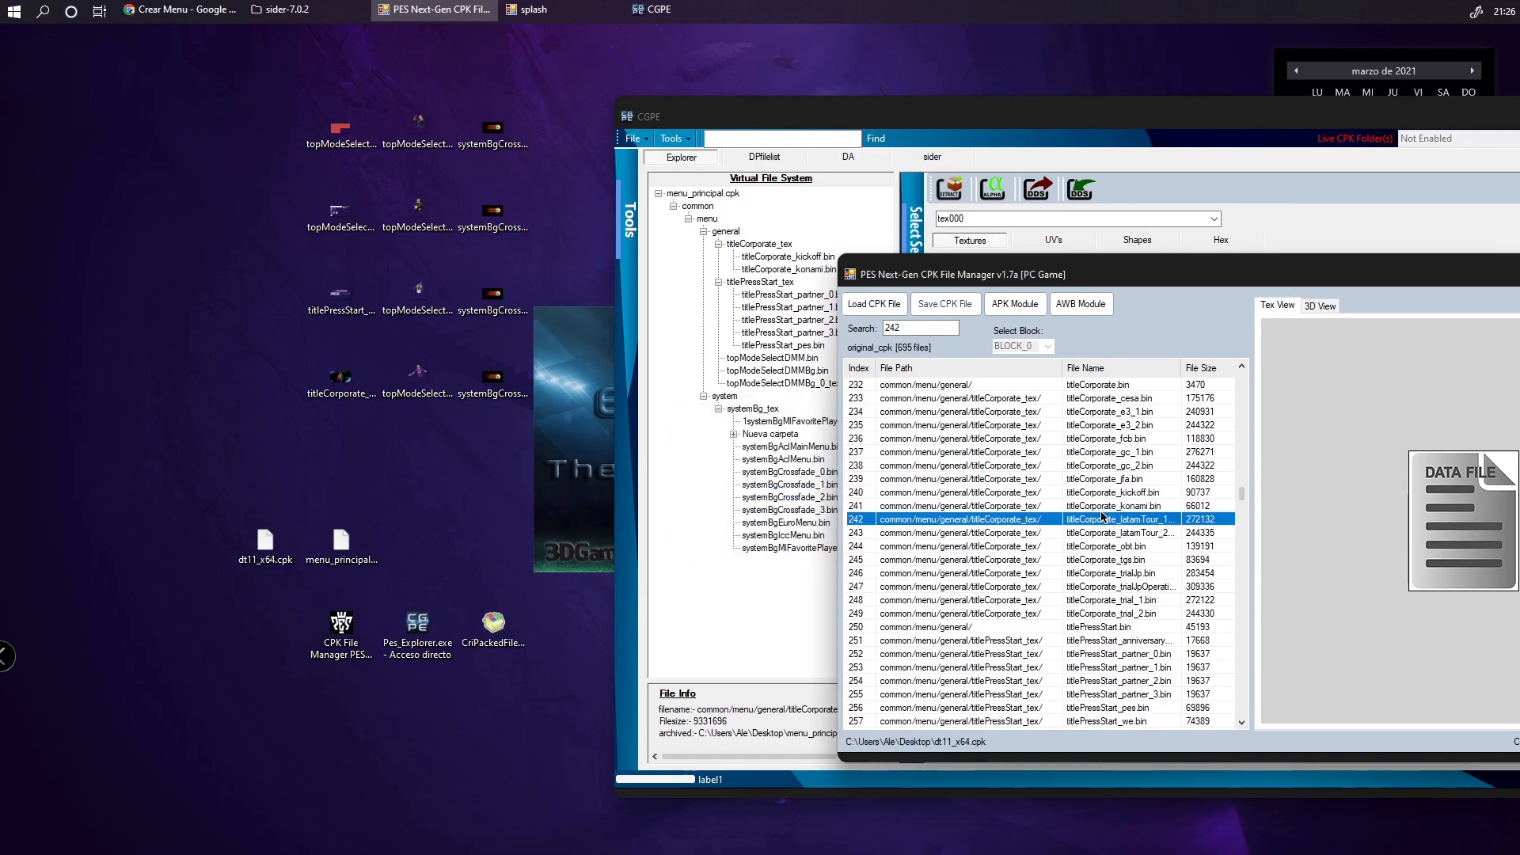
left_click(340, 380)
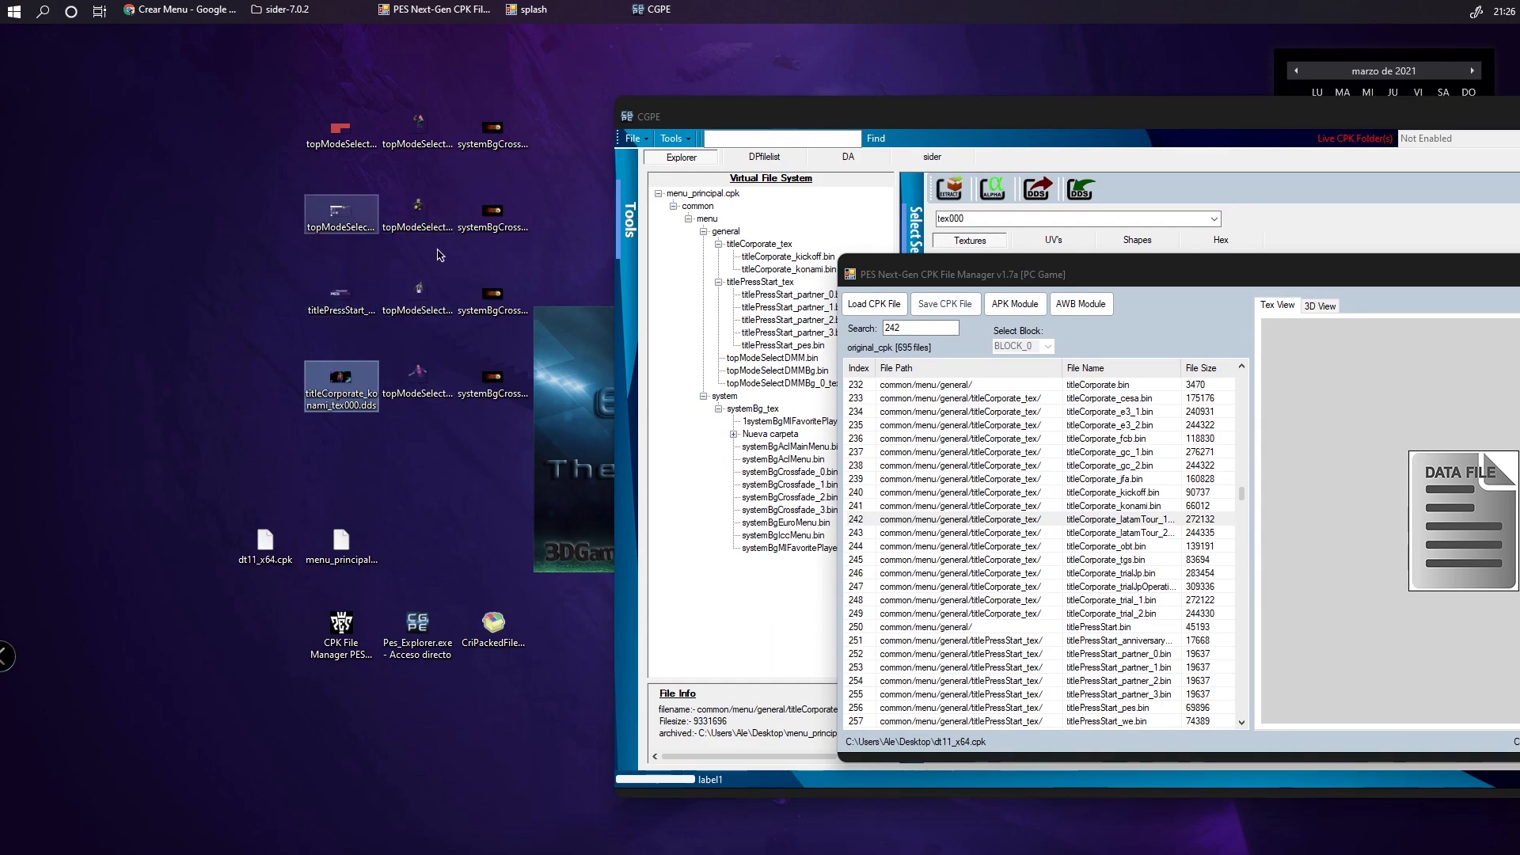
left_click(353, 313)
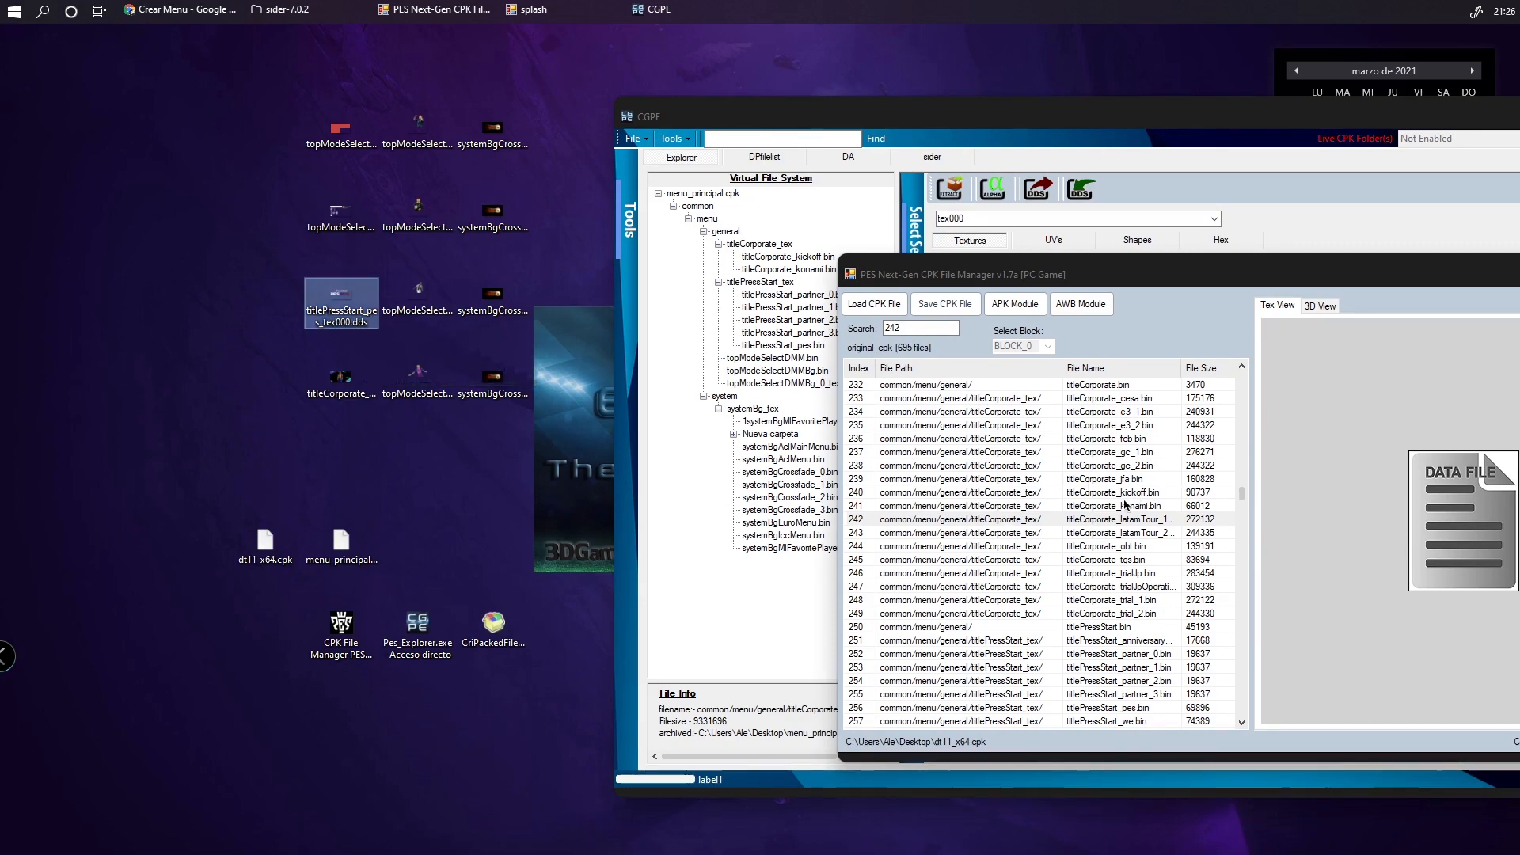
left_click(1096, 505)
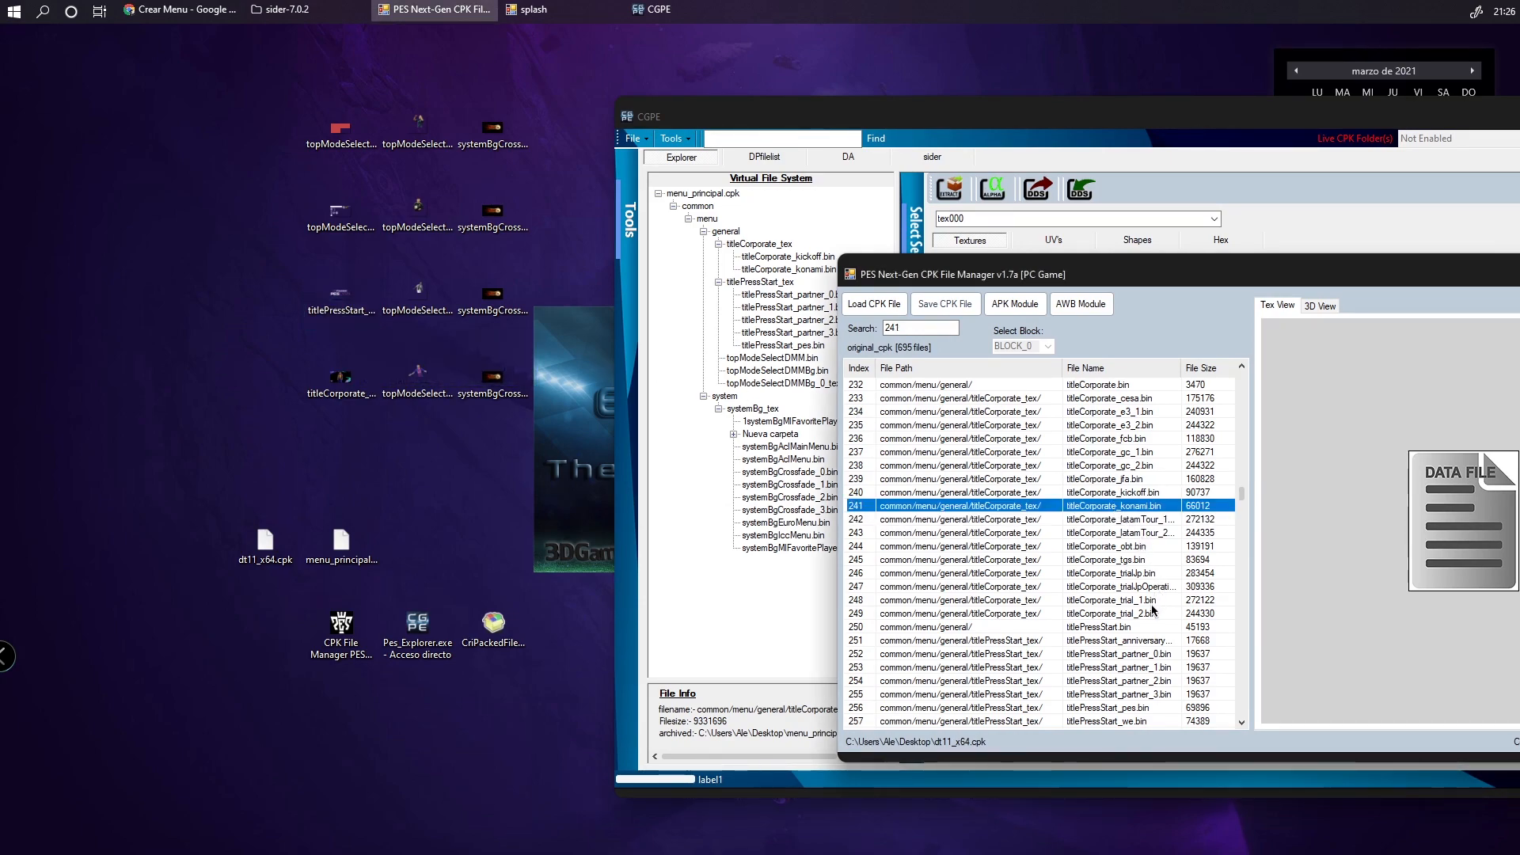
left_click(1114, 627)
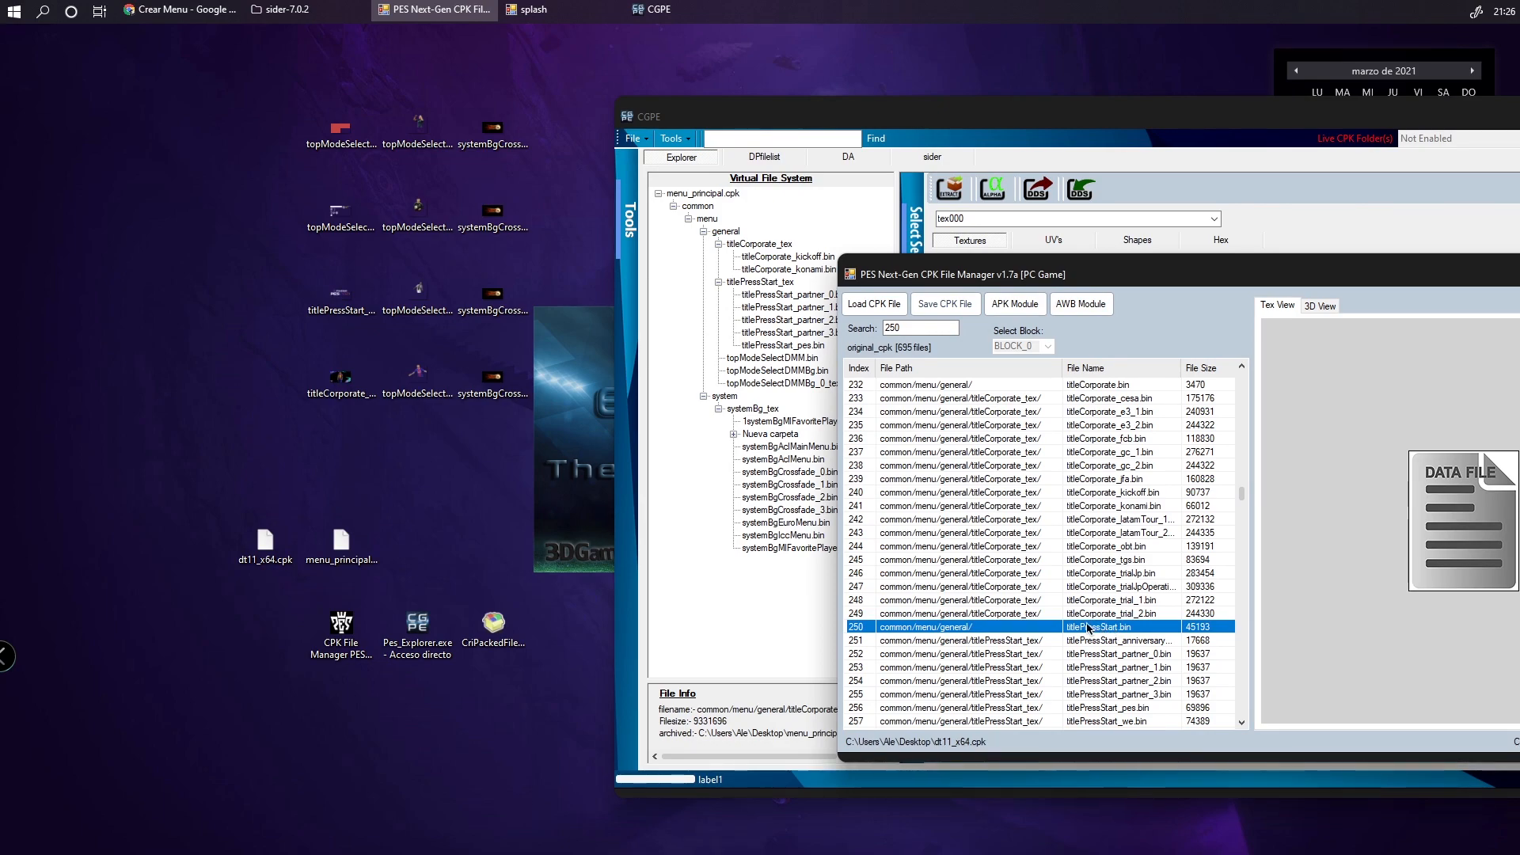
left_click(360, 301)
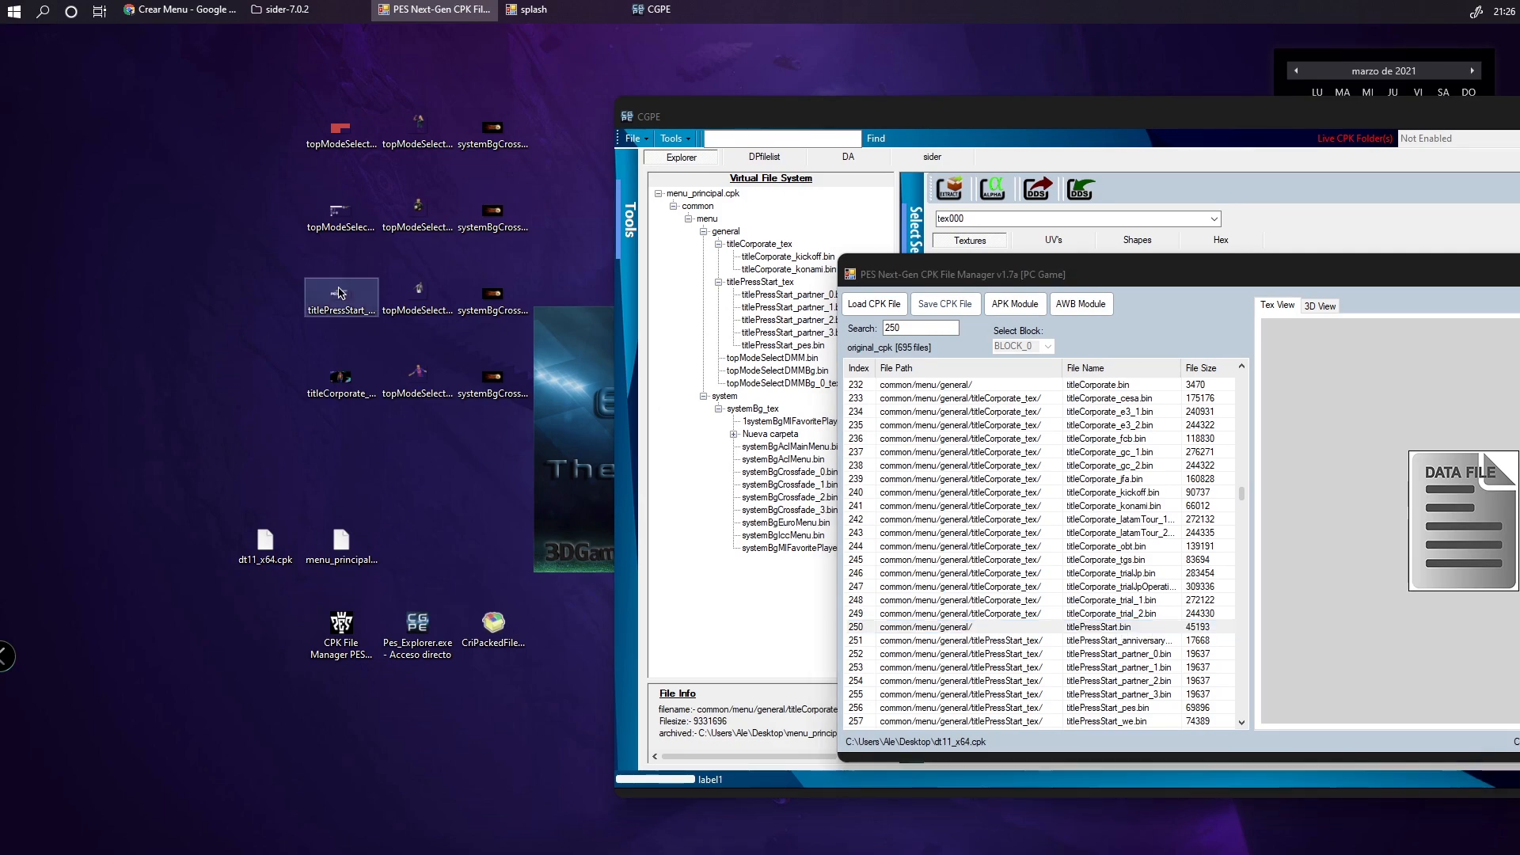
left_click(1155, 627)
scroll(1171, 645, "down", 2)
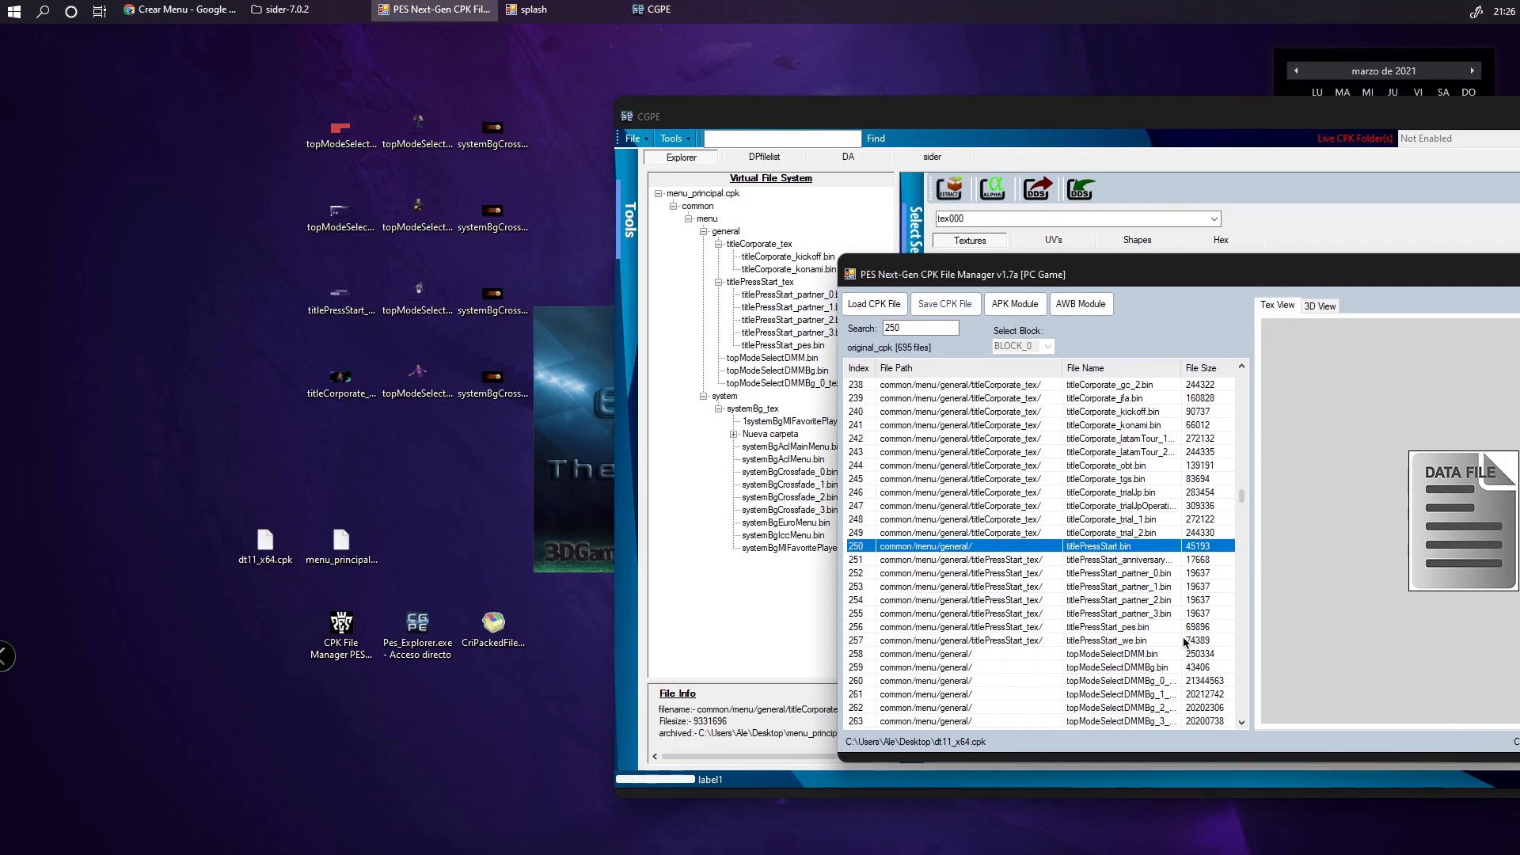
left_click(1115, 627)
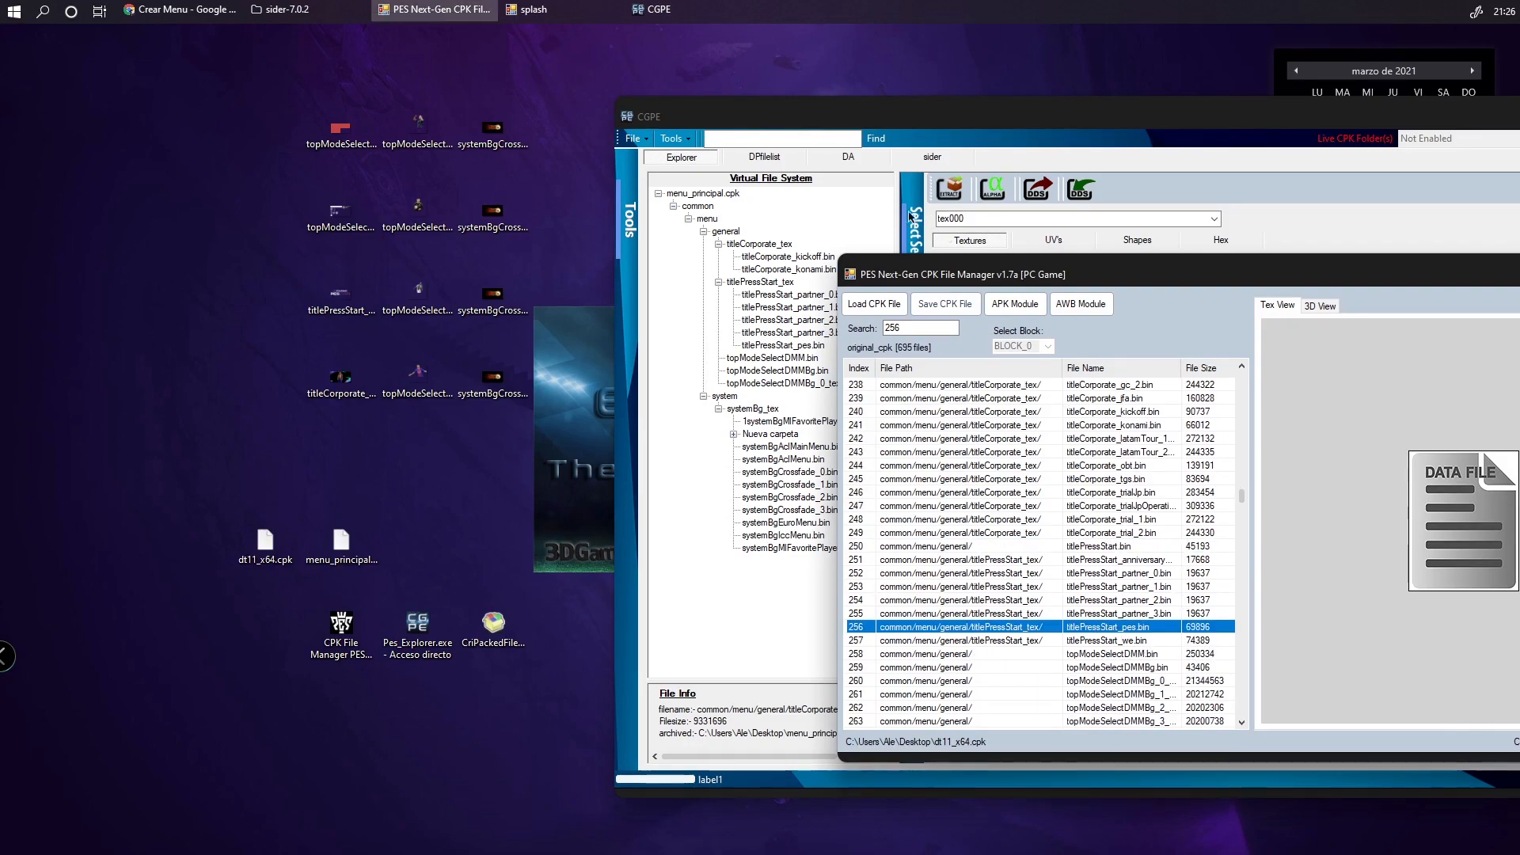
left_click_drag(814, 116, 783, 120)
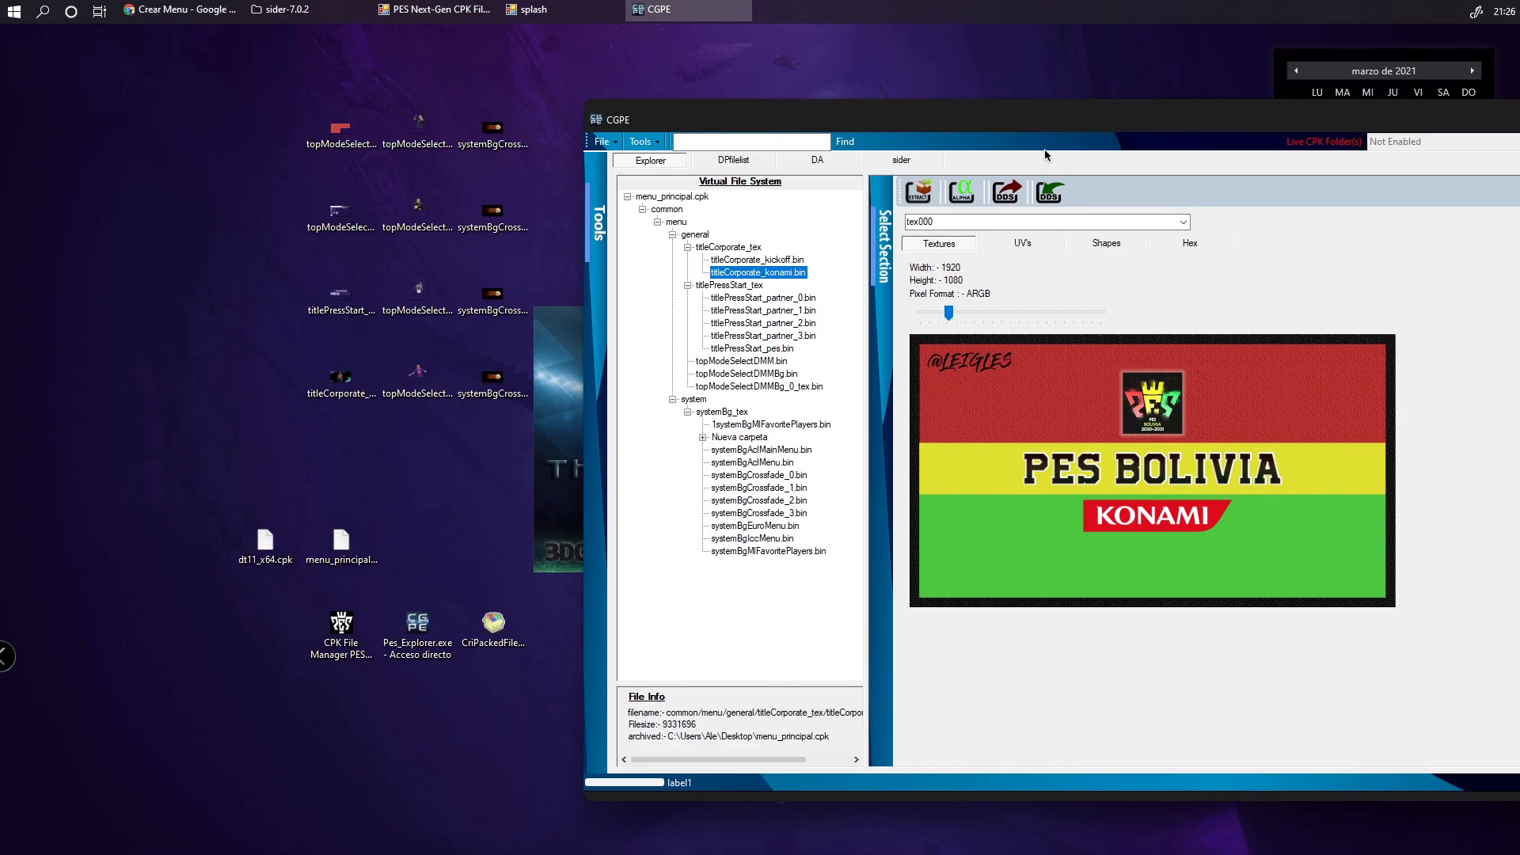
left_click(437, 9)
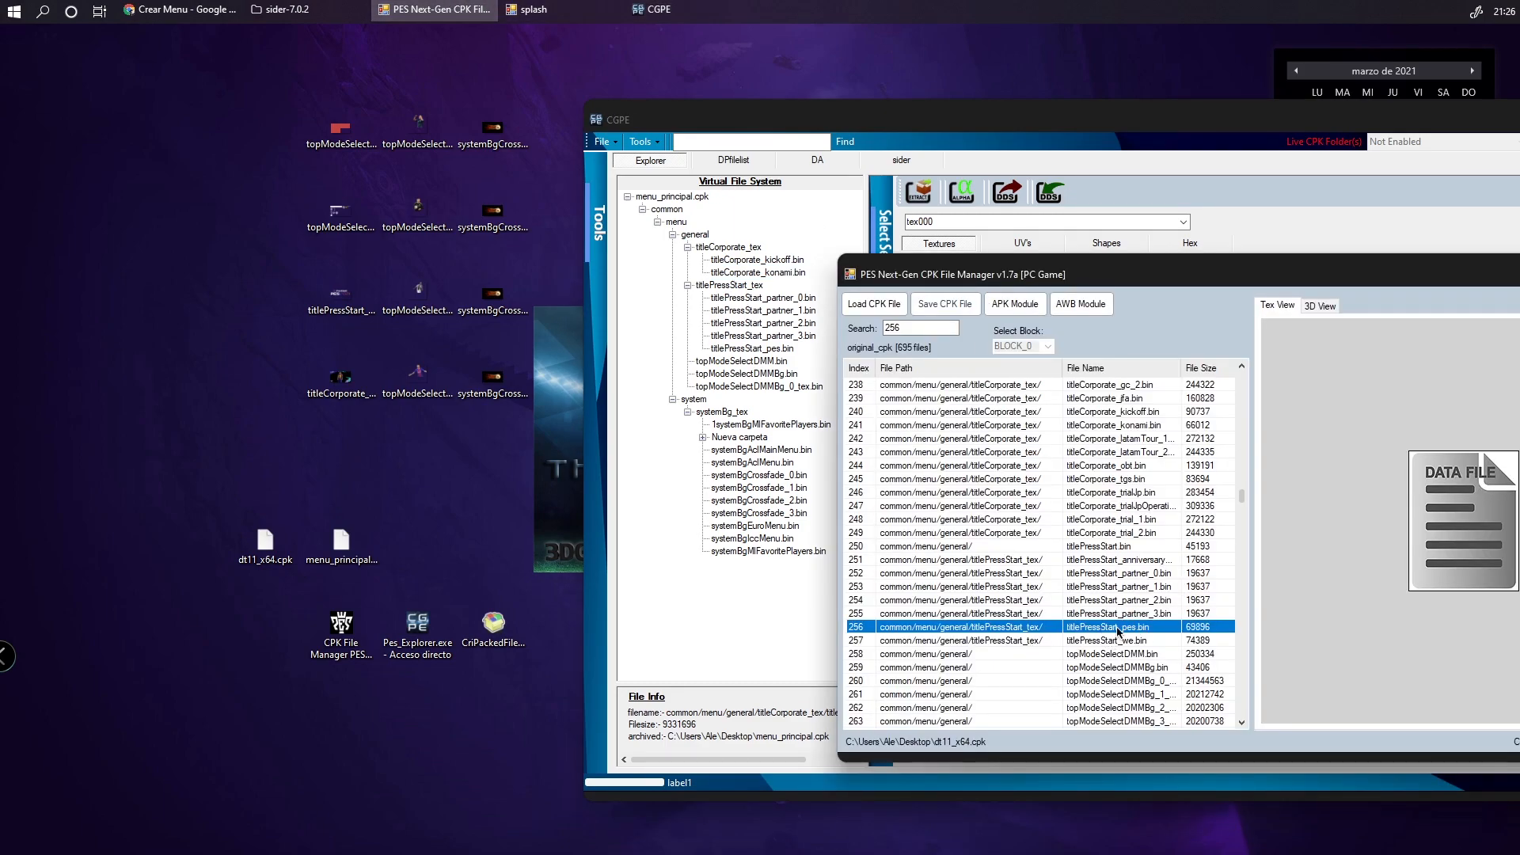
Import titlePressStart_pes_tex000.dds into the tex000 texture of titlePressStart_pes.bin through the APK texture importer, and close the importer
left_click(1014, 304)
left_click(731, 395)
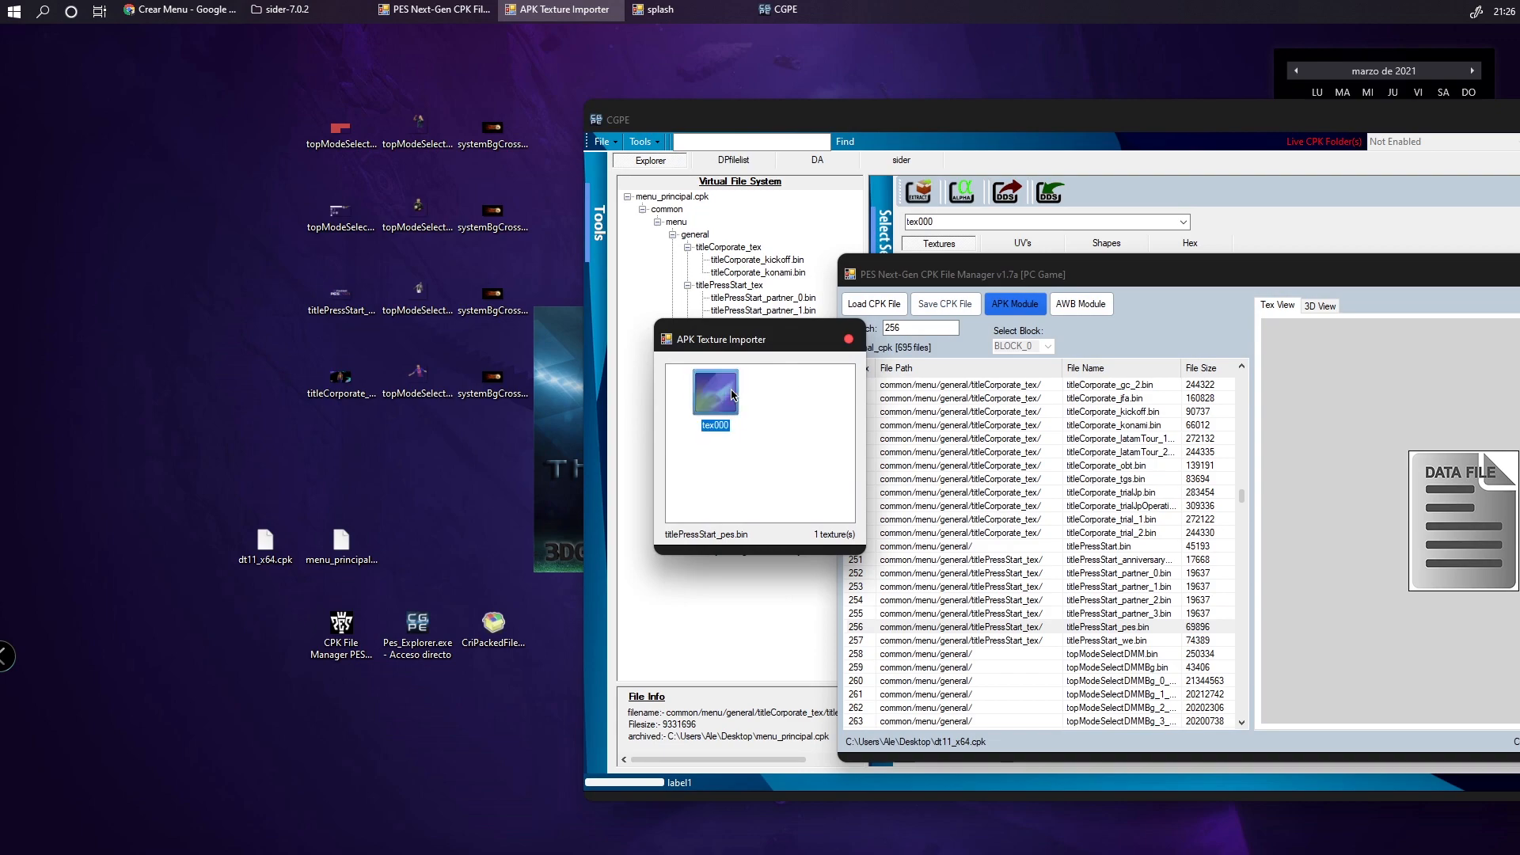
right_click(731, 396)
left_click(772, 401)
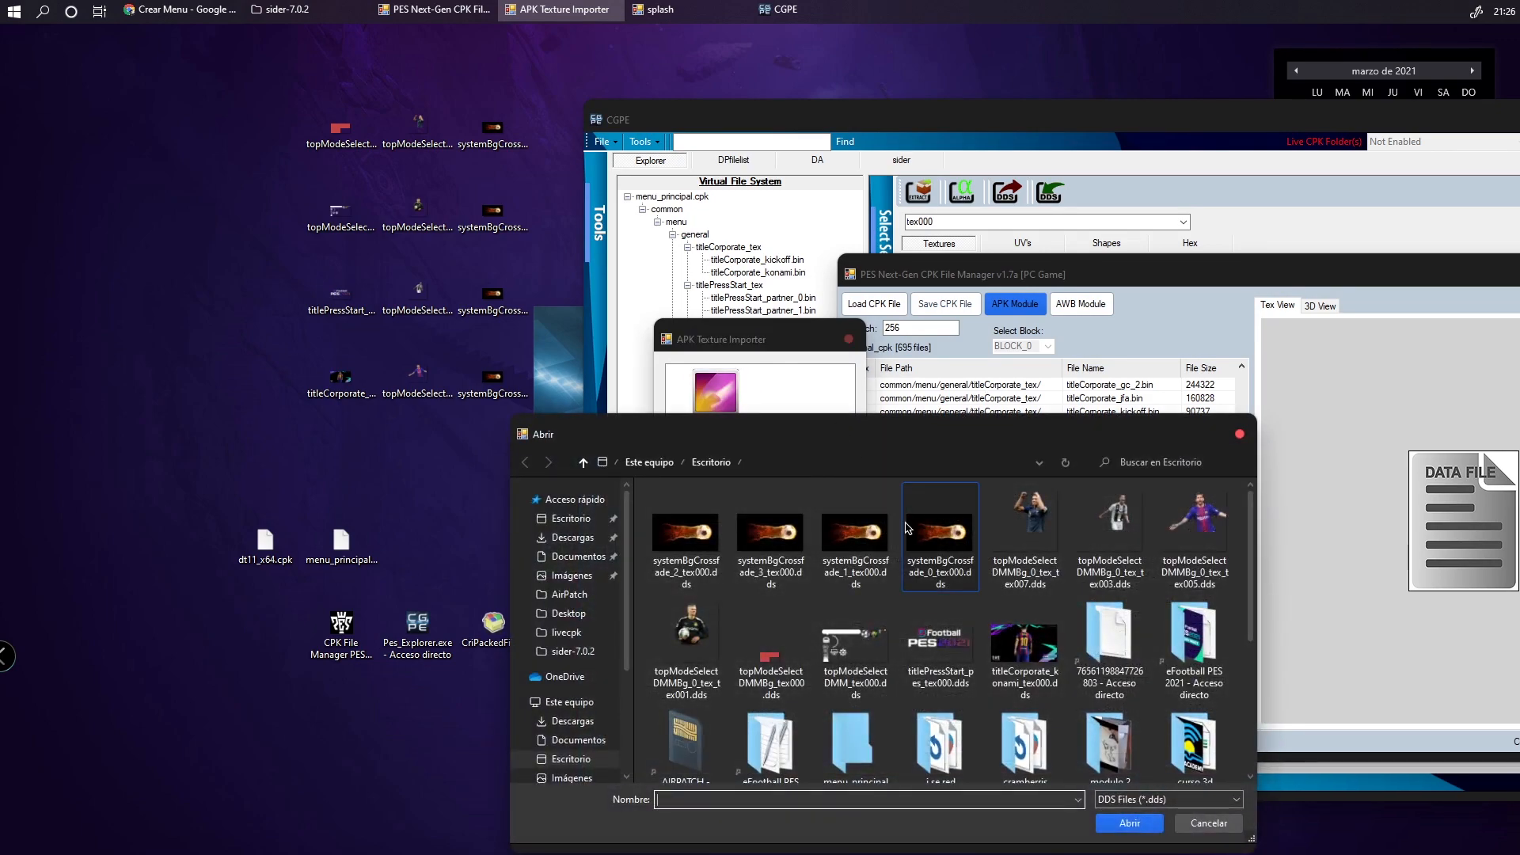
left_click(947, 659)
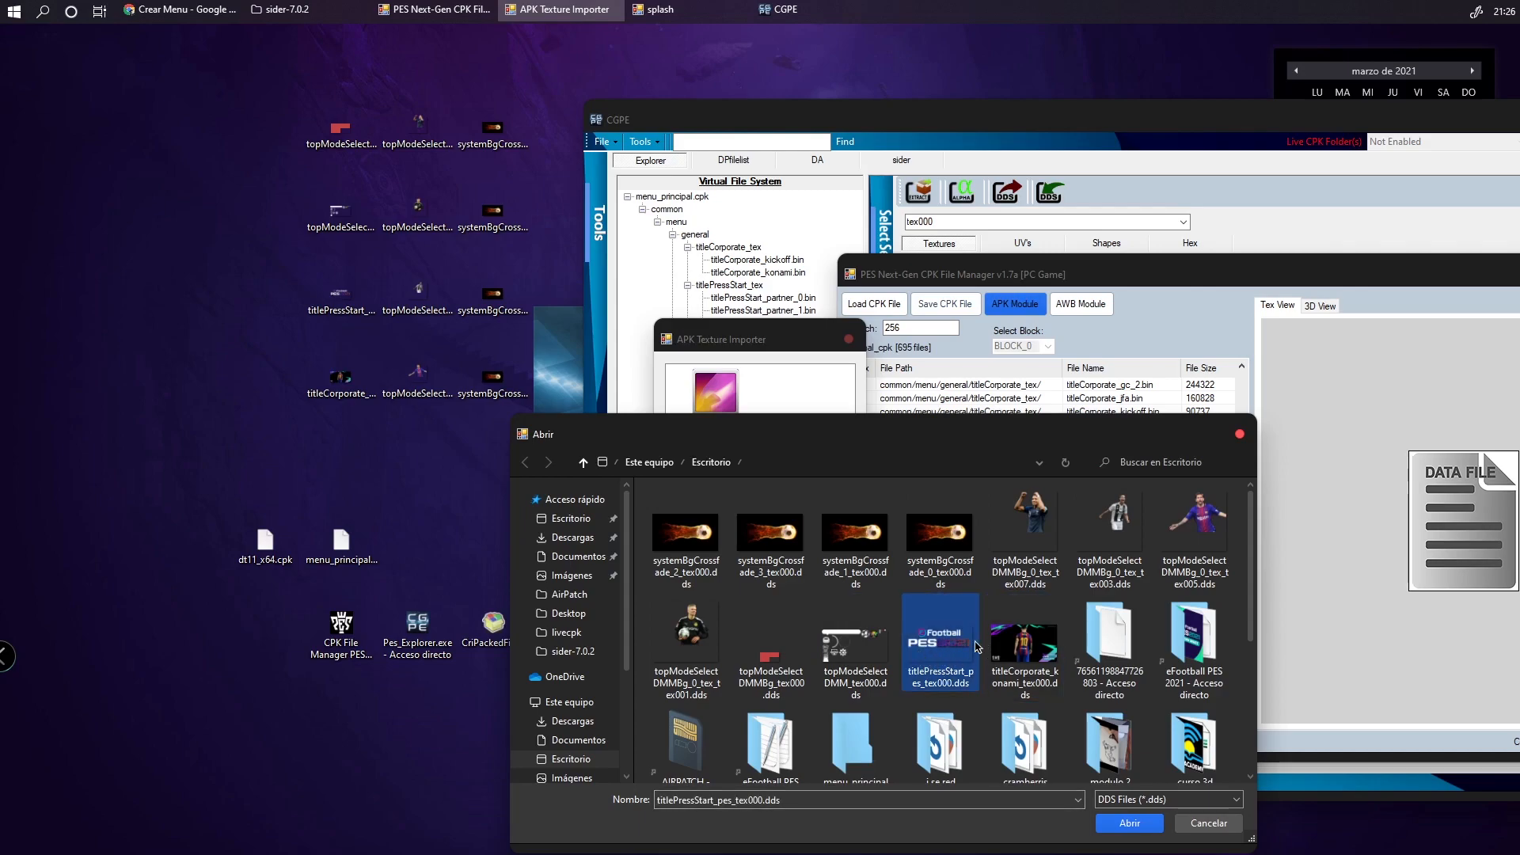
left_click(1131, 828)
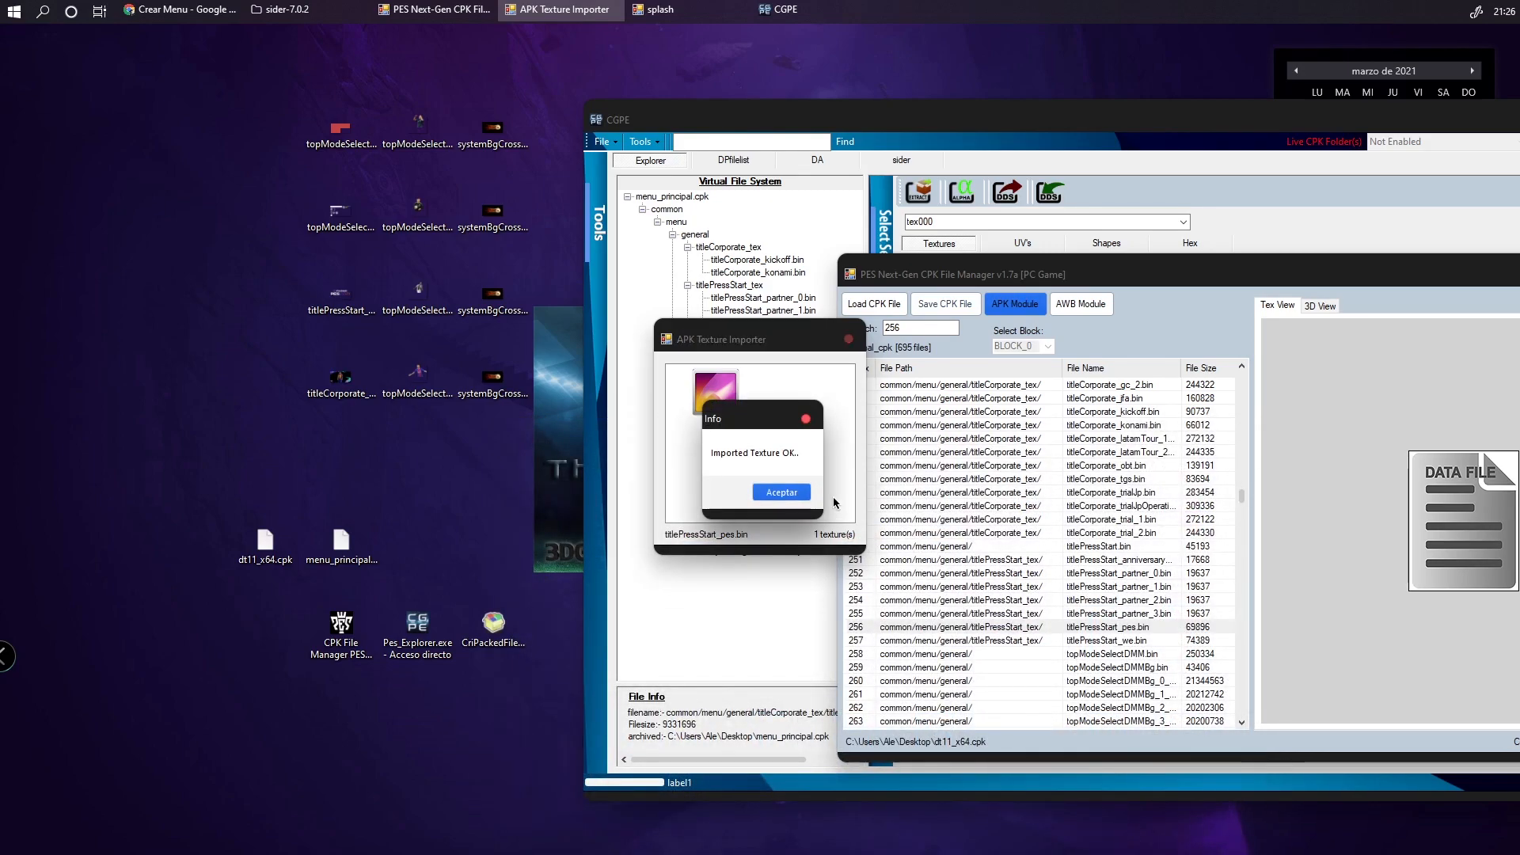
left_click(794, 495)
left_click(848, 340)
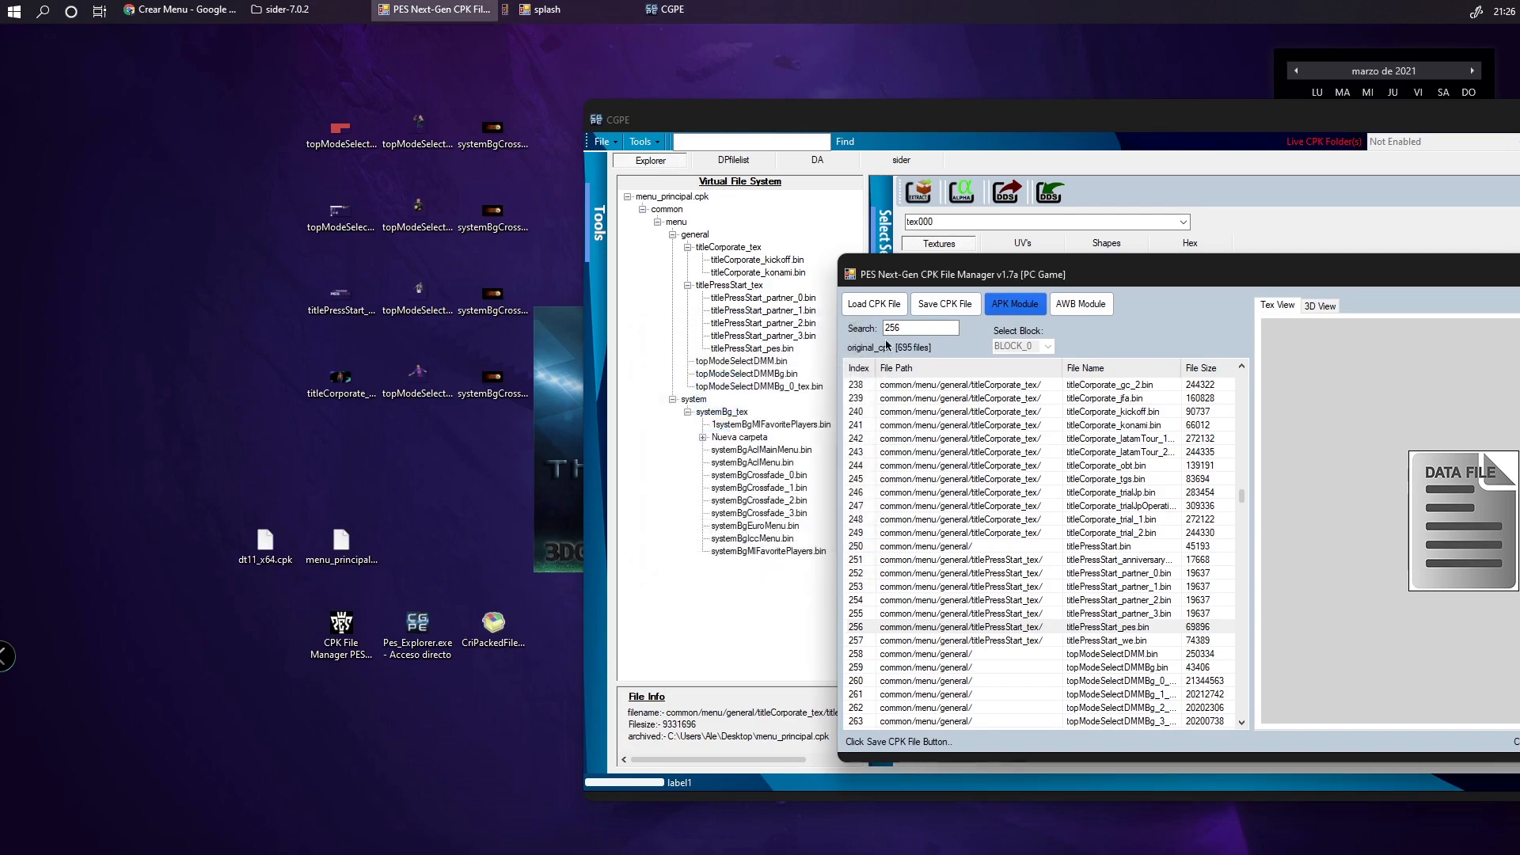
Save dt11_x64.cpk with the titlePressStart_pes texture, and briefly reopen the texture importer for titlePressStart_pes.bin
left_click(947, 305)
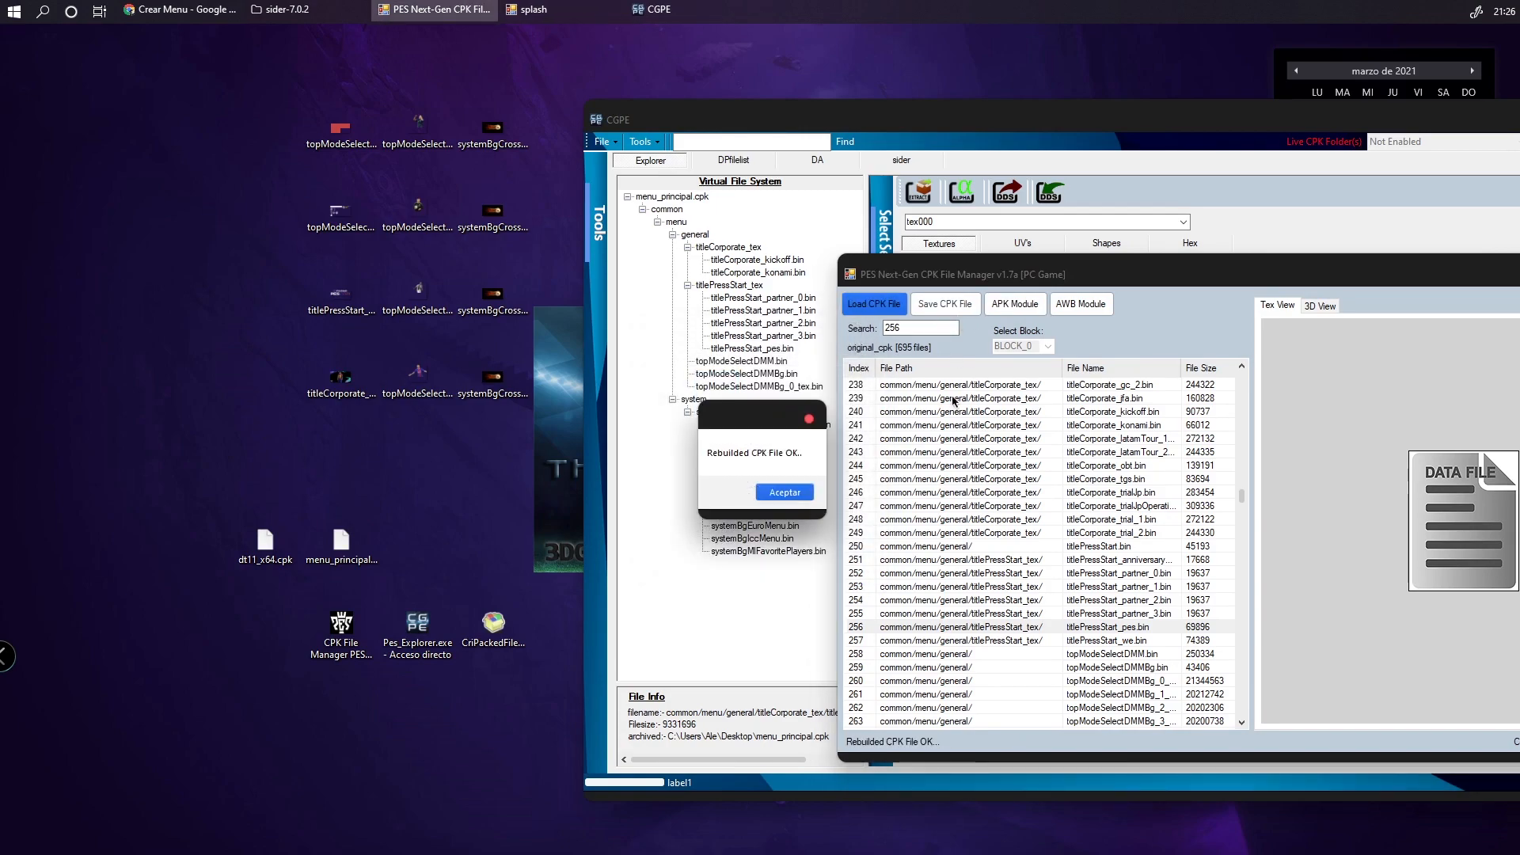
left_click(795, 492)
left_click_drag(975, 273, 885, 230)
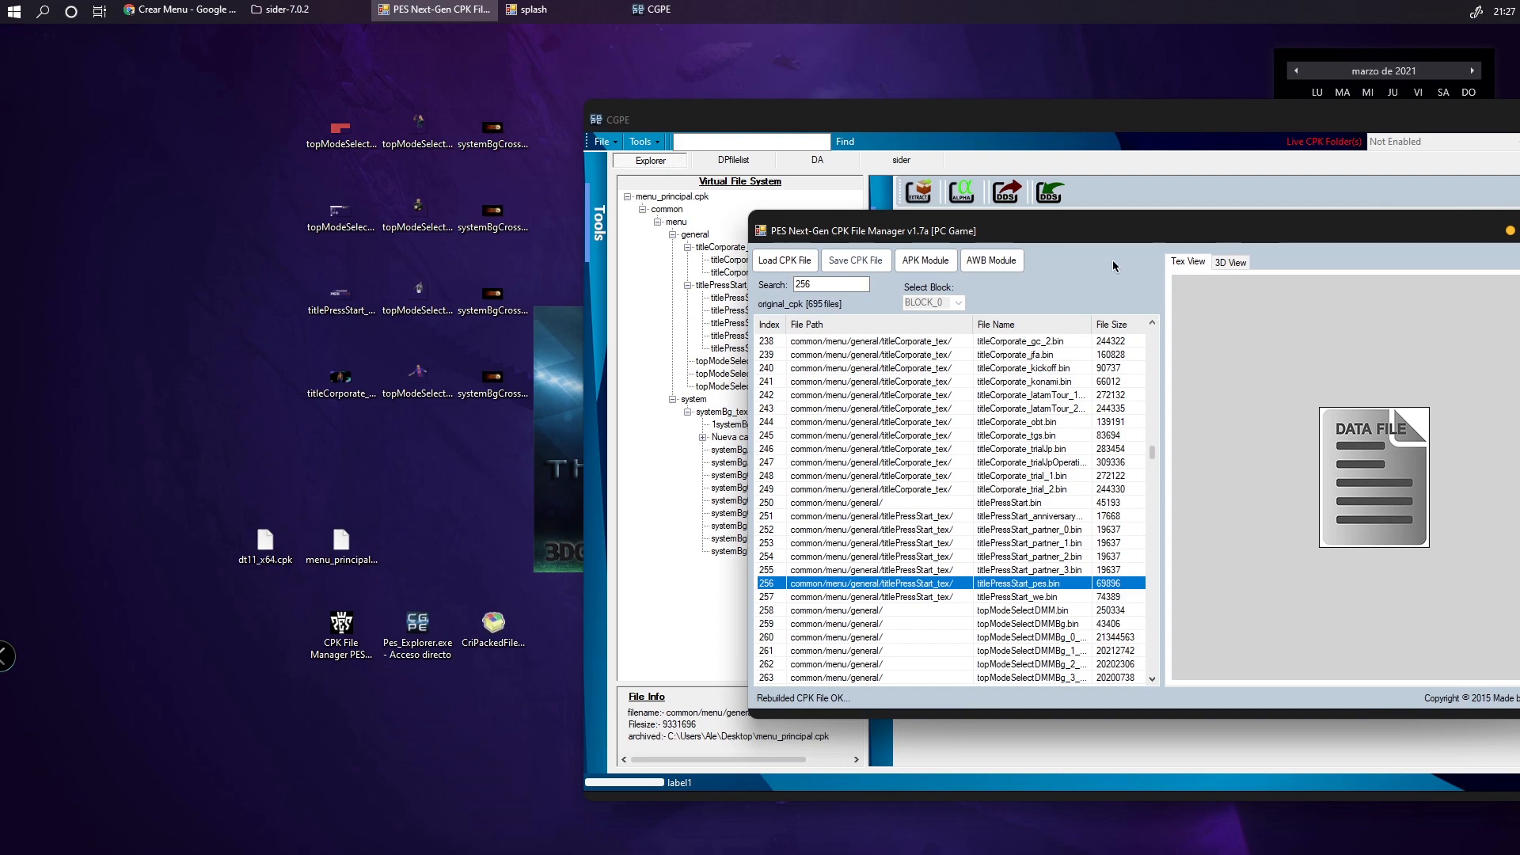
left_click(938, 263)
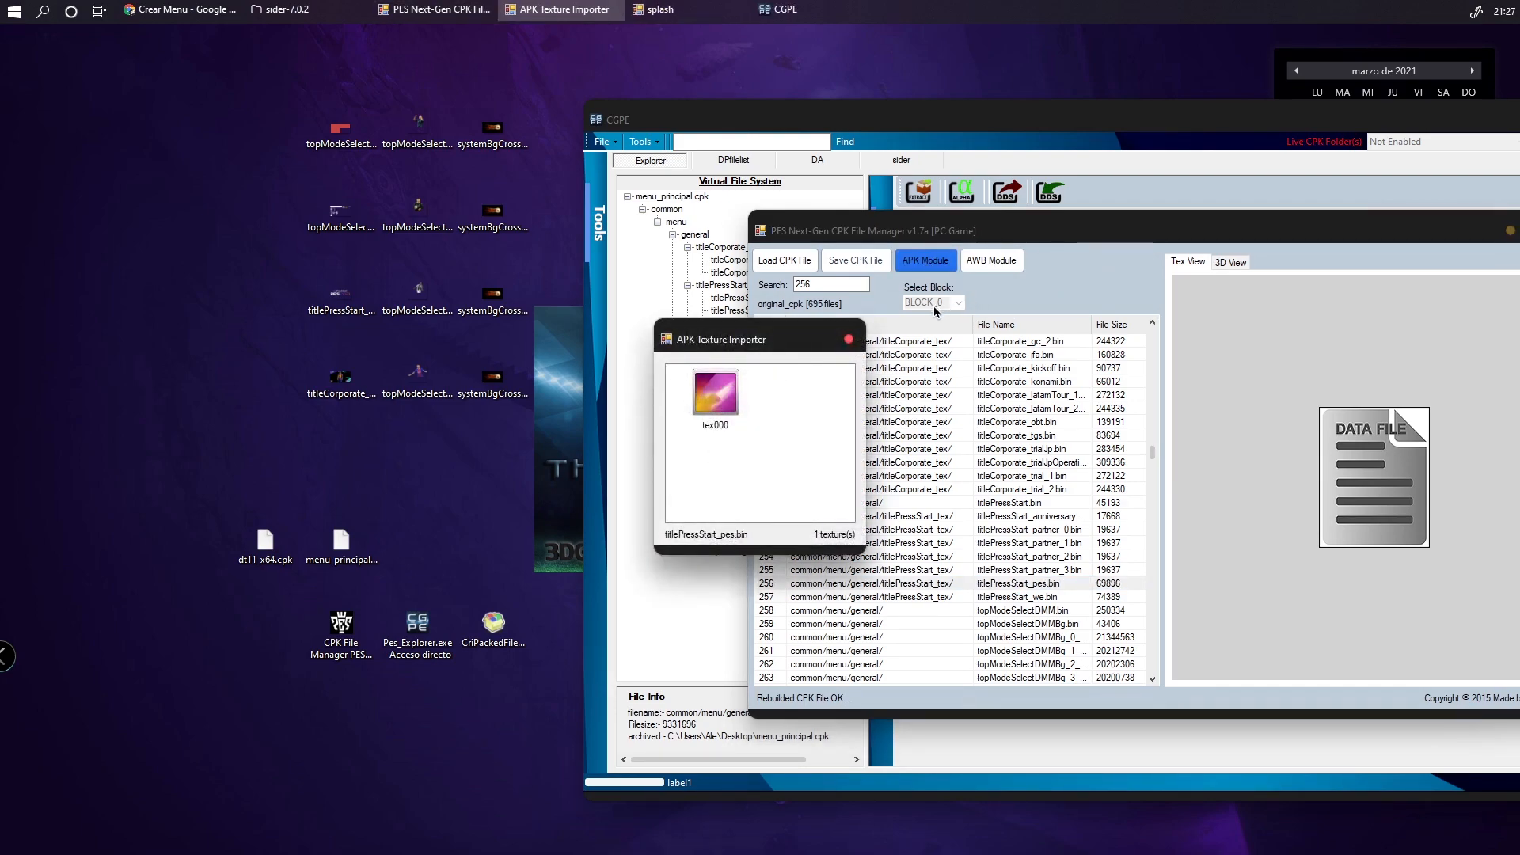
left_click(848, 339)
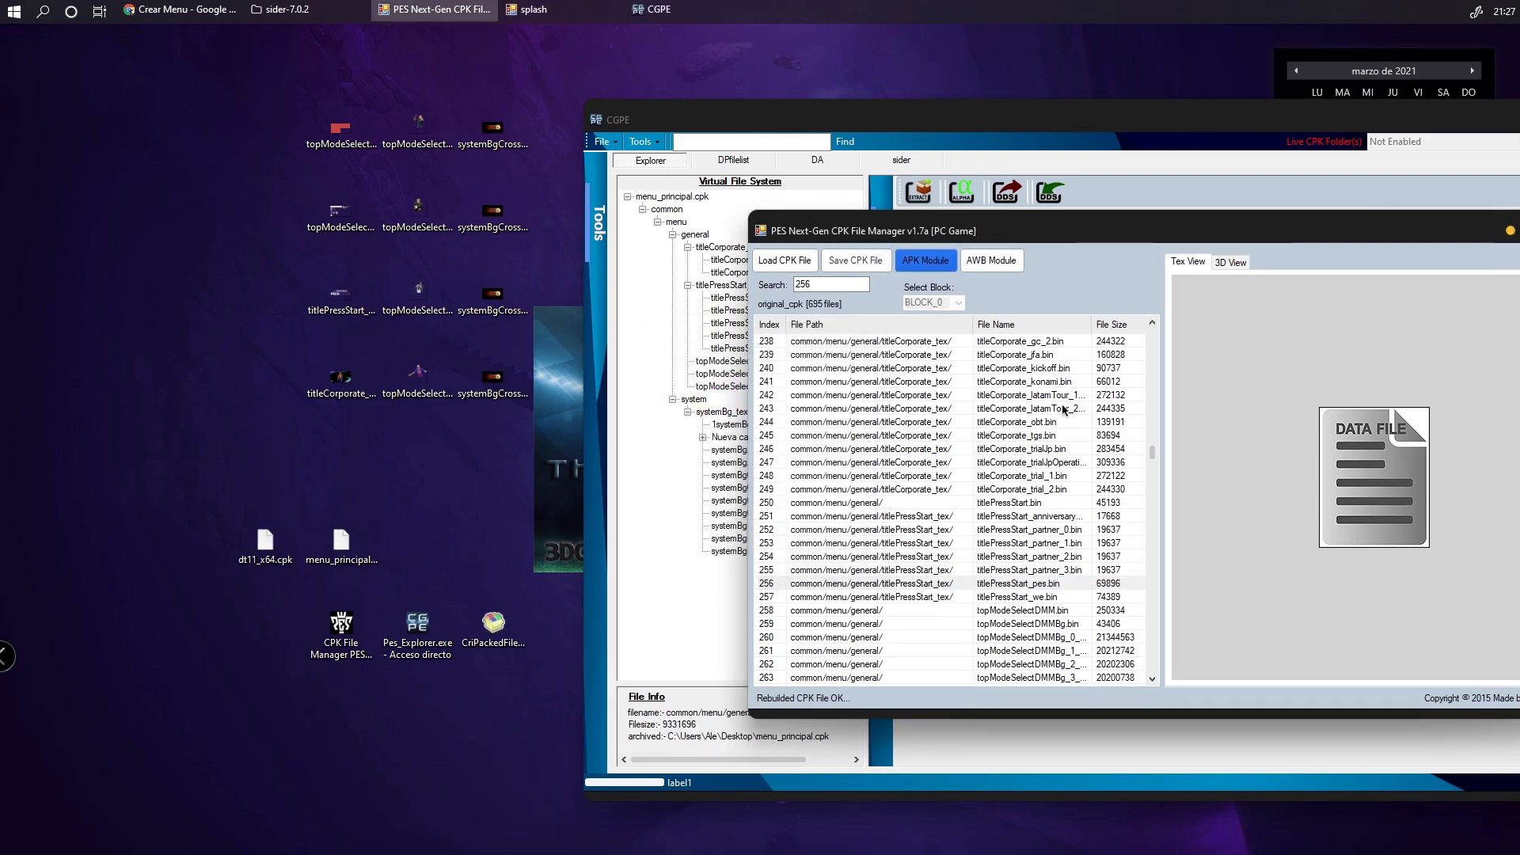
Select topModeSelectDMM.bin in the dt11_x64.cpk list to match topModeSelectDMM_tex000.dds, keeping the CGPE file tree uncovered
left_click(340, 216)
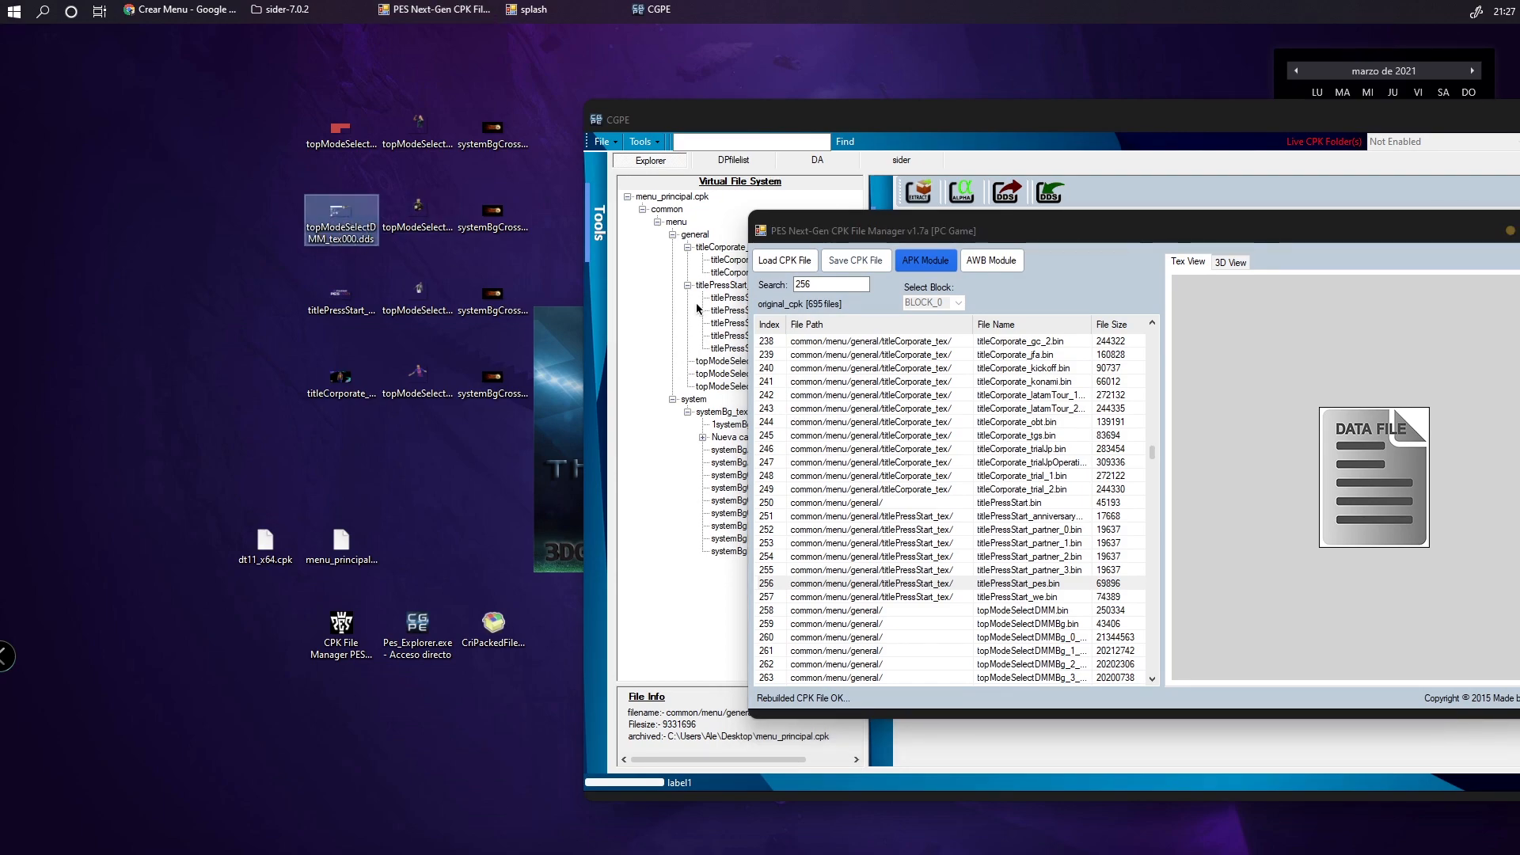
scroll(1094, 516, "down", 5)
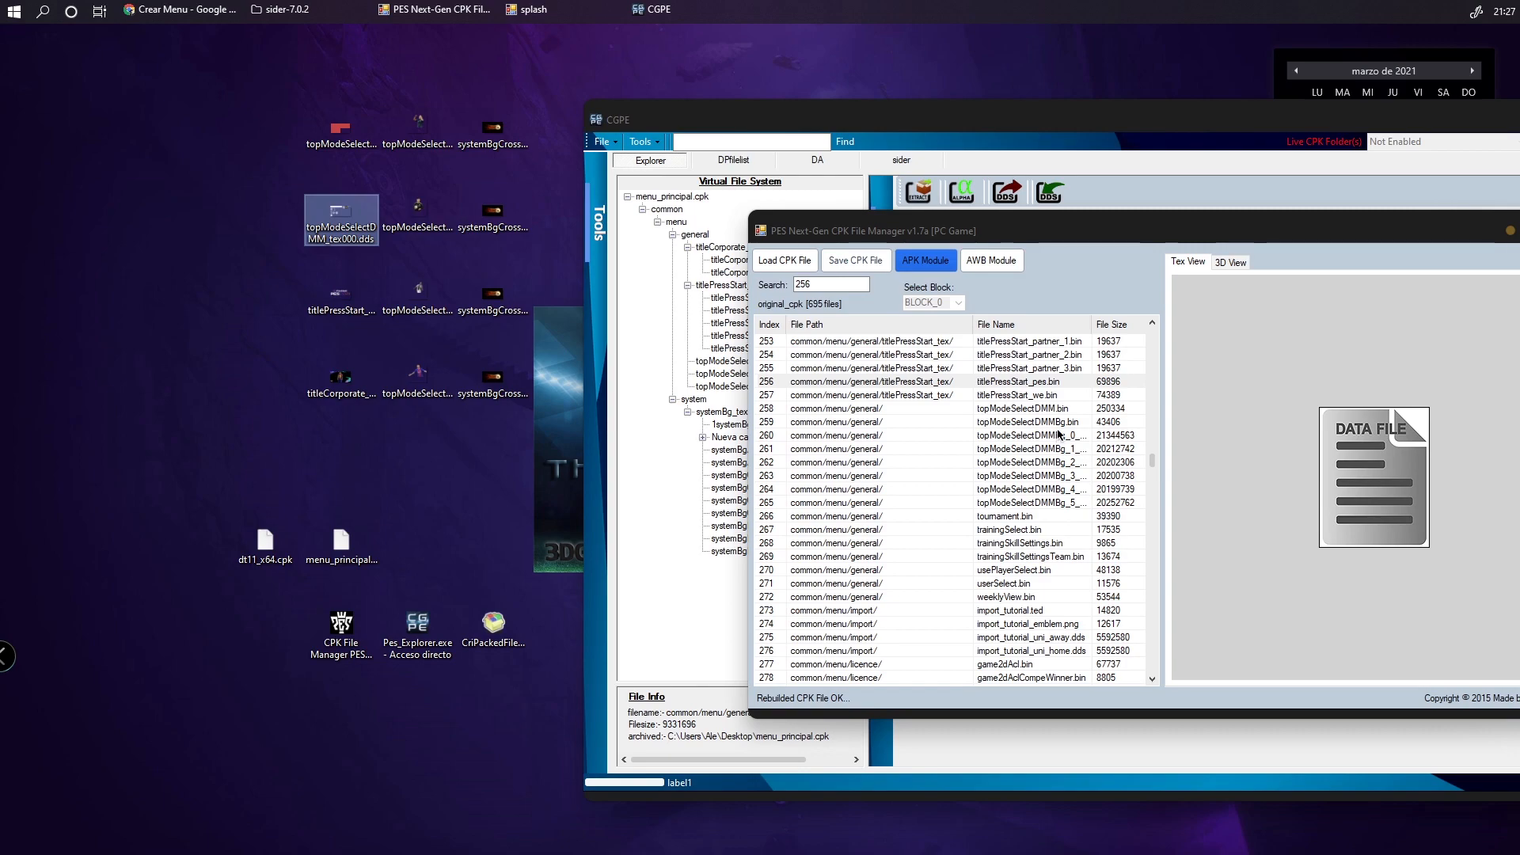
left_click_drag(922, 233, 1073, 252)
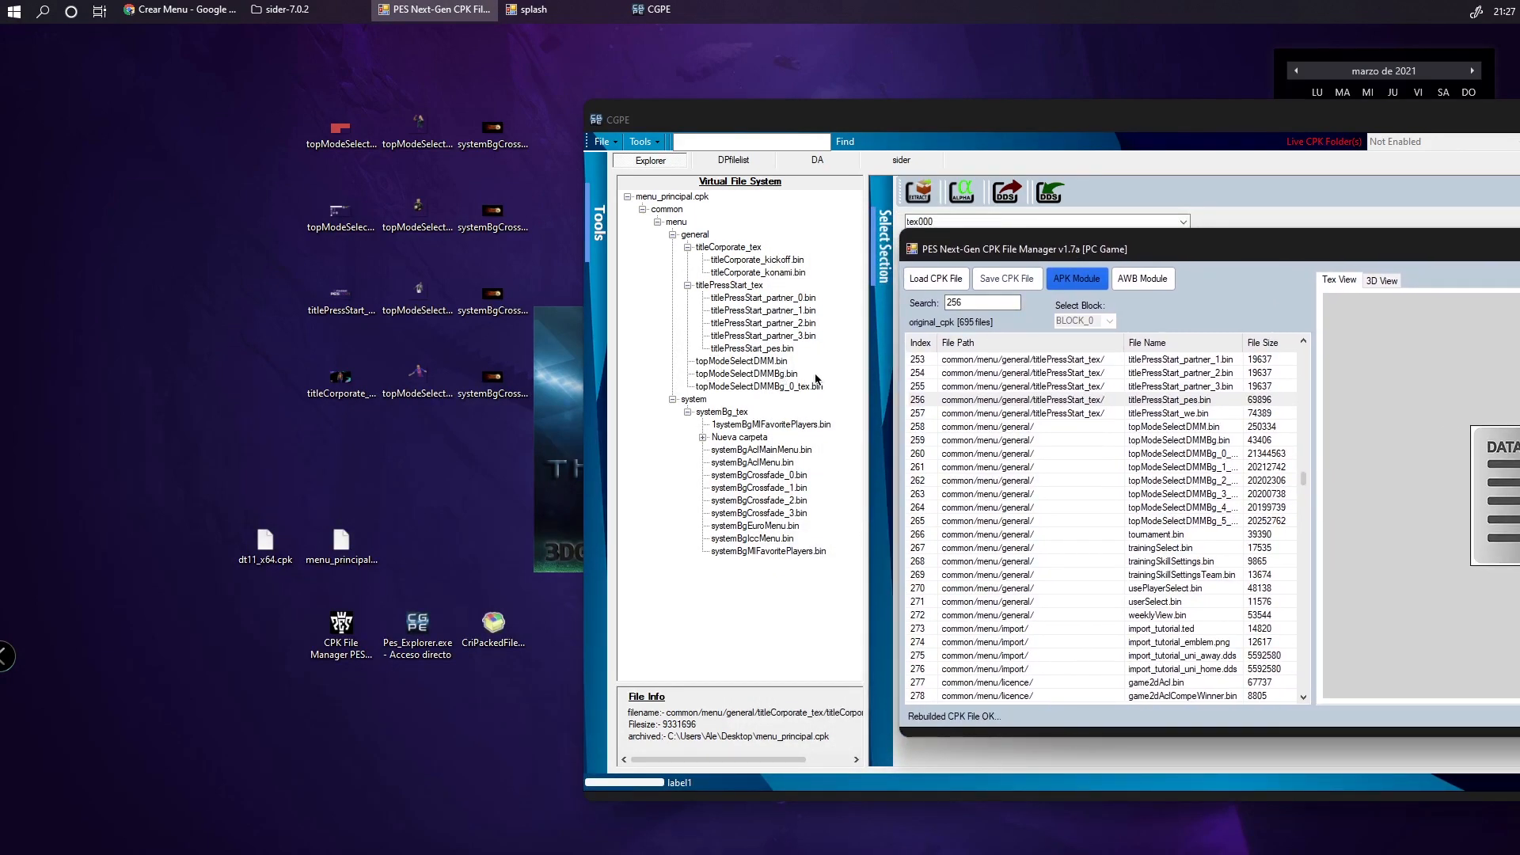
left_click(1189, 428)
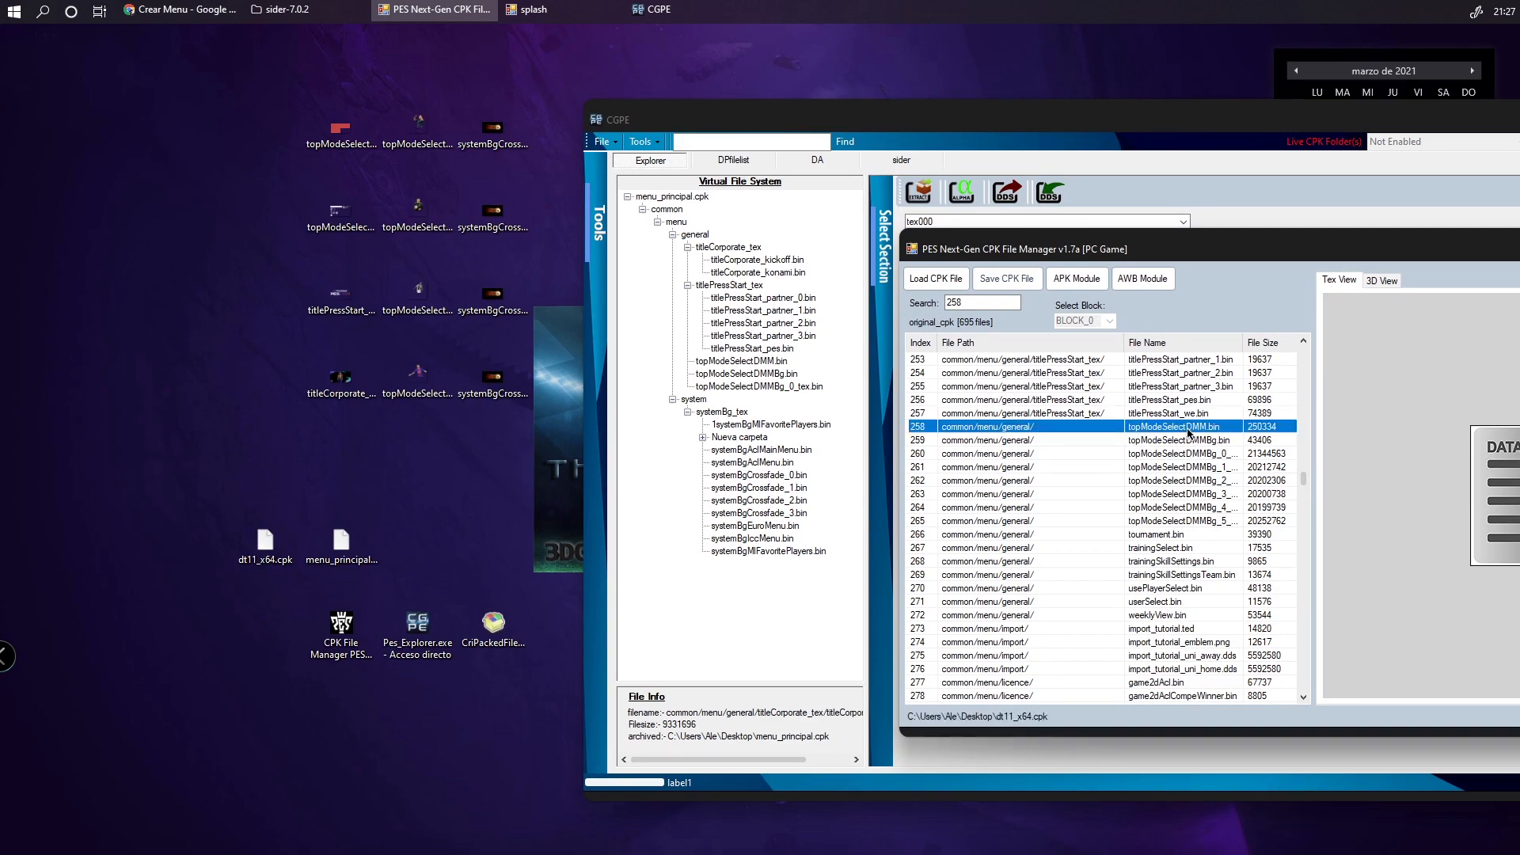
right_click(1184, 429)
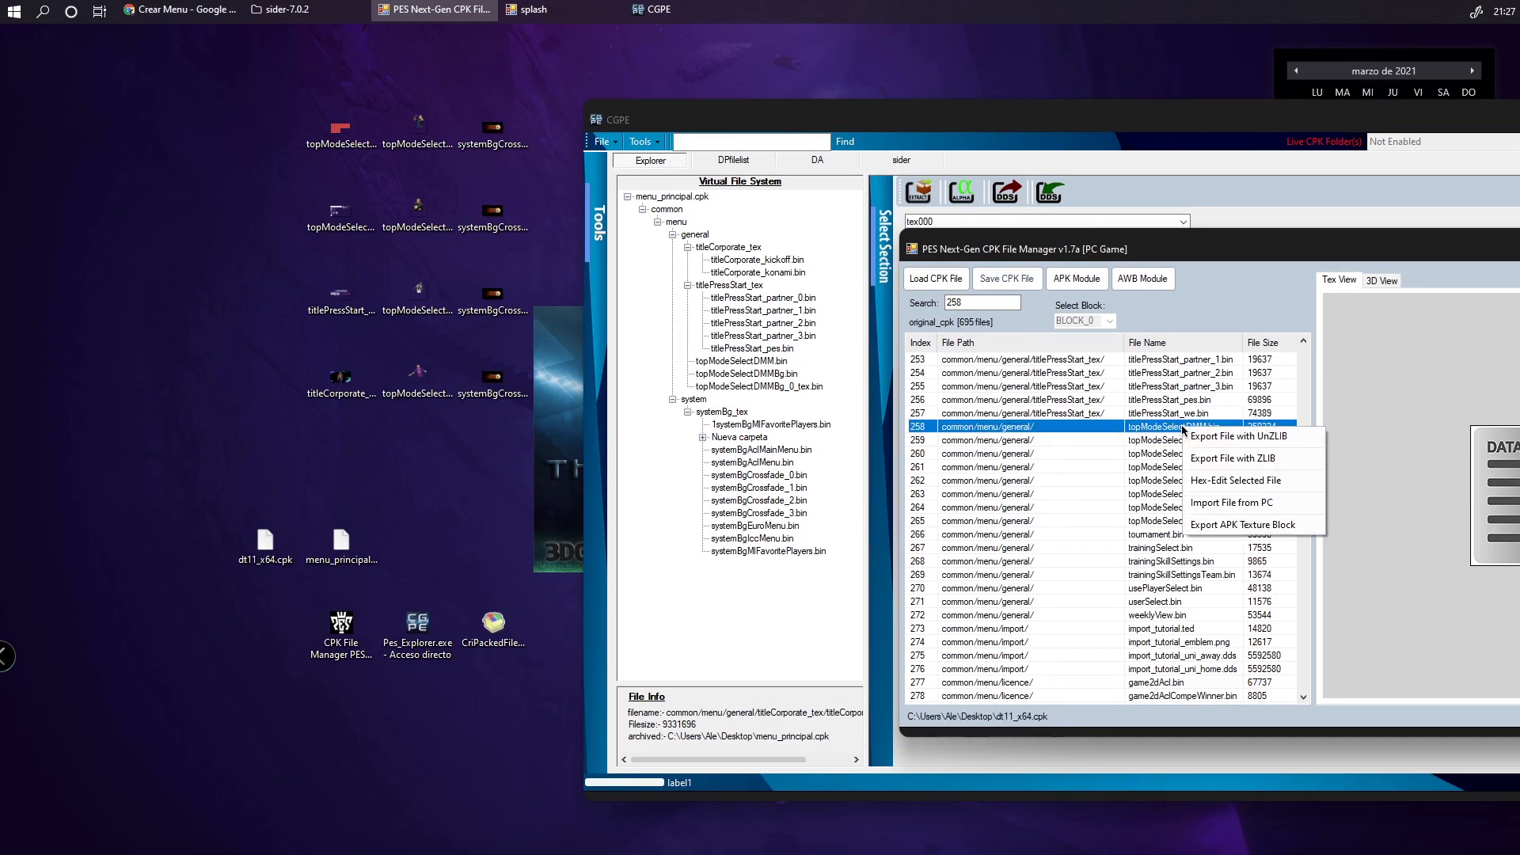
left_click(1161, 430)
left_click(1082, 278)
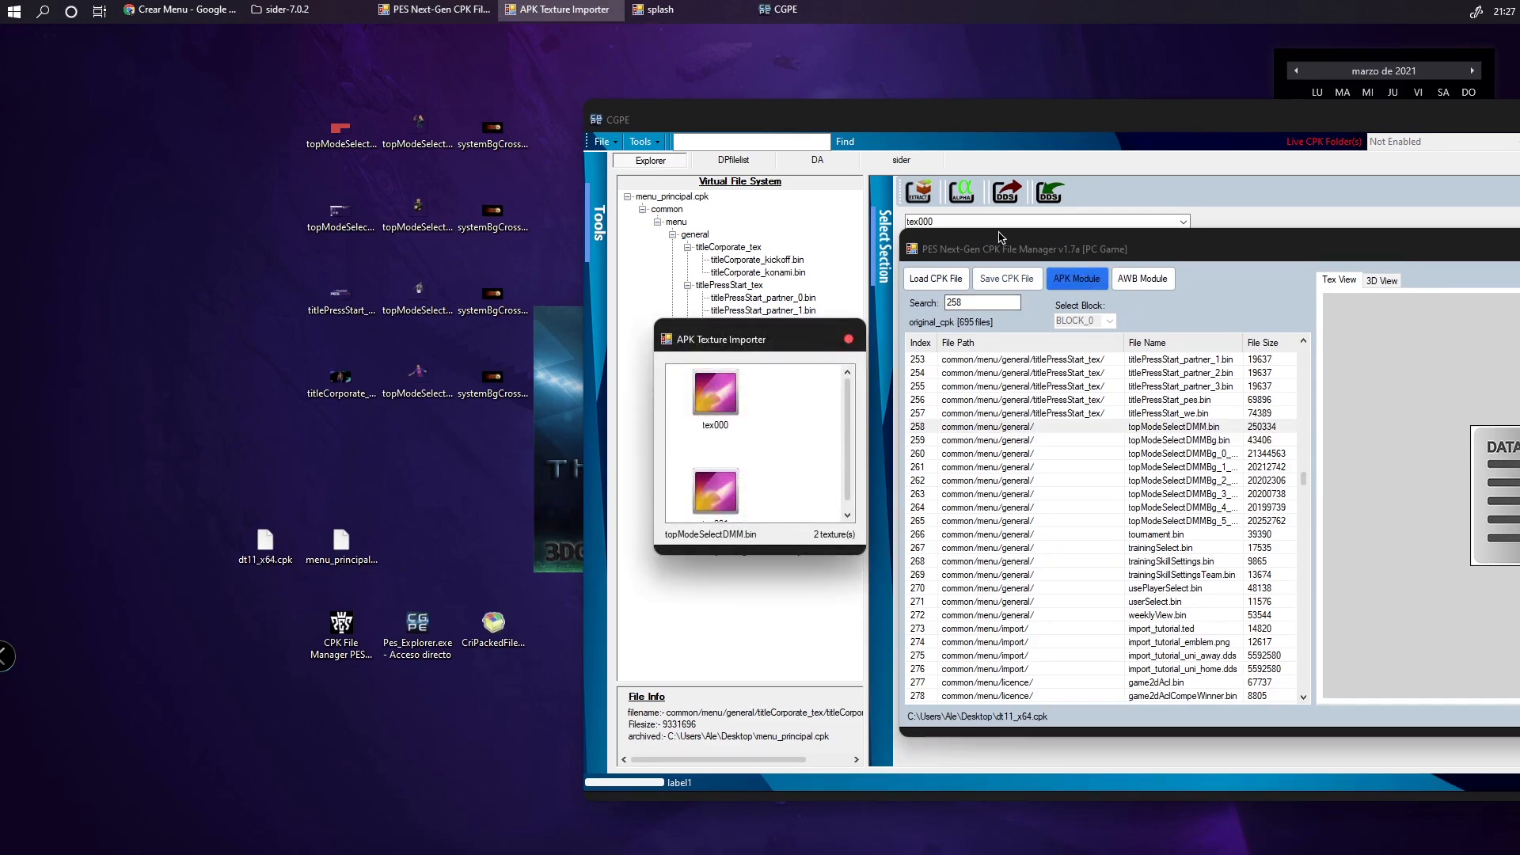
left_click(849, 340)
Switch to CGPE and examine the tex000 and tex001 textures of topModeSelectDMM.bin in menu_principal.cpk
left_click_drag(1042, 256, 1113, 459)
left_click(748, 362)
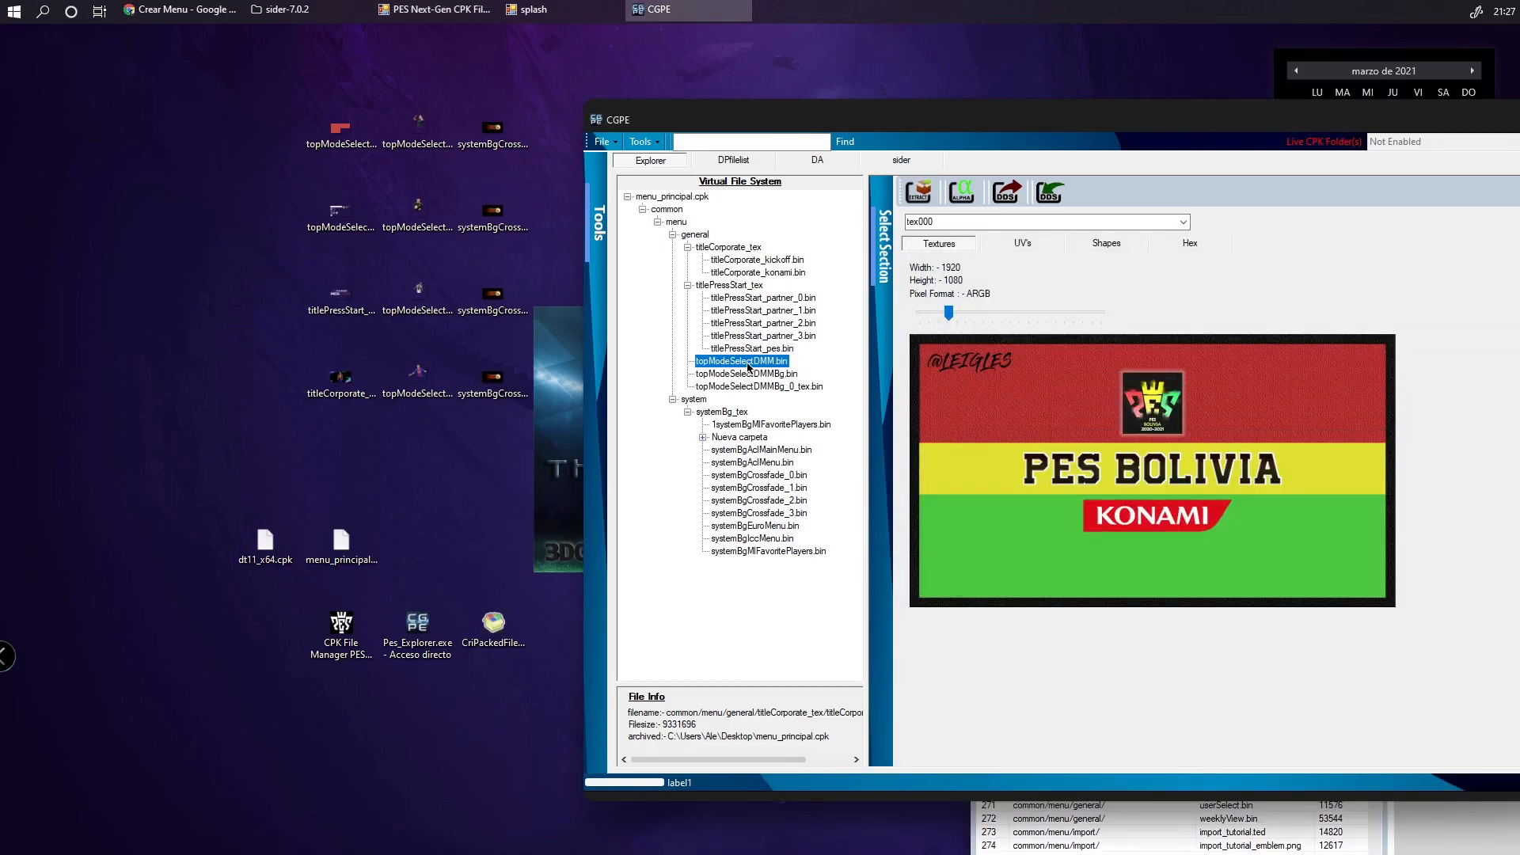
left_click_drag(1013, 314, 981, 312)
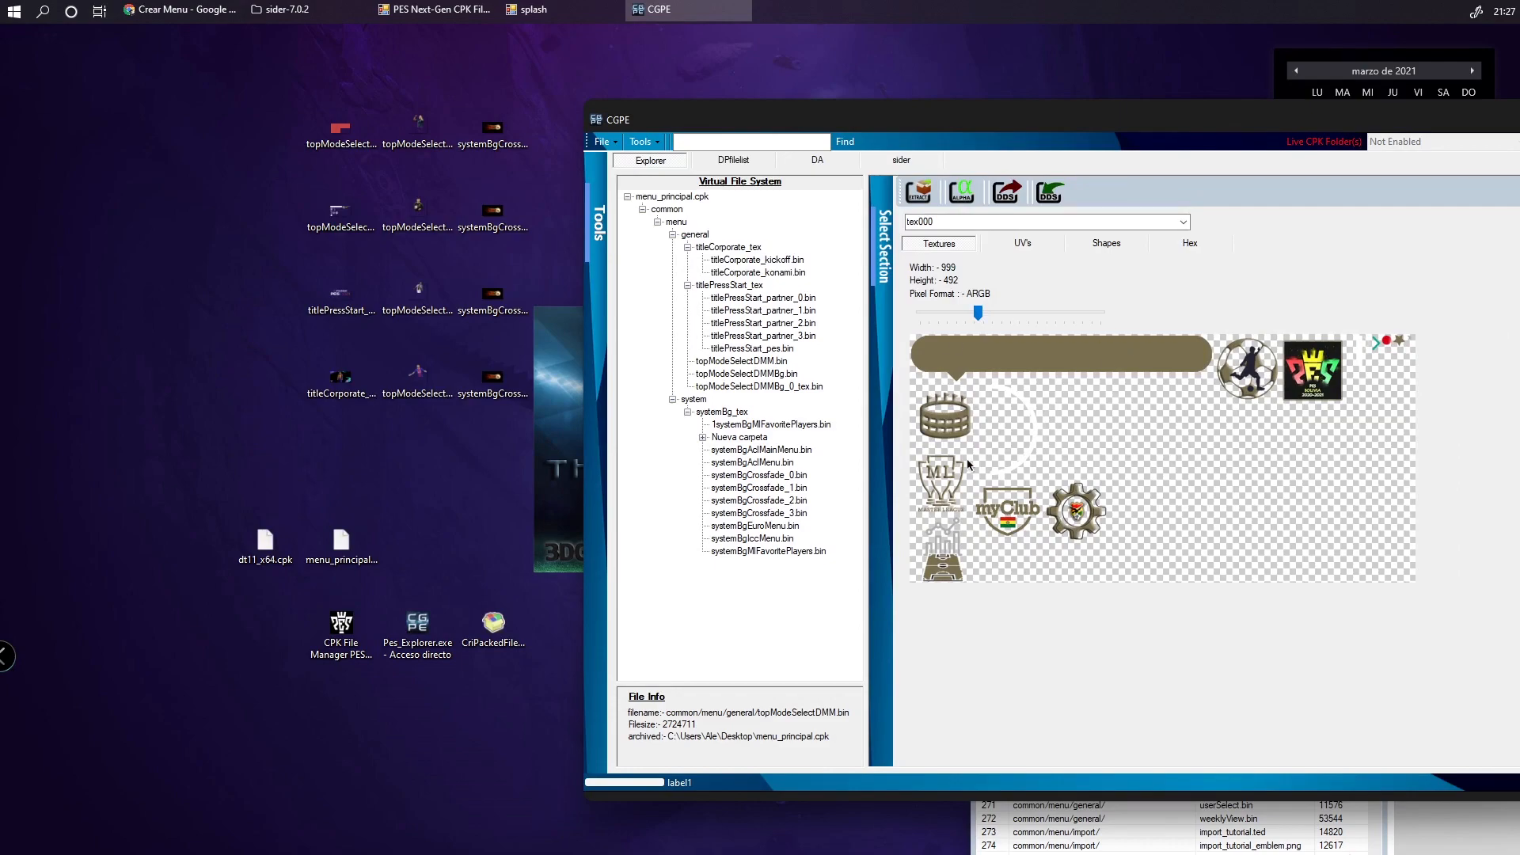
left_click(1183, 222)
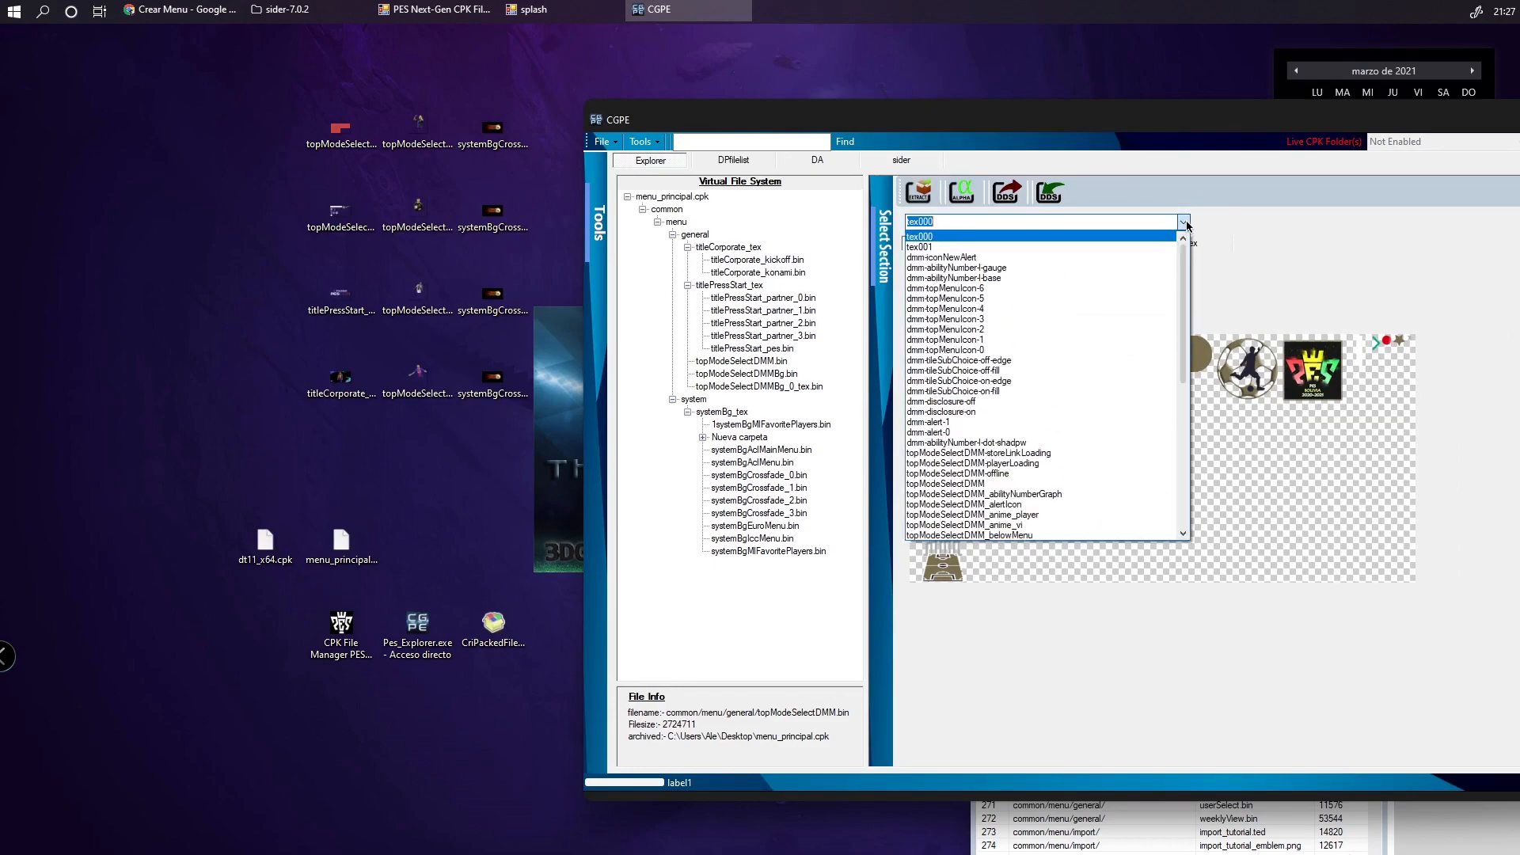
left_click(1124, 247)
left_click(972, 312)
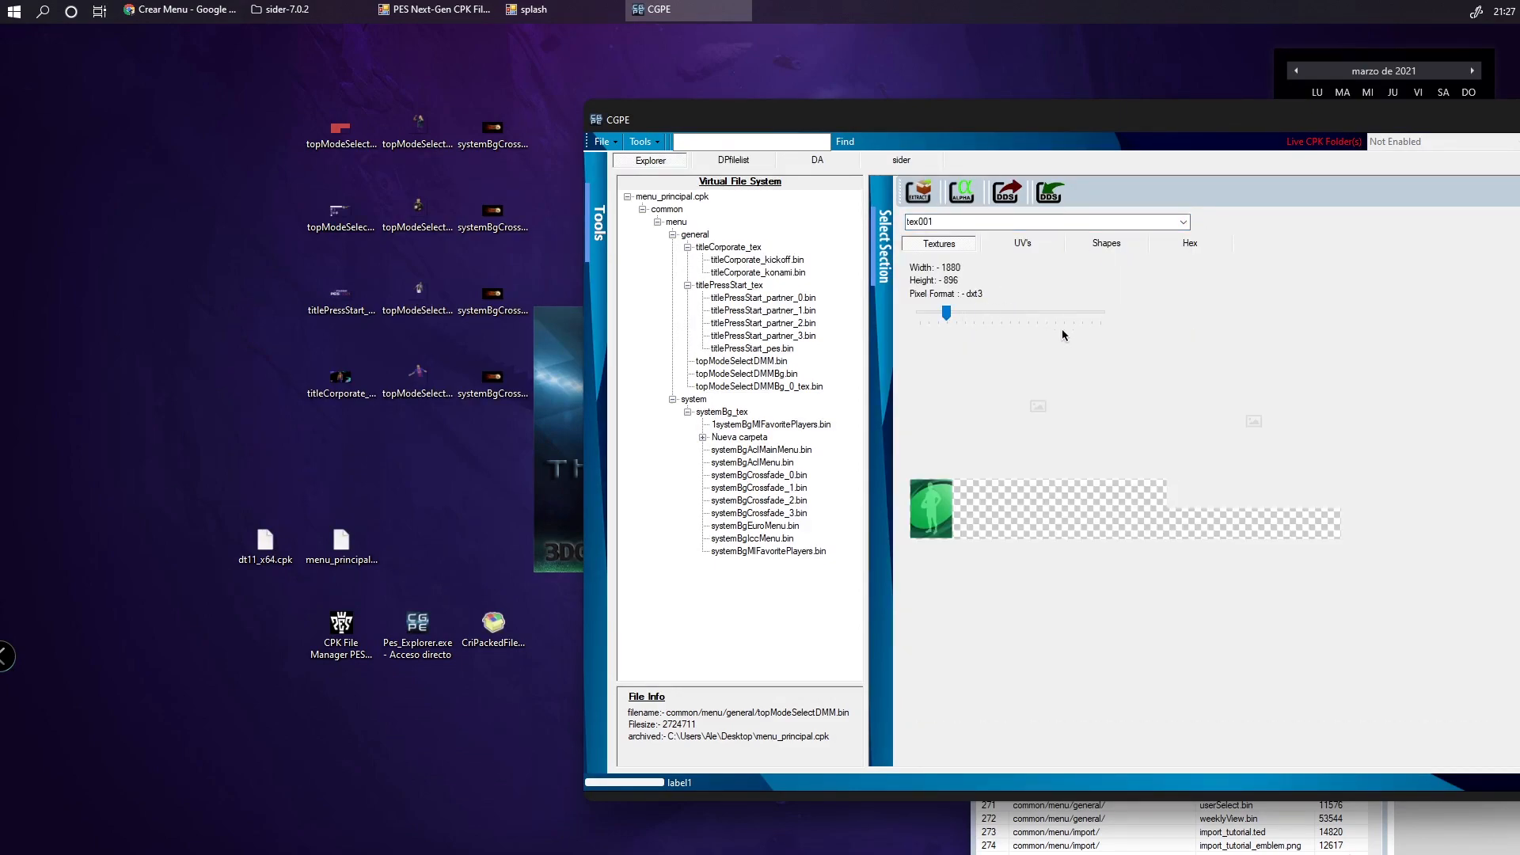
left_click(1184, 223)
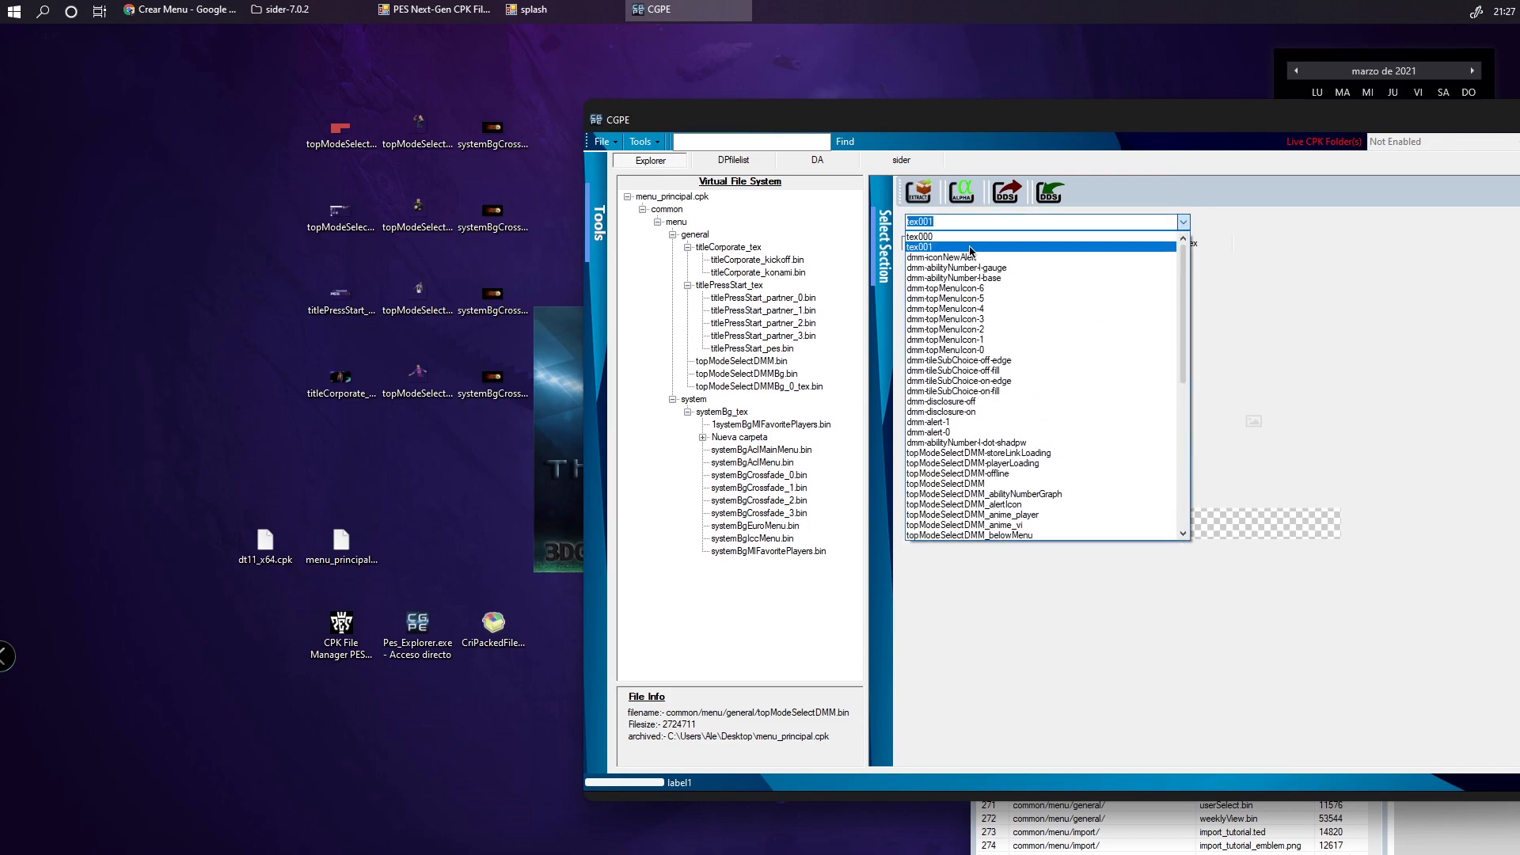
left_click(942, 237)
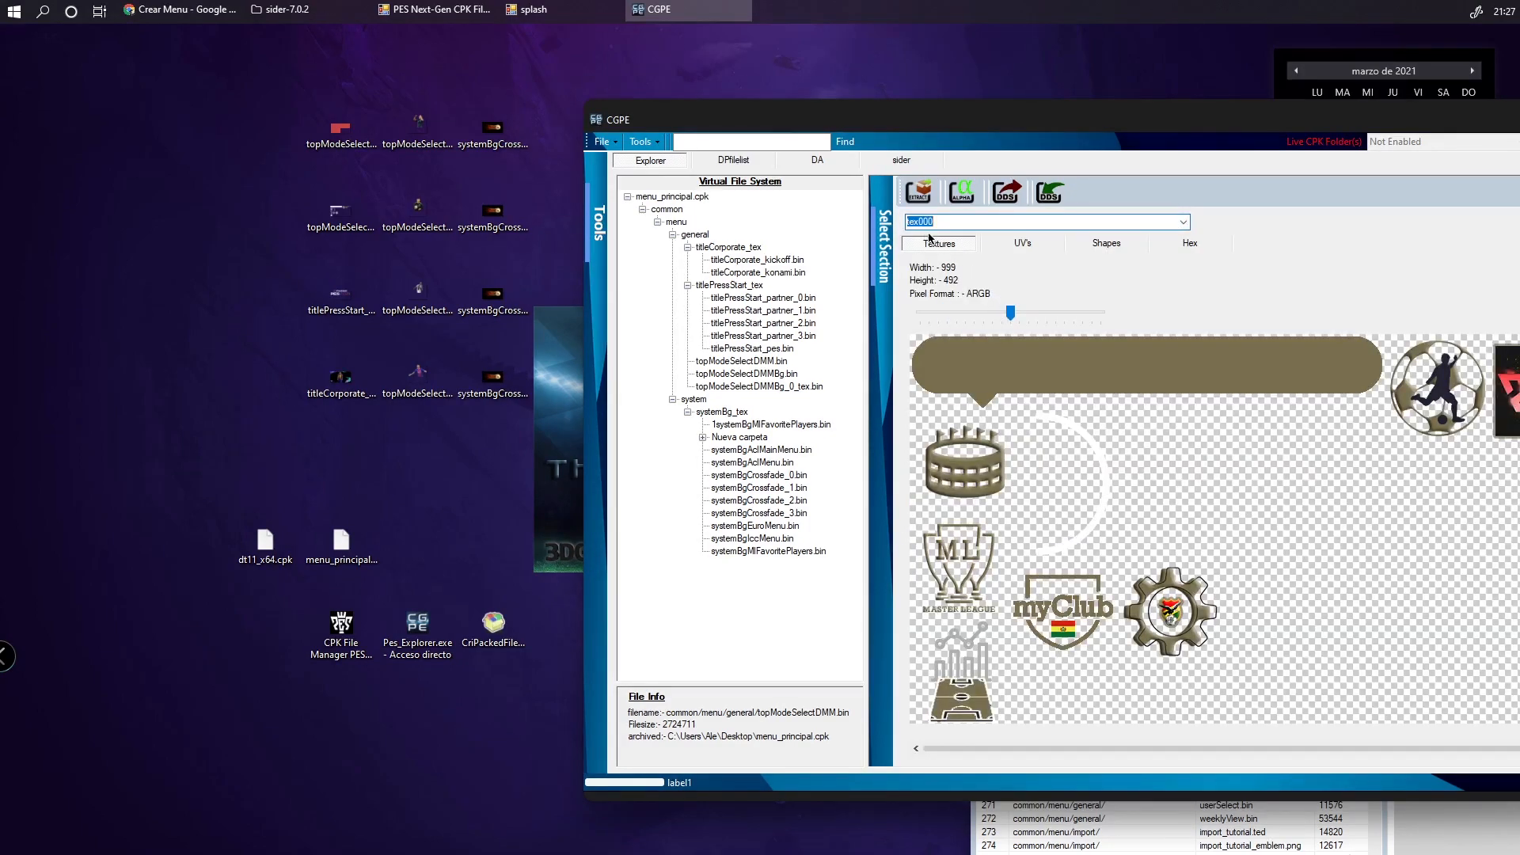
left_click_drag(1010, 317, 990, 313)
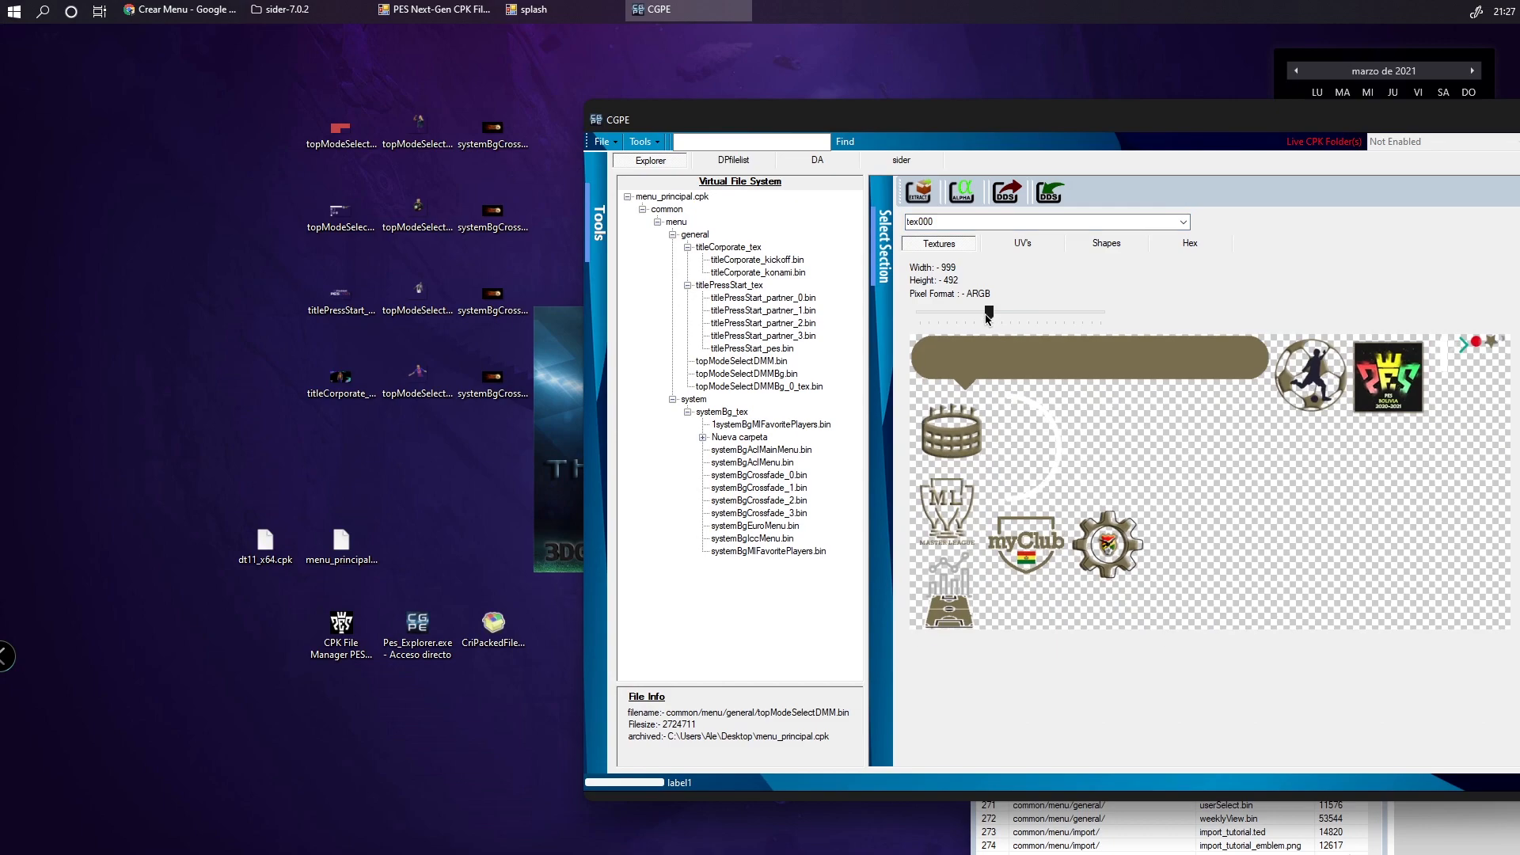
Return to the CPK File Manager and open the APK texture importer for topModeSelectDMM.bin, keeping the CGPE file tree uncovered
left_click(414, 6)
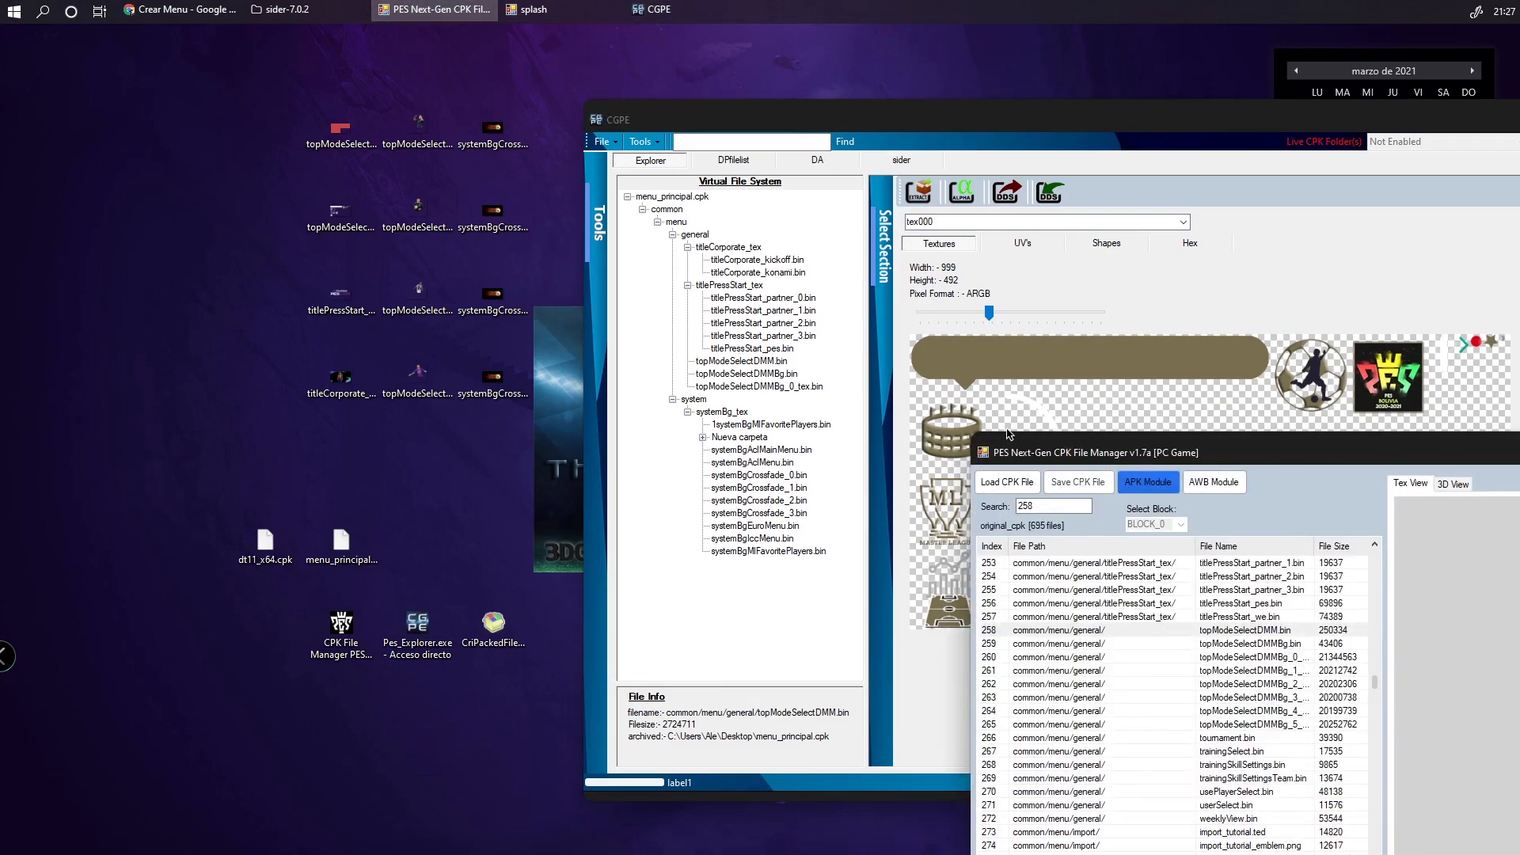
left_click_drag(986, 431, 1005, 300)
left_click(1155, 480)
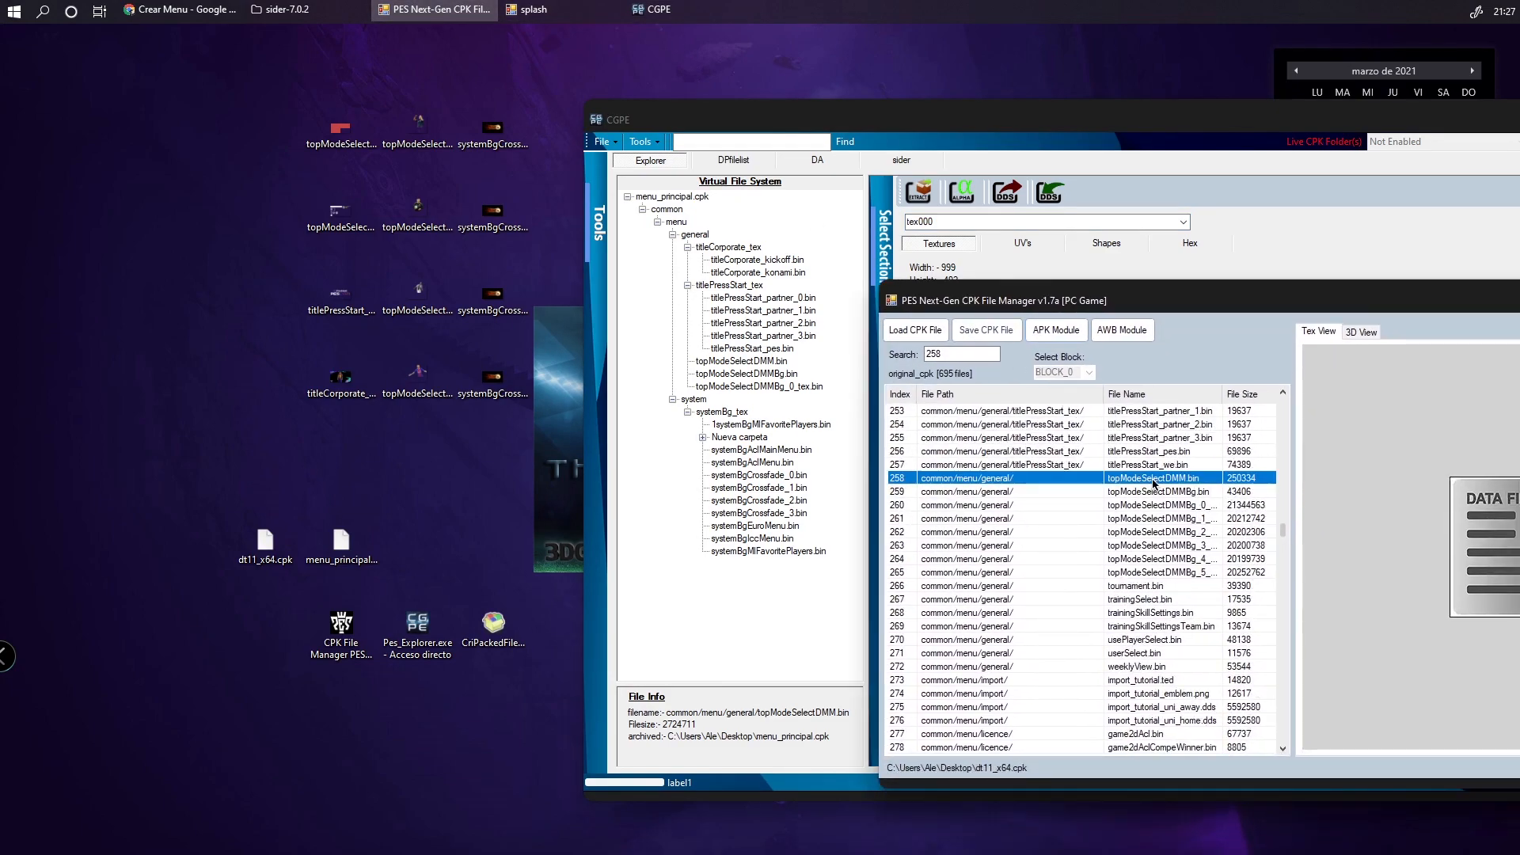
left_click(1056, 329)
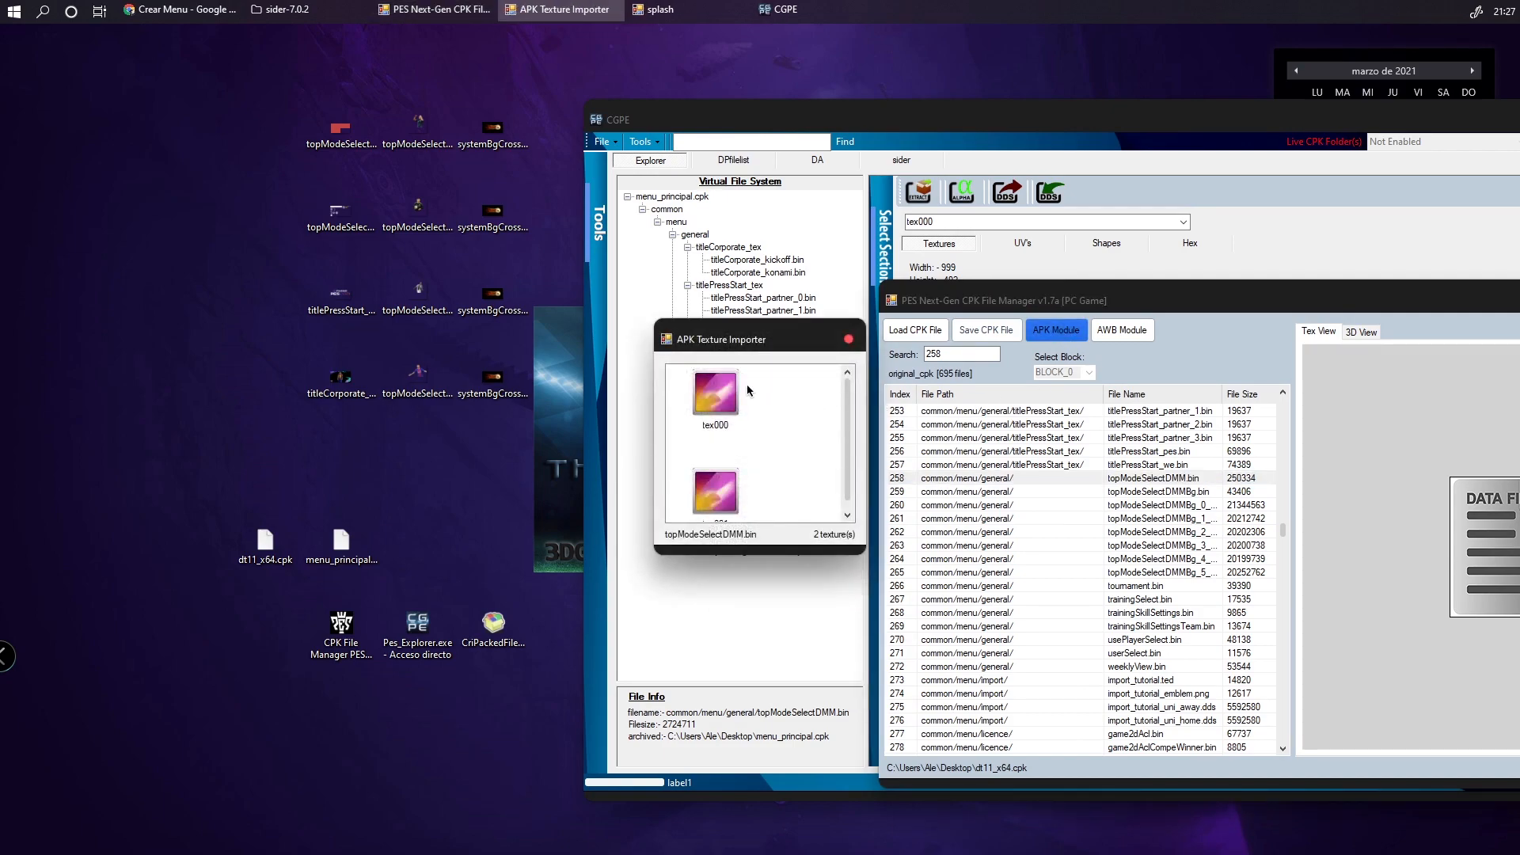
Import topModeSelectDMM_tex000.dds into the tex000 texture, close the importer, and save dt11_x64.cpk
left_click(703, 414)
scroll(722, 396, "down", 1)
double_click(722, 397)
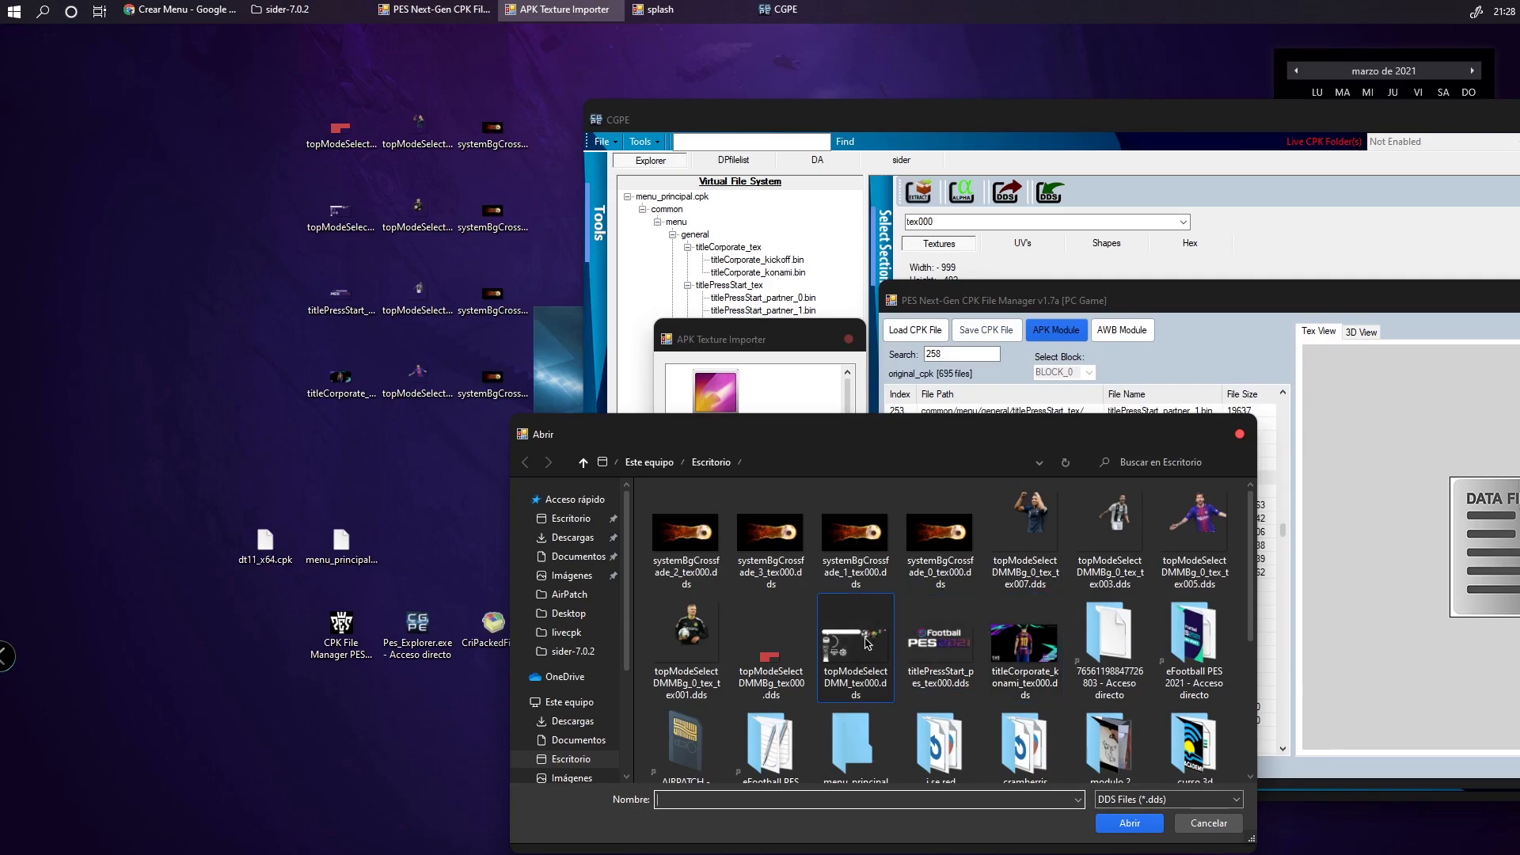
left_click(854, 649)
left_click(1130, 823)
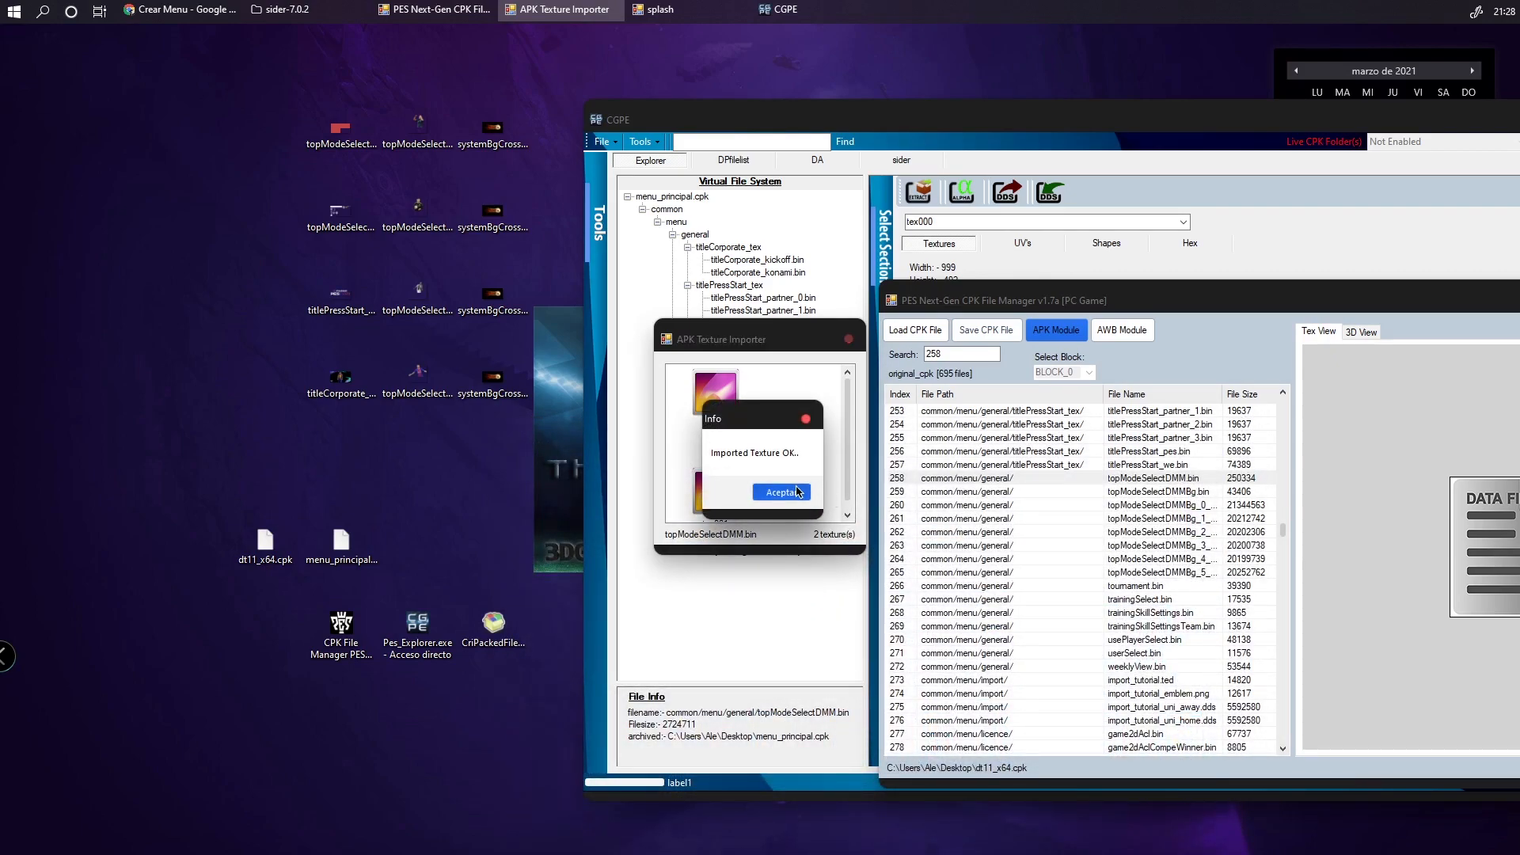
left_click(796, 491)
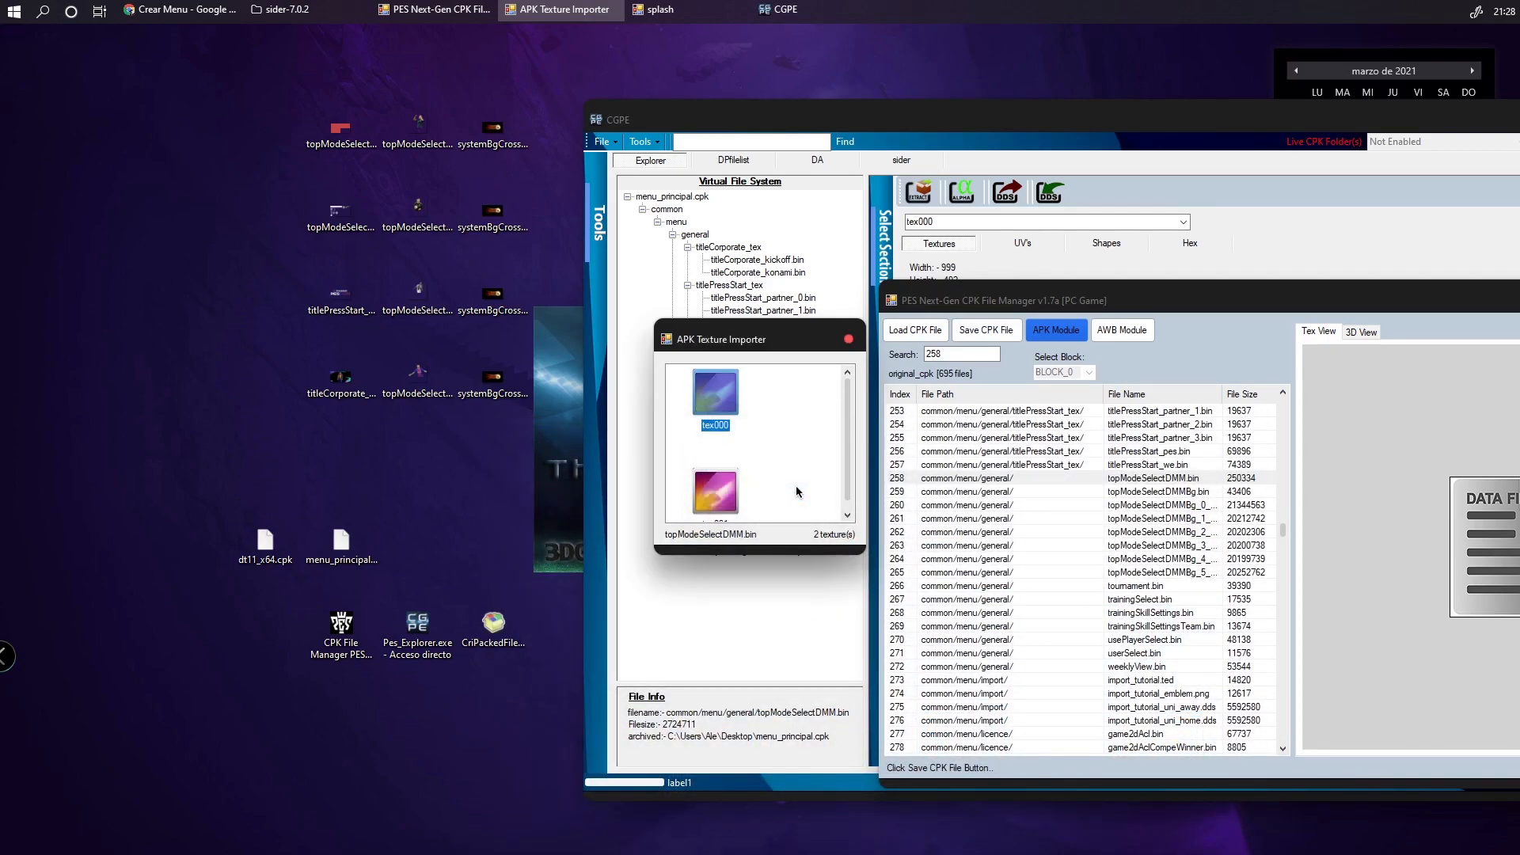
left_click(847, 340)
left_click(977, 330)
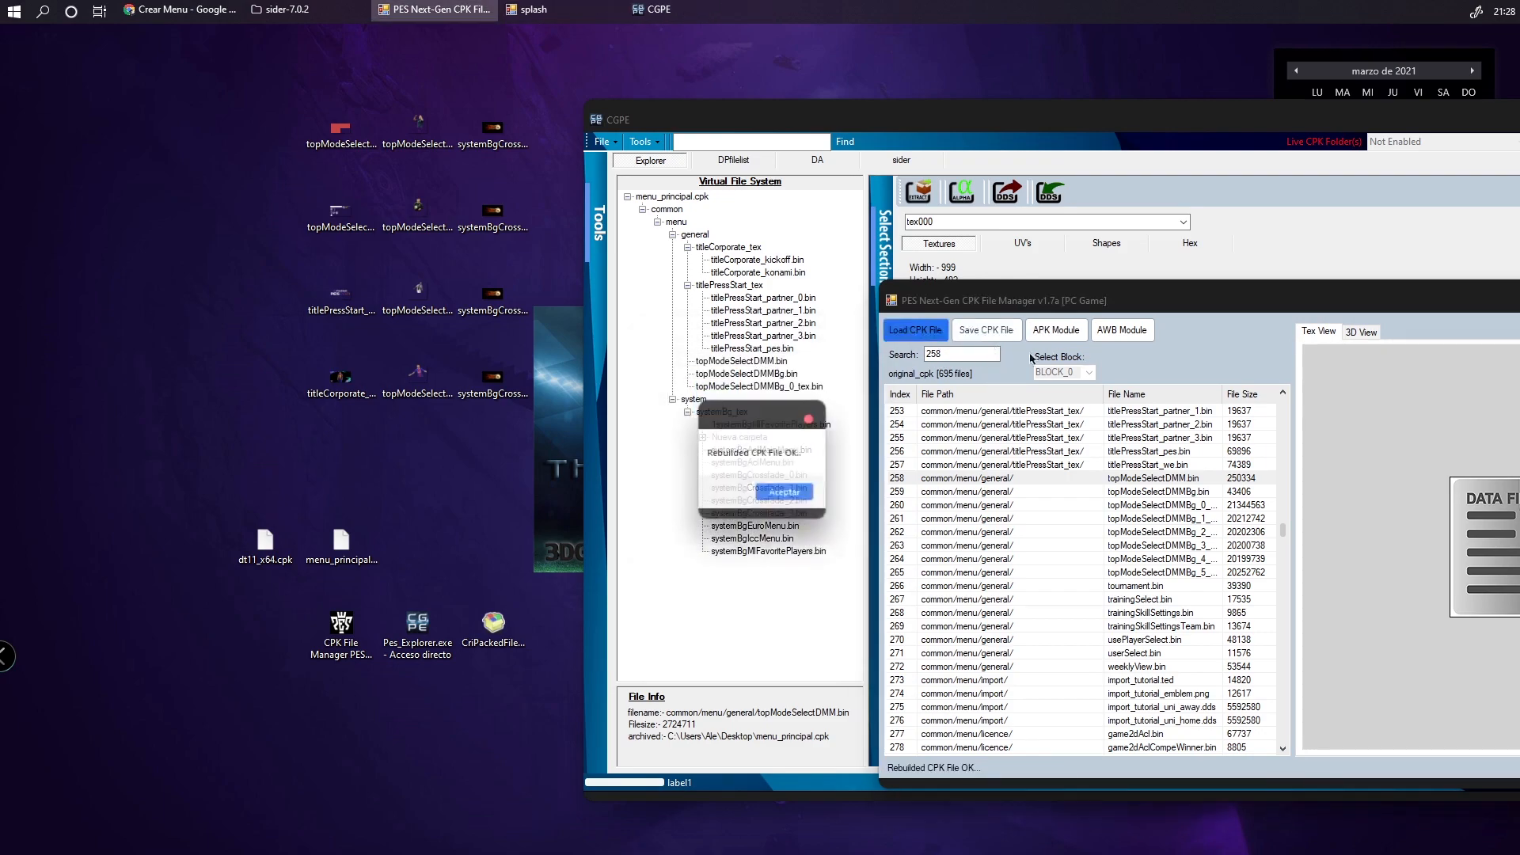
left_click(796, 493)
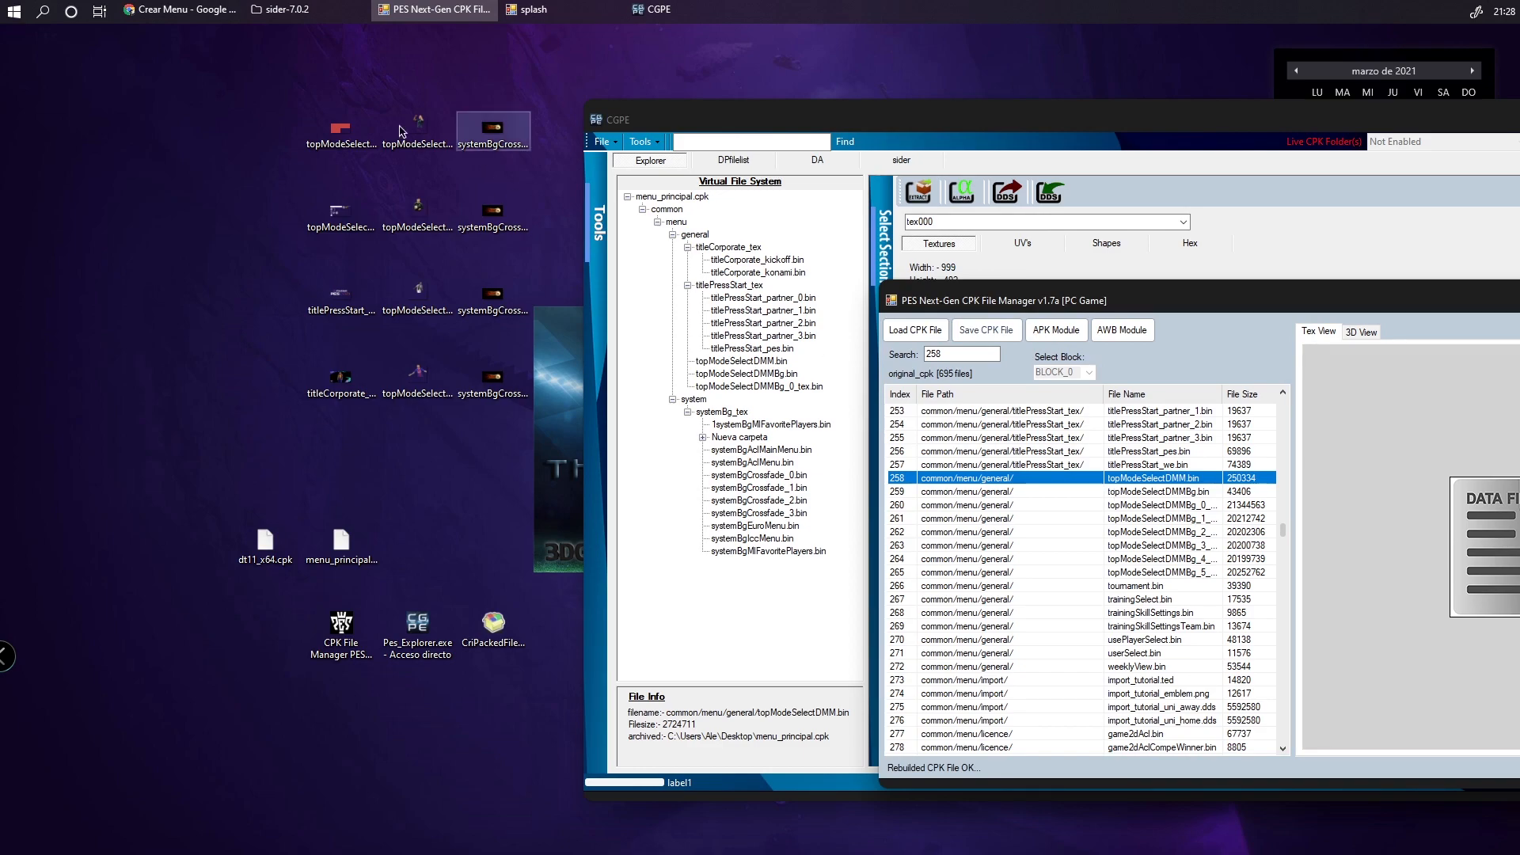
Import topModeSelectDMMBg_tex000.dds into the texture of topModeSelectDMMBg.bin through the APK texture importer, and save dt11_x64.cpk
left_click(366, 157)
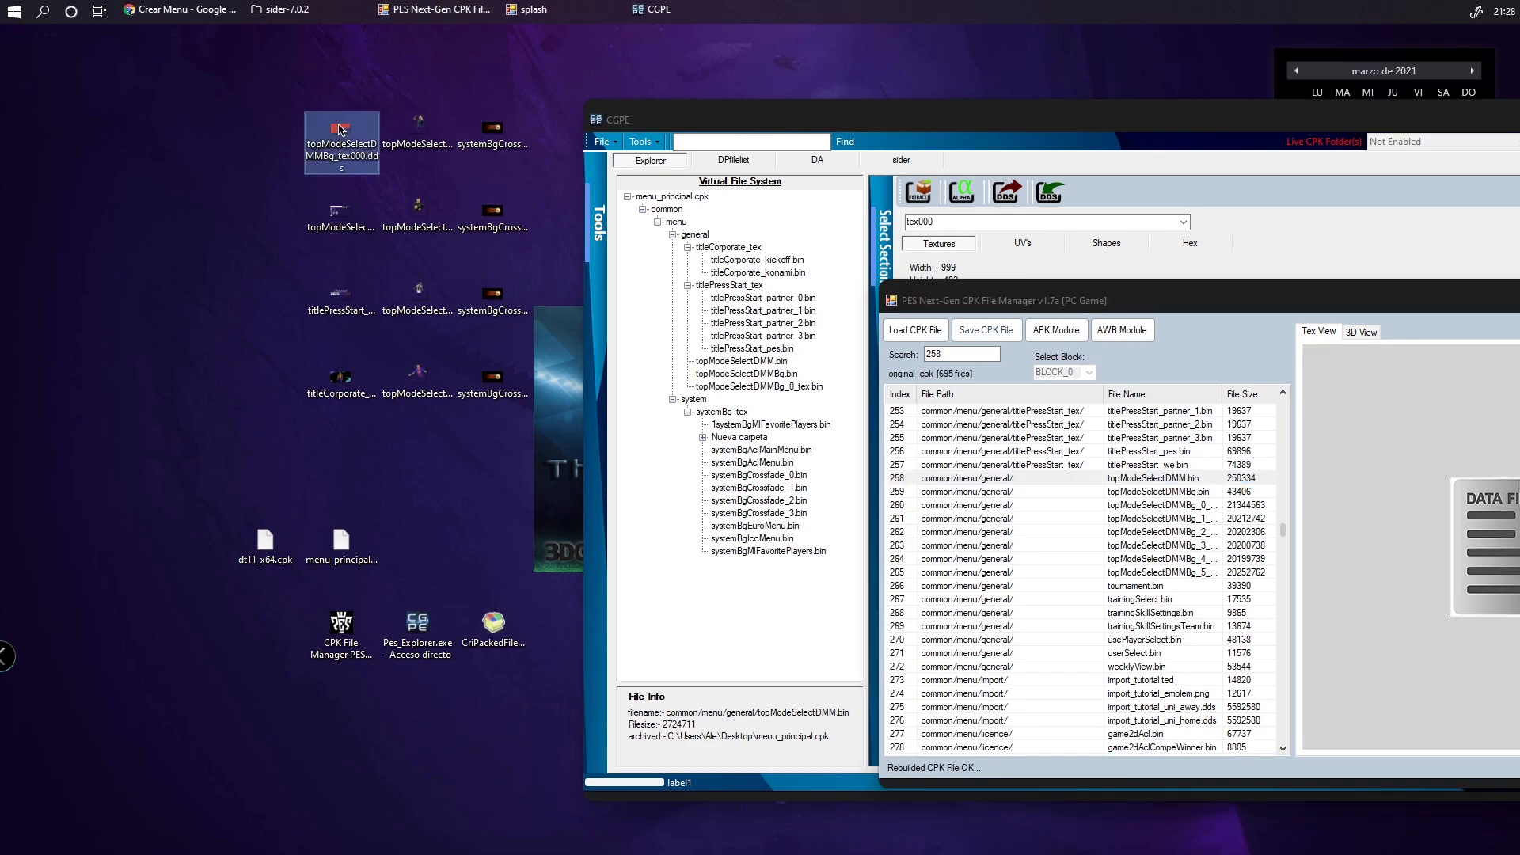
left_click(1151, 496)
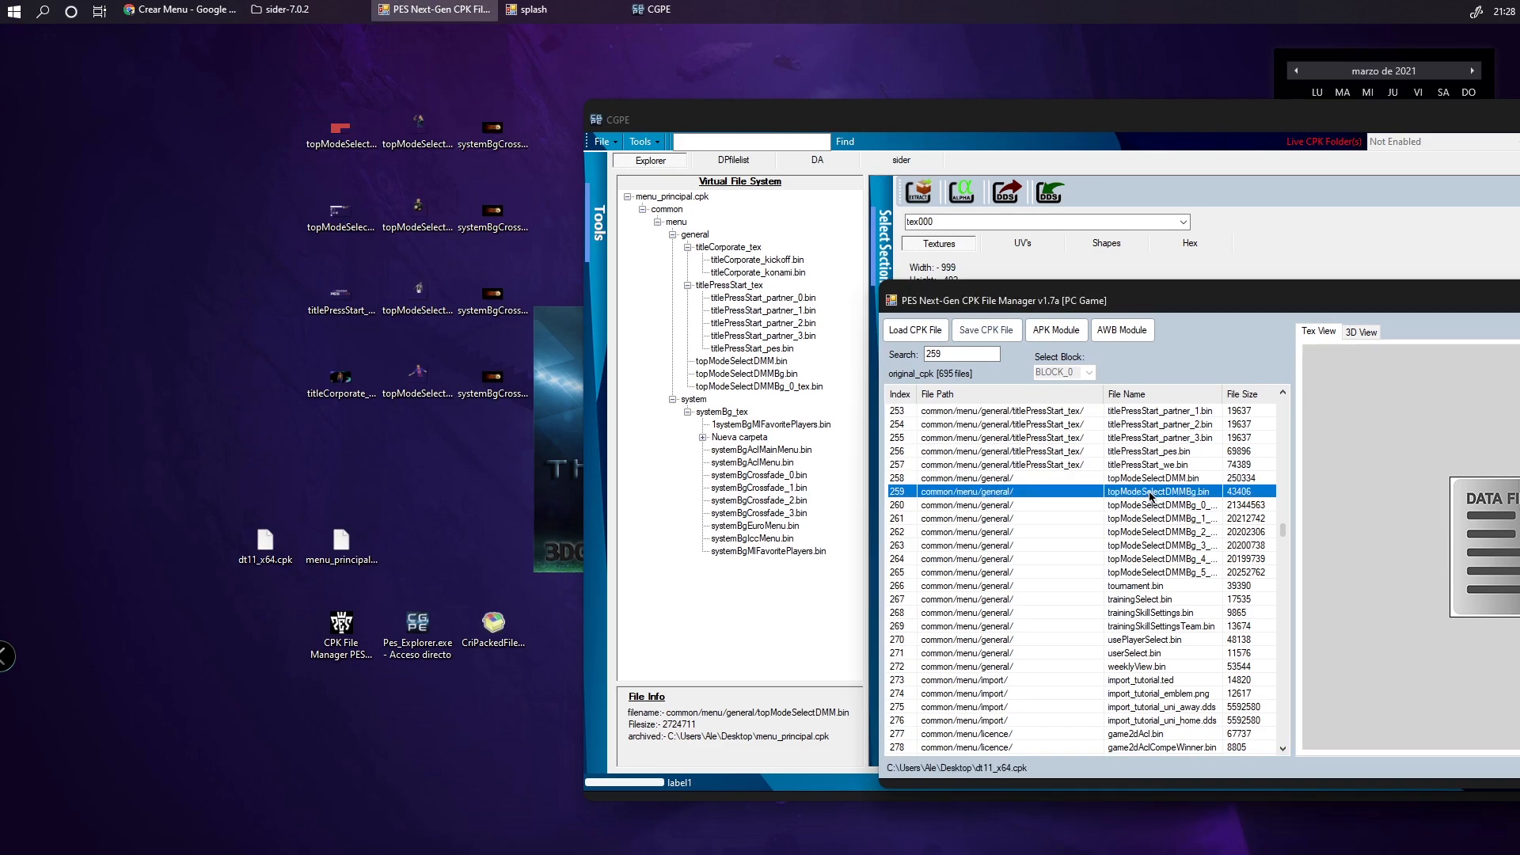
left_click(1055, 330)
left_click(718, 393)
double_click(718, 394)
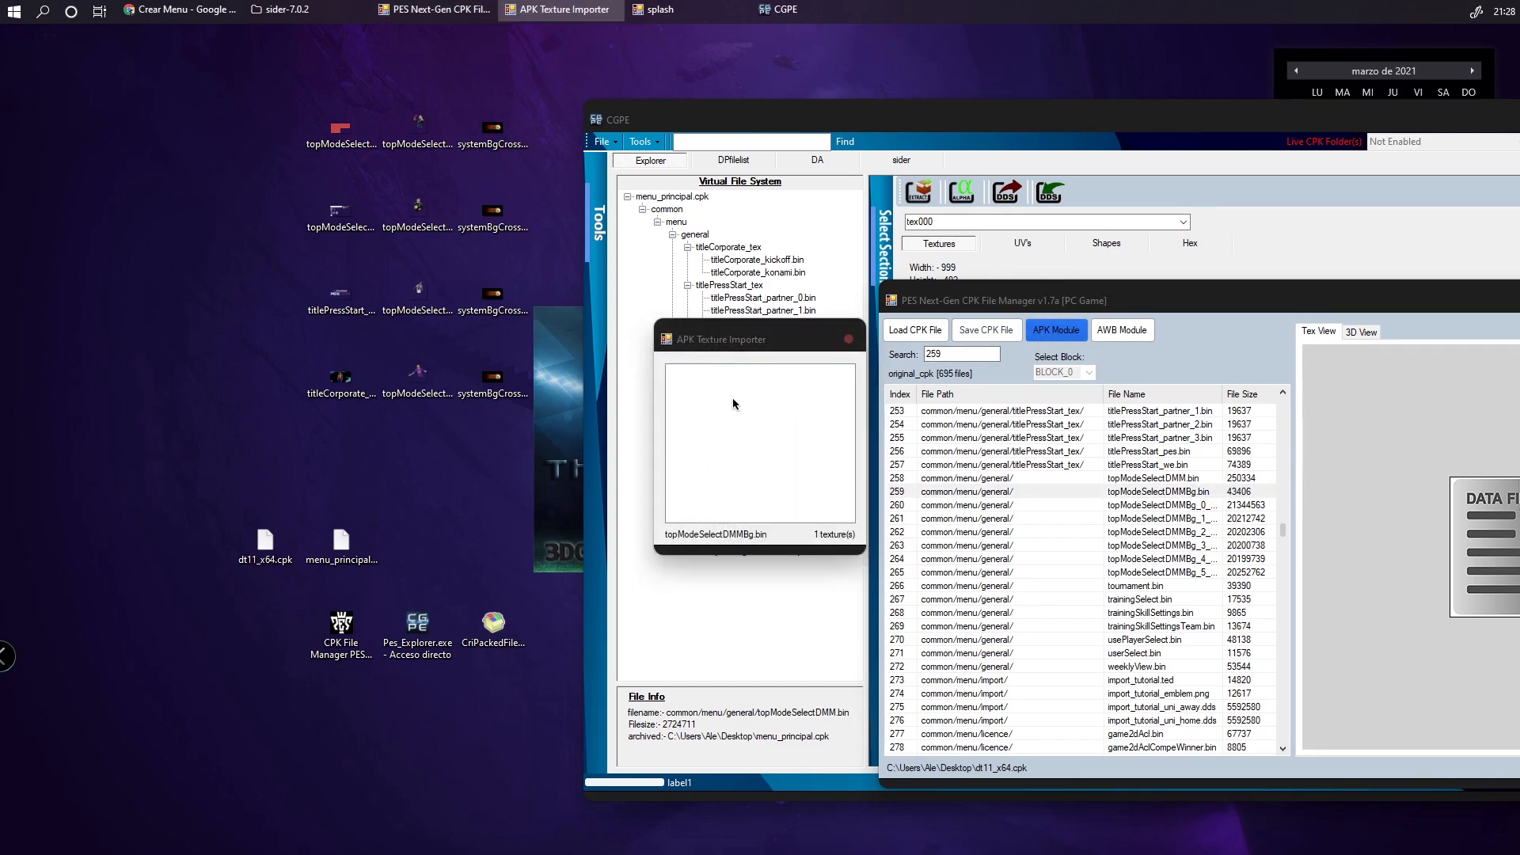
left_click(780, 644)
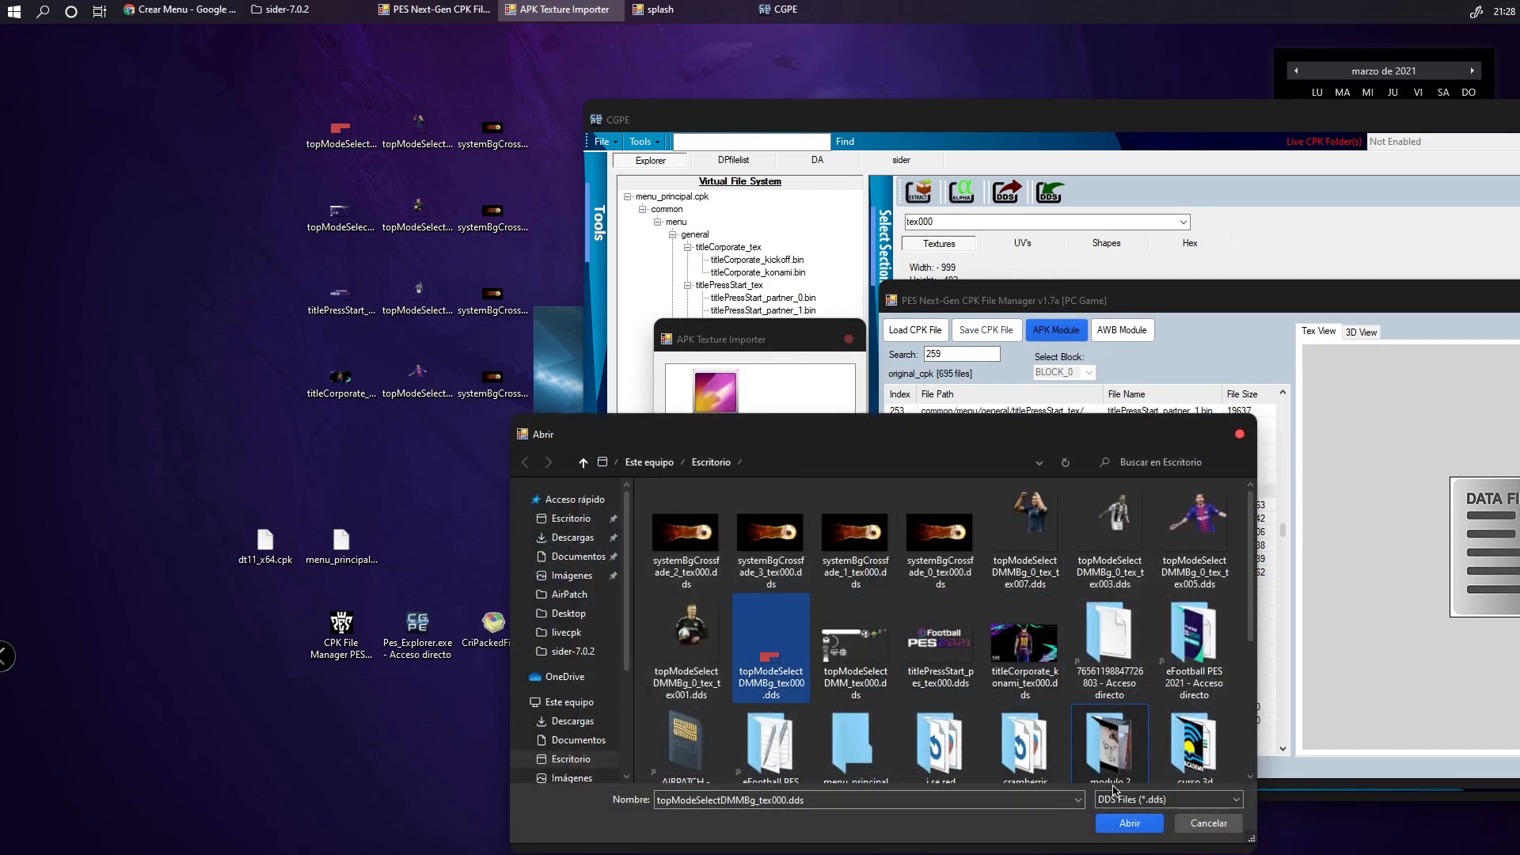
left_click(1142, 828)
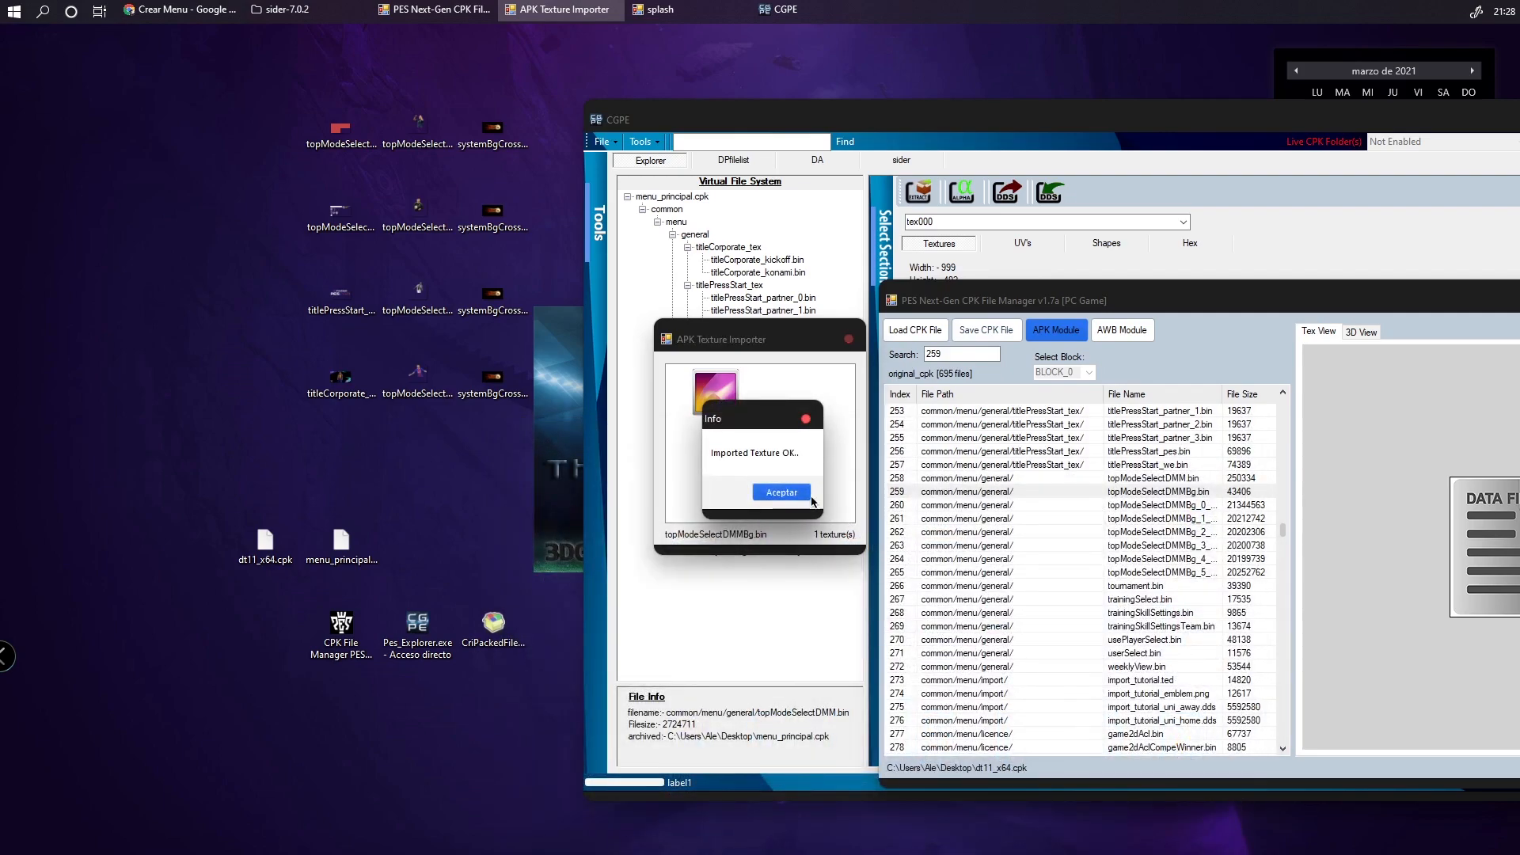
left_click(848, 340)
left_click(972, 333)
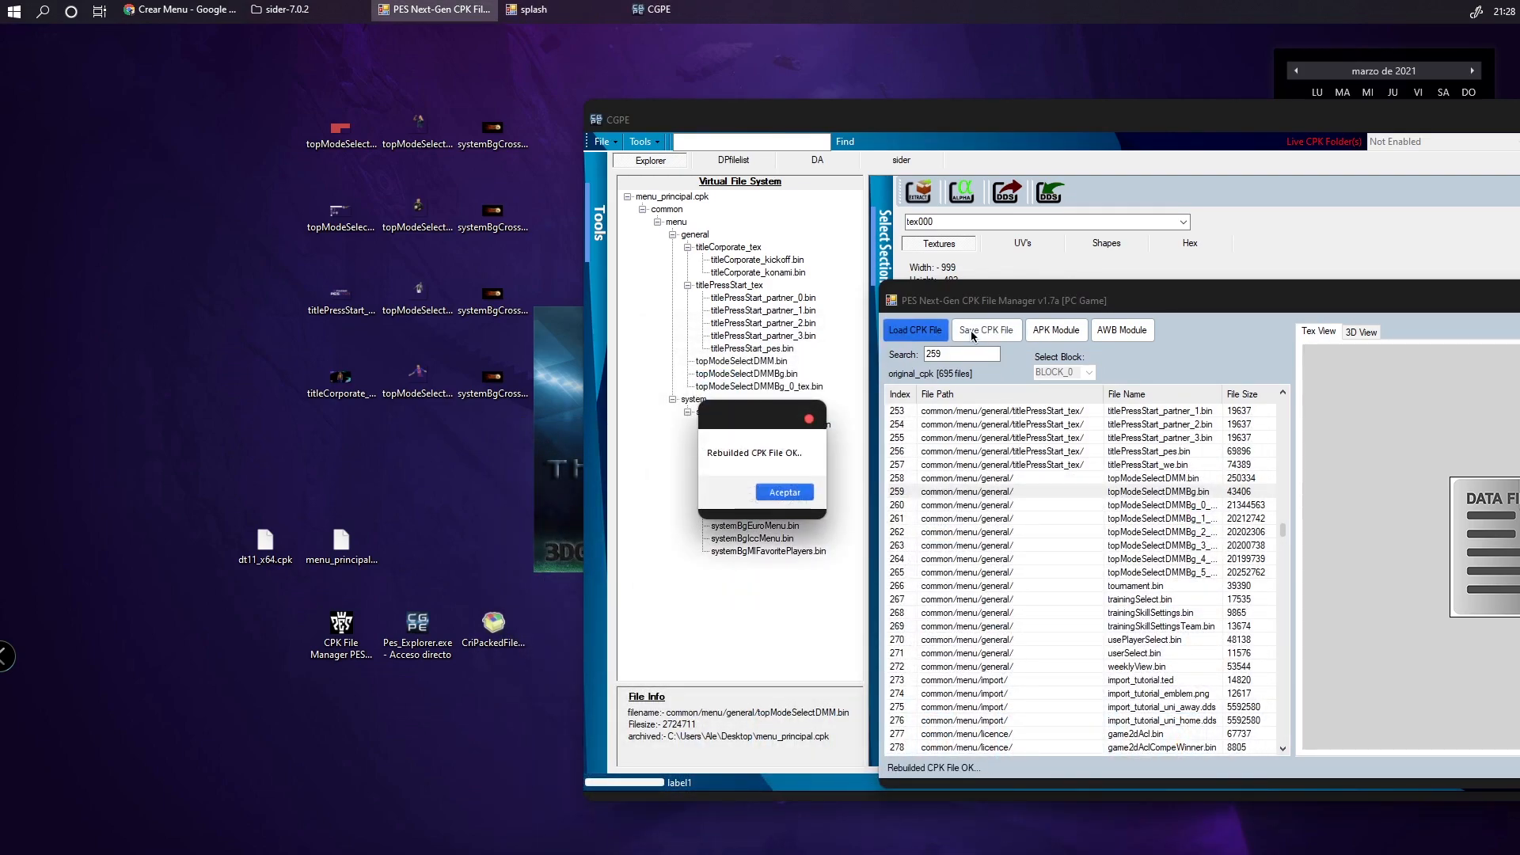
left_click(809, 491)
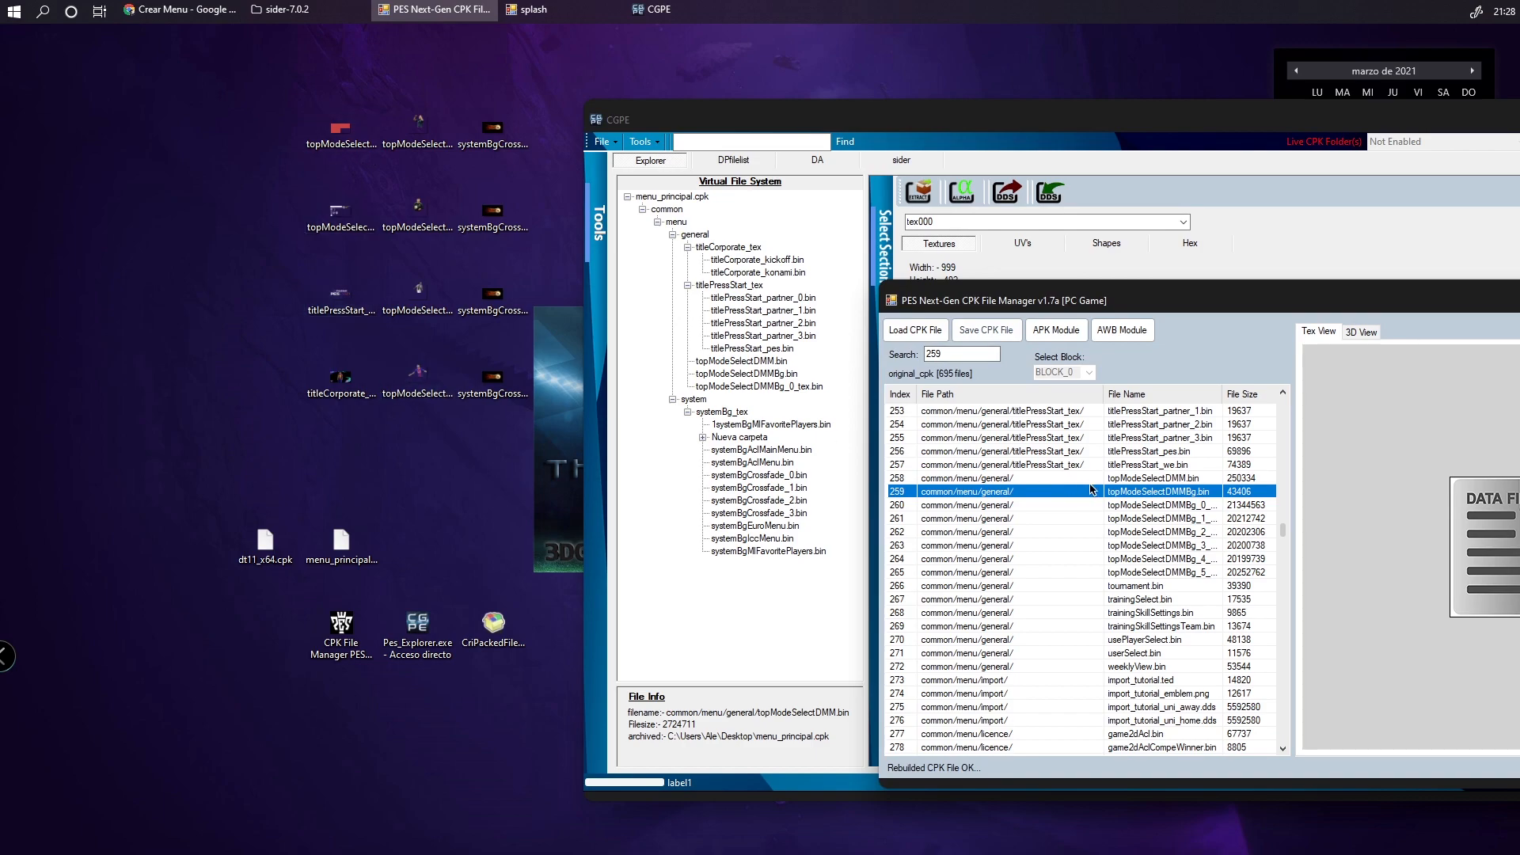
Widen the file name column to read topModeSelectDMMBg_0_tex.bin in full, and compare it with the names of the desktop's player DDS textures
left_click(1161, 506)
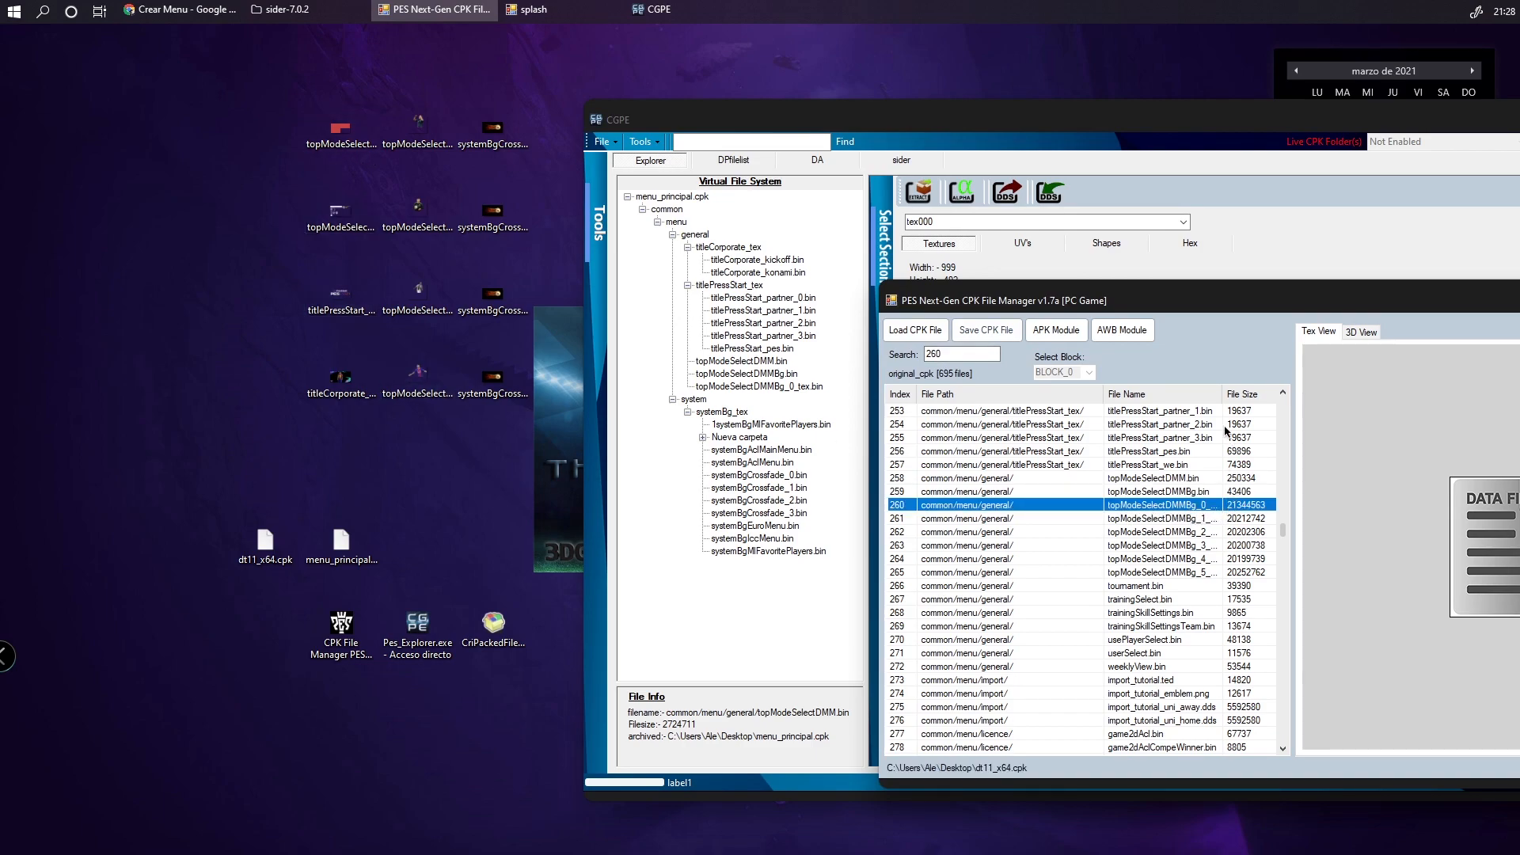
left_click_drag(1222, 394, 1237, 391)
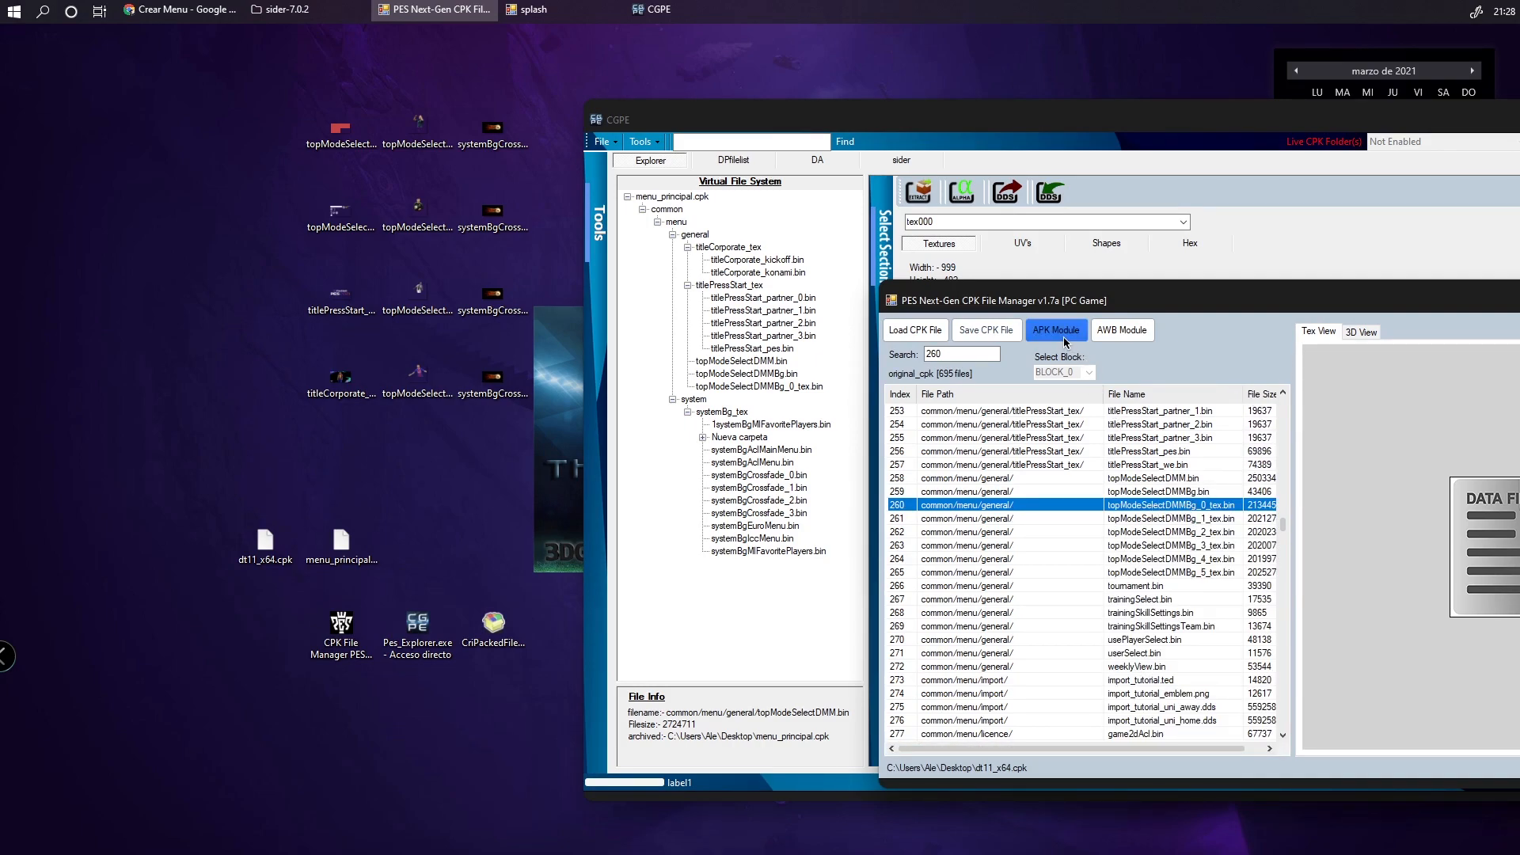
left_click(418, 136)
left_click(426, 224)
left_click(423, 289)
left_click(429, 379)
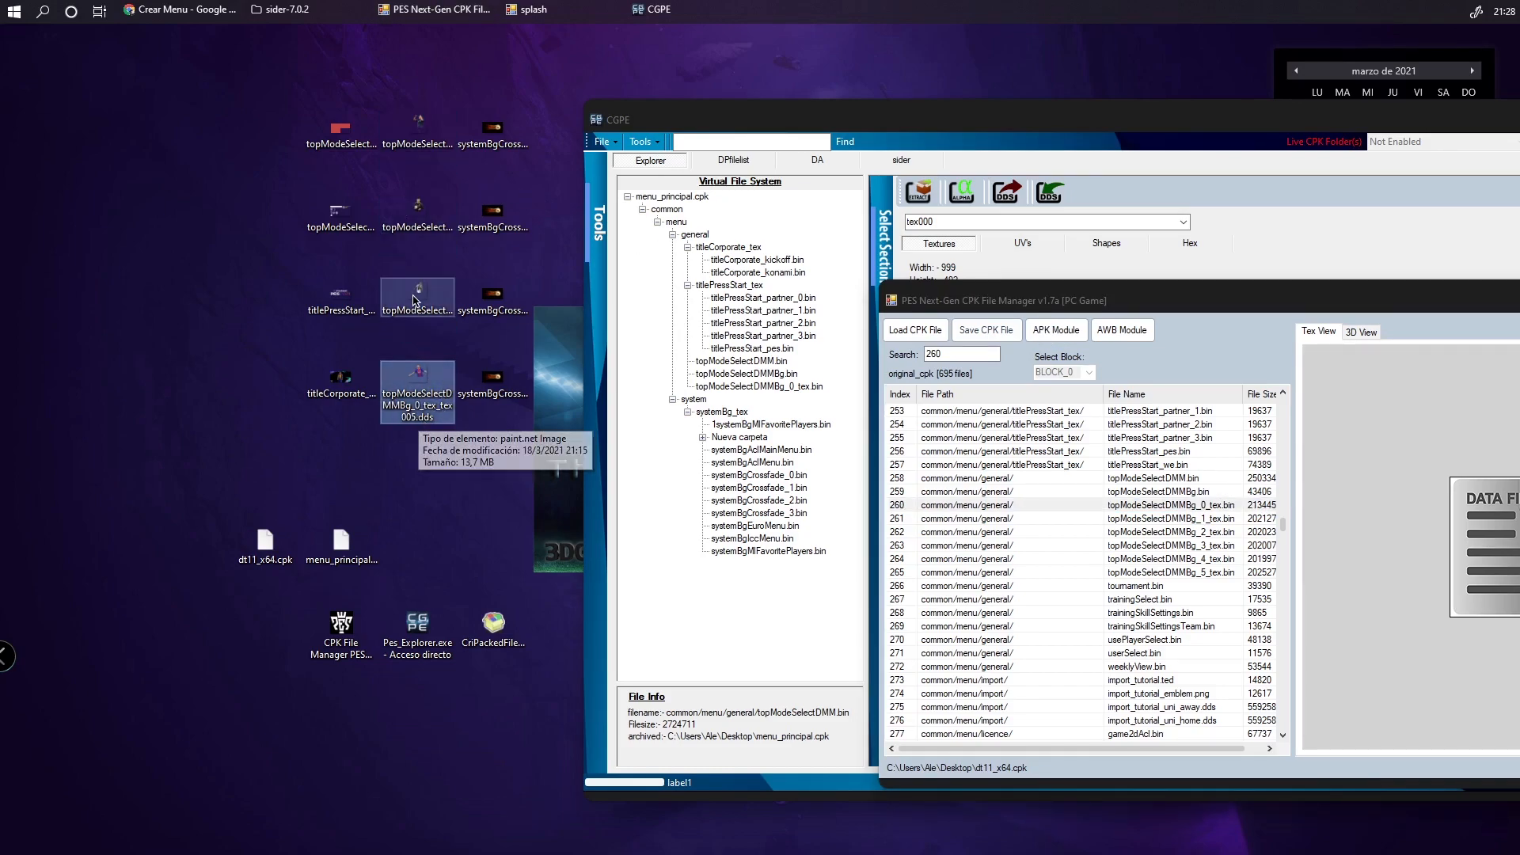
left_click(423, 332)
left_click(419, 209)
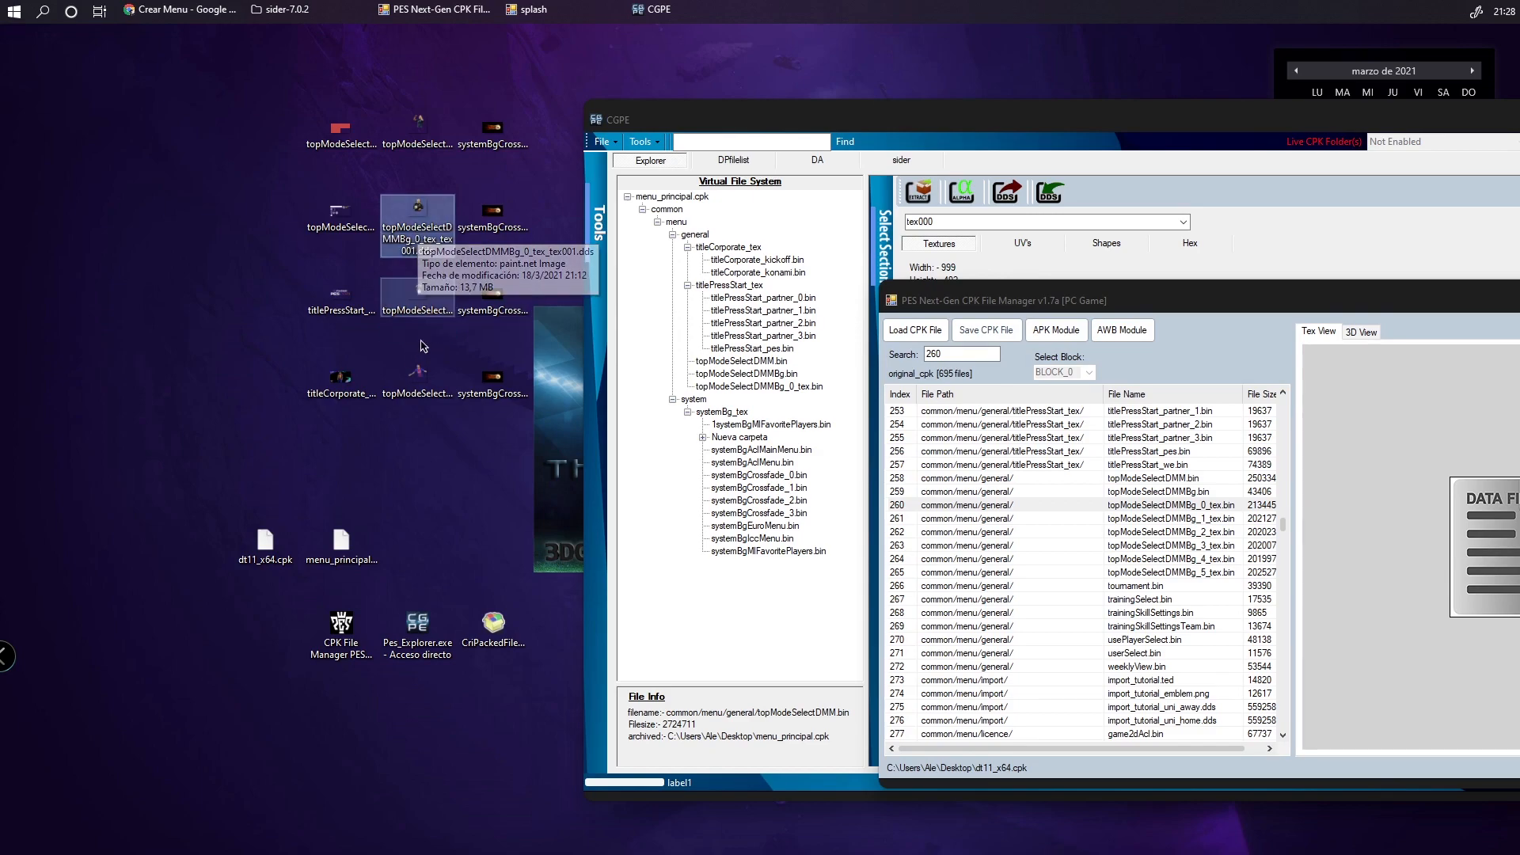
left_click(426, 133)
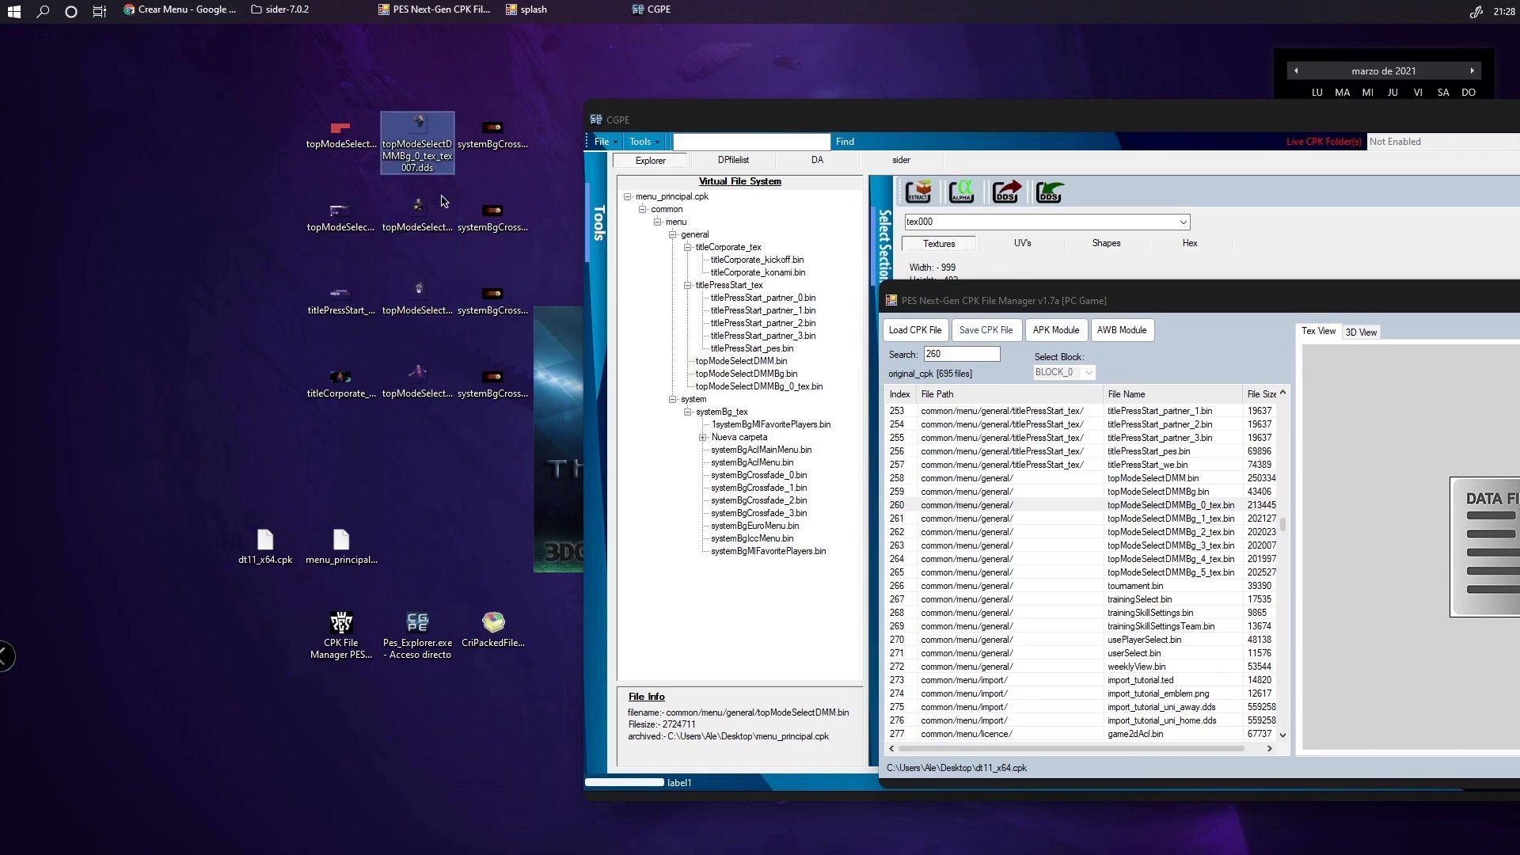
Open the APK texture importer for topModeSelectDMMBg_0_tex.bin, check the player DDS names on the desktop, and bring up tex001
left_click(1157, 509)
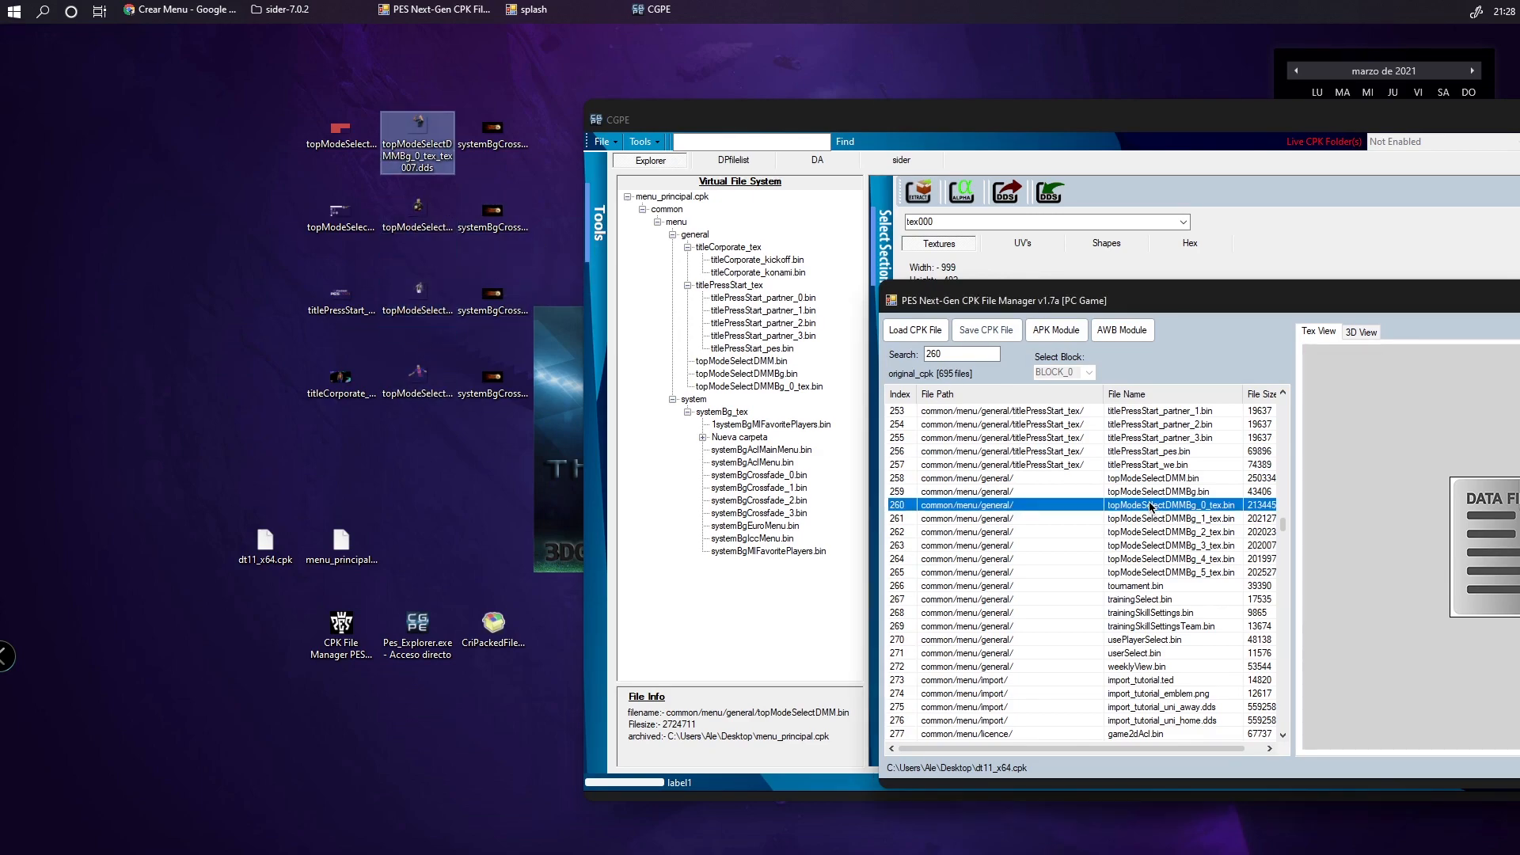
left_click(1053, 331)
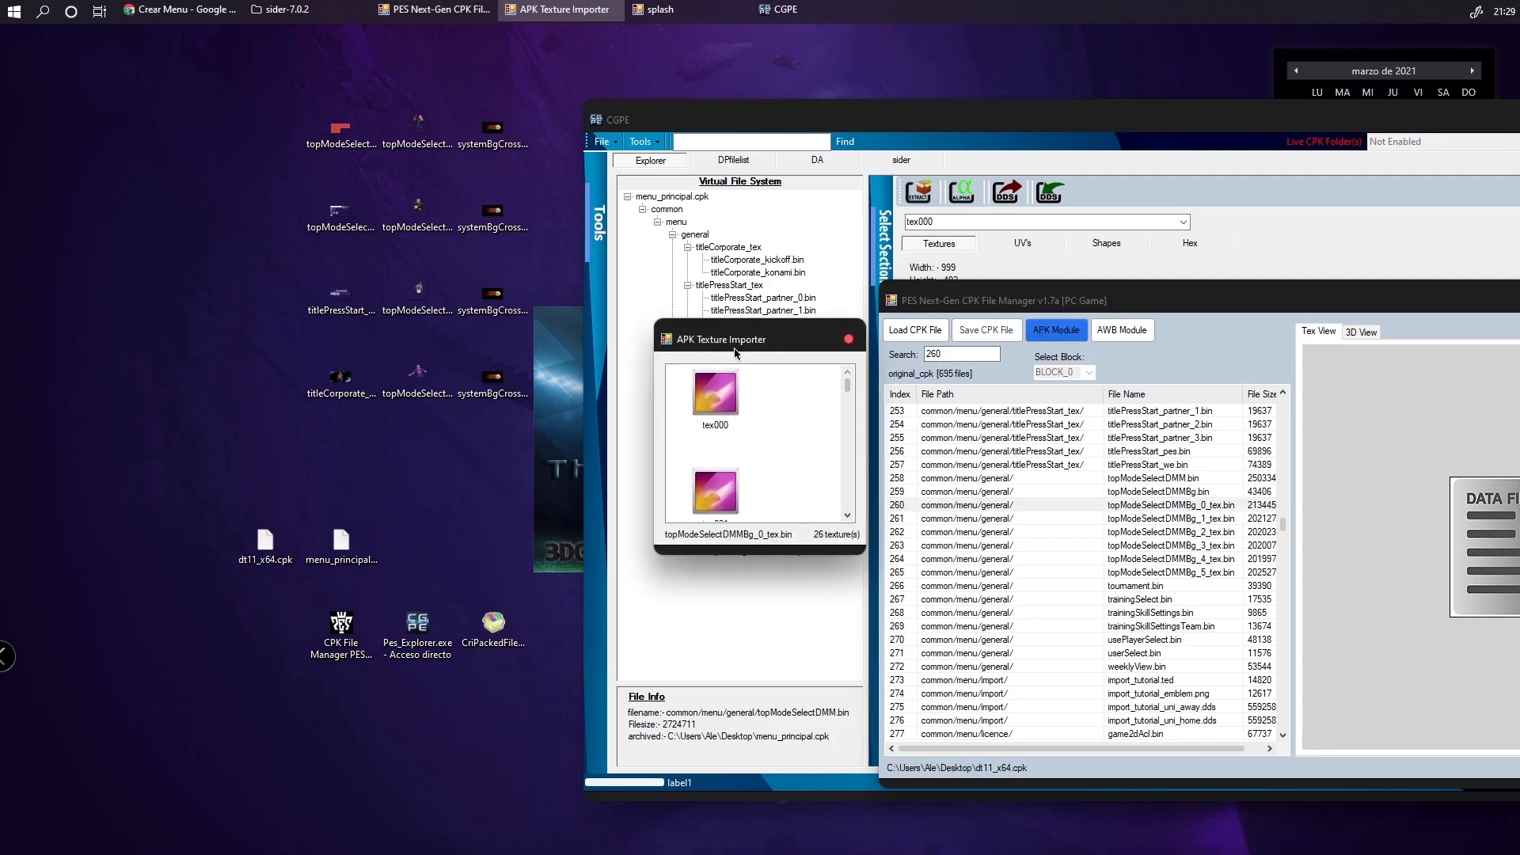
left_click(426, 130)
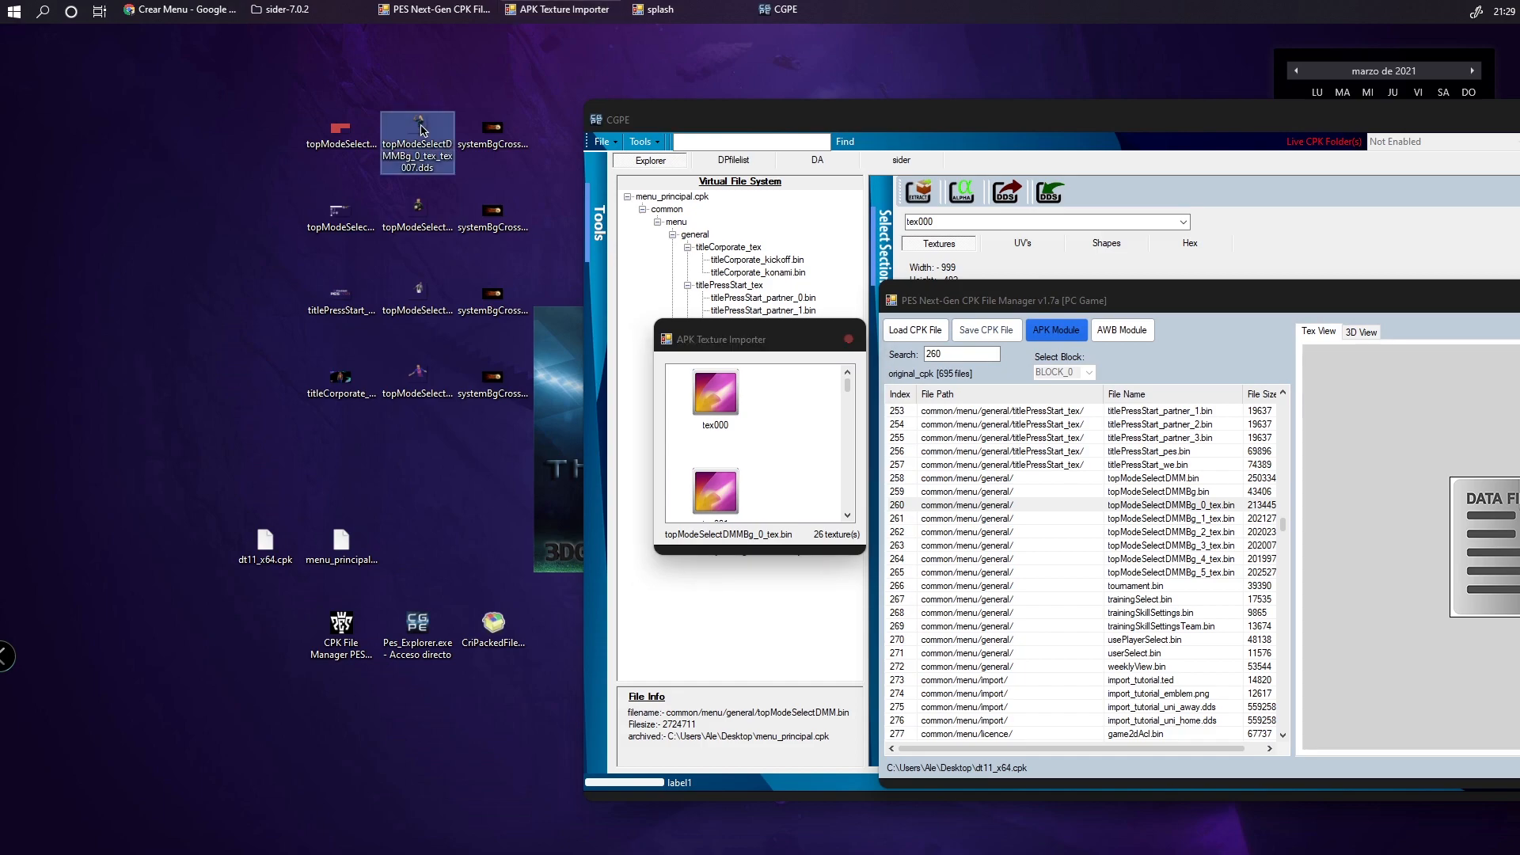
left_click(440, 216)
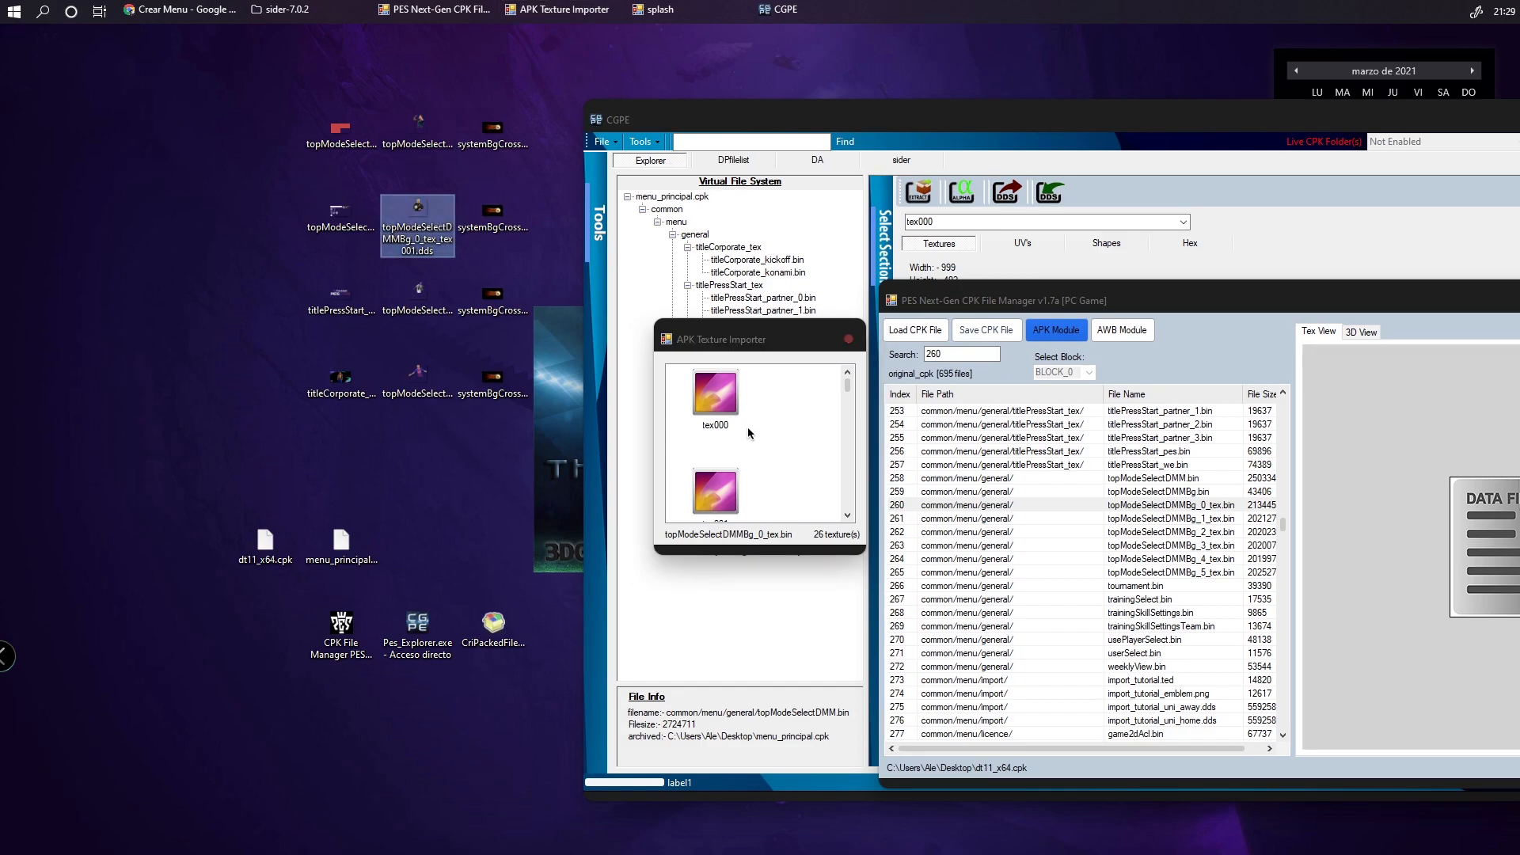
left_click(850, 519)
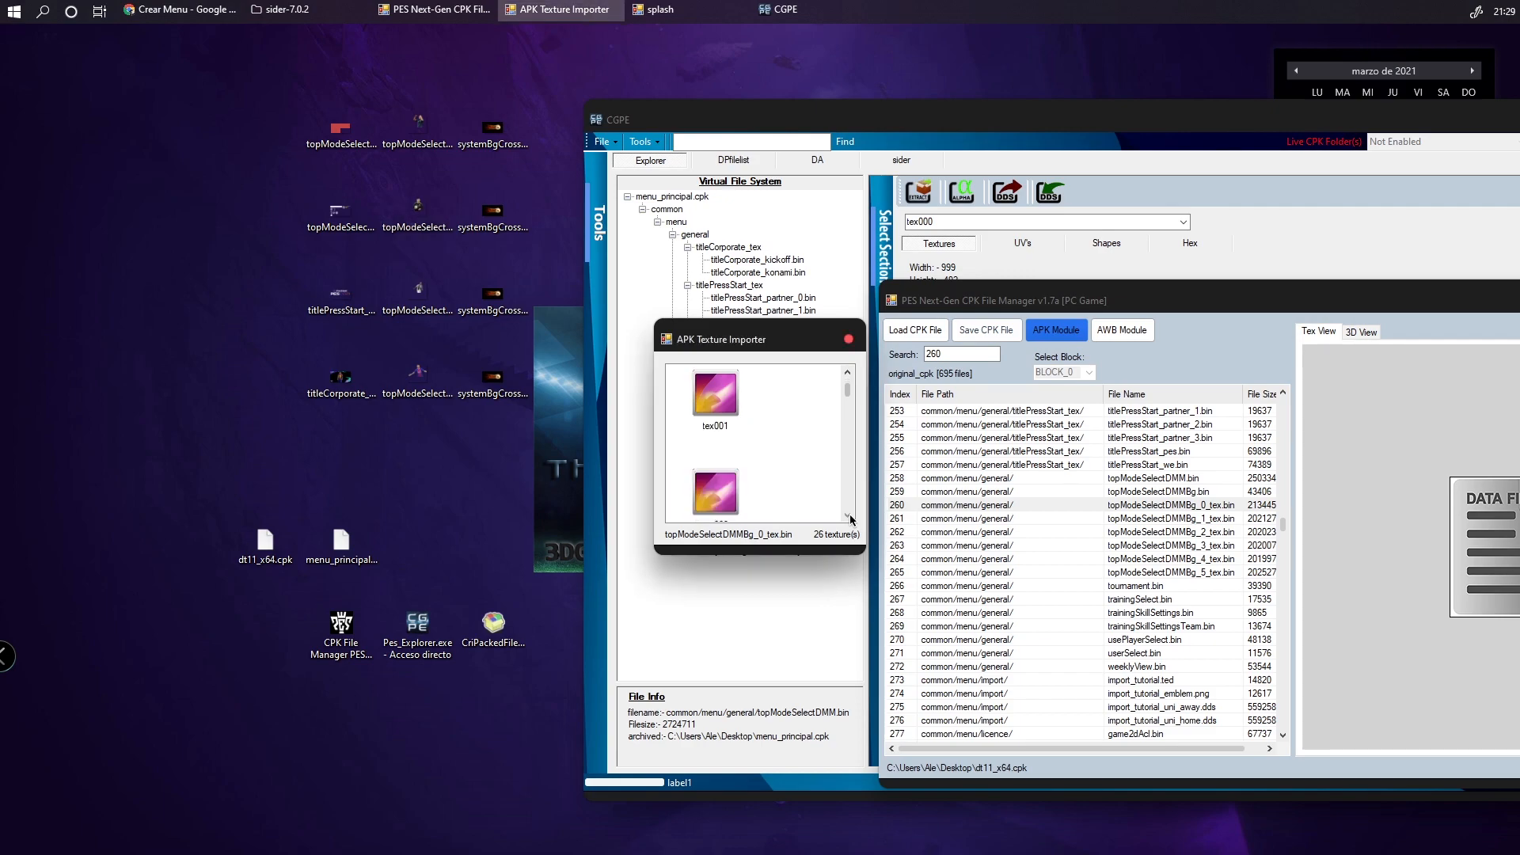
Import topModeSelectDMMBg_0_tex_tex001.dds into the tex001 texture and save dt11_x64.cpk
left_click(721, 405)
right_click(723, 410)
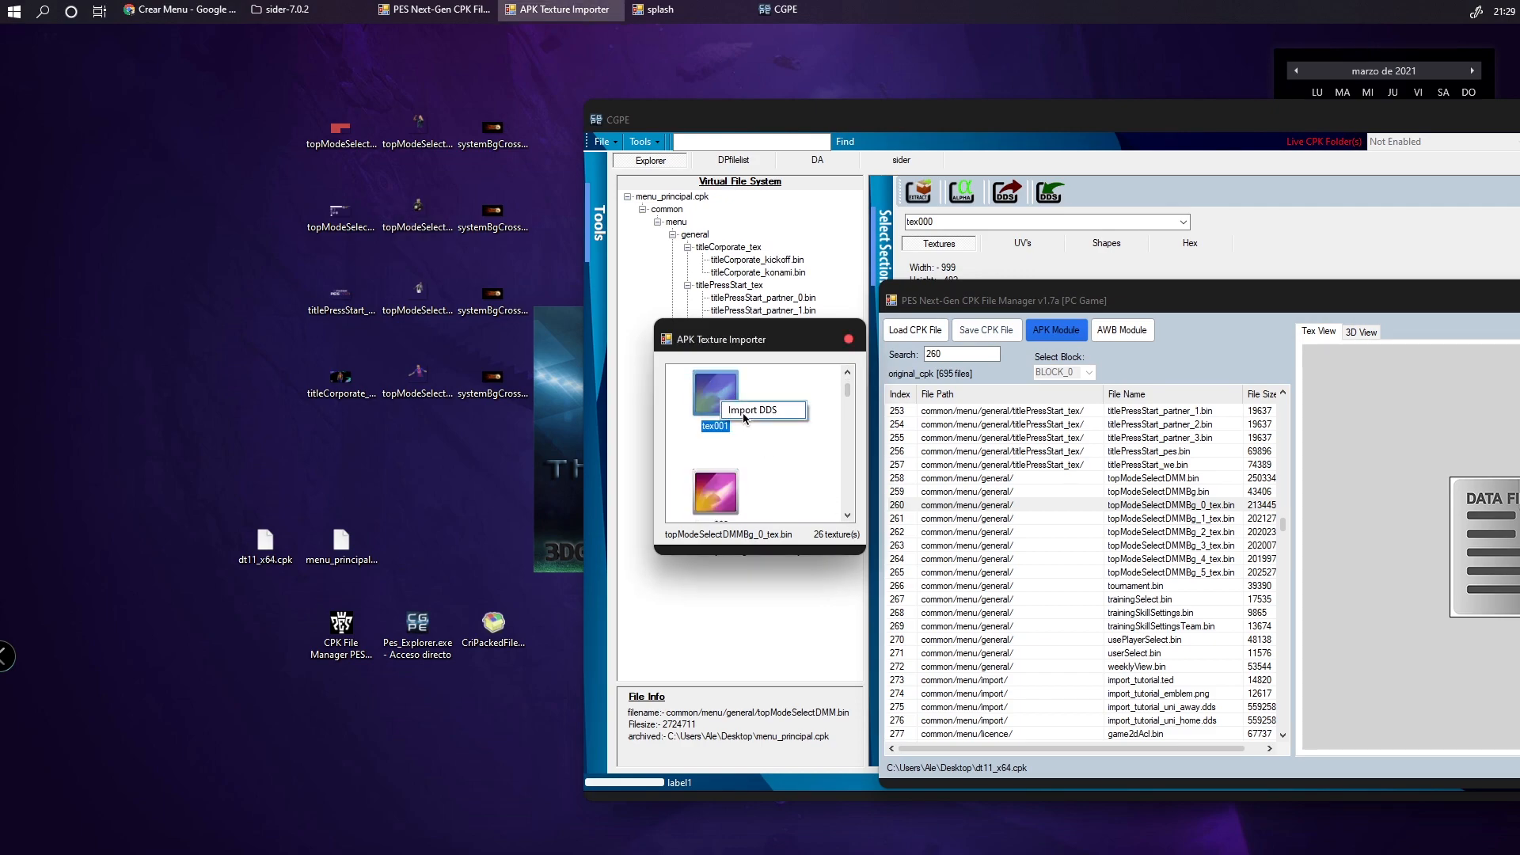
left_click(728, 410)
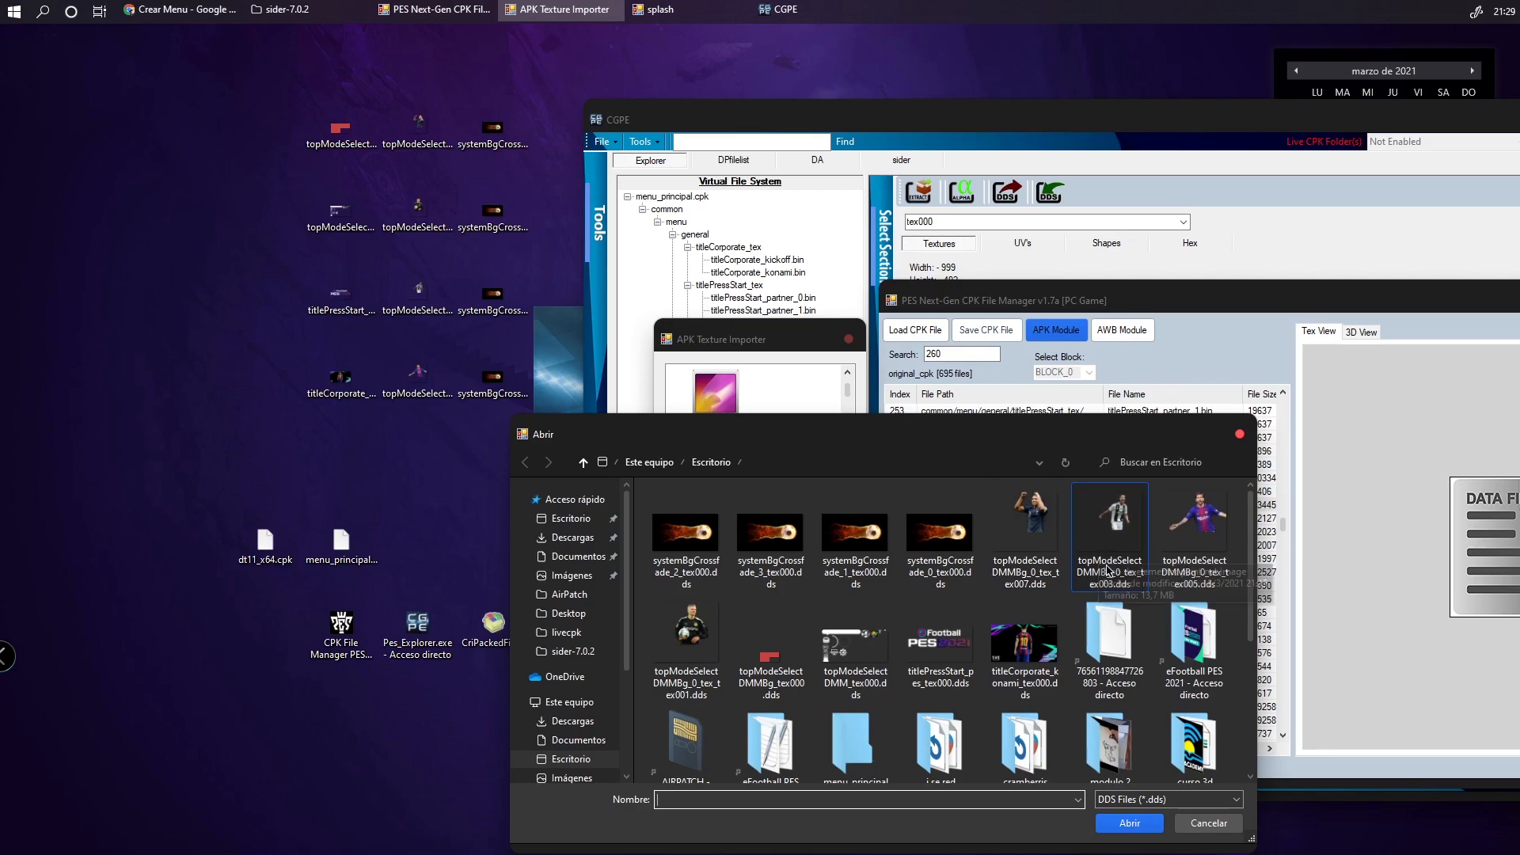
left_click(686, 633)
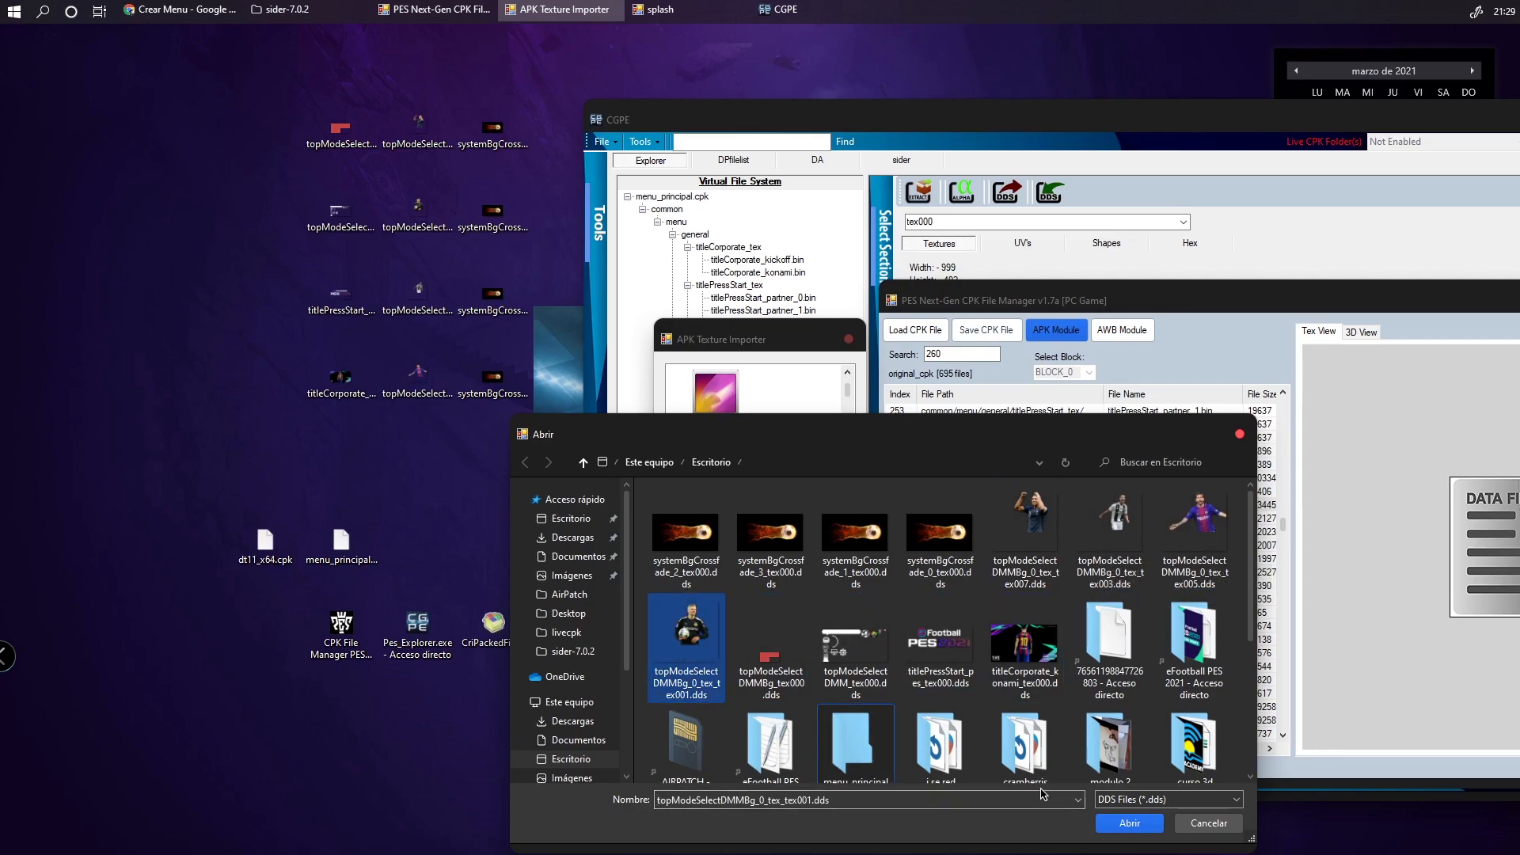
left_click(1154, 824)
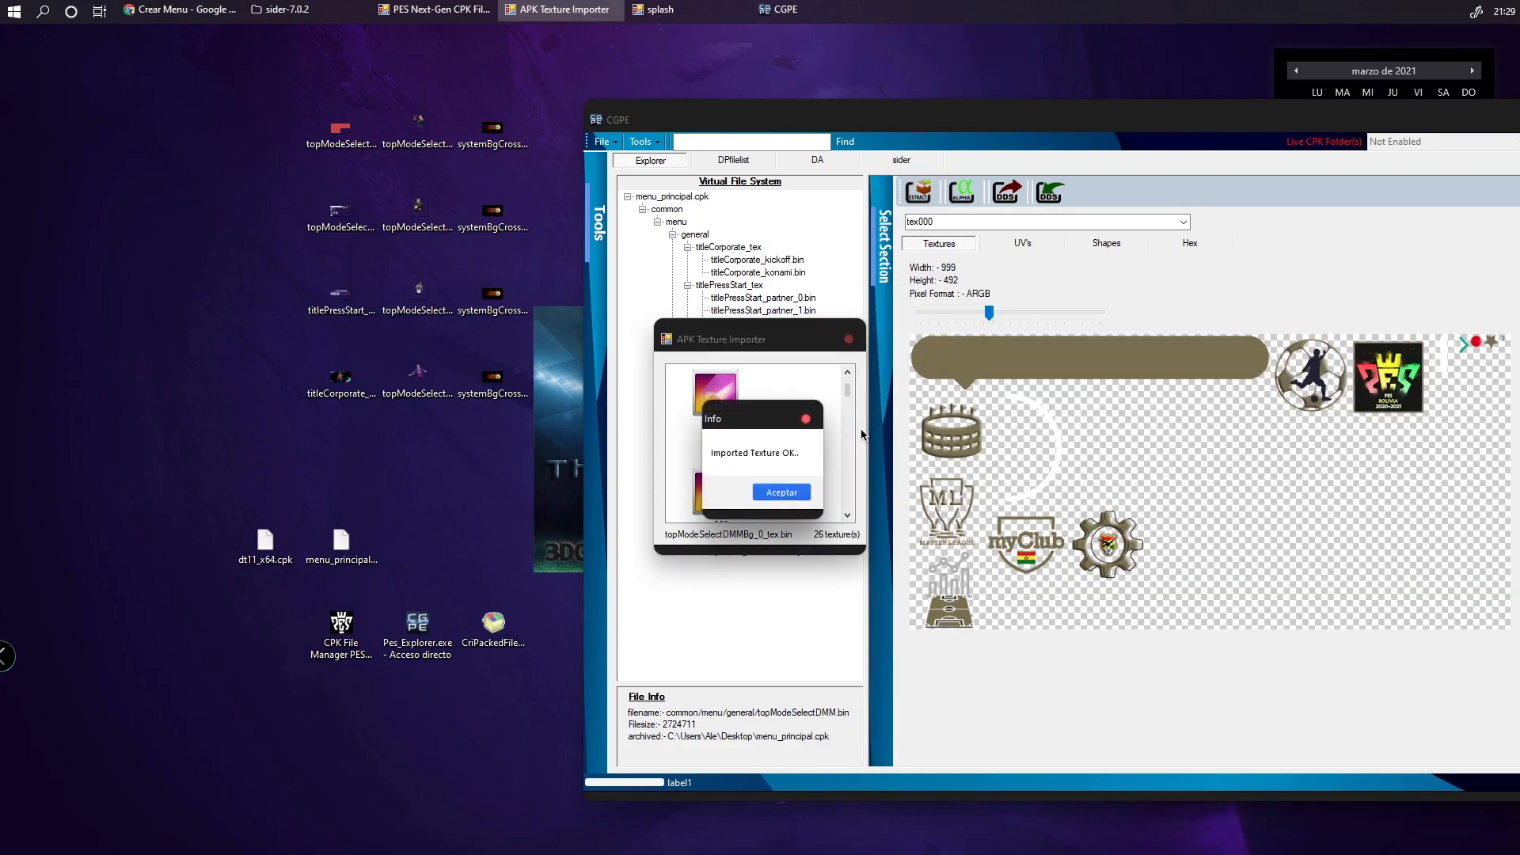
left_click(786, 492)
left_click(847, 340)
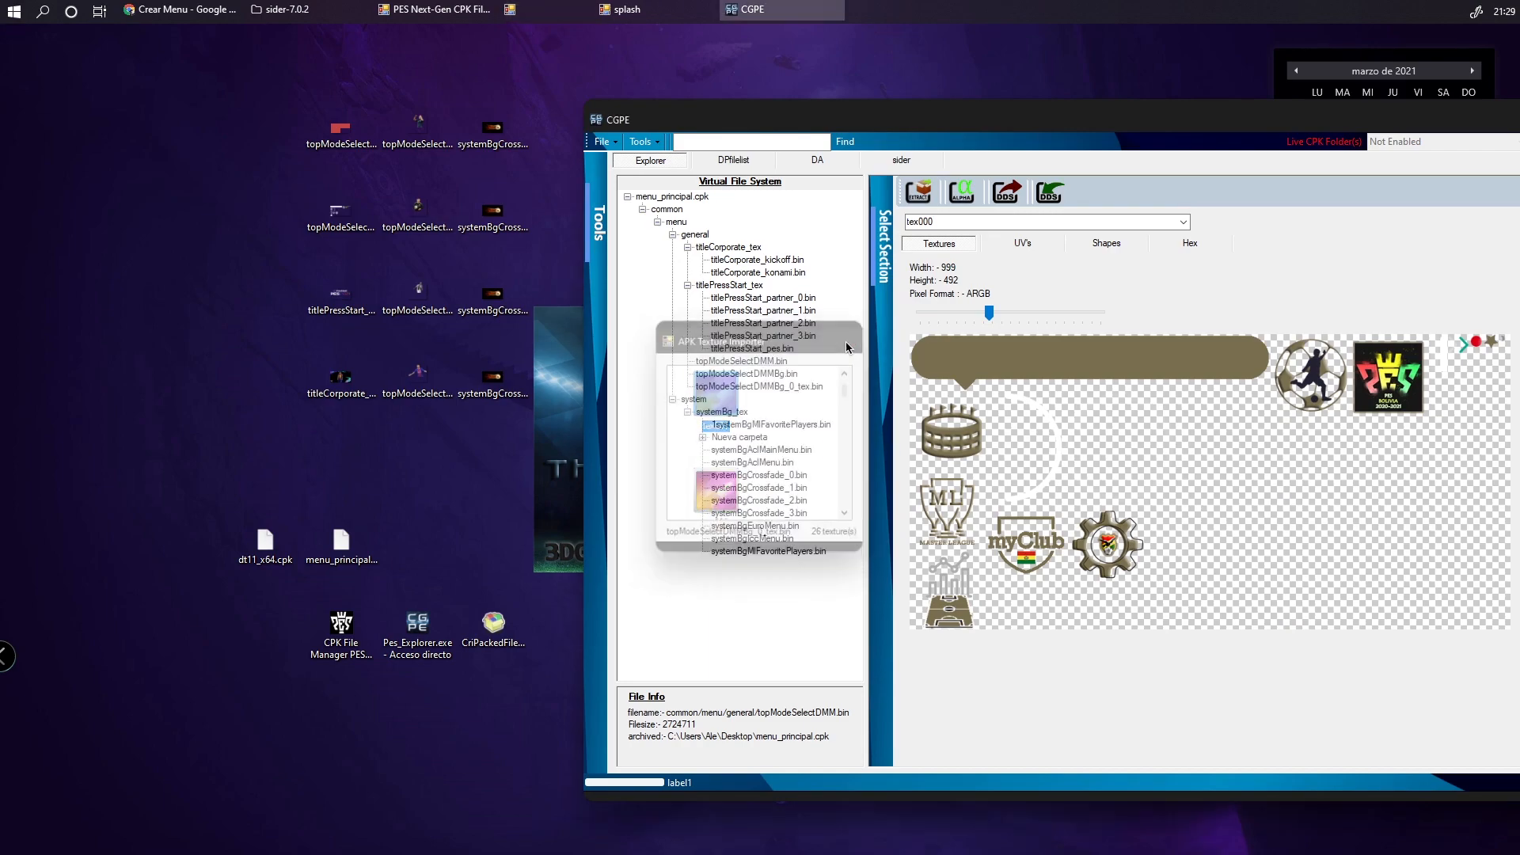
left_click(436, 10)
left_click(975, 327)
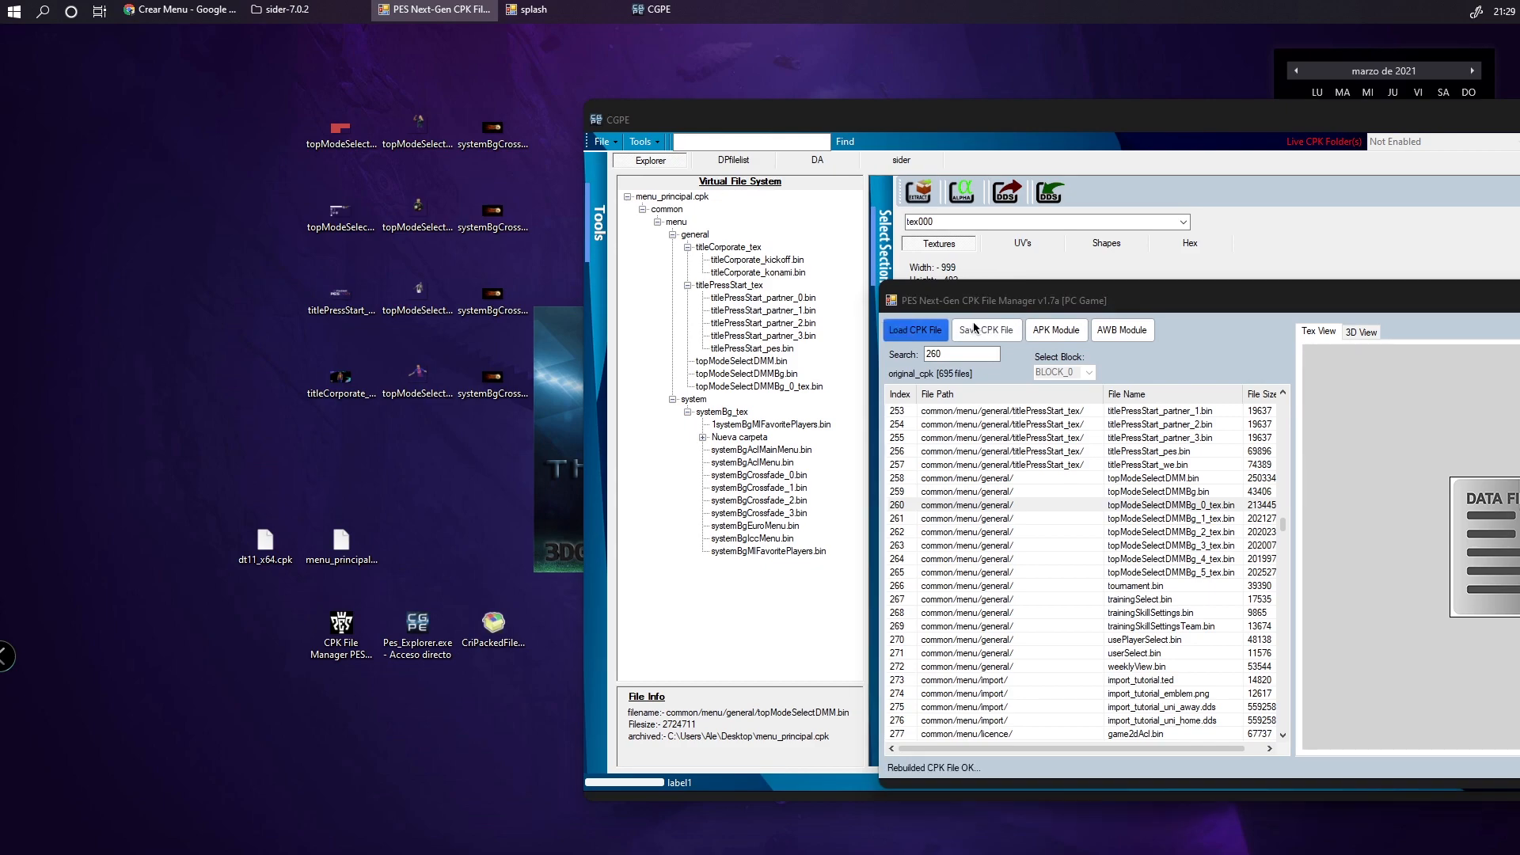
left_click(793, 491)
Restart the CPK File Manager, place its window beside the desktop files, and load dt11_x64.cpk from the desktop
left_click_drag(1005, 306, 752, 311)
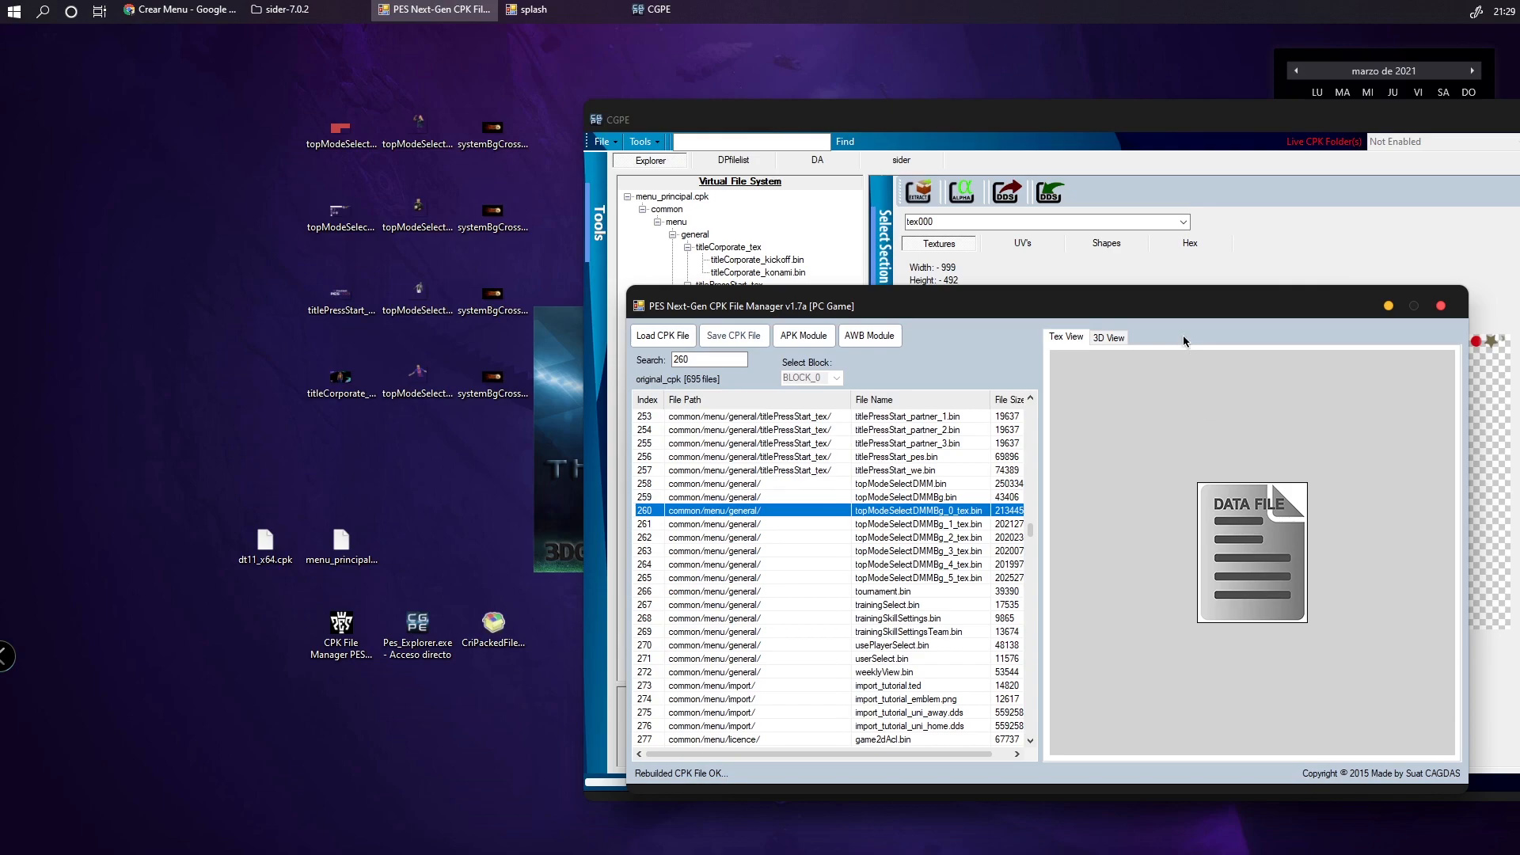
left_click(1443, 306)
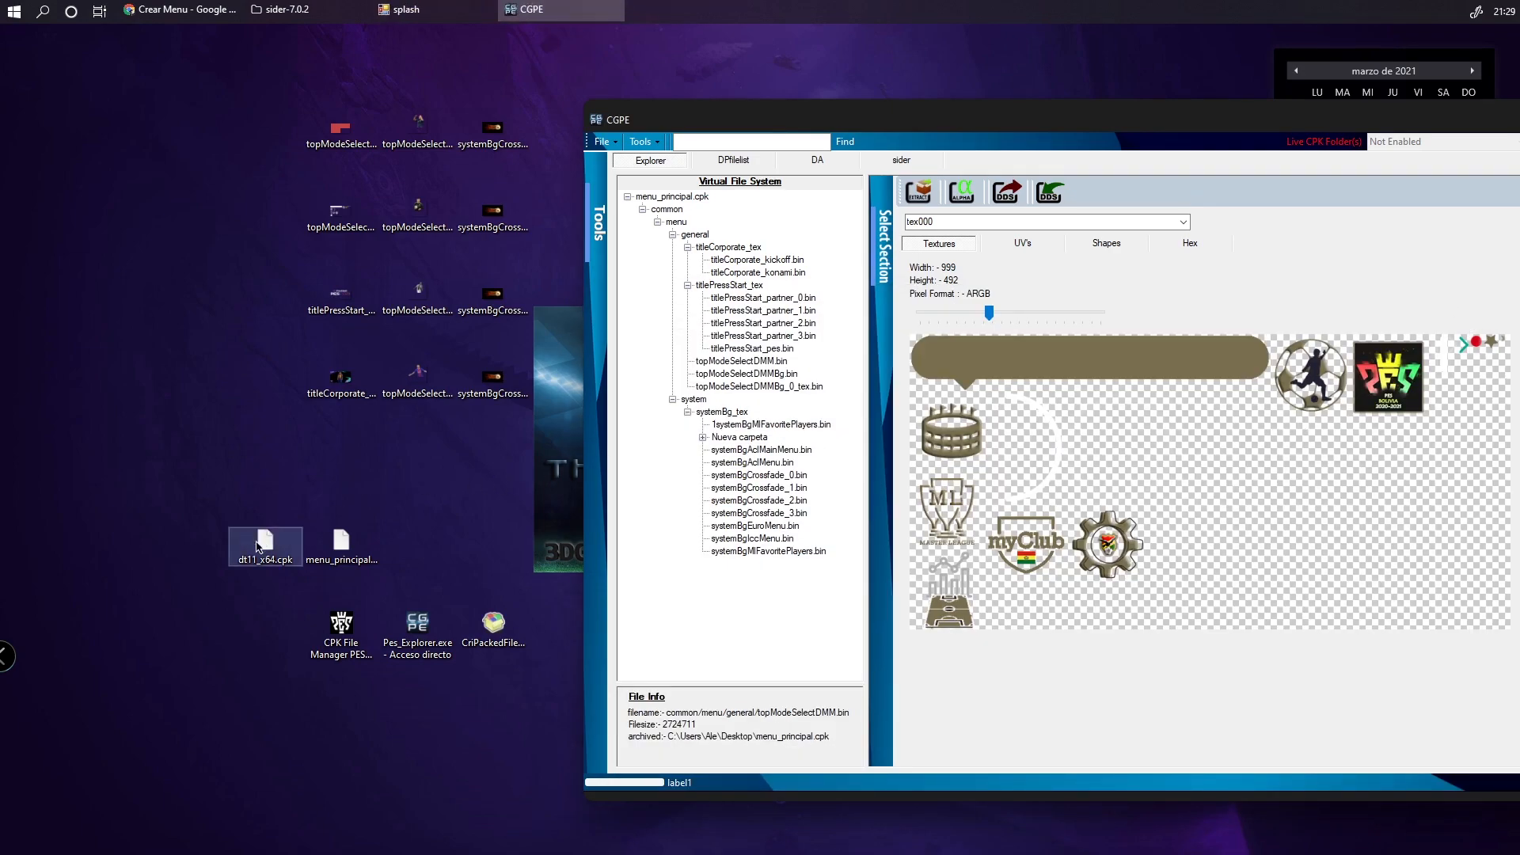
double_click(340, 627)
left_click_drag(710, 206, 1111, 291)
left_click(776, 317)
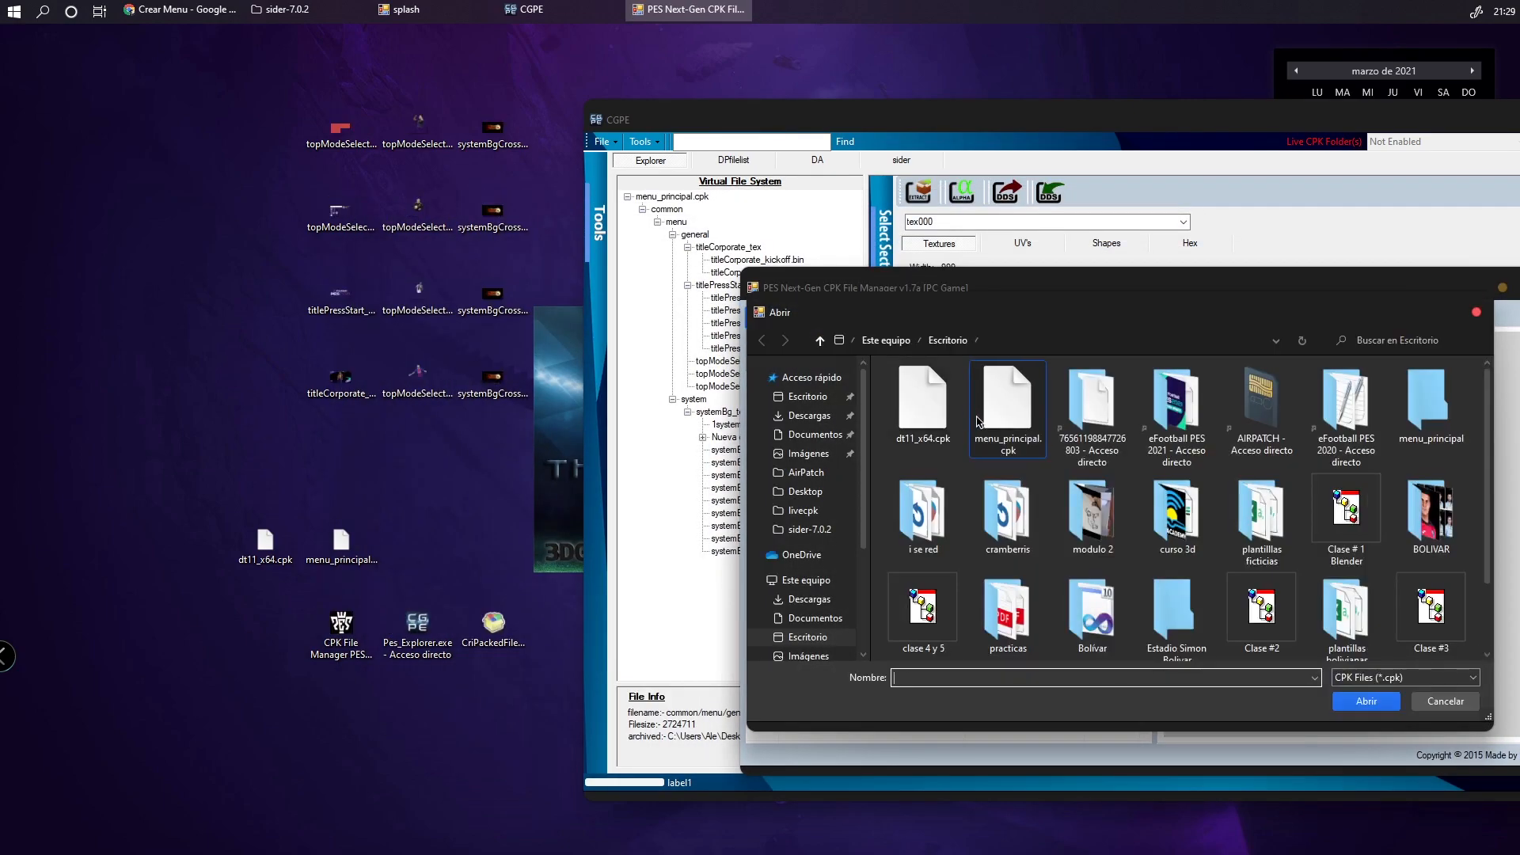
left_click(923, 404)
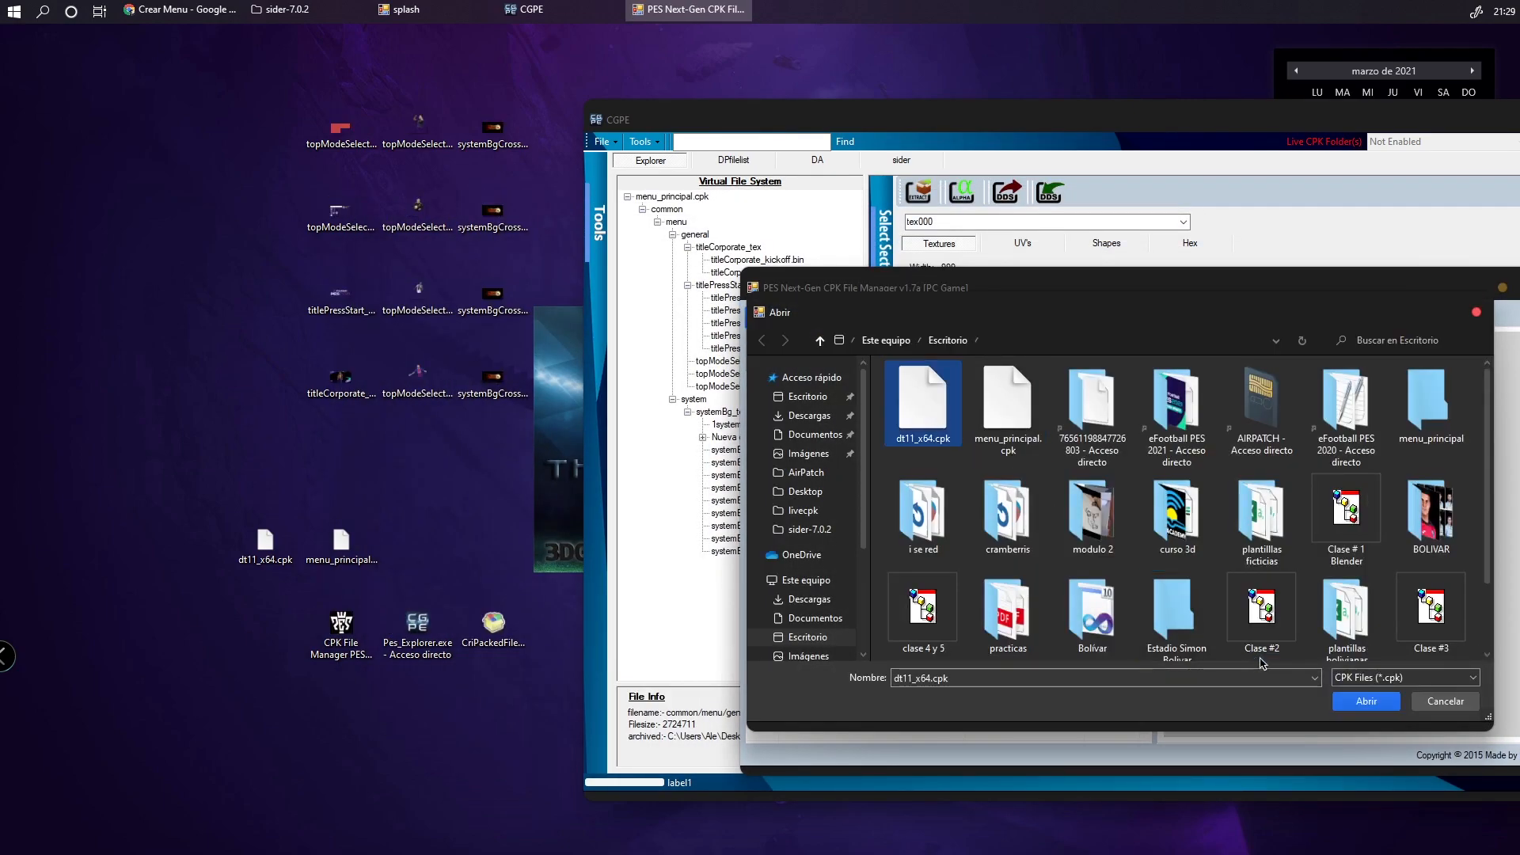
left_click(1366, 701)
Find topModeSelectDMMBg_0_tex.bin at index 260 in common/menu/general and open it in the APK texture importer
scroll(1142, 397, "down", 2)
left_click_drag(1144, 404, 1174, 510)
left_click(1011, 669)
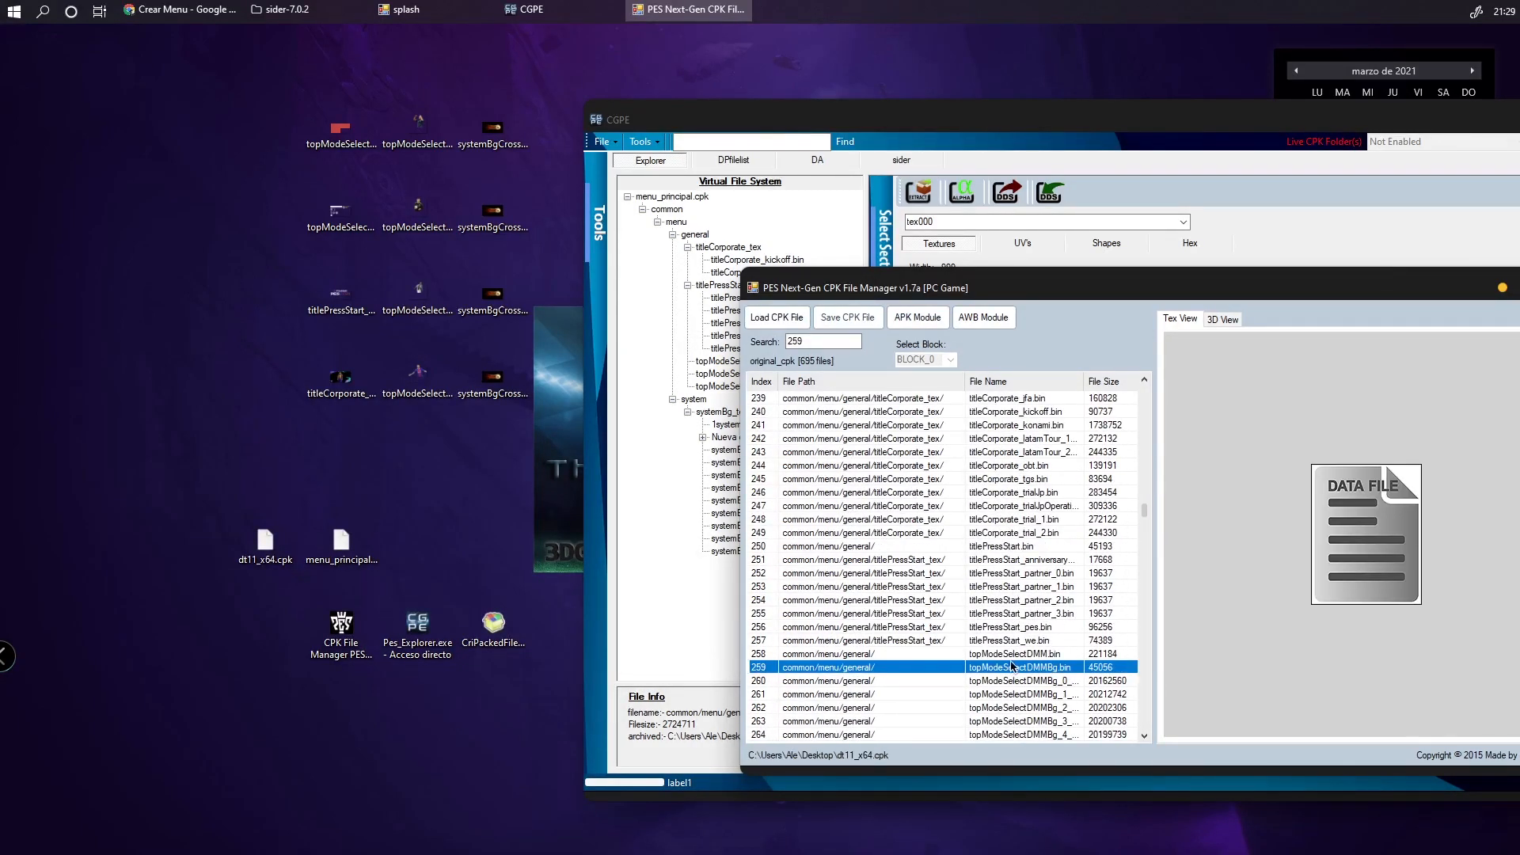
left_click(1132, 681)
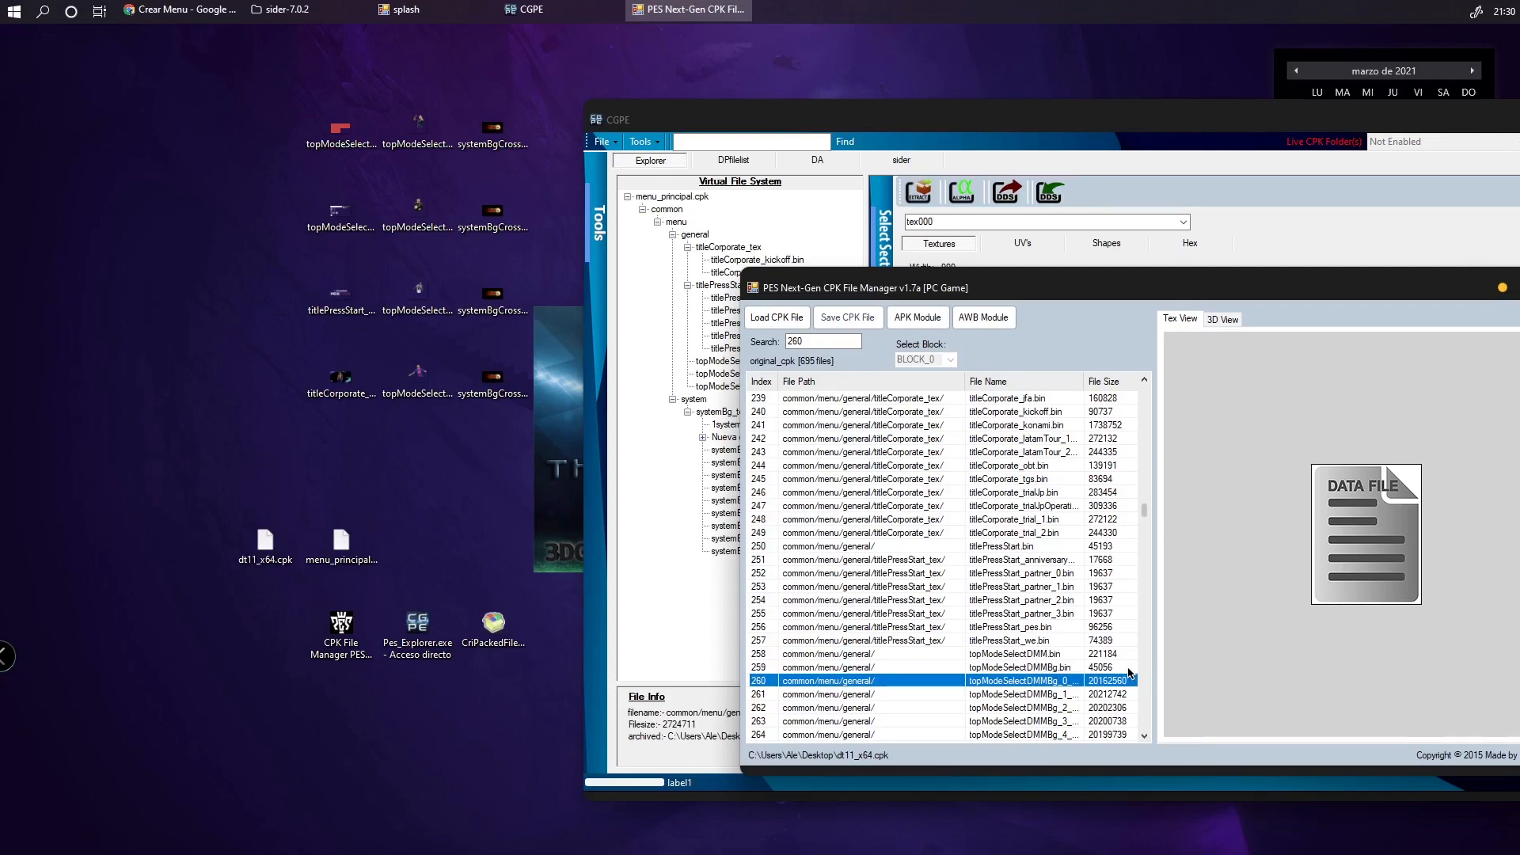
scroll(1068, 695, "down", 3)
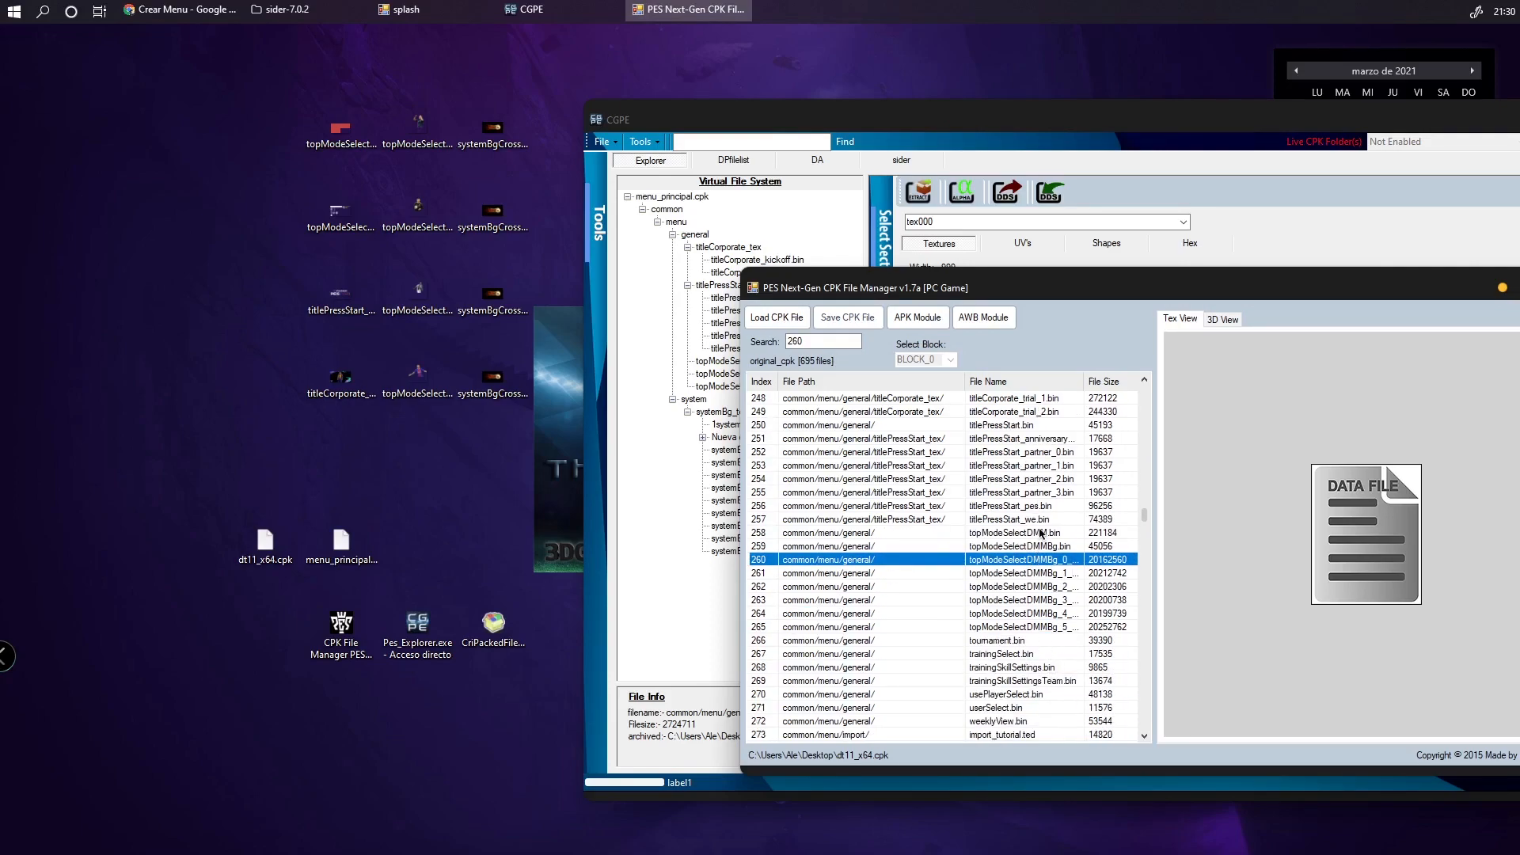
left_click(917, 317)
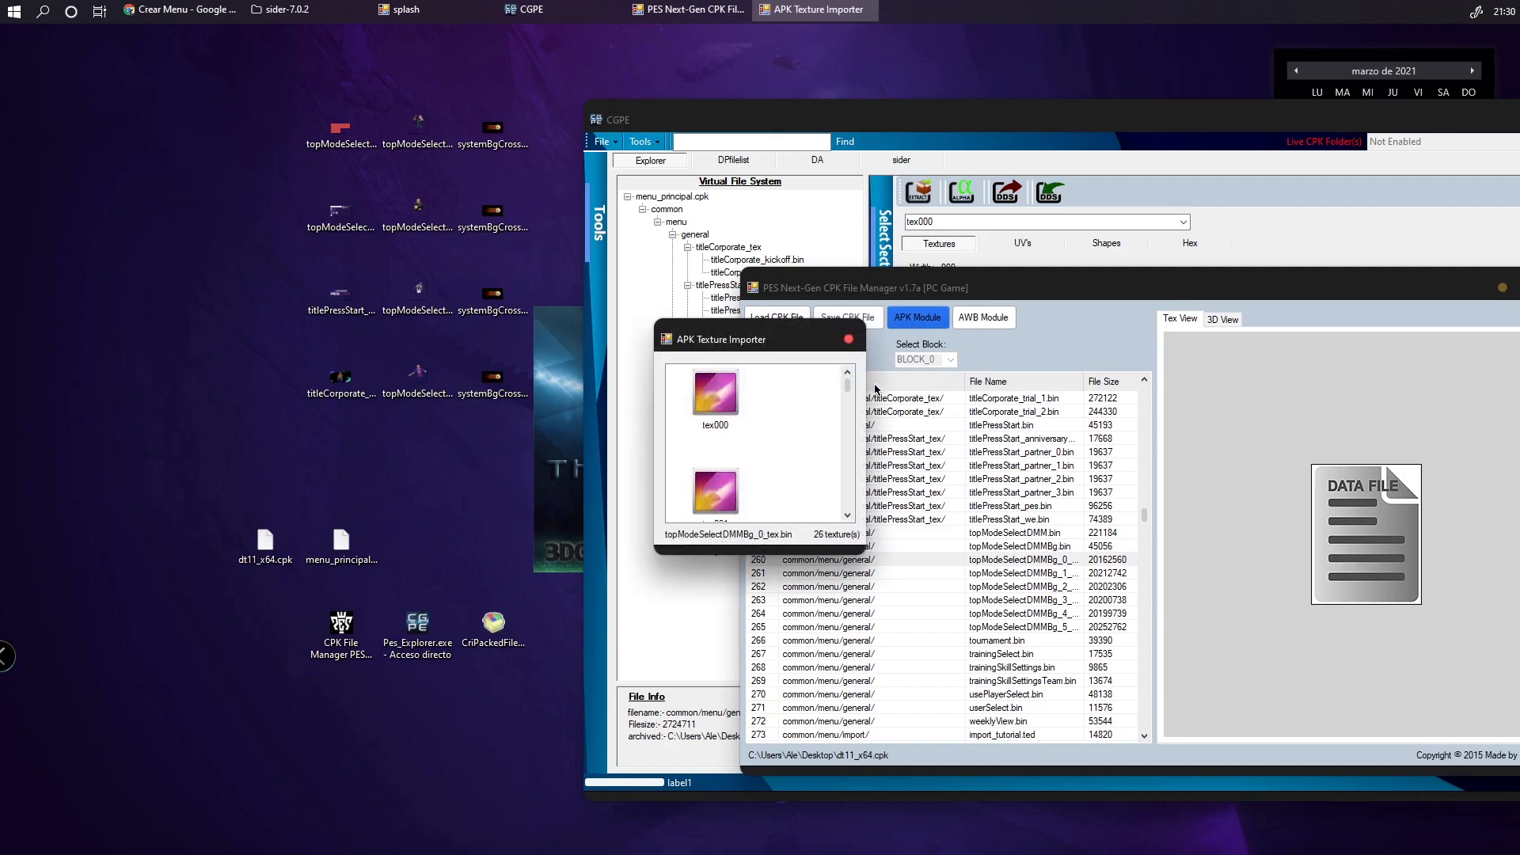
Import topModeSelectDMMBg_0_tex_tex003.dds into the tex003 texture and save dt11_x64.cpk
scroll(736, 423, "down", 2)
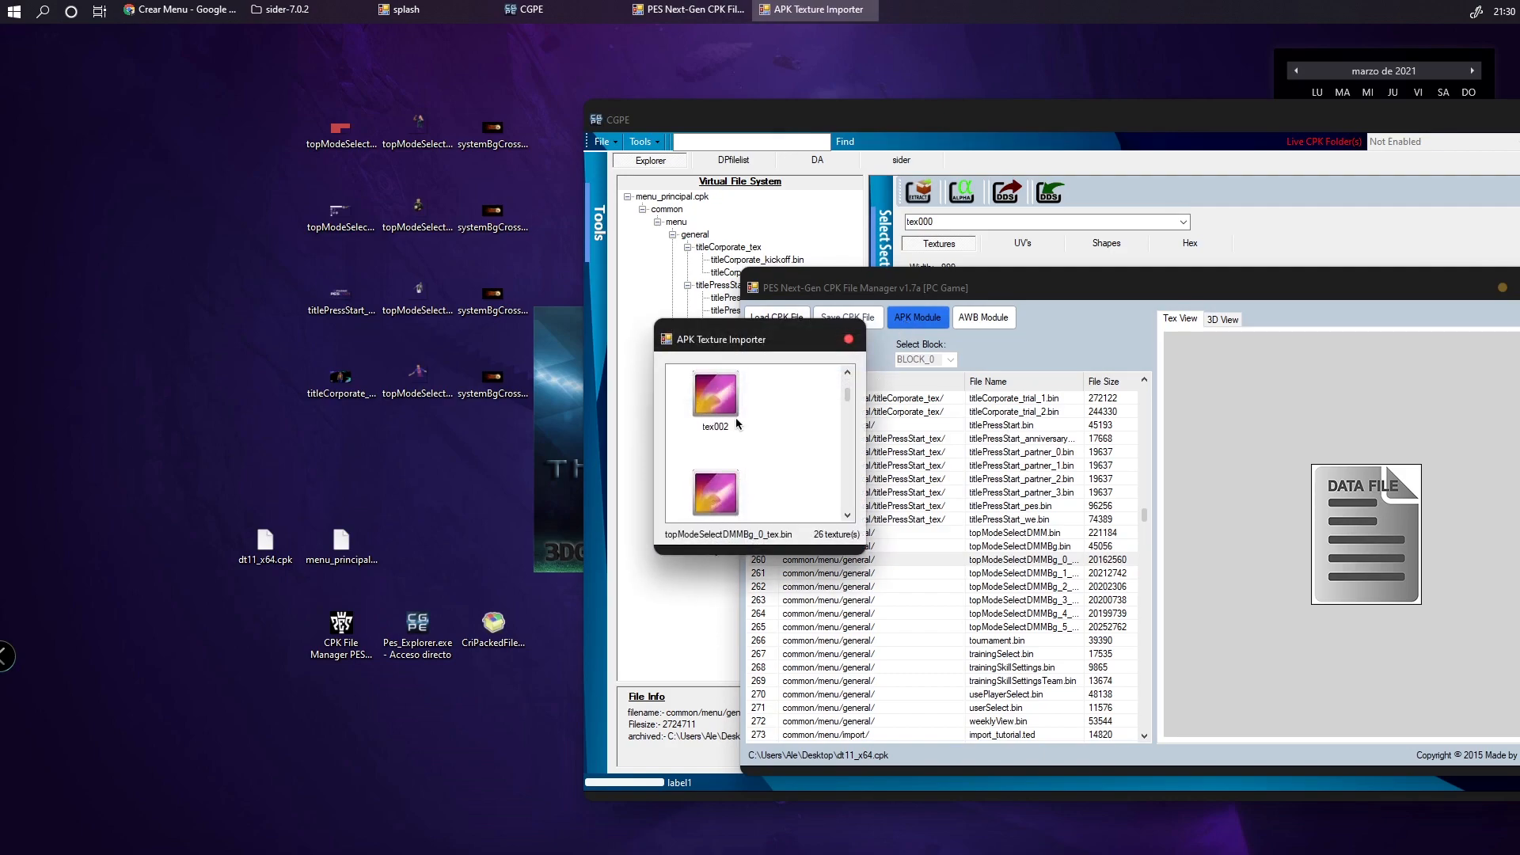
scroll(736, 424, "down", 1)
left_click(710, 393)
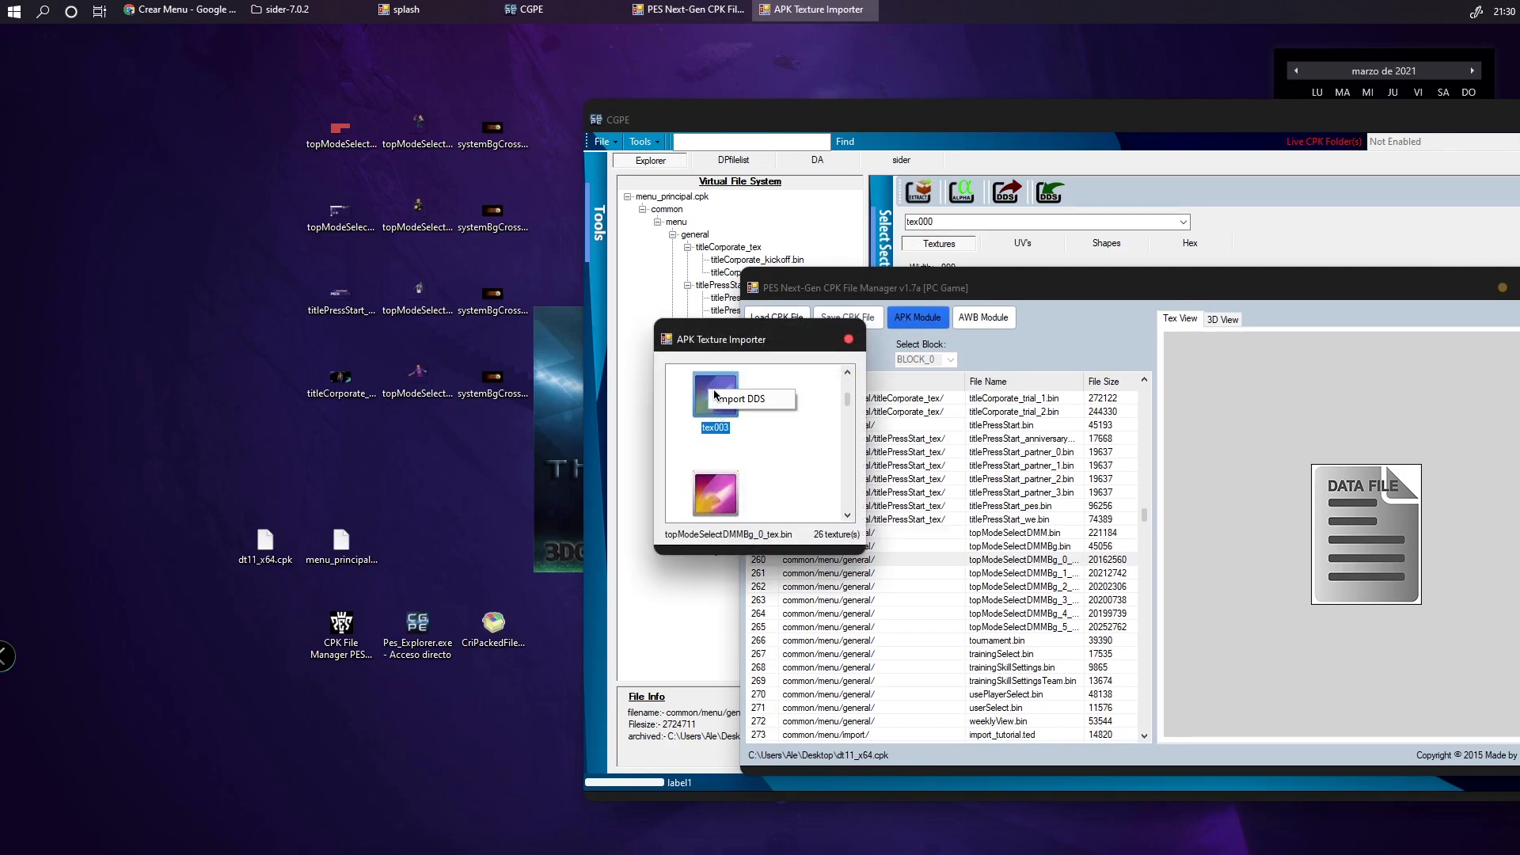
double_click(714, 394)
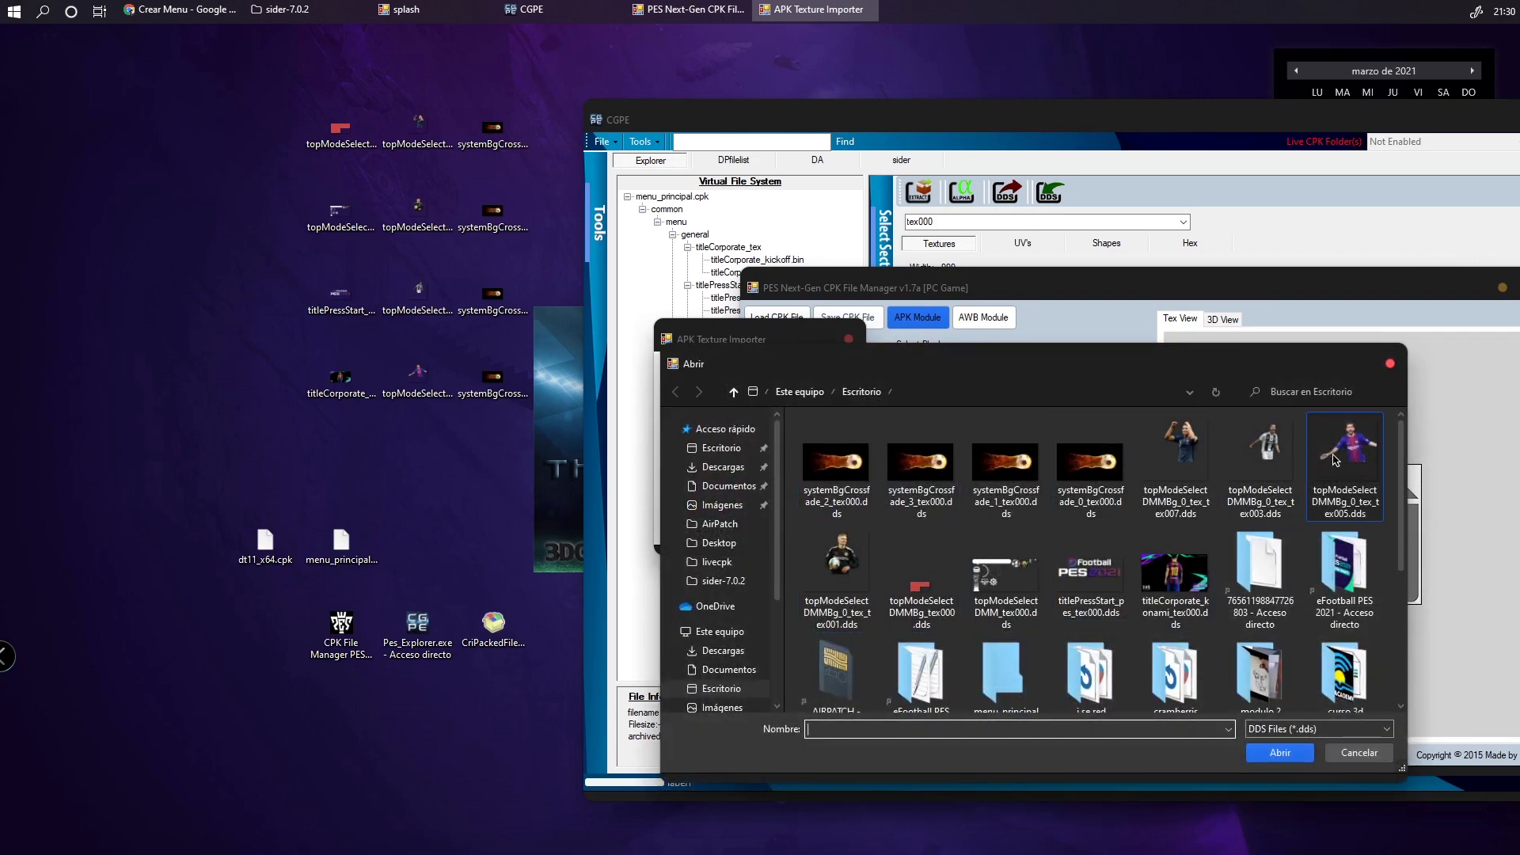
left_click(1283, 457)
left_click(1280, 752)
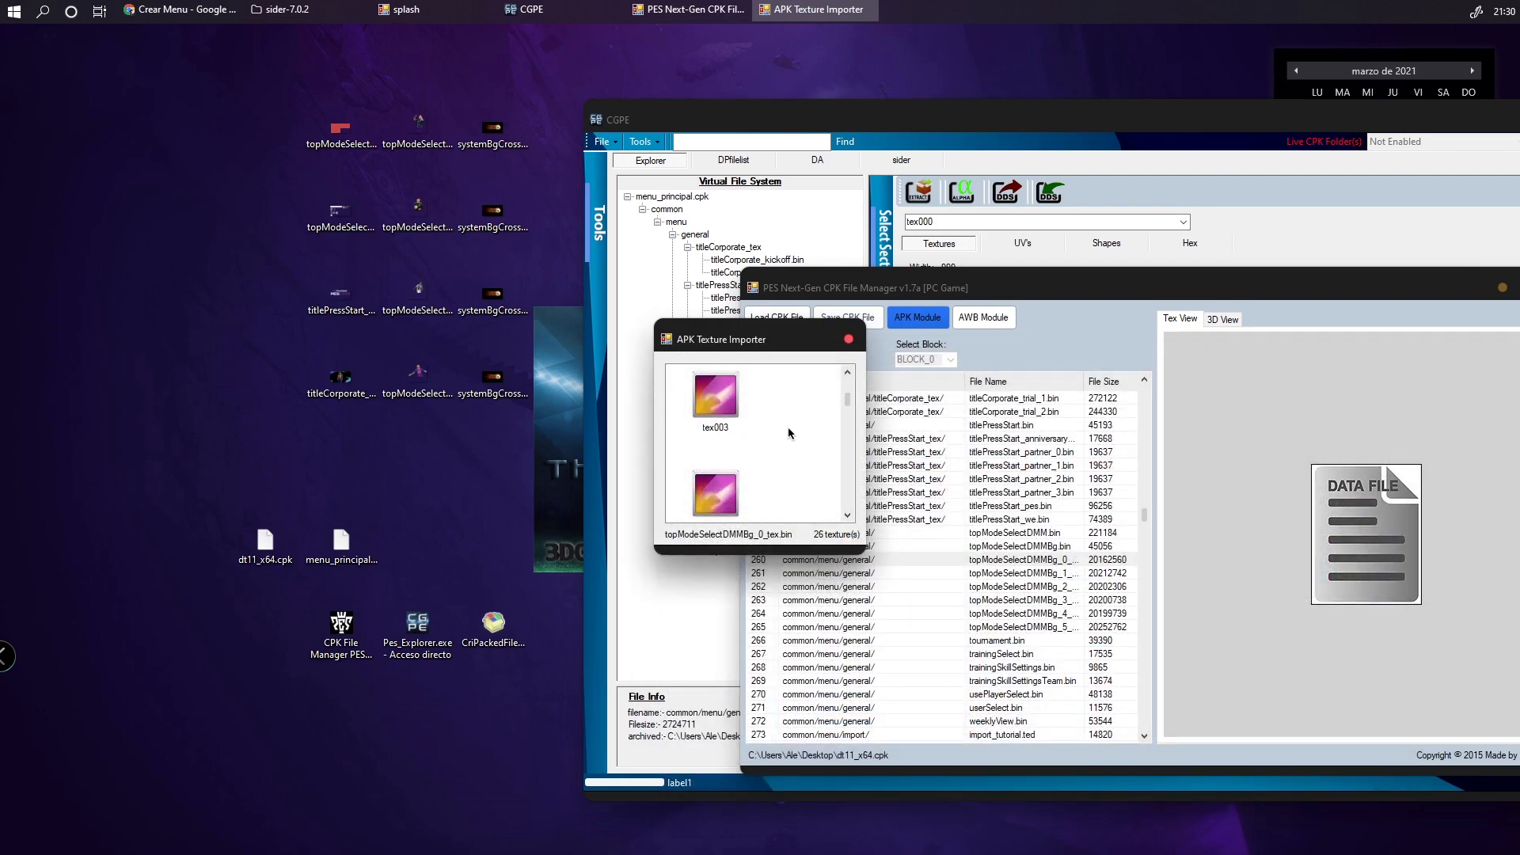
left_click(808, 492)
left_click(848, 341)
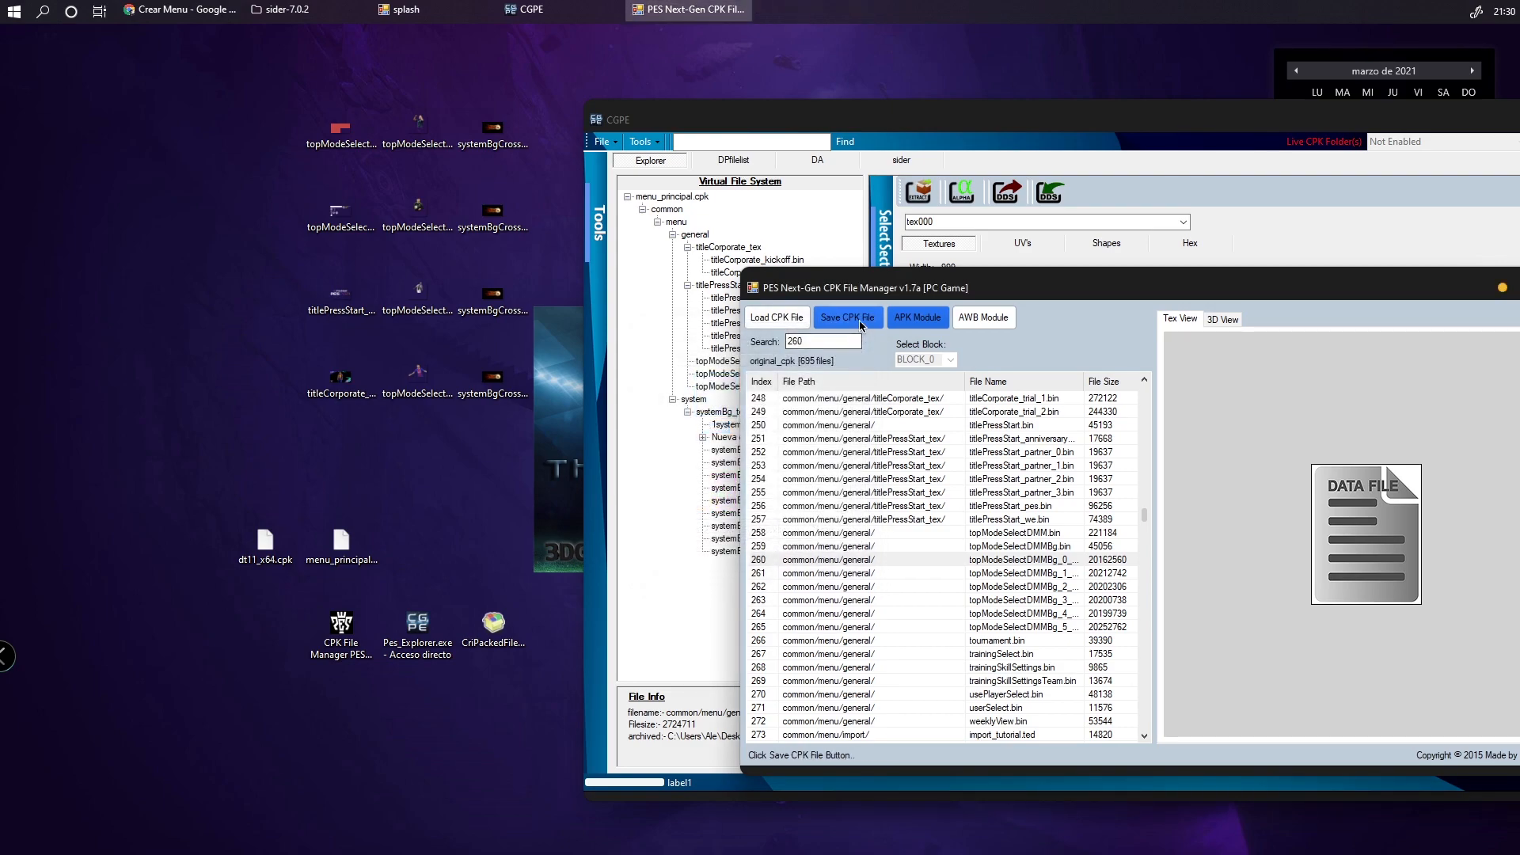
left_click(861, 319)
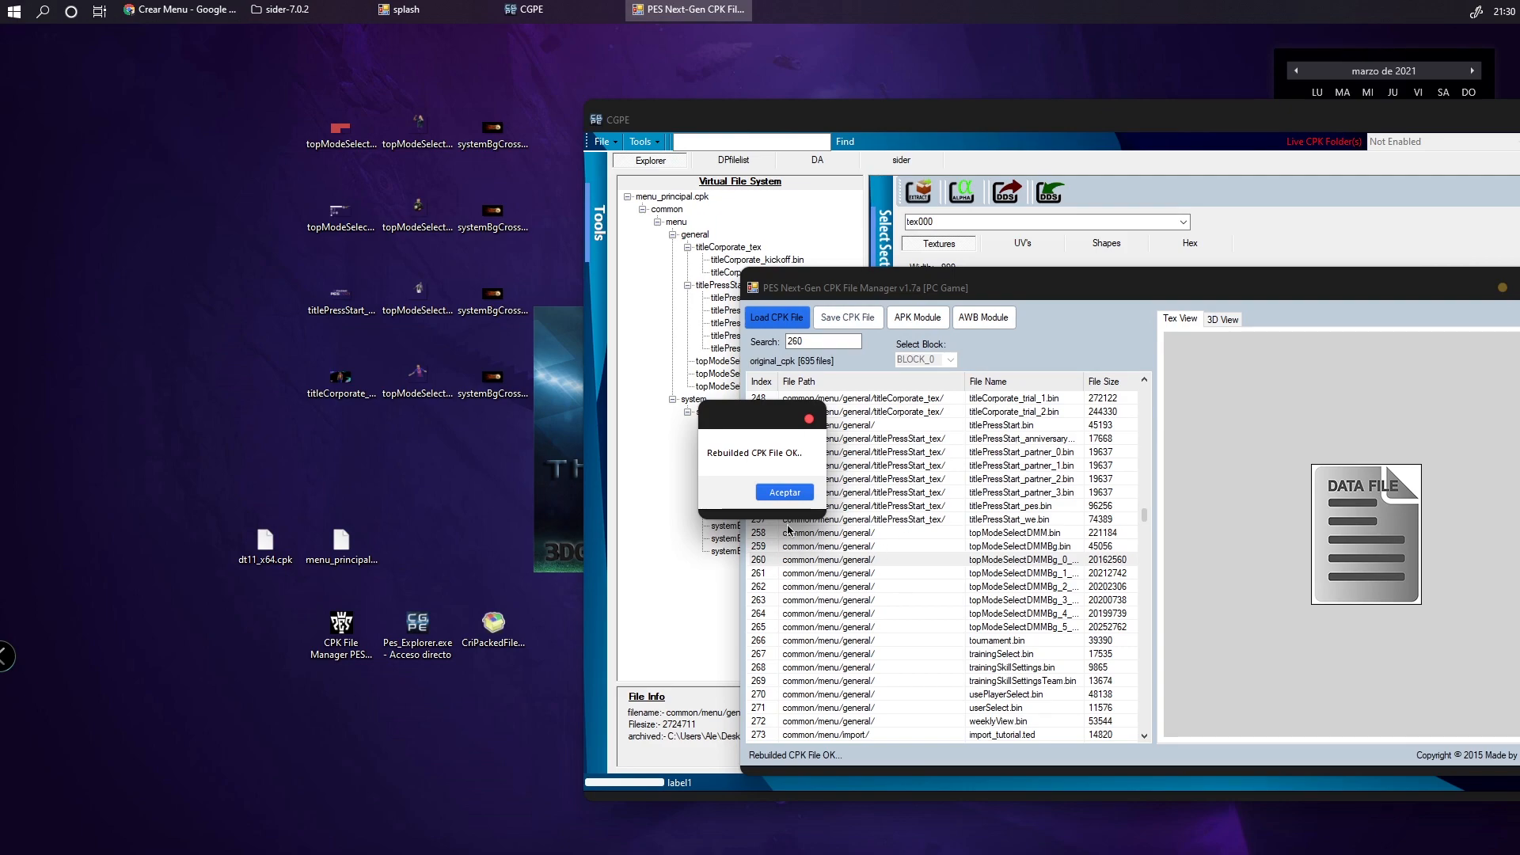
left_click(795, 493)
Reopen the APK texture importer, import topModeSelectDMMBg_0_tex_tex005.dds into the tex005 texture, and save dt11_x64.cpk
left_click(907, 313)
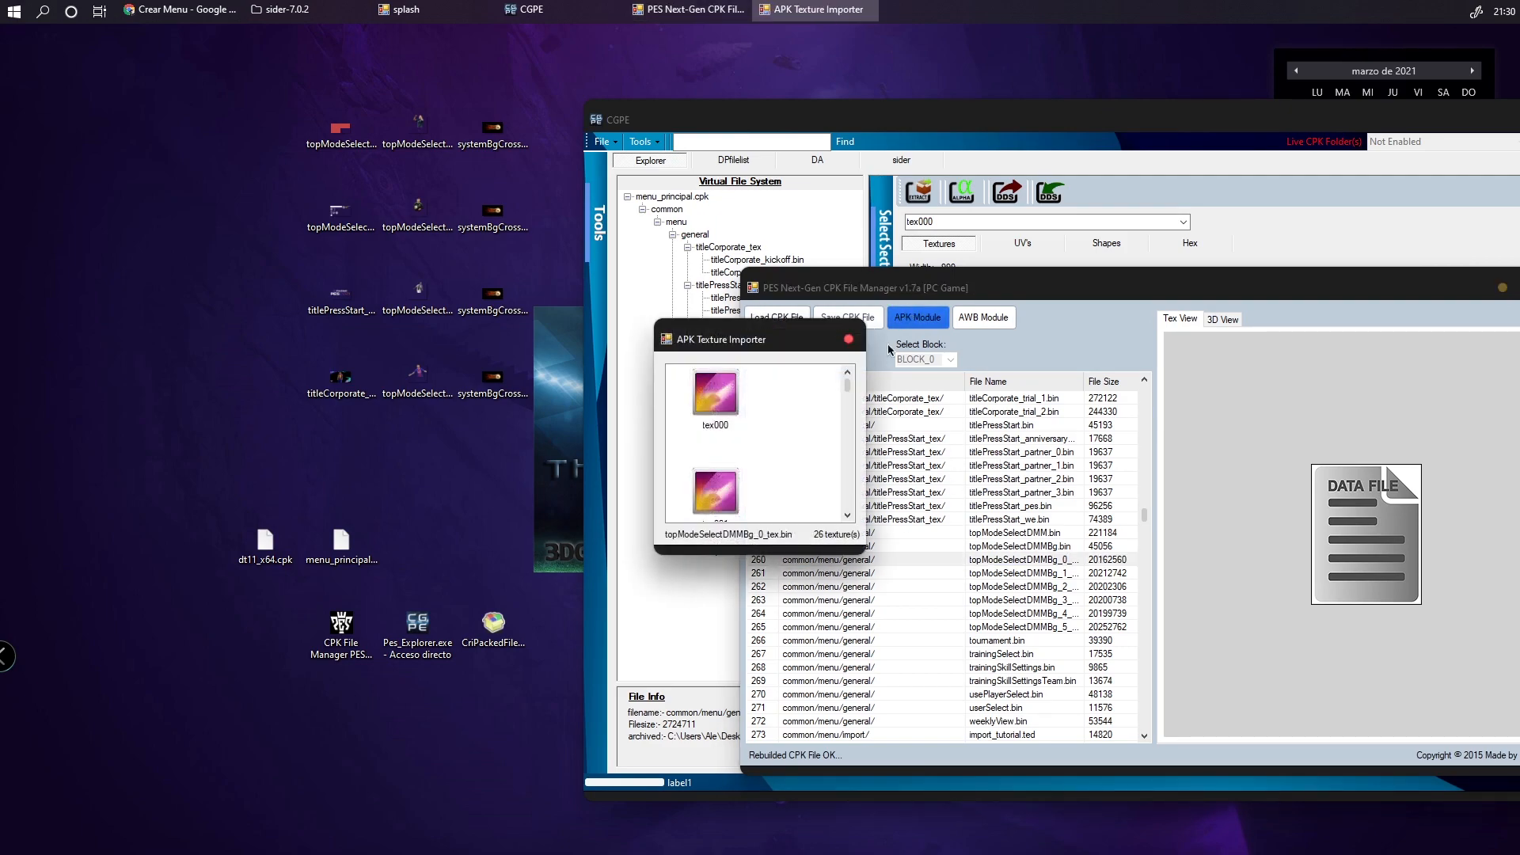
scroll(848, 400, "down", 2)
scroll(849, 401, "down", 3)
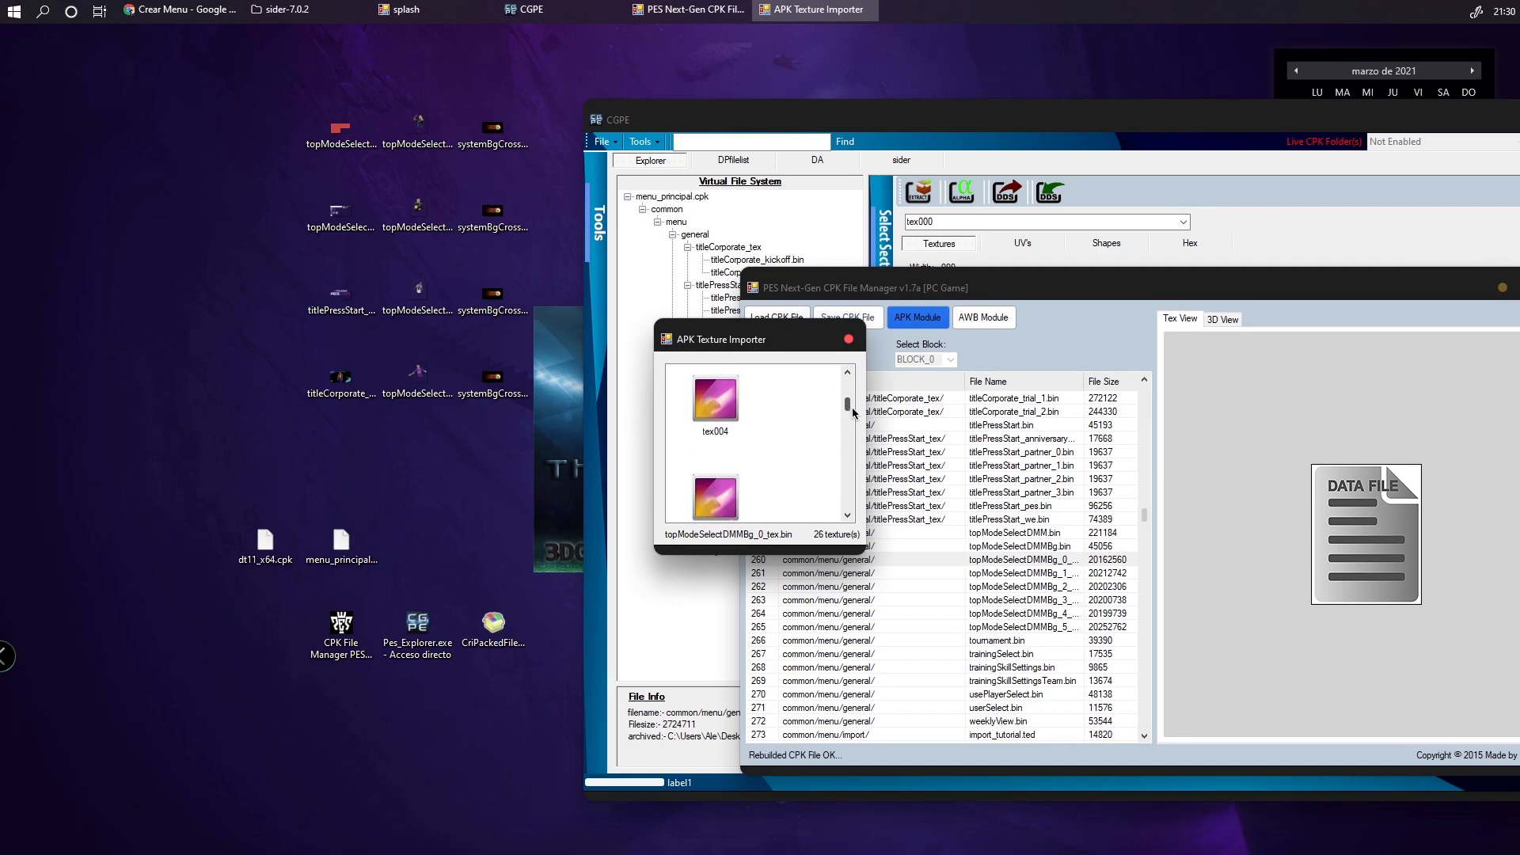
left_click(716, 419)
right_click(729, 422)
left_click(754, 432)
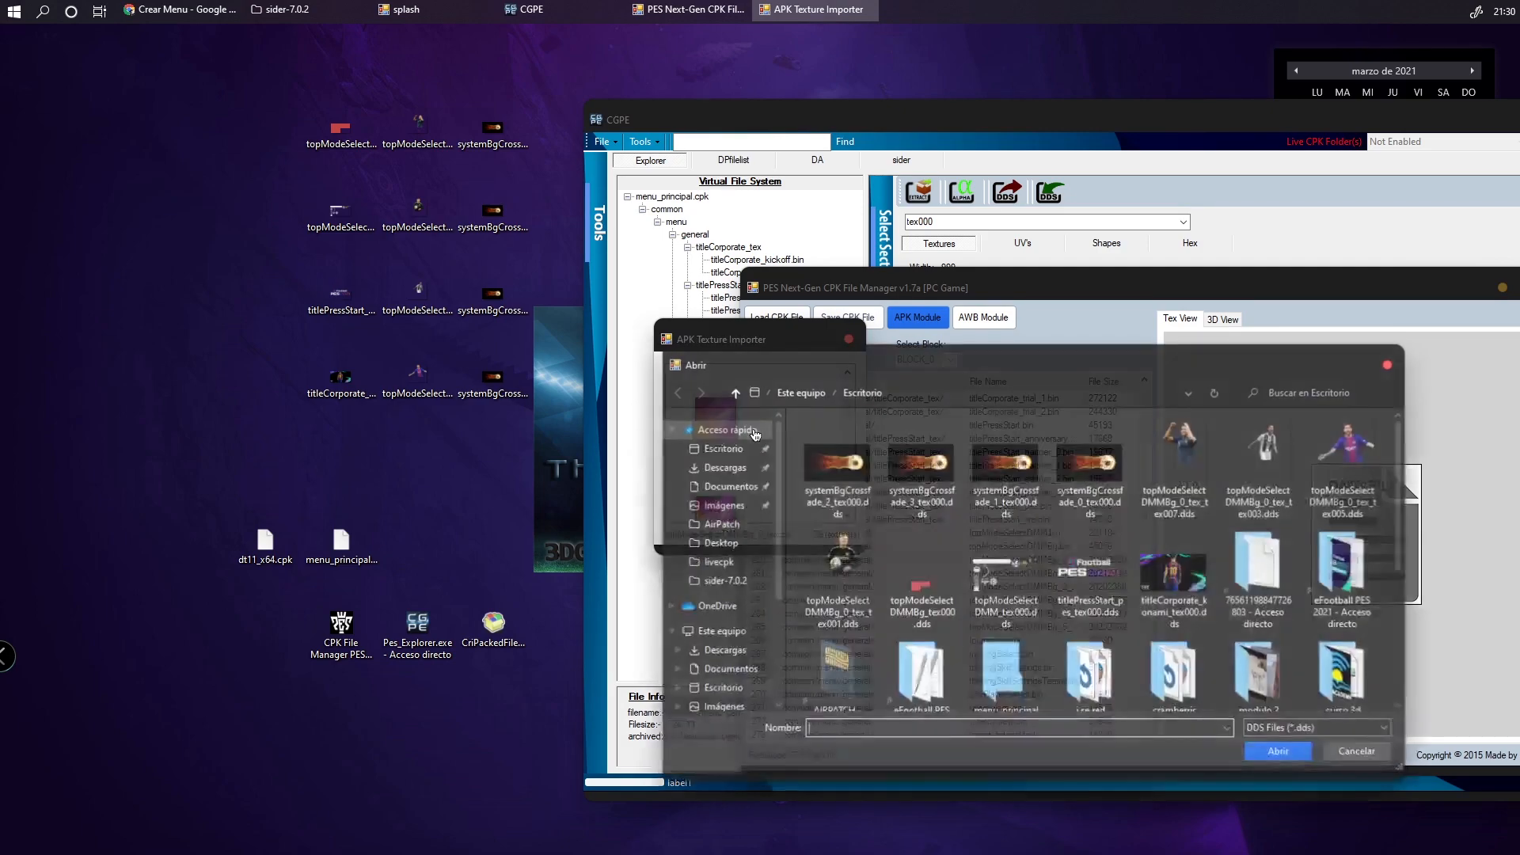
left_click(1330, 458)
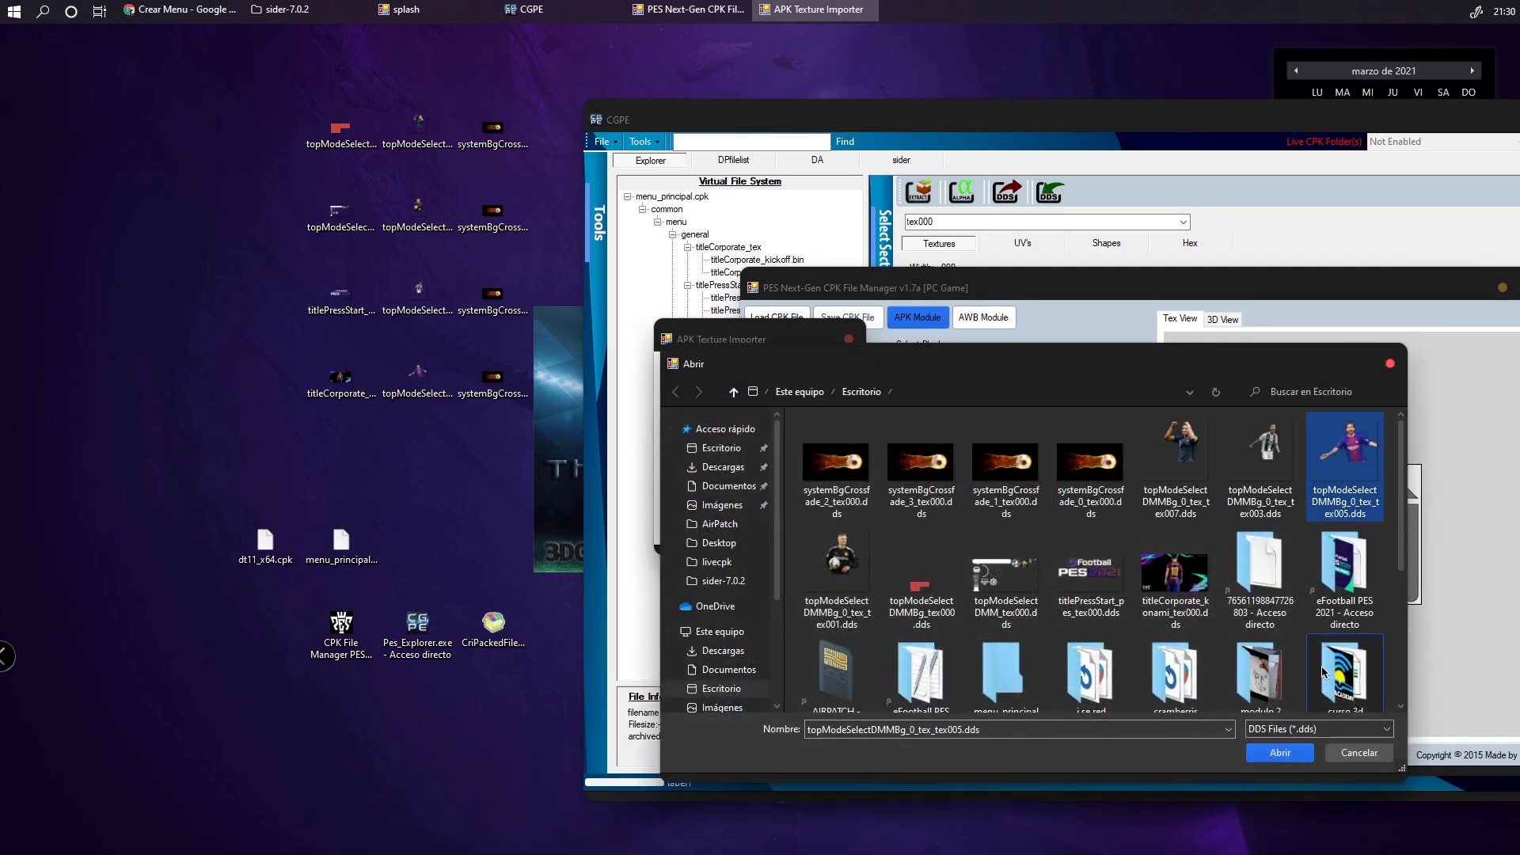
left_click(1298, 752)
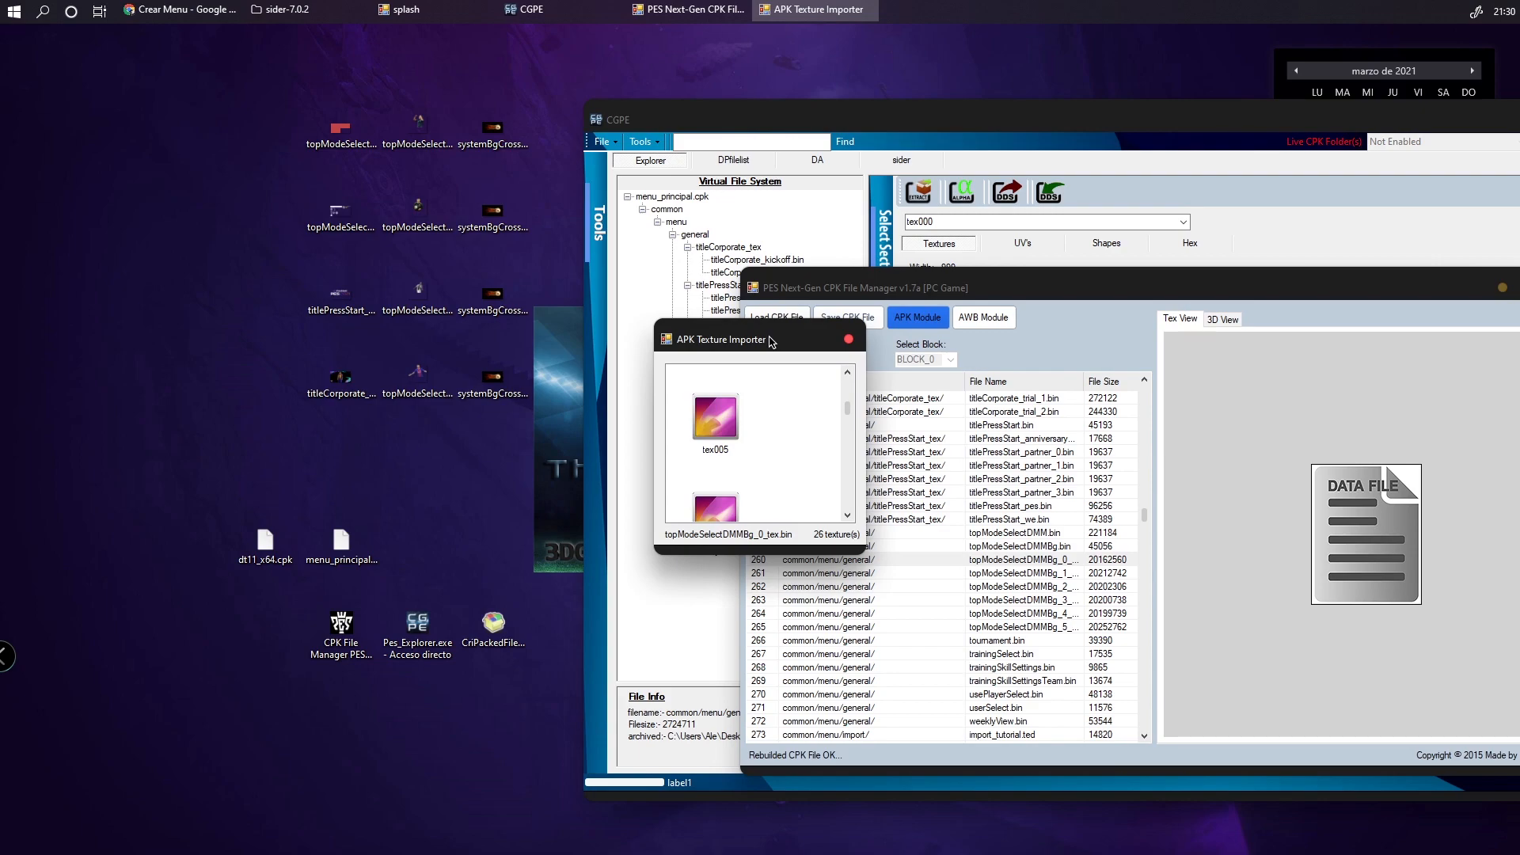
left_click(782, 503)
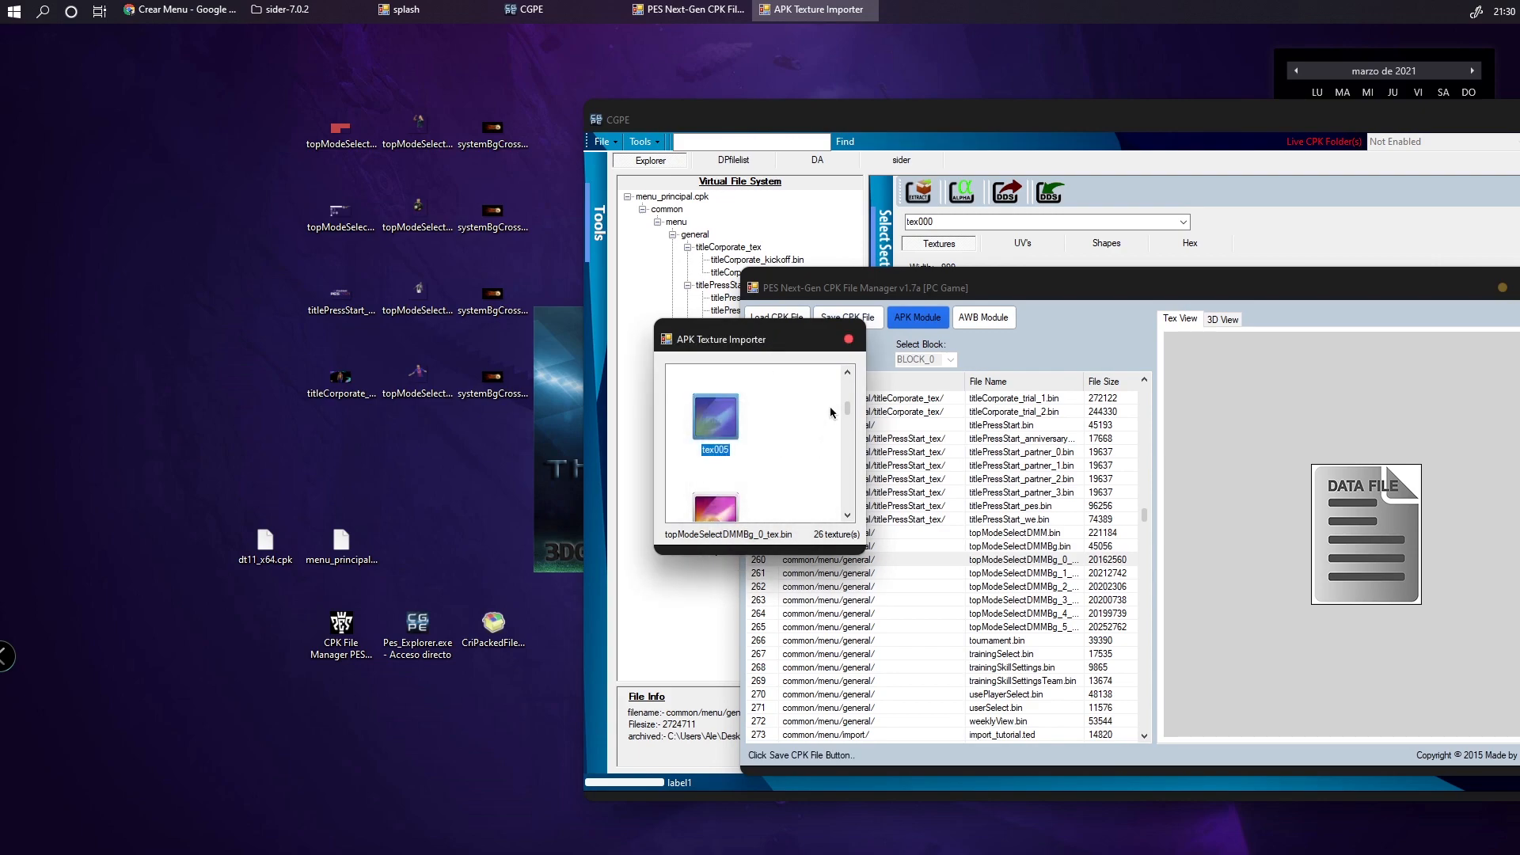
left_click(848, 339)
left_click(847, 318)
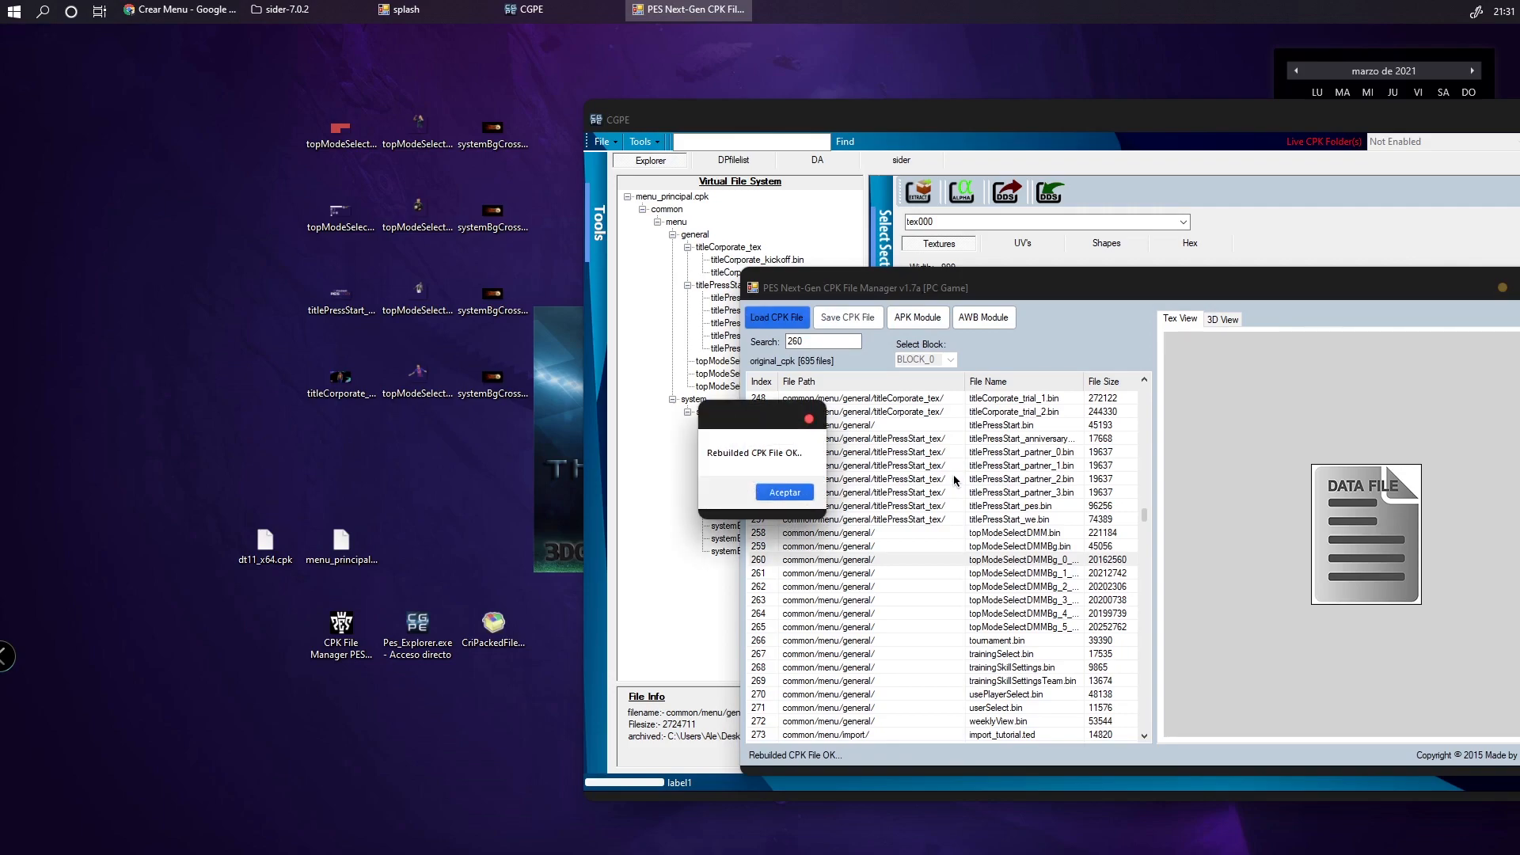
left_click(784, 492)
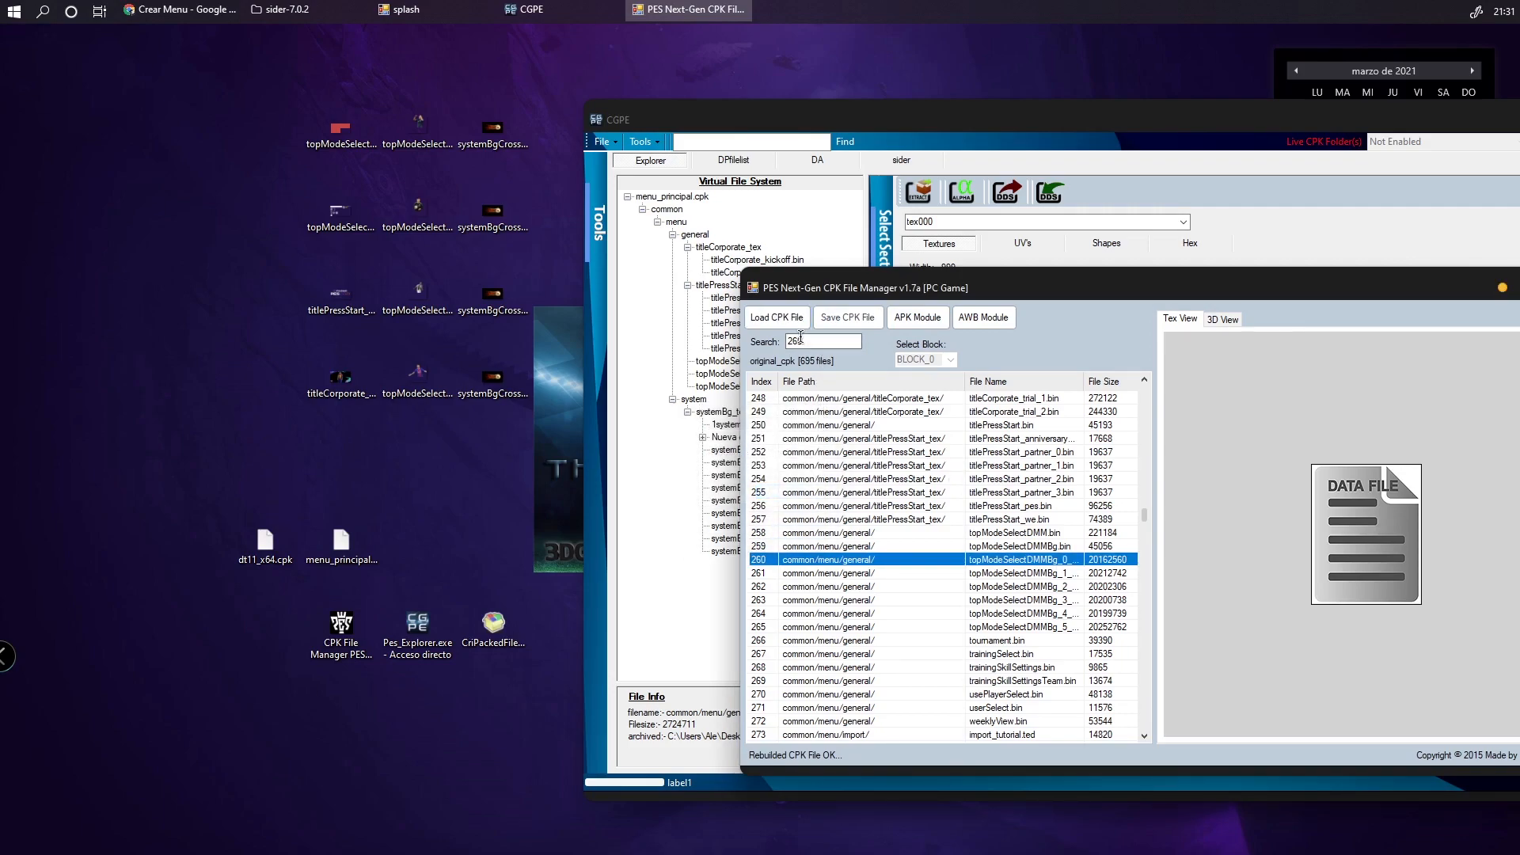
Reopen the APK texture importer for topModeSelectDMMBg_0_tex.bin, select the tex007 texture, and find its matching DDS file on the desktop
left_click(918, 317)
scroll(776, 450, "down", 7)
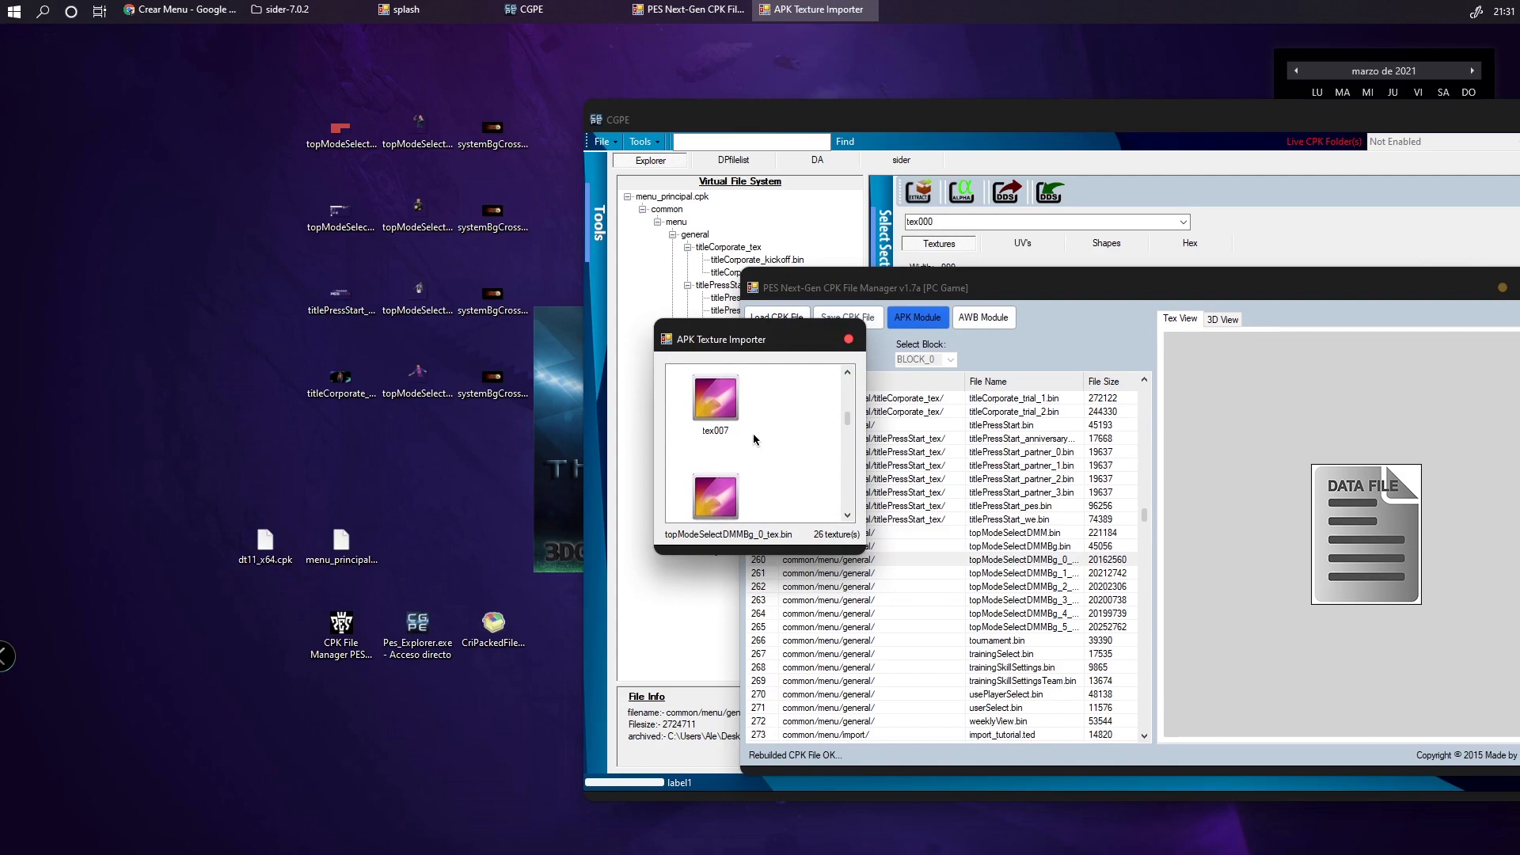
left_click(729, 414)
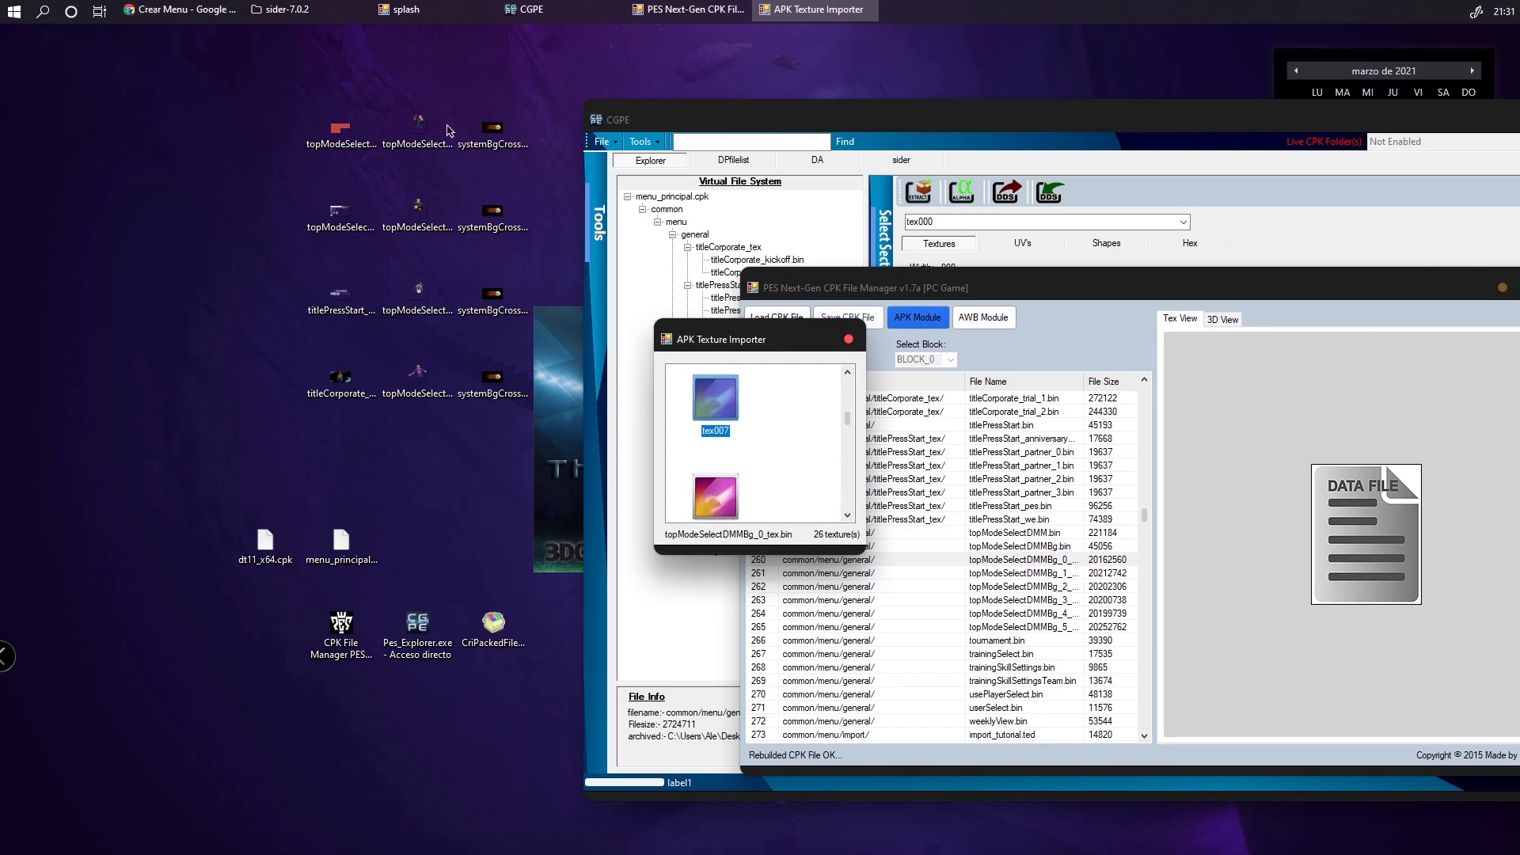
left_click_drag(417, 130, 714, 398)
left_click(409, 256)
left_click(413, 305)
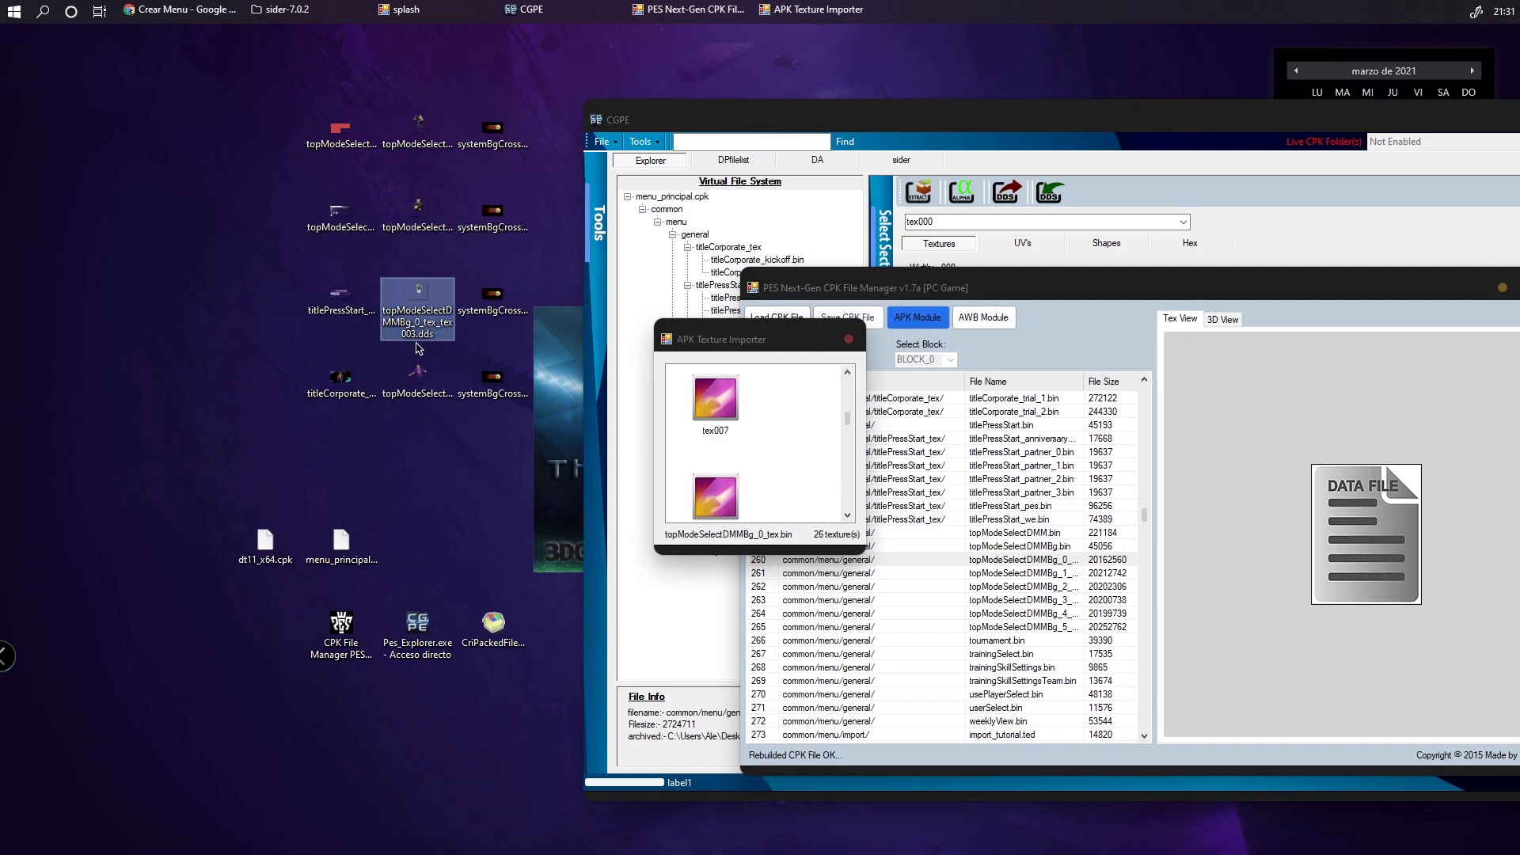
left_click(414, 388)
left_click(406, 162)
Import topModeSelectDMMBg_0_tex_tex007.dds into the tex007 texture, close the texture importer, and save dt11_x64.cpk
right_click(698, 395)
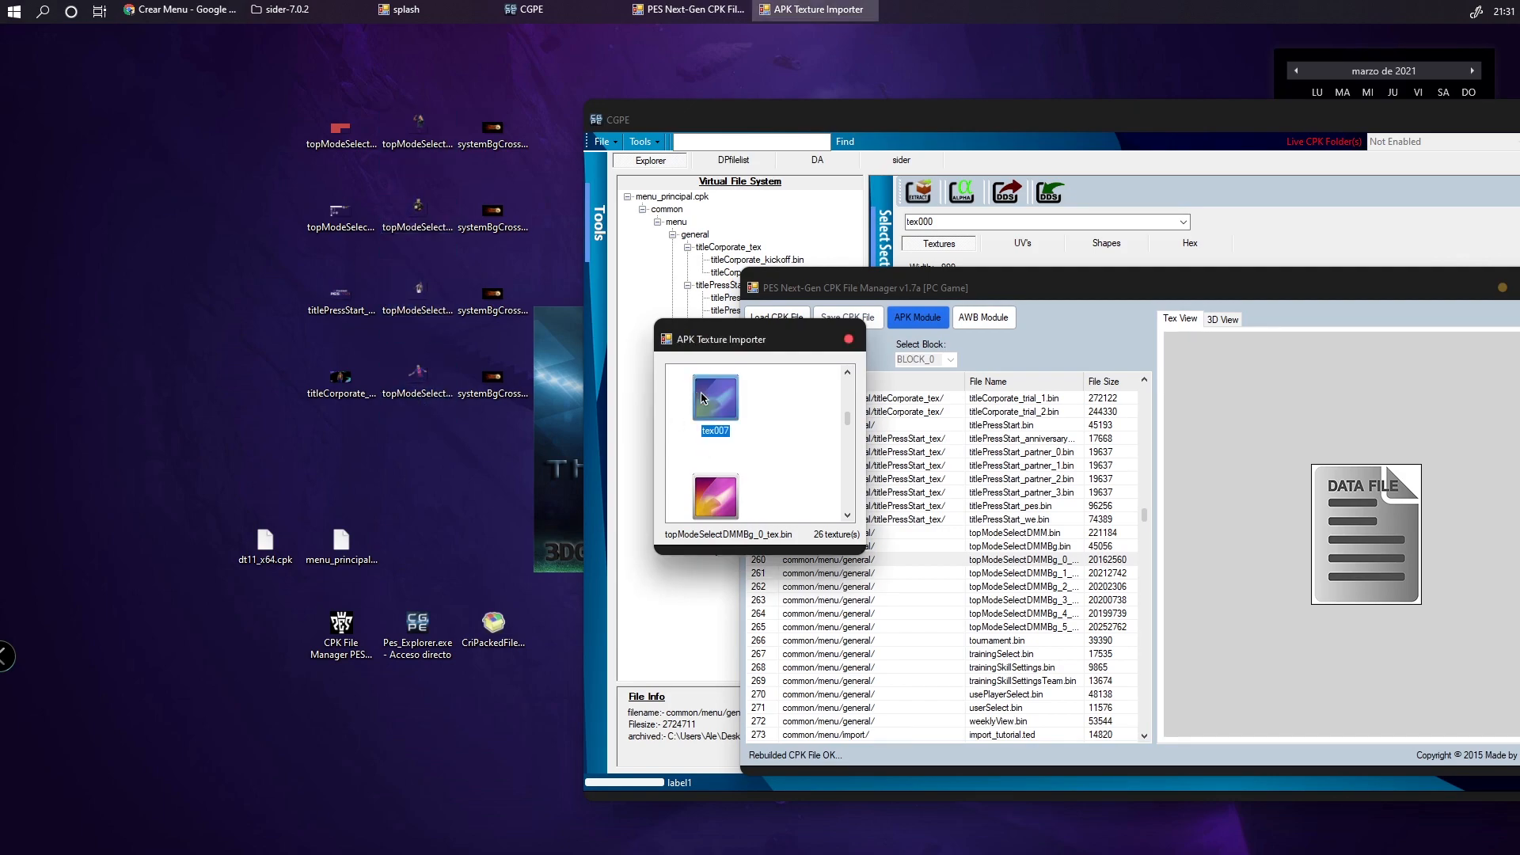
left_click(740, 406)
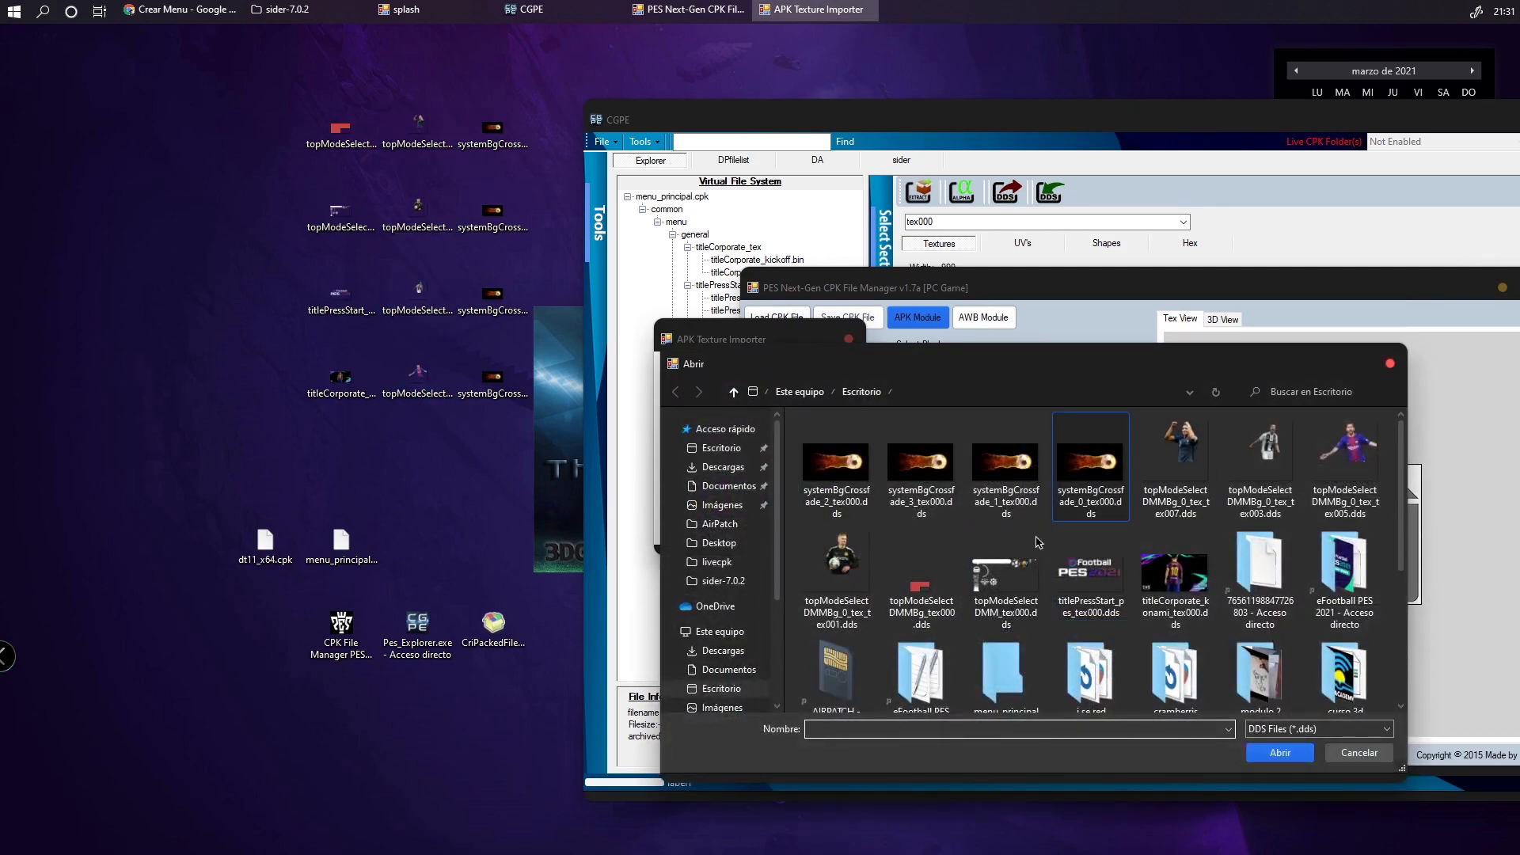
left_click(1195, 459)
left_click(1278, 752)
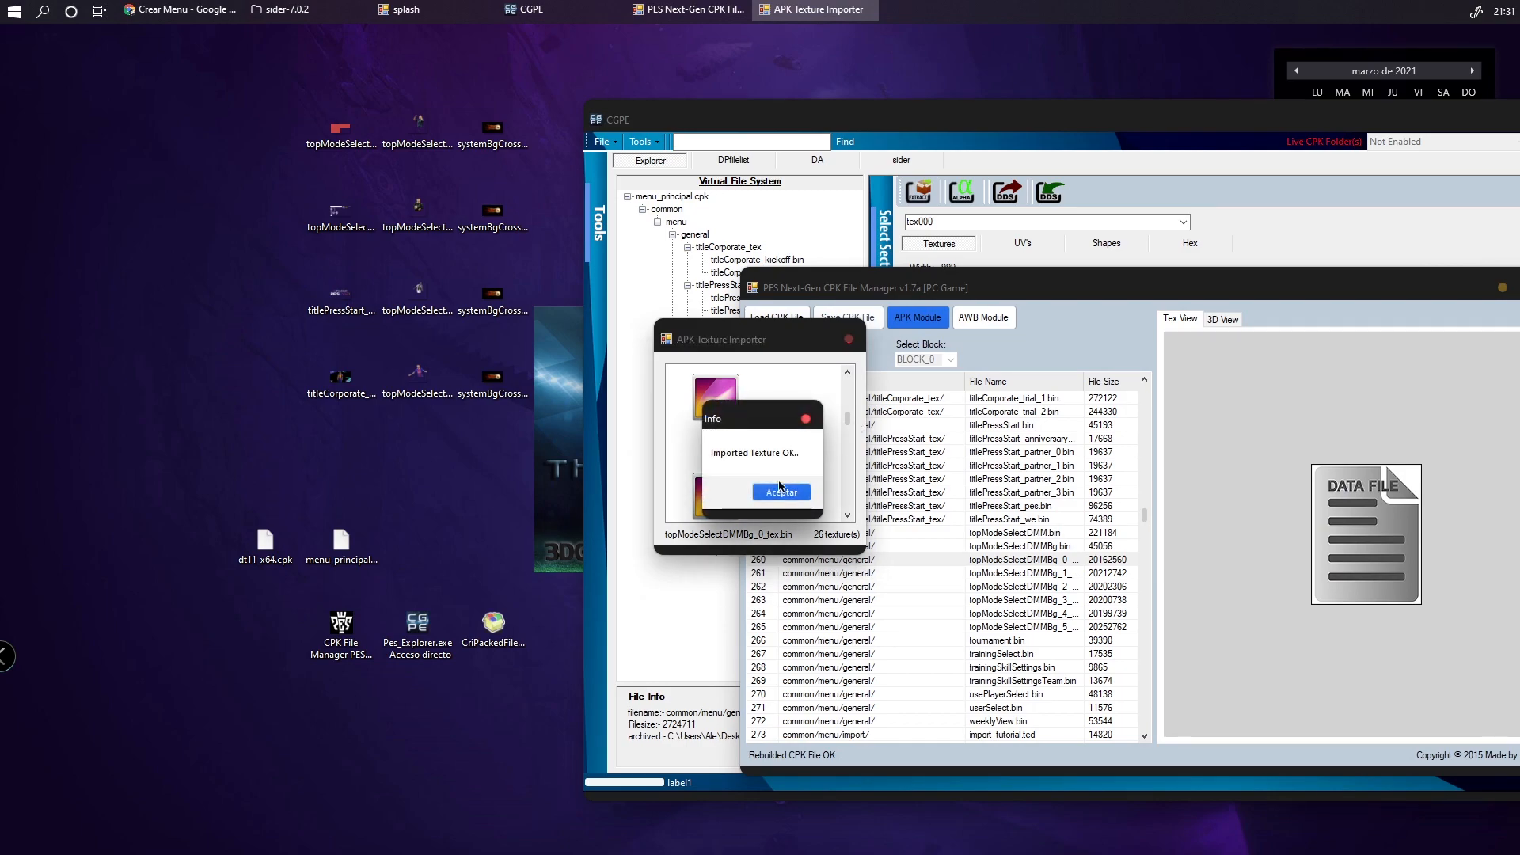
left_click(782, 491)
left_click(848, 339)
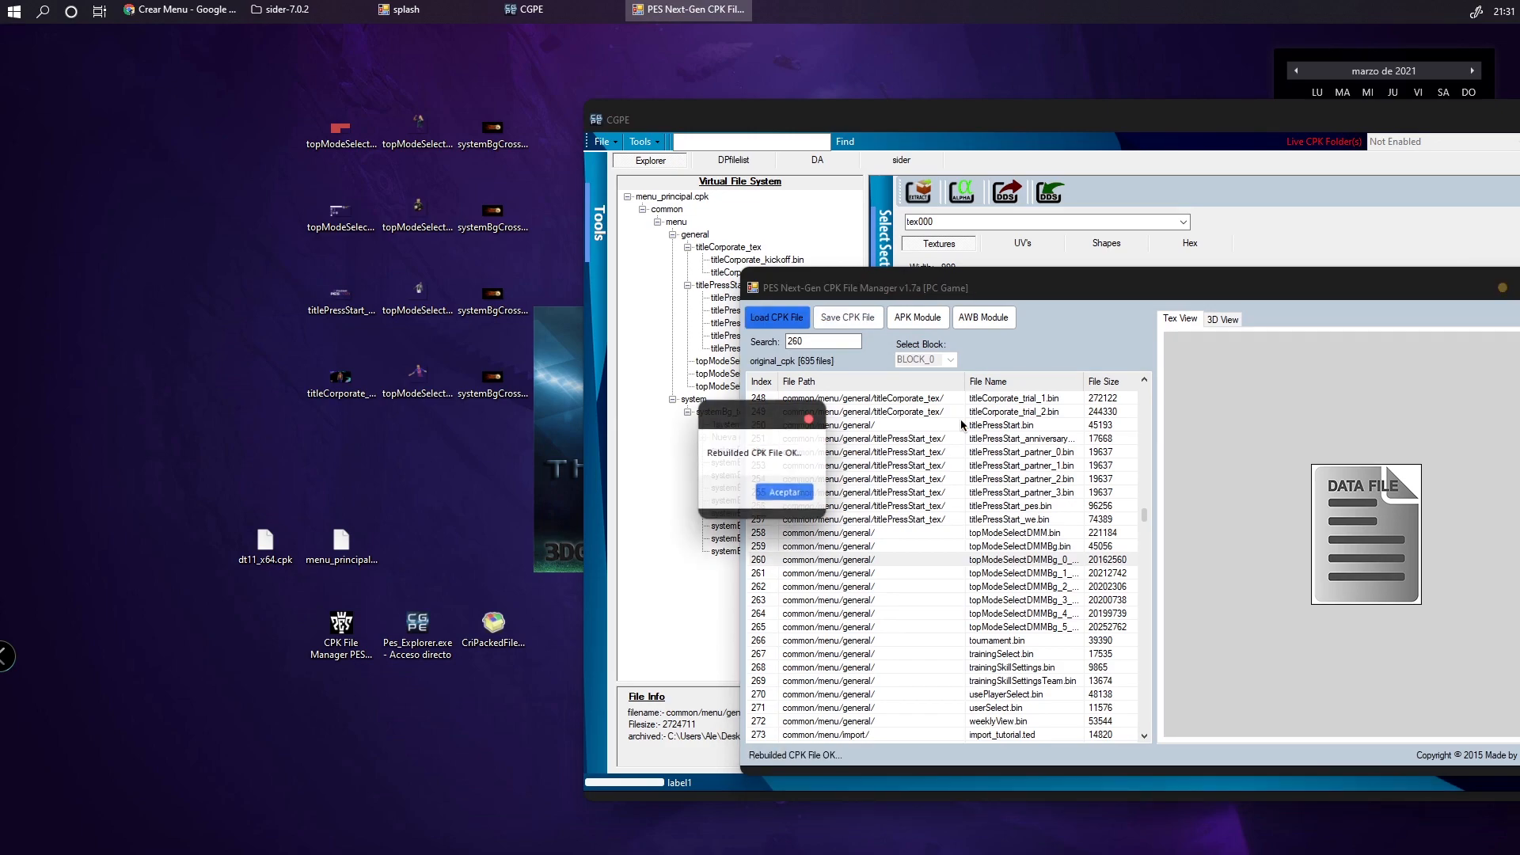
left_click(787, 493)
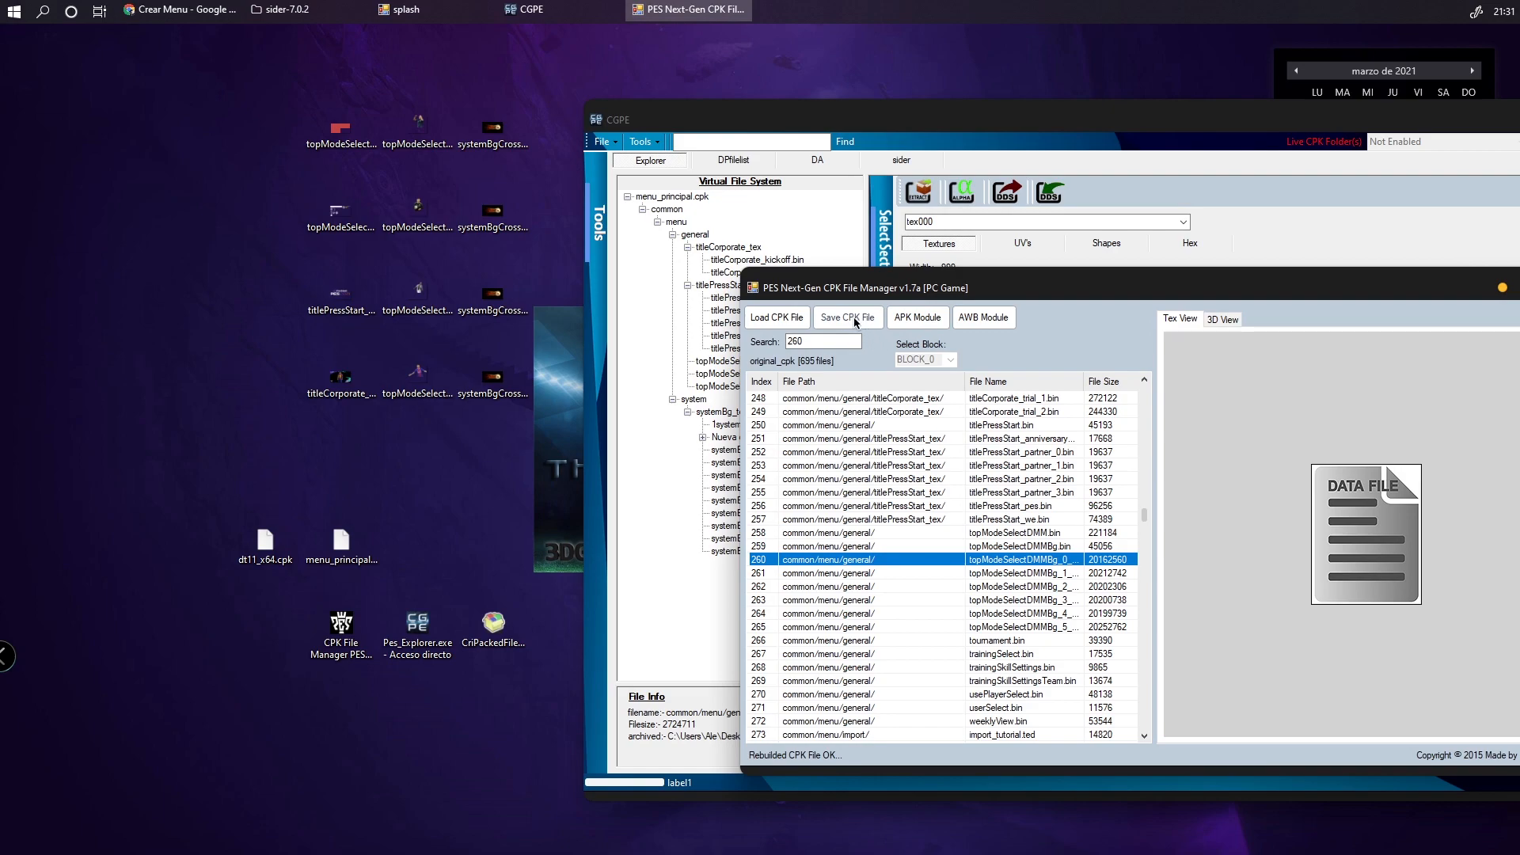
left_click(786, 319)
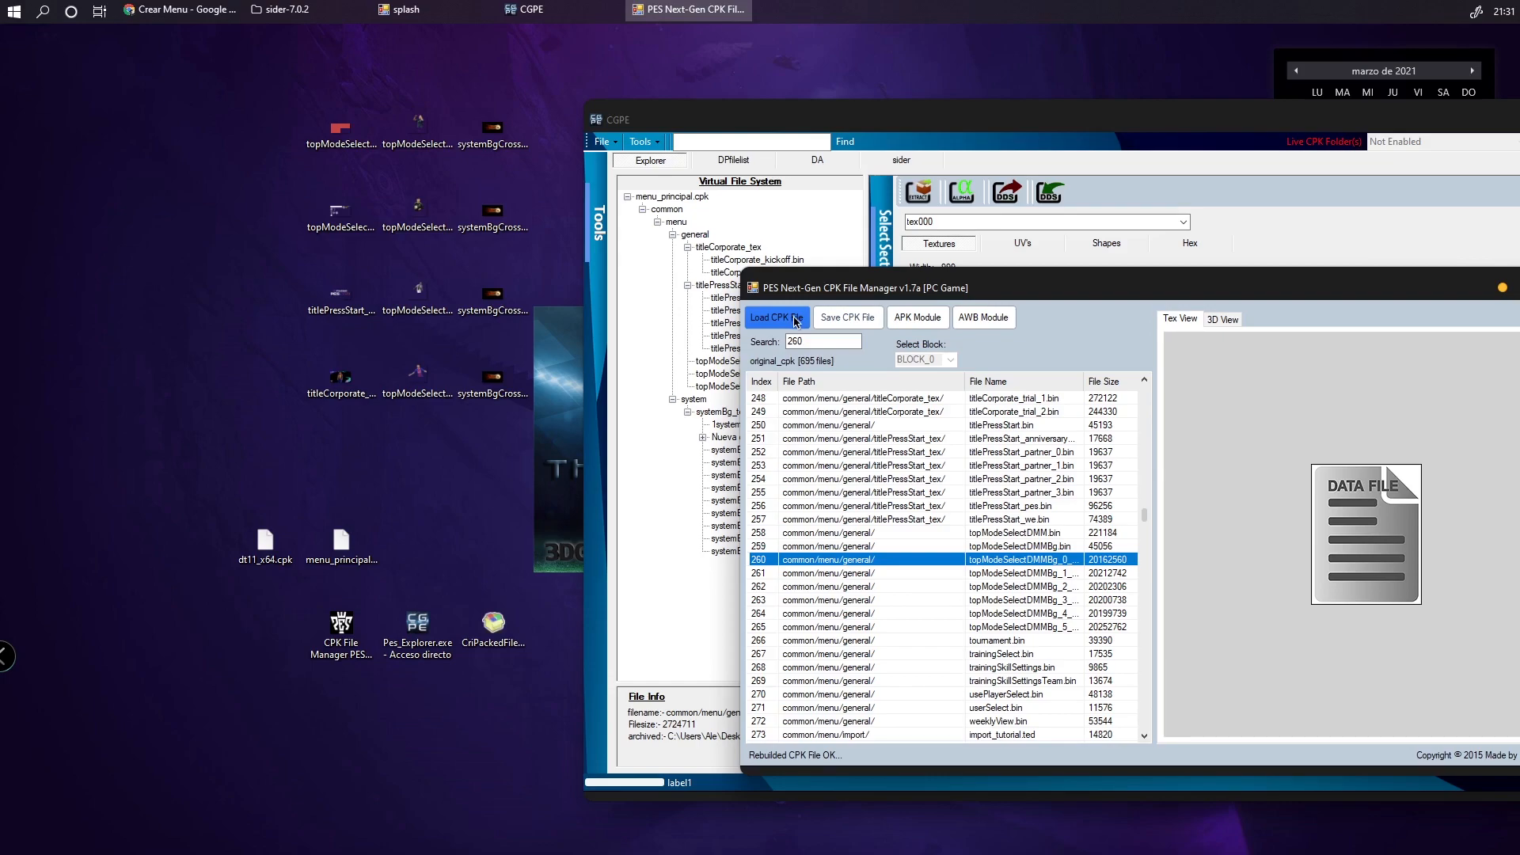
Import topModeSelectDMMBg_0_tex_tex001.dds into texture tex009 of topModeSelectDMMBg_0_tex.bin, and close the texture importer
left_click(917, 316)
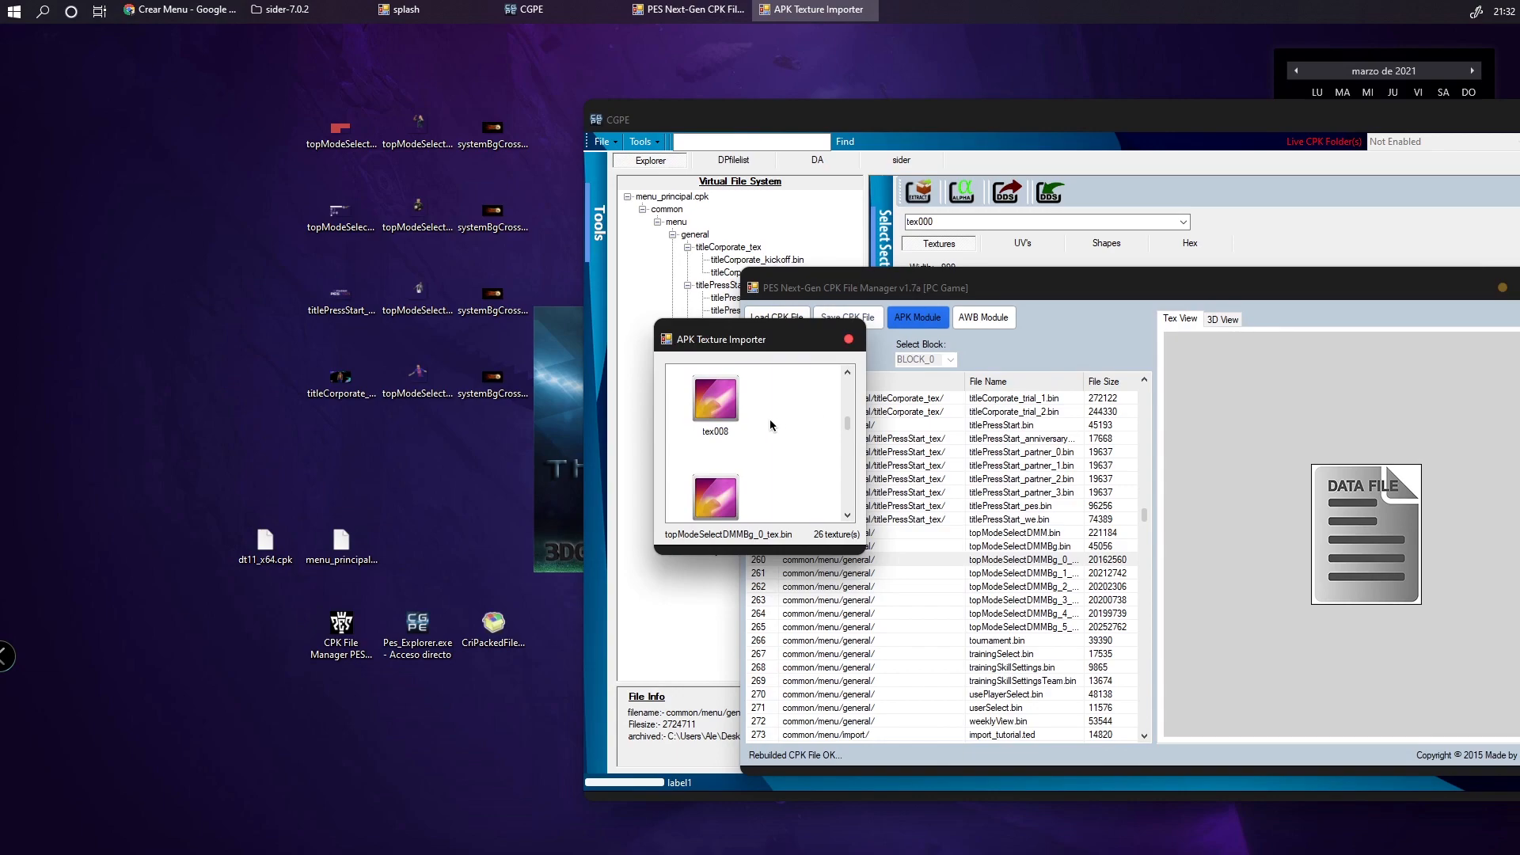
left_click(722, 415)
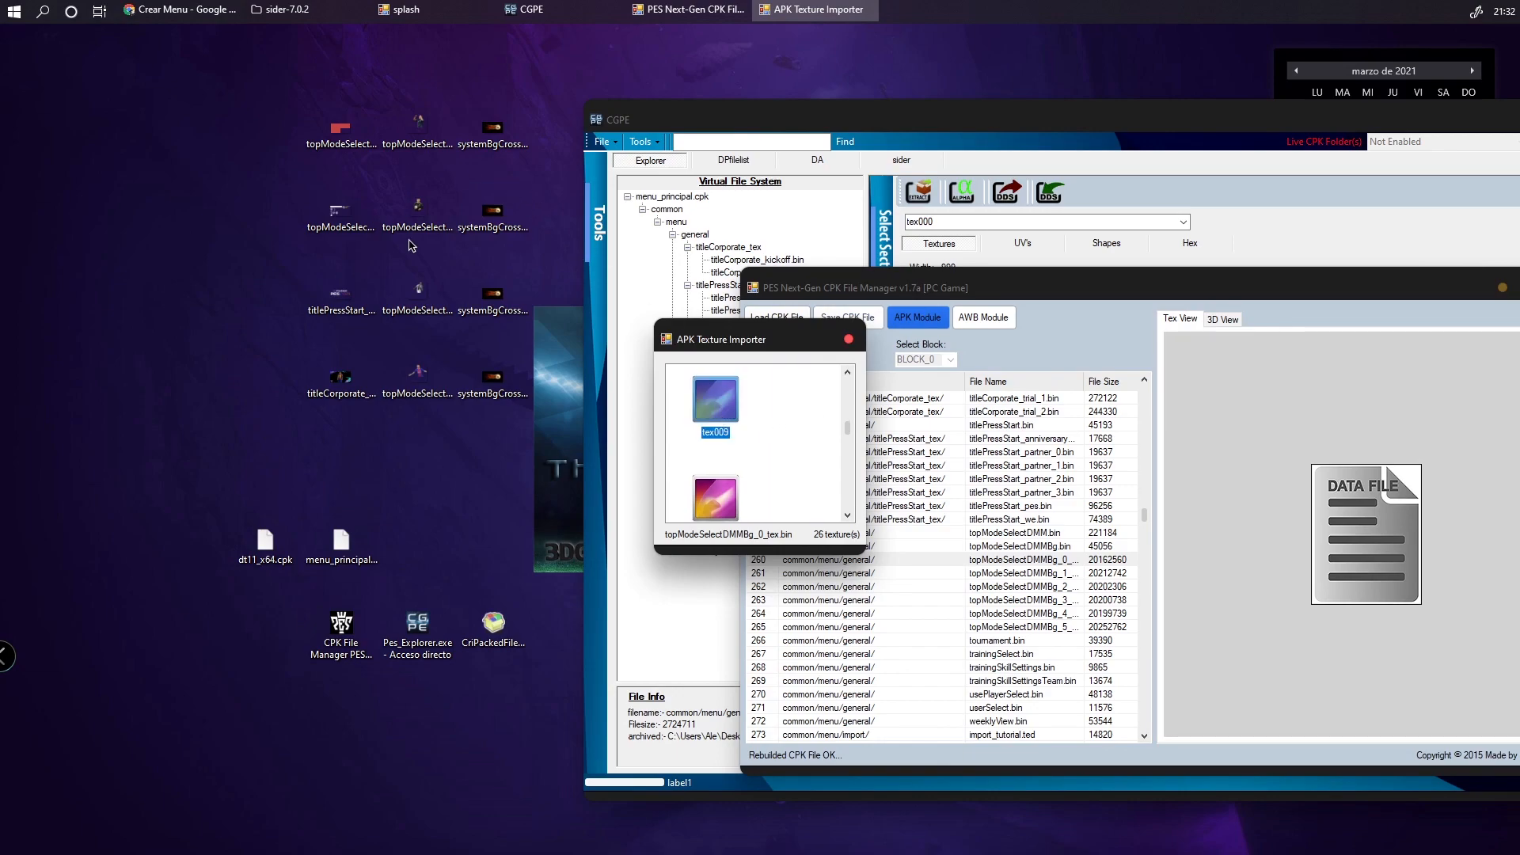
right_click(726, 398)
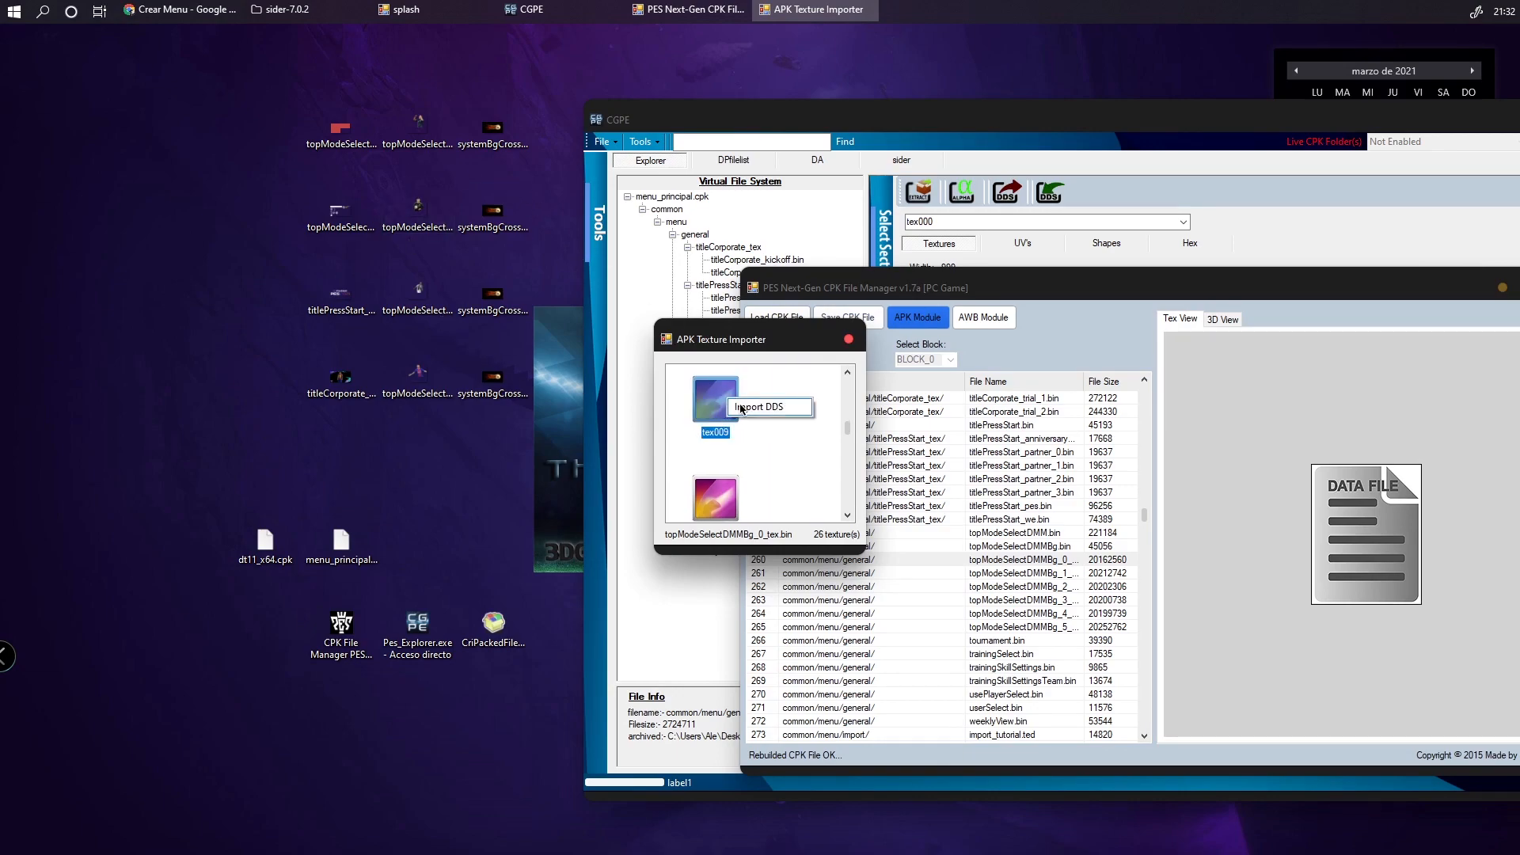
left_click(758, 406)
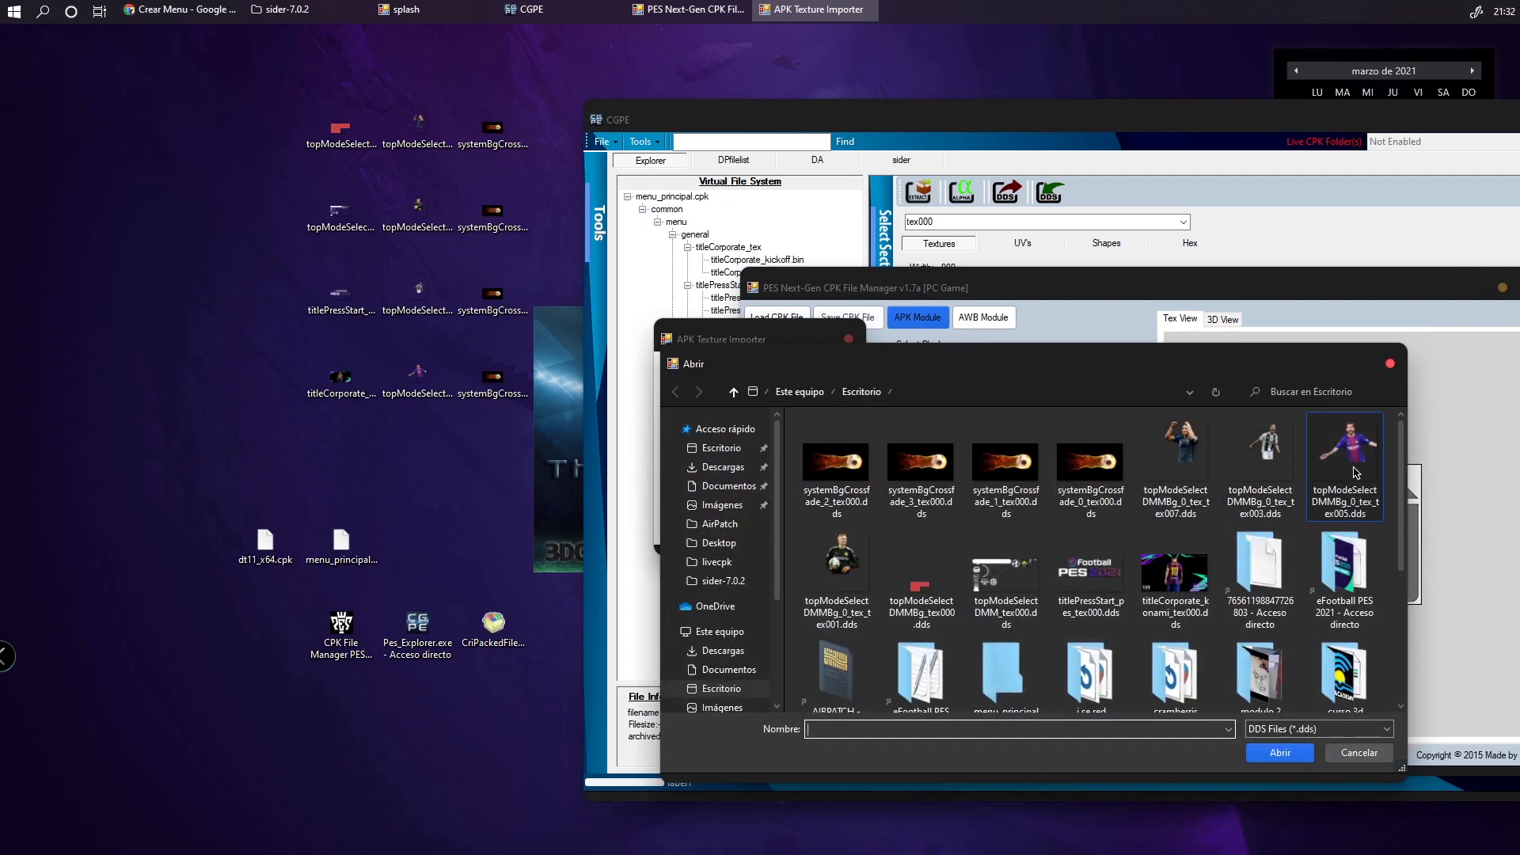
left_click(860, 560)
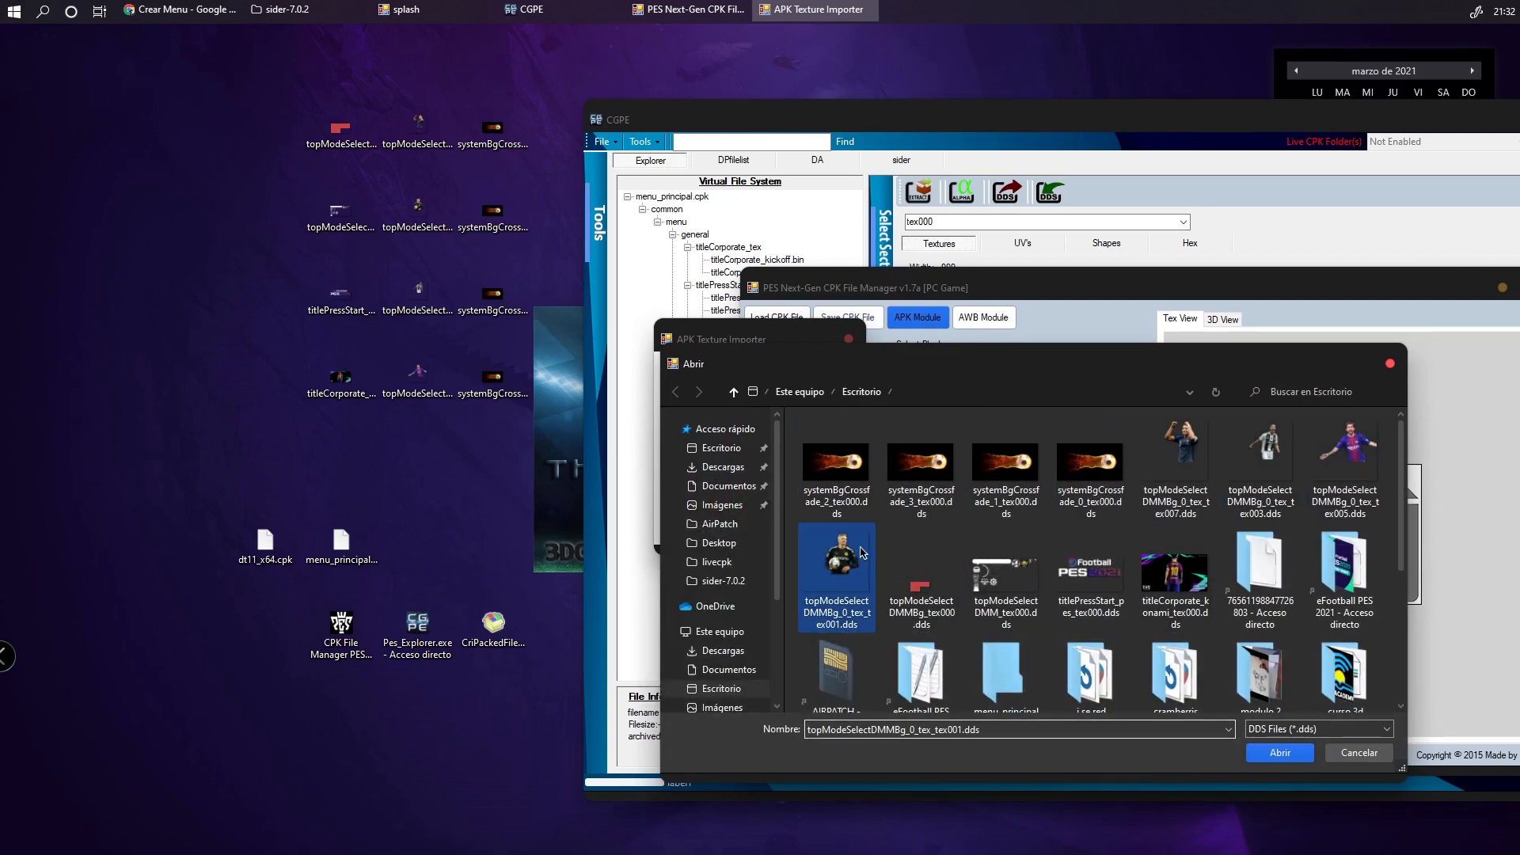
left_click(1279, 752)
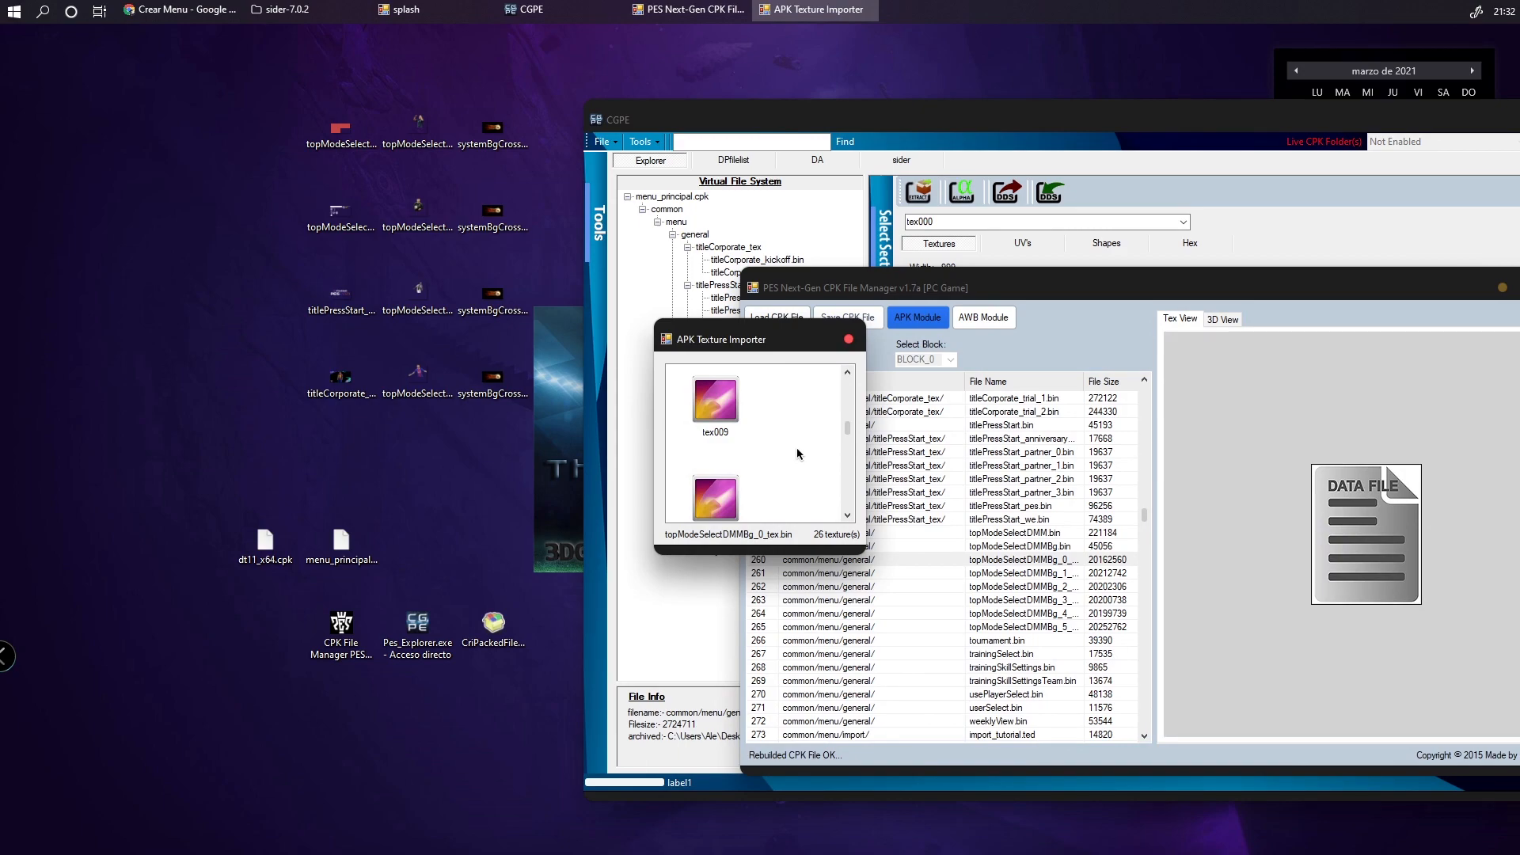
left_click(801, 492)
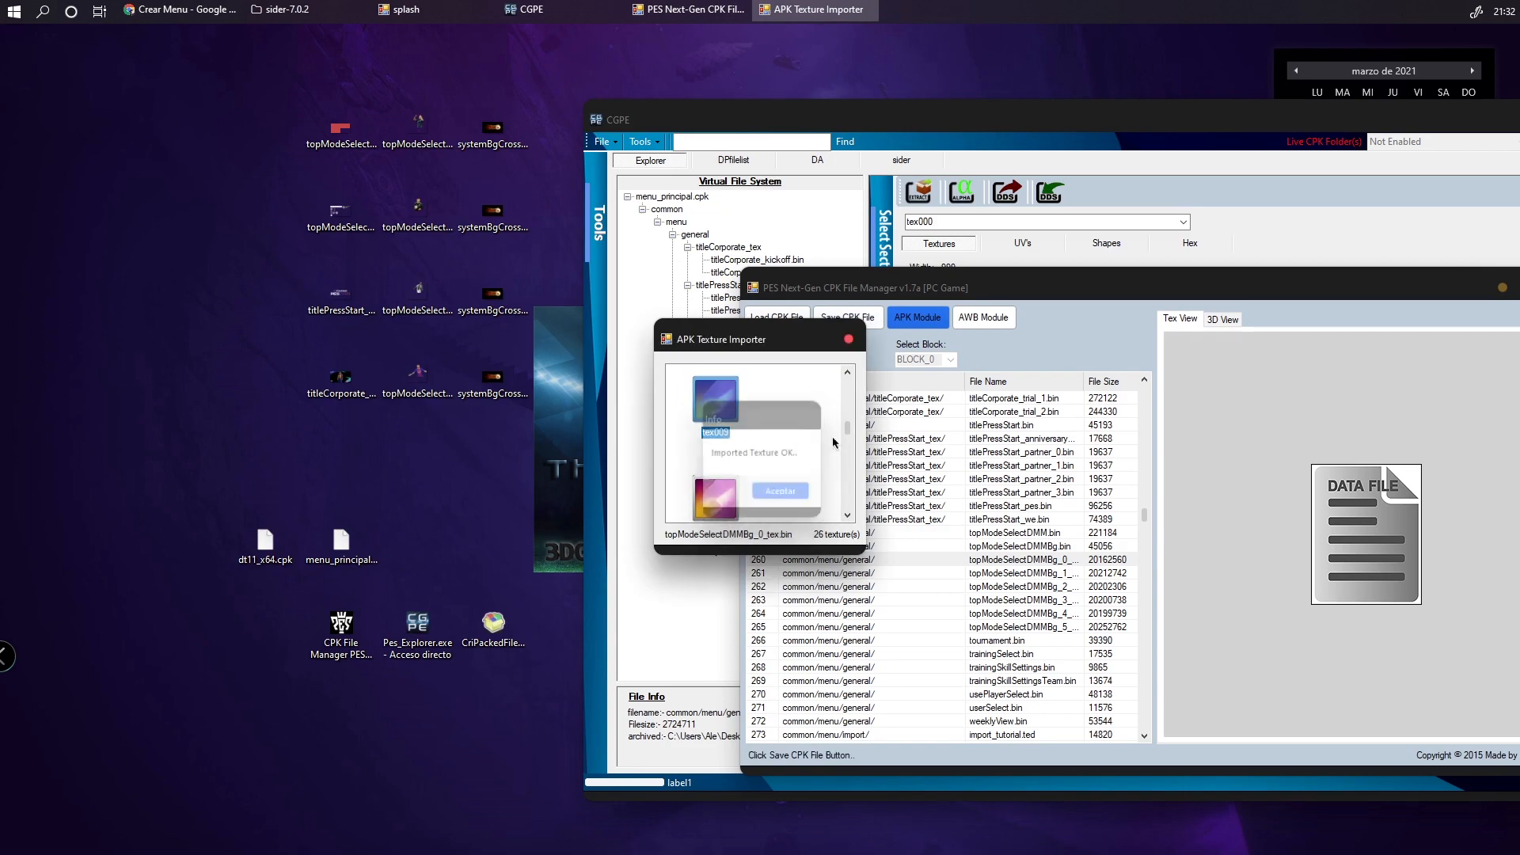
left_click(848, 340)
Save the modified CPK file and close the CPK File Manager
left_click(855, 317)
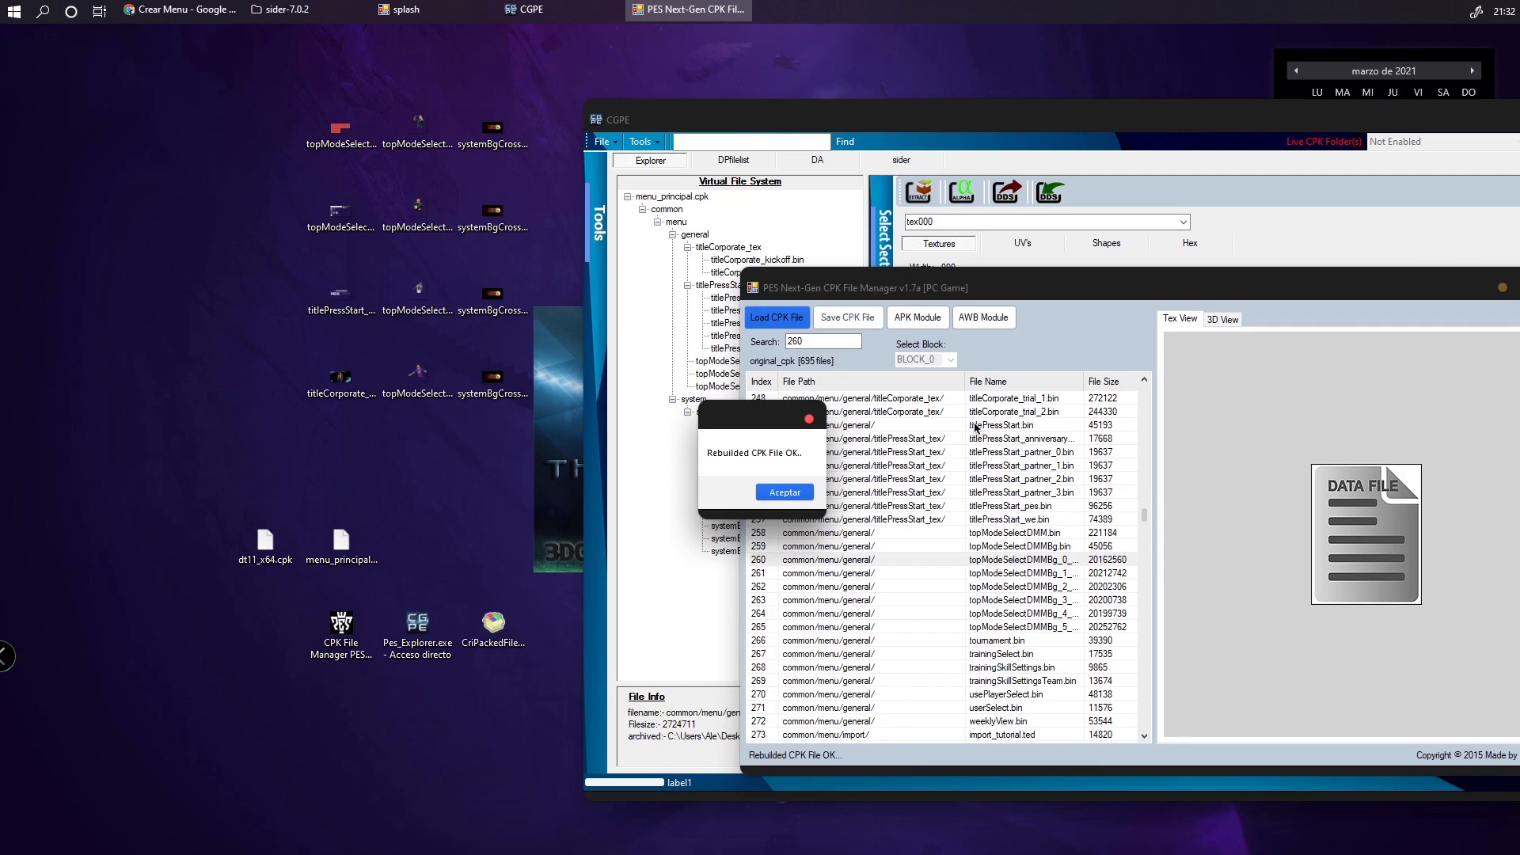
left_click(793, 497)
left_click_drag(1034, 294, 932, 294)
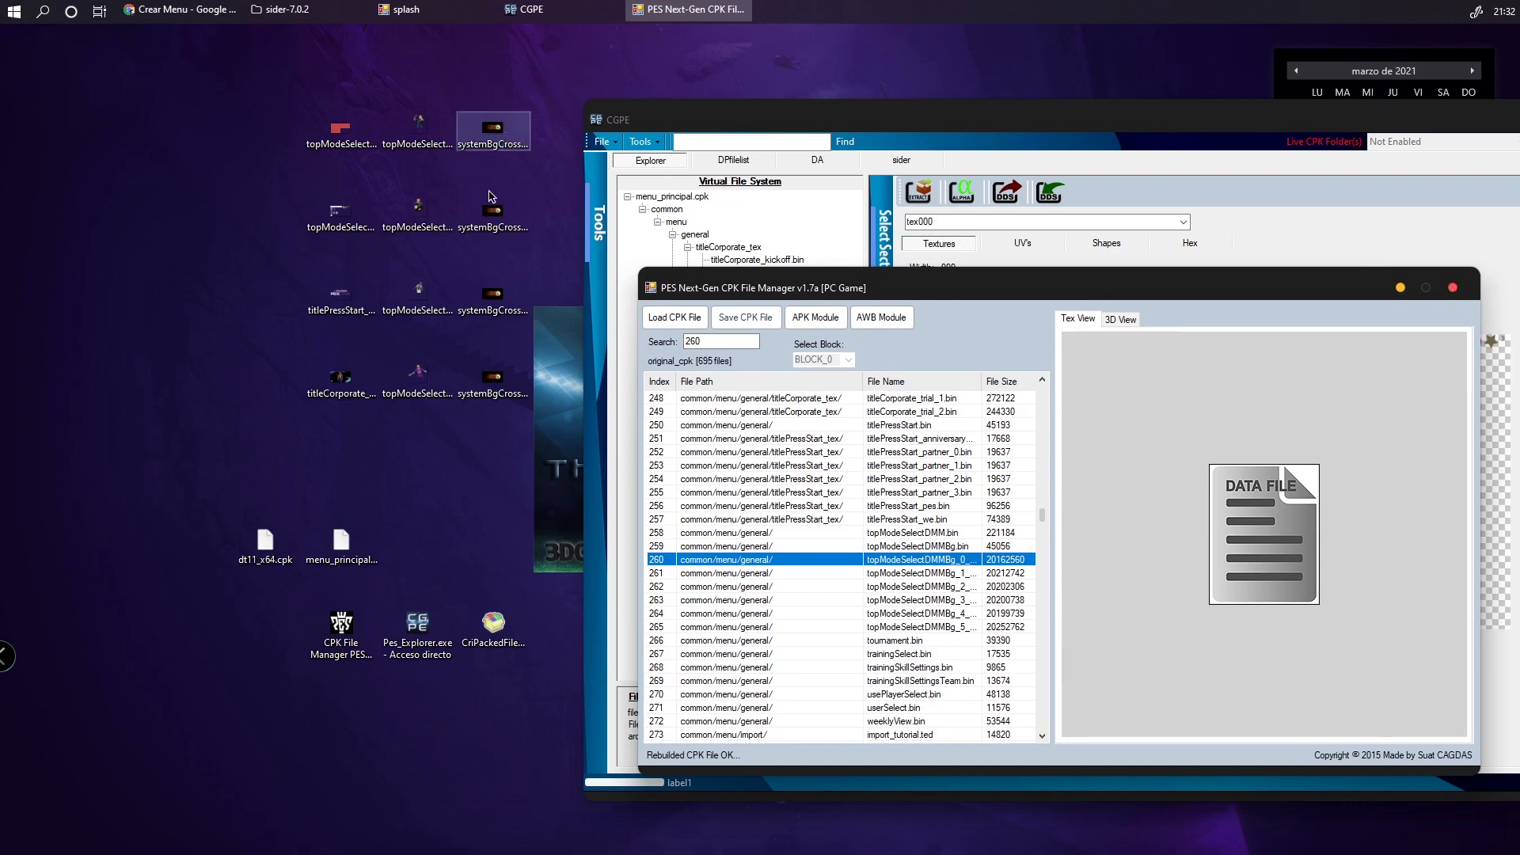
left_click_drag(944, 291, 926, 286)
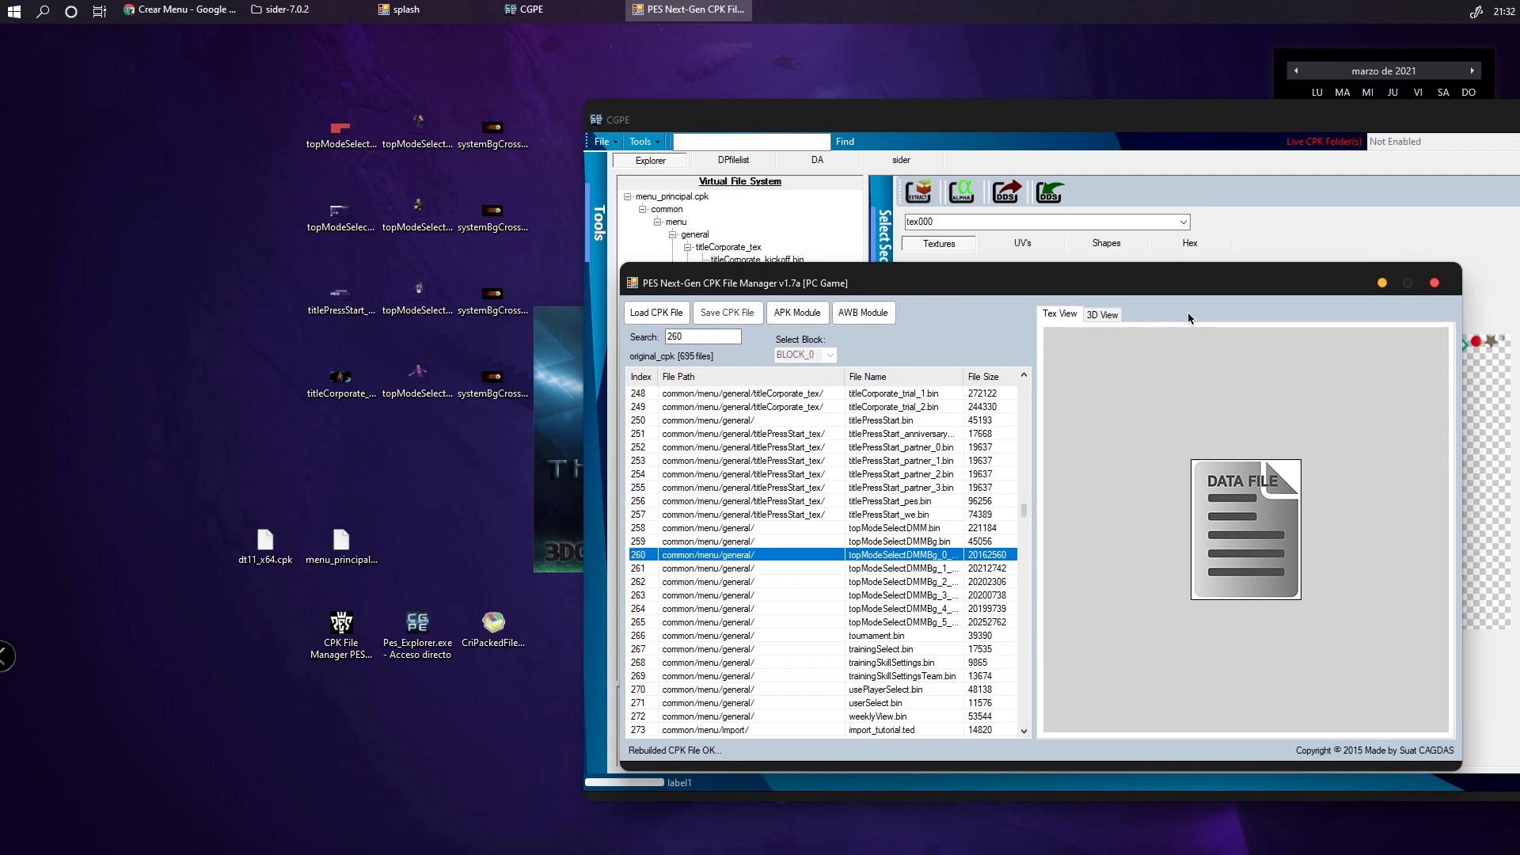
left_click(1435, 283)
Switch to CGPE and load dt11_x64.cpk from the desktop as a single CPK
left_click_drag(975, 129, 969, 121)
left_click(596, 142)
left_click(597, 143)
left_click(597, 143)
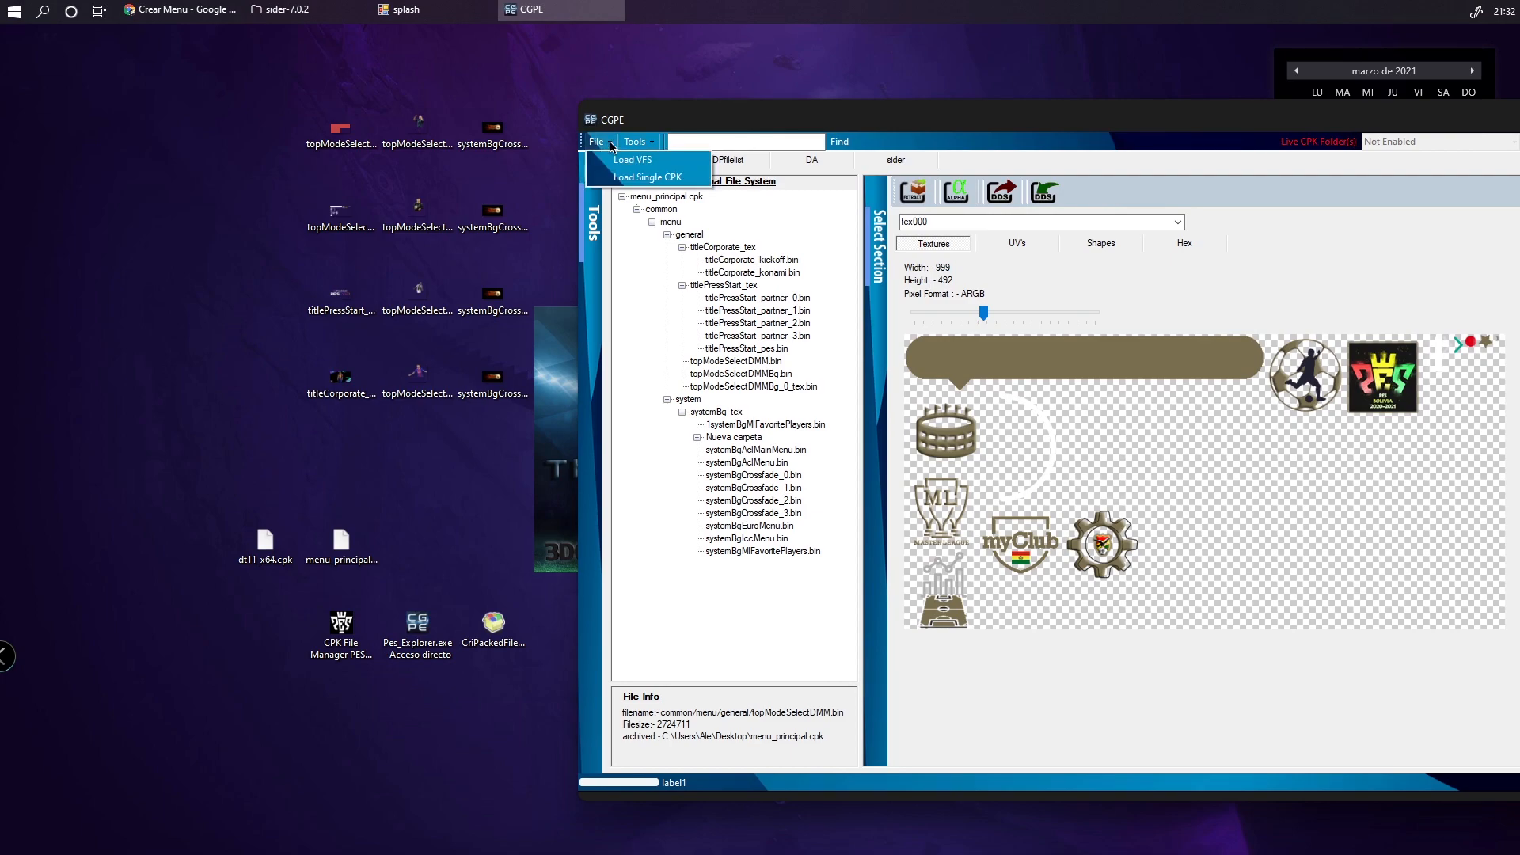
left_click(645, 178)
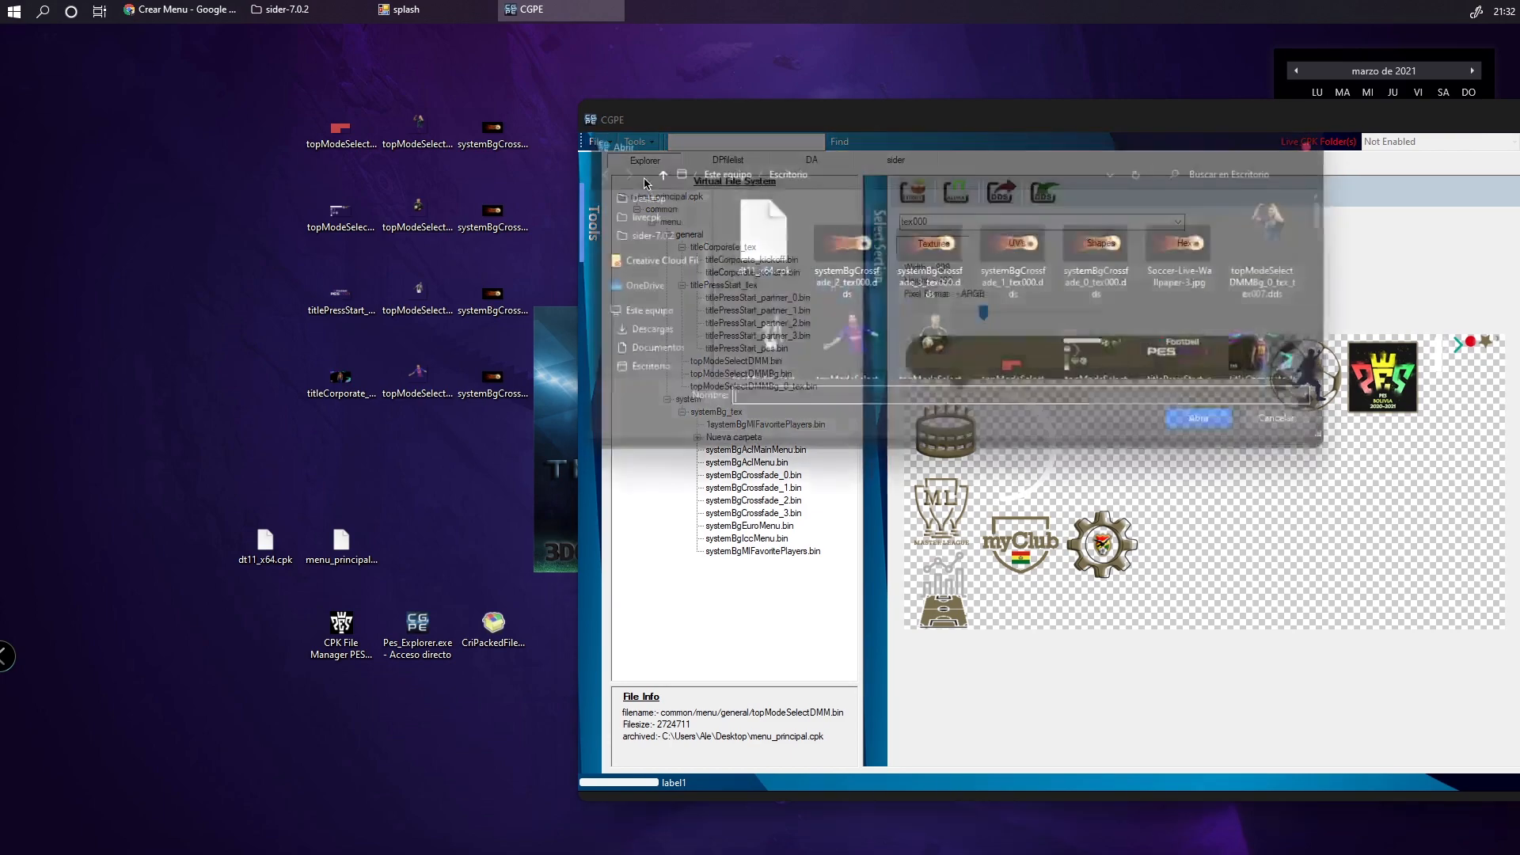
left_click(779, 238)
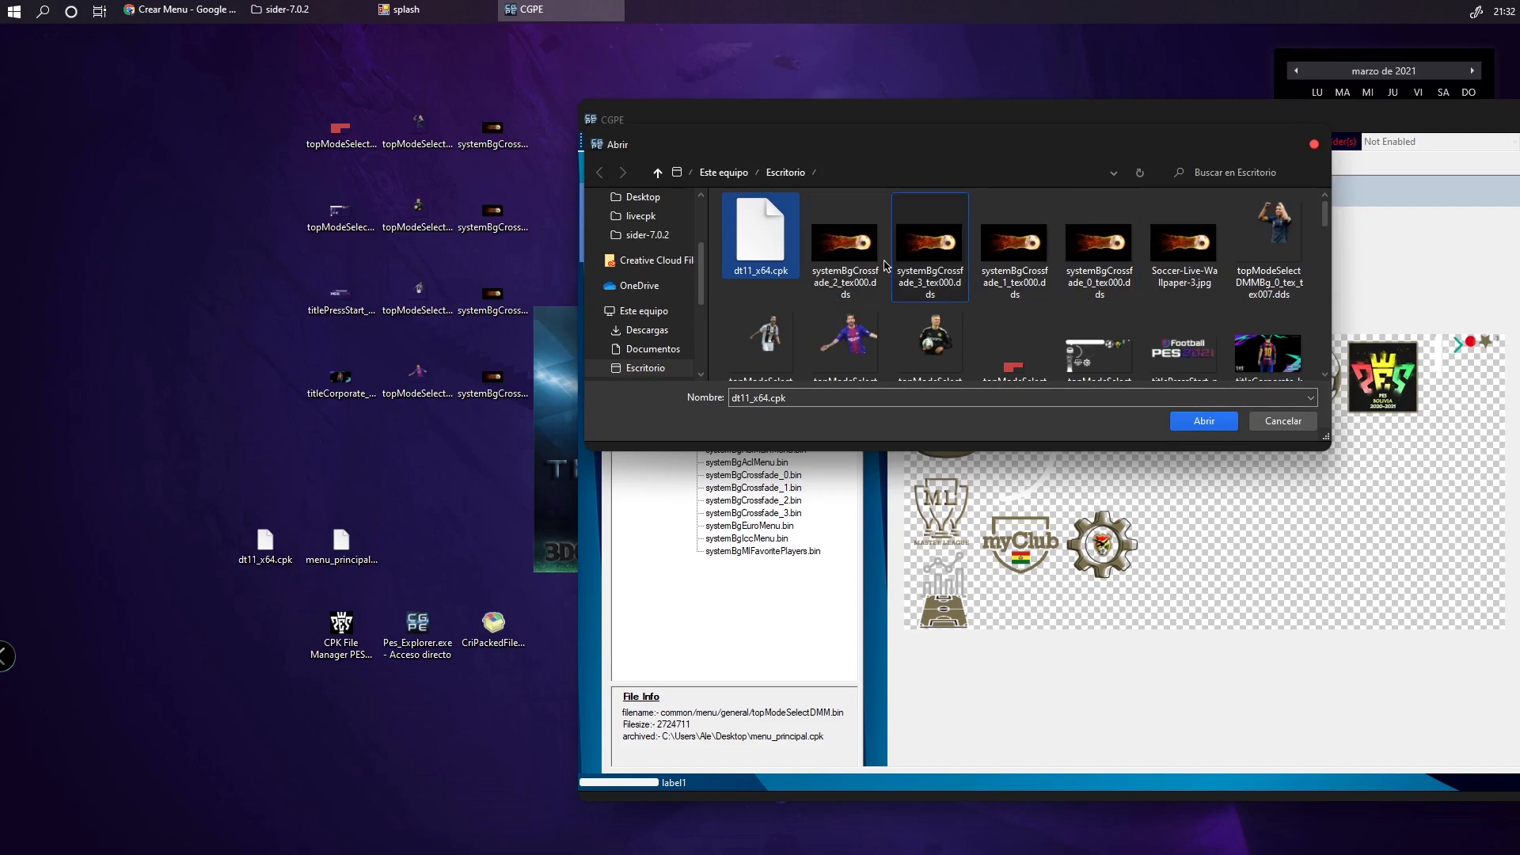
left_click(1188, 421)
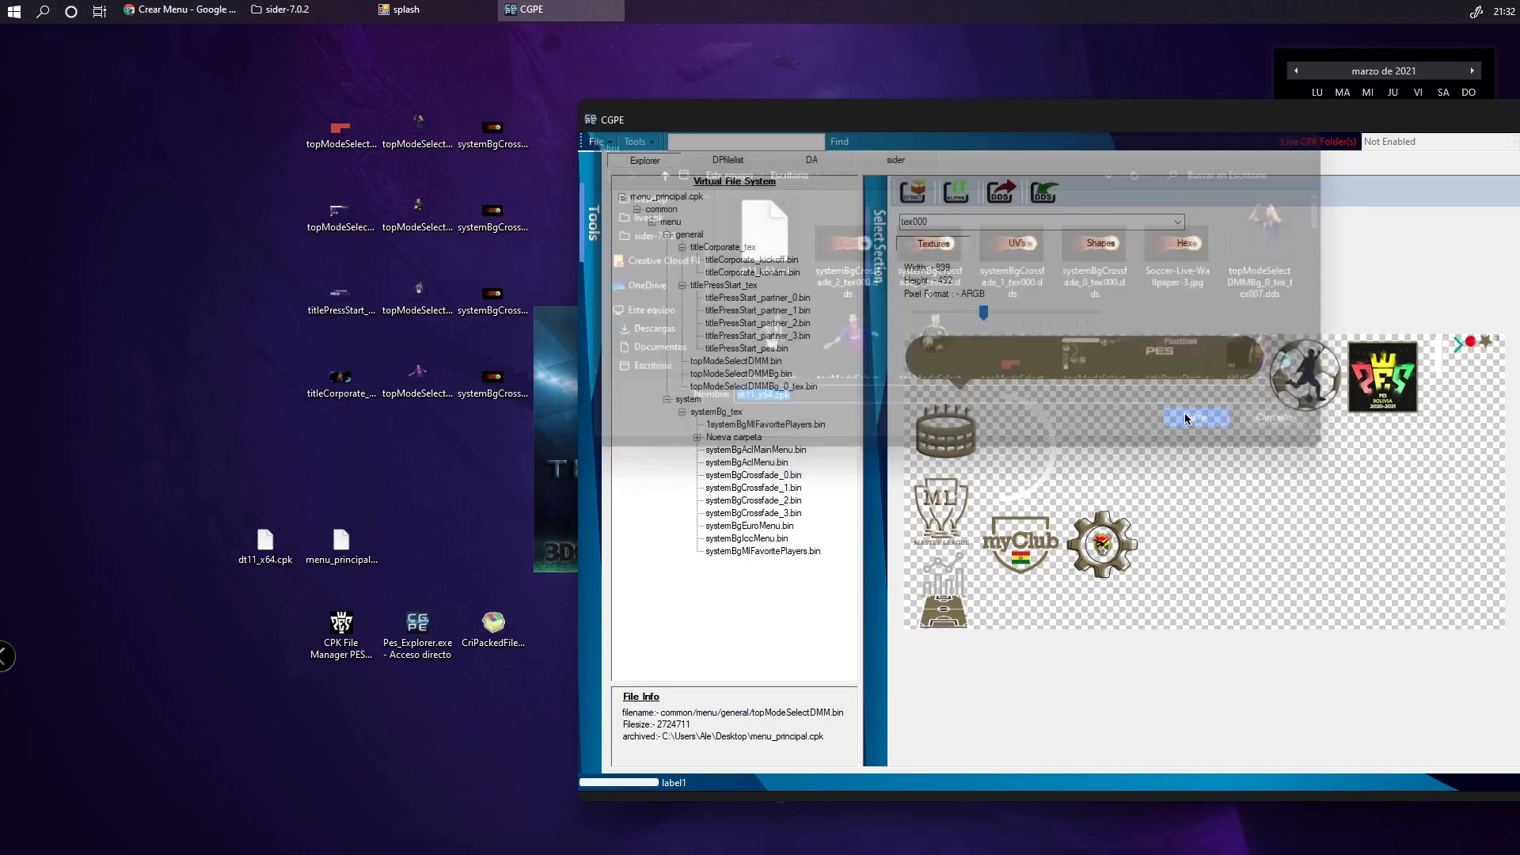
Expand the common/menu/general folder of dt11_x64.cpk in the virtual file system
left_click(622, 196)
left_click(636, 209)
left_click(652, 222)
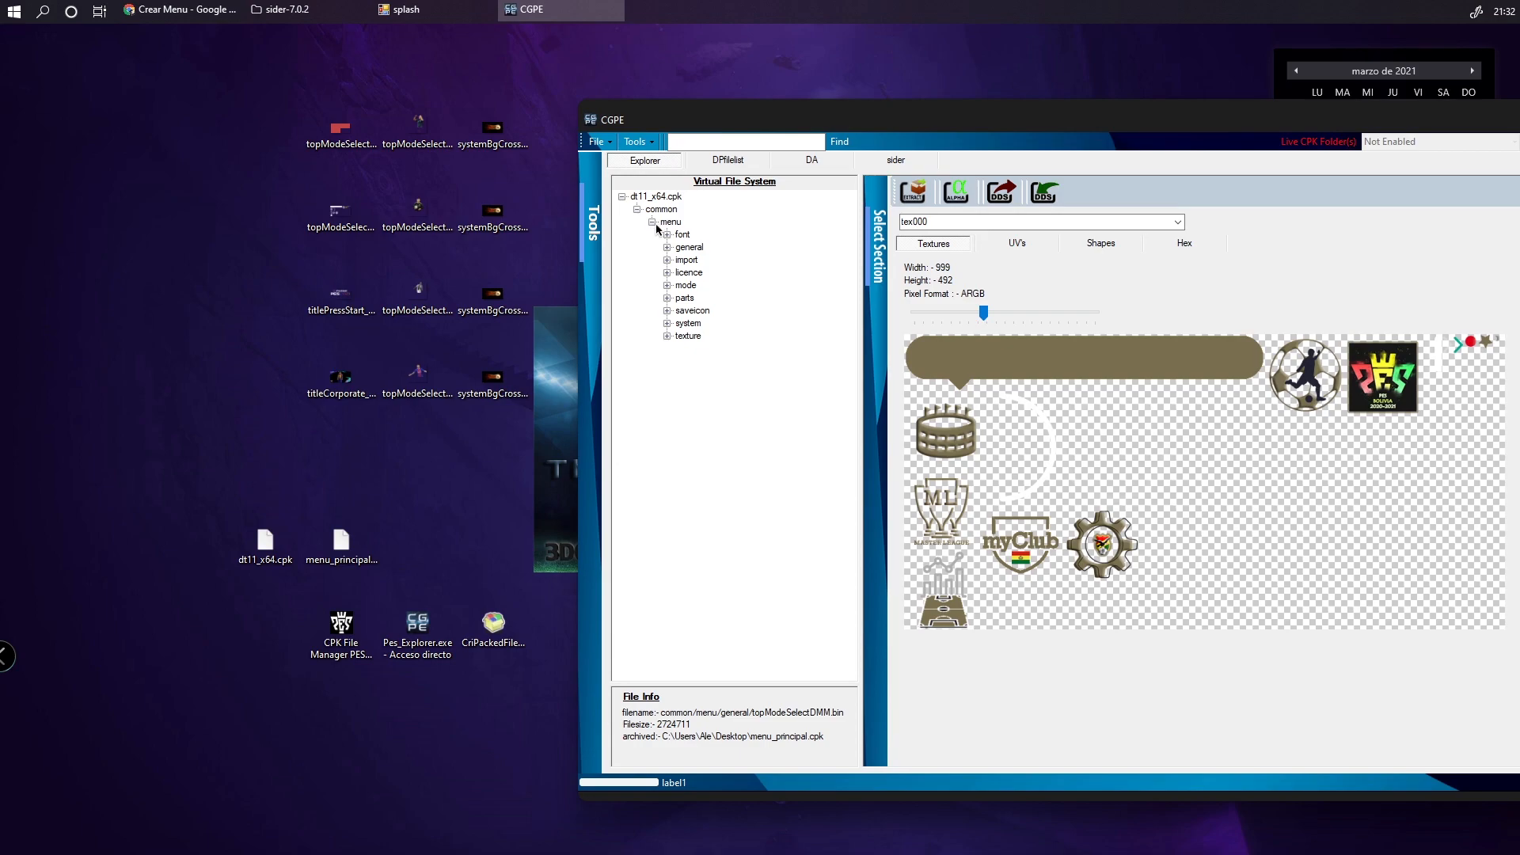
left_click(667, 324)
left_click(669, 311)
left_click(666, 248)
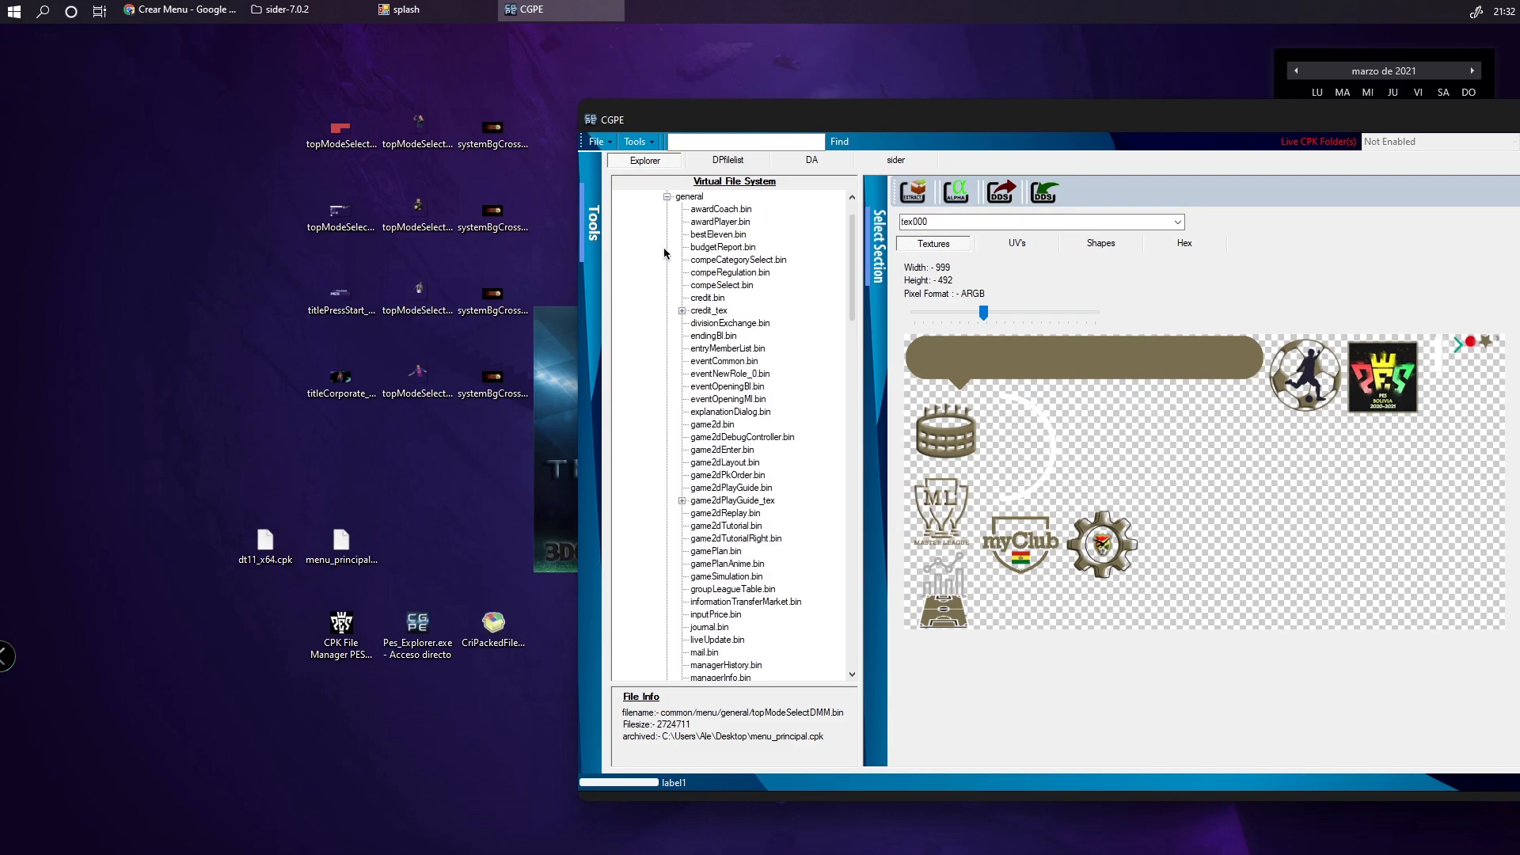
Find titleCorporate_konami.bin in the titleCorporate_tex folder and preview its whole texture
scroll(736, 388, "down", 20)
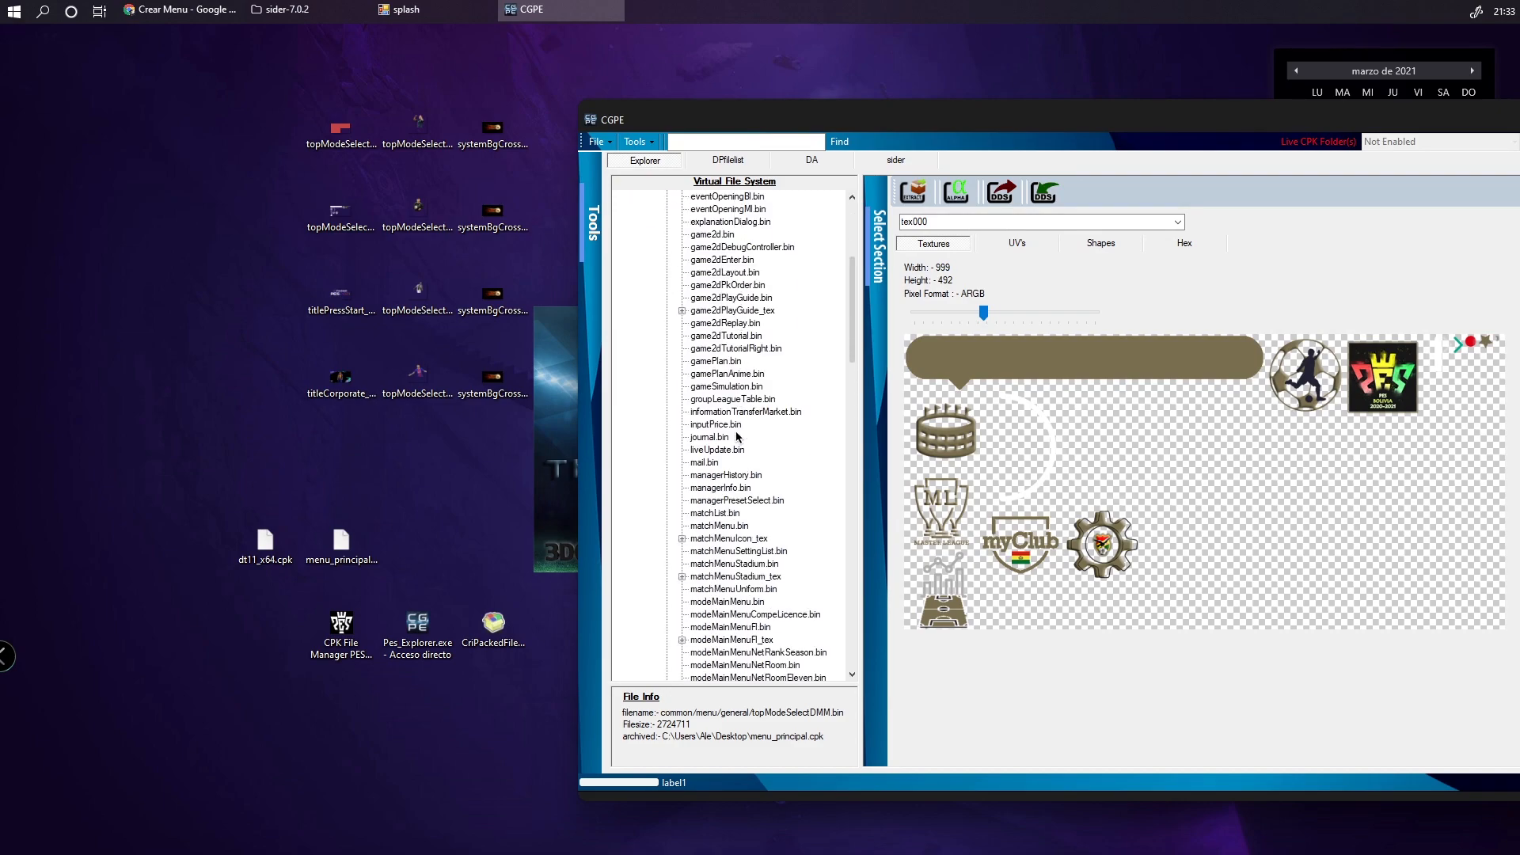
scroll(736, 435, "down", 15)
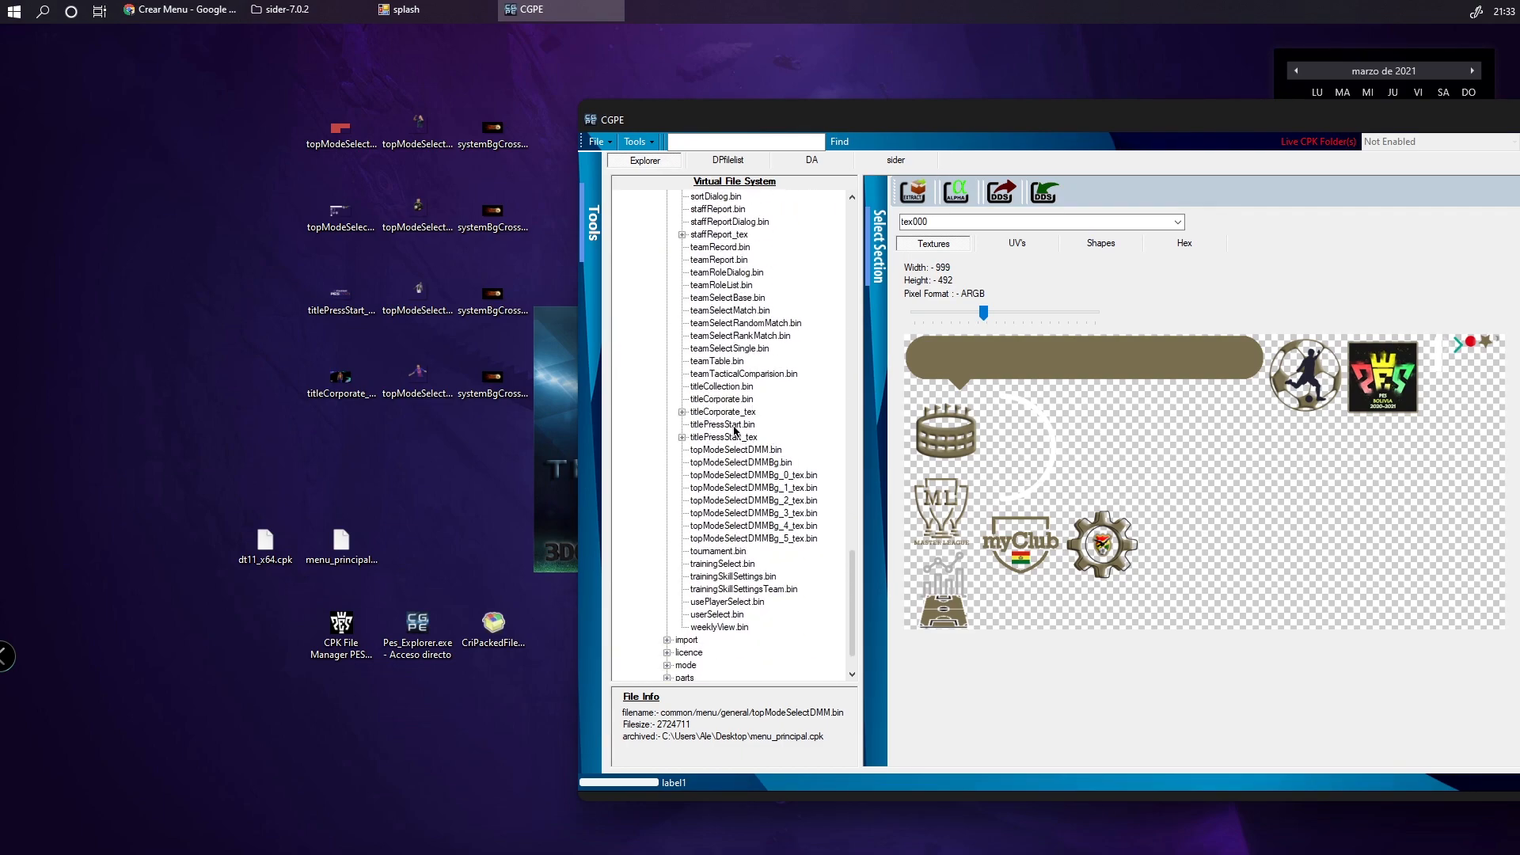
scroll(720, 402, "up", 7)
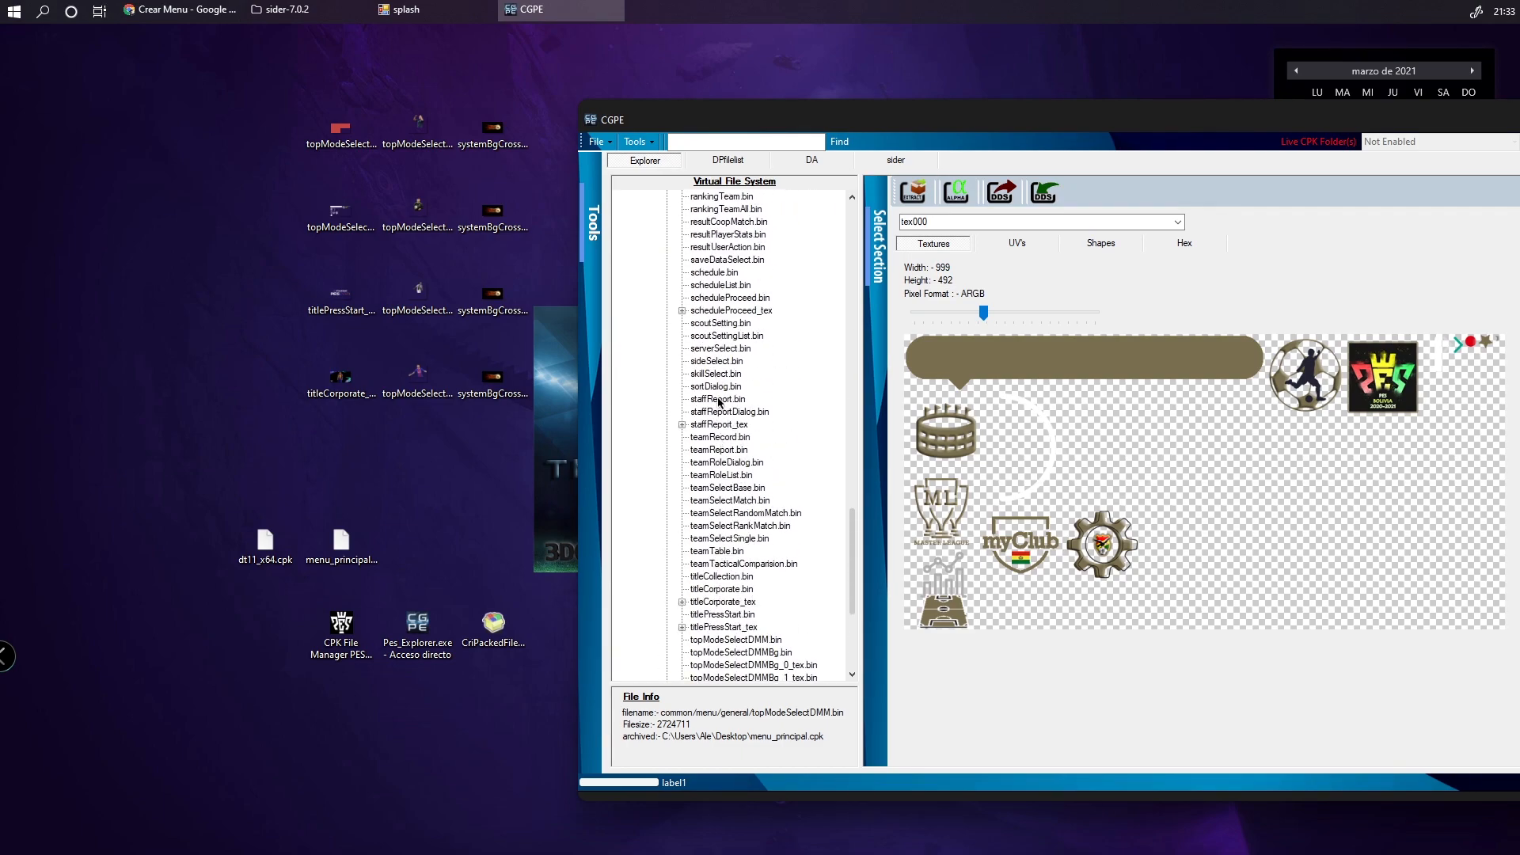
left_click(368, 399)
scroll(728, 408, "up", 15)
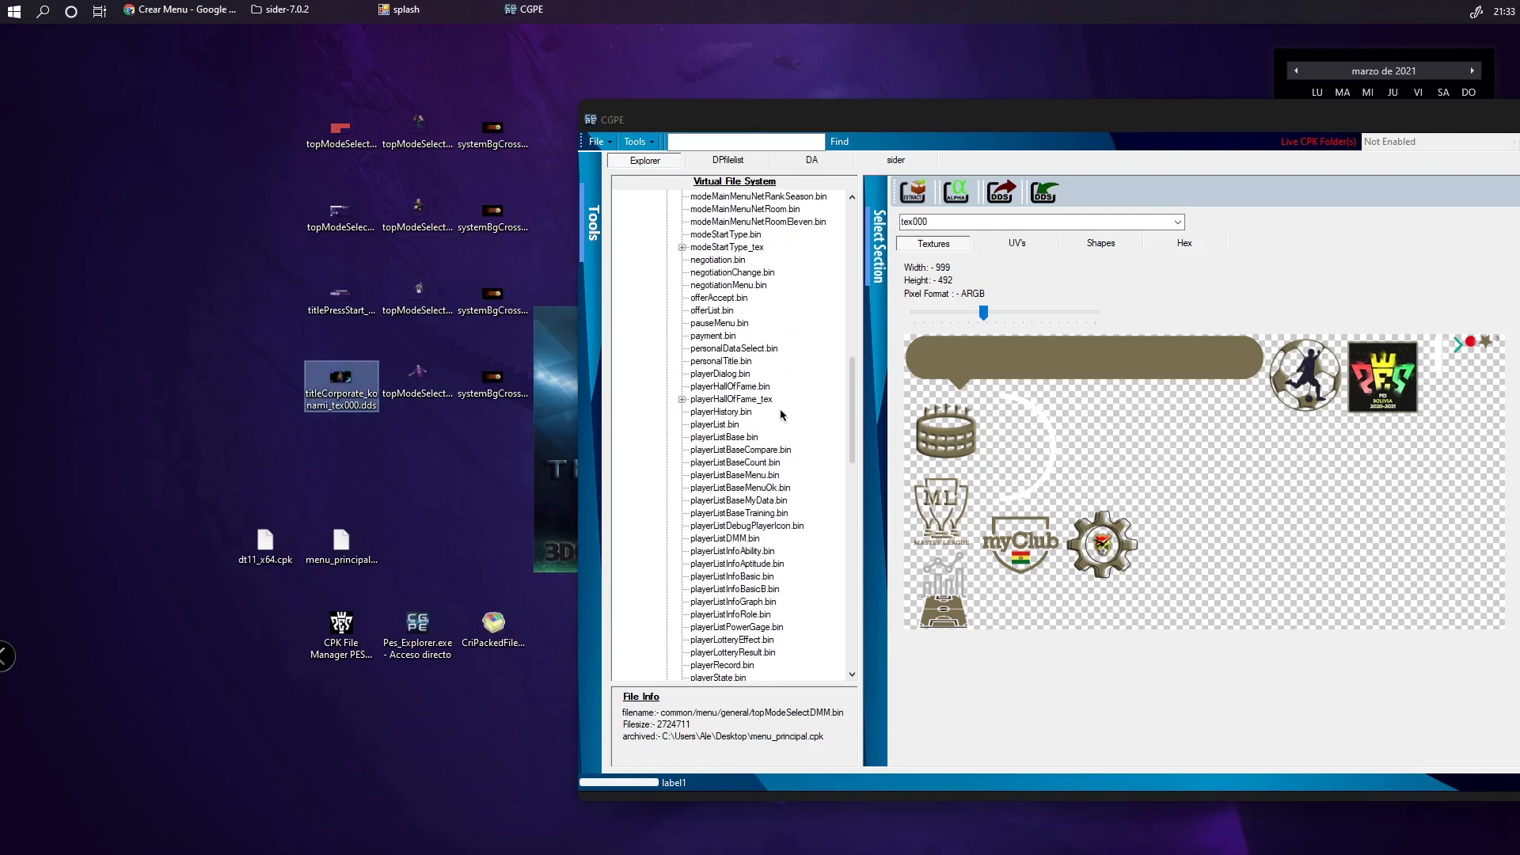
scroll(746, 391, "down", 20)
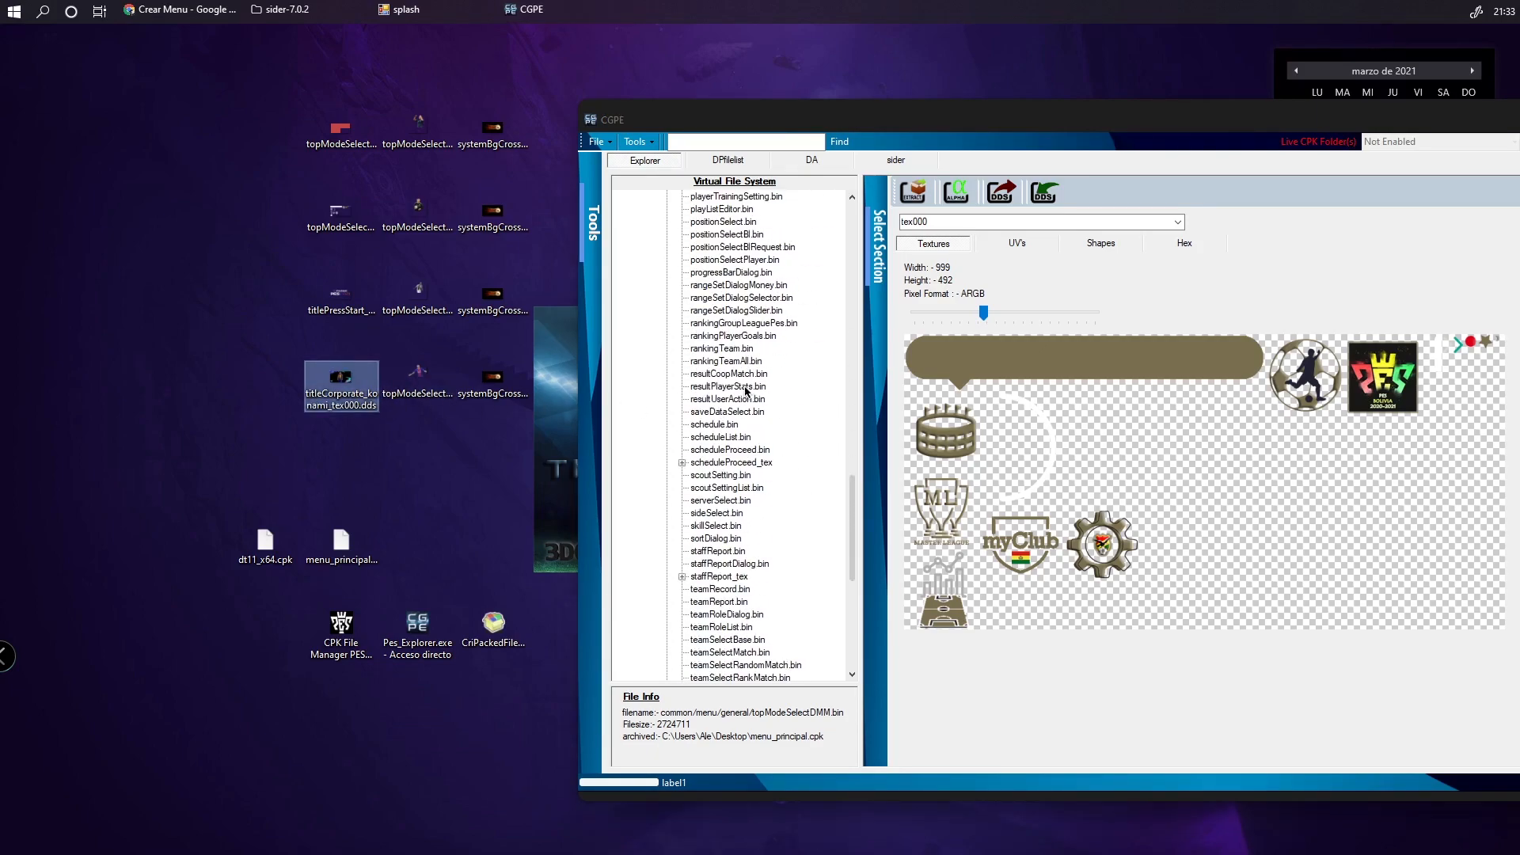
scroll(746, 407, "down", 2)
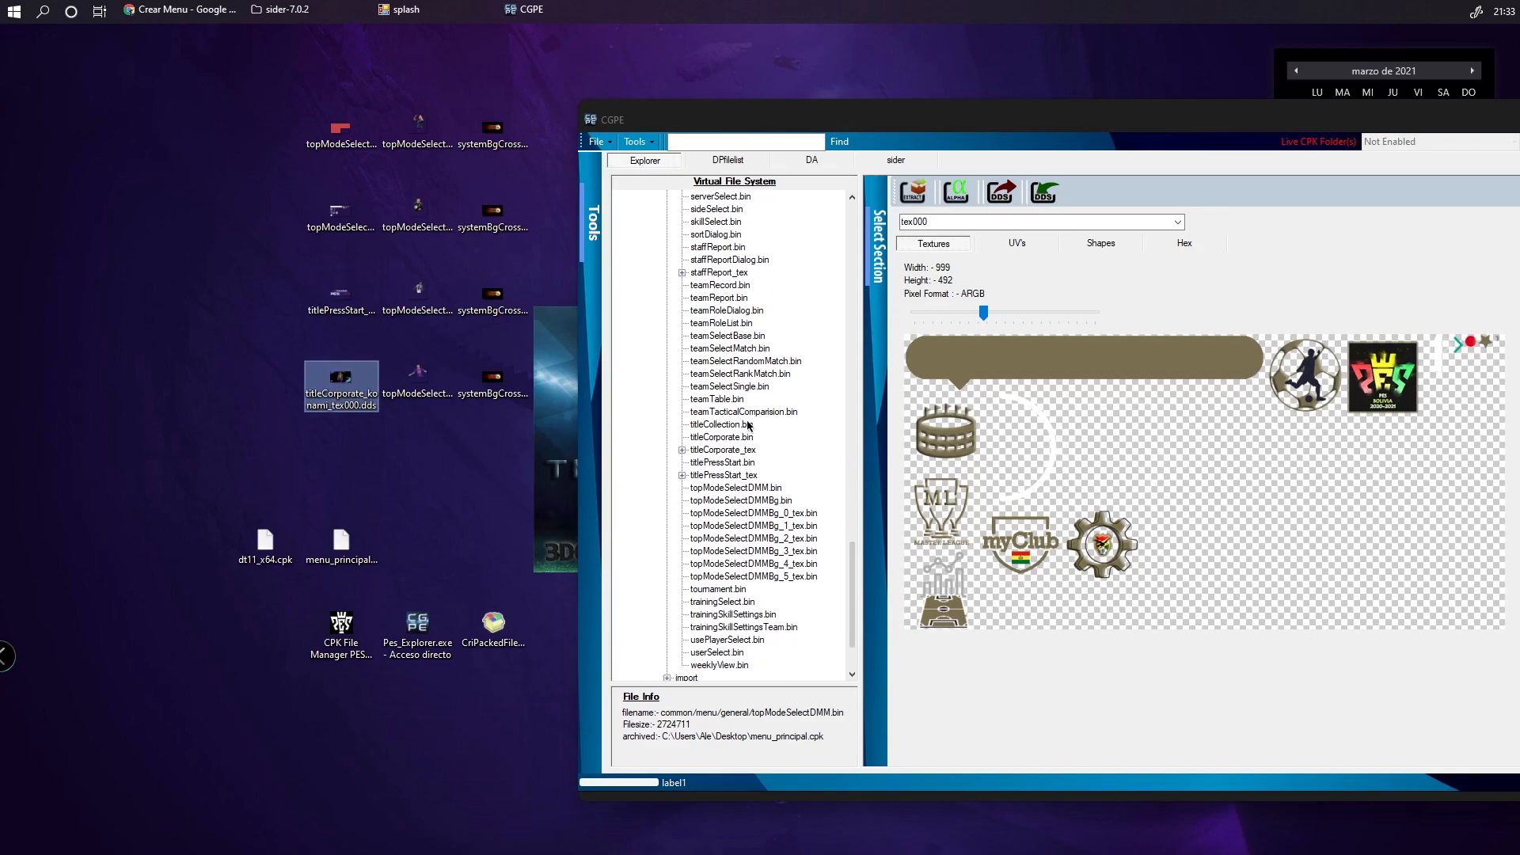
left_click(682, 449)
scroll(749, 501, "down", 2)
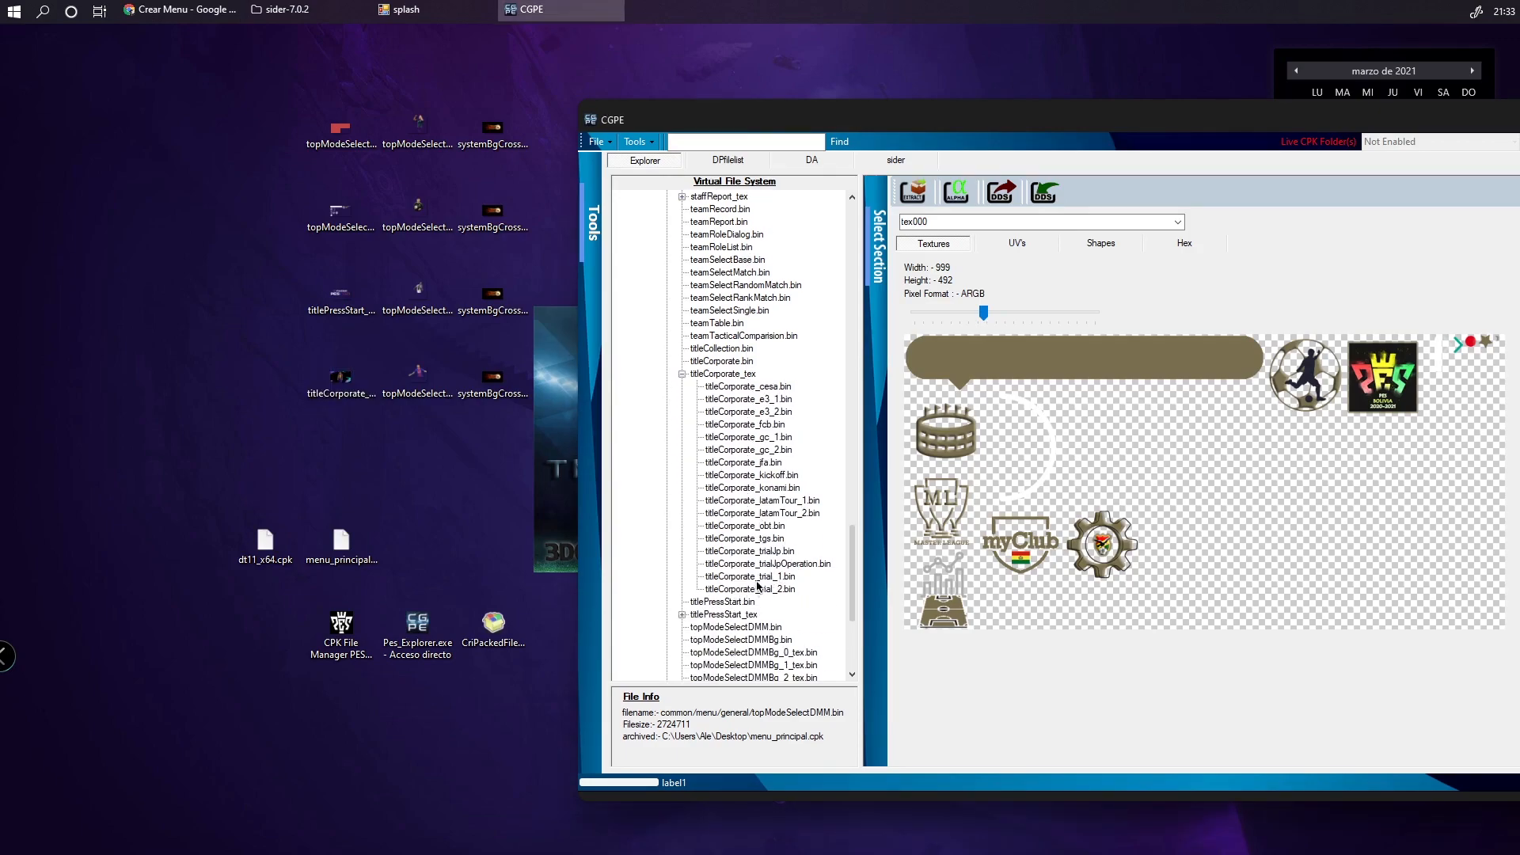
left_click(742, 488)
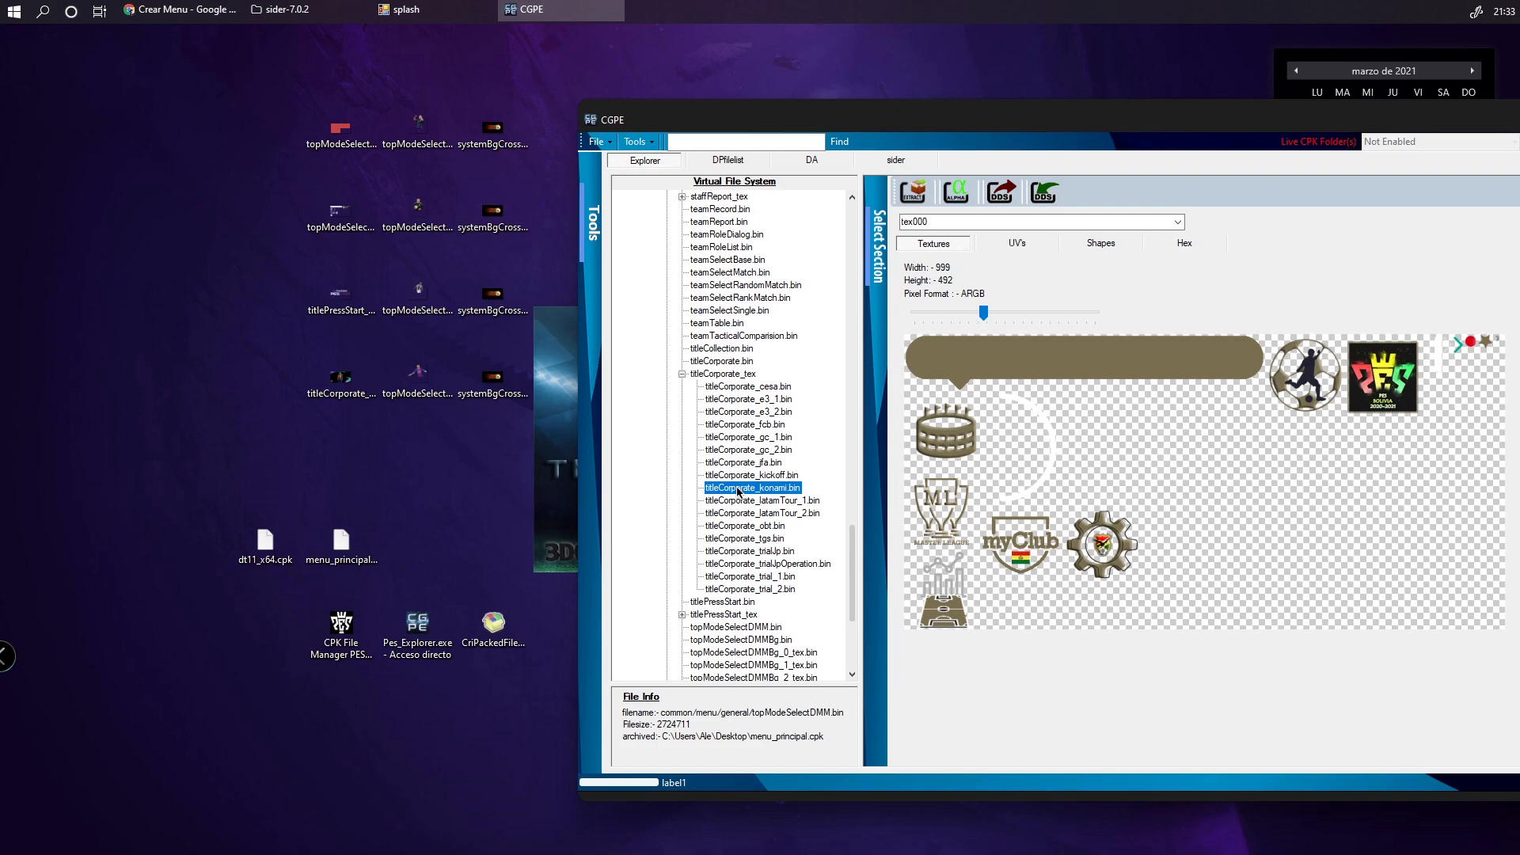
left_click_drag(1005, 313, 943, 310)
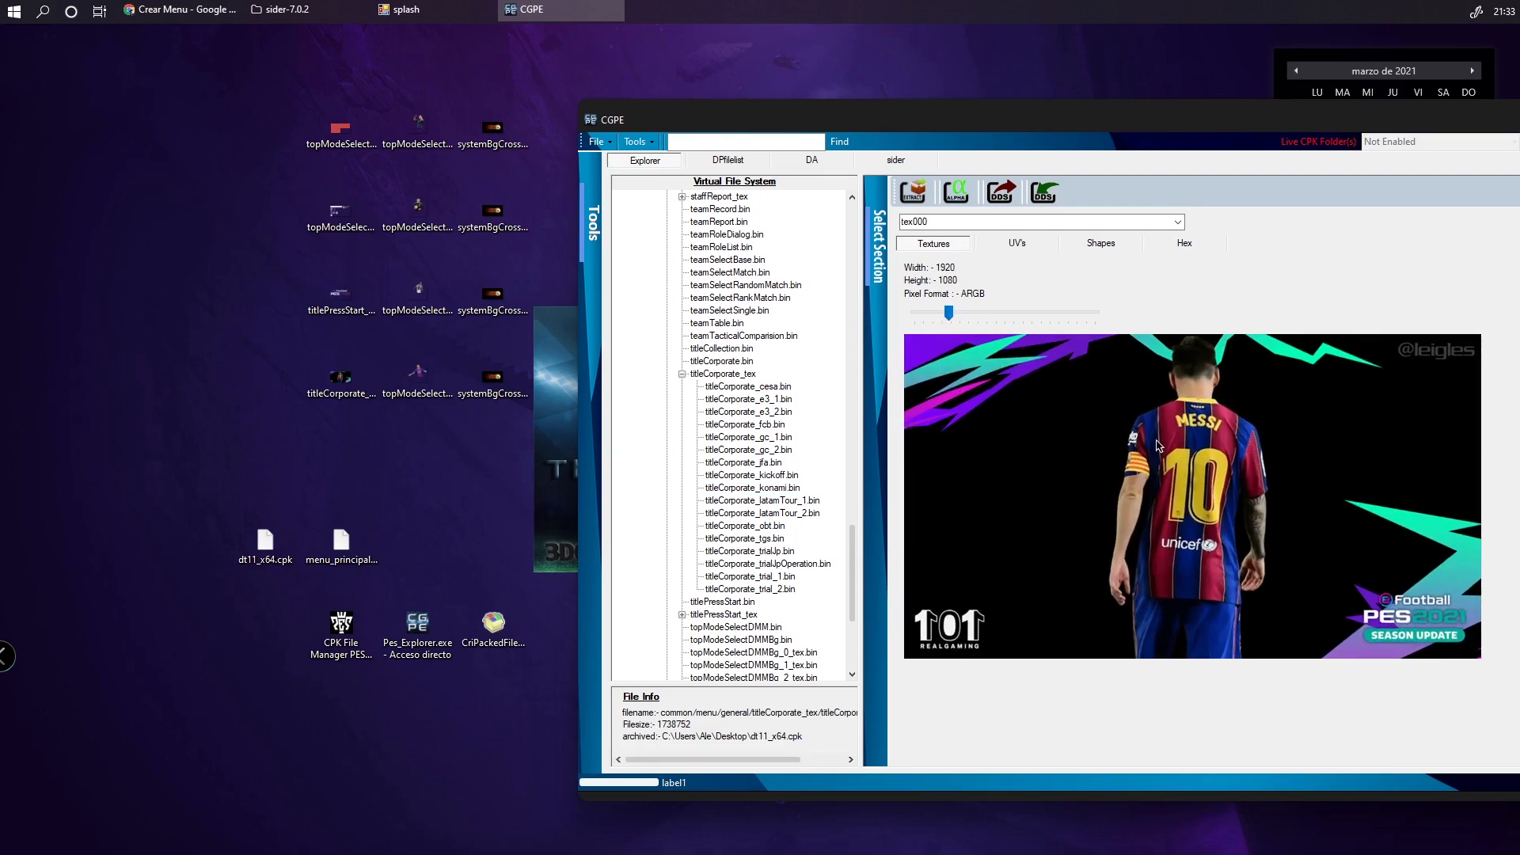
Preview the texture of titlePressStart.bin in the general folder
left_click(713, 603)
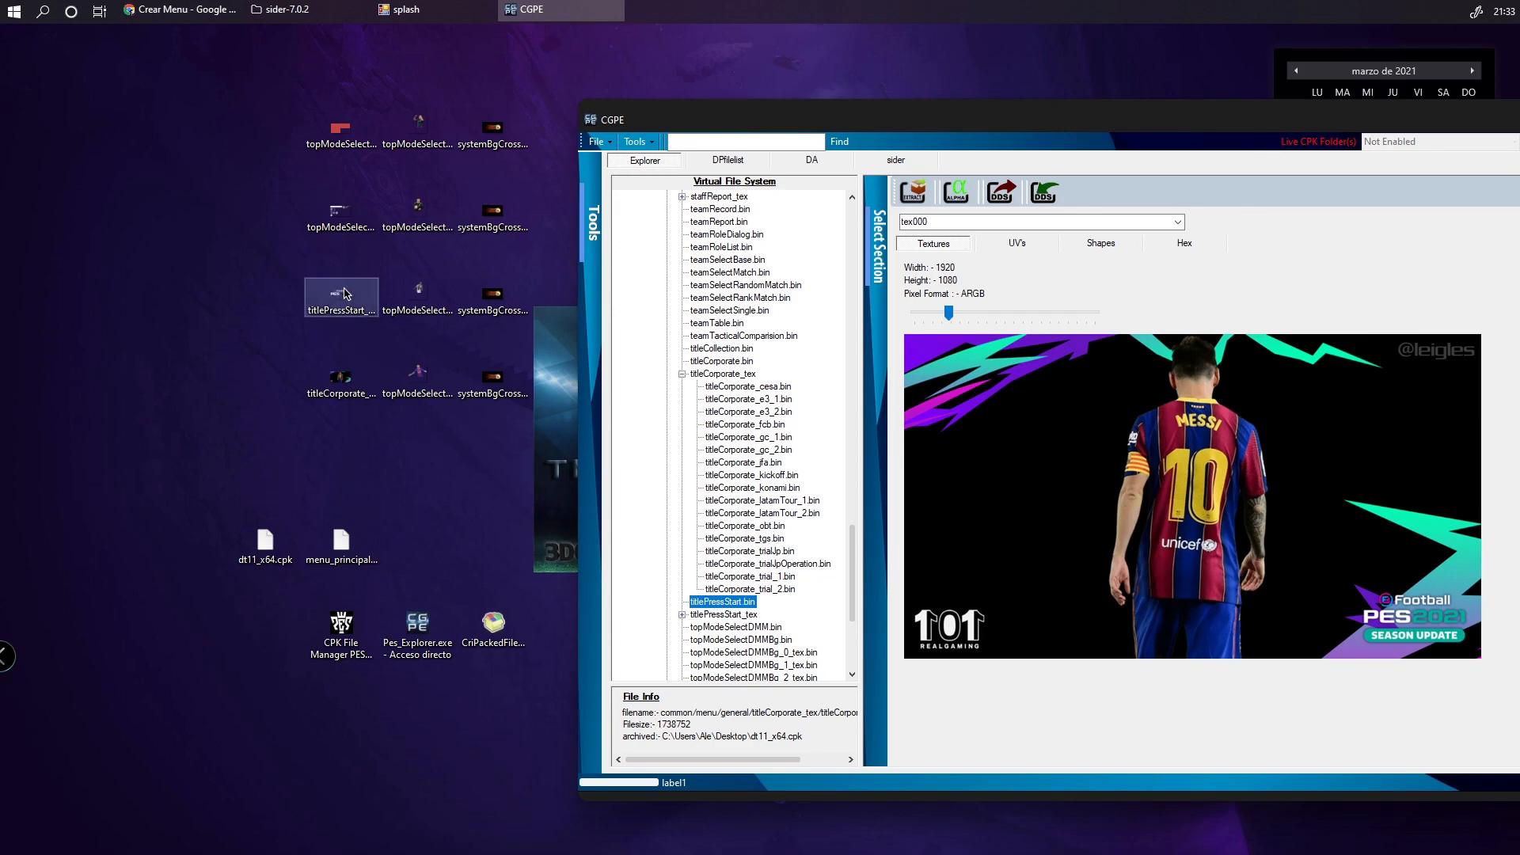
double_click(728, 607)
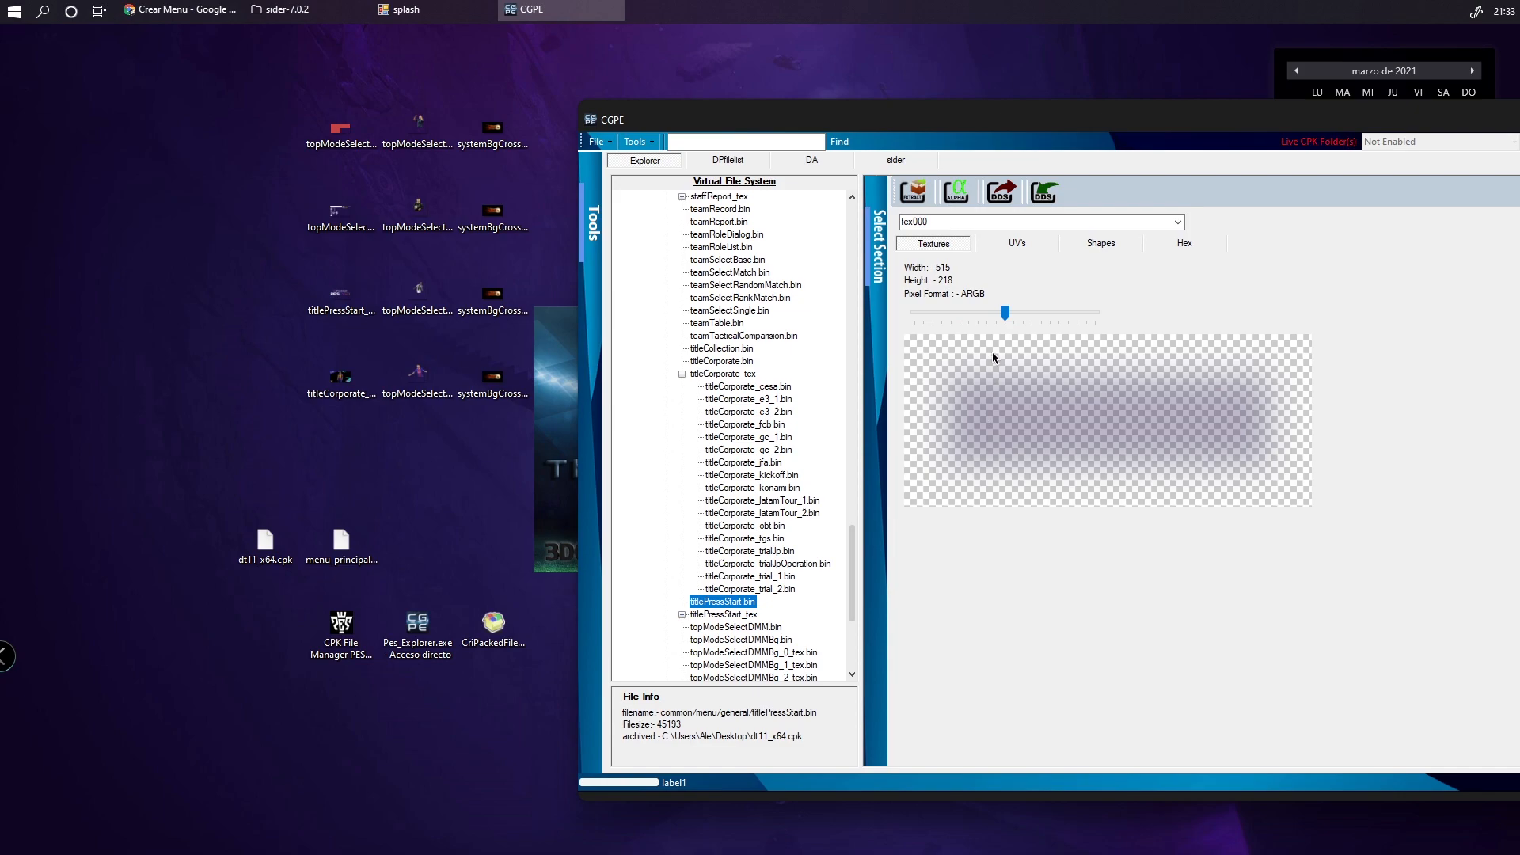
left_click_drag(1002, 315, 979, 315)
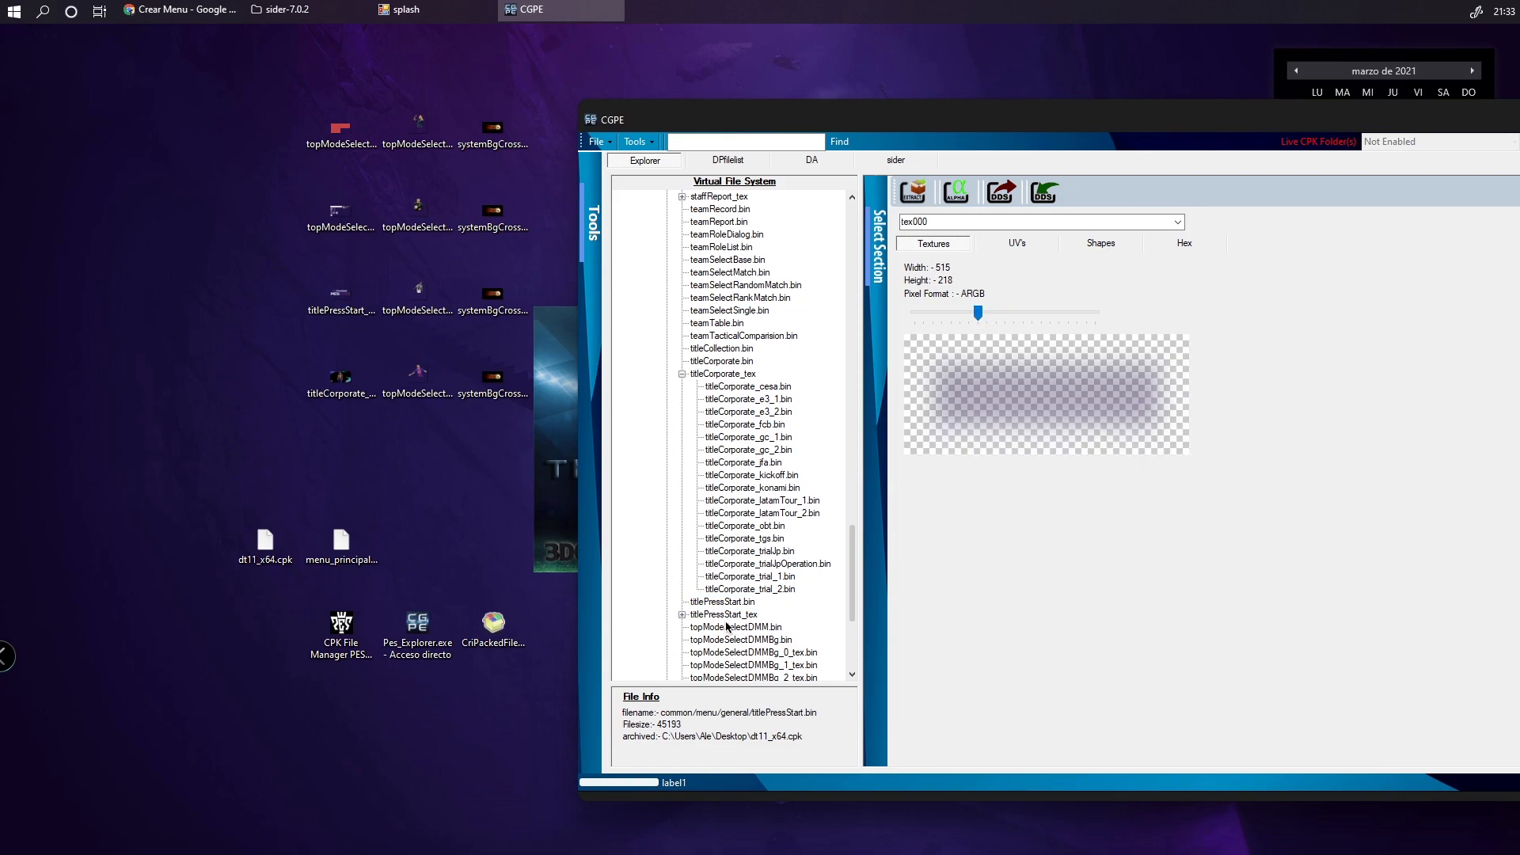
Expand the titlePressStart_tex folder and preview the titlePressStart_pes.bin logo texture in full
scroll(775, 617, "down", 3)
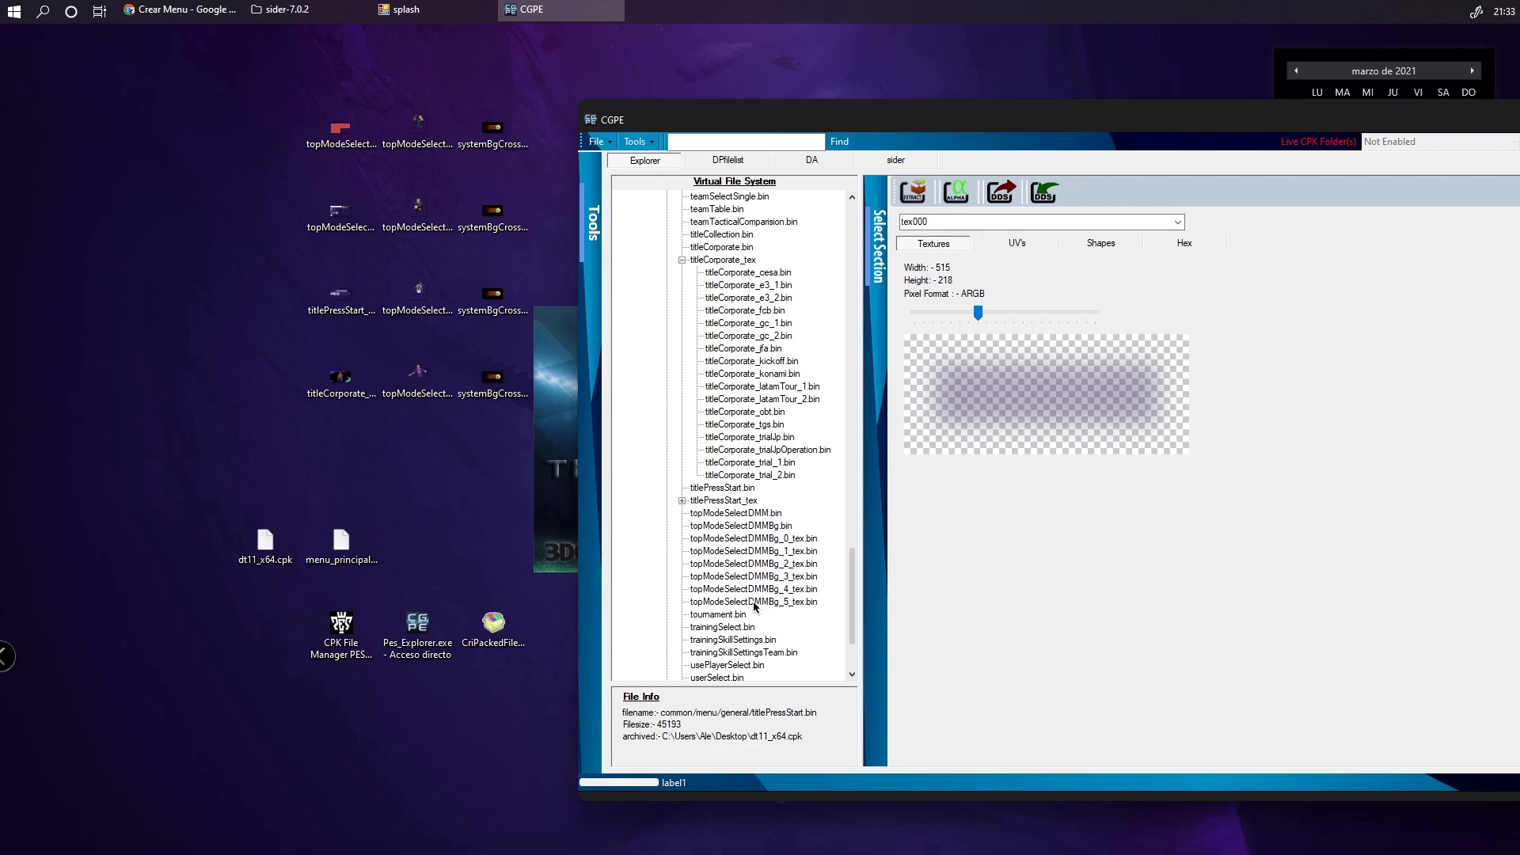
left_click(682, 501)
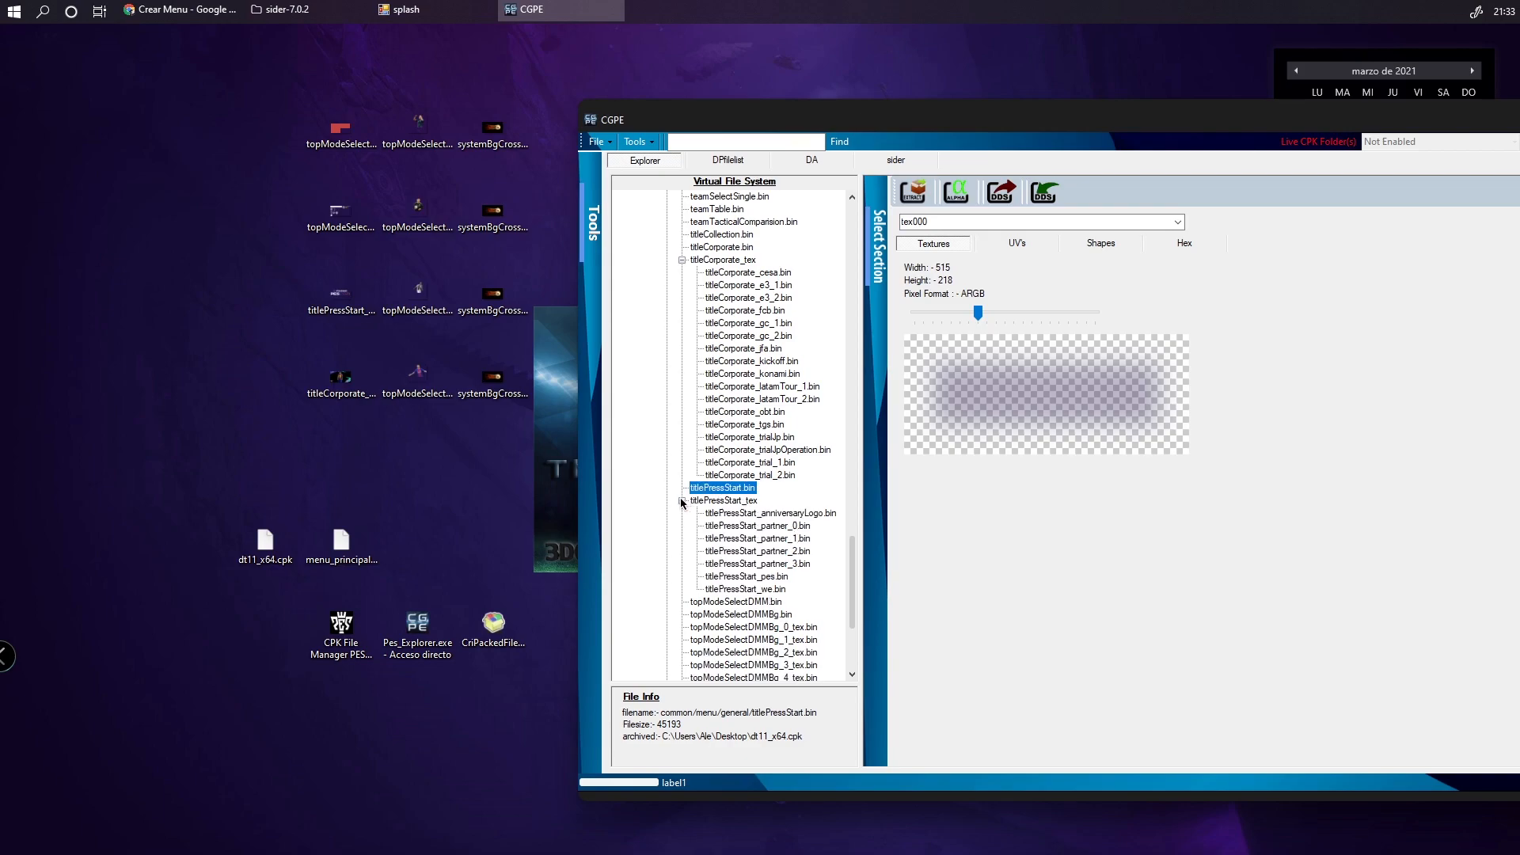
left_click(742, 576)
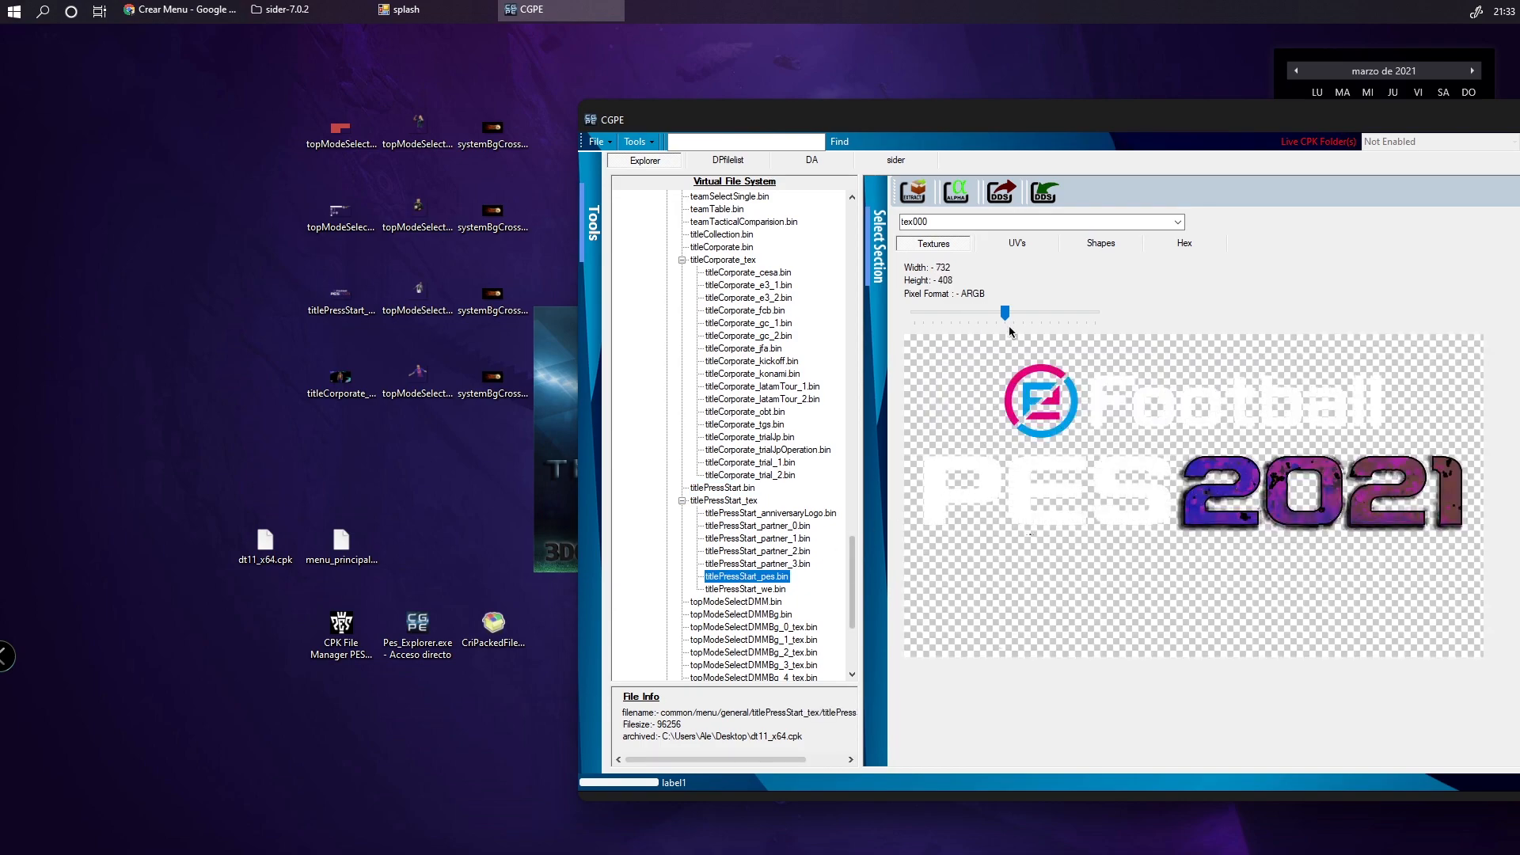
left_click_drag(1005, 314, 980, 315)
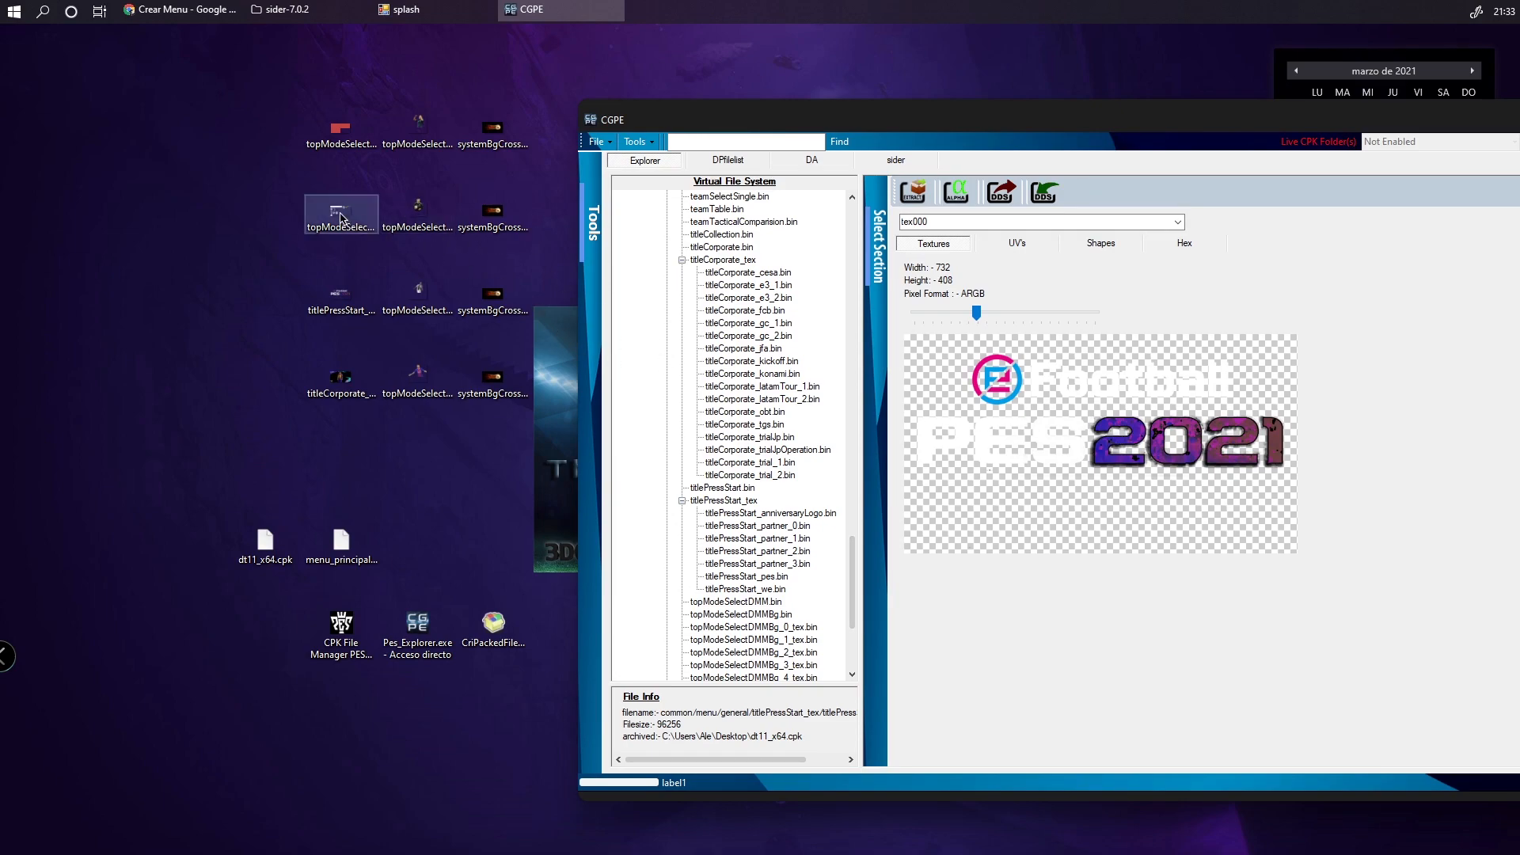
Preview the icon texture sheet of topModeSelectDMM.bin in full, matching the topModeSelectDMM_tex000.dds file on the desktop
left_click(319, 234)
scroll(815, 518, "down", 3)
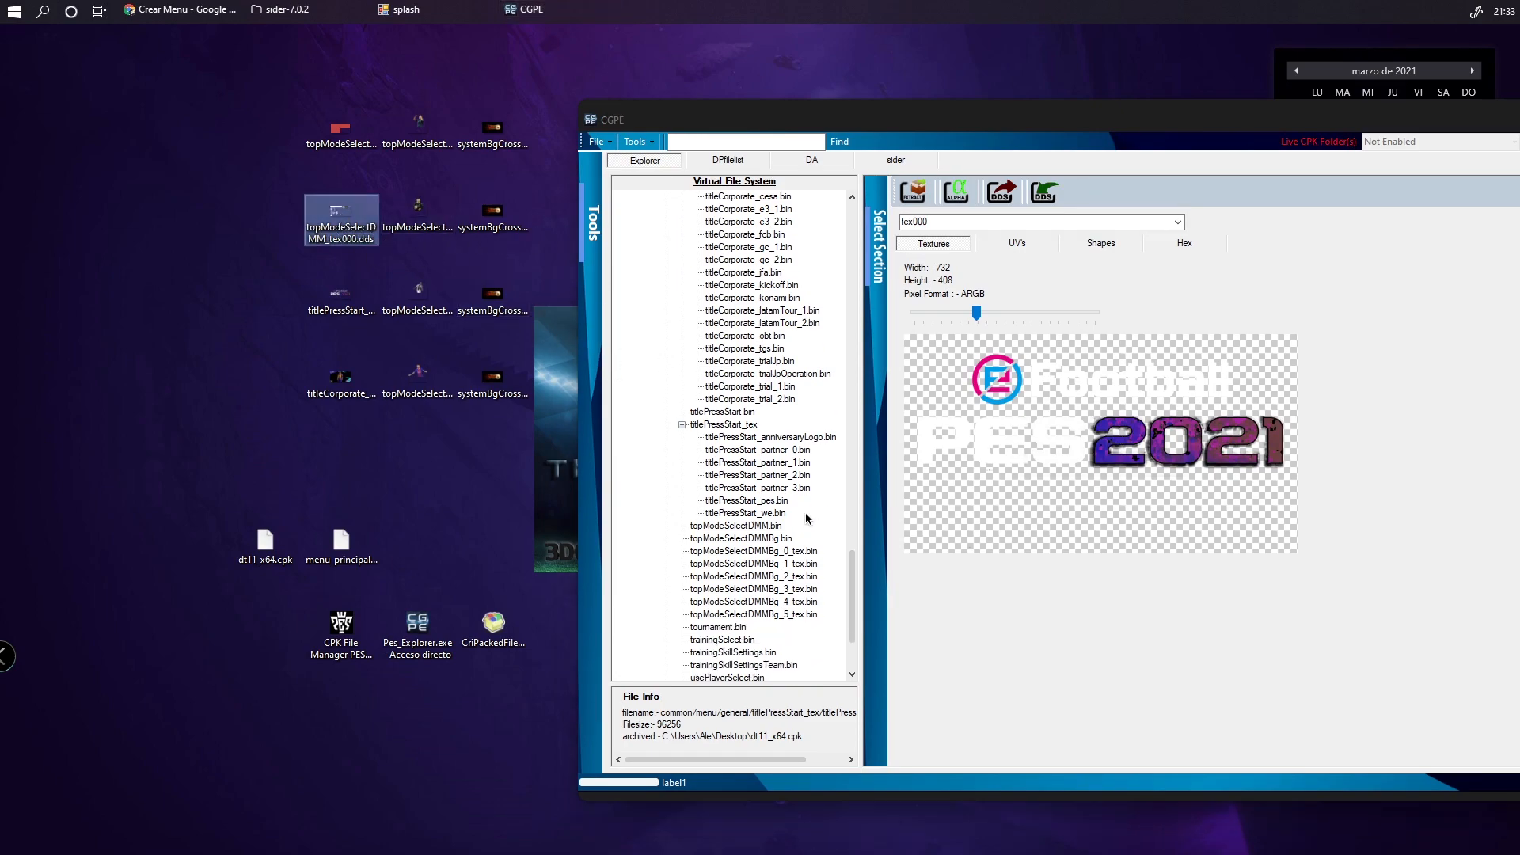
left_click(731, 490)
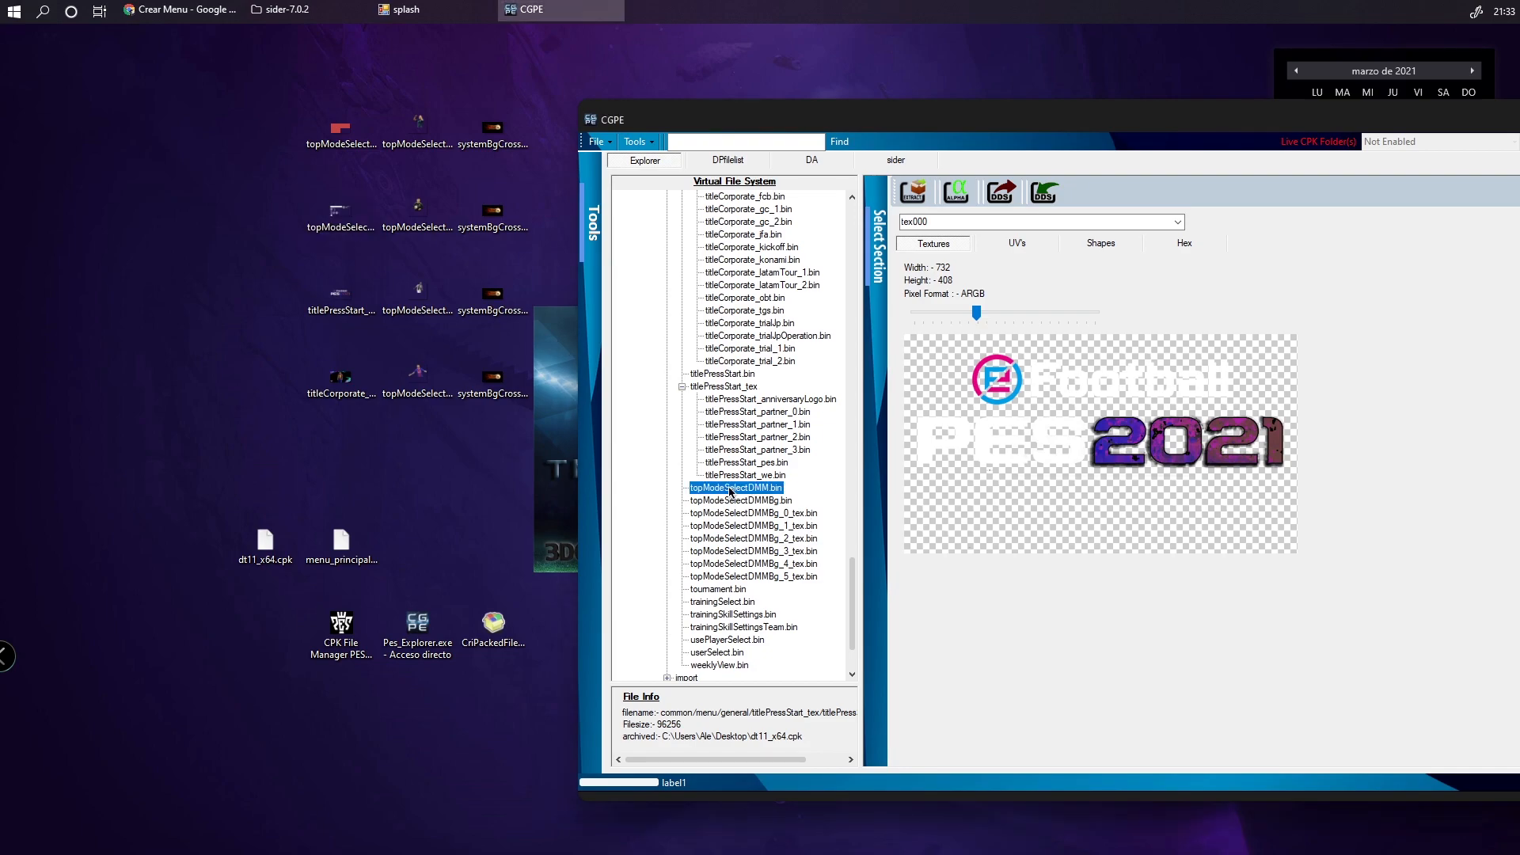
left_click_drag(1000, 313, 961, 312)
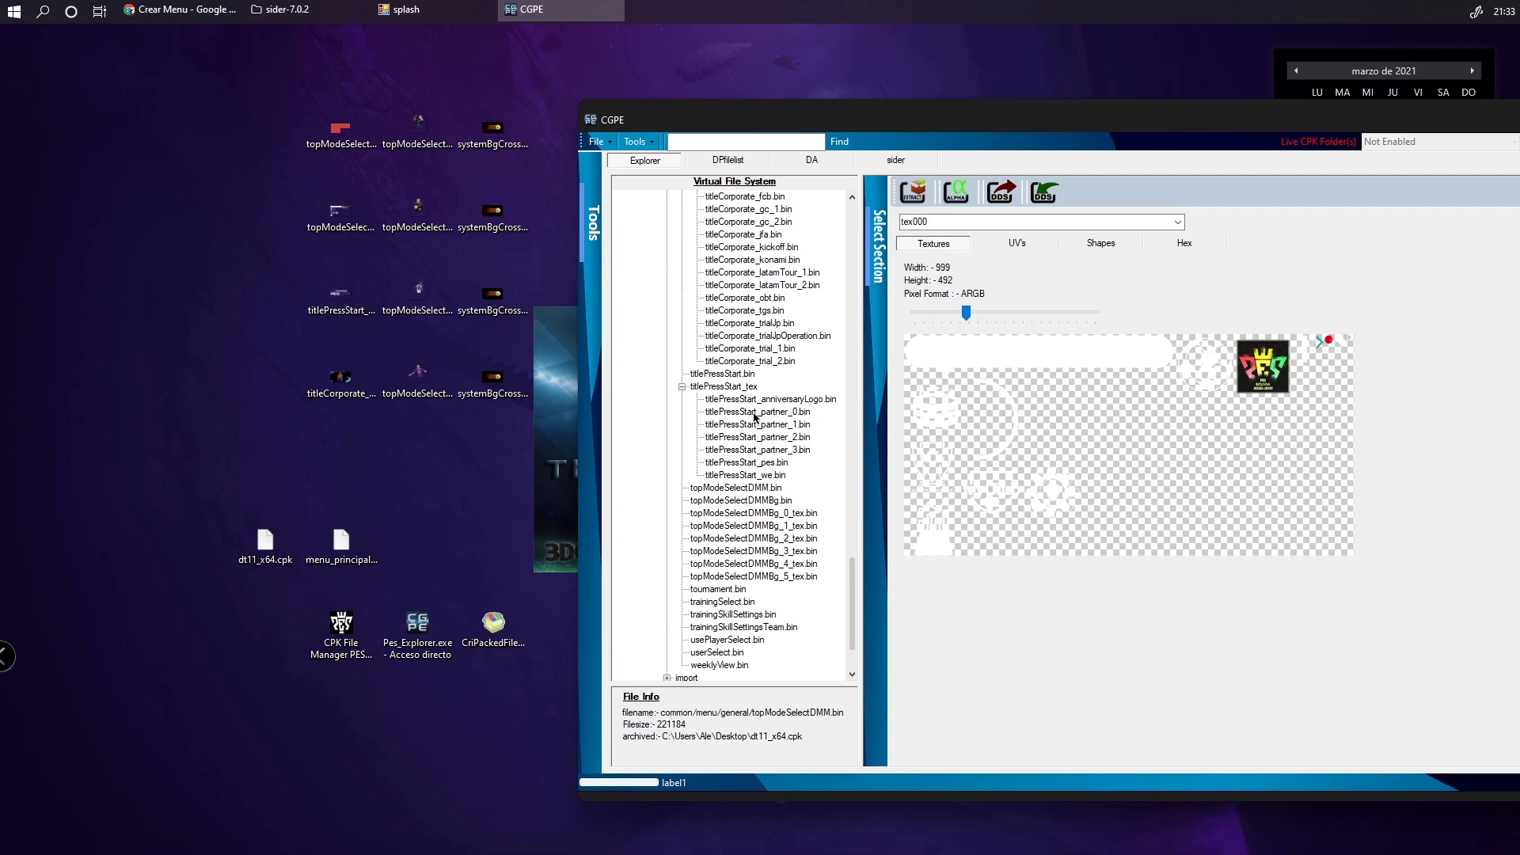
Preview the texture of topModeSelectDMMBg.bin enlarged and texture tex001 of topModeSelectDMMBg_0_tex.bin in full
left_click(741, 501)
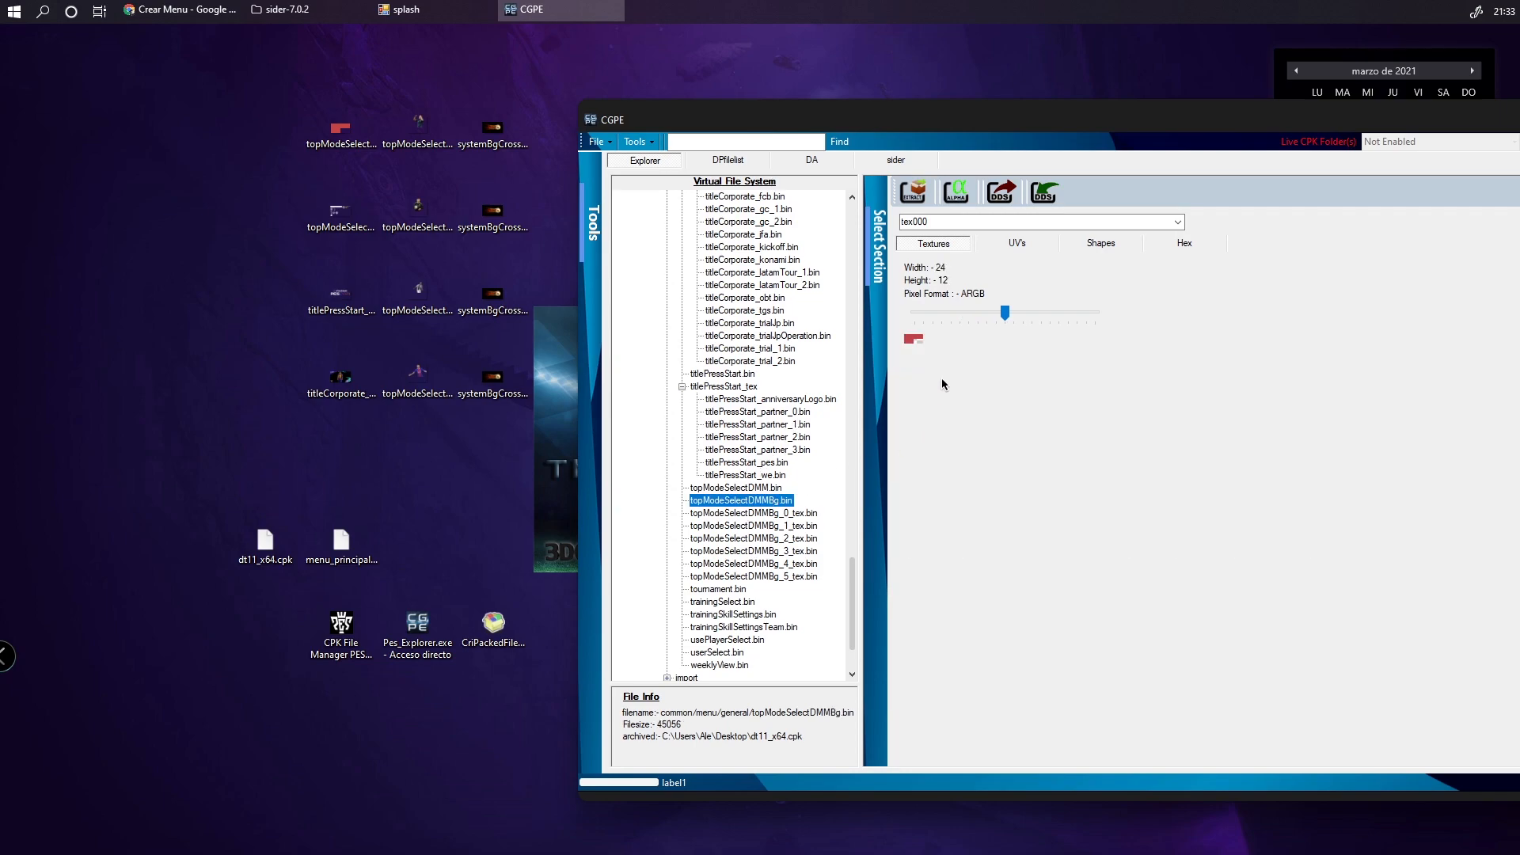
left_click_drag(1002, 313, 1092, 318)
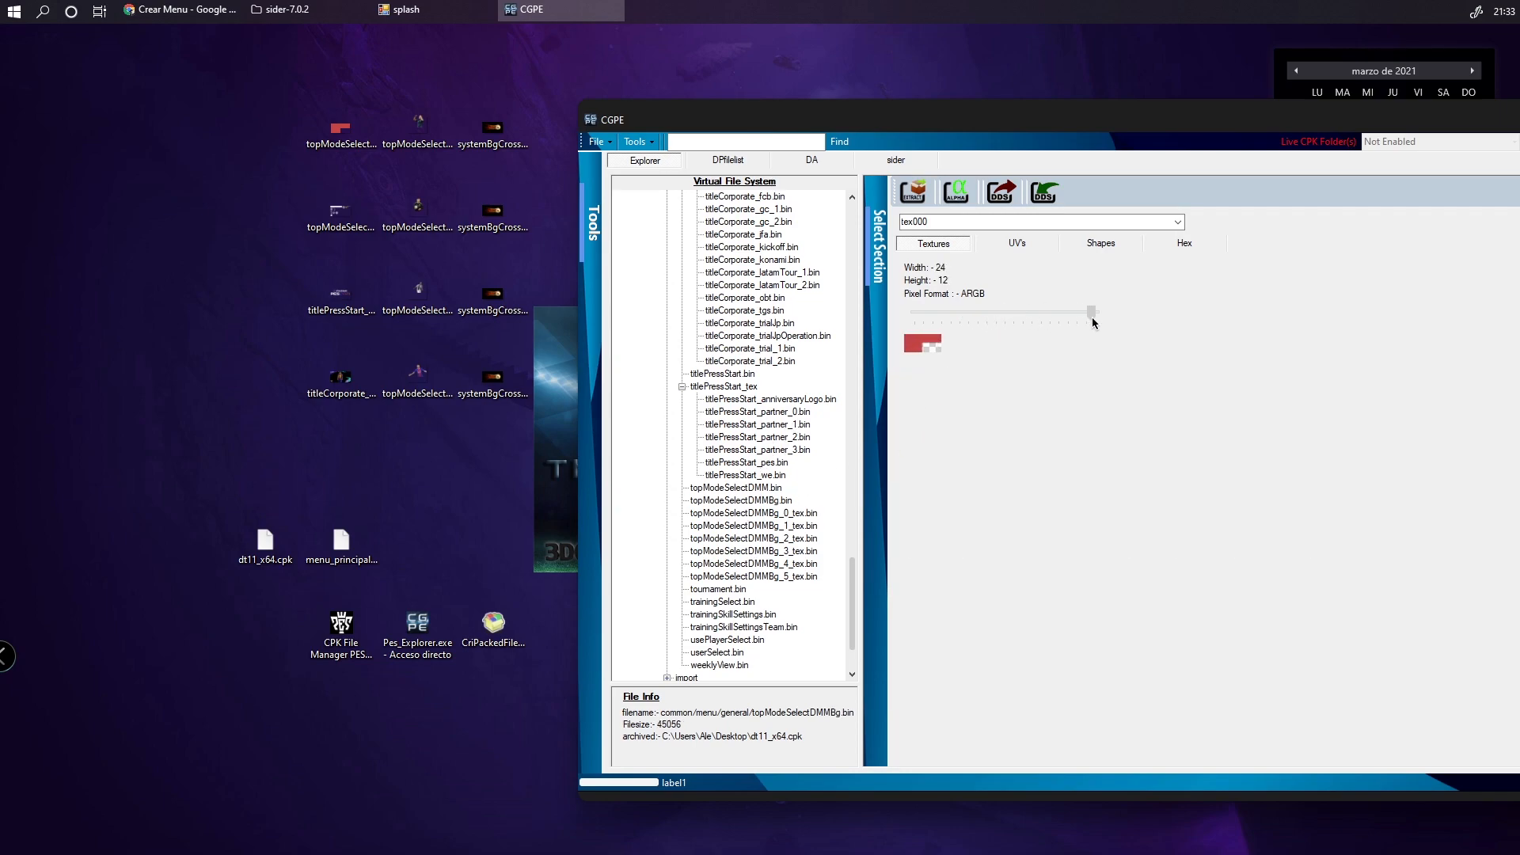
left_click(741, 514)
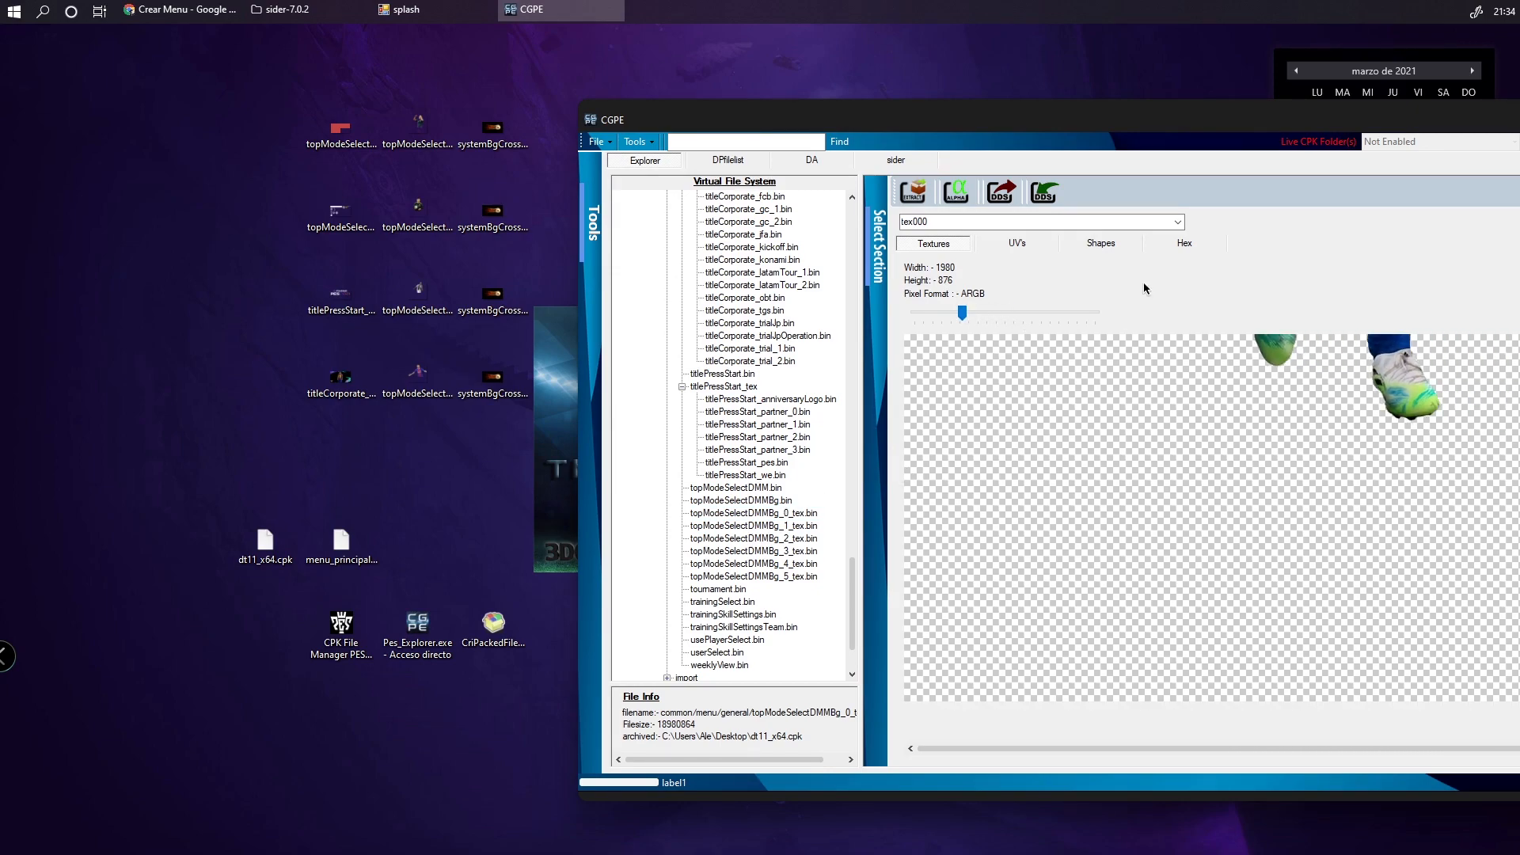
left_click(1147, 228)
left_click(1096, 246)
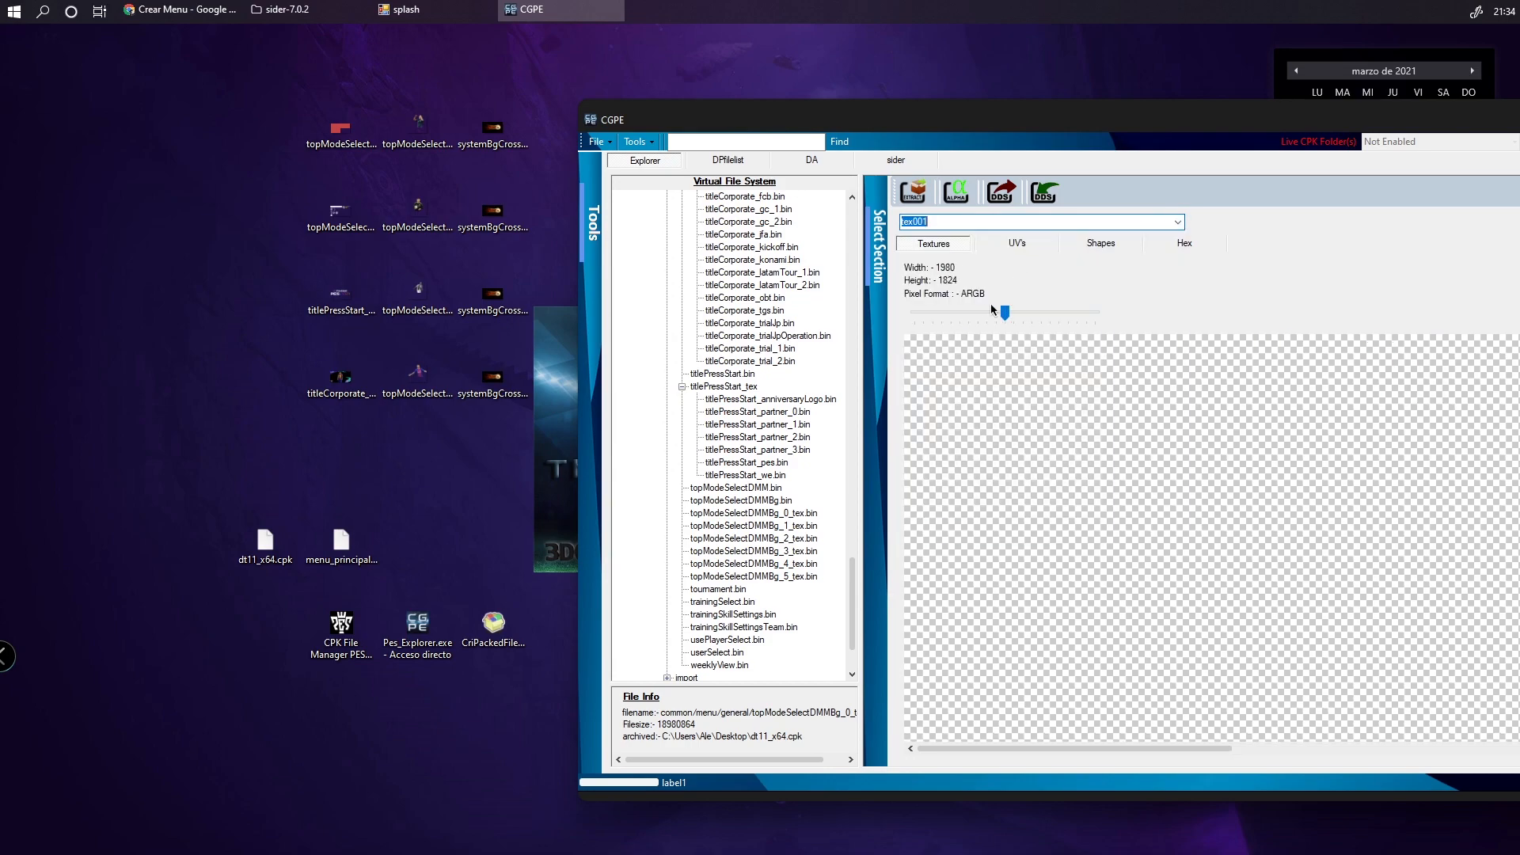
left_click_drag(1014, 315, 948, 310)
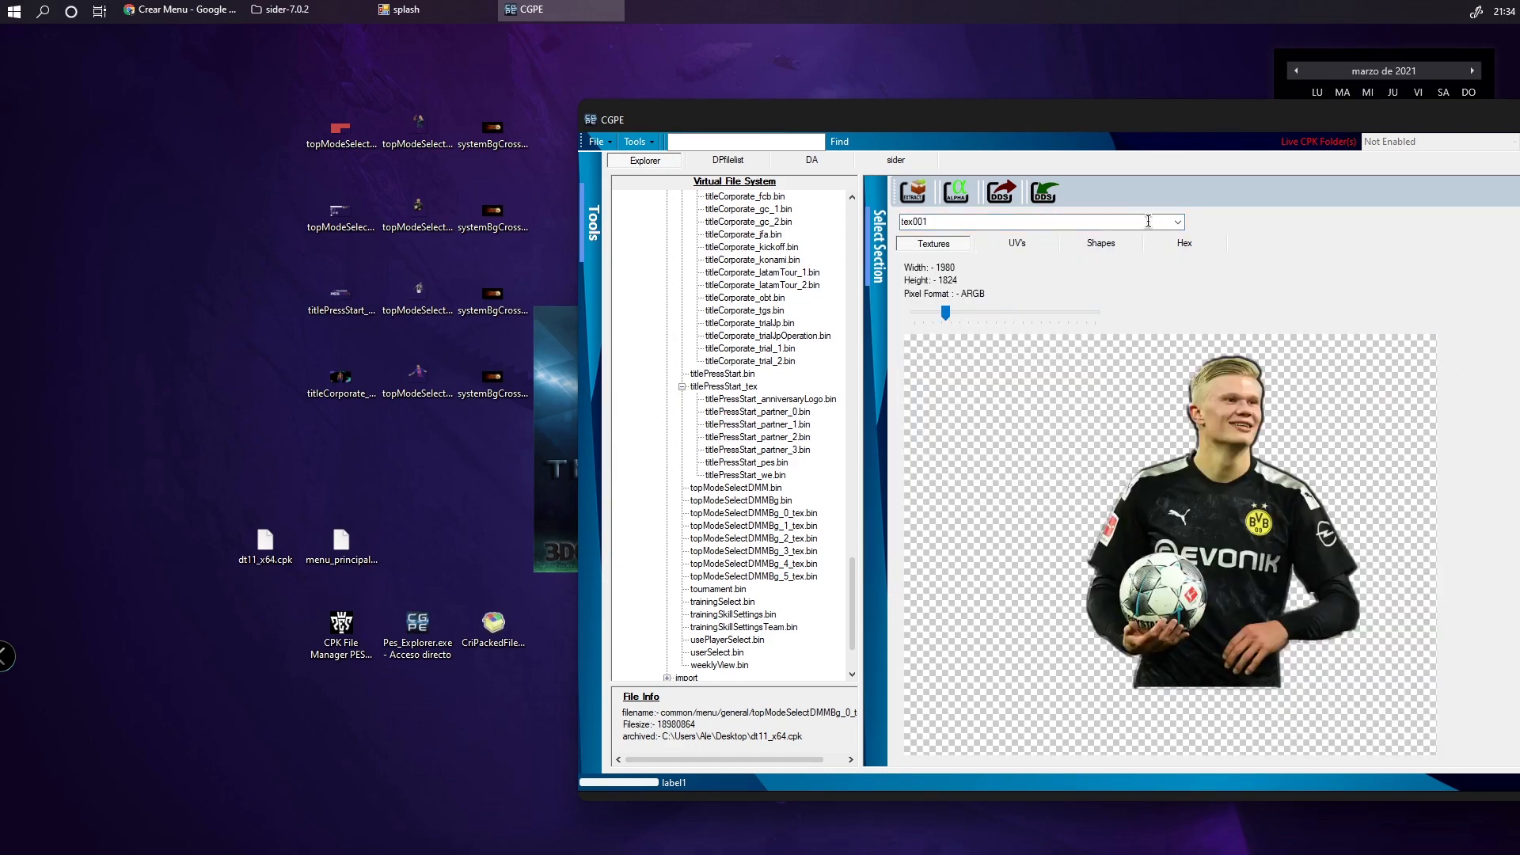
Preview the player textures tex003 and tex005 of topModeSelectDMMBg_0_tex.bin at reduced zoom
left_click(1178, 222)
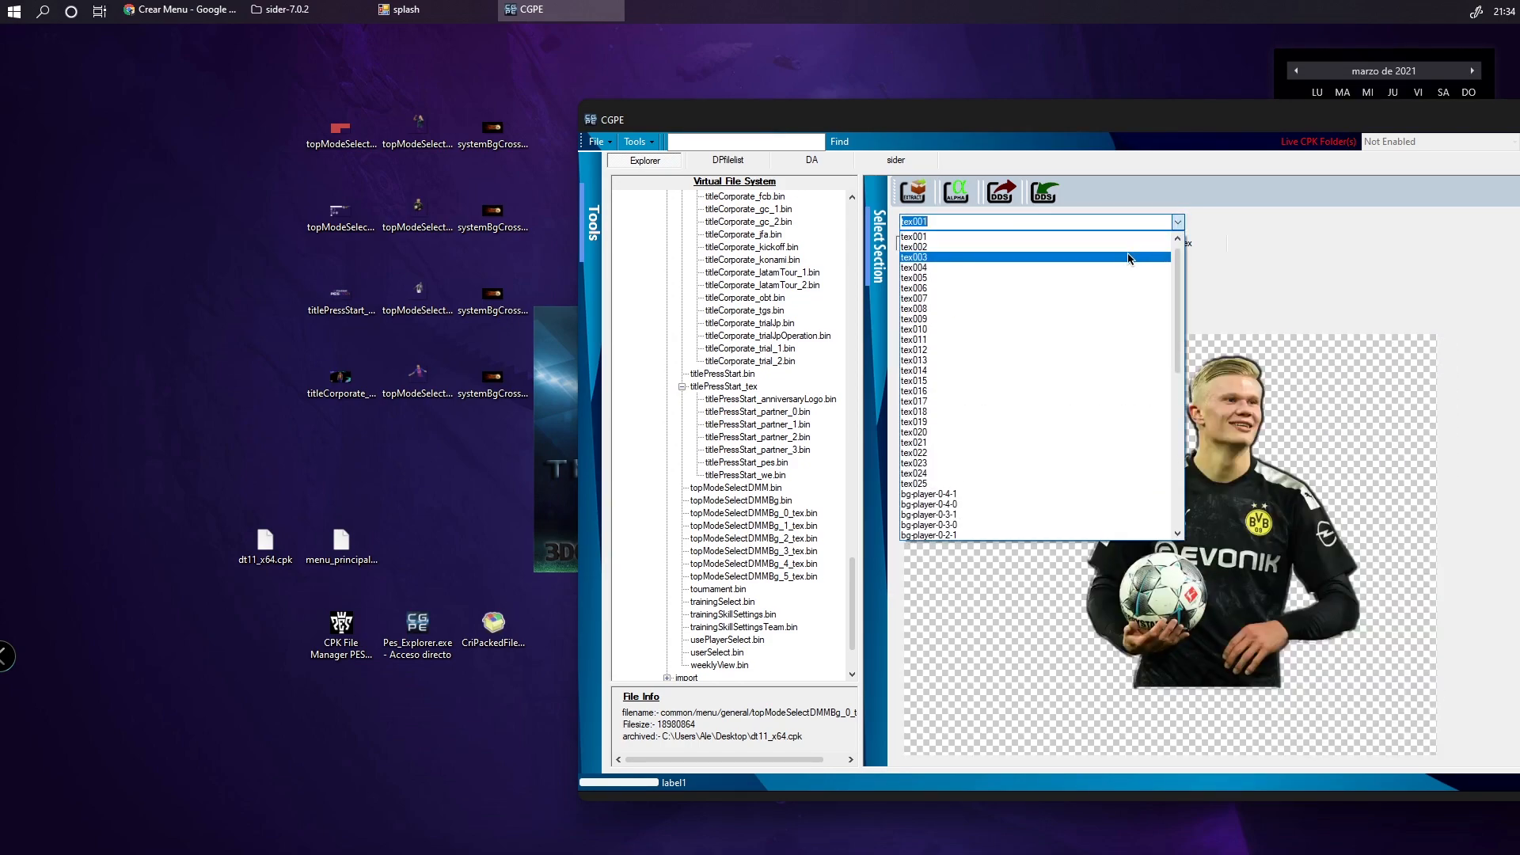
left_click(1069, 272)
left_click_drag(1013, 313, 953, 310)
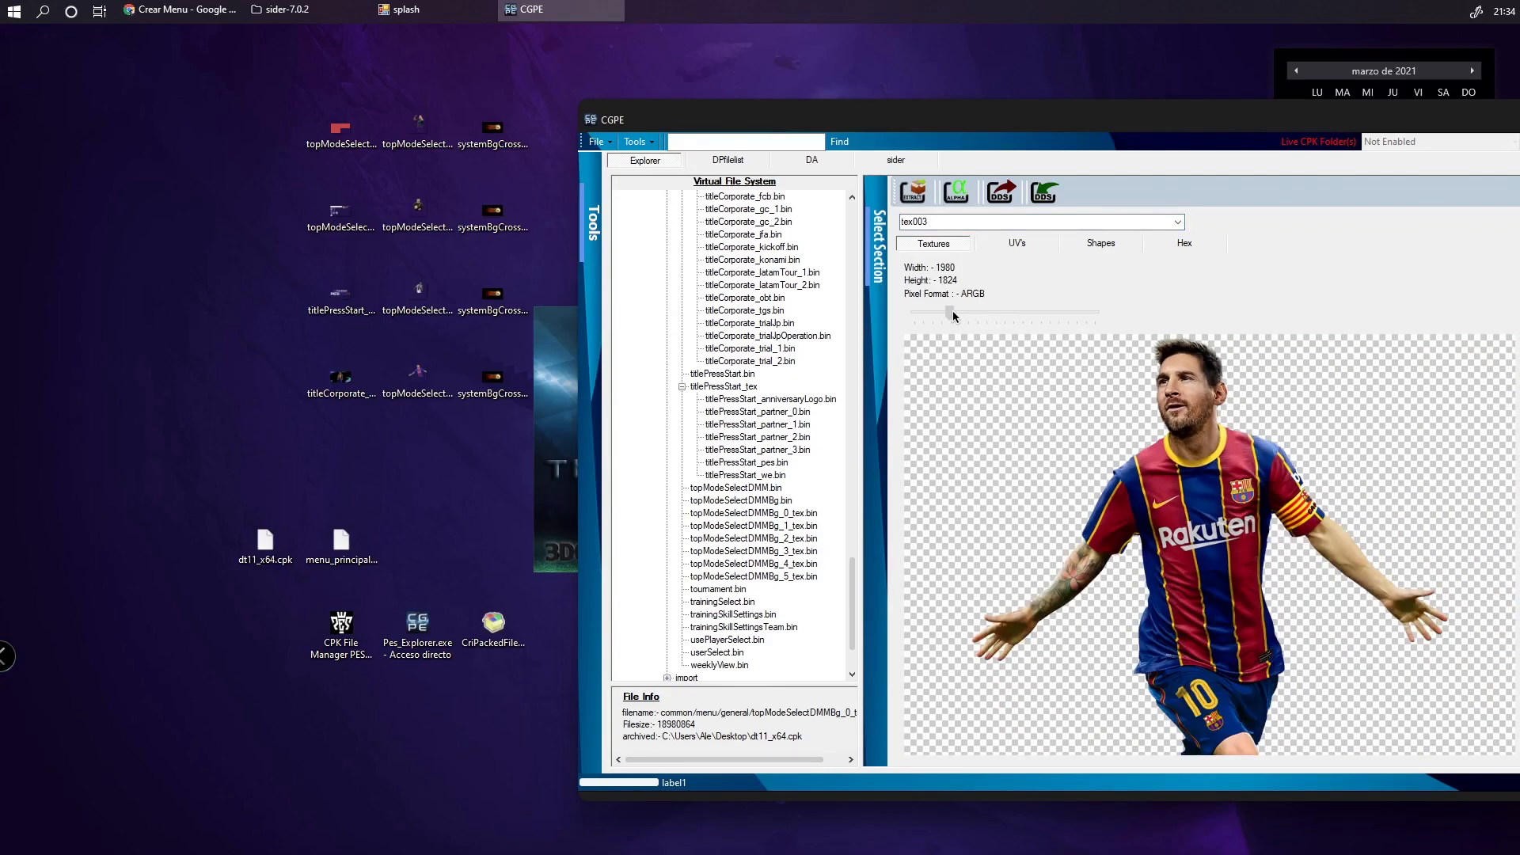
left_click(1177, 223)
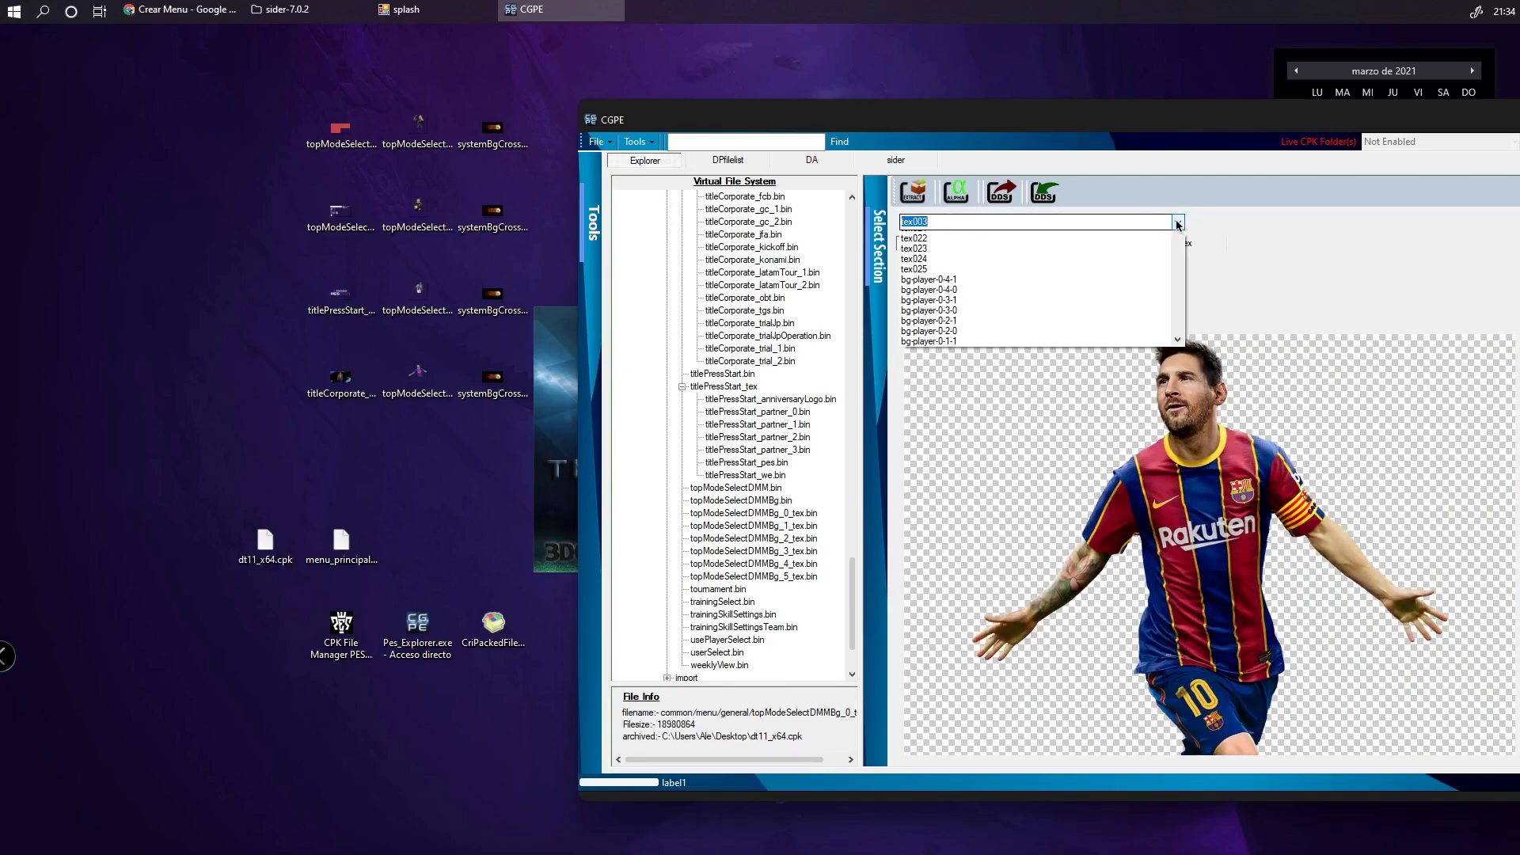
left_click(1122, 256)
left_click_drag(1014, 312, 955, 312)
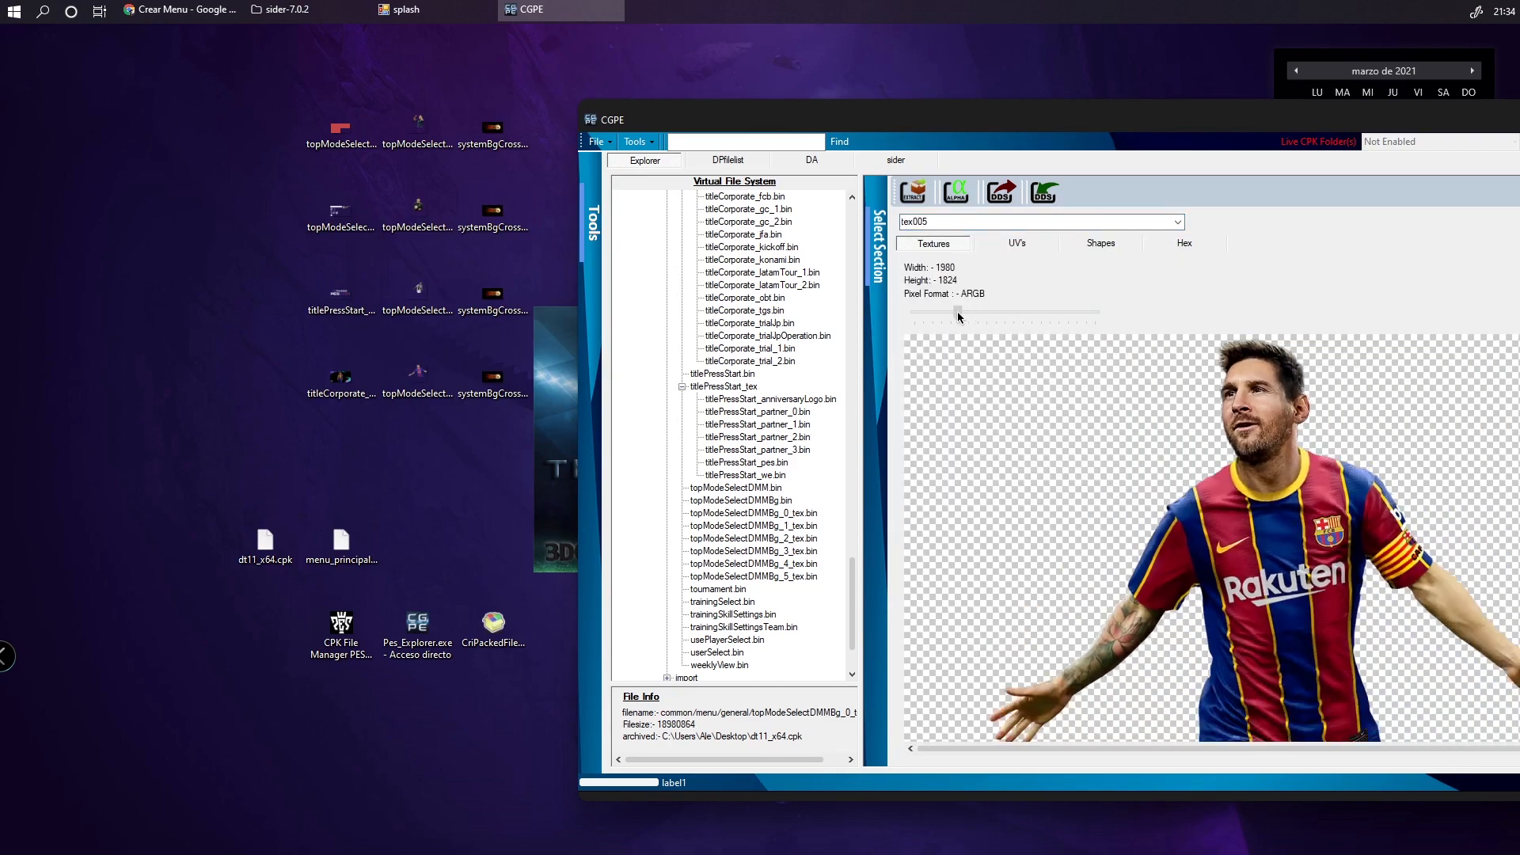
Preview the player textures tex007 and tex009 of topModeSelectDMMBg_0_tex.bin at reduced zoom
left_click(1177, 223)
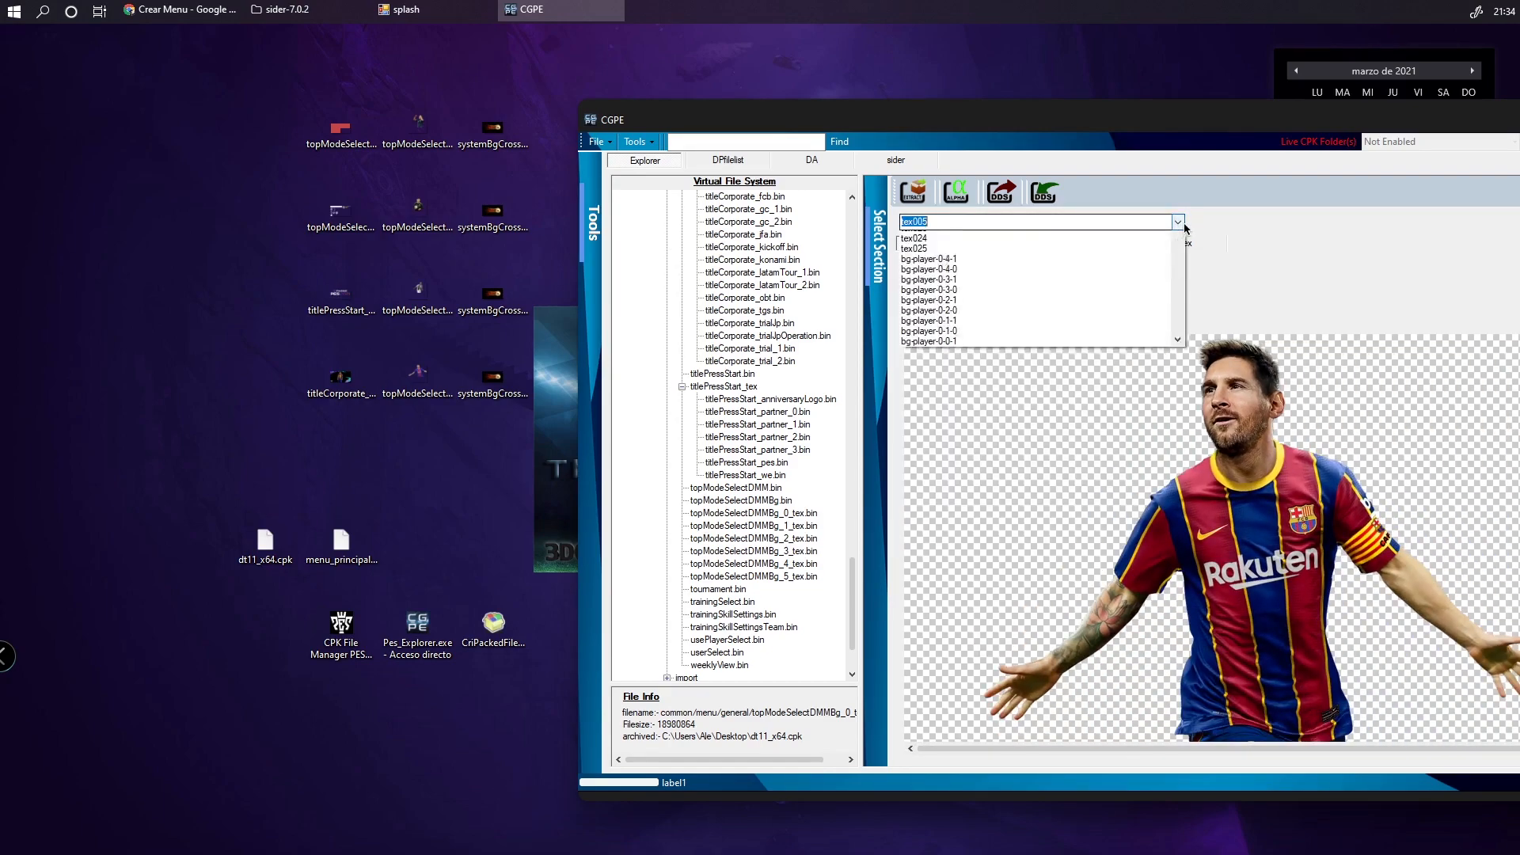
left_click(1112, 268)
left_click_drag(1005, 313, 946, 312)
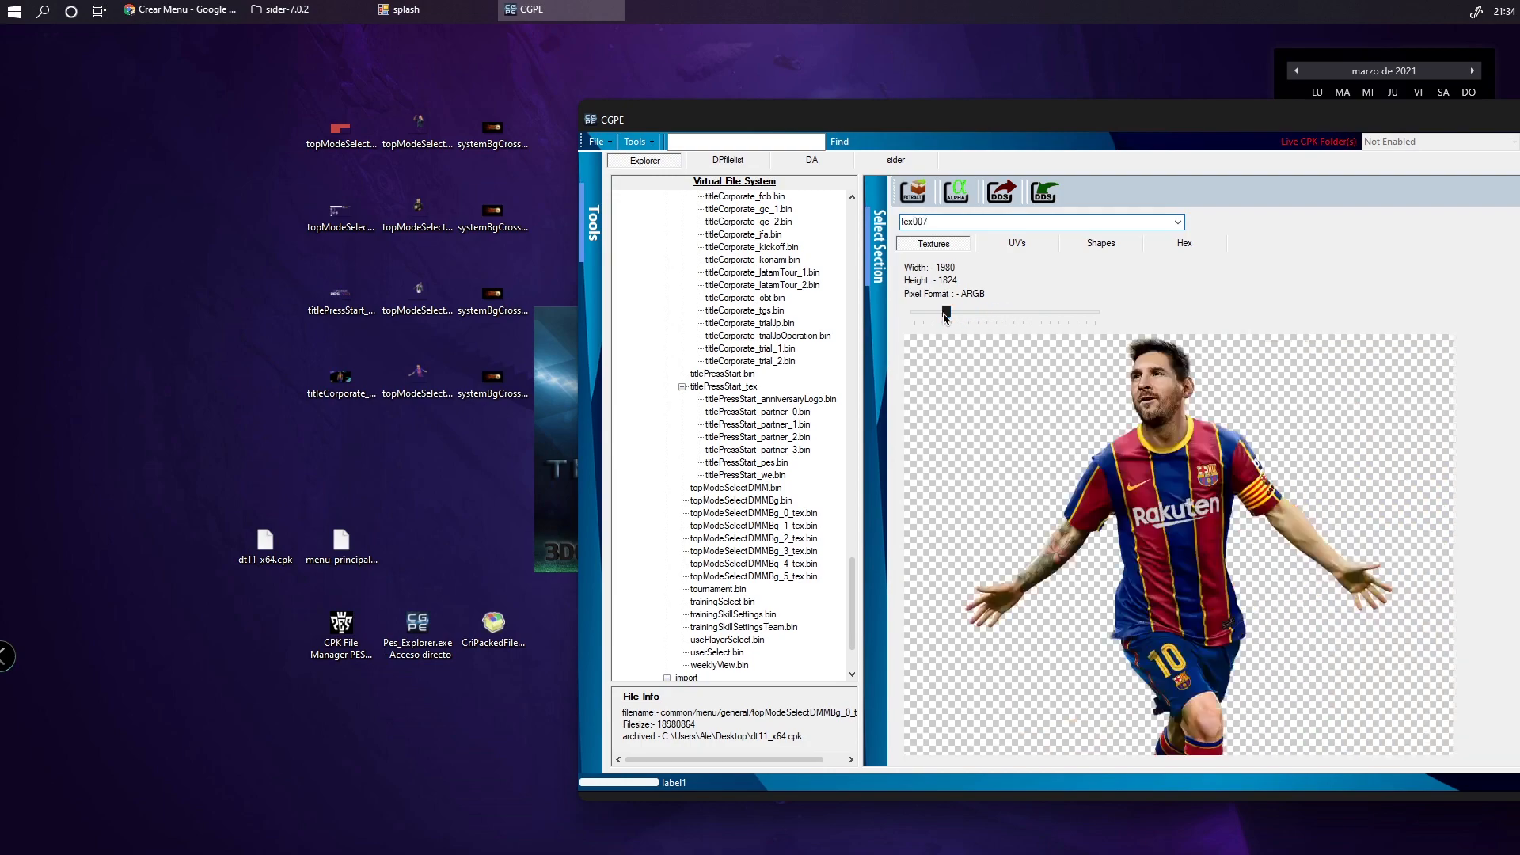
left_click(1180, 222)
left_click(1053, 273)
left_click(1032, 310)
left_click_drag(1002, 313, 940, 312)
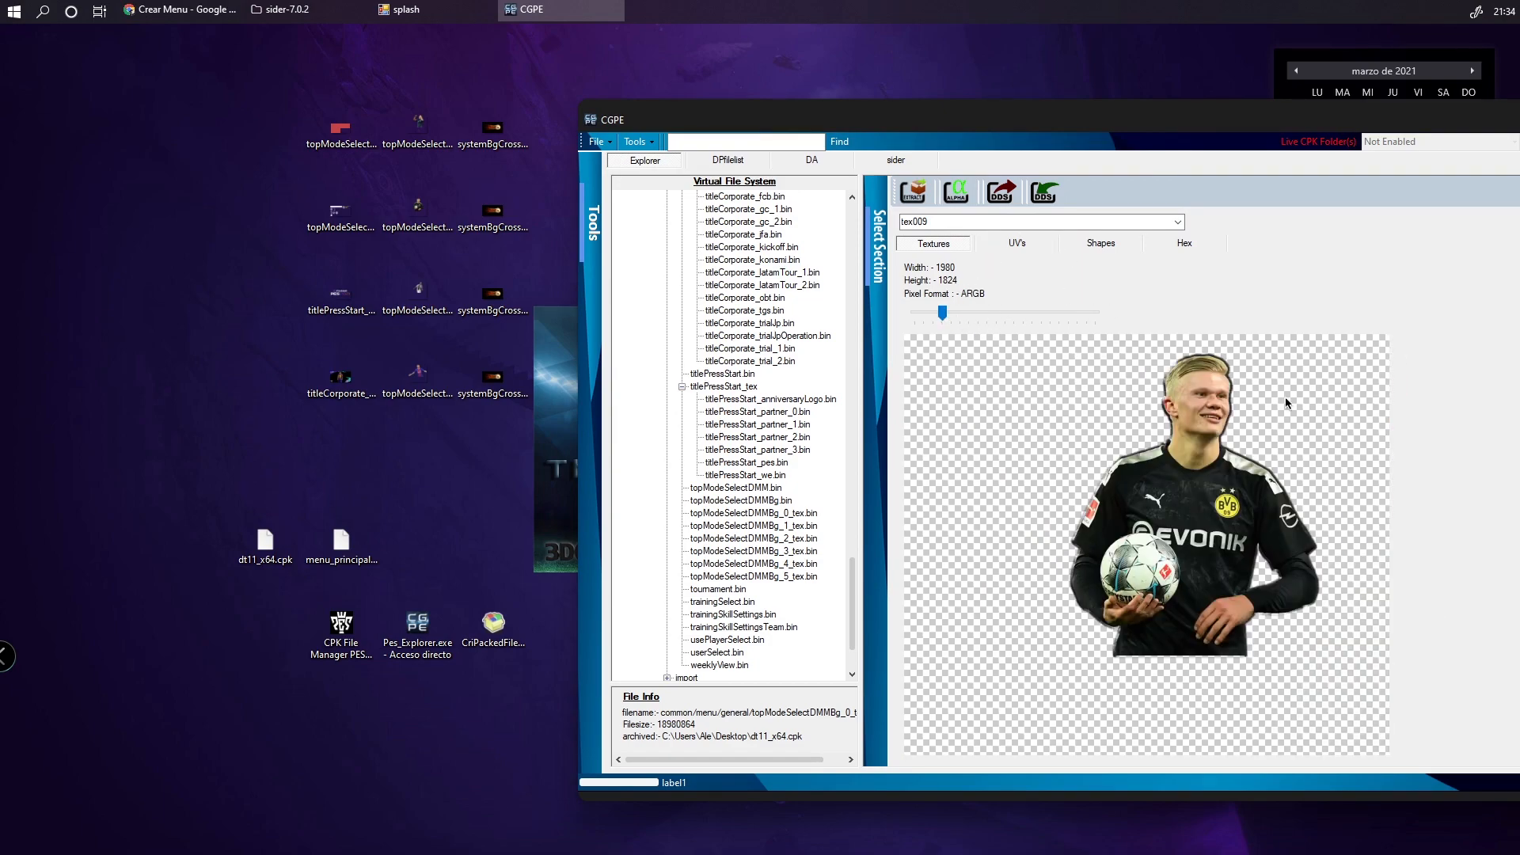
Close CG PES Explorer together with its leftover splash window
left_click_drag(978, 123, 695, 135)
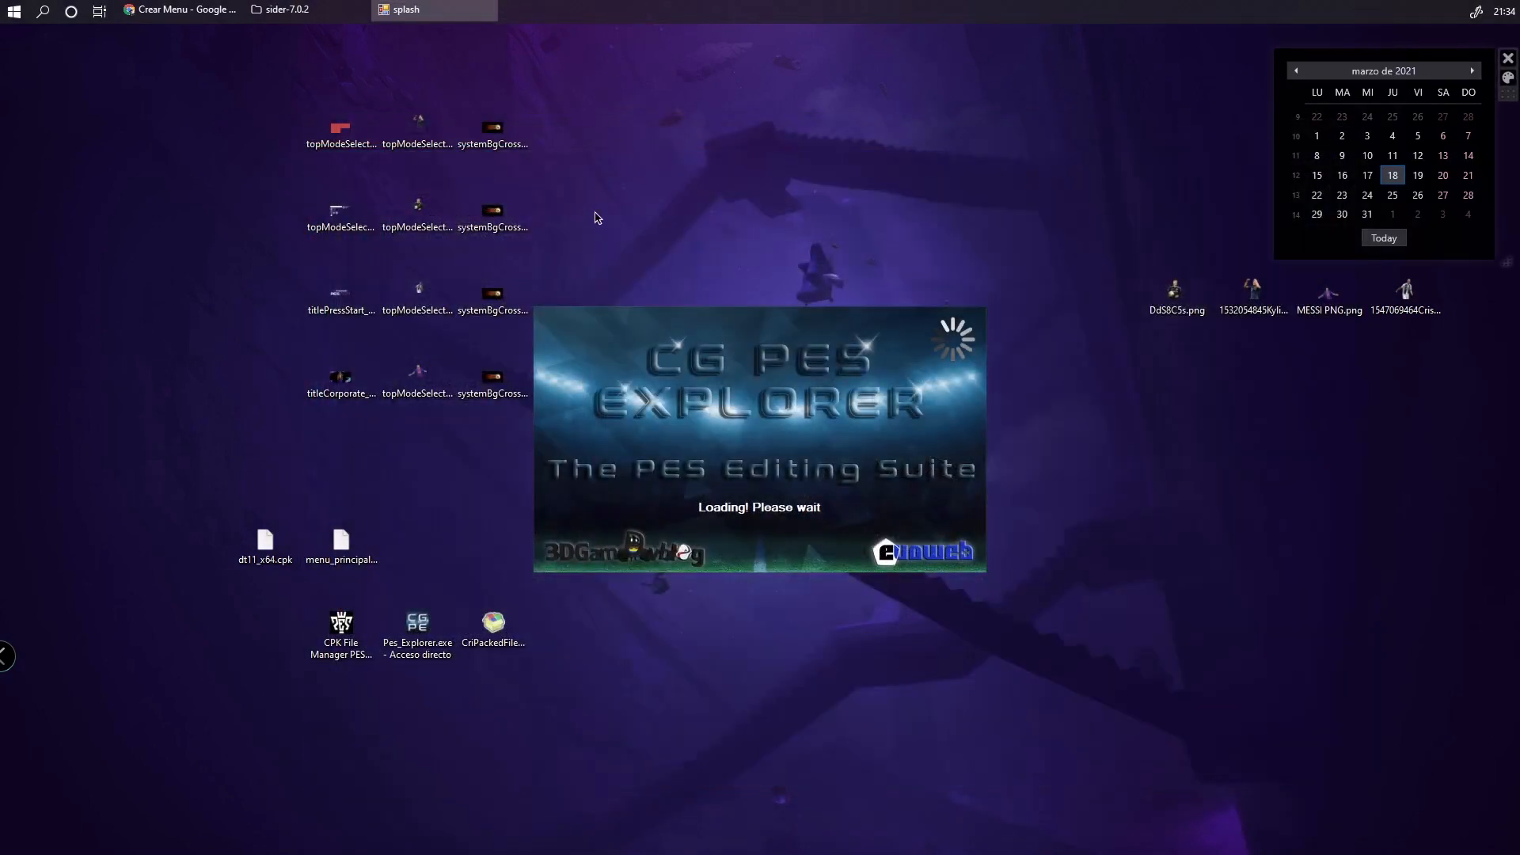
right_click(419, 9)
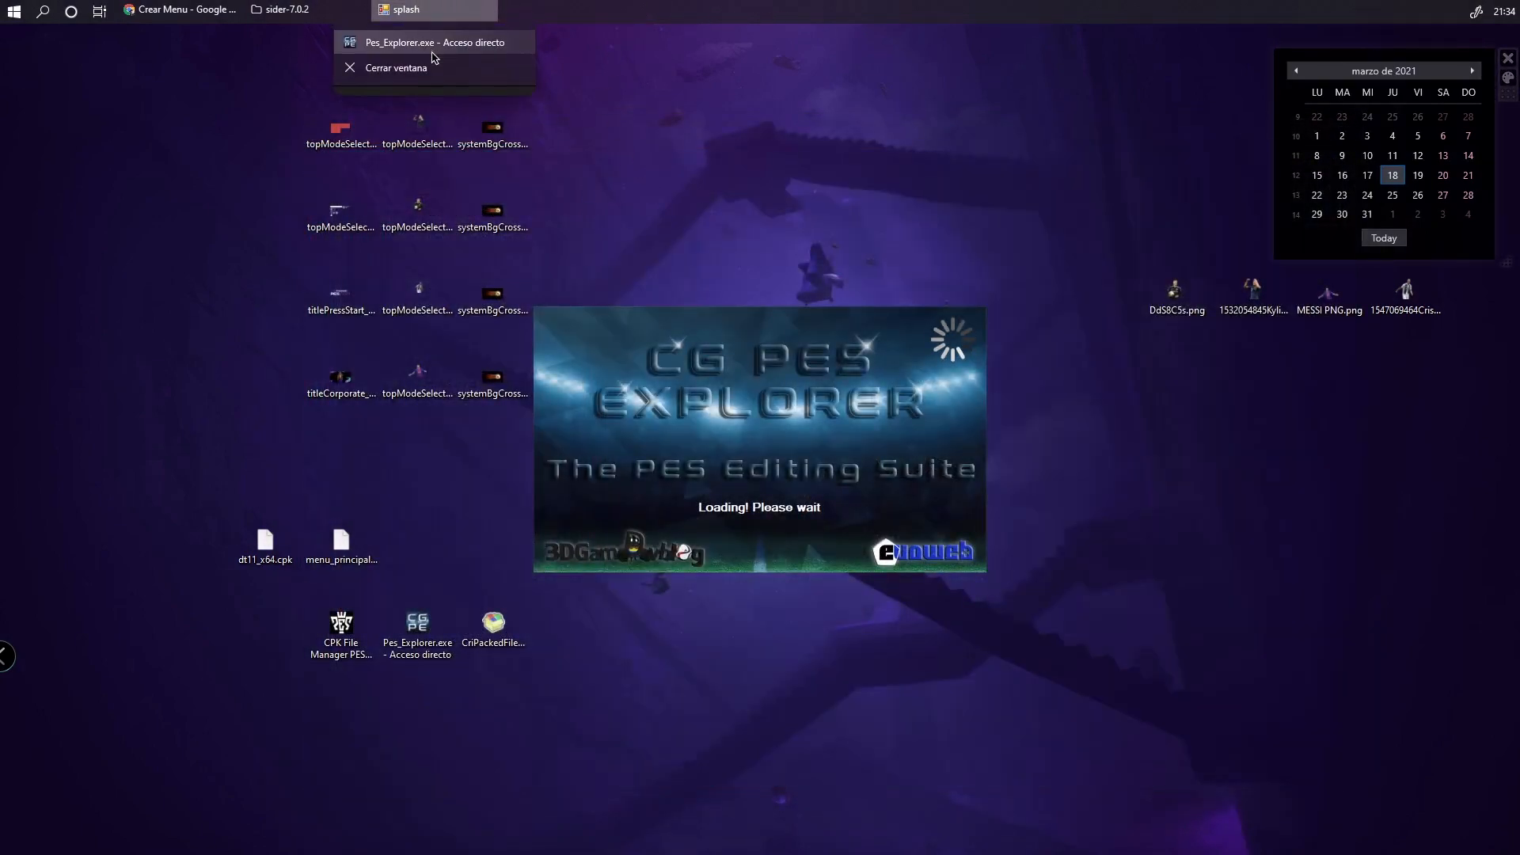
left_click(374, 65)
Launch PES Next-Gen CPK File Manager from the desktop and load dt11_x64.cpk into it
left_click(336, 647)
double_click(336, 648)
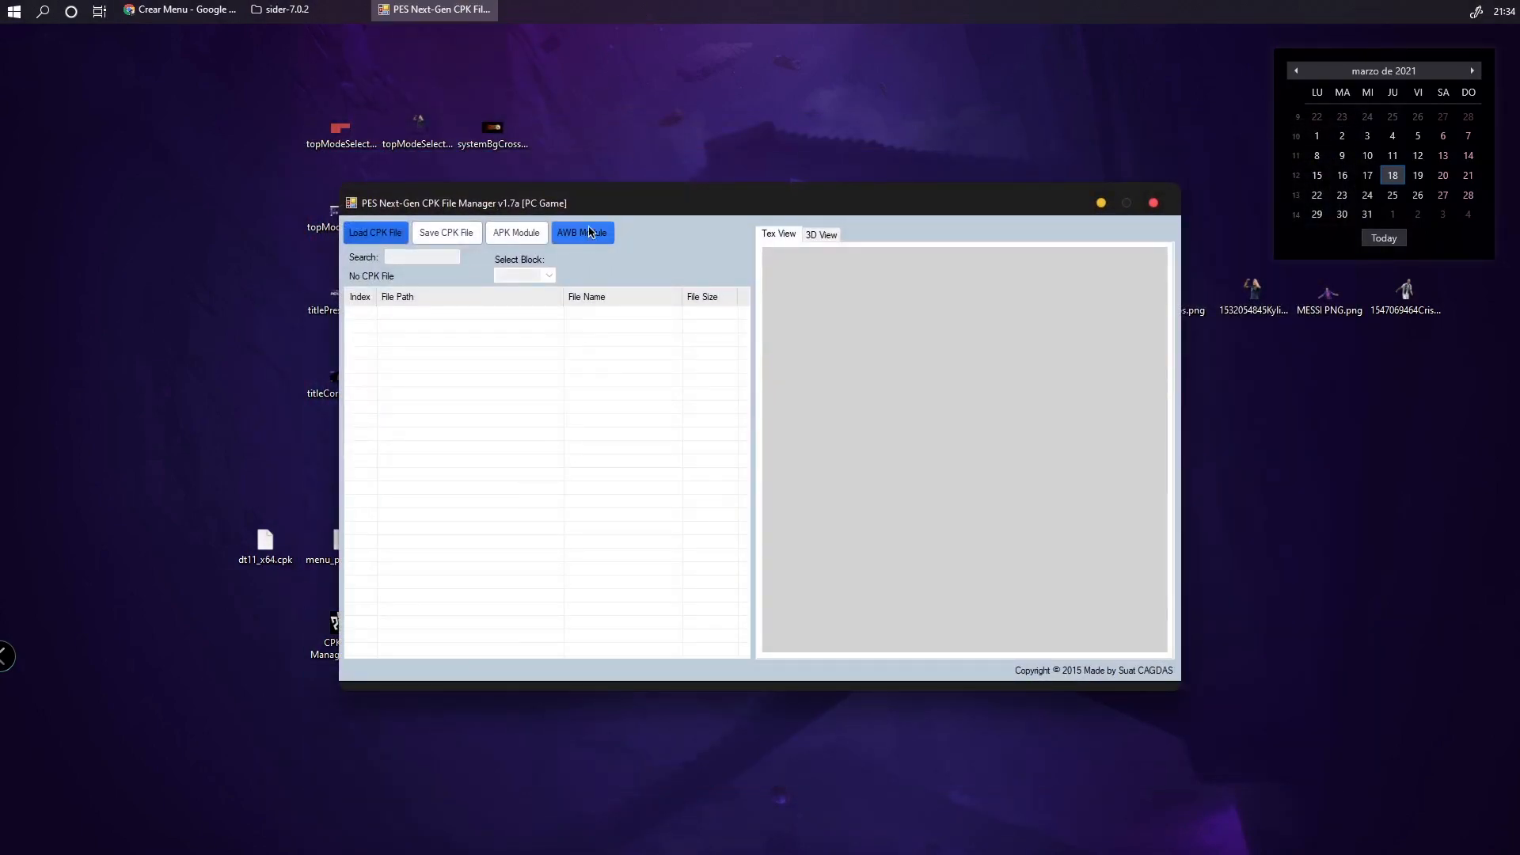
left_click_drag(581, 205, 890, 265)
left_click(678, 294)
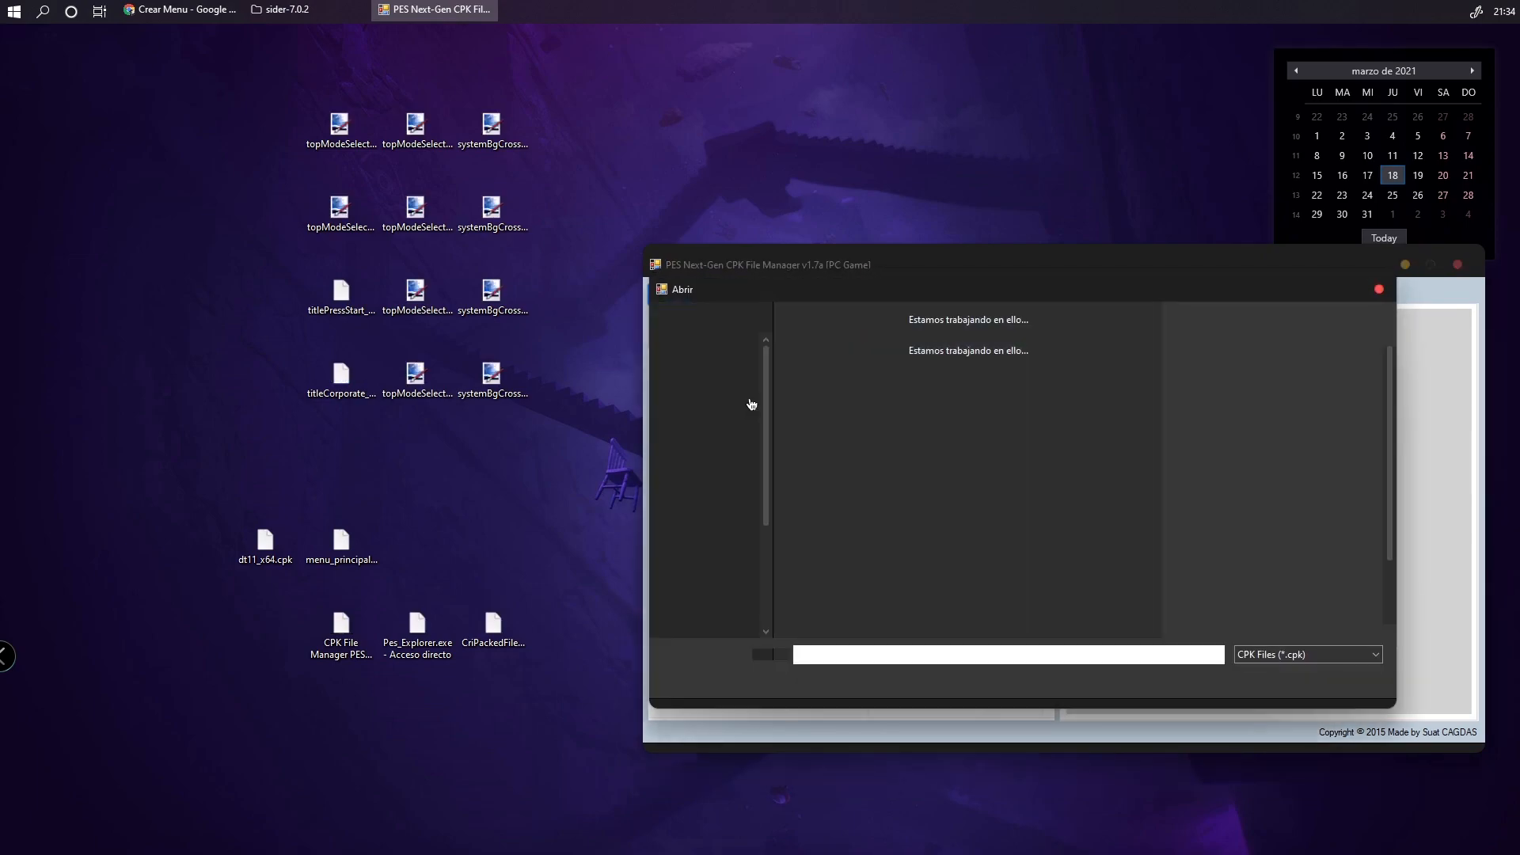
left_click(852, 398)
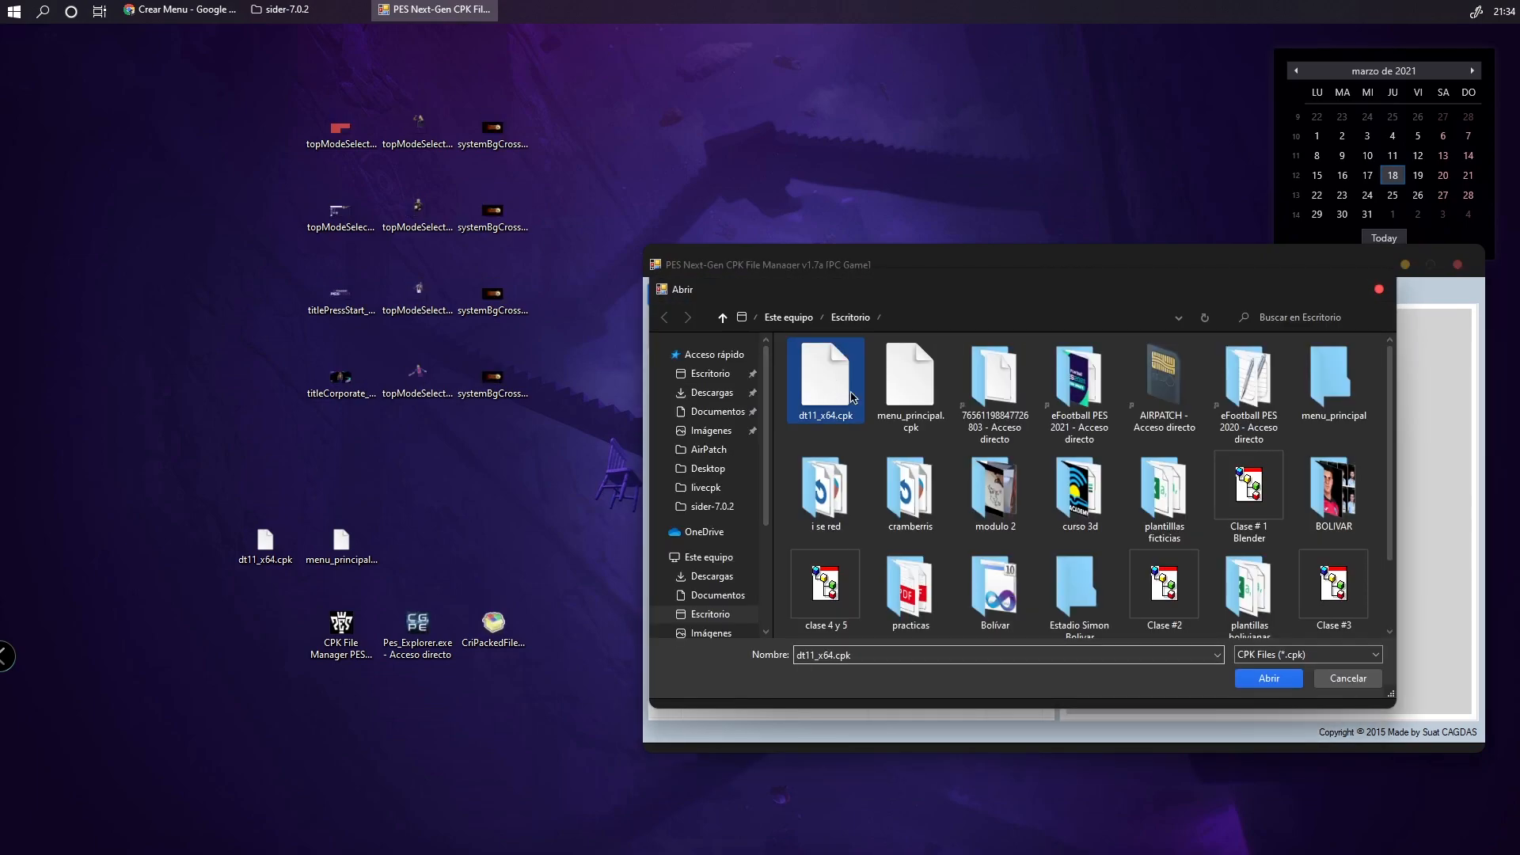
left_click(1286, 681)
Find topModeSelectDMMBg_0_tex.bin in common/menu/general and open it in the APK texture importer
left_click_drag(1049, 377, 1048, 492)
left_click(954, 497)
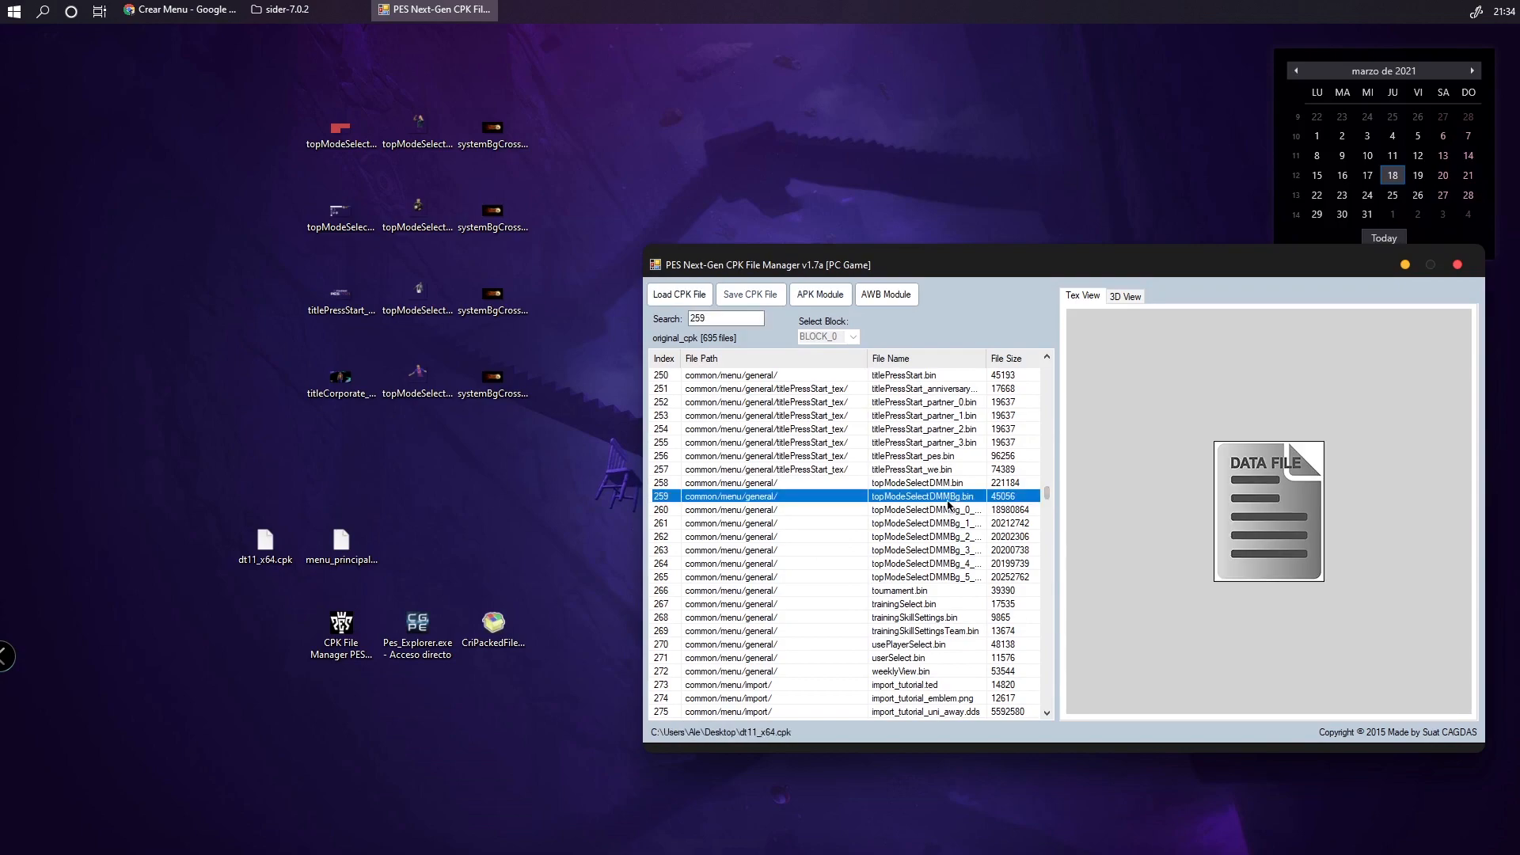
left_click(903, 513)
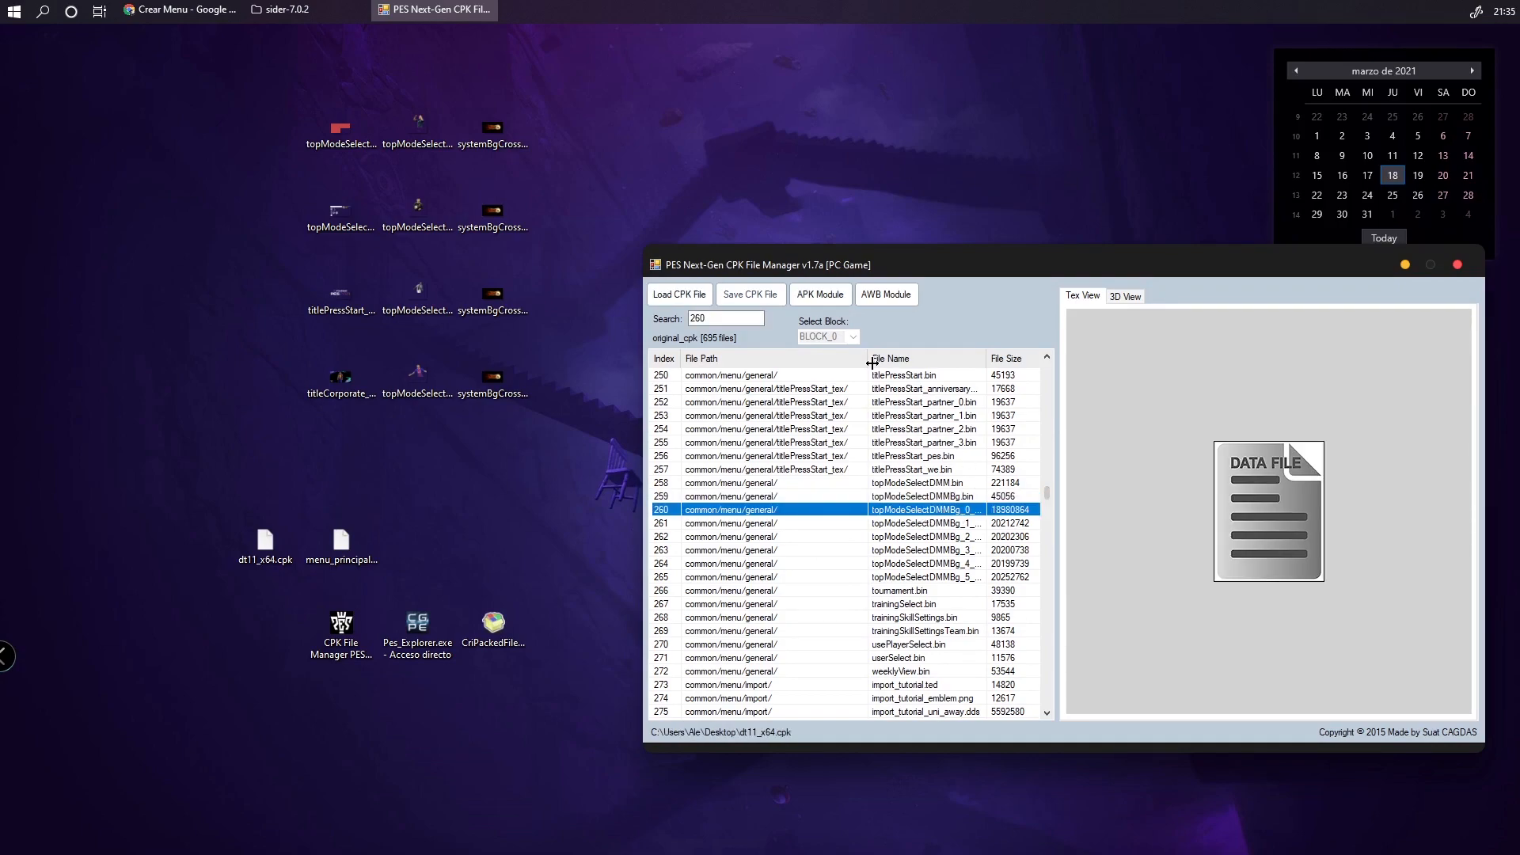
left_click(820, 294)
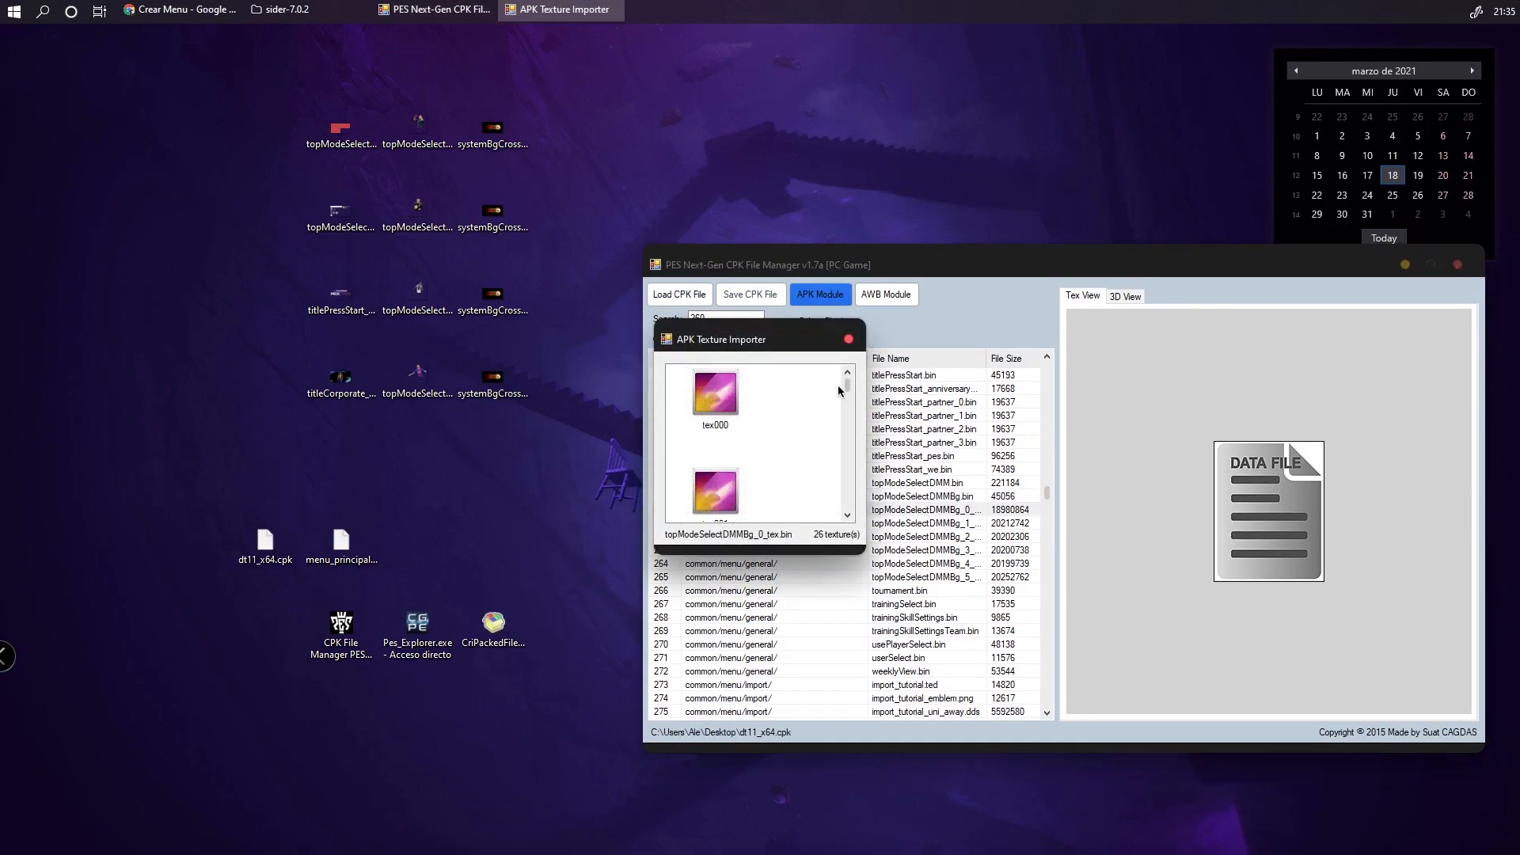
Replace texture tex003 with the desktop file topModeSelectDMMBg_0_tex_tex003.dds
scroll(843, 392, "down", 2)
scroll(843, 396, "down", 1)
left_click(730, 498)
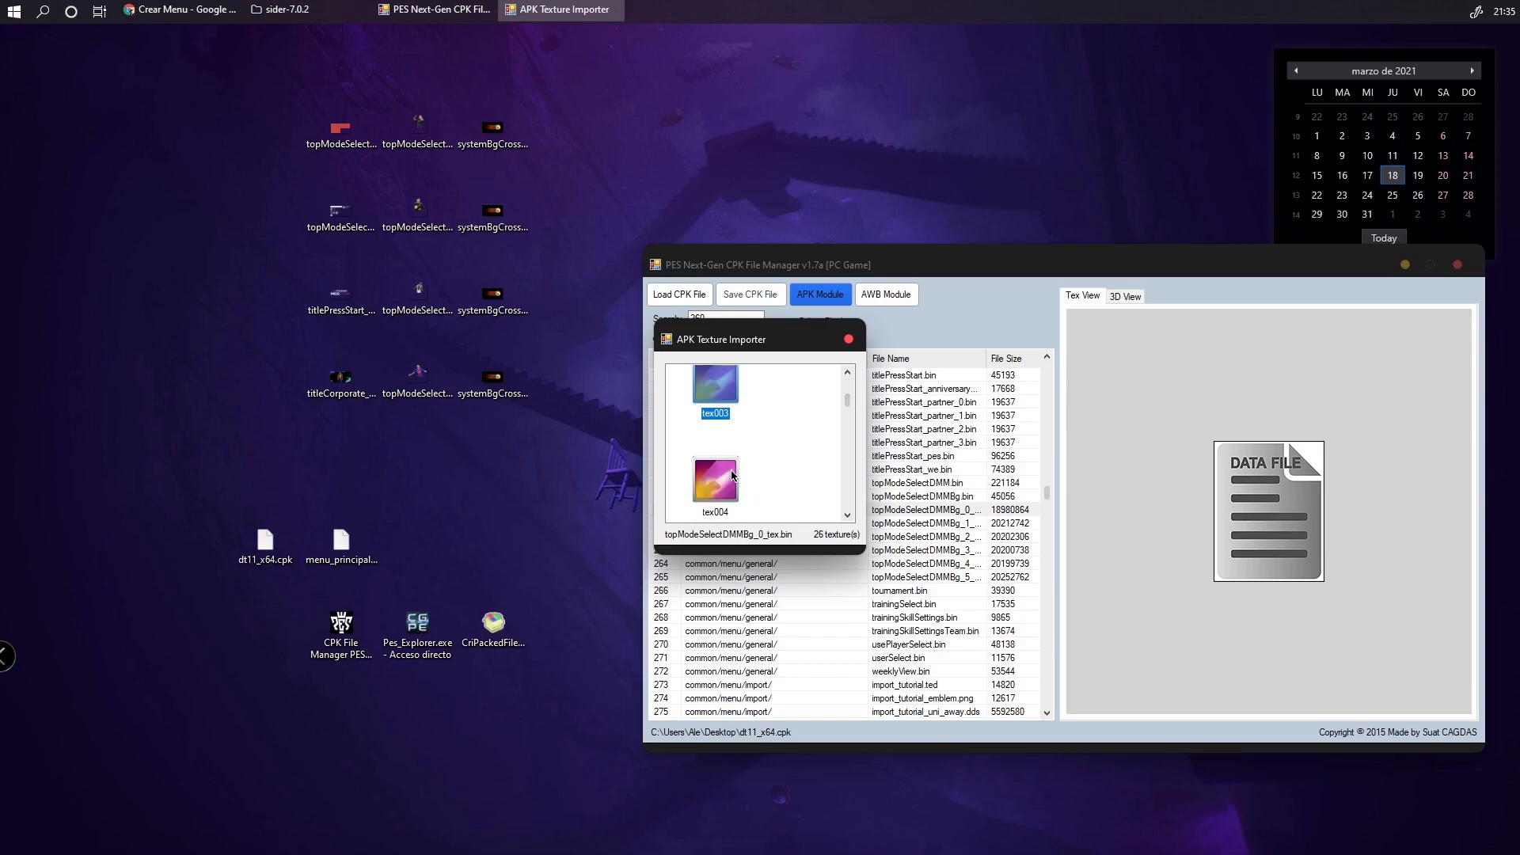
right_click(723, 383)
left_click(745, 392)
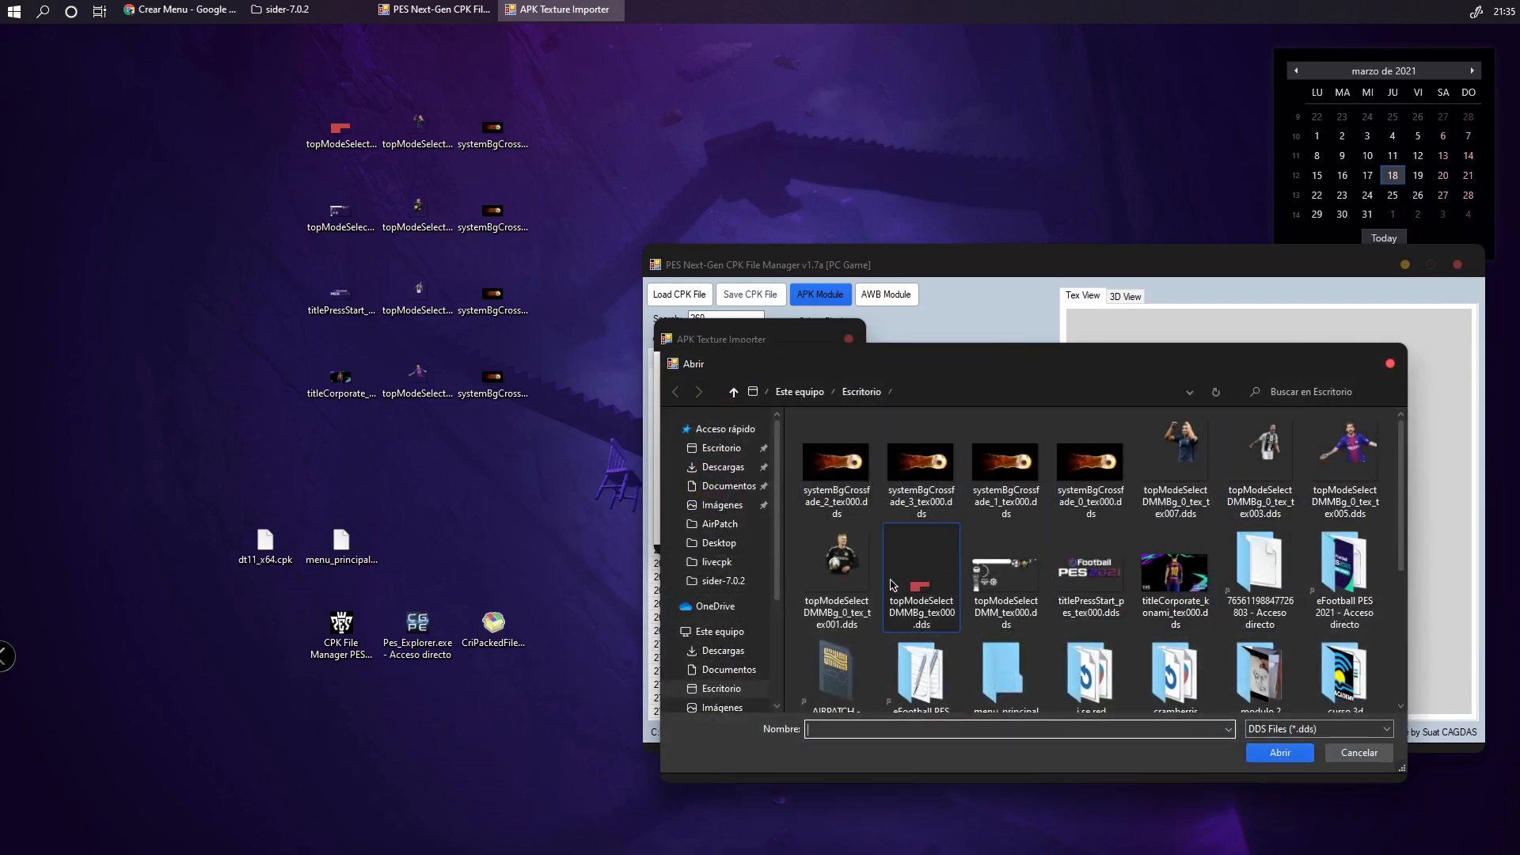
left_click(1262, 463)
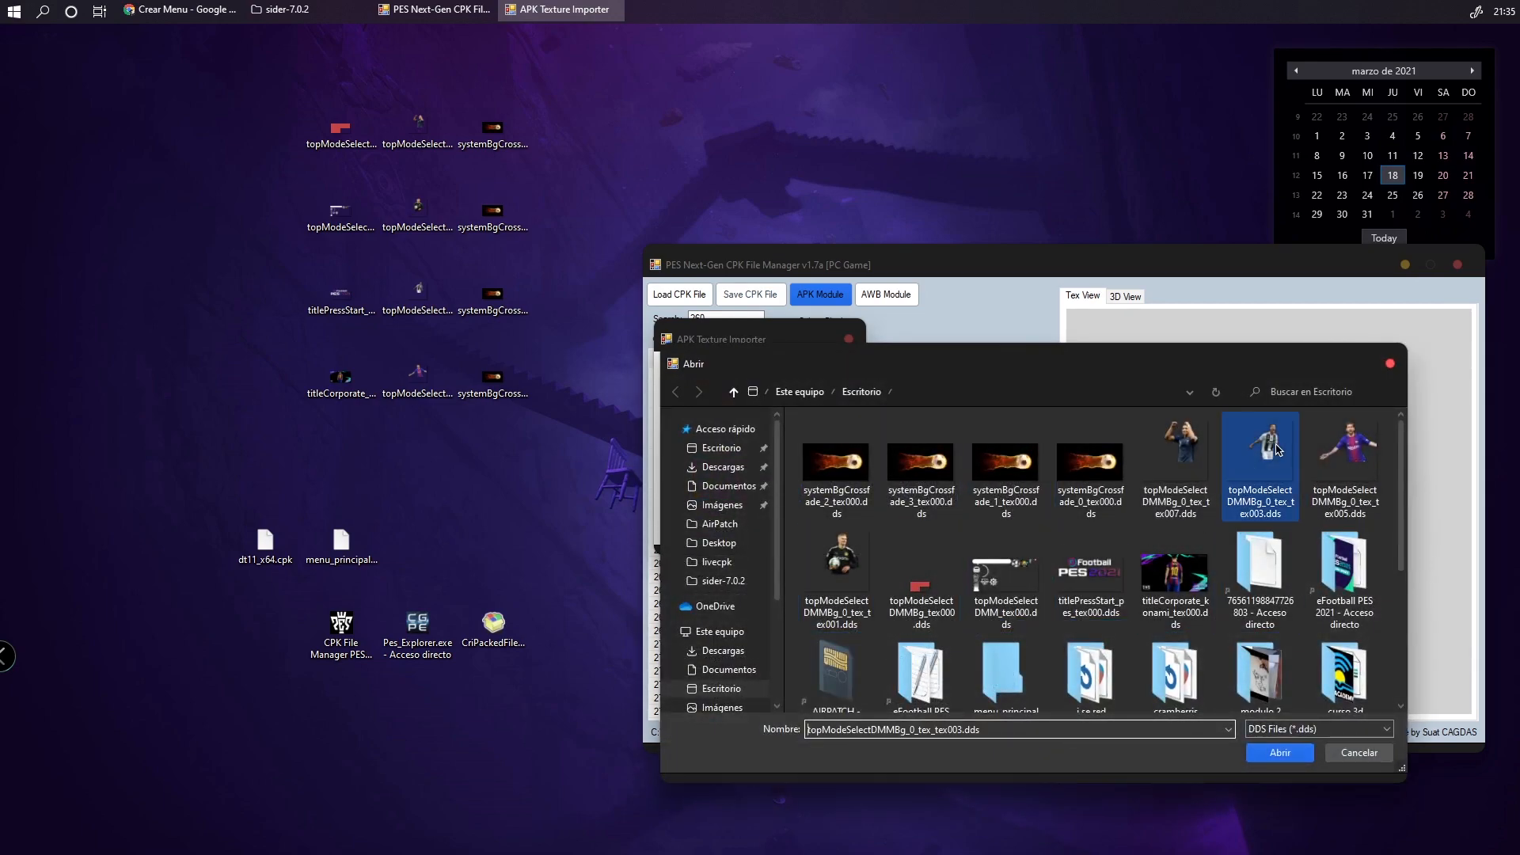
left_click(1280, 752)
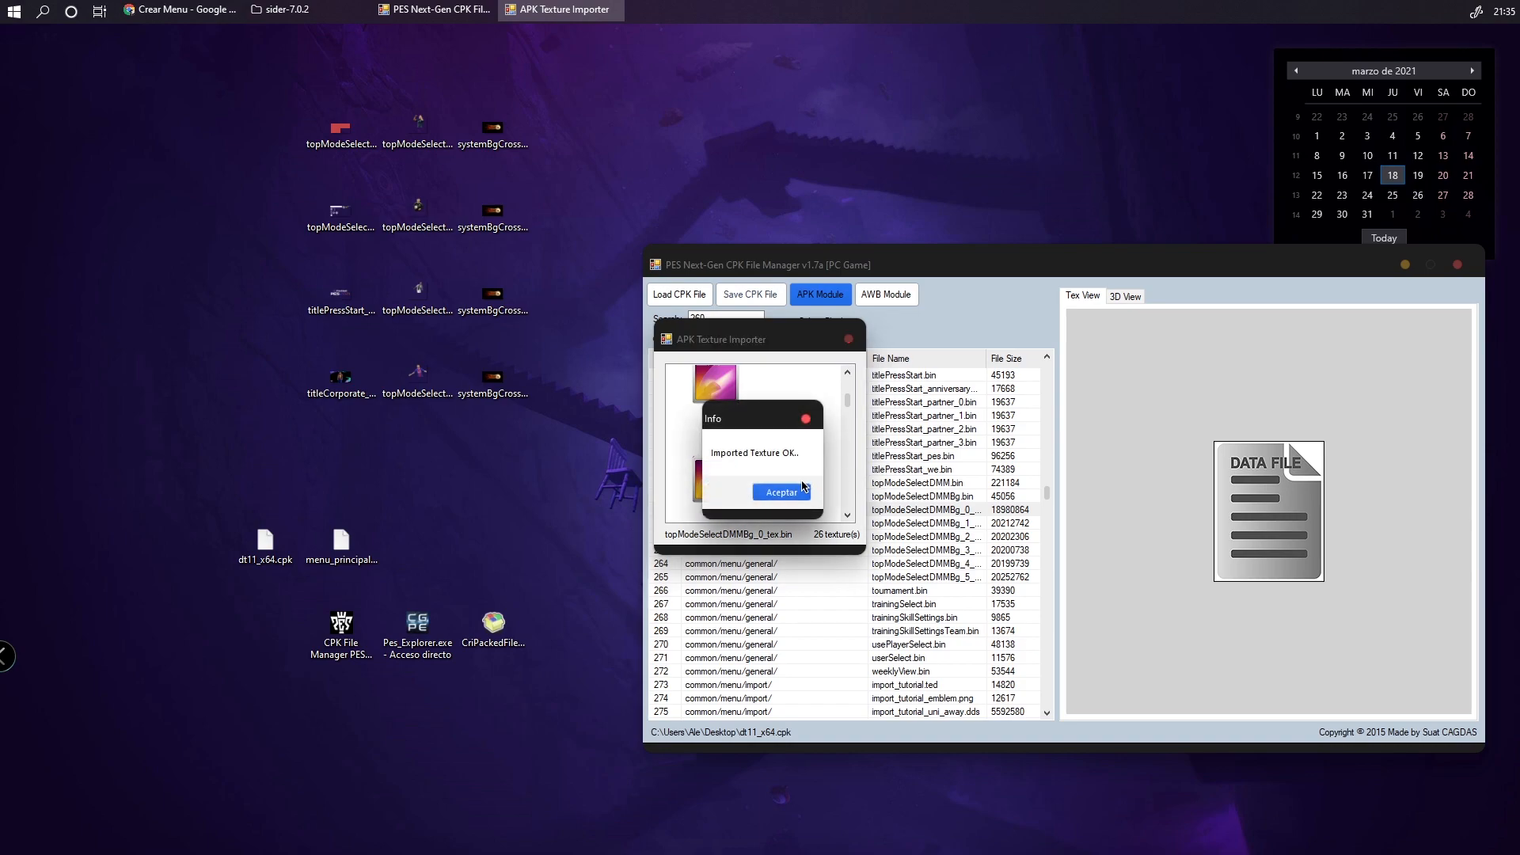
left_click(797, 491)
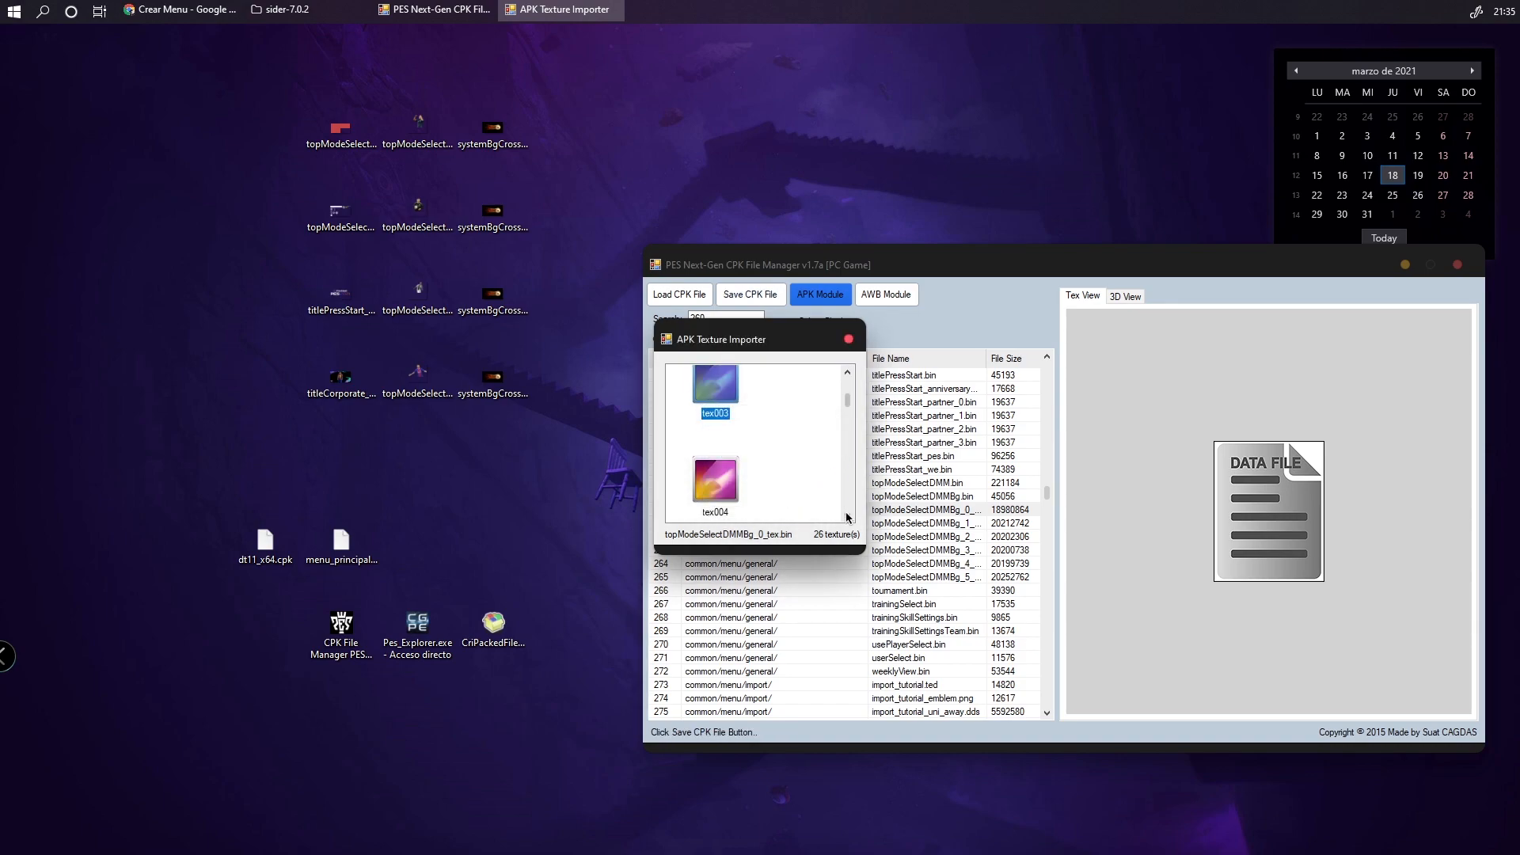
Replace texture tex005 with the desktop file topModeSelectDMMBg_0_tex_tex005.dds
left_click(849, 516)
left_click(849, 516)
left_click(849, 516)
left_click(707, 434)
right_click(707, 434)
left_click(724, 441)
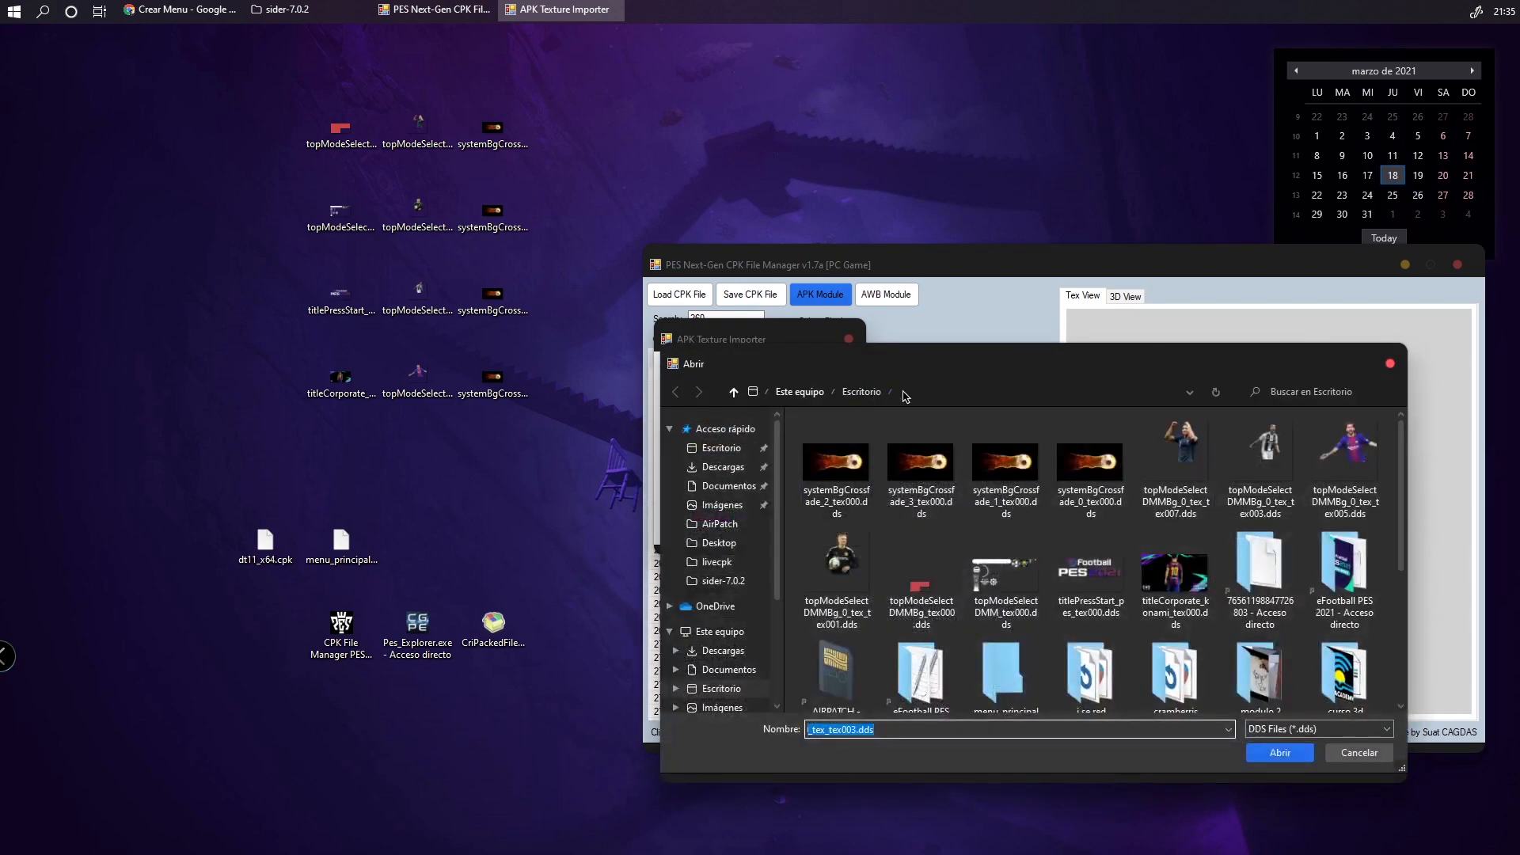
left_click(1345, 463)
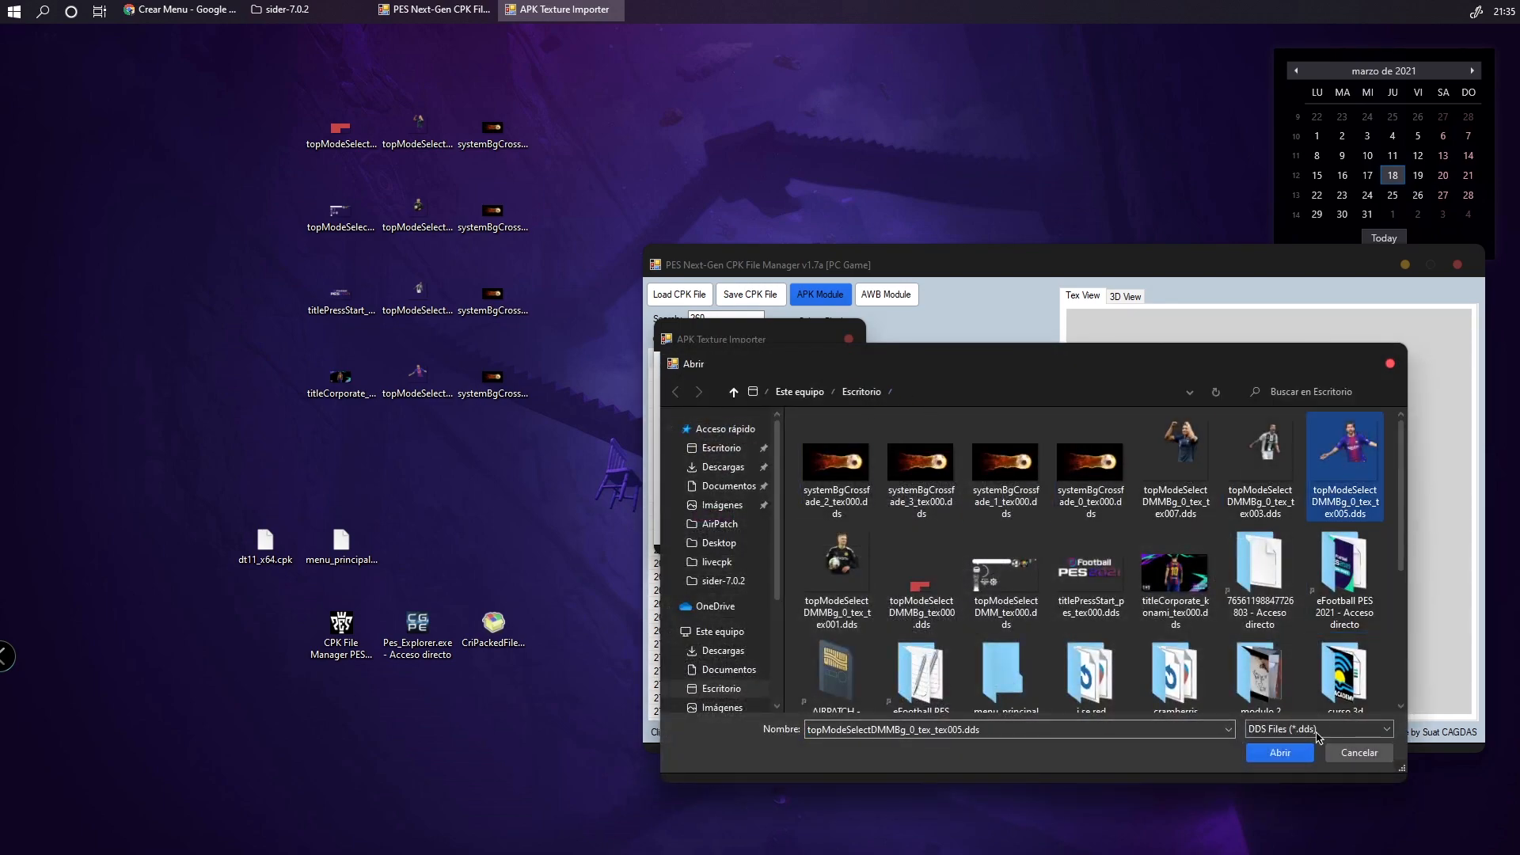
left_click(1280, 752)
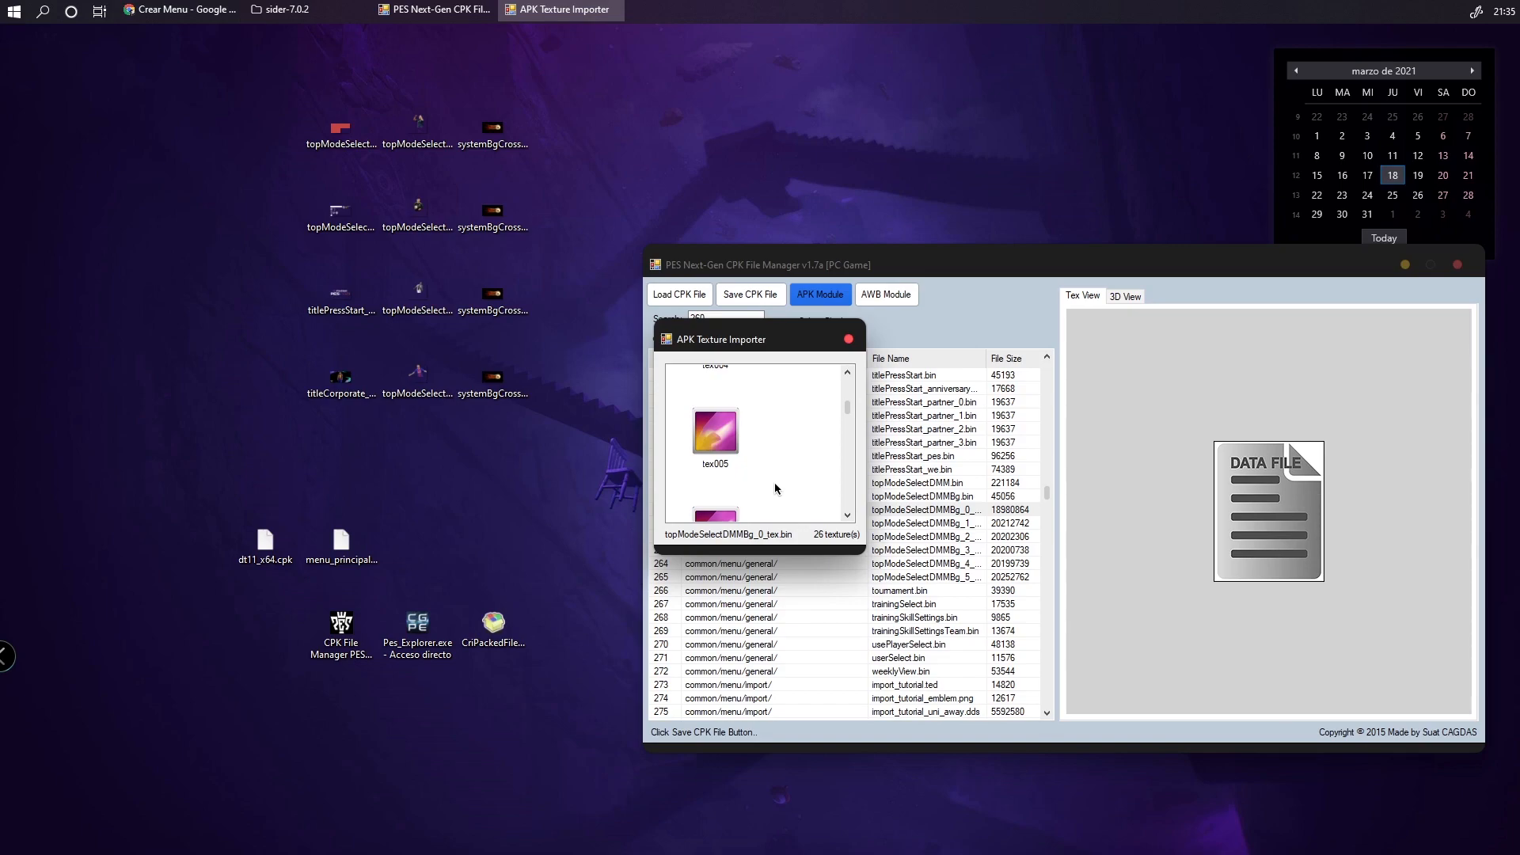
left_click(782, 490)
Replace texture tex007 with the desktop file topModeSelectDMMBg_0_tex_tex007.dds
left_click(852, 515)
left_click(854, 516)
left_click(736, 484)
right_click(729, 482)
left_click(764, 491)
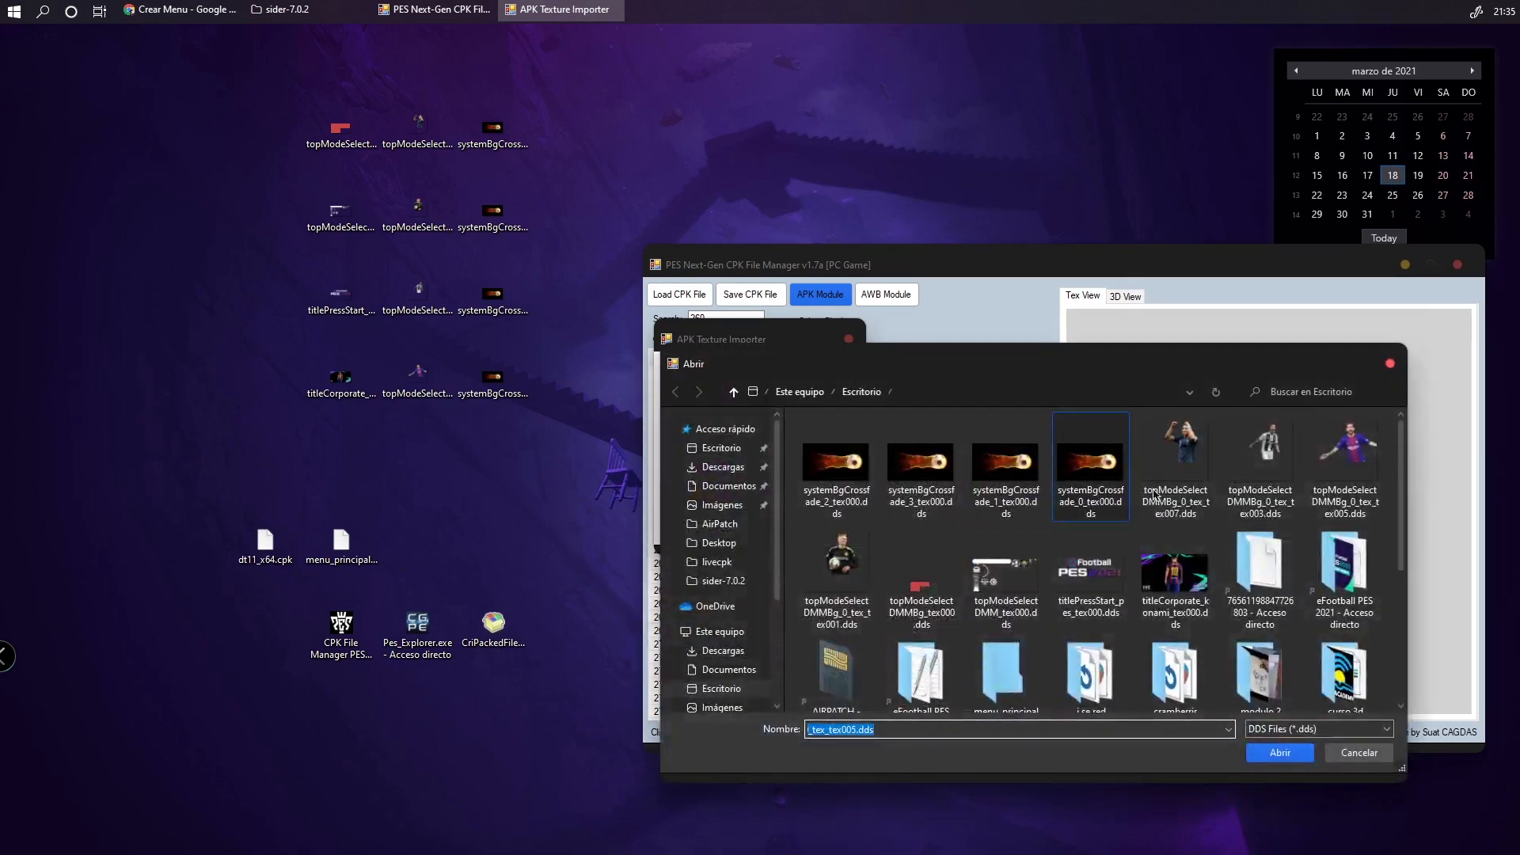
left_click(1175, 463)
left_click(1267, 753)
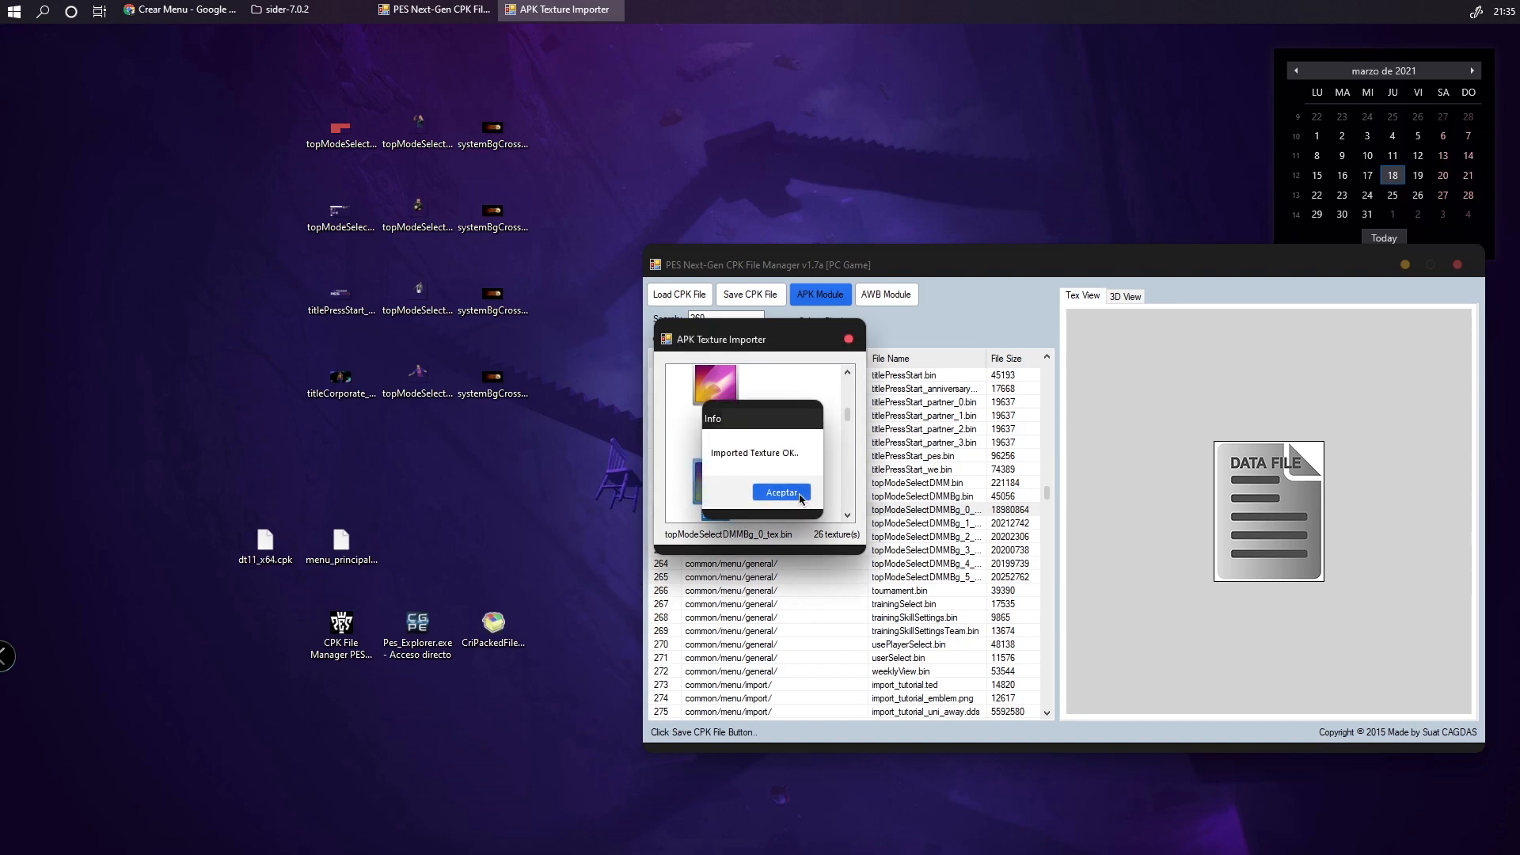
left_click(801, 497)
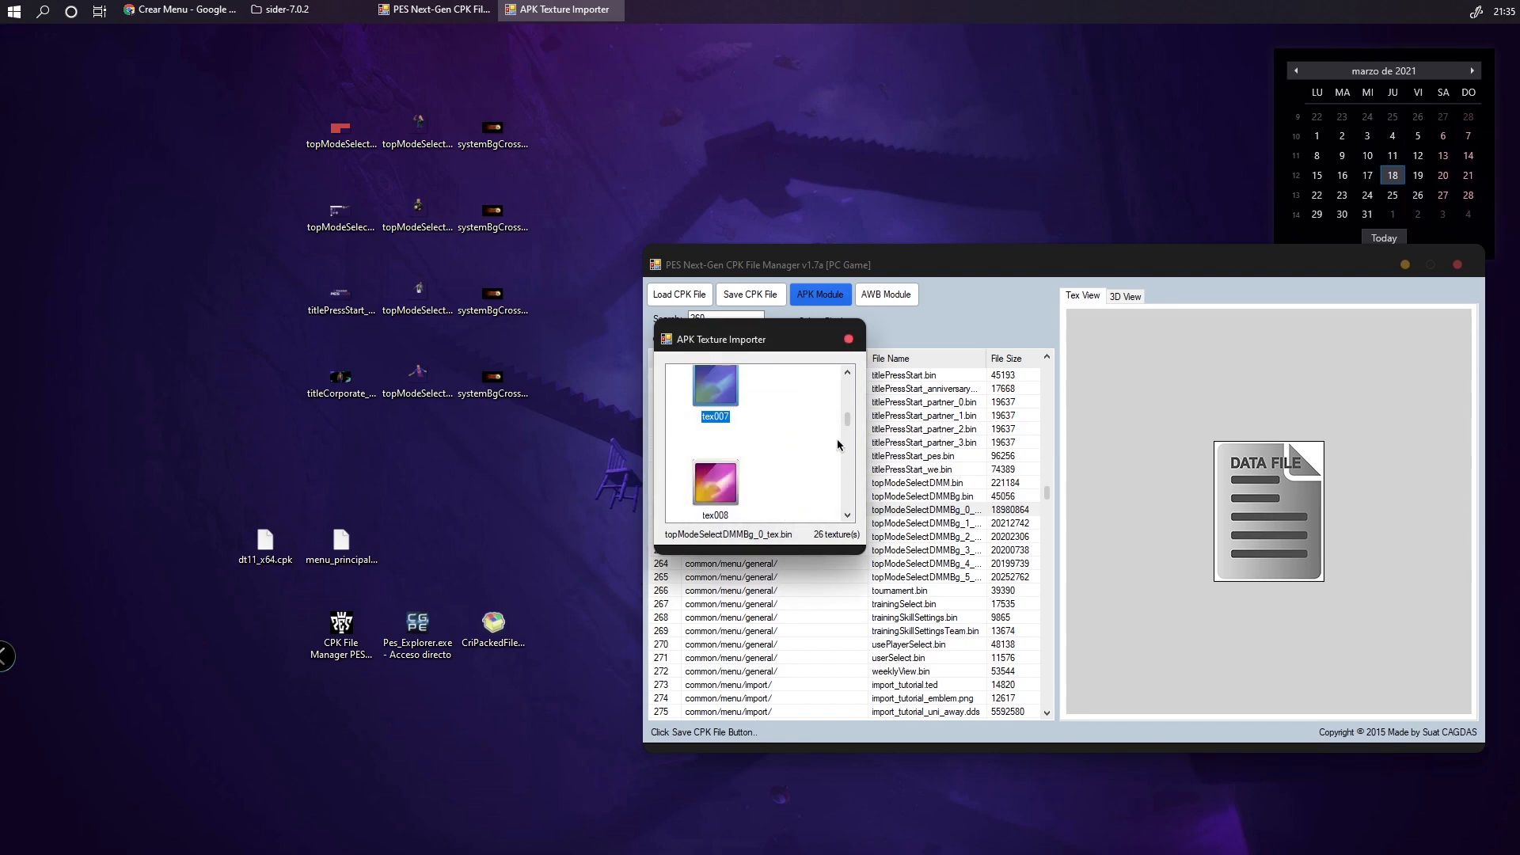
Close the APK texture importer and save the rebuilt dt11_x64.cpk file
left_click(850, 339)
left_click(753, 294)
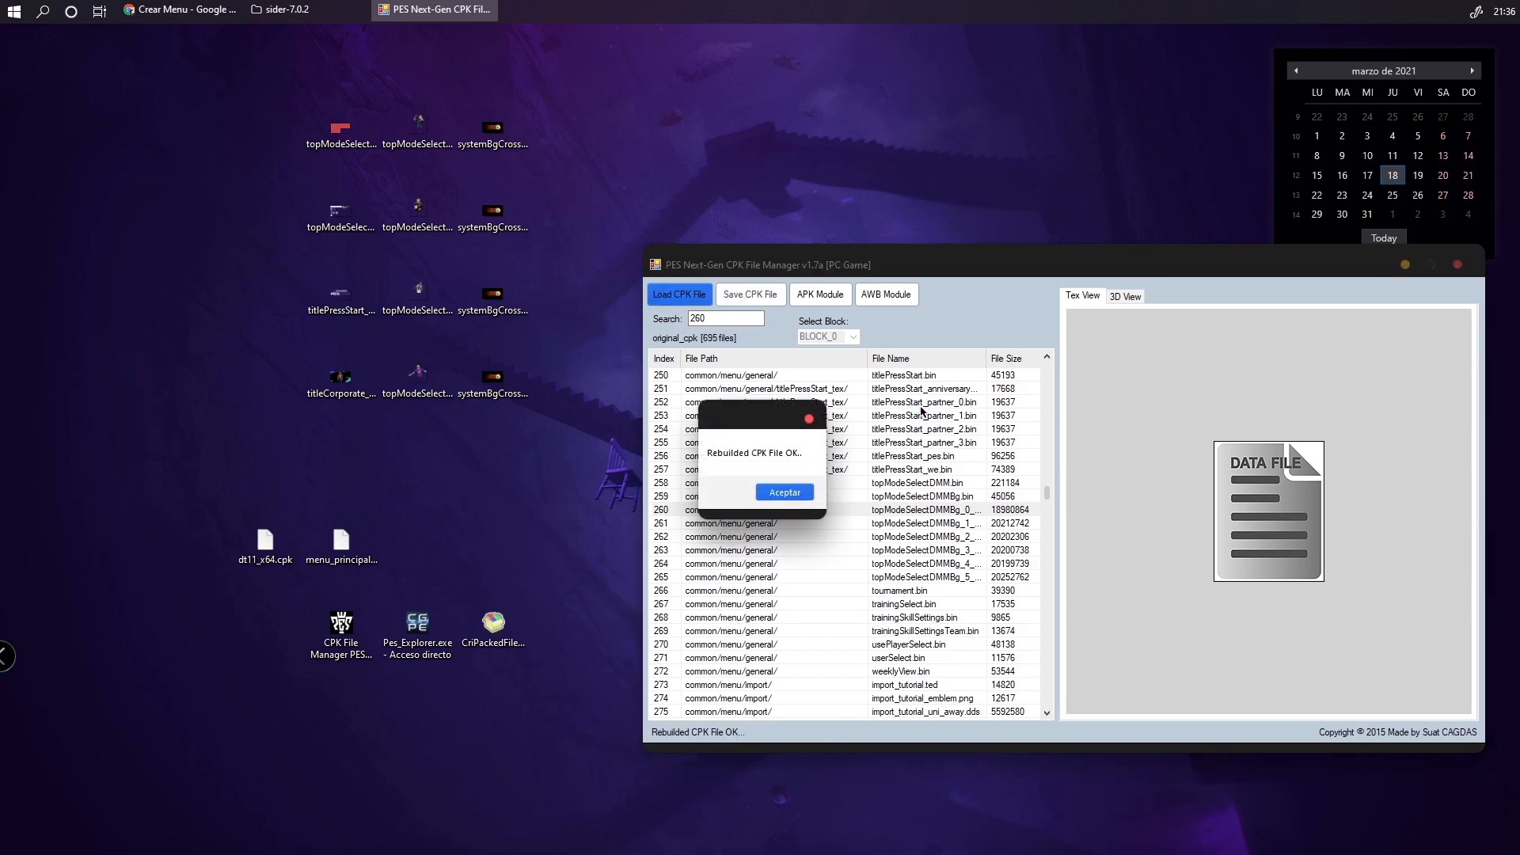
left_click(808, 494)
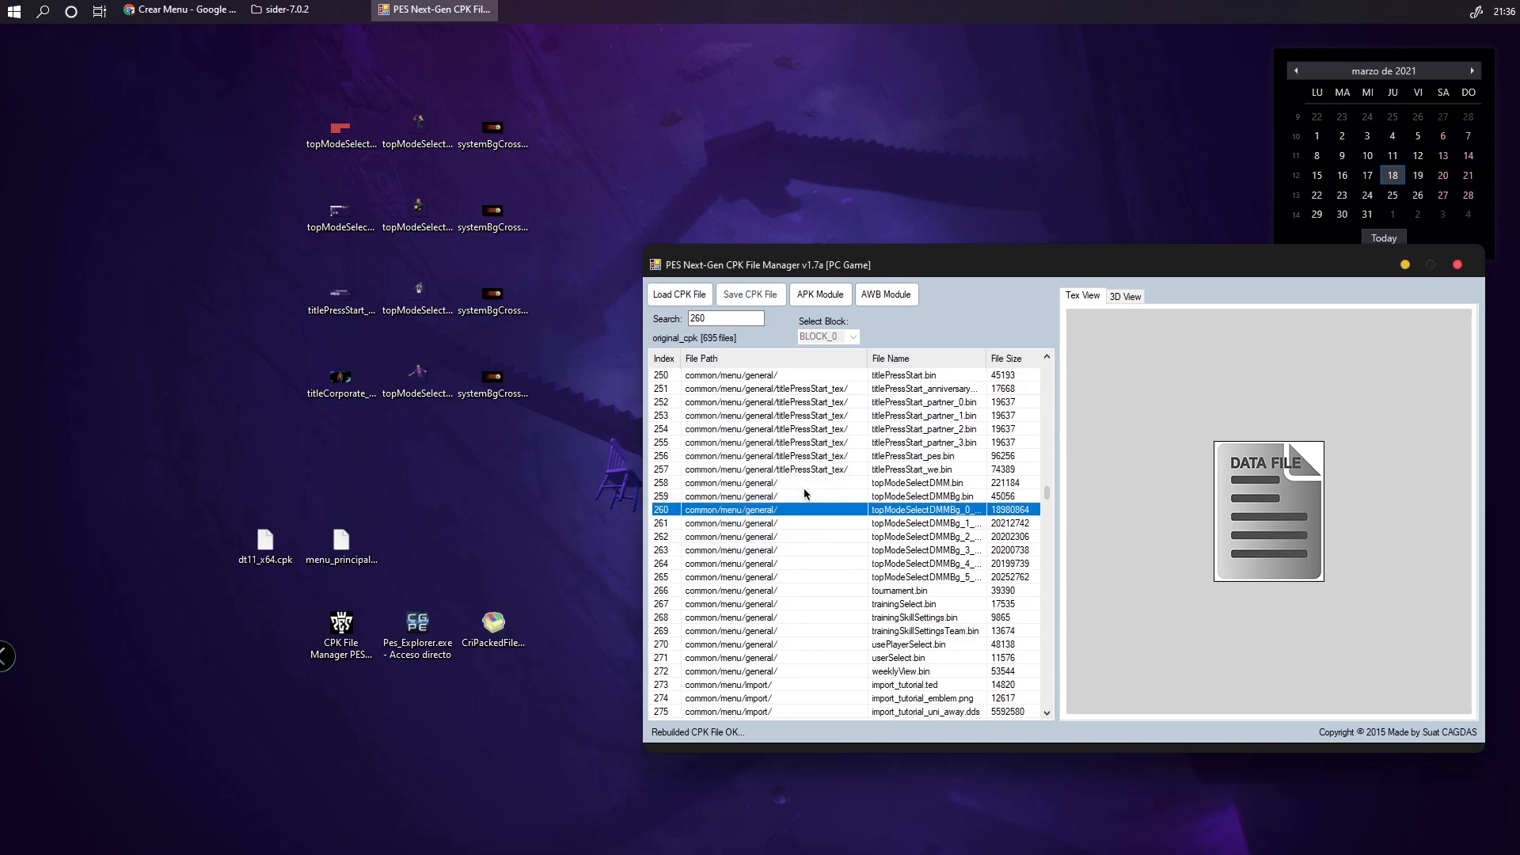
left_click_drag(873, 270, 832, 272)
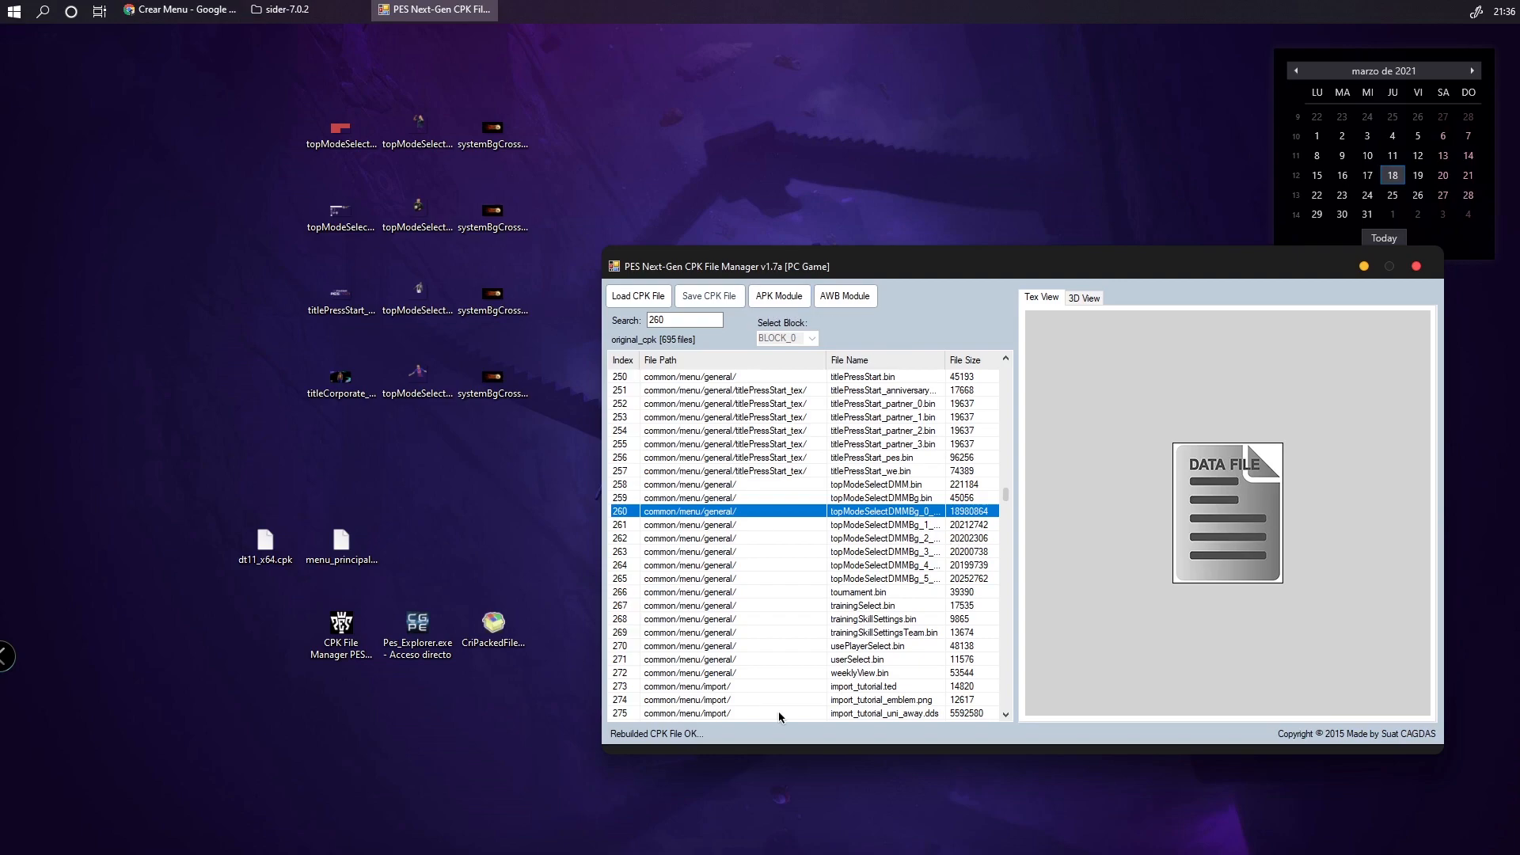
left_click_drag(1300, 274, 1289, 271)
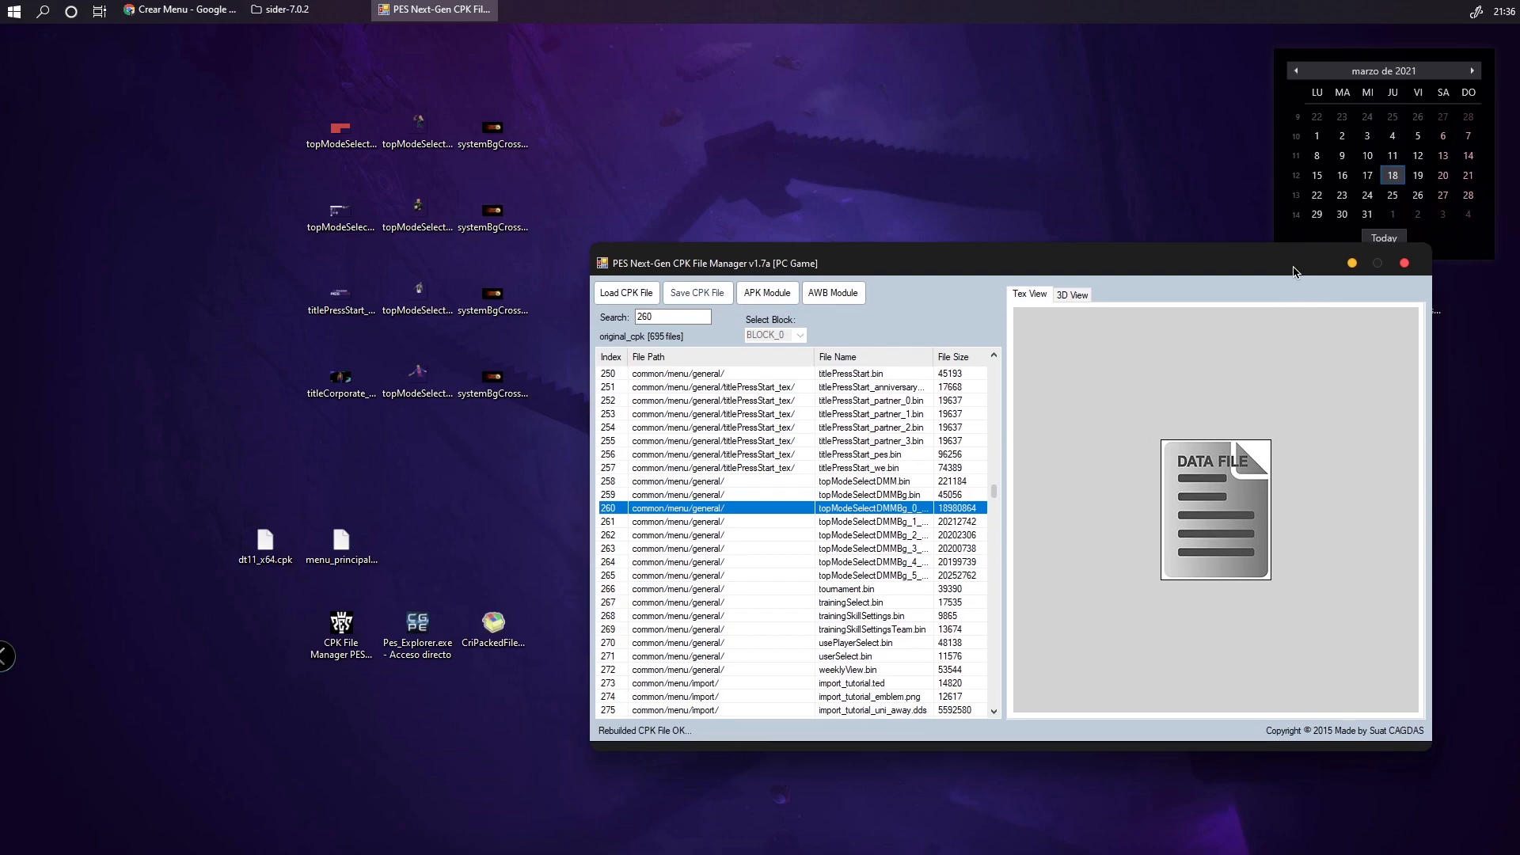
Restart the CPK File Manager and load dt11_x64.cpk from the desktop, keeping the desktop texture files uncovered
left_click(1405, 265)
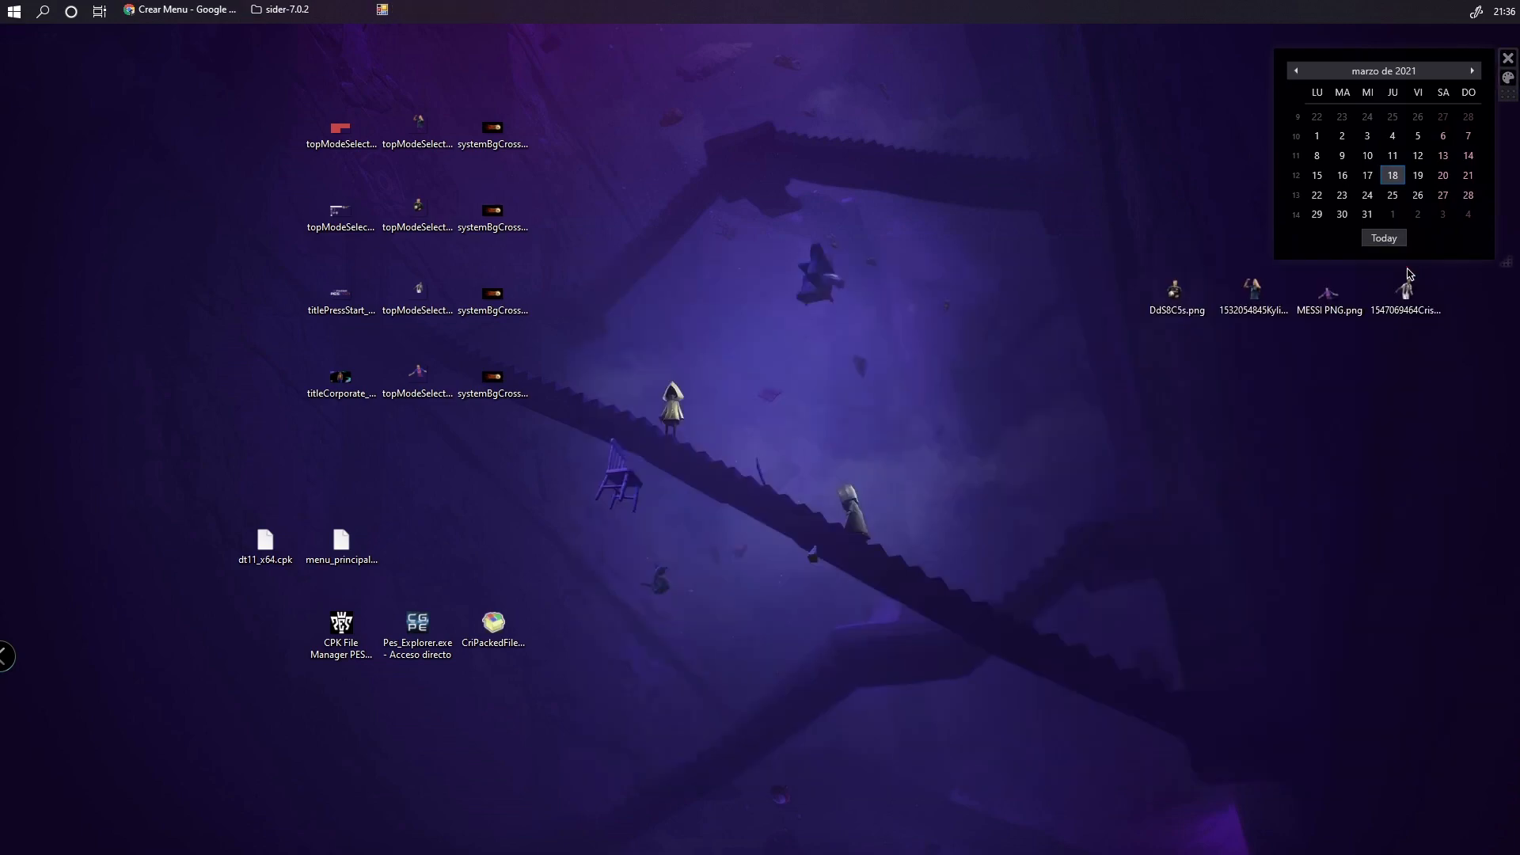
double_click(346, 629)
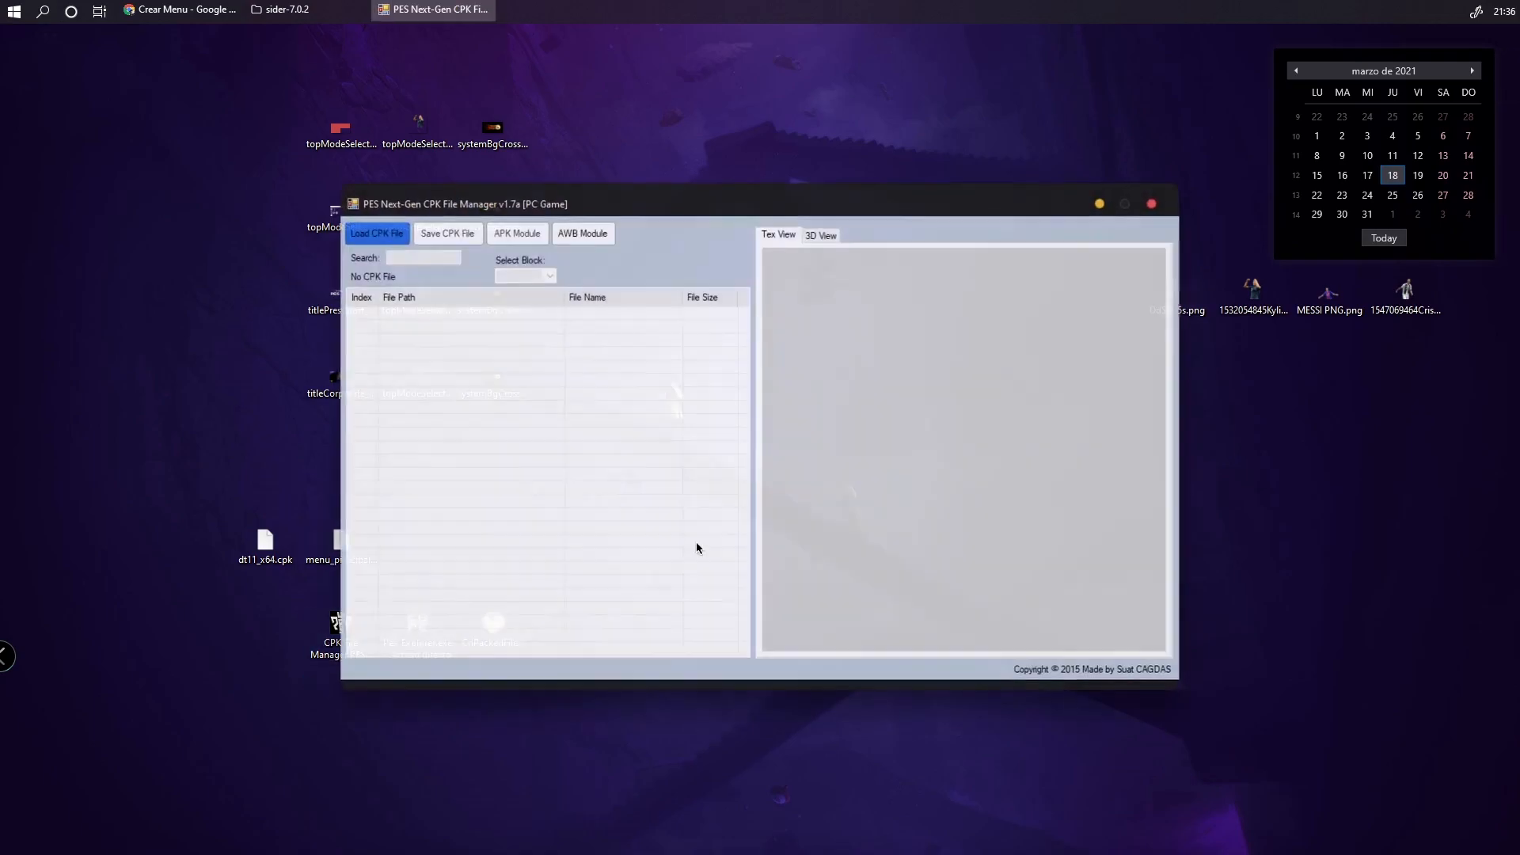
left_click(375, 231)
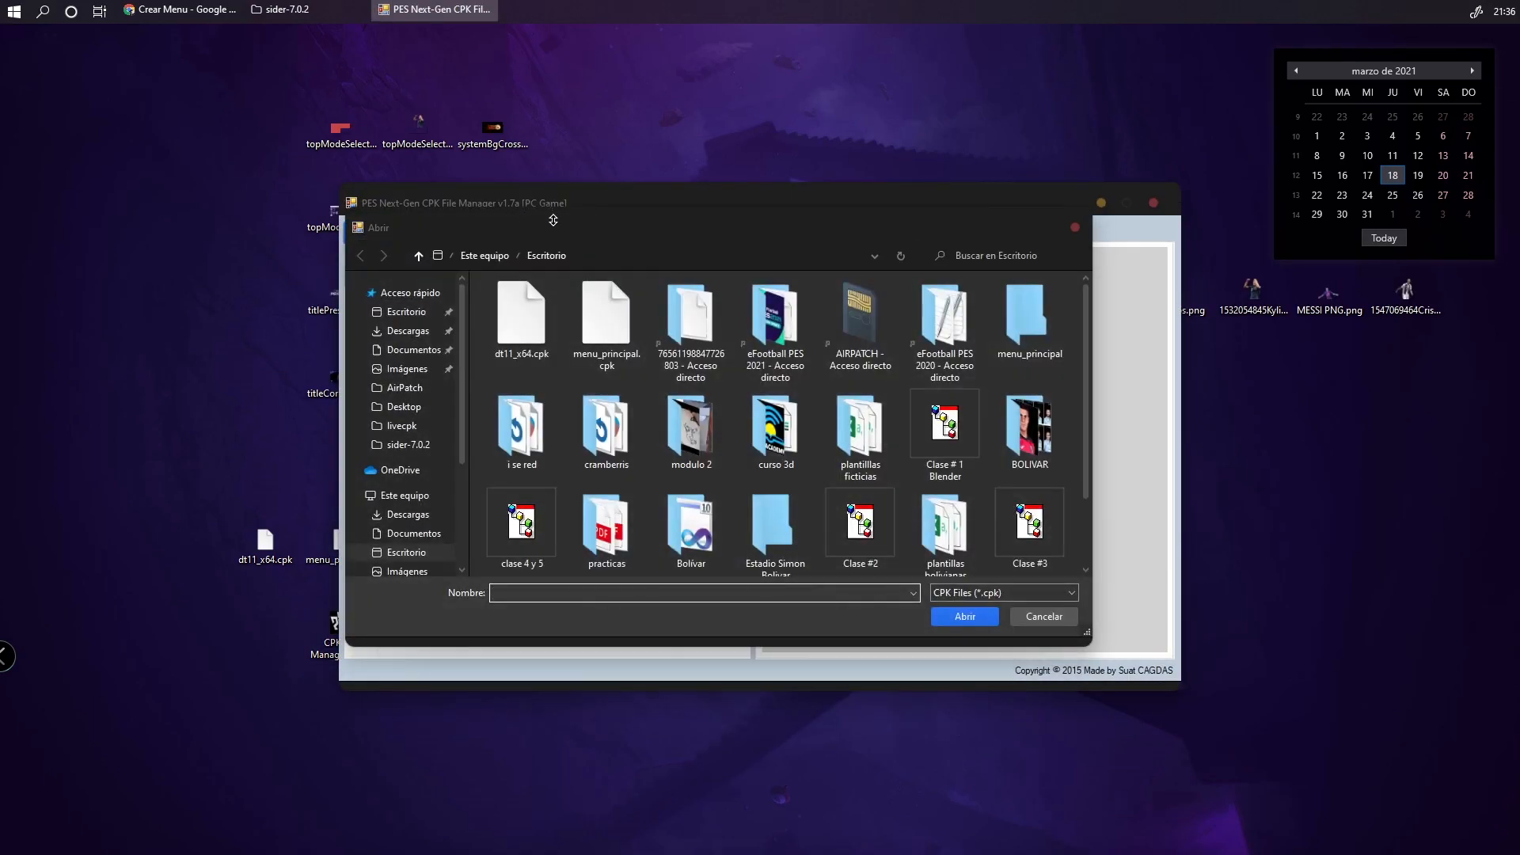
left_click(606, 316)
left_click(546, 327)
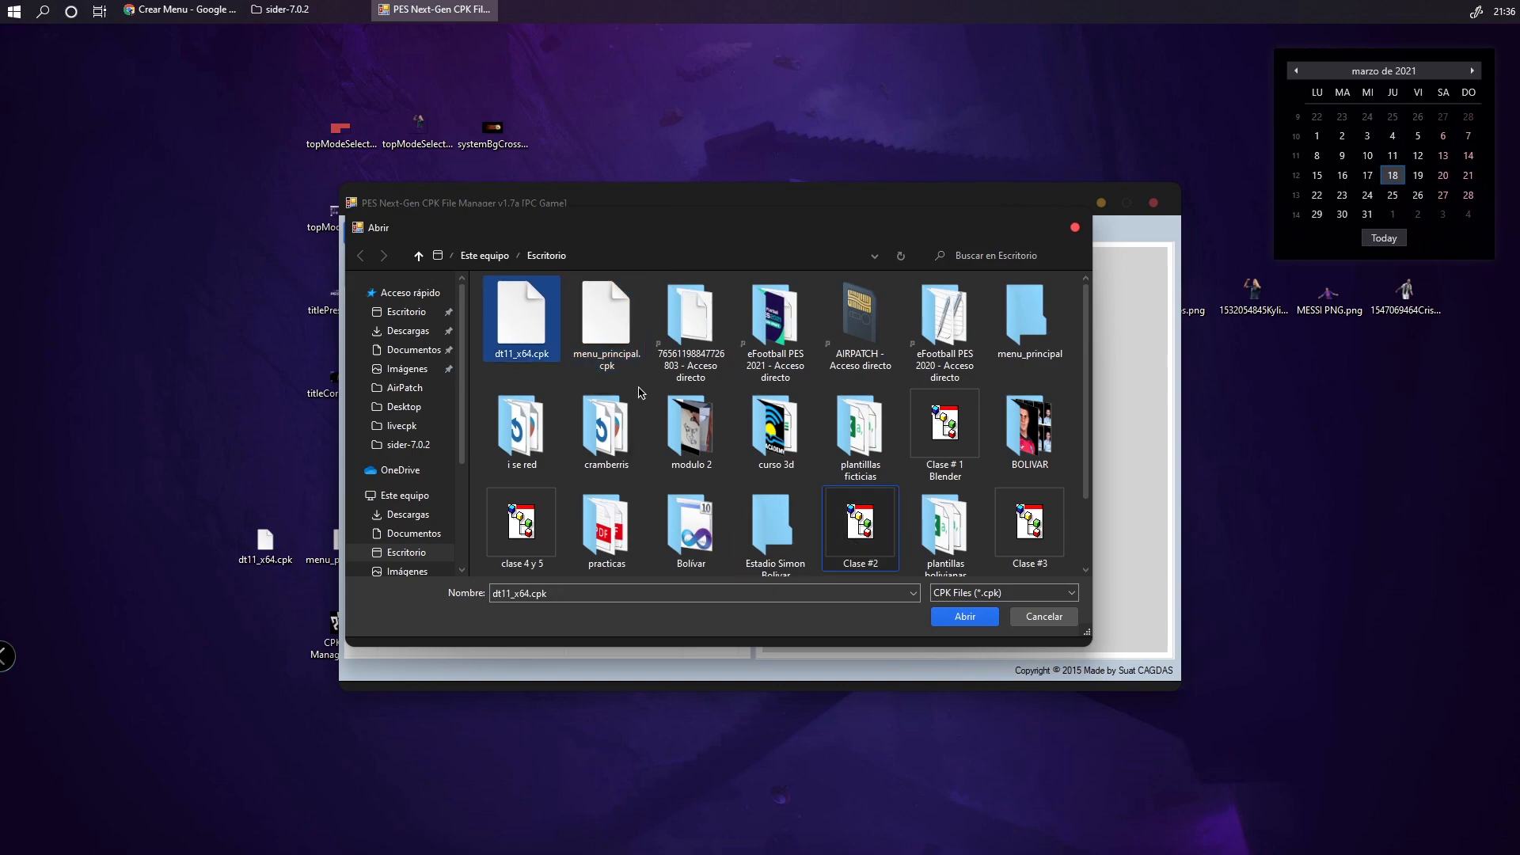
left_click(964, 616)
left_click_drag(718, 208, 1113, 278)
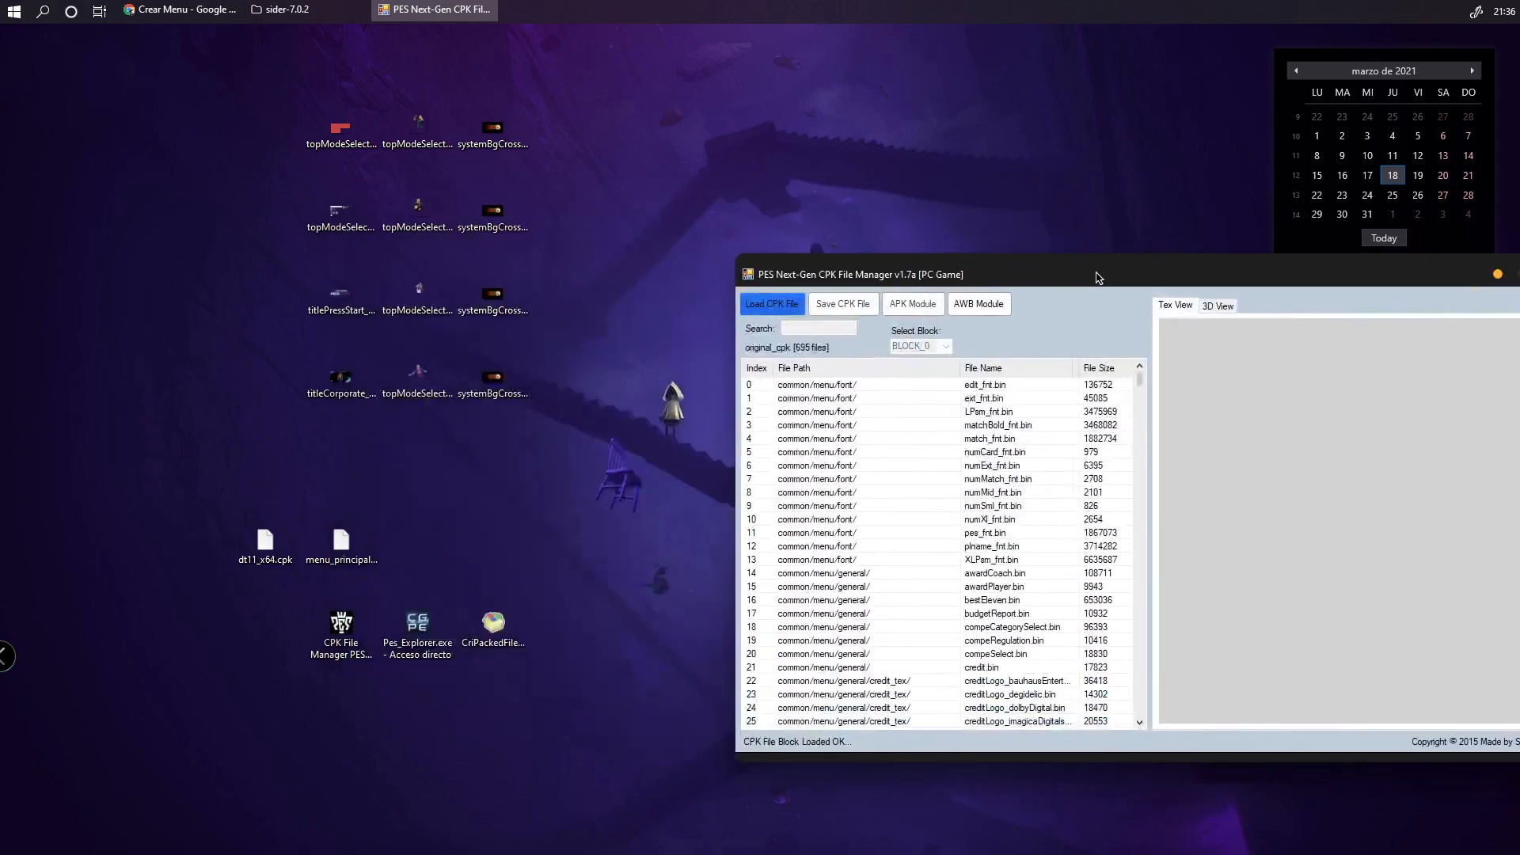
Check the desktop systemBgCrossfade DDS names and search the loaded file list for the matching system background entries
left_click_drag(544, 79, 500, 442)
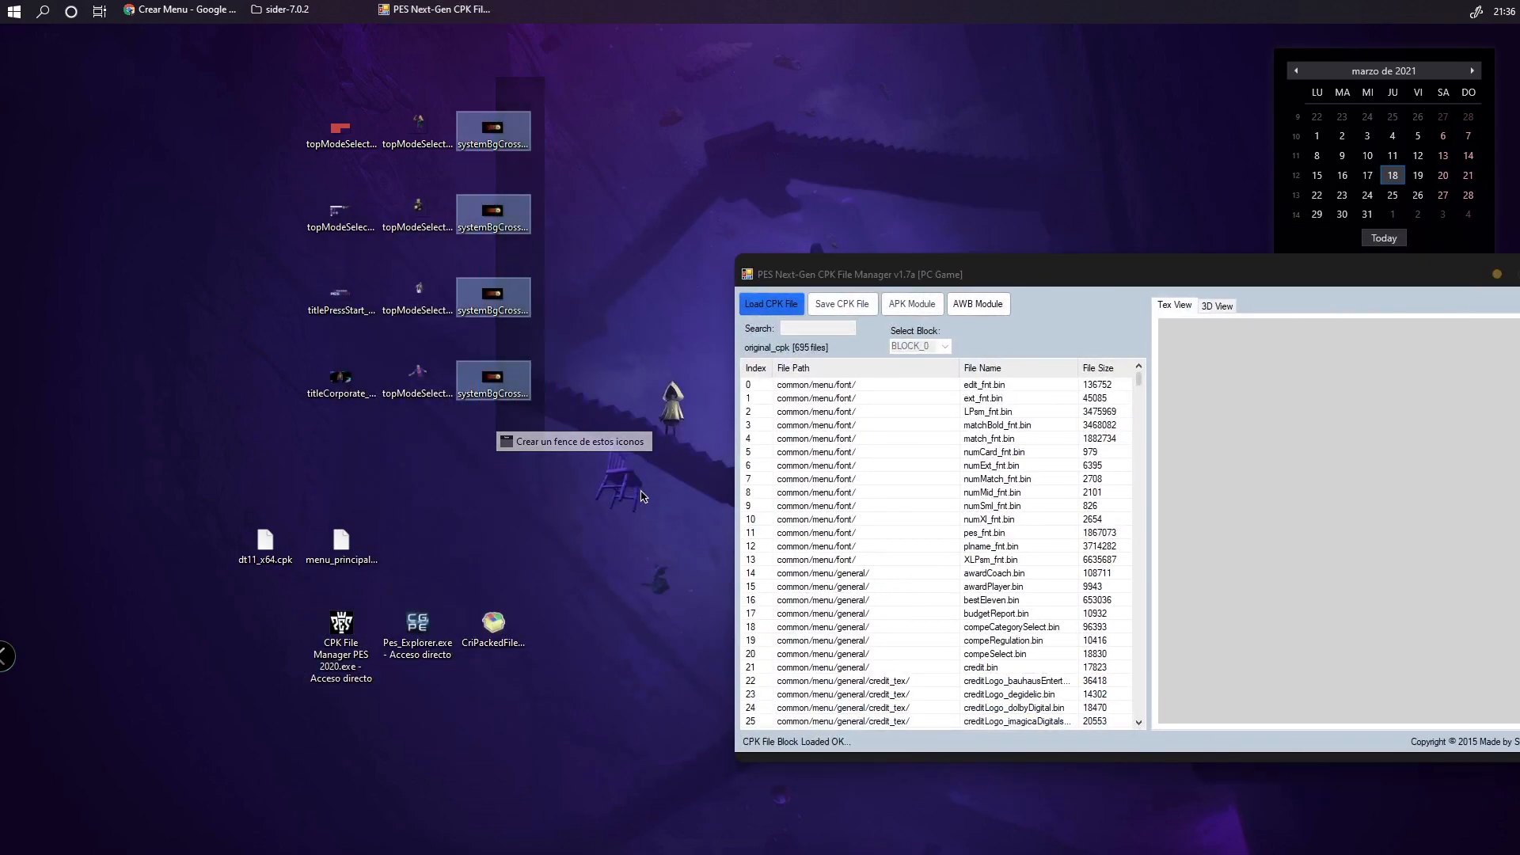
left_click(647, 547)
scroll(879, 613, "down", 12)
left_click_drag(1137, 399, 1141, 507)
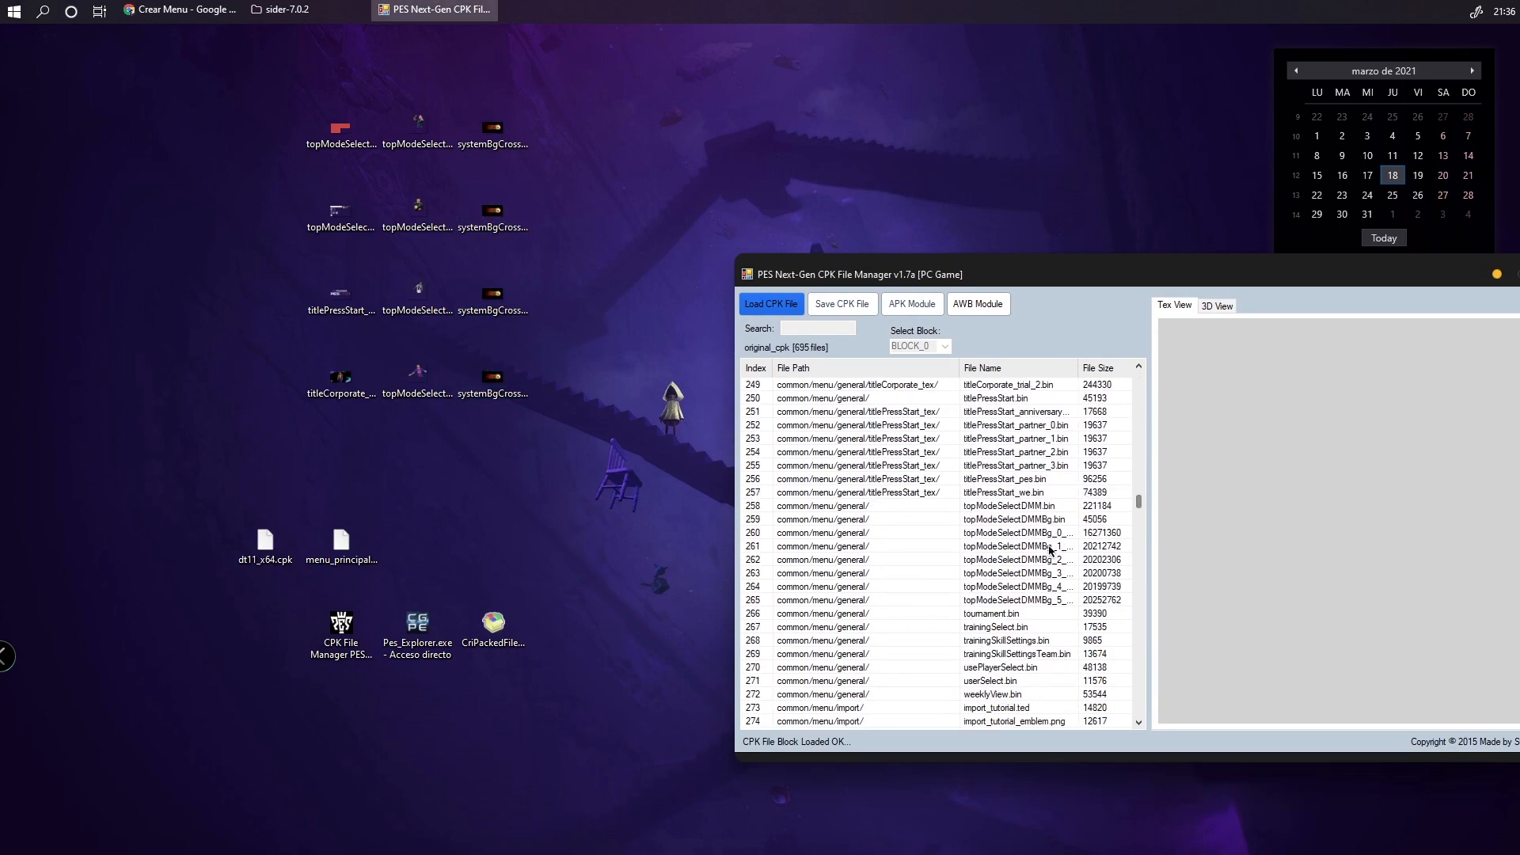
left_click(1004, 520)
left_click(493, 133)
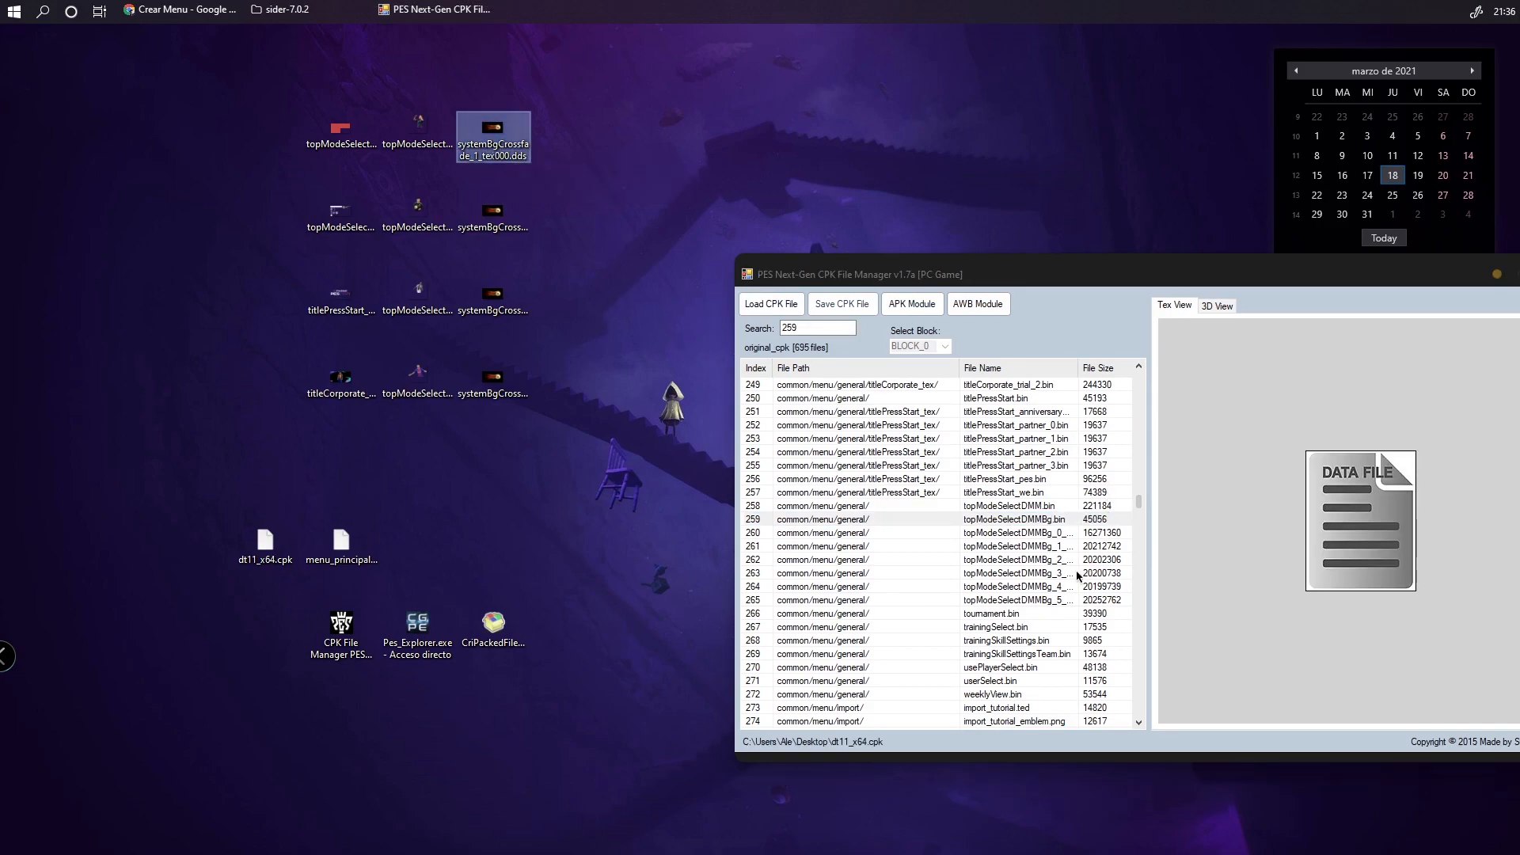
scroll(1063, 606, "down", 9)
scroll(1062, 613, "down", 20)
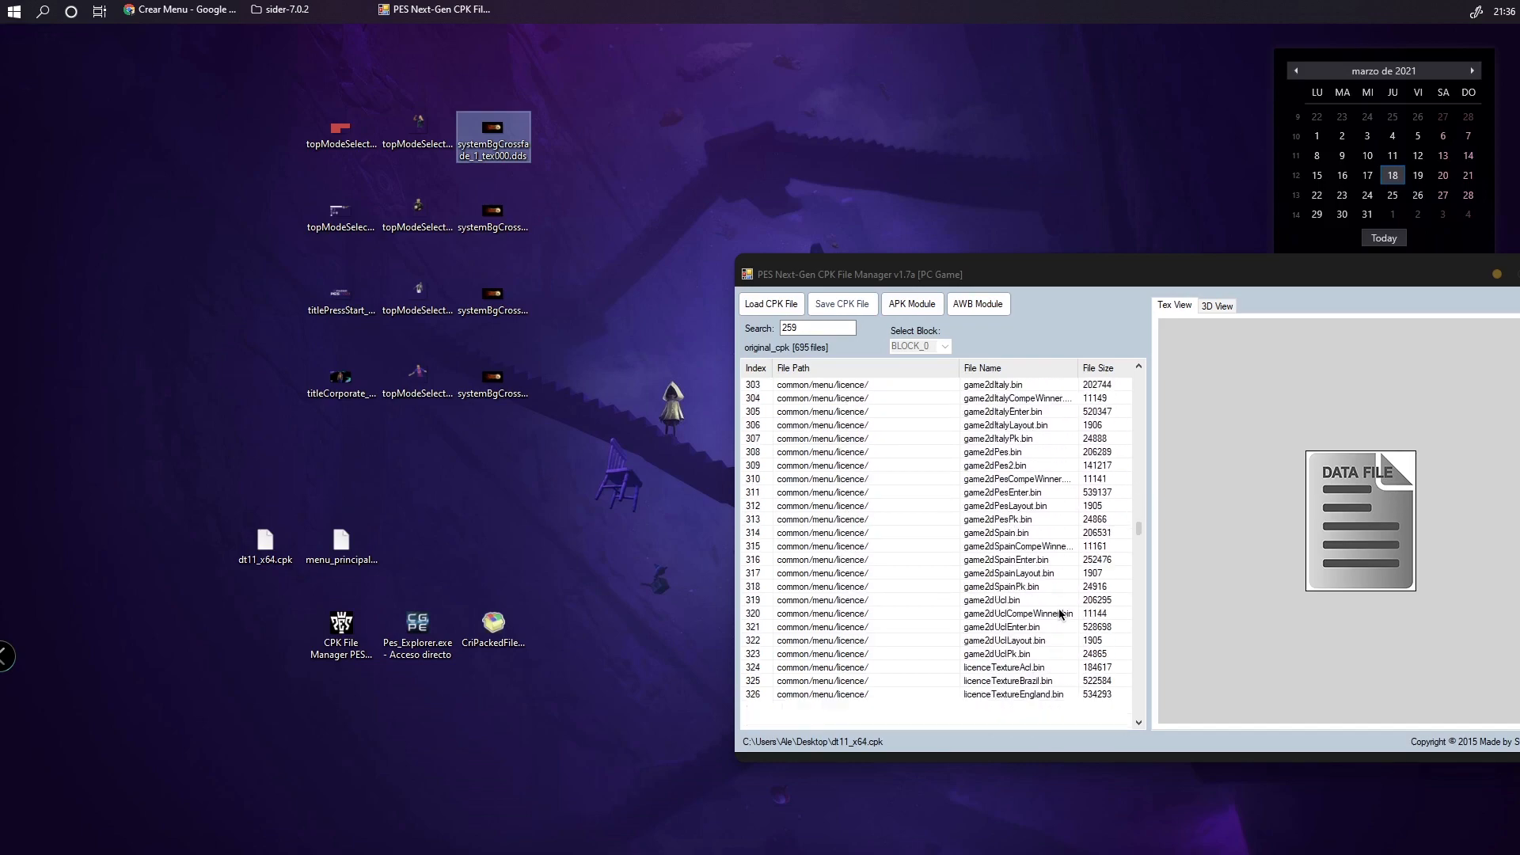
scroll(1056, 615, "down", 20)
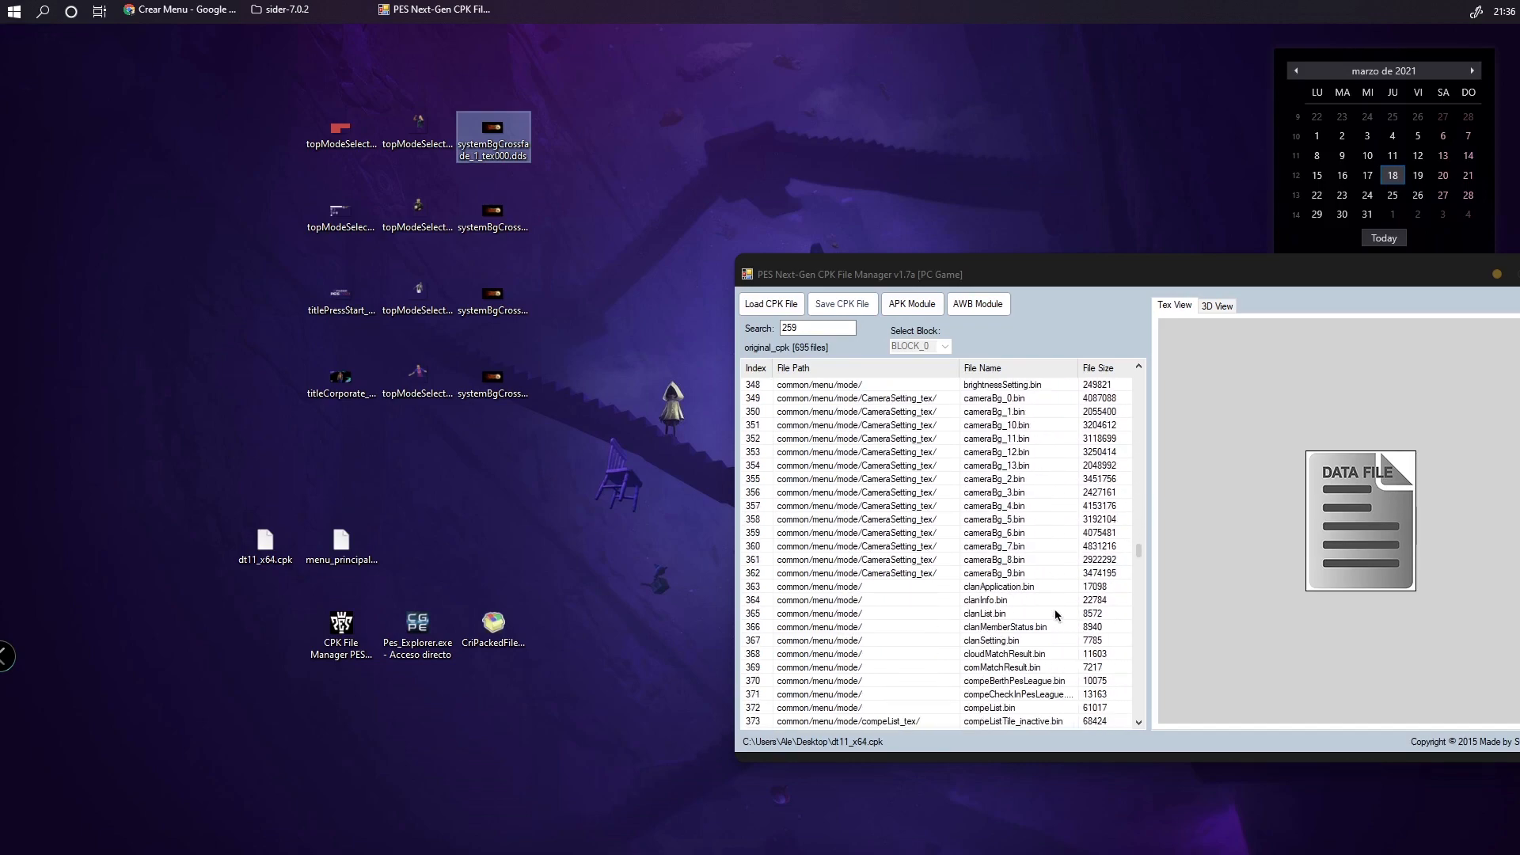
scroll(1053, 613, "down", 20)
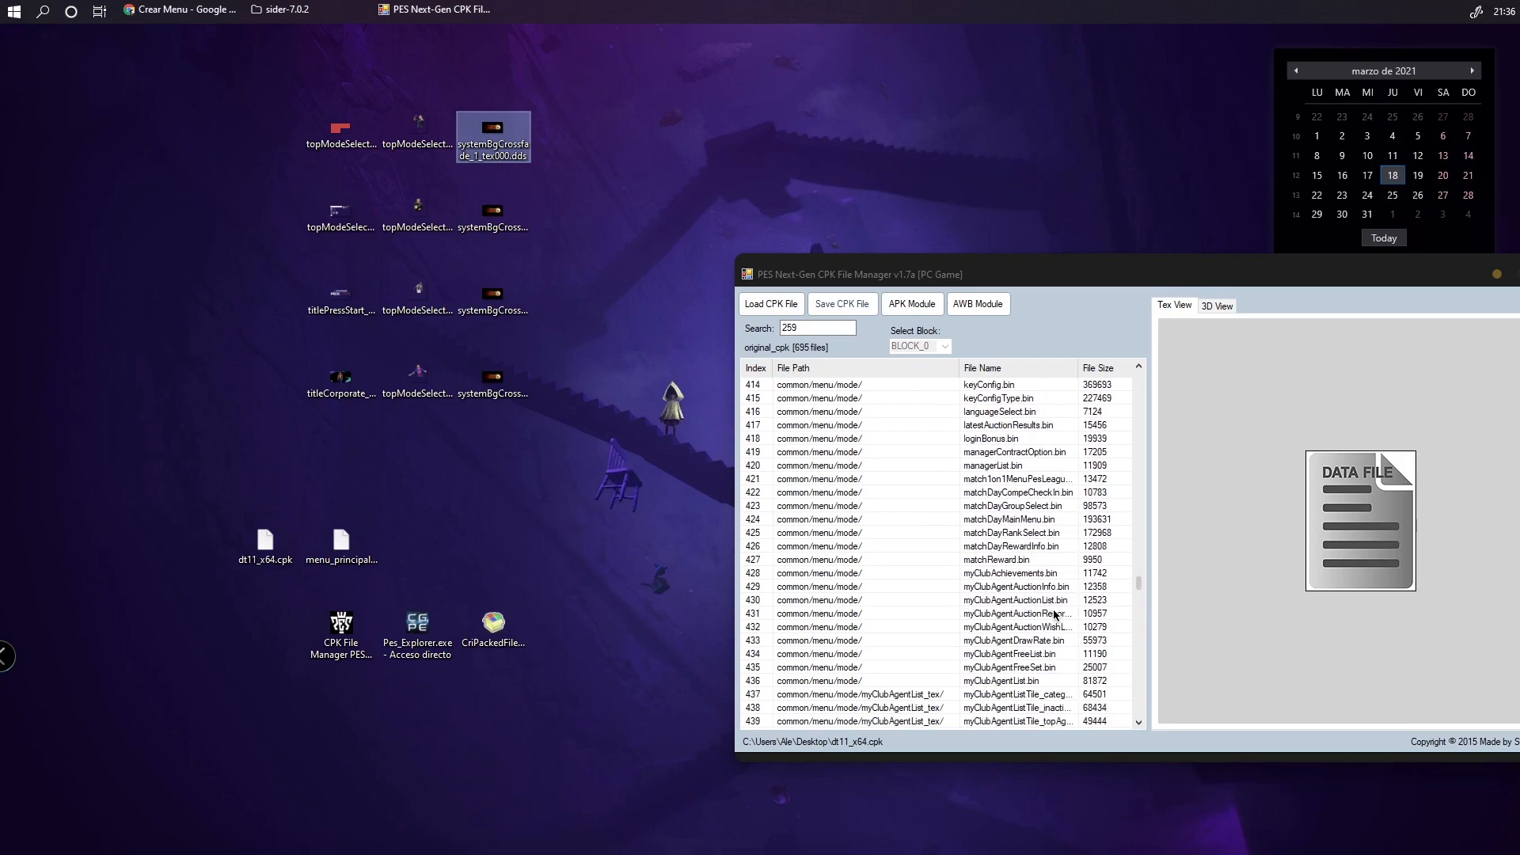
scroll(1053, 614, "down", 10)
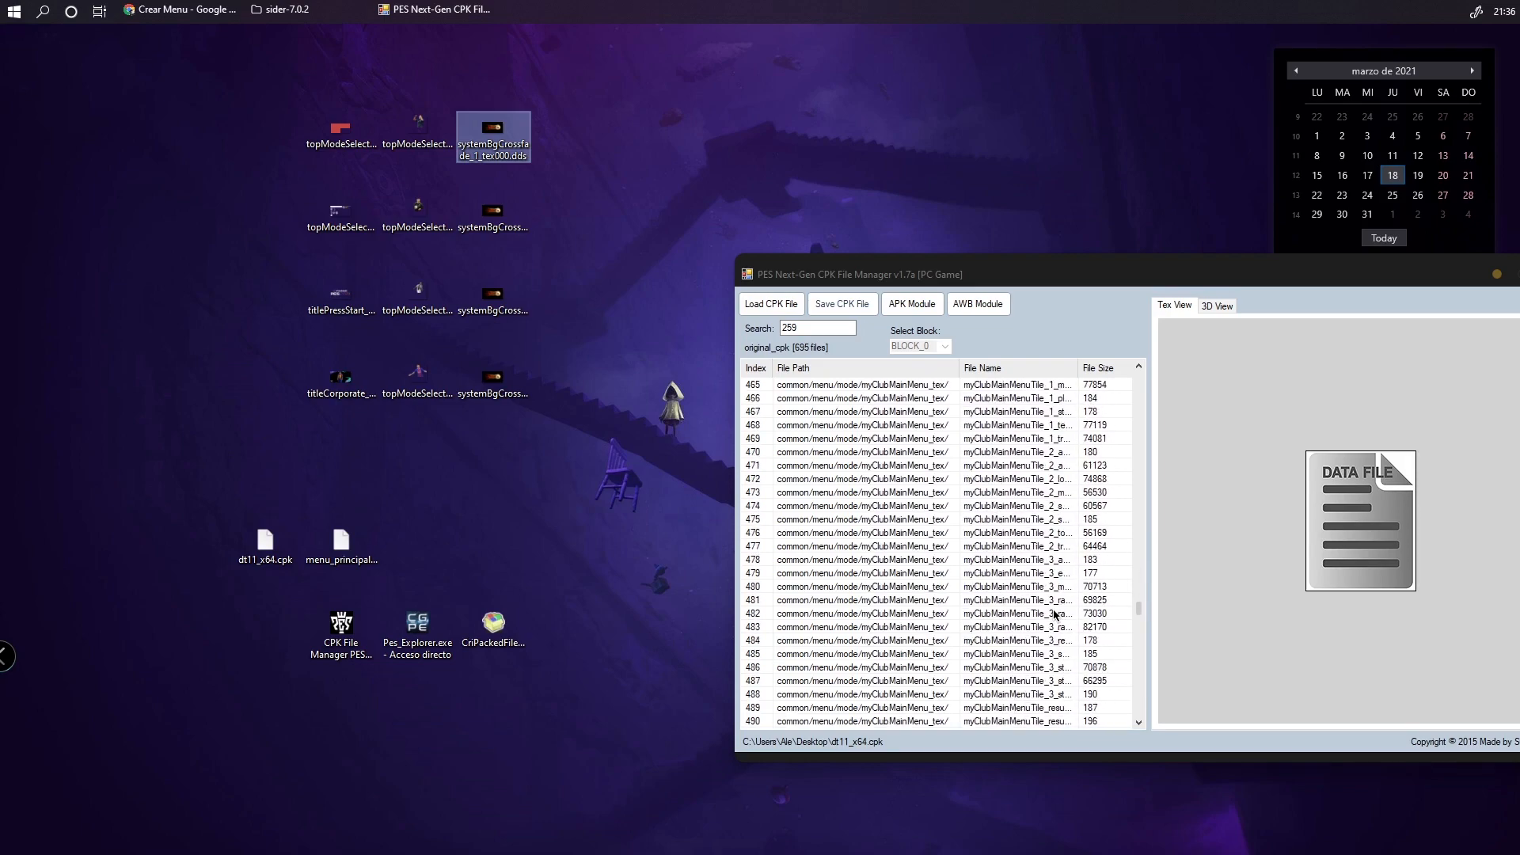
left_click_drag(1138, 618, 1141, 714)
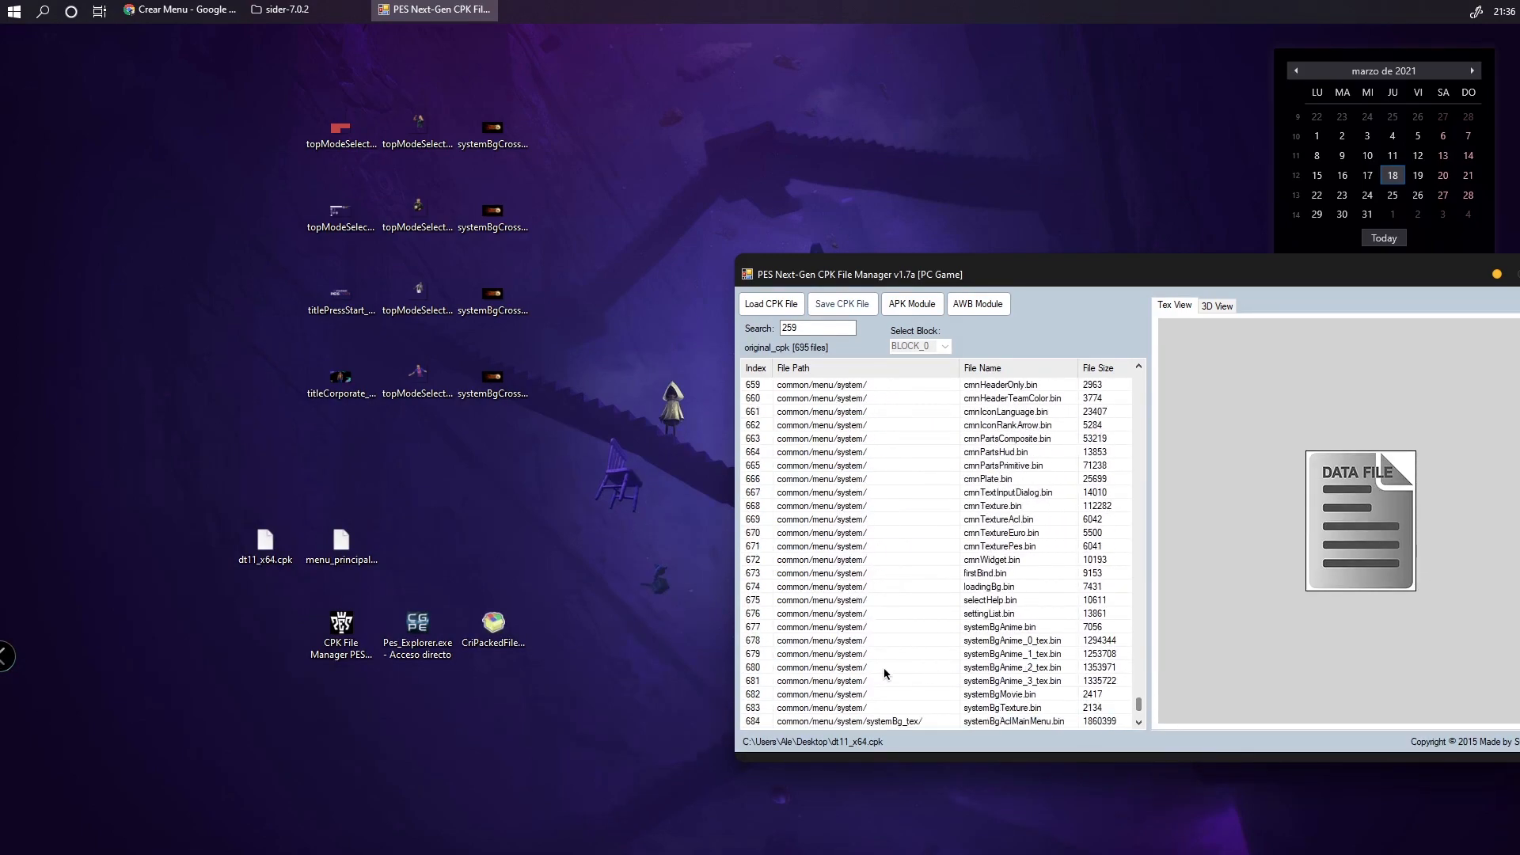
Examine the four systemBgAnime entries and view the textures inside systemBgAnime_0_tex.bin in the APK texture importer
left_click(1021, 653)
left_click(1013, 642)
left_click(1013, 653)
left_click(1021, 668)
left_click(1021, 680)
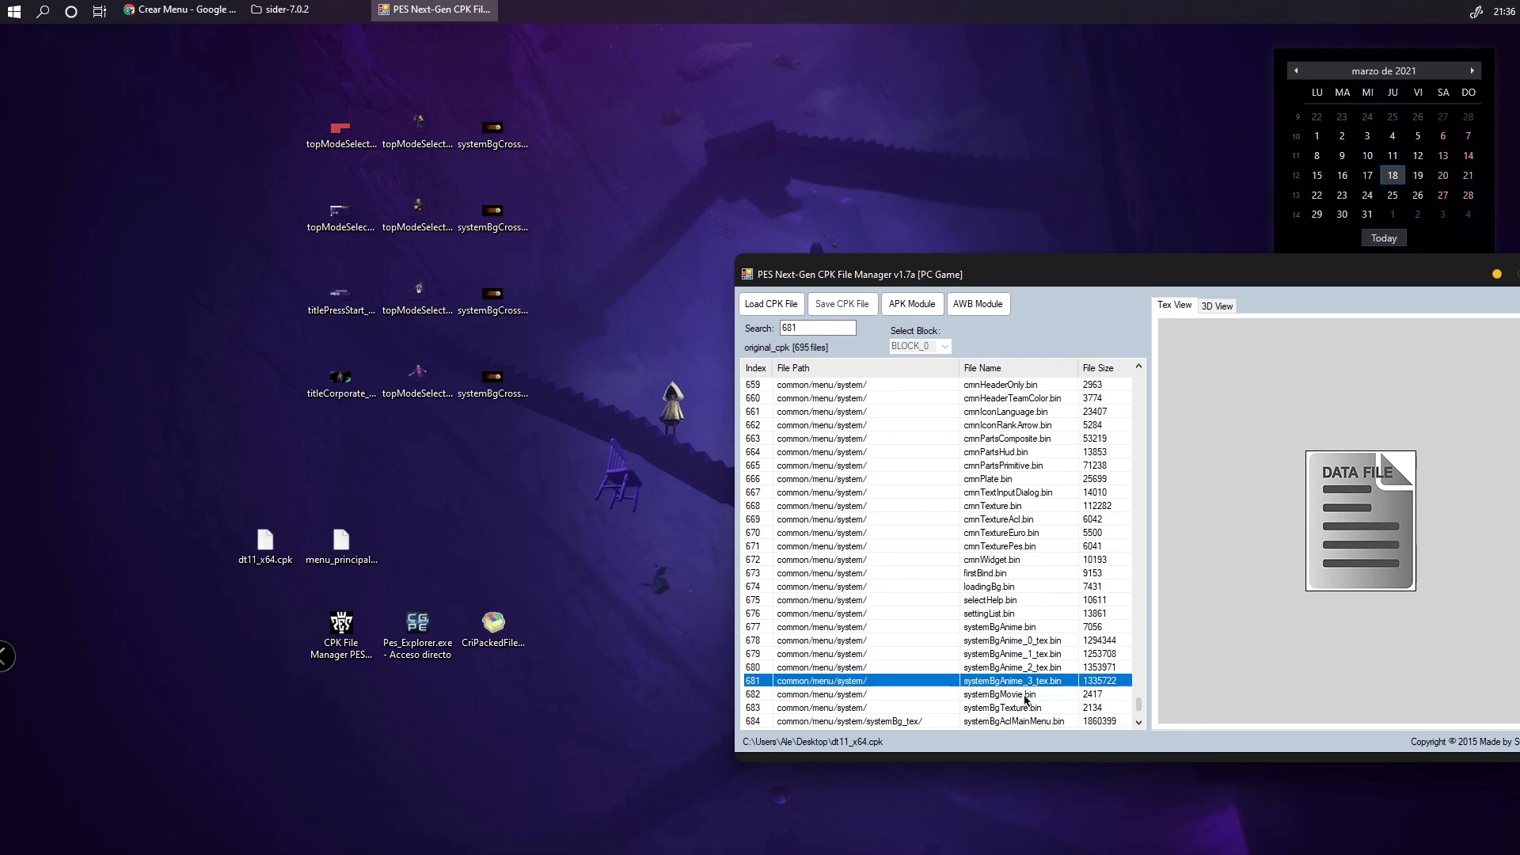
left_click(1016, 641)
scroll(1070, 645, "down", 1)
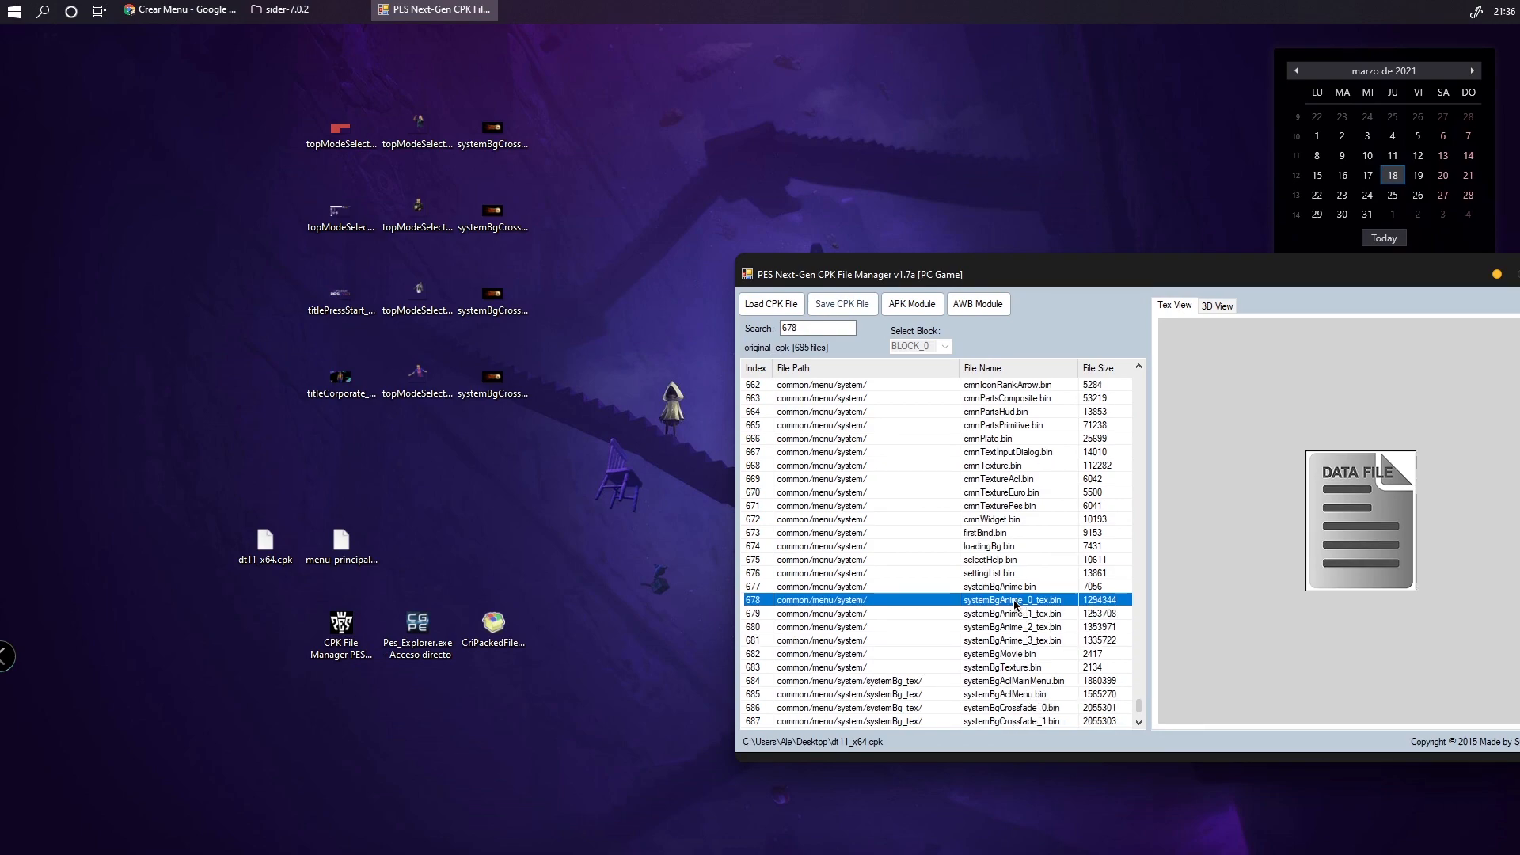
left_click(912, 304)
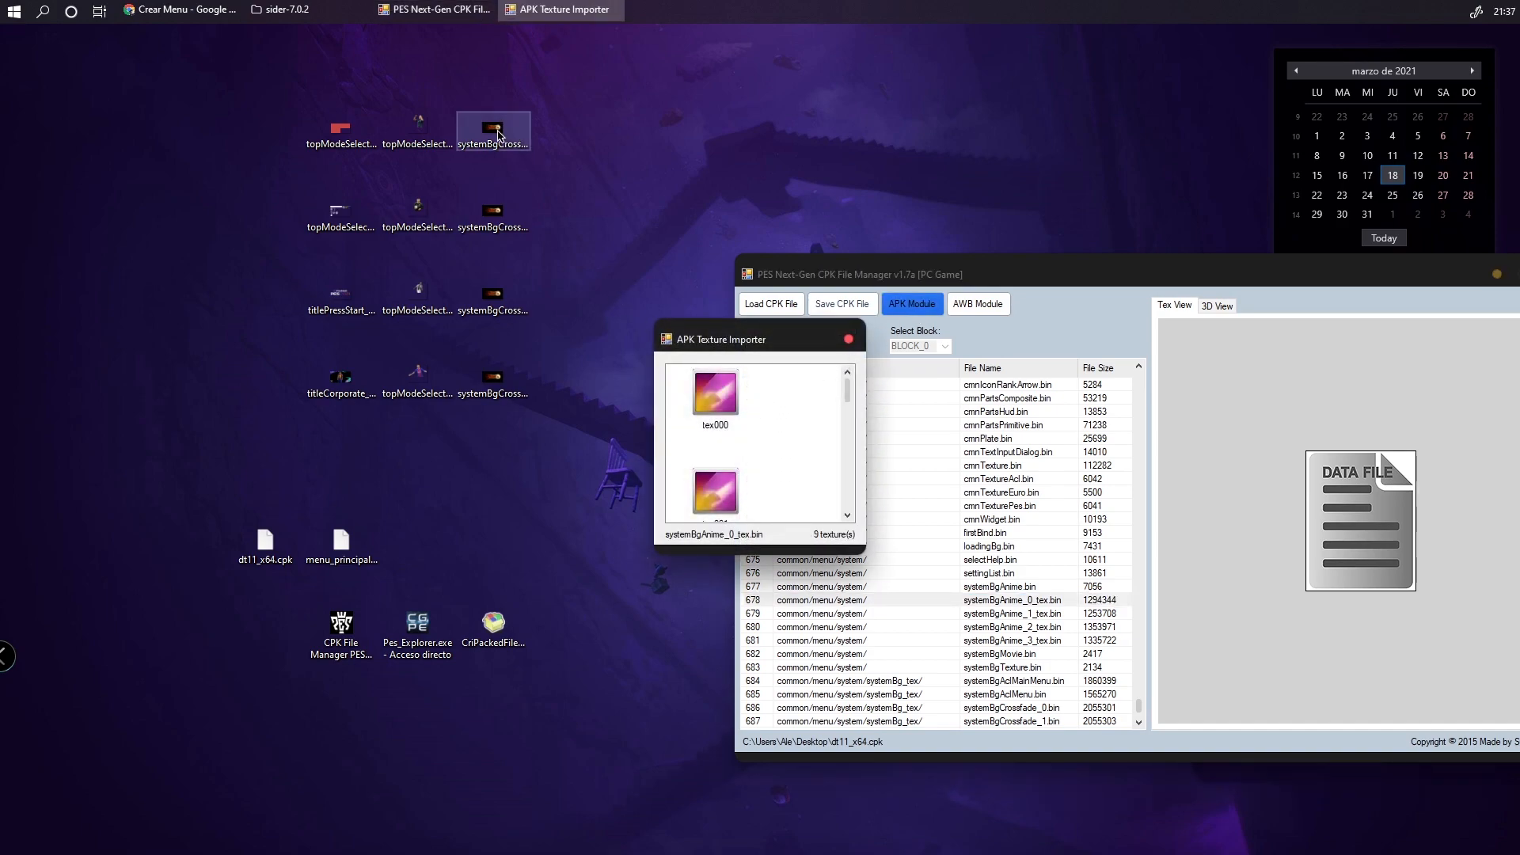
left_click(731, 409)
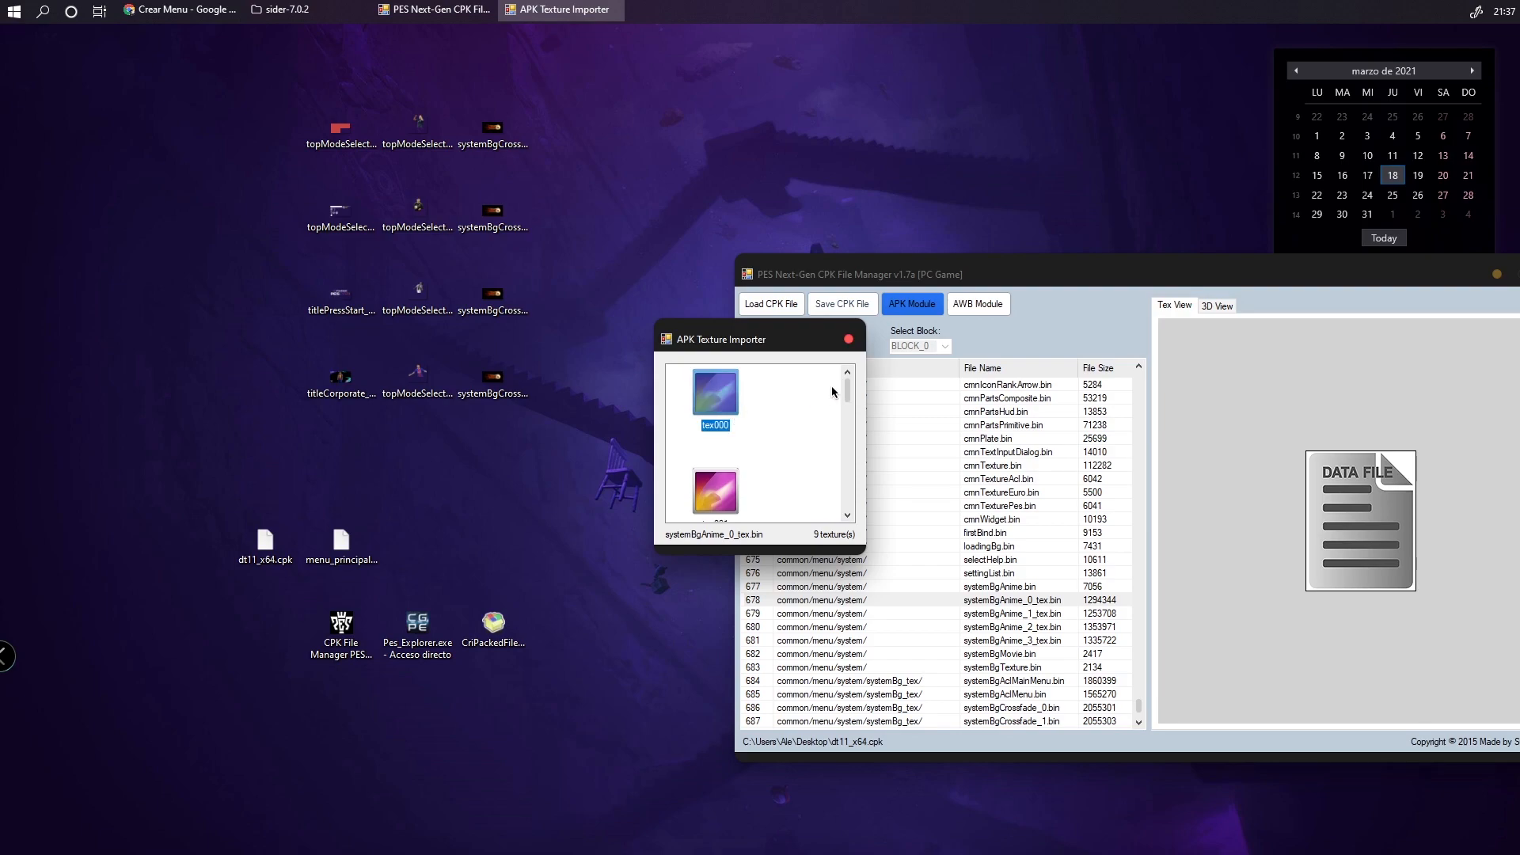
left_click(847, 339)
Replace texture tex000 of systemBgCrossfade_0.bin with the desktop file systemBgCrossfade_0_tex000.dds and save the rebuilt CPK file
scroll(1055, 659, "down", 3)
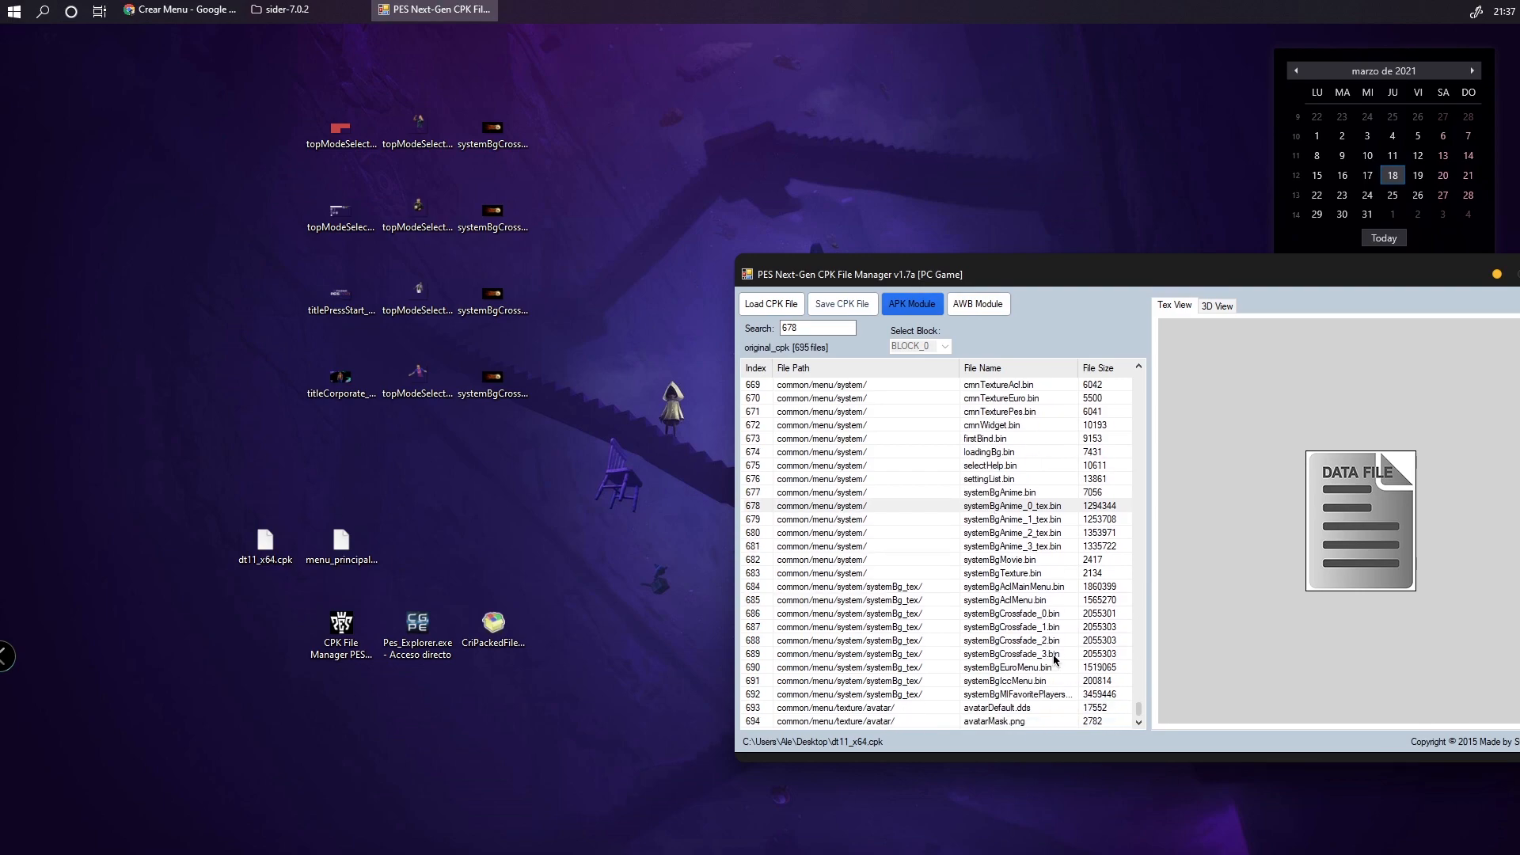
left_click(1019, 615)
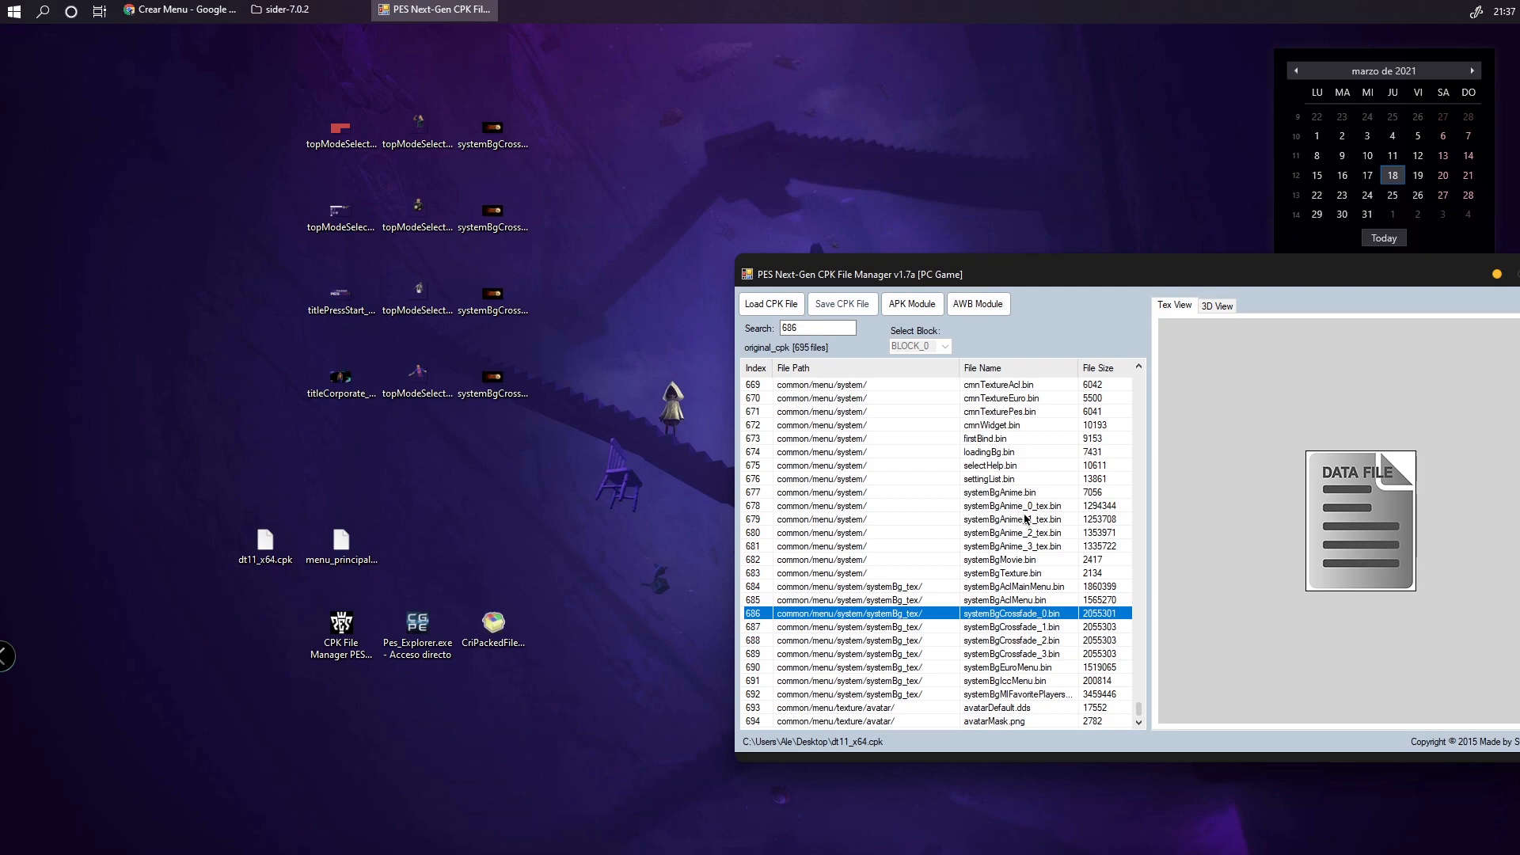
left_click(1012, 627)
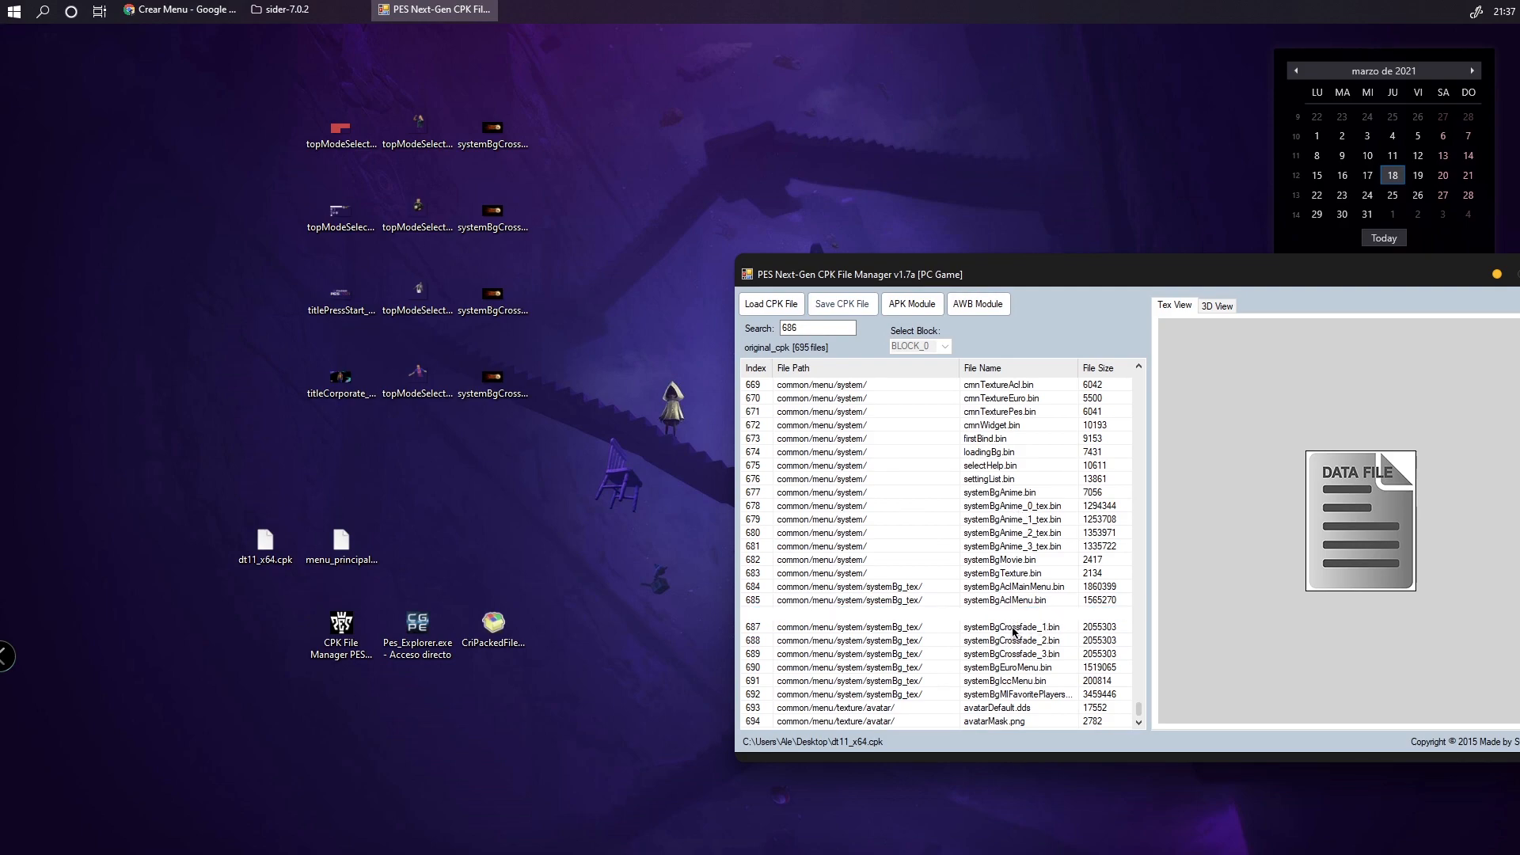
left_click(1014, 615)
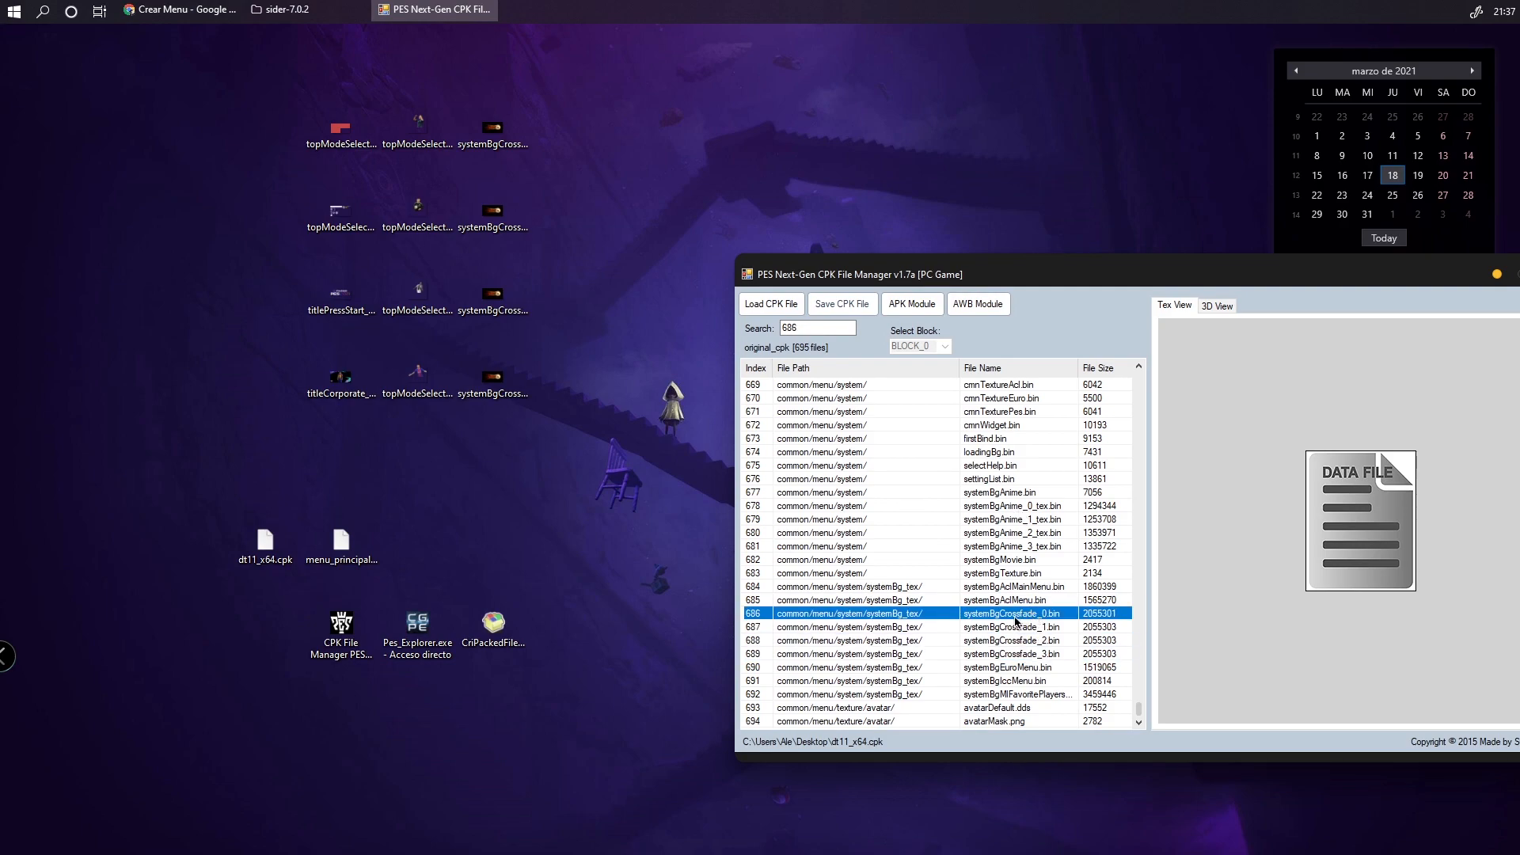
right_click(1020, 618)
left_click(1015, 619)
left_click(912, 304)
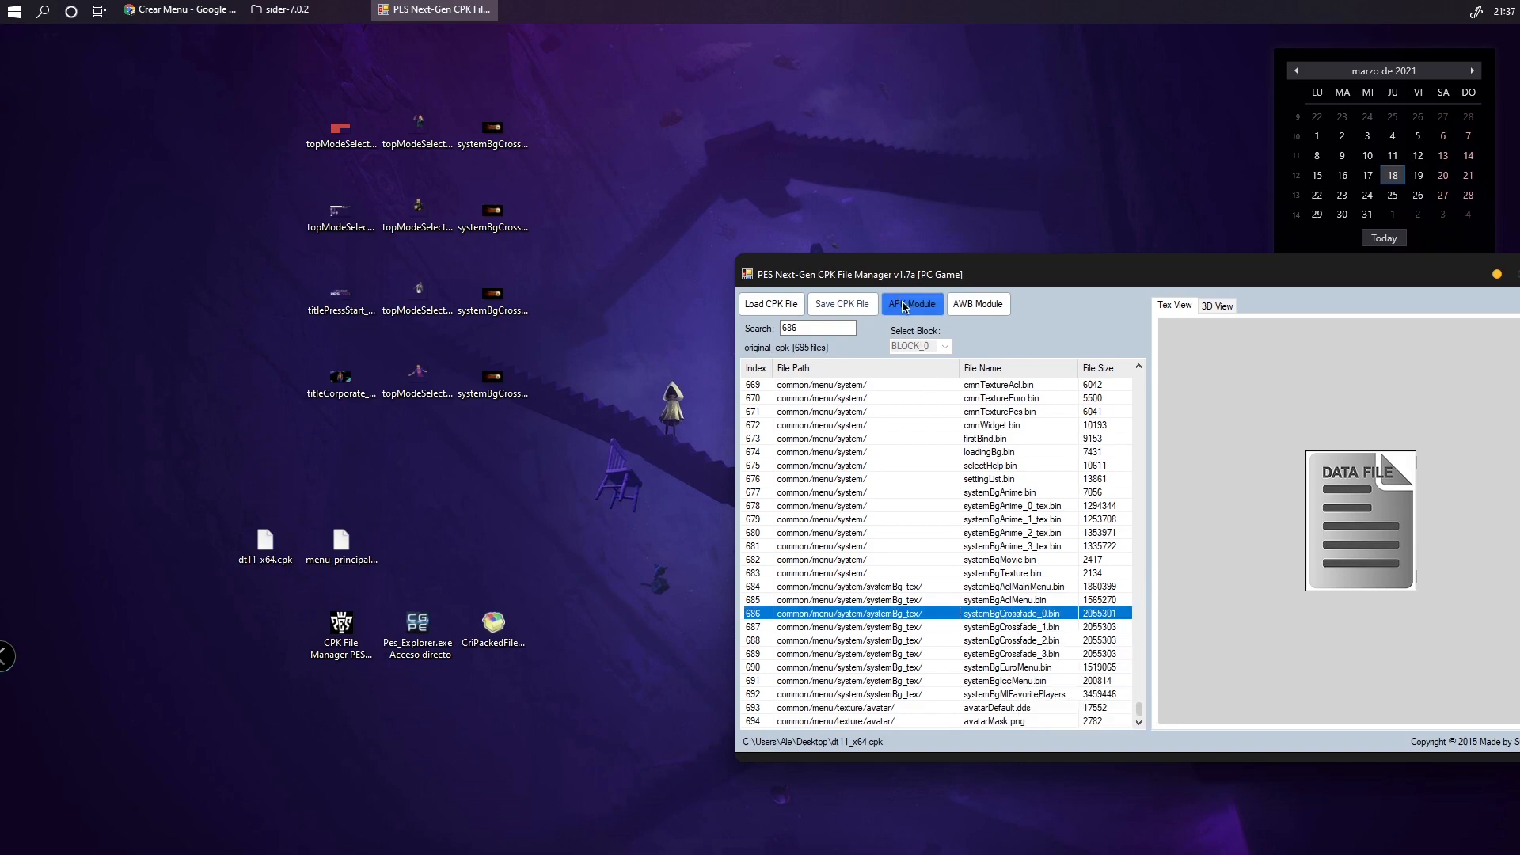
right_click(721, 398)
left_click(748, 402)
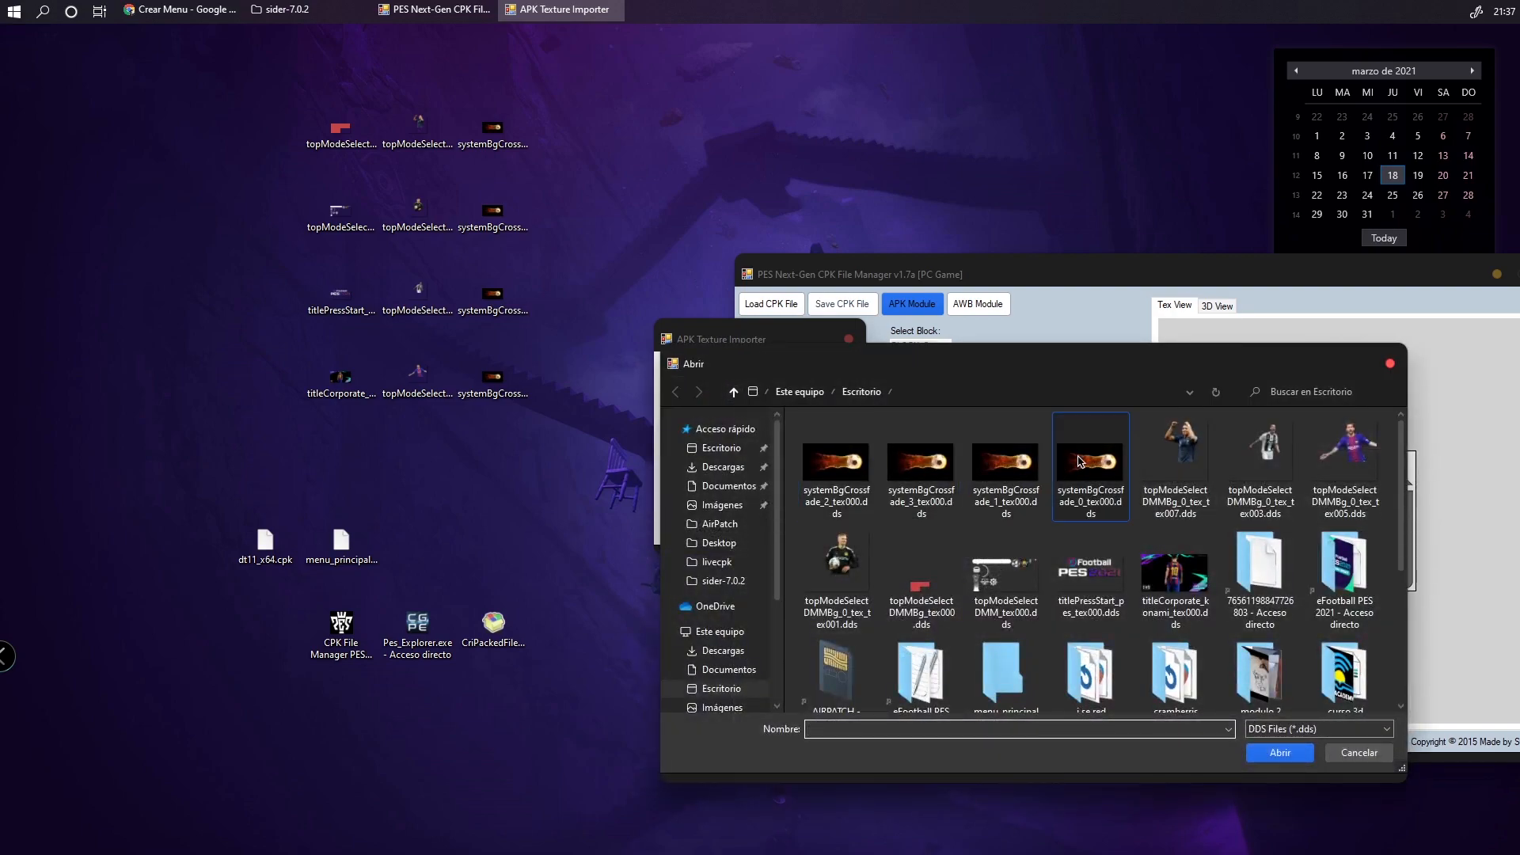
left_click(1085, 459)
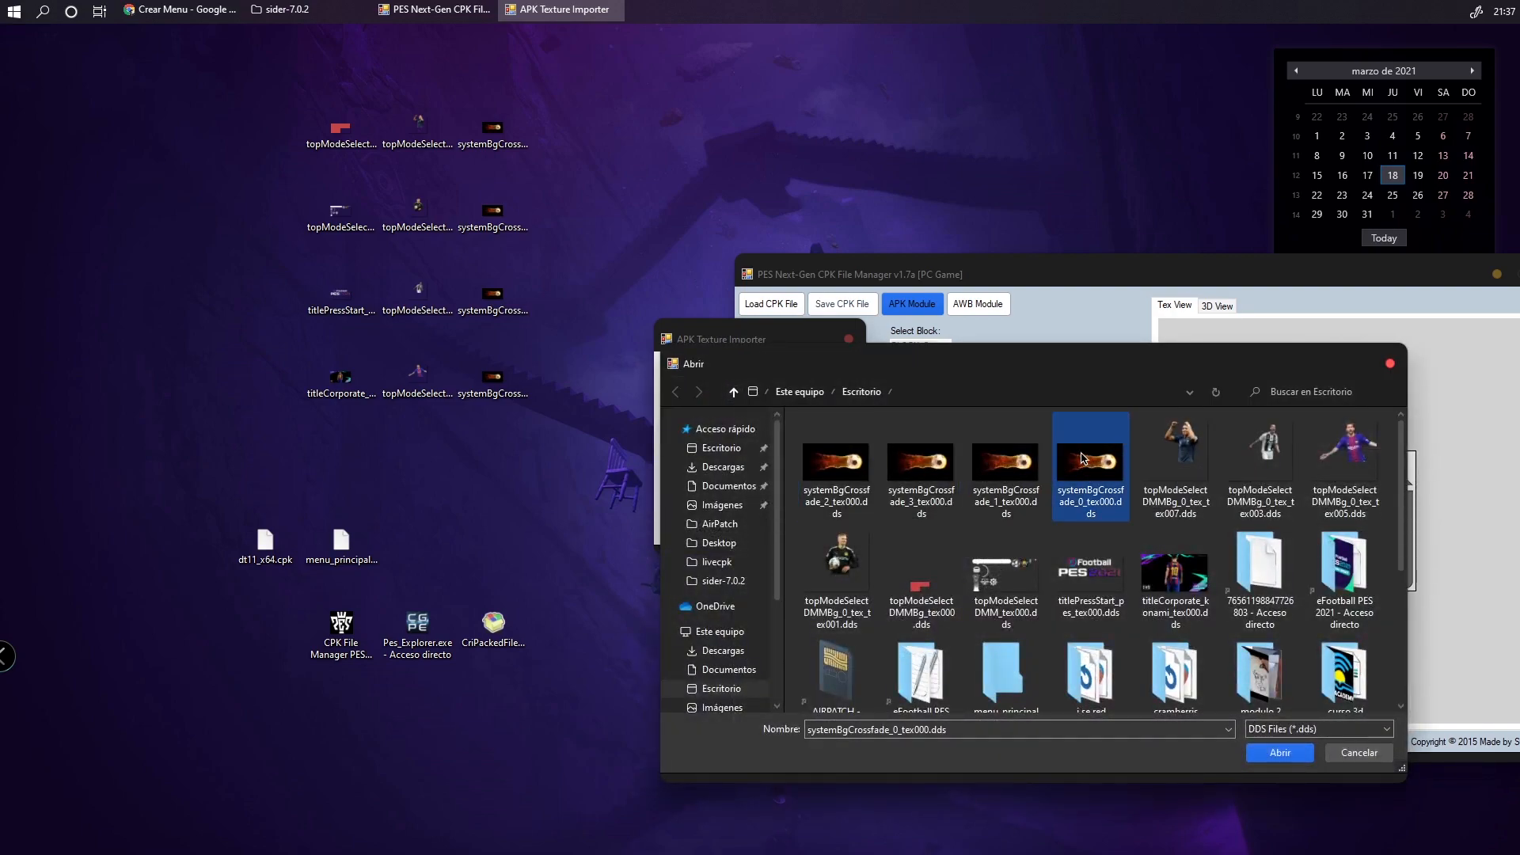
left_click(1280, 753)
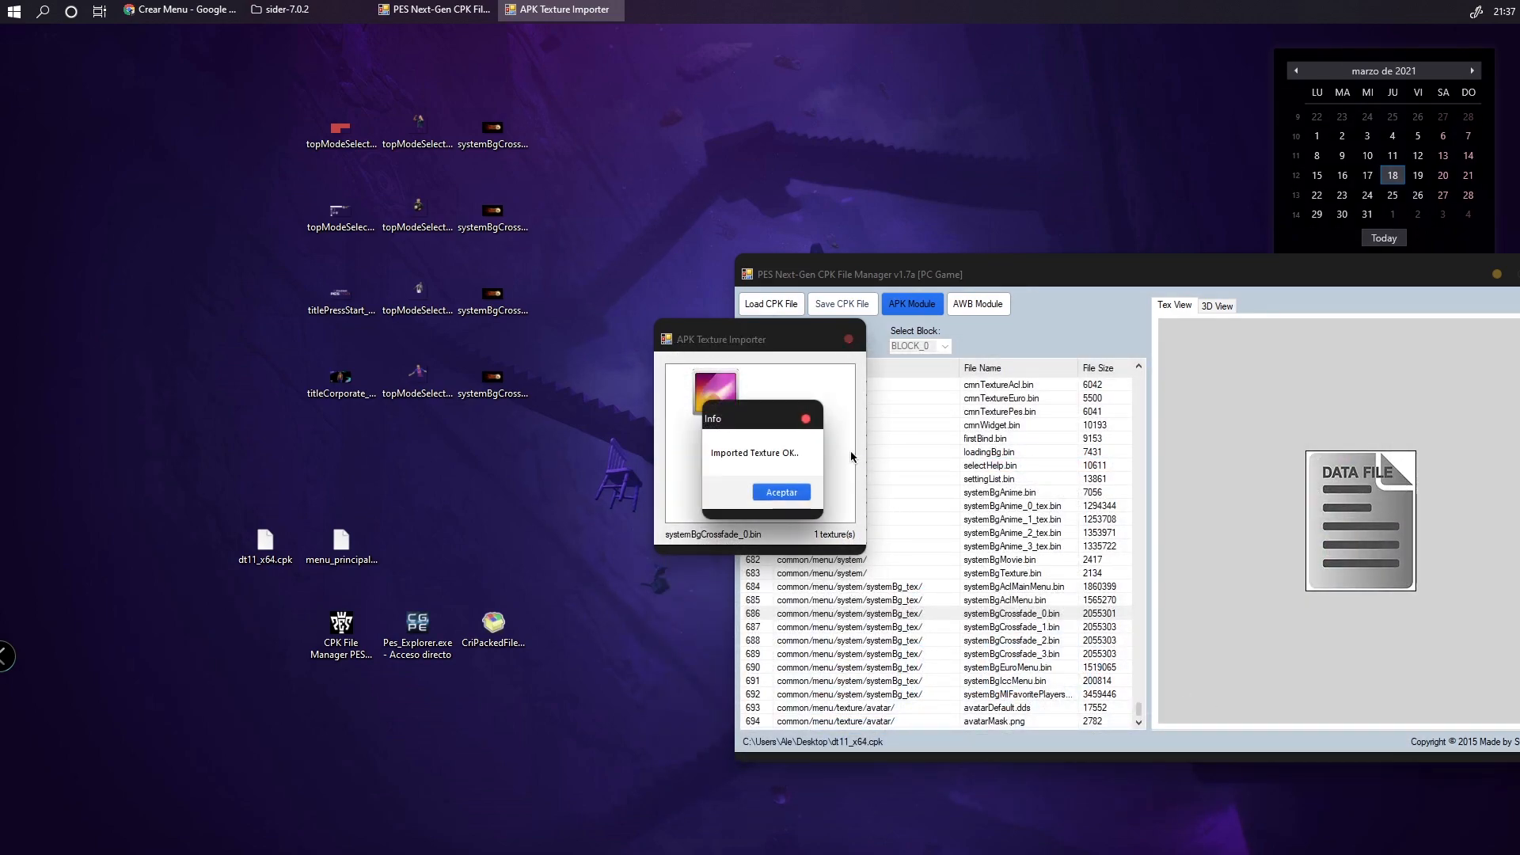
key("Return")
left_click(849, 347)
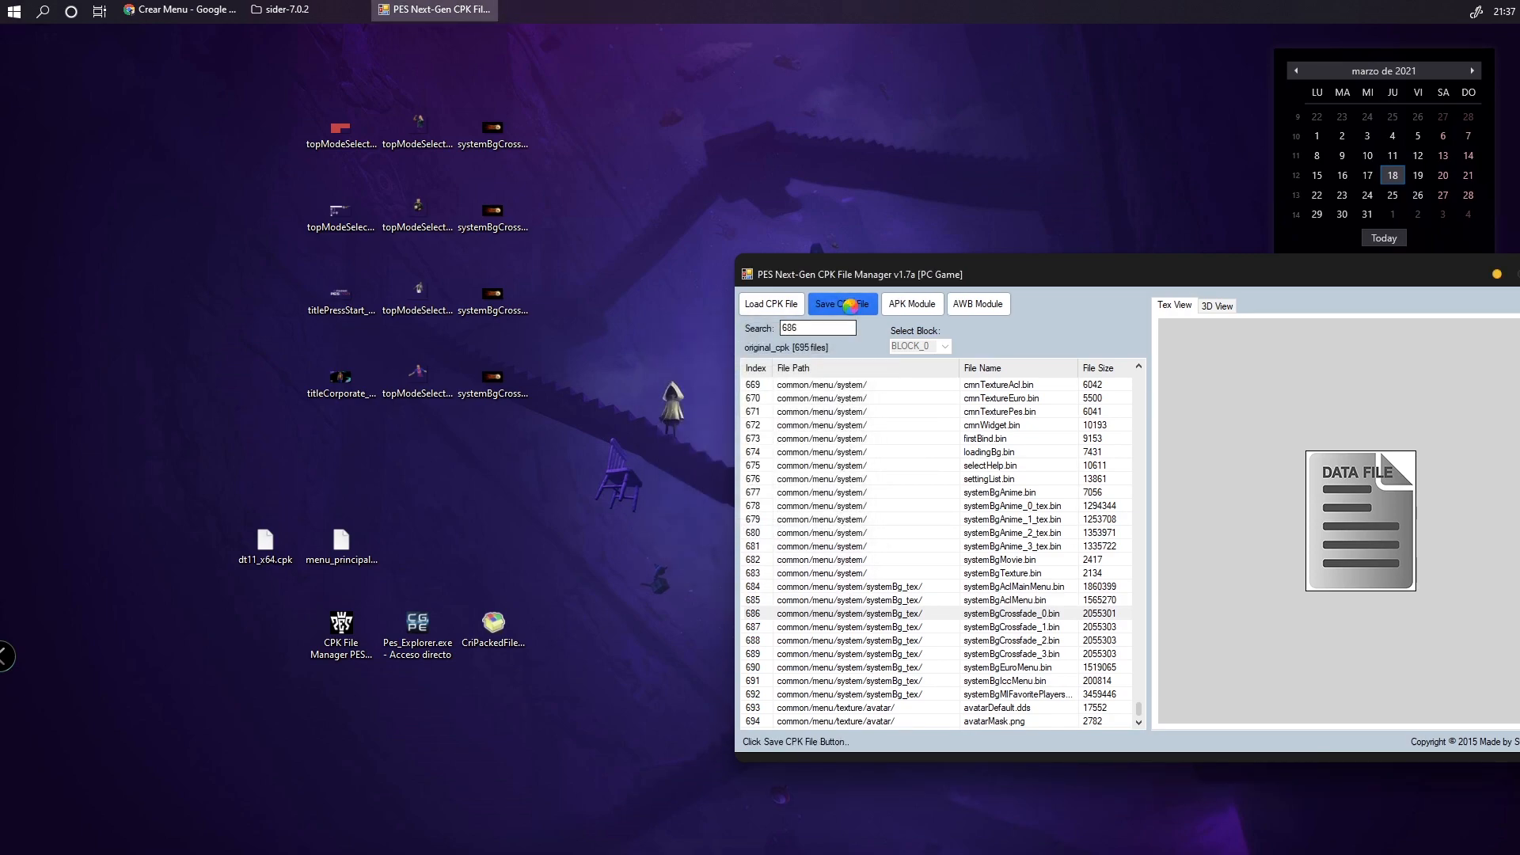
key("Return")
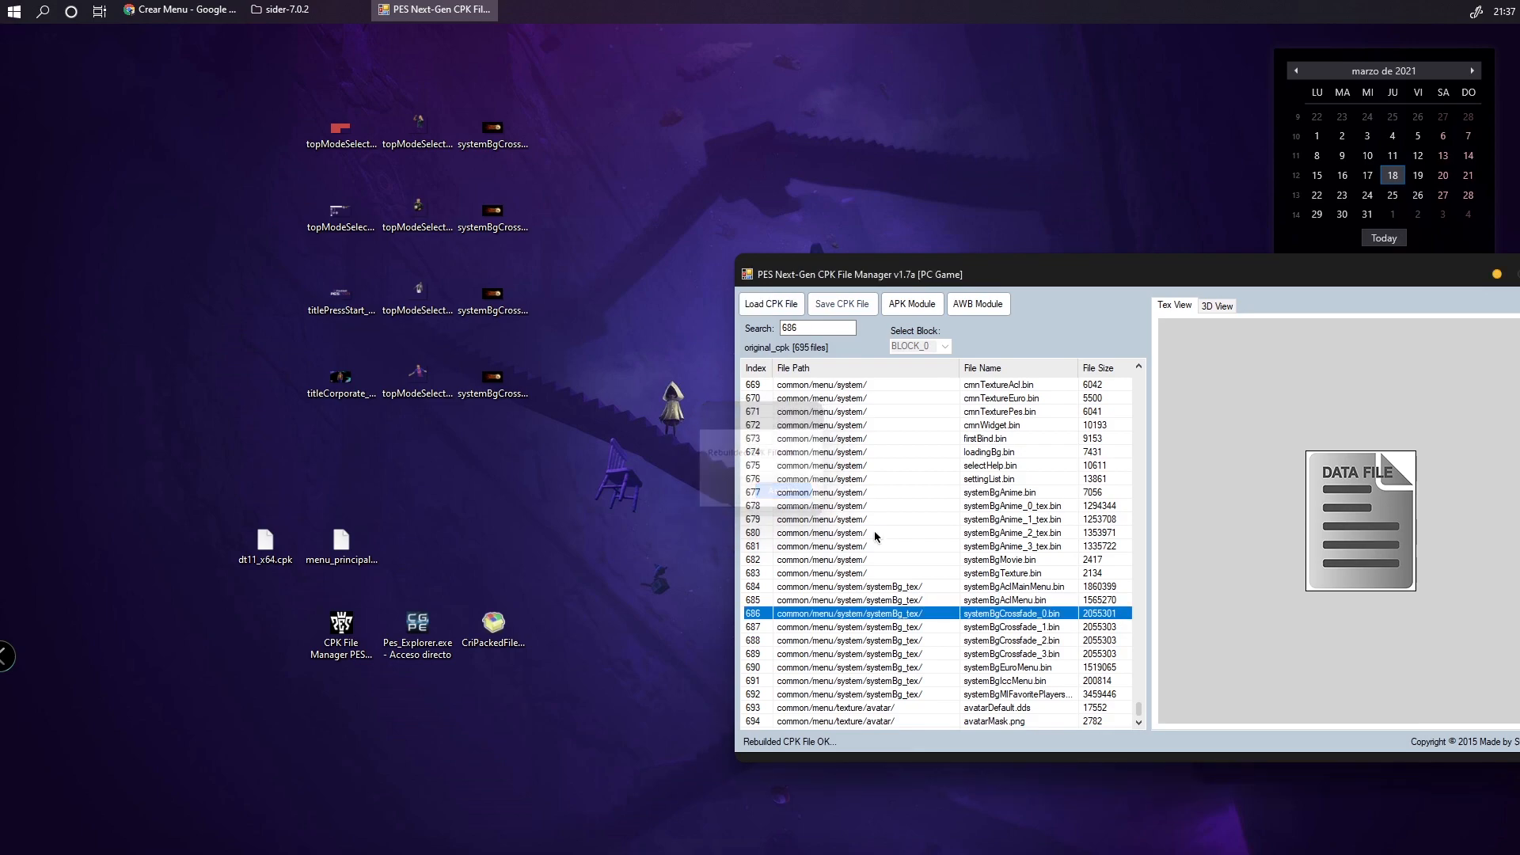
Replace texture tex000 of systemBgCrossfade_1.bin with the desktop file systemBgCrossfade_1_tex000.dds and save the rebuilt CPK file
left_click(996, 628)
left_click(912, 304)
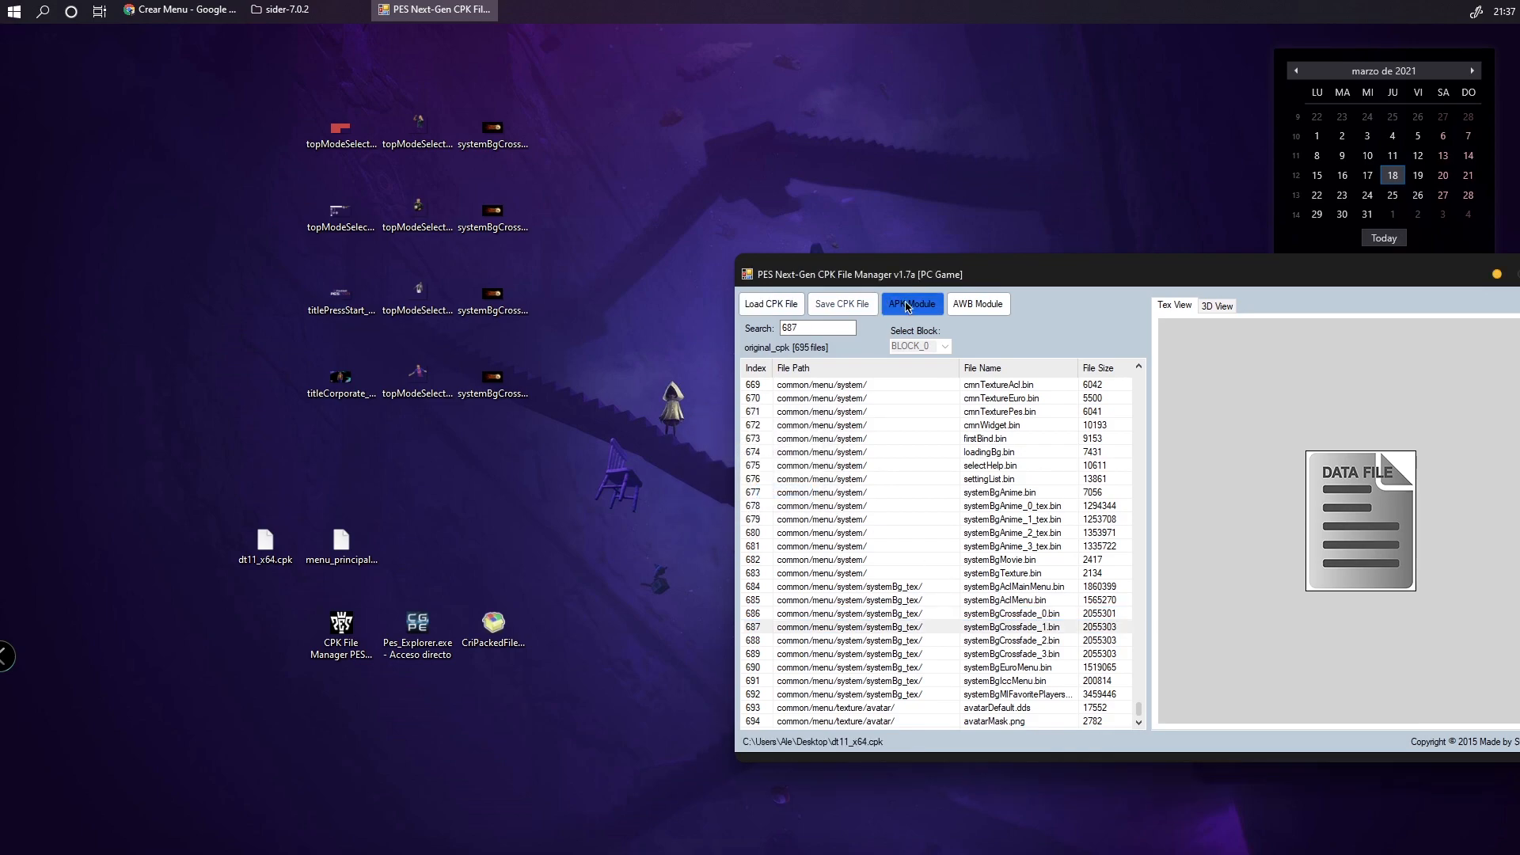
left_click(718, 398)
right_click(718, 399)
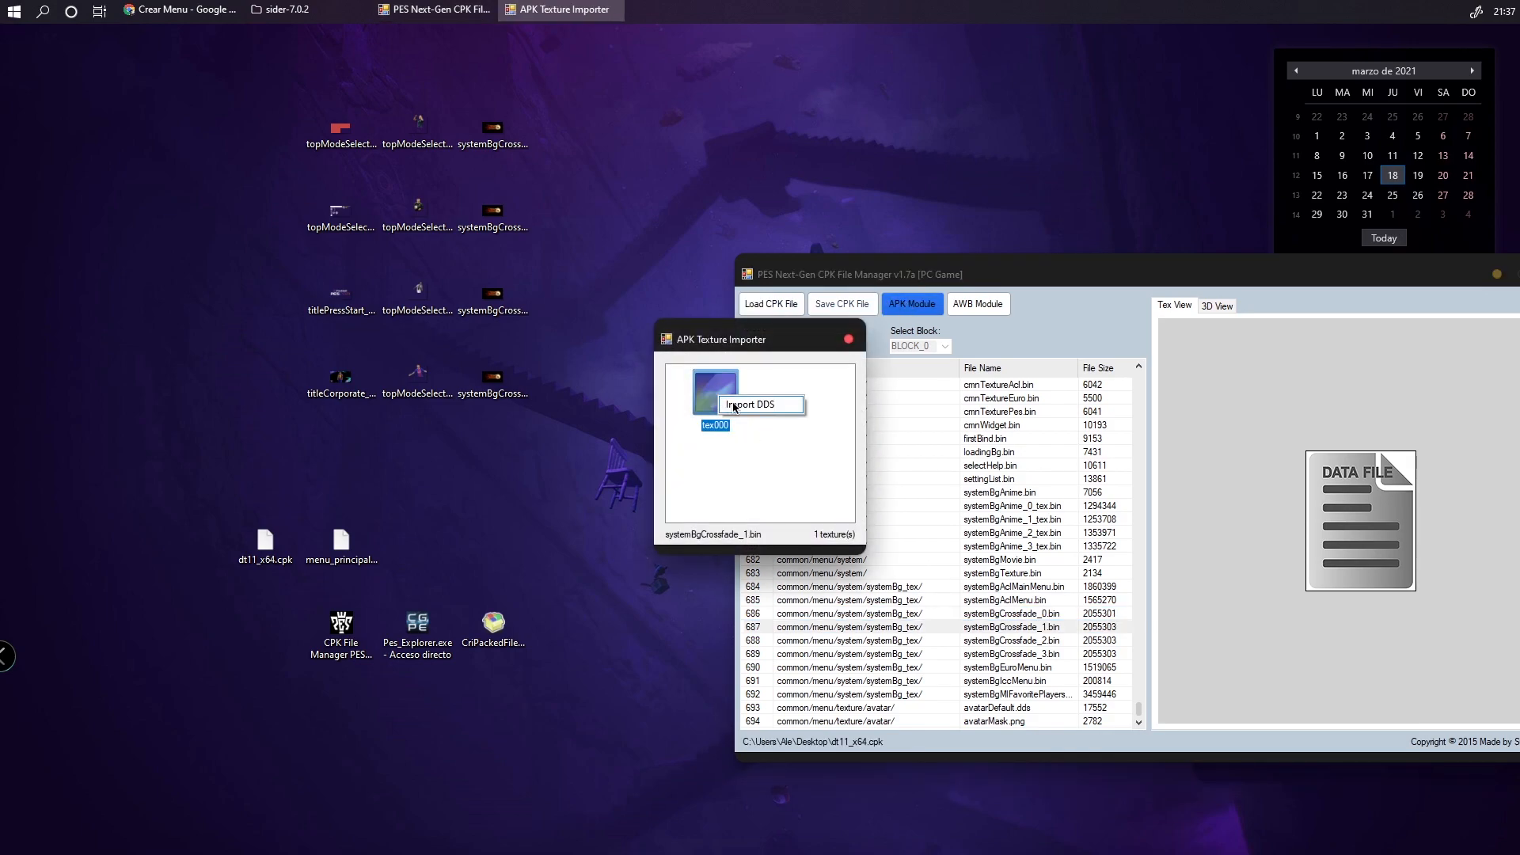
left_click(756, 406)
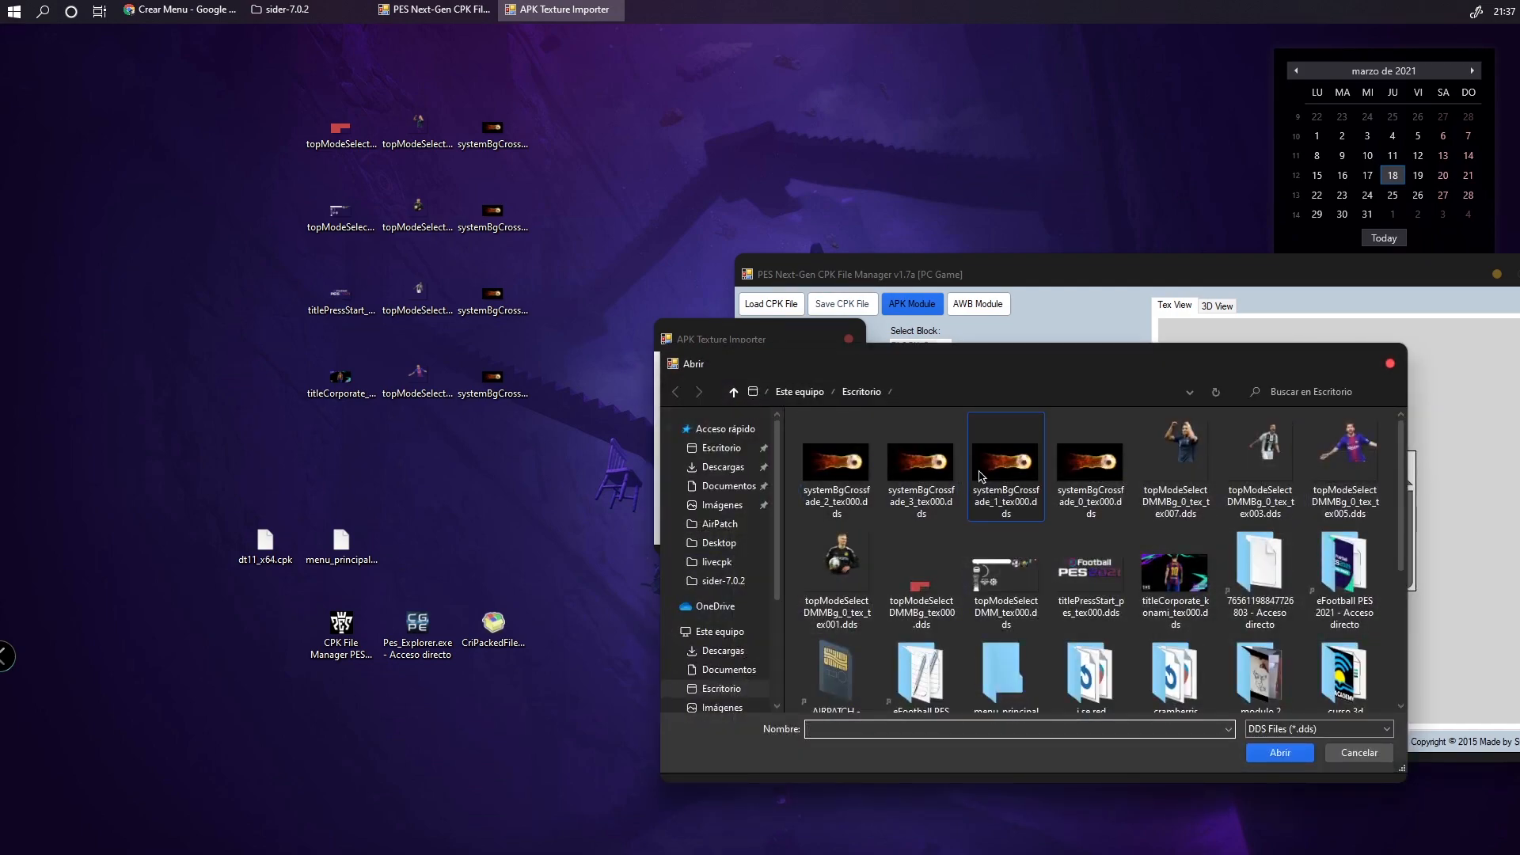
left_click(980, 475)
left_click(1271, 751)
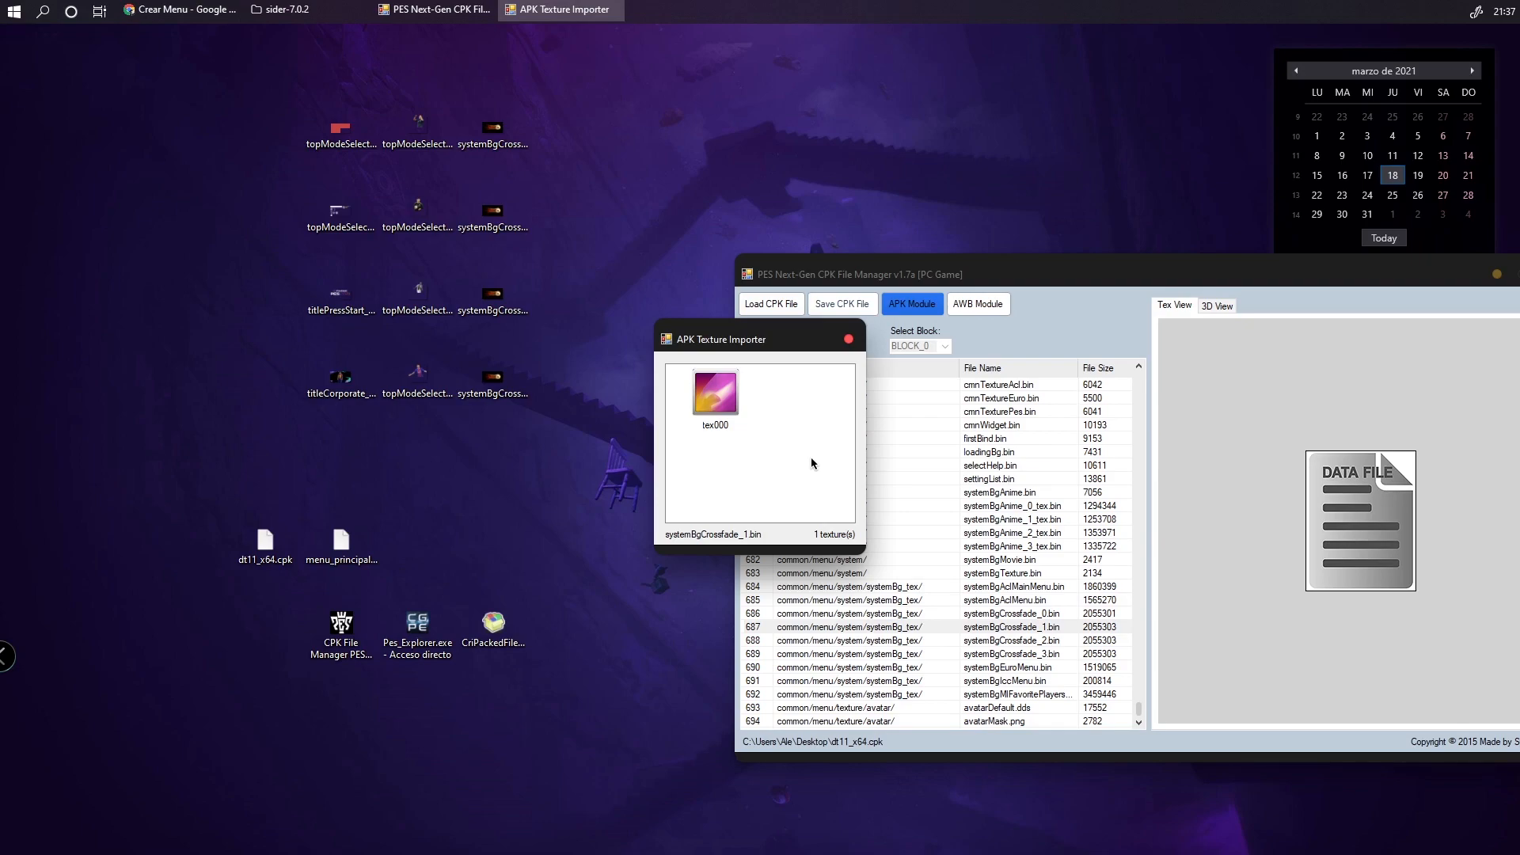
left_click(783, 492)
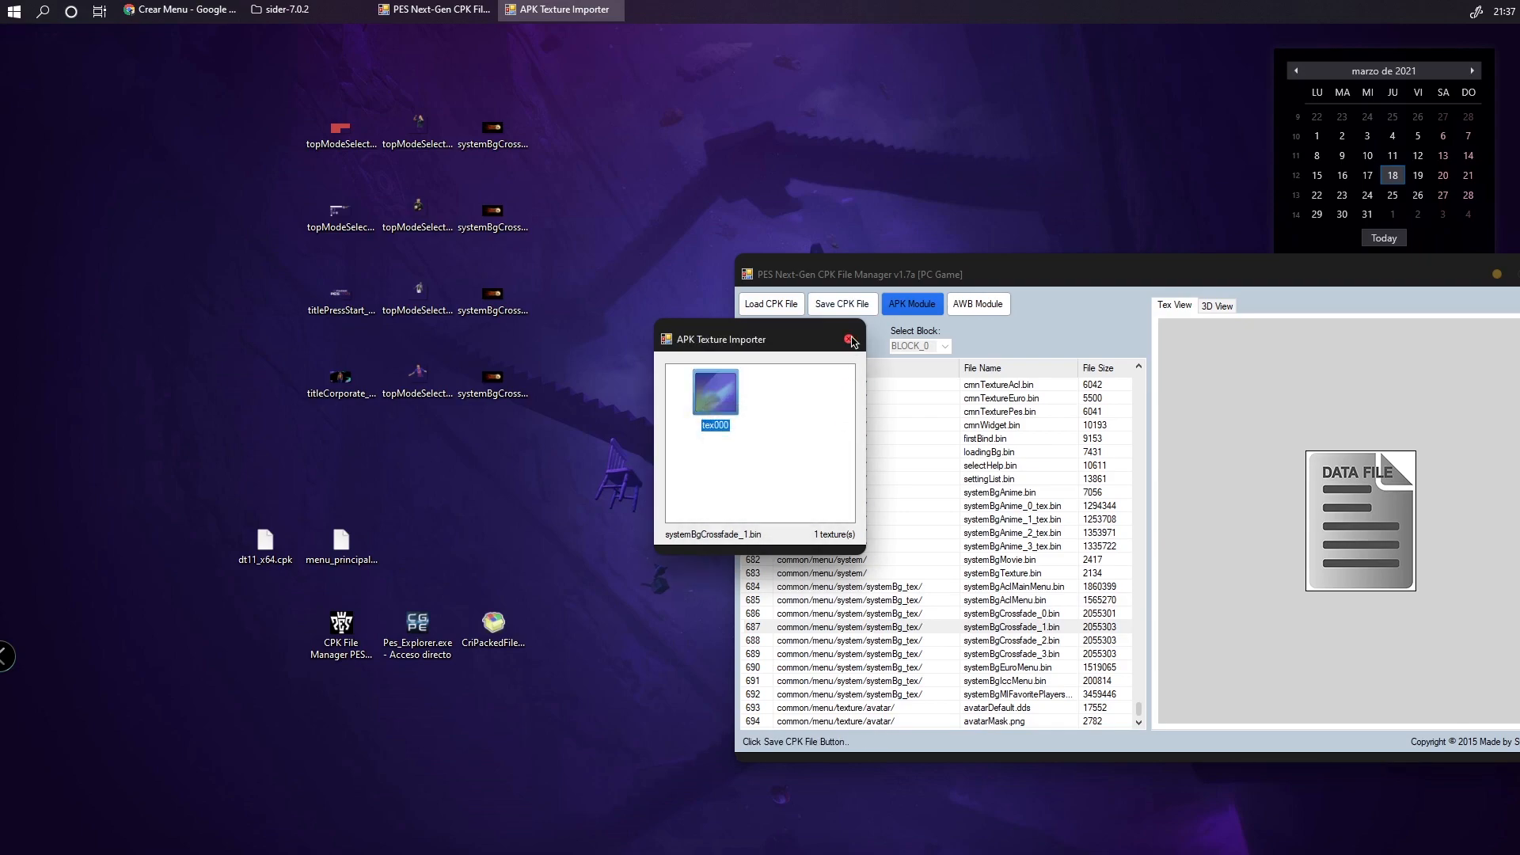
left_click(850, 340)
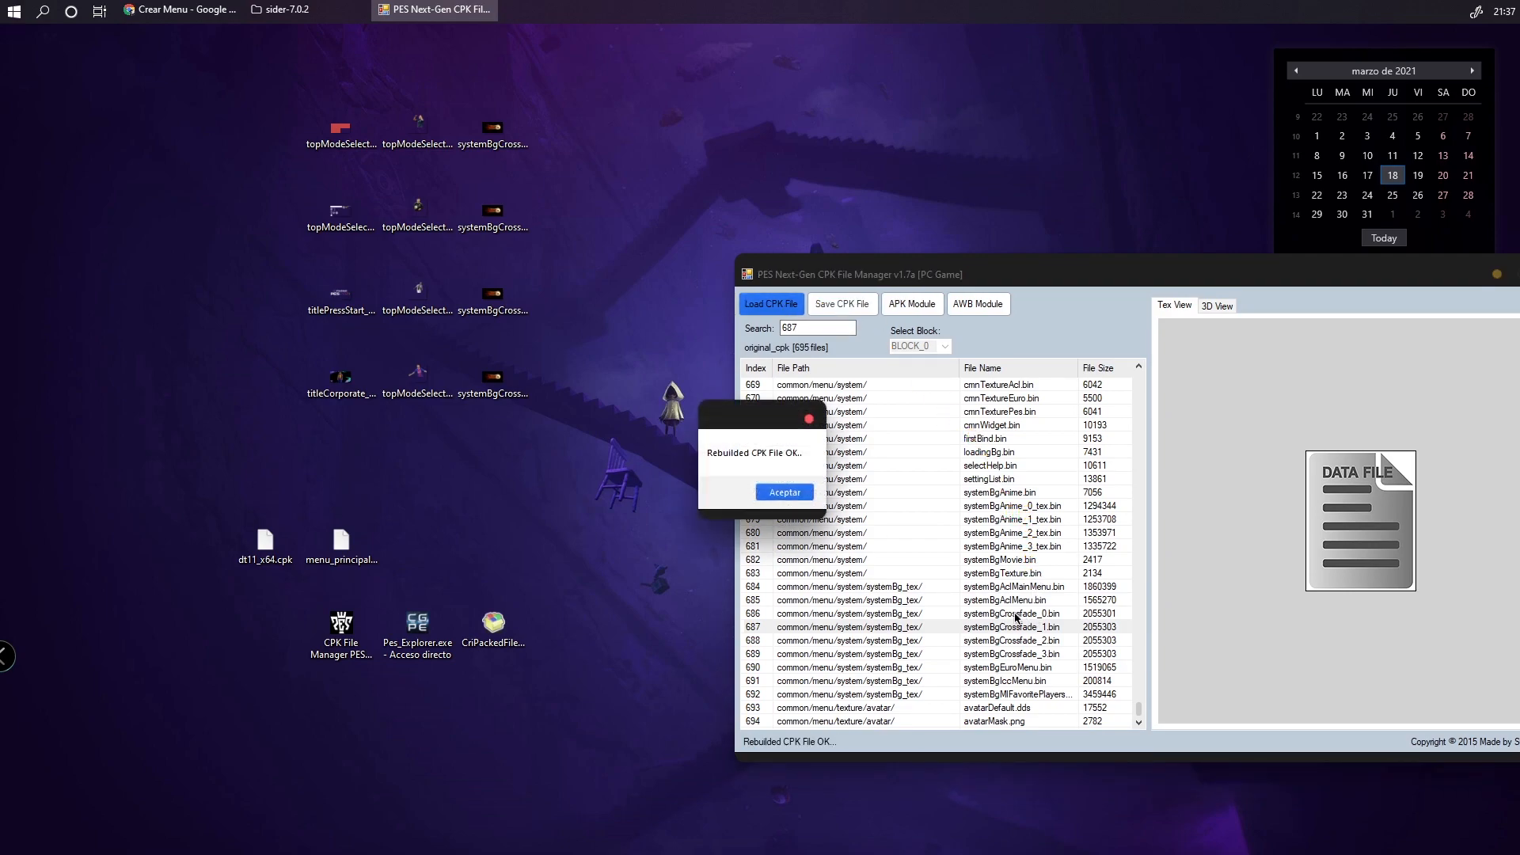
left_click(800, 493)
Replace texture tex000 of systemBgCrossfade_2.bin with the desktop file systemBgCrossfade_3_tex000.dds and save the rebuilt CPK file
left_click(1022, 641)
right_click(1021, 643)
left_click(1000, 641)
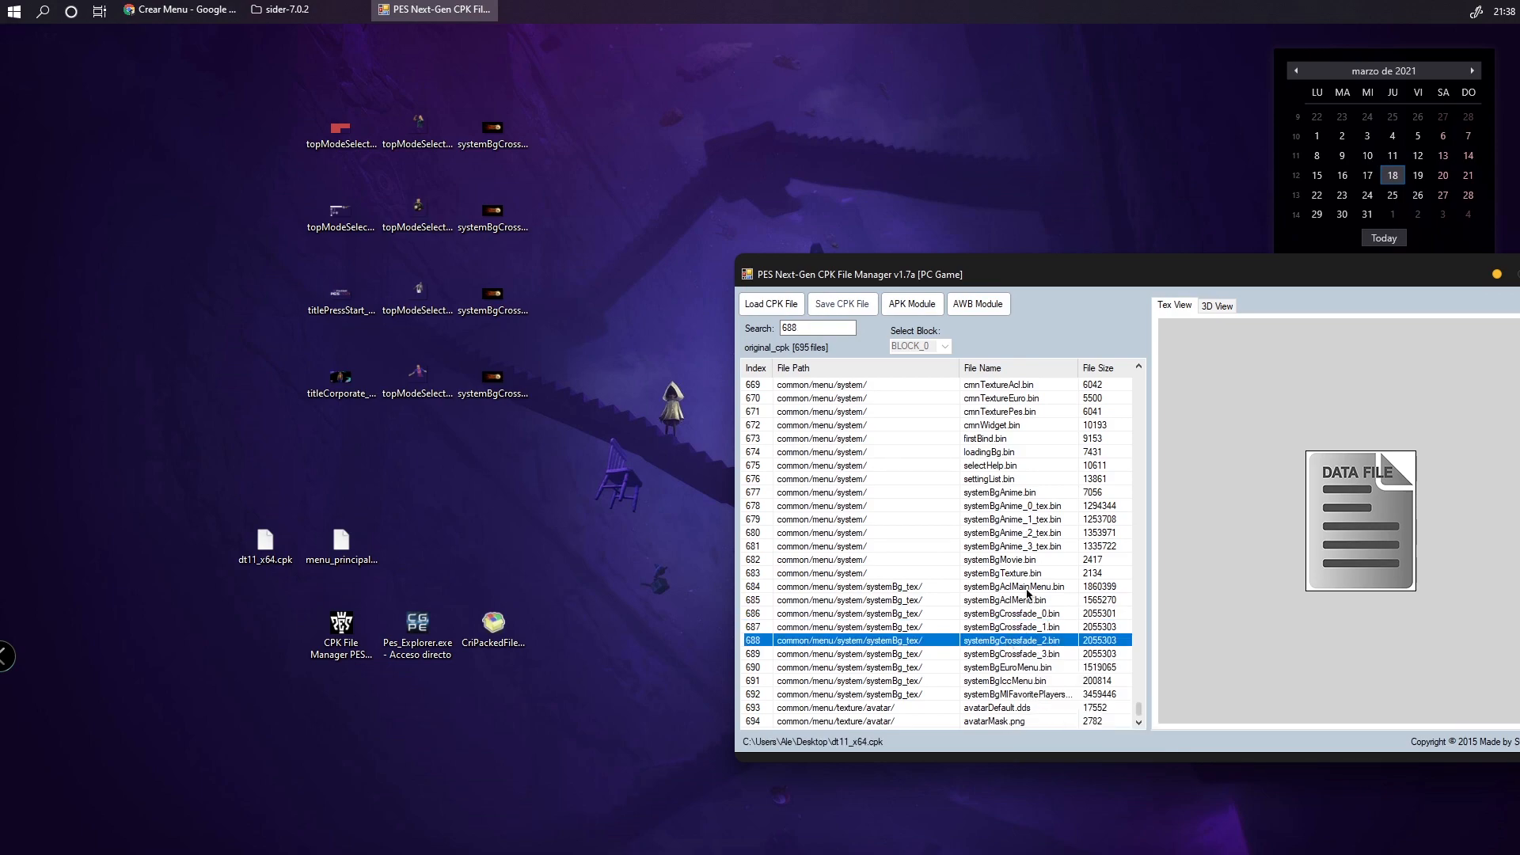
left_click(912, 304)
left_click(728, 396)
right_click(735, 396)
left_click(735, 396)
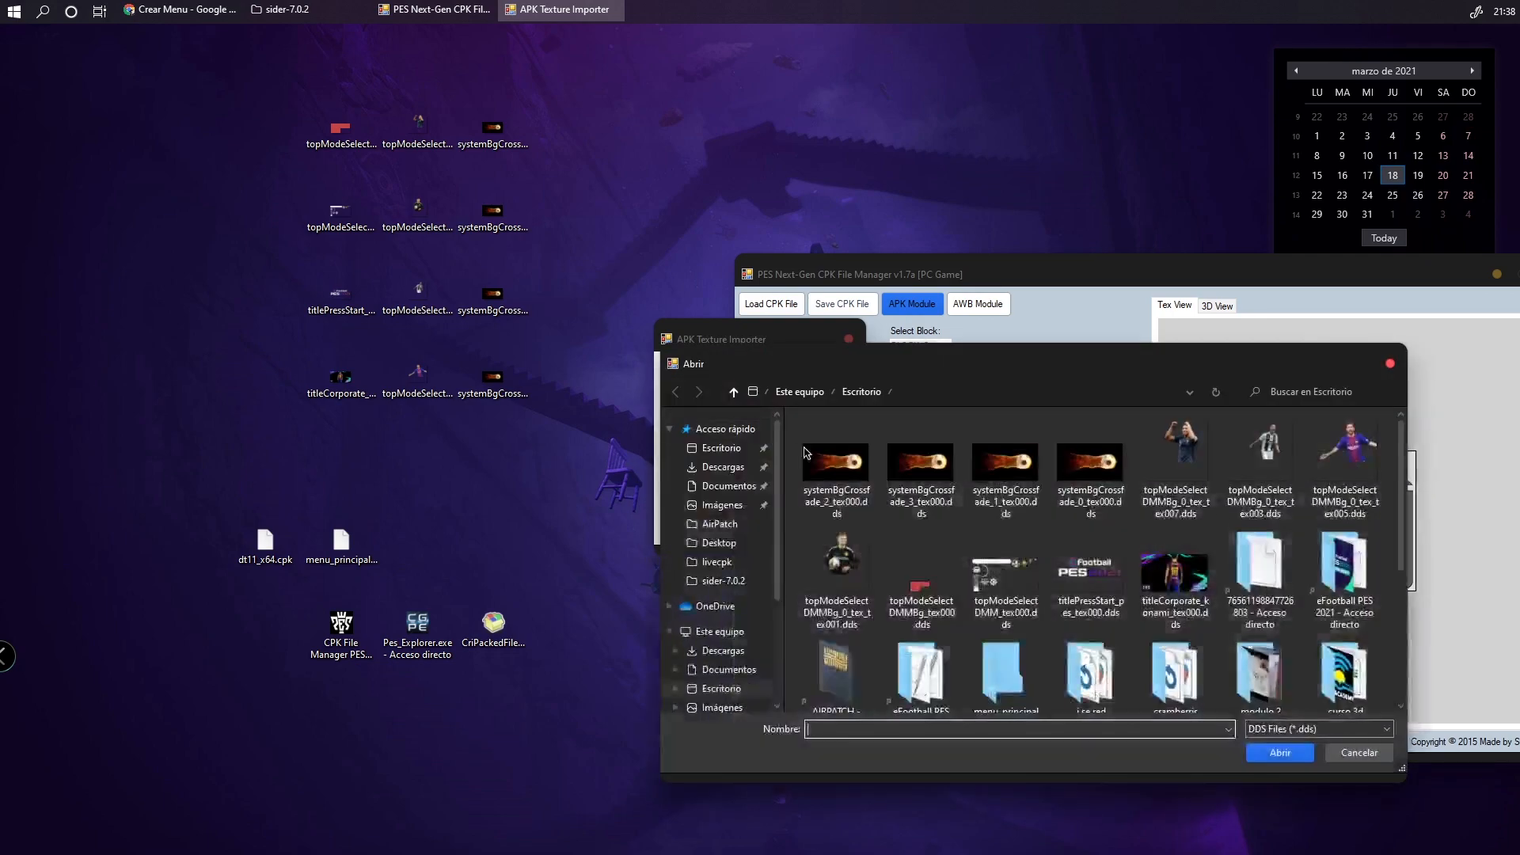
left_click(925, 464)
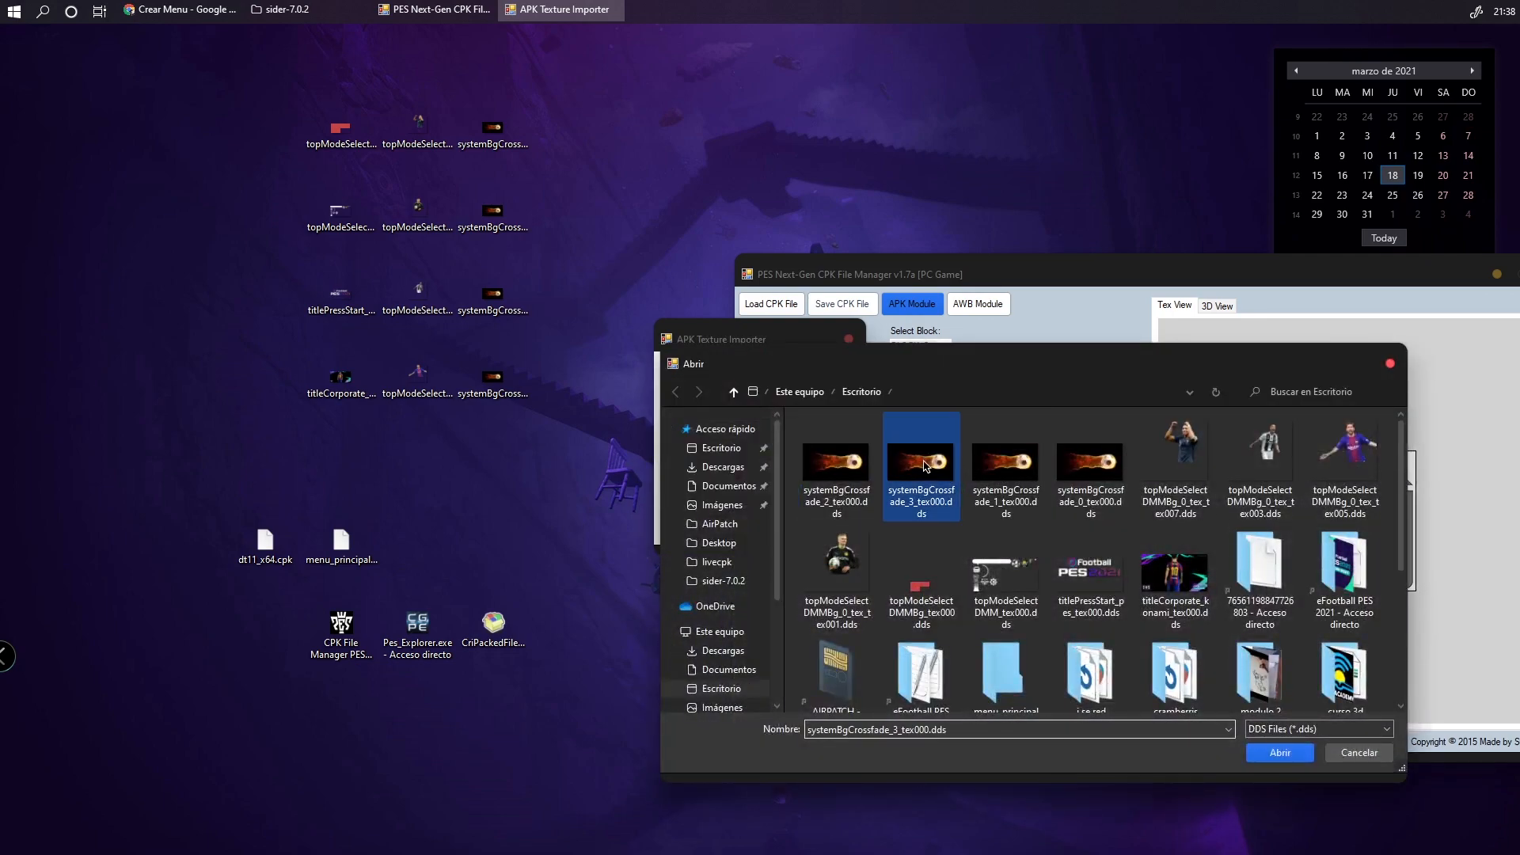
left_click(1276, 752)
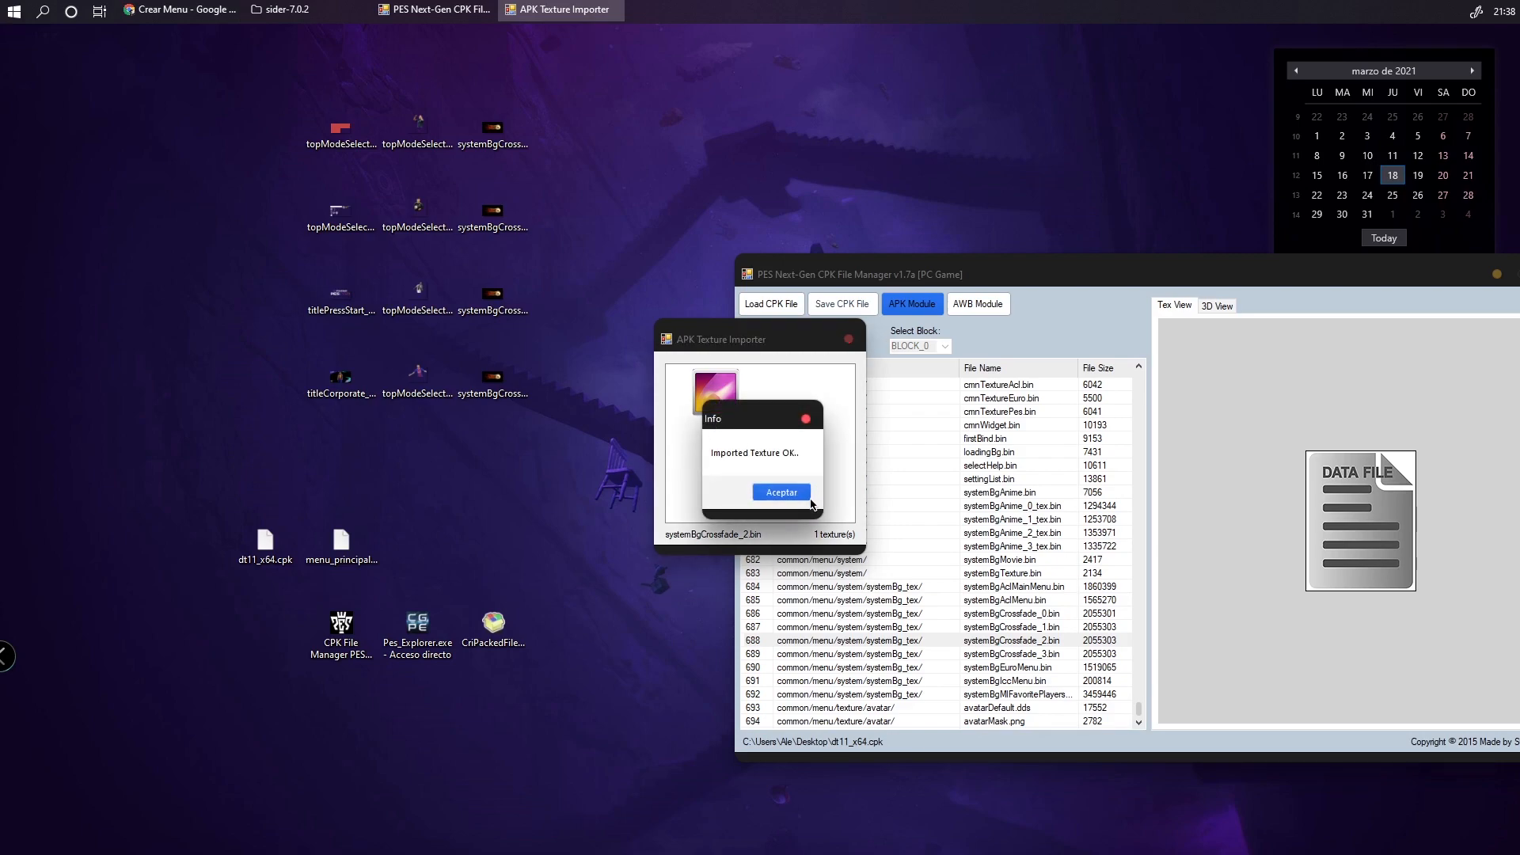
left_click(795, 492)
left_click(851, 340)
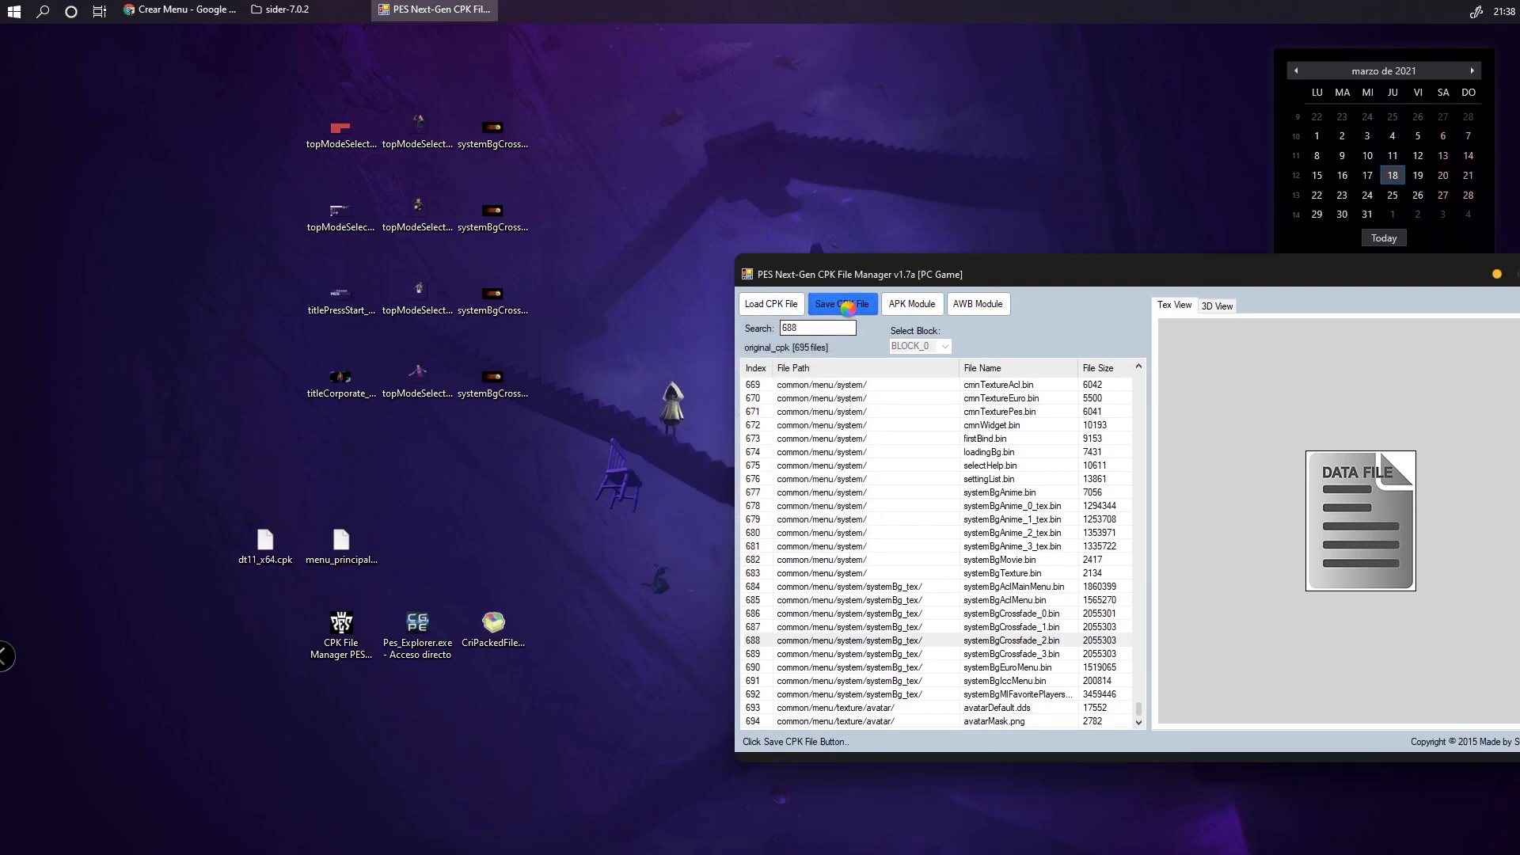
left_click(839, 306)
left_click(797, 492)
Replace texture tex000 of systemBgCrossfade_3.bin with the desktop file systemBgCrossfade_2_tex000.dds and save the rebuilt CPK file
left_click(1019, 653)
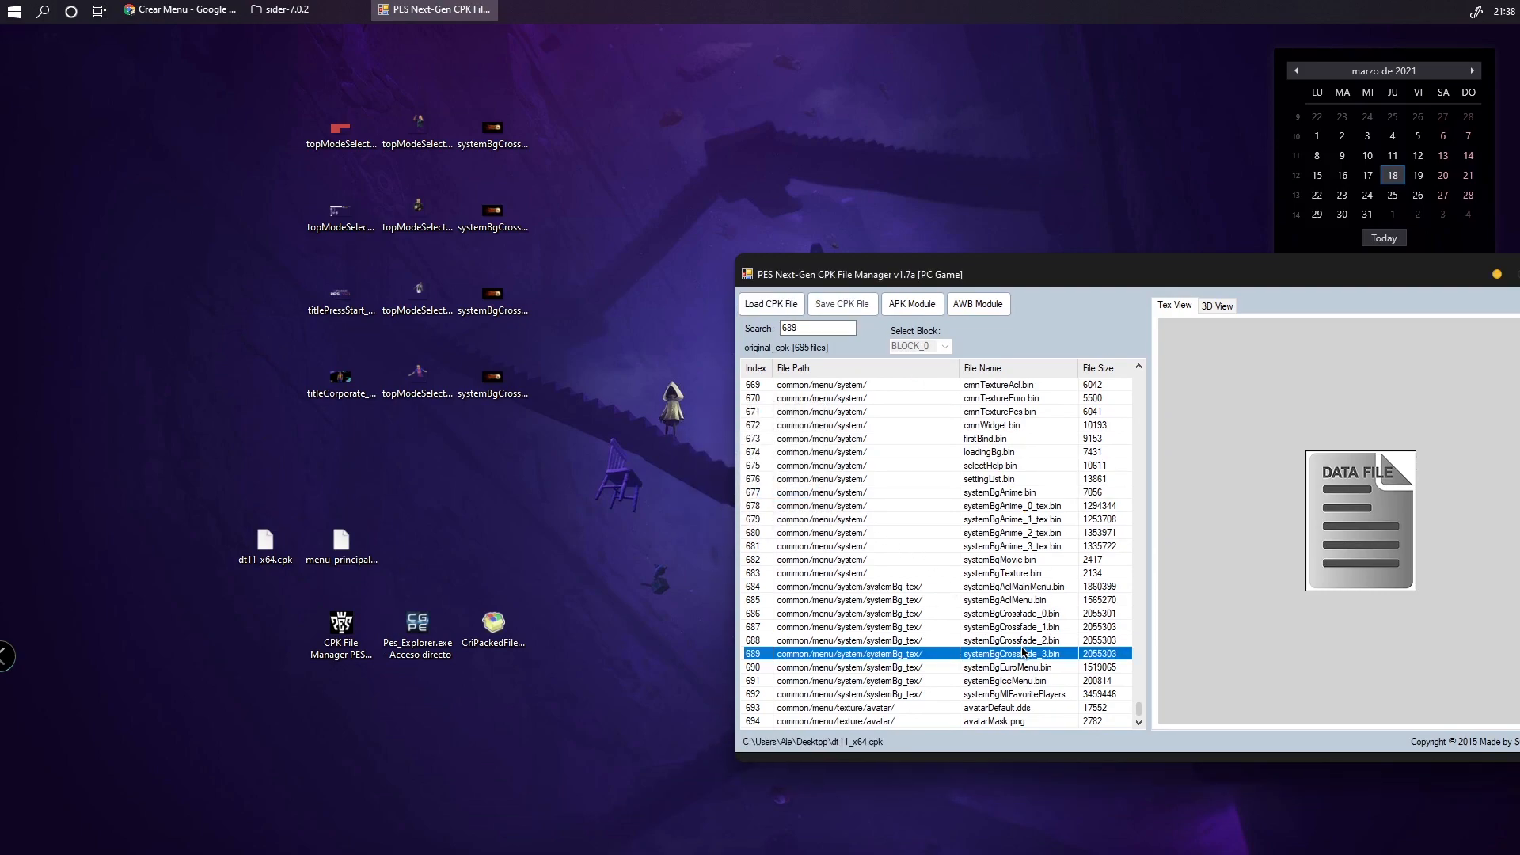
left_click(910, 304)
left_click(717, 392)
right_click(729, 387)
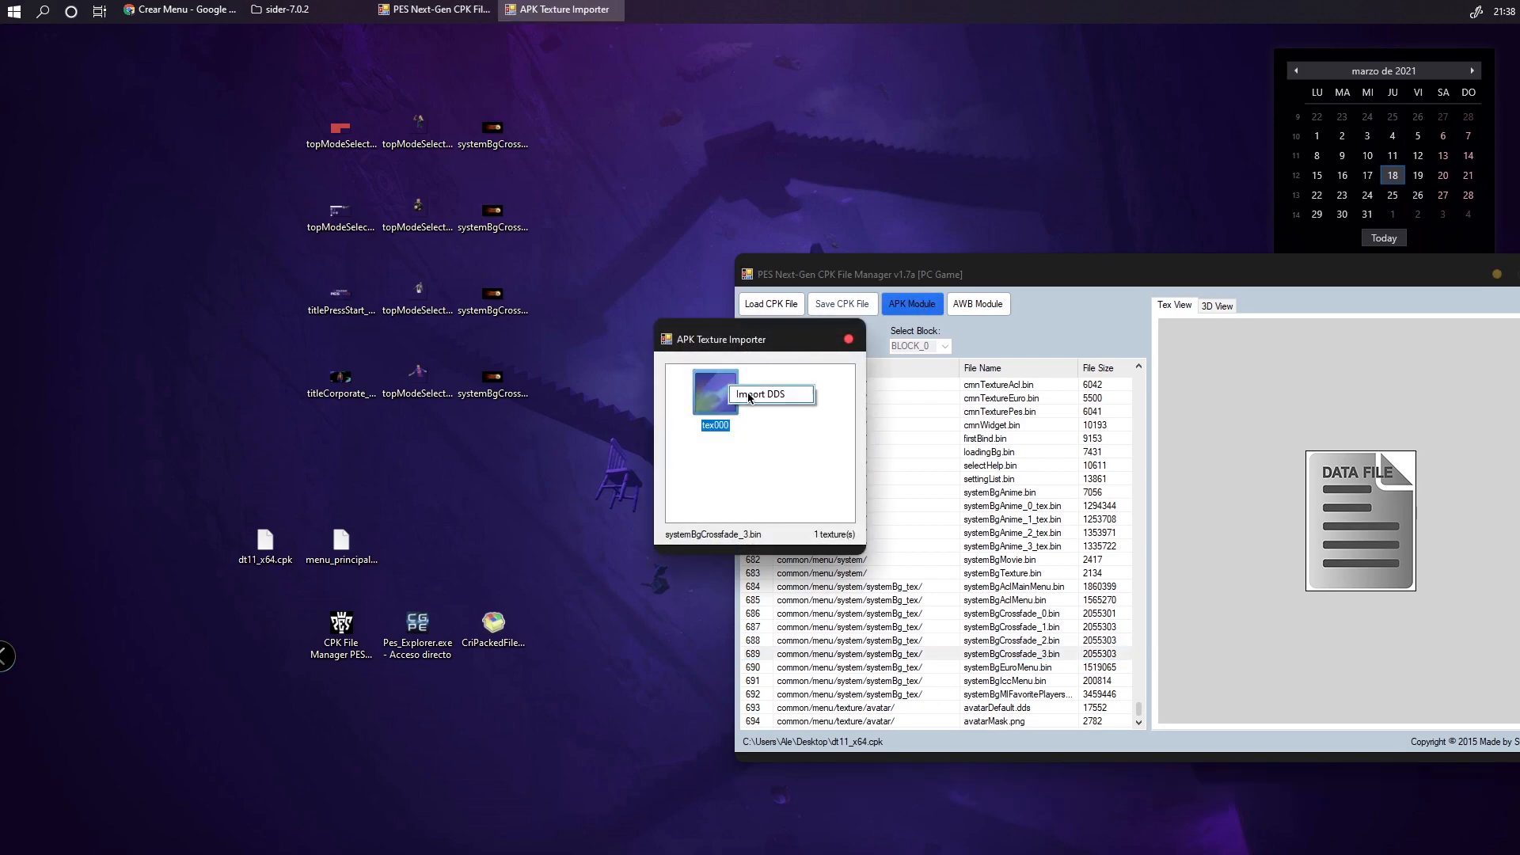
left_click(749, 394)
left_click(857, 467)
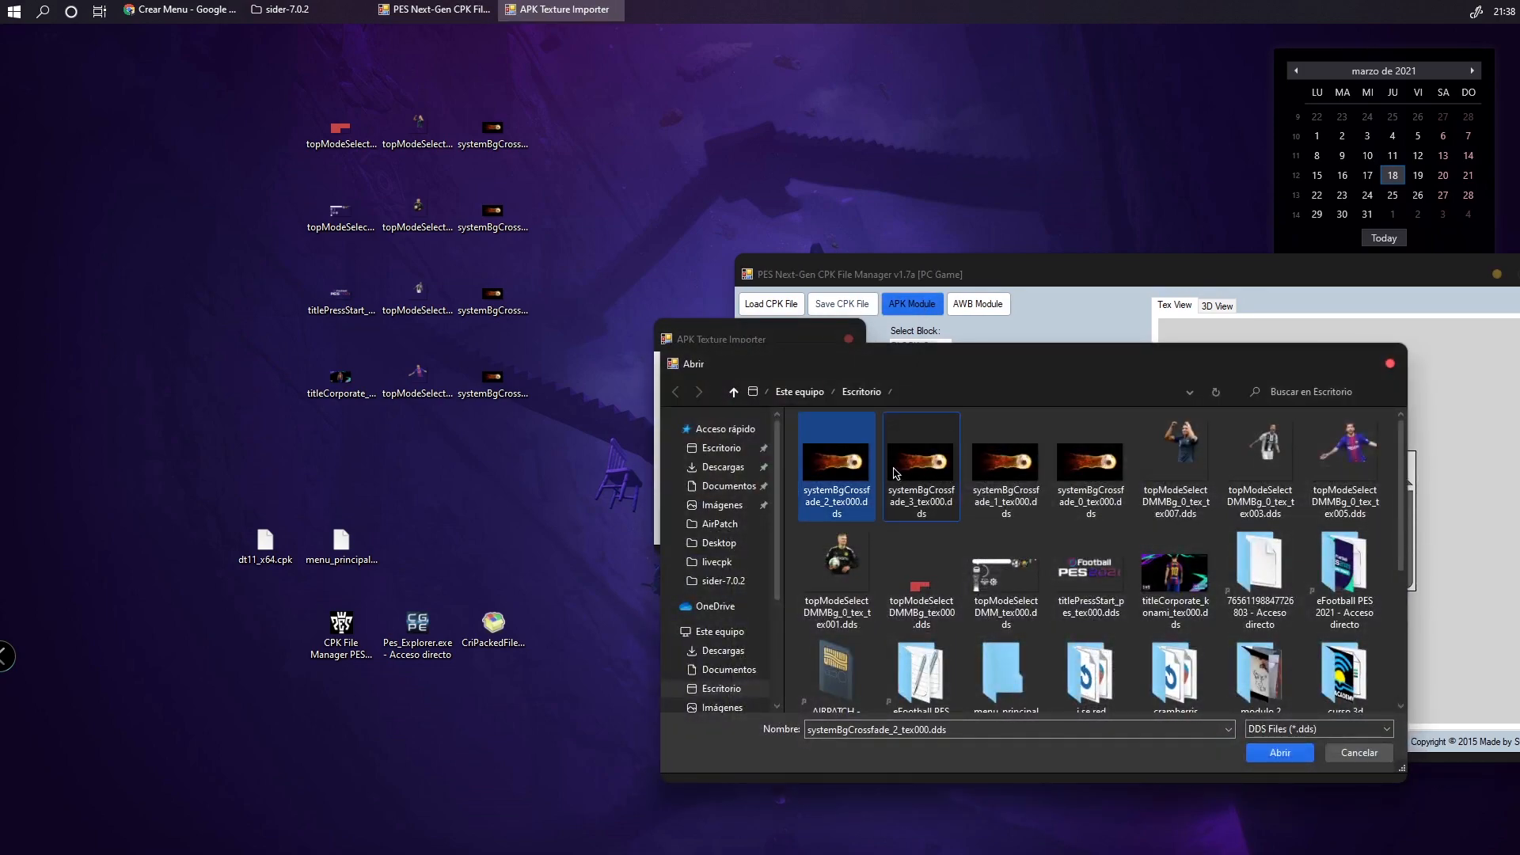
left_click(1280, 753)
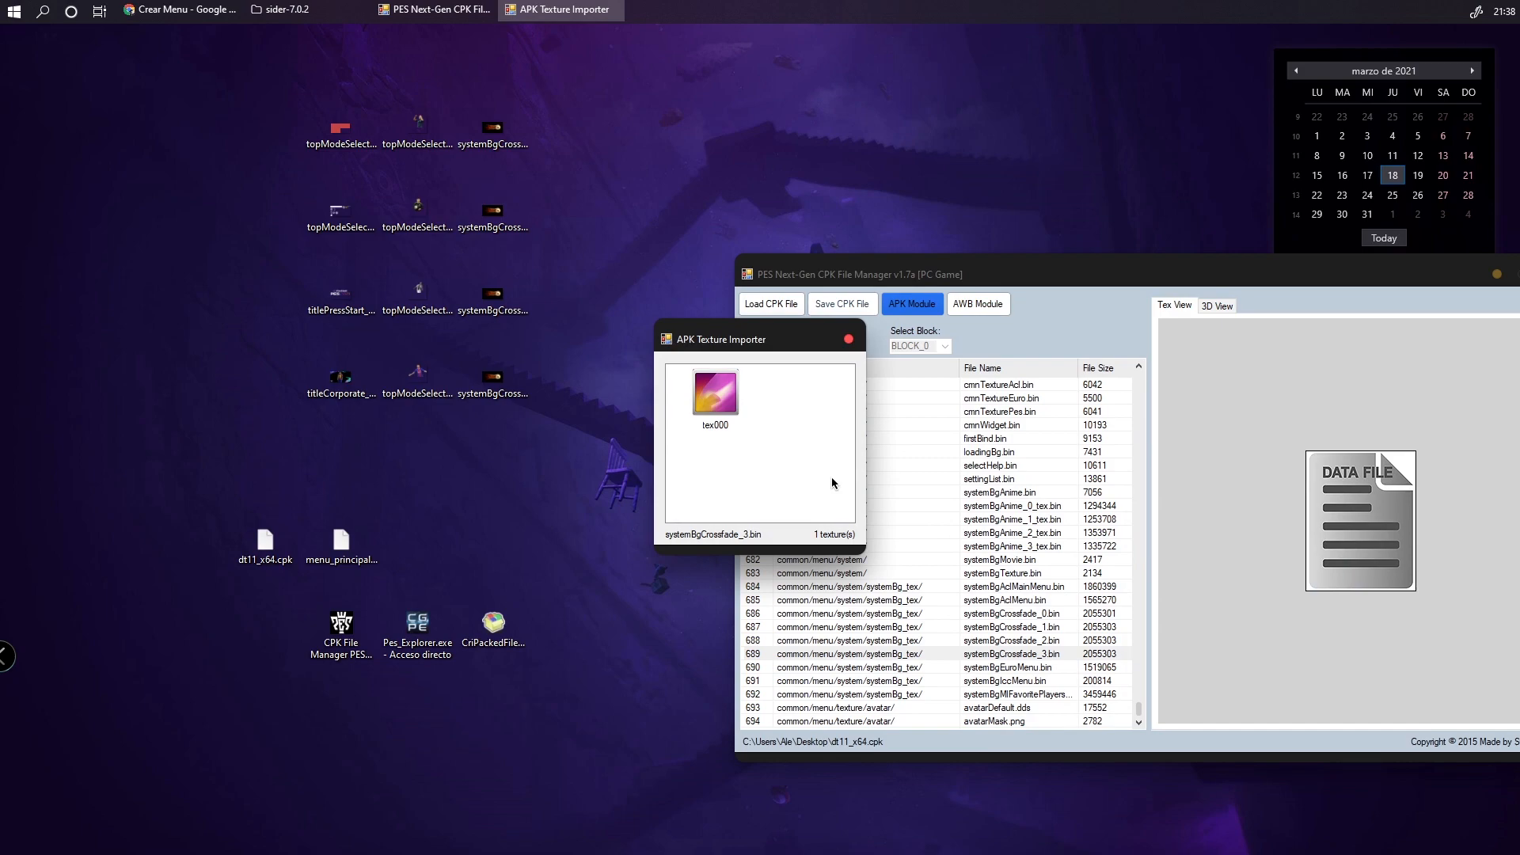
left_click(799, 507)
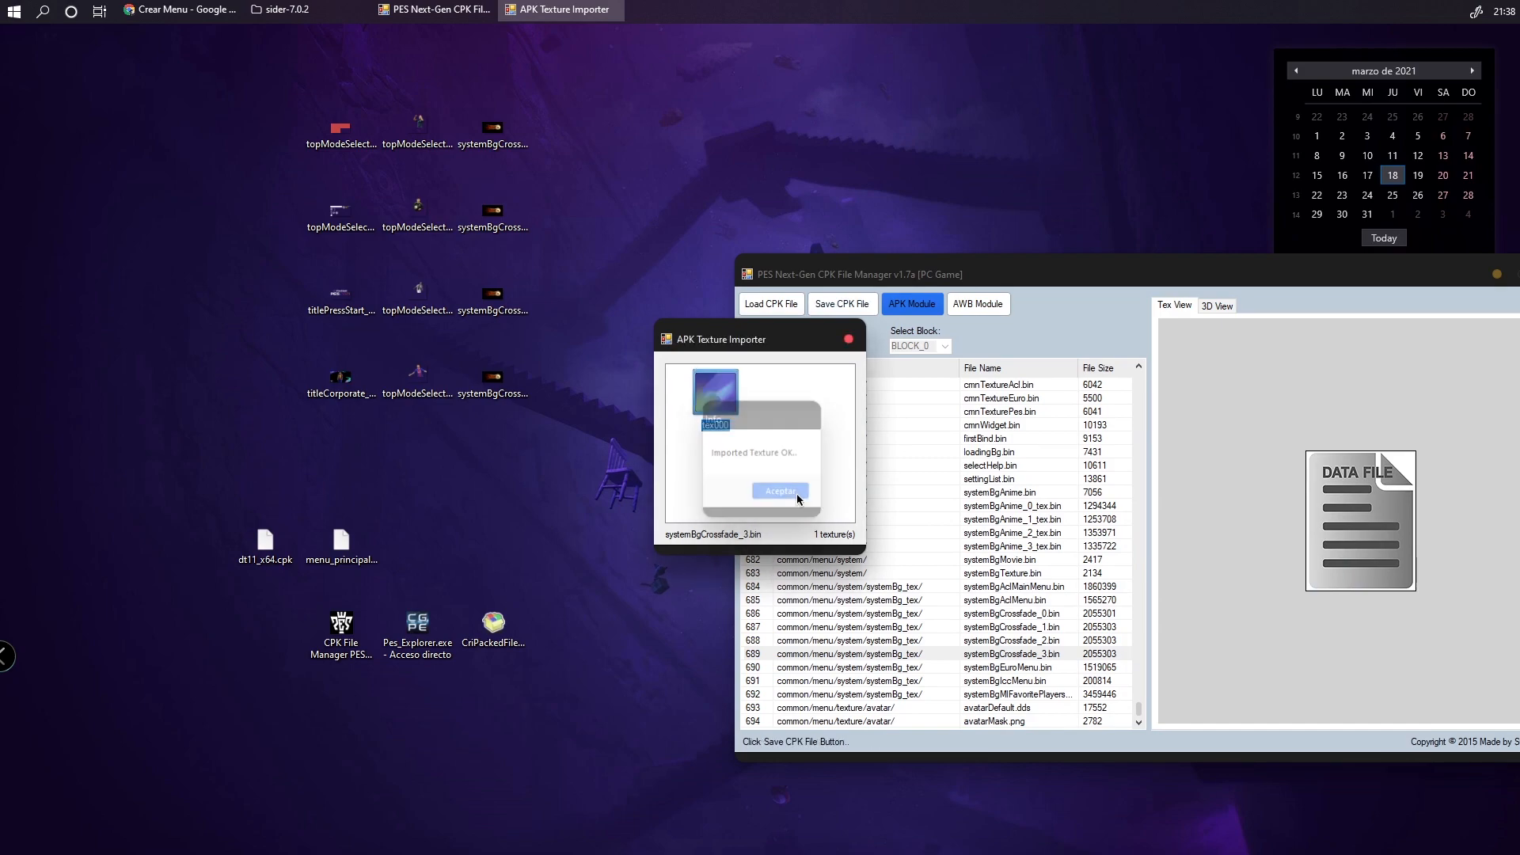
left_click(848, 339)
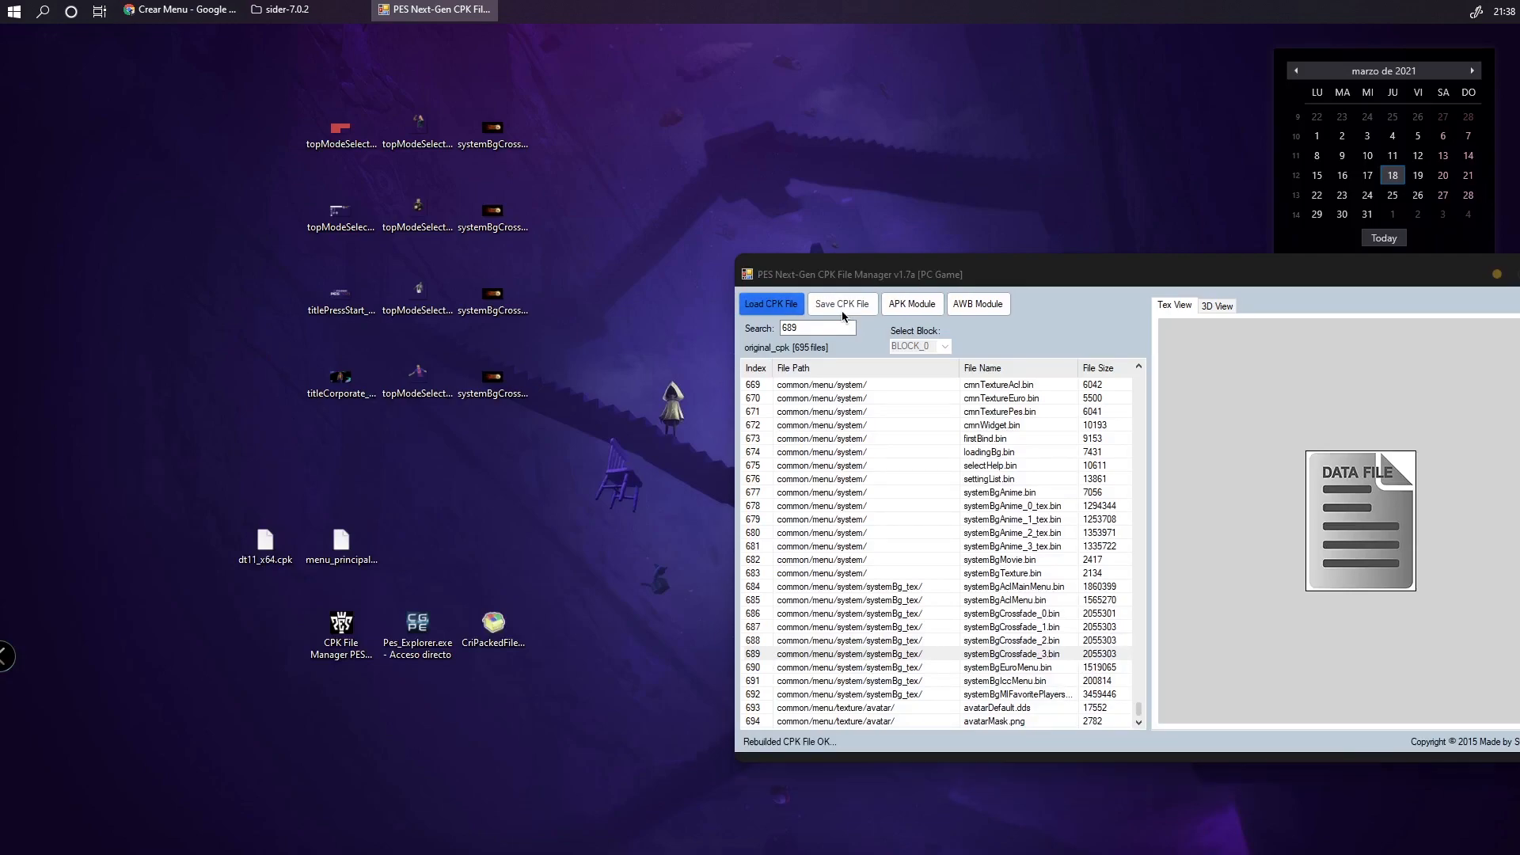
left_click(786, 492)
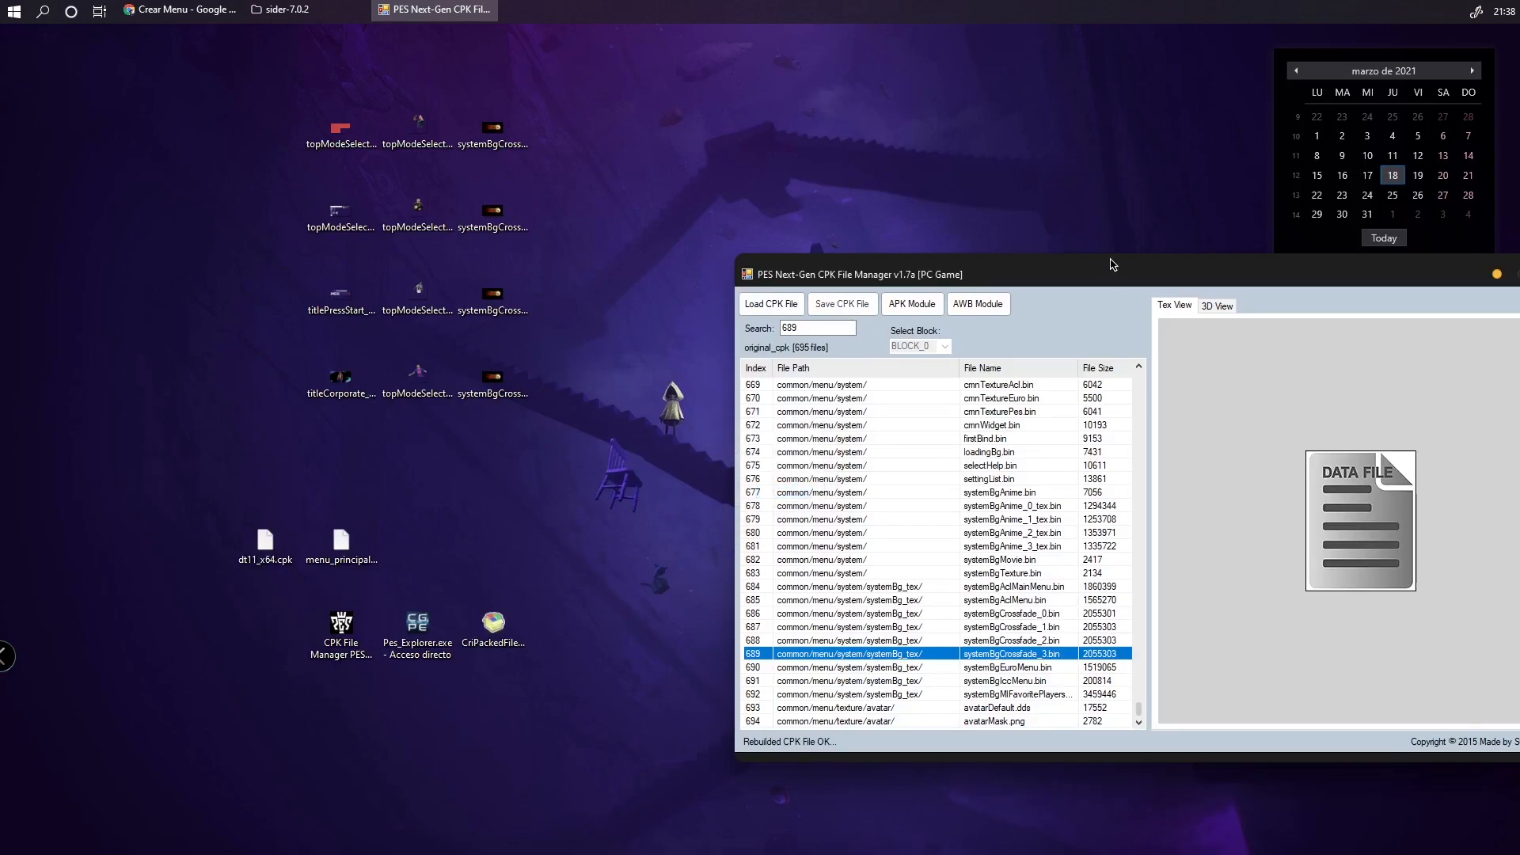
Close PES Next-Gen CPK File Manager and start CG PES Explorer without choosing a loading profile
left_click_drag(1101, 279, 916, 257)
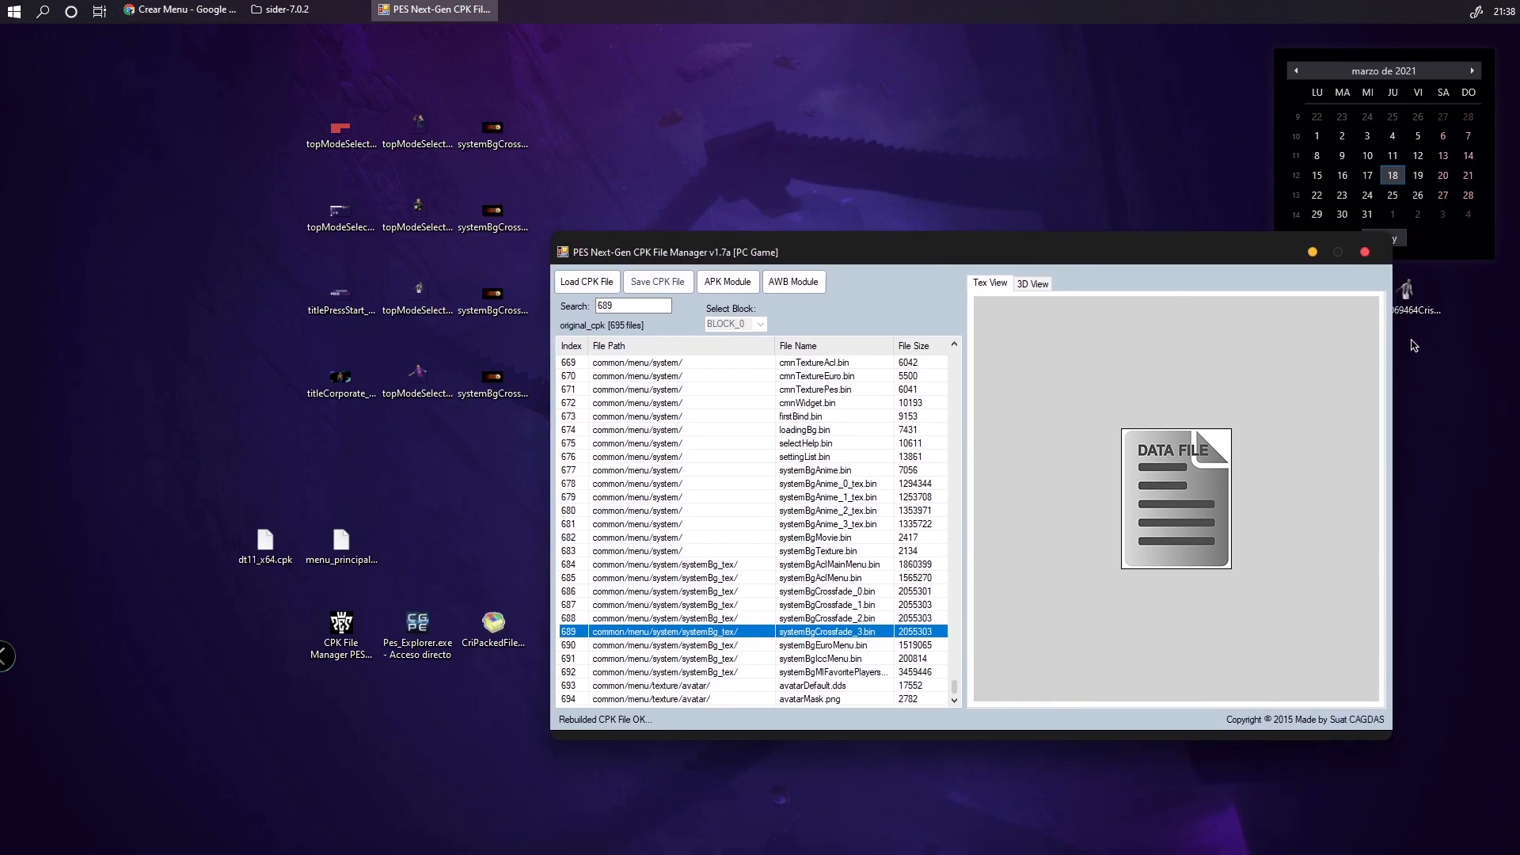
left_click(1363, 252)
double_click(415, 624)
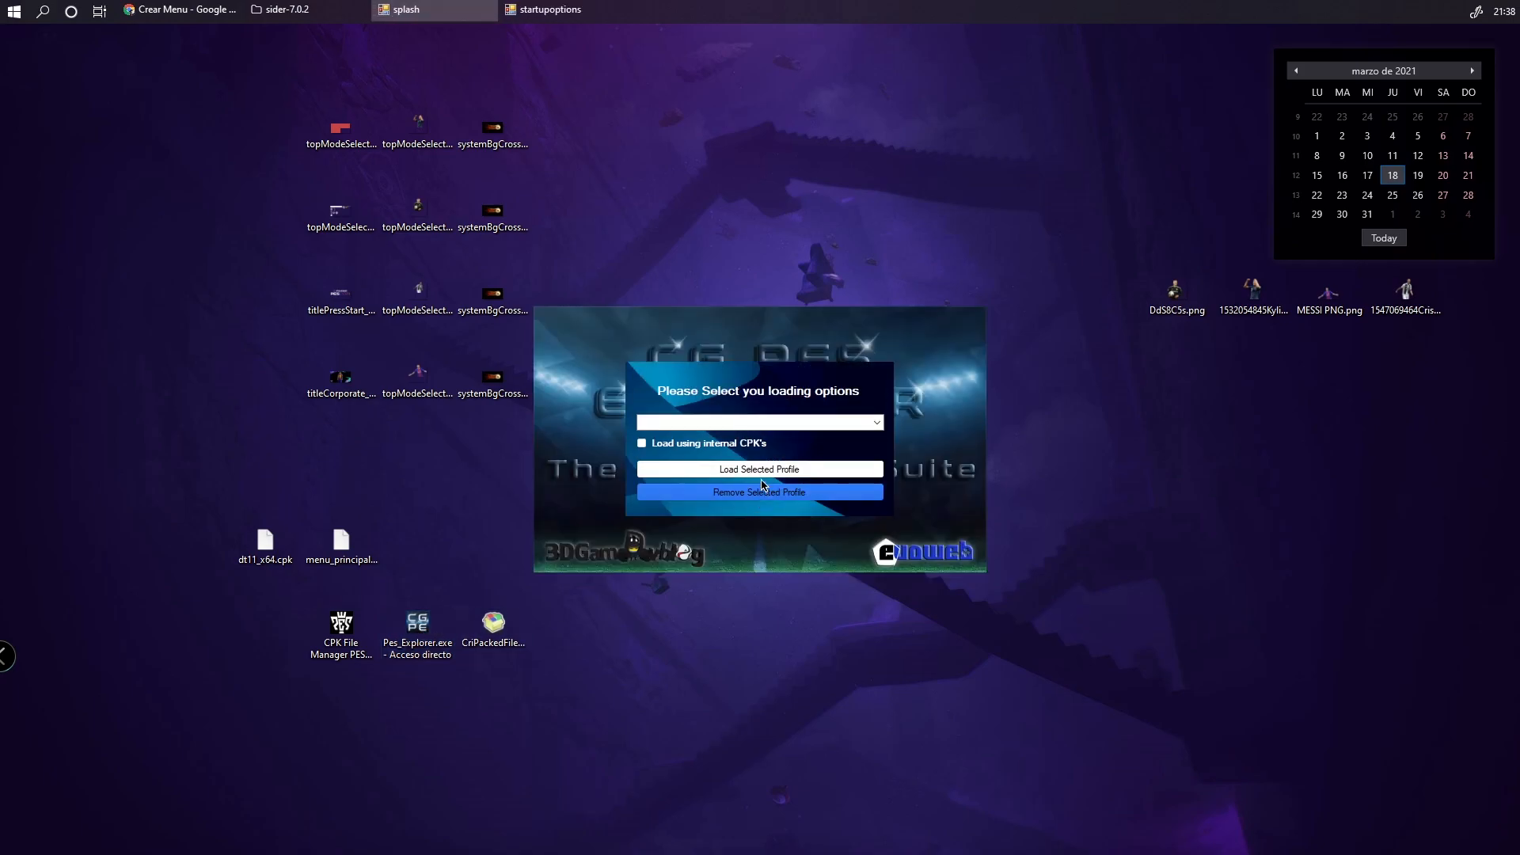
left_click(762, 476)
left_click(801, 481)
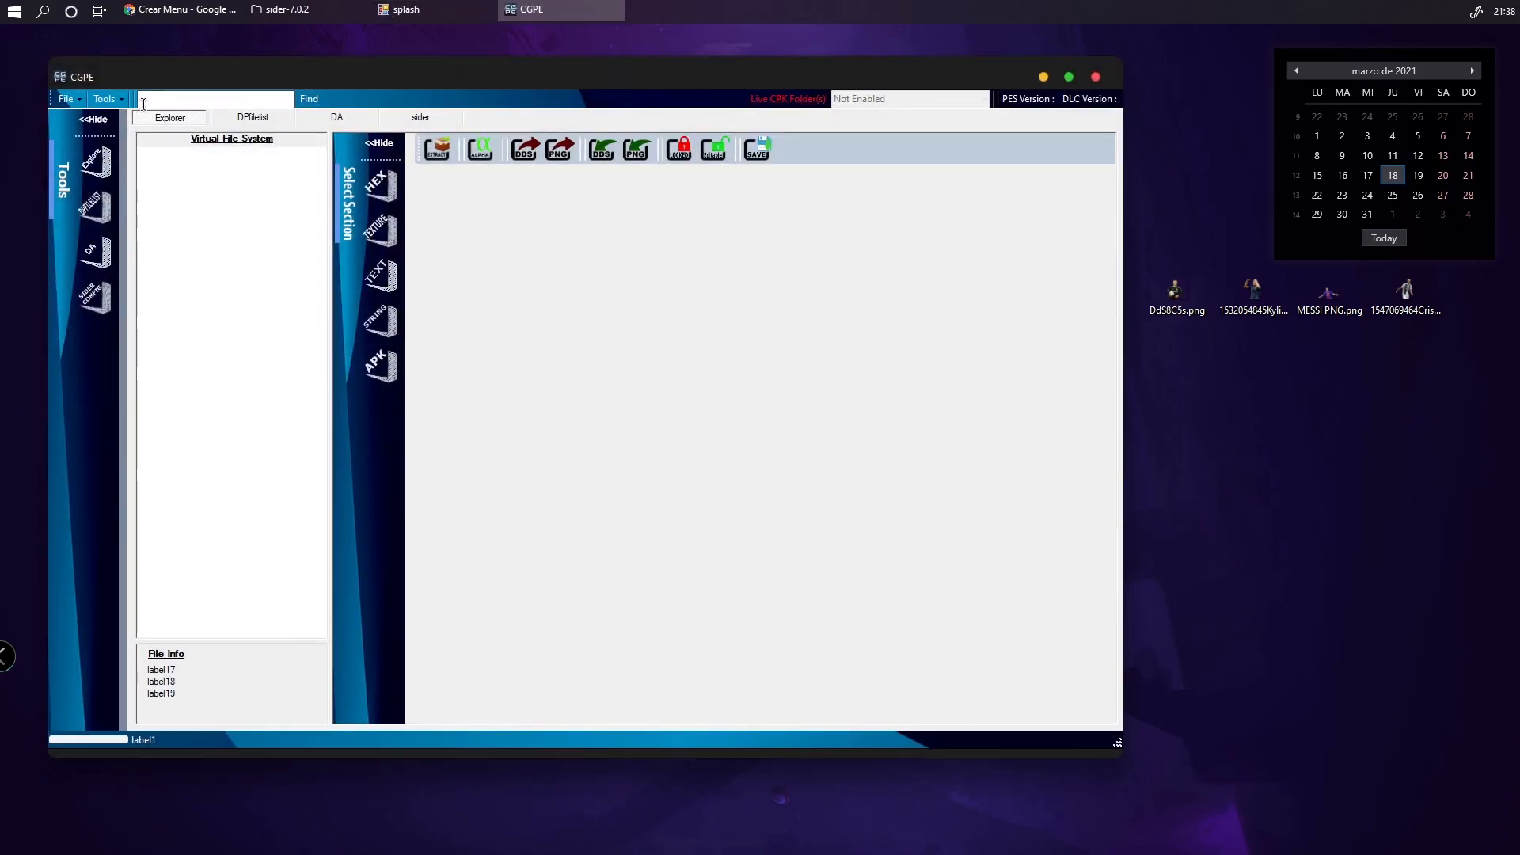
Open dt11_x64.cpk from the desktop, expand its common/menu folder and maximize the CGPE window
left_click(68, 99)
left_click(117, 134)
left_click(257, 191)
double_click(237, 196)
left_click(146, 153)
left_click(161, 166)
left_click(176, 180)
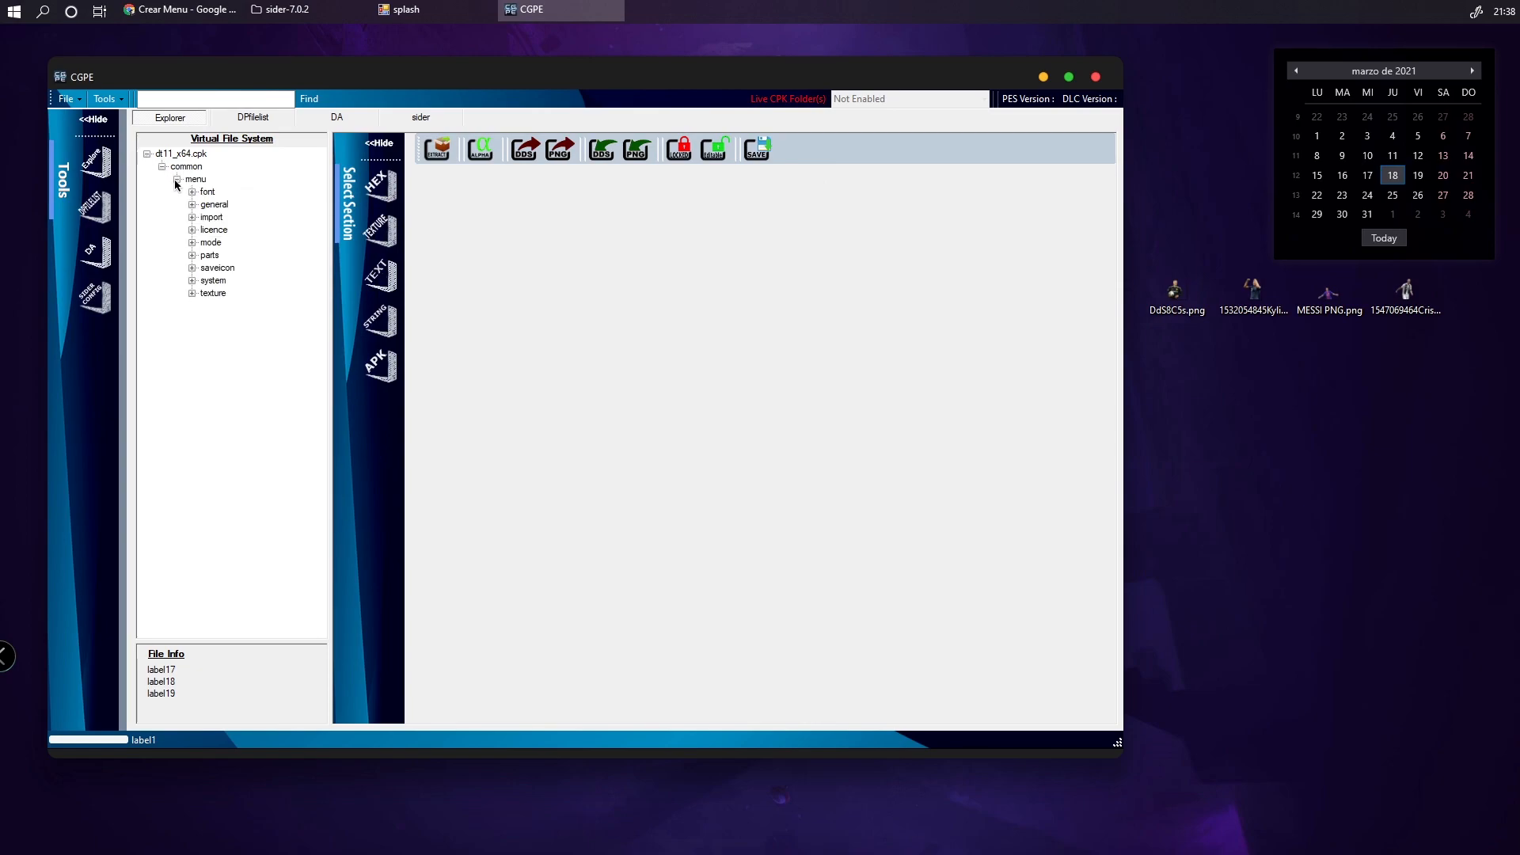
double_click(453, 76)
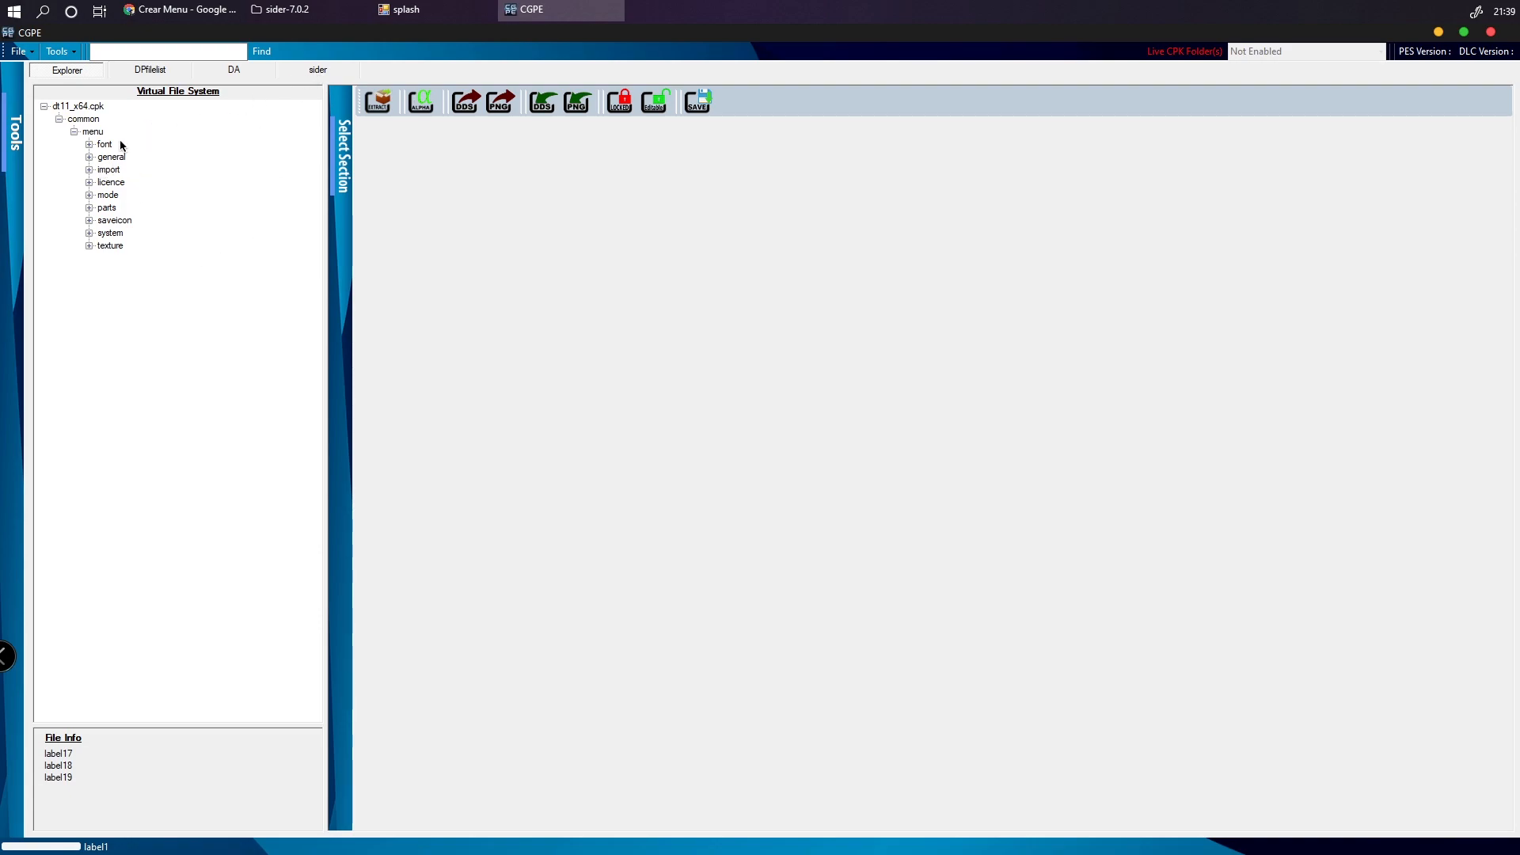
Extract titleCorporate_konami.bin from the general/titleCorporate_tex folder to the desktop under its own name
left_click(88, 157)
scroll(119, 230, "up", 1)
scroll(140, 303, "down", 15)
scroll(141, 302, "down", 20)
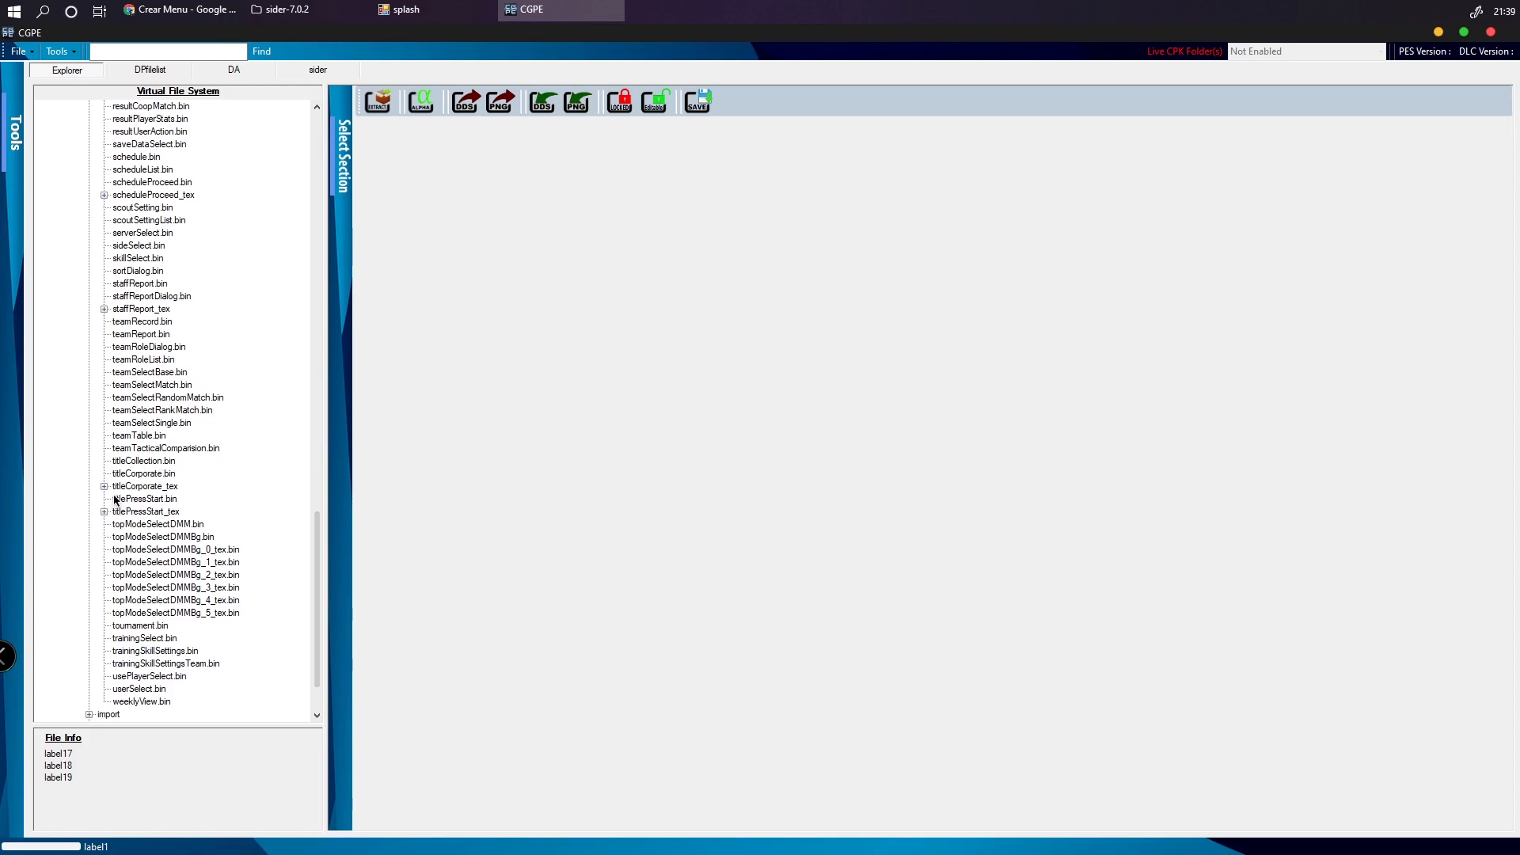
left_click(103, 486)
scroll(215, 582, "down", 2)
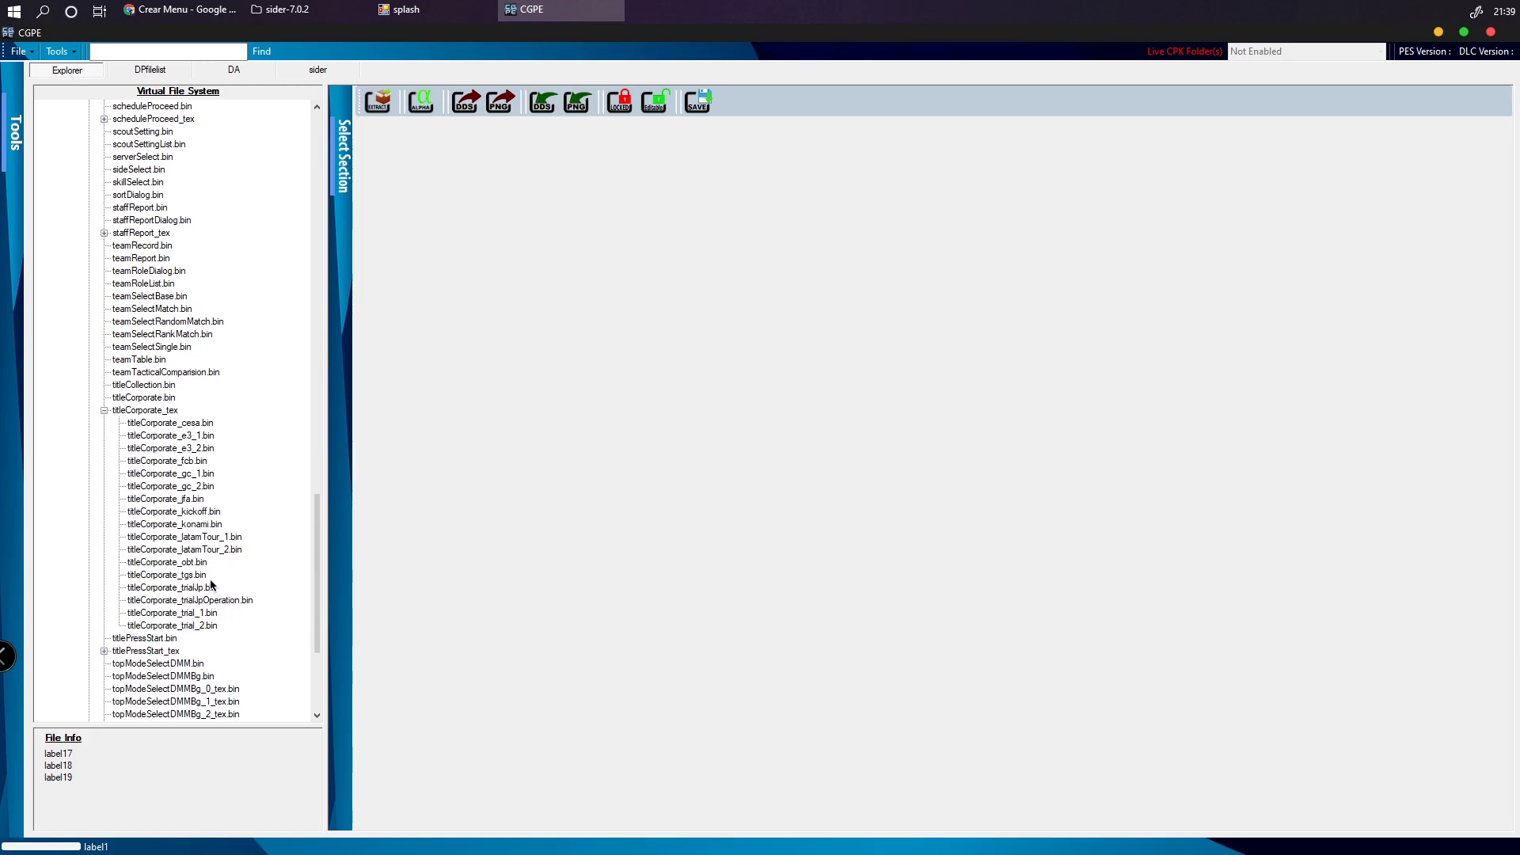
left_click(189, 525)
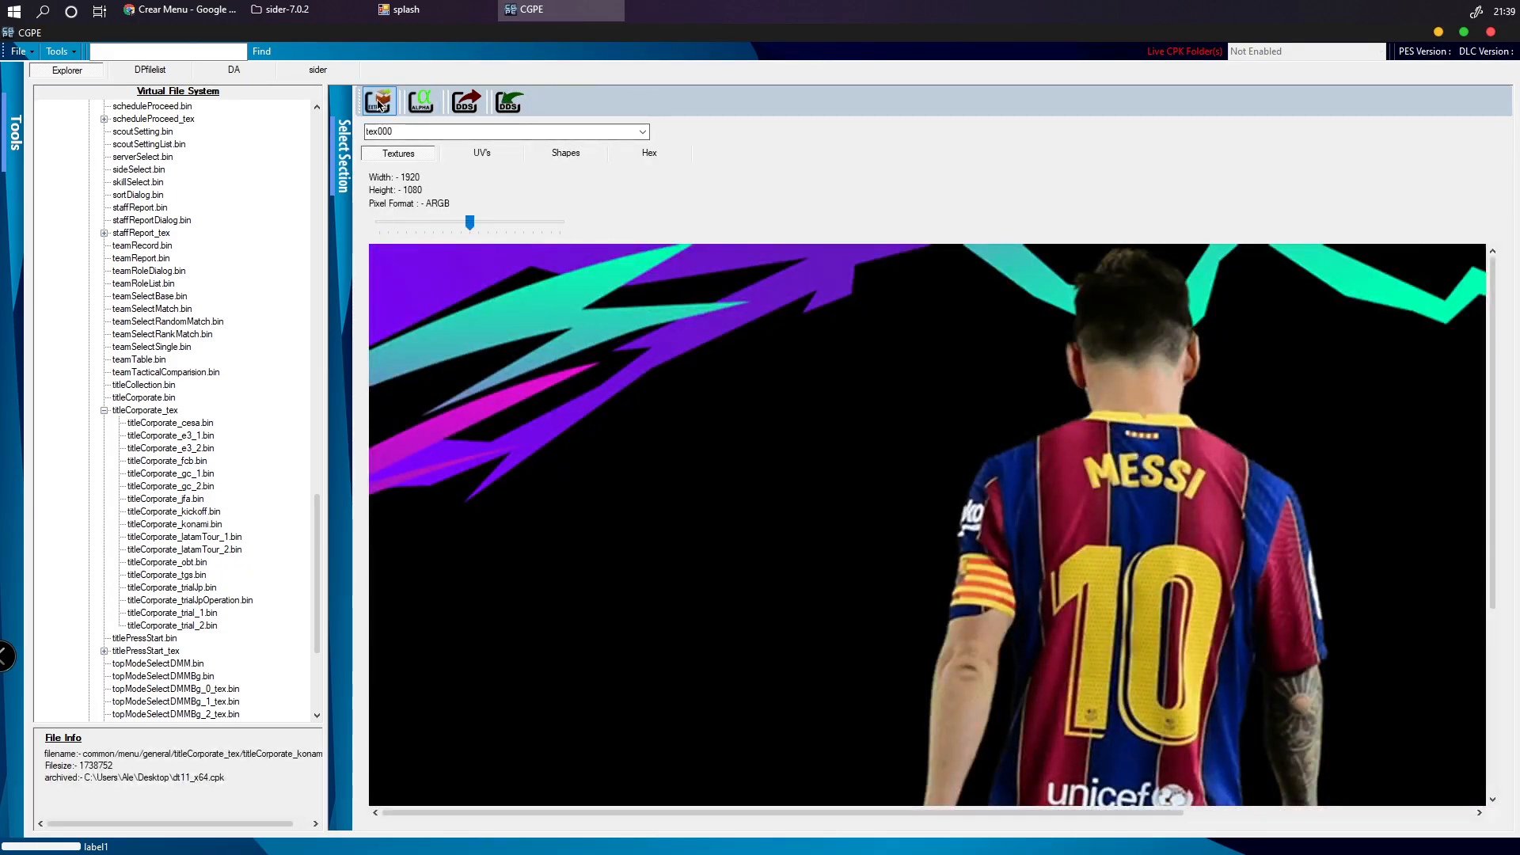
left_click(383, 103)
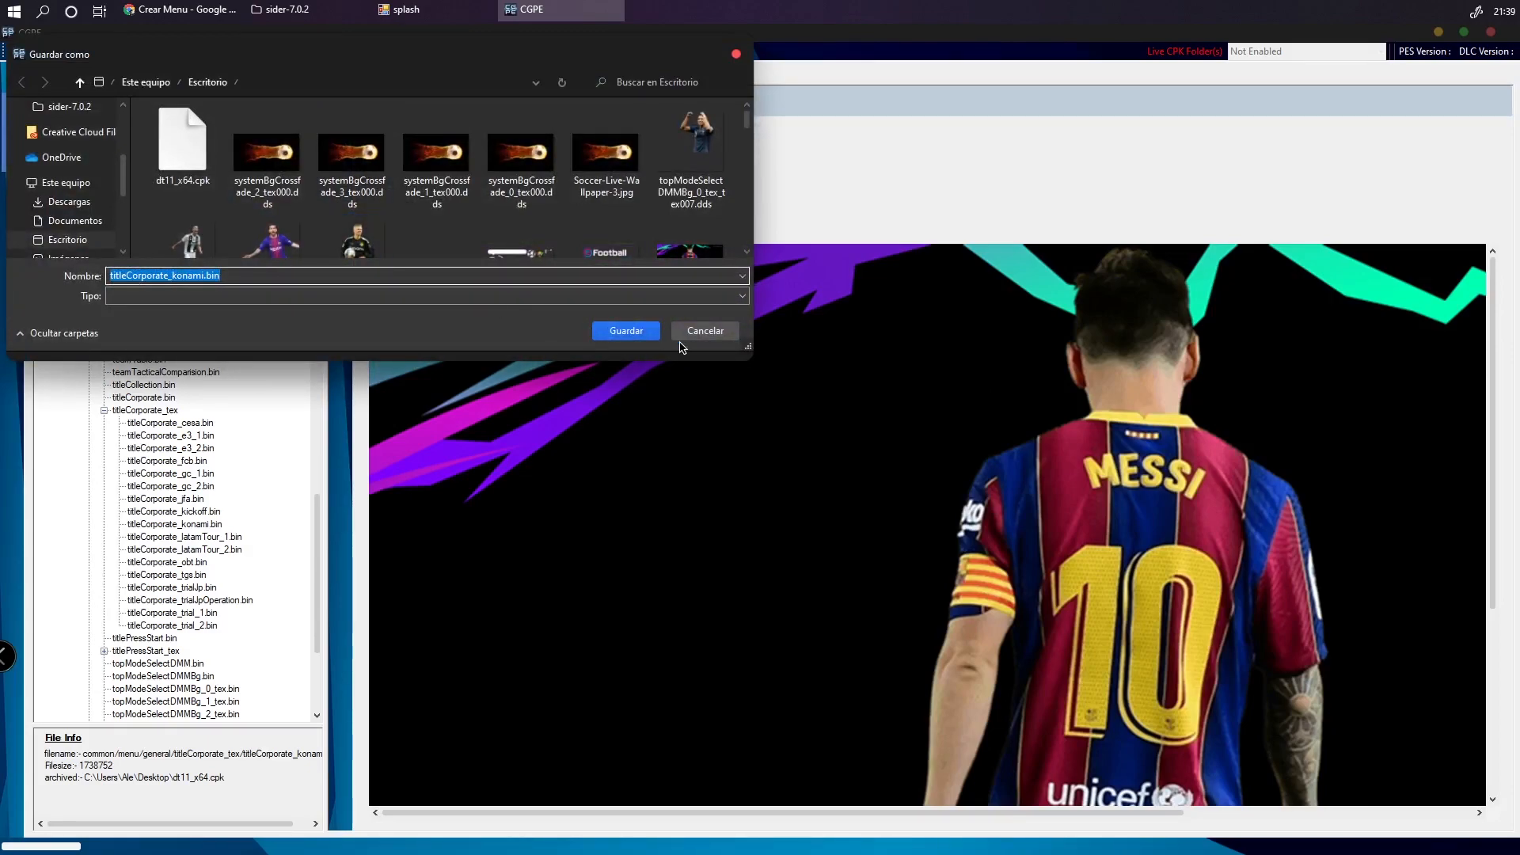
left_click(625, 331)
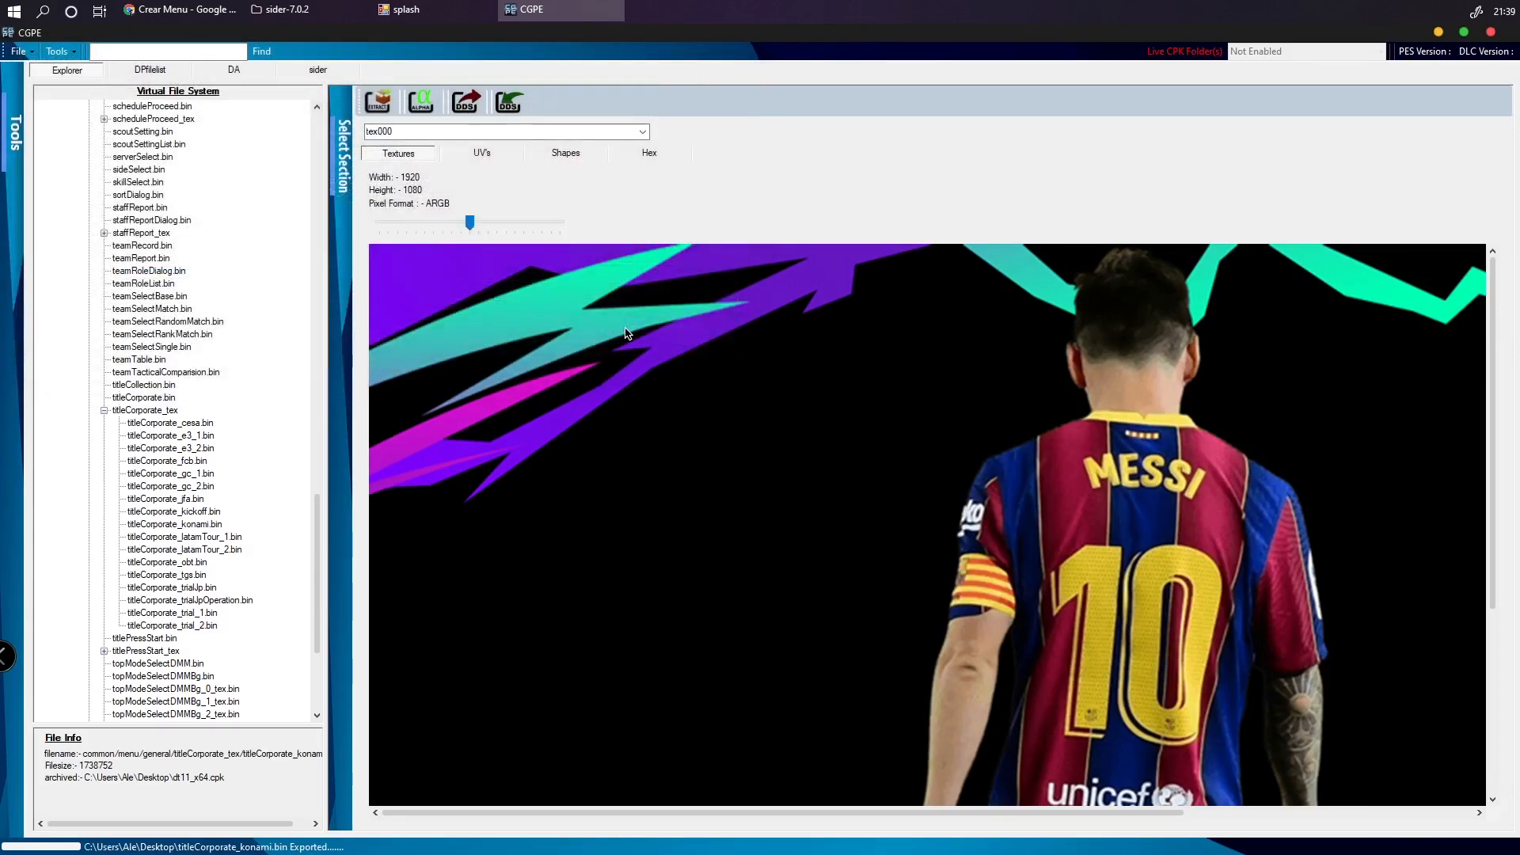
Restore the CGPE window to its smaller size, move the splash window aside and widen the virtual file tree
double_click(606, 35)
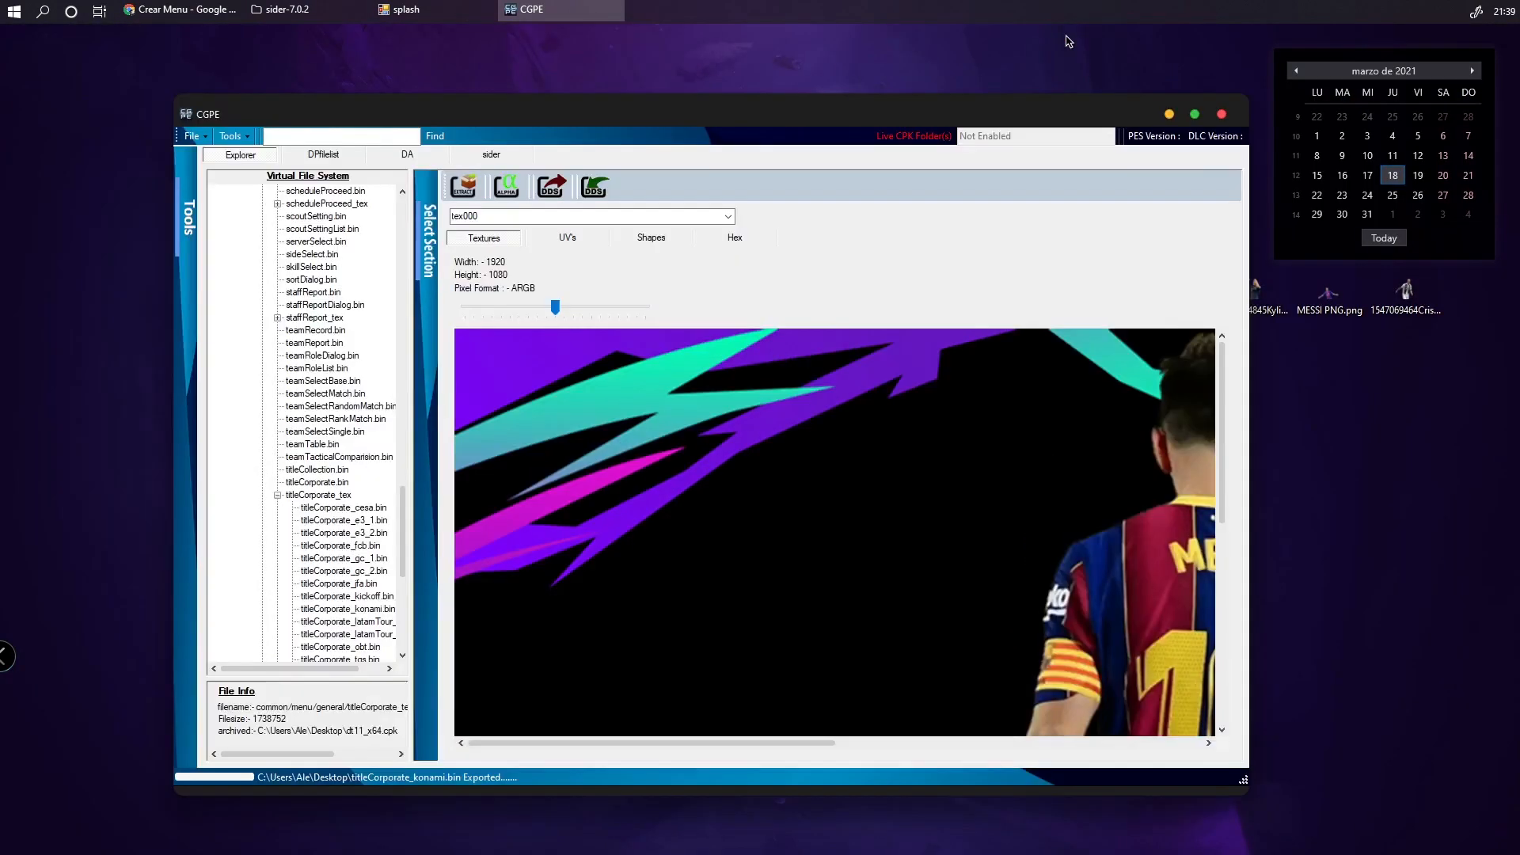
left_click(1169, 114)
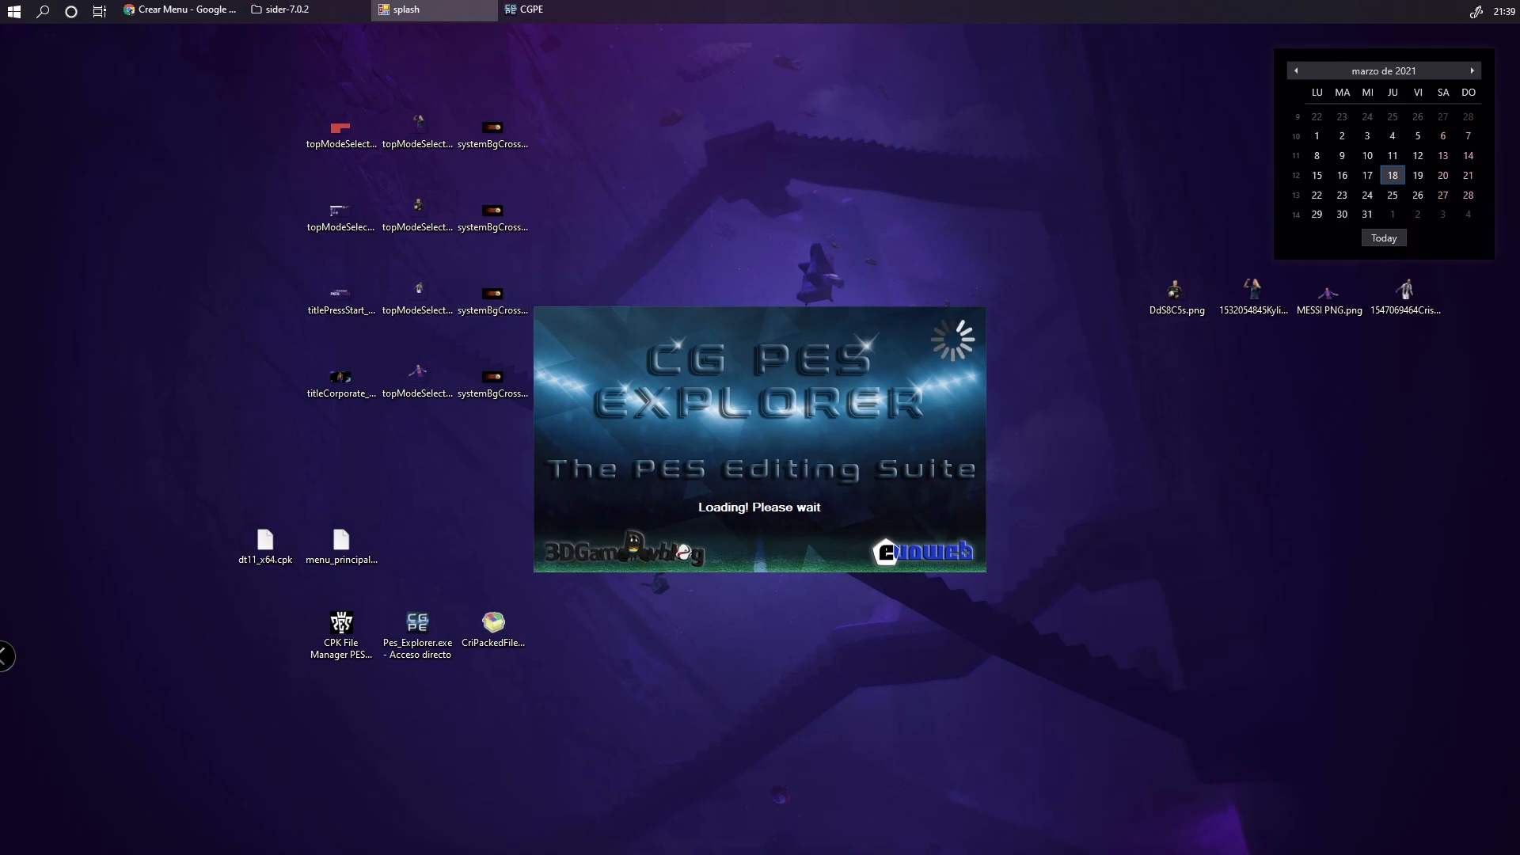
left_click_drag(623, 309, 790, 136)
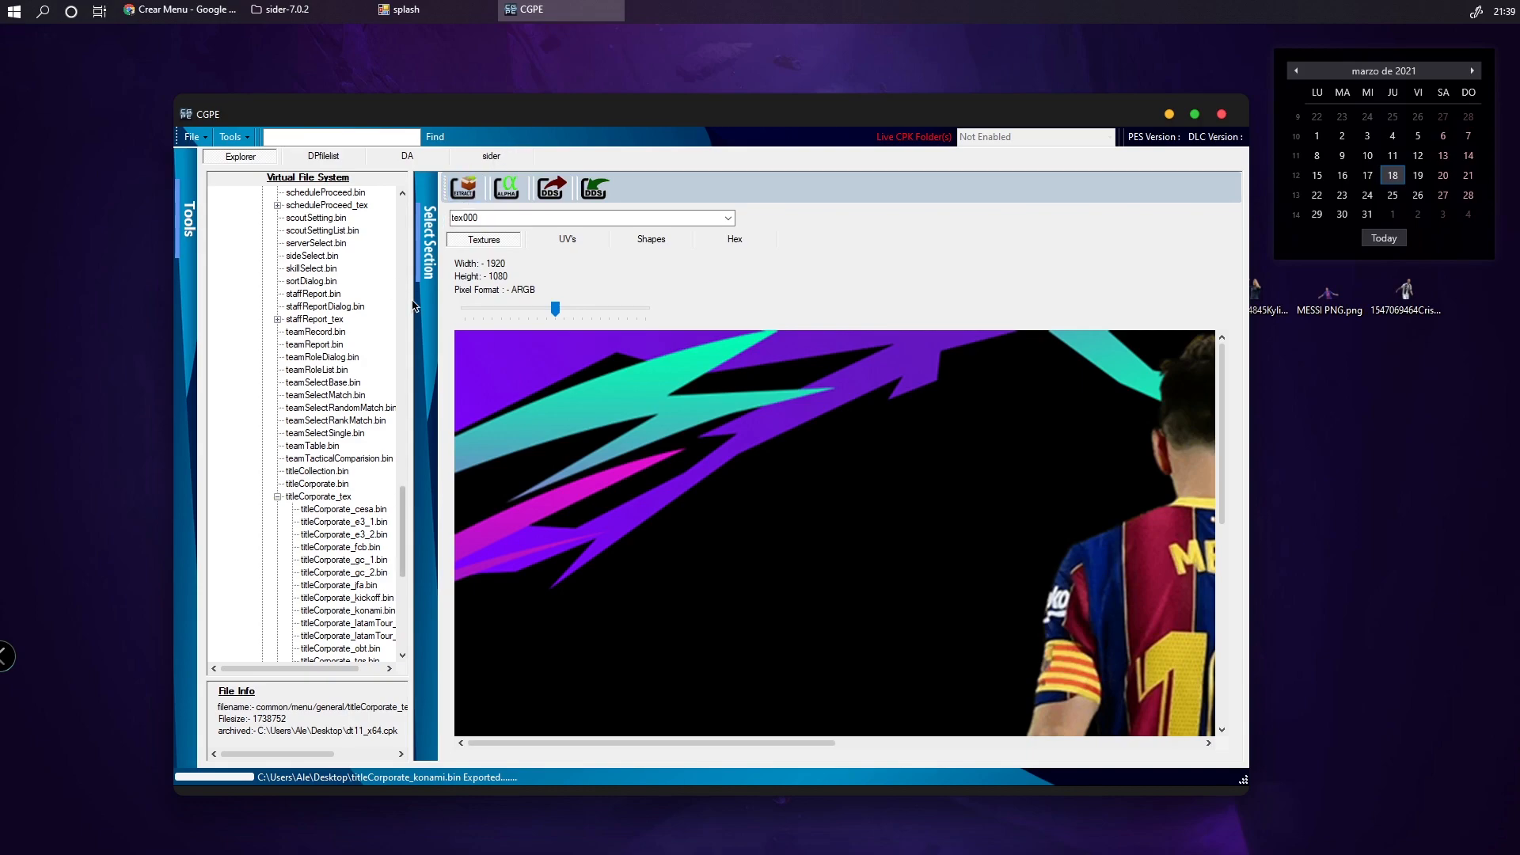
left_click_drag(413, 307, 503, 301)
Collapse titleCorporate_tex and extract titlePressStart_pes.bin from the titlePressStart_tex folder to the desktop
scroll(350, 557, "down", 1)
scroll(349, 557, "down", 4)
left_click(277, 307)
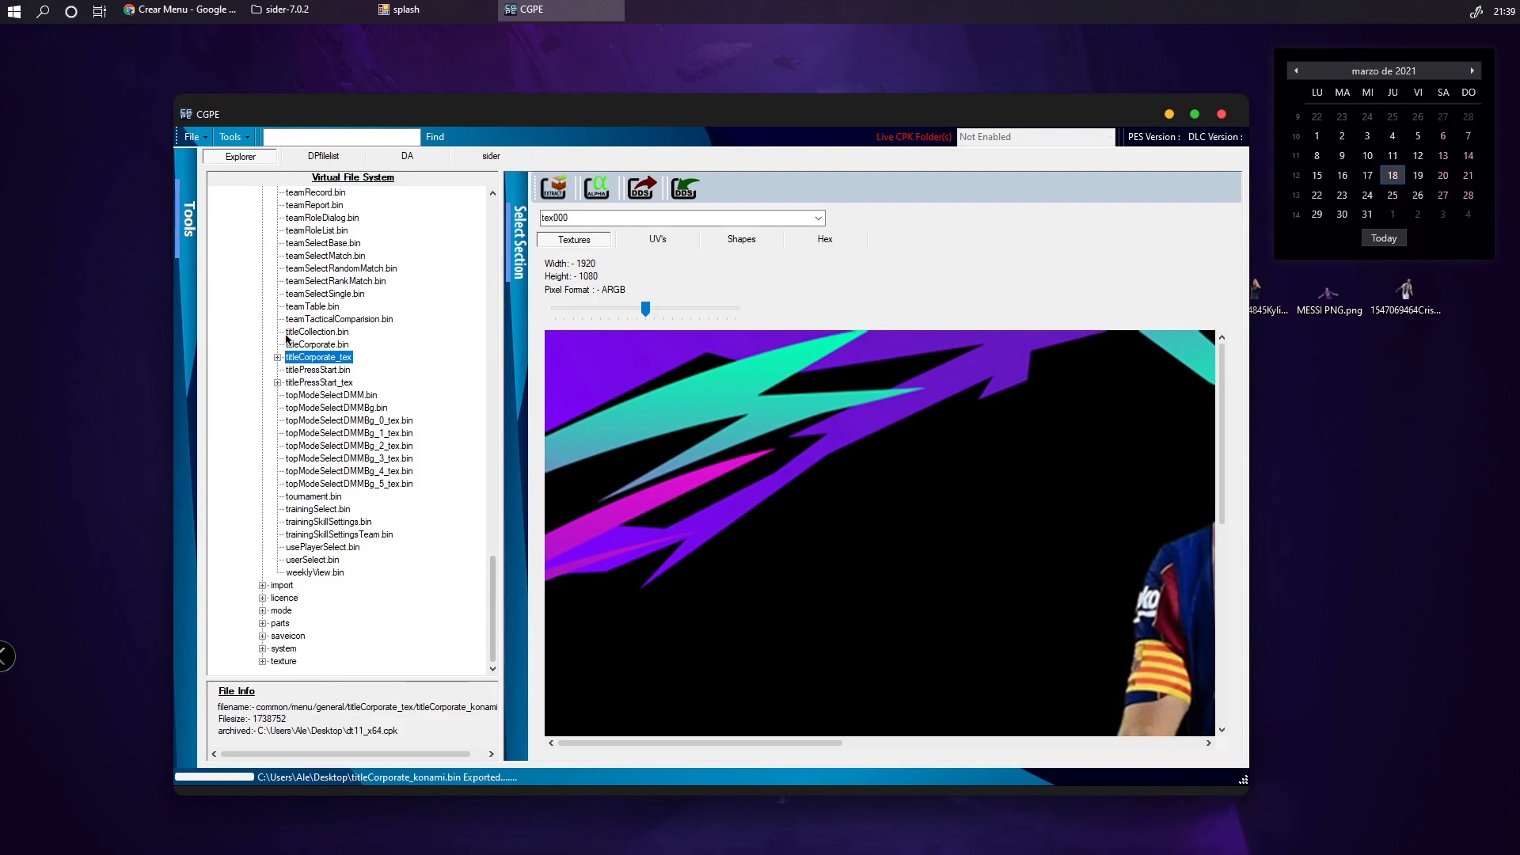
left_click(278, 383)
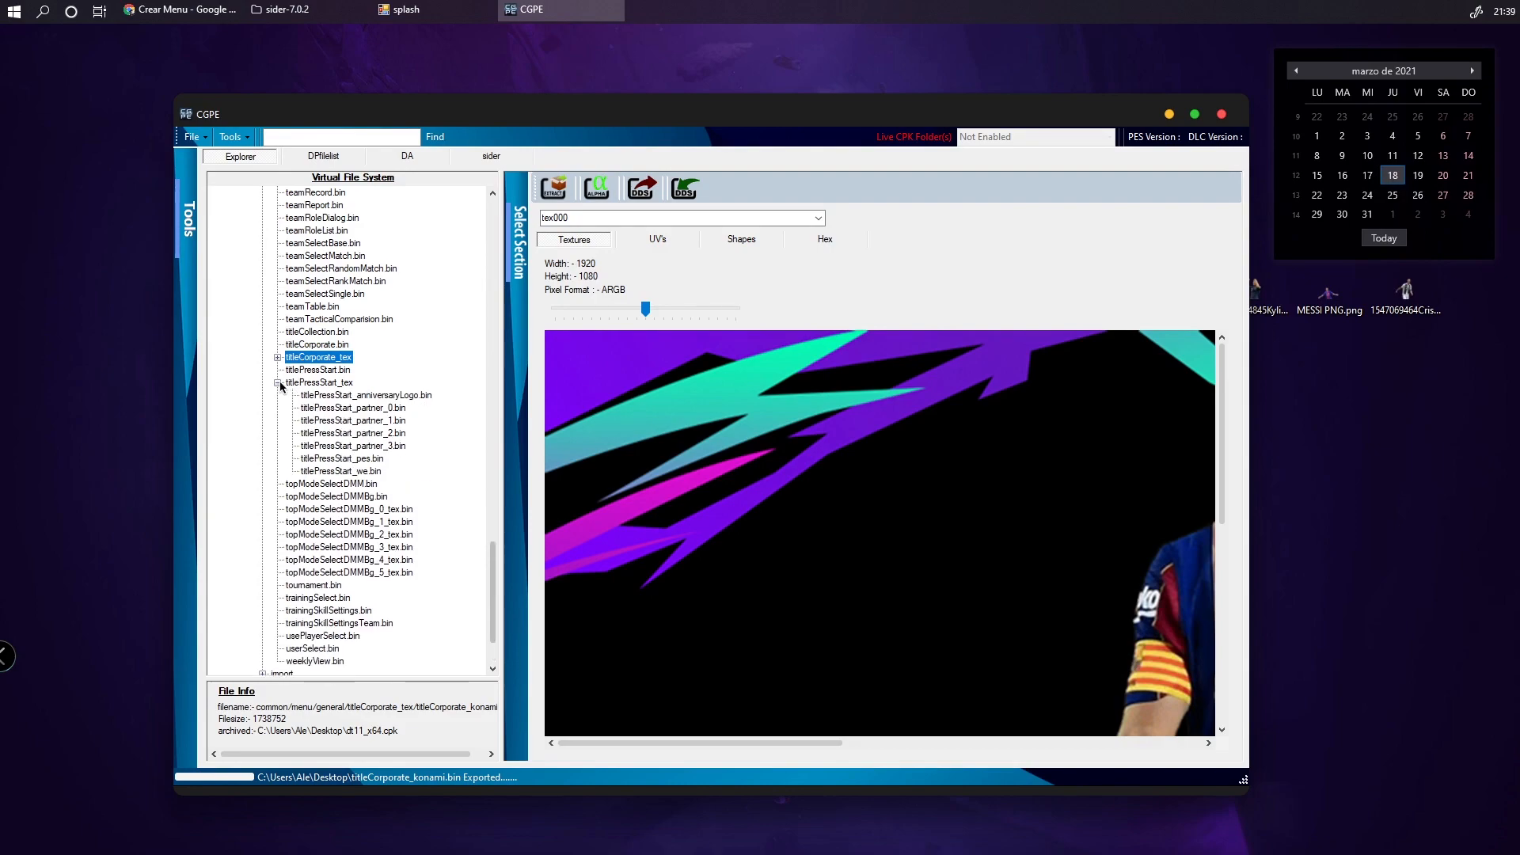
left_click(332, 459)
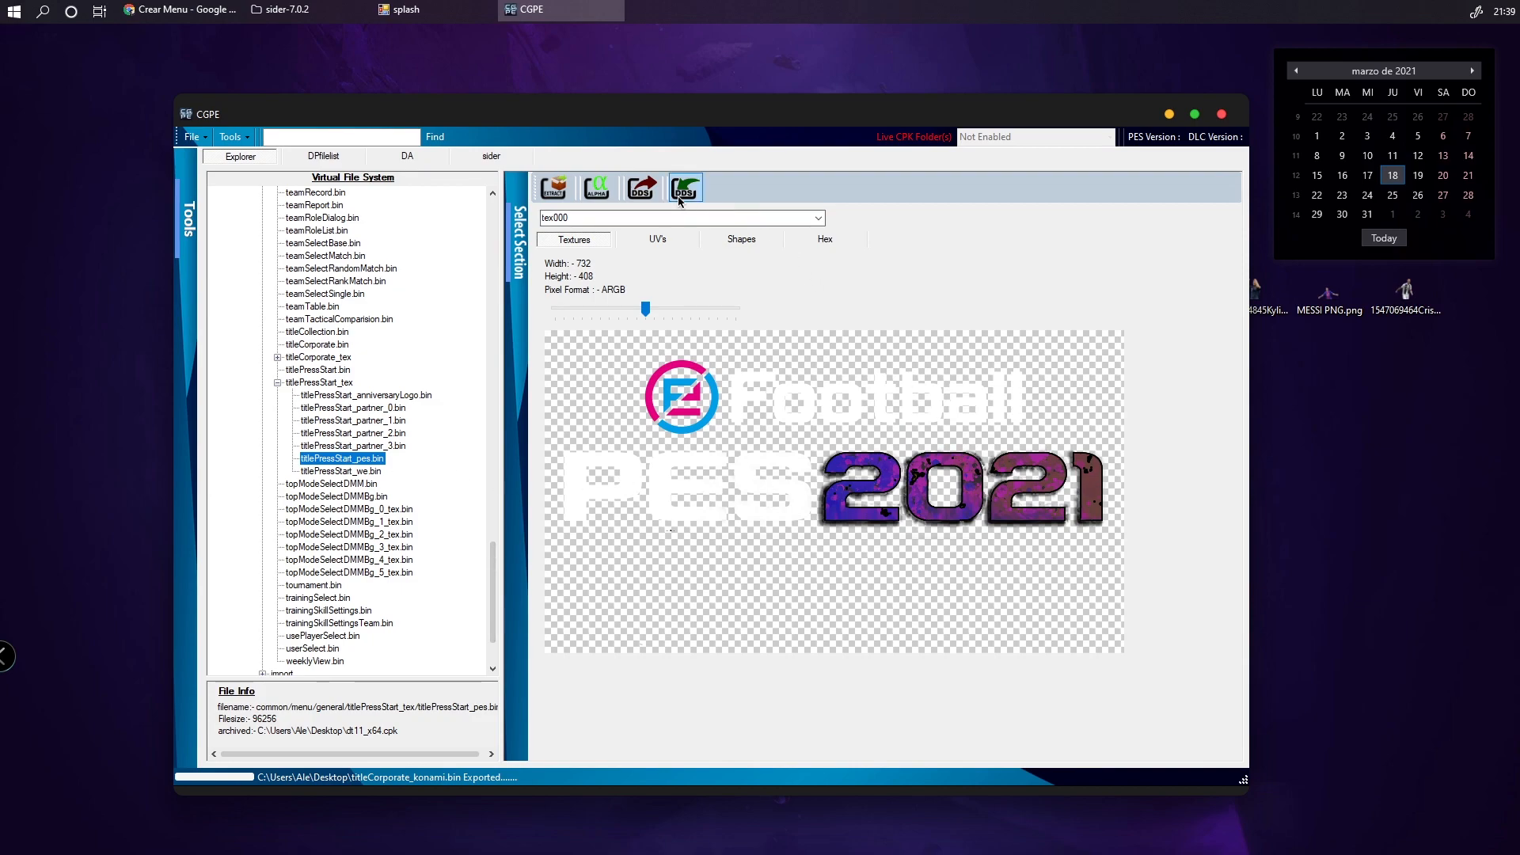
left_click(642, 190)
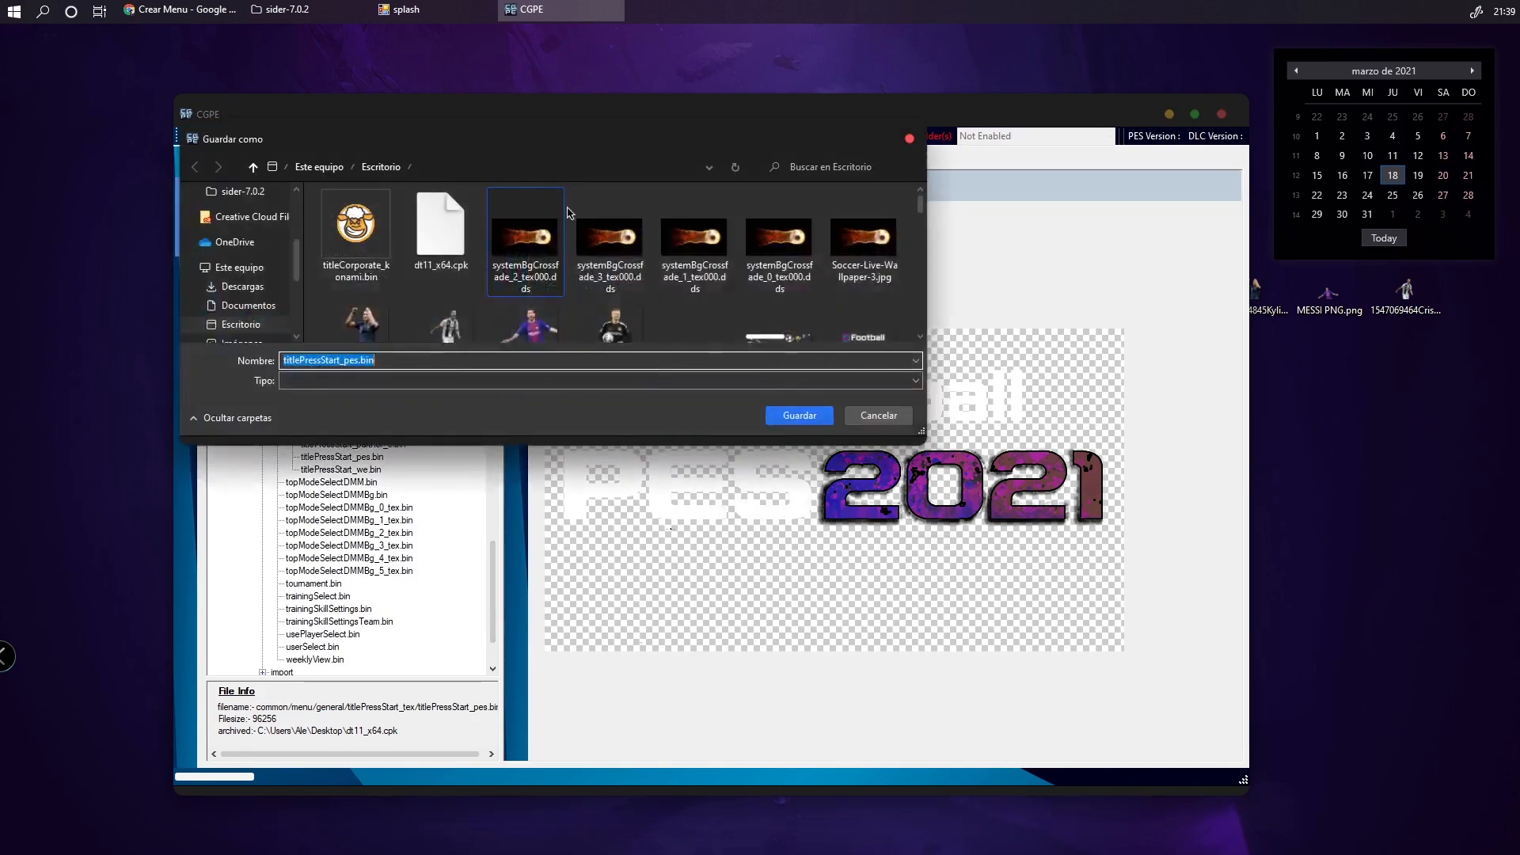
left_click(818, 419)
Rearrange the exported titlePressStart_pes.bin icon on the desktop, shifting the CGPE window out of the way and back
scroll(405, 449, "down", 3)
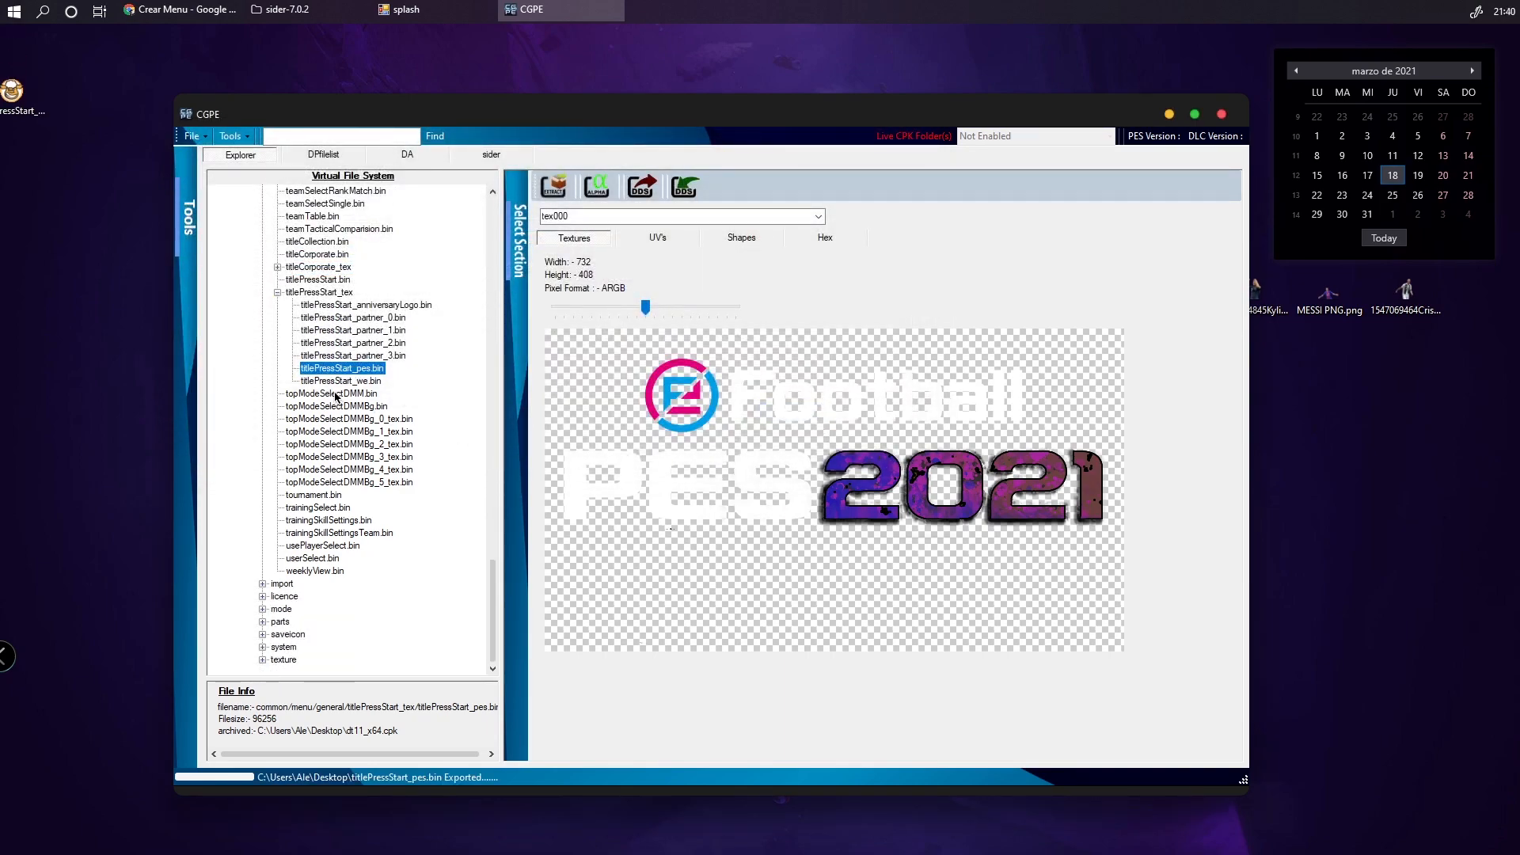
left_click_drag(28, 96, 645, 55)
left_click(759, 111)
left_click_drag(726, 112, 750, 378)
left_click_drag(645, 46, 870, 134)
left_click_drag(744, 374, 755, 114)
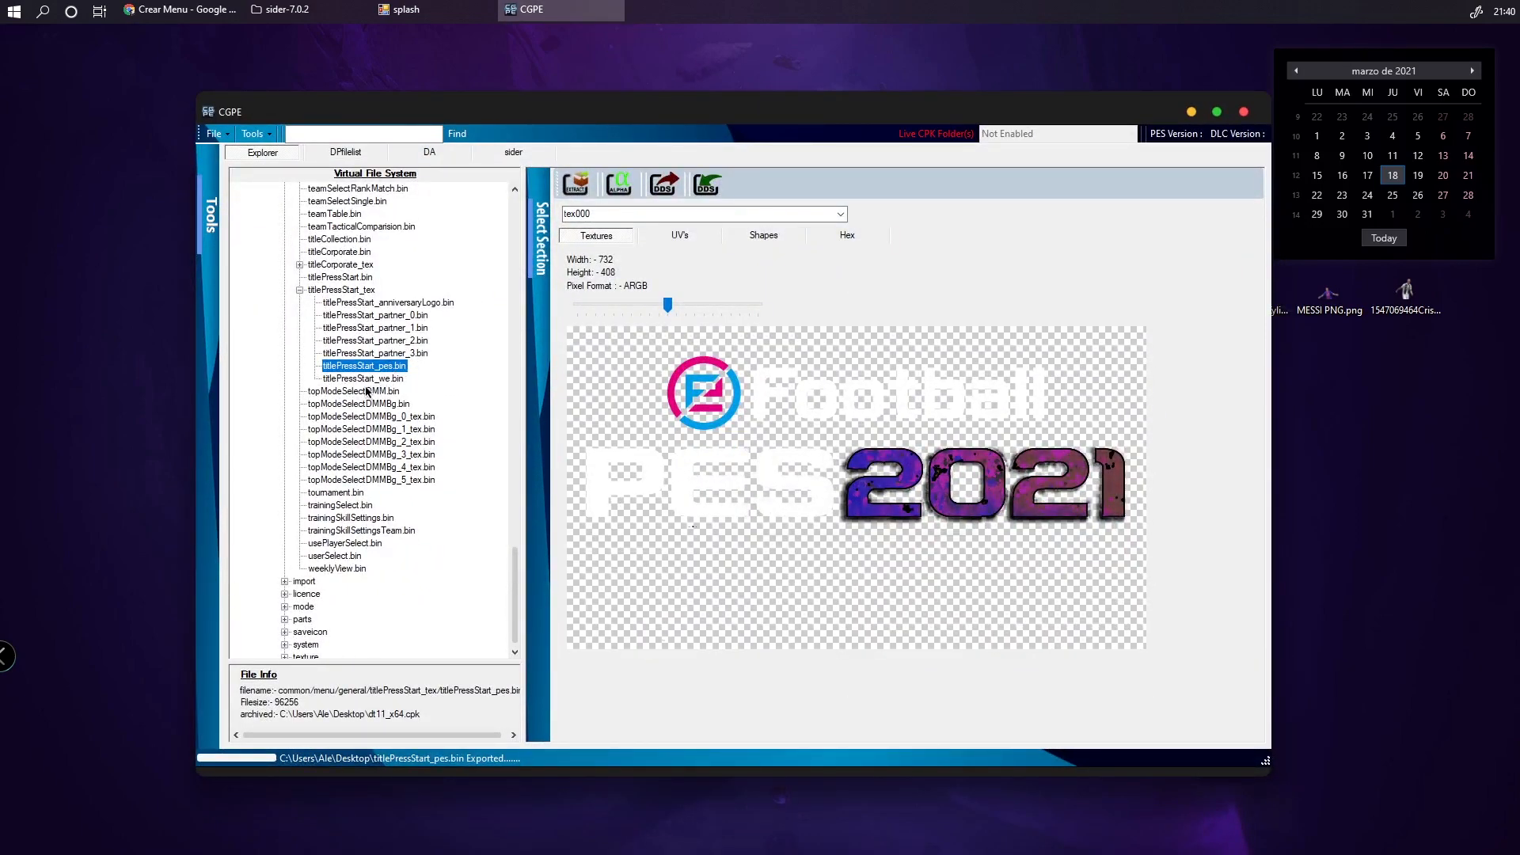
Preview topModeSelectDMM.bin from the general folder at a smaller zoom and extract it to the desktop
left_click(352, 392)
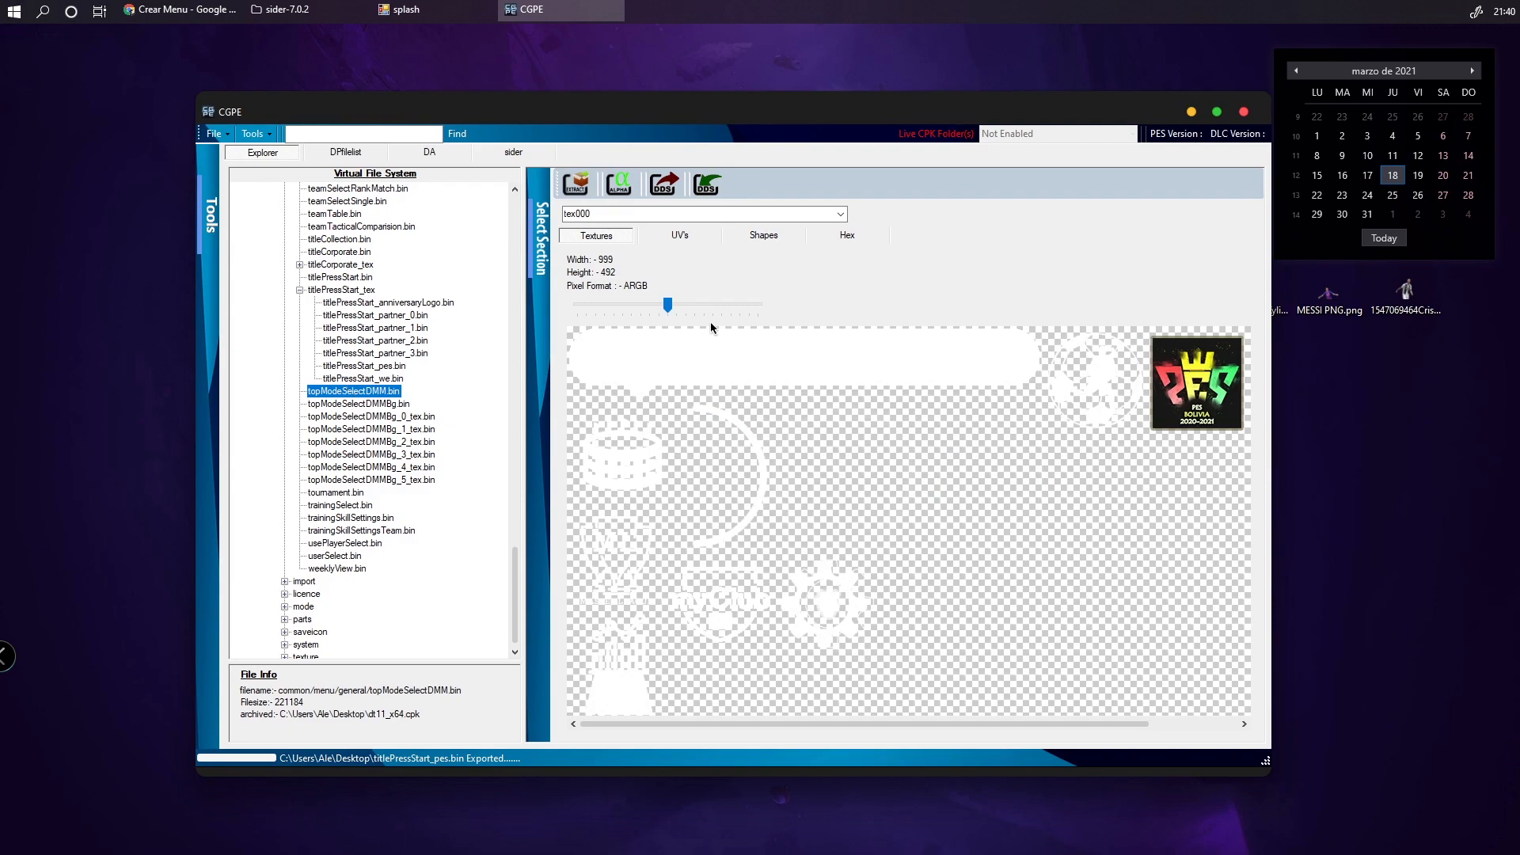
left_click_drag(668, 306, 644, 307)
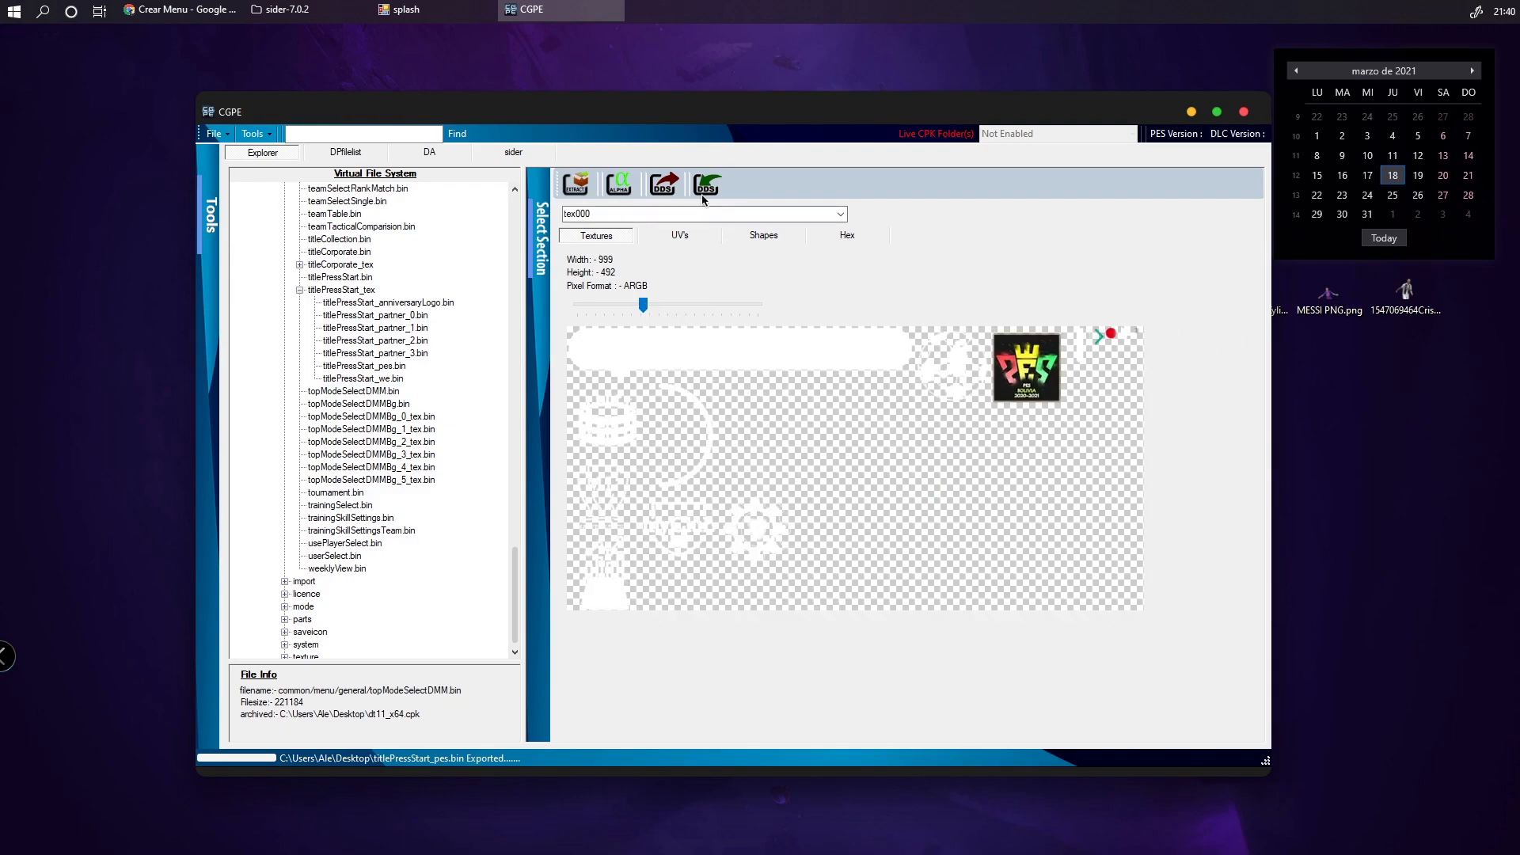
left_click(576, 184)
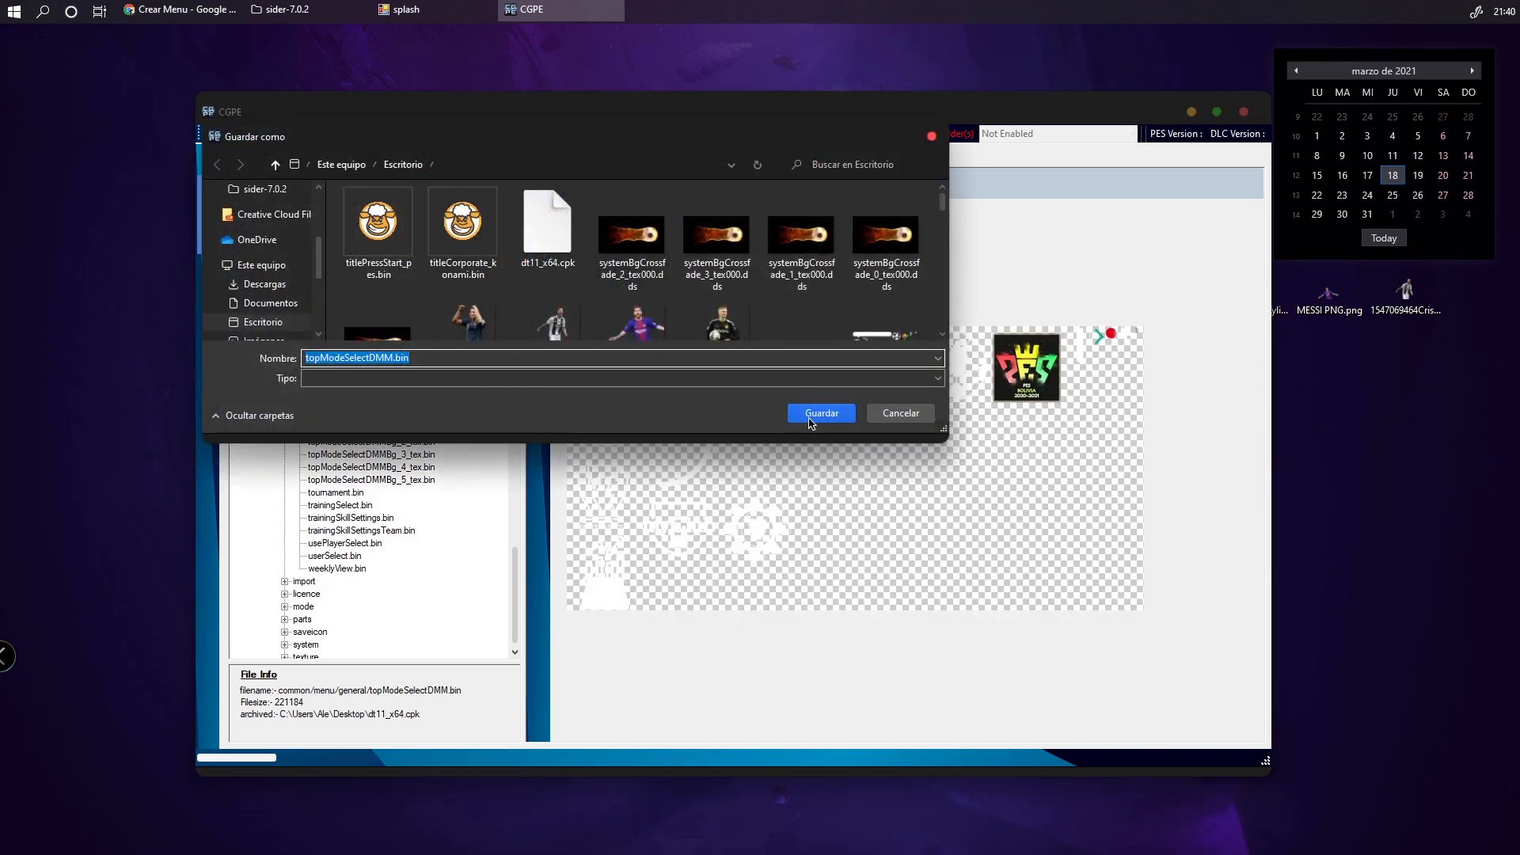
left_click(821, 413)
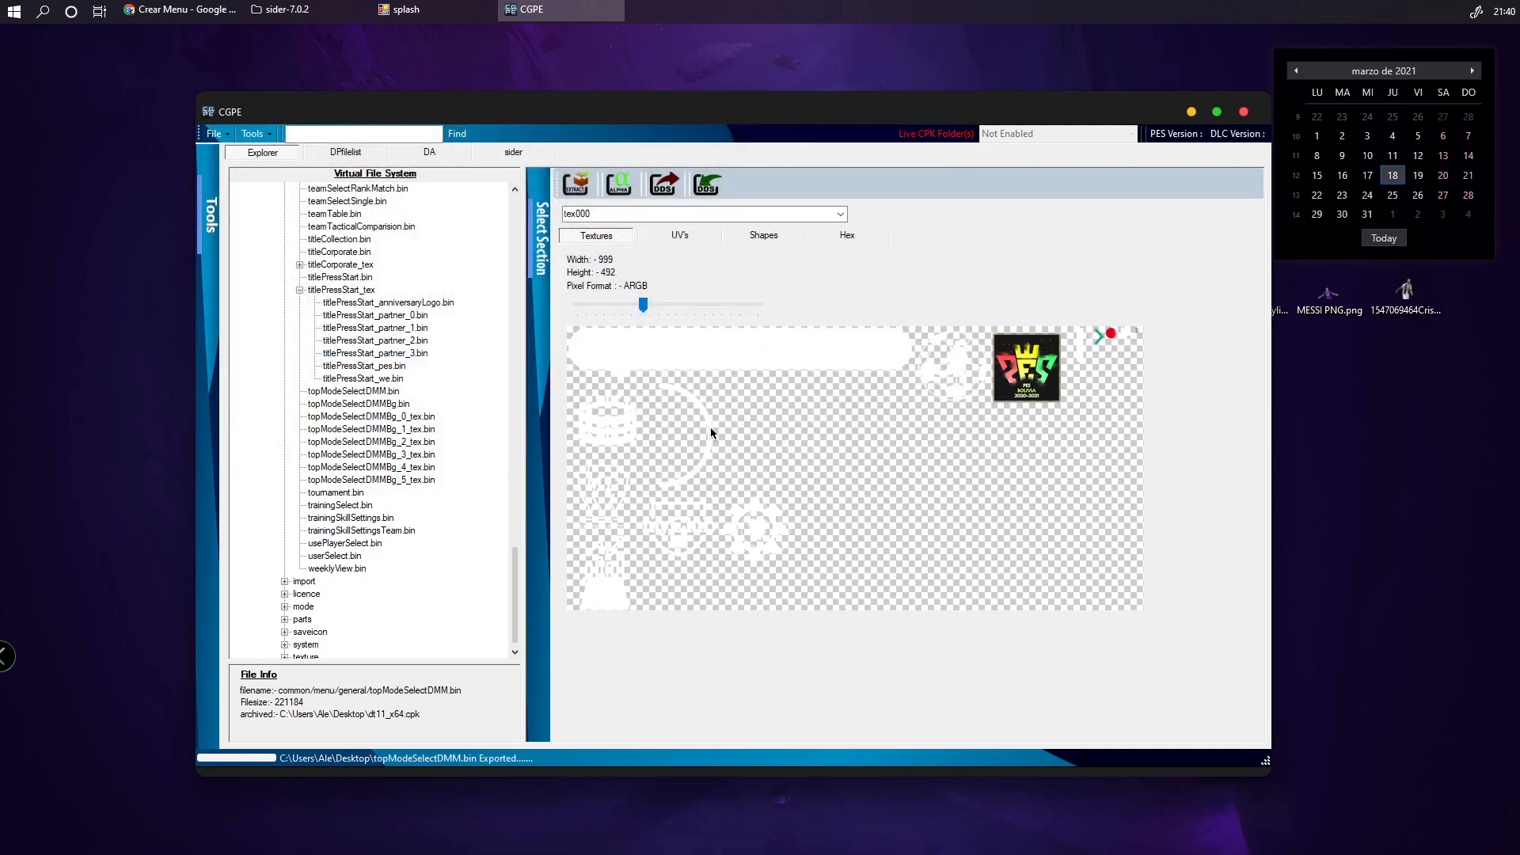
Move the exported topModeSelectDMM.bin icon beside the other .bin files on the desktop, shifting the CGPE window out of the way and back
left_click_drag(989, 117, 1094, 427)
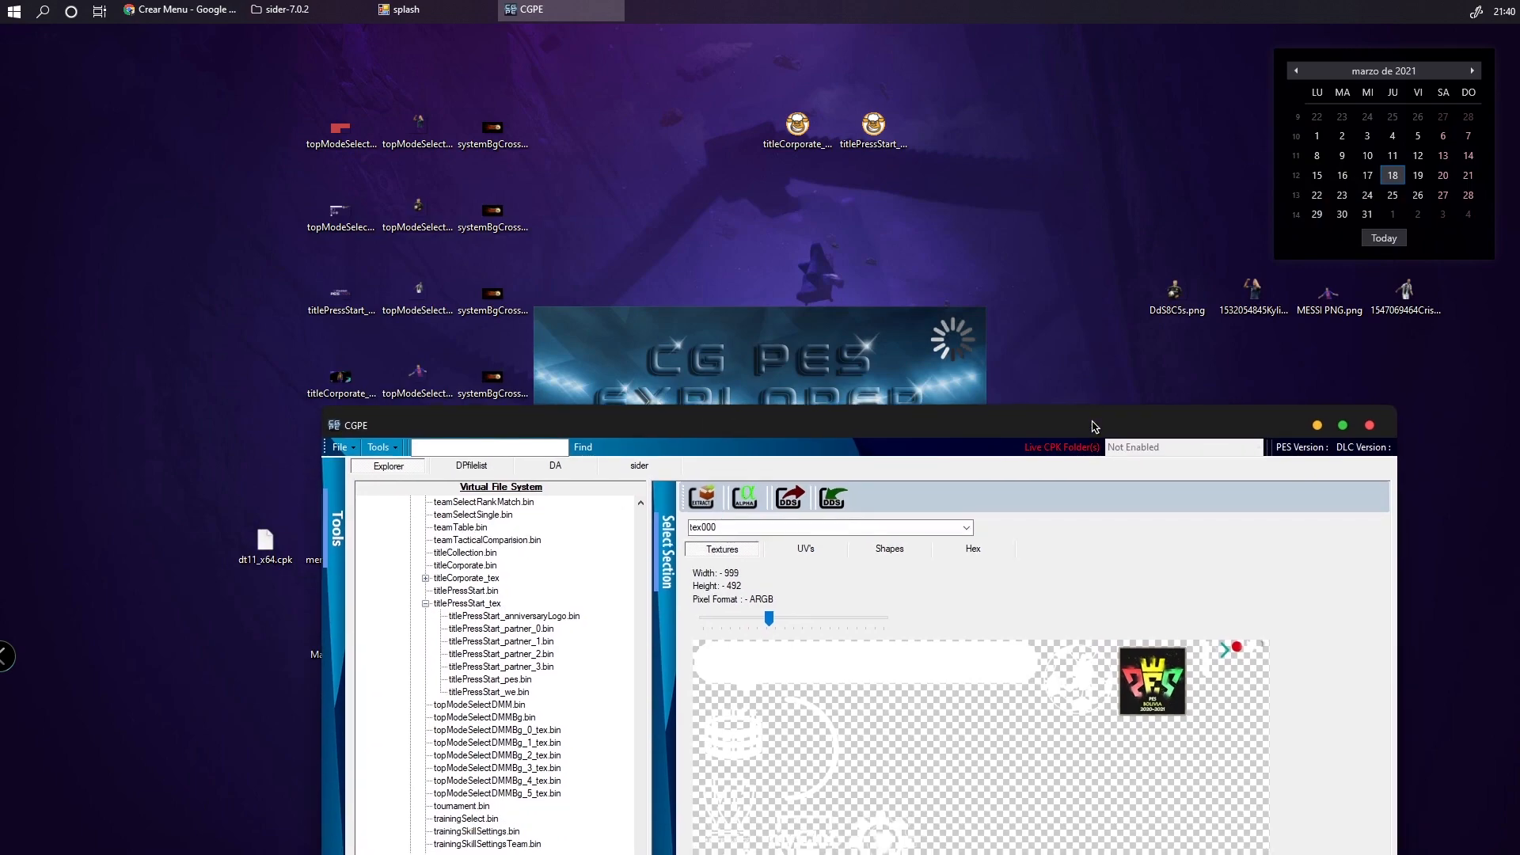
left_click_drag(906, 297, 943, 133)
left_click_drag(722, 432, 690, 242)
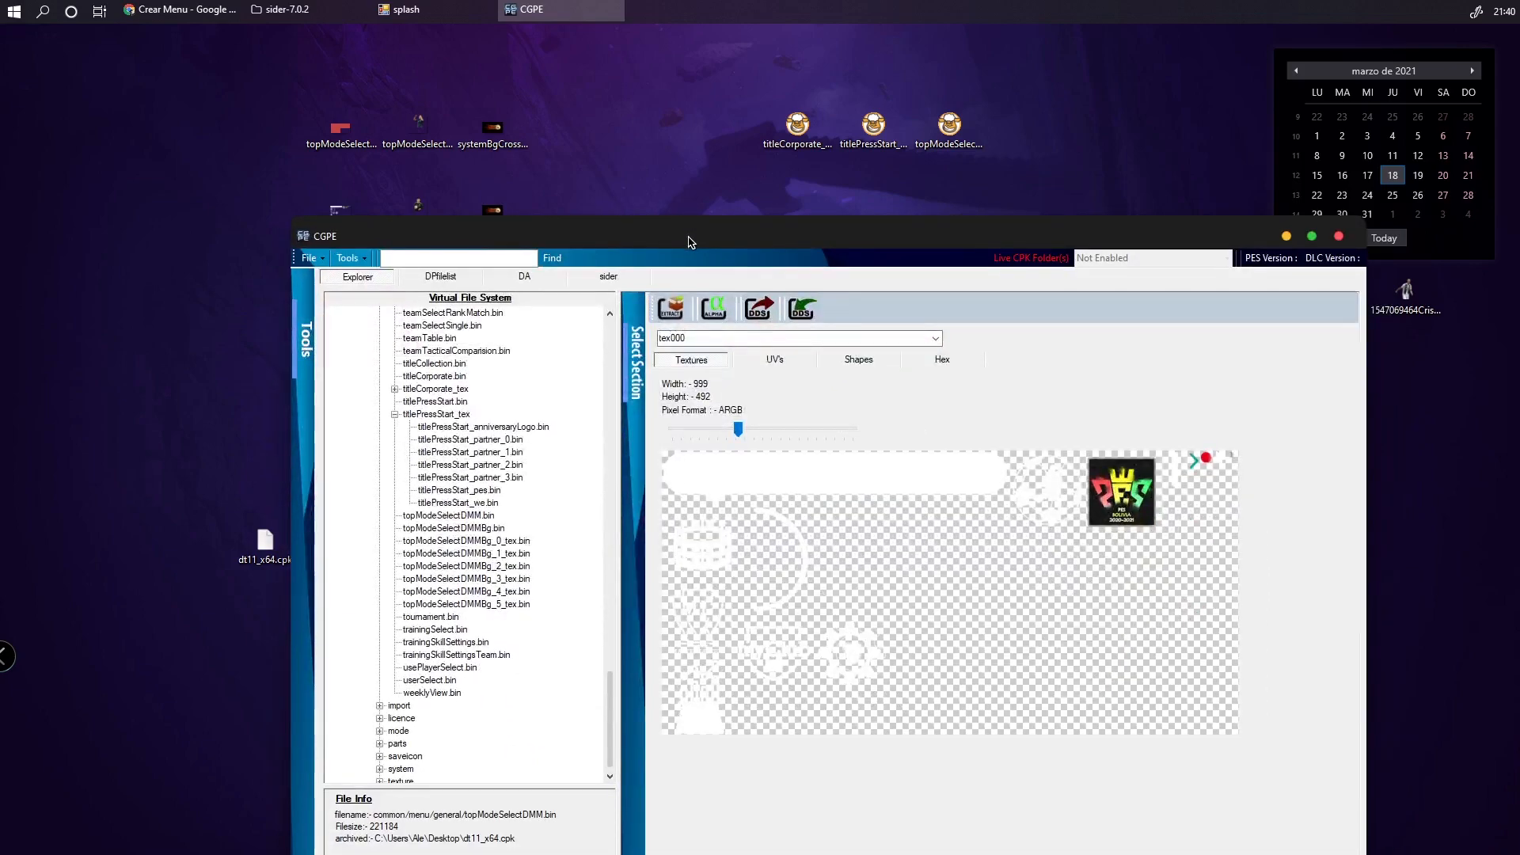
Extract topModeSelectDMMBg.bin to the desktop and line up its icon with the other exported .bin files
left_click(475, 528)
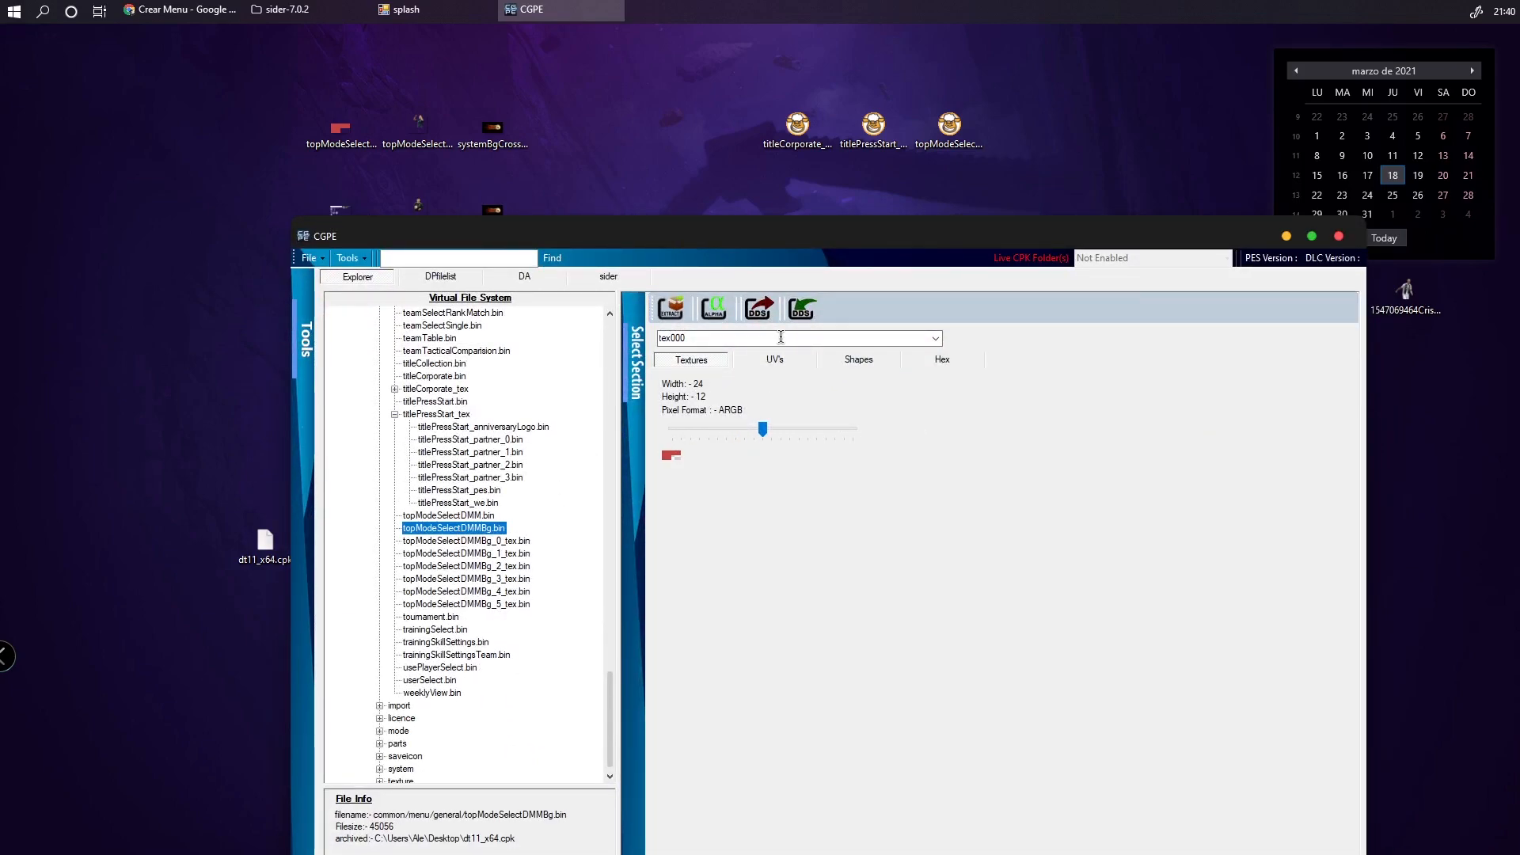
left_click(671, 308)
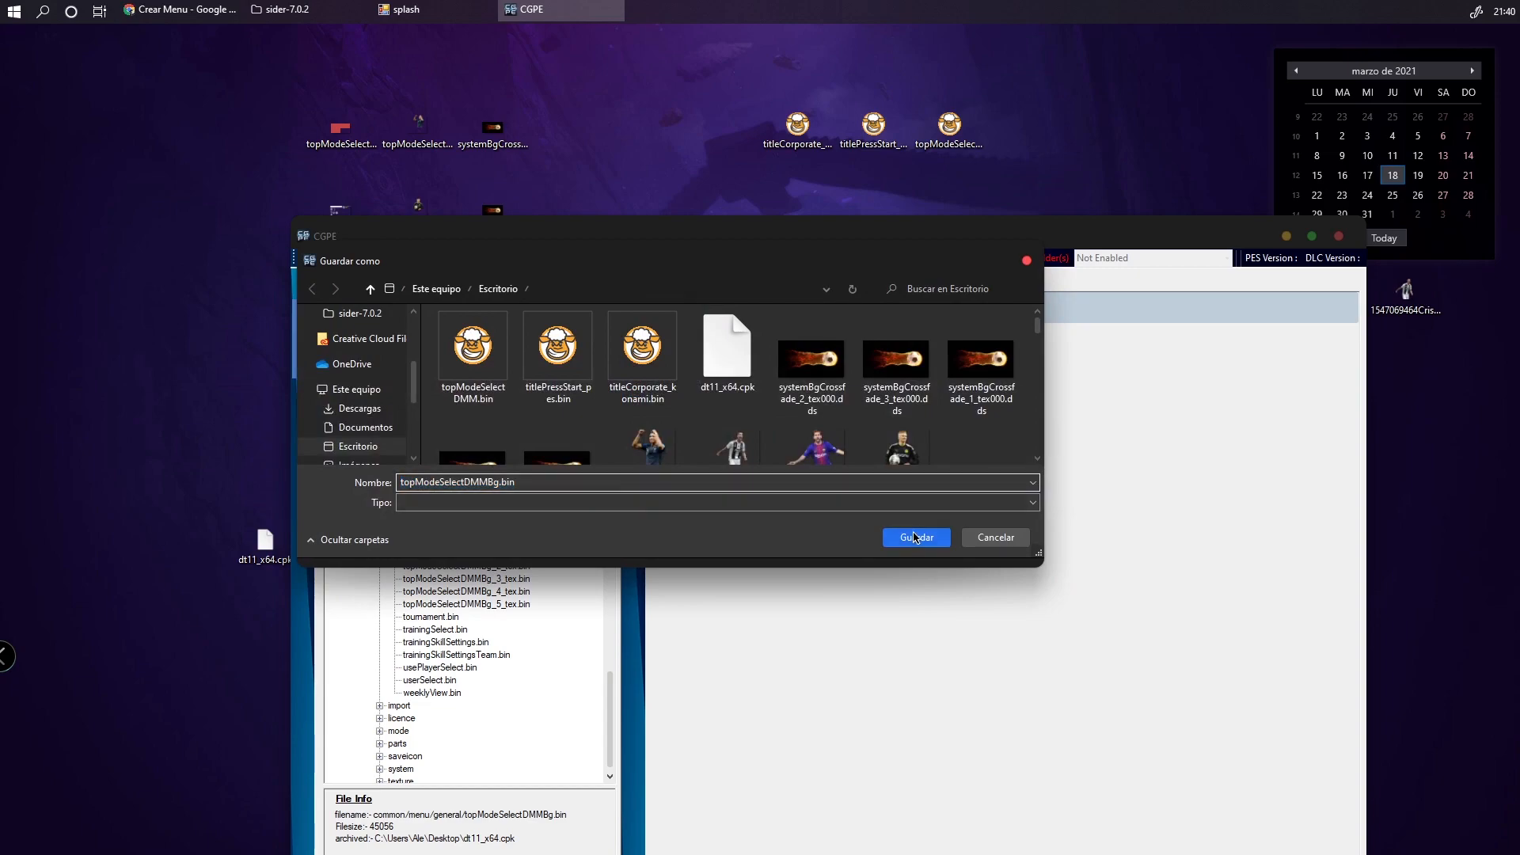
left_click(916, 538)
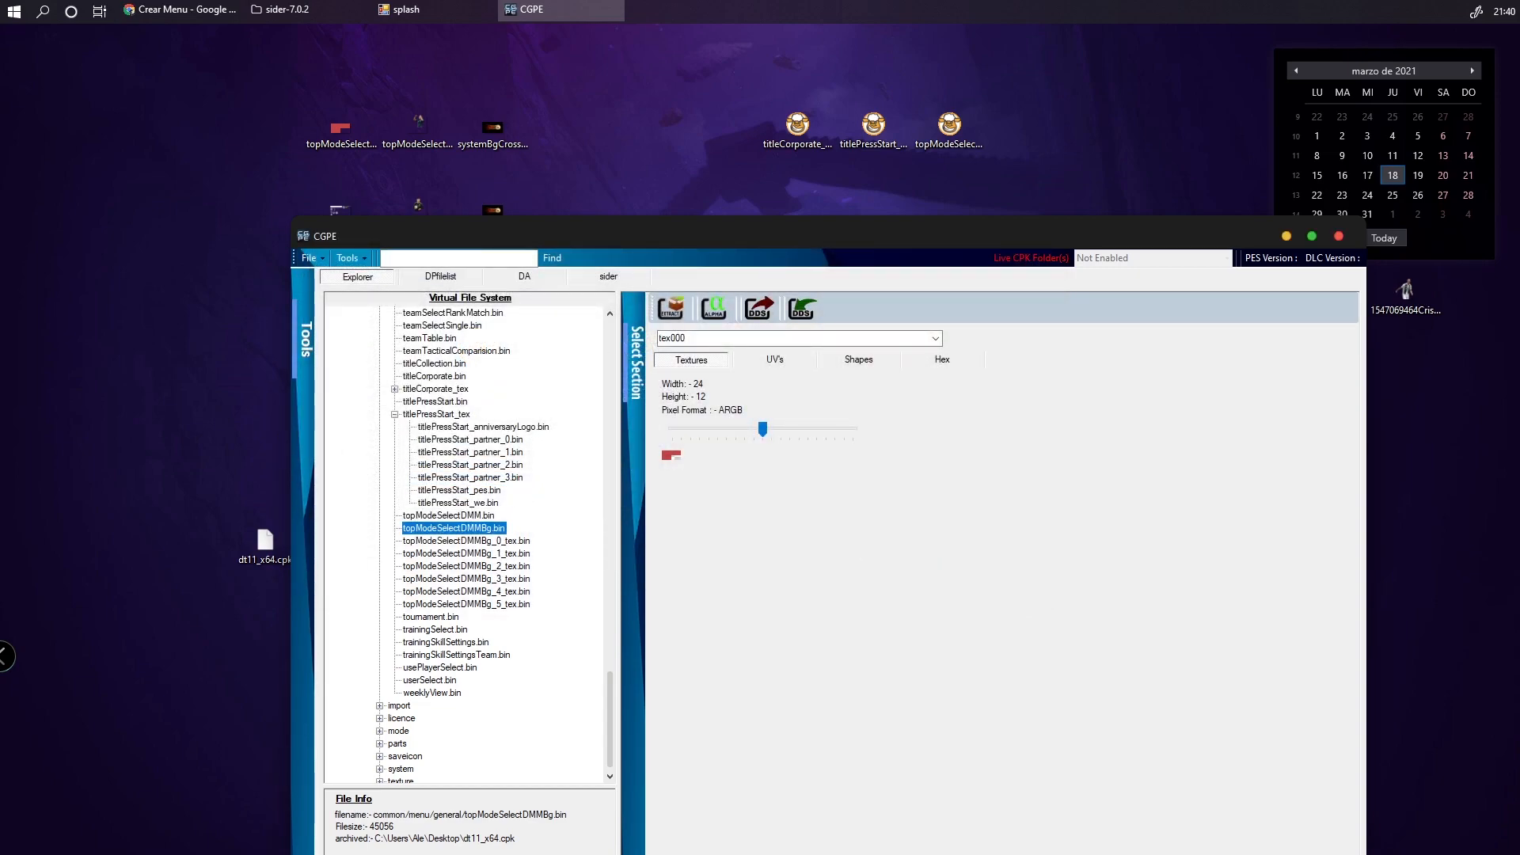
left_click_drag(587, 22, 1037, 148)
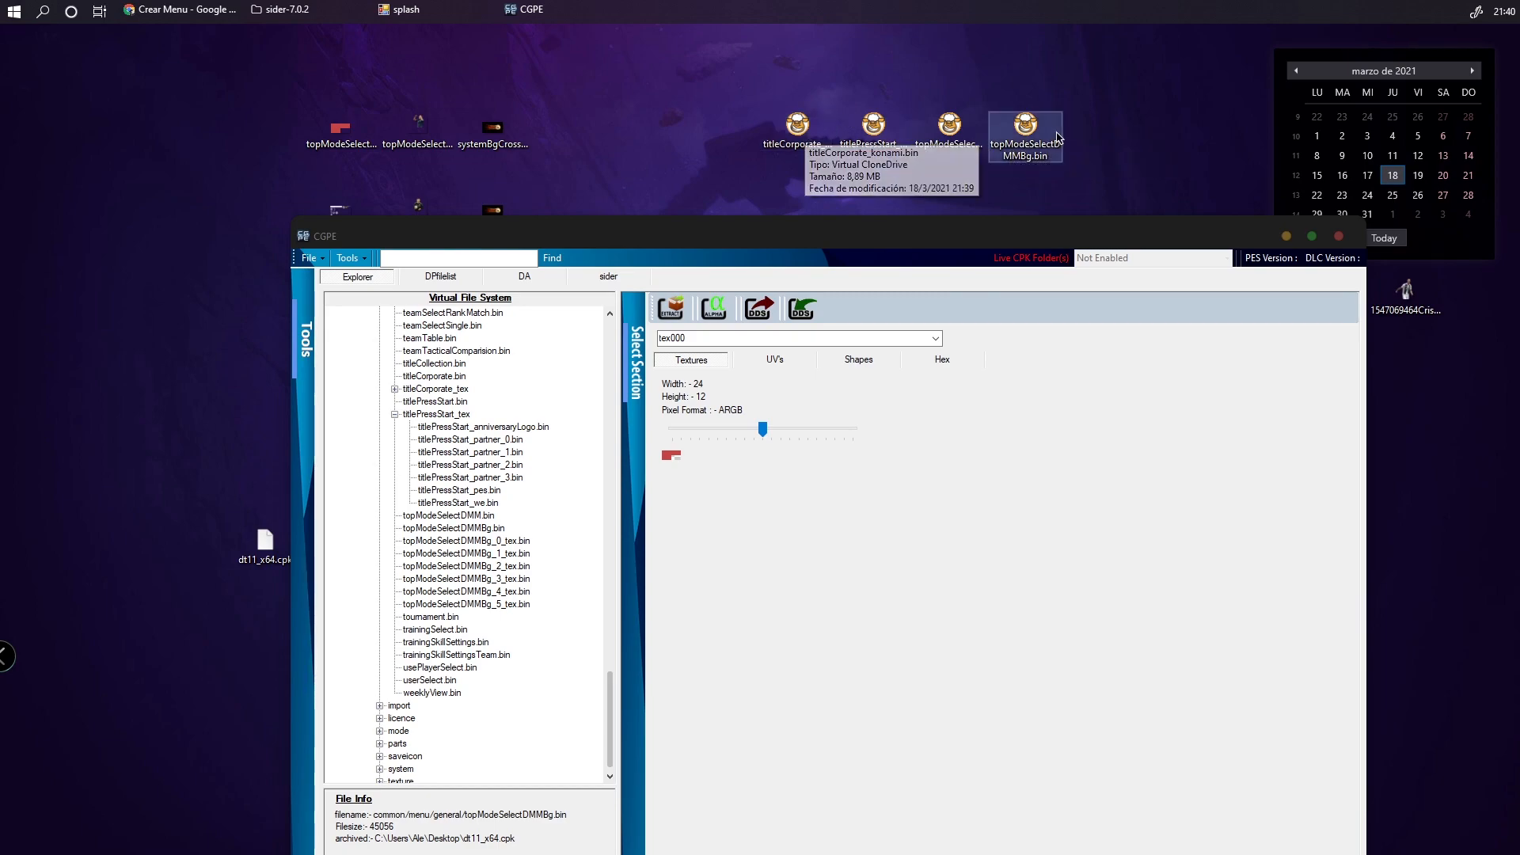
left_click_drag(722, 239, 729, 224)
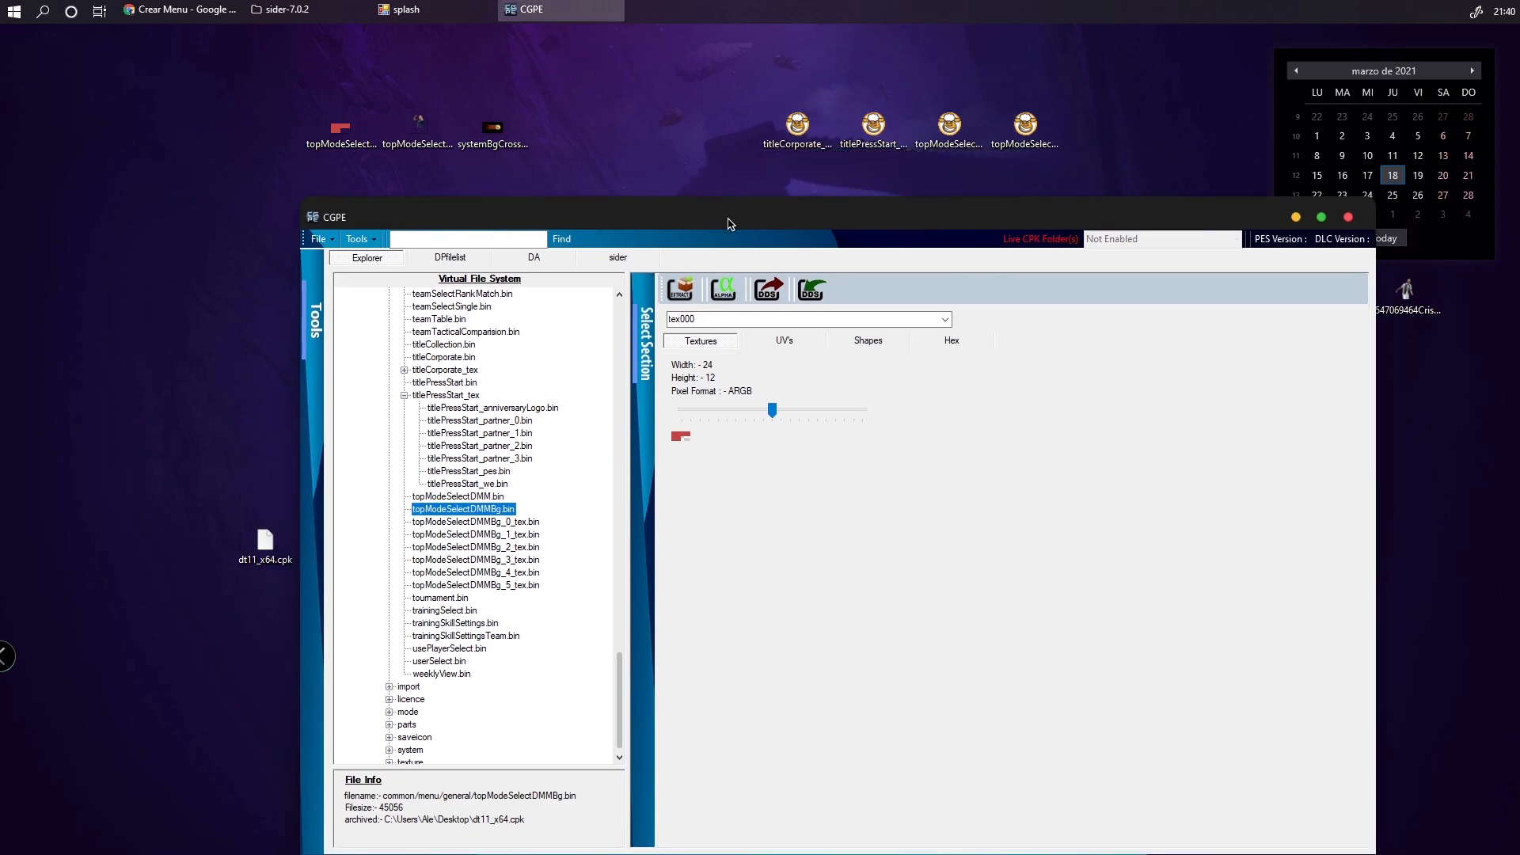
Load topModeSelectDMMBg_0_tex.bin and examine its textures tex001 and tex003 at a smaller zoom
left_click(477, 522)
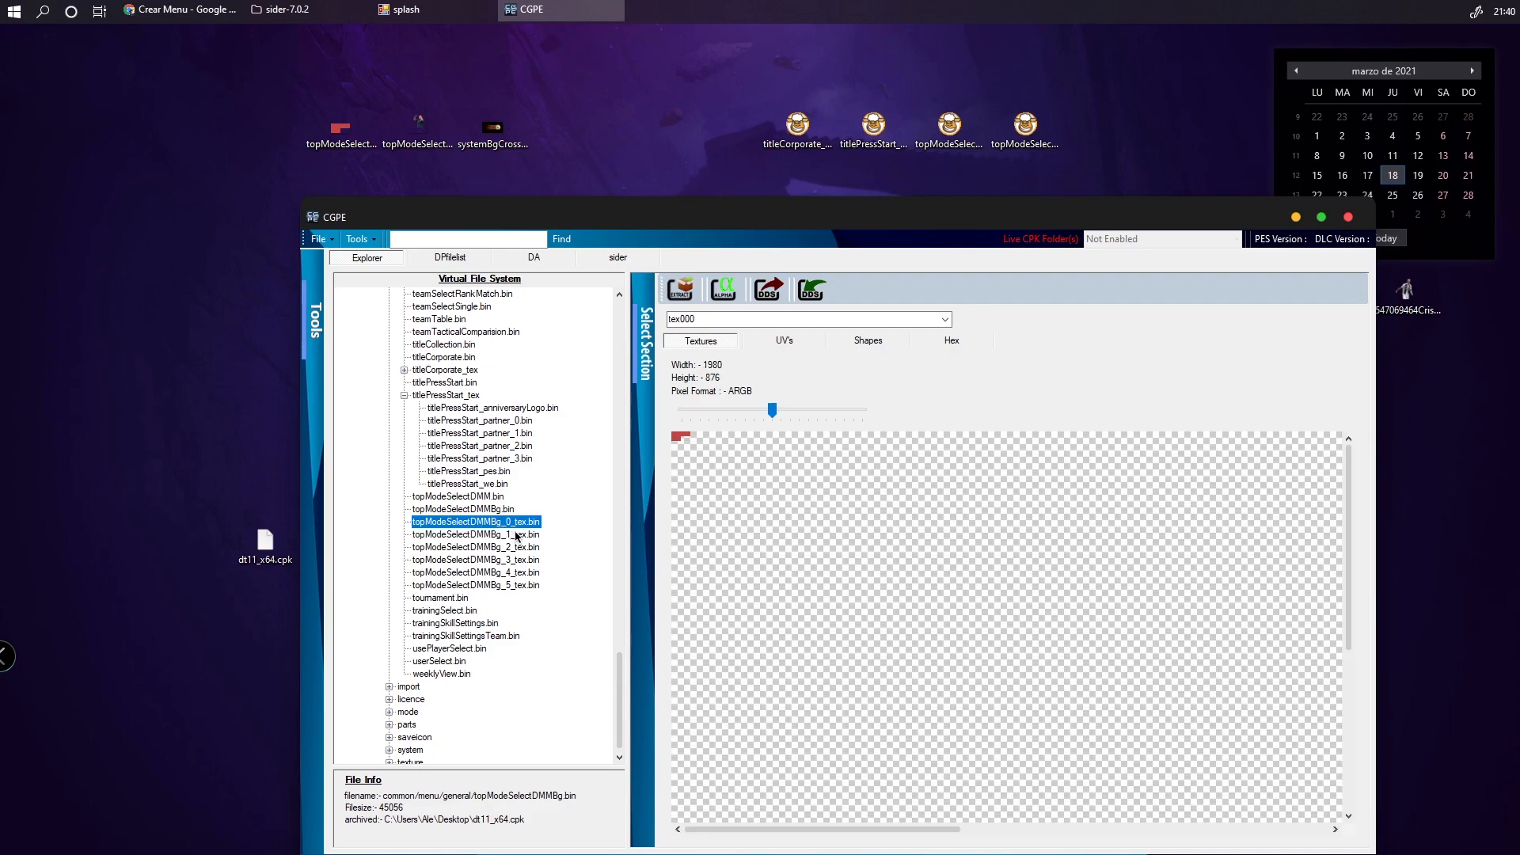
left_click_drag(773, 410, 734, 410)
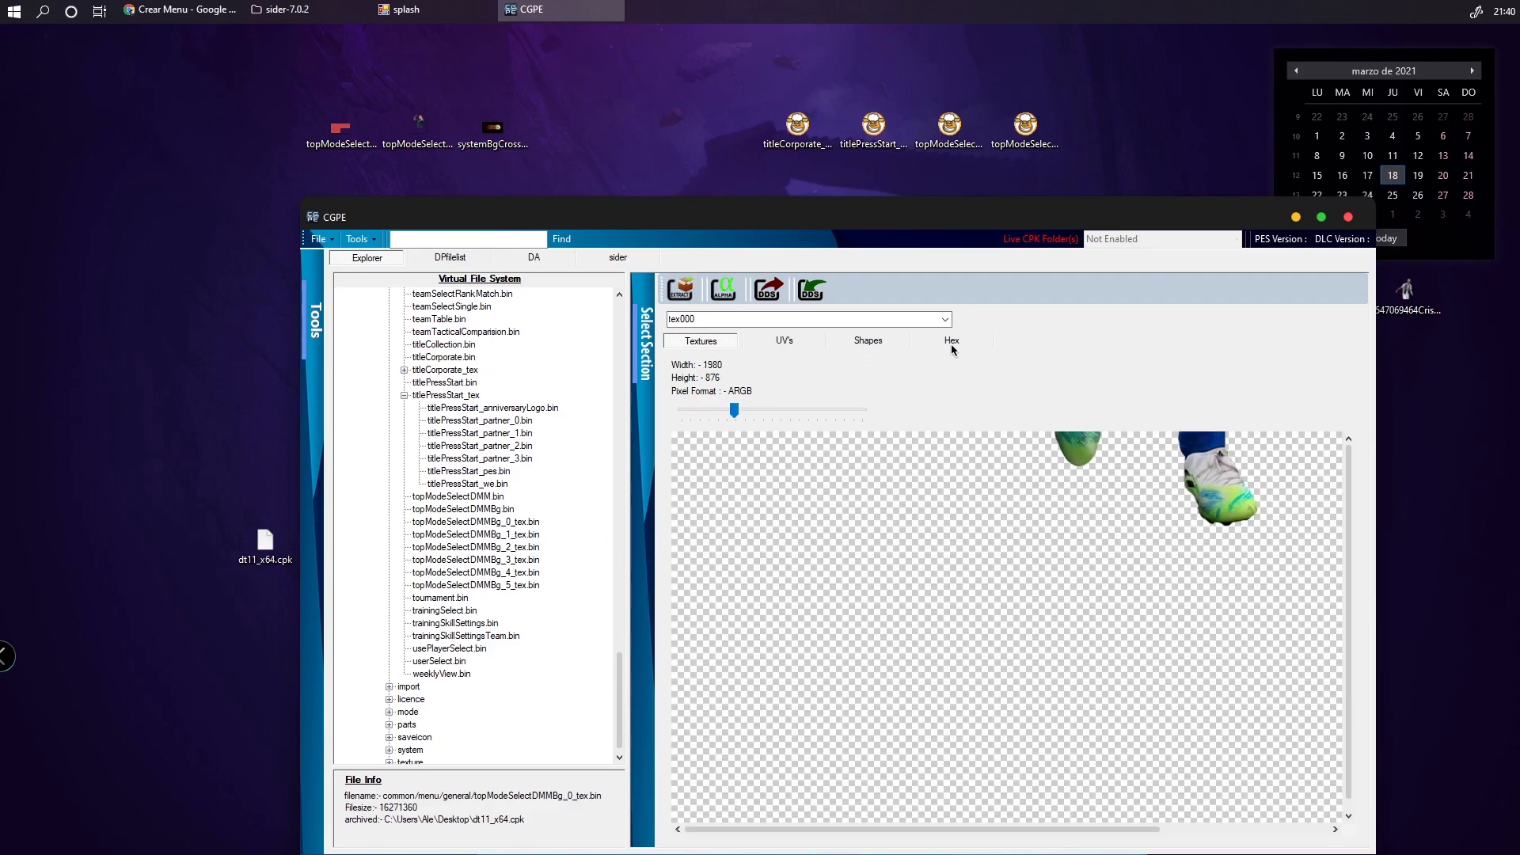
left_click(942, 320)
left_click(892, 346)
left_click_drag(734, 410, 705, 410)
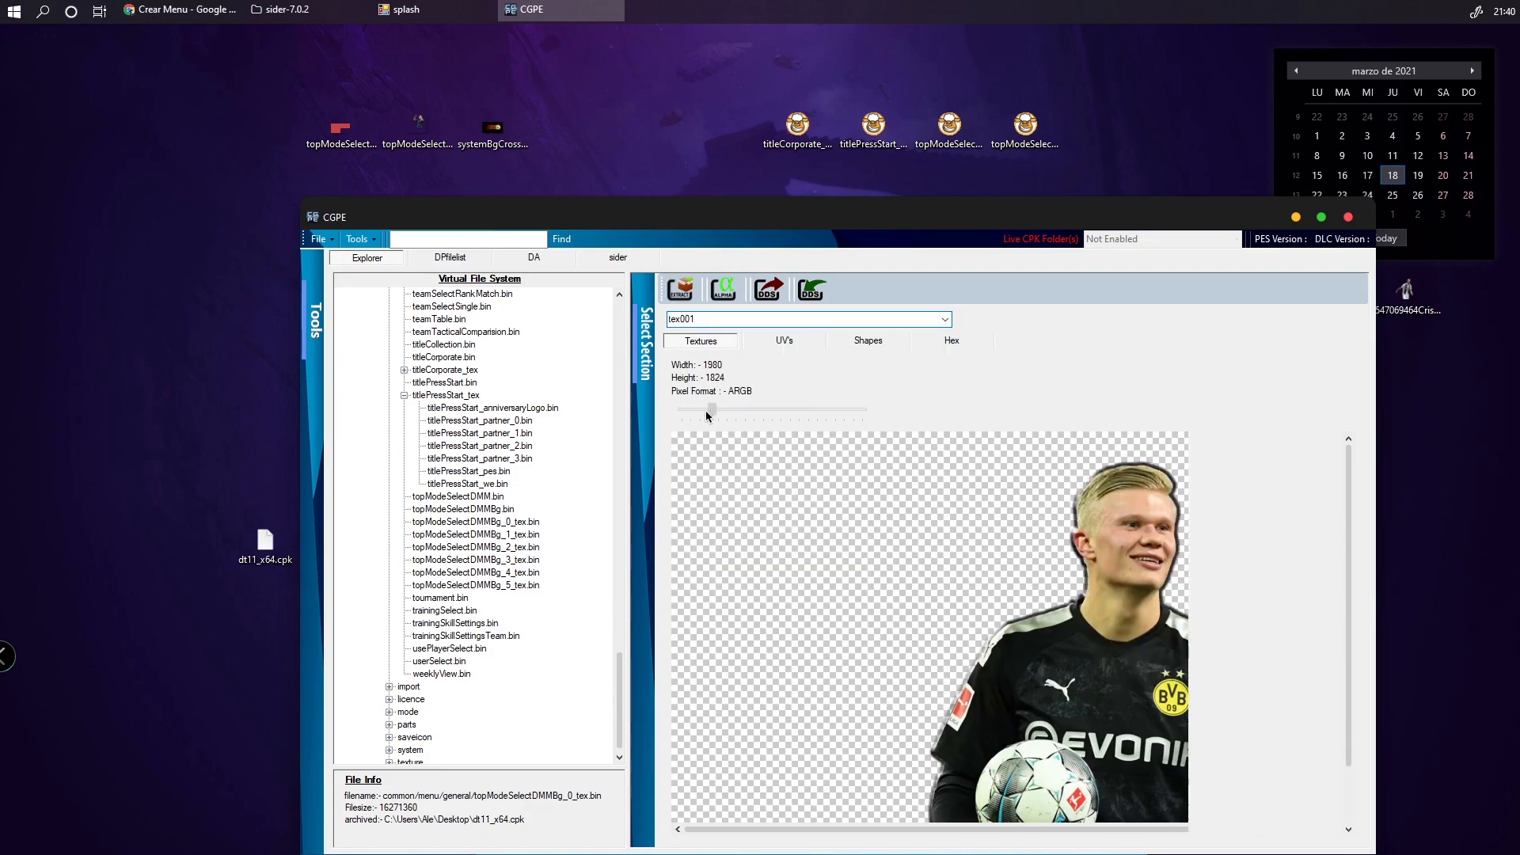
left_click(944, 320)
left_click(907, 355)
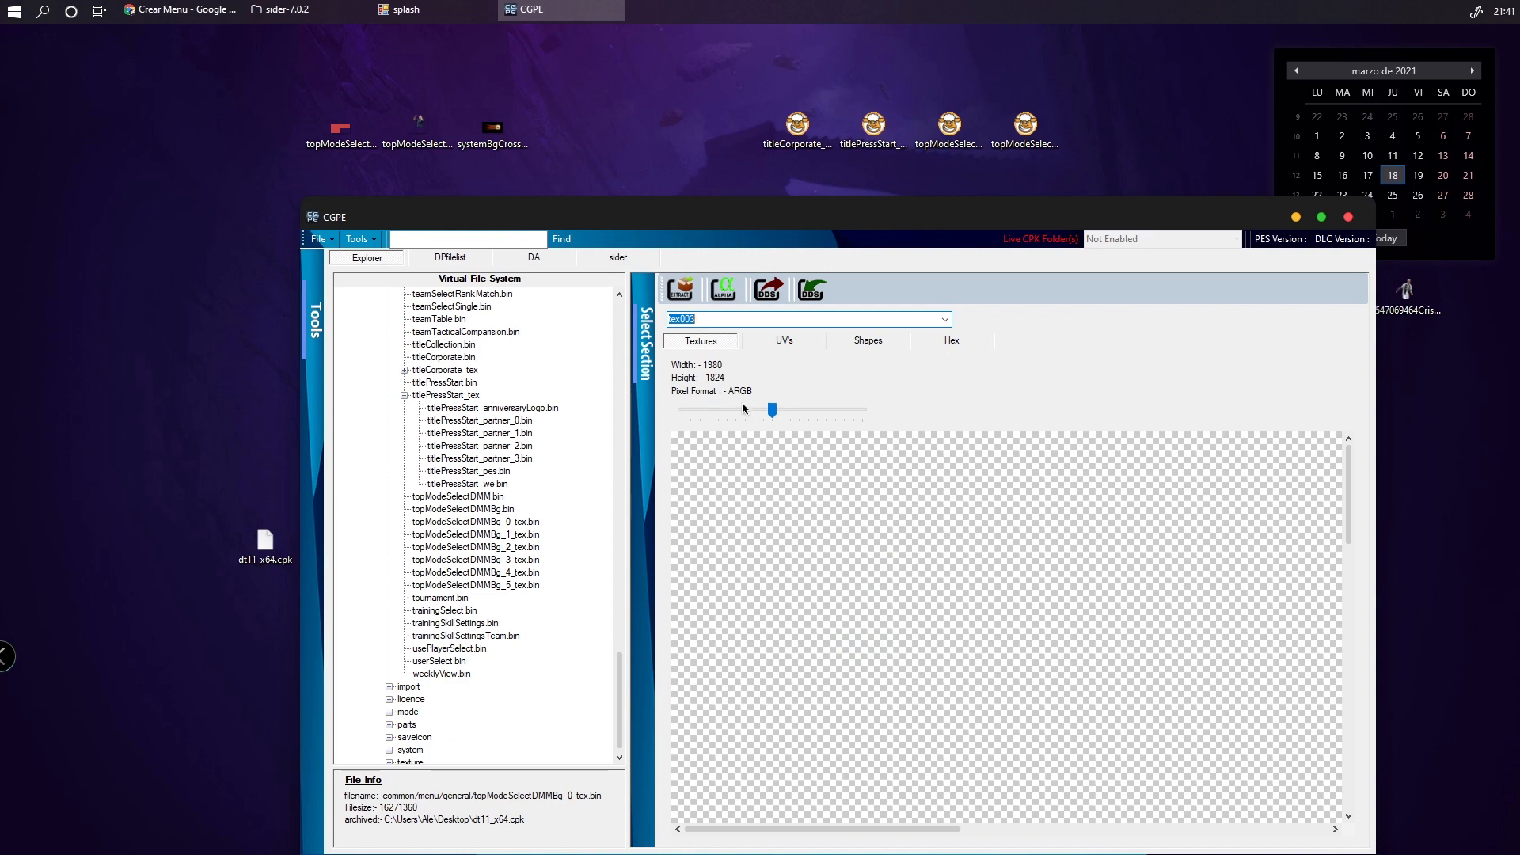
left_click_drag(773, 410, 723, 406)
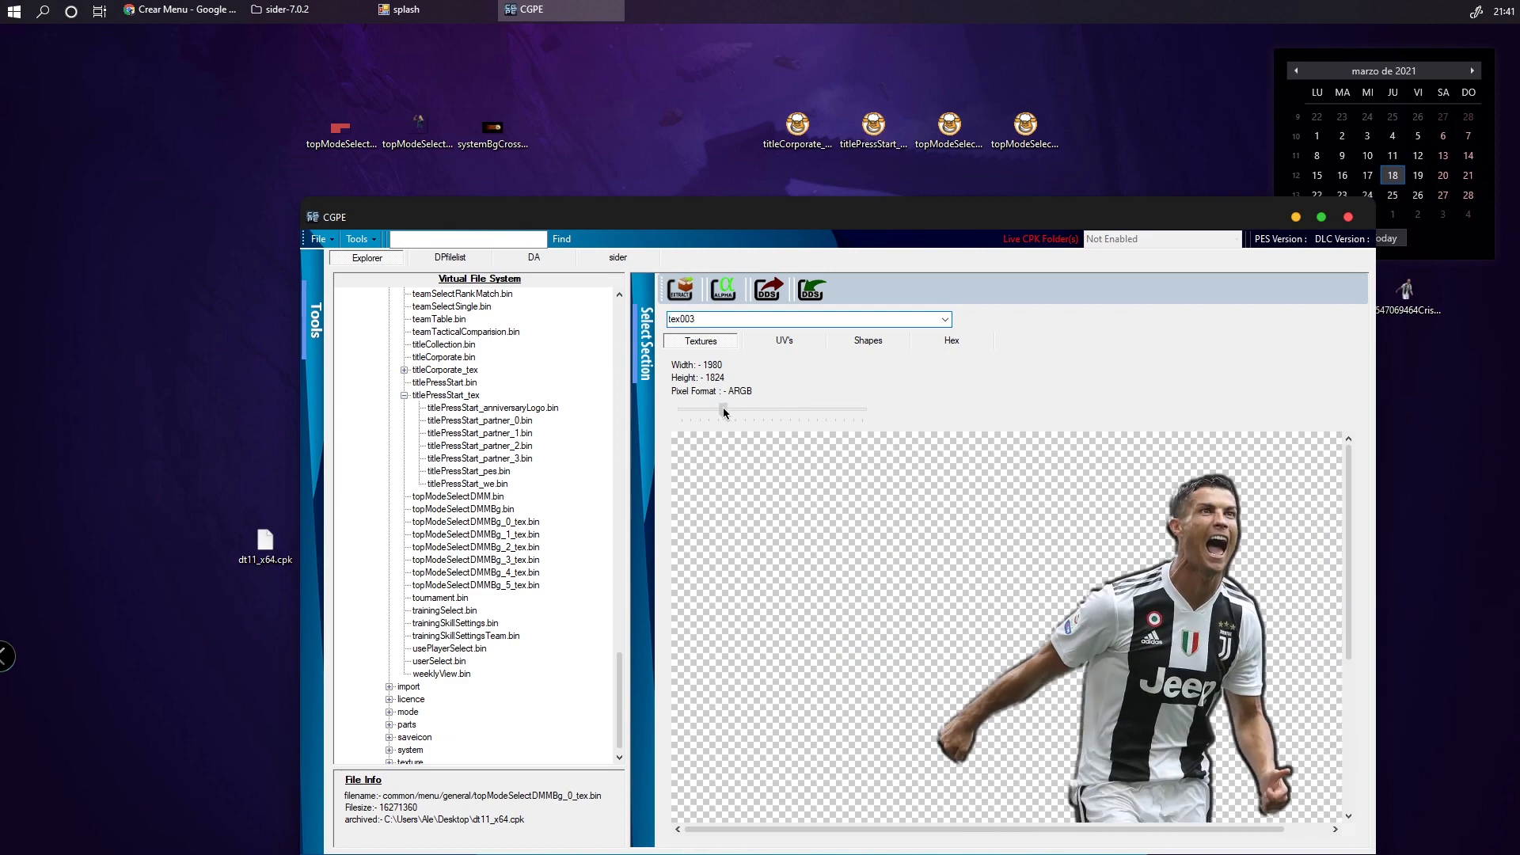
Examine textures tex005 and tex007 of topModeSelectDMMBg_0_tex.bin at a smaller zoom
left_click(944, 320)
scroll(870, 395, "up", 5)
left_click(899, 365)
left_click_drag(770, 410, 721, 411)
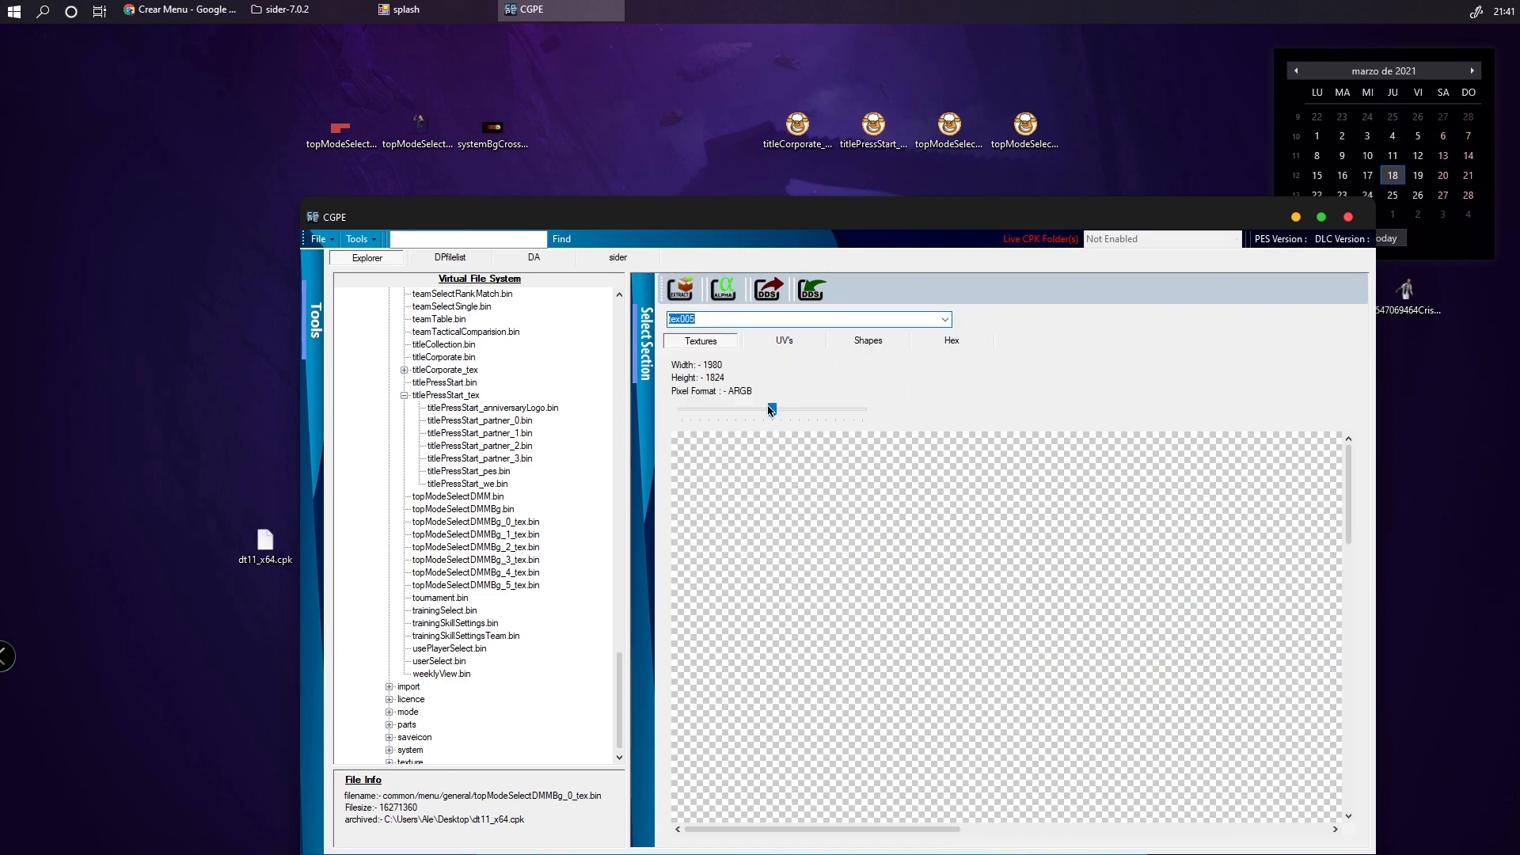
left_click(722, 411)
left_click(944, 319)
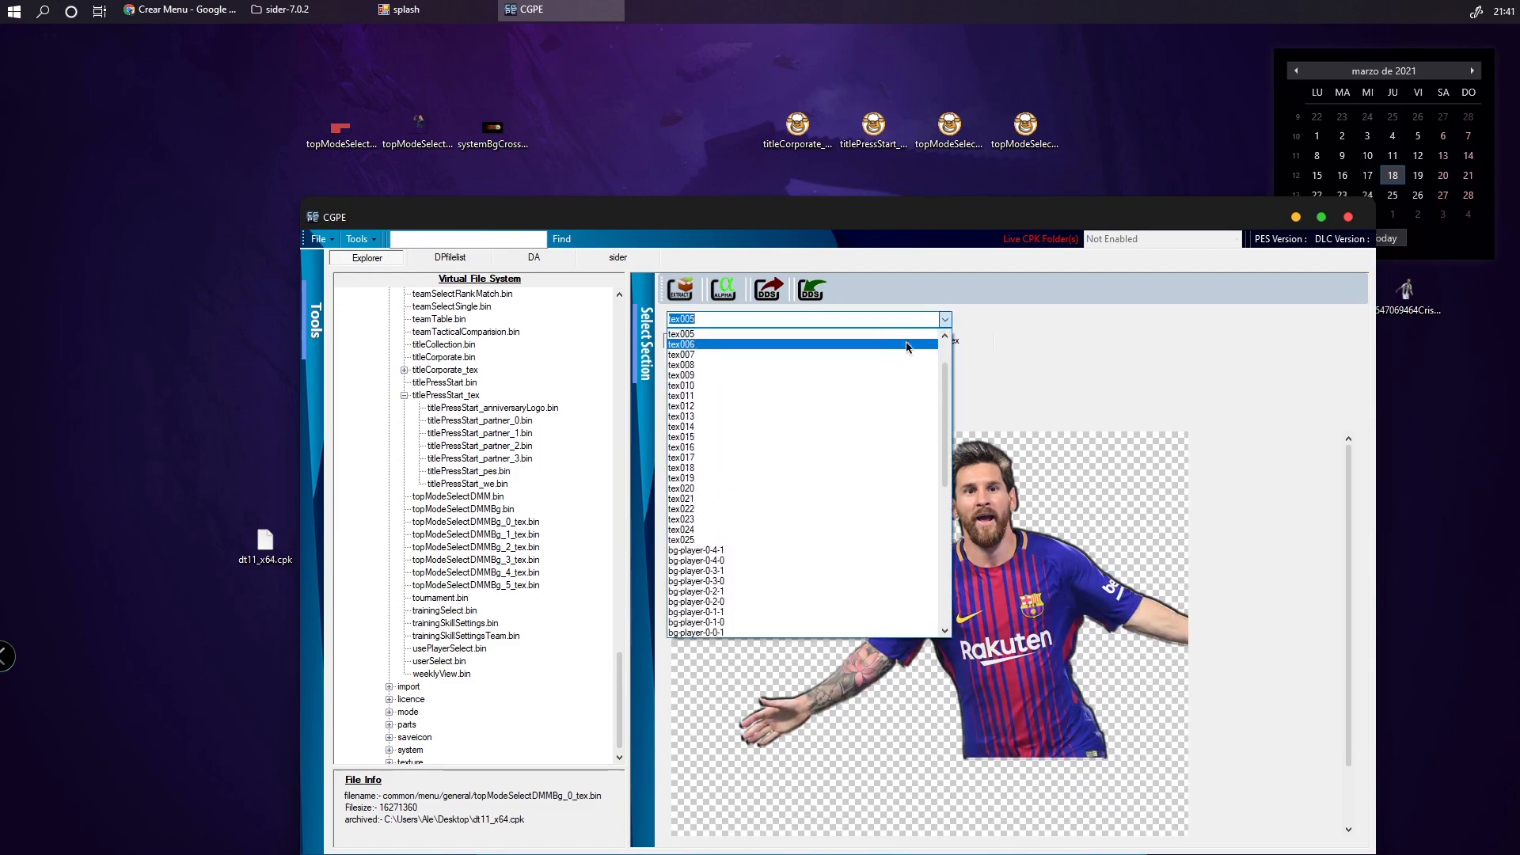
left_click(868, 358)
left_click_drag(780, 411, 705, 410)
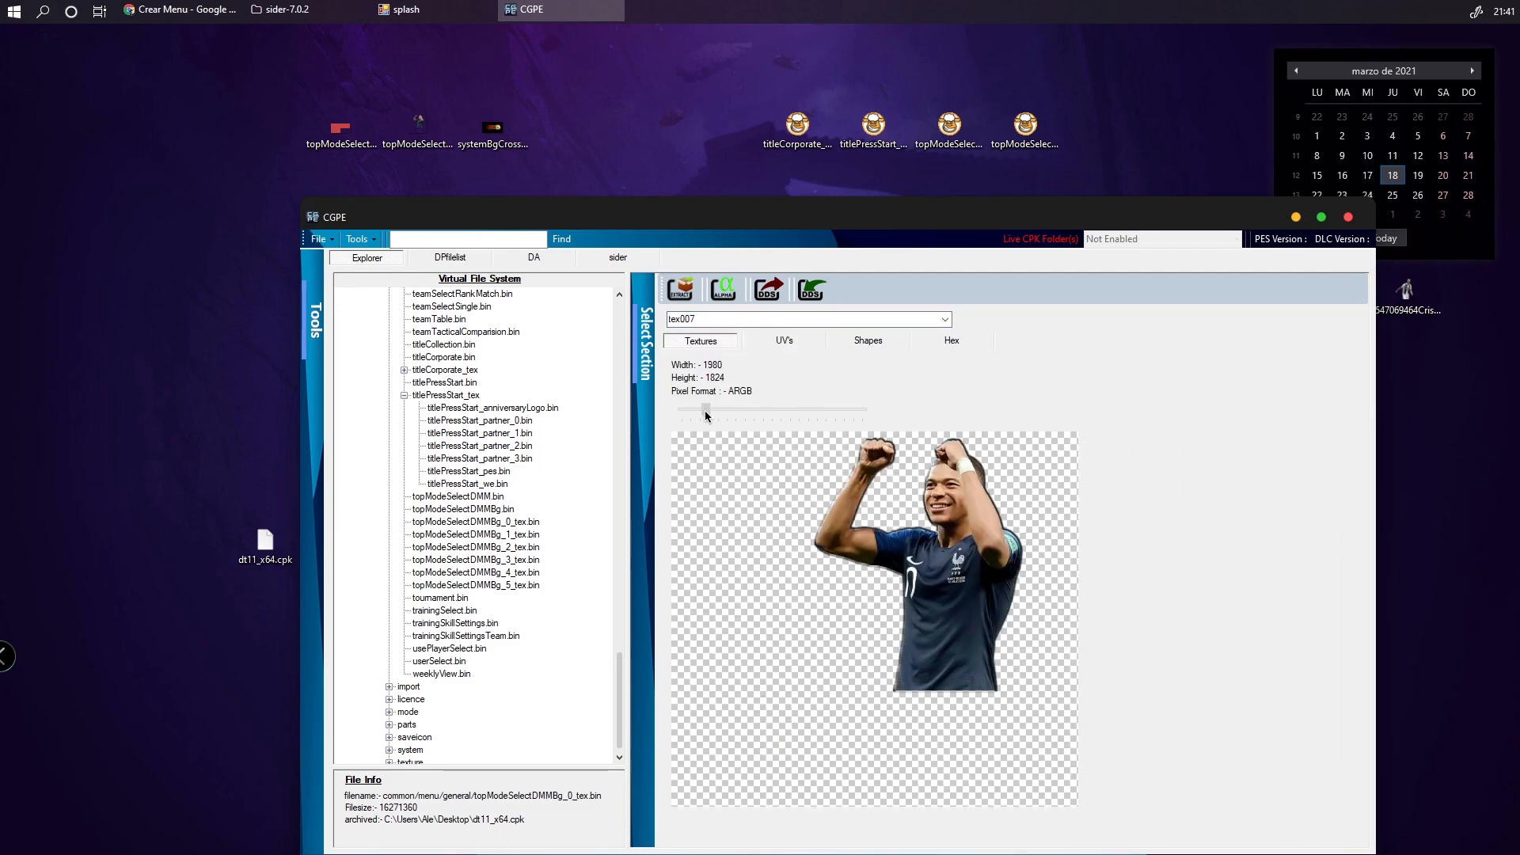
Extract topModeSelectDMMBg_0_tex.bin to the desktop and place its icon beside the other exported .bin files
left_click(680, 291)
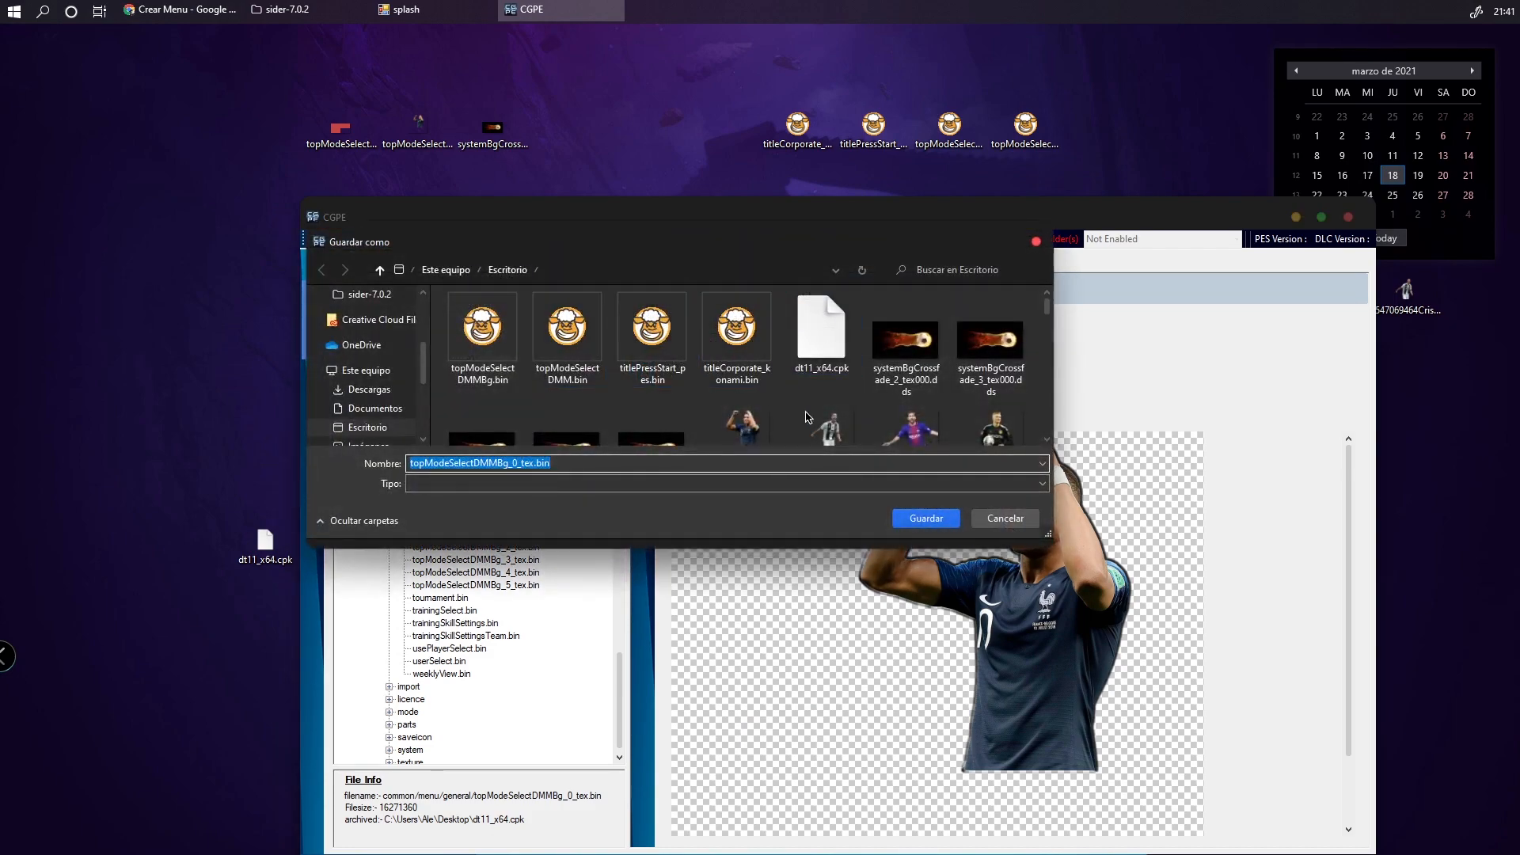
left_click(924, 518)
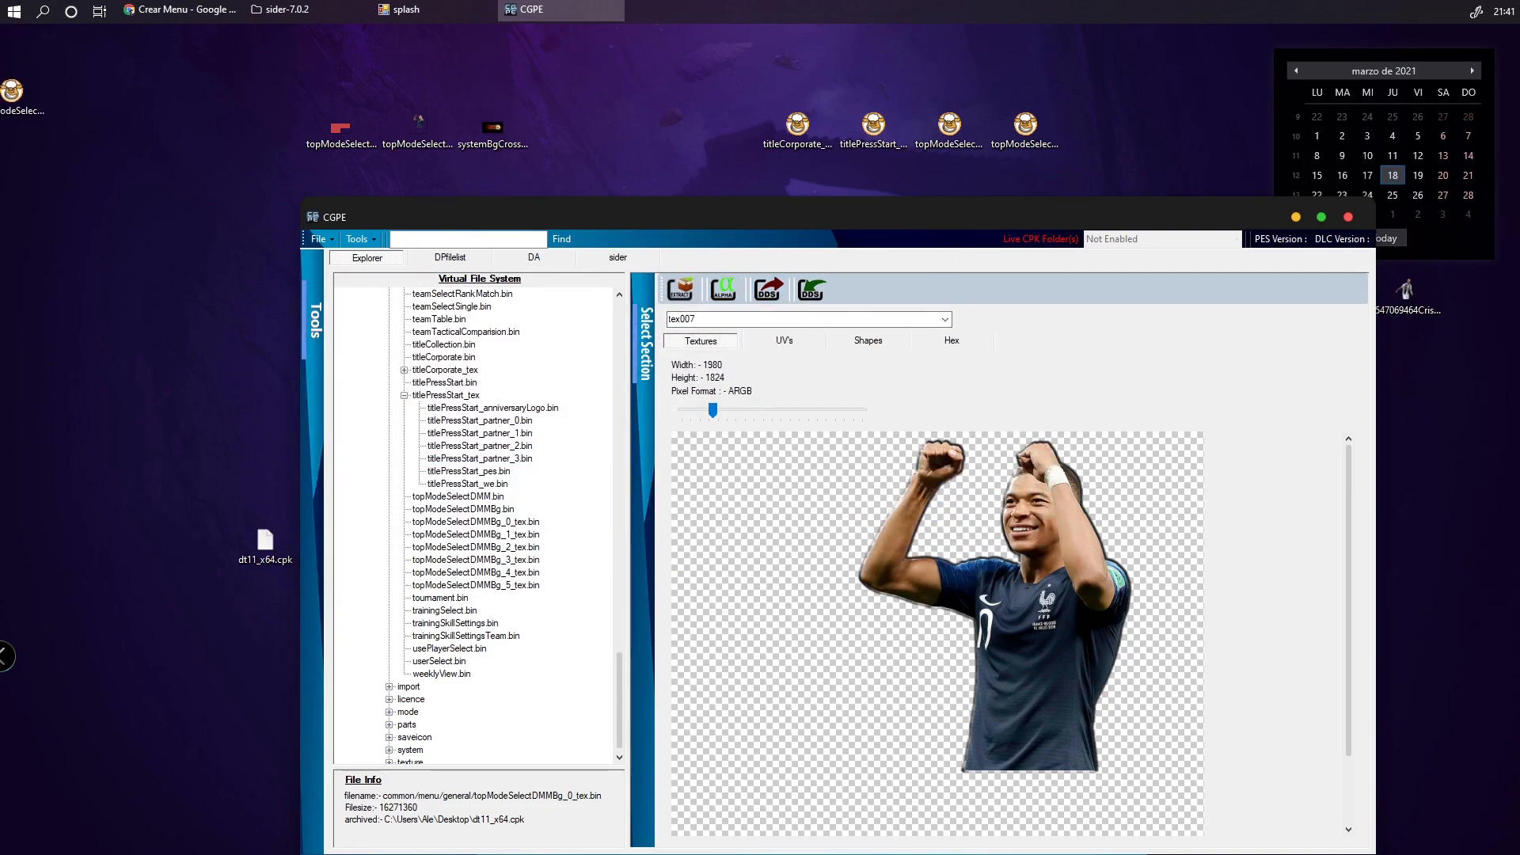
left_click_drag(32, 102, 1028, 109)
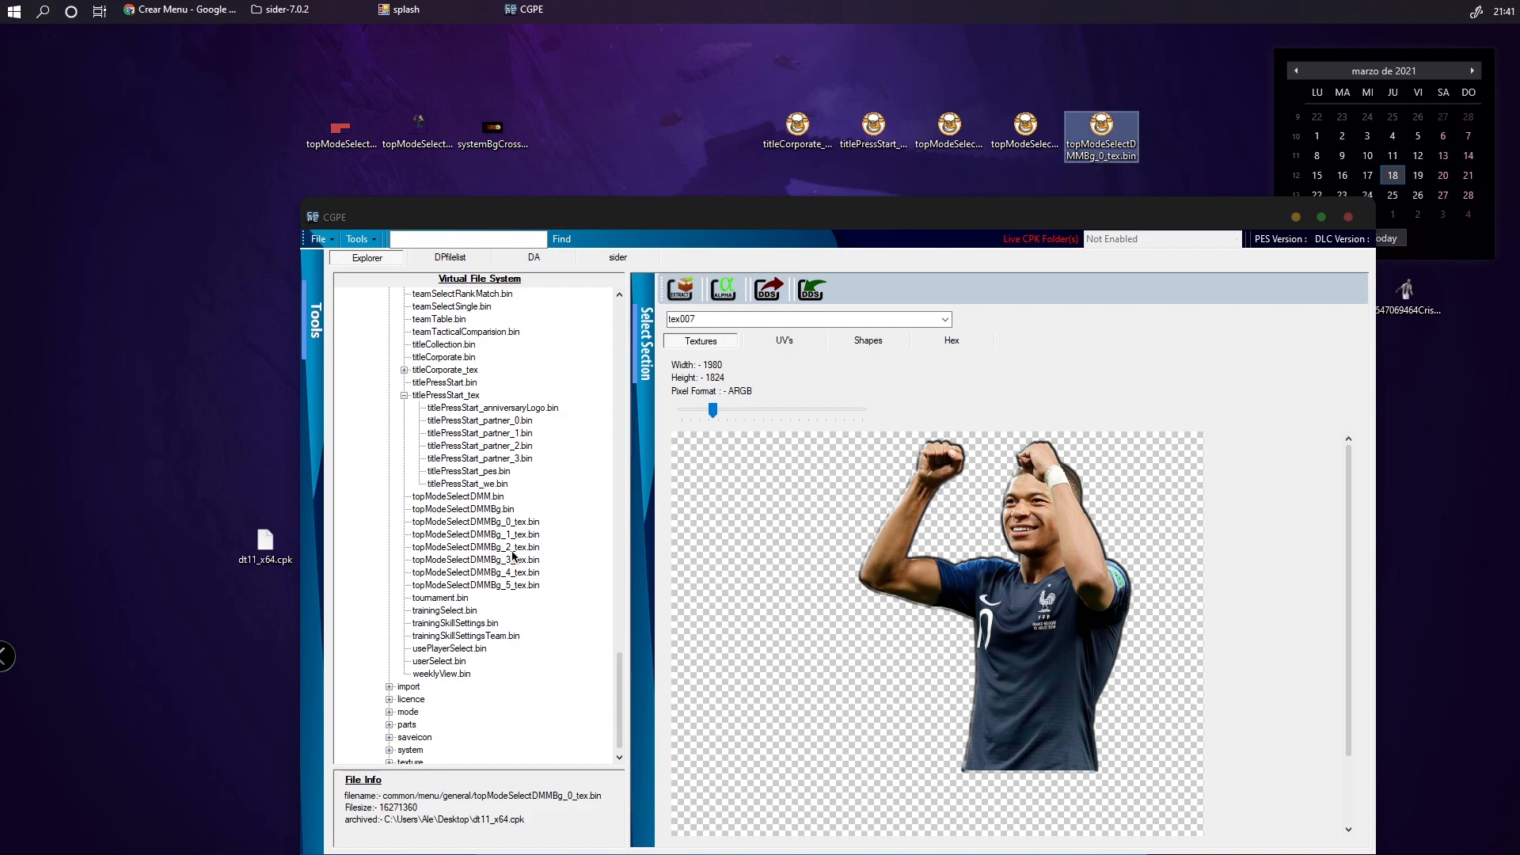
Collapse the general folder in the virtual file tree and expand the system folder
scroll(444, 663, "up", 20)
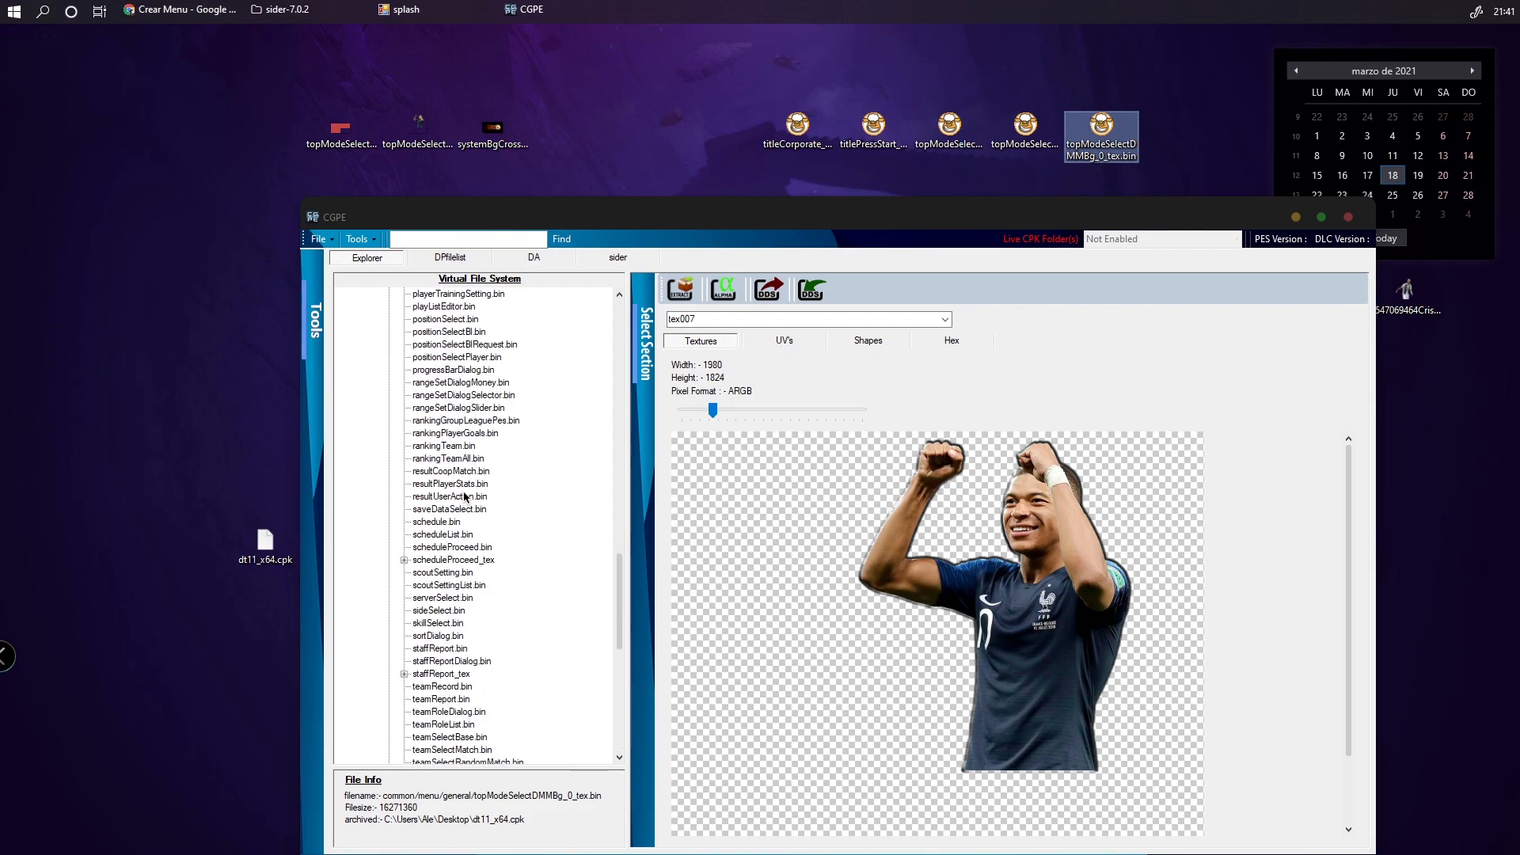
scroll(465, 497, "up", 11)
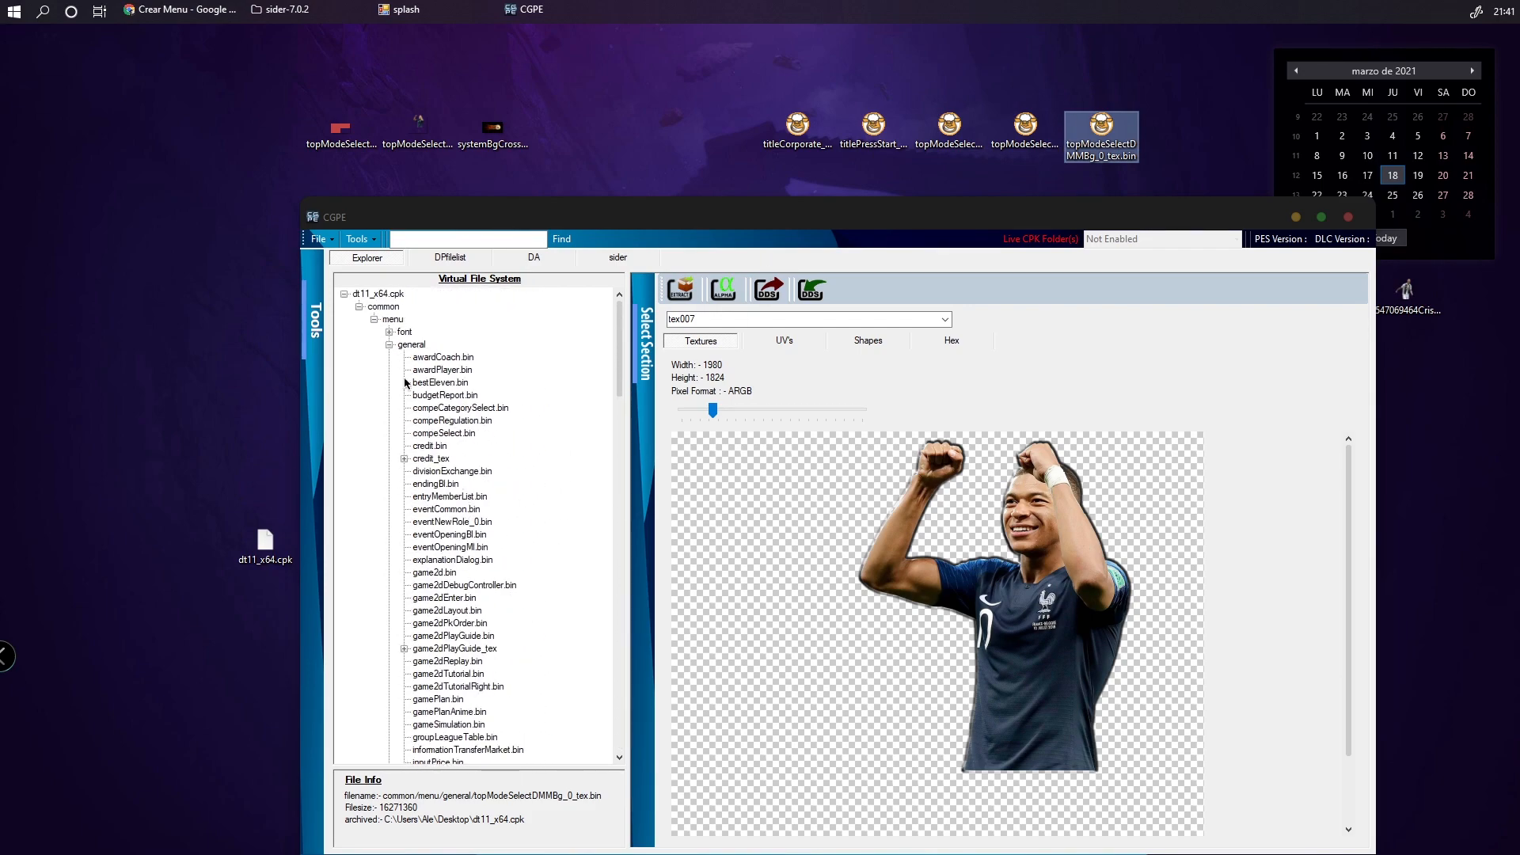
double_click(402, 346)
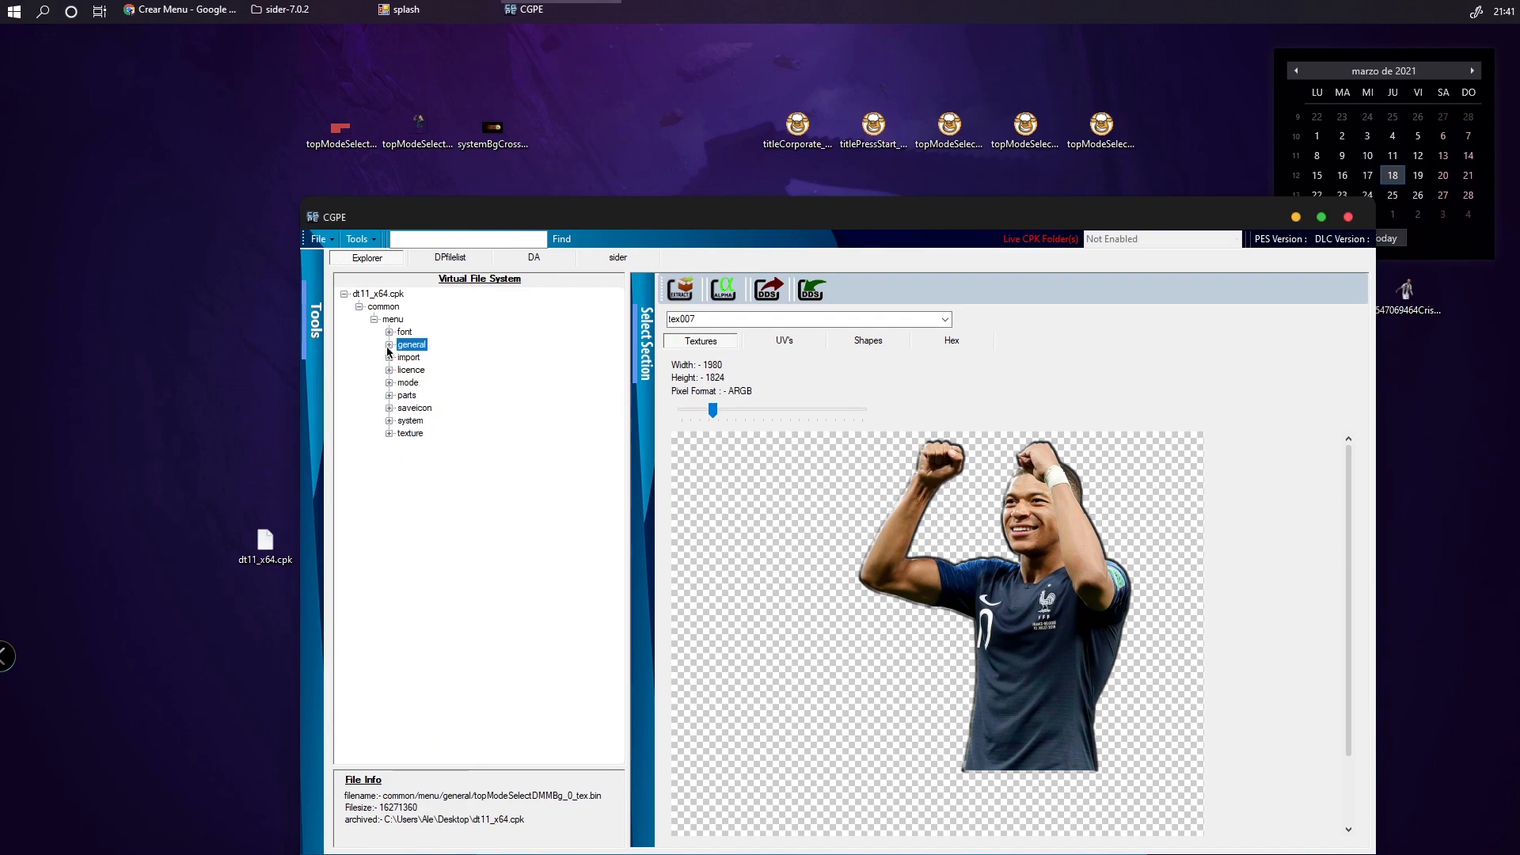
left_click(389, 421)
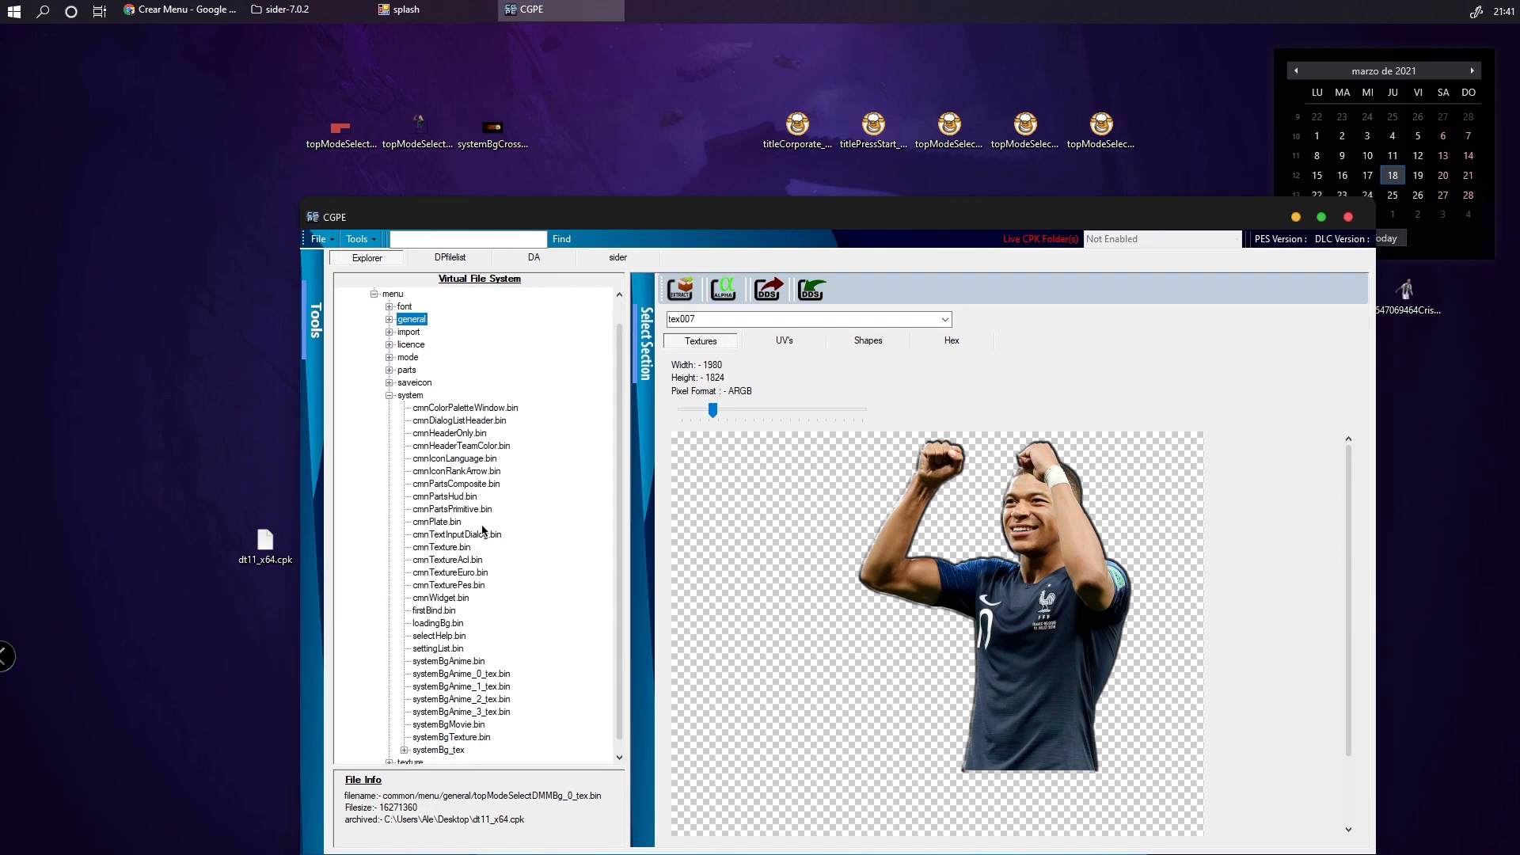
Look through the systemBgAnime texture files in the system folder and check the contents of the texture folder
scroll(518, 709, "down", 1)
left_click(467, 669)
left_click(462, 686)
left_click(458, 700)
left_click(445, 662)
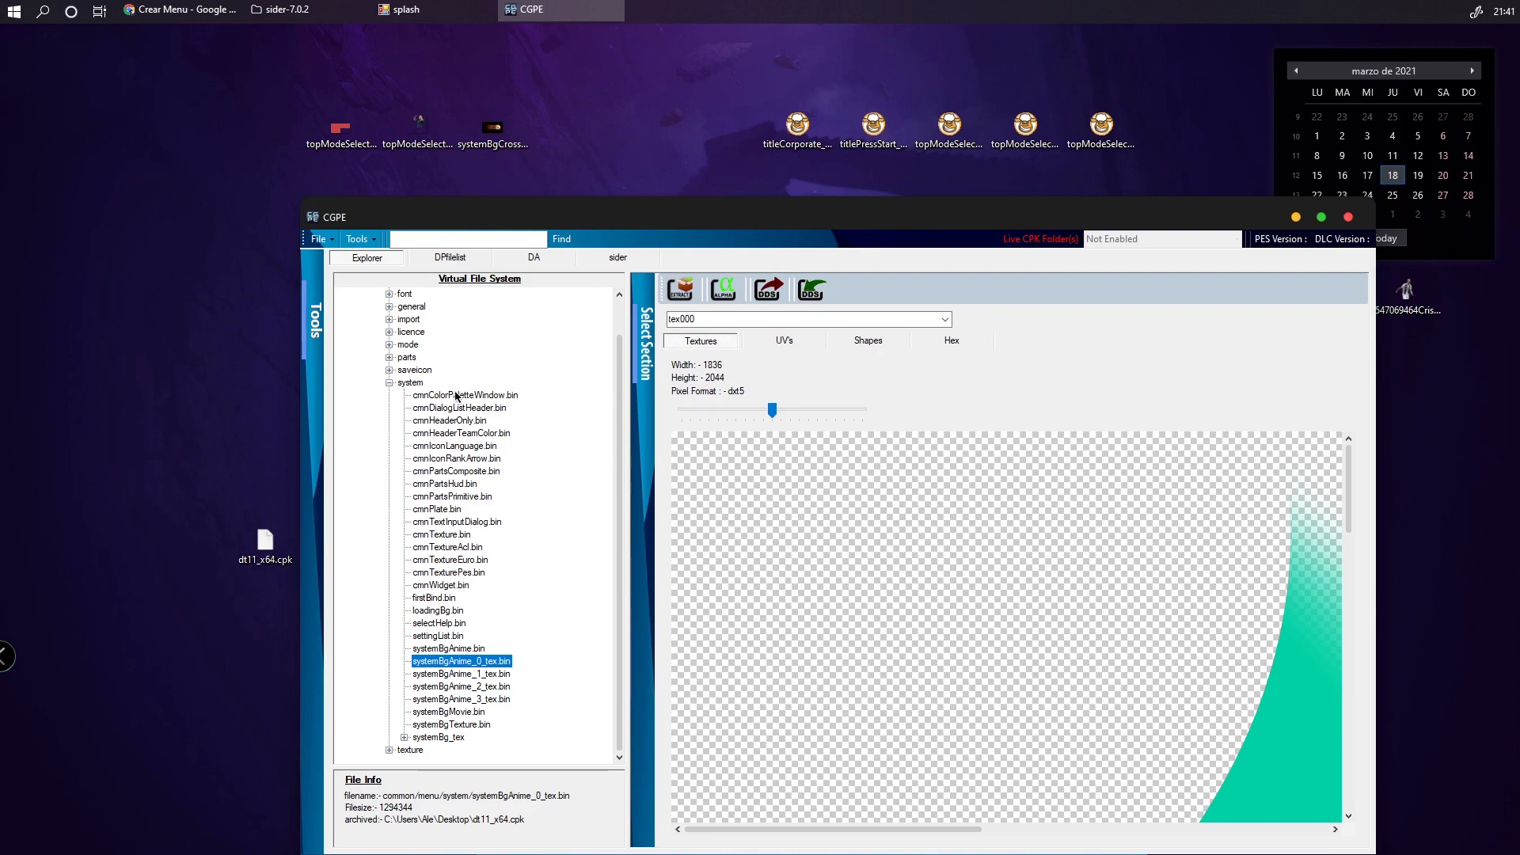
left_click(389, 750)
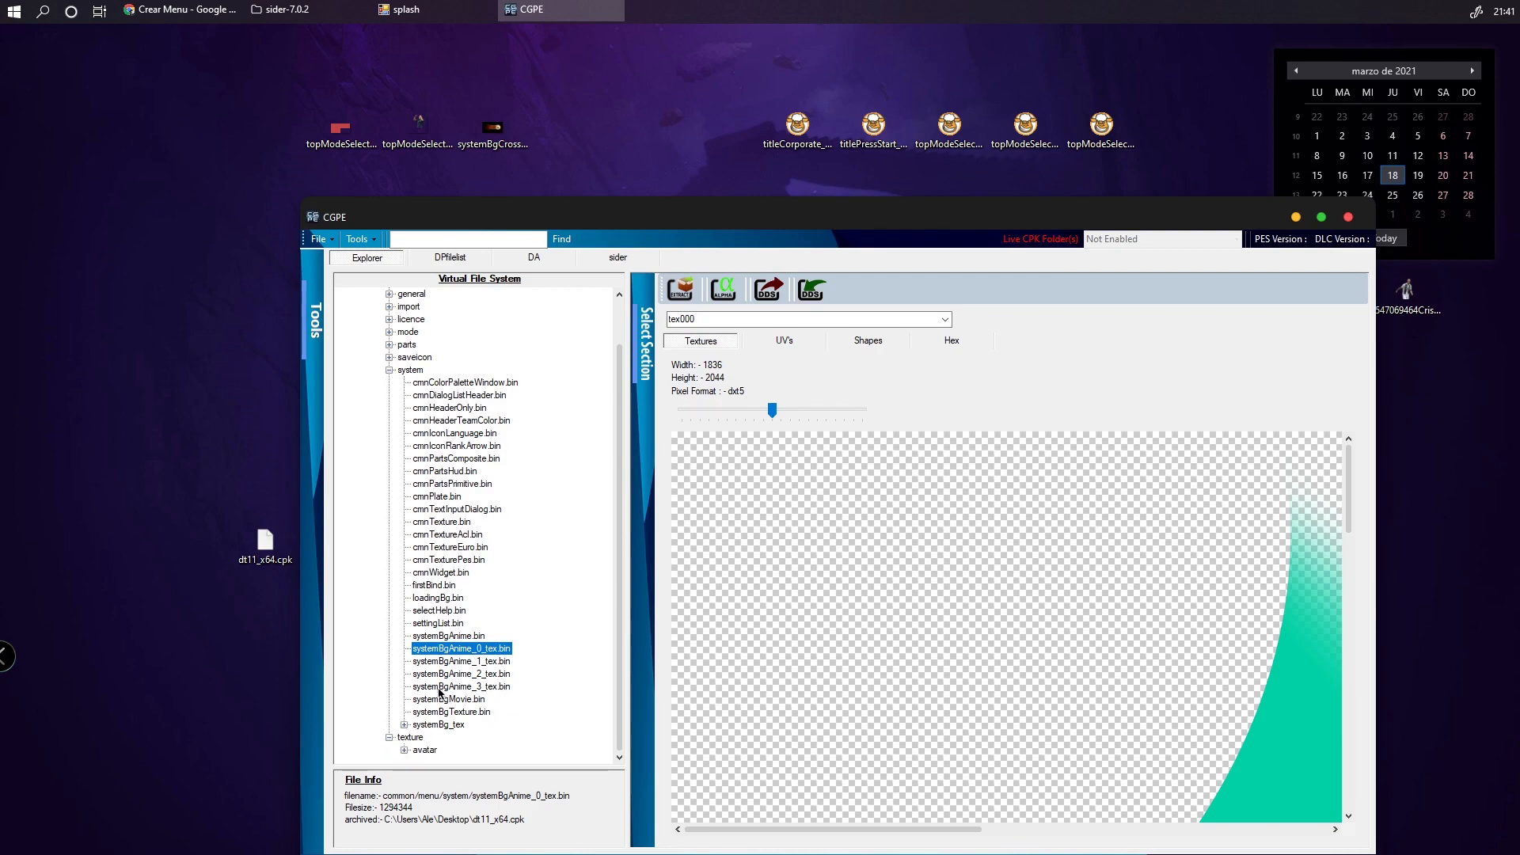
left_click(389, 737)
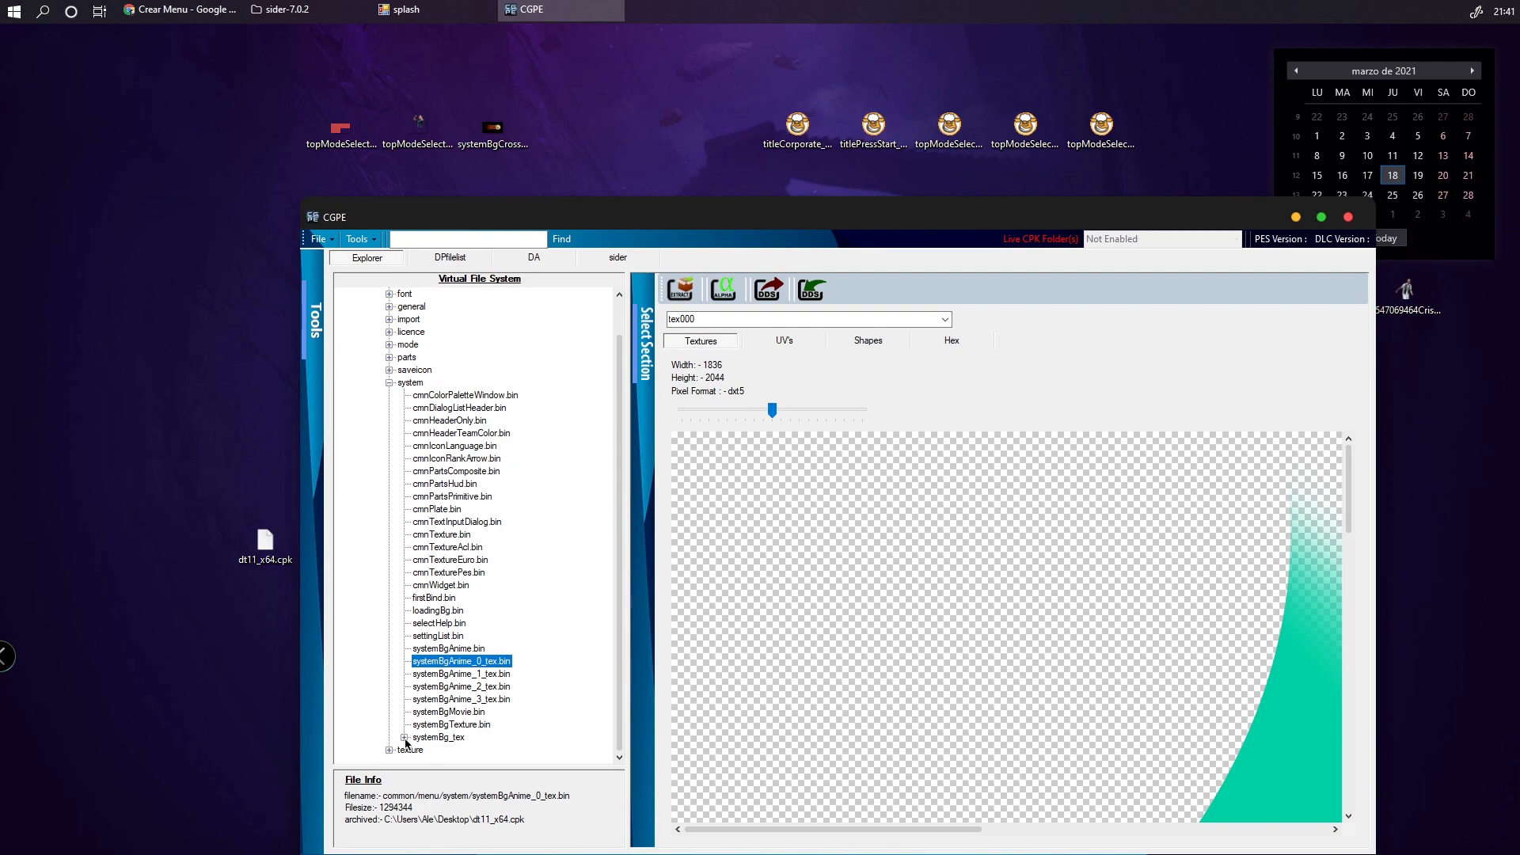
Expand the systemBg_tex folder and preview systemBgCrossfade_0.bin, systemBgCrossfade_2.bin and systemBgCrossfade_3.bin at a smaller zoom
left_click(404, 737)
left_click(480, 662)
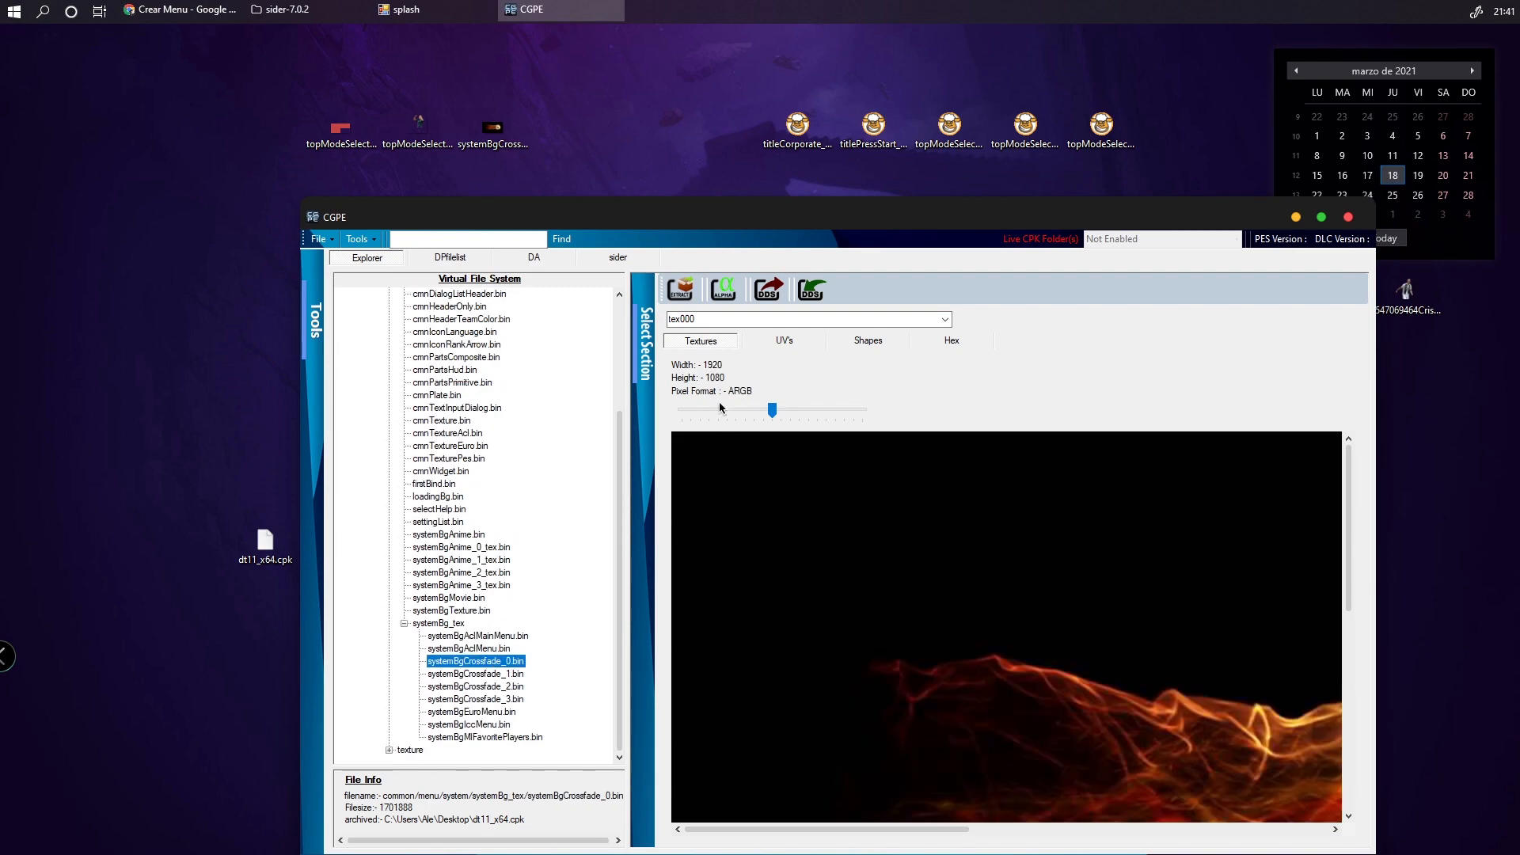
left_click_drag(762, 407, 713, 409)
mouse_move(713, 409)
left_mouse_down()
mouse_move(762, 410)
mouse_move(702, 425)
mouse_move(768, 418)
mouse_move(698, 420)
mouse_move(715, 421)
left_mouse_up()
left_click(492, 686)
left_click(487, 702)
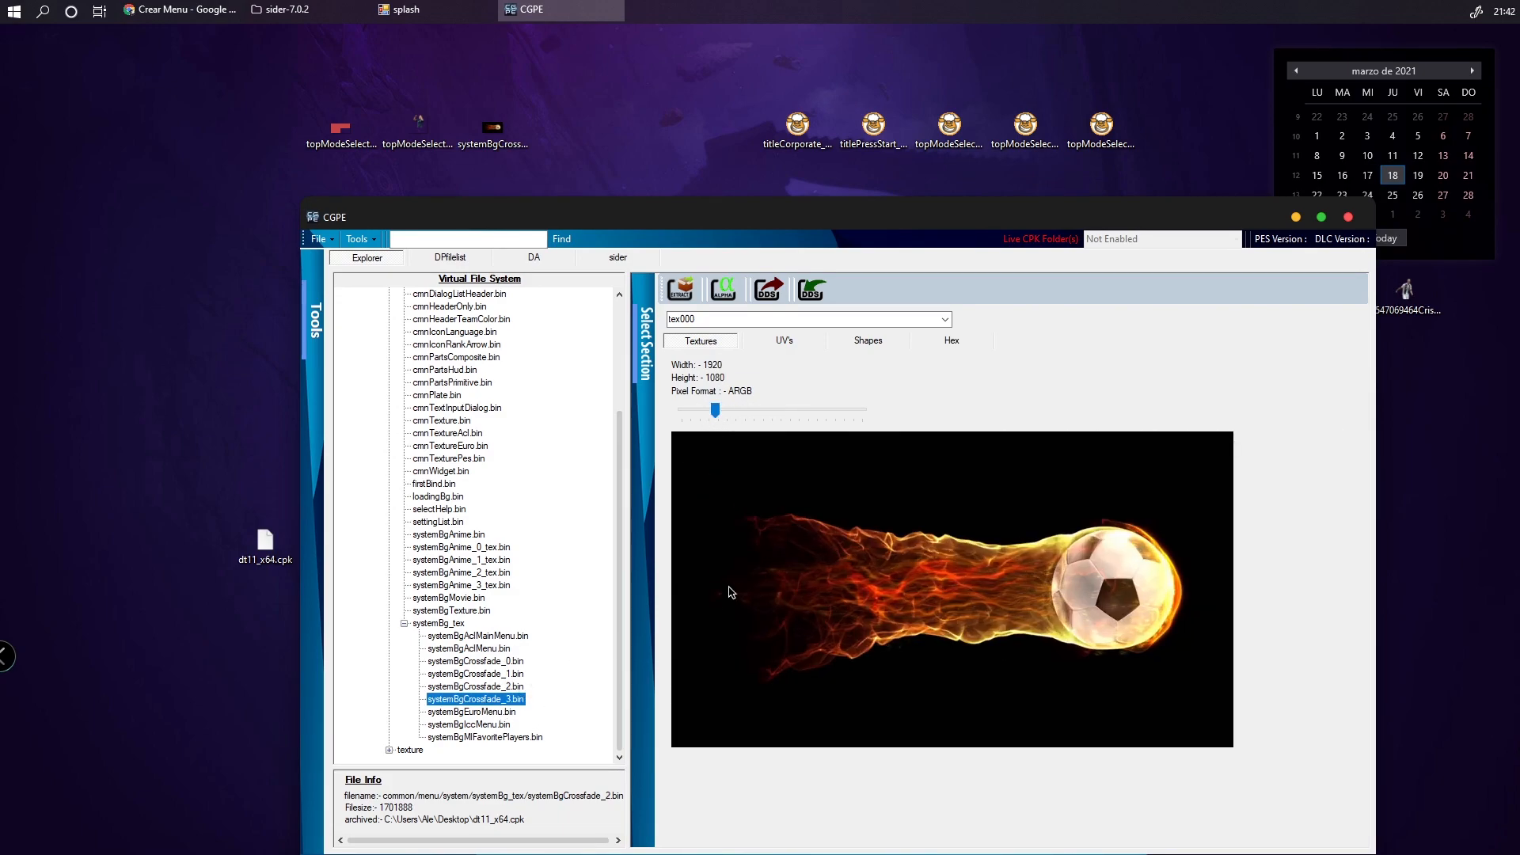
Enlarge the texture preview slightly and extract systemBgCrossfade_3.bin to the desktop
left_click(763, 408)
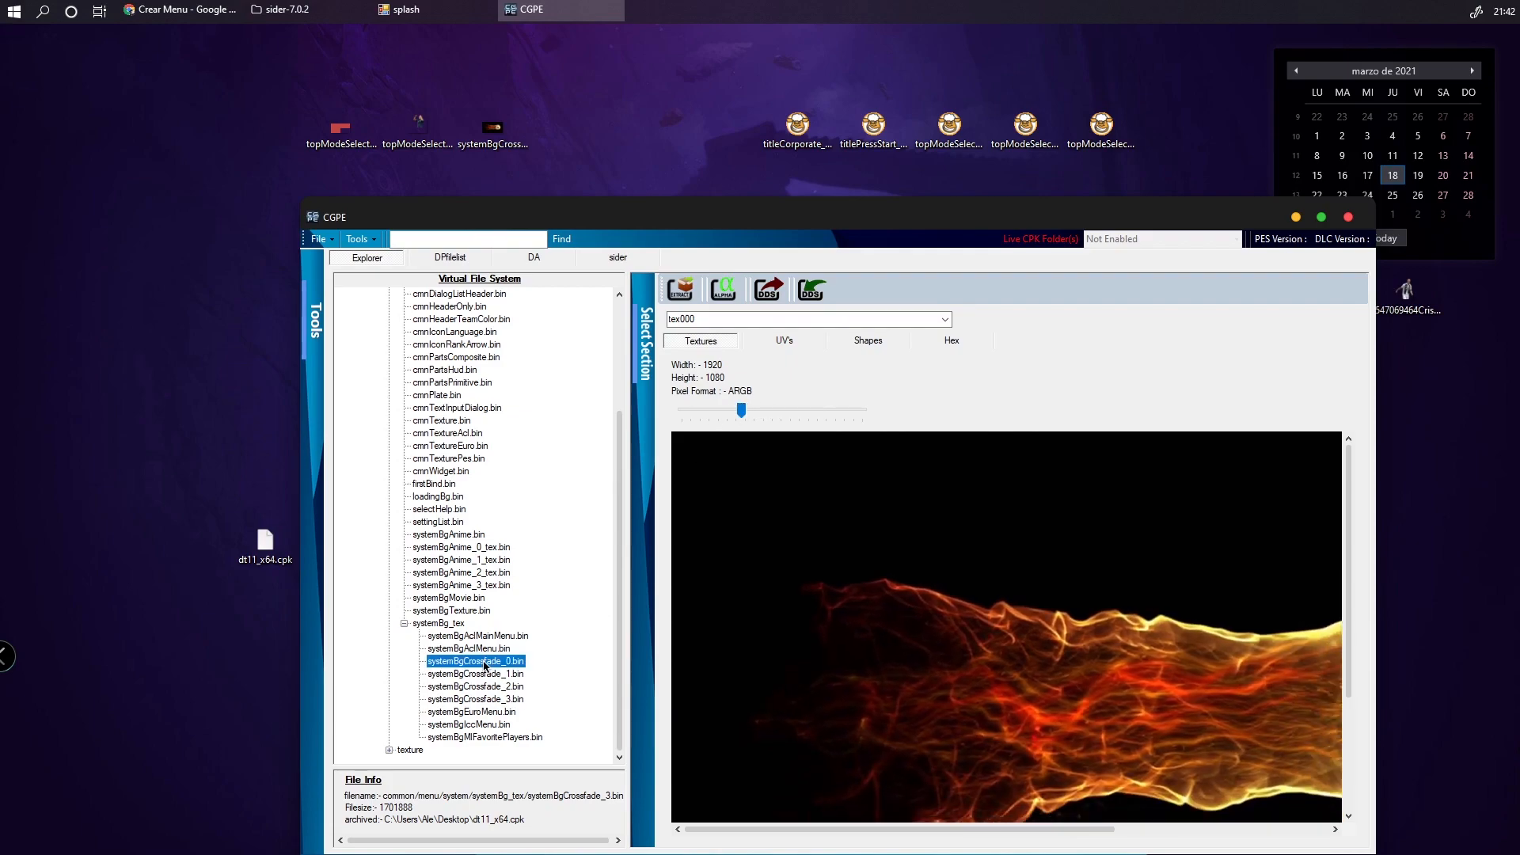
left_click(683, 290)
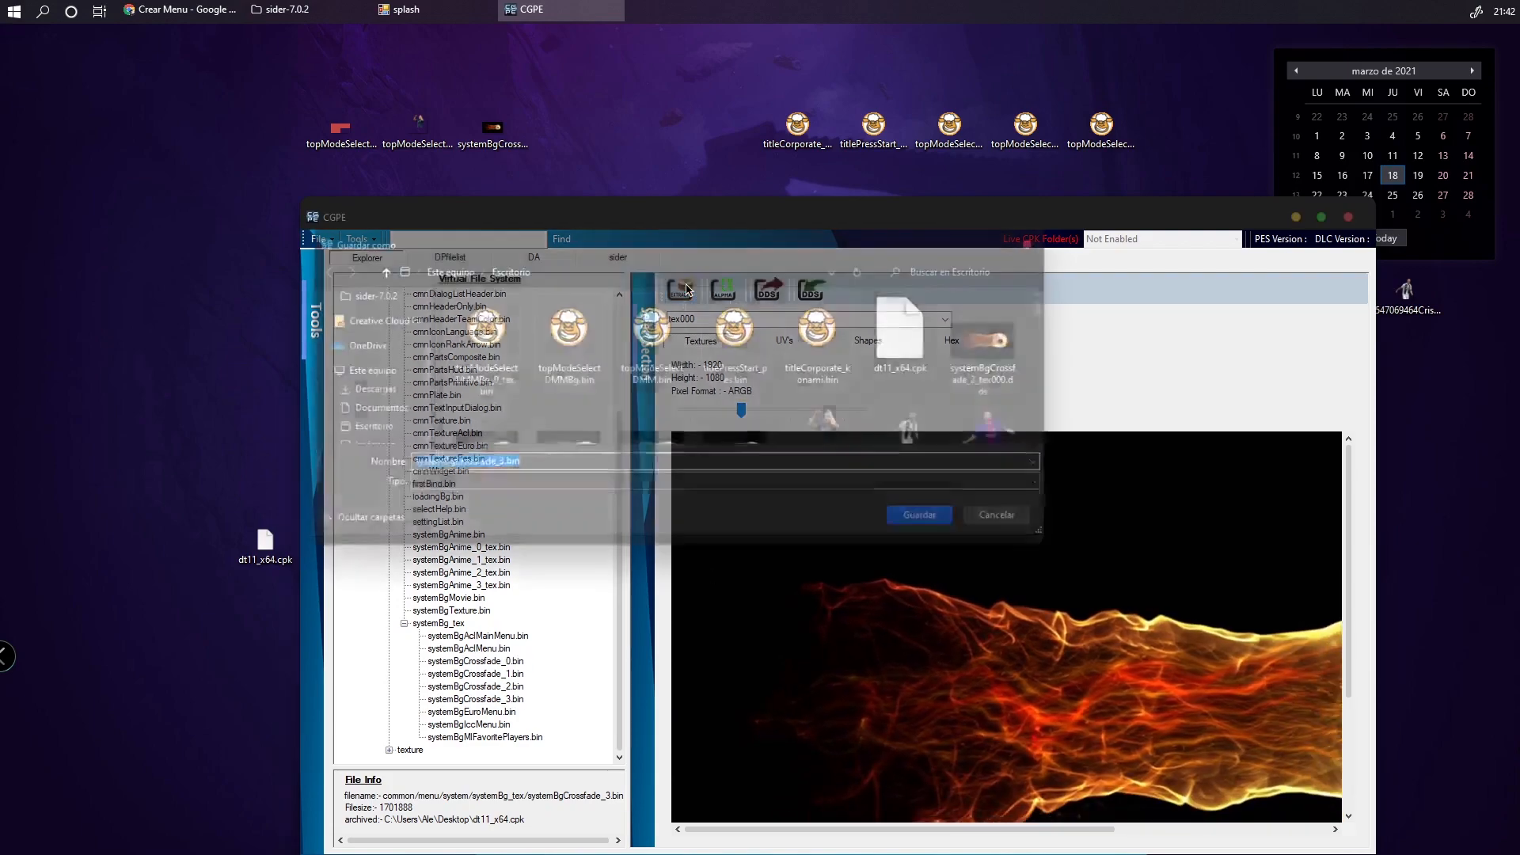
left_click(919, 516)
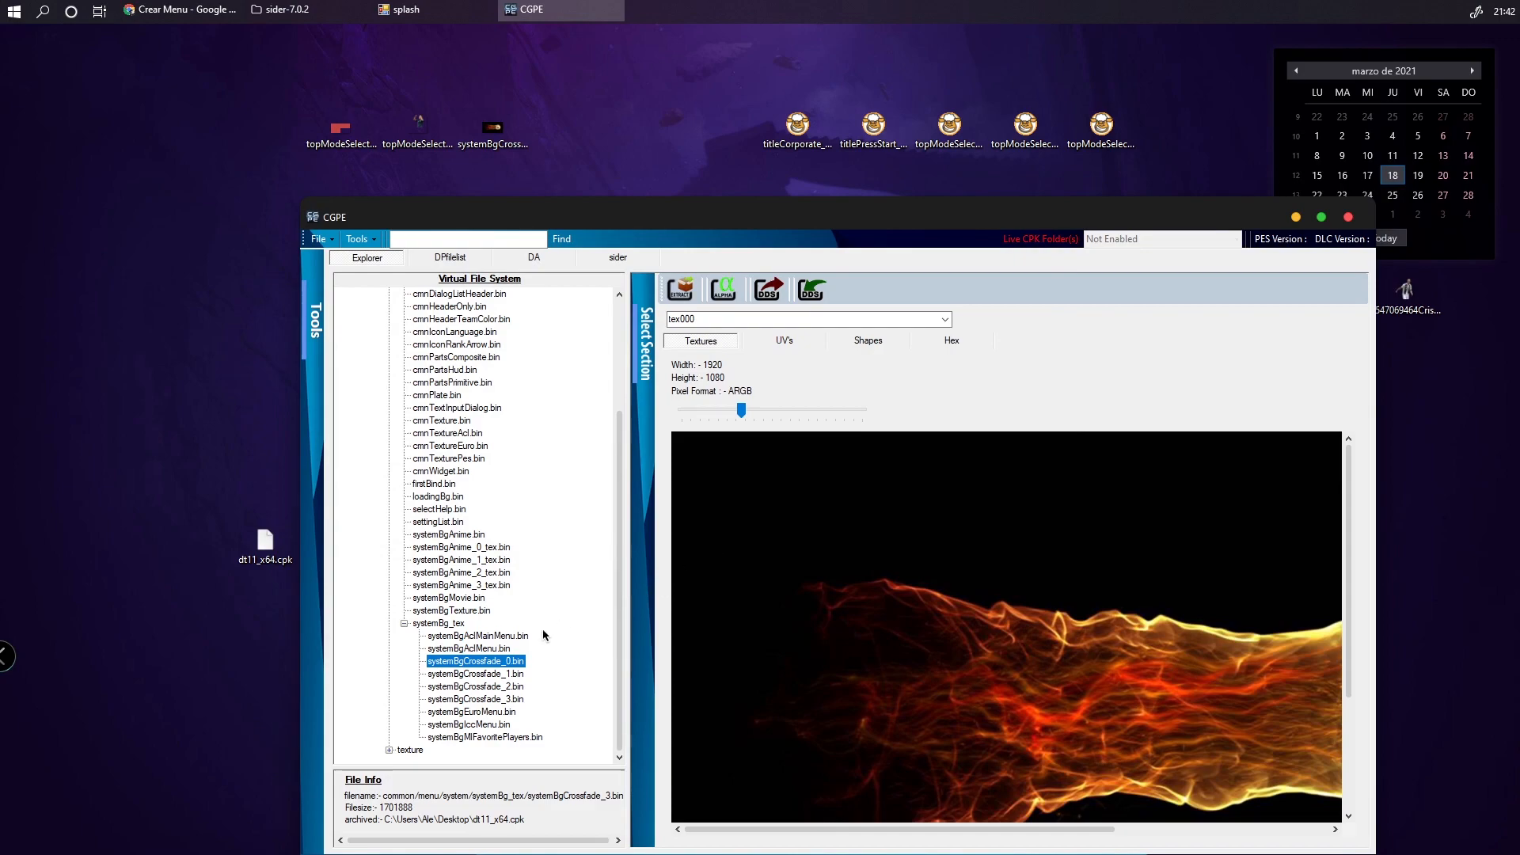
Extract systemBgCrossfade_1.bin and systemBgCrossfade_2.bin from the systemBg_tex folder to the desktop
left_click(491, 675)
left_click(680, 290)
left_click(923, 528)
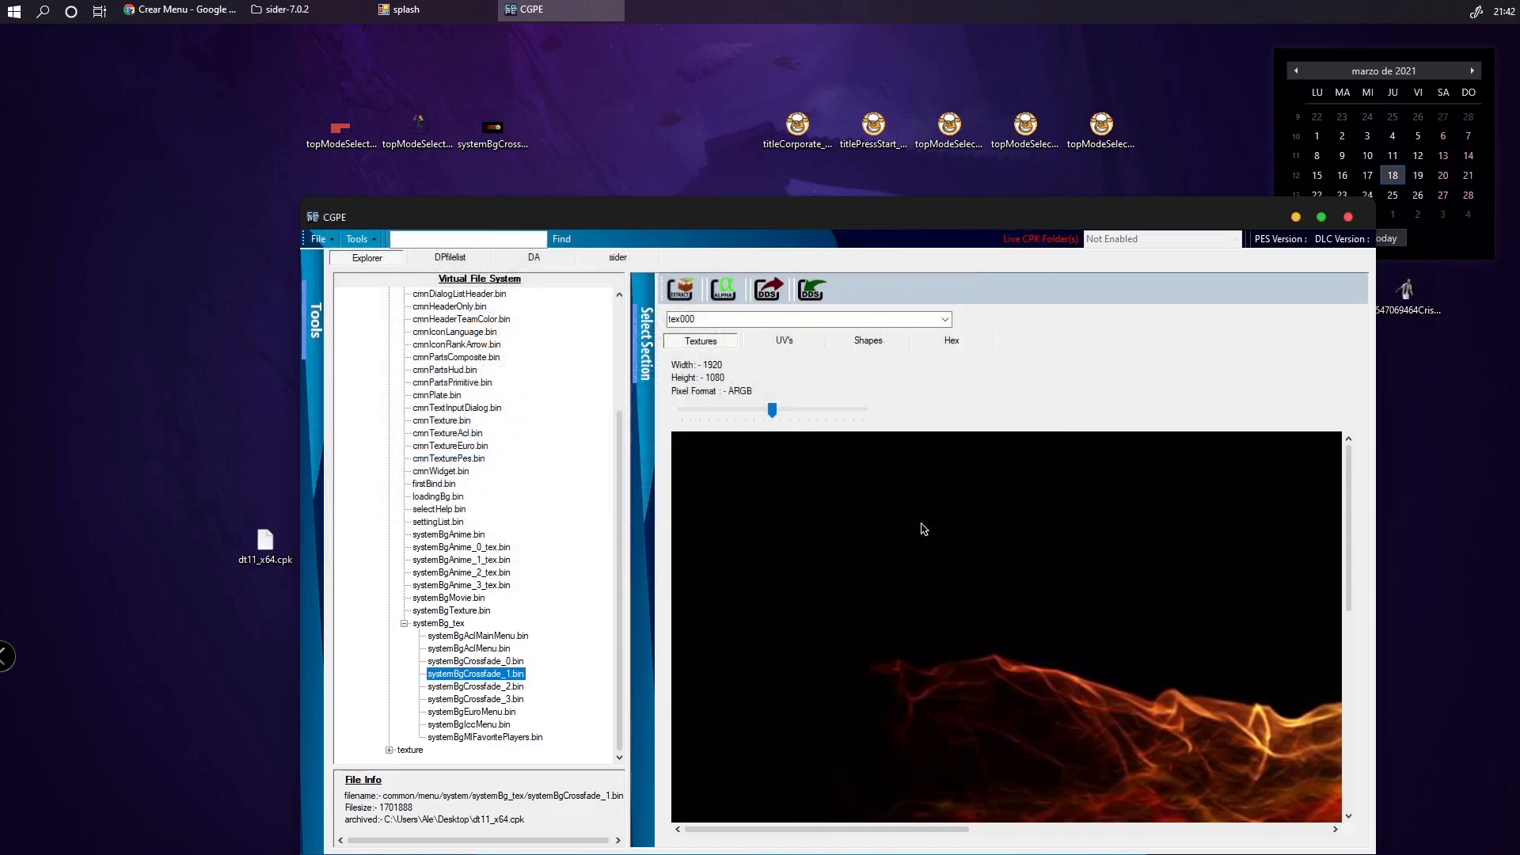
left_click(486, 688)
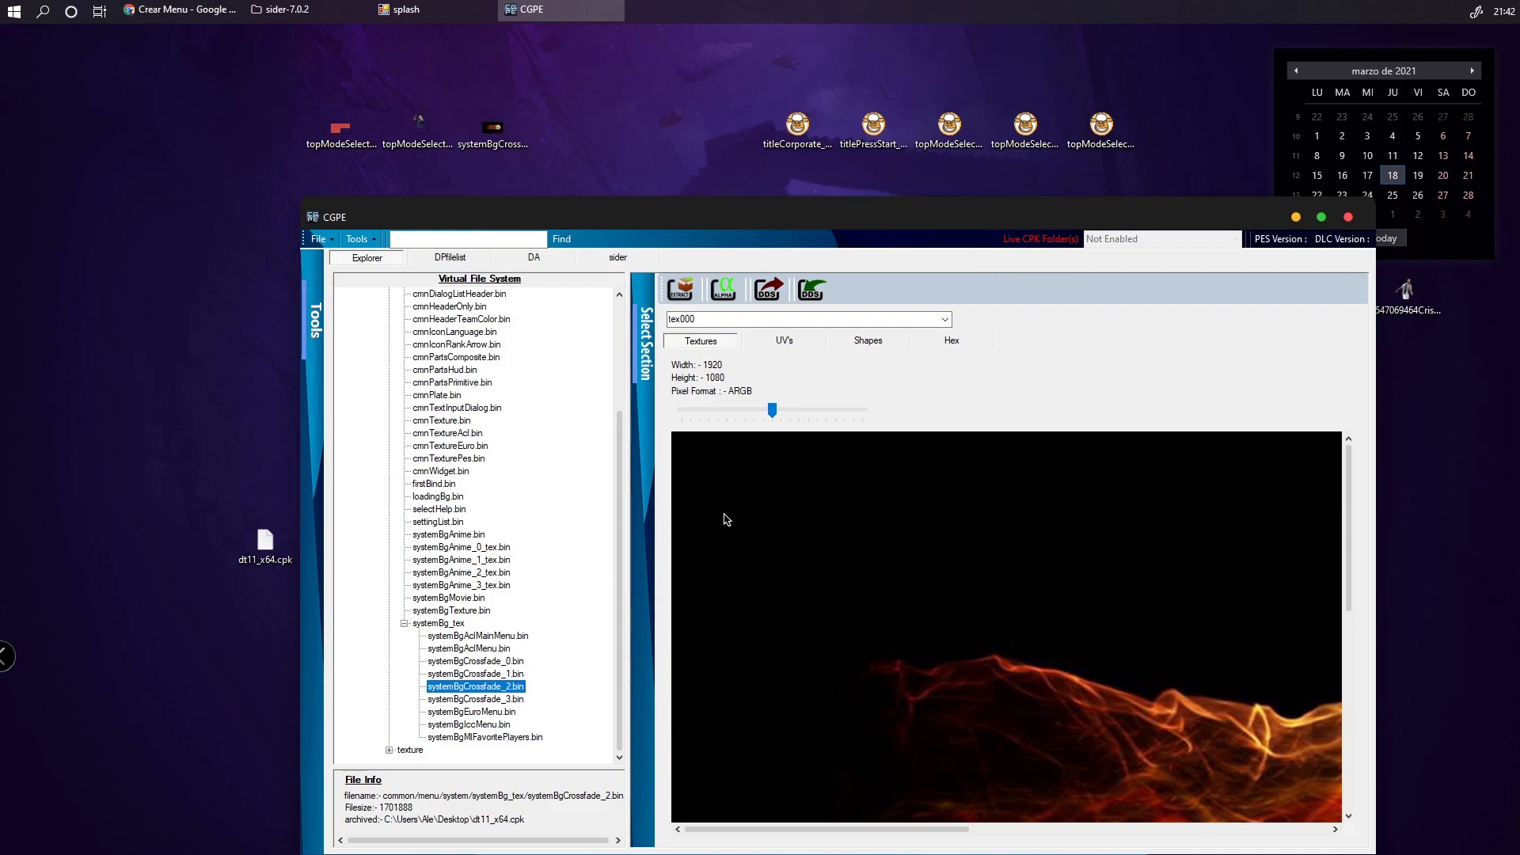
left_click(680, 290)
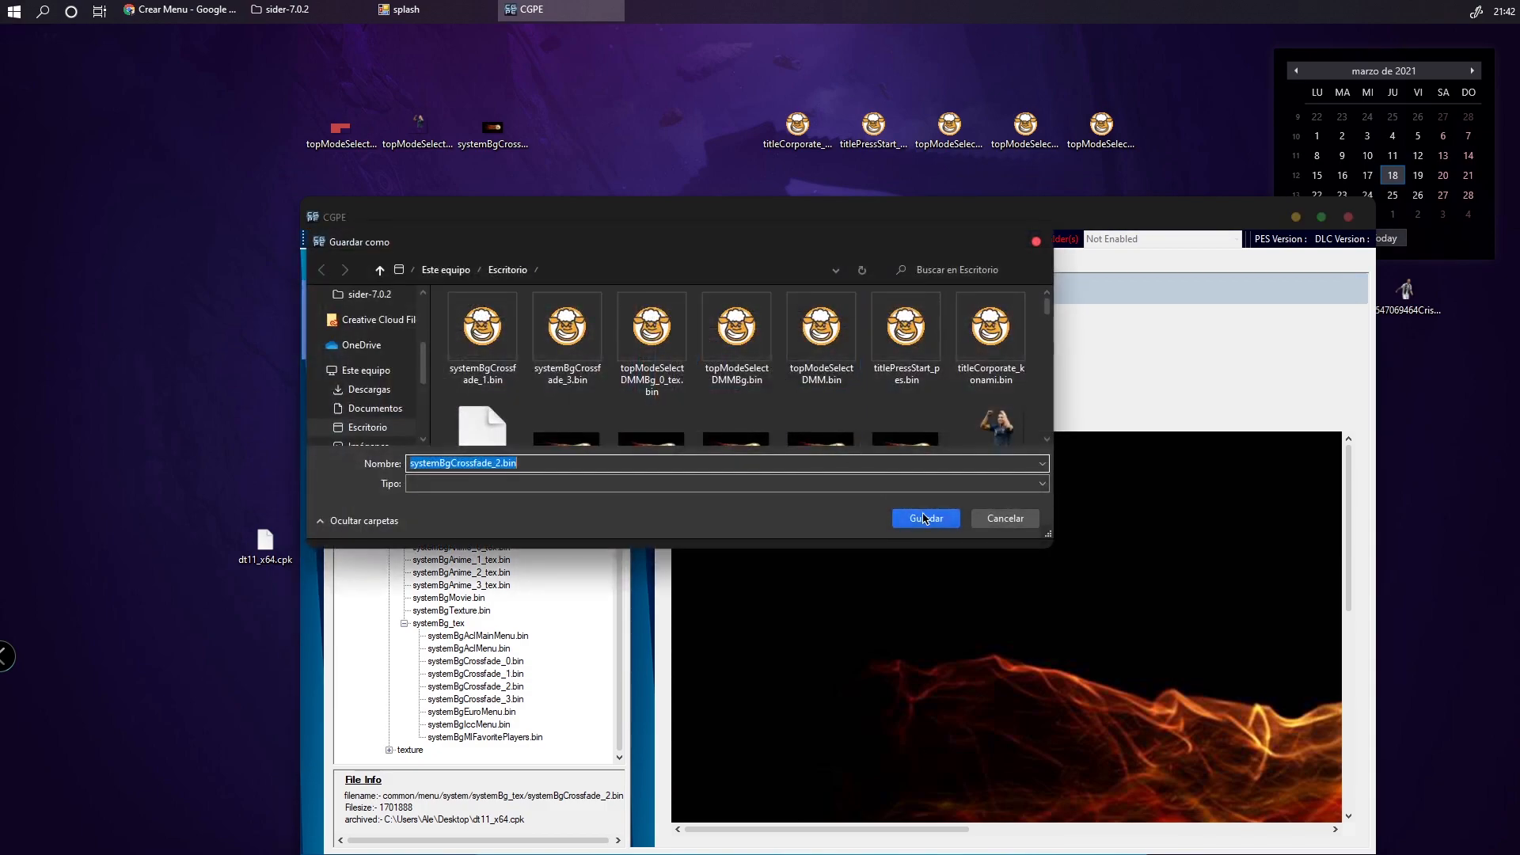
left_click(923, 518)
Extract systemBgCrossfade_3.bin to the desktop again, replacing the existing copy
left_click(505, 699)
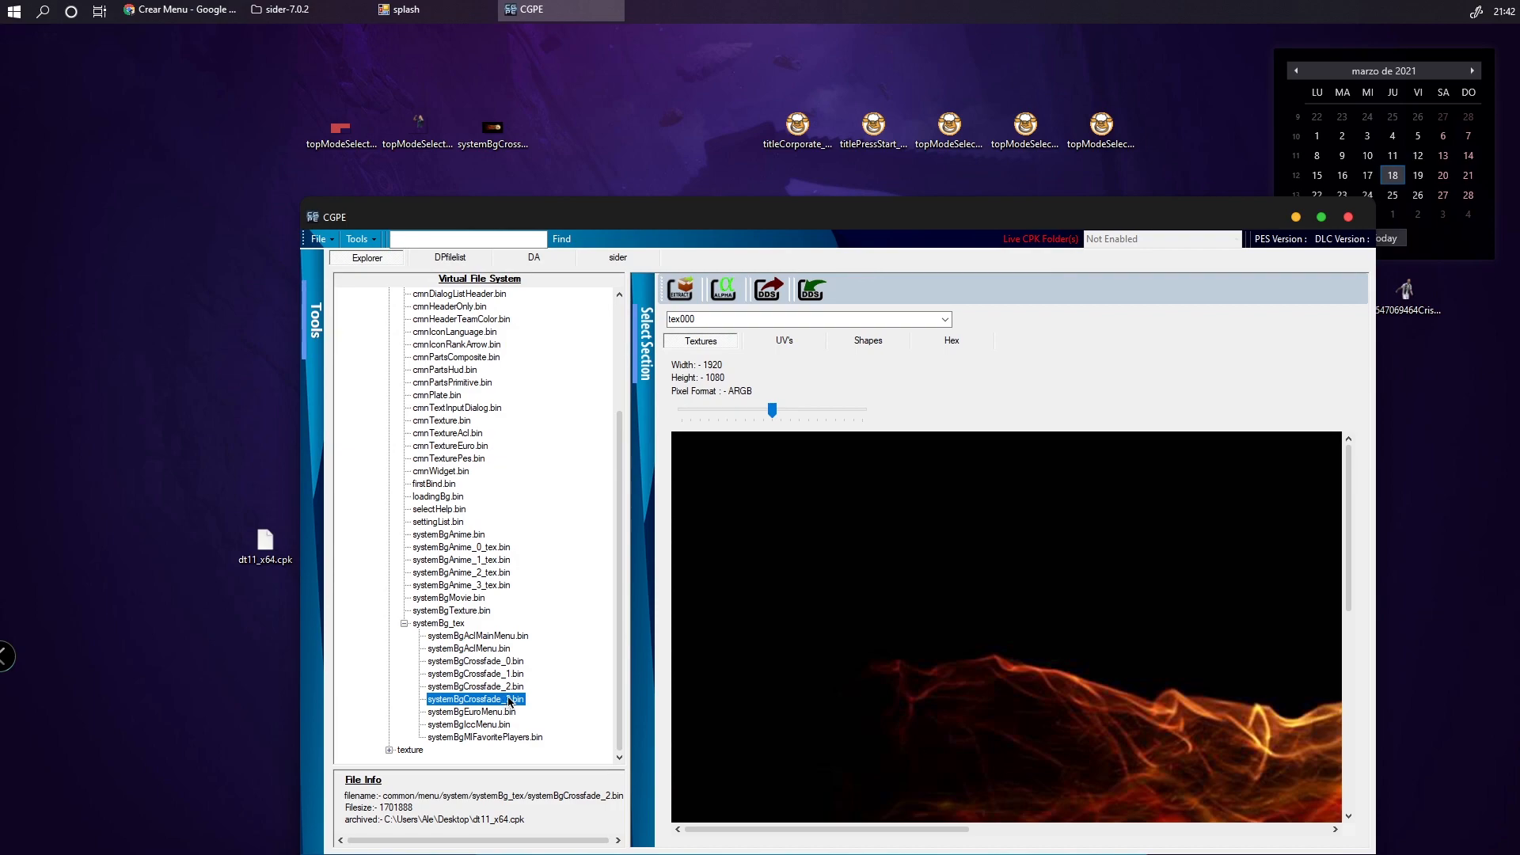
left_click(680, 289)
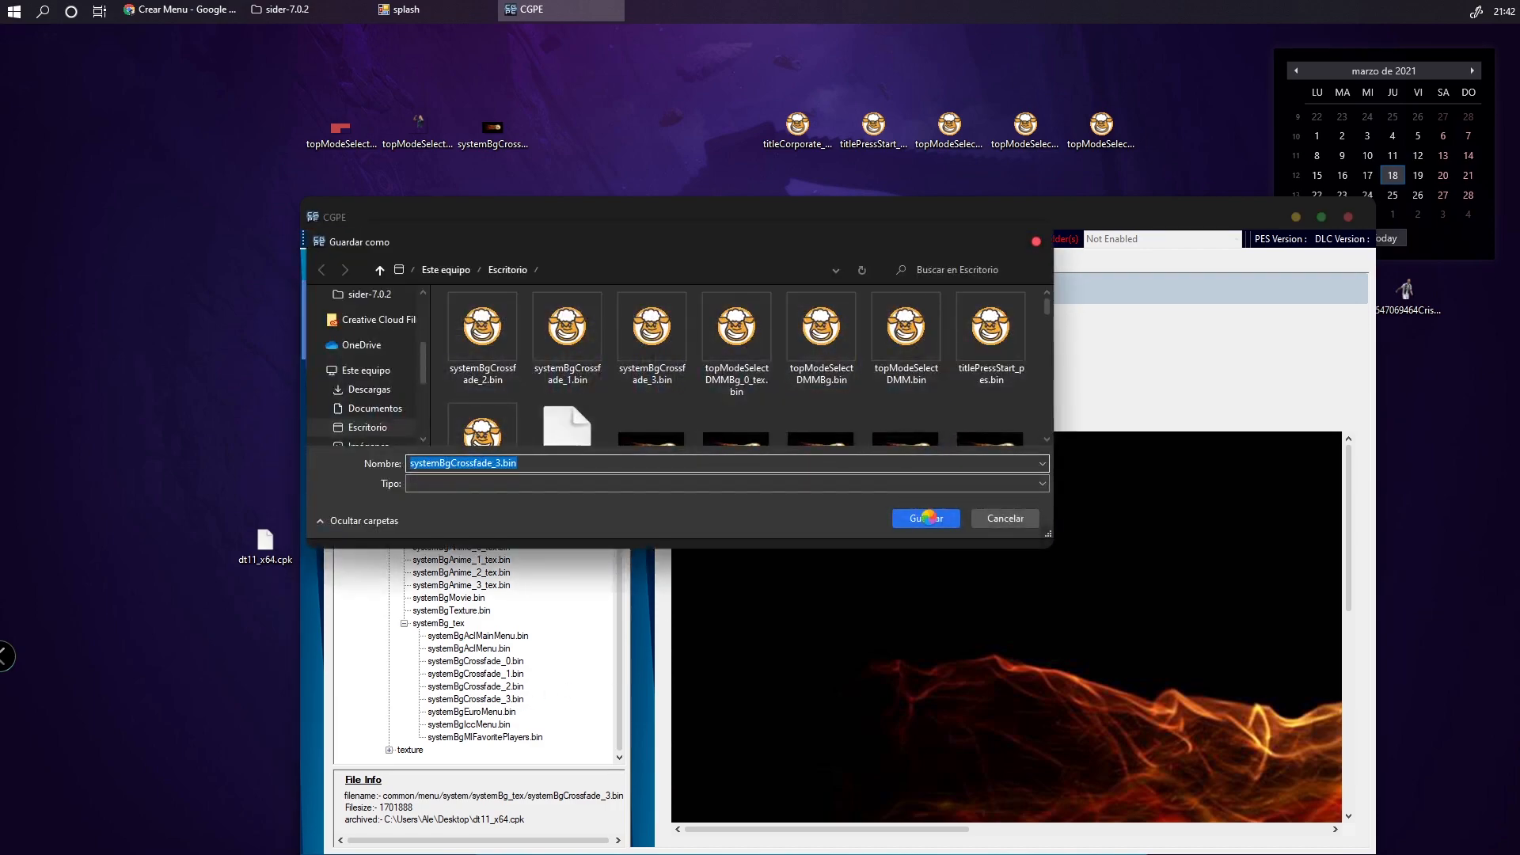
left_click(926, 517)
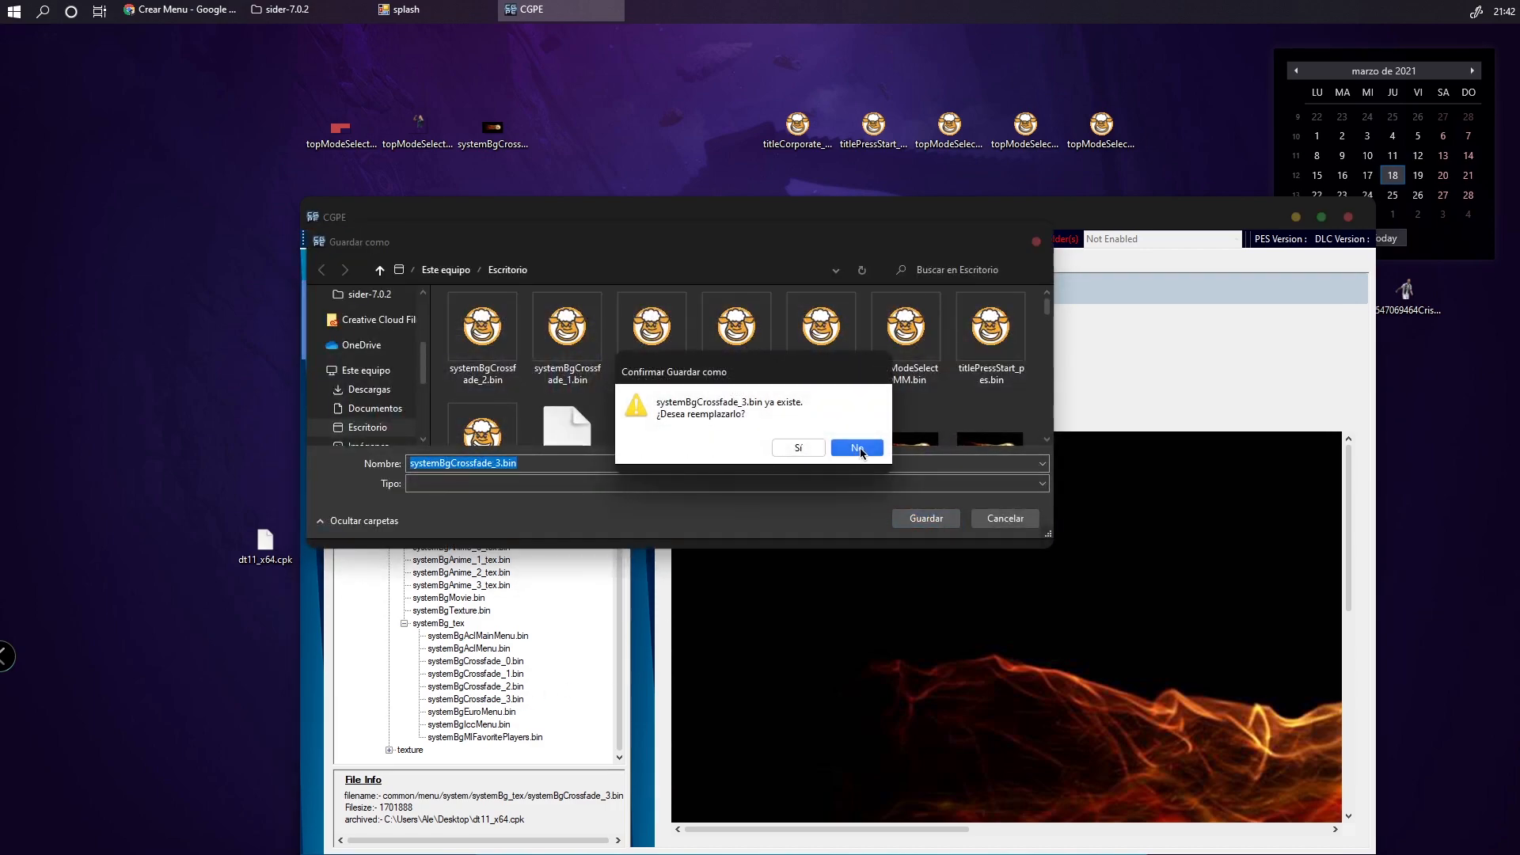
left_click(806, 450)
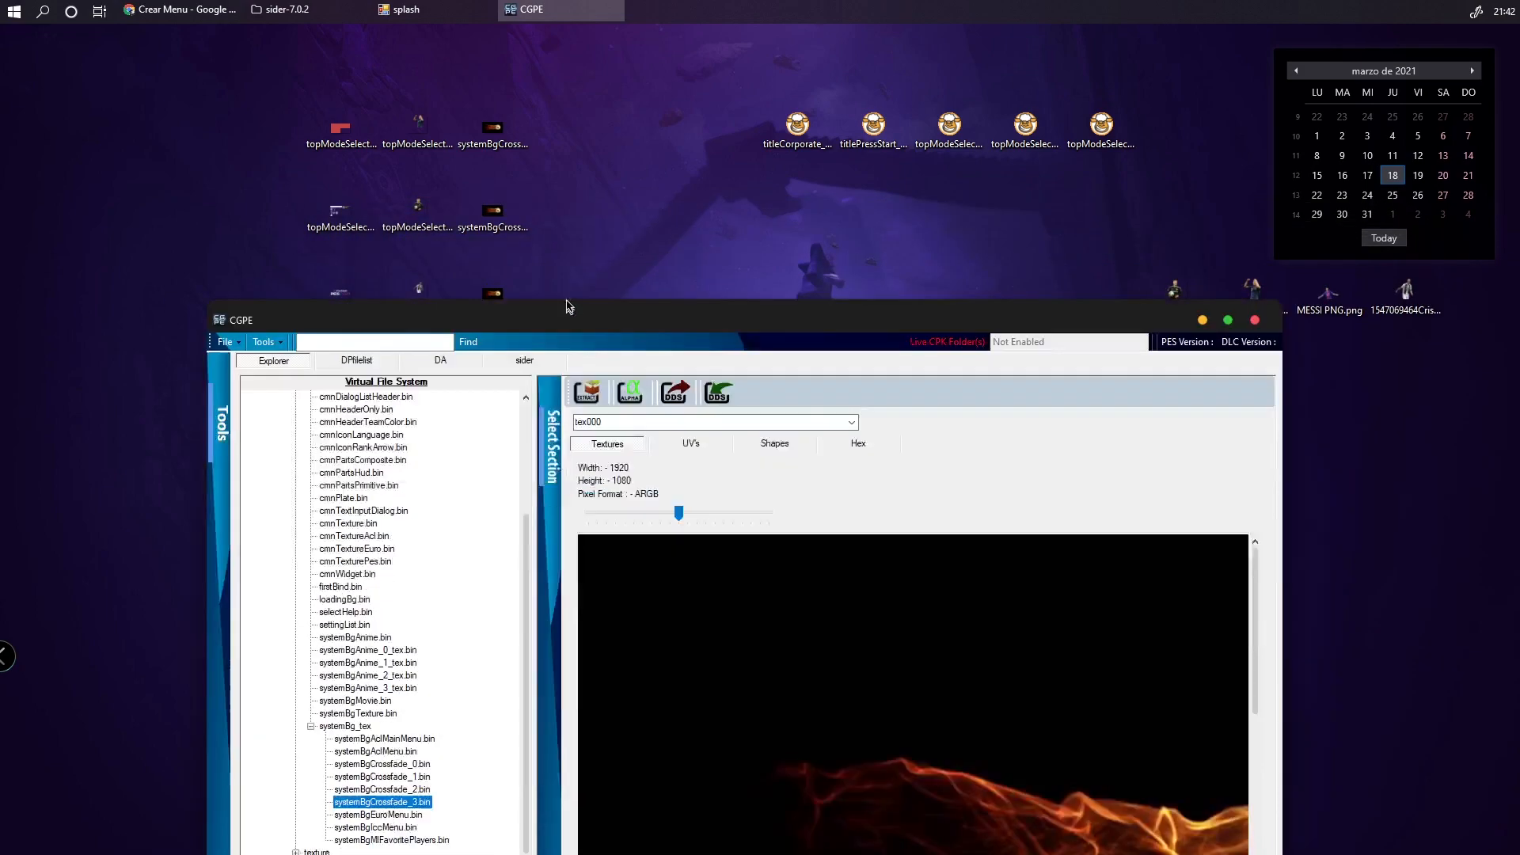
Close CGPE and its leftover splash window to return to the desktop
left_click_drag(569, 306, 539, 87)
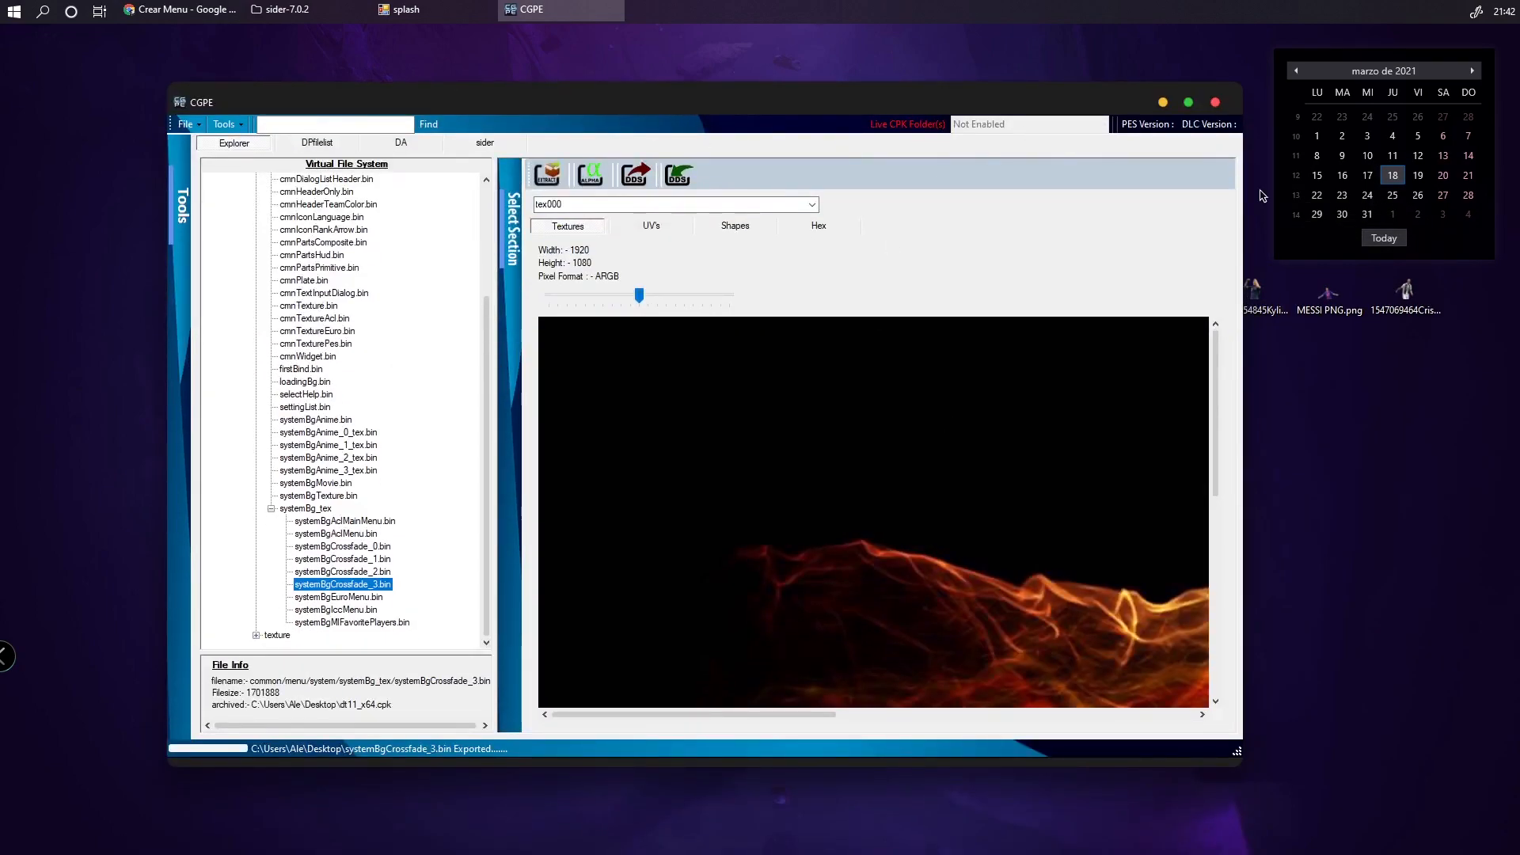
left_click(1173, 104)
right_click(419, 10)
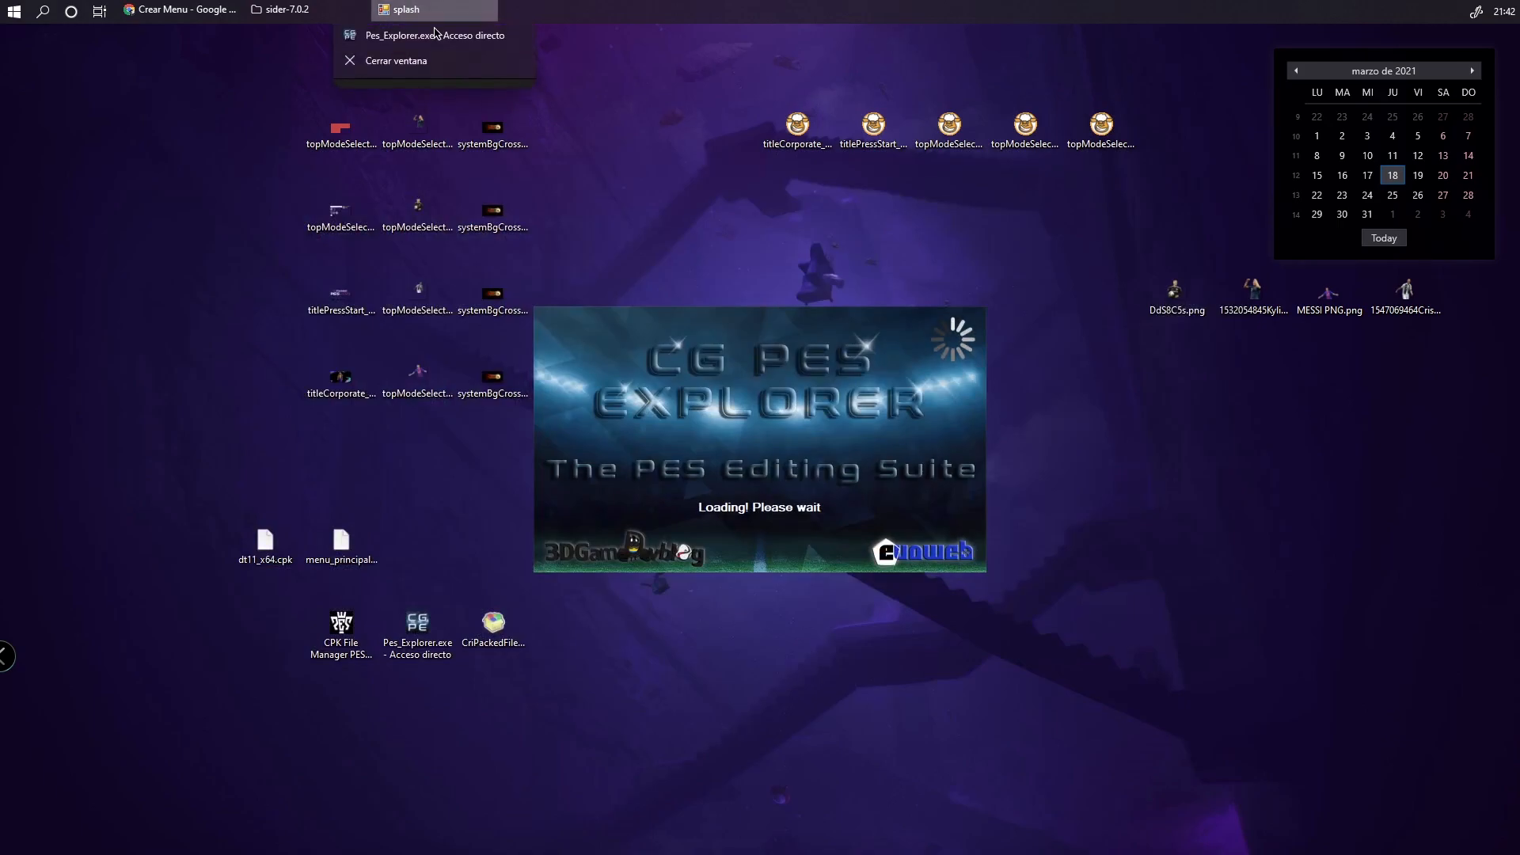
left_click(401, 65)
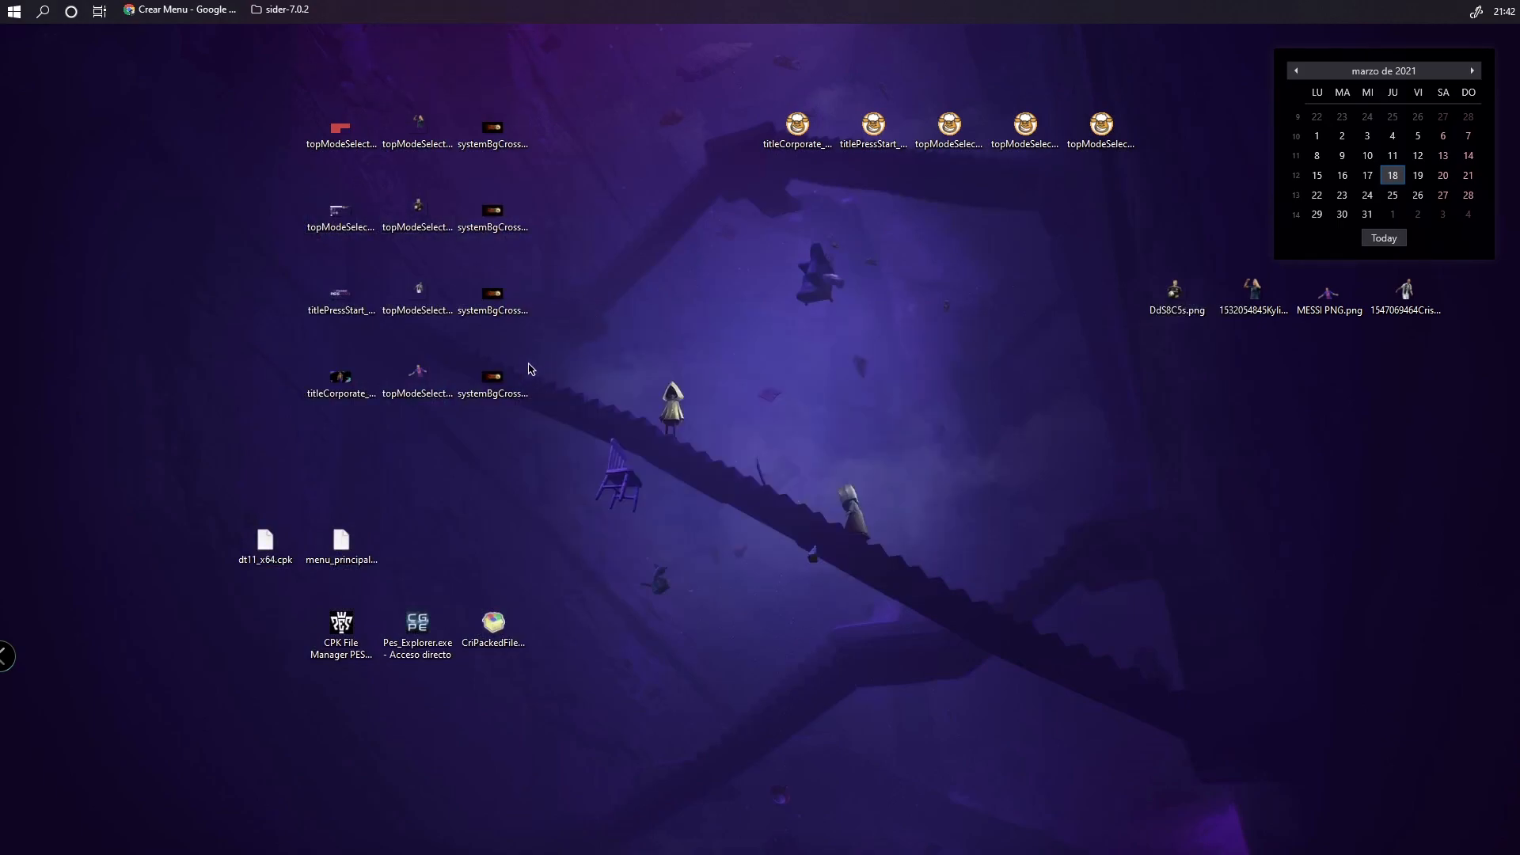
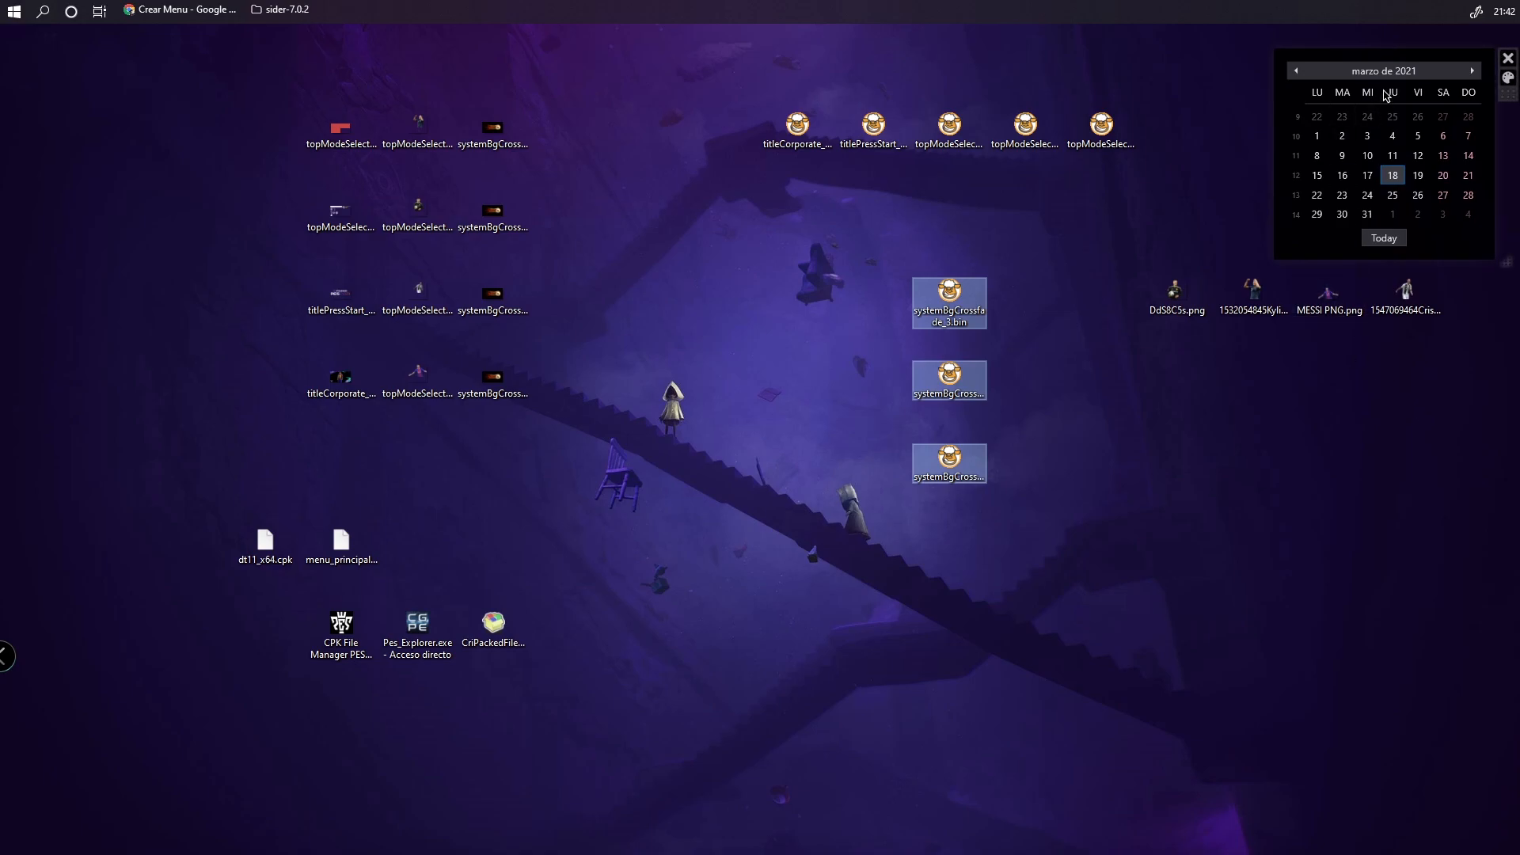
Move the calendar widget down the desktop, below the row of player PNG images
left_click(1375, 126)
left_click_drag(1337, 57, 1316, 583)
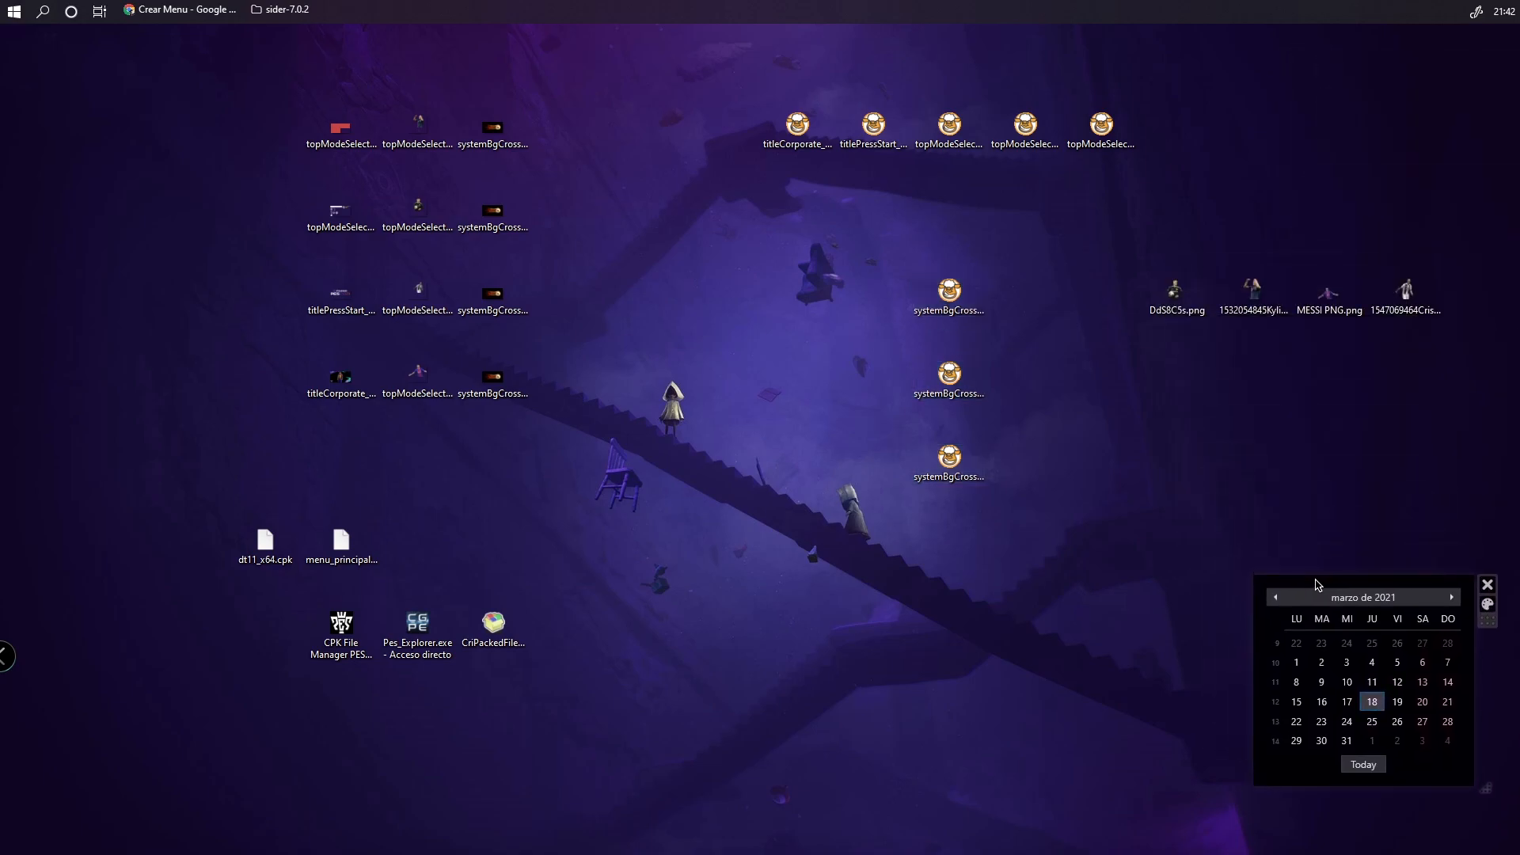
Go through the extracted .bin files on the desktop one by one and check their names
left_click_drag(888, 257, 990, 478)
left_click(950, 378)
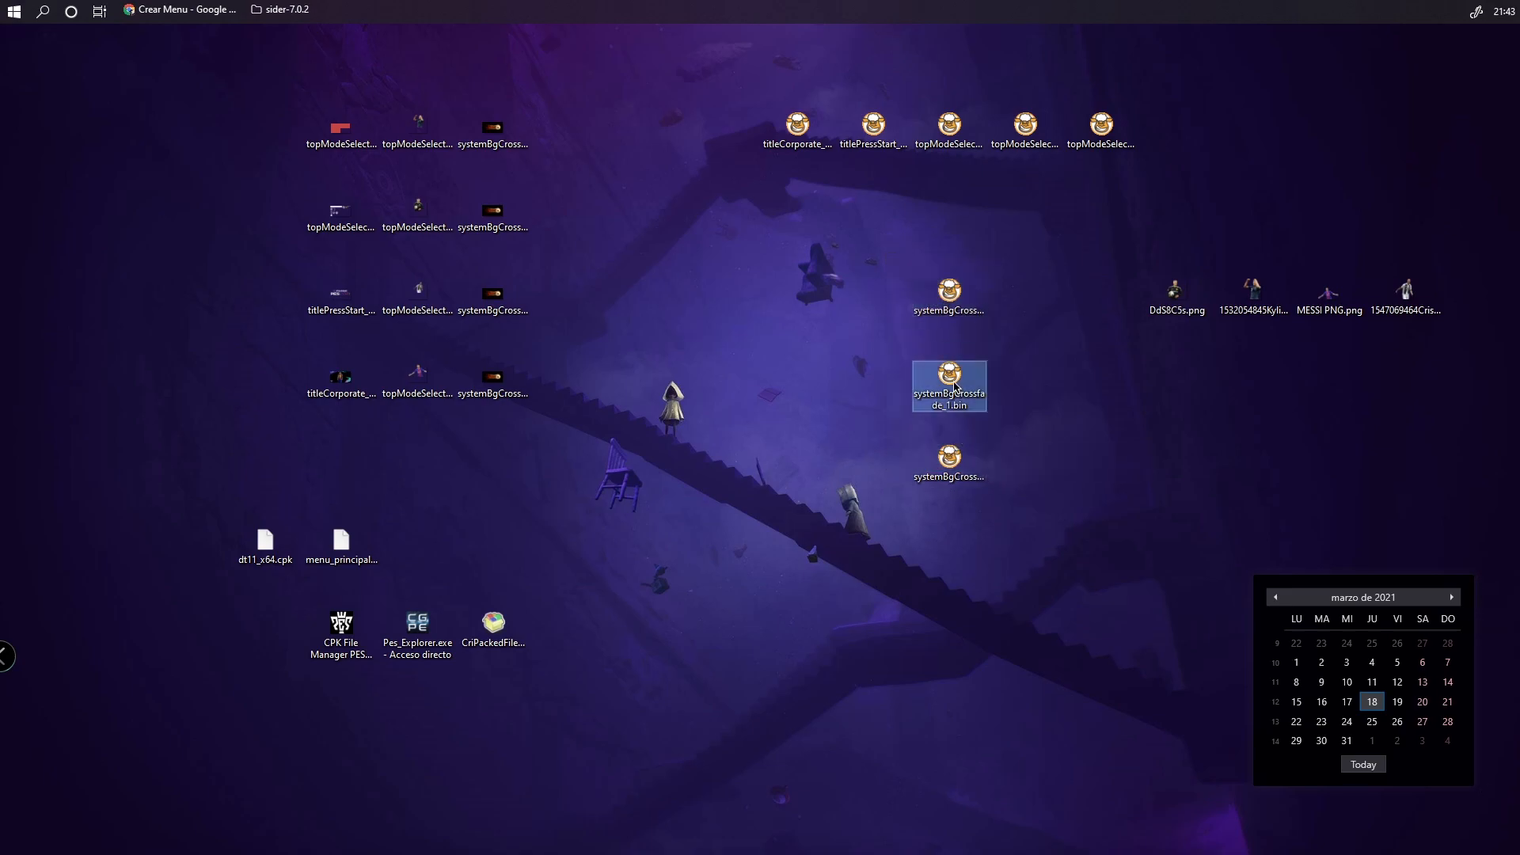
left_click(949, 299)
left_click(1077, 147)
left_click(1021, 138)
left_click(945, 139)
left_click(871, 139)
left_click(811, 141)
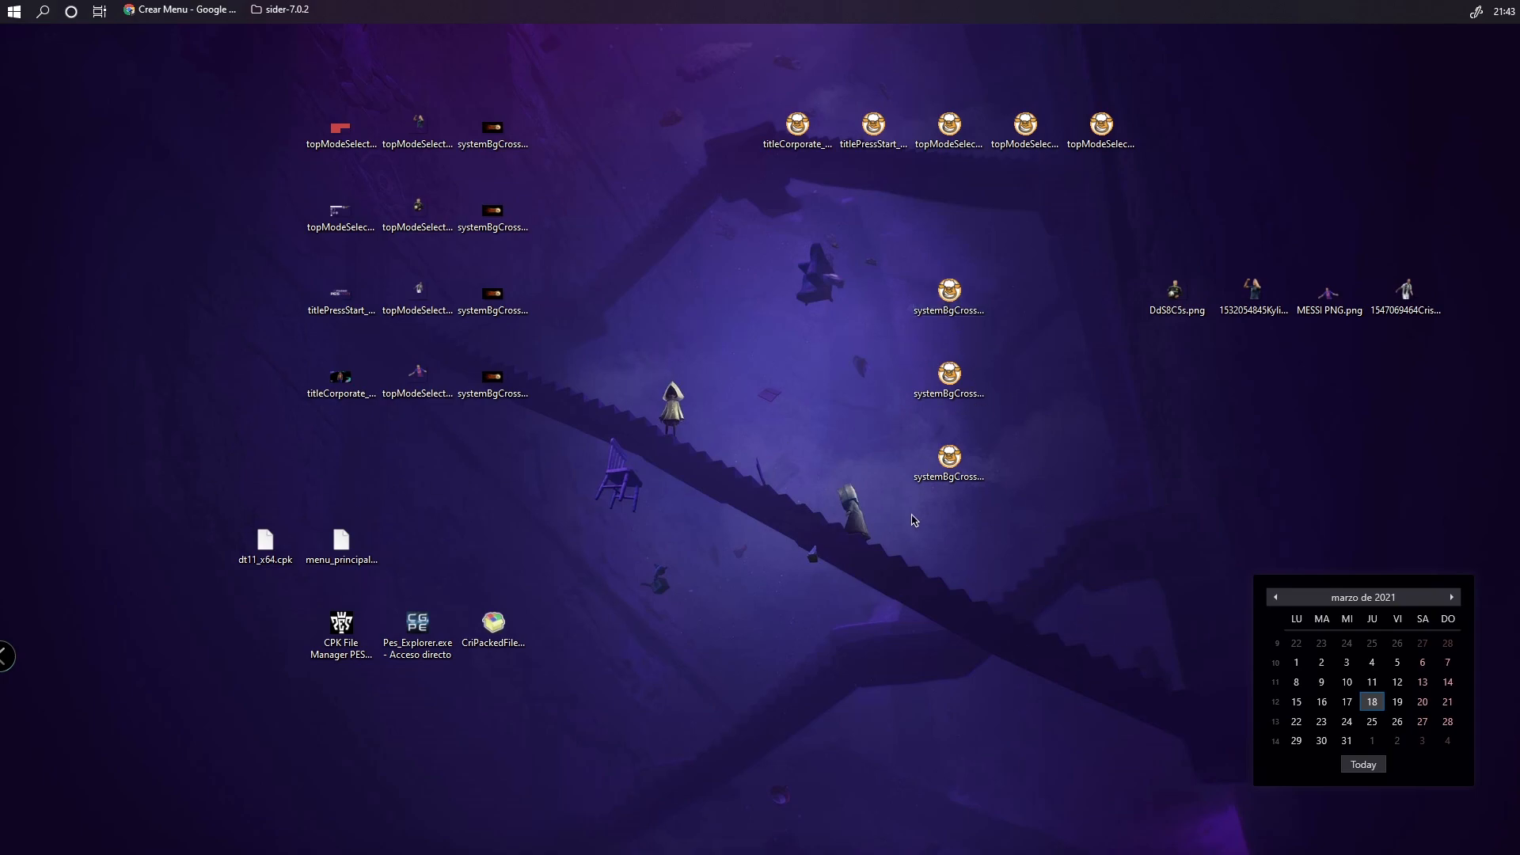
Arrange the three systemBgCrossfade .bin files in a row directly beneath the topModeSelect .bin files
left_click_drag(960, 473, 1139, 233)
left_click_drag(949, 291, 1029, 218)
left_click_drag(949, 403, 954, 242)
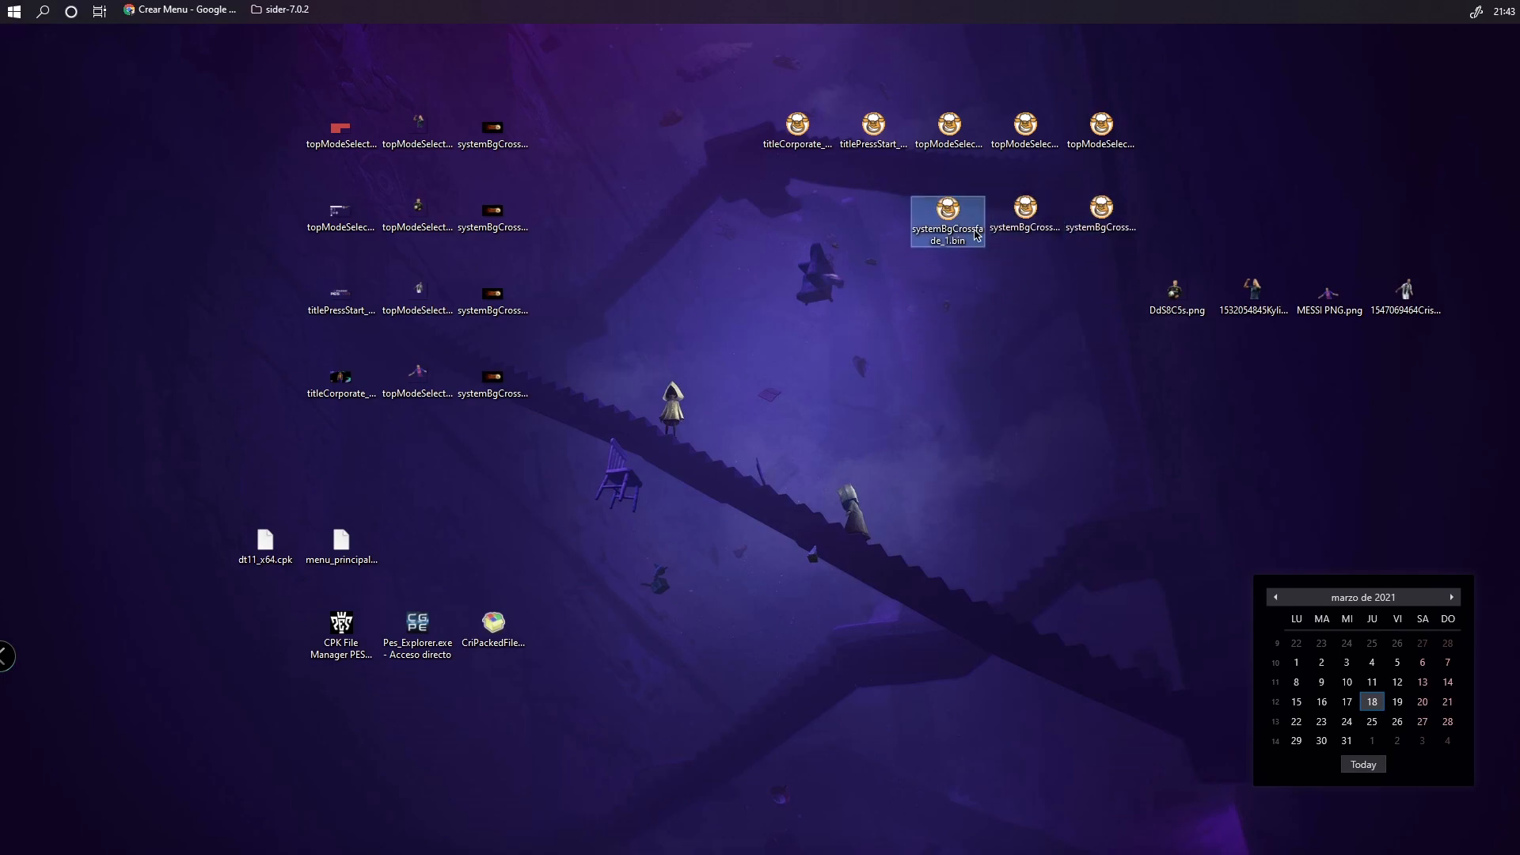
Check the names of the three systemBgCrossfade .bin files to determine which numbers have been extracted
left_click(1025, 212)
left_click(1101, 212)
left_click(1246, 236)
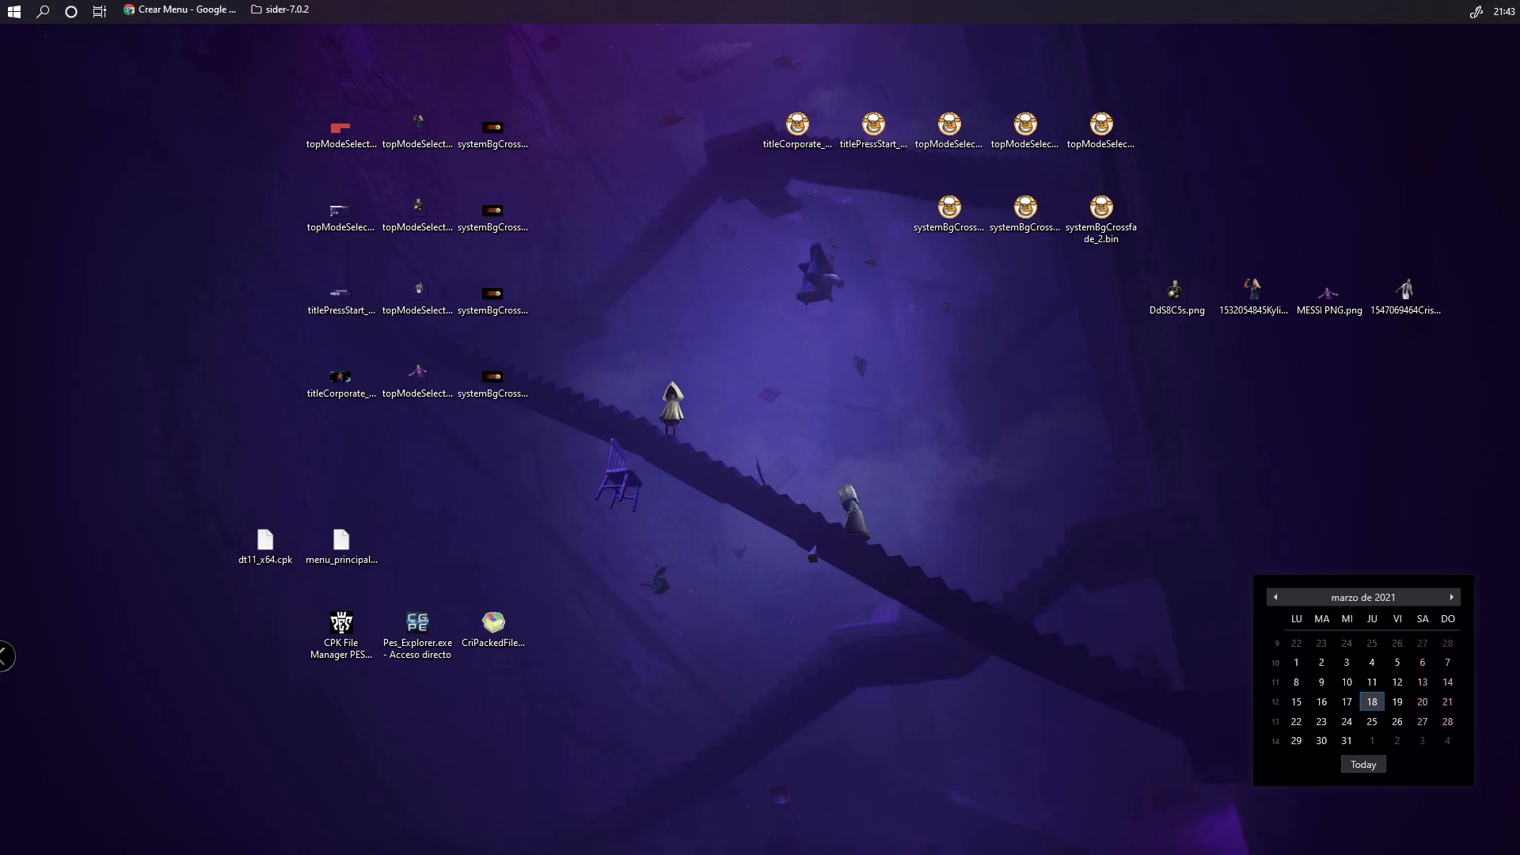
left_click(1025, 210)
left_click(1101, 209)
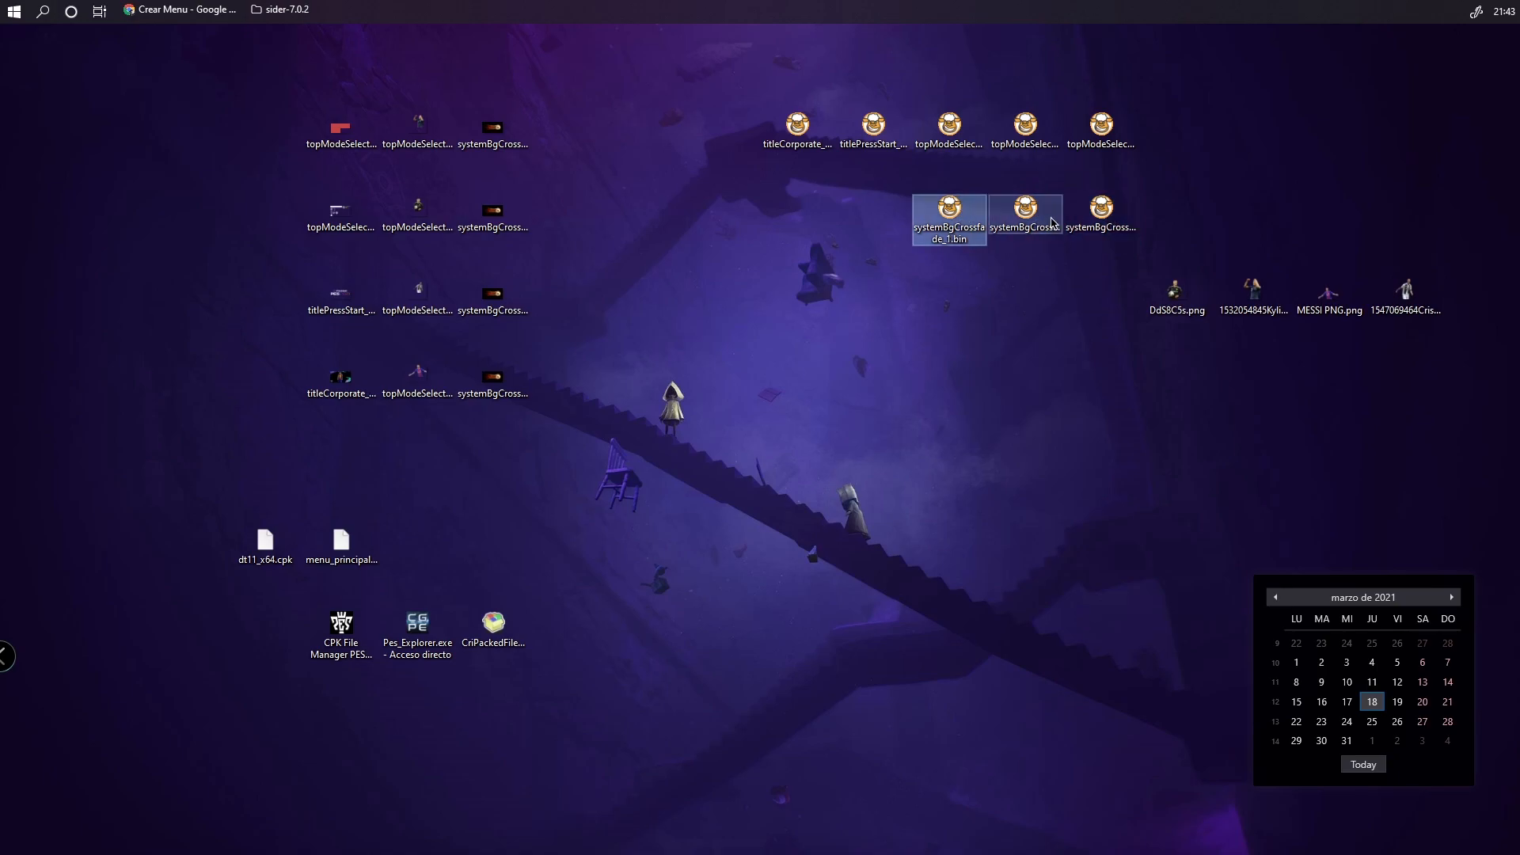
left_click(1098, 303)
left_click_drag(1025, 212, 964, 218)
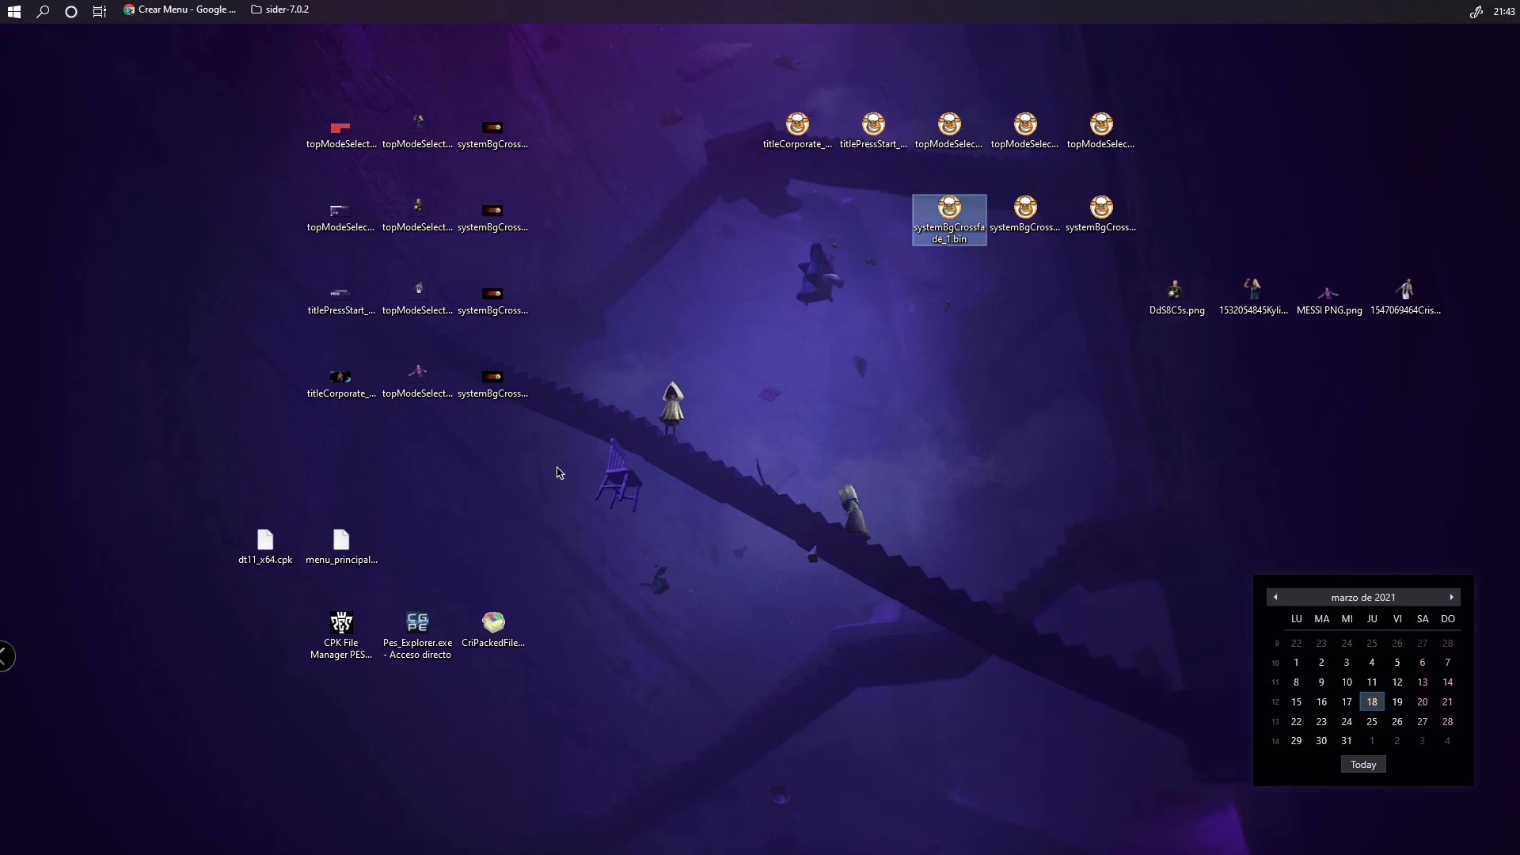
Relaunch CG PES Explorer, continue past the startup error and open dt11_x64.cpk from the desktop
left_click(478, 607)
double_click(417, 626)
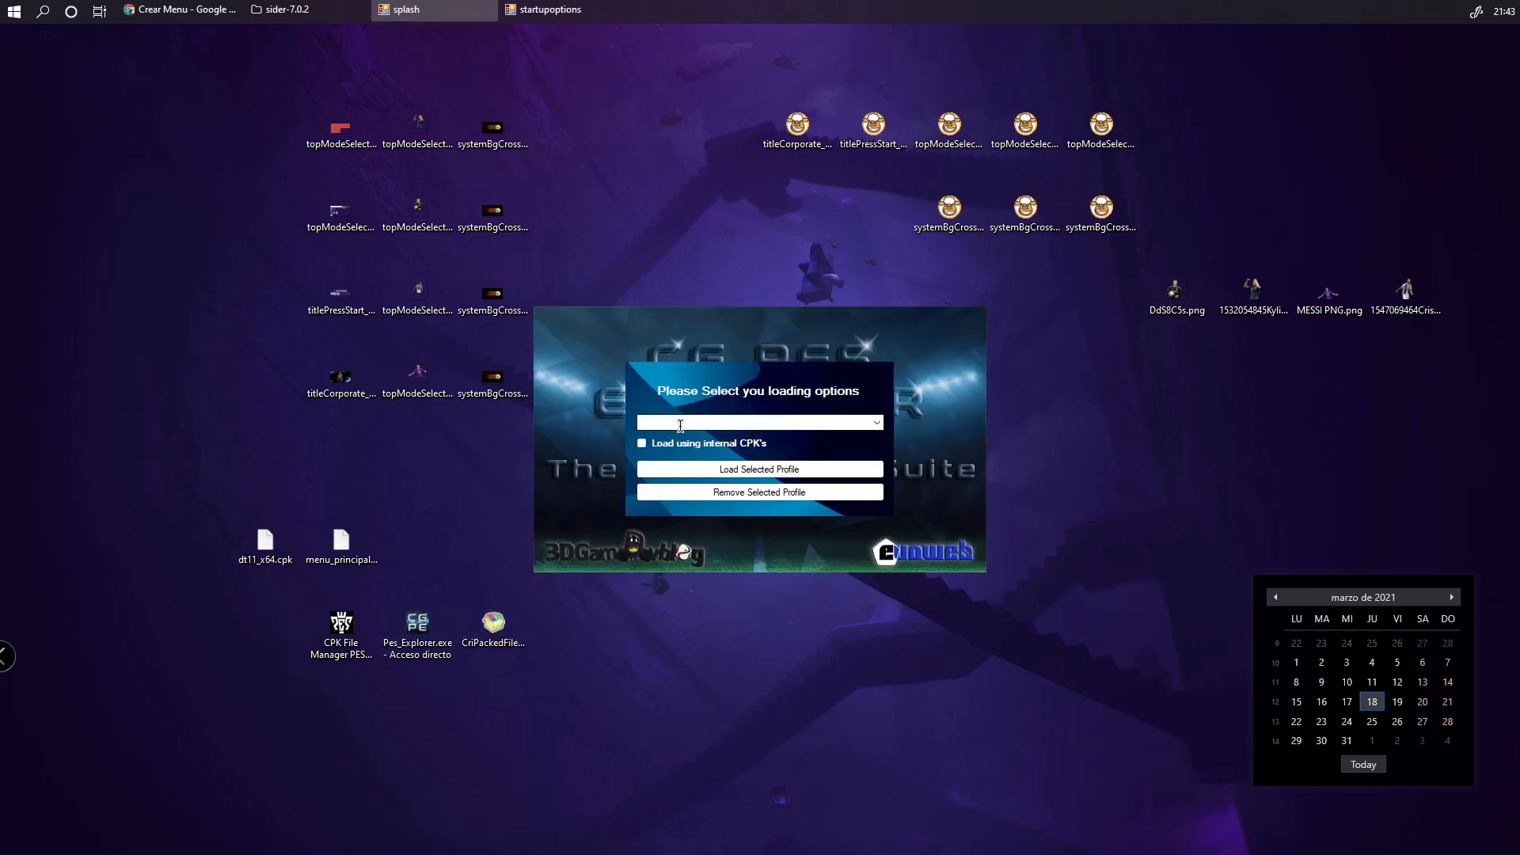
left_click(754, 474)
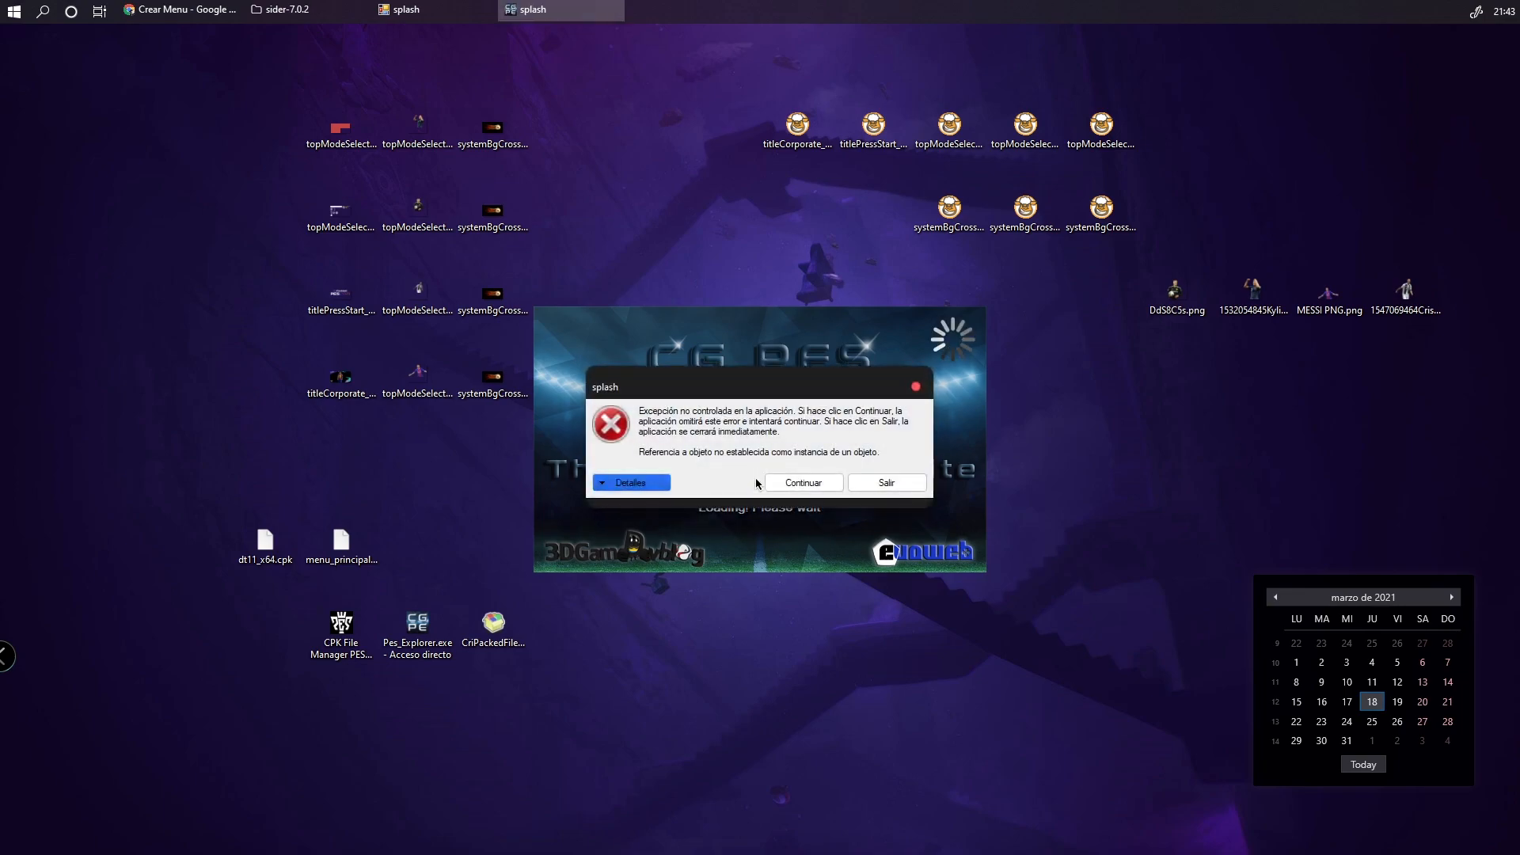
left_click(769, 481)
left_click(89, 119)
left_click(117, 154)
scroll(378, 307, "down", 1)
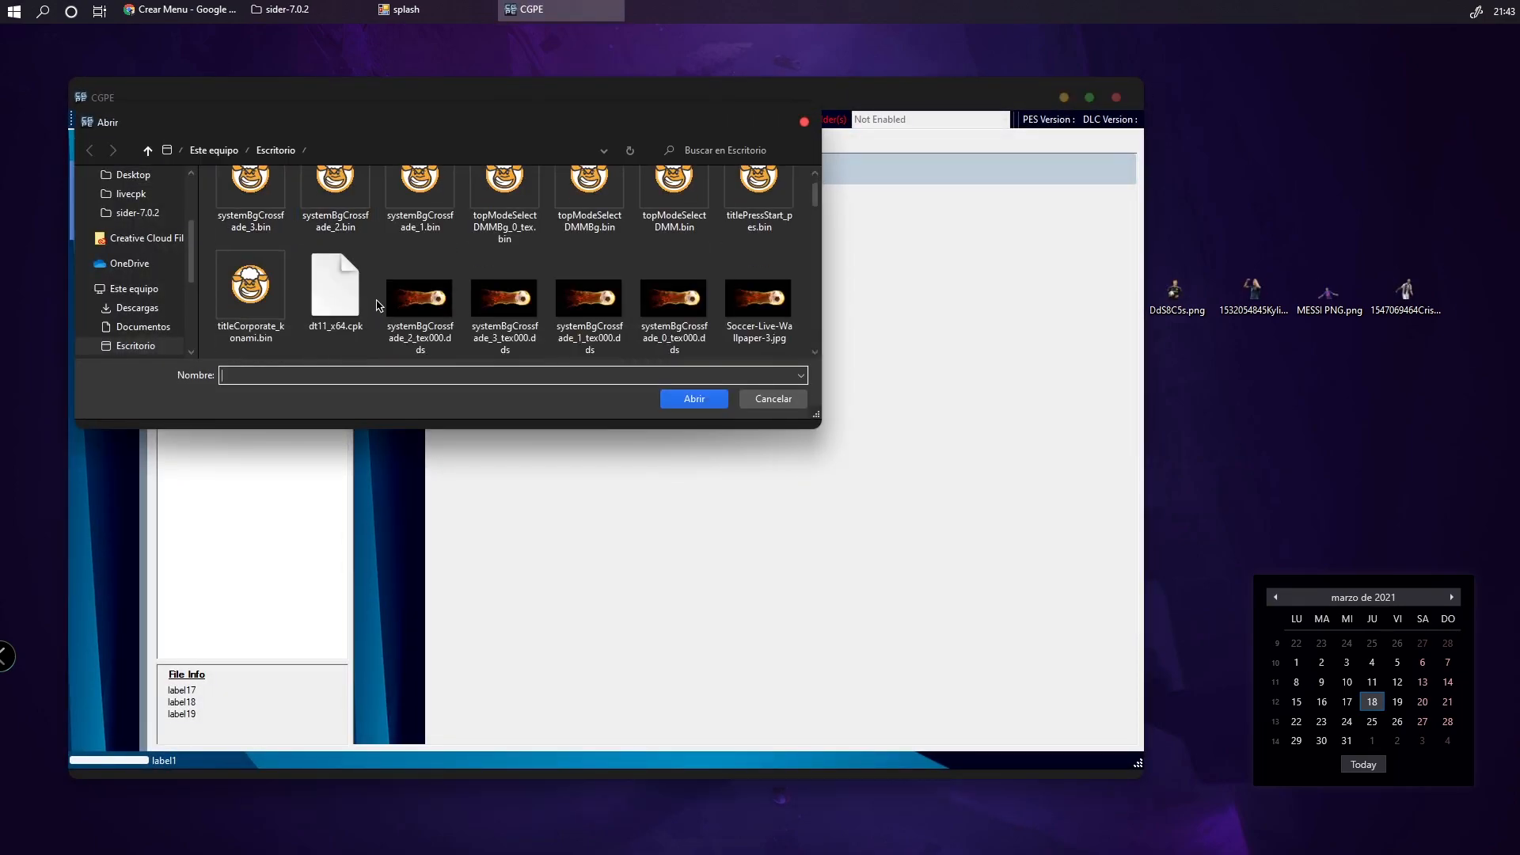
left_click(336, 295)
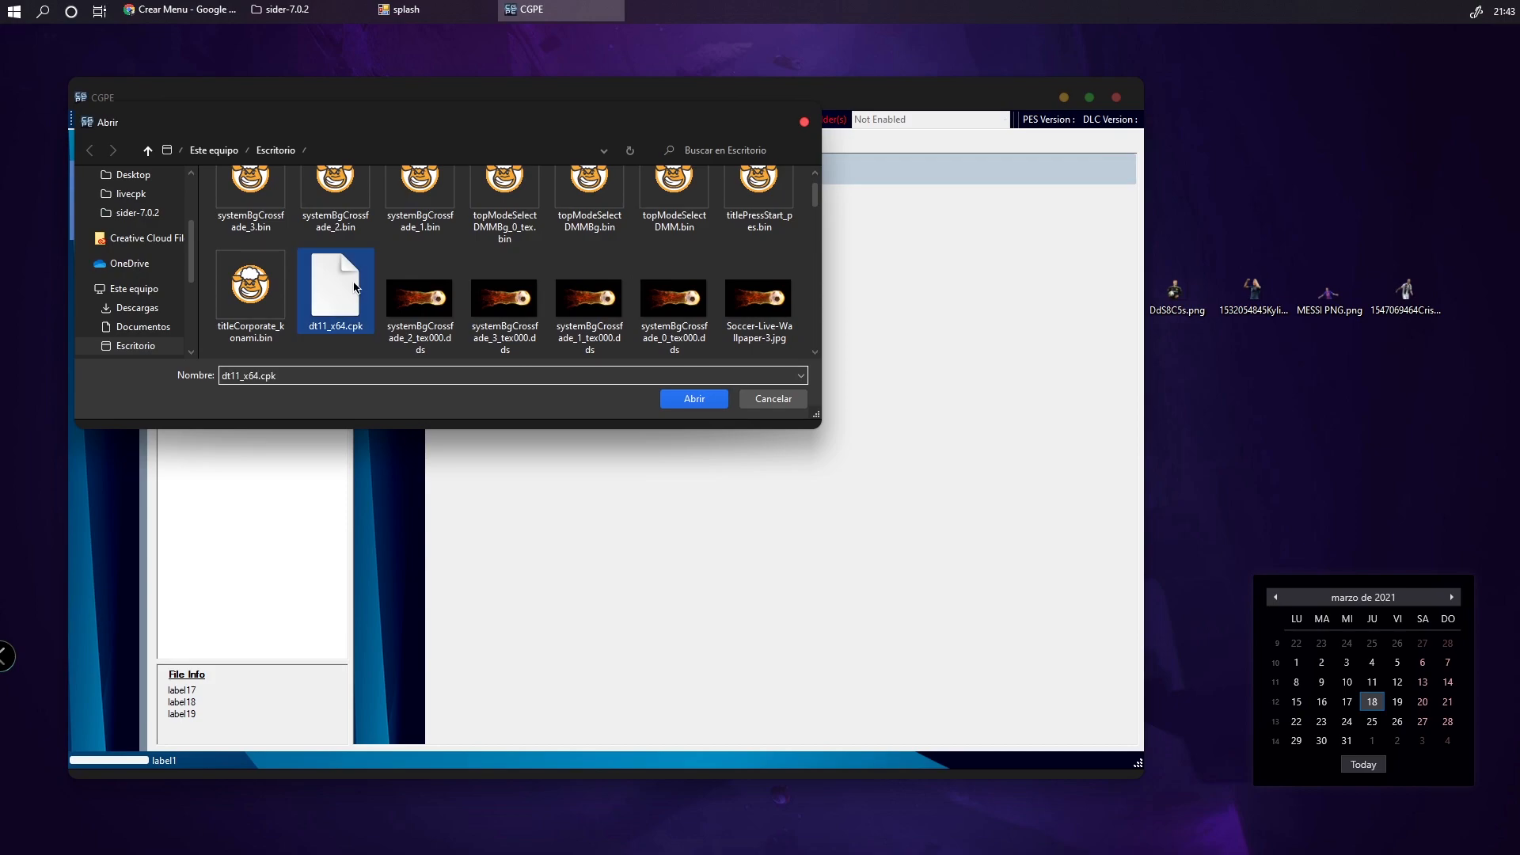
left_click(694, 399)
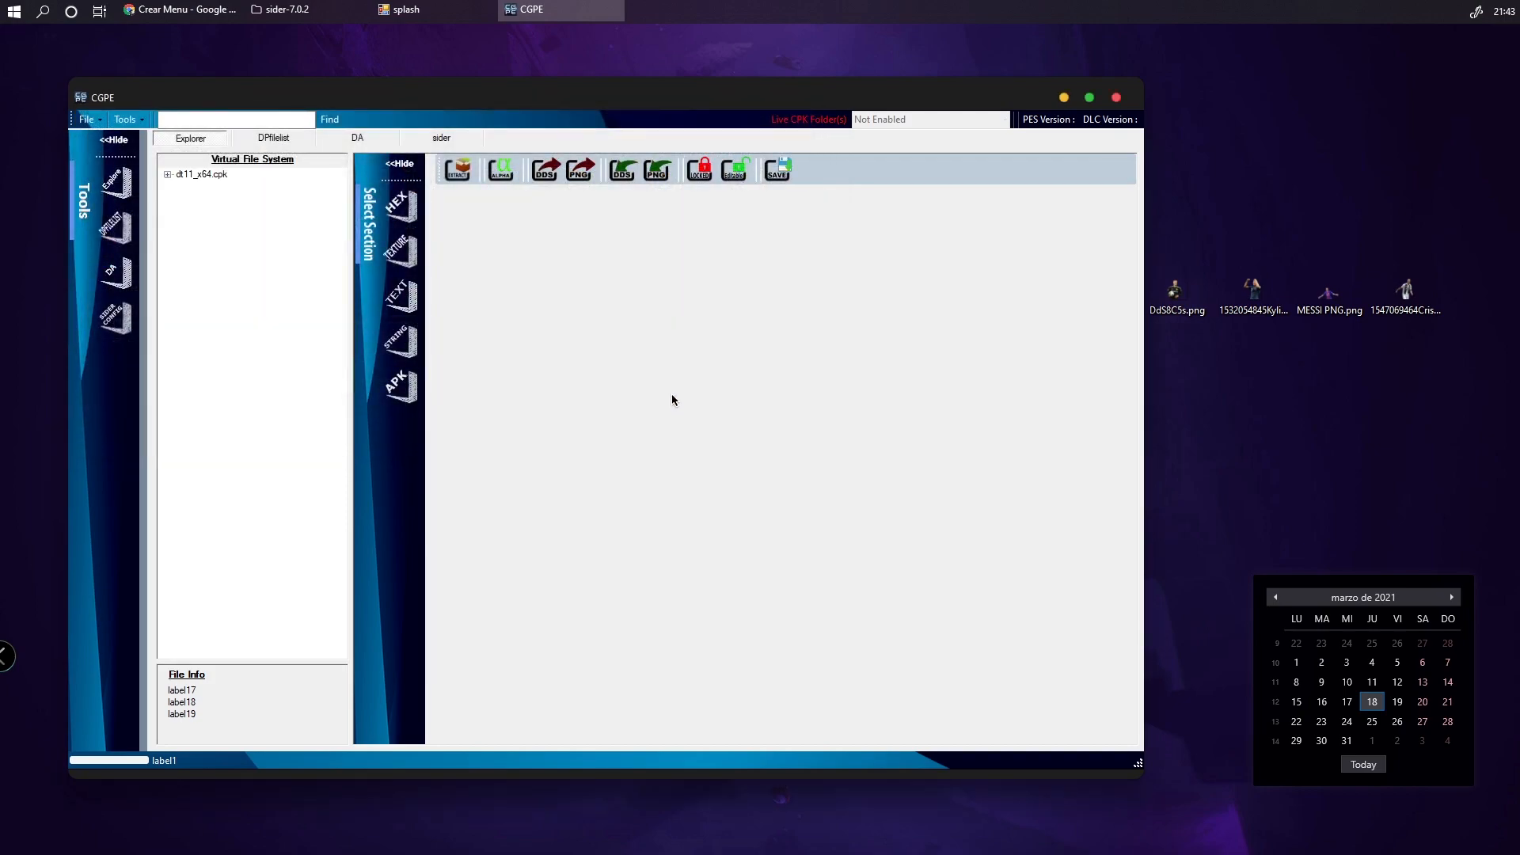
Expand dt11_x64.cpk in the virtual file tree down to common/menu/system/systemBg_tex
left_click(168, 174)
left_click(183, 187)
left_click(198, 199)
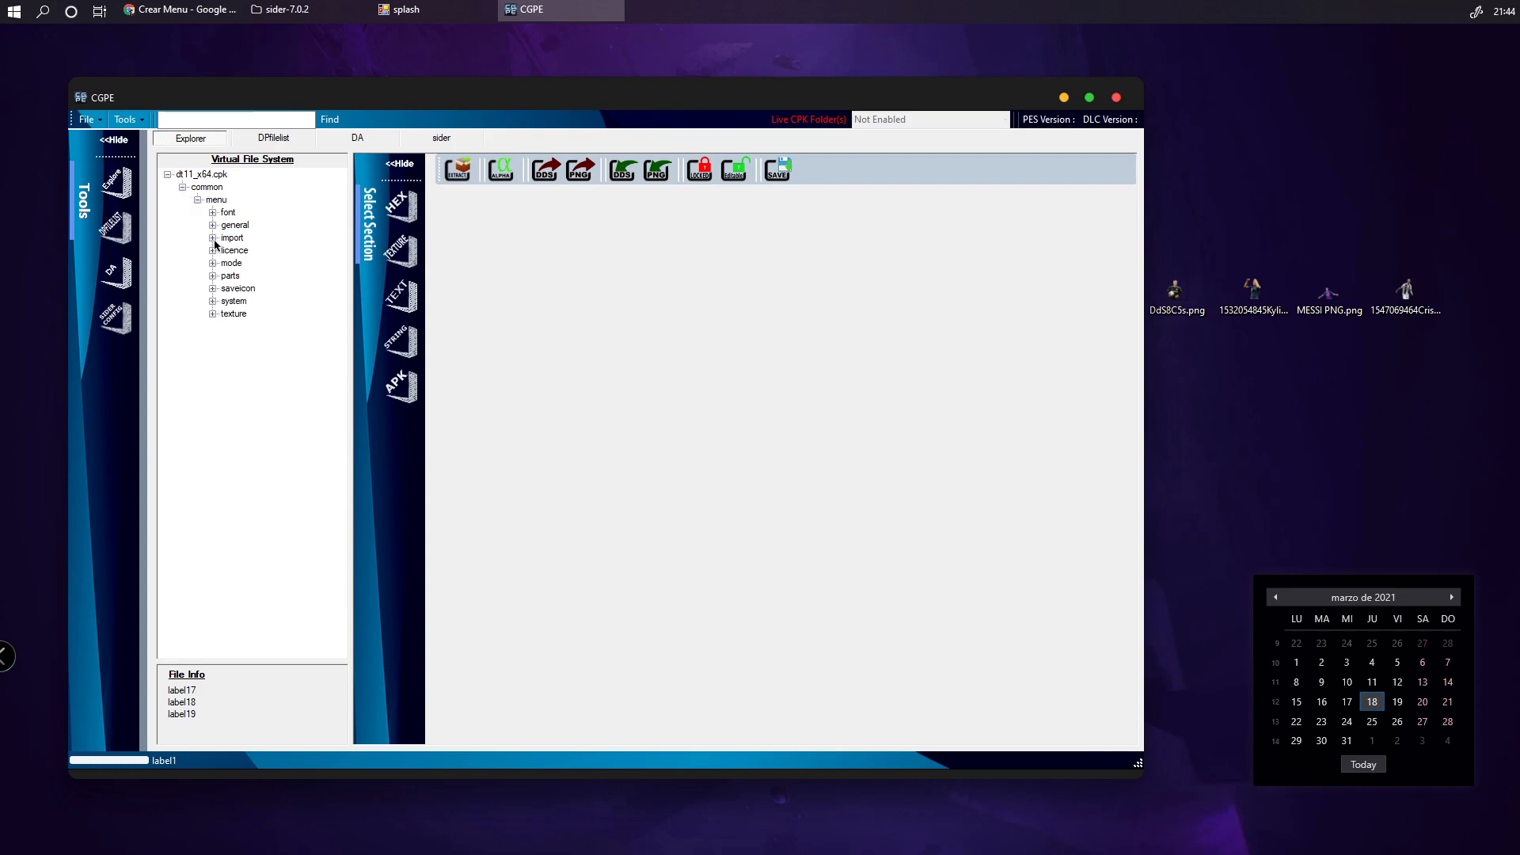
left_click(212, 301)
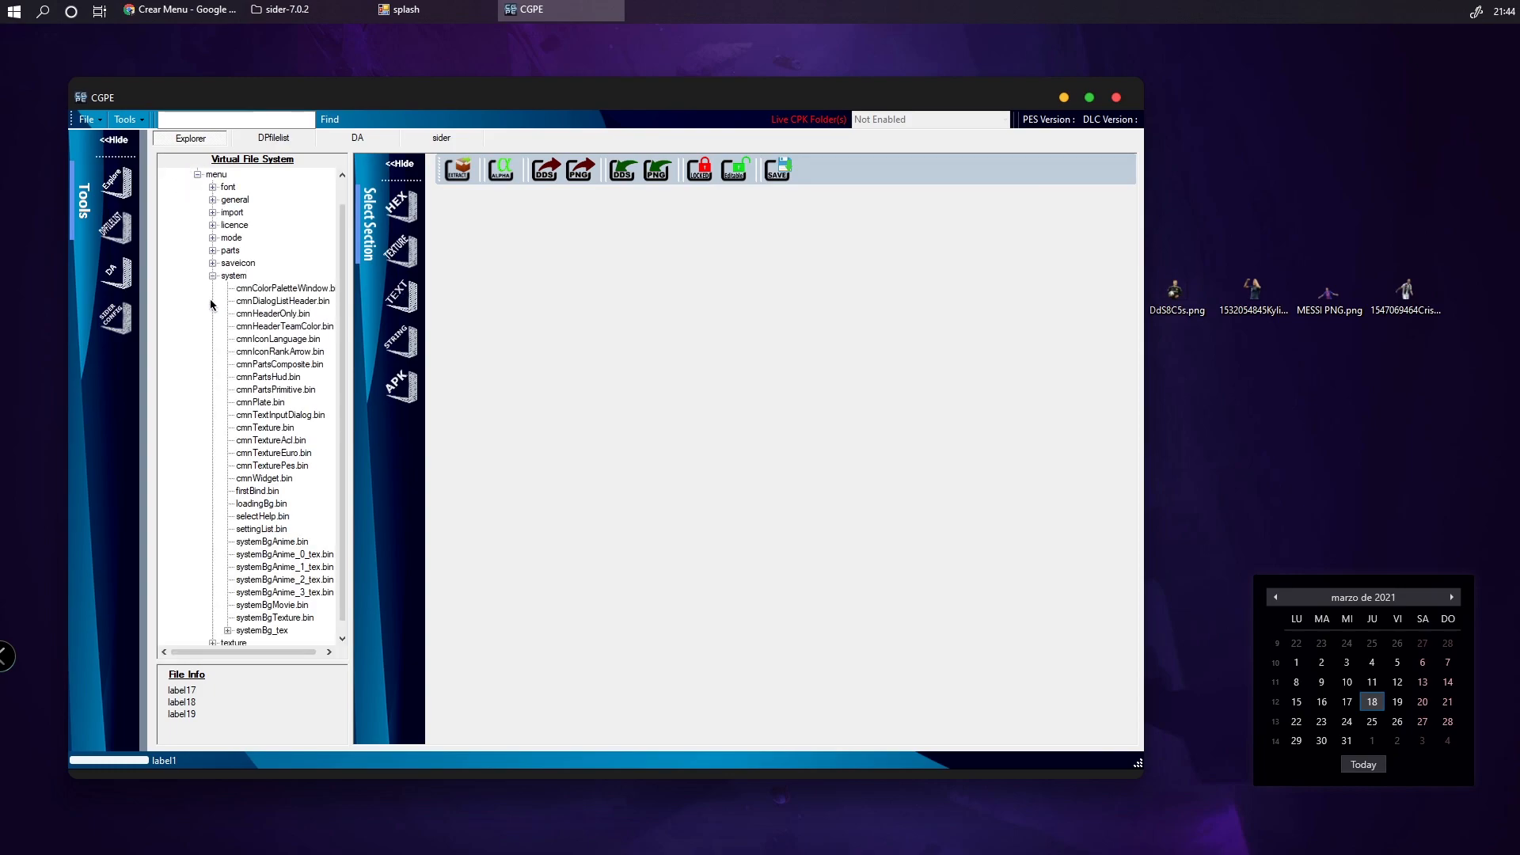
left_click(225, 619)
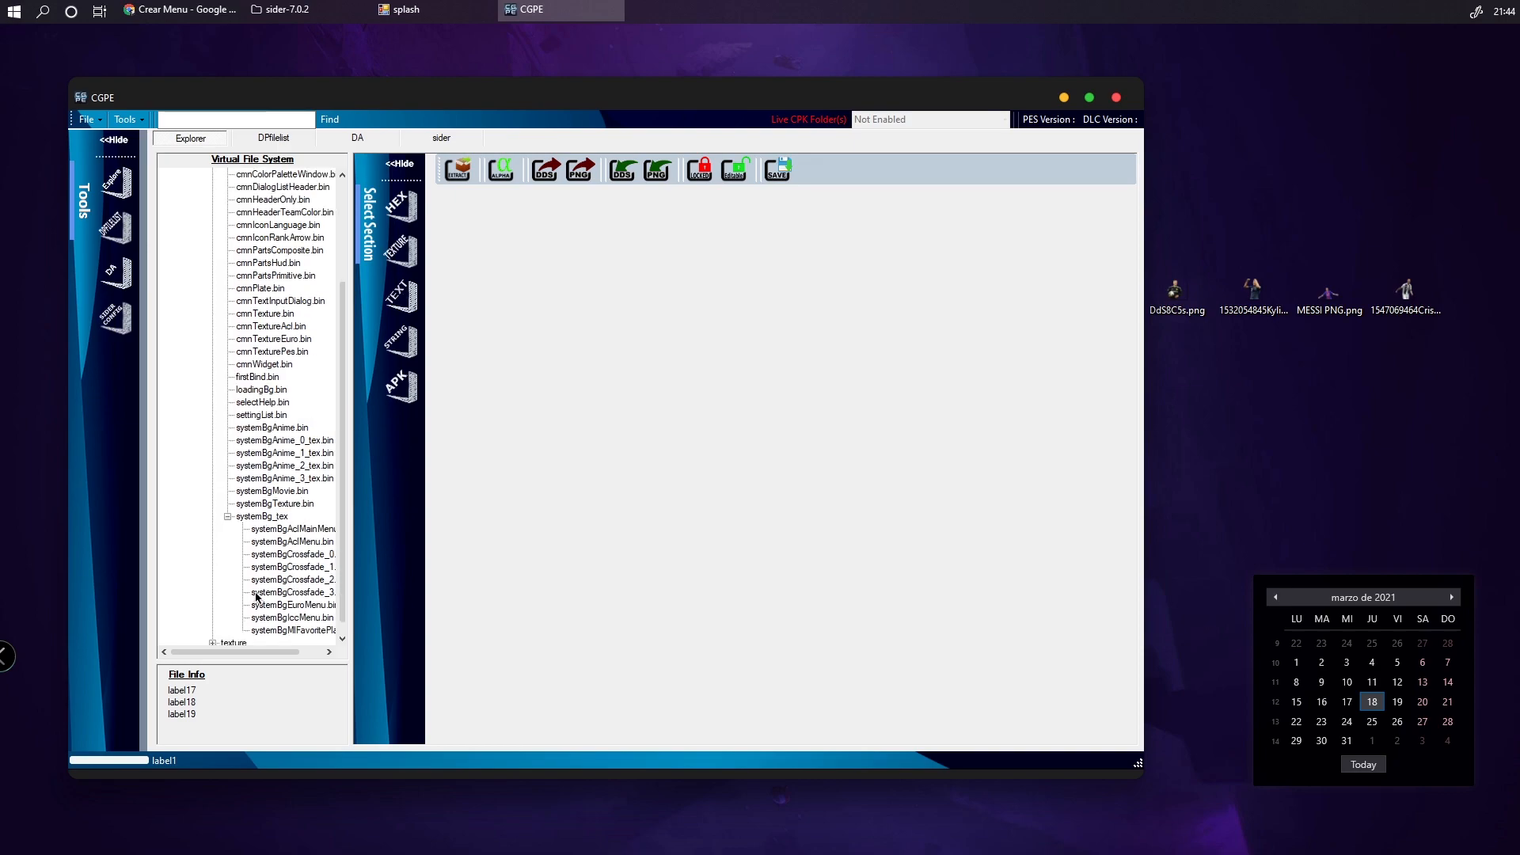
Extract systemBgCrossfade_0.bin to the desktop
left_click(309, 545)
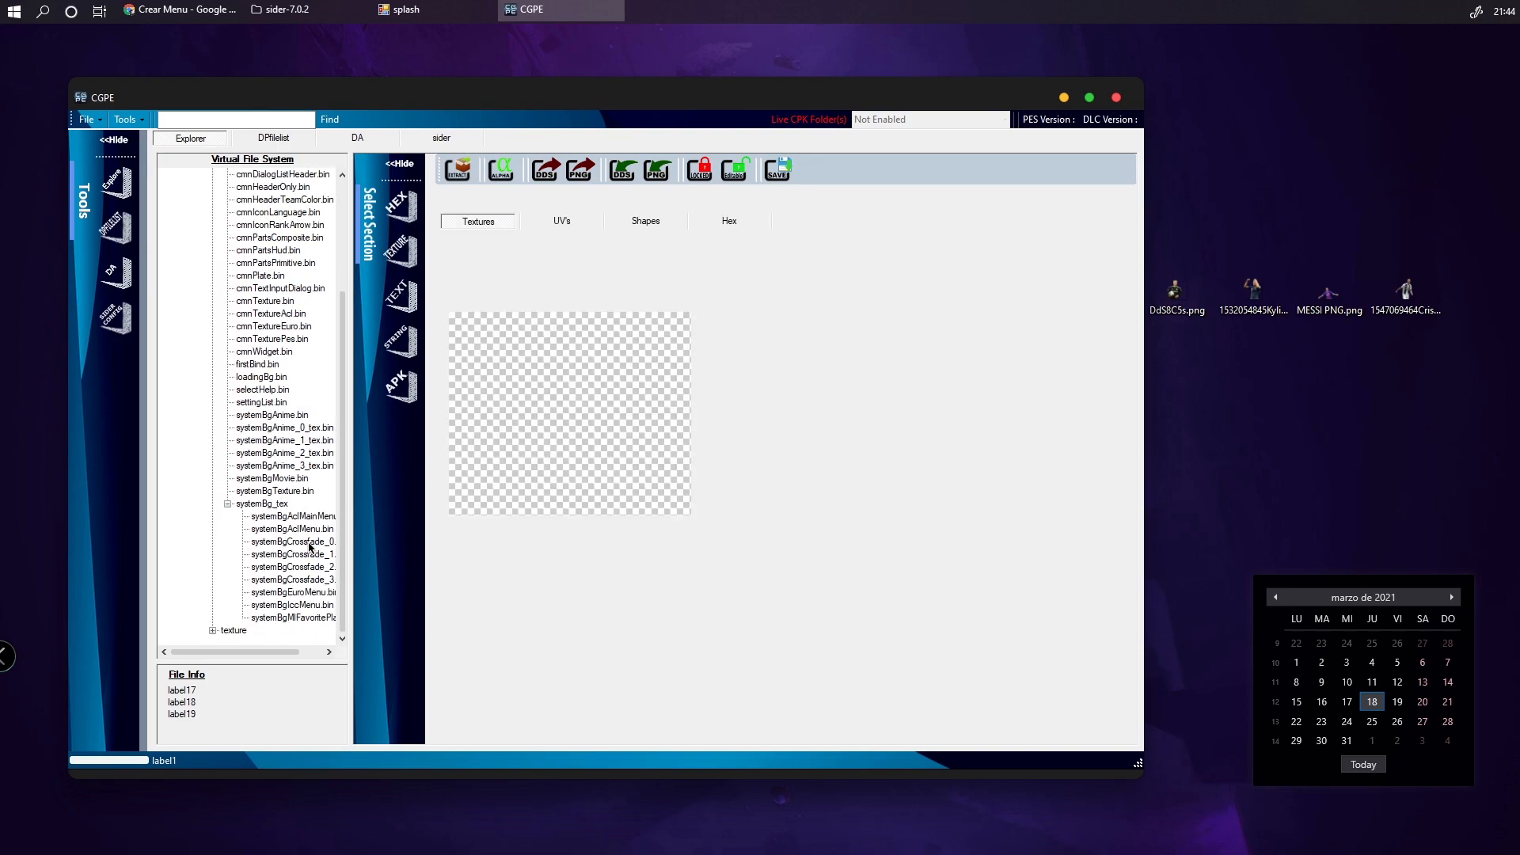
left_click(457, 169)
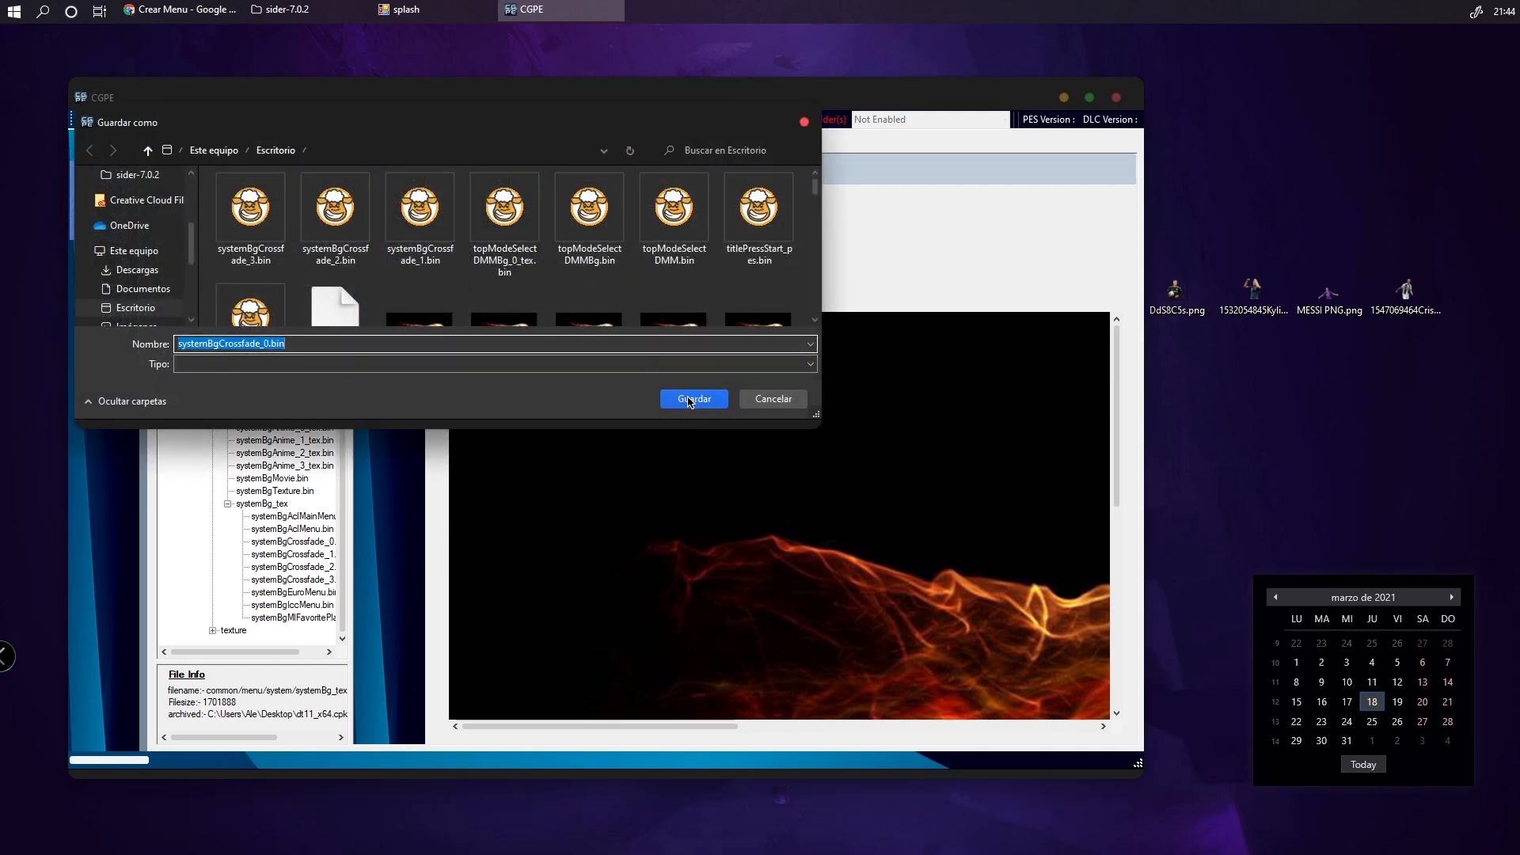
left_click(690, 399)
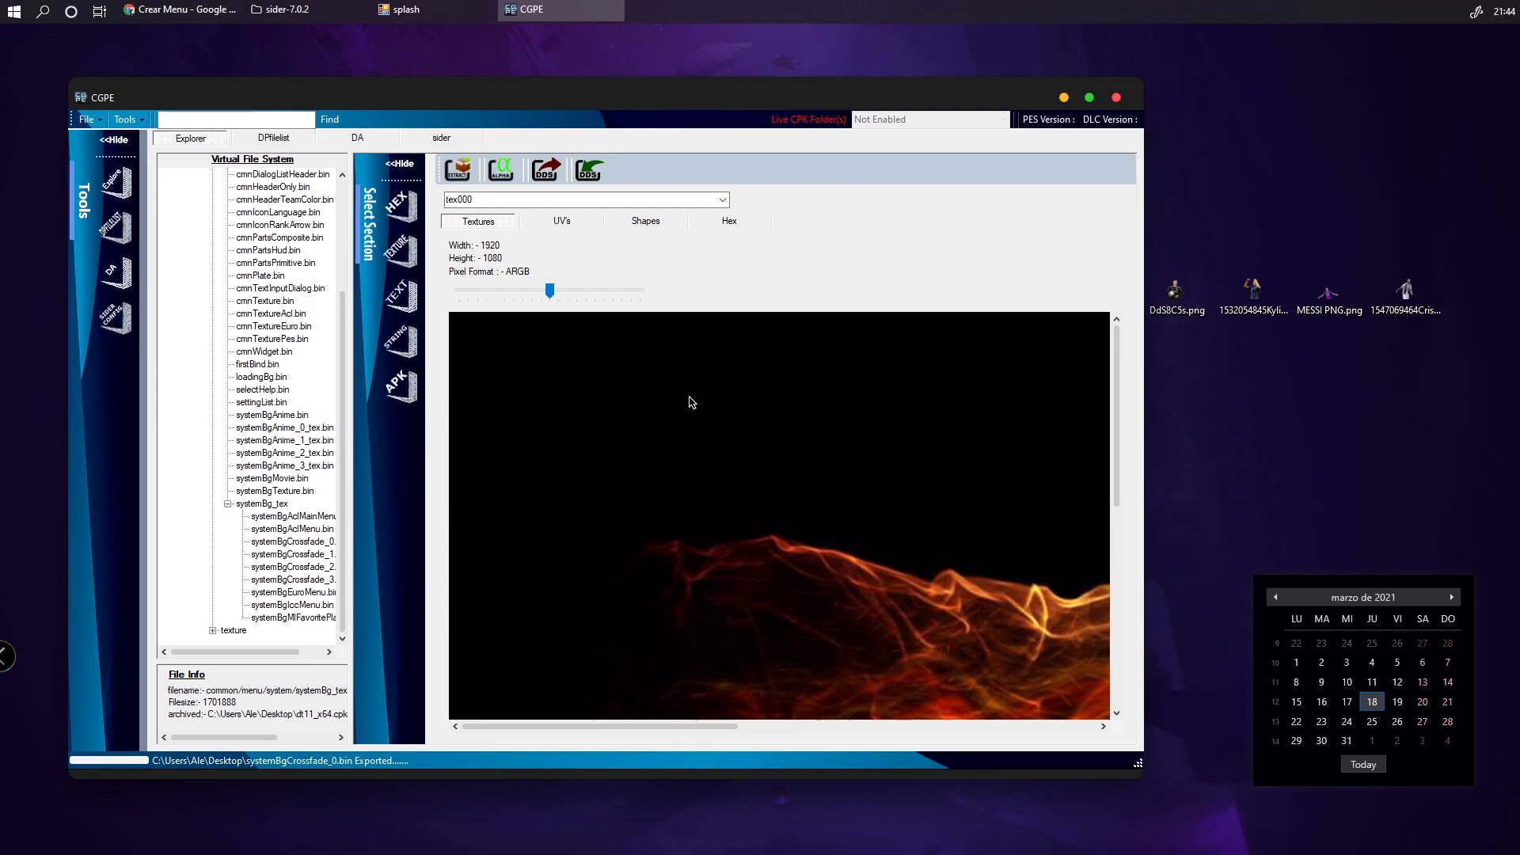
Close CGPE and the splash window it leaves behind
left_click(1118, 98)
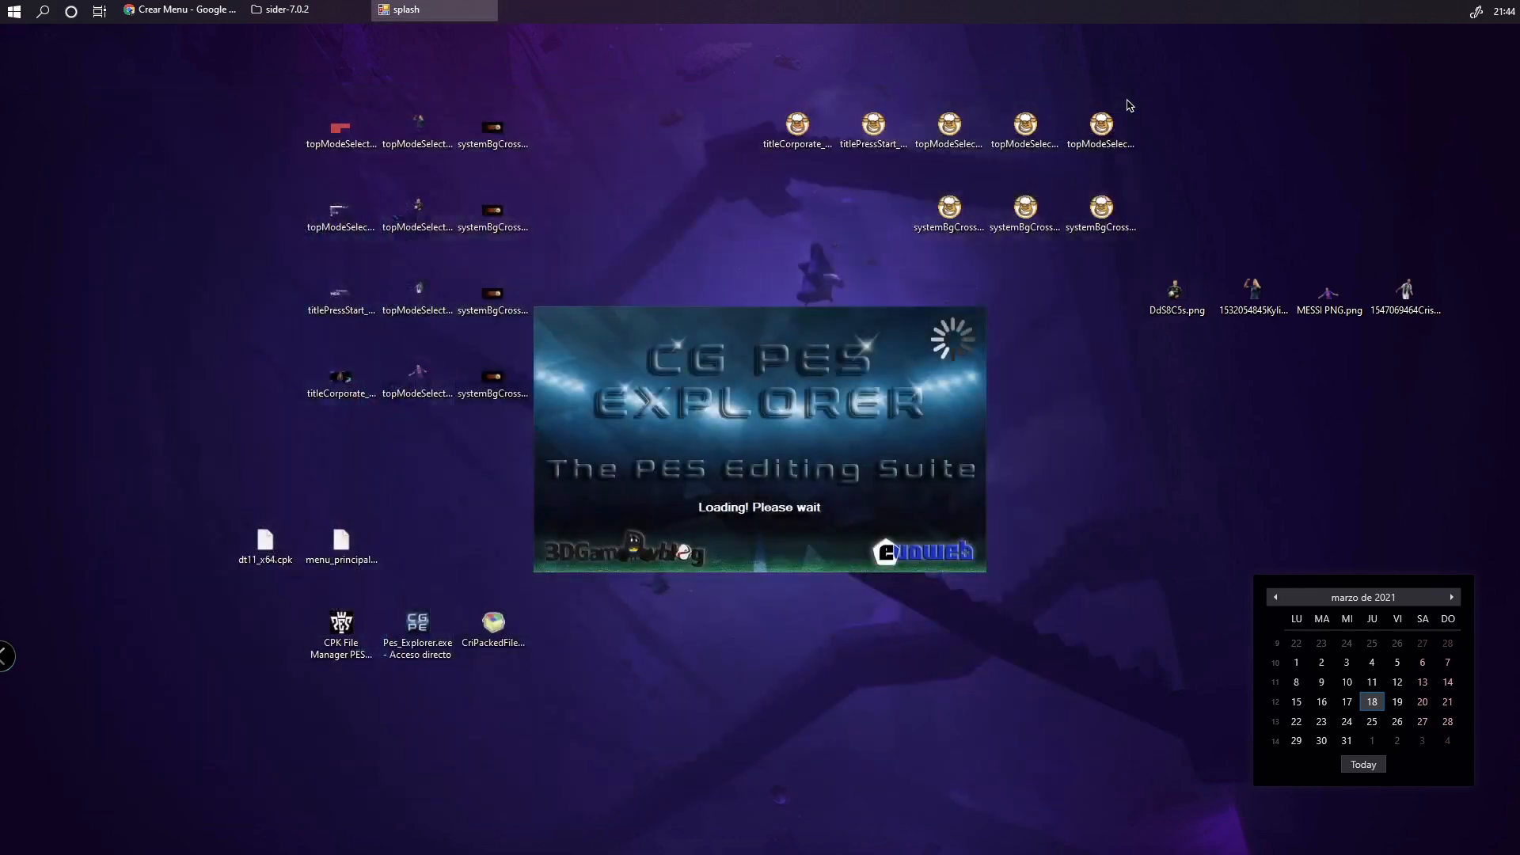
right_click(446, 10)
left_click(412, 66)
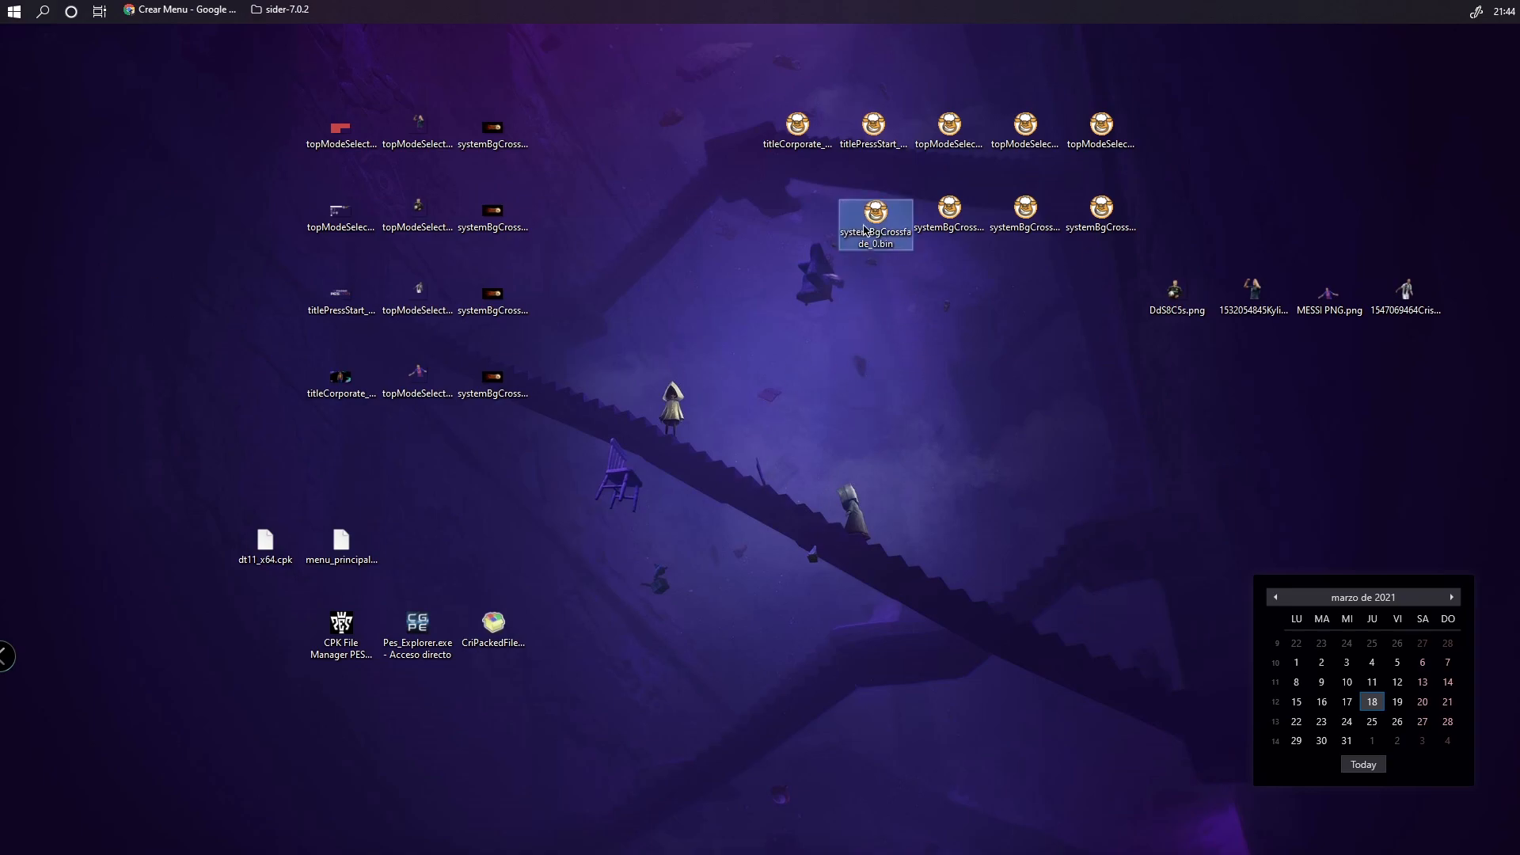
Review the extracted .bin files together with menu_principal.cpk and CriPackedFileMaker on the desktop
left_click_drag(720, 105, 1171, 277)
left_click(1077, 294)
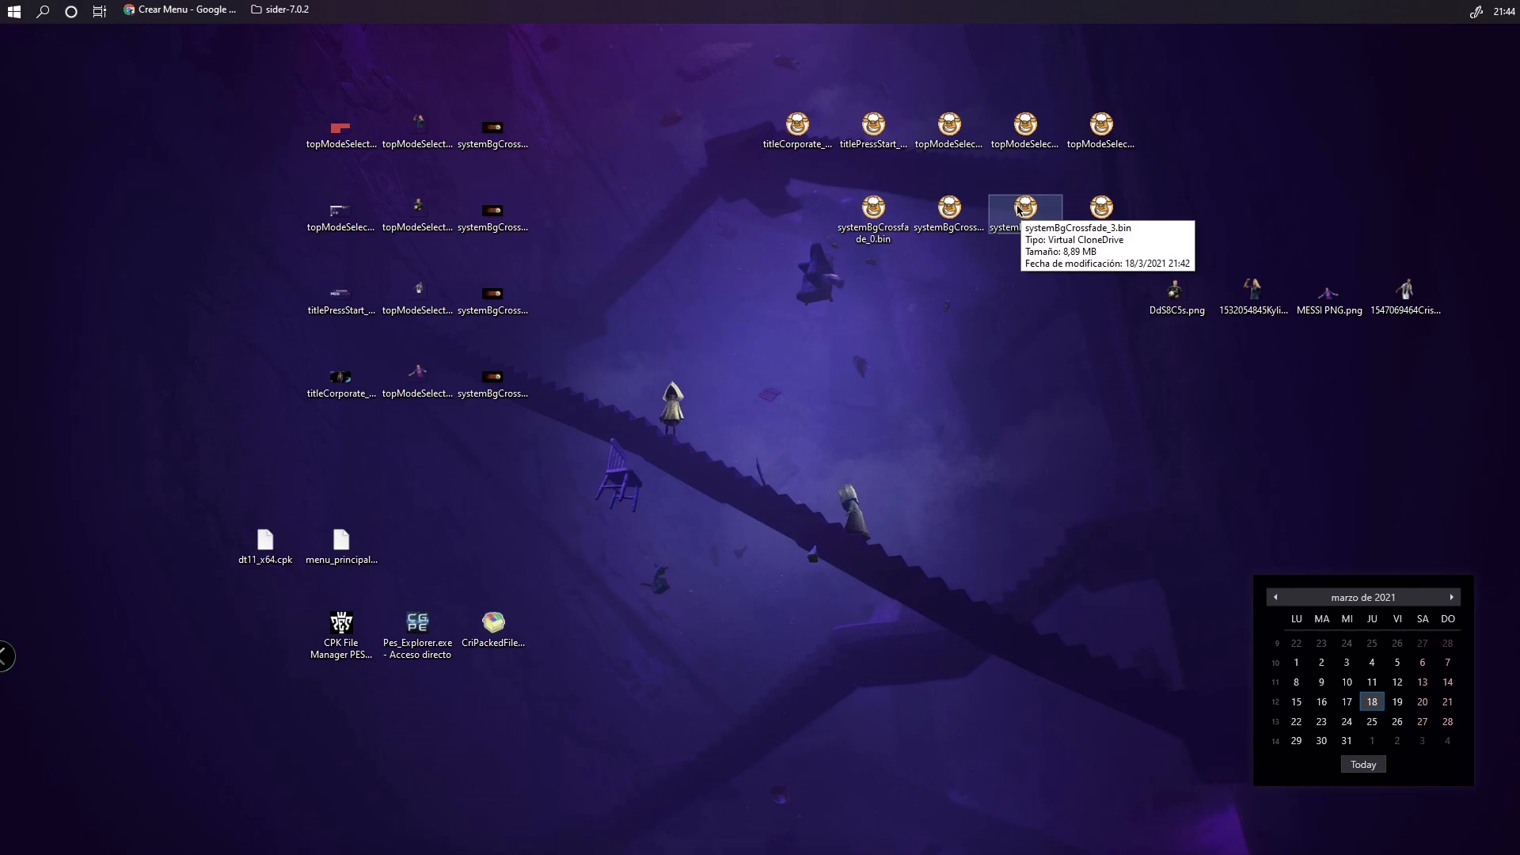
left_click(341, 546)
left_click(473, 556)
left_click(372, 548)
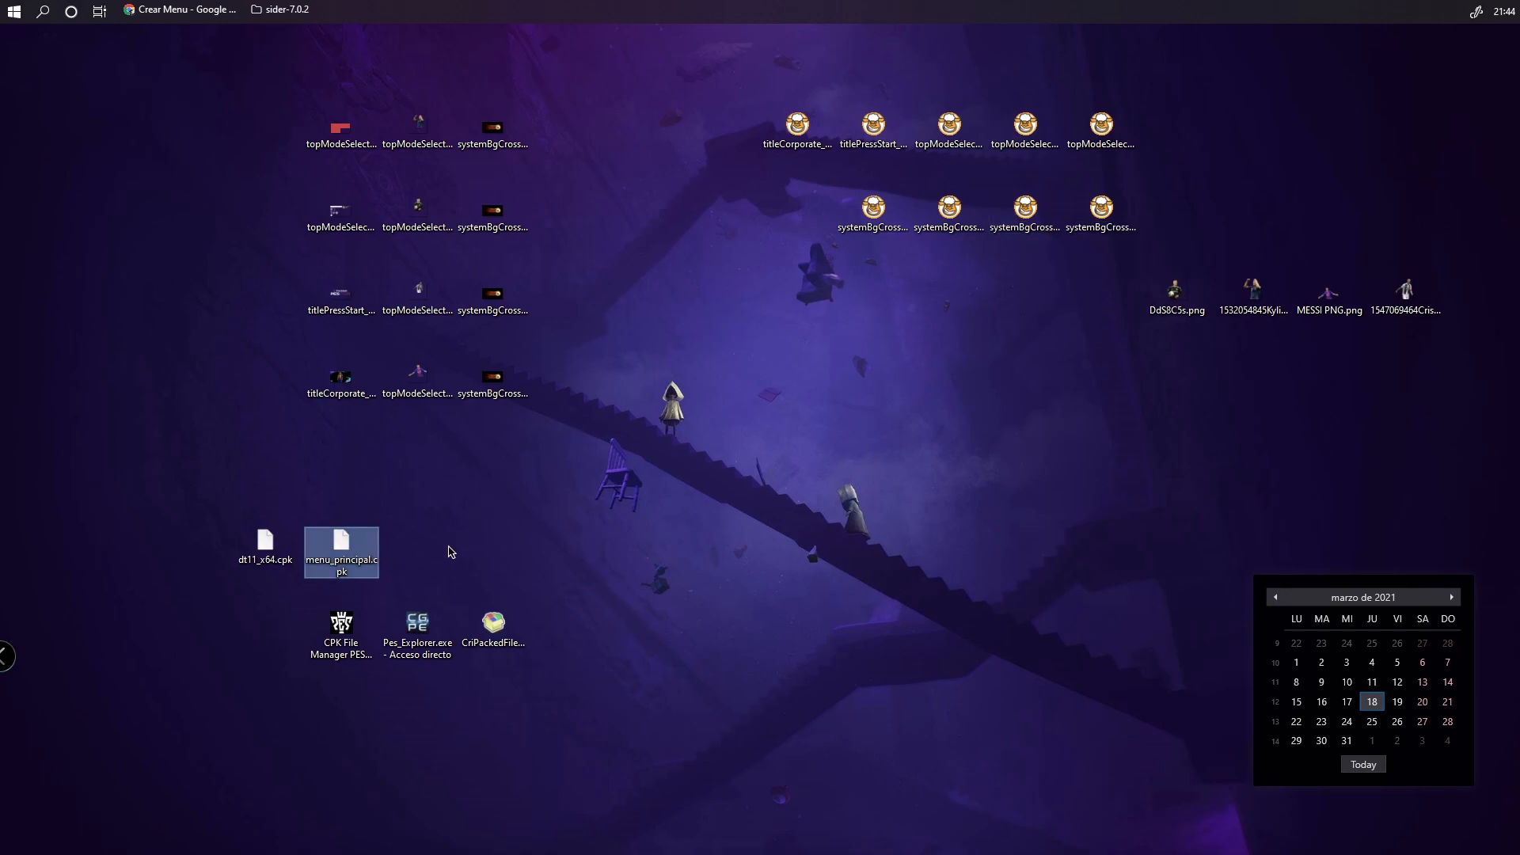
left_click(493, 624)
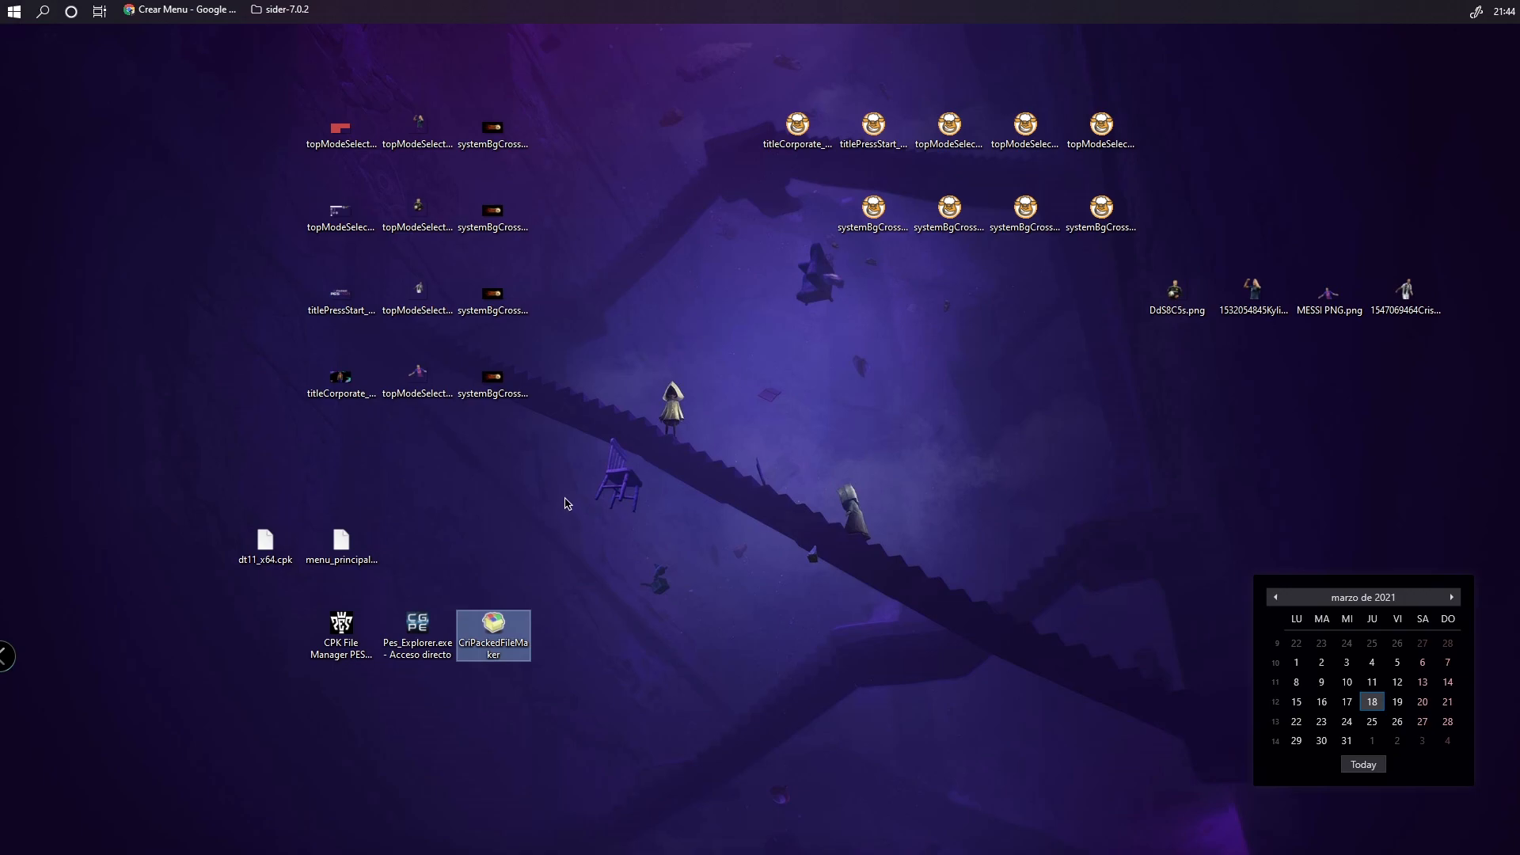
left_click(356, 550)
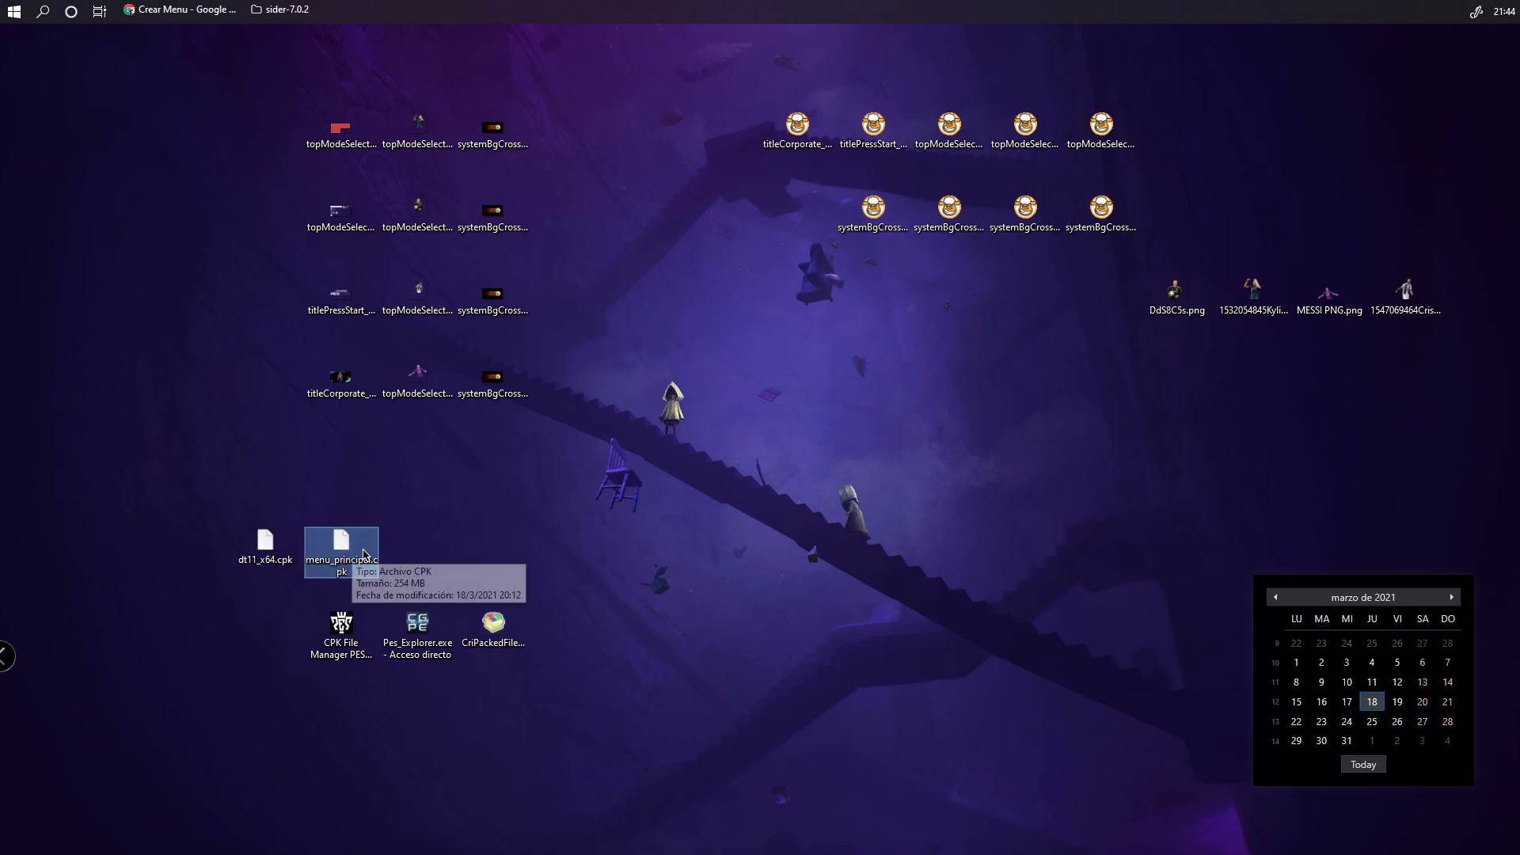
Launch CriPackedFileMaker and load menu_principal.cpk from the desktop into it
left_click(494, 633)
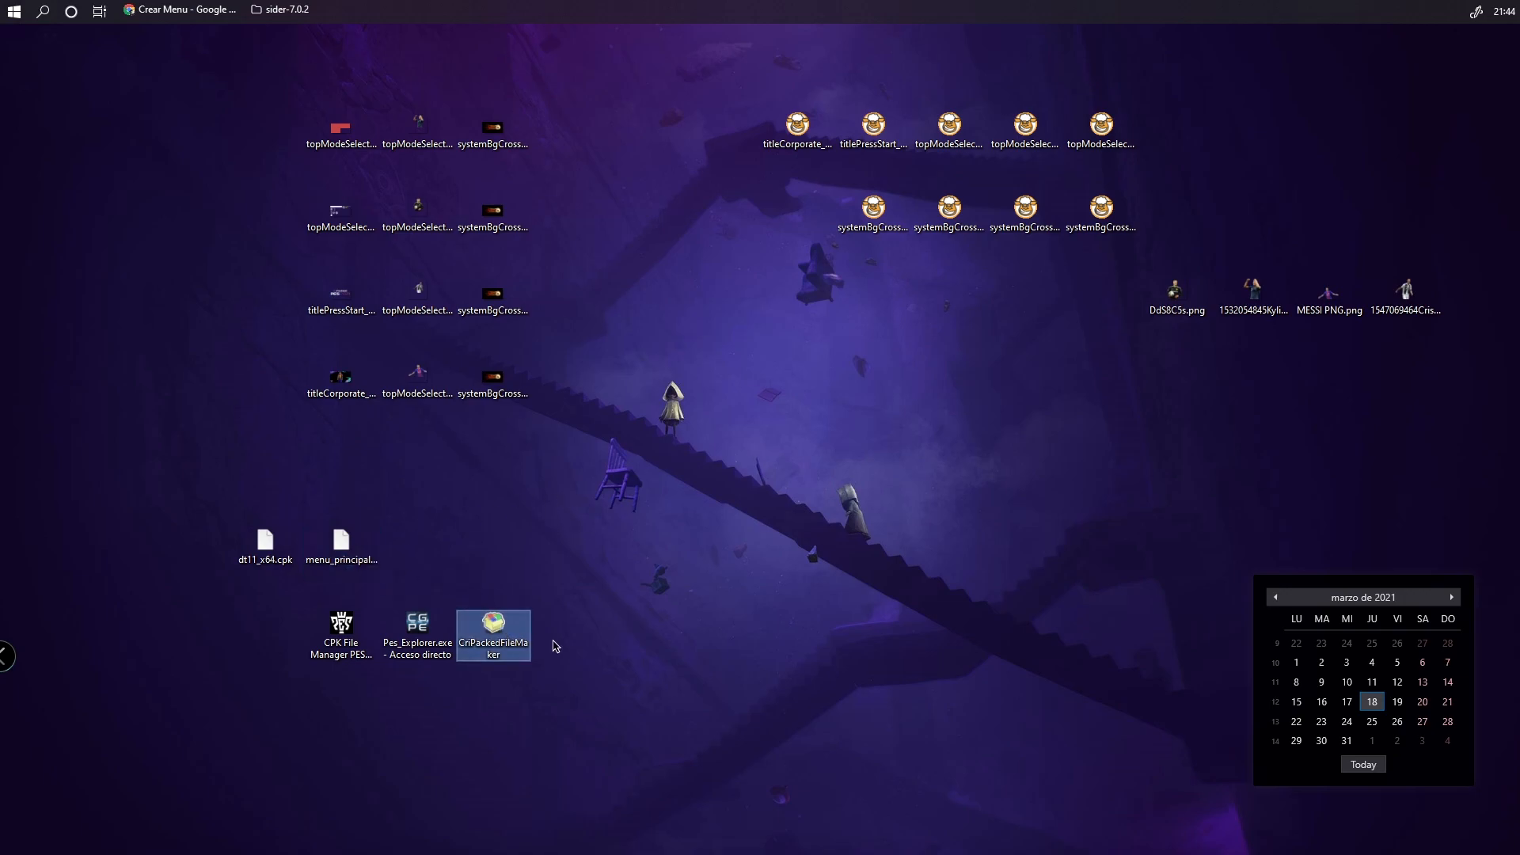
double_click(491, 633)
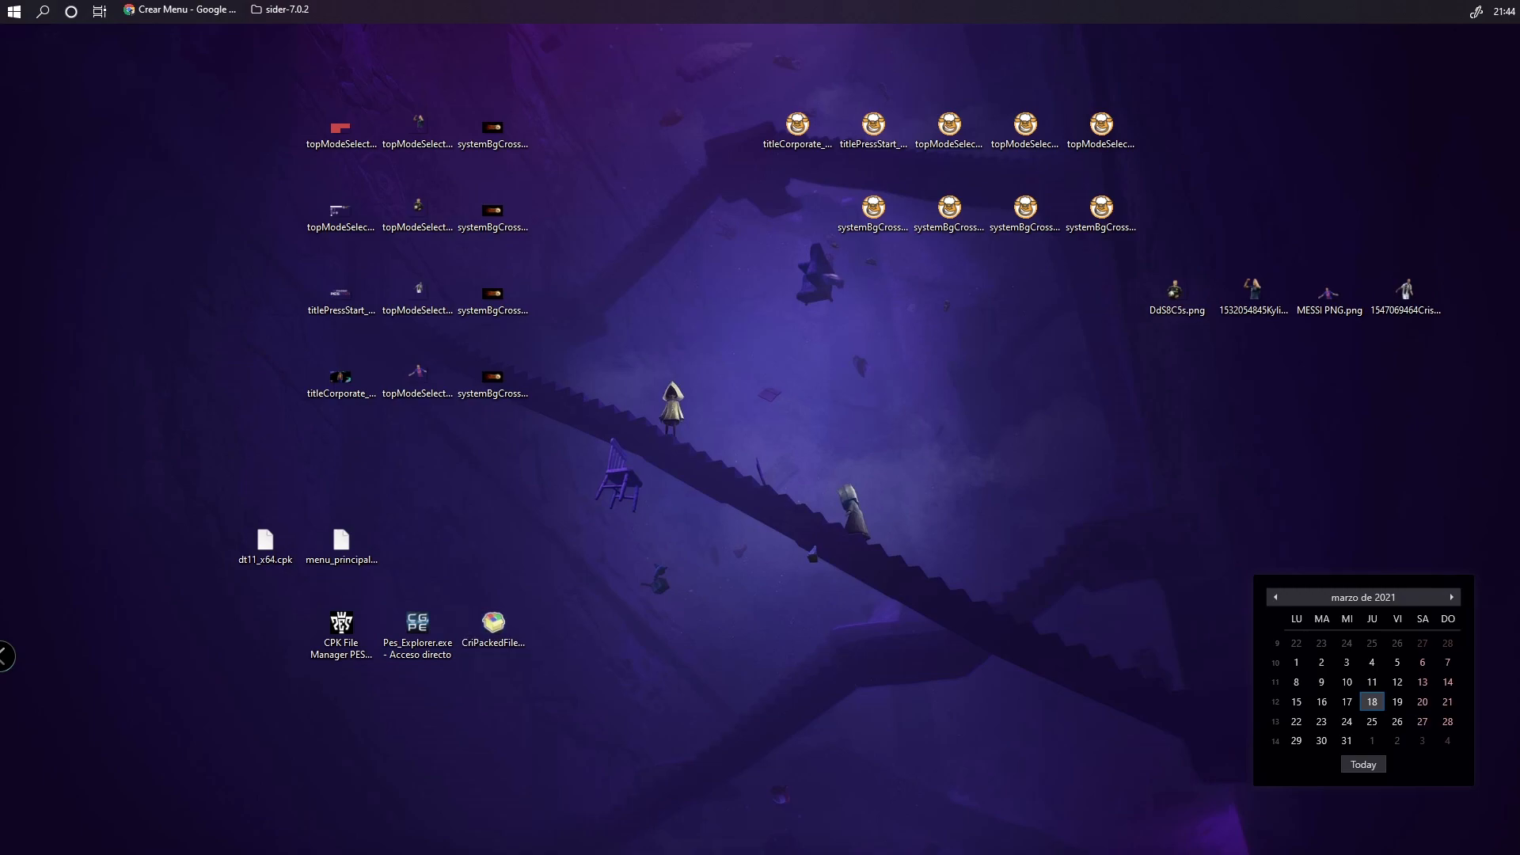
double_click(492, 606)
left_click_drag(349, 108, 1021, 369)
left_click_drag(342, 544, 915, 531)
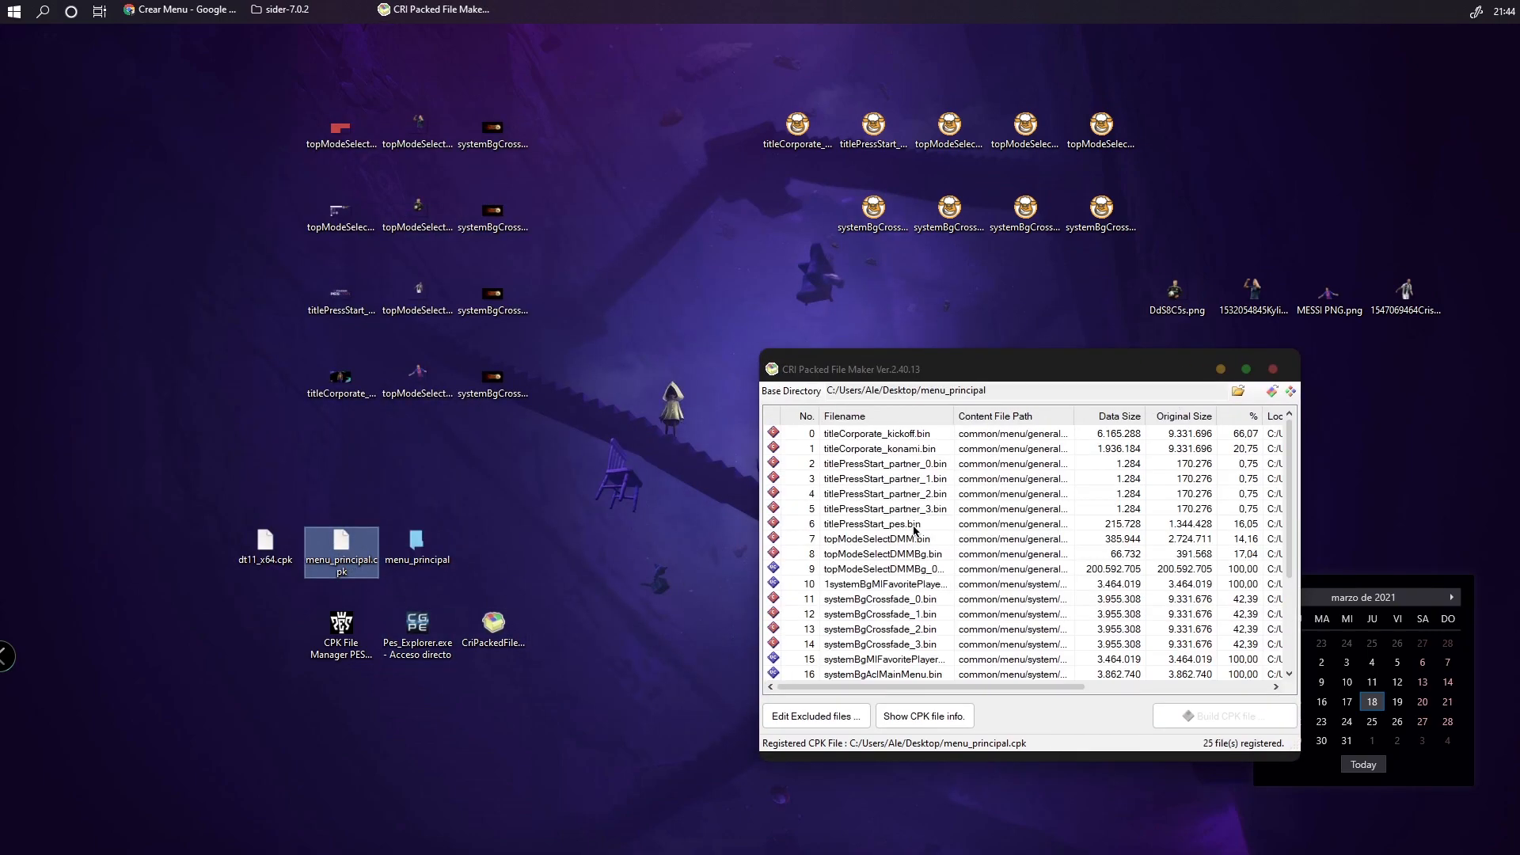
Look at the extraction folder choices for the loaded CPK, cancel the dialog and close CRI Packed File Maker
left_click(1292, 391)
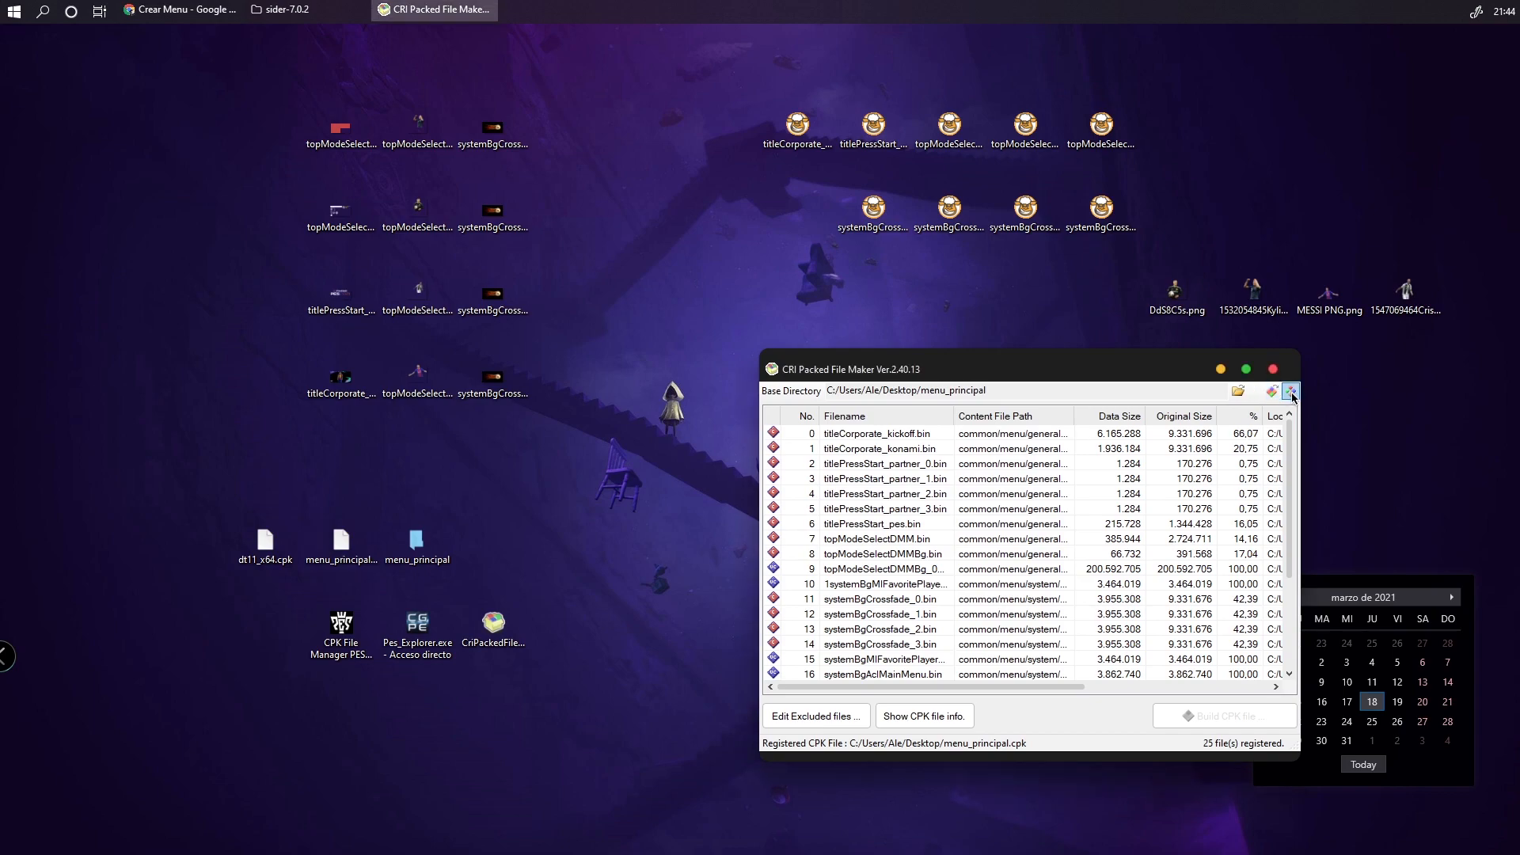
left_click(1292, 391)
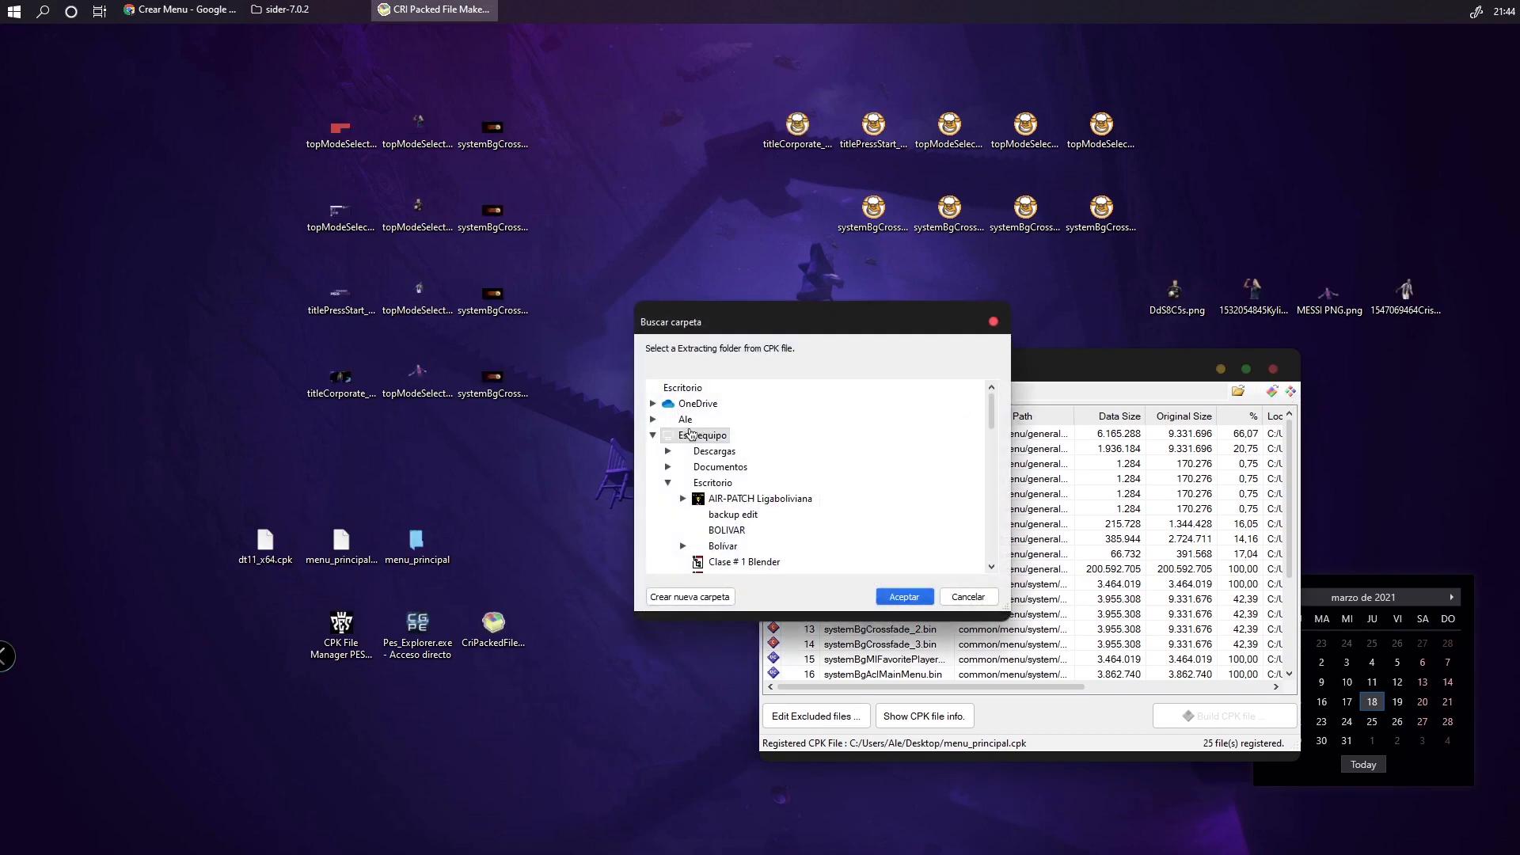
scroll(914, 551, "up", 2)
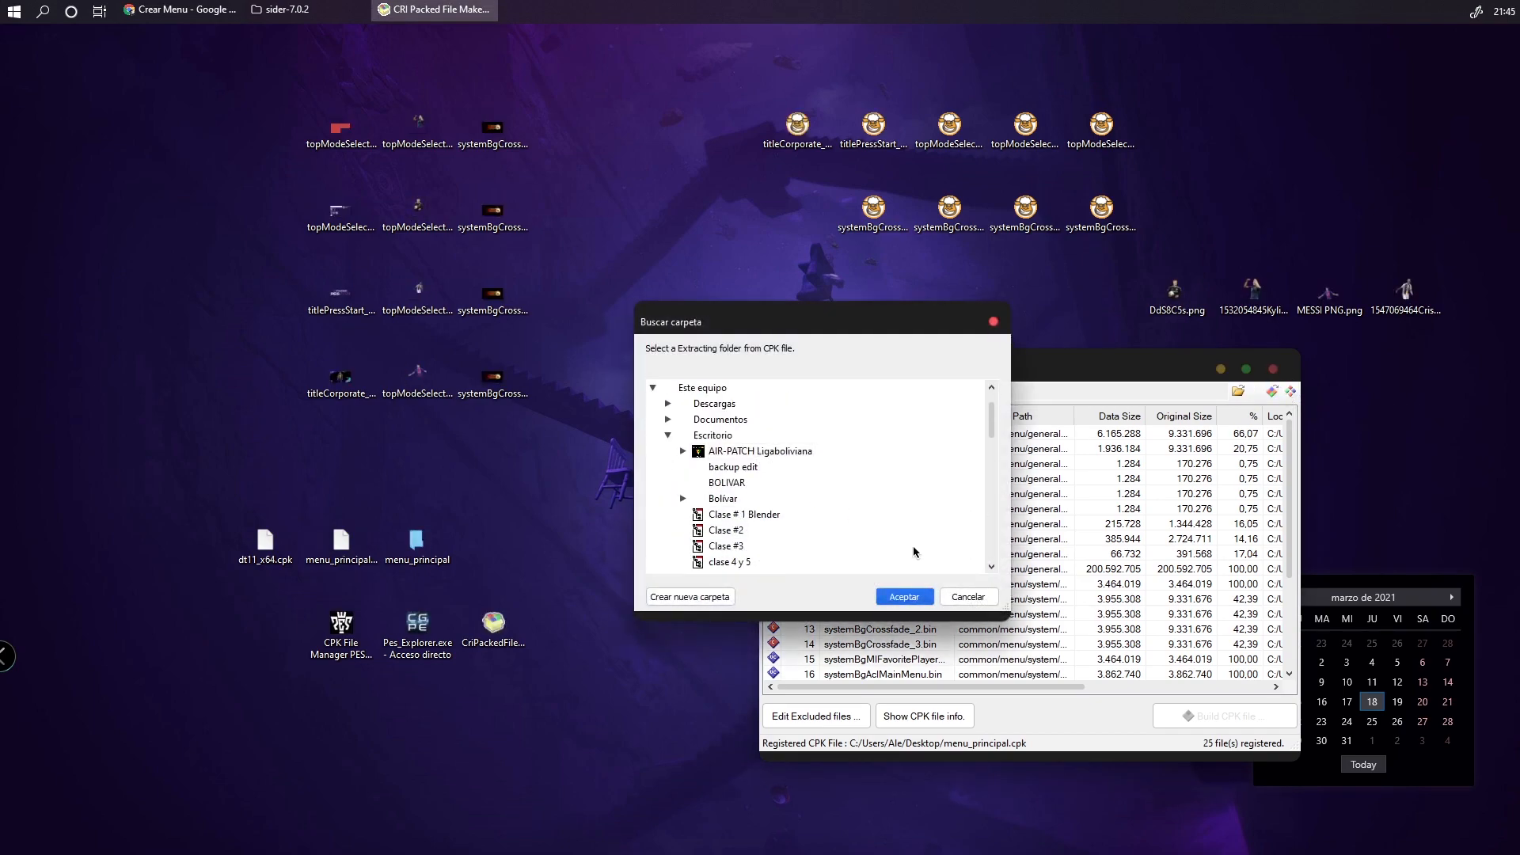
left_click(962, 598)
left_click(1266, 372)
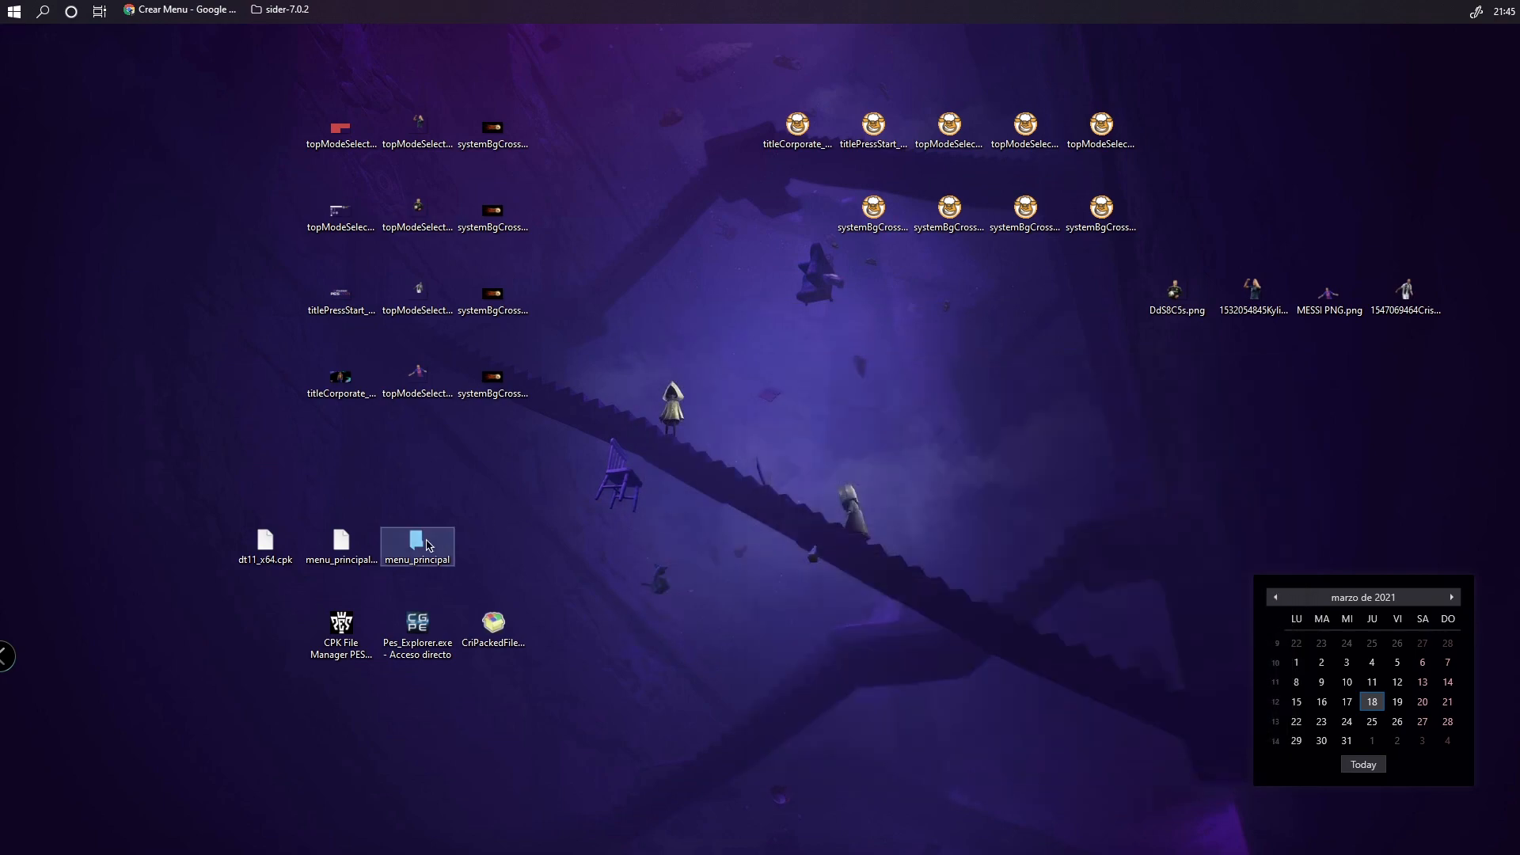
Move the menu_principal folder to the middle of the desktop and open its common/menu/general subfolder
left_click_drag(418, 553, 880, 481)
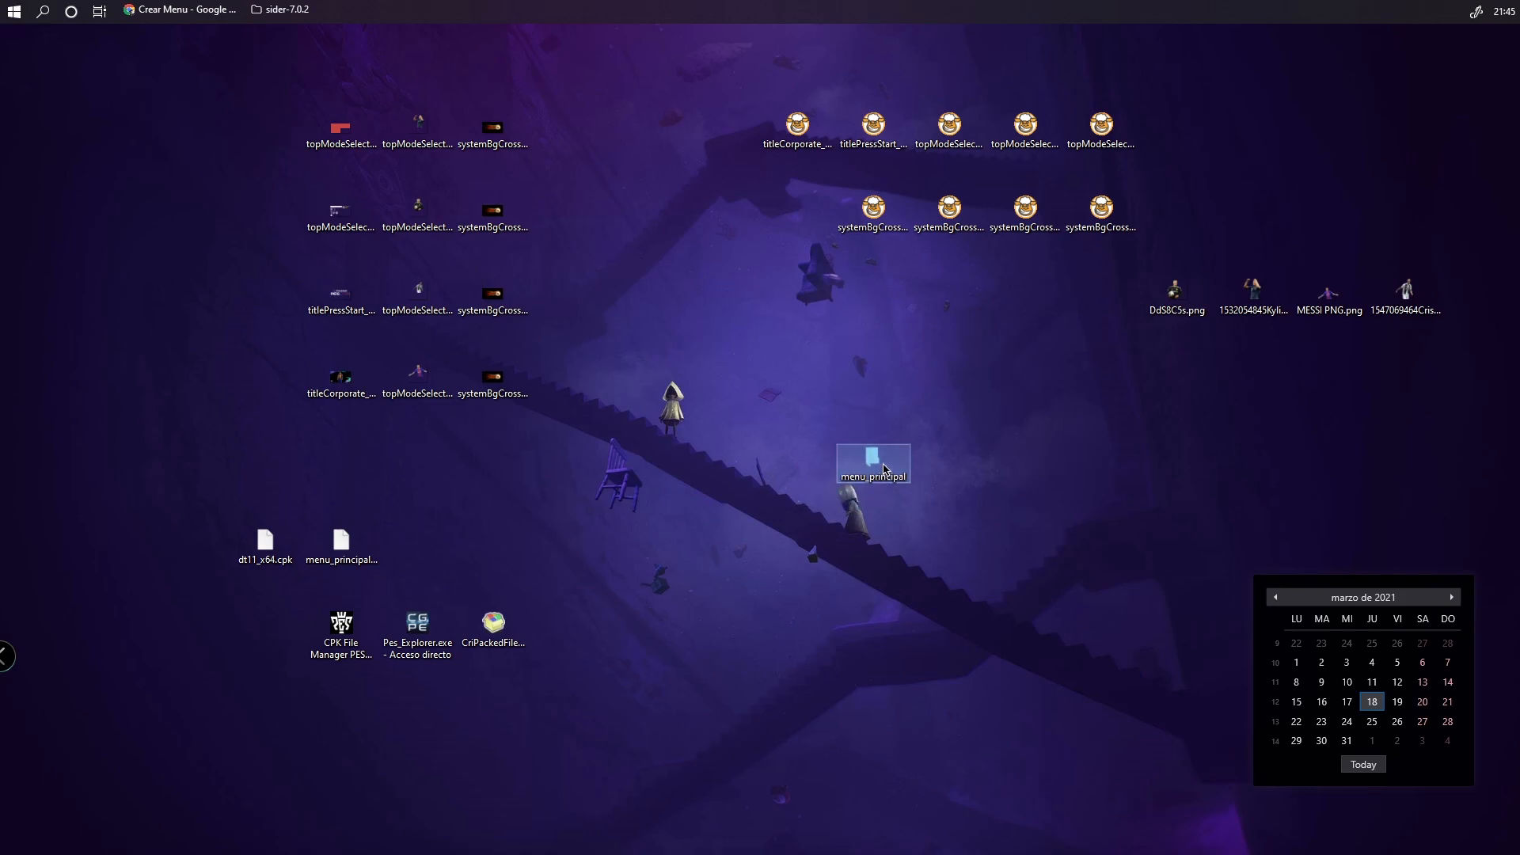
double_click(878, 468)
double_click(861, 307)
double_click(861, 307)
double_click(843, 305)
Look through common/menu/system/systemBg_tex and return to the general folder
left_click(563, 254)
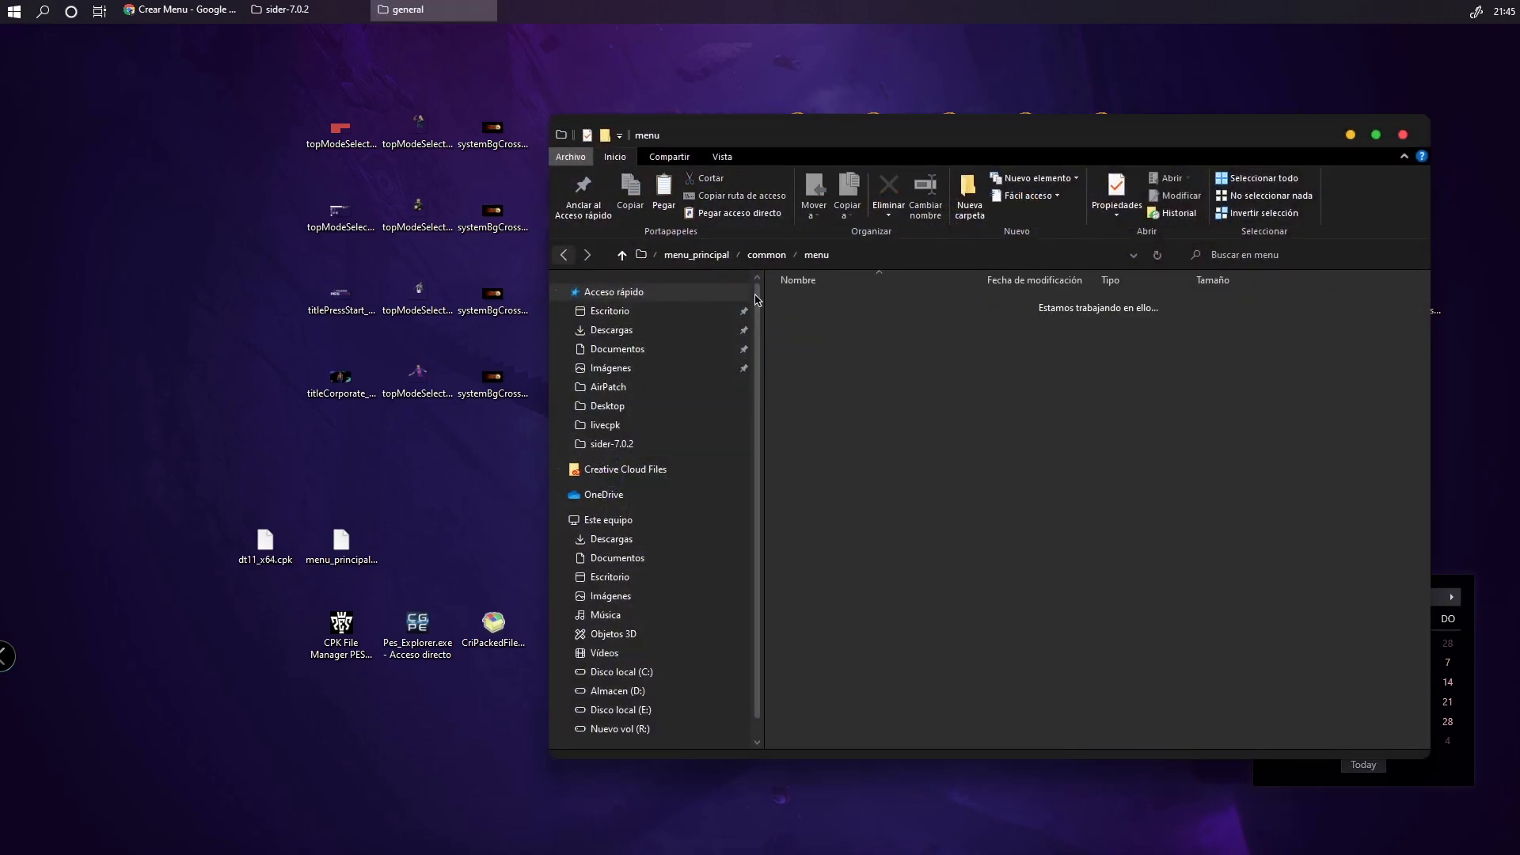
double_click(816, 319)
left_click(812, 304)
double_click(812, 303)
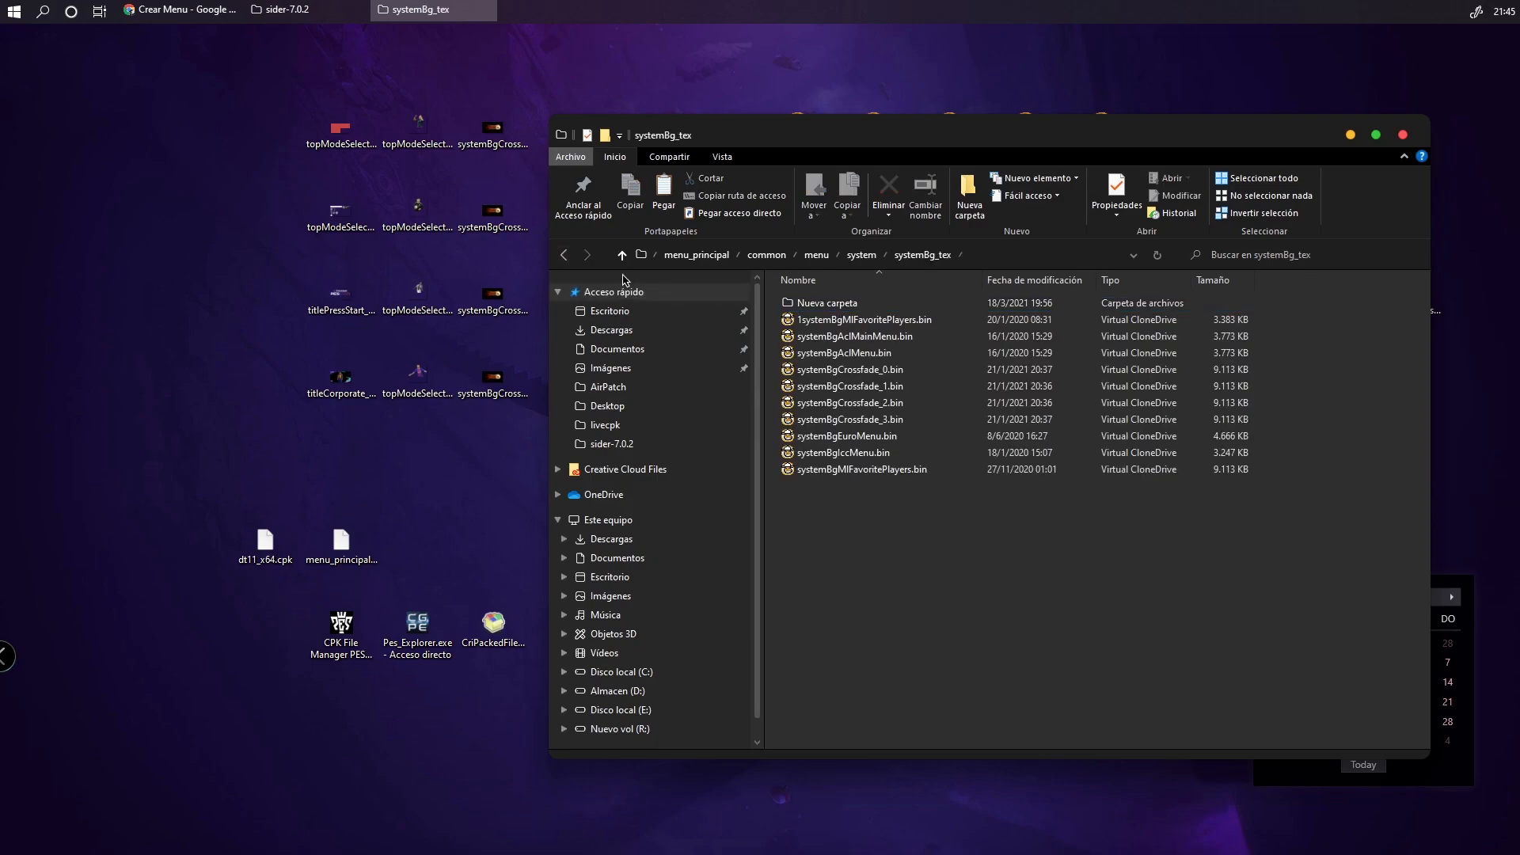
left_click(563, 254)
left_click(563, 255)
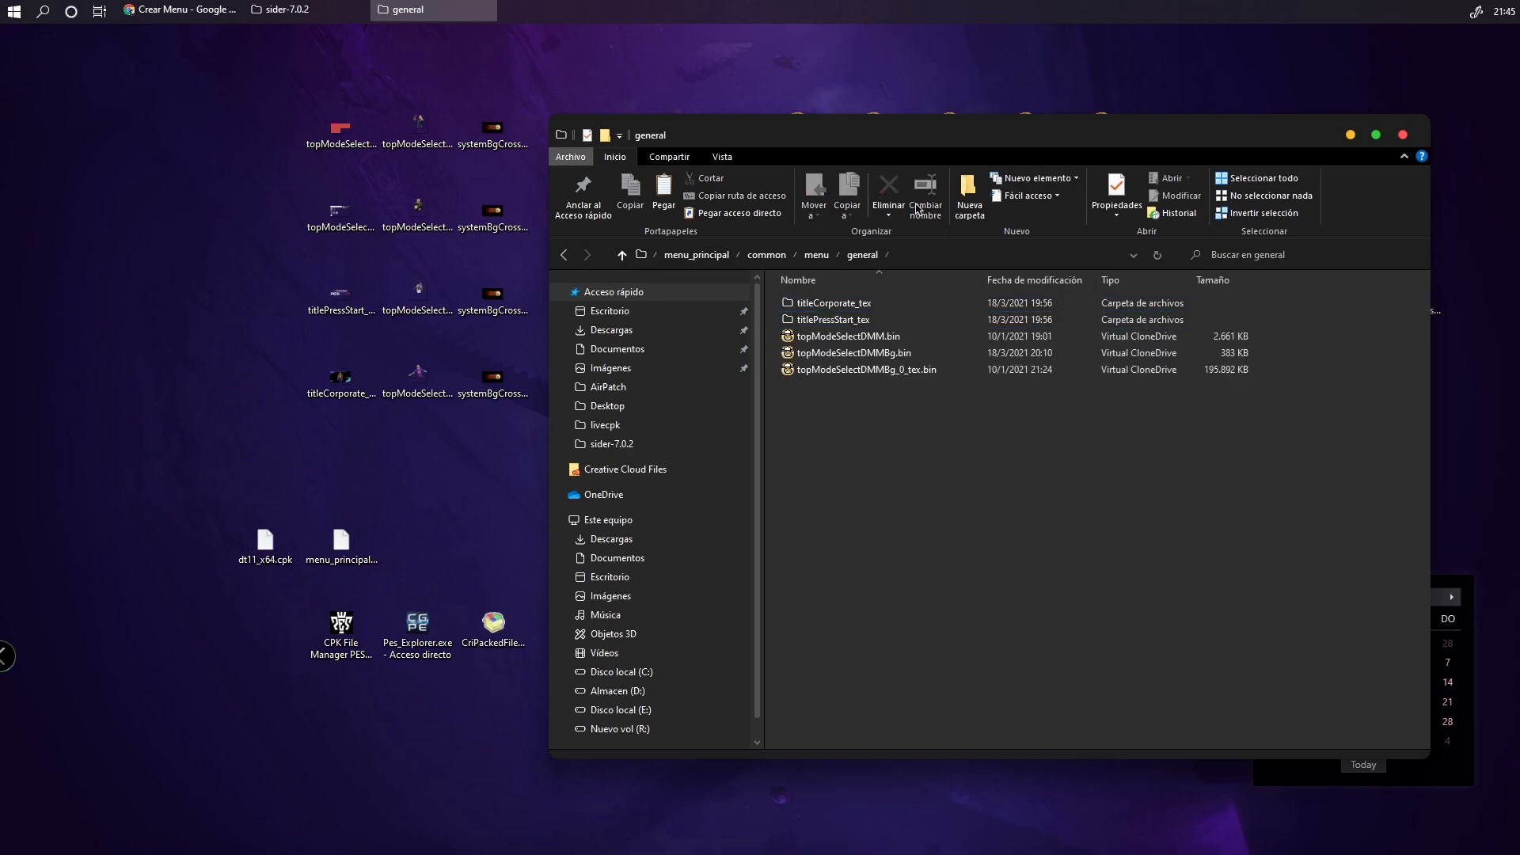
Copy the three topModeSelect .bin files from the desktop into the general folder, replacing the existing ones
left_click_drag(881, 141, 843, 266)
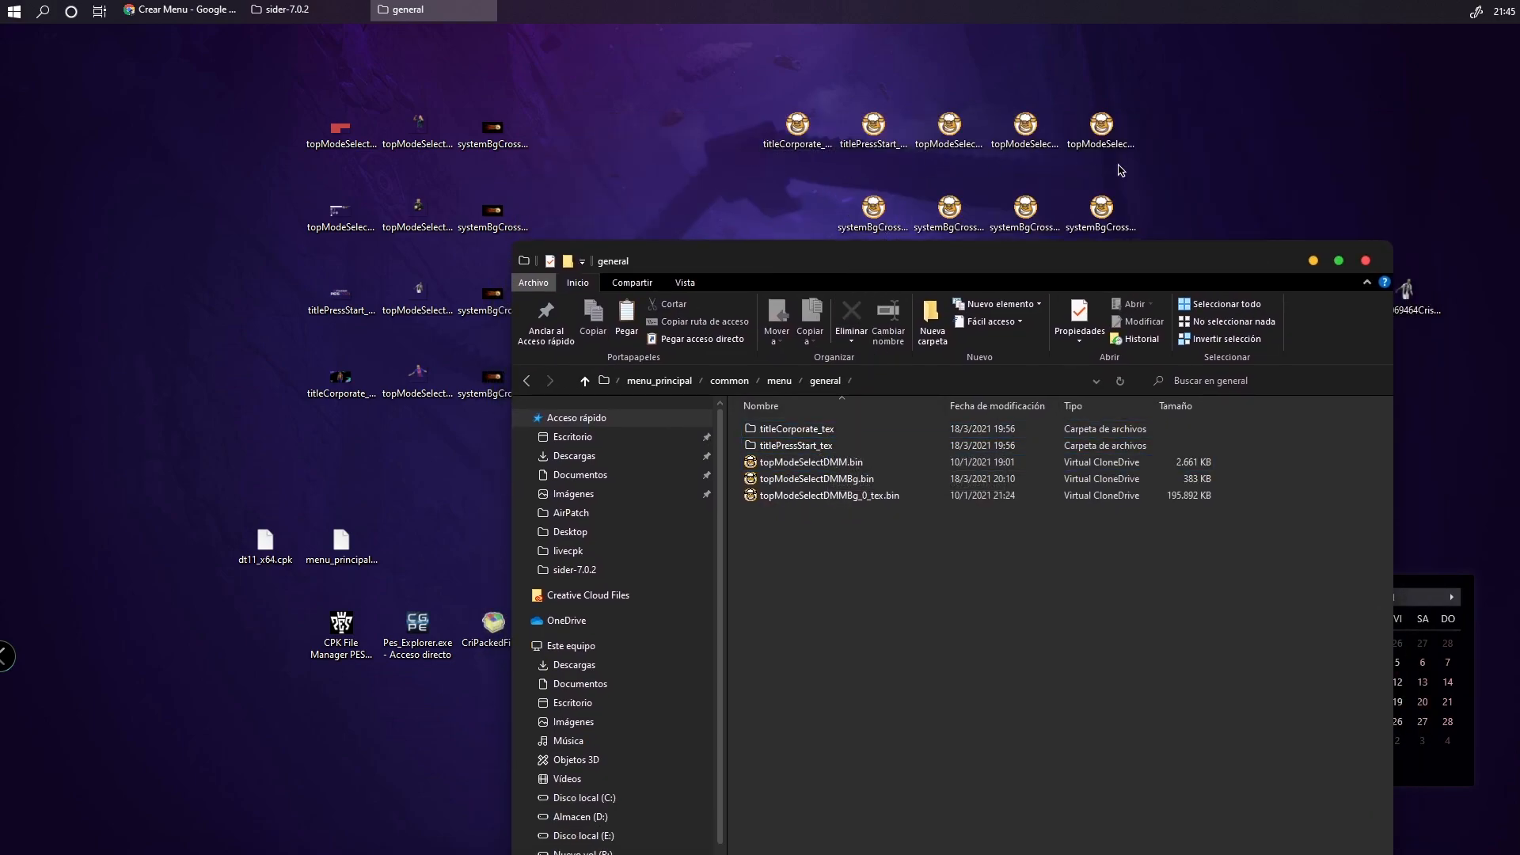
left_click_drag(914, 168, 1140, 111)
right_click(1106, 131)
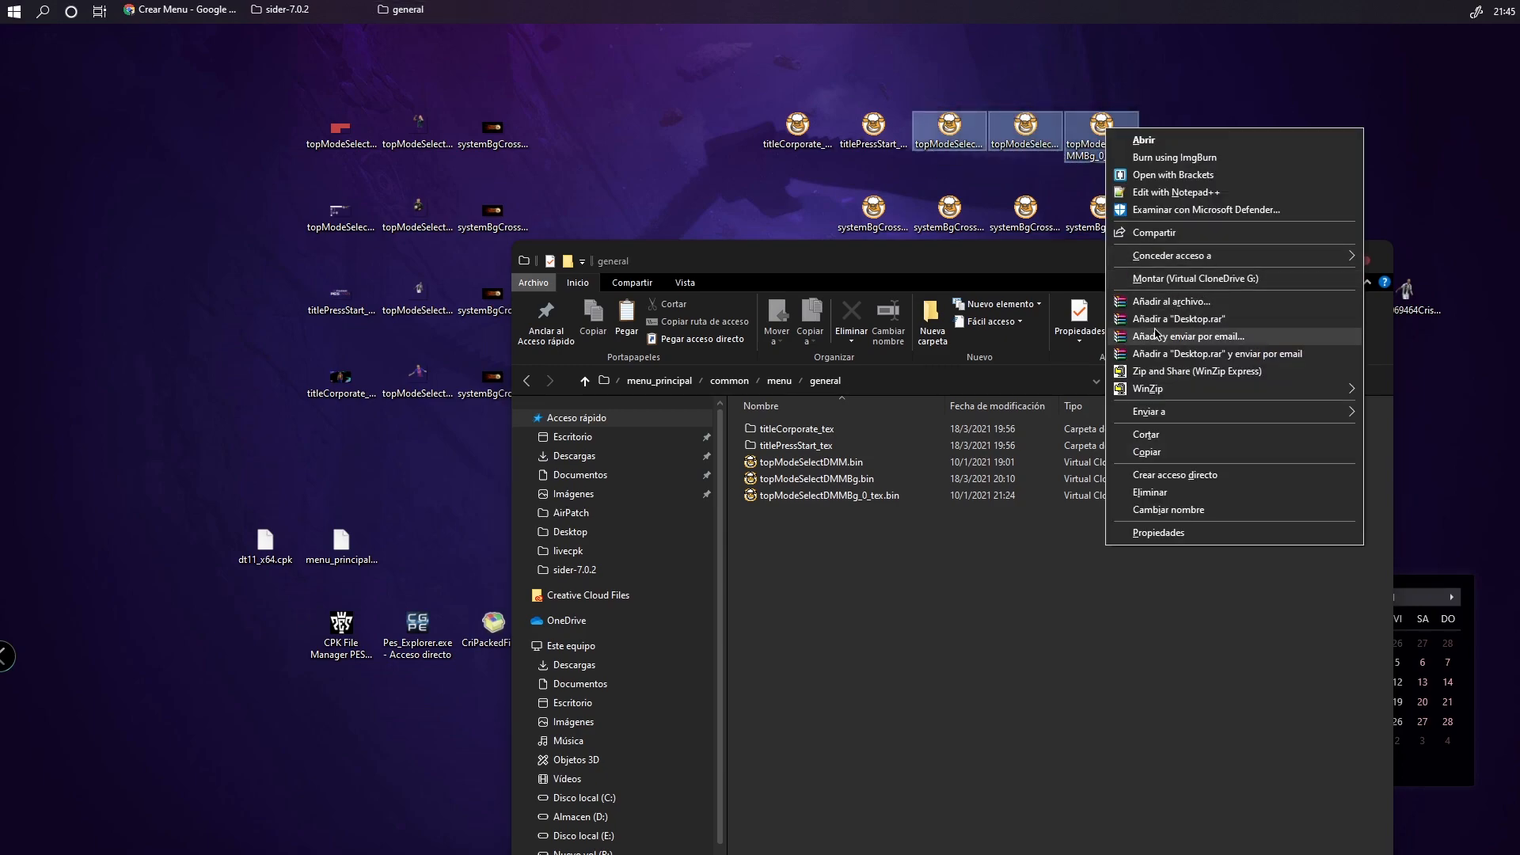
left_click(1174, 458)
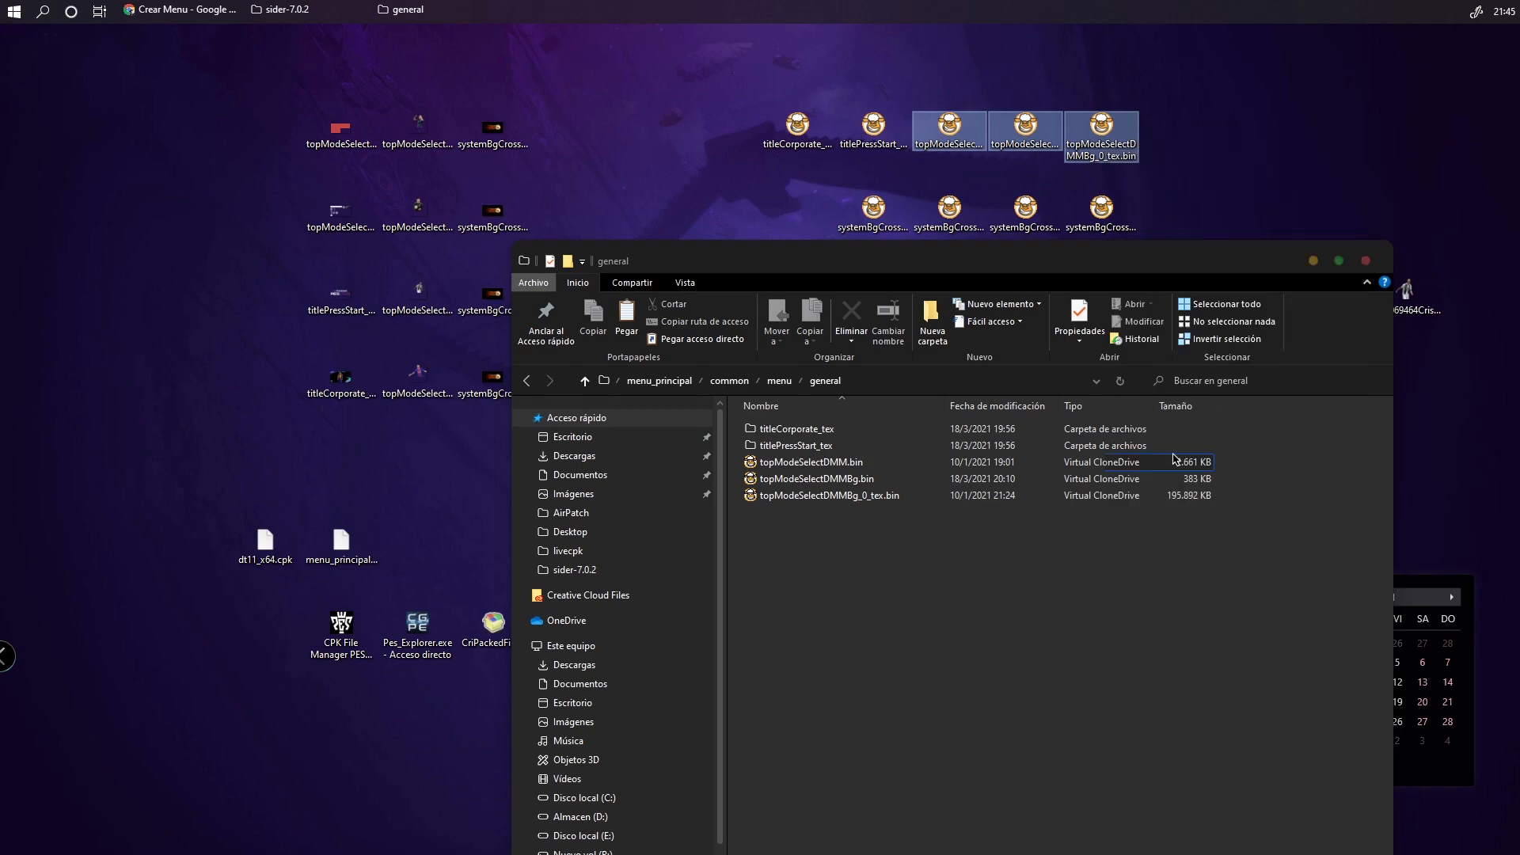
left_click(924, 581)
right_click(990, 582)
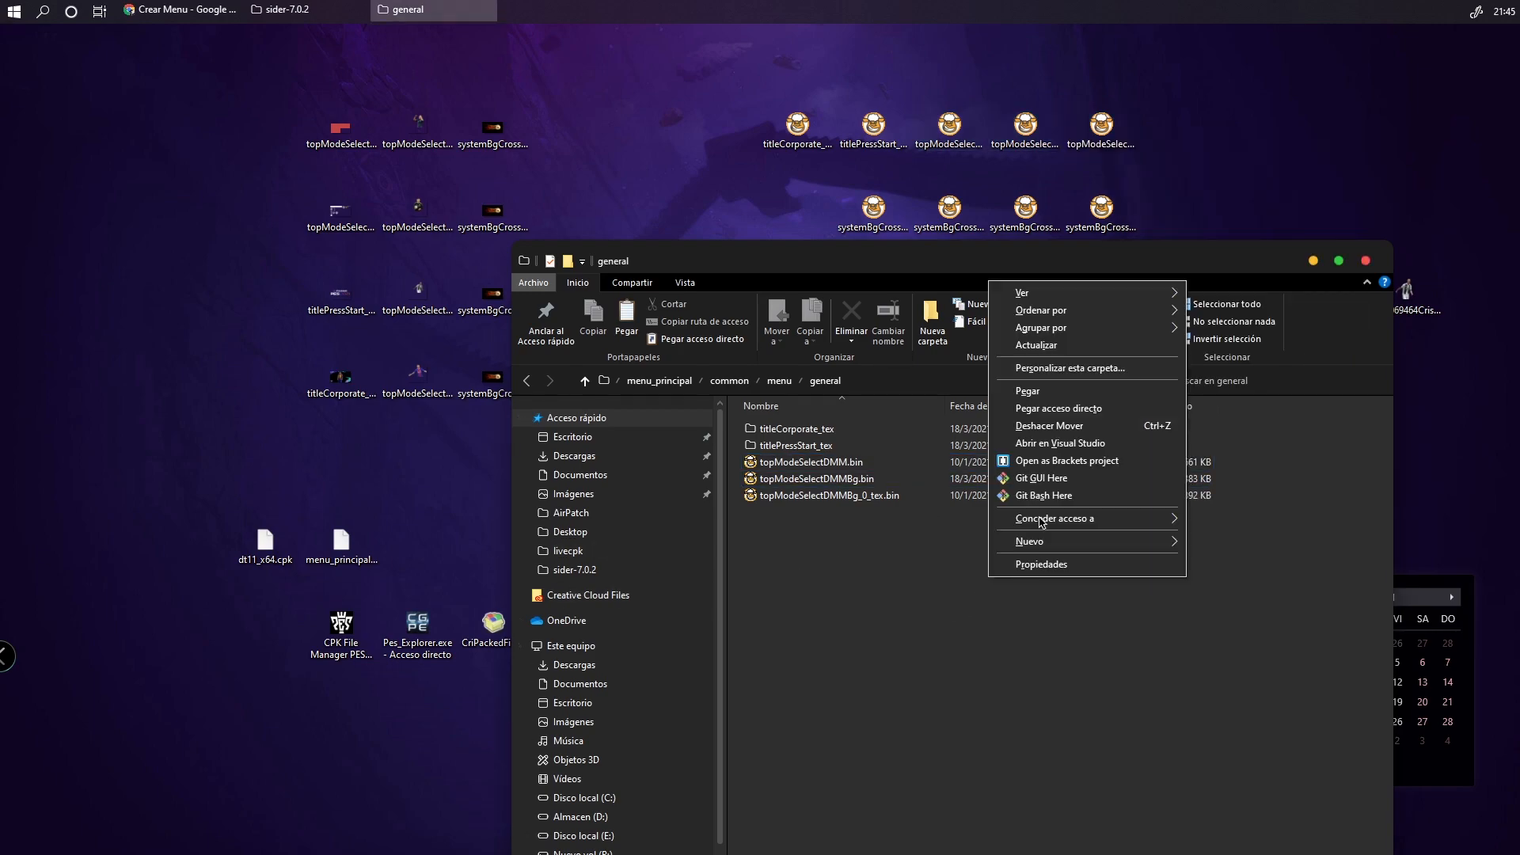
left_click(1029, 389)
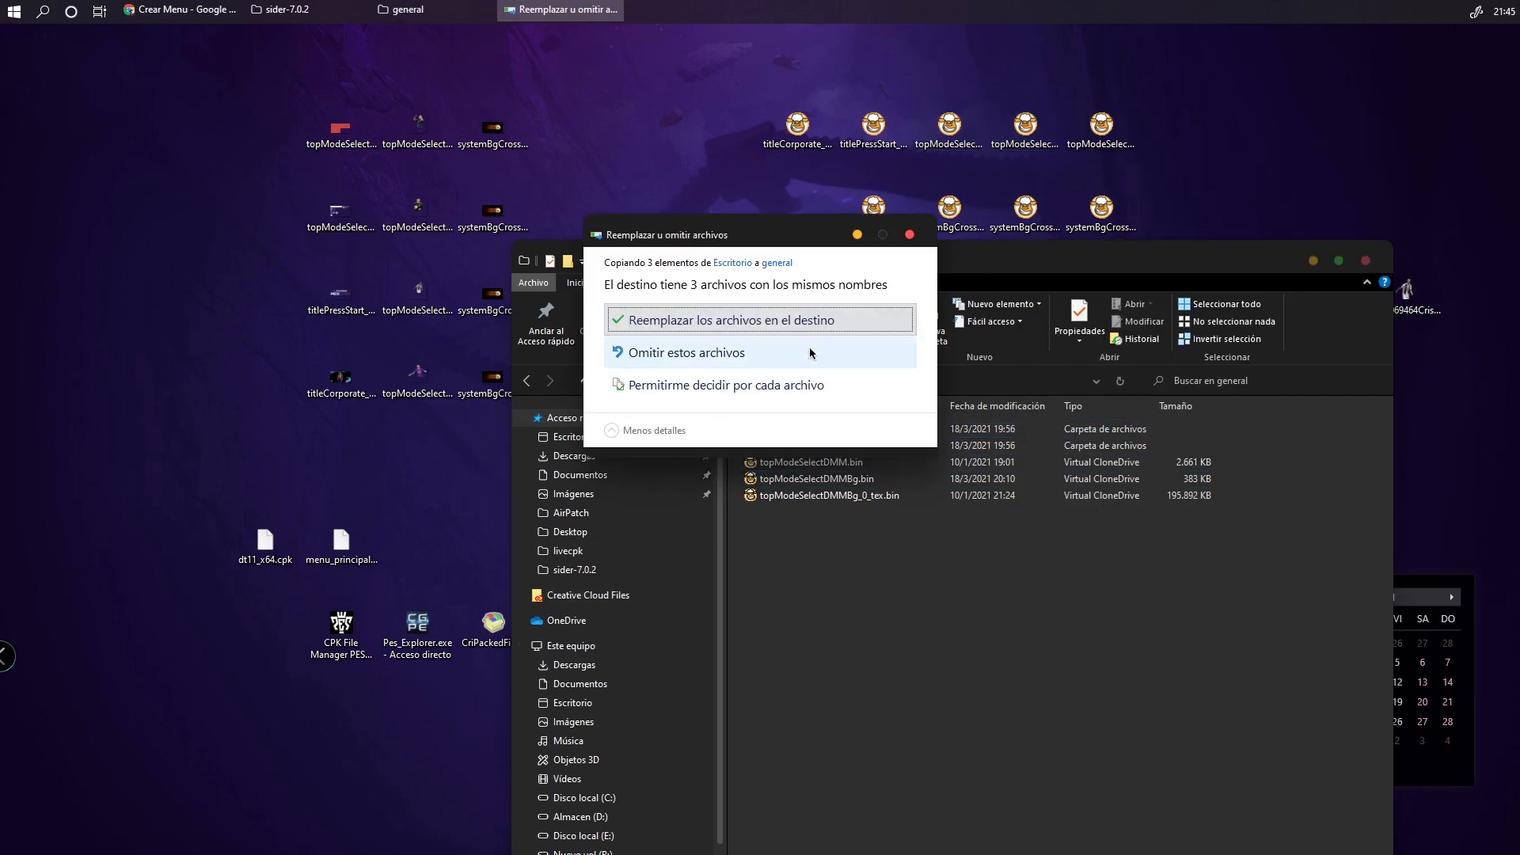
left_click(770, 321)
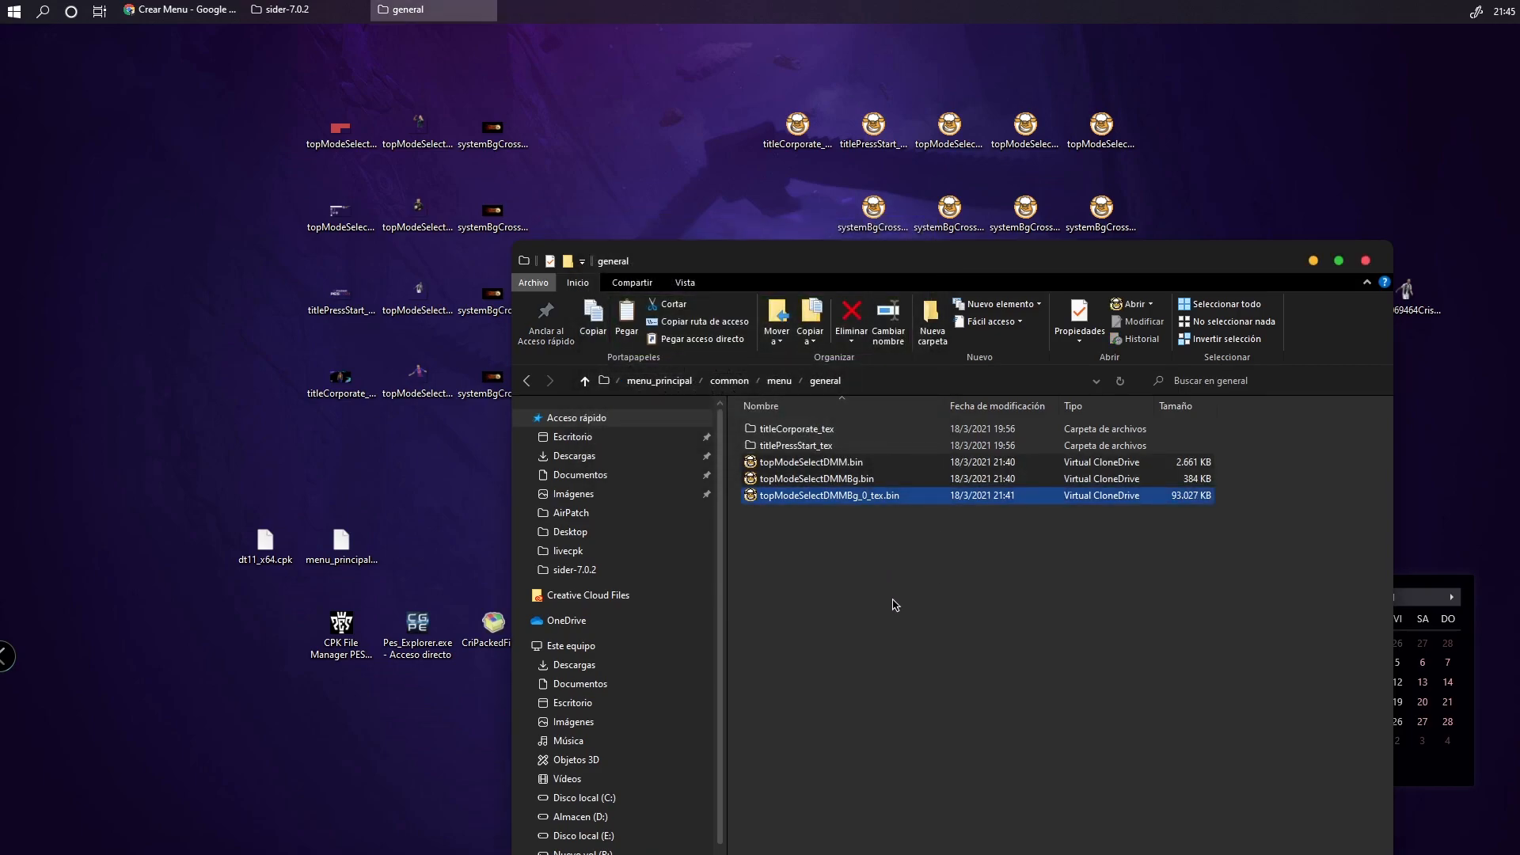
left_click(935, 546)
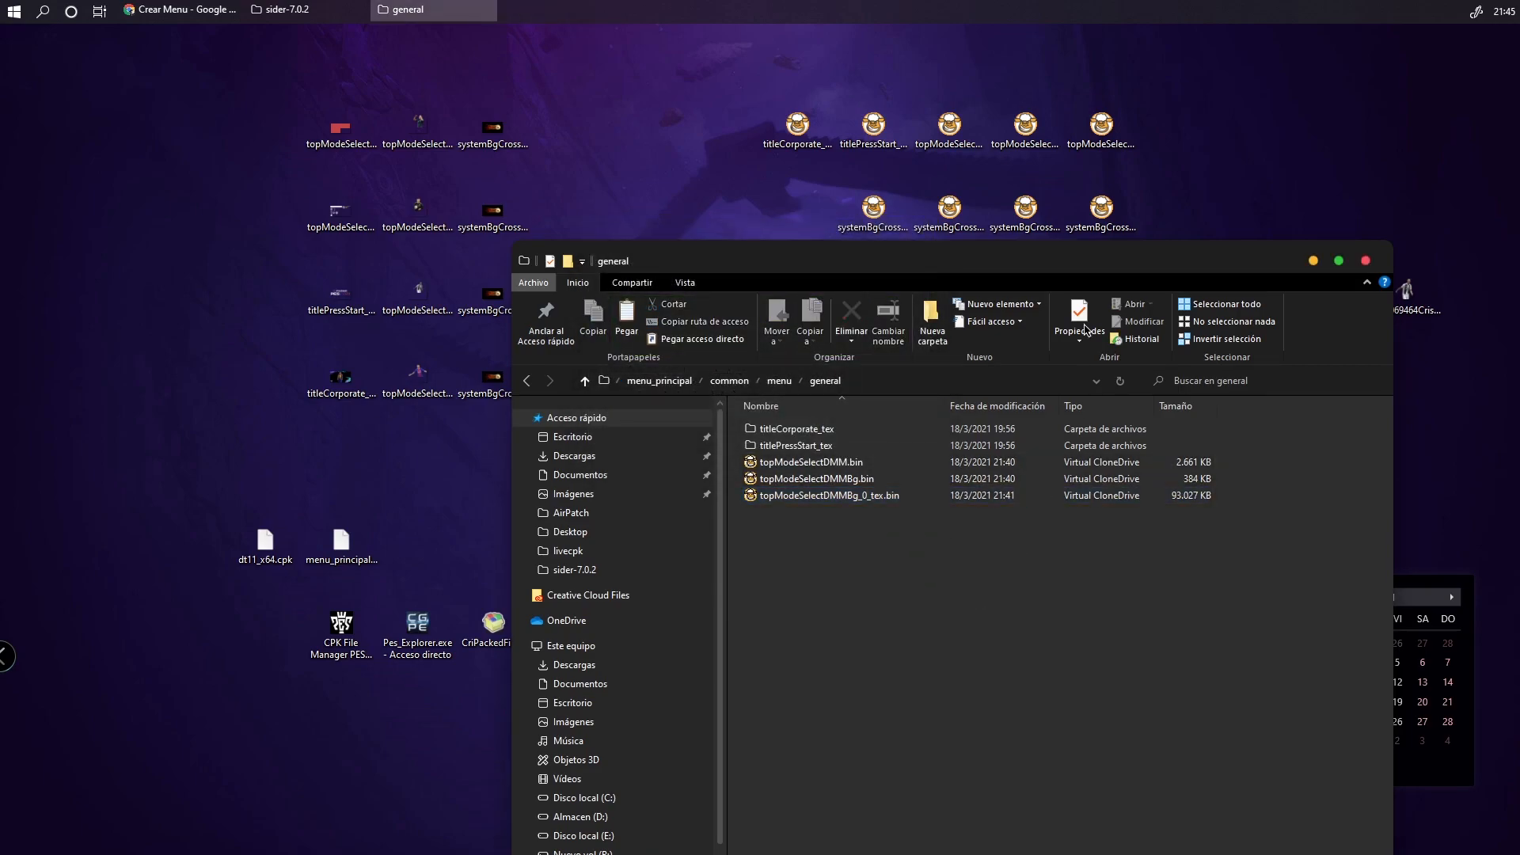
Copy titleCorporate_konami.bin from the desktop into general/titleCorporate_tex, replacing the existing file
left_click(873, 131)
left_click(797, 131, "shift")
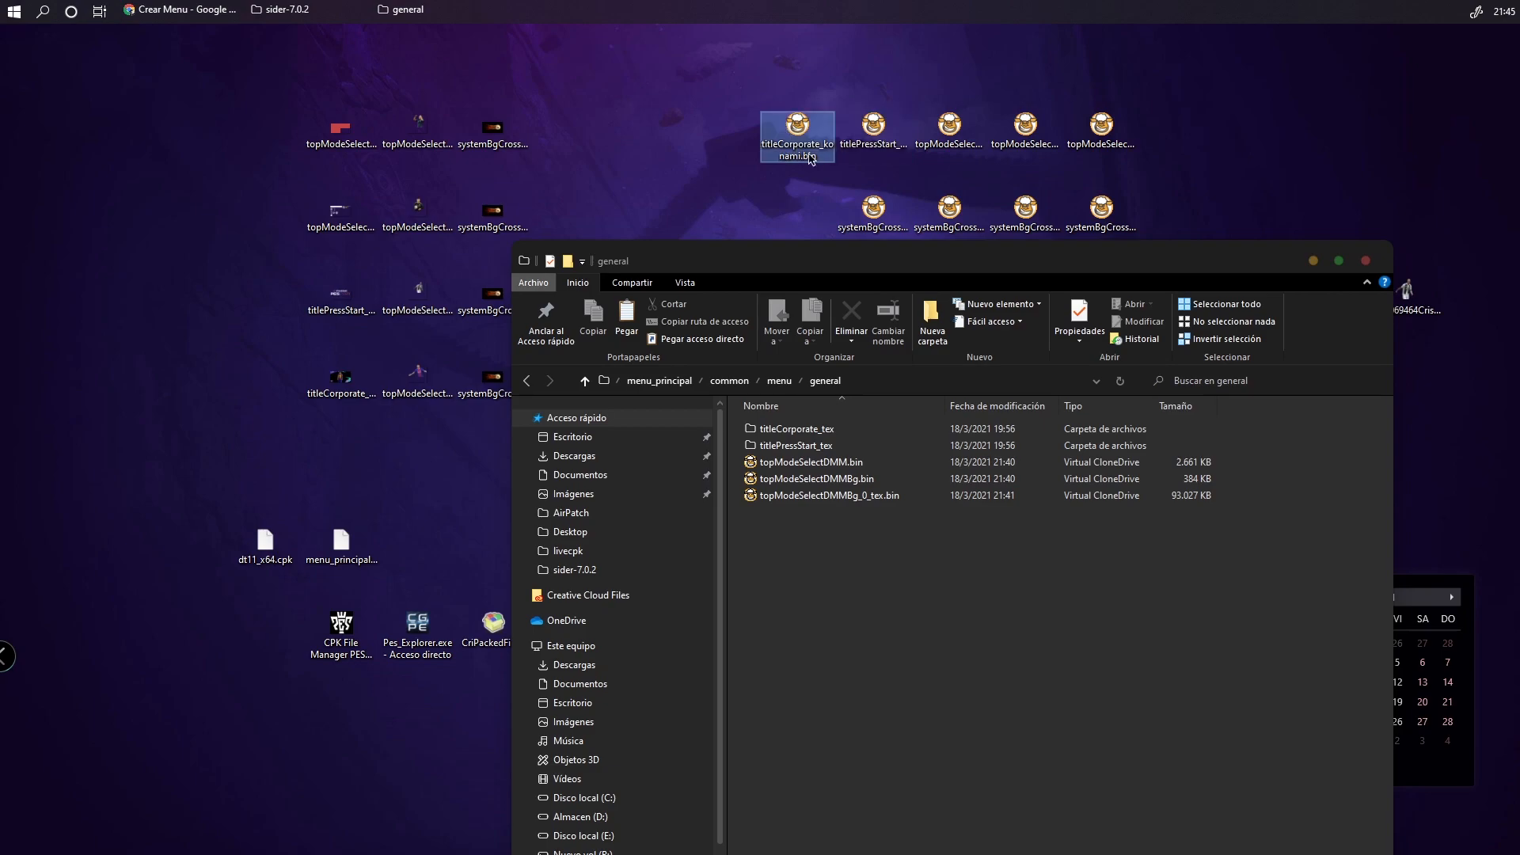
left_click(800, 134)
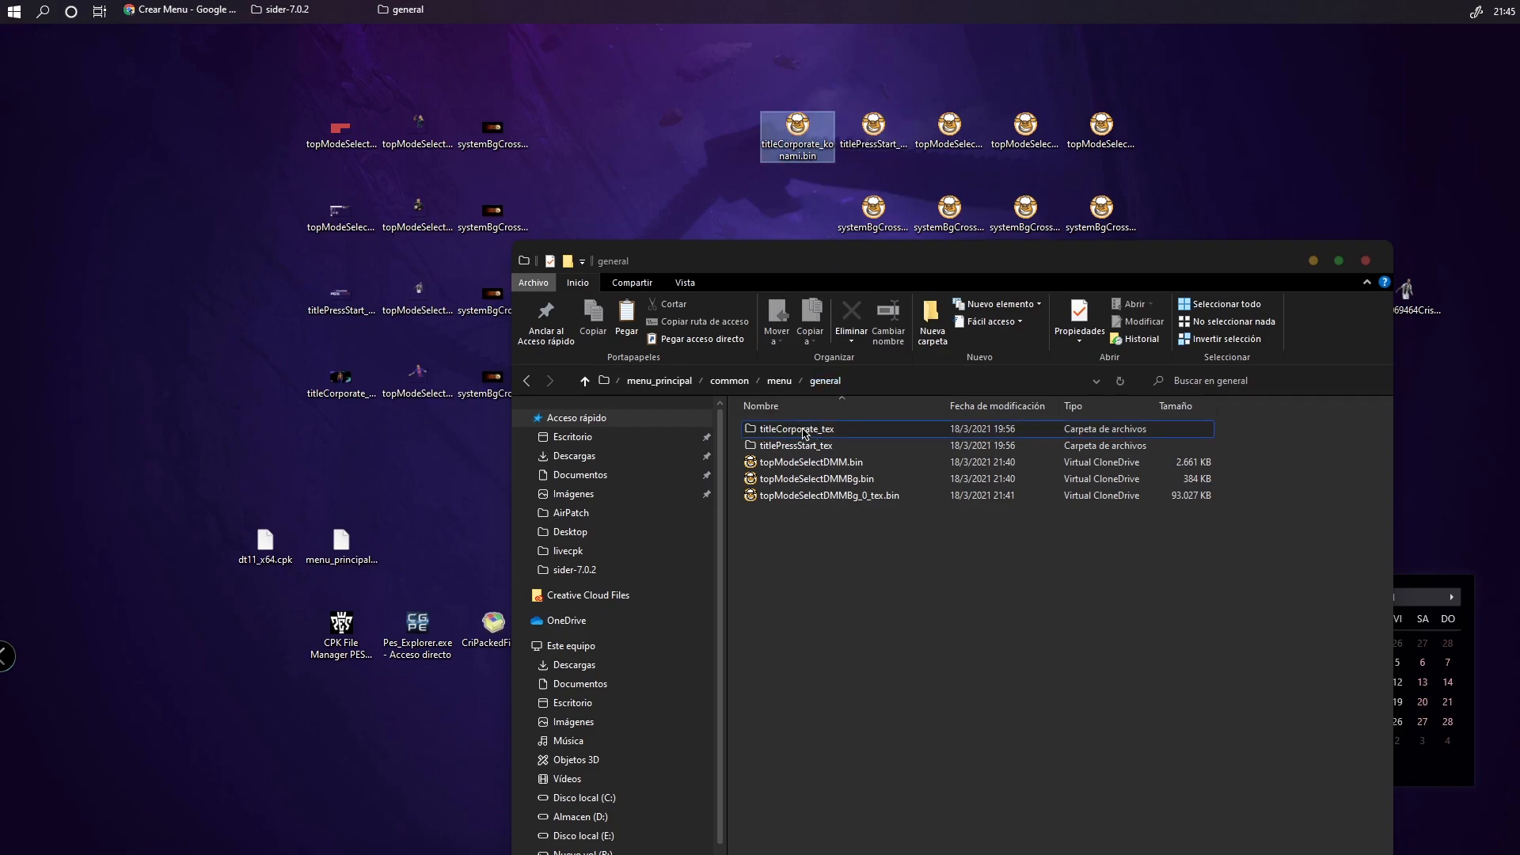
double_click(804, 432)
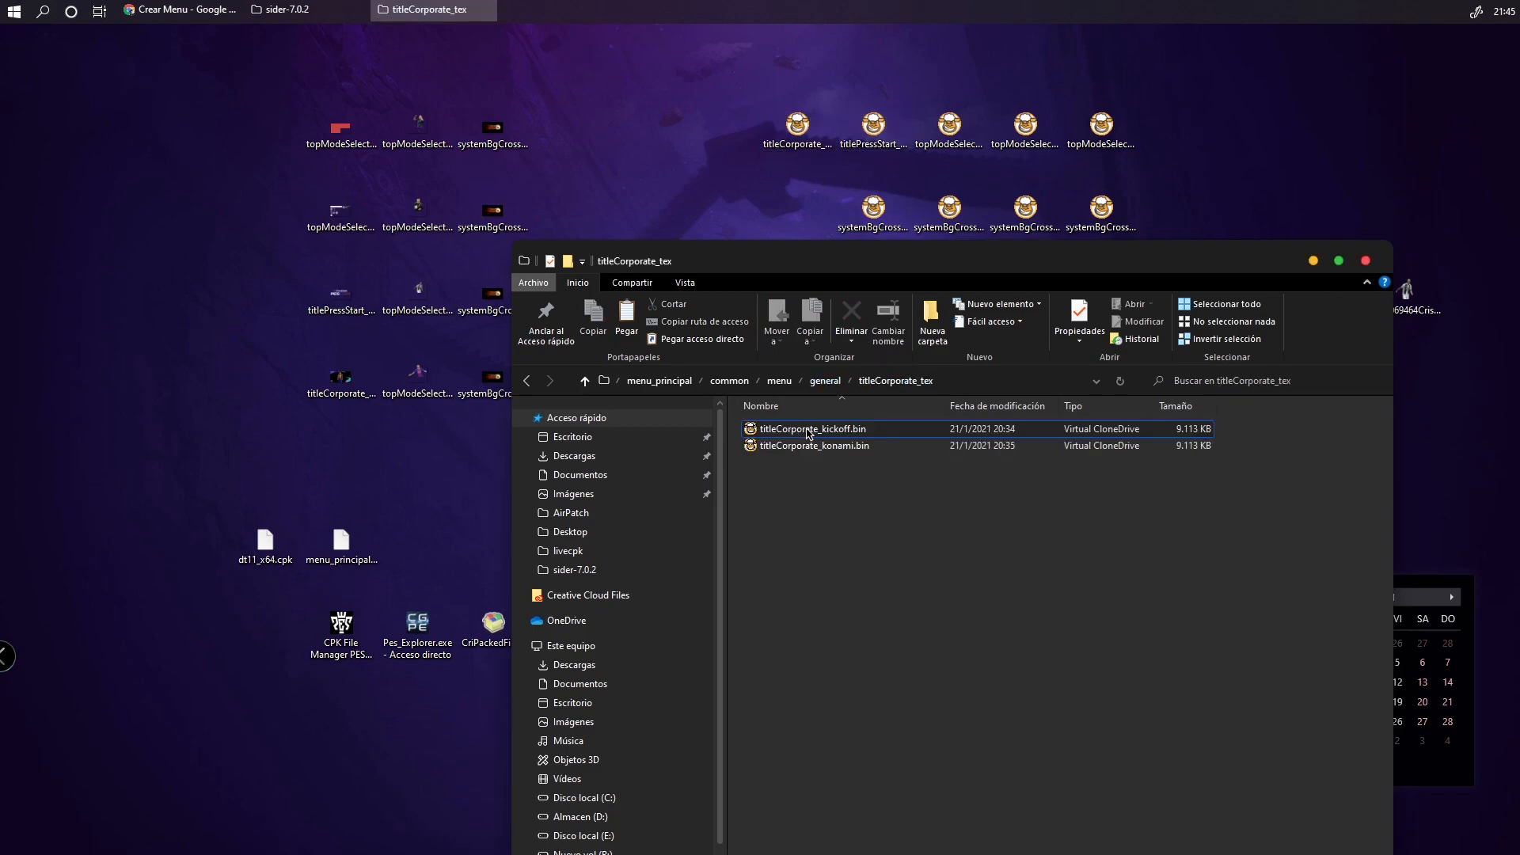
right_click(805, 136)
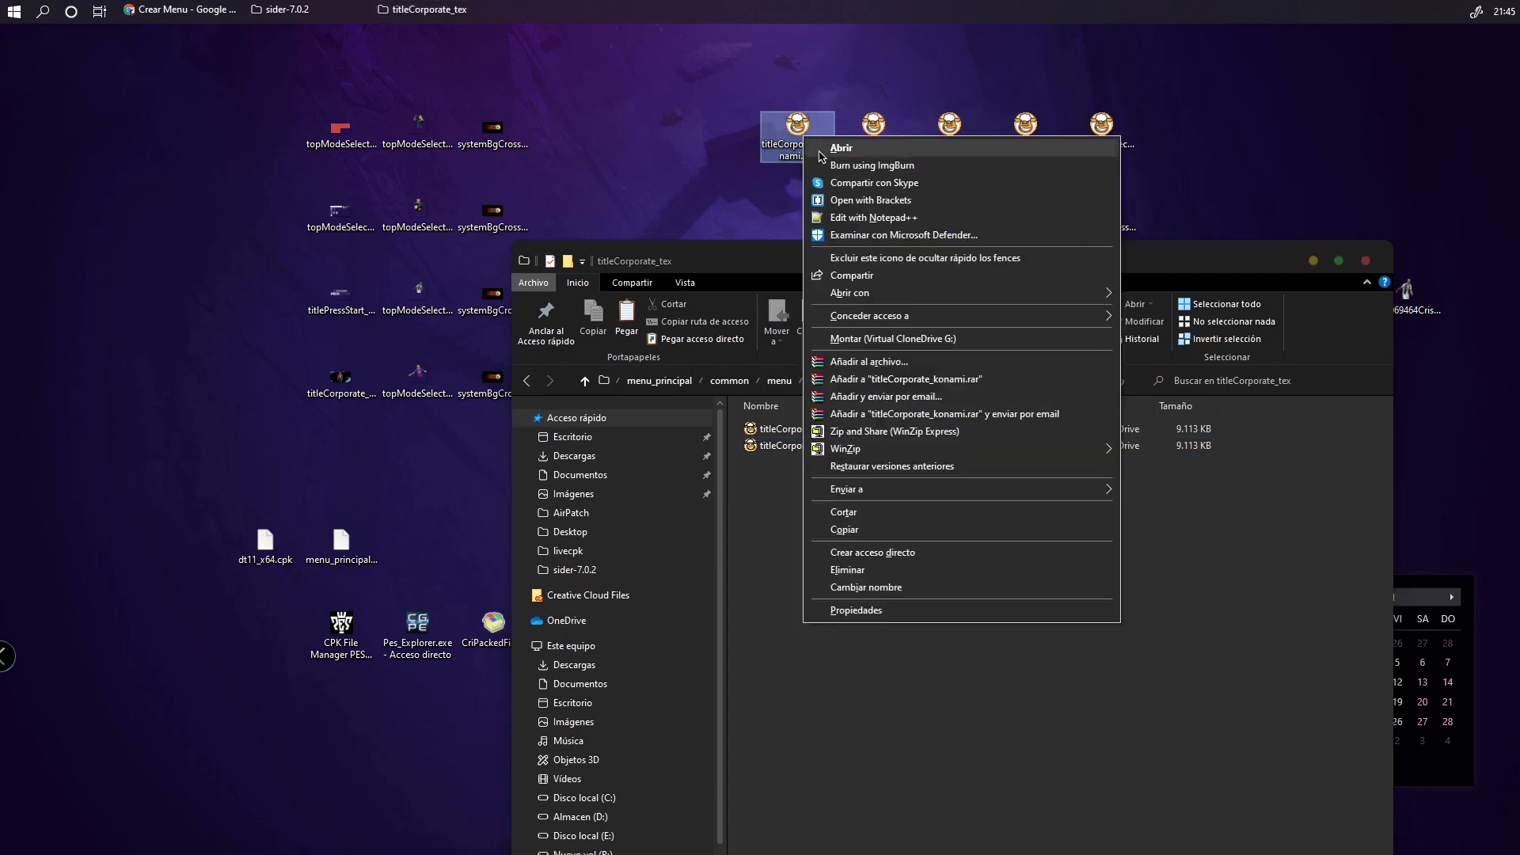
left_click(849, 529)
right_click(804, 508)
left_click(856, 616)
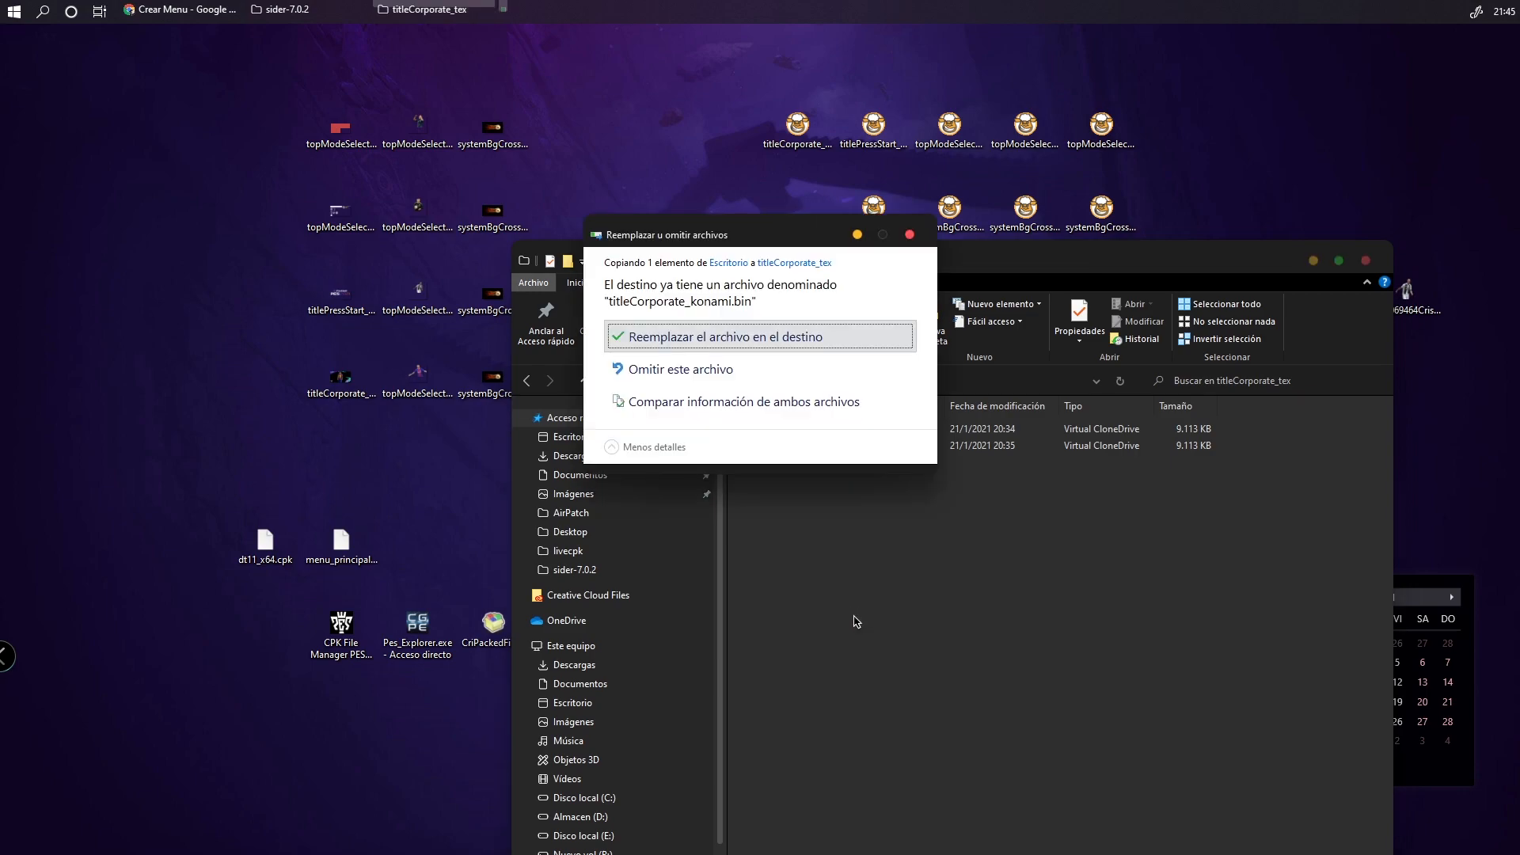
left_click(731, 340)
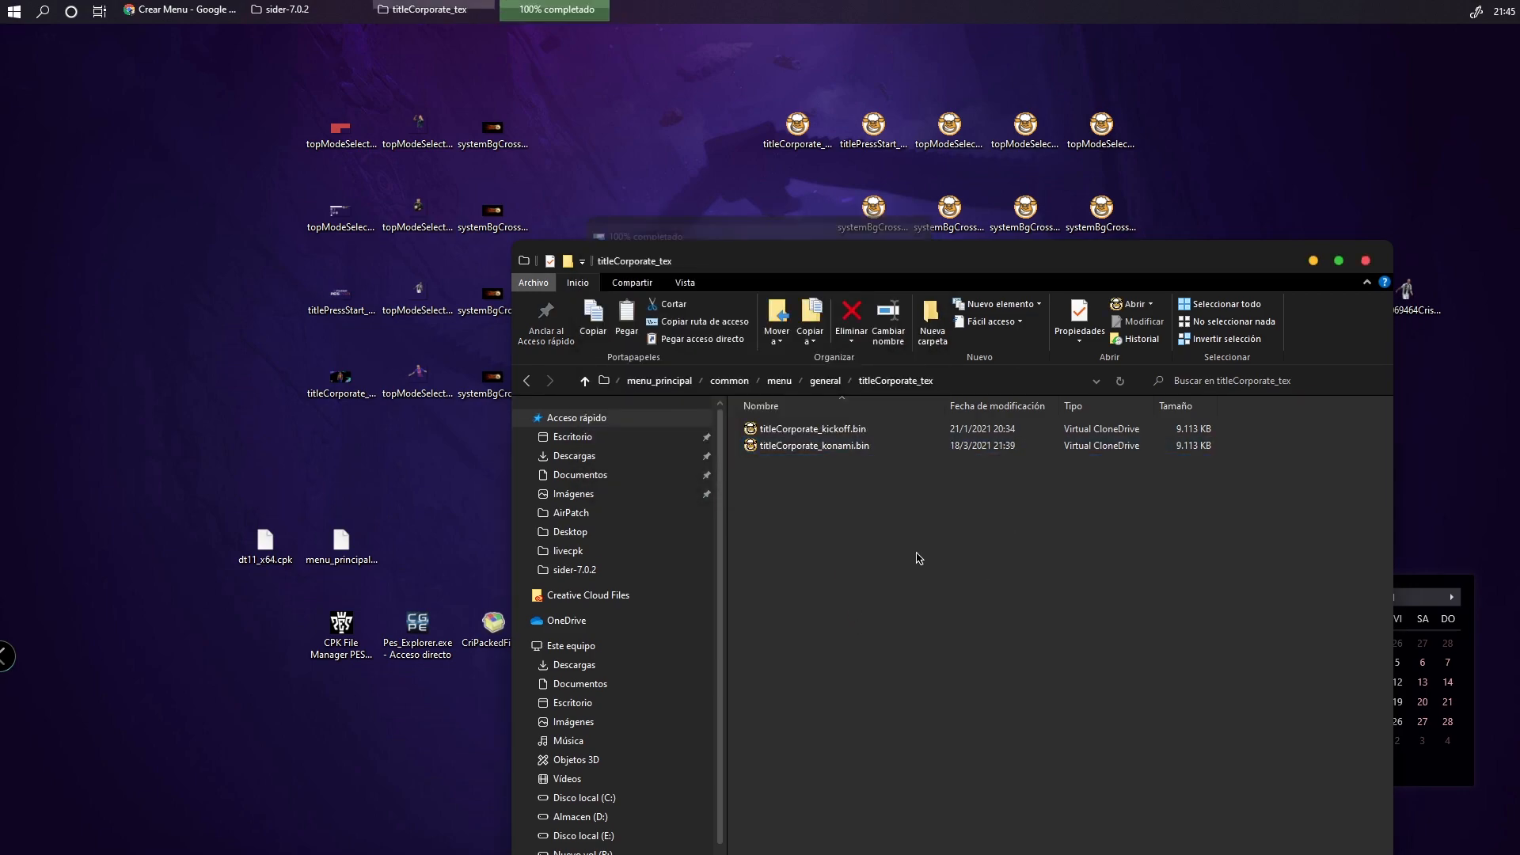
Copy titlePressStart_pes.bin from the desktop into general/titlePressStart_tex, replacing the existing file
left_click(528, 381)
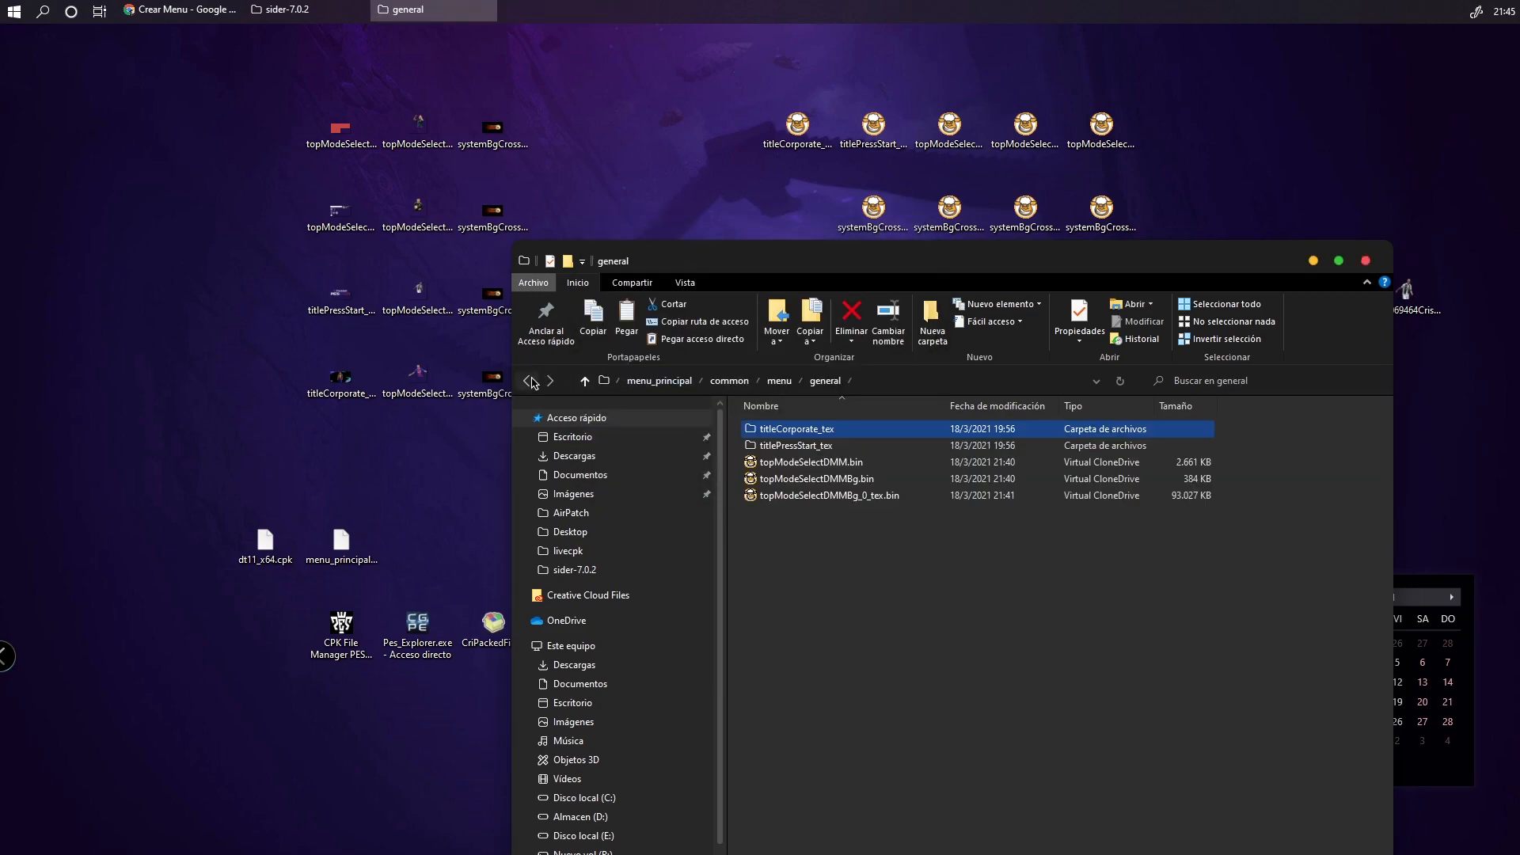
left_click(790, 448)
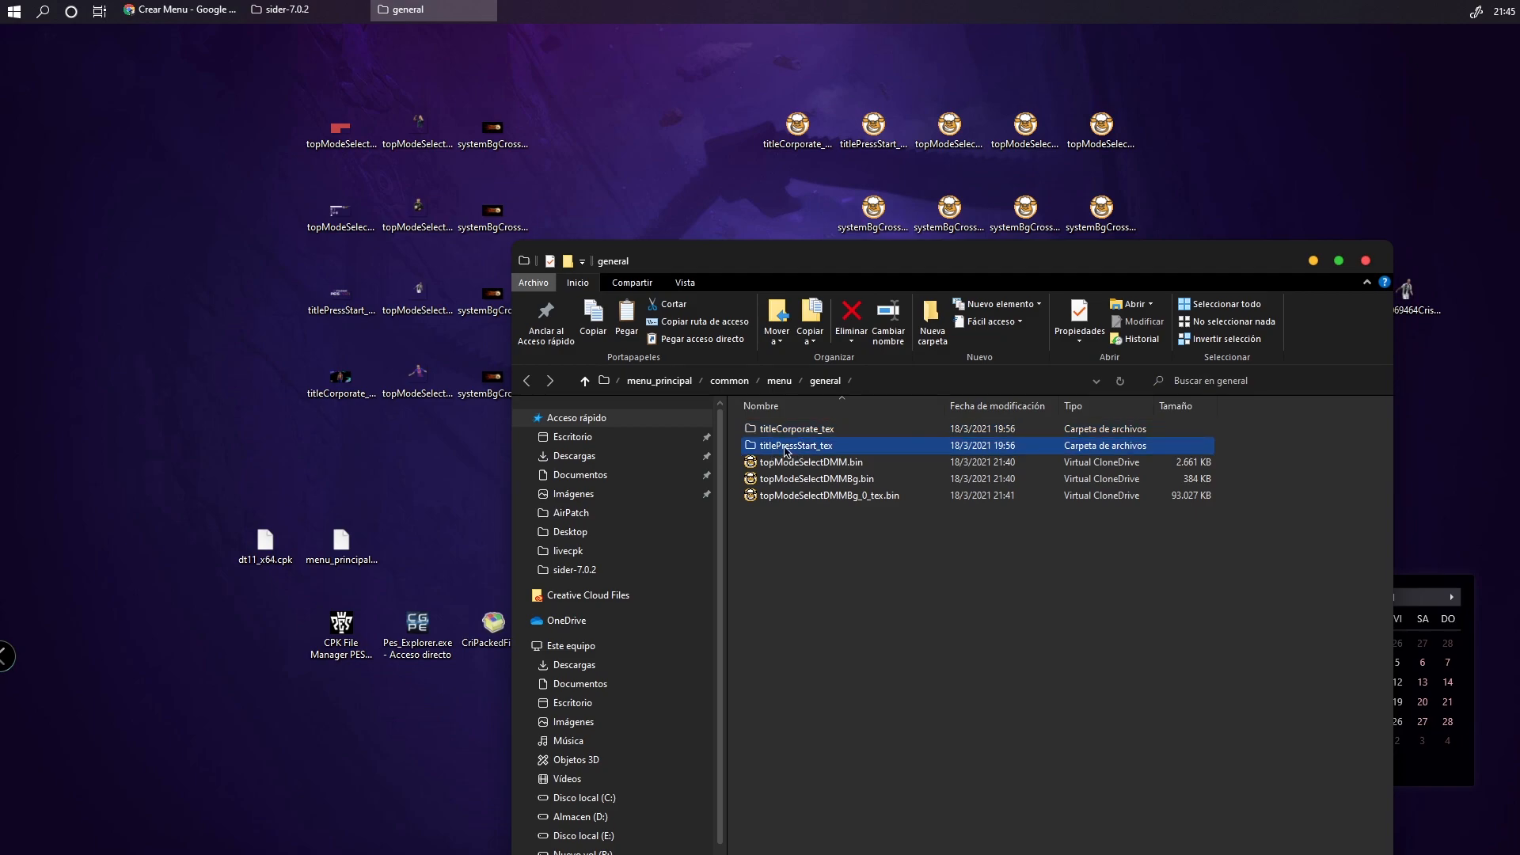
double_click(788, 447)
left_click(864, 496)
left_click_drag(861, 496, 893, 165)
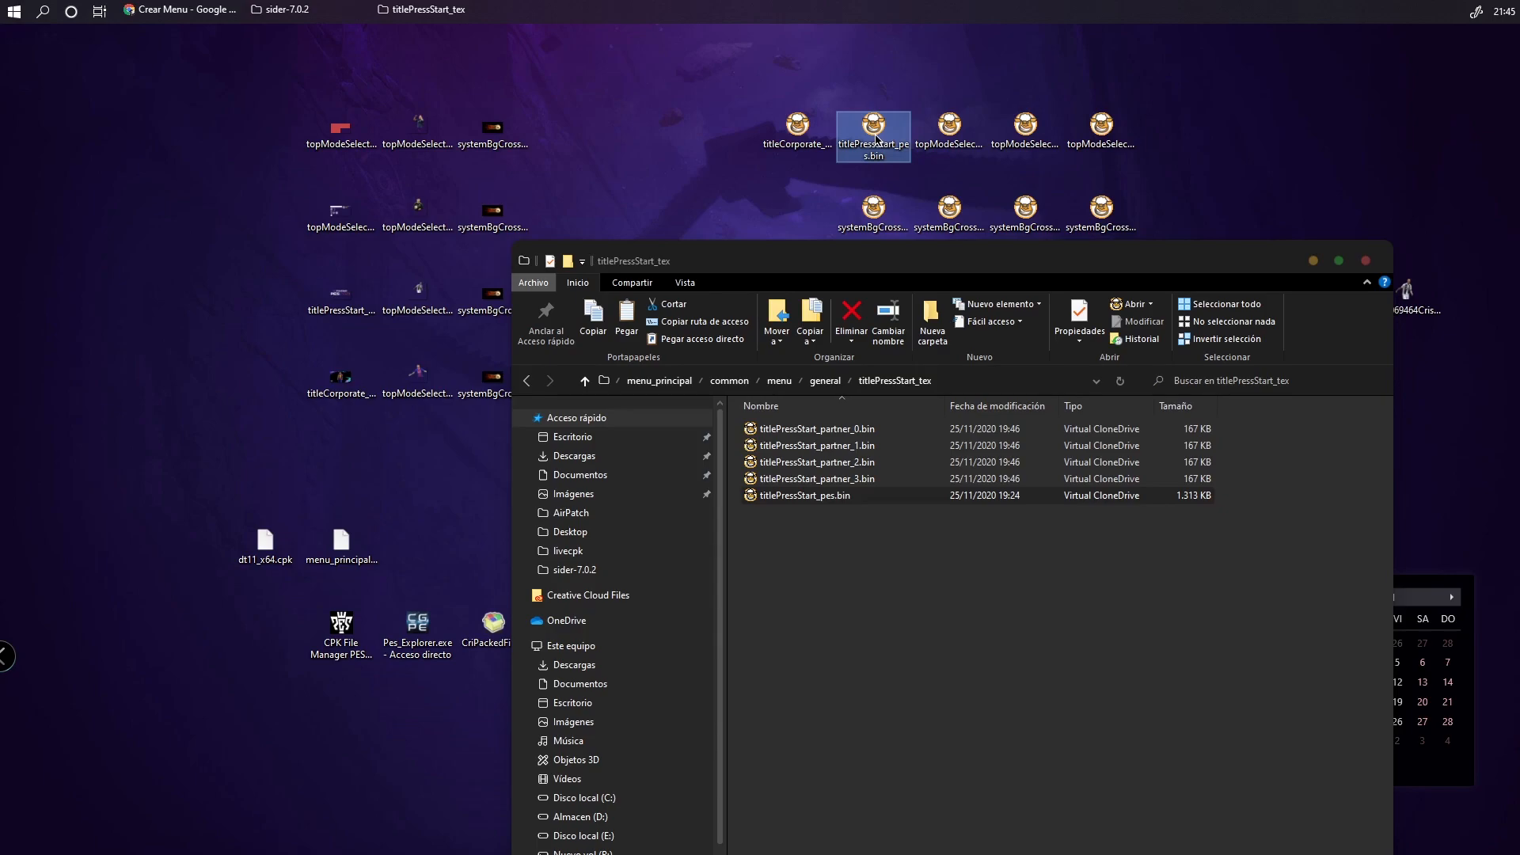
right_click(876, 140)
left_click(902, 537)
right_click(838, 536)
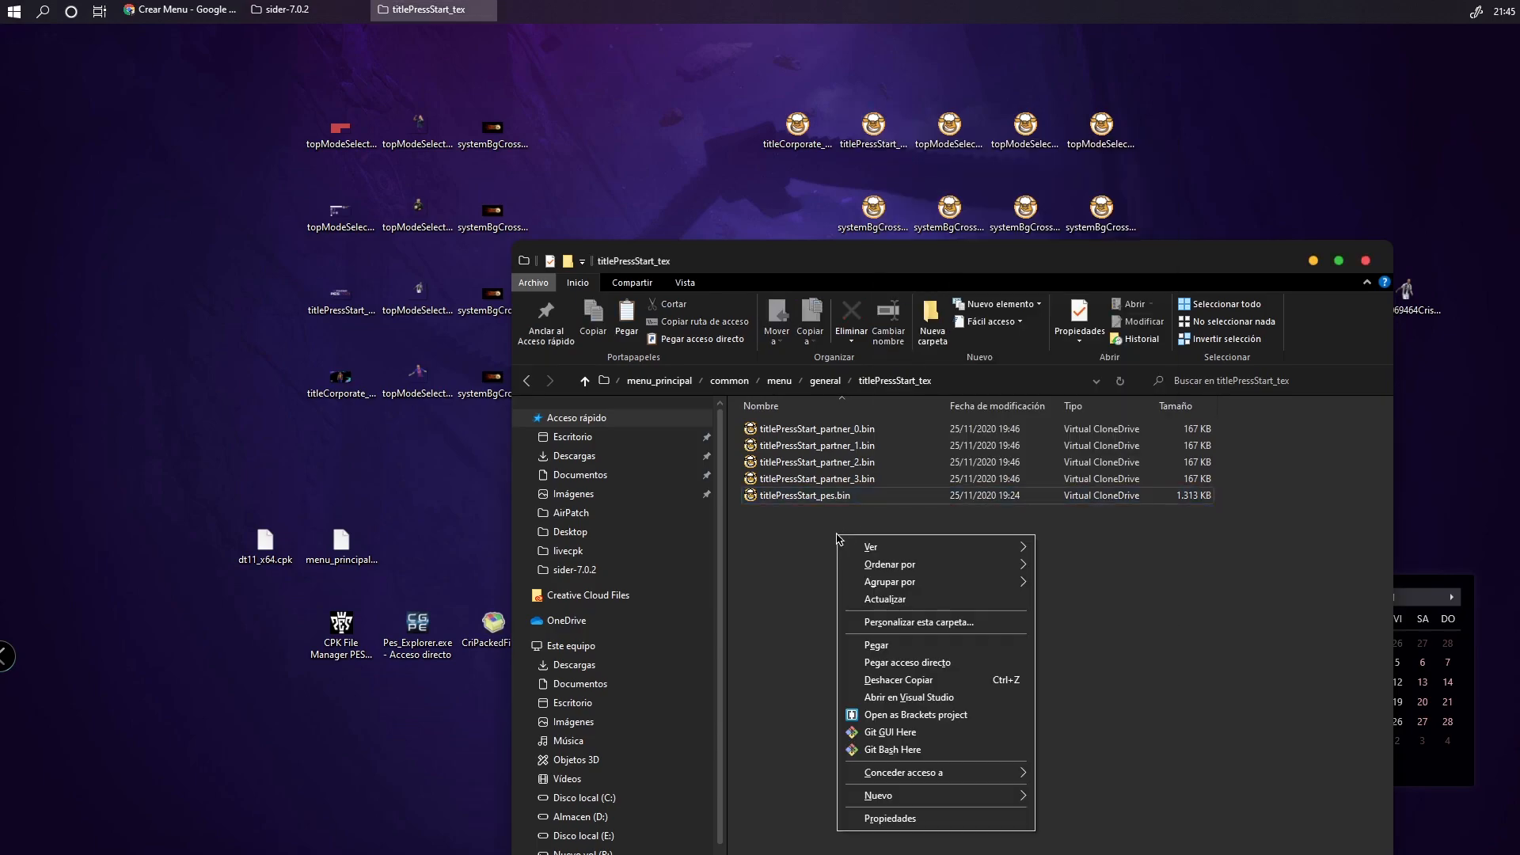
left_click(875, 645)
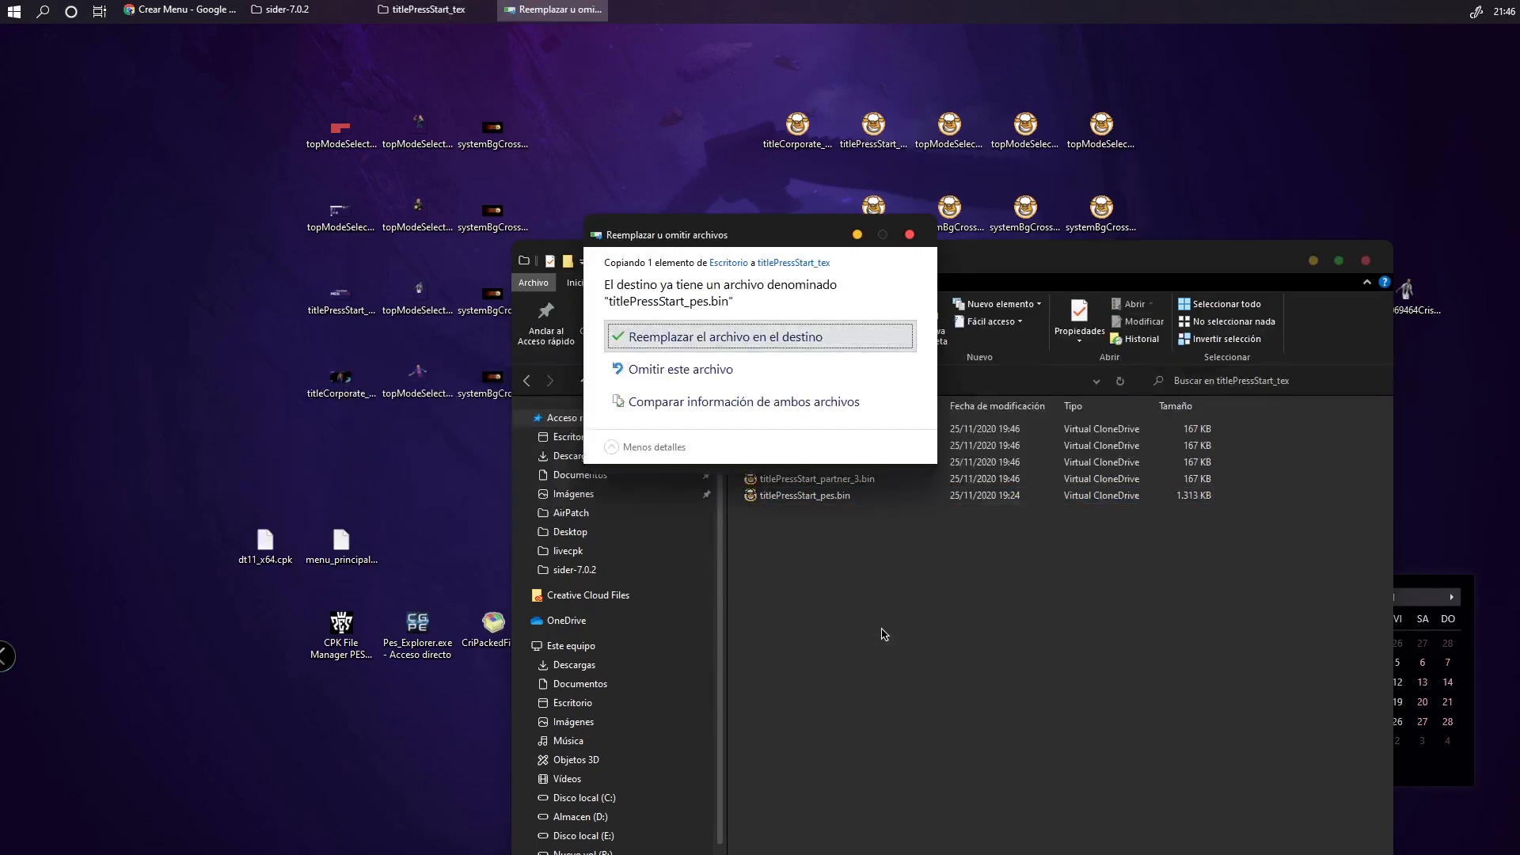
left_click(695, 333)
Copy the four systemBgCrossfade .bin files from the desktop into menu/system/systemBg_tex, replacing the existing ones
left_click(531, 381)
left_click(530, 382)
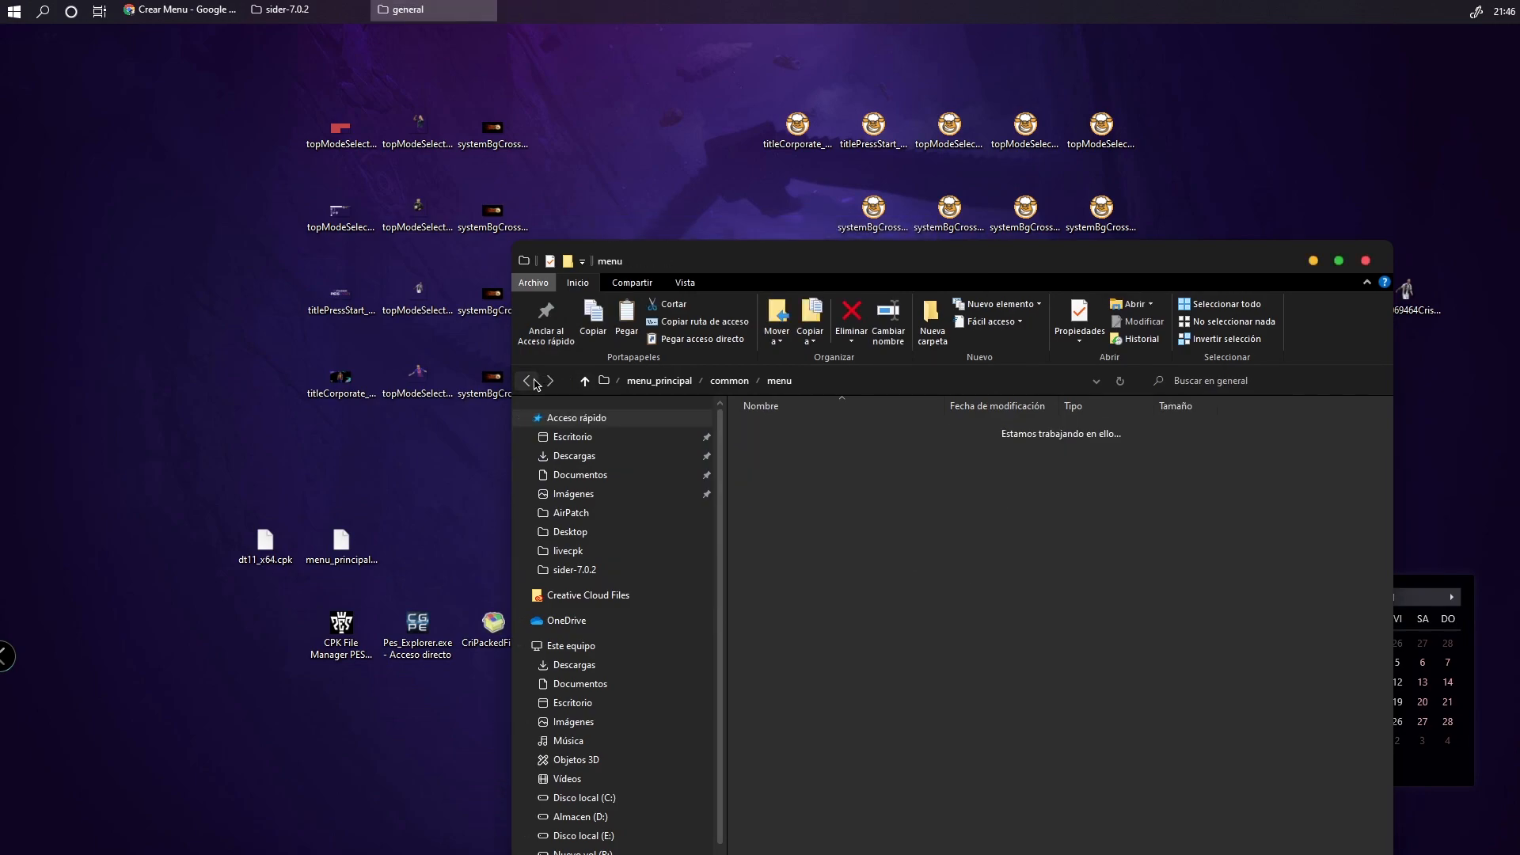
double_click(815, 446)
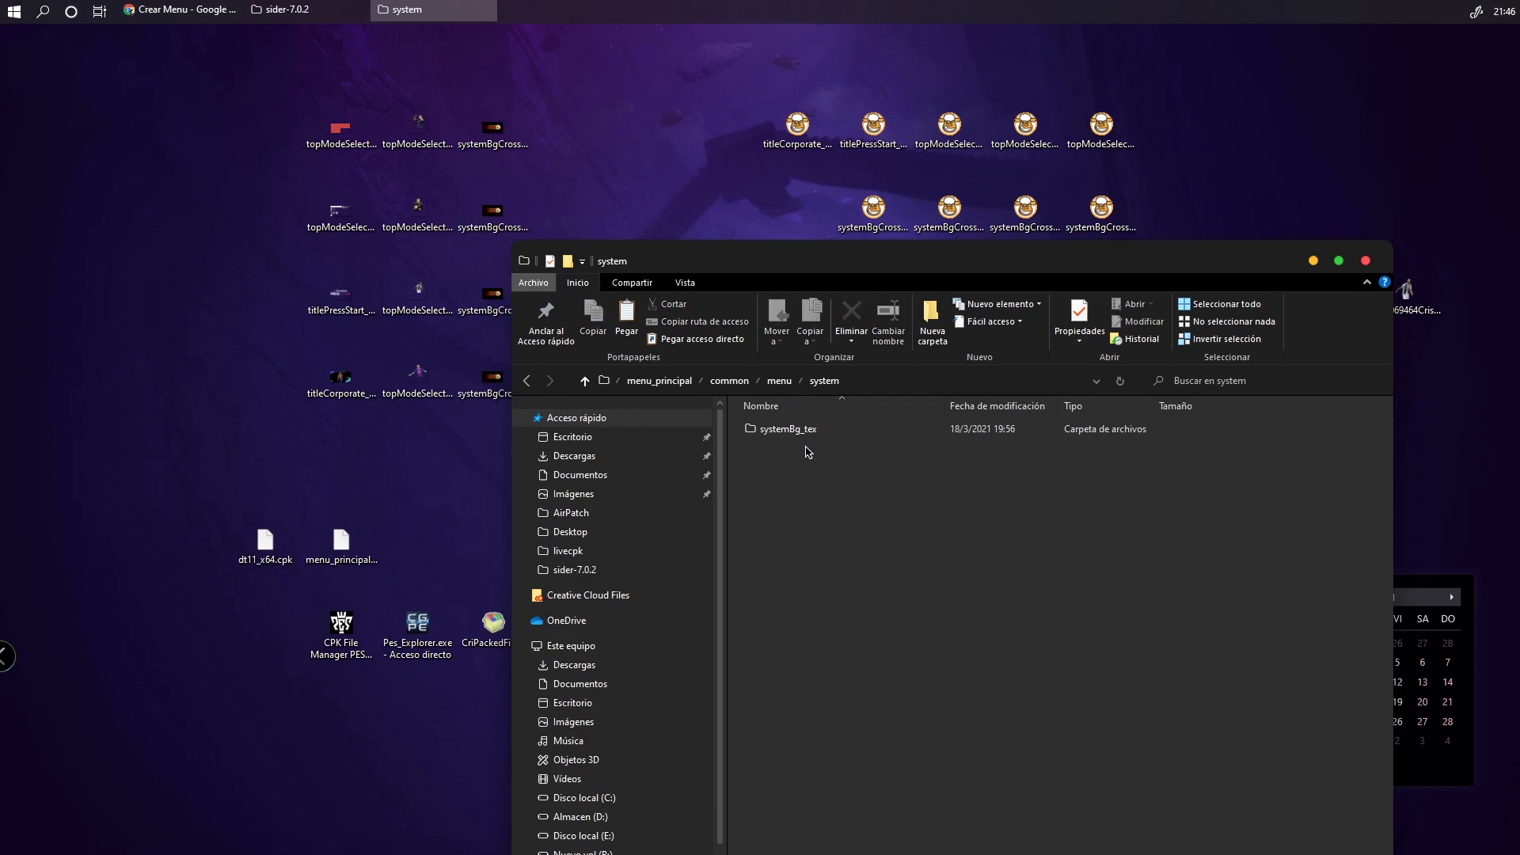
double_click(815, 430)
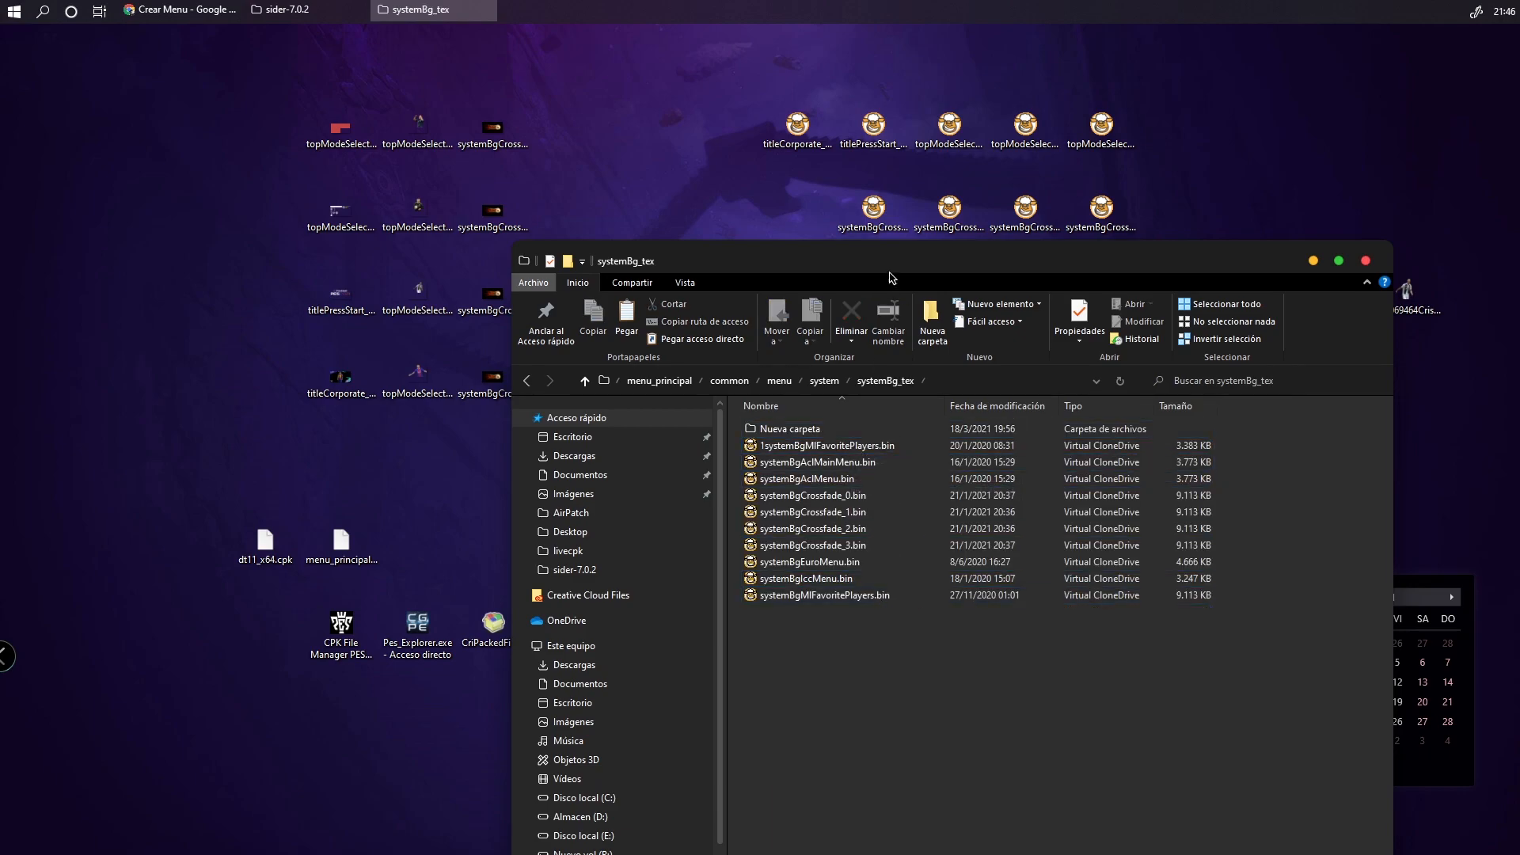
left_click_drag(894, 280, 824, 326)
left_click_drag(814, 258, 1166, 210)
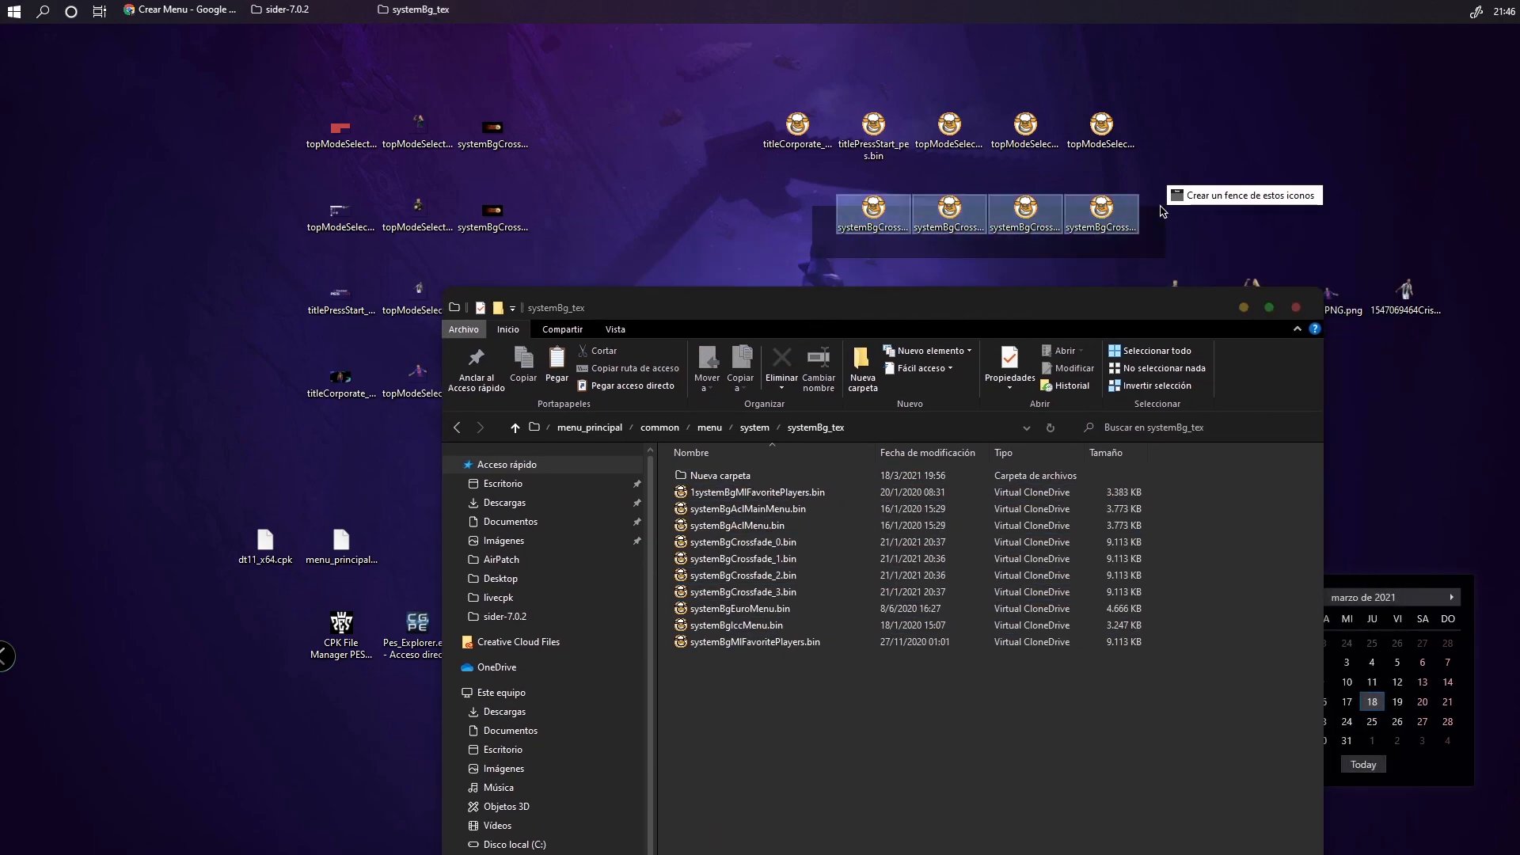
right_click(1110, 212)
left_click(1167, 532)
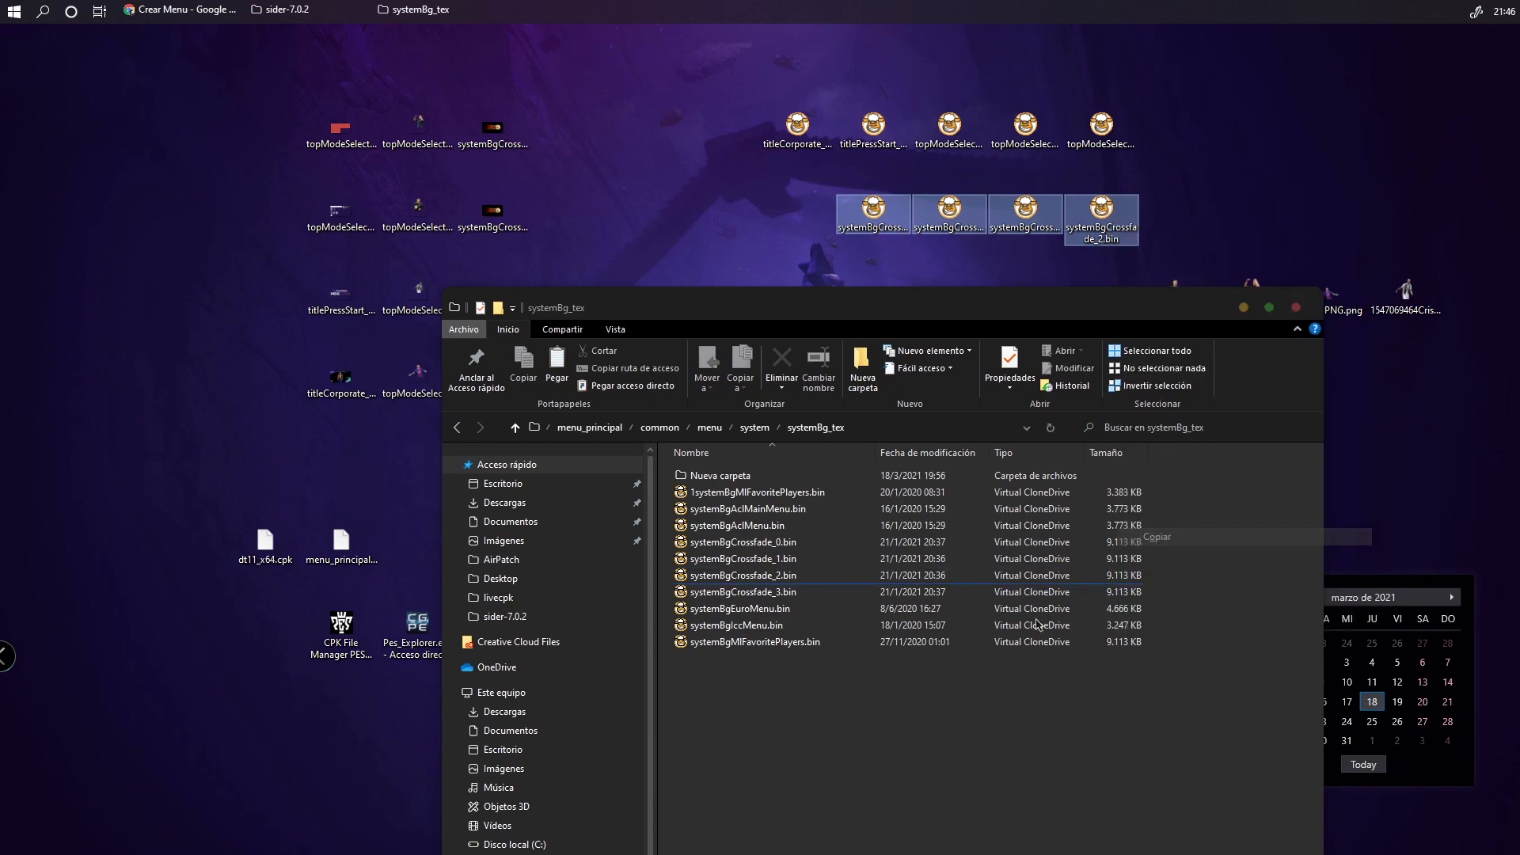
right_click(892, 696)
left_click(955, 511)
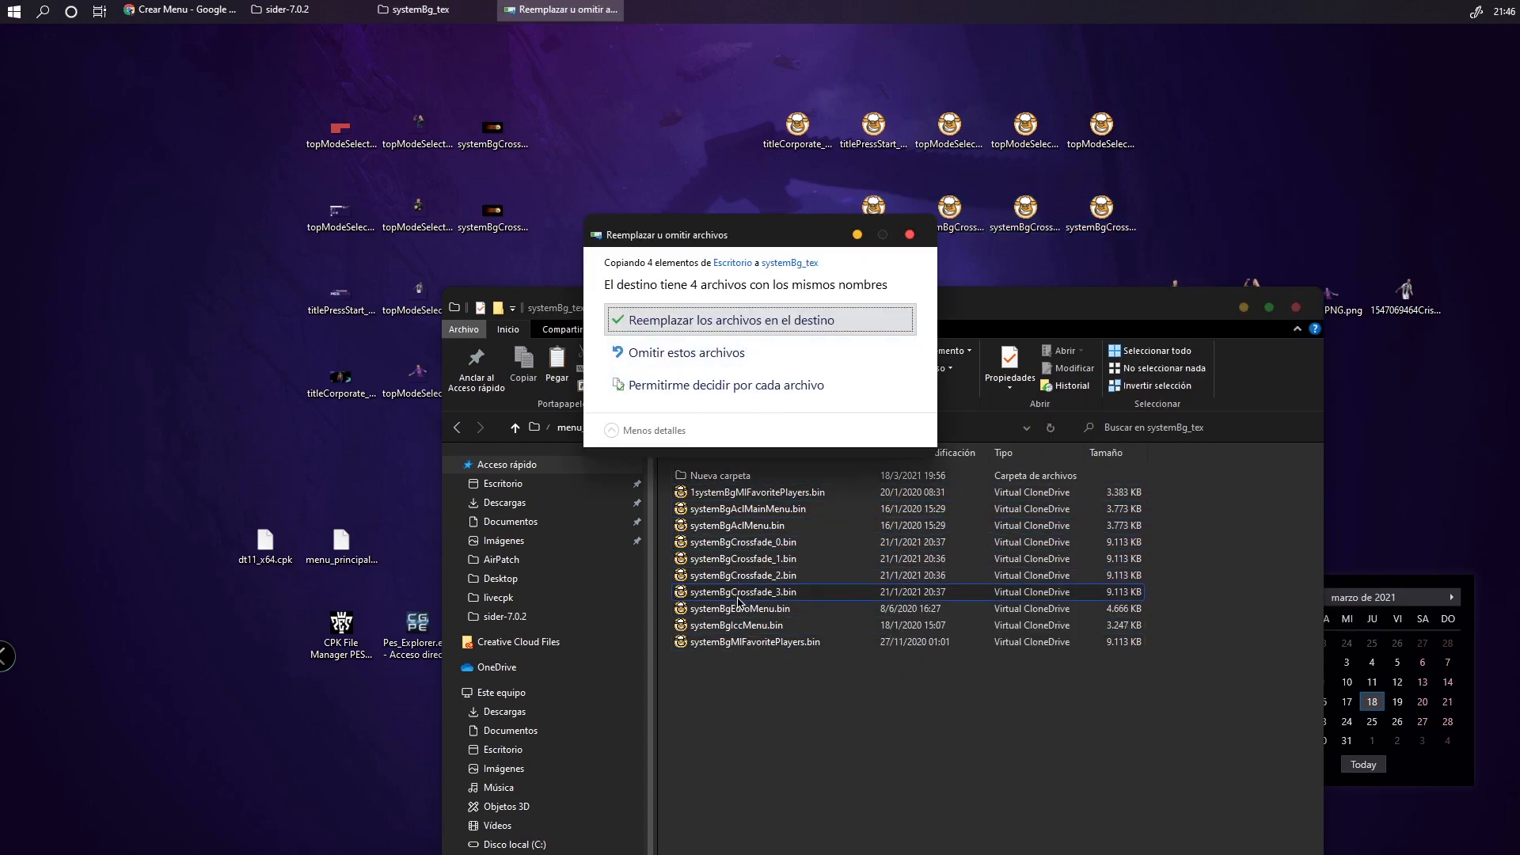
left_click(730, 327)
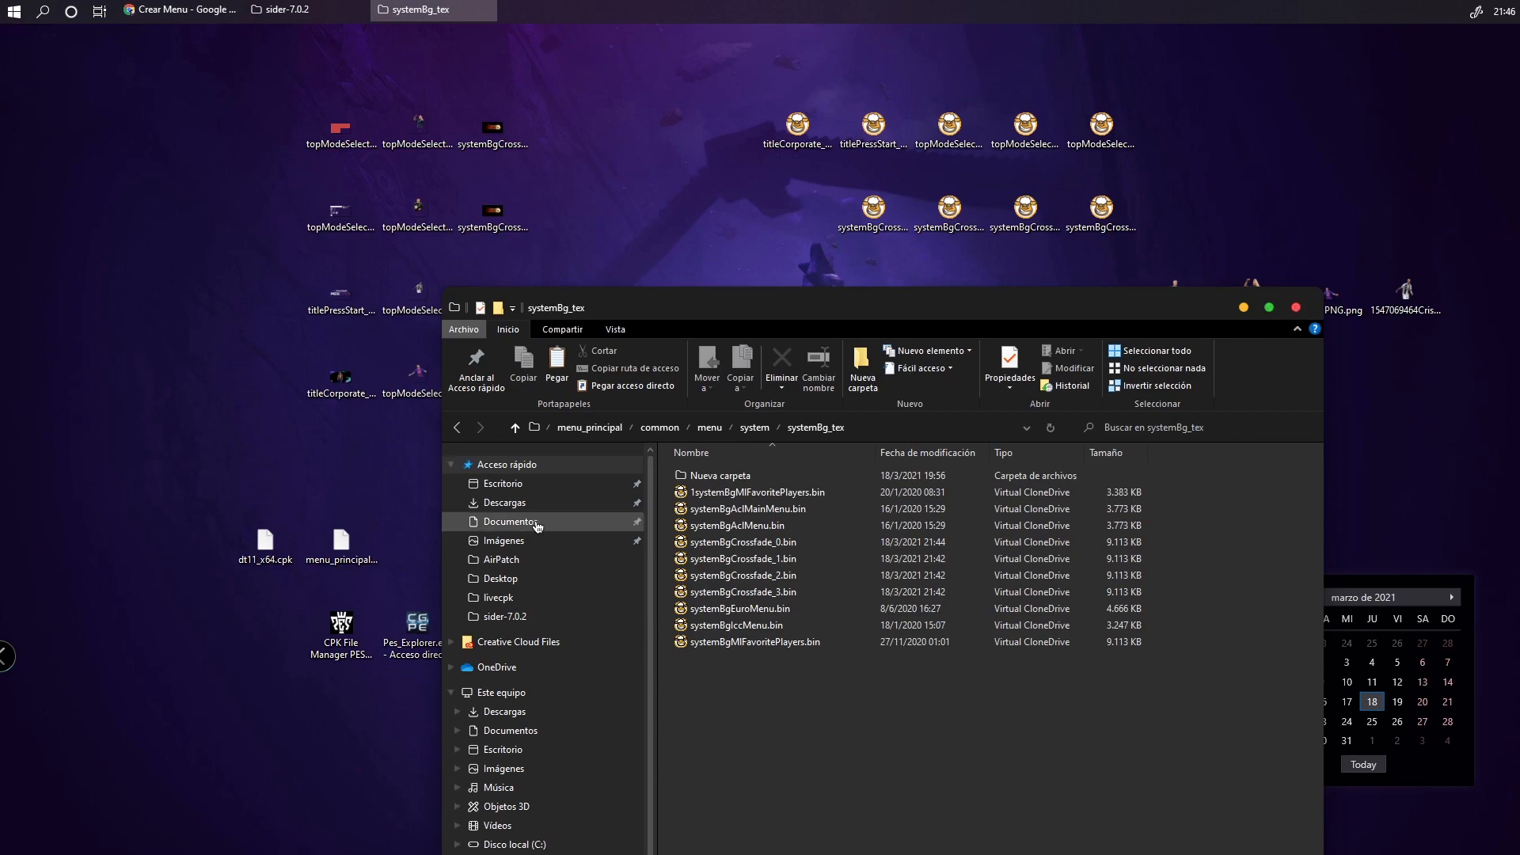
Go back to the root of the menu_principal folder and close its window
left_click(458, 428)
left_click(457, 427)
left_click(457, 427)
left_click(457, 428)
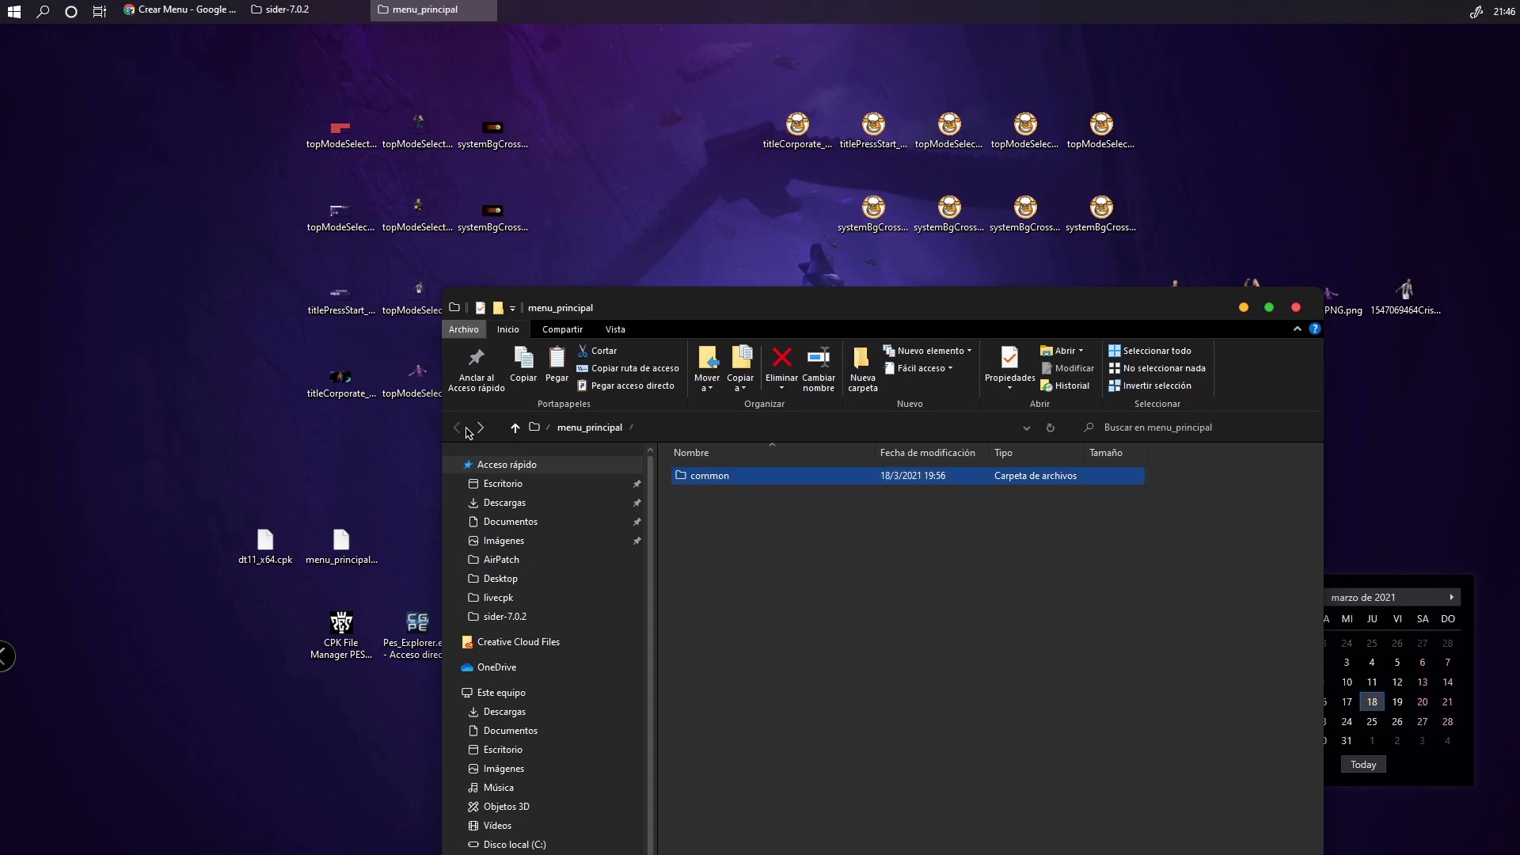
left_click(927, 568)
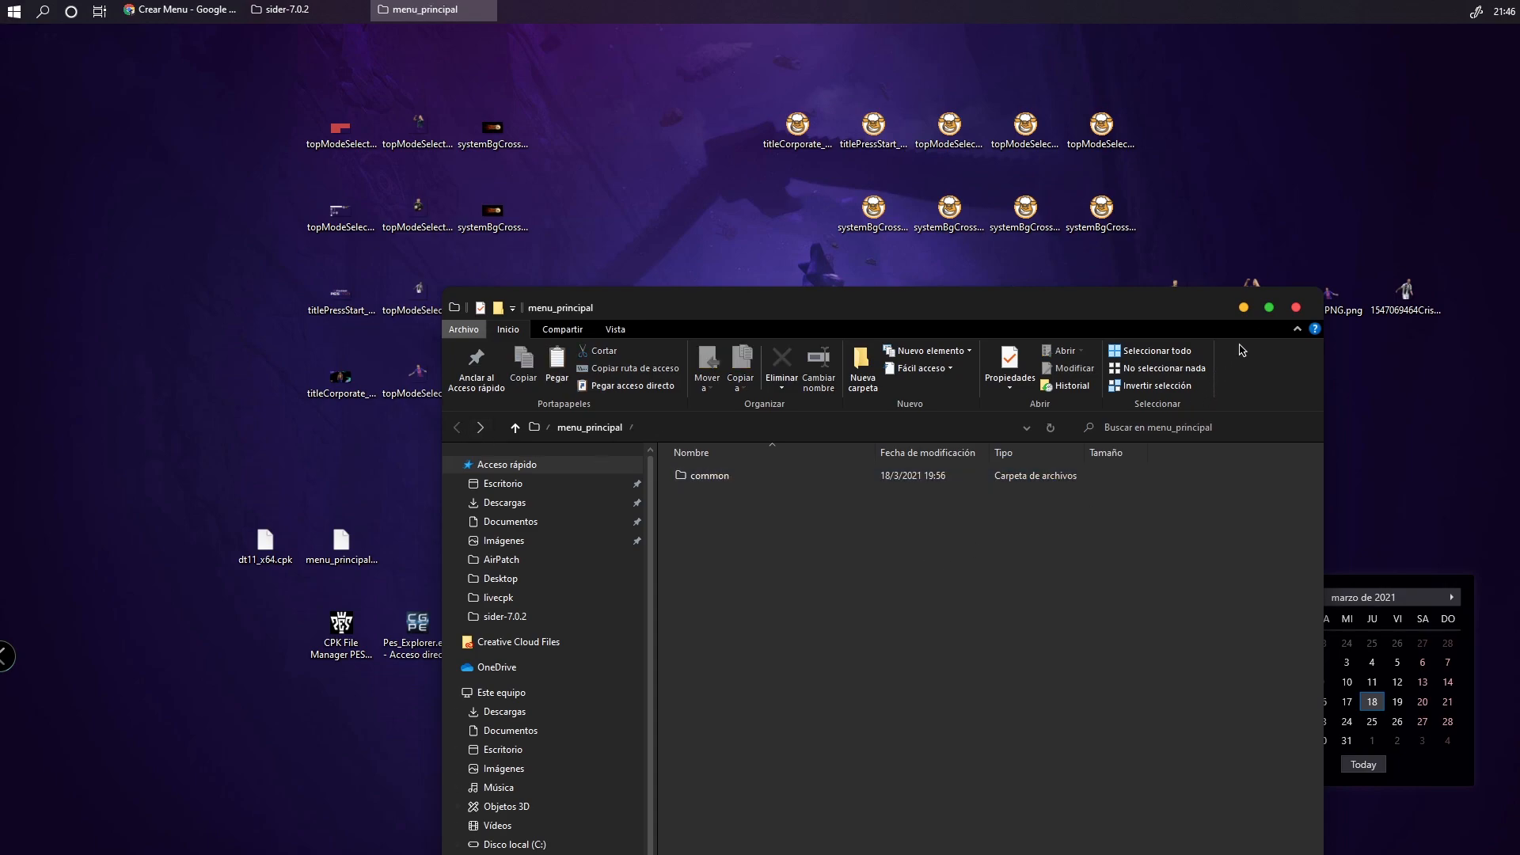
left_click(1295, 308)
left_click_drag(871, 463, 663, 526)
Load the menu_principal folder into CRI Packed File Maker, then close the program without building a CPK
double_click(475, 645)
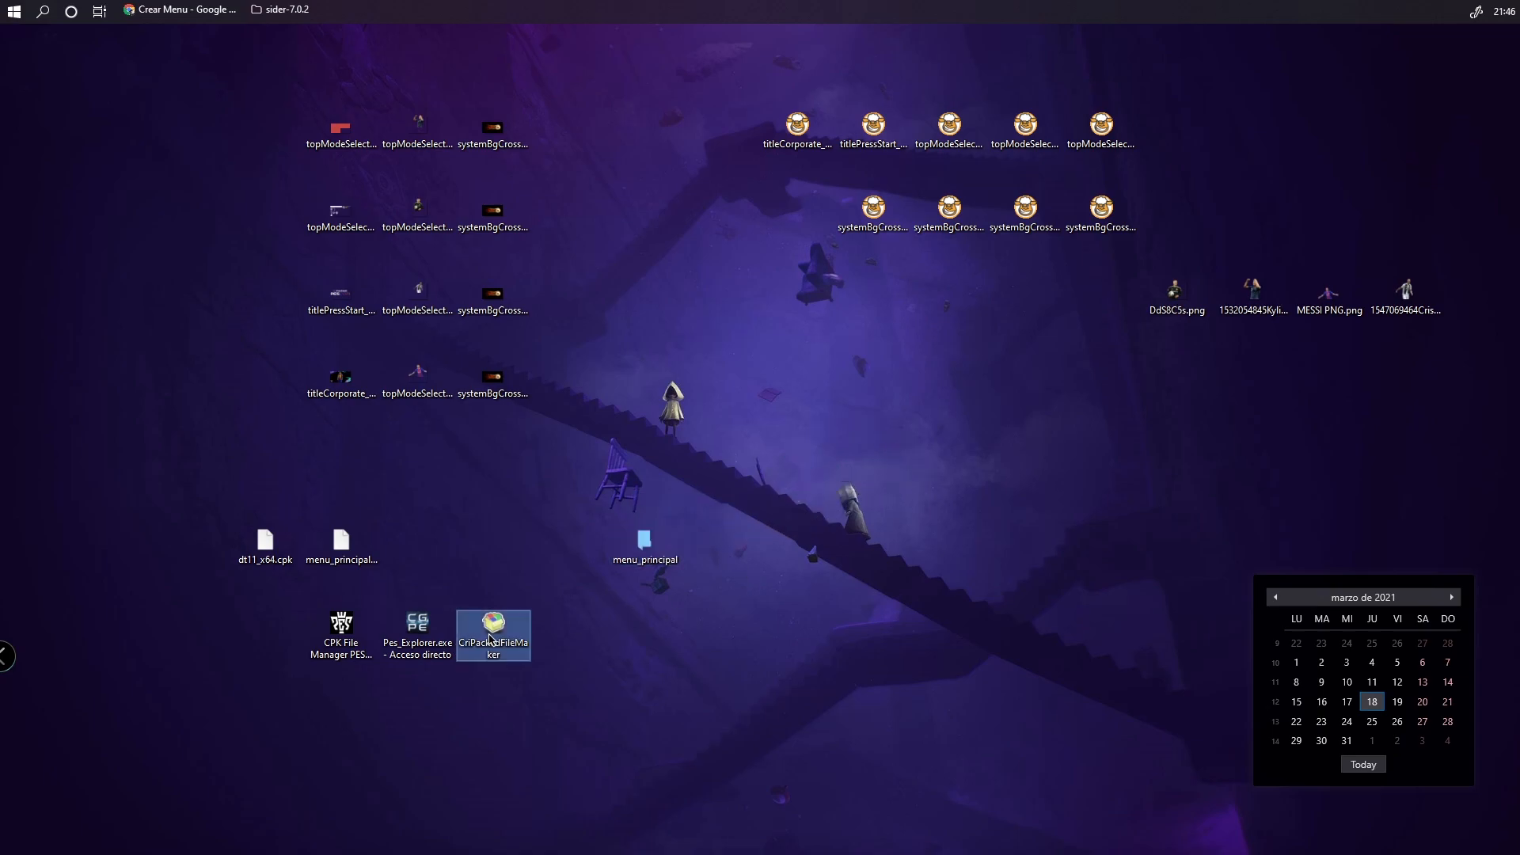
left_click_drag(391, 142, 1146, 310)
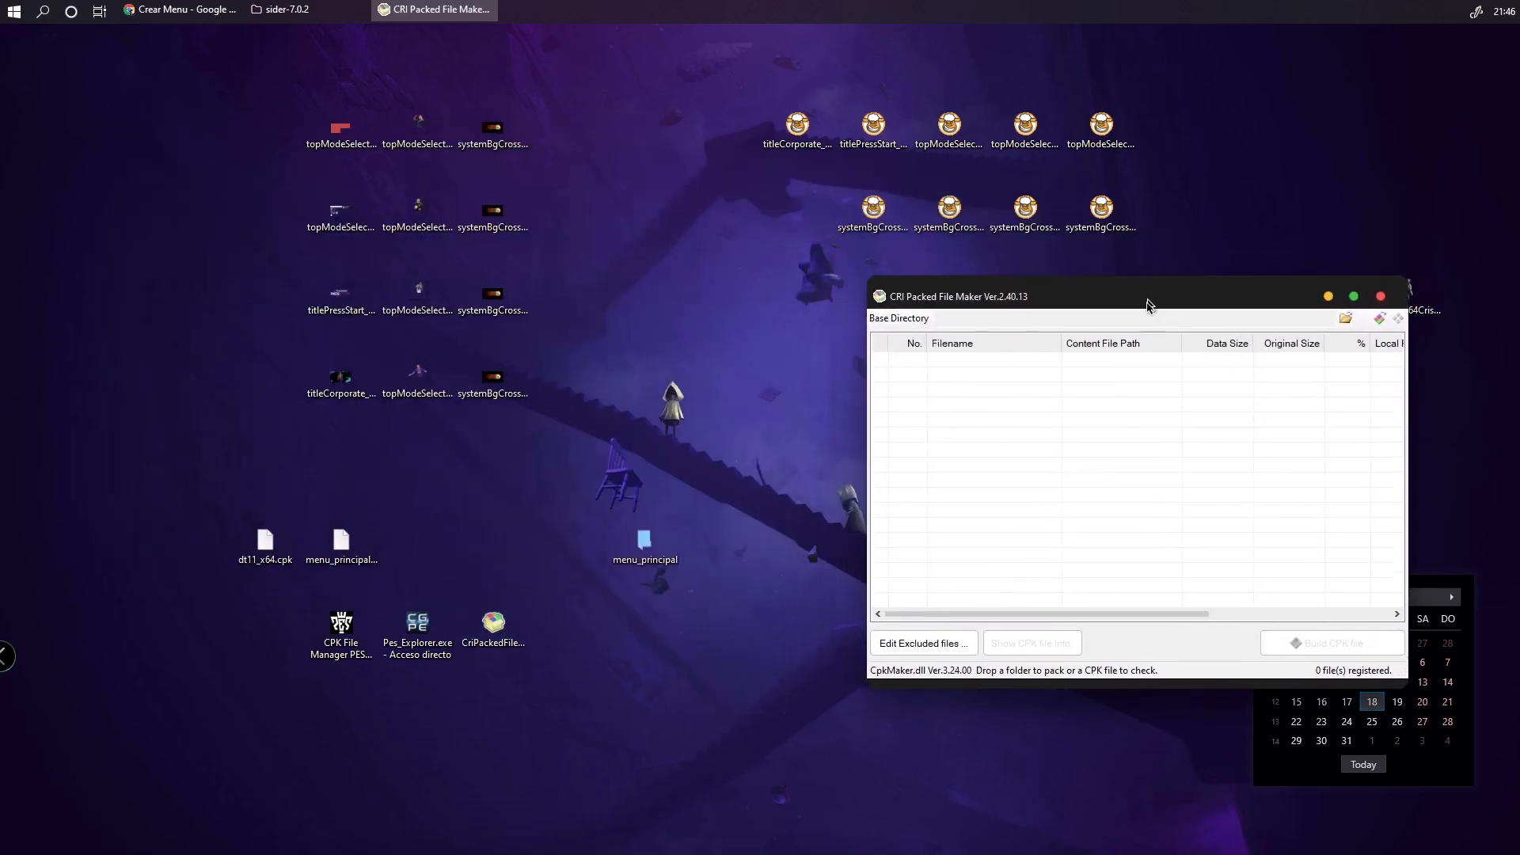
left_click_drag(660, 548, 1072, 673)
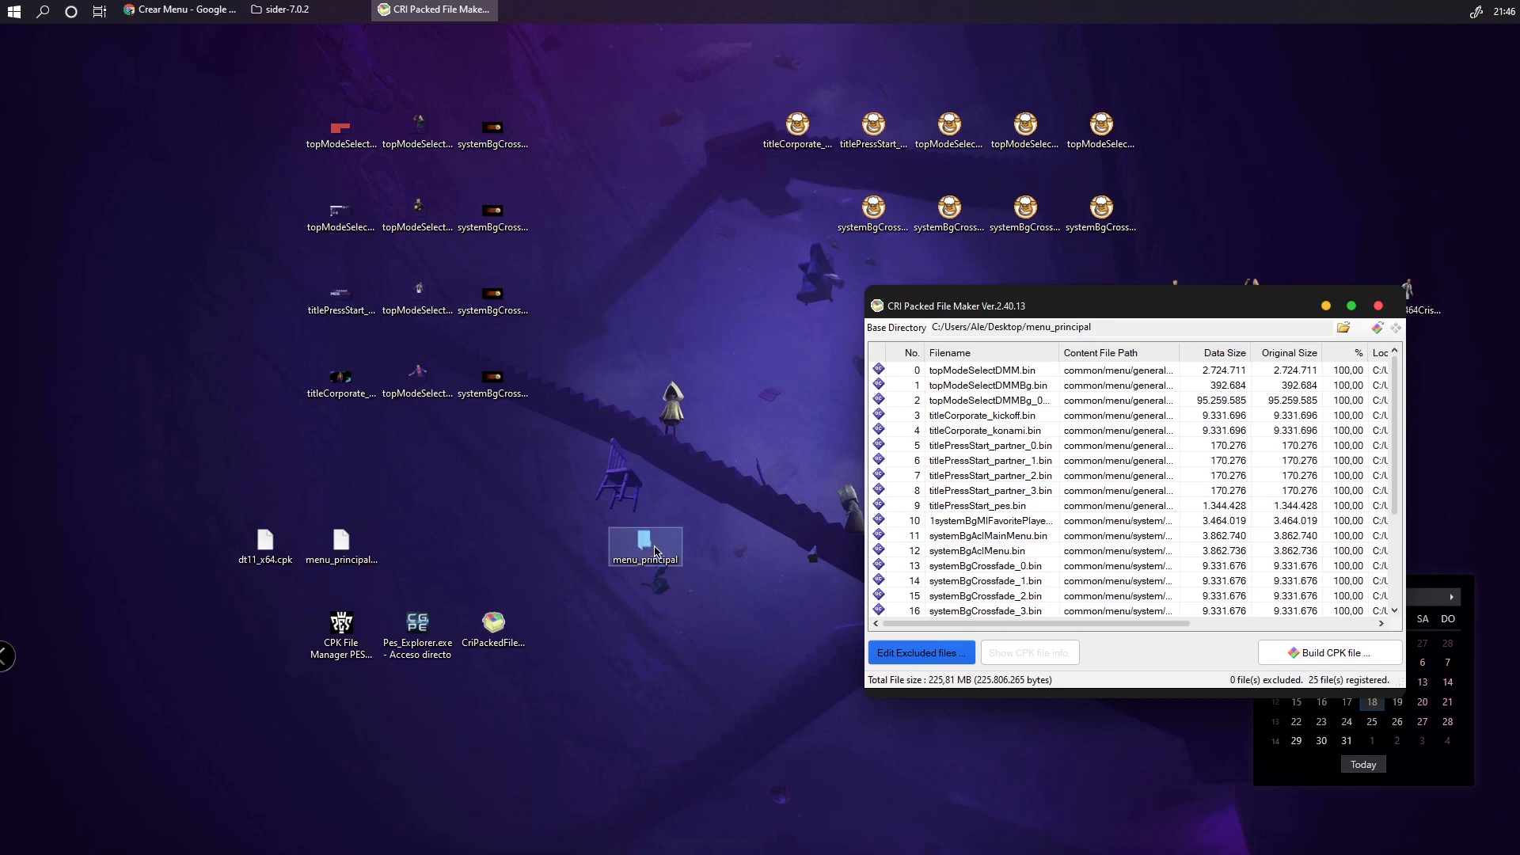
left_click(1378, 306)
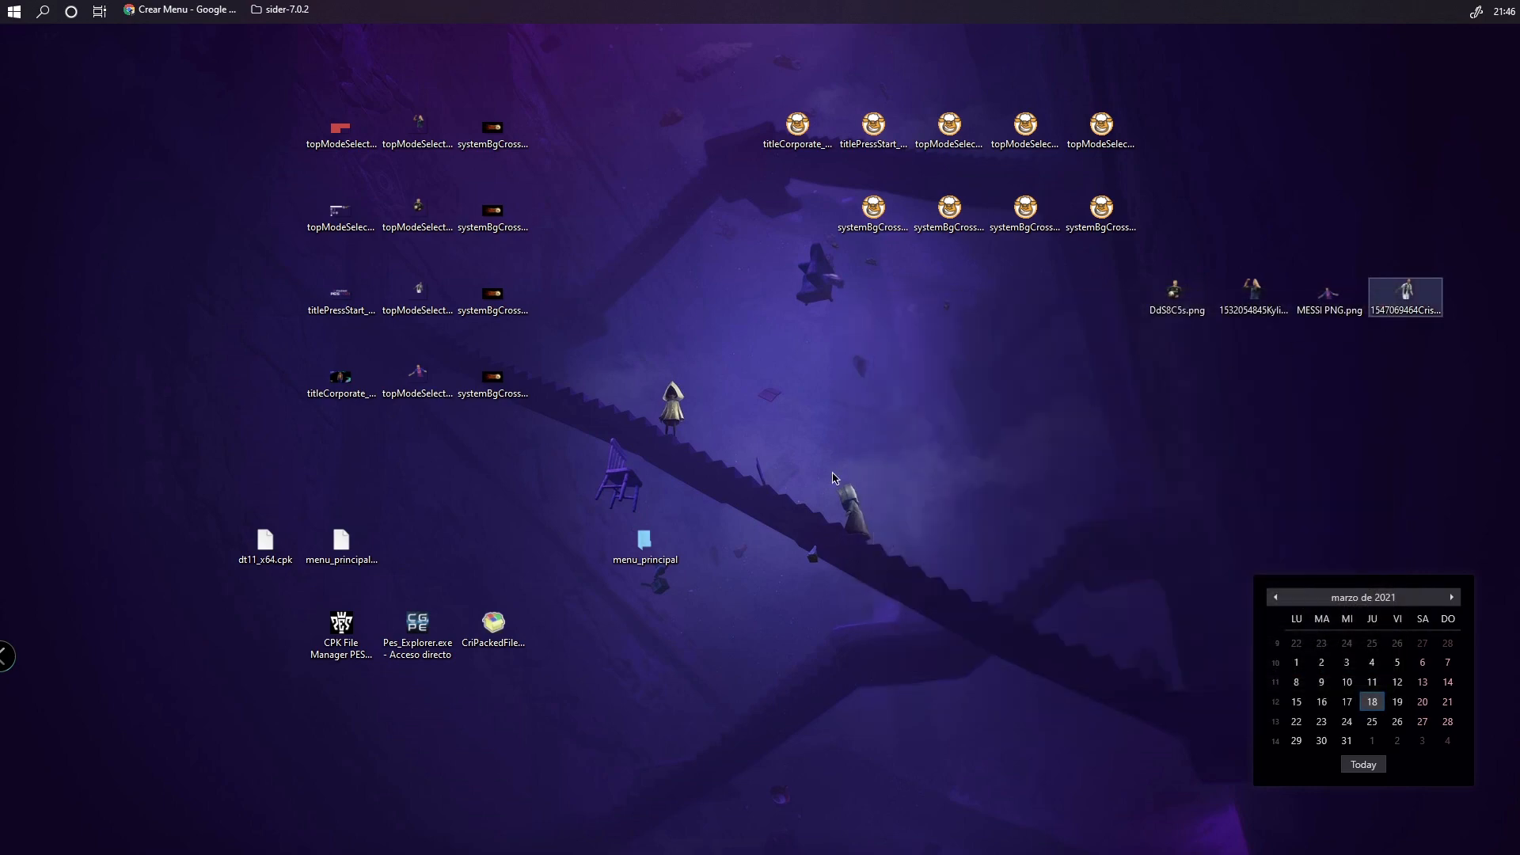
Copy the menu_principal folder from the desktop and open the eFootball PES 2021 installation folder
right_click(647, 558)
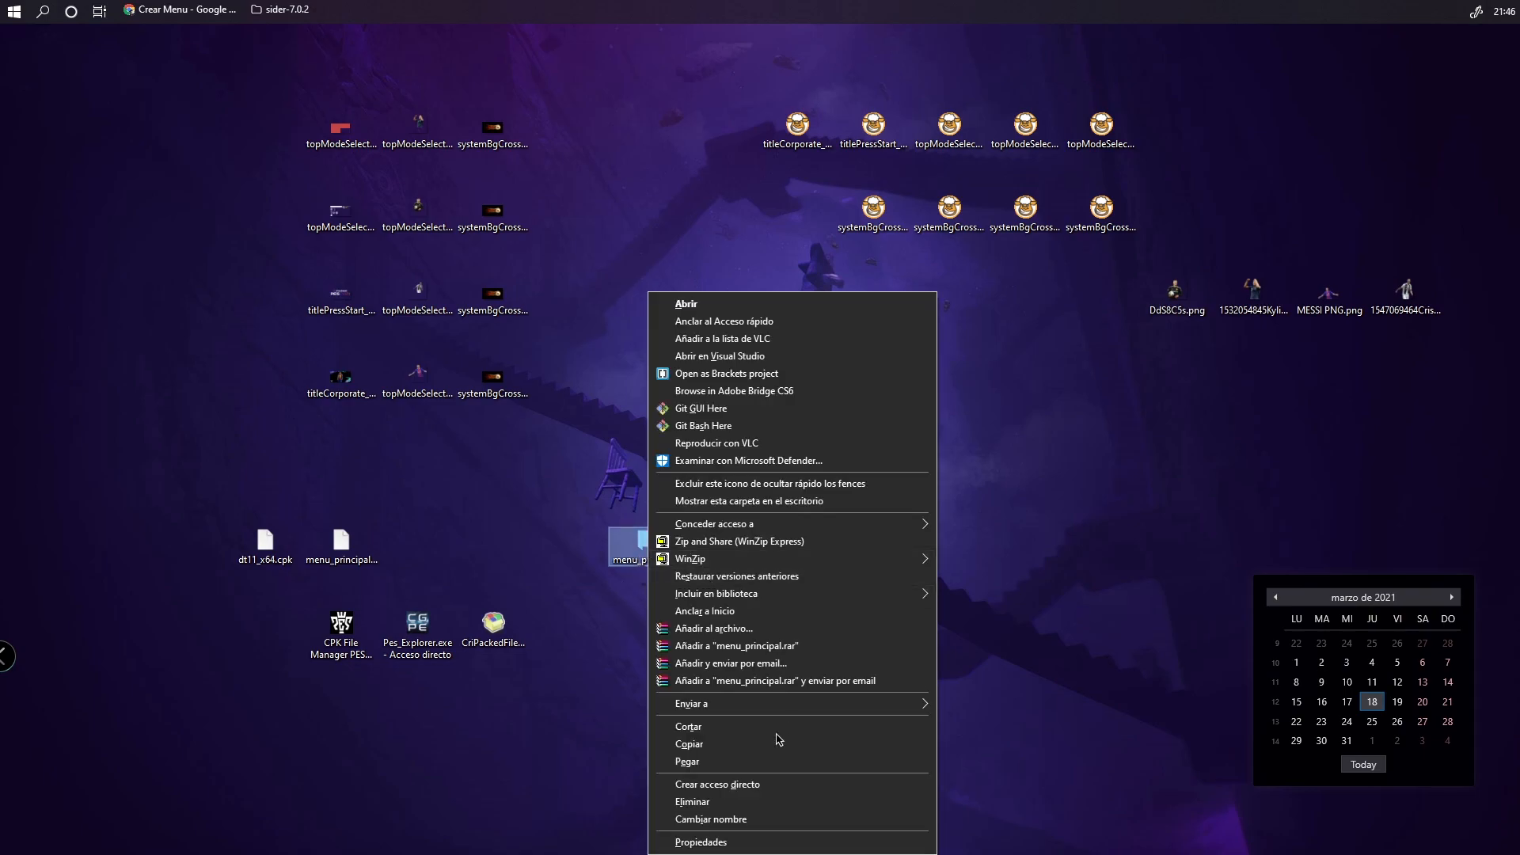
left_click(741, 742)
left_click(1109, 540)
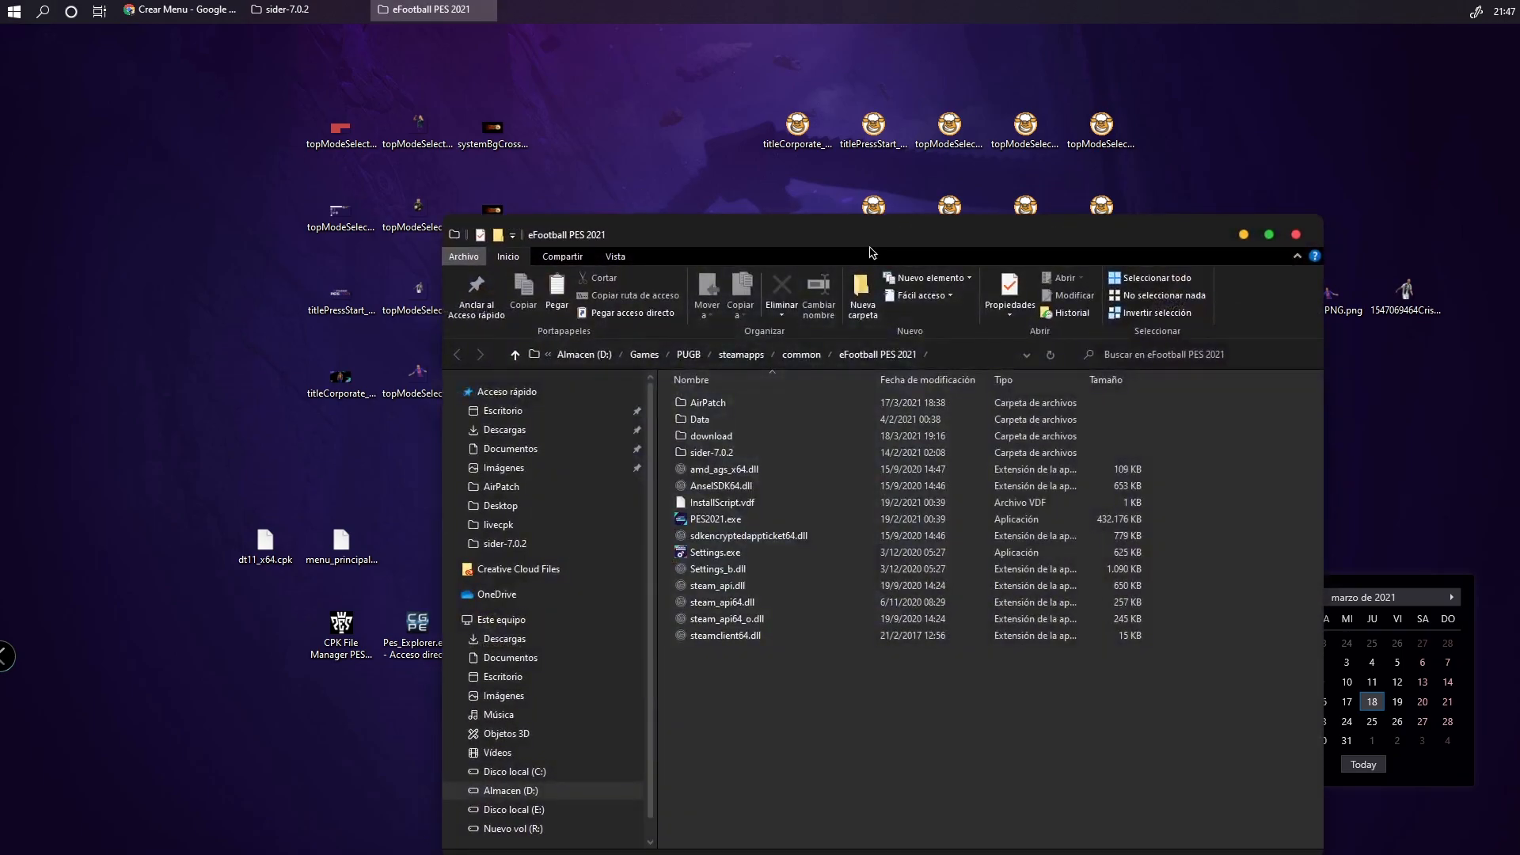
left_click_drag(871, 237, 1095, 150)
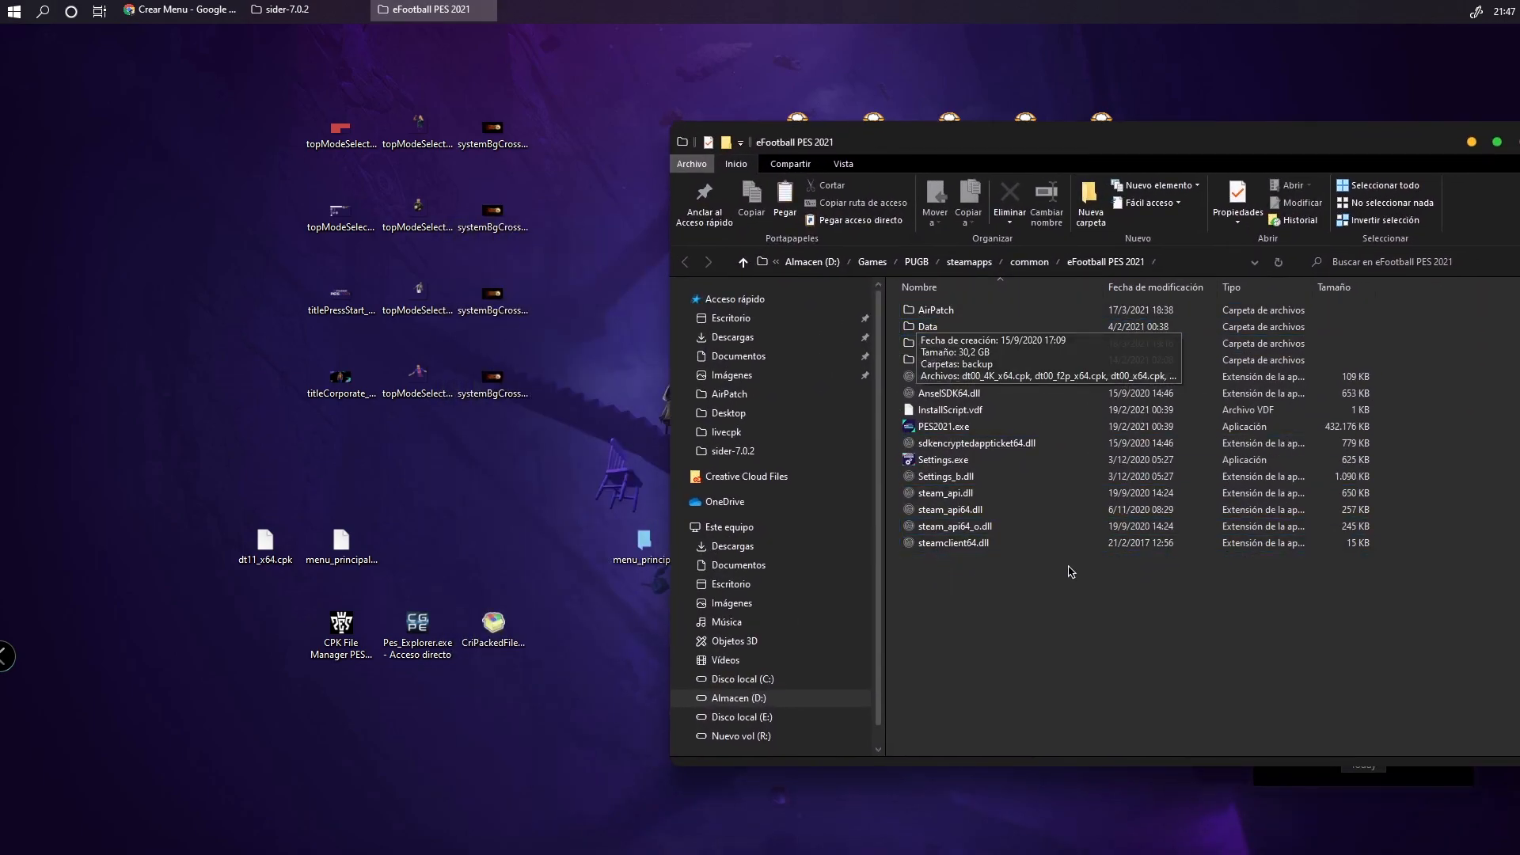
Open the livecpk folder inside sider-7.0.2 in the eFootball PES 2021 folder
left_click_drag(960, 586, 1204, 297)
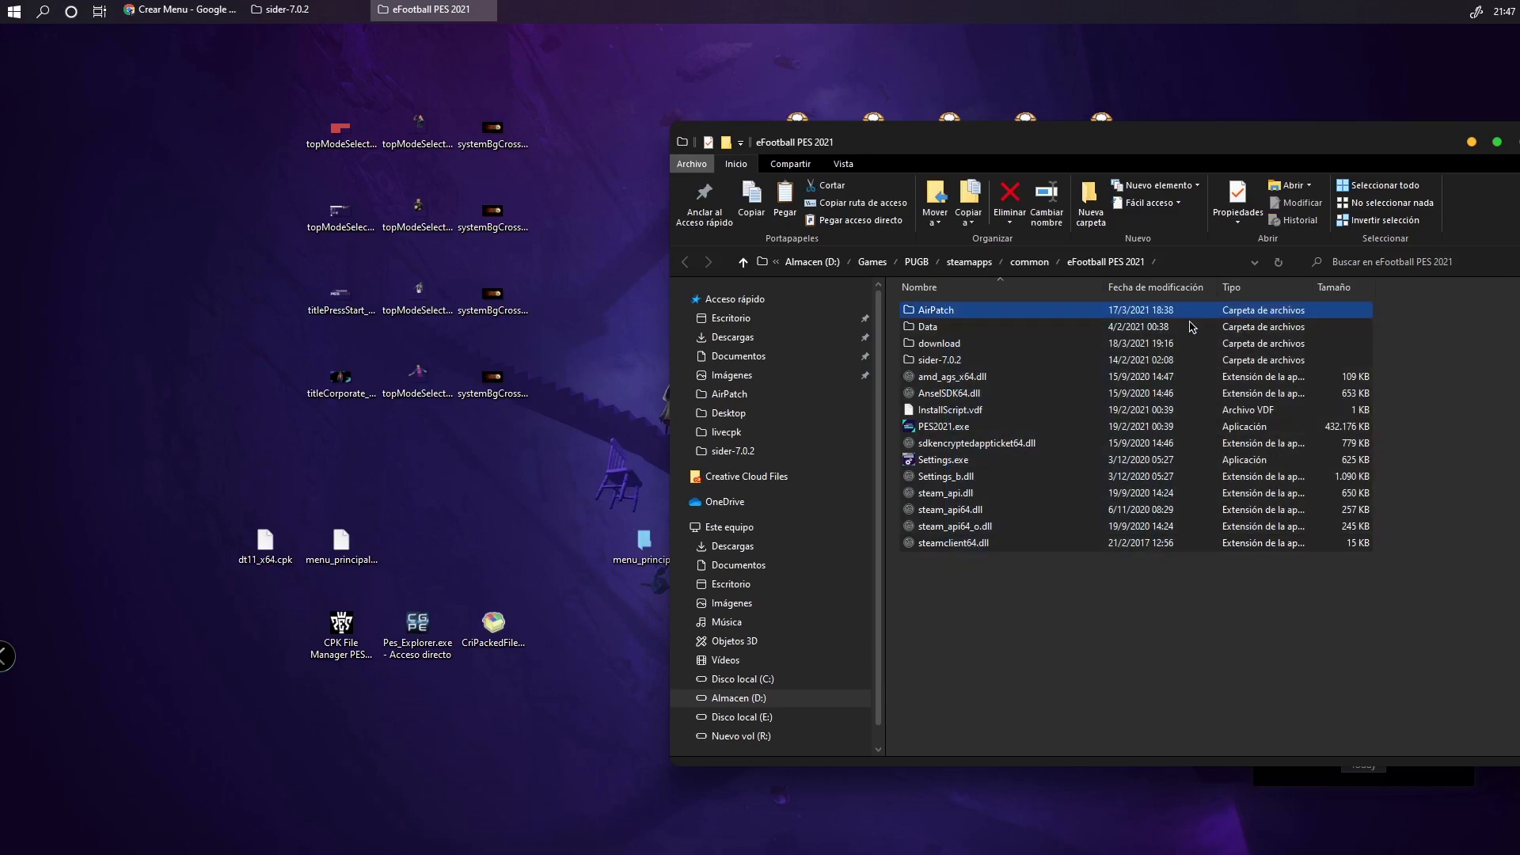
left_click(973, 617)
left_click_drag(989, 621, 922, 304)
left_click(942, 309)
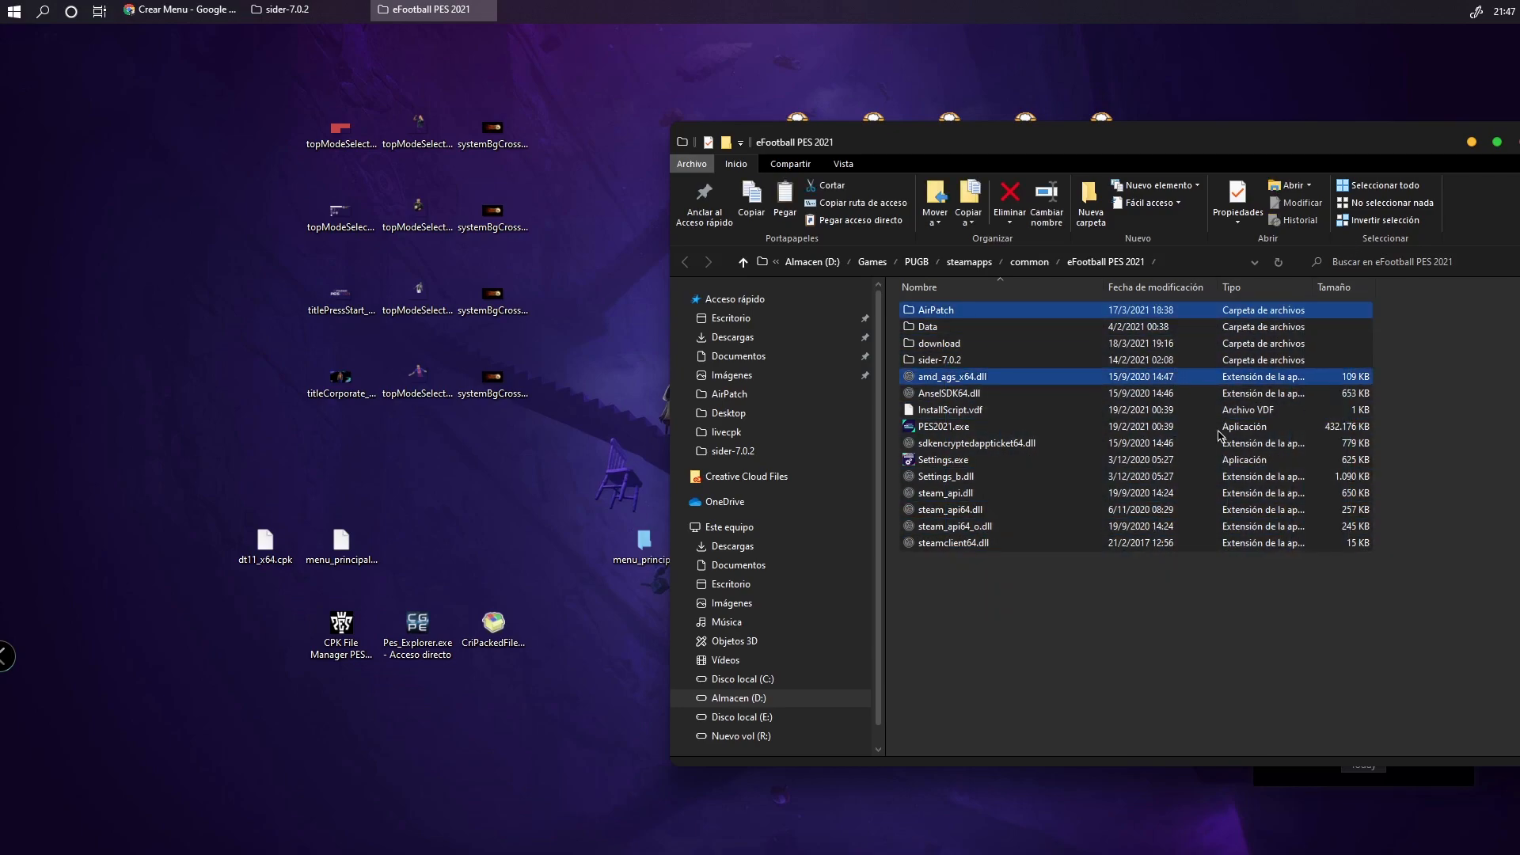
left_click_drag(1060, 631, 946, 364)
left_click(943, 366)
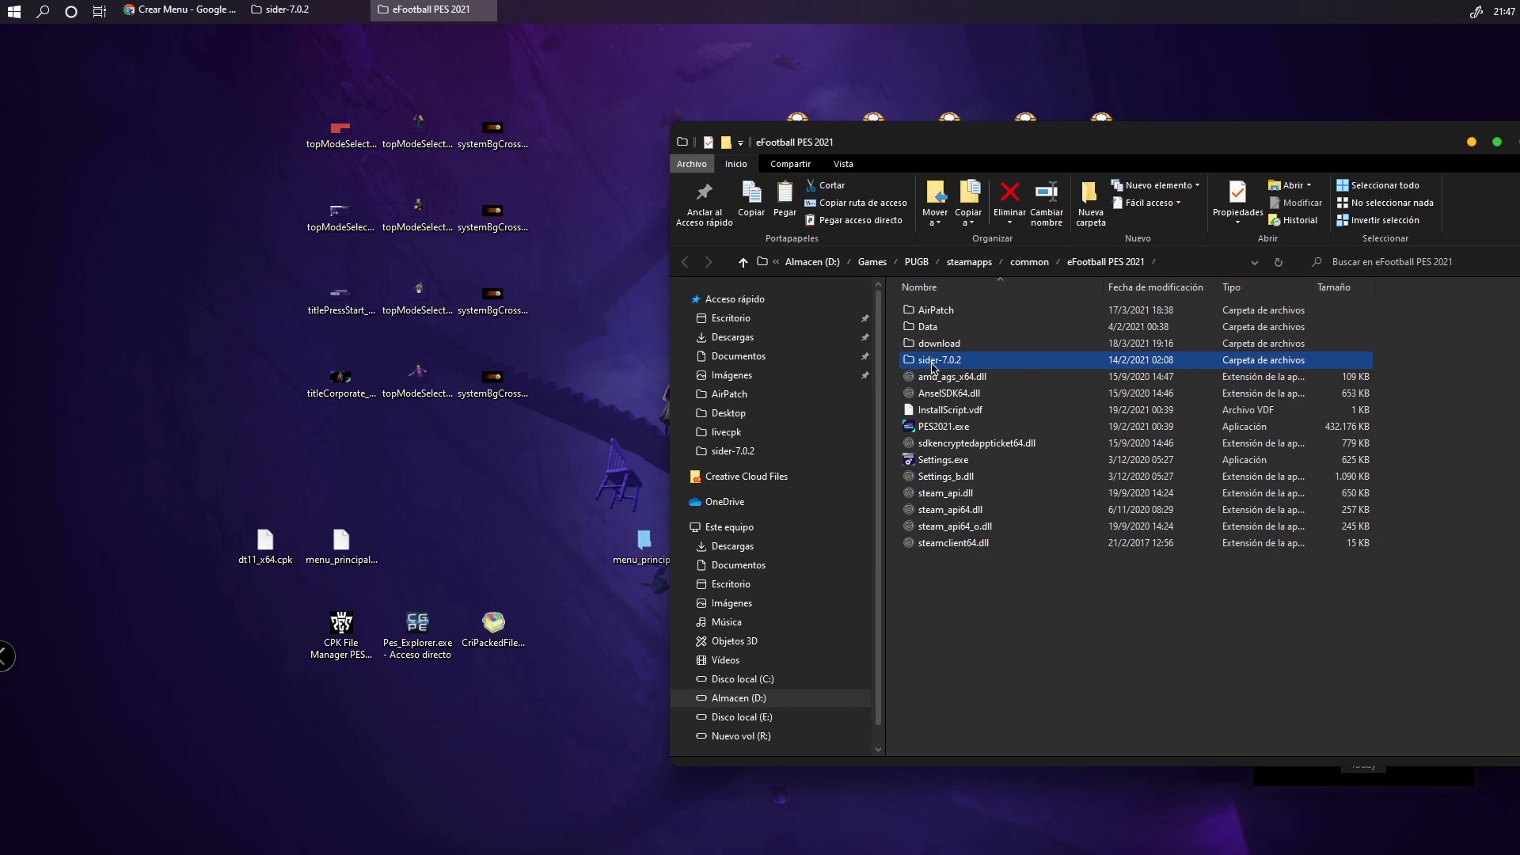
double_click(953, 362)
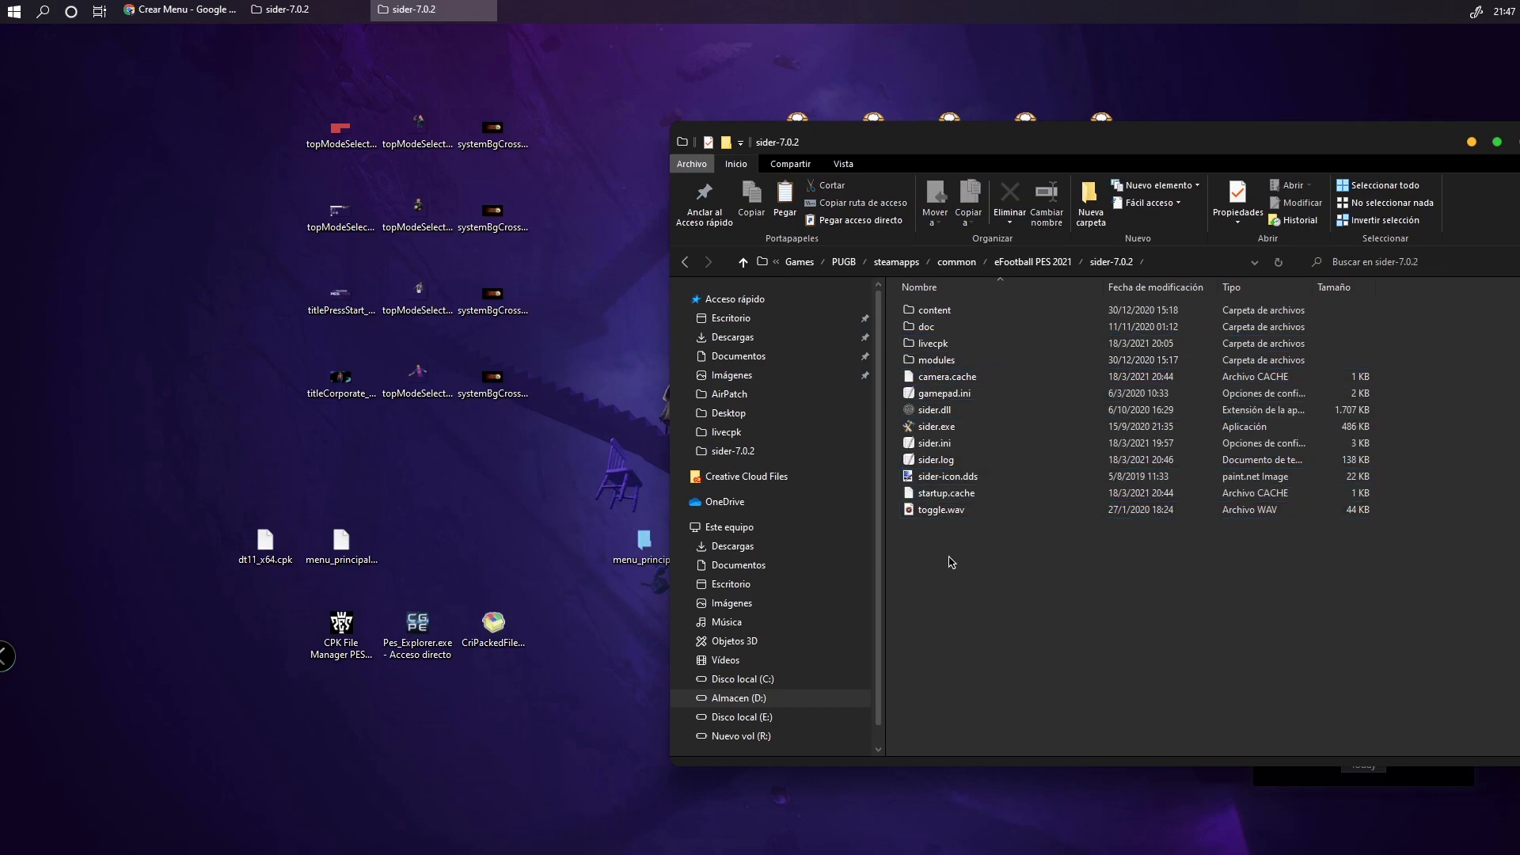
double_click(922, 344)
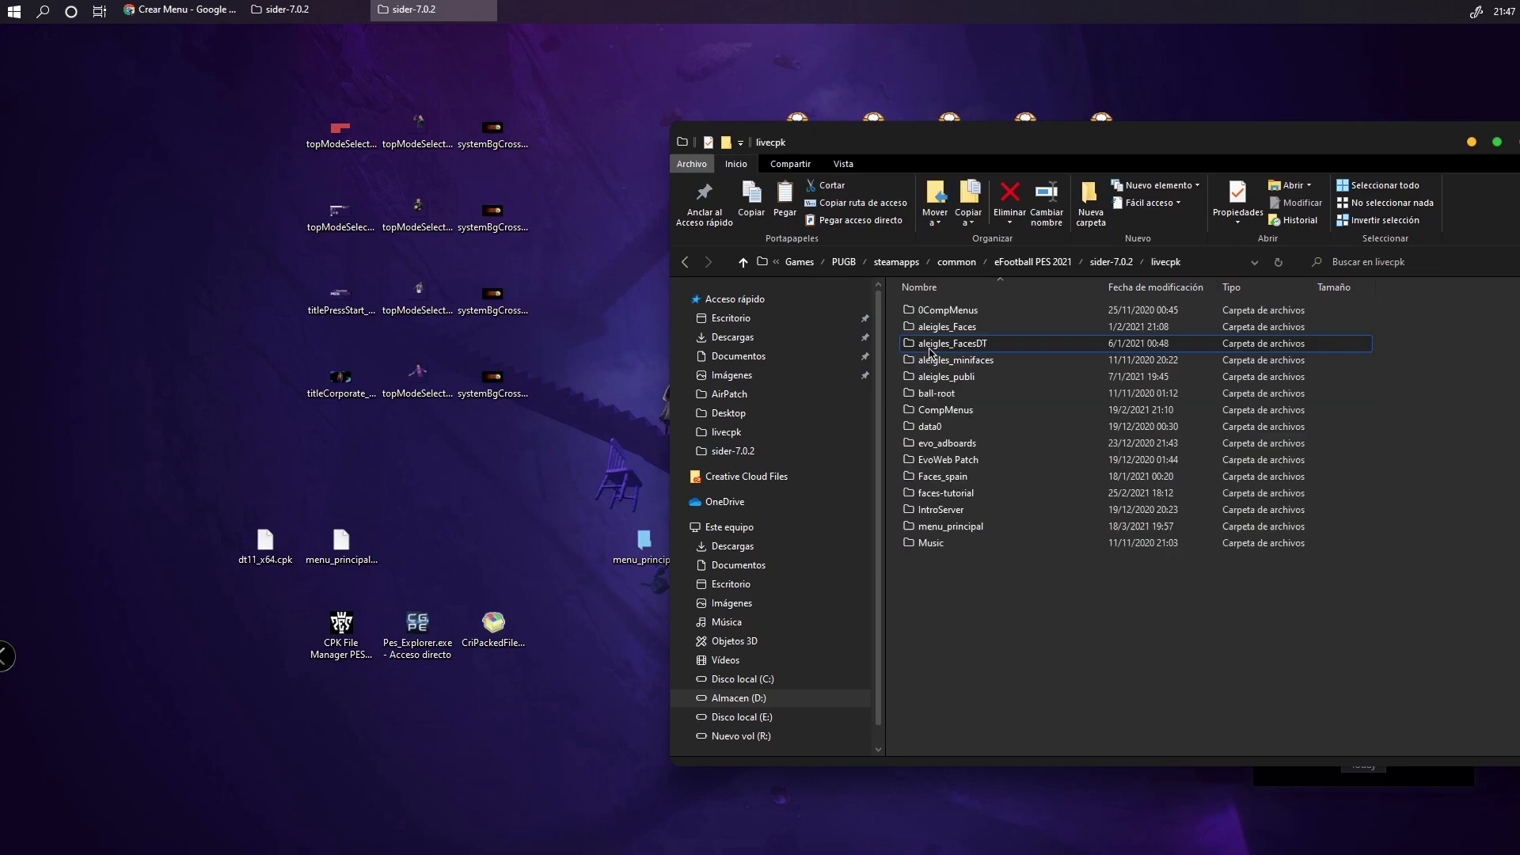
right_click(975, 595)
left_click(946, 594)
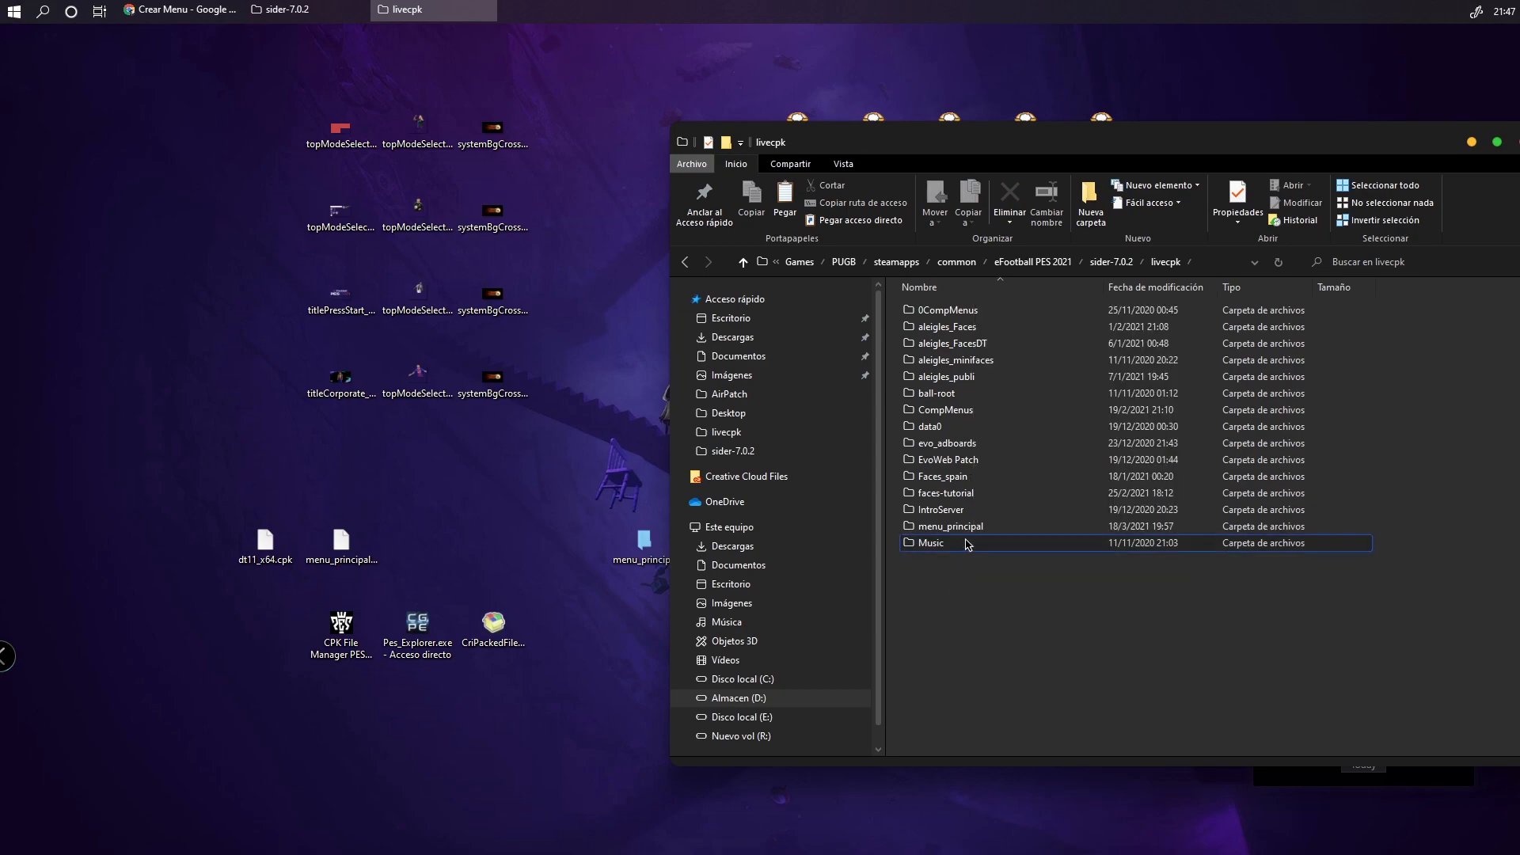
left_click(971, 529)
left_click_drag(931, 530, 954, 513)
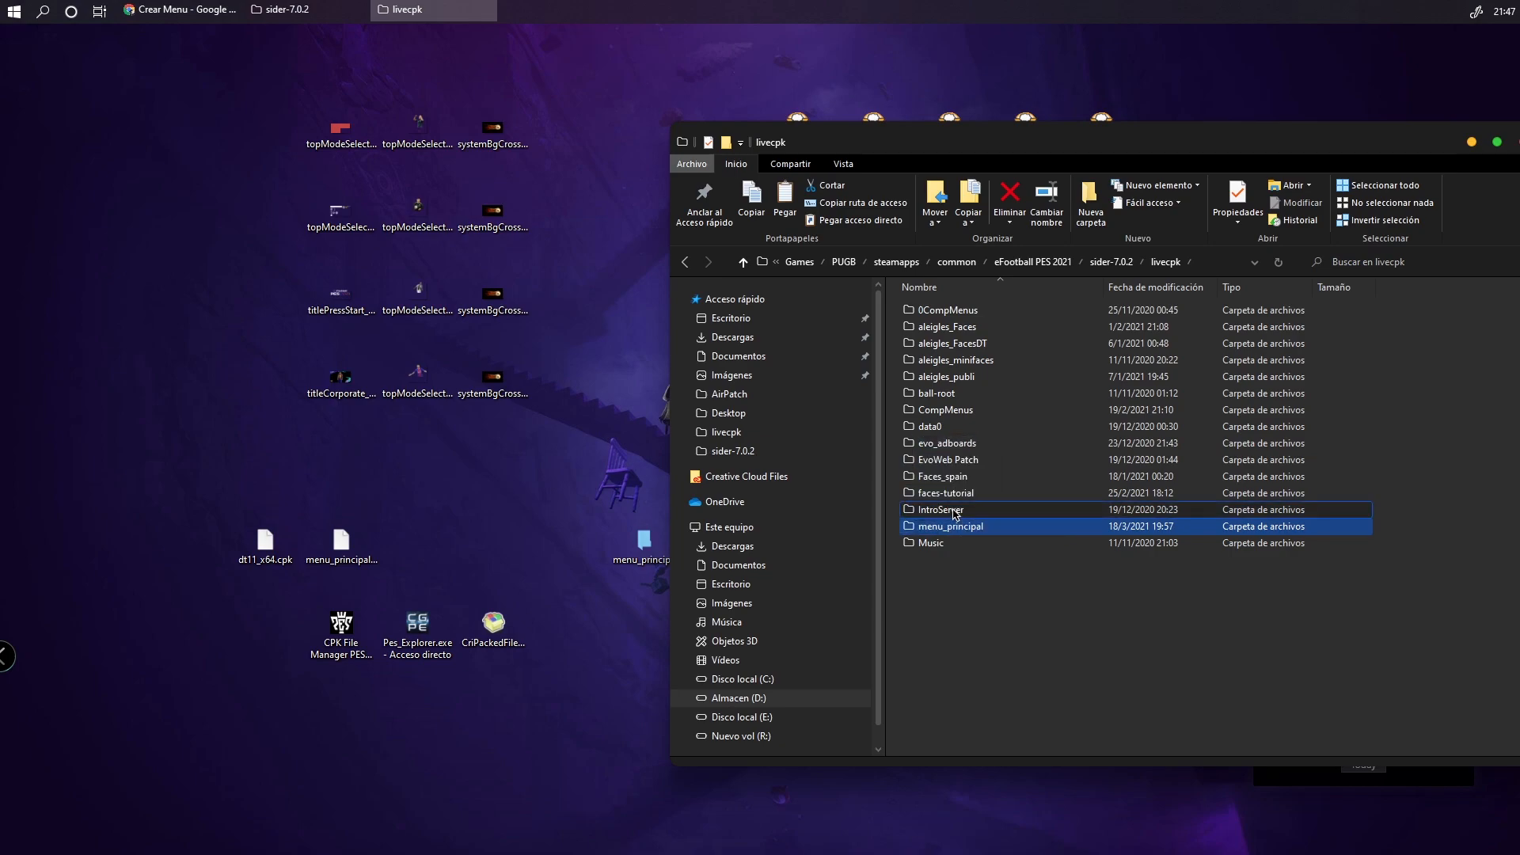
right_click(1028, 578)
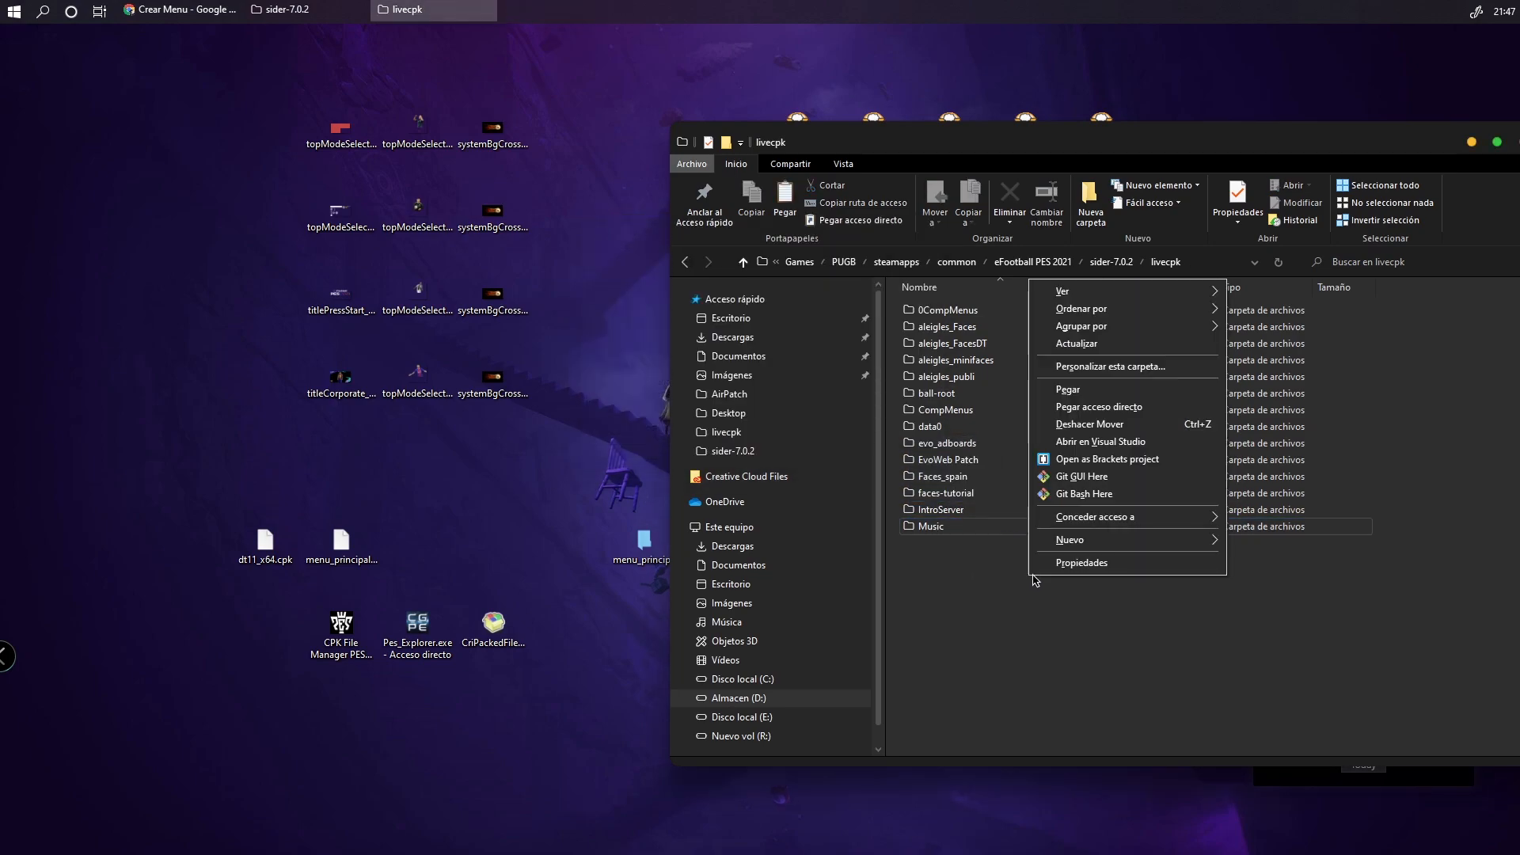
left_click(1128, 564)
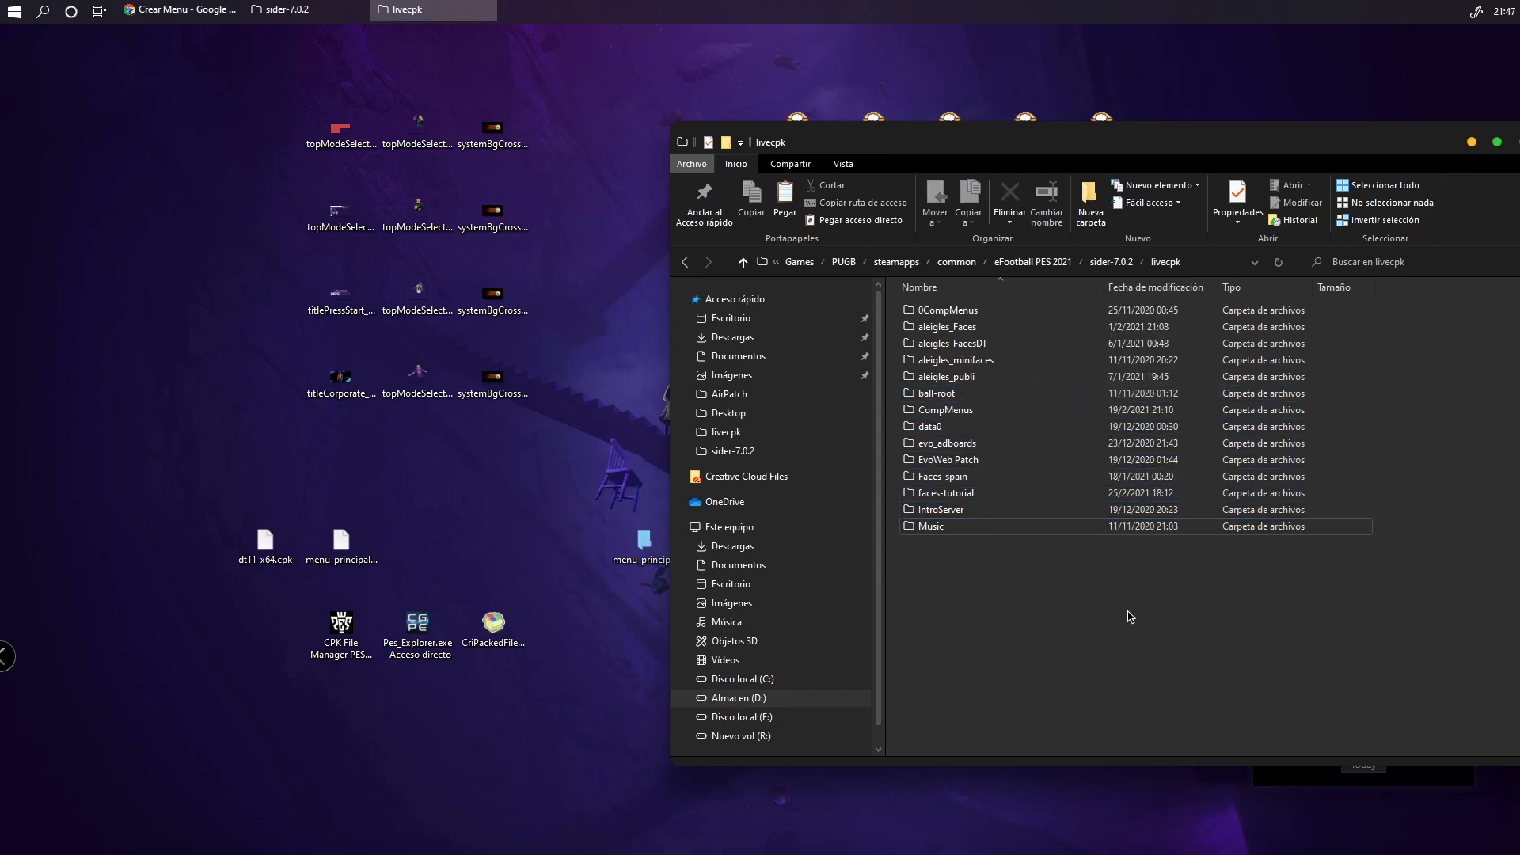
left_click(979, 585)
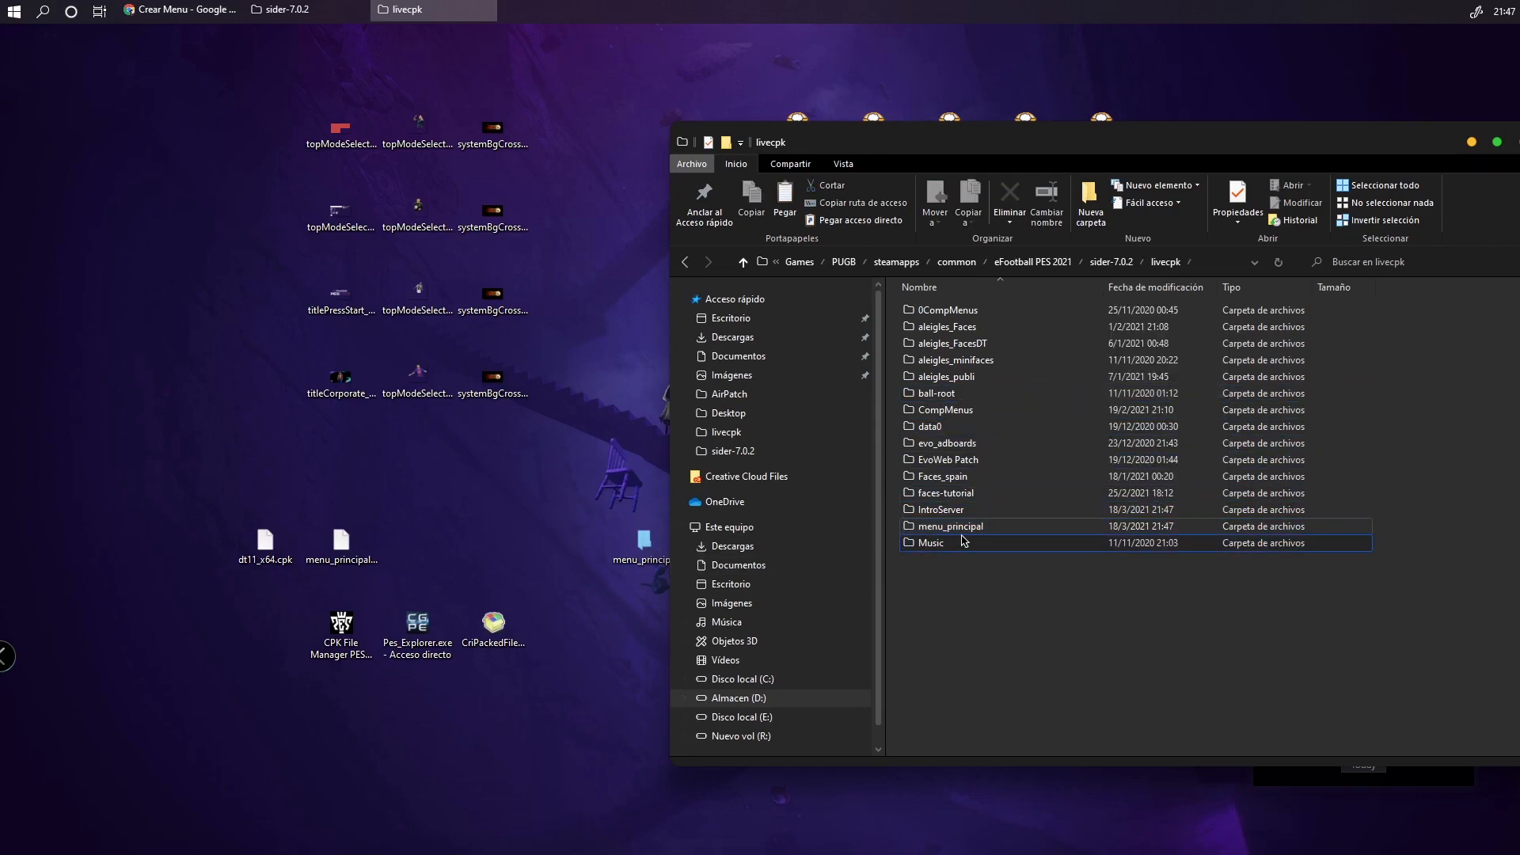
Open sider.ini from the sider-7.0.2 folder and check the line cpk.root = ".\livecpk\menu_principal"
left_click(680, 266)
left_click(680, 265)
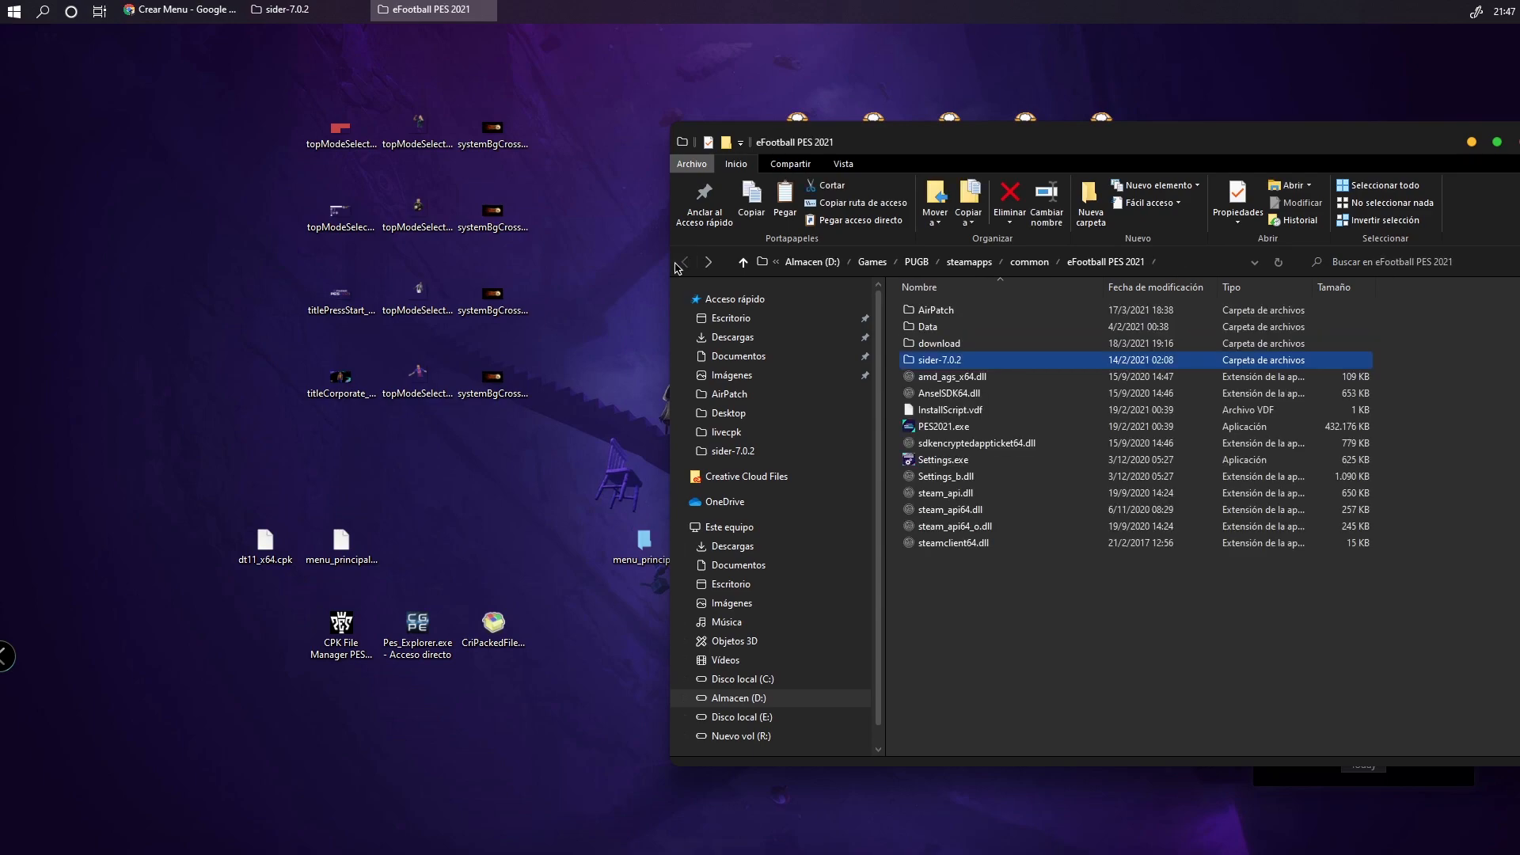
double_click(945, 363)
left_click(946, 445)
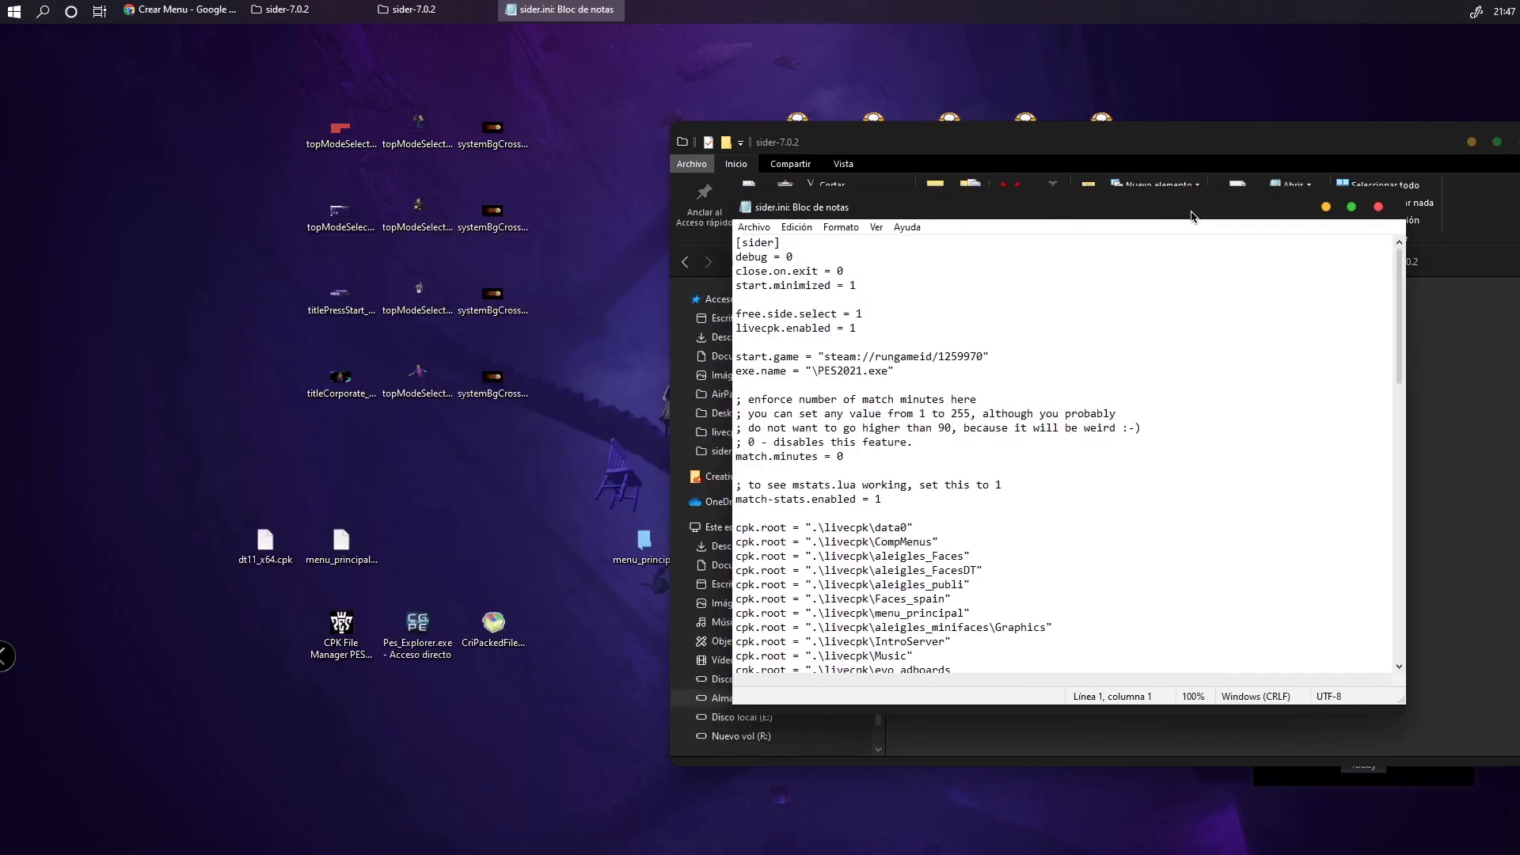
scroll(1162, 457, "down", 3)
left_click_drag(985, 481, 721, 487)
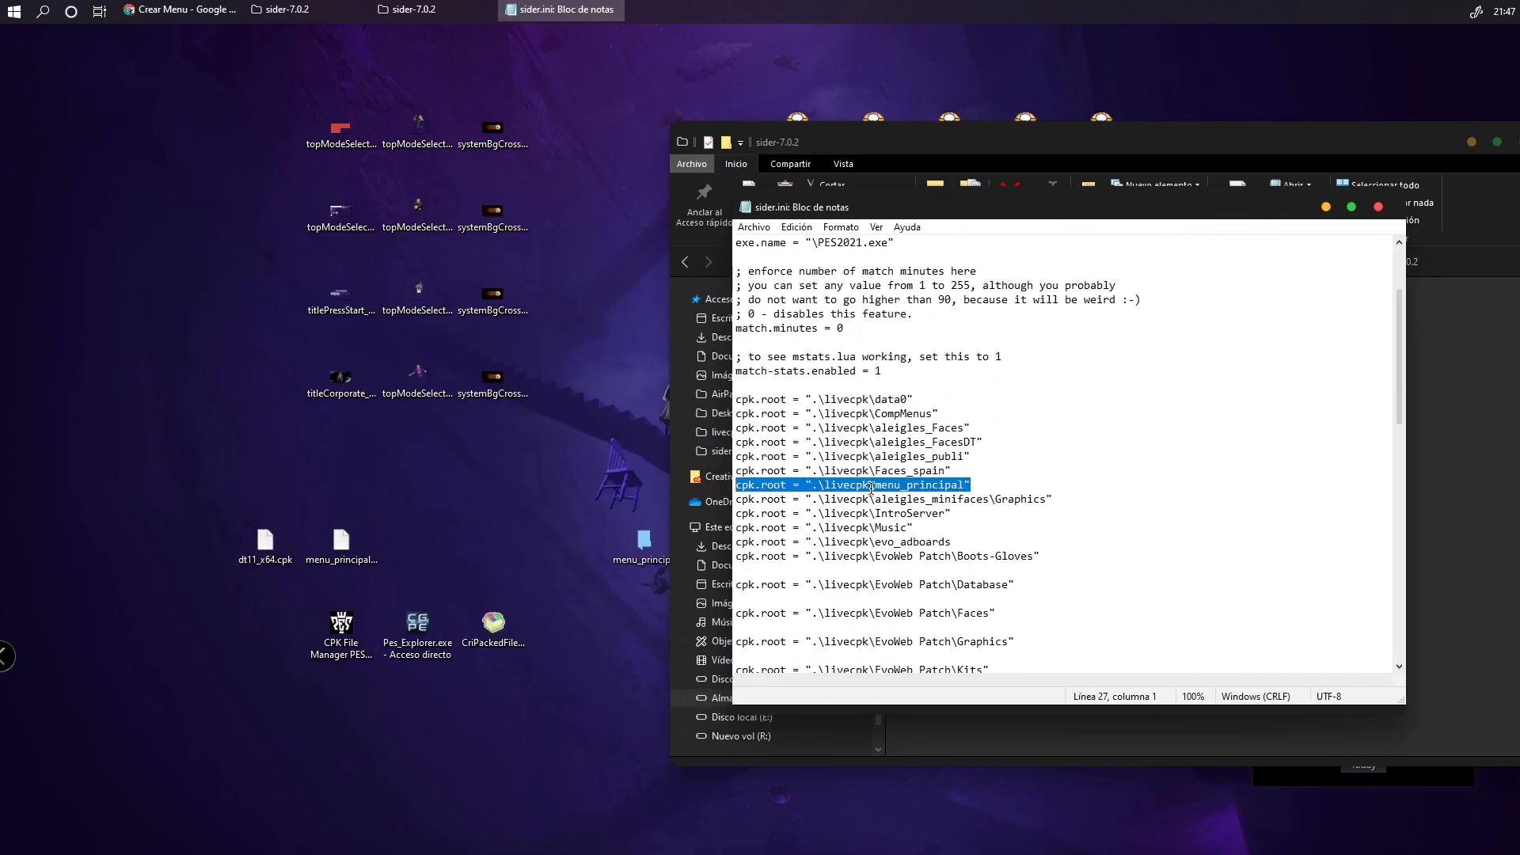
left_click(988, 485)
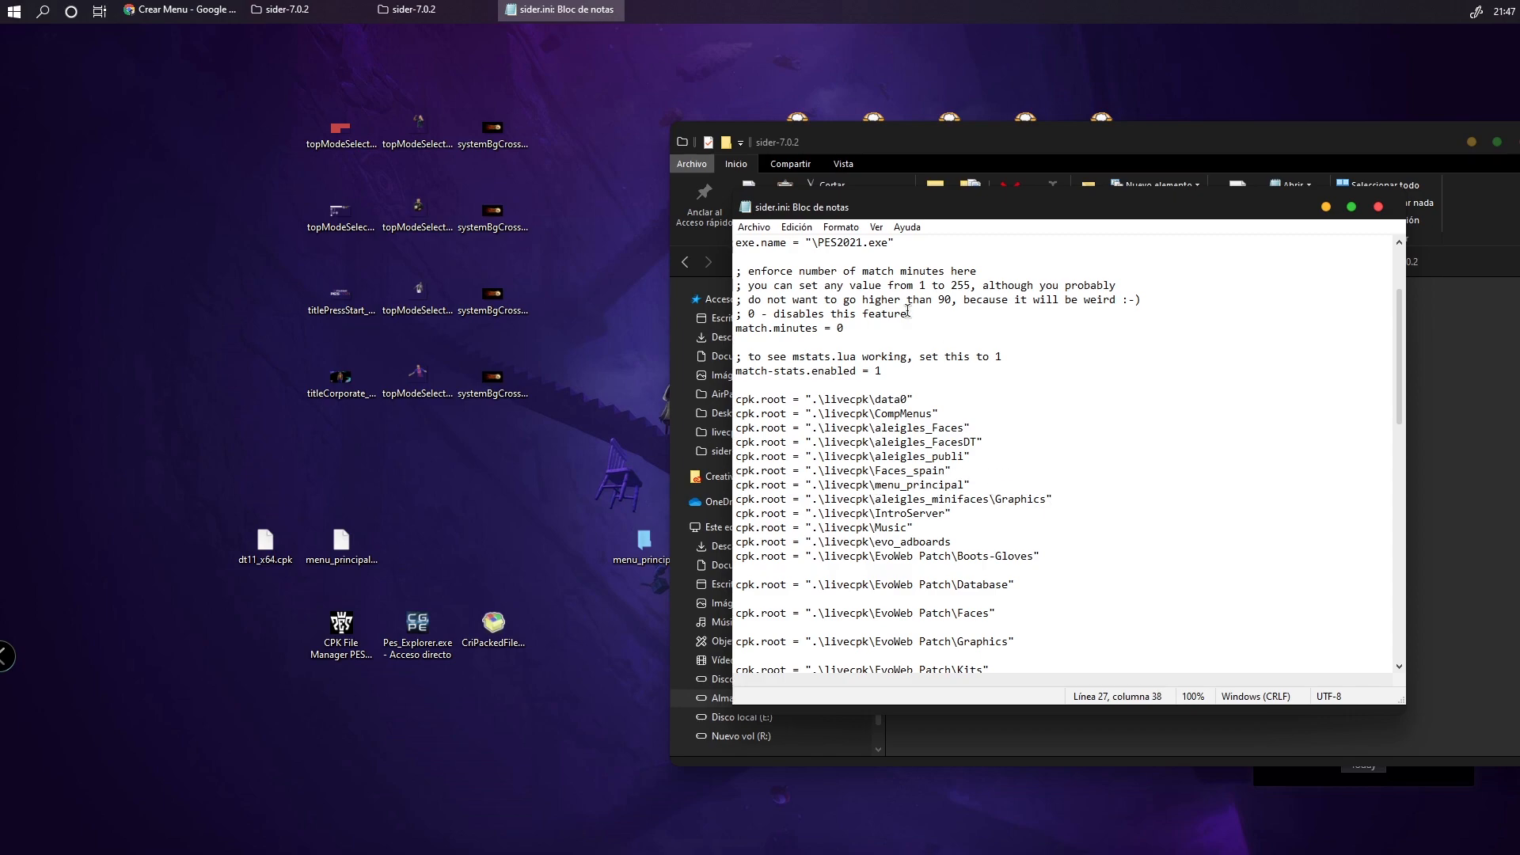
Save sider.ini and close it
left_click(754, 227)
left_click(780, 295)
left_click_drag(923, 489, 625, 490)
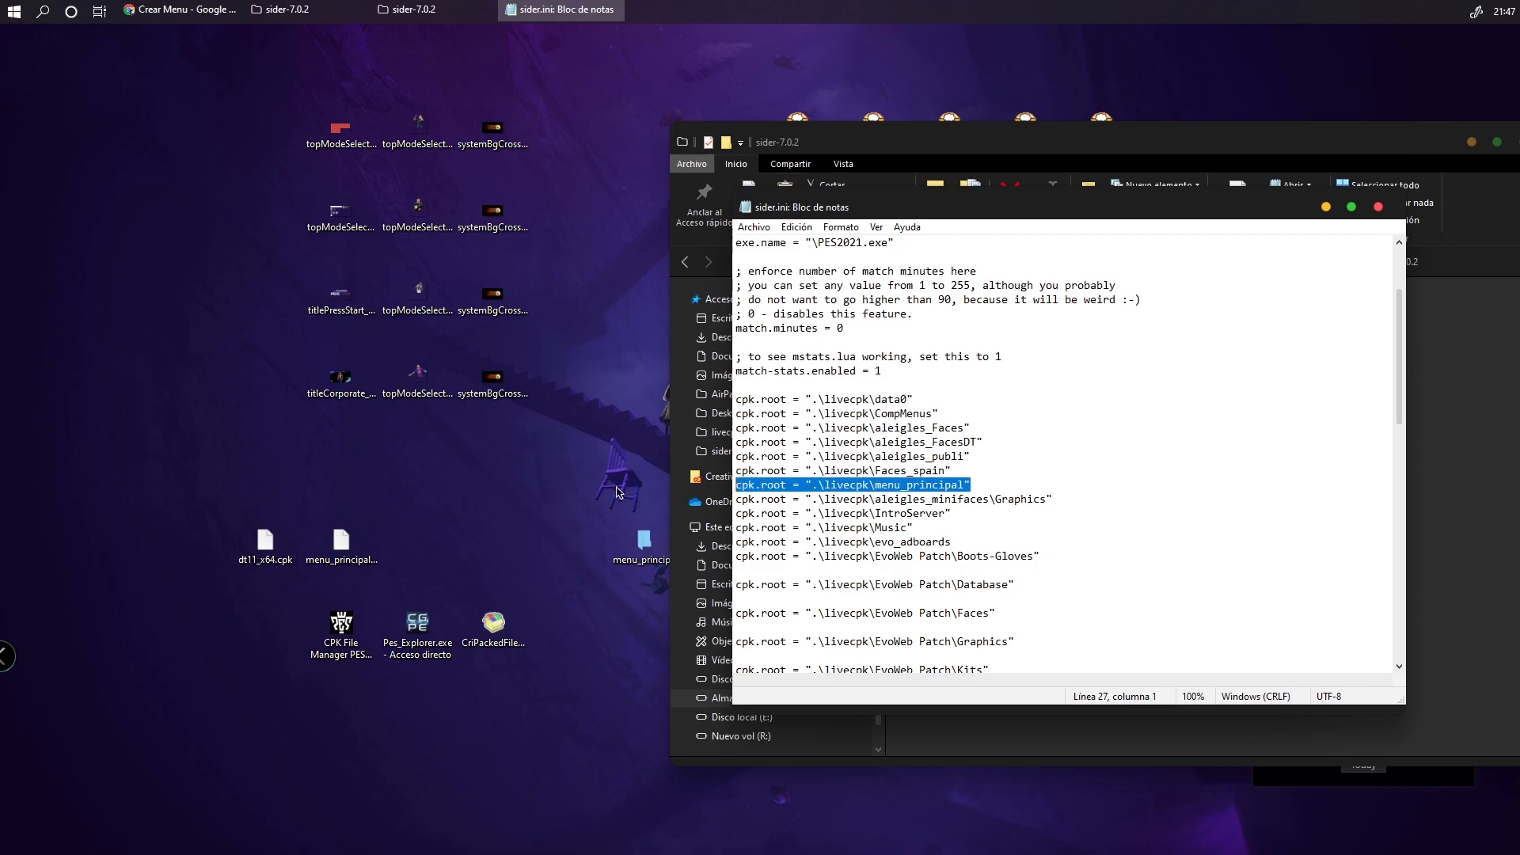
left_click(1325, 374)
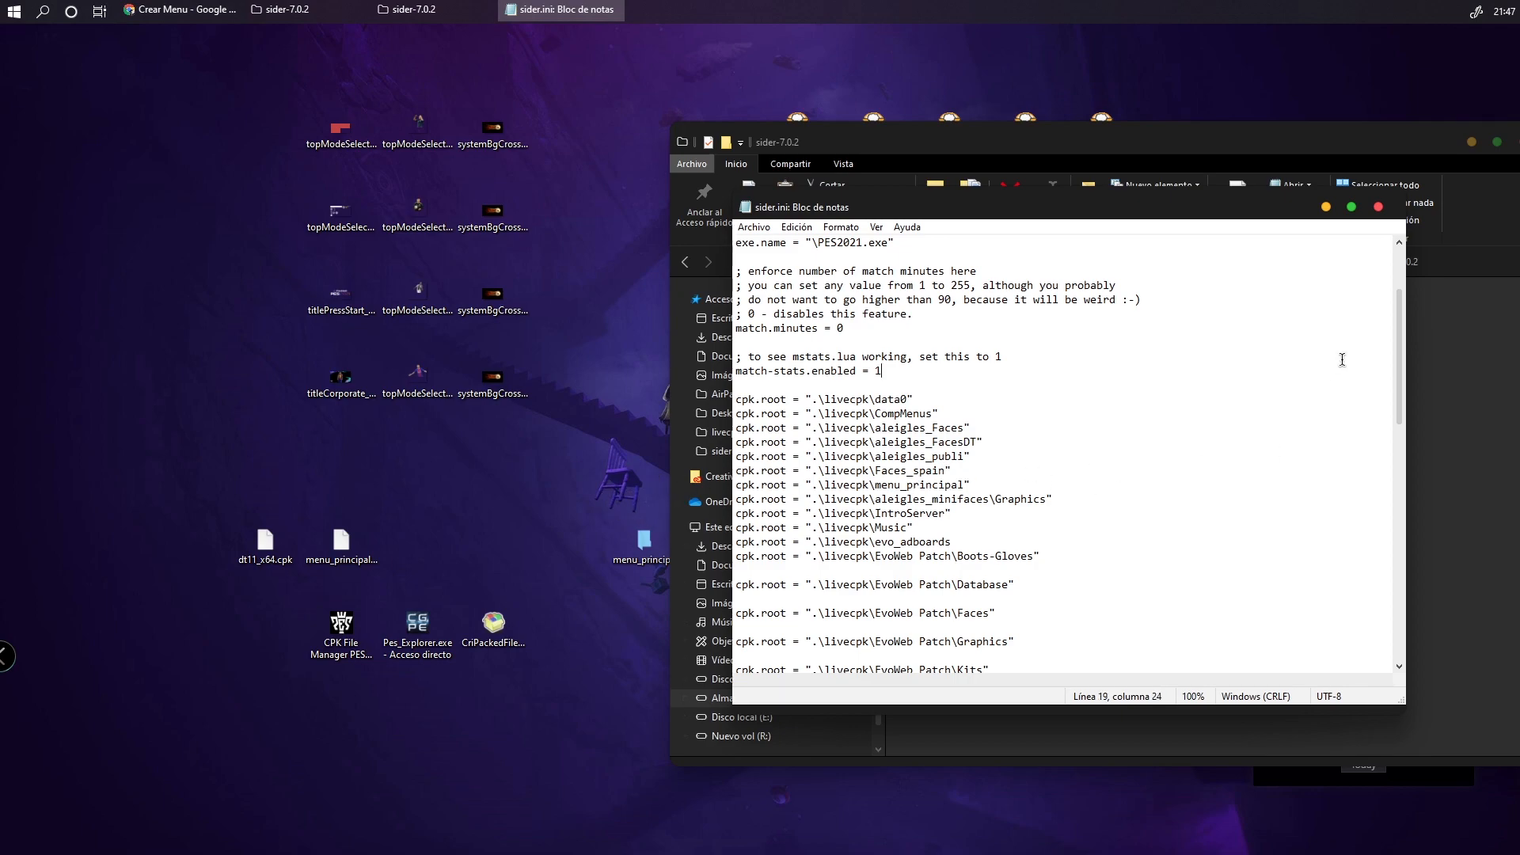
left_click(1378, 206)
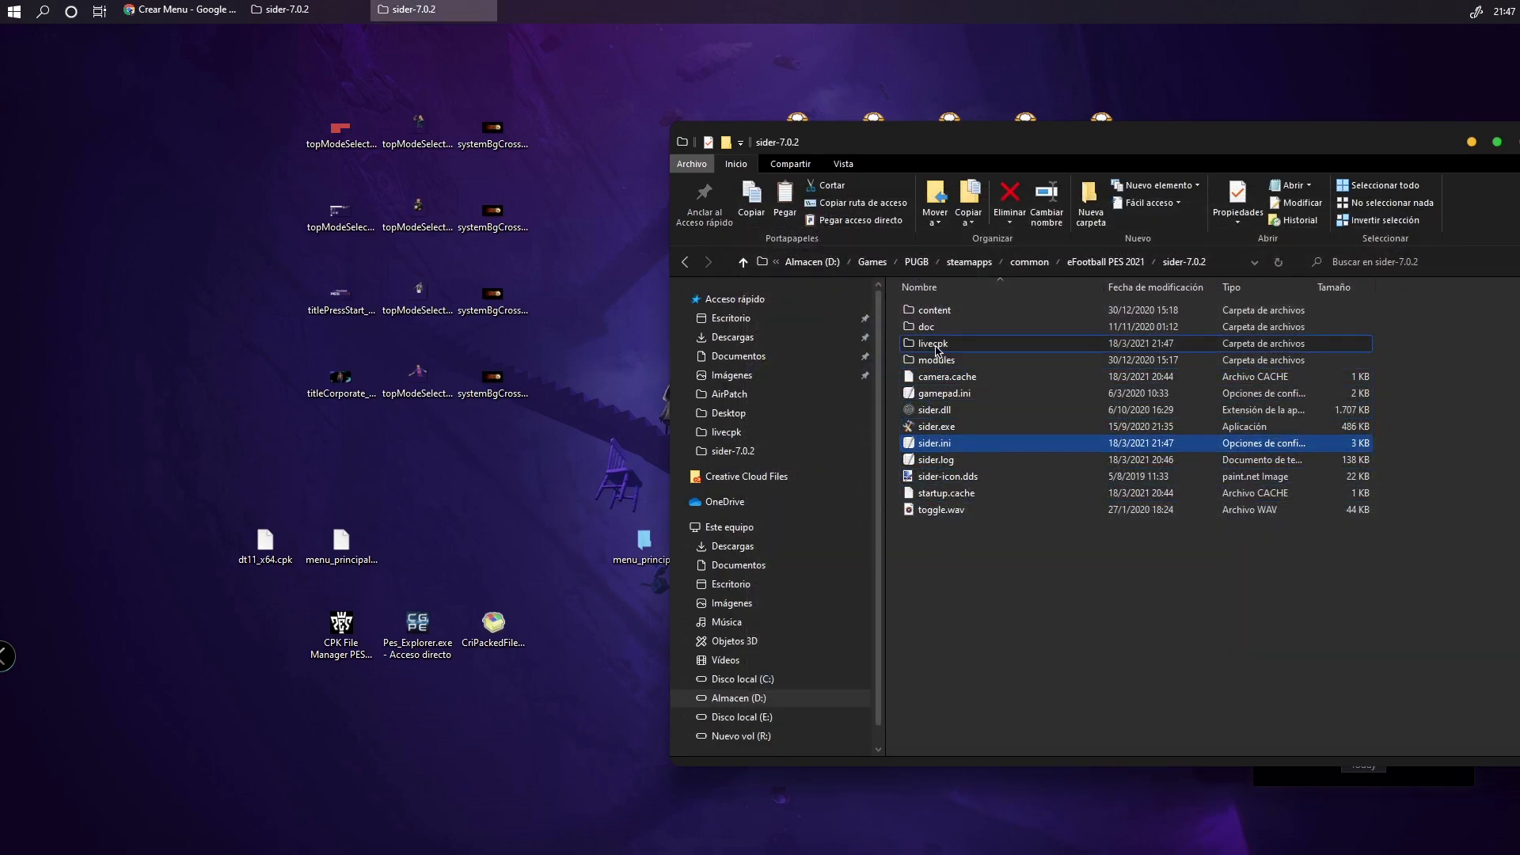
Look inside livecpk/menu_principal and return to the livecpk folder
double_click(934, 344)
double_click(959, 527)
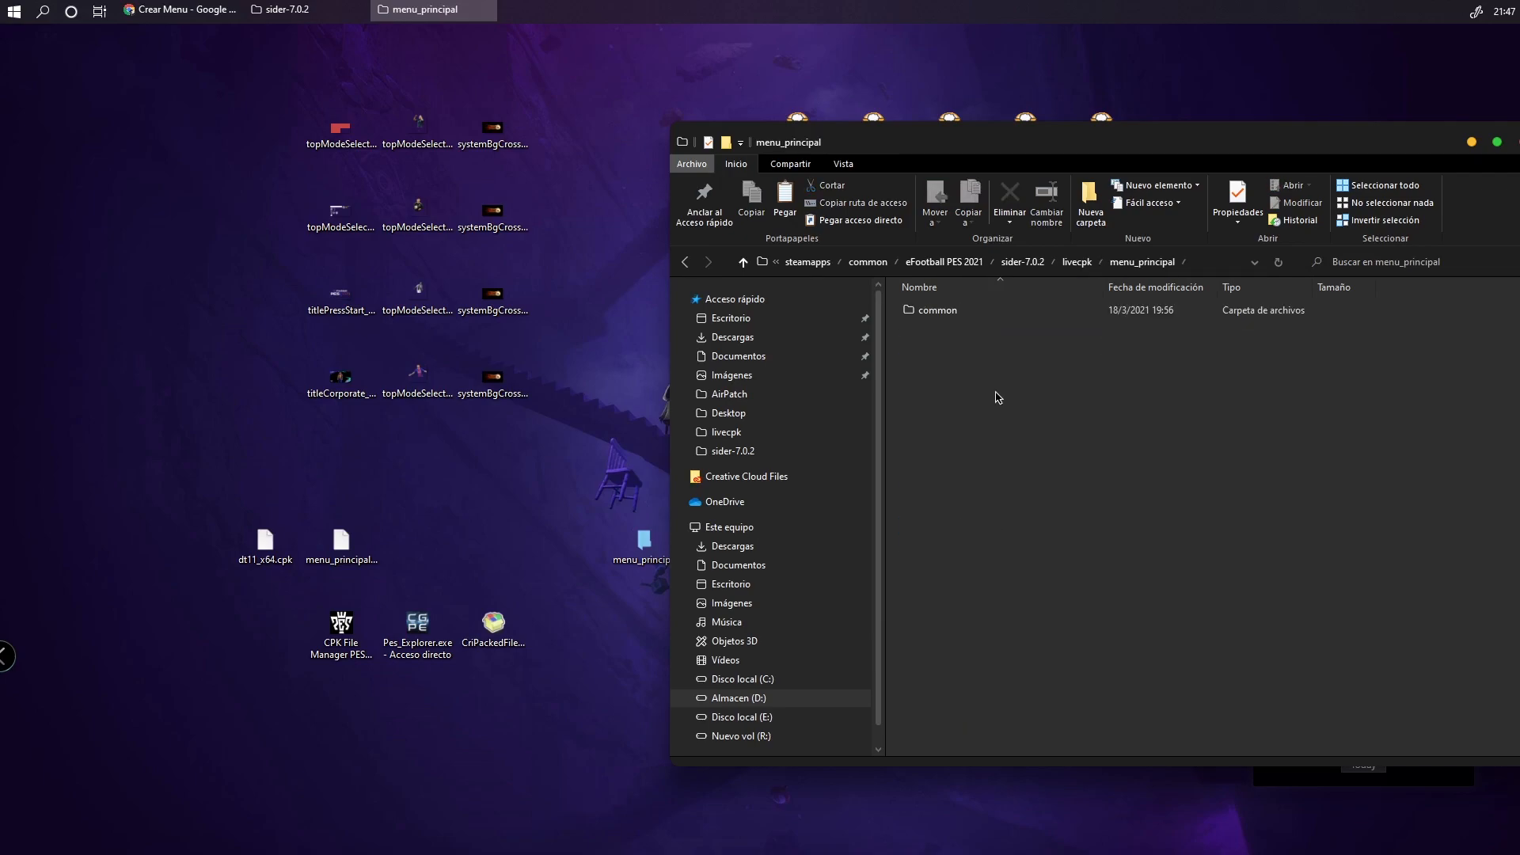
left_click(683, 262)
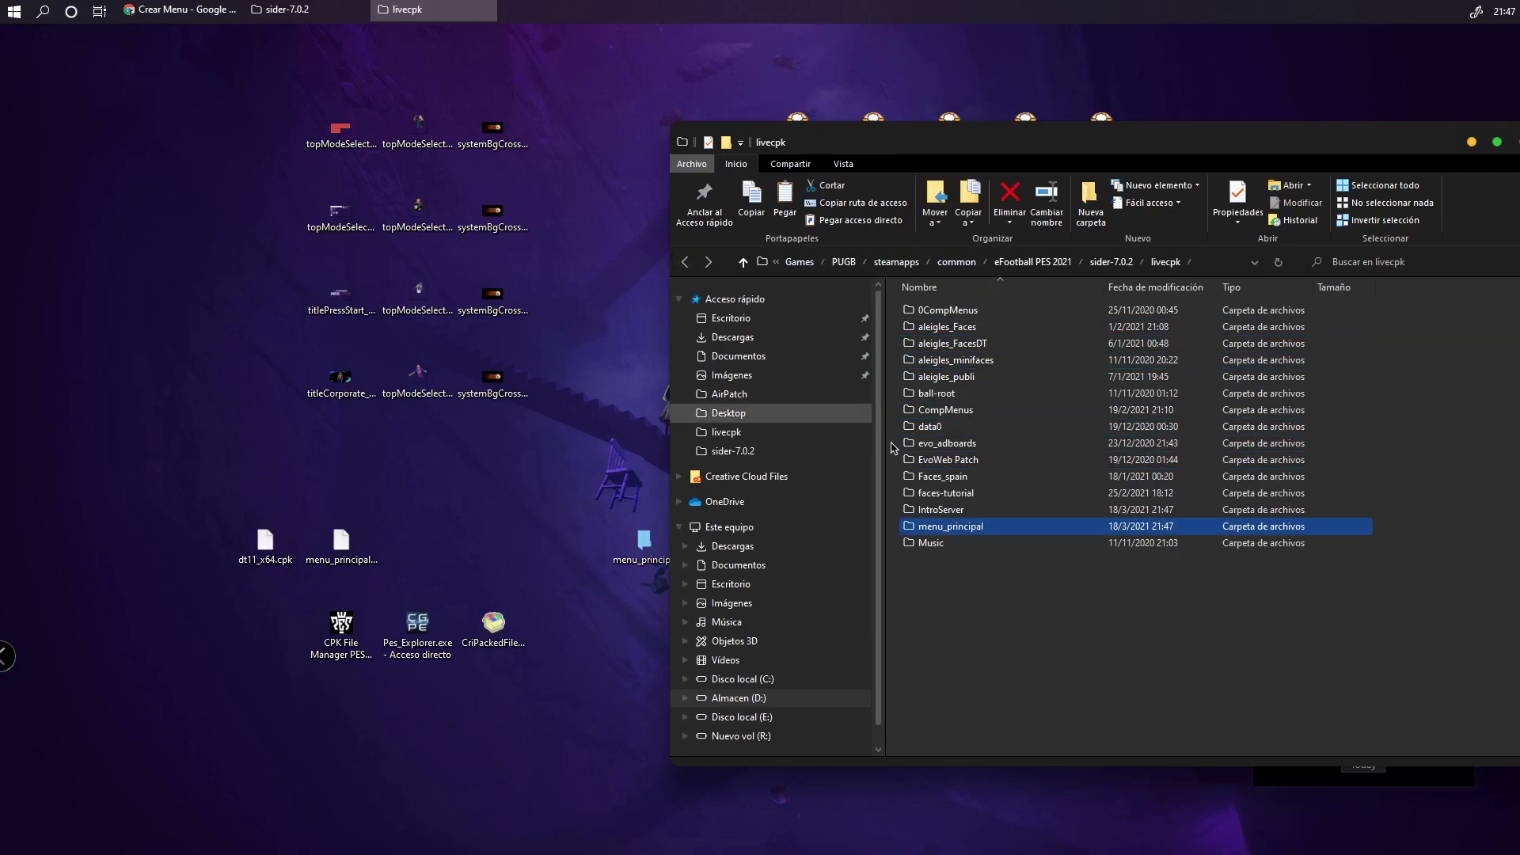
Run sider.exe from the sider-7.0.2 folder inside eFootball PES 2021 and start the game in a window
left_click_drag(1402, 151, 1149, 151)
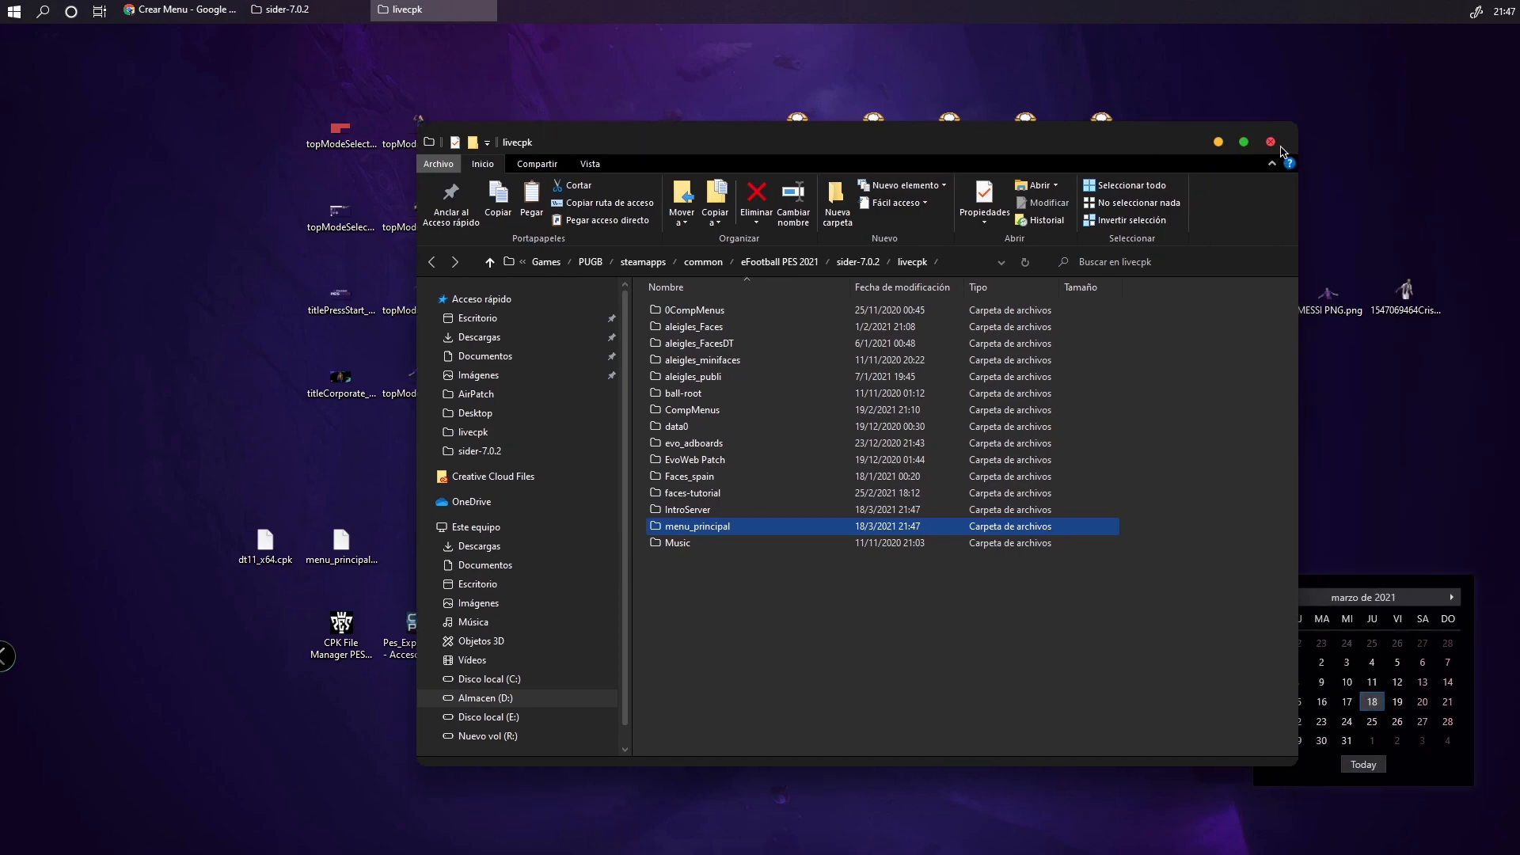
left_click(1271, 143)
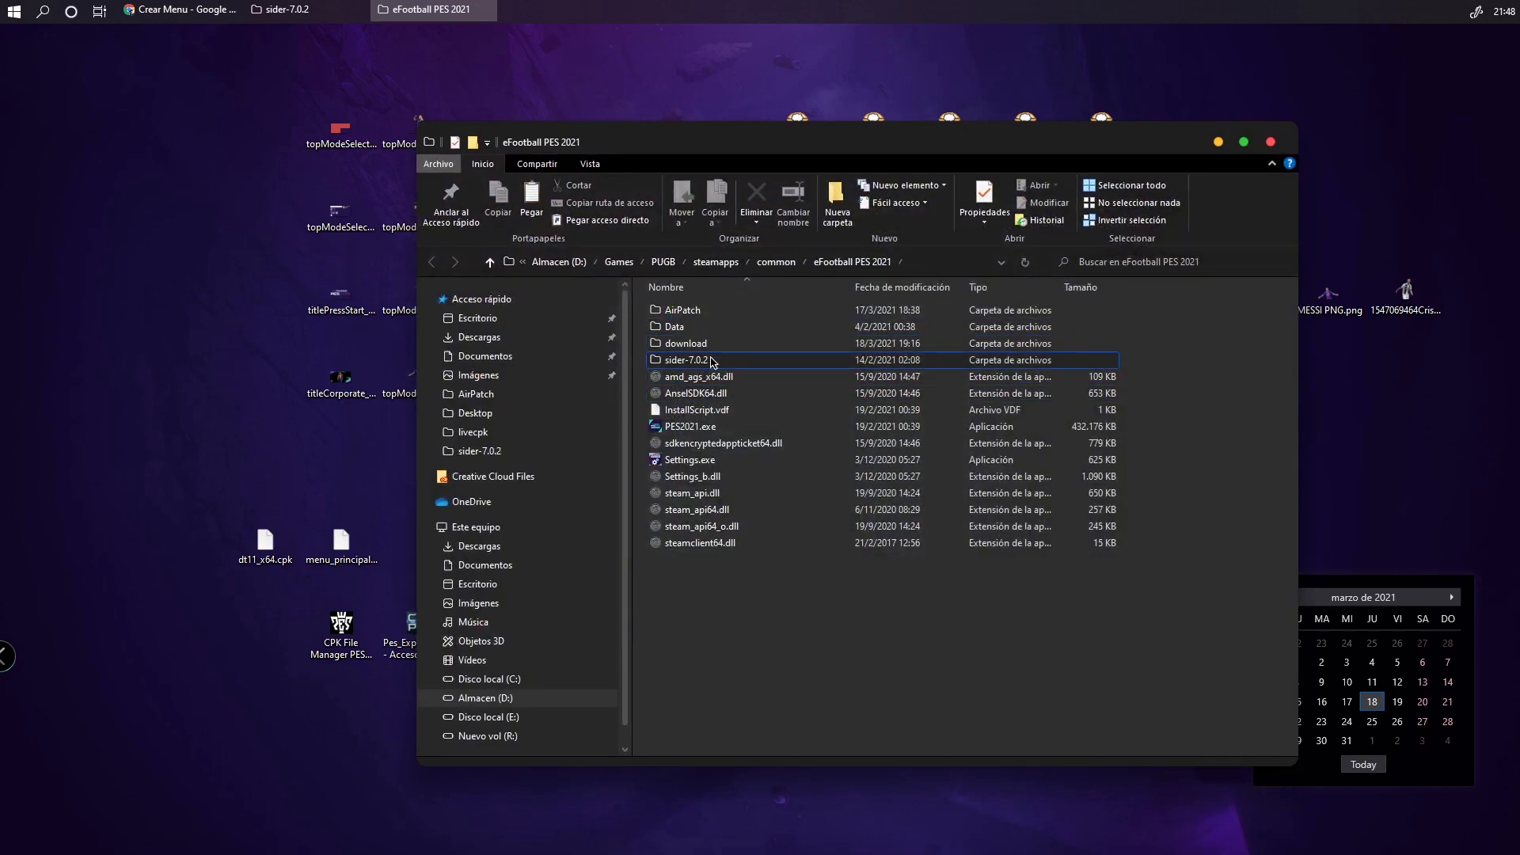
double_click(711, 358)
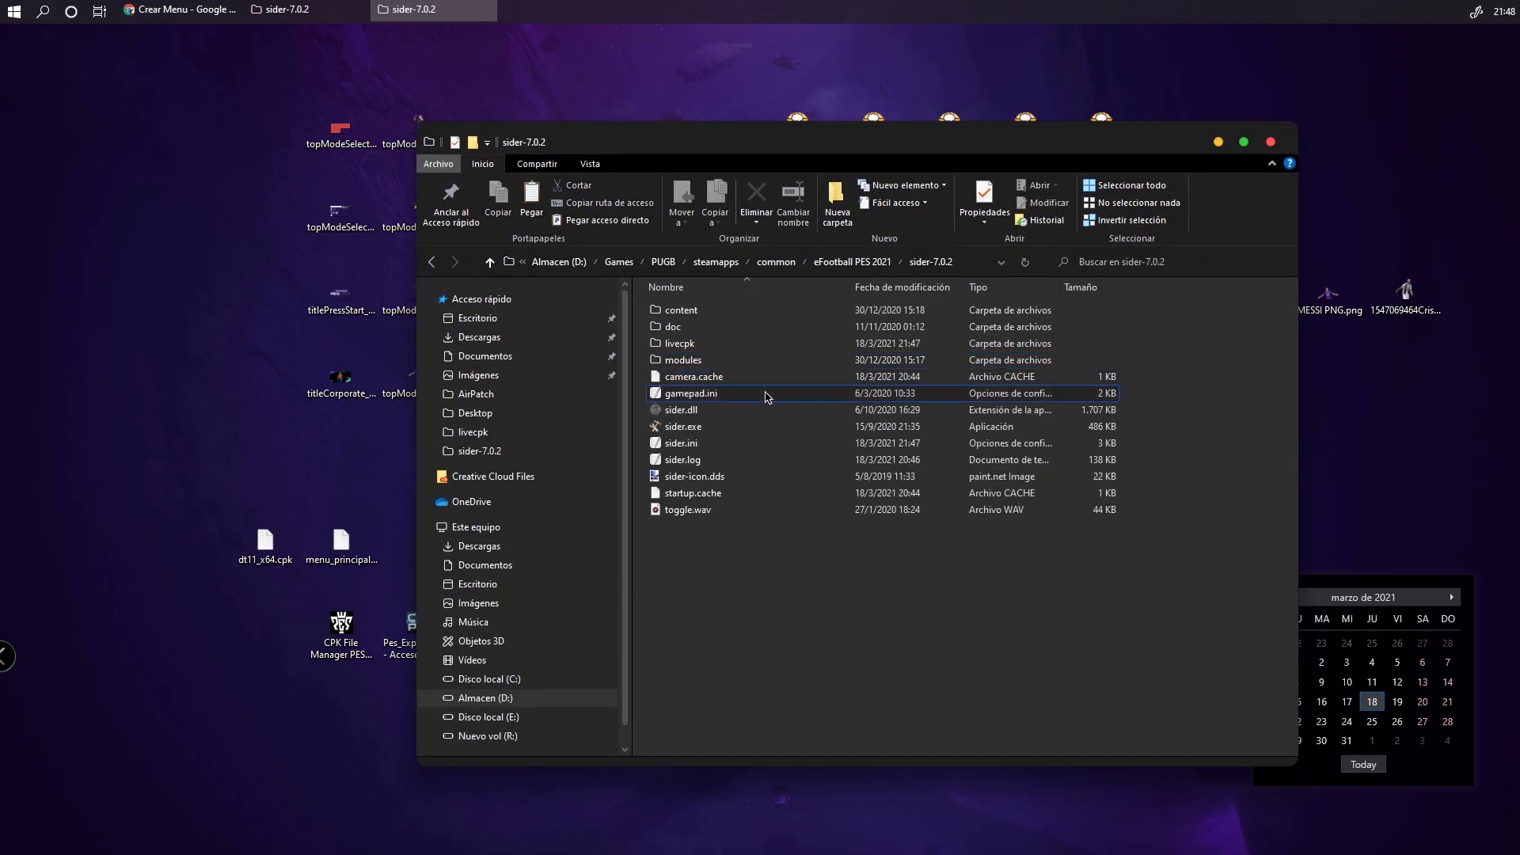
double_click(682, 426)
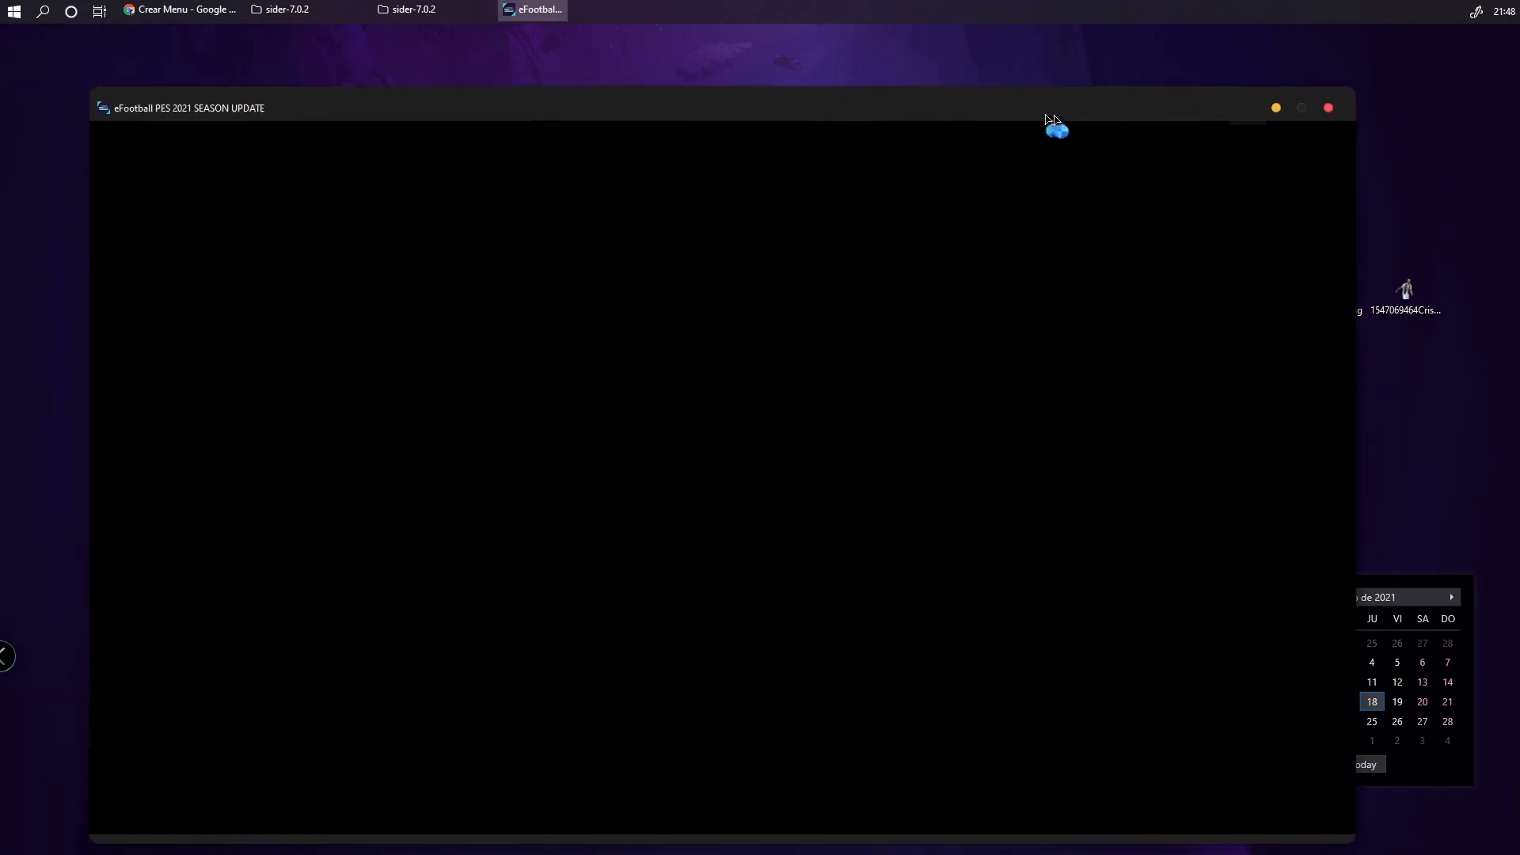
left_click_drag(1056, 125, 1116, 91)
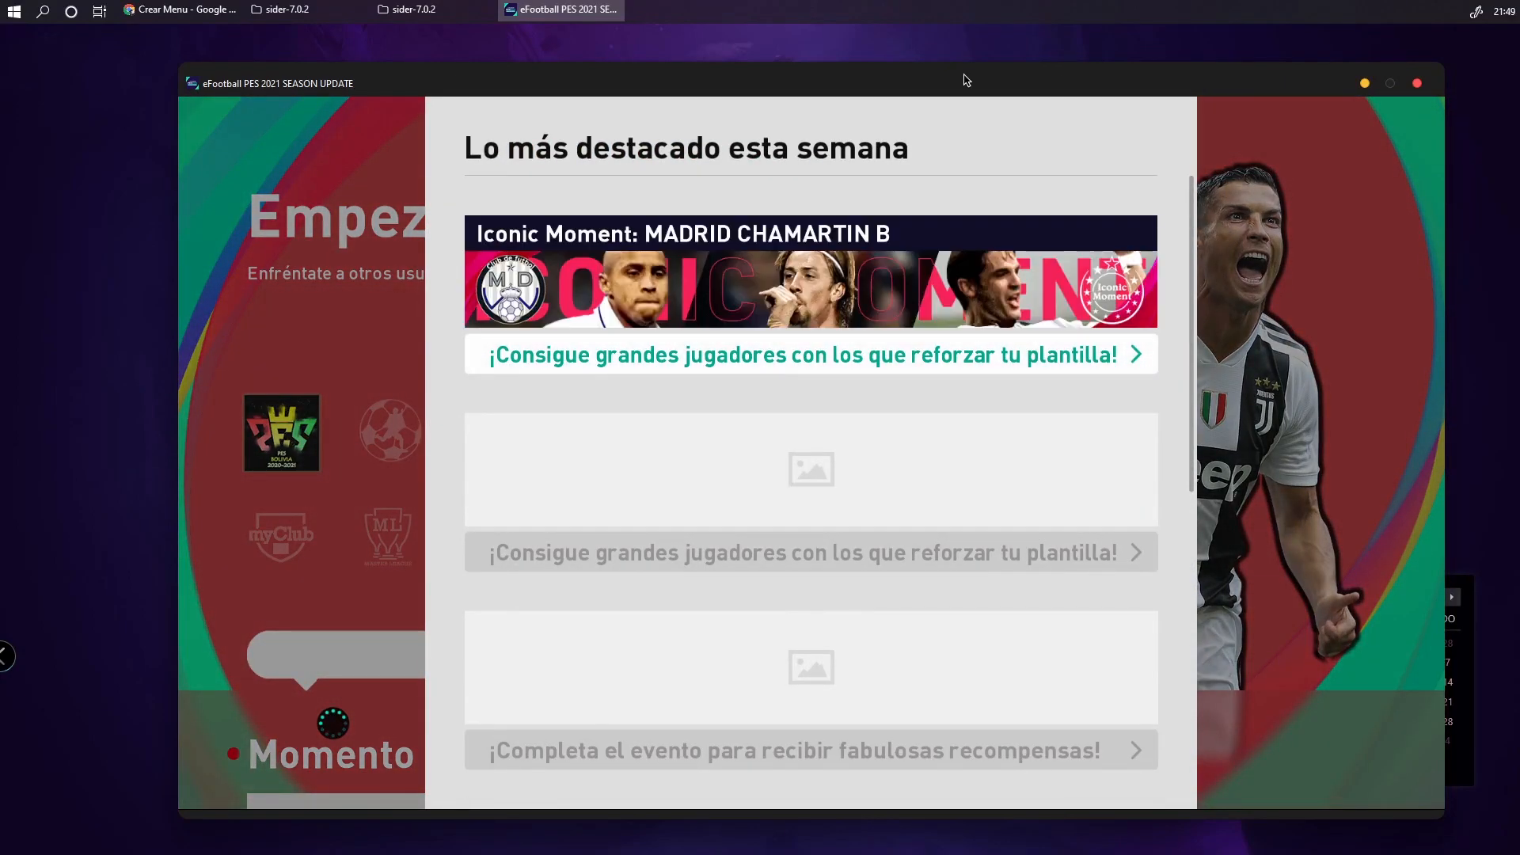
Dismiss the weekly highlights and check the player images for Empezar partido, eFootball and Estadísticas in the main menu
key("Escape")
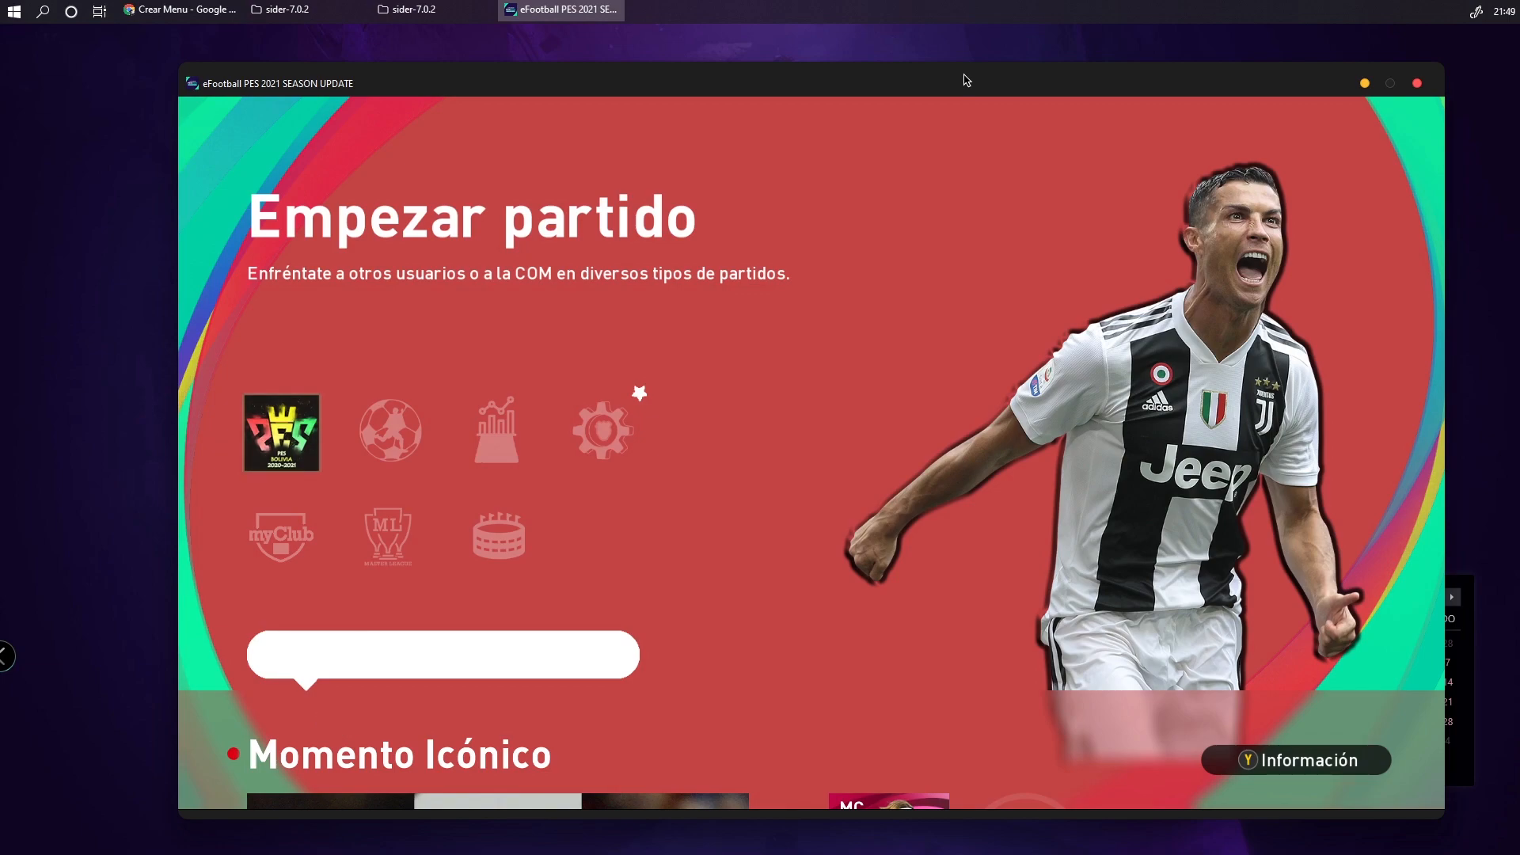
key("Right")
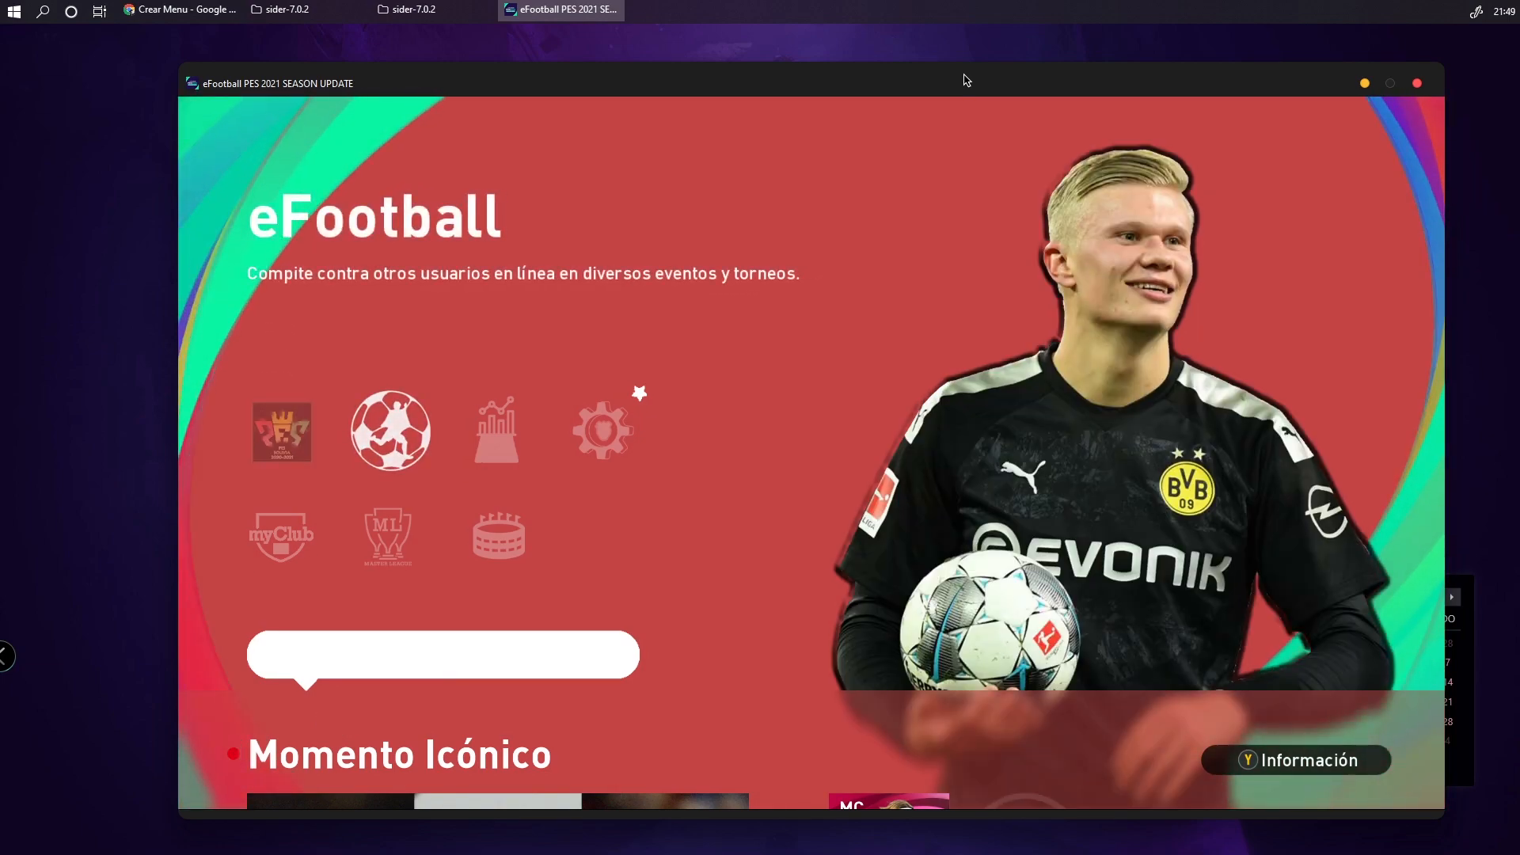
key("Right")
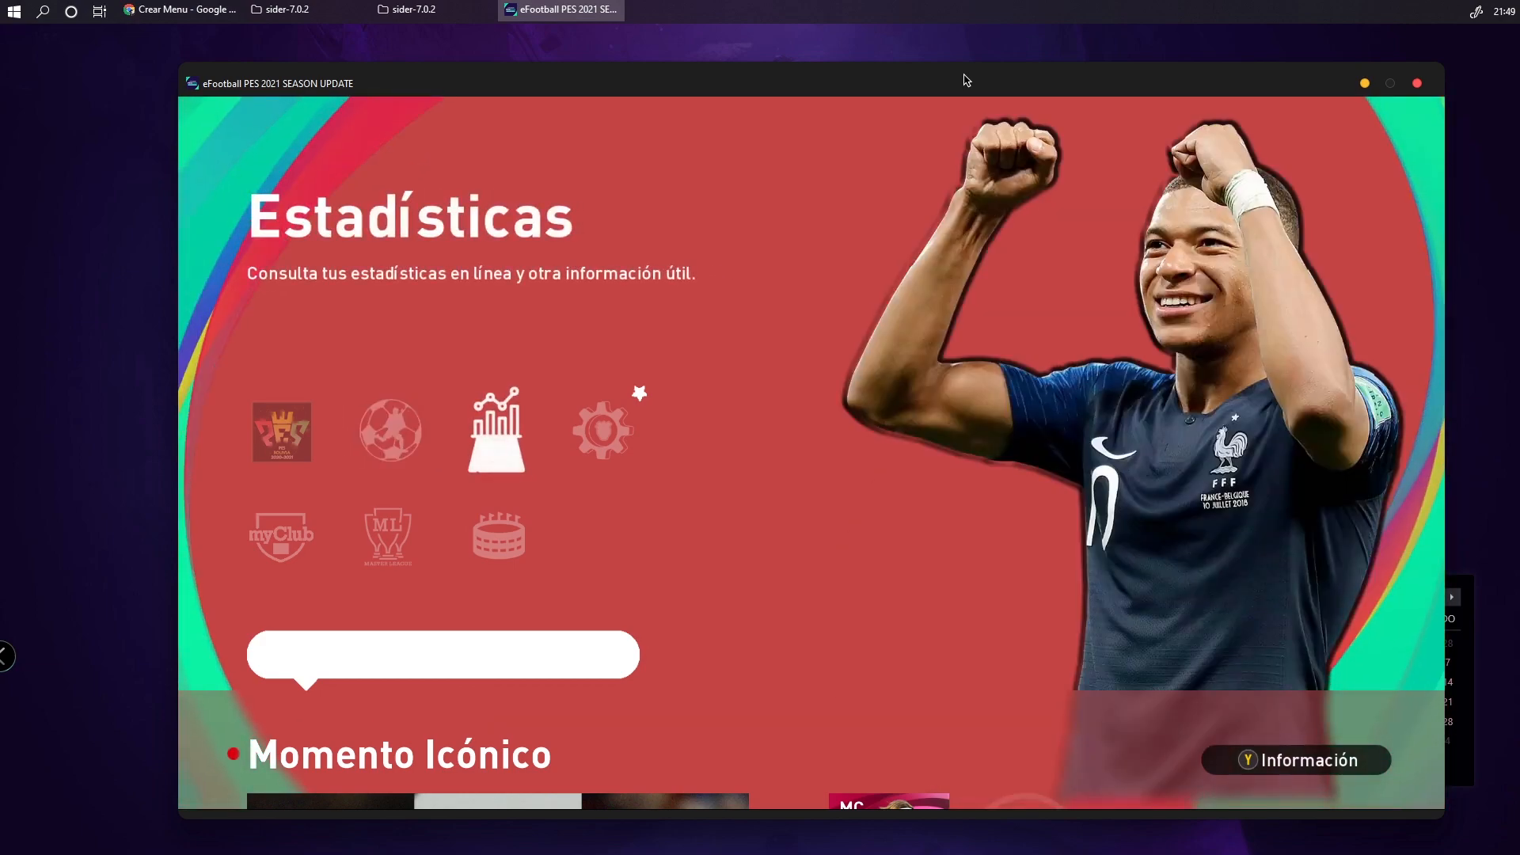
key("Right")
key("Left")
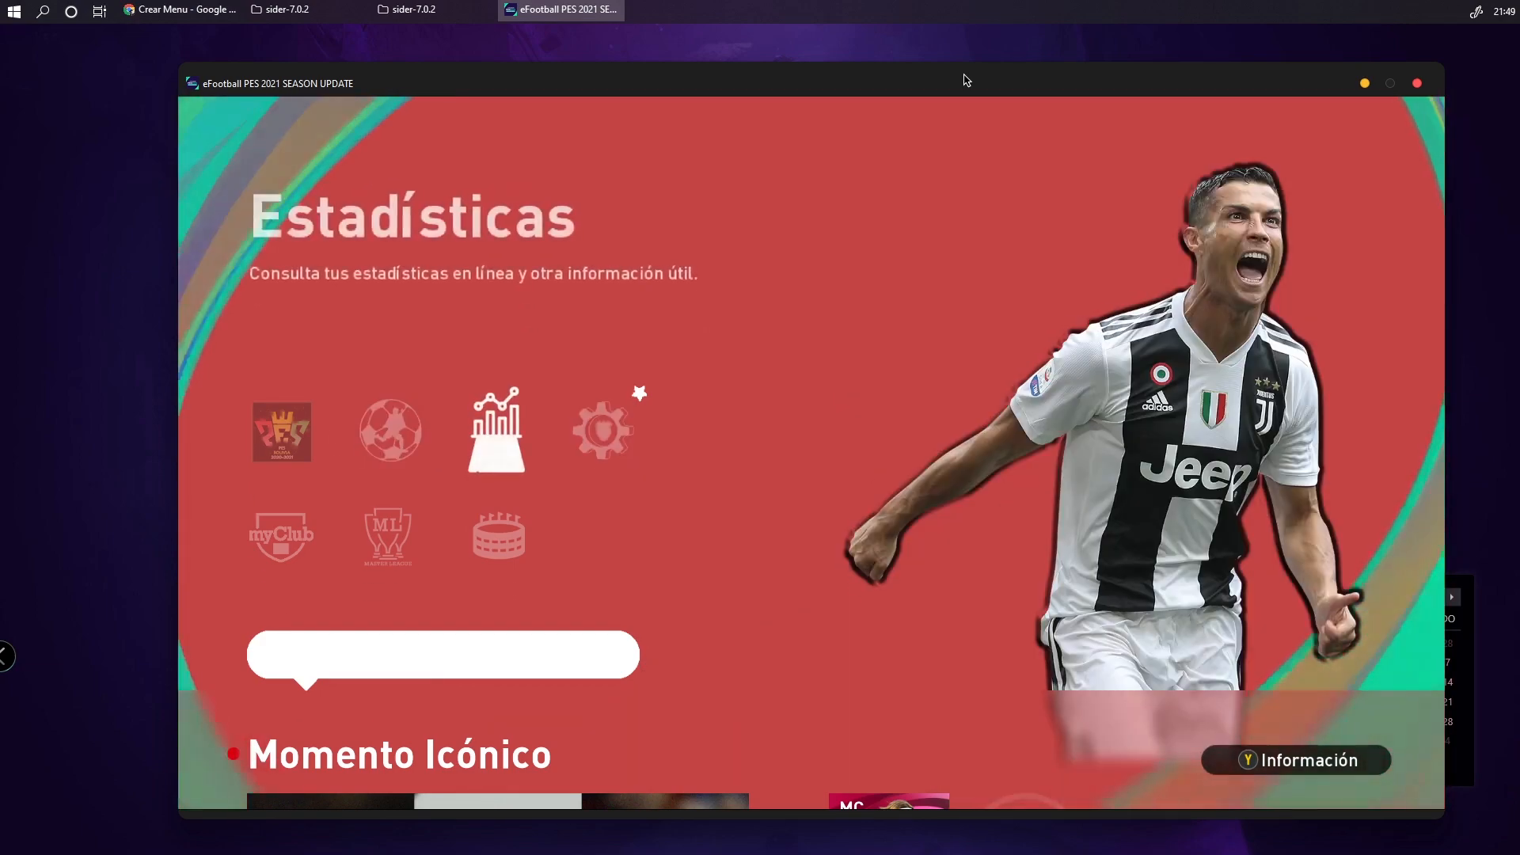
key("Left")
key("Left")
Cycle through both rows of main menu modes, including myClub, Liga Máster, Ser una Leyenda and Configuración, to check the custom player images
key("Down")
key("Up")
key("Right")
key("Down")
key("Right")
key("Left")
key("Up")
key("Down")
key("Left")
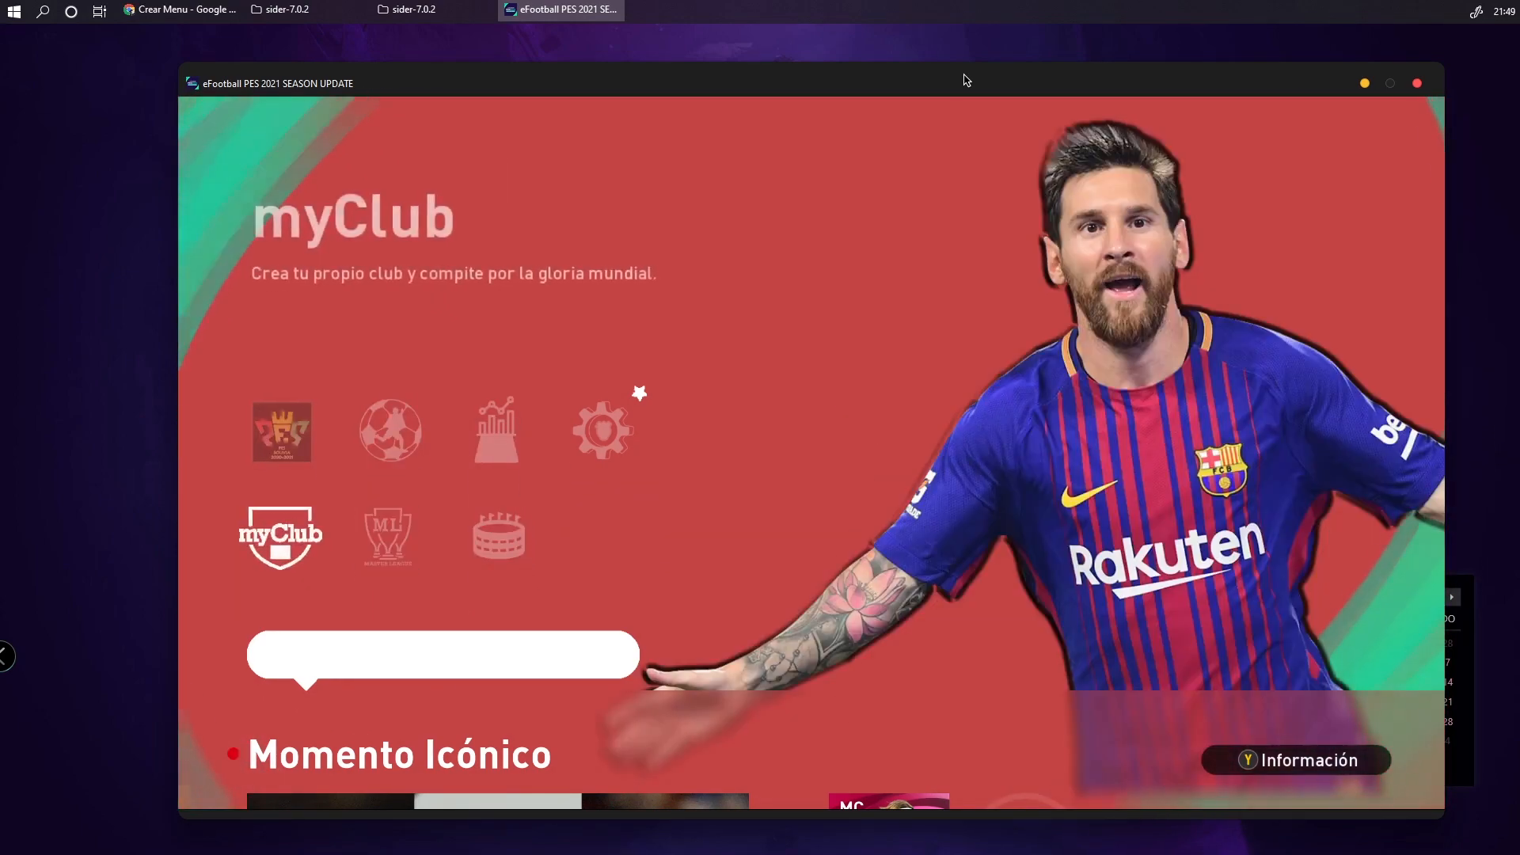
key("Up")
key("Right")
key("Down")
key("Right")
key("Up")
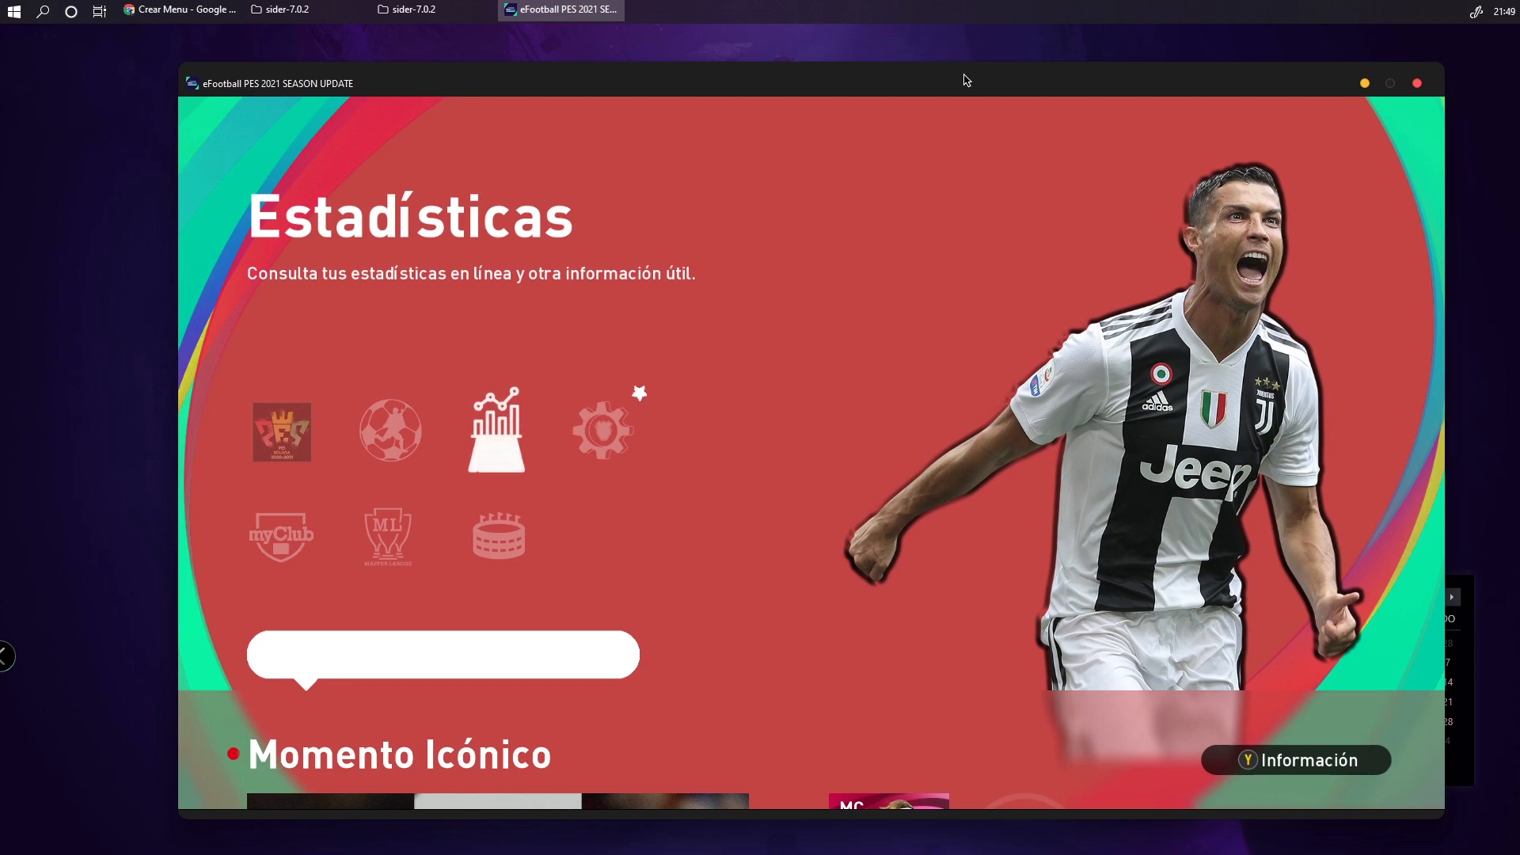
key("Left")
key("Left")
key("Down")
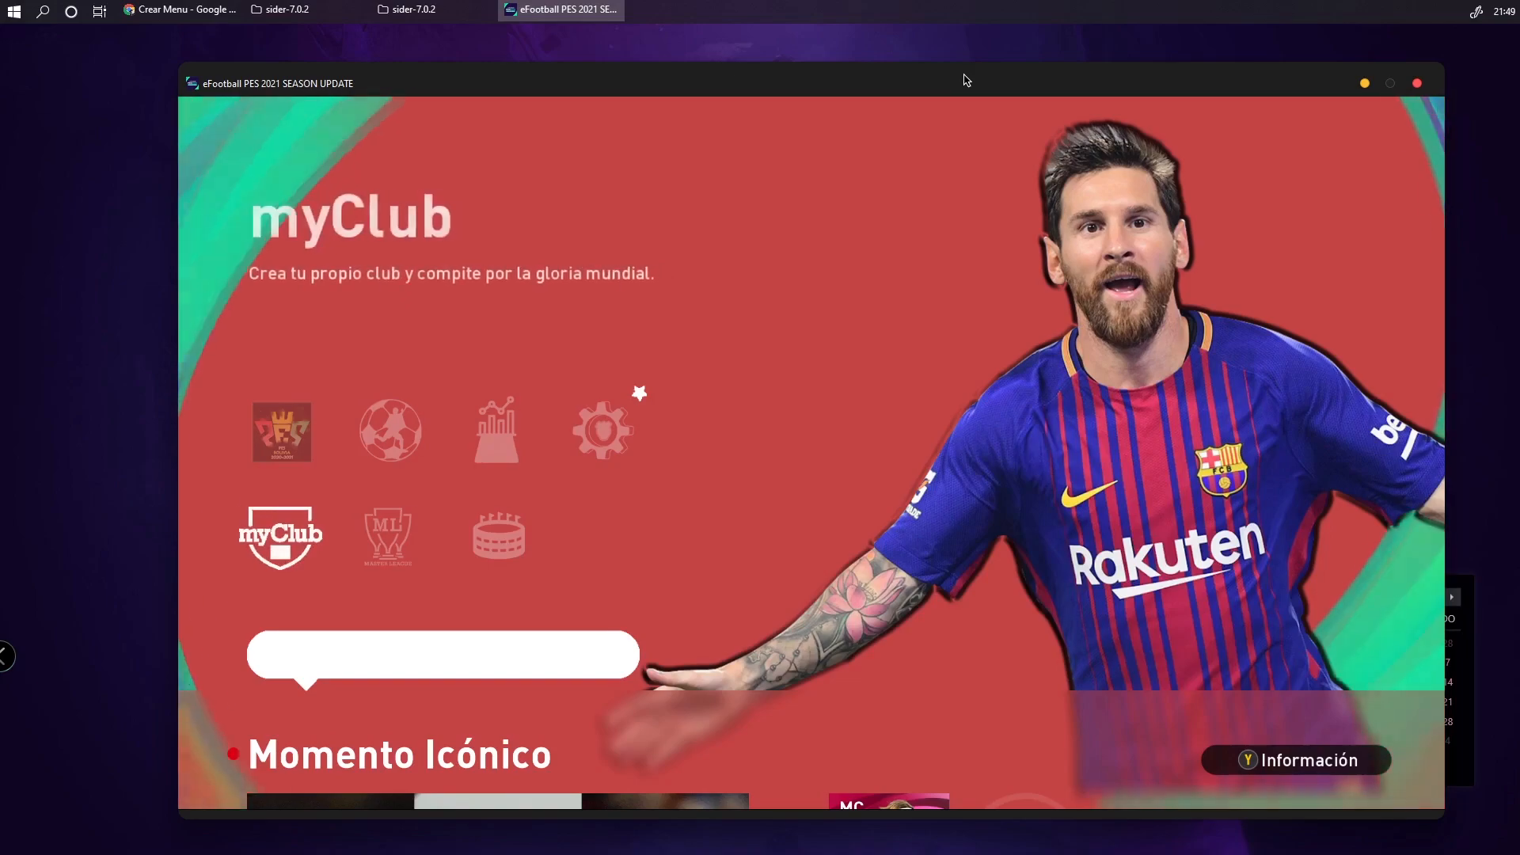
key("Right")
key("Up")
key("Right")
key("Right")
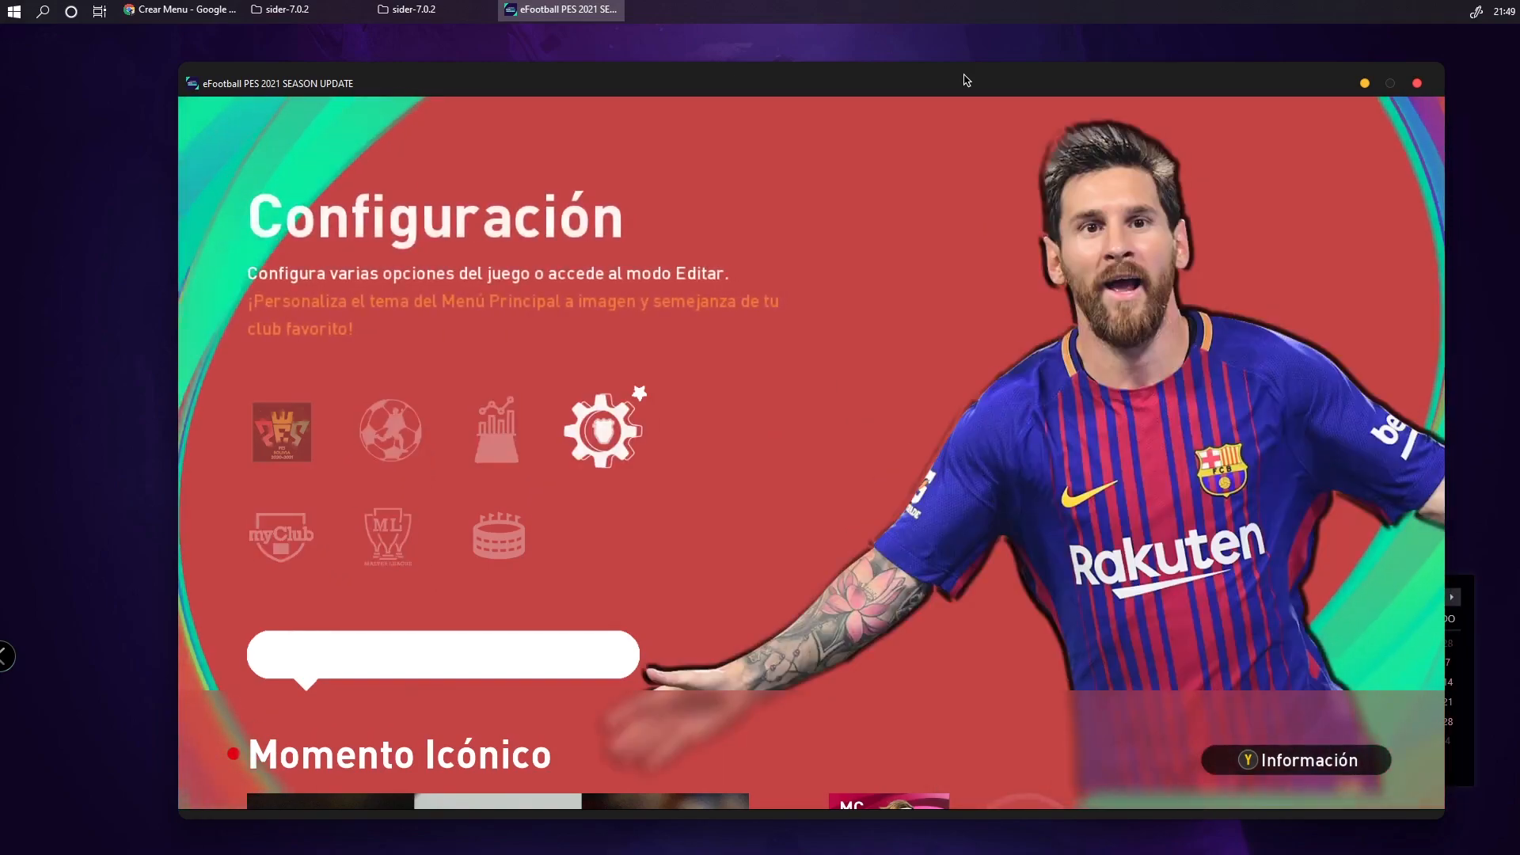
key("Left")
key("Left")
key("Down")
key("Right")
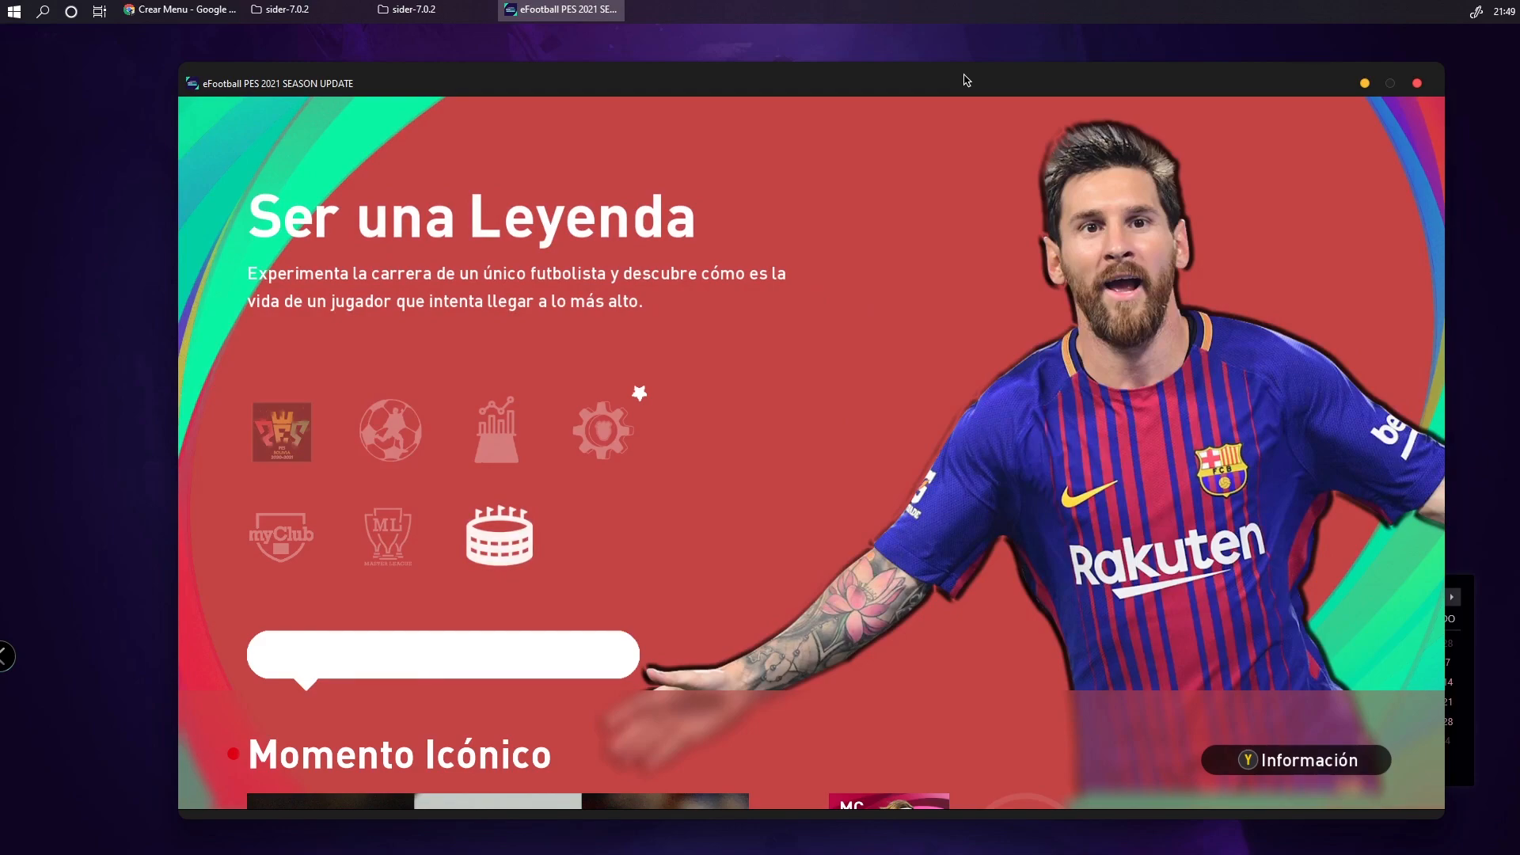
key("Left")
key("Left")
key("Right")
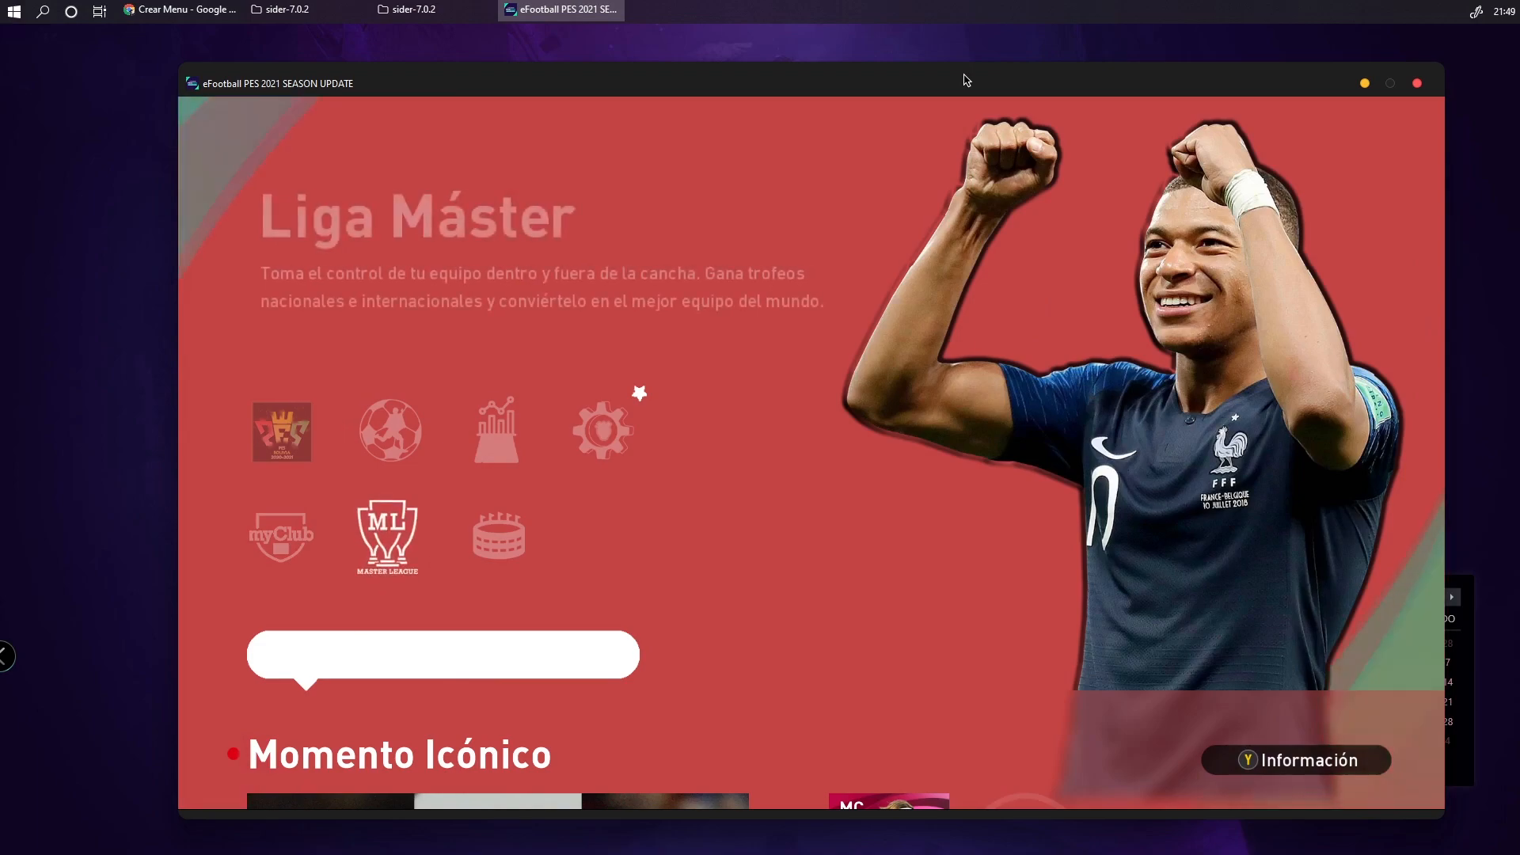
key("Up")
key("Right")
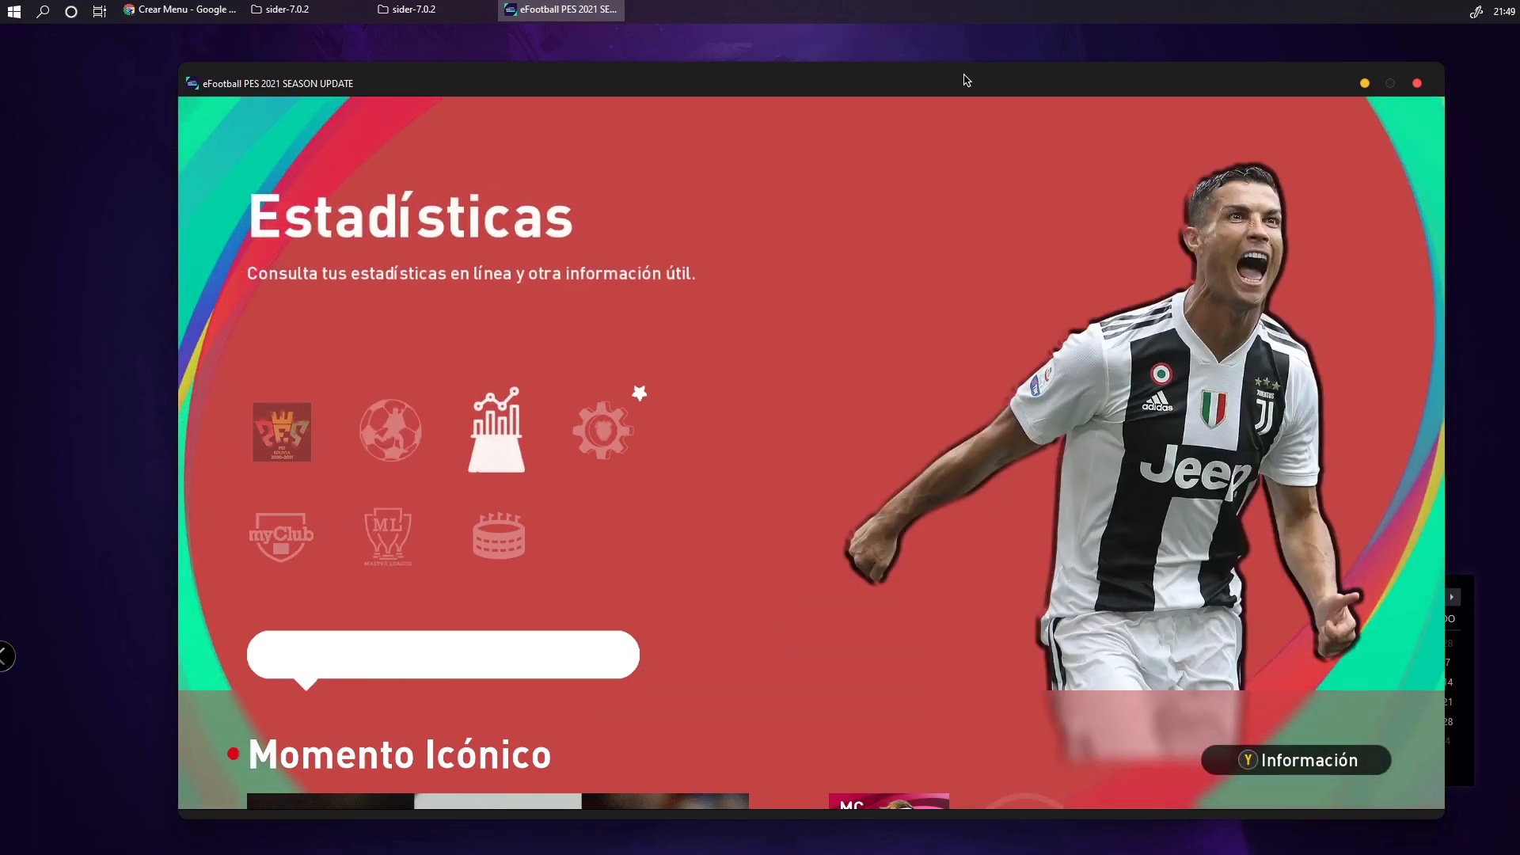
key("Left")
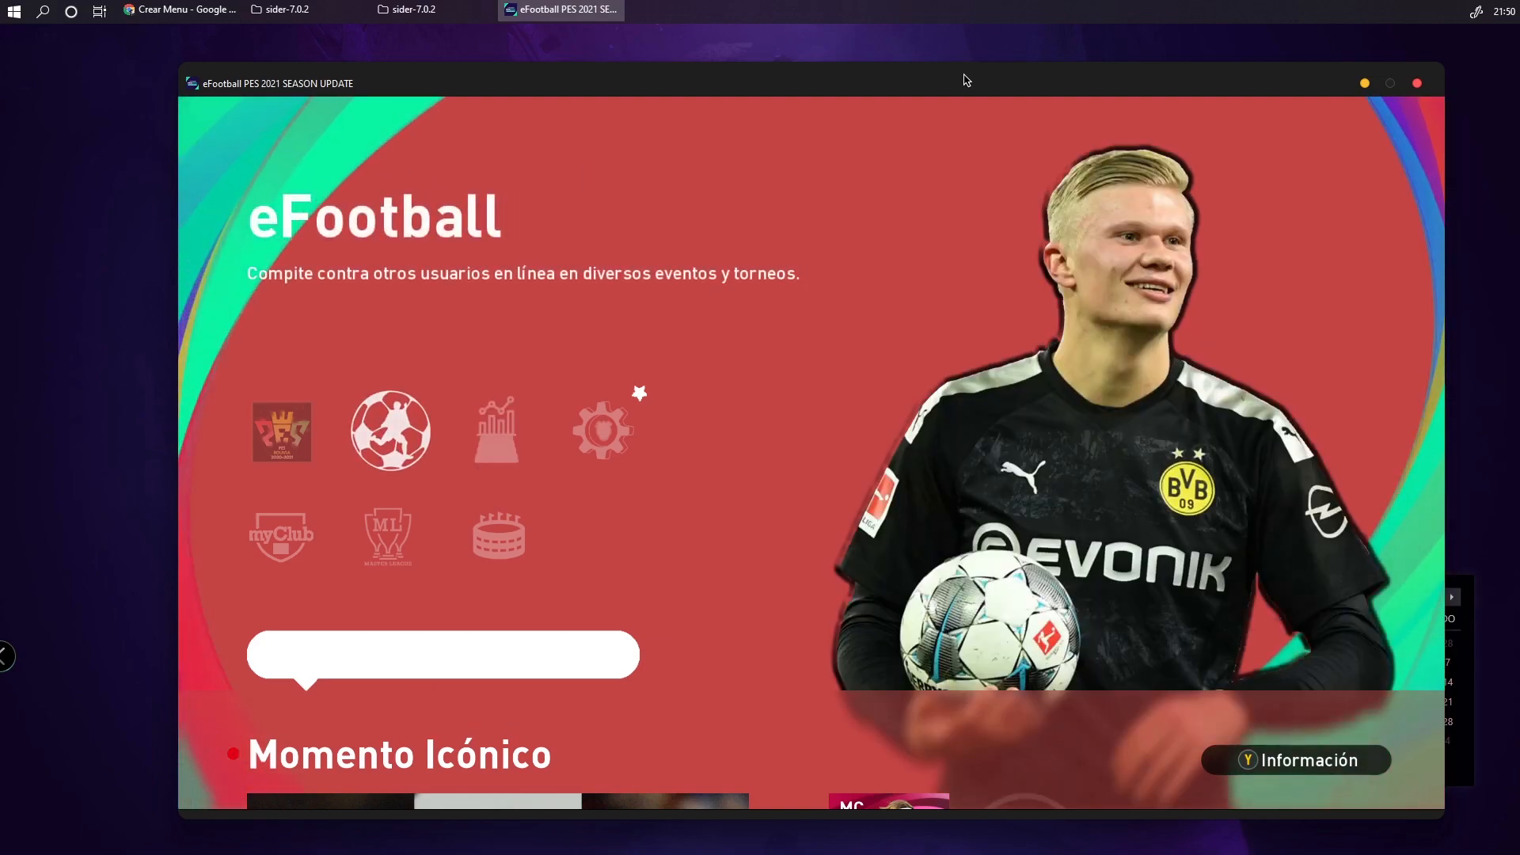
key("Left")
key("Right")
key("Right")
key("Down")
key("Up")
key("Left")
key("Right")
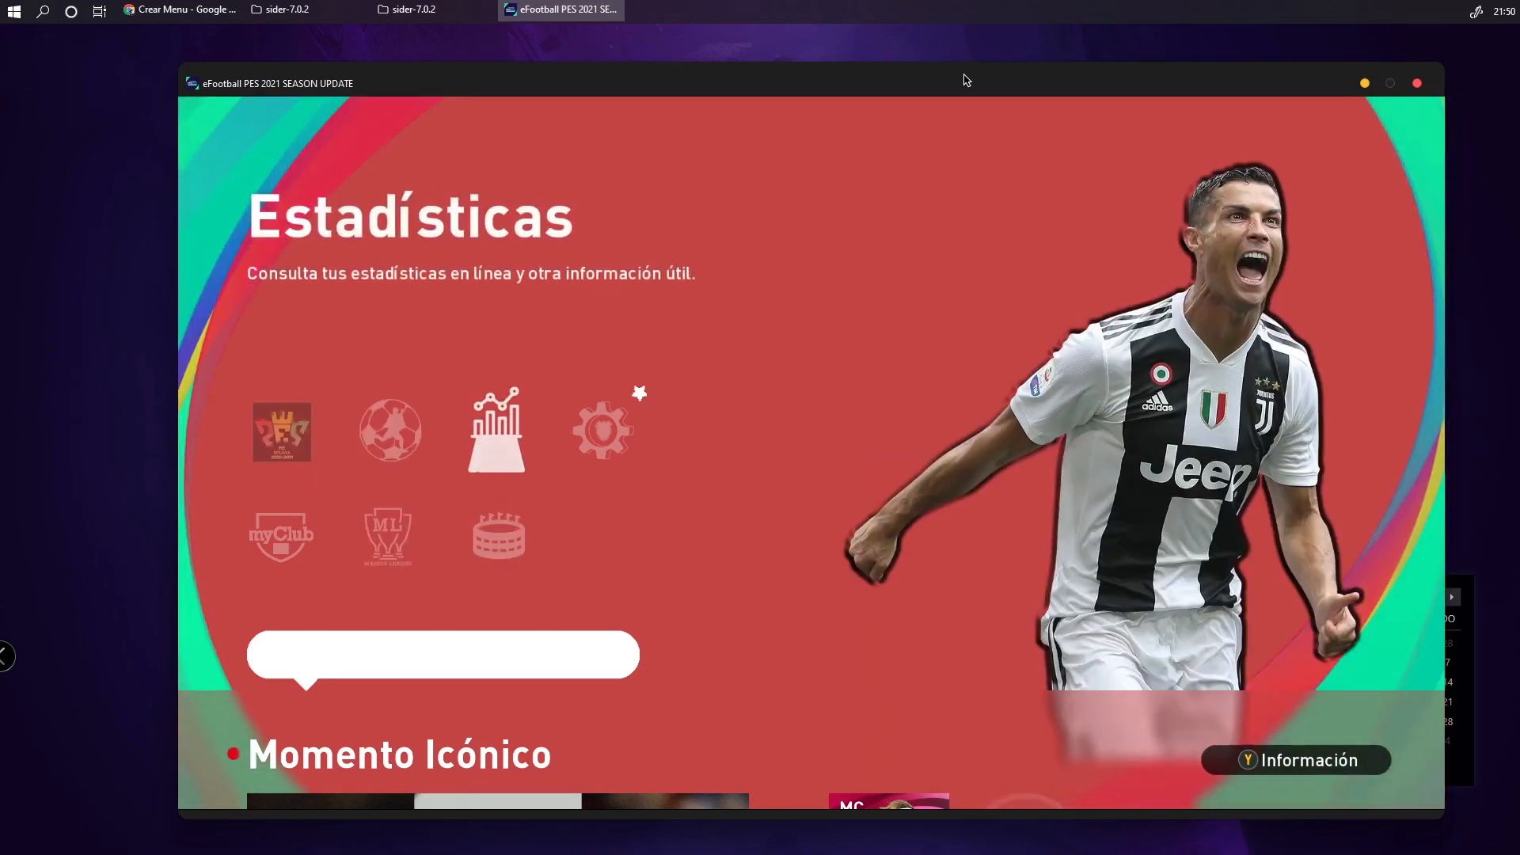
key("Left")
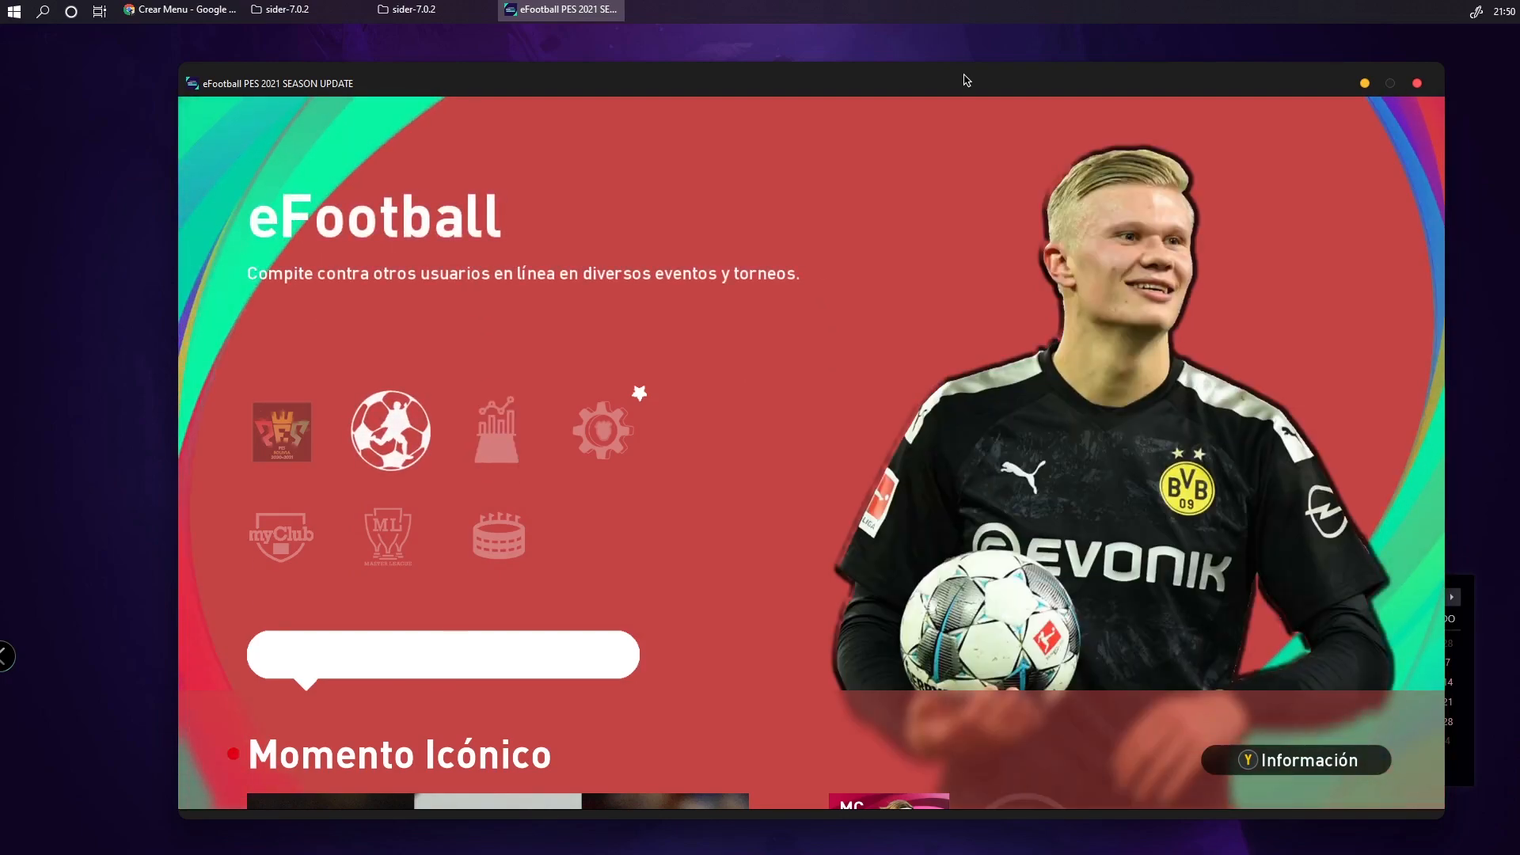
Exit eFootball PES 2021 and close the sider-7.0.2 folder window
left_click_drag(909, 88, 868, 92)
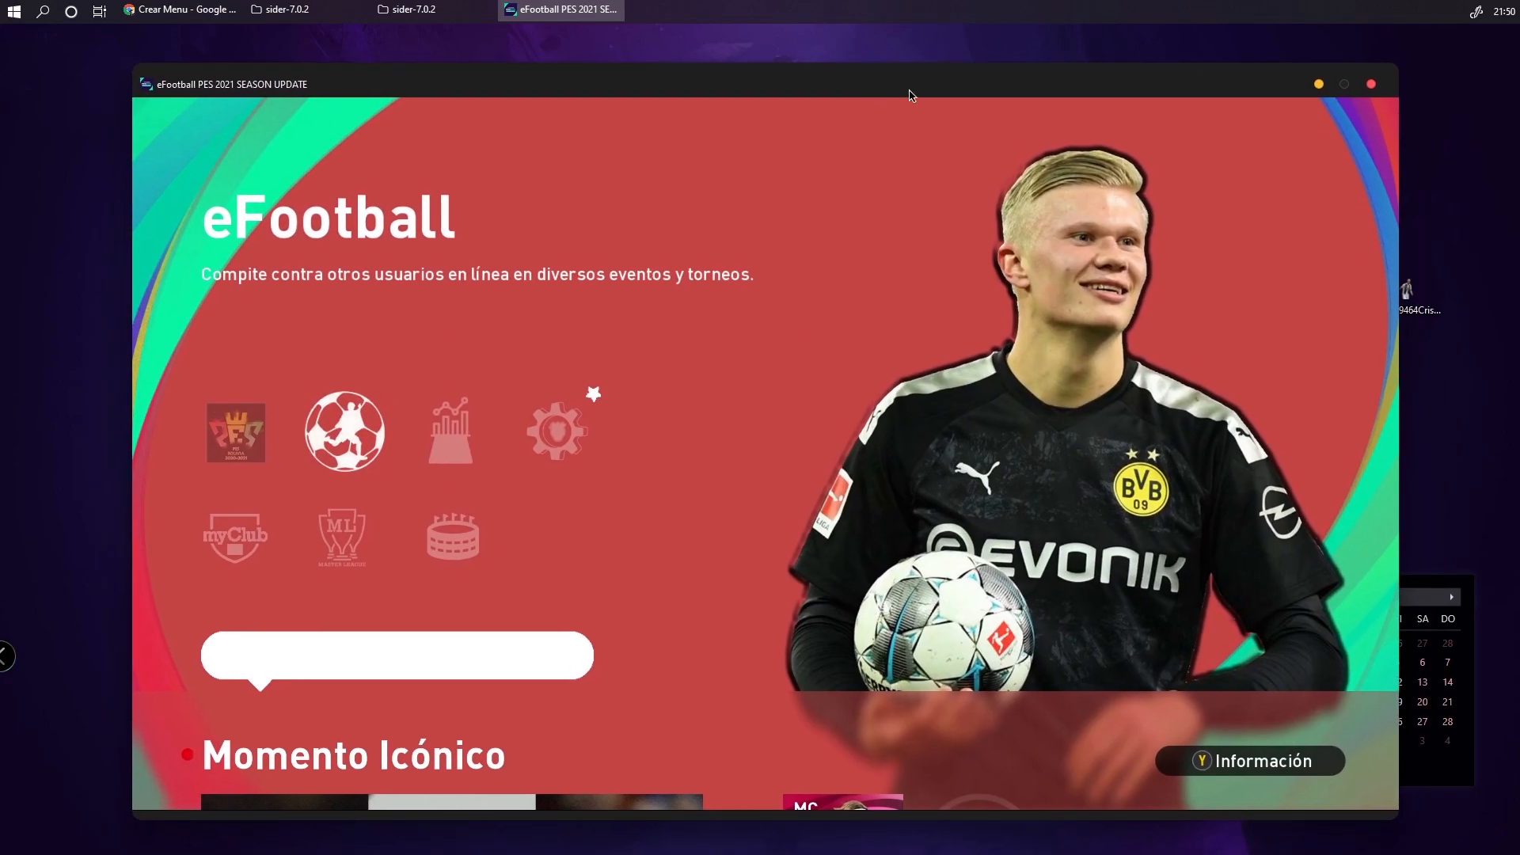
left_click(1371, 85)
left_click(949, 531)
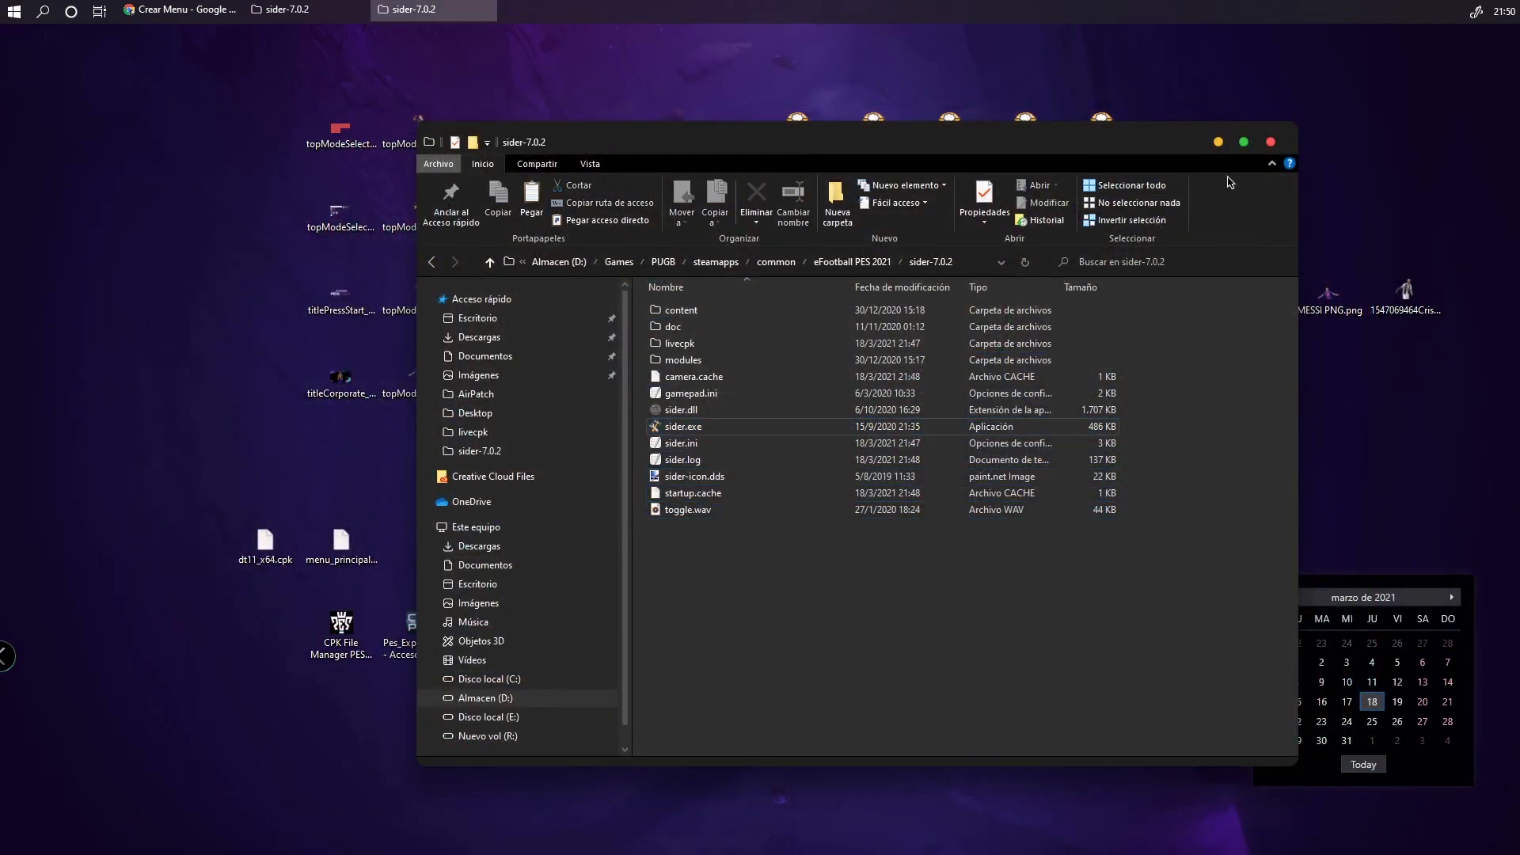
left_click(1271, 145)
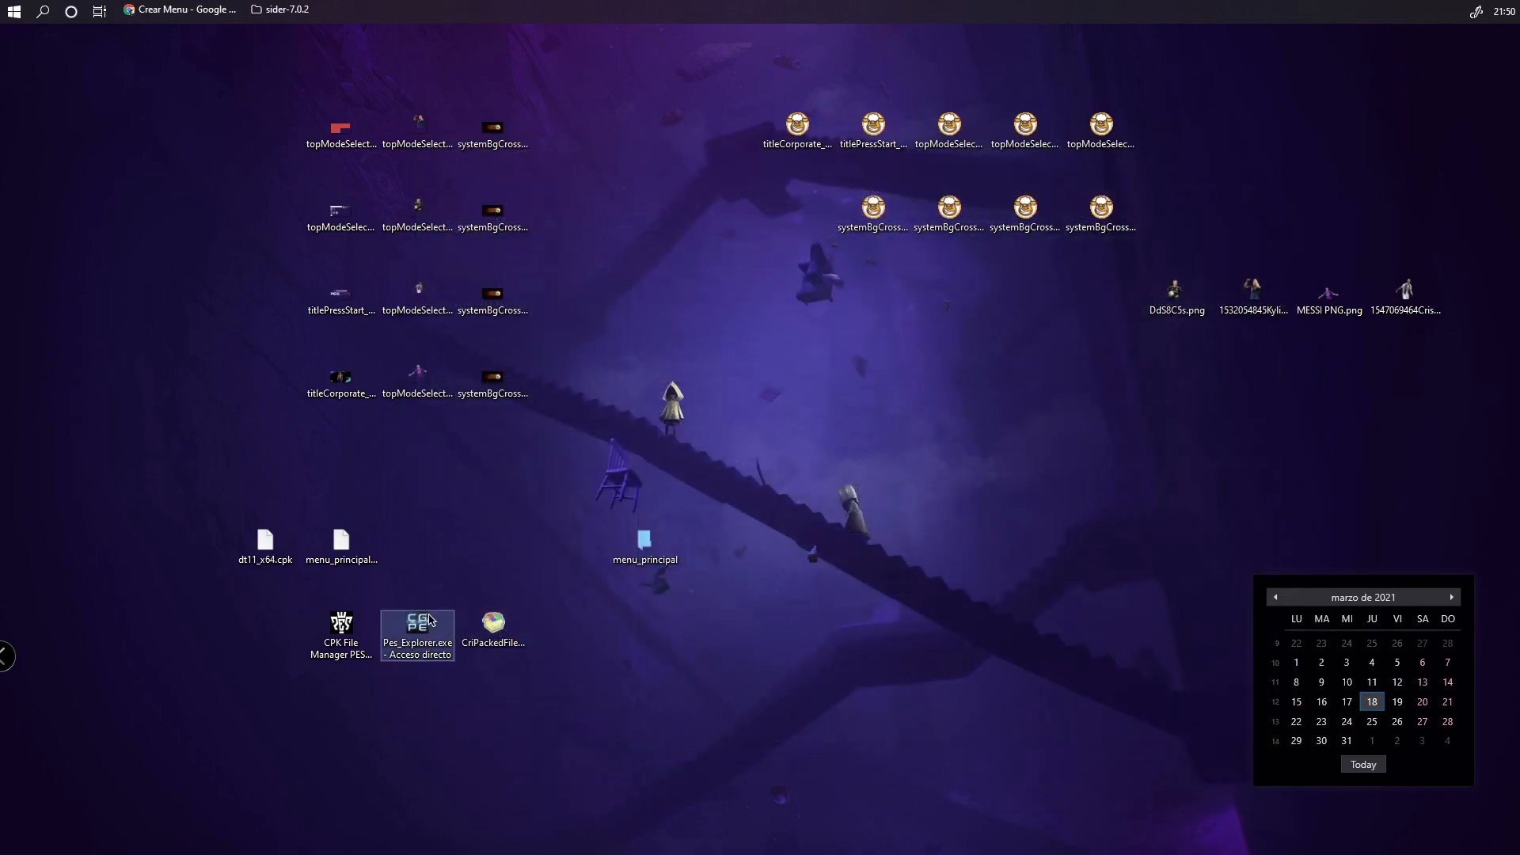
Build menu_principal.cpk on the desktop from the menu_principal folder with CRI Packed File Maker, with Try Compression enabled, and close it
double_click(493, 625)
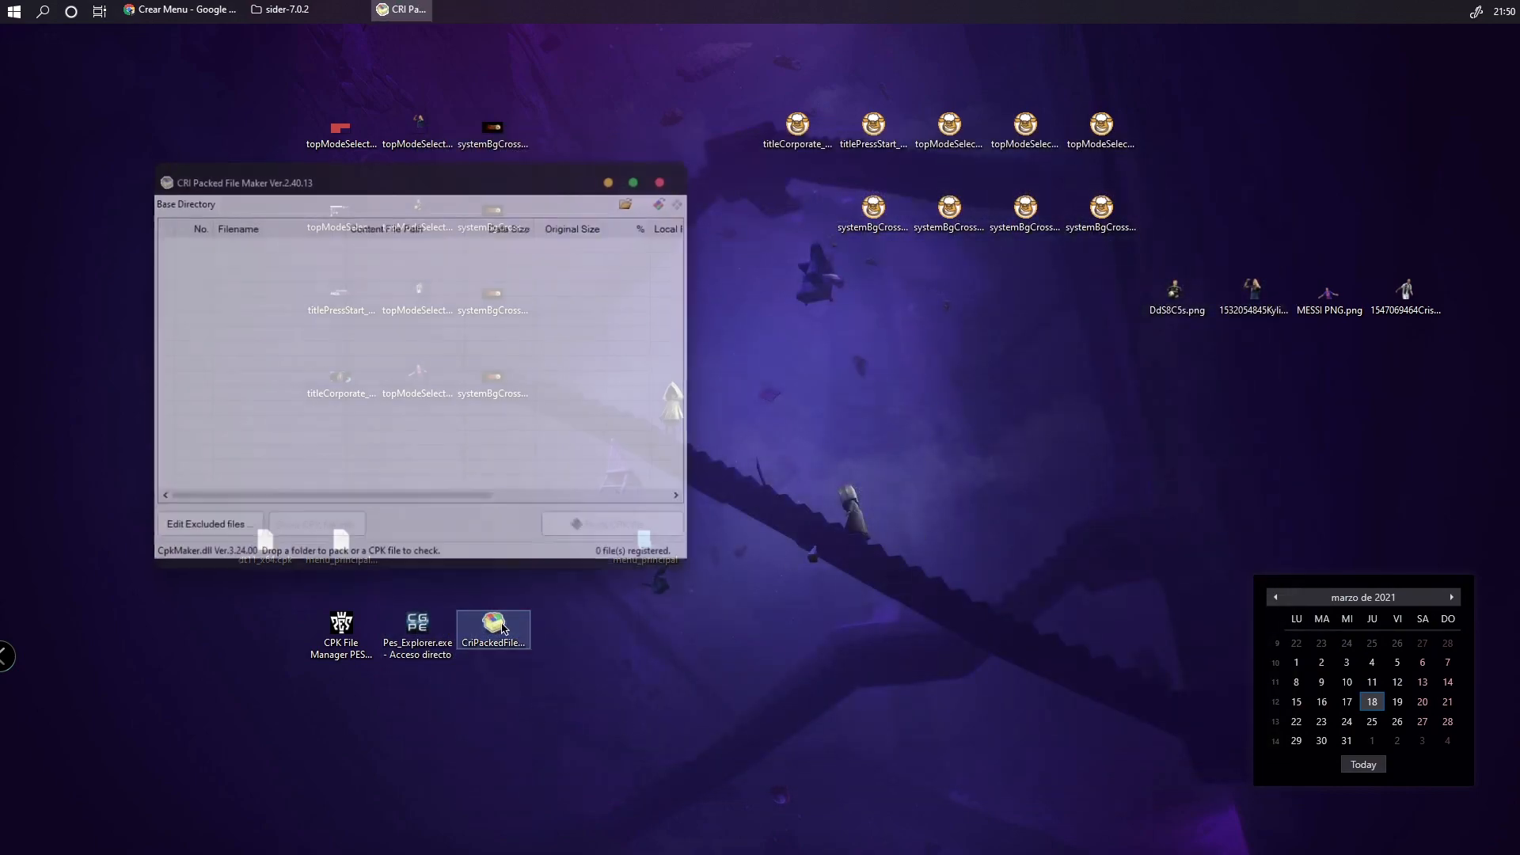
left_click(665, 181)
double_click(493, 625)
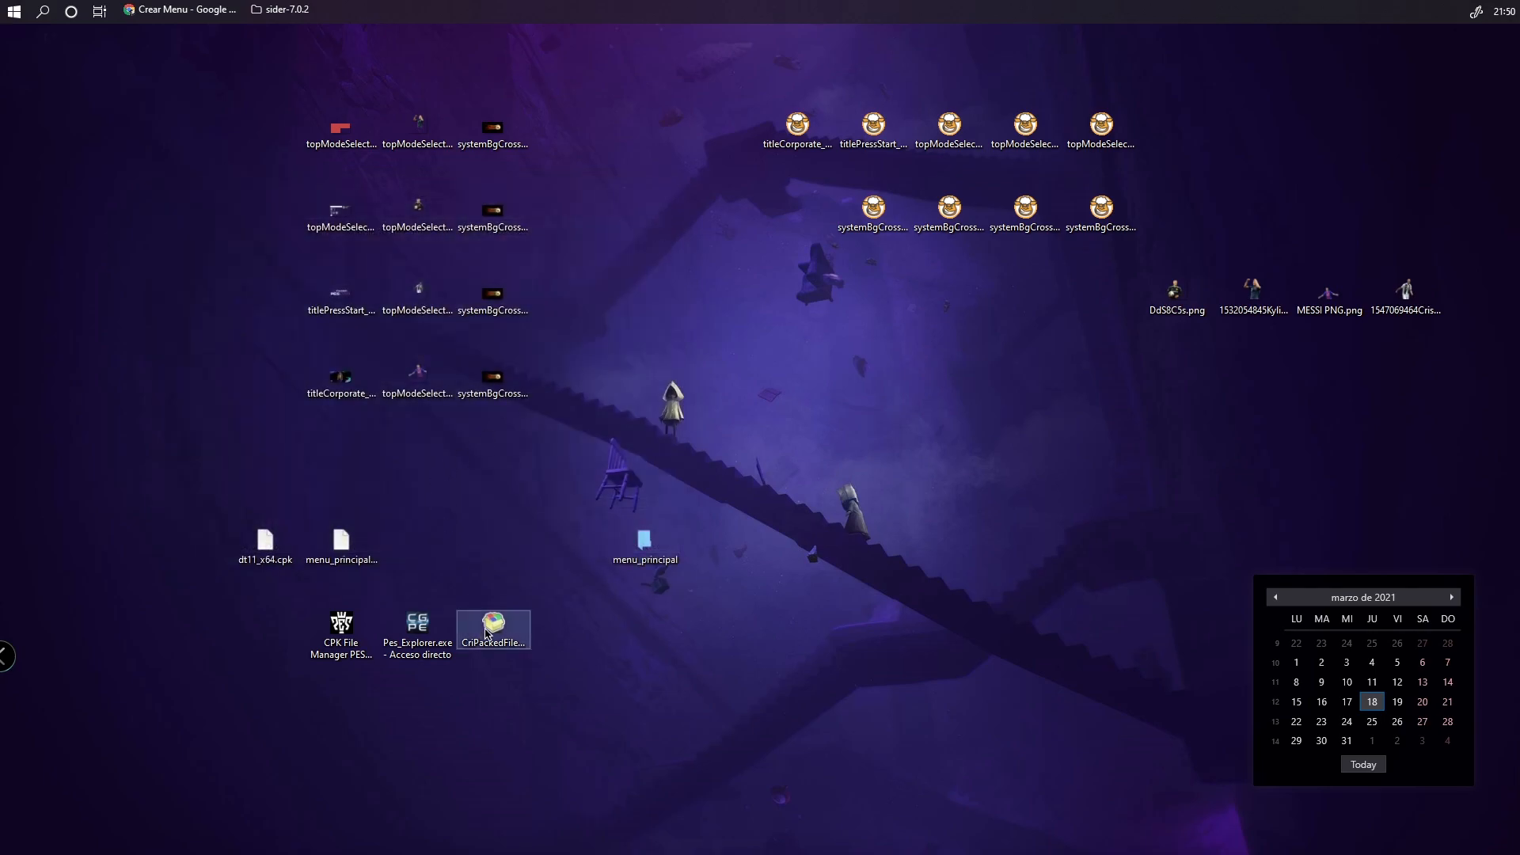
left_click_drag(417, 201, 988, 409)
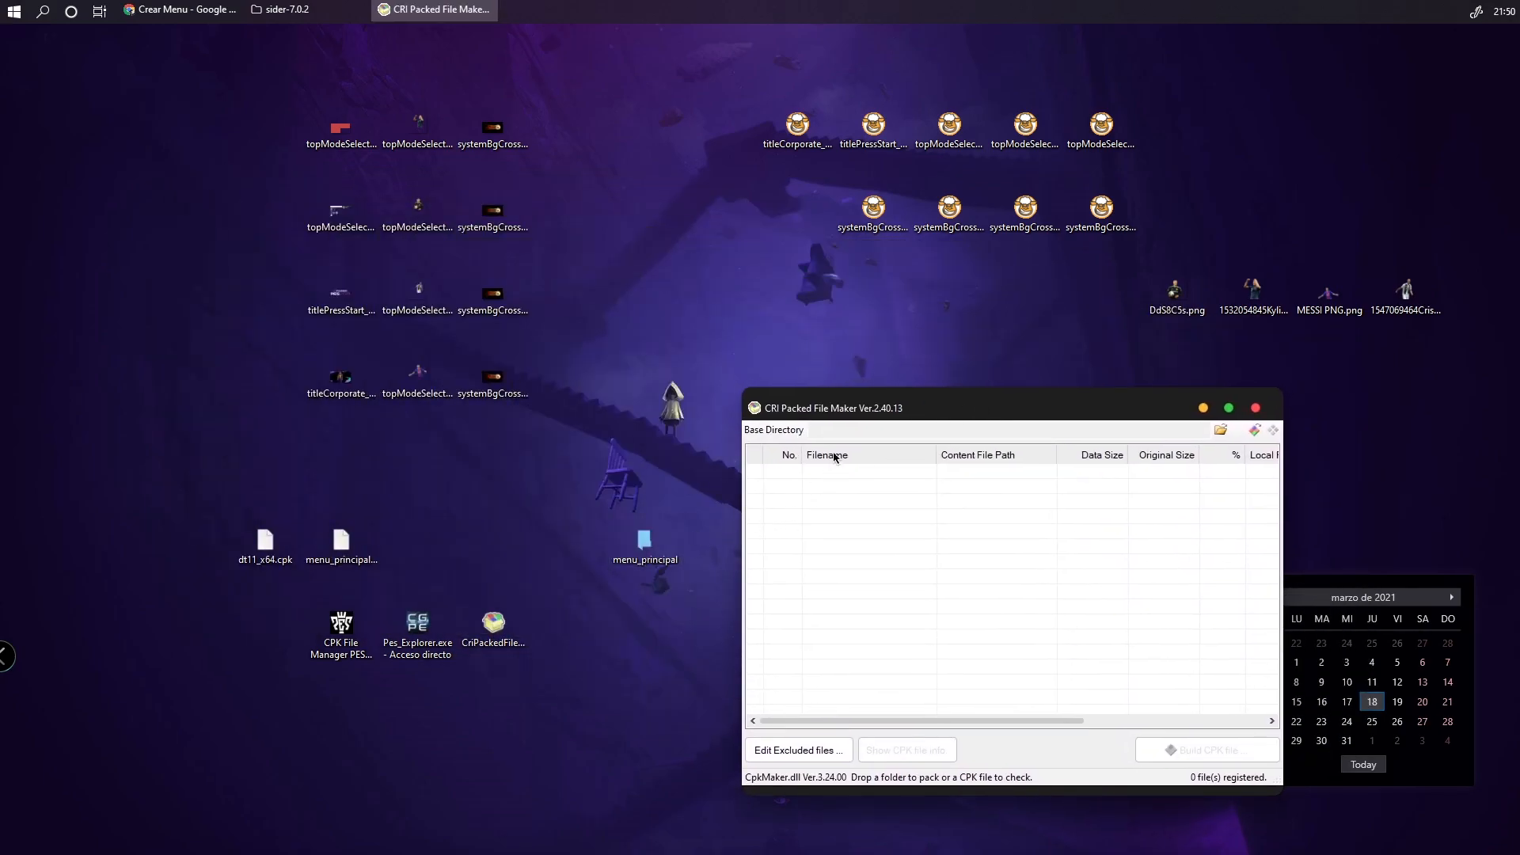
left_click_drag(639, 548, 807, 542)
left_click(1187, 744)
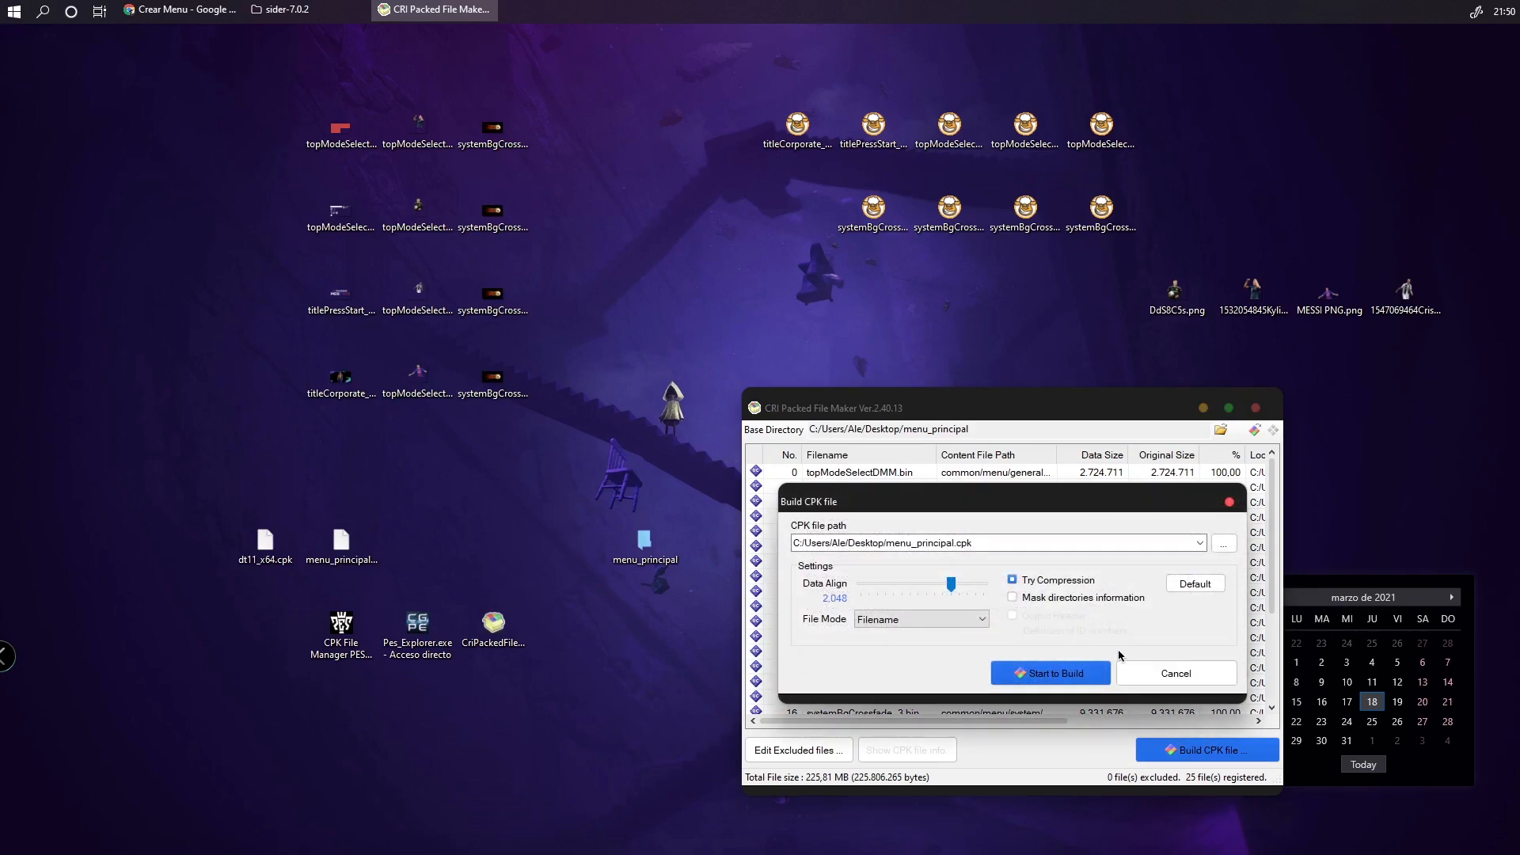
left_click(1040, 672)
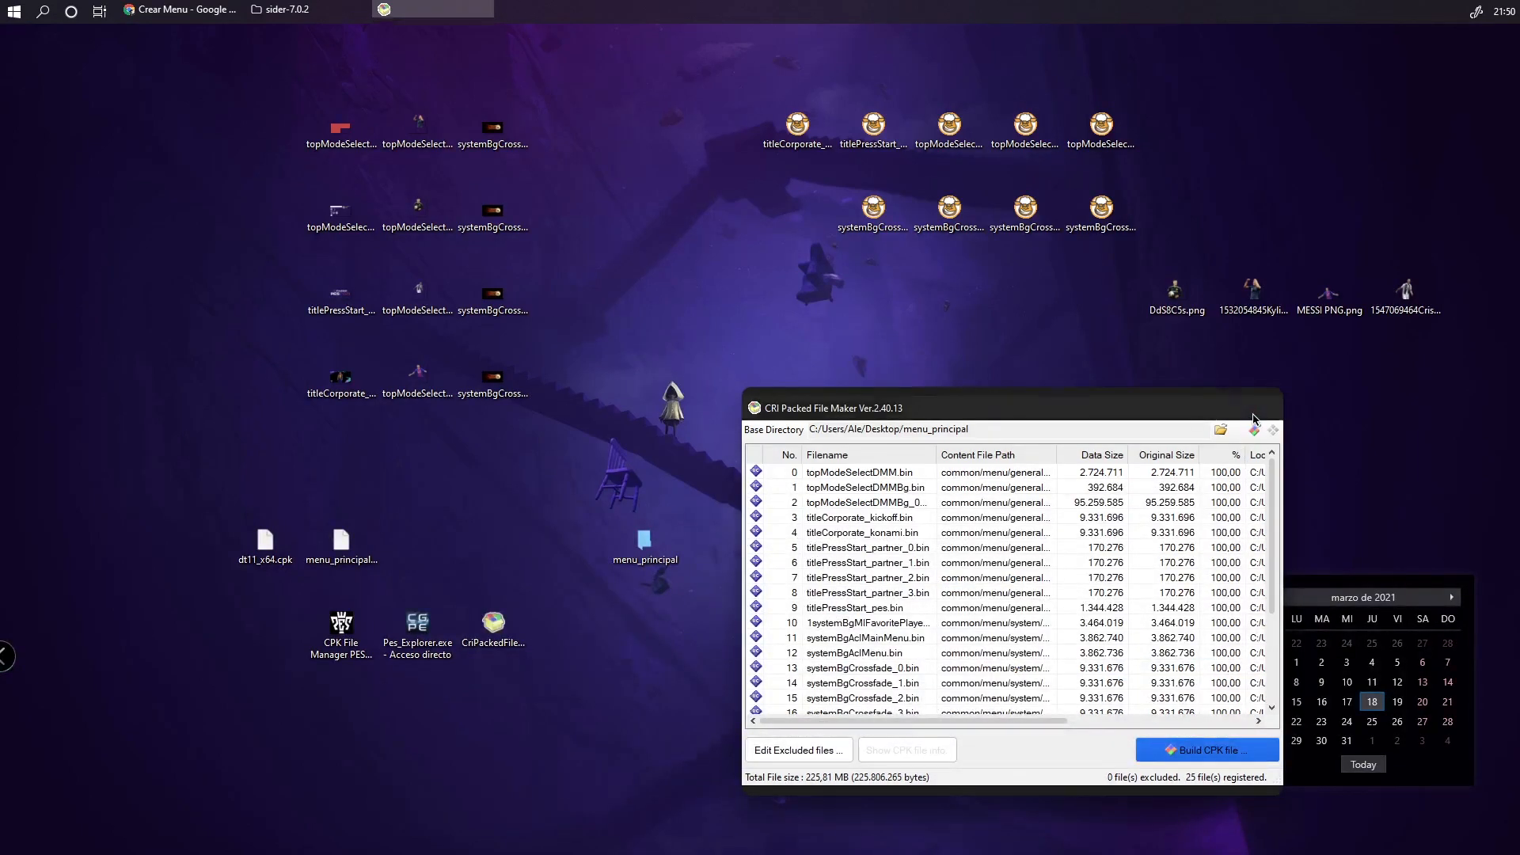
left_click(1255, 407)
Reposition the menu_principal.cpk icon on the desktop and open the download folder inside eFootball PES 2021
left_click_drag(341, 545, 440, 546)
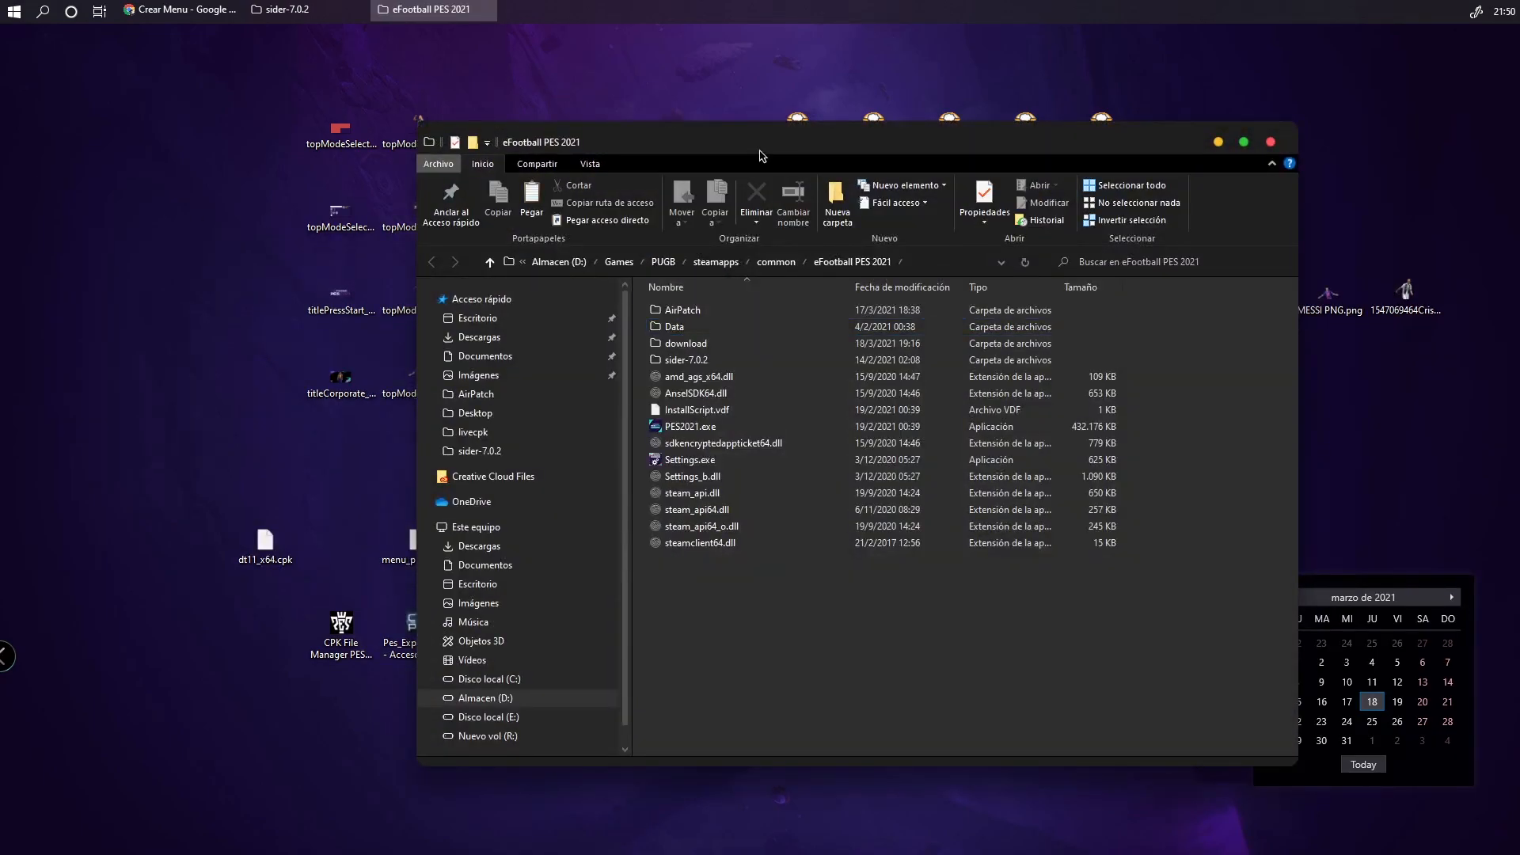
left_click_drag(765, 157, 929, 228)
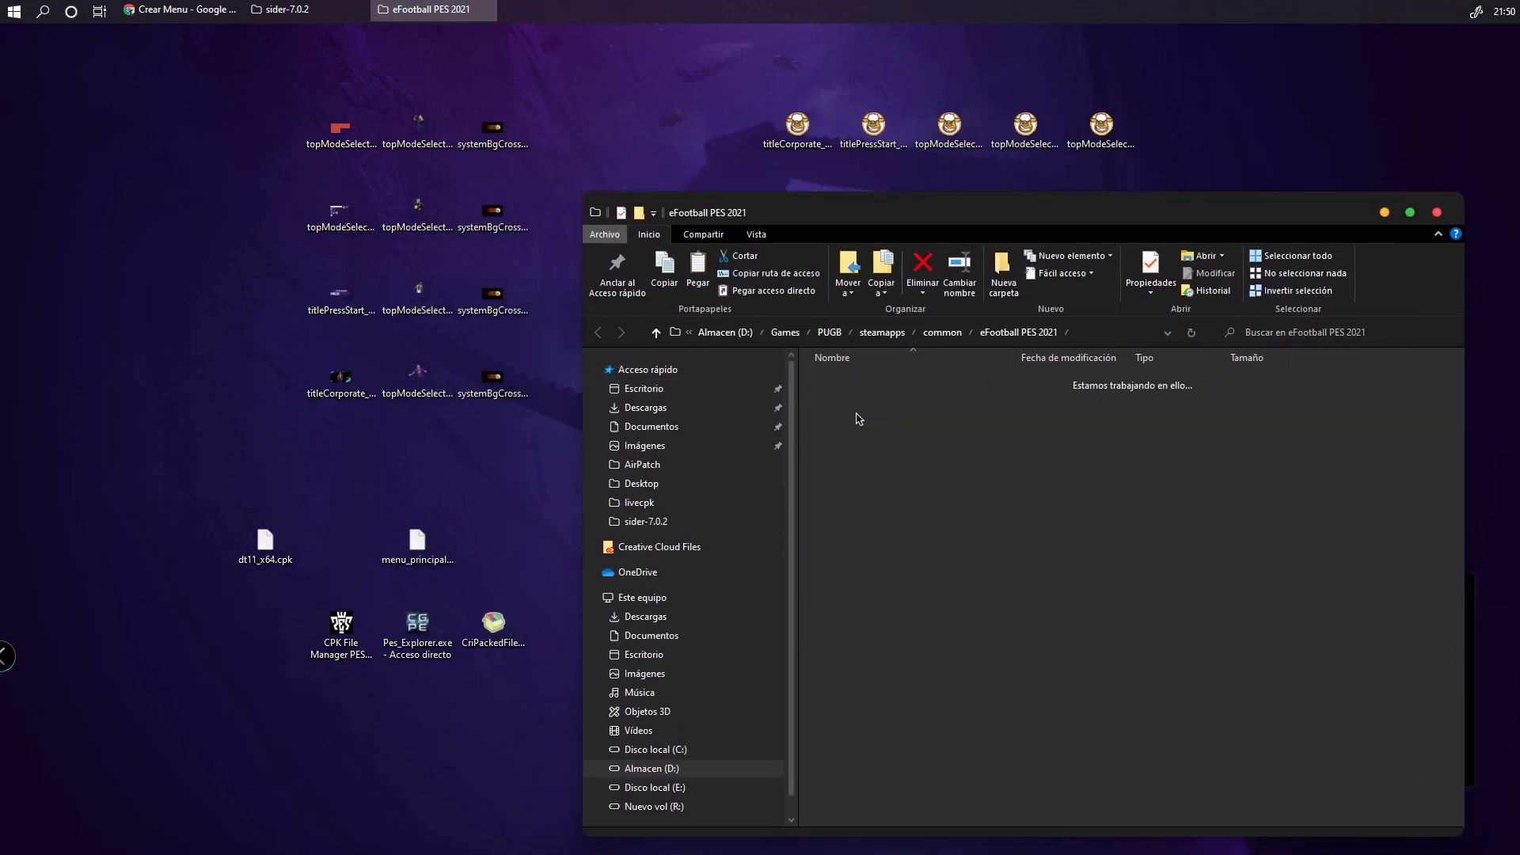
double_click(859, 412)
scroll(960, 583, "down", 2)
mouse_move(429, 546)
left_mouse_down()
mouse_move(498, 569)
mouse_move(1347, 566)
mouse_move(447, 570)
mouse_move(1441, 570)
mouse_move(506, 574)
mouse_move(416, 554)
left_mouse_up()
scroll(990, 609, "up", 2)
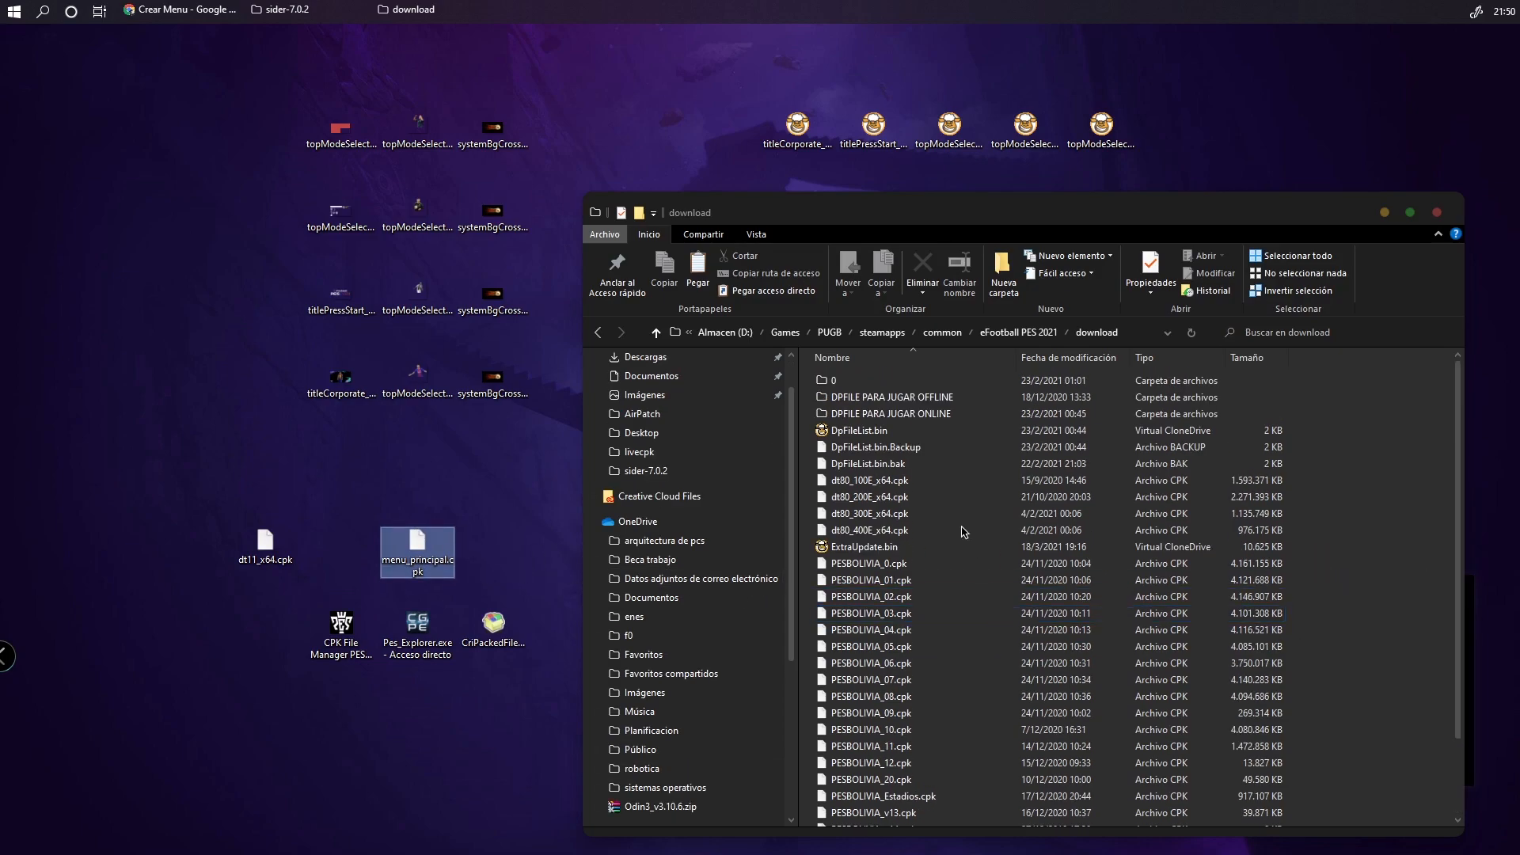
Look inside the DPFILE PARA JUGAR ONLINE folder and return to the download folder
left_click(908, 418)
double_click(909, 418)
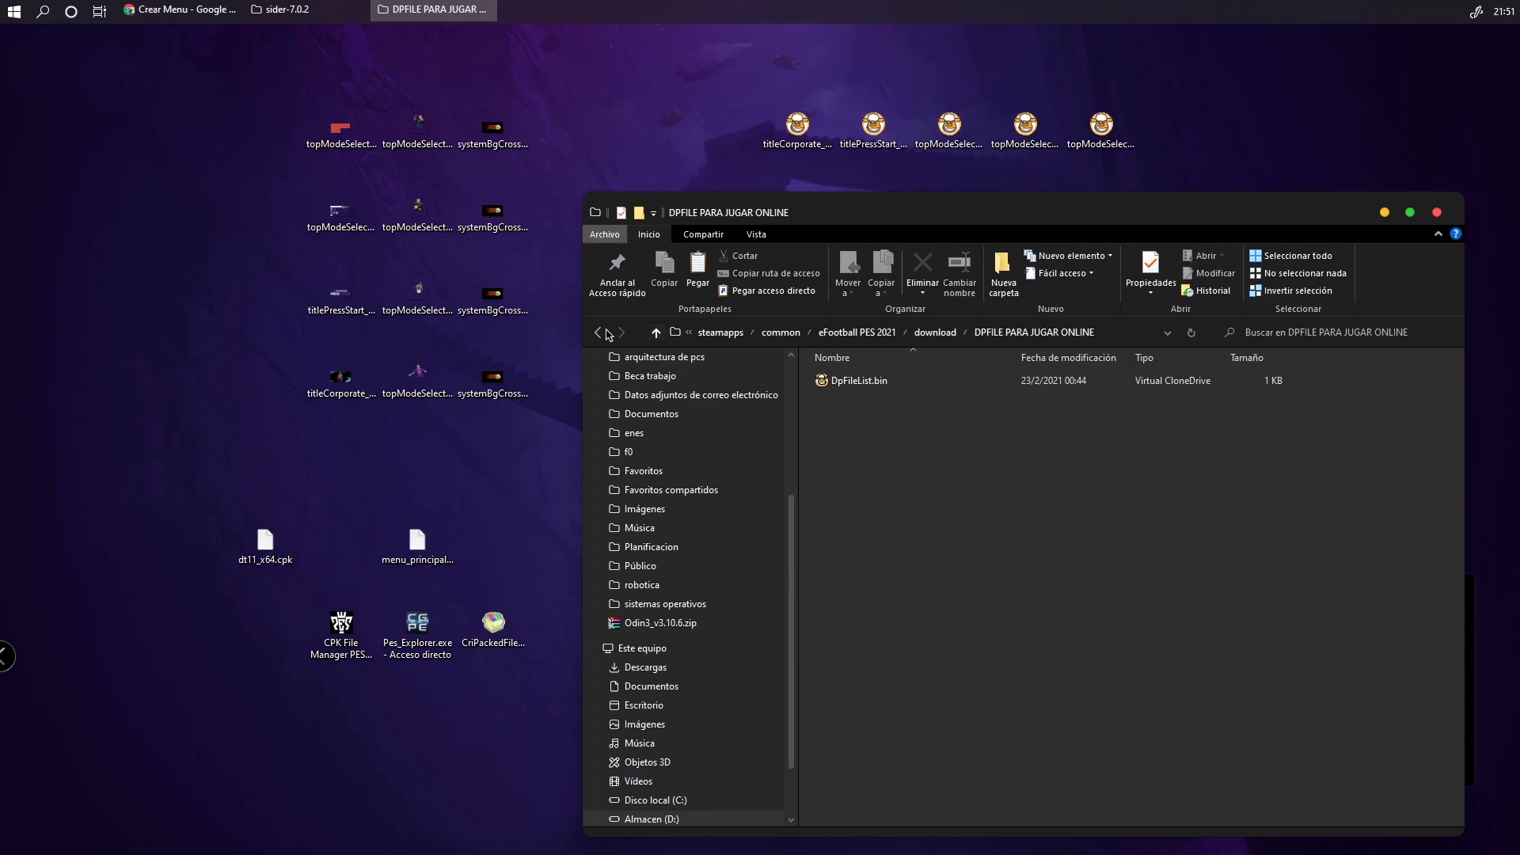
left_click(600, 333)
Open eFootball PES 2021 Mod Manager.exe from the v1.0.1 DpFileList Generator folder inside folder 0, view it, and close it and the folder
key("Up")
key("Up")
key("Return")
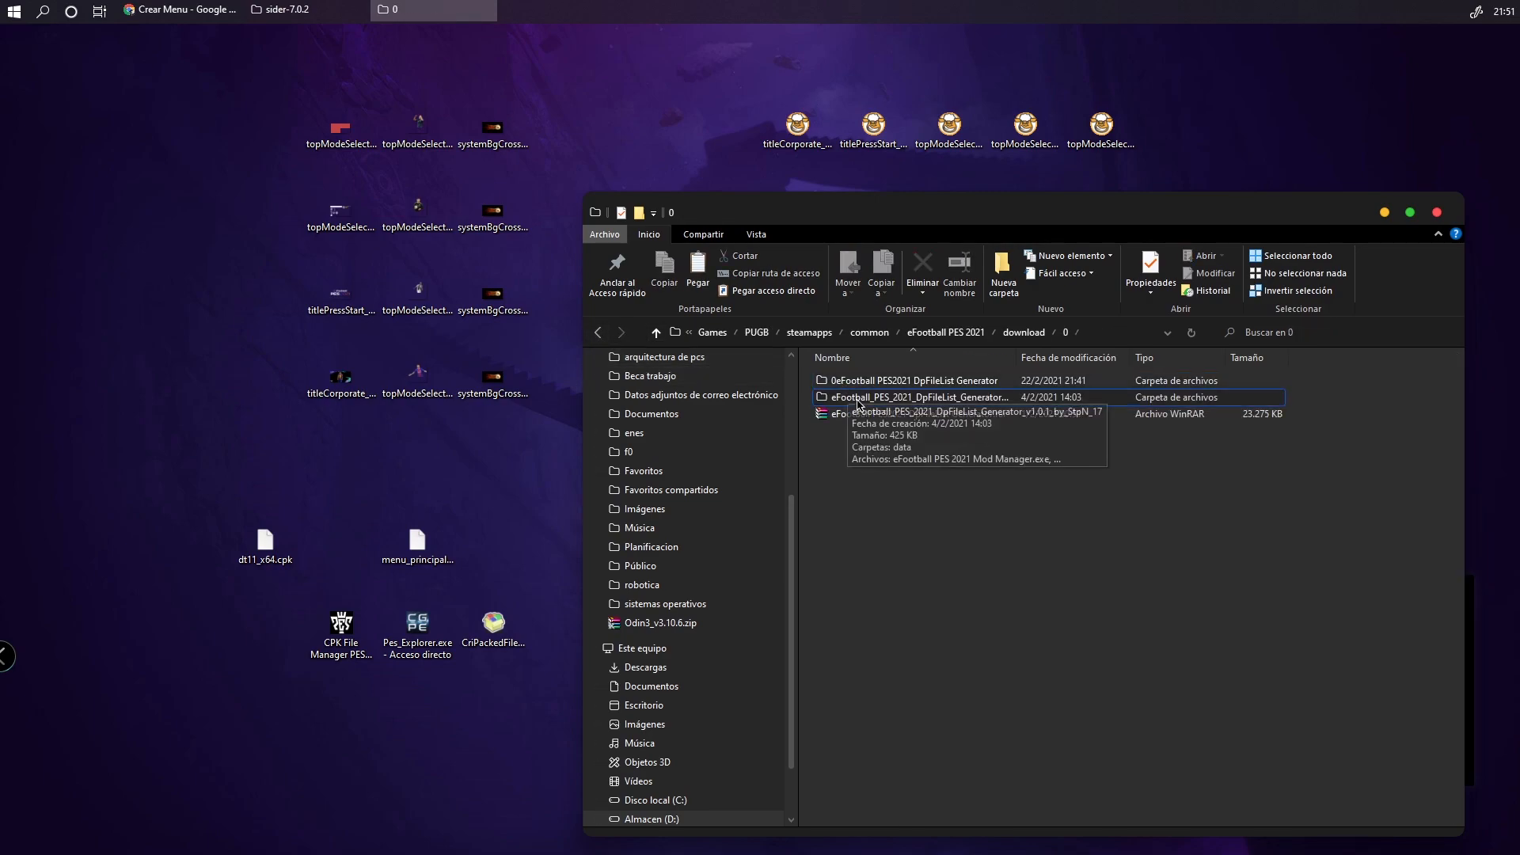
double_click(857, 398)
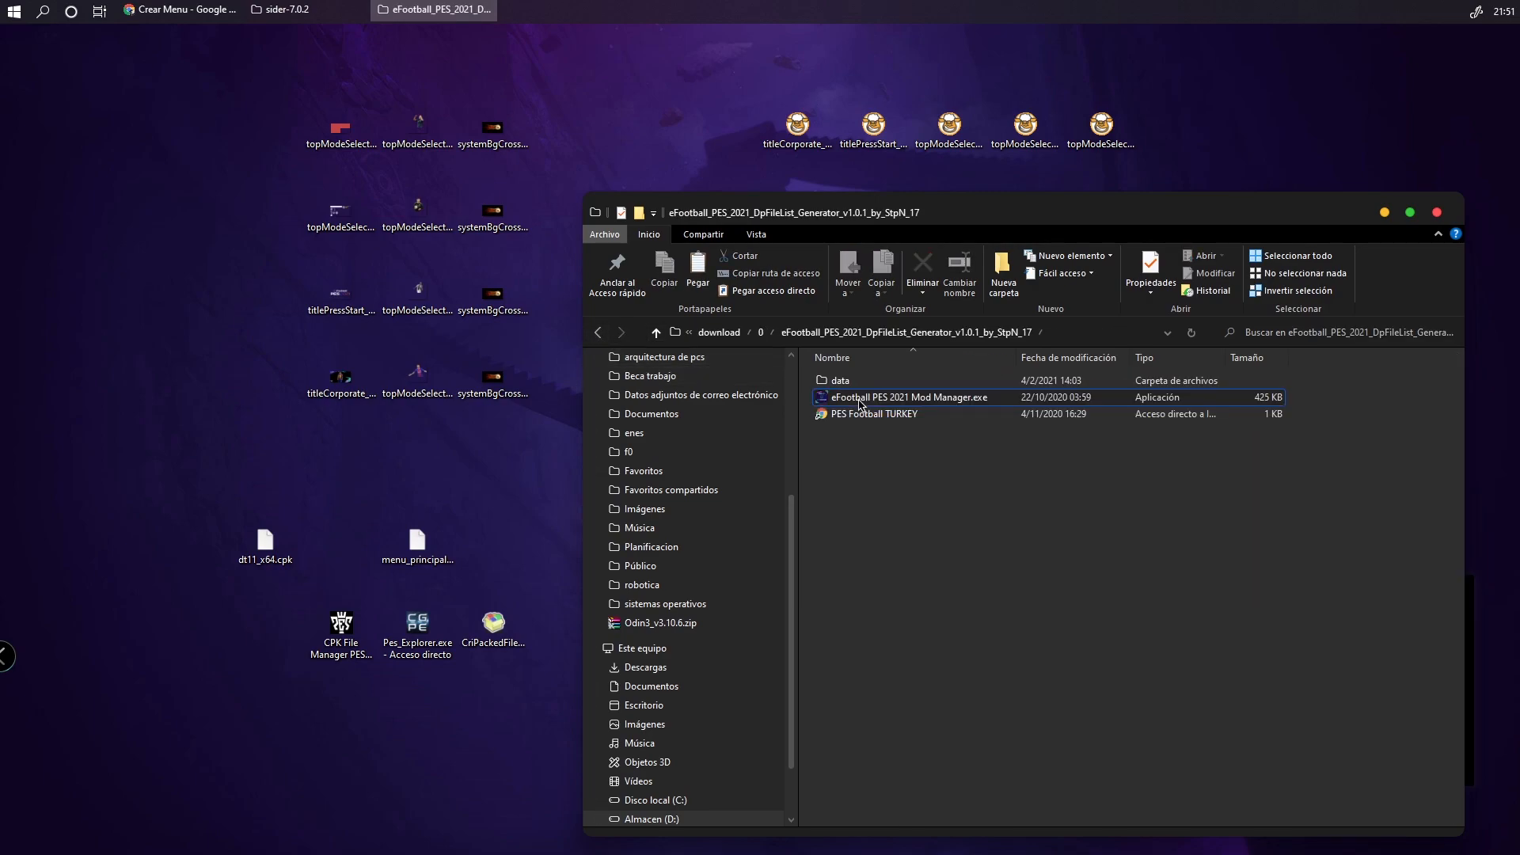
left_click(855, 401)
double_click(855, 401)
left_click_drag(727, 224, 880, 270)
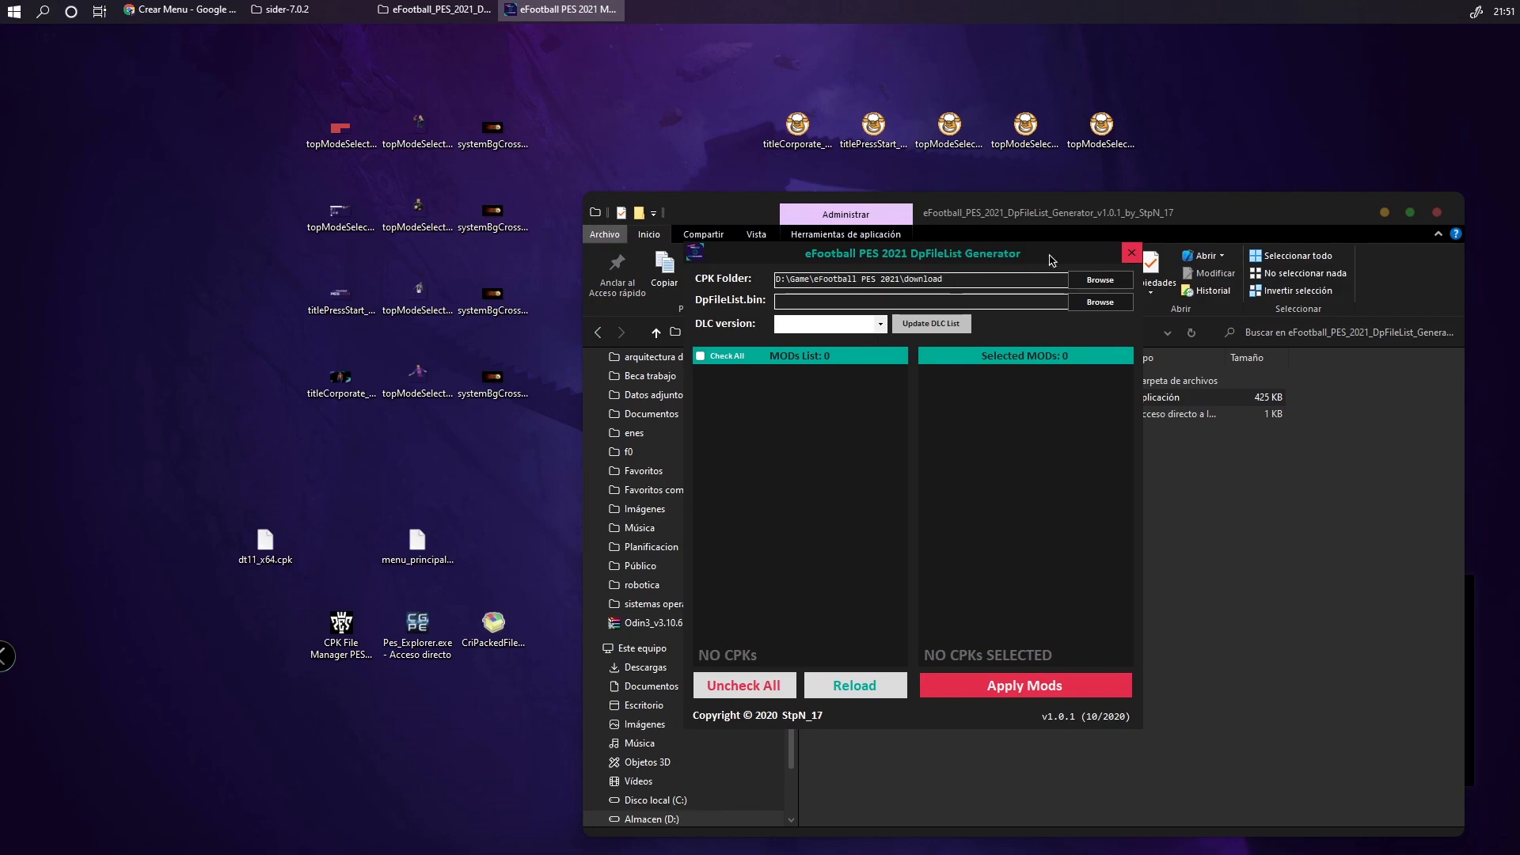
left_click(1129, 255)
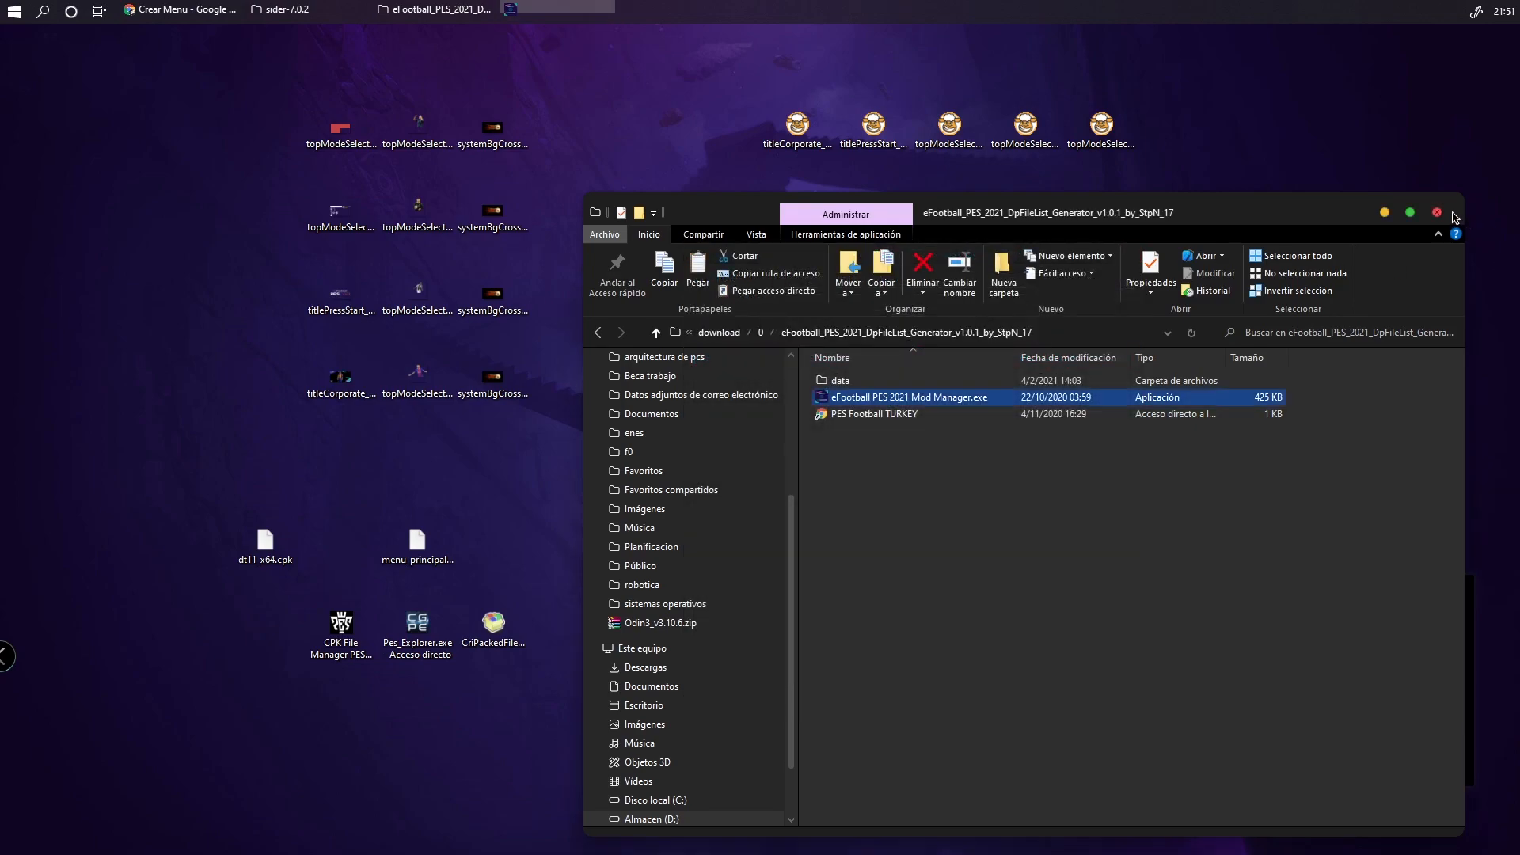
left_click(1437, 213)
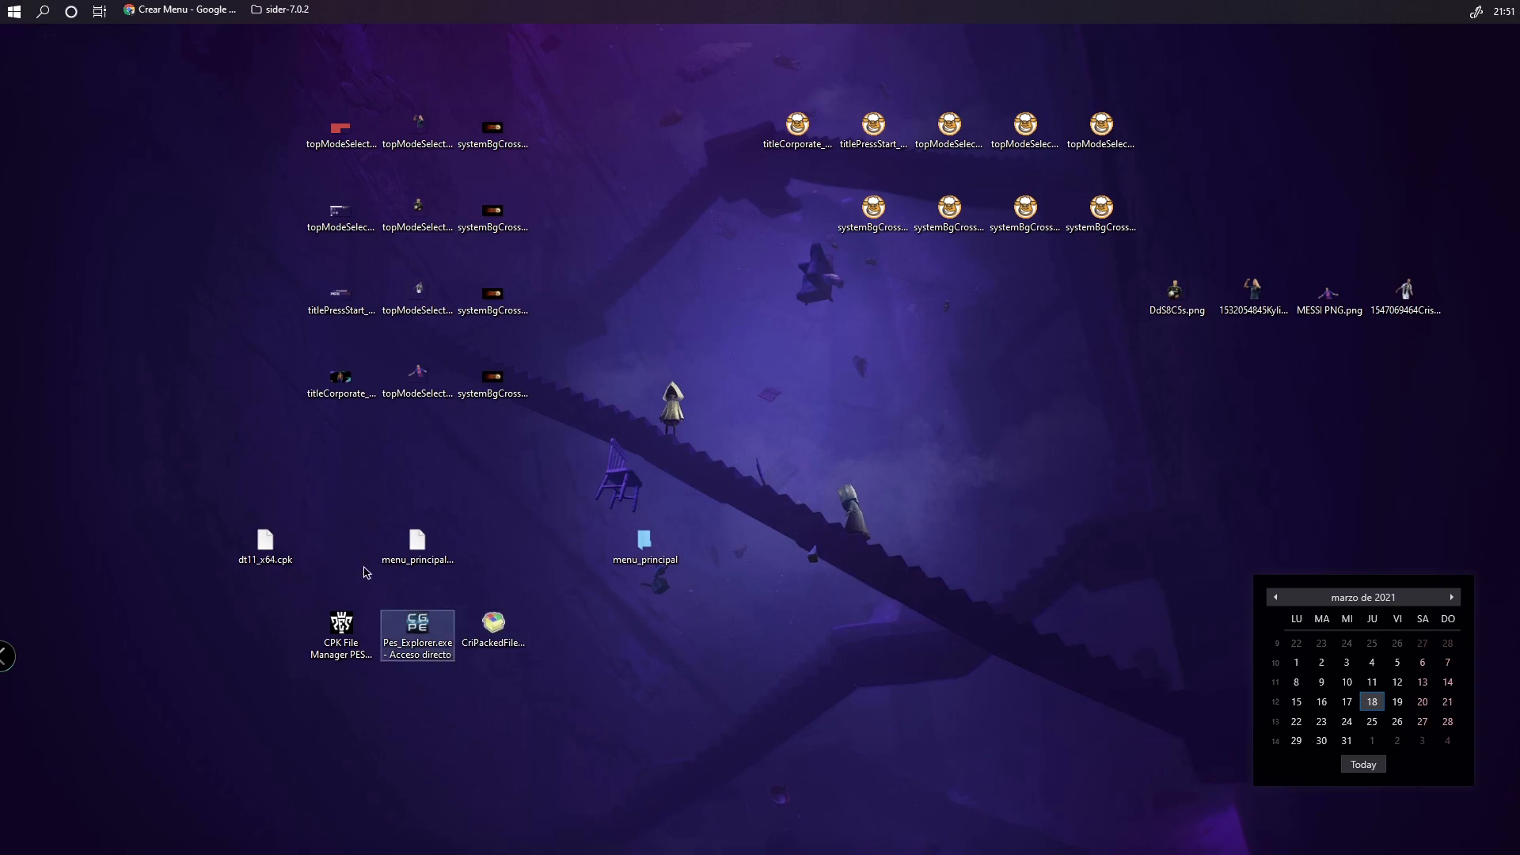
left_click_drag(195, 495, 320, 586)
left_click(334, 481)
left_click_drag(222, 505, 321, 577)
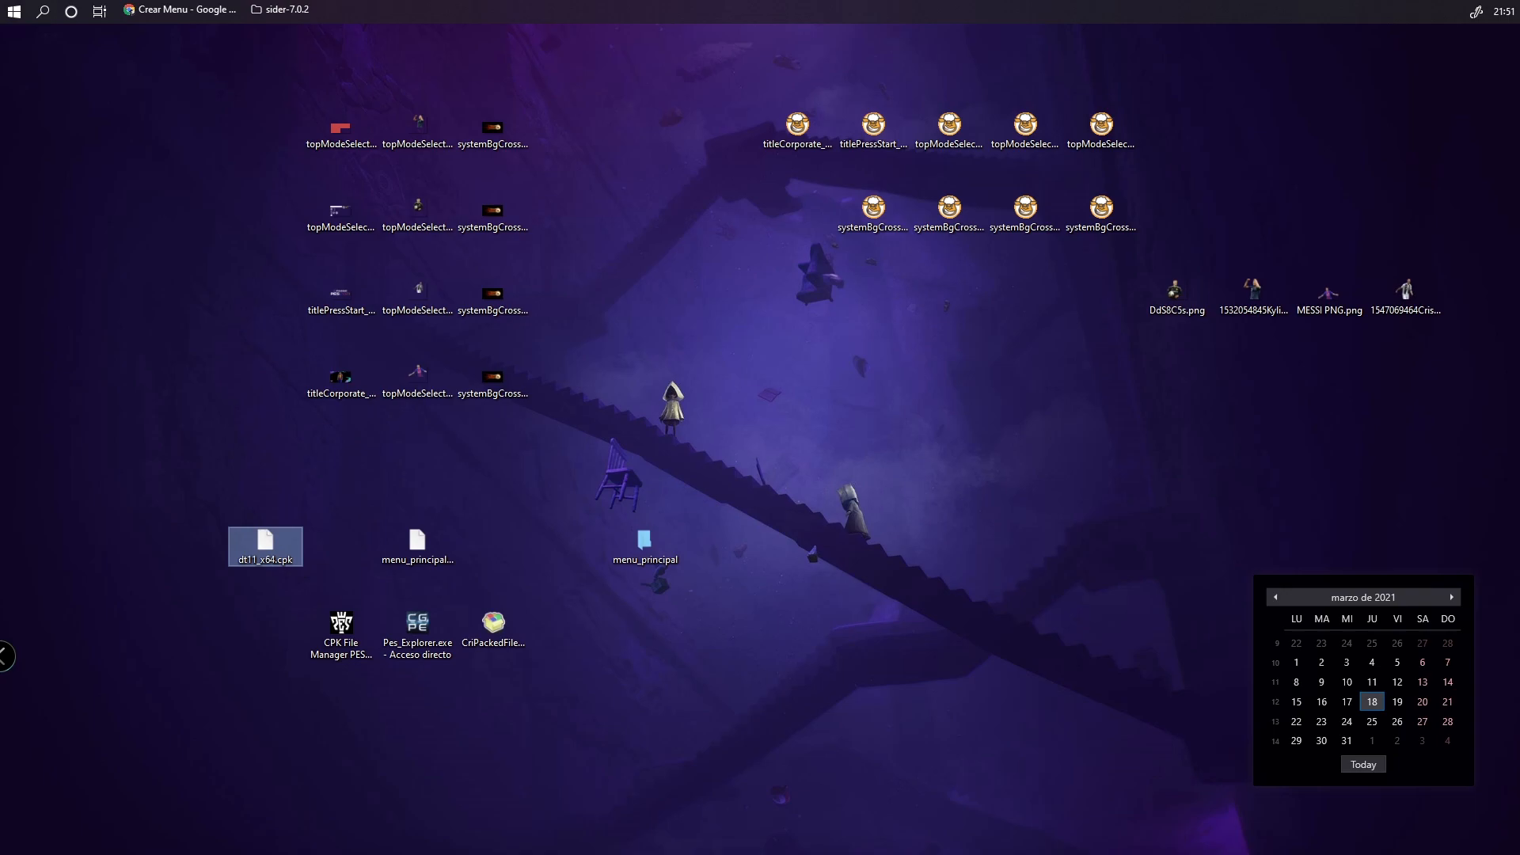
key("Escape")
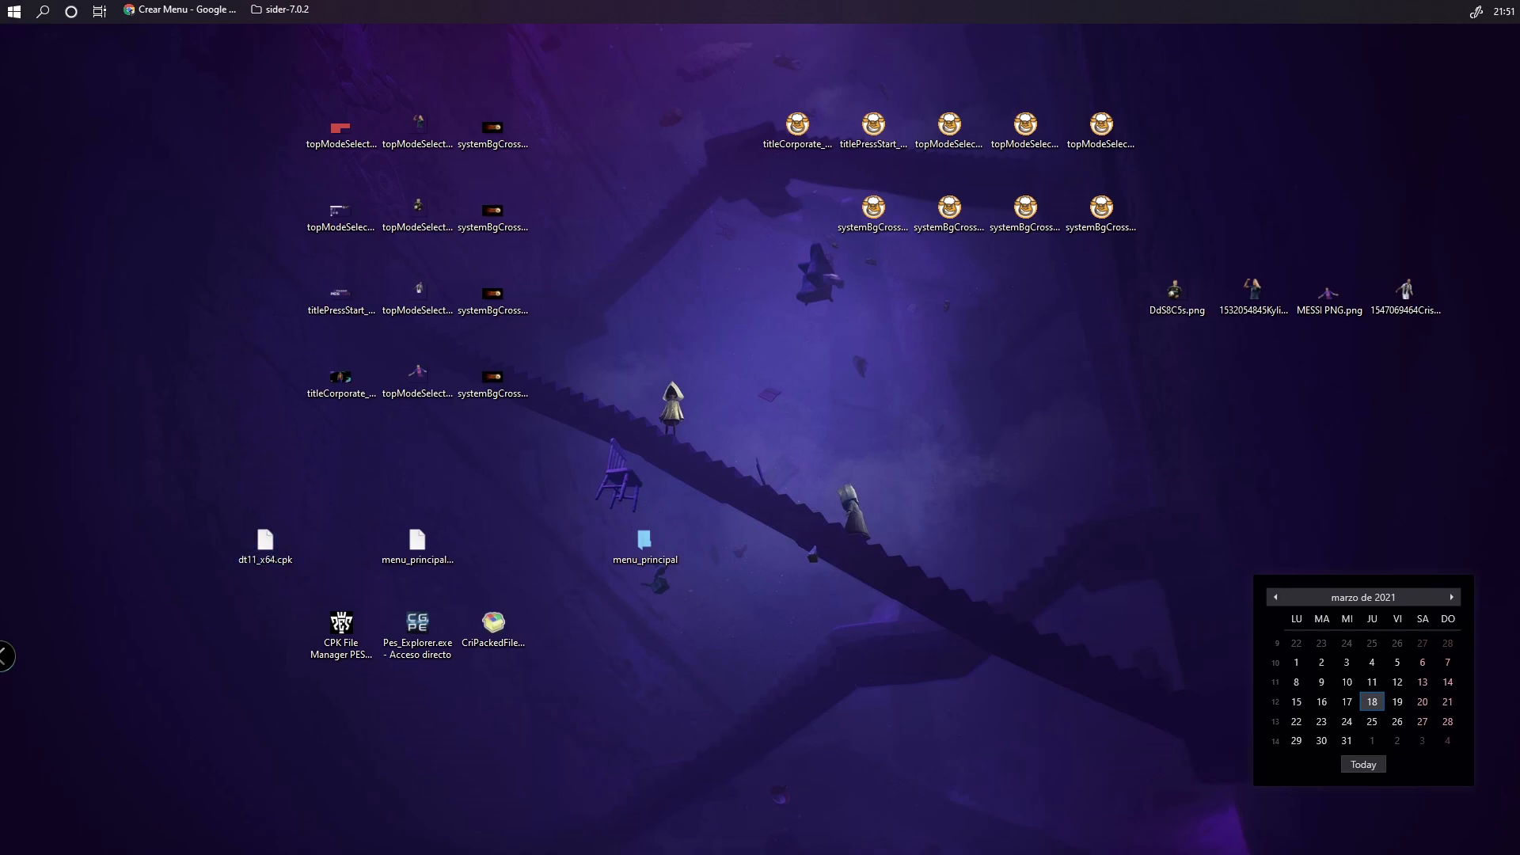